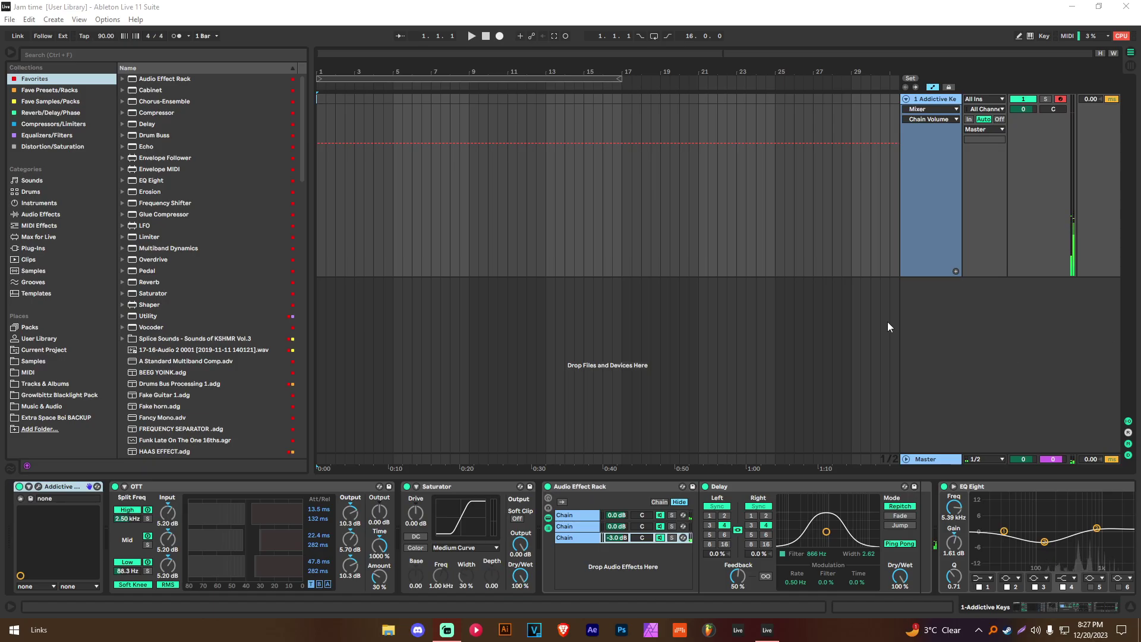
# Switch to full screen and insert a new MIDI track below the Addictive Keys track
pyautogui.press('F11')
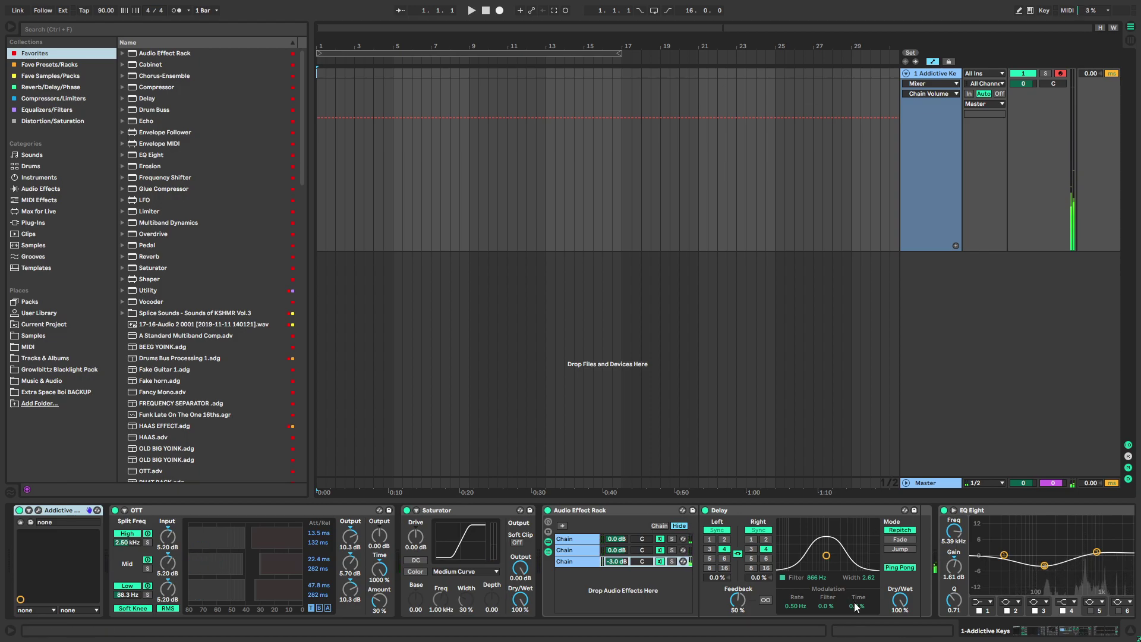
pyautogui.rightClick(1014, 254)
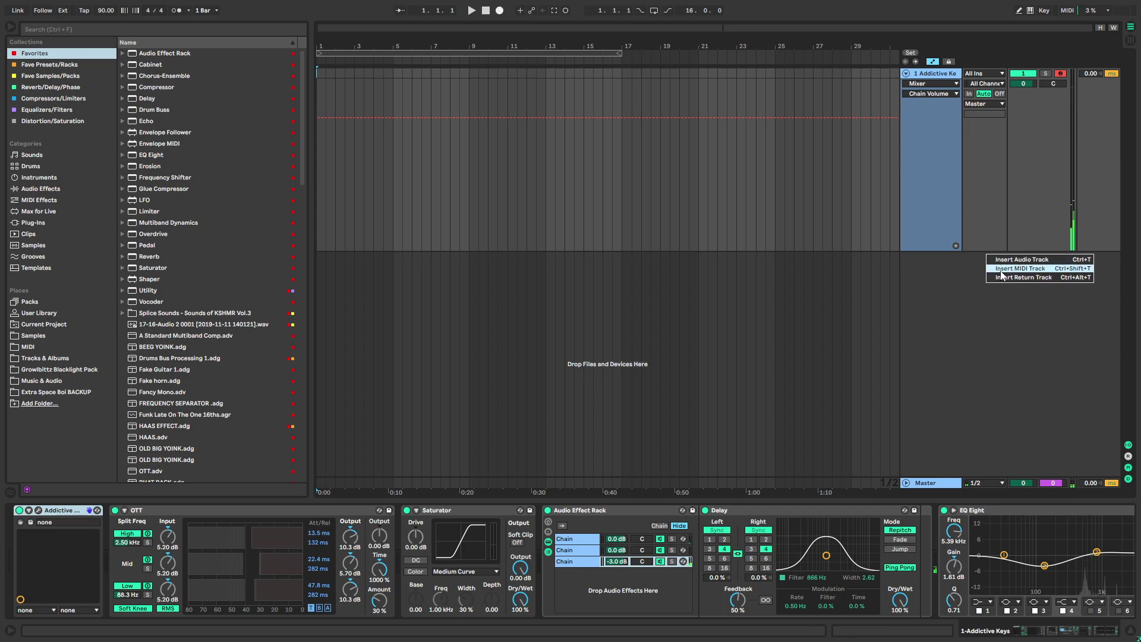
pyautogui.click(1046, 268)
# Mute and collapse the Addictive Keys track, make the new MIDI track taller, and save the set
pyautogui.click(928, 74)
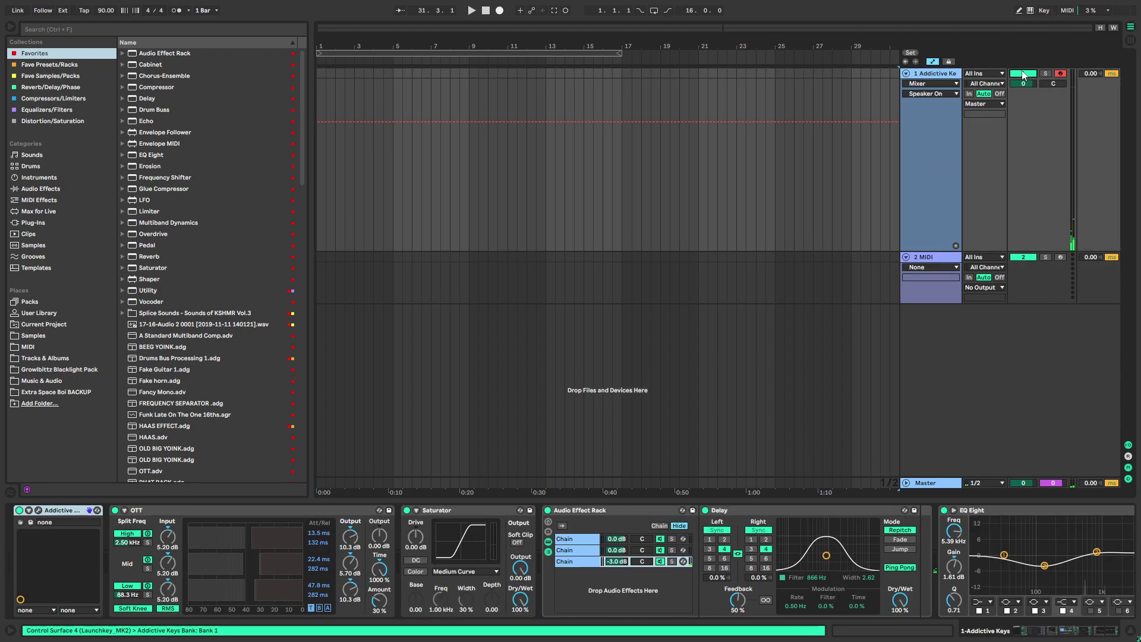
pyautogui.click(906, 73)
pyautogui.moveTo(925, 130); pyautogui.dragTo(926, 181)
pyautogui.hotkey('ctrl', 's')
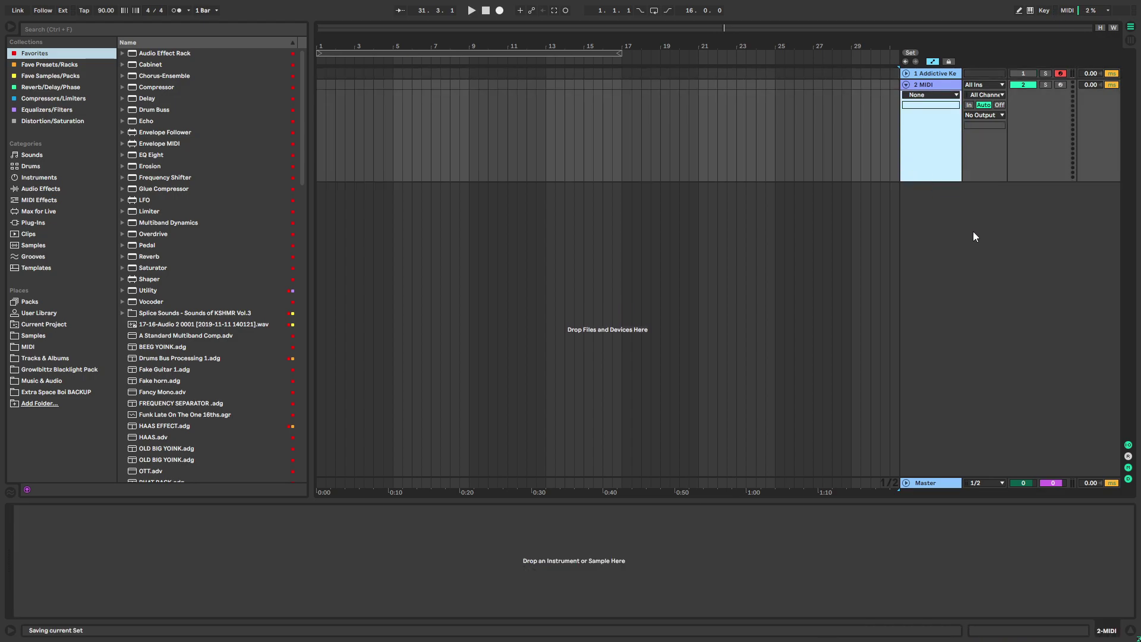
# Set the project tempo to 140 BPM
pyautogui.click(105, 10)
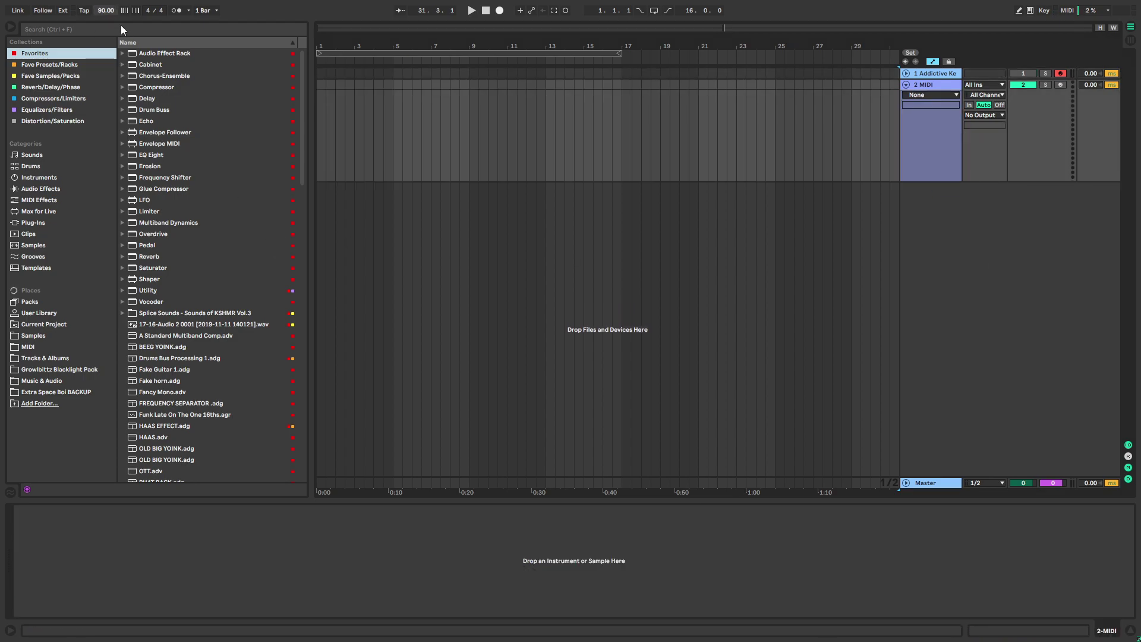
pyautogui.write('140')
pyautogui.press('Return')
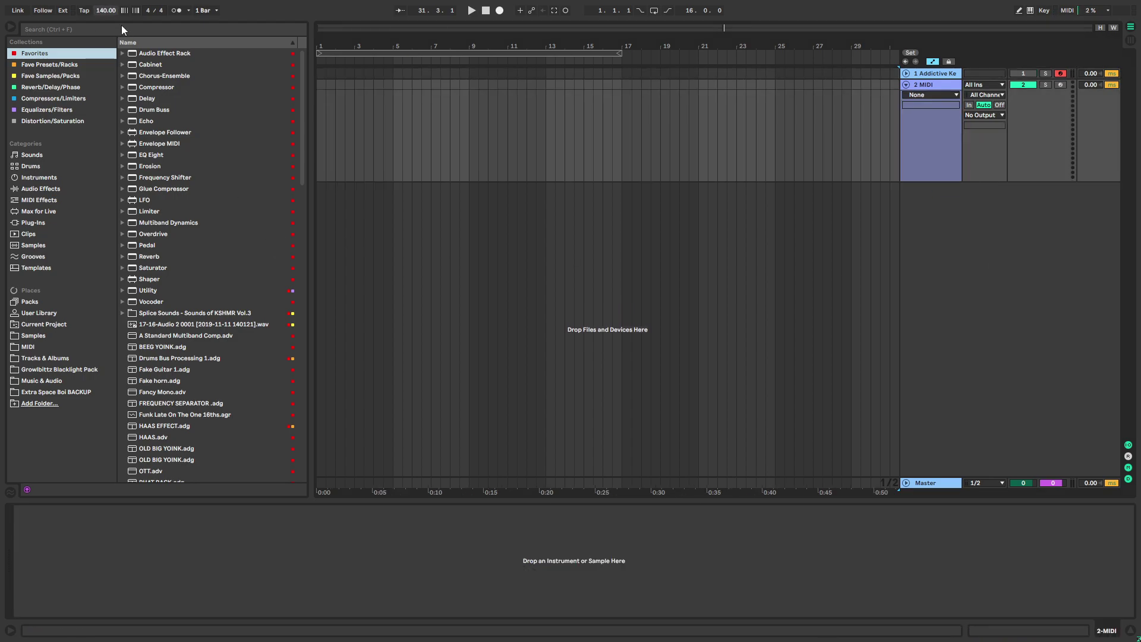
# Search the Samples folder for "virtual riot" and expand V_RIOT_drum_loops inside Virtual Riot Heavy Bass Design
pyautogui.click(36, 335)
pyautogui.click(184, 31)
pyautogui.write('virtual r')
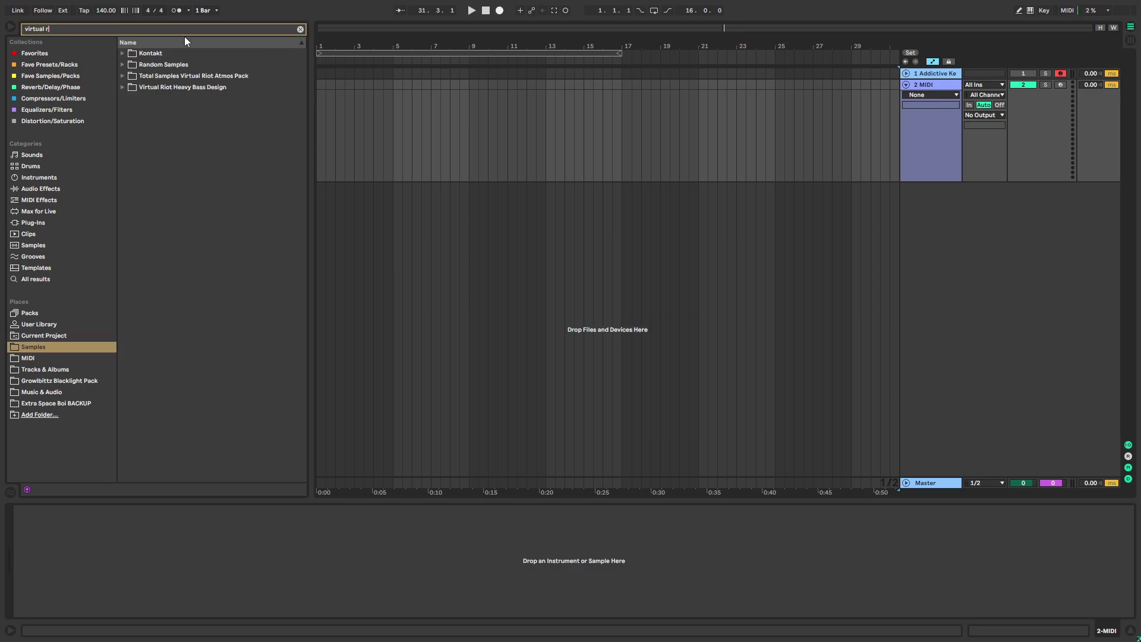
pyautogui.write('iot')
pyautogui.click(123, 88)
pyautogui.click(130, 98)
pyautogui.click(137, 143)
# Audition the dubstep drum loops and place V_RIOT_drum_loop_dubstep_02_150.wav on the second track at bar 1
pyautogui.press('Down')
pyautogui.click(215, 166)
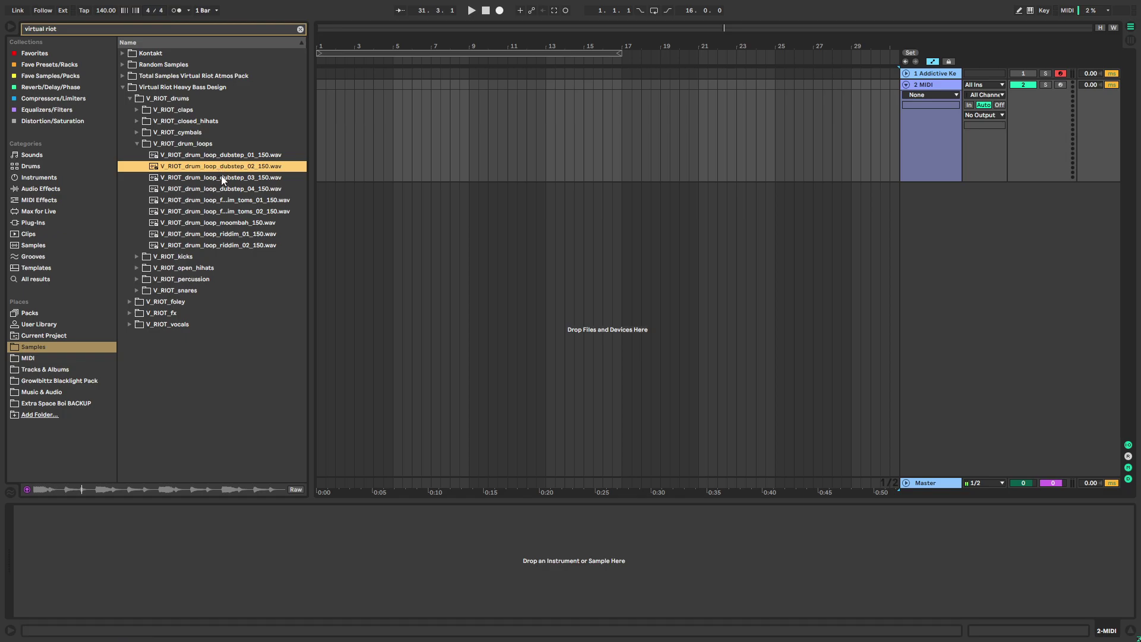
pyautogui.click(224, 177)
pyautogui.click(224, 187)
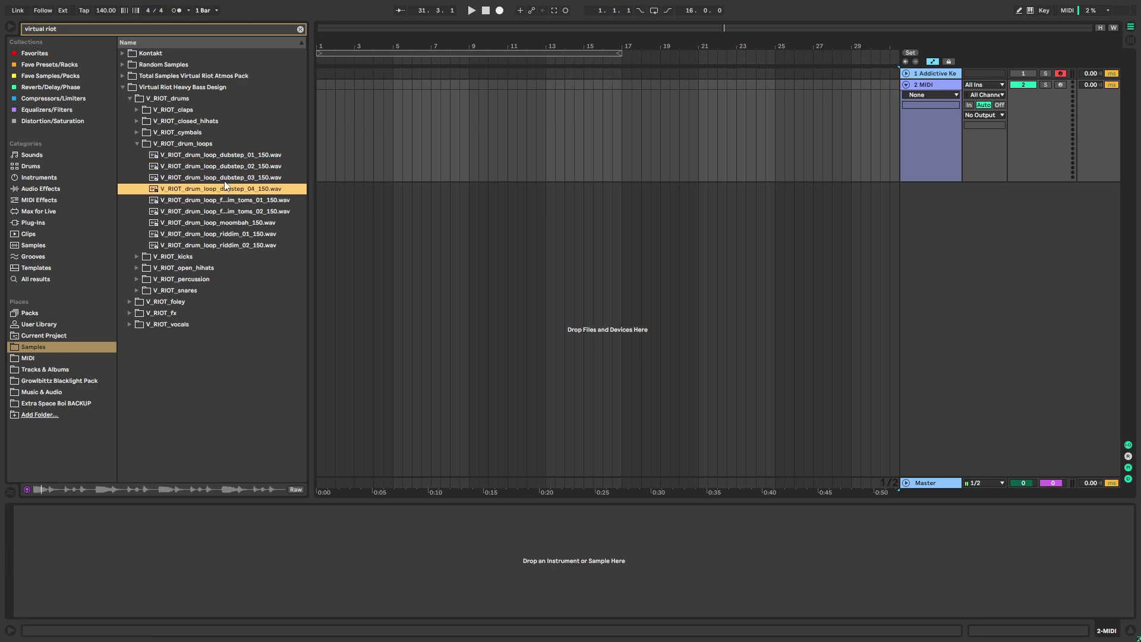
pyautogui.click(224, 168)
pyautogui.moveTo(222, 168); pyautogui.dragTo(322, 116)
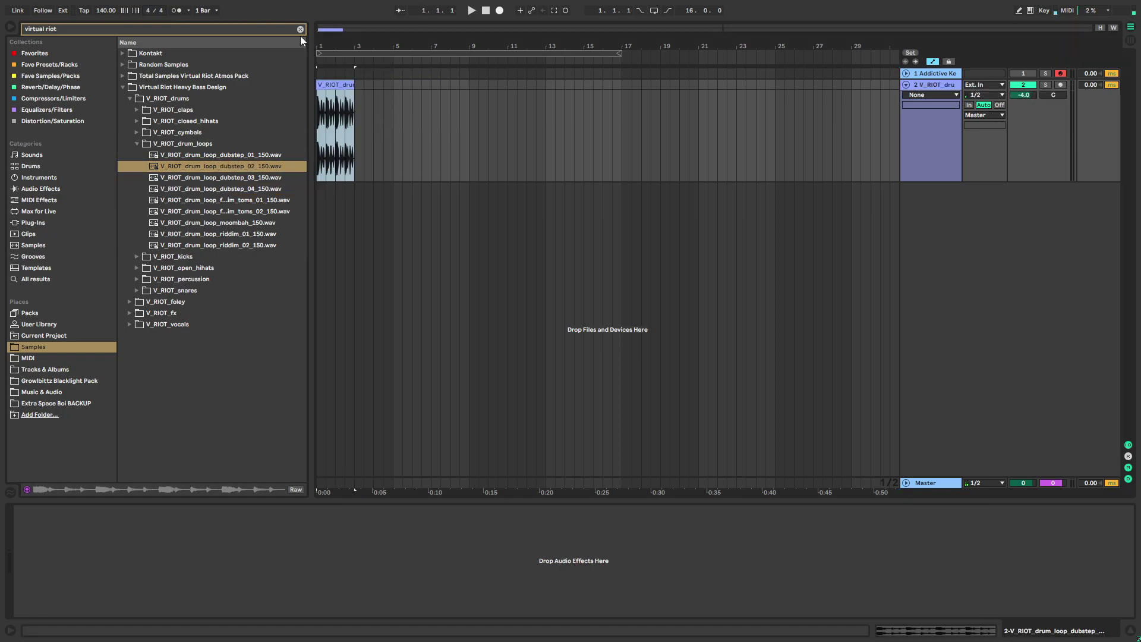
pyautogui.click(300, 29)
# Play back the placed drum loop and duplicate it so the copy starts at bar 3
pyautogui.moveTo(323, 48); pyautogui.dragTo(367, 70)
pyautogui.press('space')
pyautogui.click(368, 73)
pyautogui.doubleClick(366, 81)
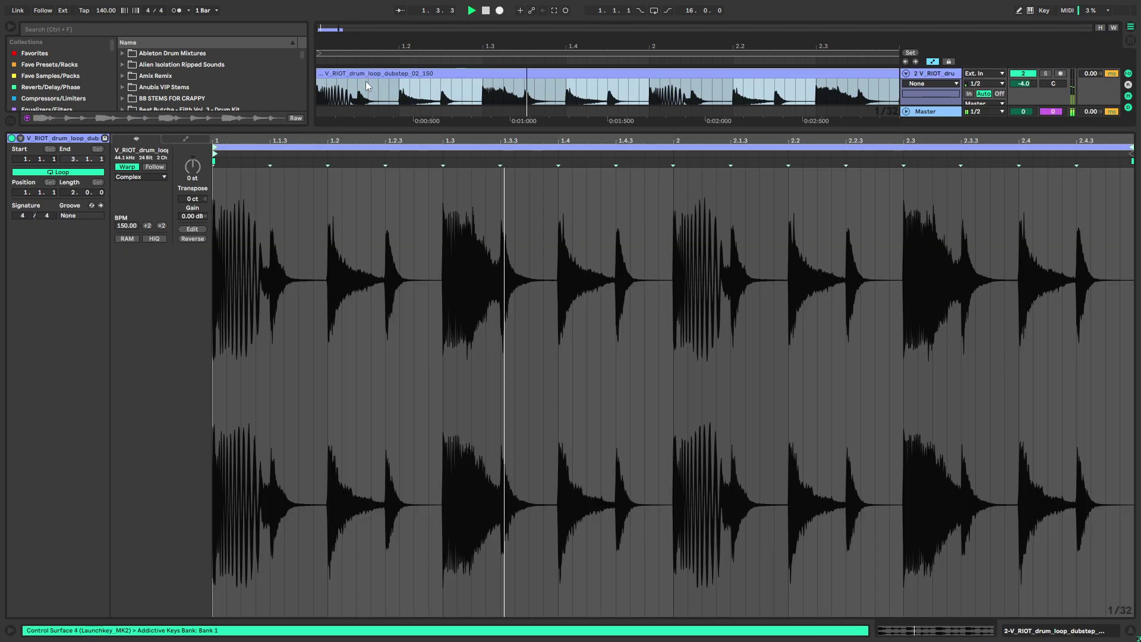
pyautogui.click(365, 82)
pyautogui.click(1077, 632)
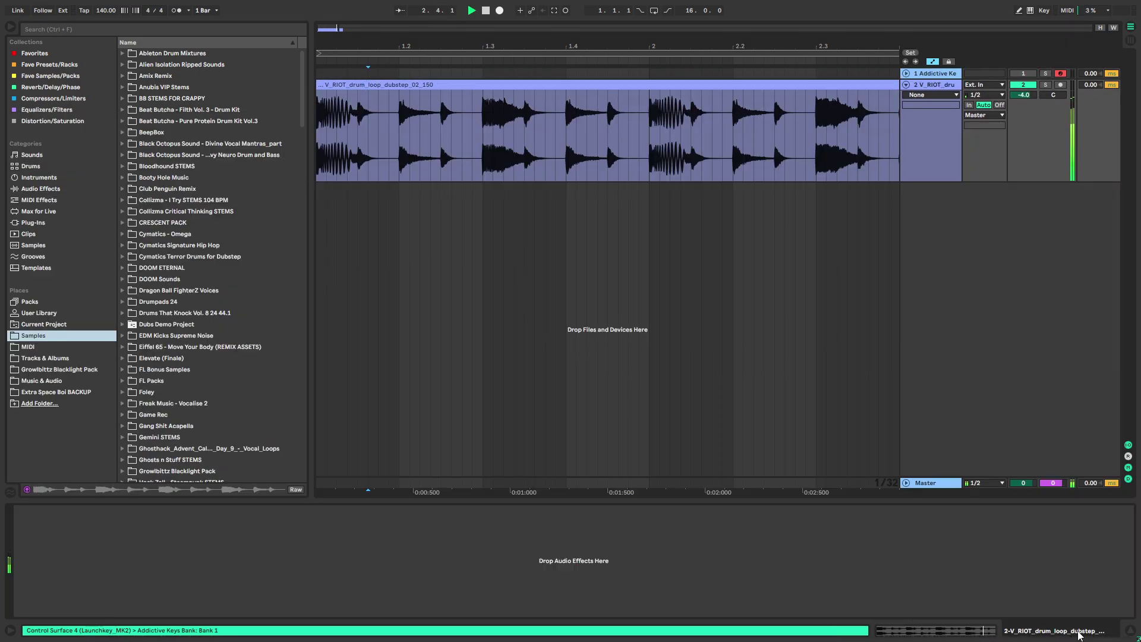
pyautogui.scroll(-6, 449, 112)
pyautogui.click(350, 85)
pyautogui.press('space')
pyautogui.press('space')
pyautogui.hotkey('ctrl', 'd')
pyautogui.scroll(6, 348, 96)
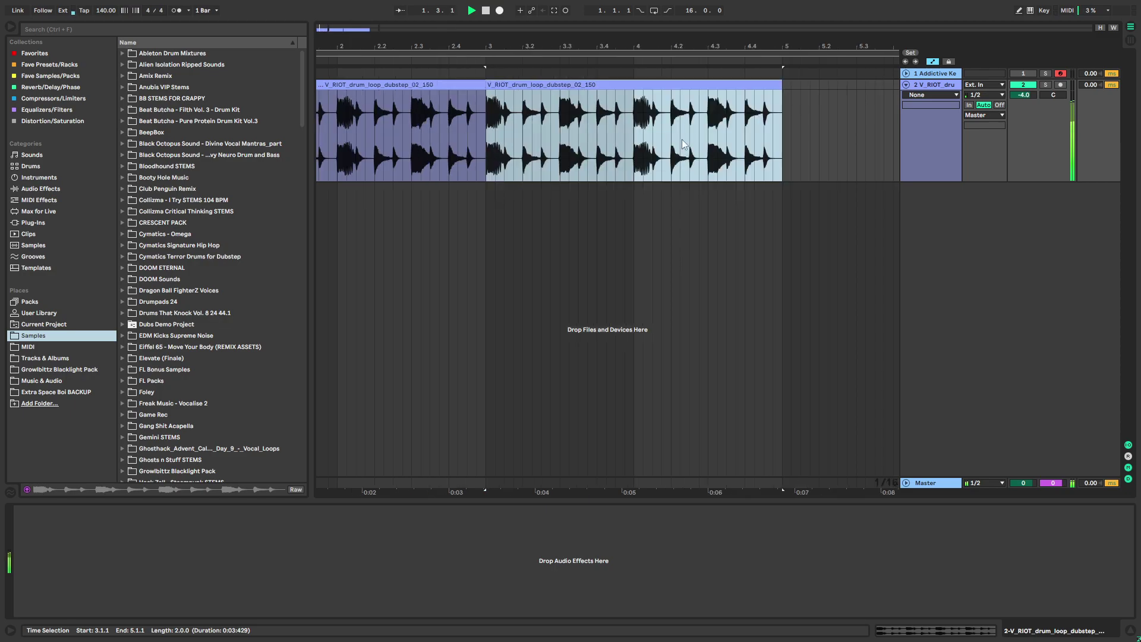
# Copy the opening kick of the second loop, from 3.1.1 to 3.1.3, and paste it at 4.2.3
pyautogui.scroll(4, 631, 122)
pyautogui.moveTo(372, 119); pyautogui.dragTo(394, 120)
pyautogui.moveTo(322, 117); pyautogui.dragTo(364, 119)
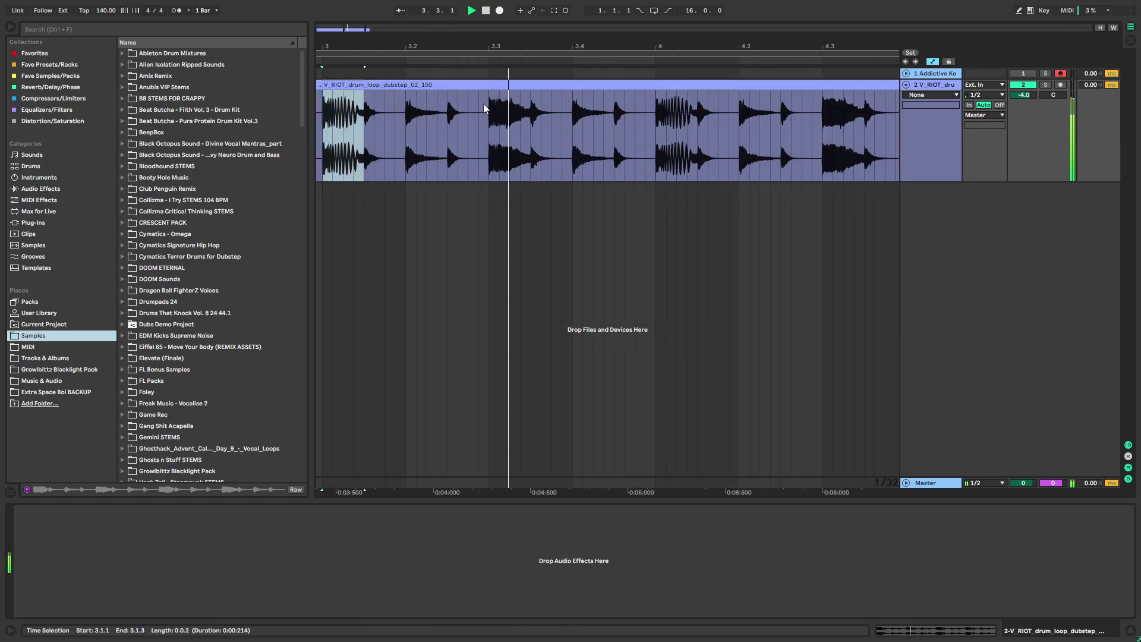
pyautogui.click(782, 110)
pyautogui.hotkey('ctrl', 'v')
pyautogui.scroll(-4, 686, 120)
# Duplicate the four-bar drum pattern three times and loop playback over the full 16 bars
pyautogui.click(480, 123)
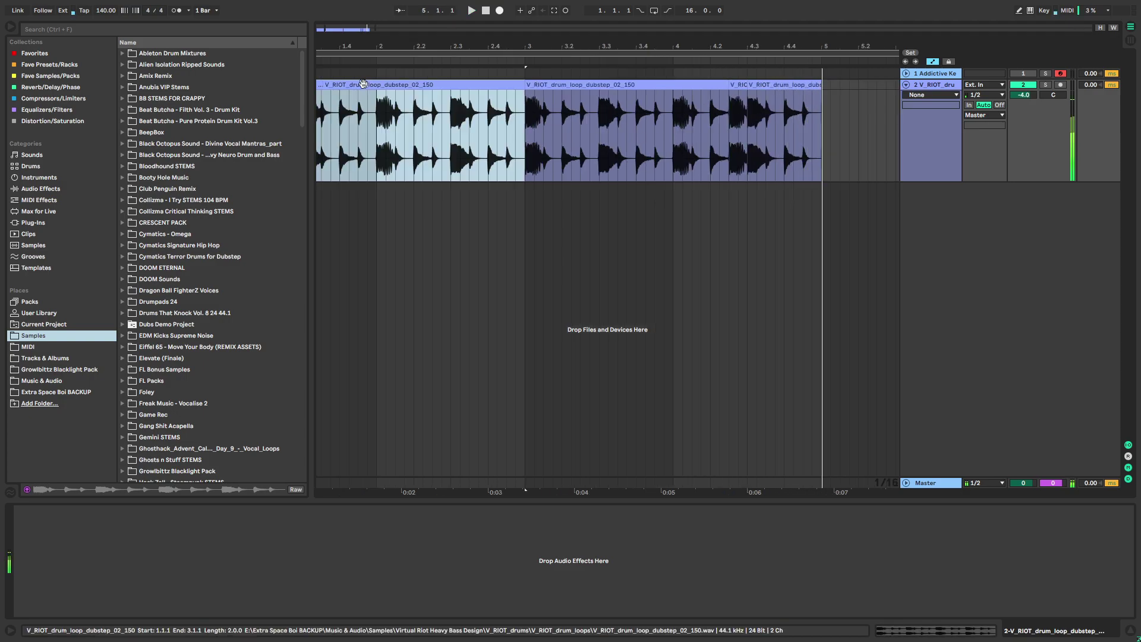
pyautogui.scroll(-5, 480, 123)
pyautogui.keyDown('shift'); pyautogui.click(426, 85); pyautogui.keyUp('shift')
pyautogui.hotkey('ctrl', 'd')
pyautogui.hotkey('ctrl', 'd')
pyautogui.hotkey('ctrl', 'd')
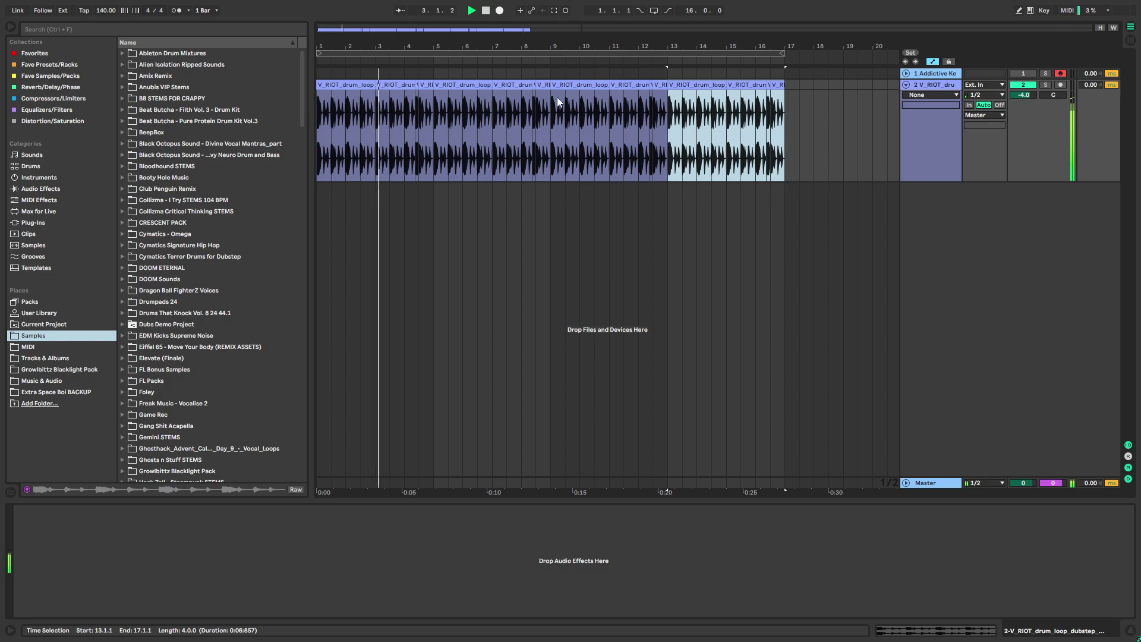
pyautogui.moveTo(319, 135); pyautogui.dragTo(784, 127)
pyautogui.hotkey('ctrl', 'l')
# Find the Spire-1.5 synth among the favorites and load it on a new track below the drums
pyautogui.click(28, 58)
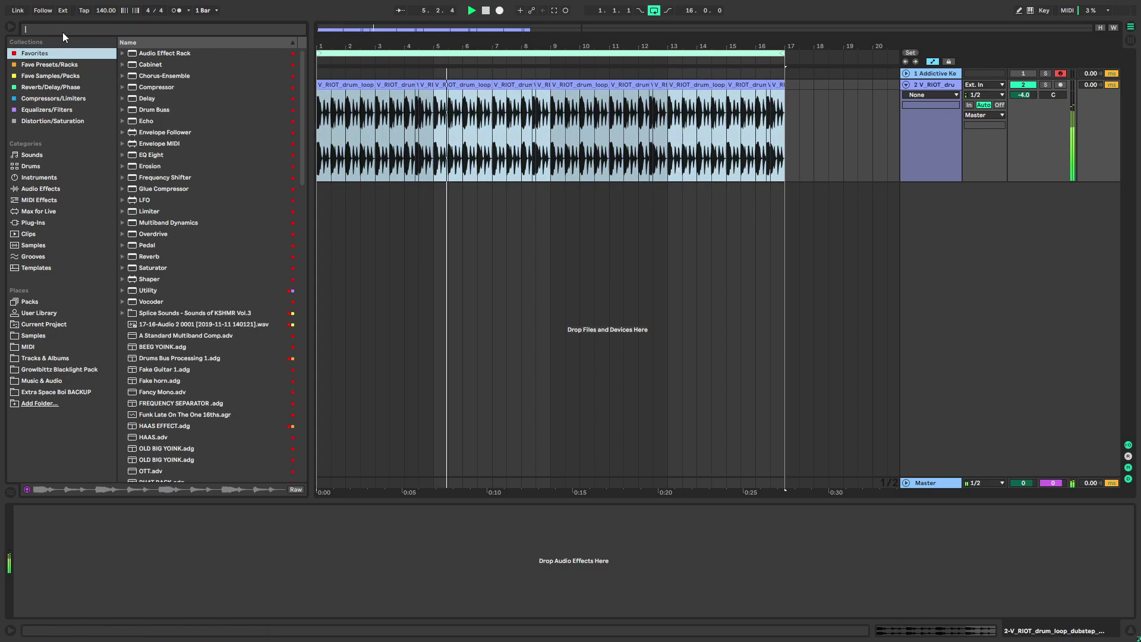
pyautogui.click(62, 34)
pyautogui.write('spire')
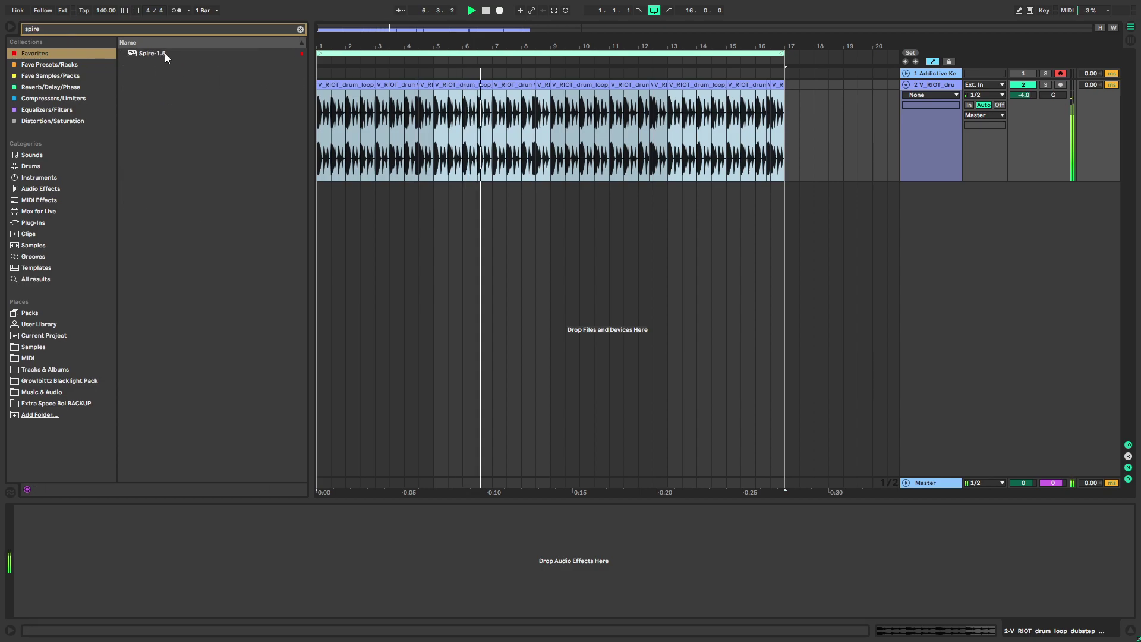
pyautogui.moveTo(165, 52); pyautogui.dragTo(458, 260)
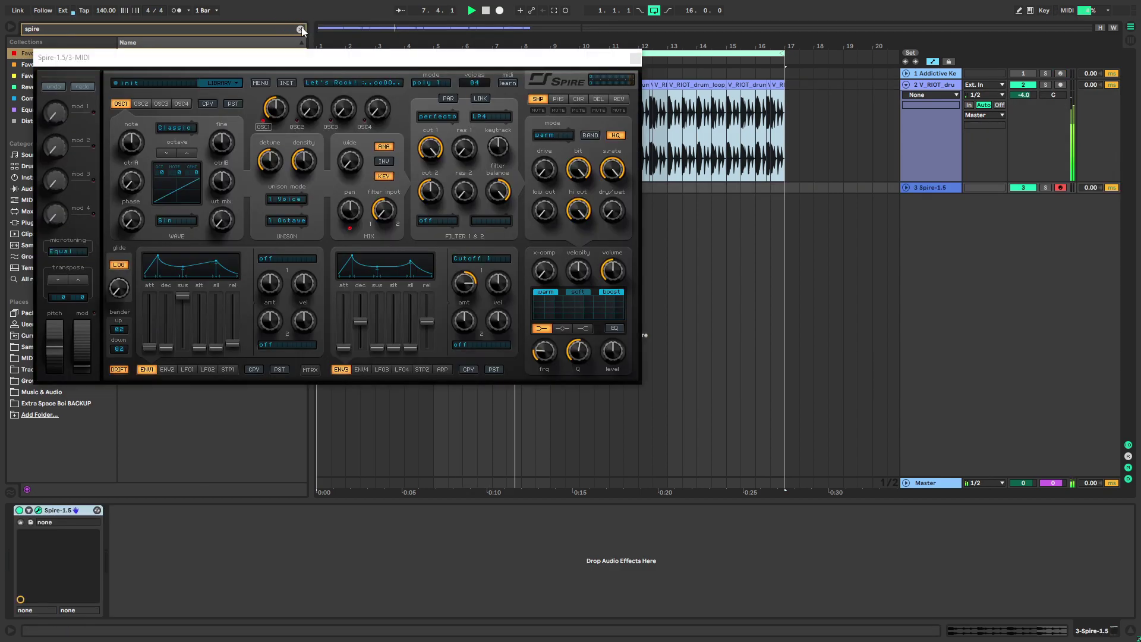
pyautogui.click(301, 29)
# Open Spire's preset library and search it for "organ"
pyautogui.click(213, 83)
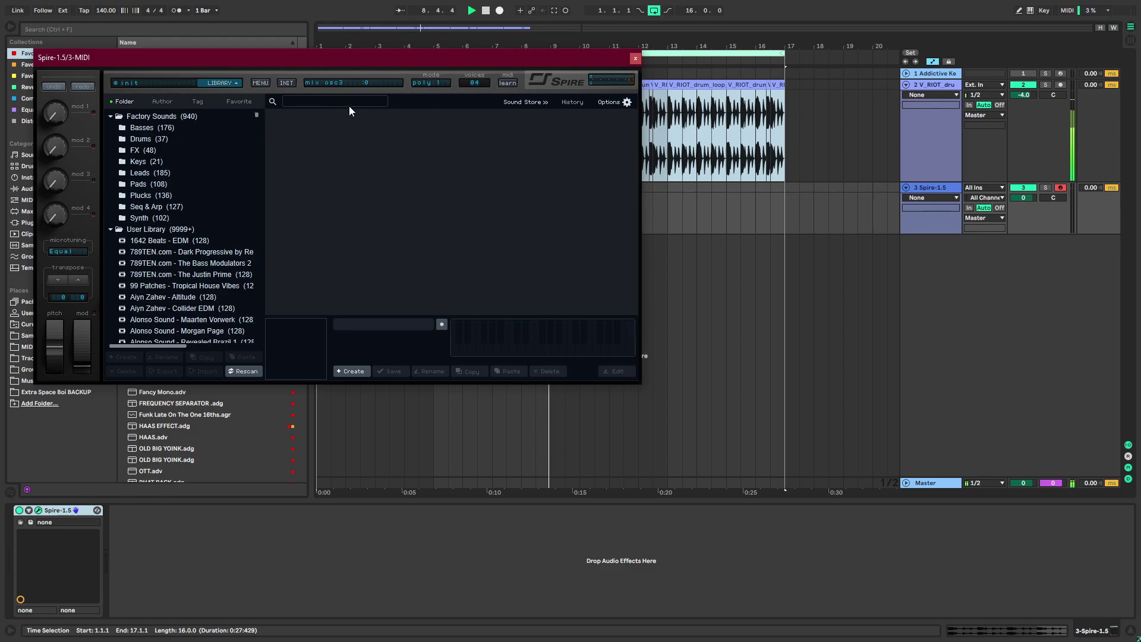
pyautogui.click(365, 95)
pyautogui.write('organ')
pyautogui.press('Return')
# Audition the organ presets from BA - Bass Organ through KEY Organ and BA Robs Organ to LD Big Organ
pyautogui.click(564, 142)
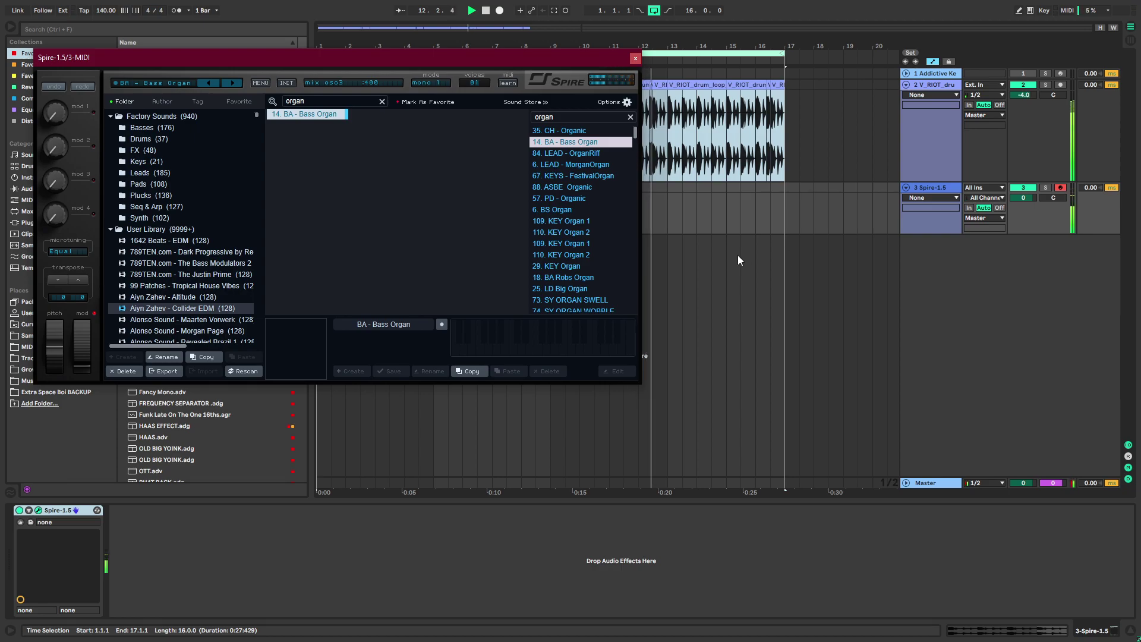
pyautogui.click(561, 220)
pyautogui.click(565, 244)
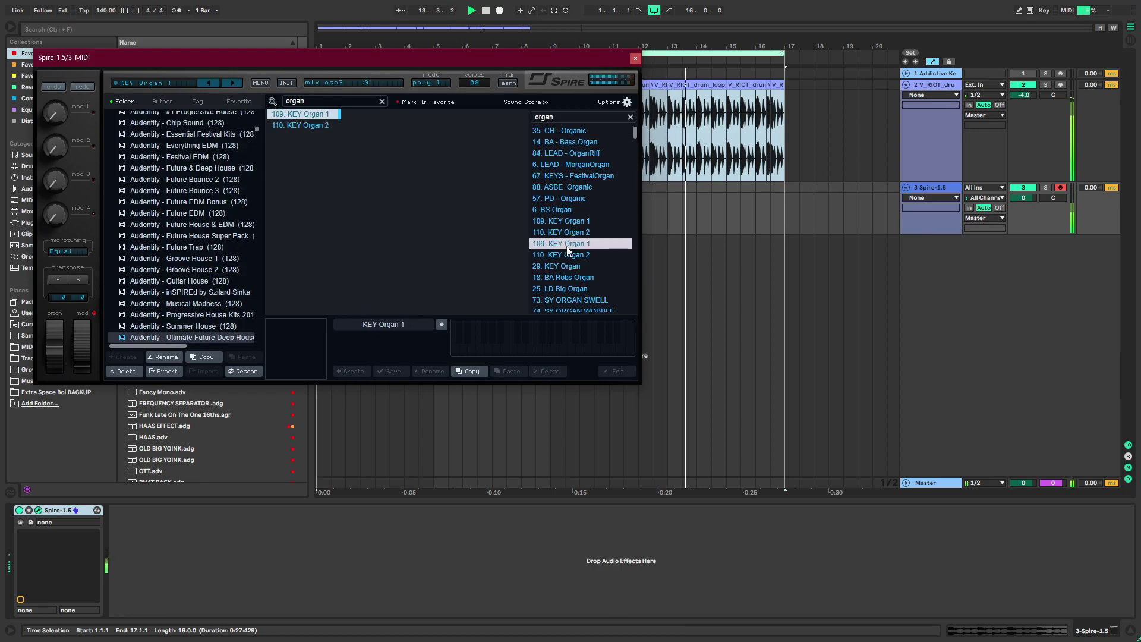
pyautogui.click(563, 254)
pyautogui.click(562, 266)
pyautogui.click(564, 277)
pyautogui.scroll(-5, 575, 257)
pyautogui.scroll(4, 567, 155)
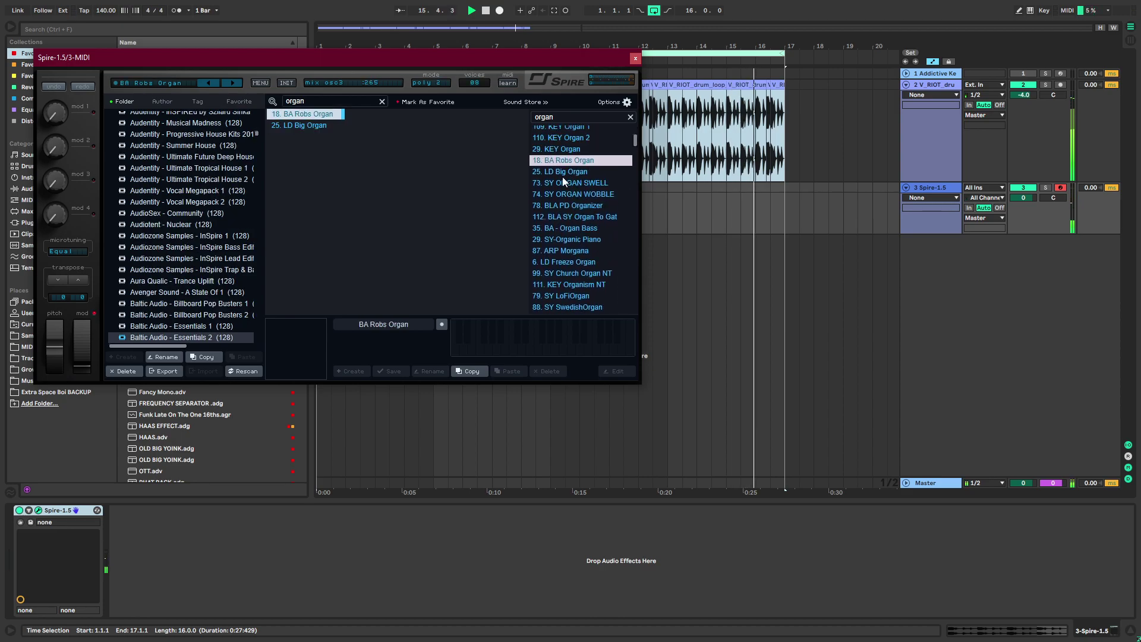
pyautogui.click(562, 172)
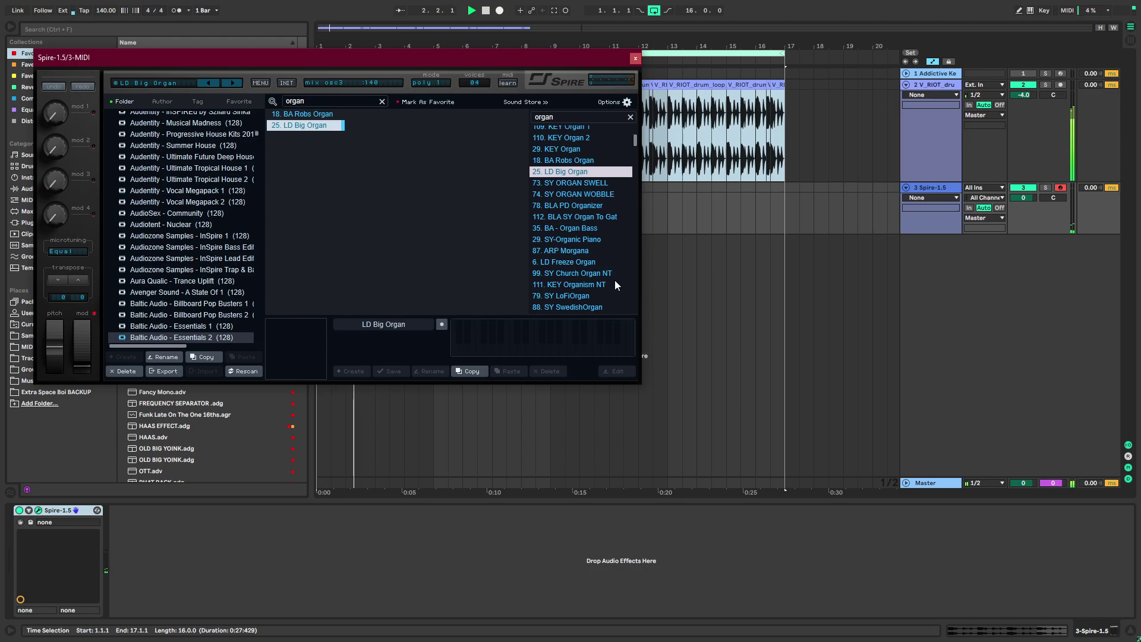
# Compare the organ presets further down the results, load SY Church Organ NT, and close the Spire window
pyautogui.click(570, 296)
pyautogui.click(572, 284)
pyautogui.click(575, 272)
pyautogui.click(575, 262)
pyautogui.click(573, 294)
pyautogui.click(576, 284)
pyautogui.click(579, 274)
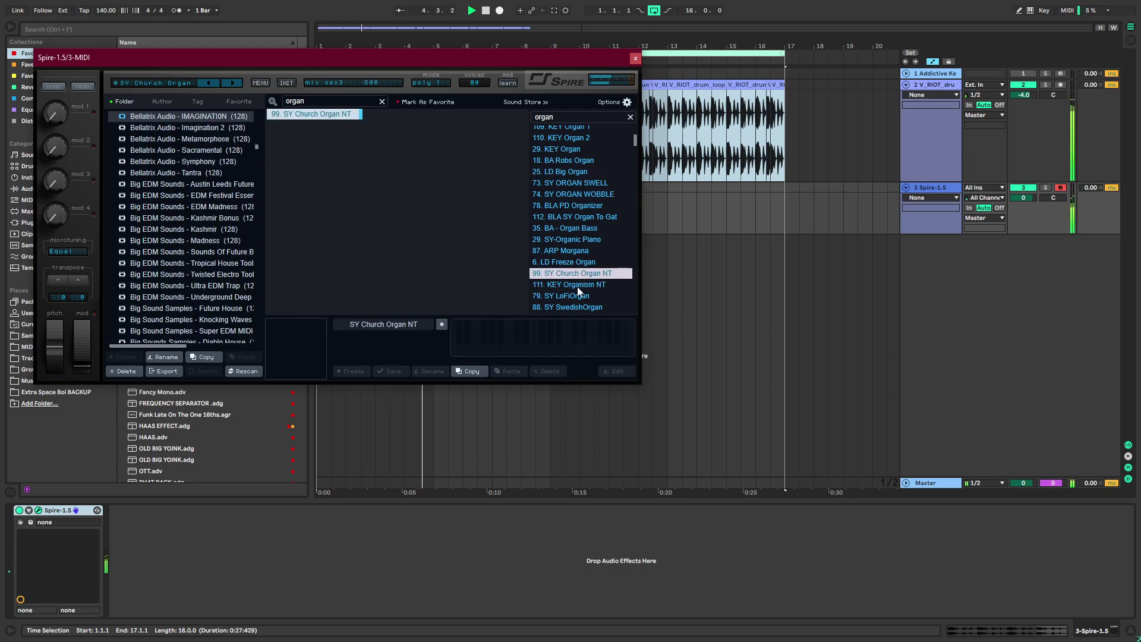
pyautogui.click(635, 57)
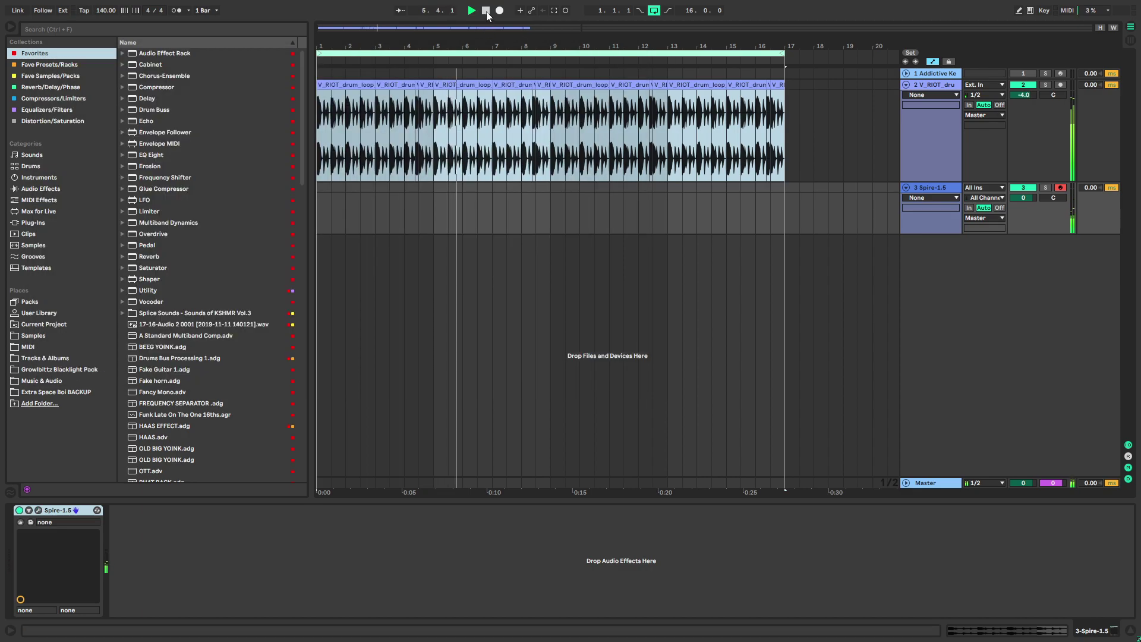
# Record two takes of an organ melody over the drums on the Spire track, each from bar 1
pyautogui.click(486, 10)
pyautogui.click(499, 10)
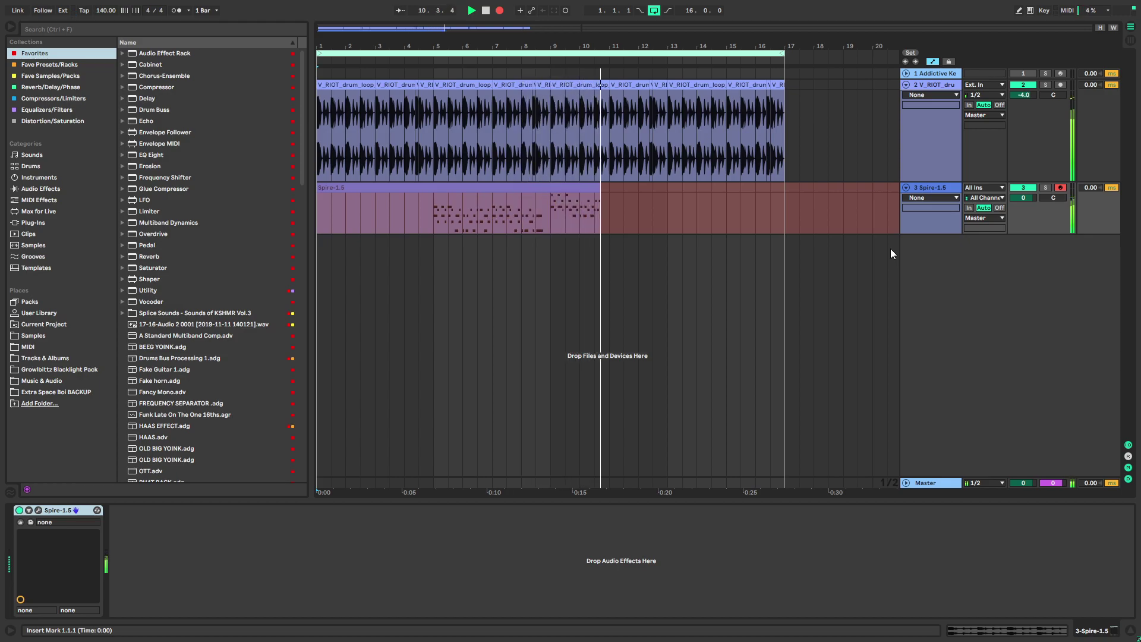
pyautogui.press('space')
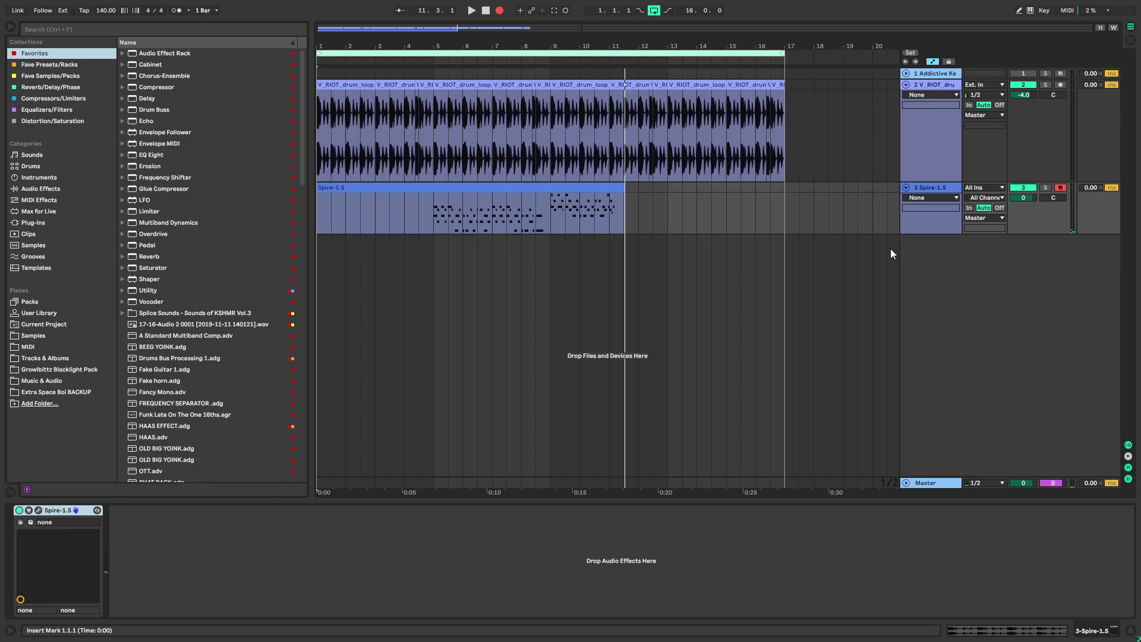
pyautogui.press('space')
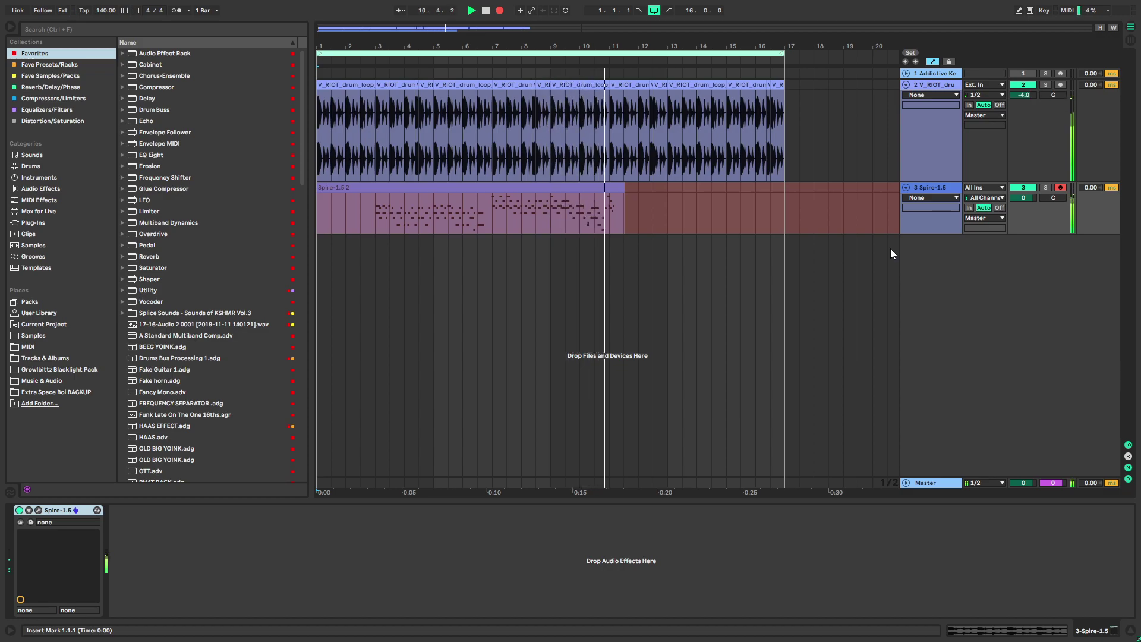
pyautogui.press('F9')
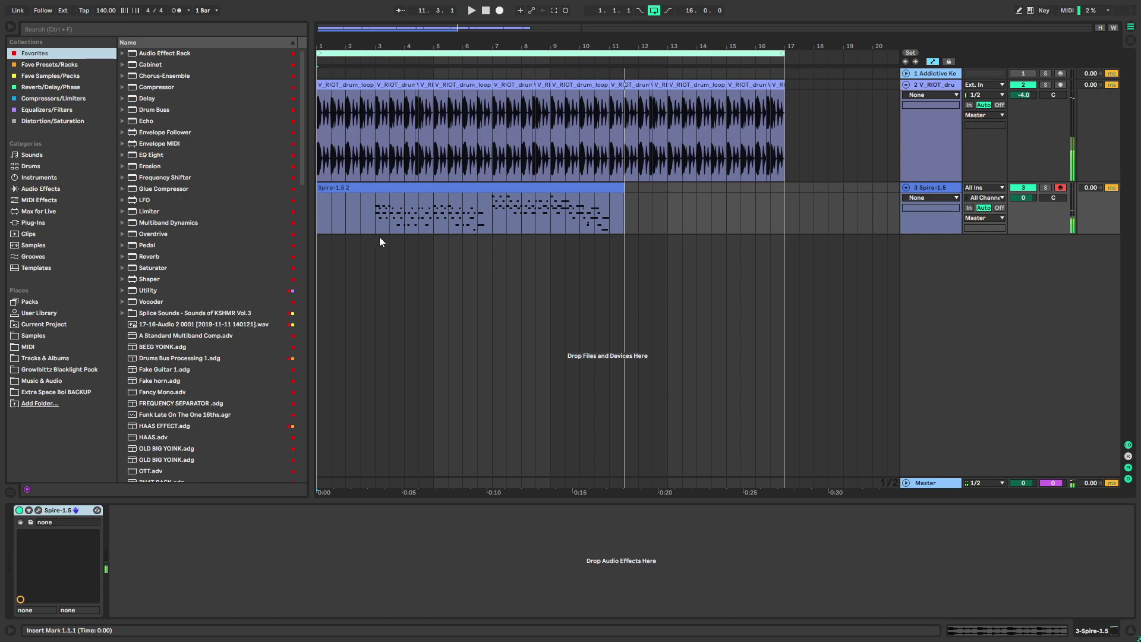
# Remove the recorded organ takes from the Spire track
pyautogui.click(322, 197)
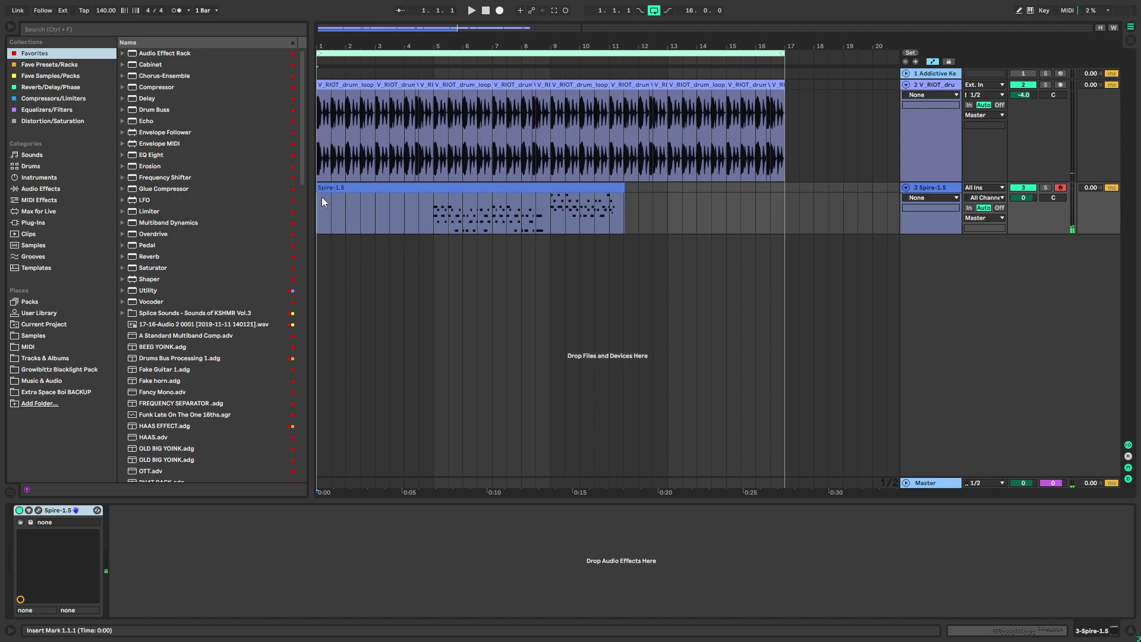
pyautogui.press('Delete')
pyautogui.click(330, 191)
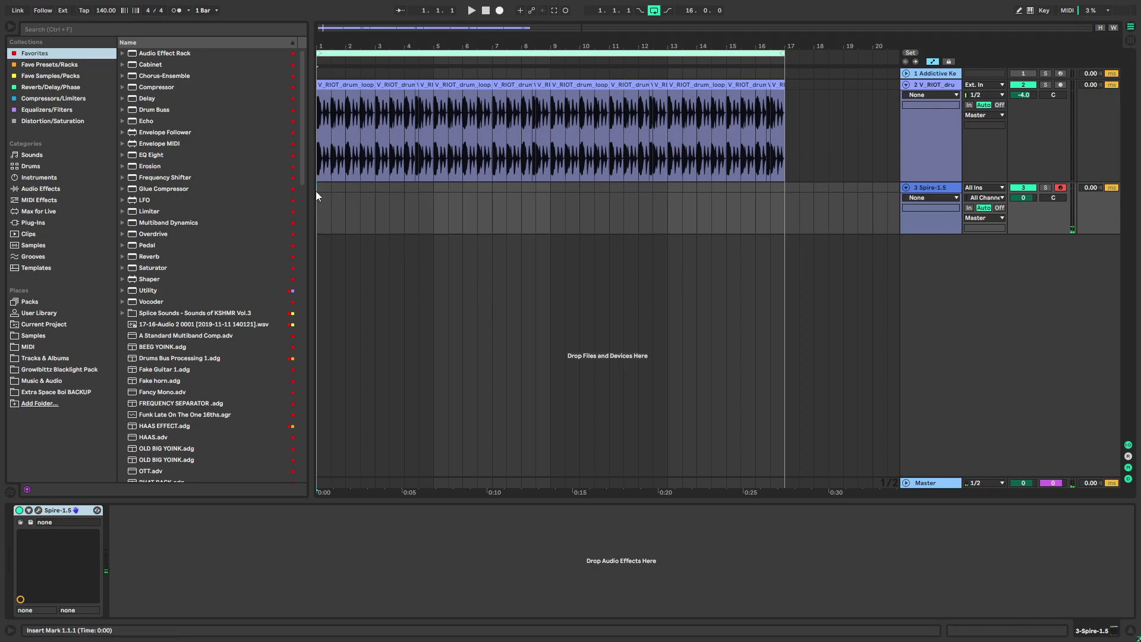
# Set the release of Spire's envelope 1 to about 276 and close the synth window
pyautogui.click(38, 510)
pyautogui.moveTo(230, 336); pyautogui.dragTo(222, 330)
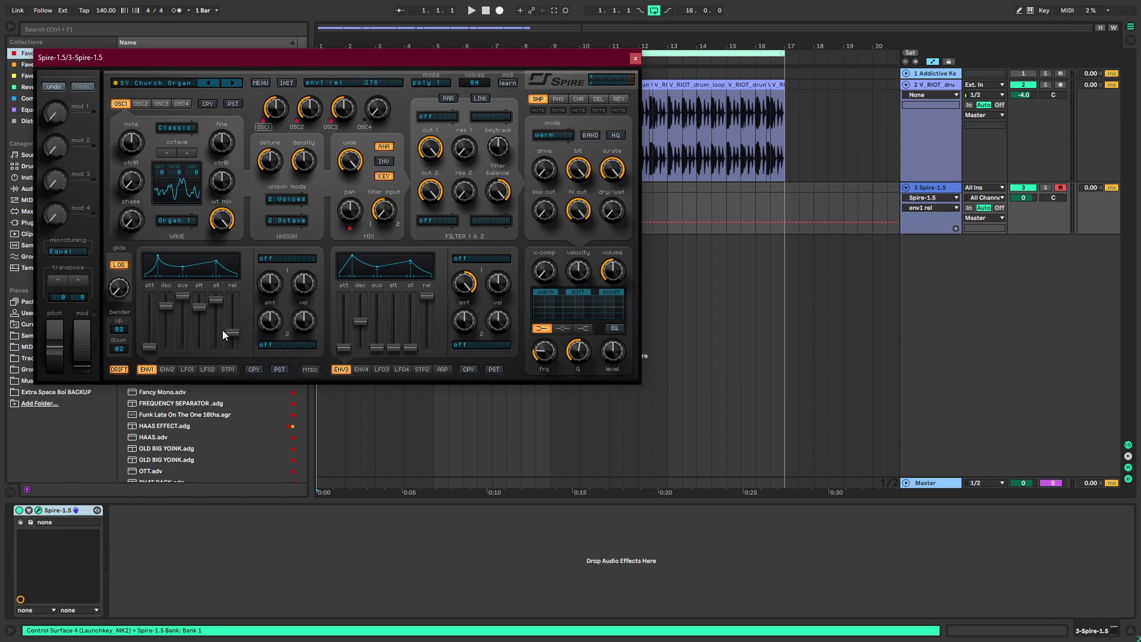
pyautogui.click(635, 58)
# Record a new organ melody take over the drum loop on the Spire track
pyautogui.press('space')
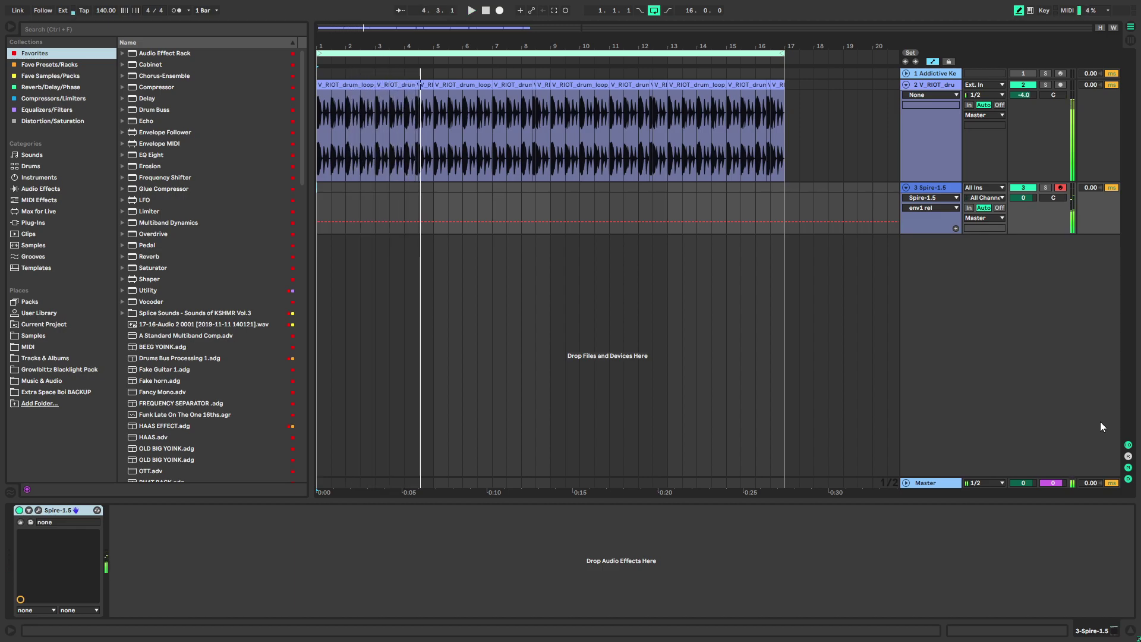
pyautogui.press('space')
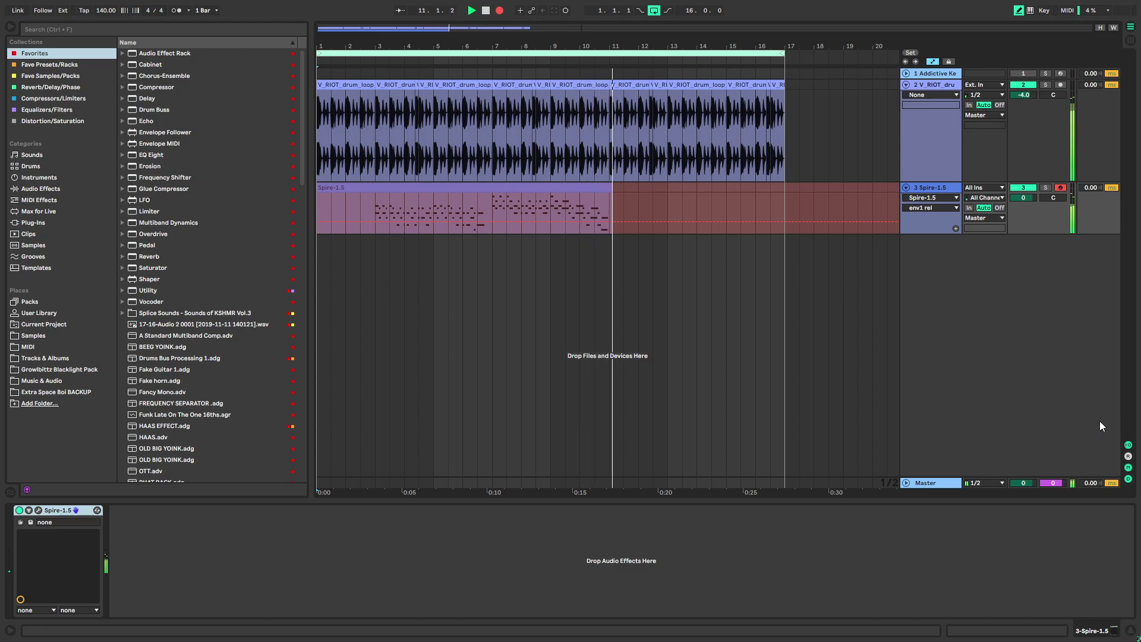
pyautogui.press('F9')
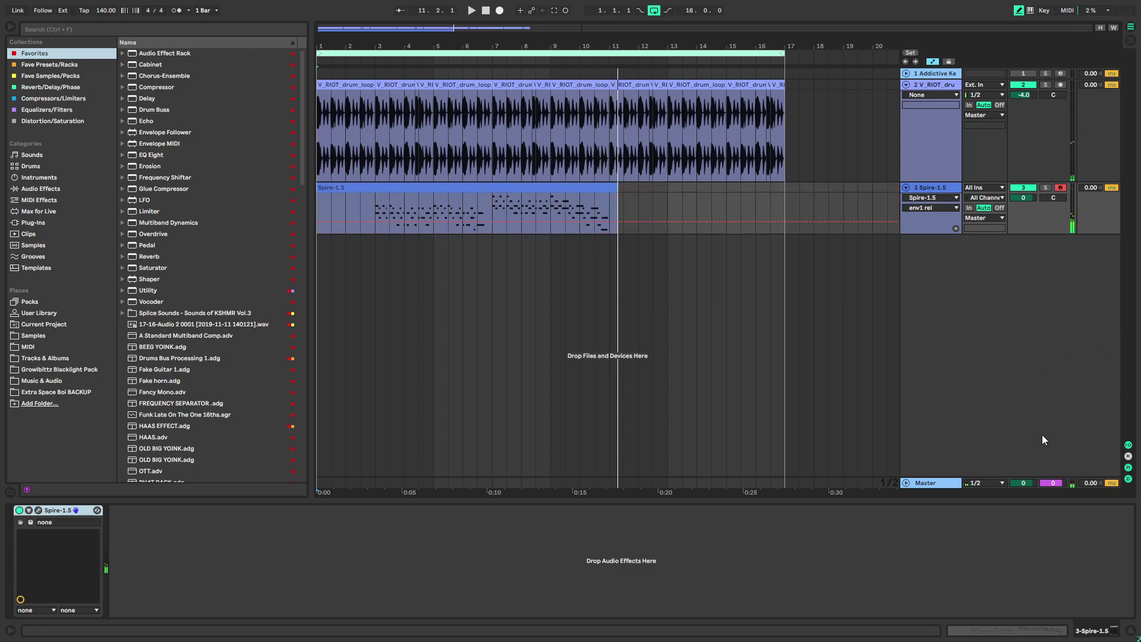
# Split the recorded organ clip at bar 3, delete its empty first two bars, and move the remainder to bar 1
pyautogui.click(380, 201)
pyautogui.press('space')
pyautogui.press('space')
pyautogui.hotkey('ctrl', 'e')
pyautogui.click(357, 189)
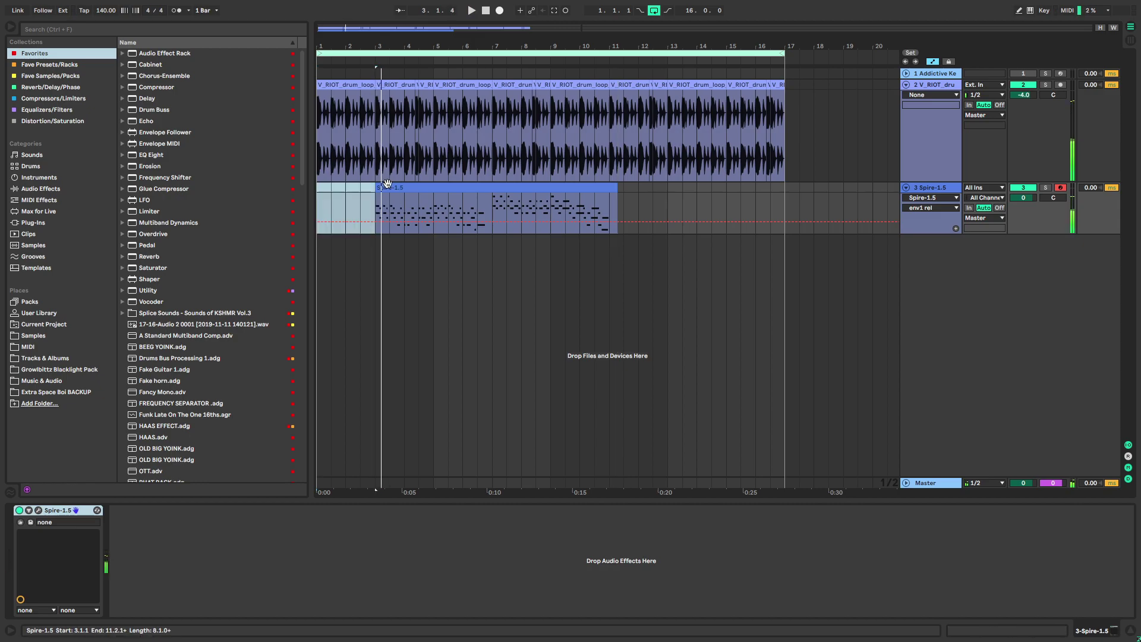
pyautogui.press('Delete')
pyautogui.moveTo(389, 185); pyautogui.dragTo(338, 180)
pyautogui.press('space')
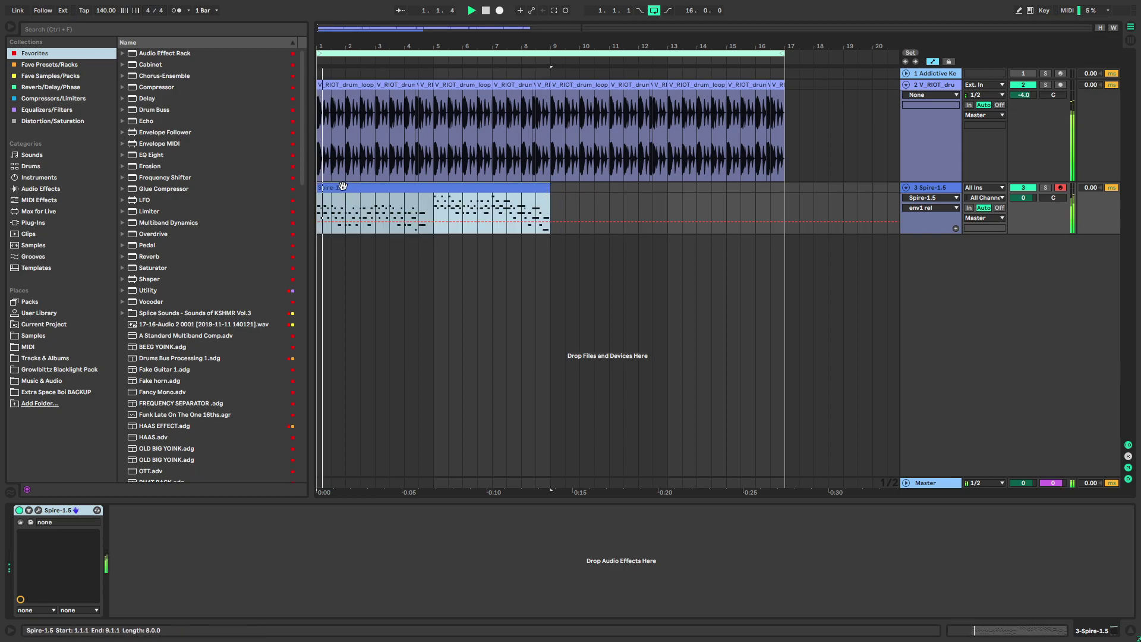
# Show the notes of the recorded organ clip for editing and stop playback
pyautogui.doubleClick(346, 188)
pyautogui.click(420, 287)
pyautogui.press('space')
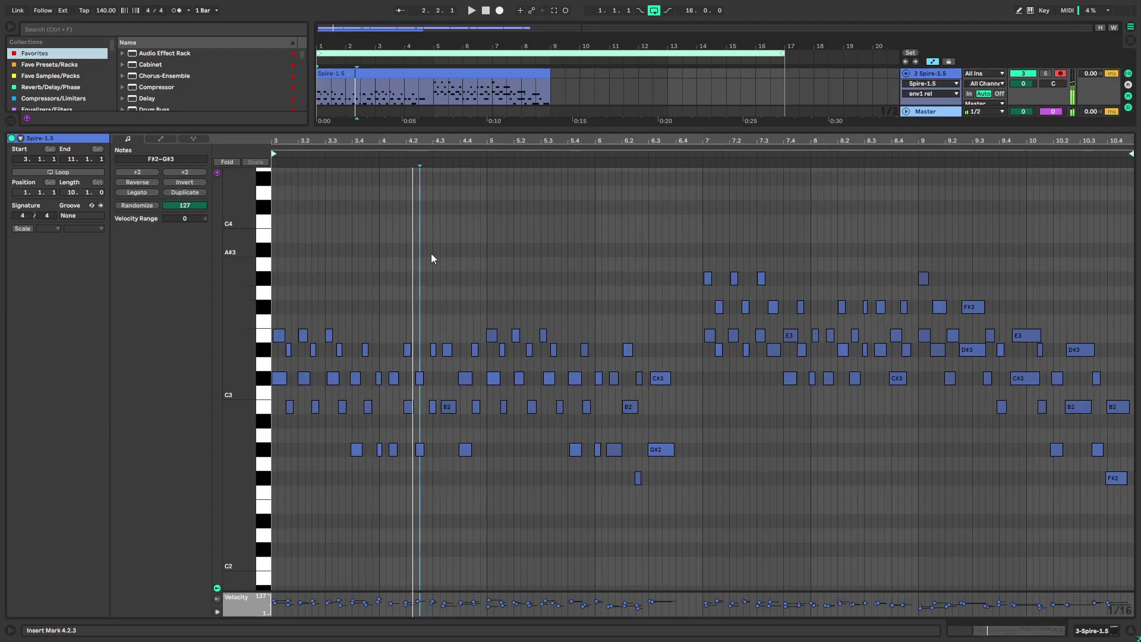
# Try quantizing the organ clip's notes with changed quantize settings, listen to the result, and undo it
pyautogui.rightClick(431, 254)
pyautogui.click(469, 265)
pyautogui.click(603, 291)
pyautogui.click(594, 330)
pyautogui.click(550, 336)
pyautogui.press('space')
pyautogui.hotkey('ctrl', 'z')
pyautogui.press('space')
# Quantize all notes of the organ clip through the quantize settings and play back the timing
pyautogui.rightClick(470, 292)
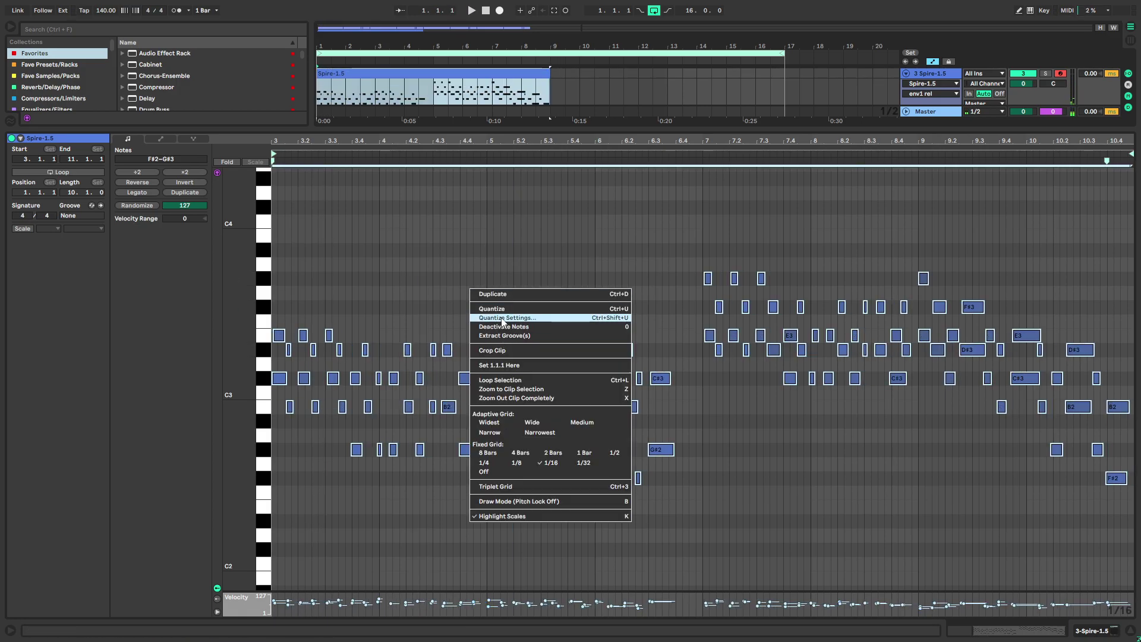
pyautogui.click(571, 318)
pyautogui.click(550, 335)
pyautogui.press('space')
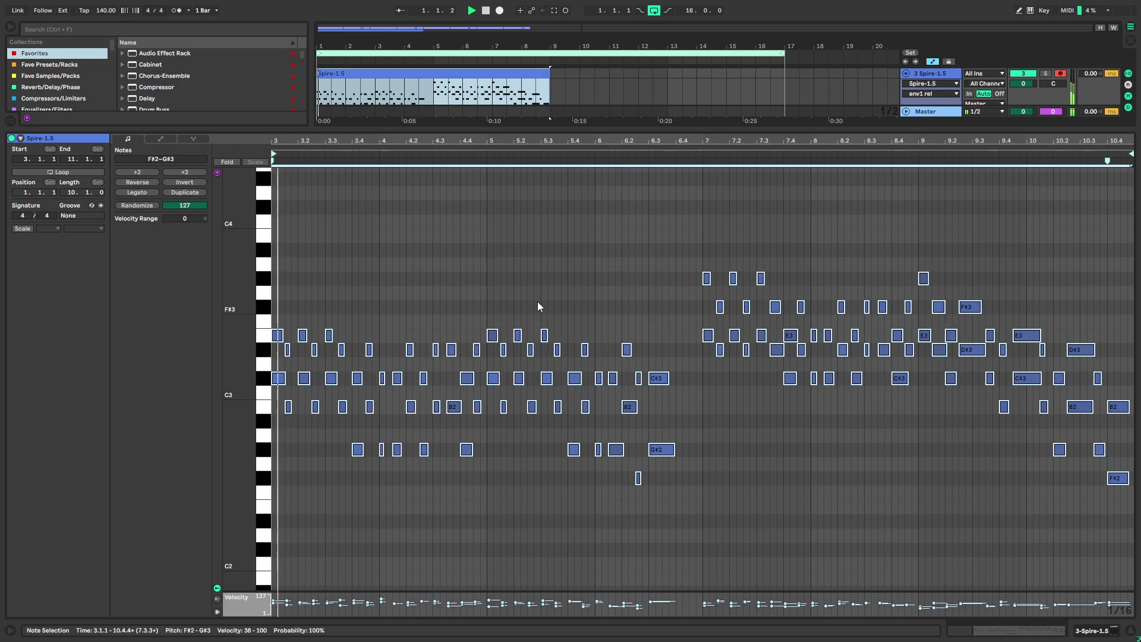
pyautogui.click(526, 284)
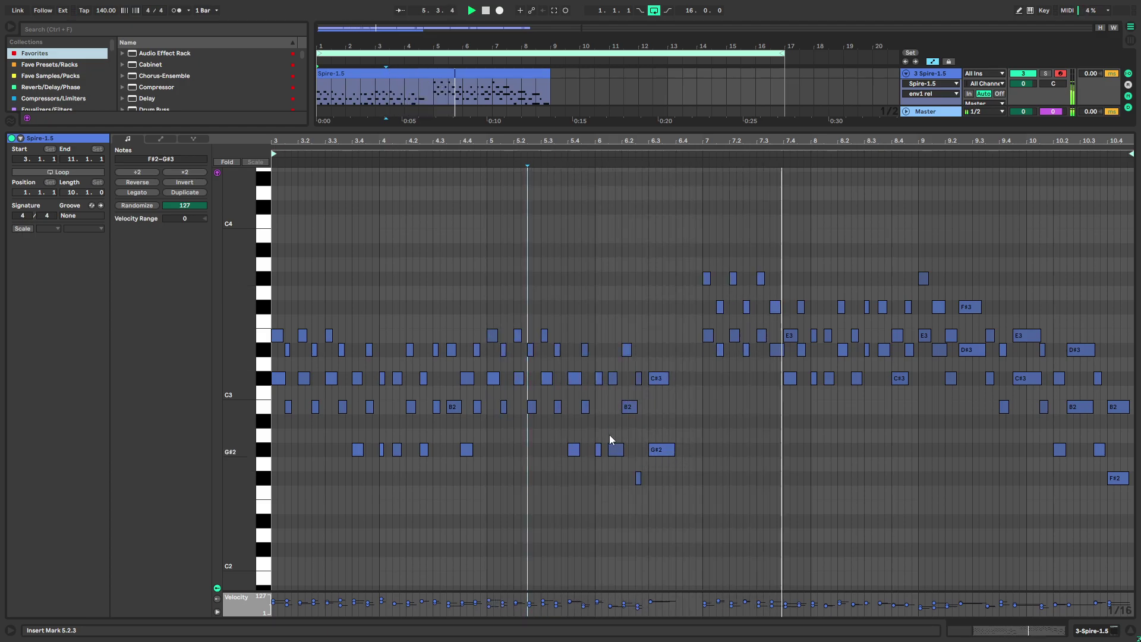
# Lengthen the held C#3 and G#2 notes at 6.3 so they run almost to bar 7
pyautogui.moveTo(671, 471); pyautogui.dragTo(684, 378)
pyautogui.click(702, 295)
pyautogui.scroll(-2, 645, 322)
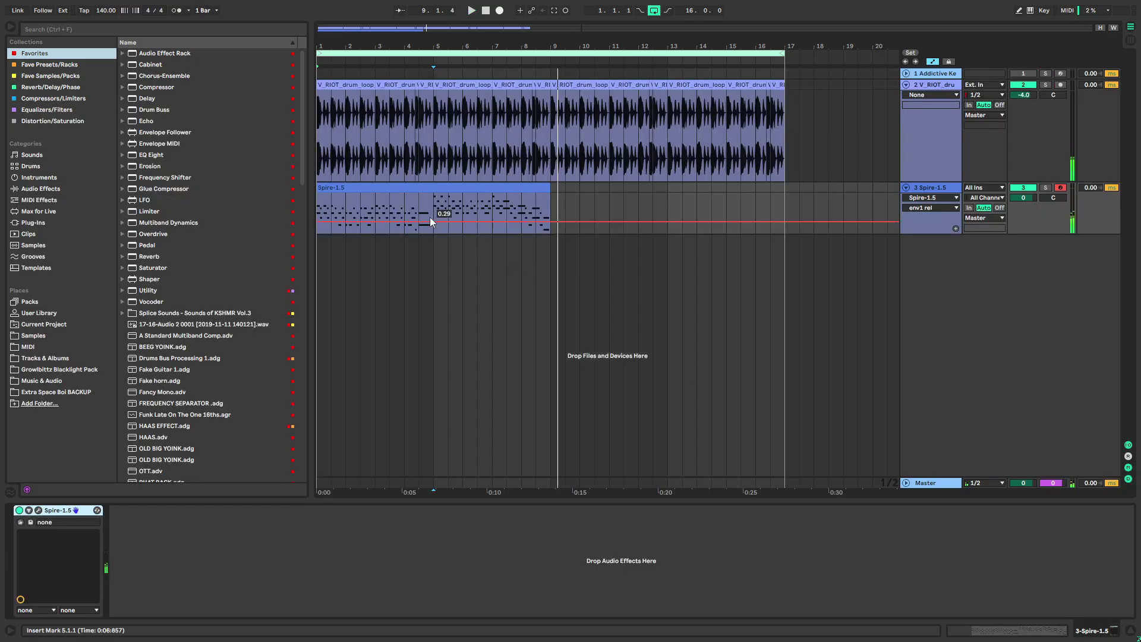
# Play back the eight-bar organ clip and duplicate it so the melody continues from bar 9 to bar 17
pyautogui.click(439, 186)
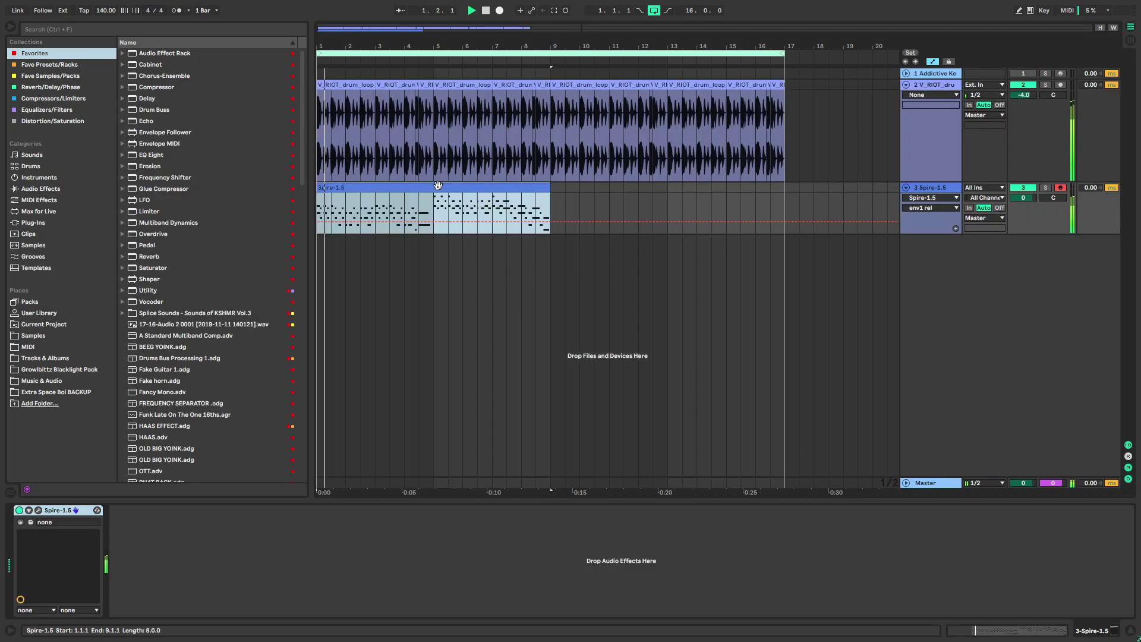
pyautogui.rightClick(438, 186)
pyautogui.click(466, 321)
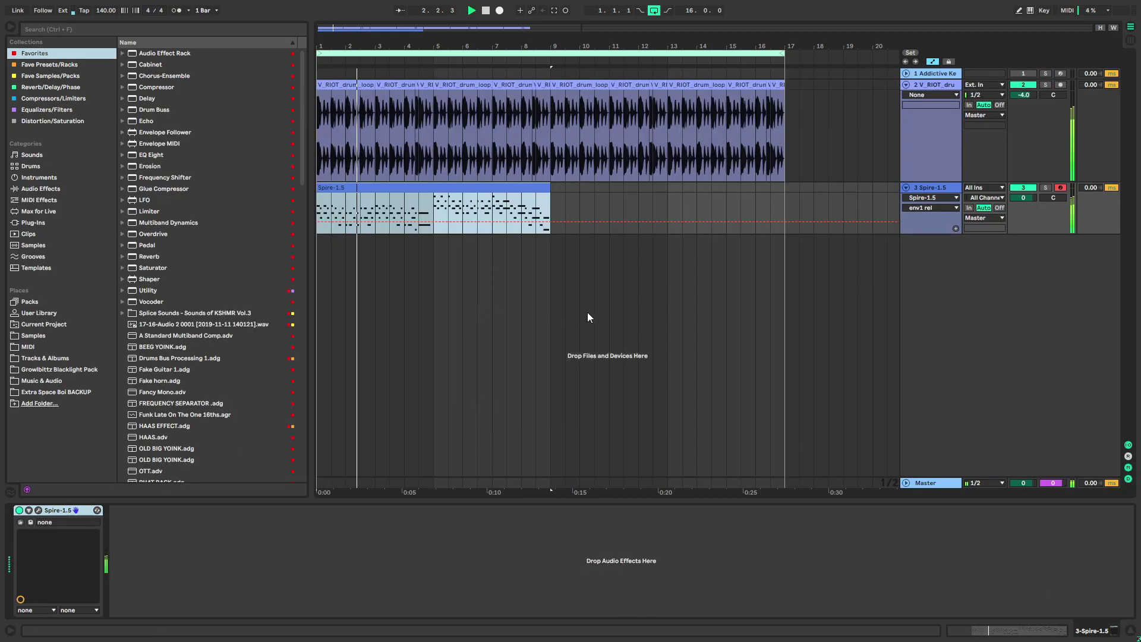
pyautogui.click(731, 8)
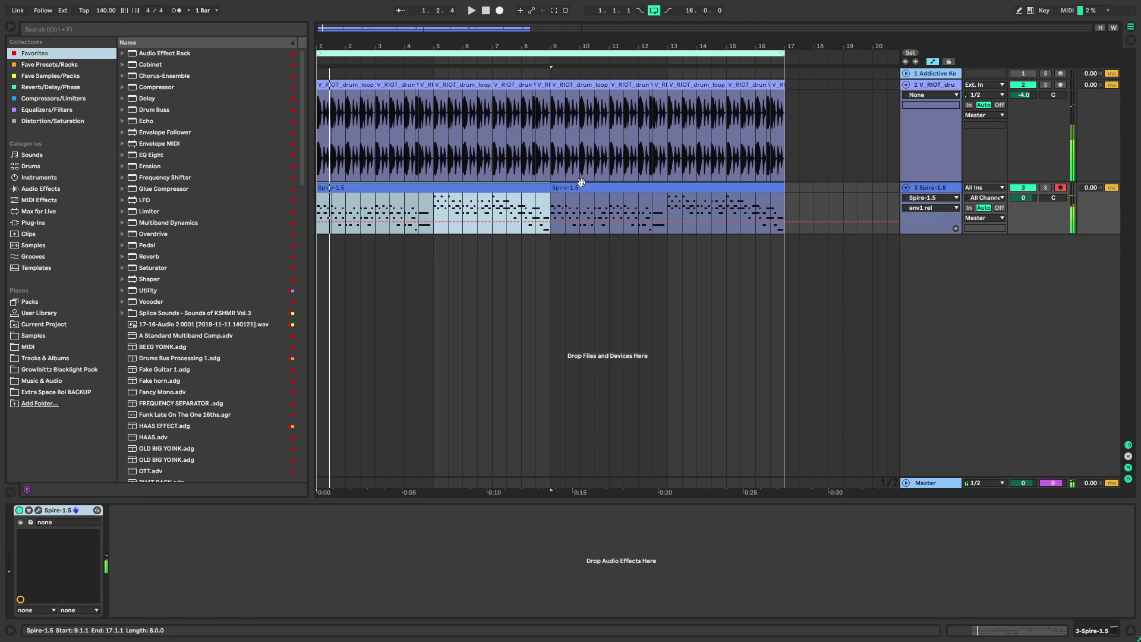
# Delete both organ clips from the Spire track and undo the deletion
pyautogui.keyDown('shift'); pyautogui.click(581, 184); pyautogui.keyUp('shift')
pyautogui.press('Delete')
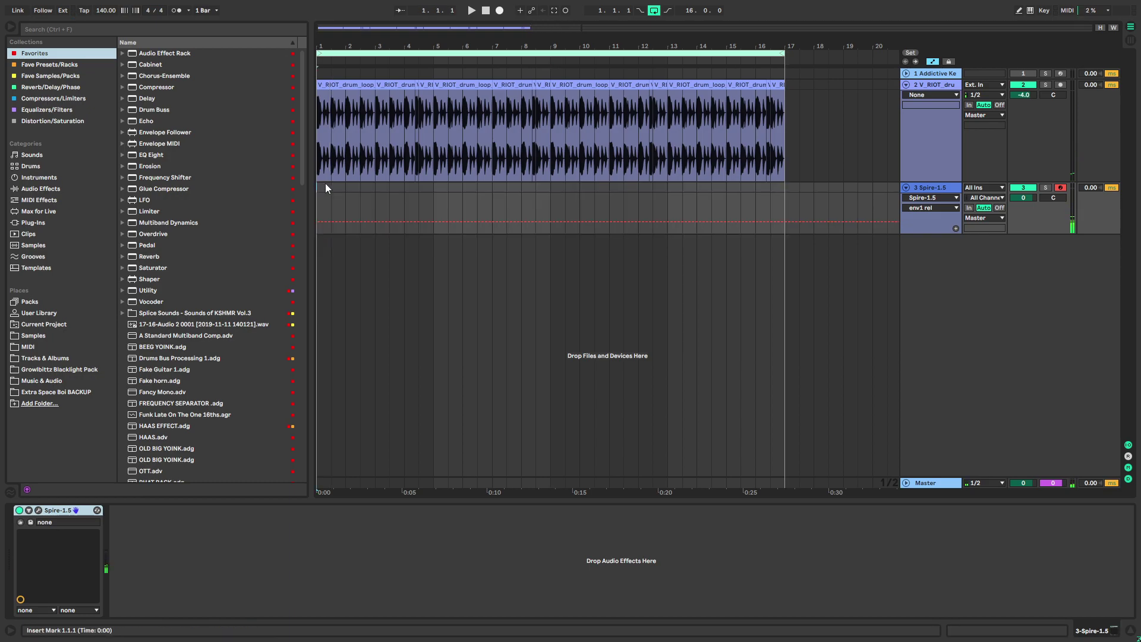
pyautogui.hotkey('ctrl', 'z')
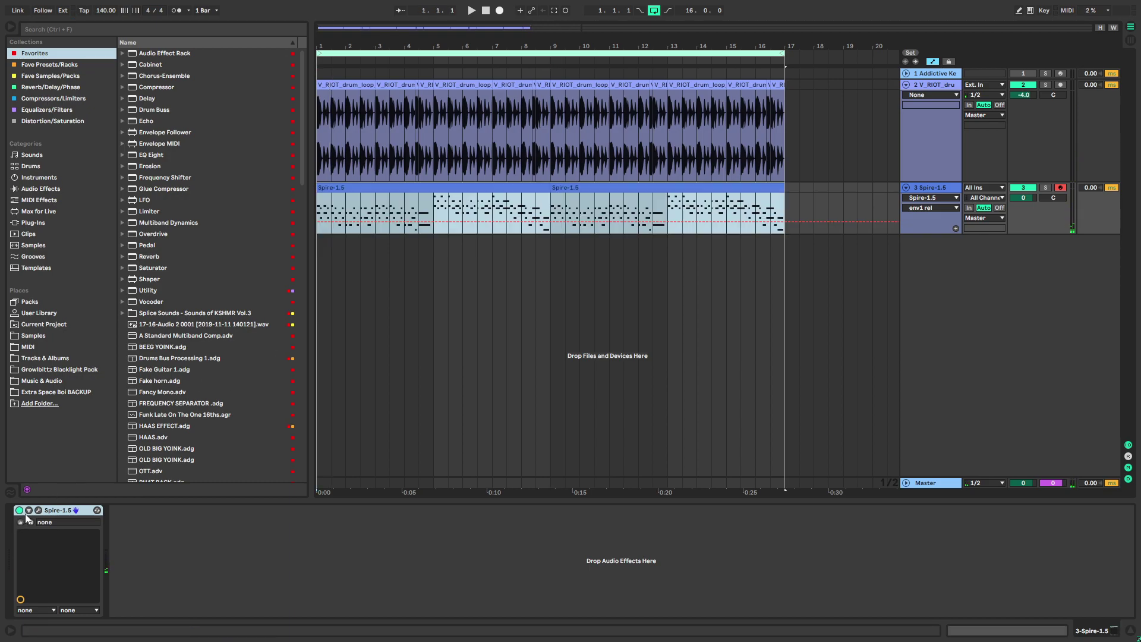
# Solo the Spire track and open the preset browser of its Spire synth
pyautogui.click(41, 508)
pyautogui.click(1047, 187)
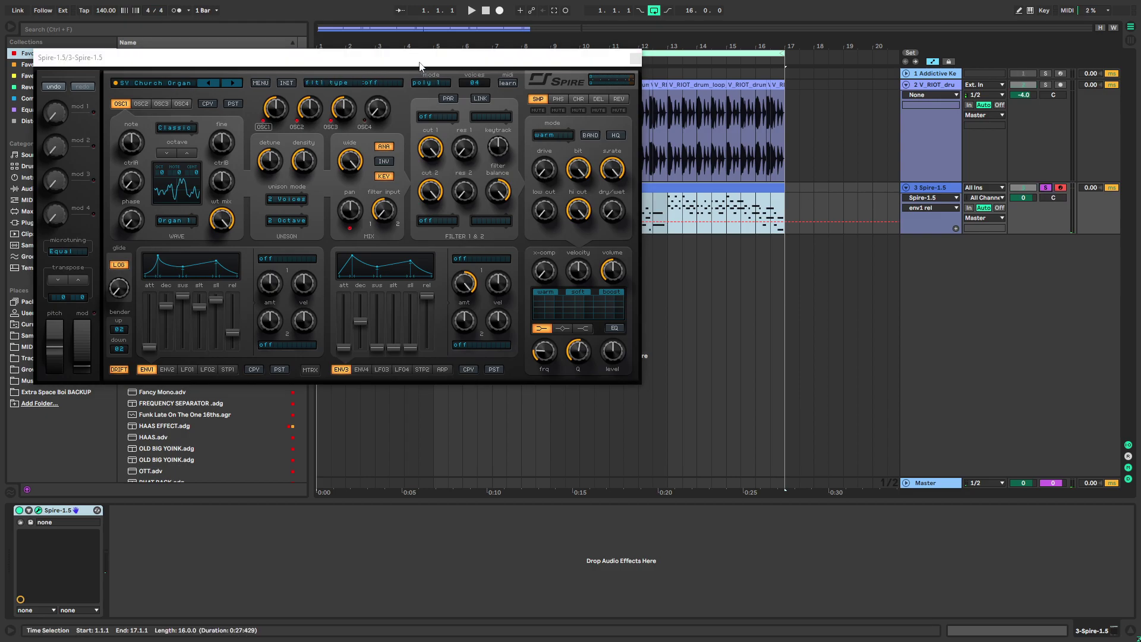
pyautogui.moveTo(419, 65); pyautogui.dragTo(729, 77)
pyautogui.click(536, 94)
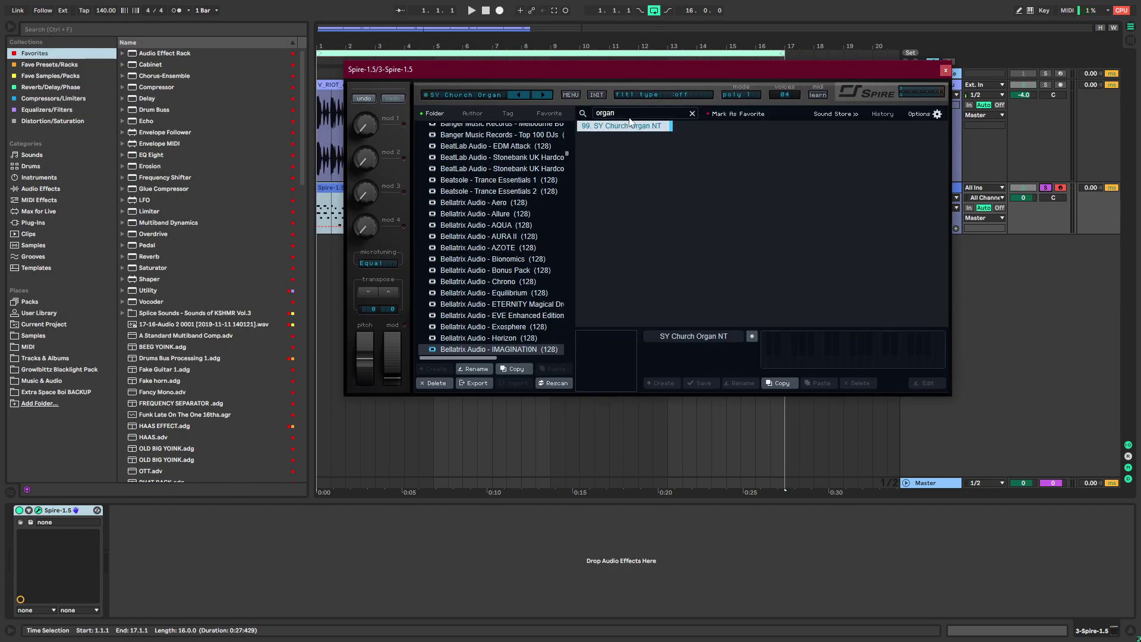
# Audition SY Organ Piano Lead, load SY Classic Organ instead, and lower the Spire track's volume to -3.9 dB
pyautogui.scroll(5, 879, 208)
pyautogui.click(887, 183)
pyautogui.scroll(5, 885, 208)
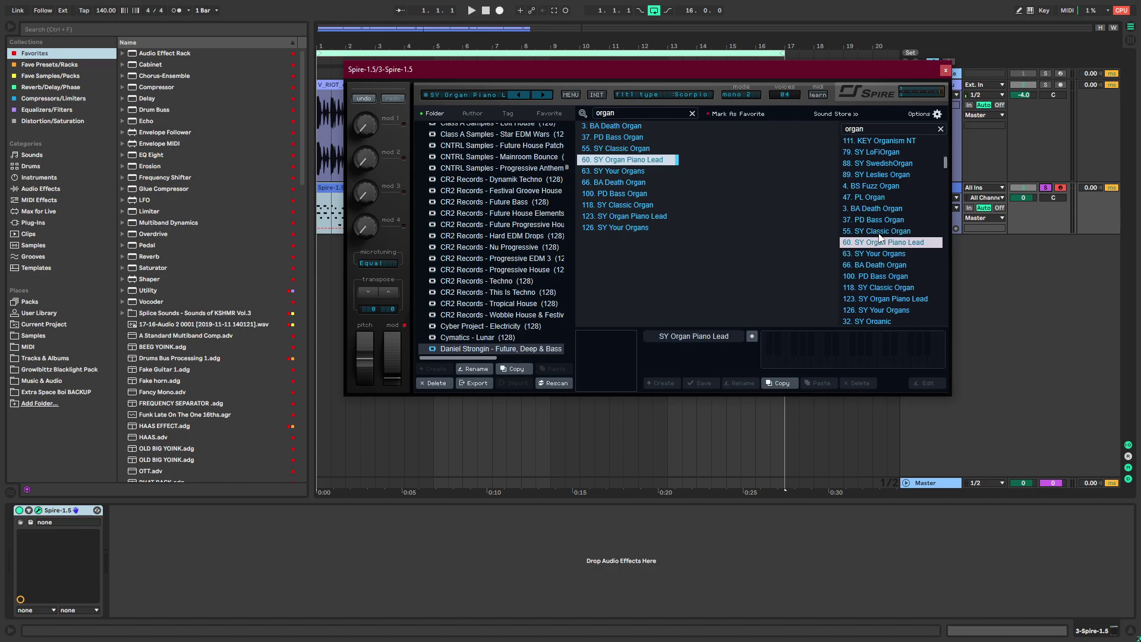
pyautogui.press('space')
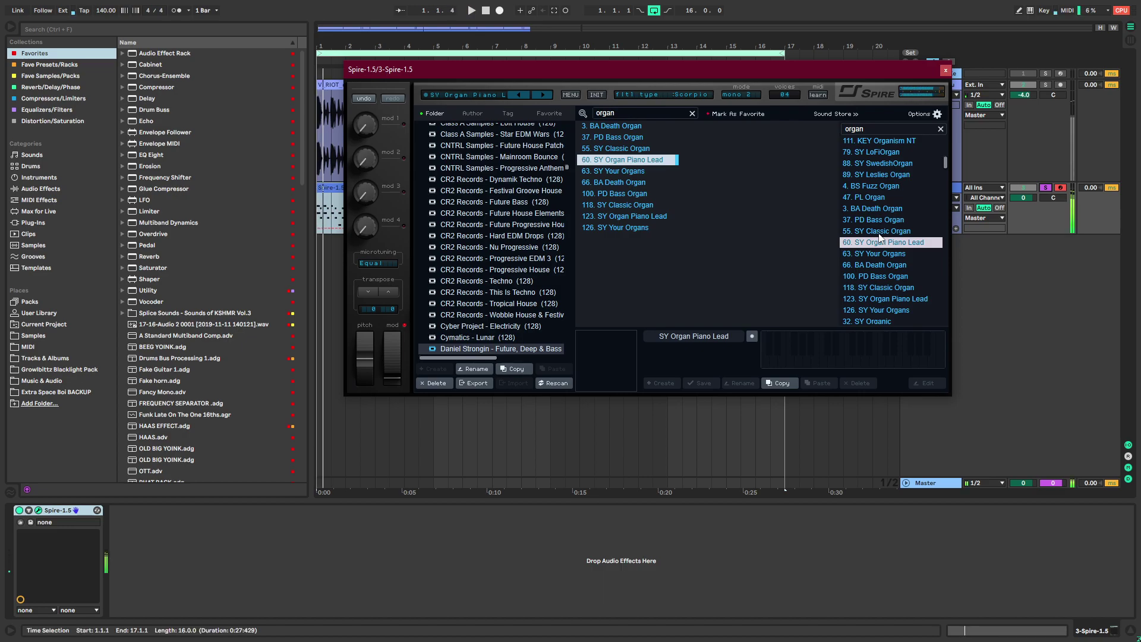
pyautogui.click(879, 231)
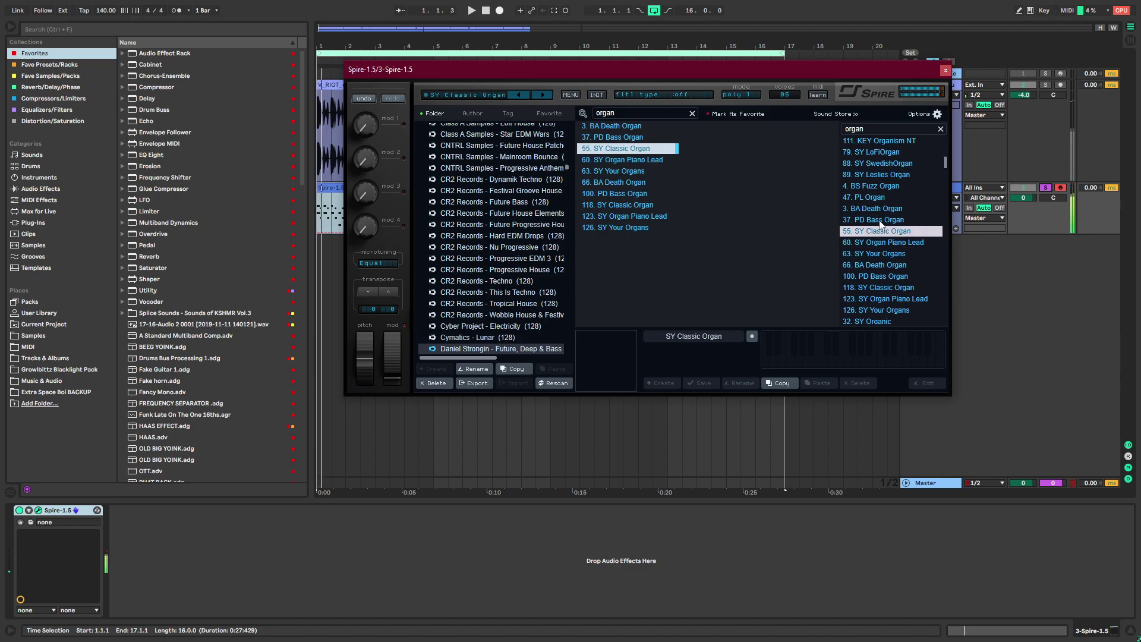
pyautogui.moveTo(1020, 189); pyautogui.dragTo(1024, 200)
pyautogui.press('space')
# Set the release of Spire's envelope 1 to about 402, close the synth window, and unsolo the Spire track
pyautogui.click(462, 95)
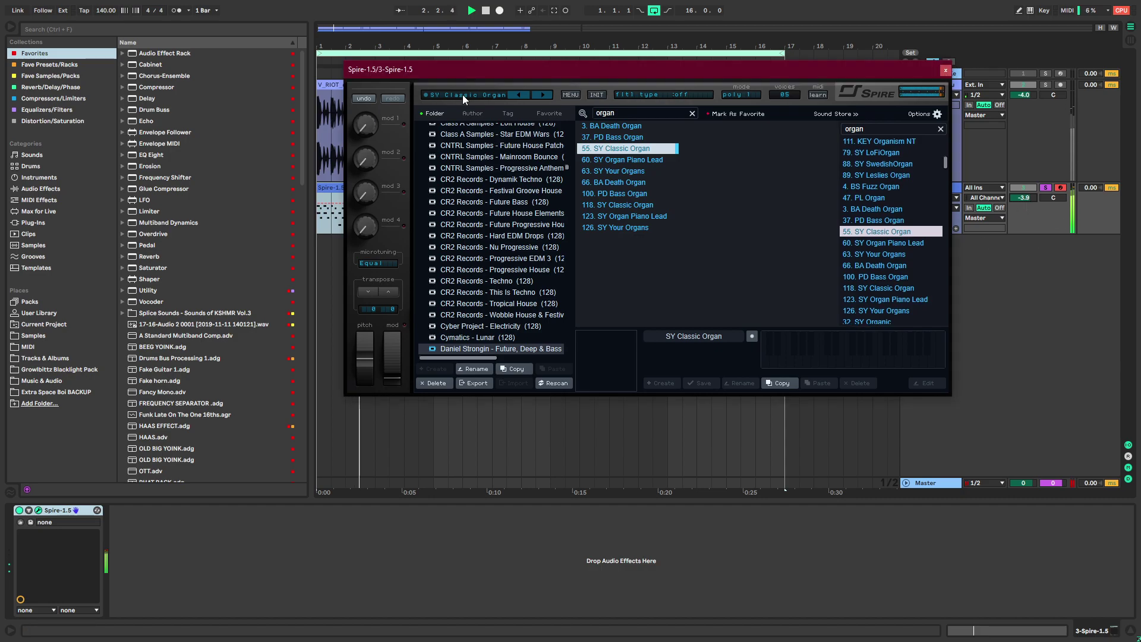
pyautogui.moveTo(539, 348); pyautogui.dragTo(542, 340)
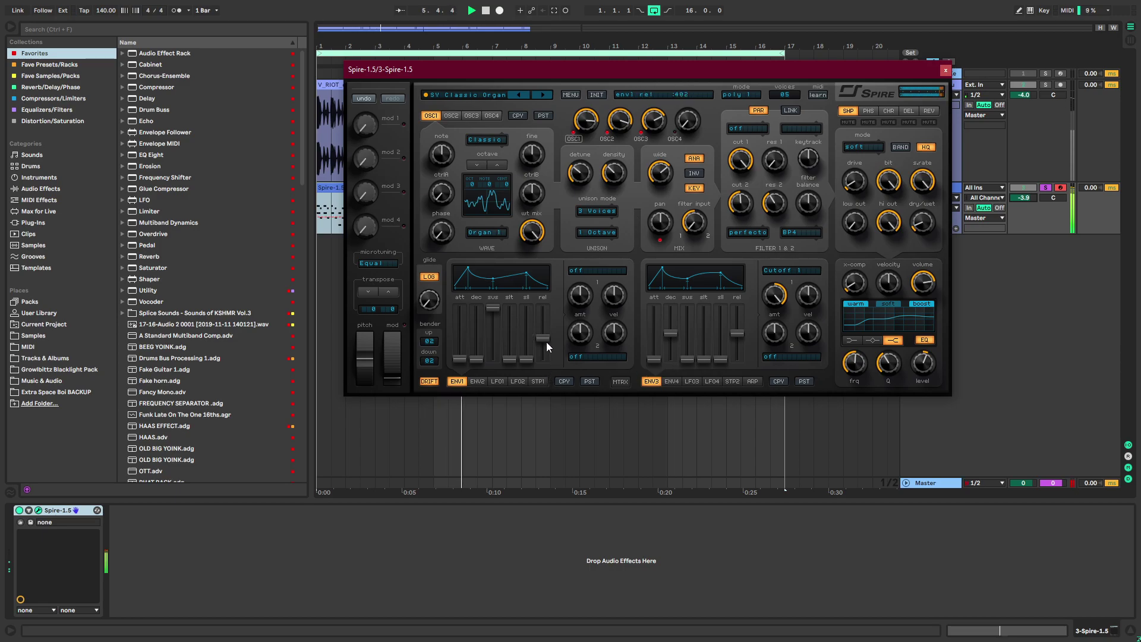
pyautogui.click(944, 71)
pyautogui.press('space')
pyautogui.press('s')
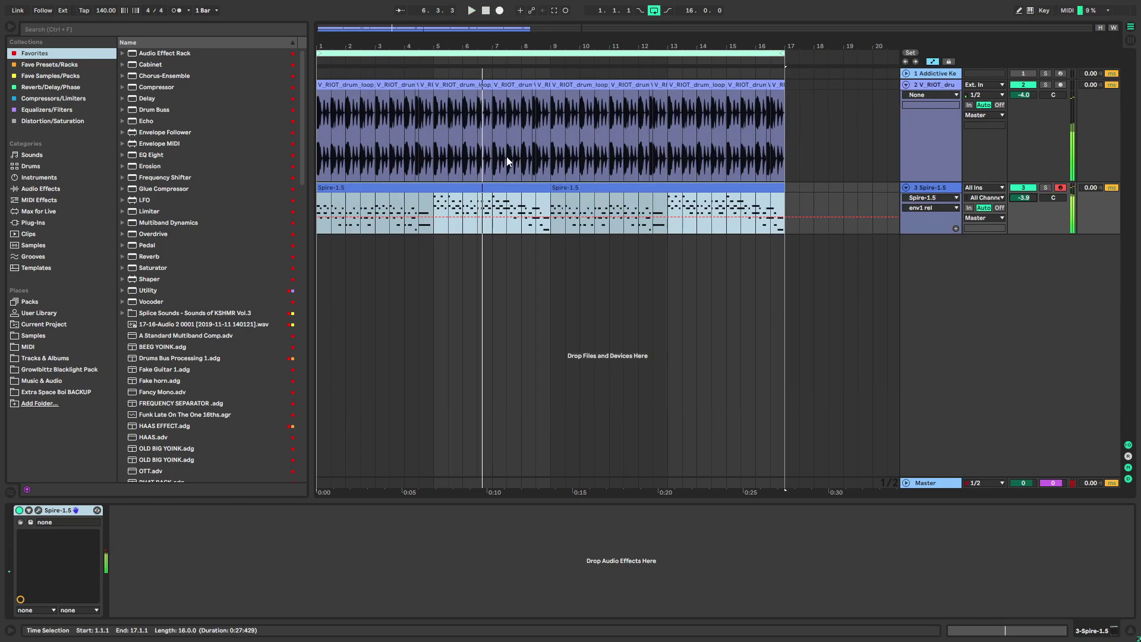
# Delete the V_RIOT drum loop track and the Addictive Keys track
pyautogui.click(400, 187)
pyautogui.click(949, 87)
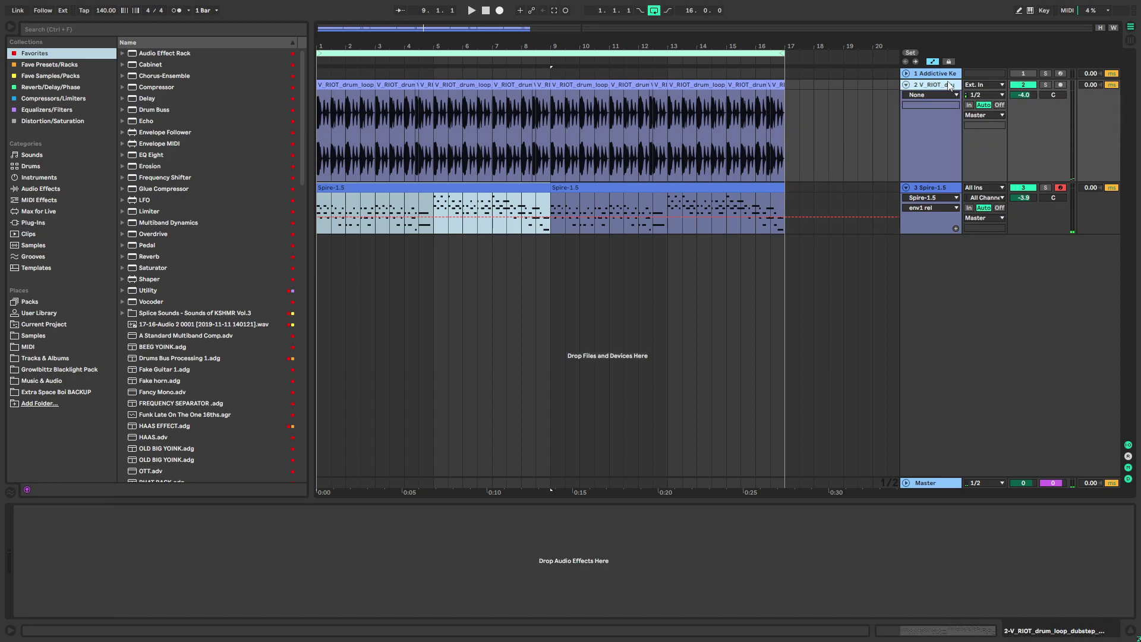
pyautogui.press('Delete')
pyautogui.click(932, 73)
pyautogui.press('Delete')
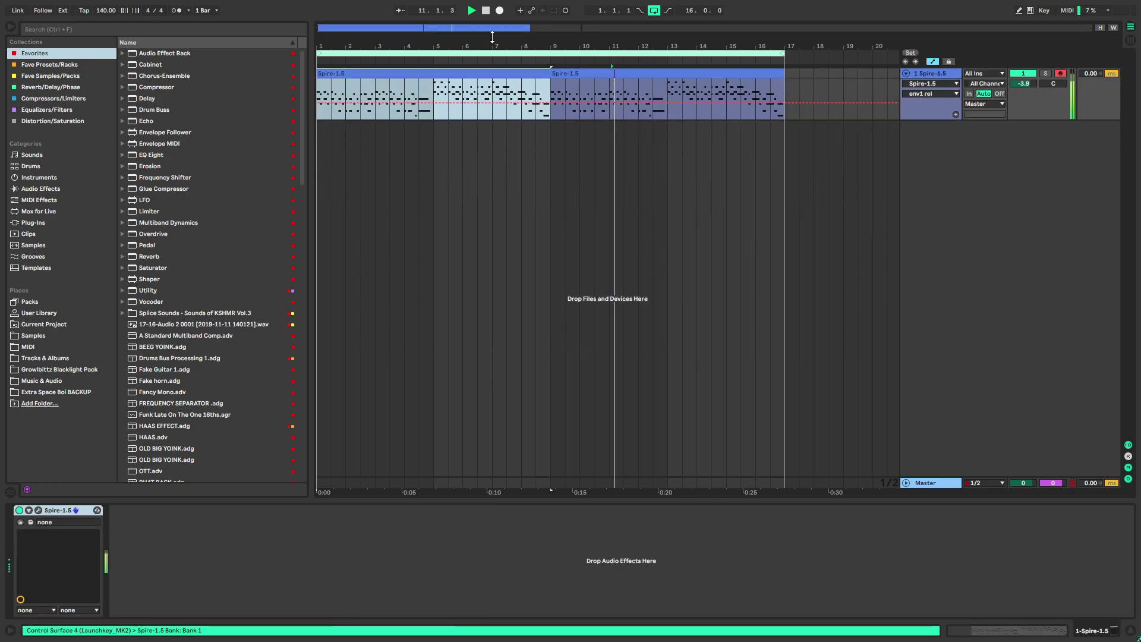
# Stop playback, turn off the arrangement loop, and select the first organ clip
pyautogui.doubleClick(485, 10)
pyautogui.press('space')
pyautogui.rightClick(467, 52)
pyautogui.click(480, 59)
pyautogui.press('space')
pyautogui.click(356, 71)
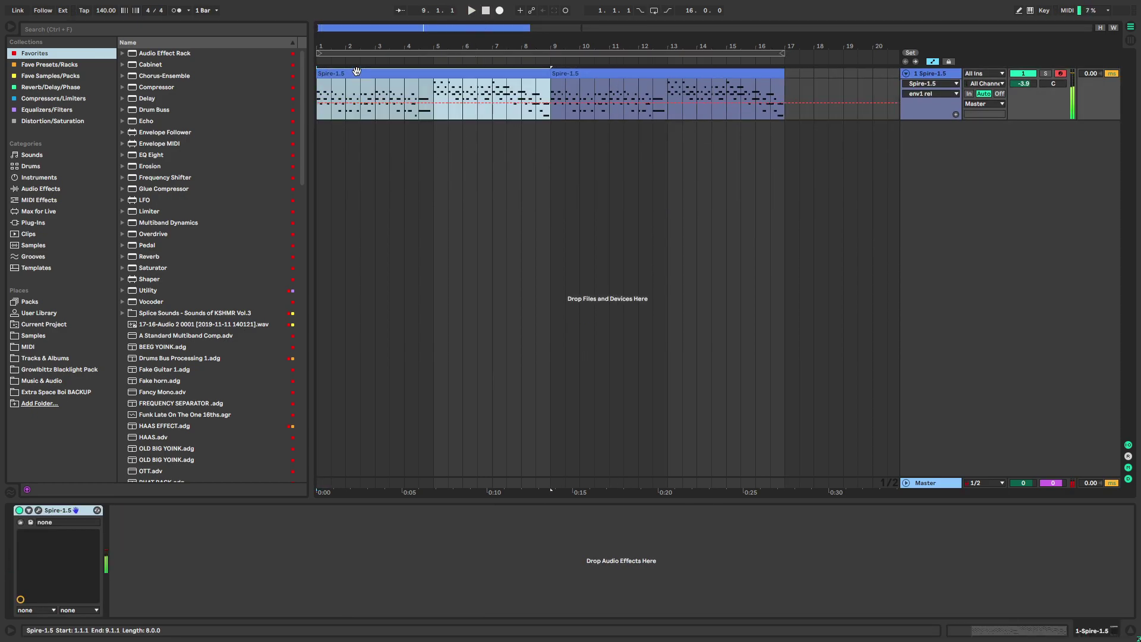
# Add EQ Eight to the Spire track with a low cut on band 1 and a high cut on band 8 at 2.30 kHz
pyautogui.doubleClick(172, 155)
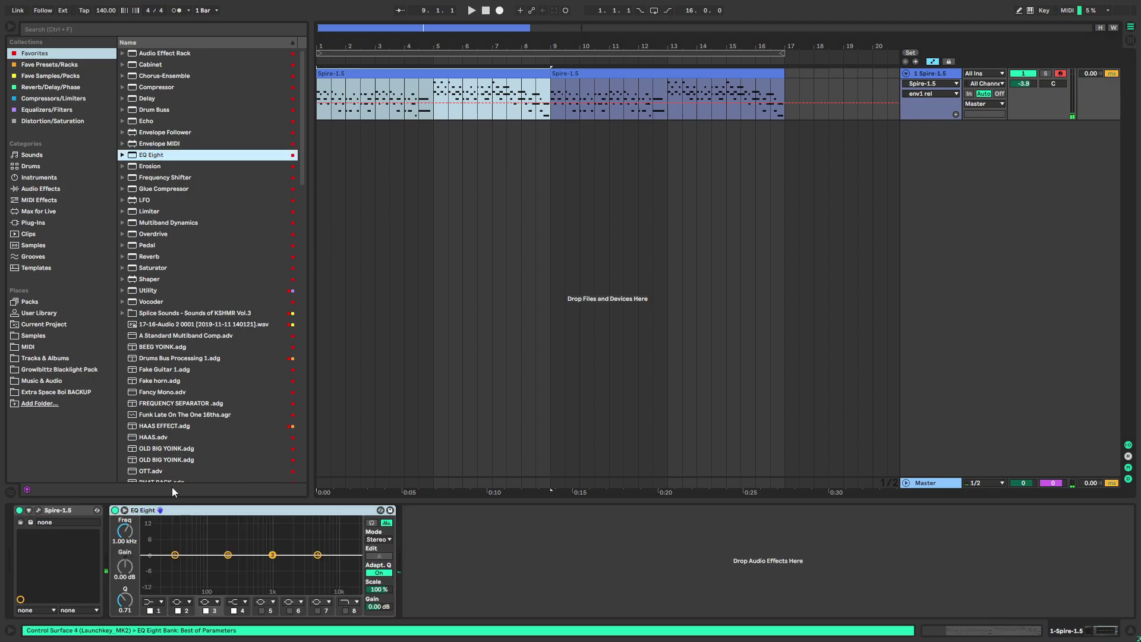
pyautogui.click(156, 602)
pyautogui.click(153, 531)
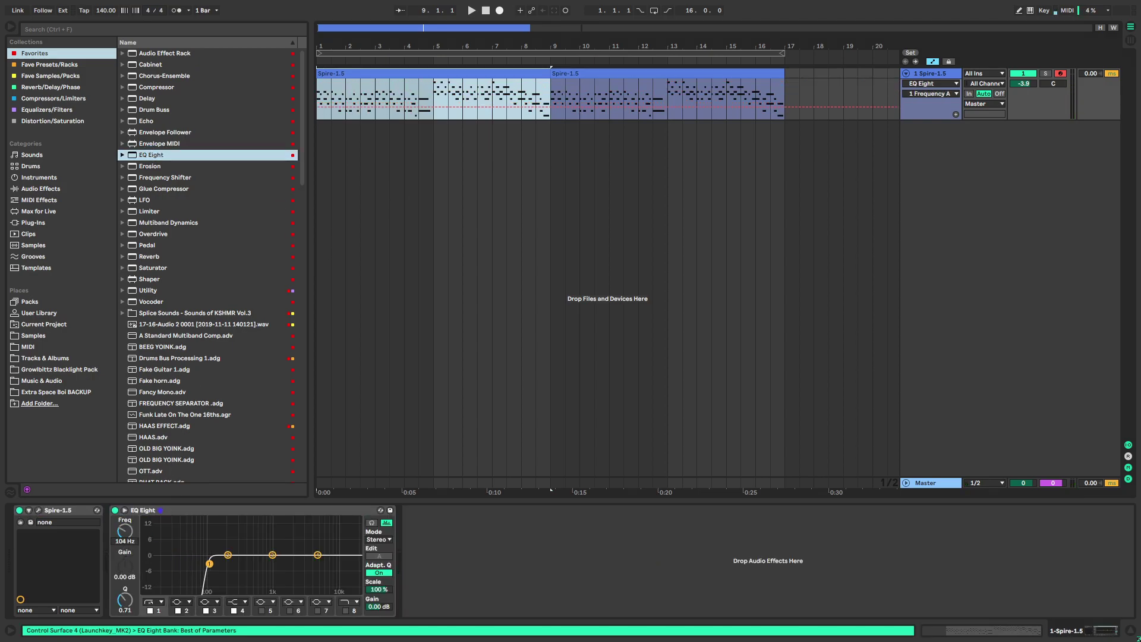
pyautogui.moveTo(127, 546); pyautogui.dragTo(126, 538)
pyautogui.click(346, 611)
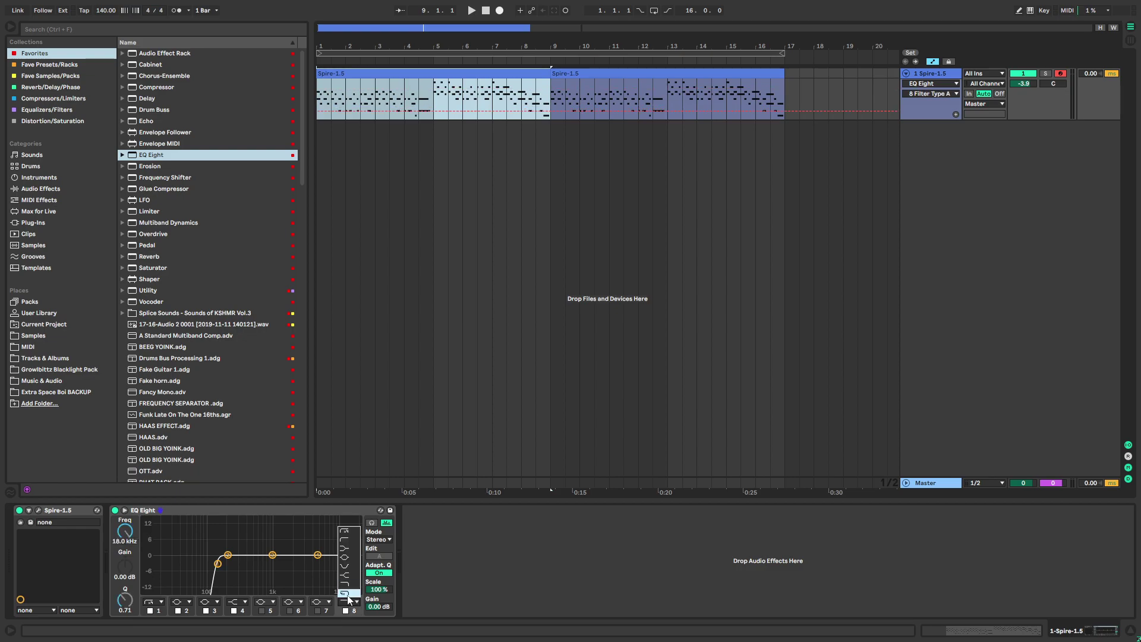
pyautogui.press('space')
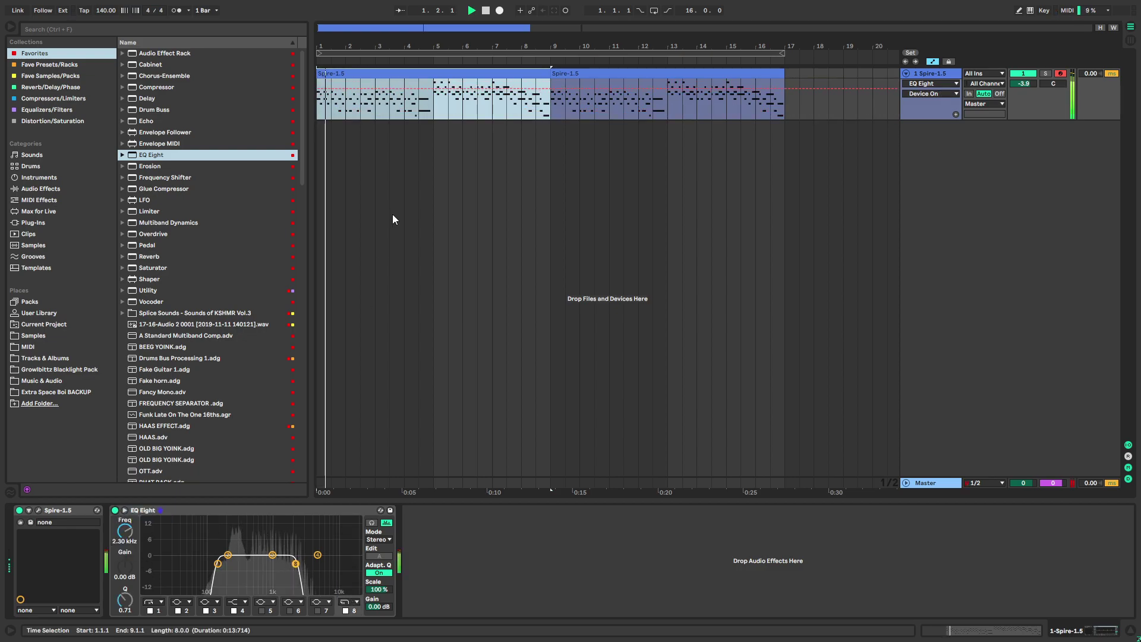
# Automate EQ Eight's Device On so the filter is on until bar 9 and off from there
pyautogui.click(550, 89)
pyautogui.moveTo(435, 90)
pyautogui.mouseDown()
pyautogui.moveTo(435, 112)
pyautogui.moveTo(448, 88)
pyautogui.mouseUp()
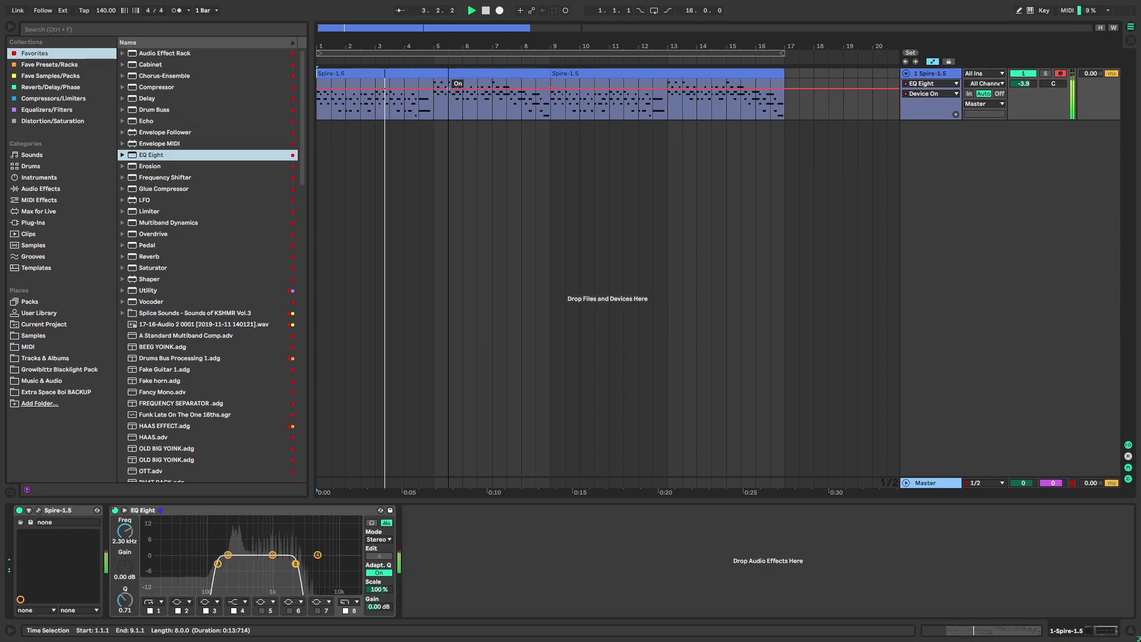
pyautogui.click(928, 110)
pyautogui.moveTo(550, 89); pyautogui.dragTo(545, 122)
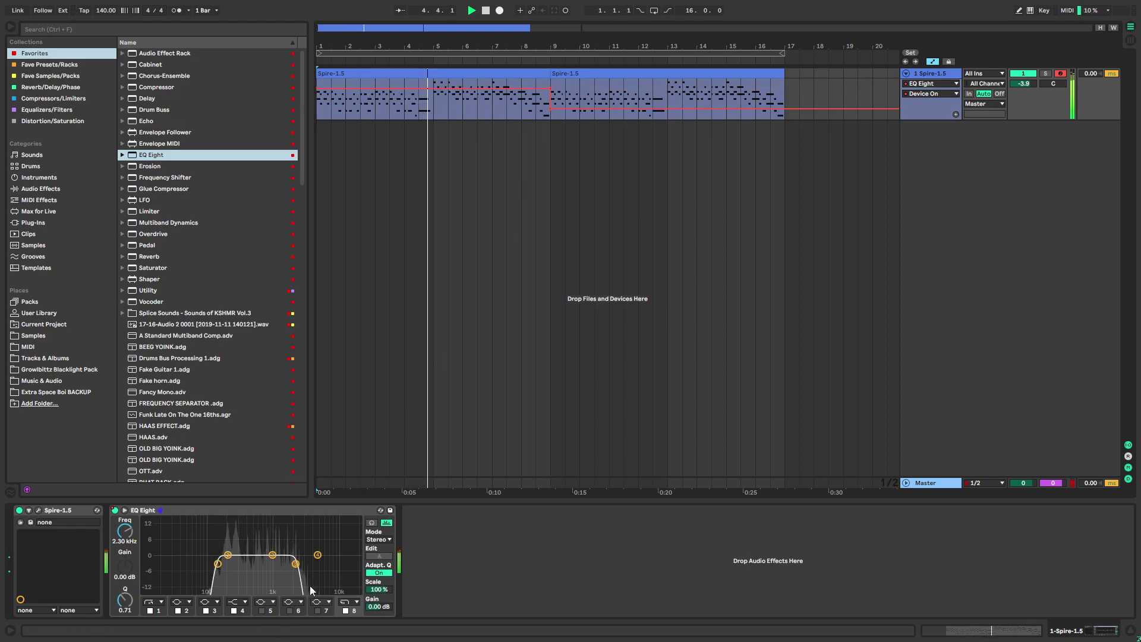
# Lower band 8's high cut to 1.10 kHz and show the EQ's Device On automation in its own lane
pyautogui.moveTo(295, 563); pyautogui.dragTo(275, 563)
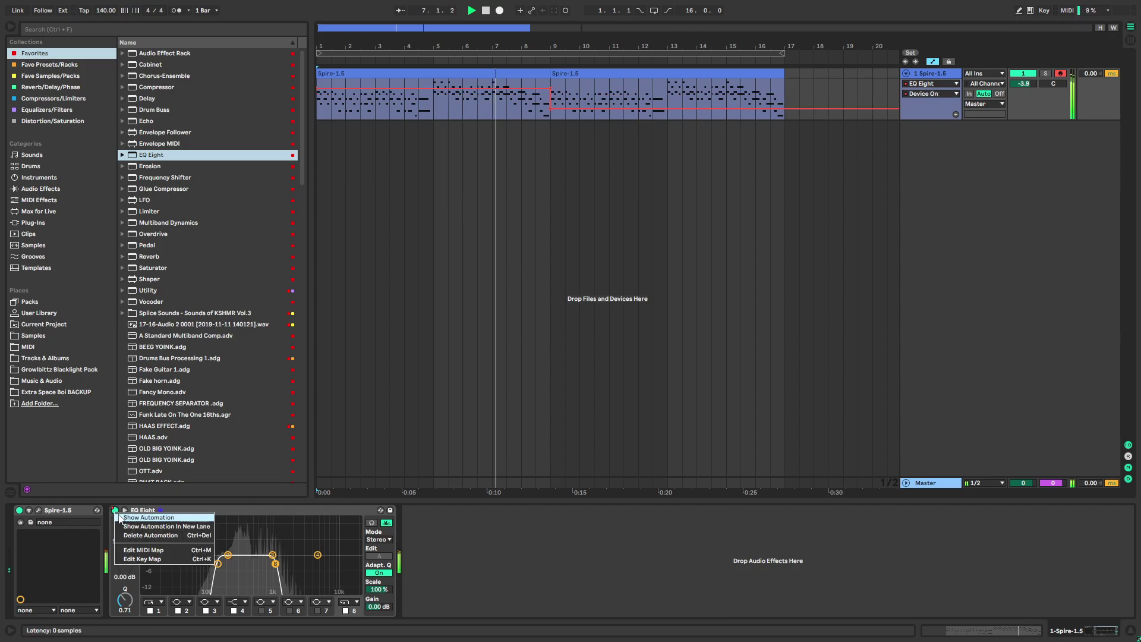
pyautogui.click(955, 114)
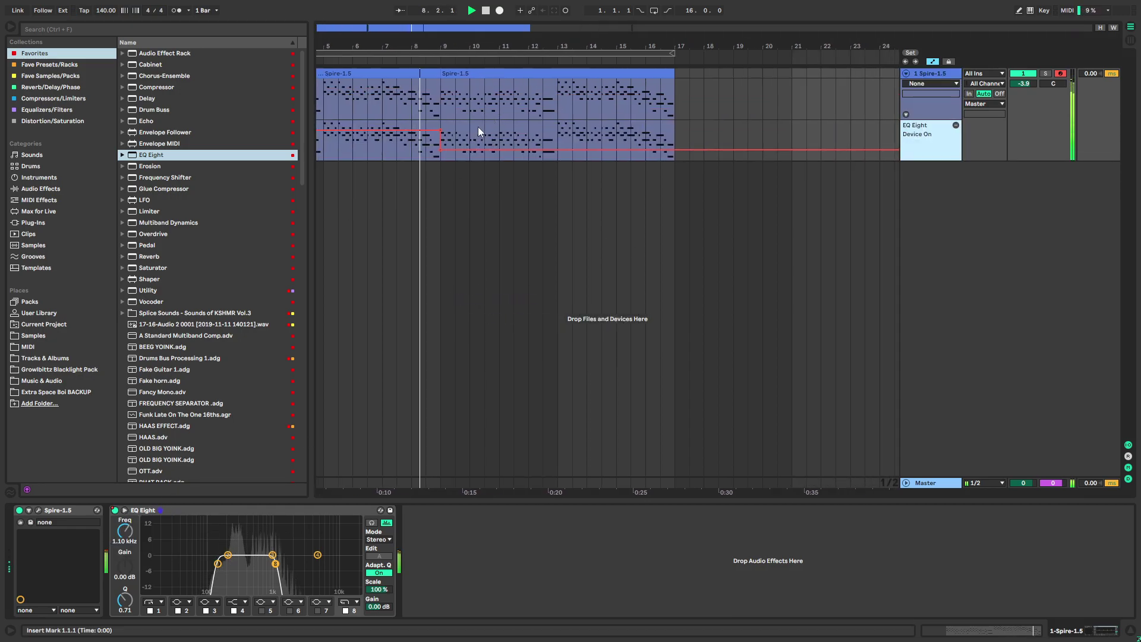
# Add the OTT.adv preset to the Spire track between Spire and EQ Eight
pyautogui.scroll(-2, 191, 412)
pyautogui.click(158, 436)
pyautogui.moveTo(108, 537); pyautogui.dragTo(110, 536)
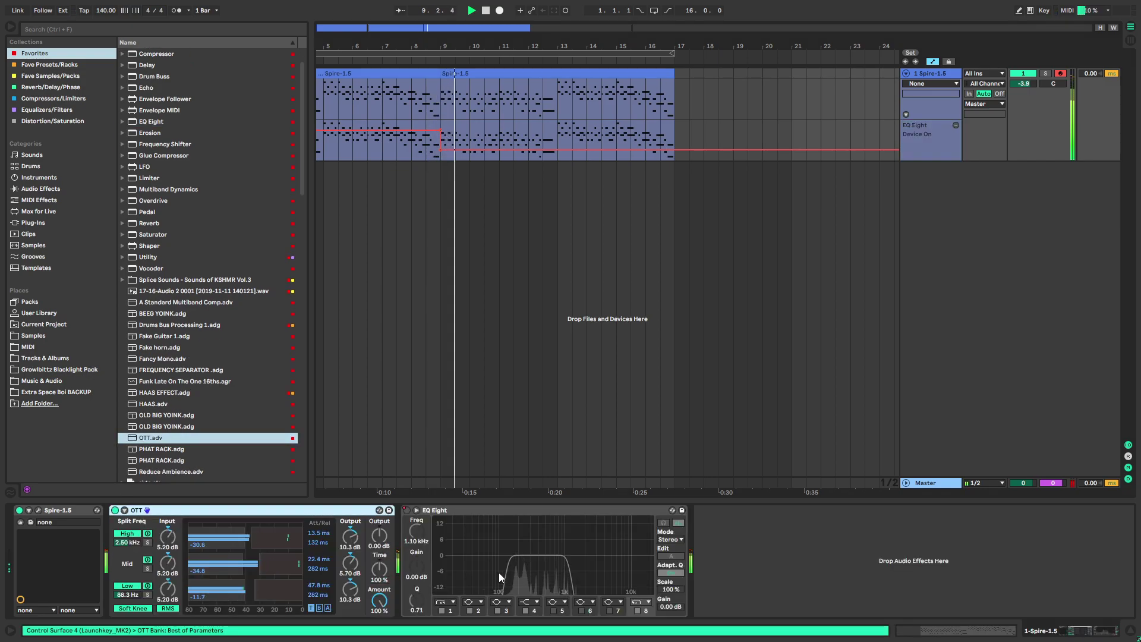
# Add Saturator between OTT and EQ Eight on the Spire track, set to Medium Curve with Color off
pyautogui.scroll(2, 196, 368)
pyautogui.moveTo(155, 268); pyautogui.dragTo(404, 544)
pyautogui.click(454, 571)
pyautogui.click(455, 528)
pyautogui.click(421, 572)
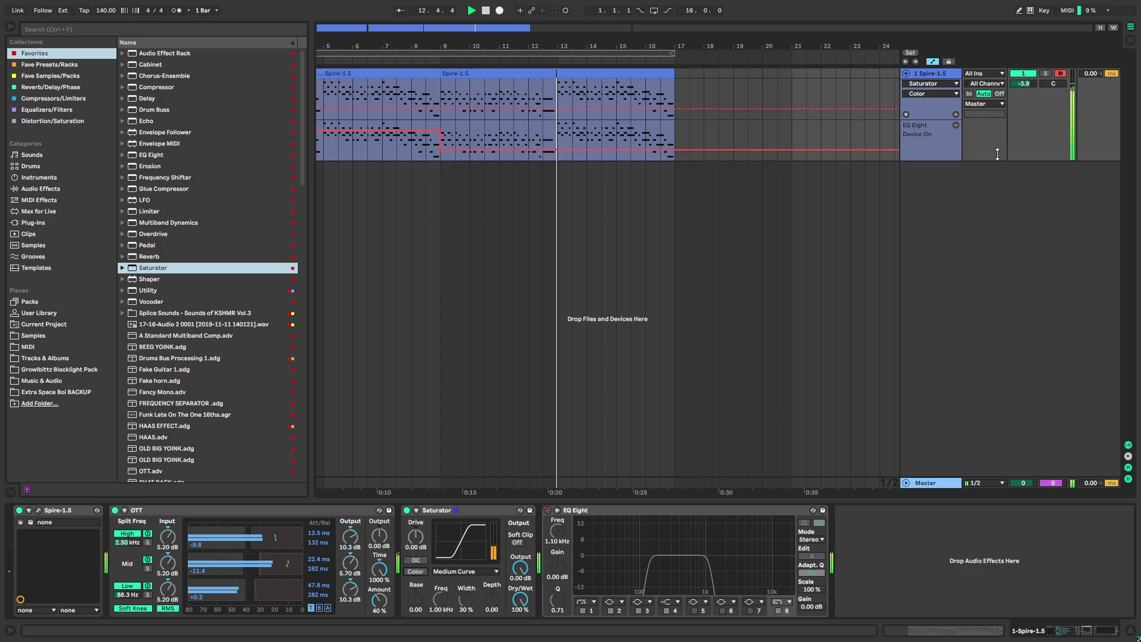
# Lower the Spire track's volume to -6.4 and adjust the ENV1 attack in Spire
pyautogui.moveTo(1022, 84); pyautogui.dragTo(1022, 92)
pyautogui.click(588, 73)
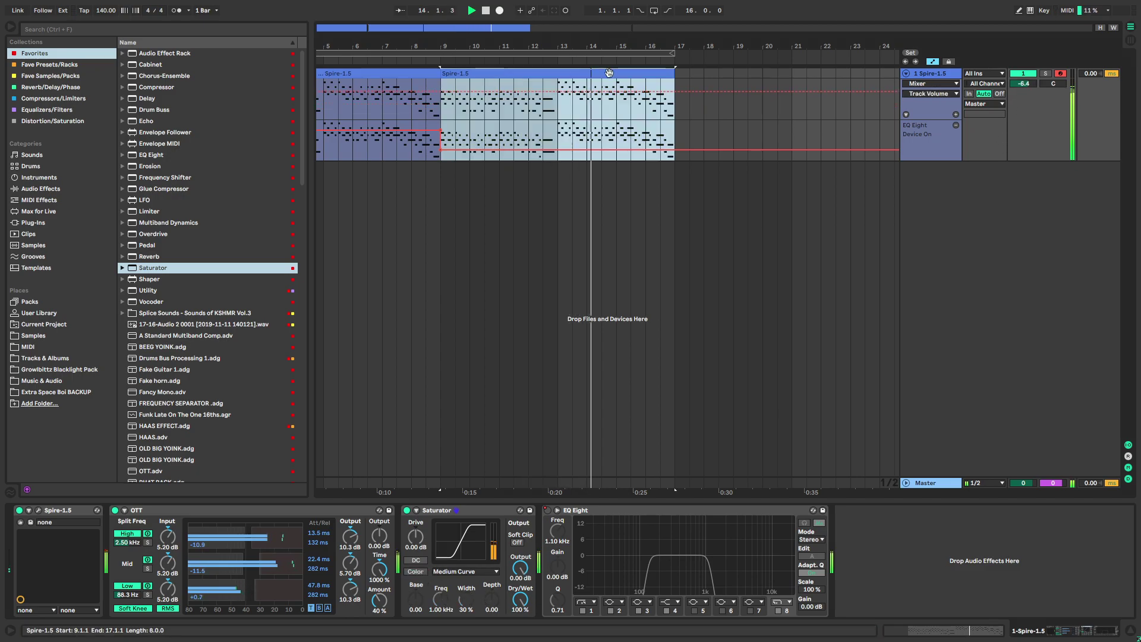
pyautogui.press('space')
pyautogui.click(38, 511)
pyautogui.press('space')
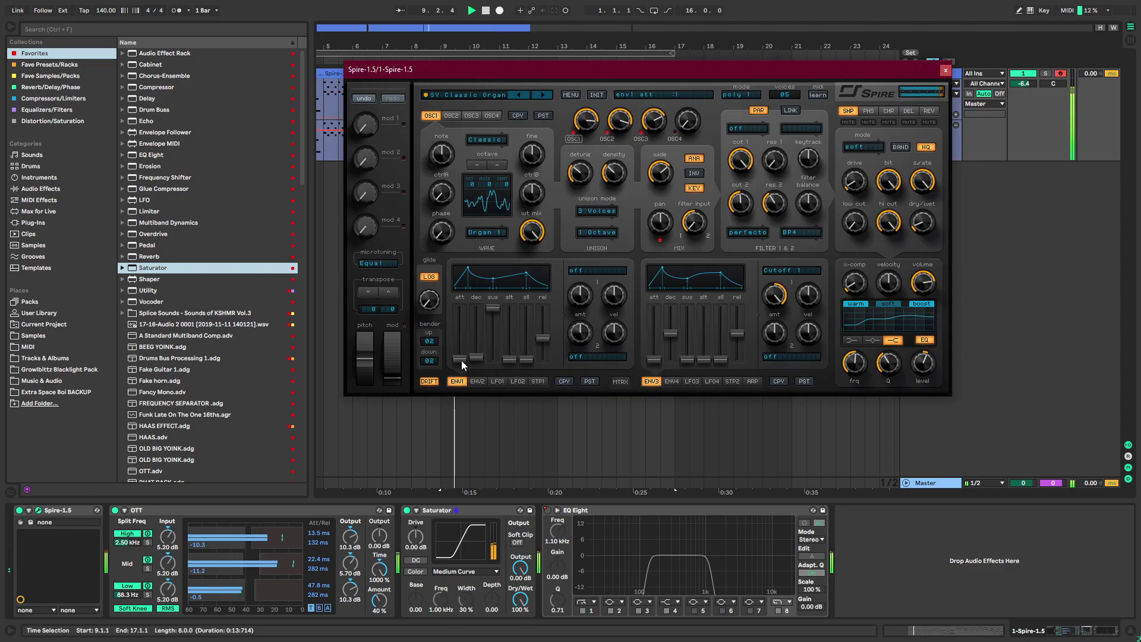
pyautogui.moveTo(462, 351); pyautogui.dragTo(463, 357)
pyautogui.click(944, 70)
# Add Serum on a new MIDI track below the Spire track and unfold that track
pyautogui.scroll(-15, 261, 186)
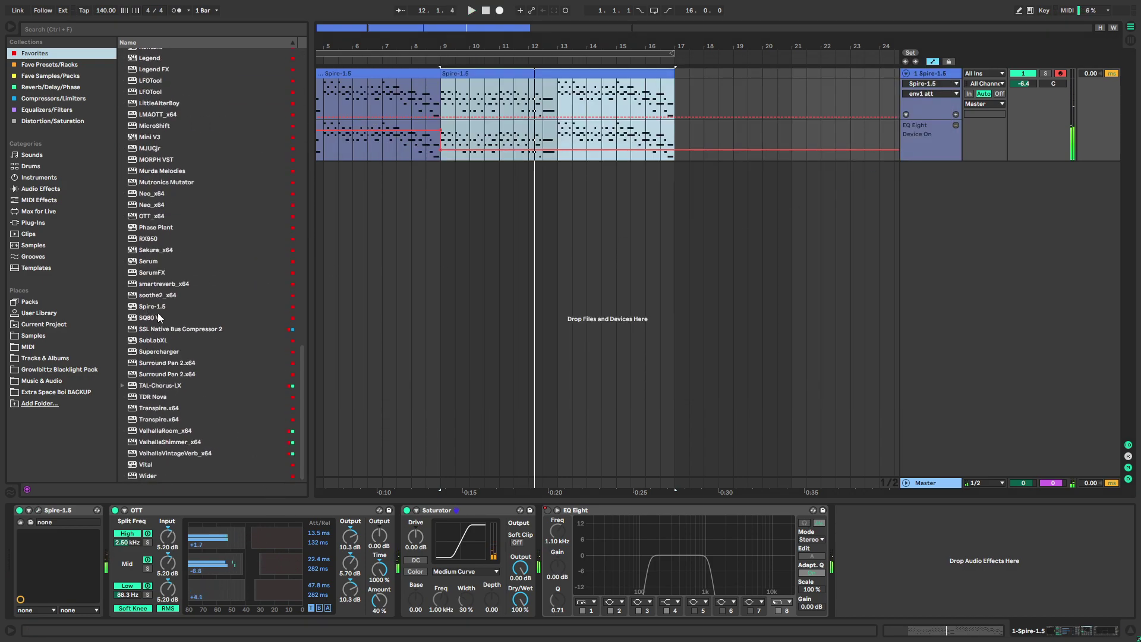
pyautogui.click(153, 262)
pyautogui.moveTo(155, 264); pyautogui.dragTo(519, 196)
pyautogui.click(878, 88)
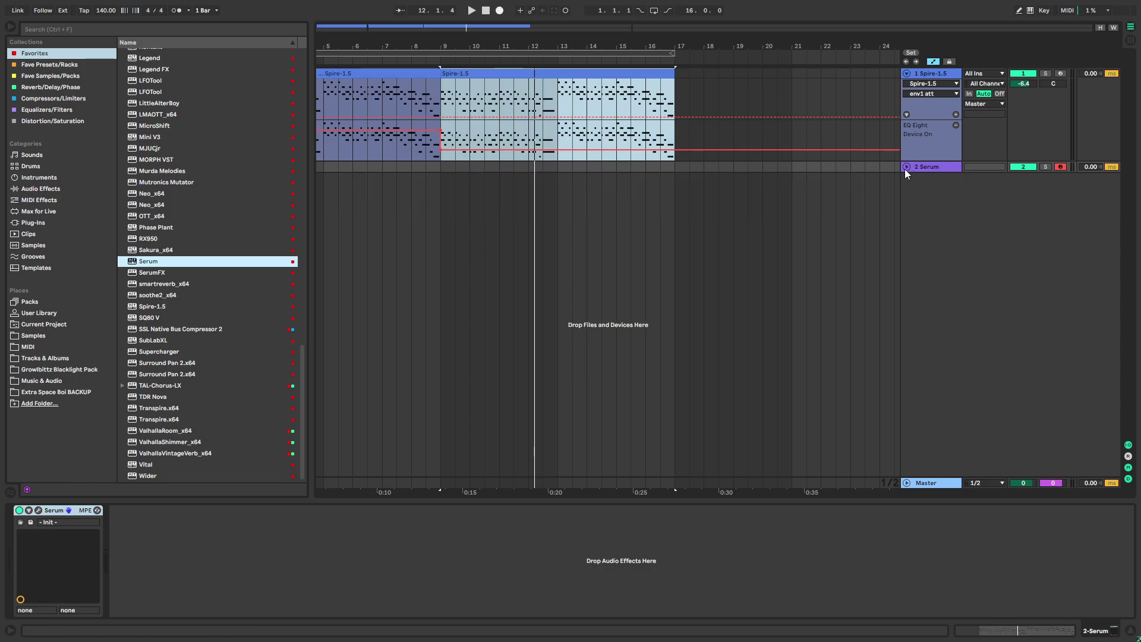
pyautogui.click(904, 167)
# Insert an empty MIDI clip on the Serum track from bar 9 to 17 and capture the played notes into it
pyautogui.moveTo(446, 170); pyautogui.dragTo(685, 173)
pyautogui.hotkey('ctrl', 'shift', 'm')
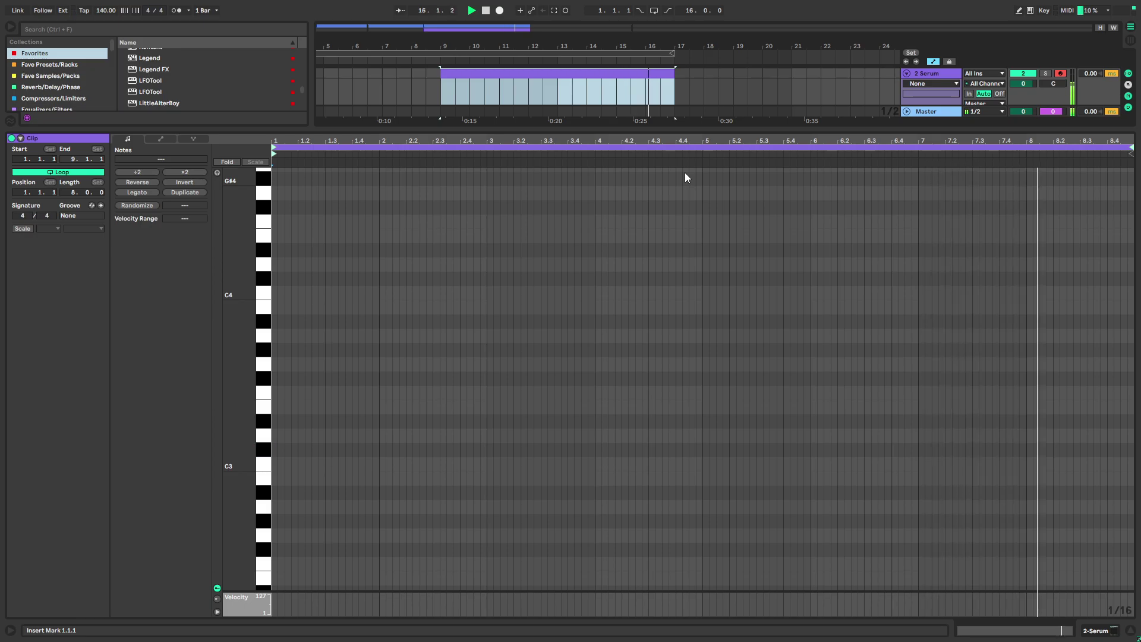
pyautogui.press('space')
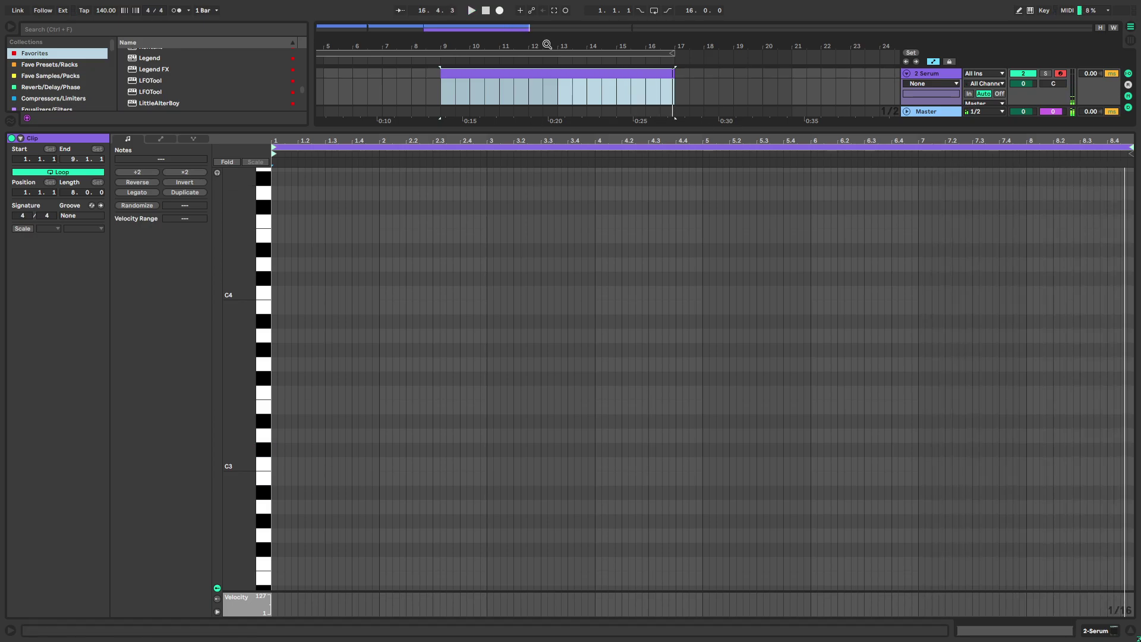
pyautogui.click(553, 10)
pyautogui.click(777, 329)
pyautogui.moveTo(706, 518); pyautogui.dragTo(1133, 282)
# Record a bass line on the Serum track from bar 9 to bar 17, redoing the take twice
pyautogui.click(1096, 630)
pyautogui.click(561, 181)
pyautogui.moveTo(561, 180); pyautogui.dragTo(444, 167)
pyautogui.press('space')
pyautogui.hotkey('ctrl', 'z')
pyautogui.press('space')
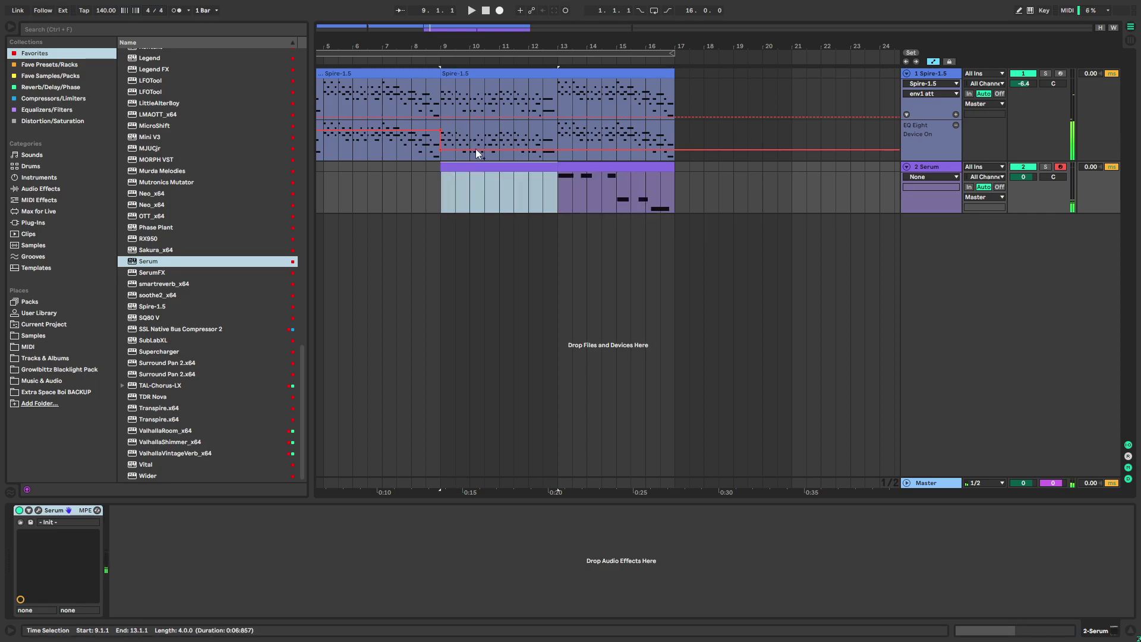
pyautogui.click(499, 11)
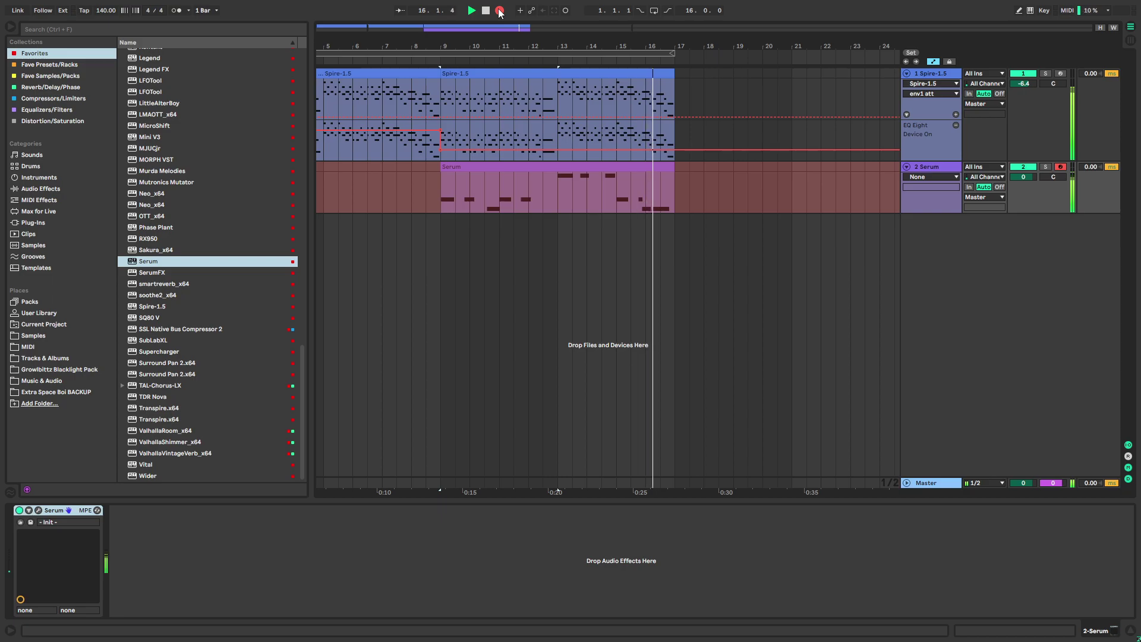
pyautogui.press('space')
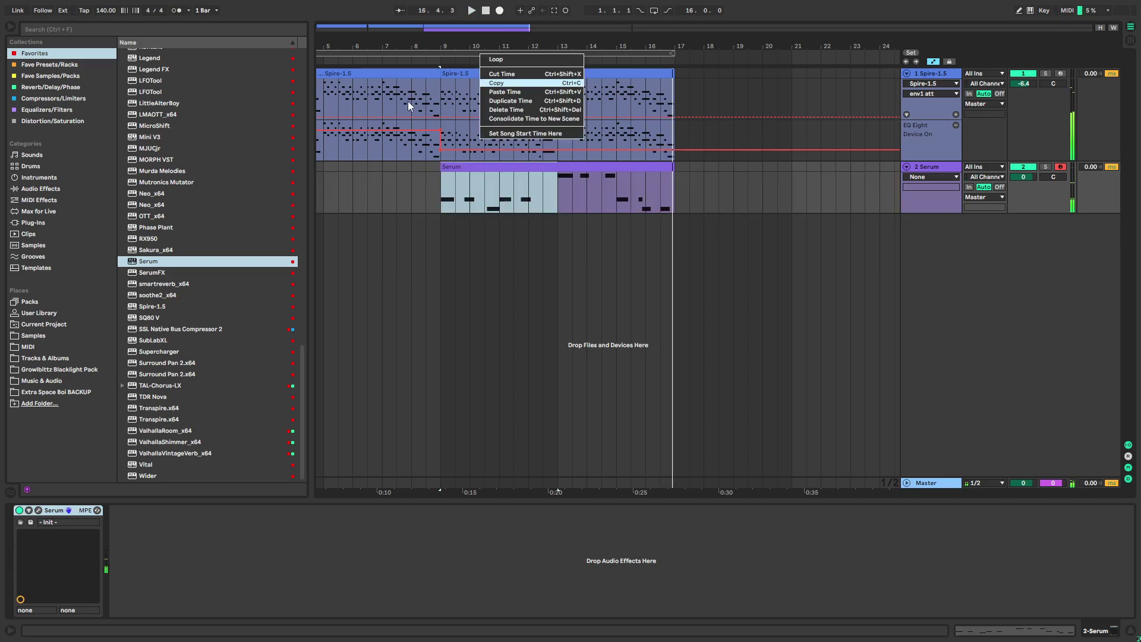
pyautogui.press('space')
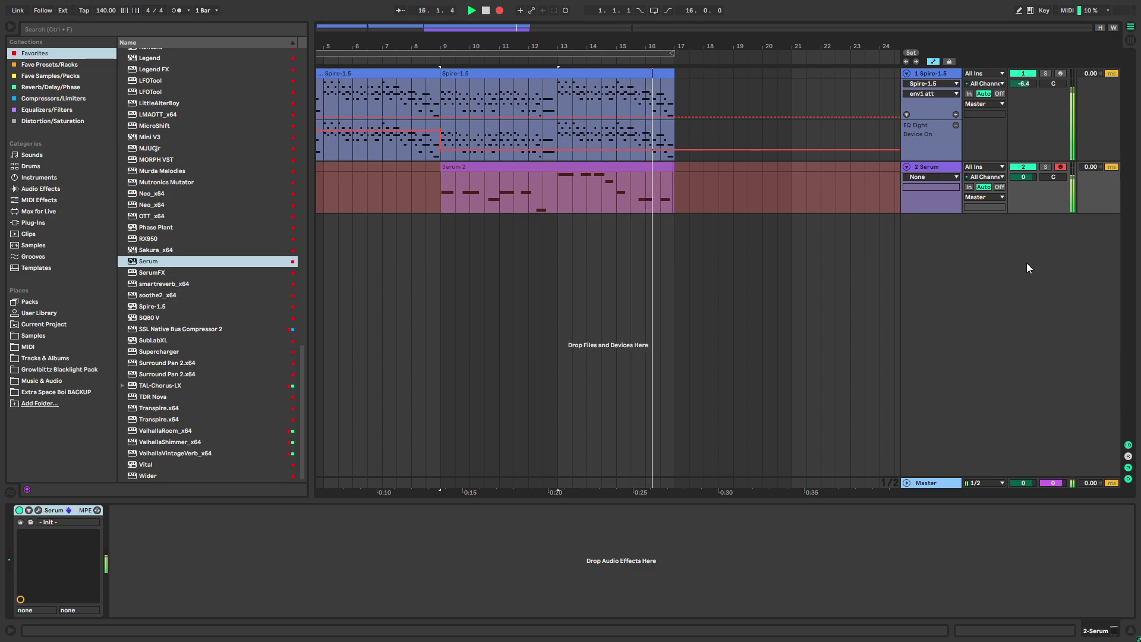
pyautogui.press('space')
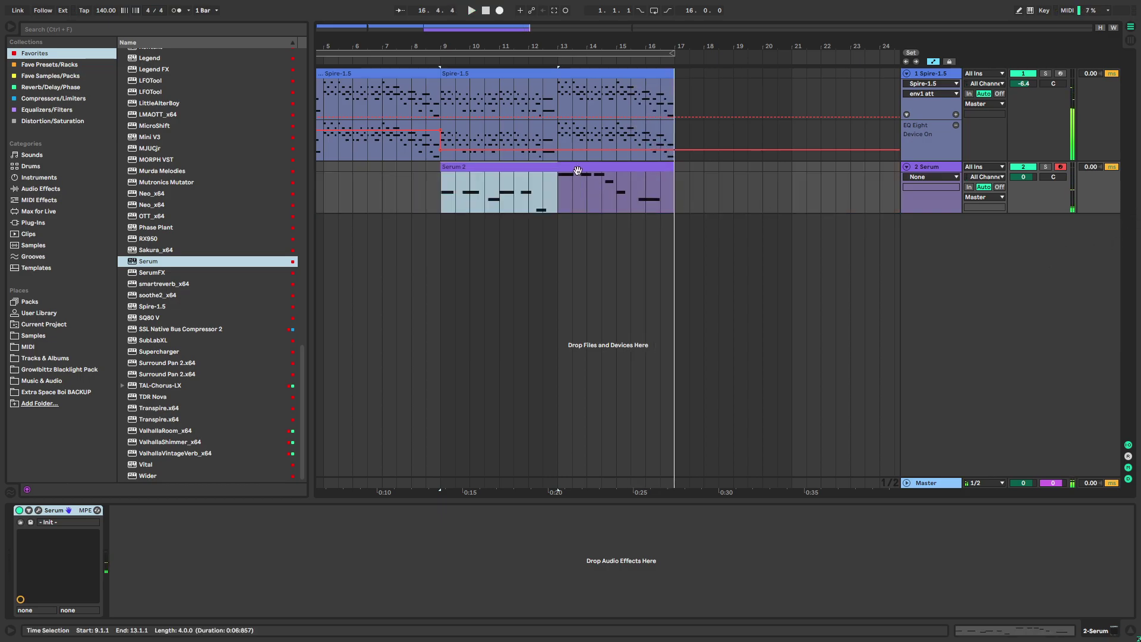
pyautogui.press('space')
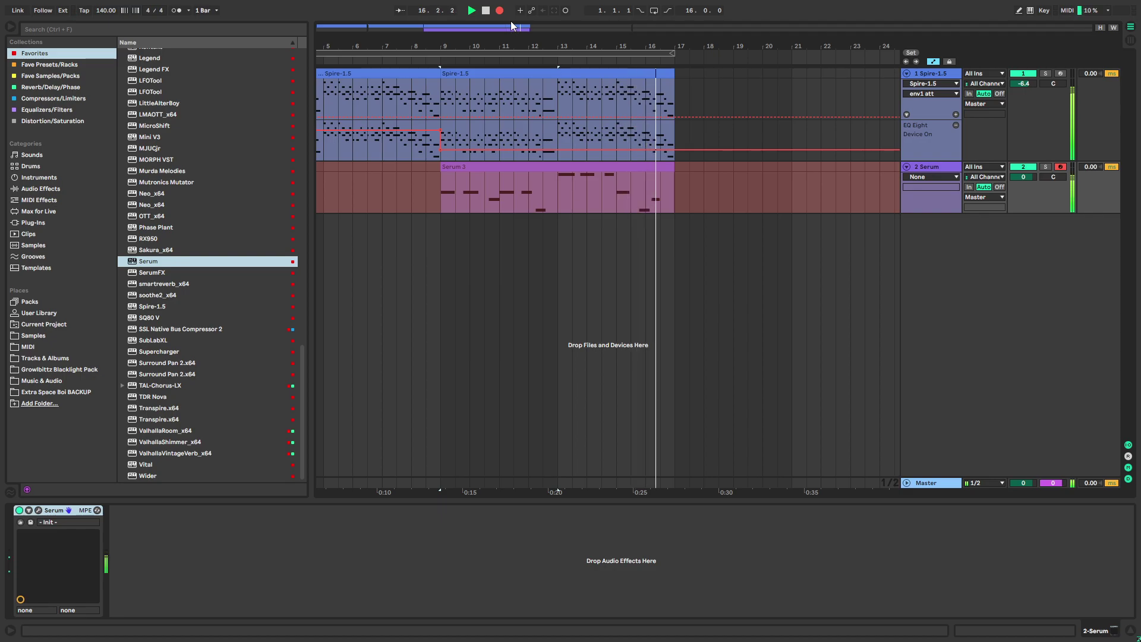
pyautogui.press('space')
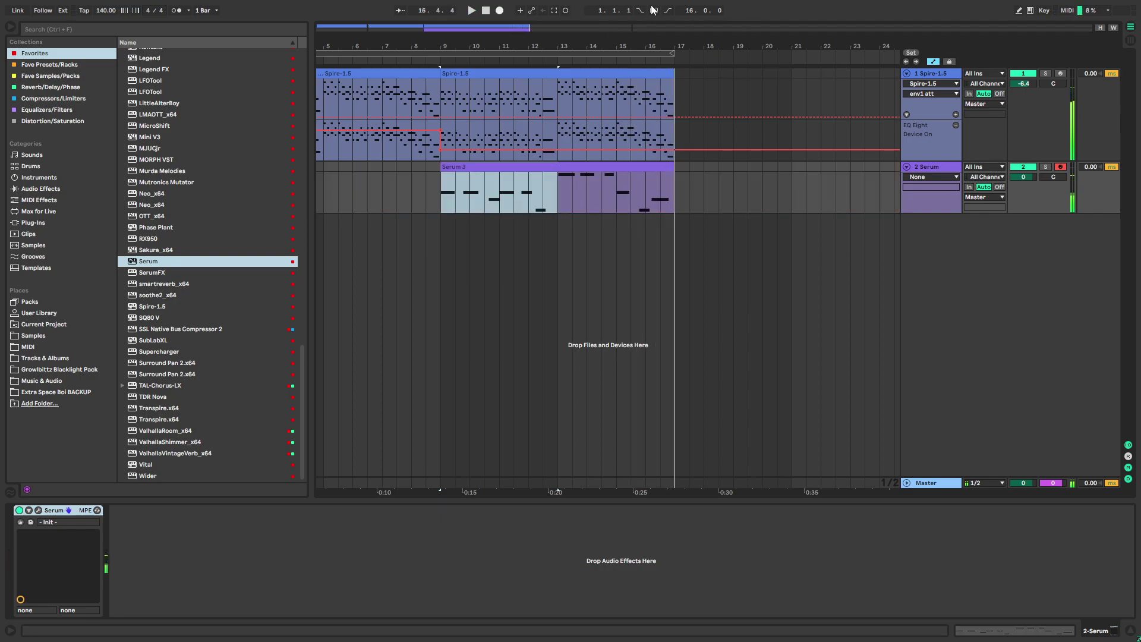
# Quantize the start of all notes in the recorded Serum clip to 1/4 at 100%
pyautogui.click(579, 165)
pyautogui.press('a')
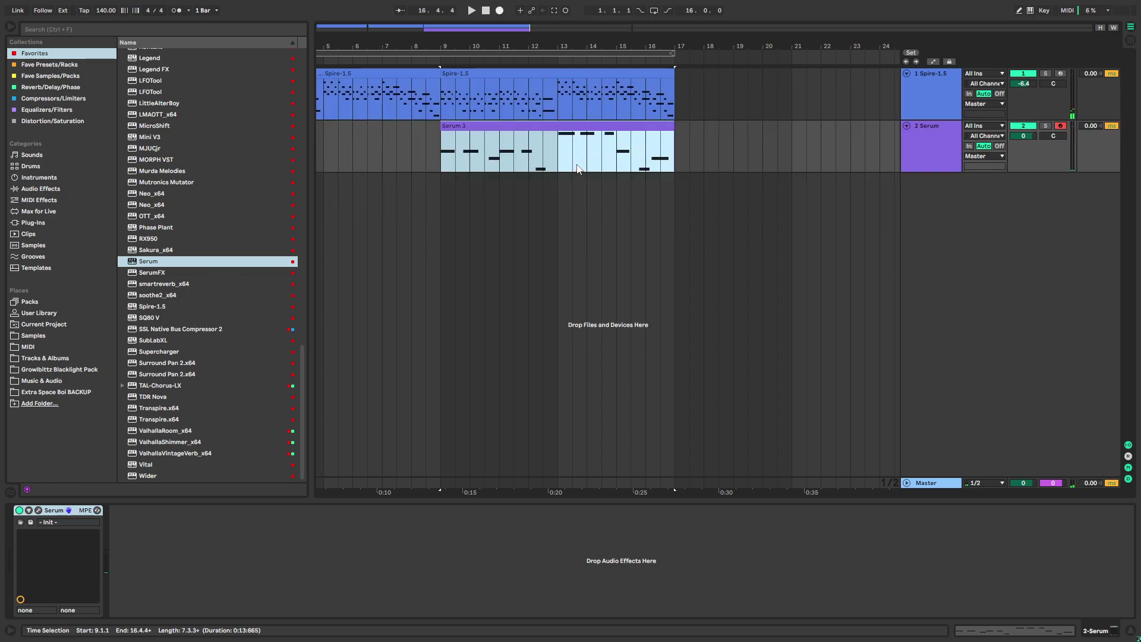
pyautogui.doubleClick(584, 132)
pyautogui.rightClick(583, 431)
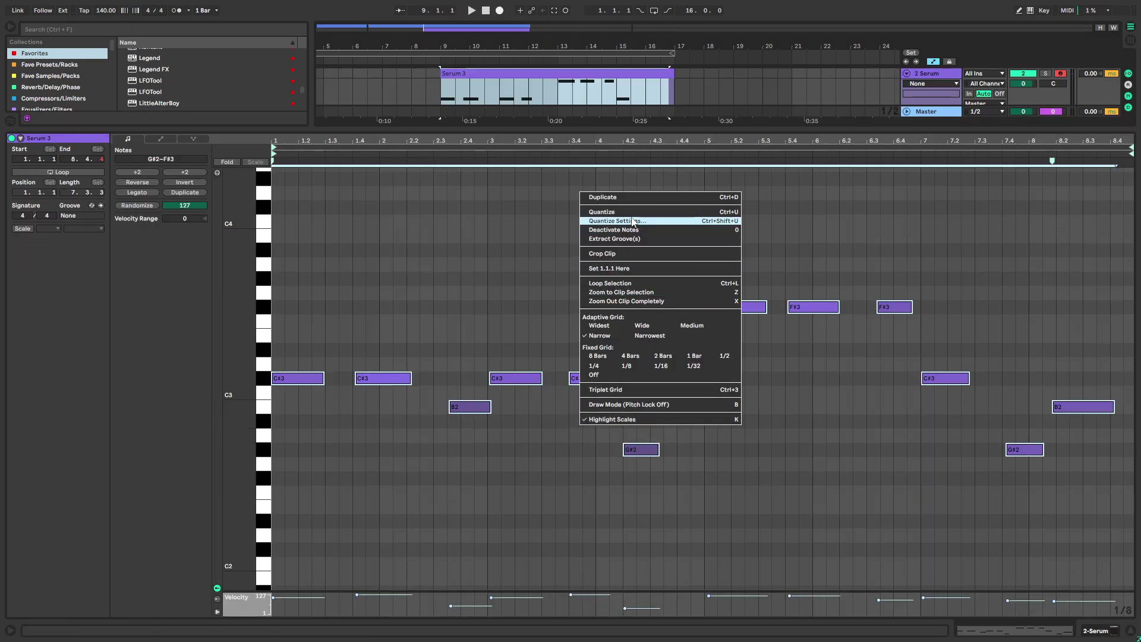
pyautogui.click(615, 221)
pyautogui.click(612, 291)
pyautogui.click(593, 302)
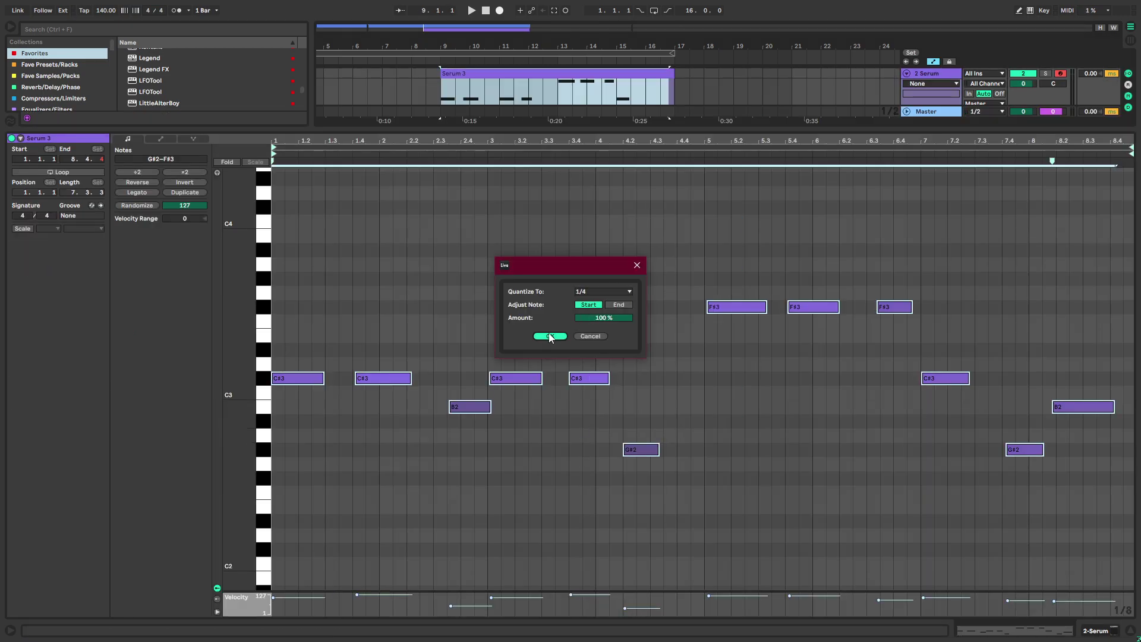
pyautogui.click(549, 337)
# Move the first B2 note, in bar 2 of the Serum clip, an eighth note earlier
pyautogui.press('space')
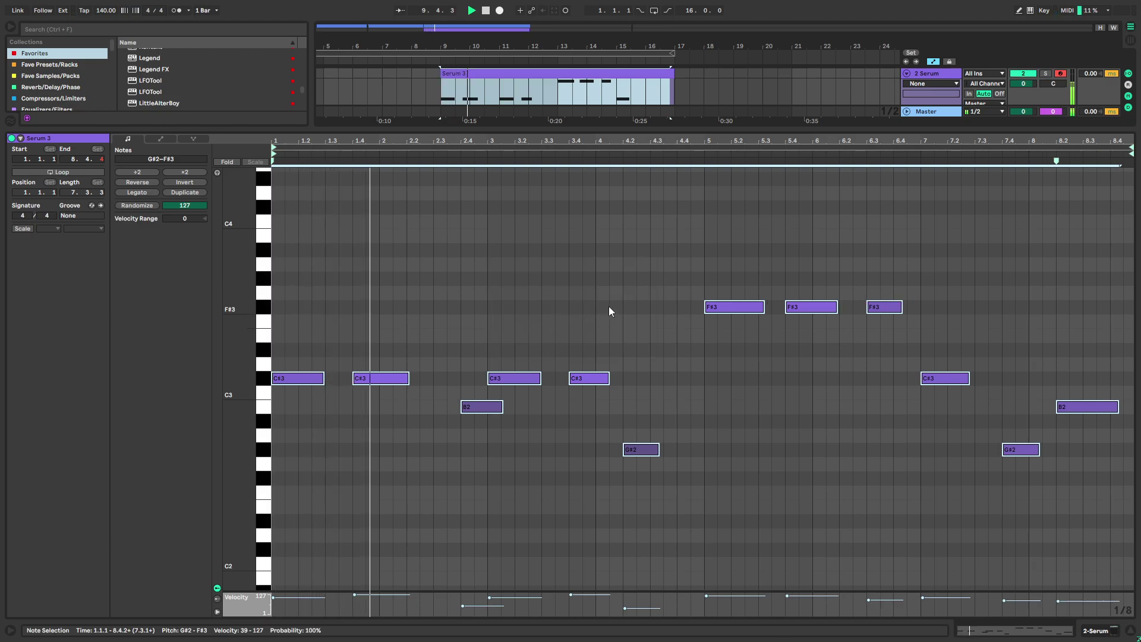
pyautogui.click(497, 450)
pyautogui.moveTo(479, 409); pyautogui.dragTo(466, 408)
pyautogui.click(556, 439)
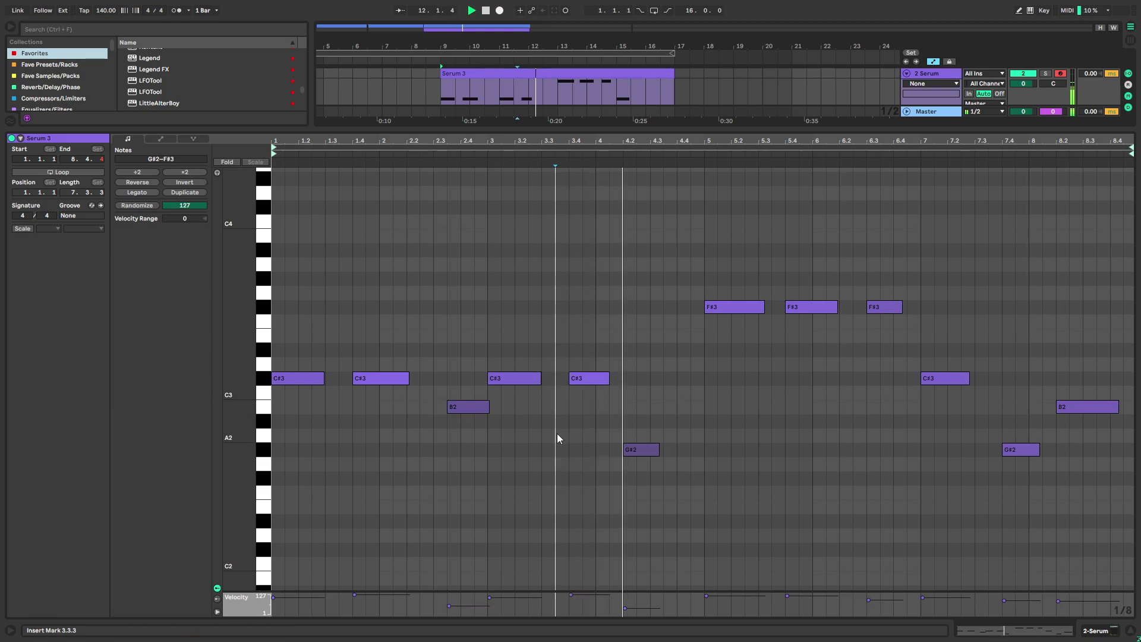
# Raise the velocity of all notes in the Serum clip to 127
pyautogui.hotkey('ctrl', 'a')
pyautogui.moveTo(640, 607); pyautogui.dragTo(644, 590)
pyautogui.click(677, 523)
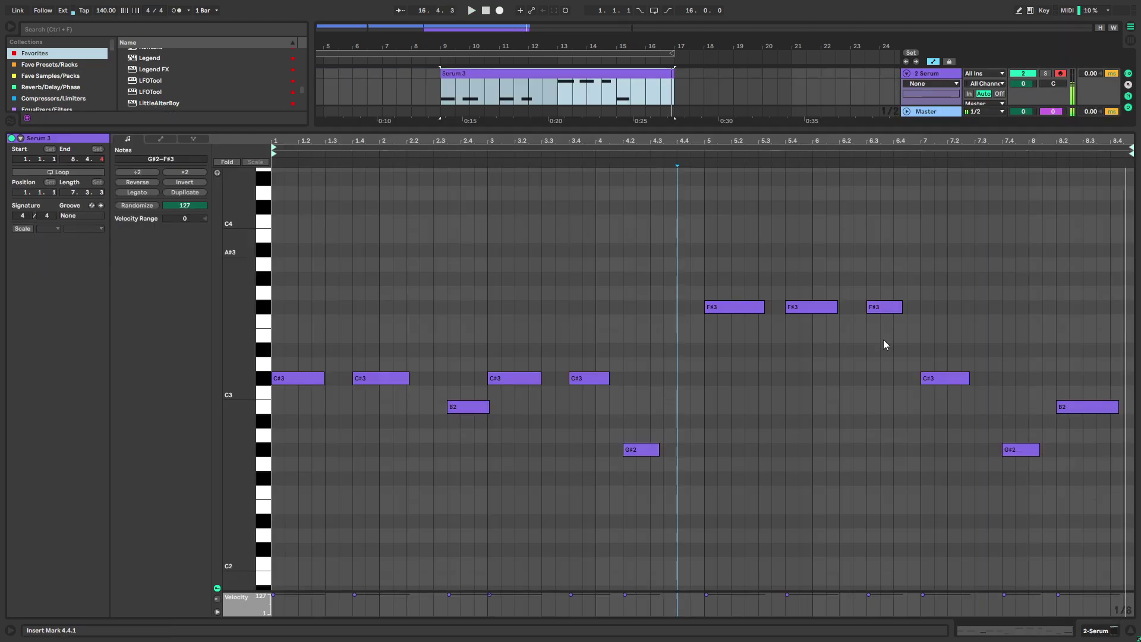
# Try transposing the last G#2 note of the Serum clip down to F2
pyautogui.click(1037, 449)
pyautogui.moveTo(1023, 450); pyautogui.dragTo(1029, 481)
pyautogui.click(1001, 463)
pyautogui.click(1002, 464)
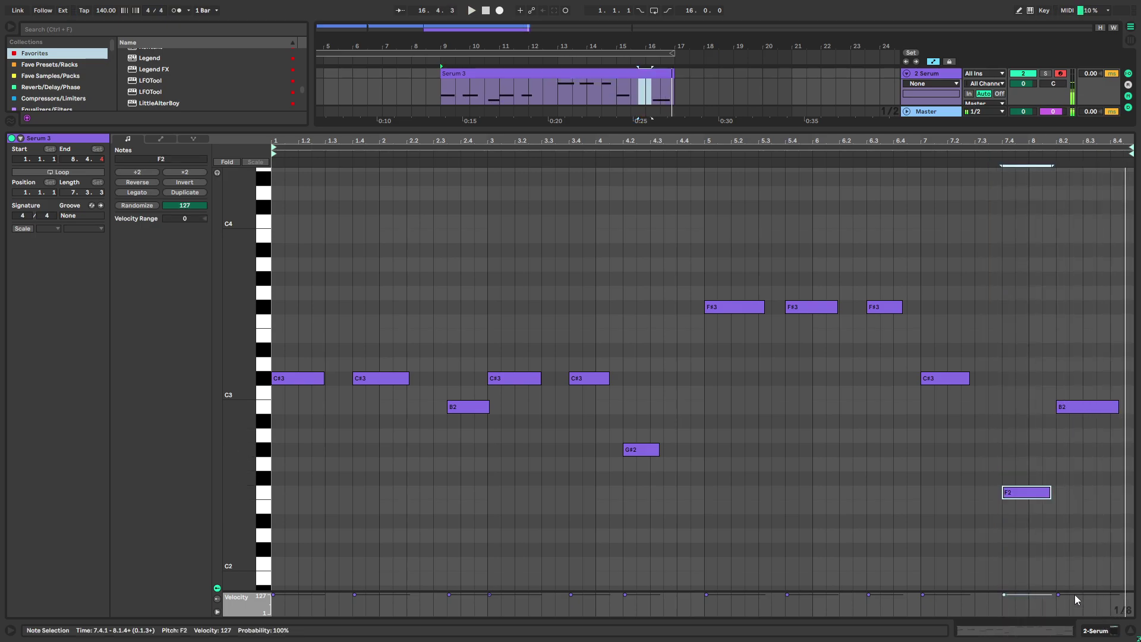
pyautogui.press('space')
pyautogui.hotkey('ctrl', 'z')
# Start the last G#2 note an eighth note later and add a short F#2 note directly before it
pyautogui.moveTo(1010, 451); pyautogui.dragTo(1017, 451)
pyautogui.doubleClick(1007, 481)
pyautogui.click(988, 507)
pyautogui.press('space')
# Solo the Serum track and loop playback over its clip from bar 9 to bar 17
pyautogui.click(1104, 632)
pyautogui.press('space')
pyautogui.click(647, 171)
pyautogui.click(579, 75)
pyautogui.click(532, 169)
pyautogui.press('s')
pyautogui.hotkey('ctrl', 'l')
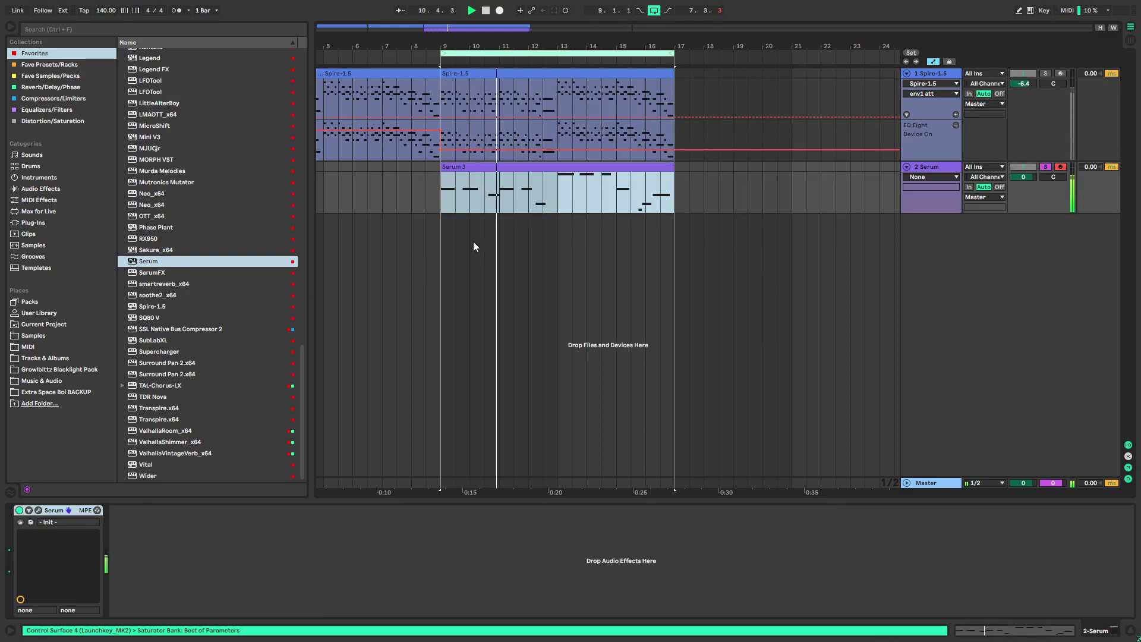
# Load the Dull_toy wavetable into oscillator A of Serum
pyautogui.click(37, 511)
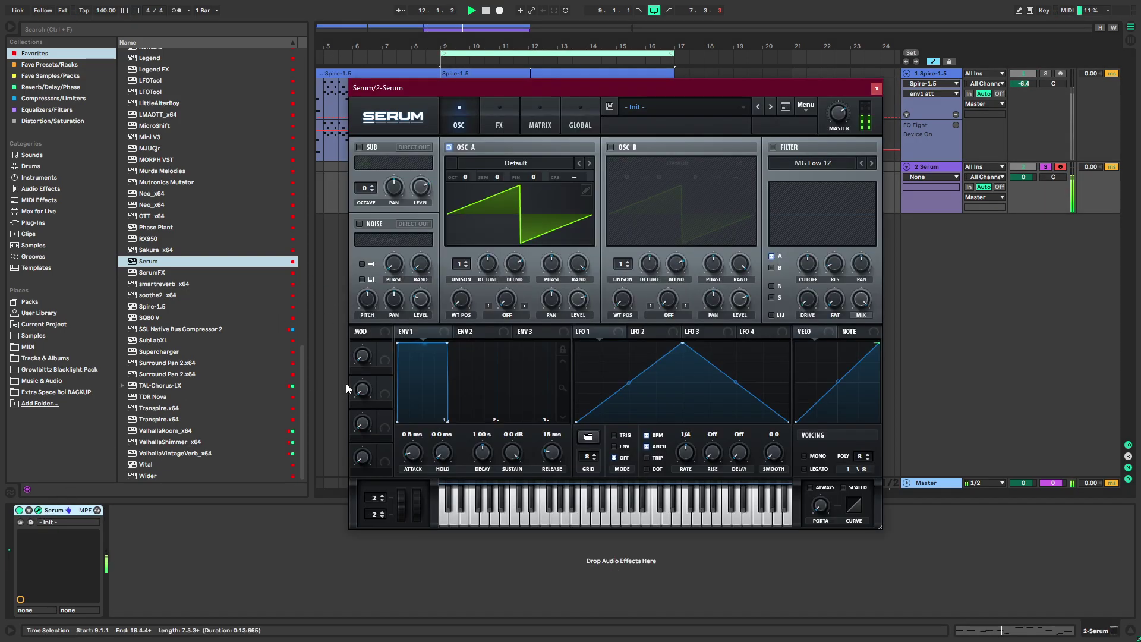
pyautogui.click(516, 162)
pyautogui.moveTo(499, 181)
pyautogui.click(571, 334)
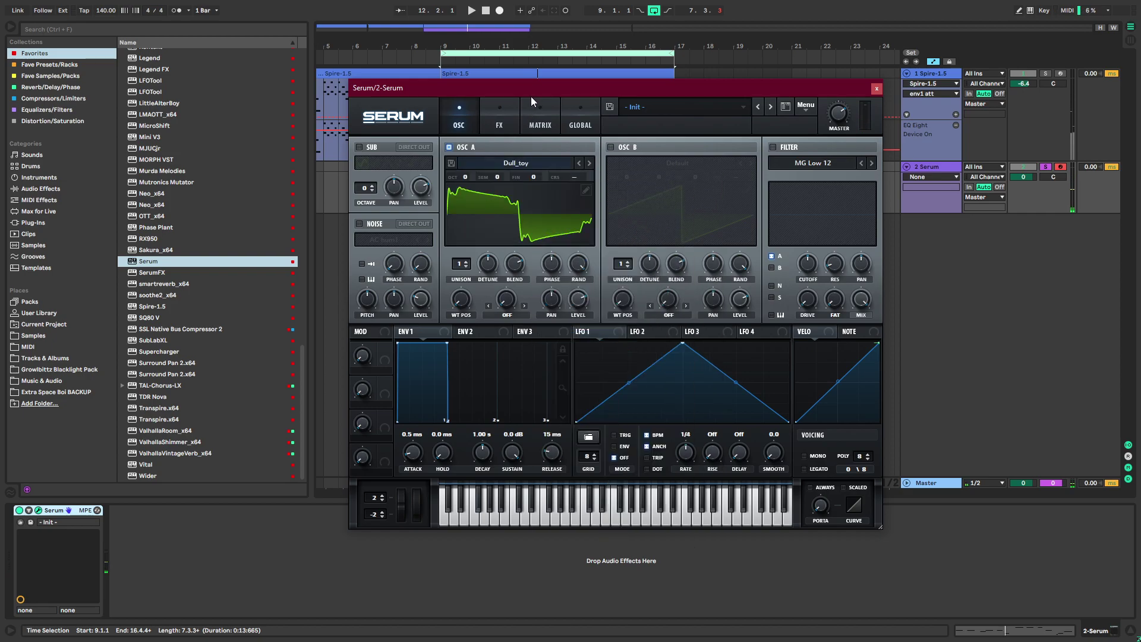
pyautogui.moveTo(544, 87); pyautogui.dragTo(423, 67)
pyautogui.press('space')
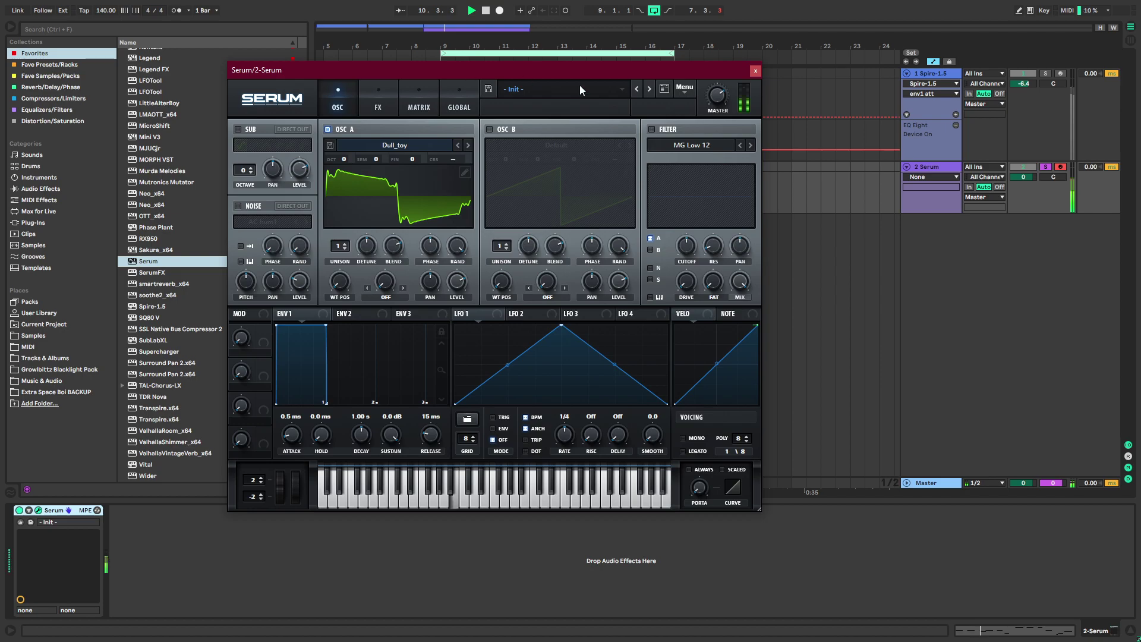
# Set Osc A to octave -2 in mono and modulate its WT POS with ENV 1 at 1.90 s decay, -15.1 dB sustain, 470 ms release
pyautogui.moveTo(346, 158); pyautogui.dragTo(362, 230)
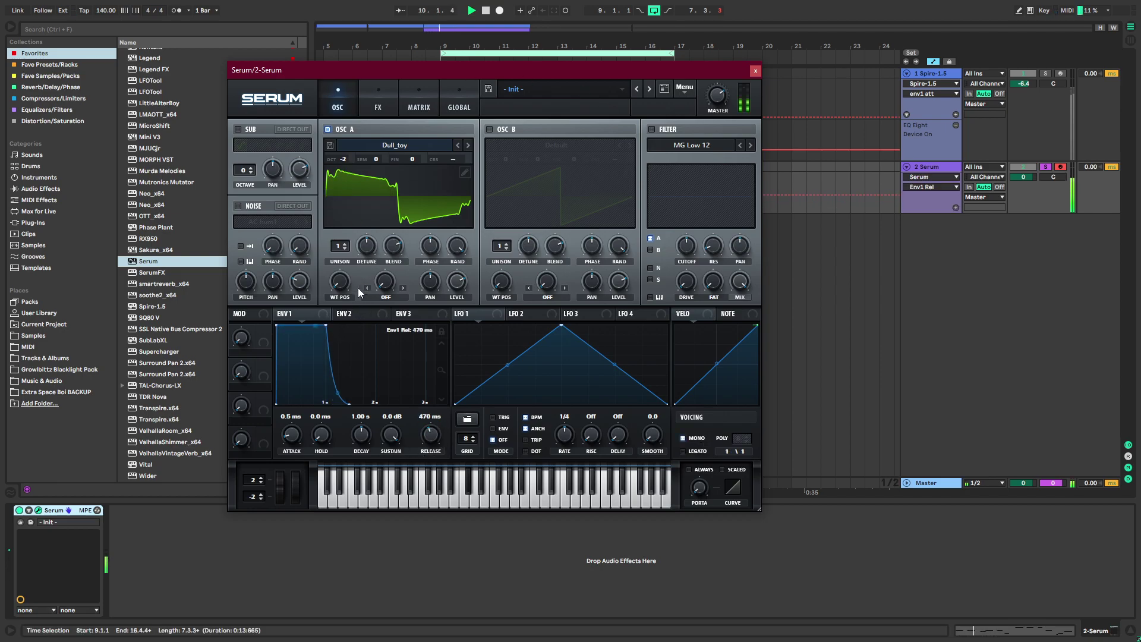
pyautogui.moveTo(314, 312); pyautogui.dragTo(332, 277)
pyautogui.moveTo(325, 325); pyautogui.dragTo(372, 371)
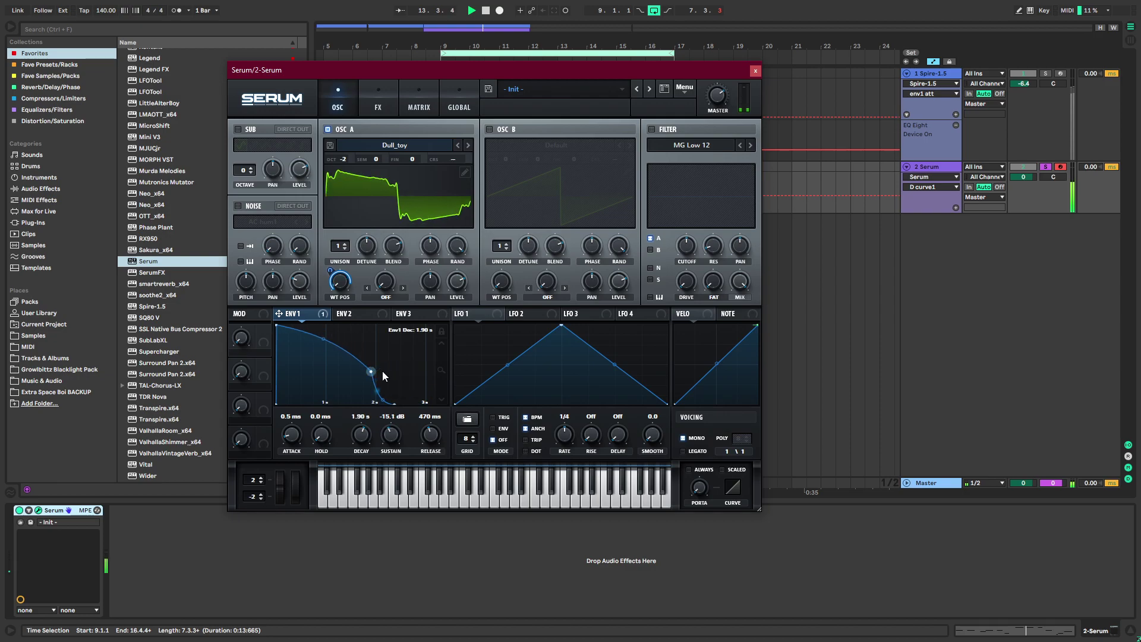
# Enable Serum's AC hum noise and Tube distortion with about 78% drive, and adjust the noise level
pyautogui.click(267, 209)
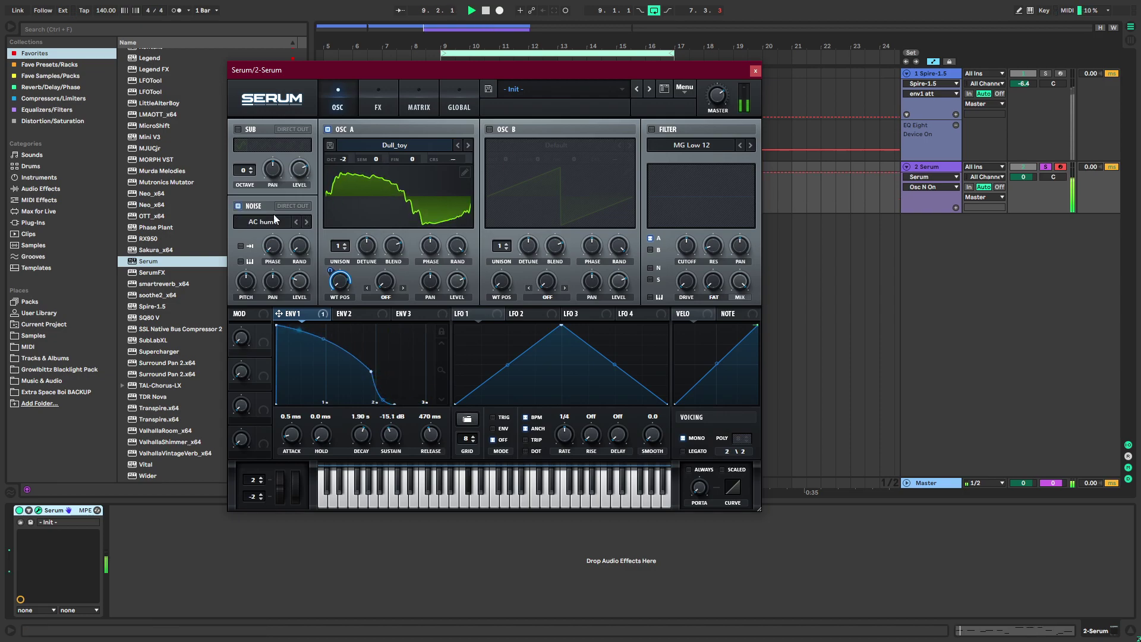
pyautogui.click(378, 101)
pyautogui.click(241, 150)
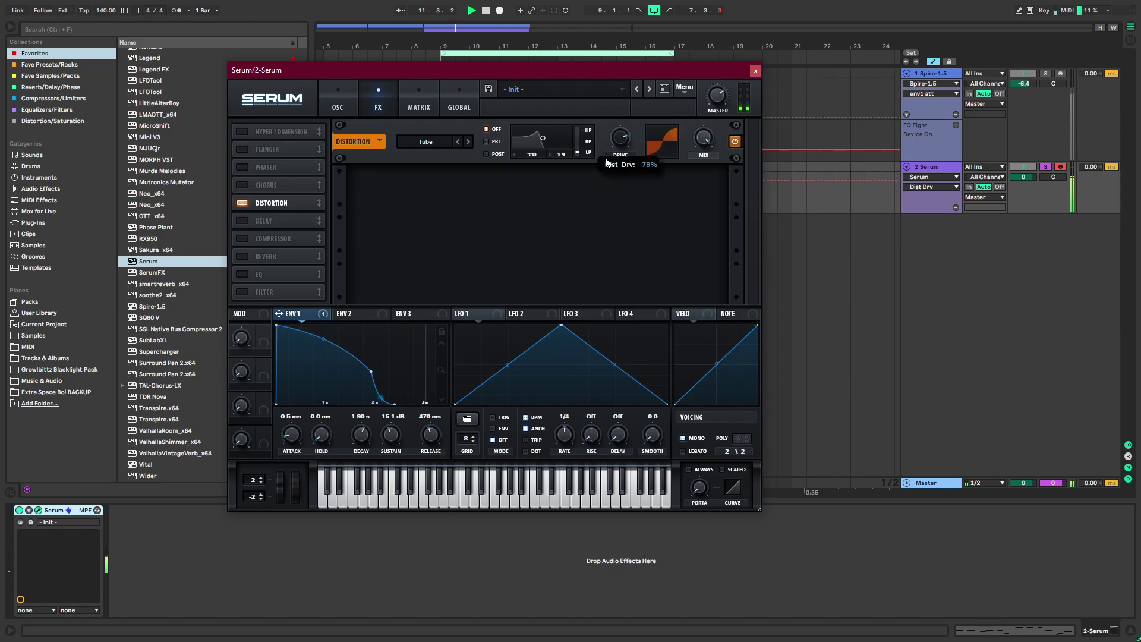
pyautogui.click(337, 104)
pyautogui.click(268, 286)
# Enable Serum's EQ with a low-pass upper band, modulate that band's frequency with ENV 1, and place the EQ before the distortion
pyautogui.click(385, 108)
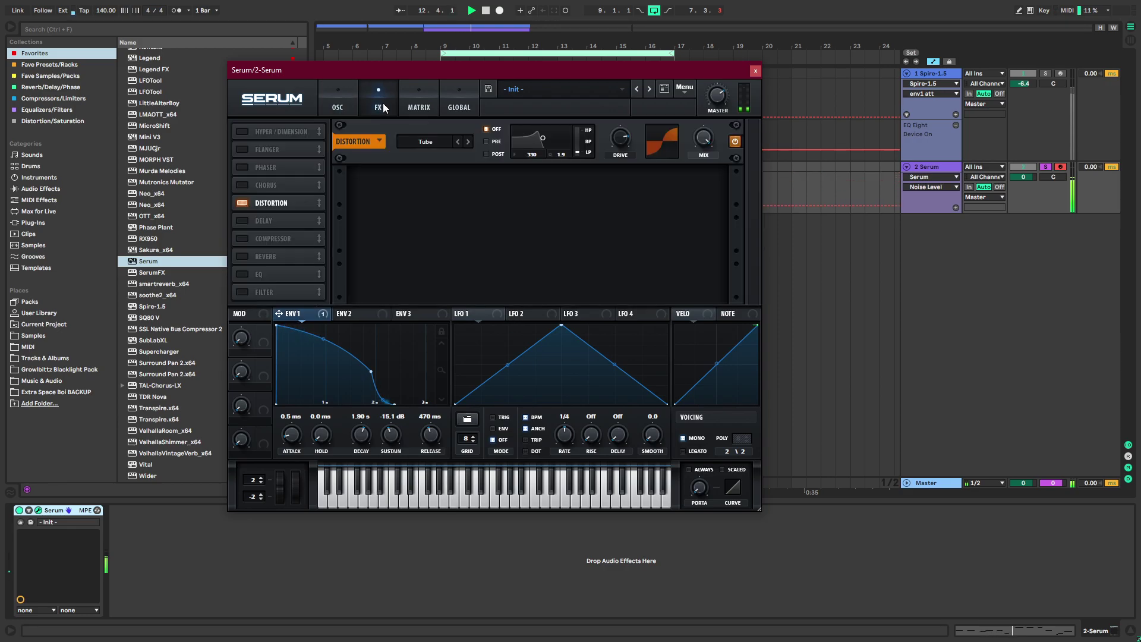
pyautogui.click(253, 275)
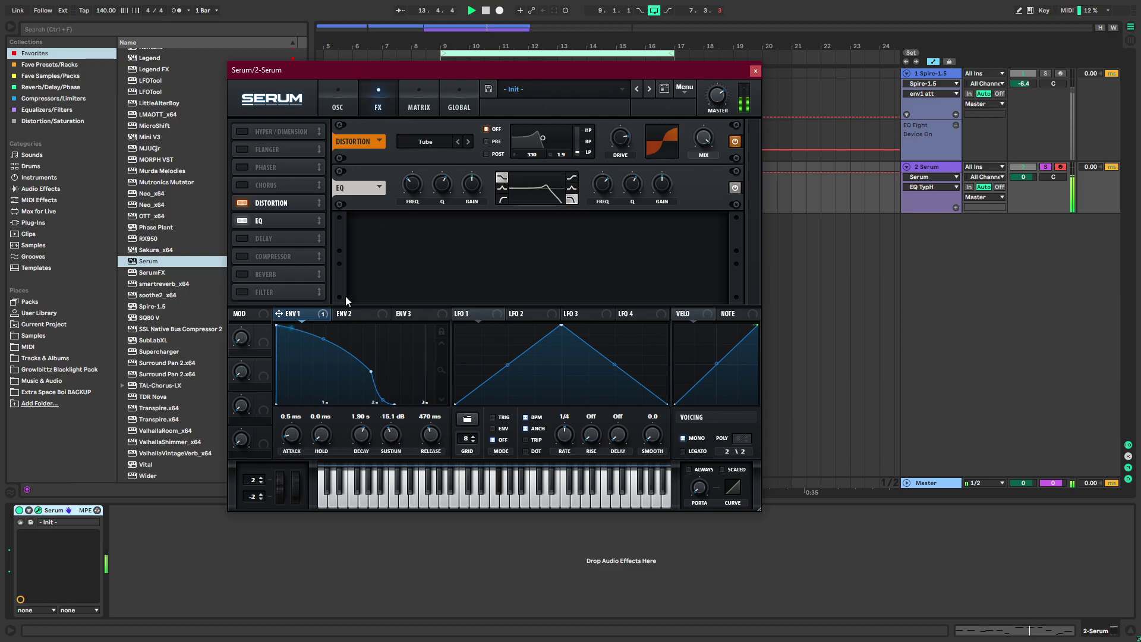
pyautogui.moveTo(628, 202); pyautogui.dragTo(607, 202)
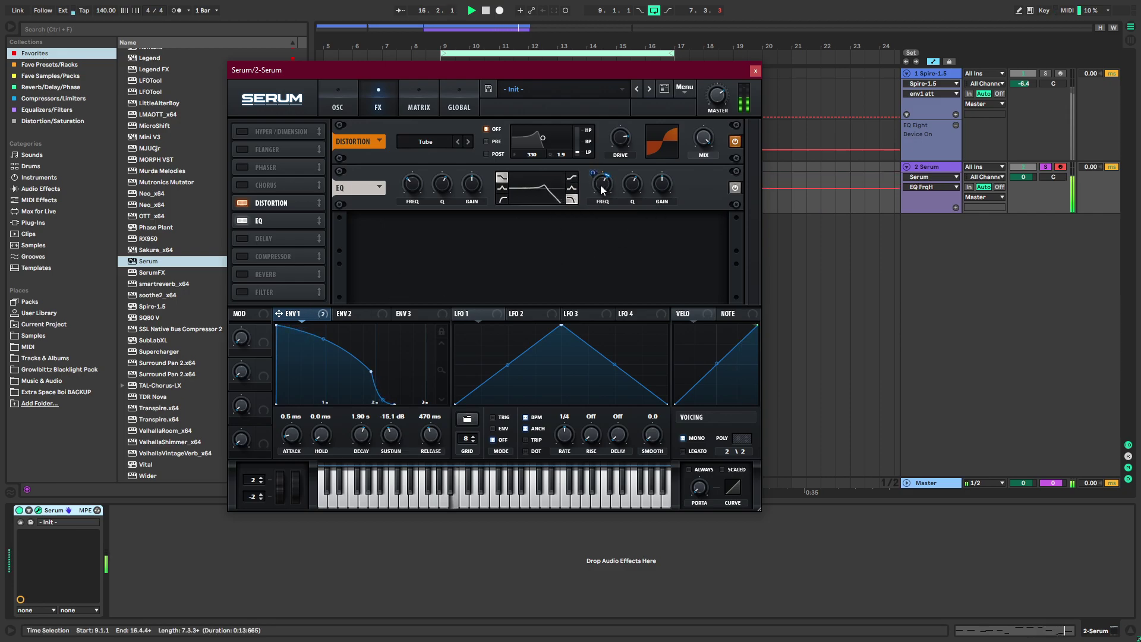
pyautogui.moveTo(253, 221); pyautogui.dragTo(269, 203)
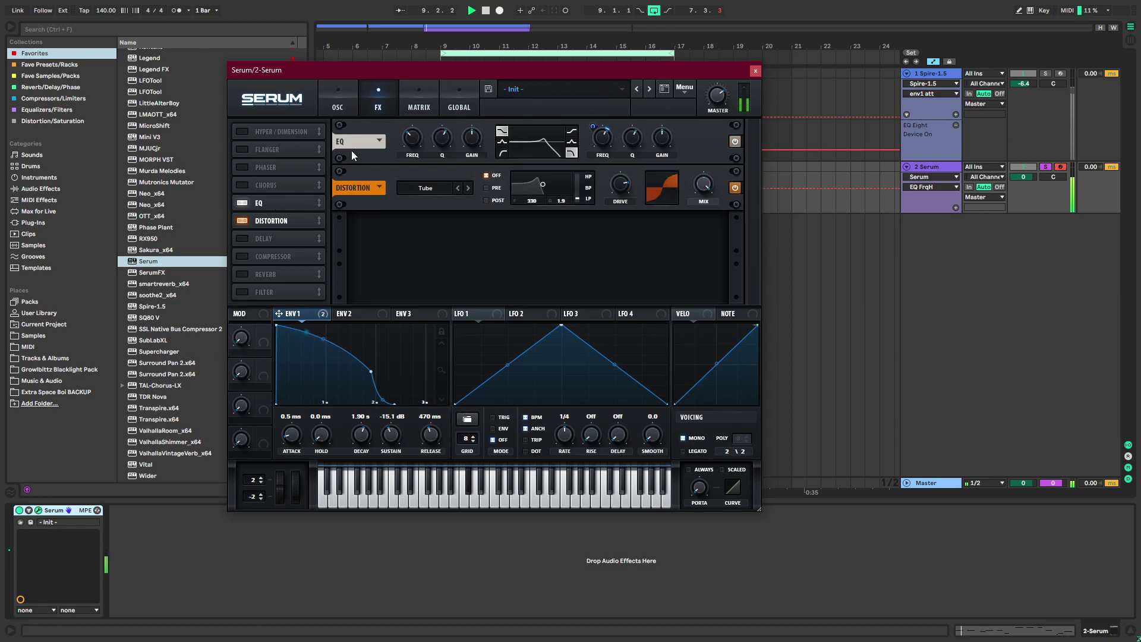
# Unsolo the Serum track and add EQ Eight after Serum
pyautogui.click(754, 72)
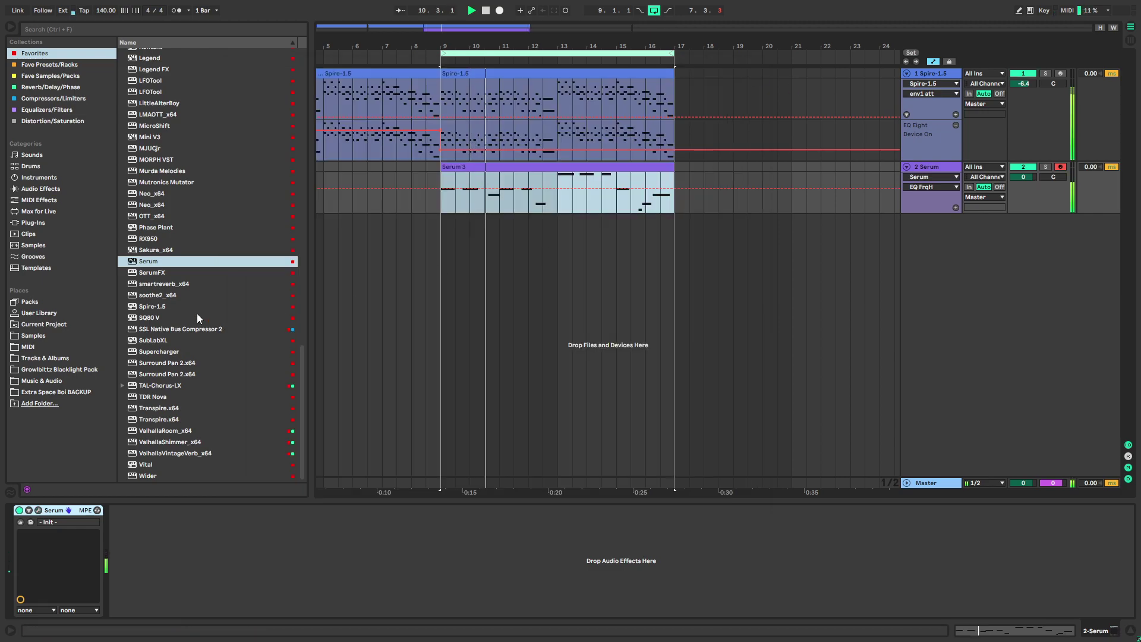
pyautogui.scroll(10, 305, 377)
pyautogui.moveTo(151, 154); pyautogui.dragTo(140, 527)
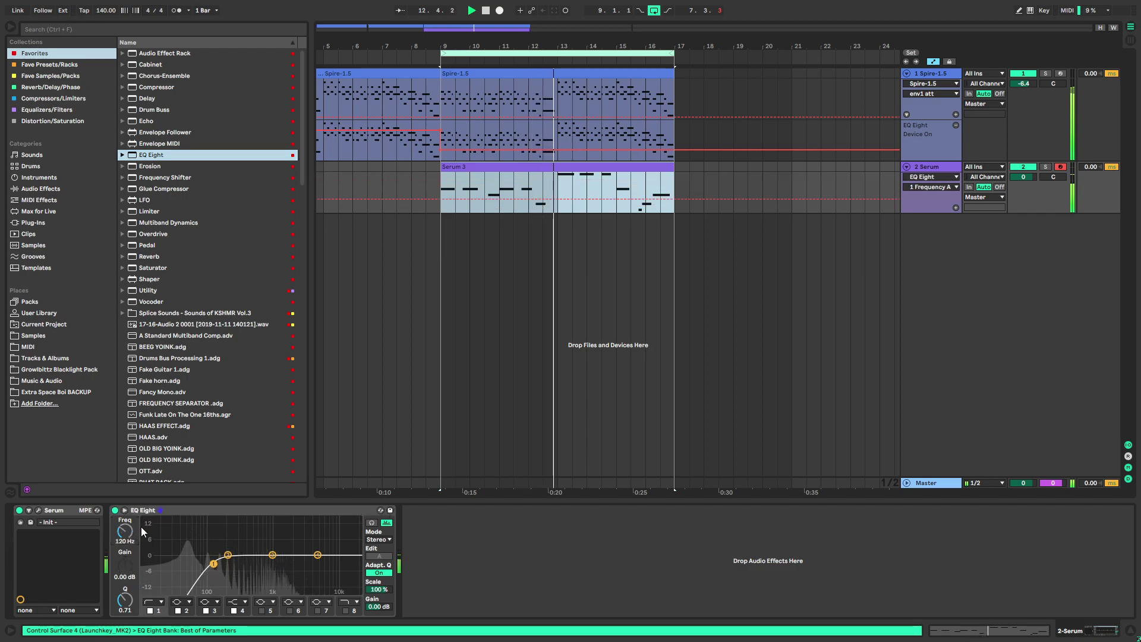
# Set the Serum EQ Eight's low-cut band to 120 Hz and raise its Q to about 1.29
pyautogui.write('220')
pyautogui.press('Return')
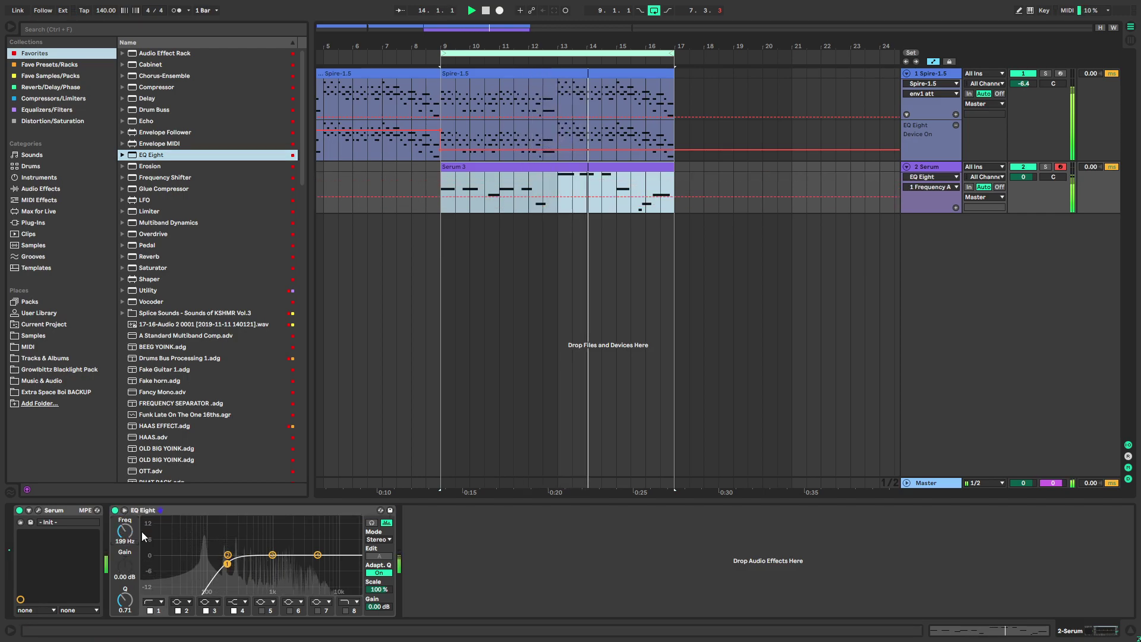
pyautogui.write('120')
pyautogui.press('Return')
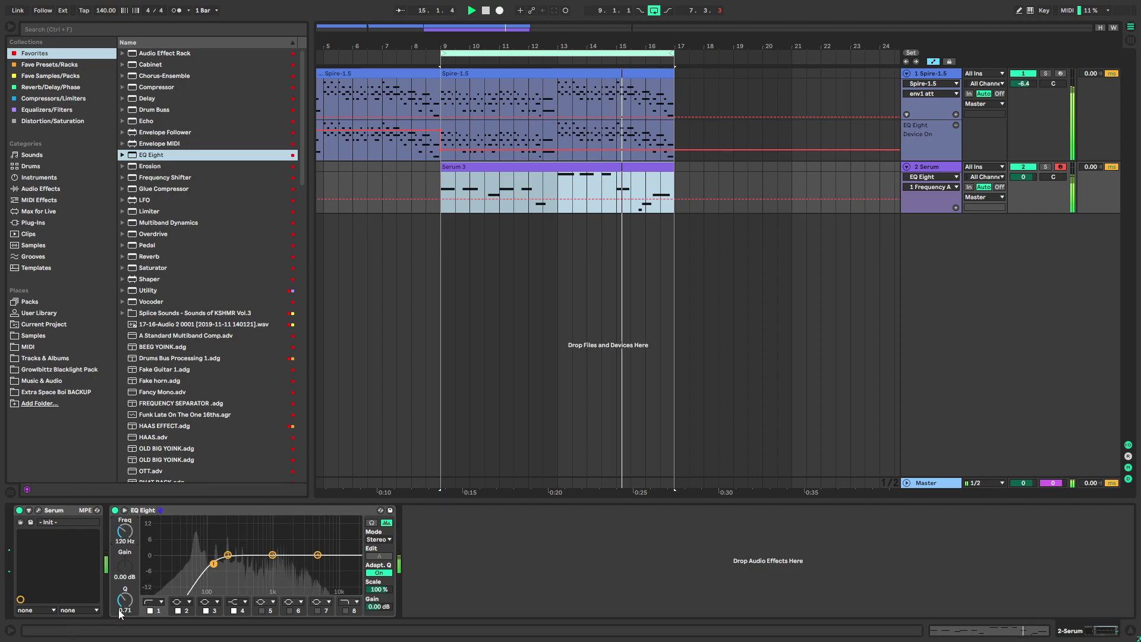
pyautogui.moveTo(123, 600); pyautogui.dragTo(123, 586)
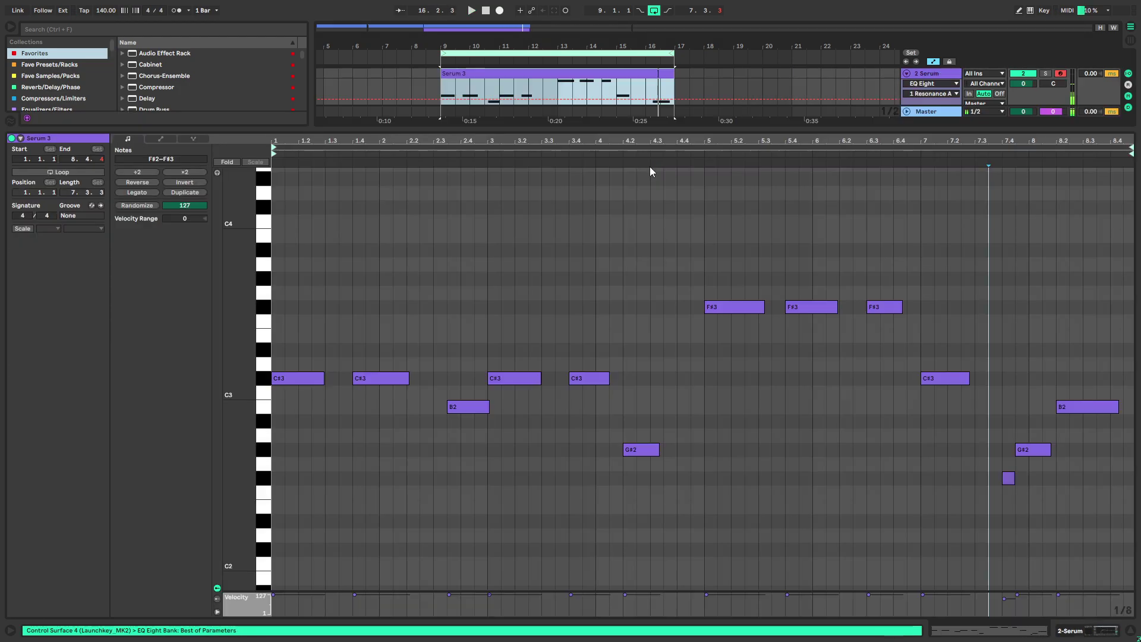
# In the bass clip, raise the last G#2 note to B2 and the short F#2 to G#2, shifting both slightly earlier
pyautogui.doubleClick(650, 168)
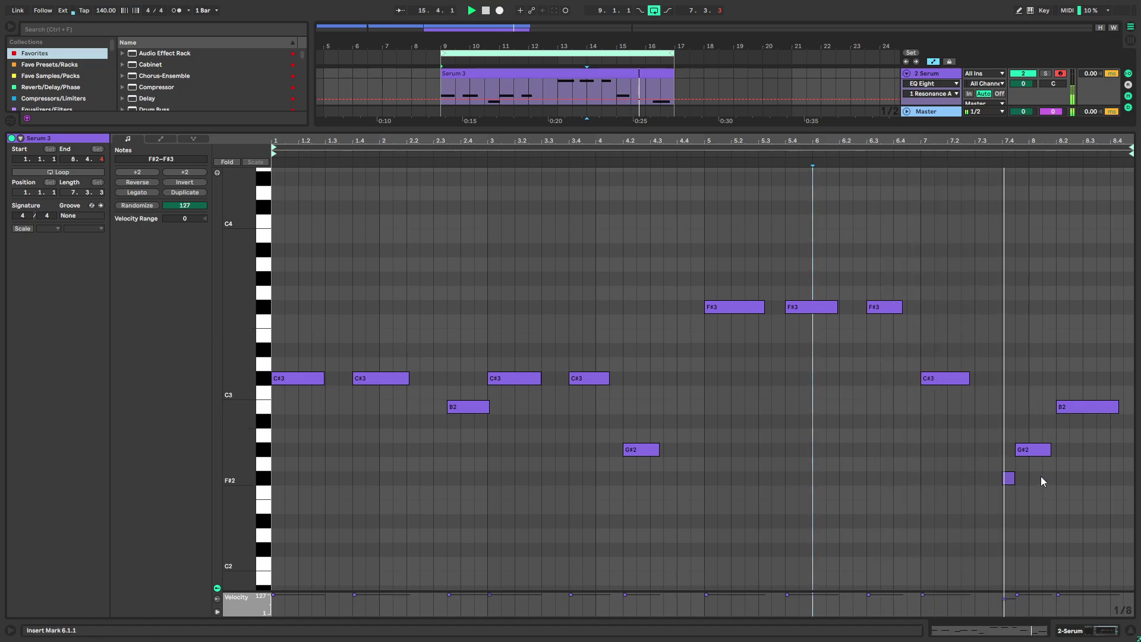
pyautogui.moveTo(1036, 455); pyautogui.dragTo(1036, 407)
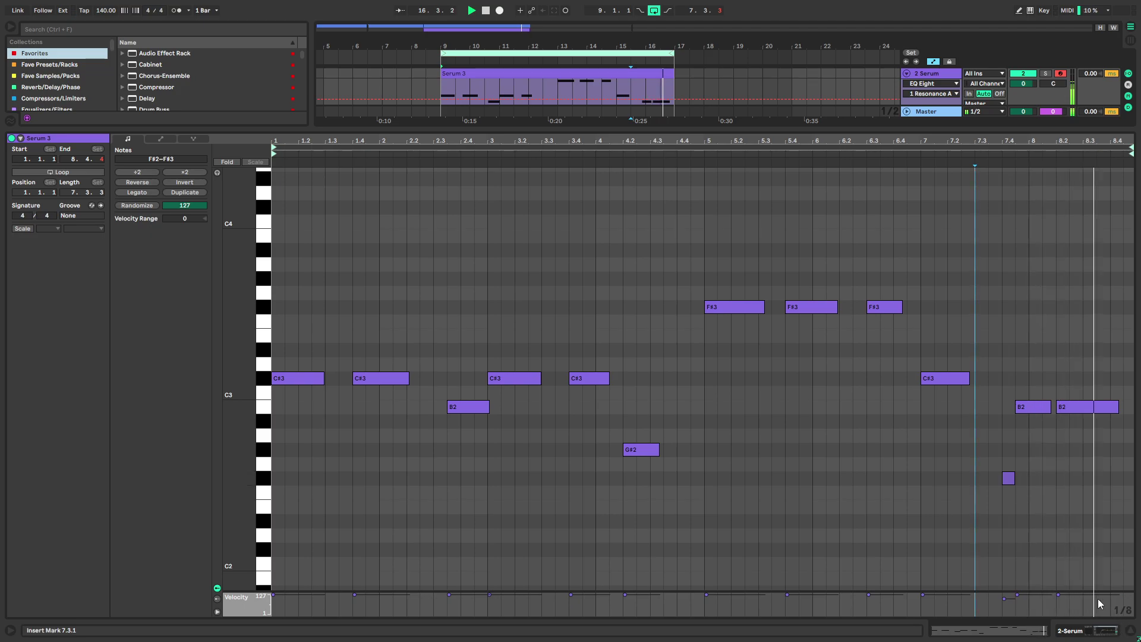
pyautogui.moveTo(1008, 478); pyautogui.dragTo(1002, 448)
pyautogui.press('space')
pyautogui.moveTo(1011, 452); pyautogui.dragTo(998, 453)
pyautogui.moveTo(1036, 407); pyautogui.dragTo(1020, 405)
pyautogui.click(990, 403)
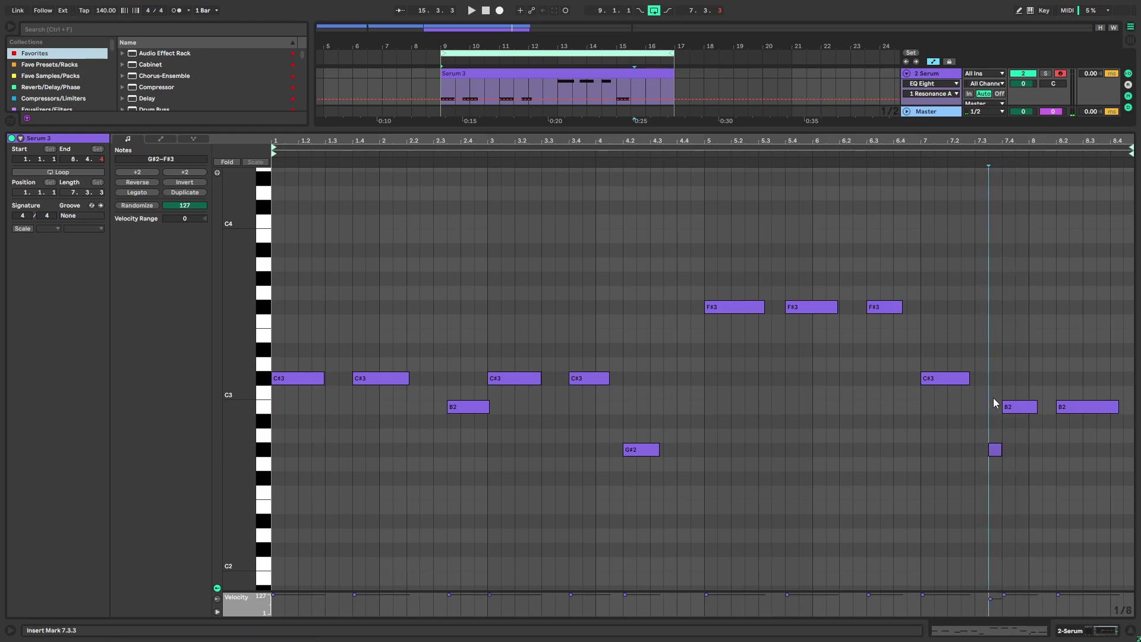
# Shift the bass clip's final B2 note slightly earlier, audition the ending, and return to the device chain
pyautogui.click(962, 392)
pyautogui.press('space')
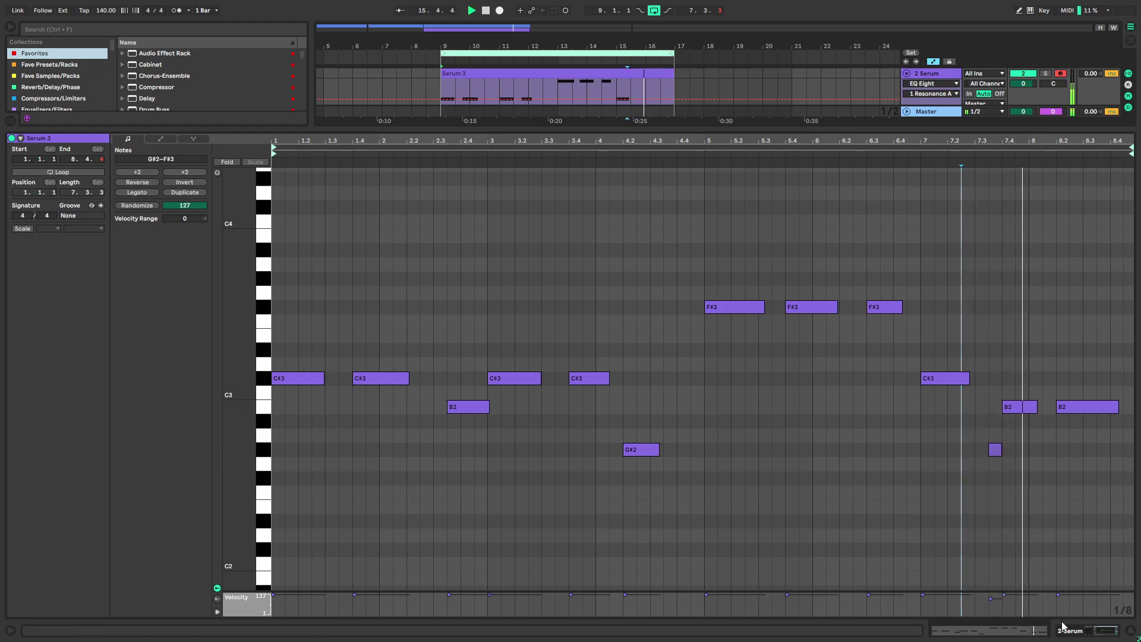
pyautogui.press('space')
pyautogui.moveTo(1064, 408); pyautogui.dragTo(1050, 407)
pyautogui.click(976, 387)
pyautogui.press('space')
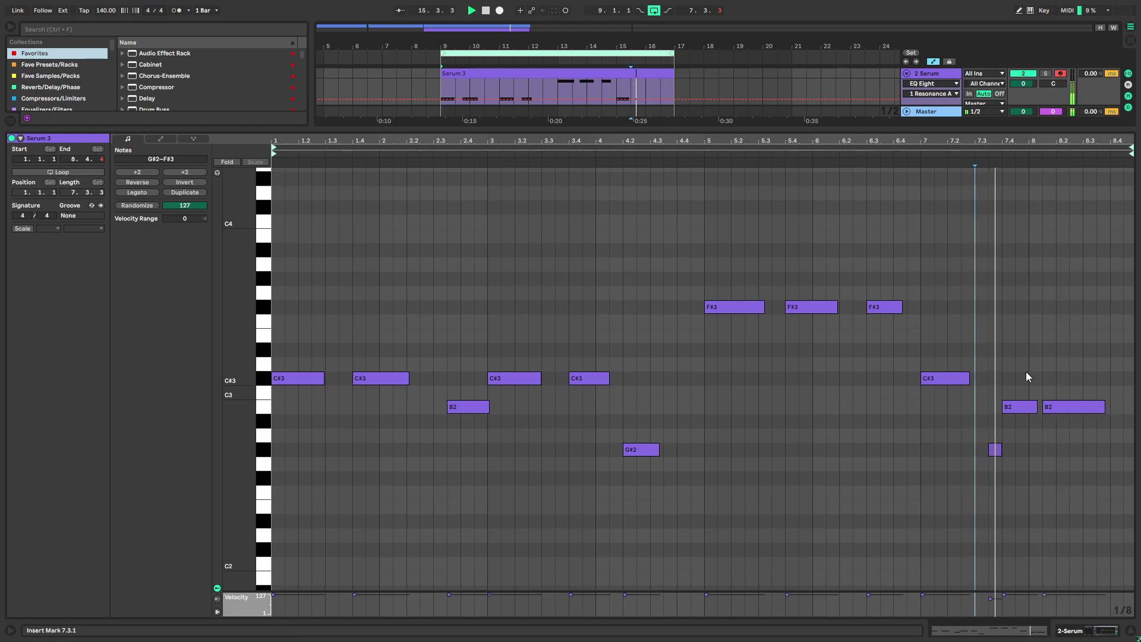
pyautogui.click(1075, 631)
pyautogui.press('space')
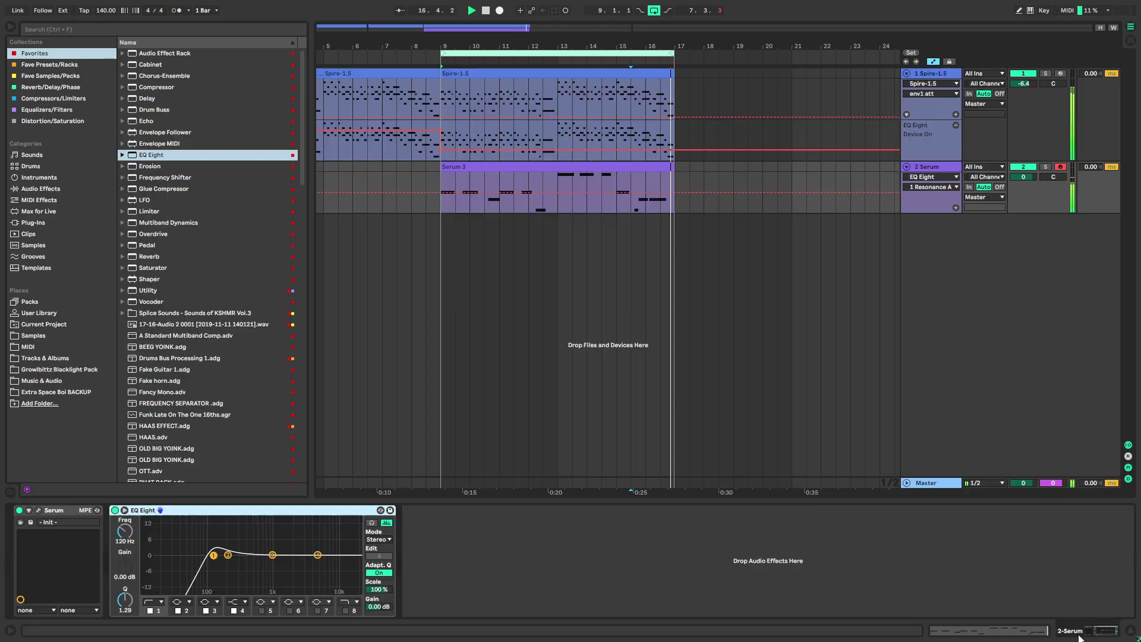
# Duplicate the Serum track with its clip, solo the copy and start playback
pyautogui.click(591, 167)
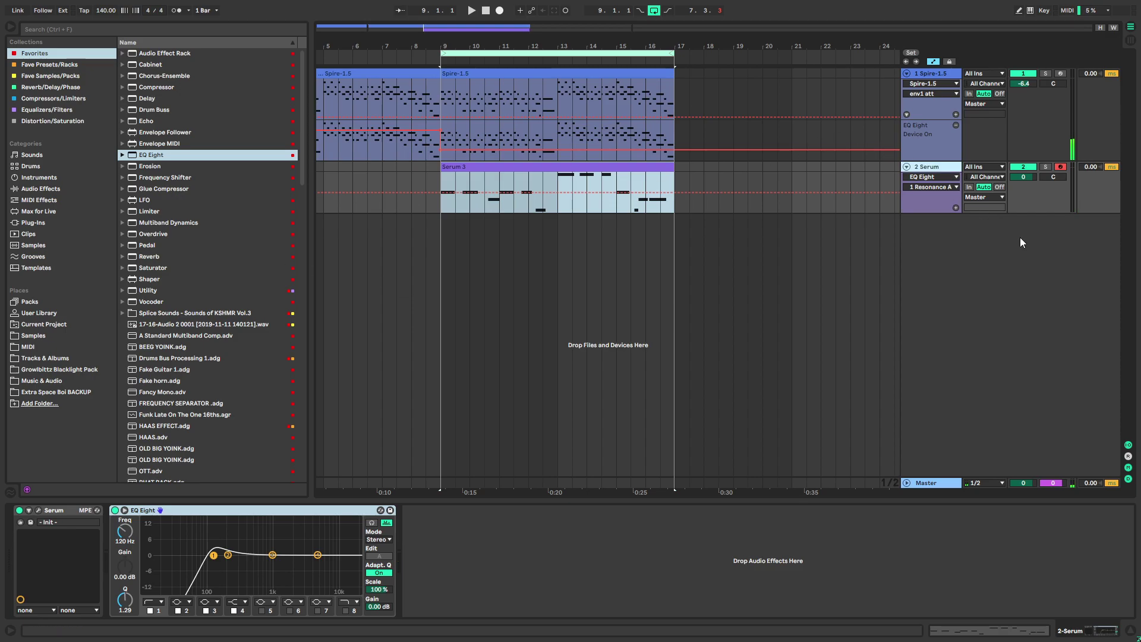
pyautogui.hotkey('ctrl', 'd')
pyautogui.press('space')
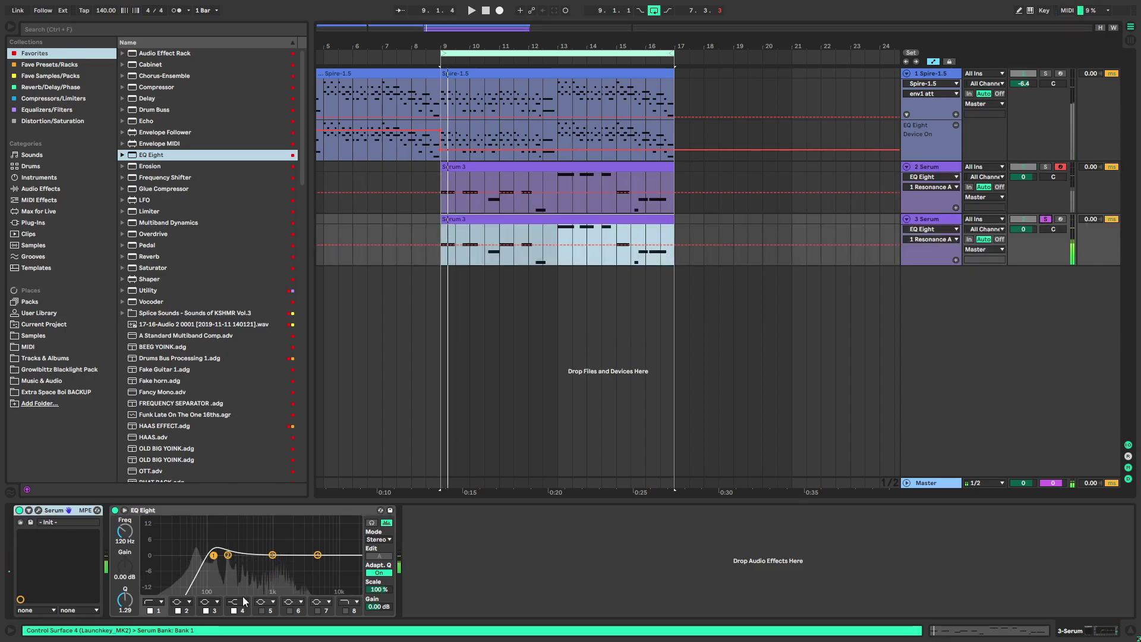
# On the copy's EQ Eight, replace the low cut with a band 8 high cut at 120 Hz with Q about 1.87
pyautogui.click(346, 611)
pyautogui.click(150, 610)
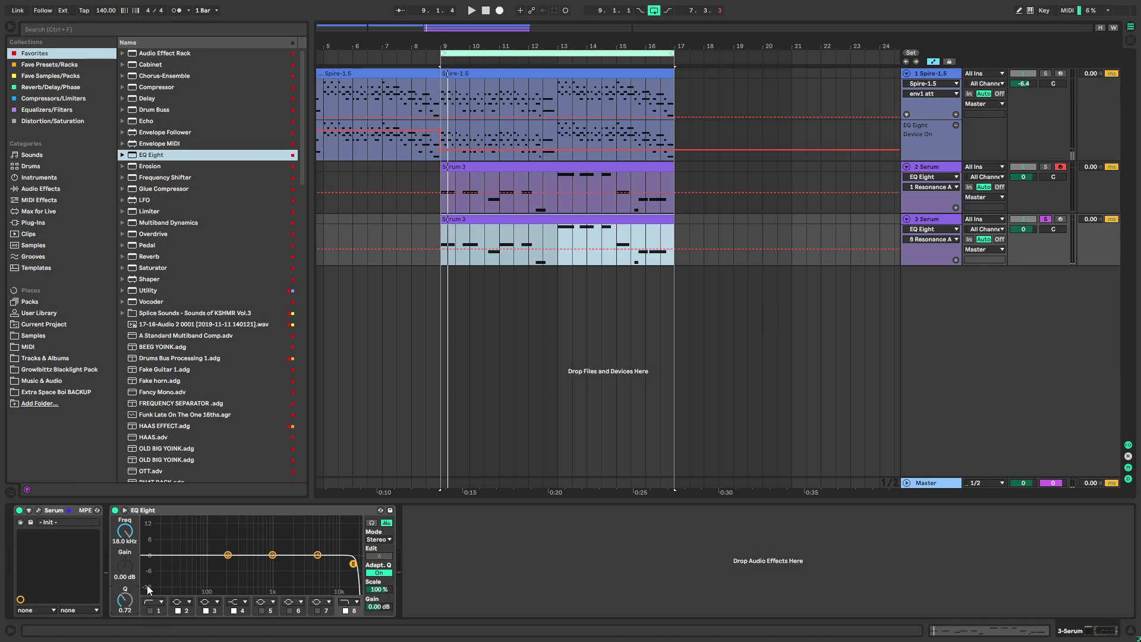
pyautogui.click(127, 534)
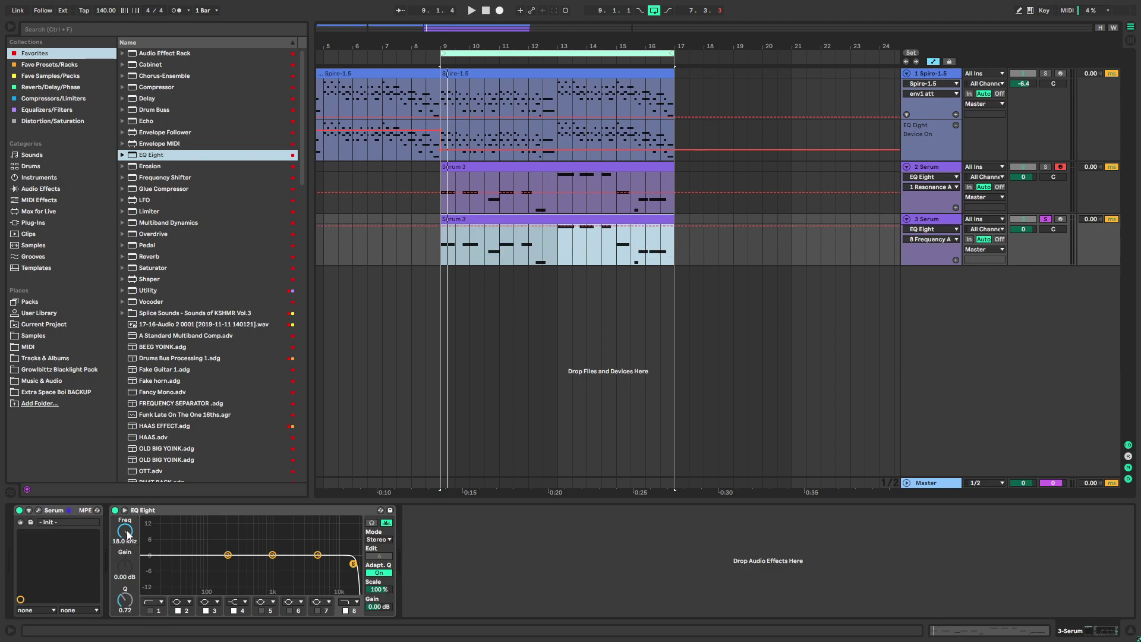
pyautogui.moveTo(113, 611); pyautogui.dragTo(112, 573)
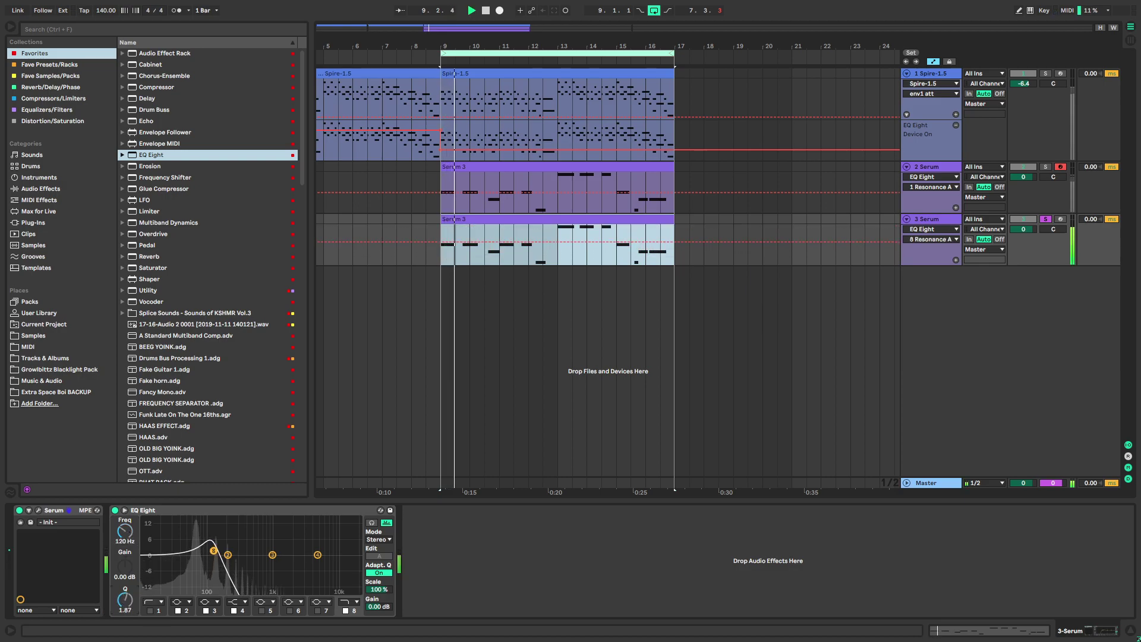
# Open the duplicated track's Serum and load the Basic Shapes wavetable into Osc A
pyautogui.click(38, 512)
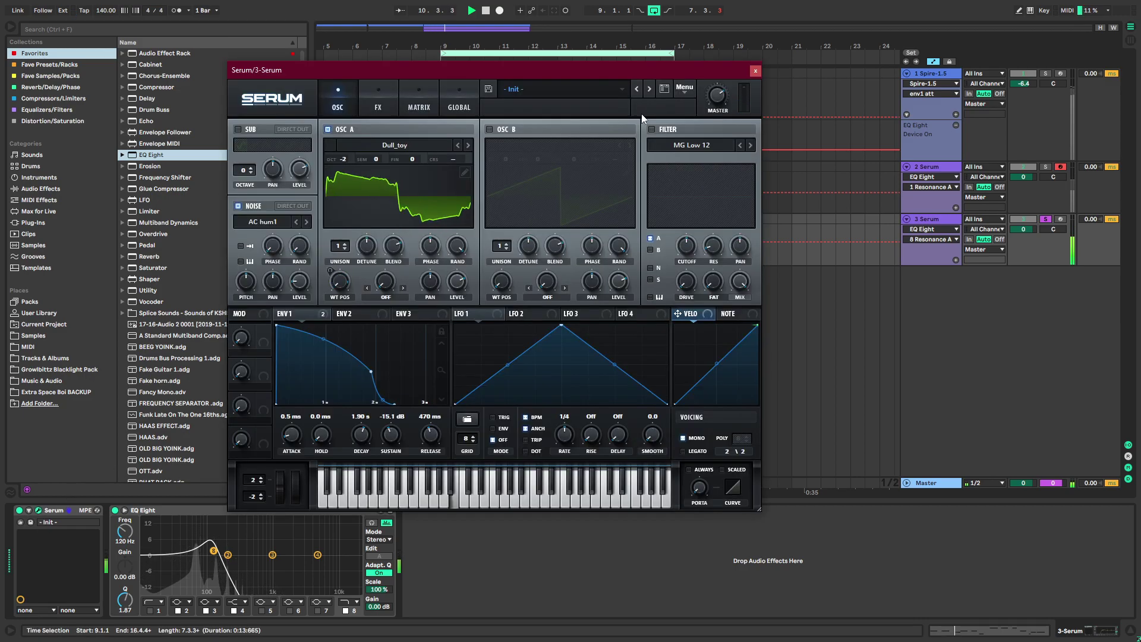
pyautogui.click(684, 86)
pyautogui.click(396, 146)
pyautogui.moveTo(380, 160)
pyautogui.click(451, 215)
# Turn off Serum's noise oscillator, remove the WT POS modulation, and set Osc A to octave -3
pyautogui.click(238, 206)
pyautogui.rightClick(339, 281)
pyautogui.click(382, 313)
pyautogui.moveTo(342, 159); pyautogui.dragTo(340, 168)
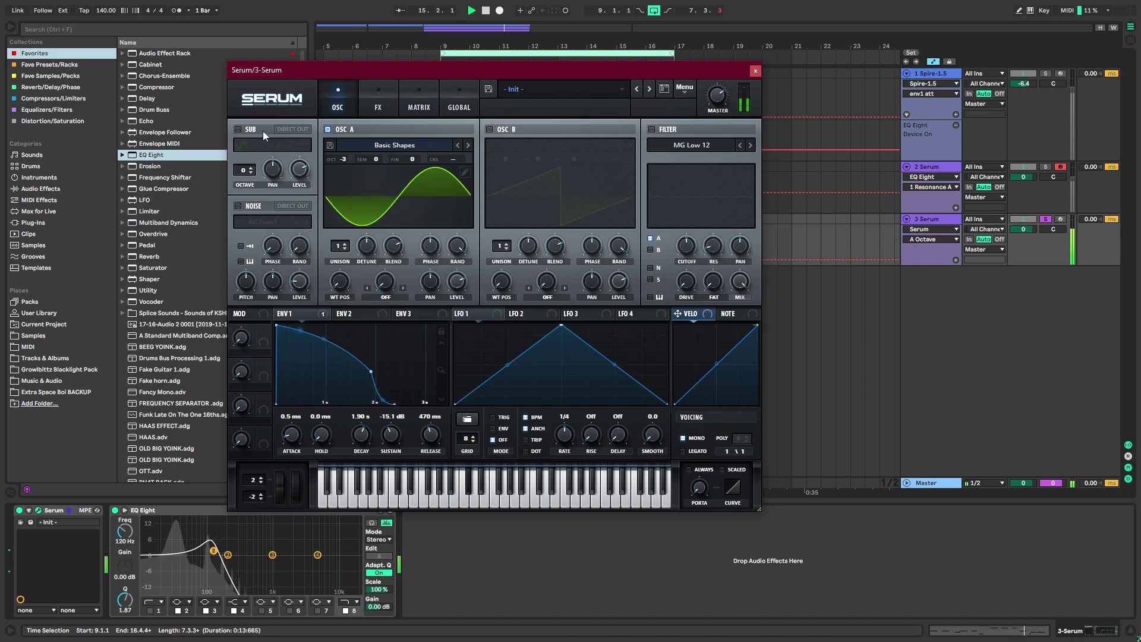
# Copy Osc A to Osc B with its modulations and set Osc B to octave -2
pyautogui.click(686, 89)
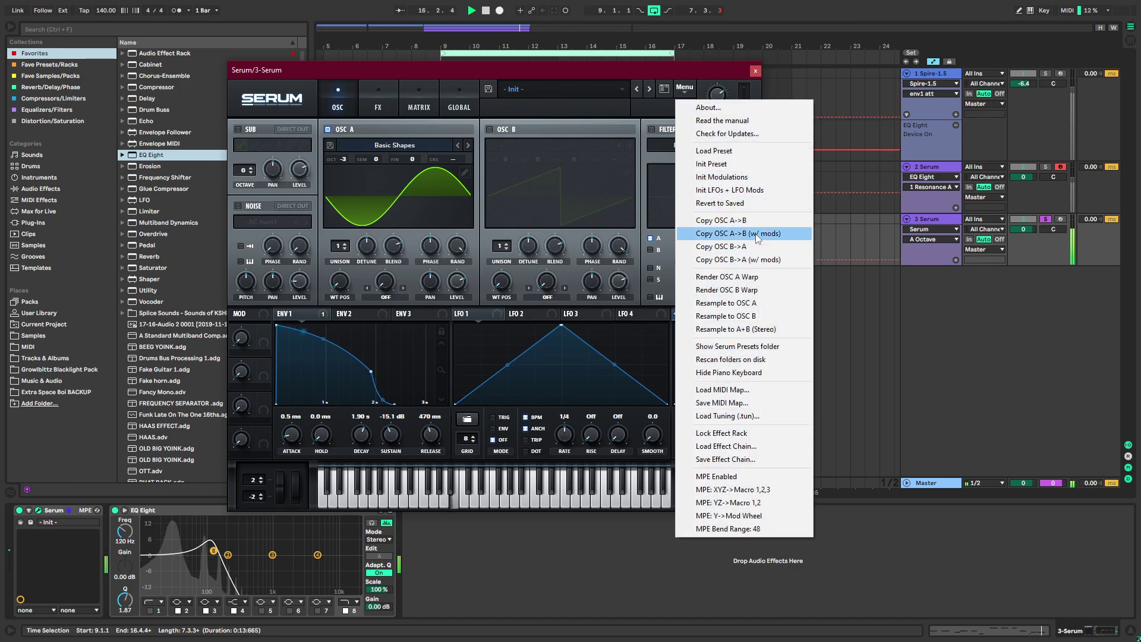
pyautogui.click(713, 232)
pyautogui.moveTo(503, 158); pyautogui.dragTo(515, 149)
# Enable Serum's filter for Osc B only as High 24 with a cutoff of 125, adjust its drive, and close Serum
pyautogui.click(652, 128)
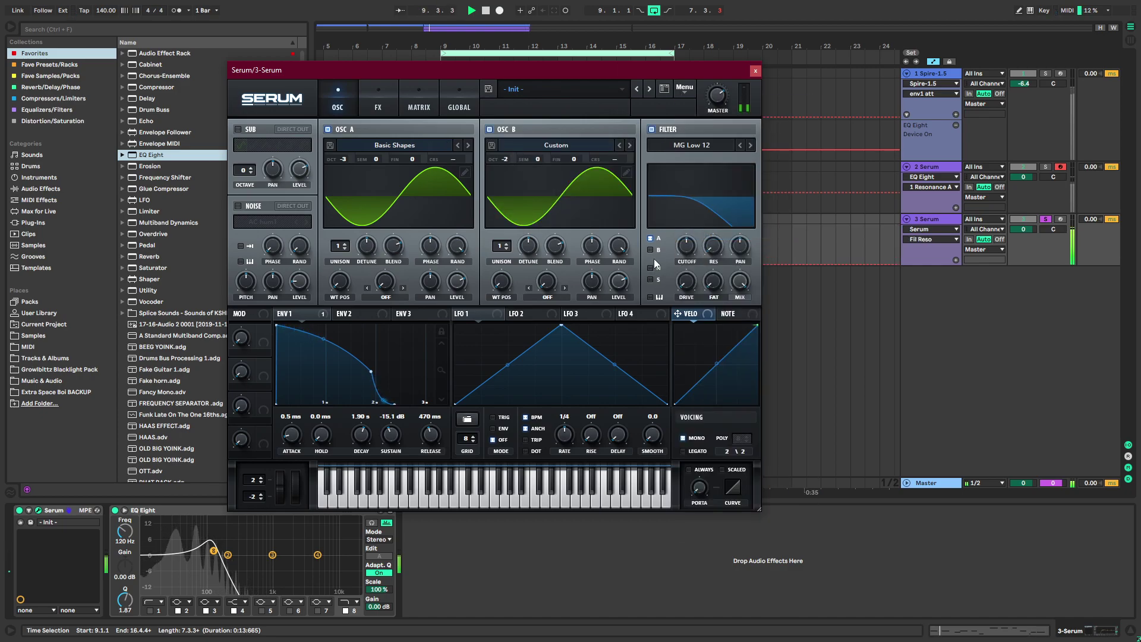
pyautogui.click(684, 145)
pyautogui.moveTo(684, 159)
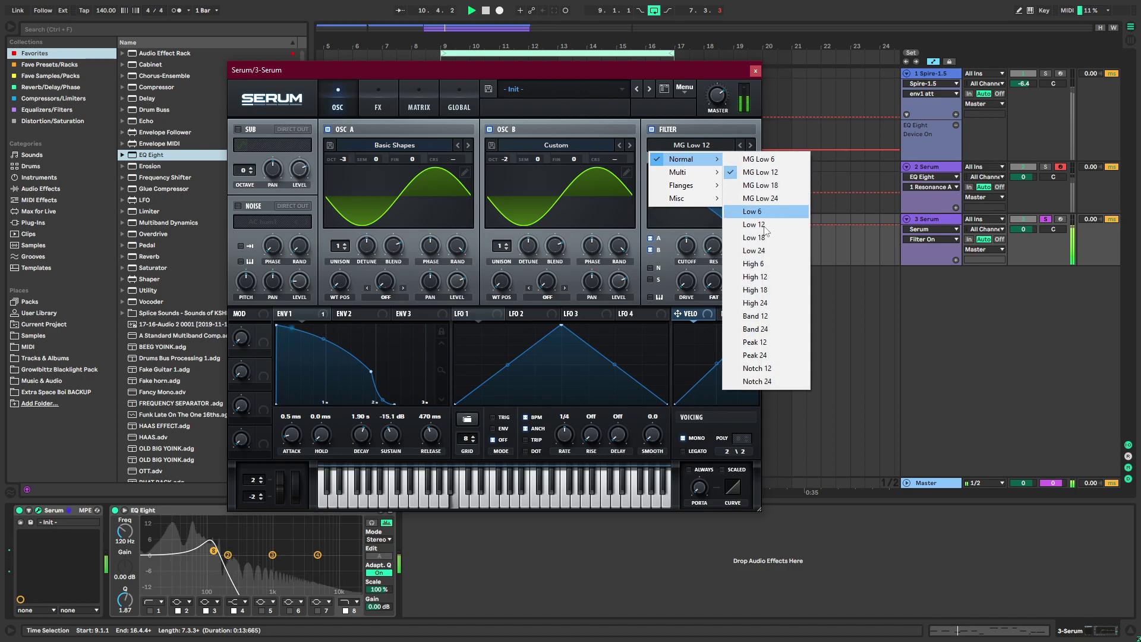
pyautogui.click(764, 304)
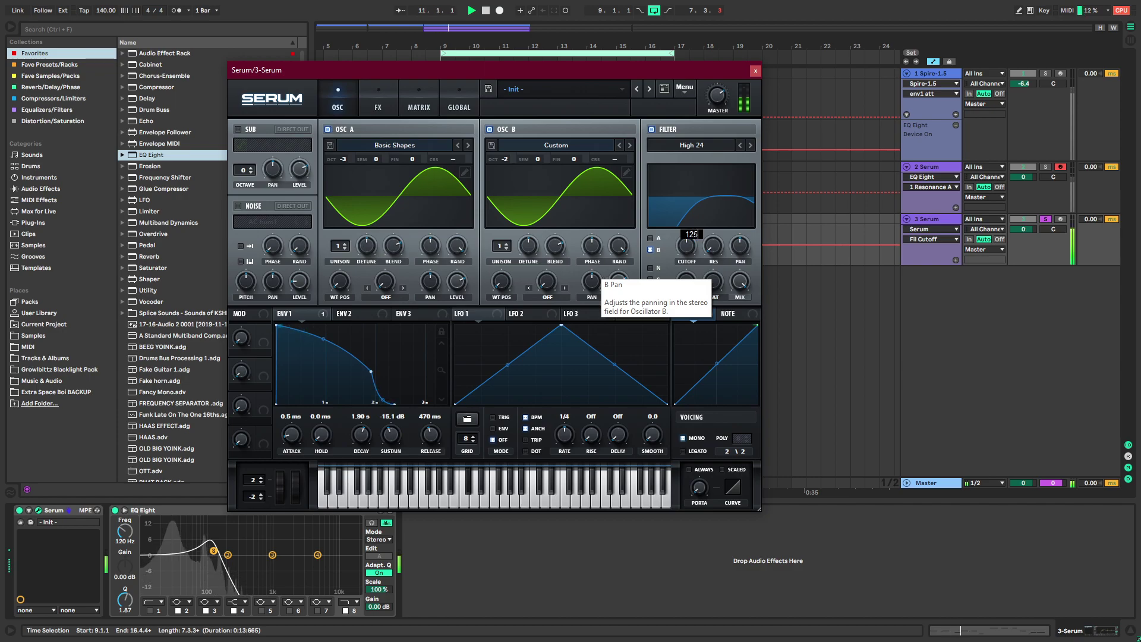
pyautogui.moveTo(686, 281); pyautogui.dragTo(754, 151)
pyautogui.moveTo(703, 280); pyautogui.dragTo(671, 309)
pyautogui.click(756, 73)
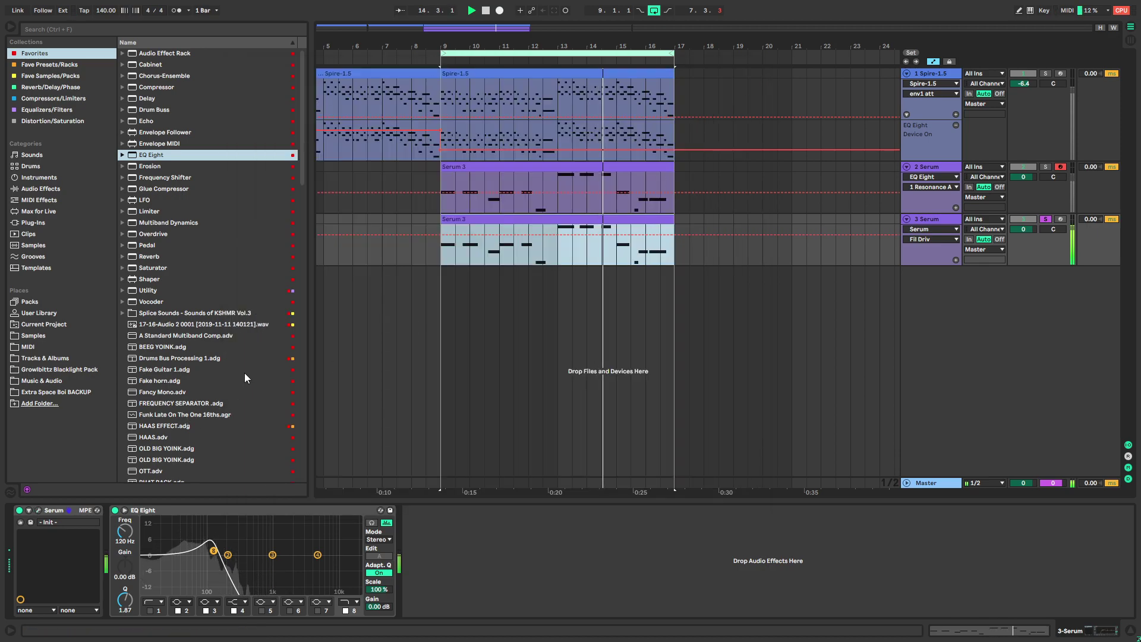
# Add a Saturator to the duplicated Serum track and set its curve to Hard Curve
pyautogui.click(167, 269)
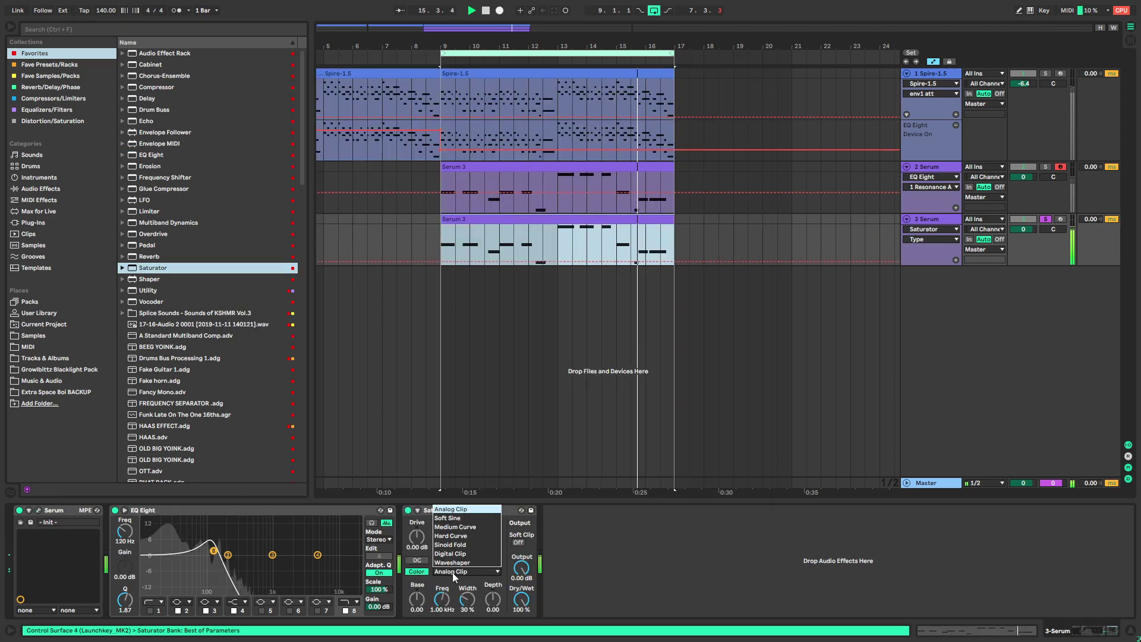
pyautogui.click(467, 571)
pyautogui.click(460, 506)
# Add the Fancy Mono Utility preset and a second EQ Eight to the duplicated Serum track
pyautogui.click(123, 291)
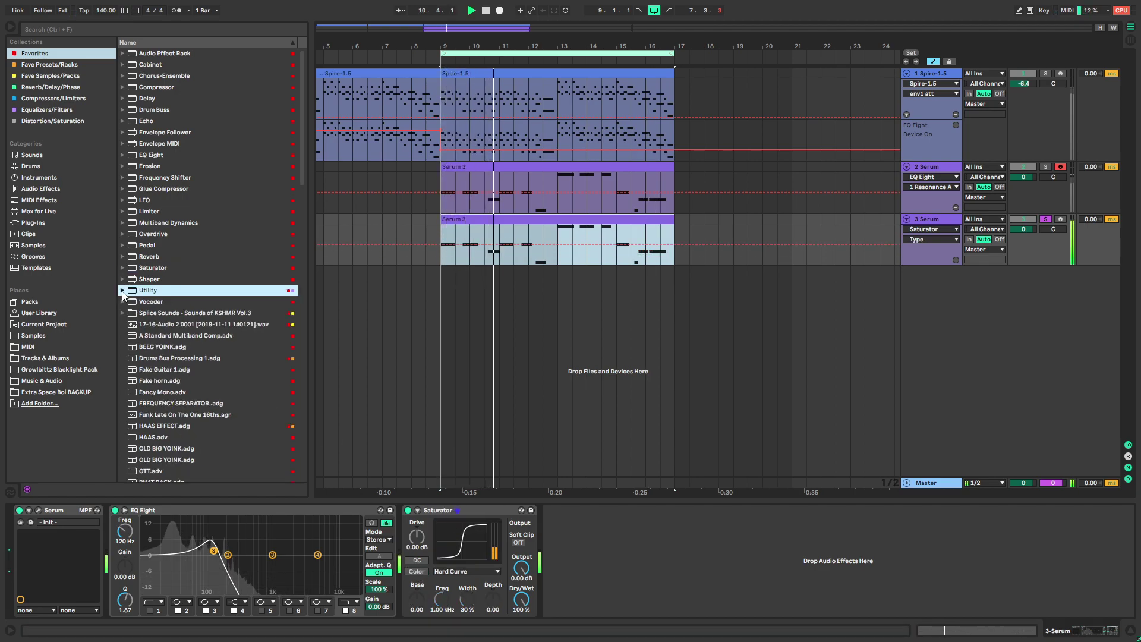
pyautogui.doubleClick(168, 324)
pyautogui.click(123, 290)
pyautogui.doubleClick(151, 155)
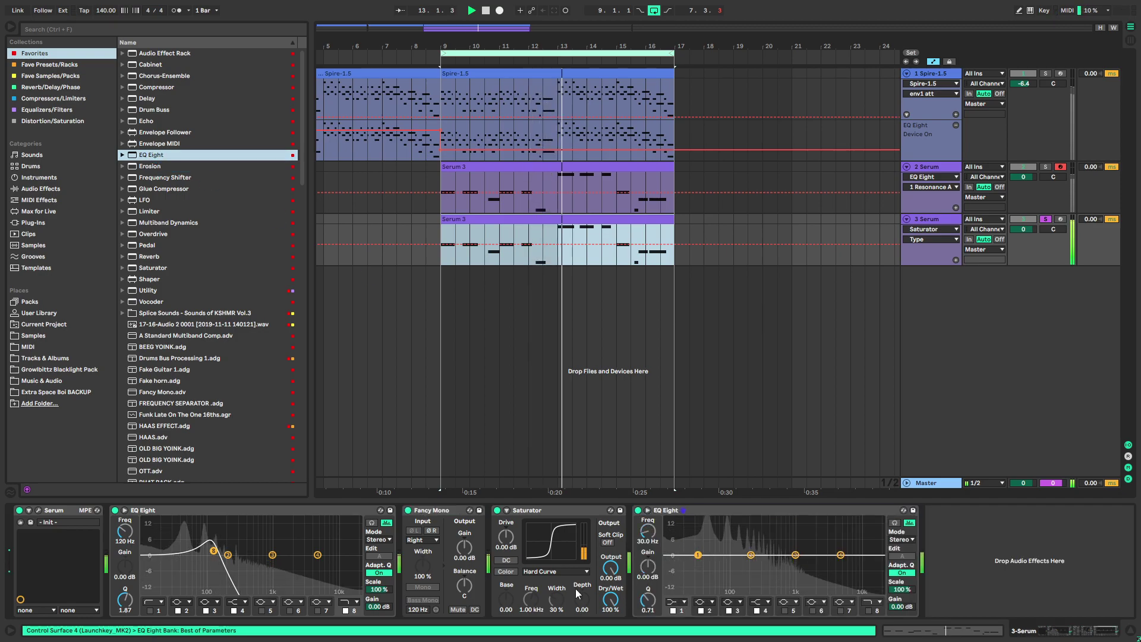
# Enable band 1 of the first EQ Eight as a steep low cut at 30 Hz with Q 0.71
pyautogui.click(150, 610)
pyautogui.click(154, 602)
pyautogui.click(162, 532)
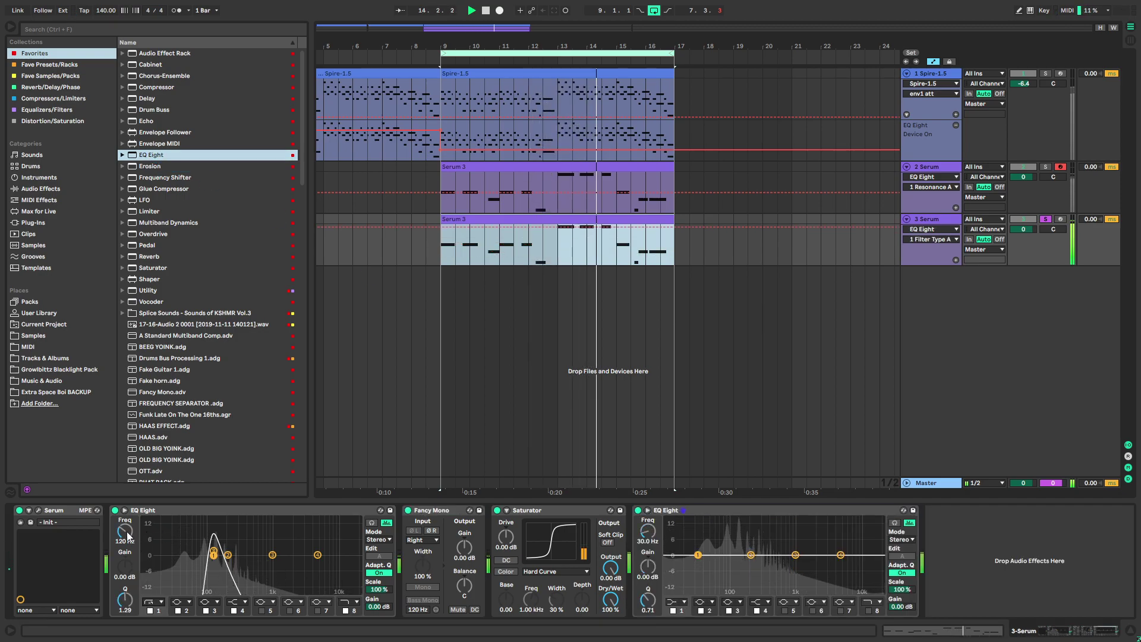
pyautogui.click(126, 532)
pyautogui.write('1')
pyautogui.doubleClick(126, 530)
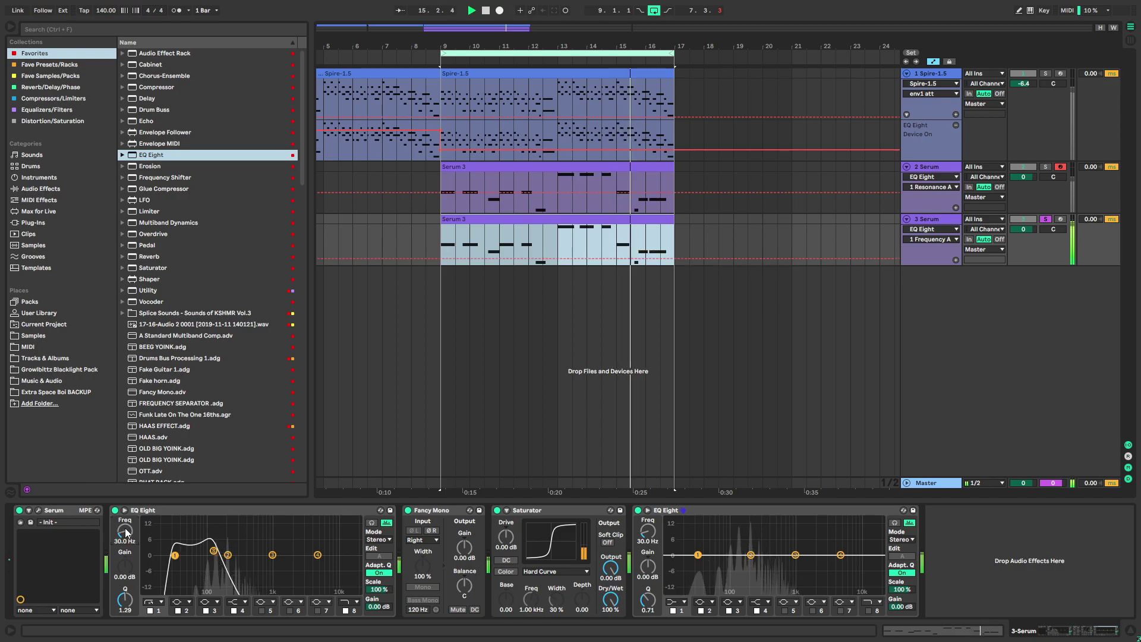
pyautogui.moveTo(126, 600); pyautogui.dragTo(125, 612)
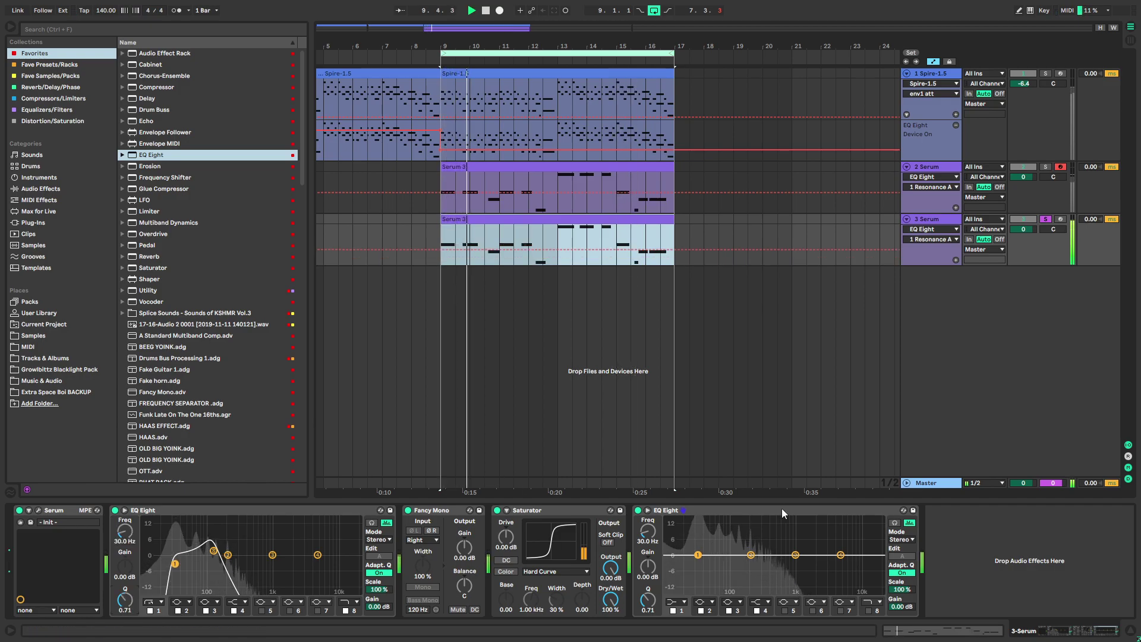
# Delete the second EQ Eight and reorder the effects to Saturator, EQ Eight, Fancy Mono
pyautogui.click(760, 512)
pyautogui.moveTo(431, 514); pyautogui.dragTo(658, 522)
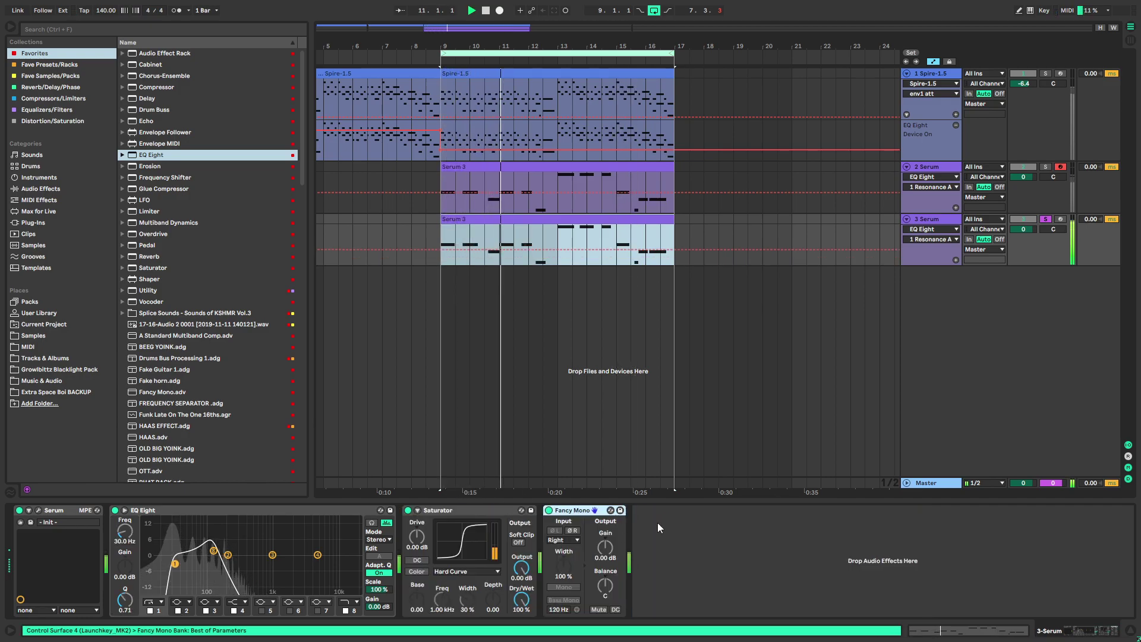
pyautogui.moveTo(454, 512); pyautogui.dragTo(119, 512)
pyautogui.press('space')
# Set the duplicated Serum track's volume to -11 dB, and lower all three tracks together until Spire is at -11.0 dB
pyautogui.click(1025, 230)
pyautogui.write('-11')
pyautogui.press('Return')
pyautogui.click(938, 219)
pyautogui.click(941, 74)
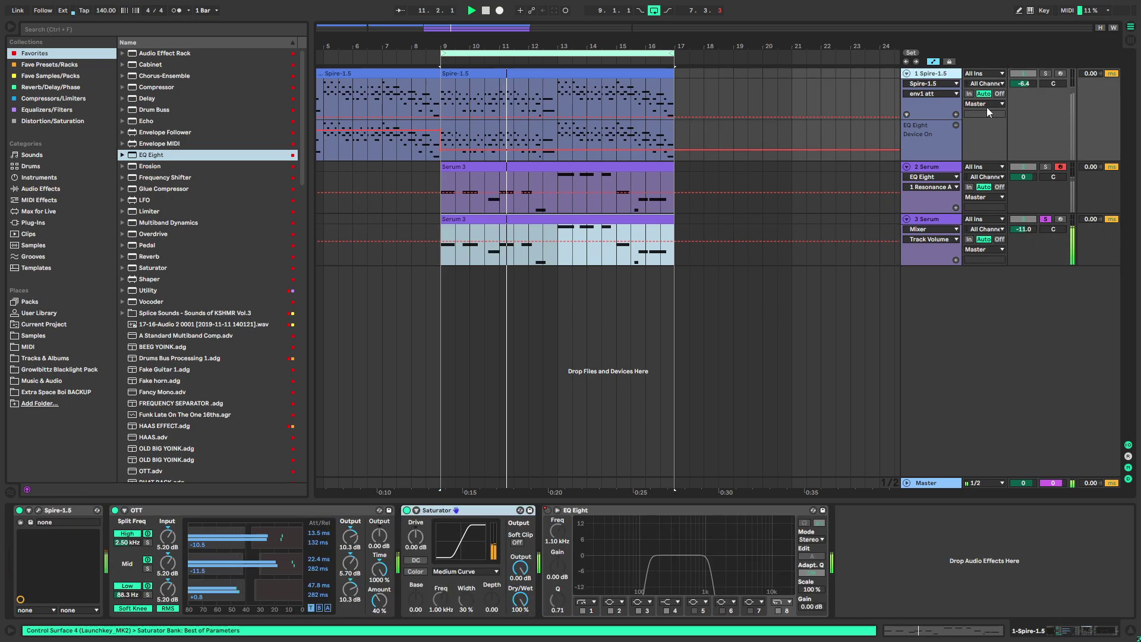
pyautogui.keyDown('shift'); pyautogui.click(944, 221); pyautogui.keyUp('shift')
pyautogui.moveTo(1023, 83); pyautogui.dragTo(1023, 100)
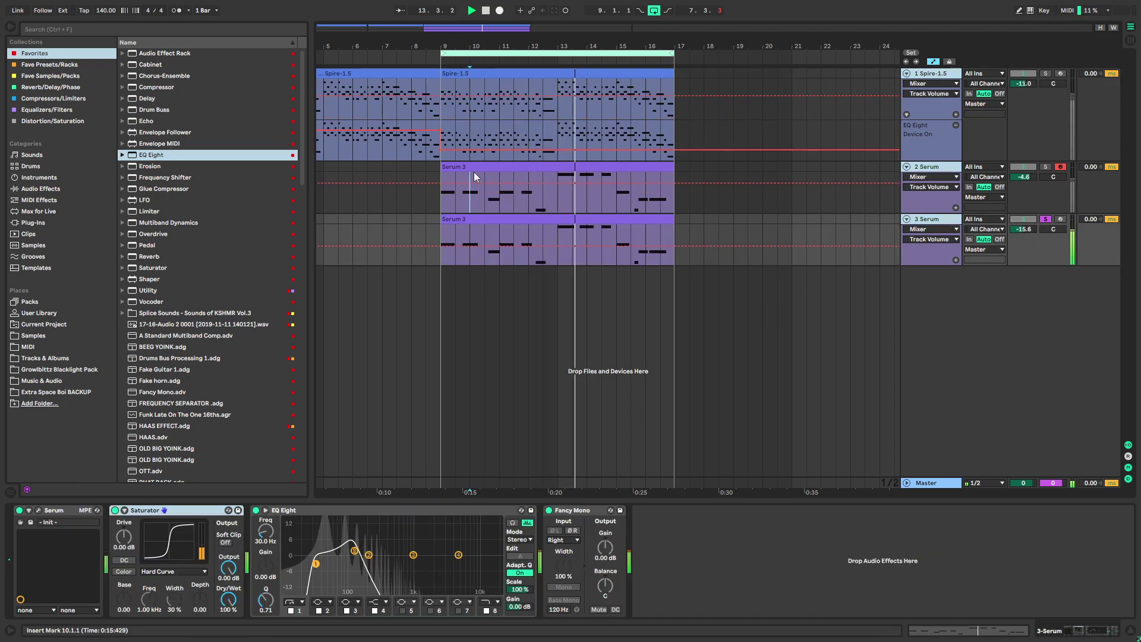
# Set the duplicated Serum track to -12.1 dB and the original Serum track to -9.8 dB, checking levels in the mixer
pyautogui.click(957, 198)
pyautogui.moveTo(1023, 230); pyautogui.dragTo(1023, 217)
pyautogui.moveTo(1023, 177); pyautogui.dragTo(1023, 195)
pyautogui.click(487, 105)
pyautogui.press('Tab')
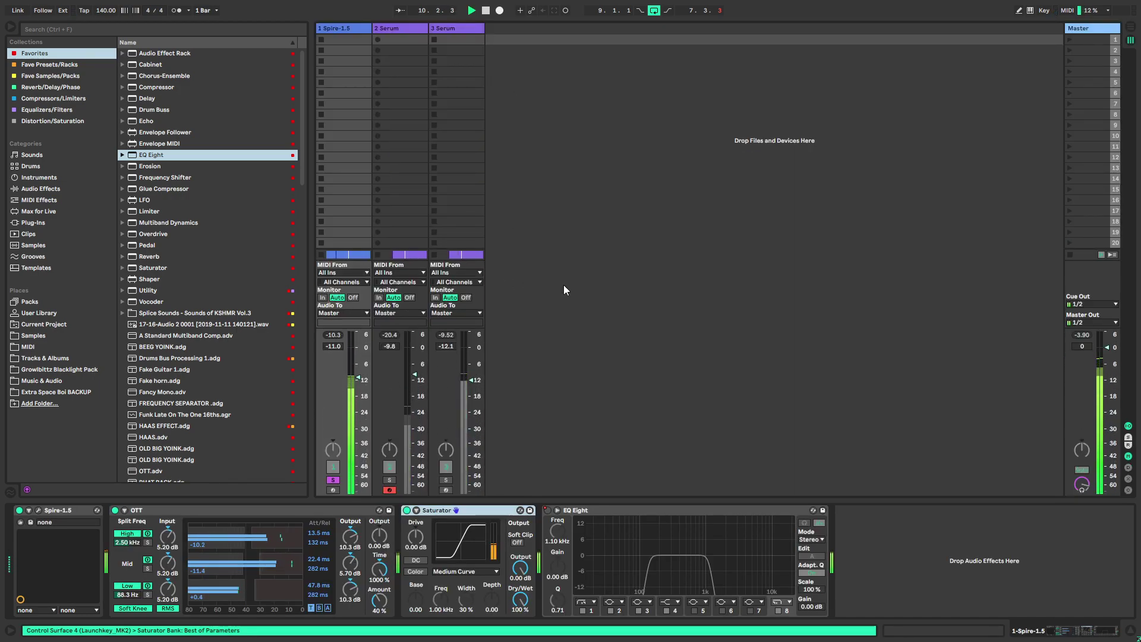
pyautogui.press('Tab')
# Select the duplicated Serum track's EQ Eight bands above the low cut and raise them together, with band 2 at 319 Hz
pyautogui.click(479, 219)
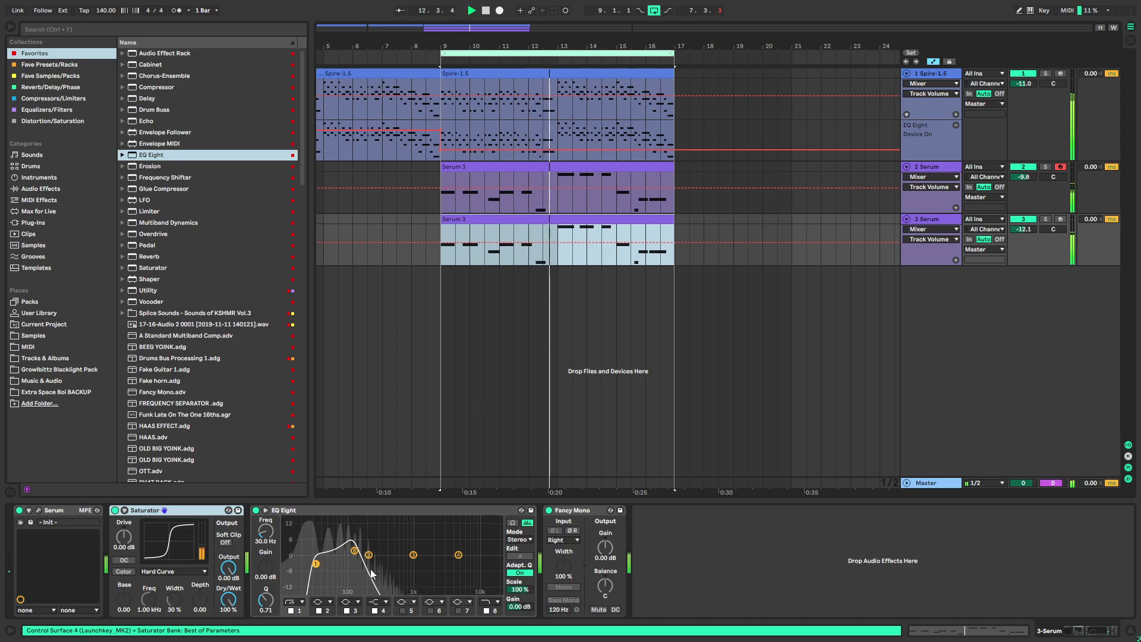
pyautogui.moveTo(347, 568); pyautogui.dragTo(460, 518)
pyautogui.click(1045, 219)
pyautogui.press('space')
pyautogui.press('space')
pyautogui.moveTo(264, 531)
pyautogui.mouseDown()
pyautogui.moveTo(265, 520)
pyautogui.moveTo(266, 536)
pyautogui.mouseUp()
pyautogui.press('s')
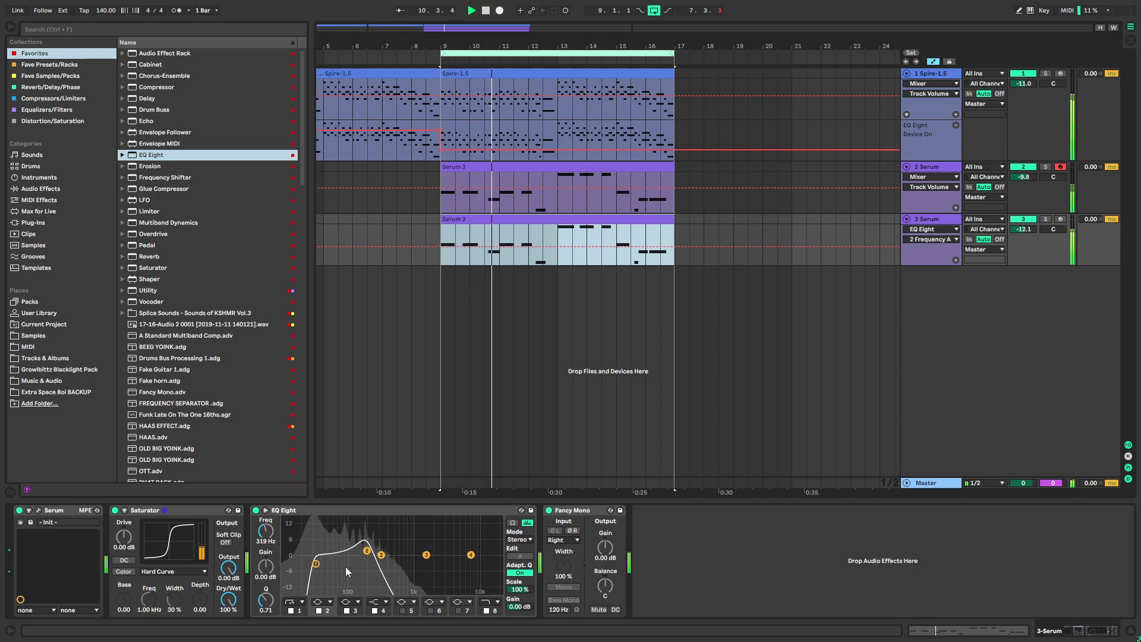
# Reduce the selected EQ Eight bands' Q to 0.38 for band 2 and fine-tune its frequency to 304 Hz
pyautogui.click(266, 605)
pyautogui.moveTo(265, 600); pyautogui.dragTo(266, 610)
pyautogui.moveTo(266, 532); pyautogui.dragTo(266, 534)
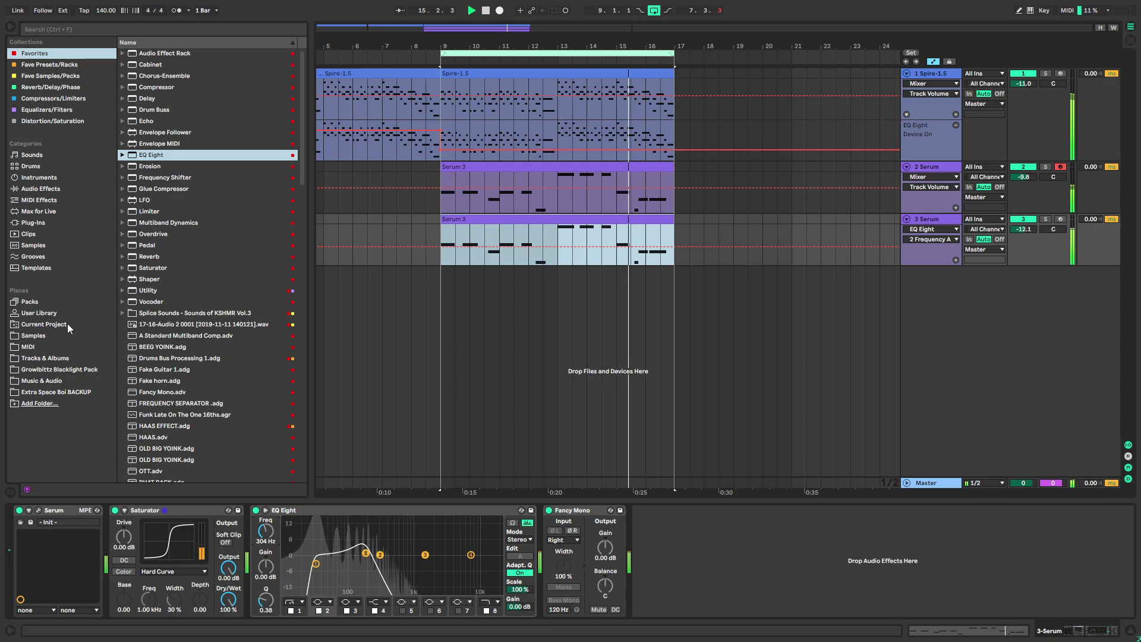
# Lower the Spire track's volume to -12.0 dB
pyautogui.click(1018, 91)
pyautogui.moveTo(1019, 90); pyautogui.dragTo(1019, 93)
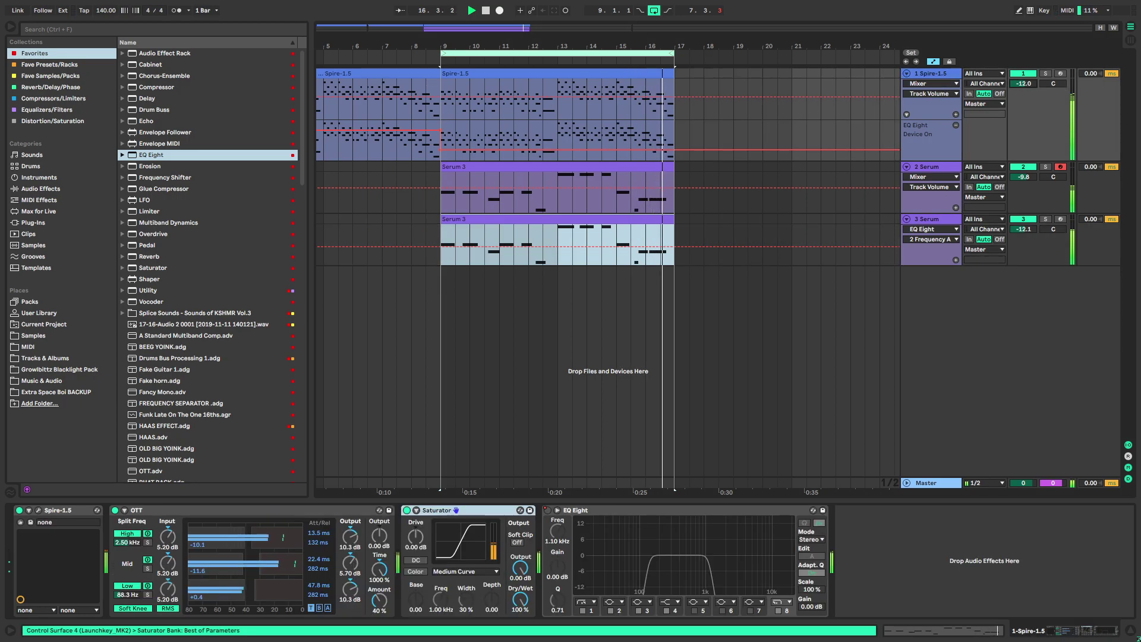
# Group the Spire track and both Serum tracks and name the group INSTRUMENTS
pyautogui.click(34, 337)
pyautogui.click(144, 28)
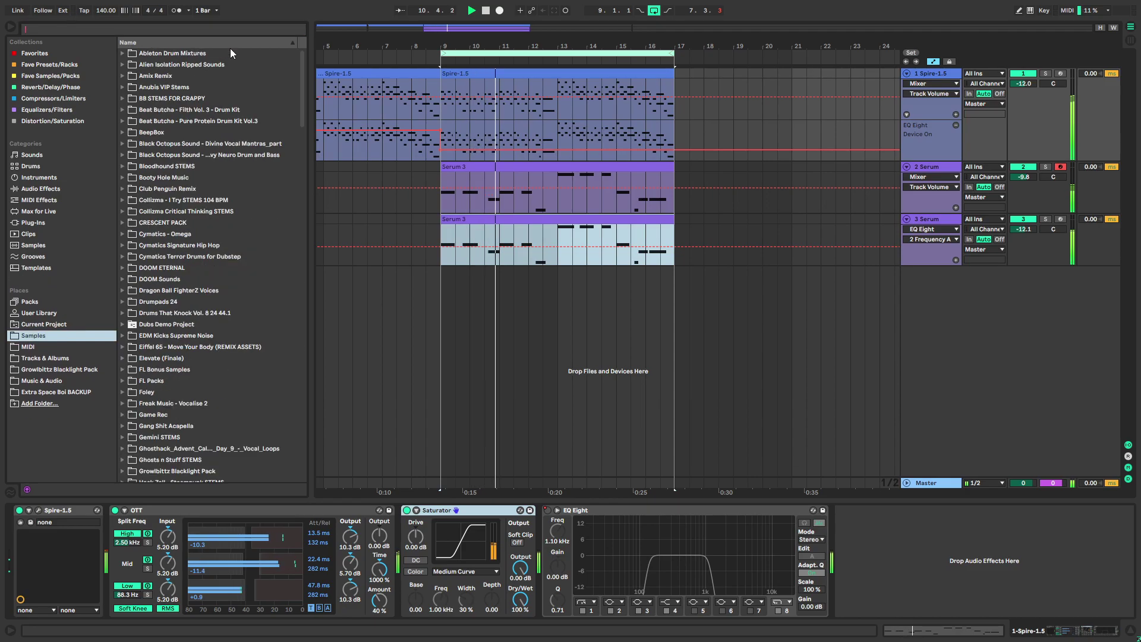
pyautogui.click(930, 220)
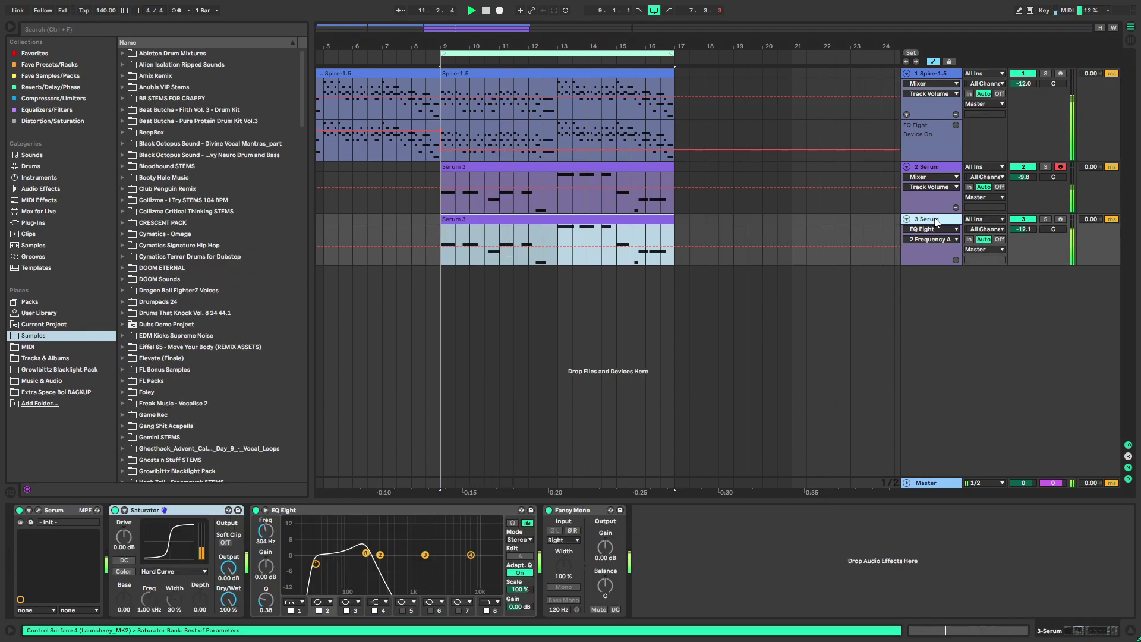
pyautogui.keyDown('shift'); pyautogui.click(933, 75); pyautogui.keyUp('shift')
pyautogui.hotkey('ctrl', 'g')
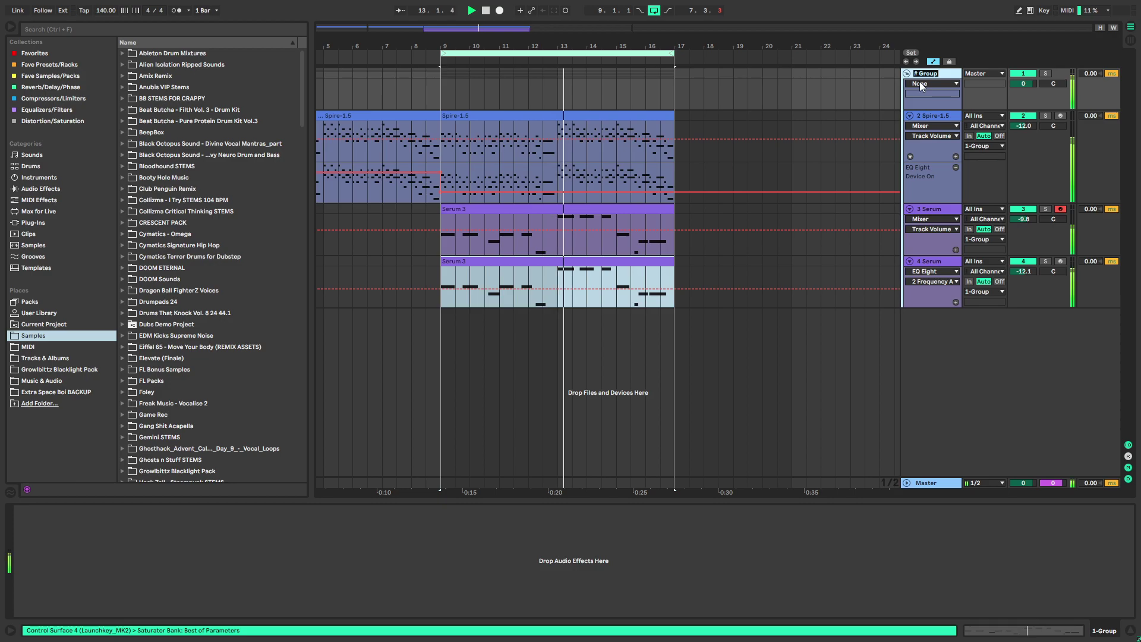
pyautogui.write('INSTRUMENTS')
pyautogui.press('Return')
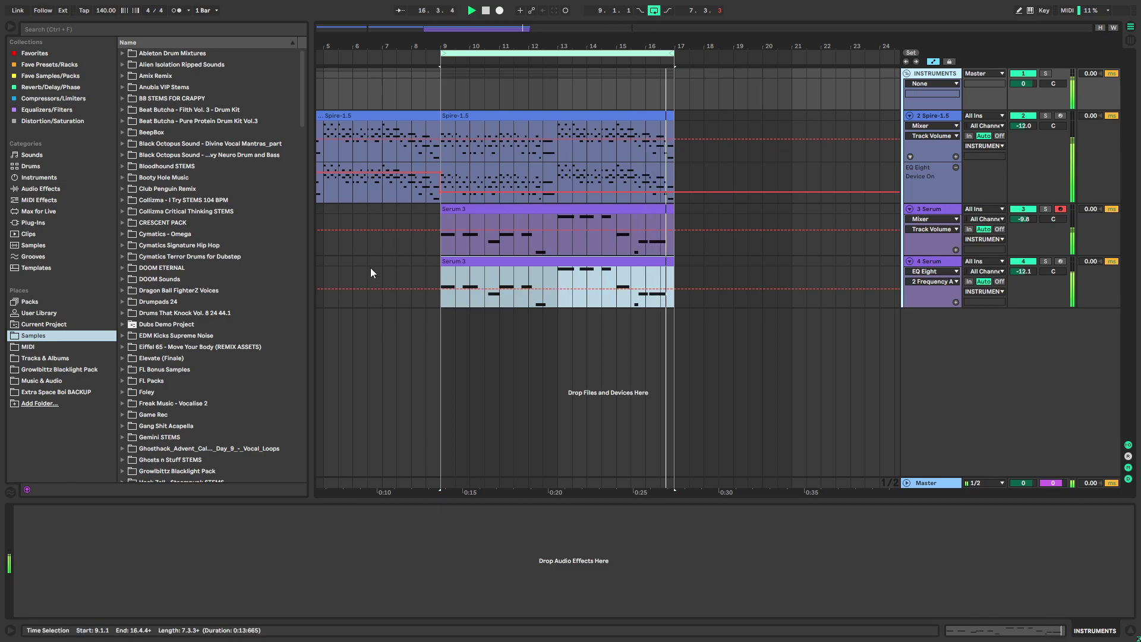
# Solo the Spire track and insert a second EQ Eight after its Saturator, with a low cut at 160 Hz
pyautogui.click(35, 53)
pyautogui.click(501, 177)
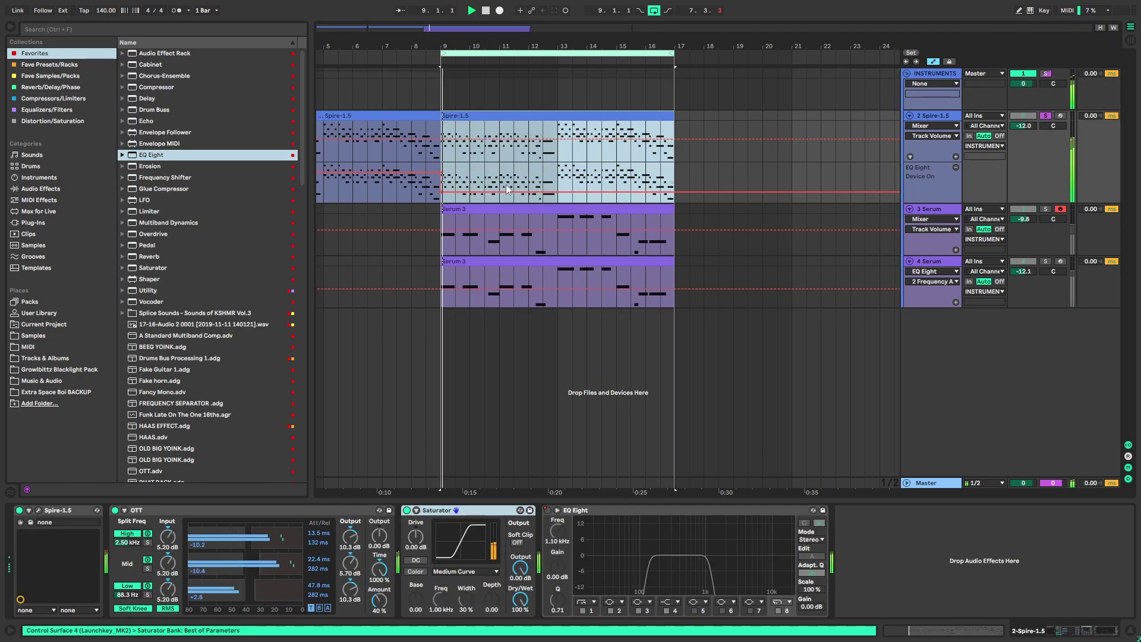
pyautogui.doubleClick(162, 156)
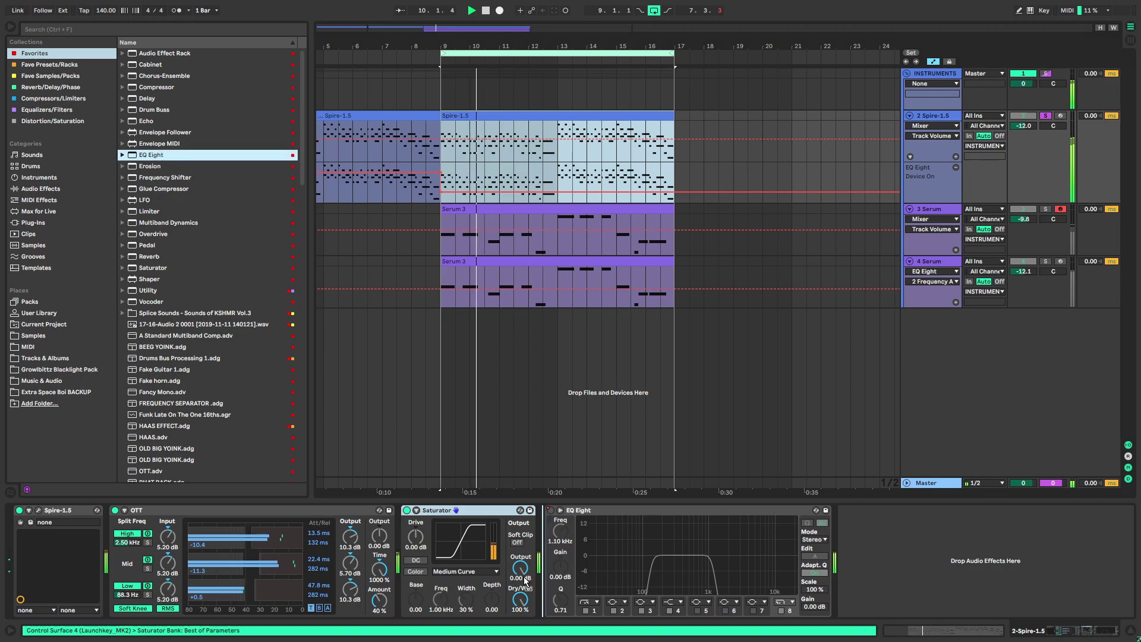
pyautogui.hotkey('ctrl', 'z')
pyautogui.moveTo(163, 155); pyautogui.dragTo(561, 536)
pyautogui.click(543, 11)
pyautogui.click(585, 602)
pyautogui.click(585, 539)
pyautogui.write('160')
pyautogui.press('Return')
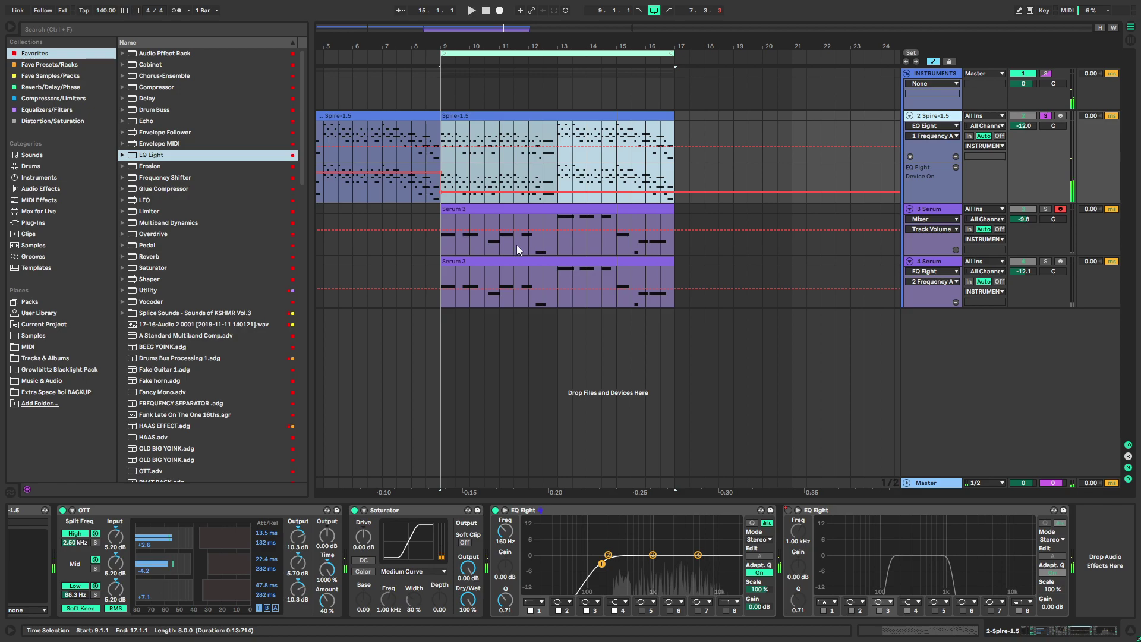
# Duplicate the Spire track and delete the copy's clip in the first eight bars
pyautogui.hotkey('ctrl', 'd')
pyautogui.click(418, 210)
pyautogui.hscroll(-2, 387, 209)
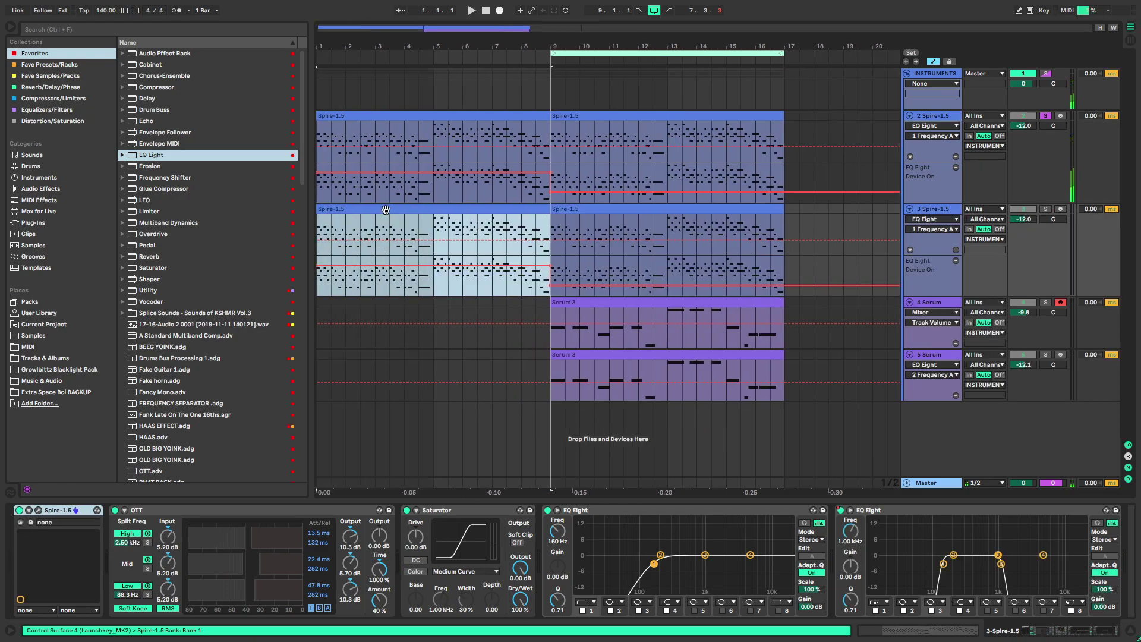
pyautogui.press('Delete')
# Replace the Spire instrument on the duplicated track with Serum and play it back soloed
pyautogui.click(569, 234)
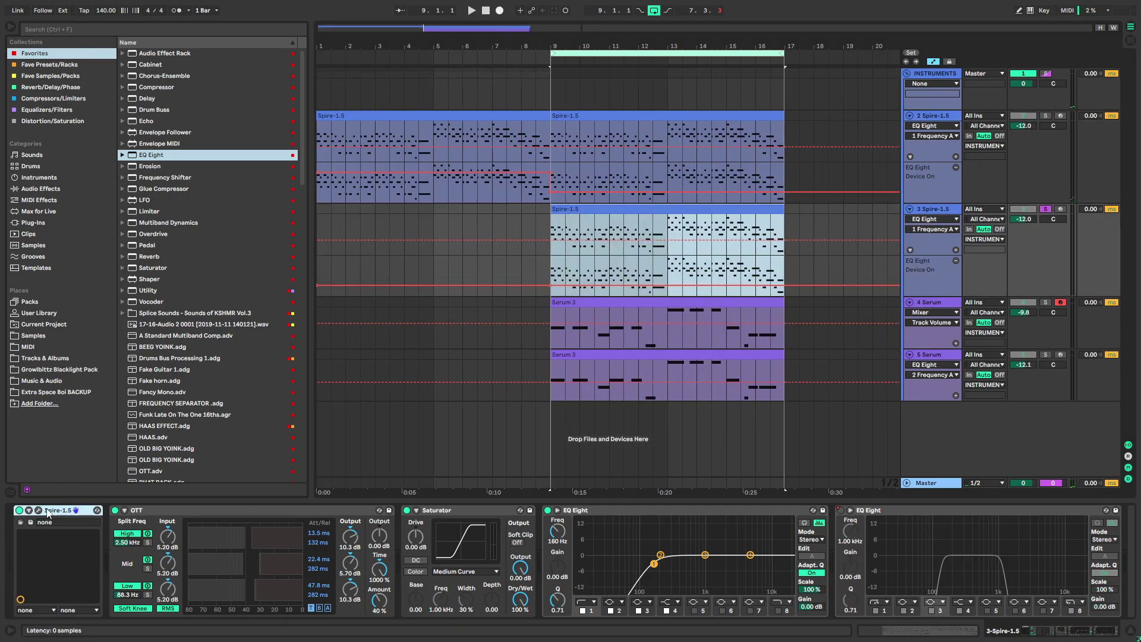
pyautogui.press('Delete')
pyautogui.moveTo(303, 160); pyautogui.dragTo(302, 455)
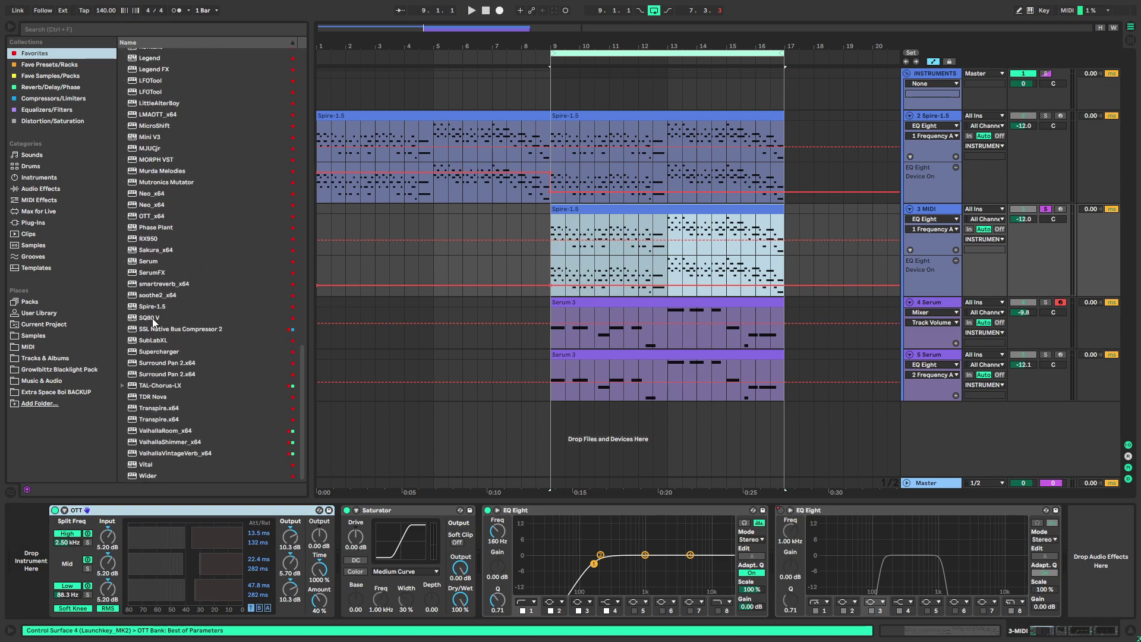
pyautogui.doubleClick(149, 262)
pyautogui.press('space')
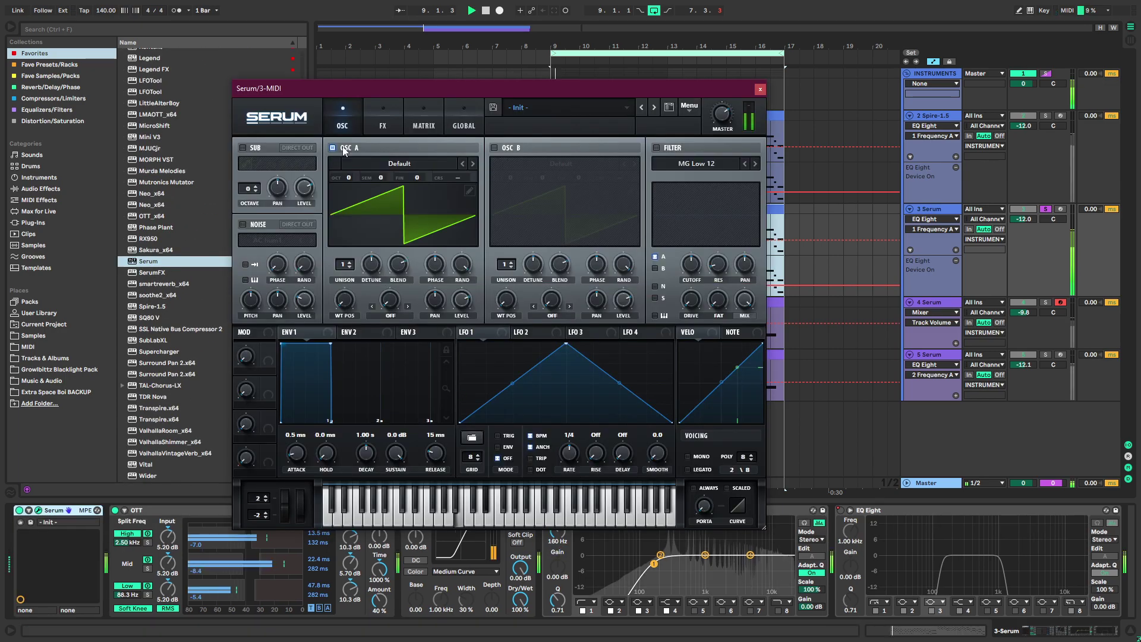
# Turn off oscillator A in the new Serum and enable its noise oscillator with the Air Can 3 sample
pyautogui.click(343, 150)
pyautogui.click(242, 224)
pyautogui.click(277, 239)
pyautogui.moveTo(284, 295)
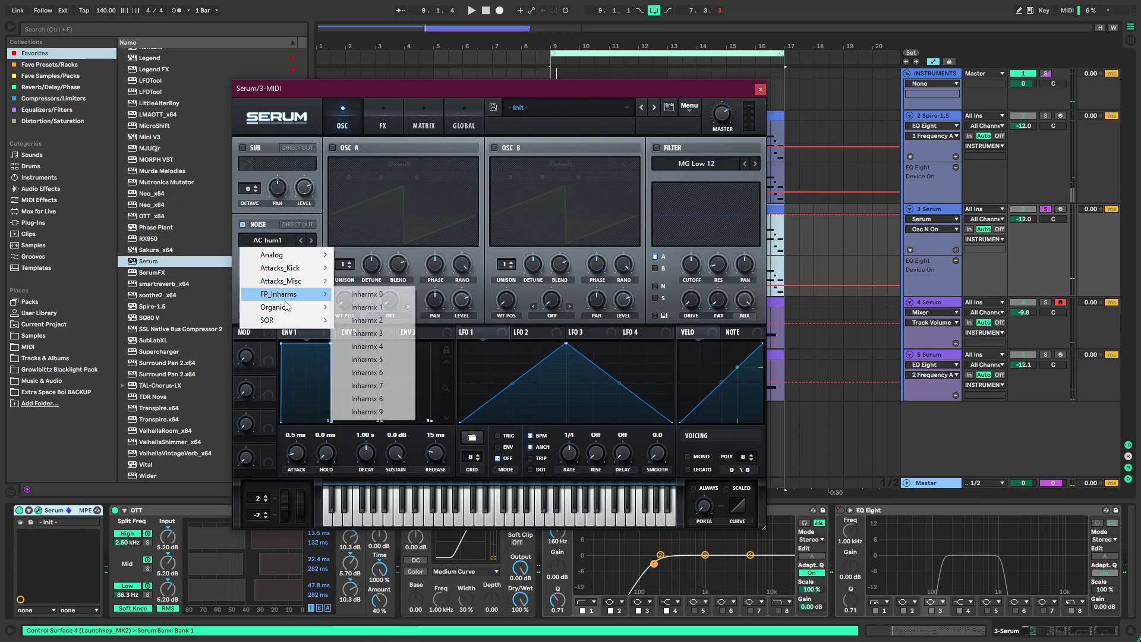
pyautogui.click(362, 333)
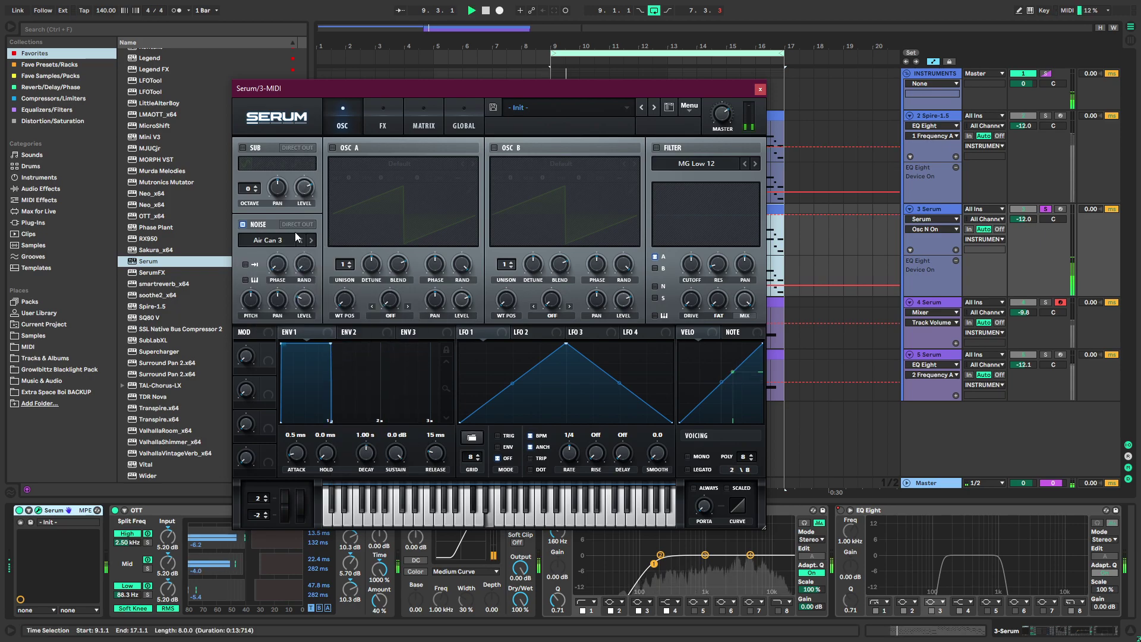
# Solo Spire alongside the noise-layer Serum track, setting the Serum track's volume to -6.3 dB and its track delay to -7 ms
pyautogui.click(760, 89)
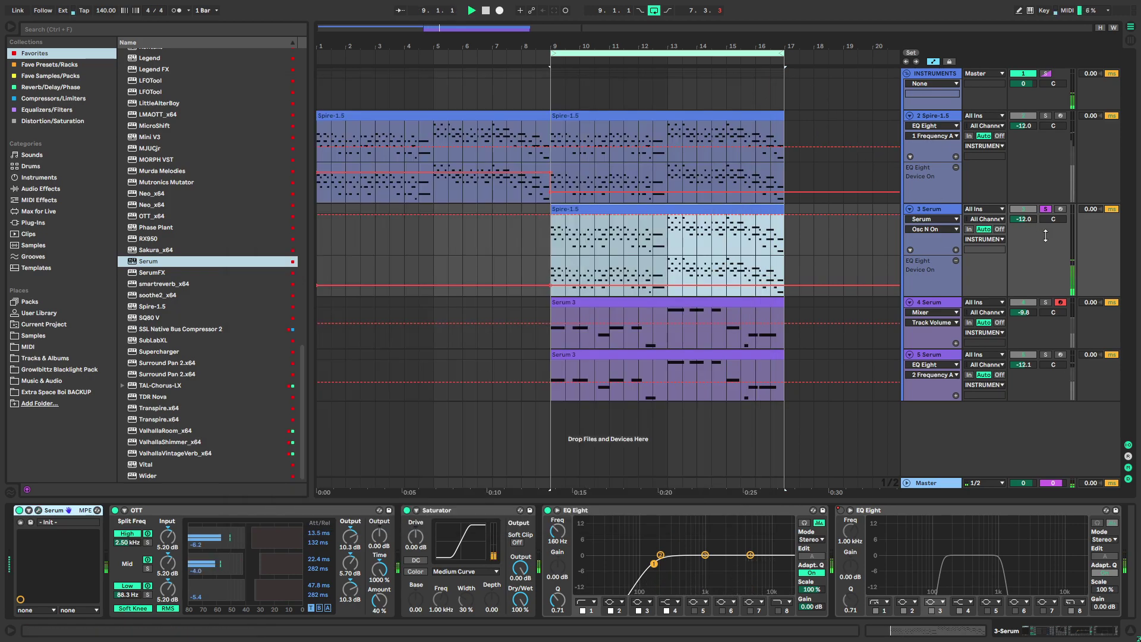
pyautogui.keyDown('ctrl'); pyautogui.click(1046, 117); pyautogui.keyUp('ctrl')
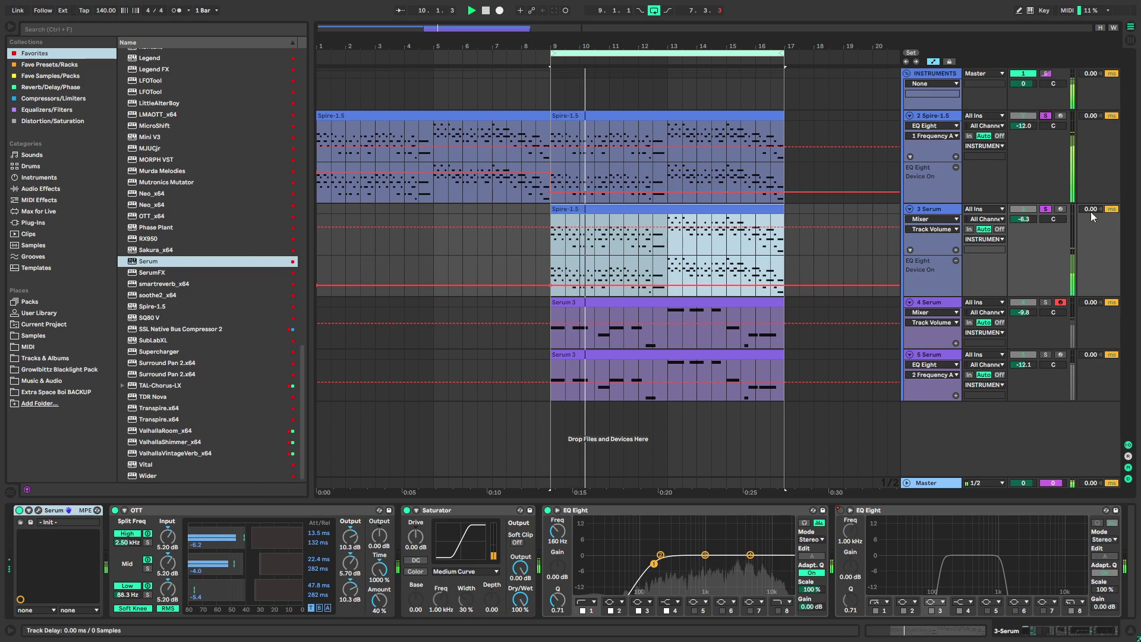
pyautogui.click(1092, 211)
pyautogui.press('space')
pyautogui.write('-7')
pyautogui.press('Return')
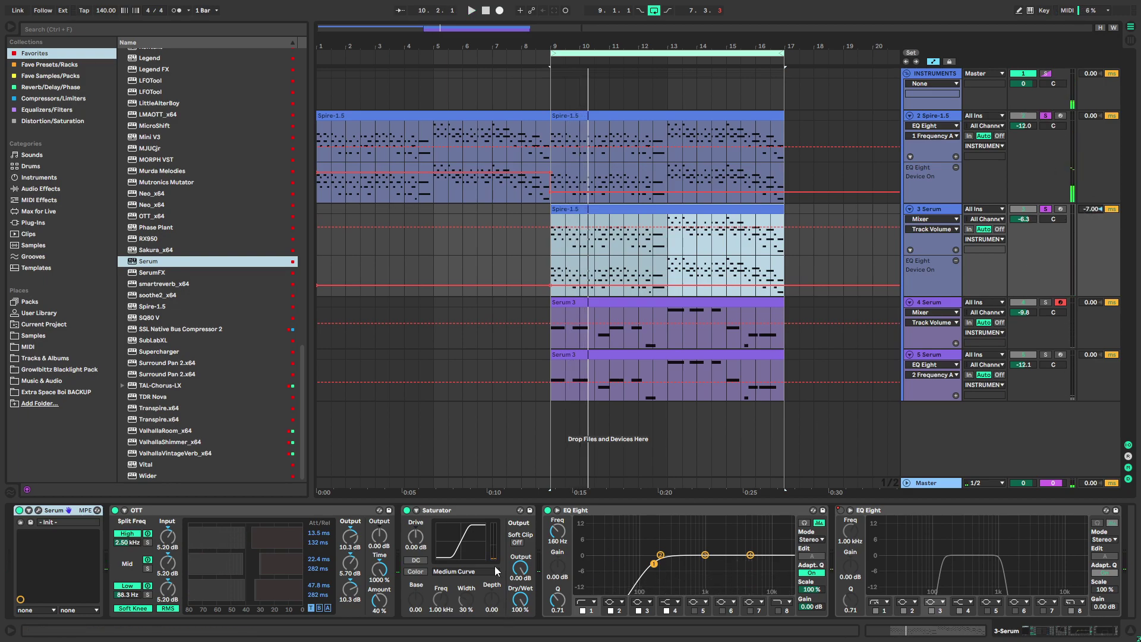
# Shape the noise layer's Env 1 with a 368 ms decay, -23.6 dB sustain and 274 ms release
pyautogui.click(38, 511)
pyautogui.press('space')
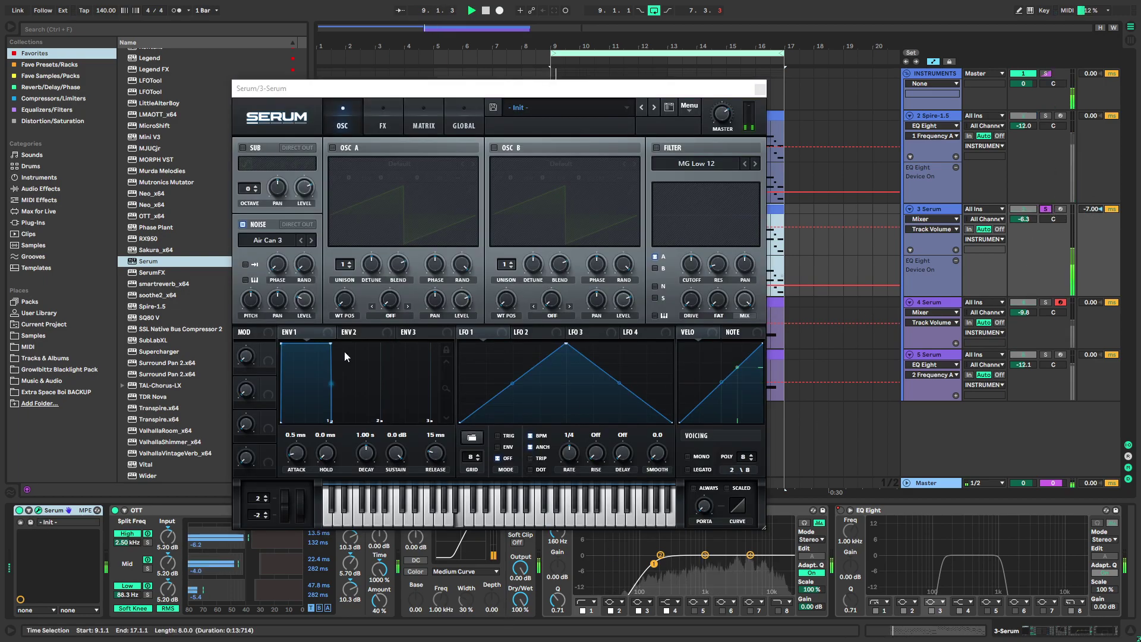
pyautogui.moveTo(331, 347); pyautogui.dragTo(307, 387)
pyautogui.moveTo(437, 453); pyautogui.dragTo(450, 440)
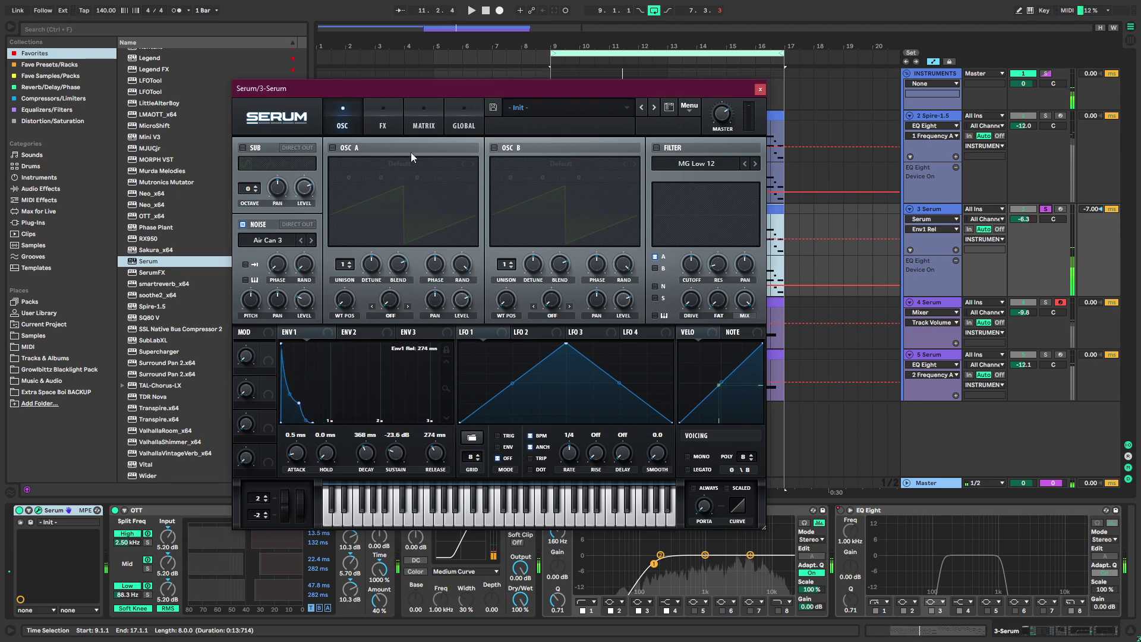
# Enable Tube distortion in the noise layer's Serum effects during playback
pyautogui.click(382, 119)
pyautogui.press('space')
pyautogui.click(276, 245)
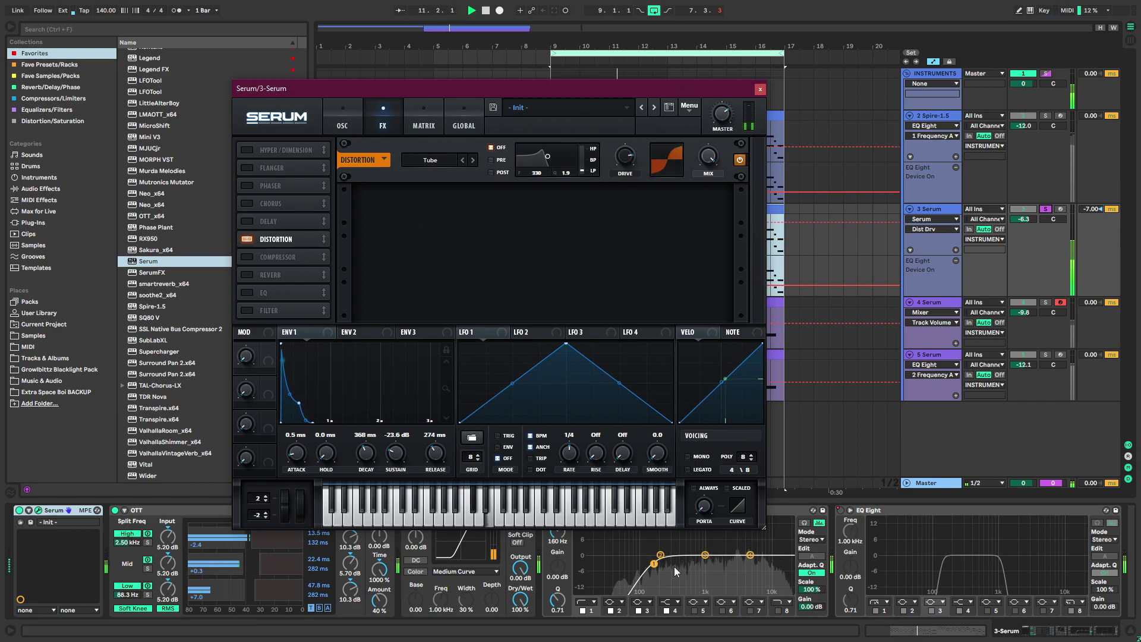
# Raise the noise layer's EQ Eight low cut to 1.91 kHz and shorten Env 1 to 209 ms decay with -33.3 dB sustain
pyautogui.click(606, 544)
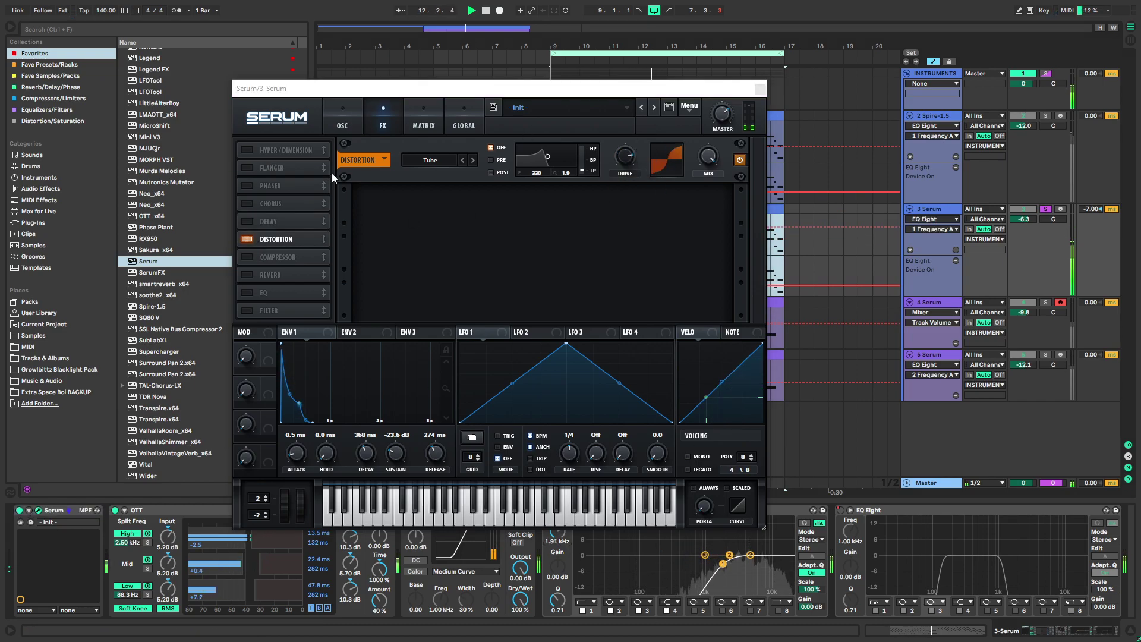
pyautogui.click(342, 119)
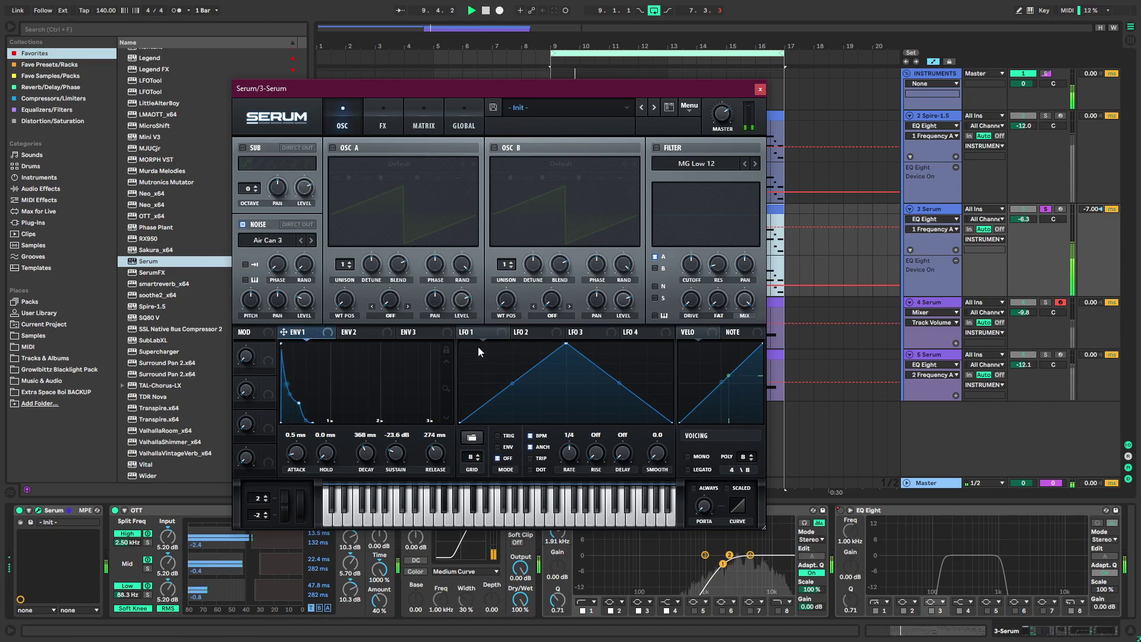
pyautogui.click(386, 120)
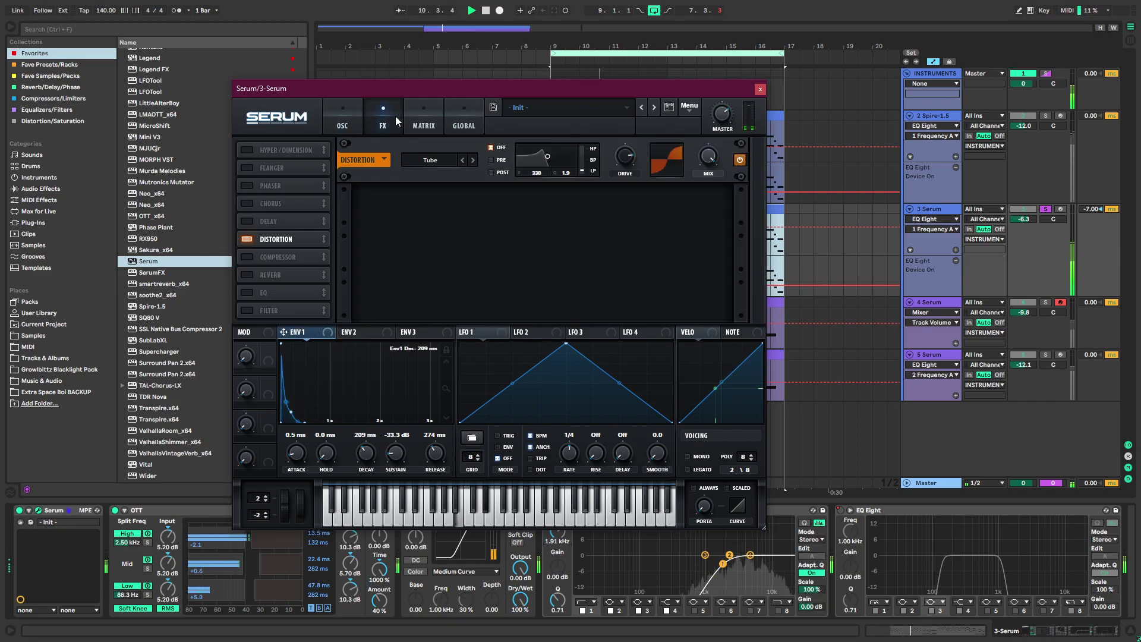
# Add Serum's compressor with the threshold at about -69.2 dB, a reduced mix and 13.5 dB gain, and modulate the gain with Env 1 by 19
pyautogui.click(247, 257)
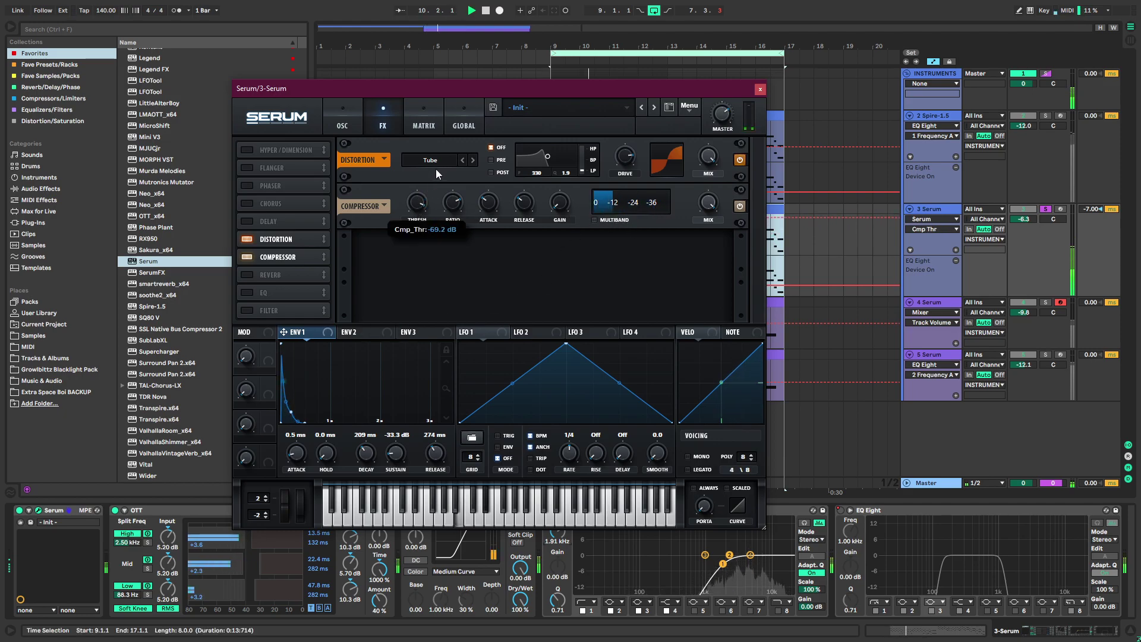
pyautogui.click(525, 204)
pyautogui.click(710, 204)
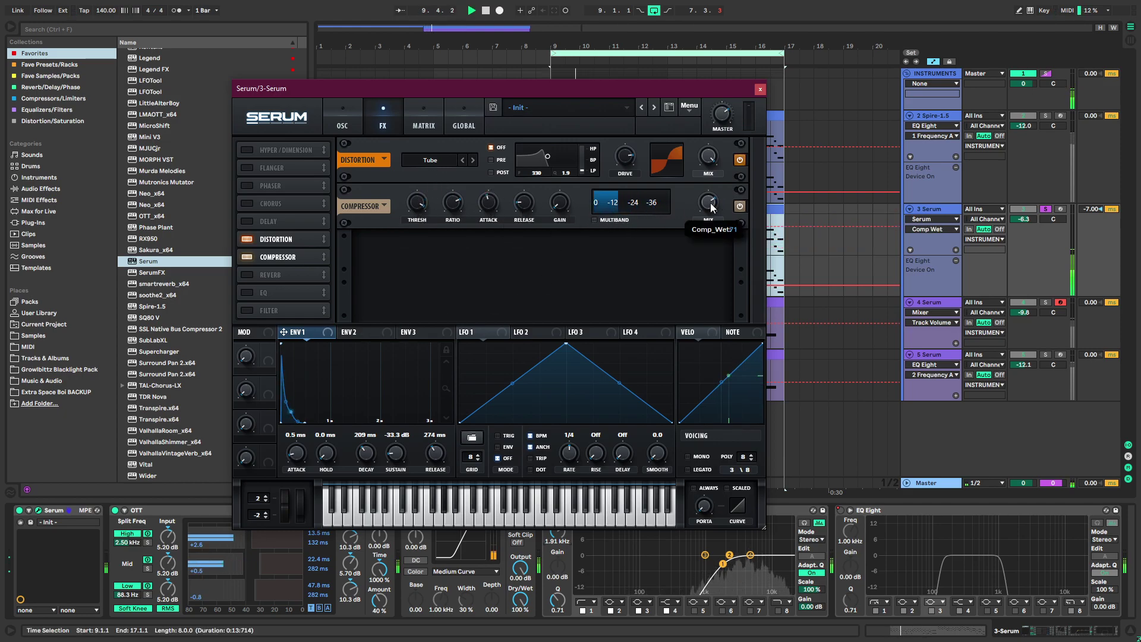
pyautogui.click(559, 203)
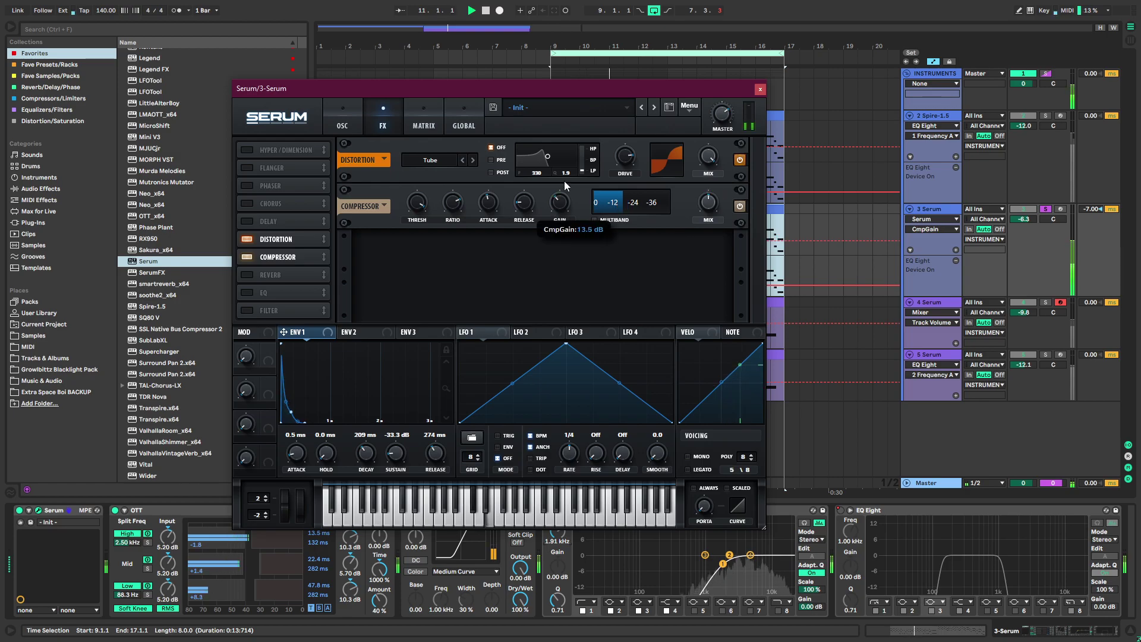
pyautogui.moveTo(326, 334); pyautogui.dragTo(549, 204)
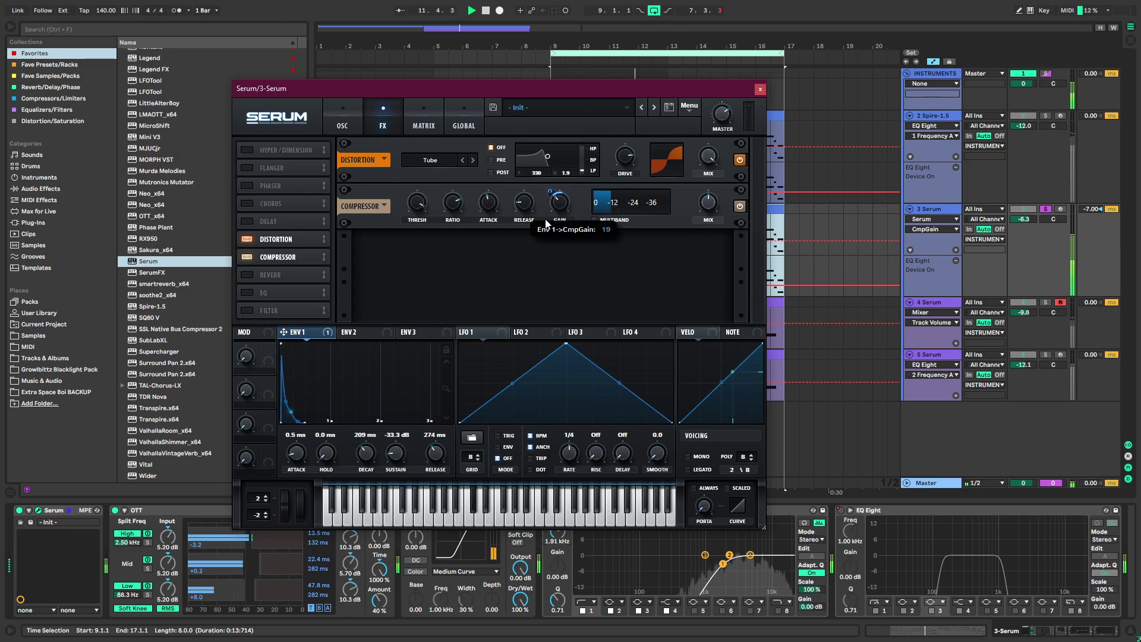
# Turn off the solos and set the noise-layer track's volume to -5.9 dB, comparing it soloed and in the mix
pyautogui.click(760, 89)
pyautogui.press('space')
pyautogui.press('space')
pyautogui.click(1045, 209)
pyautogui.moveTo(1026, 219); pyautogui.dragTo(1026, 216)
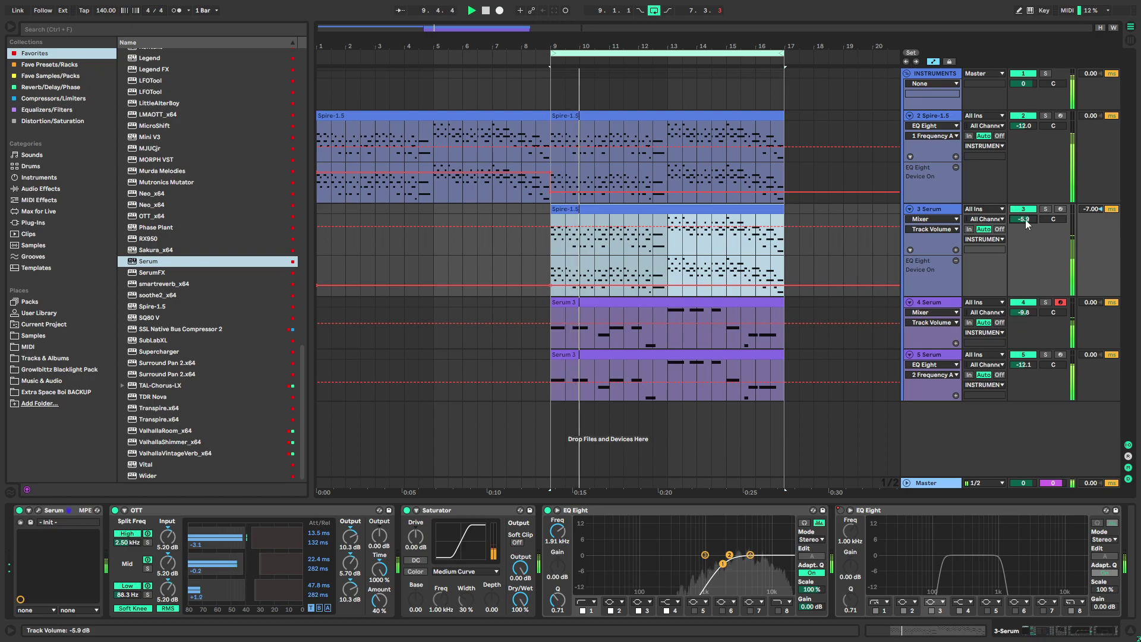
pyautogui.press('s')
pyautogui.press('s')
# Set the noise layer's Env 1 decay to 280 ms in Serum while listening to it soloed
pyautogui.click(38, 511)
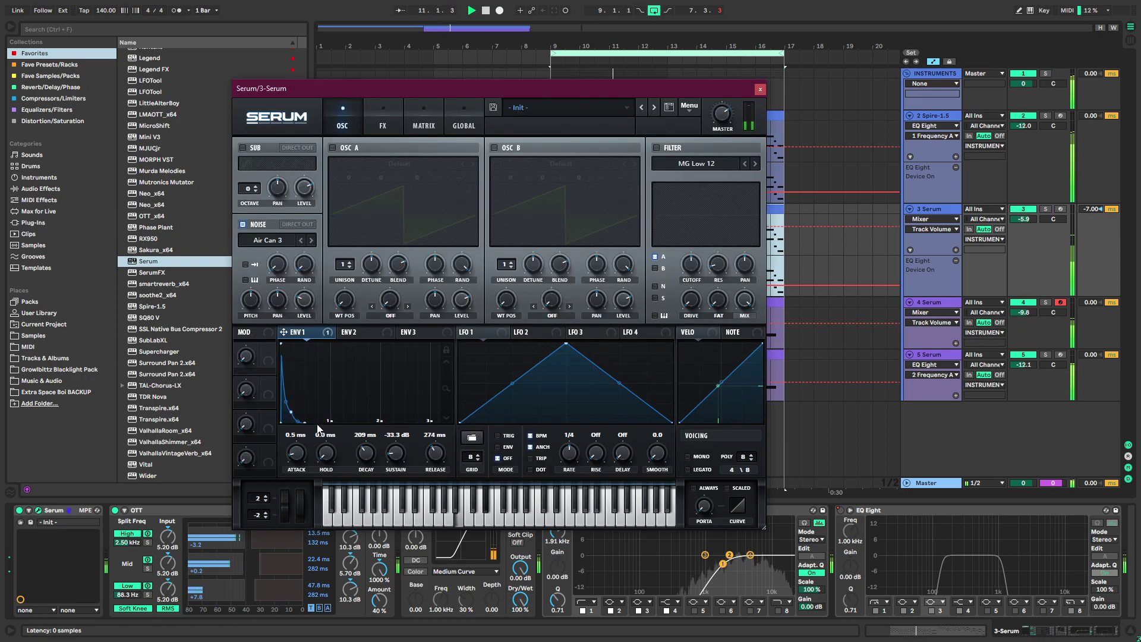
pyautogui.press('s')
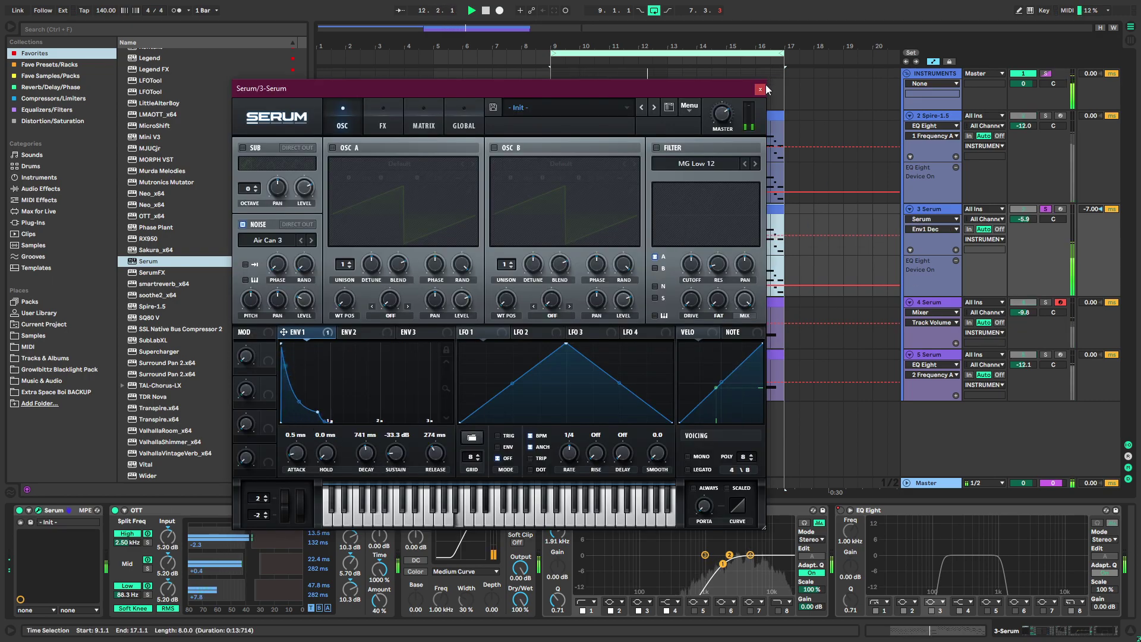
pyautogui.moveTo(366, 453); pyautogui.dragTo(368, 470)
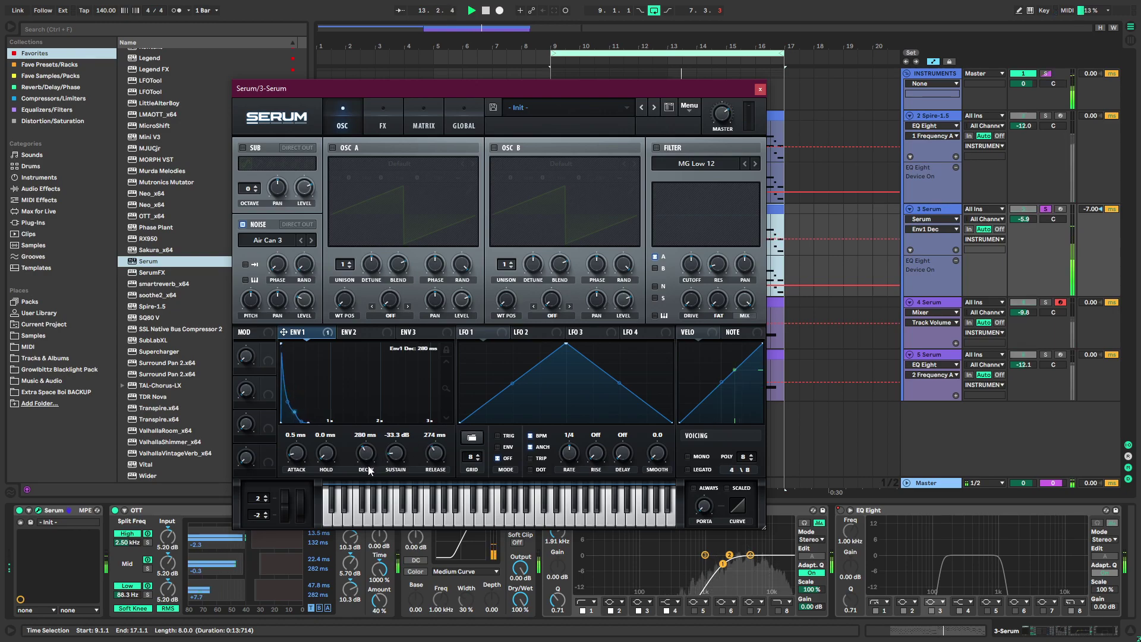
pyautogui.click(760, 89)
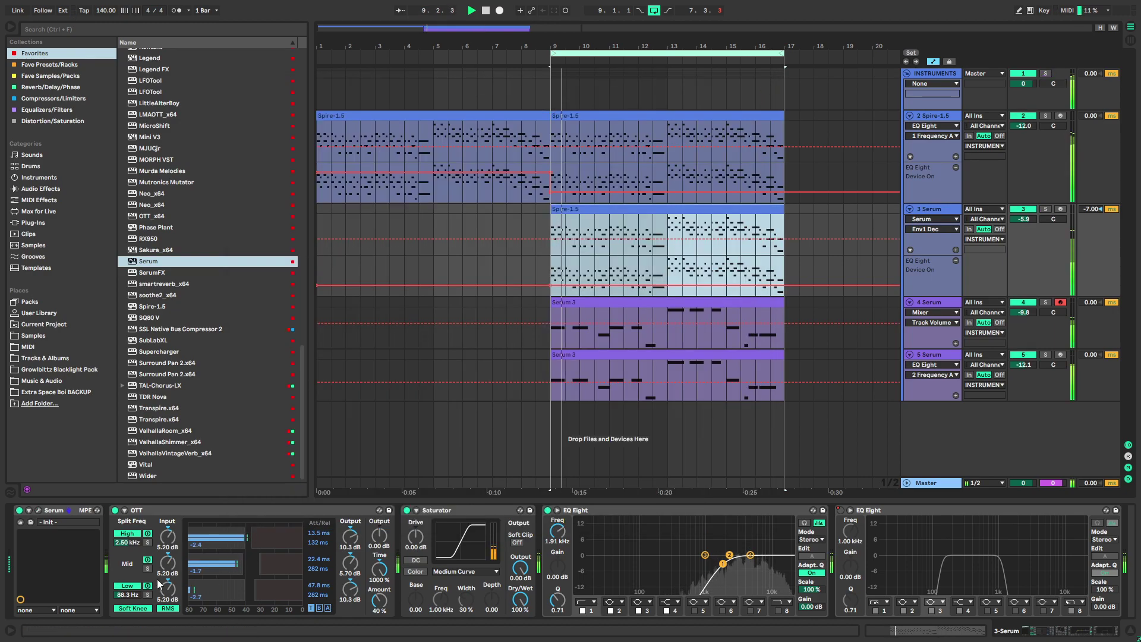
# Turn off the Mid and Low bands of the noise layer's OTT and delete the bypassed EQ Eight ending its device chain
pyautogui.click(147, 560)
pyautogui.click(148, 561)
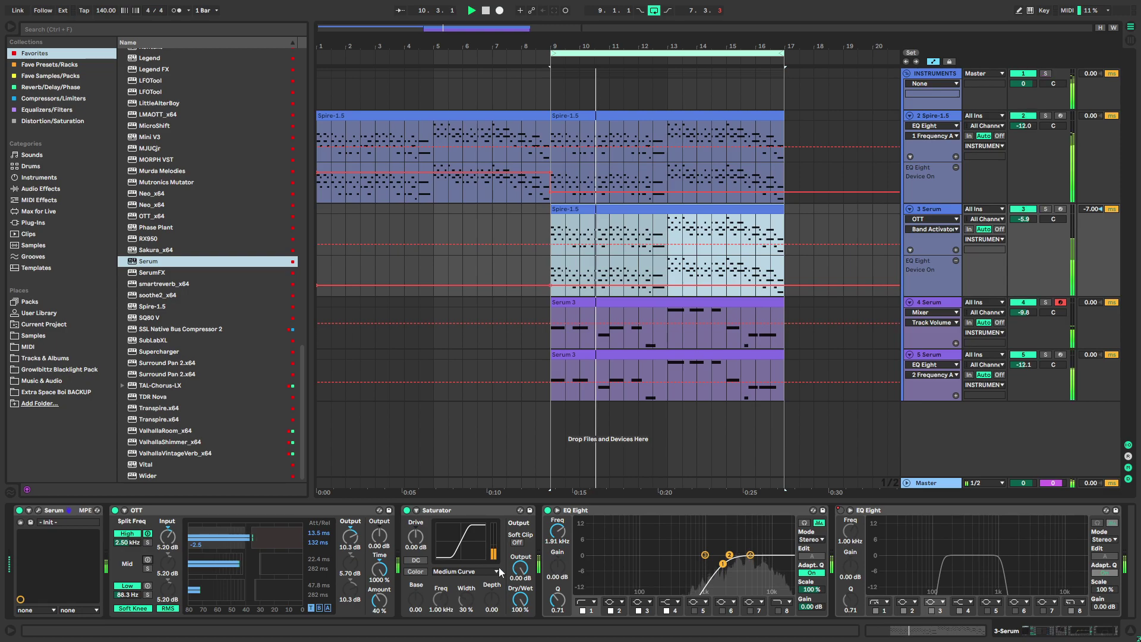
pyautogui.hscroll(2, 740, 573)
pyautogui.click(871, 523)
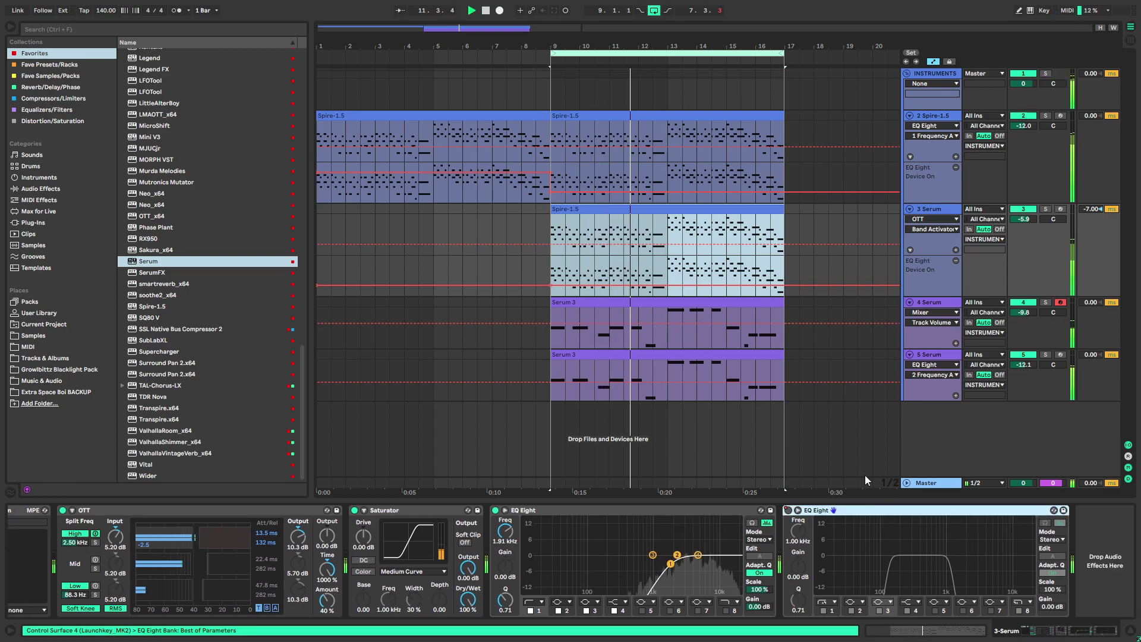
pyautogui.press('Delete')
# Set the noise-layer track's volume to -6.0 dB, then solo it and reopen its Serum
pyautogui.moveTo(1034, 219); pyautogui.dragTo(1034, 221)
pyautogui.hscroll(3, 694, 292)
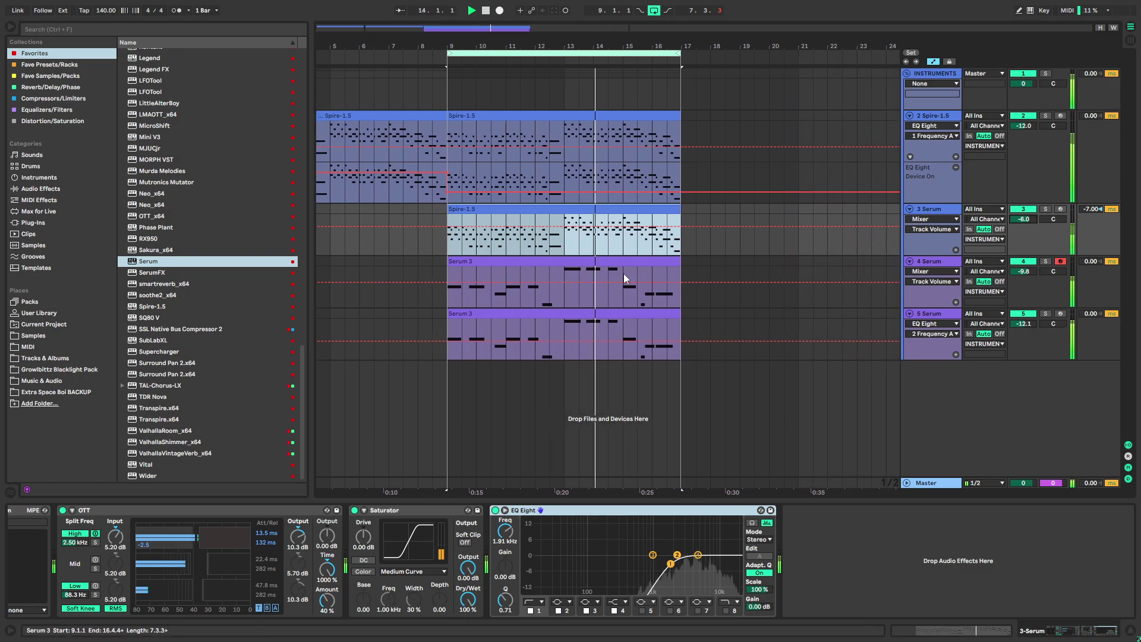
pyautogui.hscroll(-2, 149, 526)
pyautogui.press('s')
pyautogui.click(38, 510)
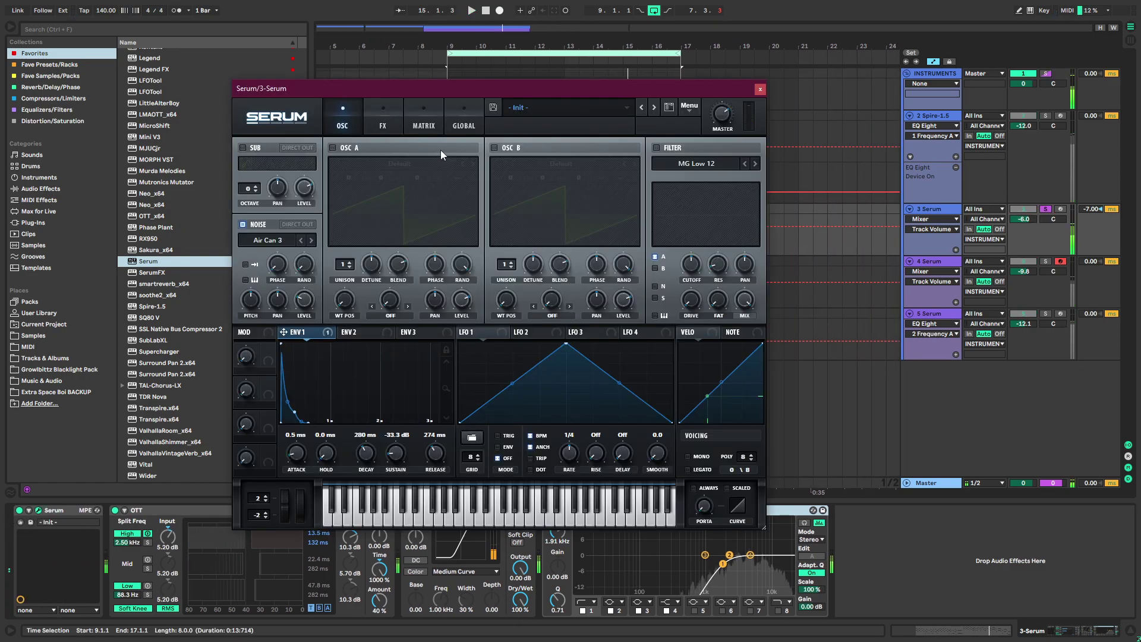
# Adjust the threshold, release, mix and gain of the compressor in the noise layer's Serum effects while listening soloed
pyautogui.click(383, 119)
pyautogui.click(524, 204)
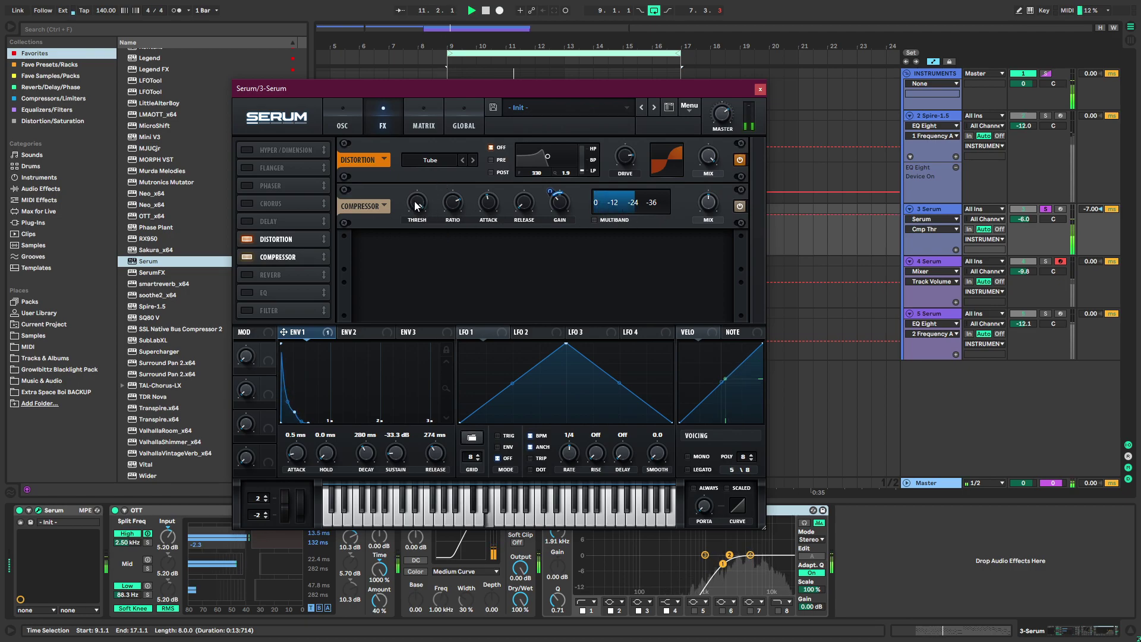
pyautogui.moveTo(556, 206); pyautogui.dragTo(572, 169)
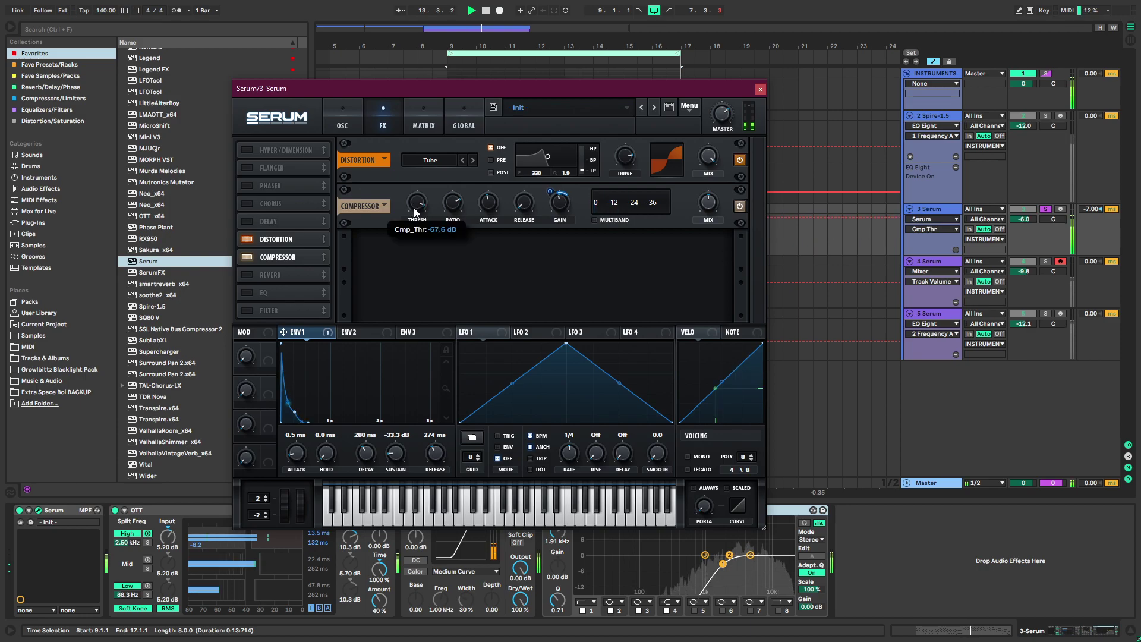
pyautogui.click(533, 198)
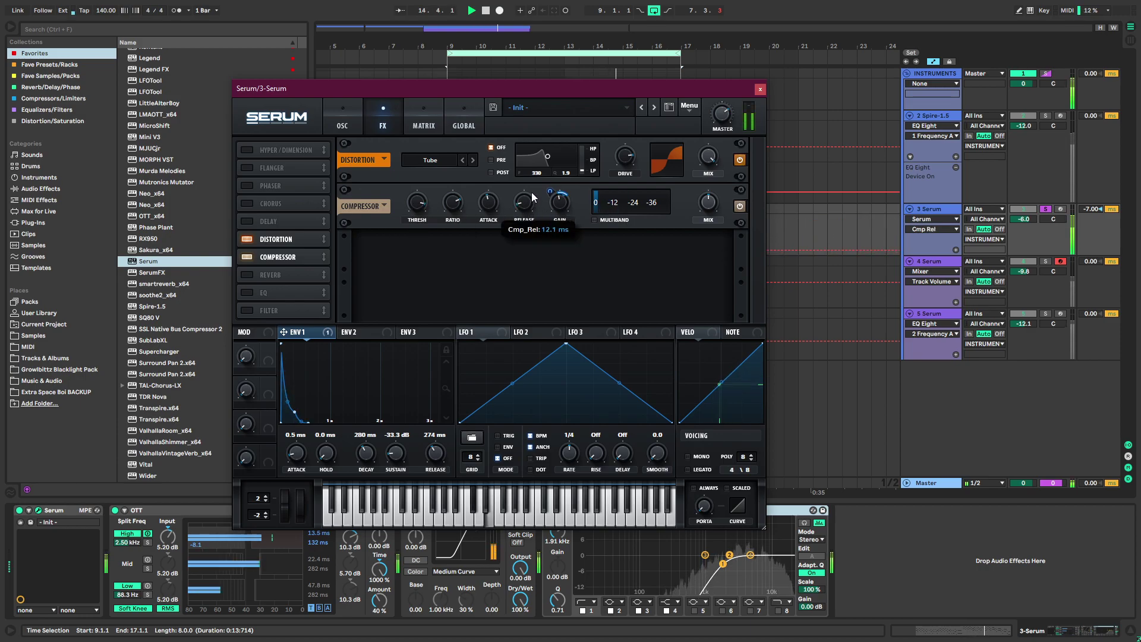
pyautogui.click(416, 207)
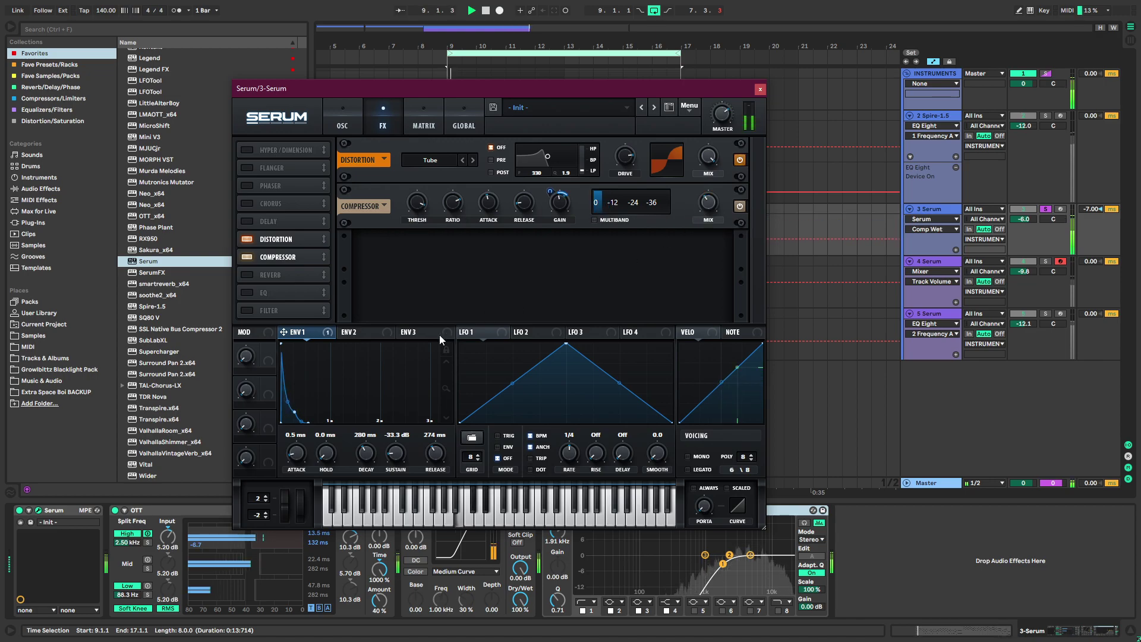
pyautogui.moveTo(557, 210); pyautogui.dragTo(572, 202)
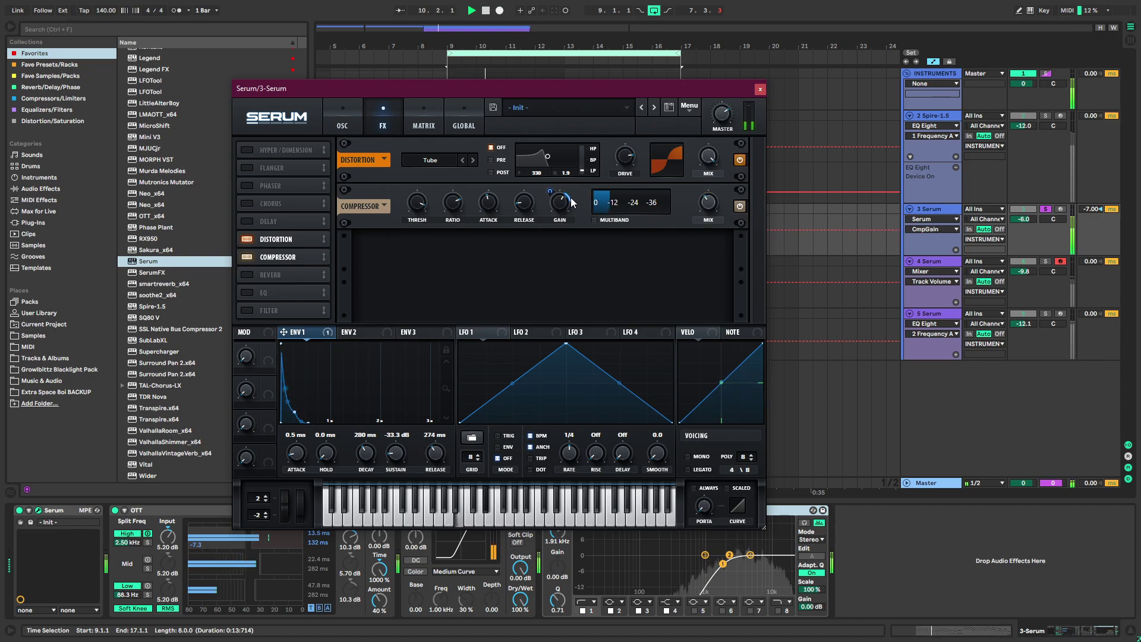
# Compare the noise layer with Serum's compressor on and off, and lower the track's volume to about -8.6 dB in the full mix
pyautogui.click(246, 258)
pyautogui.rightClick(247, 256)
pyautogui.click(249, 255)
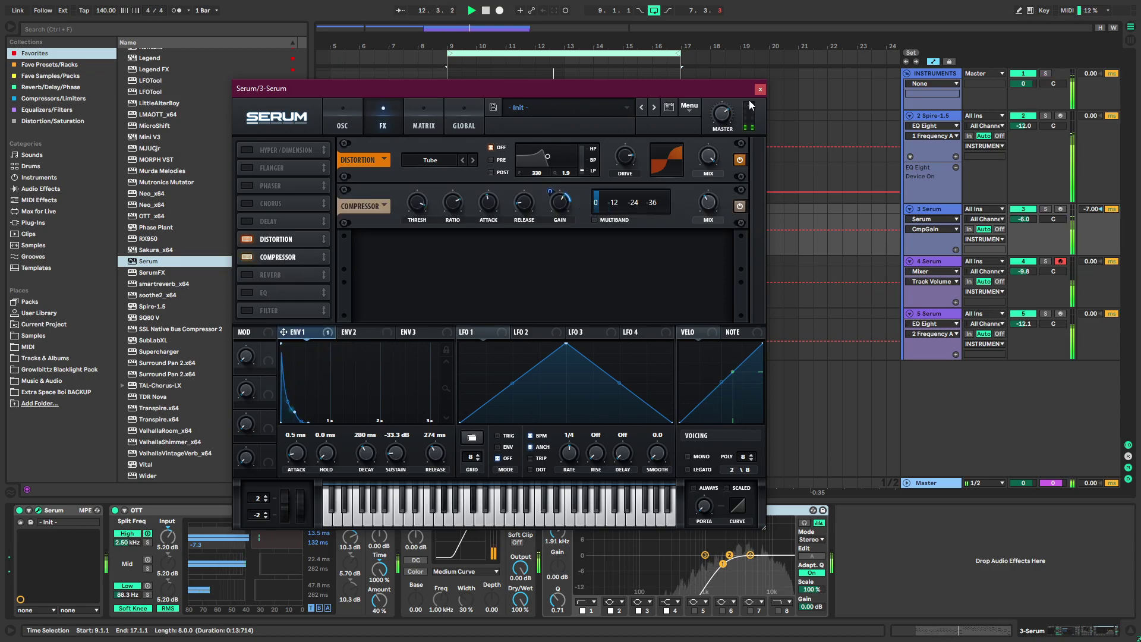
pyautogui.click(759, 89)
pyautogui.moveTo(1023, 219); pyautogui.dragTo(1022, 235)
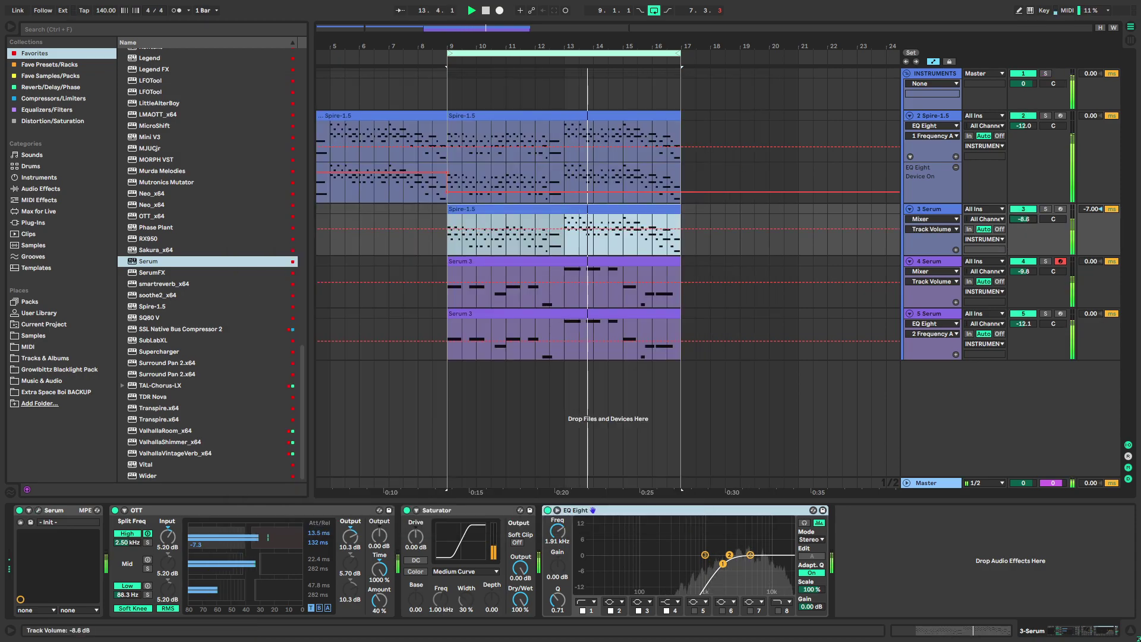
# Collapse all tracks and assign the INSTRUMENTS group's blue colour to its grouped tracks and clips
pyautogui.keyDown('alt'); pyautogui.click(909, 209); pyautogui.keyUp('alt')
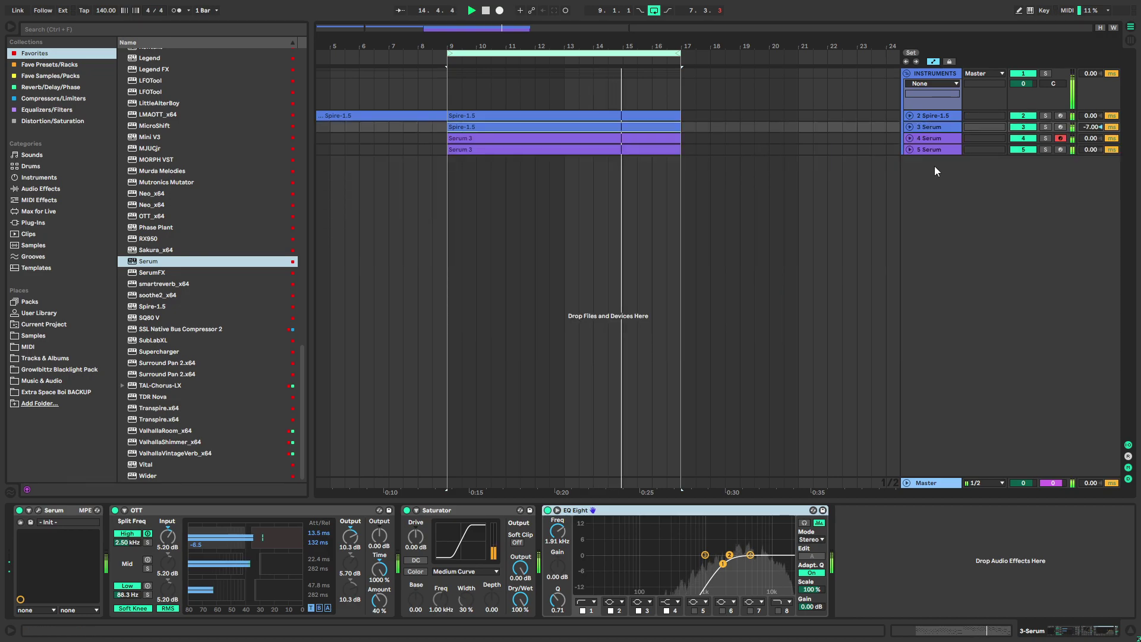
pyautogui.rightClick(930, 127)
pyautogui.click(1069, 293)
pyautogui.rightClick(940, 130)
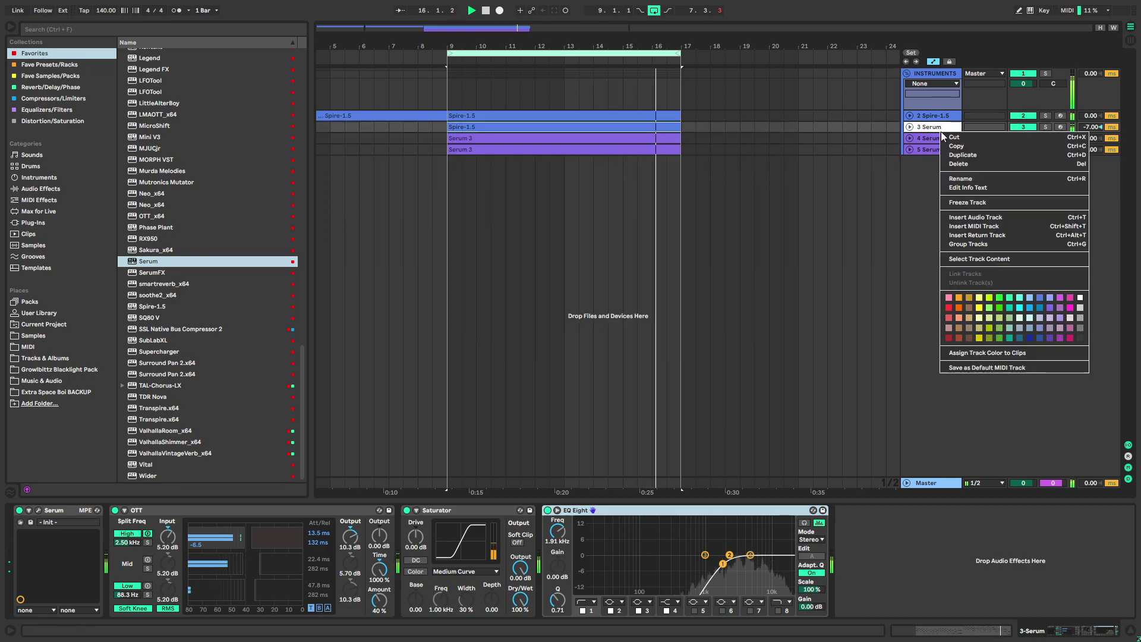
pyautogui.rightClick(927, 75)
pyautogui.click(985, 274)
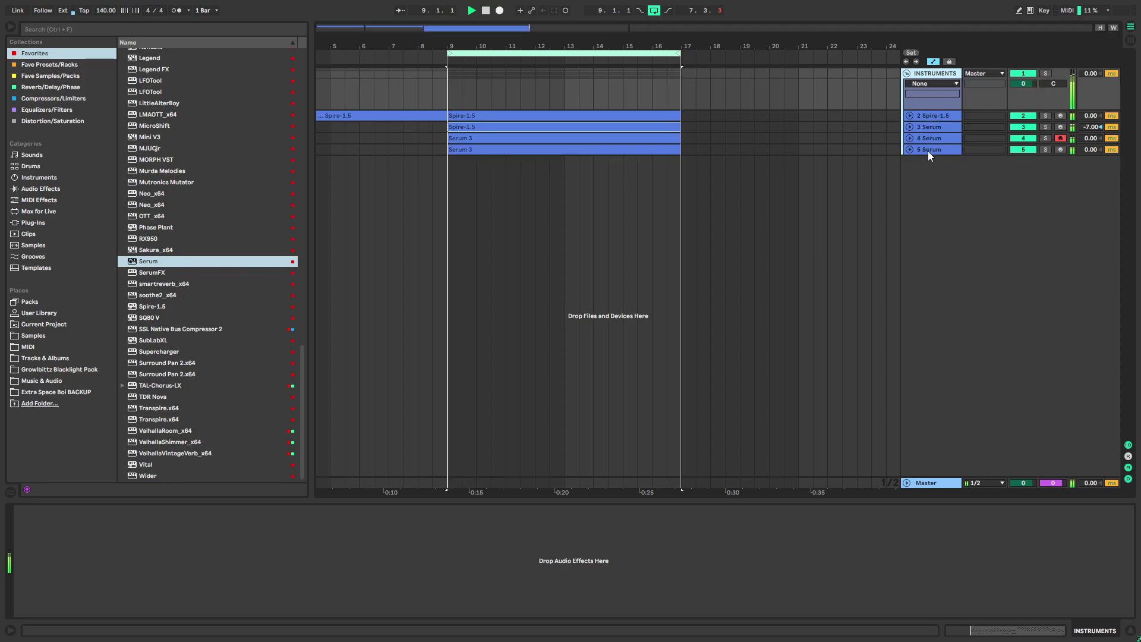
# Duplicate the Spire melody track, solo the copy, and enable an 18.0 kHz high cut on its first EQ Eight
pyautogui.click(926, 115)
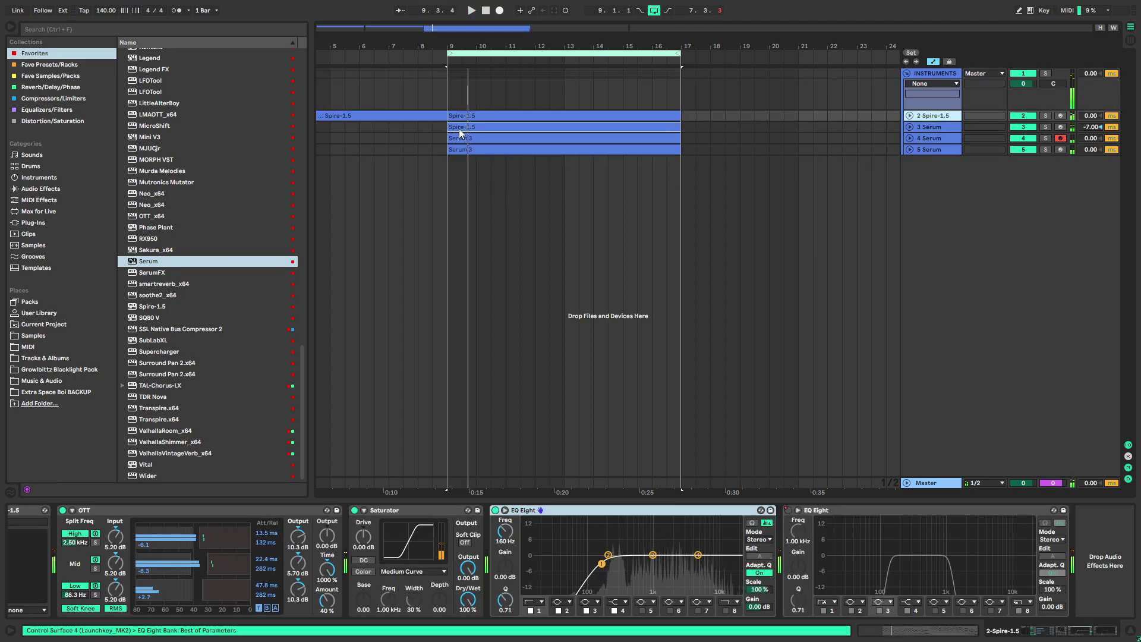
pyautogui.hotkey('ctrl', 'd')
pyautogui.hscroll(2, 599, 570)
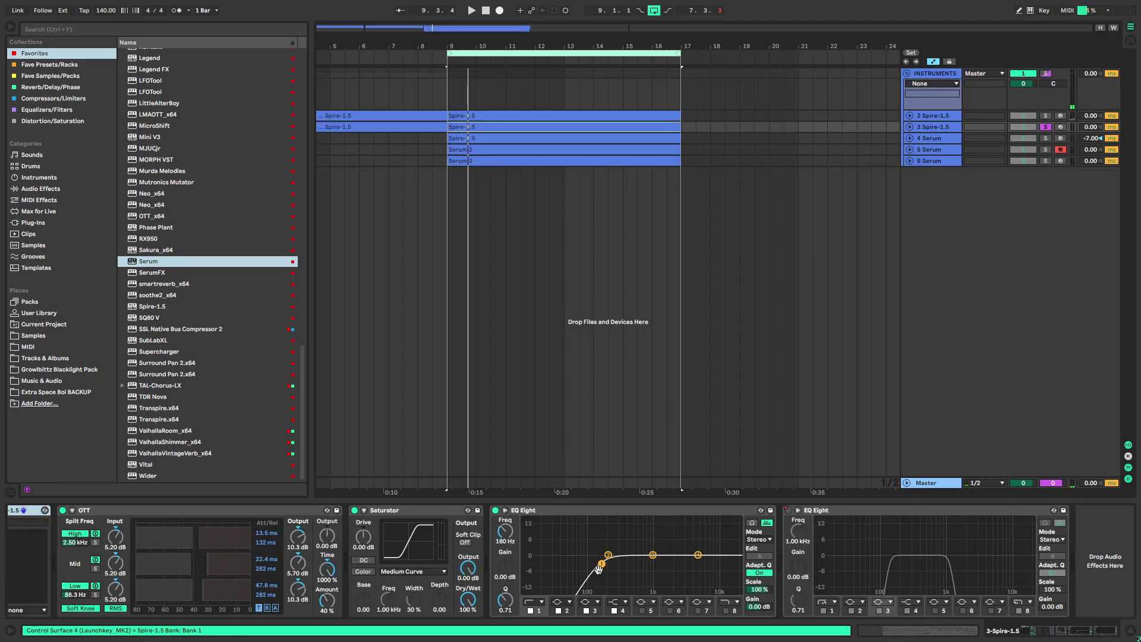
pyautogui.click(724, 610)
# Add an EQ Eight in M/S mode to the chain's end and cut the sides at 625 Hz by 15.0 dB with Q 0.10
pyautogui.scroll(20, 167, 194)
pyautogui.moveTo(1063, 513); pyautogui.dragTo(1092, 510)
pyautogui.click(1045, 540)
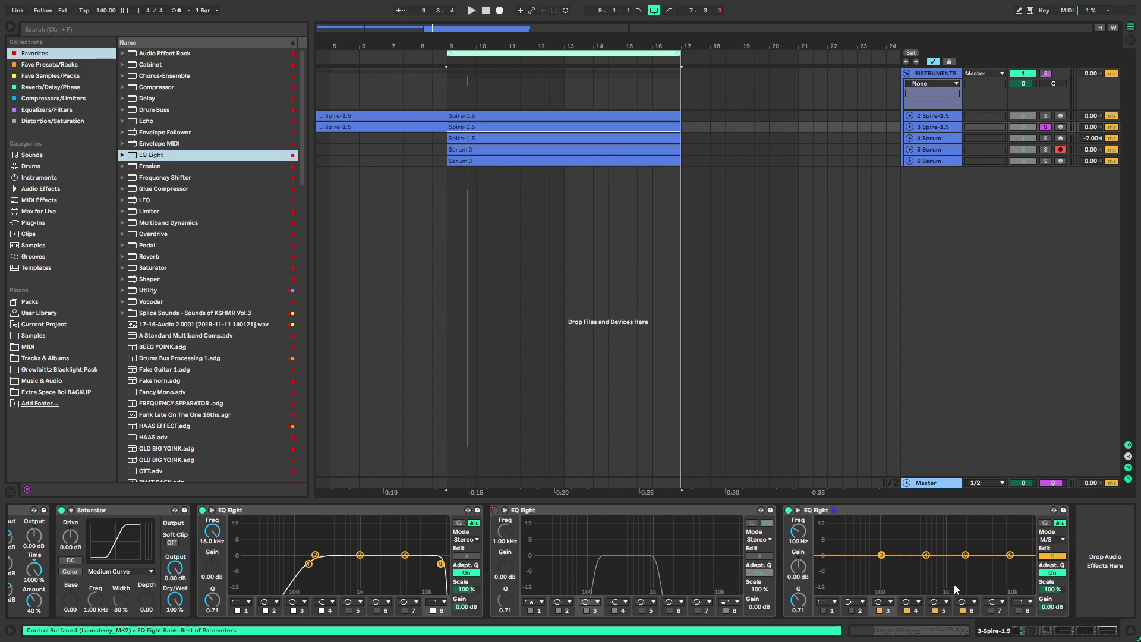
pyautogui.moveTo(798, 600); pyautogui.dragTo(798, 629)
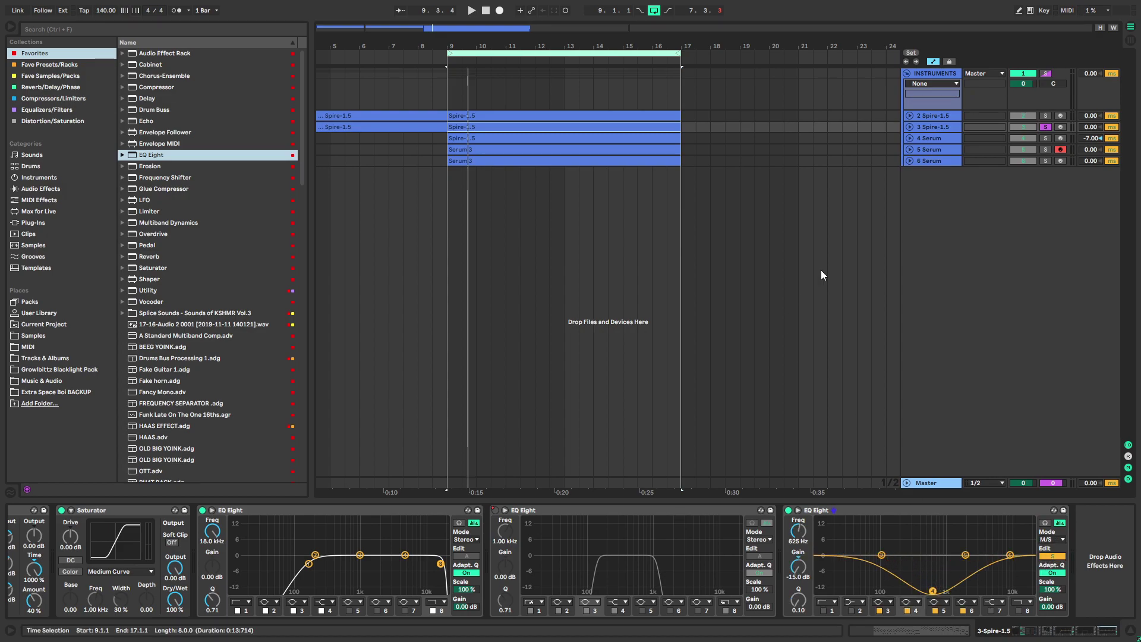
# Delete the duplicated Spire track's clip before bar 9 and start playback of the loop
pyautogui.click(402, 126)
pyautogui.press('Delete')
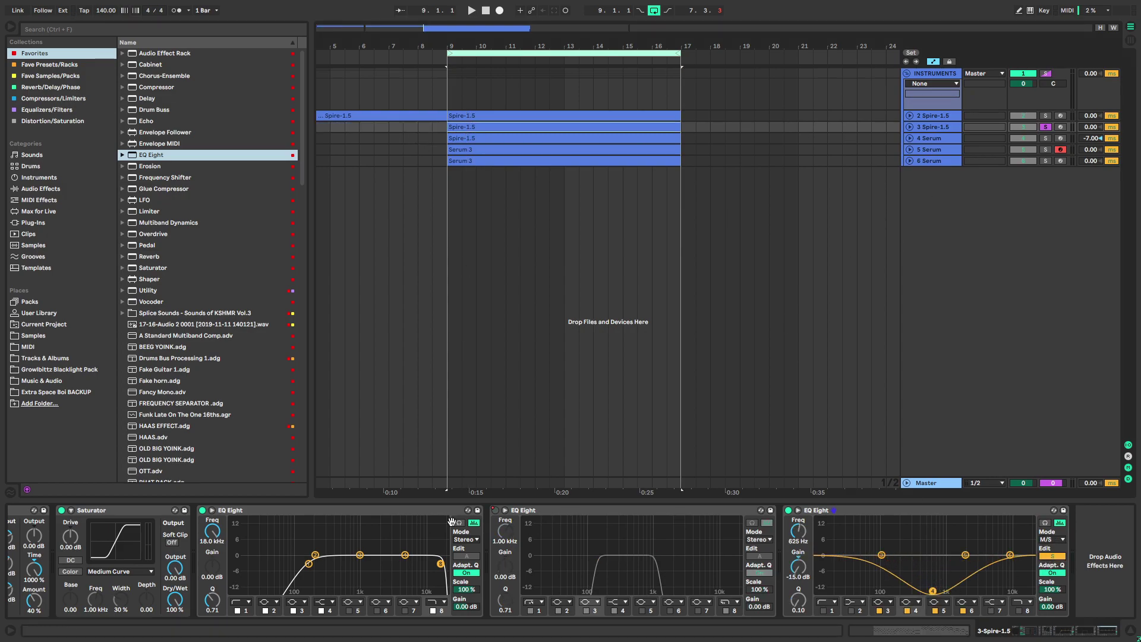
pyautogui.scroll(5, 496, 521)
pyautogui.press('space')
# Load the BA Death Organ preset in the duplicate's Spire and raise its Env 1 release
pyautogui.click(39, 511)
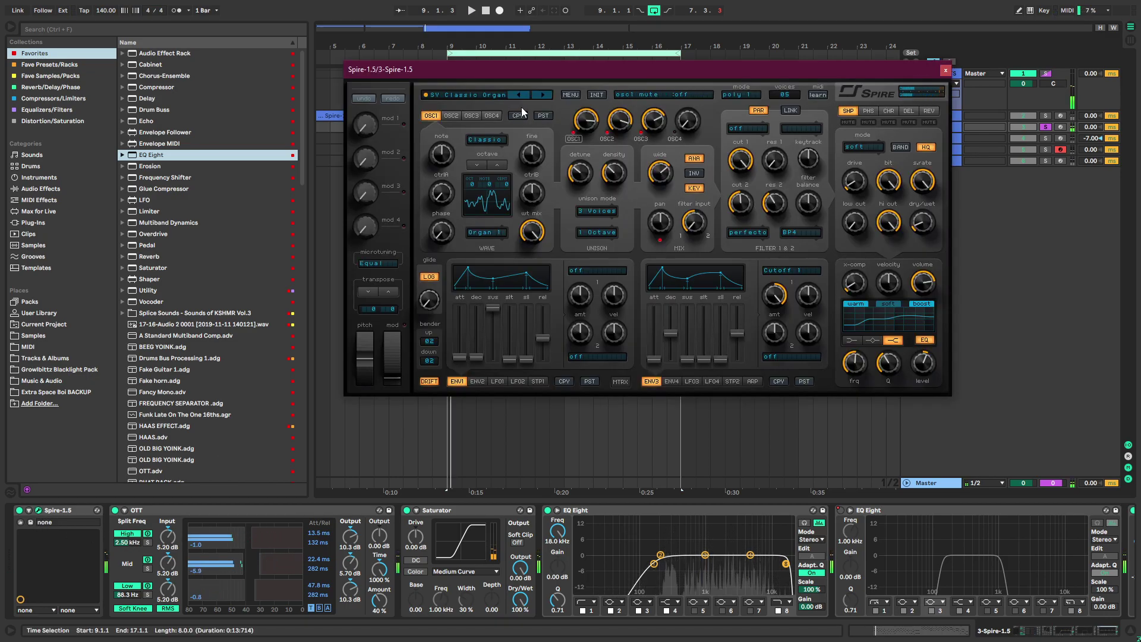
pyautogui.click(539, 93)
pyautogui.moveTo(542, 358); pyautogui.dragTo(540, 340)
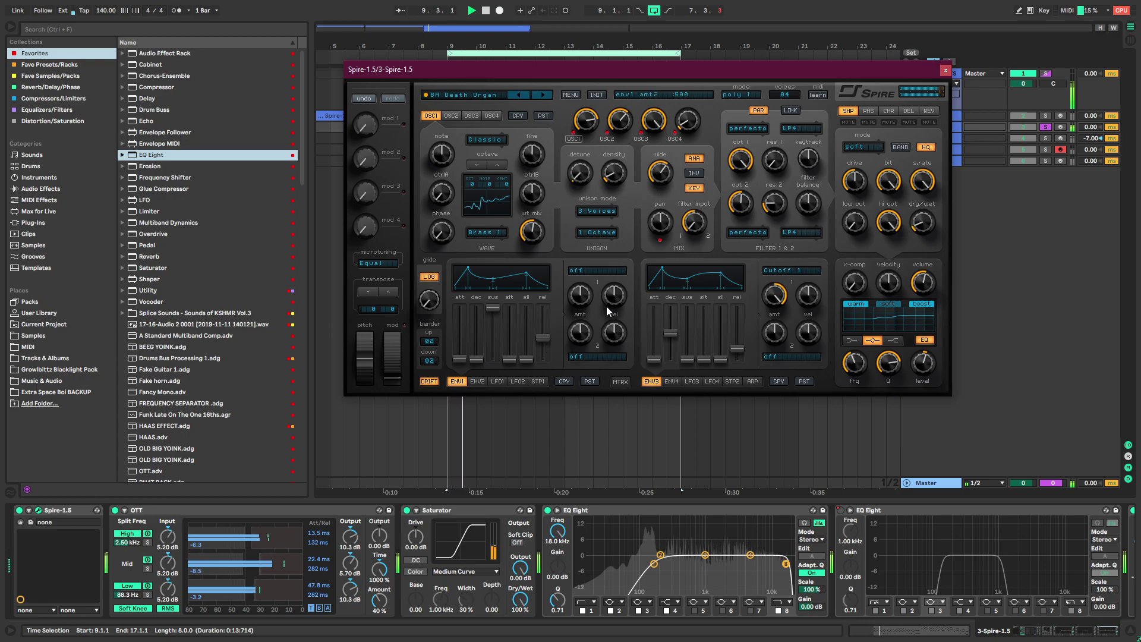
pyautogui.click(946, 71)
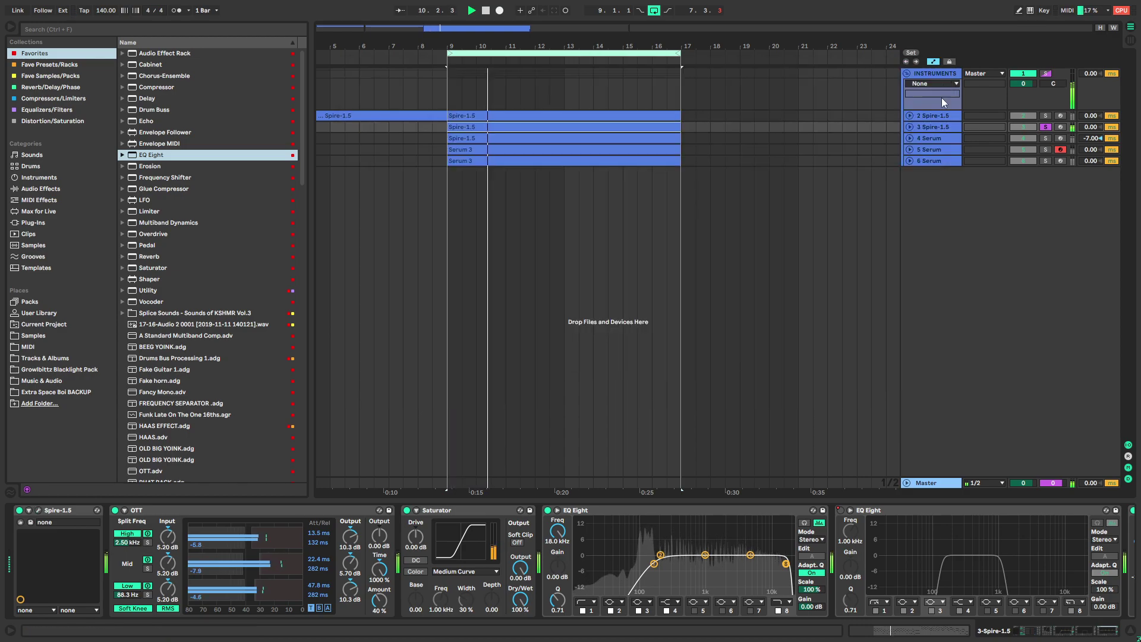
# Reshape the duplicate's first EQ Eight, cutting the lows and dipping band 4 to -6.82 dB at 8.80 kHz with Q 0.31
pyautogui.click(909, 128)
pyautogui.moveTo(665, 545); pyautogui.dragTo(648, 569)
pyautogui.moveTo(555, 535); pyautogui.dragTo(556, 529)
pyautogui.moveTo(704, 554); pyautogui.dragTo(675, 571)
pyautogui.moveTo(749, 554); pyautogui.dragTo(765, 571)
# Set the duplicated Spire track's volume to -12.0 dB in the full mix and collapse the track
pyautogui.moveTo(1023, 137); pyautogui.dragTo(1023, 129)
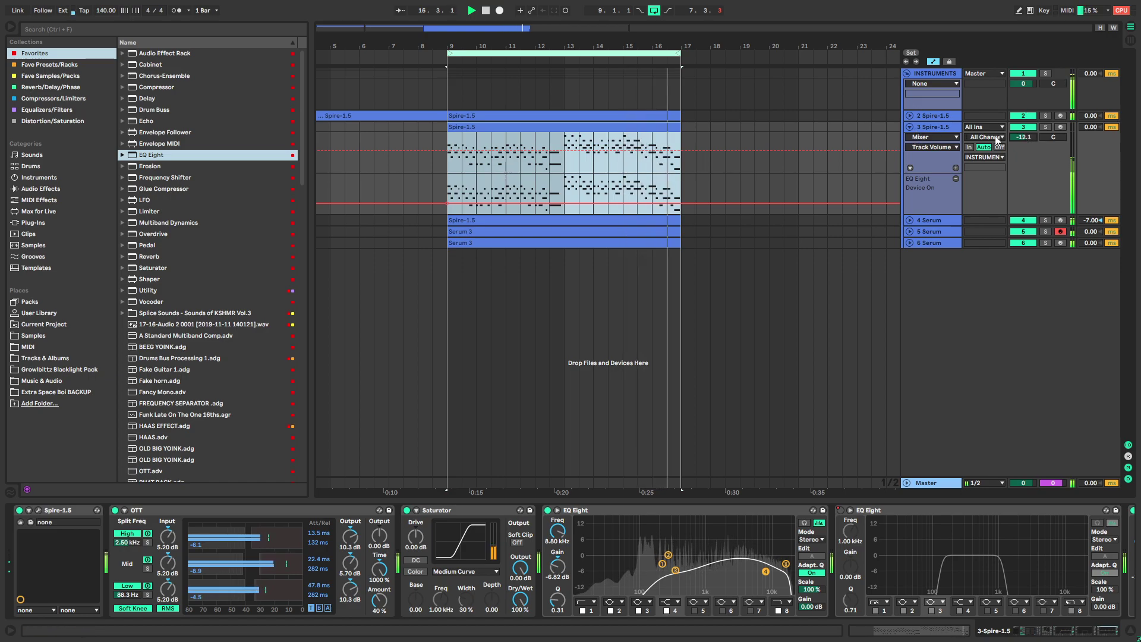
pyautogui.moveTo(1017, 140); pyautogui.dragTo(1017, 138)
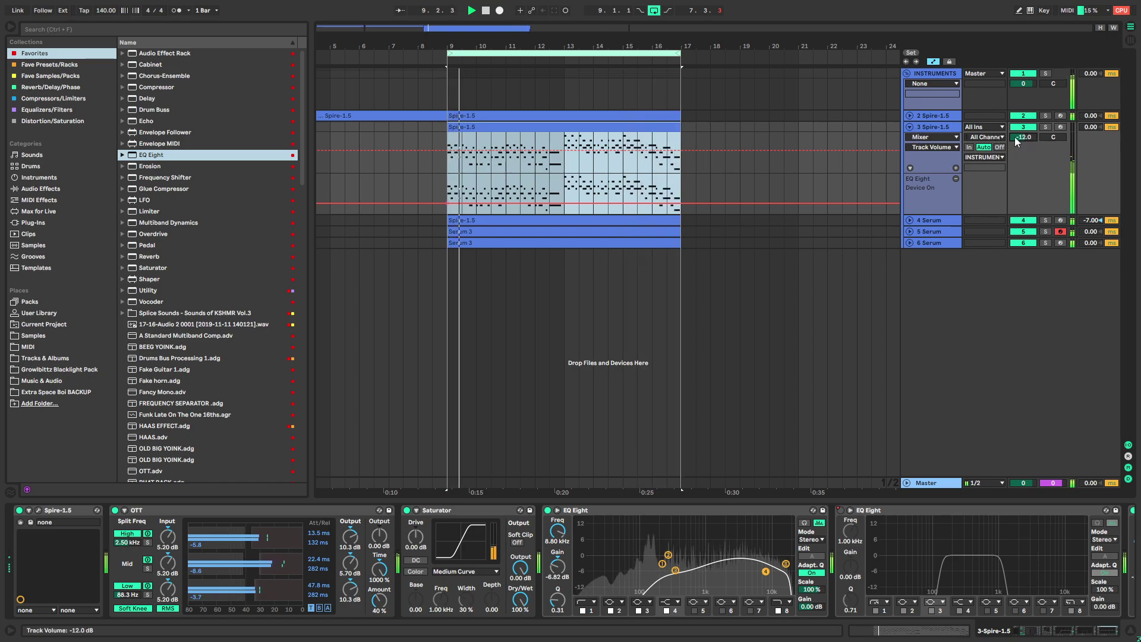
pyautogui.click(909, 127)
# Search the Samples folder for "sweep" and open KSHMR_Sweeps_and_Lazers inside the KSHMR Vol.3 FX elements
pyautogui.click(49, 337)
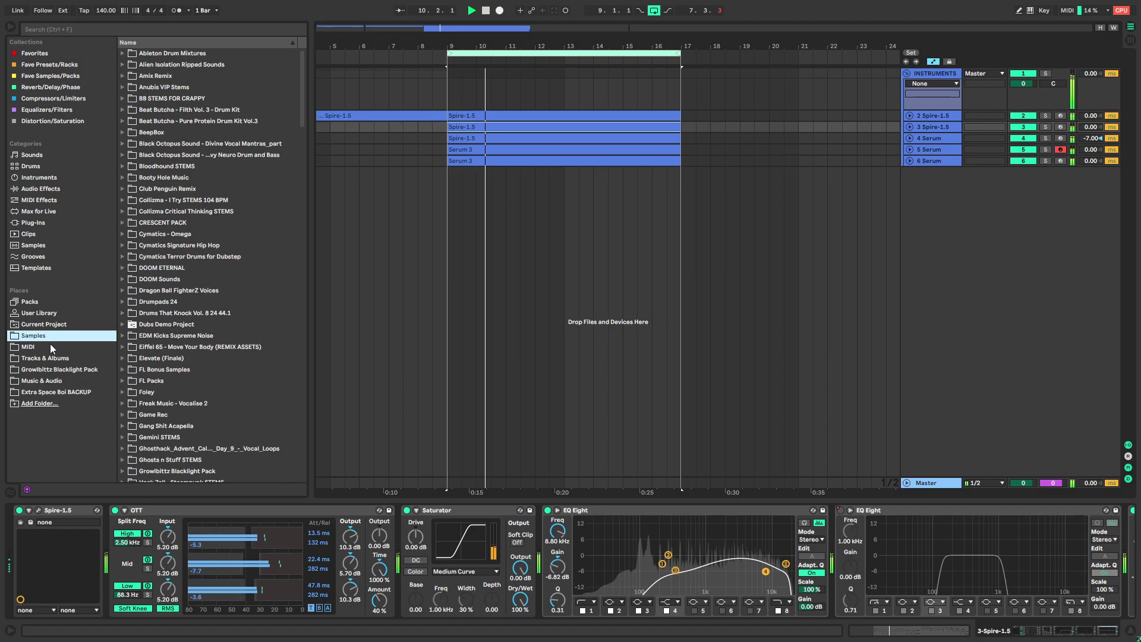
pyautogui.click(171, 31)
pyautogui.write('sweep')
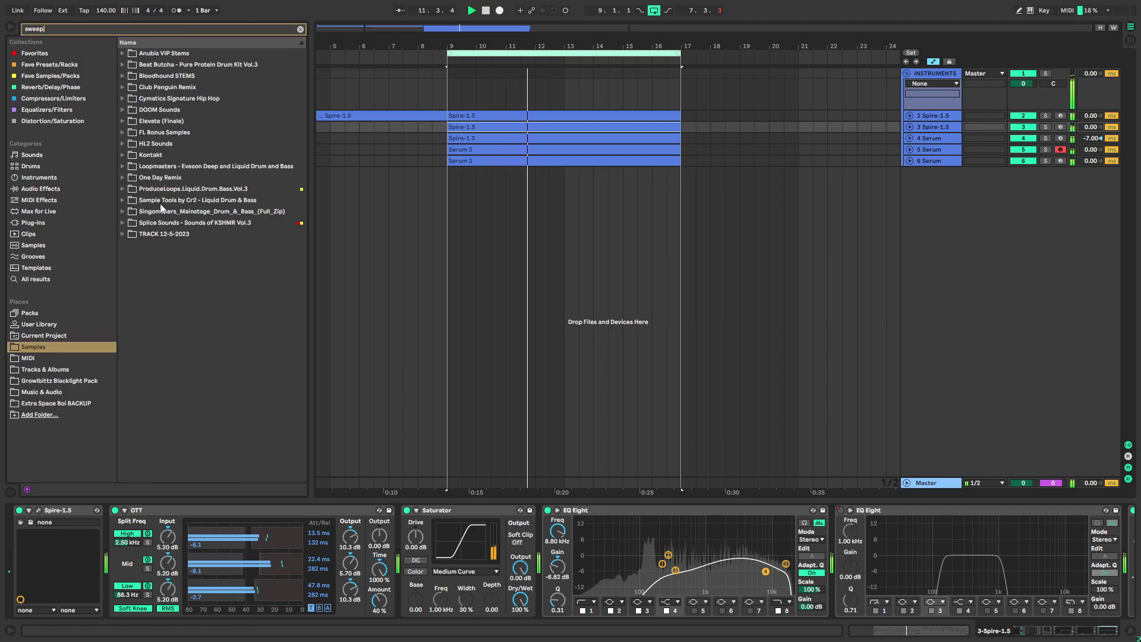
pyautogui.click(123, 222)
pyautogui.click(129, 234)
pyautogui.click(136, 245)
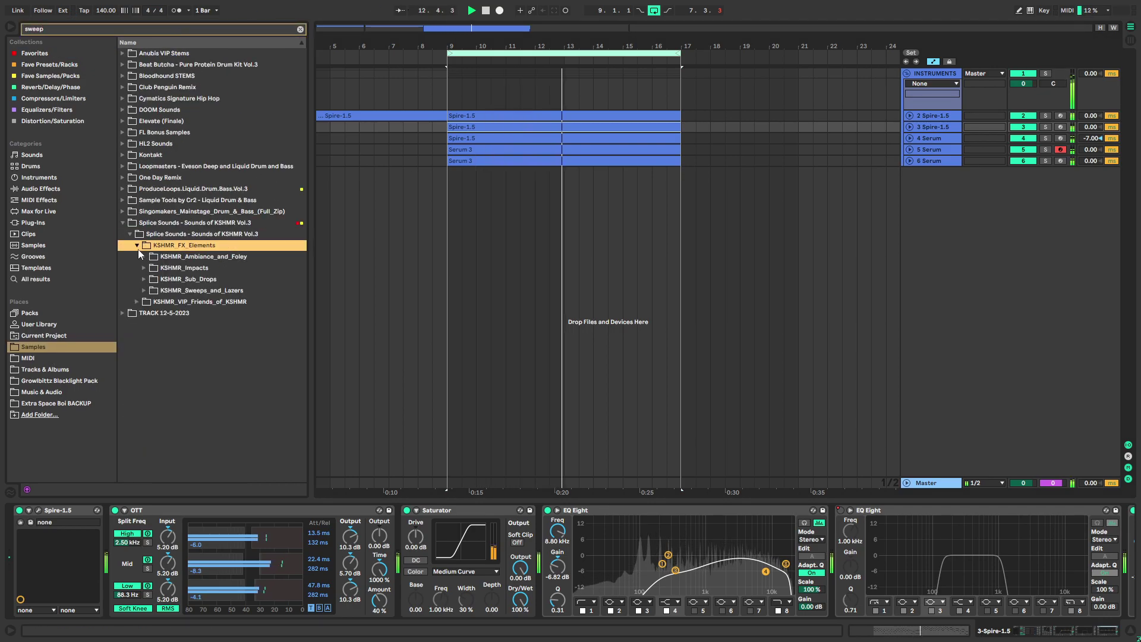
pyautogui.click(143, 290)
# Place KSHMR_Sweep_Down_01_Clean.wav at bar 9 on a new audio track and turn off its warping
pyautogui.moveTo(172, 325); pyautogui.dragTo(454, 184)
pyautogui.doubleClick(462, 172)
pyautogui.click(131, 167)
pyautogui.press('space')
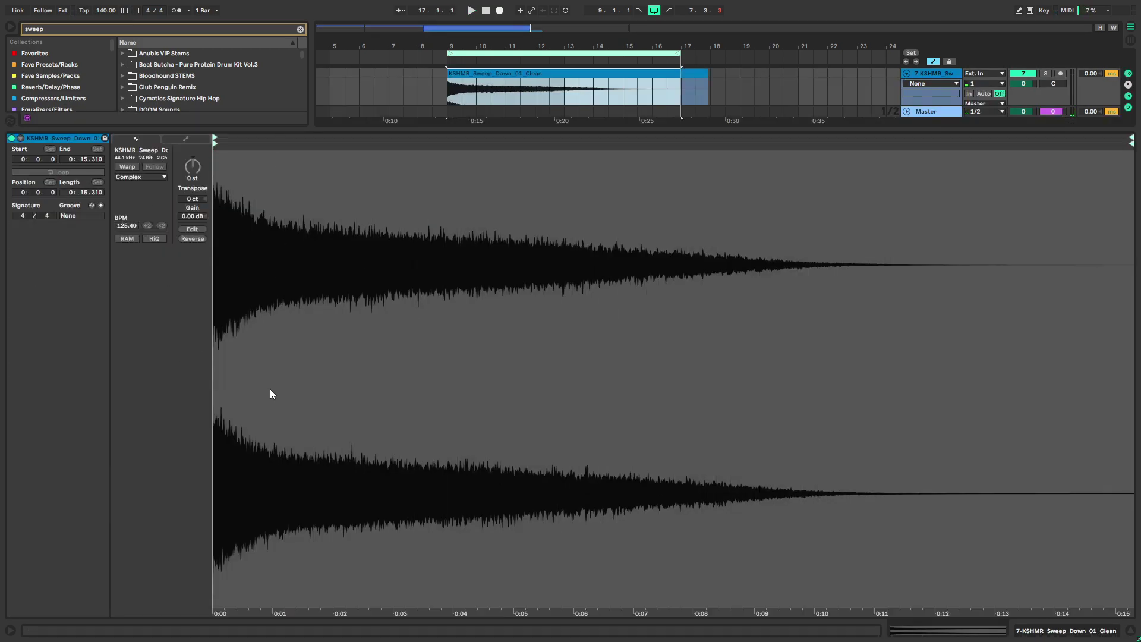
pyautogui.moveTo(326, 130); pyautogui.dragTo(327, 501)
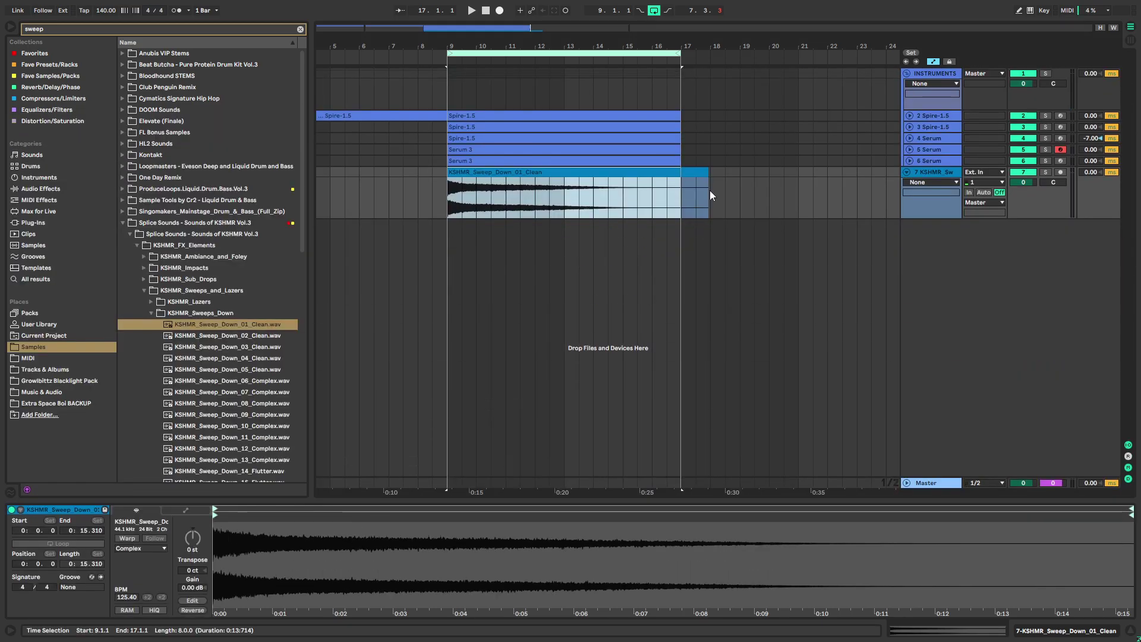
# Group the track of the sweep, trimmed to end at bar 17, and colour the group, track and clip yellow
pyautogui.hotkey('ctrl', 'g')
pyautogui.rightClick(938, 177)
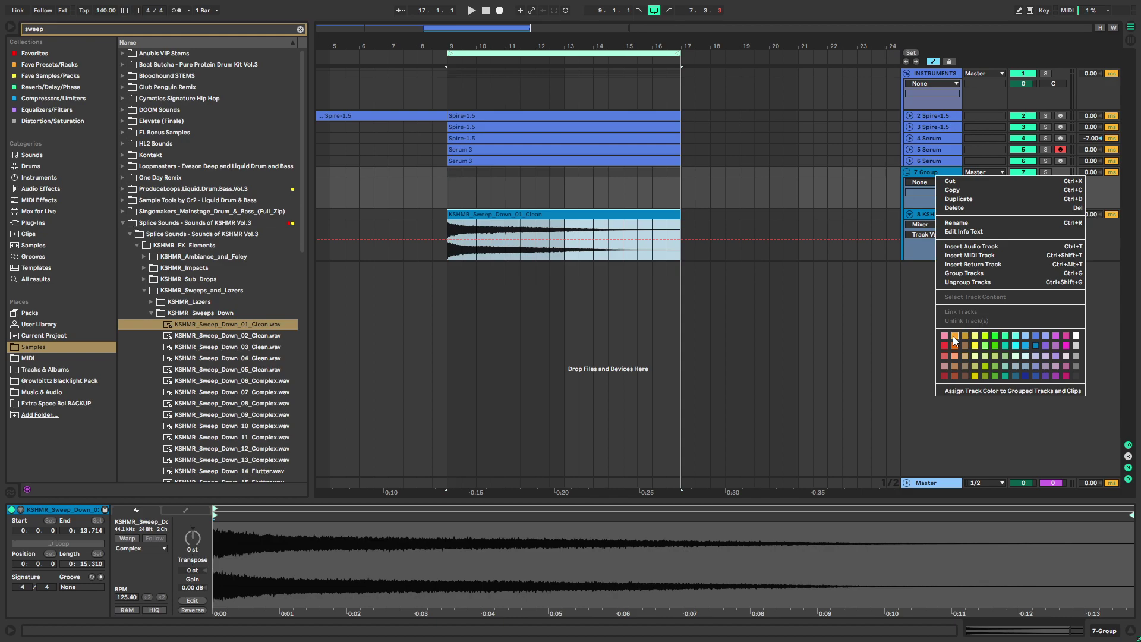
pyautogui.click(975, 337)
pyautogui.rightClick(941, 176)
pyautogui.click(968, 394)
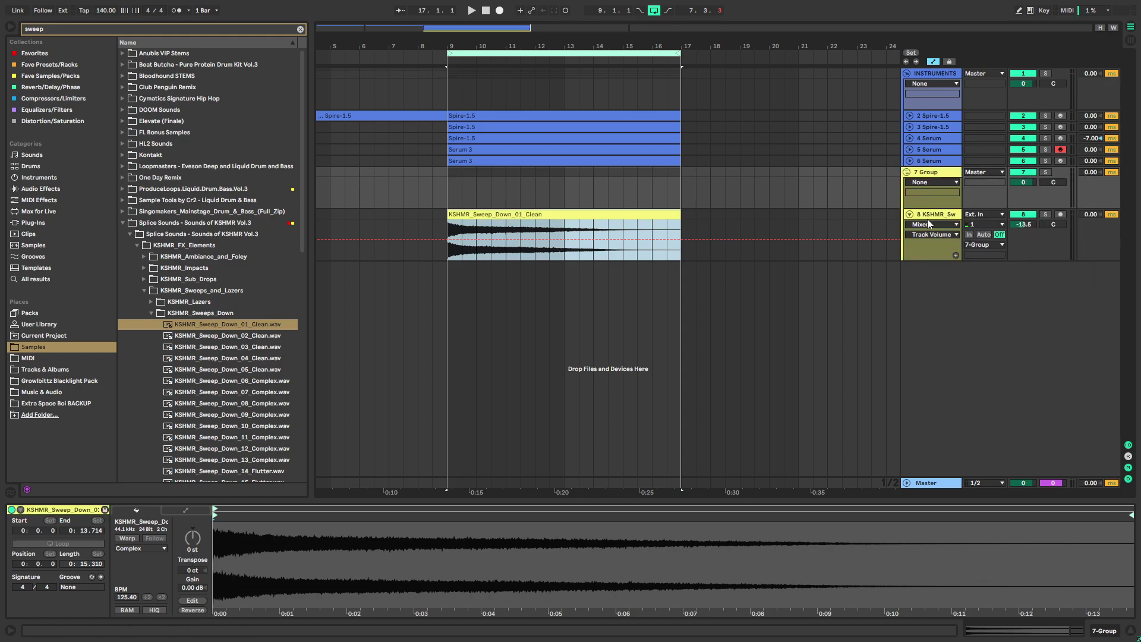
# Set the sweep track's volume to -14.9 dB while playing it with the full mix
pyautogui.press('space')
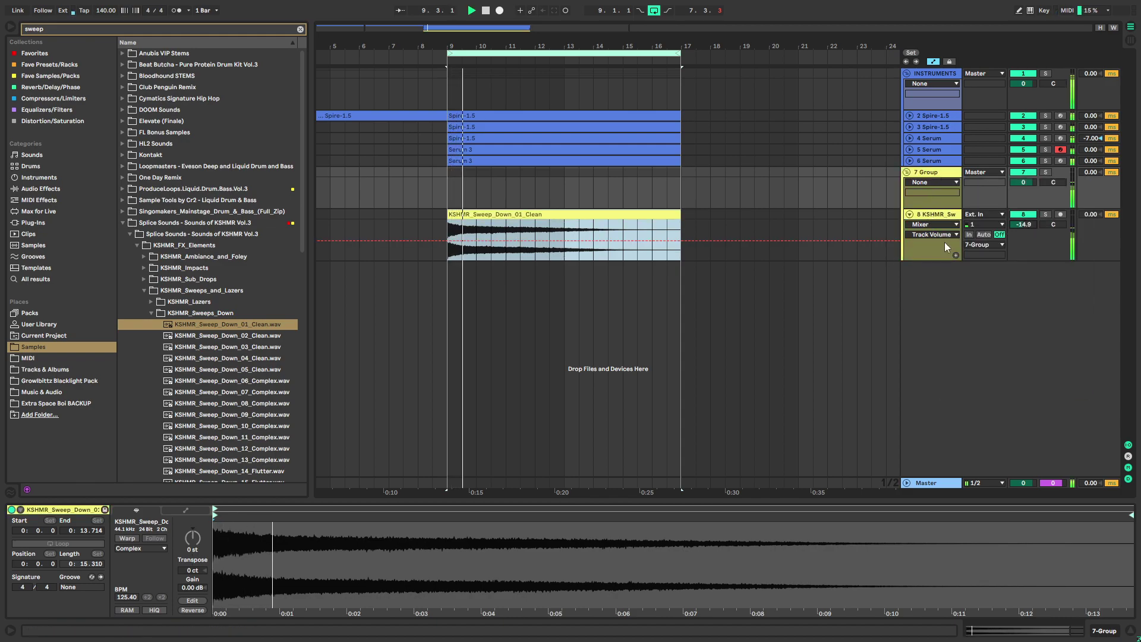
pyautogui.click(1102, 629)
pyautogui.press('space')
# Insert a new audio track below the sweep in the yellow group and collapse the KSHMR_Sweeps_and_Lazers folder
pyautogui.click(939, 216)
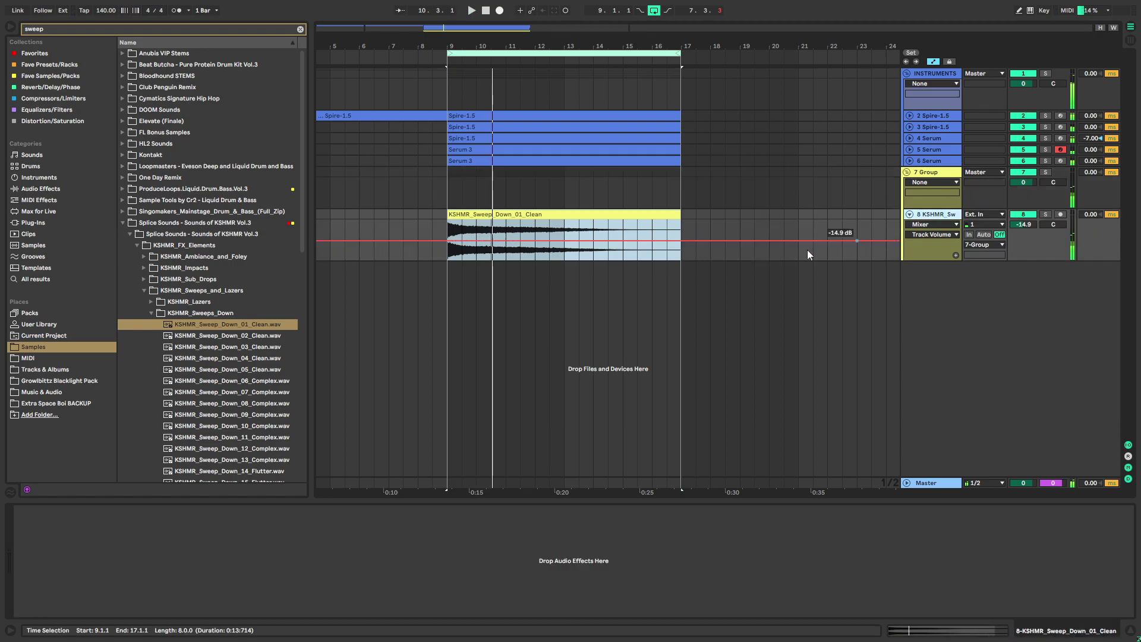
pyautogui.hotkey('ctrl', 't')
pyautogui.click(144, 289)
pyautogui.click(144, 290)
pyautogui.click(143, 290)
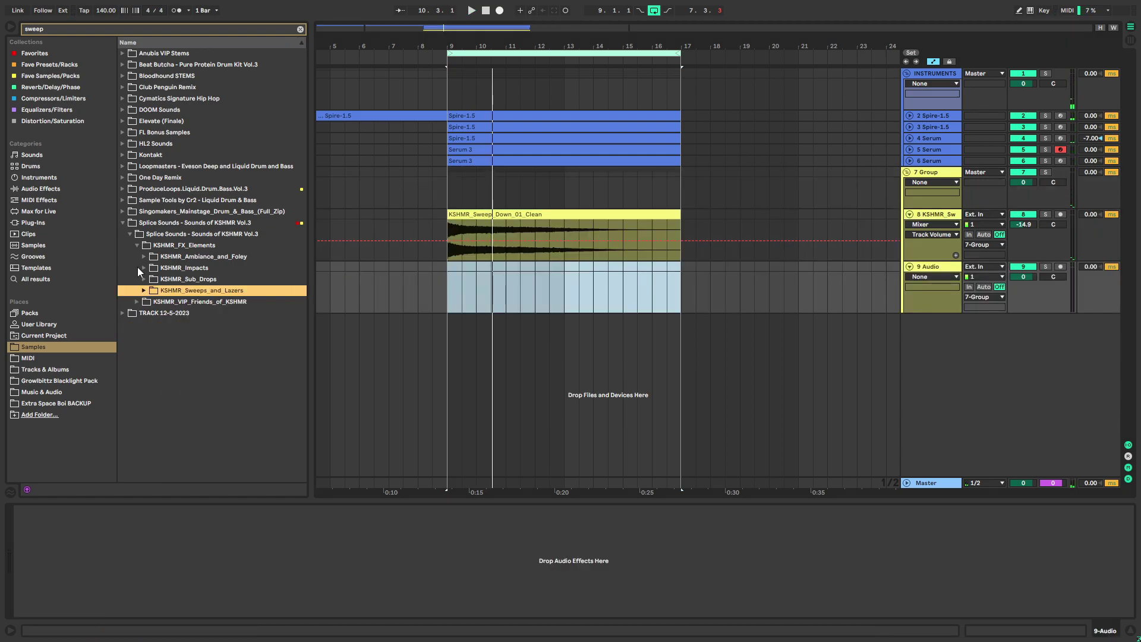
# Clear the sample search, open the KSHMR_Crashes folder under the KSHMR drums' cymbals, and preview KSHMR_Crash_04.wav
pyautogui.click(300, 29)
pyautogui.scroll(-10, 208, 267)
pyautogui.click(137, 185)
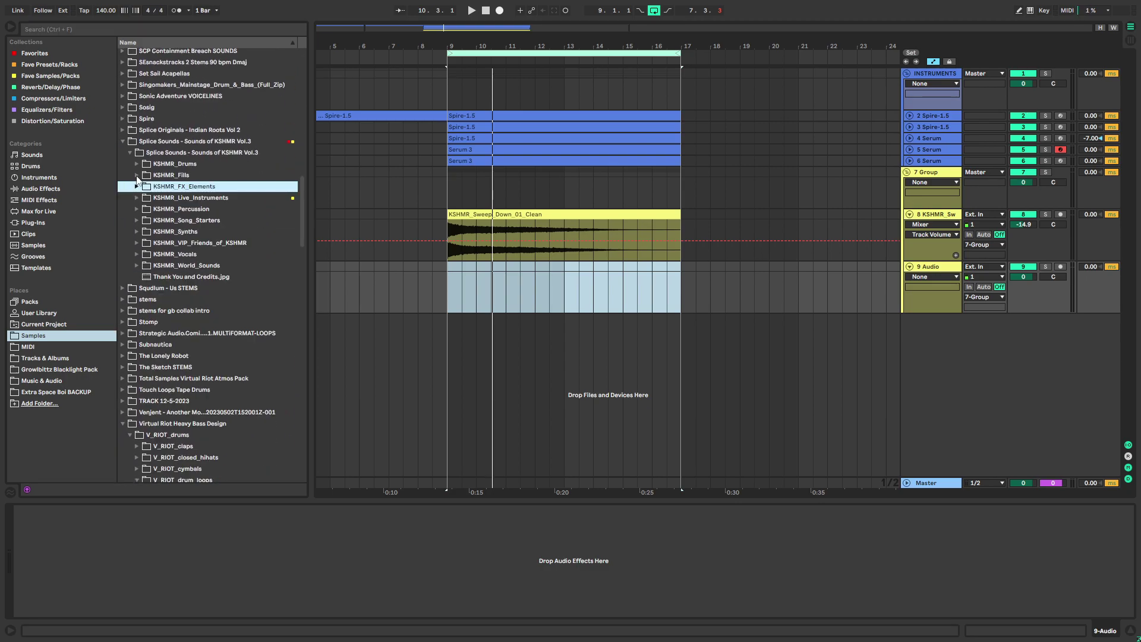
pyautogui.click(136, 163)
pyautogui.click(144, 198)
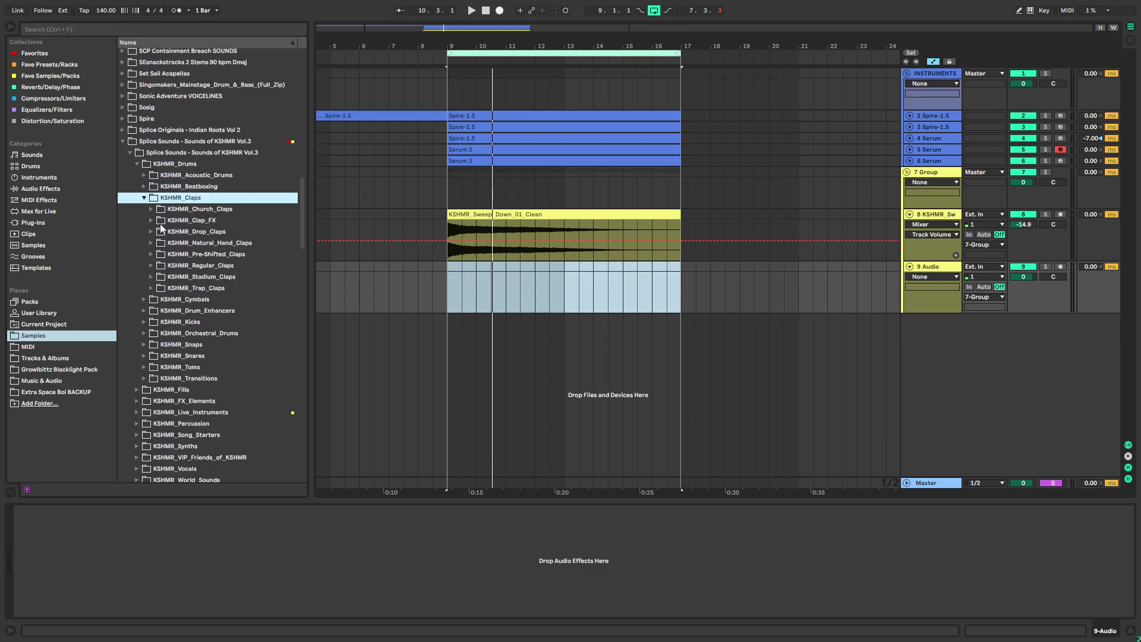
pyautogui.click(144, 197)
pyautogui.click(144, 209)
pyautogui.click(150, 220)
pyautogui.click(178, 266)
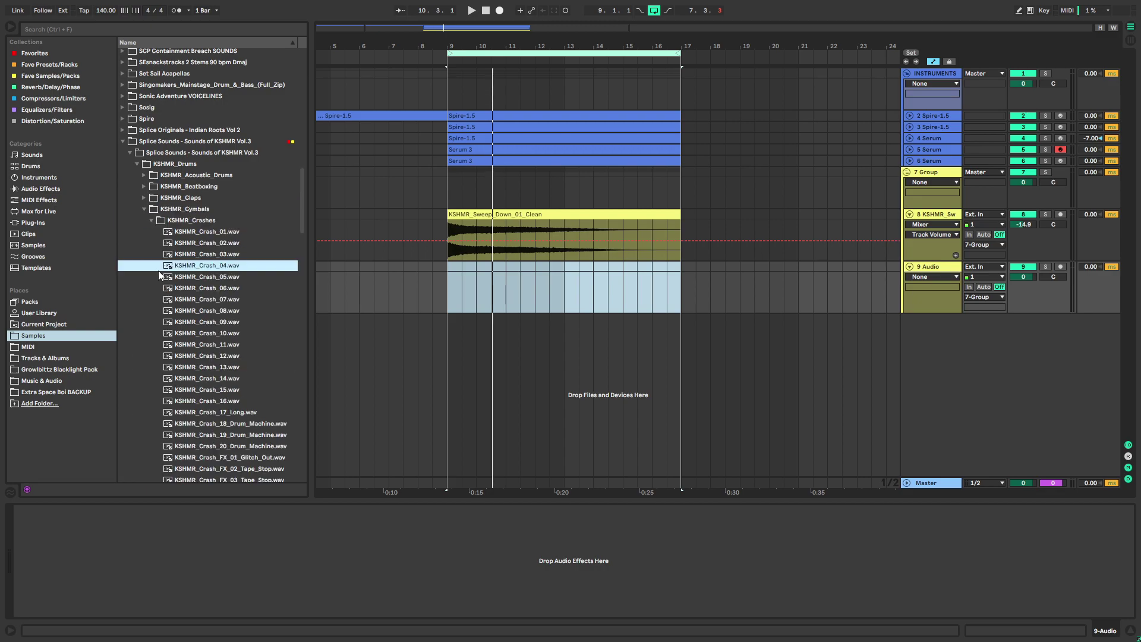
# Place KSHMR_Crash_04 at bar 9 on the new track, set -7.8 dB volume and -5.00 ms track delay, and open its clip
pyautogui.moveTo(206, 289); pyautogui.dragTo(466, 287)
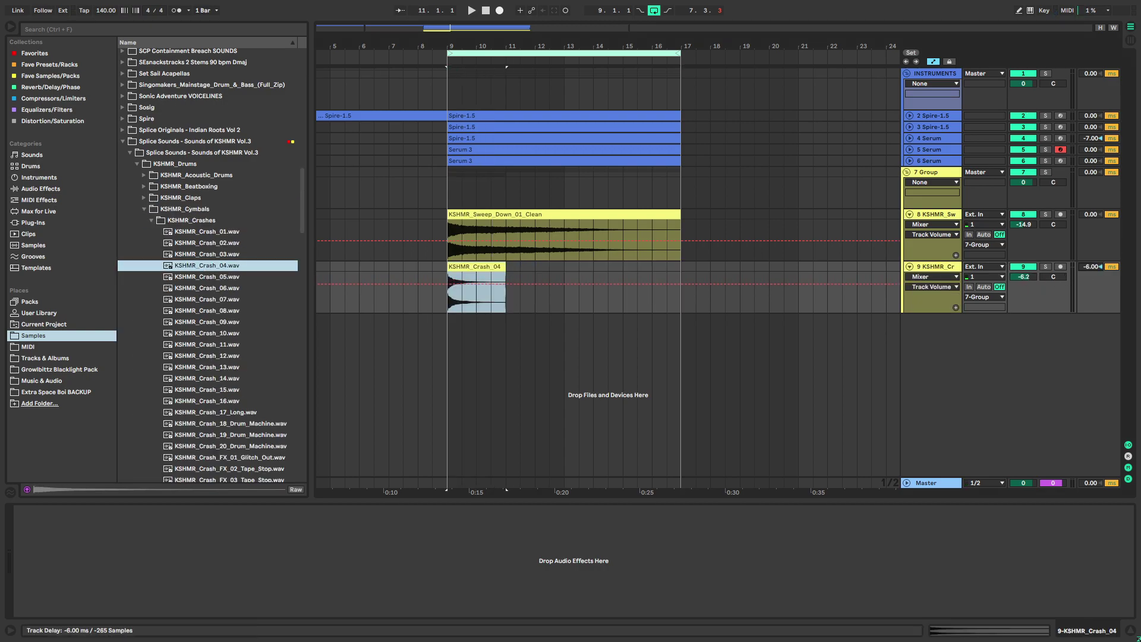
pyautogui.moveTo(1023, 276); pyautogui.dragTo(1023, 280)
pyautogui.press('space')
pyautogui.doubleClick(469, 266)
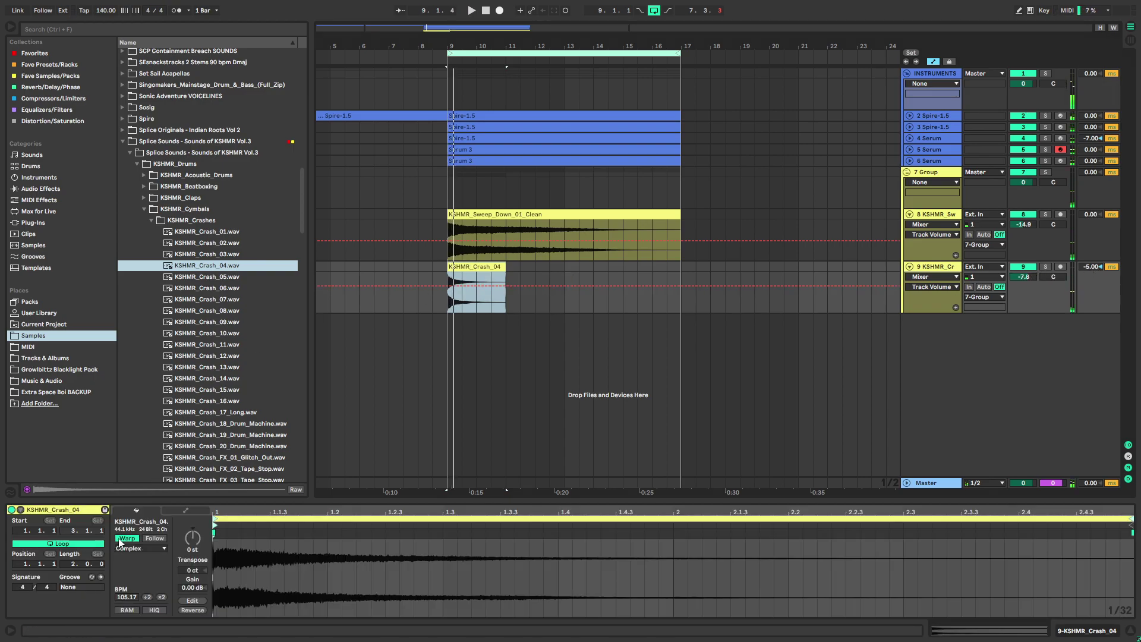
# Duplicate the KSHMR_Crash_04 clip to bar 11 and transpose the copy to 7 st
pyautogui.click(490, 282)
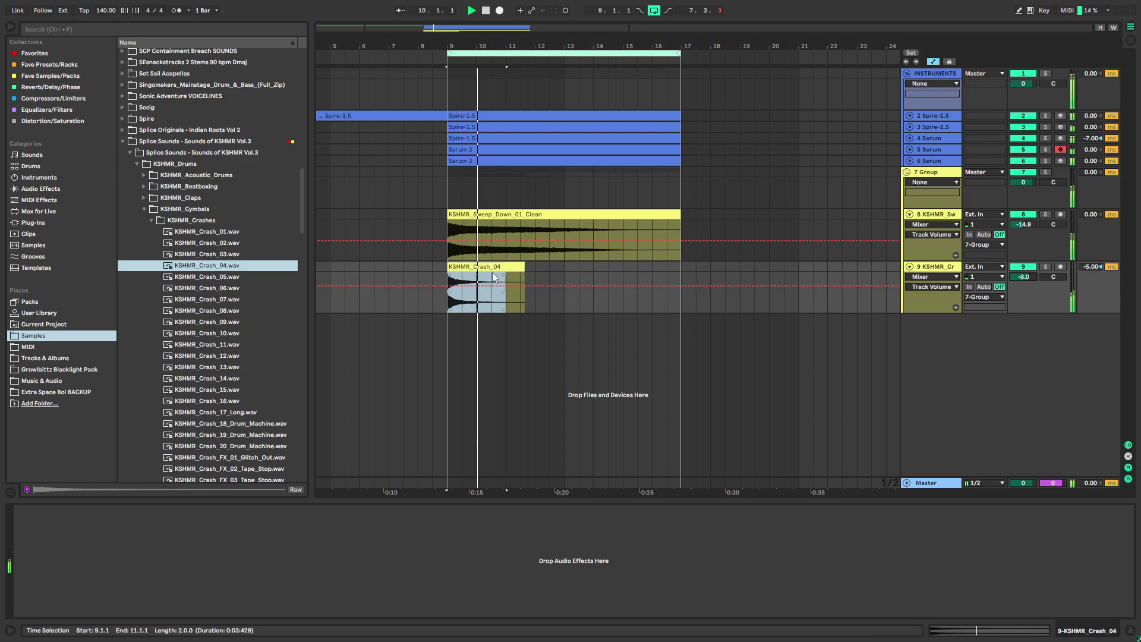
pyautogui.hotkey('ctrl', 'd')
pyautogui.moveTo(191, 550); pyautogui.dragTo(191, 532)
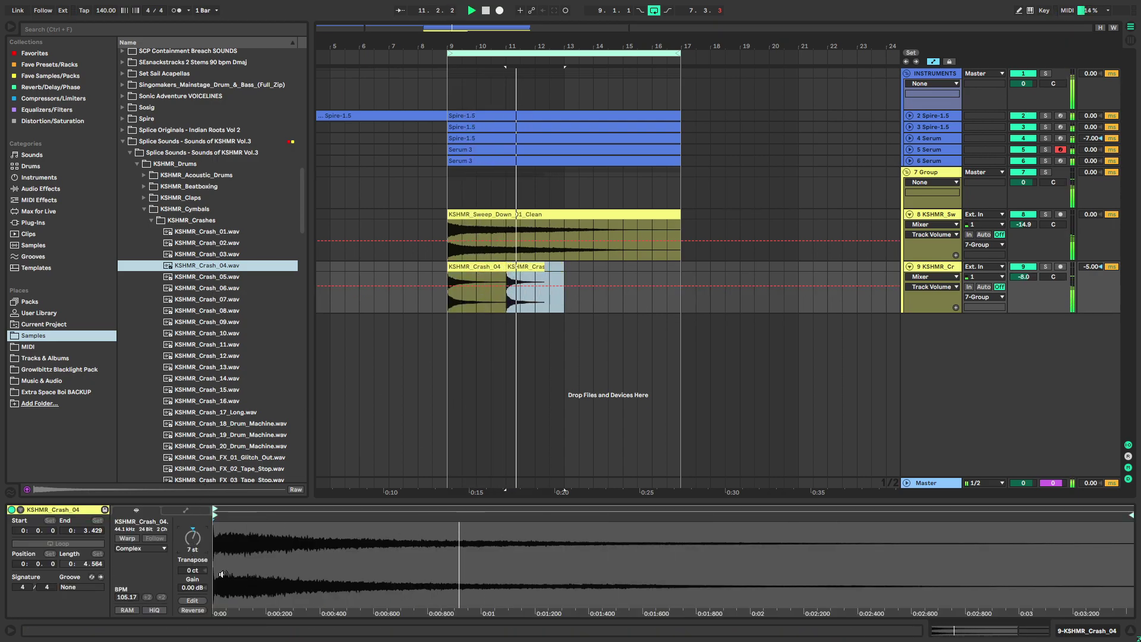
# Duplicate the pair of KSHMR_Crash_04 clips starting at bar 9 to bar 13
pyautogui.click(456, 256)
pyautogui.moveTo(449, 273); pyautogui.dragTo(565, 269)
pyautogui.hotkey('ctrl', 'd')
# Insert a new audio track below the crash track and preview other samples from KSHMR_Crash_01 to KSHMR_Crash_10
pyautogui.hotkey('ctrl', 't')
pyautogui.click(216, 290)
pyautogui.press('space')
pyautogui.click(215, 233)
pyautogui.click(222, 241)
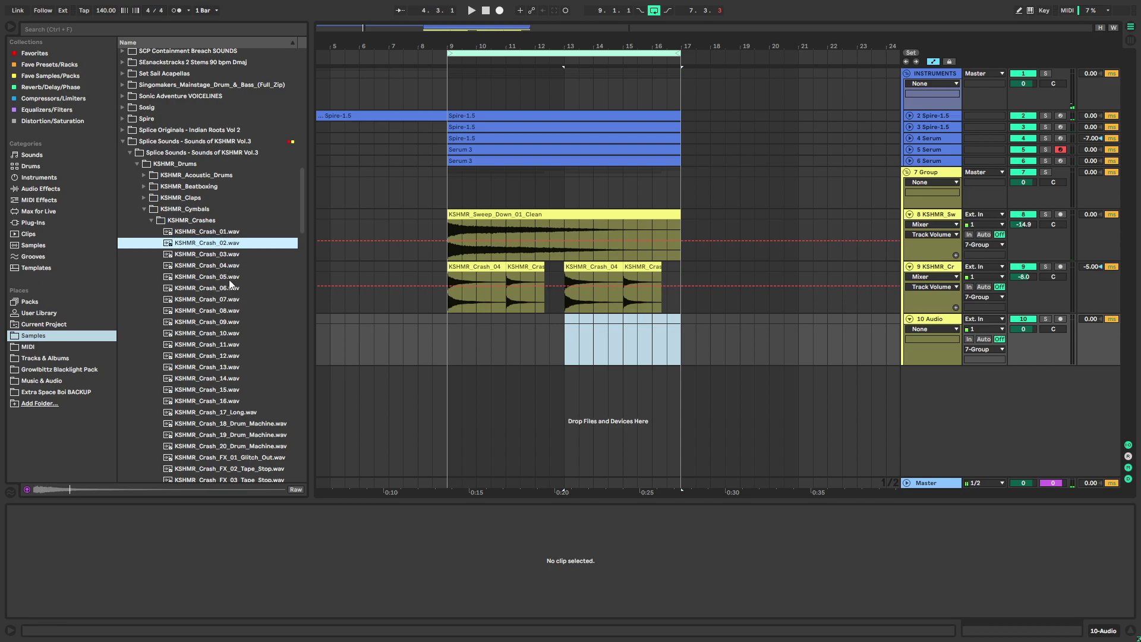
pyautogui.click(221, 298)
pyautogui.click(230, 309)
pyautogui.click(223, 323)
pyautogui.click(219, 334)
# Place KSHMR_Crash_08 at bar 9 on the new track without warping and trim its end to 9.3
pyautogui.moveTo(218, 316); pyautogui.dragTo(448, 337)
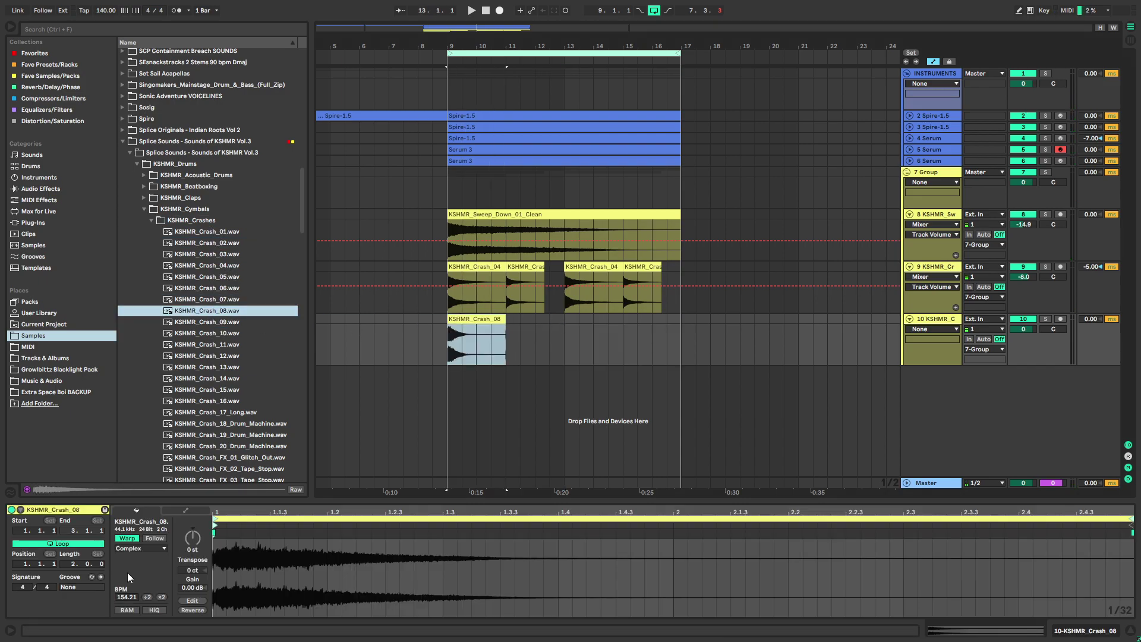
pyautogui.click(126, 538)
pyautogui.scroll(5, 449, 346)
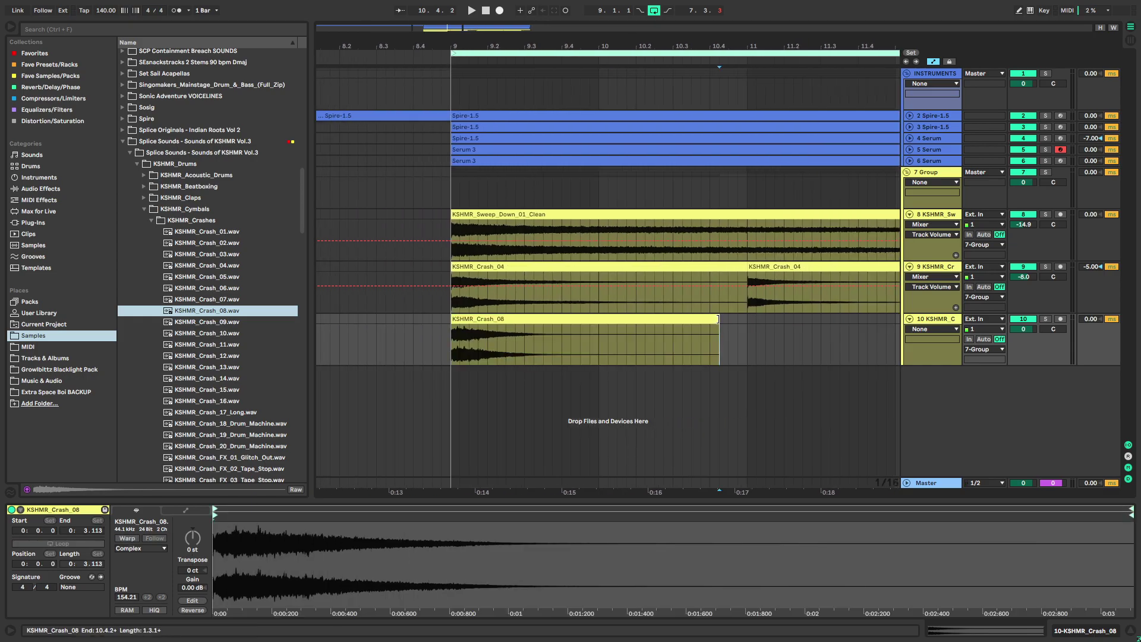
pyautogui.moveTo(718, 319); pyautogui.dragTo(524, 319)
pyautogui.click(497, 334)
pyautogui.press('space')
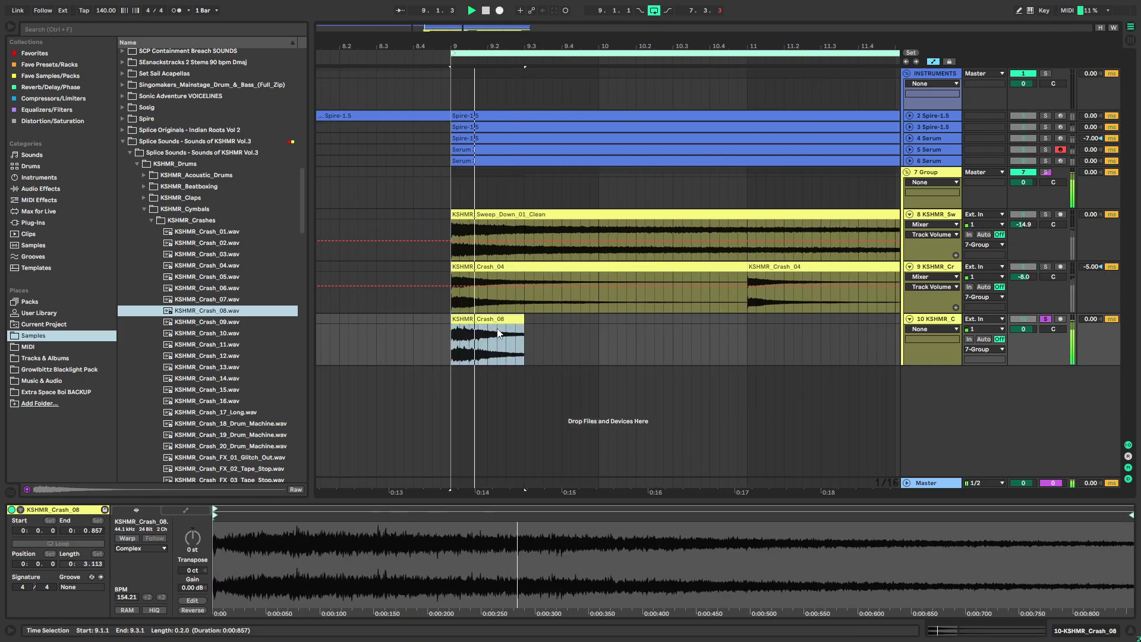
# Repeat the trimmed KSHMR_Crash_08 clip every half bar up to bar 17
pyautogui.hotkey('ctrl', 'd')
pyautogui.hotkey('ctrl', 'd')
pyautogui.hotkey('ctrl', 'd')
pyautogui.hotkey('ctrl', 'd')
pyautogui.hotkey('ctrl', 'd')
pyautogui.hotkey('ctrl', 'd')
pyautogui.hotkey('ctrl', 'd')
pyautogui.hotkey('ctrl', 'd')
pyautogui.hotkey('ctrl', 'd')
pyautogui.hotkey('ctrl', 'd')
pyautogui.hotkey('ctrl', 'd')
pyautogui.hotkey('ctrl', 'd')
pyautogui.hotkey('ctrl', 'd')
pyautogui.hotkey('ctrl', 'd')
pyautogui.hotkey('ctrl', 'd')
pyautogui.hotkey('ctrl', 'd')
pyautogui.hotkey('ctrl', 'd')
pyautogui.hotkey('ctrl', 'd')
pyautogui.hotkey('ctrl', 'z')
pyautogui.hotkey('ctrl', 'z')
pyautogui.hotkey('ctrl', 'z')
# Set the repeated crash track's volume to -15.0 dB and panning to 27R, and collapse the yellow group with its tracks
pyautogui.moveTo(1023, 328); pyautogui.dragTo(1030, 351)
pyautogui.click(1045, 319)
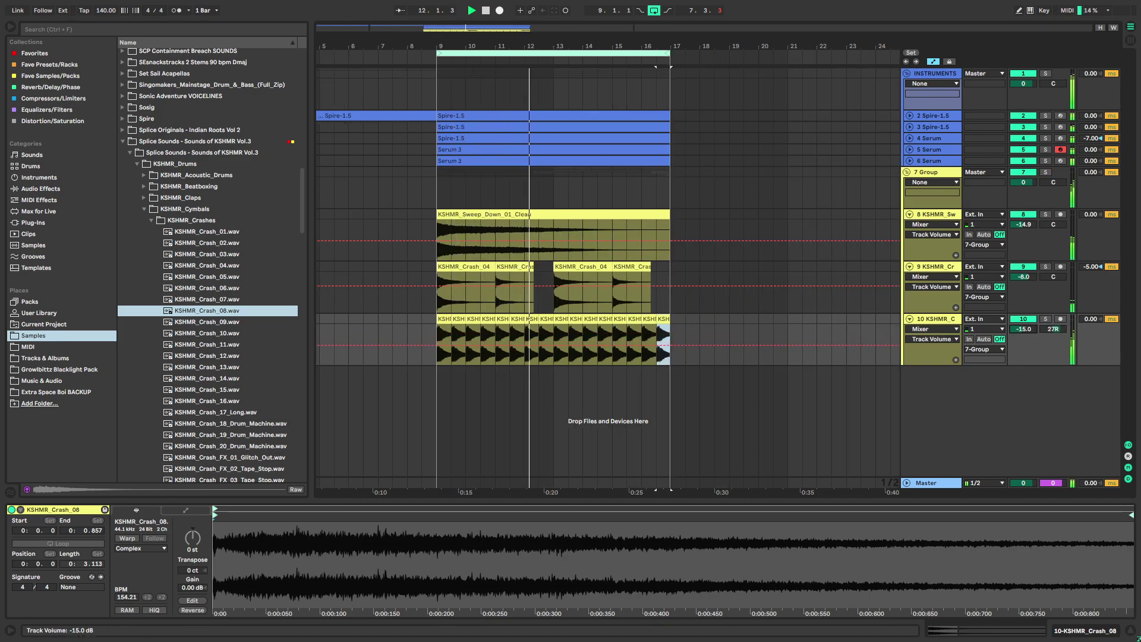
pyautogui.click(1053, 329)
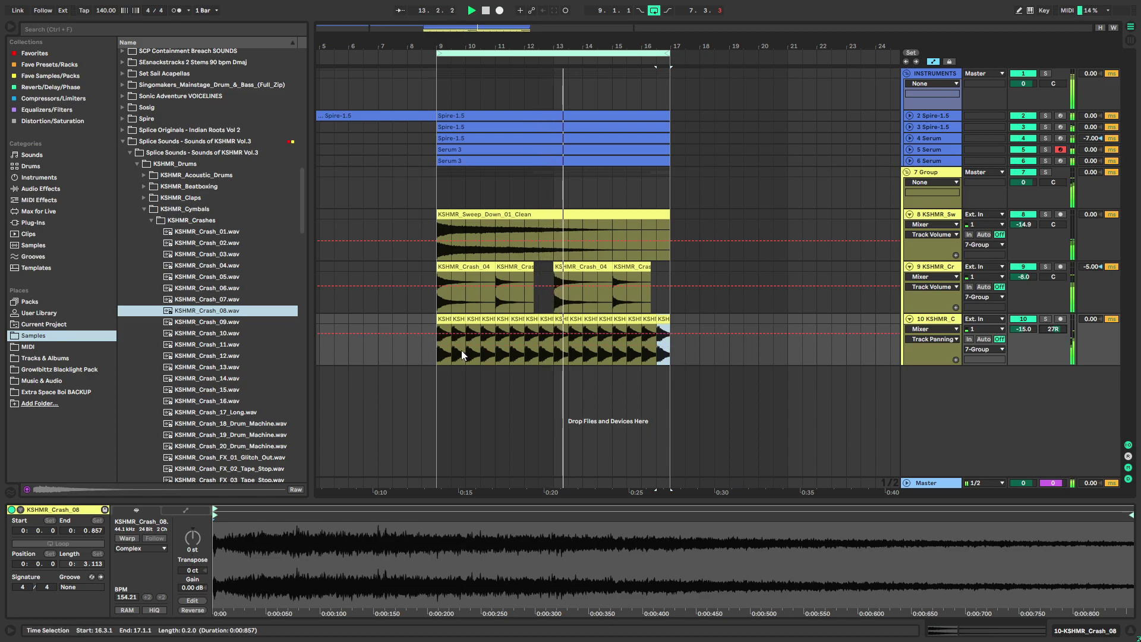
pyautogui.keyDown('alt'); pyautogui.click(909, 320); pyautogui.keyUp('alt')
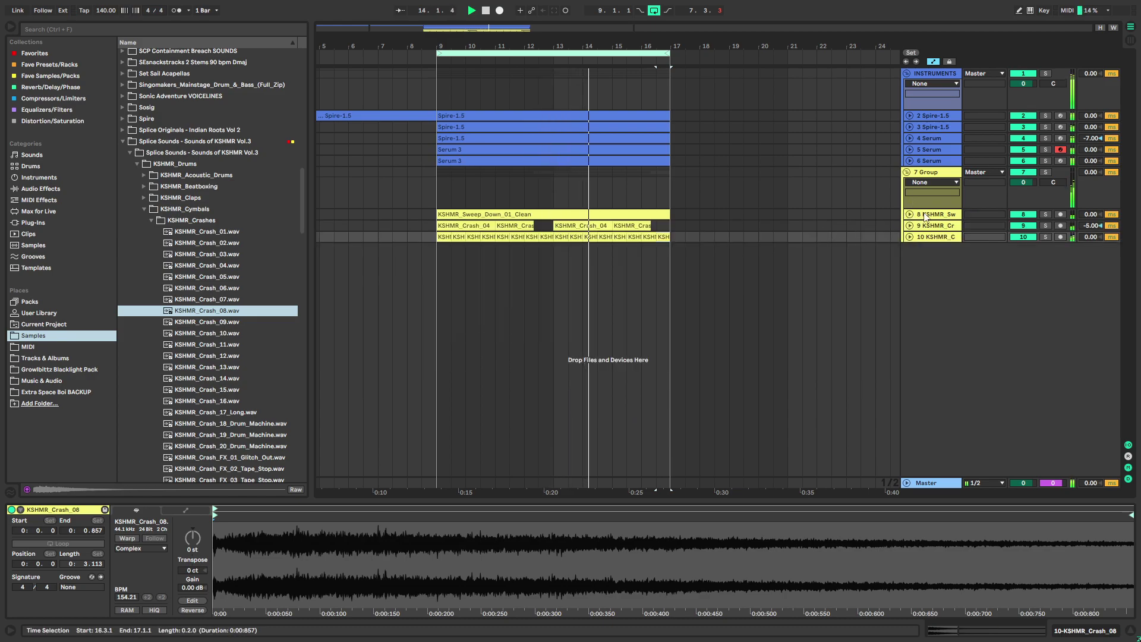
pyautogui.click(907, 173)
# Add a Utility from the favorites to the INSTRUMENTS group and show its Gain automation
pyautogui.click(830, 85)
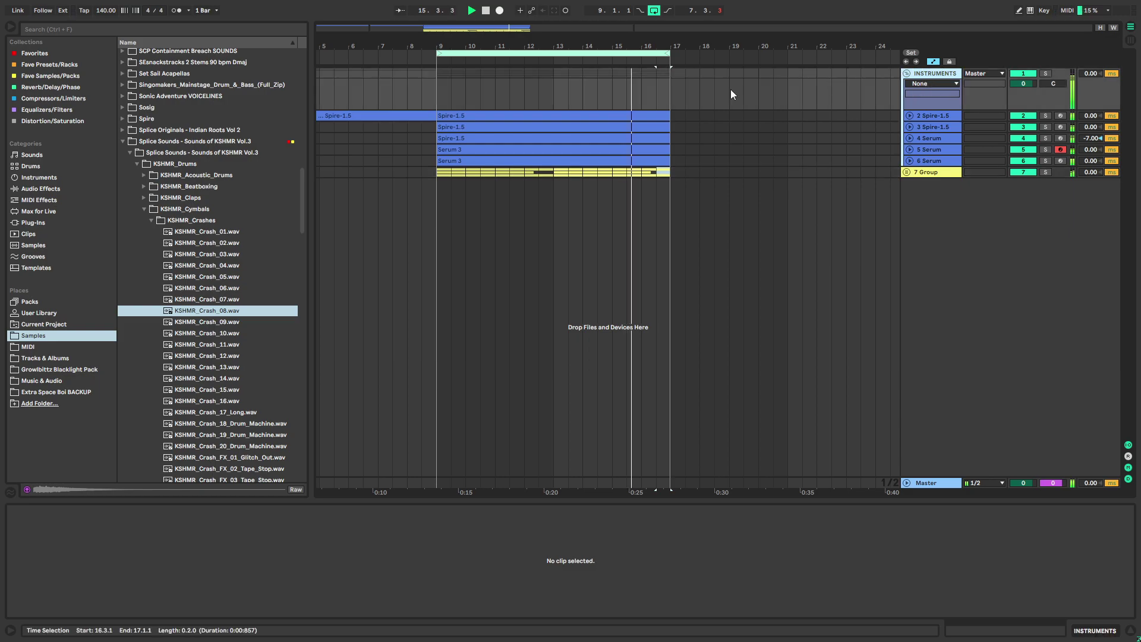
pyautogui.click(35, 54)
pyautogui.moveTo(151, 291); pyautogui.dragTo(433, 98)
pyautogui.press('space')
pyautogui.click(77, 547)
# Set the grid to 1/32 and draw a curved Utility Gain dip at bar 9 on the INSTRUMENTS group
pyautogui.moveTo(438, 46); pyautogui.dragTo(438, 168)
pyautogui.rightClick(415, 97)
pyautogui.click(527, 225)
pyautogui.scroll(5, 429, 102)
pyautogui.click(453, 94)
pyautogui.click(499, 94)
pyautogui.moveTo(453, 94)
pyautogui.mouseDown()
pyautogui.moveTo(454, 109)
pyautogui.moveTo(475, 95)
pyautogui.mouseUp()
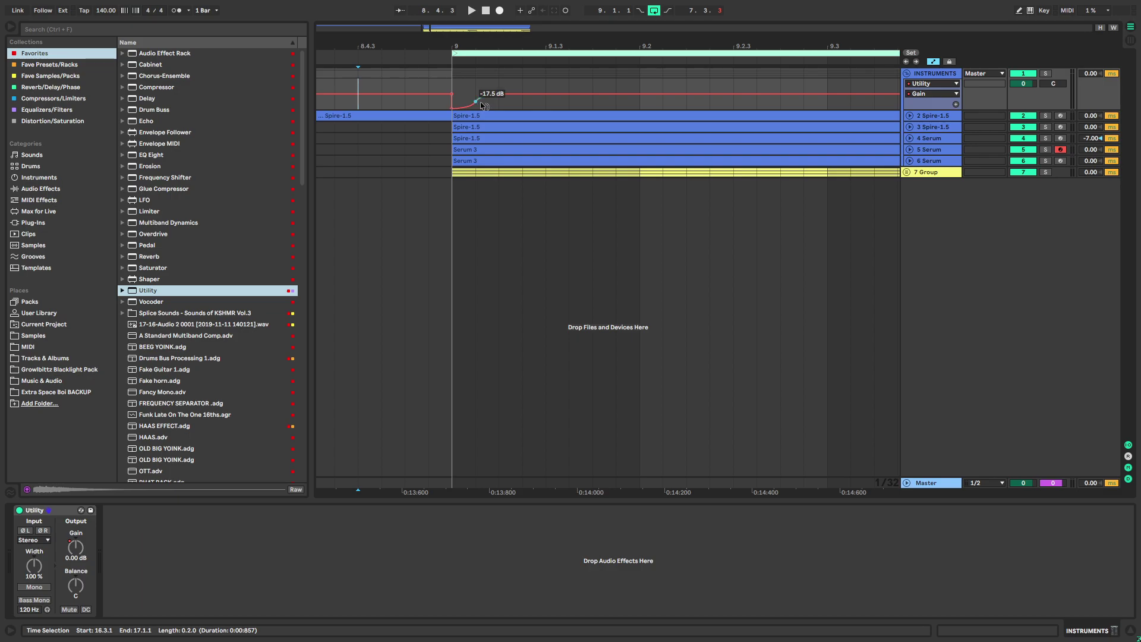
pyautogui.press('space')
pyautogui.moveTo(458, 89); pyautogui.dragTo(805, 90)
pyautogui.press('space')
# Repeat the half-bar Gain dip from bar 9 up to bar 17
pyautogui.moveTo(456, 88); pyautogui.dragTo(827, 106)
pyautogui.press('x')
pyautogui.hotkey('ctrl', 'd')
pyautogui.hotkey('ctrl', 'd')
pyautogui.hotkey('ctrl', 'd')
pyautogui.hotkey('ctrl', 'd')
pyautogui.hotkey('ctrl', 'd')
pyautogui.hotkey('ctrl', 'd')
pyautogui.hotkey('ctrl', 'd')
pyautogui.hotkey('ctrl', 'd')
pyautogui.hotkey('ctrl', 'd')
pyautogui.hotkey('ctrl', 'd')
pyautogui.hotkey('ctrl', 'd')
pyautogui.hotkey('ctrl', 'd')
pyautogui.hotkey('ctrl', 'd')
pyautogui.hotkey('ctrl', 'd')
pyautogui.hotkey('ctrl', 'd')
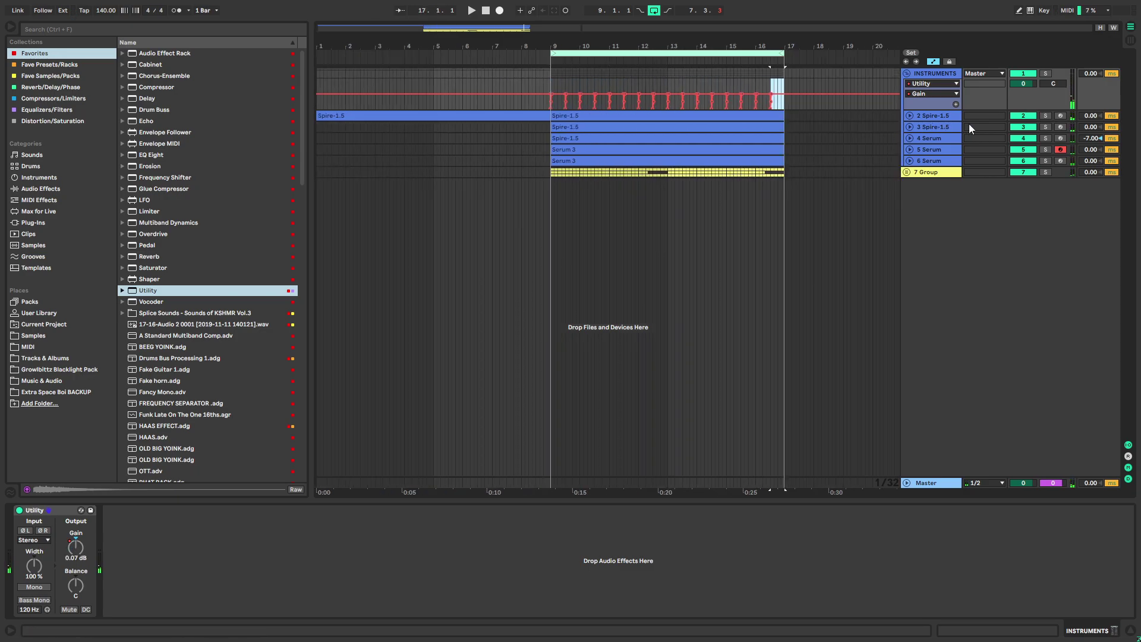
# Move the Utility Gain automation of the INSTRUMENTS group into its own lane
pyautogui.click(955, 104)
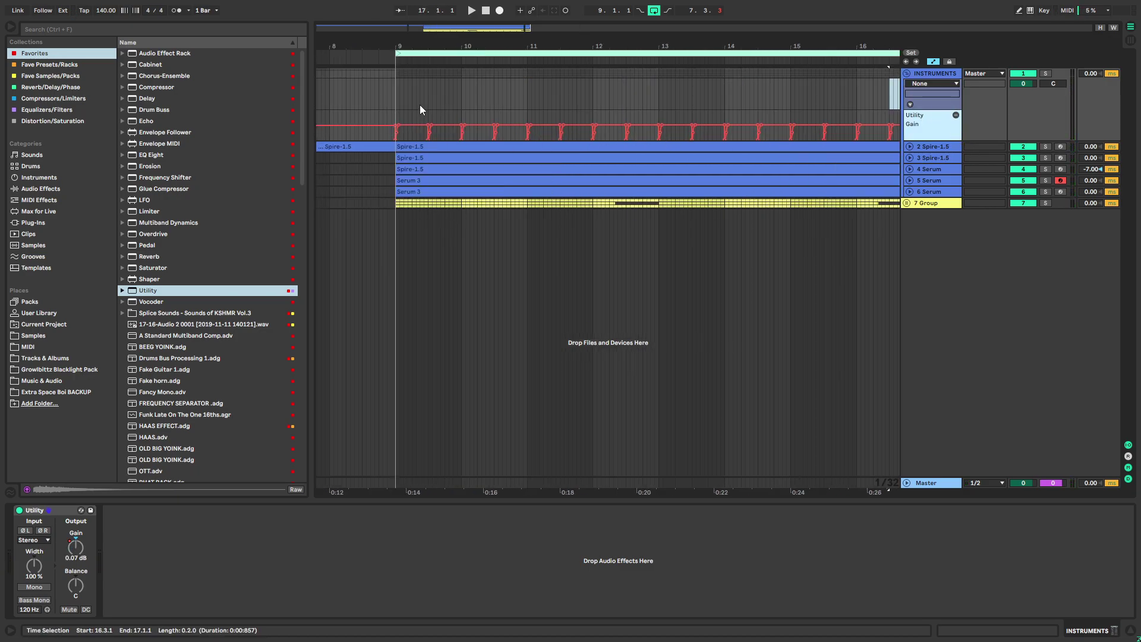
pyautogui.hscroll(2, 478, 107)
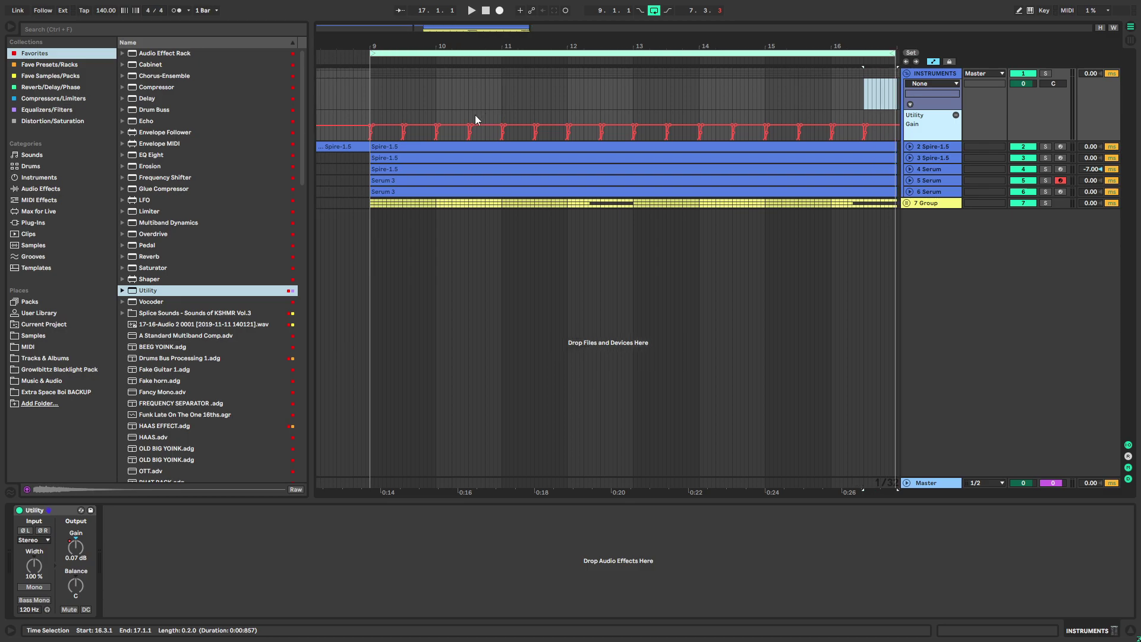
pyautogui.scroll(3, 588, 119)
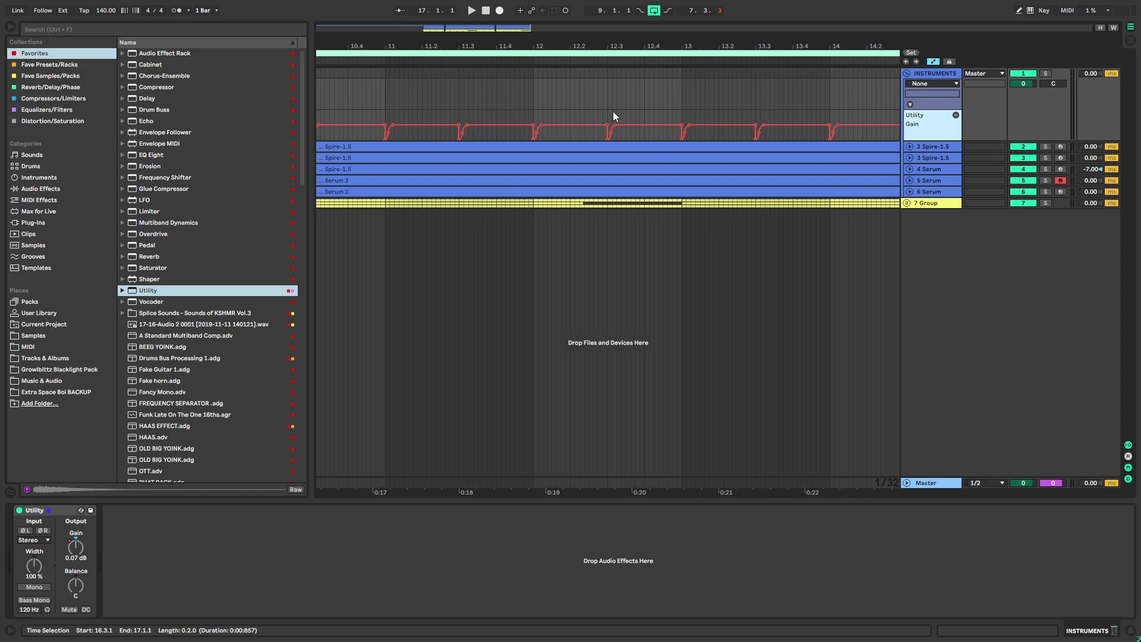
# Try pasting a copy of the Gain dip at 12.3 shortly after the original
pyautogui.click(615, 117)
pyautogui.moveTo(615, 116); pyautogui.dragTo(619, 117)
pyautogui.scroll(3, 637, 120)
pyautogui.hotkey('ctrl', 'c')
pyautogui.click(632, 117)
pyautogui.hotkey('ctrl', 'v')
pyautogui.click(515, 95)
pyautogui.press('space')
pyautogui.click(390, 107)
pyautogui.hotkey('ctrl', 'z')
# Try pasting the copied Gain dip at two other positions around 12.3 while playing the passage
pyautogui.click(536, 115)
pyautogui.hotkey('ctrl', 'v')
pyautogui.click(381, 114)
pyautogui.press('space')
pyautogui.press('space')
pyautogui.click(650, 113)
pyautogui.hotkey('ctrl', 'v')
pyautogui.click(404, 116)
pyautogui.press('space')
pyautogui.press('space')
pyautogui.hotkey('ctrl', 'z')
pyautogui.hotkey('ctrl', 'z')
# Copy the Gain dip at 12.3 to 12.2.4 and 12.4, and play the passage
pyautogui.moveTo(569, 114); pyautogui.dragTo(588, 114)
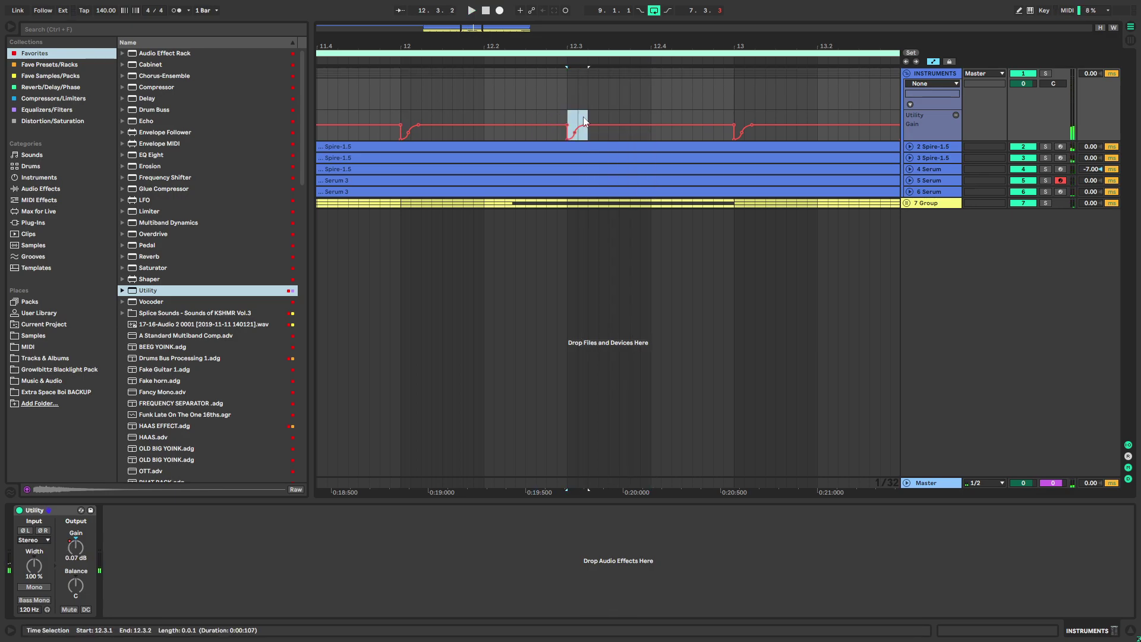
pyautogui.click(464, 116)
pyautogui.press('space')
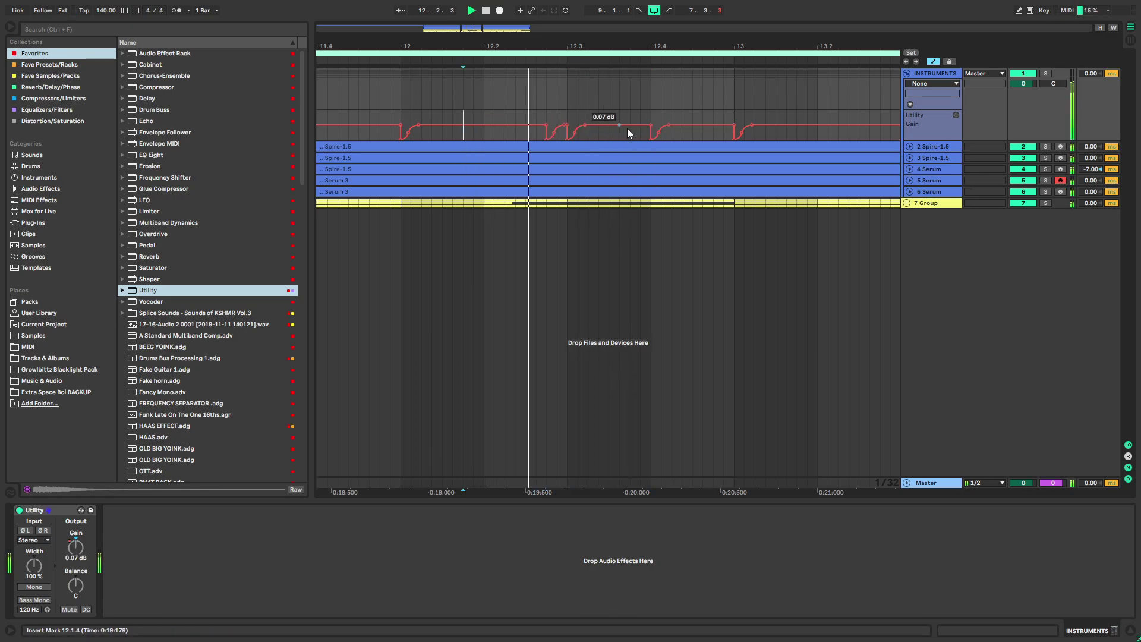
# Make the Gain dip just before 12.3 shallower and play that spot
pyautogui.scroll(-5, 618, 153)
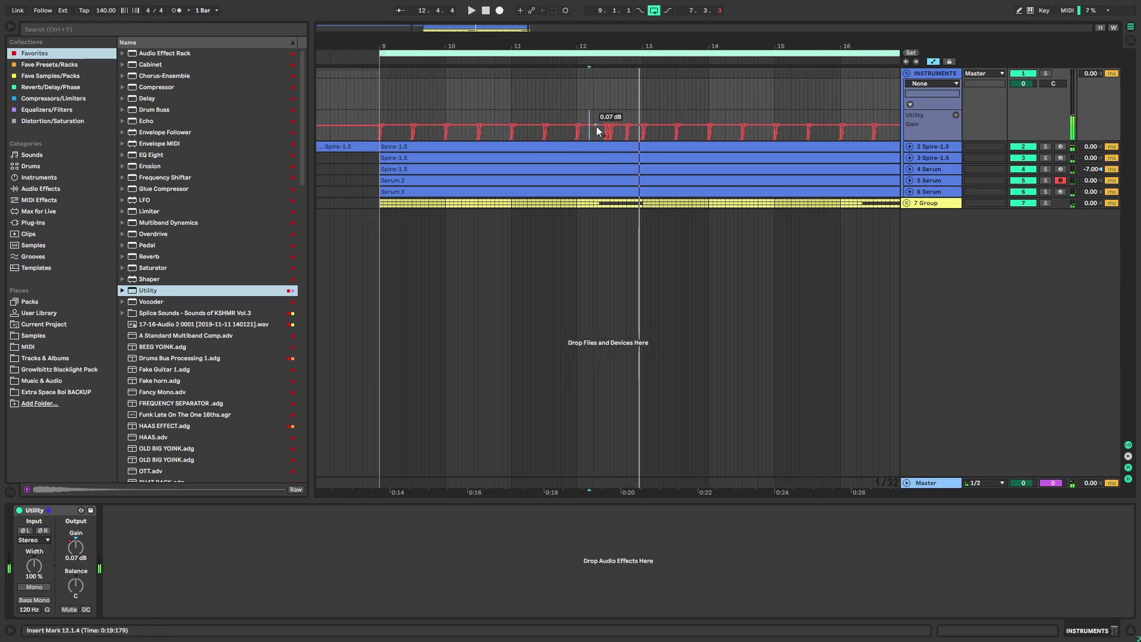
pyautogui.scroll(5, 618, 131)
pyautogui.moveTo(672, 133); pyautogui.dragTo(685, 11)
pyautogui.click(655, 98)
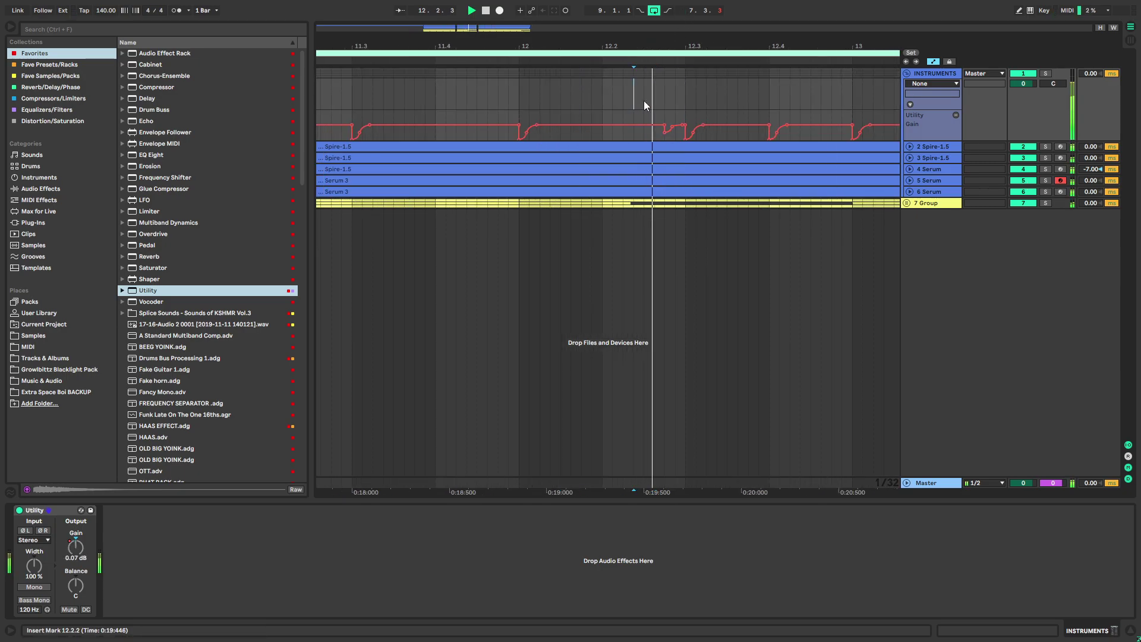
# Coarsen the grid and duplicate the Gain automation from bars 9 to 13 onto bars 13 to 17
pyautogui.scroll(-5, 642, 100)
pyautogui.rightClick(422, 110)
pyautogui.click(444, 217)
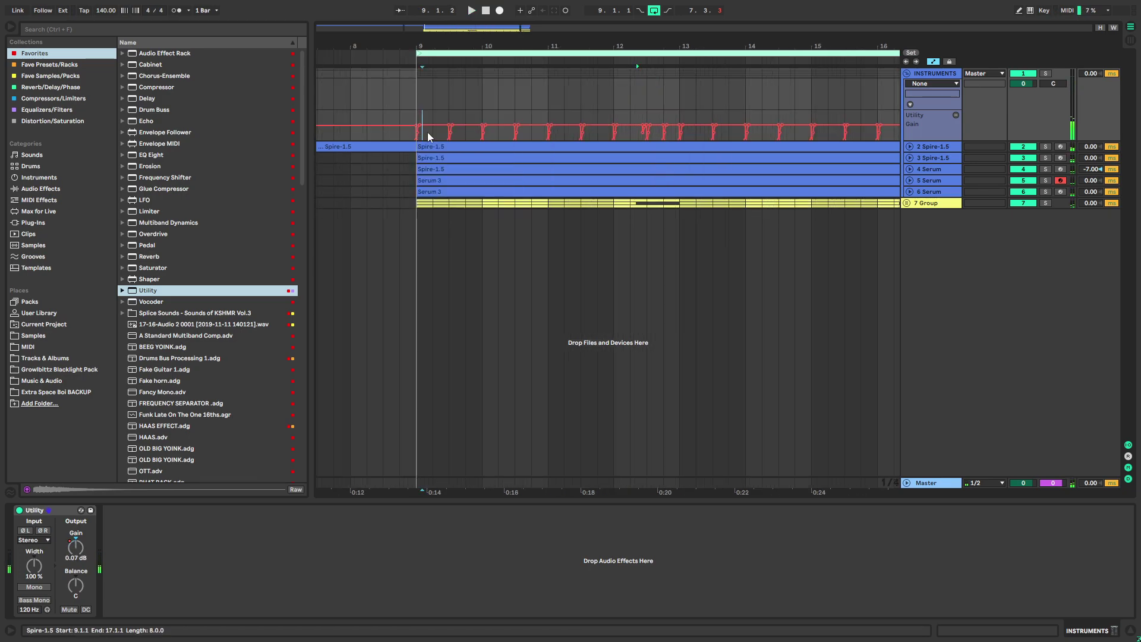
pyautogui.moveTo(414, 120); pyautogui.dragTo(682, 120)
pyautogui.press('-')
pyautogui.press('-')
pyautogui.hotkey('ctrl', 'd')
pyautogui.click(497, 113)
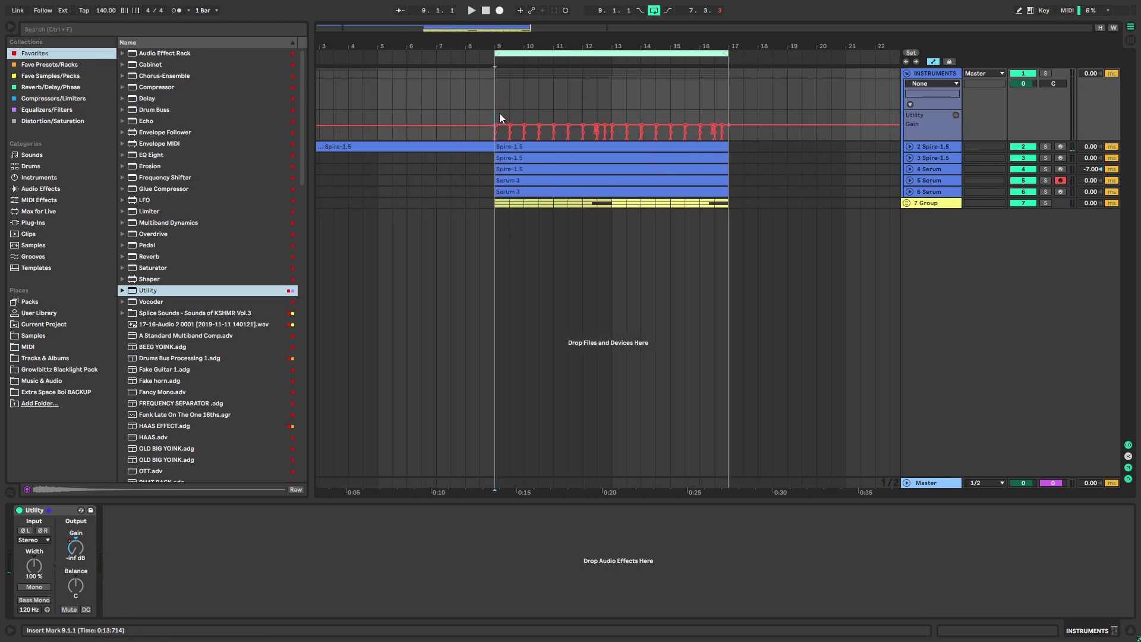
# Collapse the INSTRUMENTS group and insert a new audio track above it
pyautogui.click(906, 73)
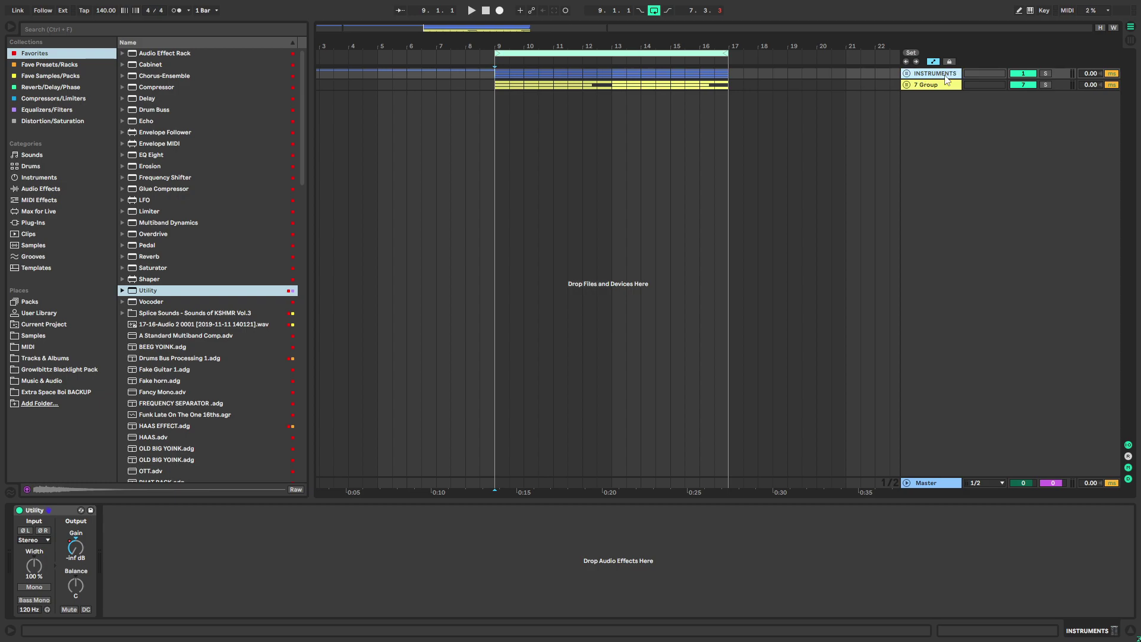
pyautogui.hotkey('ctrl', 't')
pyautogui.hotkey('ctrl', 's')
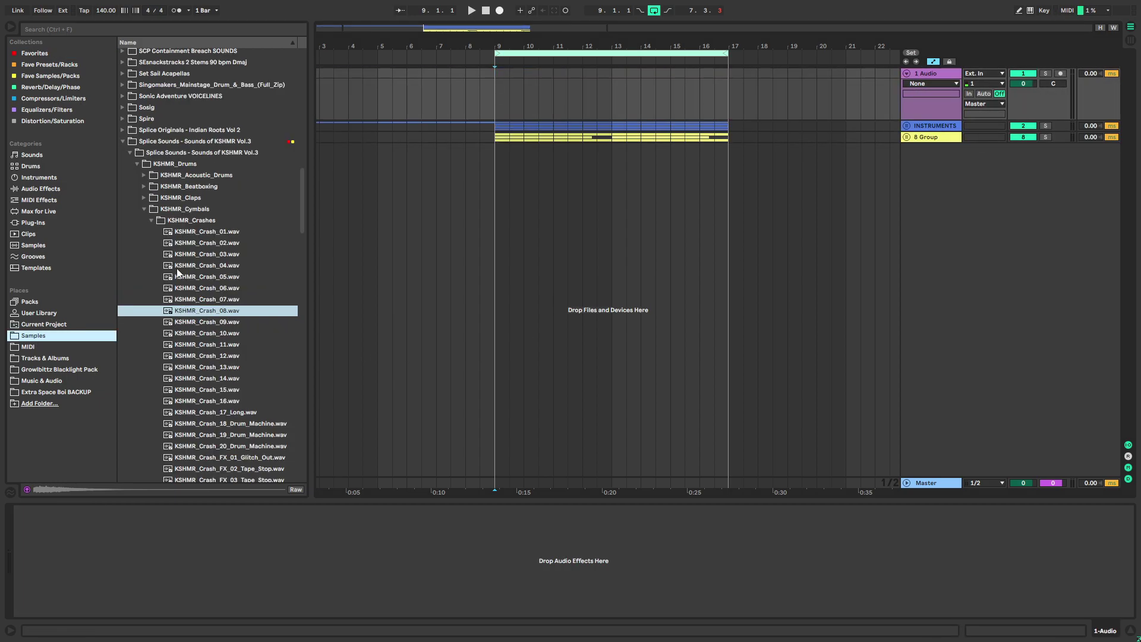
# Return to the Samples place and collapse the KSHMR crash folder and its parent Splice pack
pyautogui.click(149, 219)
pyautogui.click(144, 199)
pyautogui.click(124, 142)
pyautogui.click(124, 143)
pyautogui.click(123, 137)
pyautogui.click(123, 129)
pyautogui.click(122, 129)
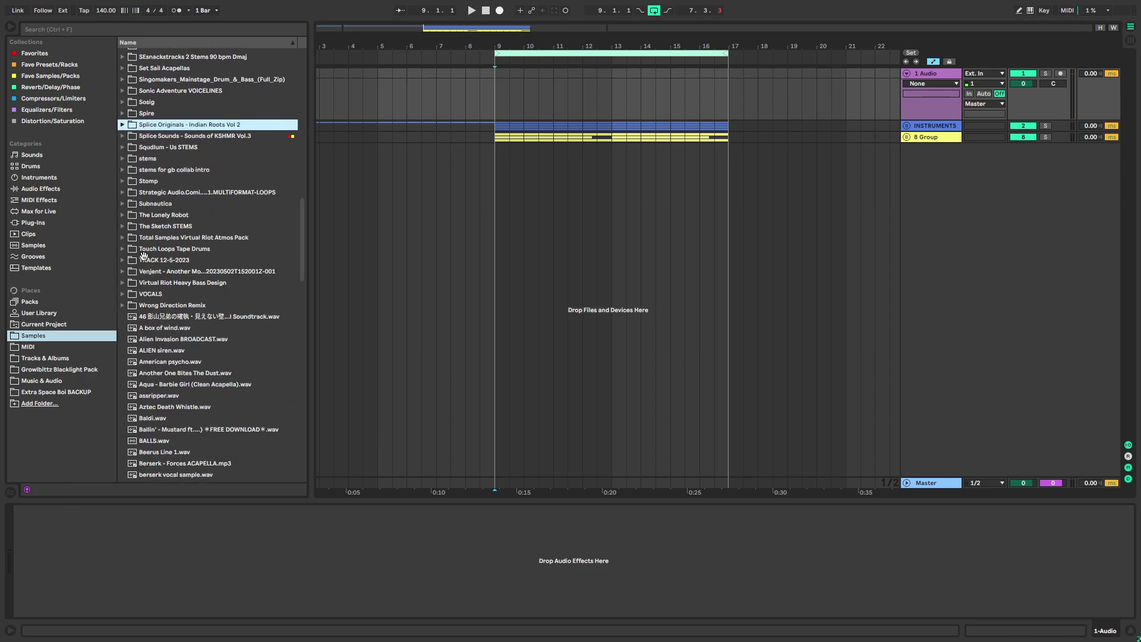
pyautogui.scroll(-3, 160, 285)
pyautogui.scroll(2, 178, 327)
# Open the Virtual Riot Heavy Bass Design pack, collapse its drum loops folder, and expand the V_RIOT_kicks folder
pyautogui.click(122, 239)
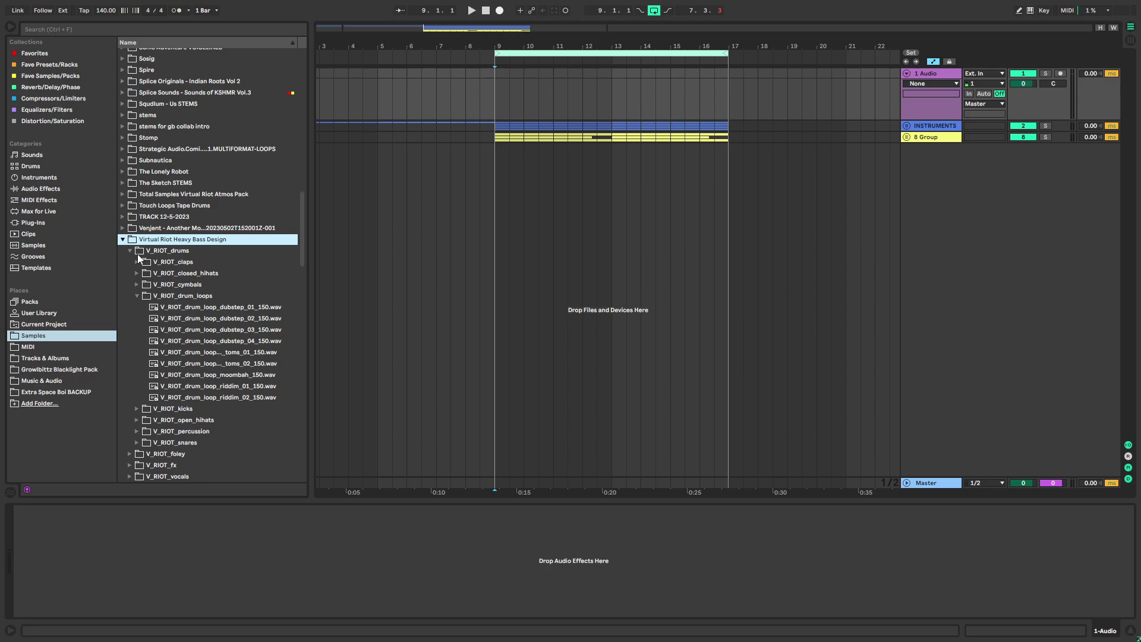
pyautogui.click(137, 295)
pyautogui.click(137, 318)
pyautogui.click(188, 419)
pyautogui.click(136, 307)
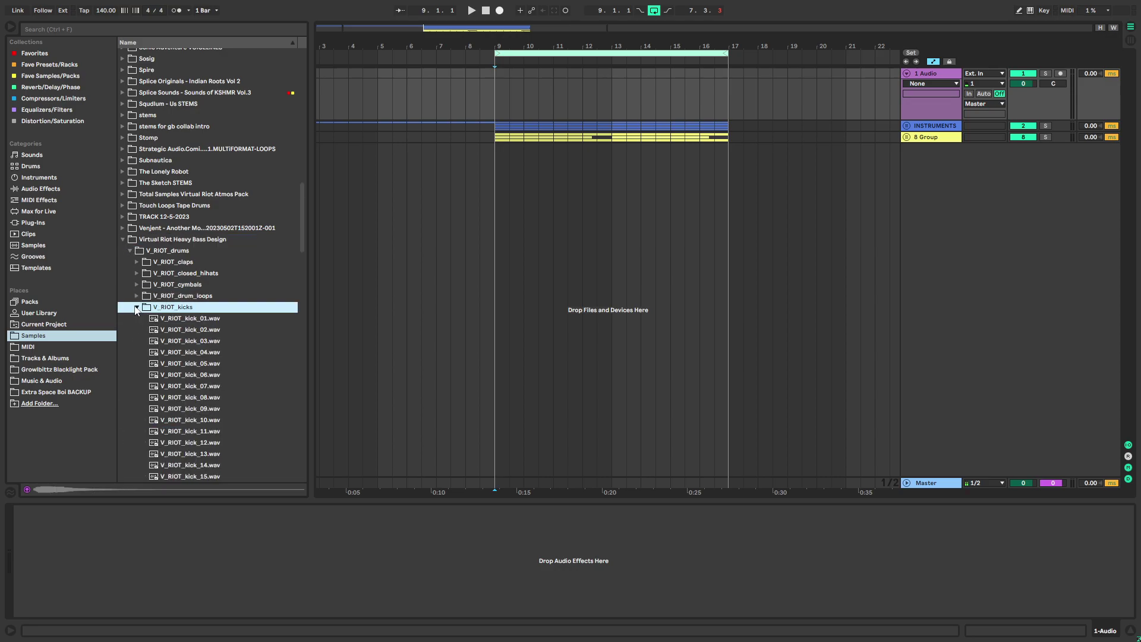
# Place V_RIOT_kick_07 at bar 9 on the new audio track, group the track, and play it with the mix
pyautogui.click(191, 375)
pyautogui.click(212, 386)
pyautogui.moveTo(209, 391); pyautogui.dragTo(498, 98)
pyautogui.hotkey('ctrl', 'g')
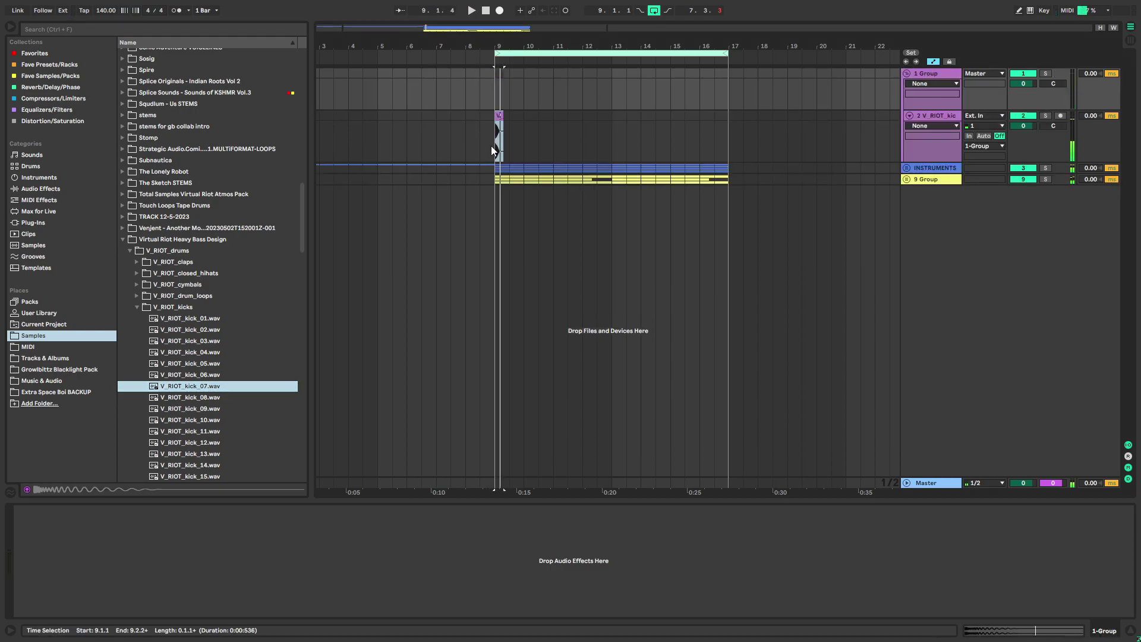
pyautogui.scroll(4, 493, 146)
pyautogui.moveTo(708, 137); pyautogui.dragTo(652, 136)
pyautogui.click(462, 120)
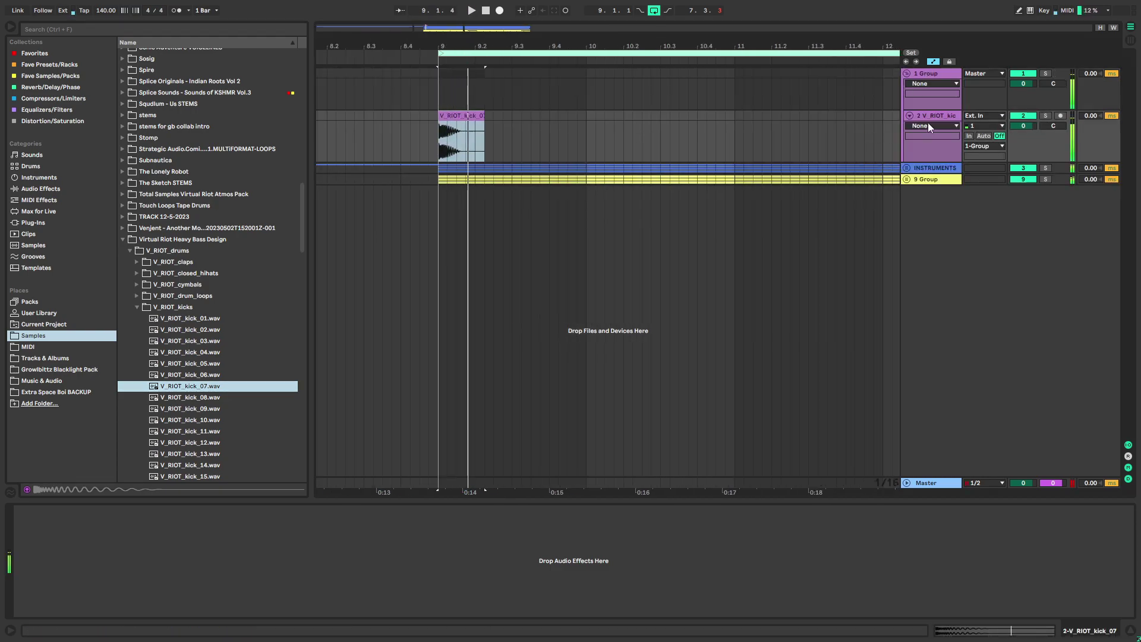
# Insert a new audio track below the kick and open the V_RIOT_snares folder in place of the kicks
pyautogui.hotkey('ctrl', 't')
pyautogui.click(137, 307)
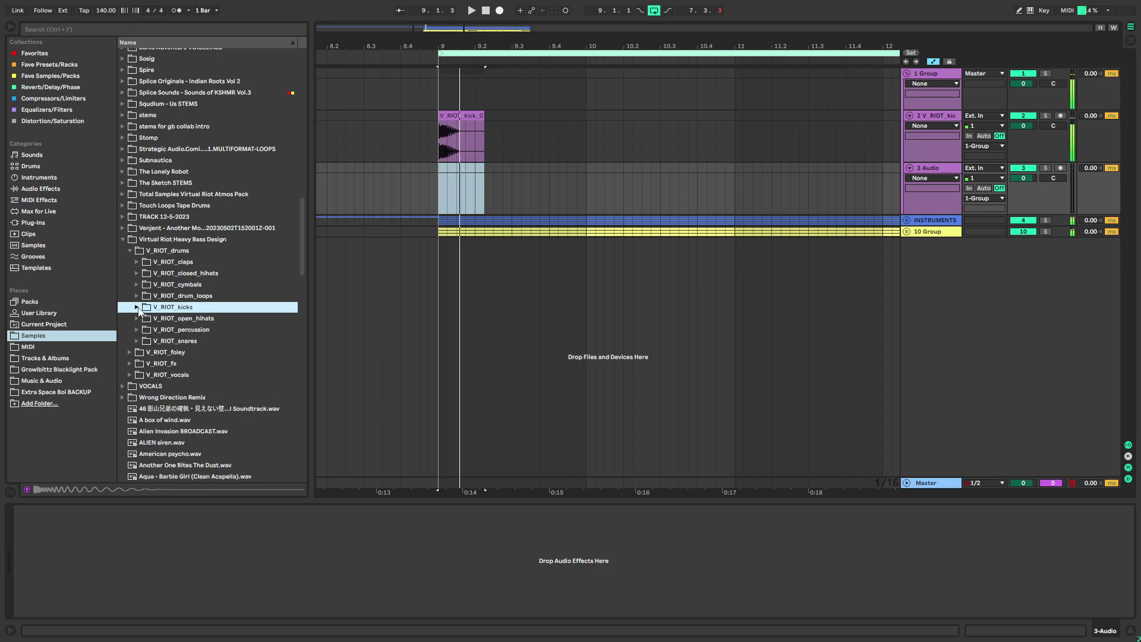
pyautogui.click(136, 341)
# Audition the snare samples in the V_RIOT_snares folder, covering the fat, layer, old and riddim variations
pyautogui.click(191, 386)
pyautogui.scroll(-3, 192, 375)
pyautogui.click(205, 346)
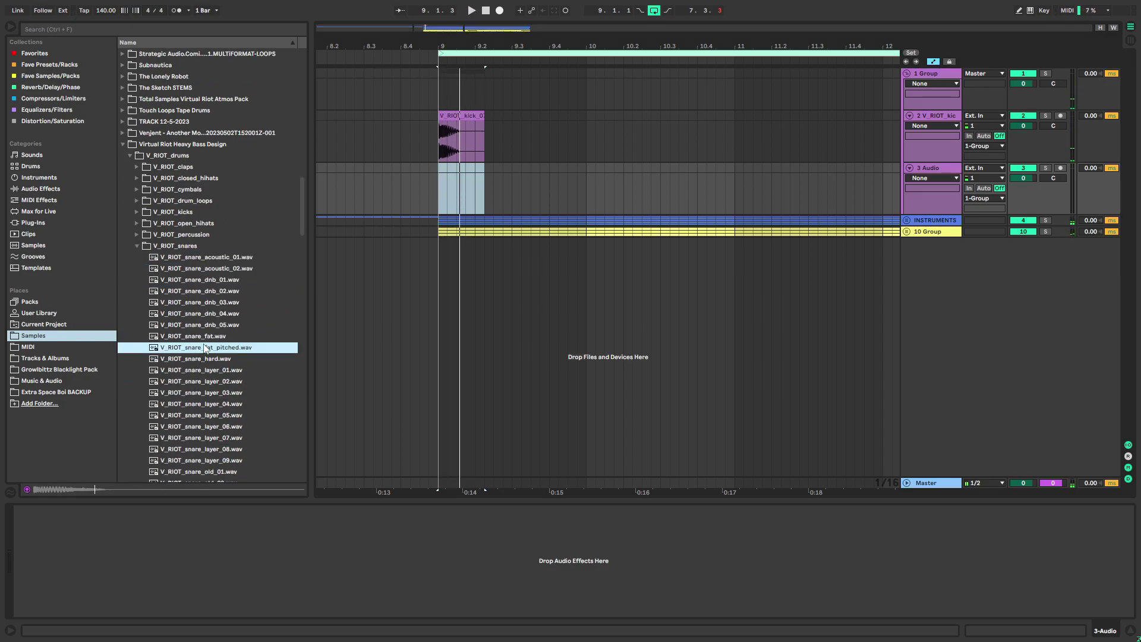
pyautogui.scroll(-3, 205, 348)
pyautogui.click(209, 308)
pyautogui.click(210, 331)
pyautogui.click(210, 342)
pyautogui.click(210, 353)
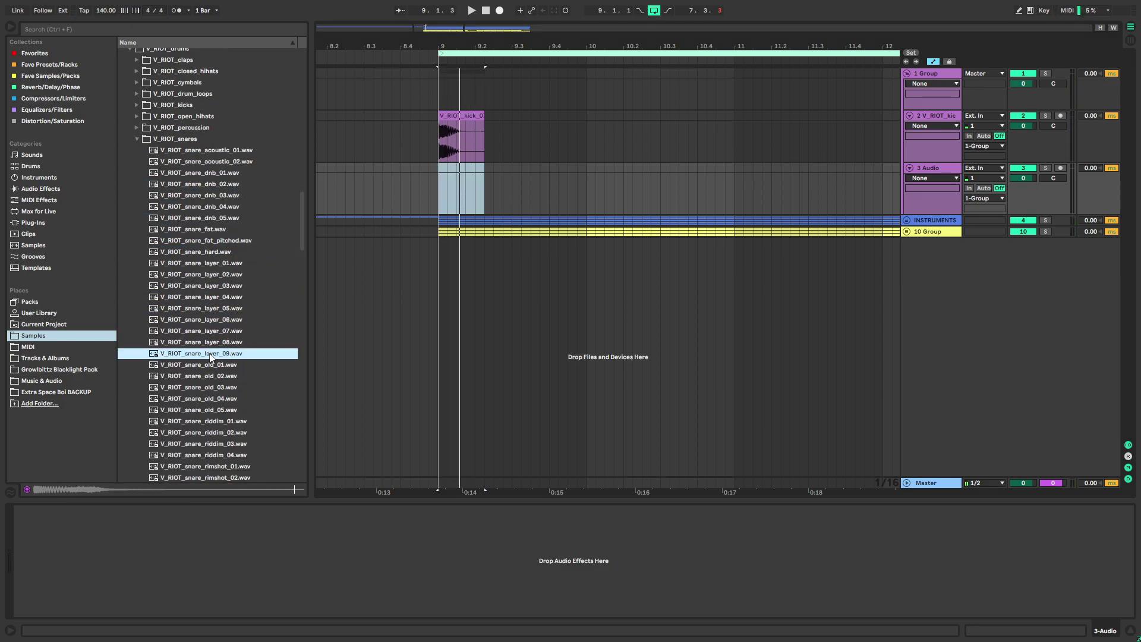
pyautogui.click(211, 375)
pyautogui.scroll(-2, 215, 357)
pyautogui.click(217, 338)
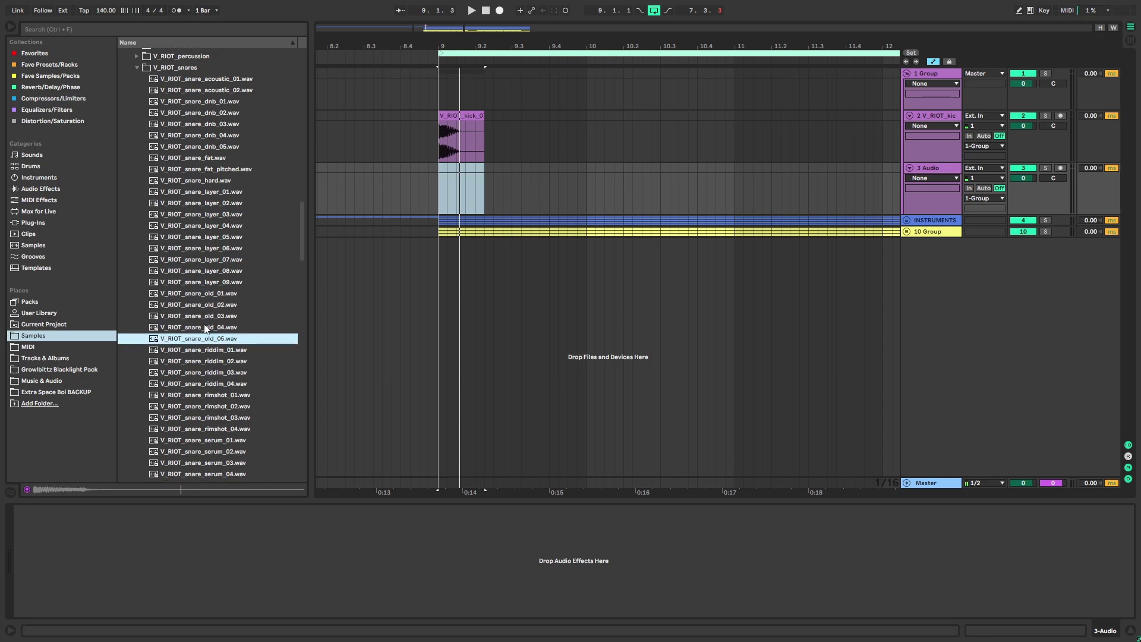
pyautogui.press('Down')
pyautogui.press('Down')
pyautogui.press('Down')
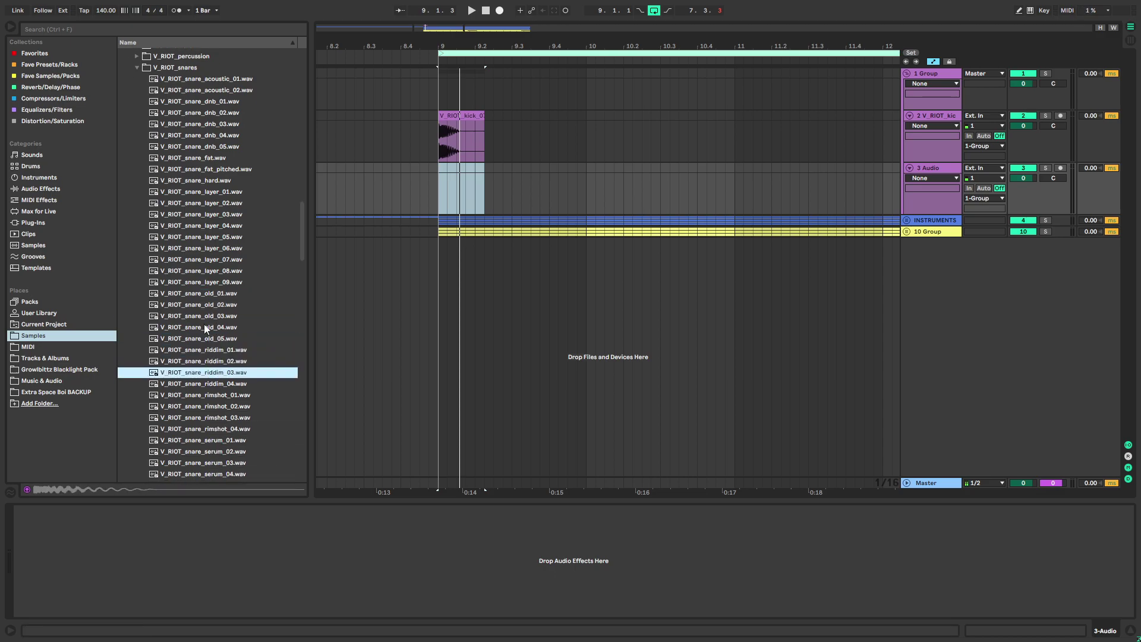
# Place V_RIOT_snare_old_02 at 9.2 on the new audio track below the kick and play it with the mix
pyautogui.click(221, 305)
pyautogui.moveTo(211, 310); pyautogui.dragTo(514, 166)
pyautogui.press('space')
pyautogui.press('s')
pyautogui.press('space')
pyautogui.press('space')
pyautogui.press('space')
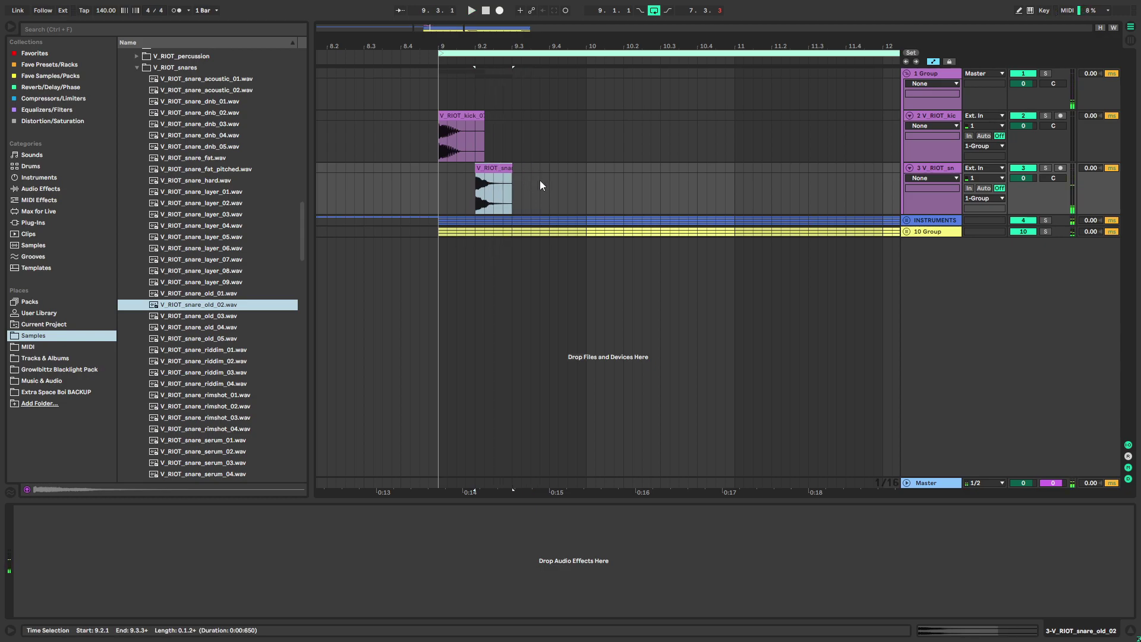
# Unfold the INSTRUMENTS group and move the snare clip to 9.3, in line with the second gain dip
pyautogui.hotkey('ctrl', 'z')
pyautogui.click(906, 221)
pyautogui.moveTo(510, 262); pyautogui.dragTo(614, 261)
pyautogui.scroll(-8, 571, 255)
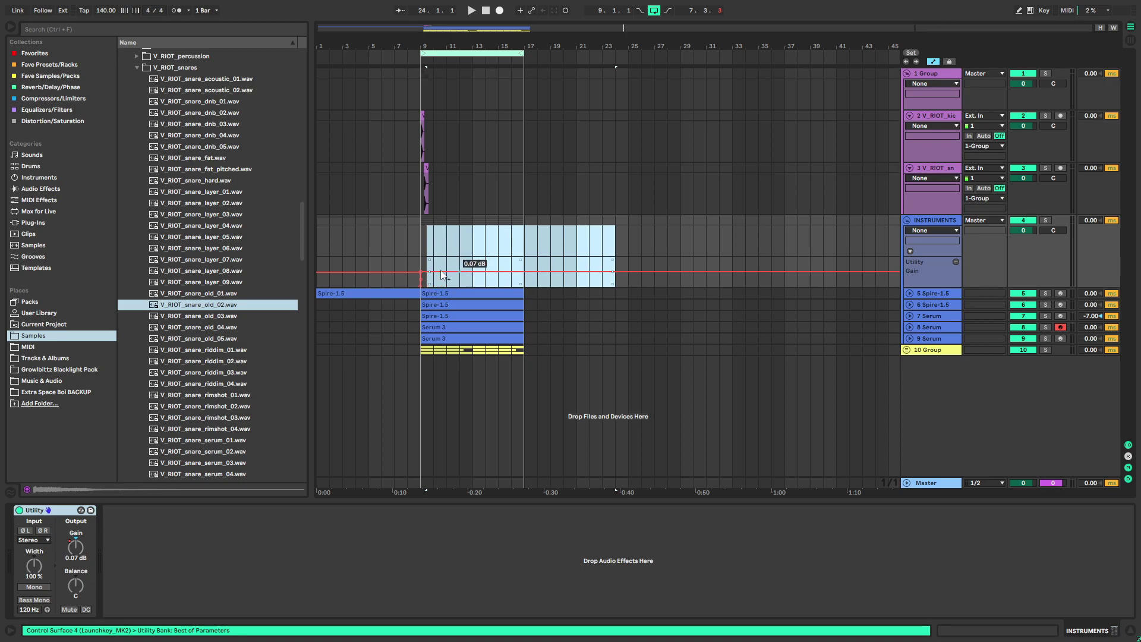
pyautogui.scroll(8, 431, 242)
pyautogui.moveTo(402, 241); pyautogui.dragTo(497, 239)
pyautogui.hotkey('ctrl', 'z')
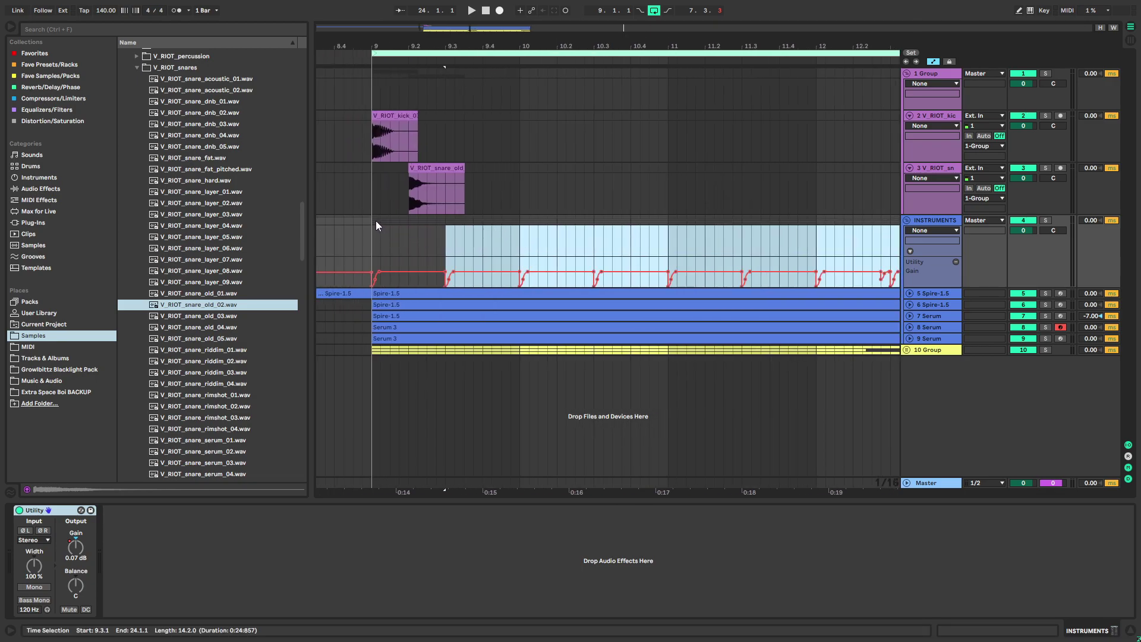
pyautogui.click(376, 220)
pyautogui.moveTo(415, 176); pyautogui.dragTo(464, 166)
pyautogui.click(380, 183)
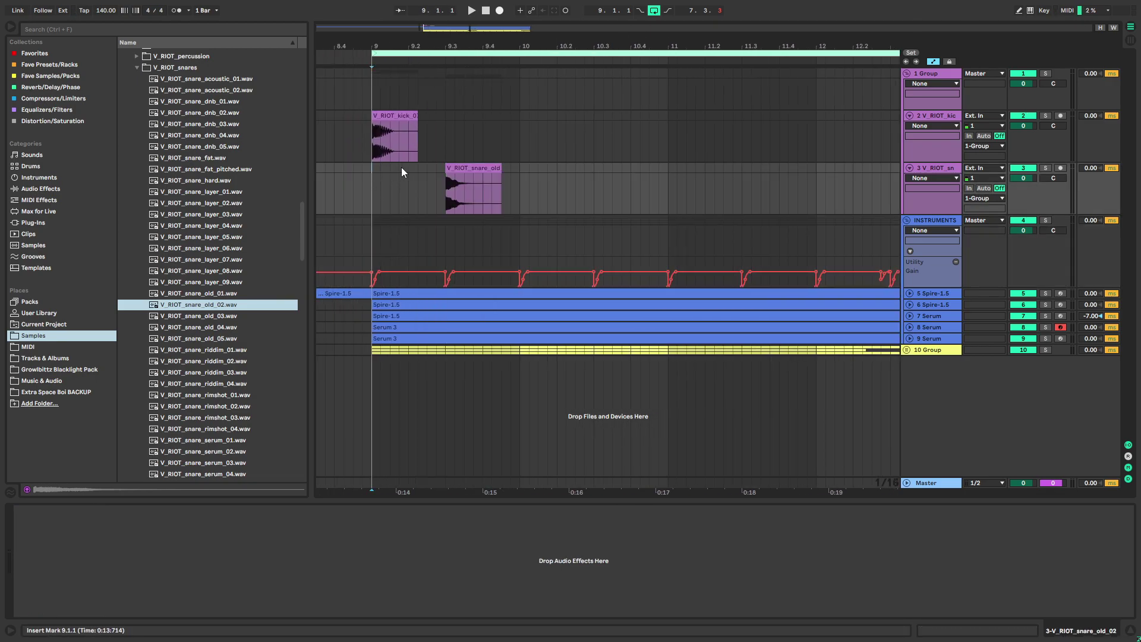
pyautogui.press('space')
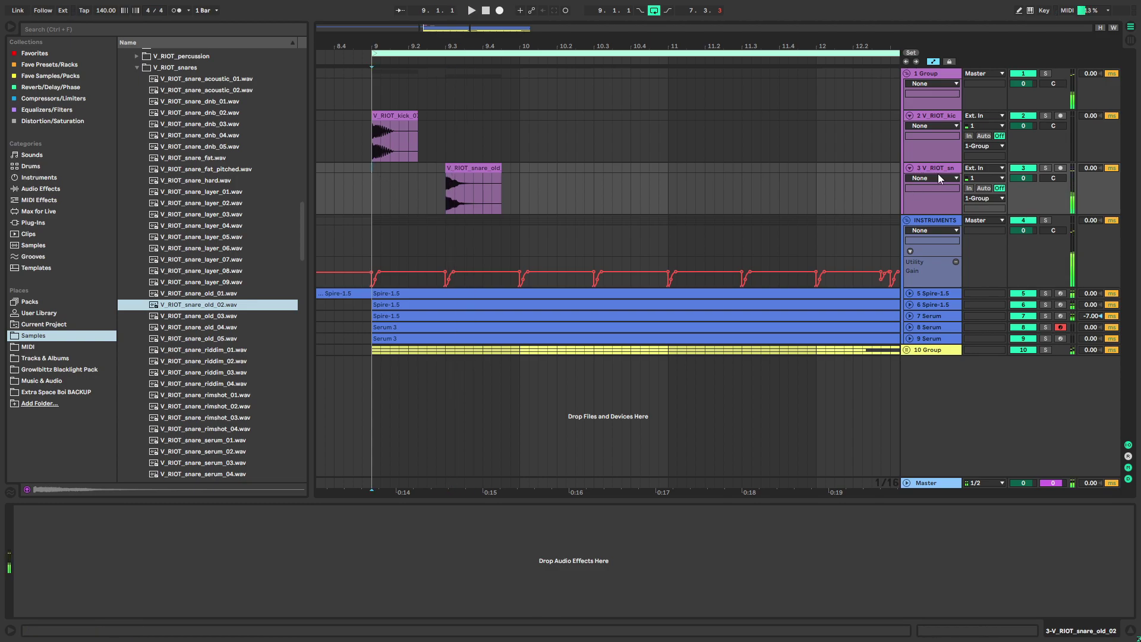
# Insert a new audio track below the snare and open the V_RIOT_closed_hihats folder in place of the snares
pyautogui.hotkey('ctrl', 't')
pyautogui.scroll(4, 196, 297)
pyautogui.click(137, 190)
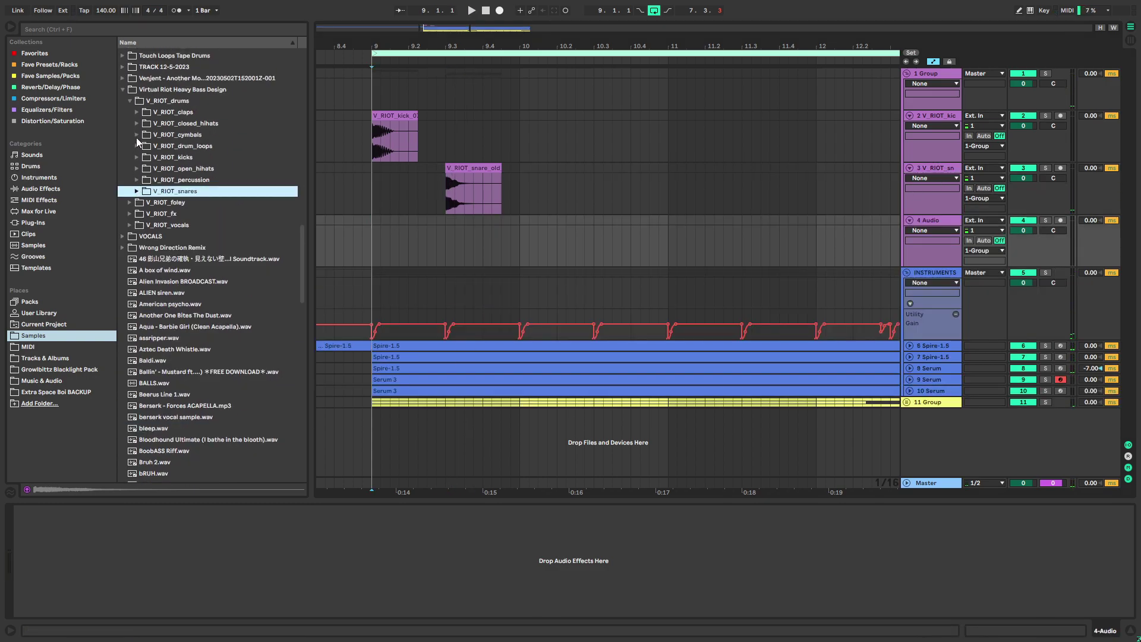
pyautogui.click(137, 135)
pyautogui.click(139, 138)
pyautogui.click(139, 138)
pyautogui.click(141, 146)
pyautogui.click(139, 136)
pyautogui.click(137, 123)
# Audition the closed hi-hat samples from almostshaker through tambourine
pyautogui.click(225, 202)
pyautogui.click(226, 191)
pyautogui.click(220, 179)
pyautogui.click(230, 158)
pyautogui.click(223, 224)
pyautogui.click(225, 237)
pyautogui.click(228, 249)
pyautogui.click(233, 259)
pyautogui.click(233, 270)
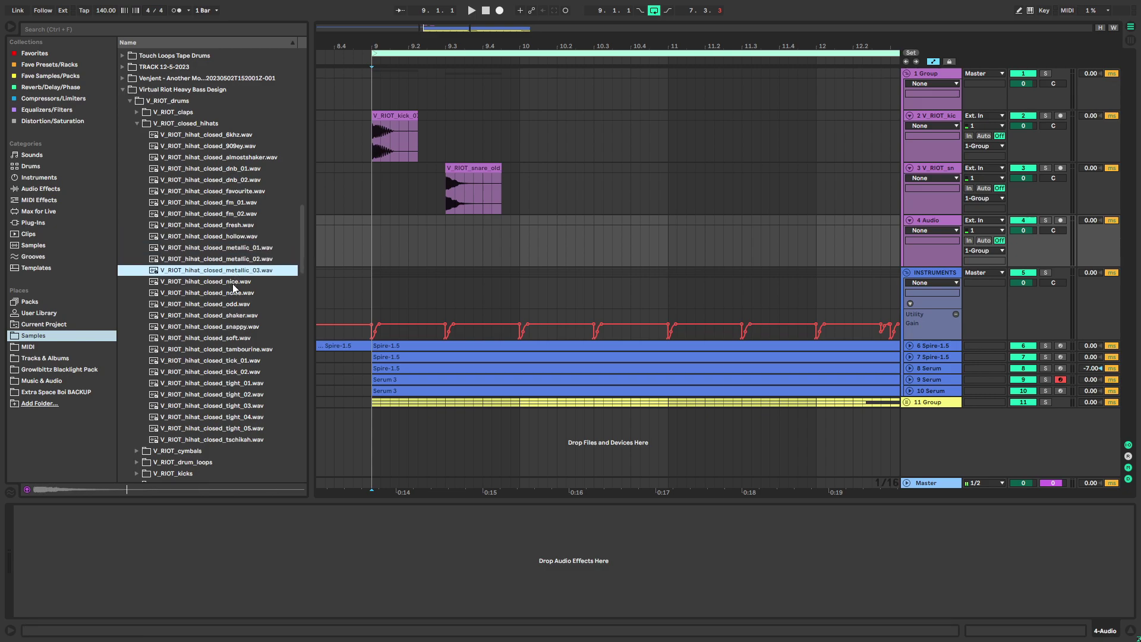
pyautogui.click(235, 293)
pyautogui.click(237, 304)
pyautogui.click(236, 316)
pyautogui.click(235, 326)
pyautogui.click(234, 337)
pyautogui.click(233, 350)
# Place V_RIOT_hihat_closed_tambourine at bar 9 on the new track, nest that track in a group, and trim the clip to end at 9.1.2
pyautogui.moveTo(229, 351); pyautogui.dragTo(394, 309)
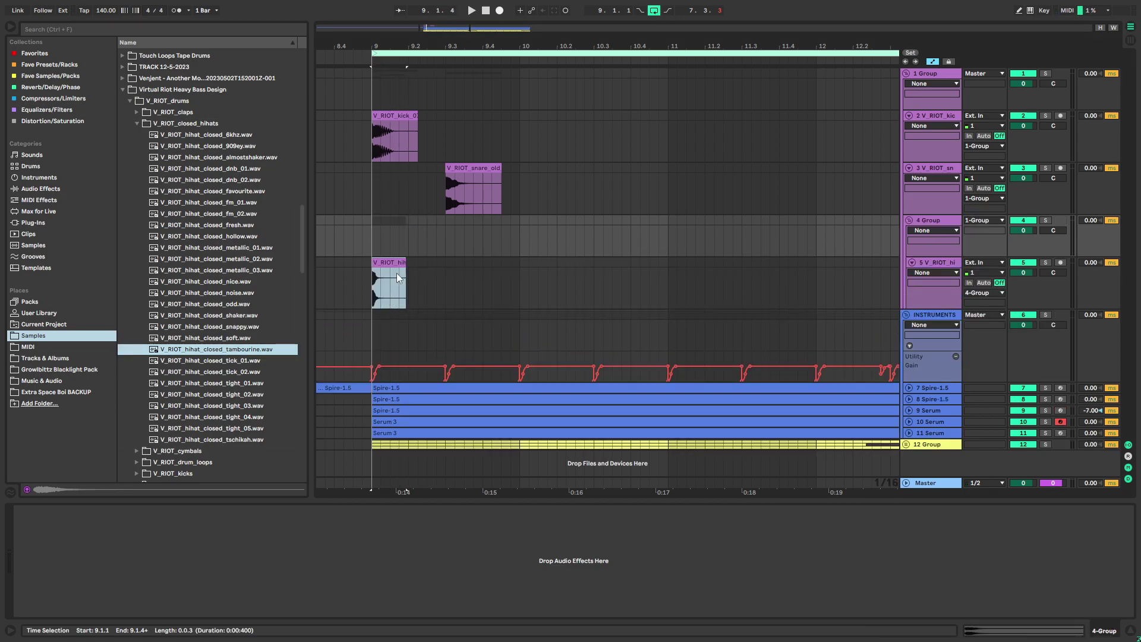
pyautogui.scroll(2, 399, 274)
pyautogui.moveTo(414, 265); pyautogui.dragTo(358, 262)
pyautogui.rightClick(396, 278)
pyautogui.click(416, 406)
# Add an audio track below the tambourine hi-hat and place V_RIOT_hihat_closed_nice at 9.1.3
pyautogui.click(935, 273)
pyautogui.click(922, 263)
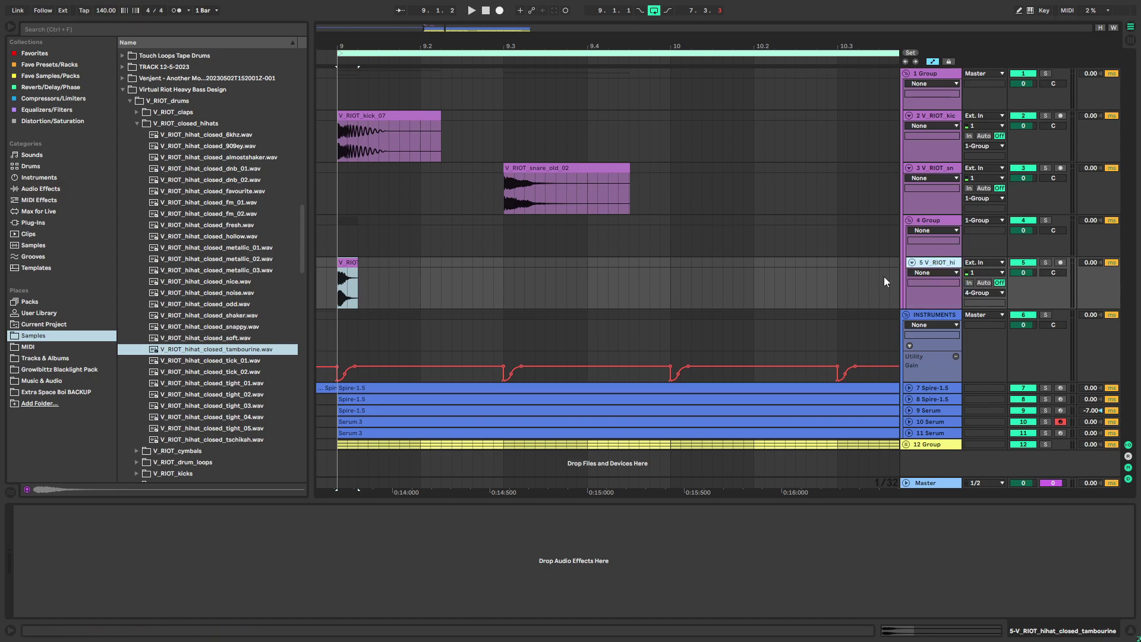
pyautogui.hotkey('ctrl', 't')
pyautogui.click(249, 360)
pyautogui.click(242, 306)
pyautogui.click(253, 293)
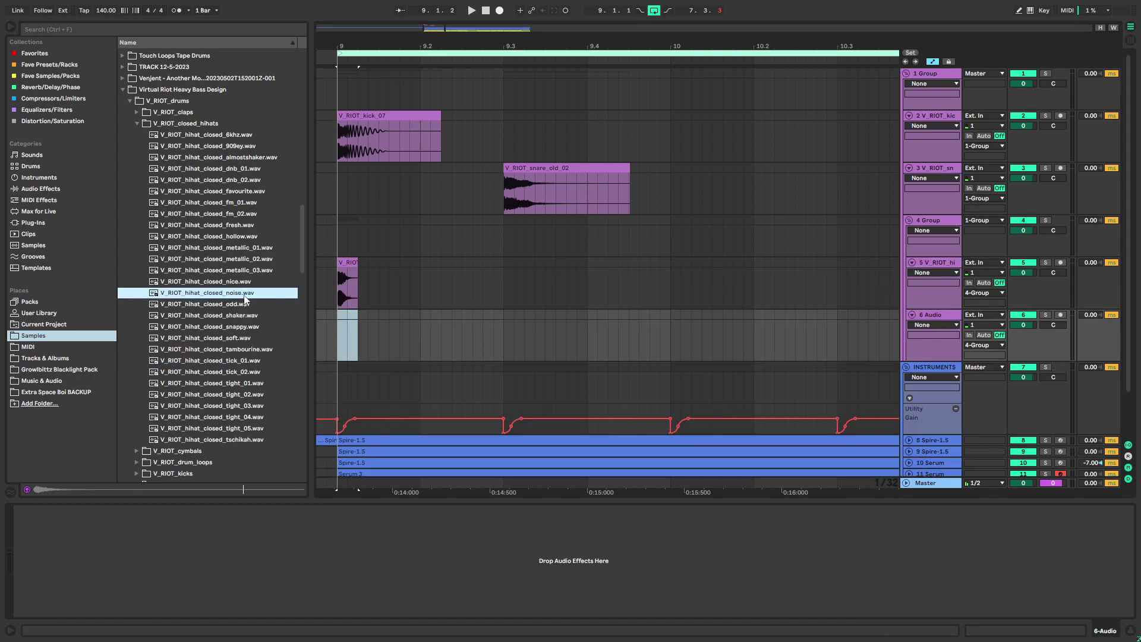
pyautogui.click(264, 283)
pyautogui.moveTo(266, 286); pyautogui.dragTo(380, 319)
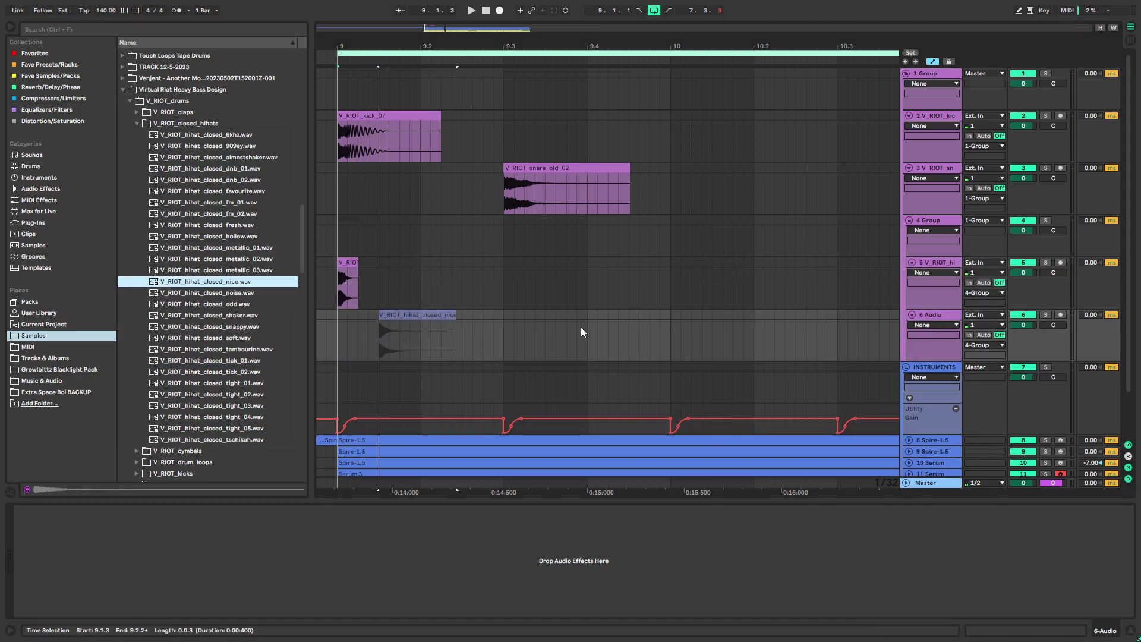
# Add another hi-hat audio track and place V_RIOT_hihat_closed_fresh at 9.1.2 as a sixteenth-note clip
pyautogui.hotkey('ctrl', 't')
pyautogui.click(250, 261)
pyautogui.click(251, 249)
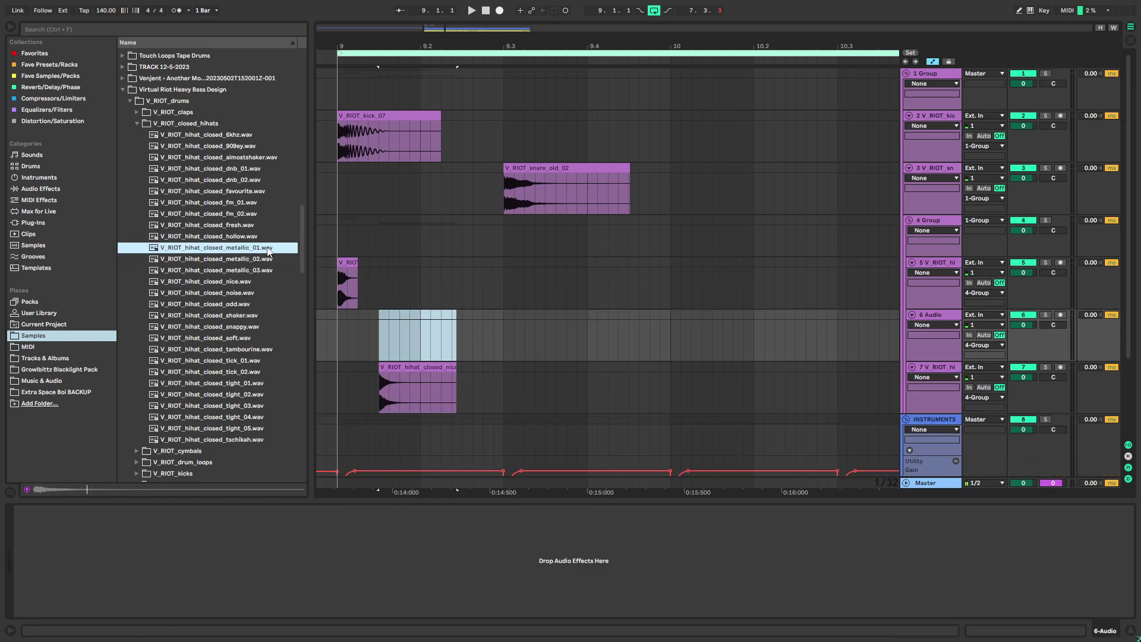
pyautogui.click(237, 238)
pyautogui.click(236, 225)
pyautogui.moveTo(235, 225); pyautogui.dragTo(379, 318)
# Insert an audio track below the fresh hi-hat and try V_RIOT_hihat_closed_909ey at 9.1.4
pyautogui.click(933, 314)
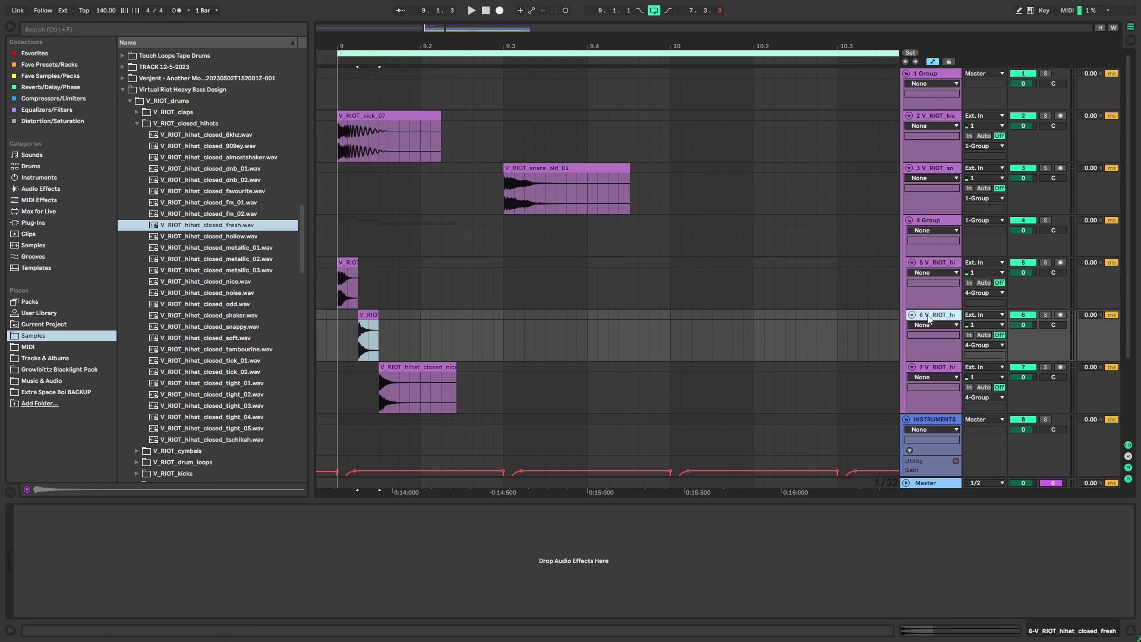
pyautogui.hotkey('ctrl', 't')
pyautogui.click(252, 191)
pyautogui.click(239, 182)
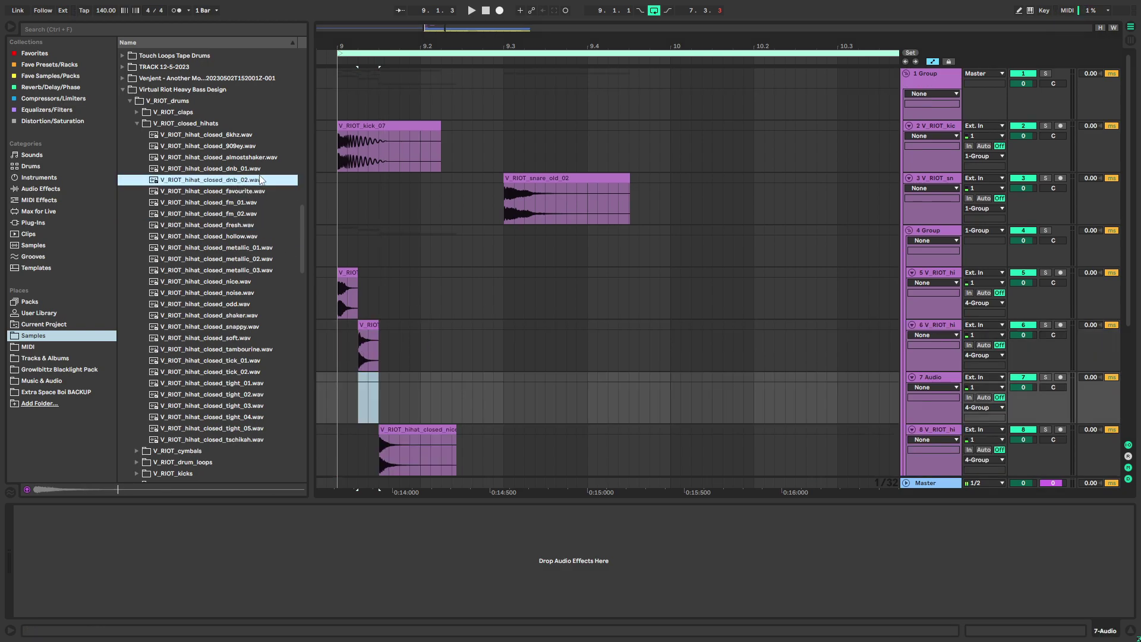
pyautogui.click(255, 169)
pyautogui.click(249, 146)
pyautogui.click(248, 136)
pyautogui.moveTo(248, 141)
pyautogui.mouseDown()
pyautogui.moveTo(369, 344)
pyautogui.moveTo(231, 138)
pyautogui.mouseUp()
pyautogui.moveTo(224, 145); pyautogui.dragTo(400, 385)
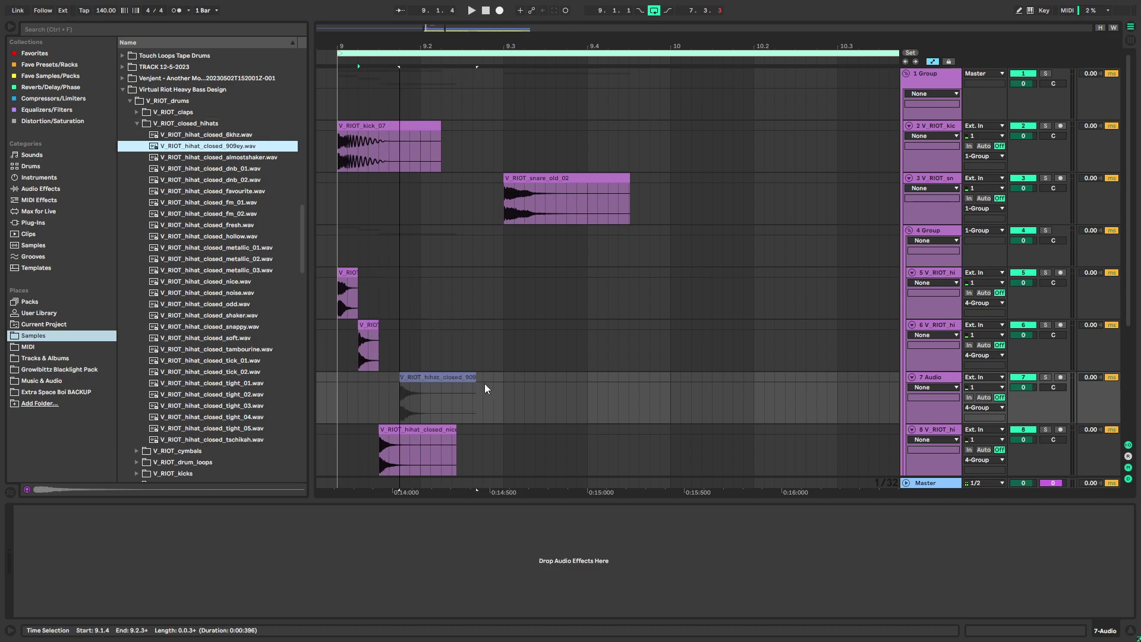
pyautogui.press('Delete')
# Place V_RIOT_hihat_closed_fm_01 at 9.1.4, trimmed to a sixteenth note, and pan the fresh and fm_01 tracks to 28L and 28R
pyautogui.click(241, 202)
pyautogui.moveTo(240, 208); pyautogui.dragTo(401, 382)
pyautogui.moveTo(477, 378); pyautogui.dragTo(420, 378)
pyautogui.moveTo(1043, 335); pyautogui.dragTo(1043, 352)
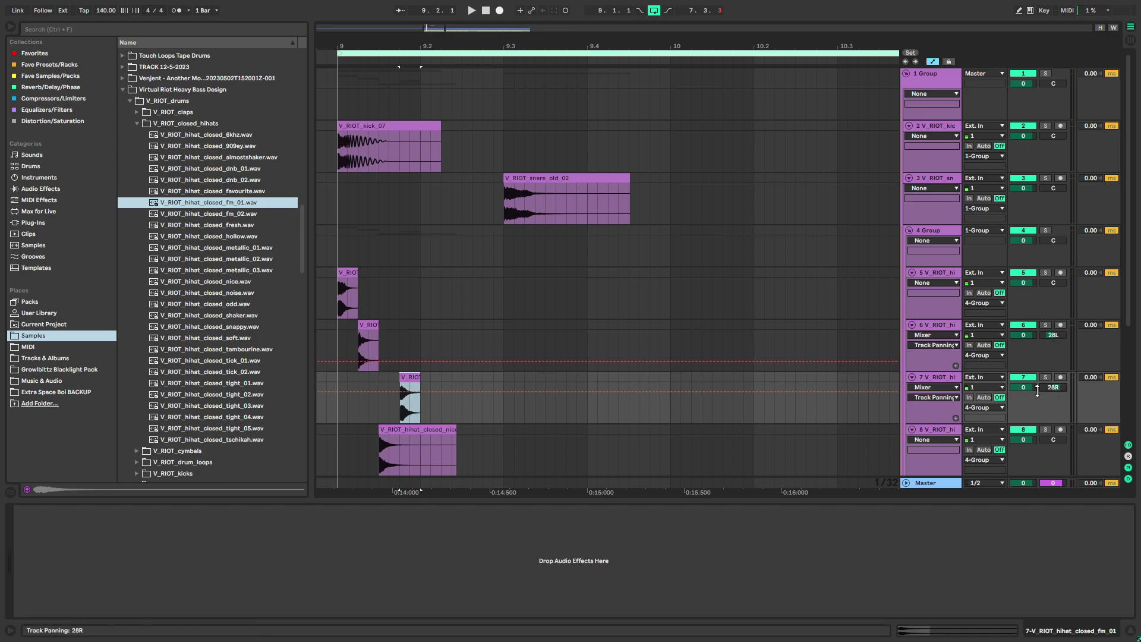
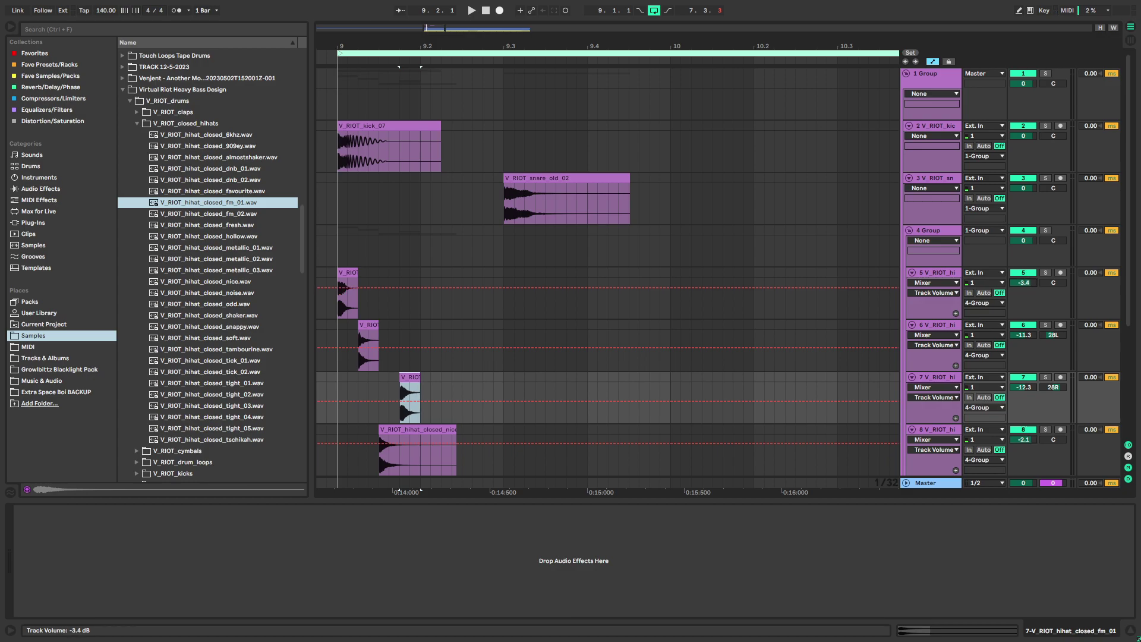
# Solo the nested hi-hat group and listen to the pattern from bar 9
pyautogui.click(932, 266)
pyautogui.click(337, 230)
pyautogui.press('s')
pyautogui.press('space')
pyautogui.moveTo(422, 260); pyautogui.dragTo(426, 203)
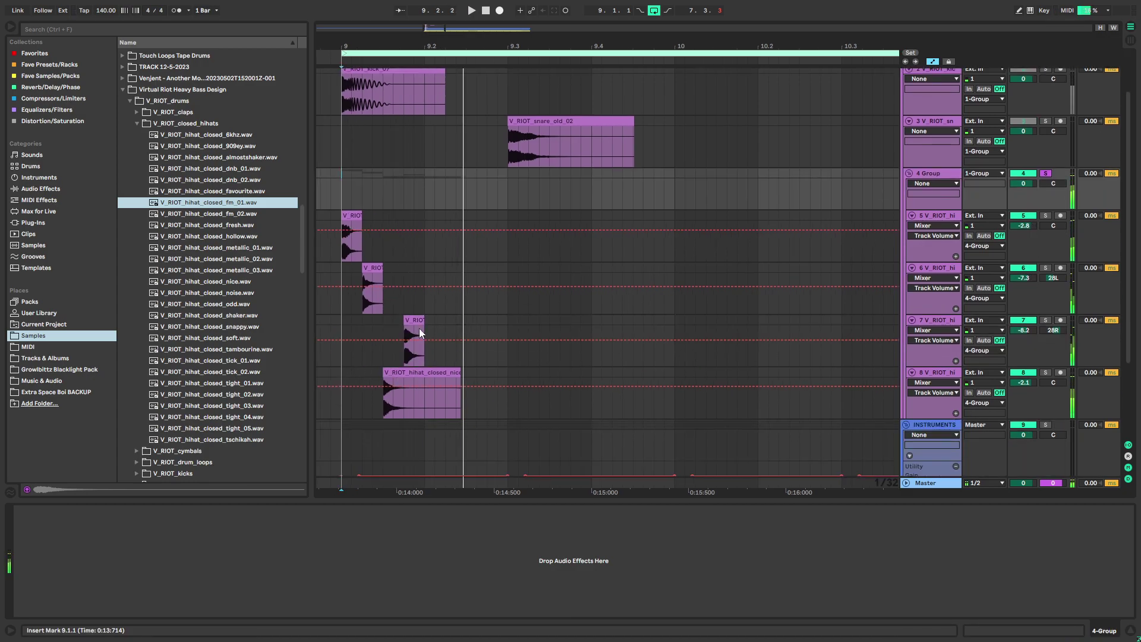
pyautogui.rightClick(460, 267)
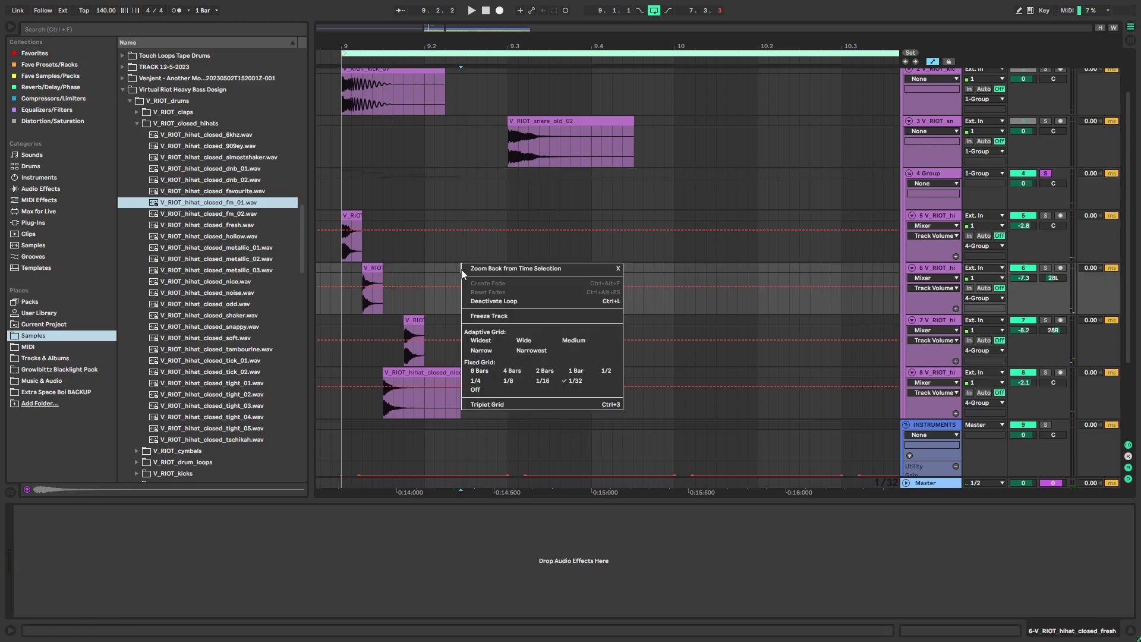
pyautogui.press('Escape')
# Space the hi-hats an eighth note apart, with fresh at 9.1.3, nice at 9.2 and fm_01 at 9.2.3
pyautogui.moveTo(372, 267); pyautogui.dragTo(393, 267)
pyautogui.moveTo(414, 321); pyautogui.dragTo(434, 320)
pyautogui.moveTo(419, 385); pyautogui.dragTo(483, 326)
pyautogui.click(447, 323)
pyautogui.click(343, 321)
pyautogui.press('space')
pyautogui.press('space')
# Lengthen the fresh, fm_01 and tambourine hi-hat clips to an eighth note each
pyautogui.moveTo(343, 402); pyautogui.dragTo(509, 270)
pyautogui.moveTo(412, 285); pyautogui.dragTo(429, 272)
pyautogui.moveTo(488, 324); pyautogui.dragTo(503, 324)
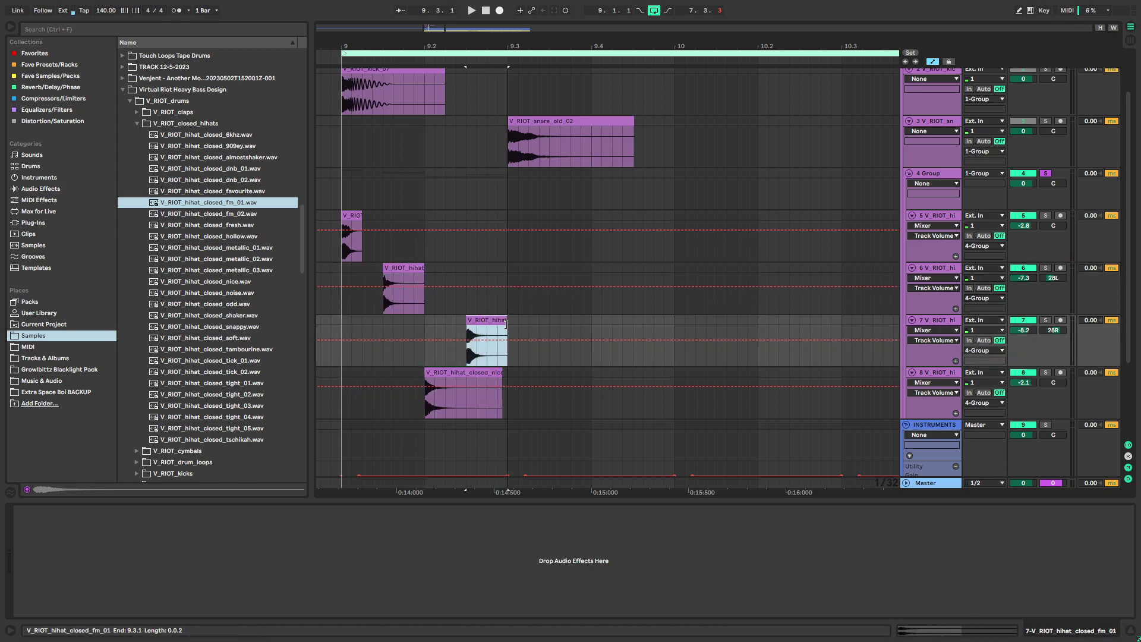
pyautogui.moveTo(359, 217); pyautogui.dragTo(379, 219)
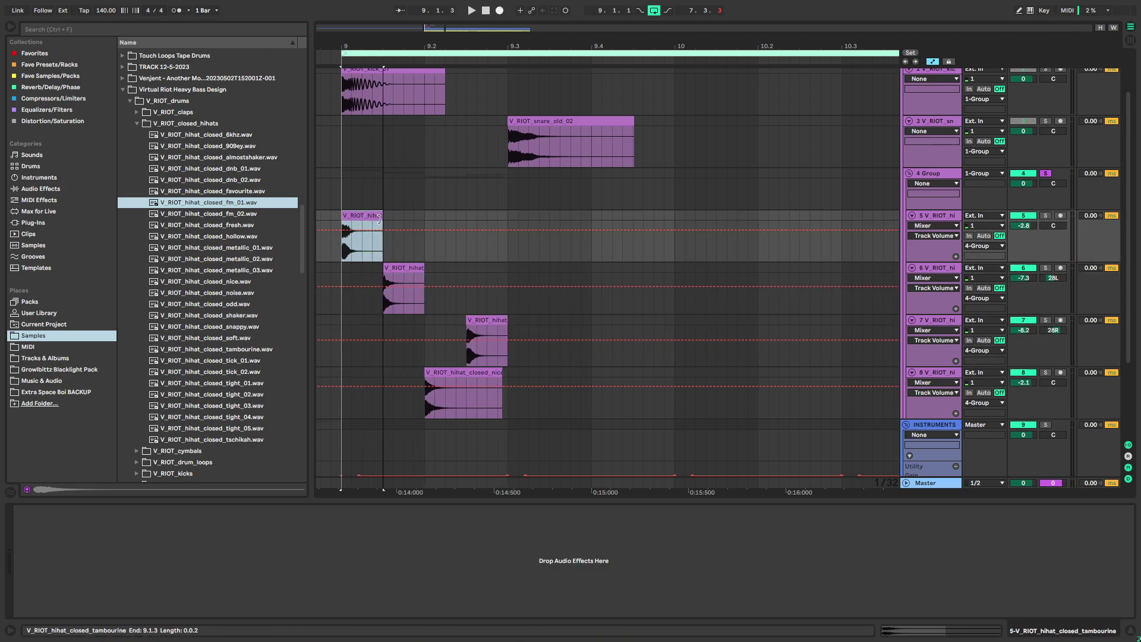
# Duplicate the half-bar pattern of all four hi-hat tracks repeatedly from bar 9 up to bar 17
pyautogui.click(336, 380)
pyautogui.keyDown('shift'); pyautogui.click(508, 215); pyautogui.keyUp('shift')
pyautogui.press('space')
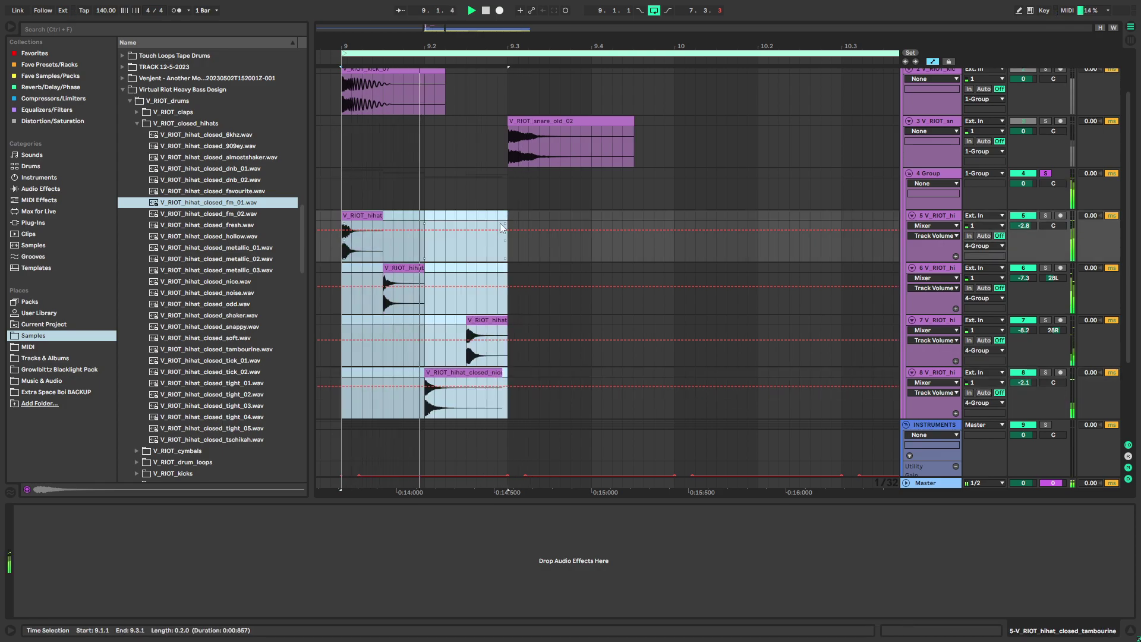
pyautogui.hotkey('ctrl', 'd')
pyautogui.hotkey('ctrl', 'd')
pyautogui.hotkey('ctrl', 'd')
pyautogui.hotkey('ctrl', 'd')
pyautogui.hotkey('ctrl', 'd')
pyautogui.hotkey('ctrl', 'd')
pyautogui.hotkey('ctrl', 'd')
pyautogui.hotkey('ctrl', 'd')
pyautogui.hotkey('ctrl', 'd')
pyautogui.hotkey('ctrl', 'd')
pyautogui.hotkey('ctrl', 'd')
pyautogui.hotkey('ctrl', 'd')
pyautogui.hotkey('ctrl', 'd')
pyautogui.hotkey('ctrl', 'd')
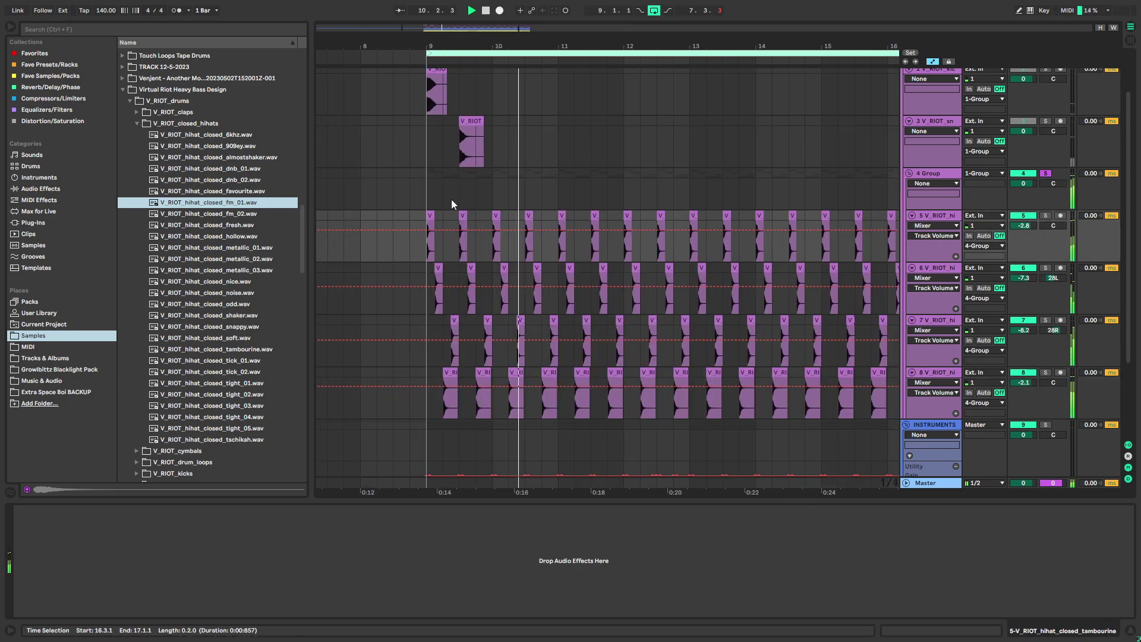
pyautogui.scroll(2, 451, 203)
pyautogui.press('space')
# Duplicate the one-bar kick and snare pattern from bar 9 until it fills the loop to bar 17
pyautogui.moveTo(427, 145); pyautogui.dragTo(488, 181)
pyautogui.scroll(-3, 487, 180)
pyautogui.scroll(-3, 487, 180)
pyautogui.hotkey('ctrl', 'd')
pyautogui.hotkey('ctrl', 'd')
pyautogui.hotkey('ctrl', 'd')
pyautogui.hotkey('ctrl', 'd')
pyautogui.hotkey('ctrl', 'd')
pyautogui.hotkey('ctrl', 'd')
pyautogui.hotkey('ctrl', 'd')
pyautogui.hotkey('ctrl', 'd')
pyautogui.hotkey('ctrl', 'z')
# Rename the outer drum group DRUMS, fold it, and play the full mix from bar 9
pyautogui.click(937, 86)
pyautogui.press('s')
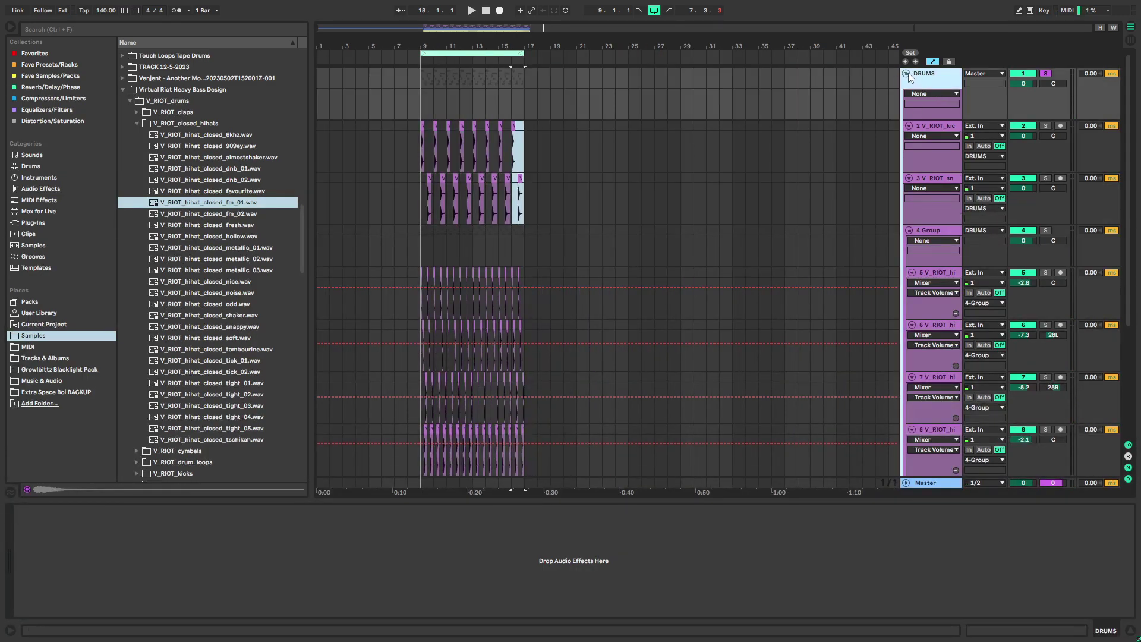
pyautogui.click(908, 72)
pyautogui.click(423, 69)
pyautogui.press('s')
pyautogui.press('space')
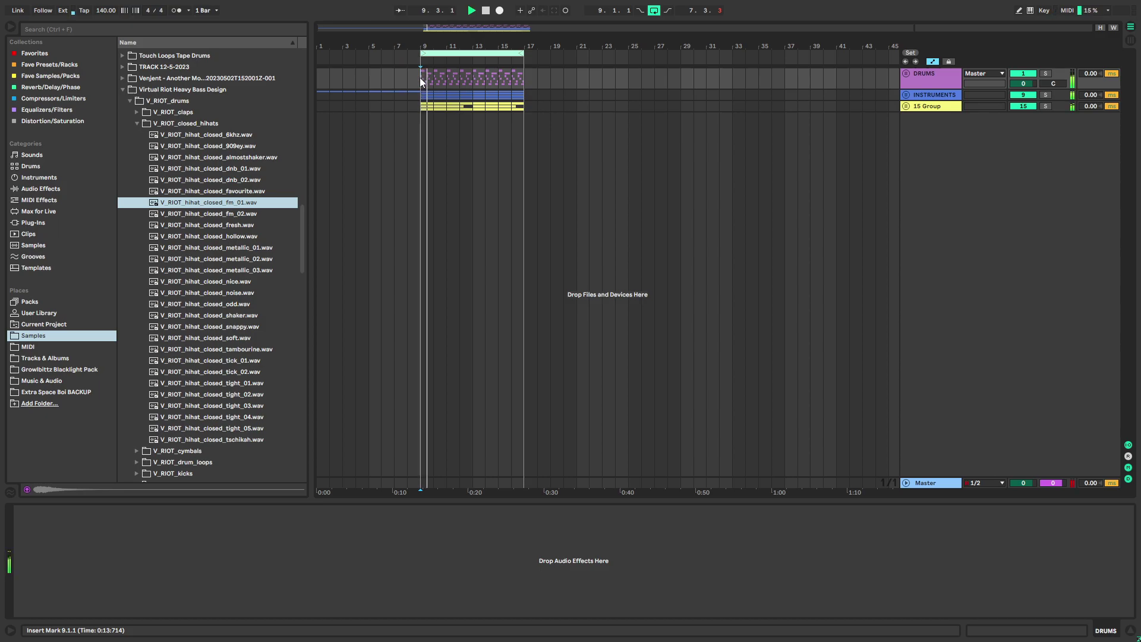
pyautogui.scroll(3, 413, 99)
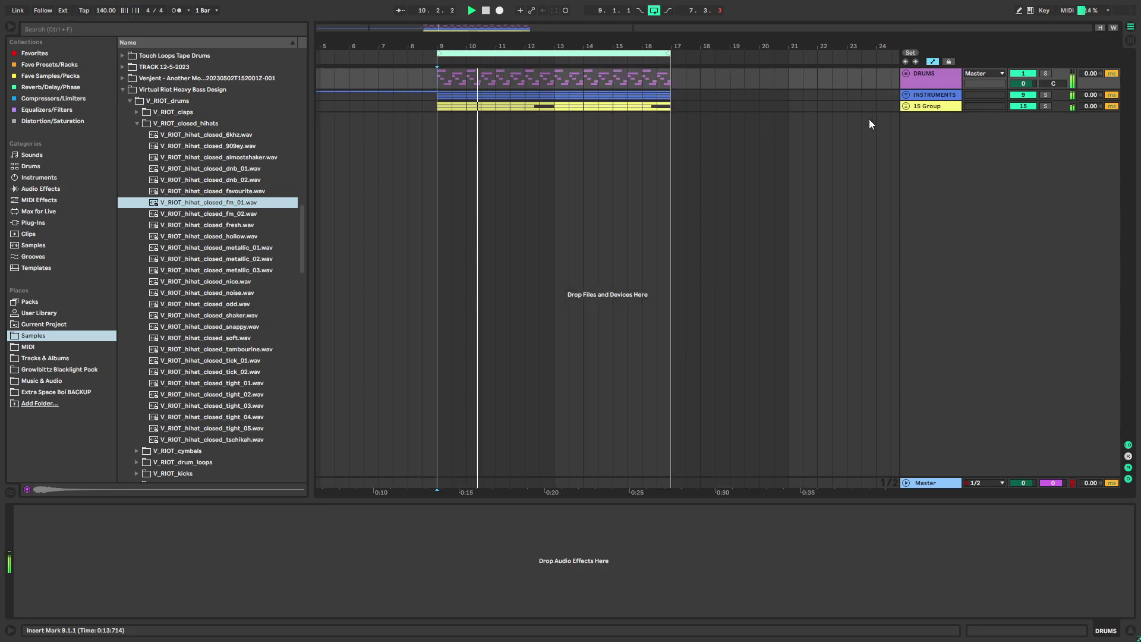
# Unfold the DRUMS group and collapse the kick, snare and hi-hat tracks inside it
pyautogui.click(908, 73)
pyautogui.scroll(3, 520, 174)
pyautogui.press('space')
pyautogui.keyDown('alt'); pyautogui.click(909, 126); pyautogui.keyUp('alt')
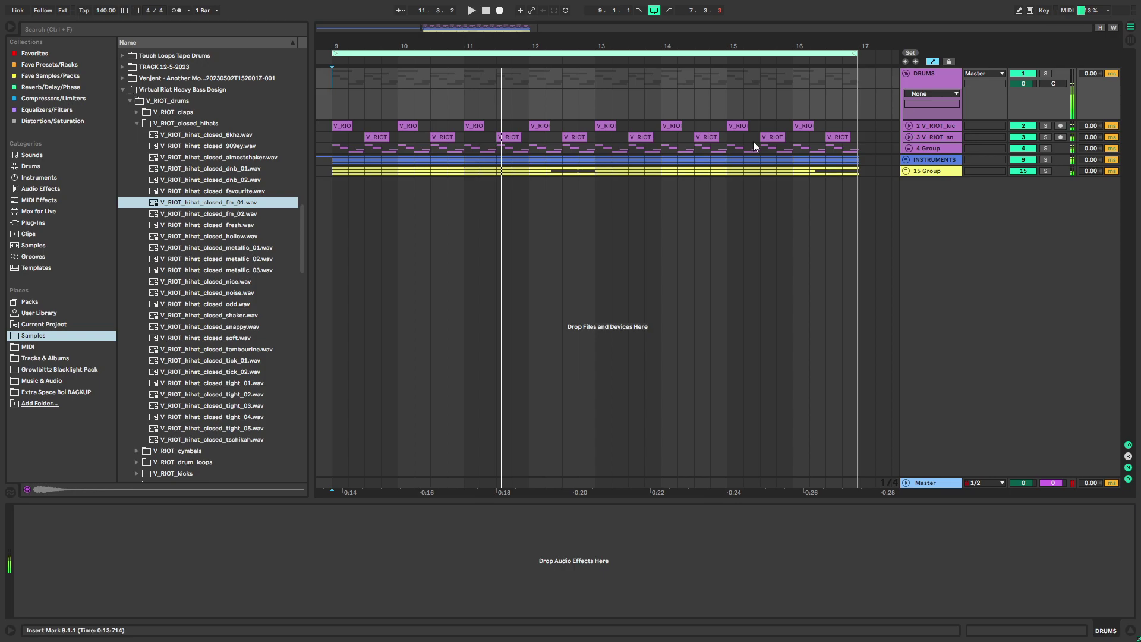
# Unfold the INSTRUMENTS group and its first Spire-1.5 track, solo that track, and play it from bar 9
pyautogui.scroll(-3, 789, 140)
pyautogui.click(906, 159)
pyautogui.scroll(3, 563, 238)
pyautogui.click(562, 235)
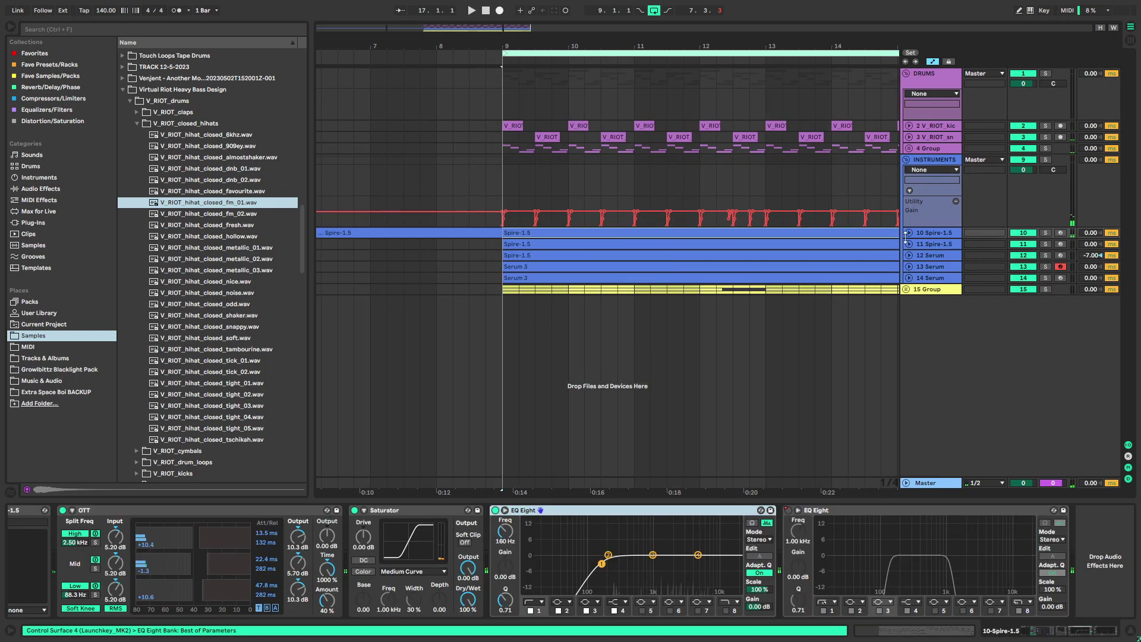
pyautogui.click(908, 233)
pyautogui.press('s')
pyautogui.press('space')
pyautogui.press('space')
pyautogui.hscroll(1, 366, 359)
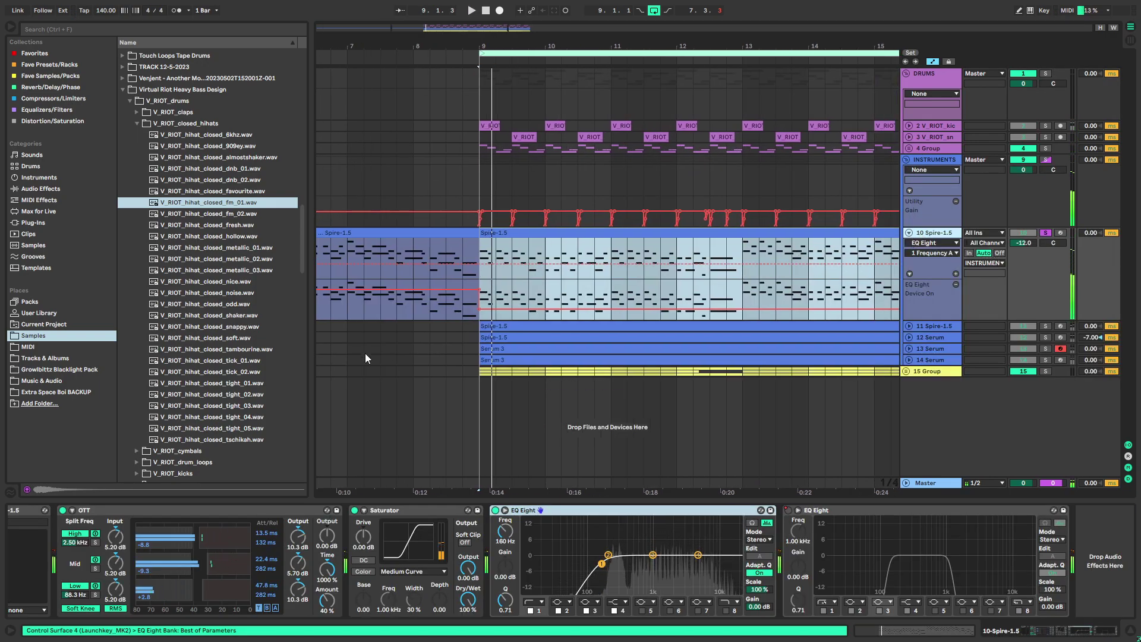
# Try a Fancy Mono between Spire and OTT on the first Spire-1.5 track, audition it, and remove it
pyautogui.click(35, 53)
pyautogui.click(123, 290)
pyautogui.moveTo(157, 324); pyautogui.dragTo(68, 507)
pyautogui.press('space')
pyautogui.click(122, 290)
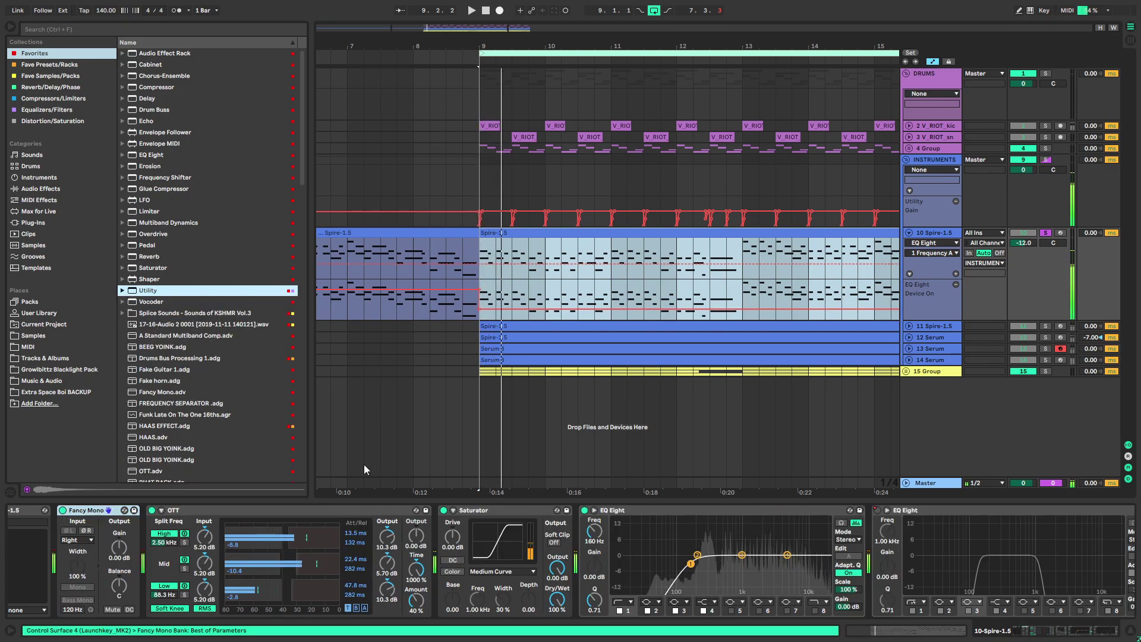
pyautogui.hscroll(-1, 63, 521)
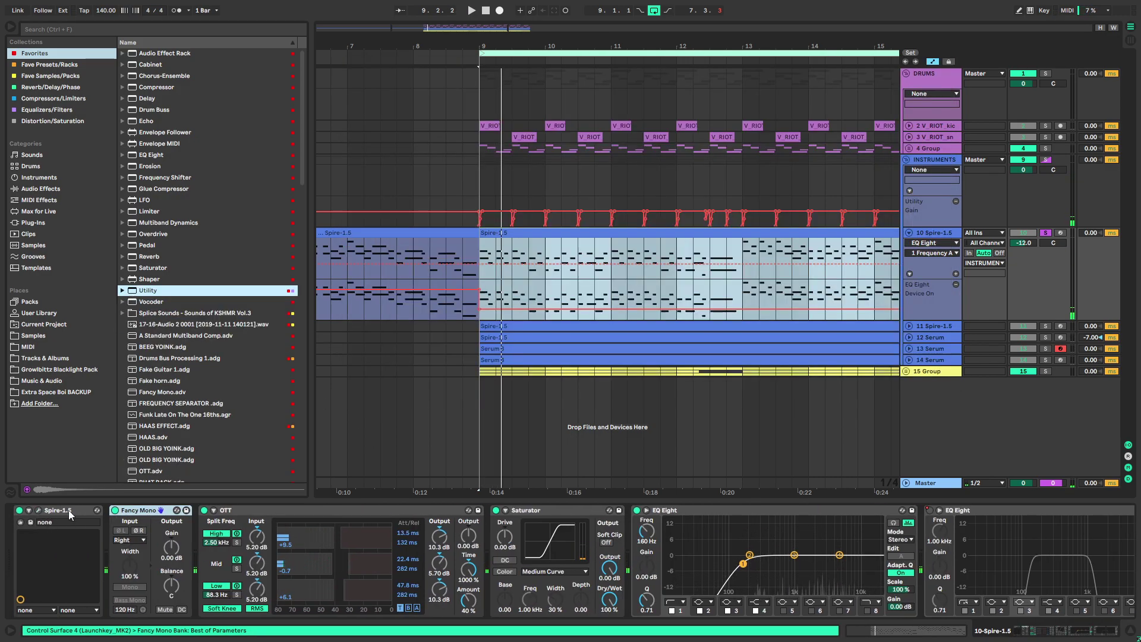
pyautogui.press('Delete')
# Add a second EQ Eight after the existing one on the Spire-1.5 track, set to M/S mode with the side channel active
pyautogui.click(153, 155)
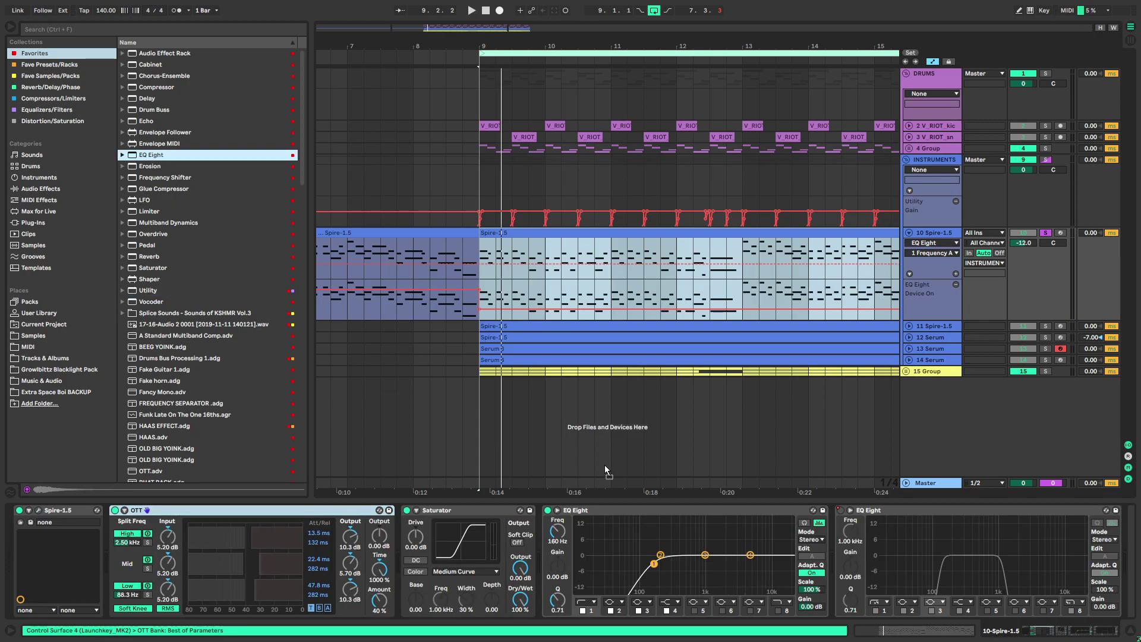
pyautogui.moveTo(808, 564); pyautogui.dragTo(832, 574)
pyautogui.click(984, 539)
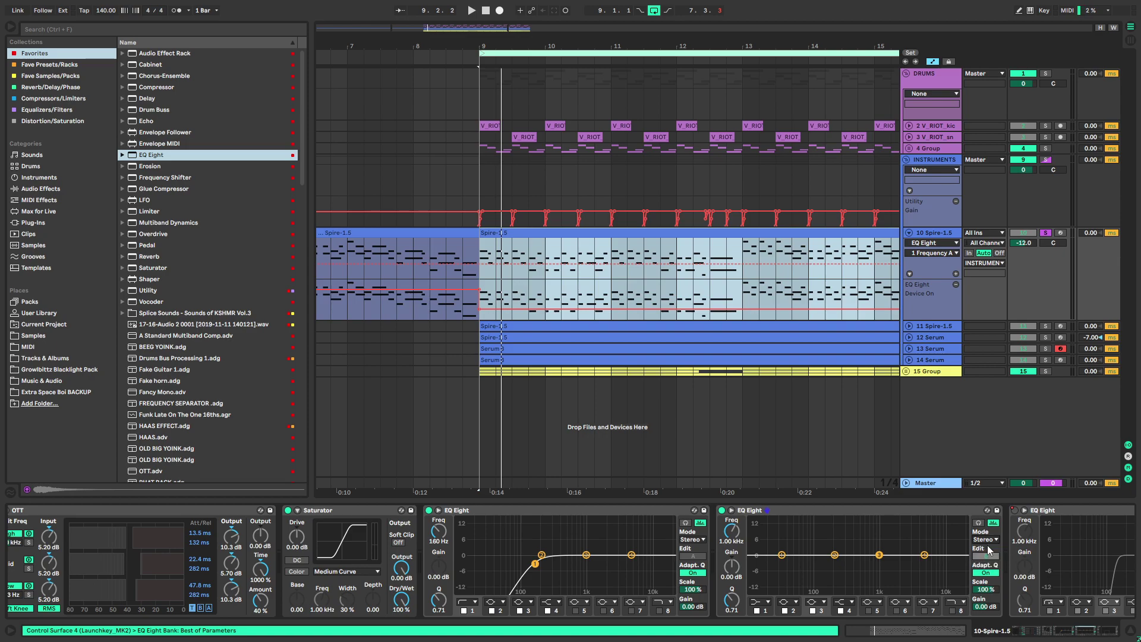
pyautogui.click(984, 566)
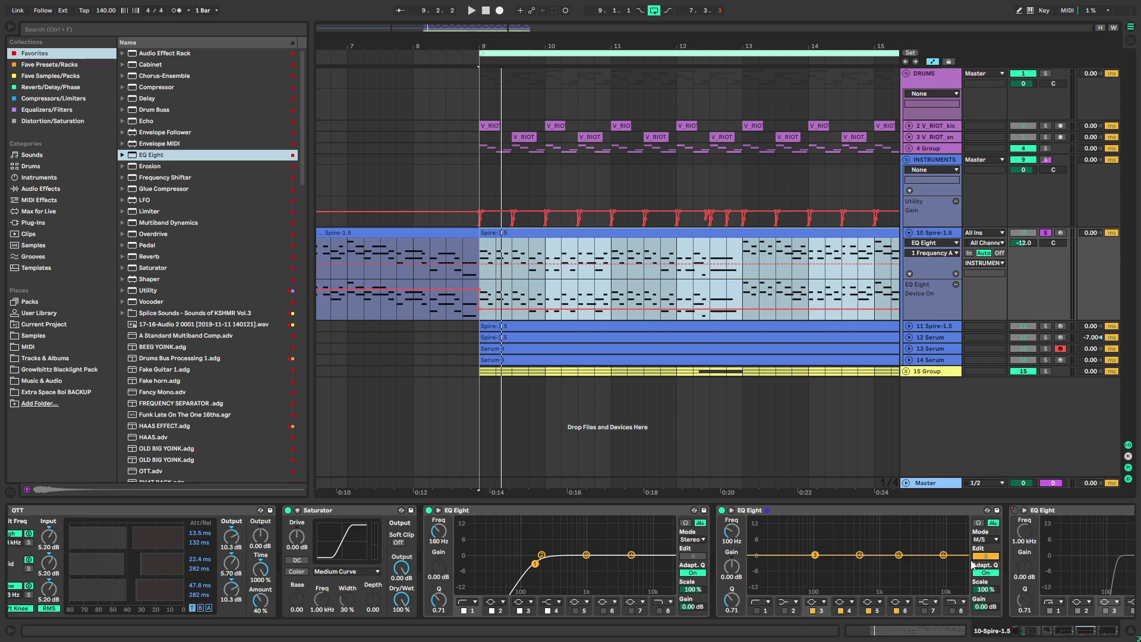
# Cut the side channel 4.34 dB at 711 Hz, boost it around 8 kHz, and lift the low mids in the stereo EQ Eight
pyautogui.press('space')
pyautogui.moveTo(859, 555); pyautogui.dragTo(936, 541)
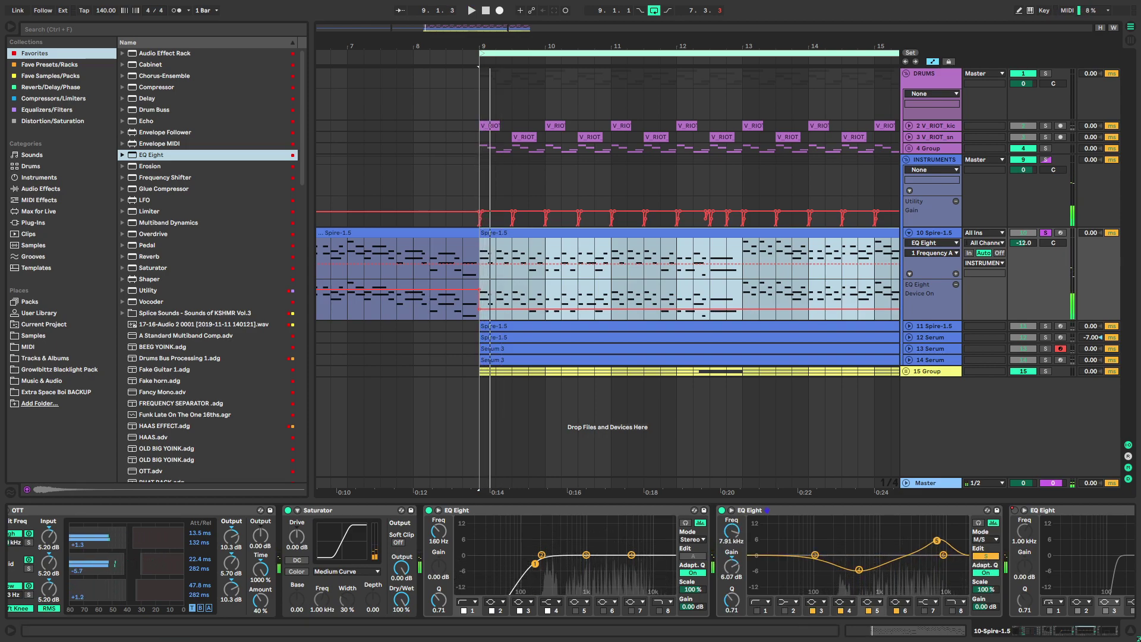
pyautogui.press('space')
pyautogui.moveTo(858, 570); pyautogui.dragTo(862, 571)
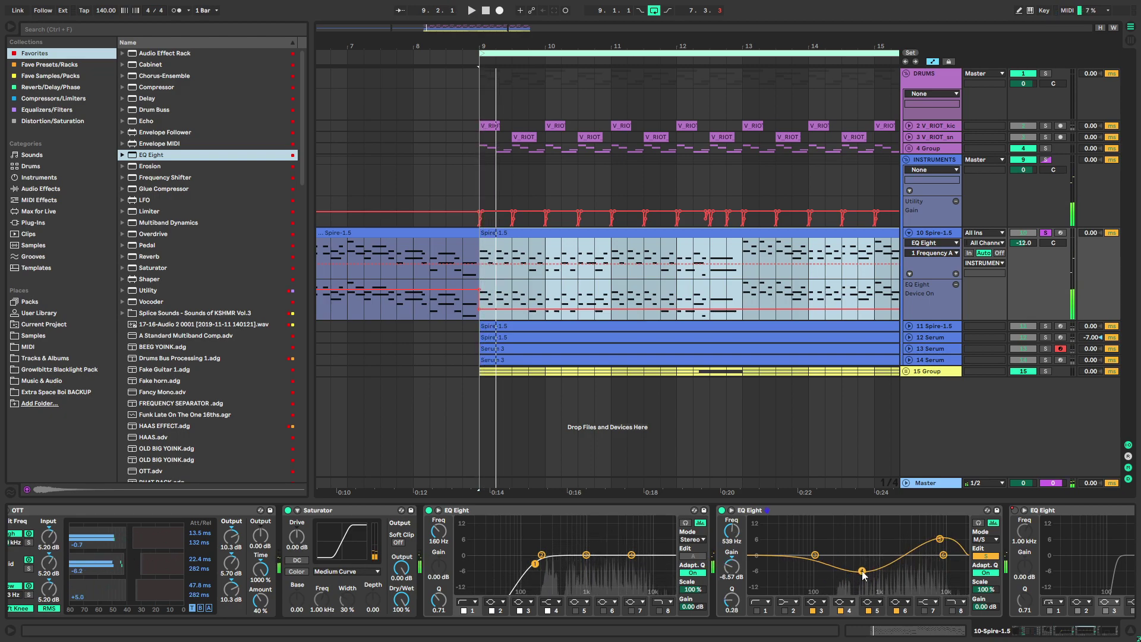
pyautogui.press('space')
pyautogui.scroll(-3, 631, 346)
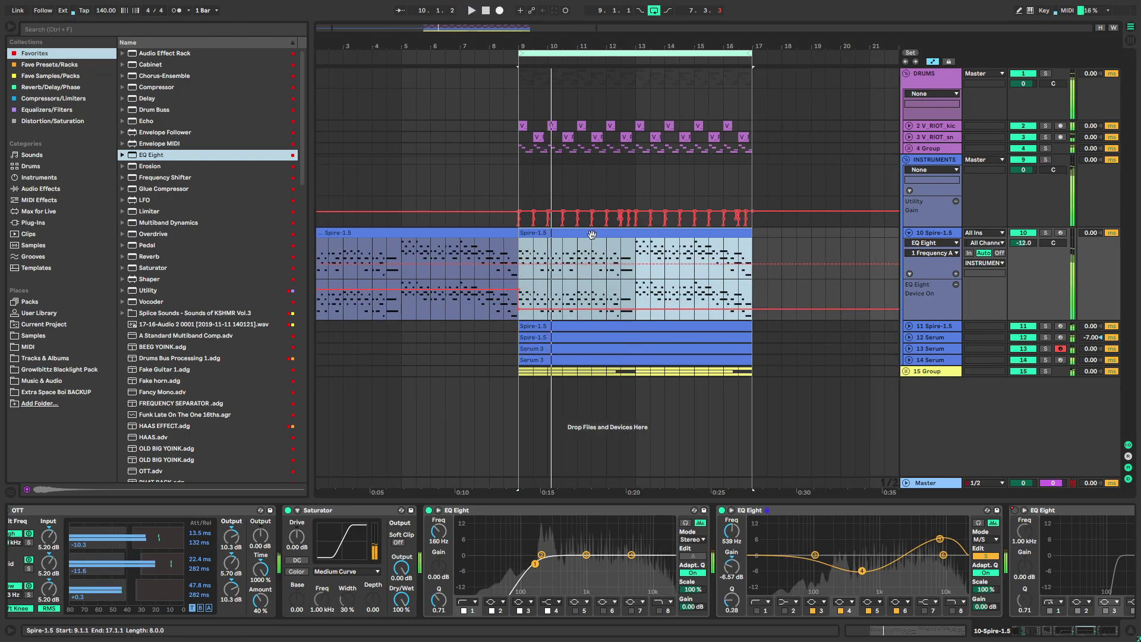
pyautogui.moveTo(857, 565); pyautogui.dragTo(864, 559)
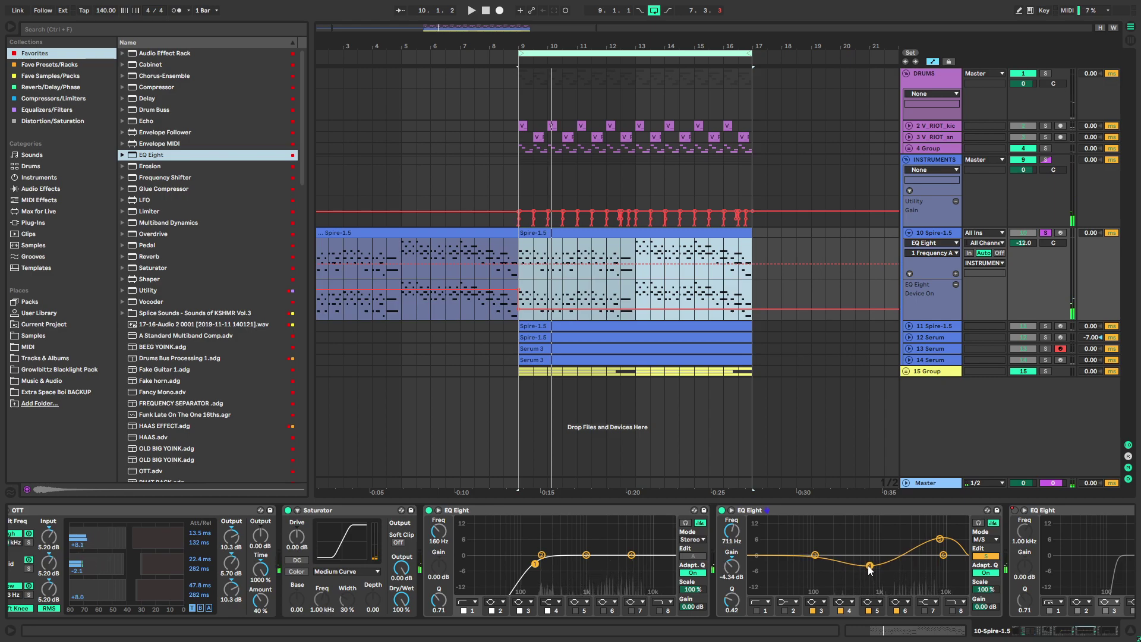
pyautogui.scroll(2, 218, 555)
pyautogui.scroll(-1, 753, 515)
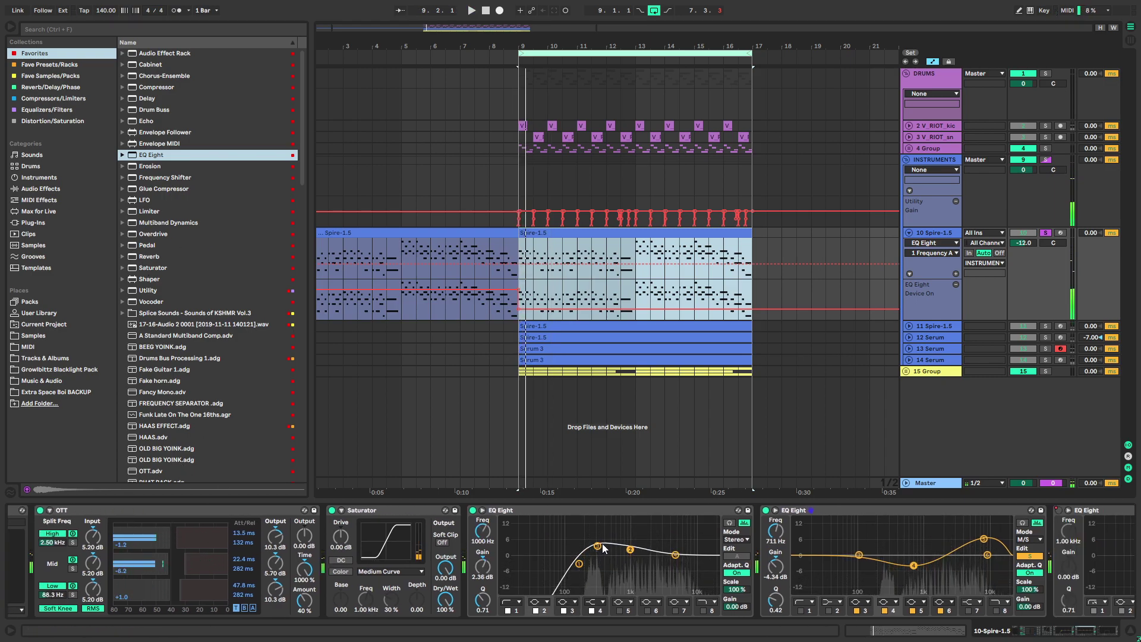
# Try a quieter copy of every note one octave lower in the bar 9 Spire-1.5 clip, audition it, and delete it
pyautogui.doubleClick(541, 231)
pyautogui.moveTo(357, 501); pyautogui.dragTo(357, 172)
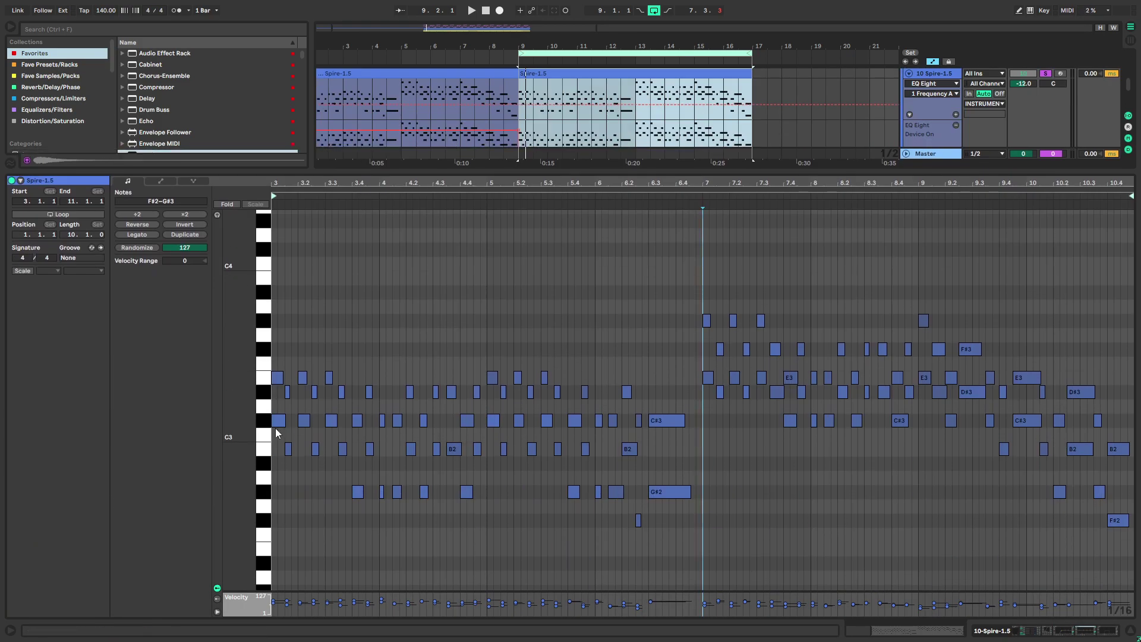
pyautogui.click(335, 456)
pyautogui.hotkey('ctrl', 'a')
pyautogui.hotkey('ctrl', 'c')
pyautogui.hotkey('ctrl', 'v')
pyautogui.hotkey('shift', 'Down')
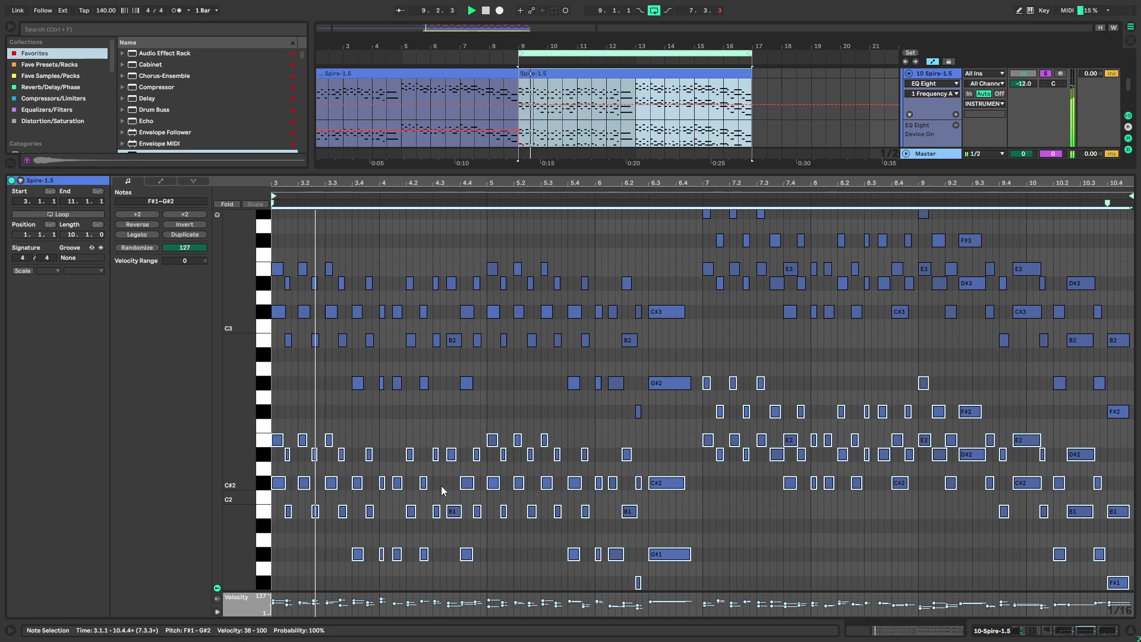
pyautogui.moveTo(398, 485)
pyautogui.mouseDown()
pyautogui.moveTo(398, 511)
pyautogui.moveTo(398, 486)
pyautogui.mouseUp()
pyautogui.press('space')
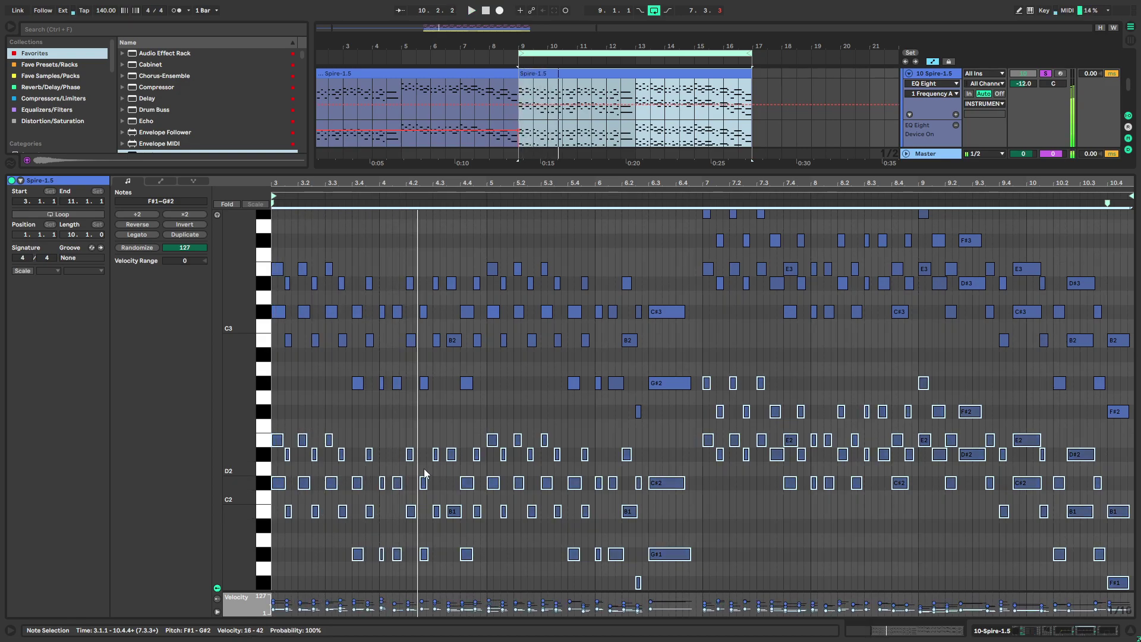
pyautogui.press('Delete')
pyautogui.press('space')
pyautogui.press('space')
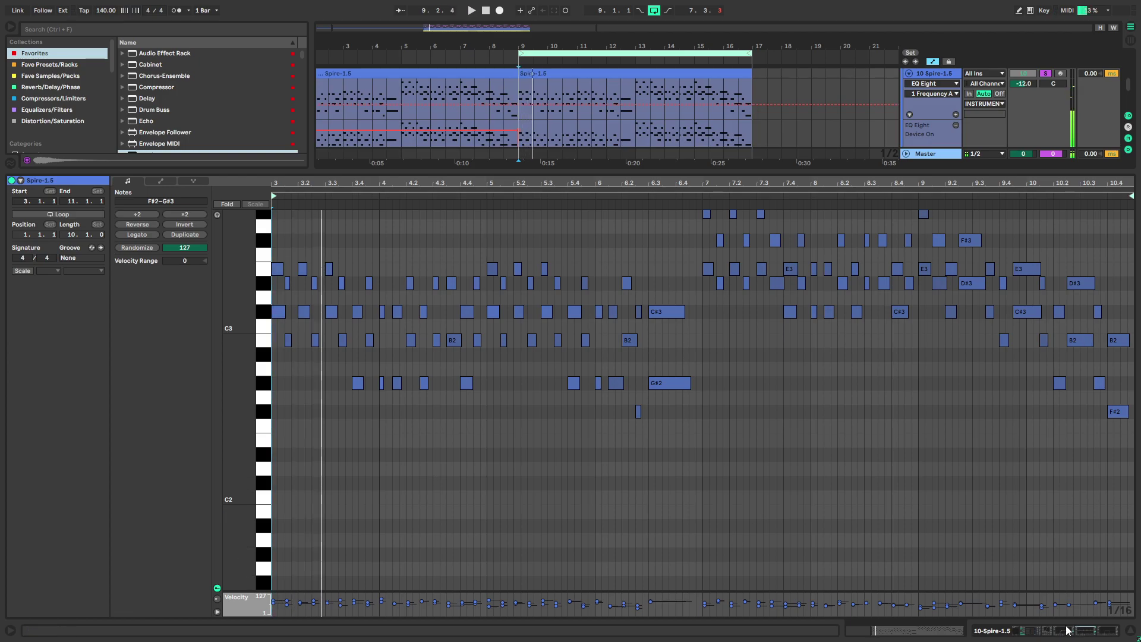
# Bring back the Spire-1.5 device chain, lock the arrangement's automation envelopes, and stop playback
pyautogui.click(1068, 630)
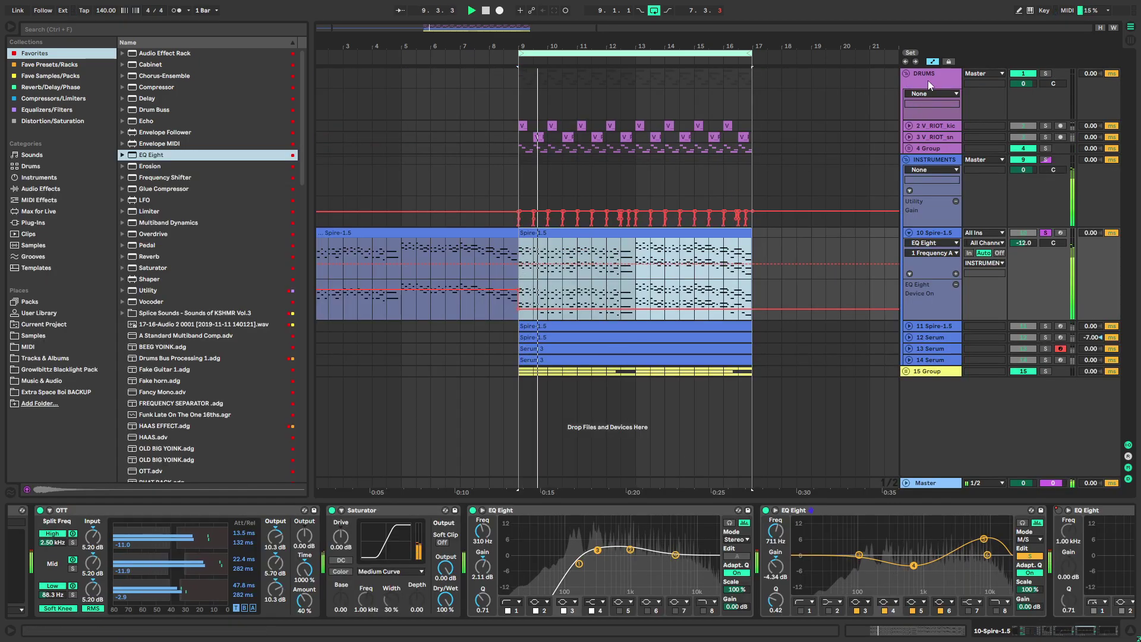
pyautogui.click(948, 62)
pyautogui.press('space')
pyautogui.click(635, 269)
# Copy only the F#2 to C#3 notes of the bar 9 Spire-1.5 clip one octave lower
pyautogui.doubleClick(596, 233)
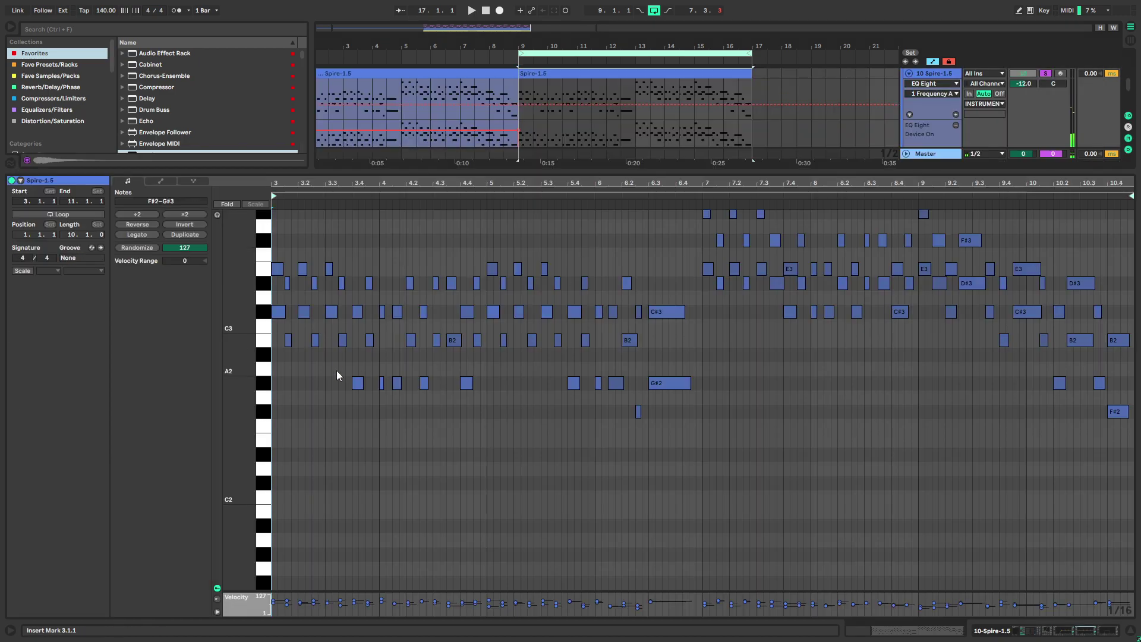
pyautogui.moveTo(284, 418); pyautogui.dragTo(1132, 301)
pyautogui.hotkey('ctrl', 'c')
pyautogui.hotkey('ctrl', 'v')
pyautogui.hotkey('shift', 'Down')
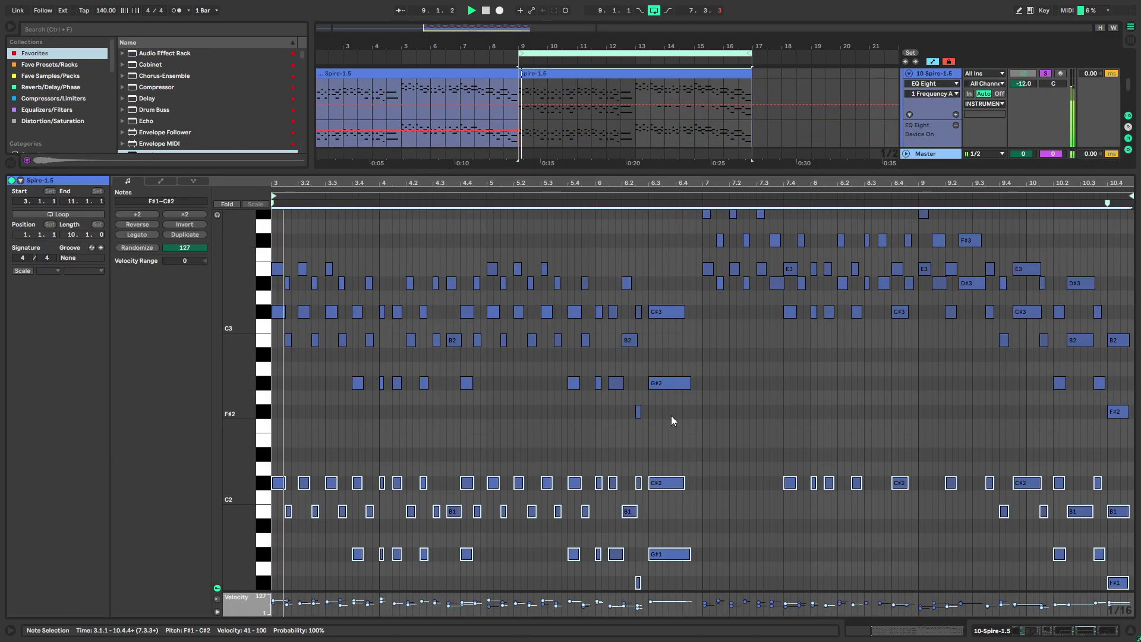
# Copy the E3 and D#3 notes at the start of clip bar 7 one octave lower to fill the gap
pyautogui.scroll(-1, 689, 452)
pyautogui.scroll(3, 713, 398)
pyautogui.moveTo(686, 277); pyautogui.dragTo(777, 315)
pyautogui.hotkey('ctrl', 'c')
pyautogui.hotkey('ctrl', 'v')
pyautogui.hotkey('shift', 'Down')
pyautogui.click(810, 419)
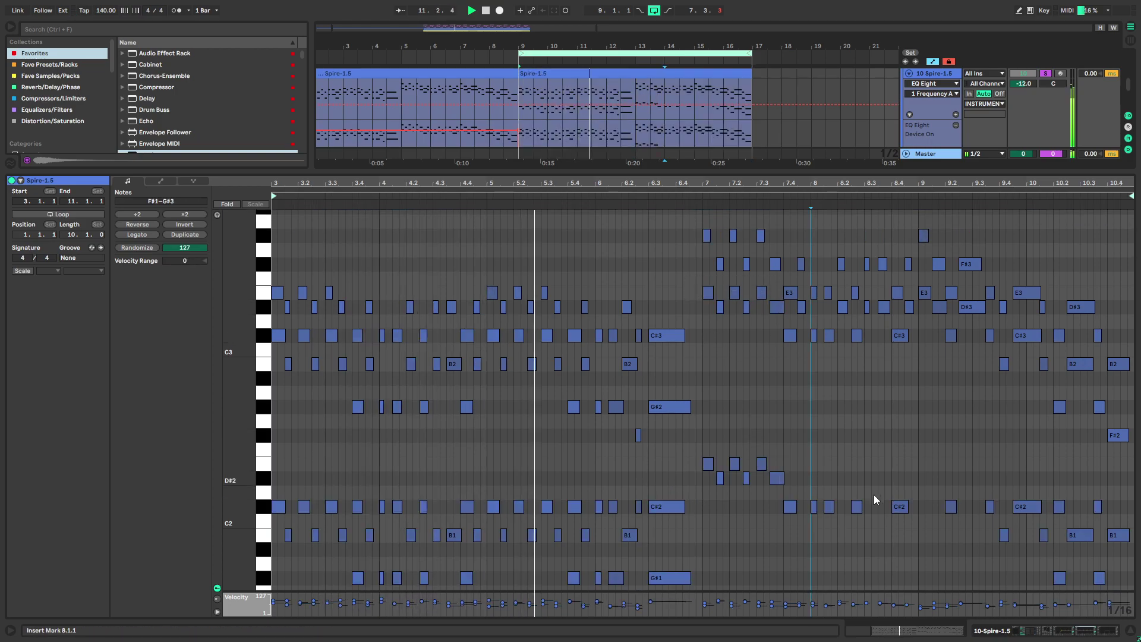
# Open the track's Spire synth, set oscillator 1's unison mode to 1 Voice, and play the loop
pyautogui.click(1076, 628)
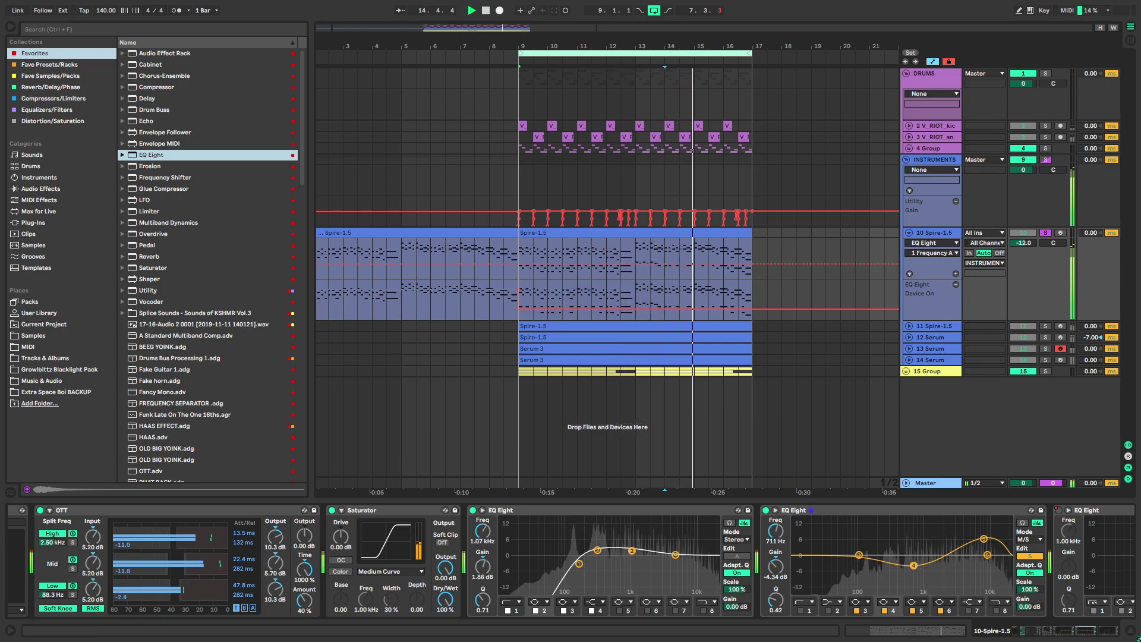
pyautogui.hscroll(-3, 602, 565)
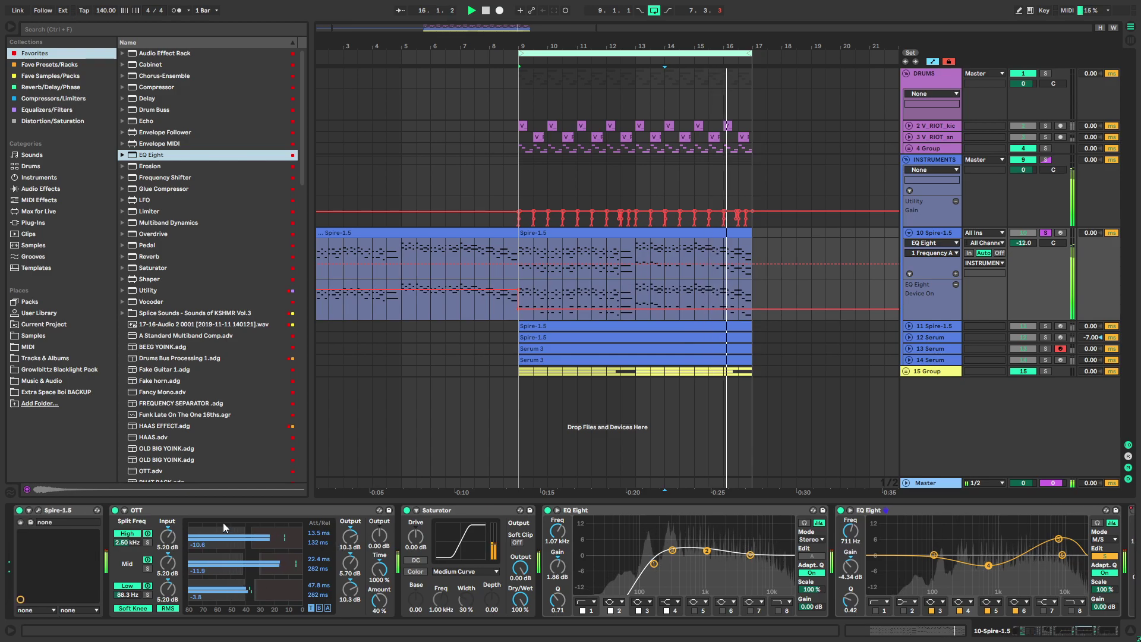
pyautogui.click(39, 510)
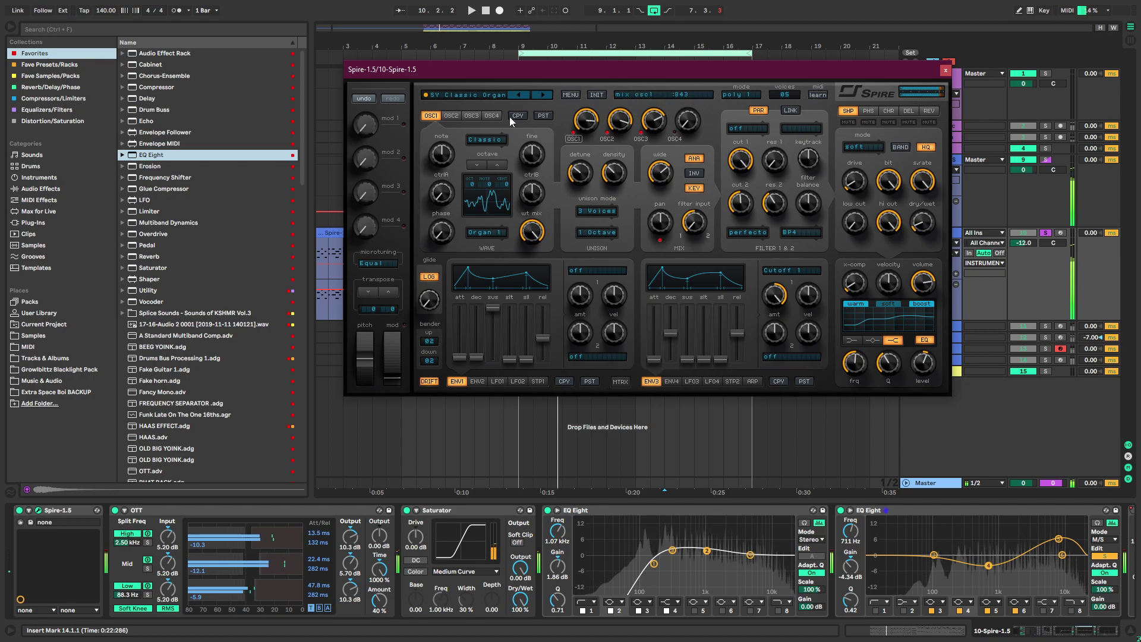
pyautogui.click(596, 212)
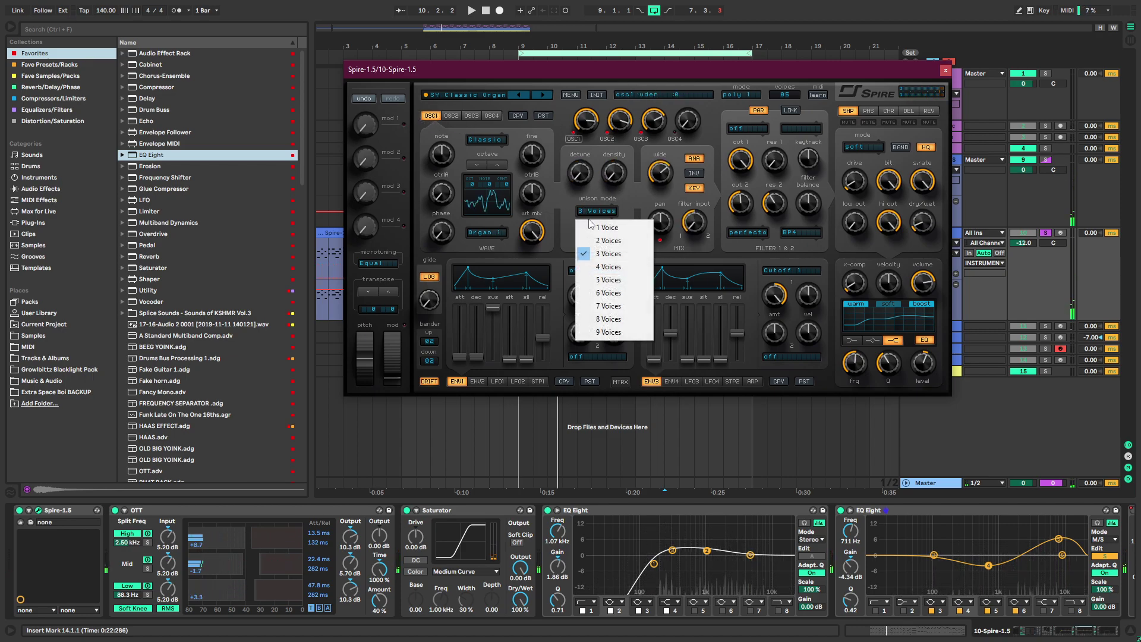
pyautogui.click(596, 227)
pyautogui.press('space')
# Compare the sound with the side-channel EQ Eight bypassed and active, and close the Spire window
pyautogui.click(840, 510)
pyautogui.click(907, 513)
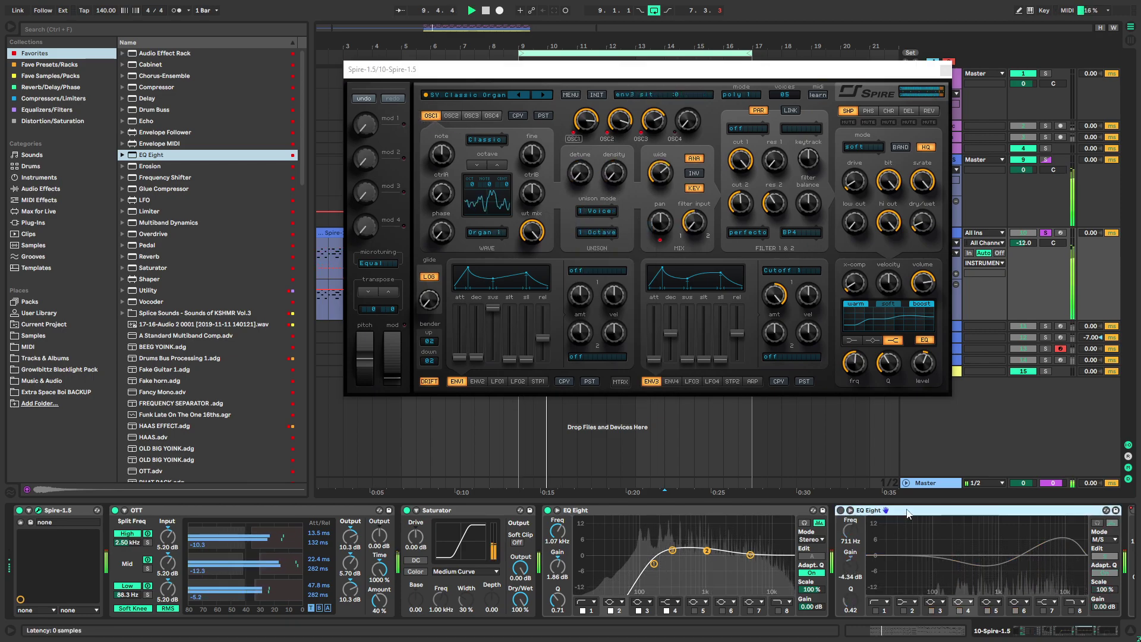
pyautogui.click(840, 510)
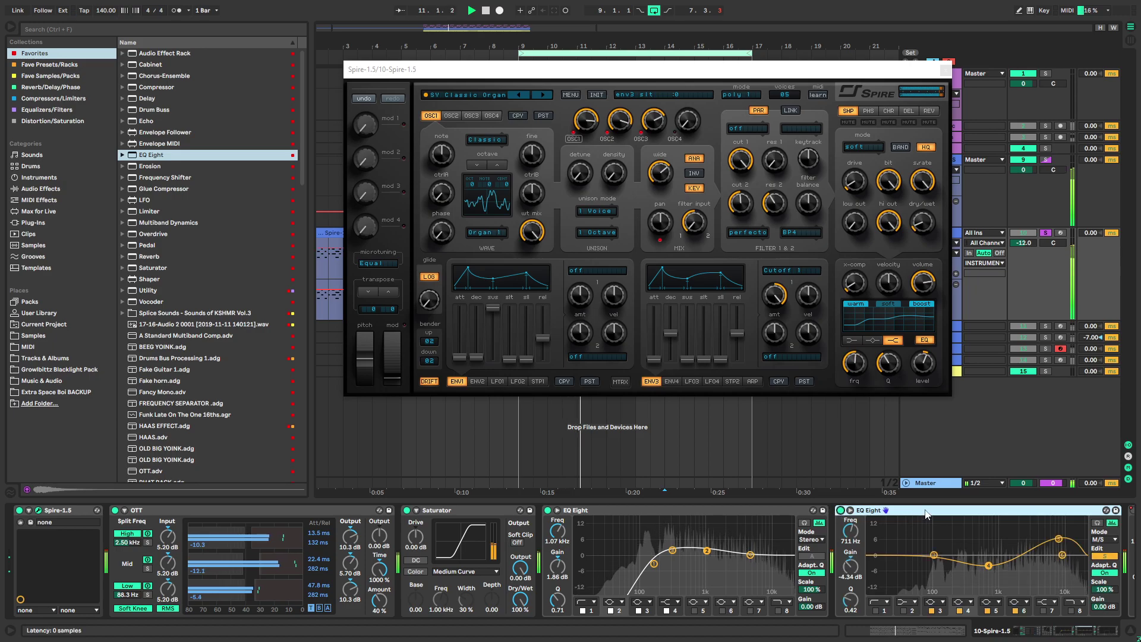
pyautogui.click(946, 70)
pyautogui.press('space')
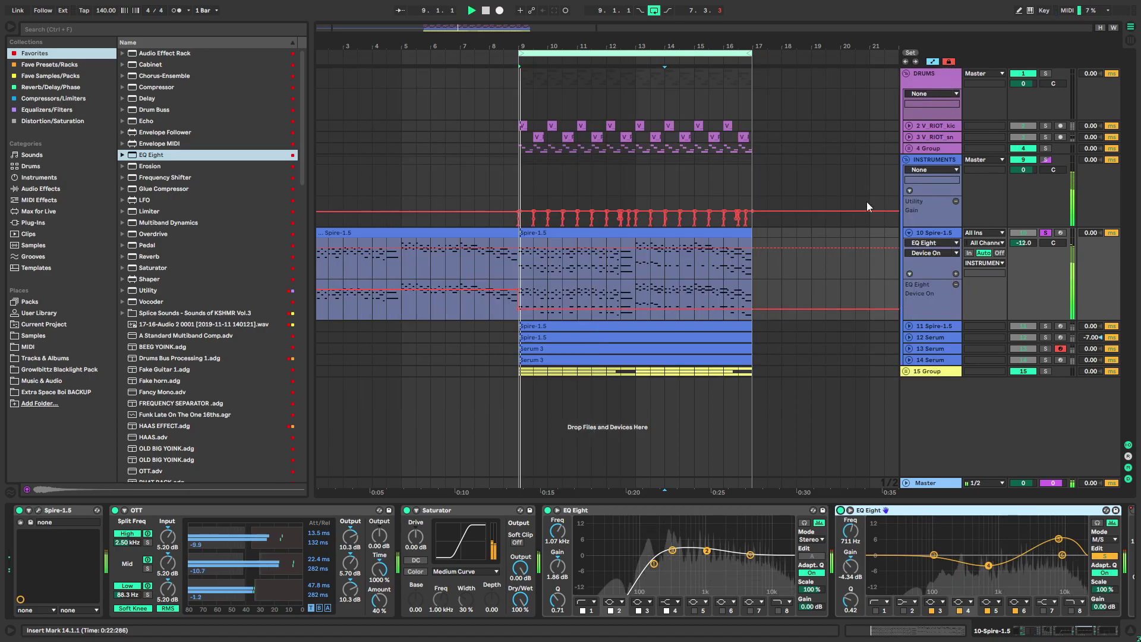
# Add a third EQ Eight directly after the side-channel EQ Eight on the Spire-1.5 track
pyautogui.hscroll(2, 840, 558)
pyautogui.click(834, 551)
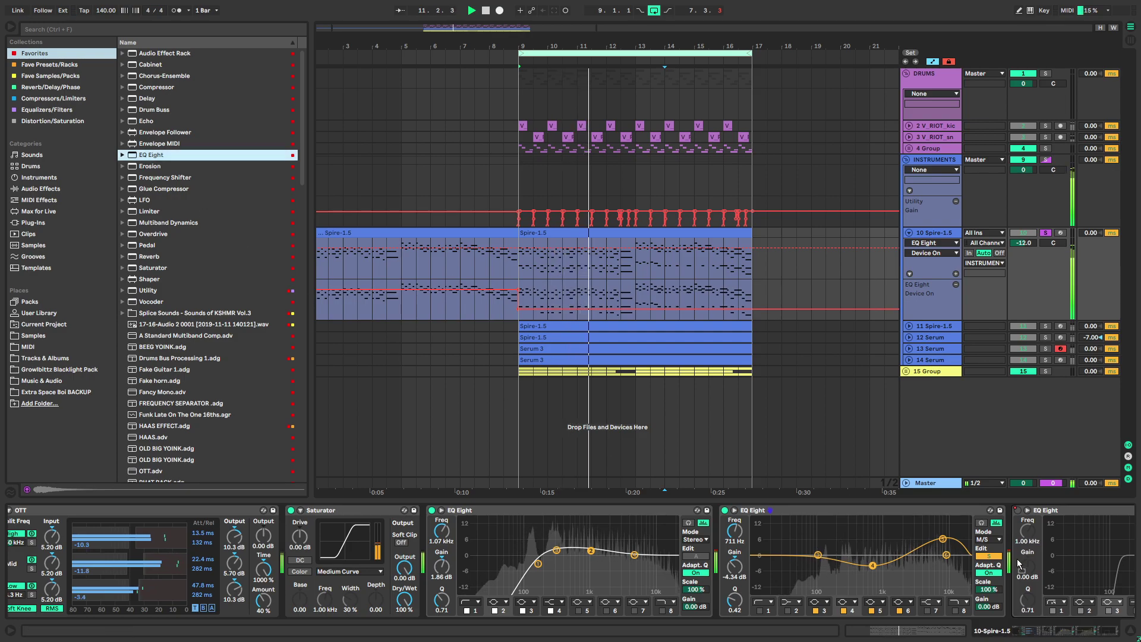
pyautogui.doubleClick(170, 156)
pyautogui.hotkey('ctrl', 'z')
pyautogui.moveTo(157, 156); pyautogui.dragTo(841, 552)
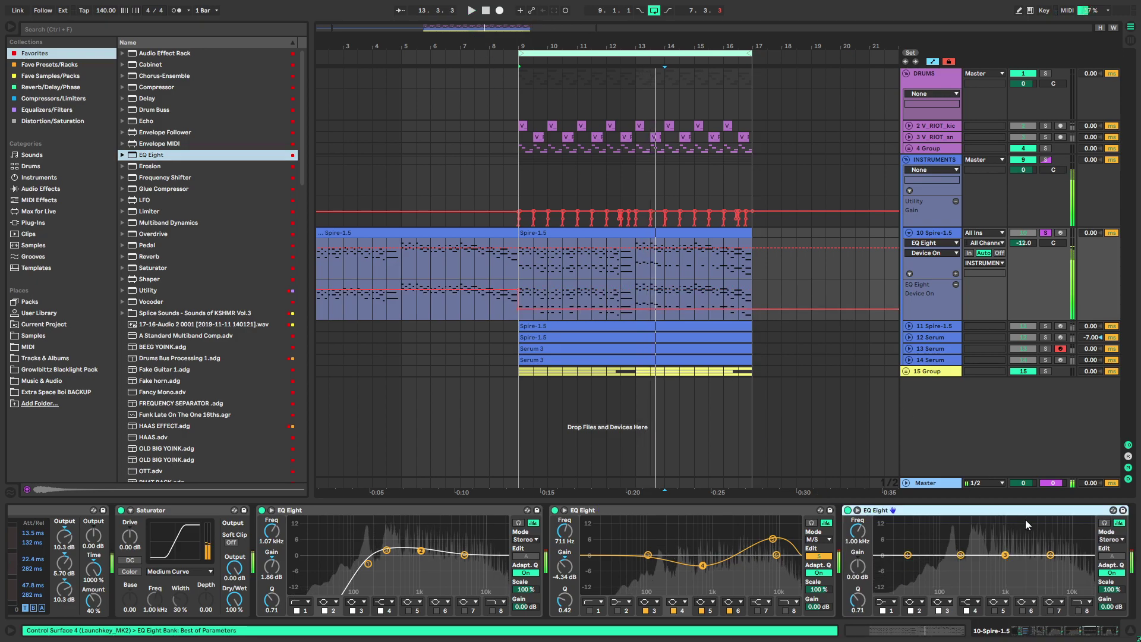
# Switch the new EQ Eight to M/S mode and shape its mid channel with a broad 7.81 dB cut at 53.9 Hz
pyautogui.click(1110, 539)
pyautogui.click(1109, 566)
pyautogui.moveTo(1005, 555); pyautogui.dragTo(923, 573)
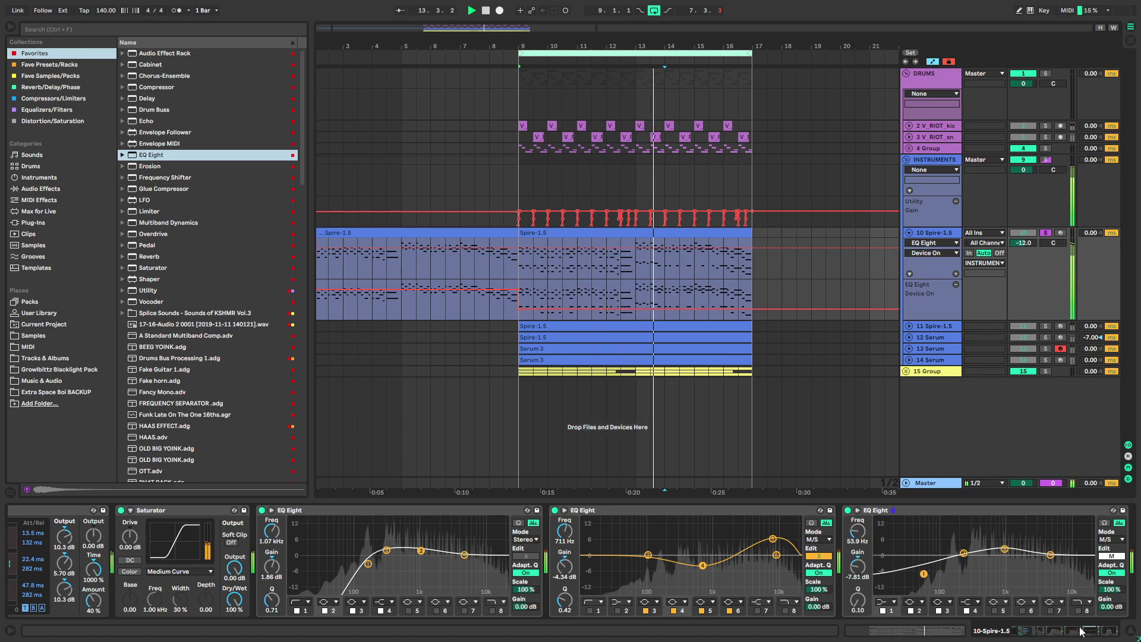
# Unsolo the Spire-1.5 track to hear the full mix, leaving the hi-hat group folded inside DRUMS
pyautogui.hscroll(3, 923, 574)
pyautogui.press('s')
pyautogui.hscroll(3, 575, 221)
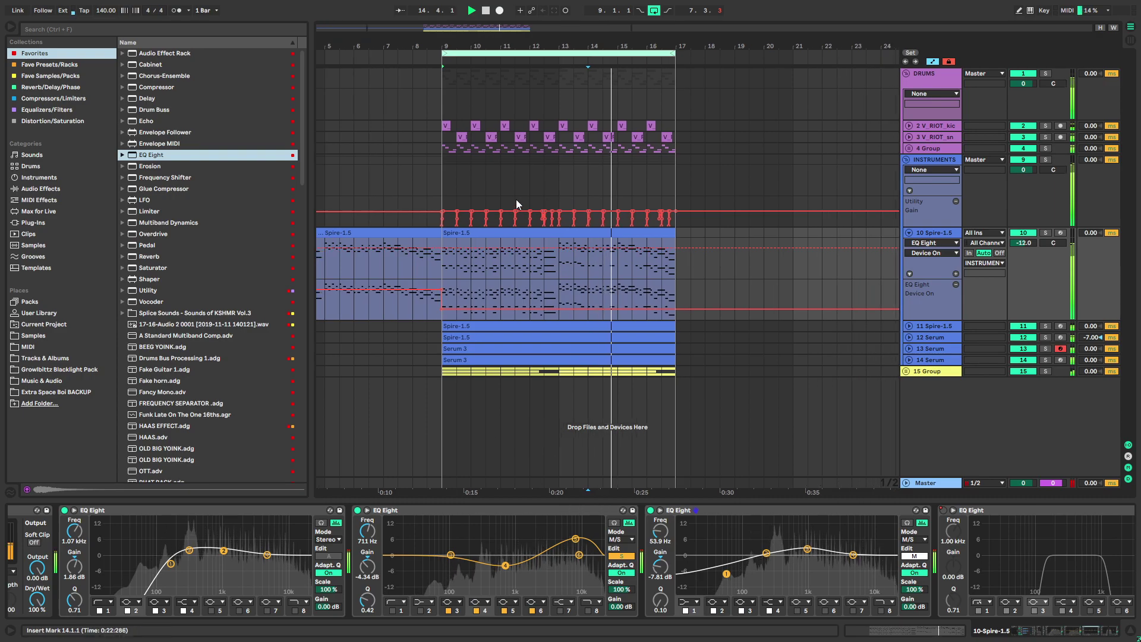
pyautogui.click(908, 148)
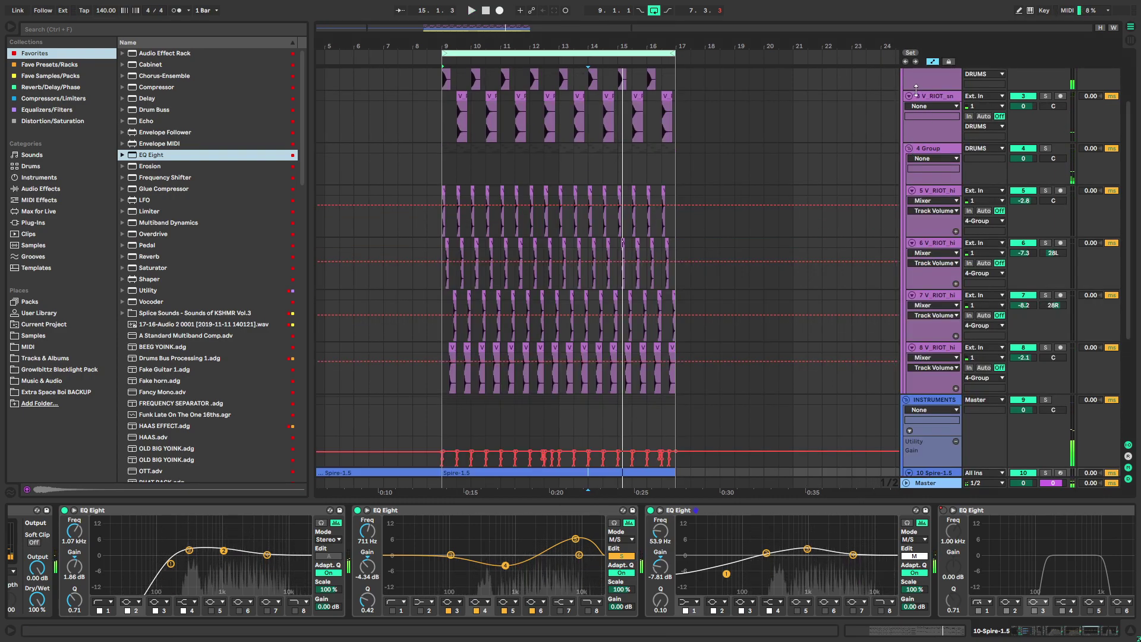
pyautogui.click(907, 148)
# Build a fill in bar 12 with a sixteenth-note kick at 12.2.4 and a shortened snare repeated on beat 4
pyautogui.scroll(3, 515, 130)
pyautogui.scroll(5, 558, 132)
pyautogui.moveTo(671, 125)
pyautogui.mouseDown()
pyautogui.moveTo(783, 126)
pyautogui.moveTo(692, 125)
pyautogui.mouseUp()
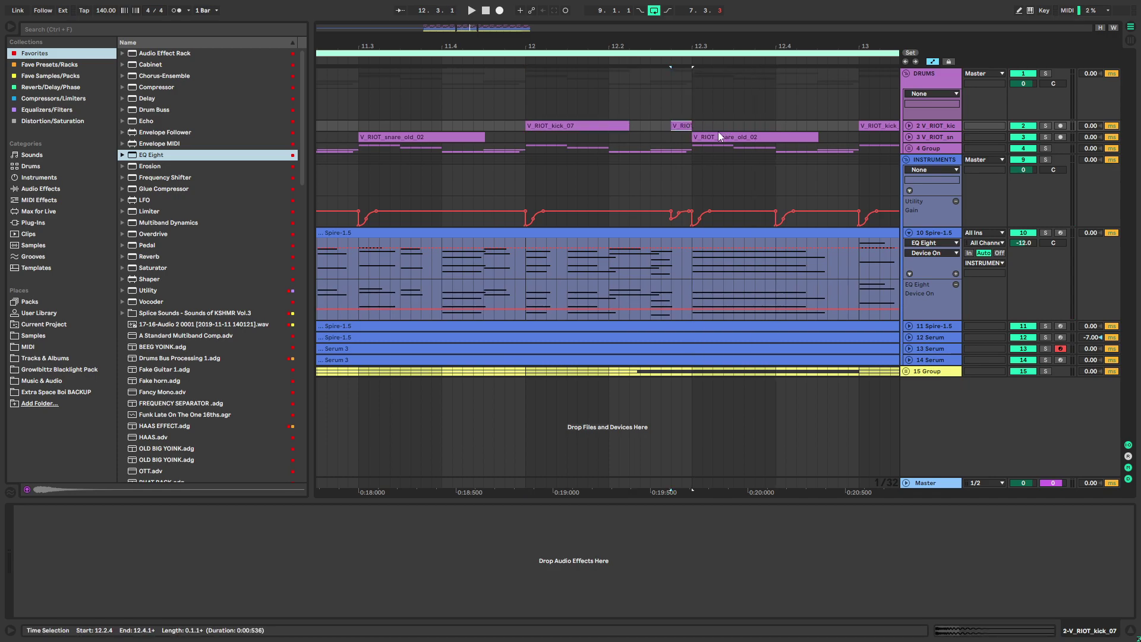
pyautogui.moveTo(816, 136); pyautogui.dragTo(770, 137)
pyautogui.hotkey('ctrl', 'd')
pyautogui.click(630, 125)
pyautogui.press('space')
pyautogui.scroll(-5, 630, 126)
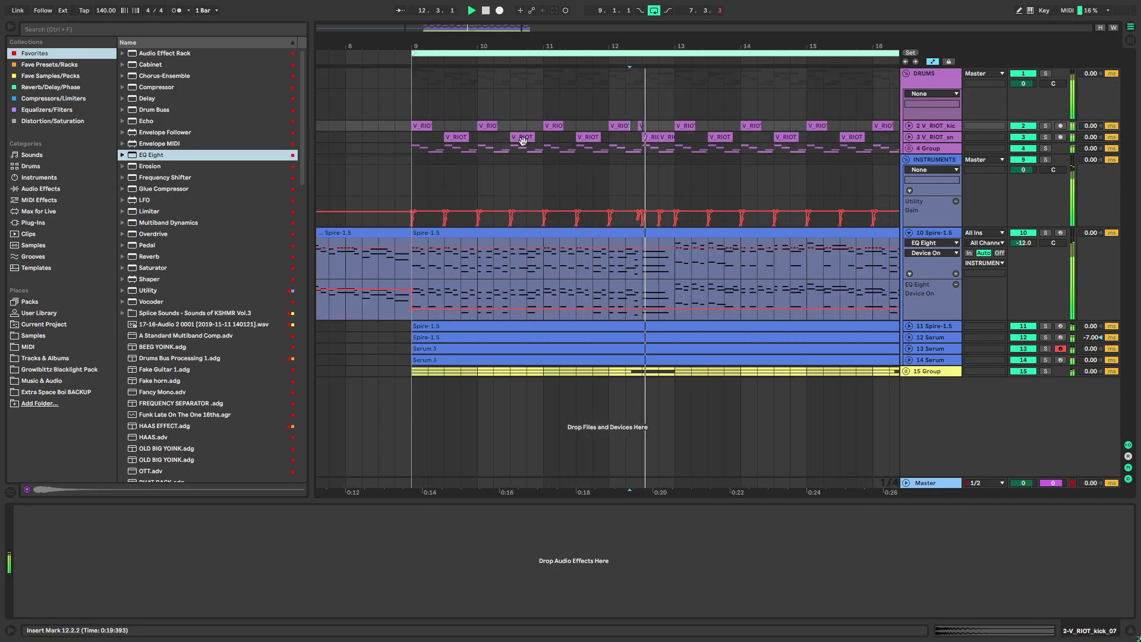
# Replace the kick and snare clips from bar 13 to bar 17 with a duplicate of the bar 9–13 pattern
pyautogui.moveTo(417, 137); pyautogui.dragTo(785, 133)
pyautogui.scroll(-3, 674, 130)
pyautogui.press('Delete')
pyautogui.moveTo(551, 140); pyautogui.dragTo(668, 125)
pyautogui.hotkey('ctrl', 'd')
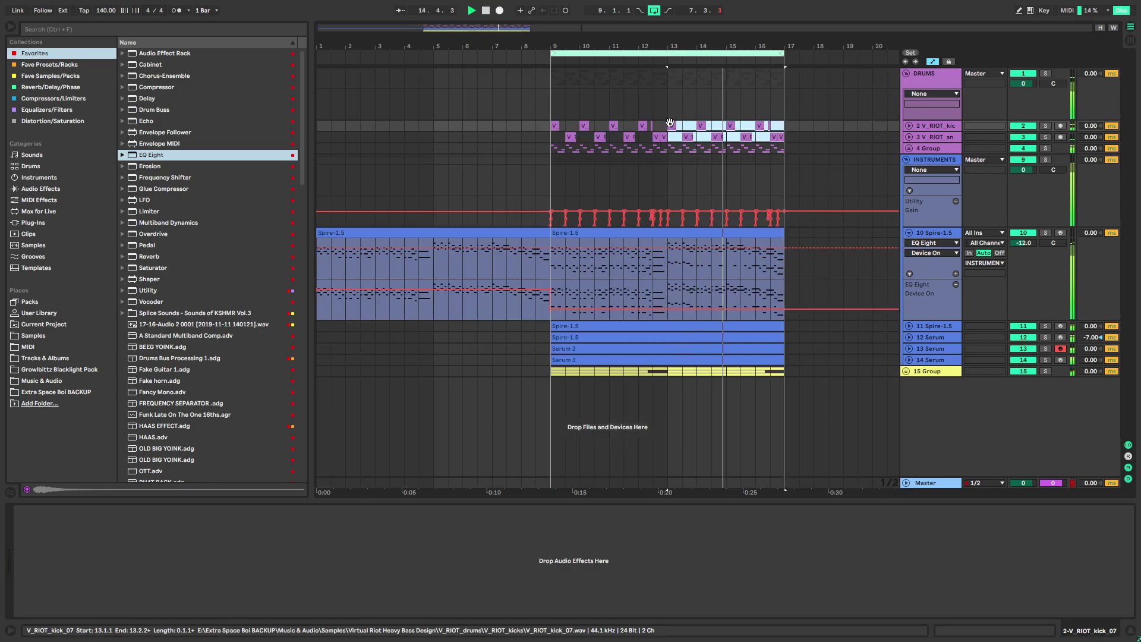
# Shorten the ENV1 release in the Spire synth on track 10, lengthen its decay and set the sustain to 575
pyautogui.click(580, 233)
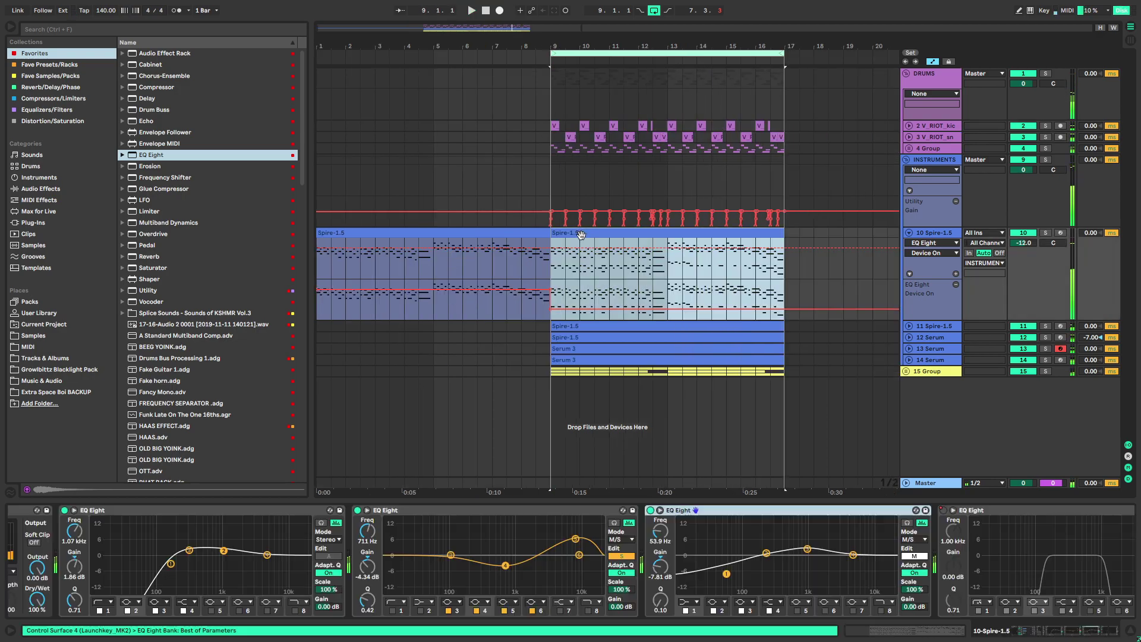
pyautogui.click(39, 511)
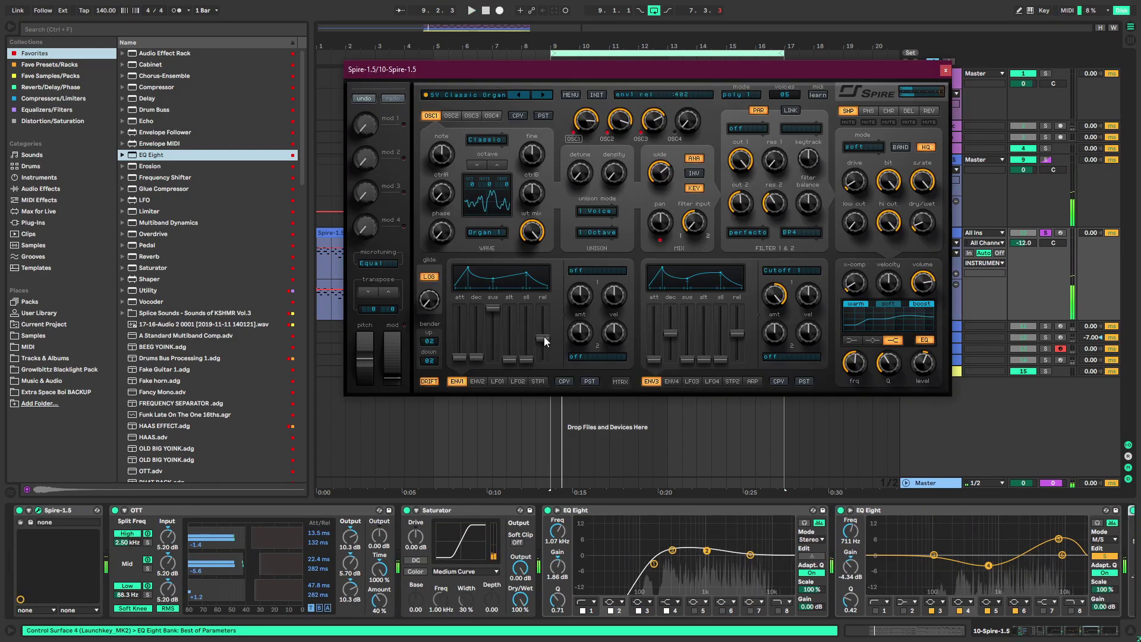
pyautogui.moveTo(543, 338); pyautogui.dragTo(544, 344)
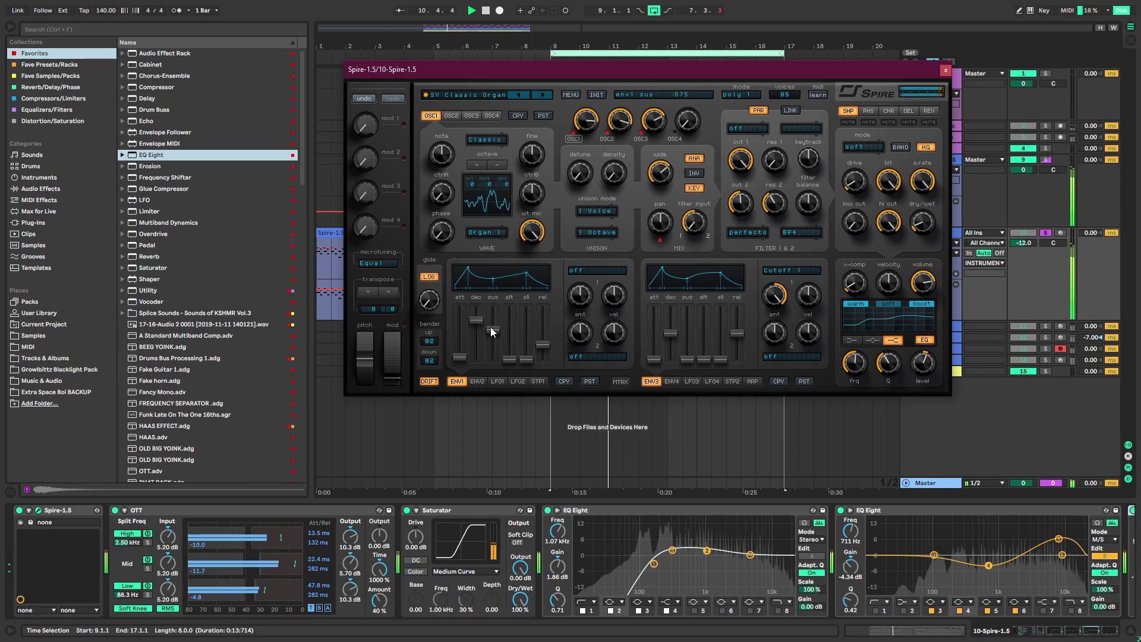
pyautogui.click(946, 71)
# Unfold the instrument tracks and set the lowest Serum track's volume to -11.1 dB
pyautogui.hscroll(3, 552, 256)
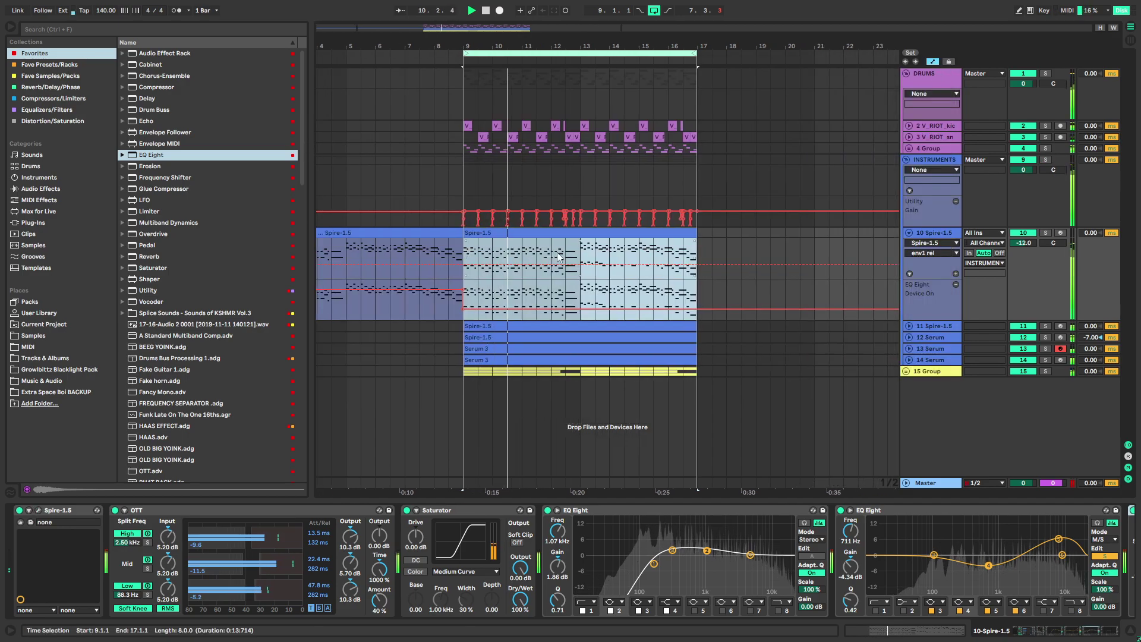
pyautogui.click(541, 234)
pyautogui.click(542, 233)
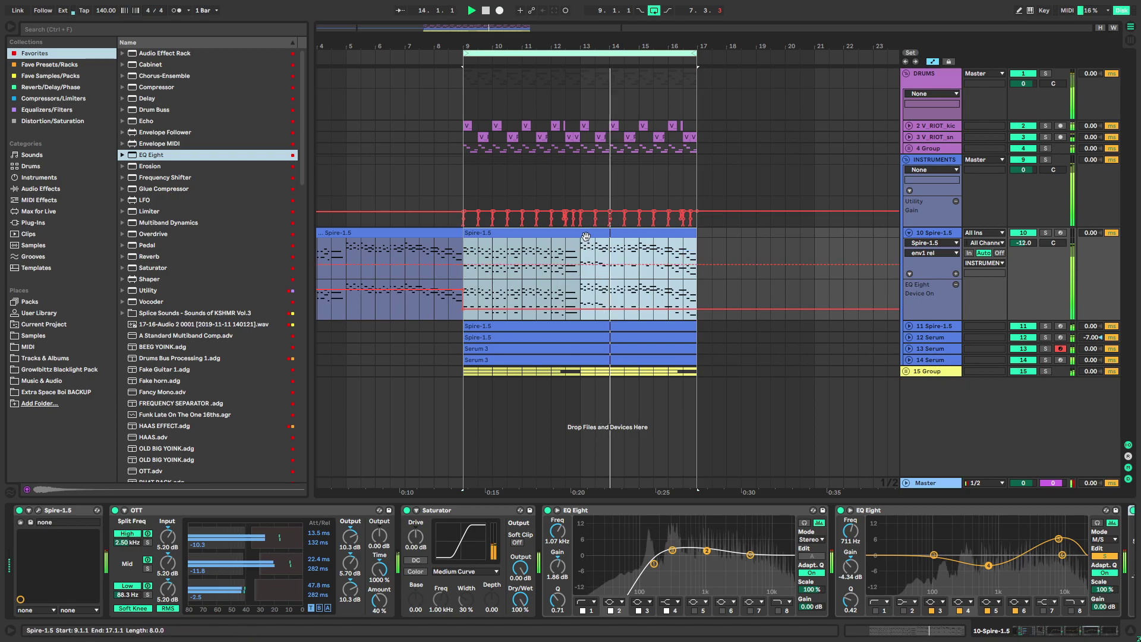
pyautogui.keyDown('alt'); pyautogui.click(909, 328); pyautogui.keyUp('alt')
pyautogui.moveTo(584, 326); pyautogui.dragTo(551, 195)
pyautogui.moveTo(1024, 403); pyautogui.dragTo(1024, 399)
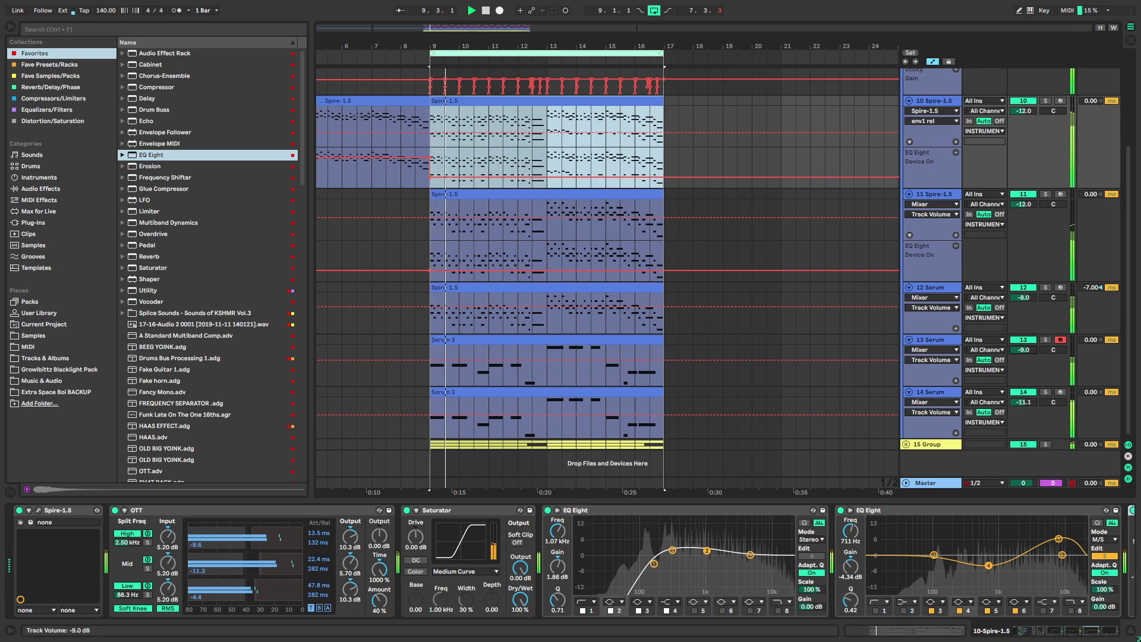
# Extend the loop's end to bar 17 so that it spans exactly eight bars from bar 9
pyautogui.scroll(10, 425, 137)
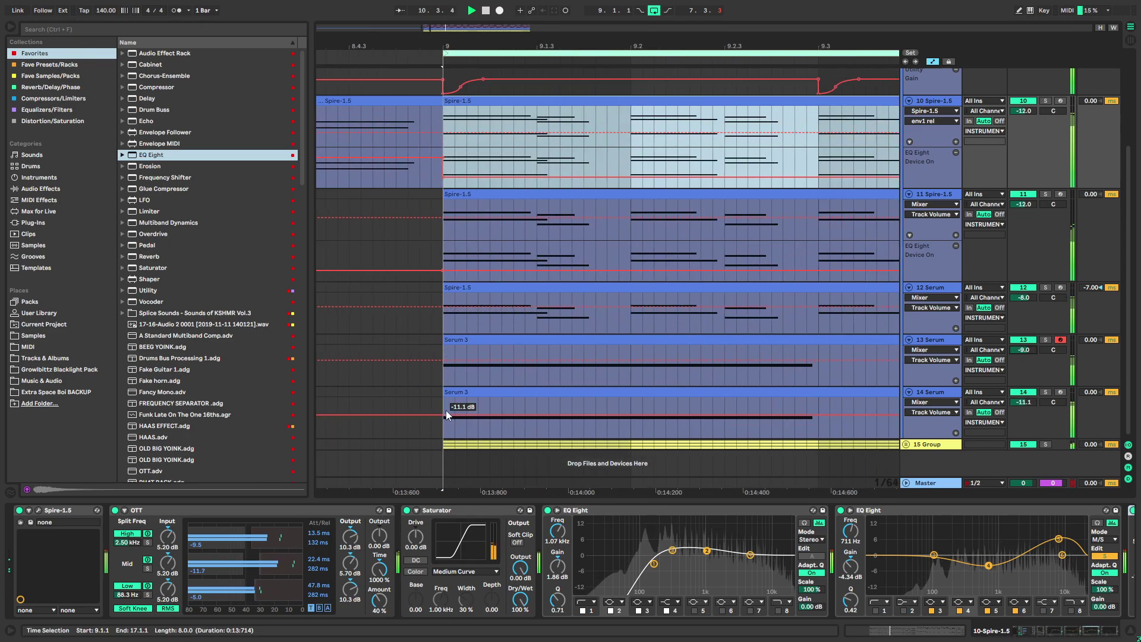
pyautogui.click(448, 407)
pyautogui.scroll(-6, 449, 405)
pyautogui.moveTo(826, 321); pyautogui.dragTo(514, 290)
pyautogui.scroll(-3, 515, 291)
pyautogui.scroll(3, 868, 306)
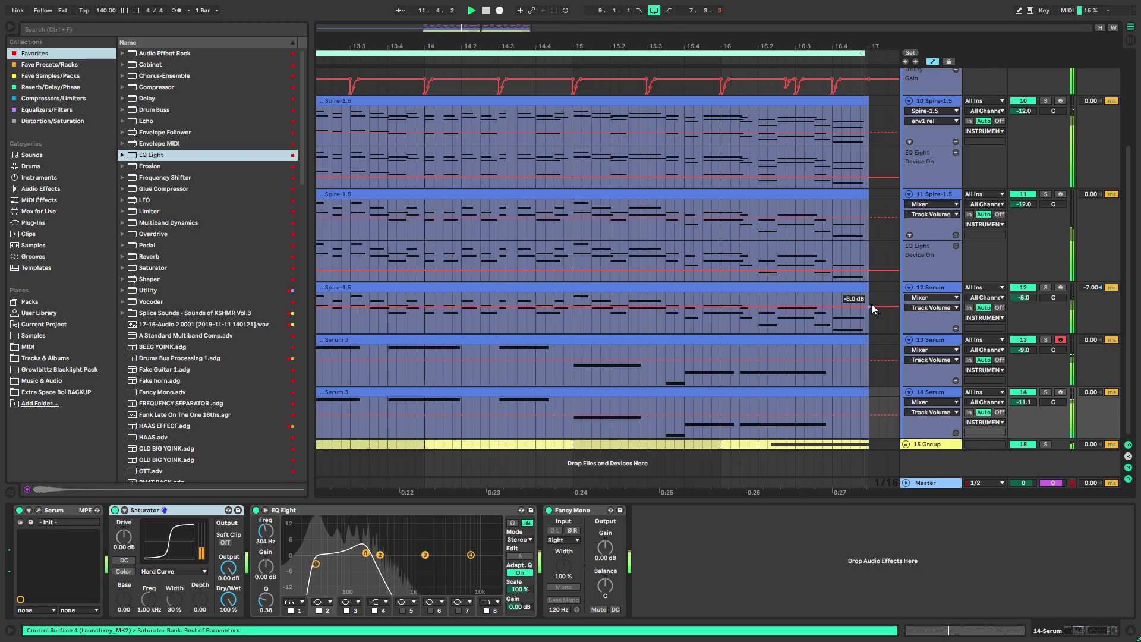
pyautogui.scroll(3, 871, 304)
pyautogui.moveTo(860, 52); pyautogui.dragTo(868, 54)
pyautogui.scroll(-6, 657, 278)
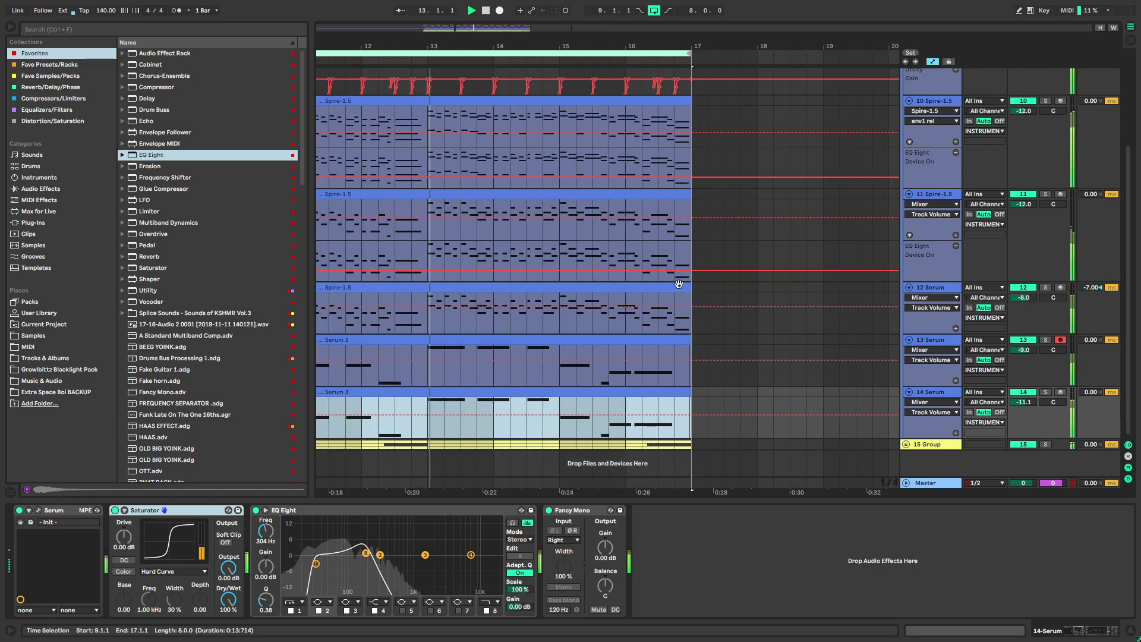
pyautogui.moveTo(454, 287); pyautogui.dragTo(610, 291)
pyautogui.click(437, 391)
pyautogui.moveTo(345, 321); pyautogui.dragTo(372, 318)
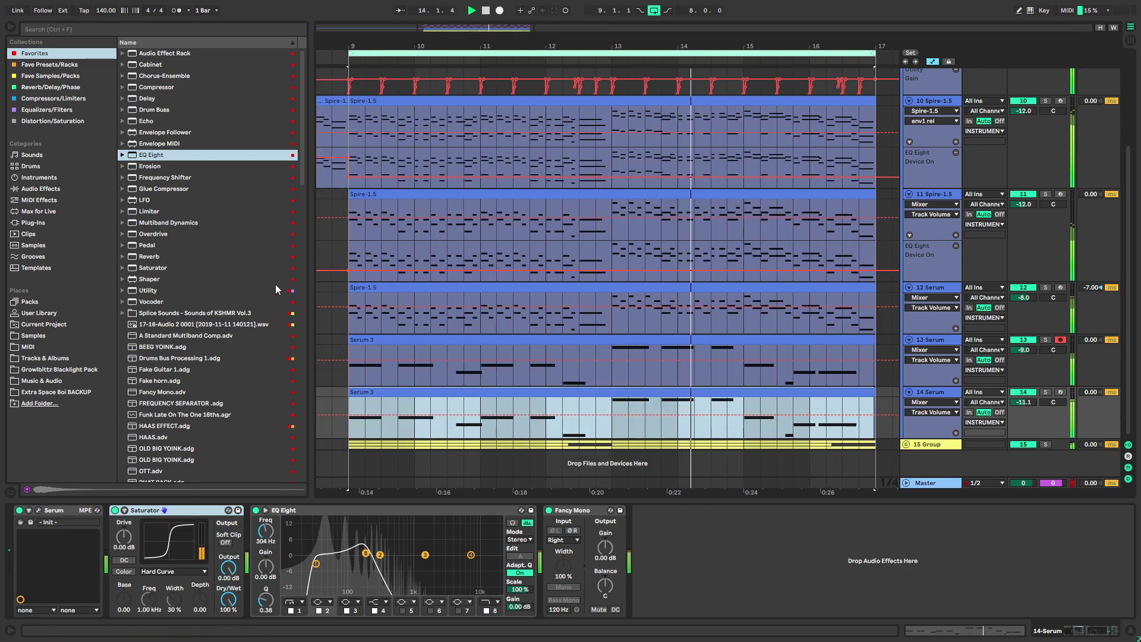
# Load the Drums Bus Processing 1 rack onto the DRUMS group and enable Soft Clip on its Saturator, with output at -2.00 dB
pyautogui.press('space')
pyautogui.click(906, 444)
pyautogui.moveTo(404, 71); pyautogui.dragTo(413, 182)
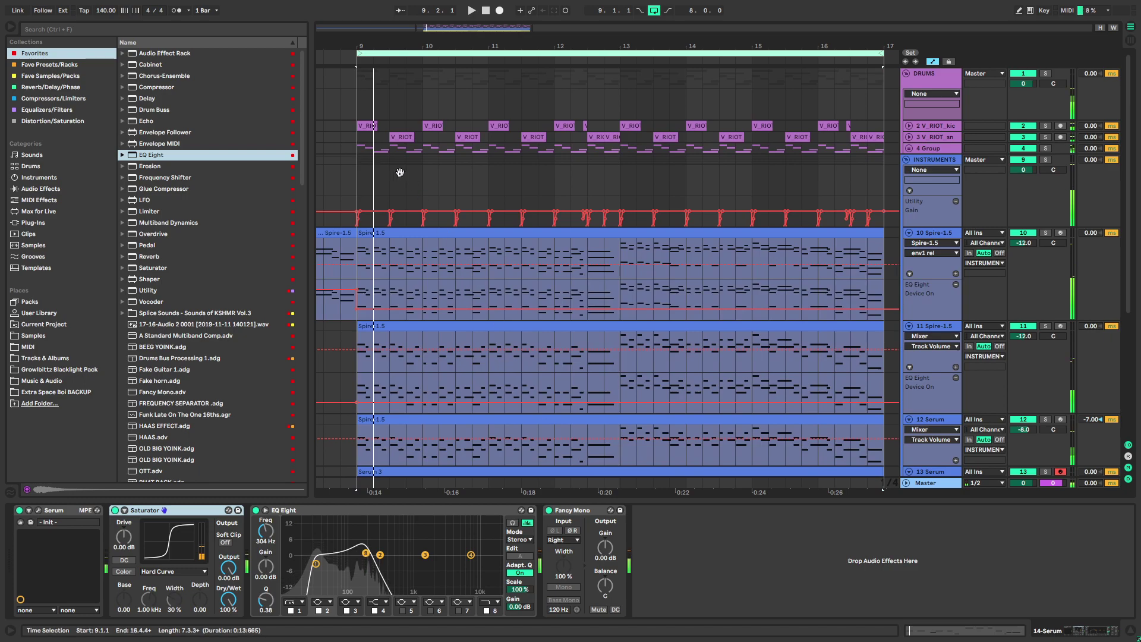
pyautogui.click(928, 83)
pyautogui.click(72, 65)
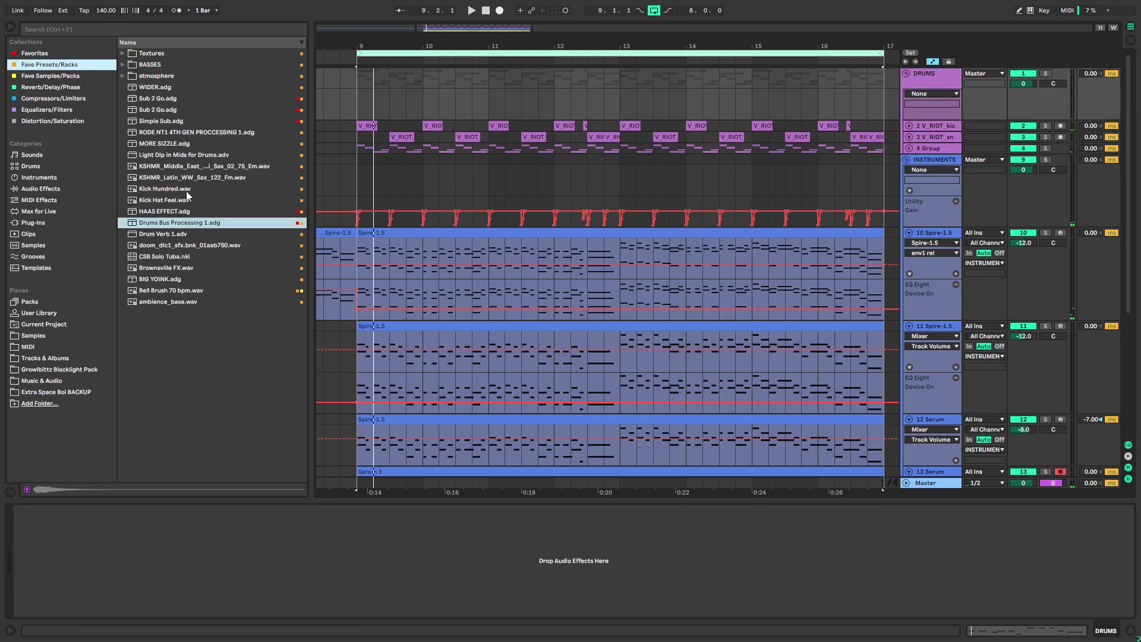
pyautogui.click(890, 570)
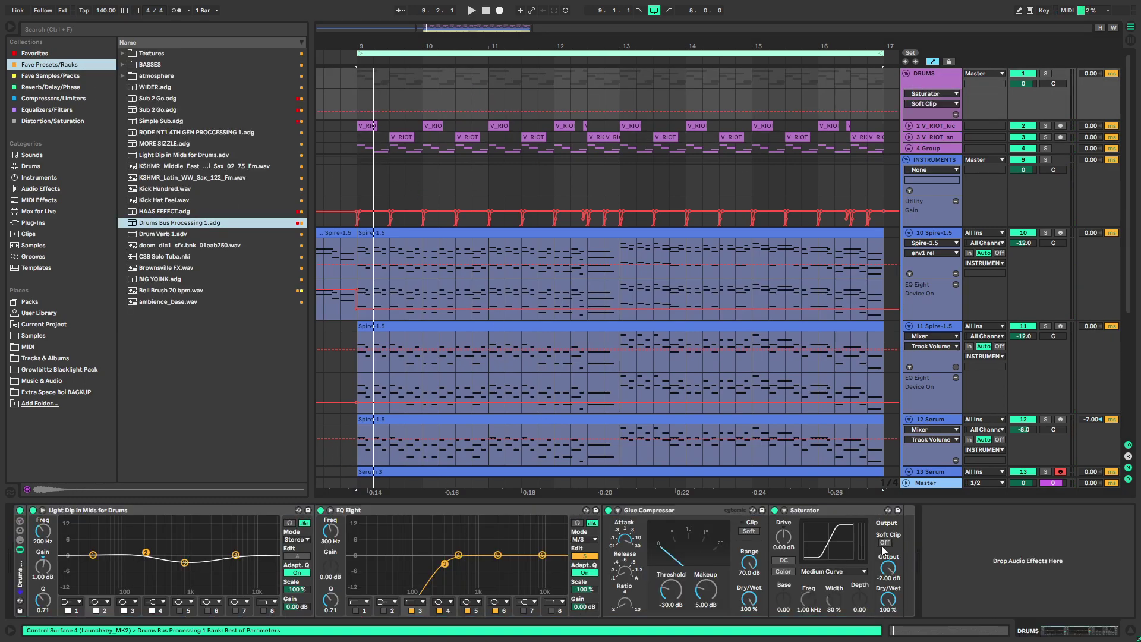
pyautogui.press('space')
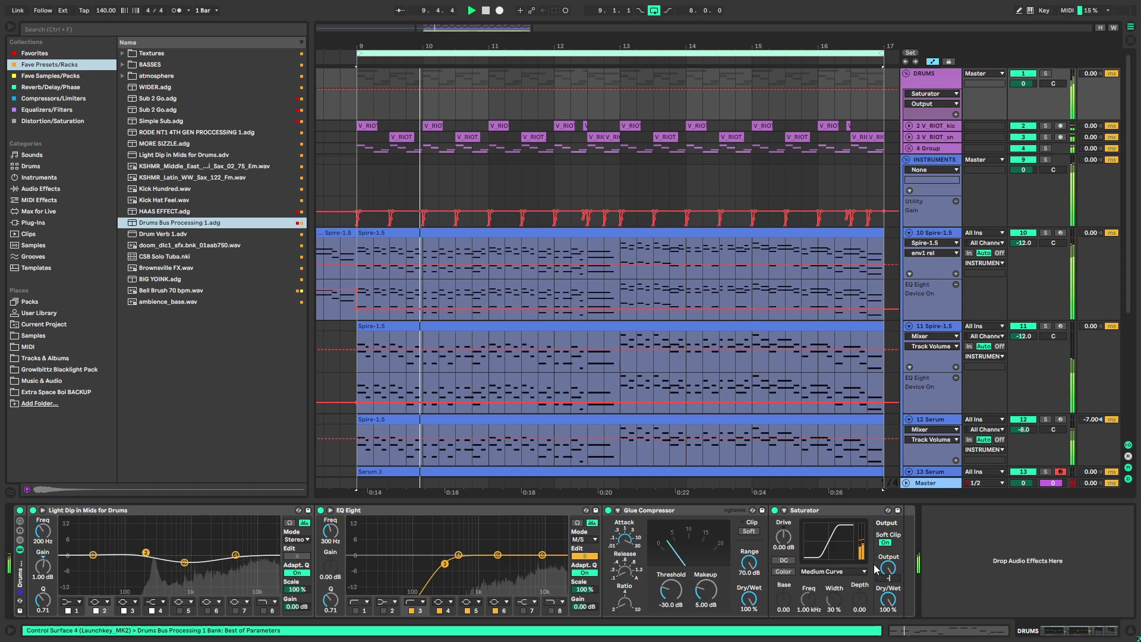
pyautogui.moveTo(892, 574); pyautogui.dragTo(896, 580)
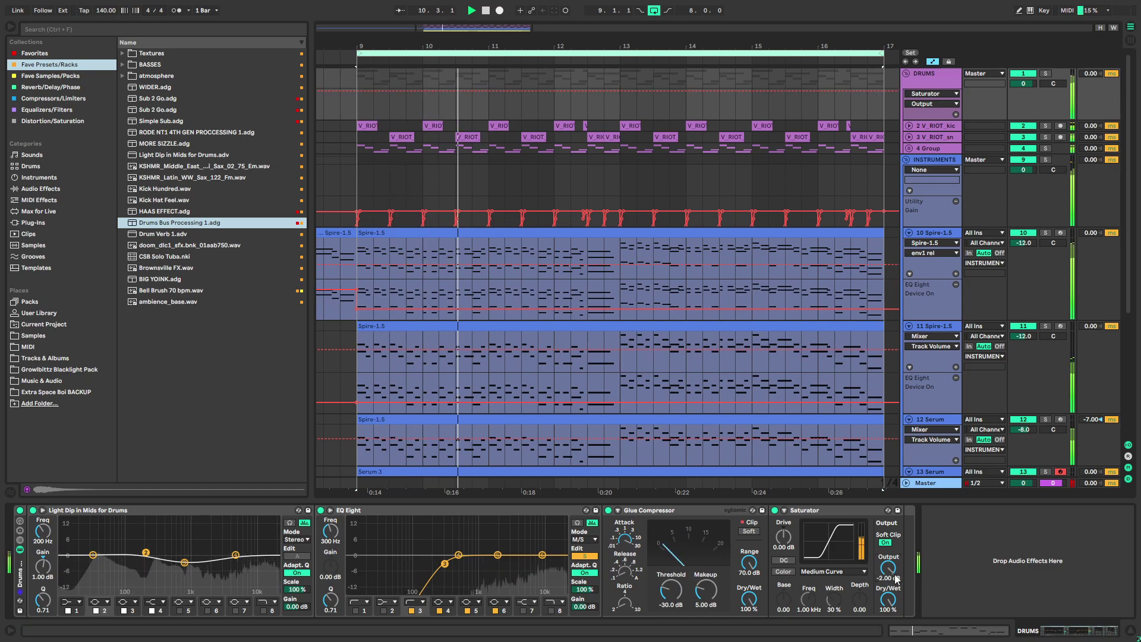
# Solo the snare track and add an EQ Eight with a low cut at 120 Hz
pyautogui.click(916, 139)
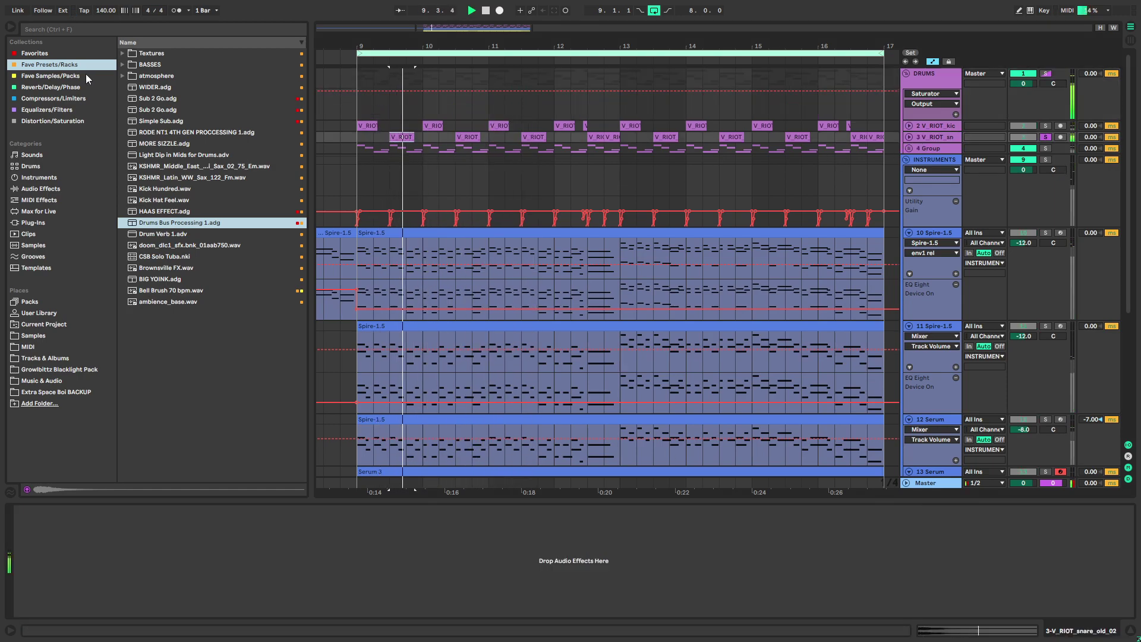
pyautogui.press('space')
pyautogui.click(51, 55)
pyautogui.doubleClick(163, 156)
pyautogui.click(57, 601)
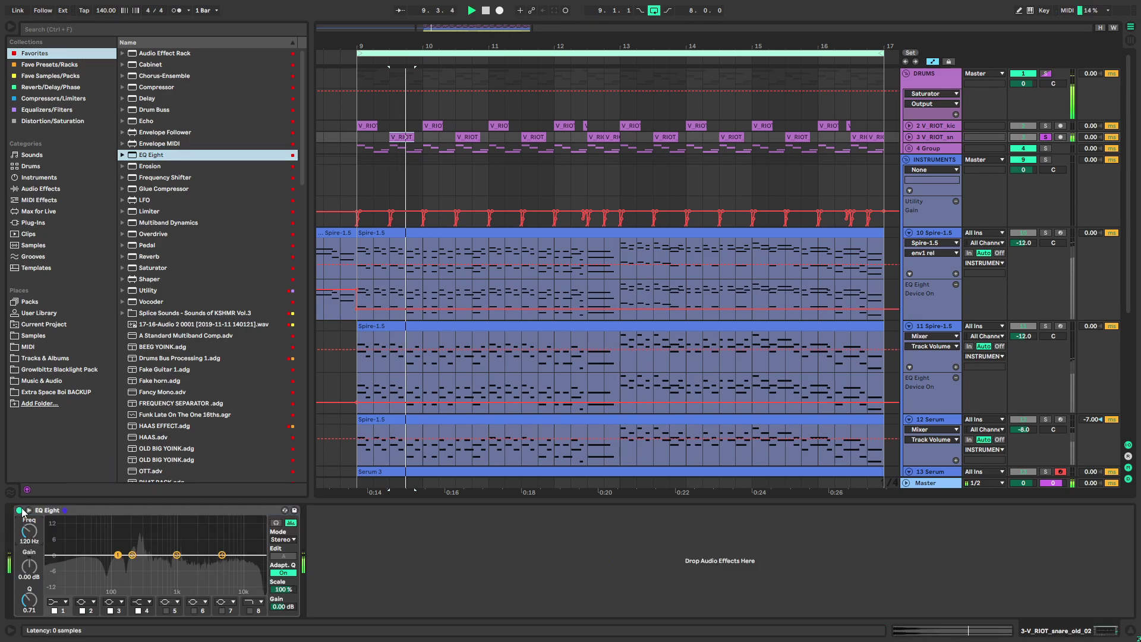
pyautogui.click(57, 601)
pyautogui.click(53, 531)
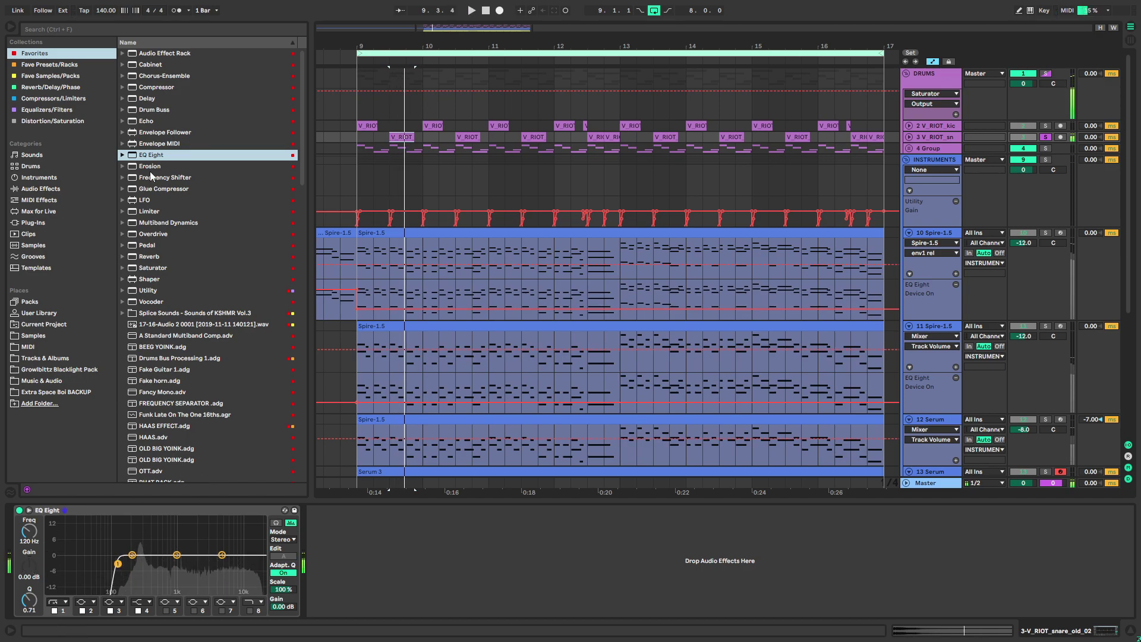
# Try a Frequency Shifter with a -30.0 Hz fine shift ahead of the snare's EQ Eight, and remove it
pyautogui.moveTo(158, 178); pyautogui.dragTo(102, 559)
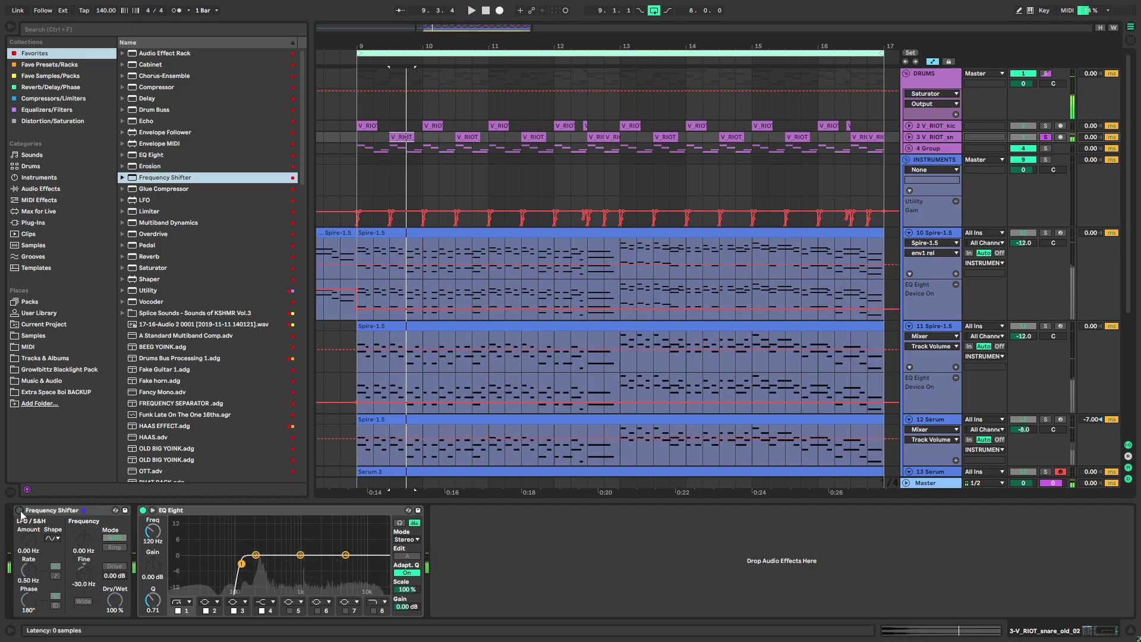
pyautogui.click(53, 510)
pyautogui.press('Delete')
pyautogui.press('space')
pyautogui.press('space')
# Try transposing the first snare clip down 4 and 3 semitones during playback
pyautogui.doubleClick(407, 137)
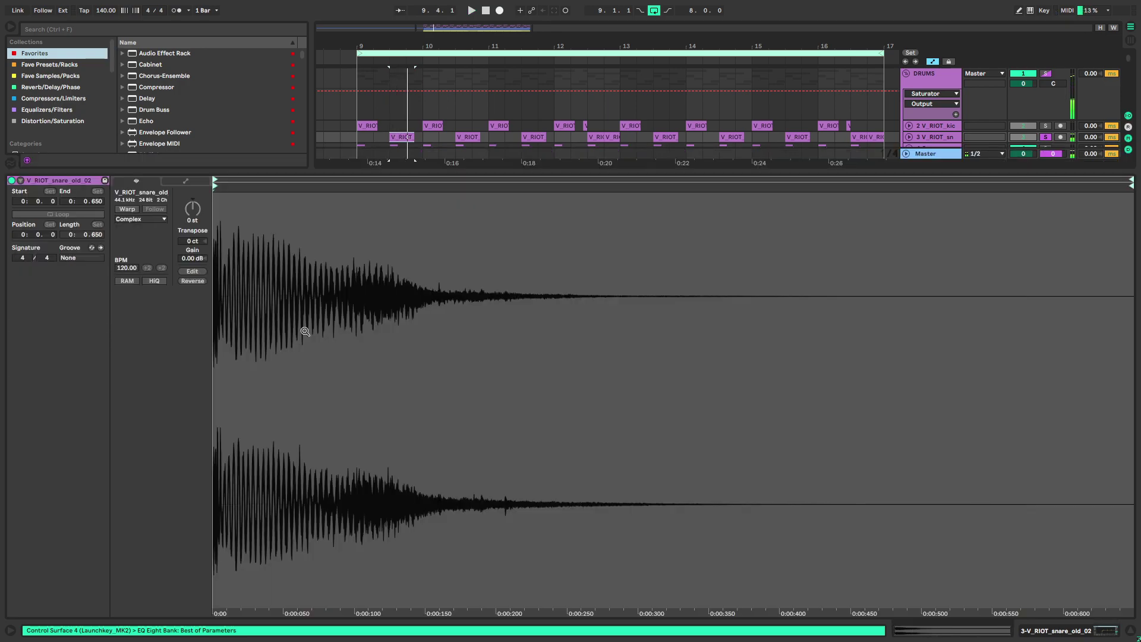
pyautogui.scroll(-2, 196, 215)
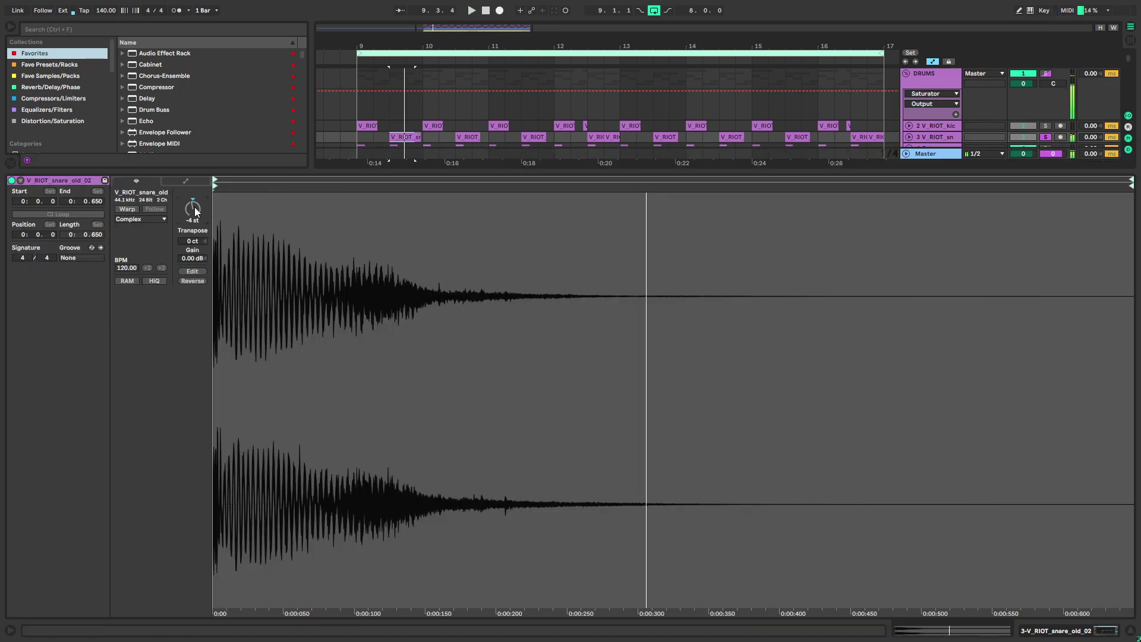
pyautogui.scroll(1, 199, 214)
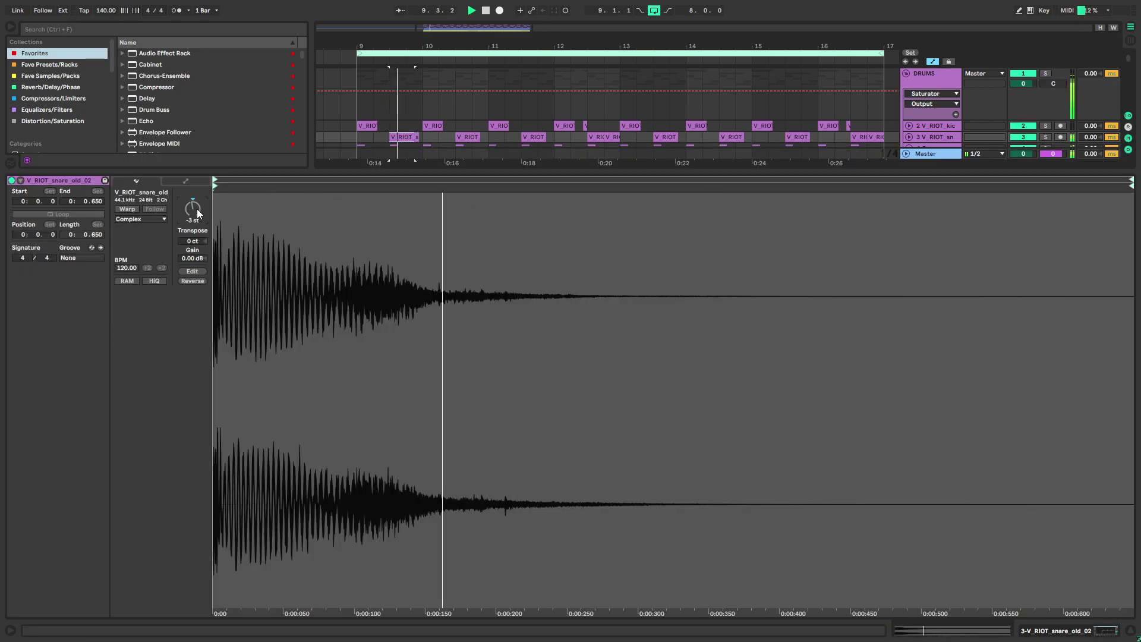
pyautogui.scroll(3, 198, 208)
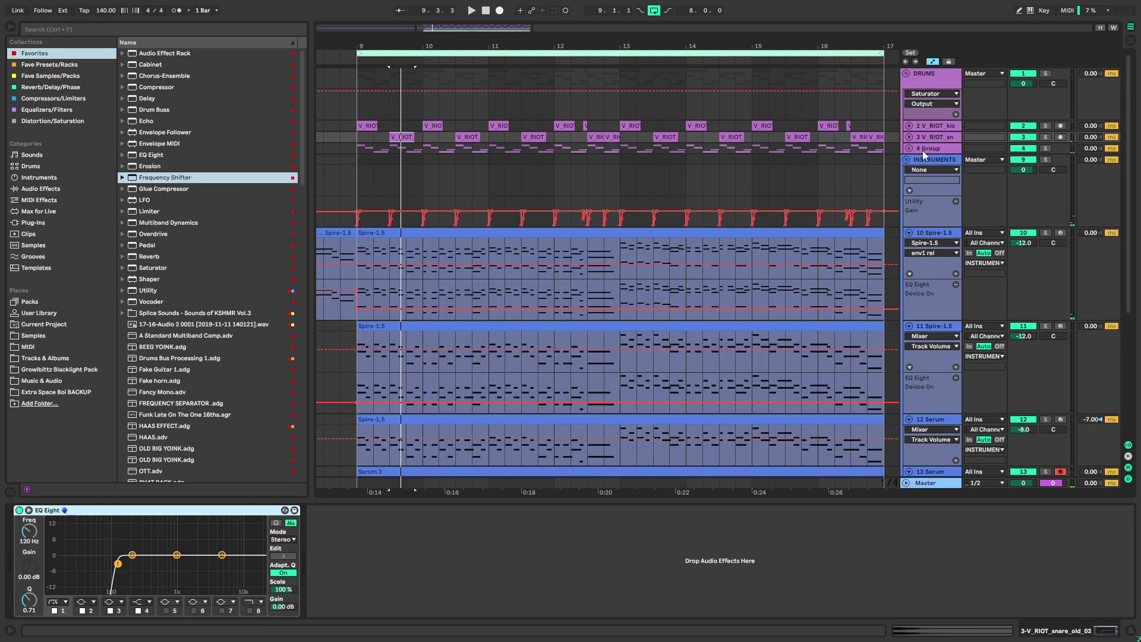
# Unfold and solo the hi-hat group, and group the kick and snare tracks under the name KICK N' SNARE
pyautogui.doubleClick(922, 151)
pyautogui.press('s')
pyautogui.press('space')
pyautogui.click(942, 138)
pyautogui.keyDown('shift'); pyautogui.click(933, 126); pyautogui.keyUp('shift')
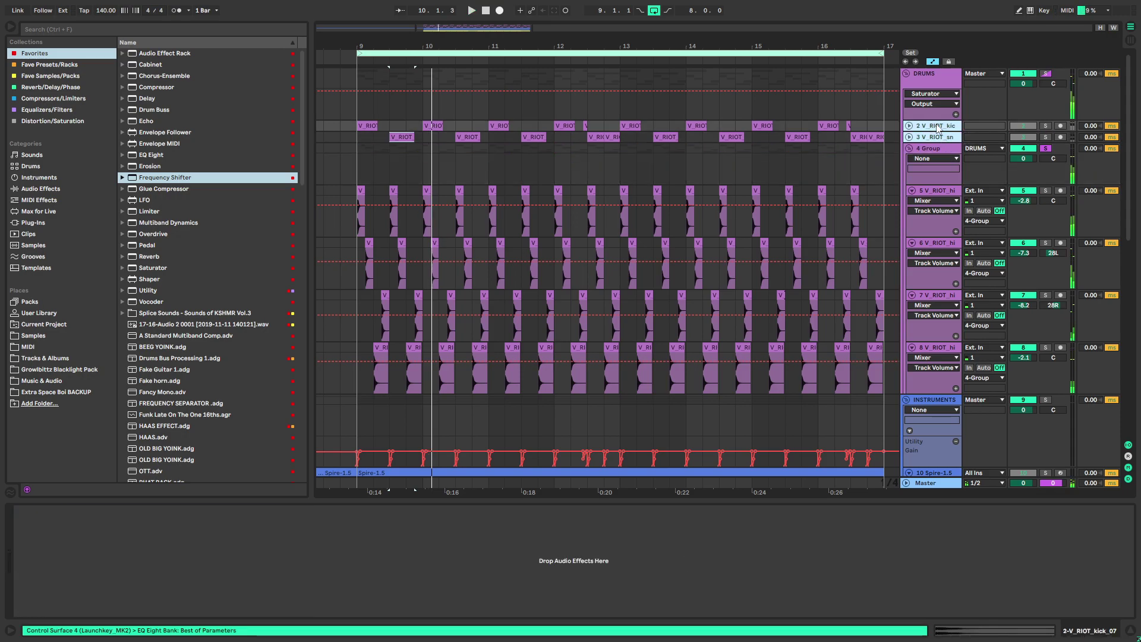
pyautogui.hotkey('ctrl', 'g')
pyautogui.hotkey('ctrl', 'r')
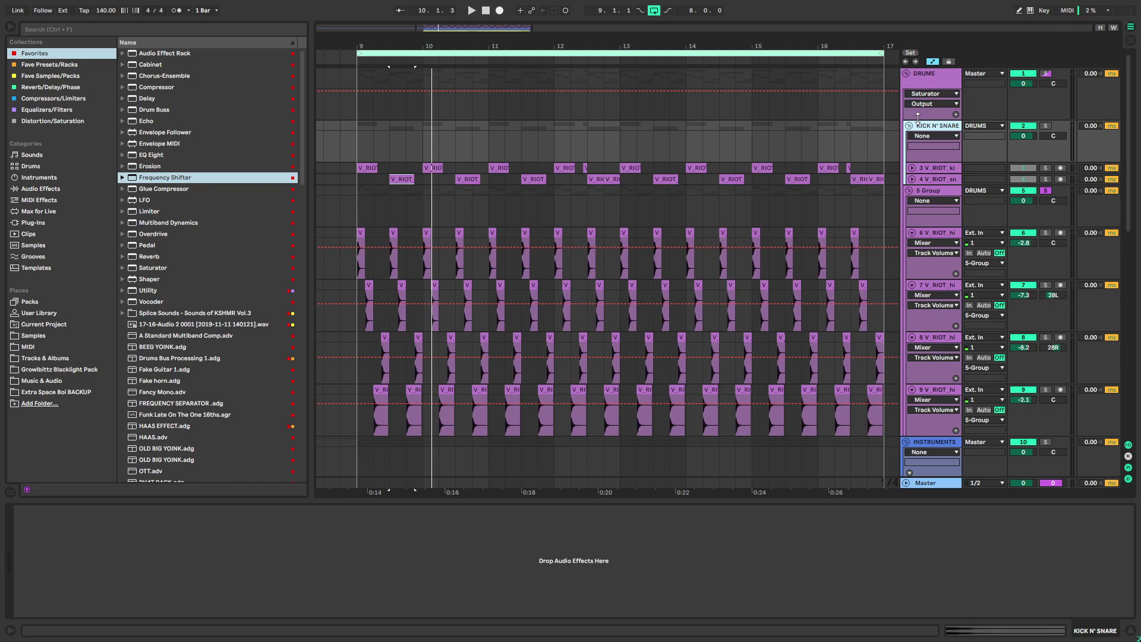
# Add a Compressor to the hi-hat group, sidechained from KICK N' SNARE with a 2:1 ratio and a lowered threshold
pyautogui.click(355, 194)
pyautogui.press('space')
pyautogui.click(165, 88)
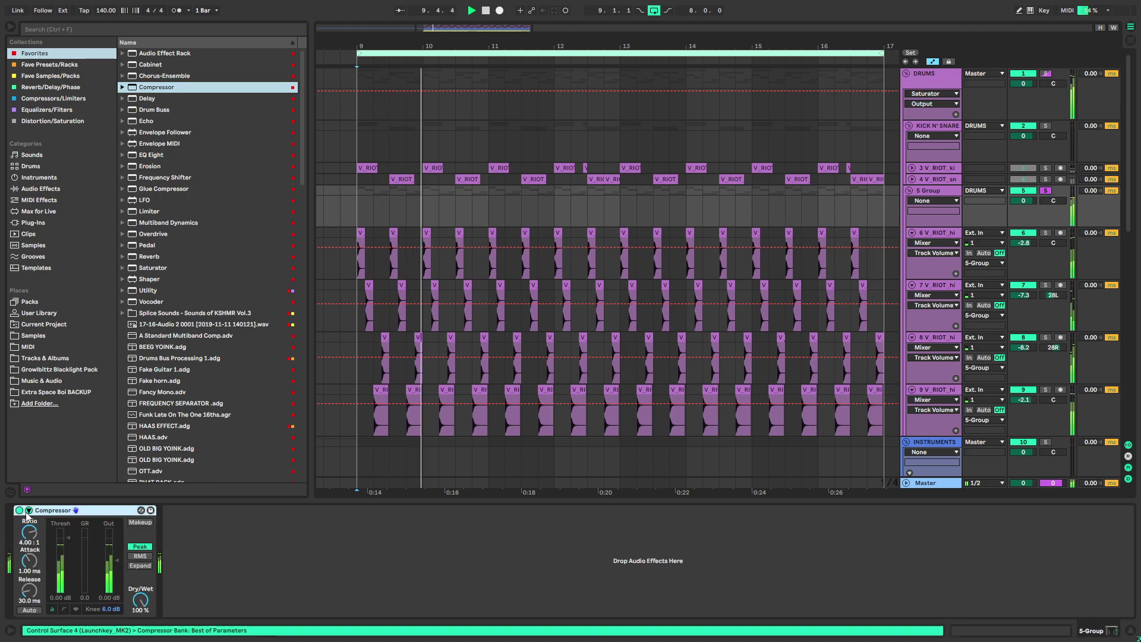
pyautogui.click(38, 539)
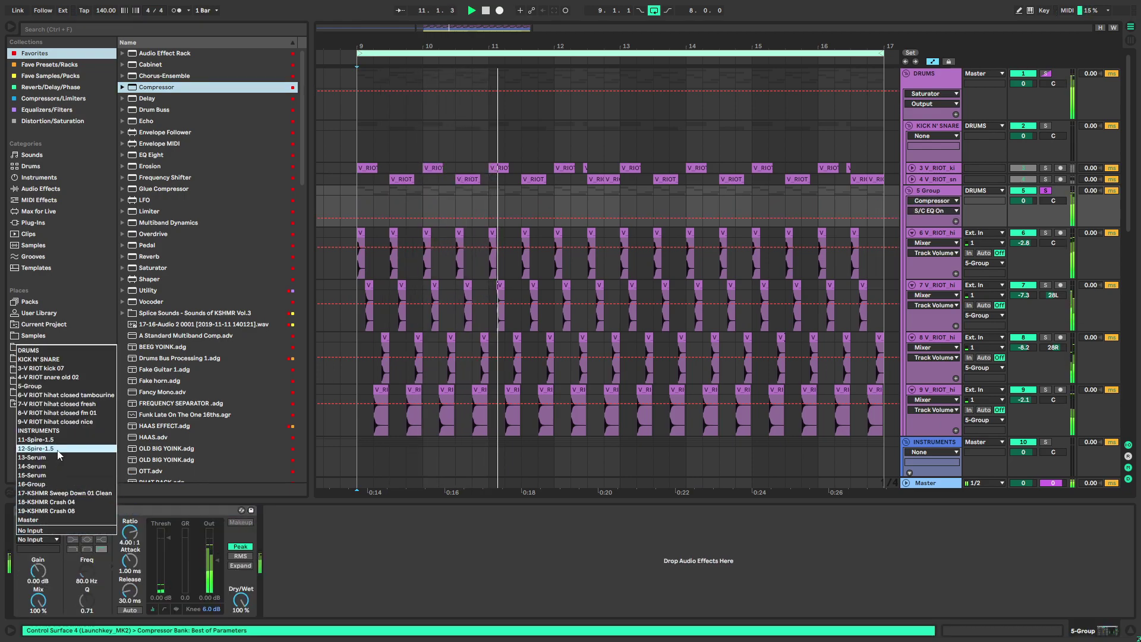
pyautogui.click(38, 359)
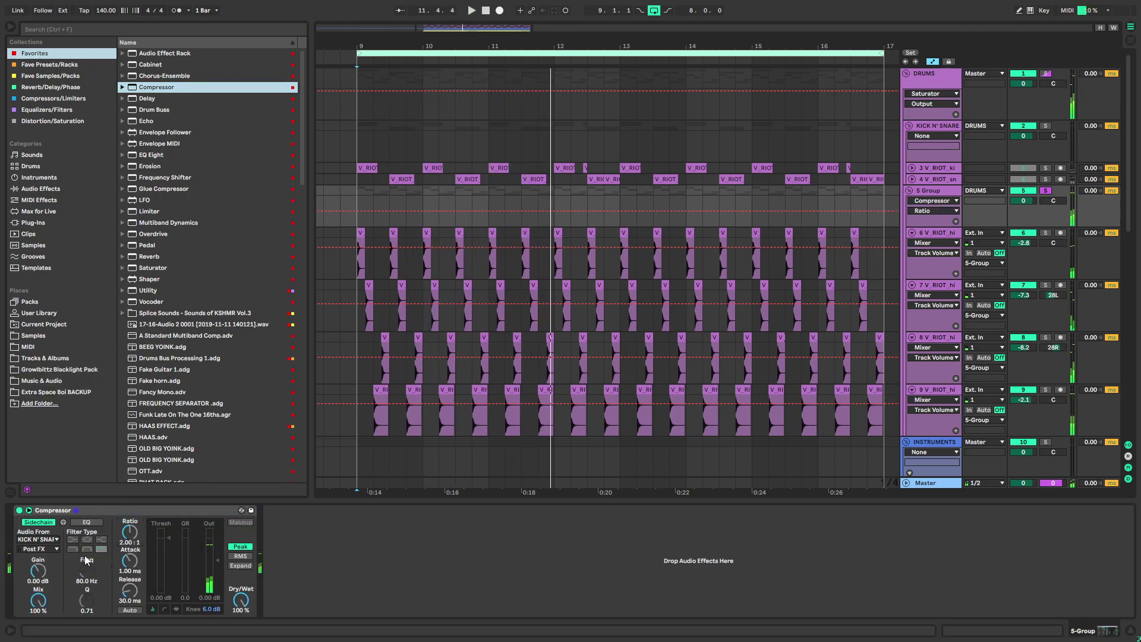
pyautogui.moveTo(166, 570); pyautogui.dragTo(166, 594)
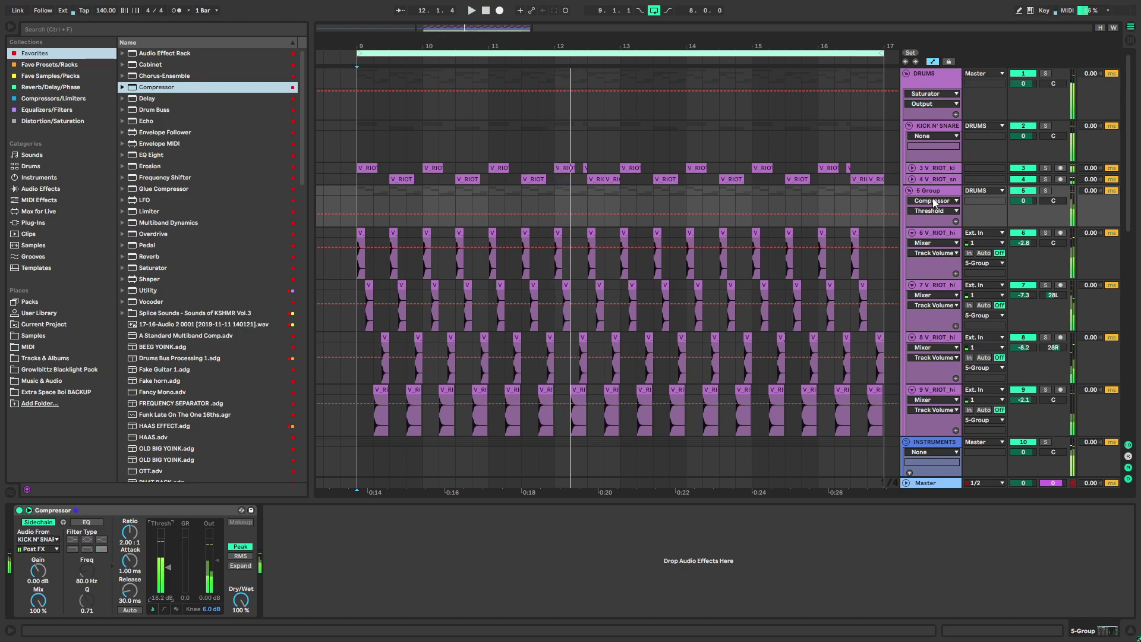
# Unsolo the hi-hat group, compare the sidechain compressor off and on, and raise its threshold to -12.0 dB
pyautogui.click(1045, 191)
pyautogui.click(19, 510)
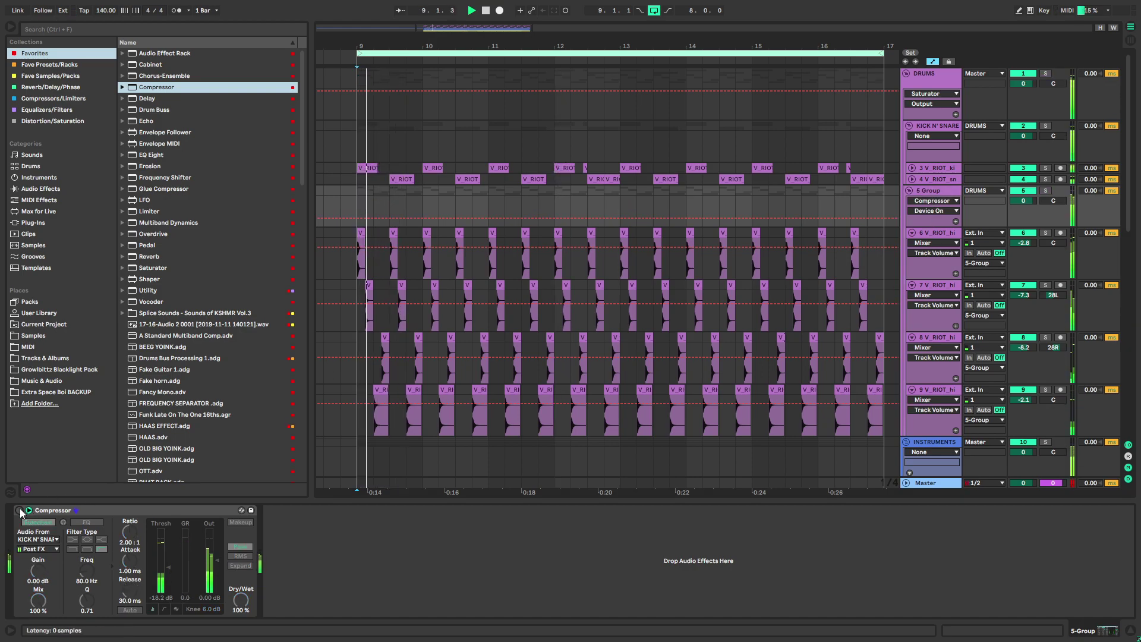
pyautogui.click(19, 510)
pyautogui.moveTo(162, 573); pyautogui.dragTo(171, 558)
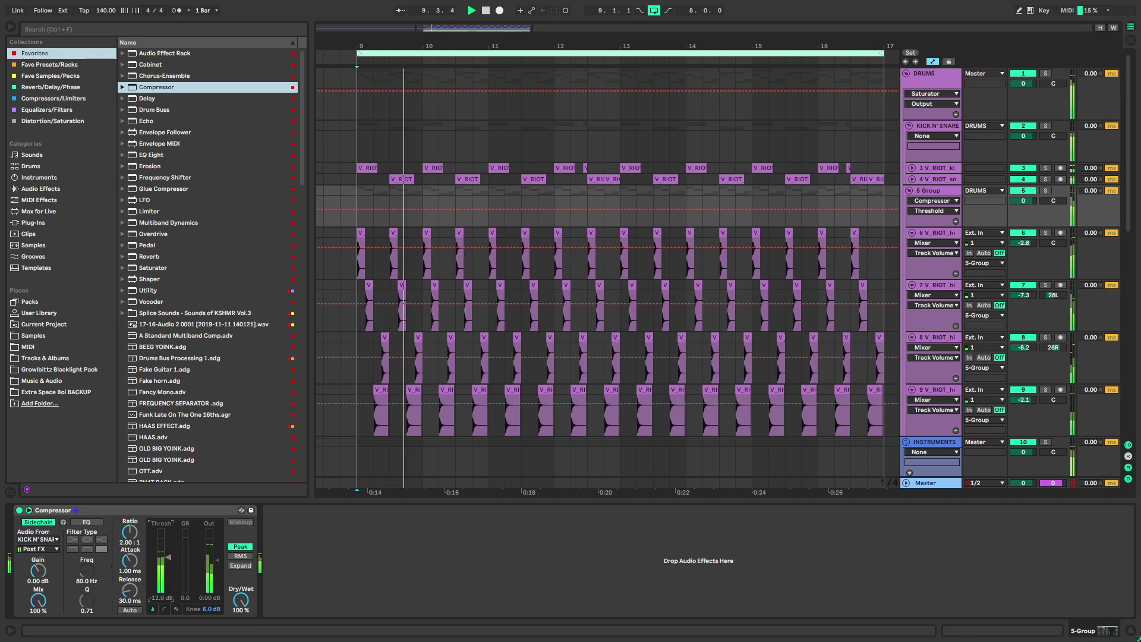
# Lower the V_RIOT_hihat_closed_tambourine track's volume to -4.1 dB
pyautogui.click(935, 233)
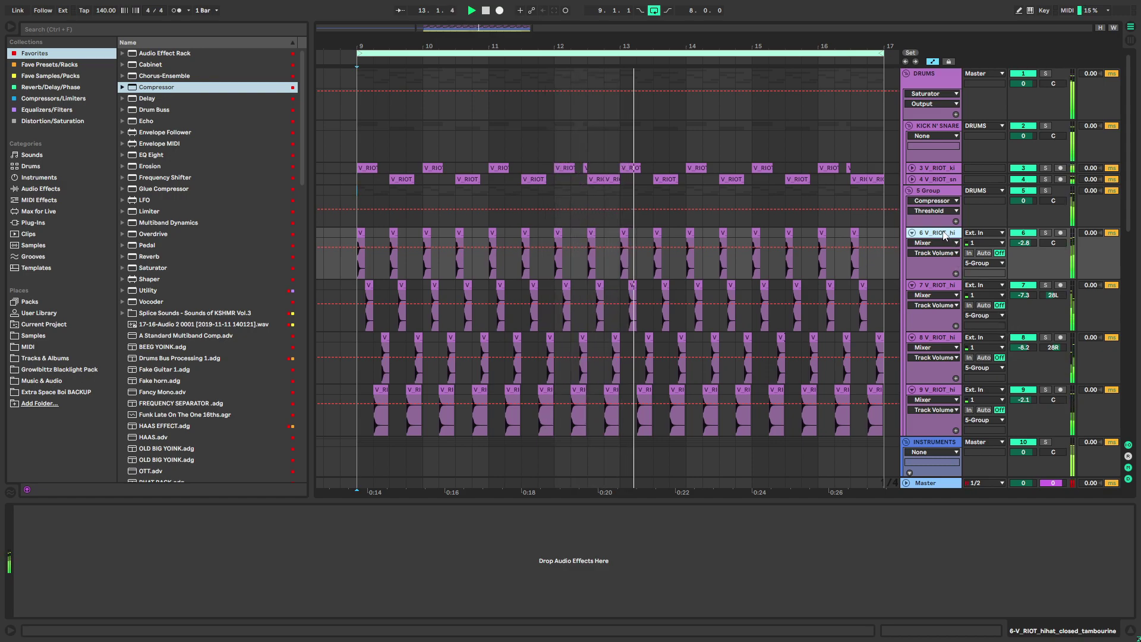
pyautogui.moveTo(1023, 242); pyautogui.dragTo(1023, 243)
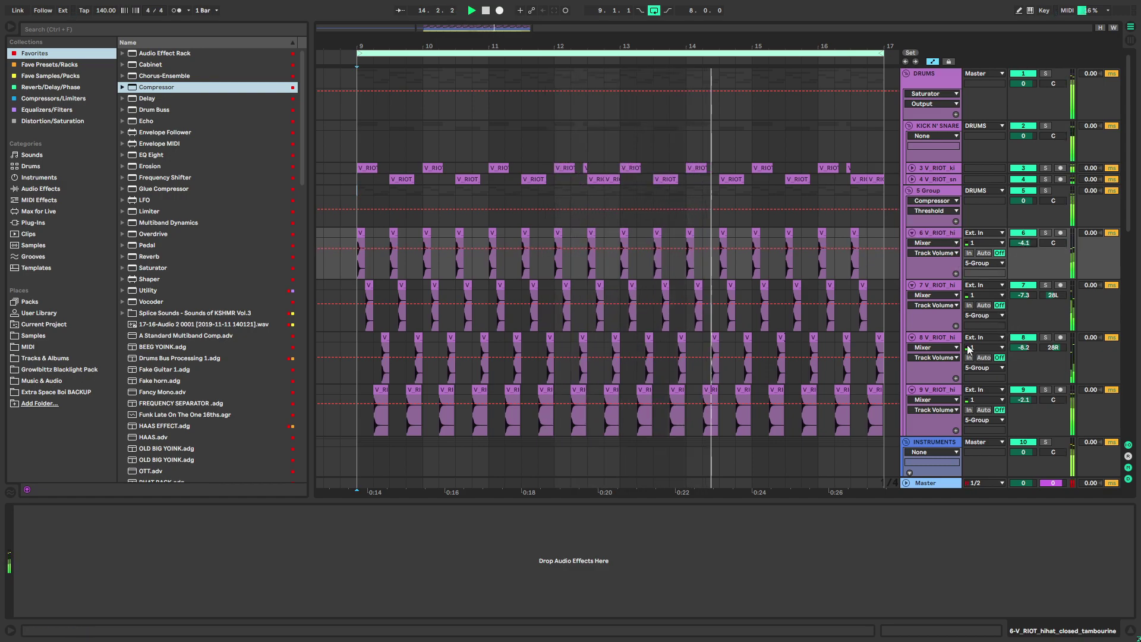
# Solo the V_RIOT_hihat_closed_nice track and move it above the other hi-hat tracks in their group
pyautogui.scroll(3, 372, 395)
pyautogui.moveTo(371, 395); pyautogui.dragTo(411, 392)
pyautogui.click(422, 388)
pyautogui.press('s')
pyautogui.press('space')
pyautogui.press('space')
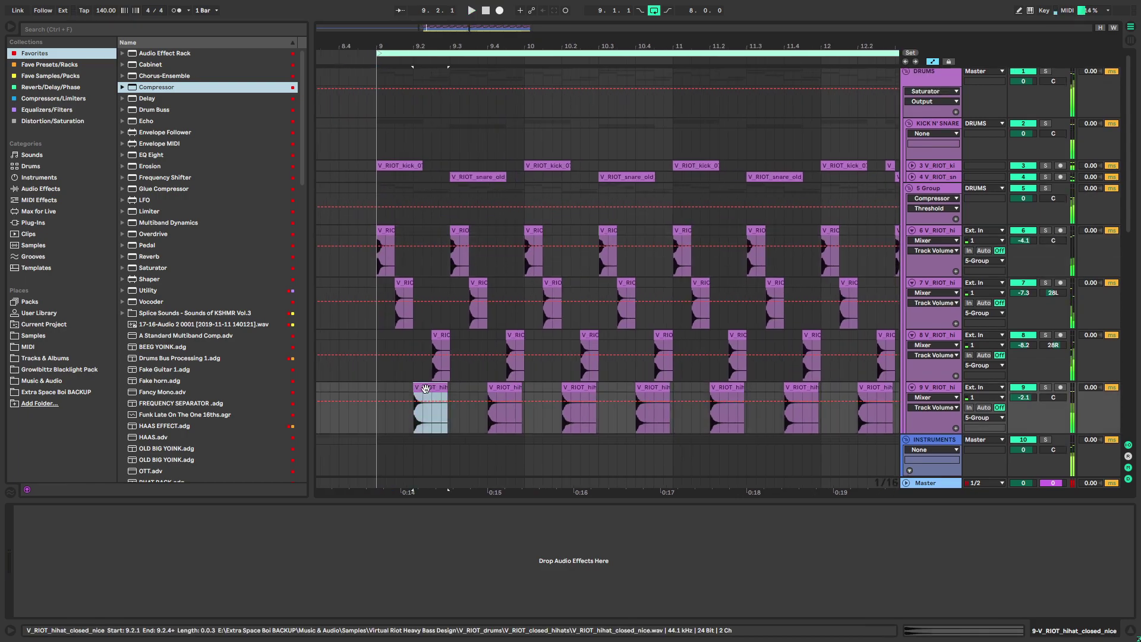
pyautogui.moveTo(960, 256); pyautogui.dragTo(956, 241)
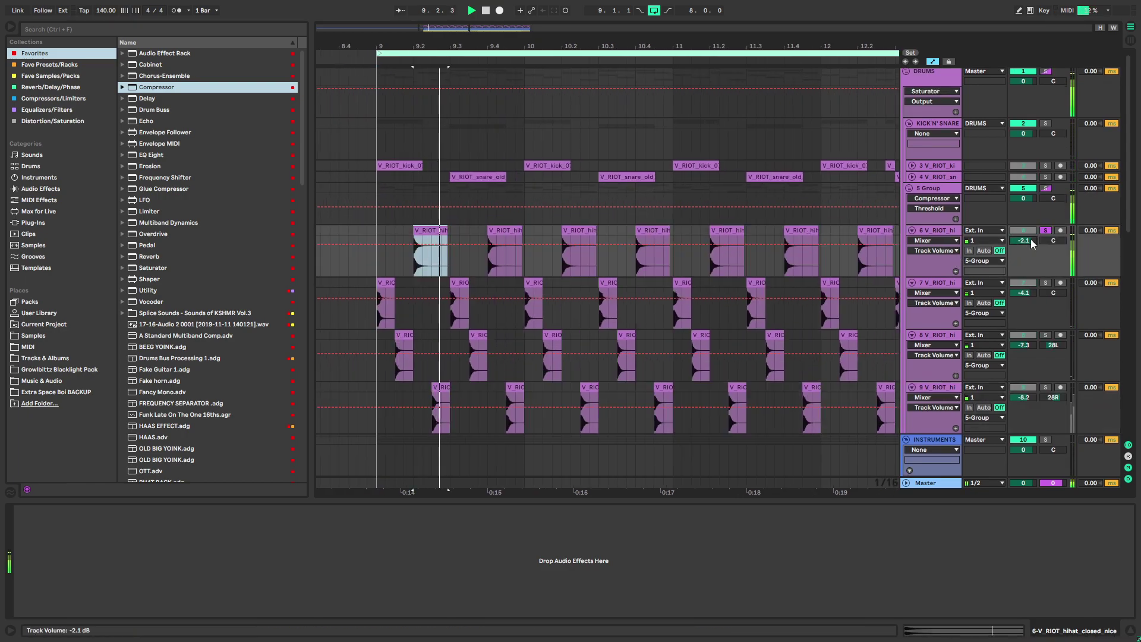
# Unsolo the closed_nice hi-hat, and lower the tambourine and closed_fresh hi-hat tracks together to -6.8 dB and -10.0 dB
pyautogui.click(913, 167)
pyautogui.click(912, 167)
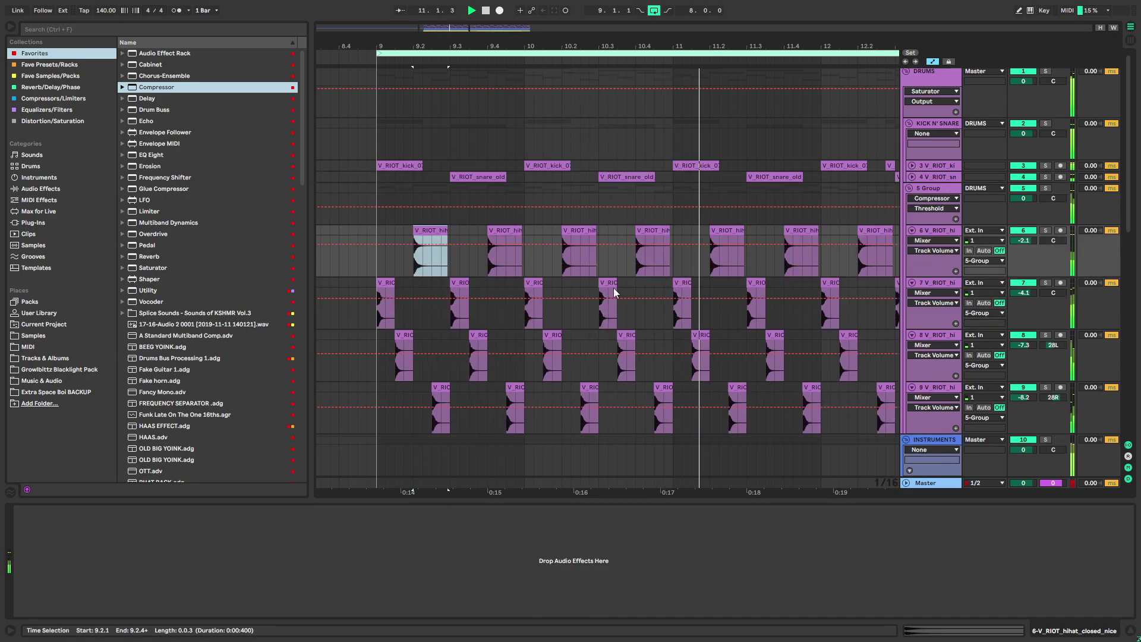
pyautogui.scroll(-3, 620, 287)
pyautogui.moveTo(746, 244); pyautogui.dragTo(703, 232)
pyautogui.scroll(3, 503, 362)
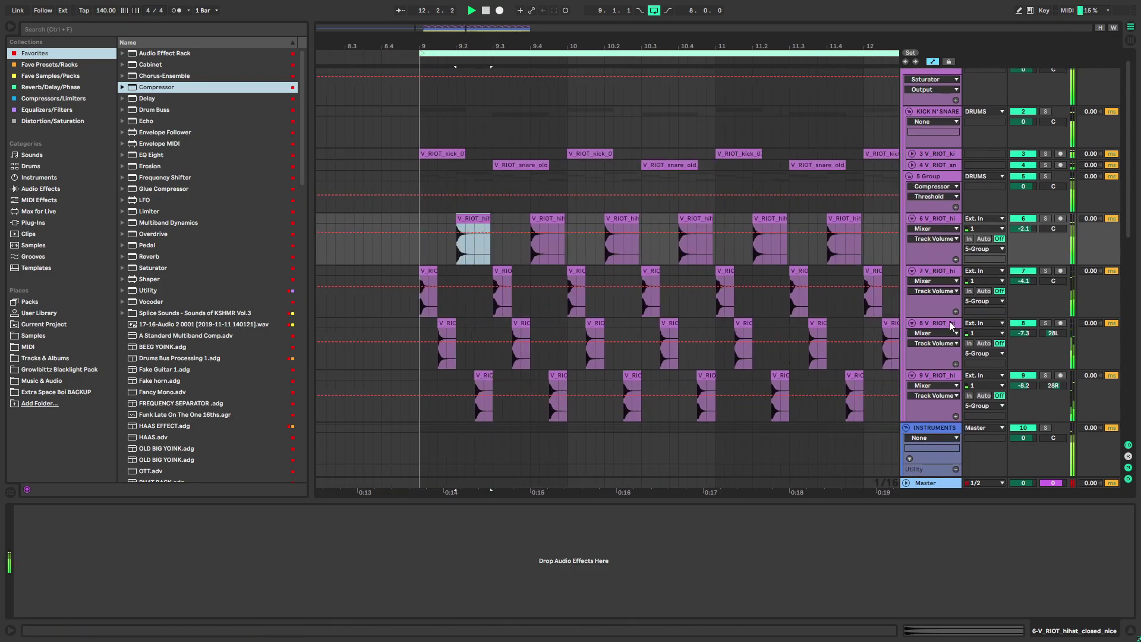
pyautogui.click(950, 322)
pyautogui.keyDown('shift'); pyautogui.click(939, 270); pyautogui.keyUp('shift')
pyautogui.moveTo(1027, 280); pyautogui.dragTo(1028, 291)
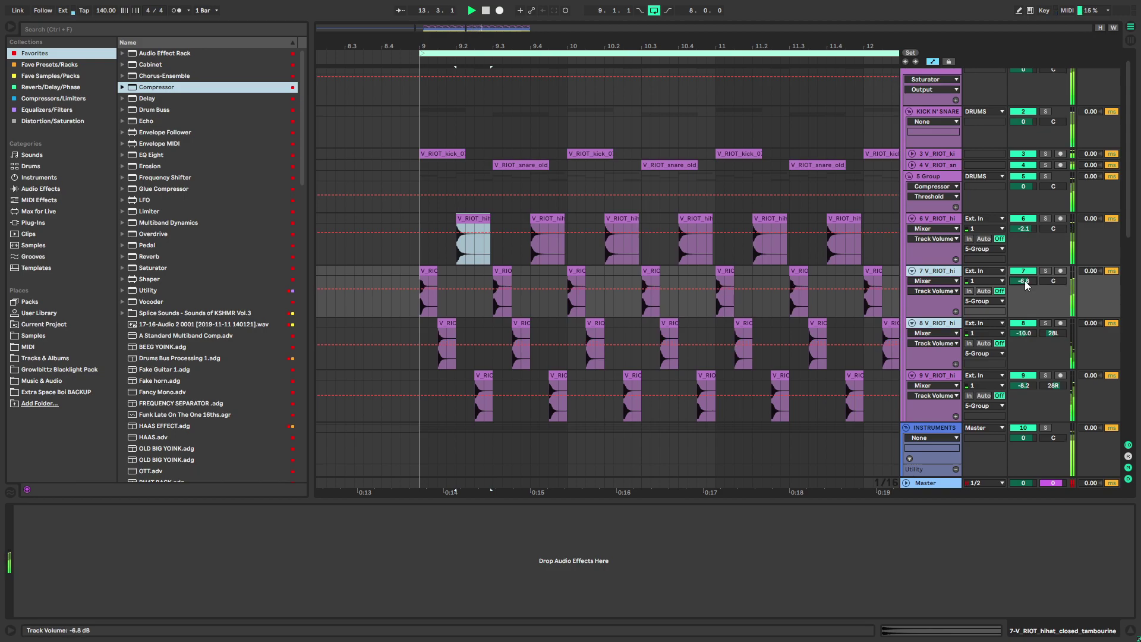
# Collapse all four hi-hat tracks inside their group
pyautogui.click(878, 266)
pyautogui.keyDown('alt'); pyautogui.click(912, 271); pyautogui.keyUp('alt')
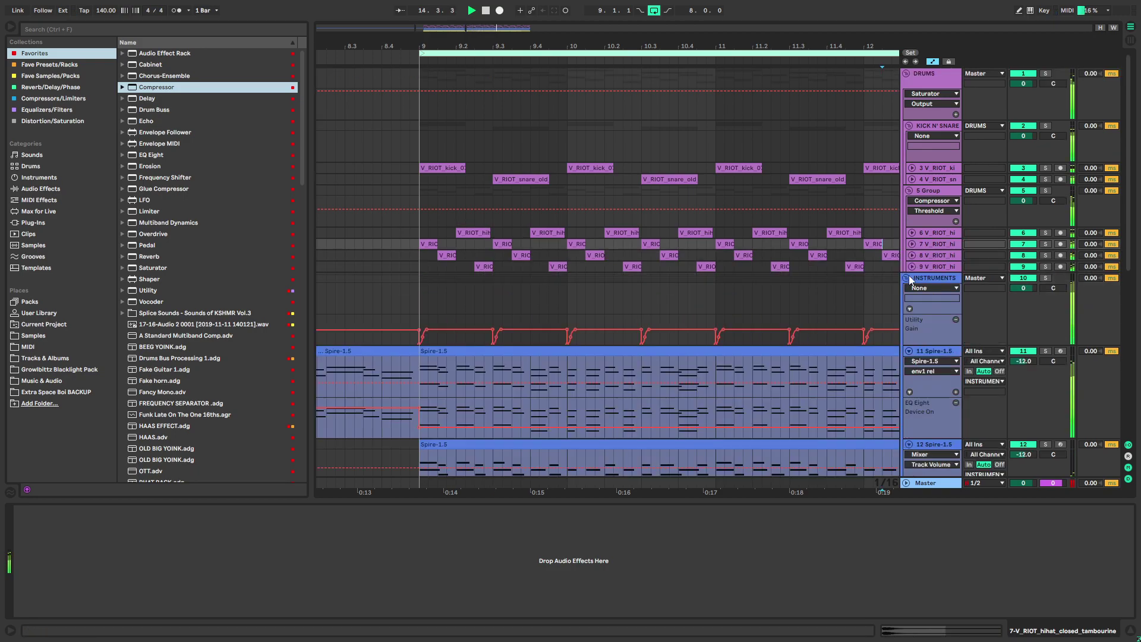
pyautogui.scroll(-3, 696, 253)
pyautogui.click(912, 190)
# Play the loop from bar 9 while muting the tambourine, closed_fresh and closed_fm_01 hi-hats in turn, and reactivate all three
pyautogui.moveTo(765, 232); pyautogui.dragTo(610, 251)
pyautogui.press('space')
pyautogui.press('space')
pyautogui.click(502, 266)
pyautogui.press('space')
pyautogui.click(1023, 244)
pyautogui.press('space')
pyautogui.click(1023, 244)
pyautogui.click(1022, 255)
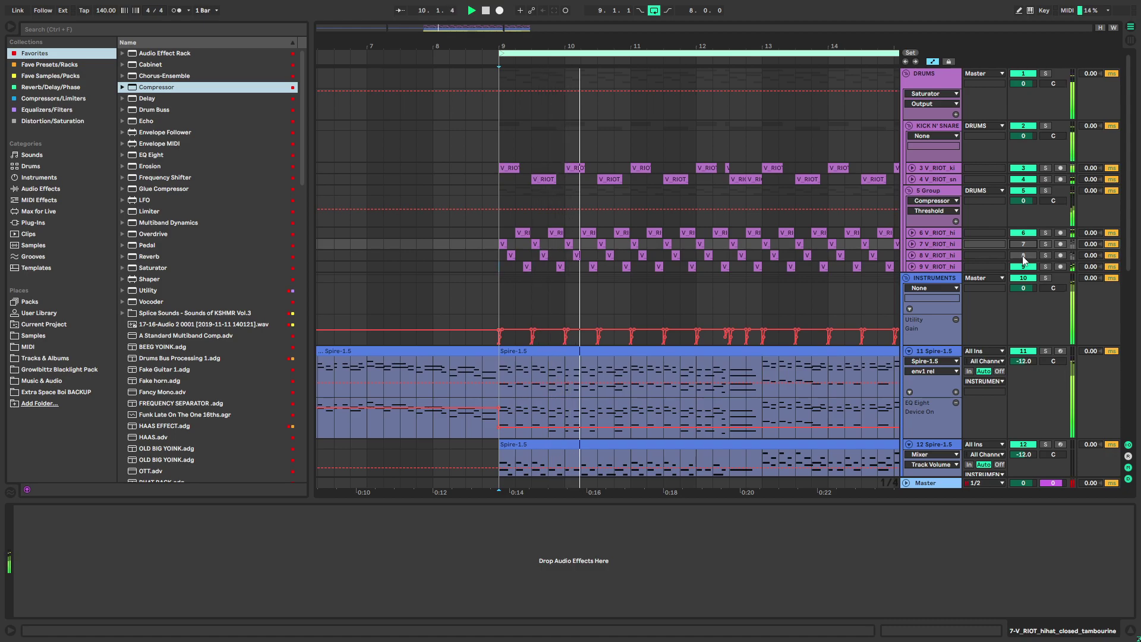
pyautogui.click(1023, 265)
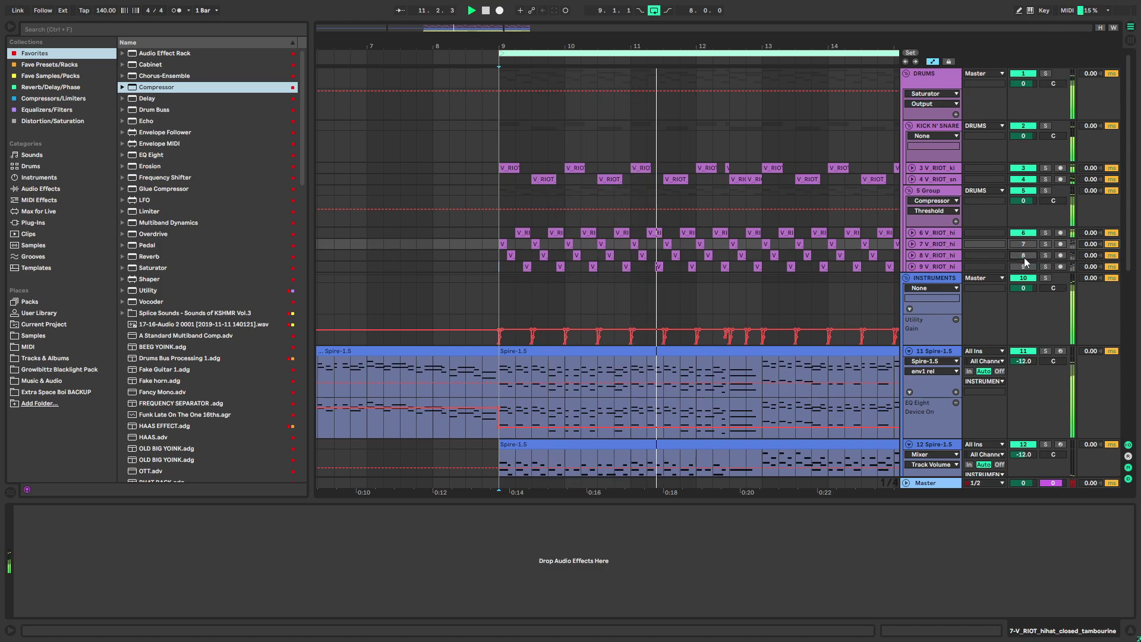
pyautogui.click(1023, 255)
pyautogui.click(1023, 244)
pyautogui.click(1023, 267)
# Mute the tambourine and closed_fresh hi-hats together during playback from bar 9, and reactivate both
pyautogui.scroll(3, 515, 278)
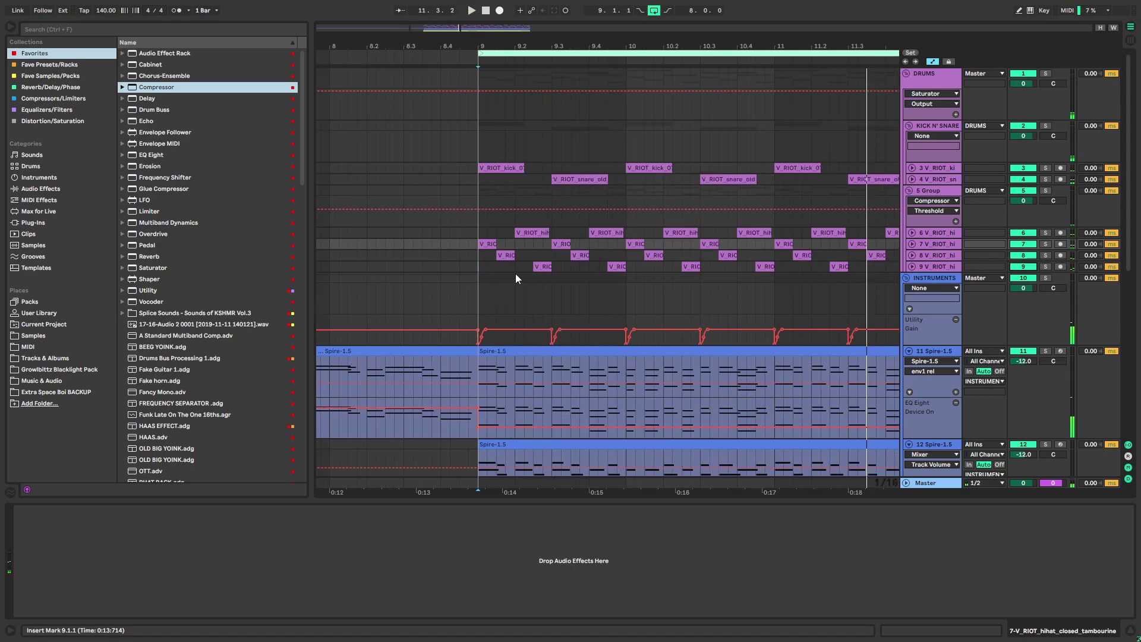
pyautogui.keyDown('shift'); pyautogui.click(1035, 258); pyautogui.keyUp('shift')
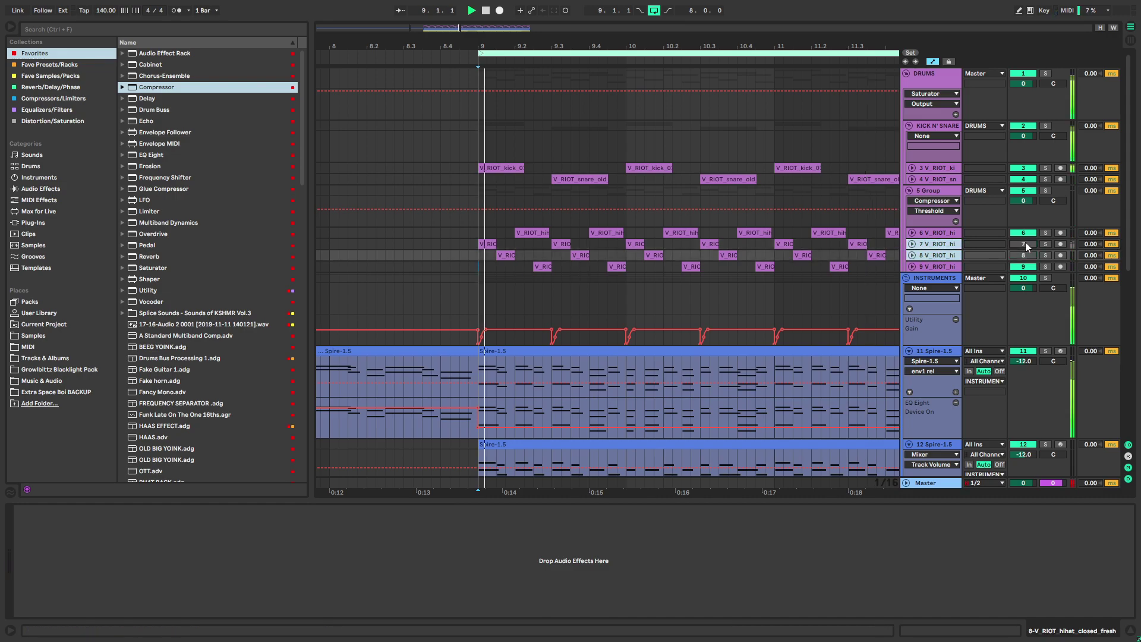
pyautogui.click(1025, 242)
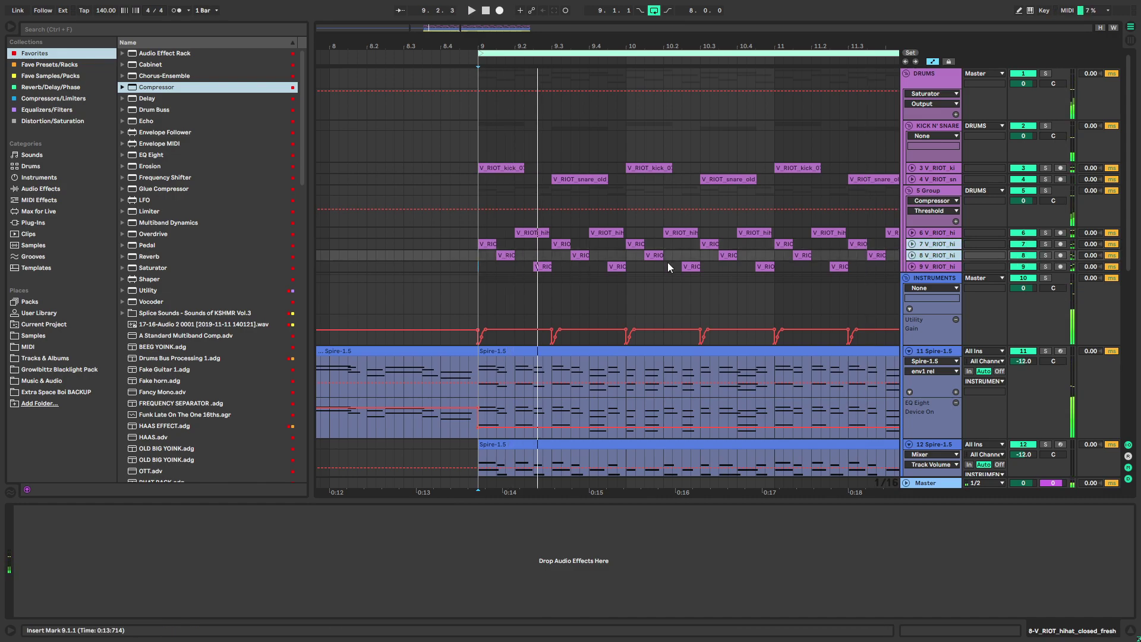
# Expand the tambourine, closed_fresh and closed_fm_01 tracks, and audition the loop with the latter two muted before reactivating them
pyautogui.click(915, 256)
pyautogui.click(914, 233)
pyautogui.click(913, 233)
pyautogui.click(912, 349)
pyautogui.click(923, 347)
pyautogui.keyDown('shift'); pyautogui.click(941, 297); pyautogui.keyUp('shift')
pyautogui.click(1025, 297)
pyautogui.press('space')
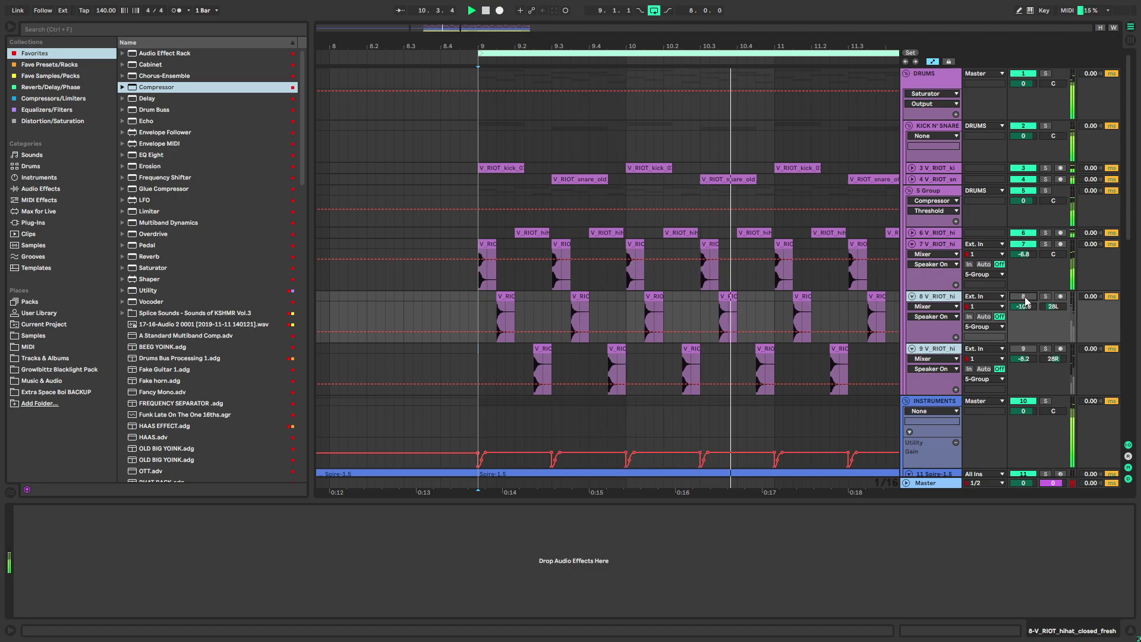
pyautogui.scroll(-4, 716, 323)
pyautogui.press('space')
pyautogui.click(1025, 298)
# Move the first closed_fresh clip to 9.1.1 and the first closed_fm_01 clip to 9.2.1
pyautogui.moveTo(656, 358); pyautogui.dragTo(529, 341)
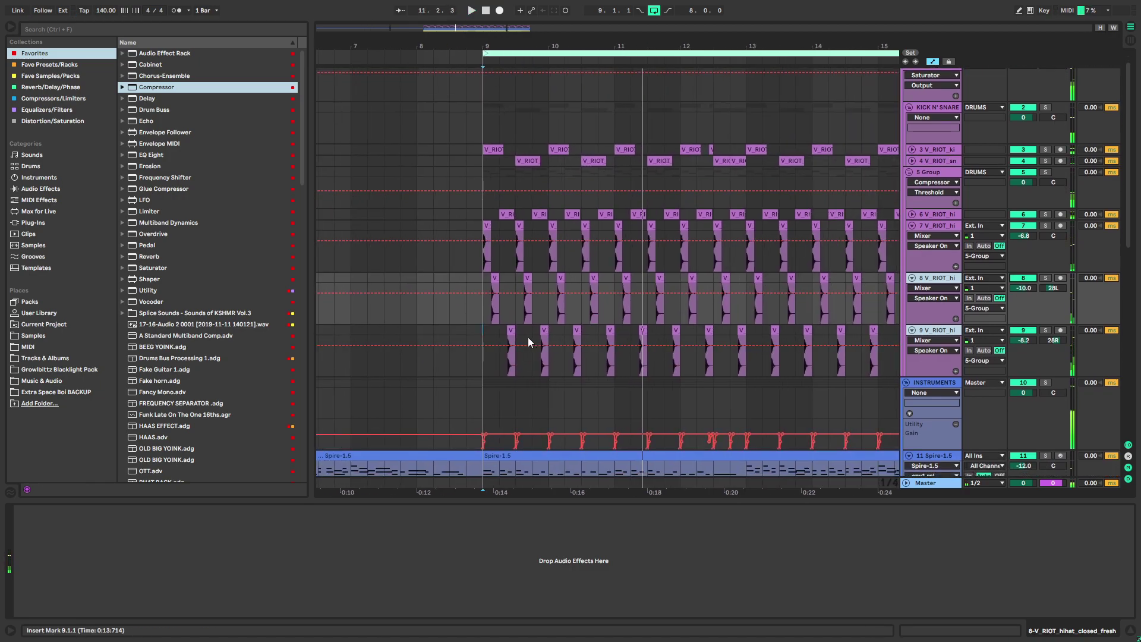
pyautogui.scroll(4, 498, 278)
pyautogui.moveTo(487, 278); pyautogui.dragTo(442, 287)
pyautogui.moveTo(559, 333); pyautogui.dragTo(518, 334)
pyautogui.scroll(-5, 520, 297)
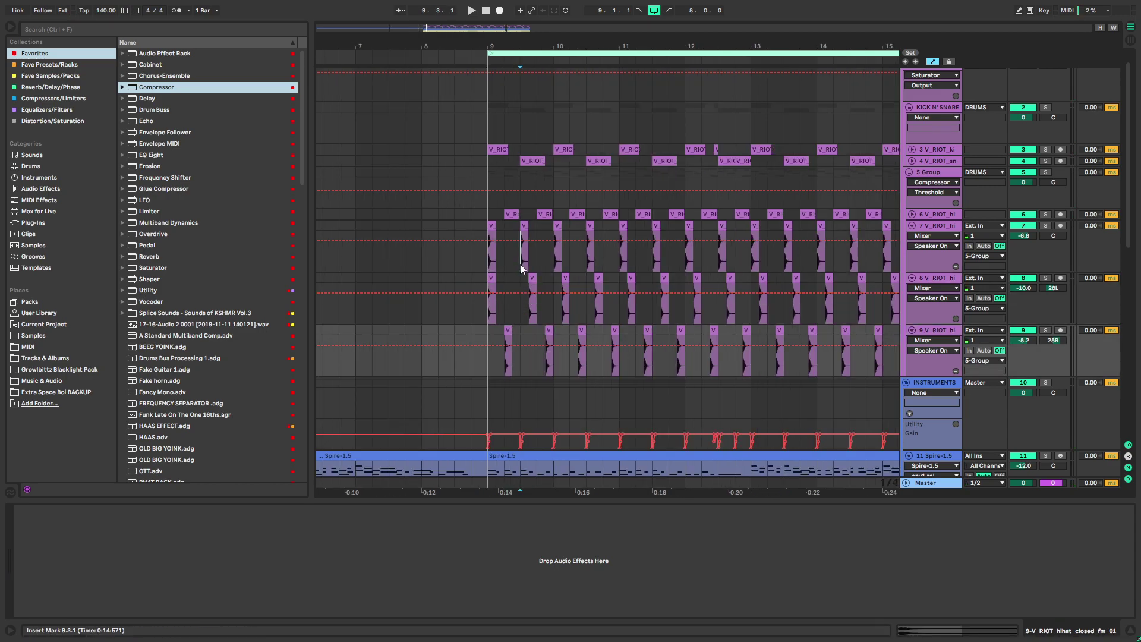
# Delete all tambourine, closed_fresh and closed_fm_01 hi-hat clips from 9.3.1 onward
pyautogui.scroll(-5, 522, 264)
pyautogui.keyDown('shift'); pyautogui.click(651, 340); pyautogui.keyUp('shift')
pyautogui.moveTo(552, 326); pyautogui.dragTo(429, 231)
pyautogui.press('Delete')
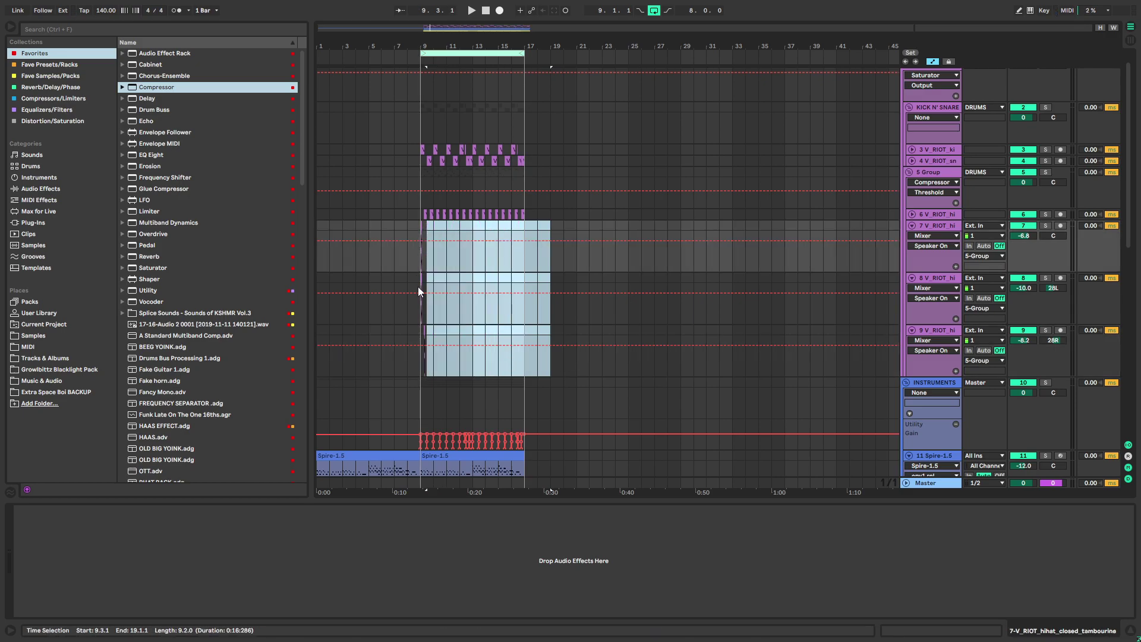
pyautogui.scroll(8, 420, 318)
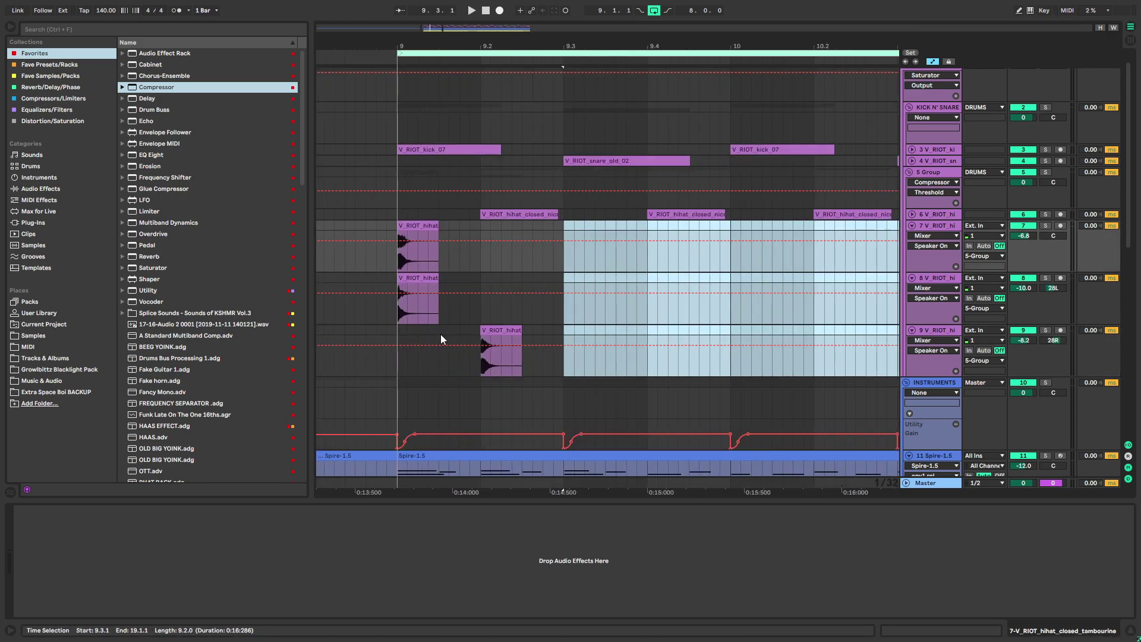
# Undo the hi-hat clip deletion and the closed_fm_01 clip move, and redo both
pyautogui.click(410, 330)
pyautogui.hotkey('ctrl', 'z')
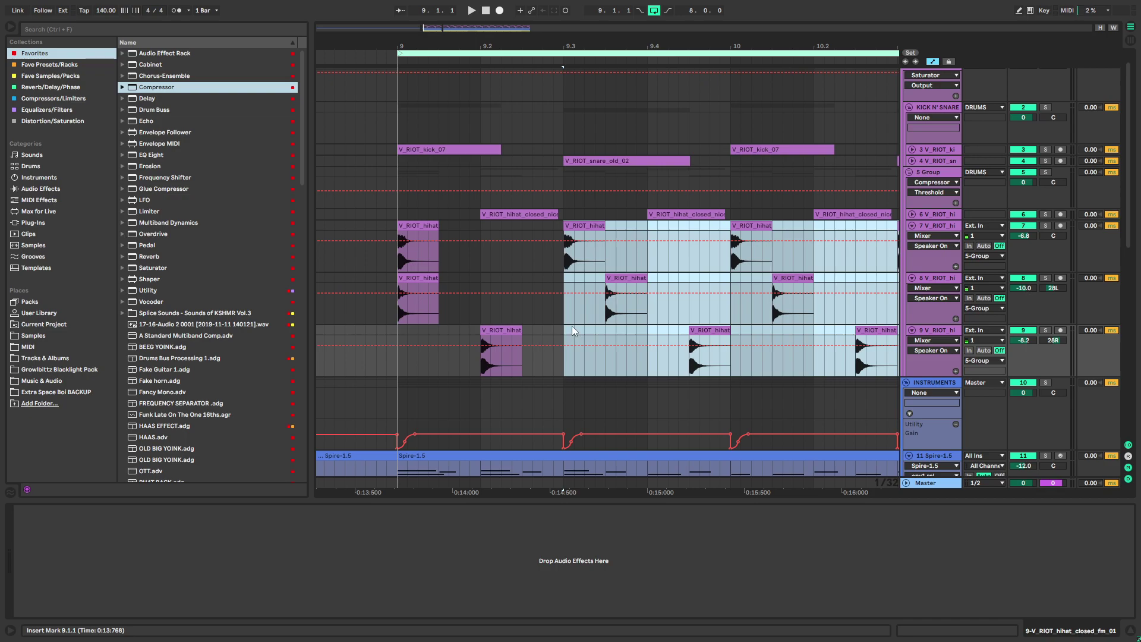
pyautogui.hotkey('ctrl', 'z')
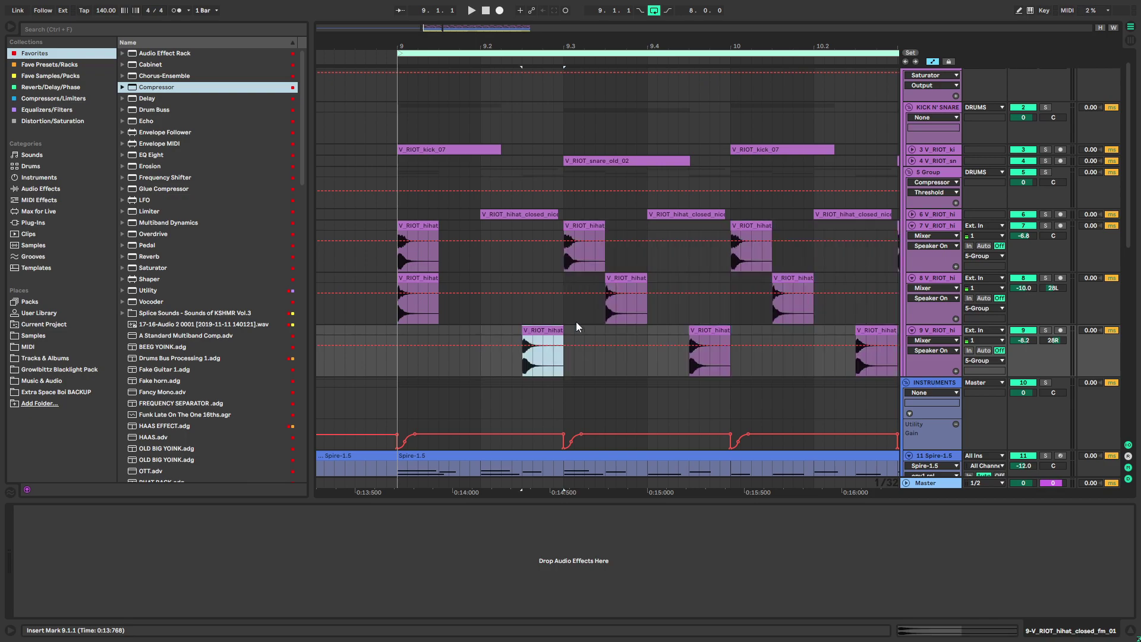
pyautogui.hotkey('ctrl', 'y')
pyautogui.hotkey('ctrl', 'y')
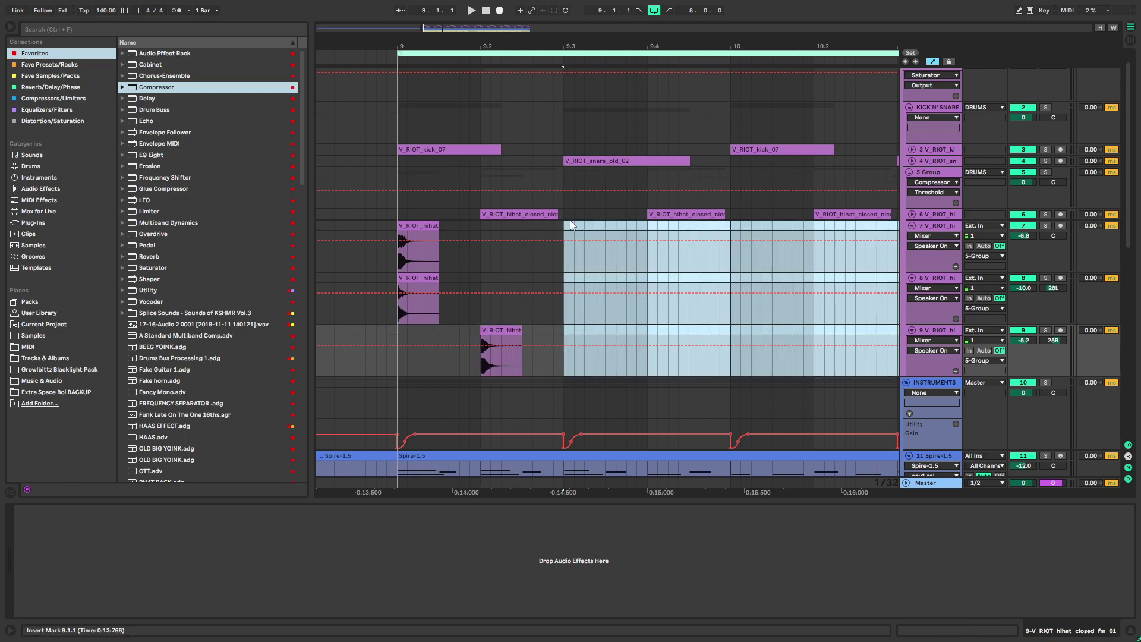
# Move the closed_fm_01 track directly below closed_nice, and set a -3.00 ms track delay on closed_fm_01 and closed_fresh
pyautogui.click(506, 214)
pyautogui.moveTo(923, 331); pyautogui.dragTo(924, 229)
pyautogui.click(912, 214)
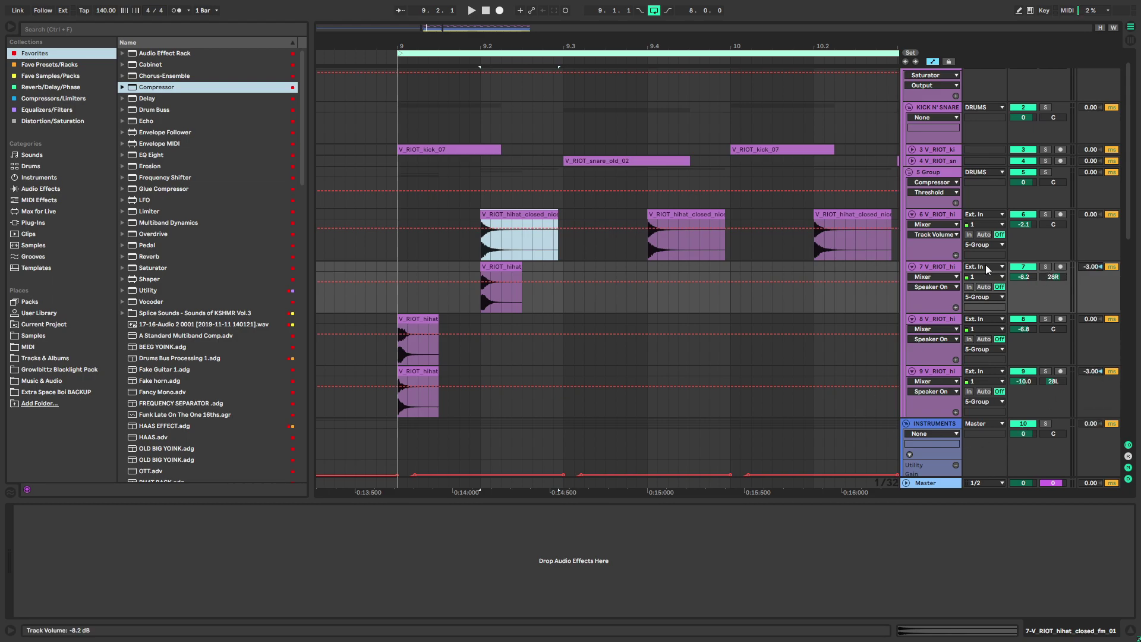
# Solo the hi-hat group, audition its opening pattern from bar 9, and unsolo it
pyautogui.click(937, 161)
pyautogui.click(937, 172)
pyautogui.press('s')
pyautogui.click(405, 200)
pyautogui.press('space')
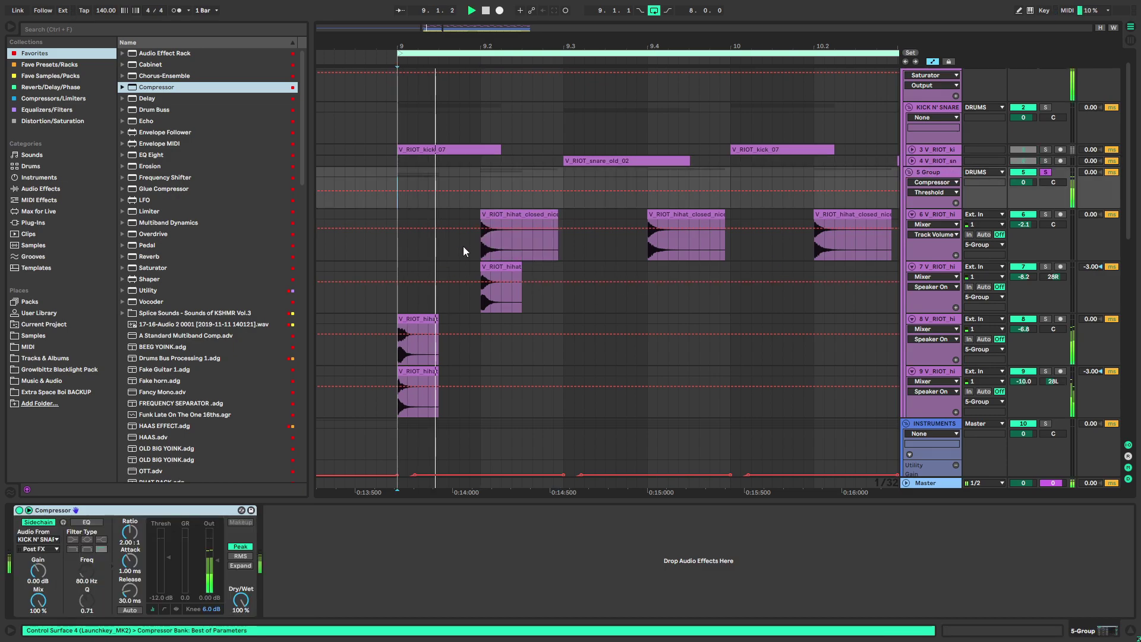
pyautogui.press('space')
pyautogui.press('s')
# Duplicate the 9.1.1 to 9.3.1 pattern on all four hi-hat tracks repeatedly until it fills the loop to 17.1.1
pyautogui.moveTo(401, 391); pyautogui.dragTo(564, 235)
pyautogui.press('space')
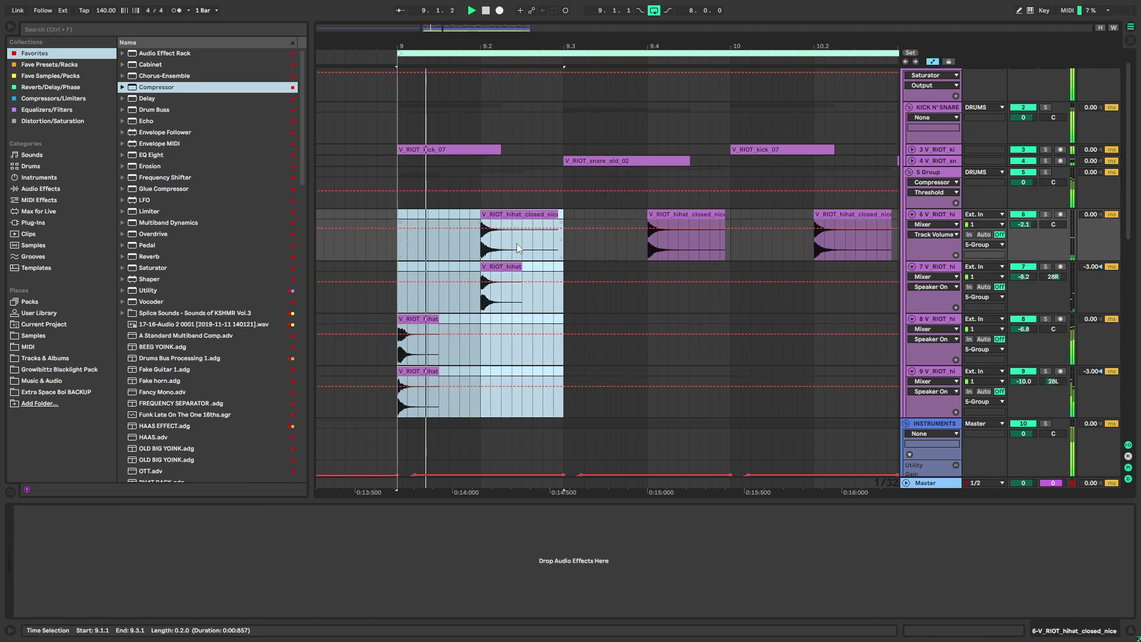
pyautogui.scroll(-2, 501, 251)
pyautogui.hotkey('ctrl', 'd')
pyautogui.hotkey('ctrl', 'd')
pyautogui.hotkey('ctrl', 'd')
pyautogui.hotkey('ctrl', 'd')
pyautogui.hotkey('ctrl', 'd')
pyautogui.hotkey('ctrl', 'd')
pyautogui.hotkey('ctrl', 'd')
pyautogui.hotkey('ctrl', 'd')
pyautogui.hotkey('ctrl', 'd')
pyautogui.hotkey('ctrl', 'd')
pyautogui.hotkey('ctrl', 'd')
pyautogui.hotkey('ctrl', 'd')
pyautogui.hotkey('ctrl', 'd')
pyautogui.scroll(-2, 500, 251)
pyautogui.scroll(-2, 501, 251)
pyautogui.hotkey('ctrl', 'd')
pyautogui.hotkey('ctrl', 'd')
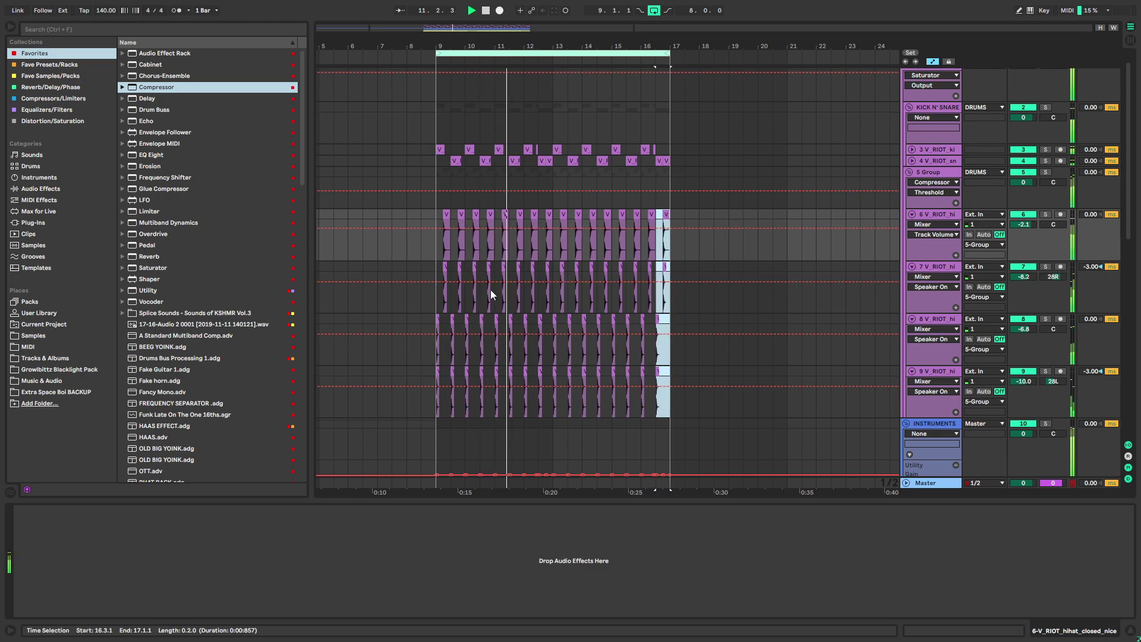
pyautogui.scroll(3, 472, 323)
pyautogui.scroll(-2, 470, 297)
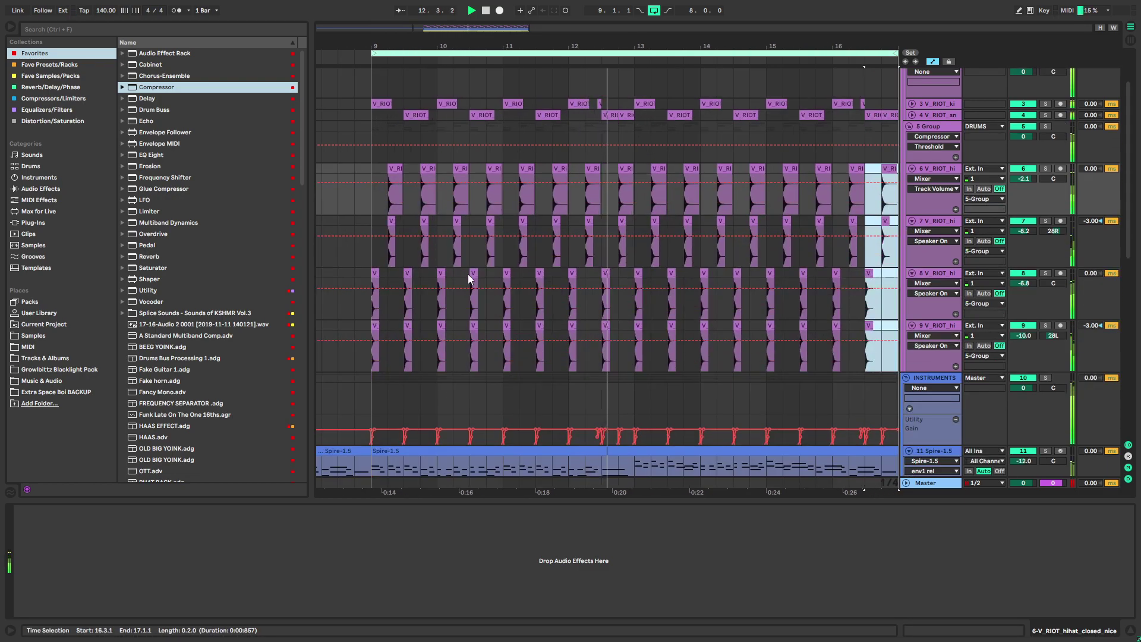
# Collapse the hi-hat tracks and check the volume and panning of the closed_fm_01, tambourine and closed_fresh tracks
pyautogui.click(912, 220)
pyautogui.scroll(1, 910, 224)
pyautogui.scroll(-3, 618, 285)
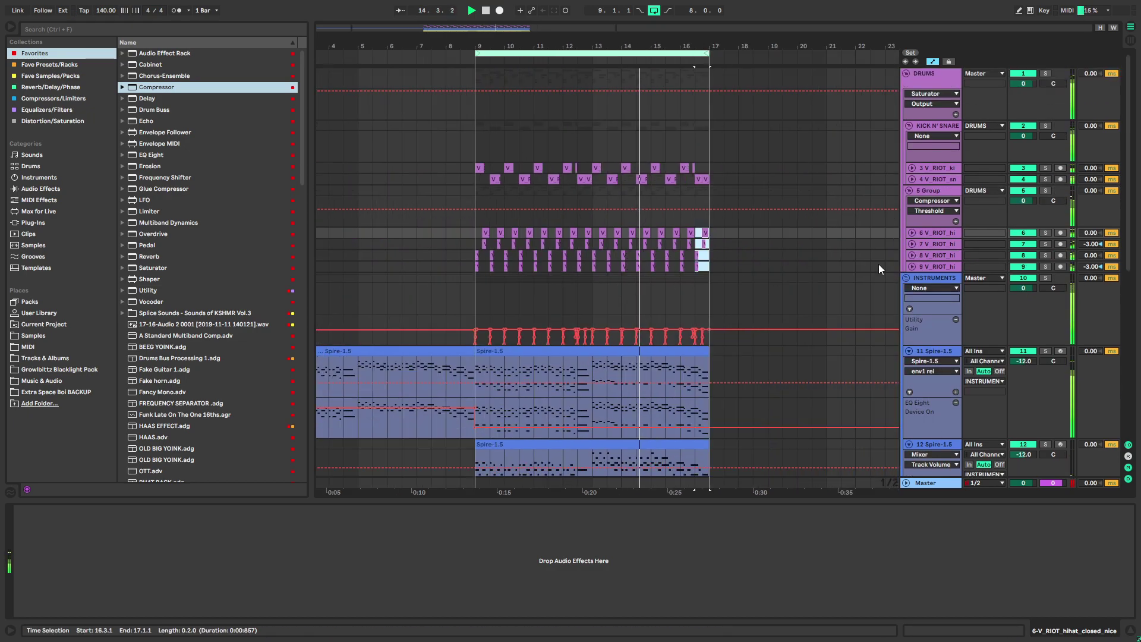
pyautogui.click(926, 244)
pyautogui.keyDown('shift'); pyautogui.click(925, 255); pyautogui.keyUp('shift')
pyautogui.click(912, 255)
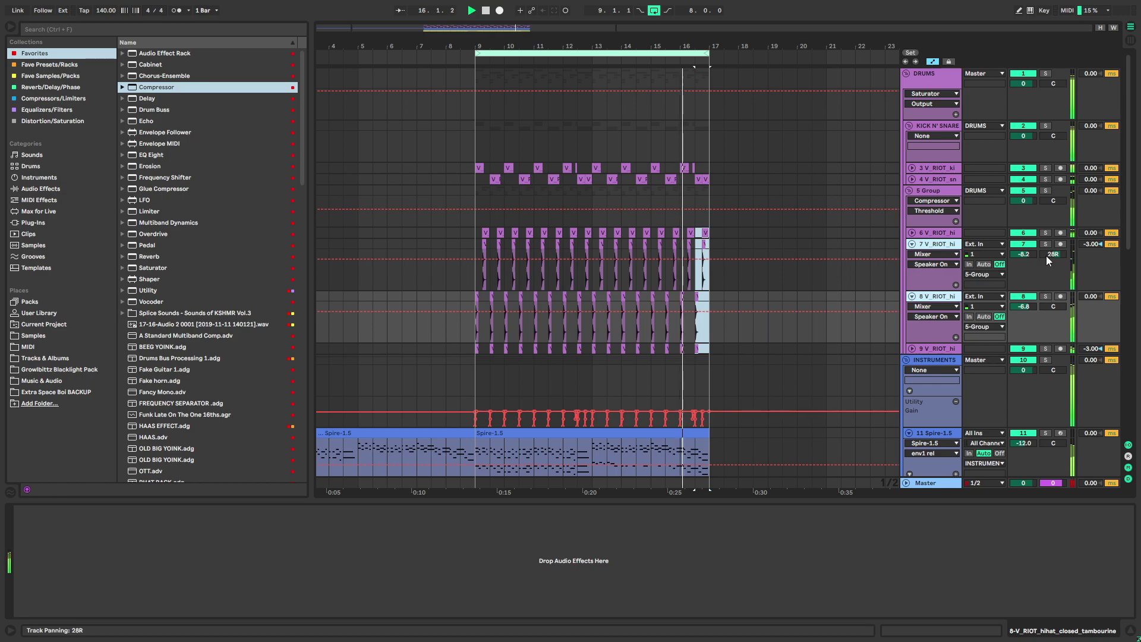
pyautogui.click(912, 244)
pyautogui.click(936, 243)
pyautogui.click(938, 234)
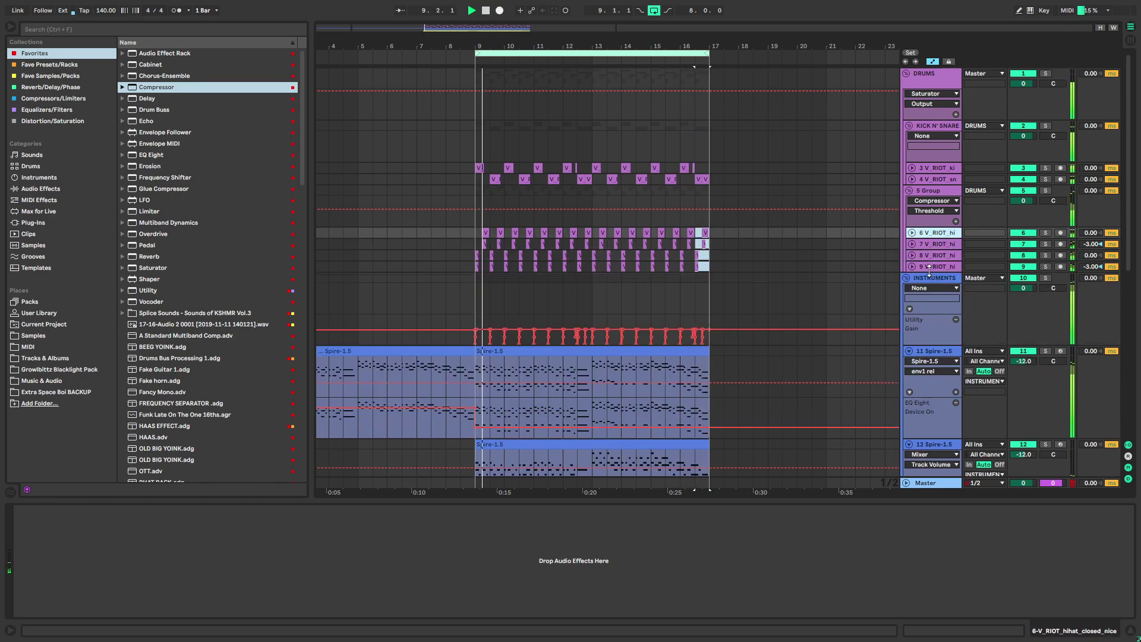
pyautogui.click(929, 267)
pyautogui.click(912, 266)
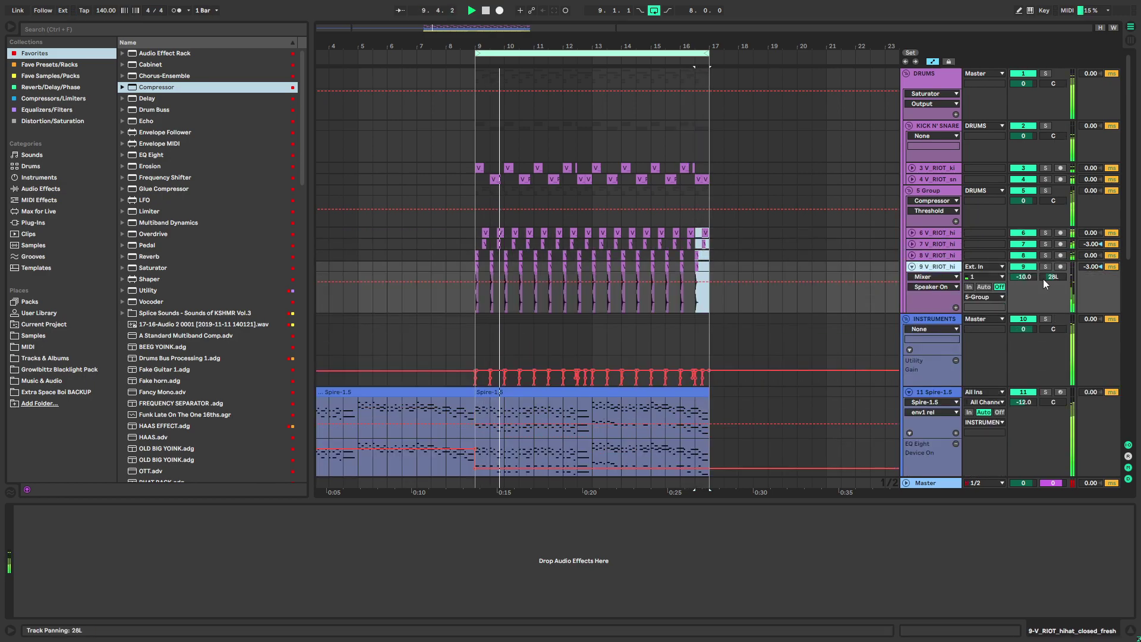
pyautogui.click(912, 266)
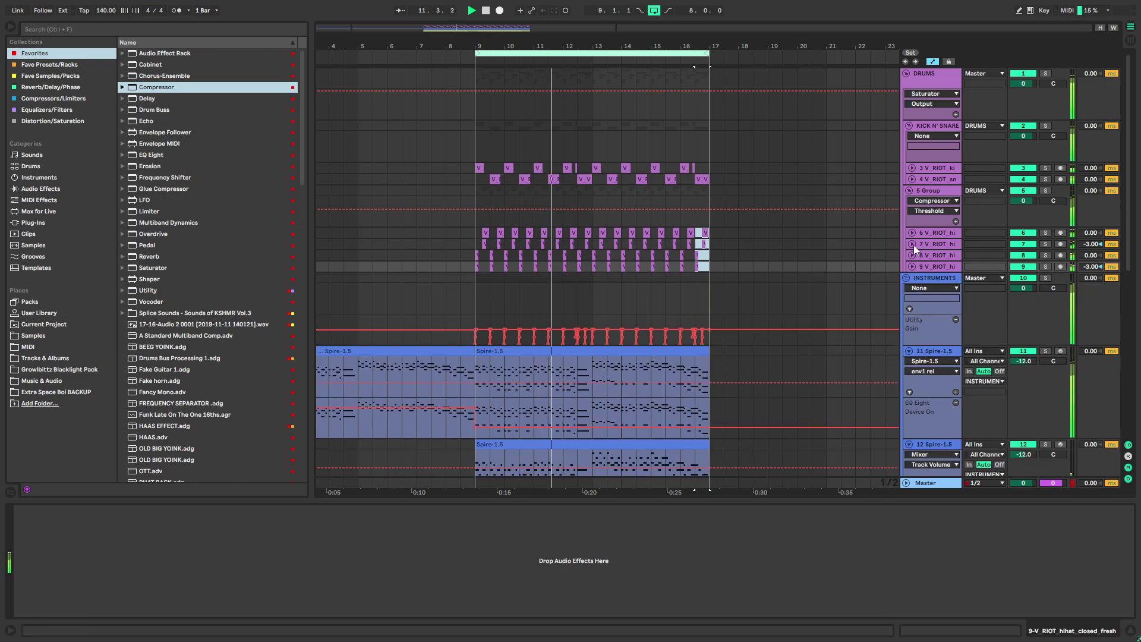
# Set the closed_fm_01 hi-hat track's panning to 12R
pyautogui.click(912, 244)
pyautogui.moveTo(1053, 254); pyautogui.dragTo(1053, 261)
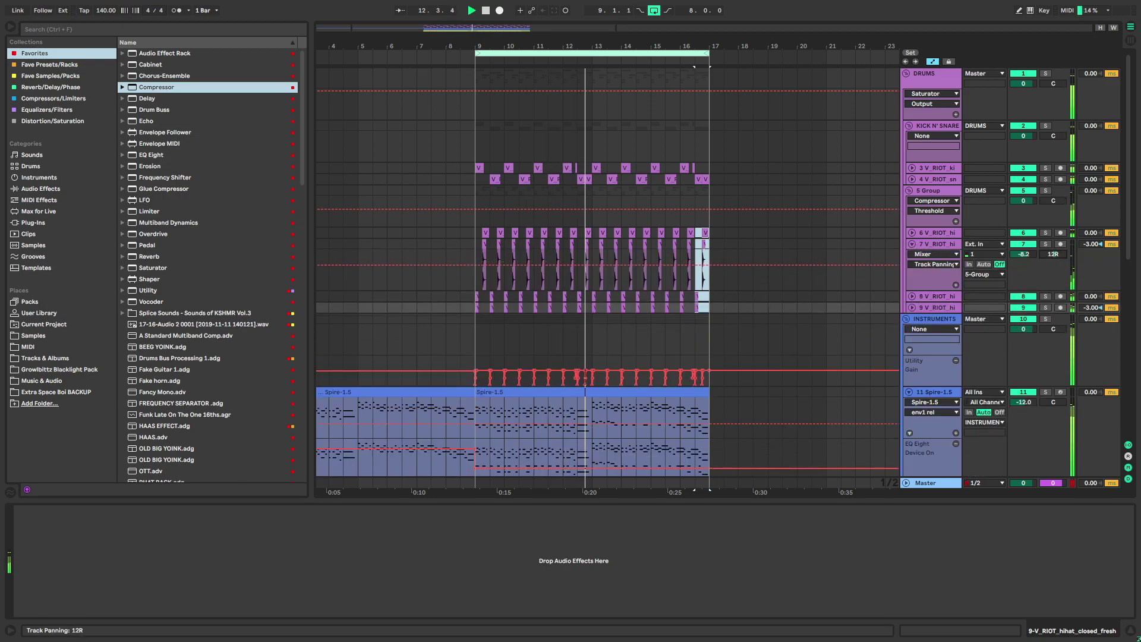
pyautogui.click(912, 244)
# Solo the hi-hat group and the KICK N' SNARE group in turn, comparing their playback levels in the mixer
pyautogui.click(936, 192)
pyautogui.press('Tab')
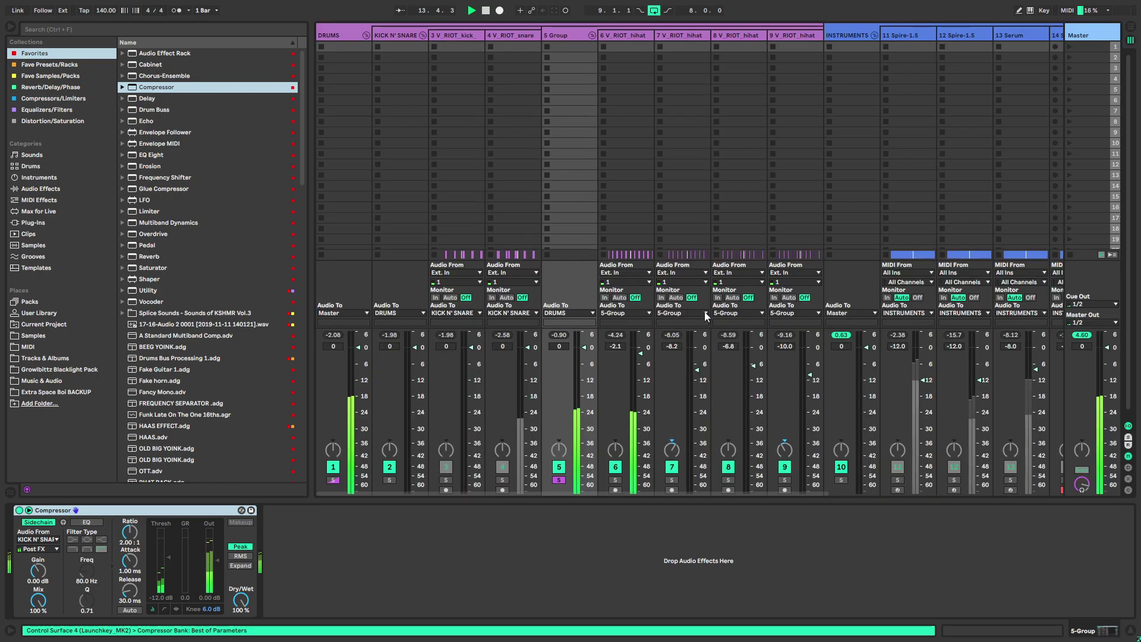
pyautogui.press('Tab')
pyautogui.press('space')
pyautogui.click(940, 127)
pyautogui.press('s')
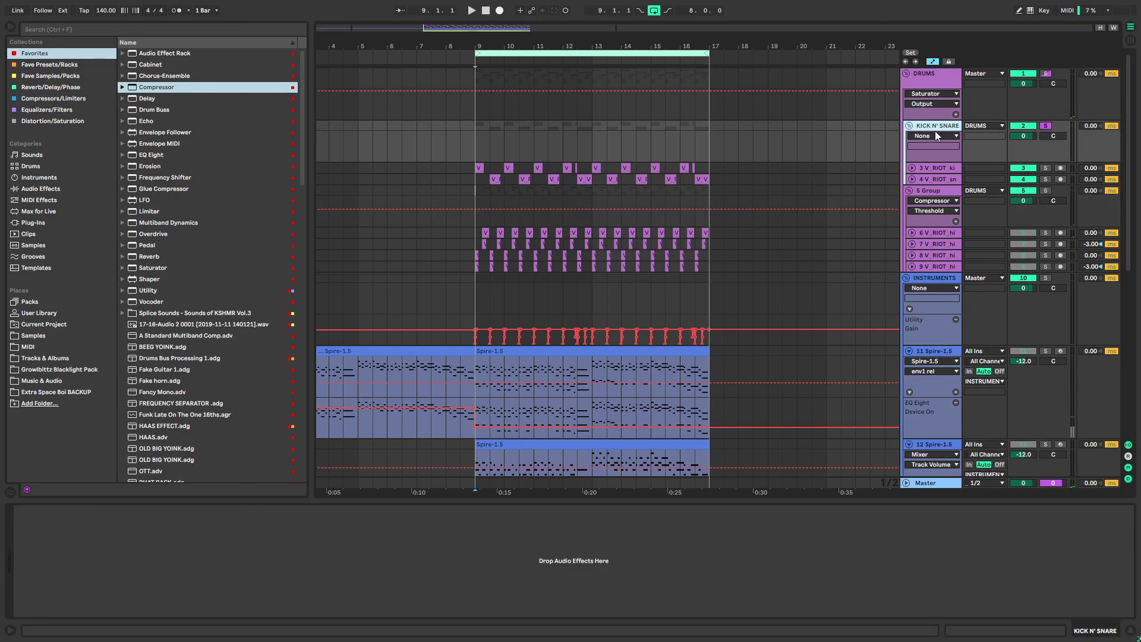
pyautogui.press('space')
pyautogui.press('Tab')
pyautogui.press('Tab')
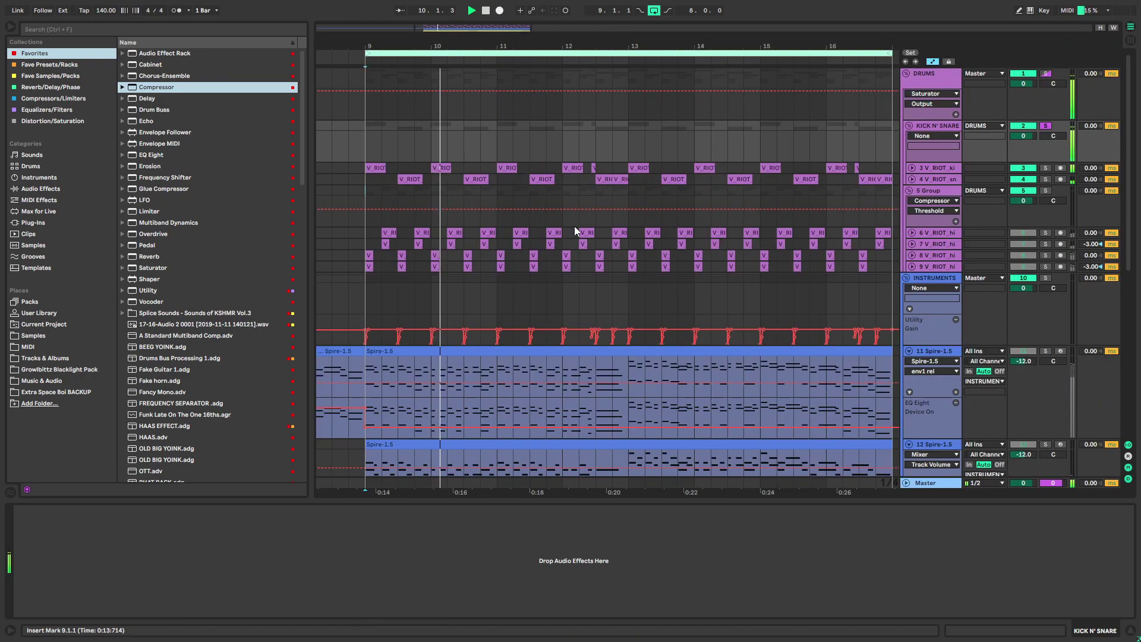
# Solo the hi-hat group and lower its Compressor's output gain to -1.19 dB
pyautogui.click(935, 233)
pyautogui.click(931, 192)
pyautogui.press('s')
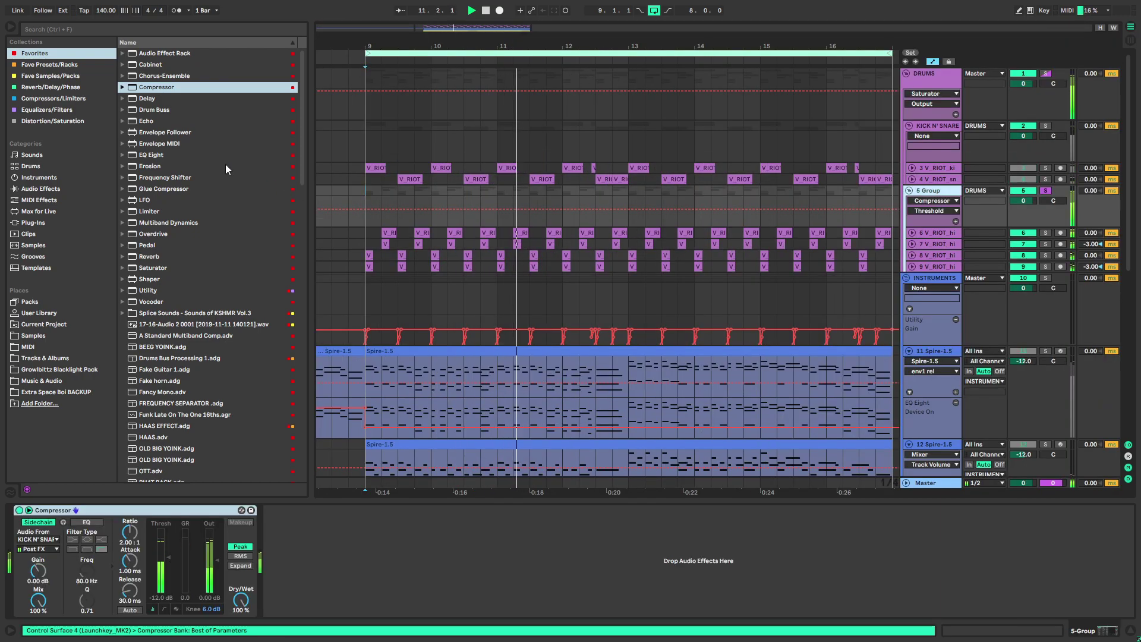
pyautogui.moveTo(217, 560); pyautogui.dragTo(218, 562)
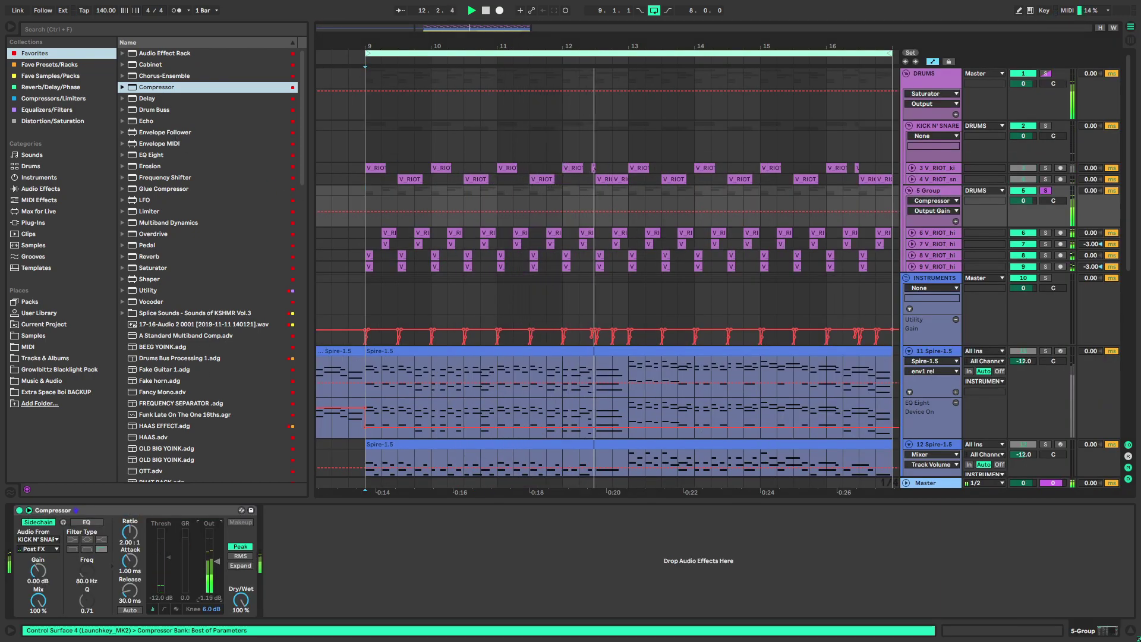
# Recheck the hi-hat group's peak level in the mixer, unsolo it, and select the DRUMS group in the arrangement
pyautogui.press('Tab')
pyautogui.click(560, 328)
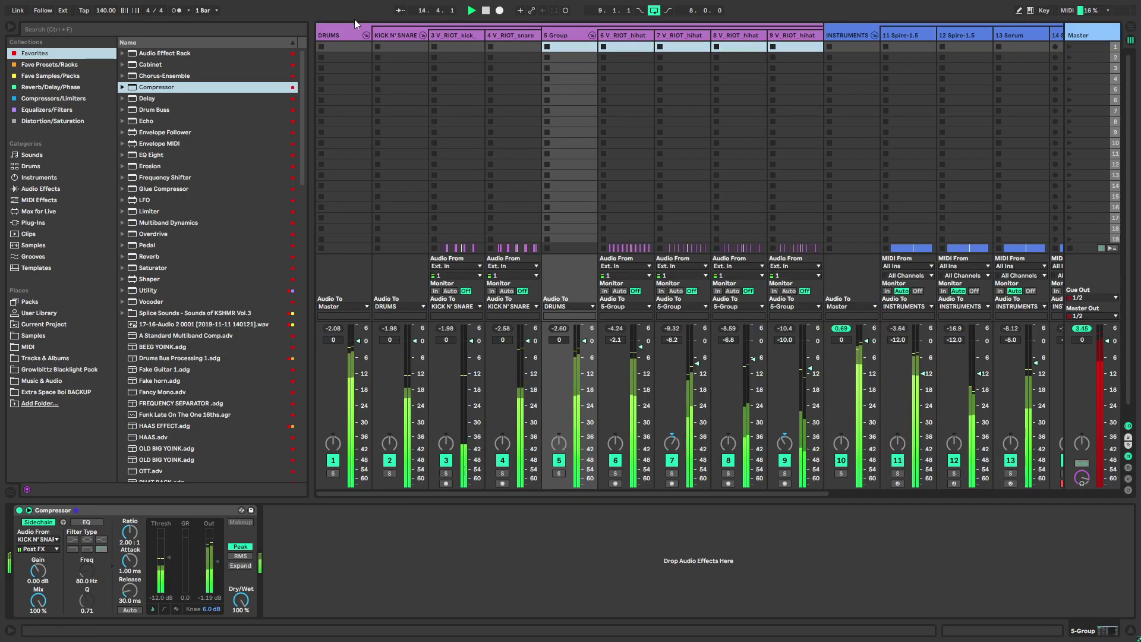
pyautogui.click(340, 37)
pyautogui.press('Tab')
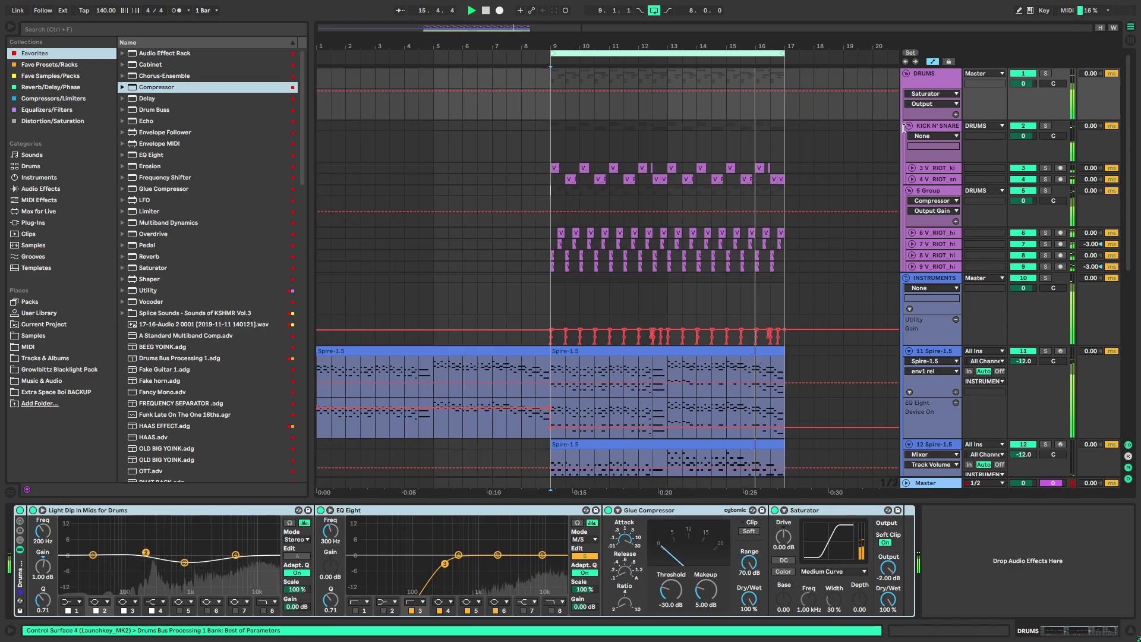
# Collapse the KICK N' SNARE and hi-hat groups and play the instrument tracks from bar 15 of the arrangement
pyautogui.keyDown('alt'); pyautogui.click(909, 126); pyautogui.keyUp('alt')
pyautogui.scroll(-2, 818, 222)
pyautogui.scroll(4, 819, 222)
pyautogui.click(616, 176)
pyautogui.press('space')
pyautogui.press('space')
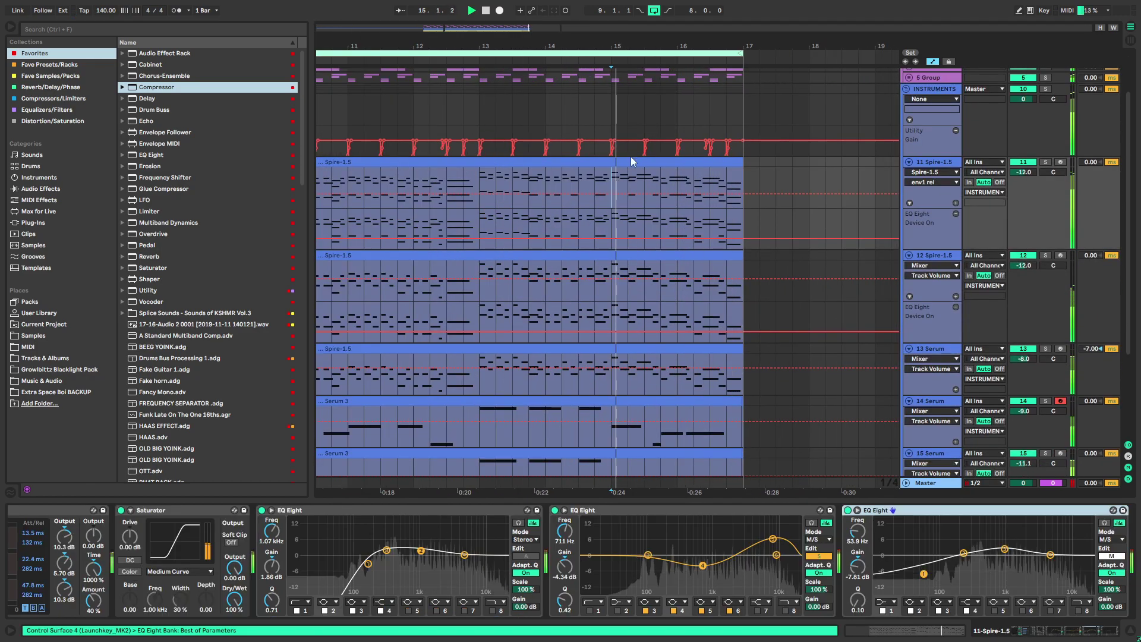
pyautogui.press('space')
# Open the MIDI notes of the 11 Spire-1.5 track's clip and audition them from clip bar 8
pyautogui.doubleClick(663, 162)
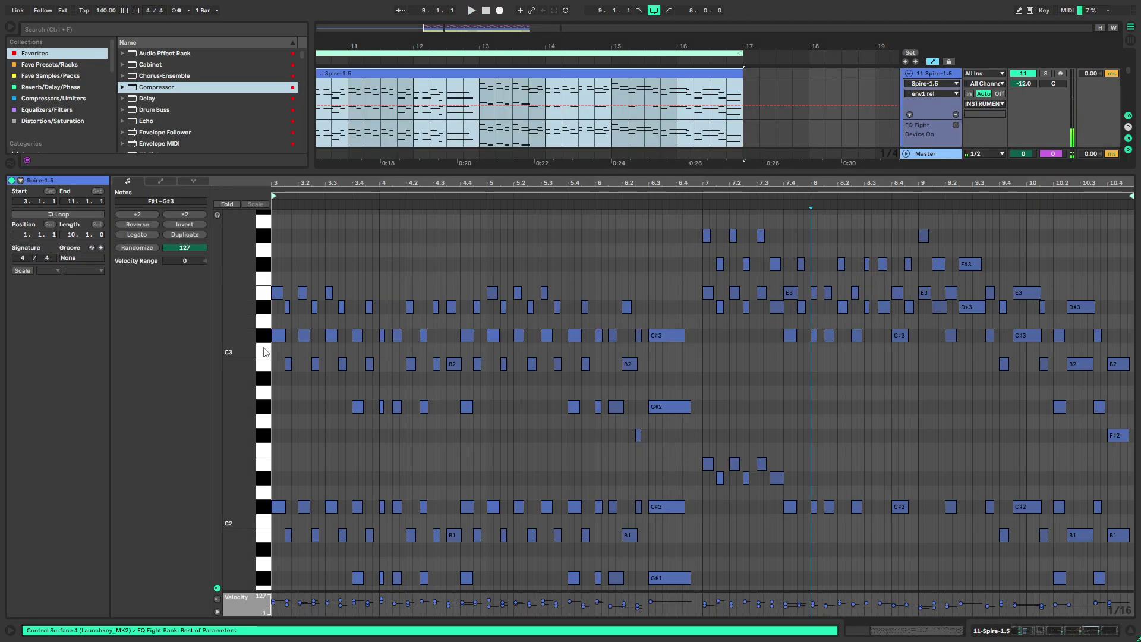
pyautogui.moveTo(246, 343); pyautogui.dragTo(223, 344)
pyautogui.press('space')
pyautogui.moveTo(813, 288); pyautogui.dragTo(819, 290)
pyautogui.press('space')
pyautogui.press('space')
pyautogui.press('space')
pyautogui.scroll(1, 915, 291)
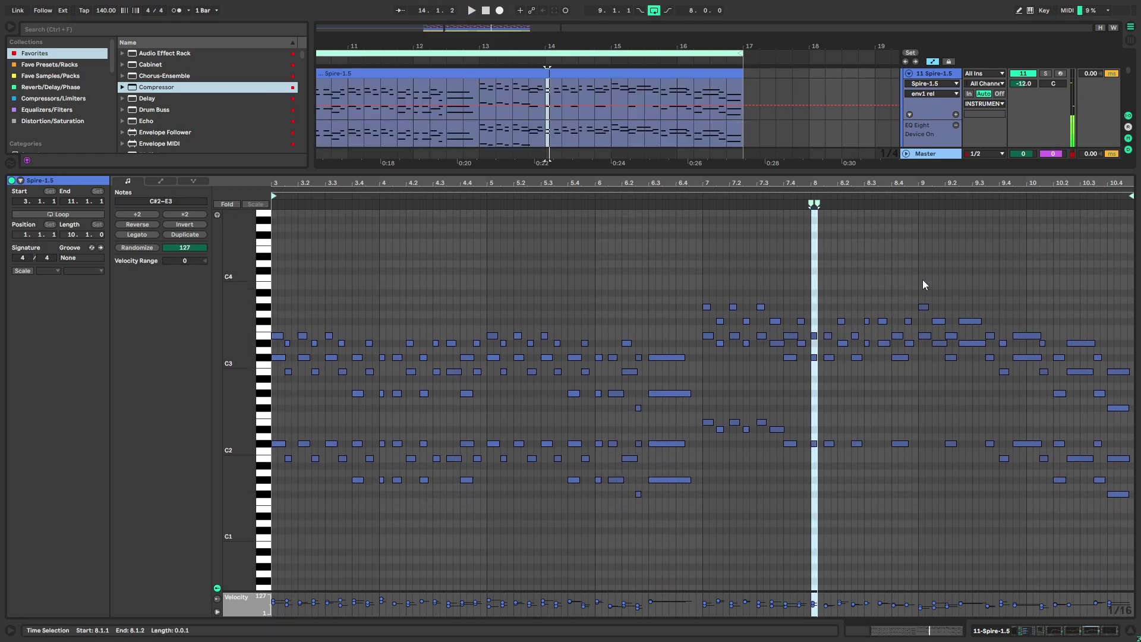
# Select the upper-octave notes from clip bar 9 to the end, and audition the closing phrase from 9.1.1
pyautogui.click(922, 286)
pyautogui.moveTo(929, 272); pyautogui.dragTo(1134, 410)
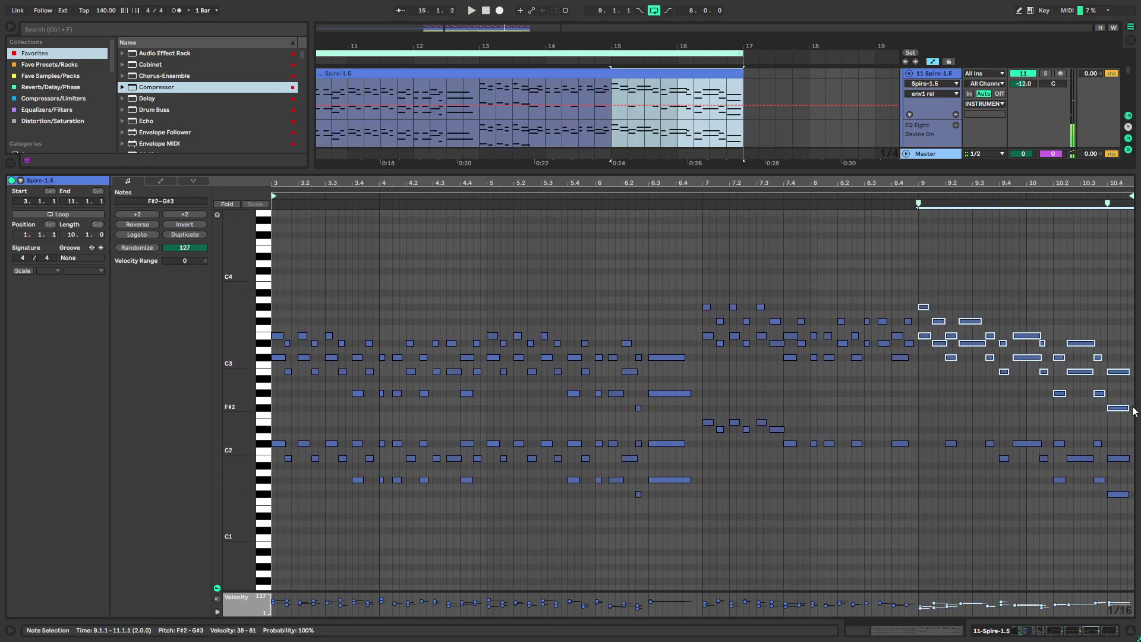
pyautogui.moveTo(930, 402); pyautogui.dragTo(1133, 212)
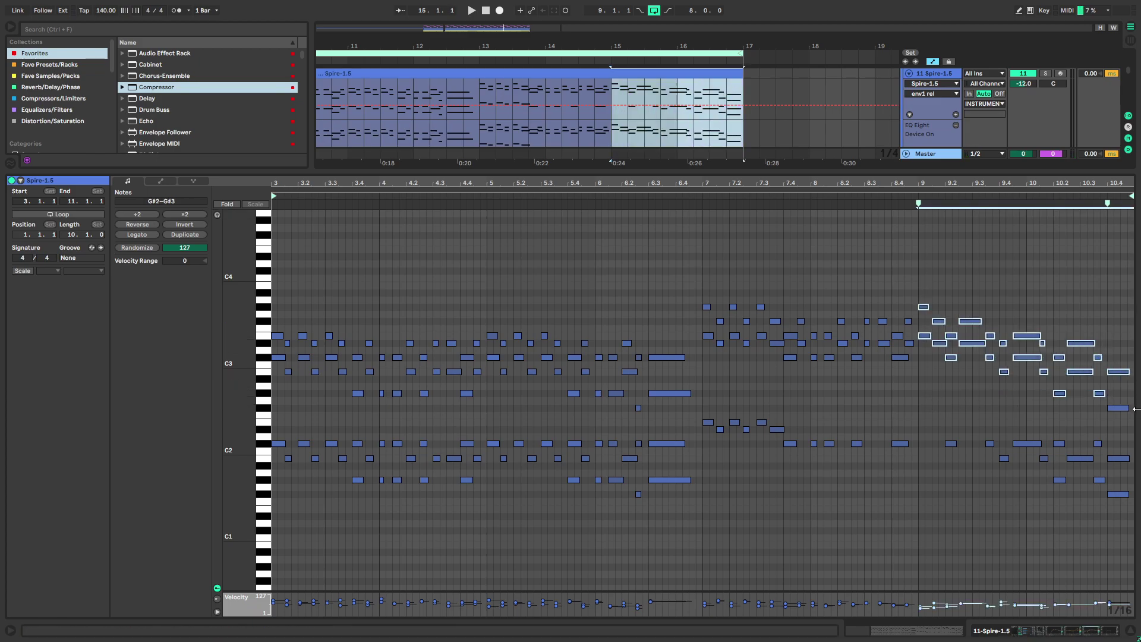
pyautogui.click(921, 286)
pyautogui.press('space')
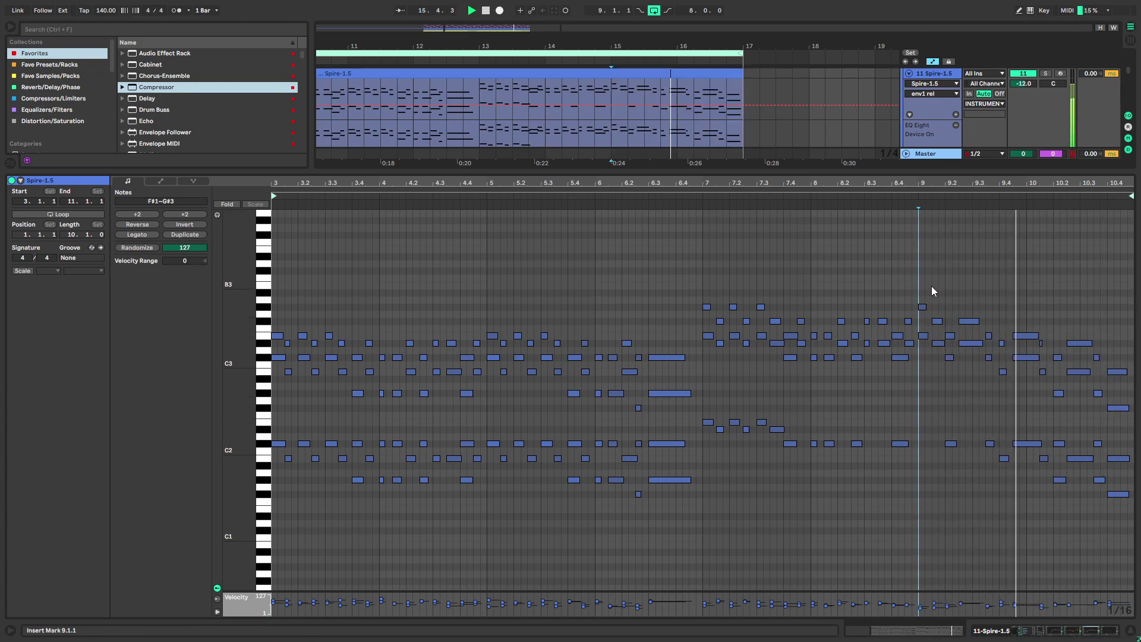
pyautogui.press('space')
pyautogui.moveTo(1129, 401); pyautogui.dragTo(919, 297)
pyautogui.click(920, 406)
pyautogui.press('space')
# Return to the arrangement, play the 15 Serum track soloed from bar 9, and colour that track red
pyautogui.click(1080, 633)
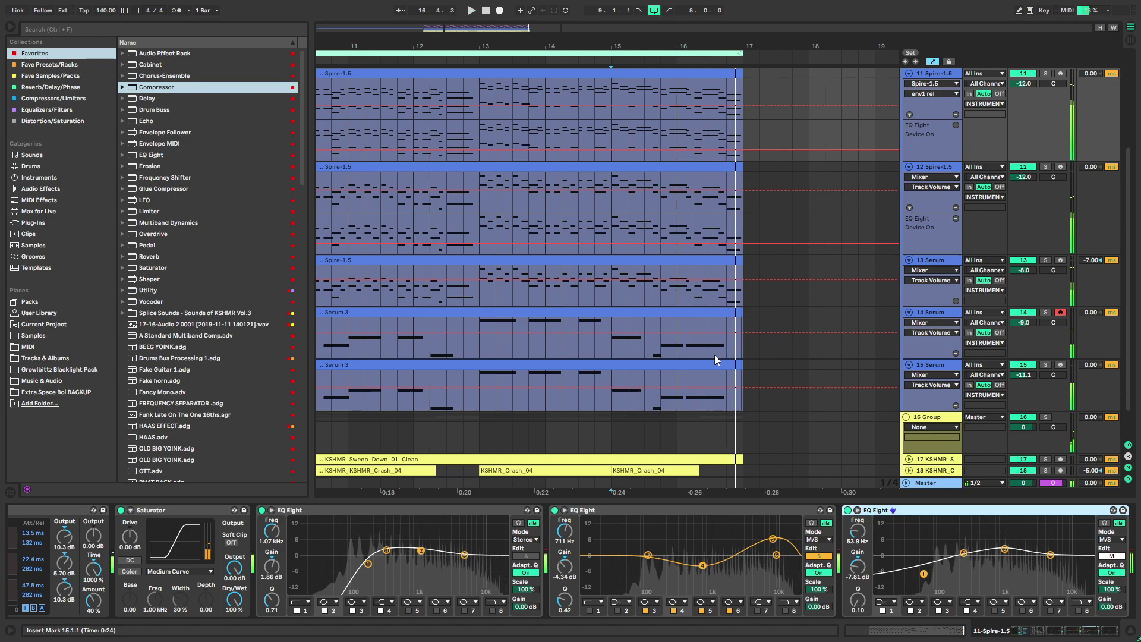
pyautogui.scroll(-3, 703, 359)
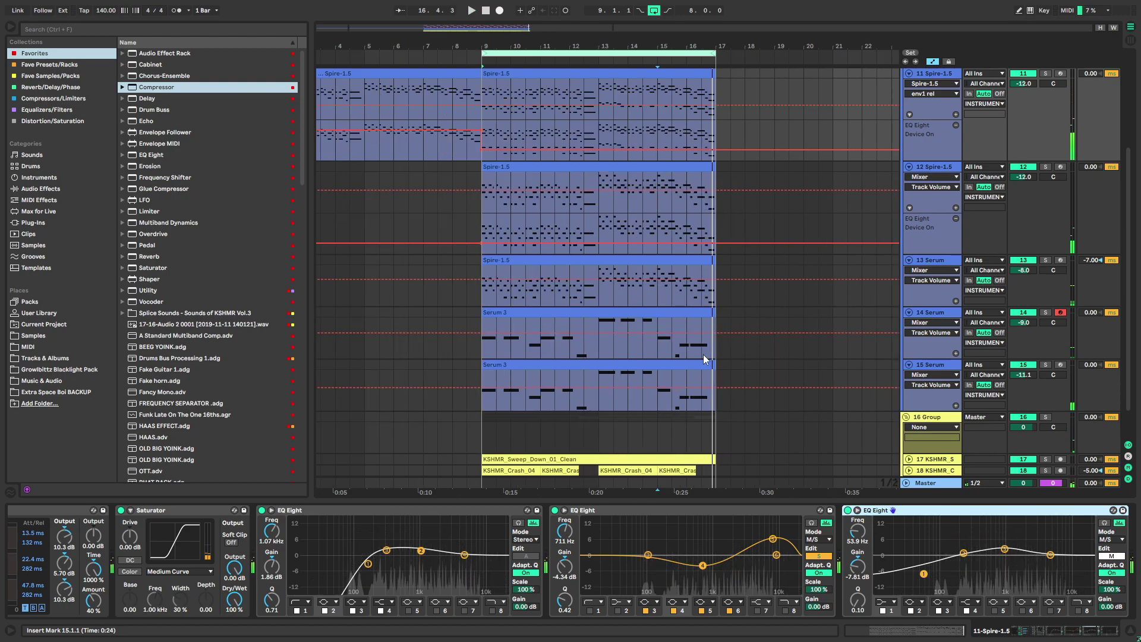
pyautogui.click(502, 360)
pyautogui.rightClick(932, 366)
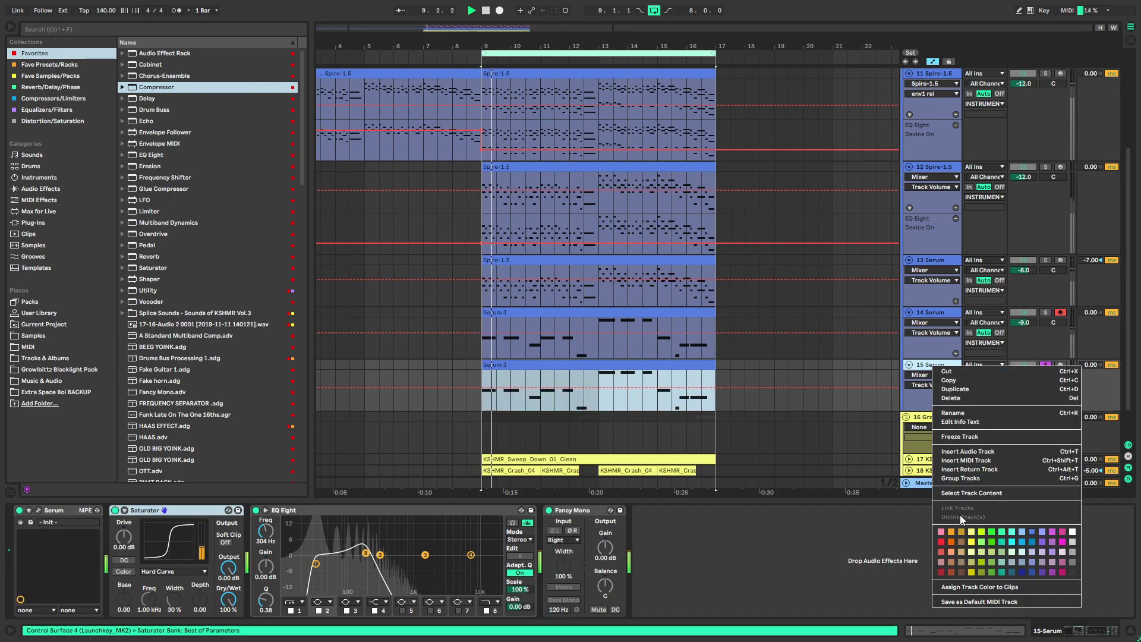
pyautogui.click(943, 551)
# Colour the 14 Serum track orange, assign that colour to its clips, and replay the soloed part from bar 9
pyautogui.rightClick(934, 312)
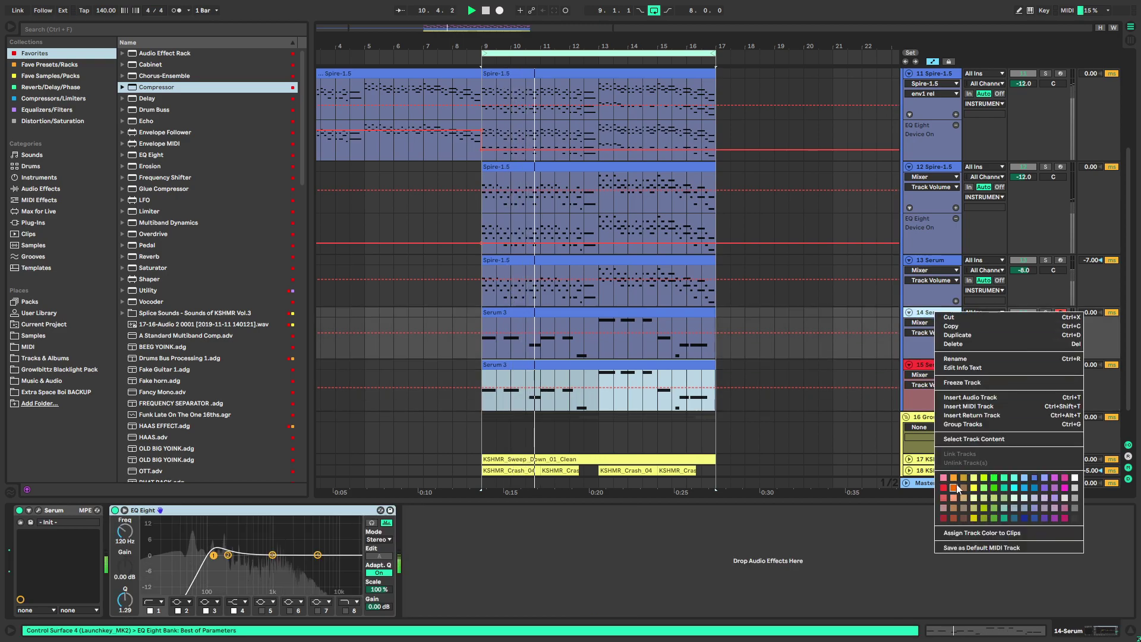
pyautogui.click(958, 487)
pyautogui.rightClick(936, 311)
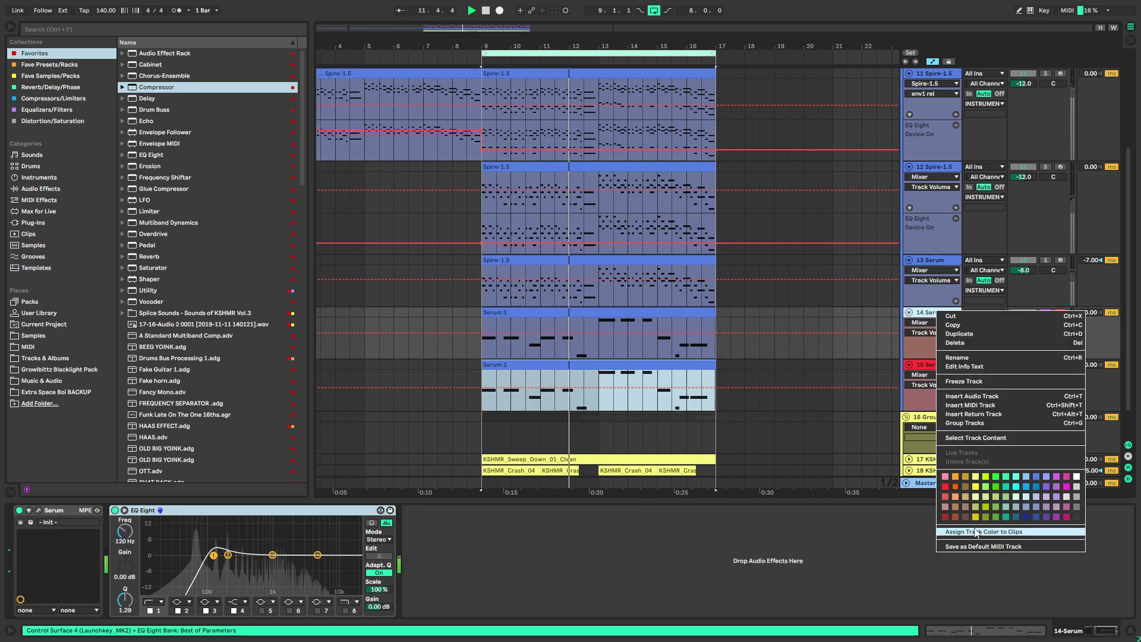
pyautogui.click(975, 532)
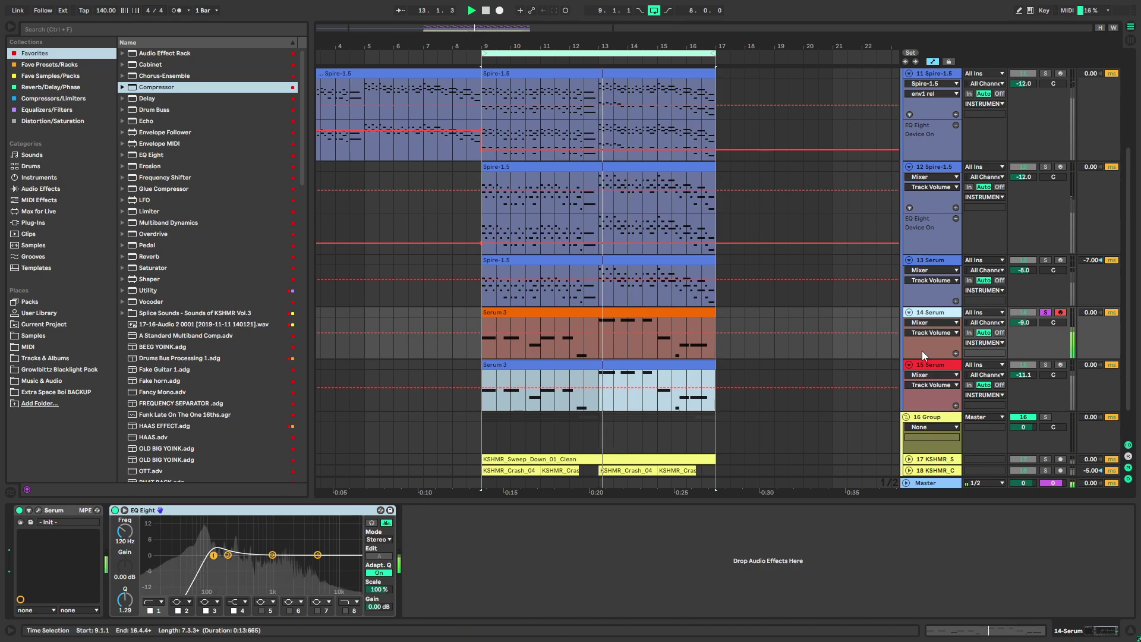
pyautogui.press('space')
pyautogui.press('space')
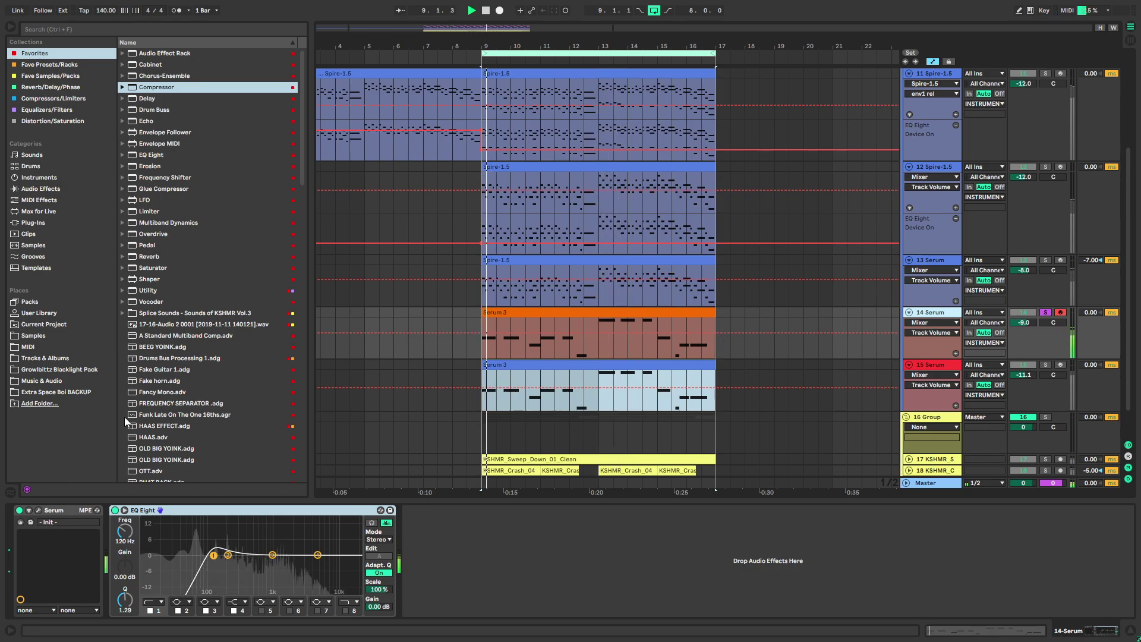
# Open Serum on track 14, enable oscillator B with the Basic Shapes wavetable, and set its unison to 2 voices
pyautogui.click(39, 510)
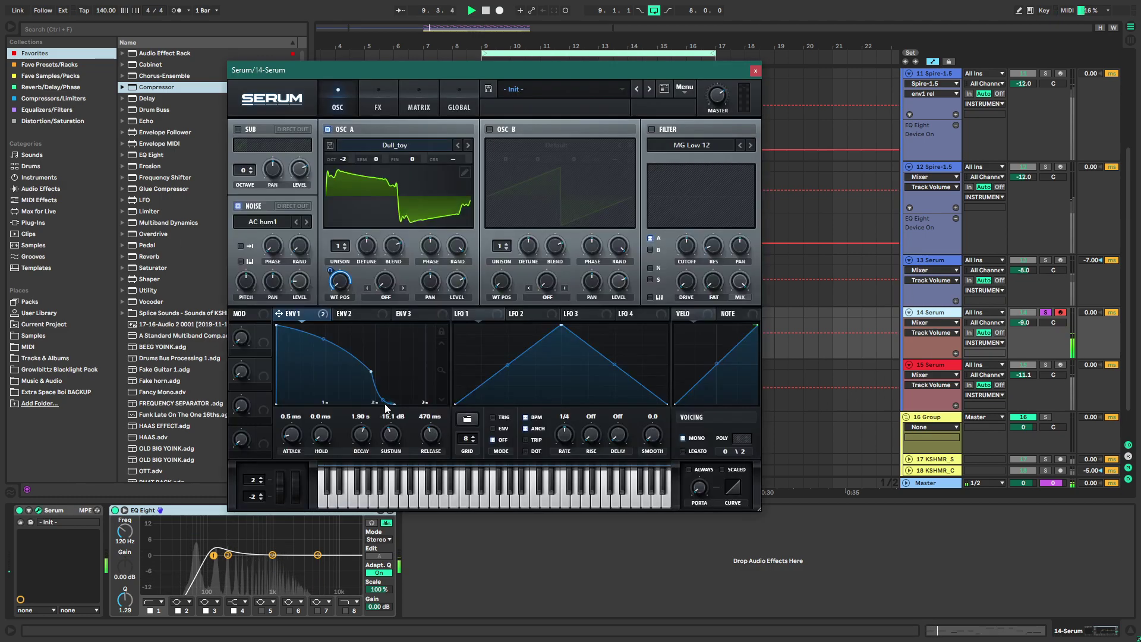
pyautogui.click(490, 130)
pyautogui.click(531, 145)
pyautogui.moveTo(535, 159)
pyautogui.click(607, 214)
pyautogui.moveTo(505, 247); pyautogui.dragTo(515, 254)
# Enable Serum's filter as High 24, route only oscillator B through it, and set the filter drive to 22%
pyautogui.click(672, 145)
pyautogui.click(653, 130)
pyautogui.click(659, 144)
pyautogui.moveTo(677, 158)
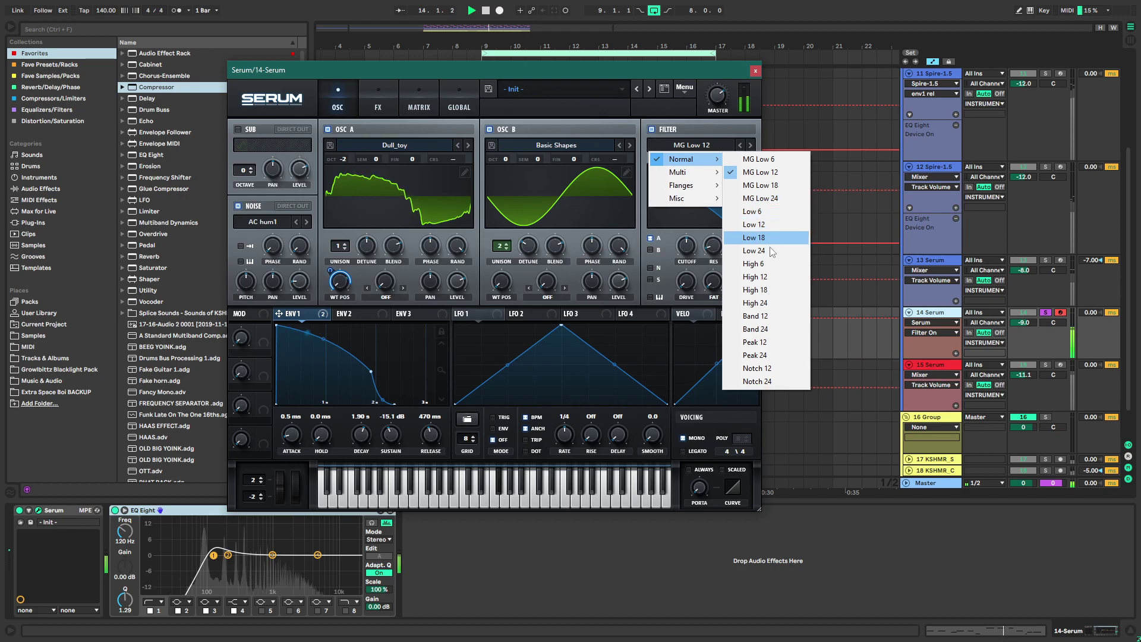
pyautogui.click(771, 303)
pyautogui.click(650, 238)
pyautogui.click(650, 250)
pyautogui.moveTo(690, 249); pyautogui.dragTo(691, 256)
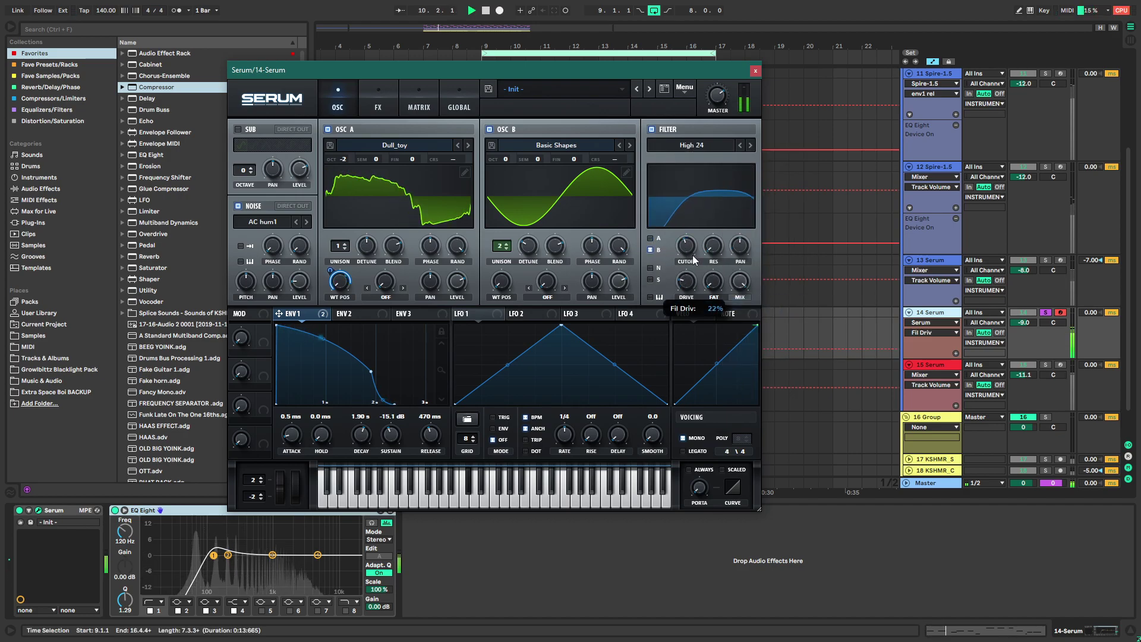
pyautogui.click(755, 72)
# Add a second EQ Eight to track 14 in M/S mode and low-cut the side signal at 240 Hz with band 3
pyautogui.click(150, 146)
pyautogui.doubleClick(152, 153)
pyautogui.click(673, 540)
pyautogui.click(665, 566)
pyautogui.click(502, 601)
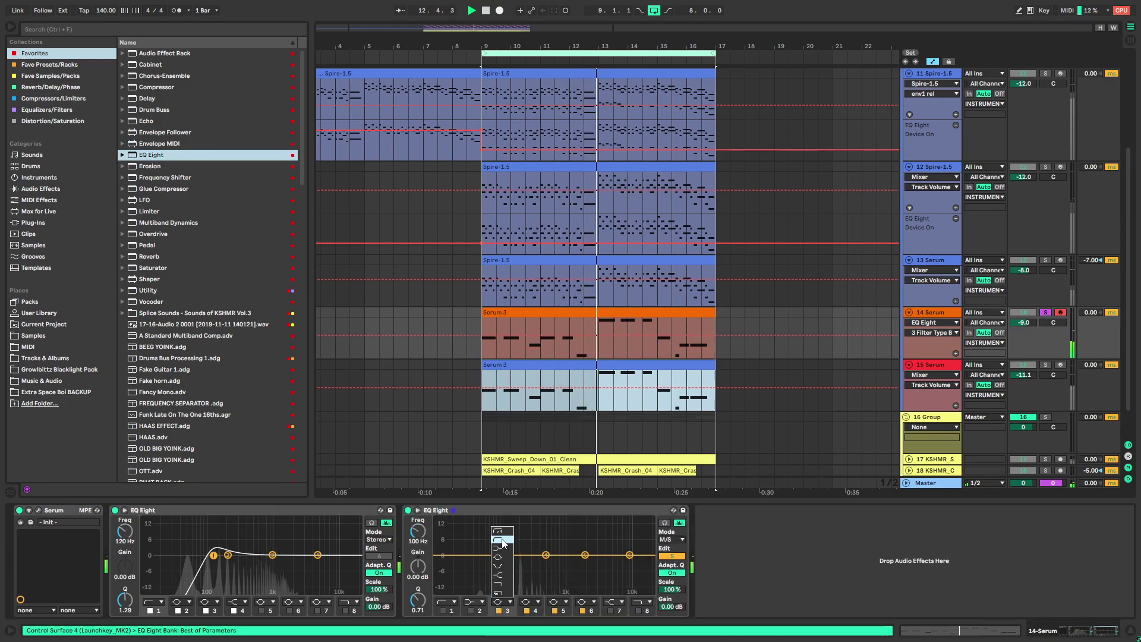
pyautogui.click(502, 542)
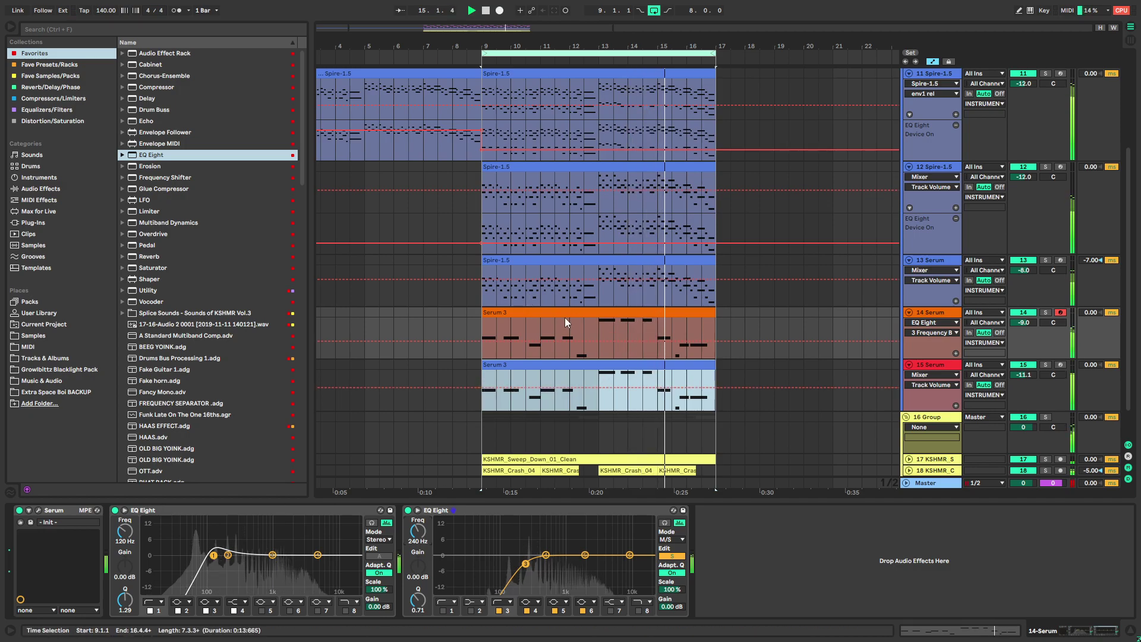
# Try the MATRIXY C64 wavetable and the analog wavetables after it, through PWM DS, in oscillator B of track 14's Serum
pyautogui.click(38, 509)
pyautogui.click(540, 149)
pyautogui.moveTo(540, 155)
pyautogui.click(594, 333)
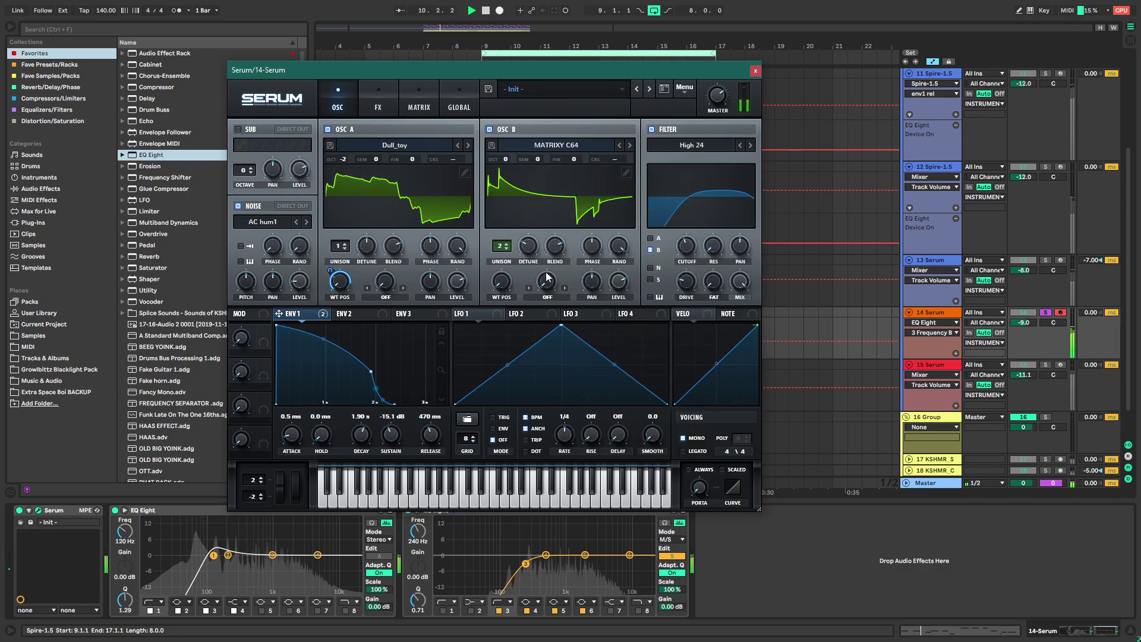
pyautogui.click(630, 146)
pyautogui.click(630, 146)
pyautogui.click(630, 146)
pyautogui.click(630, 145)
pyautogui.click(629, 146)
pyautogui.click(630, 145)
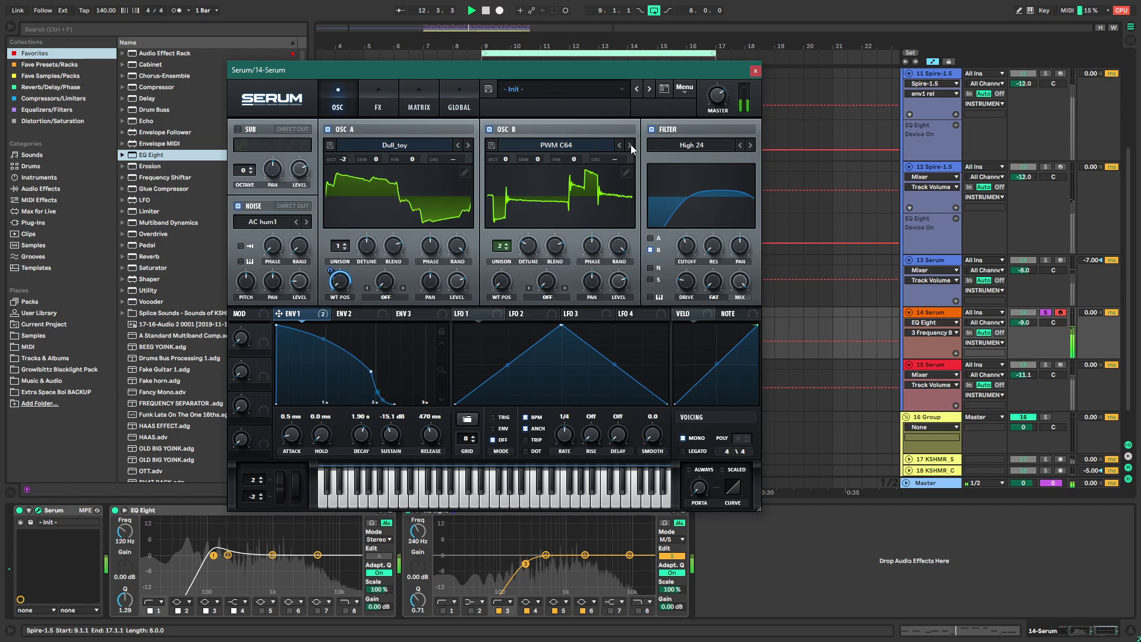
pyautogui.click(629, 145)
# Load the digital Dull_toy wavetable in oscillator B, modulate its wavetable position with ENV 1, and set its level to 46%
pyautogui.click(558, 145)
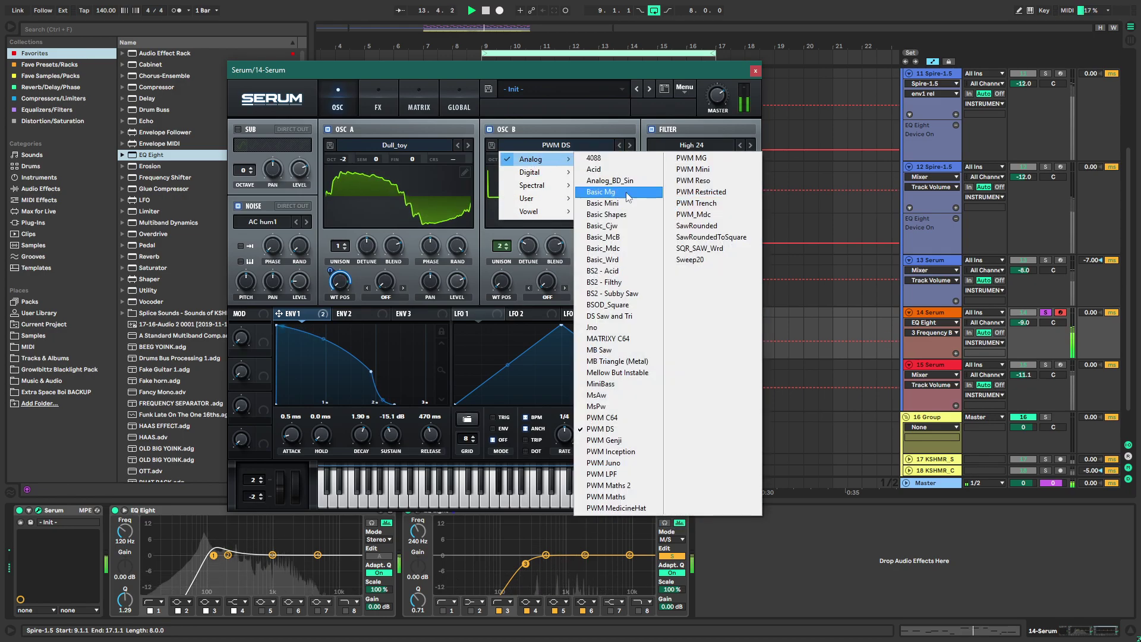
pyautogui.moveTo(529, 173)
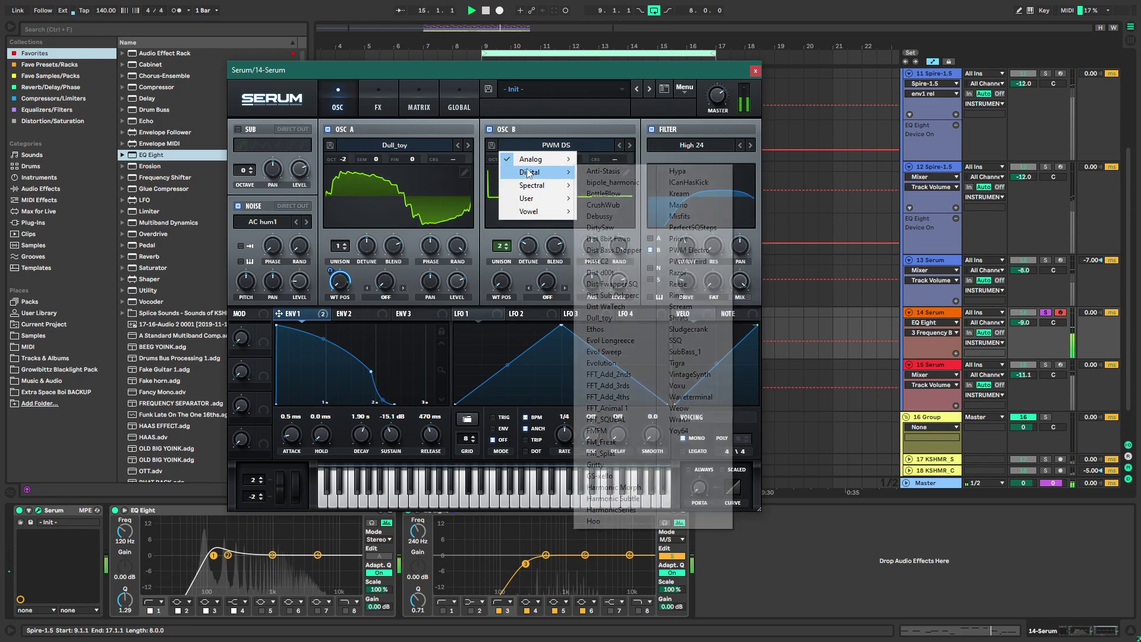
pyautogui.click(615, 317)
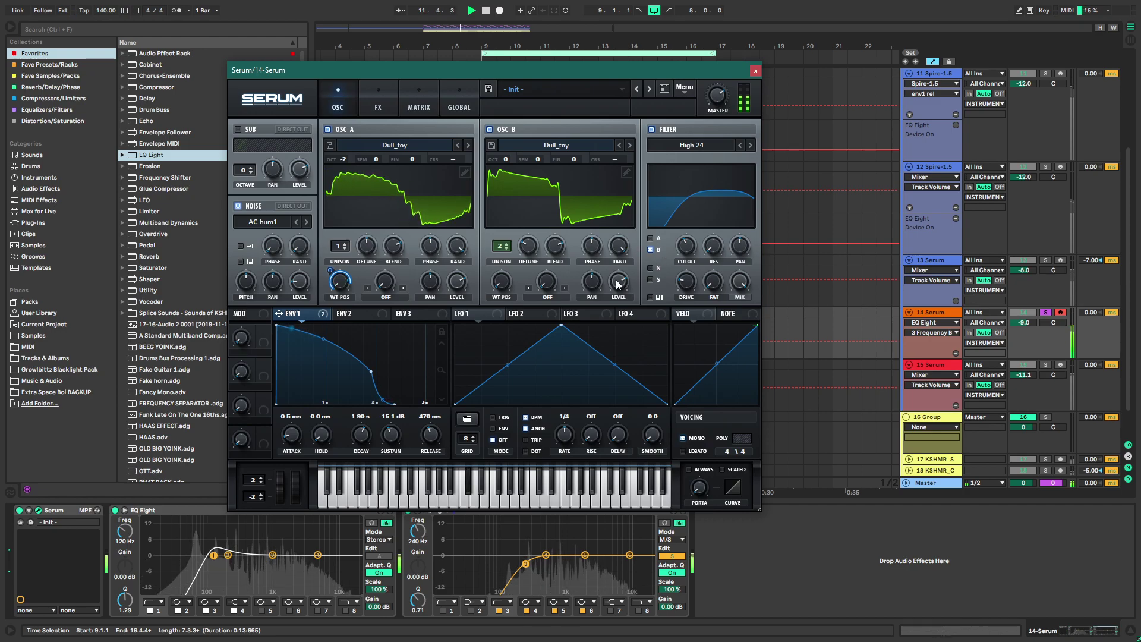
pyautogui.moveTo(545, 282); pyautogui.dragTo(489, 309)
pyautogui.moveTo(618, 289)
pyautogui.mouseDown()
pyautogui.moveTo(608, 316)
pyautogui.moveTo(618, 290)
pyautogui.mouseUp()
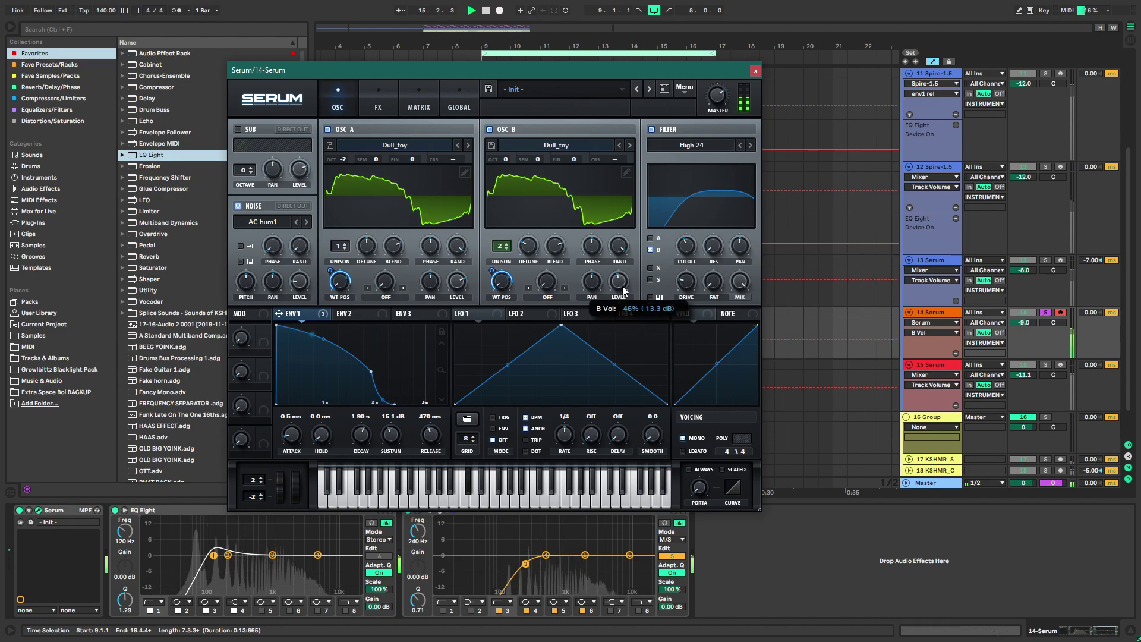
# Lower oscillator B's octave, adjust its wavetable position, and close Serum
pyautogui.click(378, 112)
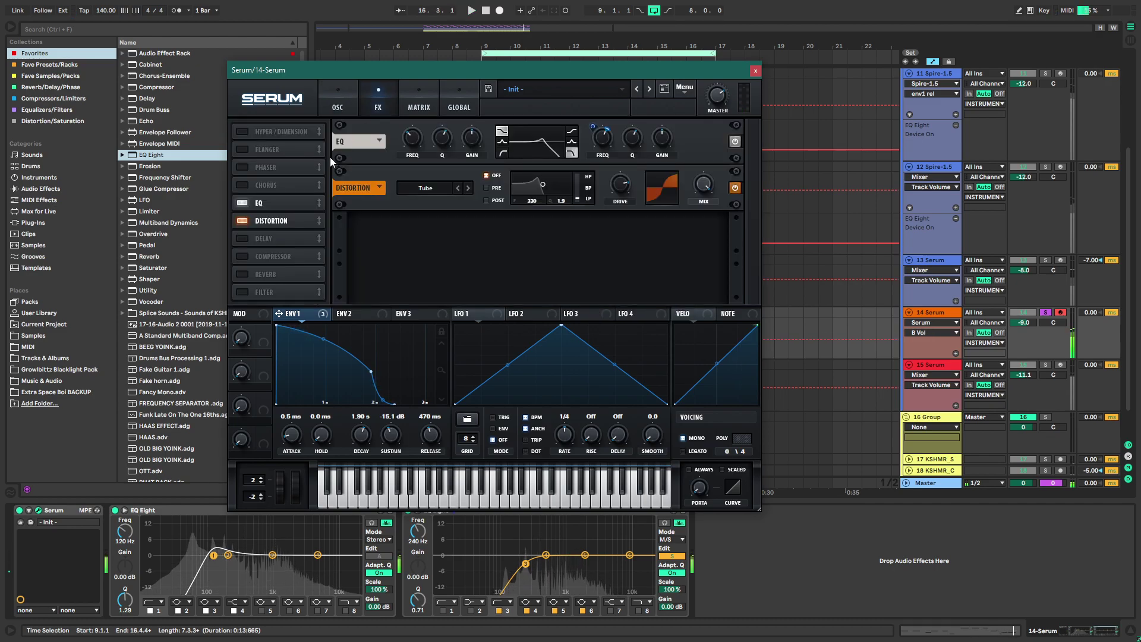
pyautogui.click(341, 94)
pyautogui.click(657, 250)
pyautogui.moveTo(505, 157); pyautogui.dragTo(506, 179)
pyautogui.click(501, 281)
pyautogui.click(755, 71)
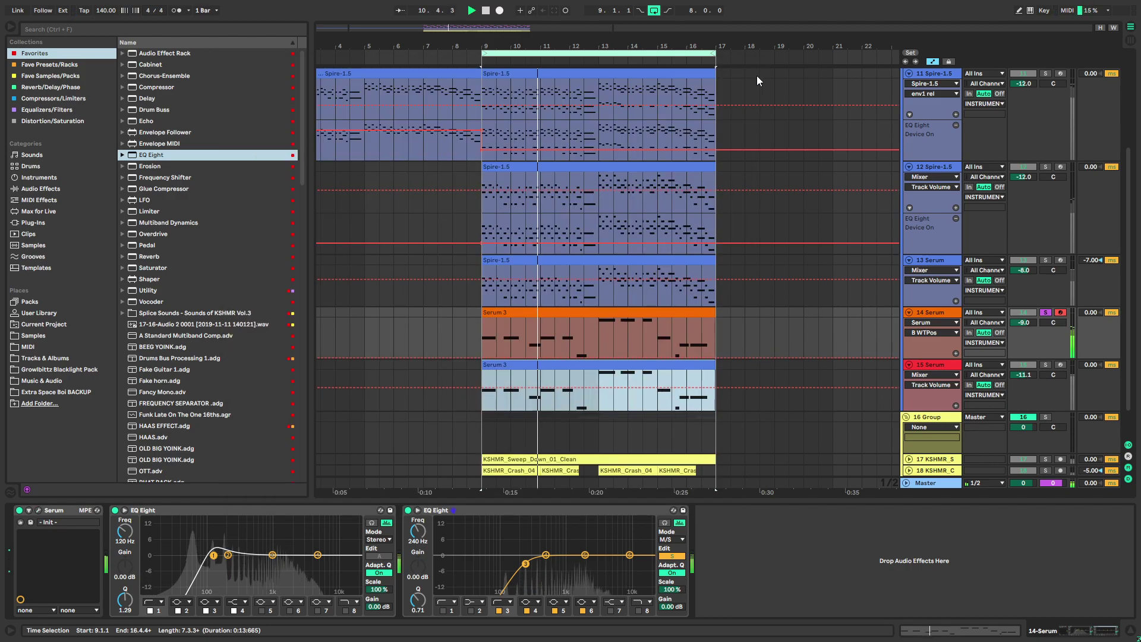
# Audition track 13 Serum in solo, move it above the second Spire-1.5 track, and set its volume to -6.0 dB
pyautogui.scroll(-2, 519, 259)
pyautogui.click(497, 222)
pyautogui.press('space')
pyautogui.press('space')
pyautogui.press('s')
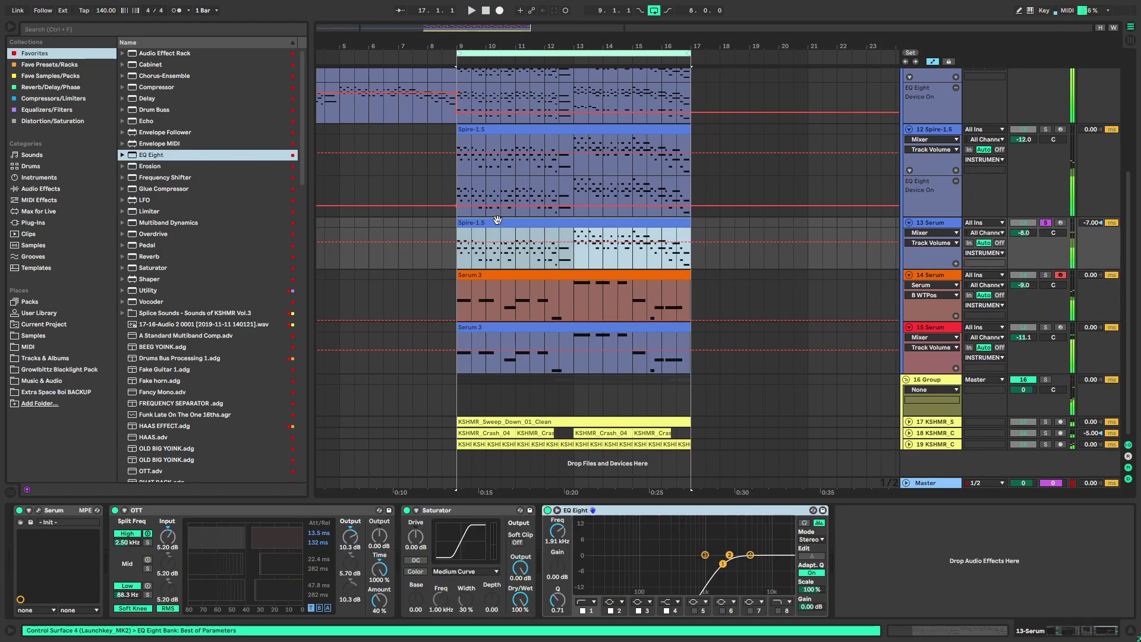
pyautogui.click(929, 223)
pyautogui.scroll(5, 753, 351)
pyautogui.moveTo(931, 372); pyautogui.dragTo(1029, 287)
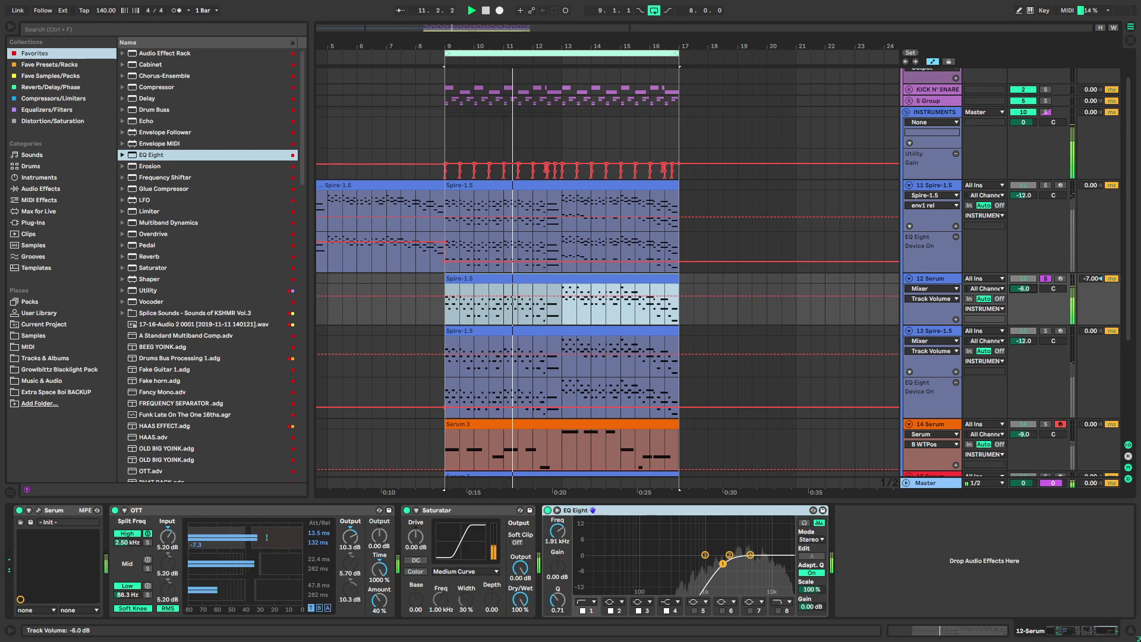
pyautogui.click(1045, 278)
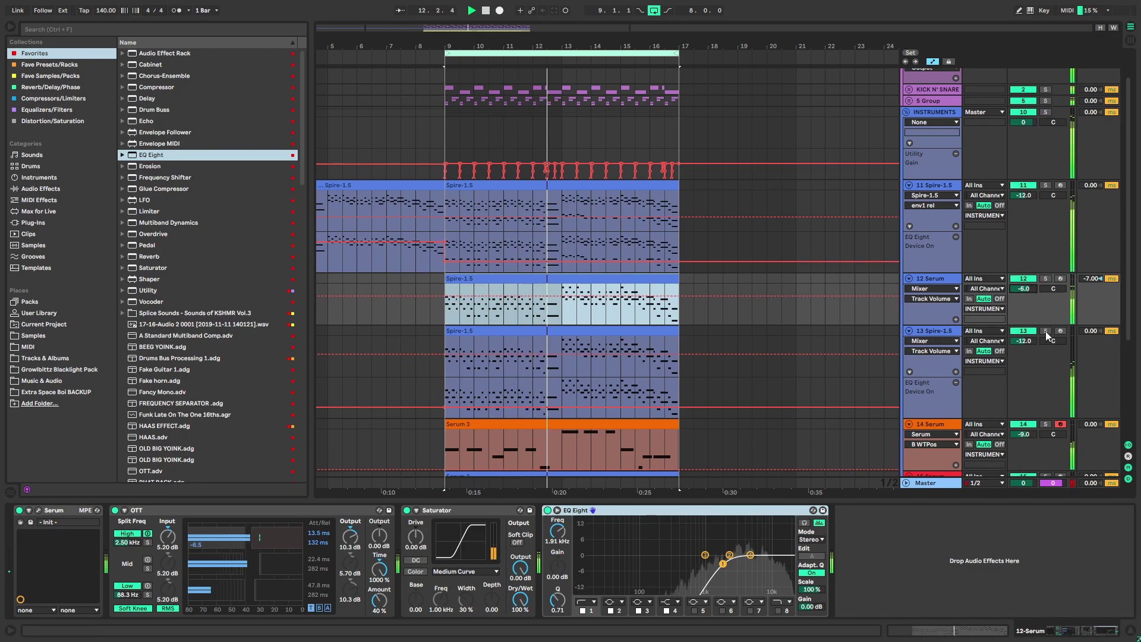
# Set the ENV 1 decay of track 12's Serum to 529 ms while listening to the track in solo
pyautogui.press('s')
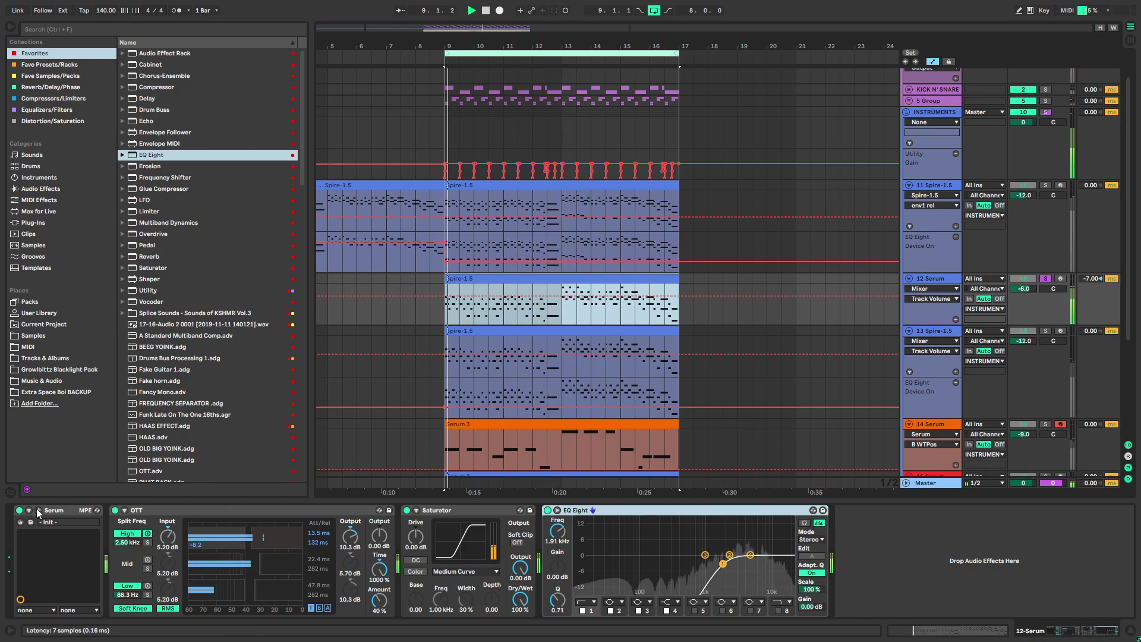
pyautogui.click(97, 510)
pyautogui.moveTo(364, 450); pyautogui.dragTo(362, 455)
pyautogui.press('s')
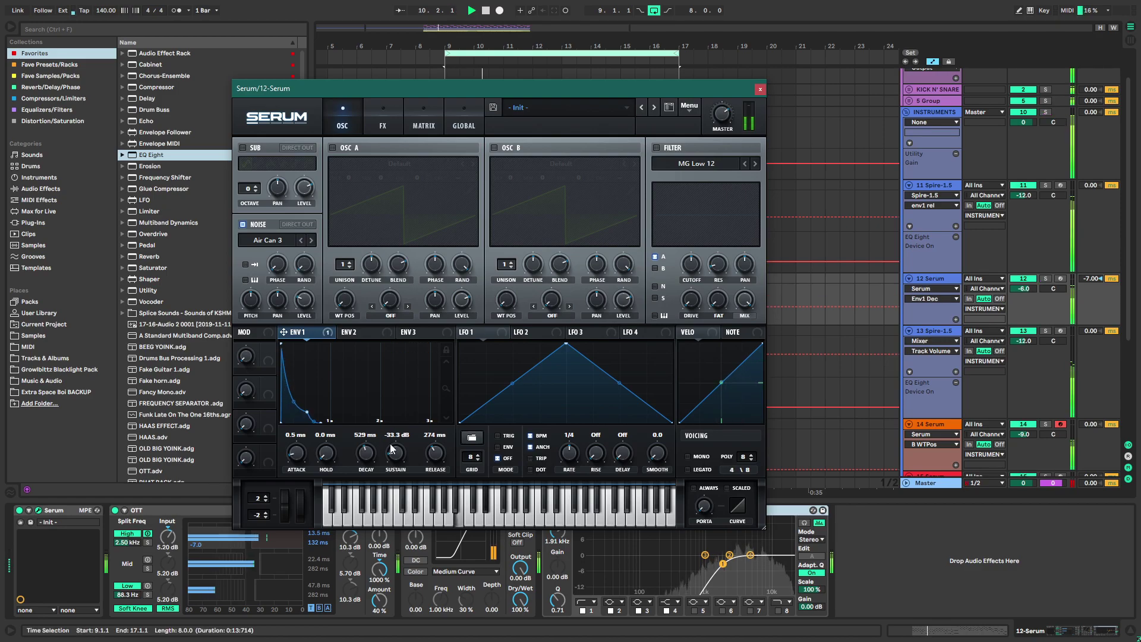
pyautogui.click(760, 89)
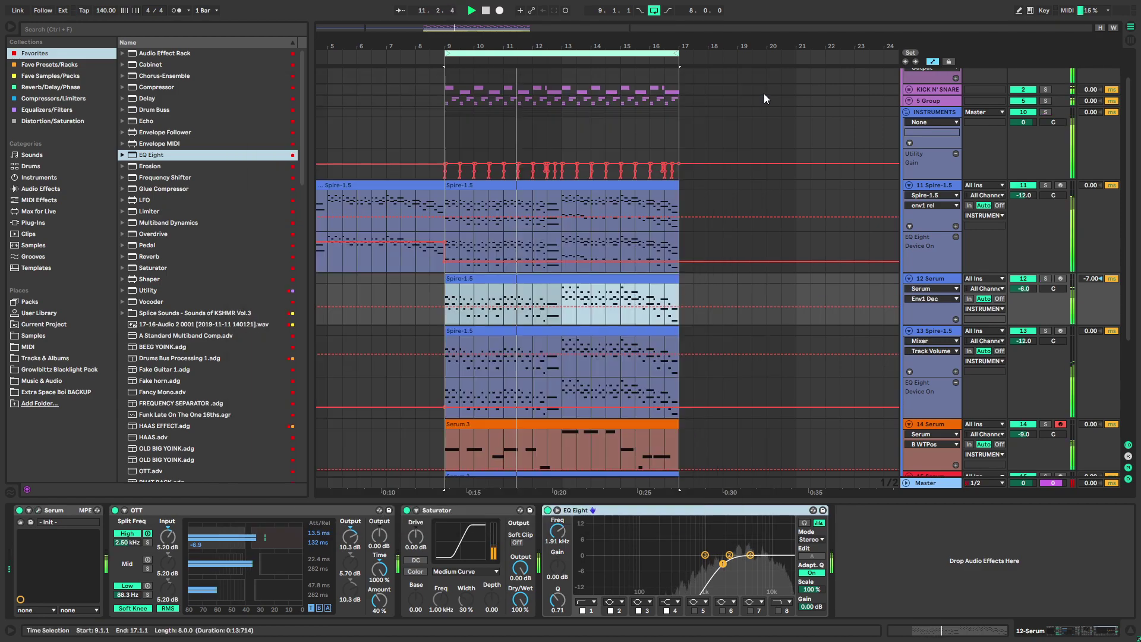
# Color track 12 Serum white and apply the track color to its clips
pyautogui.rightClick(944, 281)
pyautogui.click(1082, 447)
pyautogui.rightClick(931, 281)
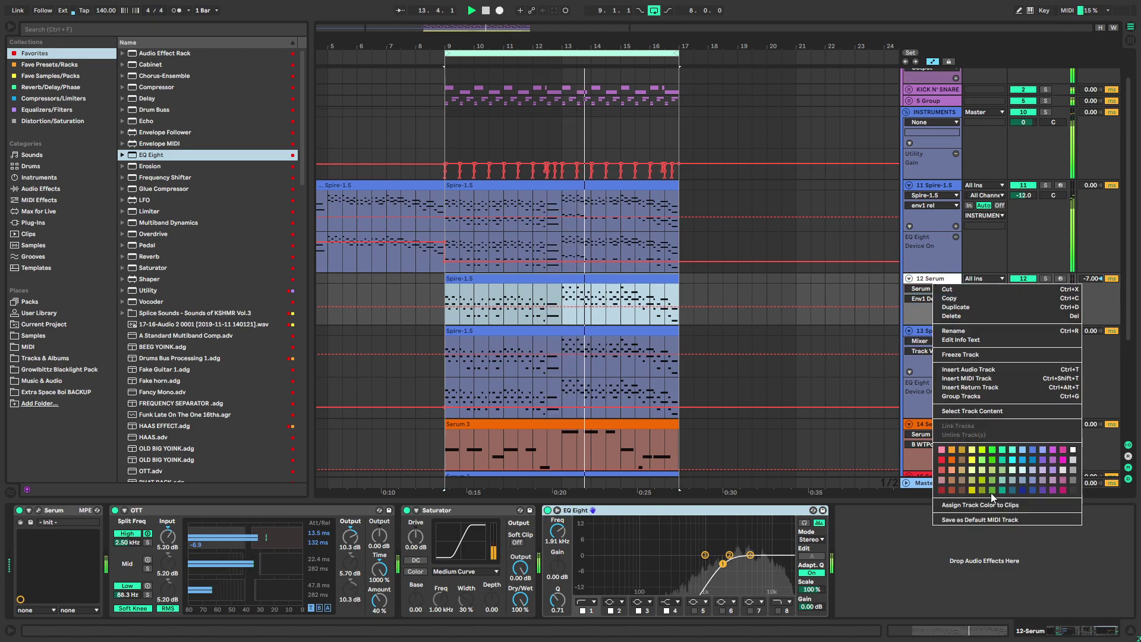
pyautogui.click(991, 504)
# Audition track 13 Spire-1.5 in solo, color the track purple, and apply the track color to its clips
pyautogui.click(515, 332)
pyautogui.press('s')
pyautogui.press('space')
pyautogui.press('space')
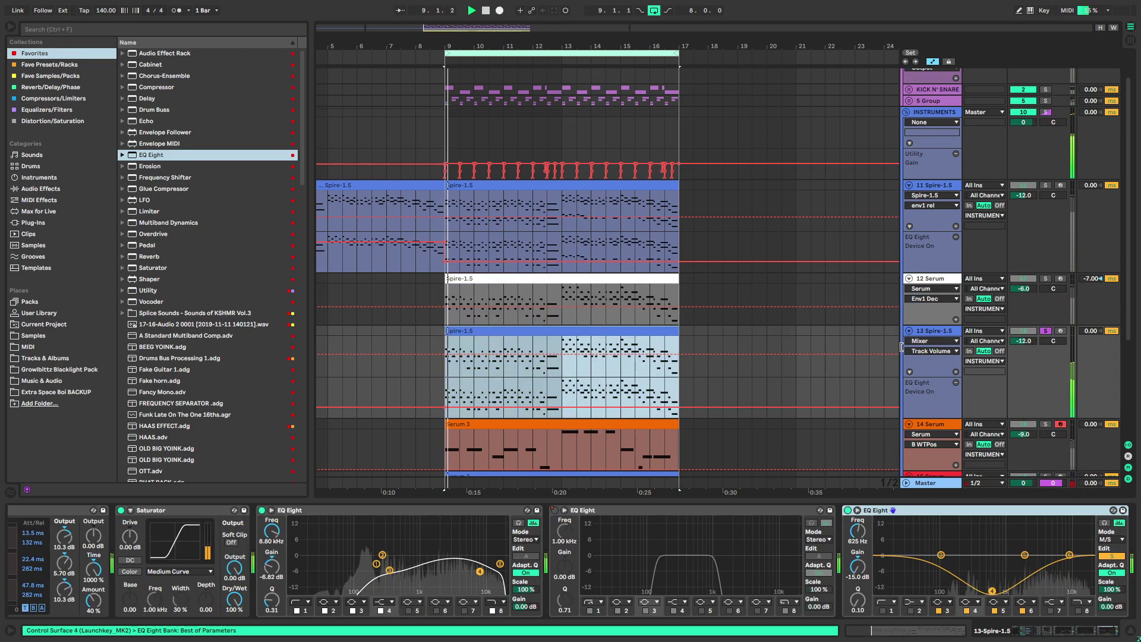
pyautogui.rightClick(937, 331)
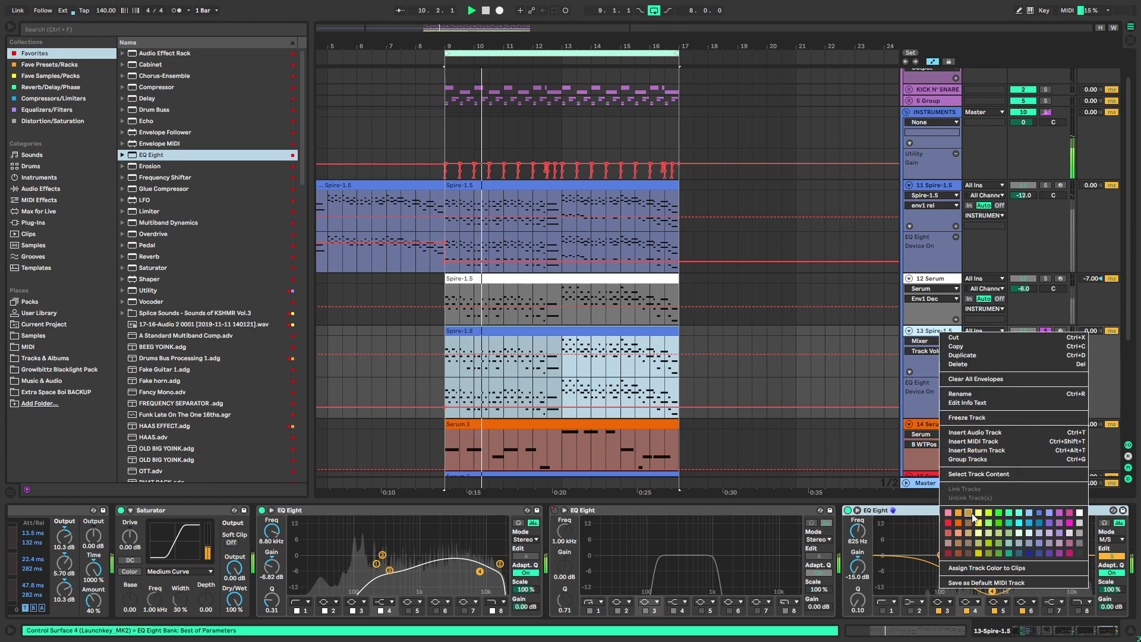
pyautogui.click(1049, 523)
pyautogui.rightClick(940, 332)
pyautogui.click(1012, 568)
pyautogui.press('s')
# Move band 2 of track 13's first EQ Eight to 2.06 kHz with 0.87 dB gain, and fold all the tracks
pyautogui.moveTo(383, 555); pyautogui.dragTo(439, 552)
pyautogui.click(1031, 628)
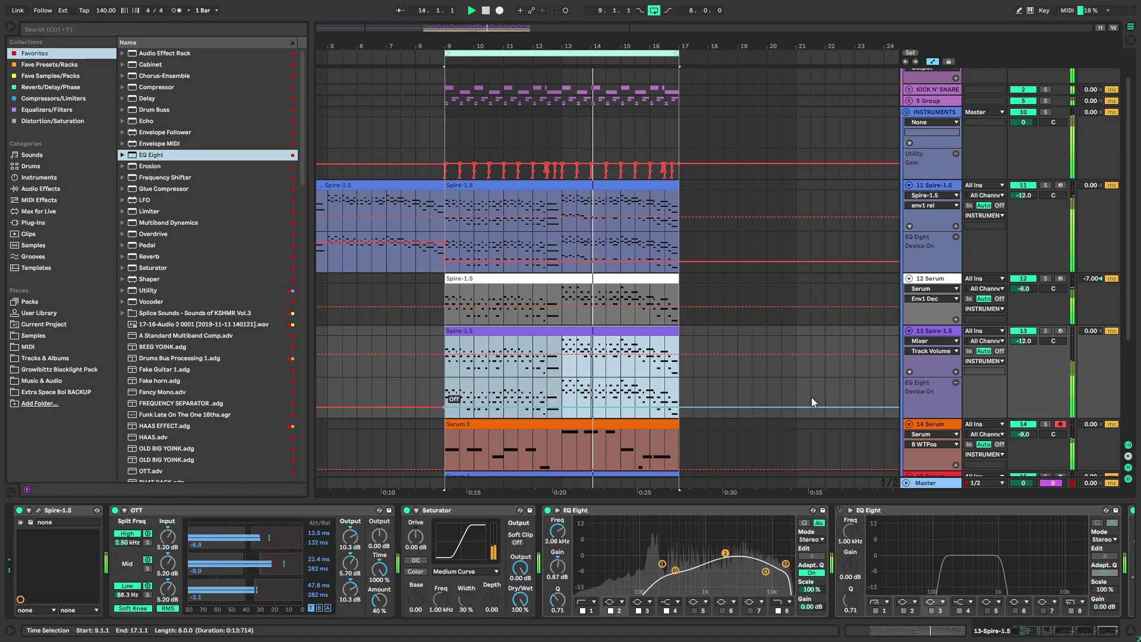
pyautogui.keyDown('alt'); pyautogui.click(909, 330); pyautogui.keyUp('alt')
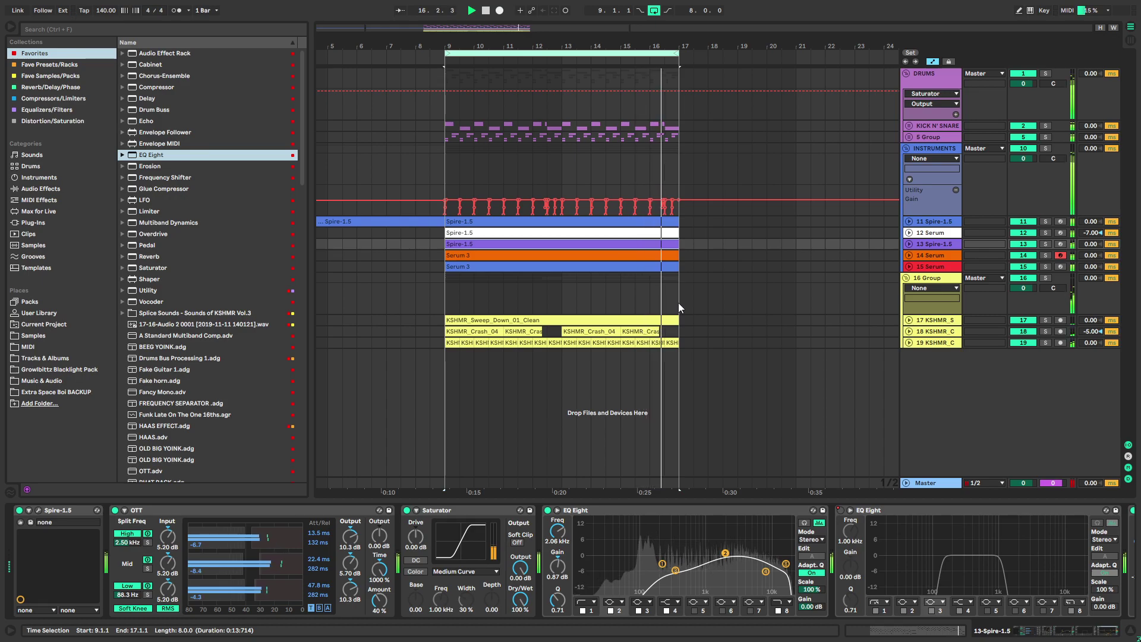
pyautogui.press('space')
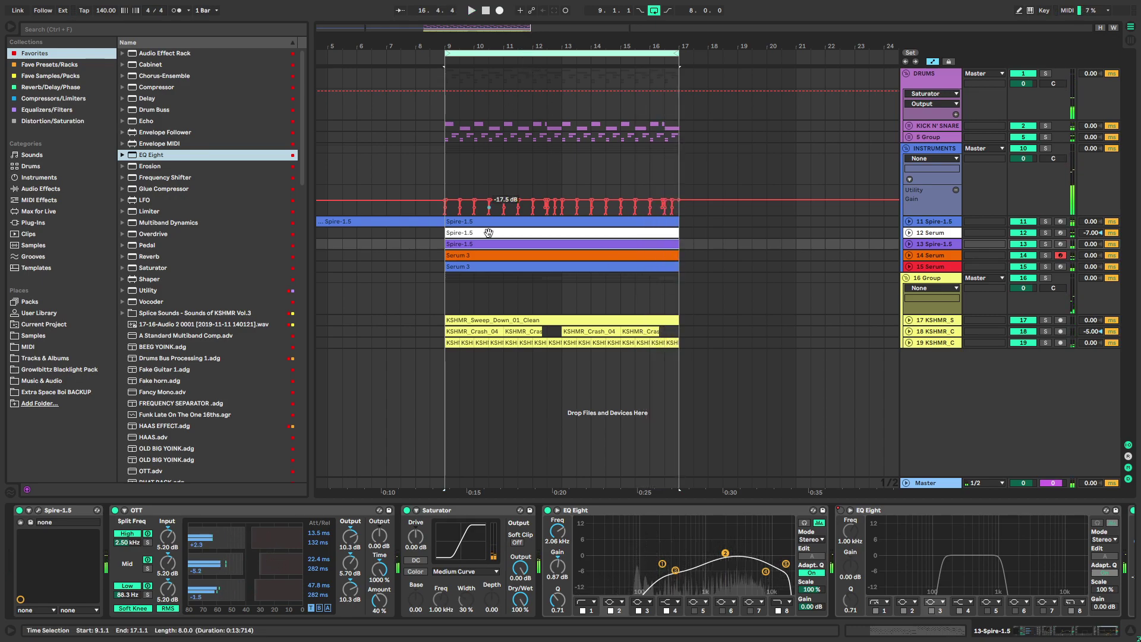
# Solo and unfold the KSHMR crash track 19, and set a fixed 1/32 grid for editing its clips
pyautogui.click(452, 343)
pyautogui.press('s')
pyautogui.press('space')
pyautogui.click(909, 343)
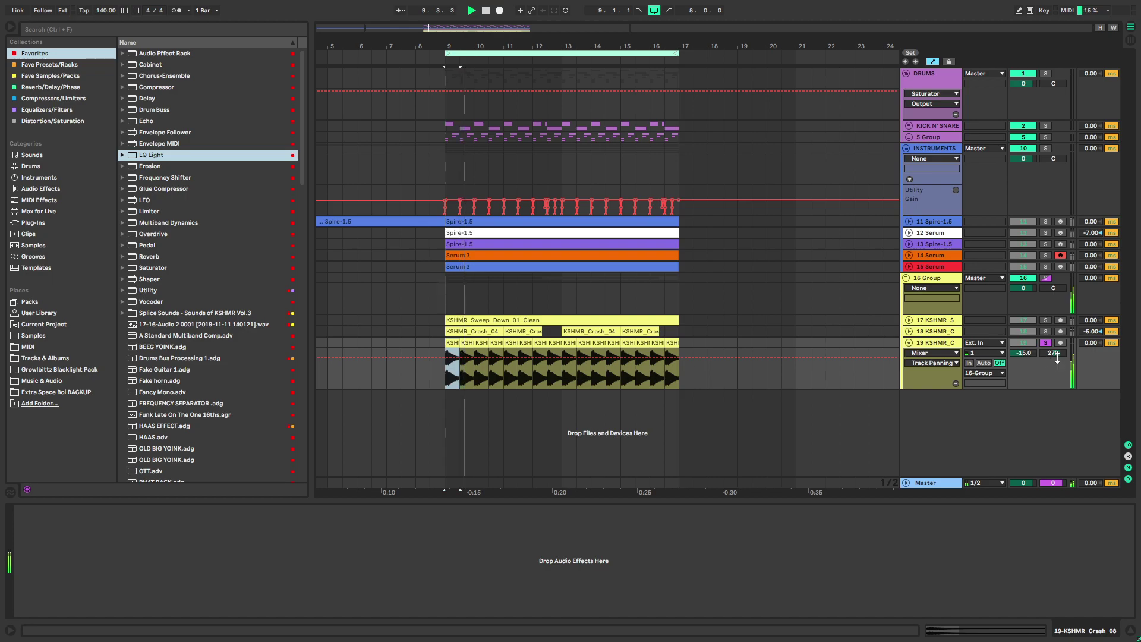
pyautogui.scroll(4, 455, 363)
pyautogui.rightClick(512, 343)
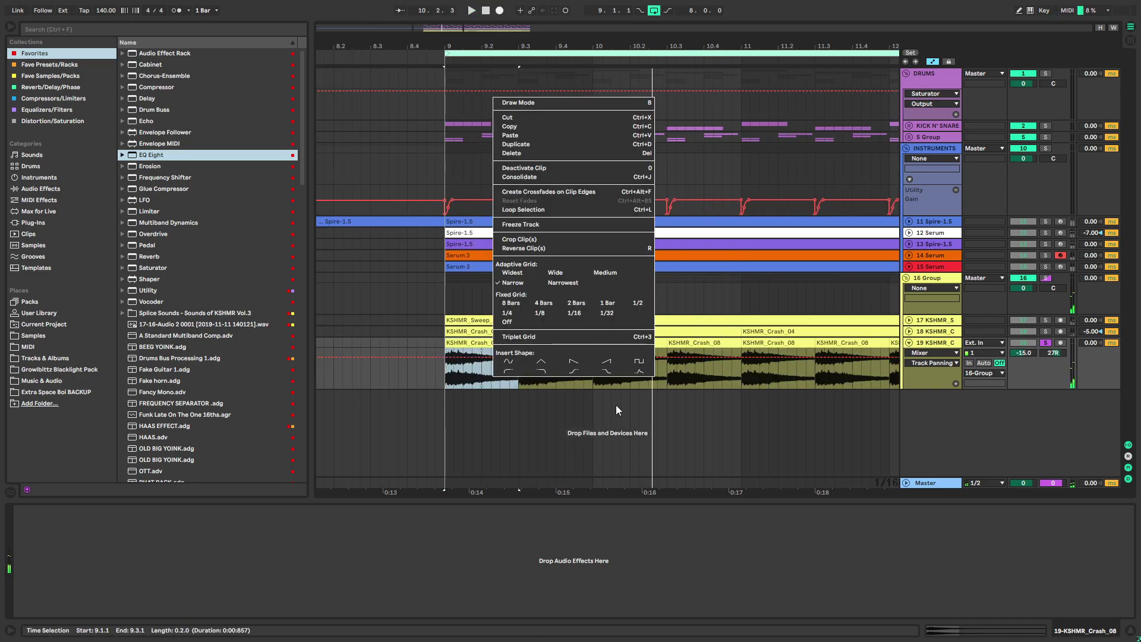
pyautogui.click(607, 315)
# Shorten the first KSHMR_Crash_08 clip to one beat, duplicate it every beat up to bar 17, and unsolo the track
pyautogui.moveTo(517, 344); pyautogui.dragTo(482, 343)
pyautogui.press('space')
pyautogui.hotkey('ctrl', 'd')
pyautogui.hotkey('ctrl', 'd')
pyautogui.scroll(-4, 471, 346)
pyautogui.hotkey('ctrl', 'd')
pyautogui.hotkey('ctrl', 'd')
pyautogui.hotkey('ctrl', 'd')
pyautogui.hotkey('ctrl', 'd')
pyautogui.hotkey('ctrl', 'd')
pyautogui.hotkey('ctrl', 'd')
pyautogui.hotkey('ctrl', 'd')
pyautogui.hotkey('ctrl', 'd')
pyautogui.hotkey('ctrl', 'd')
pyautogui.hotkey('ctrl', 'd')
pyautogui.hotkey('ctrl', 'd')
pyautogui.hotkey('ctrl', 'd')
pyautogui.hotkey('ctrl', 'd')
pyautogui.hotkey('ctrl', 'd')
pyautogui.hotkey('ctrl', 'd')
pyautogui.hotkey('ctrl', 'd')
pyautogui.hotkey('ctrl', 'd')
pyautogui.hotkey('ctrl', 'd')
pyautogui.hotkey('ctrl', 'd')
pyautogui.hotkey('ctrl', 'd')
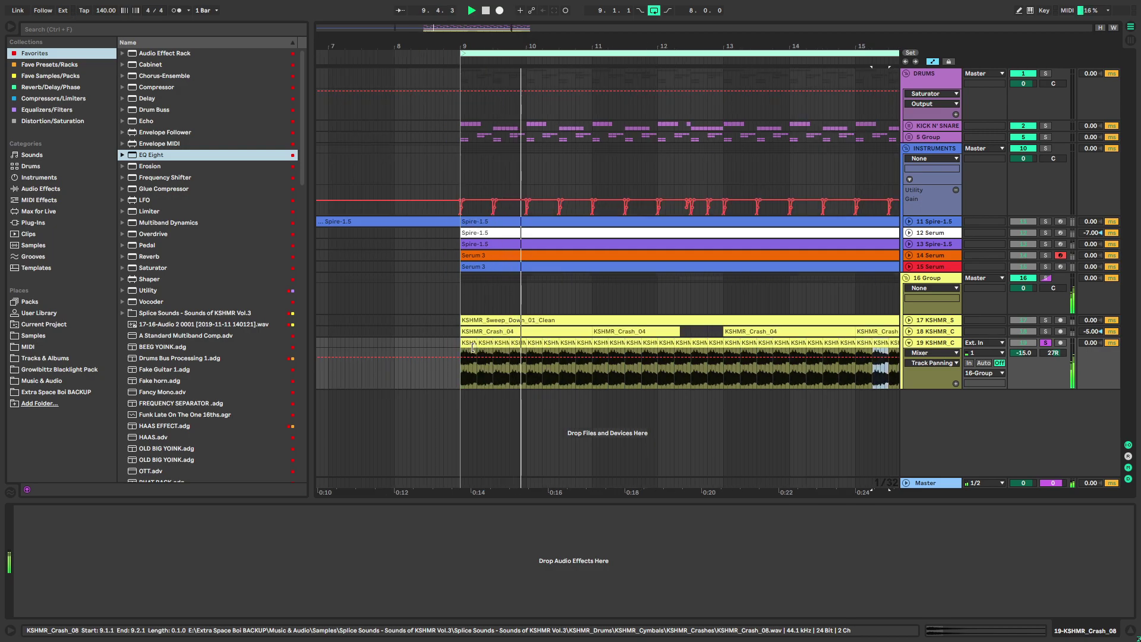
pyautogui.hotkey('ctrl', 'd')
pyautogui.press('s')
# Set the fixed grid to 1/4 and lower crash track 19's volume to -17.1 dB, folding the track when done
pyautogui.rightClick(352, 364)
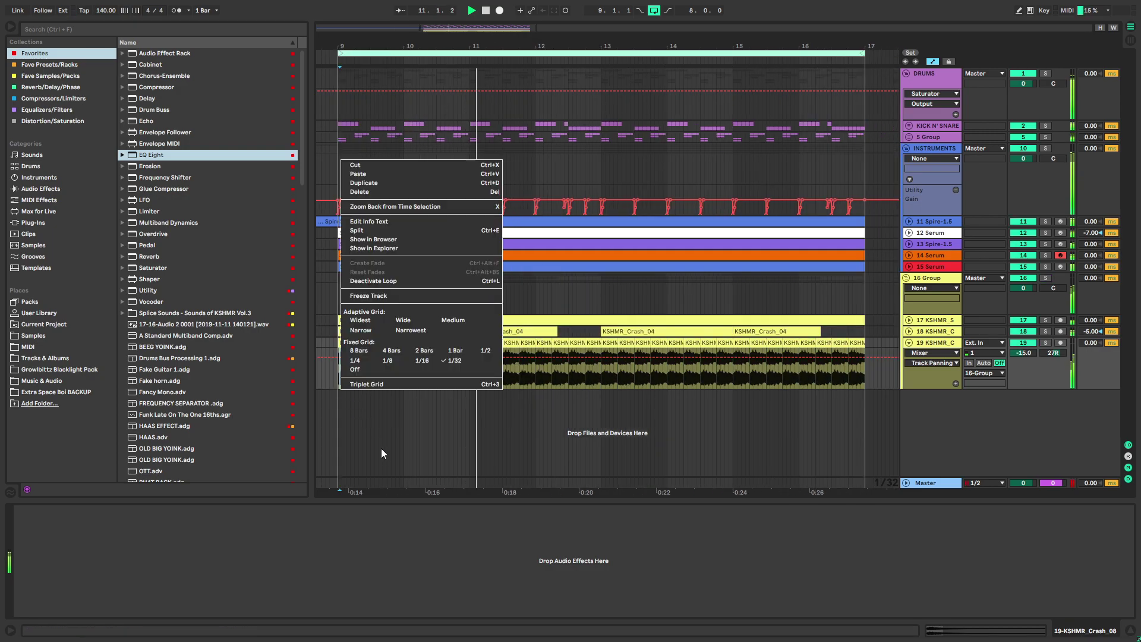
pyautogui.press('Escape')
pyautogui.moveTo(1024, 352); pyautogui.dragTo(1028, 357)
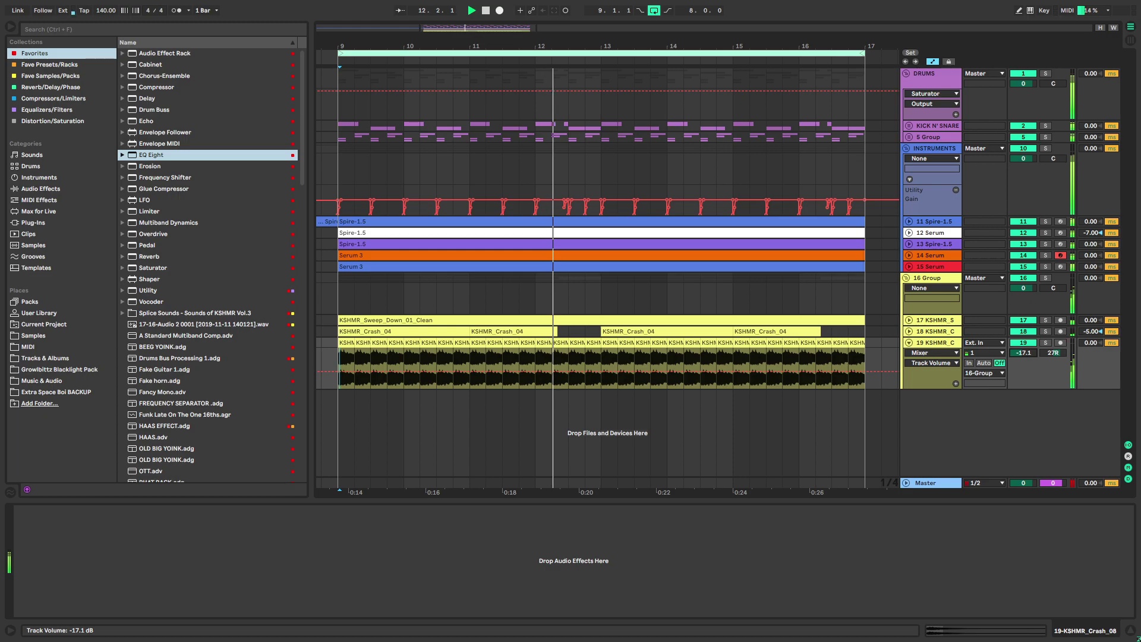
pyautogui.click(909, 343)
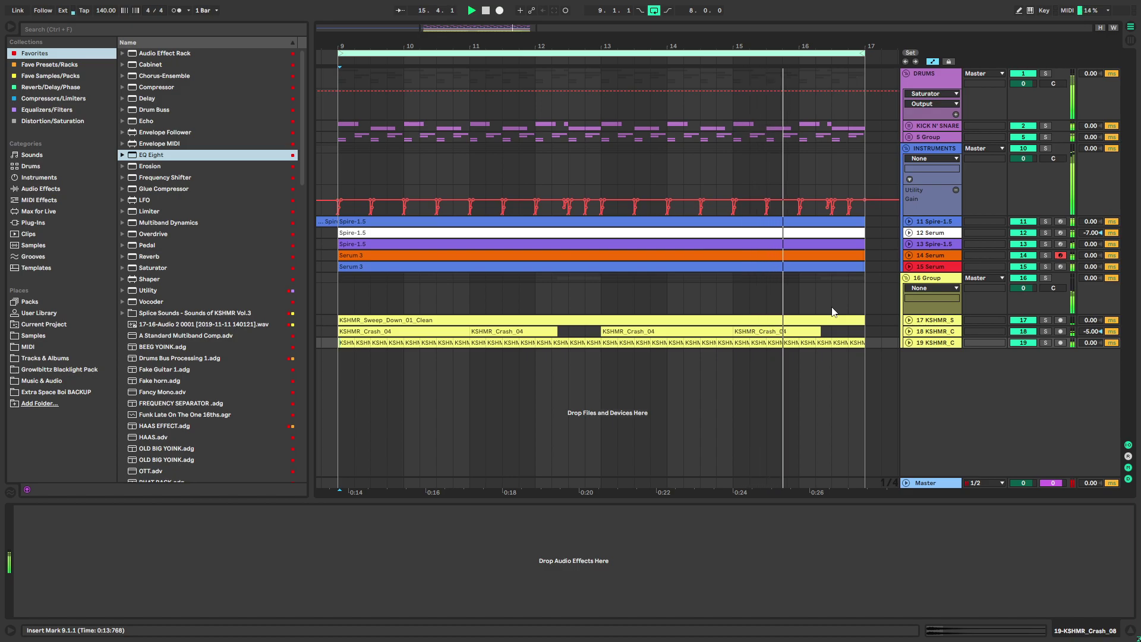
pyautogui.press('space')
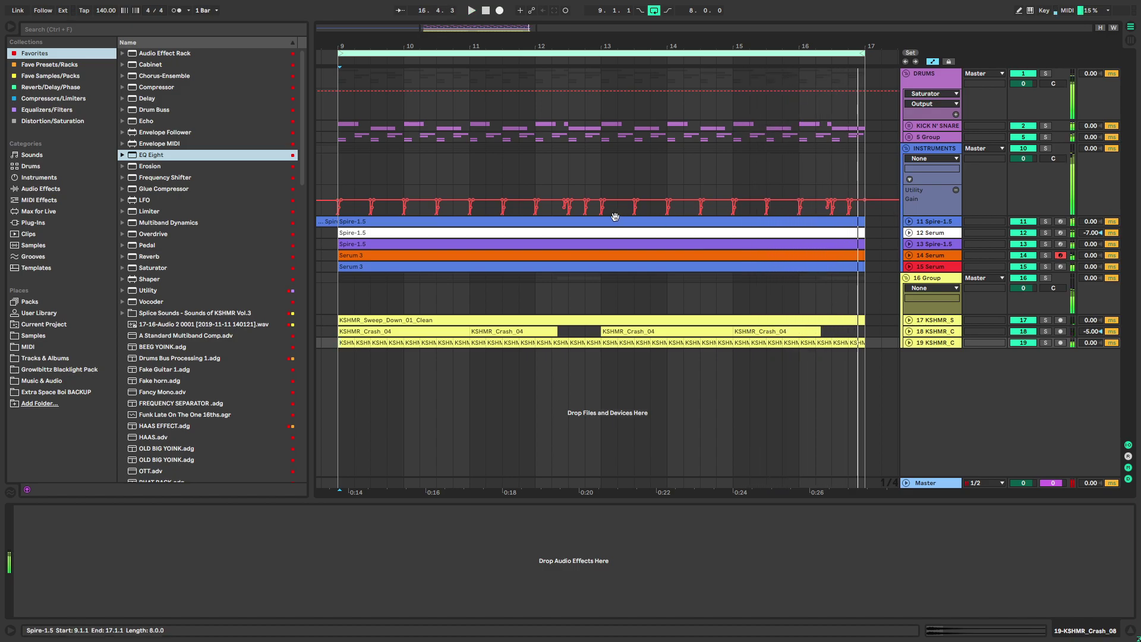
# Unfold and solo Spire track 11, open its Spire-1.5 window, and show the preset browser during playback
pyautogui.scroll(-3, 594, 220)
pyautogui.click(909, 222)
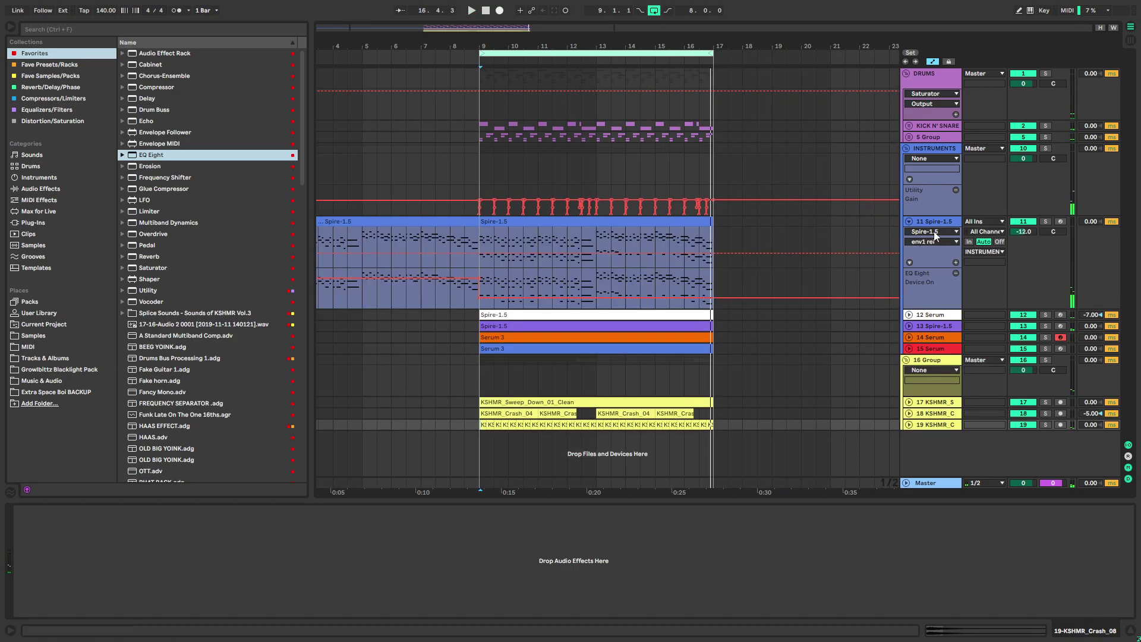
pyautogui.click(532, 225)
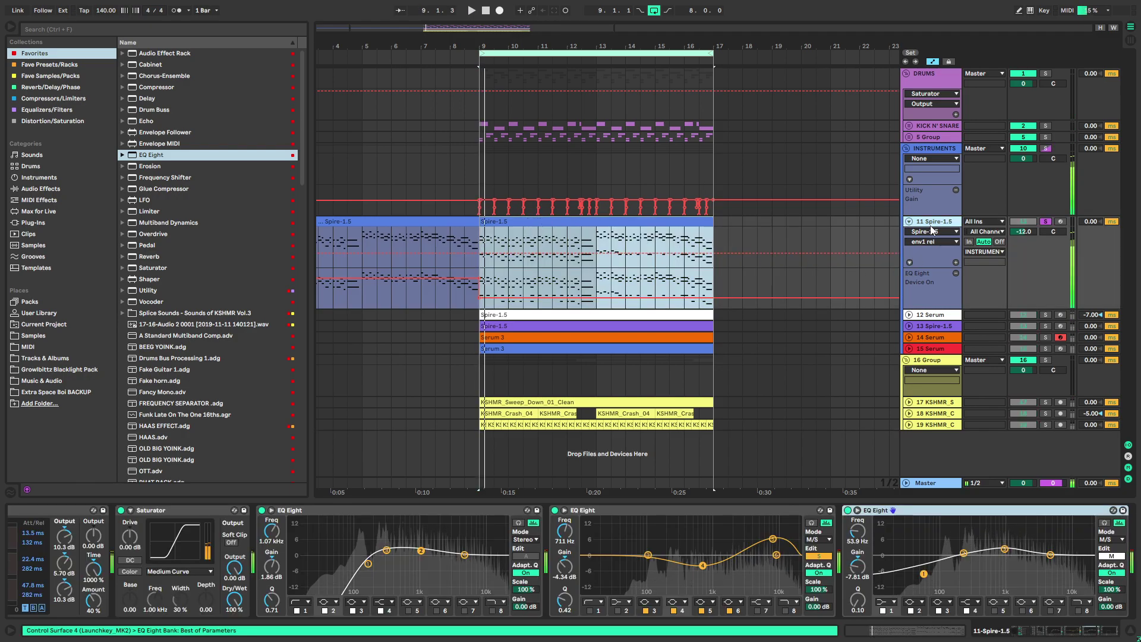
pyautogui.hscroll(-5, 413, 515)
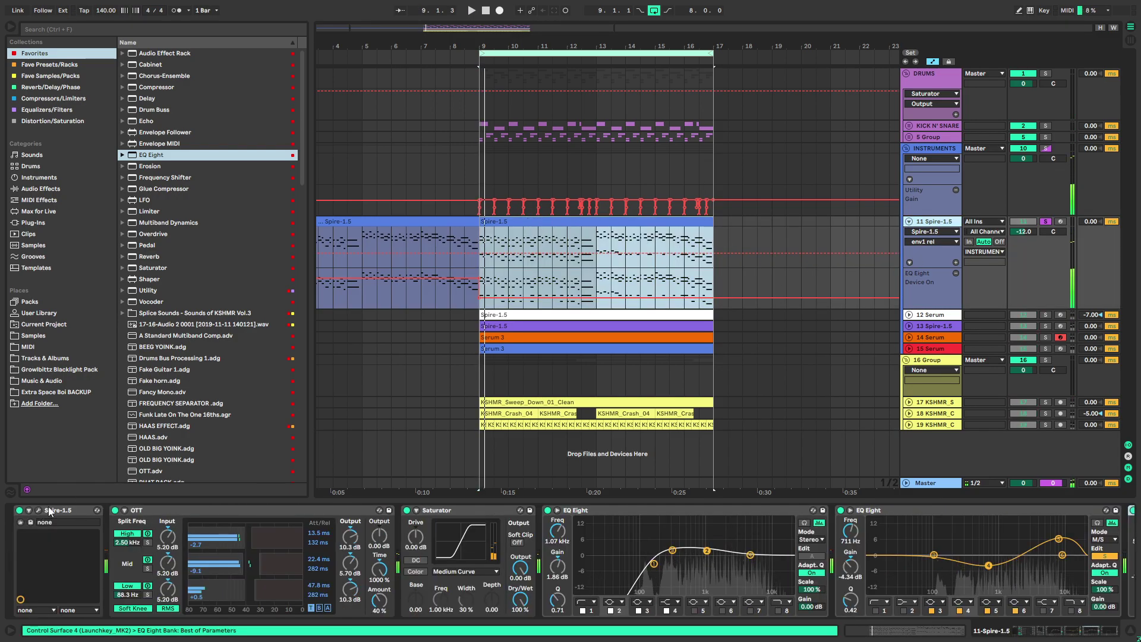
pyautogui.click(38, 510)
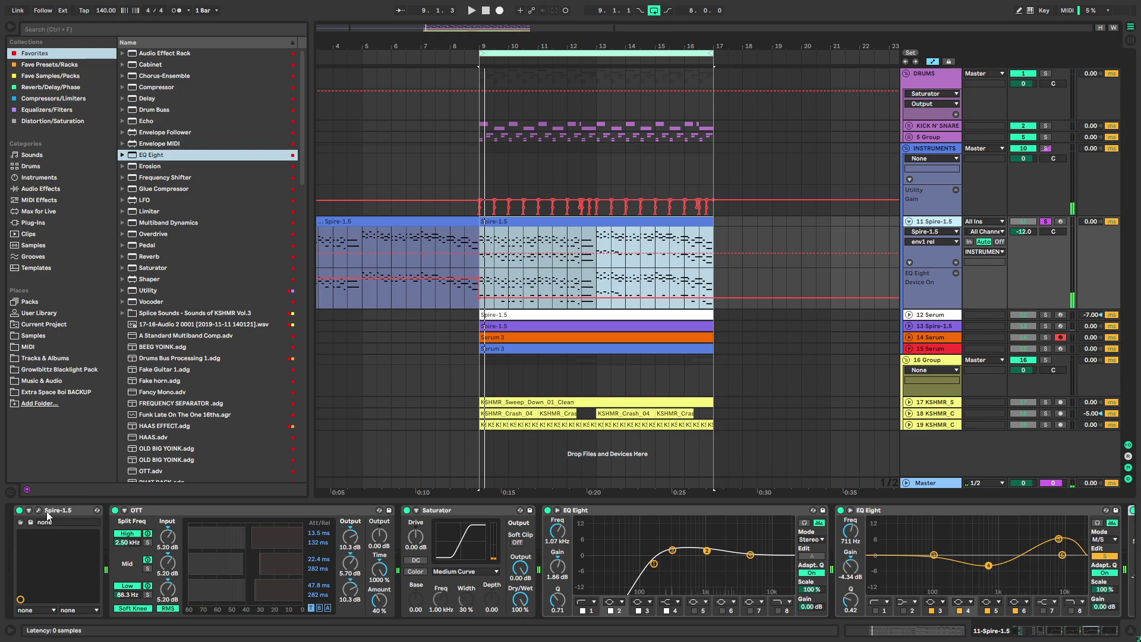
pyautogui.press('space')
pyautogui.click(475, 98)
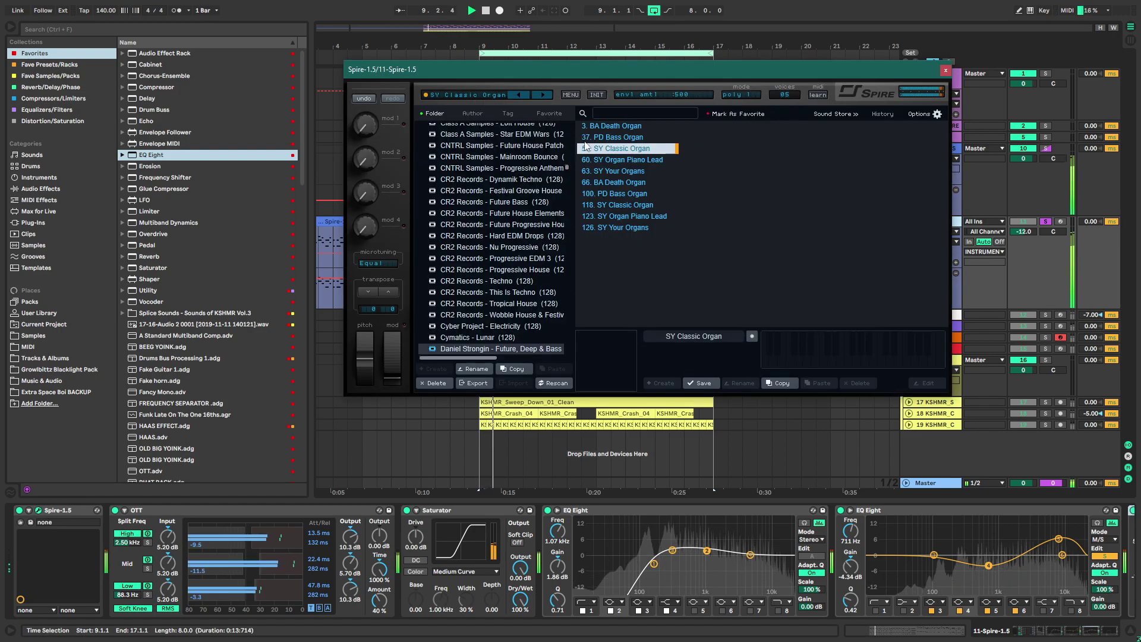
# Audition Spire's organ presets from 60 SY Organ Piano Lead to 118 SY Classic Organ, checking the last one in the full mix
pyautogui.click(628, 160)
pyautogui.click(625, 172)
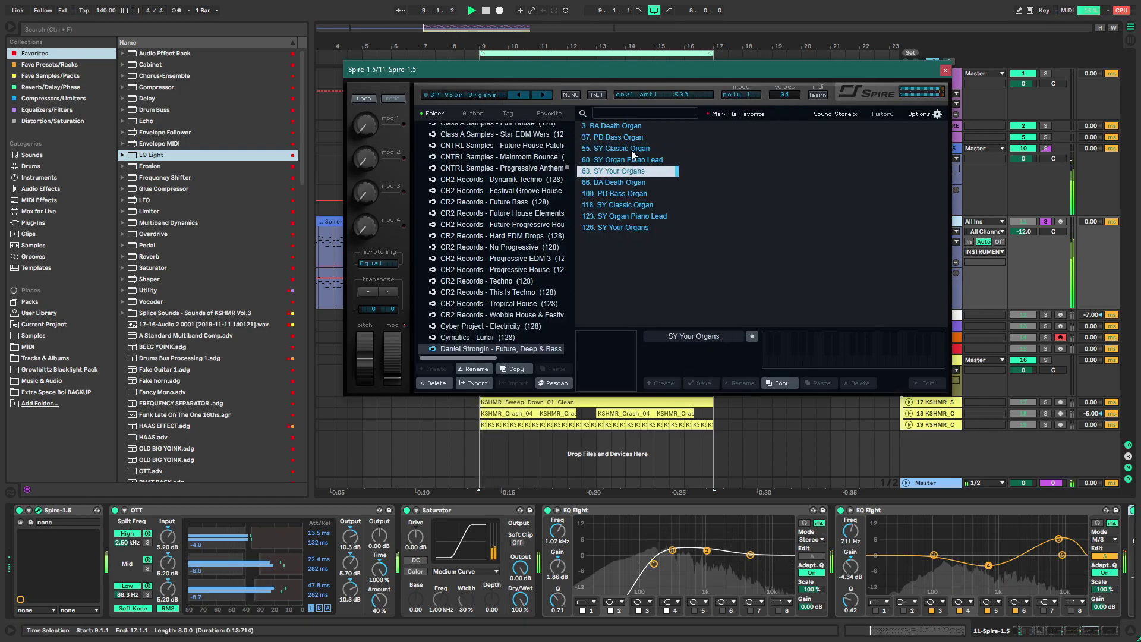
pyautogui.click(631, 194)
pyautogui.click(629, 205)
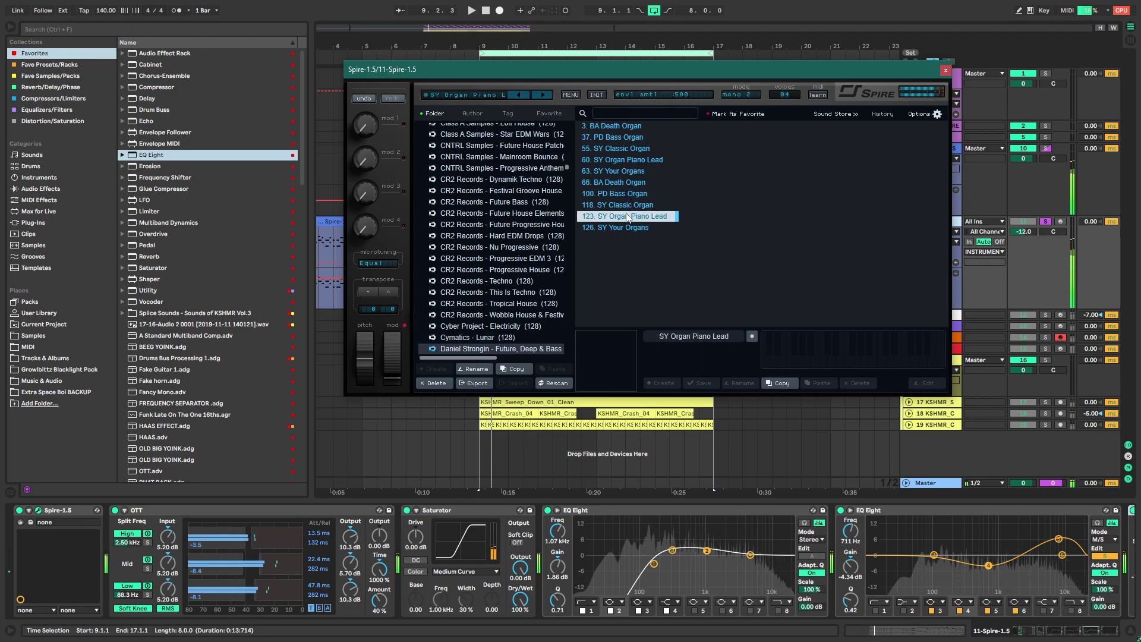
pyautogui.click(629, 206)
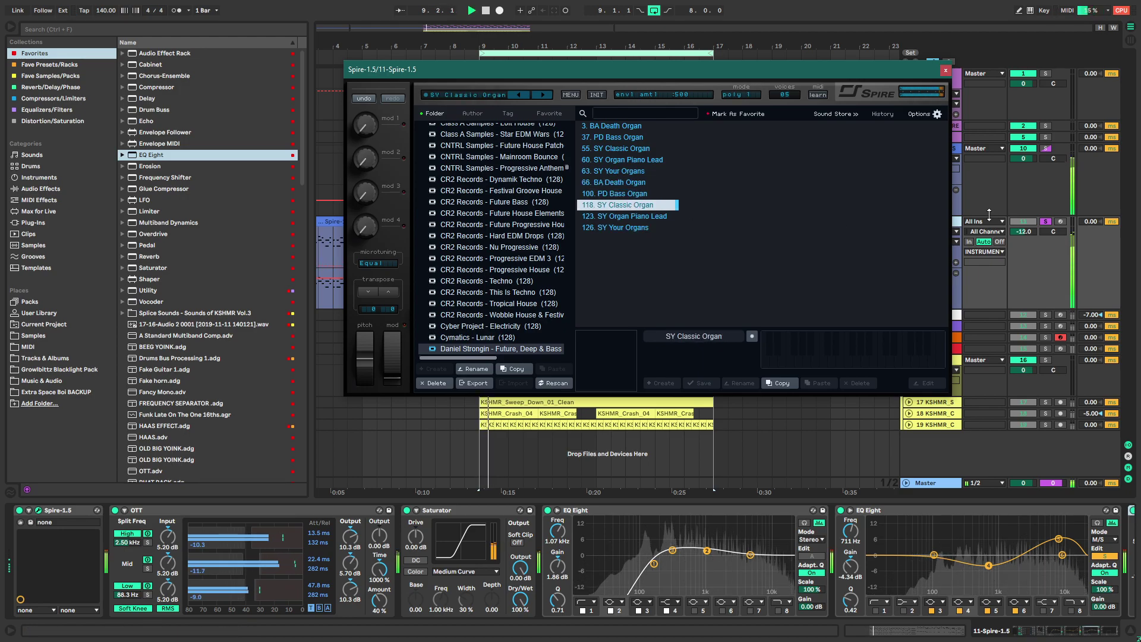
pyautogui.click(1045, 221)
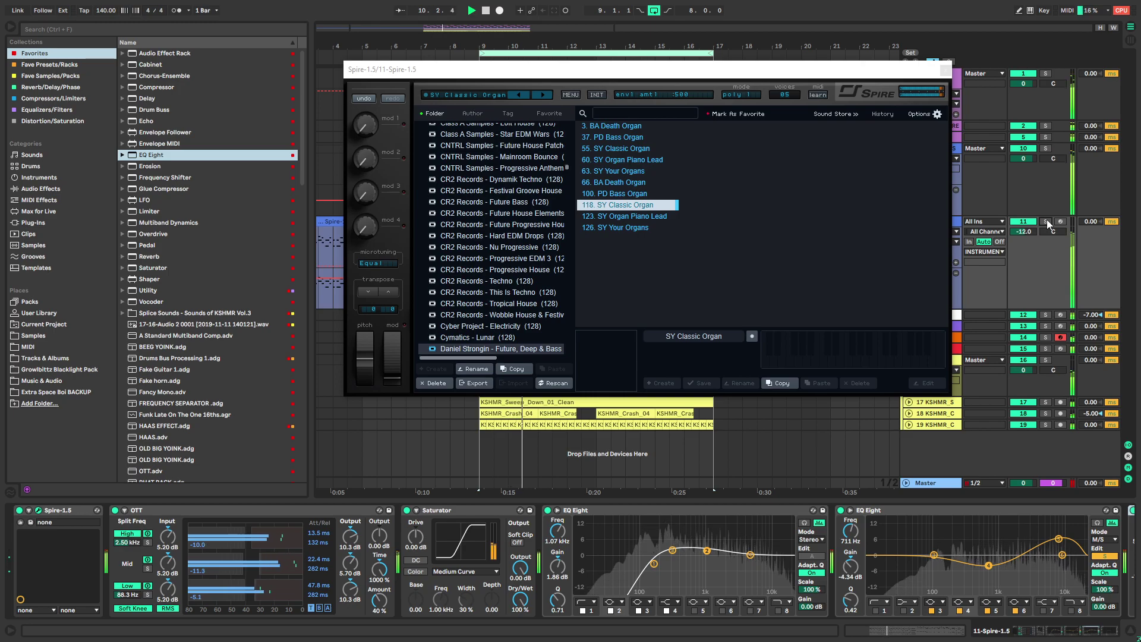
pyautogui.click(1047, 222)
# Audition the organ presets again from 3 BA Death Organ down to 118 SY Classic Organ, comparing track 11 soloed and in the mix
pyautogui.click(615, 126)
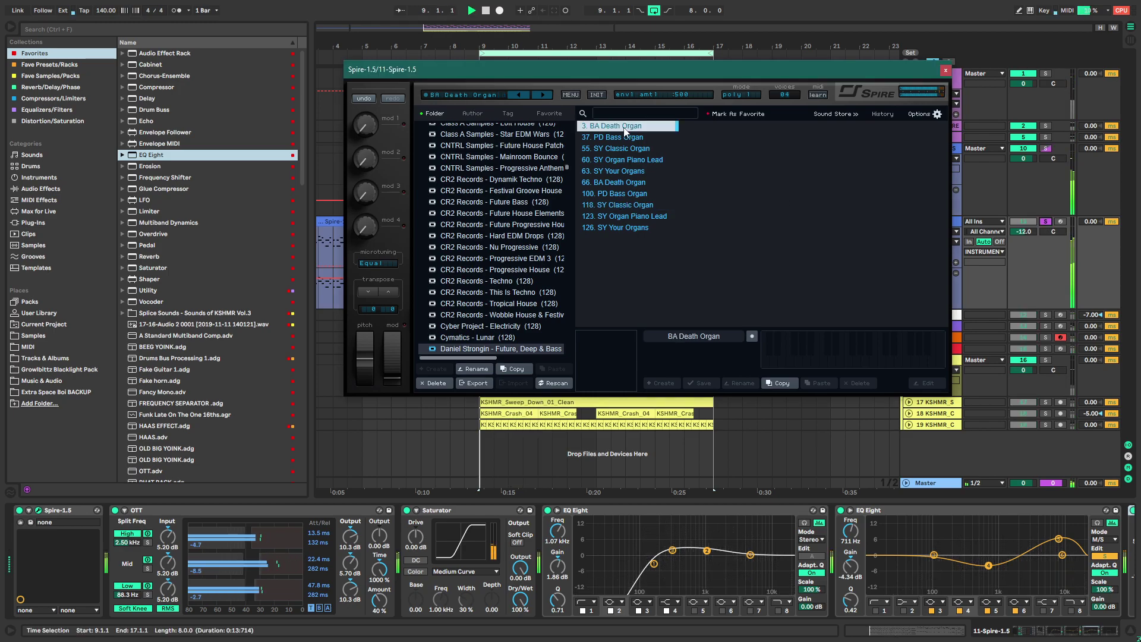
pyautogui.click(619, 150)
pyautogui.click(625, 160)
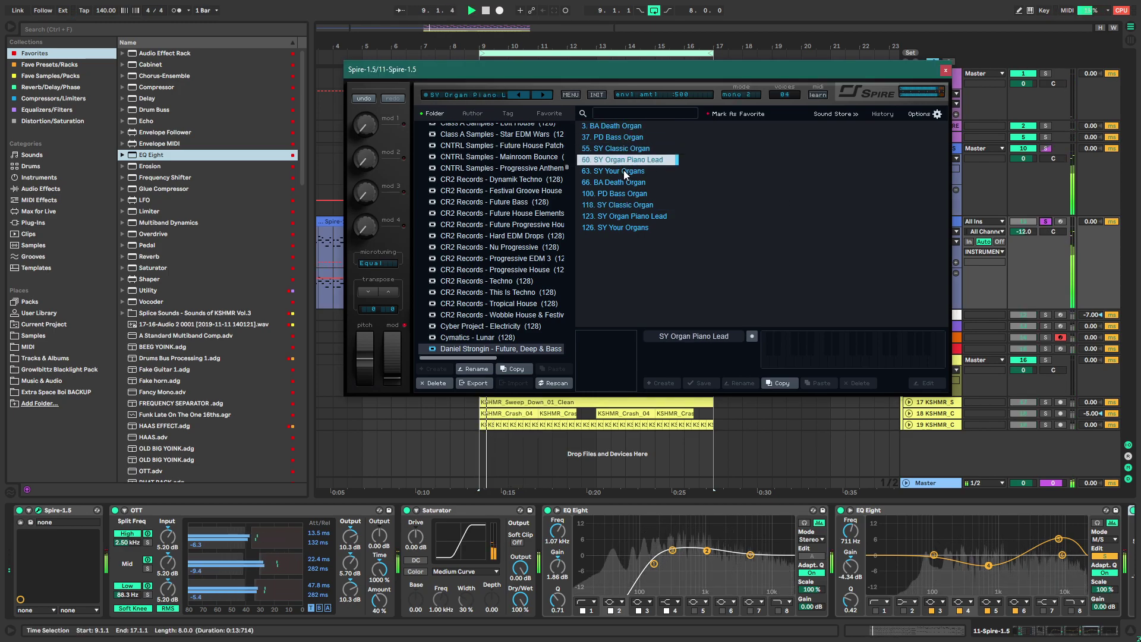
pyautogui.click(625, 172)
pyautogui.click(628, 183)
pyautogui.click(632, 205)
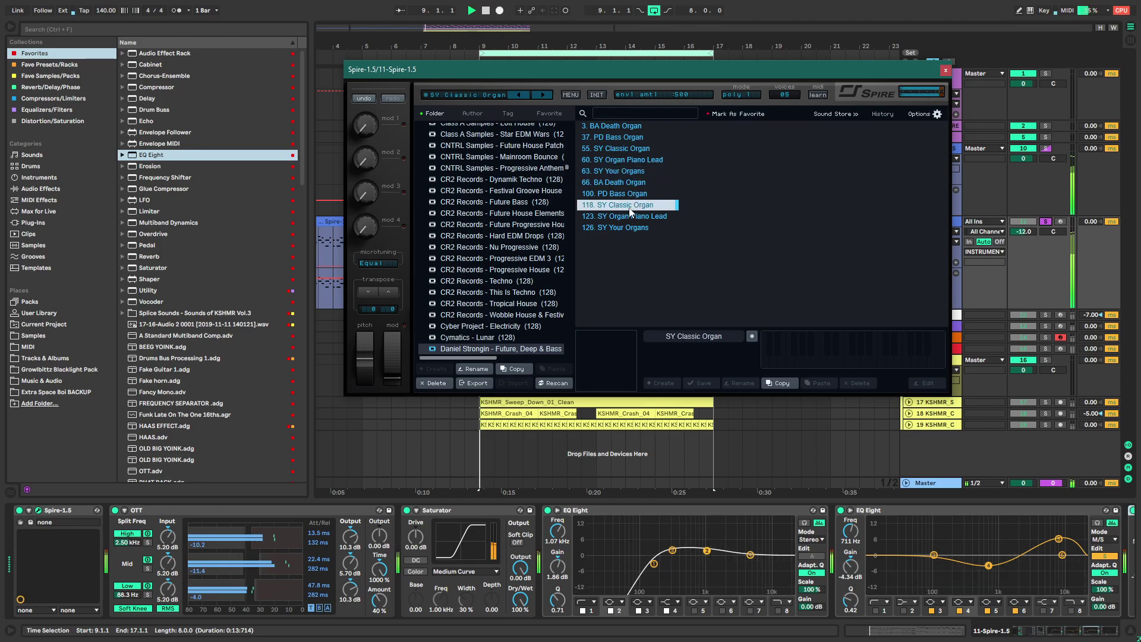
pyautogui.click(1044, 223)
pyautogui.click(1045, 221)
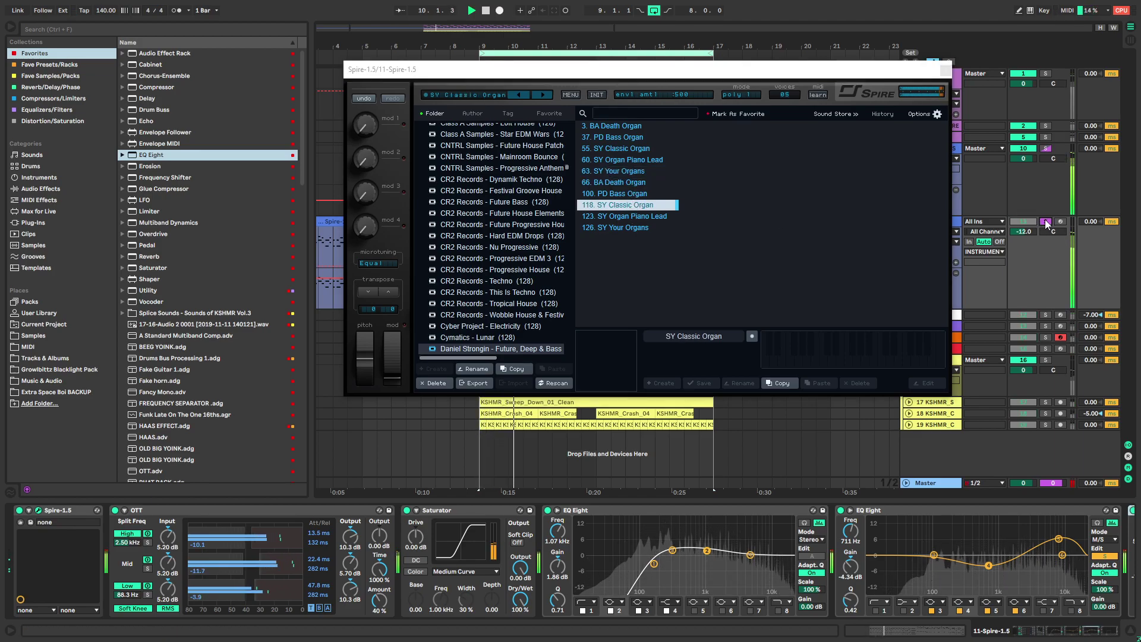
# Try a small change to envelope 1's release, inspect Spire's reverb and delay settings, and unsolo track 11
pyautogui.click(493, 143)
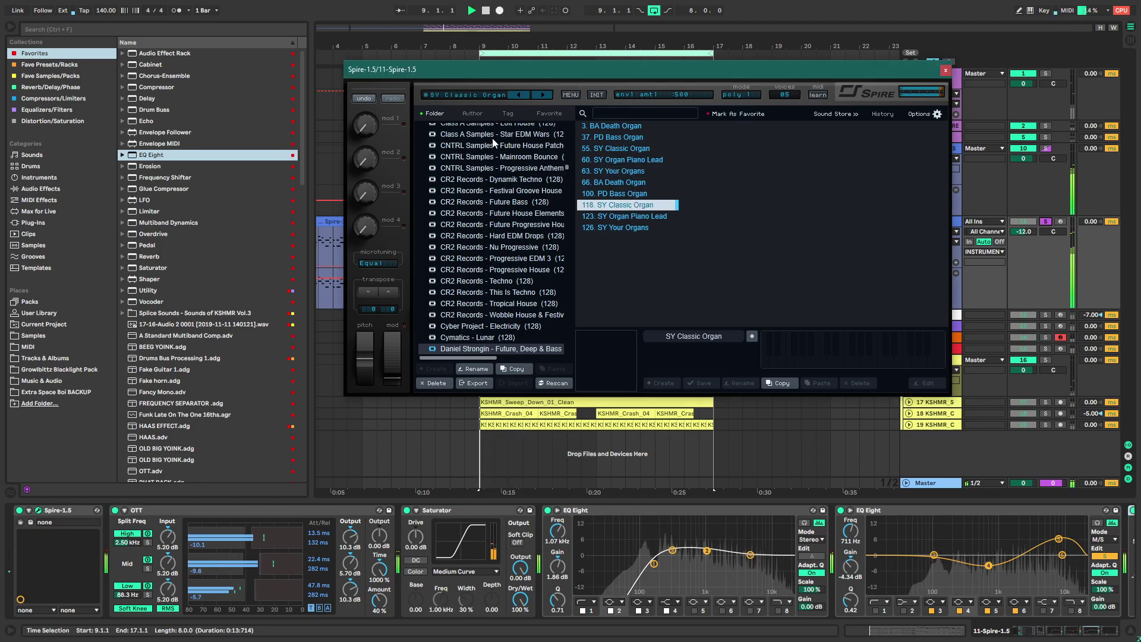
pyautogui.click(472, 102)
pyautogui.moveTo(542, 354); pyautogui.dragTo(537, 345)
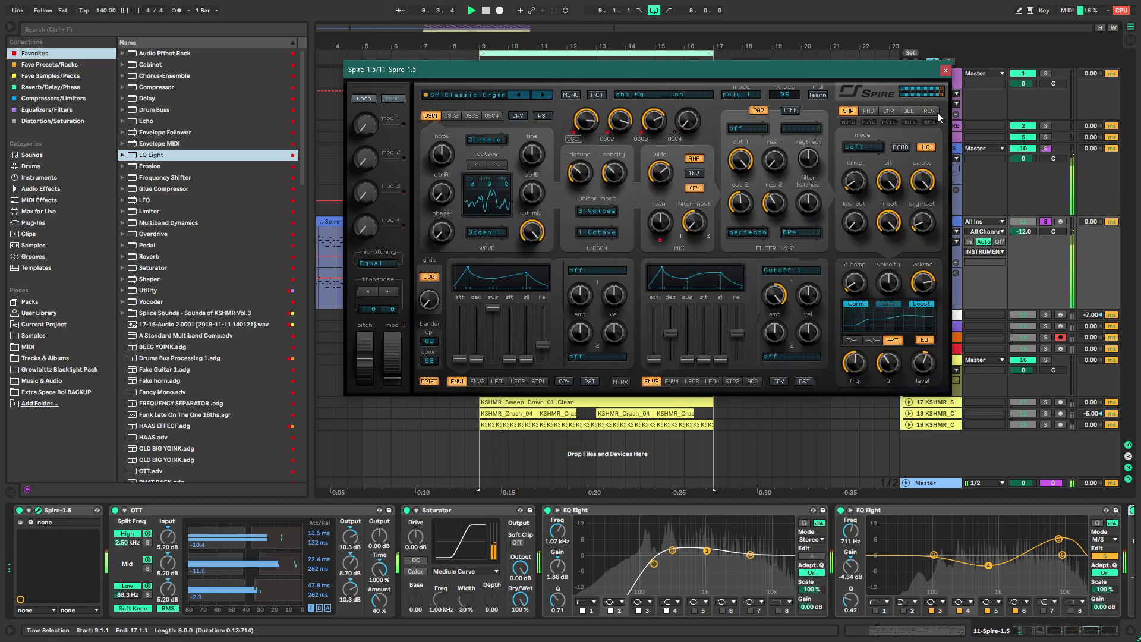
pyautogui.click(929, 110)
pyautogui.click(908, 111)
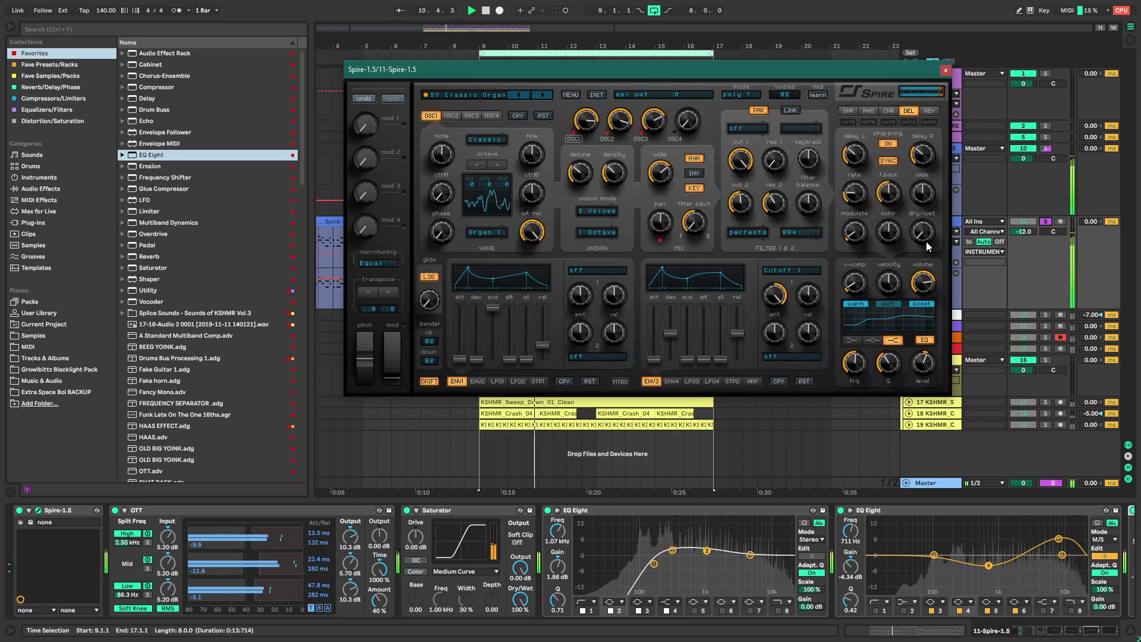
pyautogui.click(1047, 222)
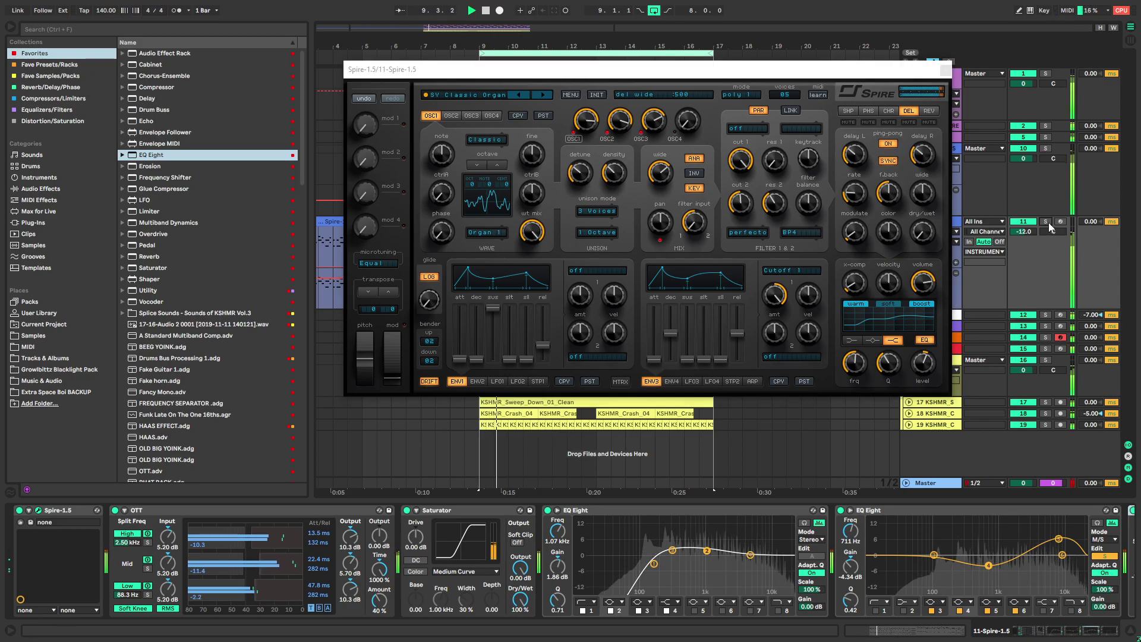
# Audition presets 60 SY Organ Piano Lead, 55 SY Classic Organ, 37 PD Bass Organ and 3 BA Death Organ in the full mix
pyautogui.click(497, 96)
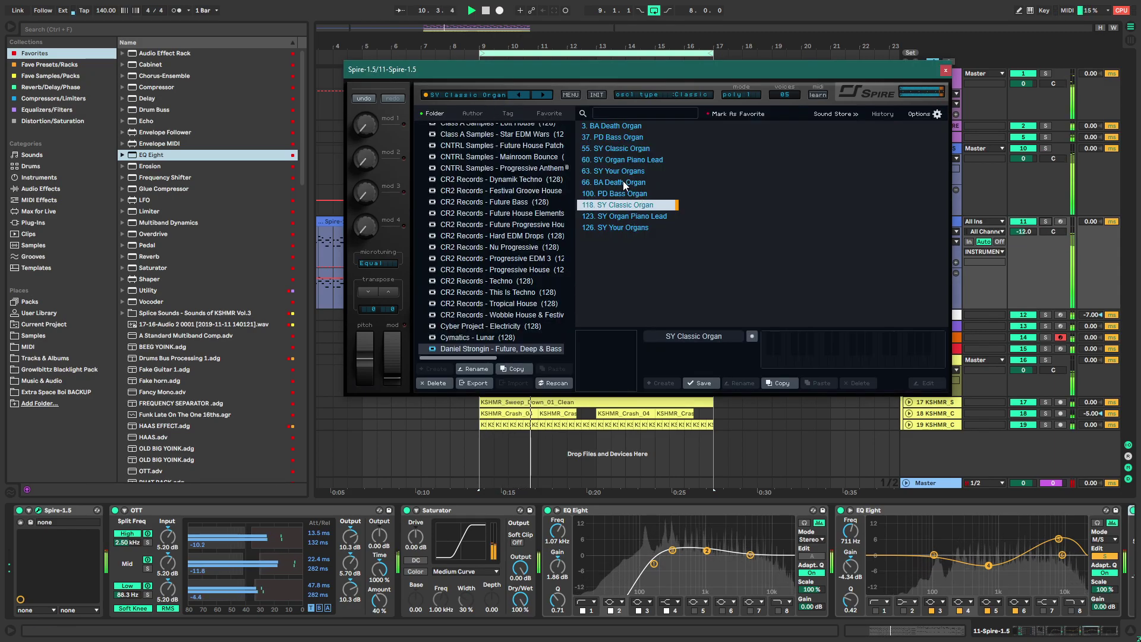
pyautogui.click(625, 159)
pyautogui.click(626, 149)
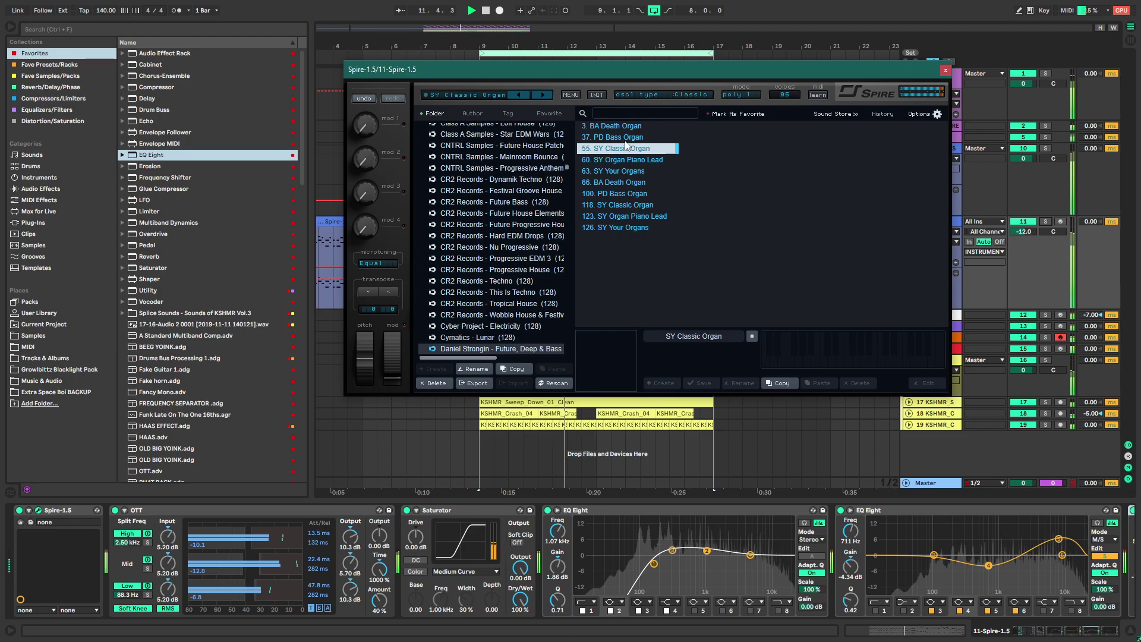
pyautogui.click(629, 137)
pyautogui.click(626, 126)
pyautogui.press('space')
pyautogui.press('space')
# Solo track 11 and inspect the BA Death Organ preset's settings in Spire's synth view
pyautogui.click(1046, 212)
pyautogui.click(1046, 221)
pyautogui.press('space')
pyautogui.press('space')
pyautogui.click(958, 223)
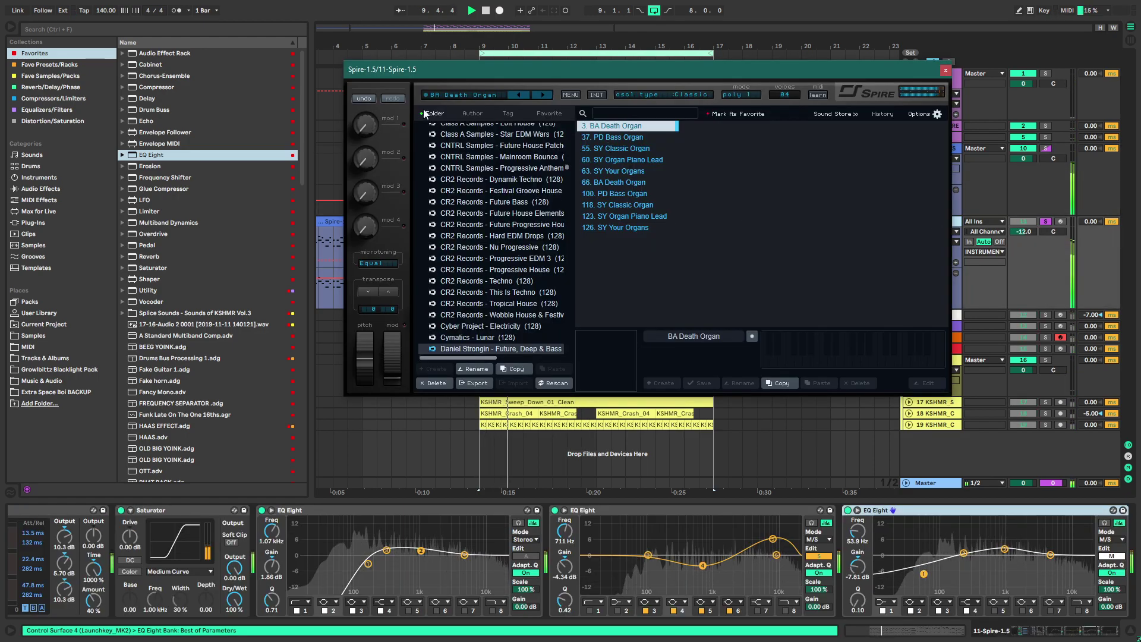
pyautogui.click(461, 99)
pyautogui.click(497, 165)
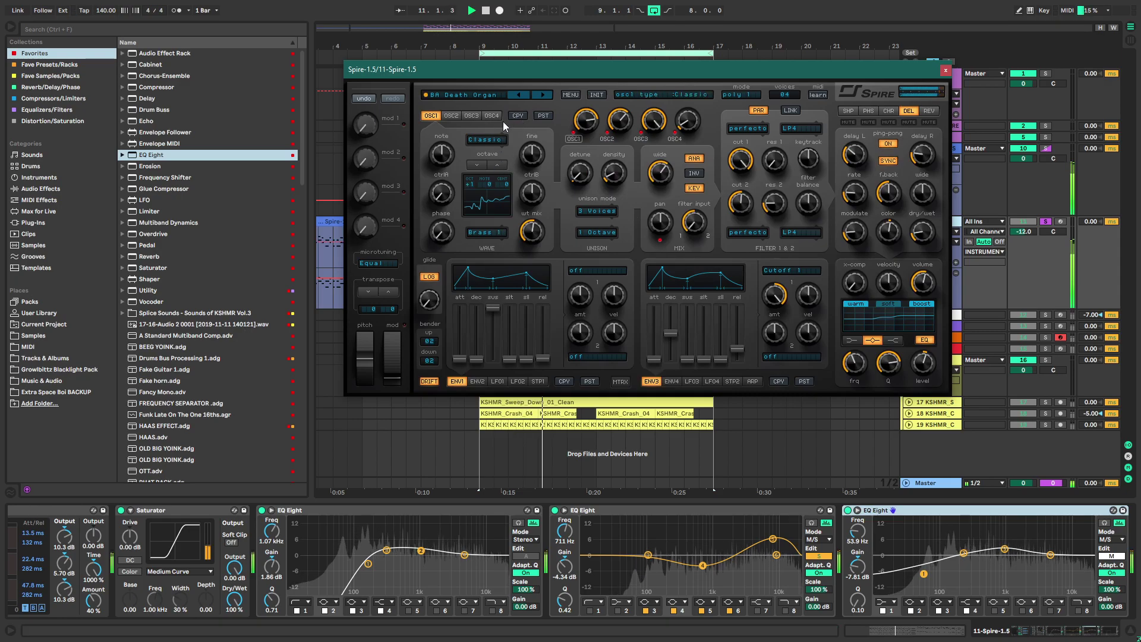
# Compare the neighbouring organ presets, load 55 SY Classic Organ, and return to Spire's synth view
pyautogui.click(502, 99)
pyautogui.click(612, 137)
pyautogui.click(617, 148)
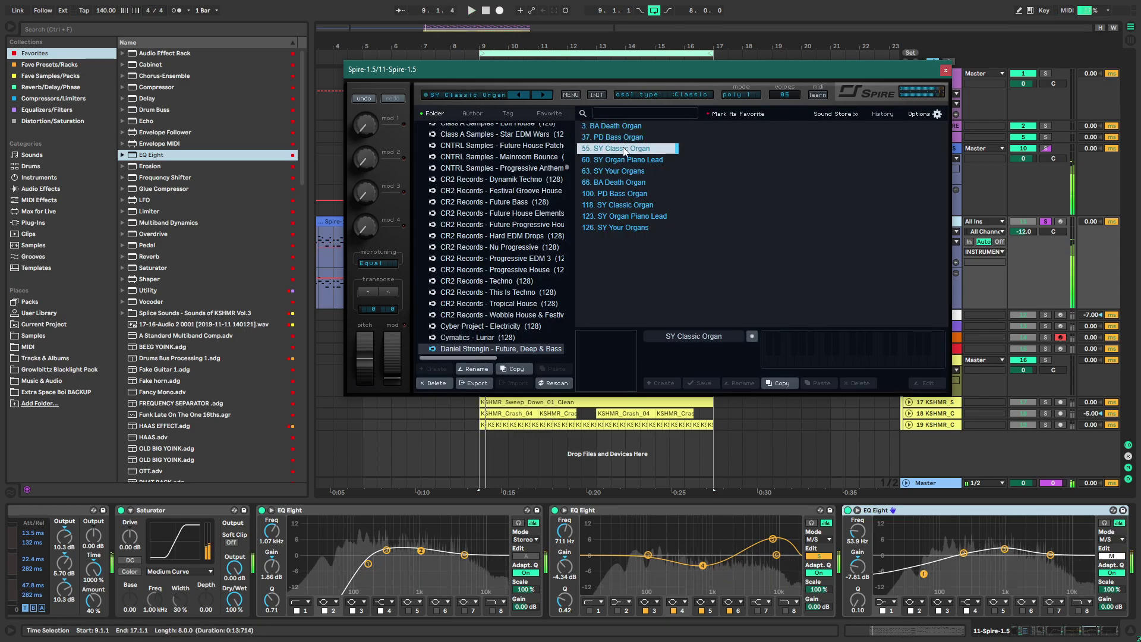
pyautogui.click(628, 160)
pyautogui.click(626, 149)
pyautogui.click(469, 97)
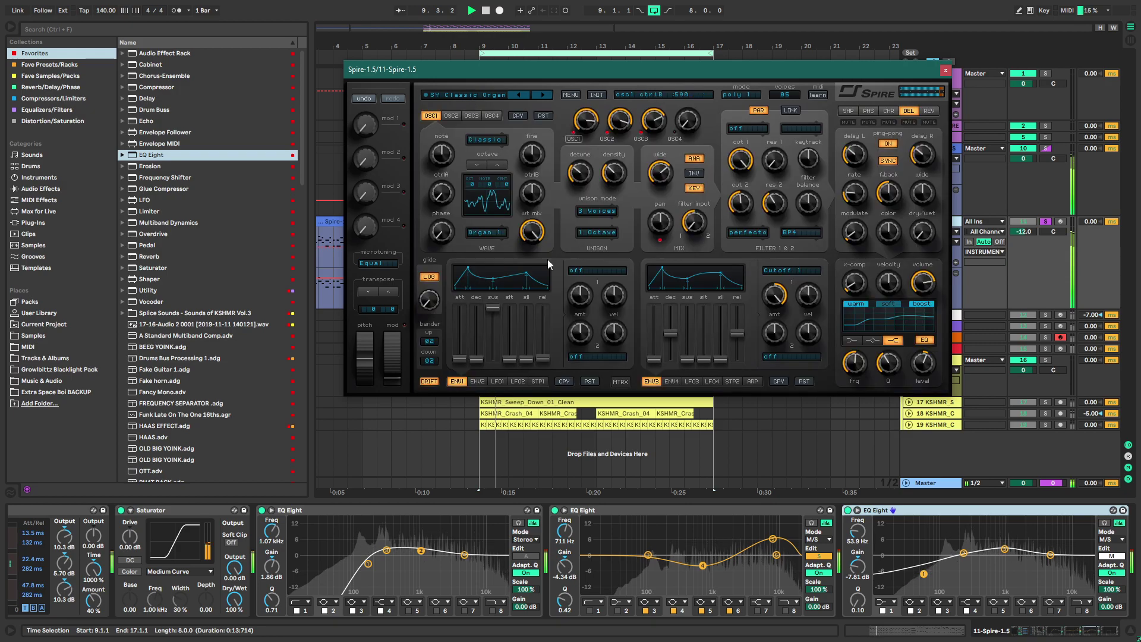
# With track 11 unsoloed, raise envelope 1's decay, lower its sustain, and set its release to 345
pyautogui.click(1045, 222)
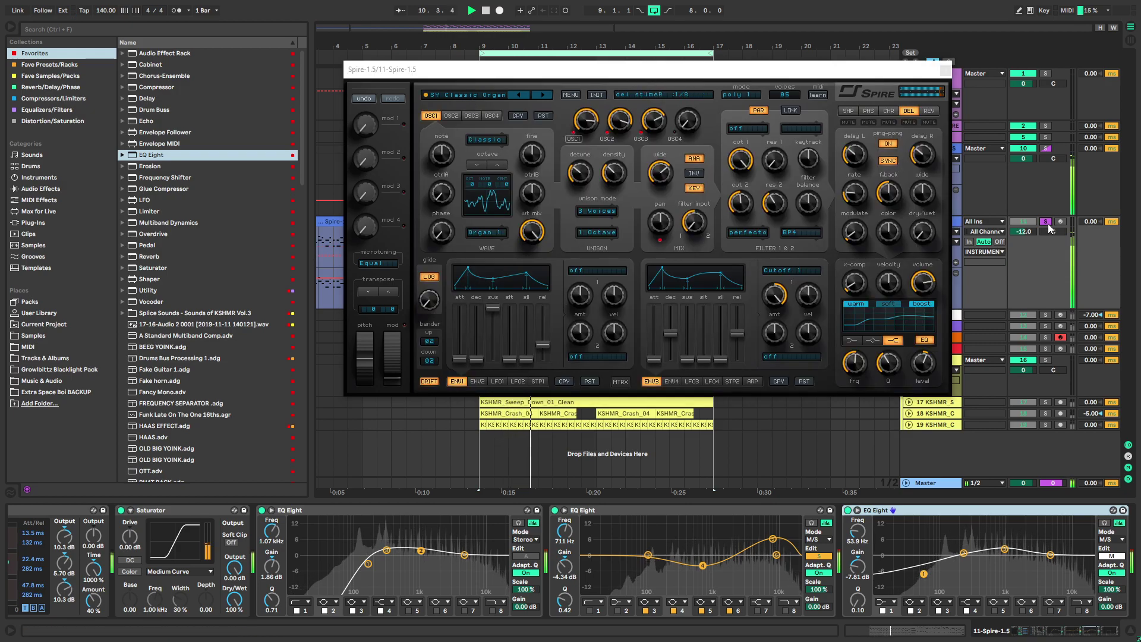
pyautogui.click(551, 345)
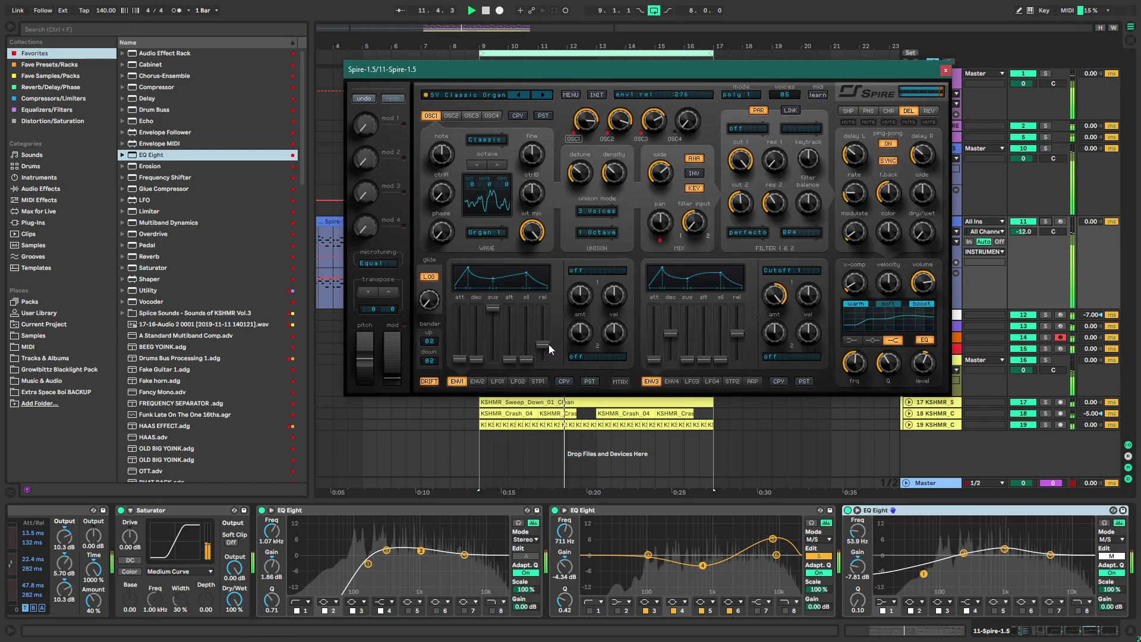
pyautogui.moveTo(476, 358); pyautogui.dragTo(471, 322)
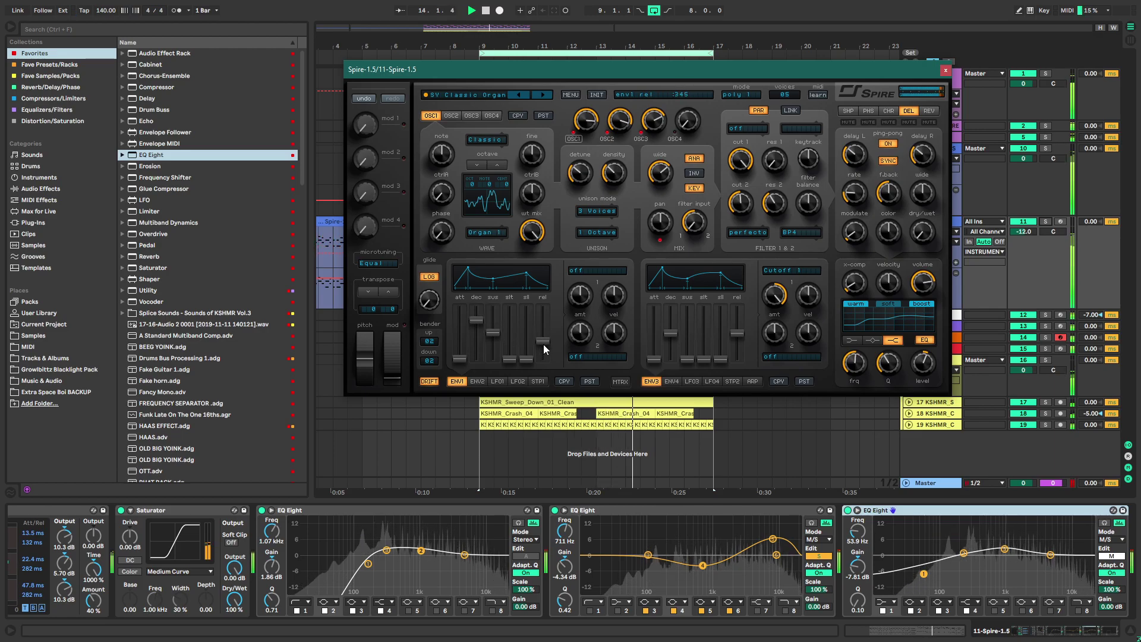
# Set envelope 1's attack to 23, comparing track 11 soloed and in the full mix
pyautogui.click(1045, 222)
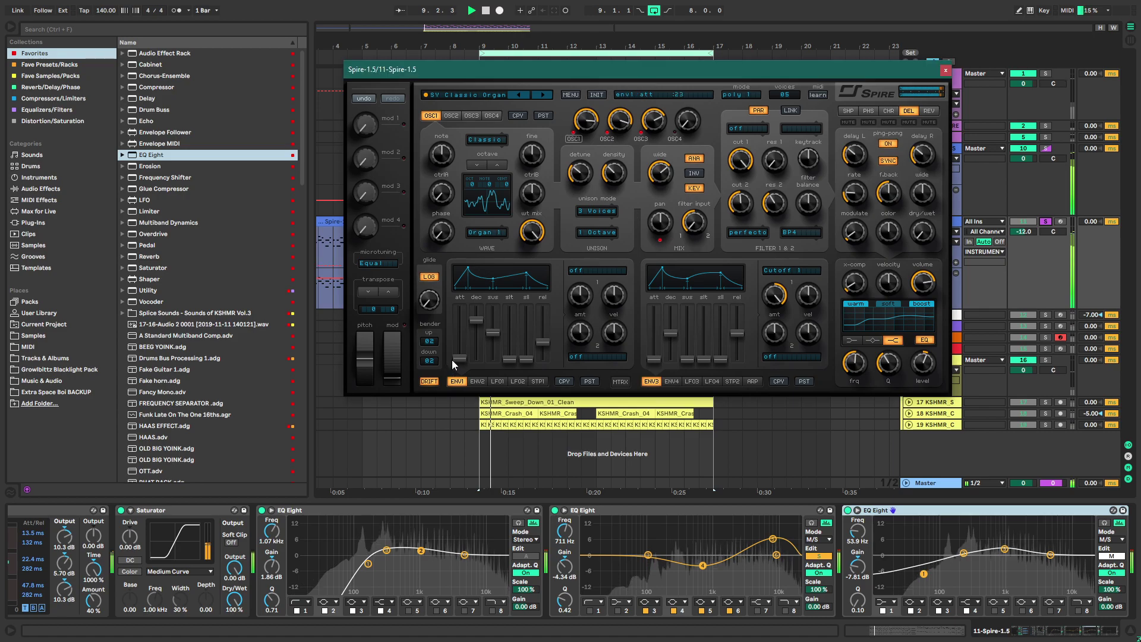
pyautogui.click(1045, 222)
pyautogui.rightClick(1047, 223)
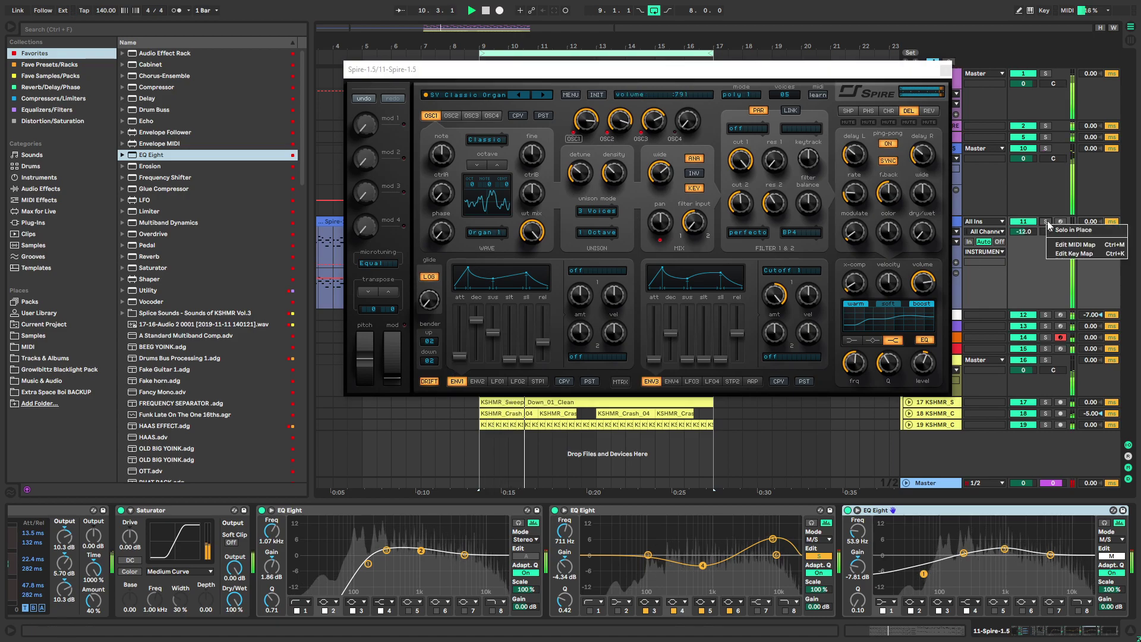
pyautogui.click(1049, 273)
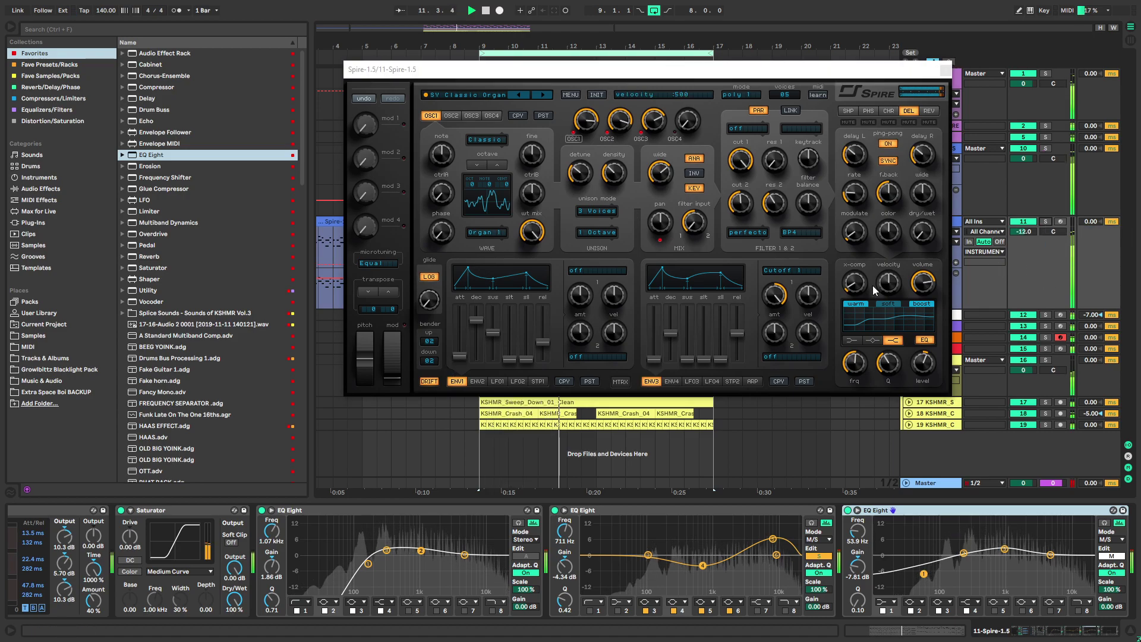
# Fine-tune Spire's EQ level and oscillator 1's unison detune
pyautogui.click(914, 364)
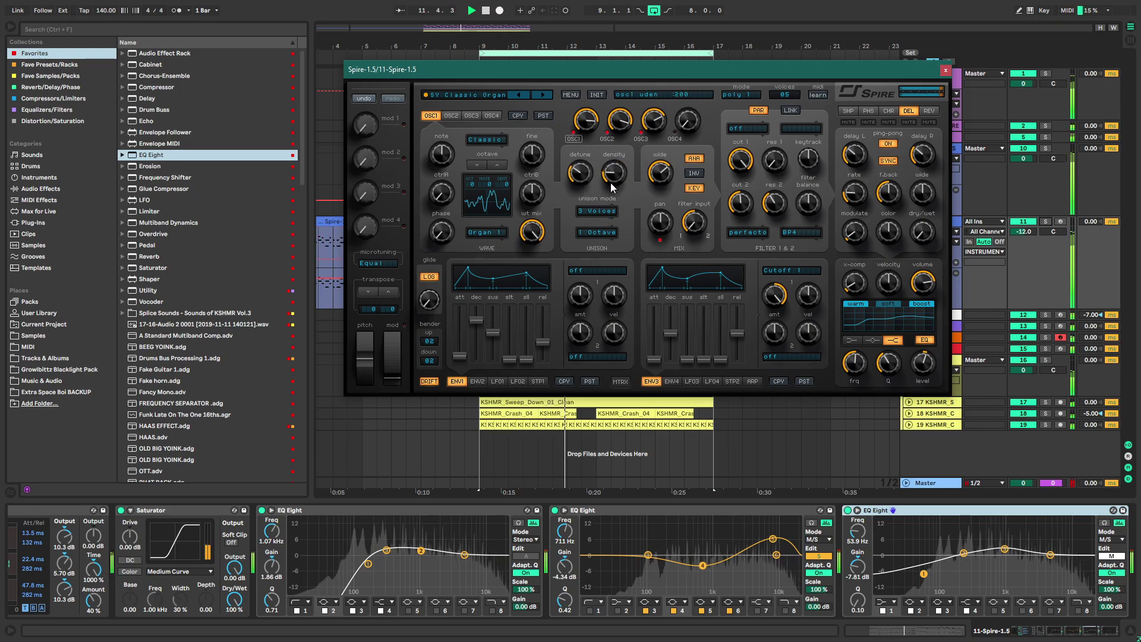
pyautogui.moveTo(590, 175); pyautogui.dragTo(590, 177)
# Try resetting band 4's gain in track 11's second EQ Eight, compare it soloed and in the mix, and undo the reset
pyautogui.click(1046, 220)
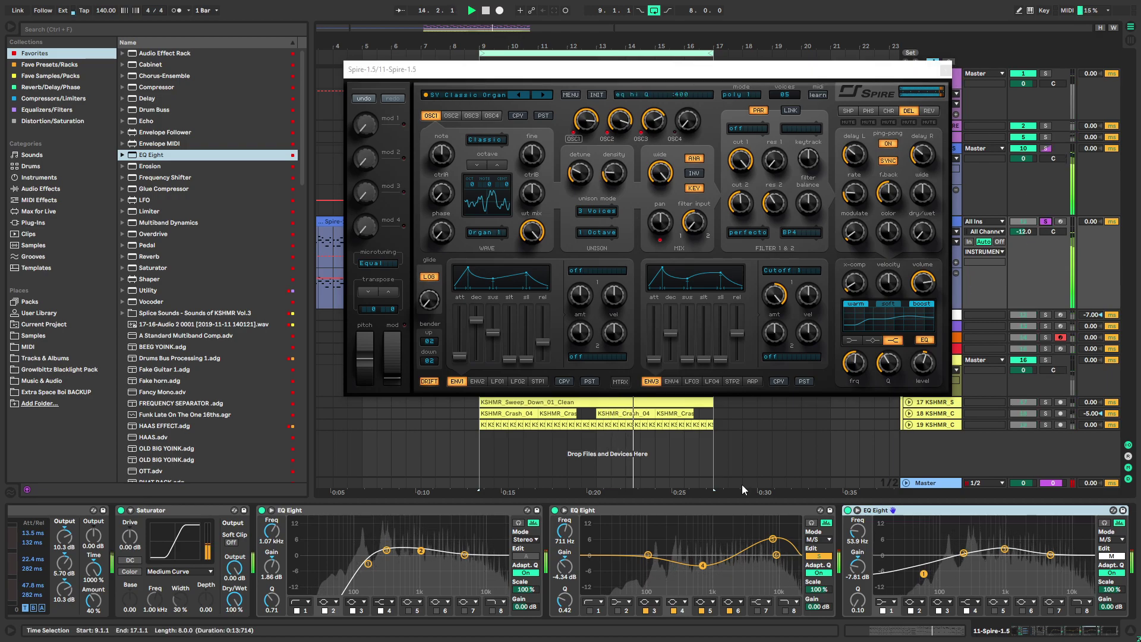
pyautogui.doubleClick(568, 560)
pyautogui.click(1045, 221)
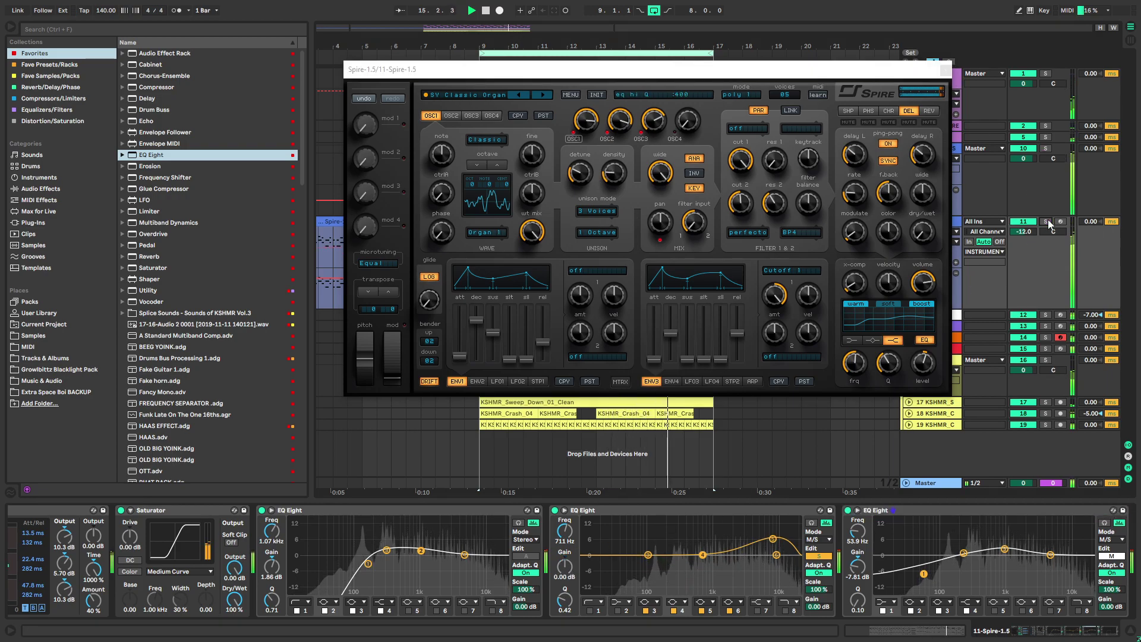
pyautogui.hotkey('ctrl', 'z')
# Save the Set, close the Spire window, and fold track 11
pyautogui.hotkey('ctrl', 's')
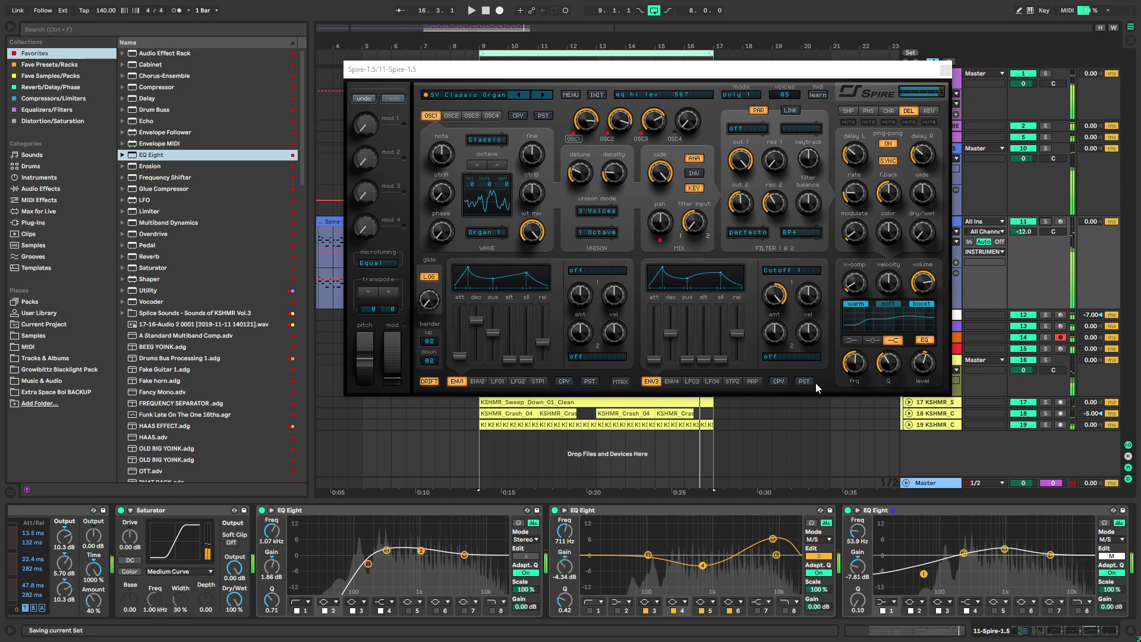
pyautogui.click(945, 69)
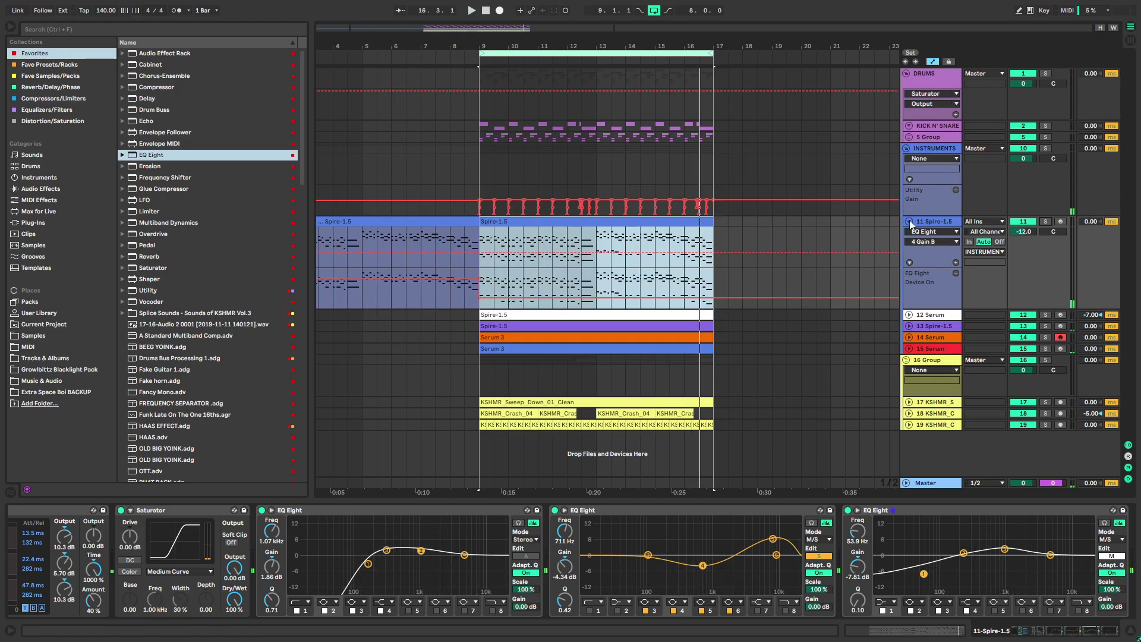
pyautogui.click(908, 221)
# Duplicate the eight-bar drop at bars 9 to 17 across all tracks so it repeats from bar 17 to 25
pyautogui.hscroll(2, 474, 69)
pyautogui.click(477, 52)
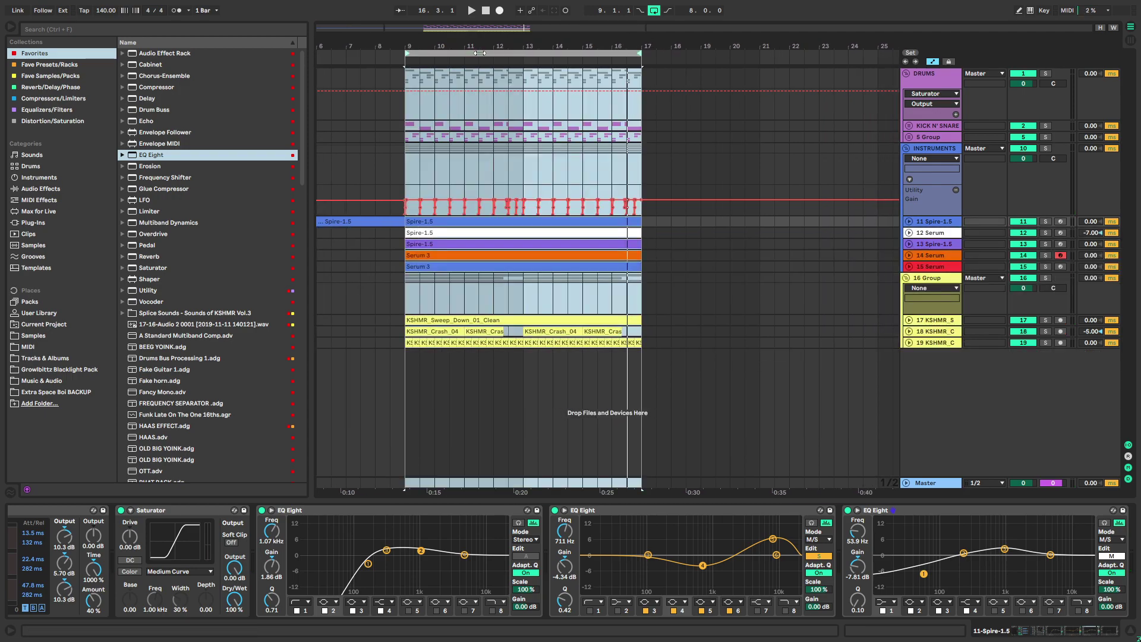
pyautogui.hotkey('ctrl', 'd')
pyautogui.rightClick(637, 54)
pyautogui.click(653, 58)
pyautogui.press('space')
pyautogui.press('space')
pyautogui.moveTo(642, 55); pyautogui.dragTo(879, 79)
pyautogui.moveTo(799, 129); pyautogui.dragTo(681, 191)
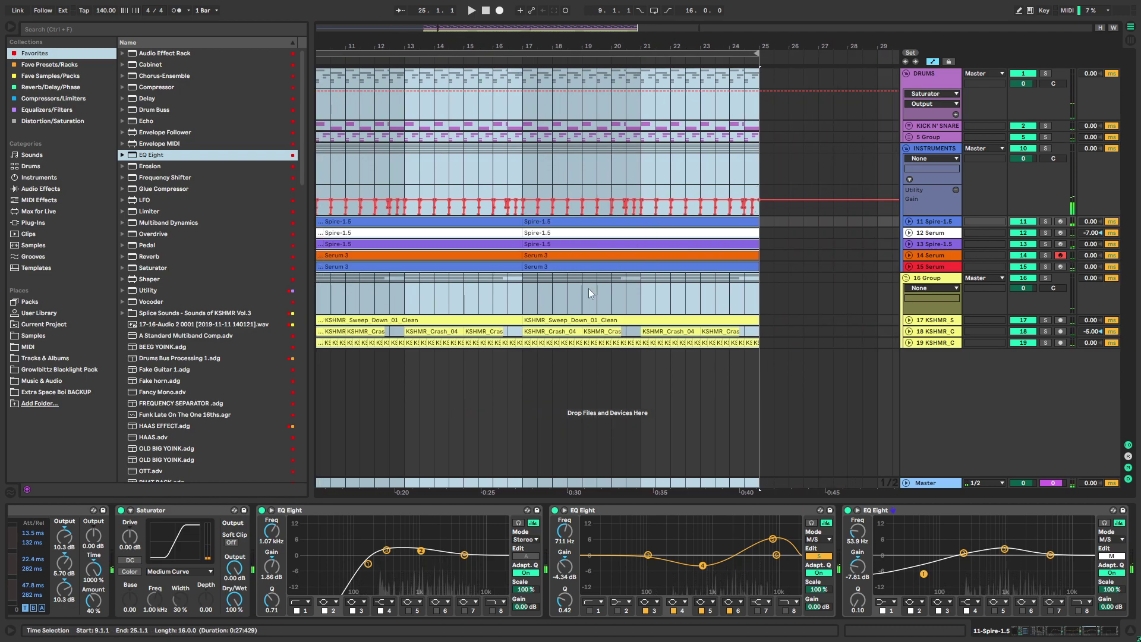
# Delete the duplicated synth clips on tracks 11 to 15 from bar 17 to 25 and play that section
pyautogui.moveTo(522, 279); pyautogui.dragTo(764, 212)
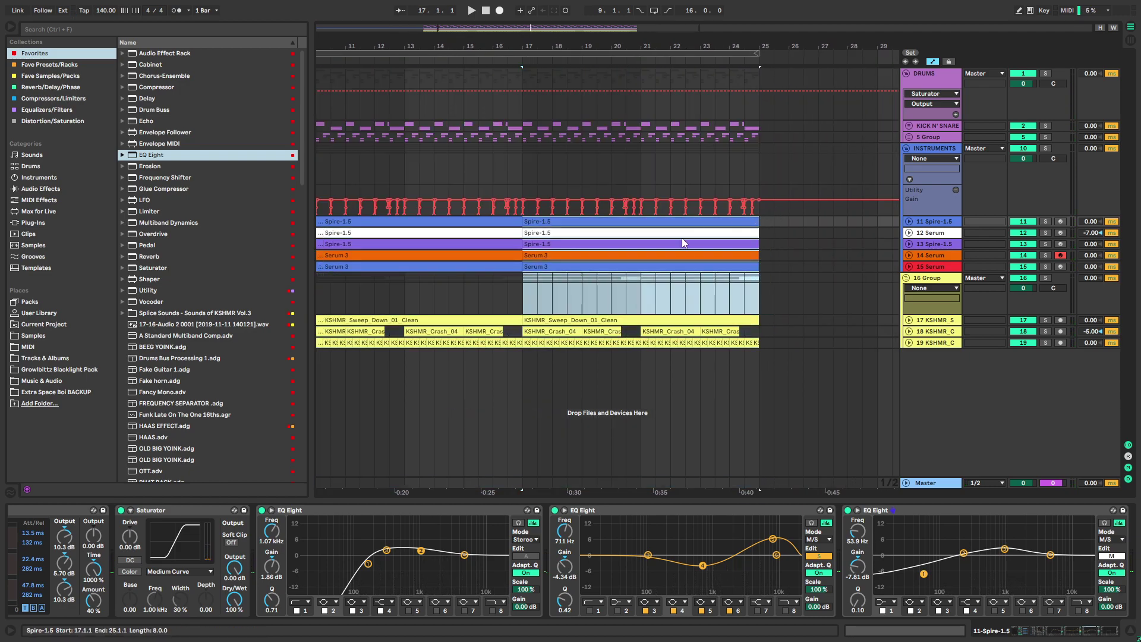
pyautogui.press('Delete')
pyautogui.press('space')
pyautogui.click(930, 267)
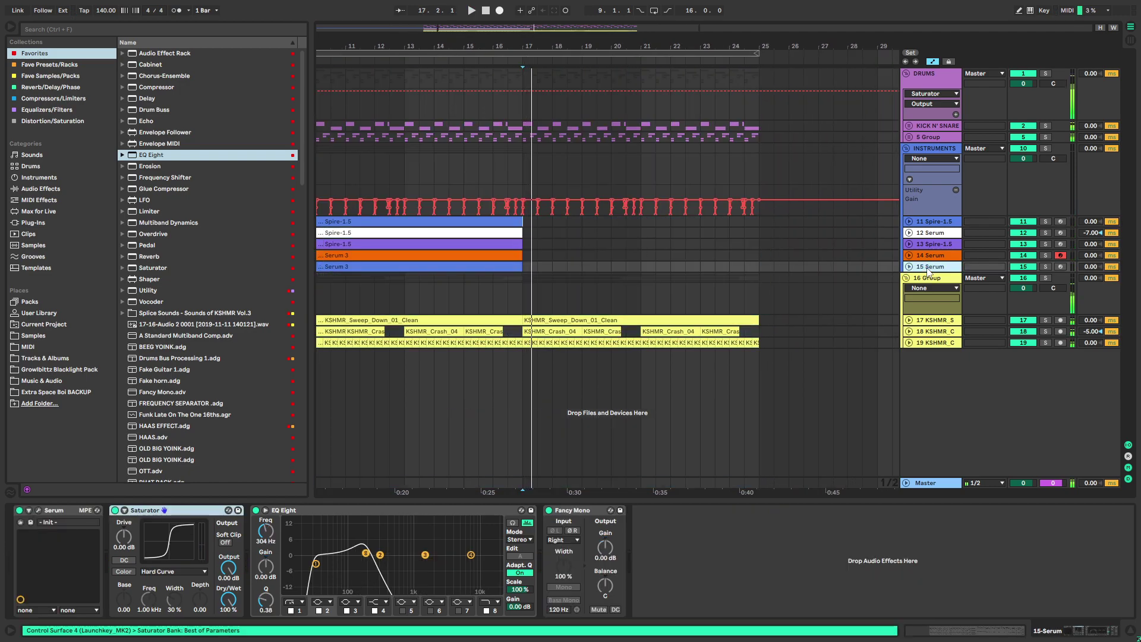
pyautogui.click(492, 265)
pyautogui.hotkey('ctrl', 'd')
pyautogui.rightClick(932, 265)
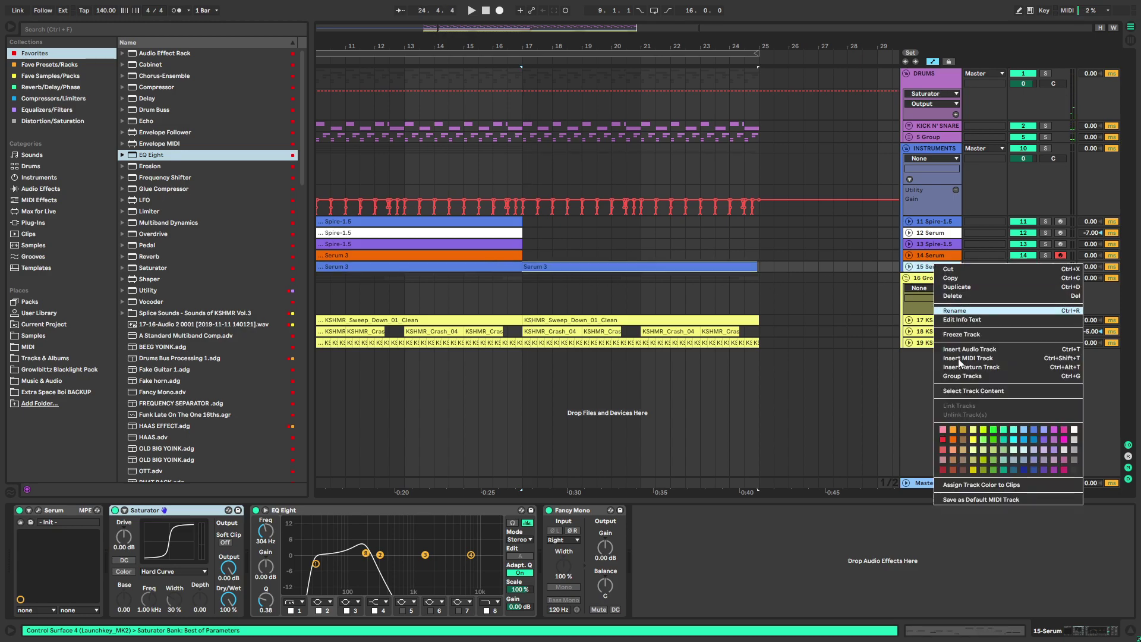
pyautogui.click(980, 484)
pyautogui.click(908, 267)
pyautogui.hotkey('ctrl', 'z')
pyautogui.hotkey('ctrl', 'z')
# Insert a MIDI track below track 15, load Serum on it, and create an empty clip from bar 17 to 25
pyautogui.click(909, 267)
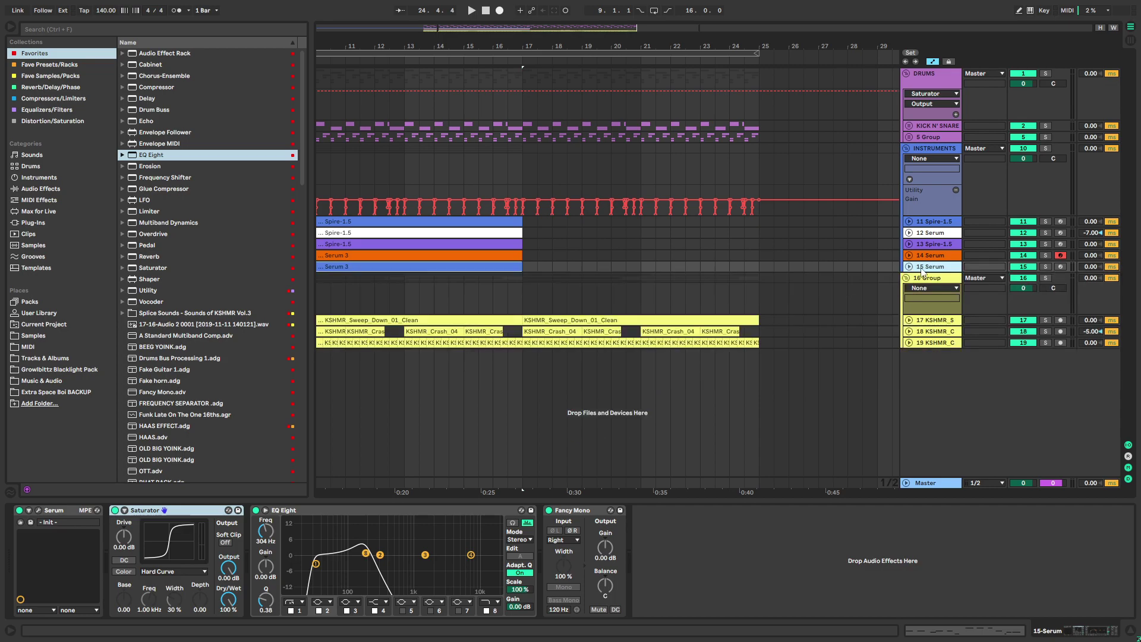
pyautogui.hotkey('ctrl', 'shift', 't')
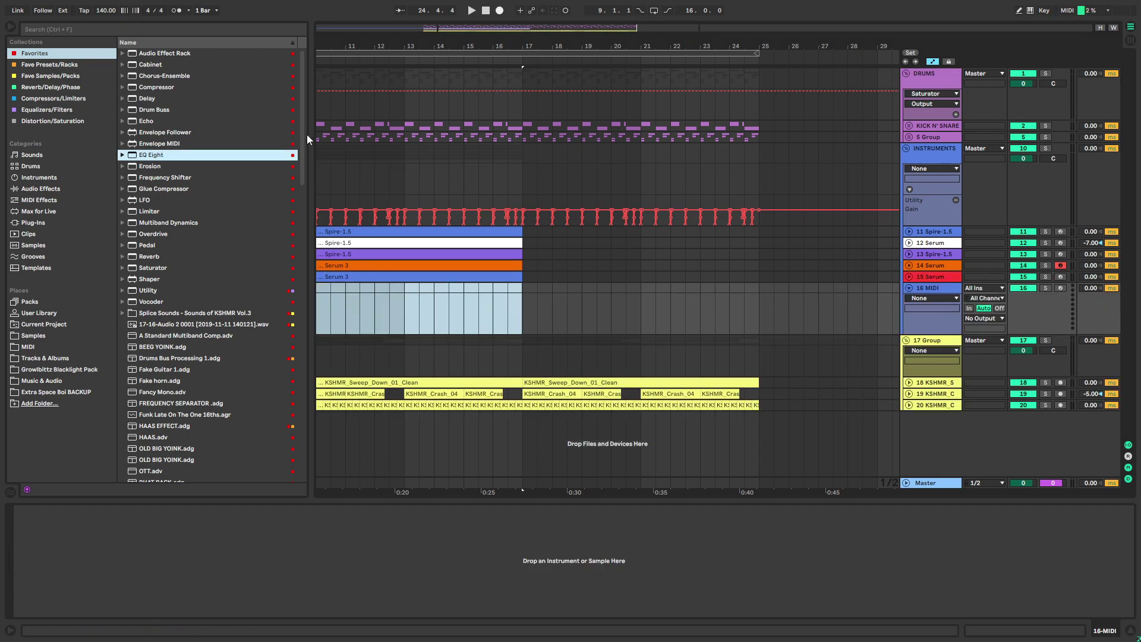
pyautogui.scroll(-20, 214, 287)
pyautogui.moveTo(148, 261); pyautogui.dragTo(774, 295)
pyautogui.hotkey('ctrl', 'shift', 'm')
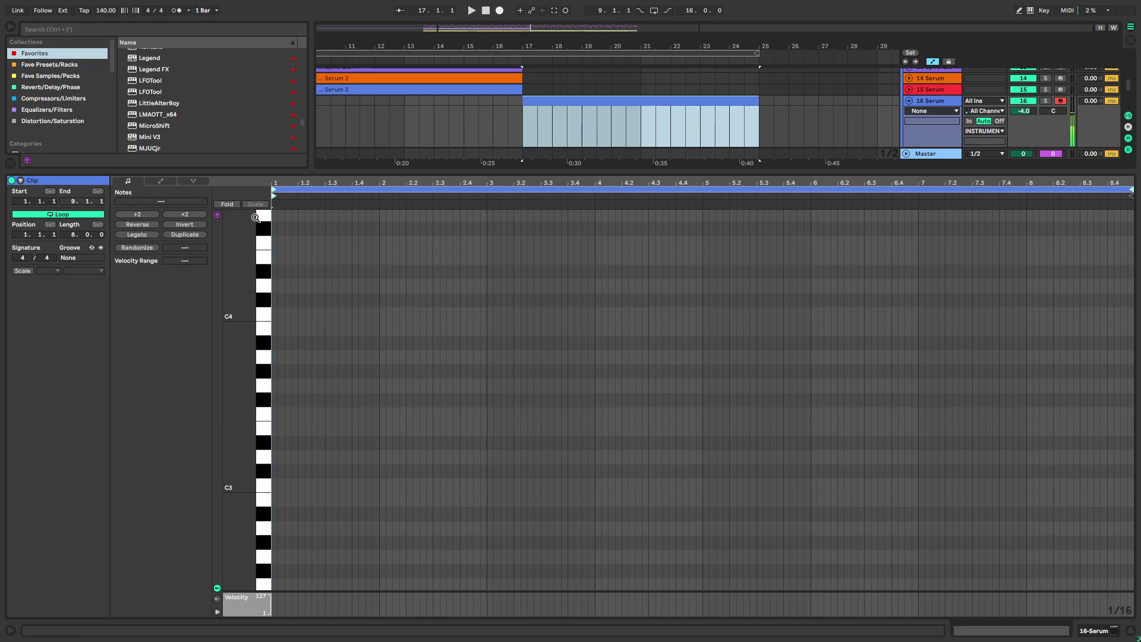
# Show track 16's devices, briefly play the section, and route the track's output to Master instead of the INSTRUMENTS group
pyautogui.click(1079, 629)
pyautogui.press('space')
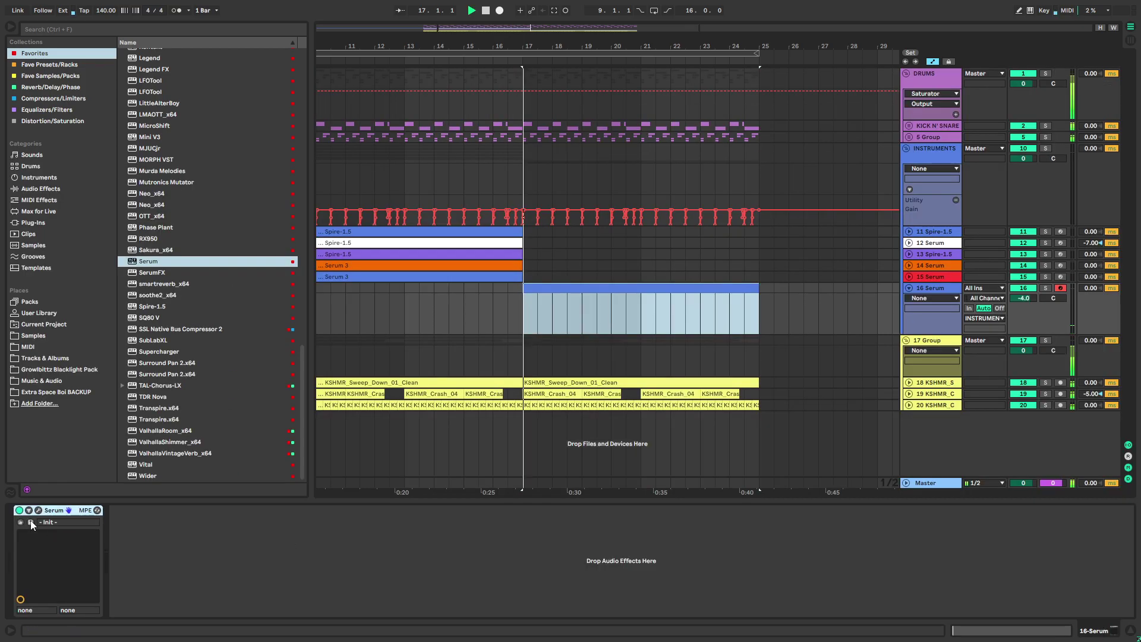
pyautogui.click(1000, 319)
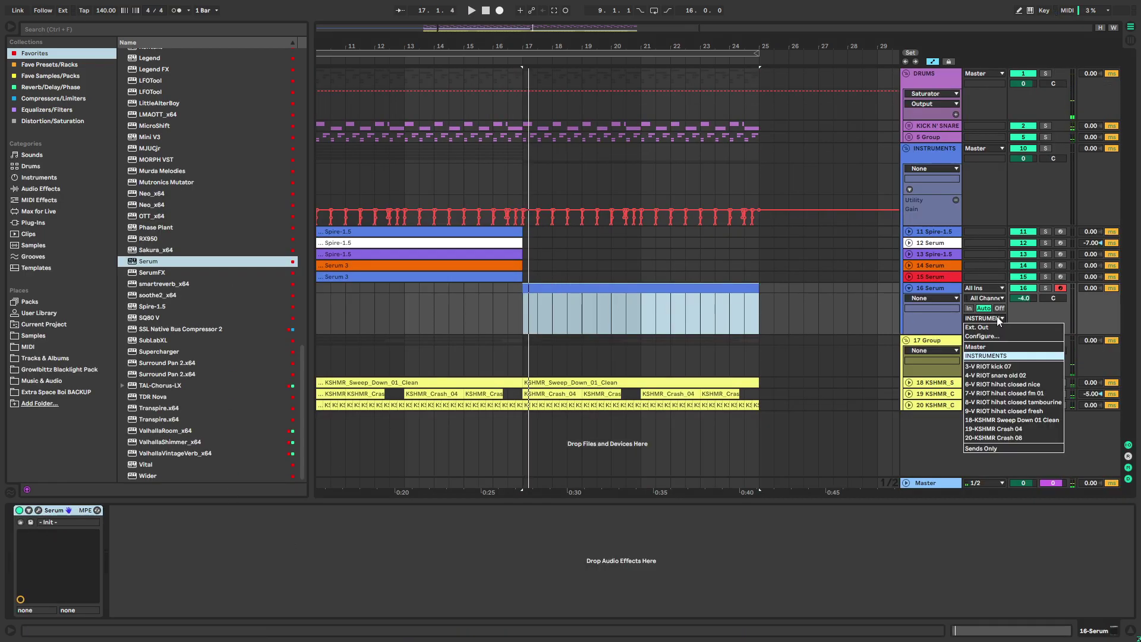
pyautogui.click(978, 347)
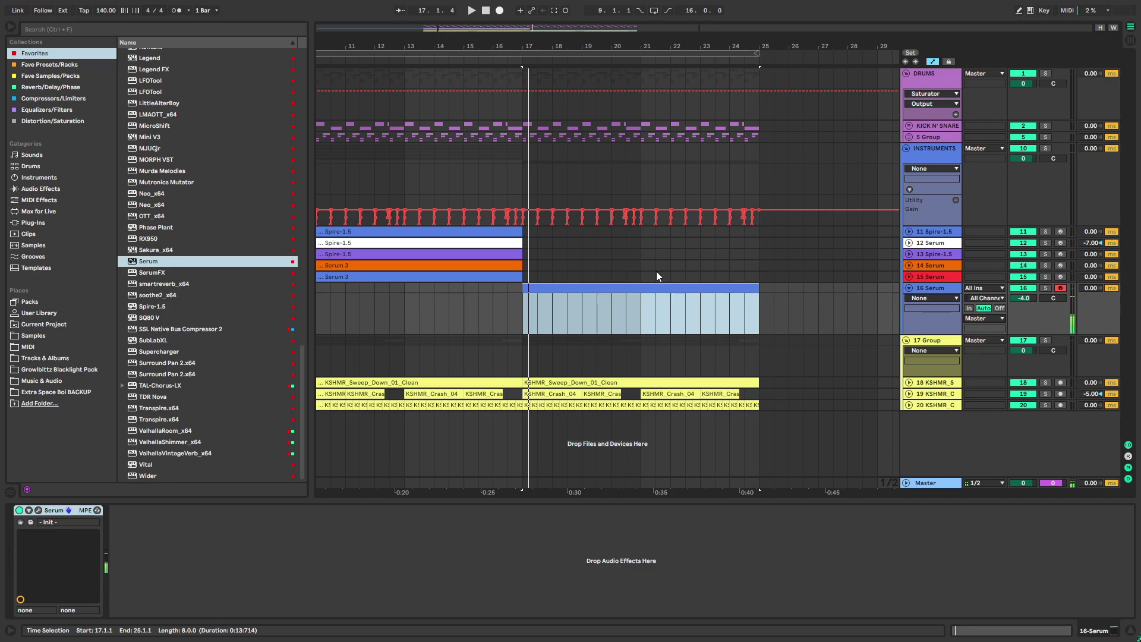
# Add a 1/16 C#1 note at the very start of track 16's new clip
pyautogui.doubleClick(587, 289)
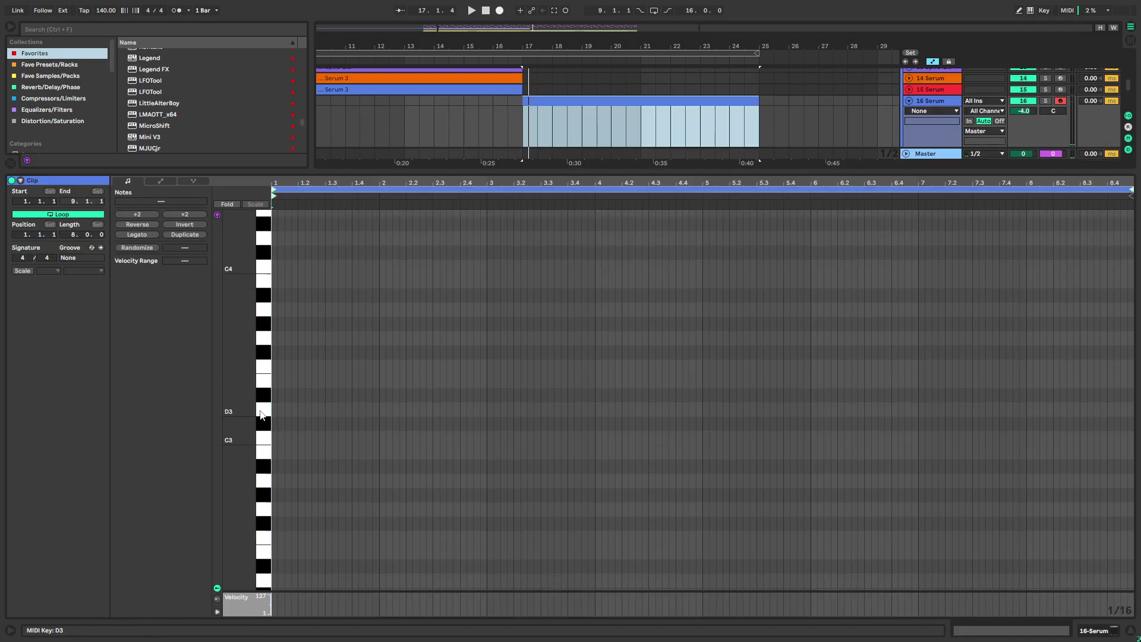
pyautogui.scroll(-5, 264, 412)
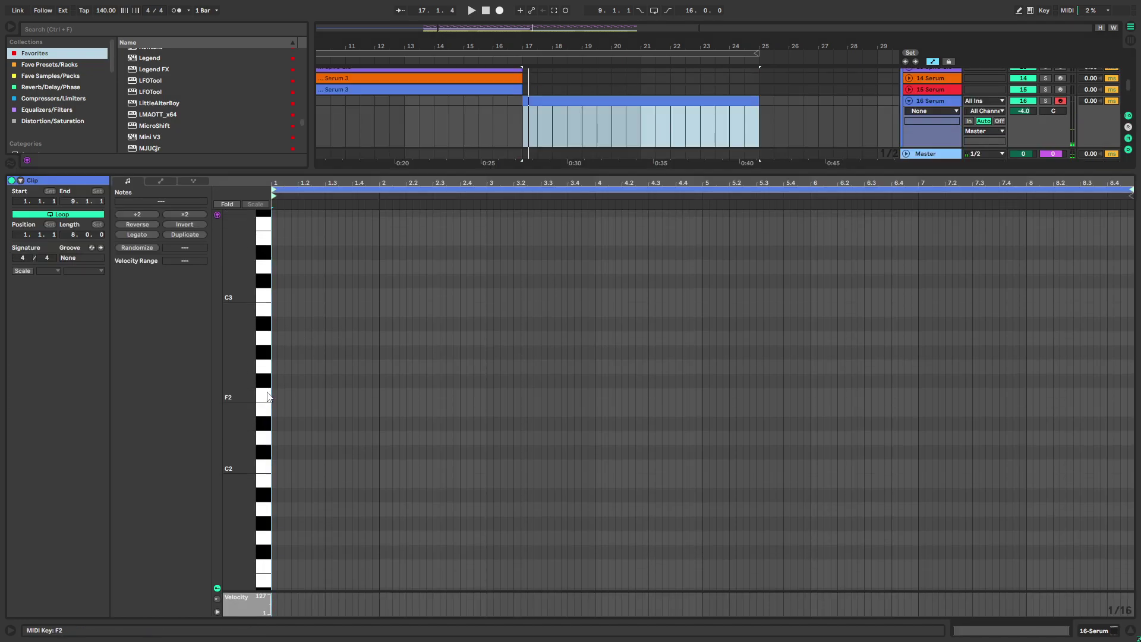
pyautogui.scroll(-2, 268, 401)
pyautogui.doubleClick(274, 461)
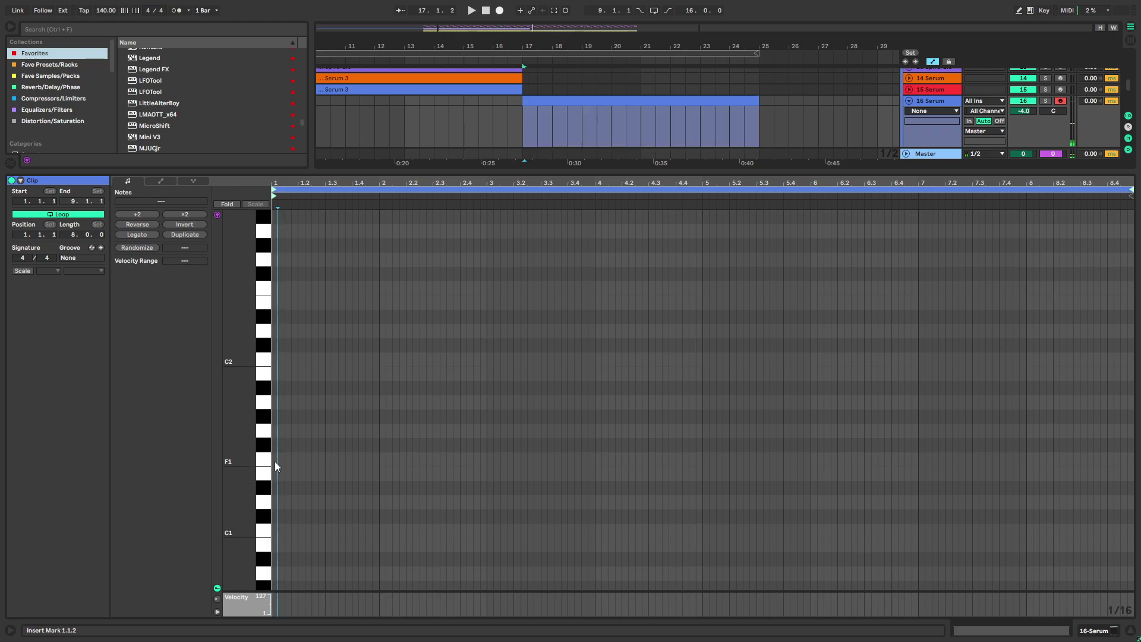
pyautogui.moveTo(273, 610); pyautogui.dragTo(274, 609)
pyautogui.moveTo(276, 463); pyautogui.dragTo(277, 517)
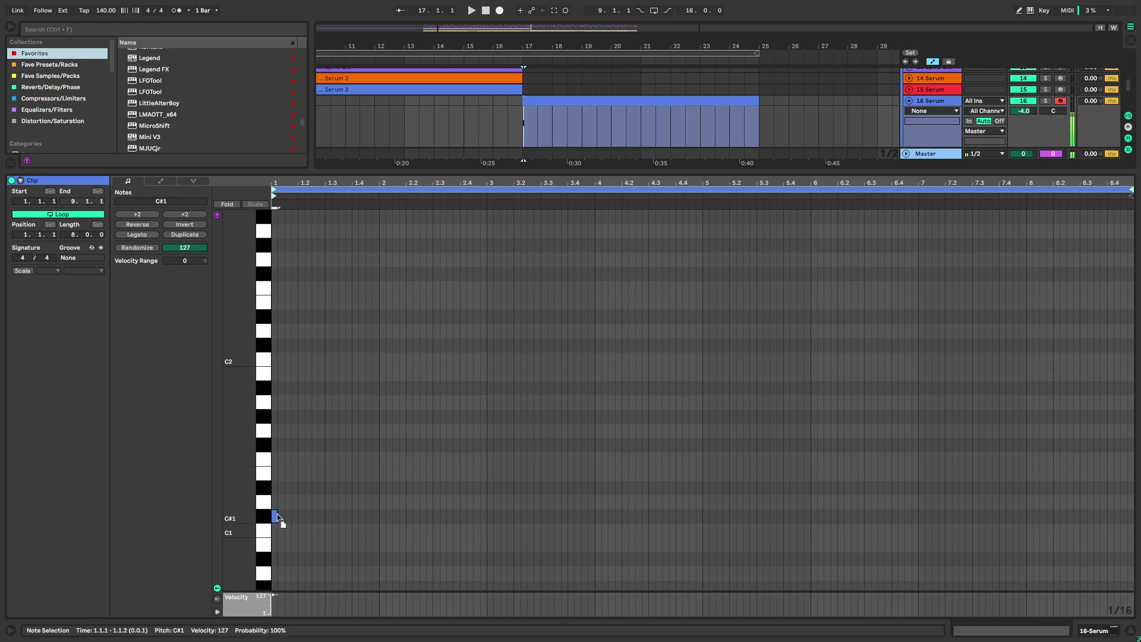
pyautogui.scroll(-3, 565, 428)
pyautogui.hotkey('shift', 'Down')
pyautogui.hotkey('shift', 'Up')
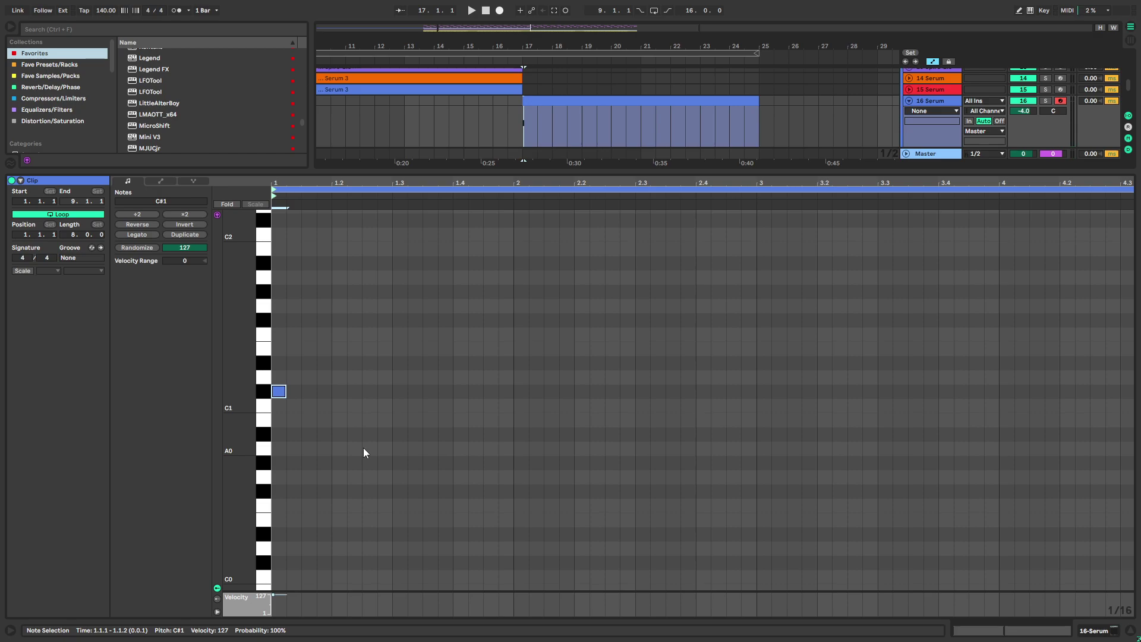
# Audition bass pitches, lengthen the C#1 to an eighth note, and add a copy right after it an octave higher at C#2
pyautogui.click(262, 263)
pyautogui.click(265, 234)
pyautogui.scroll(1, 265, 293)
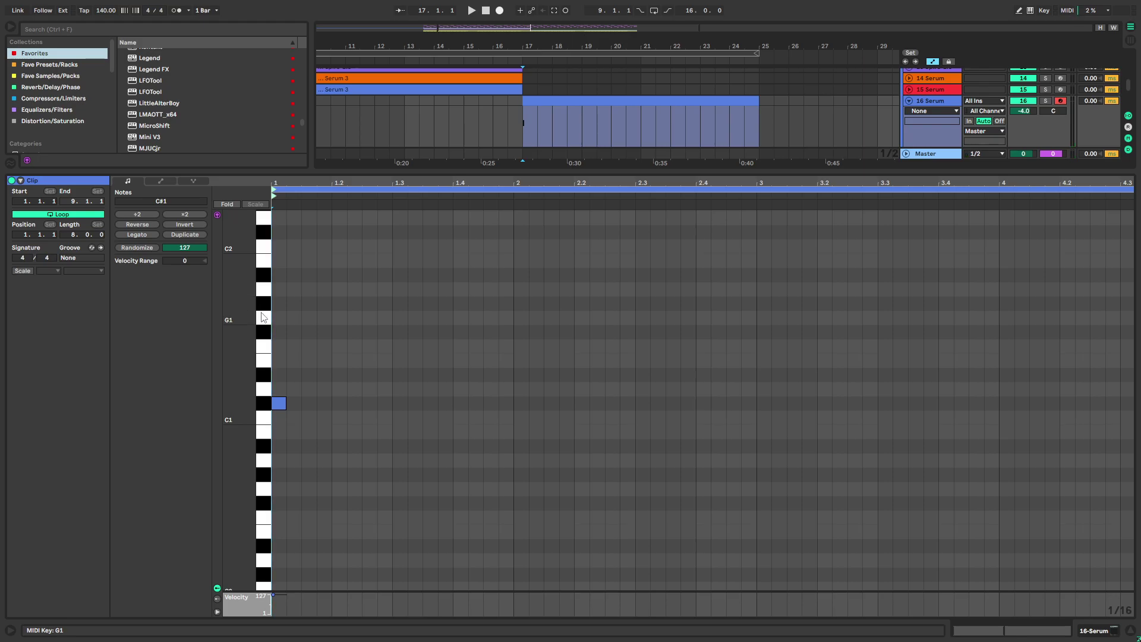
pyautogui.click(262, 316)
pyautogui.click(265, 347)
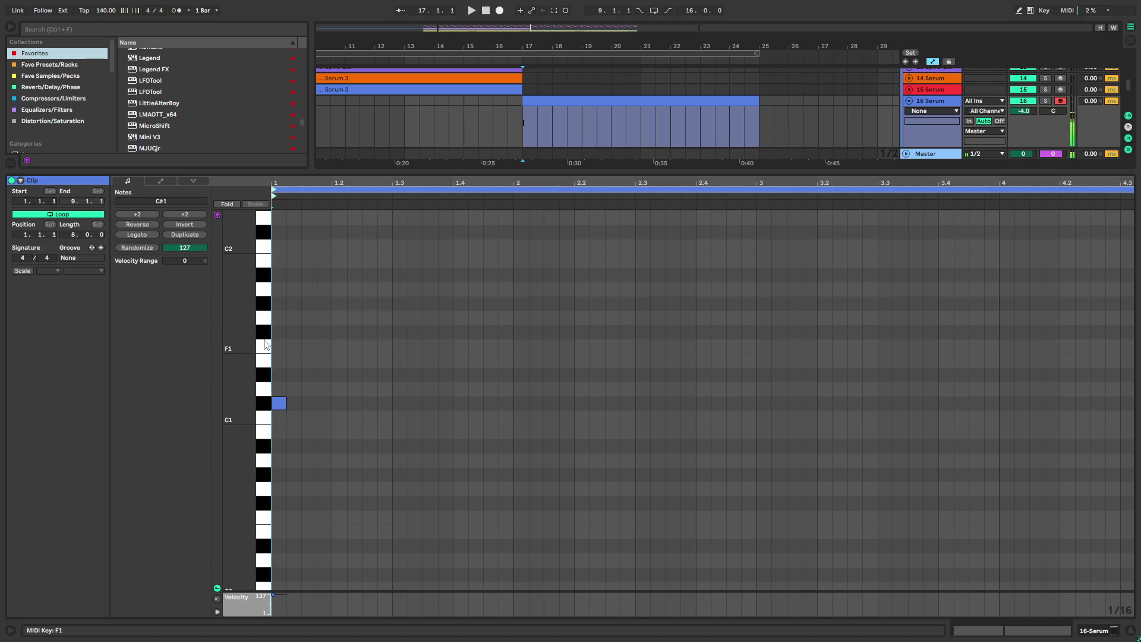
pyautogui.moveTo(278, 404)
pyautogui.mouseDown()
pyautogui.moveTo(279, 333)
pyautogui.moveTo(281, 381)
pyautogui.moveTo(316, 403)
pyautogui.moveTo(300, 403)
pyautogui.moveTo(331, 403)
pyautogui.moveTo(301, 403)
pyautogui.mouseUp()
pyautogui.press('space')
pyautogui.hotkey('ctrl', 'z')
pyautogui.hotkey('ctrl', 'd')
pyautogui.hotkey('ctrl', 'z')
pyautogui.moveTo(315, 404); pyautogui.dragTo(303, 404)
pyautogui.hotkey('ctrl', 'd')
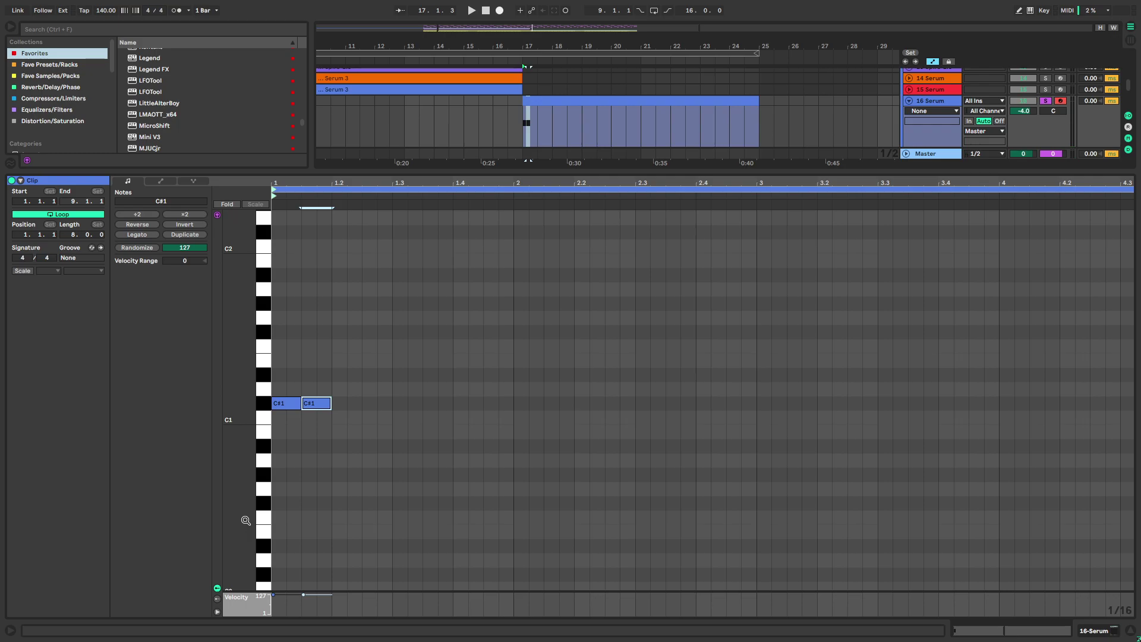
pyautogui.hotkey('shift', 'Up')
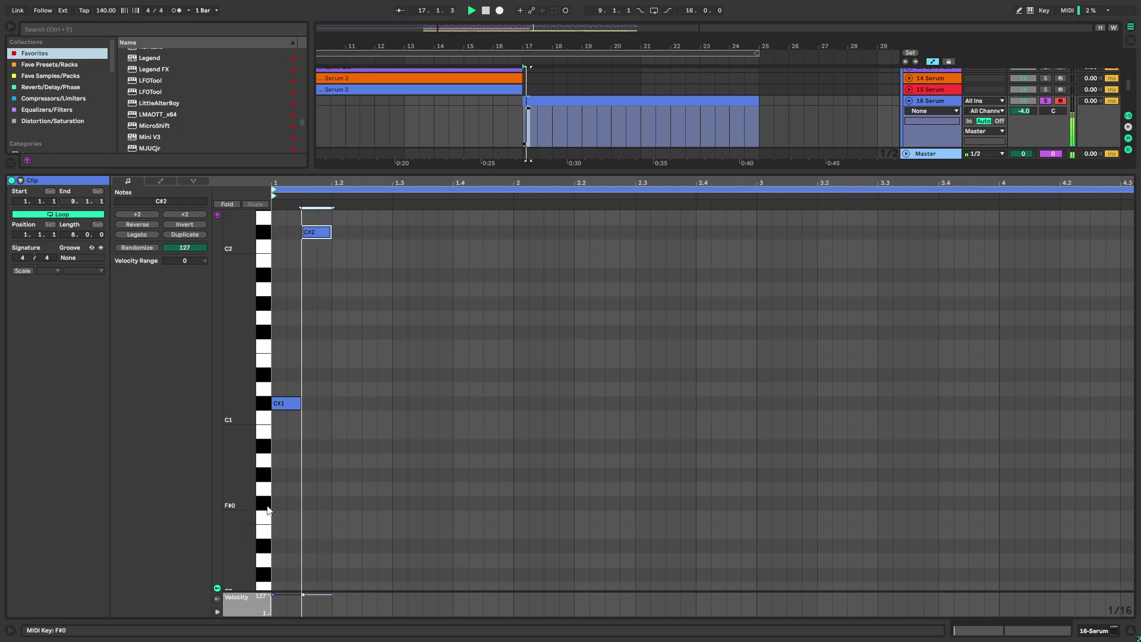
# Duplicate the C#2 note, raise the copy to E2, and shift it to start at 1.2.3
pyautogui.scroll(1, 450, 461)
pyautogui.hotkey('ctrl', 'd')
pyautogui.press('Up')
pyautogui.press('Up')
pyautogui.press('Up')
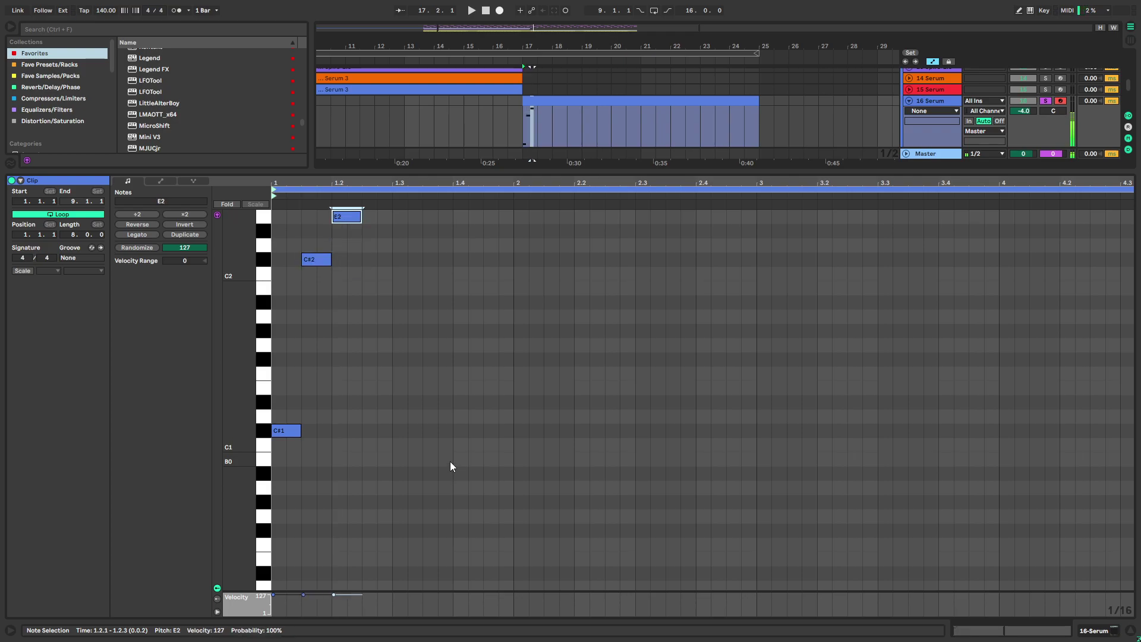
pyautogui.press('Right')
pyautogui.press('Right')
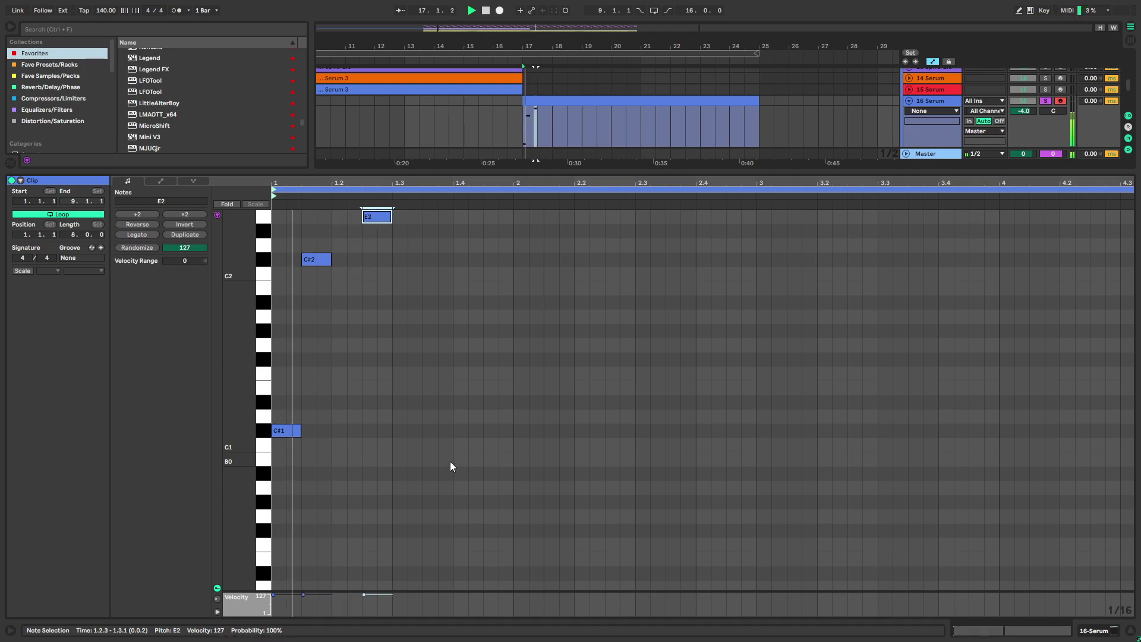
# Duplicate the E2 note to 1.3 and lower the copy to C#2
pyautogui.hotkey('ctrl', 'd')
pyautogui.press('Down')
pyautogui.press('Down')
pyautogui.press('Down')
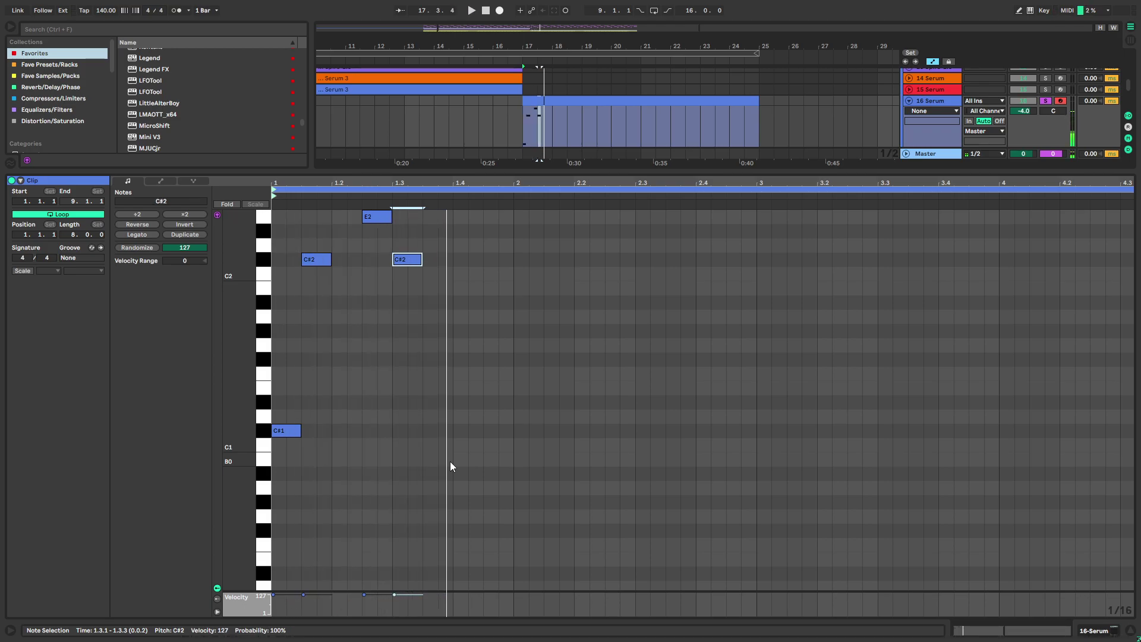
pyautogui.click(372, 218)
pyautogui.moveTo(363, 218); pyautogui.dragTo(330, 219)
pyautogui.press('space')
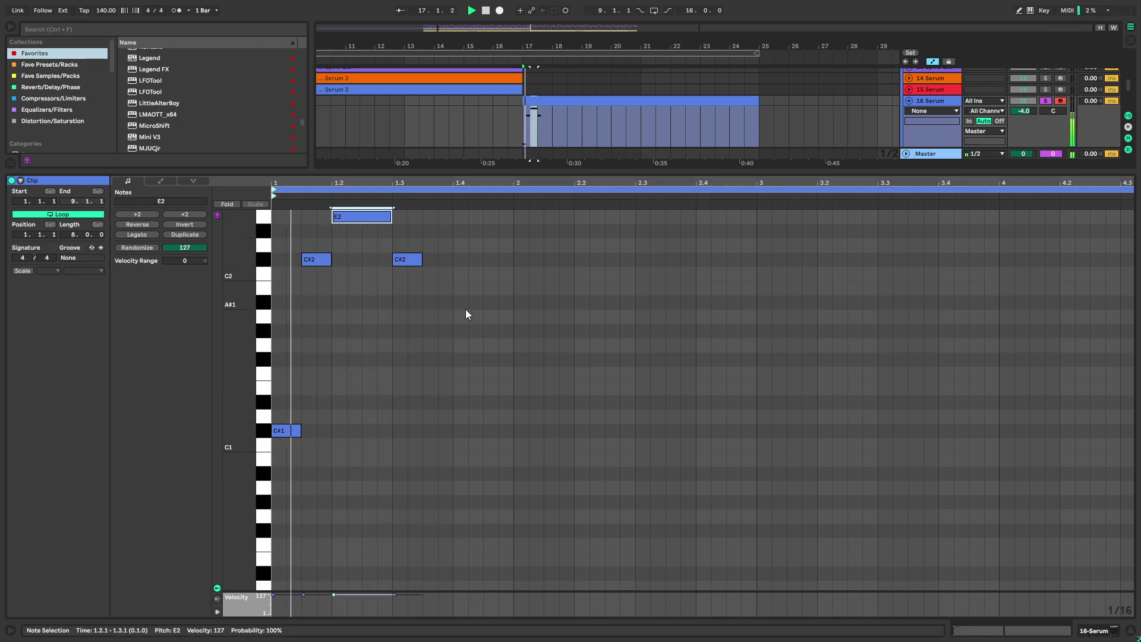
pyautogui.scroll(1, 507, 351)
pyautogui.press('space')
pyautogui.hotkey('ctrl', 'z')
# Lengthen both C#2 notes to quarter notes and fill from 1.4 to 2.3.3 with repeated eighth-note C#2s
pyautogui.moveTo(329, 295); pyautogui.dragTo(482, 297)
pyautogui.press('space')
pyautogui.click(451, 327)
pyautogui.hotkey('ctrl', 'd')
pyautogui.hotkey('ctrl', 'd')
pyautogui.hotkey('ctrl', 'd')
pyautogui.hotkey('ctrl', 'd')
pyautogui.hotkey('ctrl', 'd')
pyautogui.hotkey('ctrl', 'd')
pyautogui.hotkey('ctrl', 'd')
pyautogui.hotkey('ctrl', 'd')
pyautogui.hotkey('ctrl', 'd')
pyautogui.hotkey('ctrl', 'd')
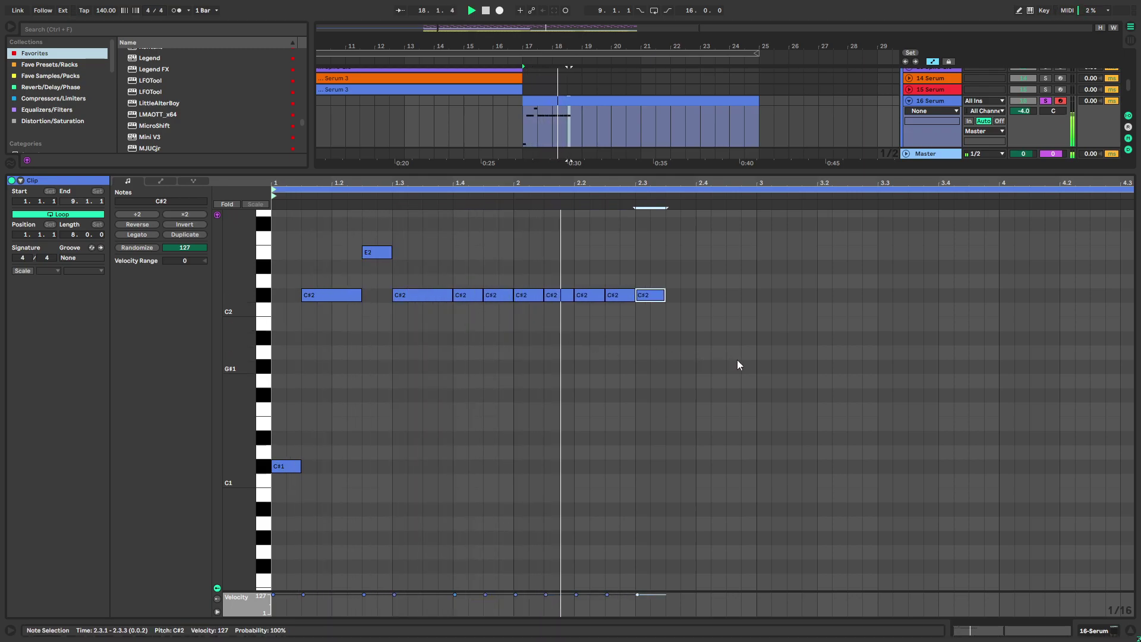
# Play the bass phrase and duplicate all its notes so it repeats from bar 3 of the clip
pyautogui.press('space')
pyautogui.moveTo(674, 268); pyautogui.dragTo(782, 310)
pyautogui.press('space')
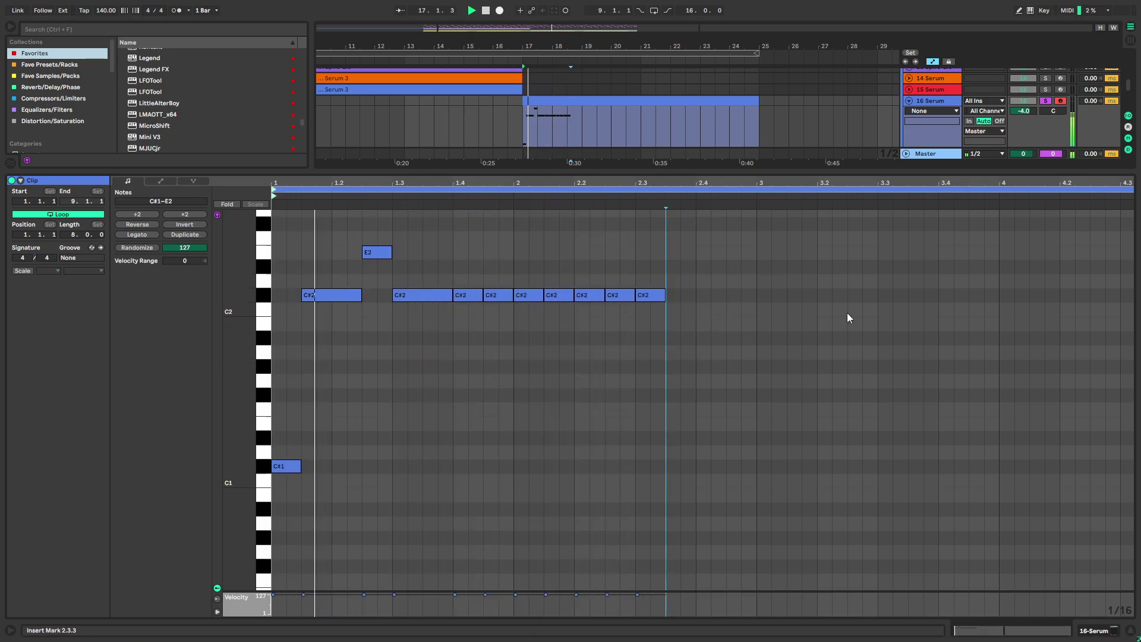
pyautogui.hotkey('ctrl', 'a')
pyautogui.hotkey('ctrl', 'd')
pyautogui.click(741, 373)
# Rewrite the repeated phrase from 3.2.3 with the eighth notes E2, F#2, G#2, E2 and B1
pyautogui.hscroll(5, 701, 398)
pyautogui.scroll(3, 701, 398)
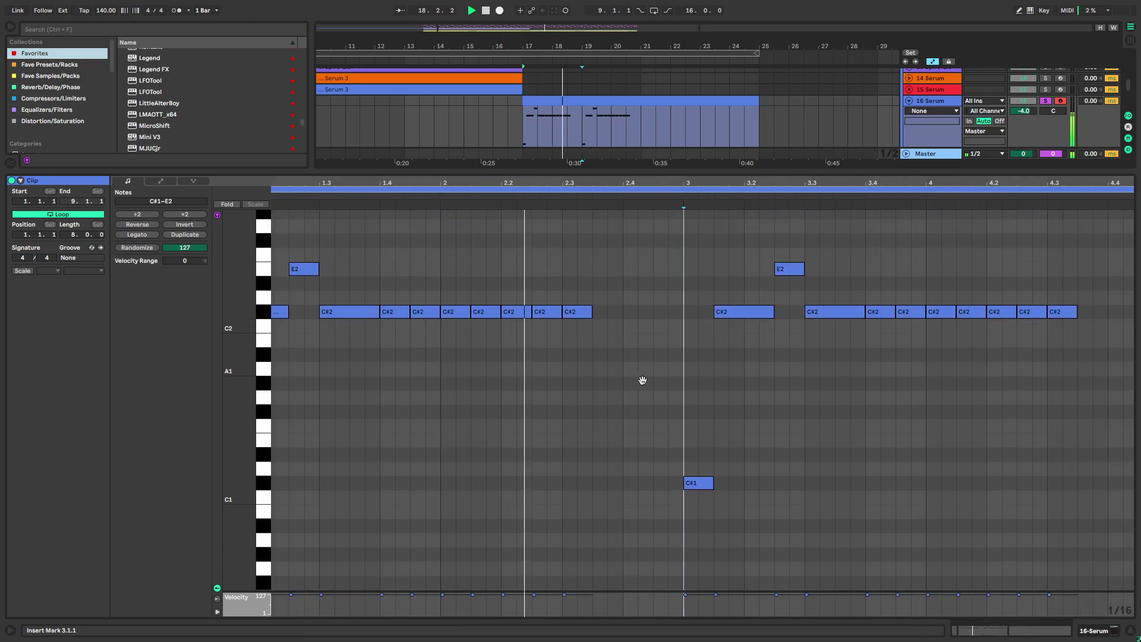
pyautogui.moveTo(662, 336); pyautogui.dragTo(674, 270)
pyautogui.moveTo(727, 337); pyautogui.dragTo(746, 364)
pyautogui.hotkey('ctrl', 'd')
pyautogui.click(514, 380)
pyautogui.press('space')
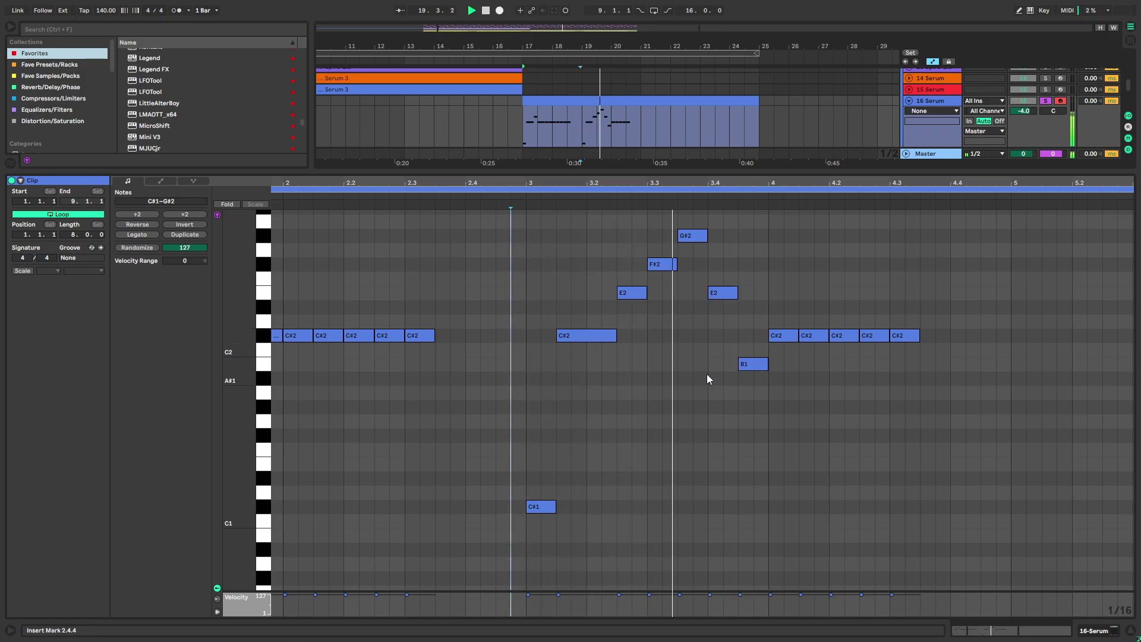
# Delete the repeated C#2 notes in bar 4 of the clip
pyautogui.press('space')
pyautogui.click(798, 306)
pyautogui.moveTo(797, 306); pyautogui.dragTo(967, 380)
pyautogui.press('Delete')
# Split track 16's clip at bar 21, duplicate its first half over bars 21 to 25, and loop bars 17 to 25
pyautogui.hotkey('shift', 'Tab')
pyautogui.click(583, 289)
pyautogui.press('space')
pyautogui.click(644, 301)
pyautogui.hotkey('ctrl', 'e')
pyautogui.click(579, 288)
pyautogui.hotkey('ctrl', 'd')
pyautogui.keyDown('shift'); pyautogui.click(577, 288); pyautogui.keyUp('shift')
pyautogui.hotkey('ctrl', 'l')
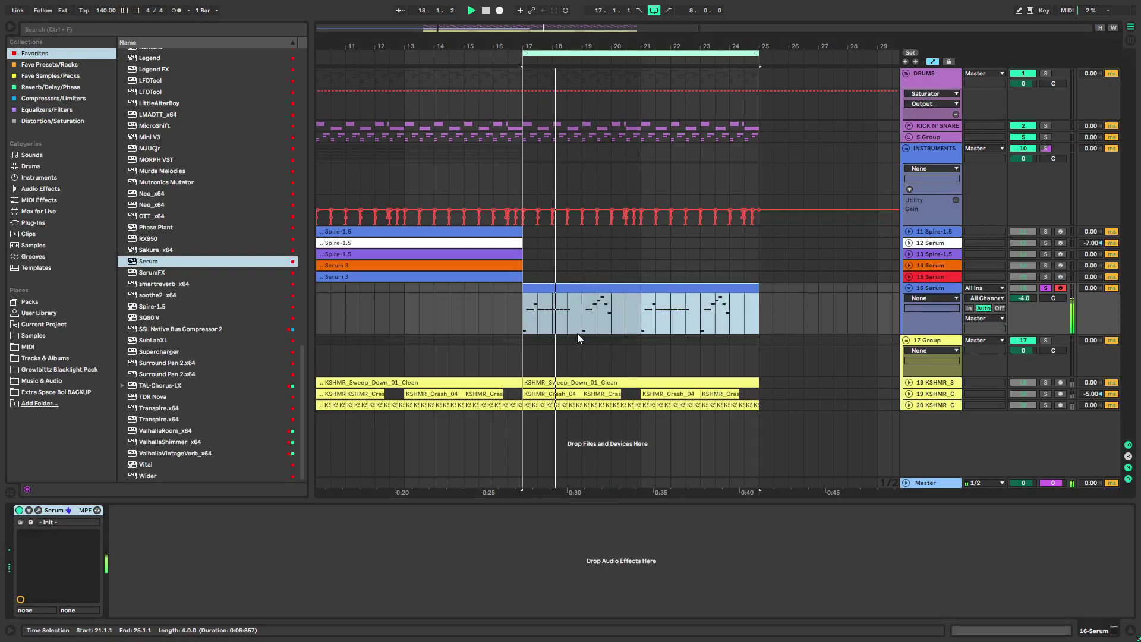
# Search the browser for "beeg", save the Set, and add the BEEG YOINK.adg rack to track 16
pyautogui.click(1045, 288)
pyautogui.click(166, 29)
pyautogui.write('beeg')
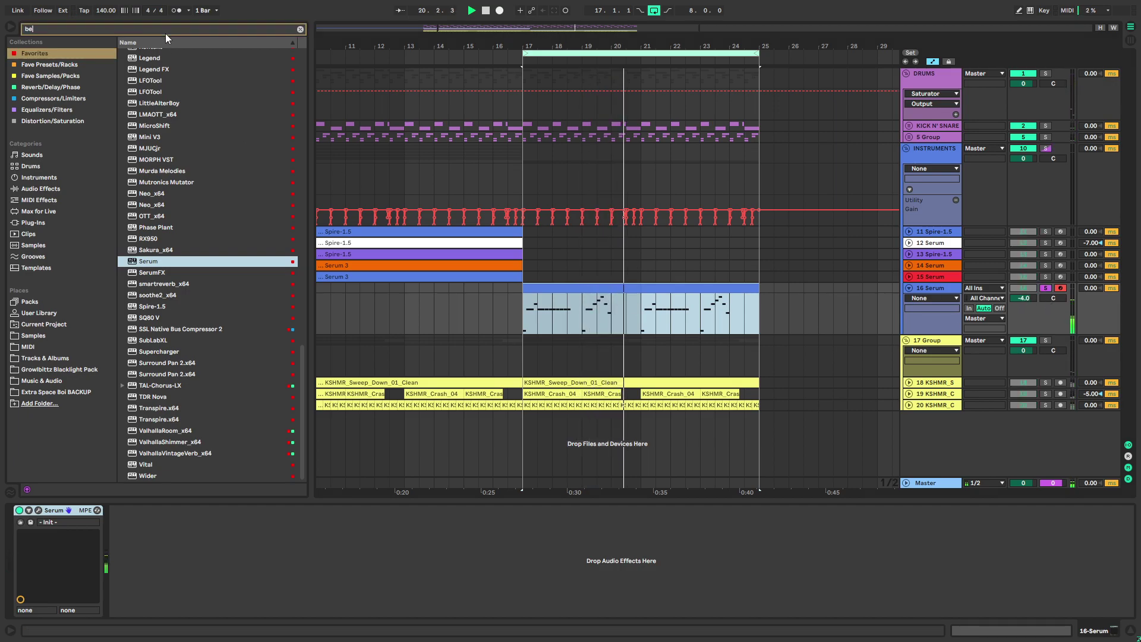
pyautogui.click(586, 285)
pyautogui.hotkey('ctrl', 's')
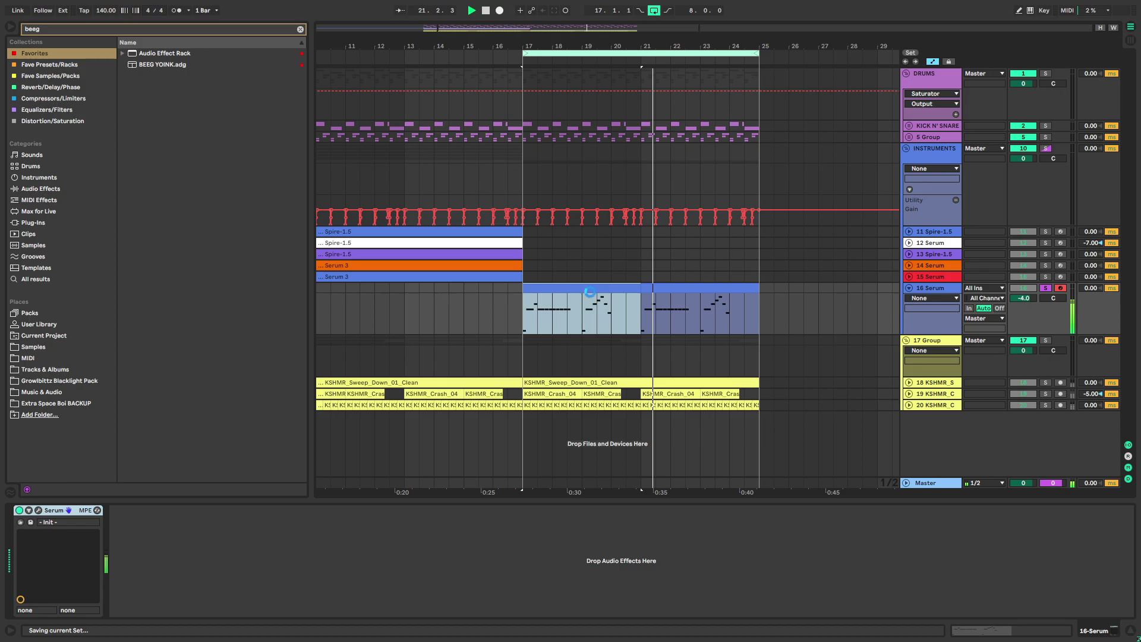
pyautogui.moveTo(172, 64); pyautogui.dragTo(587, 316)
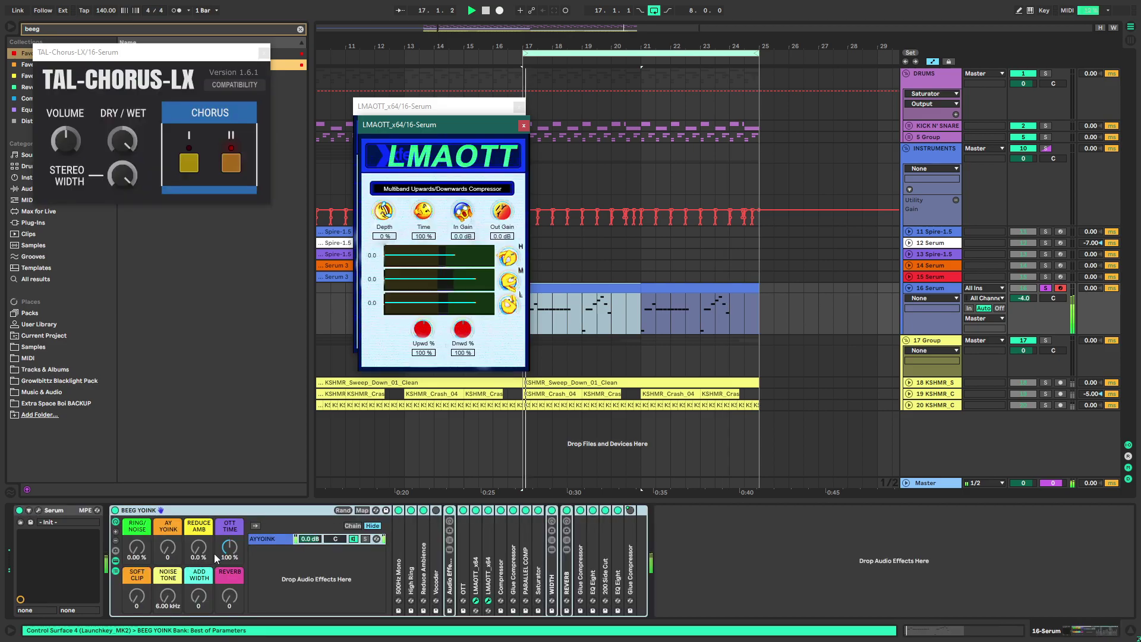
# Set BEEG YOINK's AY YOINK macro to 127 and delete the nested Audio Effect Rack from its chain
pyautogui.click(166, 545)
pyautogui.press('space')
pyautogui.click(452, 574)
pyautogui.press('Delete')
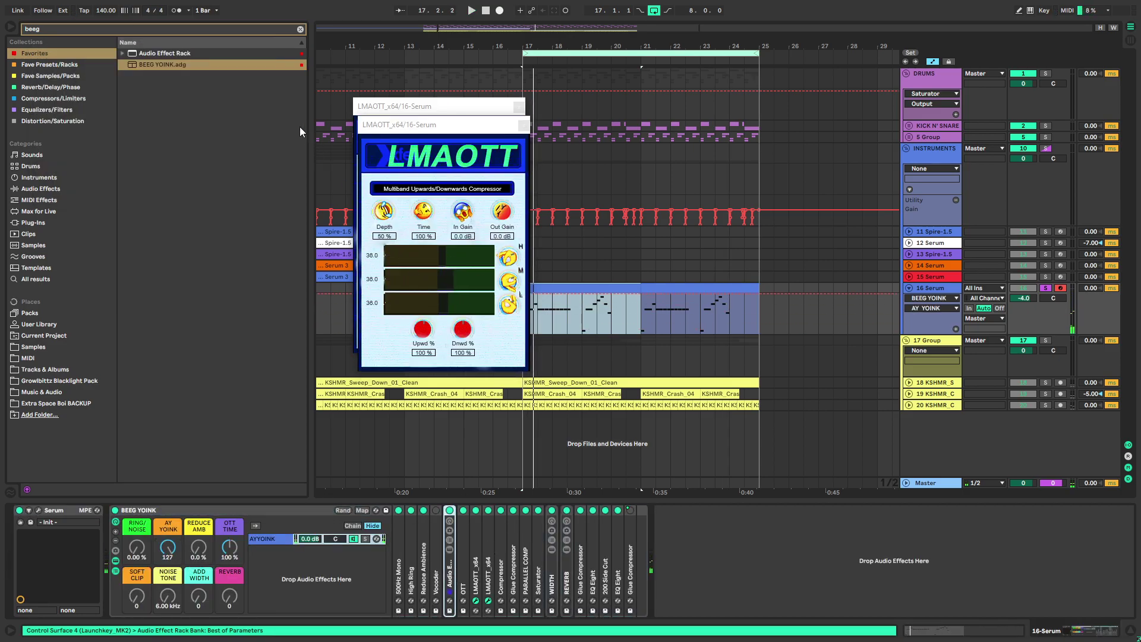
# Clear the browser search and close both LMAOTT plug-in windows
pyautogui.click(300, 29)
pyautogui.click(524, 125)
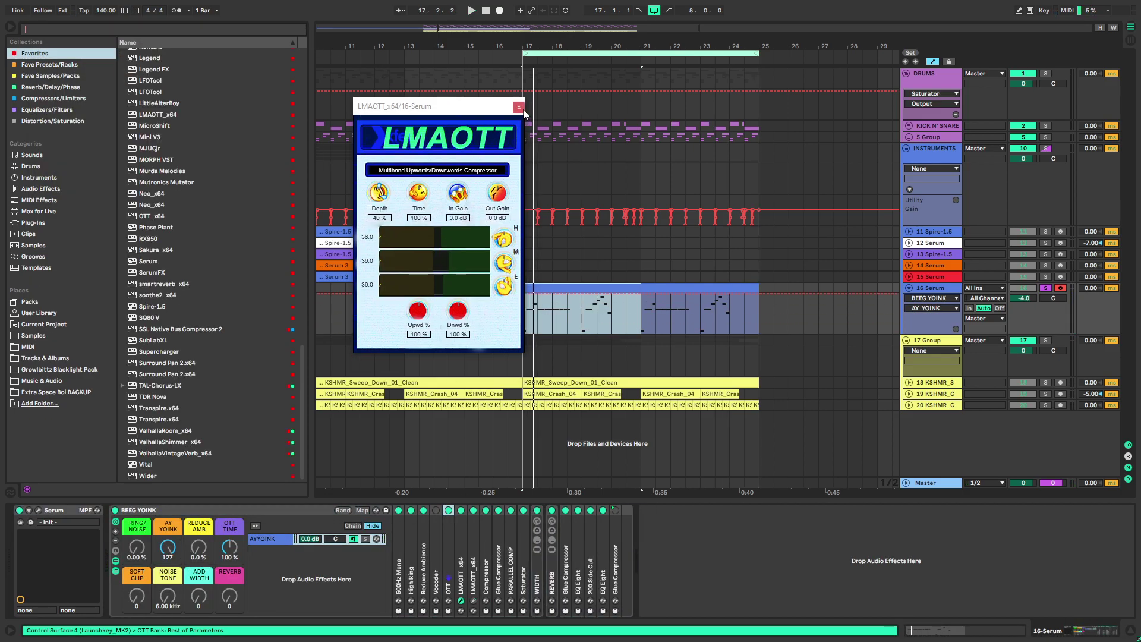
pyautogui.click(519, 107)
# During playback, set BEEG YOINK's SOFT CLIP macro to 127 and REDUCE AMB to 28 %
pyautogui.press('space')
pyautogui.moveTo(137, 597); pyautogui.dragTo(137, 523)
pyautogui.moveTo(199, 548); pyautogui.dragTo(199, 511)
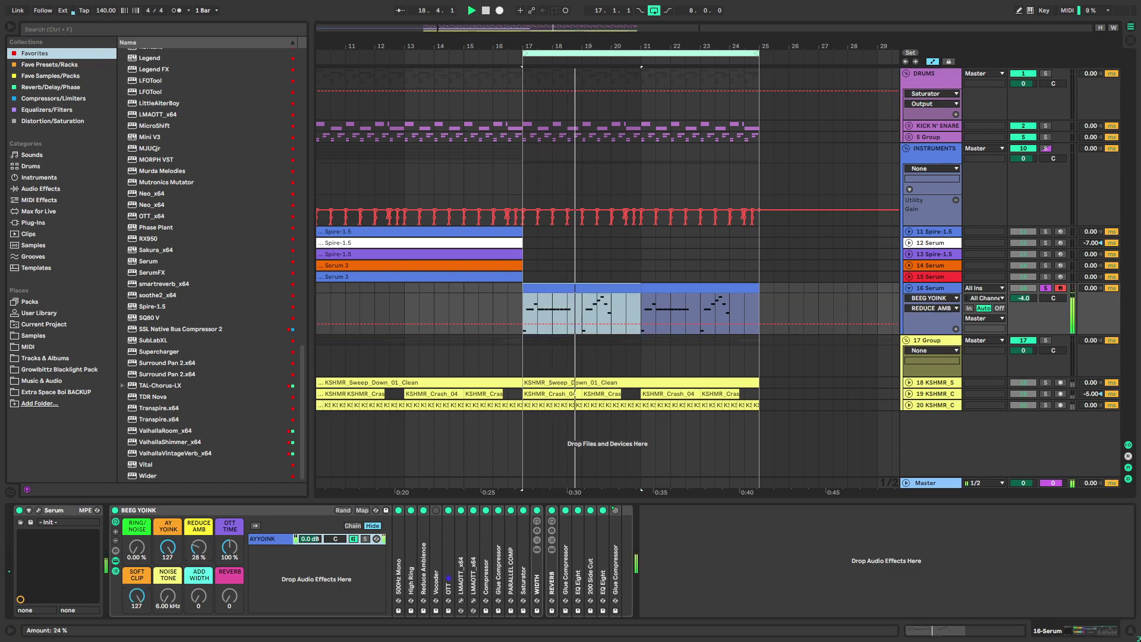
# Open track 16's Serum and load the Basic Shapes wavetable into OSC A
pyautogui.click(38, 511)
pyautogui.moveTo(543, 93); pyautogui.dragTo(424, 71)
pyautogui.click(345, 143)
pyautogui.moveTo(355, 156)
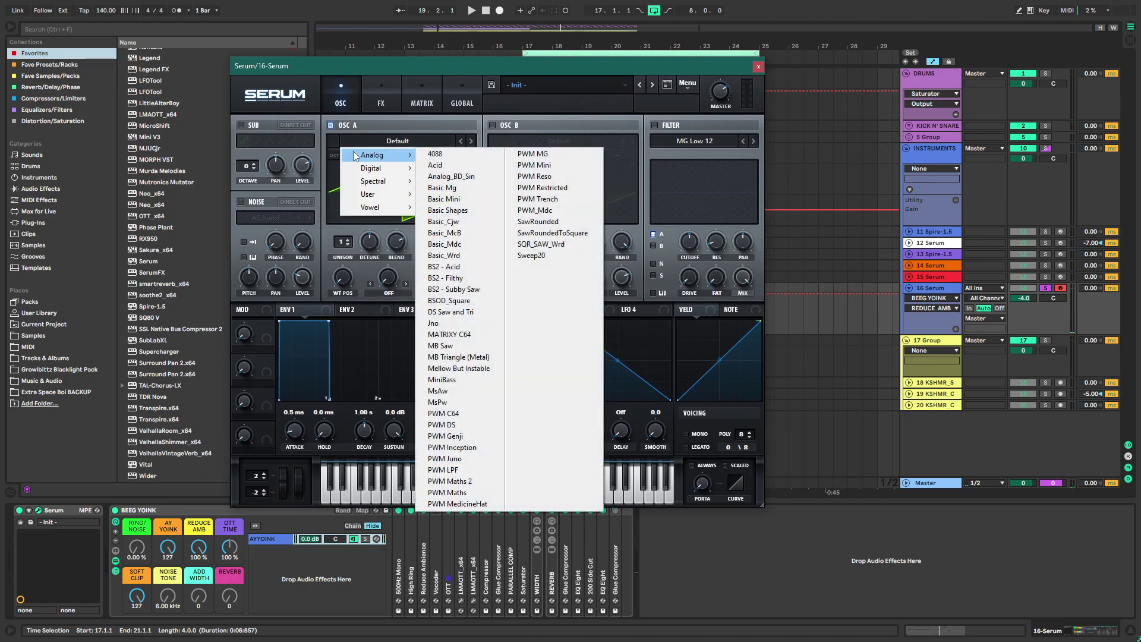
pyautogui.click(447, 210)
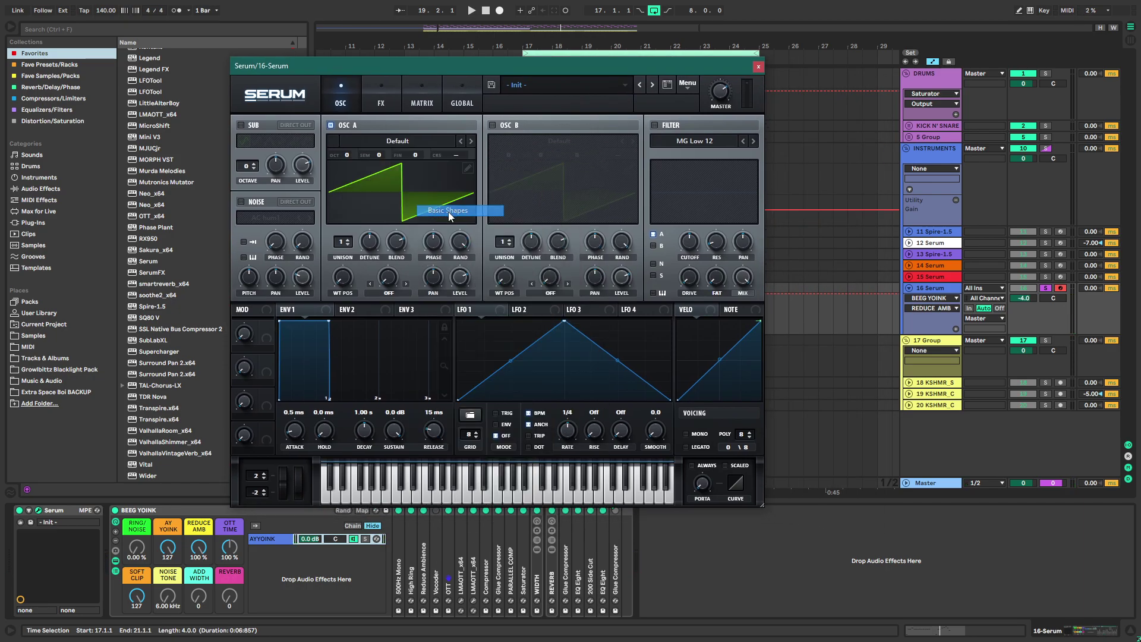
# Enable OSC B, load the Basic Shapes wavetable into it, and close the Serum window
pyautogui.click(682, 92)
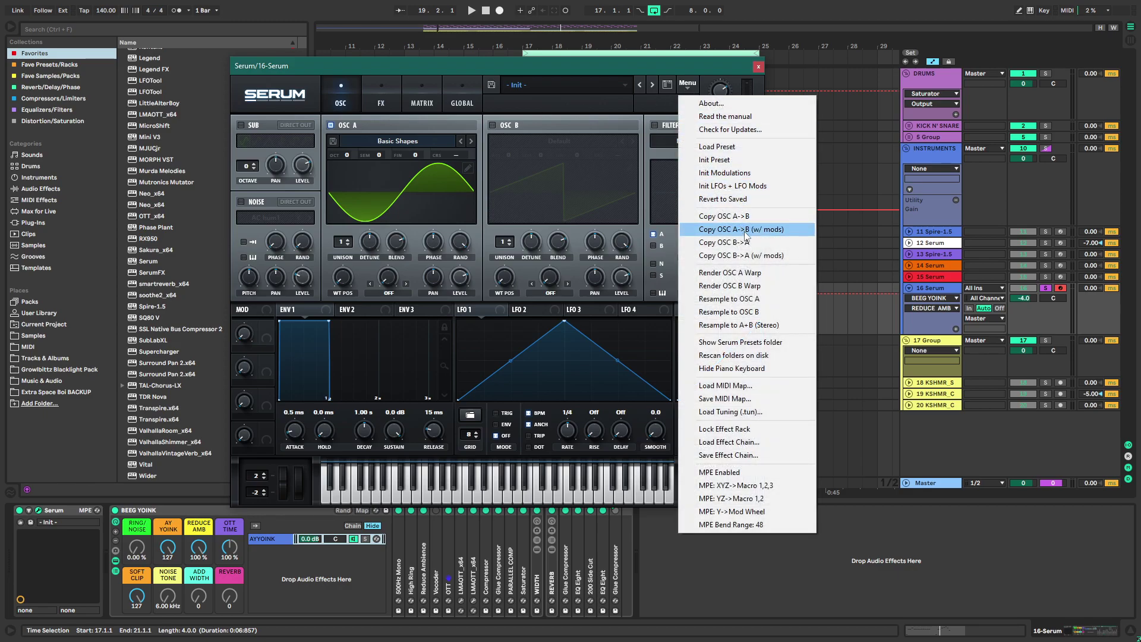
pyautogui.click(492, 125)
pyautogui.click(505, 142)
pyautogui.moveTo(523, 153)
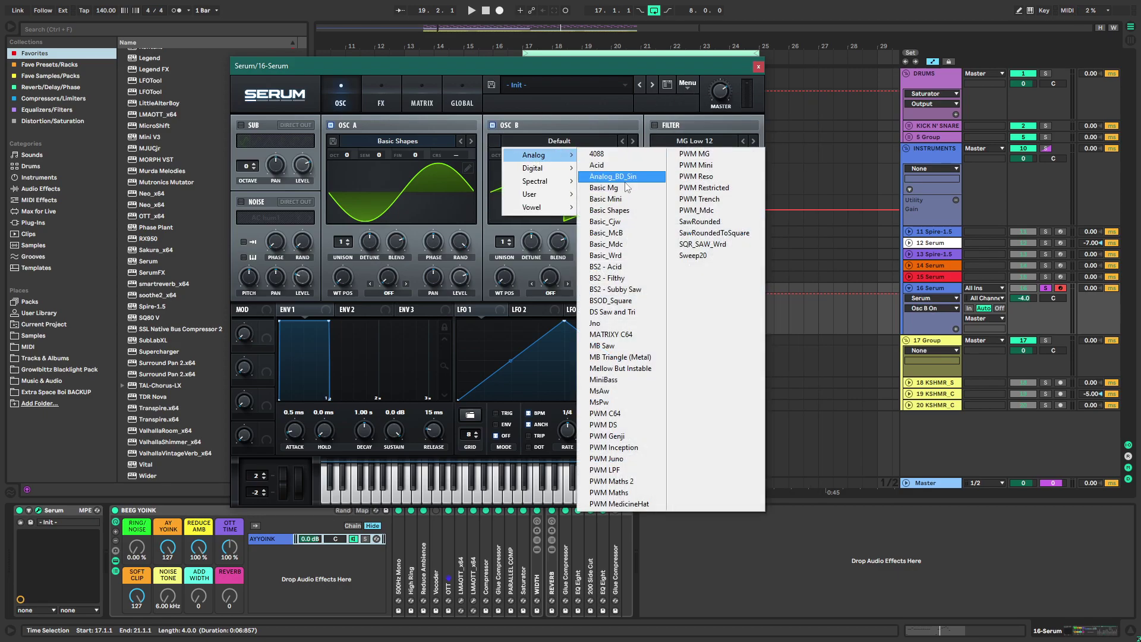
pyautogui.click(595, 172)
pyautogui.click(529, 141)
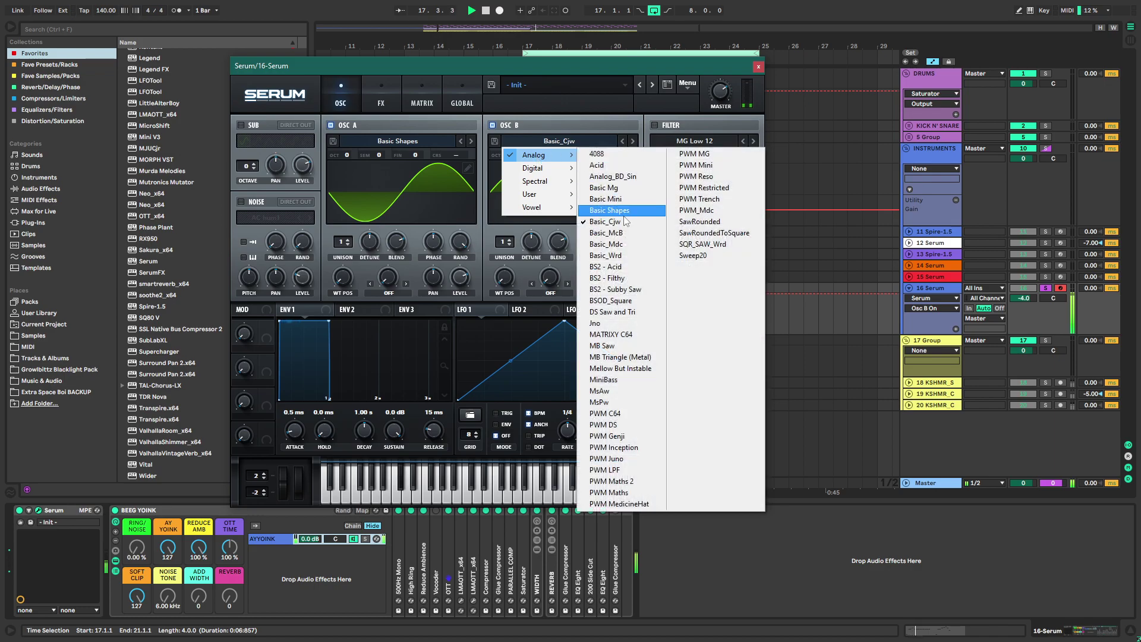
pyautogui.click(594, 178)
pyautogui.click(758, 67)
# Transpose all notes of track 16's first Serum clip down one octave and lock the arrangement's automation envelopes
pyautogui.doubleClick(543, 310)
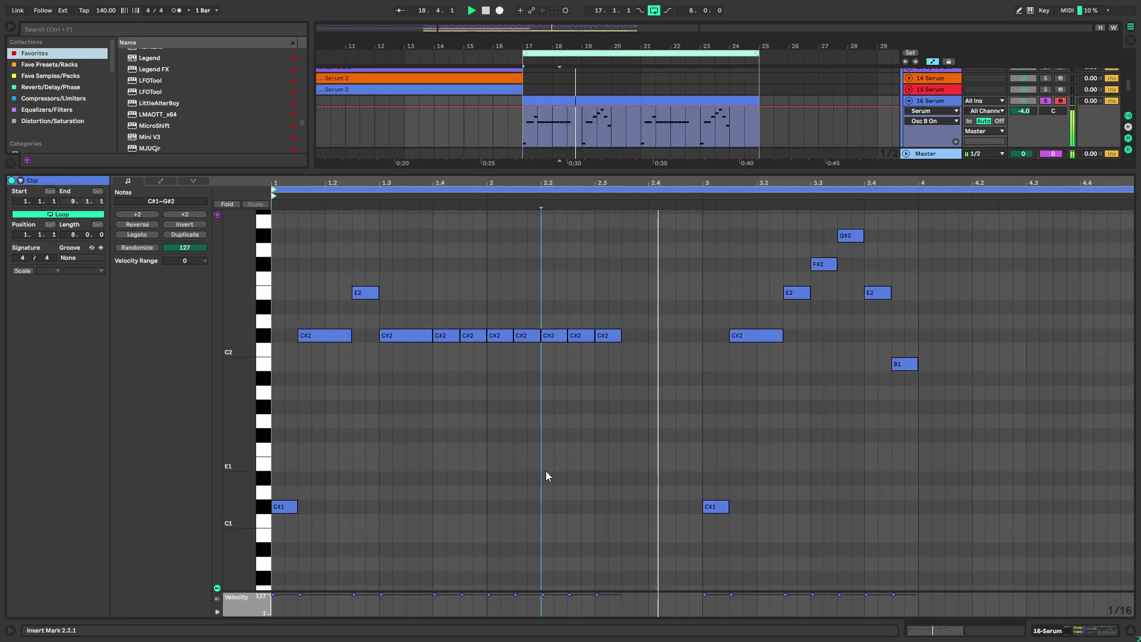
pyautogui.press('space')
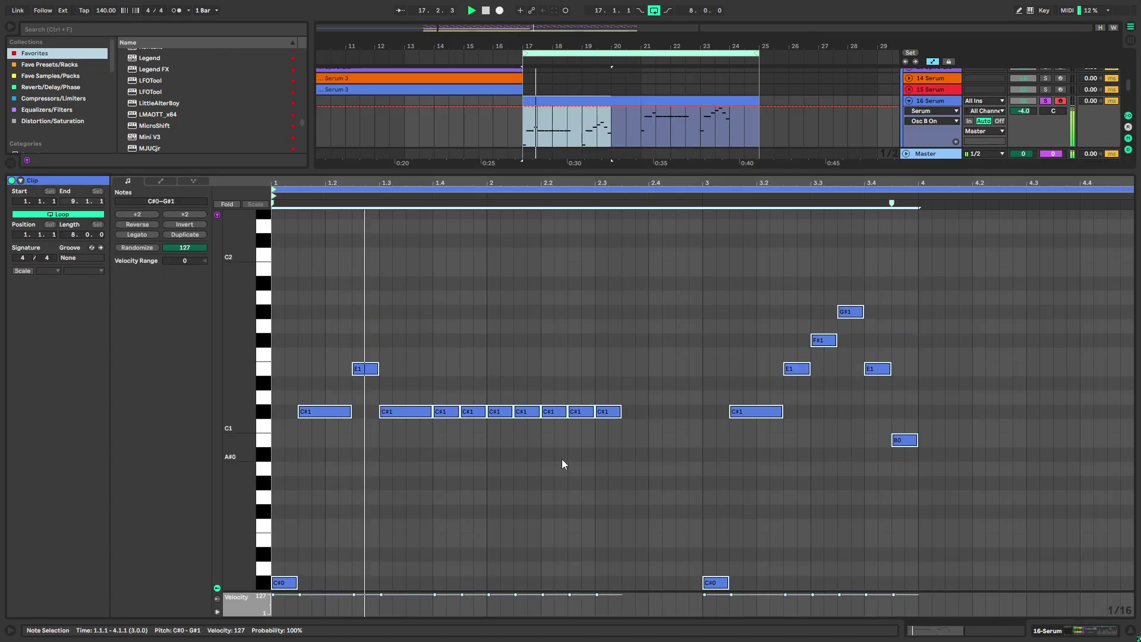
pyautogui.click(1054, 626)
pyautogui.click(948, 61)
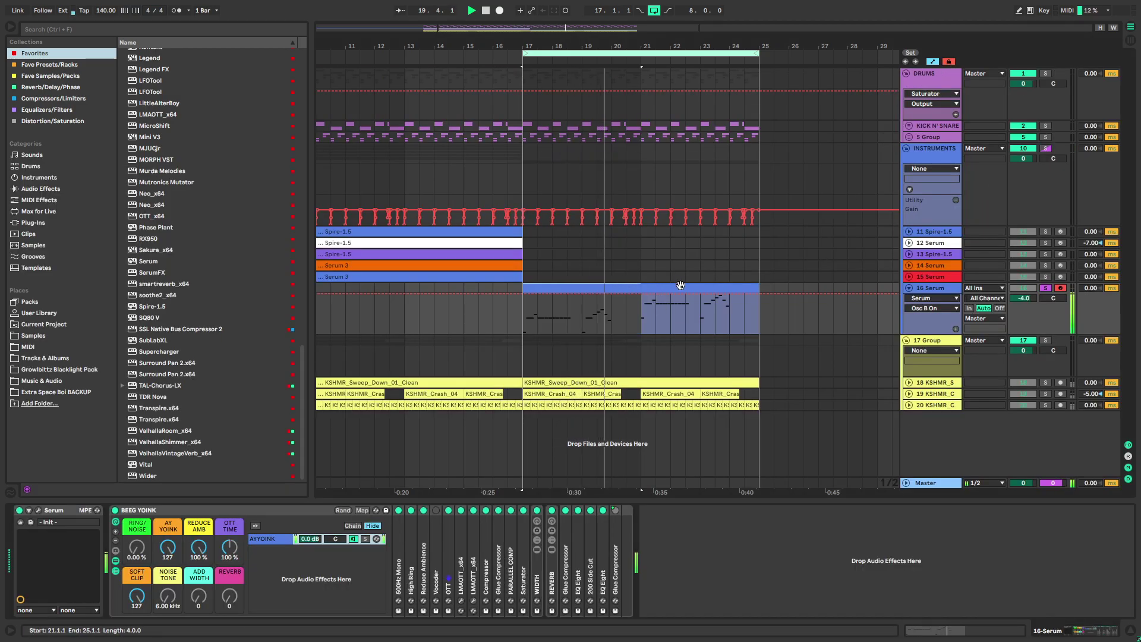
pyautogui.click(591, 288)
pyautogui.press('space')
pyautogui.press('space')
# Set OSC B's octave to +3 and OSC A's warp mode to FM (FROM B), and adjust the FM amount
pyautogui.click(38, 511)
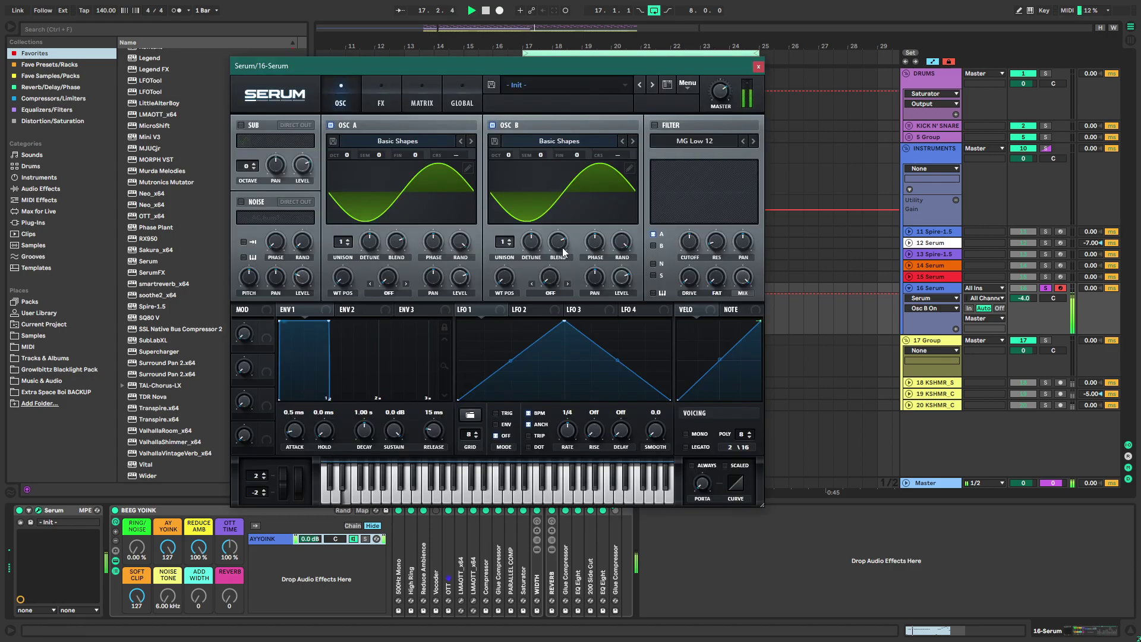
pyautogui.moveTo(508, 161); pyautogui.dragTo(507, 142)
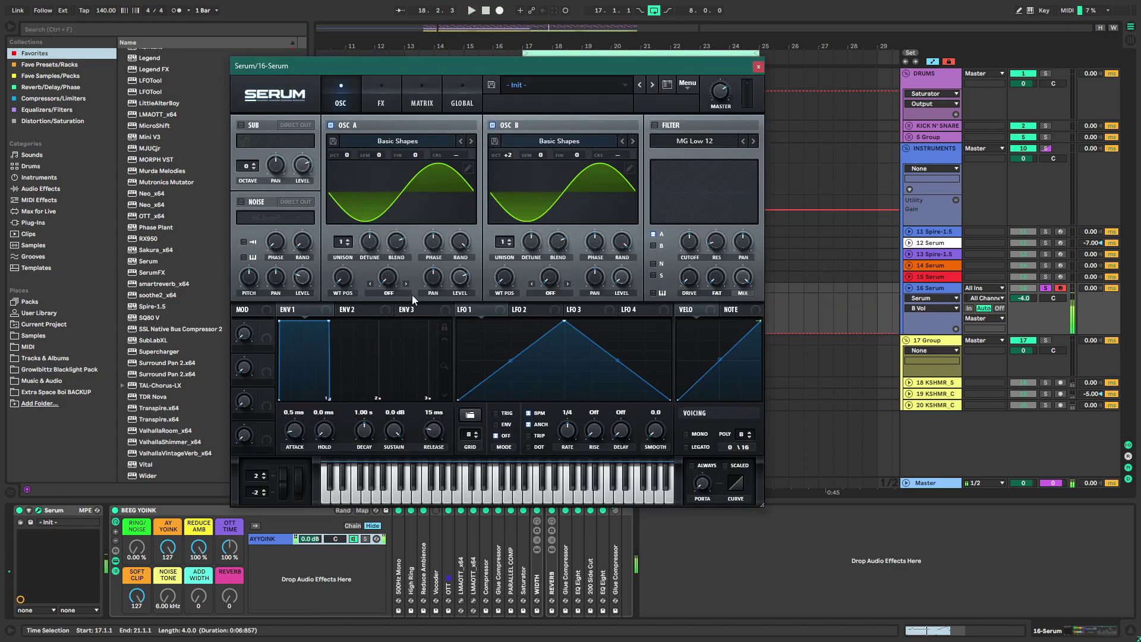
pyautogui.click(391, 293)
pyautogui.click(419, 535)
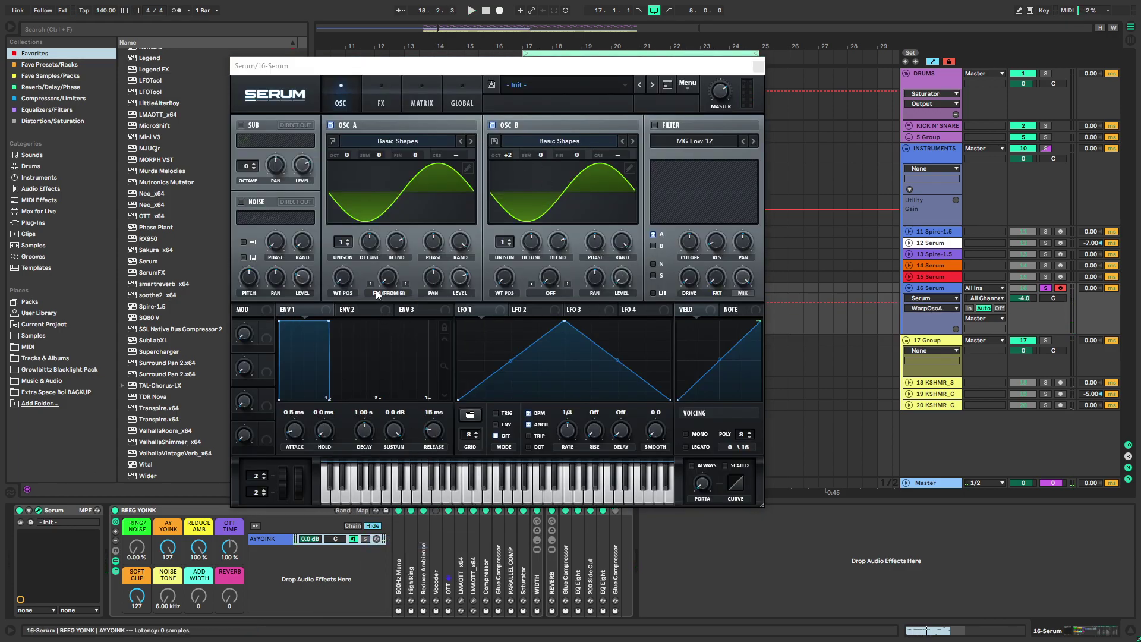
pyautogui.moveTo(513, 155); pyautogui.dragTo(513, 148)
pyautogui.moveTo(388, 278); pyautogui.dragTo(386, 293)
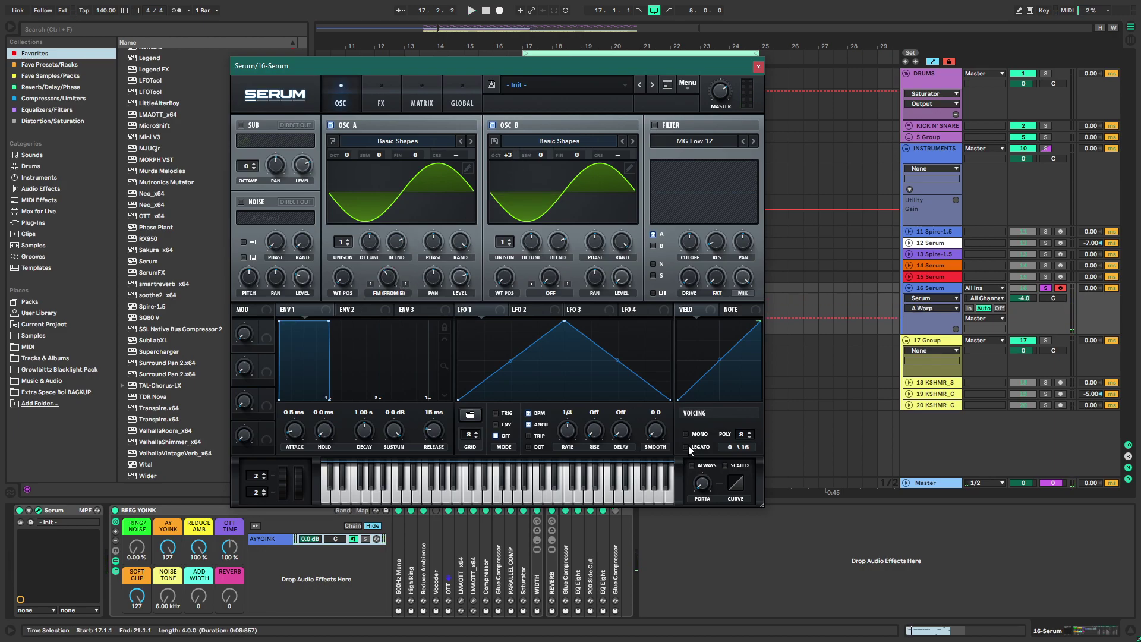
# Enable mono, legato and always-on portamento in Serum's voicing, with a portamento time of 20 ms
pyautogui.press('space')
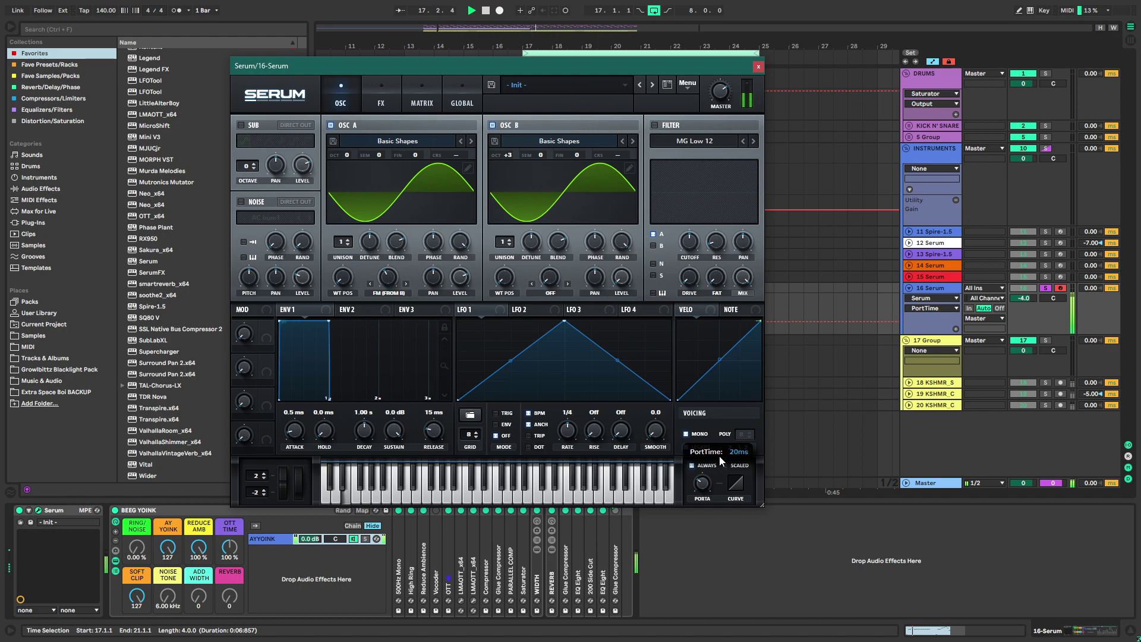
pyautogui.press('space')
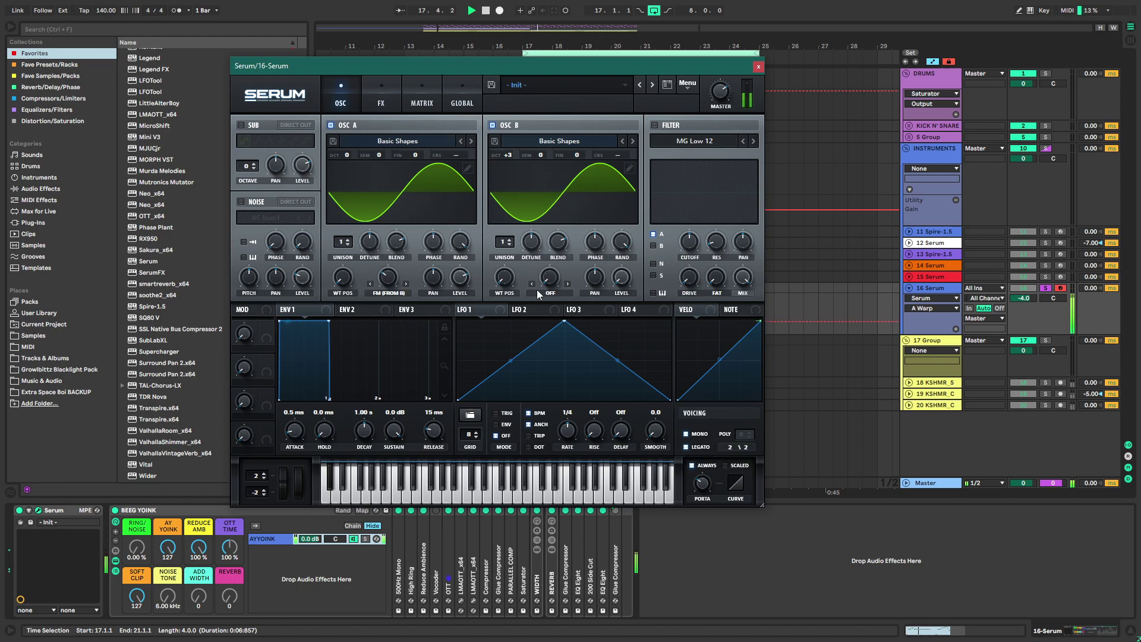
pyautogui.press('space')
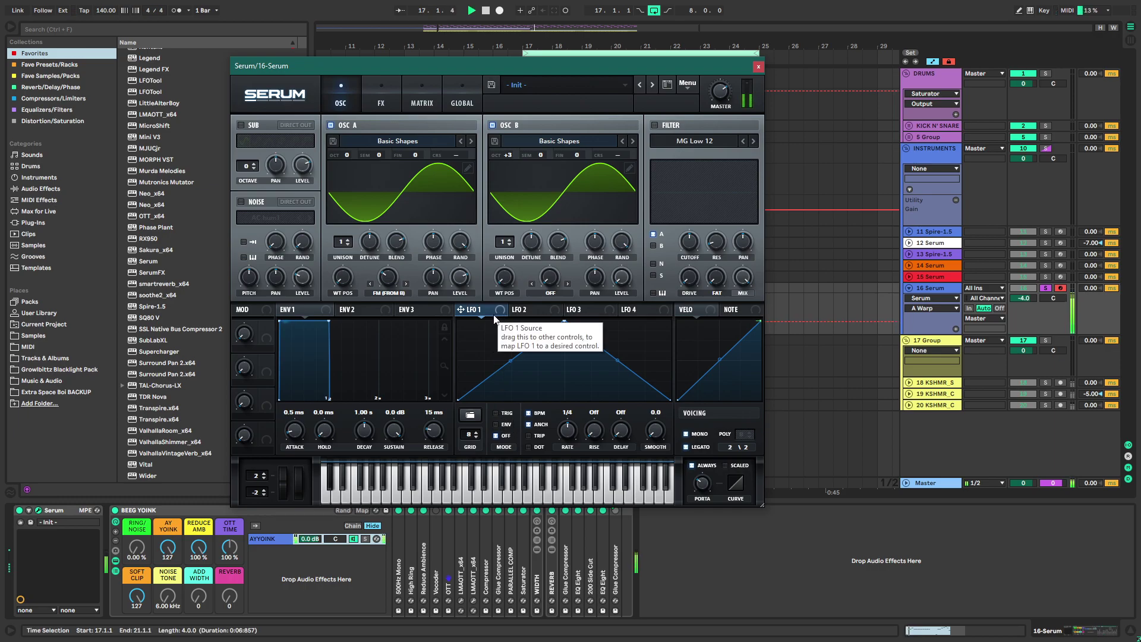
# Assign LFO 1 to OSC A's fine tuning and set the LFO 1 rate to 1/8
pyautogui.moveTo(496, 314); pyautogui.dragTo(416, 175)
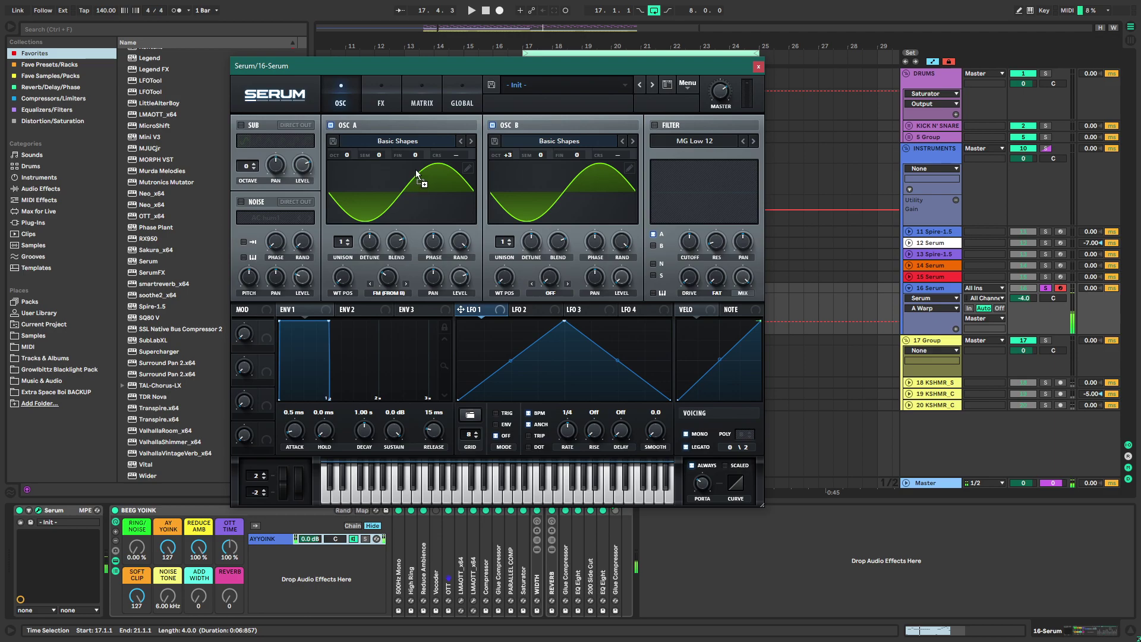
pyautogui.moveTo(449, 247); pyautogui.dragTo(426, 161)
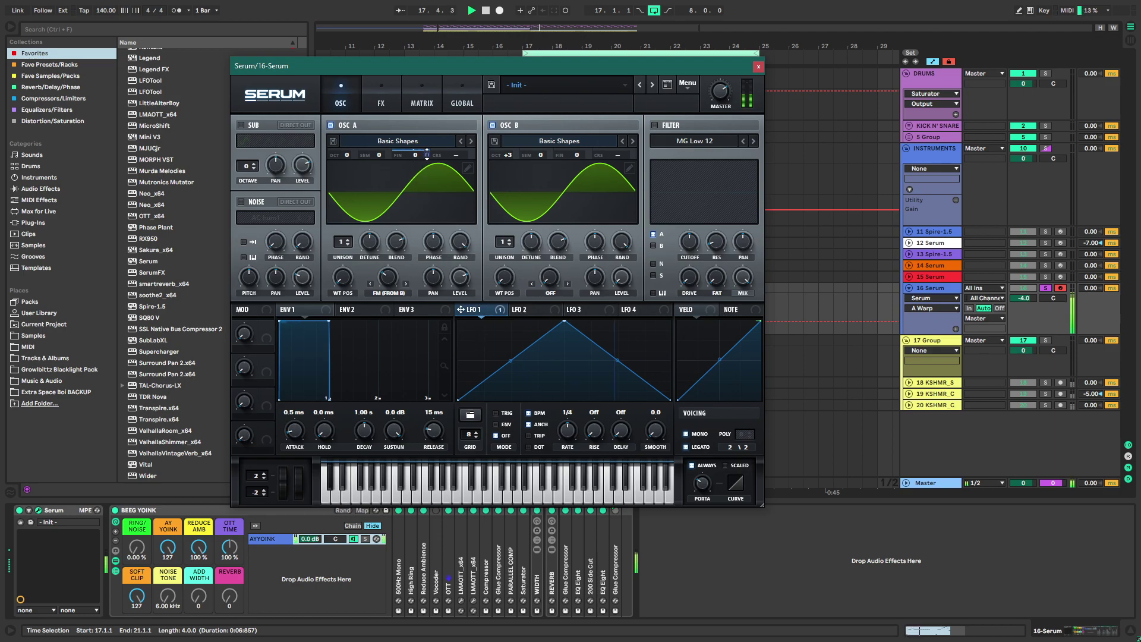
pyautogui.moveTo(567, 429); pyautogui.dragTo(581, 429)
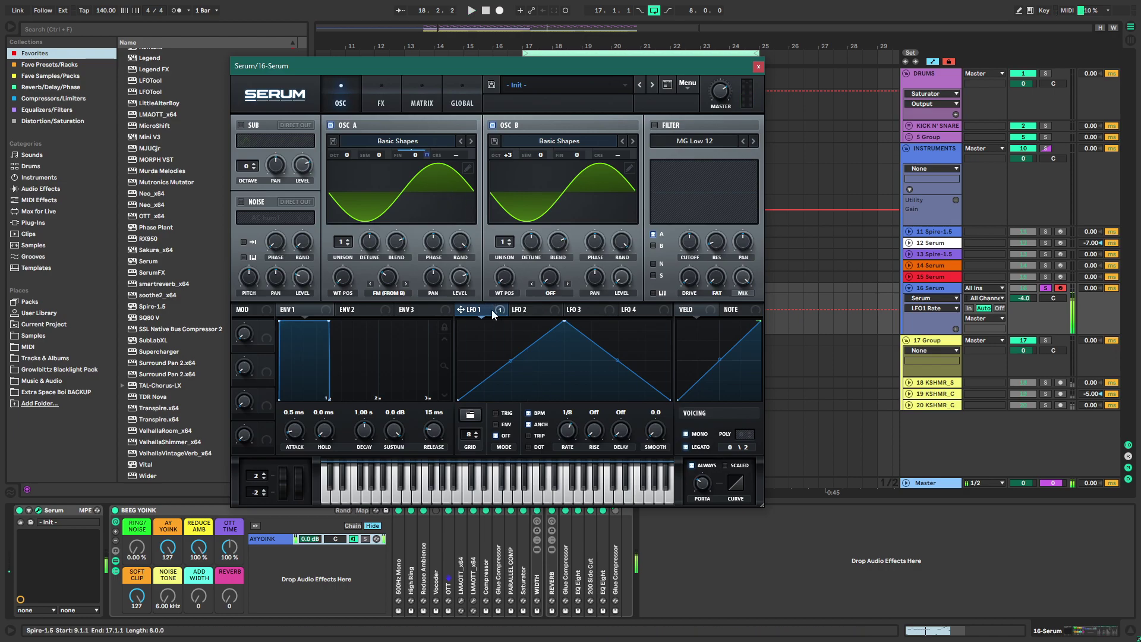
# Move the LFO 1 modulation from OSC A's fine tuning to OSC B's fine tuning with an amount of 36
pyautogui.moveTo(493, 314); pyautogui.dragTo(588, 174)
pyautogui.rightClick(416, 152)
pyautogui.click(469, 197)
pyautogui.press('space')
pyautogui.keyDown('alt'); pyautogui.keyDown('shift'); pyautogui.click(588, 155); pyautogui.keyUp('shift'); pyautogui.keyUp('alt')
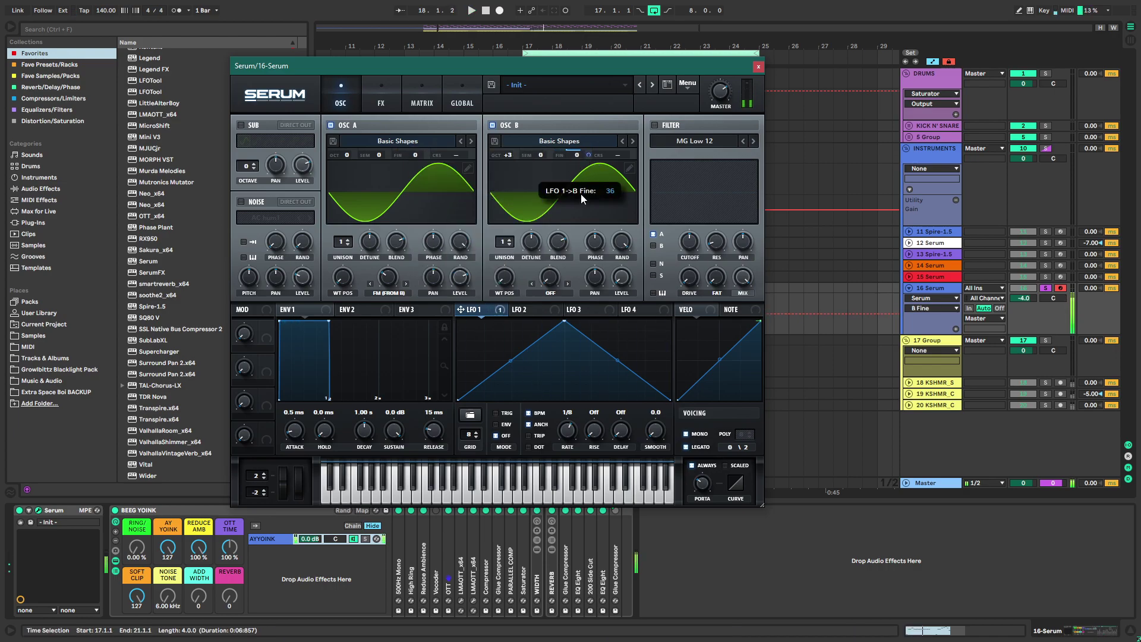
# Try Macro 1 at 50 % as a modulation source for OSC B's fine tuning and remove all its modulators
pyautogui.rightClick(574, 147)
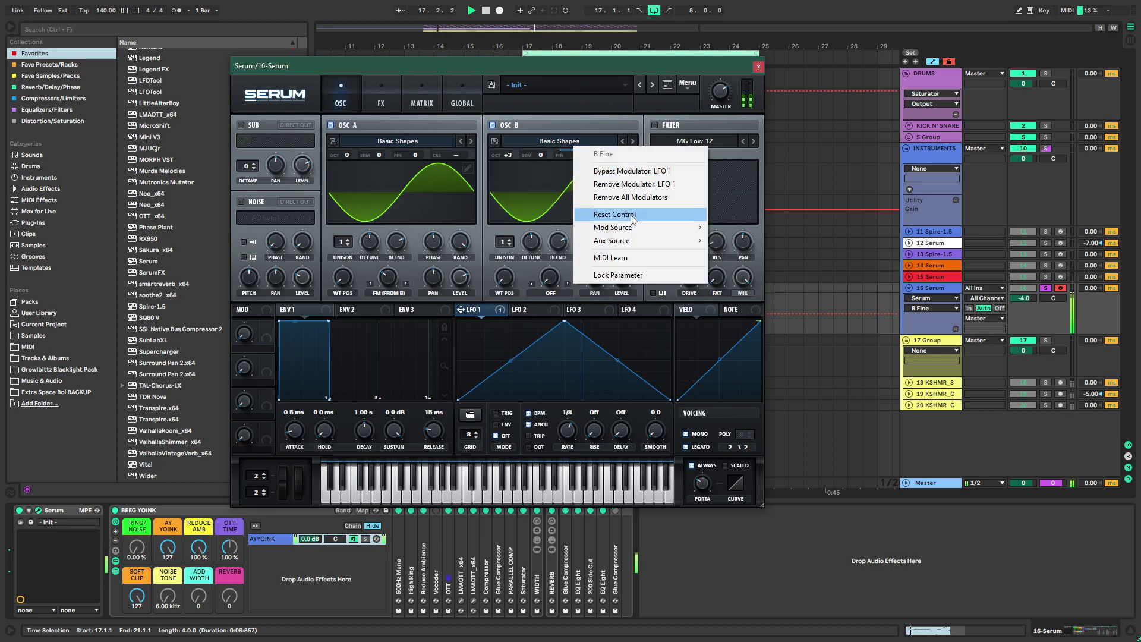
pyautogui.moveTo(653, 228)
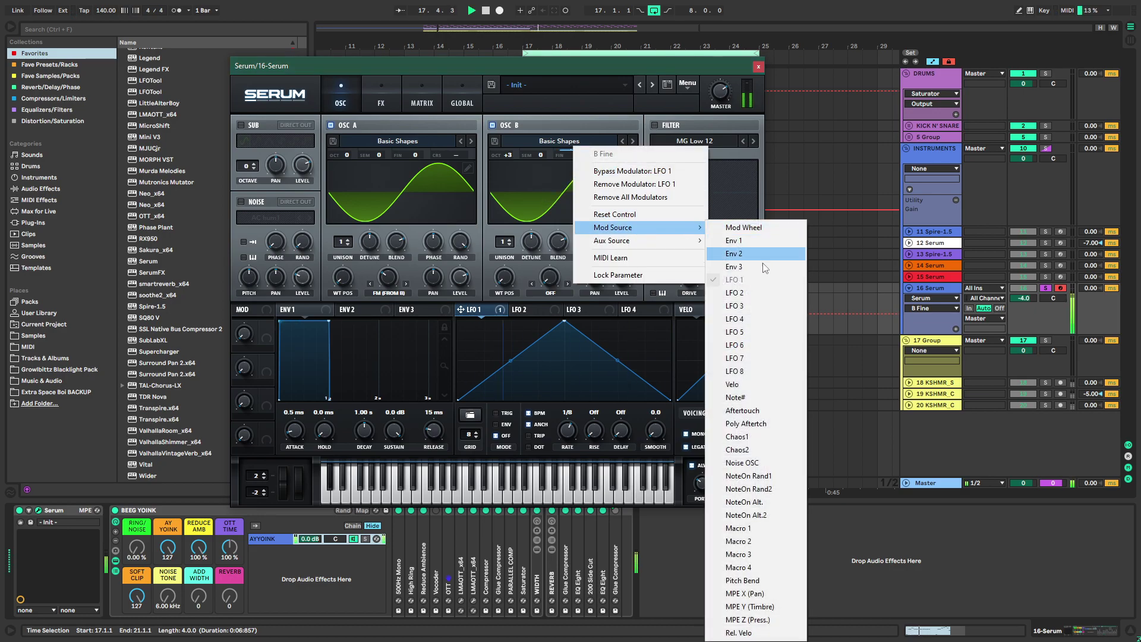
pyautogui.click(736, 528)
pyautogui.moveTo(248, 340); pyautogui.dragTo(264, 324)
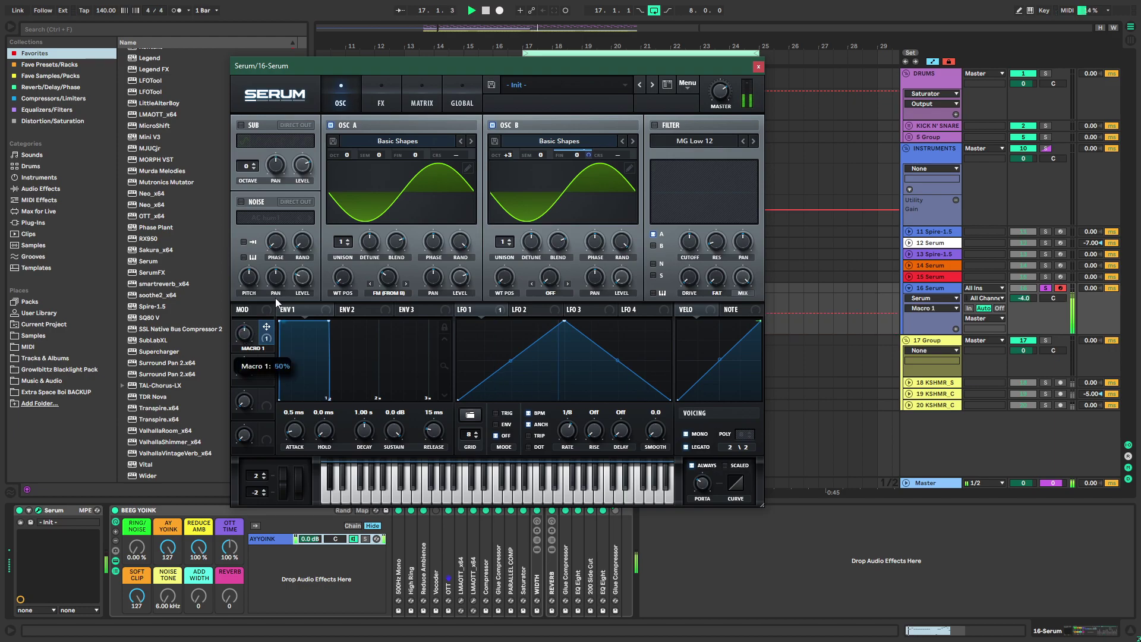
pyautogui.rightClick(571, 162)
pyautogui.click(606, 200)
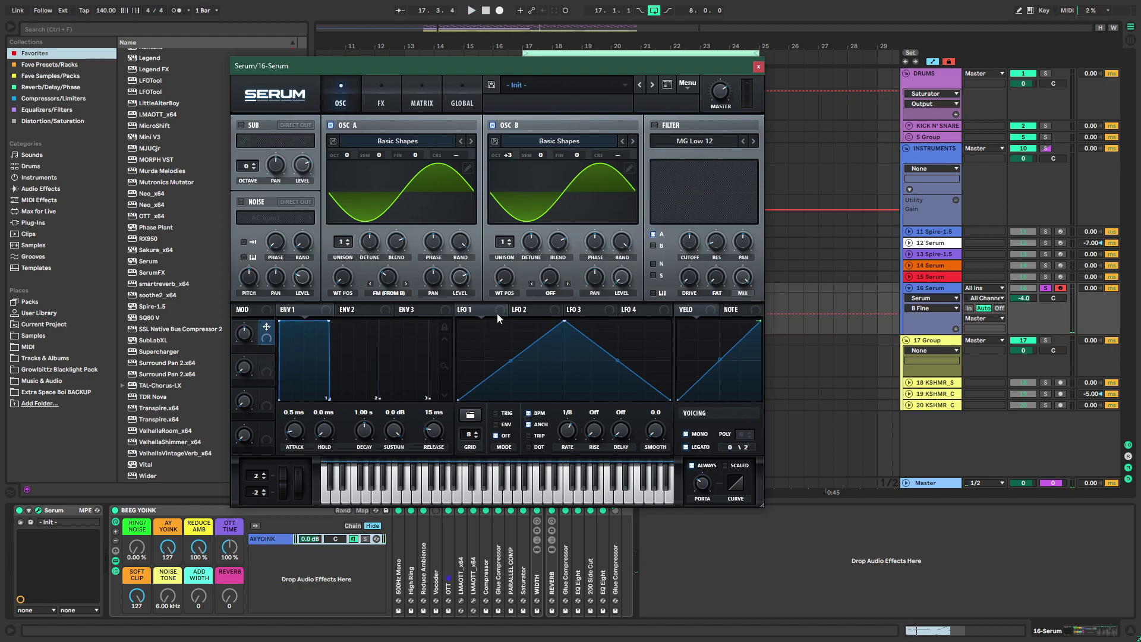
# Reassign LFO 1 to OSC B's fine tuning and adjust its modulation amount while auditioning the loop
pyautogui.moveTo(578, 154); pyautogui.dragTo(586, 162)
pyautogui.press('space')
pyautogui.moveTo(588, 156)
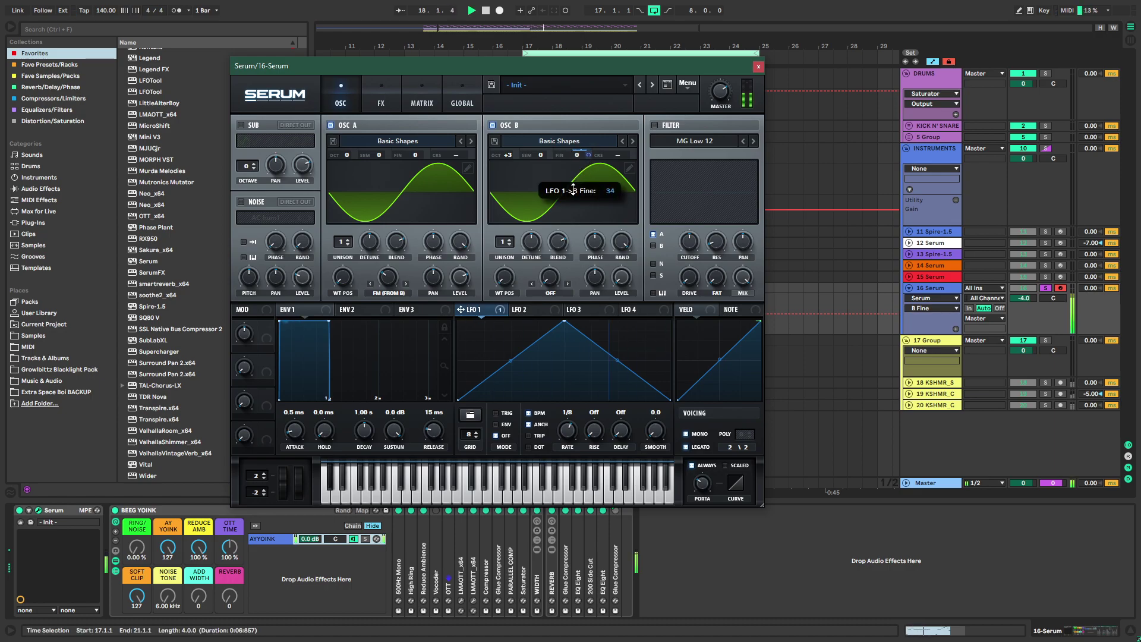
pyautogui.rightClick(591, 158)
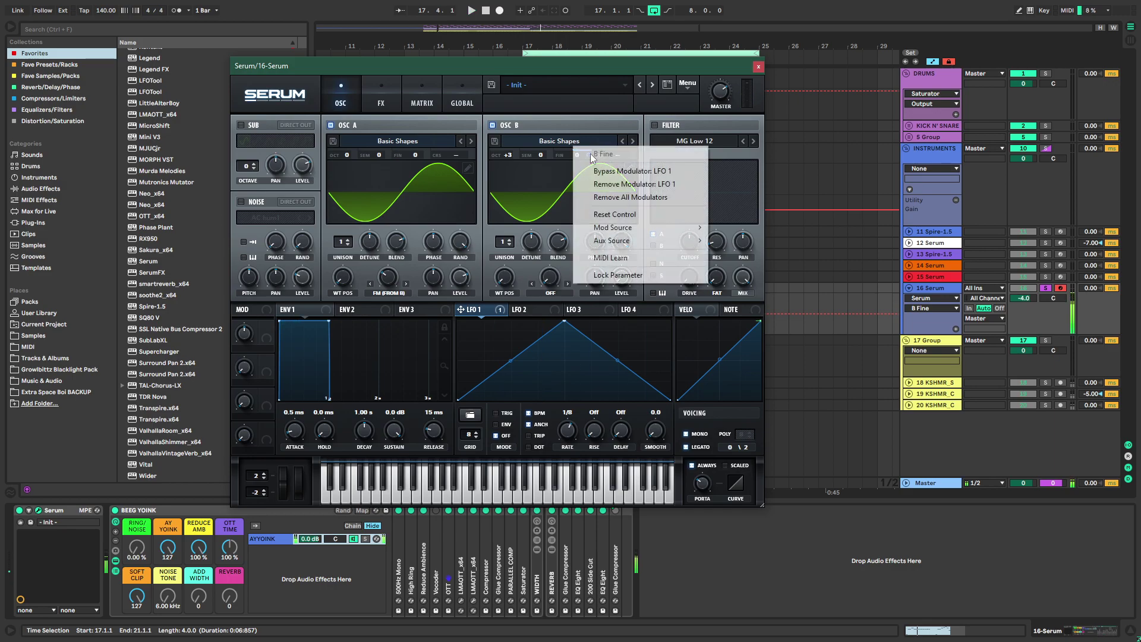
pyautogui.click(588, 154)
pyautogui.press('space')
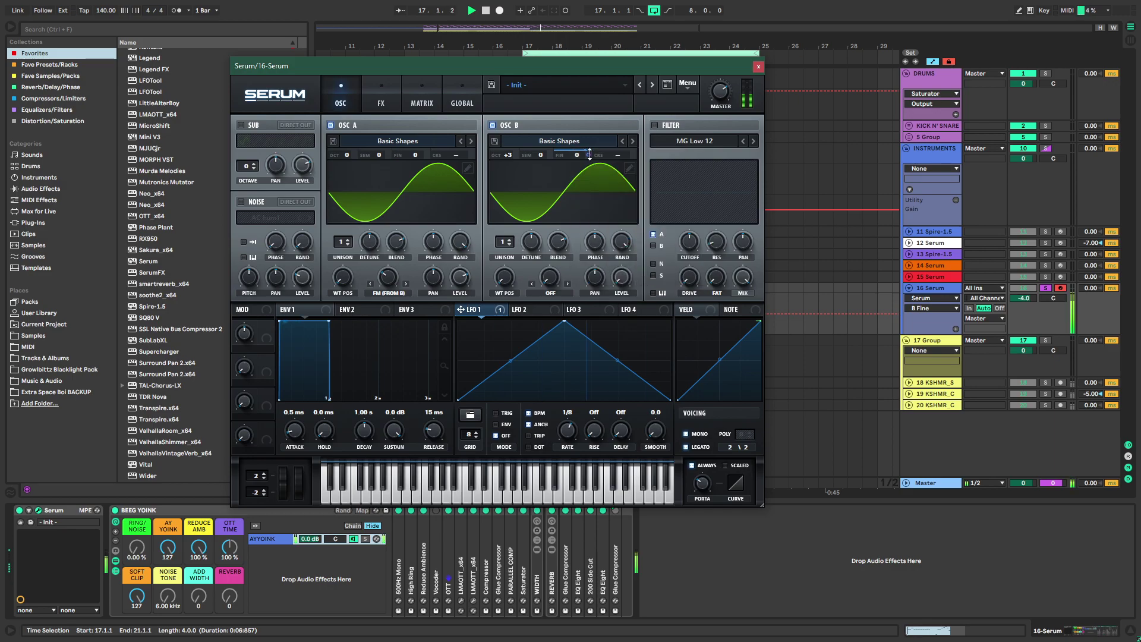
pyautogui.press('space')
# Try Macro 1 at 100 % as a source for OSC B's fine tuning and remove all Macro 1 destinations
pyautogui.rightClick(589, 155)
pyautogui.moveTo(630, 227)
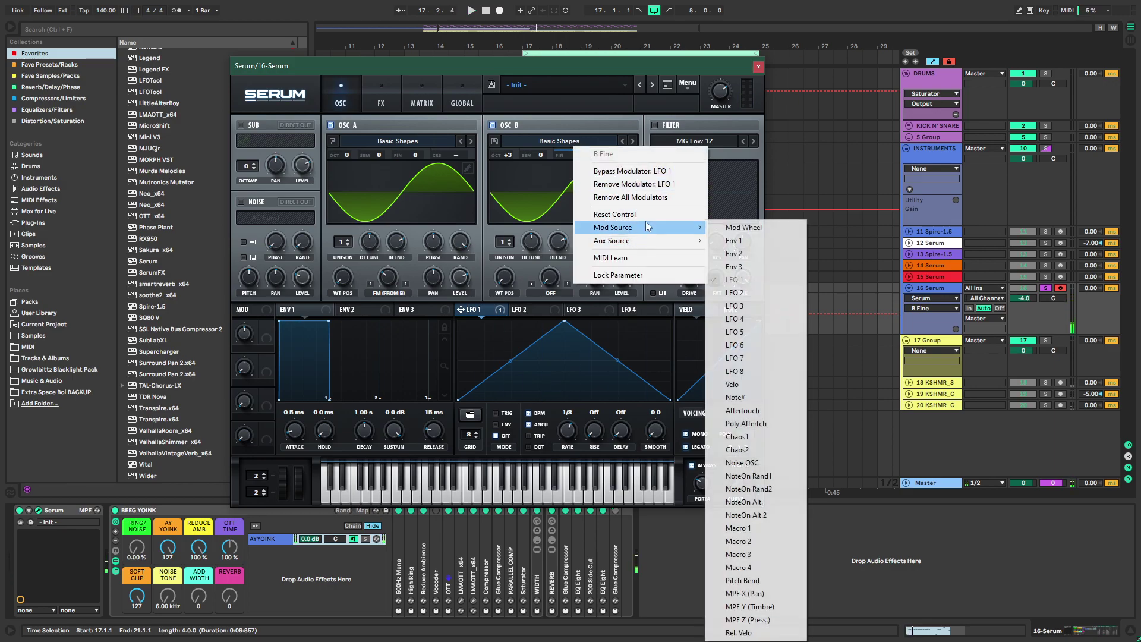
pyautogui.click(742, 528)
pyautogui.press('space')
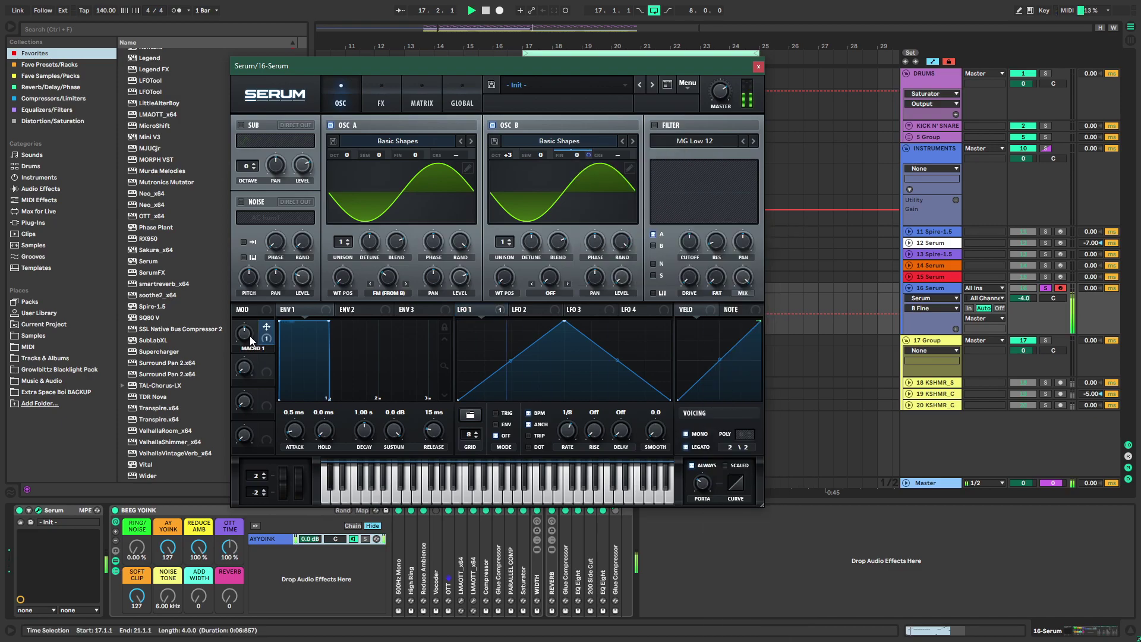
pyautogui.click(250, 340)
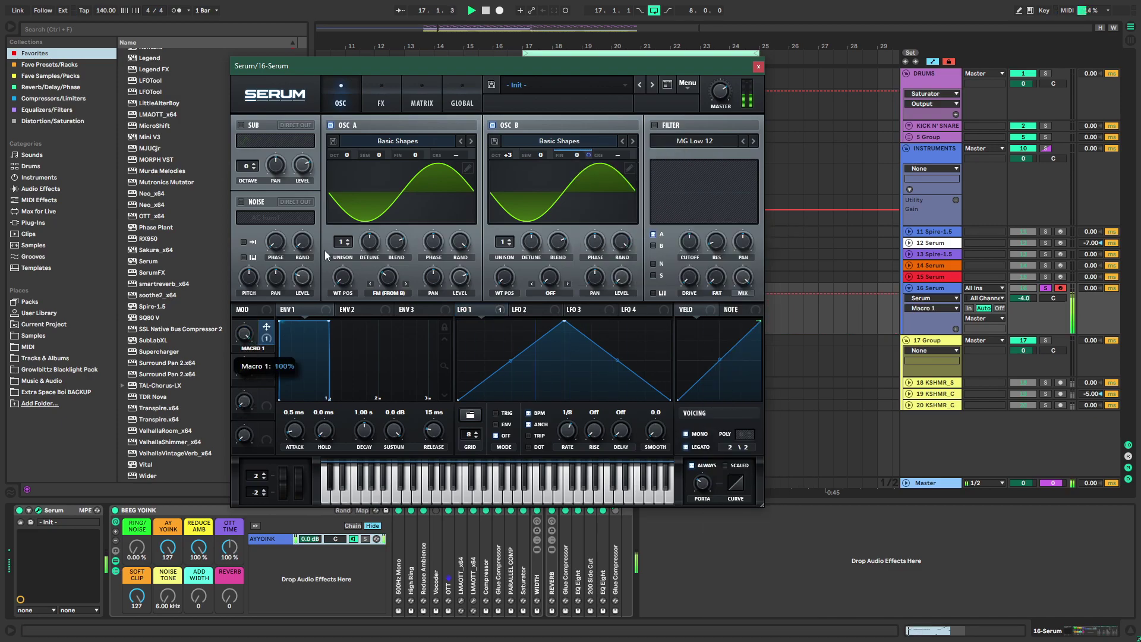
pyautogui.rightClick(245, 329)
pyautogui.click(254, 316)
pyautogui.rightClick(244, 331)
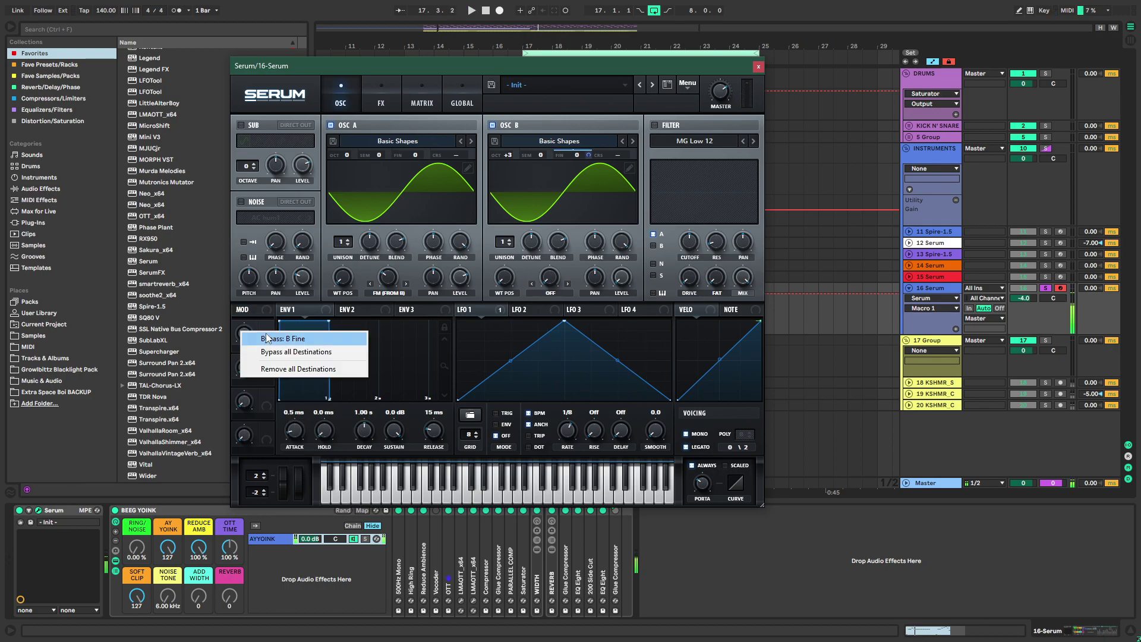
pyautogui.click(297, 369)
# Set OSC B's wavetable position to 2 while auditioning the bass loop
pyautogui.moveTo(342, 278)
pyautogui.mouseDown()
pyautogui.moveTo(357, 265)
pyautogui.moveTo(355, 283)
pyautogui.mouseUp()
pyautogui.press('space')
pyautogui.press('space')
pyautogui.moveTo(508, 278); pyautogui.dragTo(512, 264)
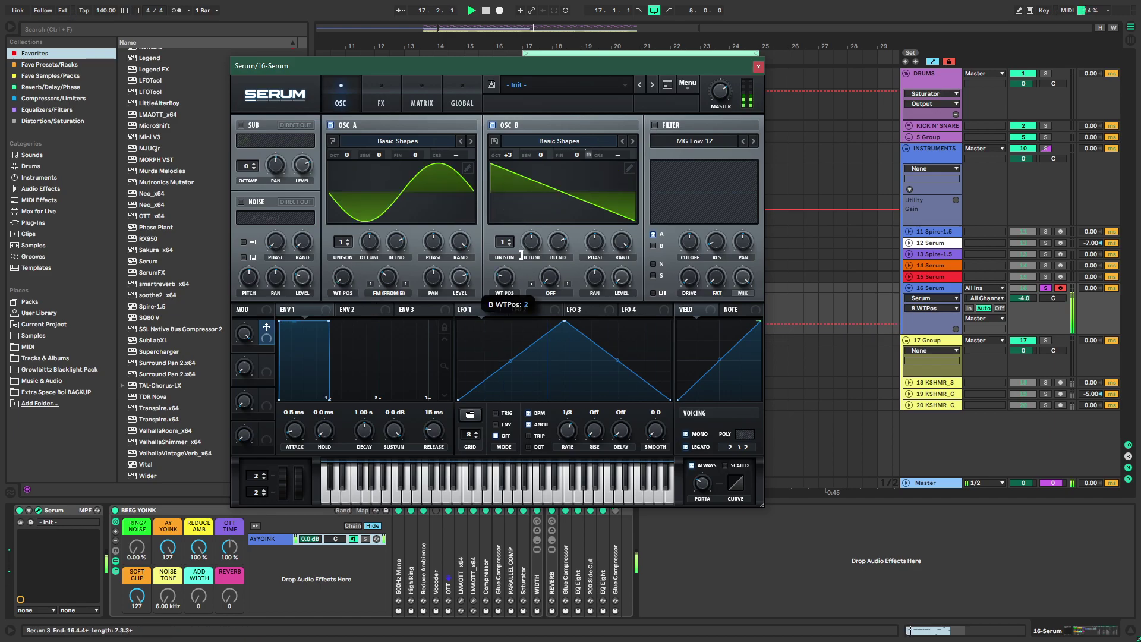
pyautogui.press('space')
pyautogui.press('space')
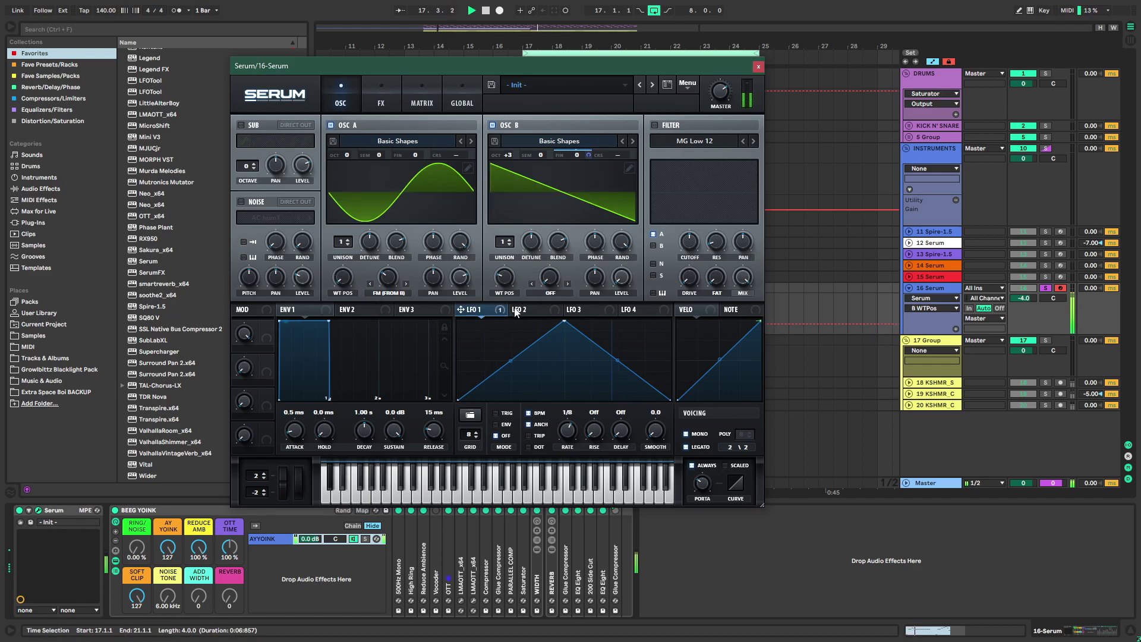
# Audition the bass loop with a different octave and wavetable position on OSC B
pyautogui.moveTo(507, 155)
pyautogui.mouseDown()
pyautogui.moveTo(509, 144)
pyautogui.moveTo(505, 169)
pyautogui.mouseUp()
pyautogui.press('space')
pyautogui.press('space')
pyautogui.press('space')
pyautogui.moveTo(508, 280); pyautogui.dragTo(523, 303)
pyautogui.press('space')
pyautogui.press('space')
pyautogui.press('space')
# Enable Serum's Hyper / Dimension effect, set the Hyper mix to 20%, and place it after Delay in the effect order
pyautogui.moveTo(404, 67); pyautogui.dragTo(422, 61)
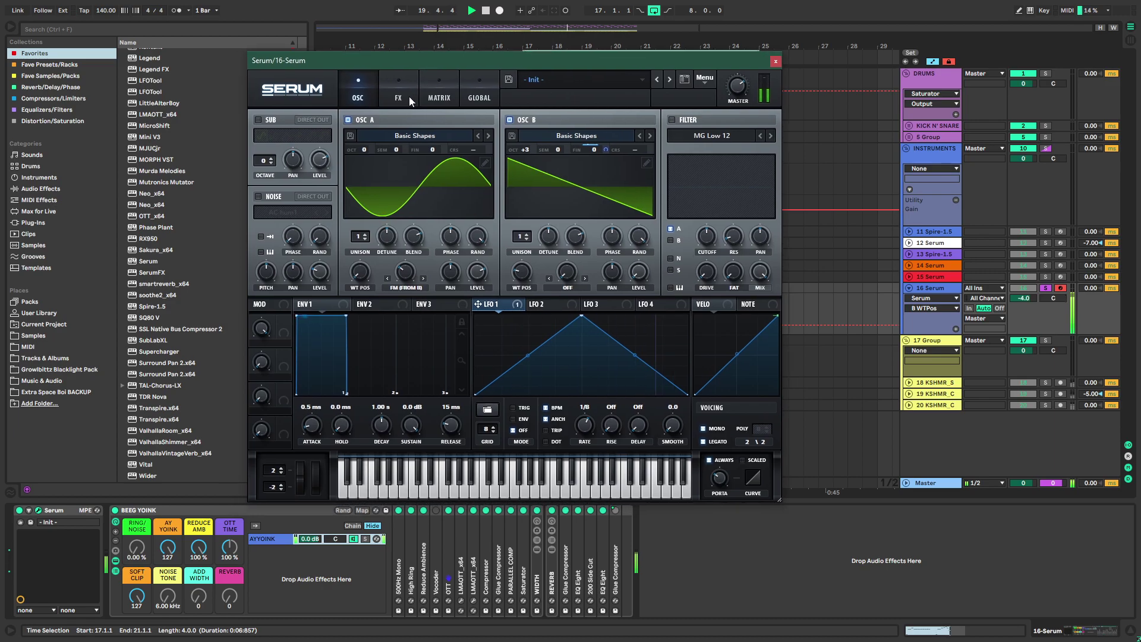
pyautogui.click(405, 98)
pyautogui.click(262, 122)
pyautogui.press('space')
pyautogui.moveTo(580, 129); pyautogui.dragTo(572, 161)
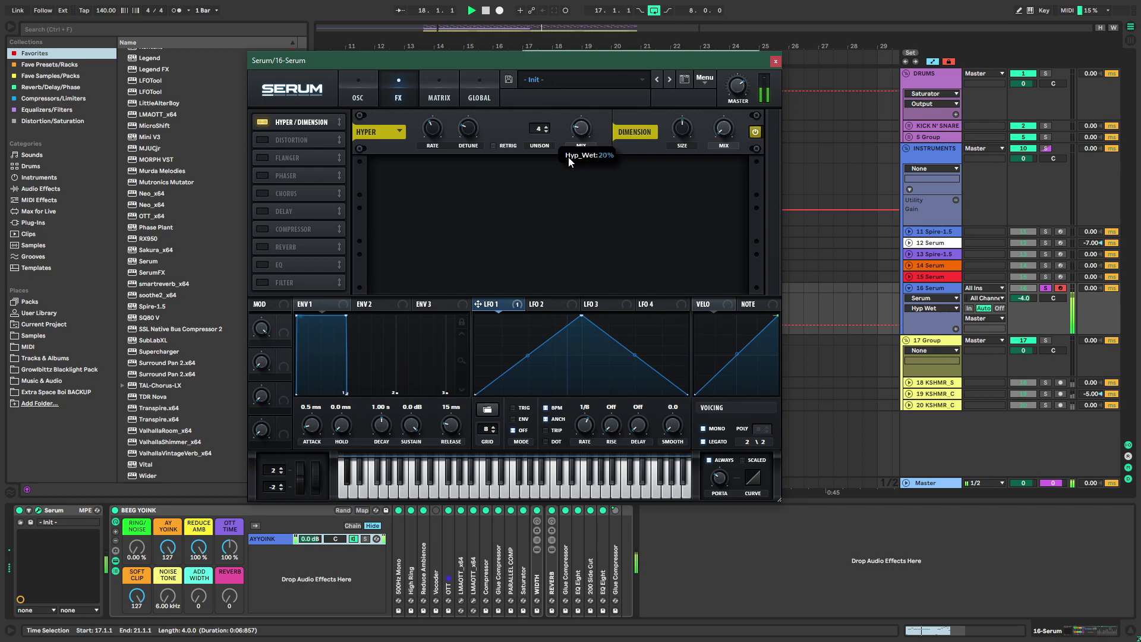
pyautogui.moveTo(315, 125); pyautogui.dragTo(309, 211)
# Enable Serum's Compressor in multiband mode and raise its gain during playback
pyautogui.click(262, 229)
pyautogui.press('space')
pyautogui.click(628, 192)
pyautogui.moveTo(578, 180); pyautogui.dragTo(587, 174)
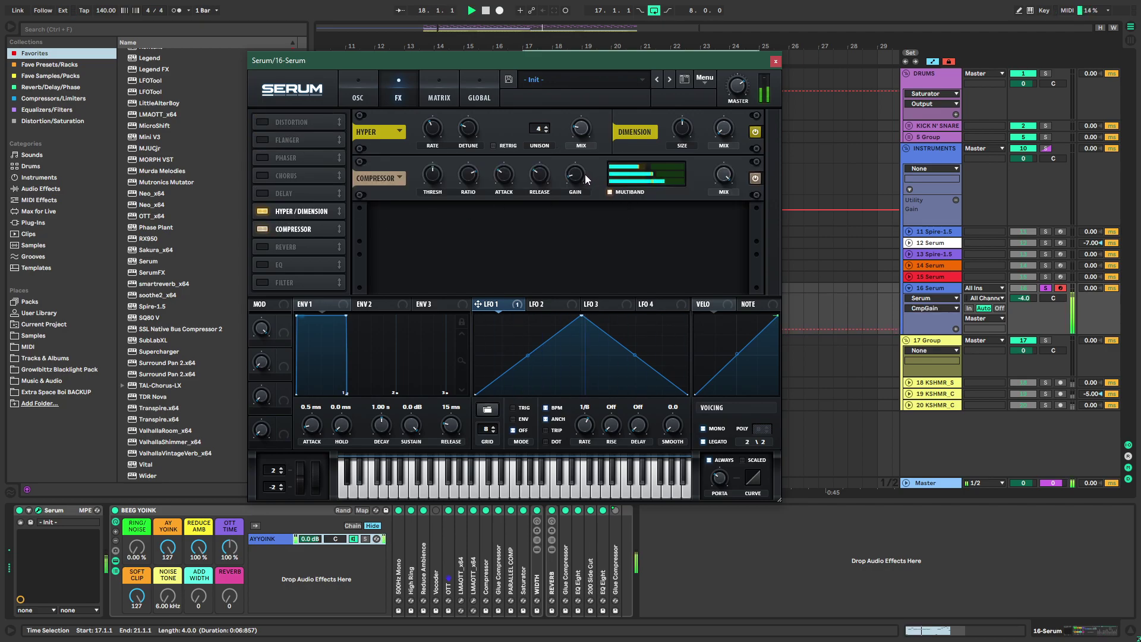
# Enable Serum's Filter effect, place it before the Compressor, and set its type to Scream LP
pyautogui.click(262, 282)
pyautogui.moveTo(297, 282); pyautogui.dragTo(297, 229)
pyautogui.click(449, 179)
pyautogui.moveTo(459, 232)
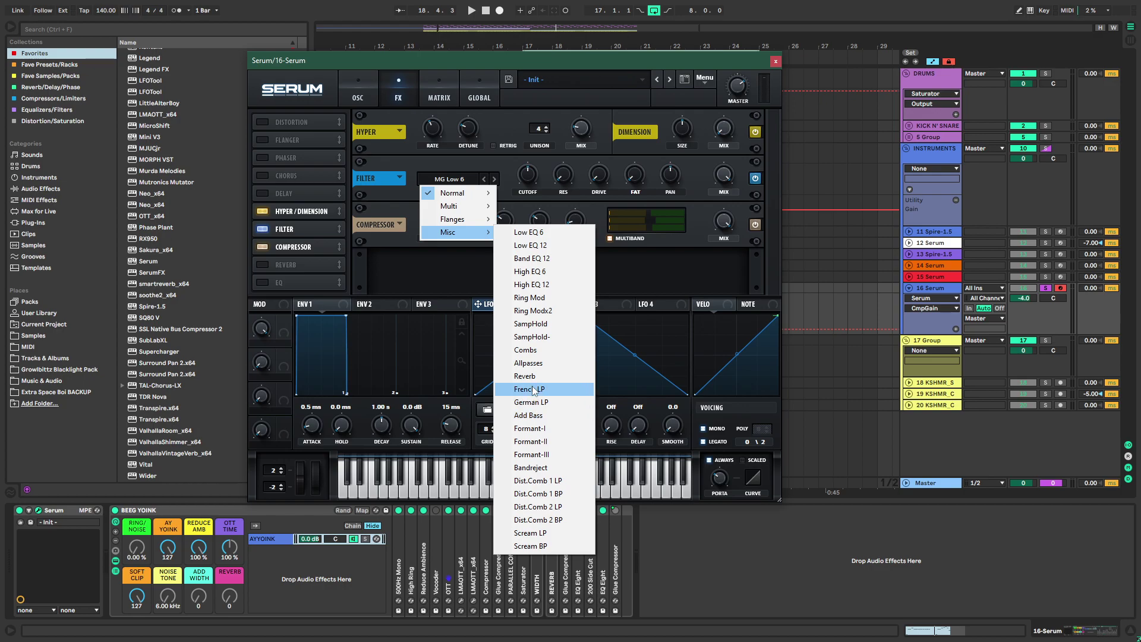
pyautogui.click(530, 532)
pyautogui.press('space')
pyautogui.press('space')
# Save the project, raise the effects filter's Scream amount to 100%, and change its type to Scream BP
pyautogui.hotkey('ctrl', 's')
pyautogui.moveTo(635, 175); pyautogui.dragTo(658, 136)
pyautogui.press('space')
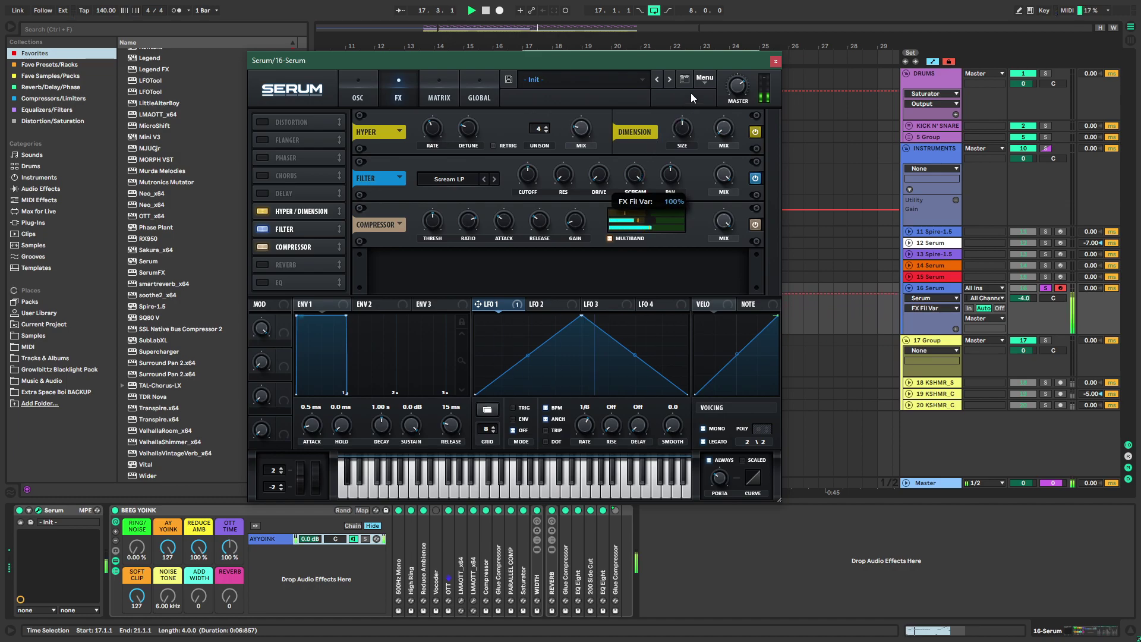
pyautogui.click(527, 174)
pyautogui.click(493, 179)
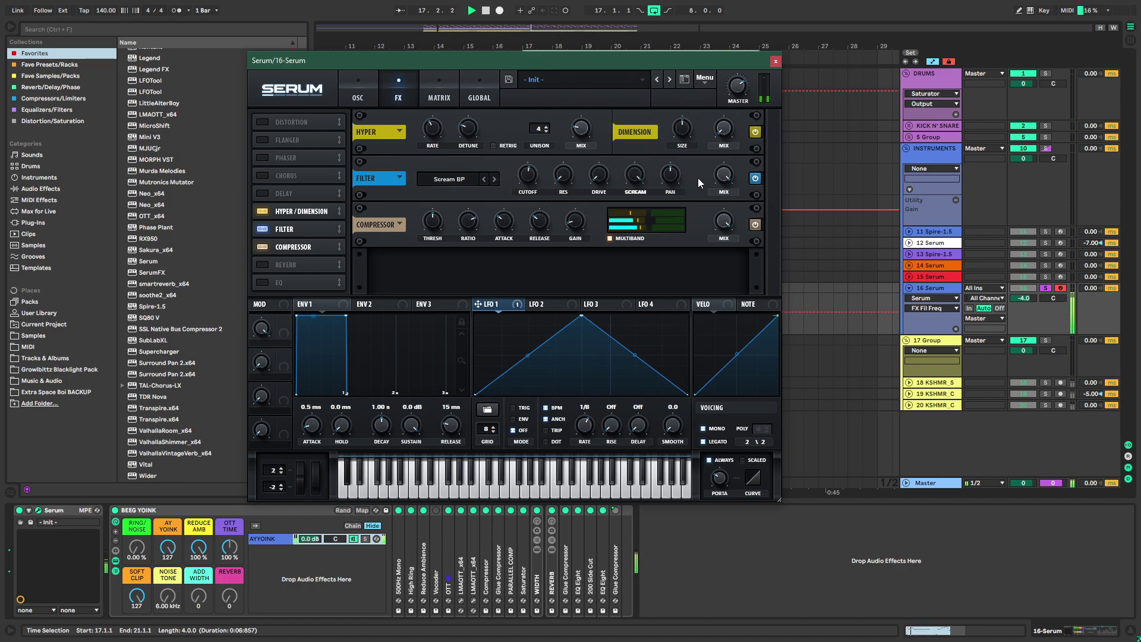
# Set the Scream BP filter's Scream amount to about 49% and audition its Drive around 82% with the bass loop
pyautogui.press('space')
pyautogui.press('space')
pyautogui.moveTo(316, 247); pyautogui.dragTo(317, 228)
pyautogui.click(607, 227)
pyautogui.click(618, 230)
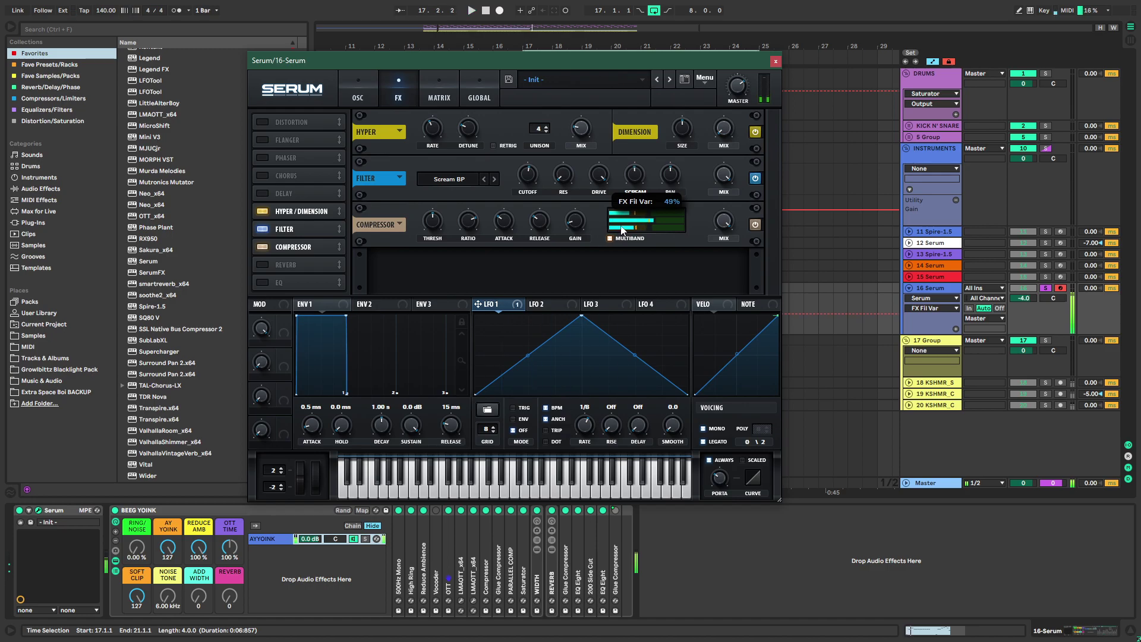
pyautogui.click(603, 180)
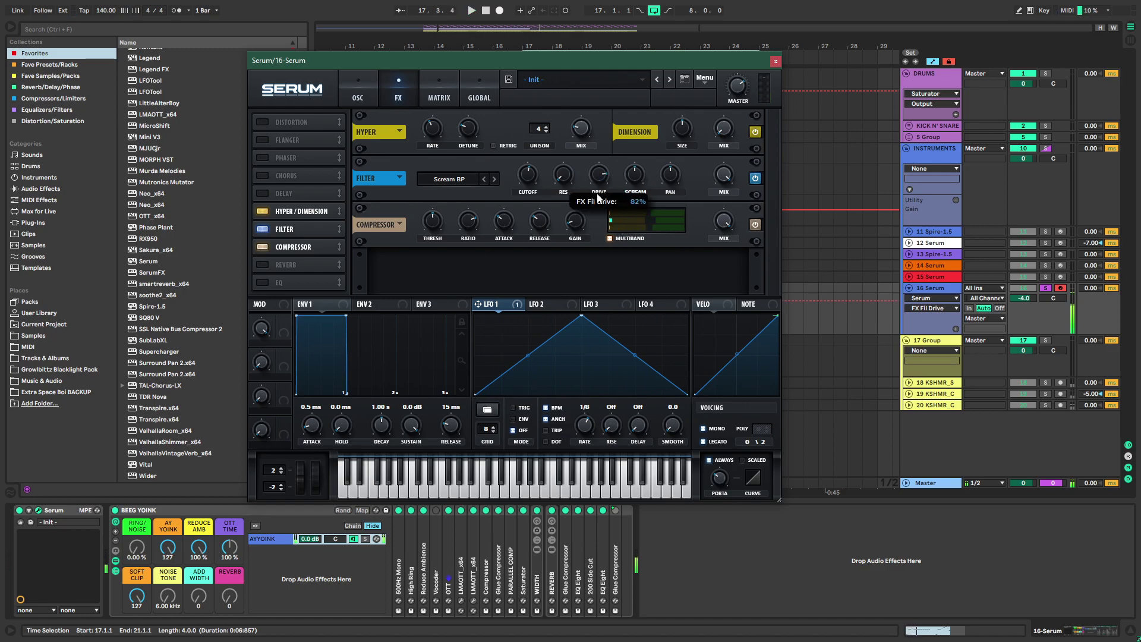
pyautogui.press('space')
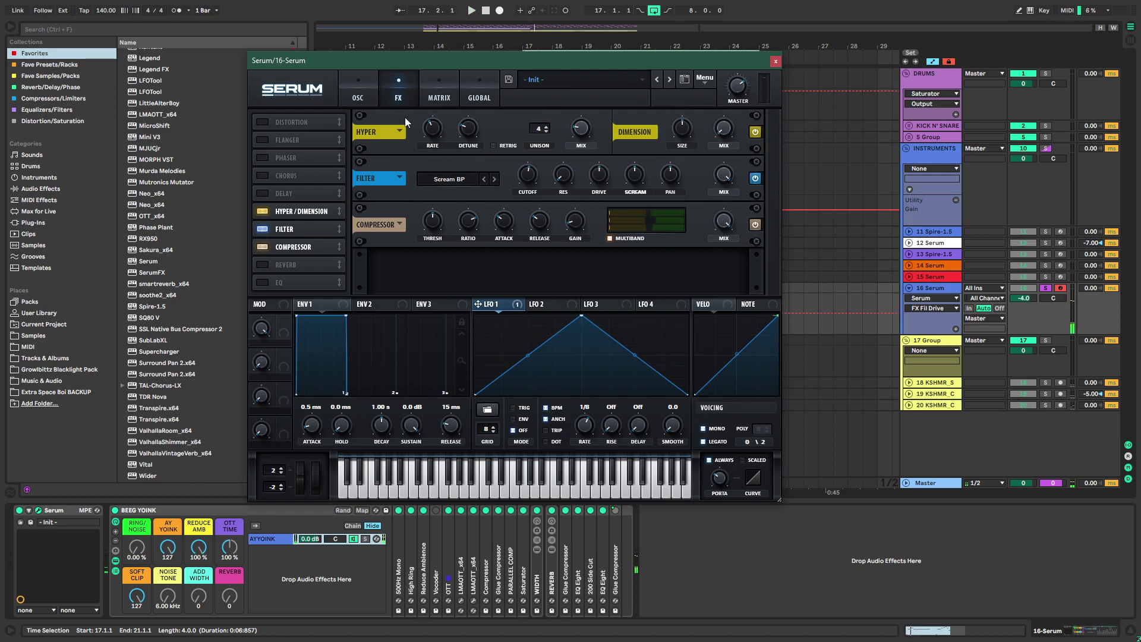
# Automate Serum's Pitch Bend from 0.00 to 0.50 over the first note of bar 17, in its own automation lane
pyautogui.click(357, 89)
pyautogui.click(719, 479)
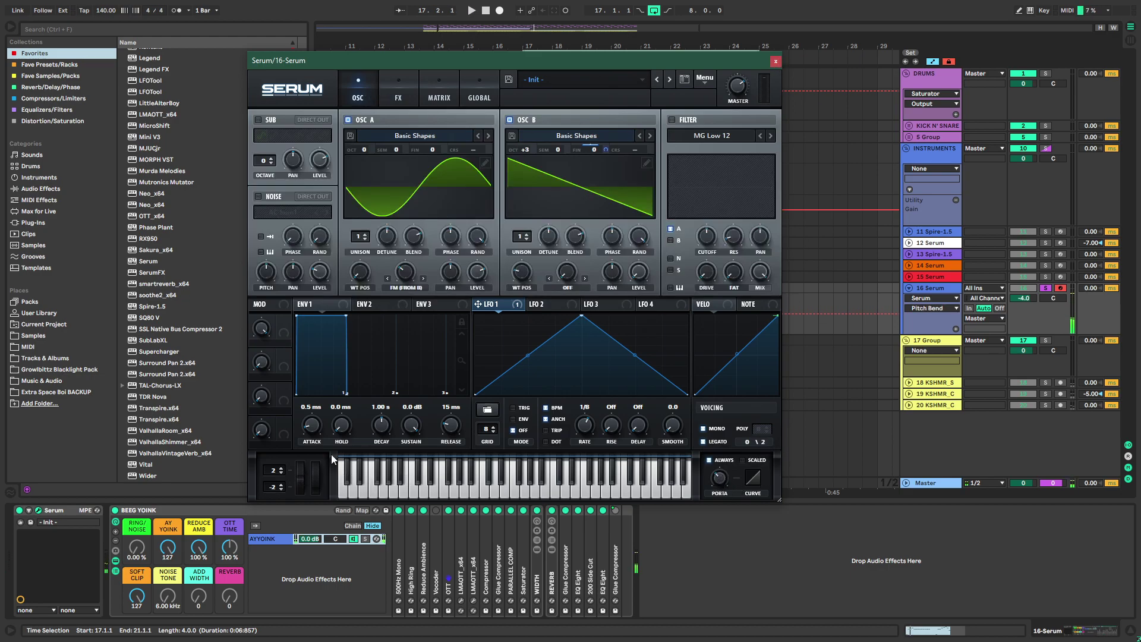
pyautogui.click(776, 62)
pyautogui.scroll(8, 538, 321)
pyautogui.click(403, 324)
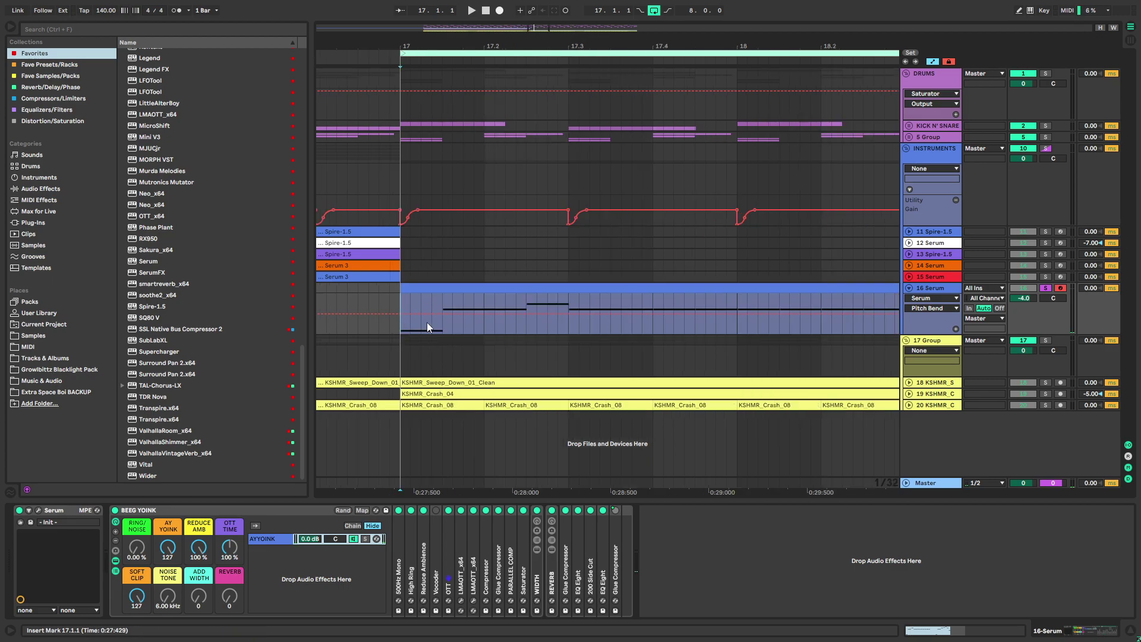
pyautogui.click(444, 312)
pyautogui.click(441, 317)
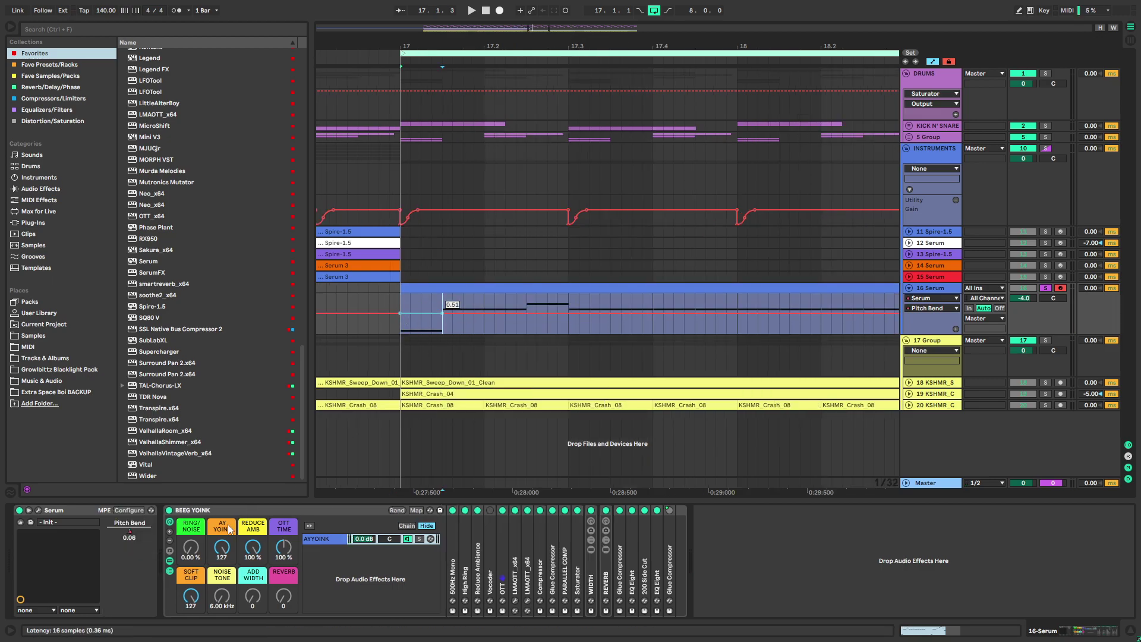
pyautogui.click(402, 325)
pyautogui.press('space')
pyautogui.press('space')
pyautogui.click(955, 329)
pyautogui.press('space')
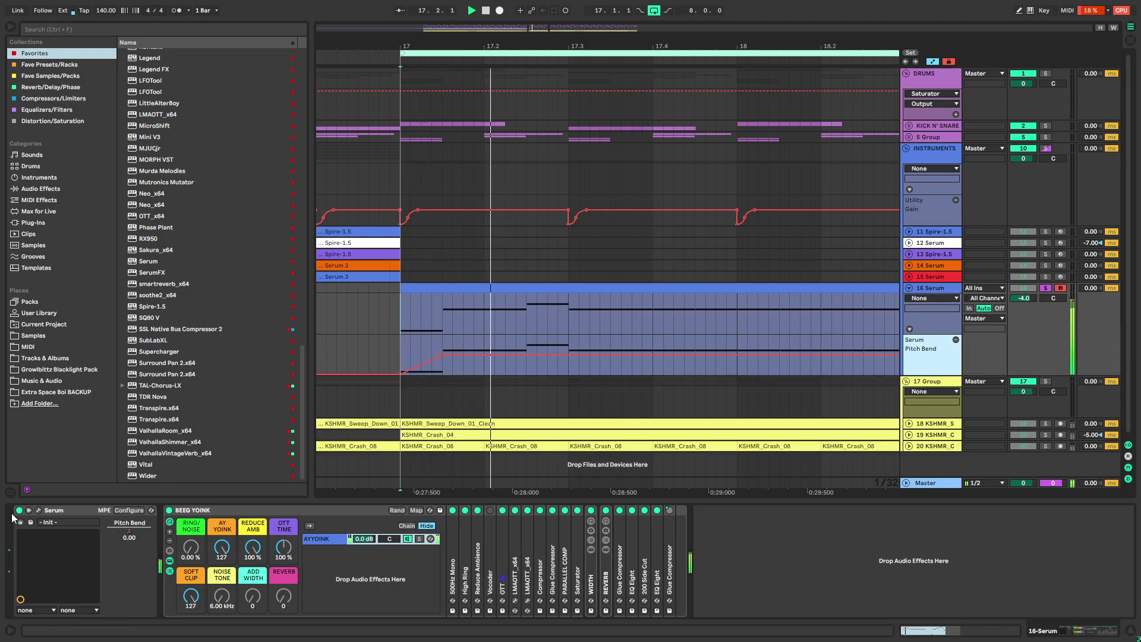
# Set Serum's downward pitch bend range to -12 semitones and audition the bend
pyautogui.press('space')
pyautogui.click(38, 510)
pyautogui.moveTo(272, 487)
pyautogui.mouseDown()
pyautogui.moveTo(265, 509)
pyautogui.moveTo(276, 487)
pyautogui.moveTo(266, 488)
pyautogui.mouseUp()
pyautogui.press('space')
pyautogui.press('space')
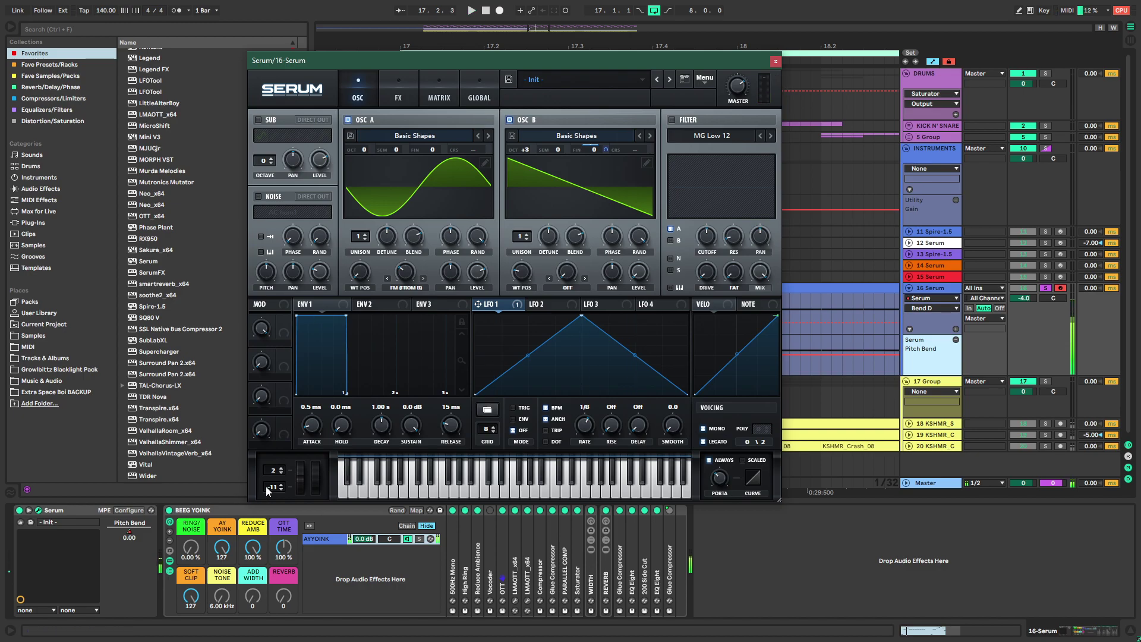
pyautogui.click(775, 61)
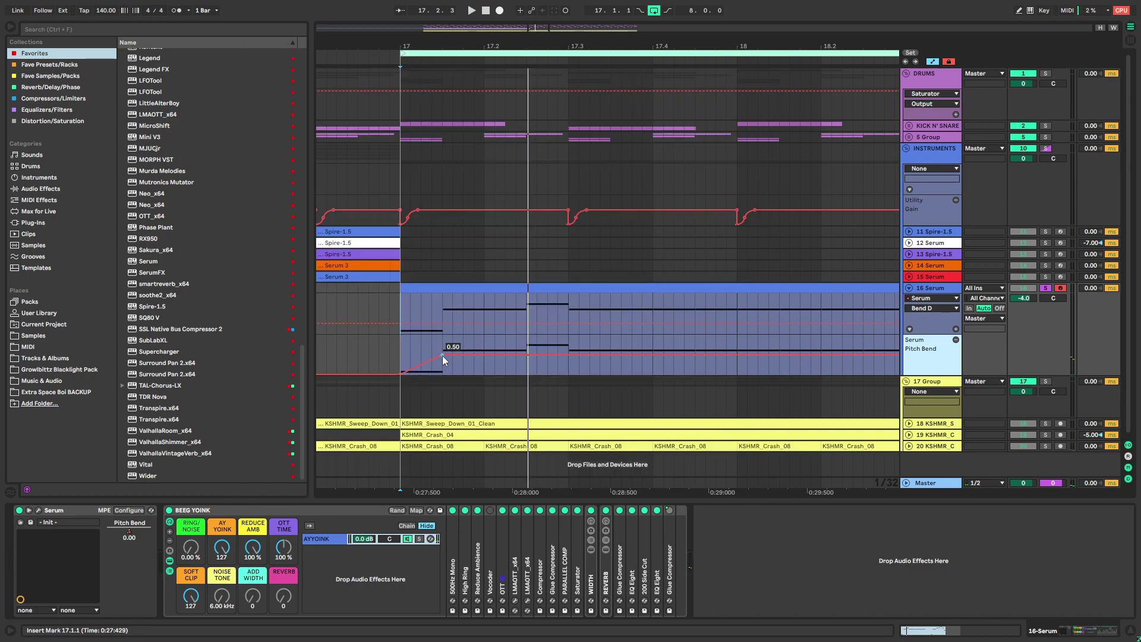
# Shorten the Pitch Bend ramp at bar 17 to about half the first note's length and audition it
pyautogui.moveTo(443, 356); pyautogui.dragTo(421, 356)
pyautogui.press('space')
pyautogui.press('space')
pyautogui.press('space')
# Duplicate the first two bars of Pitch Bend automation three times to fill bars 17 to 25
pyautogui.scroll(-3, 449, 366)
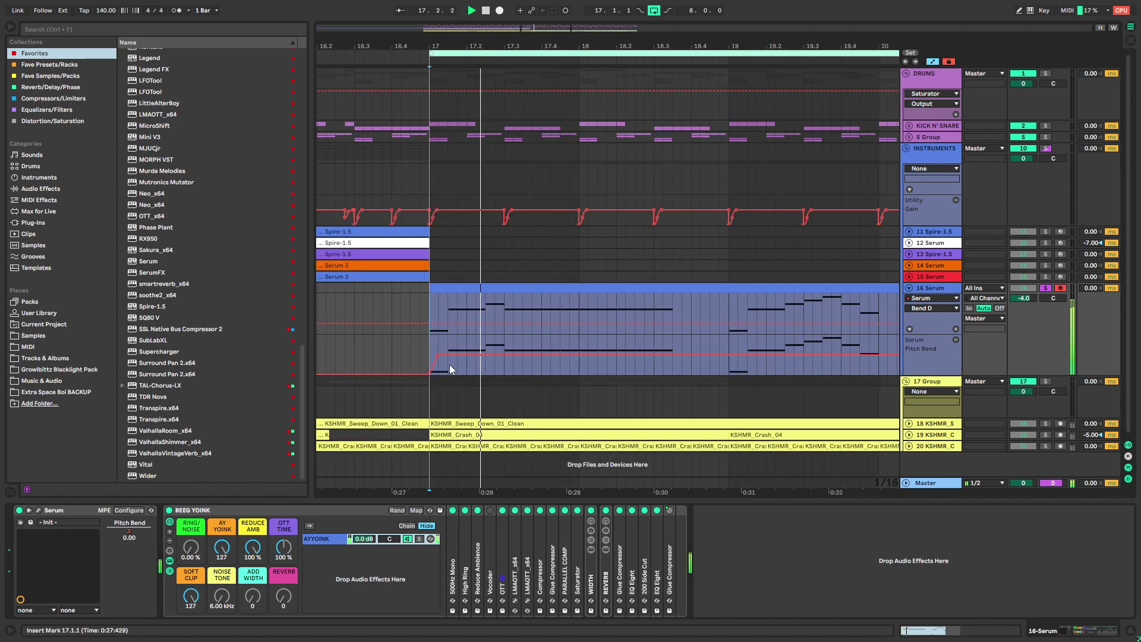
pyautogui.scroll(-2, 449, 365)
pyautogui.moveTo(446, 346); pyautogui.dragTo(579, 344)
pyautogui.scroll(-2, 580, 345)
pyautogui.hotkey('ctrl', 'd')
pyautogui.hotkey('ctrl', 'd')
pyautogui.hotkey('ctrl', 'd')
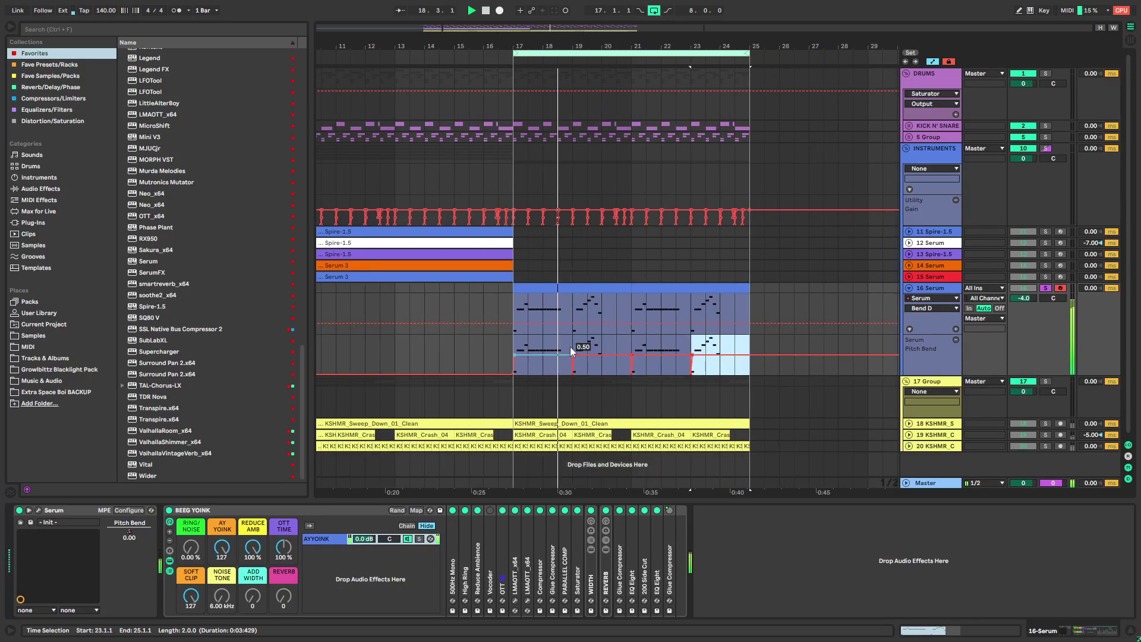
# Try a different octave on OSC B, check the modulation matrix, and disable Serum's Hyper / Dimension effect
pyautogui.click(38, 509)
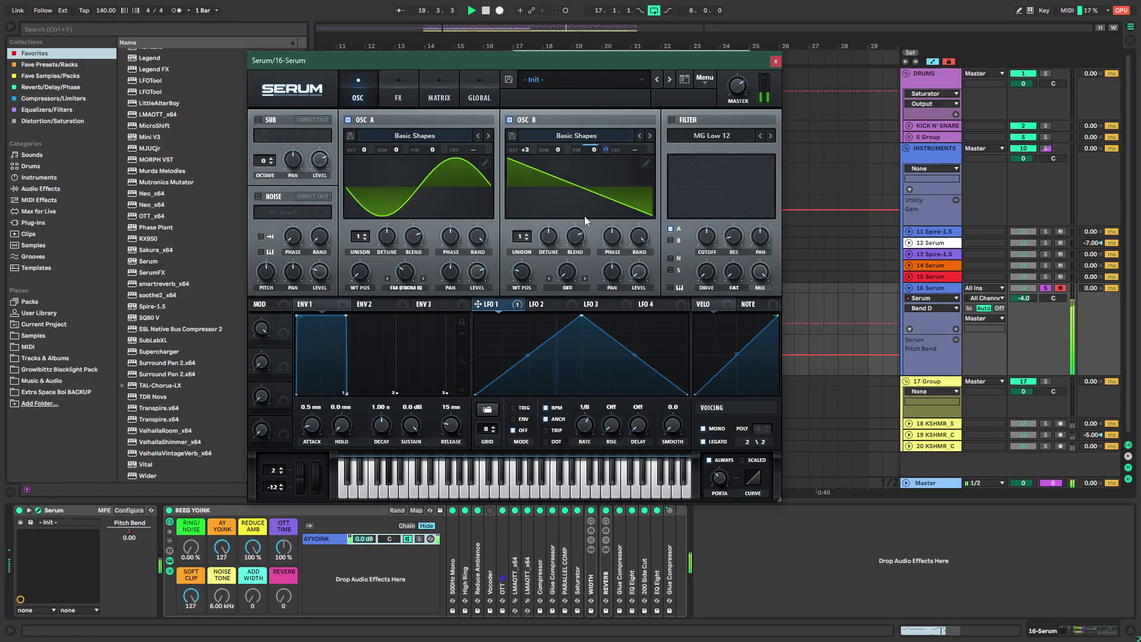
pyautogui.moveTo(527, 151)
pyautogui.mouseDown()
pyautogui.moveTo(539, 147)
pyautogui.moveTo(526, 164)
pyautogui.mouseUp()
pyautogui.click(422, 86)
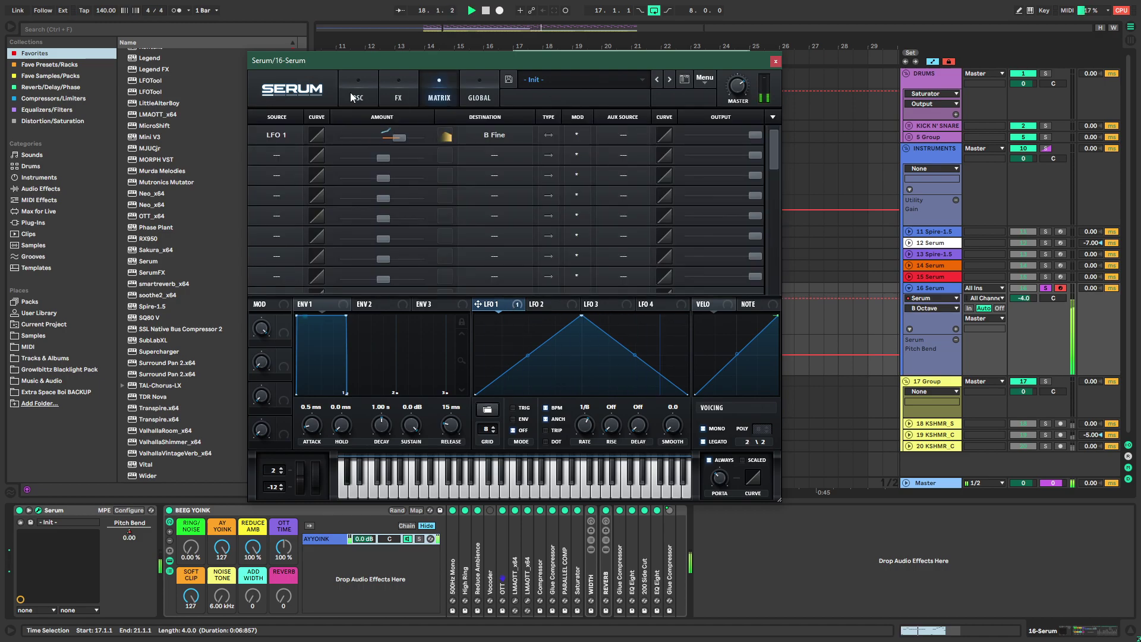
pyautogui.click(397, 91)
pyautogui.click(257, 213)
pyautogui.click(357, 90)
# Change OSC B to the sine shape and readjust OSC A's FM amount during playback
pyautogui.click(405, 272)
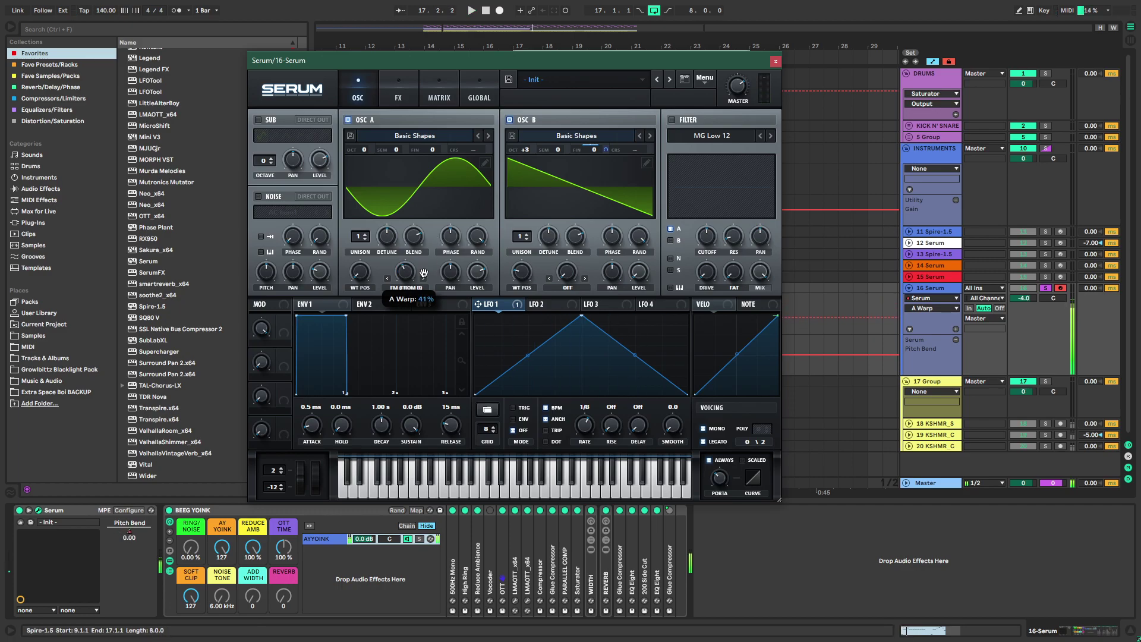
pyautogui.click(530, 149)
pyautogui.click(408, 273)
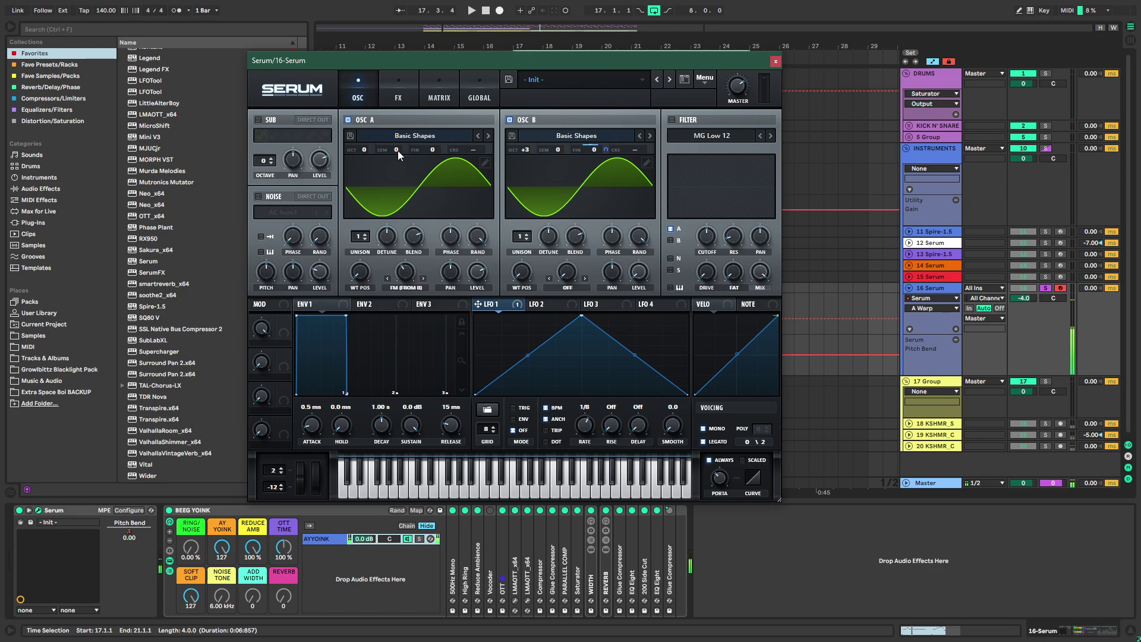
# Try OSC A at octave +1 and audition a different octave on OSC B
pyautogui.moveTo(364, 150); pyautogui.dragTo(365, 144)
pyautogui.press('space')
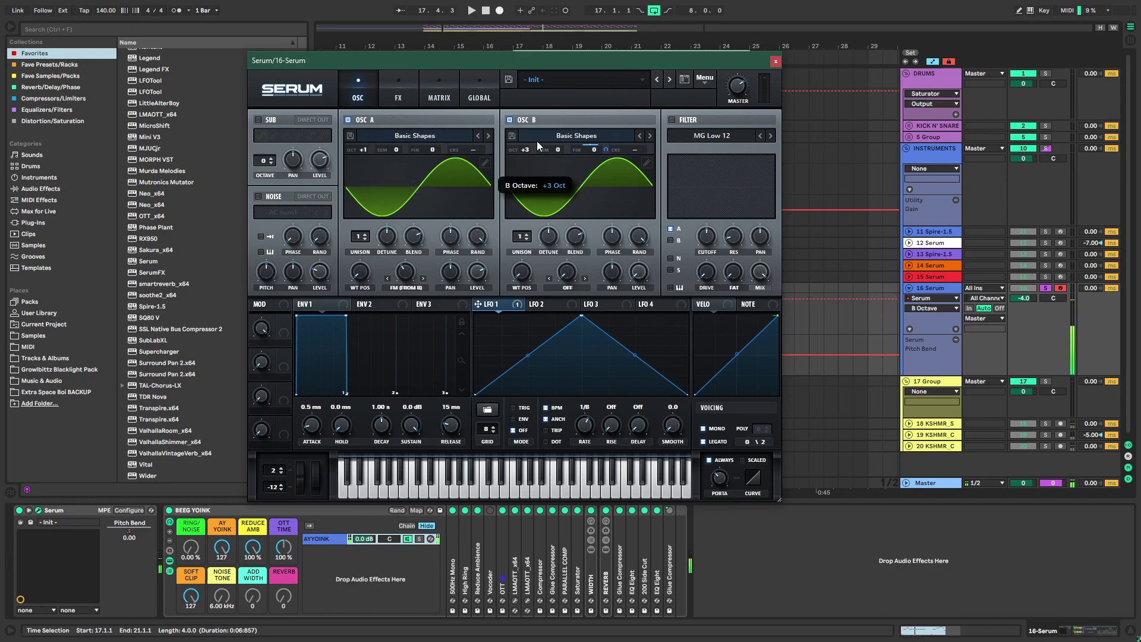
pyautogui.moveTo(526, 150); pyautogui.dragTo(523, 162)
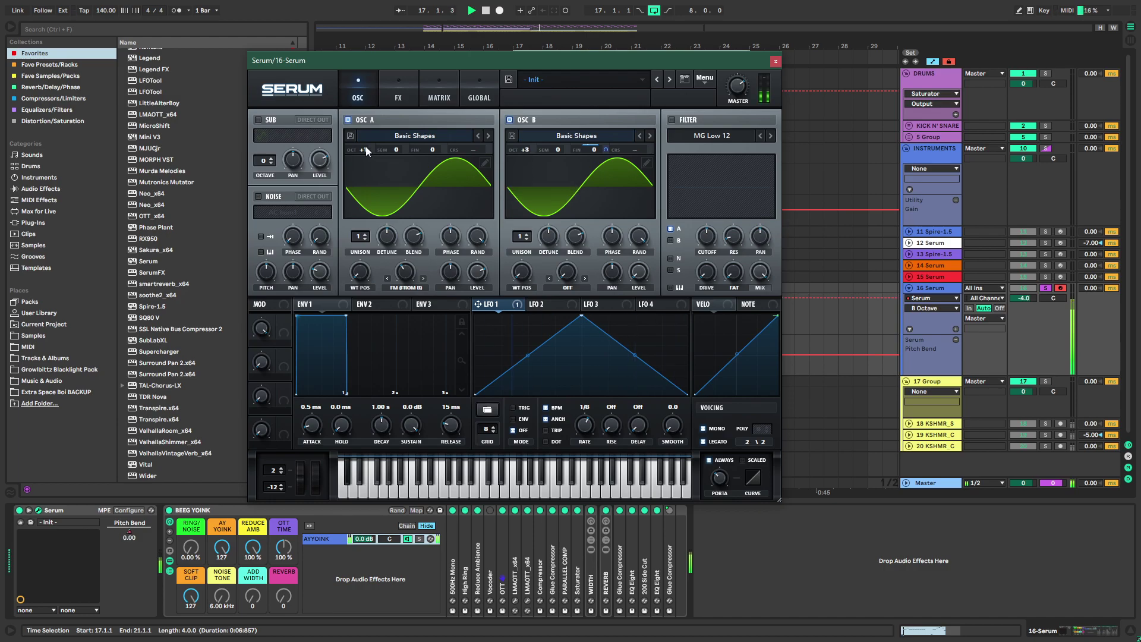
# Set OSC A's octave to -1 while auditioning the bass loop
pyautogui.moveTo(368, 147); pyautogui.dragTo(355, 173)
pyautogui.scroll(1, 525, 149)
pyautogui.press('space')
pyautogui.scroll(-2, 526, 149)
pyautogui.scroll(1, 526, 150)
pyautogui.press('space')
# Readjust OSC A's FM amount to about 42% and remove the LFO 1 modulation from it
pyautogui.click(406, 273)
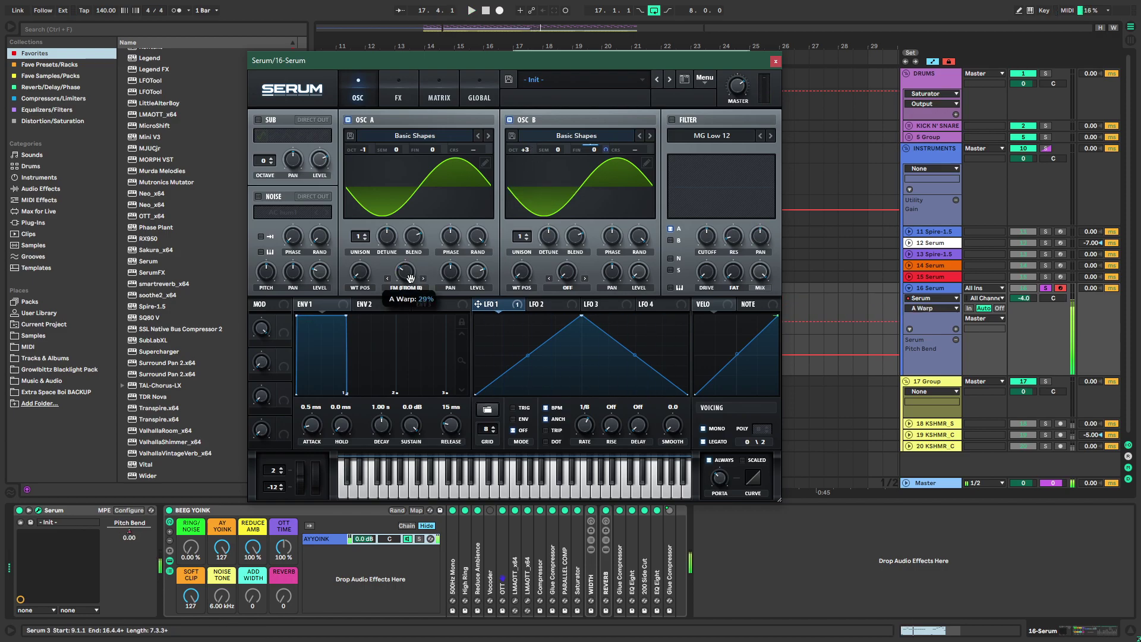
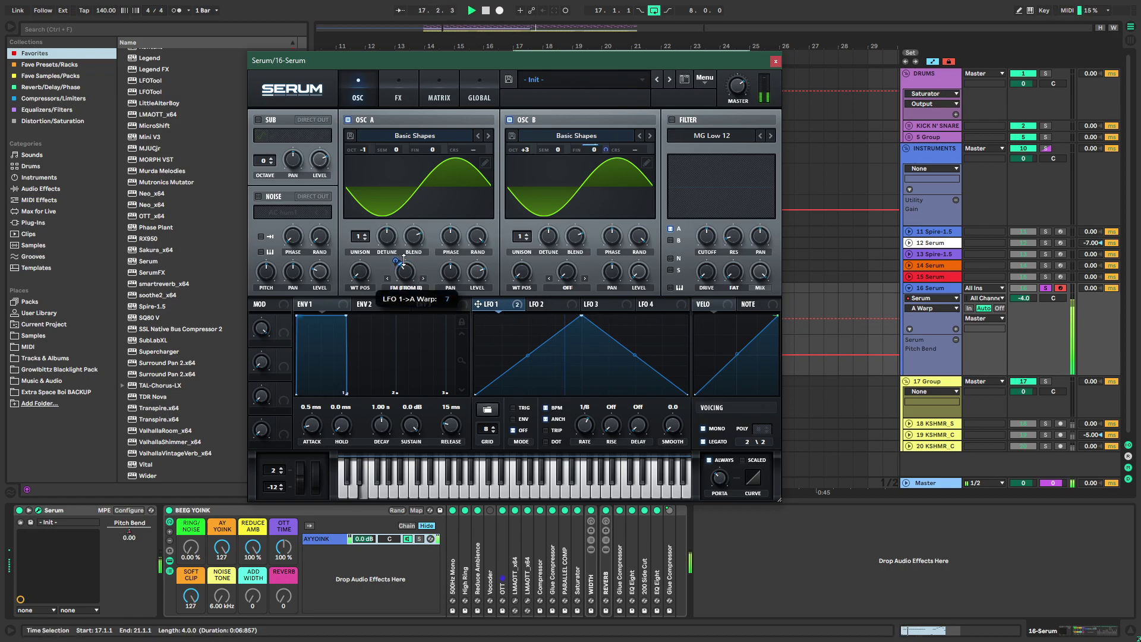
pyautogui.rightClick(404, 256)
pyautogui.click(446, 306)
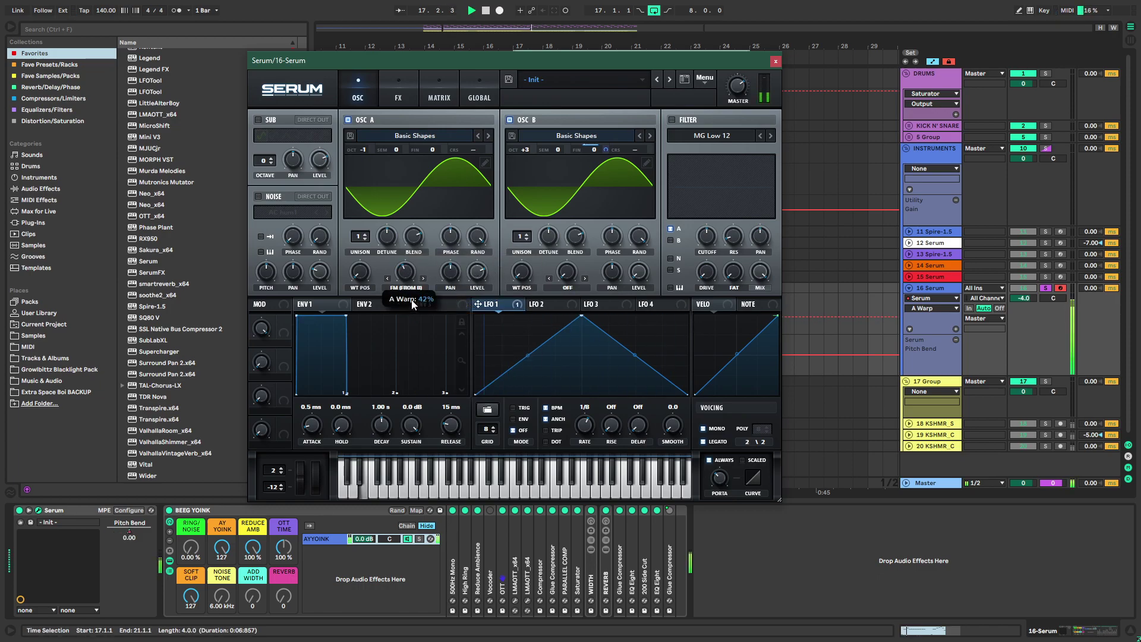
# Raise the Scream BP filter's cutoff in Serum's effects
pyautogui.click(397, 98)
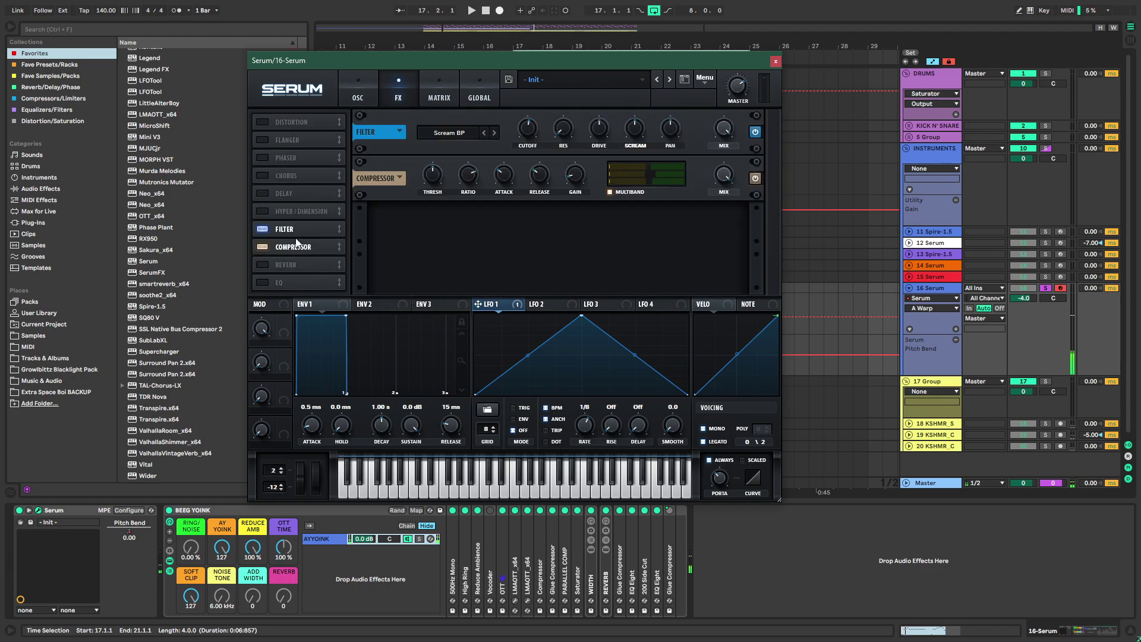
pyautogui.moveTo(527, 148); pyautogui.dragTo(578, 99)
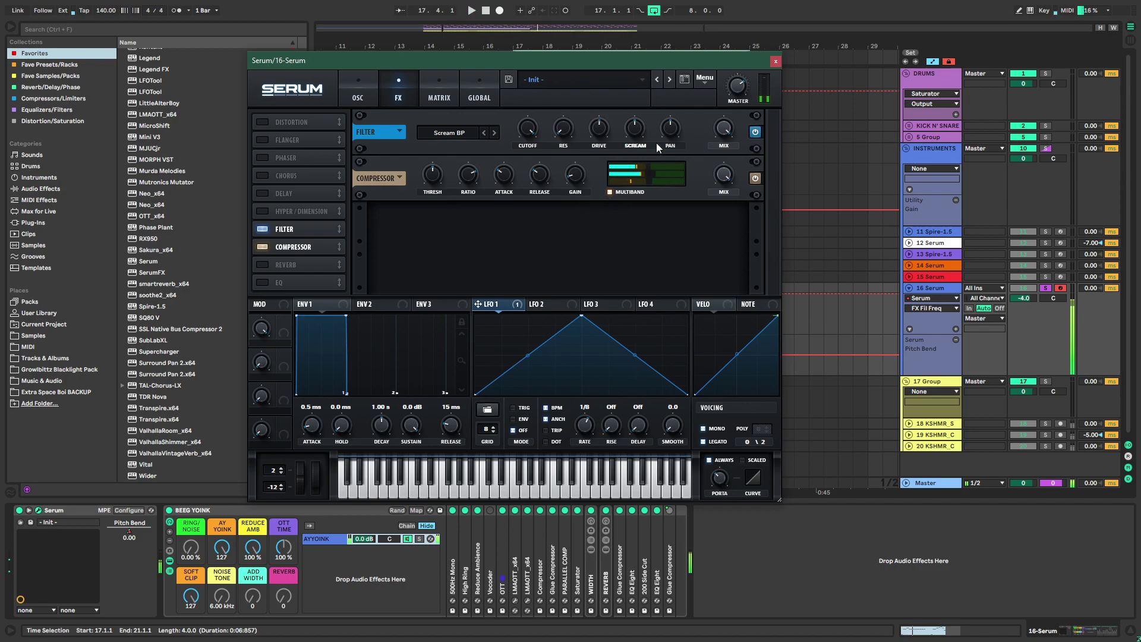
# Lower OSC A's FM amount and set its octave to -1 during playback
pyautogui.click(345, 96)
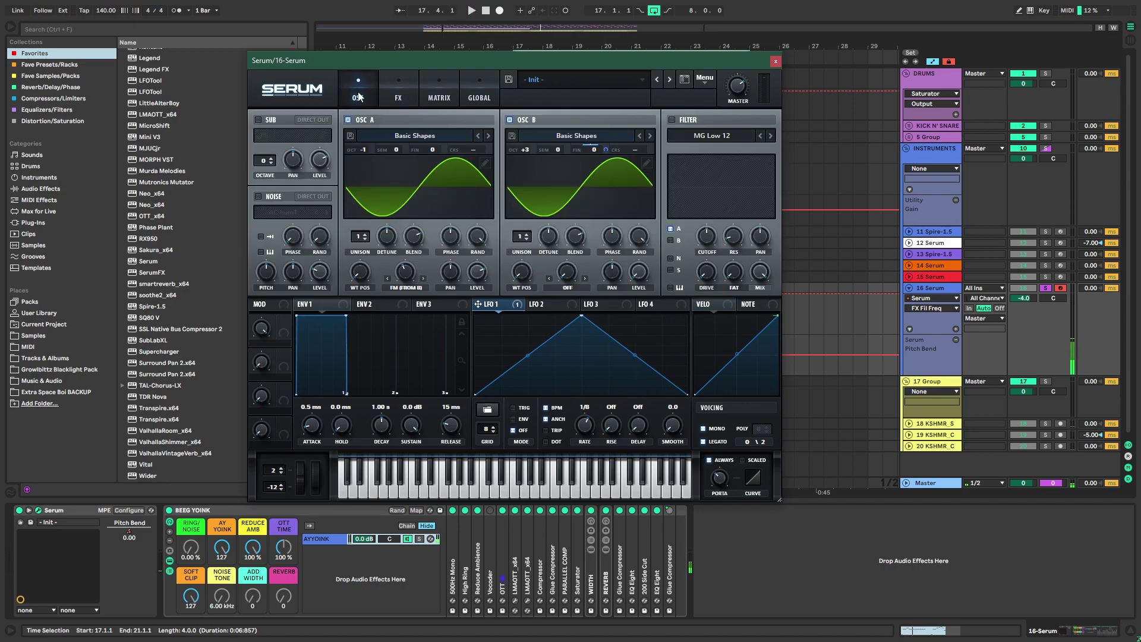
pyautogui.moveTo(405, 271); pyautogui.dragTo(405, 283)
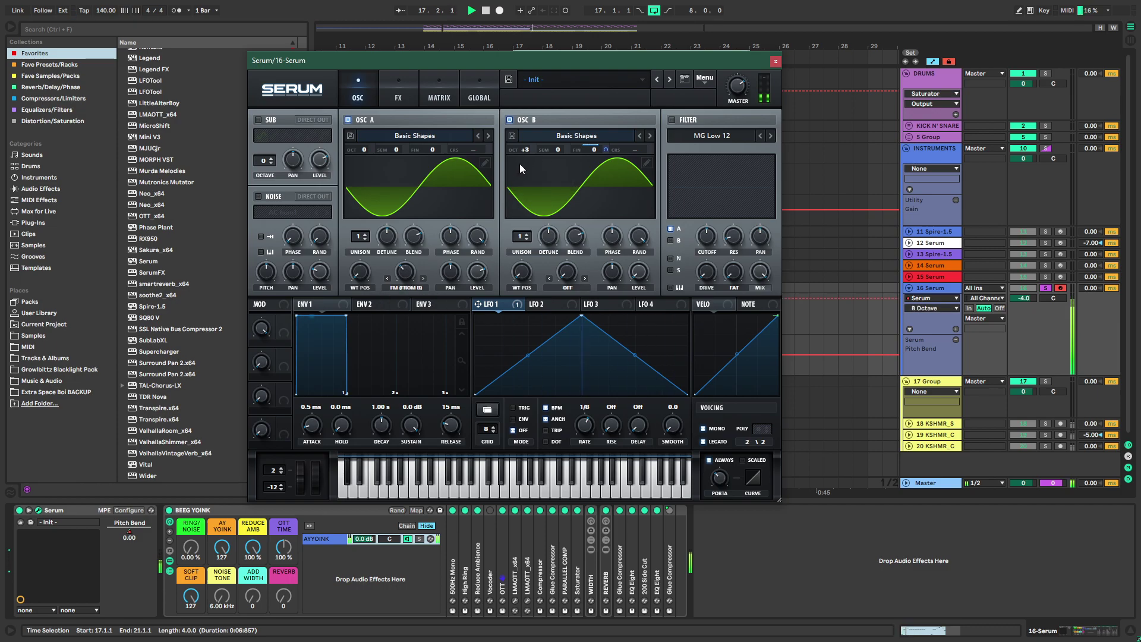
pyautogui.moveTo(367, 148); pyautogui.dragTo(367, 164)
# Readjust the Scream BP filter's Scream amount while repeatedly auditioning the bass loop
pyautogui.click(398, 96)
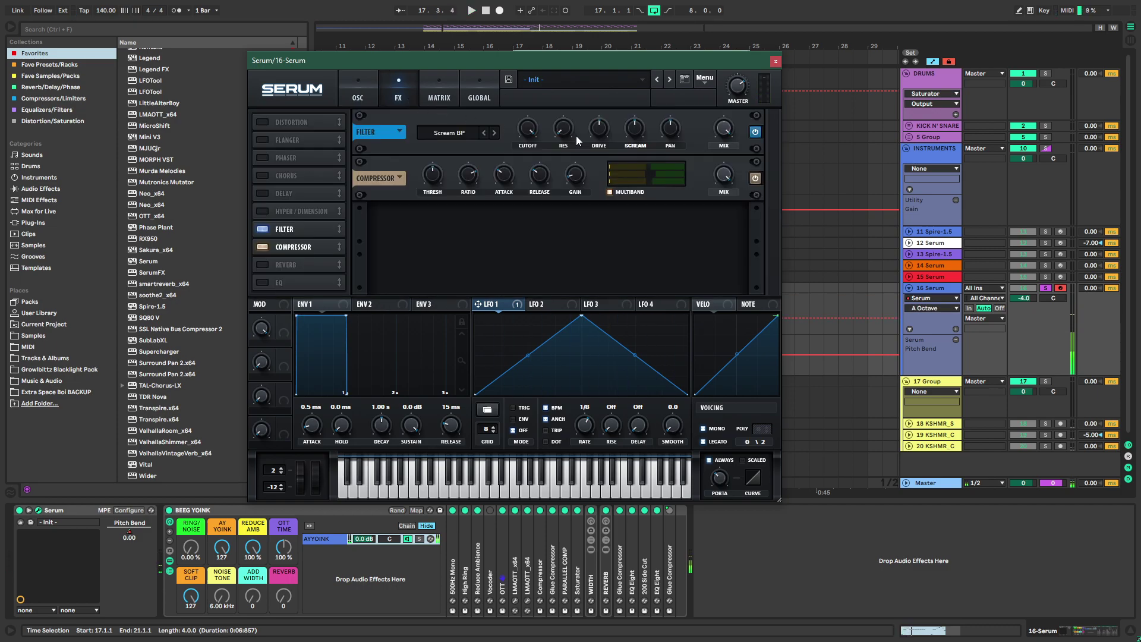
pyautogui.moveTo(631, 132)
pyautogui.mouseDown()
pyautogui.moveTo(628, 158)
pyautogui.moveTo(660, 84)
pyautogui.moveTo(646, 133)
pyautogui.mouseUp()
pyautogui.press('space')
pyautogui.press('space')
pyautogui.press('space')
pyautogui.press('space')
pyautogui.press('space')
pyautogui.press('space')
pyautogui.moveTo(333, 231); pyautogui.dragTo(293, 229)
pyautogui.press('space')
pyautogui.press('space')
pyautogui.moveTo(634, 128); pyautogui.dragTo(599, 135)
pyautogui.click(635, 131)
# Set both oscillators' wavetable positions to the saw shape and adjust OSC A's FM amount to about 38%
pyautogui.click(351, 96)
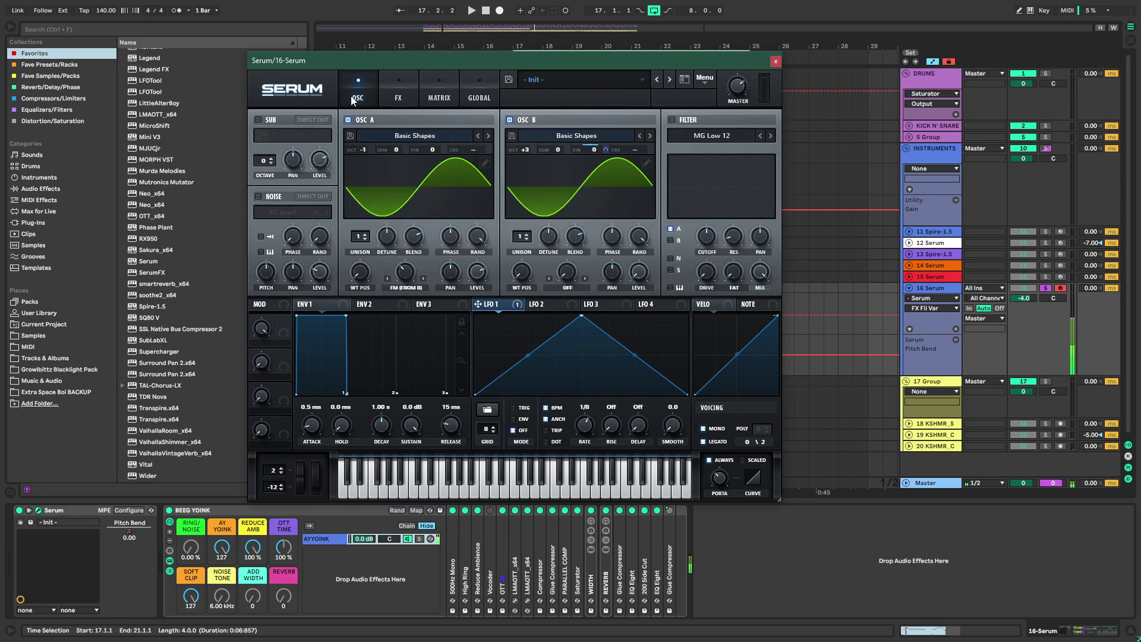
pyautogui.moveTo(367, 276)
pyautogui.mouseDown()
pyautogui.moveTo(379, 244)
pyautogui.moveTo(373, 258)
pyautogui.mouseUp()
pyautogui.moveTo(524, 268); pyautogui.dragTo(533, 253)
pyautogui.press('space')
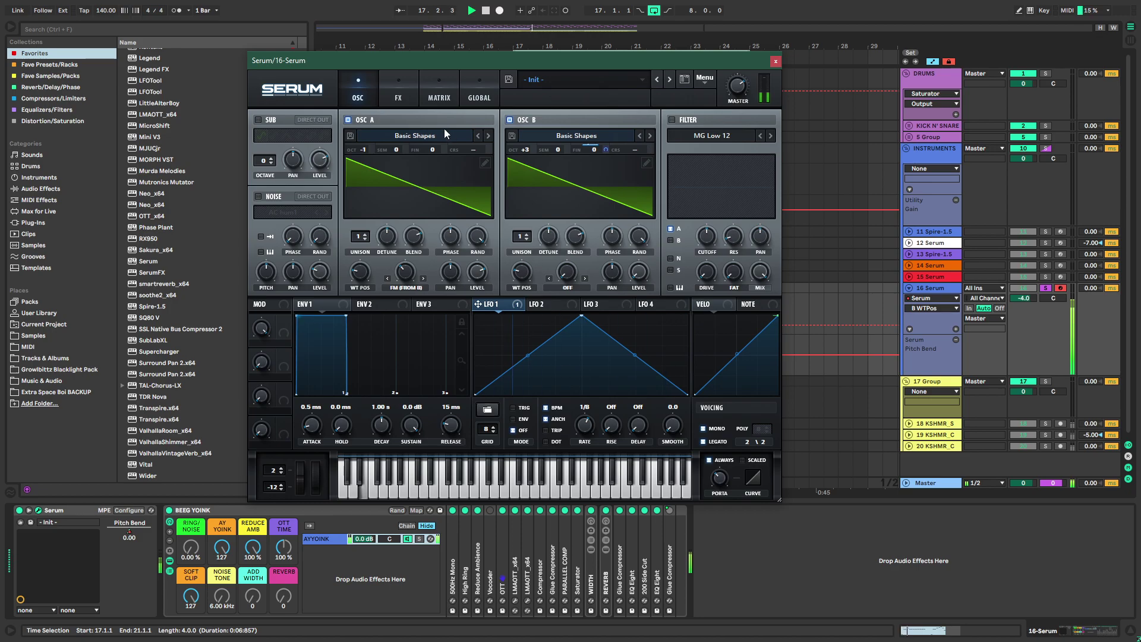
pyautogui.moveTo(525, 150); pyautogui.dragTo(522, 165)
pyautogui.moveTo(406, 272); pyautogui.dragTo(409, 265)
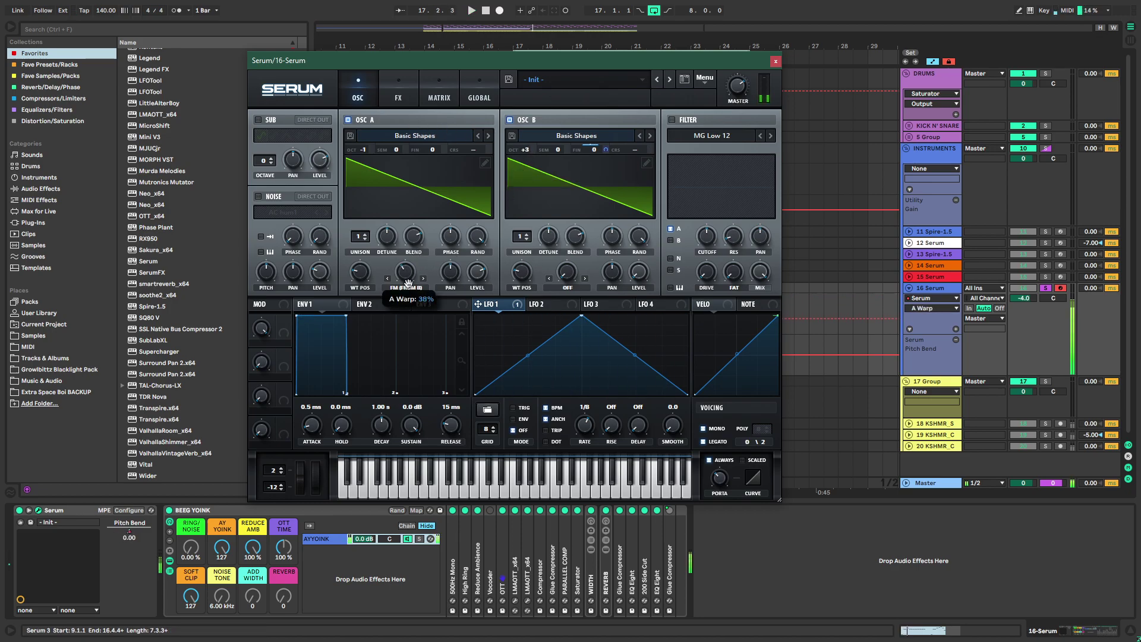
# Transpose all notes in the Serum bass clip at bar 17 up one octave and play it back
pyautogui.click(775, 61)
pyautogui.doubleClick(575, 288)
pyautogui.click(396, 437)
pyautogui.hotkey('ctrl', 'a')
pyautogui.hotkey('shift', 'Up')
pyautogui.press('space')
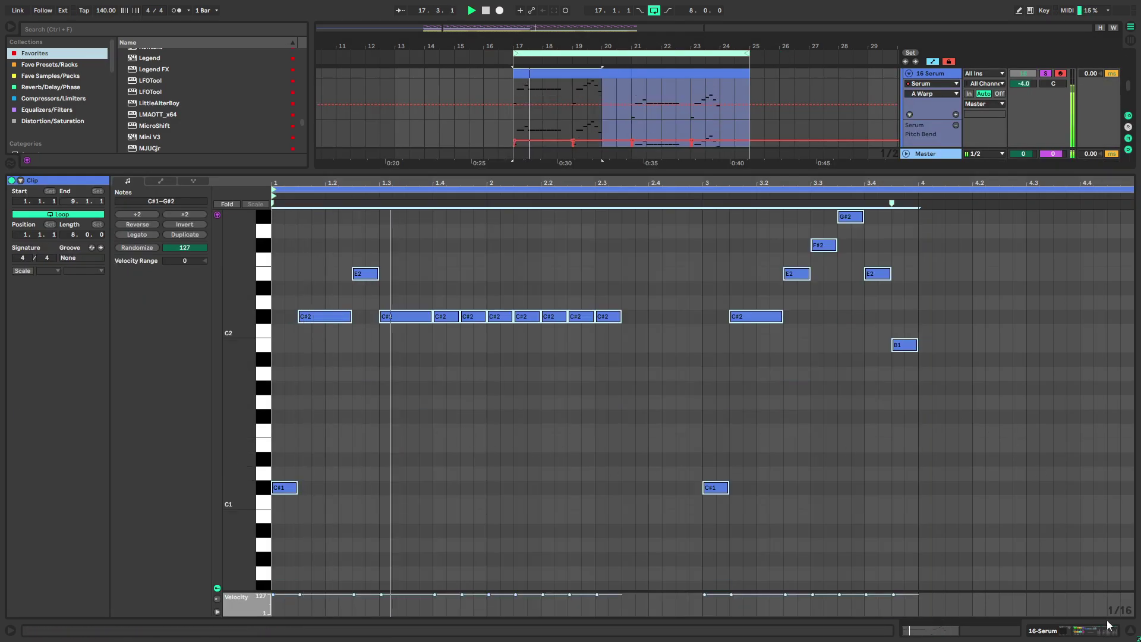
# Set OSC A's octave to 0 and OSC B's to +3 in Serum, readjusting the FM amount with the loop playing
pyautogui.click(1016, 627)
pyautogui.click(28, 521)
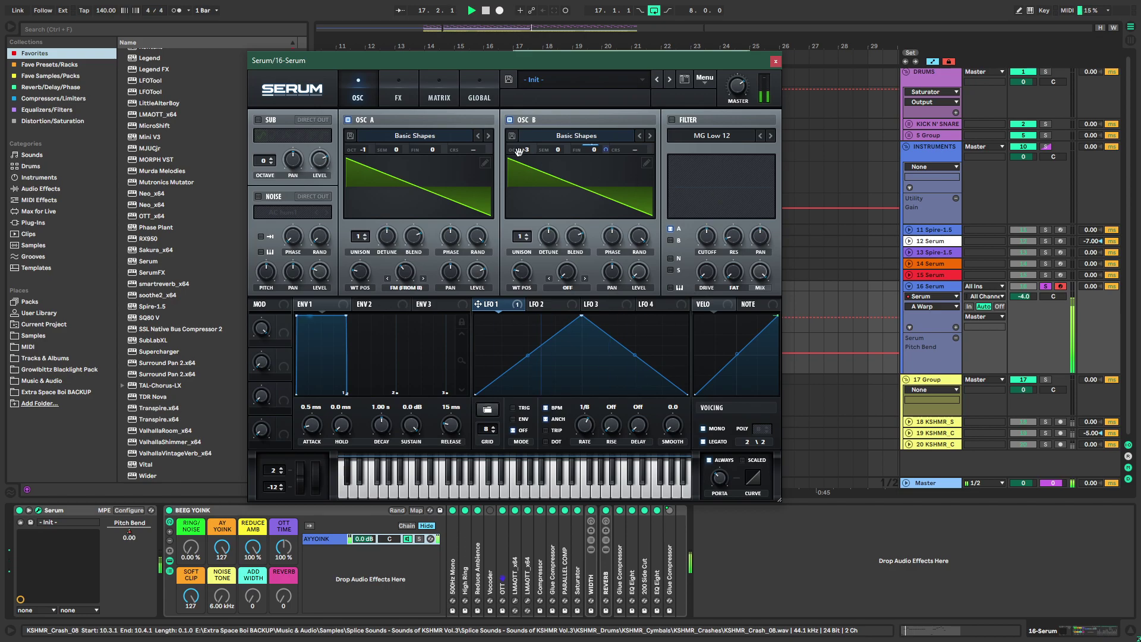
pyautogui.moveTo(368, 154); pyautogui.dragTo(369, 143)
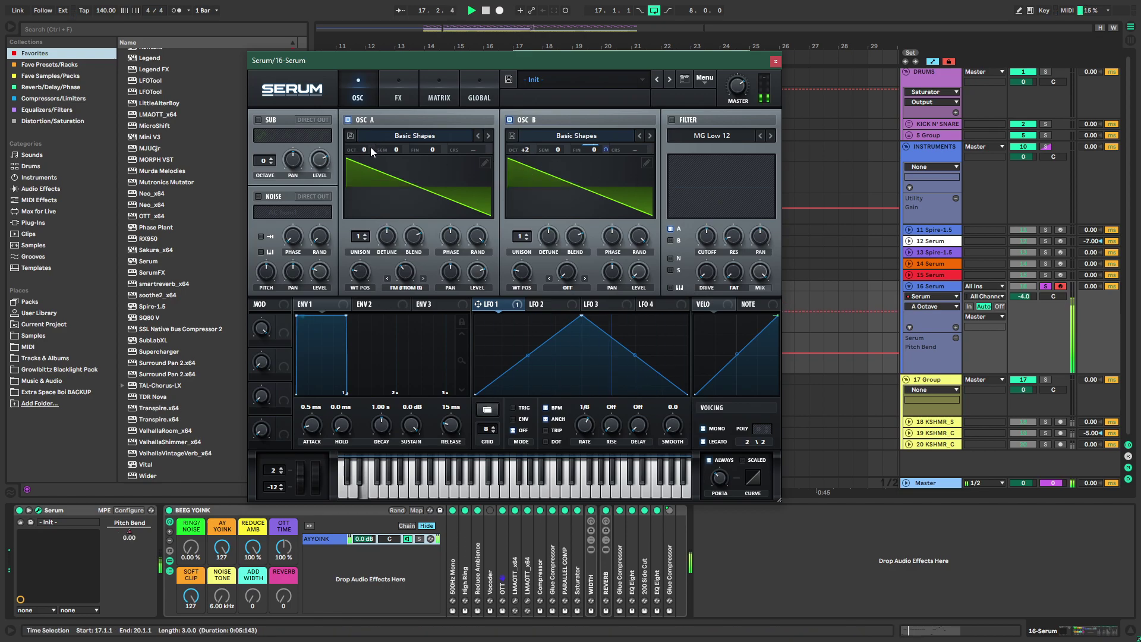
pyautogui.moveTo(525, 150); pyautogui.dragTo(544, 141)
pyautogui.moveTo(364, 150); pyautogui.dragTo(364, 144)
pyautogui.press('space')
pyautogui.click(410, 278)
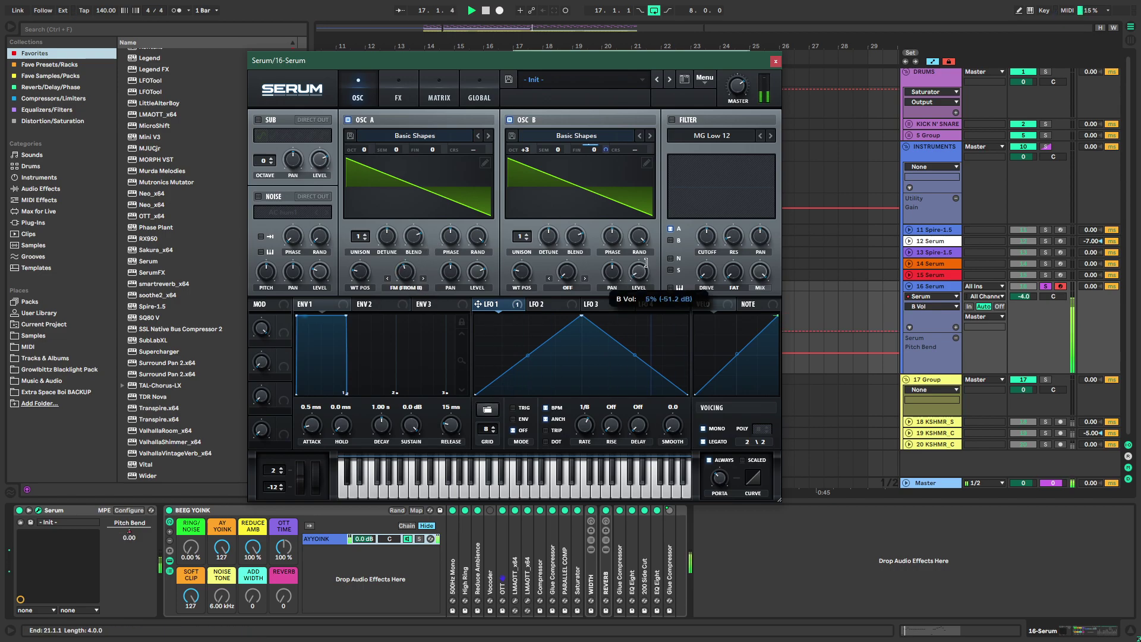
# Try other wavetable positions on both oscillators while the loop plays, moving each to the triangle shape
pyautogui.click(520, 271)
pyautogui.moveTo(520, 268)
pyautogui.mouseDown()
pyautogui.moveTo(535, 259)
pyautogui.moveTo(521, 261)
pyautogui.mouseUp()
pyautogui.moveTo(516, 302); pyautogui.dragTo(521, 317)
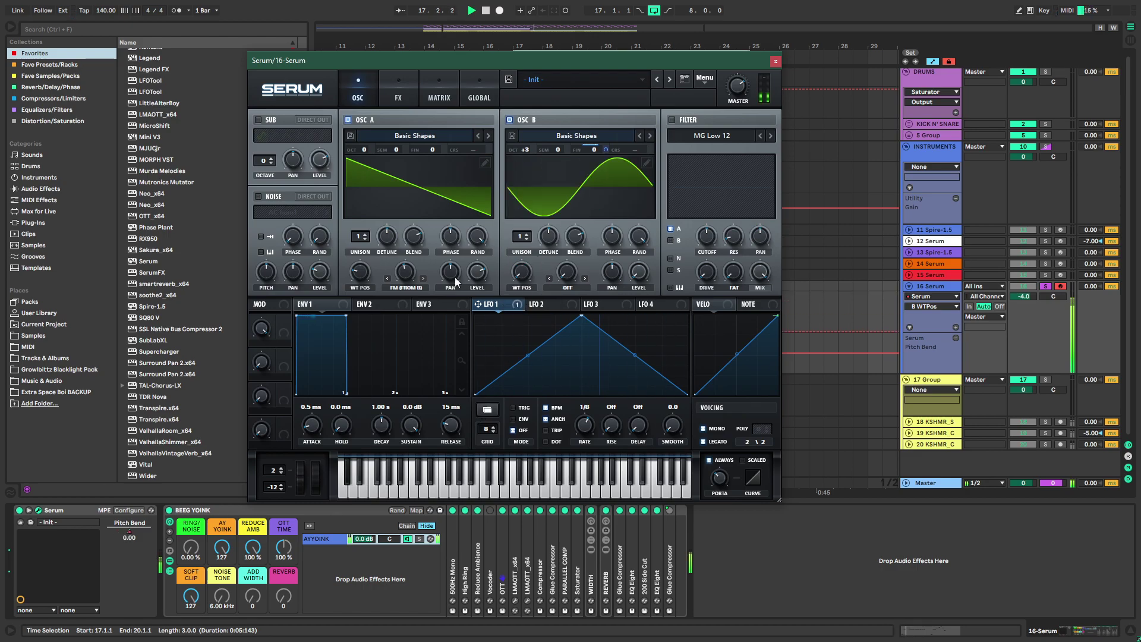
pyautogui.moveTo(358, 275); pyautogui.dragTo(343, 323)
pyautogui.moveTo(355, 278); pyautogui.dragTo(378, 245)
pyautogui.moveTo(519, 279); pyautogui.dragTo(535, 270)
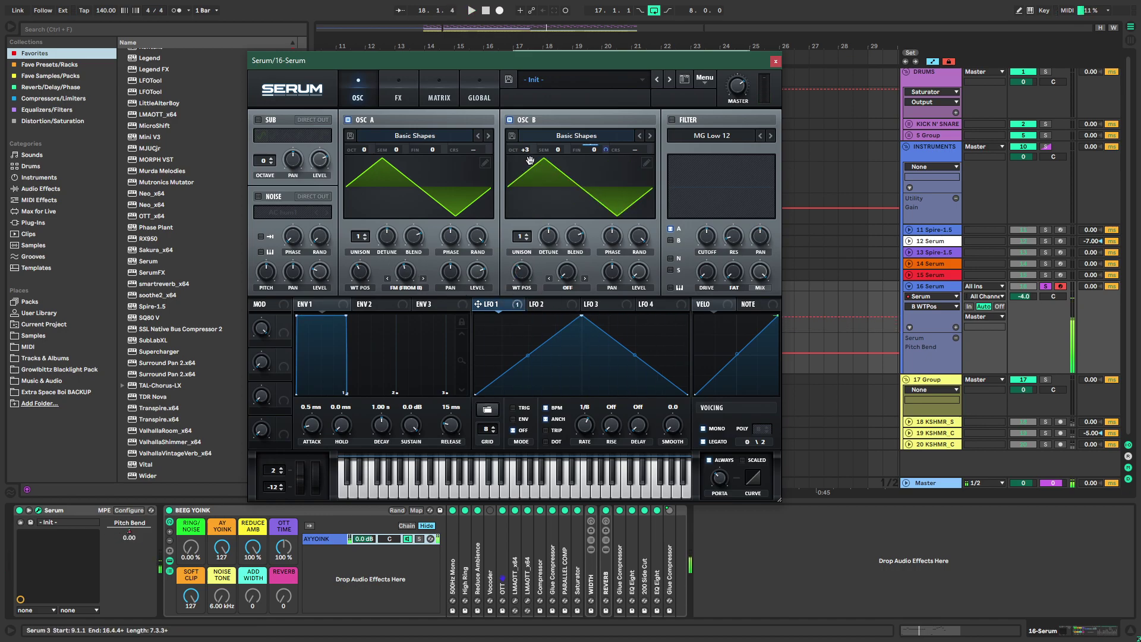
# Try a +7 semitone offset on OSC B and reset it to 0
pyautogui.moveTo(548, 149); pyautogui.dragTo(581, 147)
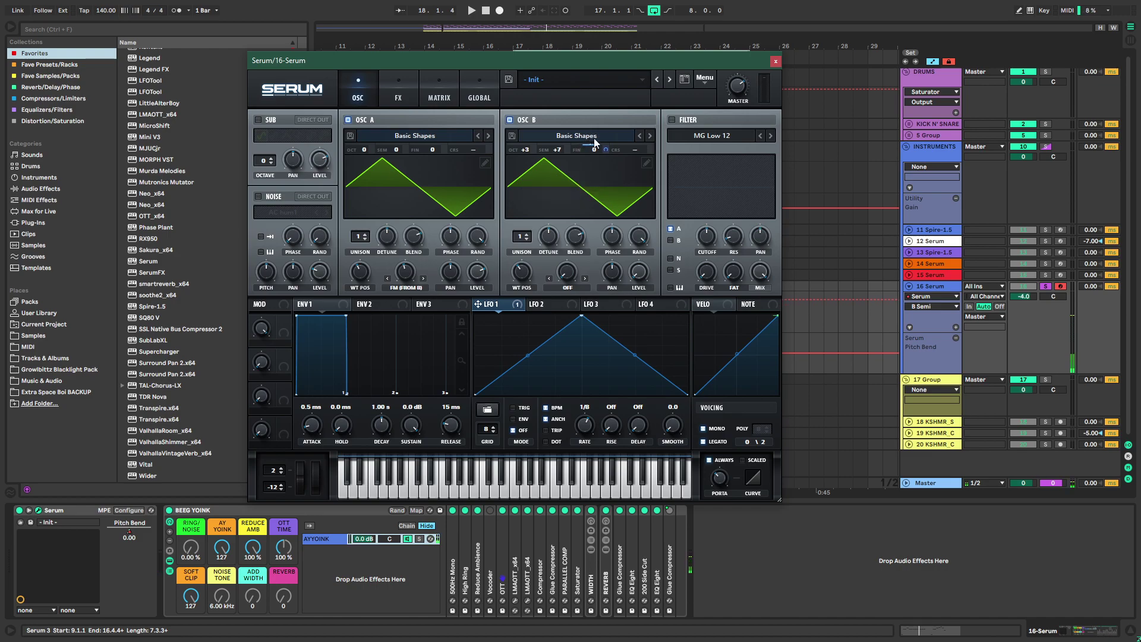
pyautogui.rightClick(558, 150)
pyautogui.click(606, 208)
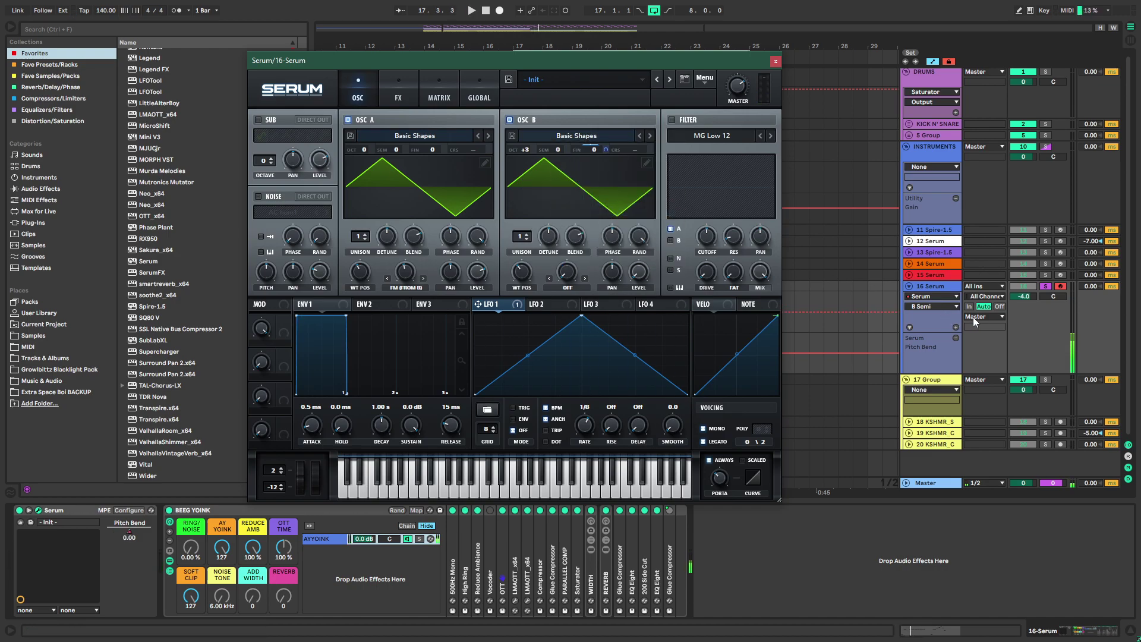
# Enable Serum's noise oscillator with the AC hum1 sample and set its level to about 39% during playback
pyautogui.click(271, 197)
pyautogui.press('space')
pyautogui.moveTo(323, 273); pyautogui.dragTo(327, 266)
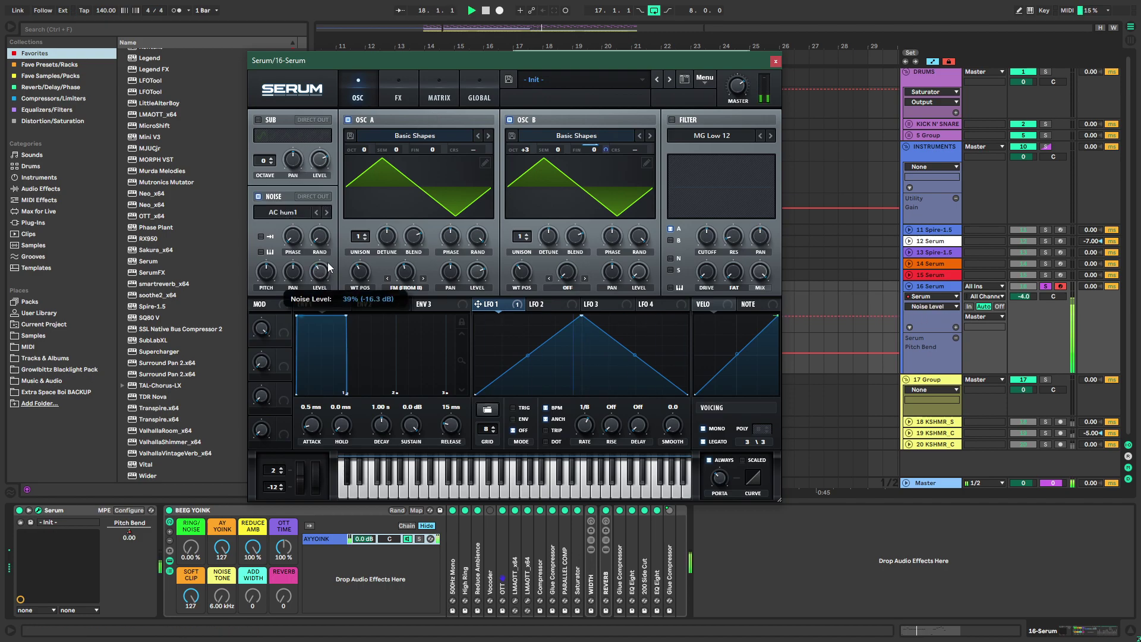
# Shape ENV 1 with a curved 682 ms decay, a -43.7 dB sustain and a 231 ms release
pyautogui.click(405, 83)
pyautogui.click(361, 102)
pyautogui.click(310, 303)
pyautogui.moveTo(347, 316); pyautogui.dragTo(353, 361)
pyautogui.moveTo(455, 427); pyautogui.dragTo(466, 411)
pyautogui.moveTo(353, 360); pyautogui.dragTo(331, 391)
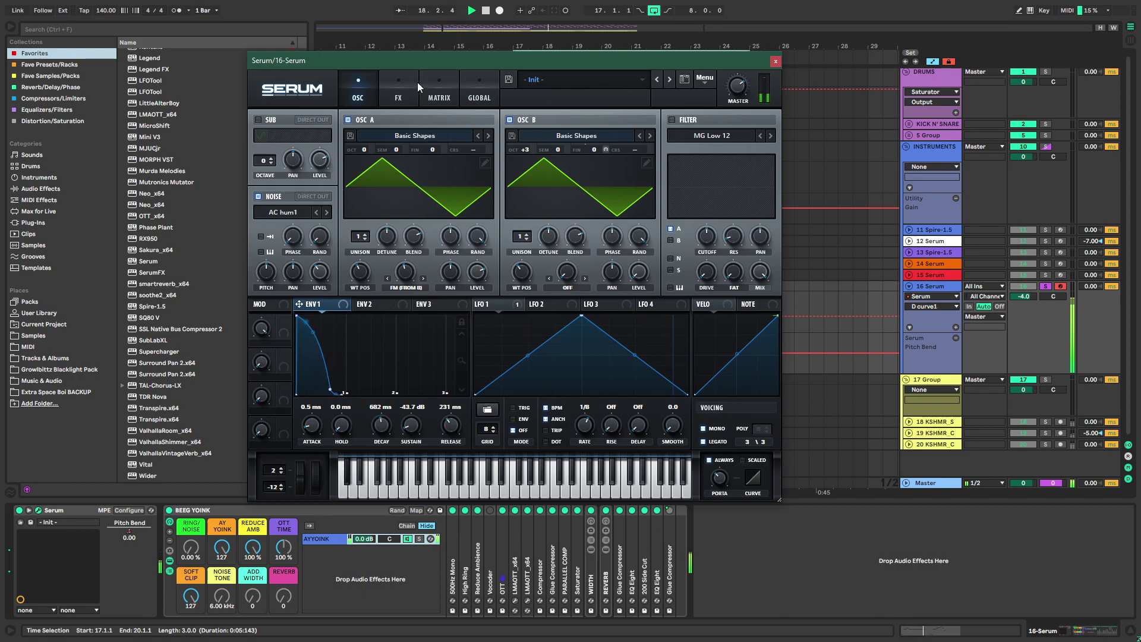
# Set ENV 1's release to 0 ms and its sustain to 0 dB
pyautogui.click(399, 95)
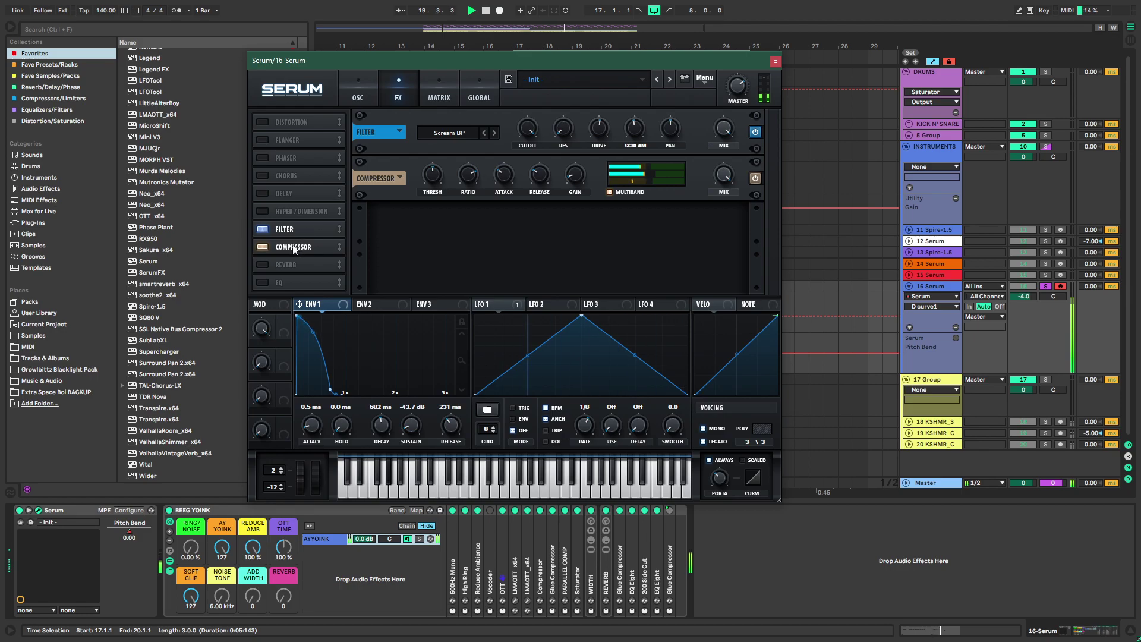
pyautogui.moveTo(451, 425); pyautogui.dragTo(455, 476)
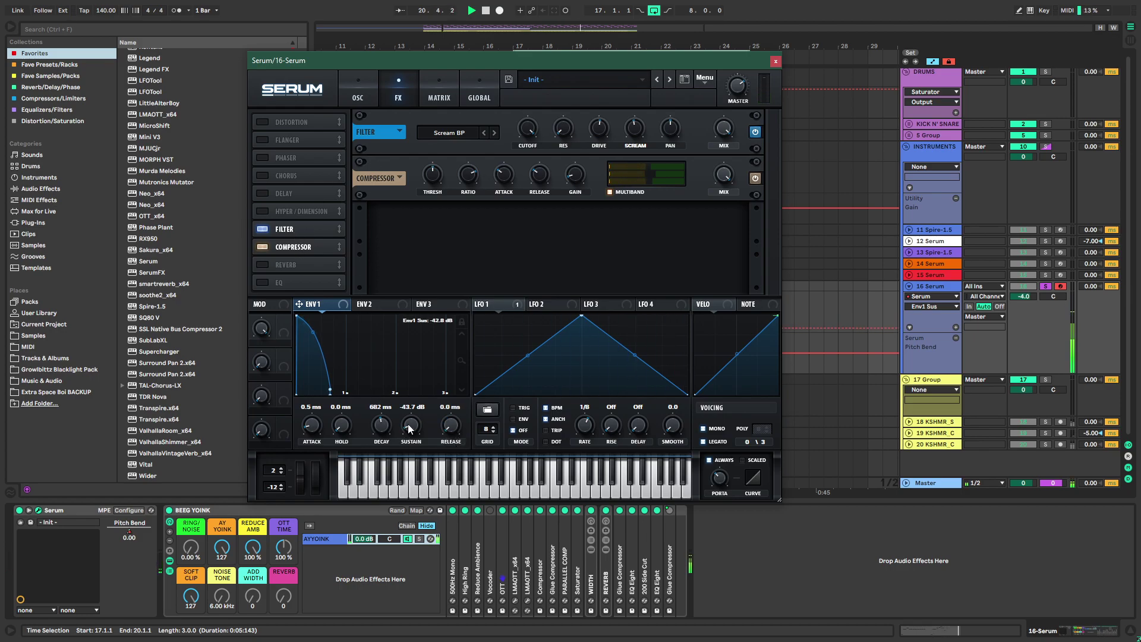
pyautogui.moveTo(412, 424); pyautogui.dragTo(446, 223)
# Compare the Scream LP filter type with Scream BP and test the filter's mix amount during playback
pyautogui.click(494, 132)
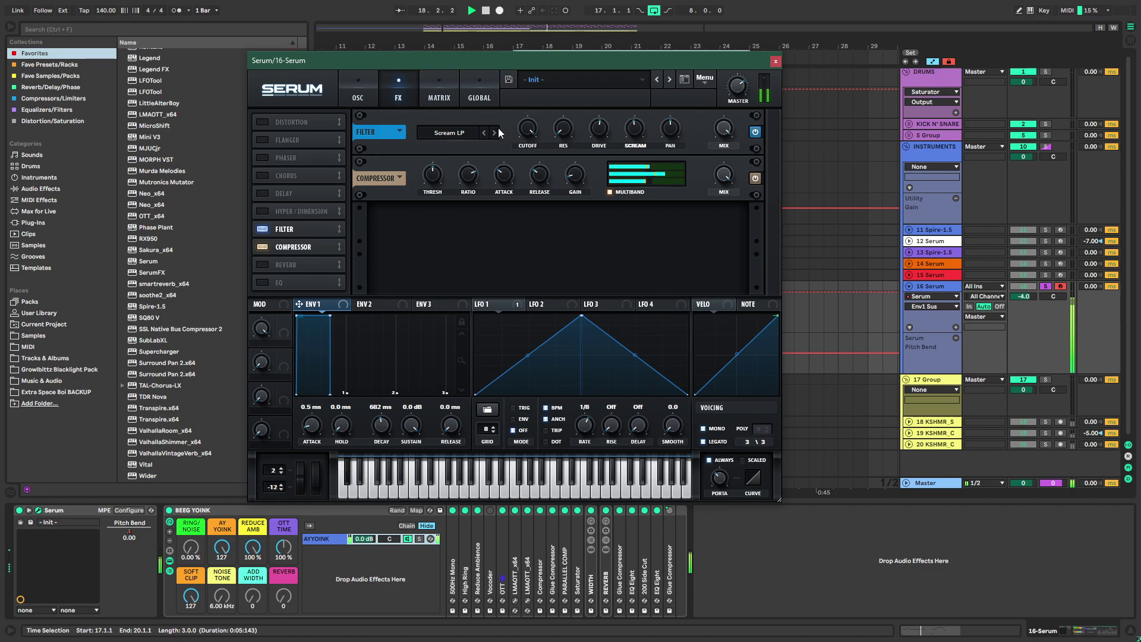
pyautogui.click(493, 131)
pyautogui.moveTo(720, 124); pyautogui.dragTo(720, 126)
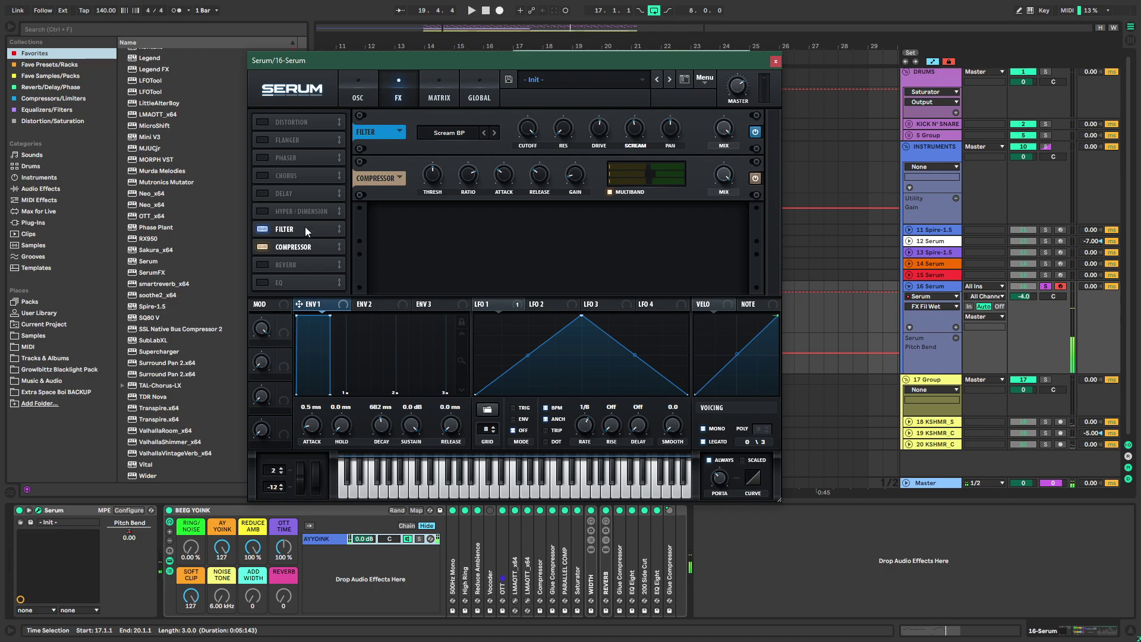
# Enable the Tube distortion, place it between the filter and compressor, and set its drive to about 85%
pyautogui.click(273, 122)
pyautogui.moveTo(274, 122); pyautogui.dragTo(321, 212)
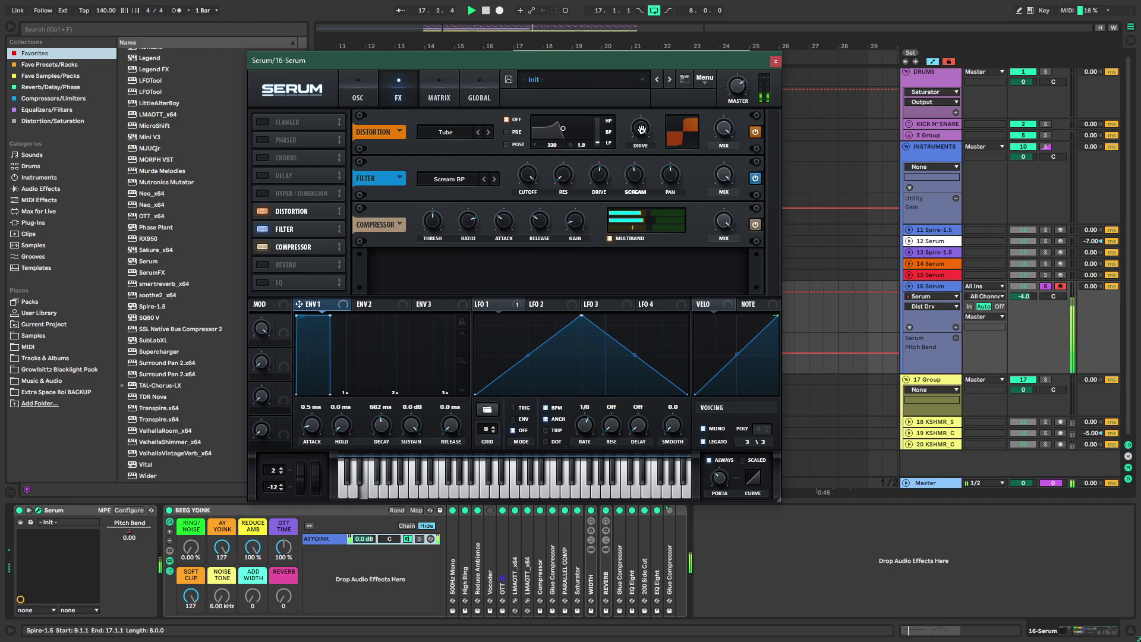
pyautogui.moveTo(324, 213); pyautogui.dragTo(296, 227)
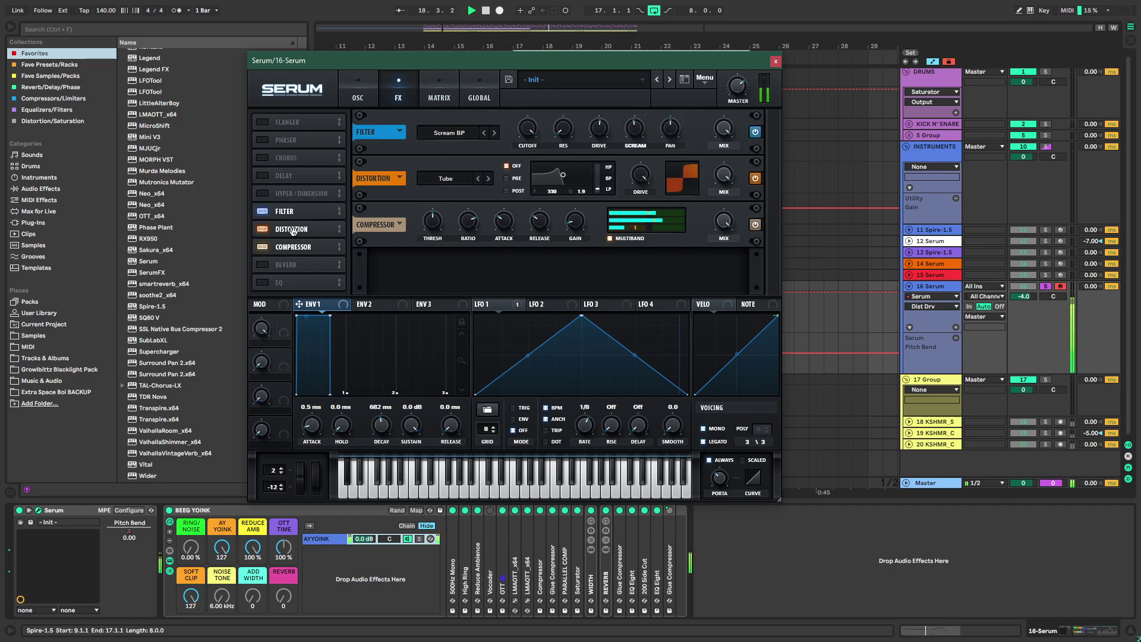
pyautogui.moveTo(636, 172); pyautogui.dragTo(637, 183)
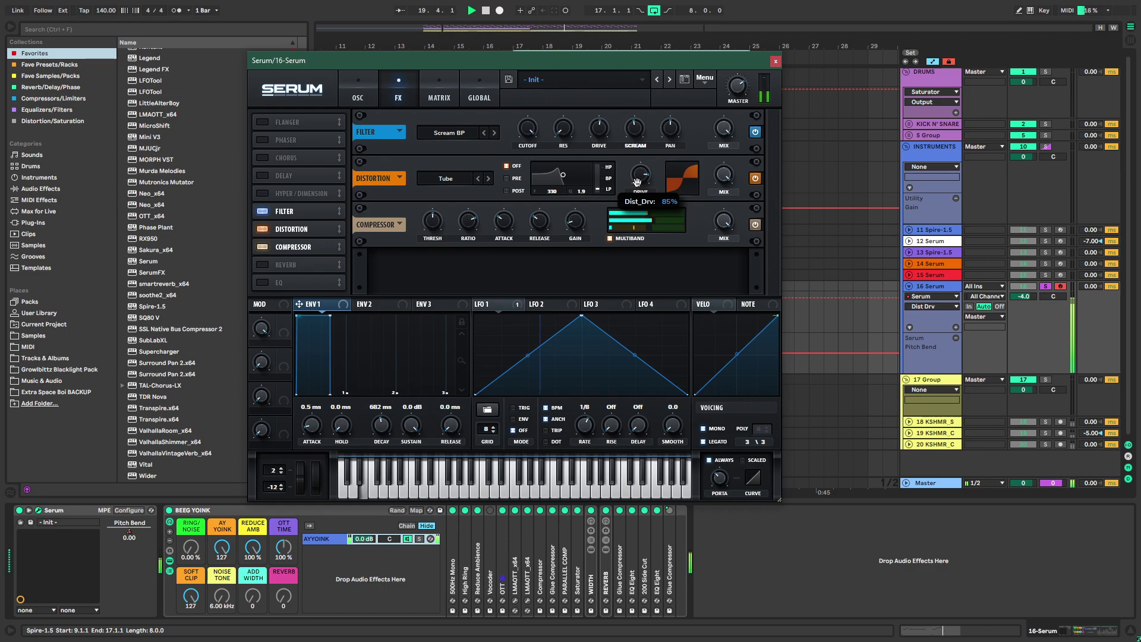
# Set both oscillators' wavetable positions to the saw shape
pyautogui.click(359, 98)
pyautogui.moveTo(369, 276); pyautogui.dragTo(370, 267)
pyautogui.moveTo(523, 278); pyautogui.dragTo(526, 275)
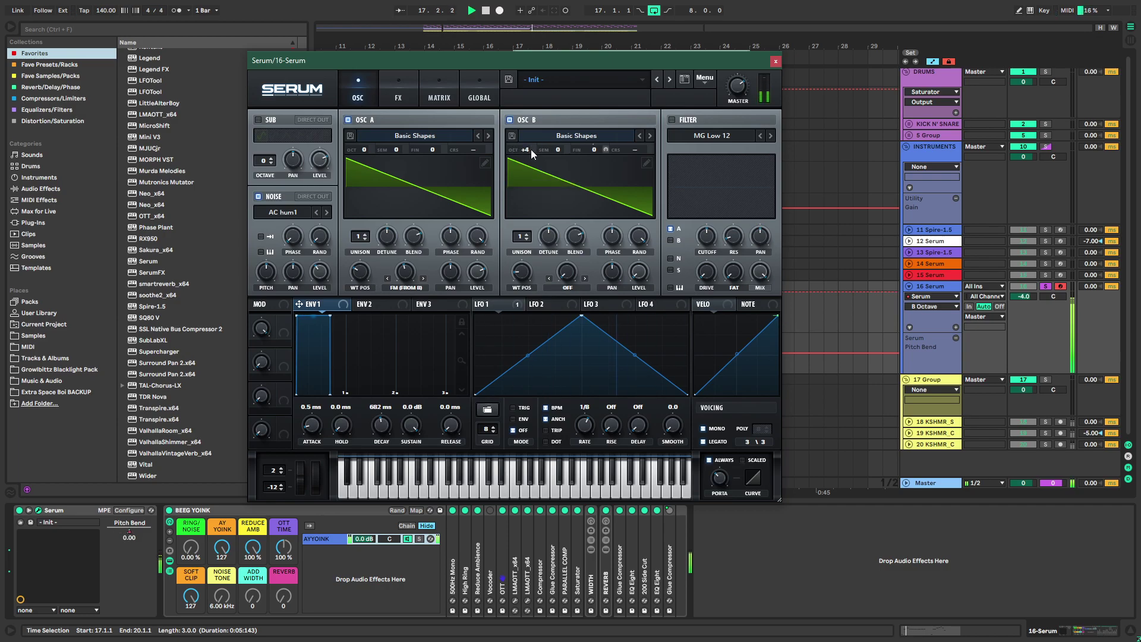
# Try OSC B at +7 semitones with its octave at +2 and audition the bass
pyautogui.moveTo(530, 149); pyautogui.dragTo(583, 126)
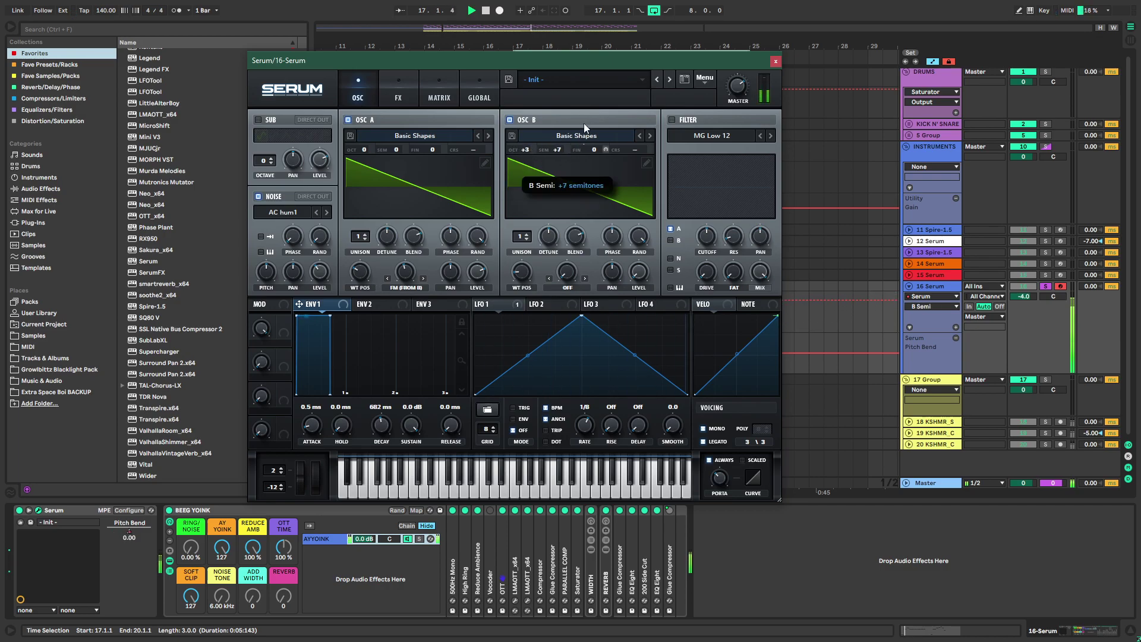
pyautogui.press('space')
pyautogui.rightClick(559, 153)
pyautogui.click(524, 151)
pyautogui.moveTo(524, 151); pyautogui.dragTo(523, 159)
pyautogui.press('space')
pyautogui.press('space')
# Set OSC A's octave to -1 and OSC B's octave to +3 with 0 semitones, auditioning the loop
pyautogui.moveTo(362, 274)
pyautogui.mouseDown()
pyautogui.moveTo(371, 263)
pyautogui.moveTo(367, 277)
pyautogui.mouseUp()
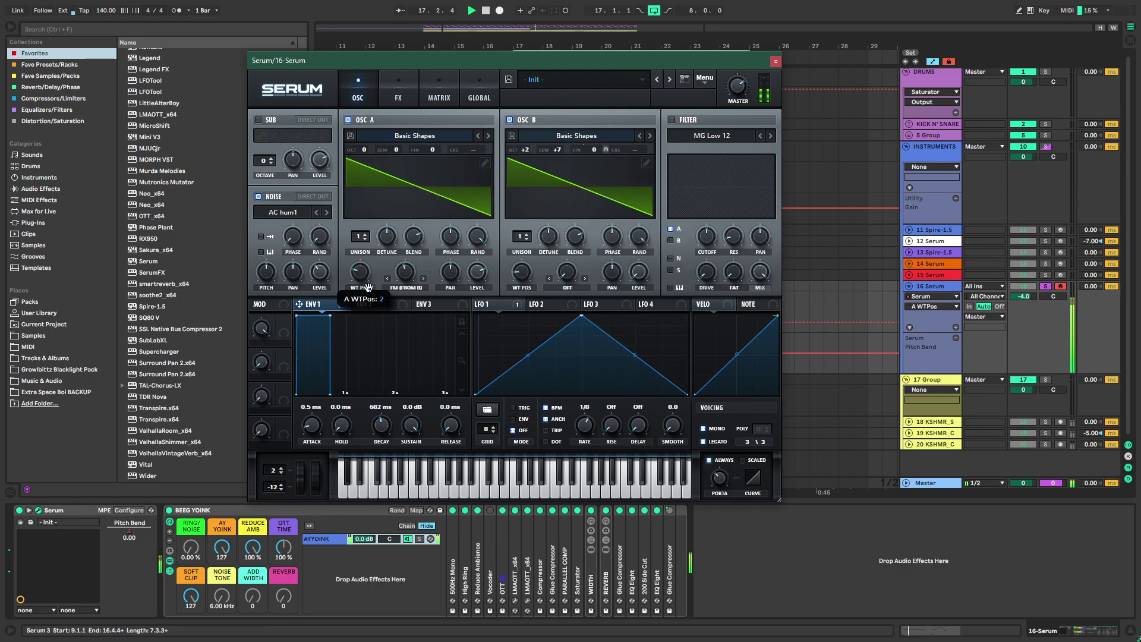
pyautogui.moveTo(367, 149); pyautogui.dragTo(368, 157)
pyautogui.moveTo(525, 150); pyautogui.dragTo(541, 137)
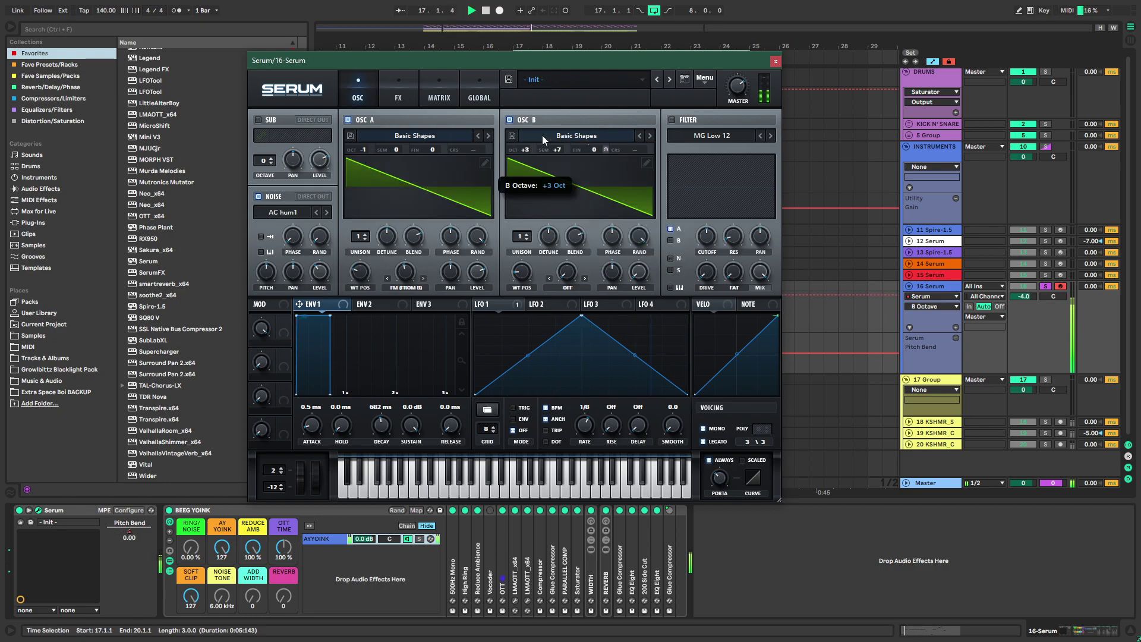
pyautogui.rightClick(555, 150)
pyautogui.click(580, 208)
pyautogui.press('space')
pyautogui.moveTo(571, 145)
pyautogui.mouseDown()
pyautogui.moveTo(579, 122)
pyautogui.moveTo(579, 132)
pyautogui.mouseUp()
pyautogui.press('space')
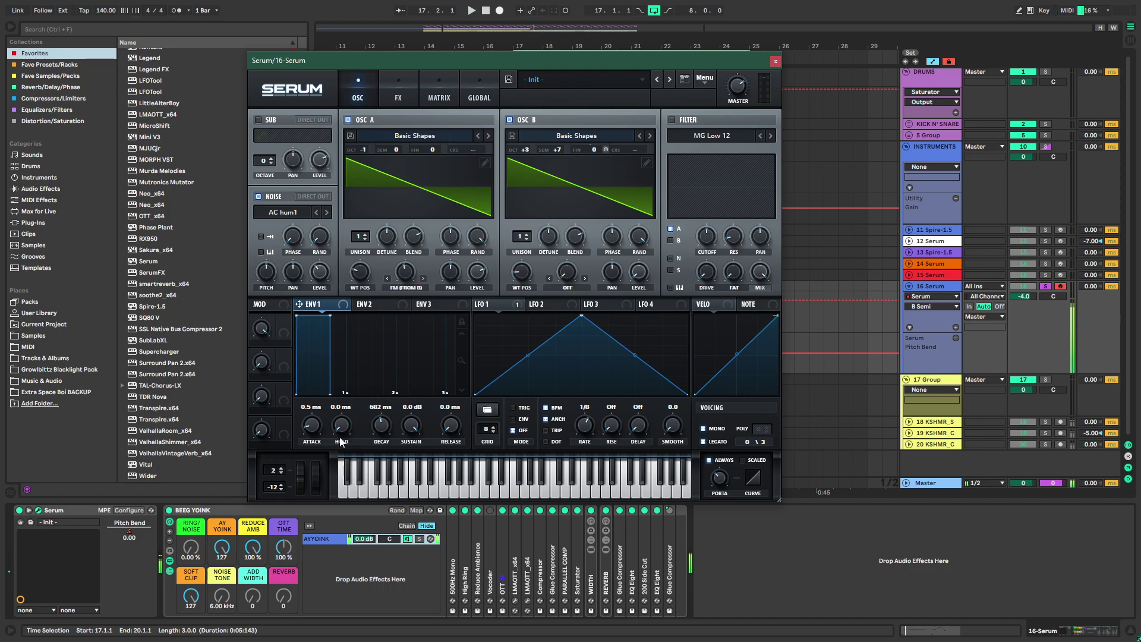
# Try a longer C#1 note from 1.1.3 without the first E1 in the Serum clip and play it back
pyautogui.click(776, 62)
pyautogui.doubleClick(555, 288)
pyautogui.click(450, 439)
pyautogui.scroll(-1, 392, 454)
pyautogui.moveTo(351, 441); pyautogui.dragTo(1012, 440)
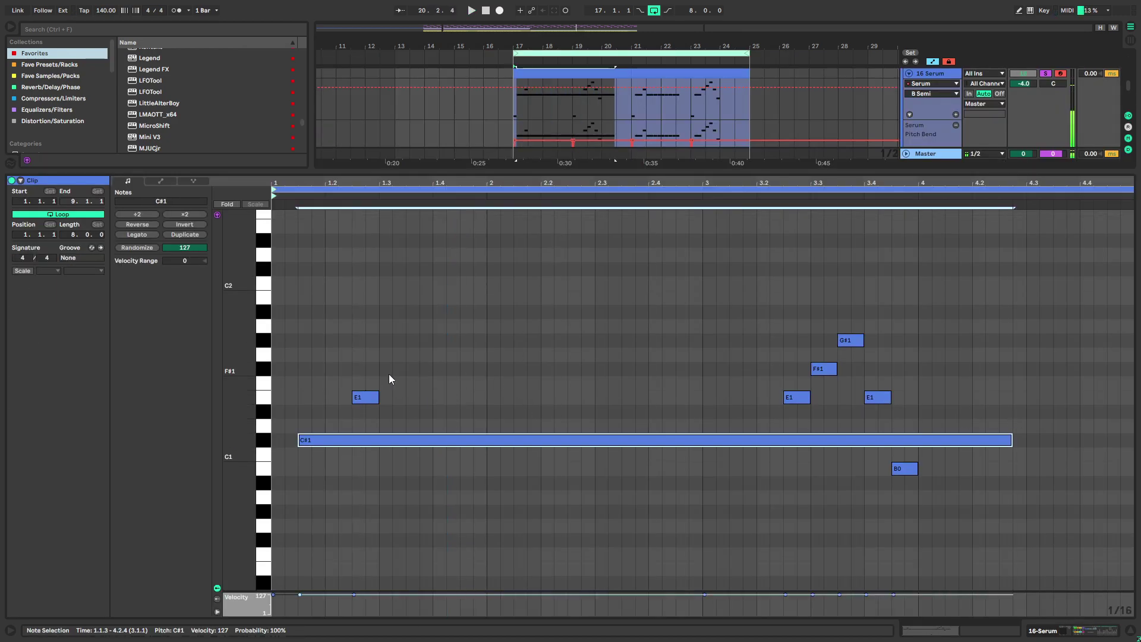
pyautogui.doubleClick(366, 396)
pyautogui.press('space')
# Test Serum's pitch wheel against the playing bass clip and re-enable the overridden automation
pyautogui.click(1090, 630)
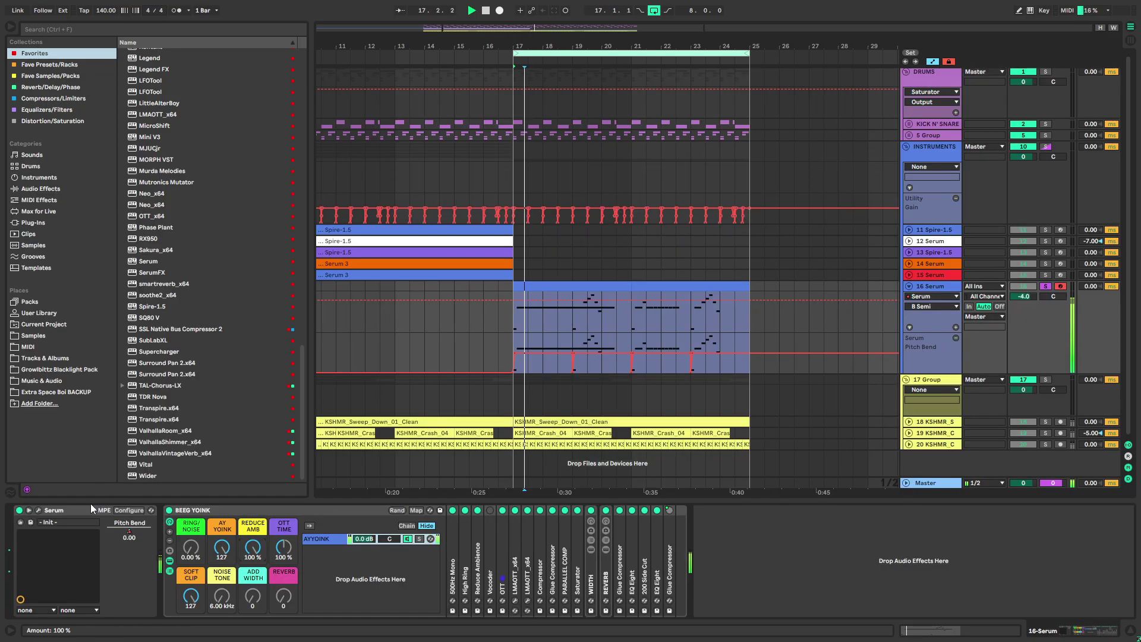
pyautogui.click(38, 511)
pyautogui.moveTo(304, 473); pyautogui.dragTo(309, 497)
pyautogui.click(775, 61)
pyautogui.press('space')
pyautogui.click(543, 10)
# Undo the last note edits in the Serum clip and play it from bar 17
pyautogui.hotkey('ctrl', 'z')
pyautogui.hotkey('ctrl', 'z')
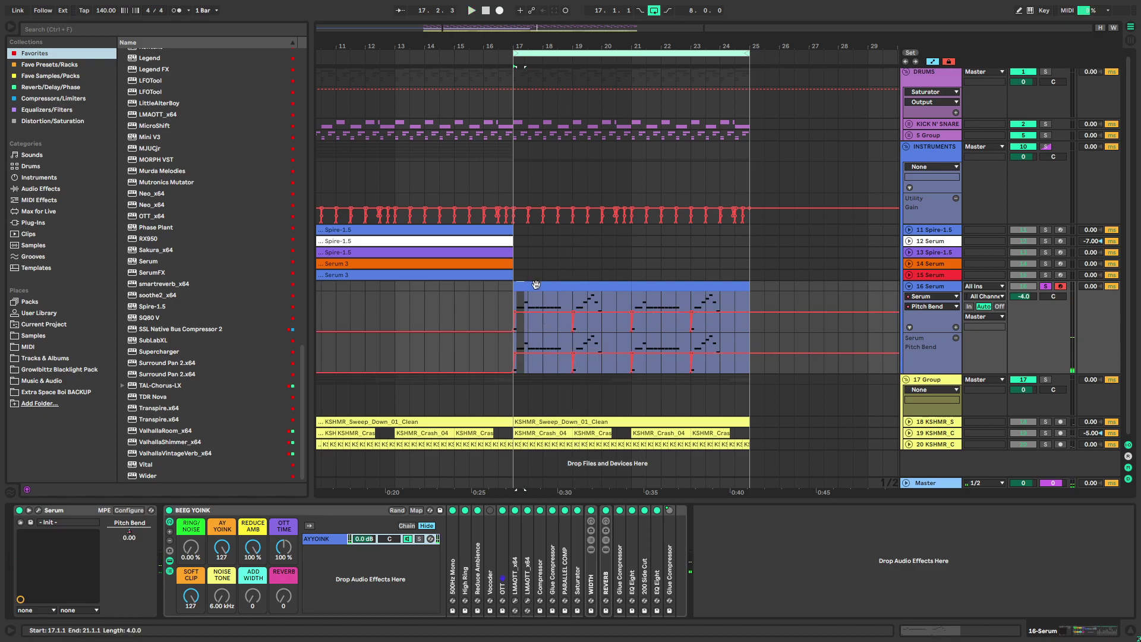
pyautogui.click(535, 285)
pyautogui.press('space')
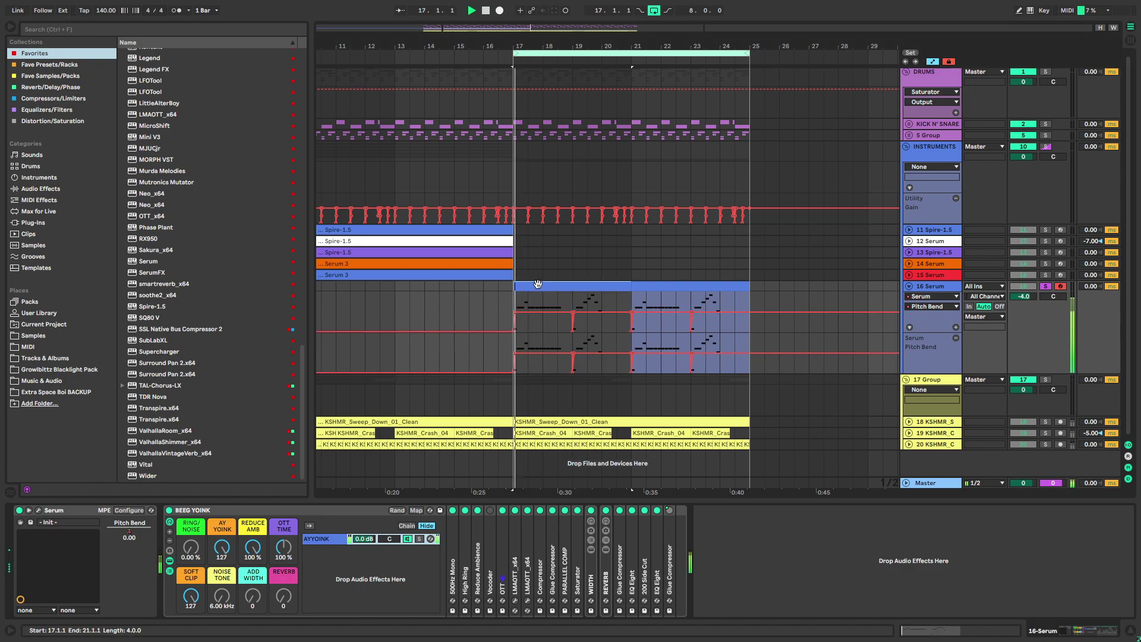
# Set OSC B's octave to +4 in Serum and lower the 16 Serum track's volume to about -6.8 dB
pyautogui.click(955, 337)
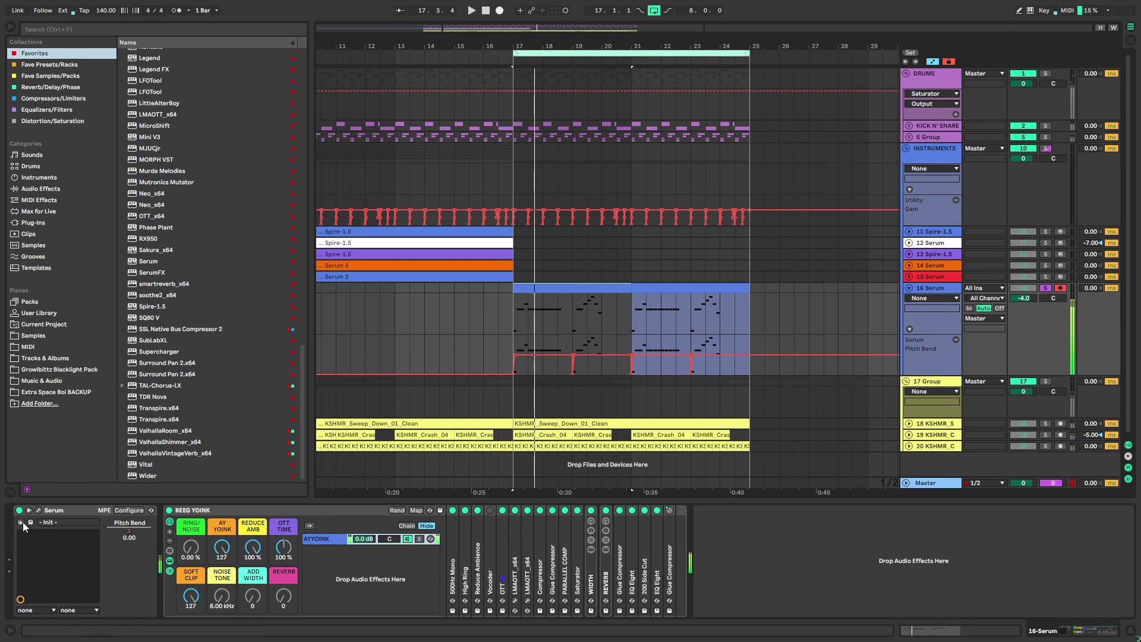
pyautogui.click(38, 510)
pyautogui.click(398, 94)
pyautogui.click(368, 89)
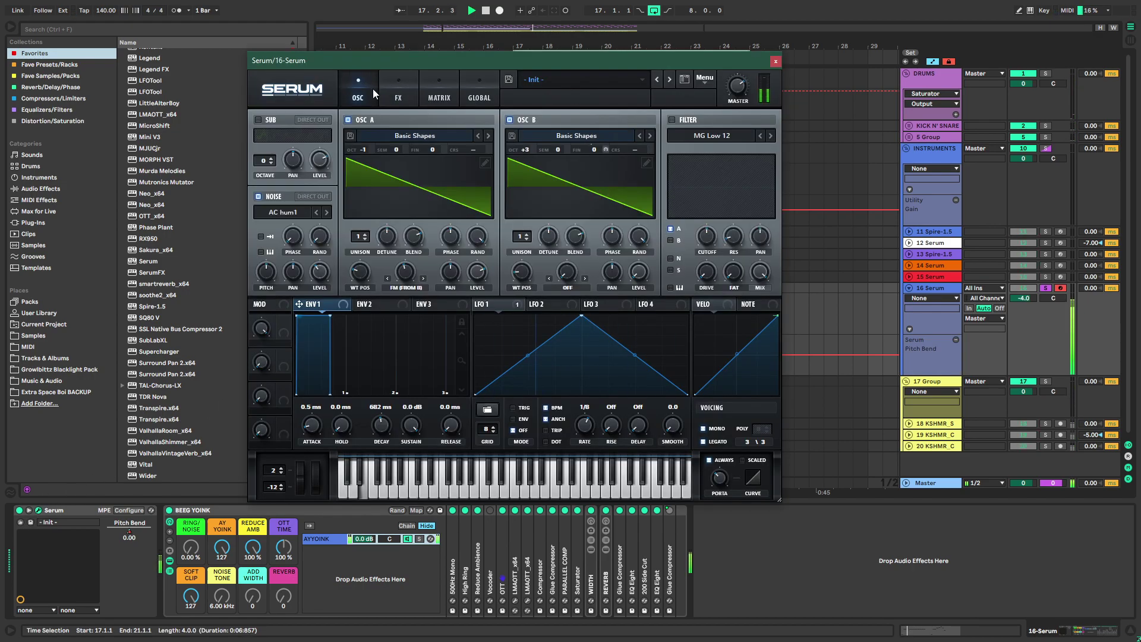
pyautogui.moveTo(530, 145); pyautogui.dragTo(542, 137)
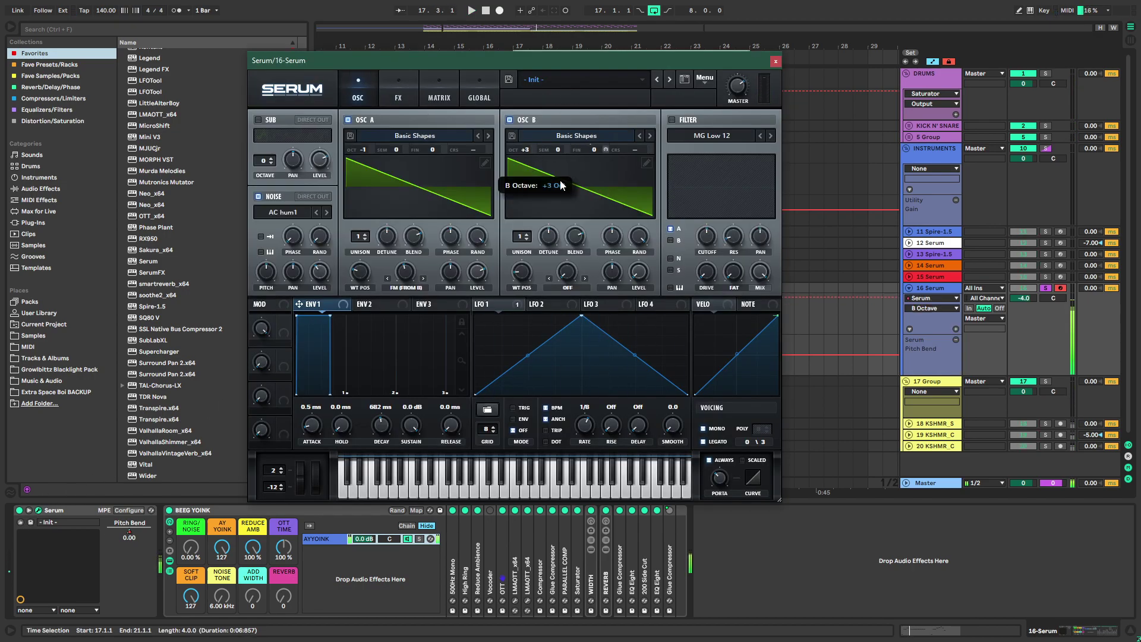
pyautogui.moveTo(574, 94); pyautogui.dragTo(539, 211)
pyautogui.press('space')
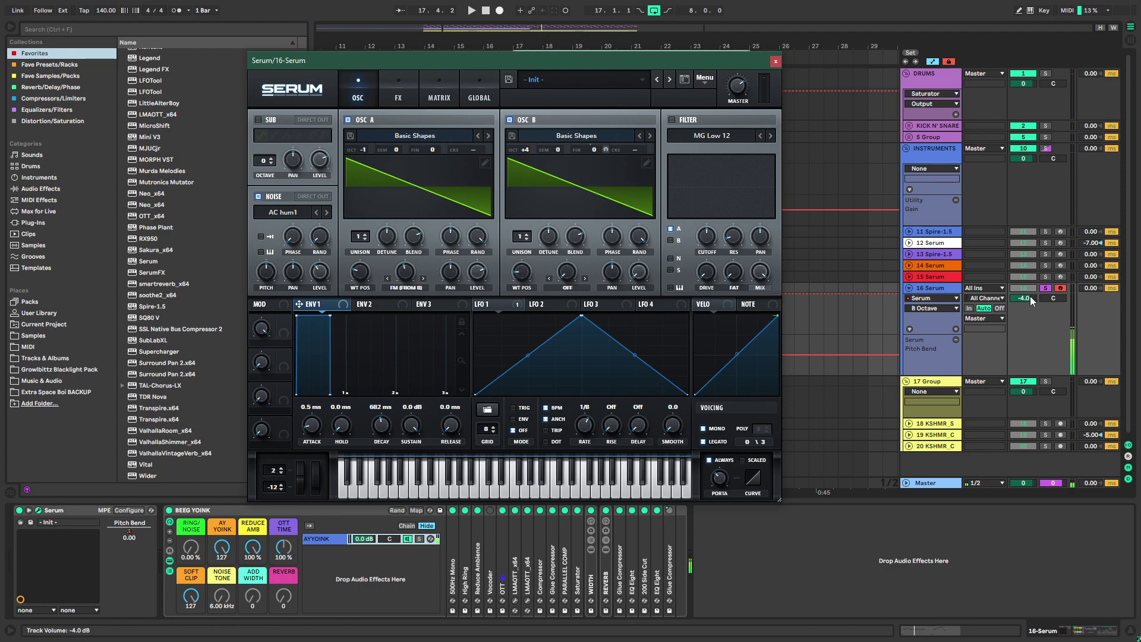
pyautogui.moveTo(1023, 299); pyautogui.dragTo(1023, 315)
# Draw a descending four-step staircase shape in LFO 2
pyautogui.click(540, 310)
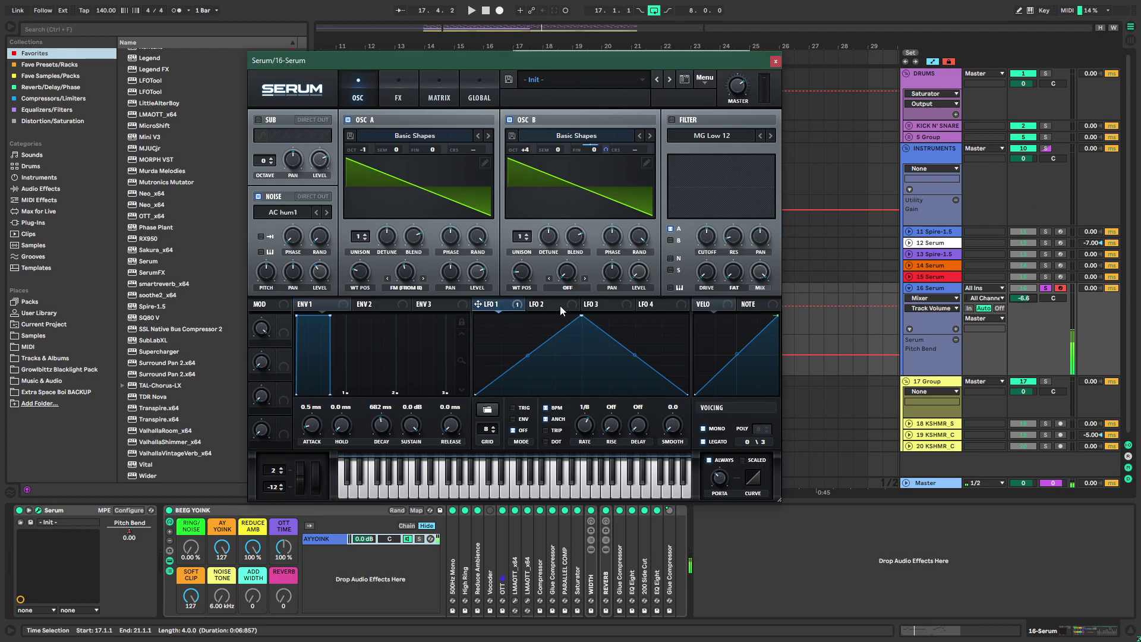
pyautogui.click(552, 305)
pyautogui.doubleClick(523, 317)
pyautogui.doubleClick(543, 325)
pyautogui.moveTo(544, 325); pyautogui.dragTo(527, 334)
pyautogui.doubleClick(584, 335)
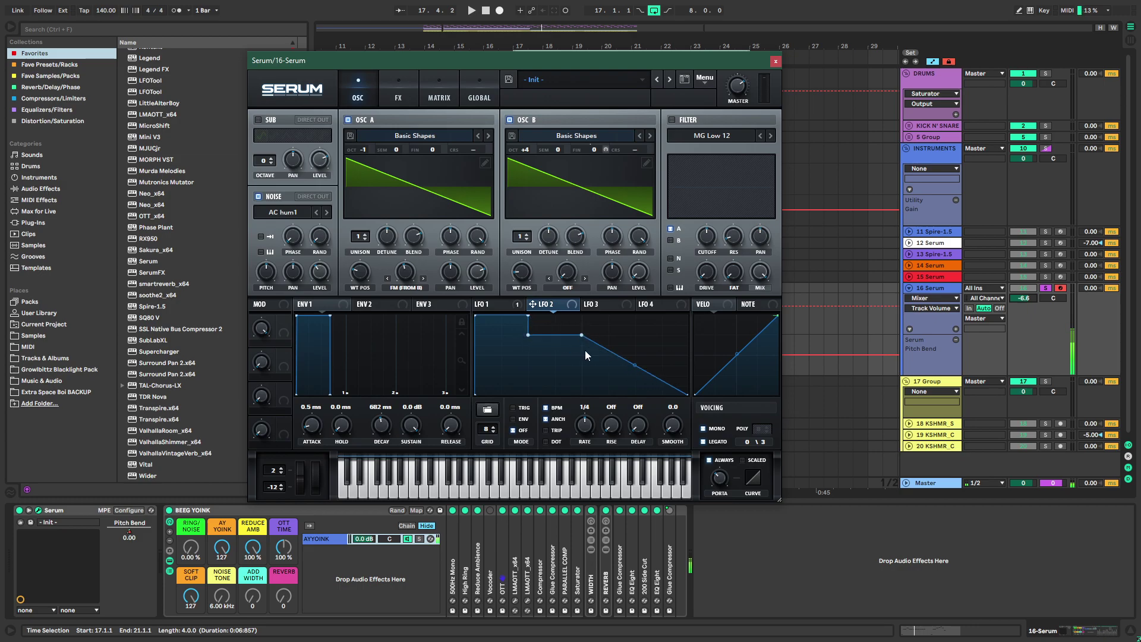
pyautogui.doubleClick(584, 355)
# Try modulating OSC B's semitones with LFO 2 at different depths during playback, and remove the modulation
pyautogui.press('space')
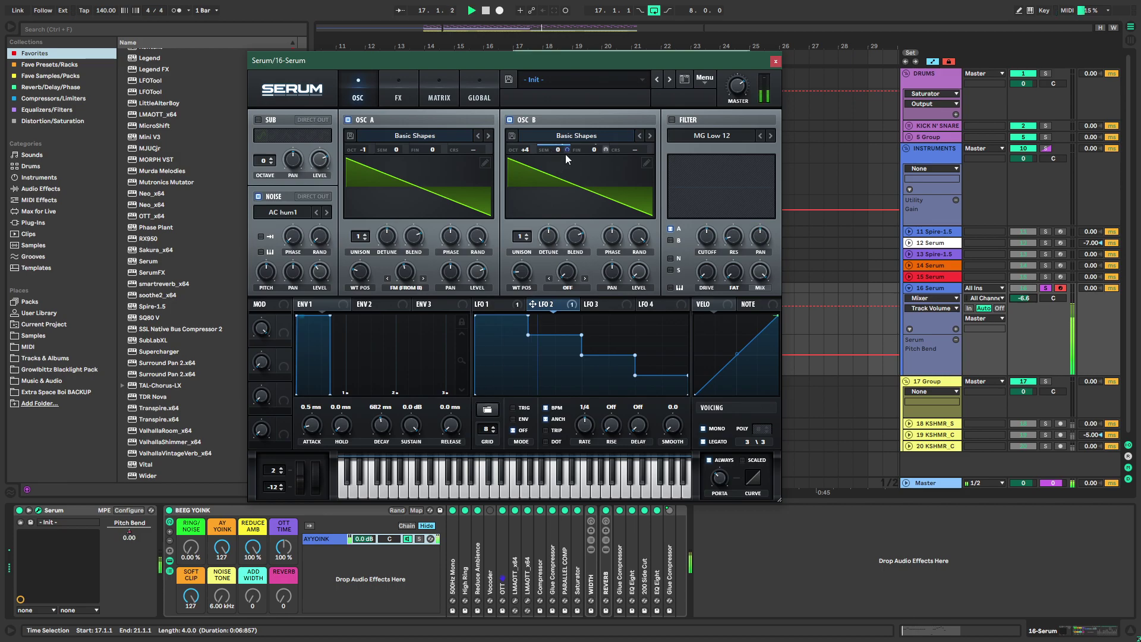
pyautogui.press('space')
pyautogui.press('space')
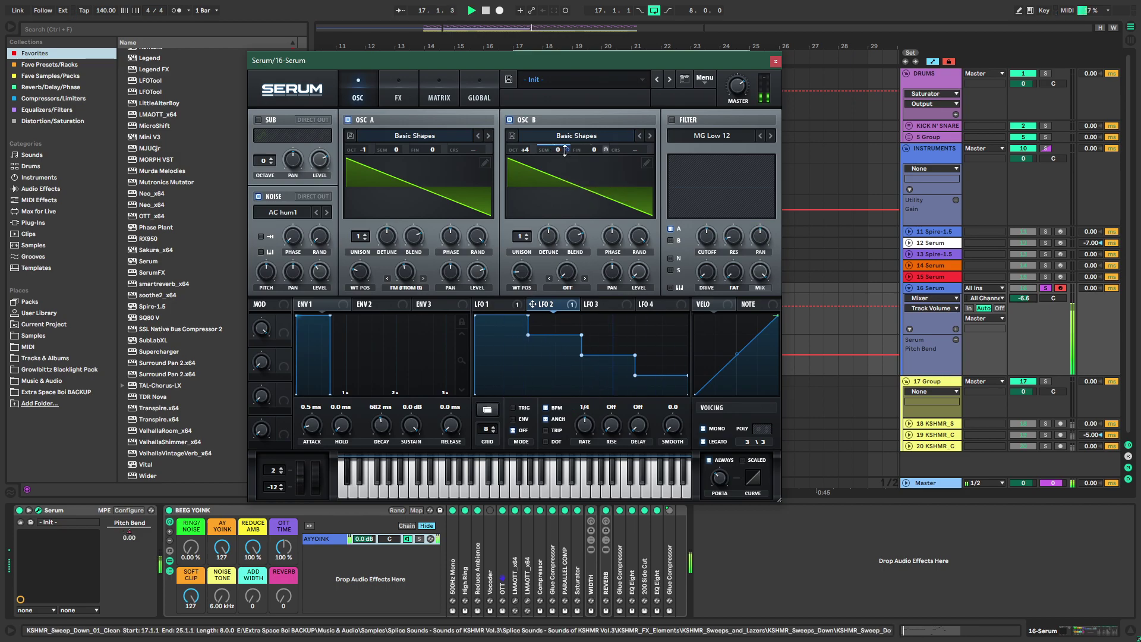
pyautogui.moveTo(566, 150); pyautogui.dragTo(559, 181)
pyautogui.press('space')
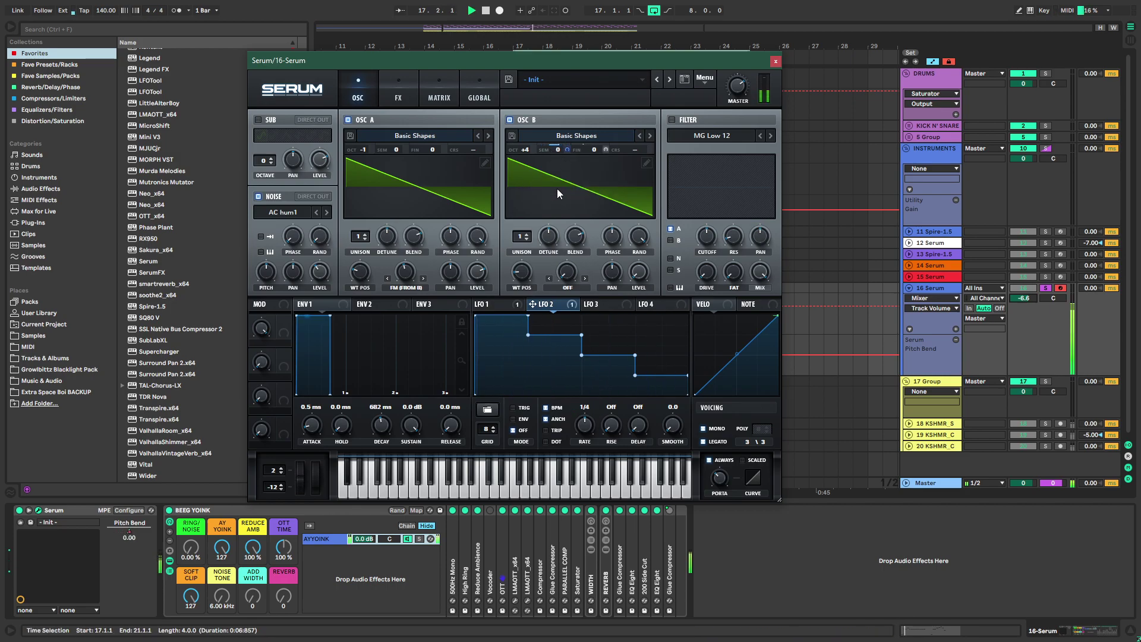
pyautogui.rightClick(557, 150)
pyautogui.click(595, 191)
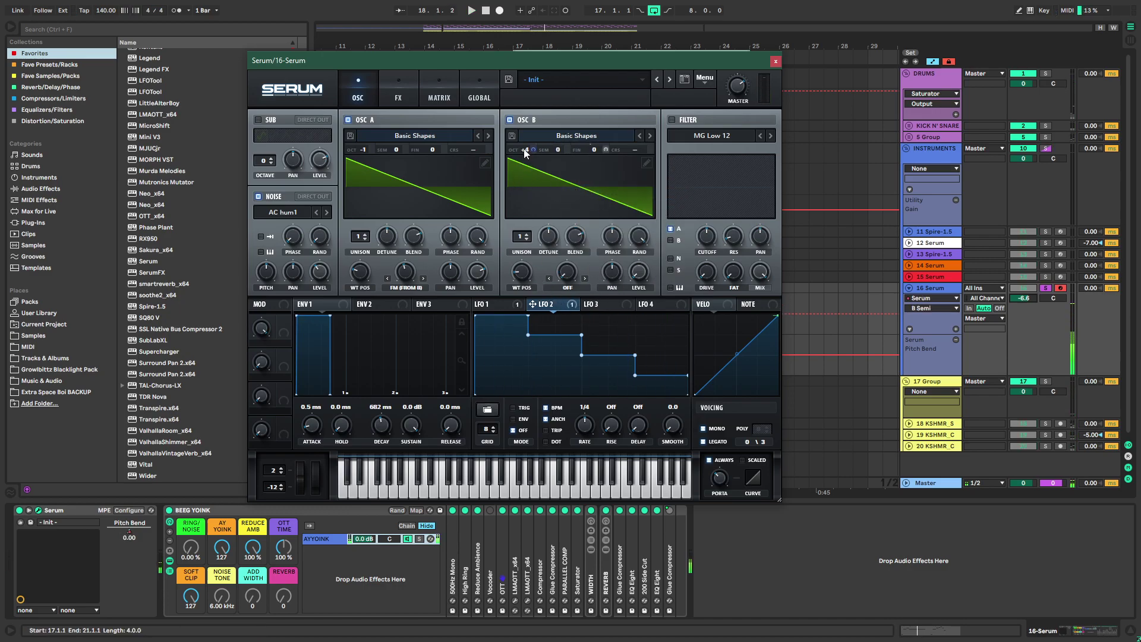
# Assign LFO 2 to OSC B's octave, adjust the modulation depth, and set the base octave to 0
pyautogui.moveTo(533, 149); pyautogui.dragTo(542, 195)
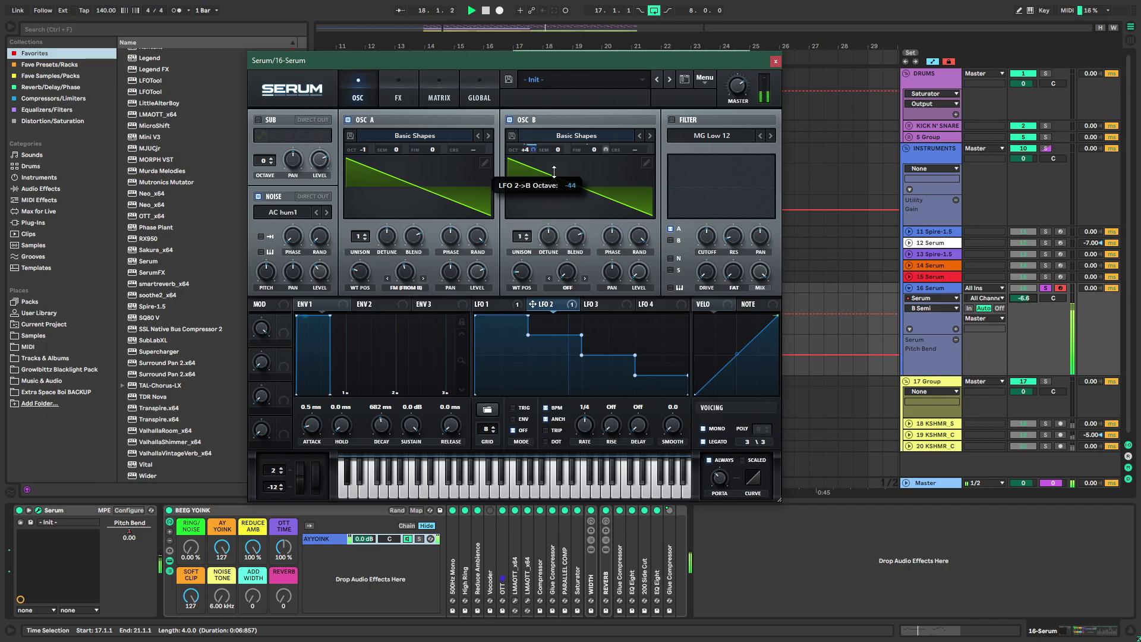
pyautogui.moveTo(522, 151); pyautogui.dragTo(499, 251)
pyautogui.press('space')
pyautogui.rightClick(523, 151)
pyautogui.click(549, 208)
pyautogui.press('space')
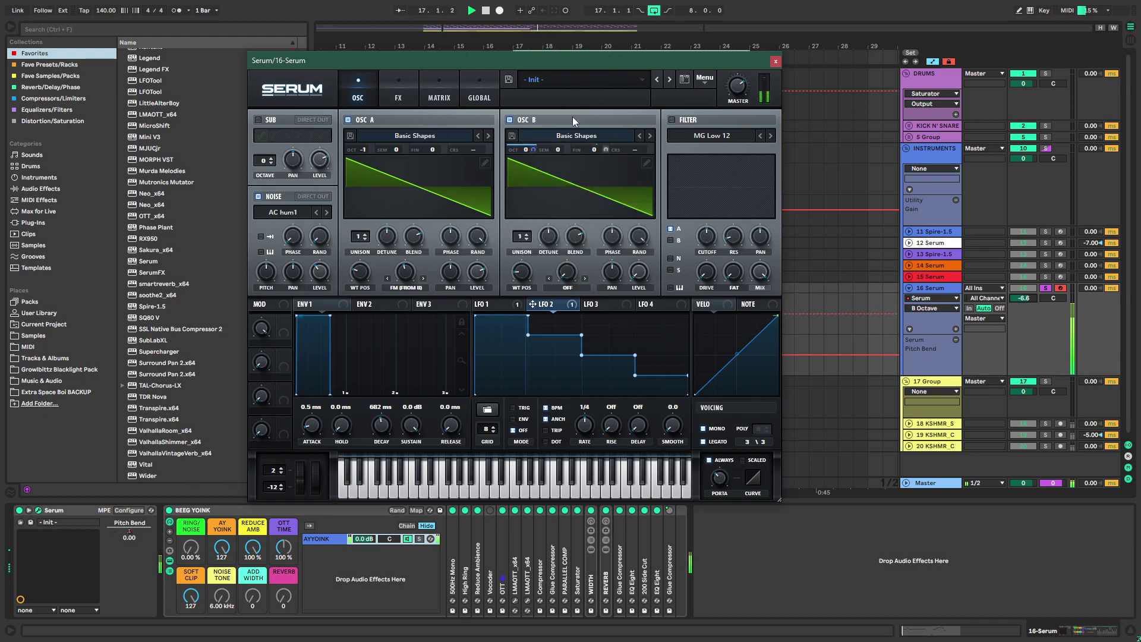
# Turn off solo on the 16 Serum track and play the section with the full arrangement
pyautogui.press('space')
pyautogui.press('s')
pyautogui.press('space')
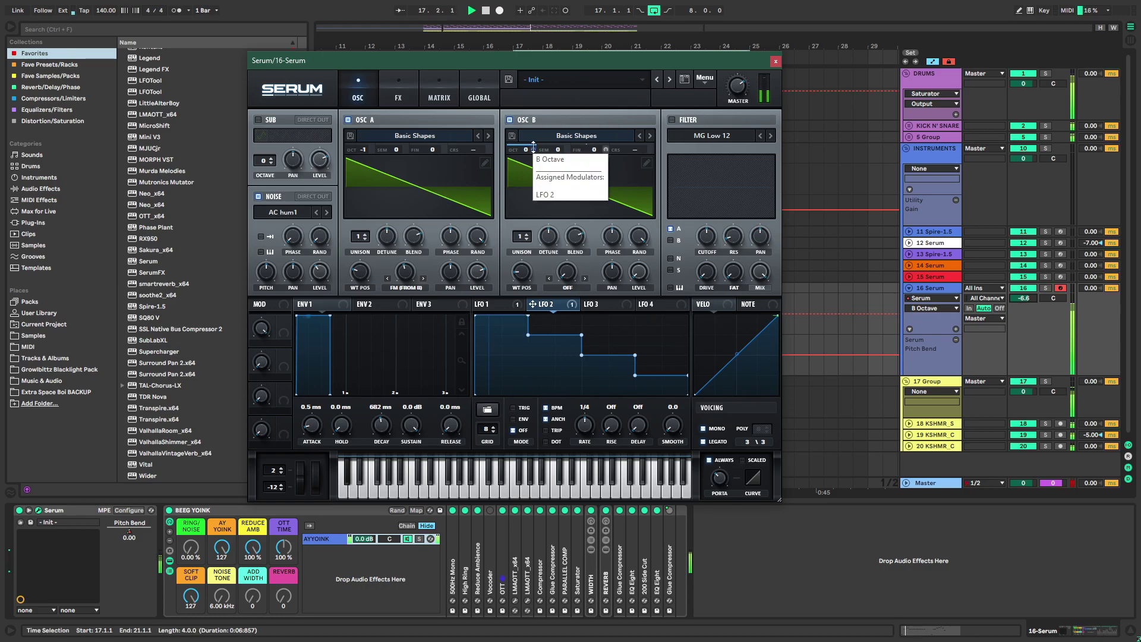
# Solo the 16 Serum track and modulate the FX filter's cutoff with LFO 2 while auditioning the section
pyautogui.press('s')
pyautogui.click(398, 89)
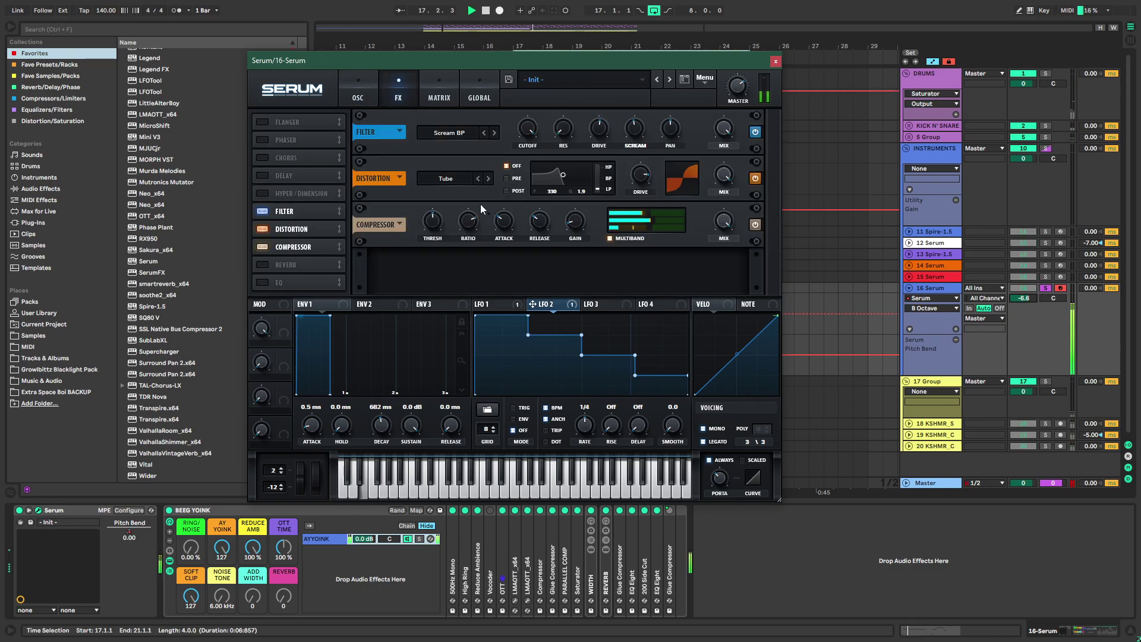
pyautogui.moveTo(528, 127); pyautogui.dragTo(536, 145)
pyautogui.press('space')
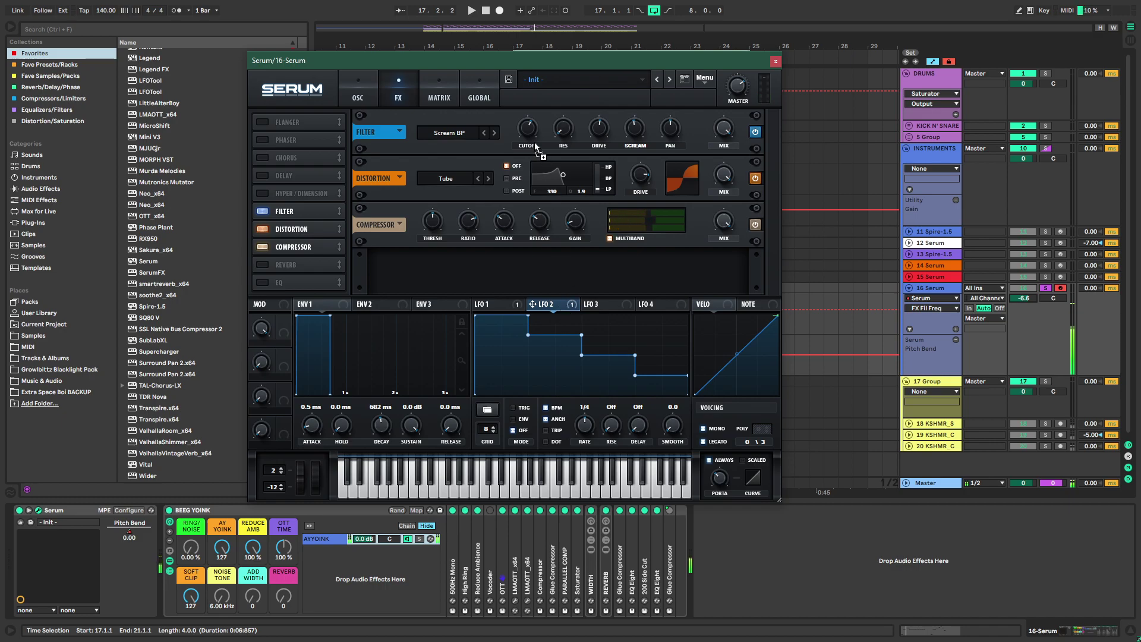
pyautogui.press('space')
pyautogui.press('space')
pyautogui.moveTo(518, 117); pyautogui.dragTo(578, 62)
pyautogui.press('space')
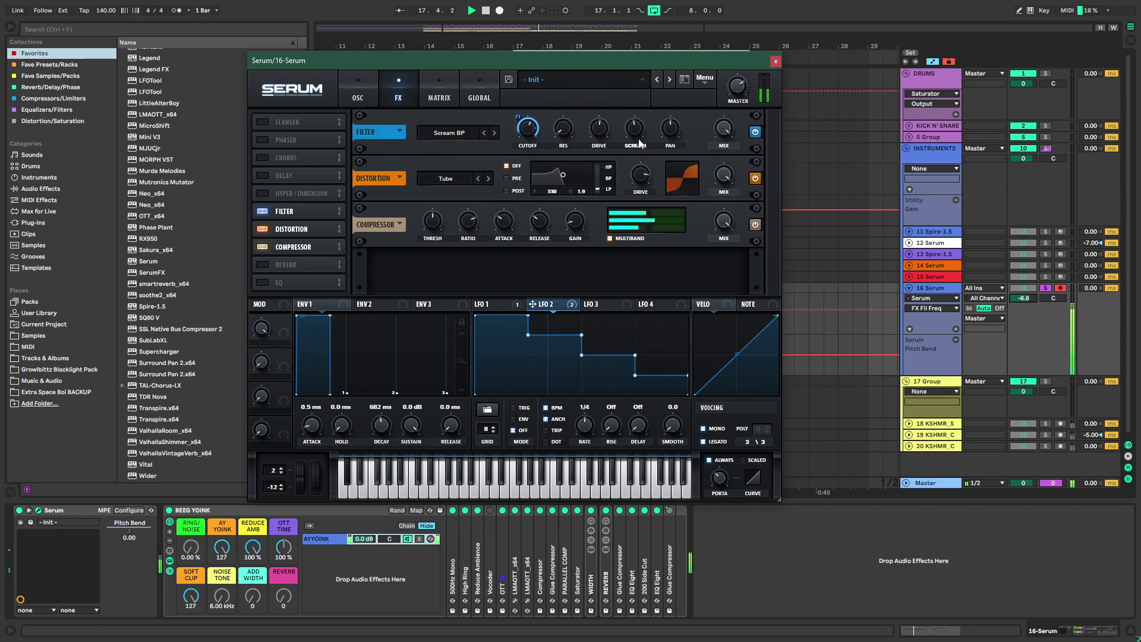
# Assign LFO 2 to the FX filter's Scream amount and play the section
pyautogui.moveTo(532, 303); pyautogui.dragTo(633, 127)
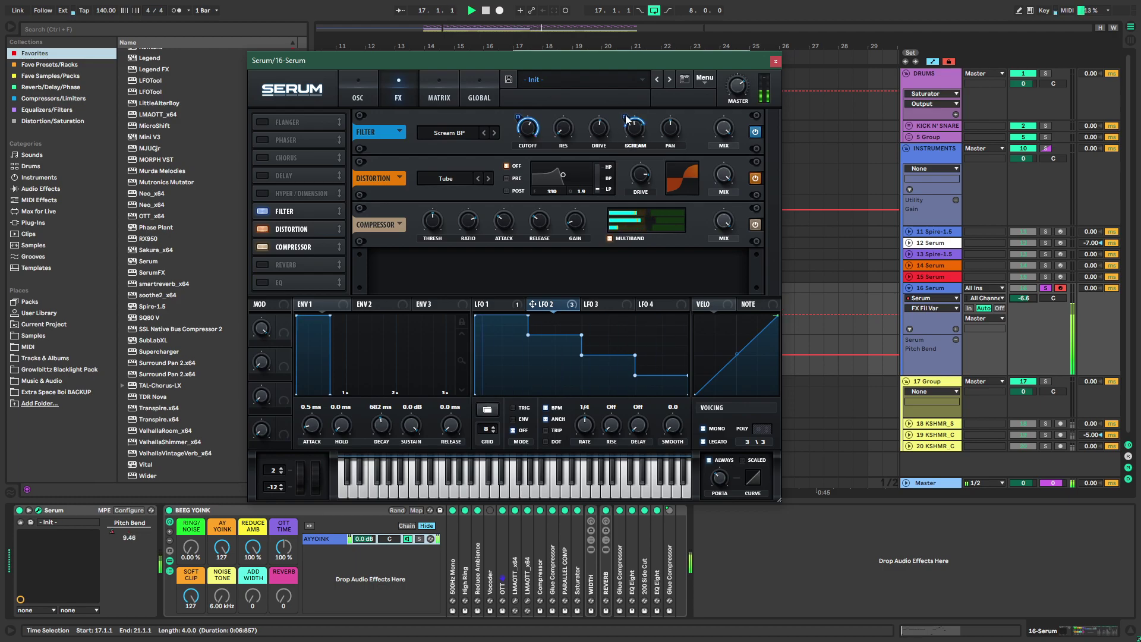
pyautogui.press('space')
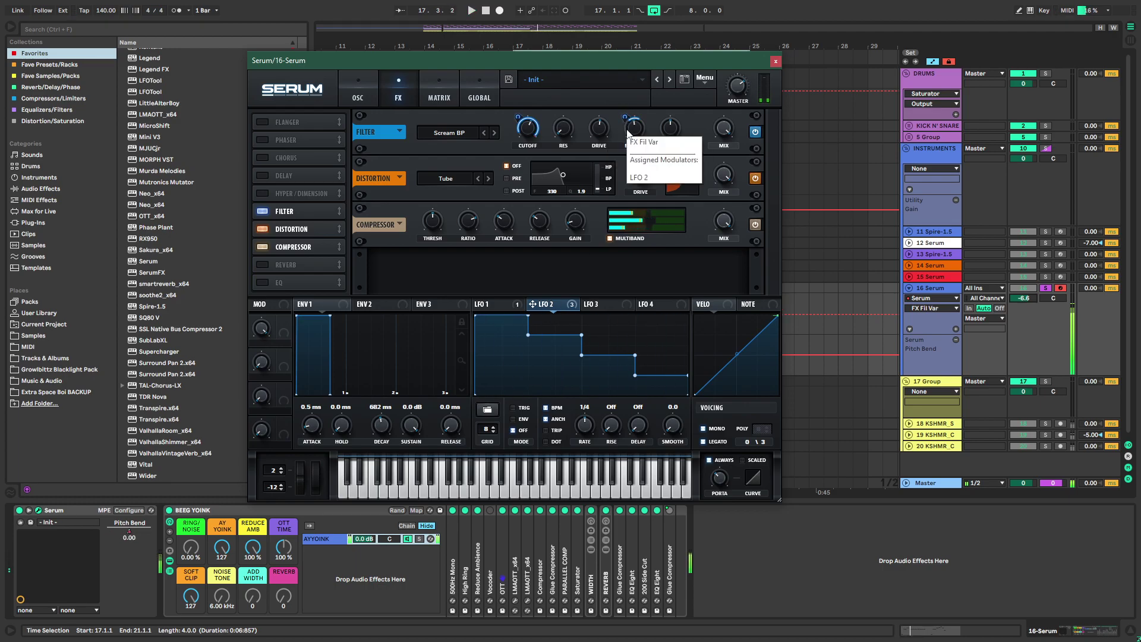
pyautogui.press('space')
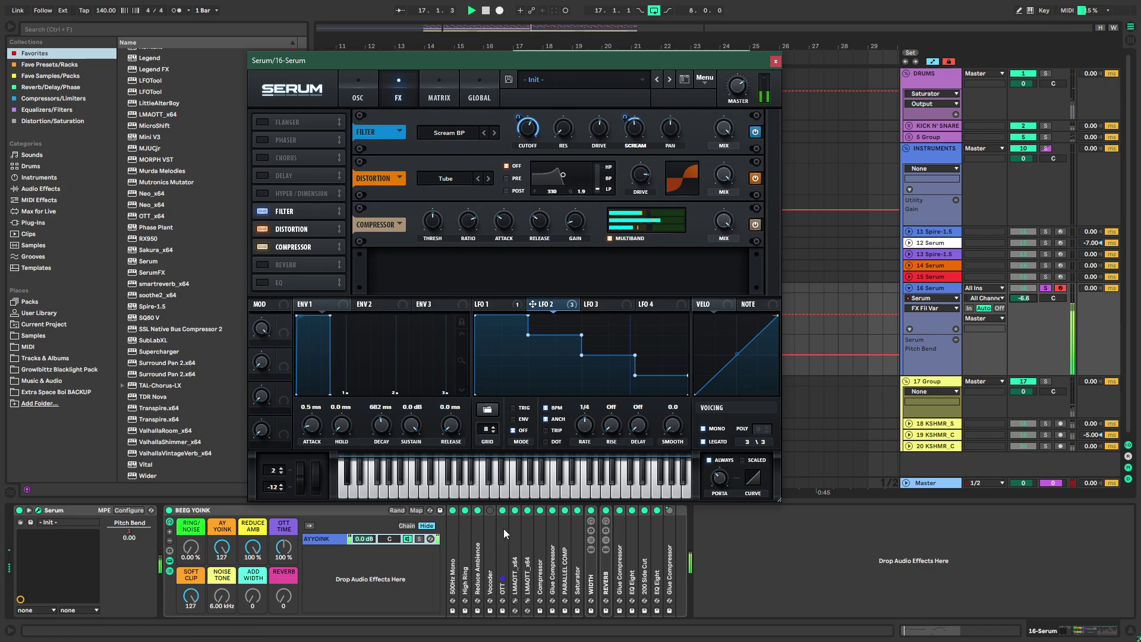
# Enable the Vocoder in the BEEG YOINK chain and switch on its Enhance option
pyautogui.click(490, 510)
pyautogui.doubleClick(491, 552)
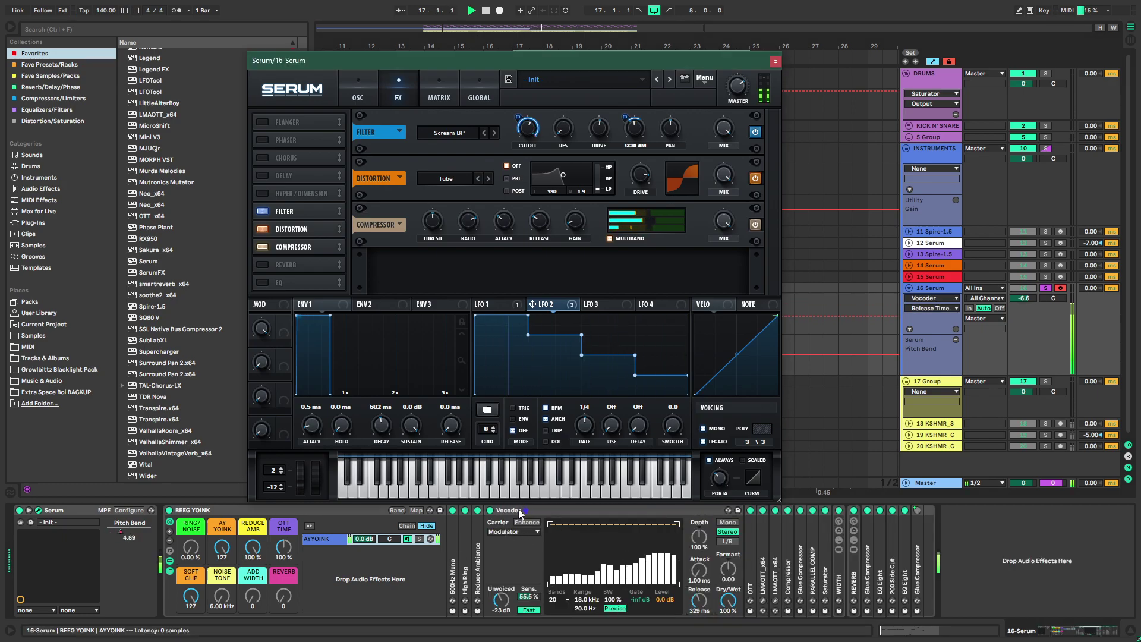
pyautogui.doubleClick(518, 510)
pyautogui.doubleClick(490, 524)
pyautogui.click(518, 520)
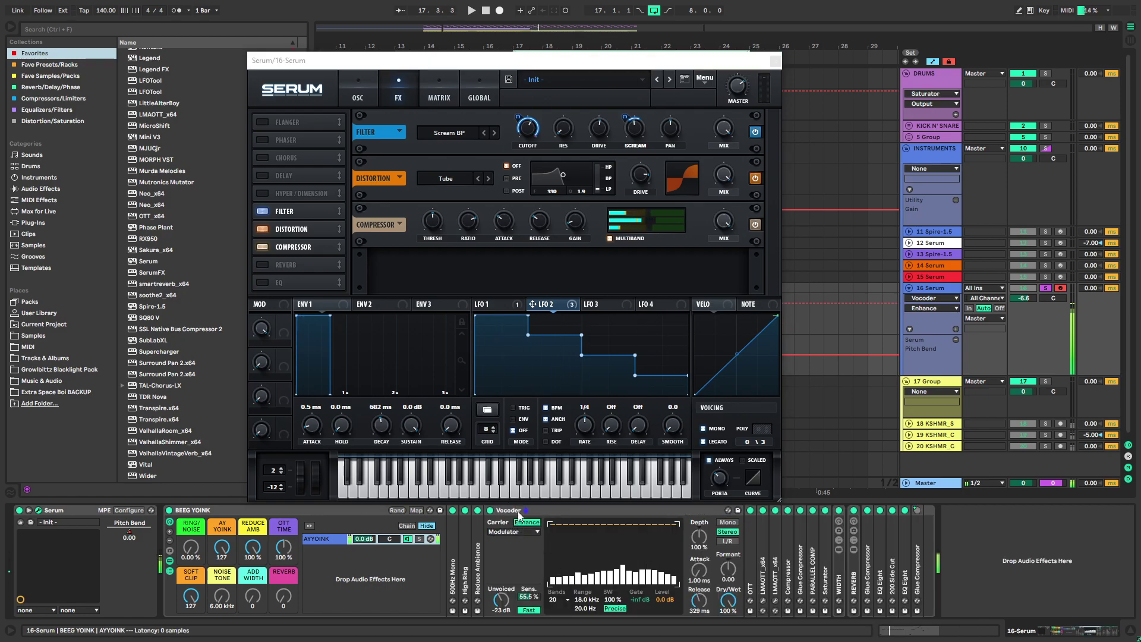
pyautogui.doubleClick(517, 511)
pyautogui.doubleClick(488, 559)
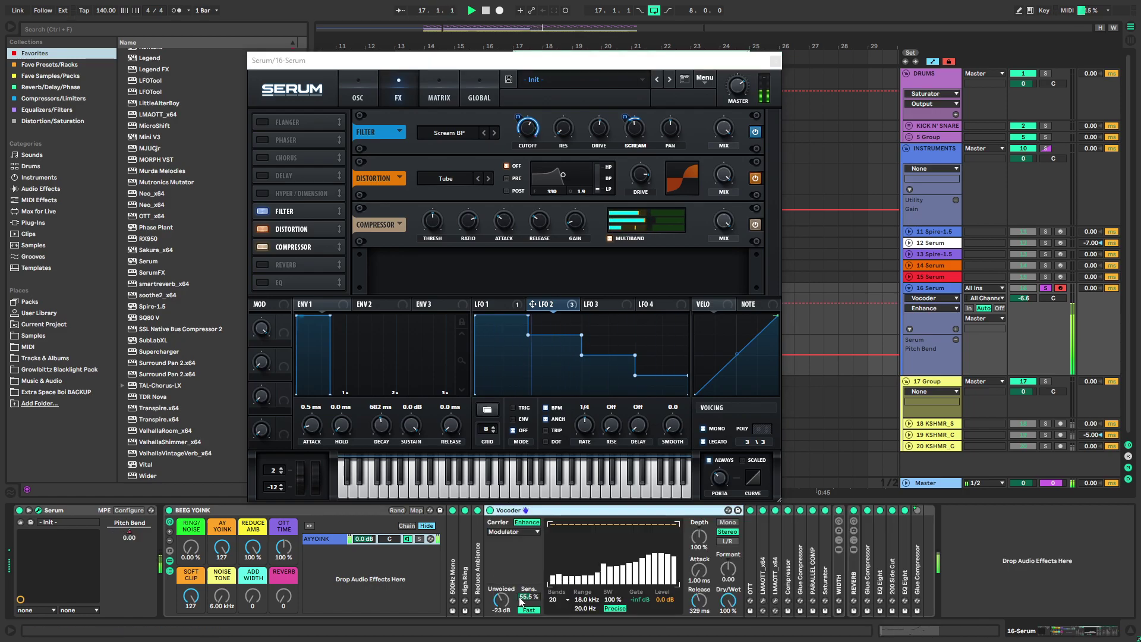
# Compare playback with the Vocoder off and on, and collapse the device
pyautogui.click(490, 510)
pyautogui.doubleClick(498, 511)
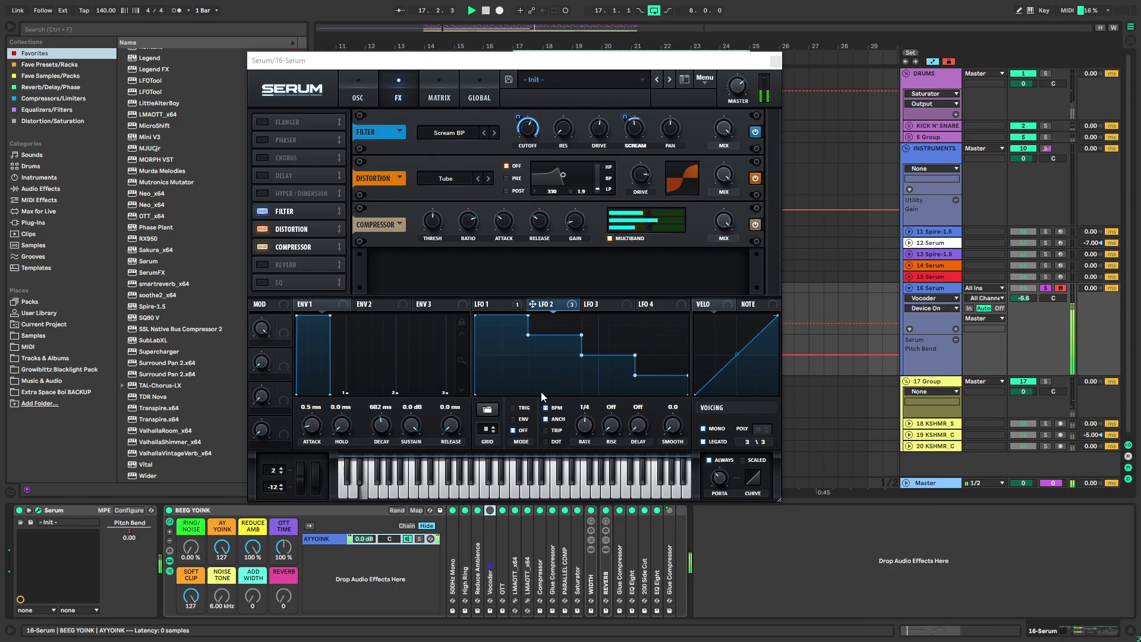
pyautogui.click(490, 510)
pyautogui.press('space')
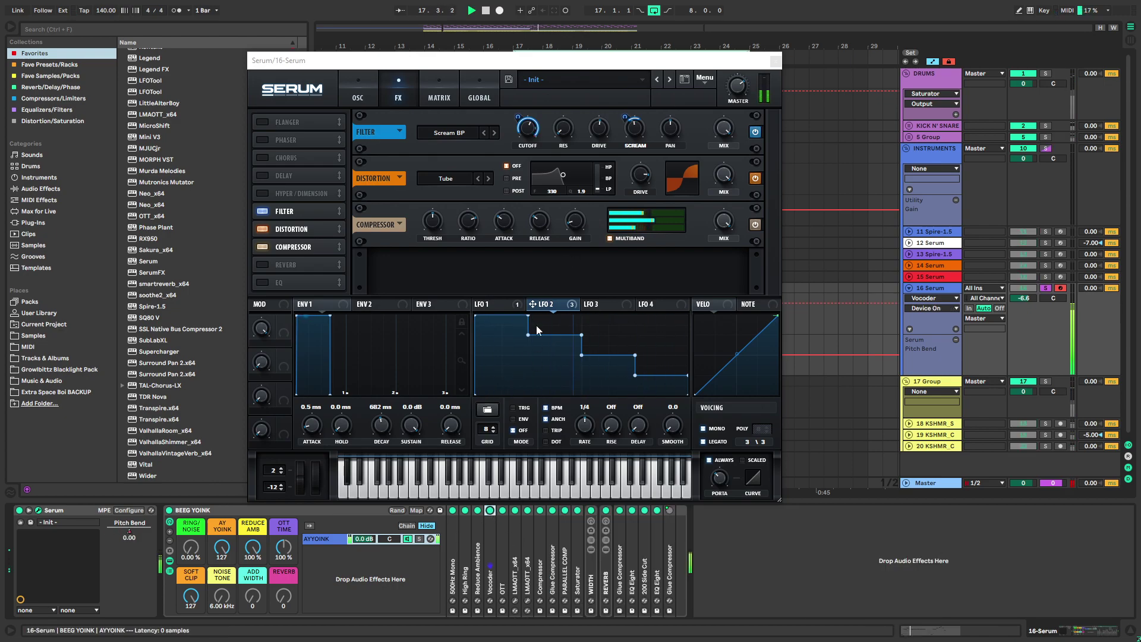
# Compare the bass with Serum's FX filter bypassed and re-enabled
pyautogui.press('space')
pyautogui.click(263, 211)
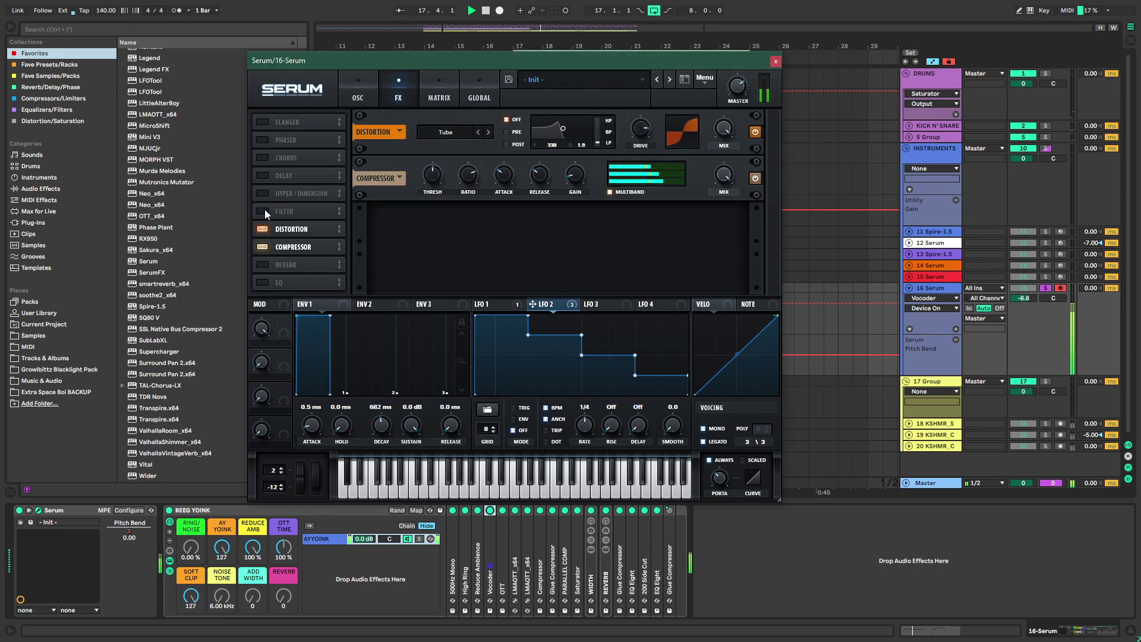
pyautogui.press('space')
pyautogui.click(264, 211)
pyautogui.click(723, 128)
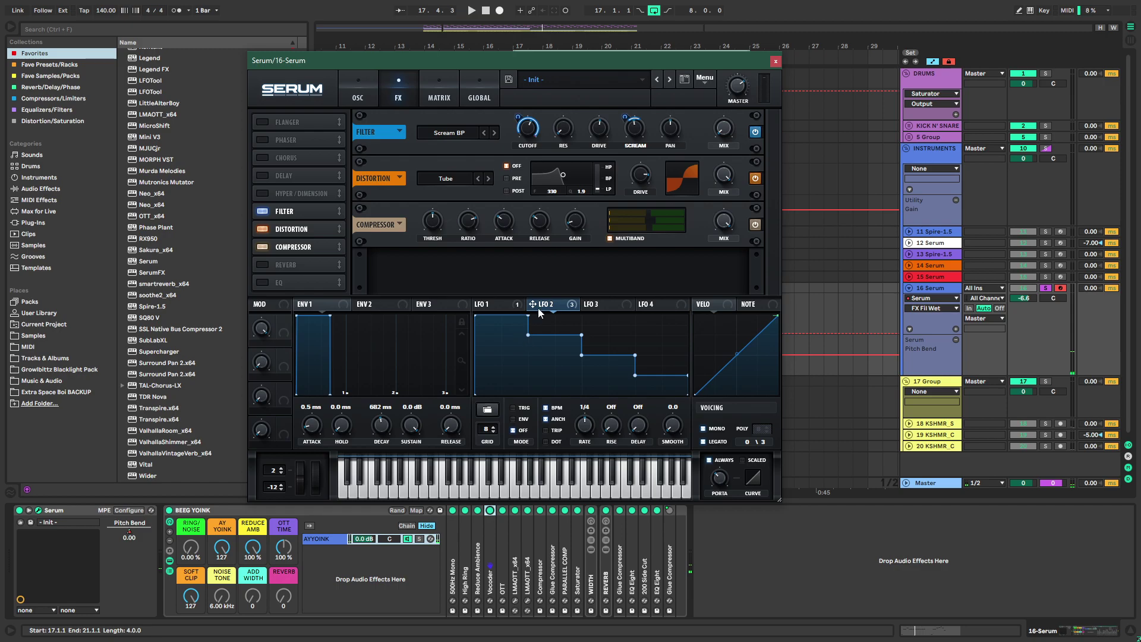
# Give LFO 1 a curved falling slope after its central peak and set its rate to 1/16
pyautogui.click(490, 304)
pyautogui.press('space')
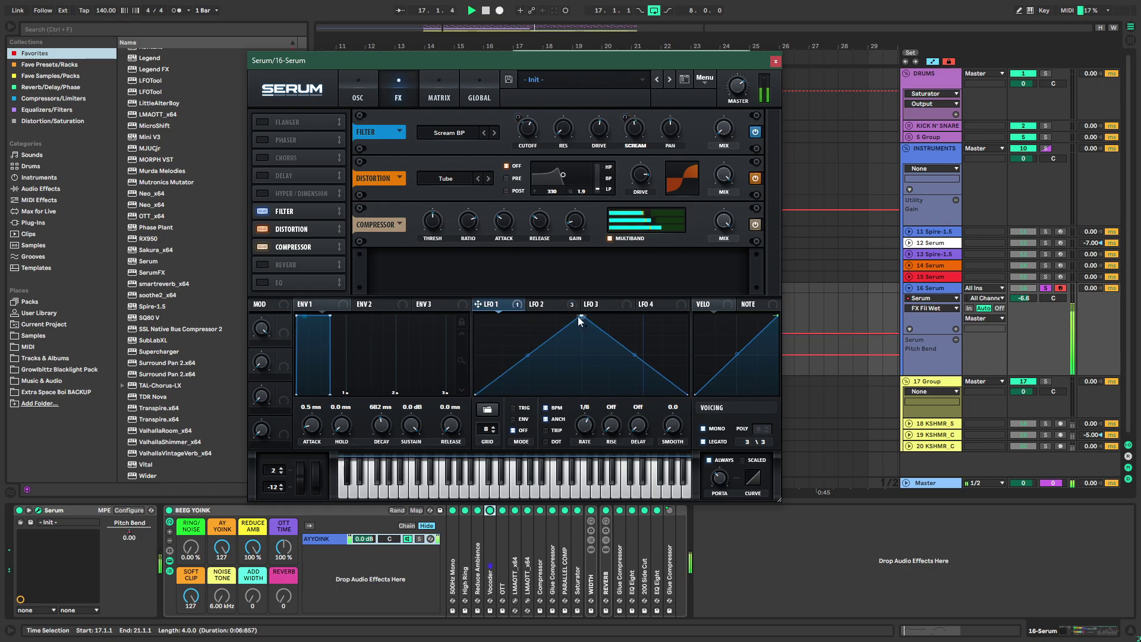
pyautogui.moveTo(579, 317); pyautogui.dragTo(491, 320)
pyautogui.moveTo(583, 354); pyautogui.dragTo(593, 412)
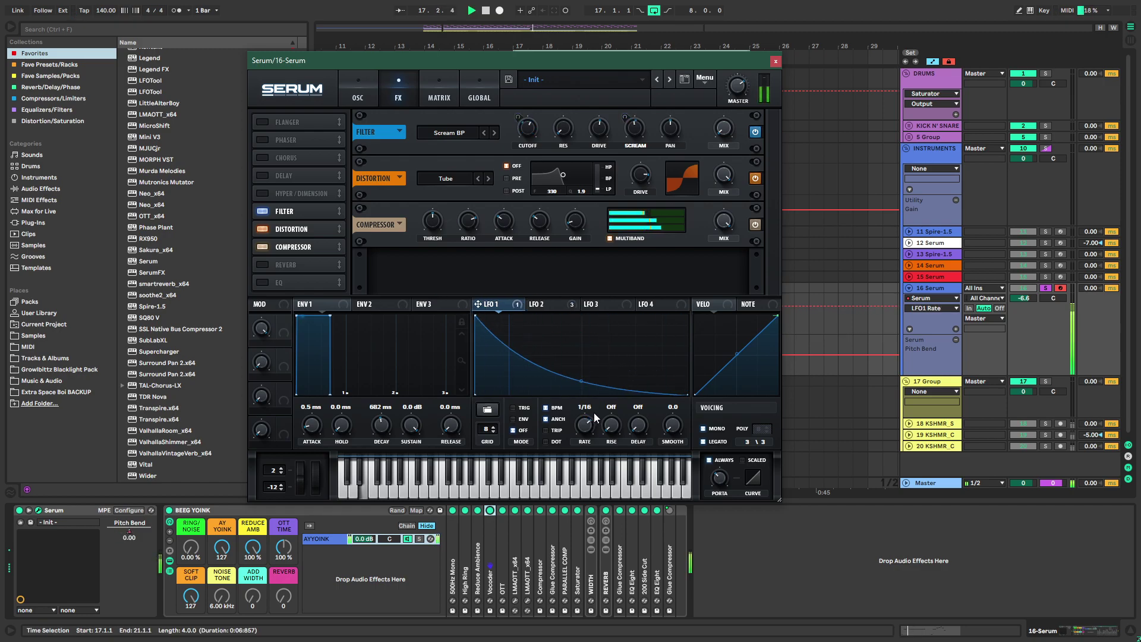
pyautogui.moveTo(477, 318); pyautogui.dragTo(579, 316)
pyautogui.press('space')
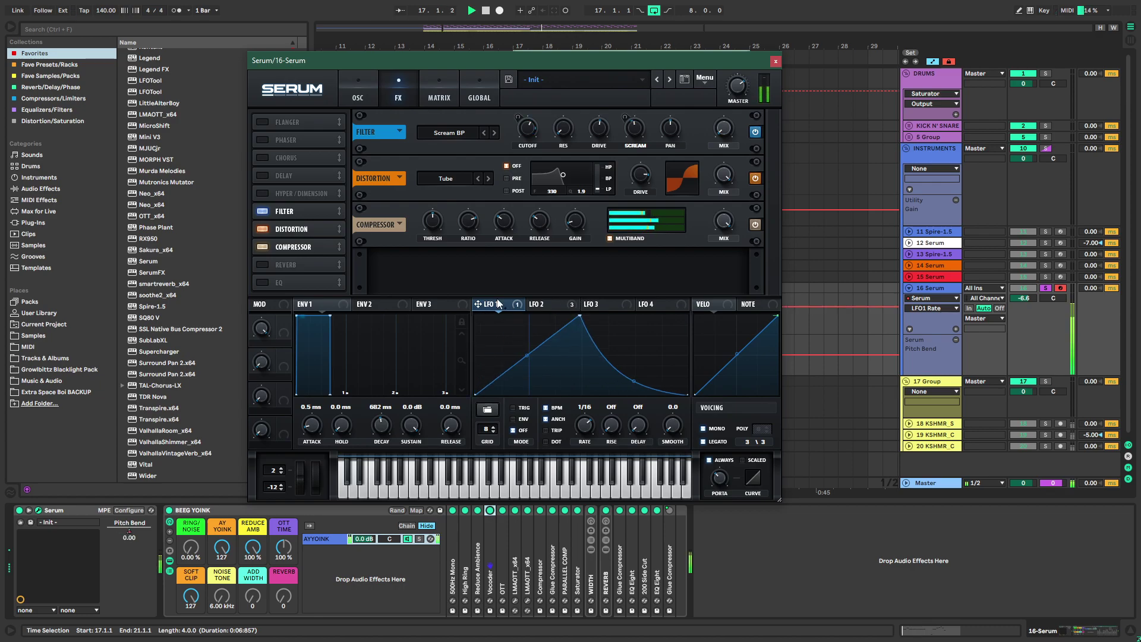
# Shape LFO 3 as a curved descending slope at a dotted 1/8 rate and assign it to the FX filter's mix
pyautogui.click(537, 304)
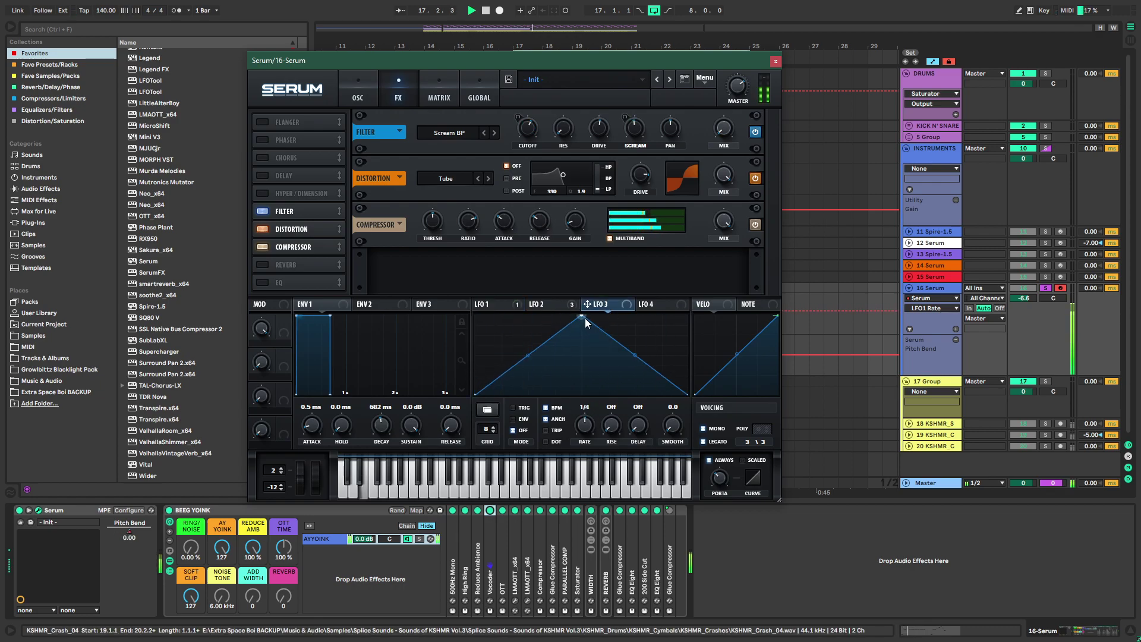
pyautogui.click(597, 303)
pyautogui.moveTo(581, 356); pyautogui.dragTo(580, 380)
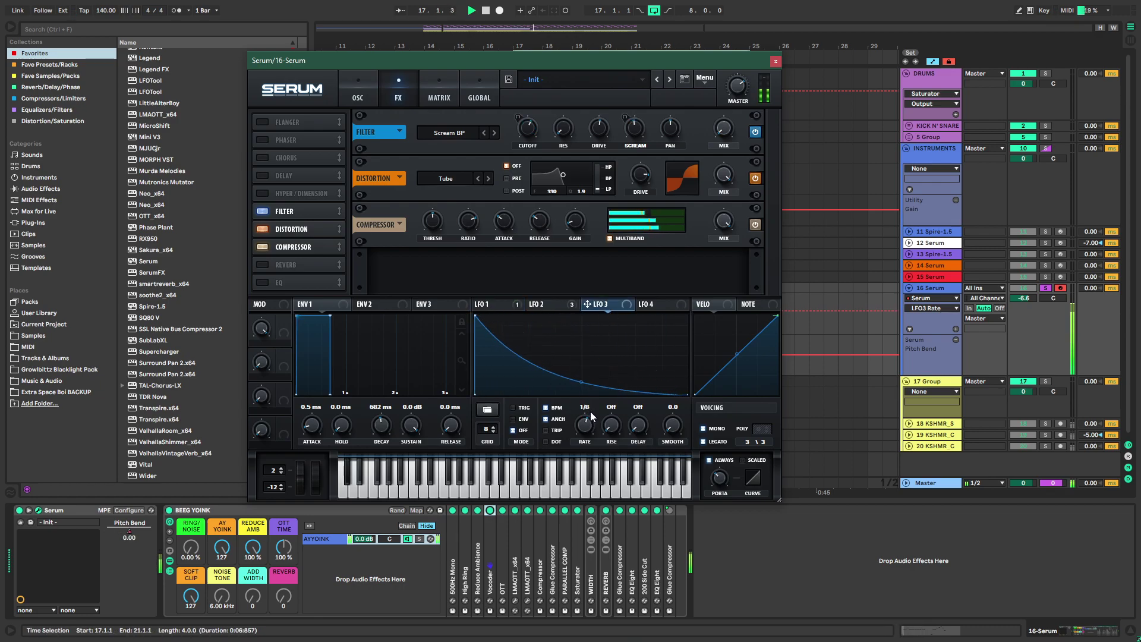
pyautogui.moveTo(585, 424); pyautogui.dragTo(586, 427)
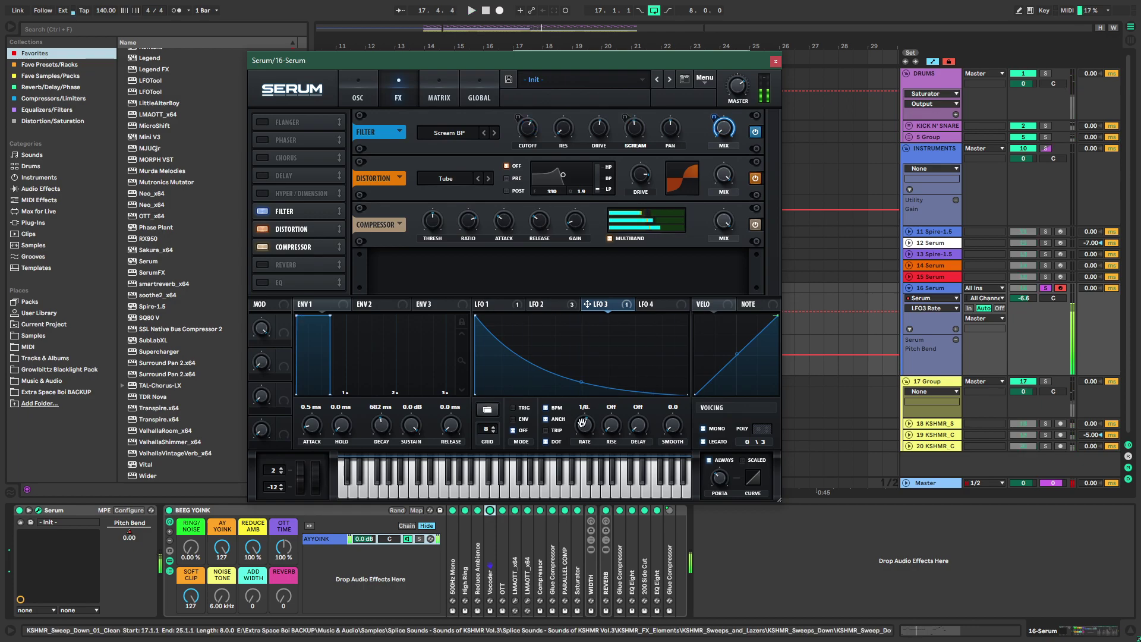
# Set the 16 Serum track's volume to -8.5 and audition it in the arrangement and soloed
pyautogui.moveTo(1023, 298); pyautogui.dragTo(1023, 302)
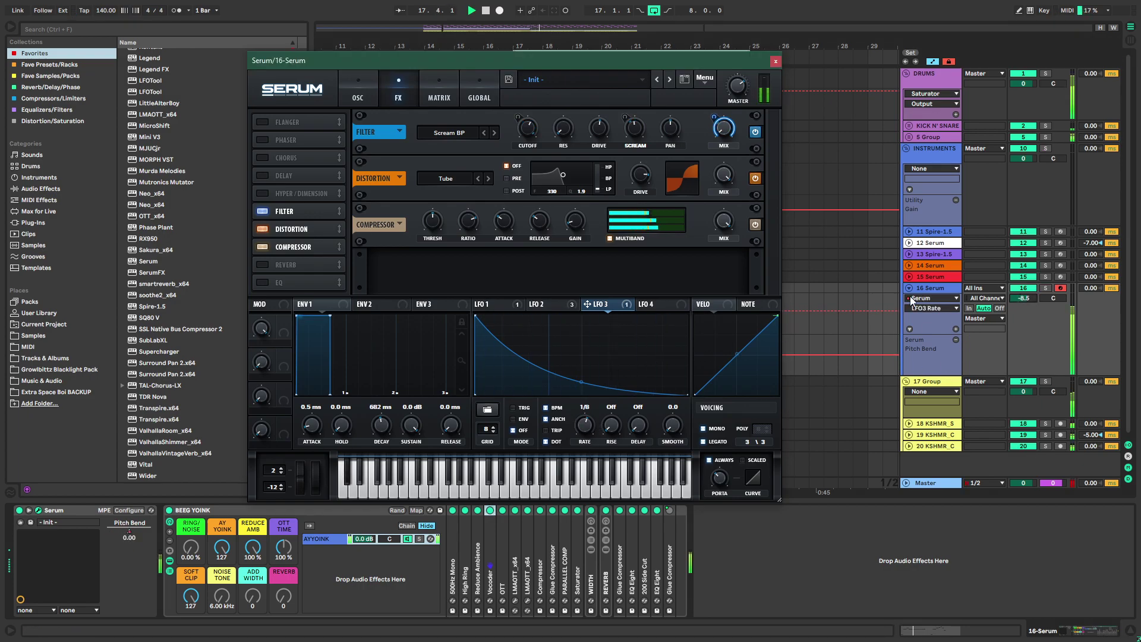
pyautogui.press('s')
pyautogui.press('space')
pyautogui.press('space')
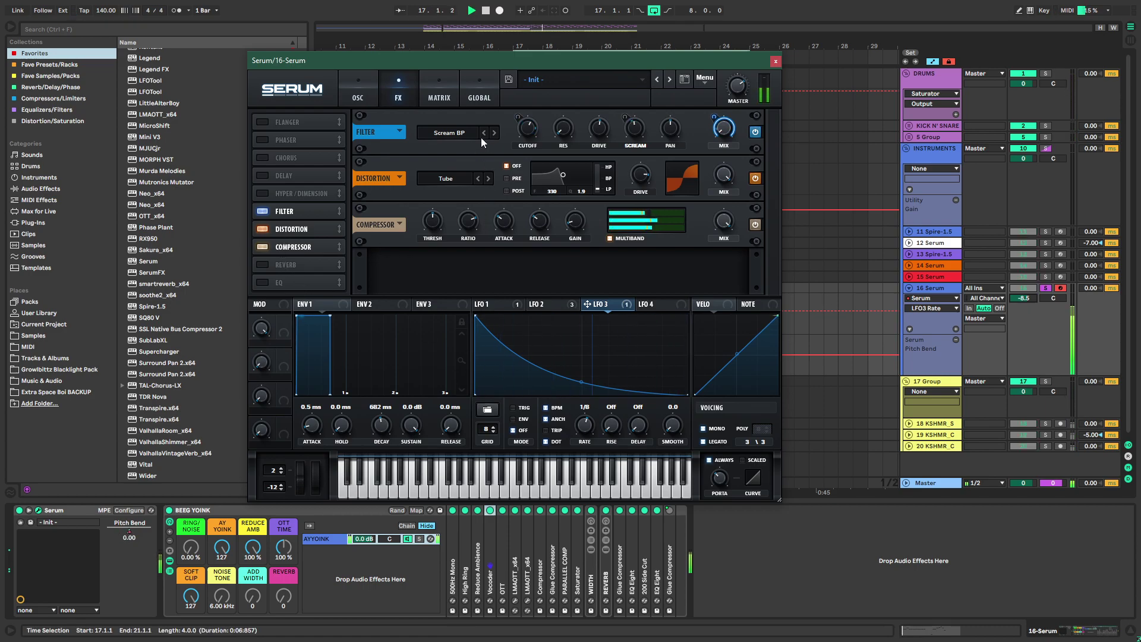
# Adjust the FX filter's cutoff and move the Distortion ahead of the Filter in Serum's effects chain
pyautogui.click(528, 142)
pyautogui.moveTo(518, 174); pyautogui.dragTo(537, 118)
pyautogui.moveTo(268, 229); pyautogui.dragTo(291, 209)
# Set LFO 1's rate to 1/8 and LFO 2's rate to dotted 1/4
pyautogui.click(487, 303)
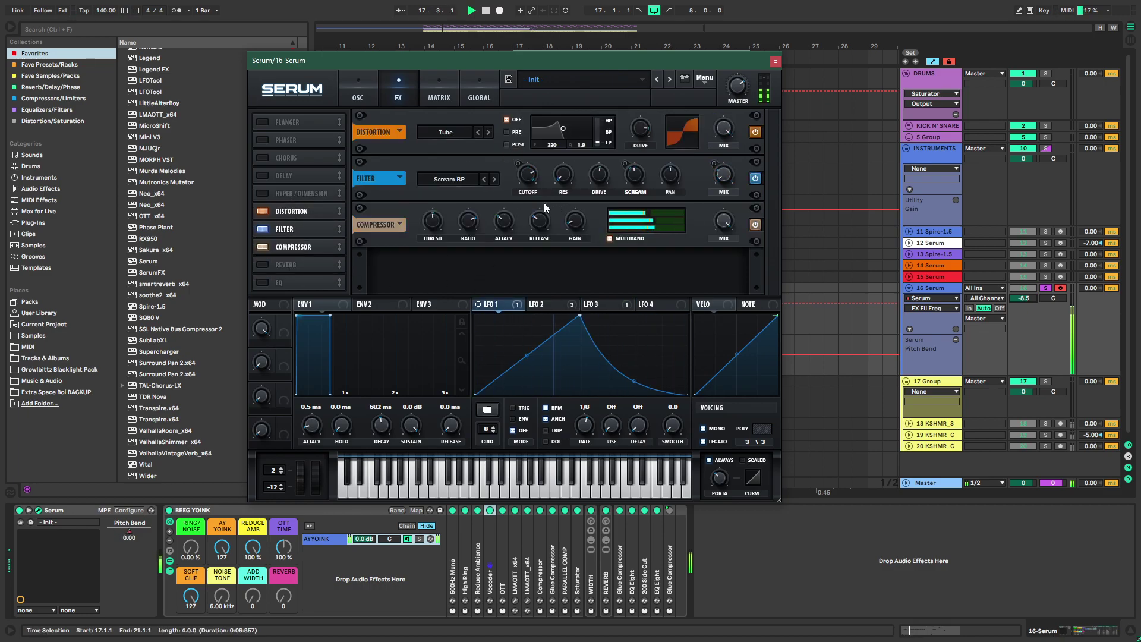
pyautogui.click(494, 178)
pyautogui.click(565, 304)
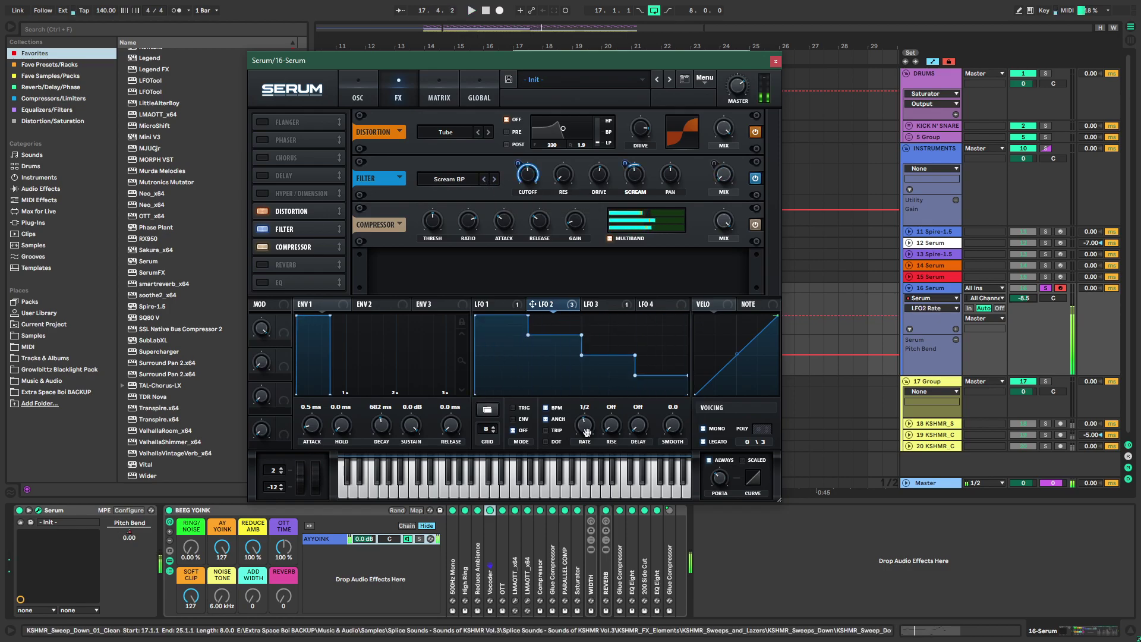
pyautogui.click(545, 441)
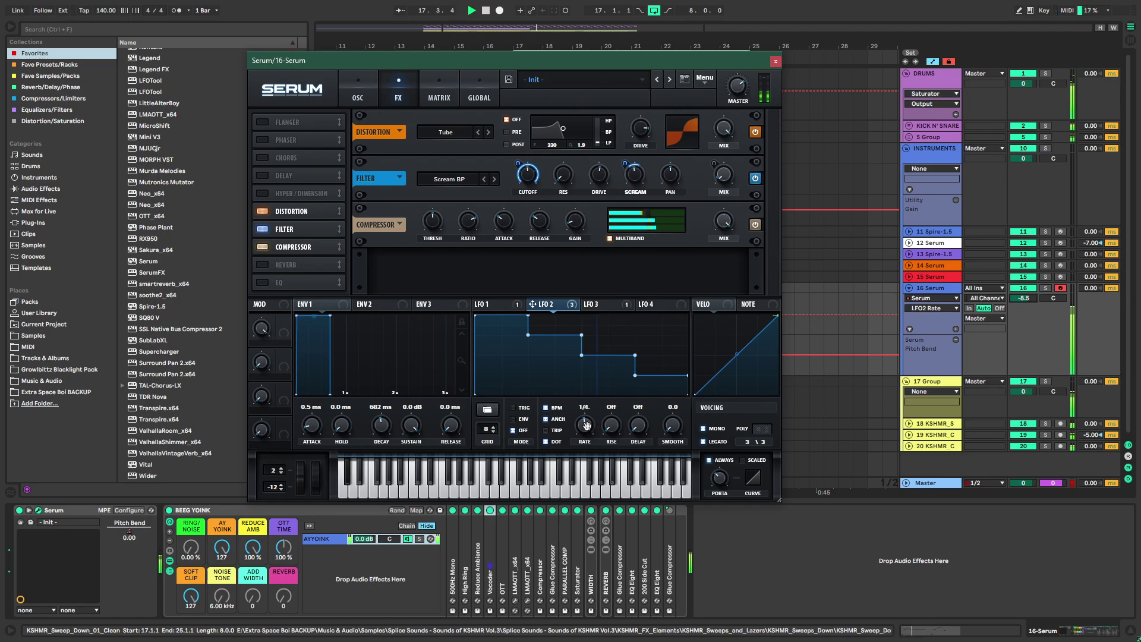
# Play the section and set the project tempo to 150 BPM
pyautogui.press('s')
pyautogui.press('space')
pyautogui.press('space')
pyautogui.press('space')
pyautogui.click(112, 11)
pyautogui.write('150')
pyautogui.press('Return')
pyautogui.press('space')
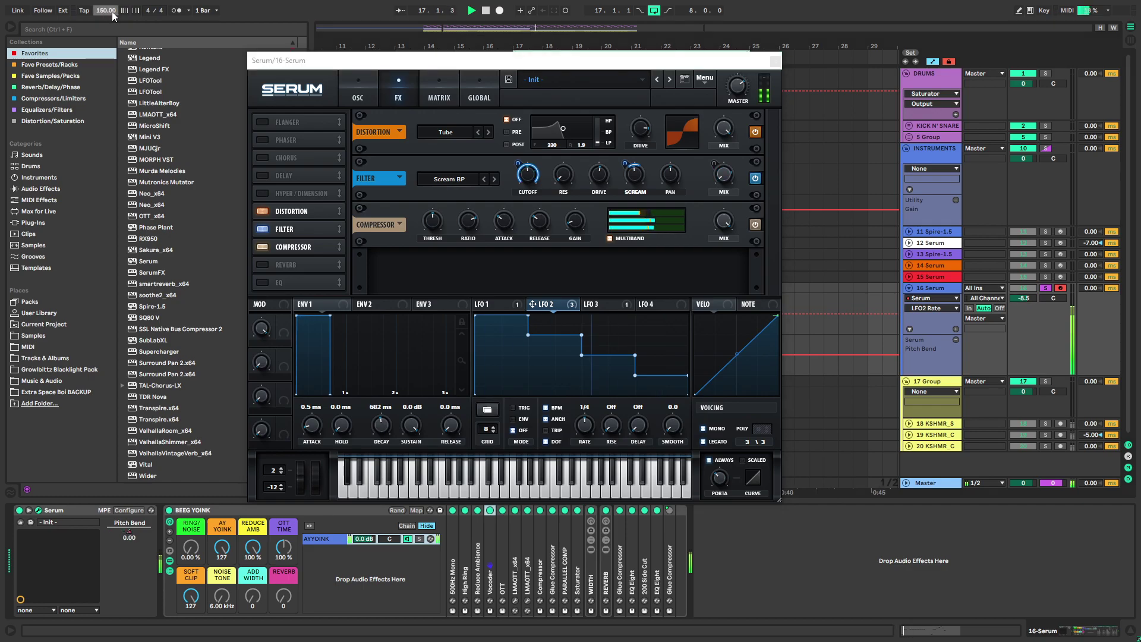
# Turn off solo on the 16 Serum track, play the full arrangement, and save the set
pyautogui.click(580, 415)
pyautogui.press('s')
pyautogui.press('space')
pyautogui.press('space')
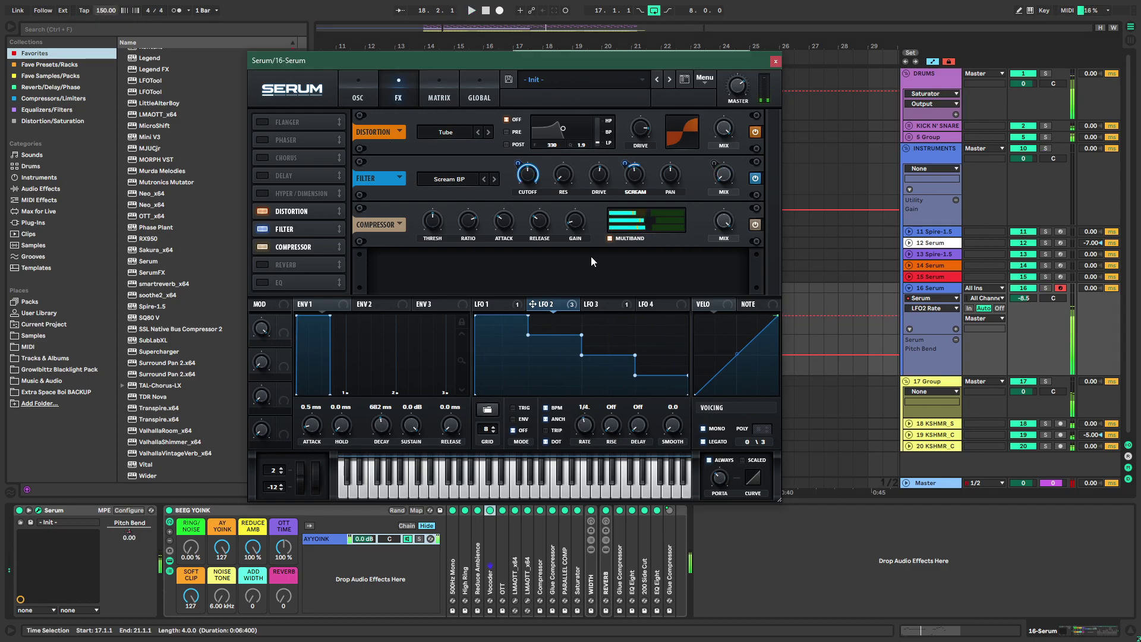
pyautogui.hotkey('ctrl', 's')
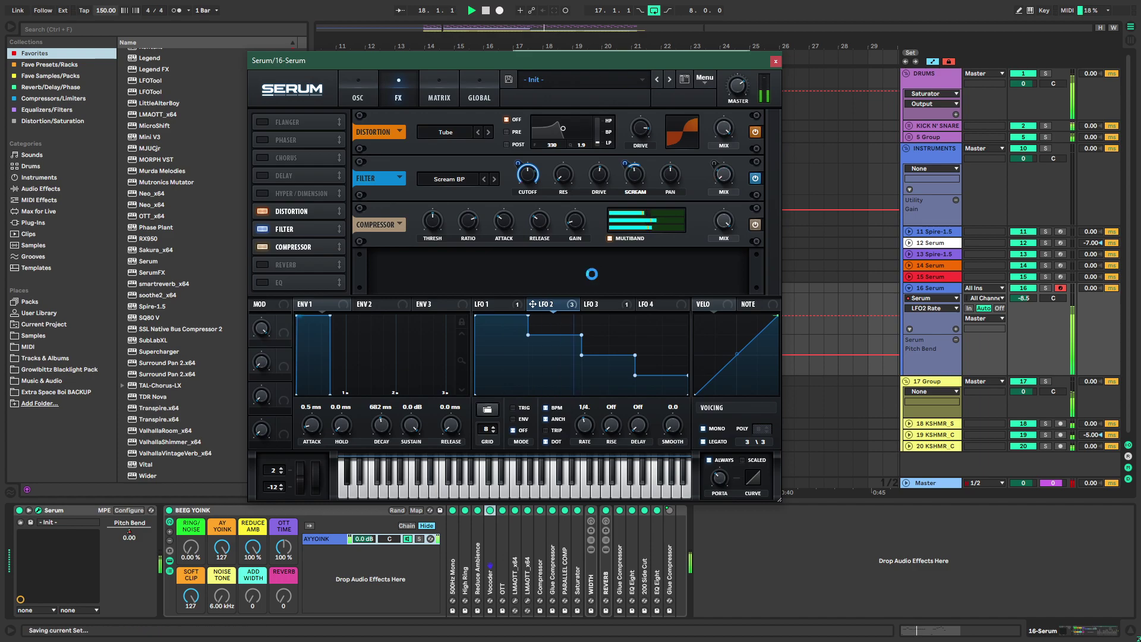
# Repeat the first two-bar 16 Serum clip through bar 25, replacing the phrases with the rising notes
pyautogui.click(775, 61)
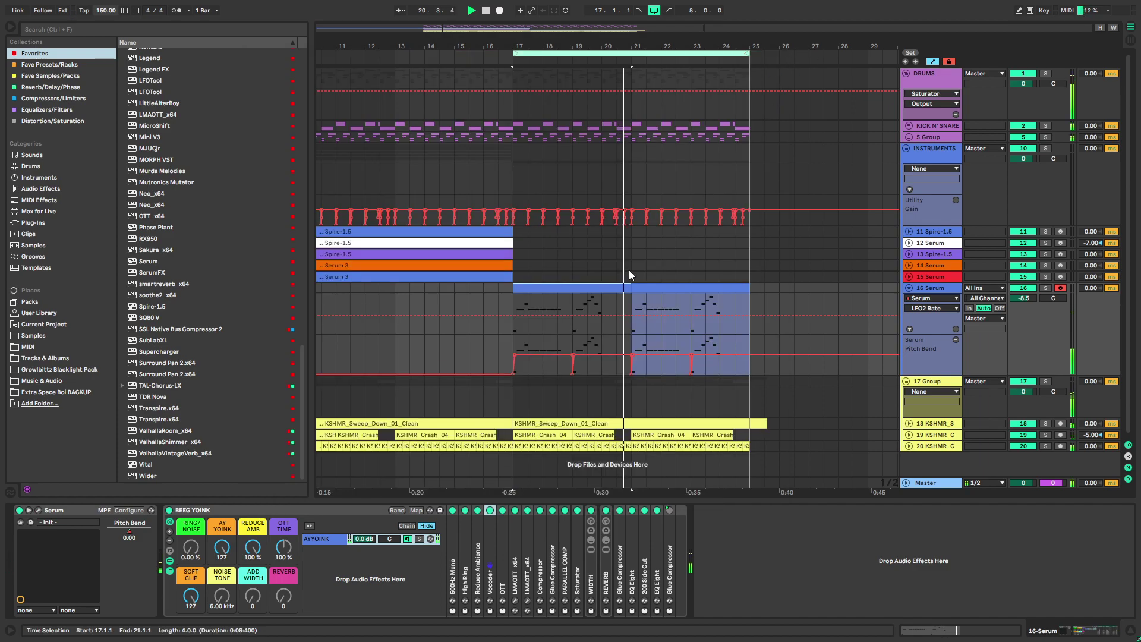
pyautogui.hotkey('ctrl', 'e')
pyautogui.click(550, 288)
pyautogui.hotkey('ctrl', 'd')
pyautogui.hotkey('ctrl', 'd')
pyautogui.hotkey('ctrl', 'd')
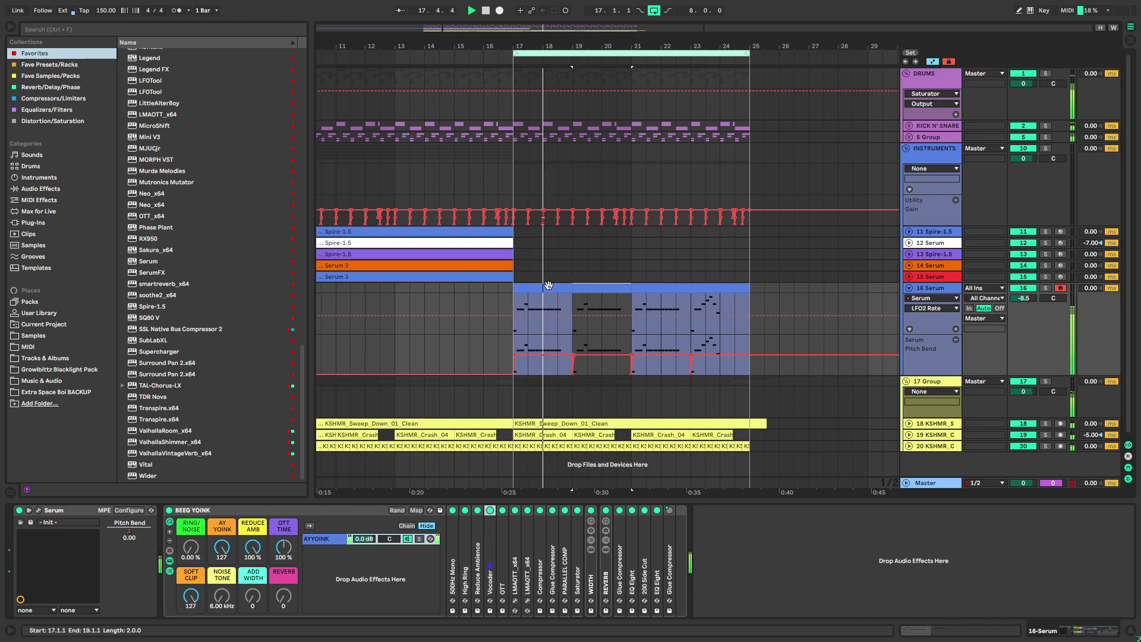
pyautogui.click(543, 287)
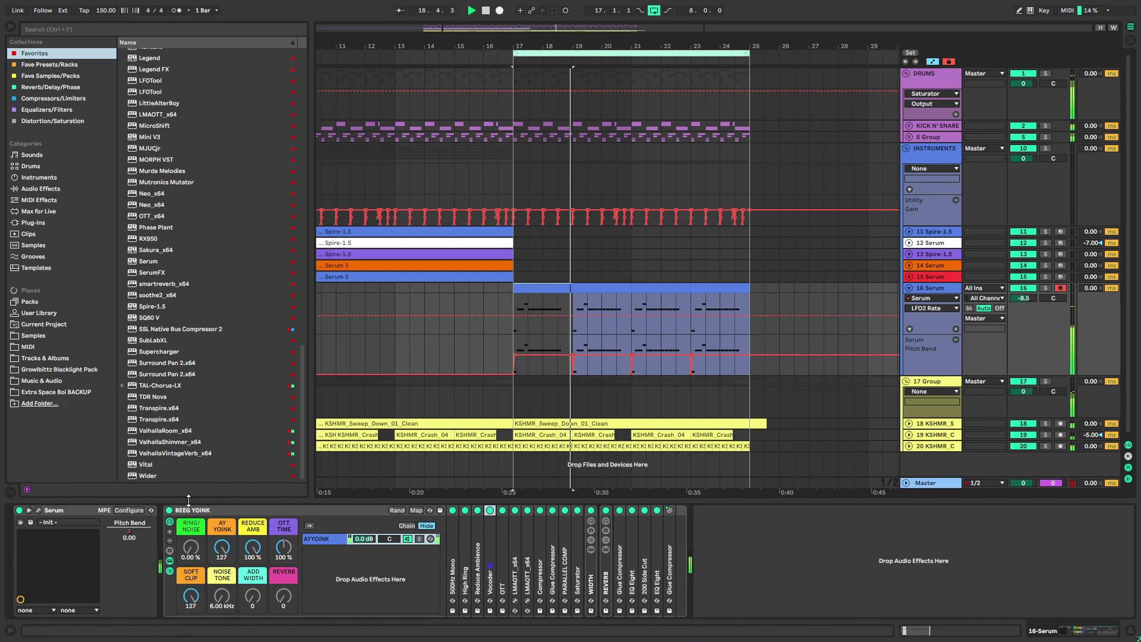
pyautogui.click(38, 510)
pyautogui.click(778, 66)
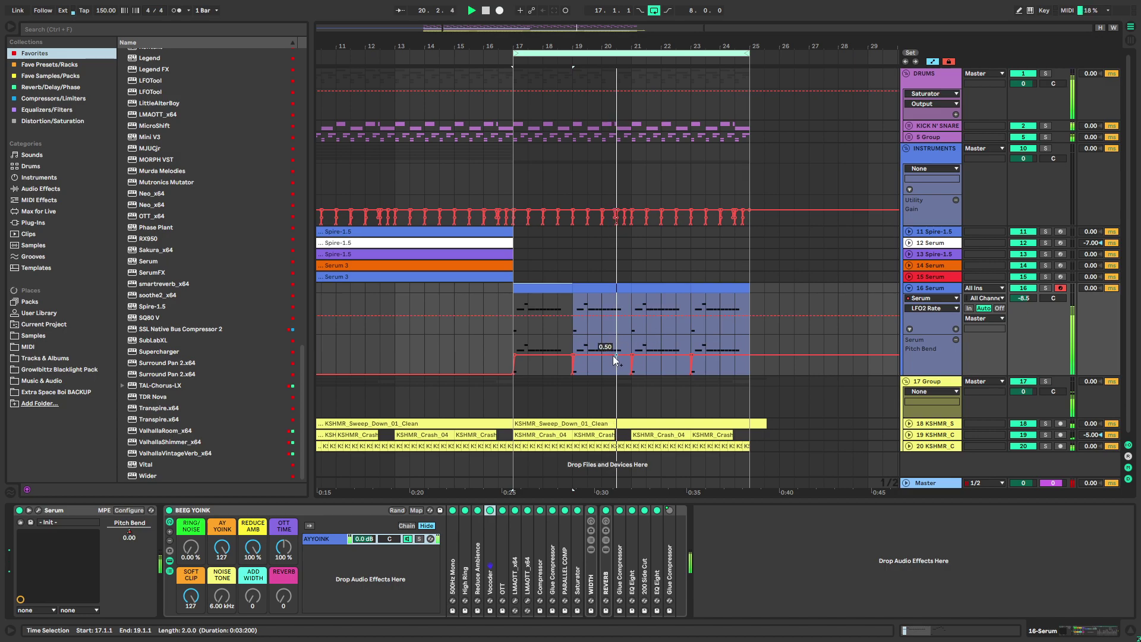
# Reshape the 16 Serum pitch bend automation between 19.3.1 and bar 21 during playback
pyautogui.scroll(3, 586, 369)
pyautogui.click(544, 337)
pyautogui.press('space')
pyautogui.press('space')
pyautogui.click(588, 369)
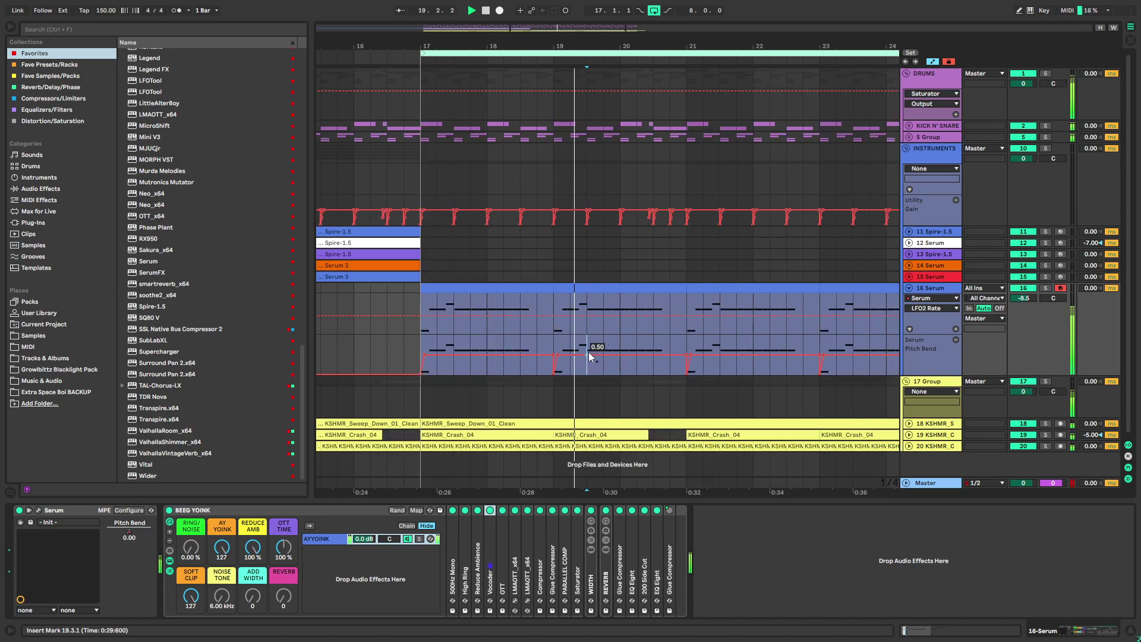
pyautogui.press('space')
pyautogui.press('space')
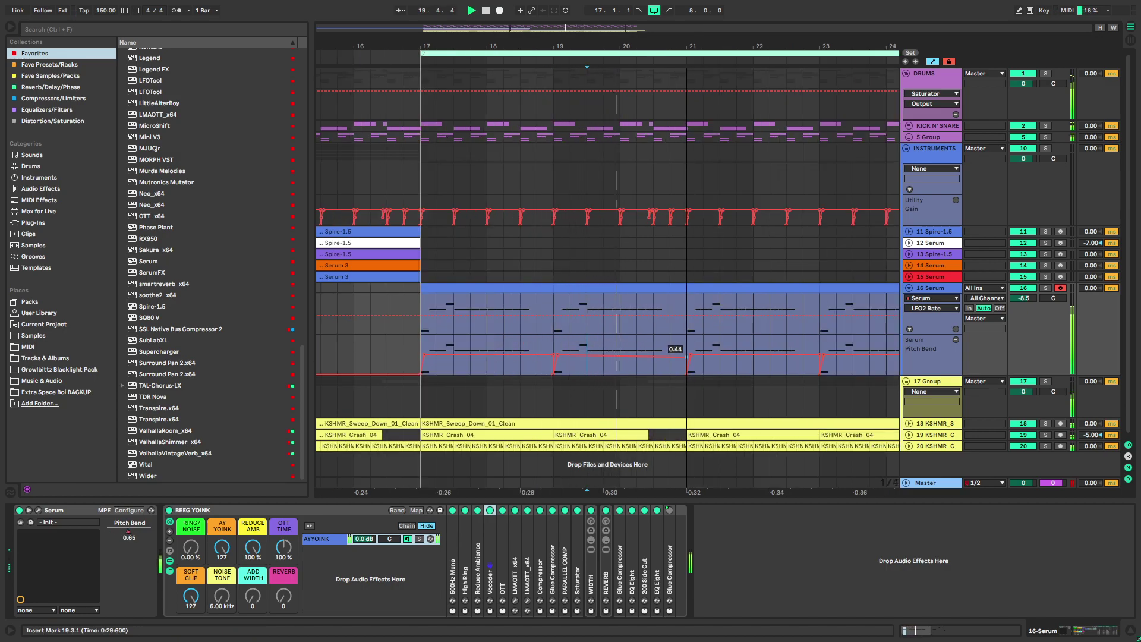
# Duplicate the 16 Serum clips and automation from bars 17–21 into bars 21–25
pyautogui.scroll(-3, 642, 334)
pyautogui.press('space')
pyautogui.click(577, 333)
pyautogui.hotkey('ctrl', 'd')
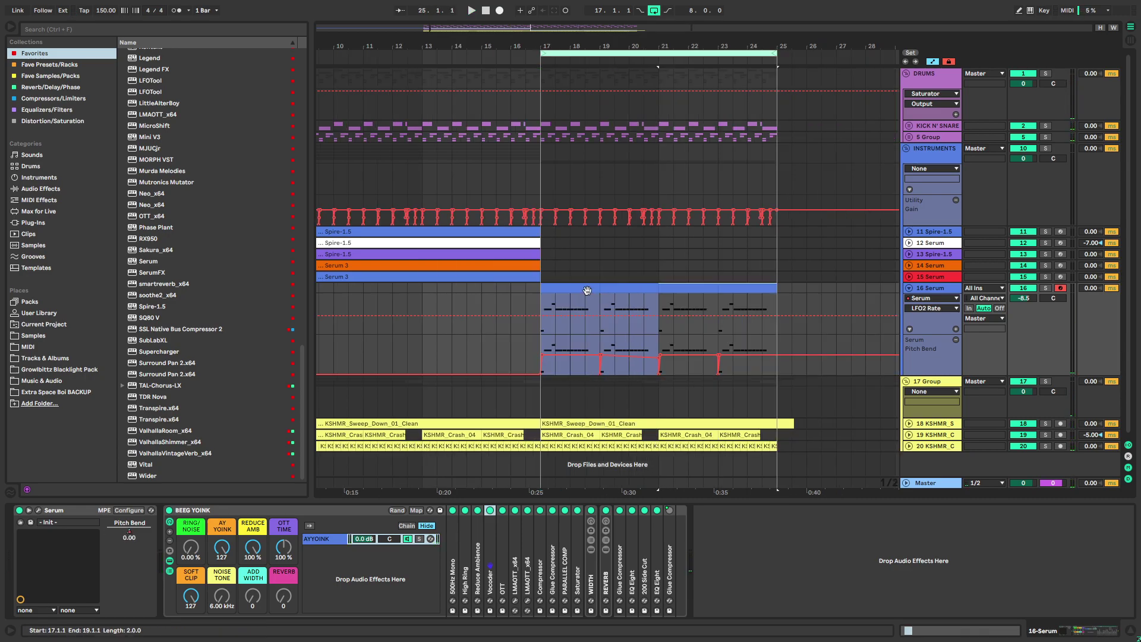
# Solo 16 Serum during playback and set Serum's Osc A to the sine and Osc B to the saw of Basic Shapes
pyautogui.click(586, 289)
pyautogui.press('s')
pyautogui.press('space')
pyautogui.click(38, 510)
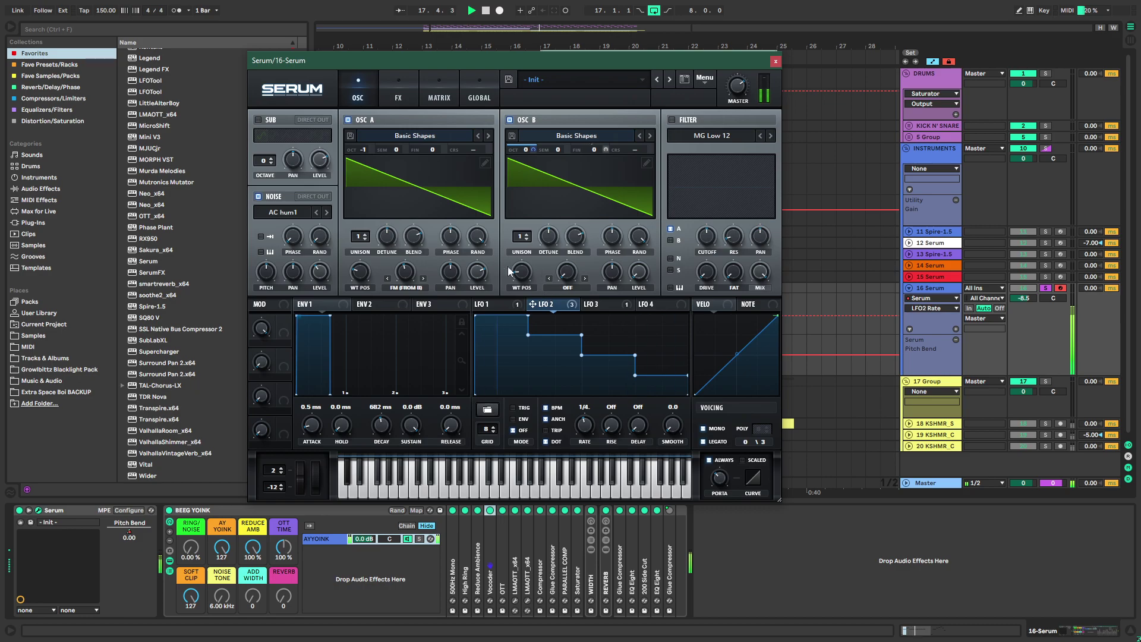
pyautogui.doubleClick(522, 279)
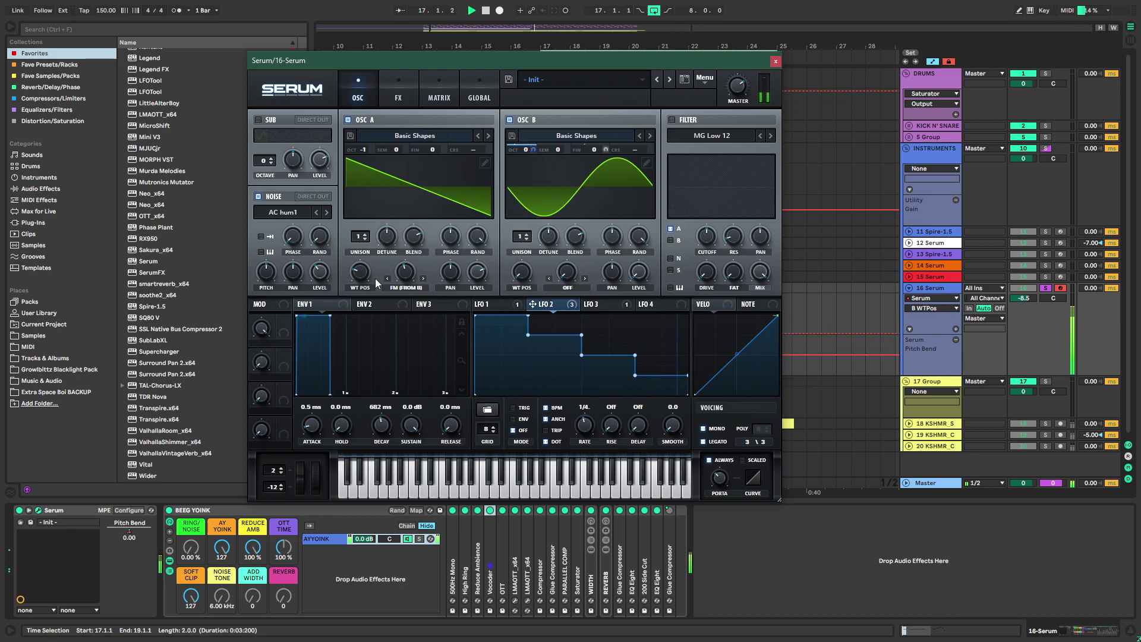
pyautogui.doubleClick(367, 280)
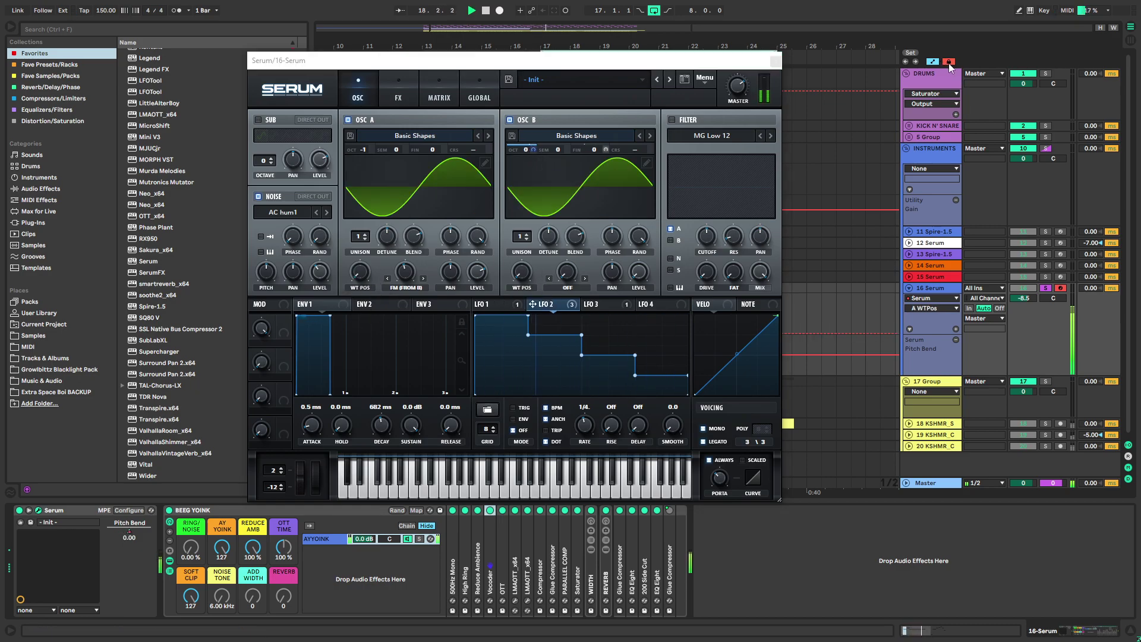
pyautogui.moveTo(522, 271); pyautogui.dragTo(559, 241)
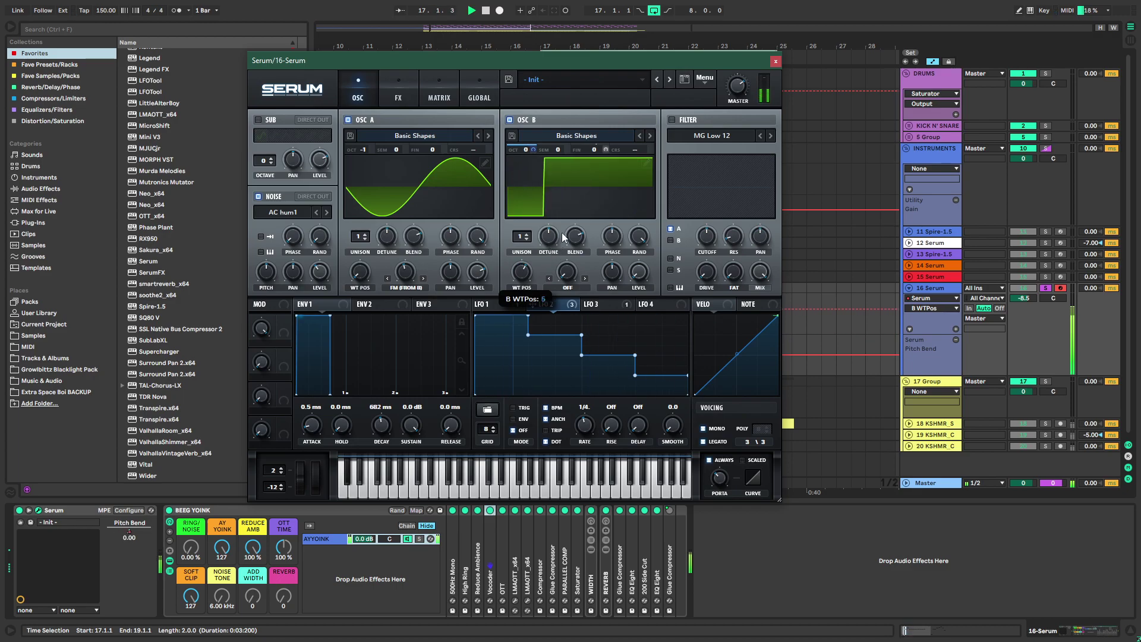
pyautogui.moveTo(512, 270); pyautogui.dragTo(520, 308)
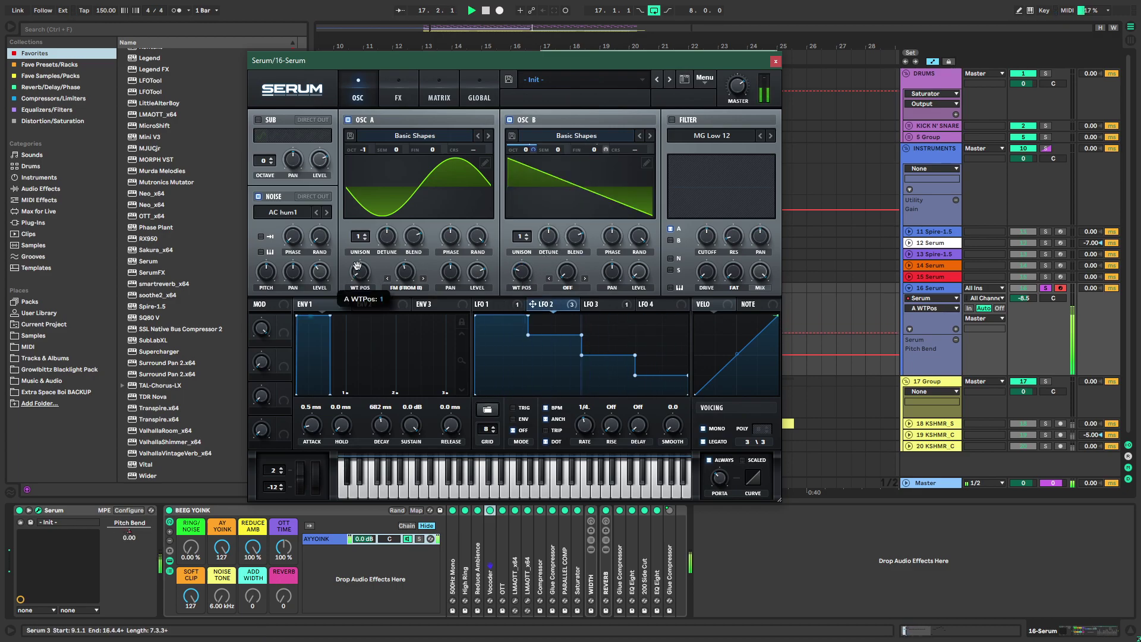
# Set Osc B's warp to FM from the sub, enable a square sub at octave -4 with its level lowered, and raise the FM amount
pyautogui.press('space')
pyautogui.click(567, 287)
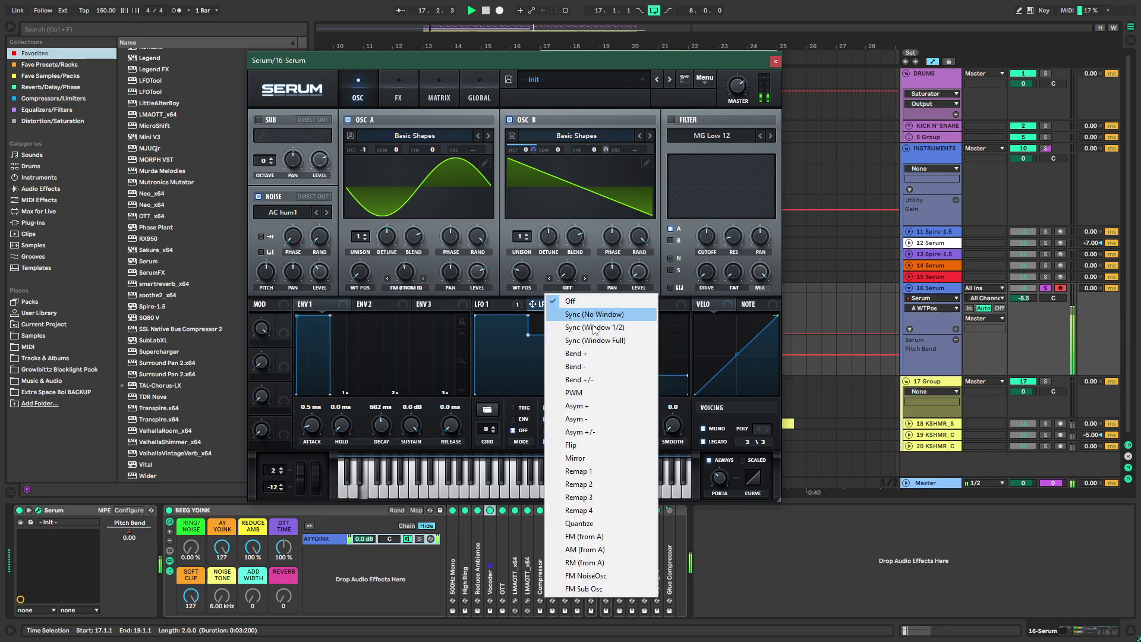
pyautogui.click(594, 589)
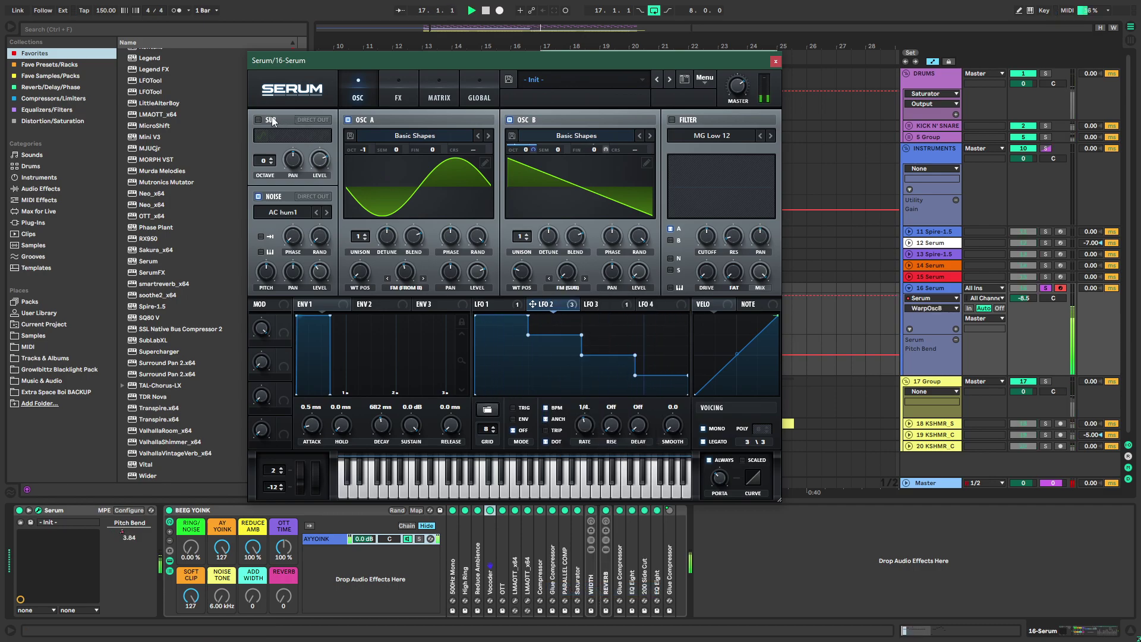
pyautogui.click(259, 120)
pyautogui.click(311, 136)
pyautogui.moveTo(320, 159); pyautogui.dragTo(318, 205)
pyautogui.moveTo(269, 162); pyautogui.dragTo(271, 193)
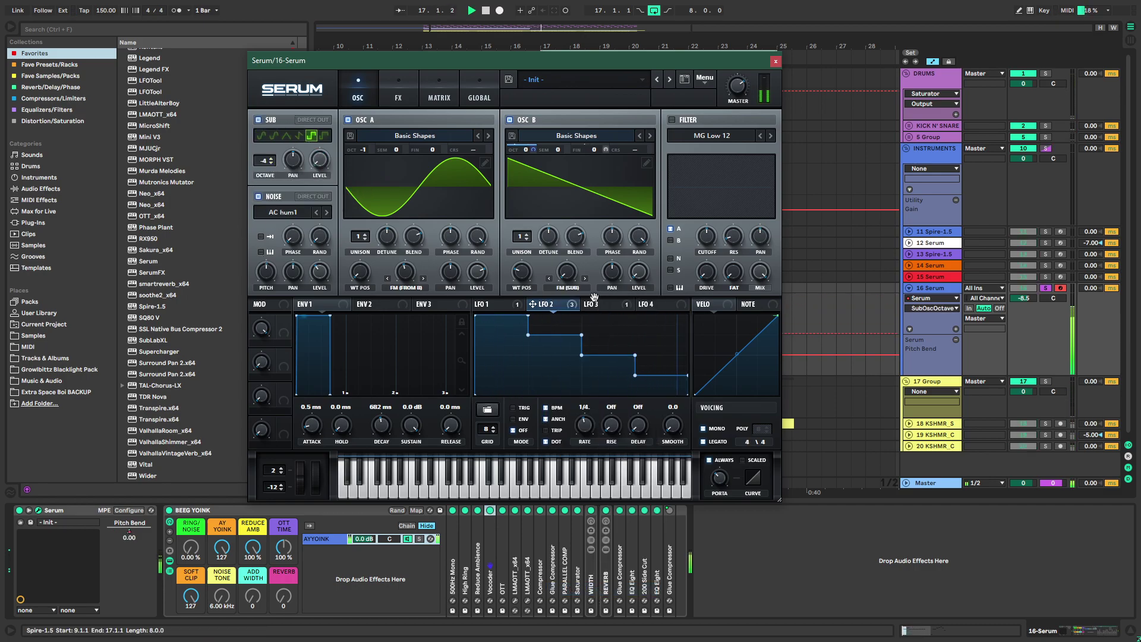
pyautogui.moveTo(567, 272); pyautogui.dragTo(575, 244)
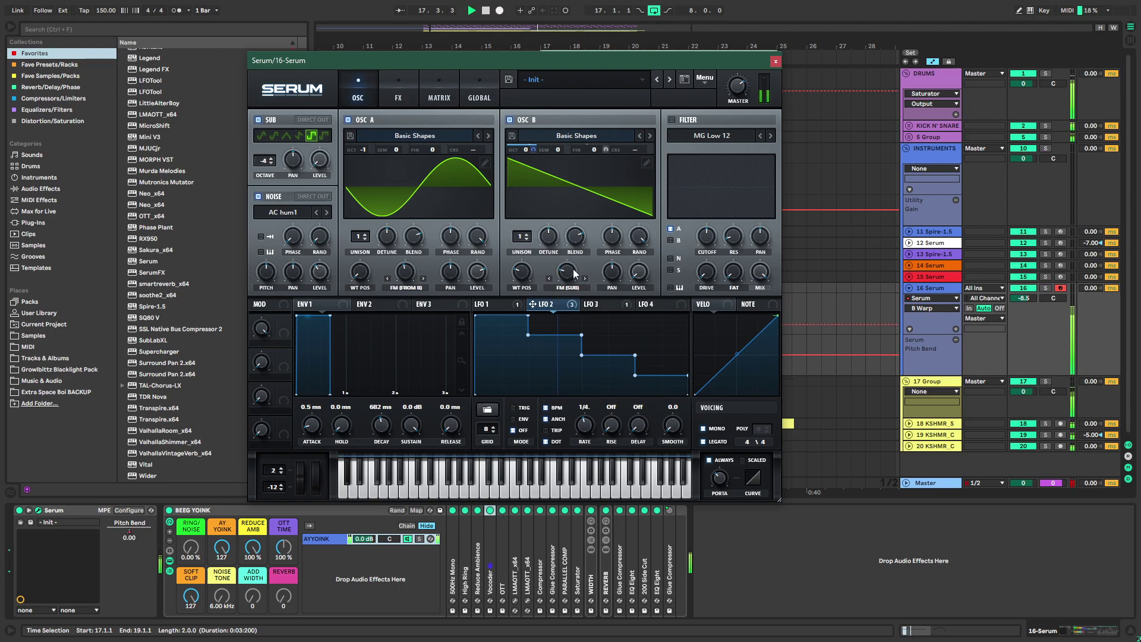
# Enable Serum's Hyper/Dimension effect, modulate the Hyper mix with LFO 3, and set the distortion filter to Pre
pyautogui.click(397, 100)
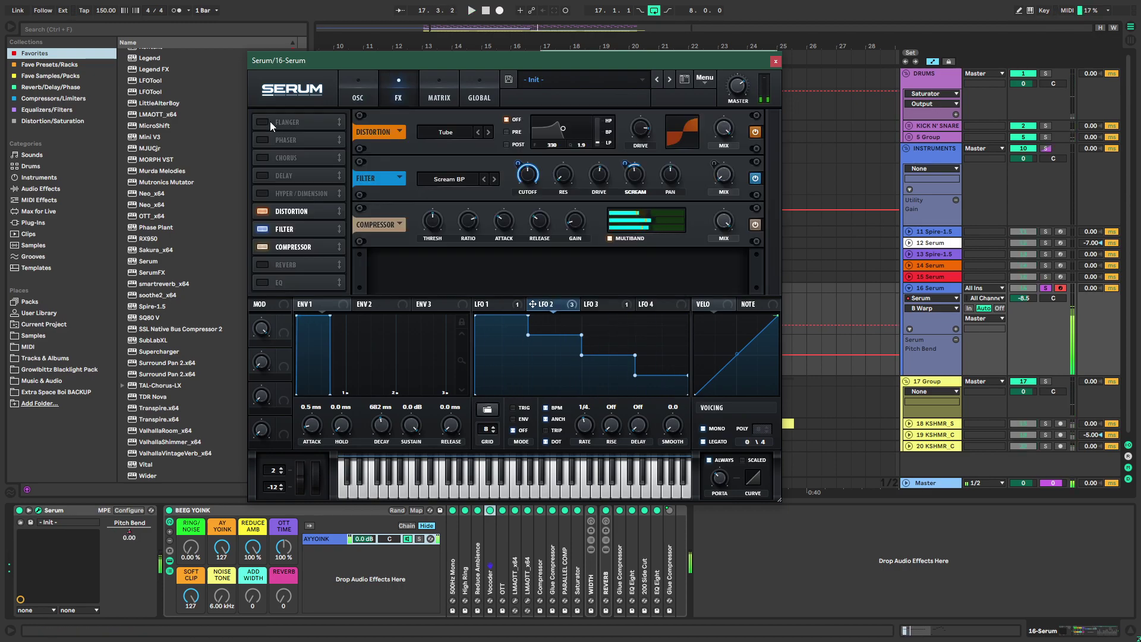
pyautogui.click(504, 305)
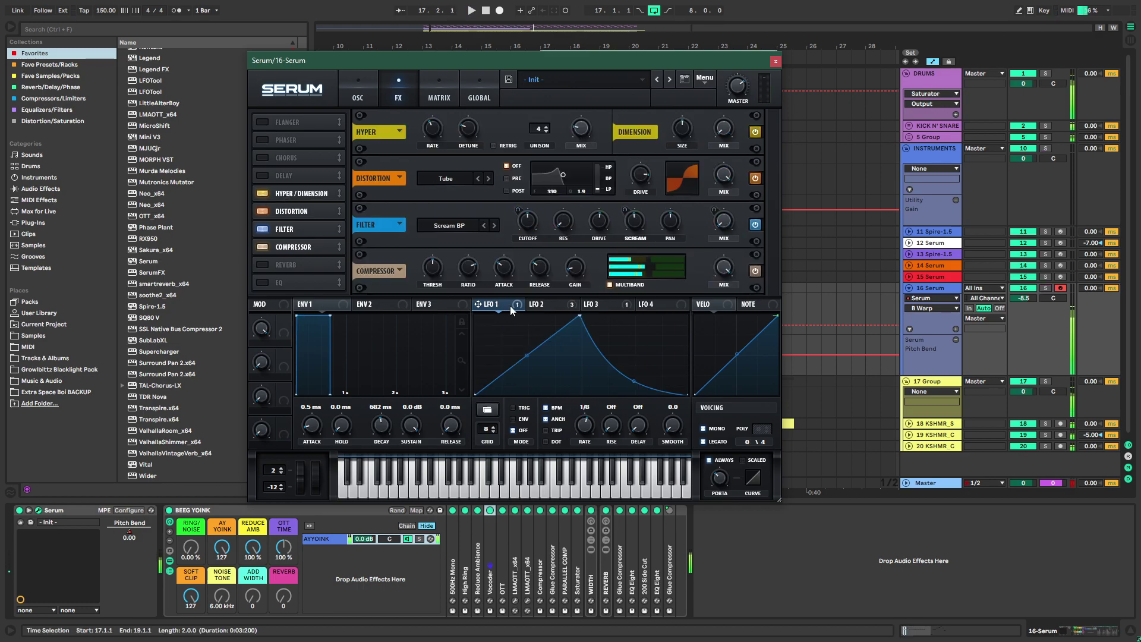
pyautogui.click(624, 307)
pyautogui.moveTo(554, 144); pyautogui.dragTo(580, 128)
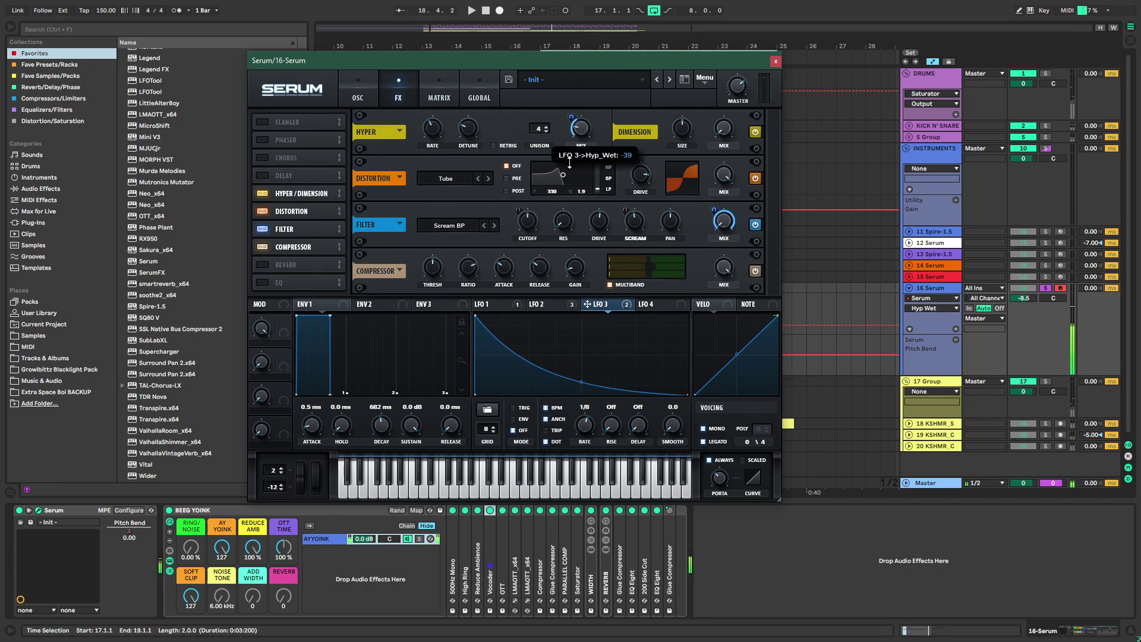
pyautogui.moveTo(581, 126); pyautogui.dragTo(582, 138)
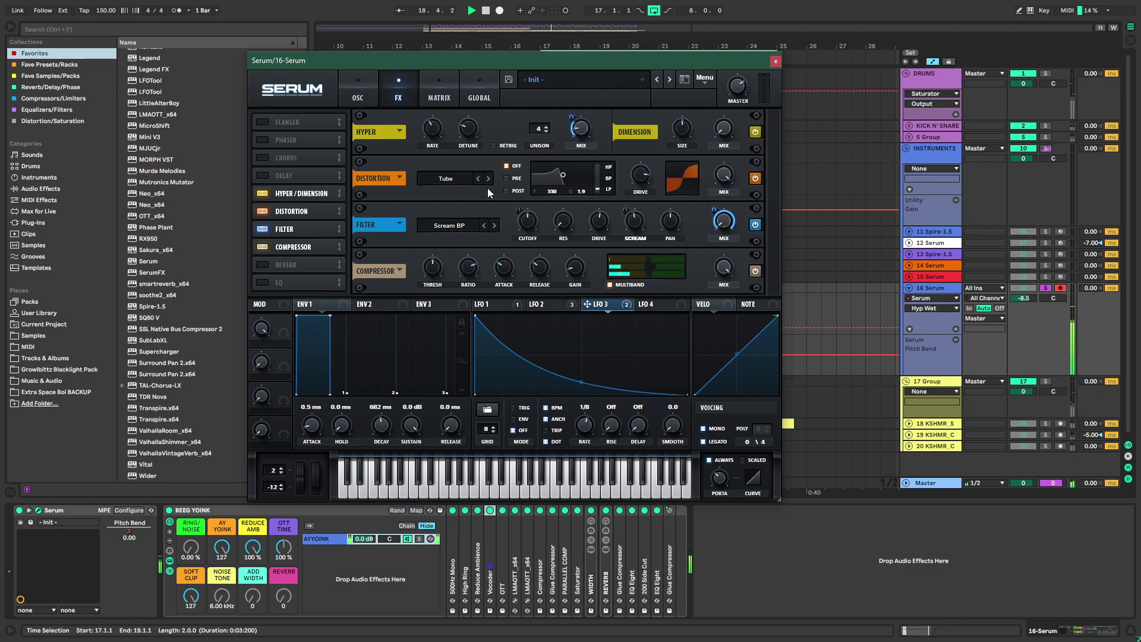
pyautogui.click(506, 178)
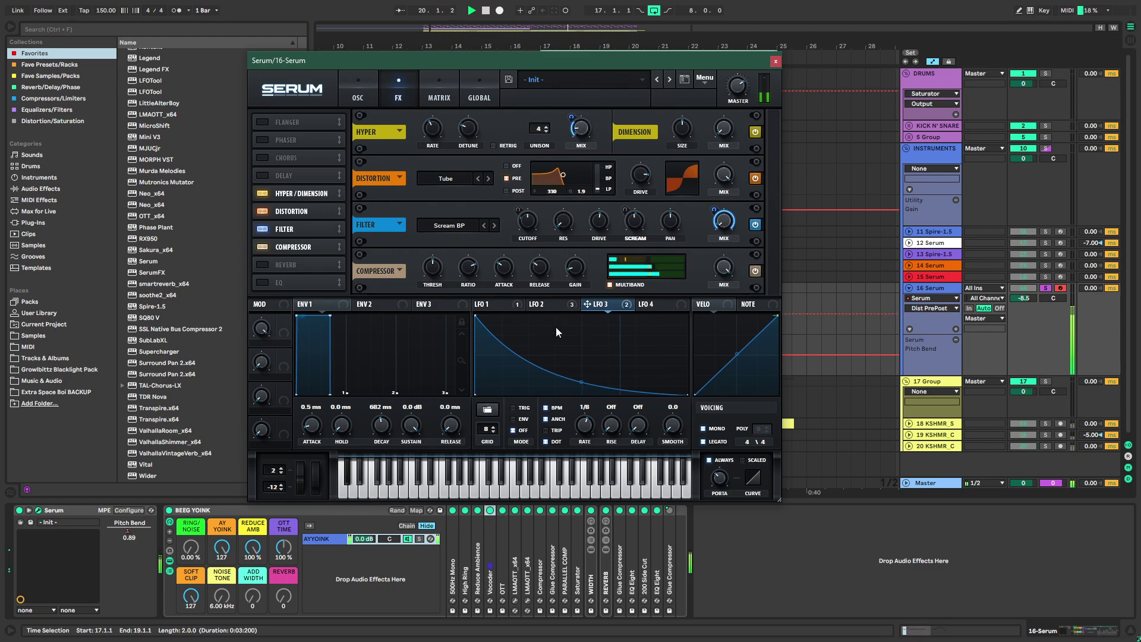
pyautogui.click(540, 304)
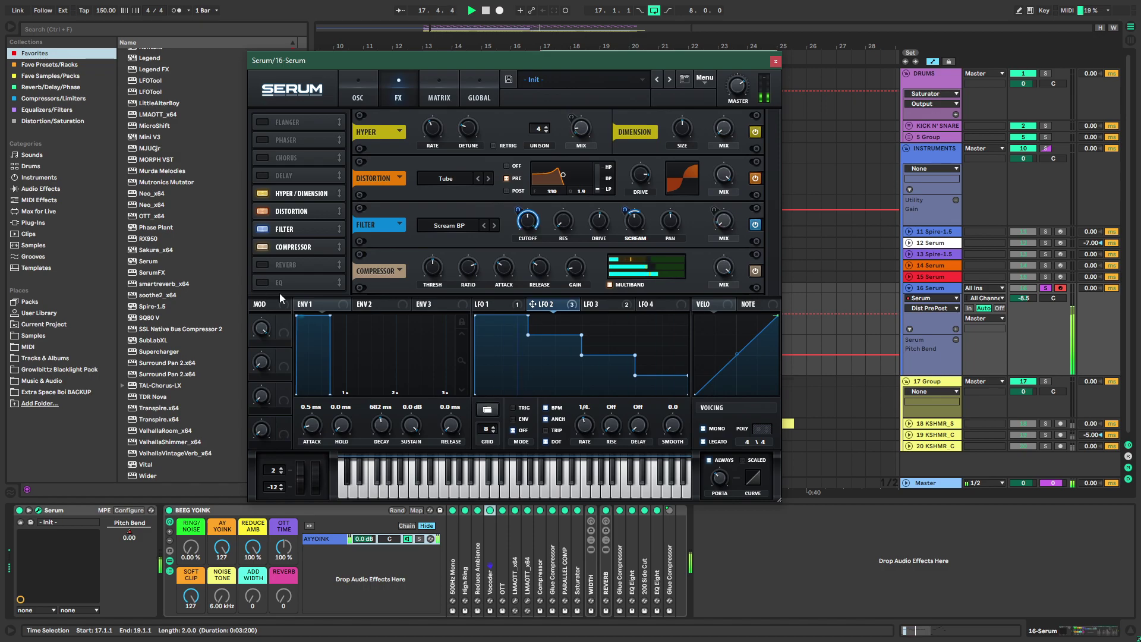
# Raise BEEG YOINK's REVERB macro to 127 and compare the bass in the full mix and soloed
pyautogui.moveTo(284, 596); pyautogui.dragTo(284, 517)
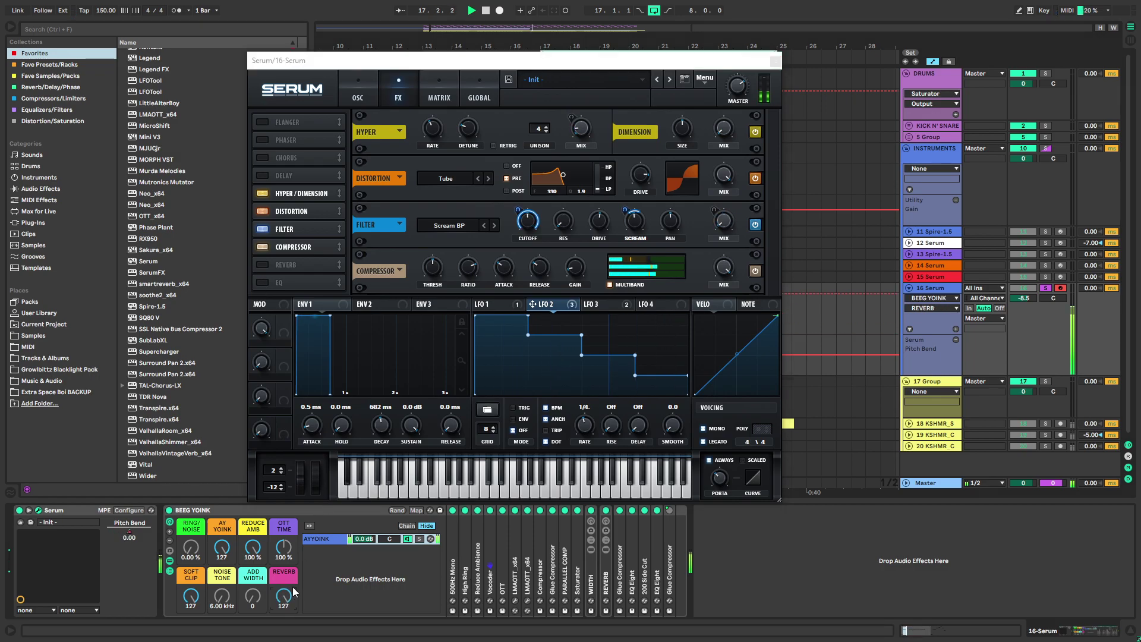
pyautogui.doubleClick(606, 582)
pyautogui.doubleClick(731, 512)
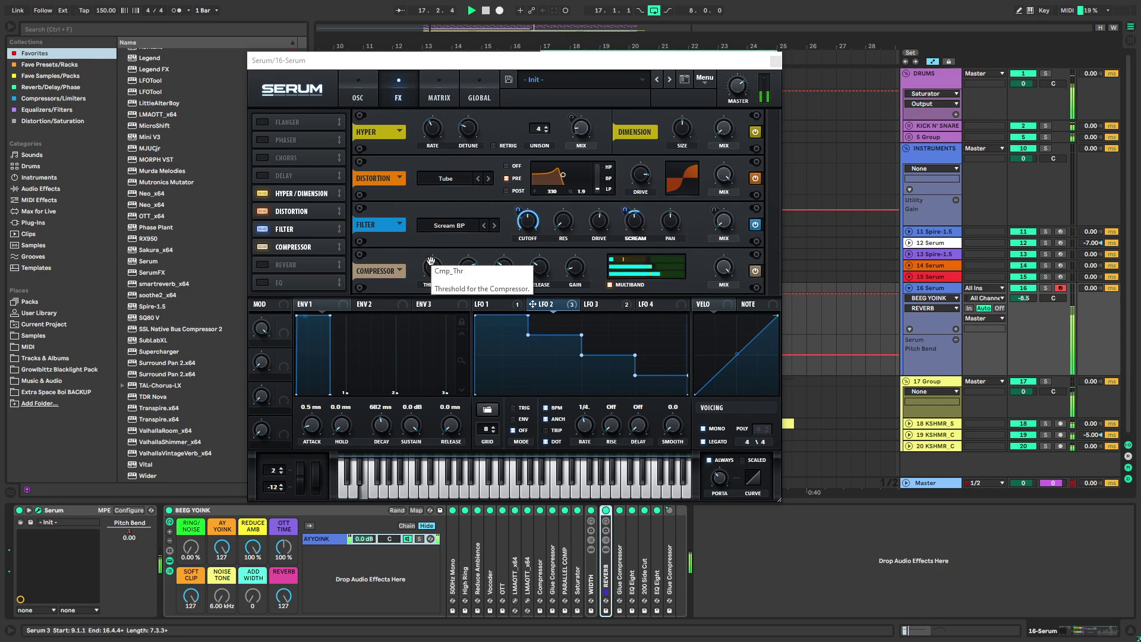
pyautogui.press('space')
pyautogui.press('space')
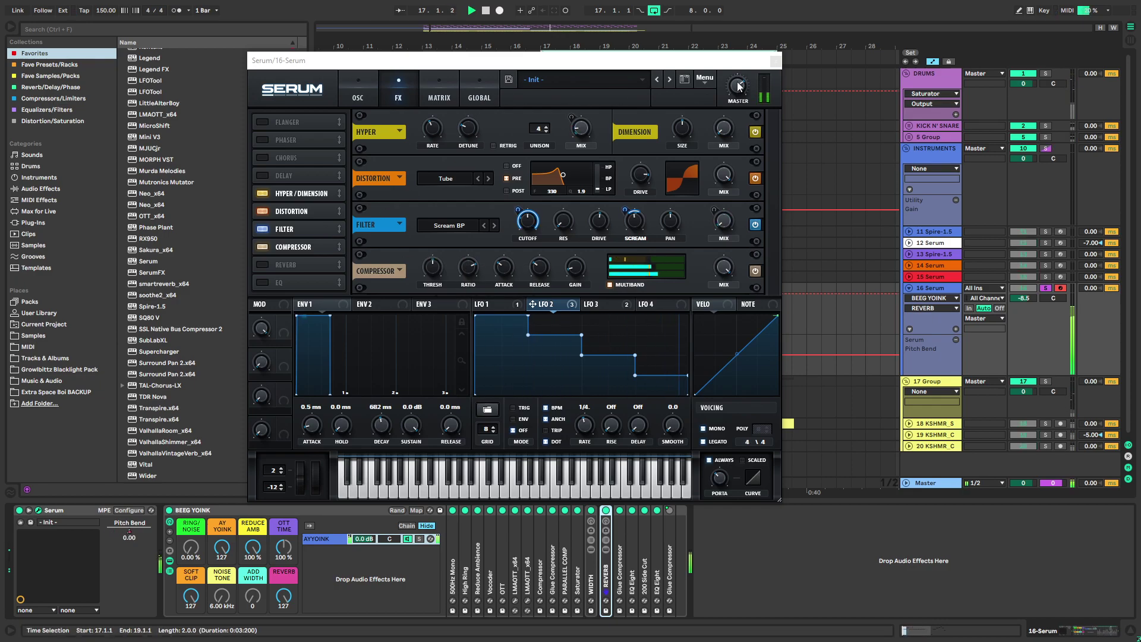
pyautogui.click(775, 61)
pyautogui.press('space')
# Unfold the 17 Group tracks and delete the sweep-down clip at bar 17 and the KSHMR_Crash_04 clip at bar 19
pyautogui.click(913, 437)
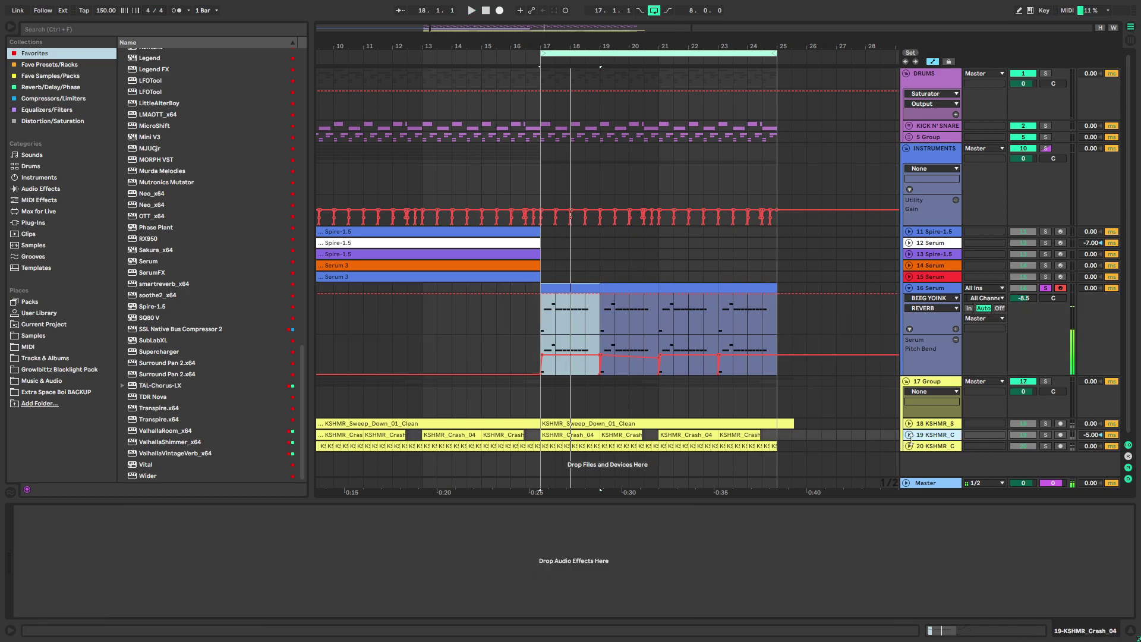
pyautogui.keyDown('alt'); pyautogui.click(910, 437); pyautogui.keyUp('alt')
pyautogui.moveTo(671, 408); pyautogui.dragTo(596, 282)
pyautogui.click(501, 298)
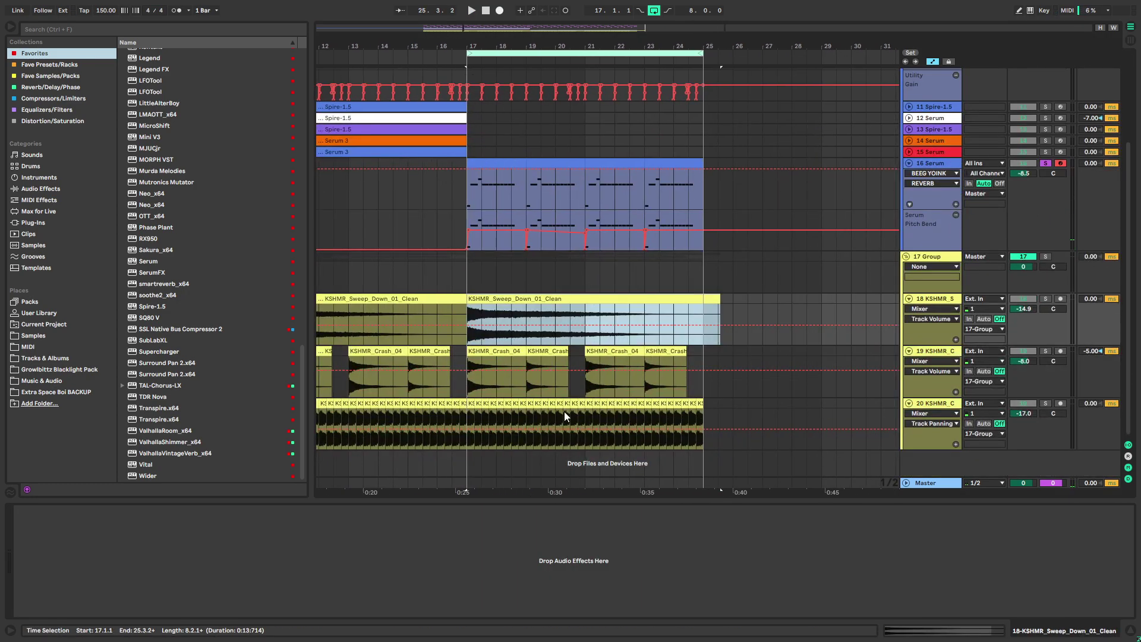
pyautogui.press('Delete')
pyautogui.click(544, 349)
pyautogui.press('Delete')
# Delete all crash clips on the 20 KSHMR_C track from bar 17 onward
pyautogui.moveTo(477, 418); pyautogui.dragTo(847, 416)
pyautogui.press('Delete')
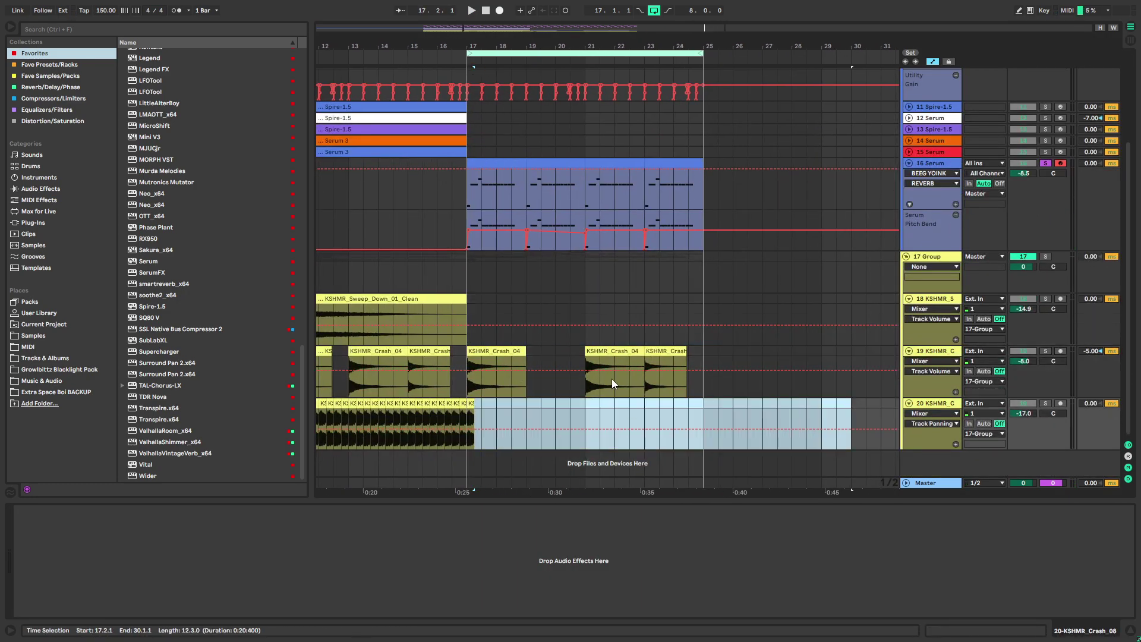
pyautogui.moveTo(575, 376); pyautogui.dragTo(800, 360)
pyautogui.moveTo(479, 405); pyautogui.dragTo(468, 403)
pyautogui.press('Delete')
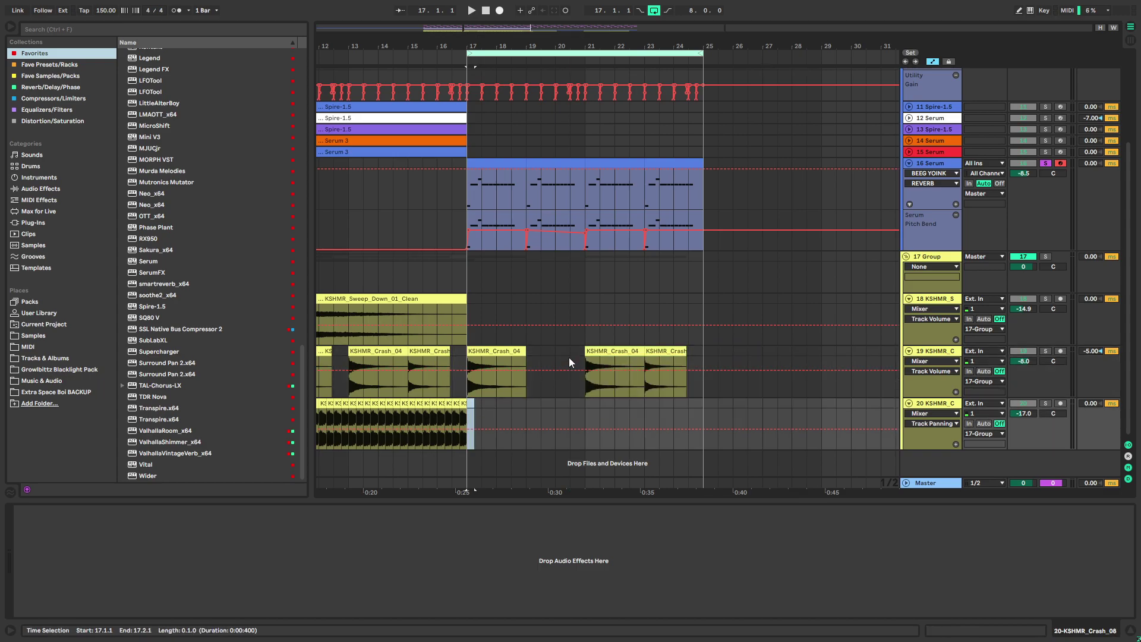
# Delete the two KSHMR_Crash_04 clips from bar 21 onward and play the arrangement from bar 17
pyautogui.moveTo(572, 352); pyautogui.dragTo(746, 352)
pyautogui.press('Delete')
pyautogui.click(467, 355)
pyautogui.press('space')
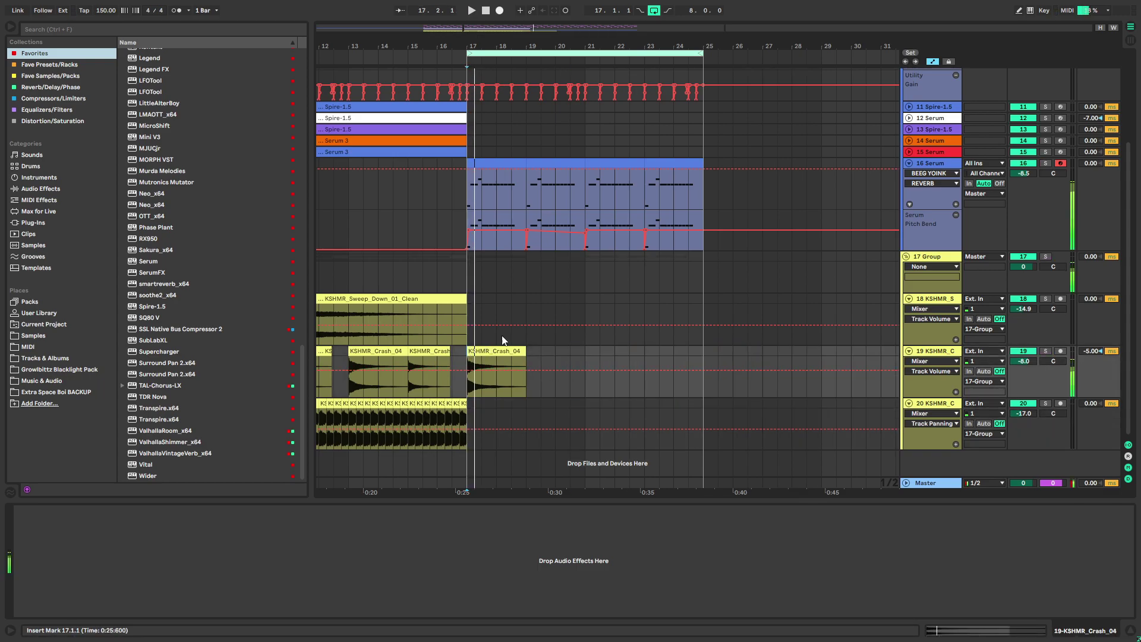
# Set Serum's LFO 2 modulation of Osc B's octave to about -29 and assign LFO 2 to the distortion filter frequency
pyautogui.click(932, 165)
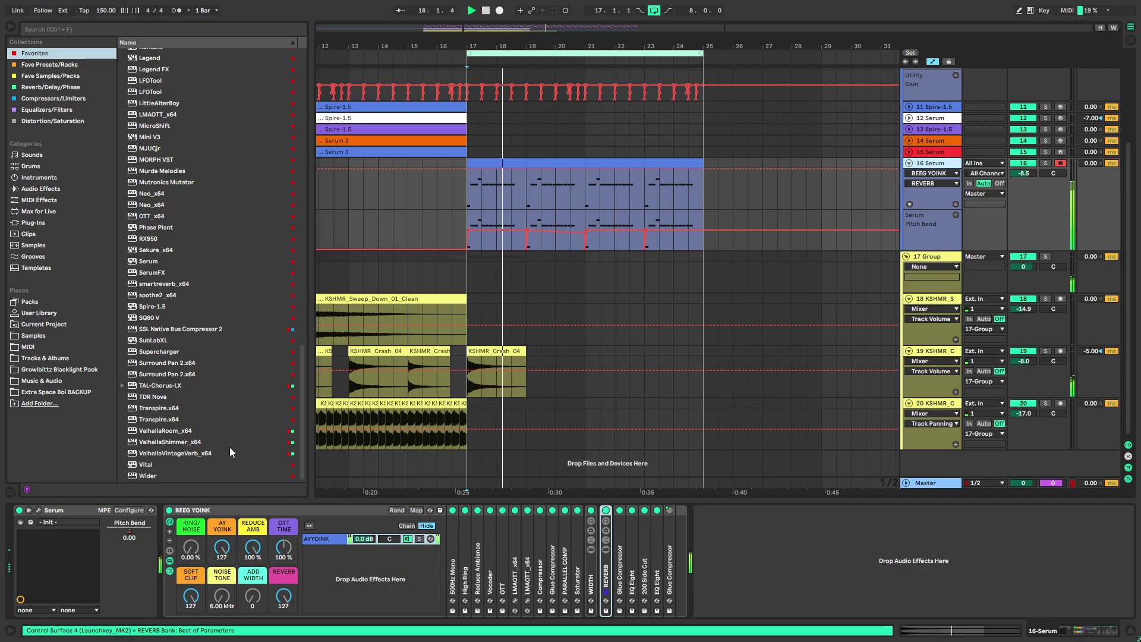
pyautogui.click(38, 510)
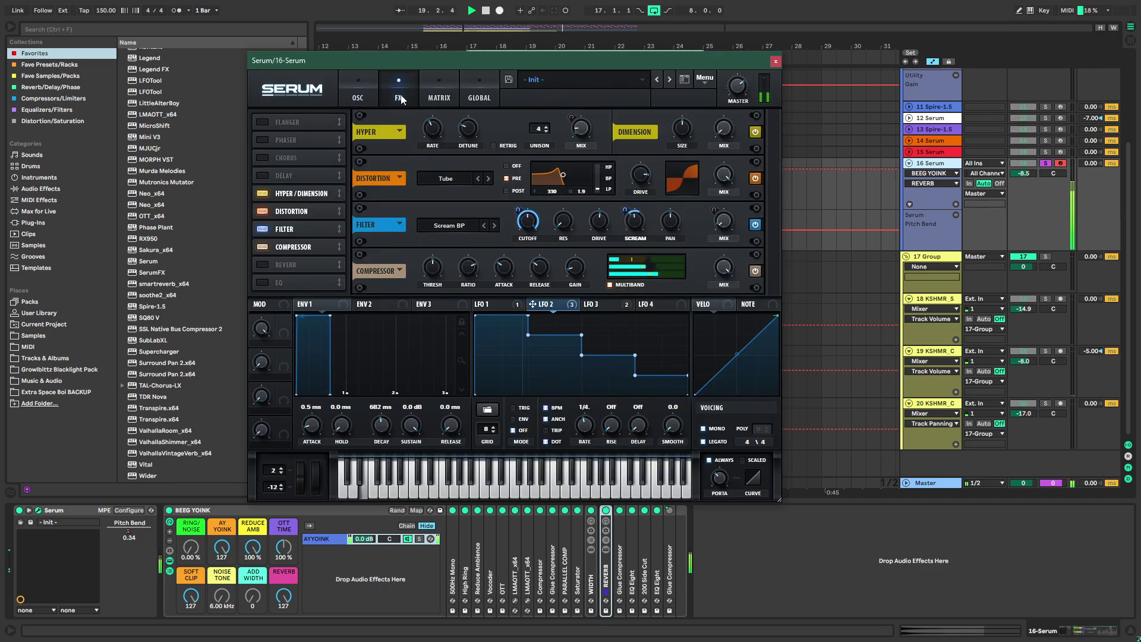
pyautogui.moveTo(557, 149); pyautogui.dragTo(525, 177)
pyautogui.rightClick(553, 149)
pyautogui.click(584, 208)
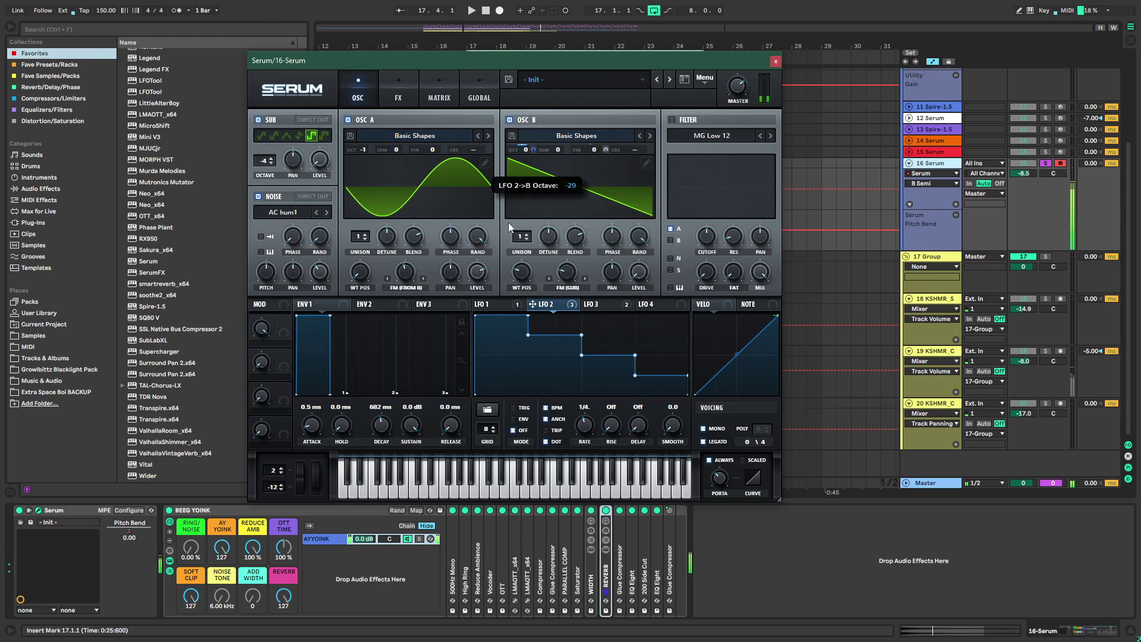
pyautogui.click(387, 97)
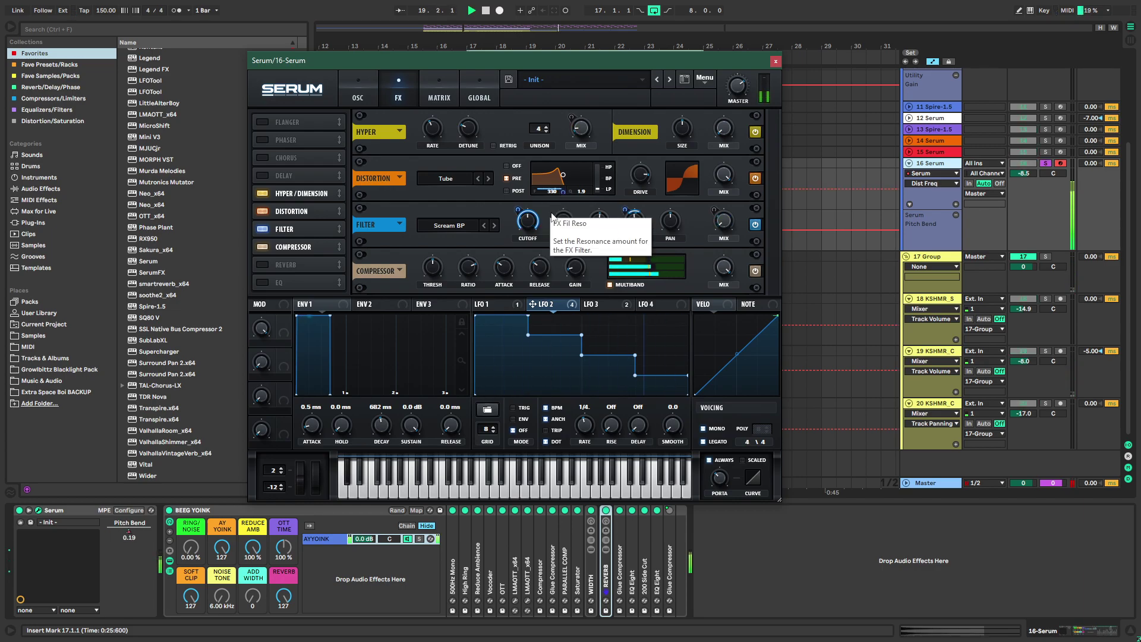
# Set Env 1's decay to 415 ms and its sustain to 0.0 dB
pyautogui.click(326, 307)
pyautogui.click(452, 425)
pyautogui.moveTo(410, 425); pyautogui.dragTo(384, 424)
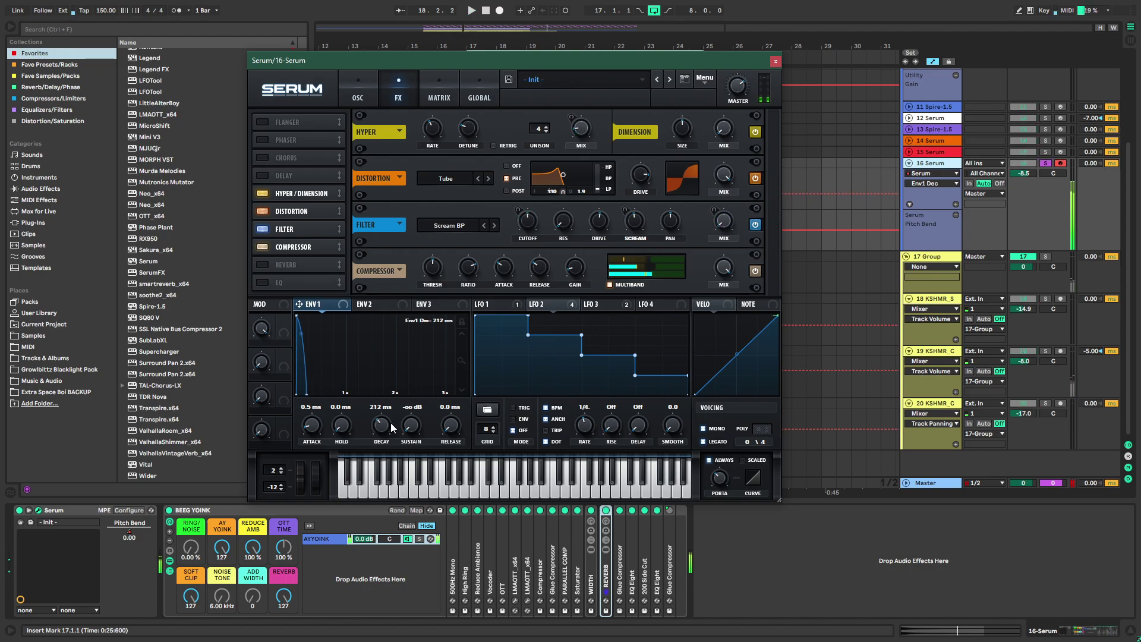
pyautogui.moveTo(411, 424); pyautogui.dragTo(443, 301)
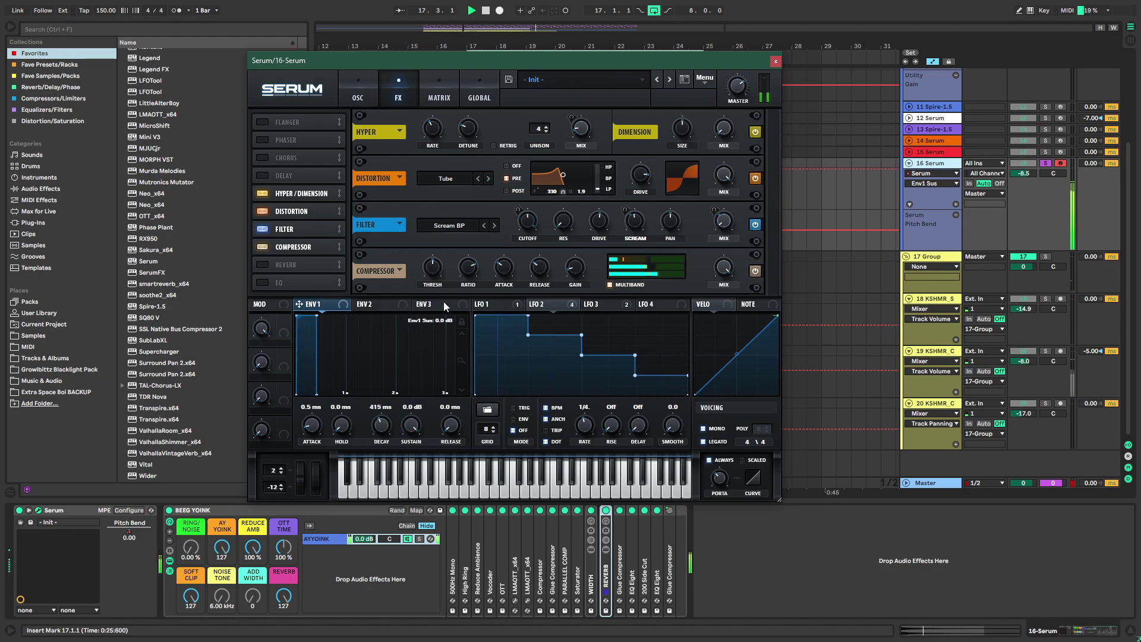
# Shape LFO 4 as a concave falling curve at a 1/8 rate and assign it to the distortion filter frequency
pyautogui.click(591, 306)
pyautogui.click(652, 304)
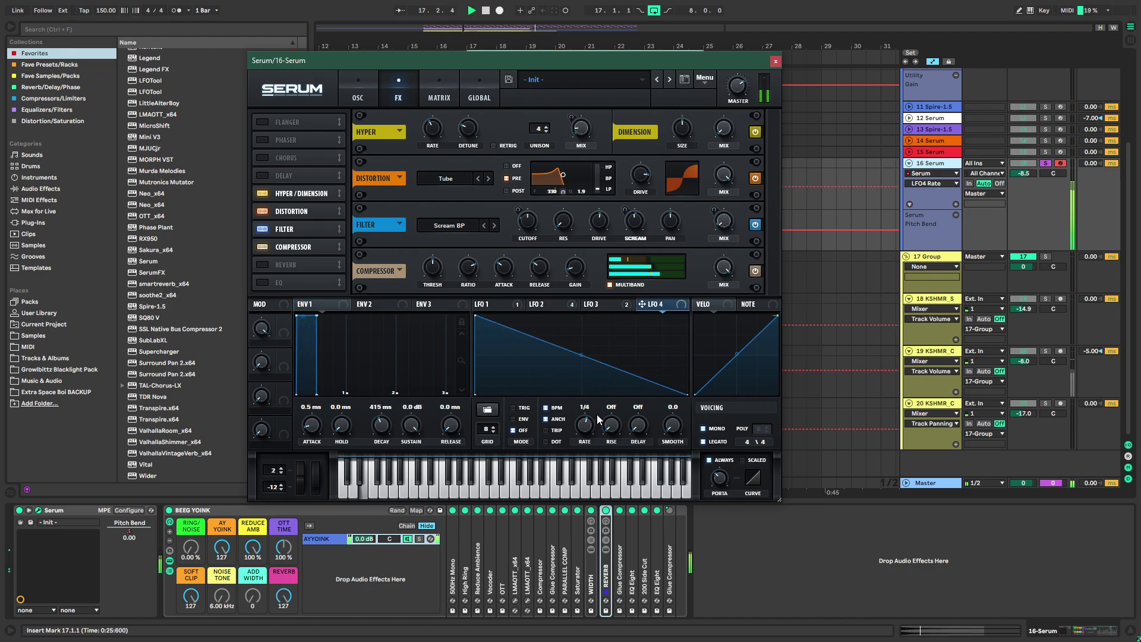
pyautogui.press('space')
pyautogui.moveTo(583, 355); pyautogui.dragTo(603, 349)
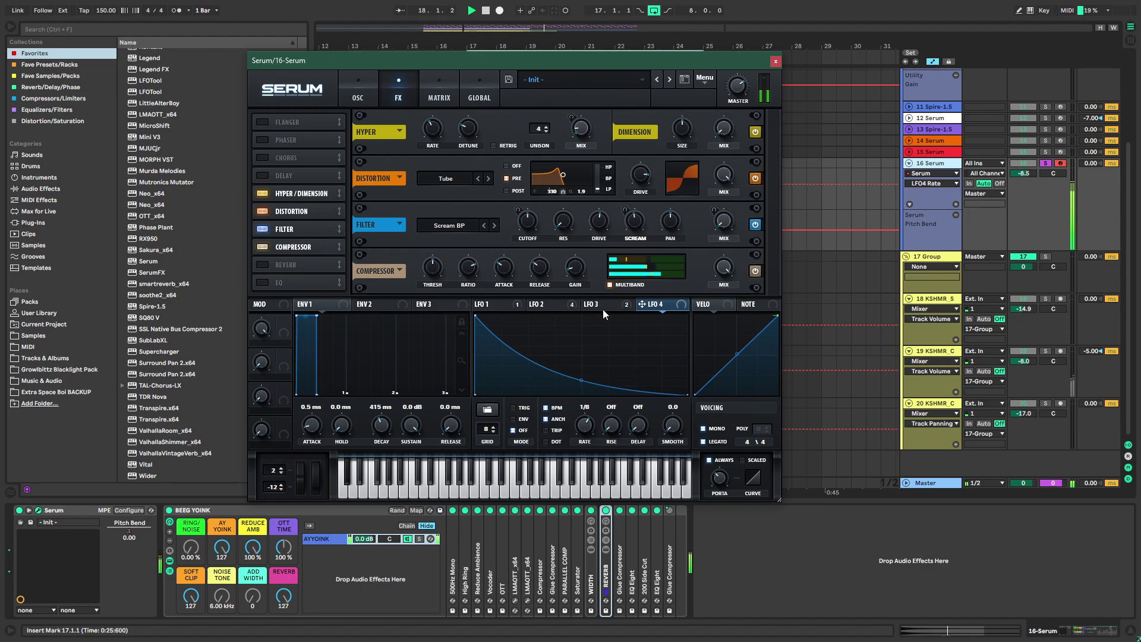
pyautogui.moveTo(550, 192); pyautogui.dragTo(553, 192)
pyautogui.press('space')
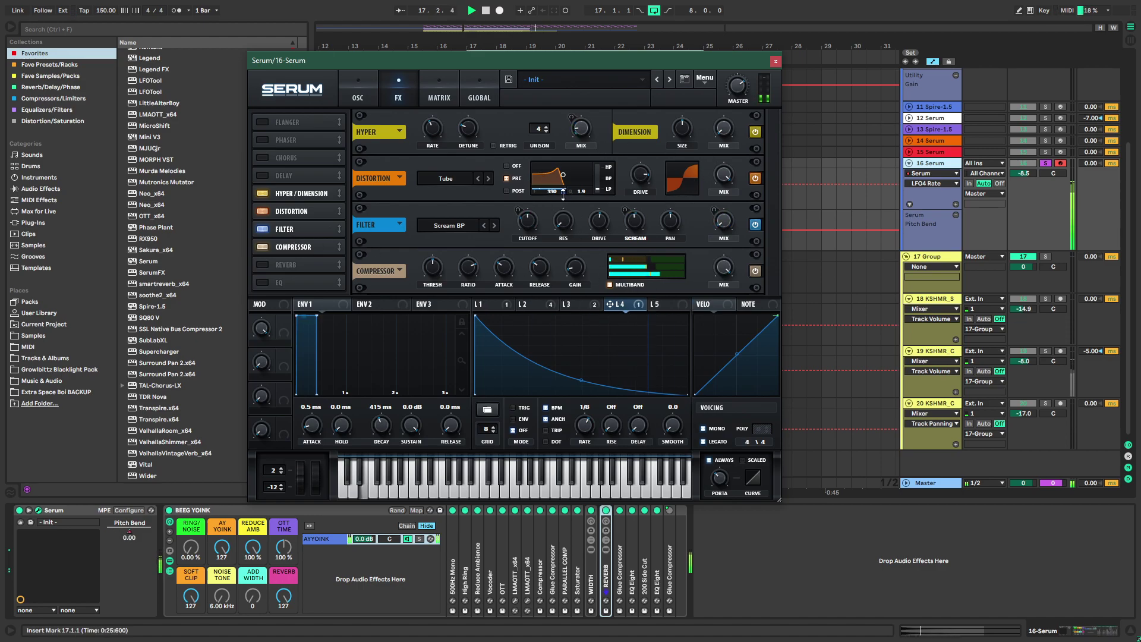
# Reshape LFO 4 into a slightly convex falling curve while comparing the bass soloed and in the full mix
pyautogui.press('space')
pyautogui.press('space')
pyautogui.moveTo(581, 379); pyautogui.dragTo(571, 369)
pyautogui.rightClick(571, 369)
pyautogui.click(582, 354)
pyautogui.press('space')
pyautogui.press('s')
pyautogui.press('space')
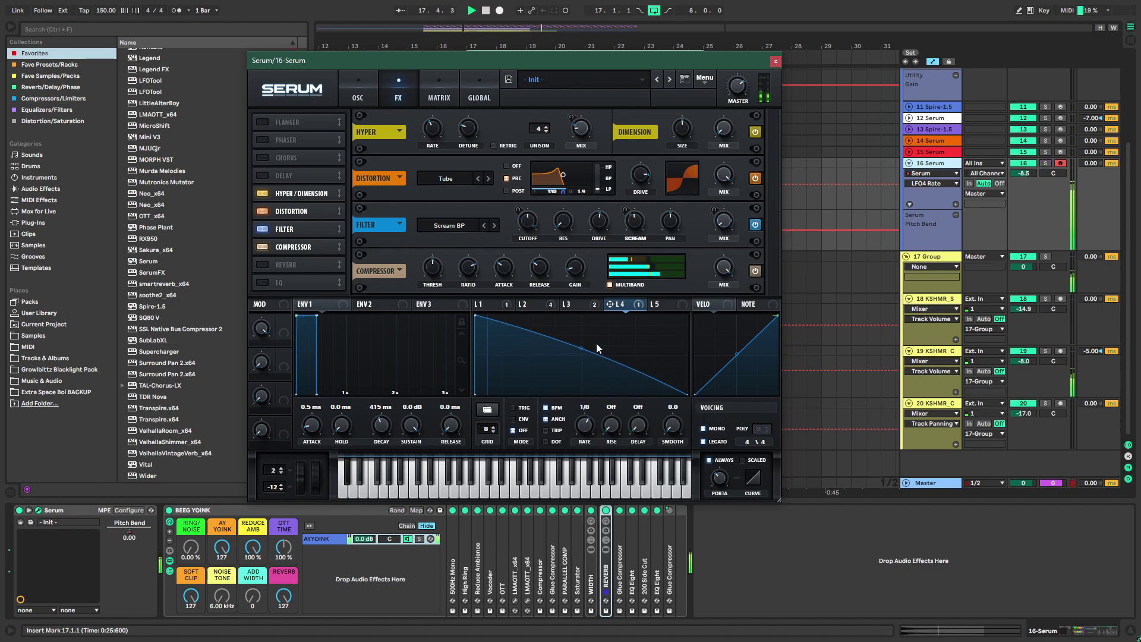
pyautogui.press('s')
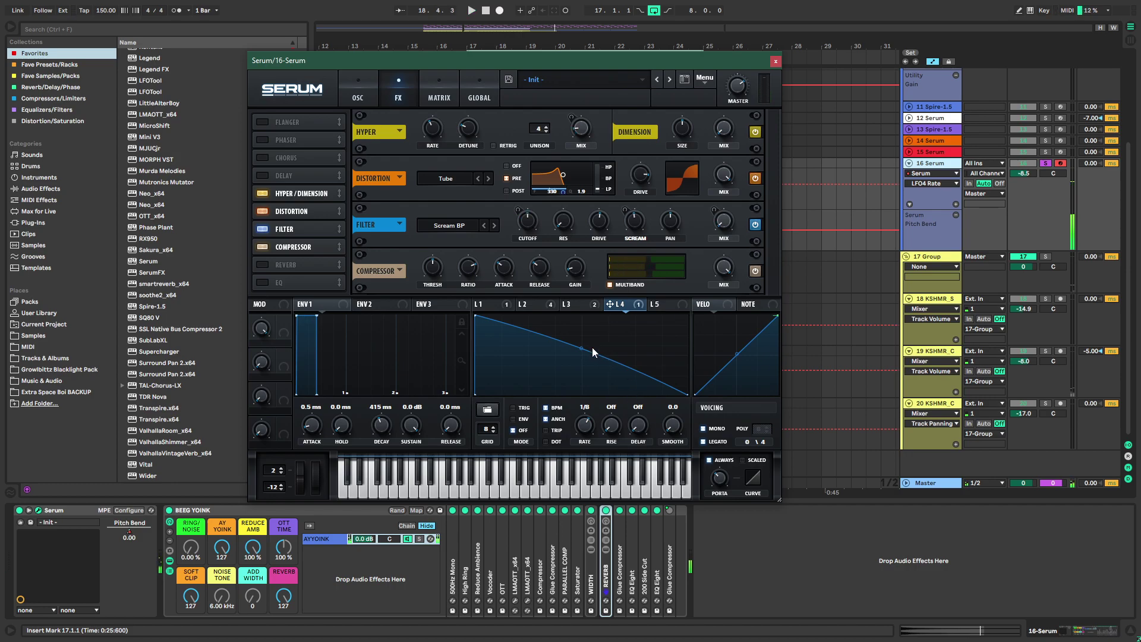
# Add a midpoint to LFO 4 and bend its two halves into a falling S-curve during playback
pyautogui.moveTo(587, 349); pyautogui.dragTo(587, 360)
pyautogui.click(326, 527)
pyautogui.press('space')
pyautogui.moveTo(528, 337); pyautogui.dragTo(527, 330)
# Show the devices inside BEEG YOINK's REVERB rack and set the REVERB macro to 127
pyautogui.doubleClick(607, 579)
pyautogui.moveTo(753, 572); pyautogui.dragTo(568, 571)
pyautogui.moveTo(98, 596); pyautogui.dragTo(98, 505)
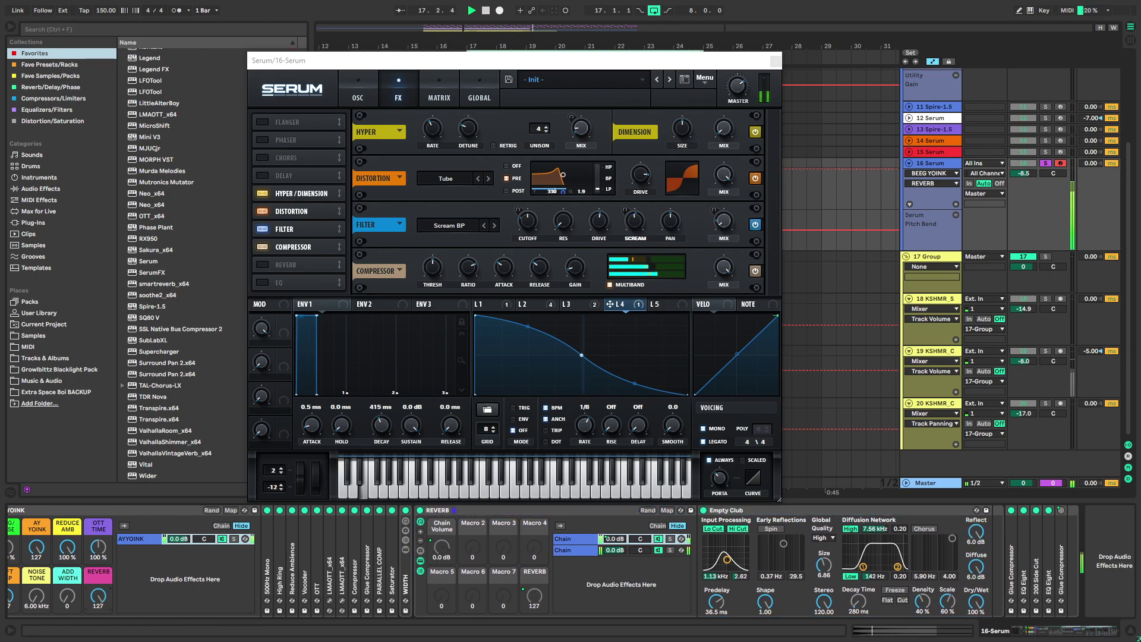
# Set the Empty Club reverb's decay time to 593 ms and its diffusion high filter to 852 Hz, comparing it soloed and in the mix
pyautogui.click(858, 601)
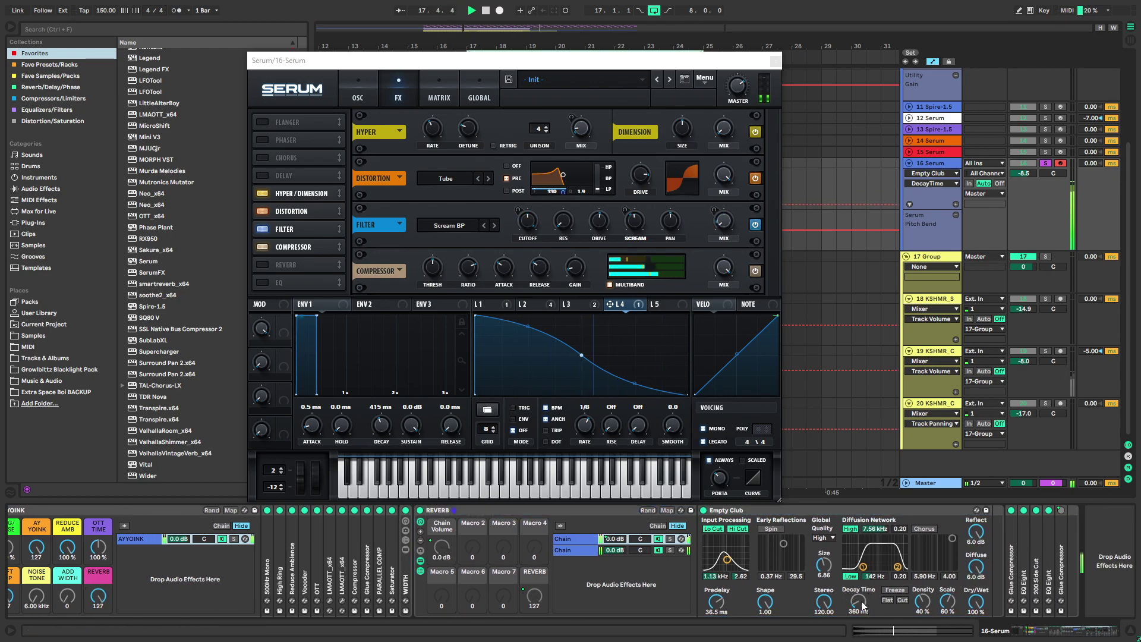
pyautogui.press('space')
pyautogui.moveTo(858, 601); pyautogui.dragTo(876, 570)
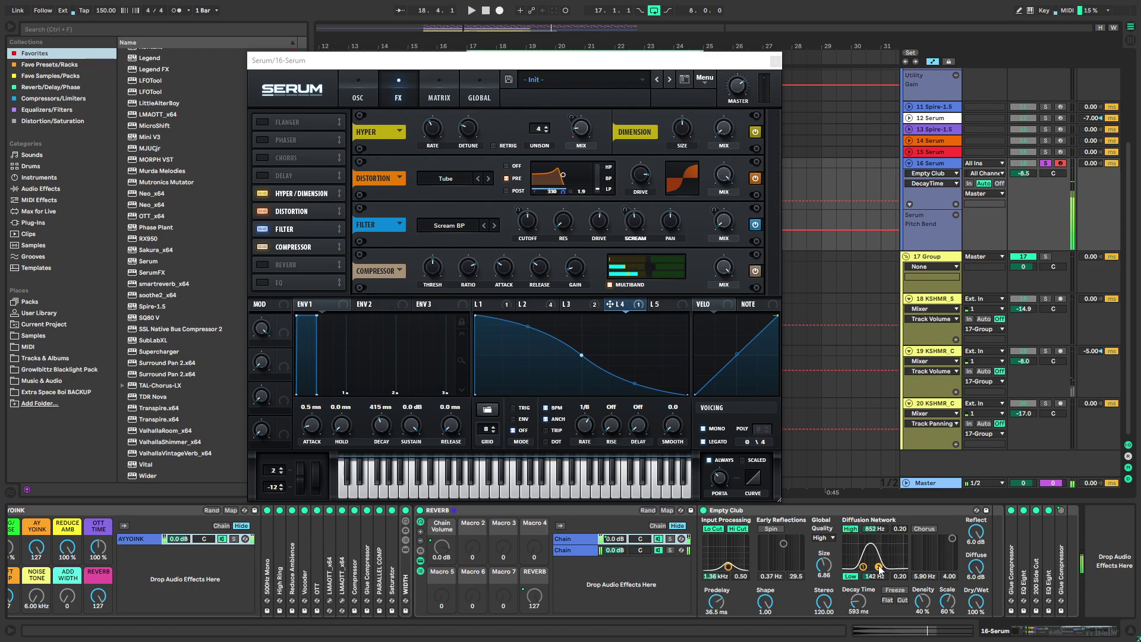
pyautogui.hscroll(-3, 568, 592)
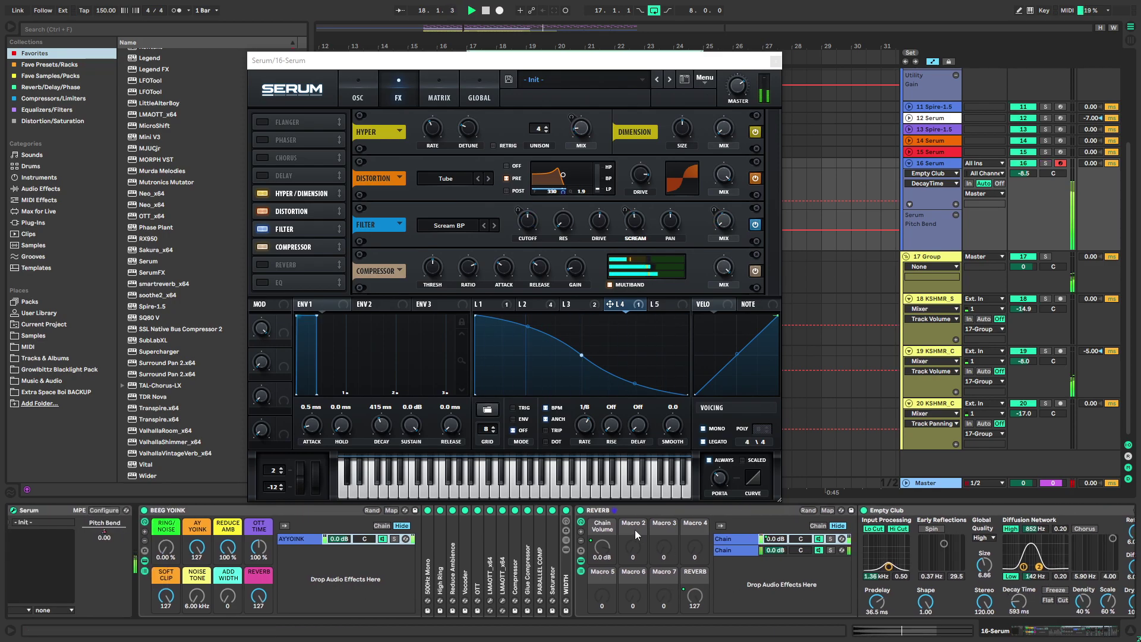
pyautogui.doubleClick(628, 512)
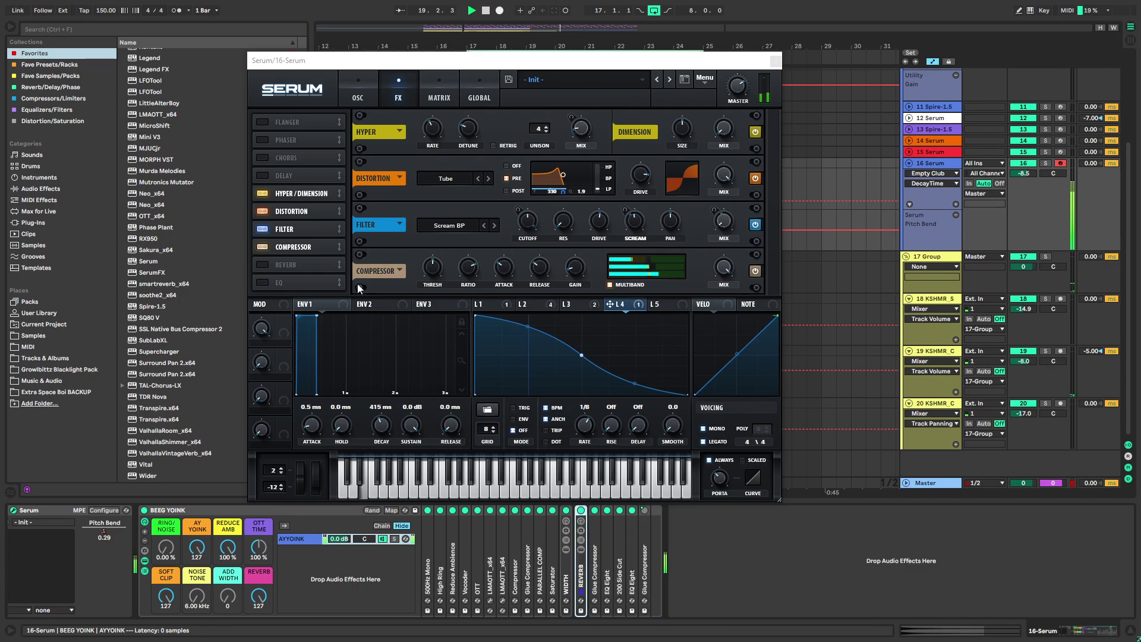
pyautogui.press('s')
pyautogui.press('space')
pyautogui.press('space')
# Enable the Serum delay between distortion and filter, with unsynced, linked delay times of 42.01 ms
pyautogui.click(262, 176)
pyautogui.moveTo(285, 176); pyautogui.dragTo(293, 221)
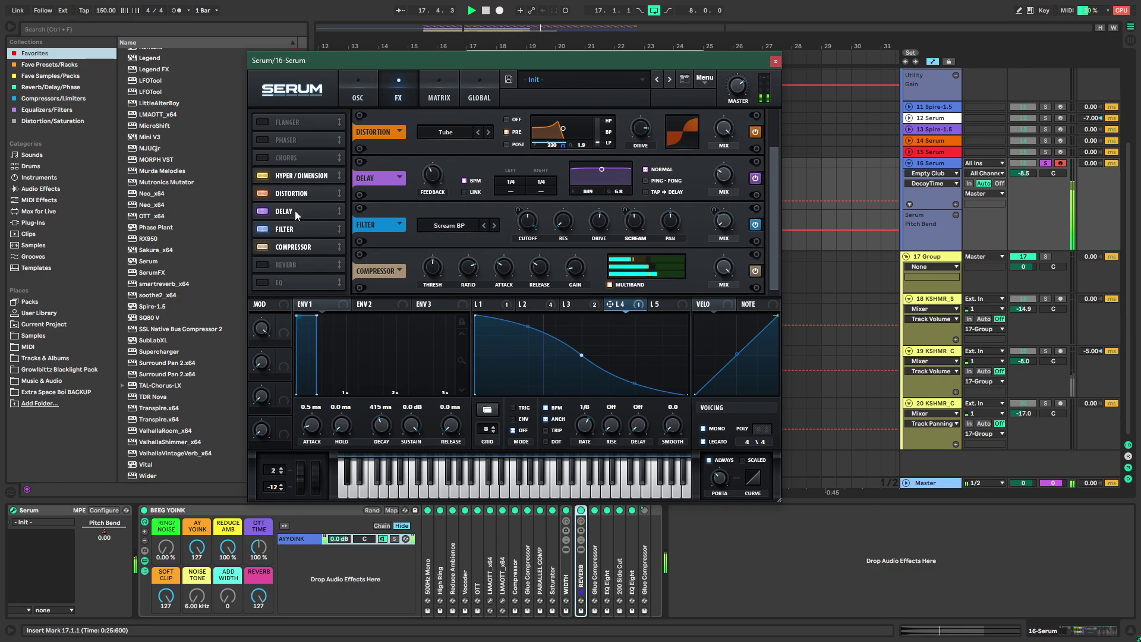
pyautogui.click(464, 181)
pyautogui.press('space')
pyautogui.press('space')
pyautogui.click(465, 192)
pyautogui.moveTo(511, 182); pyautogui.dragTo(511, 191)
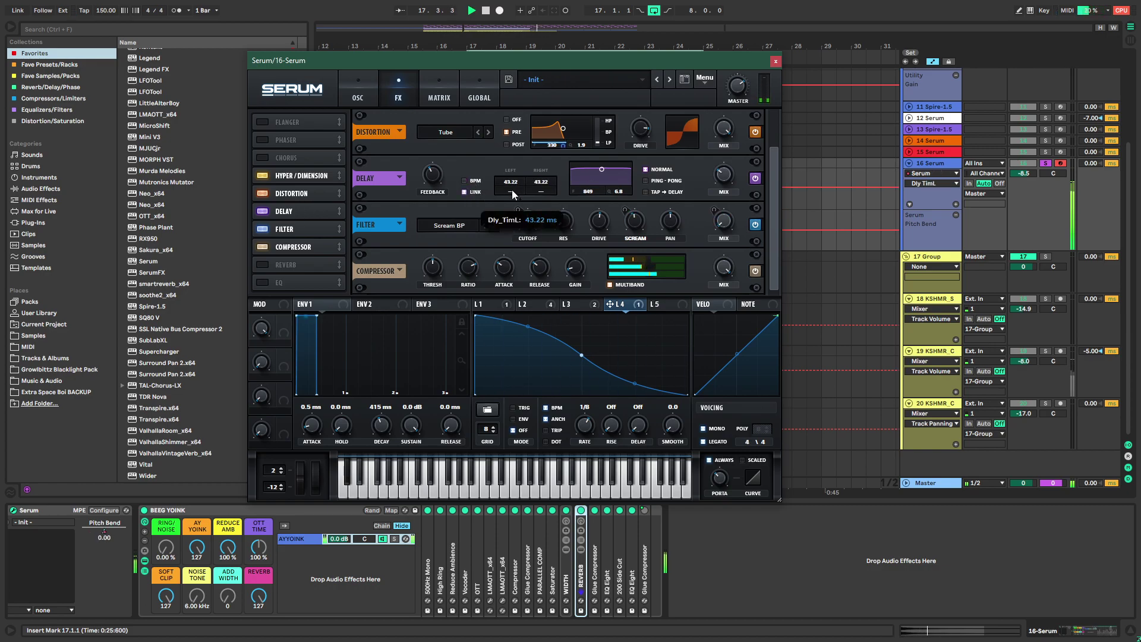
pyautogui.press('space')
pyautogui.press('space')
# Assign LFO 2 to the left delay time
pyautogui.click(552, 305)
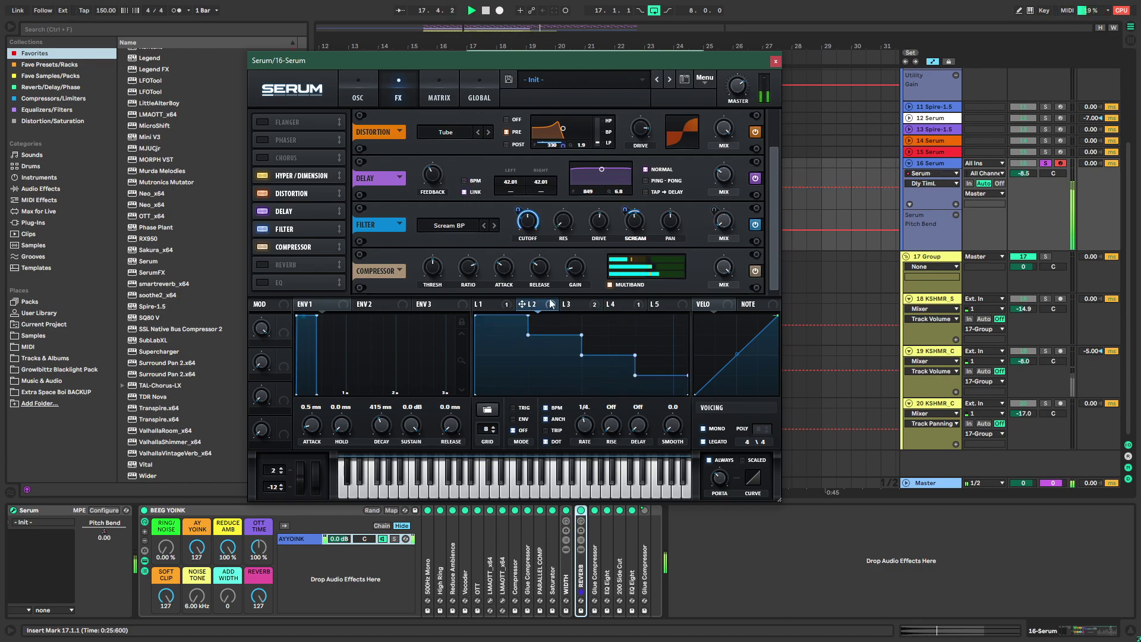
pyautogui.press('space')
pyautogui.press('space')
pyautogui.rightClick(519, 179)
pyautogui.click(628, 196)
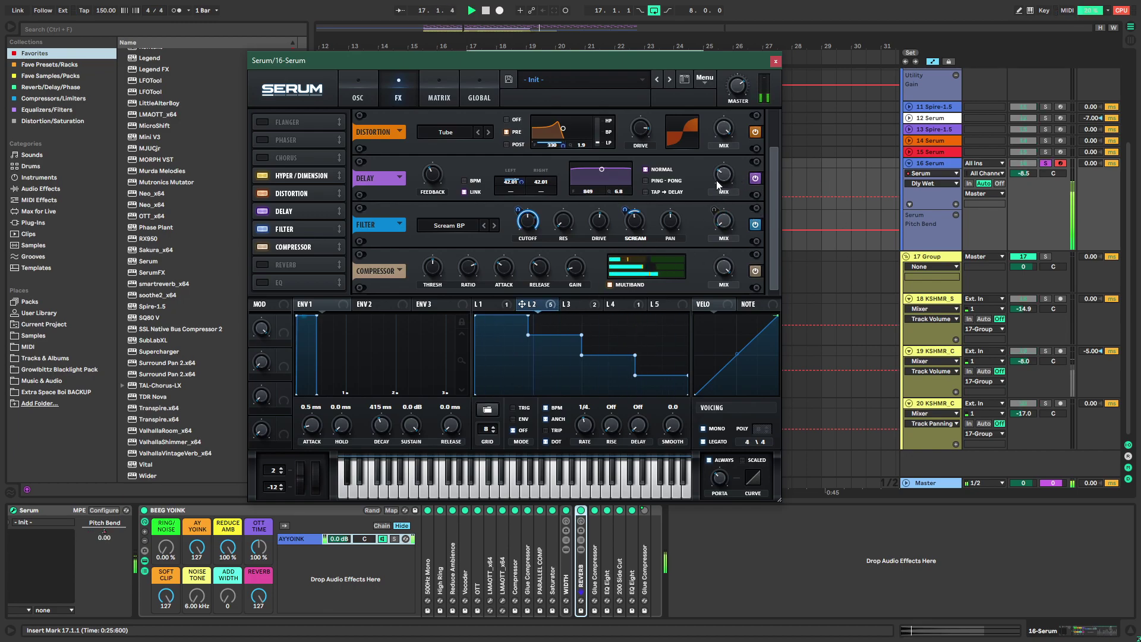
# Try modulating the delay mix with LFO 2, and remove that modulation
pyautogui.moveTo(717, 181); pyautogui.dragTo(721, 179)
pyautogui.moveTo(728, 177)
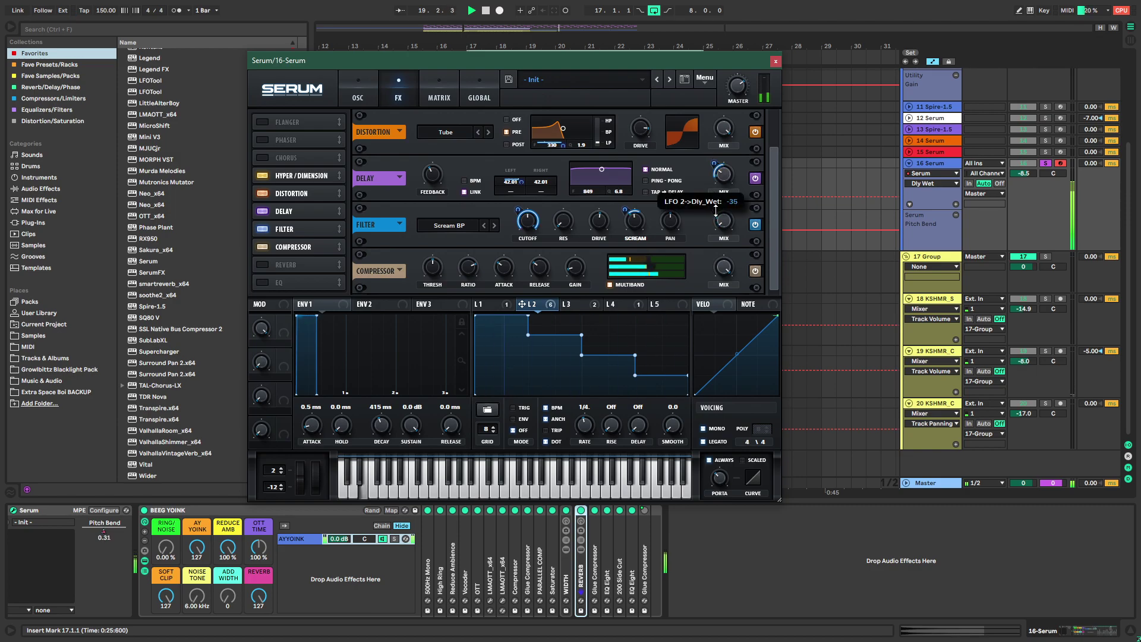
pyautogui.rightClick(724, 181)
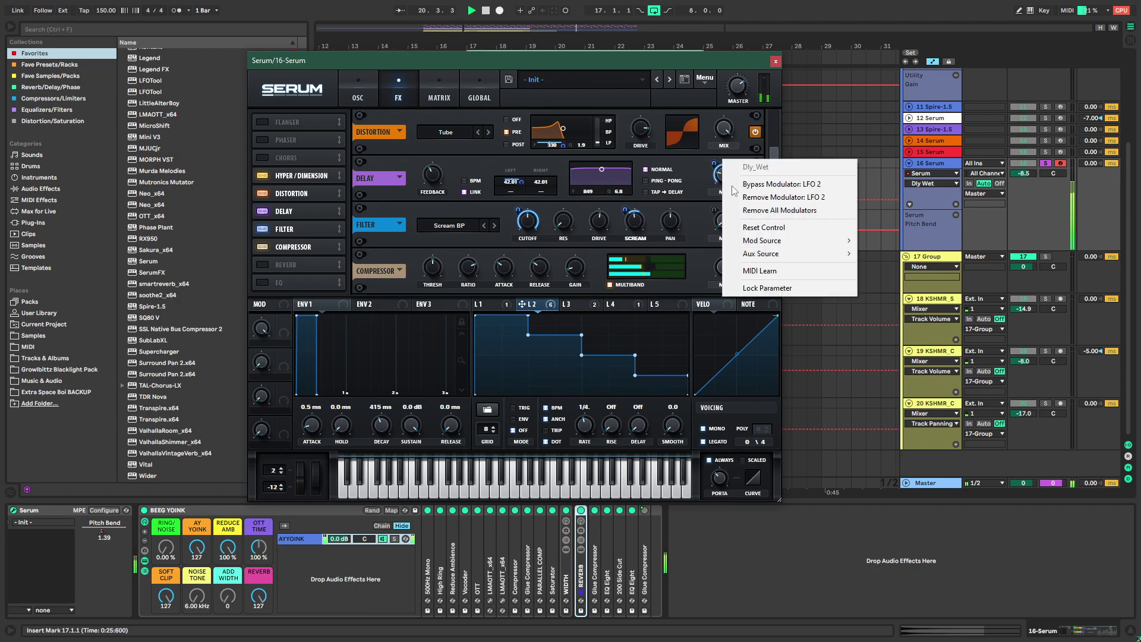
pyautogui.click(766, 212)
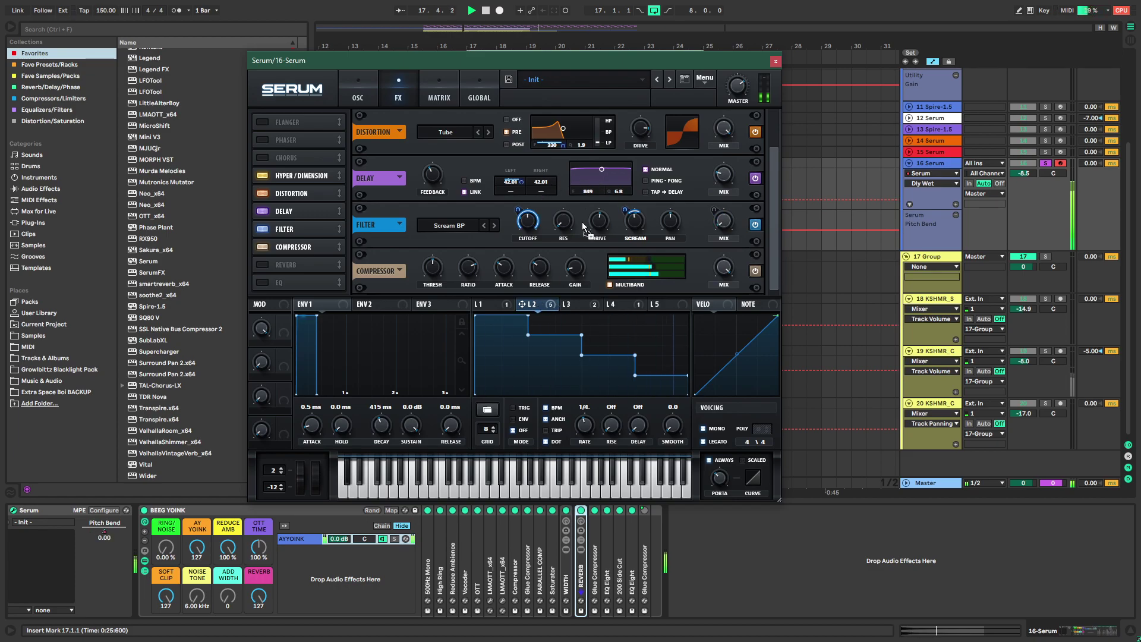
# Try LFO 2 modulation on a narrowed delay filter, remove it, and widen the delay filter again
pyautogui.moveTo(602, 169); pyautogui.dragTo(603, 190)
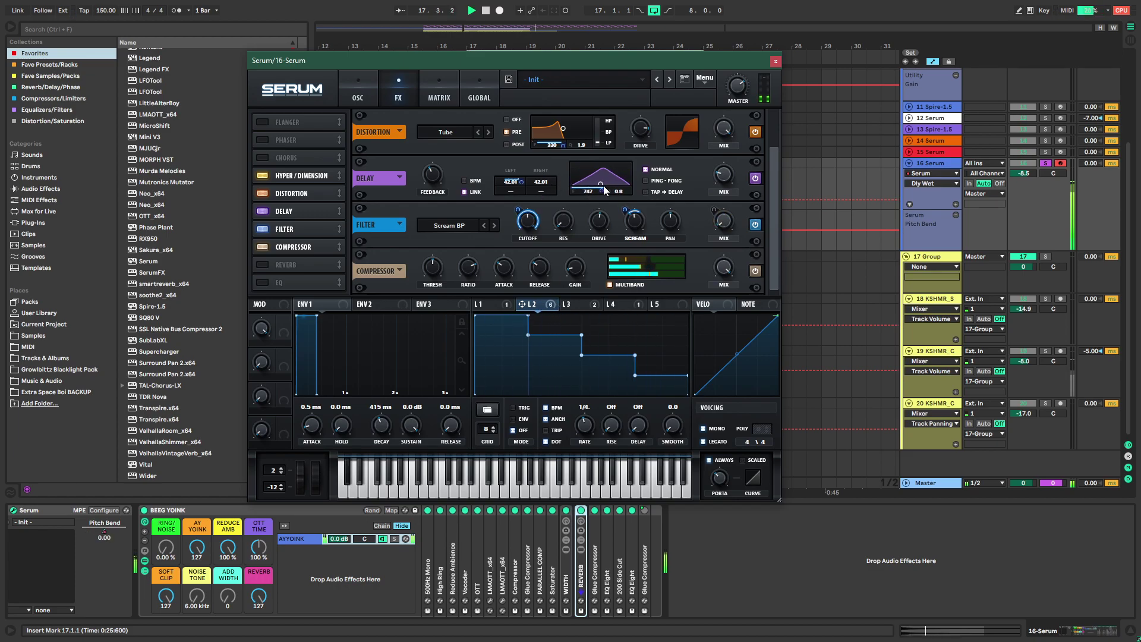
pyautogui.rightClick(589, 192)
pyautogui.click(631, 226)
pyautogui.moveTo(602, 183); pyautogui.dragTo(605, 171)
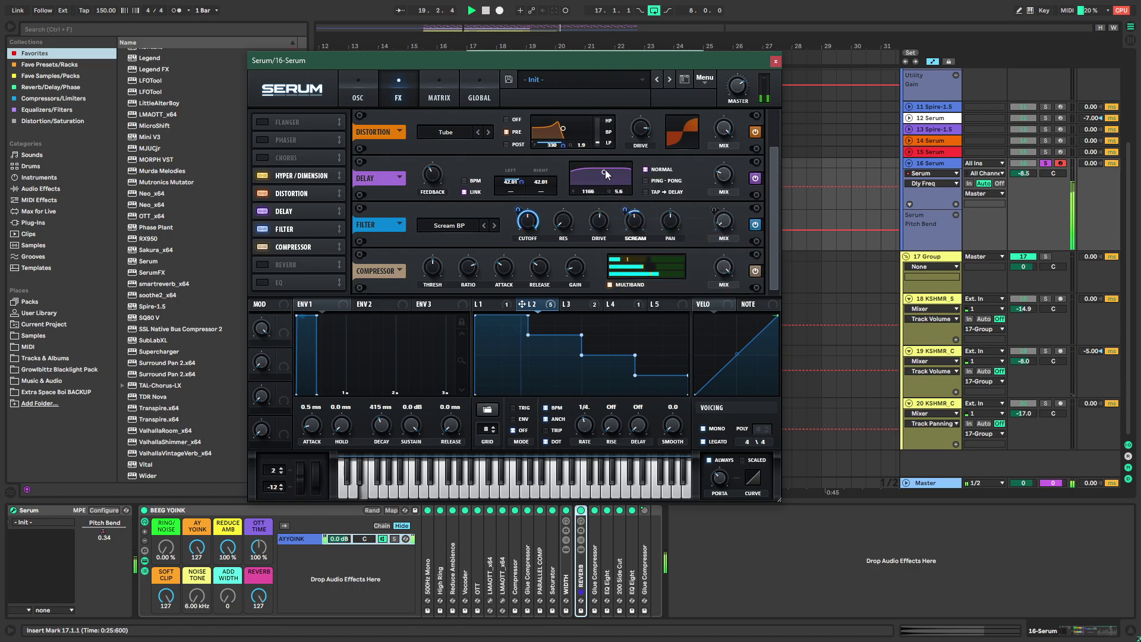
# Remove and reassign LFO 2 on the left delay time, trying a modulation amount of 100
pyautogui.rightClick(521, 183)
pyautogui.click(565, 215)
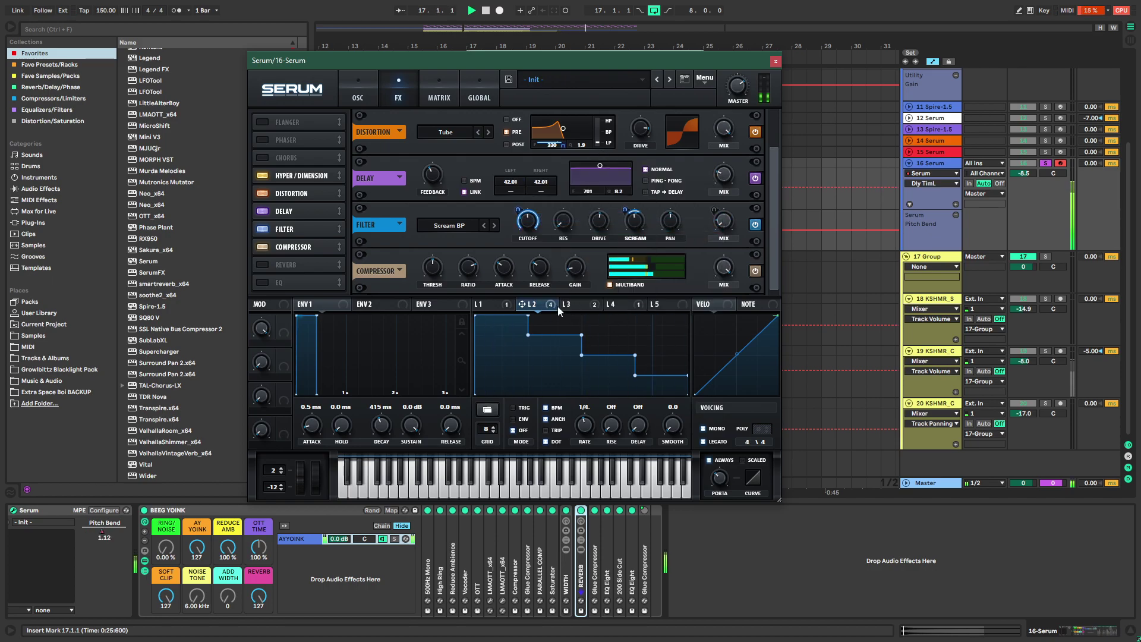
pyautogui.moveTo(527, 188); pyautogui.dragTo(515, 183)
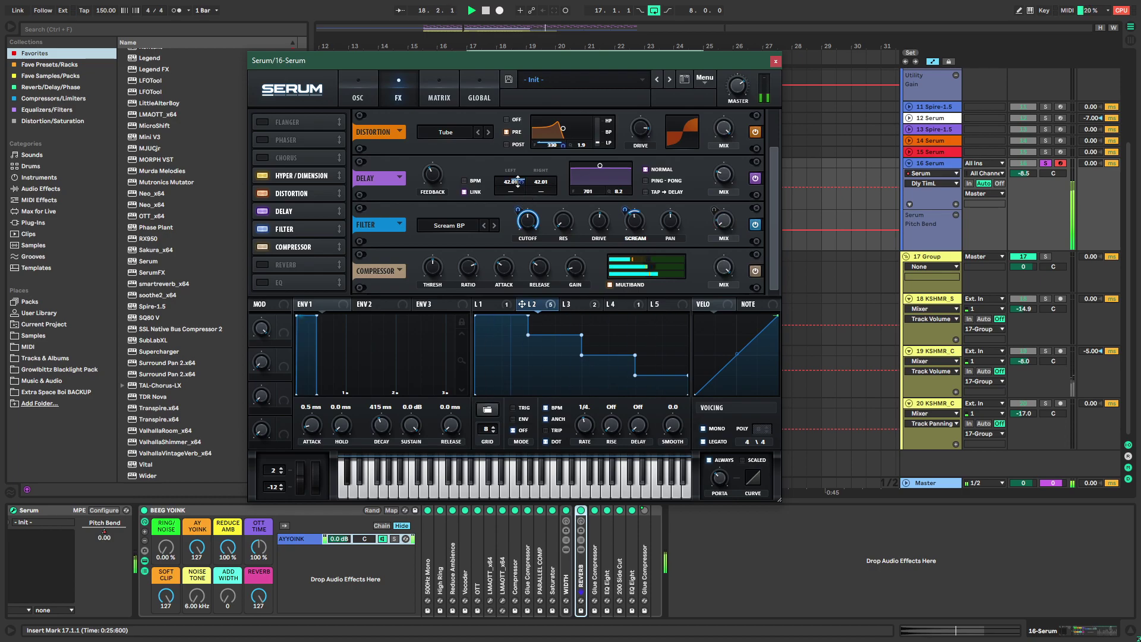
pyautogui.rightClick(521, 182)
pyautogui.click(518, 182)
pyautogui.keyDown('alt'); pyautogui.keyDown('shift'); pyautogui.click(520, 181); pyautogui.keyUp('shift'); pyautogui.keyUp('alt')
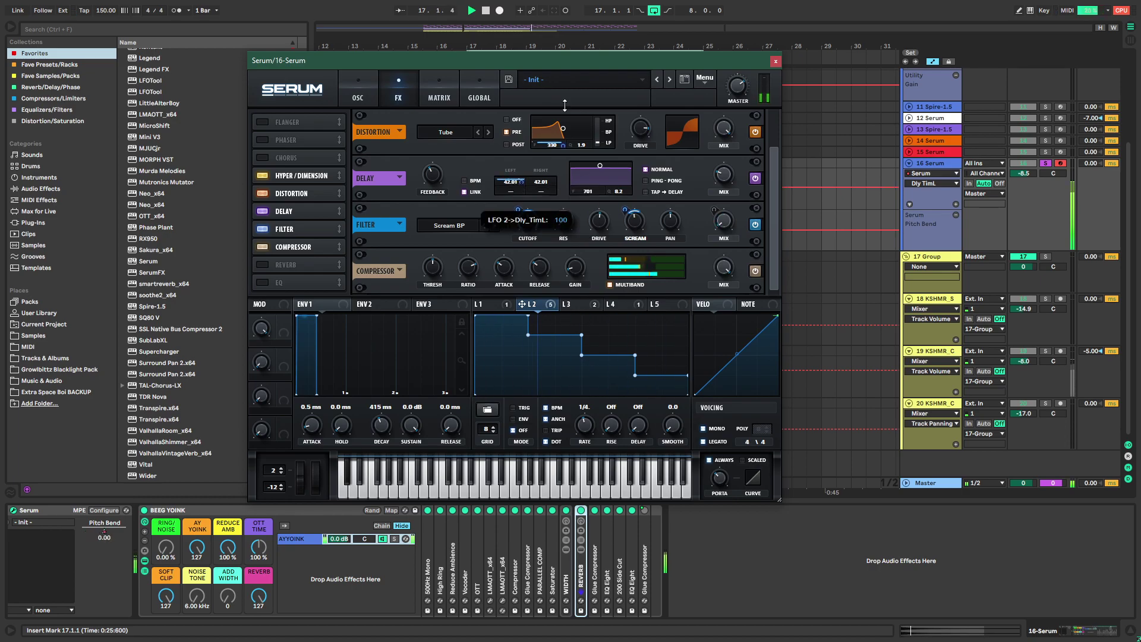
pyautogui.rightClick(520, 182)
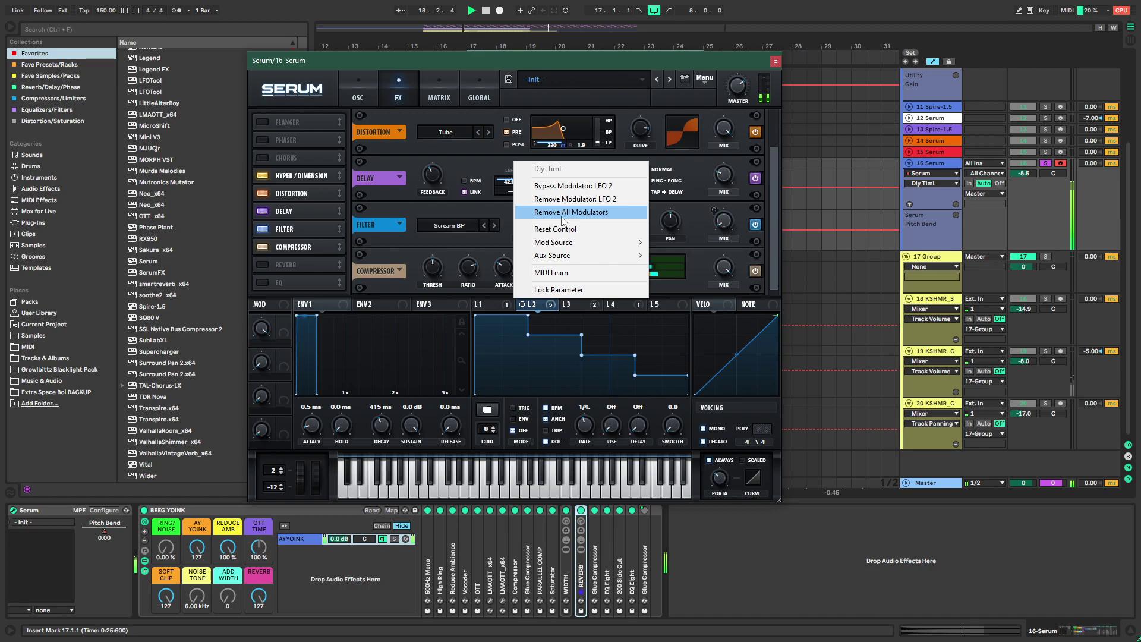
pyautogui.click(562, 218)
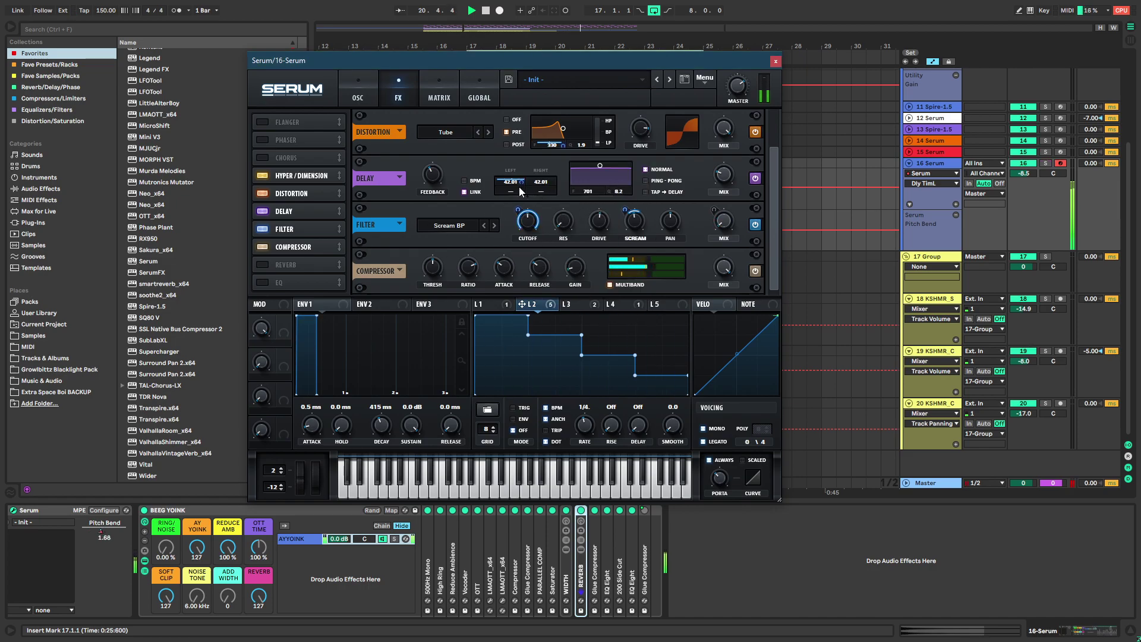
# Open the Vocoder in the BEEG YOINK rack and set its release to 150 ms
pyautogui.doubleClick(453, 572)
pyautogui.doubleClick(470, 511)
pyautogui.press('s')
pyautogui.press('space')
pyautogui.press('space')
pyautogui.doubleClick(468, 563)
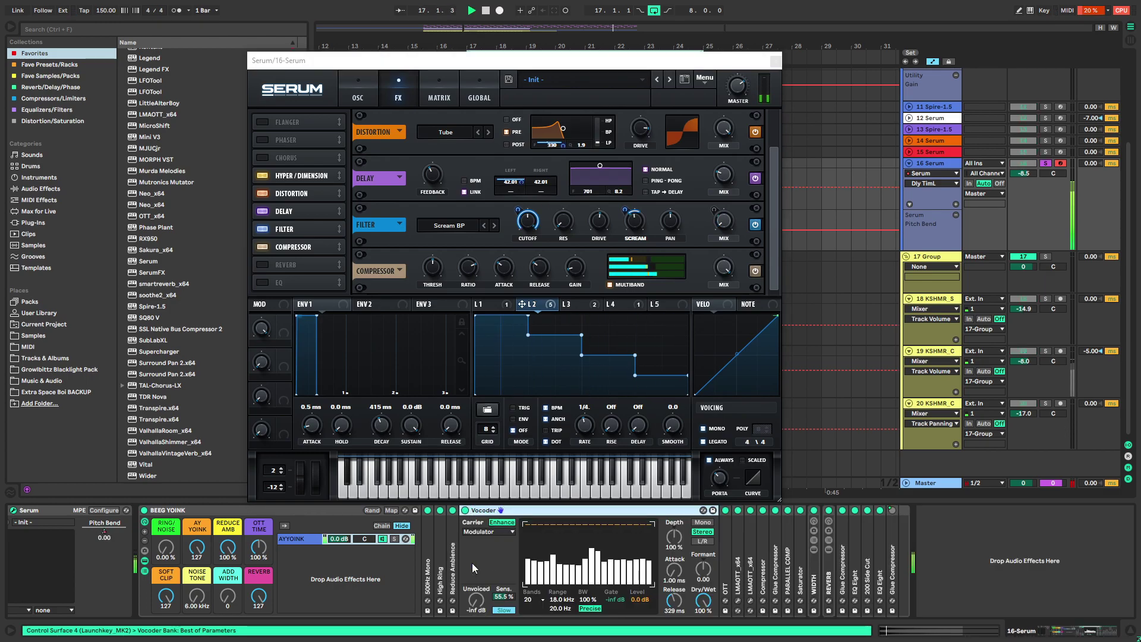
pyautogui.moveTo(675, 596); pyautogui.dragTo(677, 602)
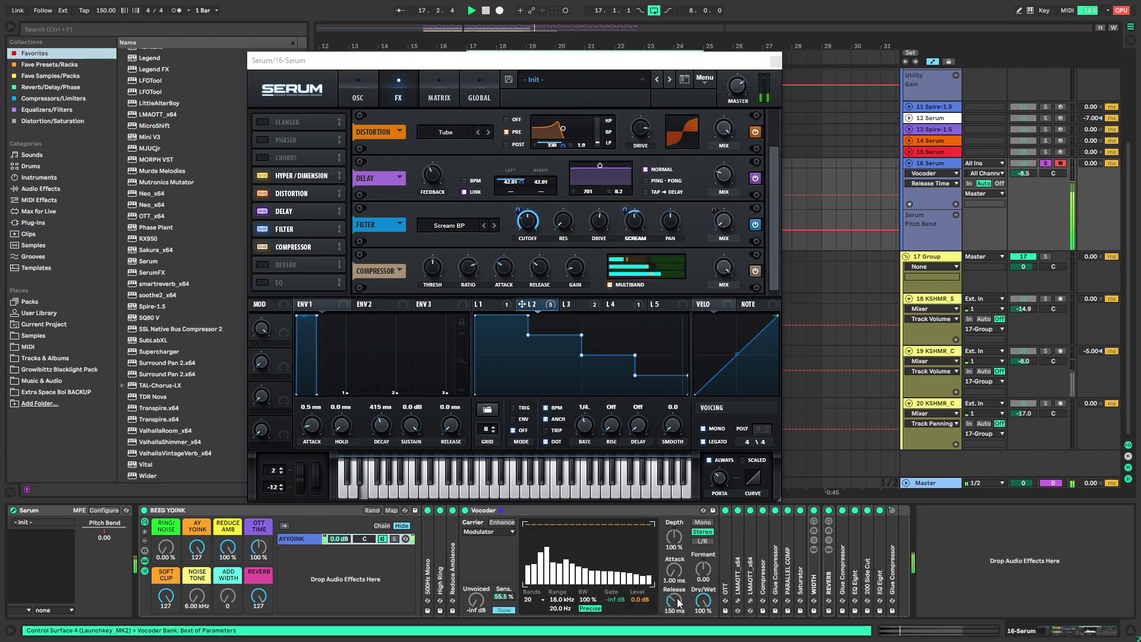
# Switch the Vocoder to Fast and try an Unvoiced level of -40 dB, settling on -inf dB with sensitivity at 0.00%
pyautogui.moveTo(476, 600); pyautogui.dragTo(476, 593)
pyautogui.press('s')
pyautogui.press('space')
pyautogui.press('space')
pyautogui.click(504, 610)
pyautogui.press('s')
pyautogui.moveTo(477, 602); pyautogui.dragTo(479, 604)
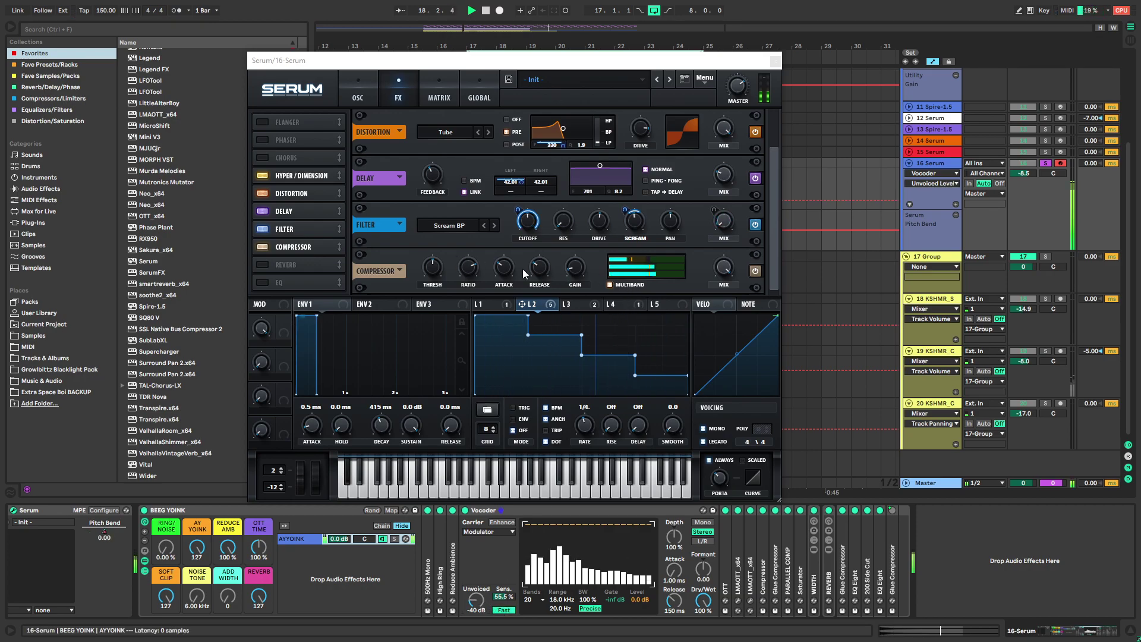
pyautogui.click(592, 306)
pyautogui.moveTo(476, 600); pyautogui.dragTo(503, 629)
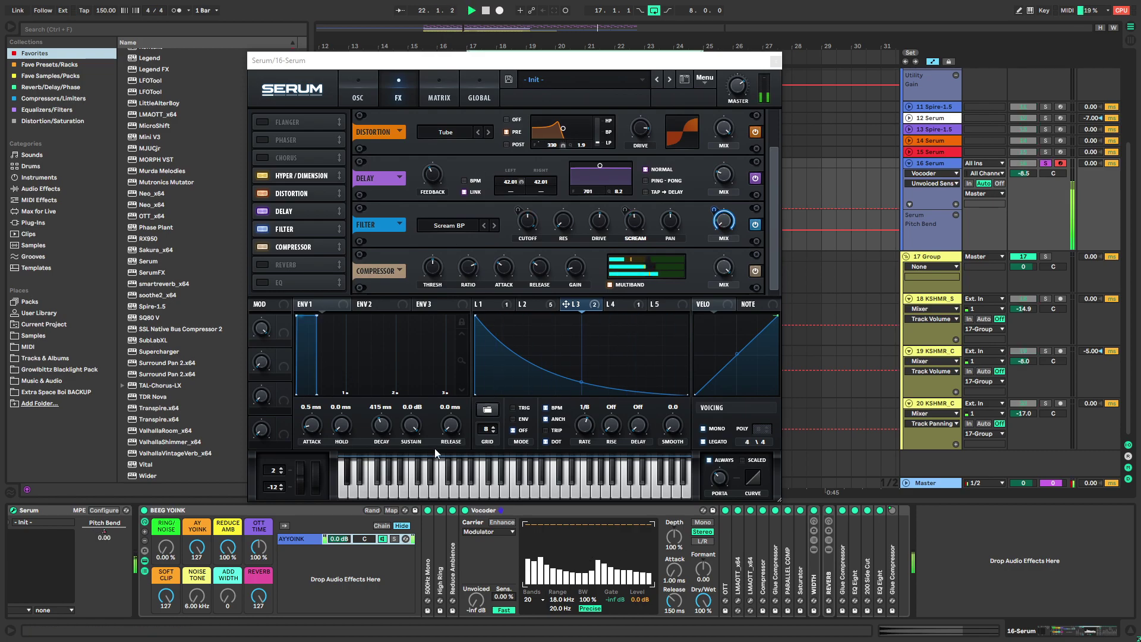
pyautogui.doubleClick(493, 510)
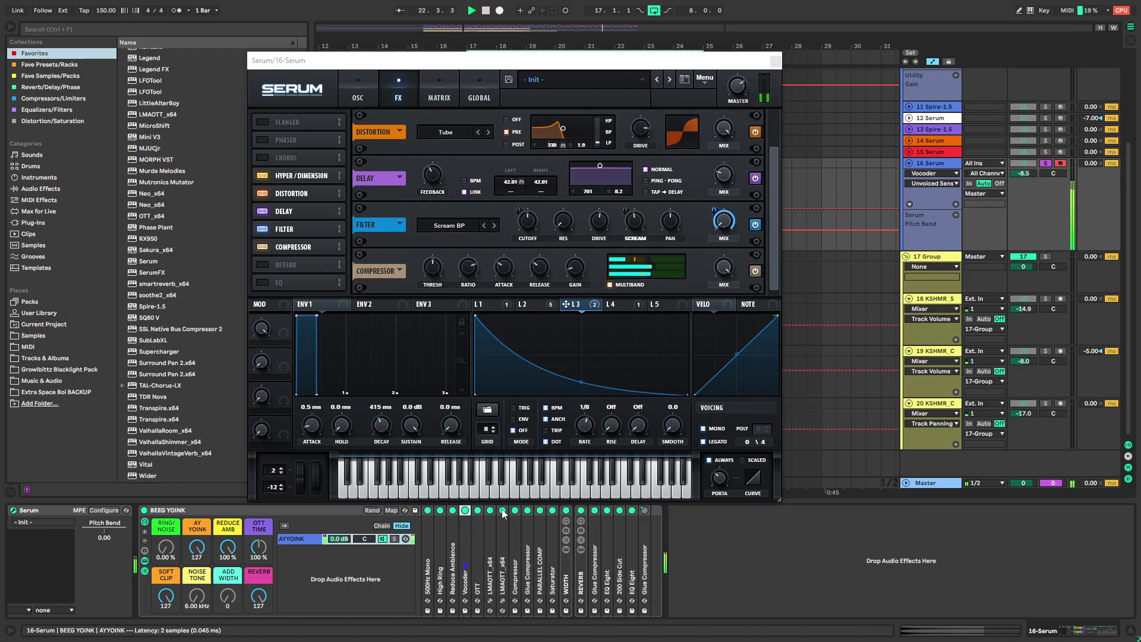
# Delete both EQ Eight devices around 200 Side Cut in the BEEG YOINK chain
pyautogui.doubleClick(633, 588)
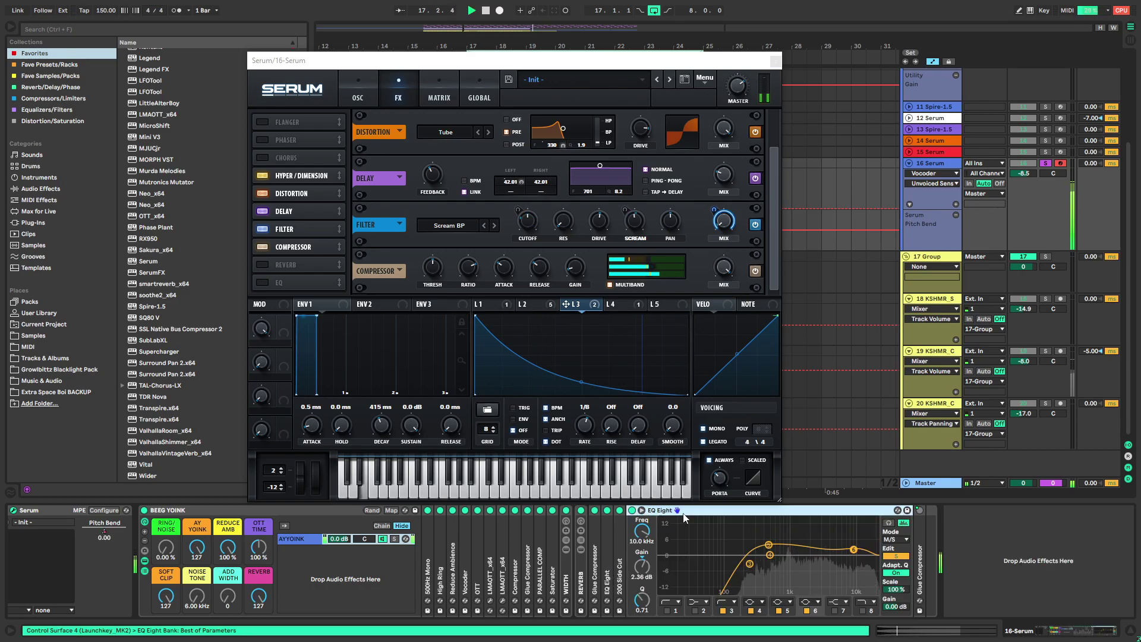
pyautogui.press('Delete')
pyautogui.click(607, 564)
pyautogui.press('Delete')
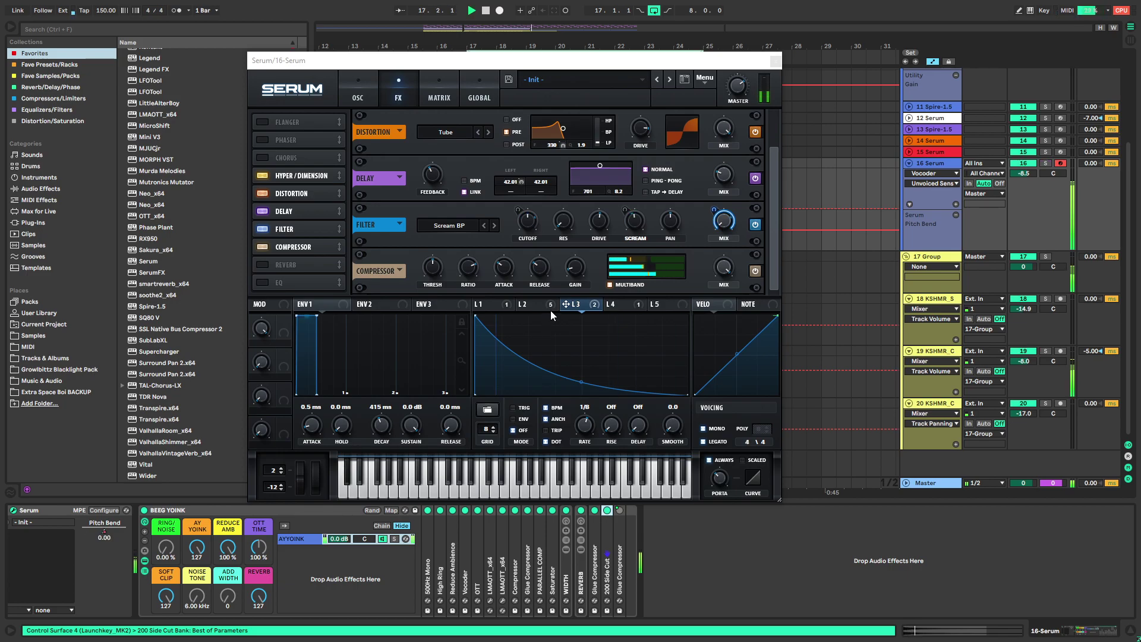
# Remove LFO 1's peak point and bend the falling curve upward toward a straight slope
pyautogui.click(494, 305)
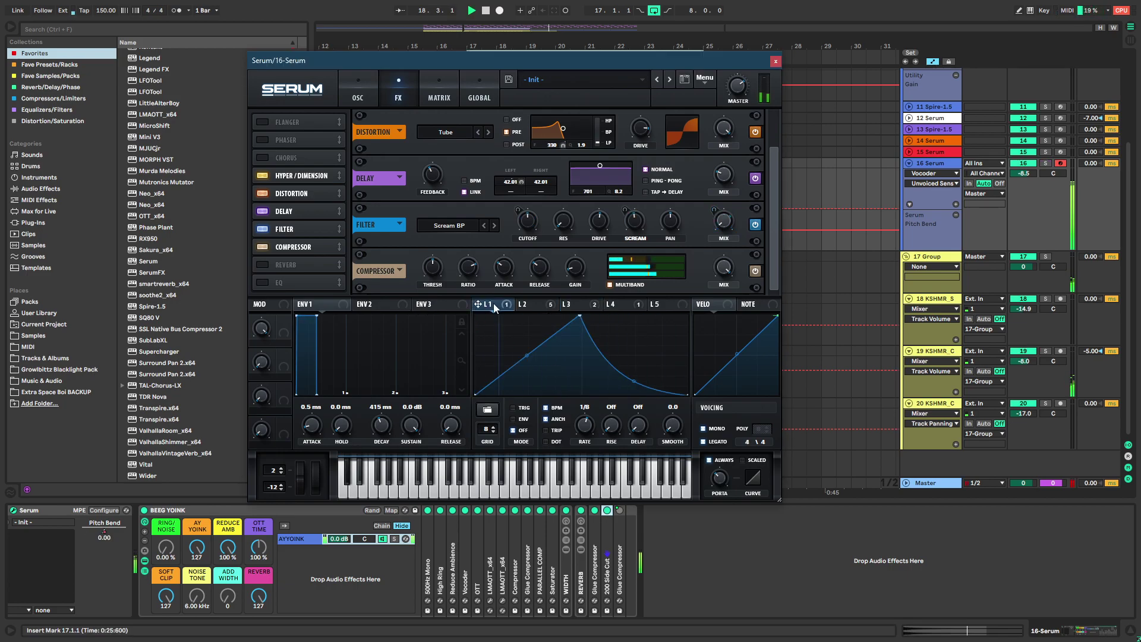
pyautogui.press('s')
pyautogui.doubleClick(576, 316)
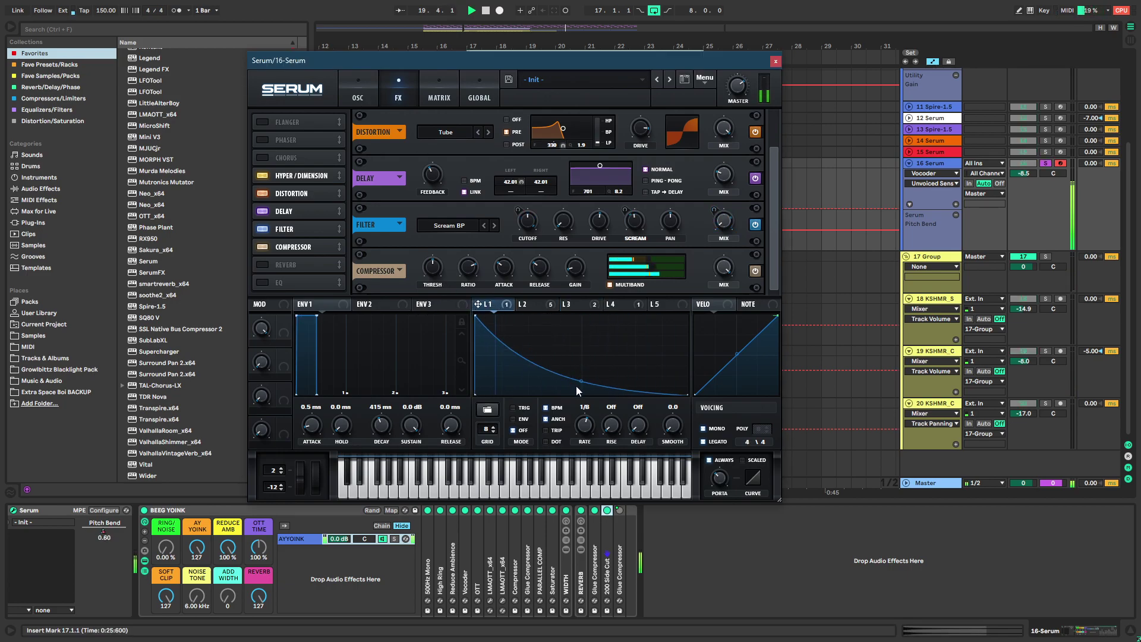
pyautogui.moveTo(576, 384); pyautogui.dragTo(576, 353)
# Compare LFO 2 rates of 1/4, 1/8 and dotted 1/4 during playback, ending on dotted 1/4
pyautogui.click(551, 304)
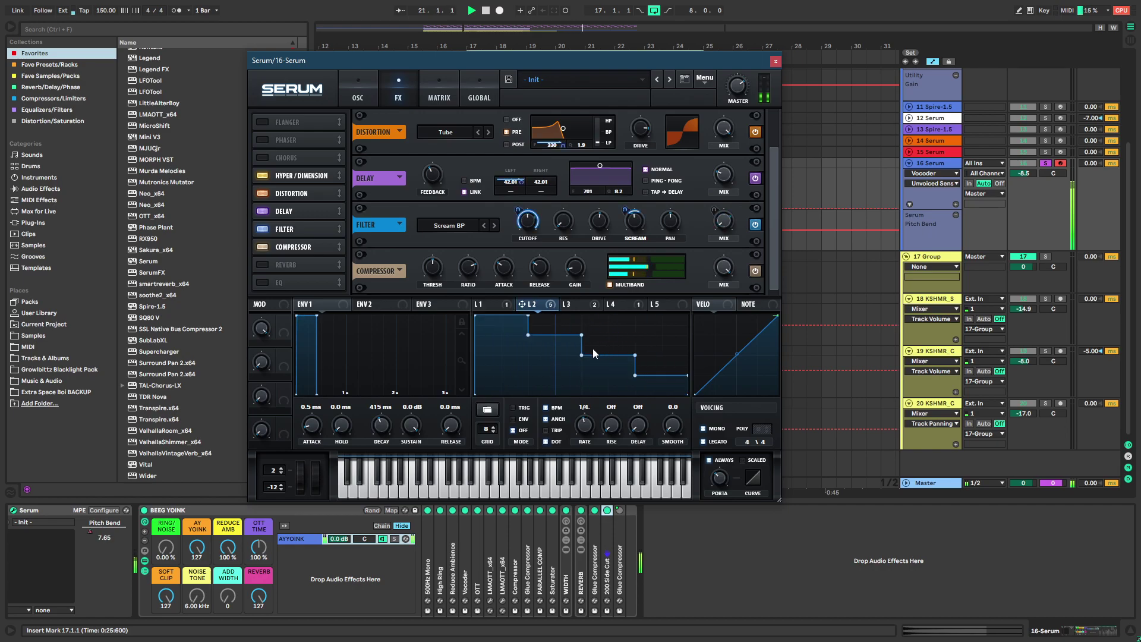
pyautogui.moveTo(585, 425)
pyautogui.mouseDown()
pyautogui.moveTo(597, 416)
pyautogui.moveTo(585, 429)
pyautogui.mouseUp()
pyautogui.press('space')
pyautogui.press('space')
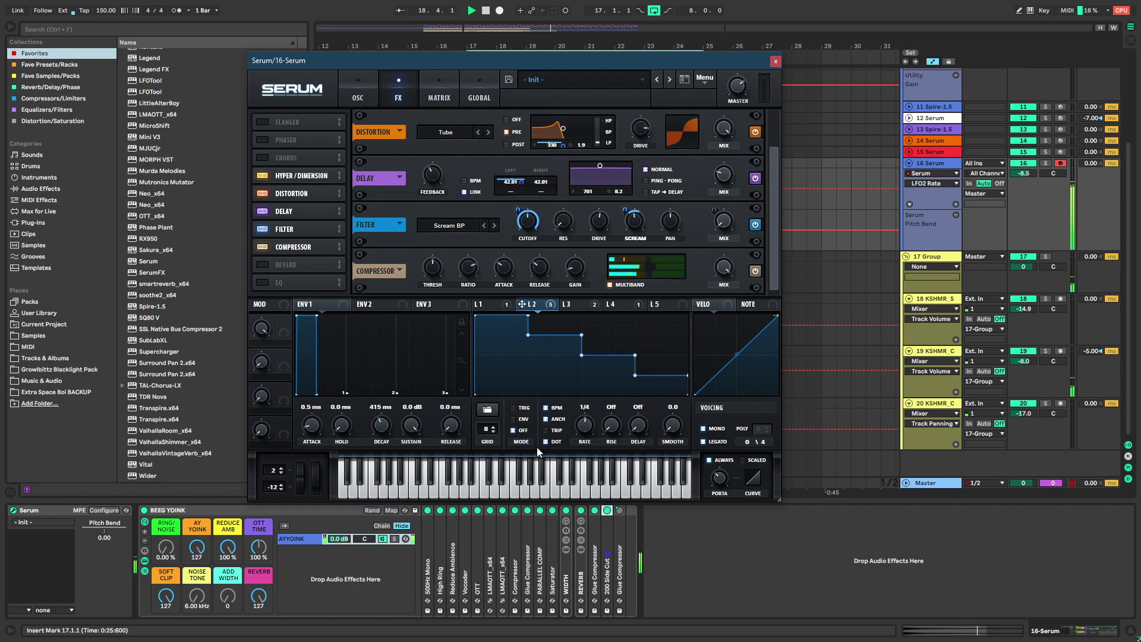
pyautogui.moveTo(585, 424); pyautogui.dragTo(582, 430)
pyautogui.press('space')
pyautogui.press('space')
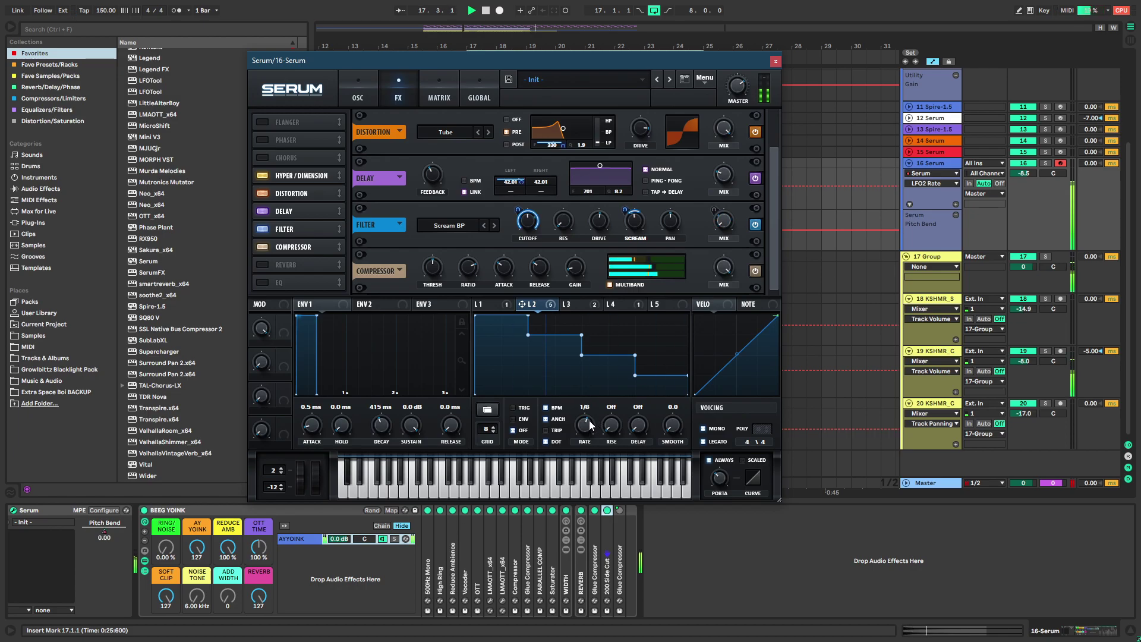
pyautogui.press('space')
pyautogui.moveTo(589, 422); pyautogui.dragTo(583, 424)
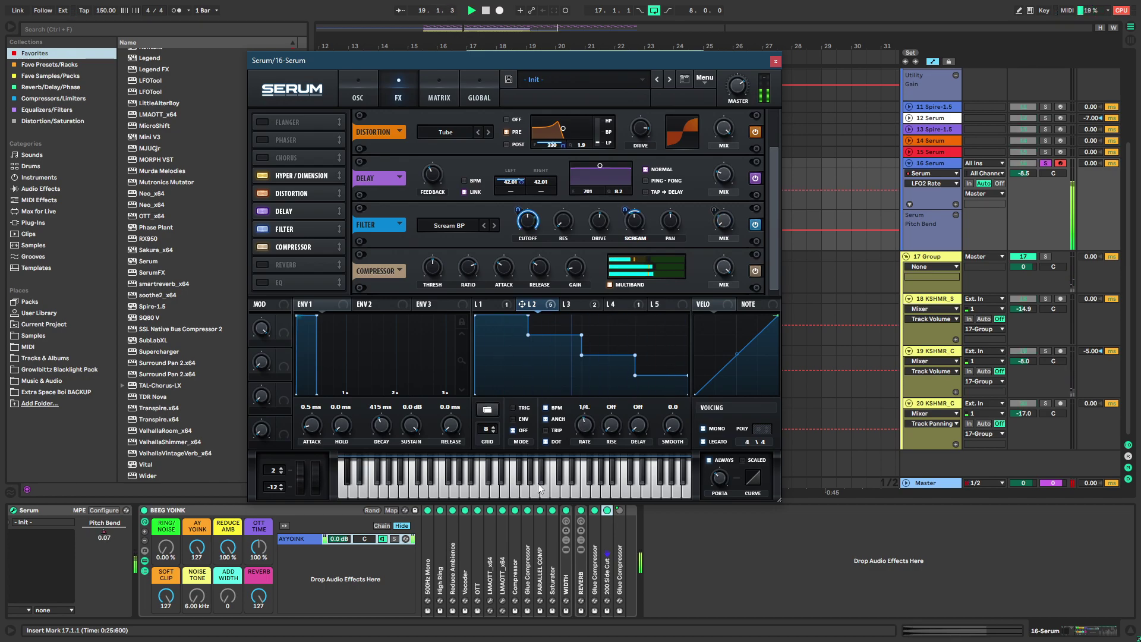
pyautogui.moveTo(586, 427); pyautogui.dragTo(586, 424)
pyautogui.press('space')
pyautogui.press('space')
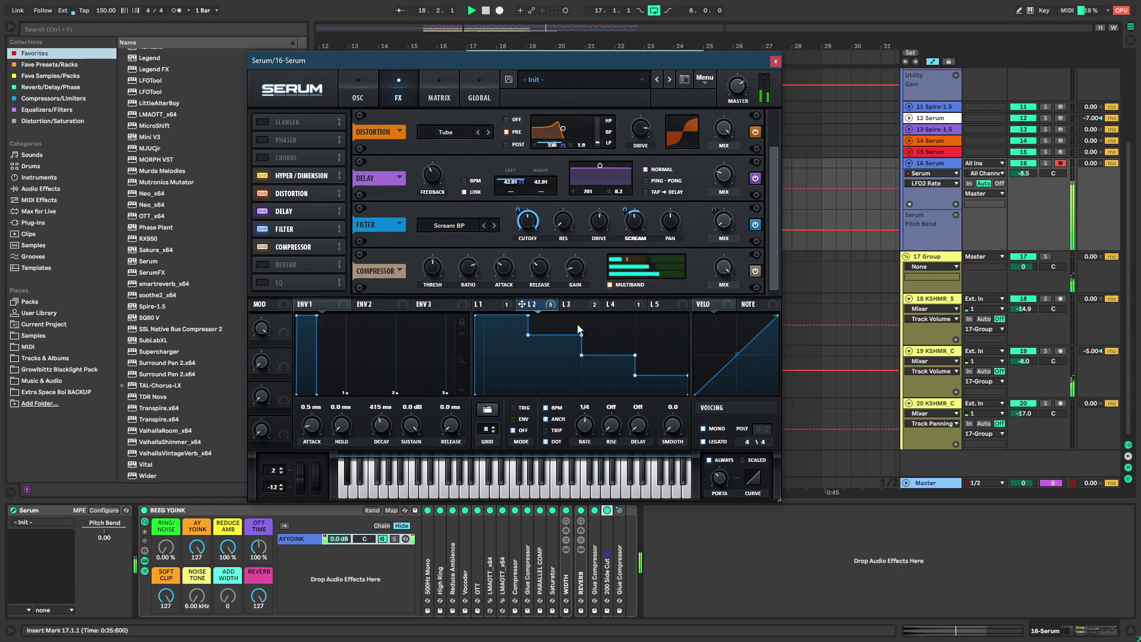
pyautogui.moveTo(591, 420); pyautogui.dragTo(585, 432)
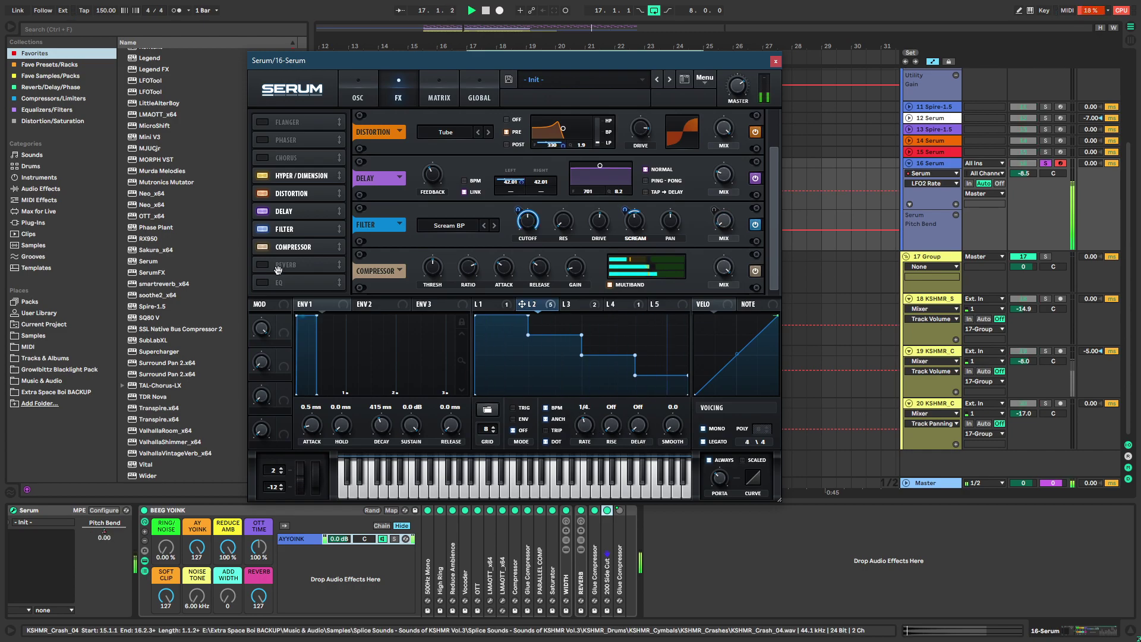
# Change the Serum FX filter type to Scream LP and adjust its resonance and drive
pyautogui.click(494, 224)
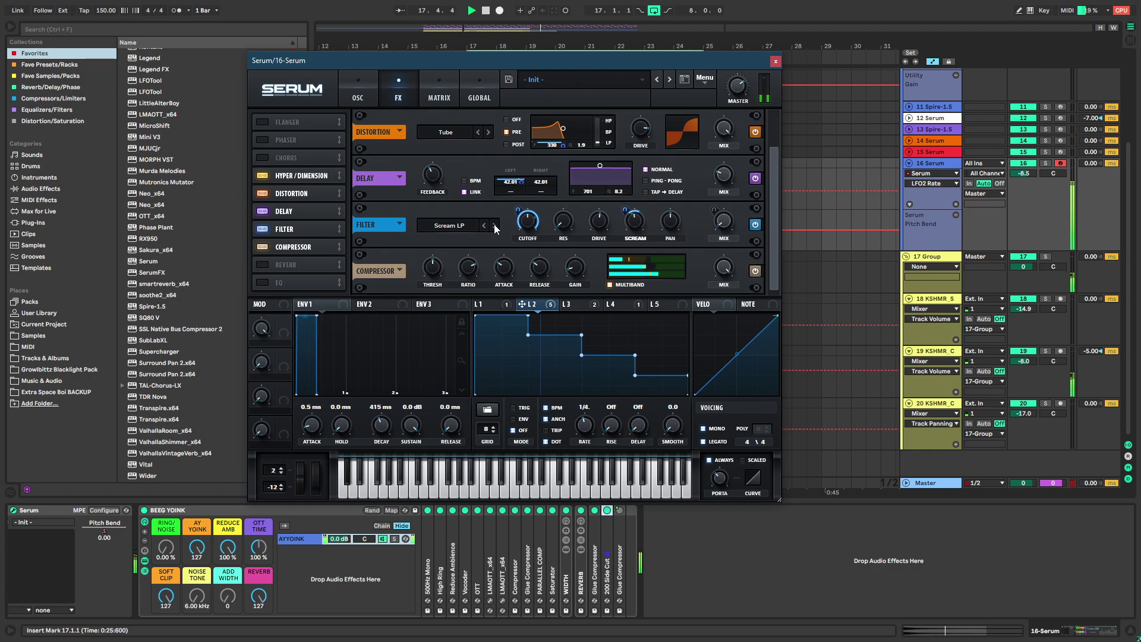
pyautogui.click(566, 223)
pyautogui.moveTo(566, 222); pyautogui.dragTo(637, 143)
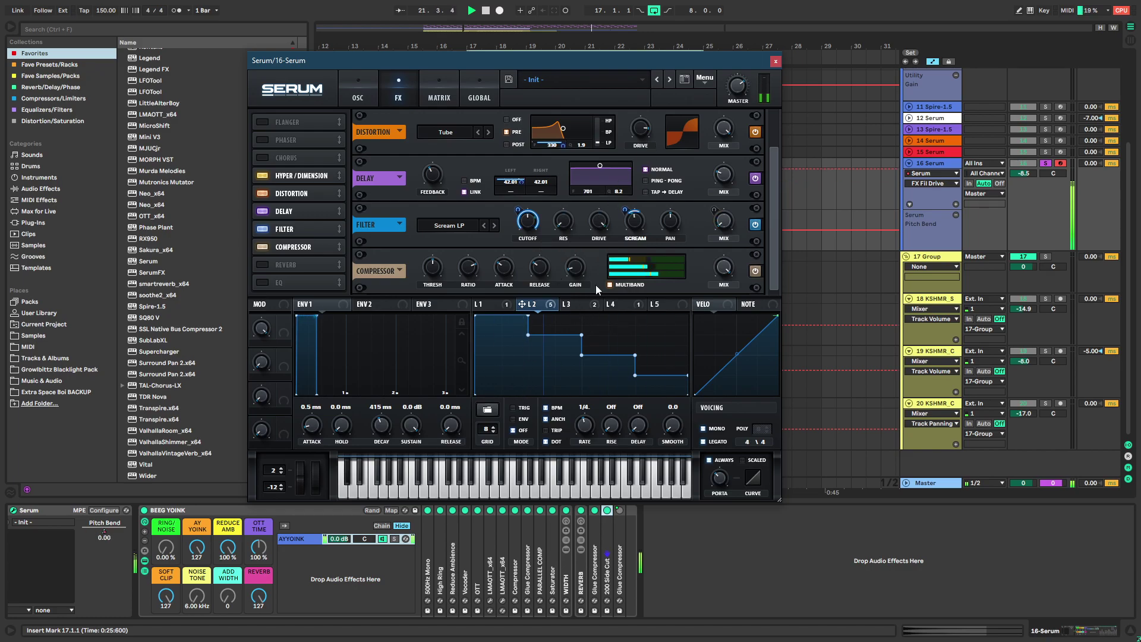
# Modulate the FX filter's drive with LFO 4 and its mix with LFO 3
pyautogui.click(615, 304)
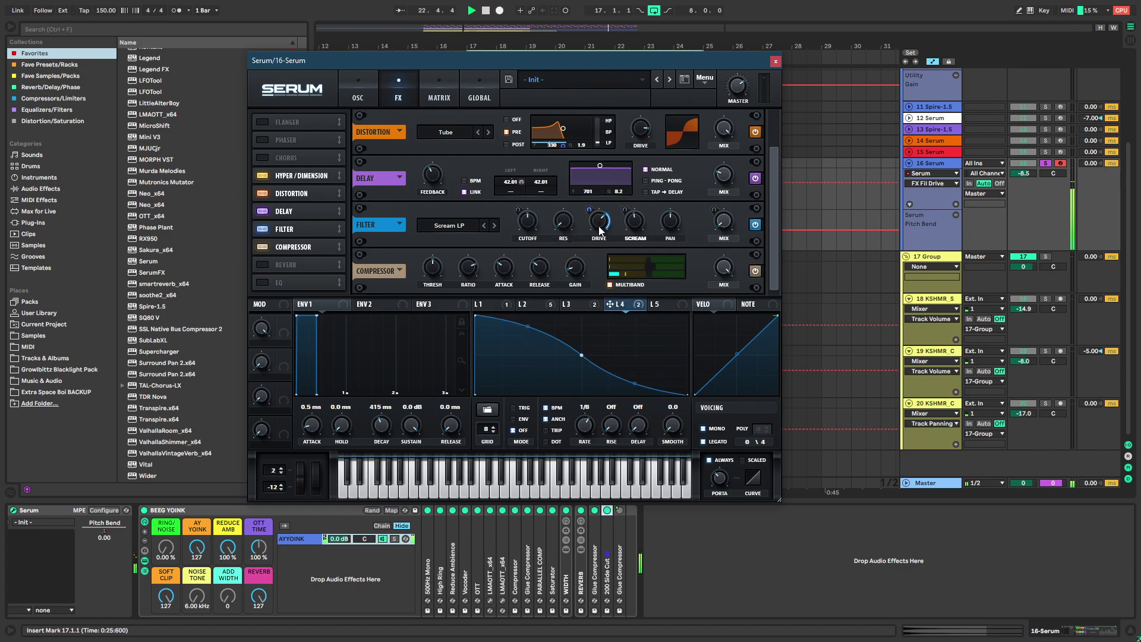
pyautogui.click(720, 222)
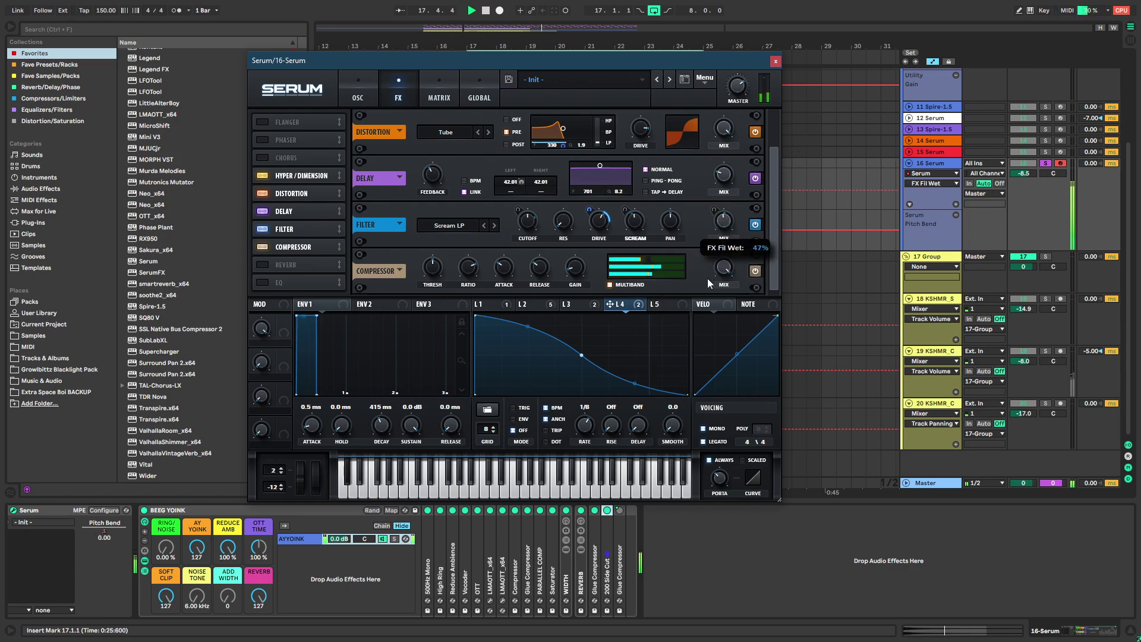
pyautogui.click(577, 304)
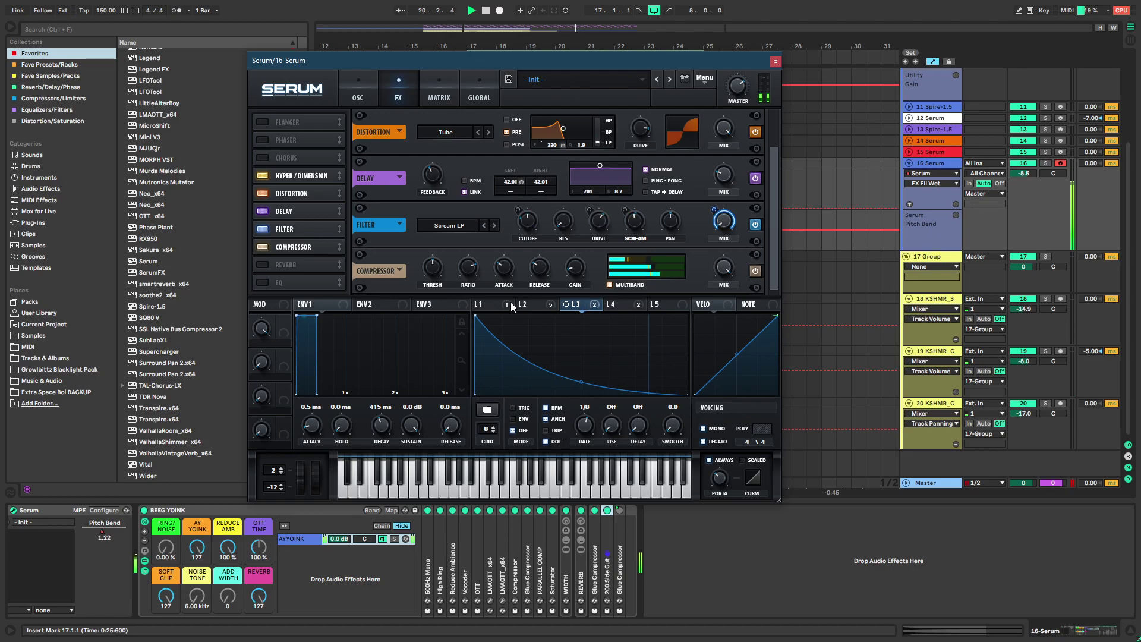
# Enable Serum's EQ effect ahead of the FX filter and modulate its low-band frequency with LFO 2
pyautogui.click(270, 281)
pyautogui.click(525, 304)
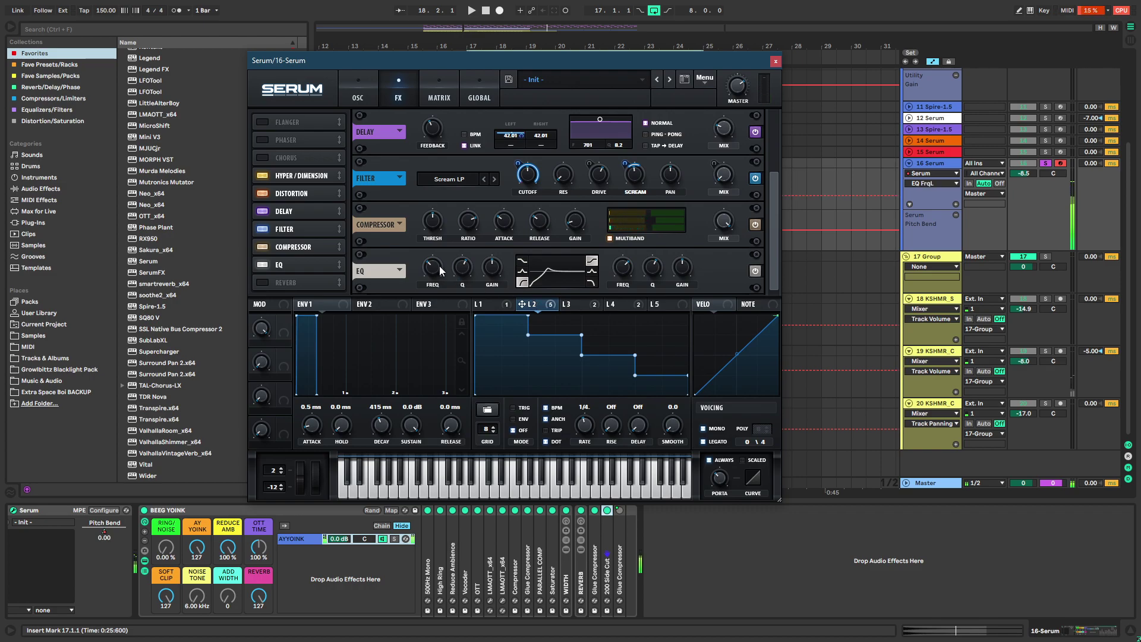
pyautogui.moveTo(299, 248); pyautogui.dragTo(300, 262)
pyautogui.moveTo(443, 231); pyautogui.dragTo(428, 219)
pyautogui.press('space')
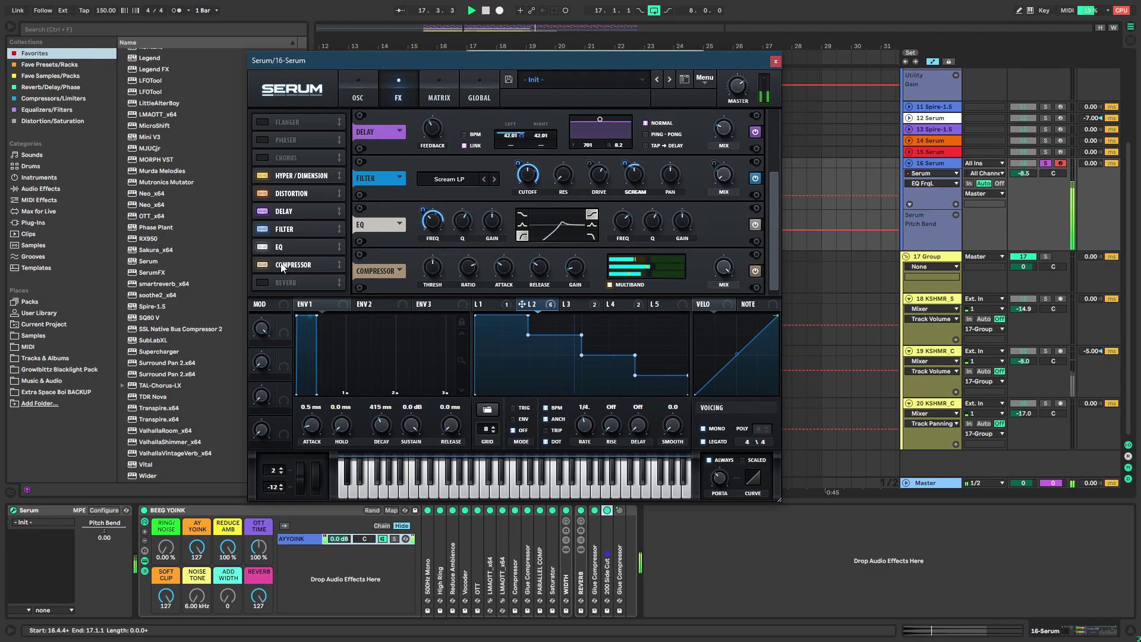
pyautogui.moveTo(297, 247); pyautogui.dragTo(297, 225)
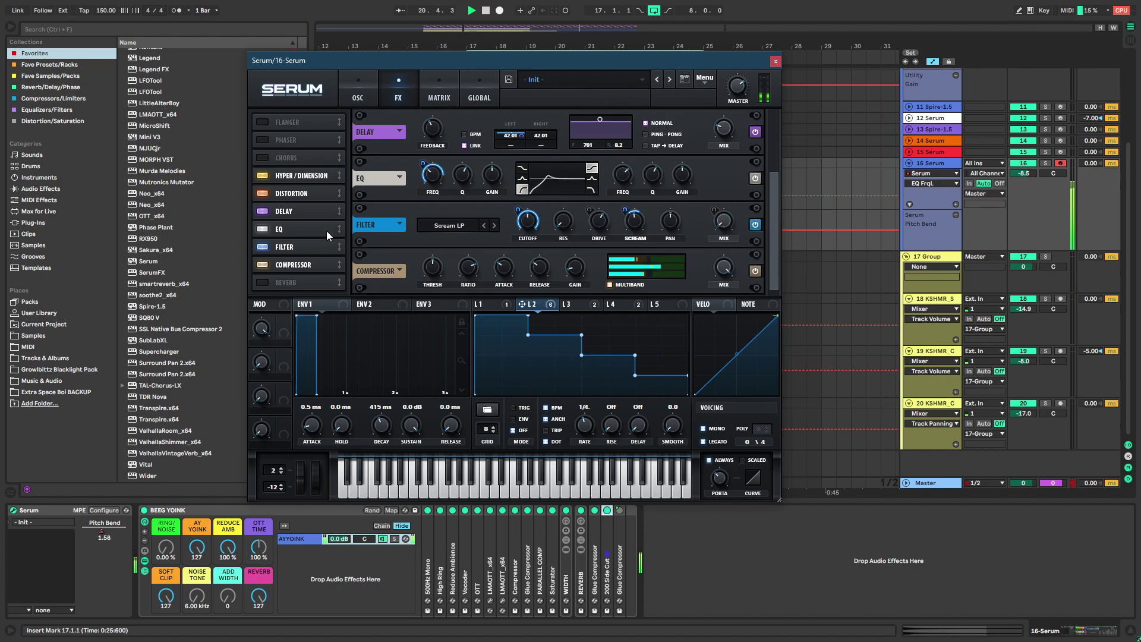
# Close Serum and delete the kick and snare clips from bar 17 onward, keeping the first kick and snare pair
pyautogui.click(775, 61)
pyautogui.scroll(2, 564, 261)
pyautogui.scroll(2, 482, 170)
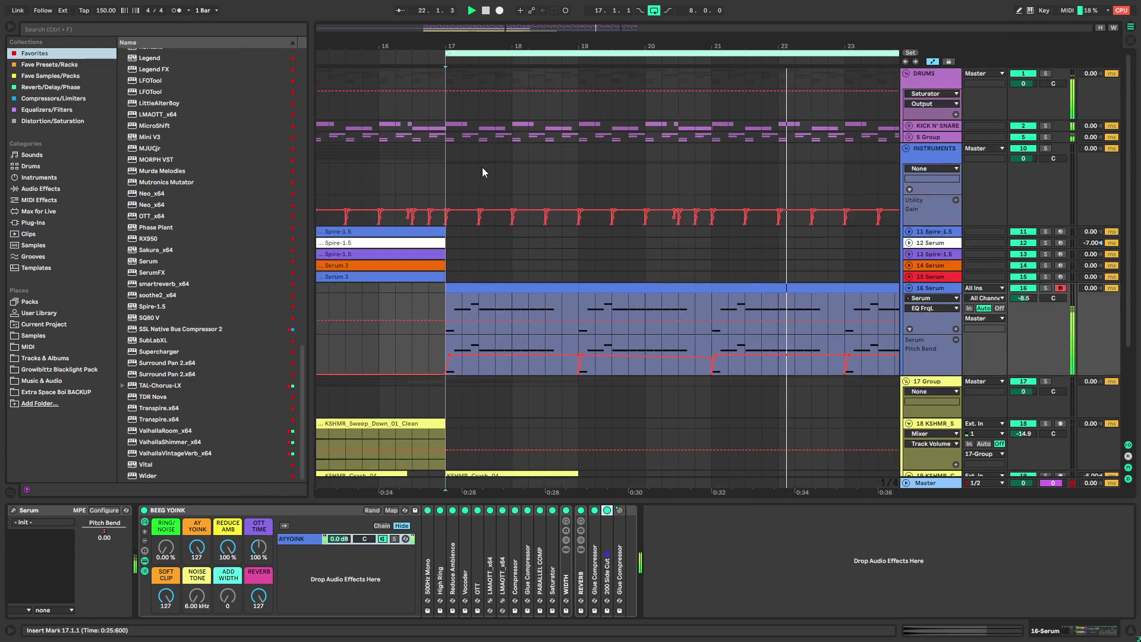
pyautogui.scroll(2, 792, 163)
pyautogui.moveTo(793, 162); pyautogui.dragTo(711, 163)
pyautogui.click(441, 171)
pyautogui.scroll(-3, 447, 172)
pyautogui.keyDown('shift'); pyautogui.click(673, 176); pyautogui.keyUp('shift')
pyautogui.press('space')
pyautogui.press('Delete')
# Copy the bar 17 kick to 17.4 and 18.2, and its snare to 18.3
pyautogui.scroll(3, 411, 165)
pyautogui.click(420, 168)
pyautogui.press('space')
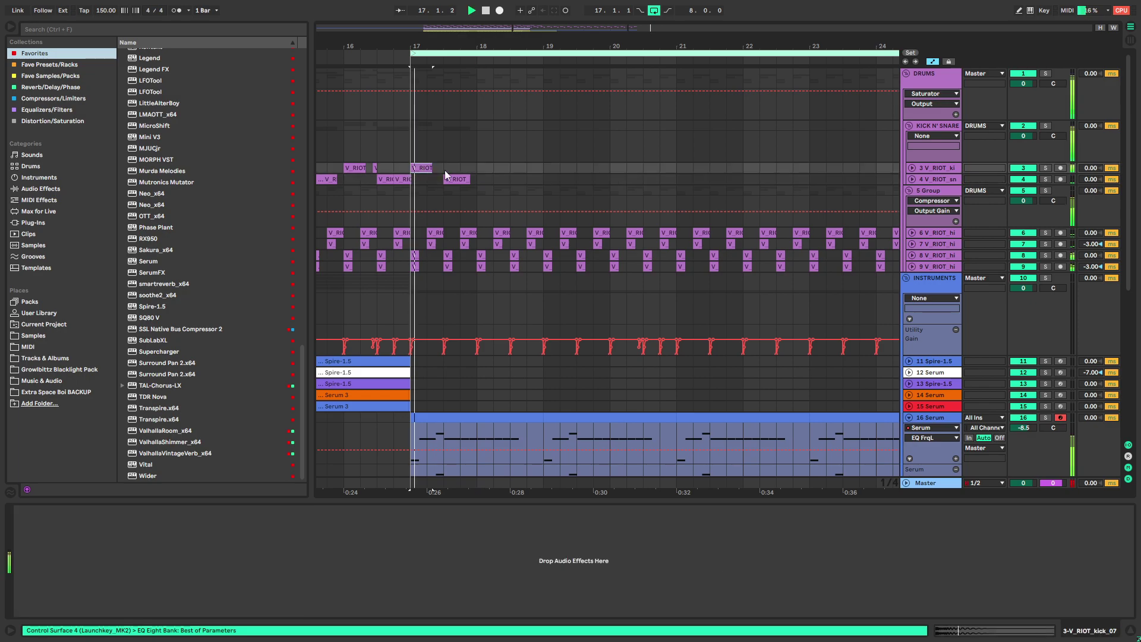
pyautogui.press('space')
pyautogui.click(462, 169)
pyautogui.hotkey('ctrl', 'v')
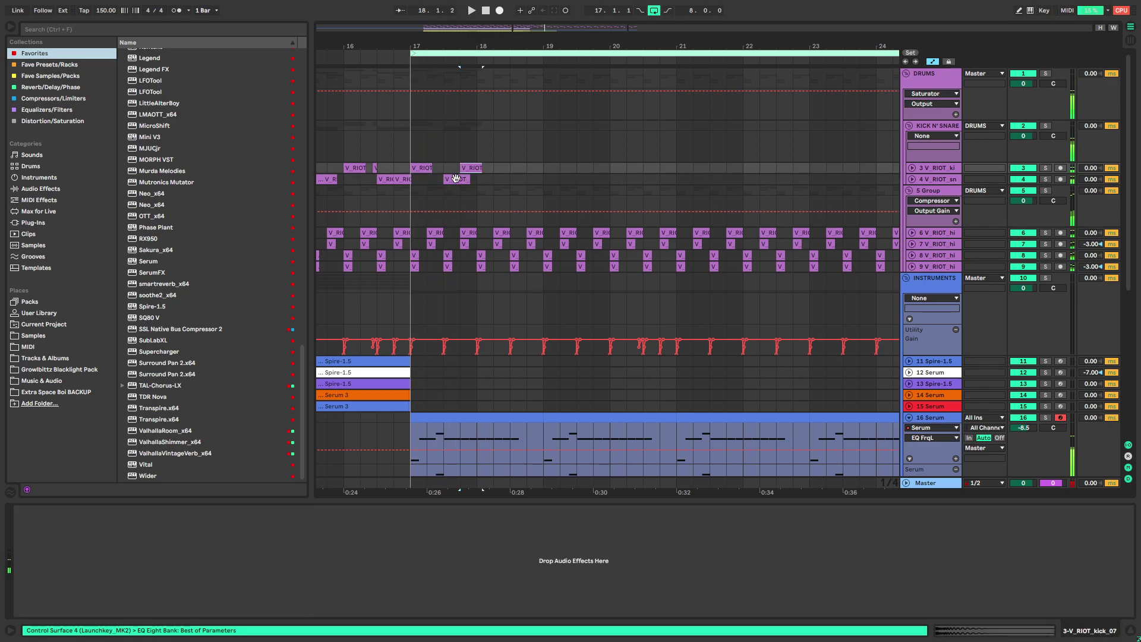
pyautogui.click(497, 170)
pyautogui.hotkey('ctrl', 'v')
pyautogui.click(461, 178)
pyautogui.click(512, 179)
pyautogui.hotkey('ctrl', 'v')
# Continue the pattern with kicks at 19.1 and 19.4 and snares at 19.3 and 20.3
pyautogui.click(433, 169)
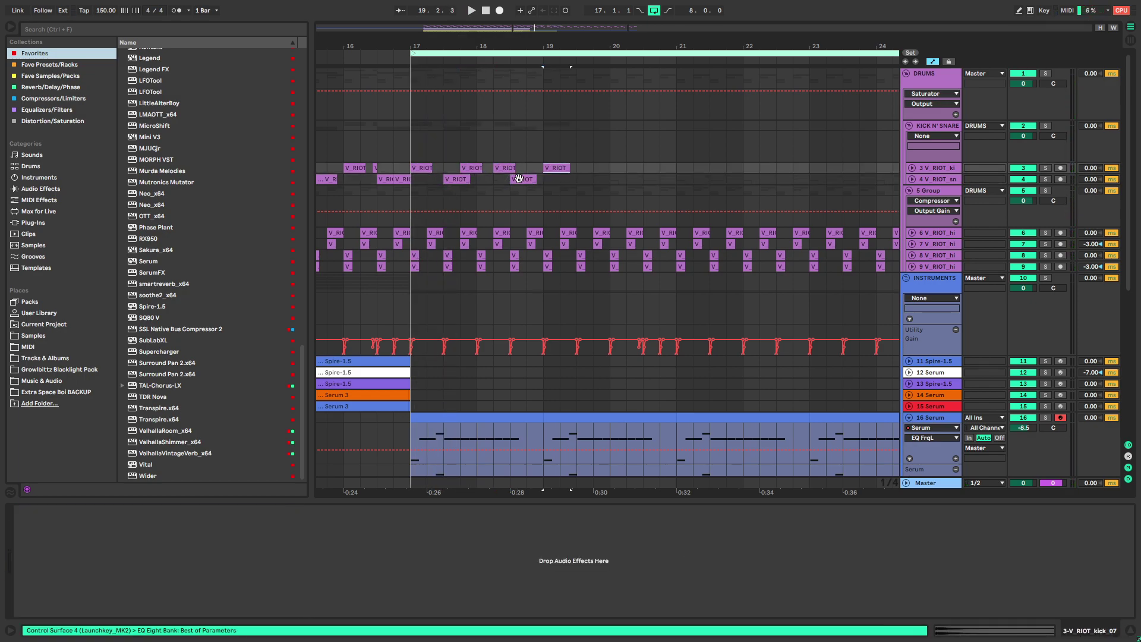
pyautogui.click(518, 178)
pyautogui.click(572, 178)
pyautogui.hotkey('ctrl', 'v')
pyautogui.click(598, 170)
pyautogui.hotkey('ctrl', 'v')
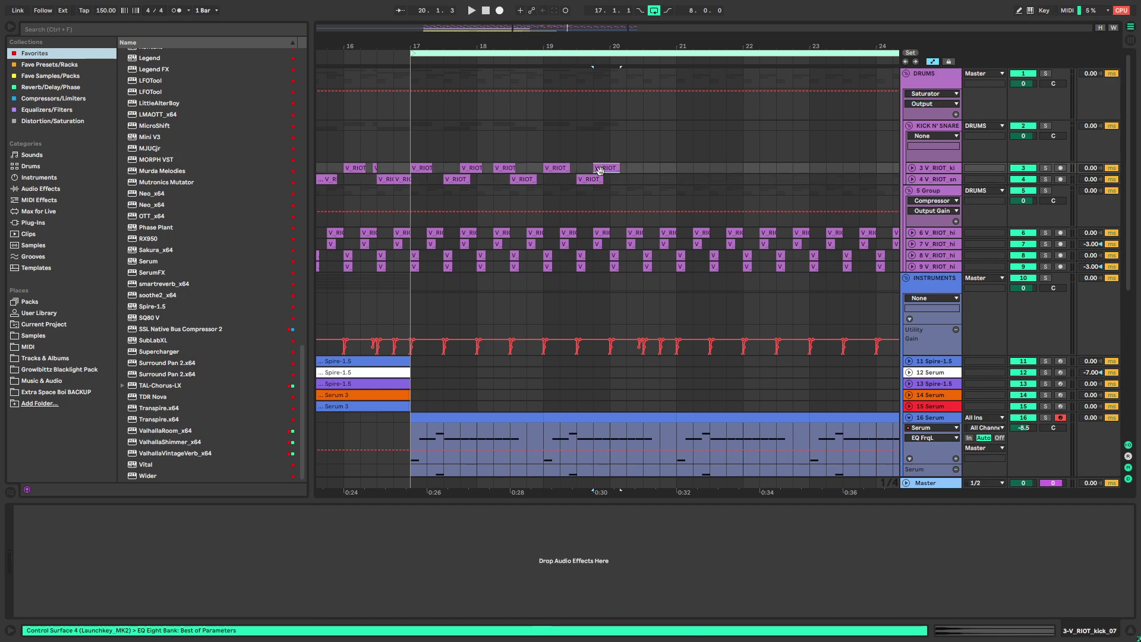
pyautogui.click(644, 178)
pyautogui.hotkey('ctrl', 'v')
# Clear the INSTRUMENTS Utility gain automation after the first dip in bar 17, and paste dips at 17.3, 17.4 and 18.2
pyautogui.moveTo(431, 330); pyautogui.dragTo(938, 346)
pyautogui.press('Delete')
pyautogui.moveTo(401, 328); pyautogui.dragTo(448, 328)
pyautogui.hotkey('ctrl', 'd')
pyautogui.scroll(2, 450, 330)
pyautogui.hotkey('ctrl', 'd')
pyautogui.click(523, 333)
pyautogui.hotkey('ctrl', 'v')
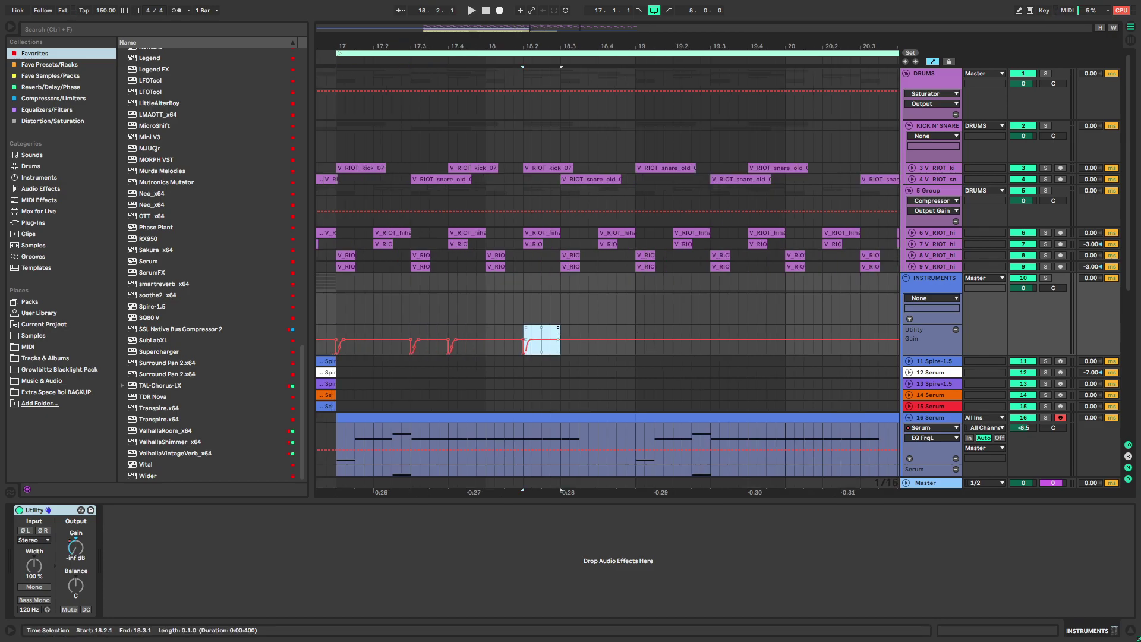
# Paste further Utility gain dips matching the kick and snare hits from 18.3 through 20.3
pyautogui.click(565, 329)
pyautogui.hotkey('ctrl', 'v')
pyautogui.click(635, 327)
pyautogui.hotkey('ctrl', 'v')
pyautogui.click(709, 327)
pyautogui.hotkey('ctrl', 'v')
pyautogui.click(751, 331)
pyautogui.hotkey('ctrl', 'v')
pyautogui.hscroll(3, 814, 327)
pyautogui.click(752, 330)
pyautogui.hotkey('ctrl', 'v')
# Duplicate the 20.3 snare and its Utility gain dip to 20.4
pyautogui.moveTo(811, 180); pyautogui.dragTo(788, 180)
pyautogui.hotkey('ctrl', 'd')
pyautogui.moveTo(754, 327); pyautogui.dragTo(789, 328)
pyautogui.scroll(-2, 787, 328)
pyautogui.hotkey('ctrl', 'd')
# Duplicate the four-bar Utility gain automation and the kick and snare pattern from bars 17–20 into bars 21–24
pyautogui.rightClick(528, 305)
pyautogui.click(547, 393)
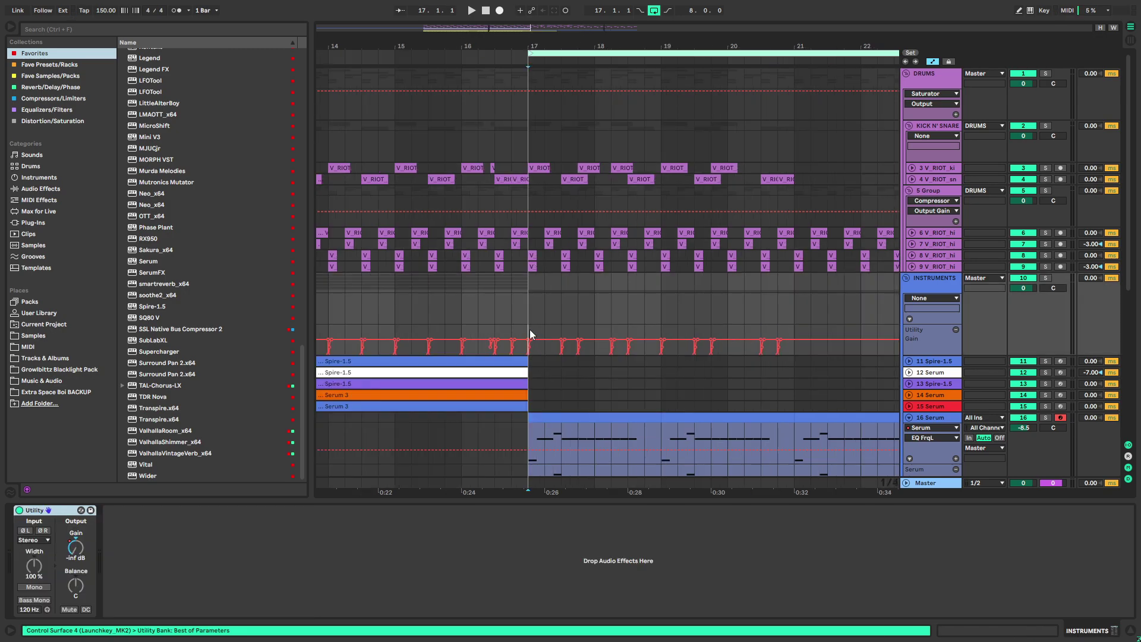
pyautogui.moveTo(529, 334); pyautogui.dragTo(800, 339)
pyautogui.scroll(-3, 796, 336)
pyautogui.click(594, 188)
pyautogui.press('space')
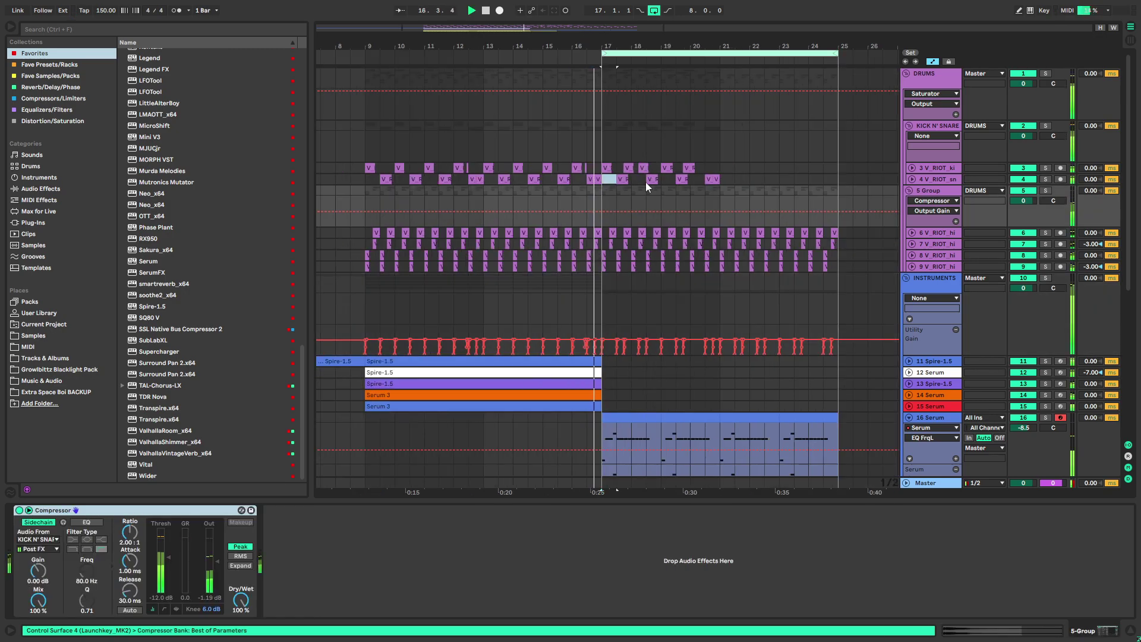
pyautogui.moveTo(602, 180); pyautogui.dragTo(722, 169)
pyautogui.hotkey('ctrl', 'd')
# Set the 16 Serum track volume to -8.0 dB while playing the second section
pyautogui.moveTo(699, 214); pyautogui.dragTo(551, 219)
pyautogui.click(458, 187)
pyautogui.moveTo(543, 368); pyautogui.dragTo(533, 217)
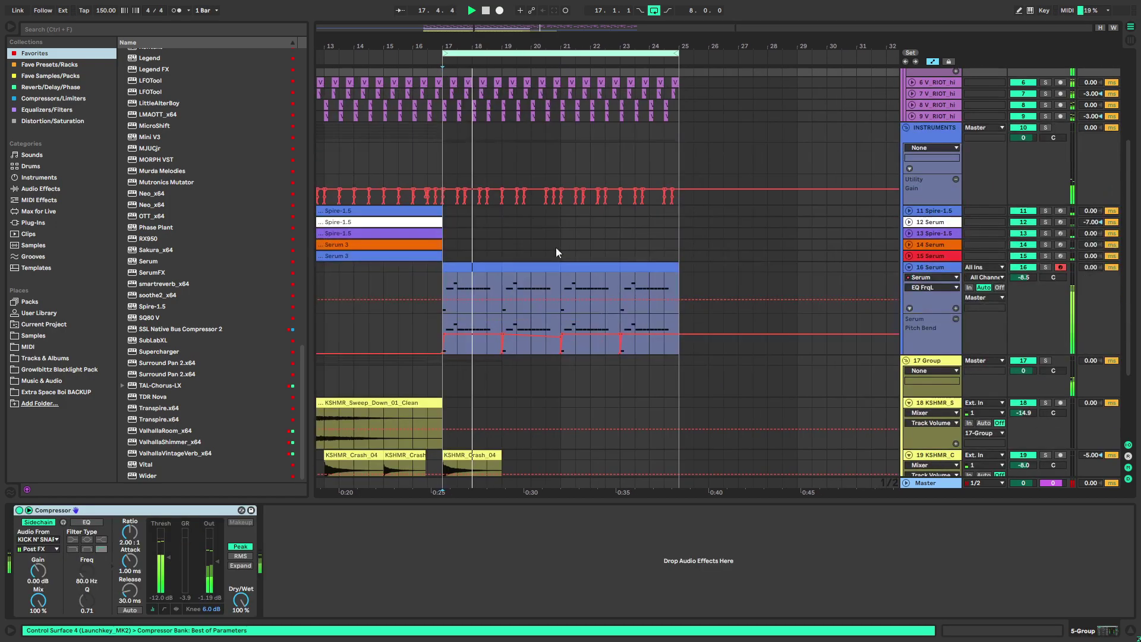
pyautogui.click(945, 276)
pyautogui.click(933, 296)
pyautogui.moveTo(1023, 278); pyautogui.dragTo(1022, 273)
pyautogui.moveTo(554, 198); pyautogui.dragTo(536, 326)
pyautogui.press('space')
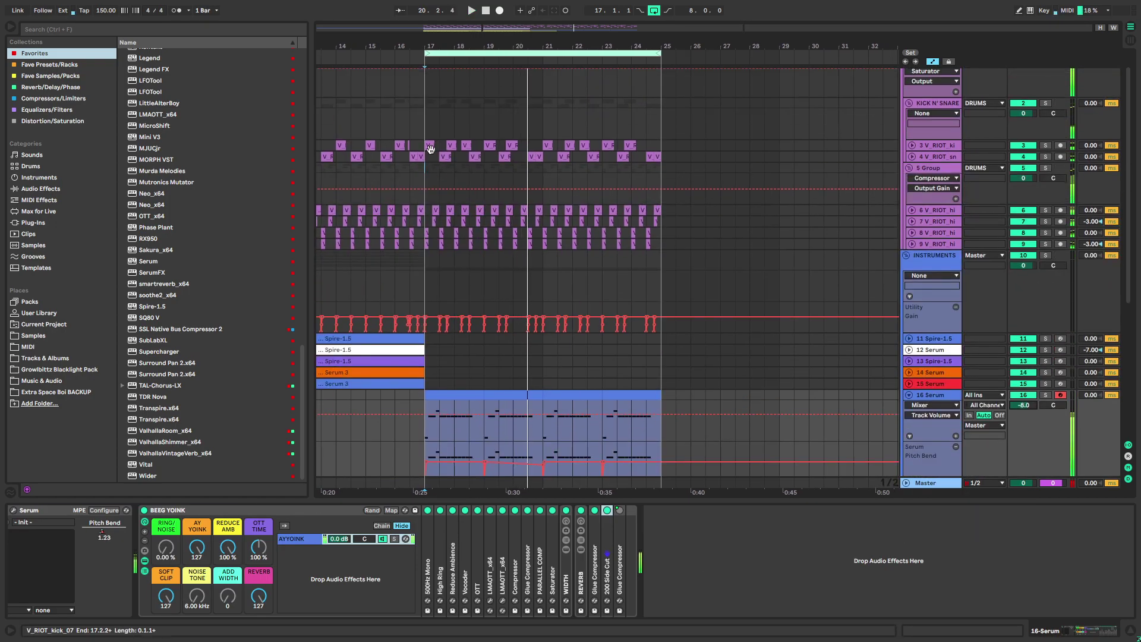
# Play the second section and try an extra short kick around 19.2.3
pyautogui.click(428, 156)
pyautogui.press('space')
pyautogui.scroll(3, 462, 283)
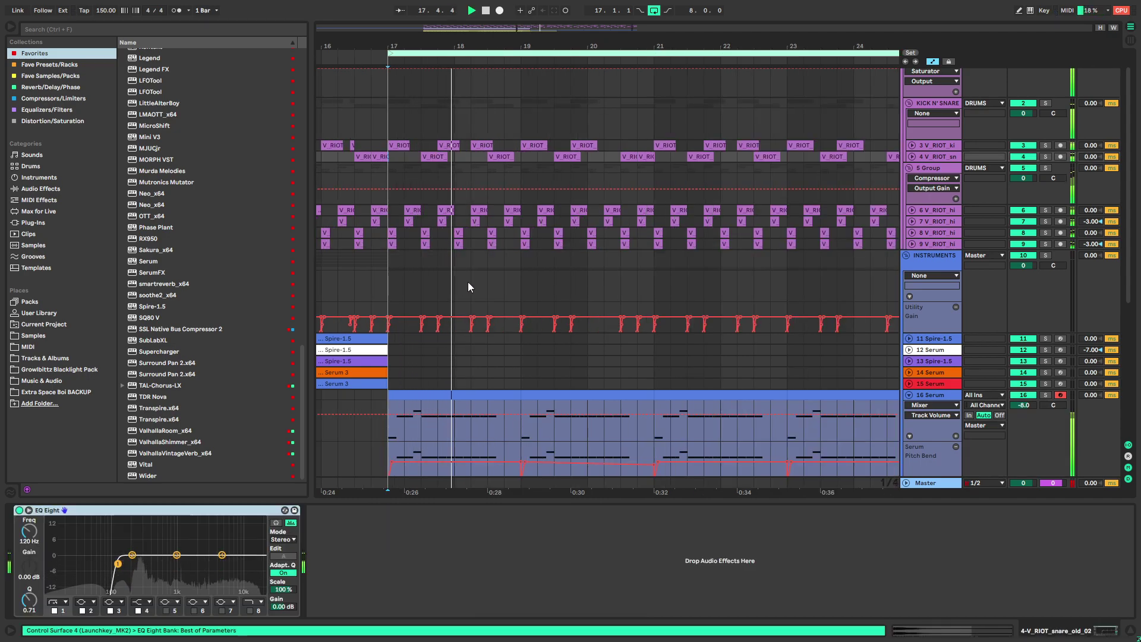
pyautogui.click(547, 147)
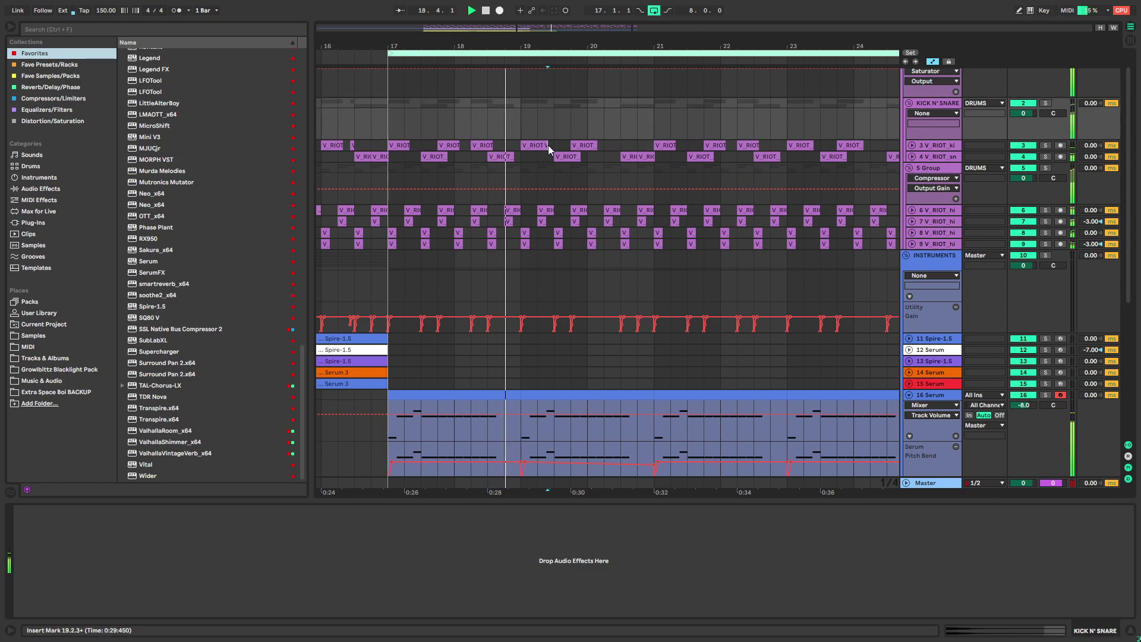
pyautogui.click(441, 146)
pyautogui.moveTo(592, 146); pyautogui.dragTo(597, 146)
pyautogui.press('space')
# Replace the kick and snare clips in bars 21–24 with a duplicate of the bars 17–20 pattern
pyautogui.click(665, 146)
pyautogui.press('-')
pyautogui.press('-')
pyautogui.keyDown('shift'); pyautogui.click(775, 163); pyautogui.keyUp('shift')
pyautogui.moveTo(785, 157); pyautogui.dragTo(649, 149)
pyautogui.click(599, 155)
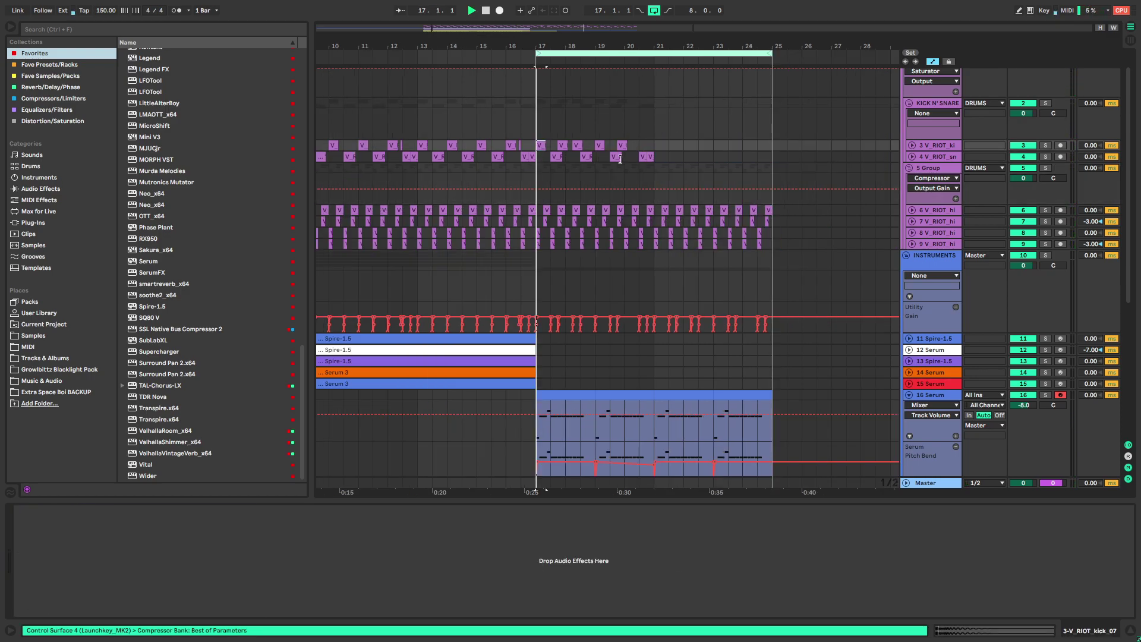
pyautogui.press('space')
# Remove the Pitch Bend automation from the 16 Serum track's second section
pyautogui.scroll(-5, 636, 241)
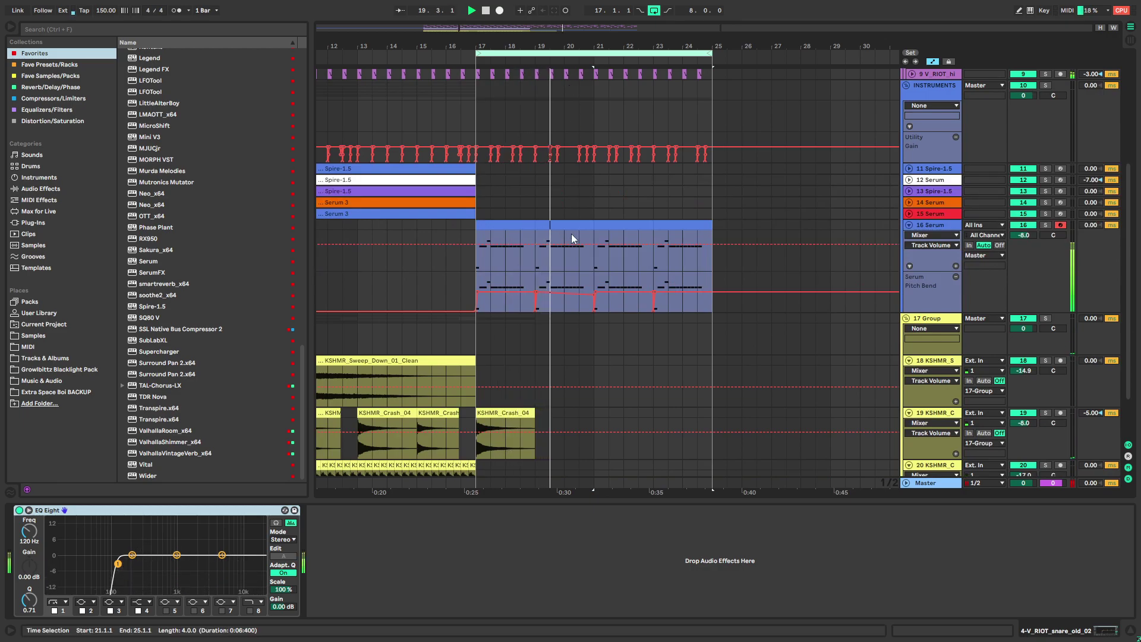
pyautogui.click(925, 224)
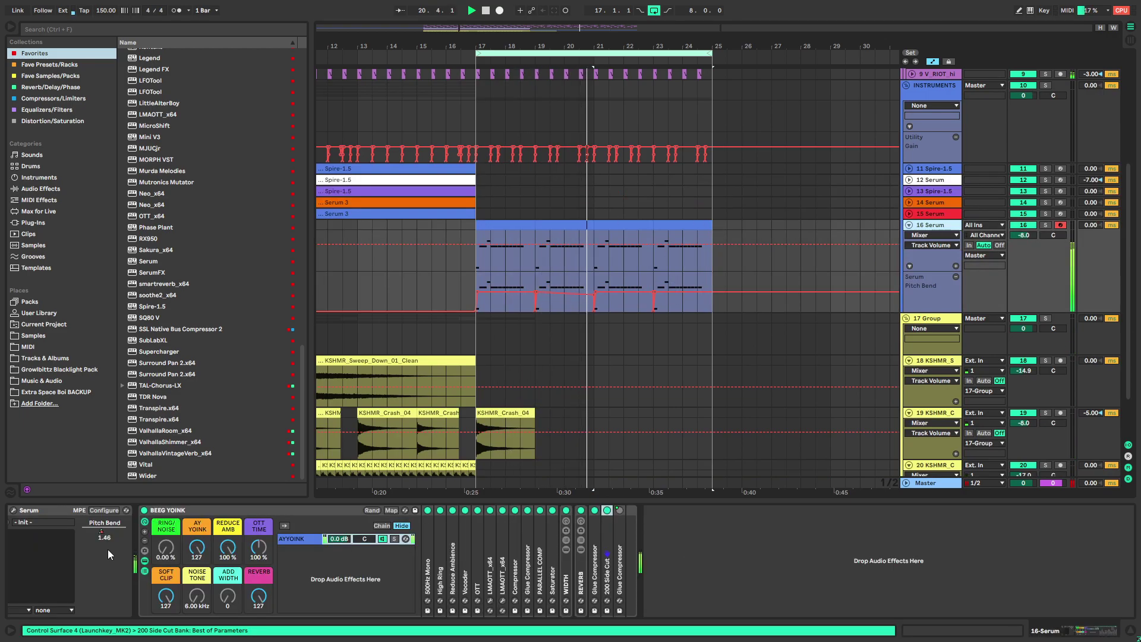
pyautogui.click(512, 226)
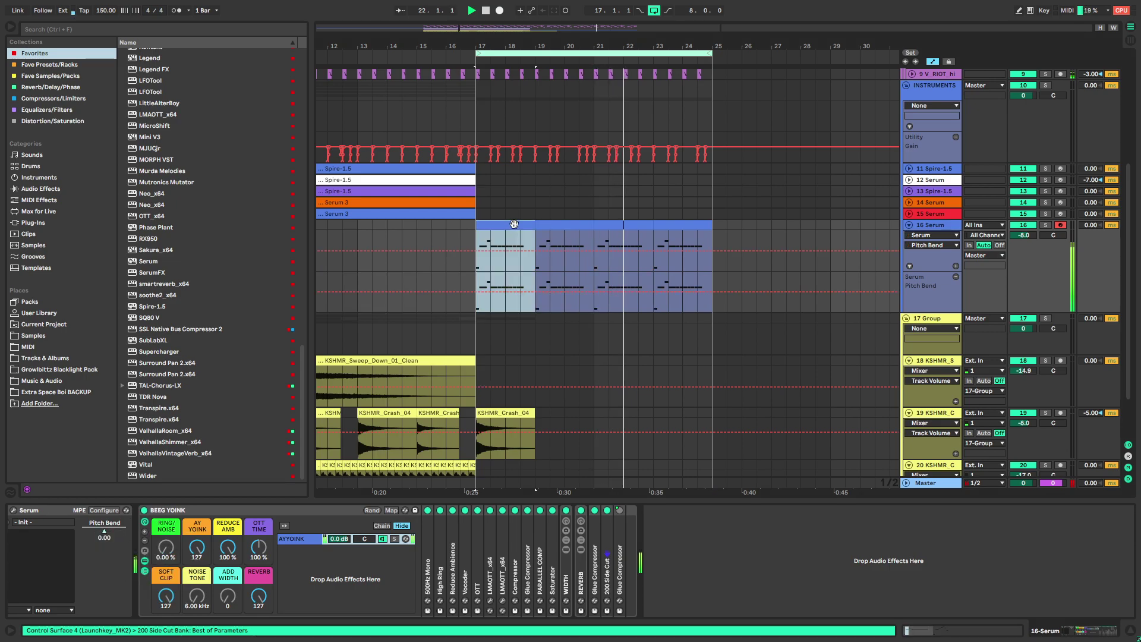
# Raise selected notes in the last 16 Serum clip by octaves and delete the unwanted notes at its end
pyautogui.doubleClick(678, 226)
pyautogui.click(707, 429)
pyautogui.click(682, 440)
pyautogui.press('space')
pyautogui.hotkey('shift', 'Up')
pyautogui.click(783, 441)
pyautogui.hotkey('shift', 'Up')
pyautogui.hotkey('shift', 'Up')
pyautogui.moveTo(808, 218); pyautogui.dragTo(972, 222)
pyautogui.moveTo(816, 528); pyautogui.dragTo(1012, 633)
pyautogui.press('Delete')
pyautogui.click(1075, 636)
pyautogui.press('space')
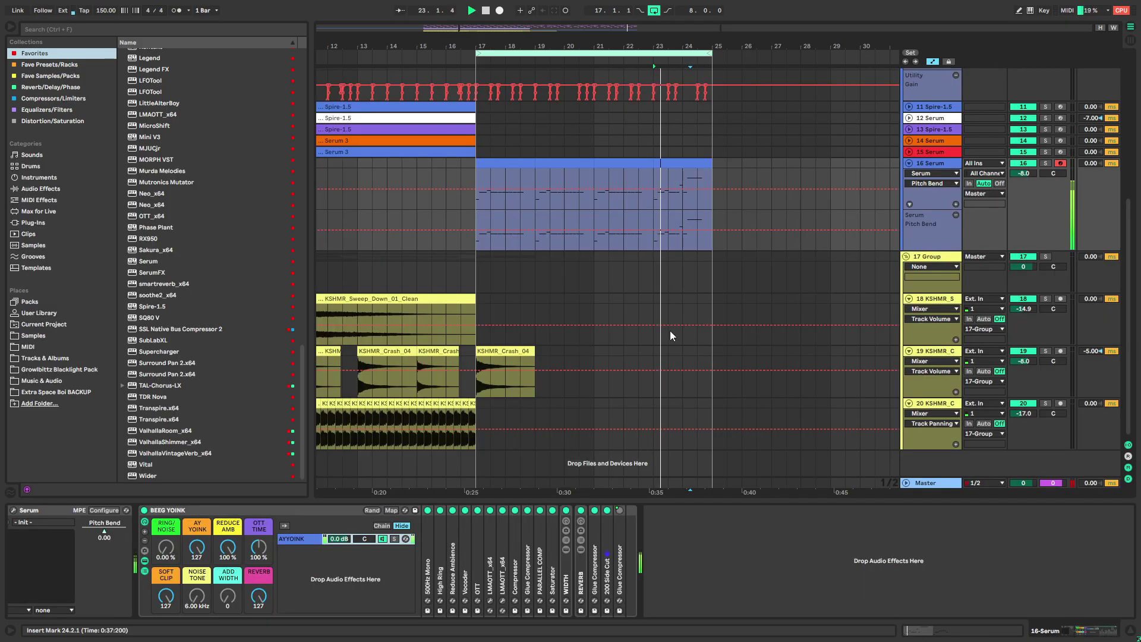
# Lock the envelopes and solo the 16 Serum track to audition its bass clips
pyautogui.click(951, 61)
pyautogui.click(693, 162)
pyautogui.click(563, 164)
pyautogui.click(510, 164)
pyautogui.press('s')
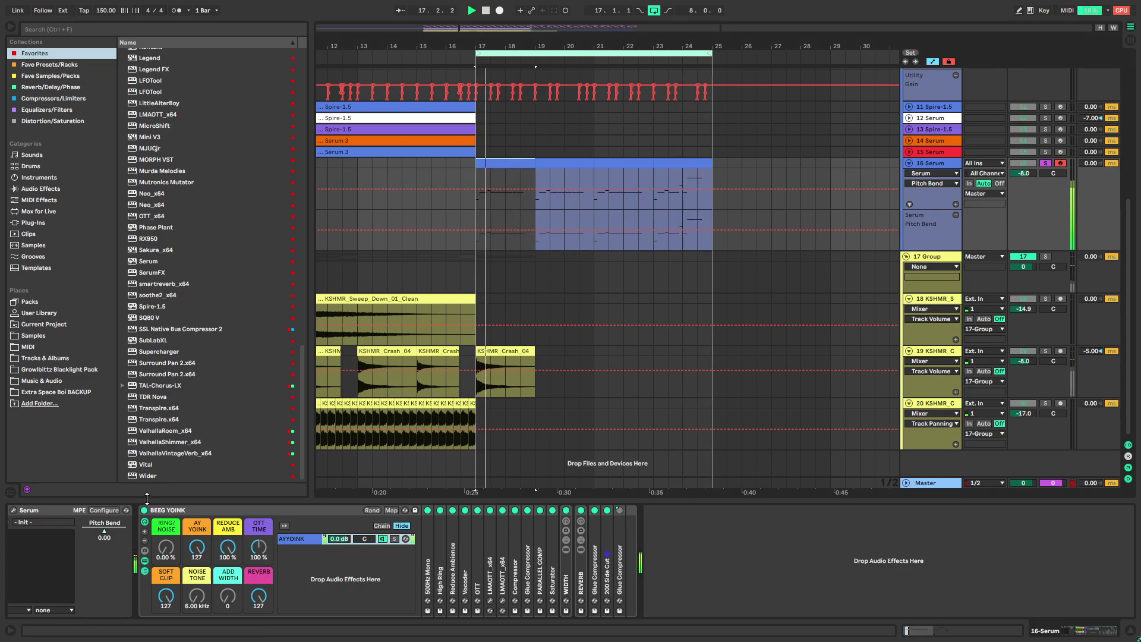
# Try the project tempo at 174 BPM and play the second section with the drums
pyautogui.click(113, 12)
pyautogui.write('174')
pyautogui.press('Return')
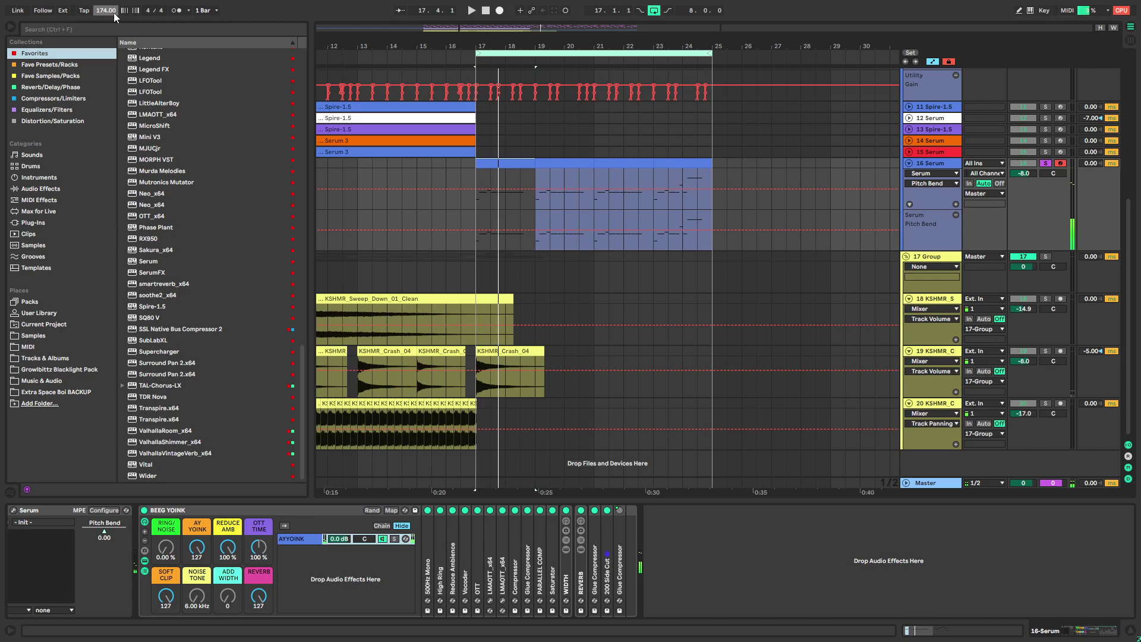
pyautogui.scroll(3, 694, 307)
pyautogui.moveTo(478, 244); pyautogui.dragTo(533, 245)
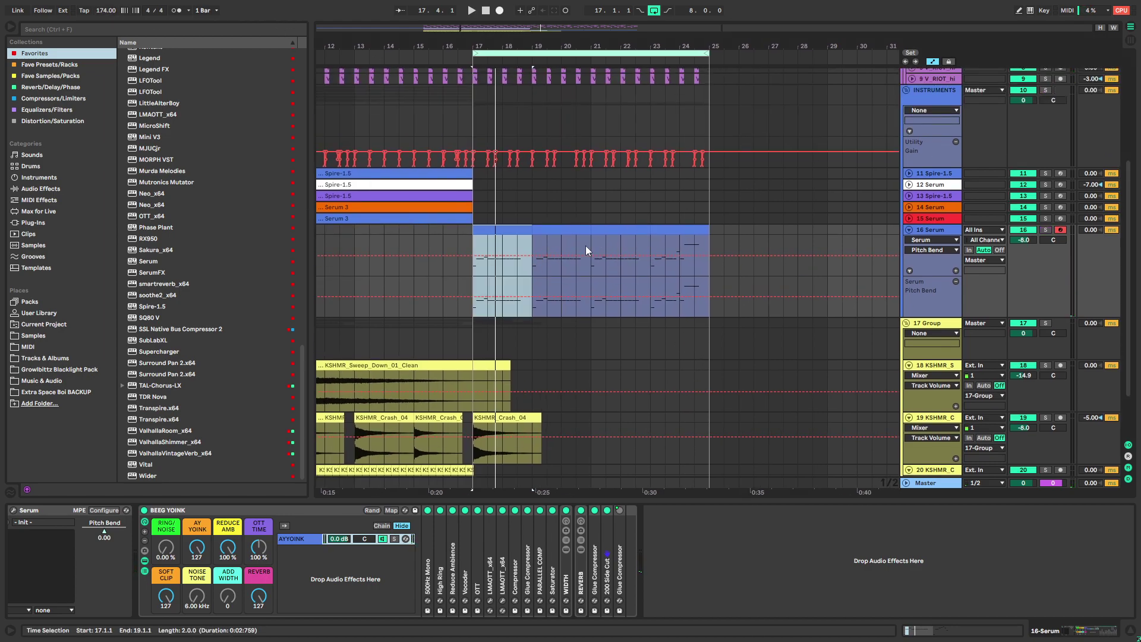
pyautogui.scroll(5, 536, 244)
pyautogui.press('space')
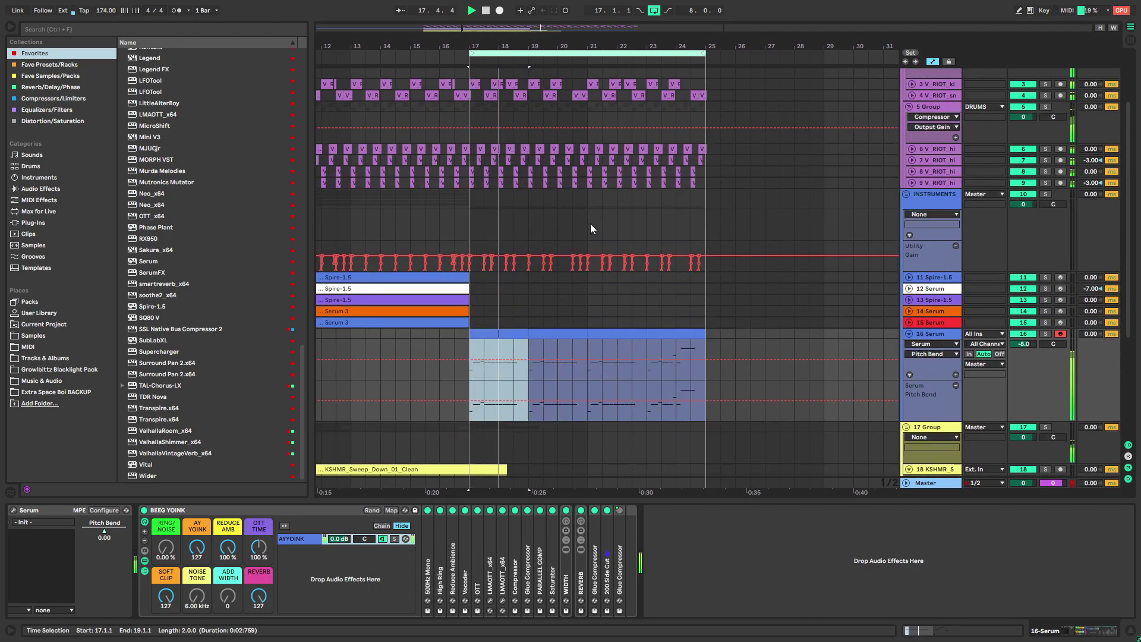
pyautogui.press('space')
# Delete the kick and snare clips after the first pair in bar 17, and move the snare to 17.2
pyautogui.click(509, 342)
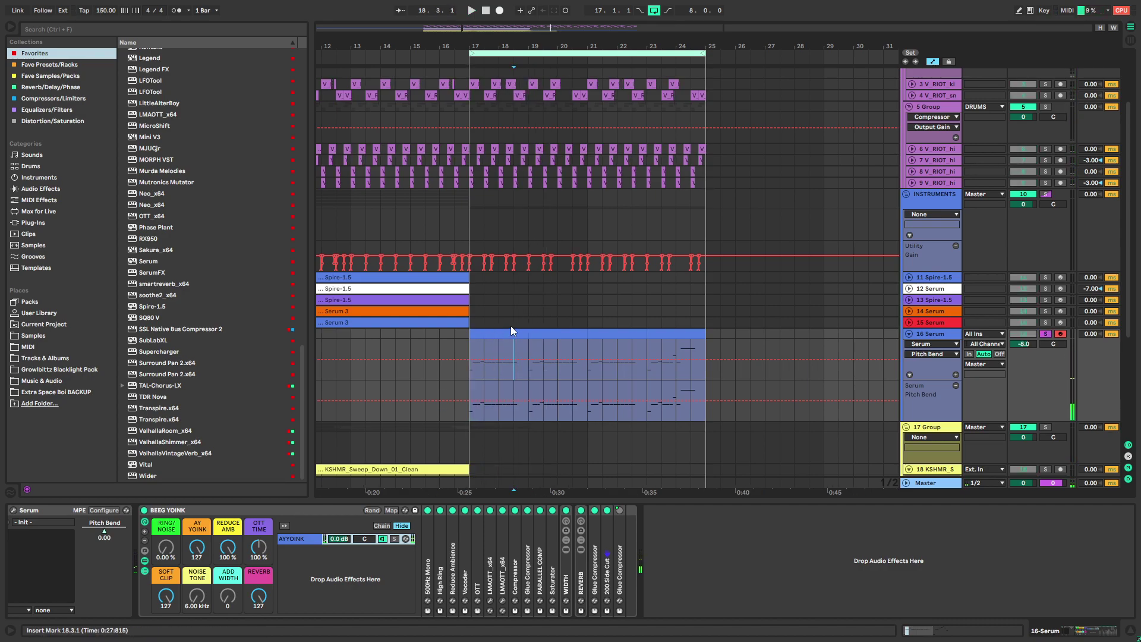
pyautogui.scroll(3, 520, 342)
pyautogui.click(493, 169)
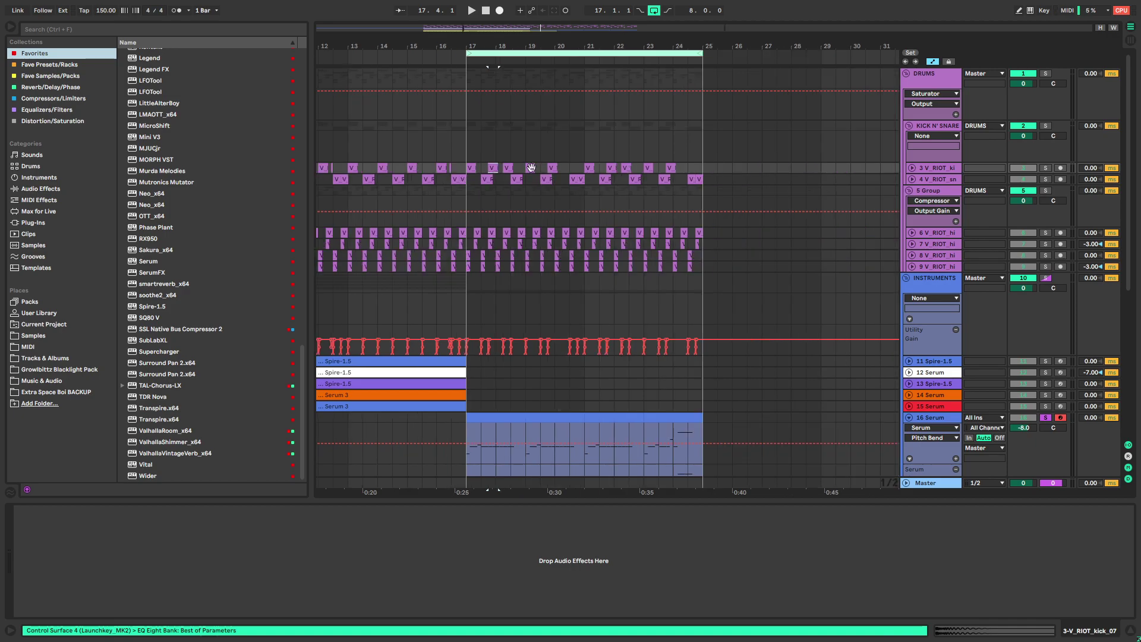
pyautogui.keyDown('shift'); pyautogui.click(718, 178); pyautogui.keyUp('shift')
pyautogui.scroll(4, 480, 186)
pyautogui.moveTo(494, 179); pyautogui.dragTo(457, 180)
pyautogui.moveTo(455, 168); pyautogui.dragTo(452, 168)
# Copy the kick to 17.3.3 and the snare to 17.4 to complete a one-bar drum pattern
pyautogui.hotkey('ctrl', 'c')
pyautogui.click(499, 167)
pyautogui.hotkey('ctrl', 'v')
pyautogui.click(462, 179)
pyautogui.hotkey('ctrl', 'c')
pyautogui.click(523, 178)
pyautogui.hotkey('ctrl', 'v')
pyautogui.moveTo(536, 167)
pyautogui.mouseDown()
pyautogui.moveTo(520, 165)
pyautogui.moveTo(530, 178)
pyautogui.mouseUp()
# Duplicate the bar 17 kick and snare pattern seven times across bars 18–24
pyautogui.click(416, 168)
pyautogui.keyDown('shift'); pyautogui.click(529, 179); pyautogui.keyUp('shift')
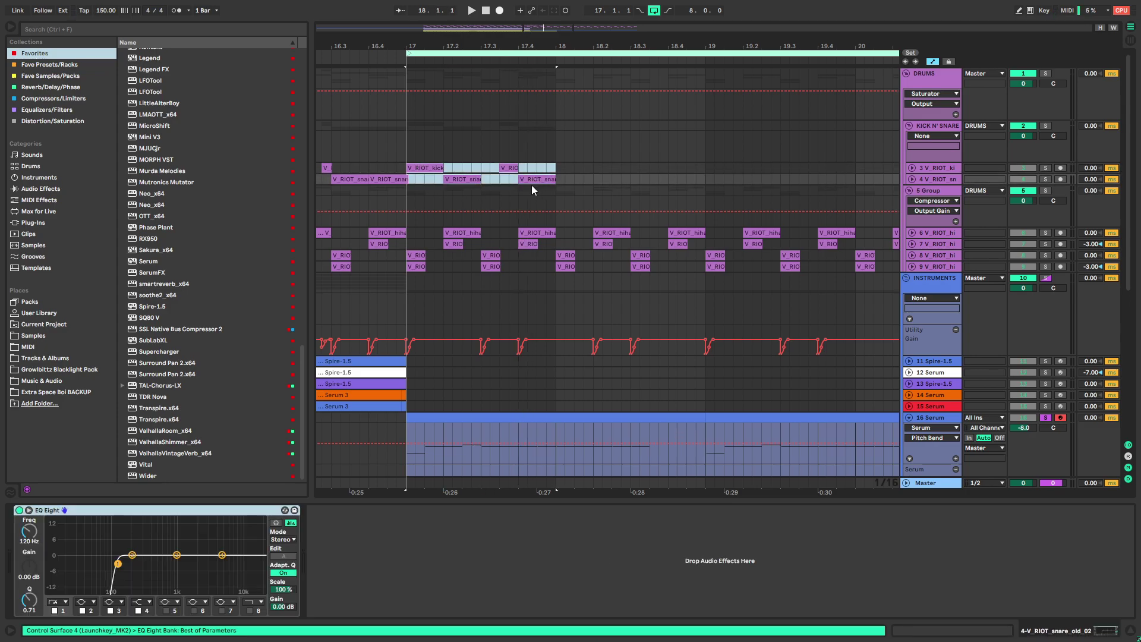
pyautogui.scroll(-4, 526, 183)
pyautogui.hotkey('ctrl', 'd')
pyautogui.hotkey('ctrl', 'd')
pyautogui.hotkey('ctrl', 'd')
pyautogui.hotkey('ctrl', 'd')
pyautogui.hotkey('ctrl', 'd')
pyautogui.hotkey('ctrl', 'd')
pyautogui.hotkey('ctrl', 'd')
# Clear the second section's Utility gain automation and place dips at 17.1, 17.2 and 17.4
pyautogui.moveTo(744, 315); pyautogui.dragTo(651, 336)
pyautogui.click(509, 334)
pyautogui.scroll(4, 507, 332)
pyautogui.hotkey('ctrl', 'd')
pyautogui.hotkey('ctrl', 'c')
pyautogui.click(621, 328)
pyautogui.hotkey('ctrl', 'v')
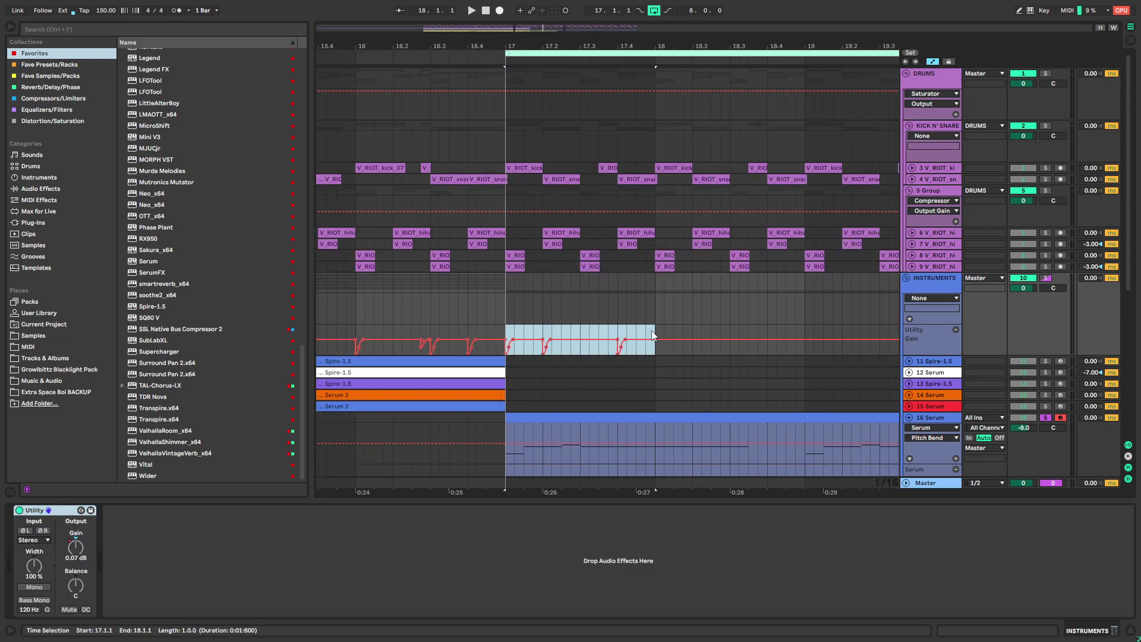
# Play from bar 17 and set the project tempo to 174 BPM
pyautogui.press('space')
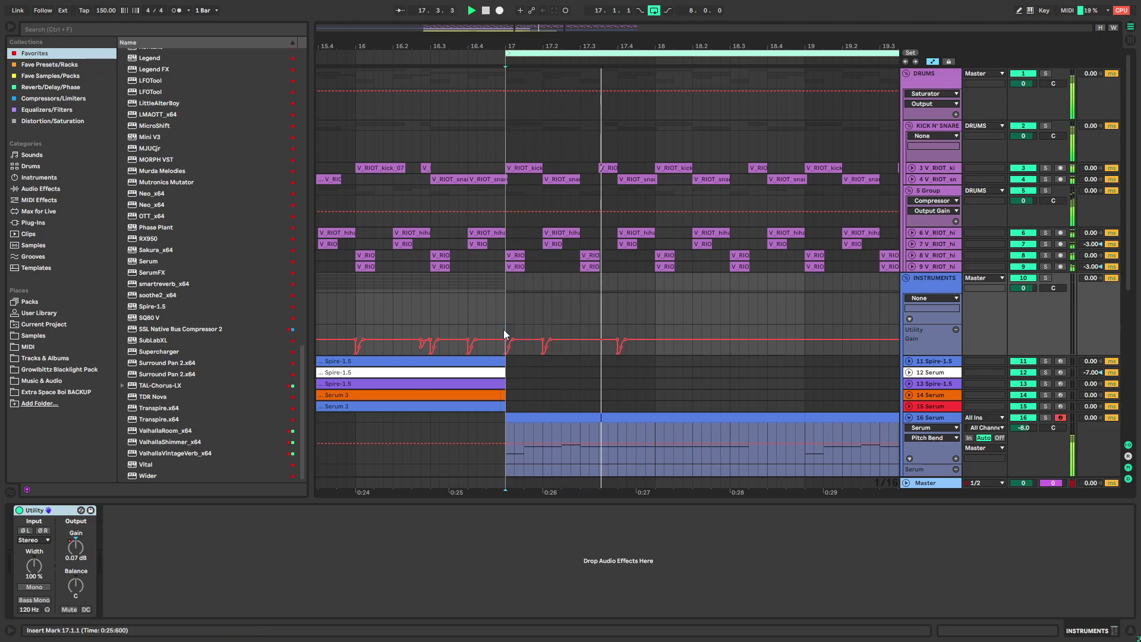
pyautogui.click(107, 11)
pyautogui.write('174')
pyautogui.press('Return')
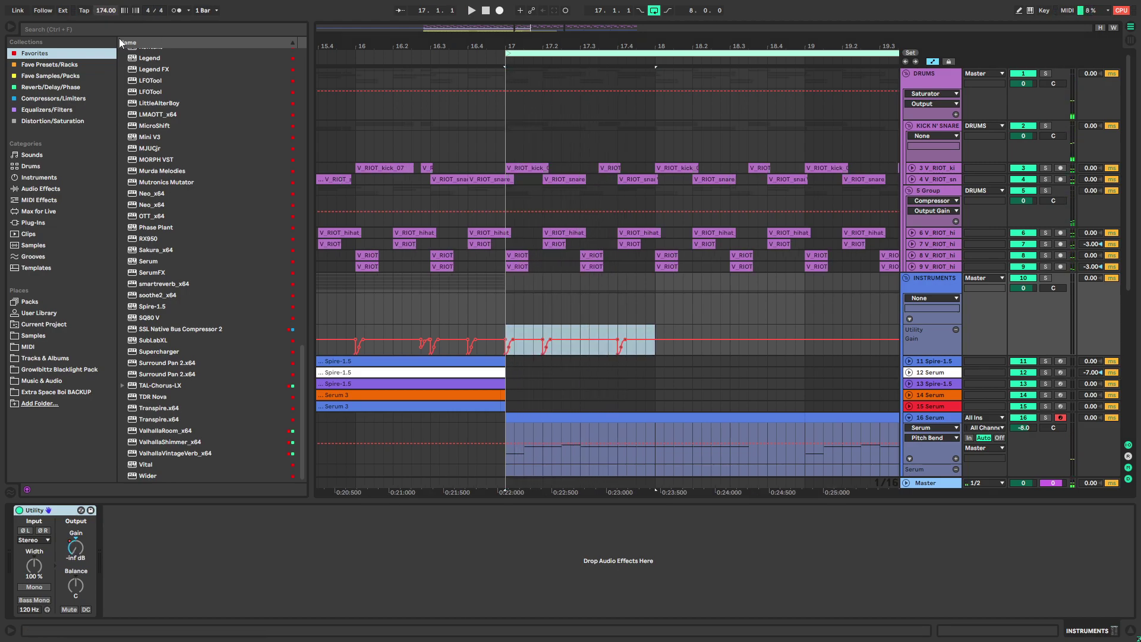
# Duplicate bar 17 of the INSTRUMENTS group's Utility gain automation seven times across bars 18–24
pyautogui.click(505, 330)
pyautogui.press('space')
pyautogui.moveTo(505, 330); pyautogui.dragTo(648, 330)
pyautogui.scroll(-5, 596, 337)
pyautogui.hotkey('ctrl', 'd')
pyautogui.hotkey('ctrl', 'd')
pyautogui.hotkey('ctrl', 'd')
pyautogui.hotkey('ctrl', 'd')
pyautogui.hotkey('ctrl', 'd')
pyautogui.hotkey('ctrl', 'd')
pyautogui.hotkey('ctrl', 'd')
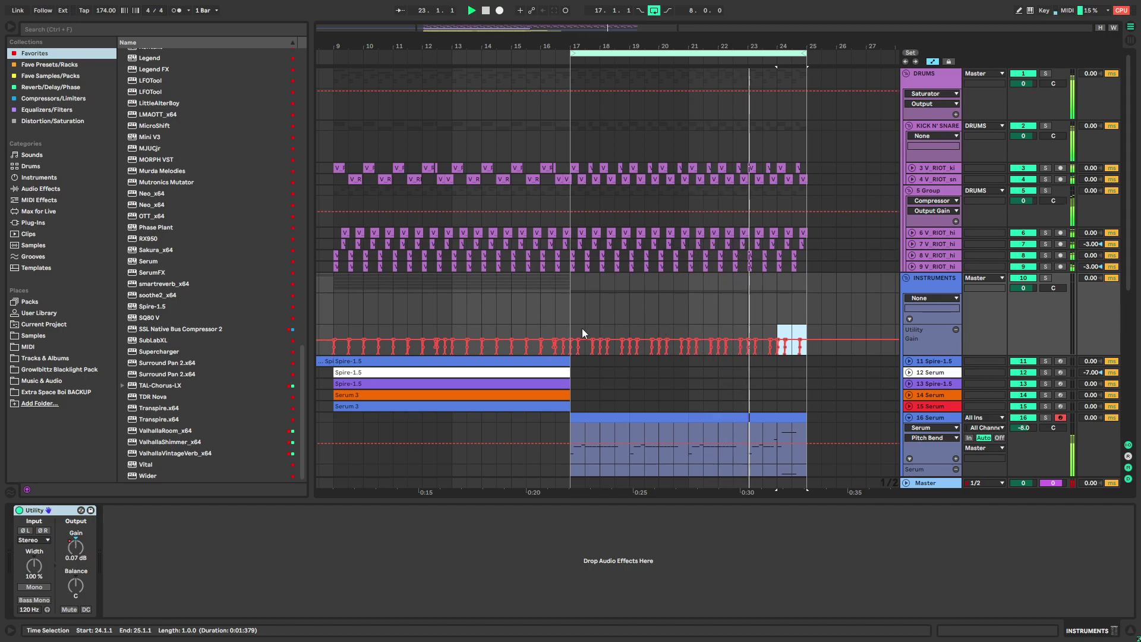
# Play the second section with and without the Serum bass soloed, and compare it with the first section from bar 9
pyautogui.click(575, 327)
pyautogui.moveTo(718, 397); pyautogui.dragTo(658, 218)
pyautogui.click(565, 241)
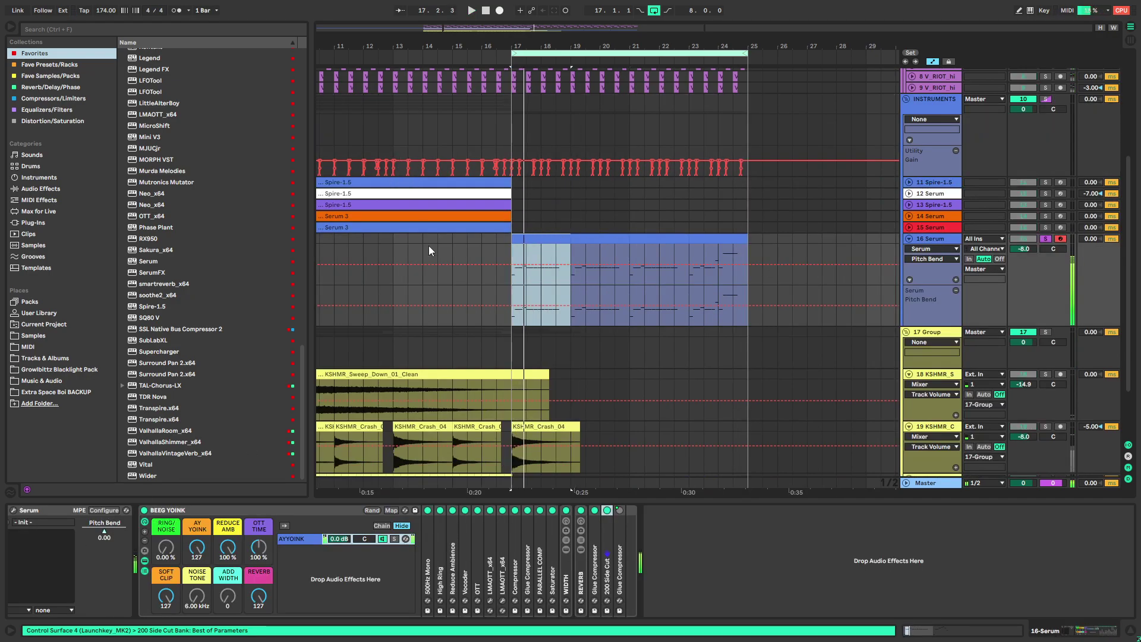
pyautogui.moveTo(429, 233); pyautogui.dragTo(607, 271)
pyautogui.press('s')
pyautogui.click(451, 188)
pyautogui.press('space')
pyautogui.press('space')
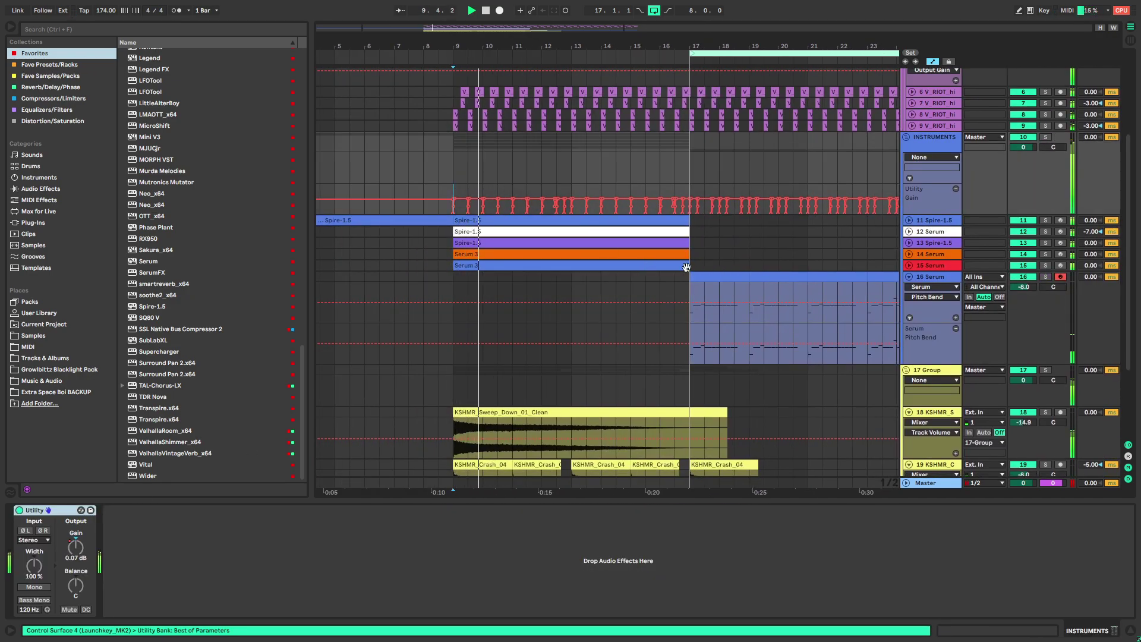
pyautogui.hscroll(5, 494, 182)
pyautogui.press('space')
pyautogui.press('space')
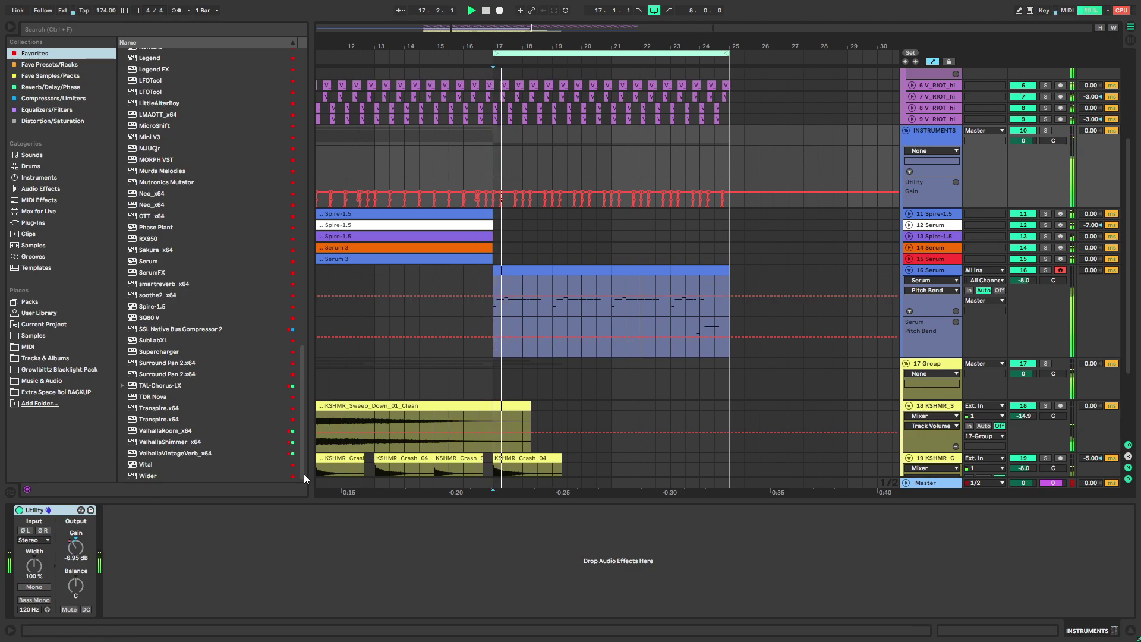
# Try the BEEG YOINK rack's OTT Time macro on the 16 Serum track and select the first bass clip
pyautogui.click(932, 272)
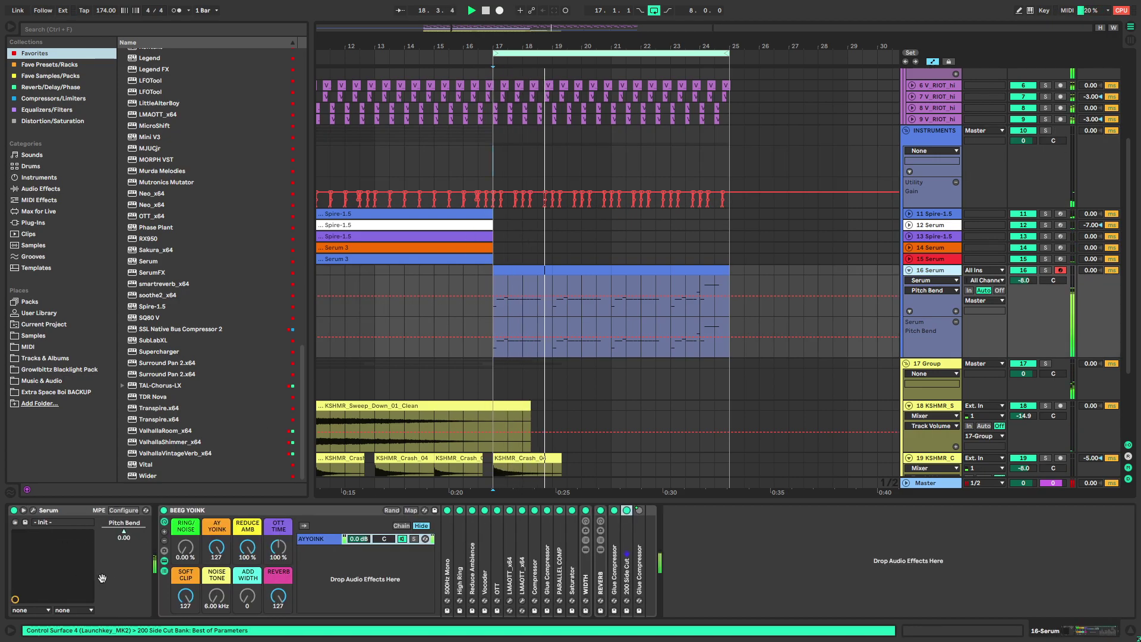
pyautogui.click(279, 547)
pyautogui.moveTo(280, 533)
pyautogui.mouseDown()
pyautogui.moveTo(280, 519)
pyautogui.moveTo(280, 534)
pyautogui.mouseUp()
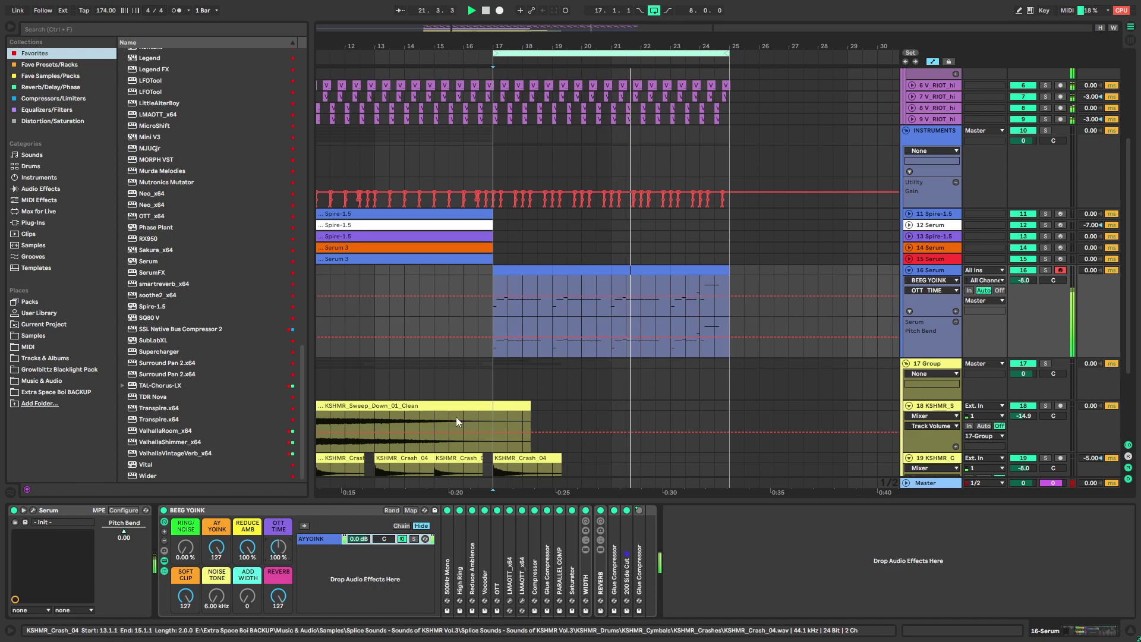
pyautogui.click(500, 271)
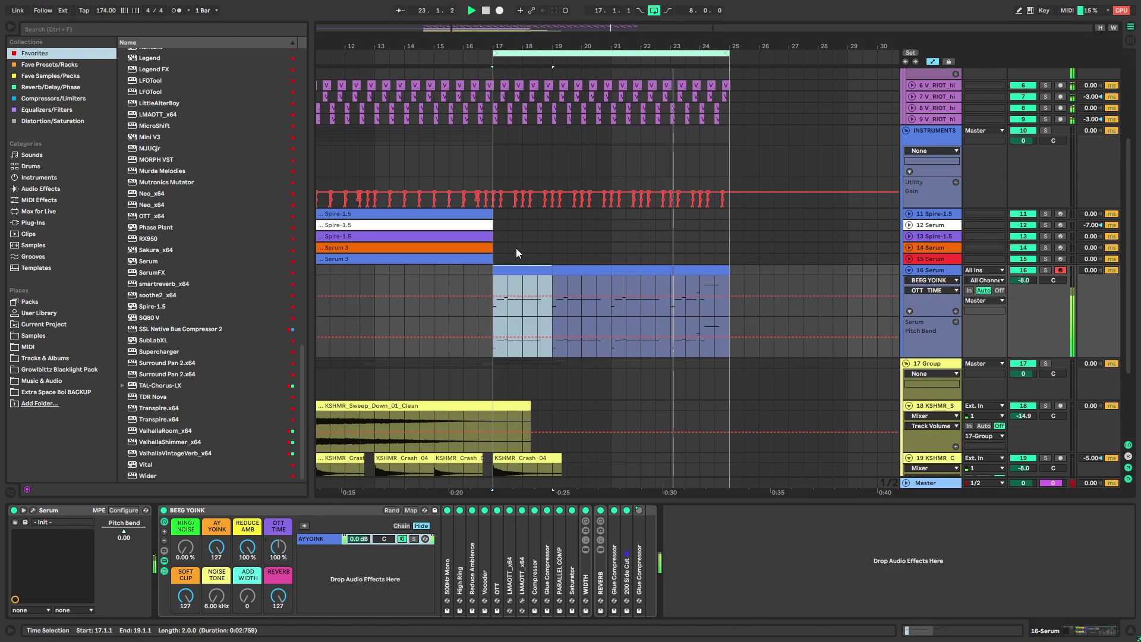
# Set the project tempo to 150 BPM
pyautogui.click(103, 13)
pyautogui.write('150')
pyautogui.press('Return')
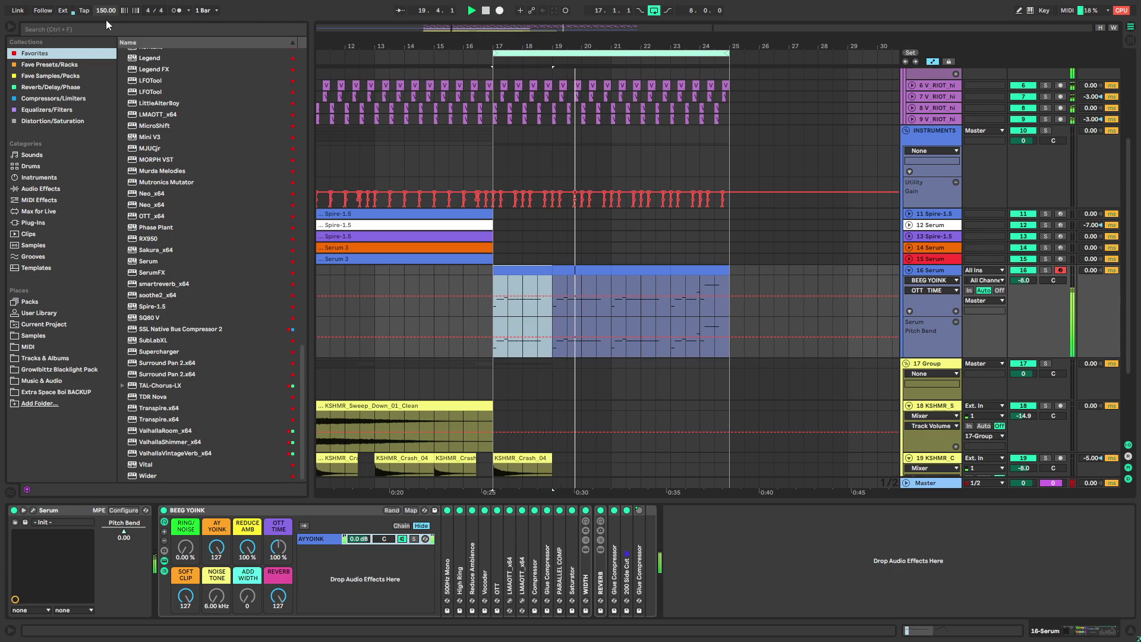
# Delete the drum clips and Utility gain automation in bars 17–24 while keeping the Serum bass clips
pyautogui.scroll(3, 343, 144)
pyautogui.moveTo(534, 126); pyautogui.dragTo(768, 330)
pyautogui.press('space')
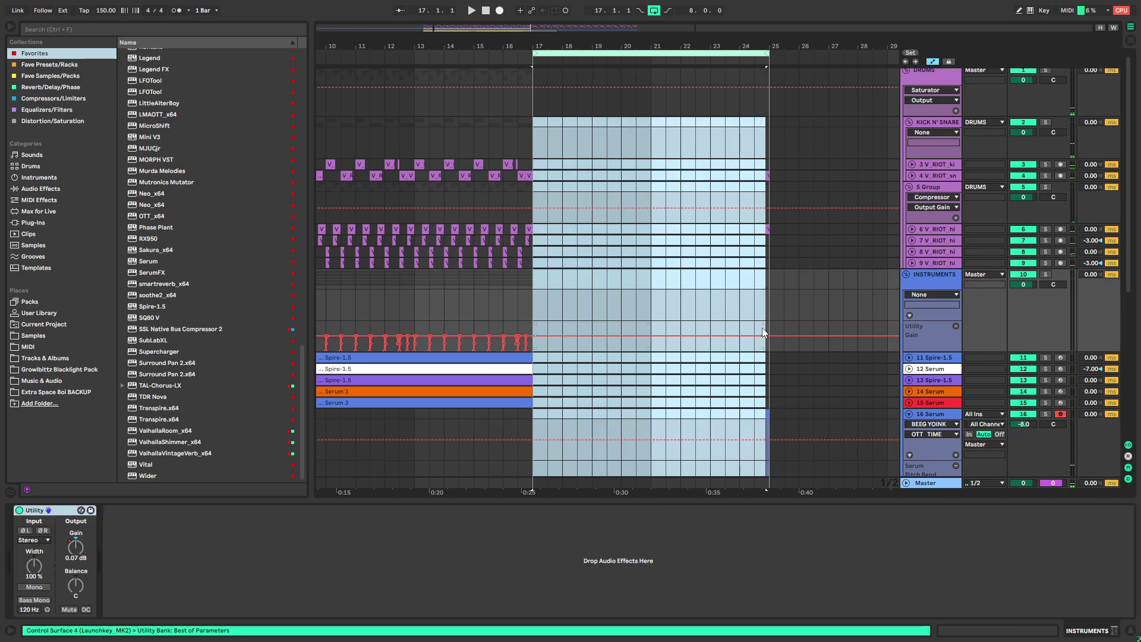
pyautogui.hotkey('ctrl', 'z')
pyautogui.click(534, 329)
pyautogui.moveTo(521, 314)
pyautogui.mouseDown()
pyautogui.moveTo(750, 223)
pyautogui.moveTo(771, 167)
pyautogui.mouseUp()
pyautogui.press('Delete')
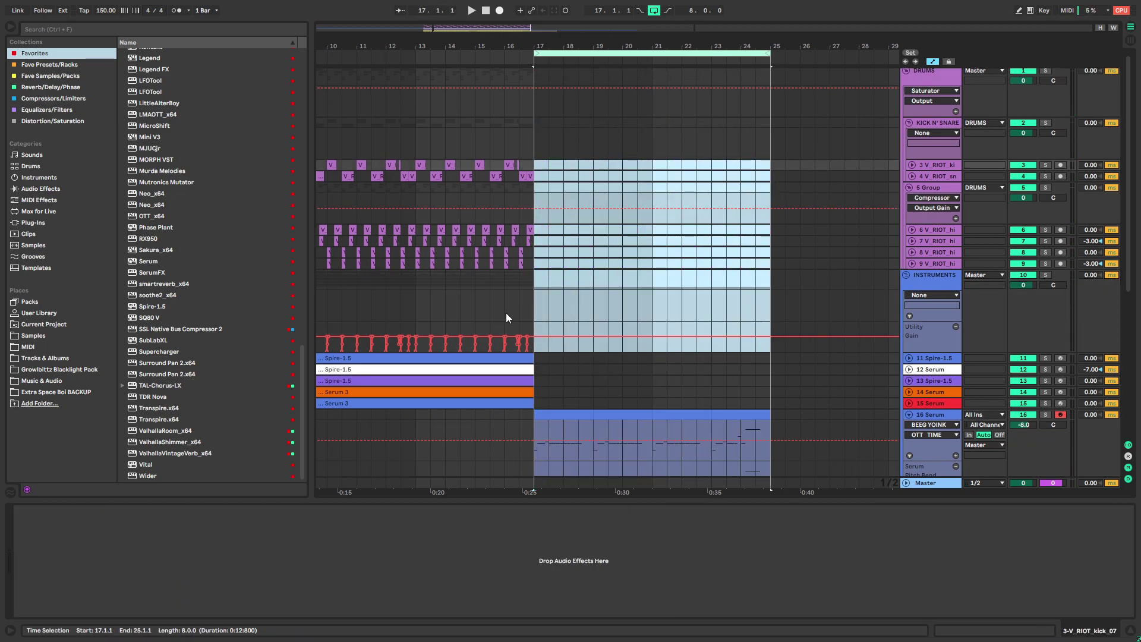
# Duplicate the drum clips and Utility gain automation of bars 9–16 into bars 17–24
pyautogui.hscroll(-3, 475, 317)
pyautogui.moveTo(396, 318); pyautogui.dragTo(628, 165)
pyautogui.hotkey('ctrl', 'd')
pyautogui.hotkey('ctrl', 'z')
pyautogui.keyDown('shift'); pyautogui.click(628, 161); pyautogui.keyUp('shift')
pyautogui.hotkey('ctrl', 'd')
# Play from bar 17 and check the copied drums and gain dips against the Serum bass
pyautogui.click(628, 161)
pyautogui.press('space')
pyautogui.moveTo(659, 295); pyautogui.dragTo(503, 125)
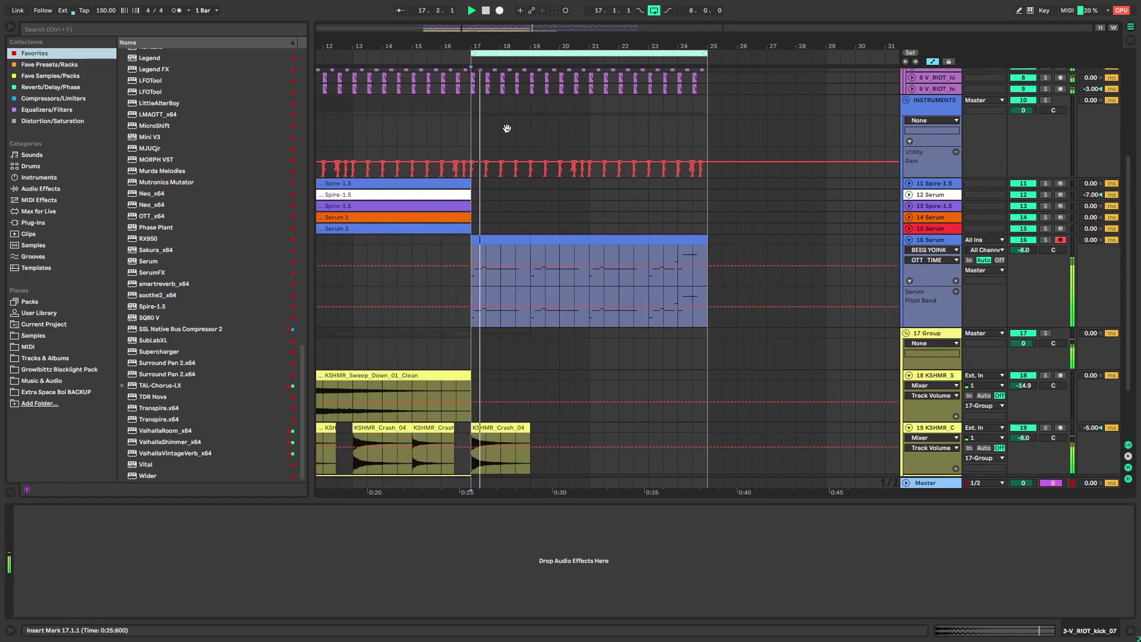
pyautogui.scroll(2, 536, 249)
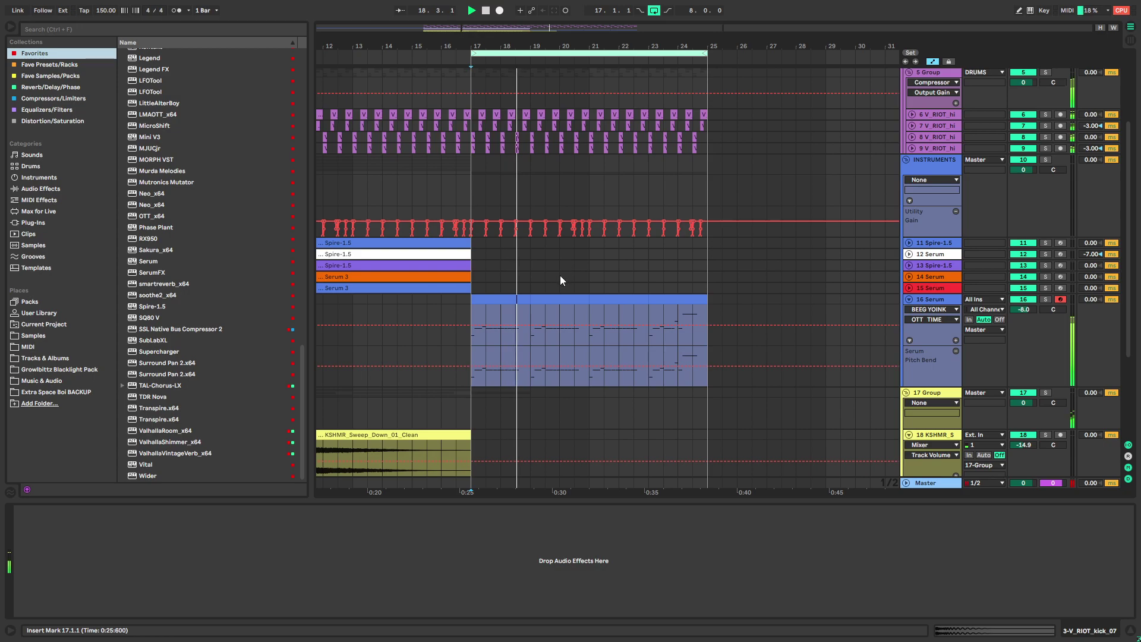
pyautogui.scroll(3, 532, 274)
pyautogui.moveTo(517, 275); pyautogui.dragTo(510, 341)
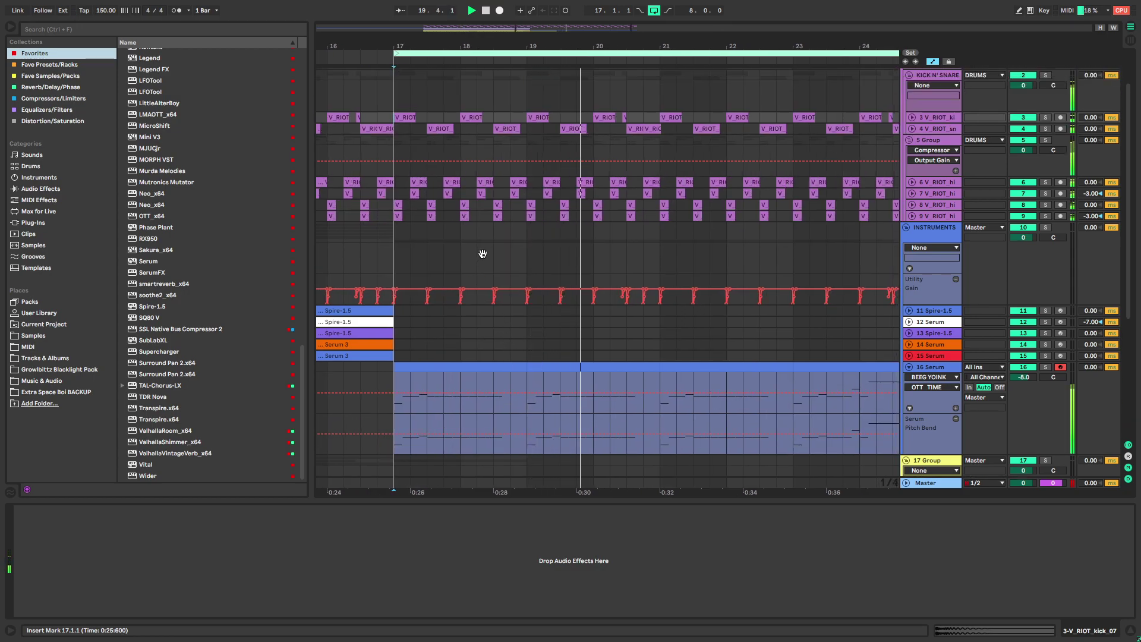
pyautogui.moveTo(484, 249); pyautogui.dragTo(427, 280)
# Step back through the edit history to the earlier 150 BPM version of the drums, gain dips and bass in bars 17–24
pyautogui.press('space')
pyautogui.hotkey('ctrl', 'z')
pyautogui.scroll(-3, 426, 290)
pyautogui.hotkey('ctrl', 'z')
pyautogui.hotkey('ctrl', 'z')
pyautogui.hotkey('ctrl', 'z')
pyautogui.hotkey('ctrl', 'z')
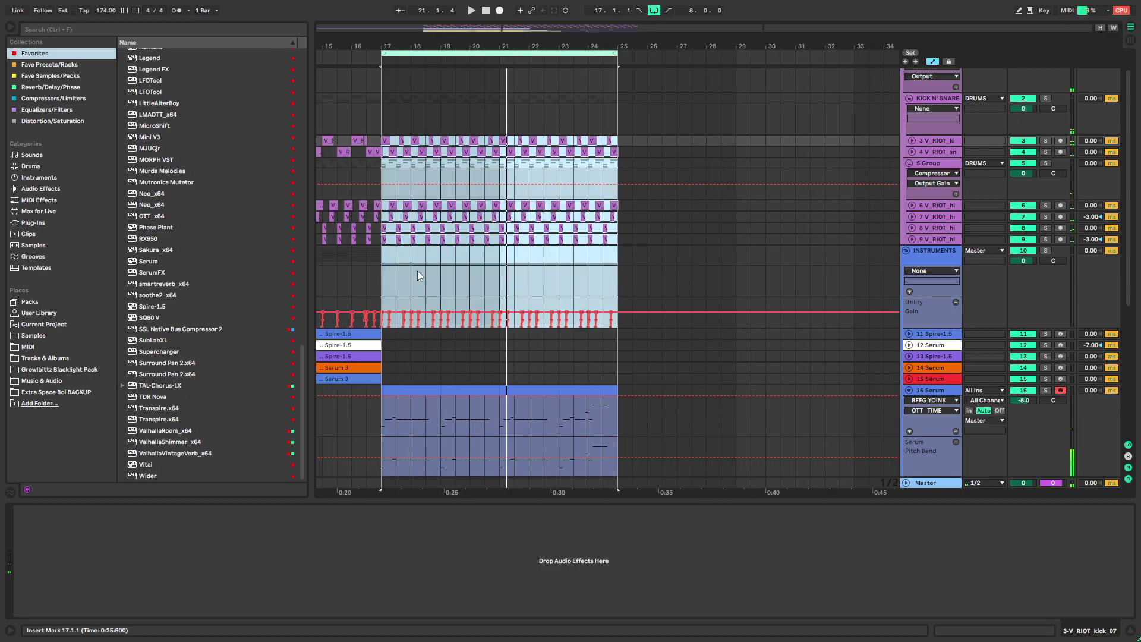
pyautogui.hotkey('ctrl', 'z')
pyautogui.hotkey('ctrl', 'z')
pyautogui.hotkey('ctrl', 'z')
pyautogui.hotkey('ctrl', 'z')
pyautogui.hotkey('ctrl', 'z')
pyautogui.hotkey('ctrl', 'z')
pyautogui.hotkey('ctrl', 'z')
pyautogui.hotkey('ctrl', 'z')
pyautogui.hotkey('ctrl', 'z')
pyautogui.hotkey('ctrl', 'z')
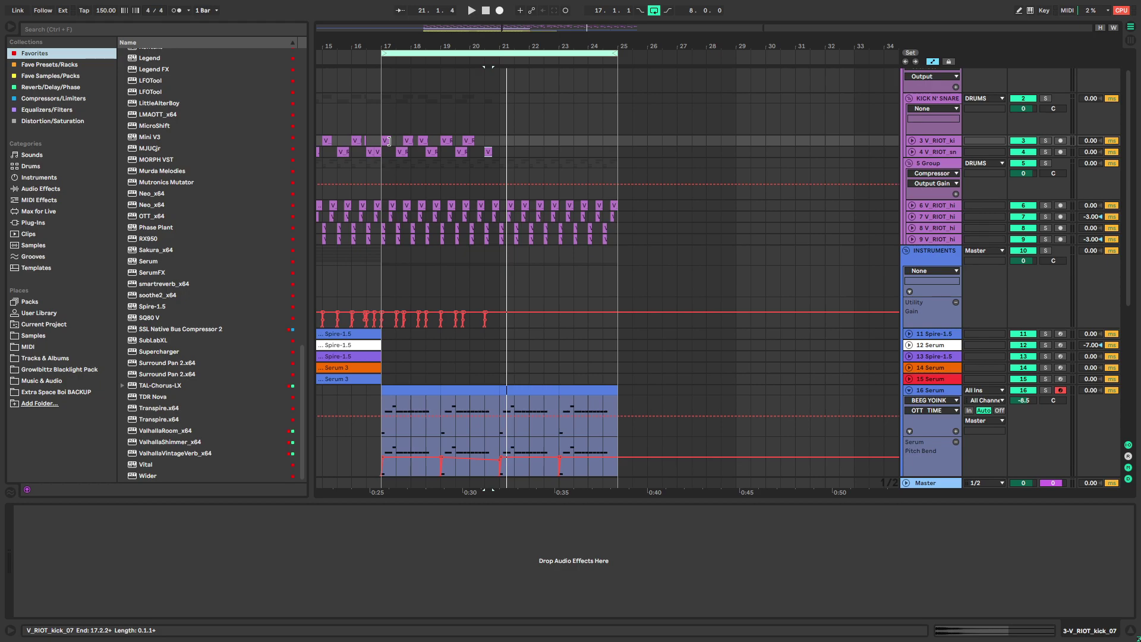
pyautogui.hotkey('ctrl', 'y')
pyautogui.hotkey('ctrl', 'y')
pyautogui.hotkey('ctrl', 'y')
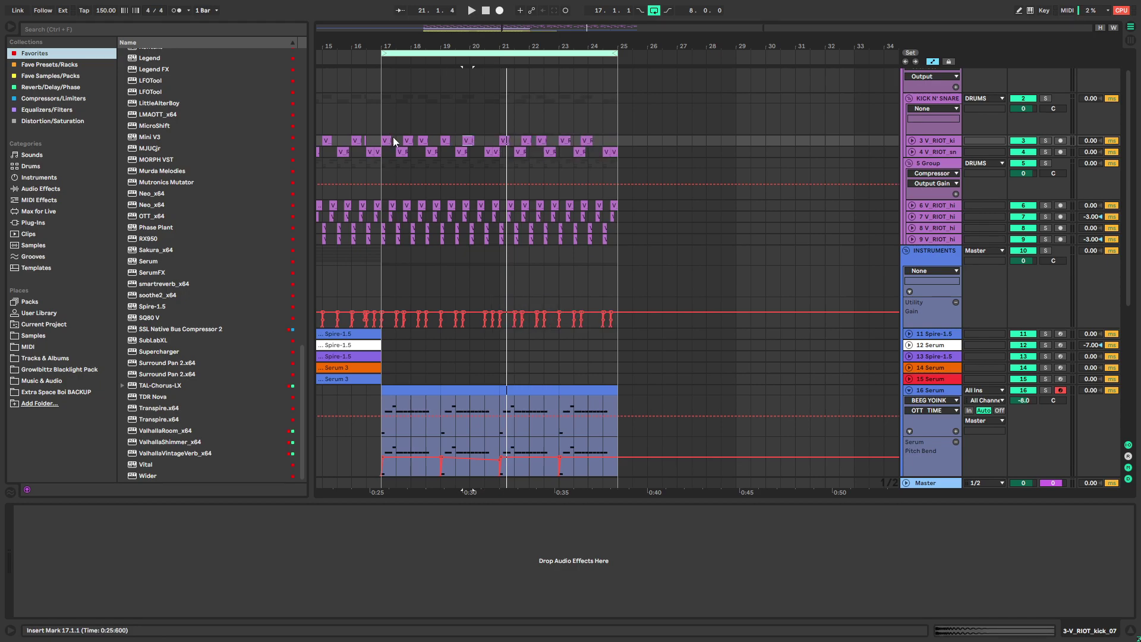
# Play the second section from bar 17 and inspect the sidechain Compressor on 5 Group
pyautogui.hotkey('ctrl', 't')
pyautogui.hotkey('ctrl', 'z')
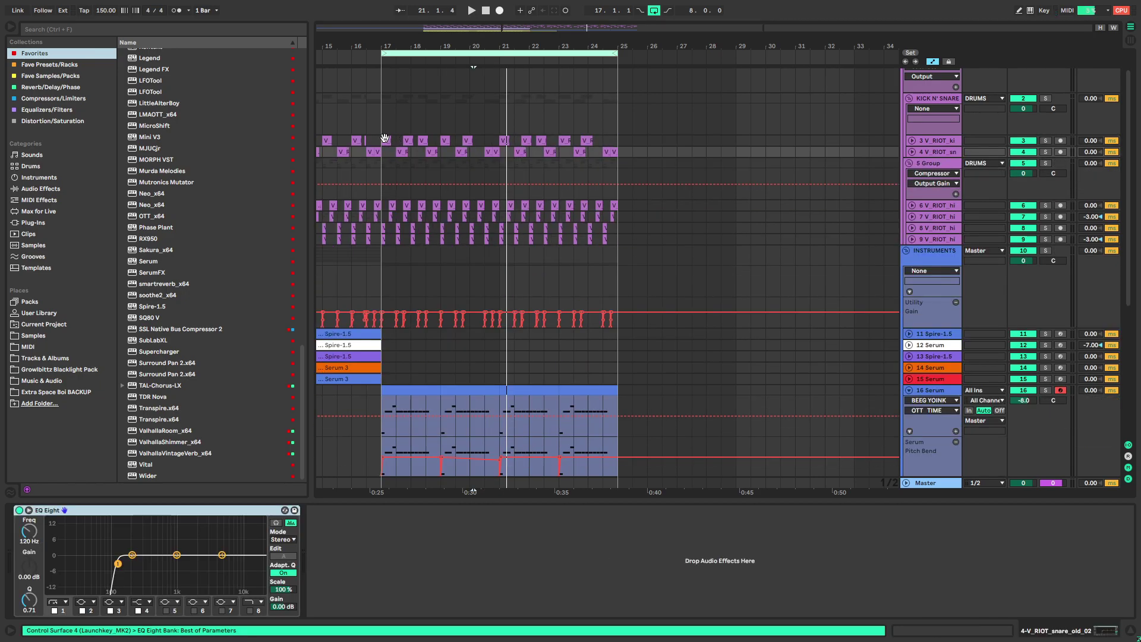
pyautogui.press('space')
pyautogui.scroll(-5, 498, 277)
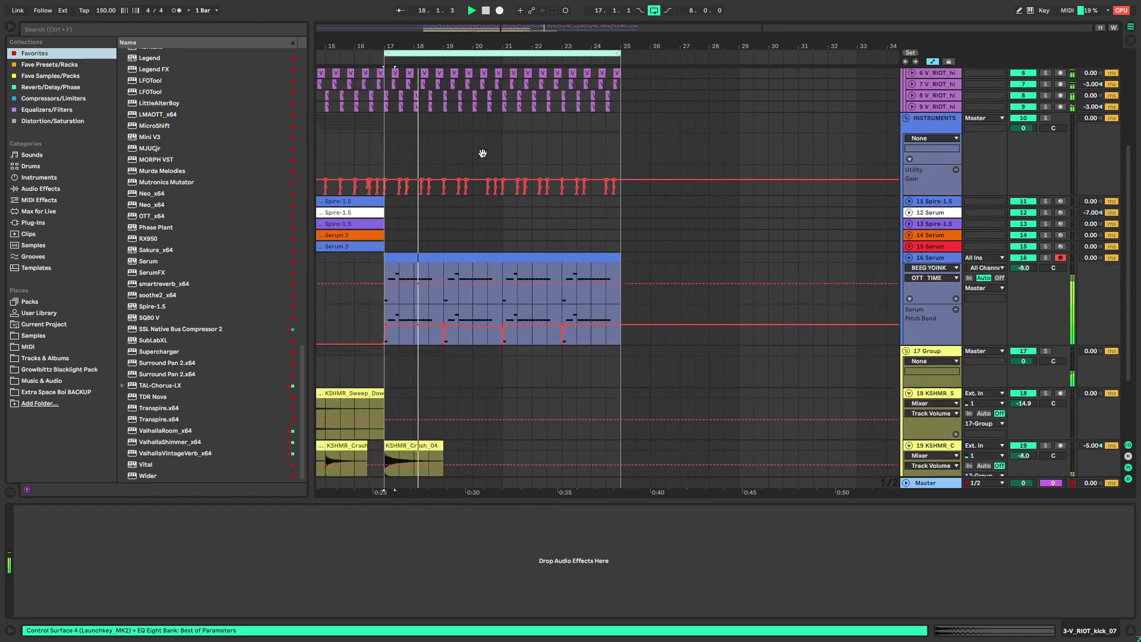
pyautogui.scroll(5, 476, 315)
pyautogui.click(942, 191)
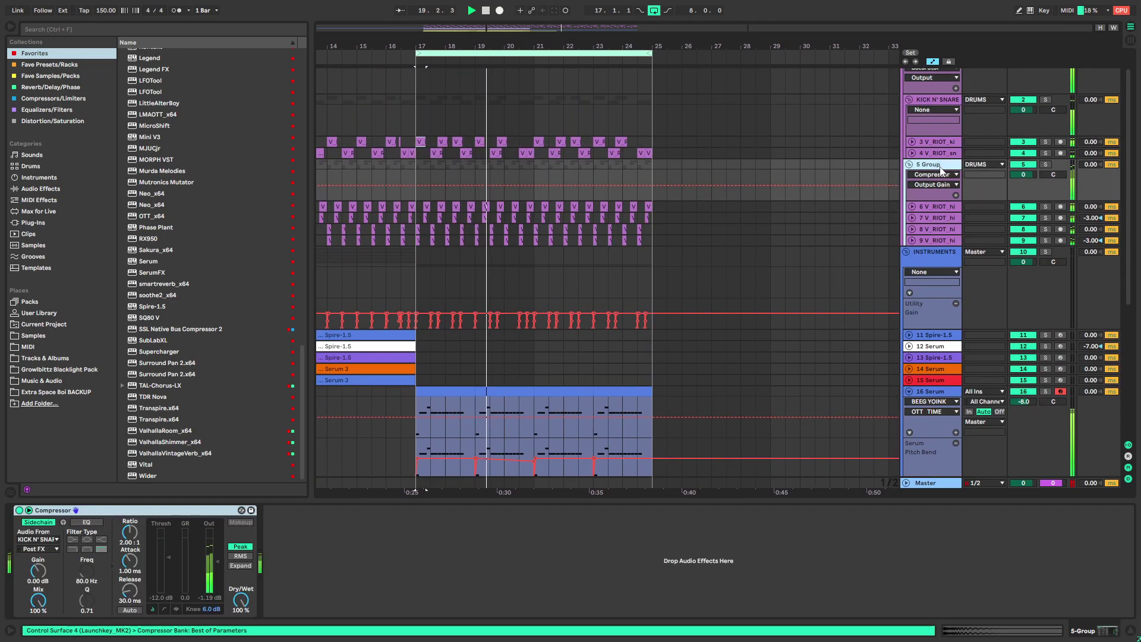
pyautogui.scroll(-5, 780, 259)
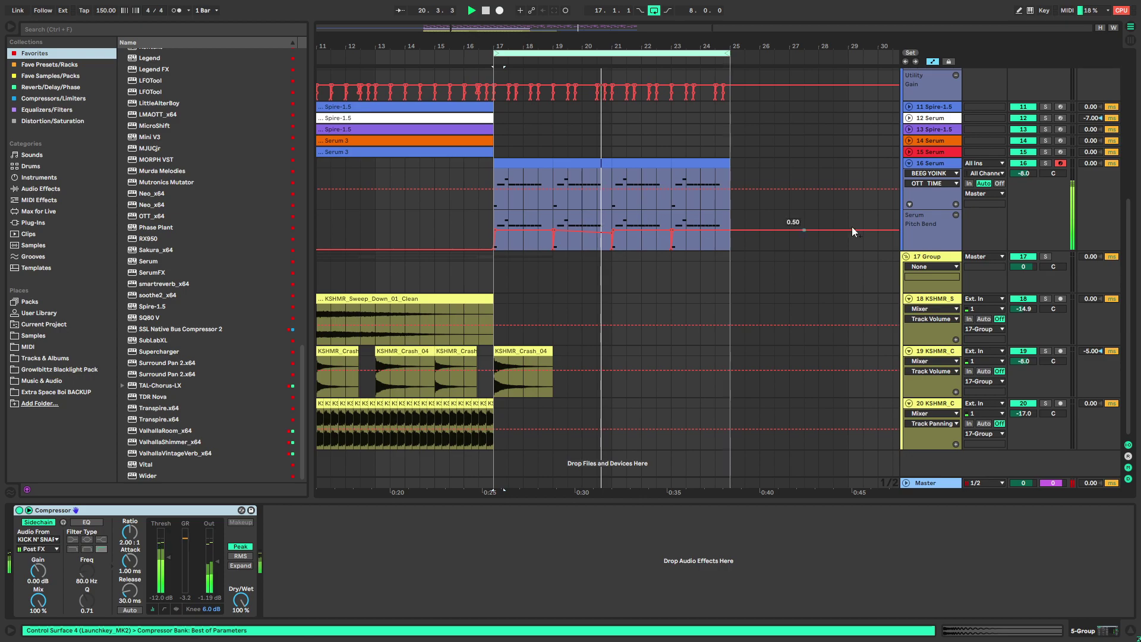
# Delete the Pitch Bend automation of the 16 Serum track
pyautogui.click(810, 231)
pyautogui.rightClick(127, 529)
pyautogui.click(138, 561)
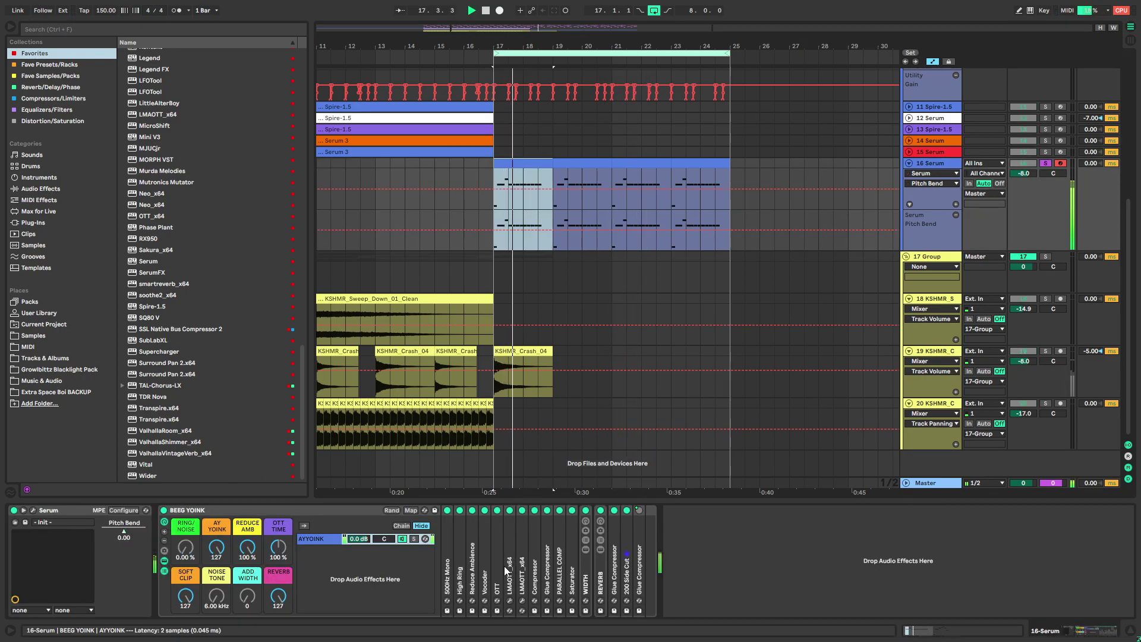
# Lower the BEEG YOINK rack's Reverb macro to 81, comparing the bass soloed and in the mix
pyautogui.click(587, 572)
pyautogui.moveTo(275, 606)
pyautogui.mouseDown()
pyautogui.moveTo(275, 623)
pyautogui.moveTo(277, 598)
pyautogui.mouseUp()
pyautogui.press('s')
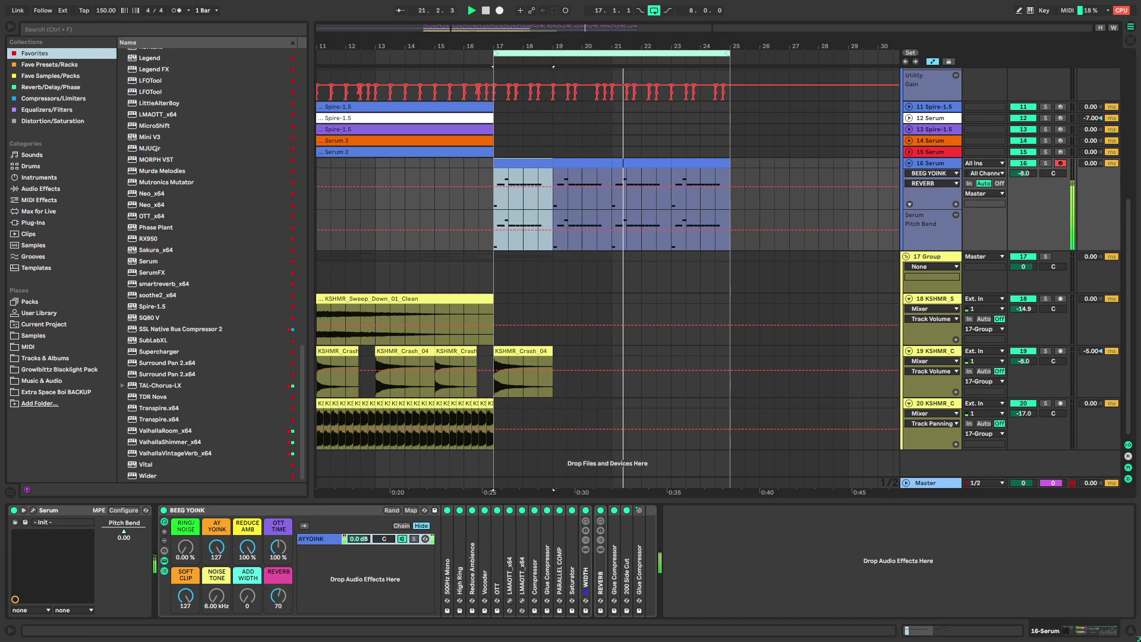
pyautogui.press('s')
pyautogui.moveTo(278, 597); pyautogui.dragTo(277, 589)
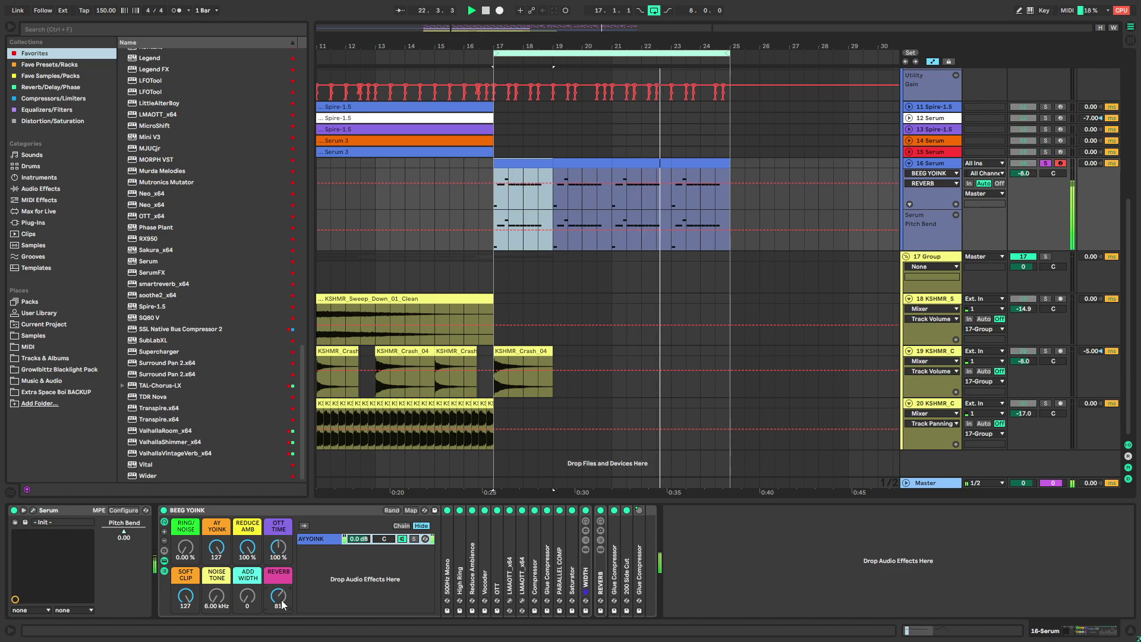
# Open the Serum bass, raise Unison on oscillators A and B and turn down their random phase
pyautogui.click(33, 510)
pyautogui.press('space')
pyautogui.moveTo(360, 240); pyautogui.dragTo(585, 135)
pyautogui.moveTo(521, 238); pyautogui.dragTo(564, 154)
pyautogui.moveTo(474, 238); pyautogui.dragTo(447, 309)
pyautogui.moveTo(638, 238); pyautogui.dragTo(588, 315)
pyautogui.click(503, 306)
# Set Unison to 16 voices on both Serum oscillators, resetting each before raising it
pyautogui.doubleClick(520, 237)
pyautogui.press('space')
pyautogui.moveTo(529, 237); pyautogui.dragTo(523, 158)
pyautogui.moveTo(362, 237); pyautogui.dragTo(372, 344)
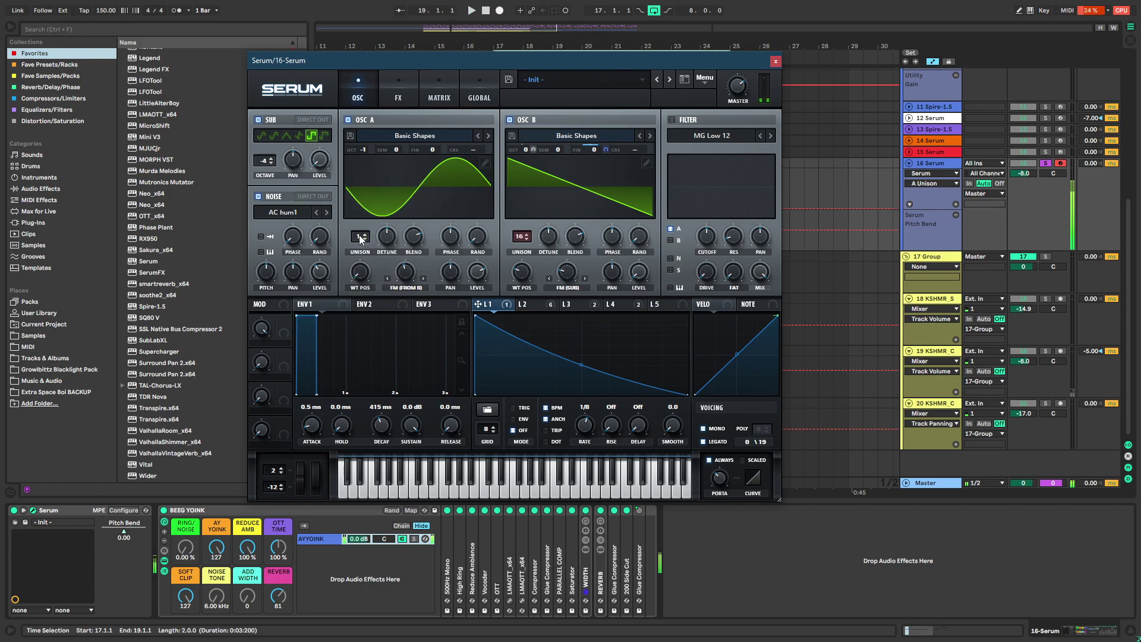
pyautogui.moveTo(360, 239); pyautogui.dragTo(362, 178)
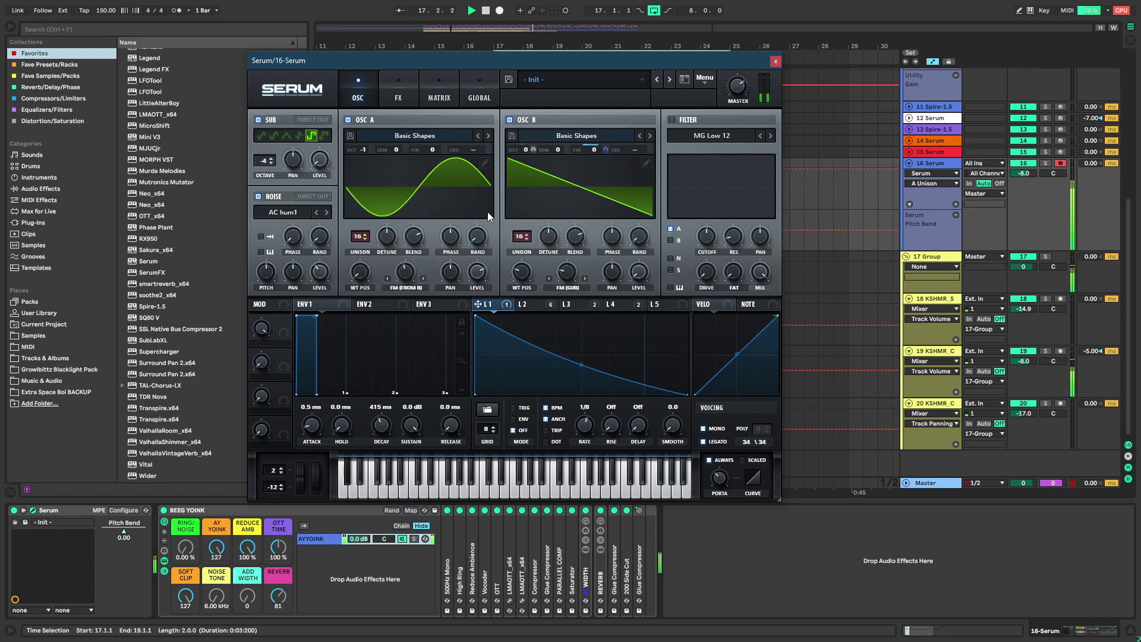
# Try modulating oscillator A's Detune with LFO 2 and remove the modulation again
pyautogui.click(528, 305)
pyautogui.moveTo(543, 305); pyautogui.dragTo(477, 238)
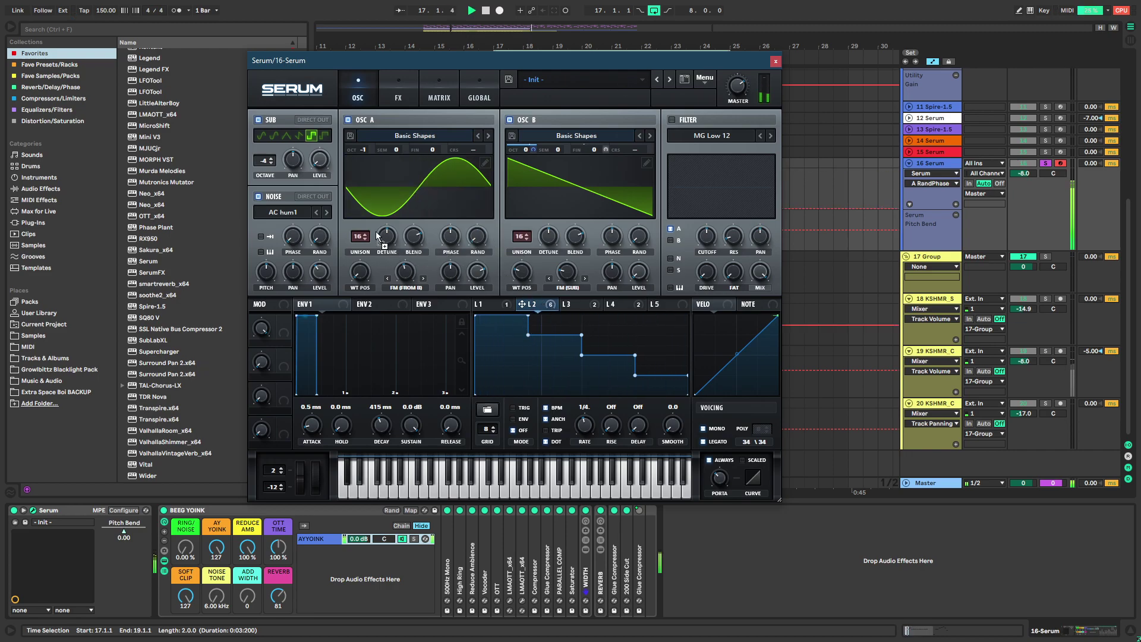
pyautogui.moveTo(379, 223); pyautogui.dragTo(380, 224)
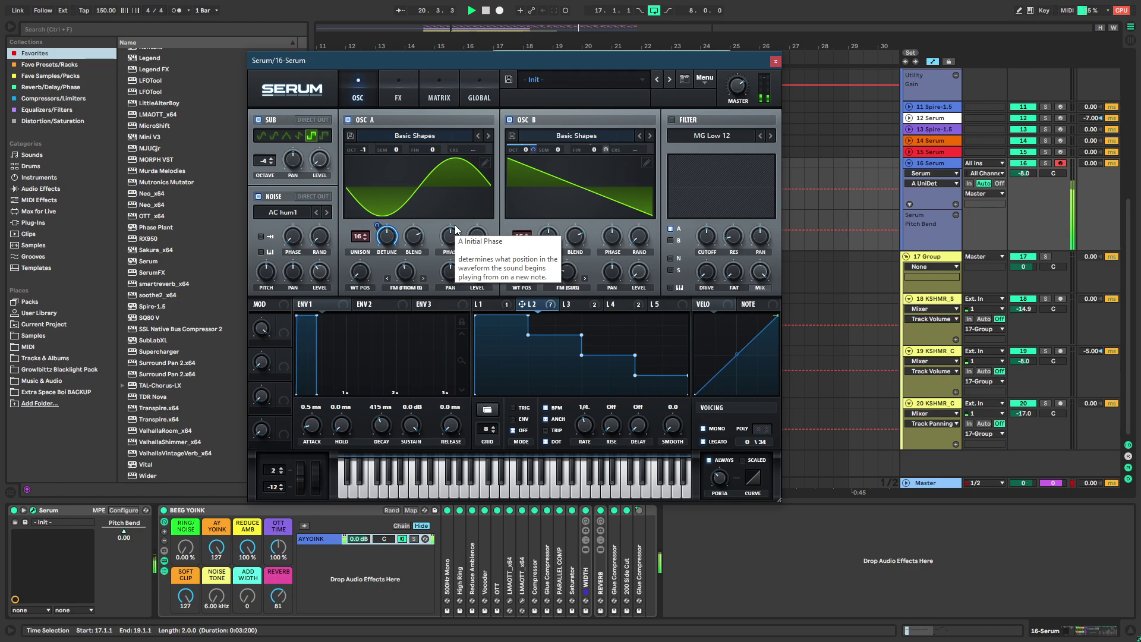
pyautogui.rightClick(387, 236)
pyautogui.click(426, 270)
# Adjust oscillator B's Detune and return Unison to 1 on oscillators A and B
pyautogui.moveTo(360, 236); pyautogui.dragTo(361, 441)
pyautogui.moveTo(550, 235); pyautogui.dragTo(552, 221)
pyautogui.moveTo(582, 176); pyautogui.dragTo(591, 250)
pyautogui.moveTo(523, 242); pyautogui.dragTo(518, 335)
# Set LFO 1's rate to one bar and remove its modulation of oscillator B's tuning
pyautogui.click(506, 305)
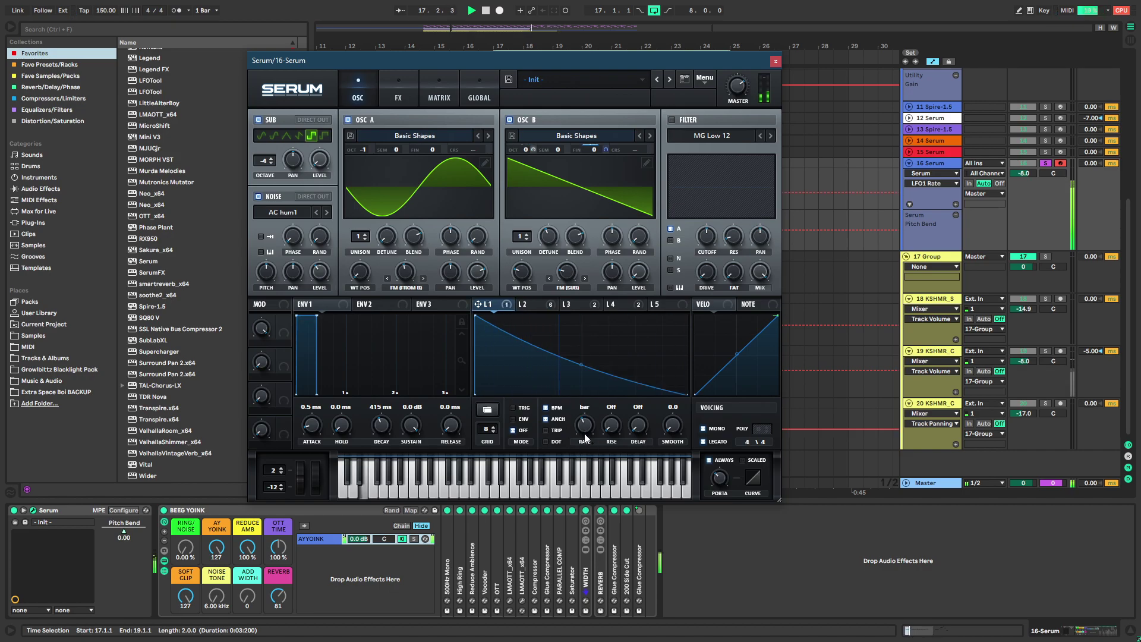
pyautogui.rightClick(481, 305)
pyautogui.click(523, 346)
# Set LFO 2's rate to dotted 1/2 and ENV 1's release to 324 ms, checking the bass soloed and in the mix
pyautogui.click(536, 307)
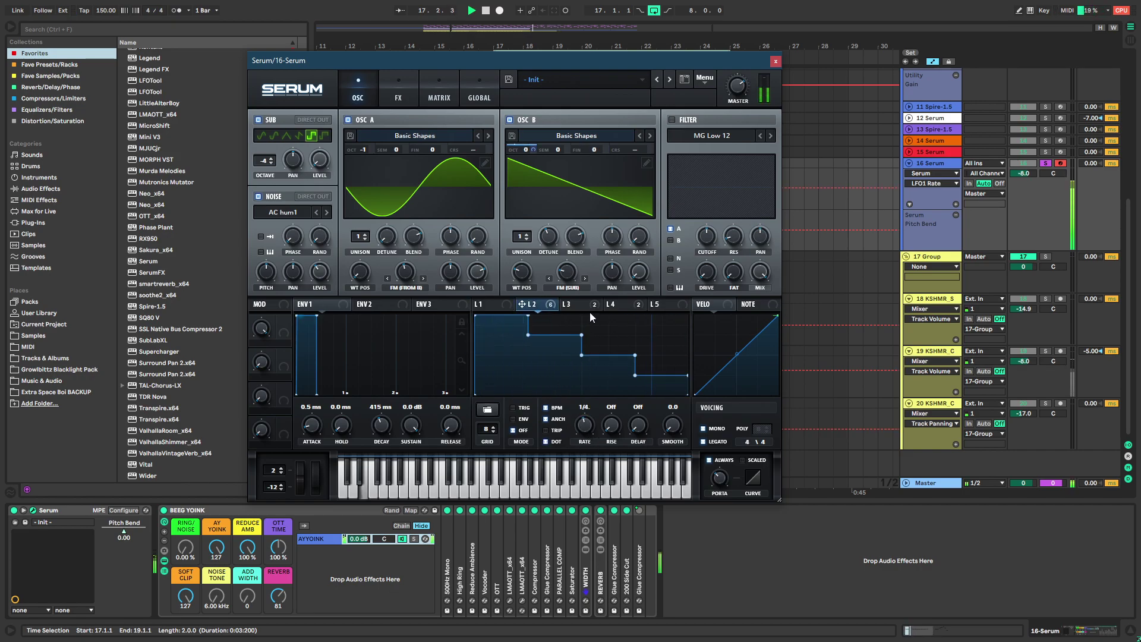
pyautogui.doubleClick(590, 416)
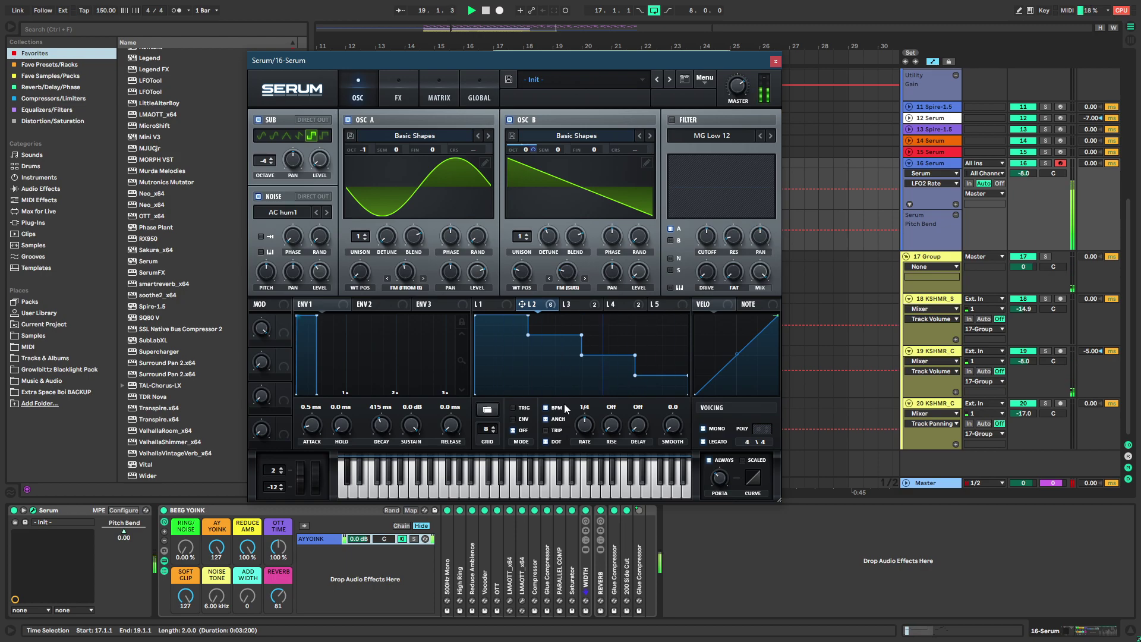
pyautogui.moveTo(443, 428); pyautogui.dragTo(447, 428)
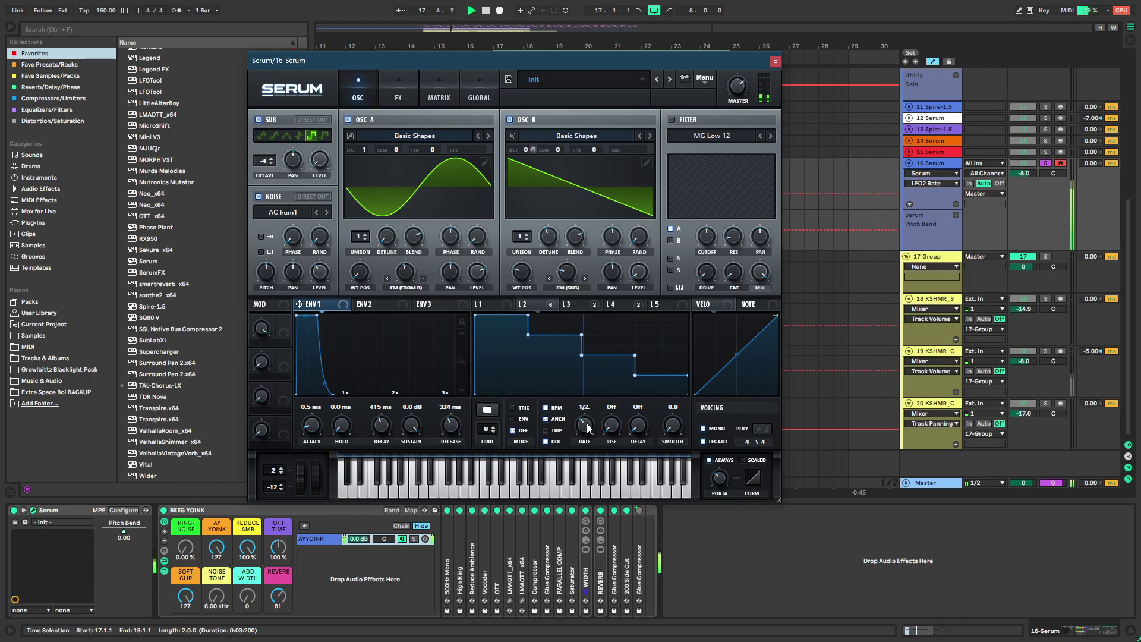
pyautogui.press('s')
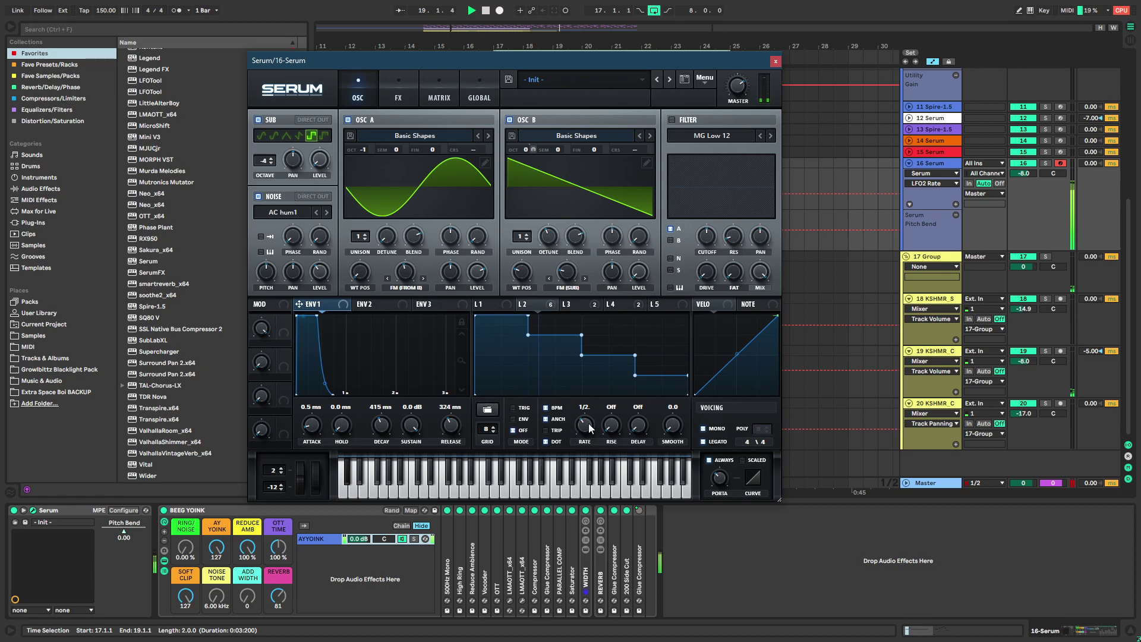
pyautogui.press('s')
# Close Serum and adjust the long note's length in the first two-bar bass clip
pyautogui.click(776, 61)
pyautogui.press('space')
pyautogui.press('space')
pyautogui.hotkey('shift', 'Tab')
pyautogui.click(990, 436)
pyautogui.hotkey('shift', 'Tab')
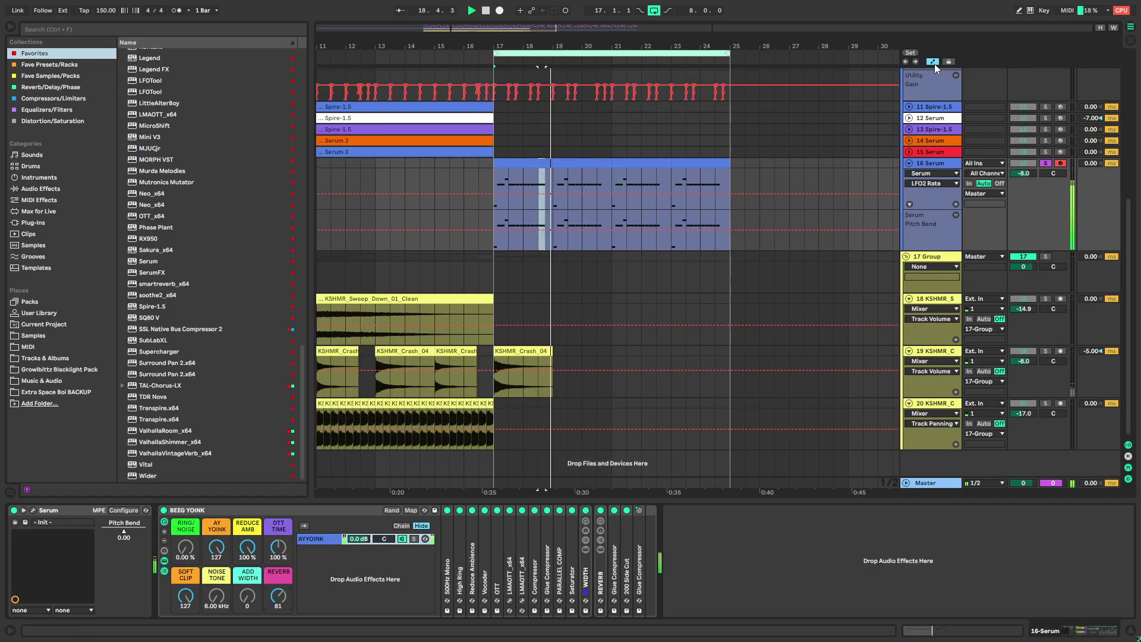
# Duplicate the edited bar 17–18 bass clip three times through bar 24 with automation envelopes locked, and unlock them
pyautogui.click(948, 61)
pyautogui.hotkey('ctrl', 'd')
pyautogui.hotkey('ctrl', 'd')
pyautogui.hotkey('ctrl', 'd')
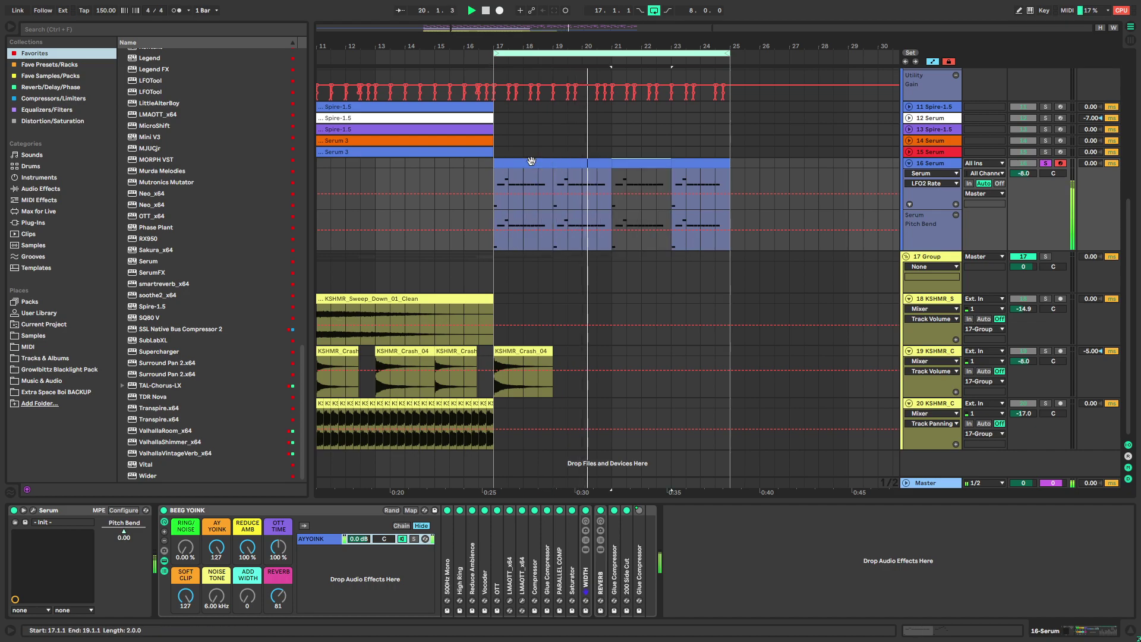
pyautogui.click(948, 61)
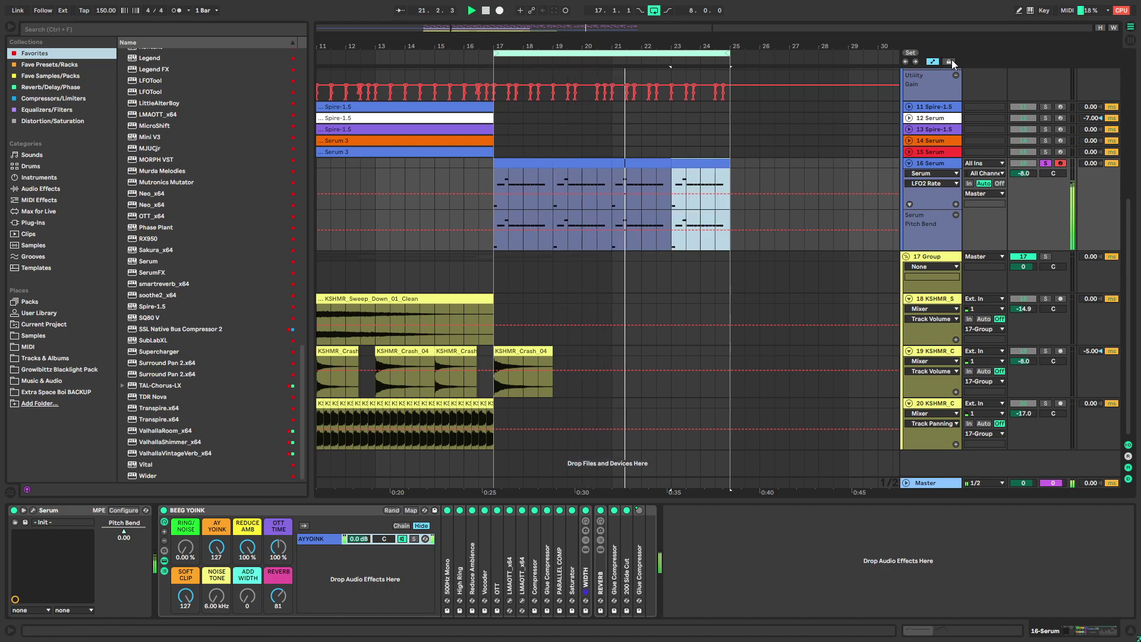
# In the last bass clip, transpose all notes from beat 2 onward up two octaves to C#3 and return to the device view
pyautogui.doubleClick(687, 163)
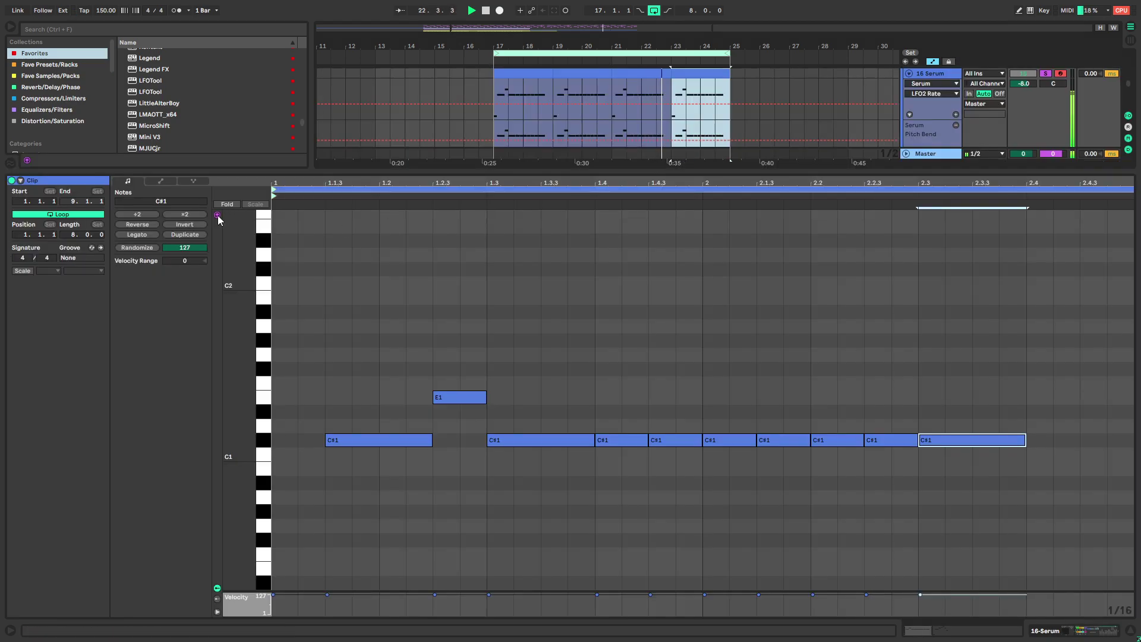
pyautogui.click(218, 216)
pyautogui.click(521, 322)
pyautogui.moveTo(737, 418); pyautogui.dragTo(1132, 534)
pyautogui.hotkey('shift', 'Up')
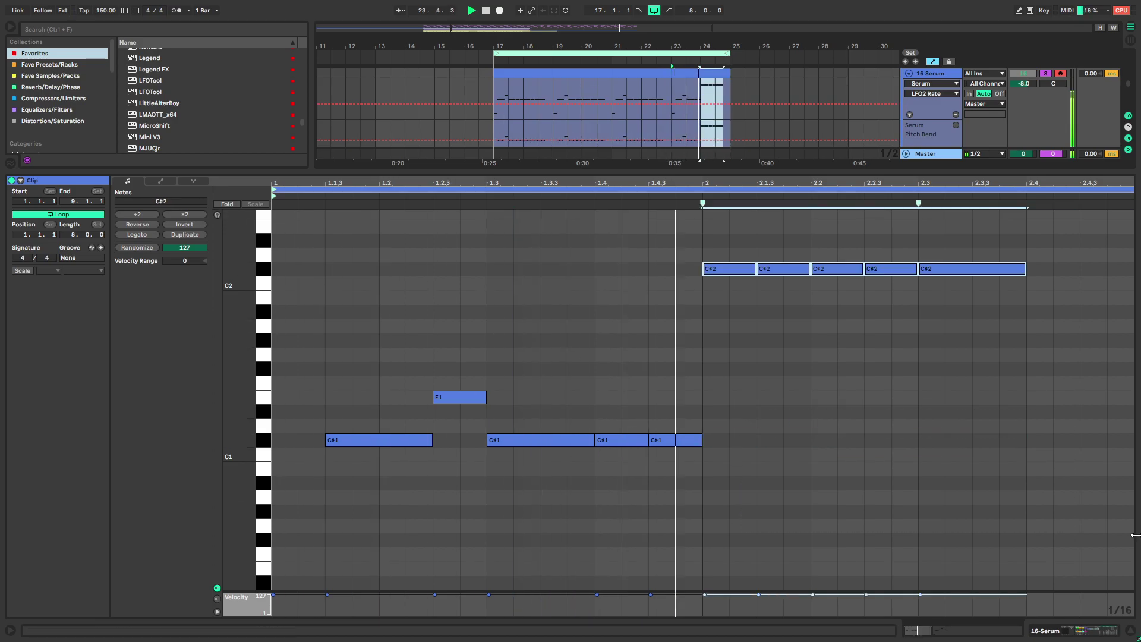
pyautogui.hotkey('shift', 'Up')
pyautogui.click(1044, 629)
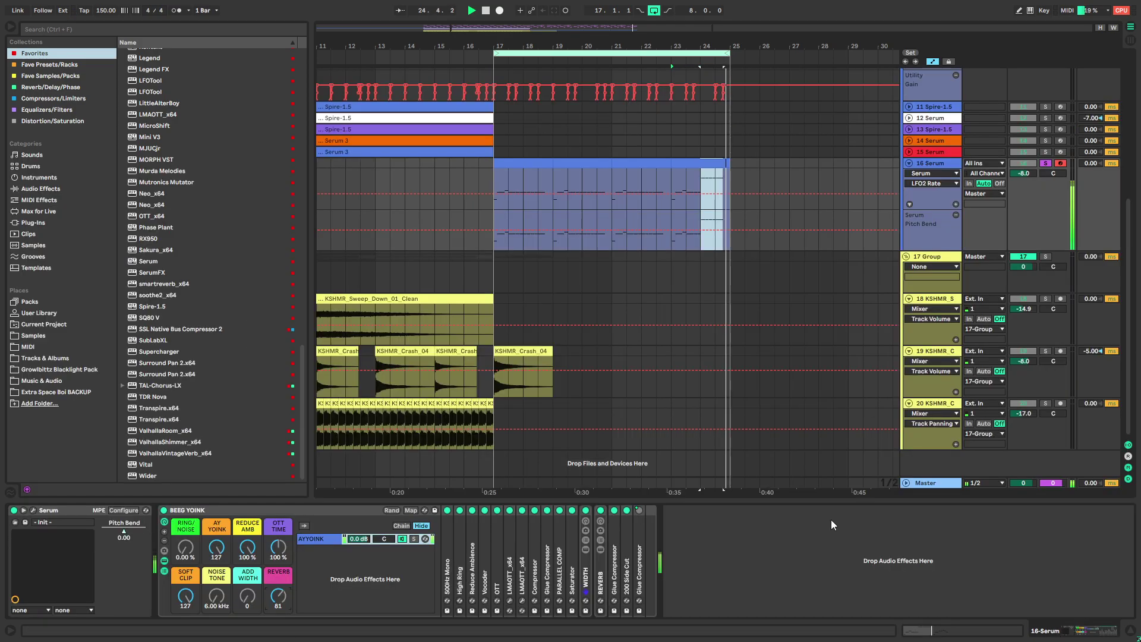
# Examine LFO 2 and its rate in the bass track's Serum while replaying the first bass clip from bar 17, and close the plugin
pyautogui.click(519, 178)
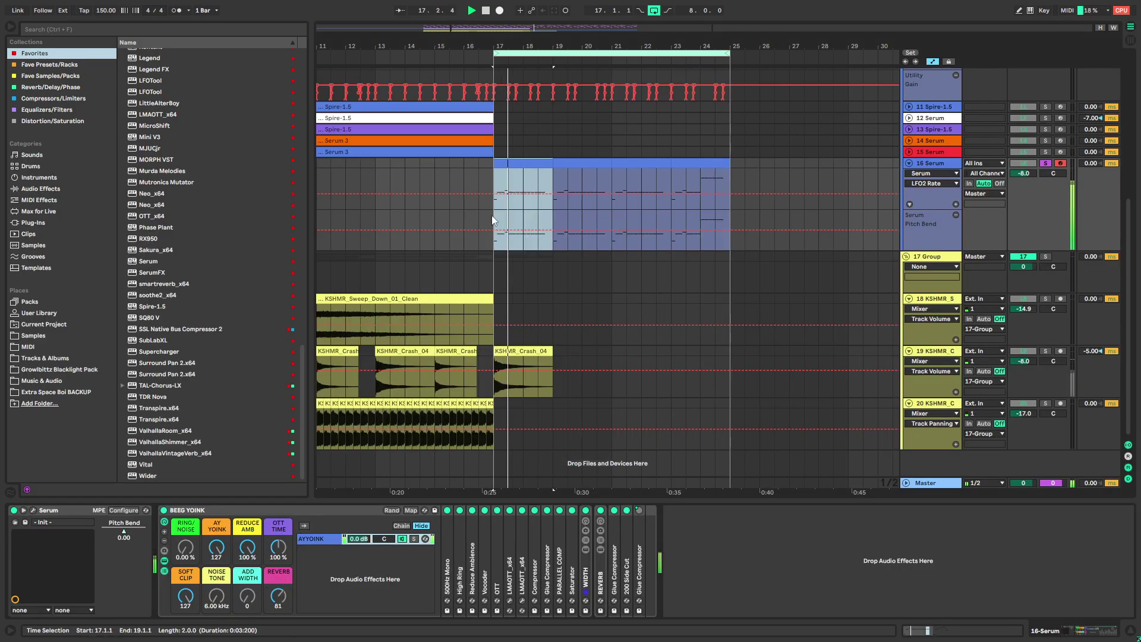
pyautogui.click(34, 510)
pyautogui.press('s')
pyautogui.click(540, 306)
pyautogui.click(581, 307)
pyautogui.click(539, 306)
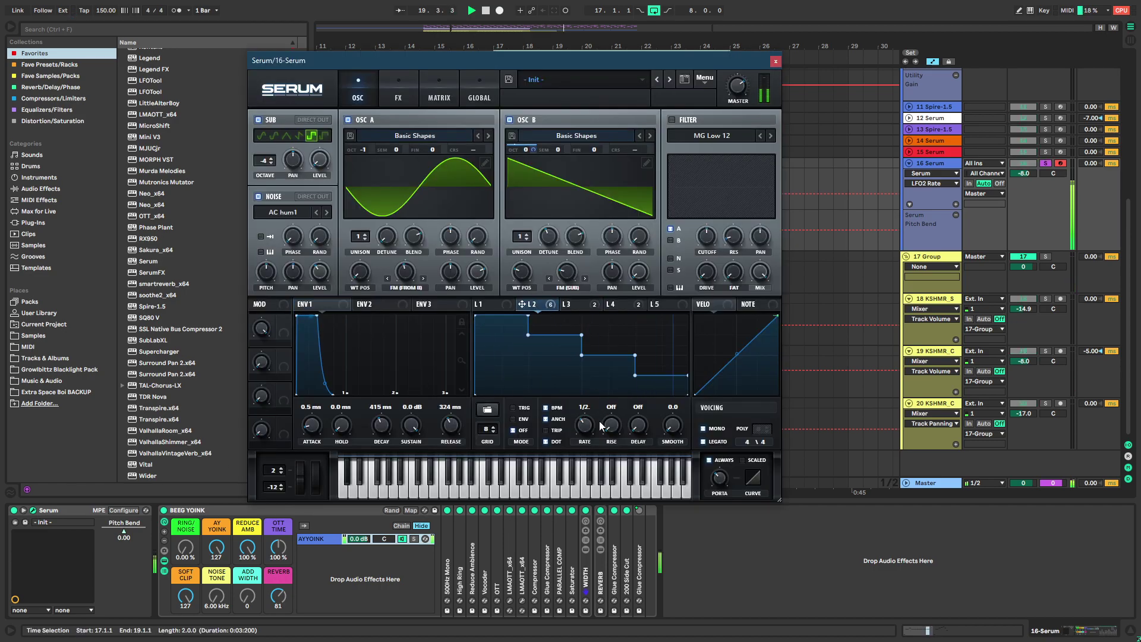
pyautogui.press('space')
pyautogui.press('space')
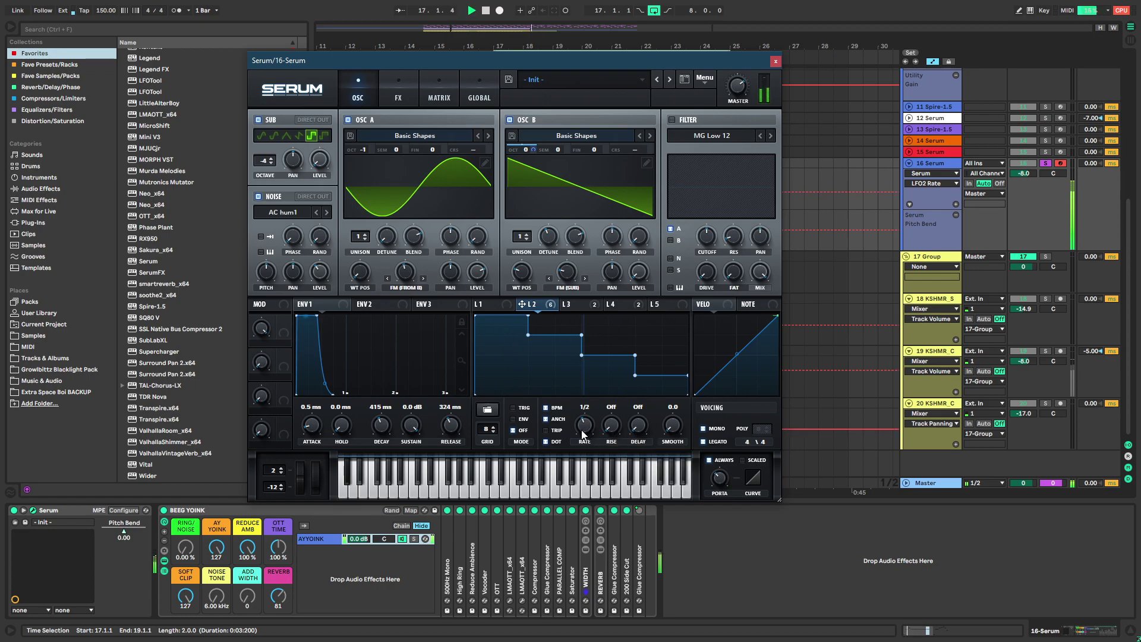
pyautogui.click(778, 60)
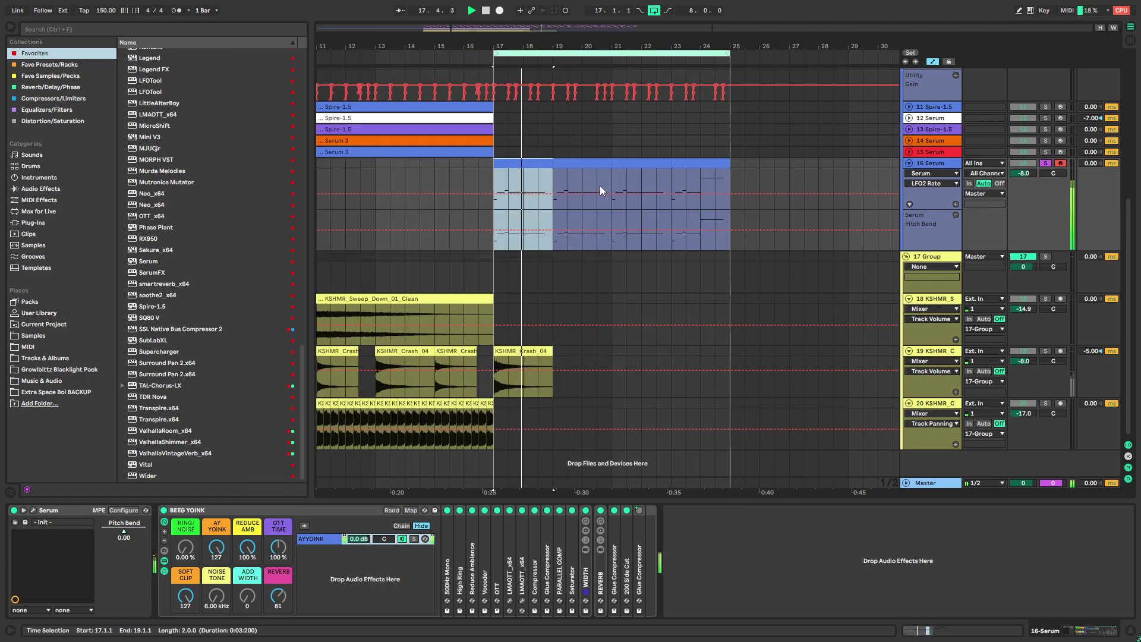
# Raise the bass track's LFO 2 Rate automation across bars 19–20 to about 0.45
pyautogui.scroll(3, 555, 178)
pyautogui.moveTo(554, 178); pyautogui.dragTo(686, 189)
pyautogui.press('space')
pyautogui.moveTo(618, 202); pyautogui.dragTo(618, 199)
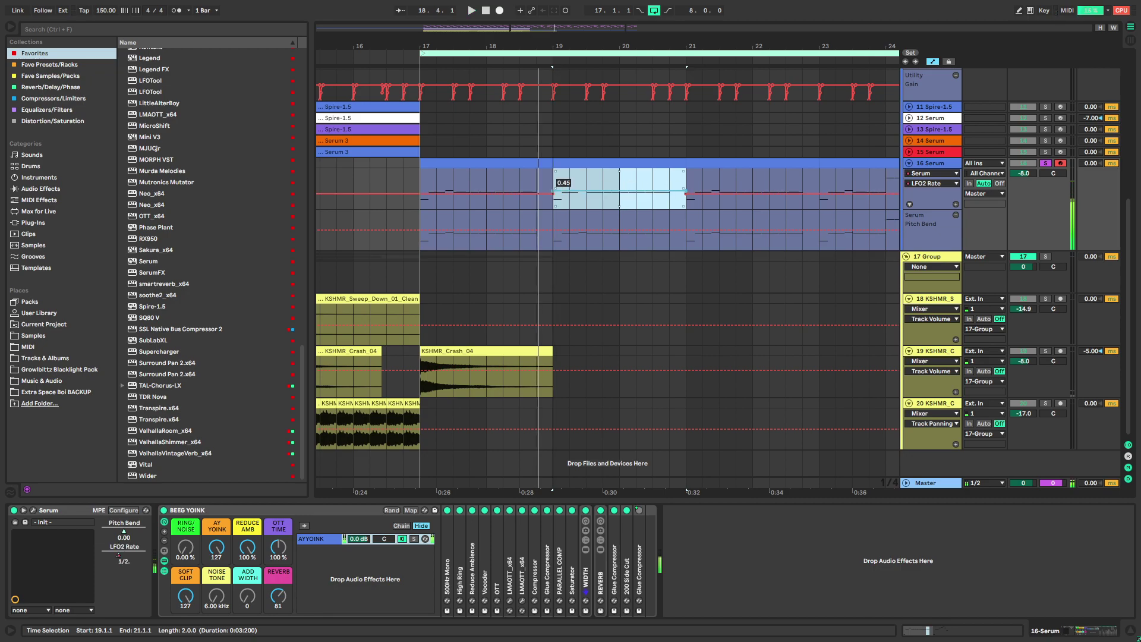
# Show the 16 Serum track's LFO2 Rate automation in its own lane and raise it across bars 23 to 25
pyautogui.click(581, 191)
pyautogui.press('space')
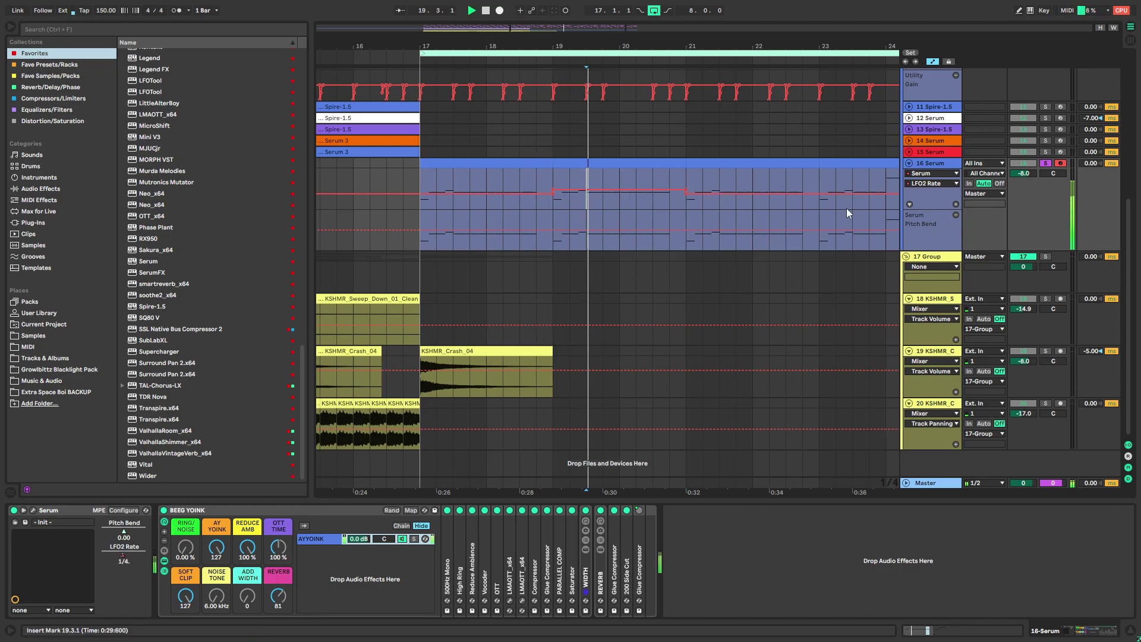
pyautogui.click(955, 204)
pyautogui.moveTo(635, 243); pyautogui.dragTo(732, 254)
pyautogui.click(634, 243)
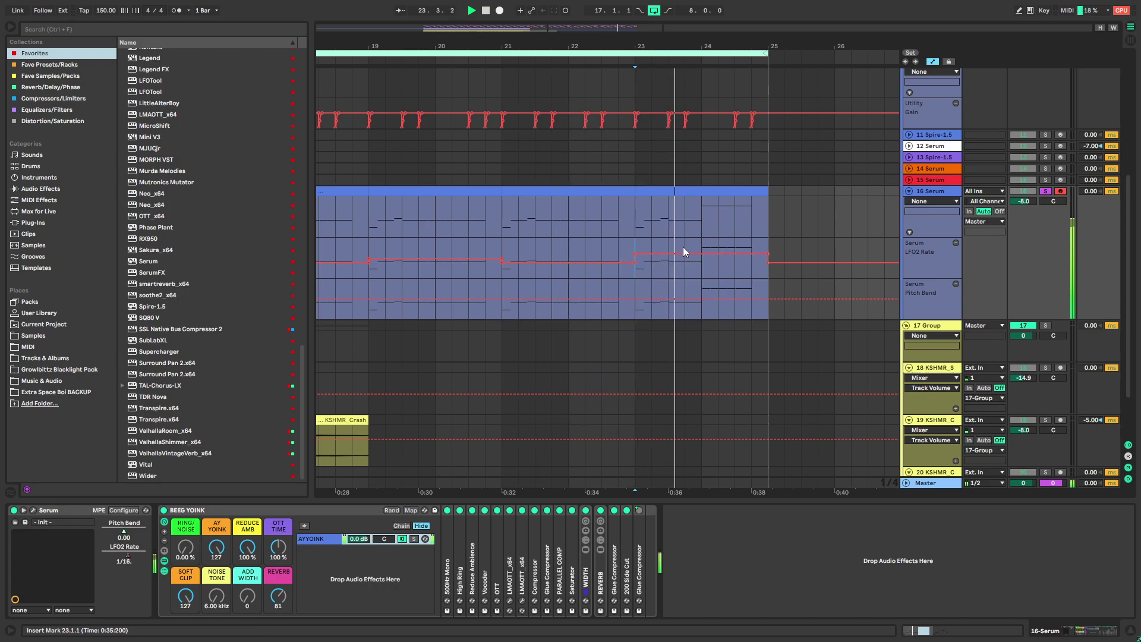
# Audition the phrase from bar 23 and set the LFO2 Rate automation over bars 23 to 25 to 0.50
pyautogui.press('space')
pyautogui.scroll(-2, 673, 255)
pyautogui.press('space')
pyautogui.press('space')
pyautogui.scroll(2, 708, 265)
pyautogui.press('space')
pyautogui.moveTo(682, 255); pyautogui.dragTo(683, 260)
pyautogui.press('space')
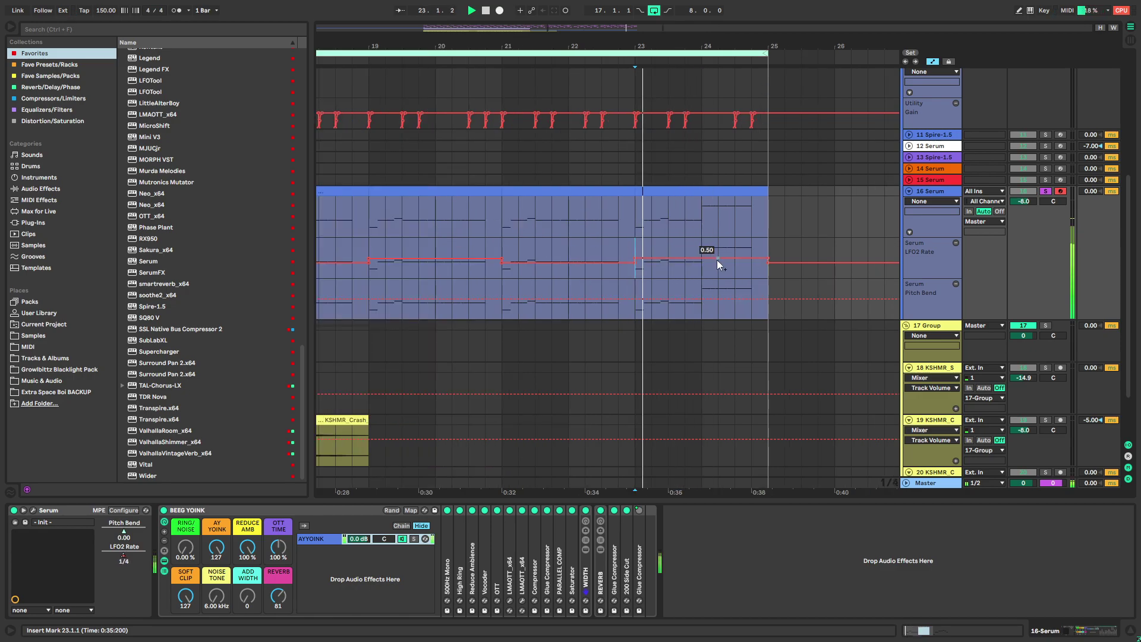
# Play the drop from bar 17 and set the BEEG YOINK rack's REDUCE AMB macro to 0%
pyautogui.scroll(-3, 722, 259)
pyautogui.click(507, 247)
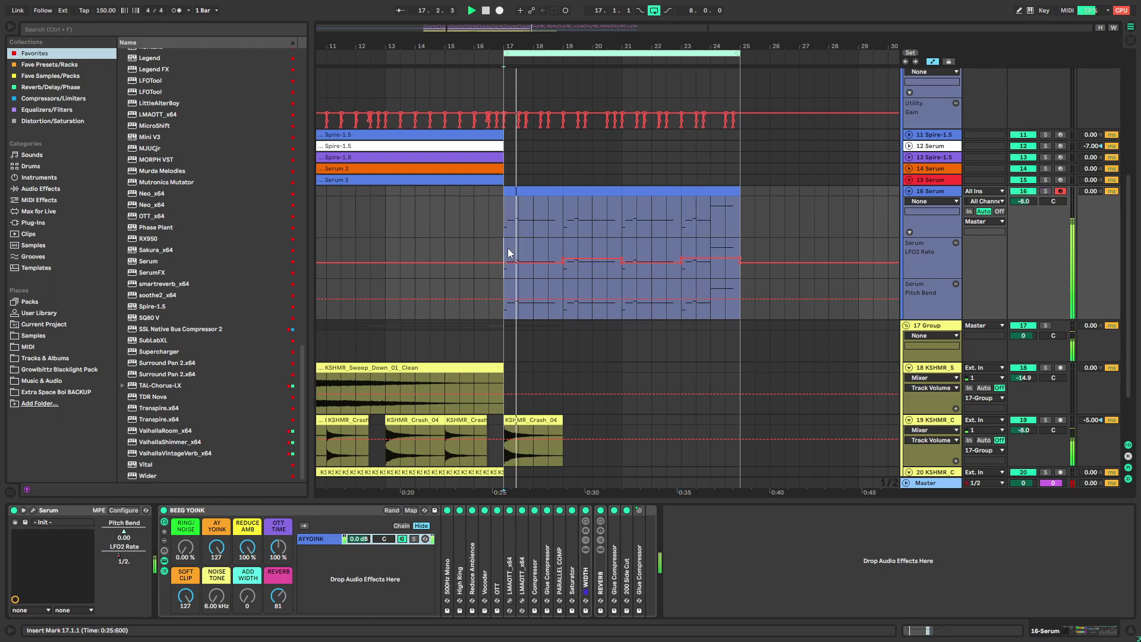
pyautogui.moveTo(246, 547); pyautogui.dragTo(246, 553)
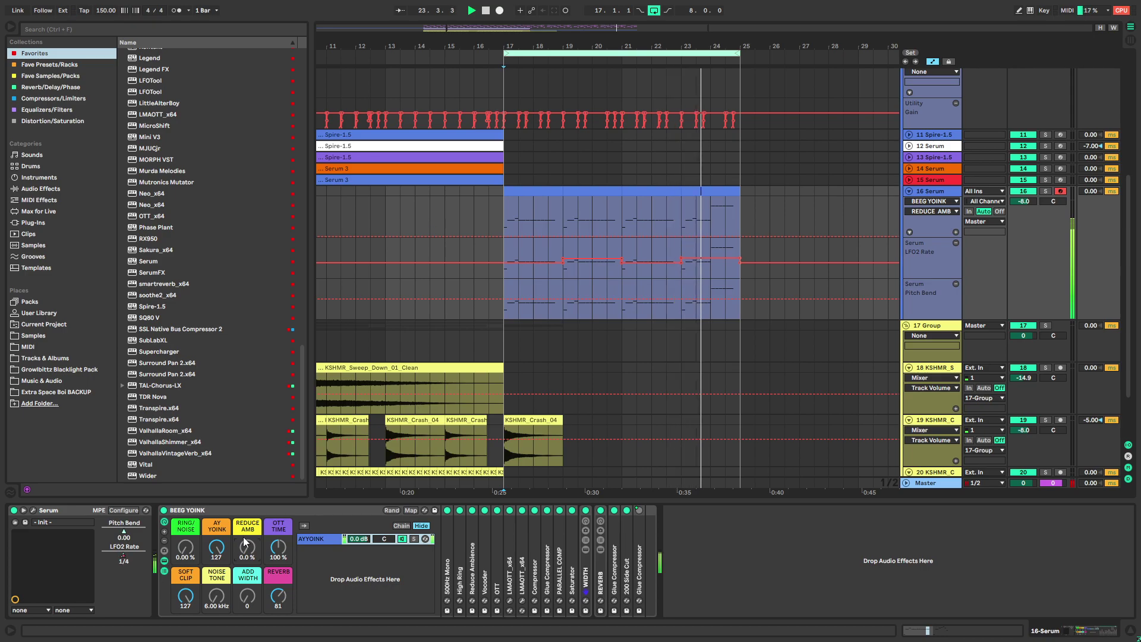
# Replace the snare clip at 23.1.1 on the kick track with a copy of the preceding kick clip and clear its leftover tail
pyautogui.moveTo(707, 226); pyautogui.dragTo(669, 452)
pyautogui.scroll(3, 675, 167)
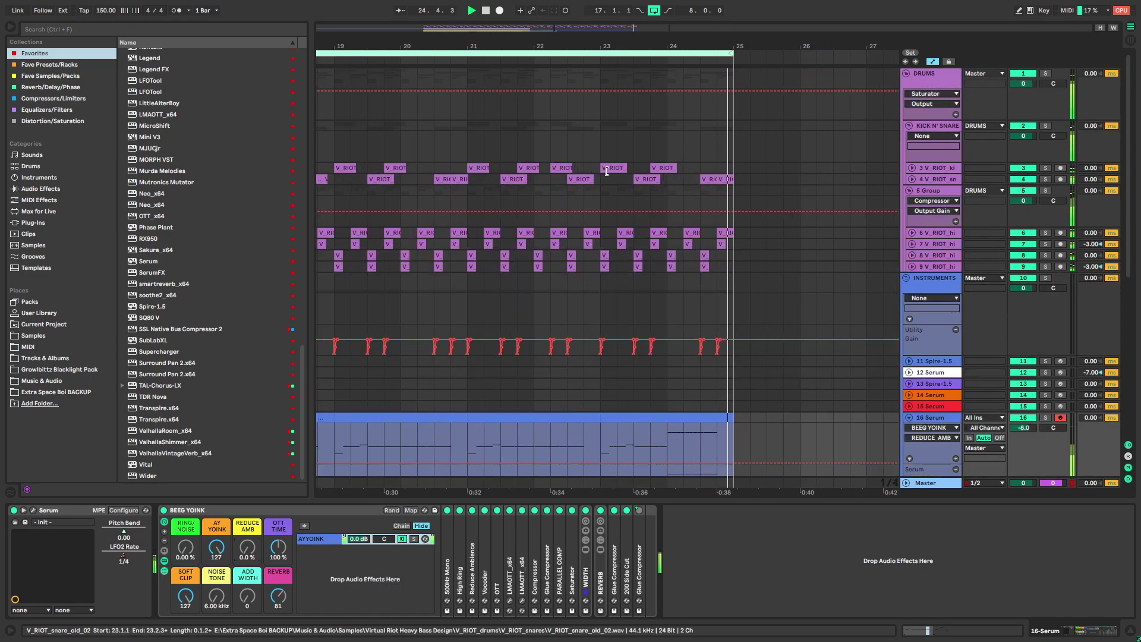
pyautogui.click(560, 168)
pyautogui.click(912, 168)
pyautogui.click(558, 169)
pyautogui.click(558, 169)
pyautogui.hotkey('ctrl', 'c')
pyautogui.click(611, 169)
pyautogui.hotkey('ctrl', 'v')
pyautogui.click(648, 183)
pyautogui.click(625, 169)
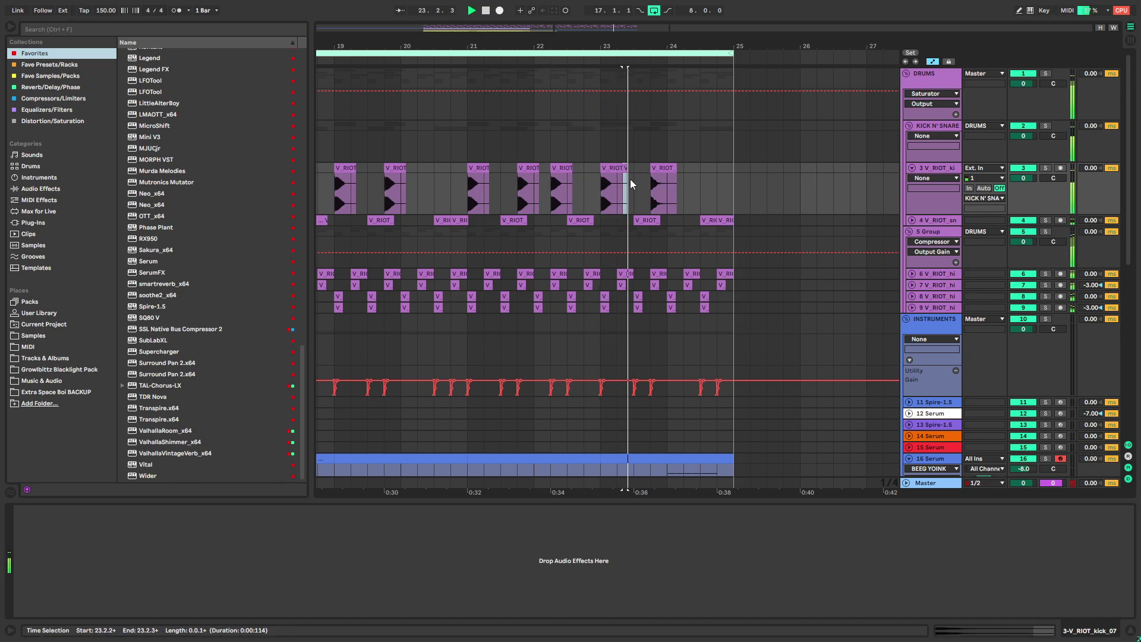
pyautogui.click(609, 182)
pyautogui.press('-')
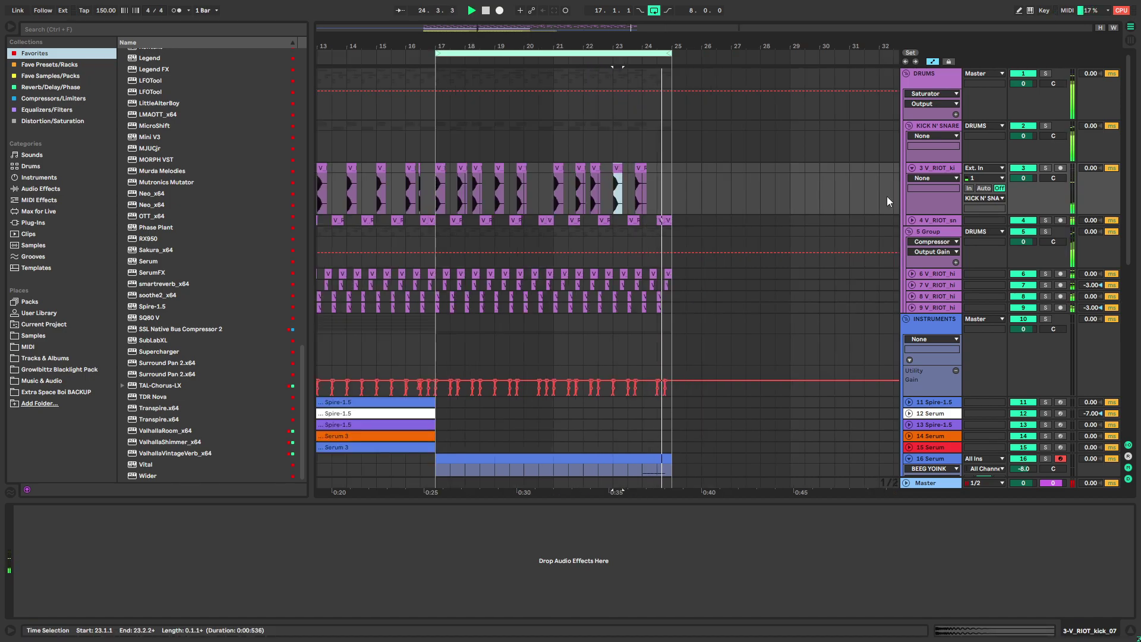
pyautogui.click(912, 168)
# Copy the bar 23 kick to 24.4.1, delete the snare at that beat, and end the kick clip at bar 25
pyautogui.moveTo(598, 214); pyautogui.dragTo(605, 194)
pyautogui.scroll(6, 675, 177)
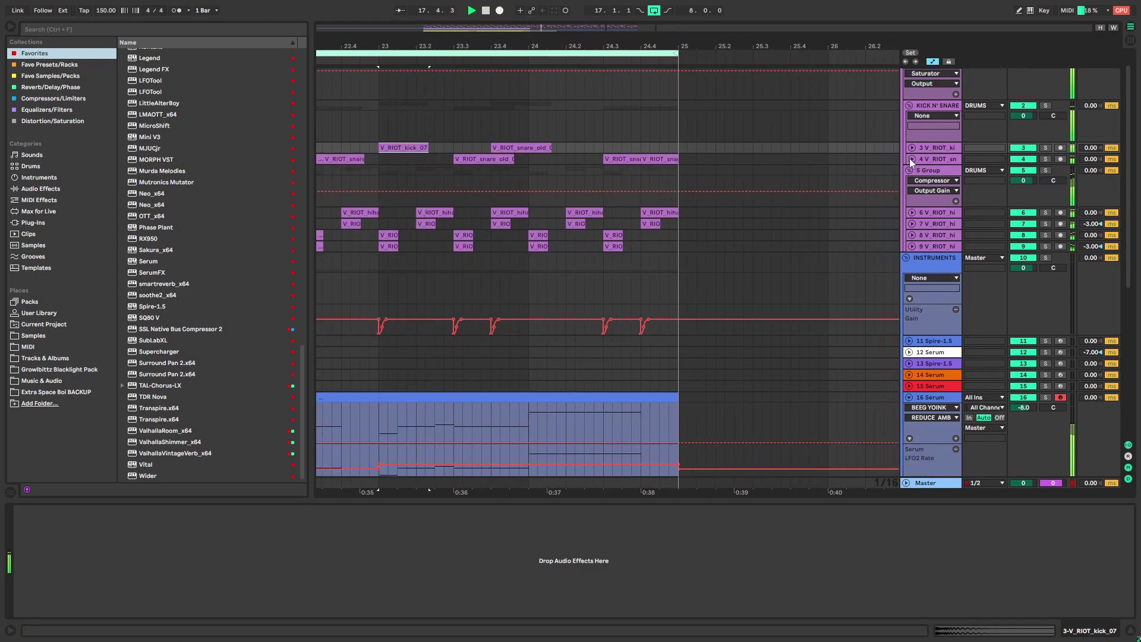
pyautogui.click(911, 159)
pyautogui.click(410, 140)
pyautogui.click(417, 147)
pyautogui.hotkey('ctrl', 'c')
pyautogui.click(644, 147)
pyautogui.hotkey('ctrl', 'v')
pyautogui.click(651, 158)
pyautogui.press('Delete')
pyautogui.moveTo(689, 147); pyautogui.dragTo(678, 148)
pyautogui.scroll(-6, 678, 171)
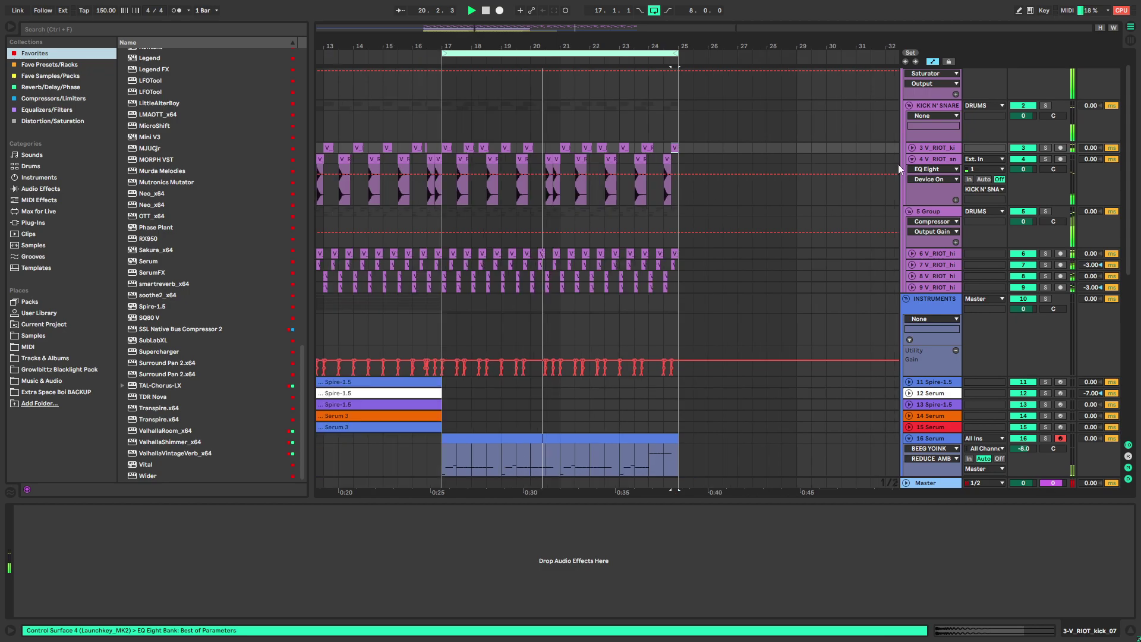
# Collapse the snare track, solo the 16 Serum track from bar 17, and set its volume to about -6.0 dB
pyautogui.click(911, 159)
pyautogui.scroll(8, 568, 177)
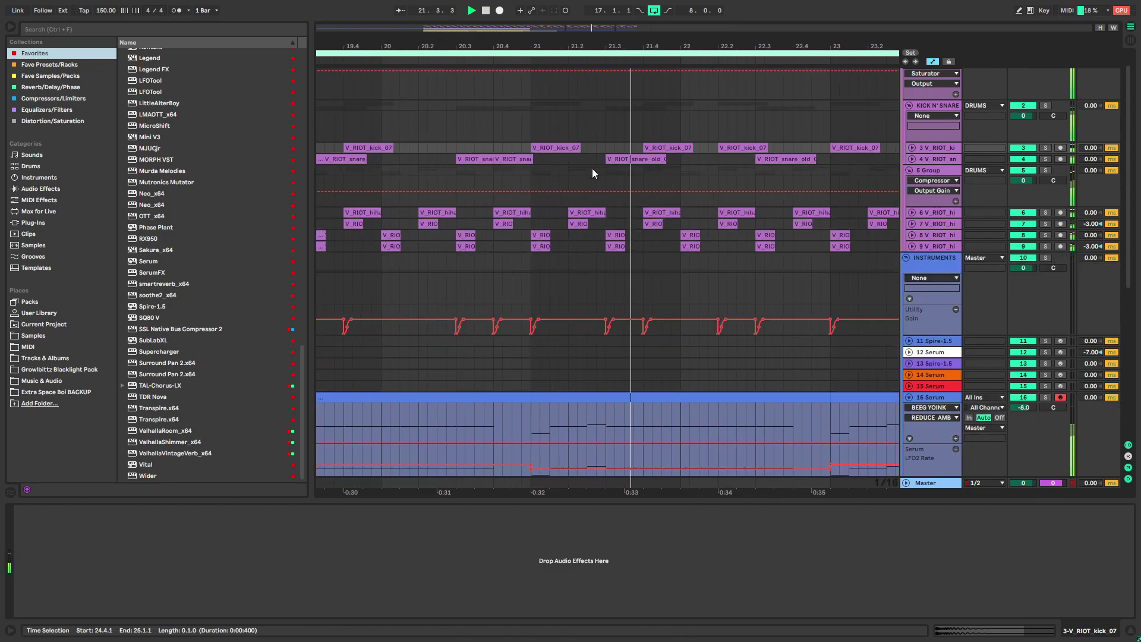
pyautogui.scroll(-8, 593, 166)
pyautogui.scroll(-5, 473, 259)
pyautogui.click(473, 259)
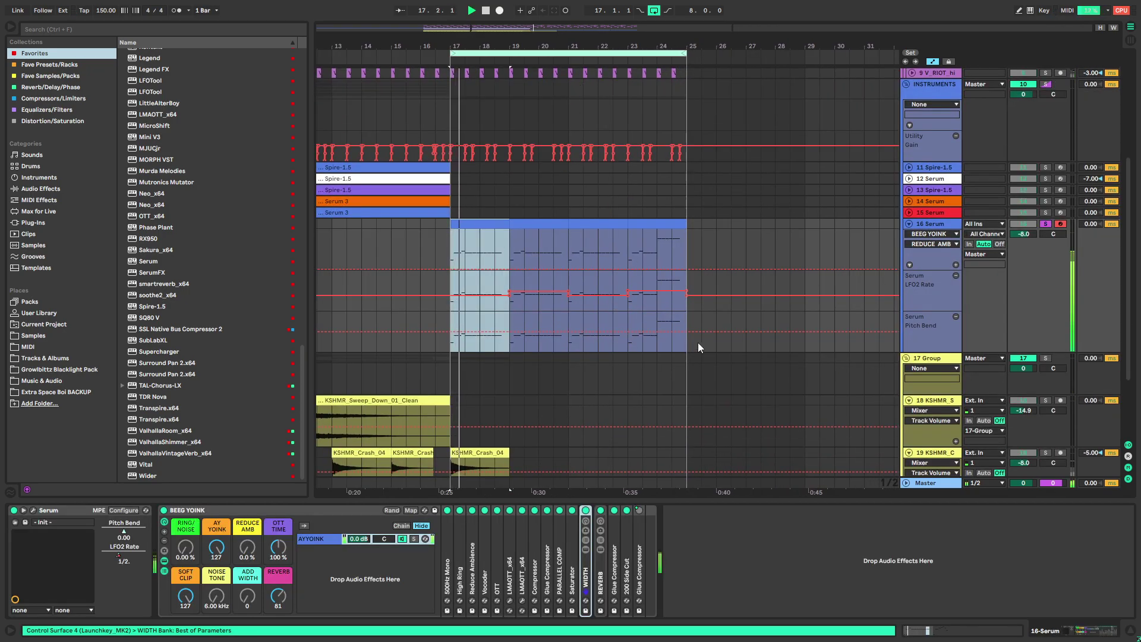
pyautogui.moveTo(1023, 235); pyautogui.dragTo(1023, 226)
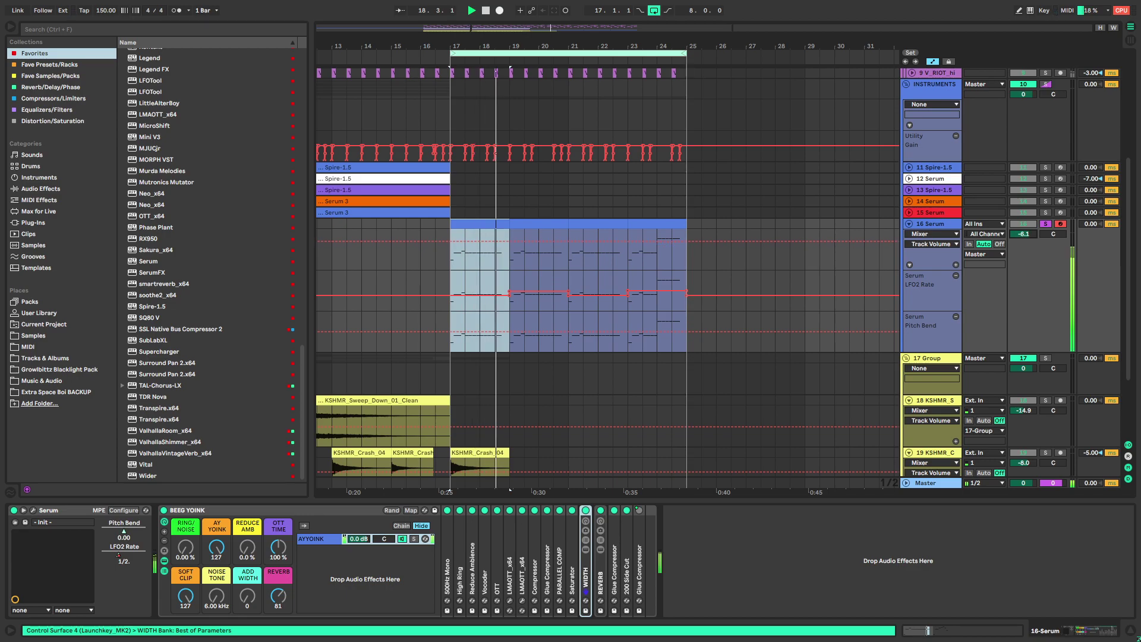
# Adjust the Vocoder's release and unvoiced level in the BEEG YOINK rack, testing its Enhance and unvoiced speed options
pyautogui.doubleClick(485, 580)
pyautogui.moveTo(694, 601); pyautogui.dragTo(694, 553)
pyautogui.press('s')
pyautogui.press('s')
pyautogui.moveTo(694, 607); pyautogui.dragTo(694, 639)
pyautogui.click(521, 522)
pyautogui.click(522, 522)
pyautogui.moveTo(496, 600); pyautogui.dragTo(496, 573)
pyautogui.click(514, 610)
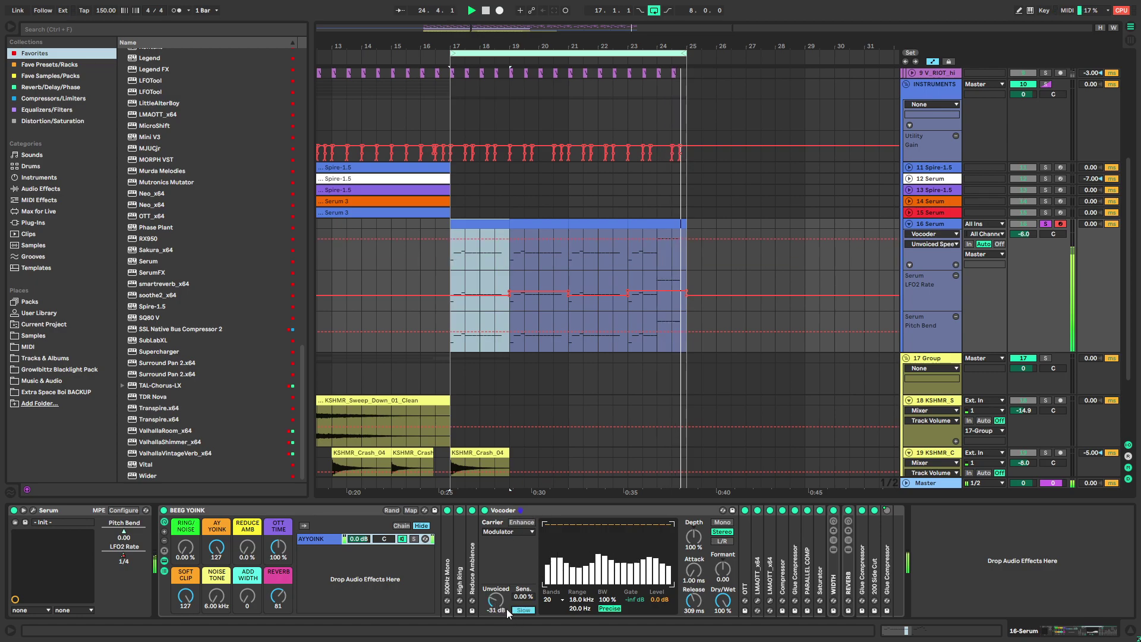
pyautogui.doubleClick(504, 511)
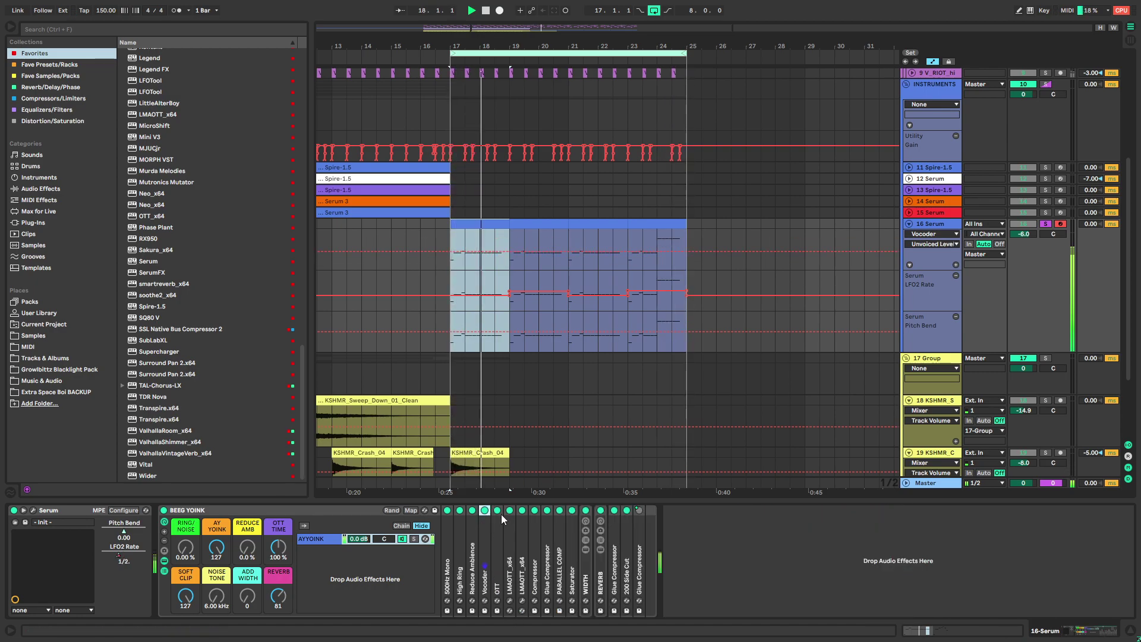
# Open Serum's effects, tweak the Scream LP filter's resonance, and inspect LFO 3 and LFO 4
pyautogui.click(34, 510)
pyautogui.click(393, 97)
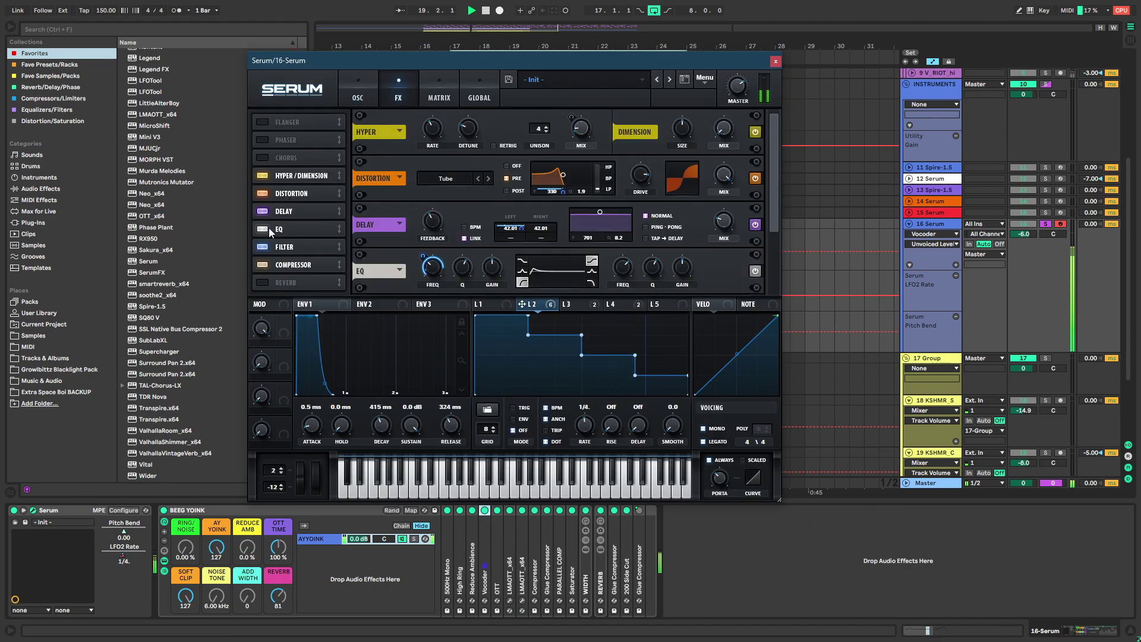
pyautogui.click(262, 246)
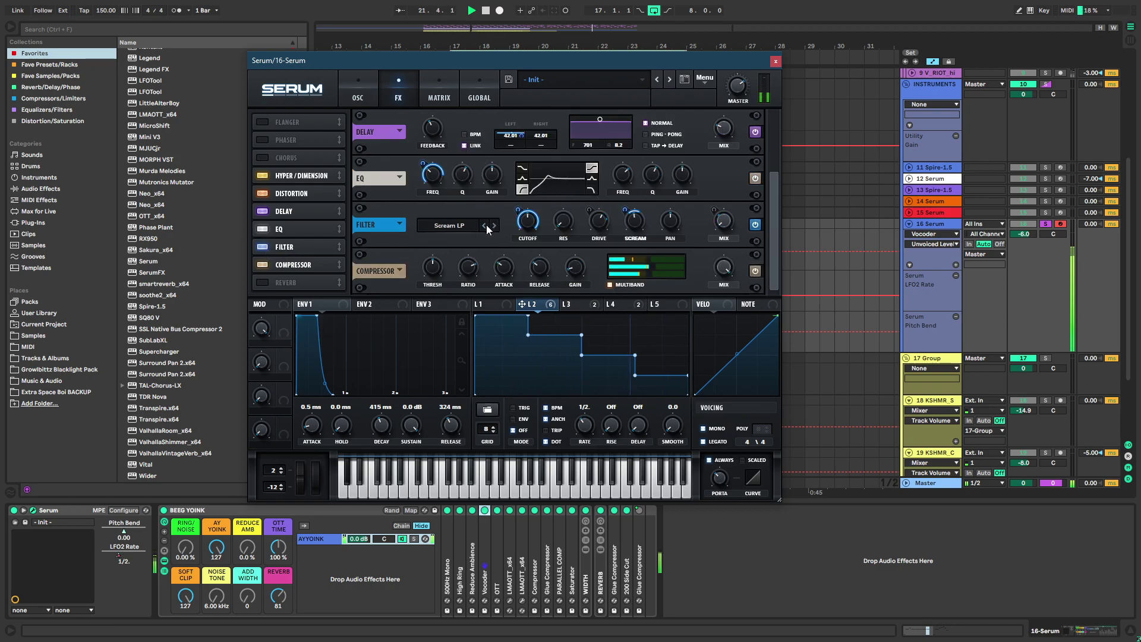
pyautogui.moveTo(563, 226); pyautogui.dragTo(564, 221)
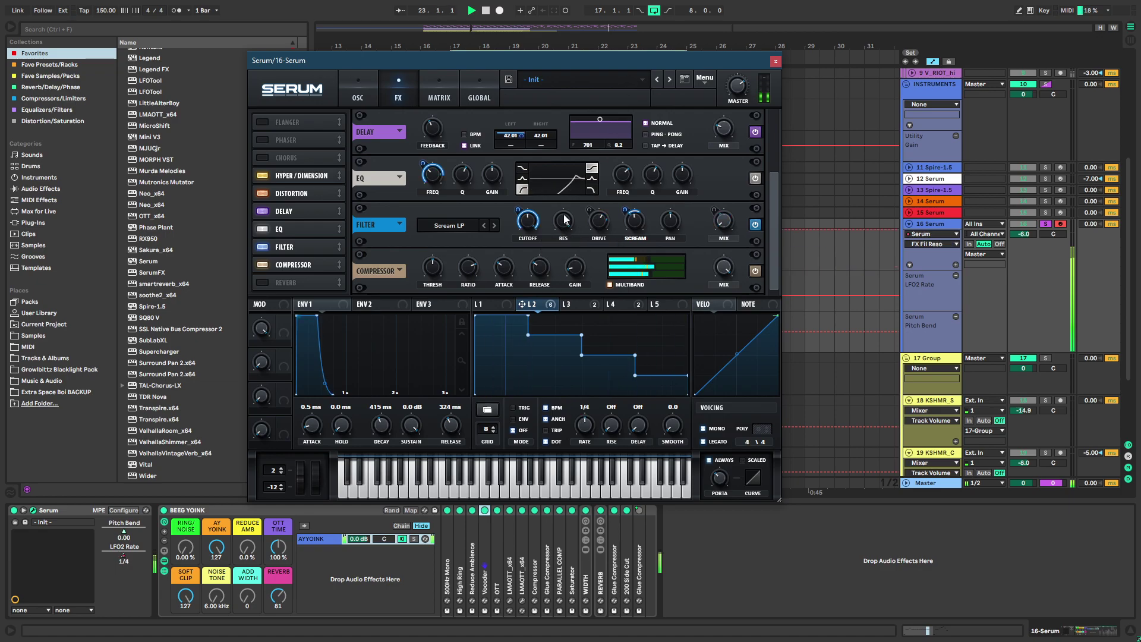
pyautogui.click(572, 303)
pyautogui.click(619, 304)
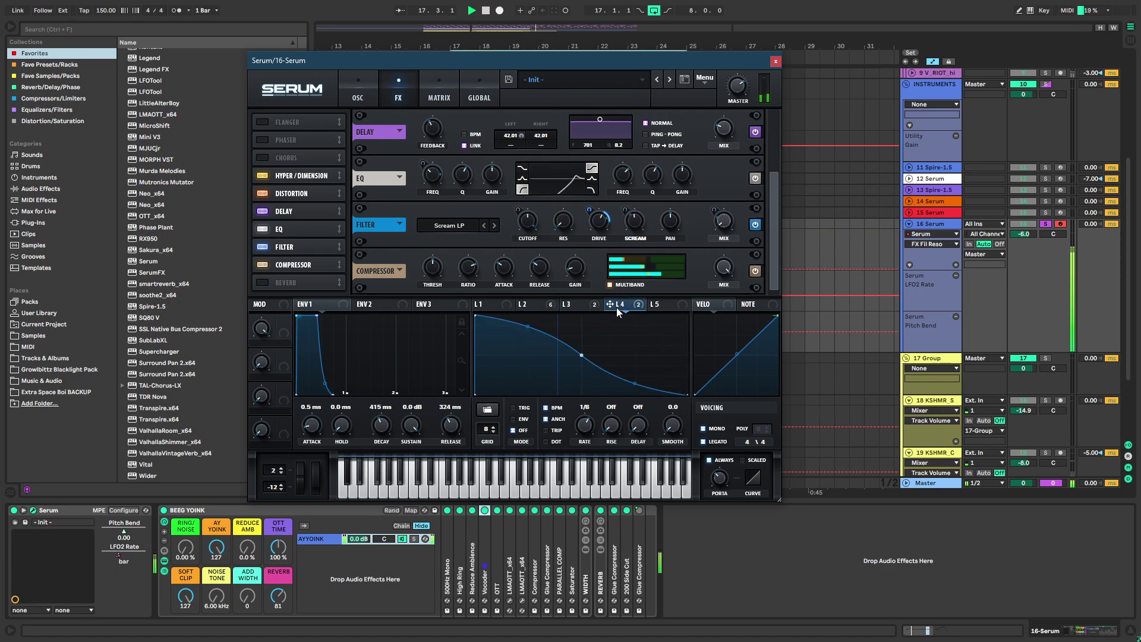
# Set Serum's oscillator filter to Ring Modx2 with oscillator B routed through it, and adjust the spread
pyautogui.click(358, 98)
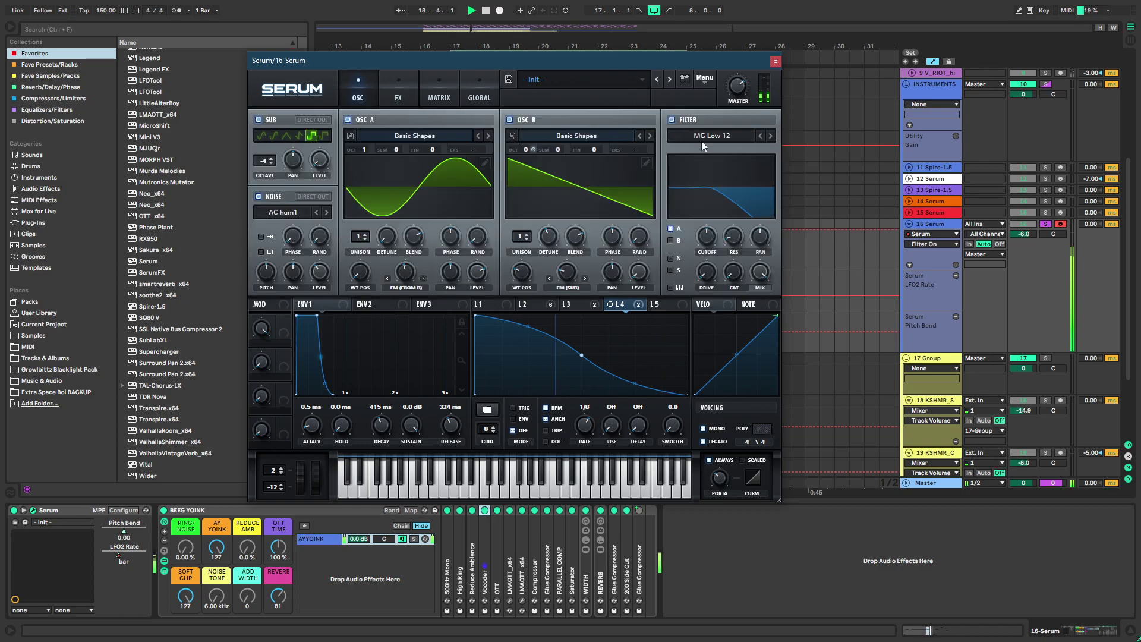
pyautogui.click(683, 136)
pyautogui.moveTo(709, 189)
pyautogui.click(781, 267)
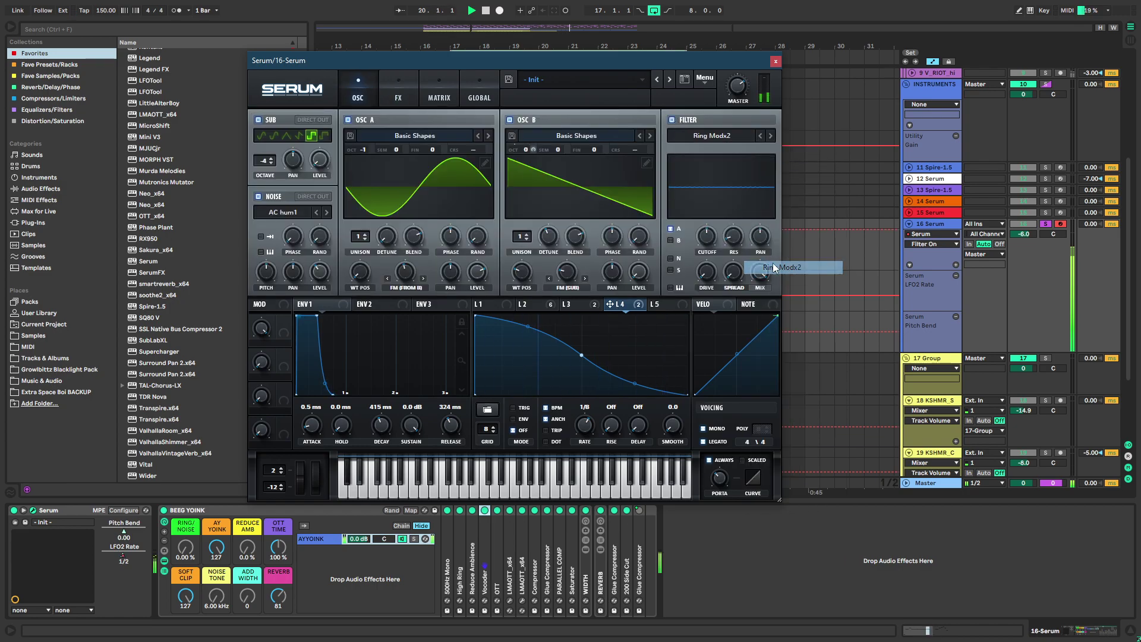
pyautogui.moveTo(739, 274); pyautogui.dragTo(753, 219)
pyautogui.click(671, 241)
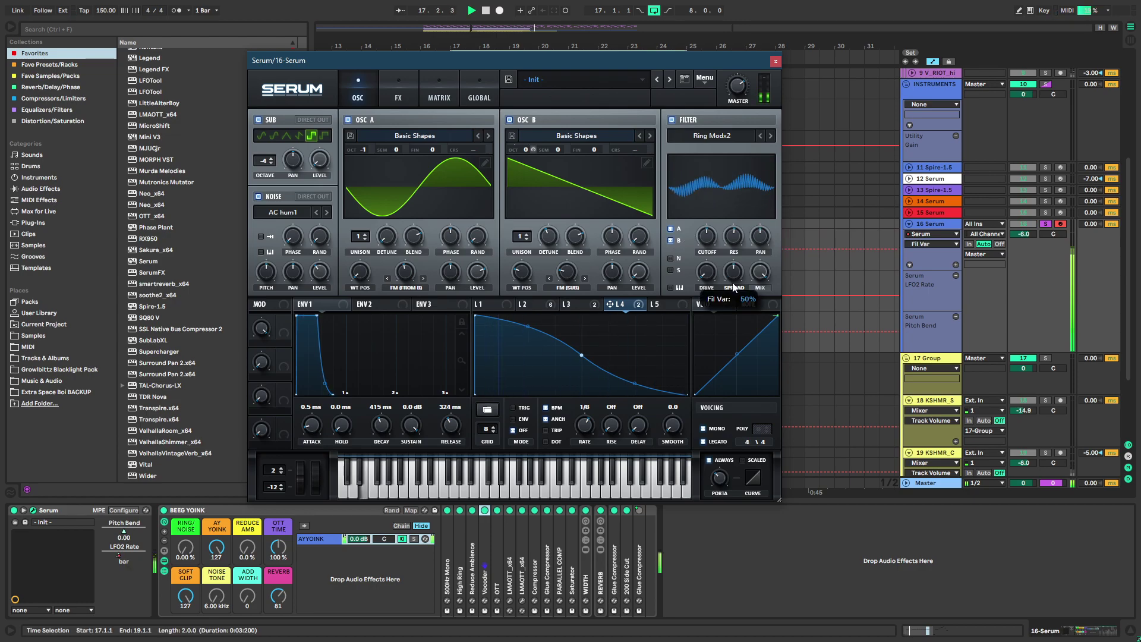
# Modulate the filter's spread with LFO 2 and adjust the modulation amount
pyautogui.click(522, 304)
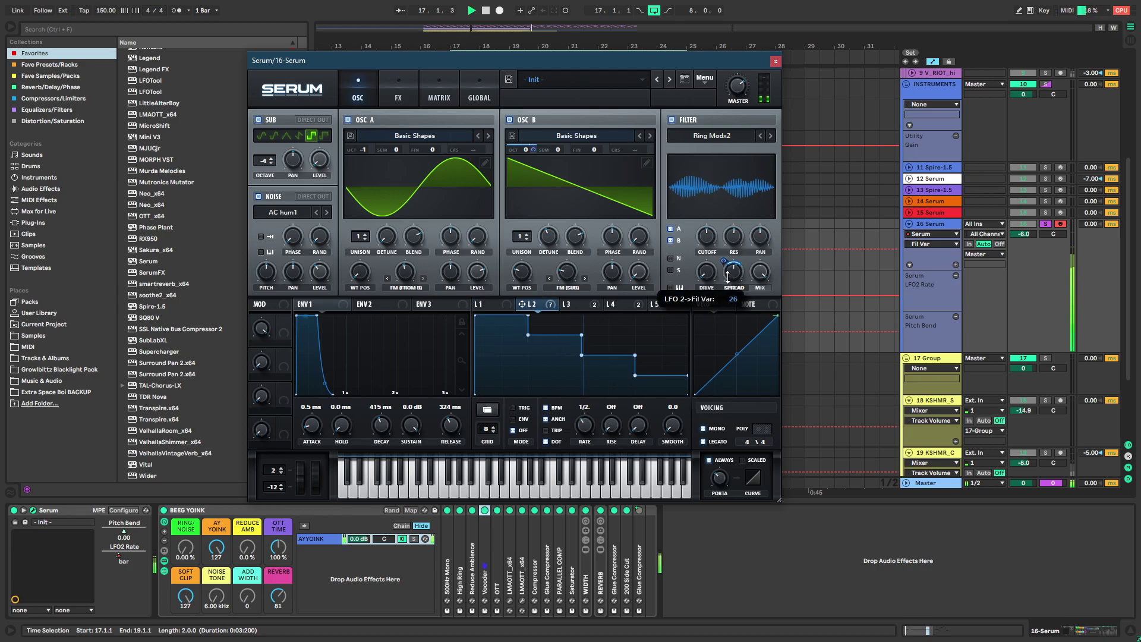
pyautogui.press('space')
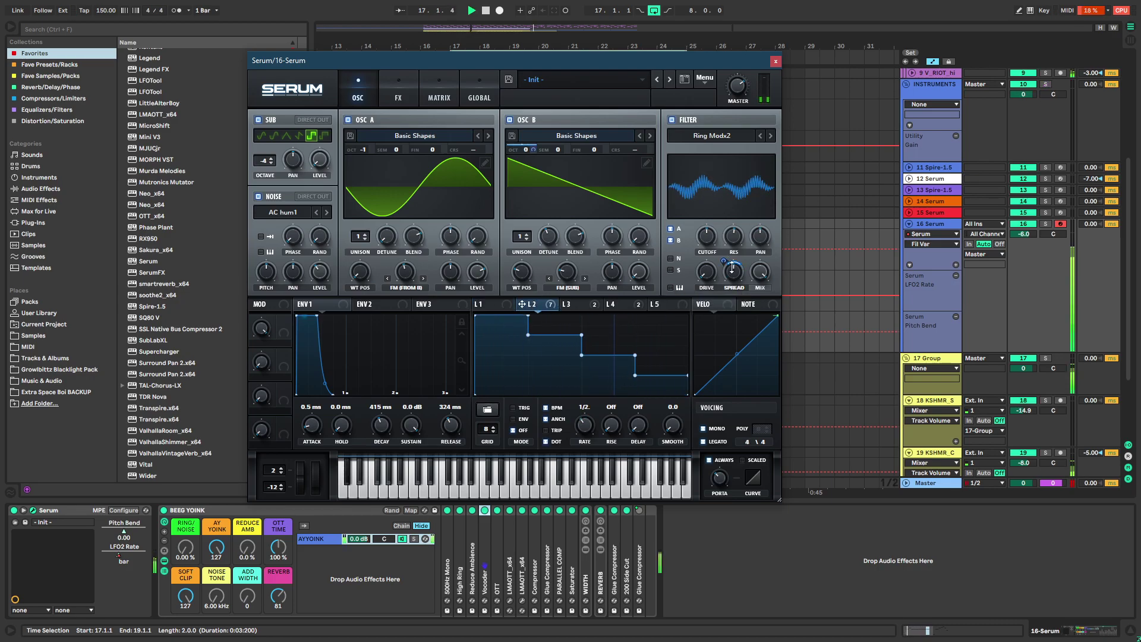
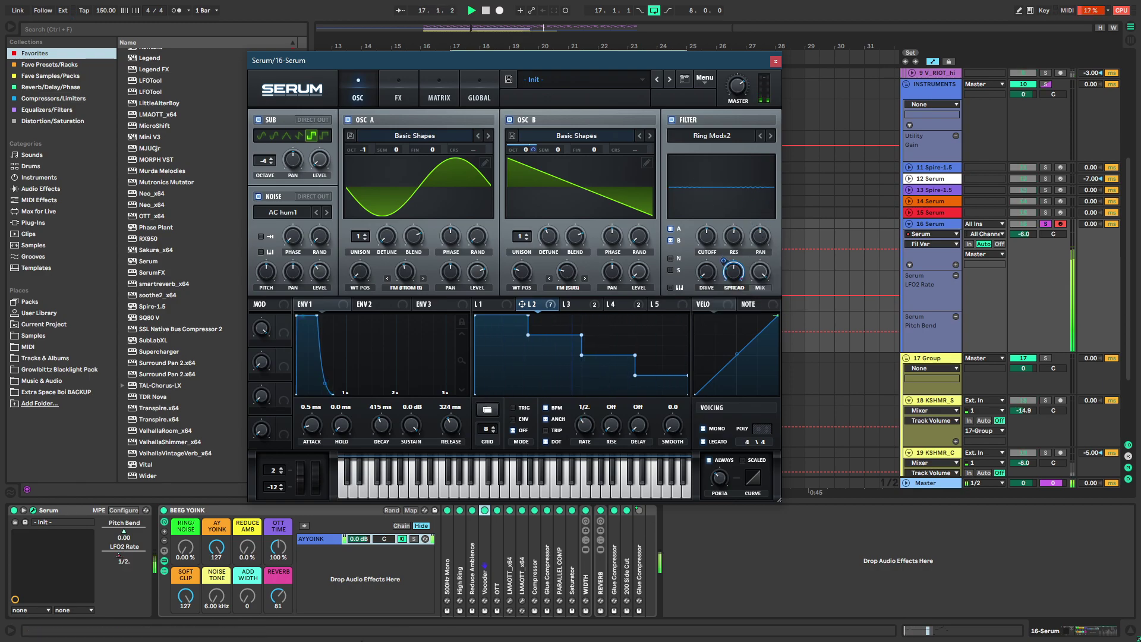
# Raise the BEEG YOINK rack's REVERB macro to 127 and check the nested REVERB rack
pyautogui.click(303, 521)
pyautogui.doubleClick(599, 575)
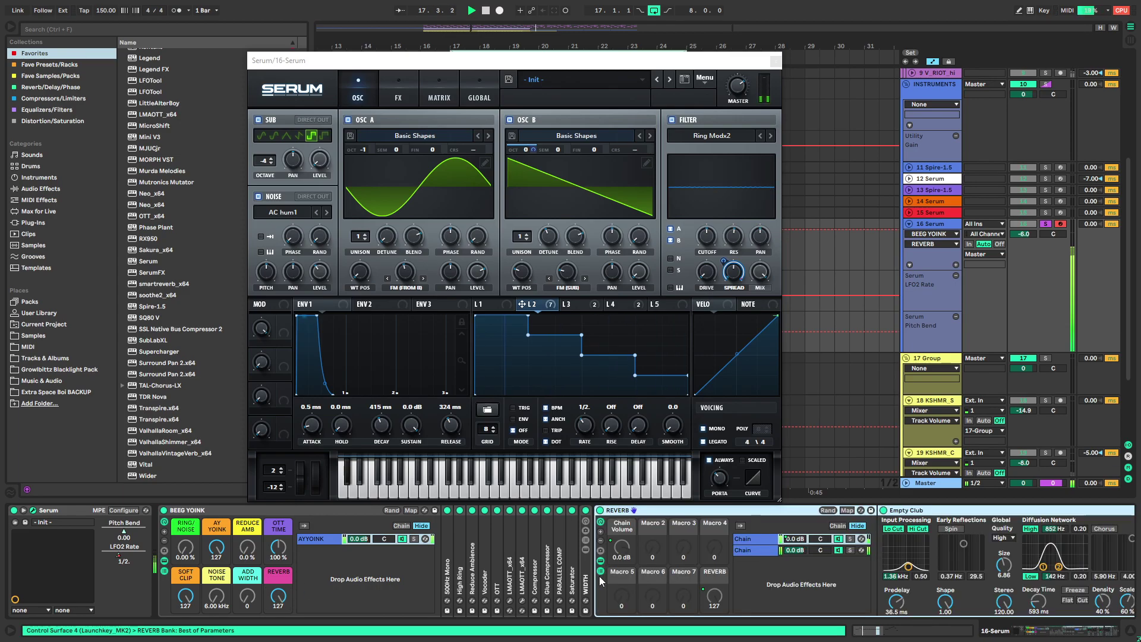
pyautogui.press('s')
pyautogui.doubleClick(636, 513)
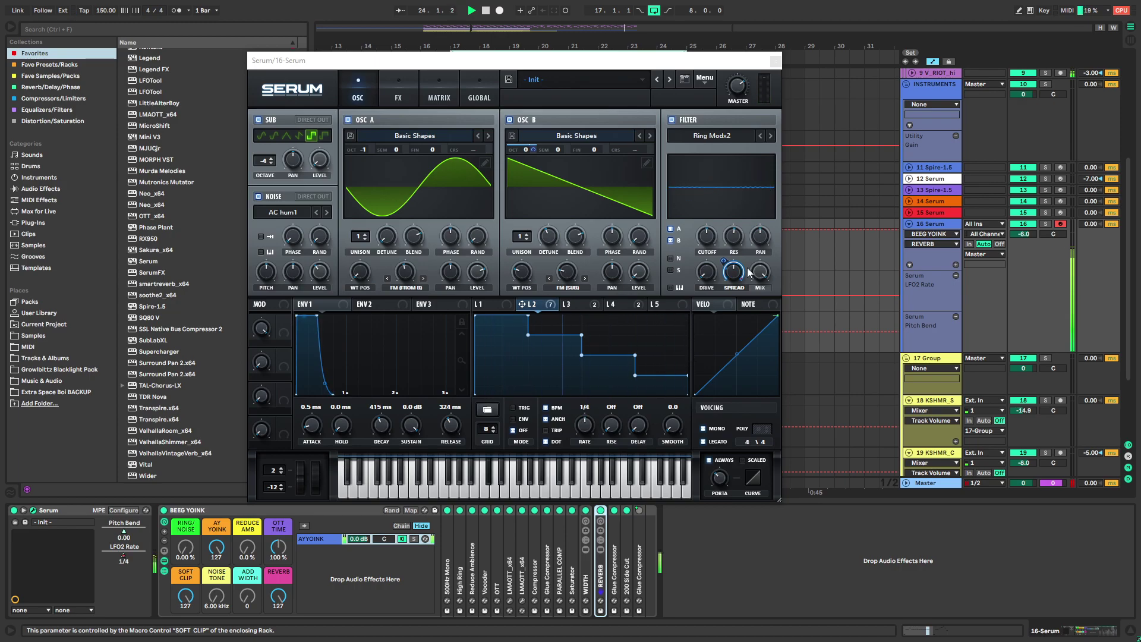
# Readjust the filter spread modulation while comparing the Serum track soloed and in the full mix
pyautogui.click(1045, 224)
pyautogui.moveTo(724, 261); pyautogui.dragTo(701, 444)
pyautogui.press('space')
pyautogui.press('space')
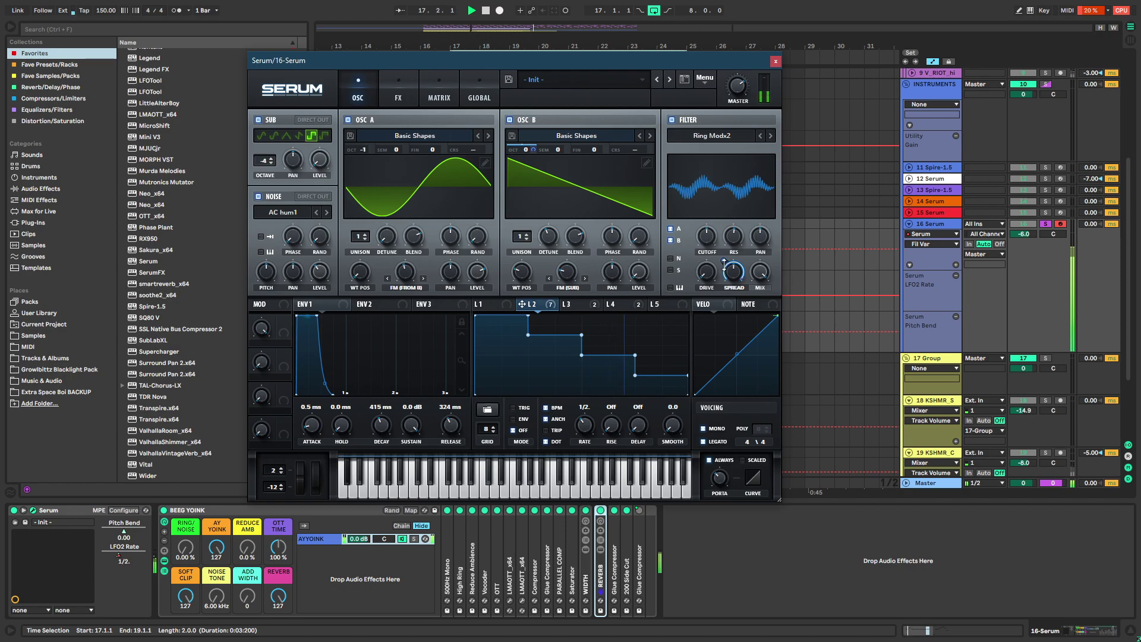
pyautogui.press('s')
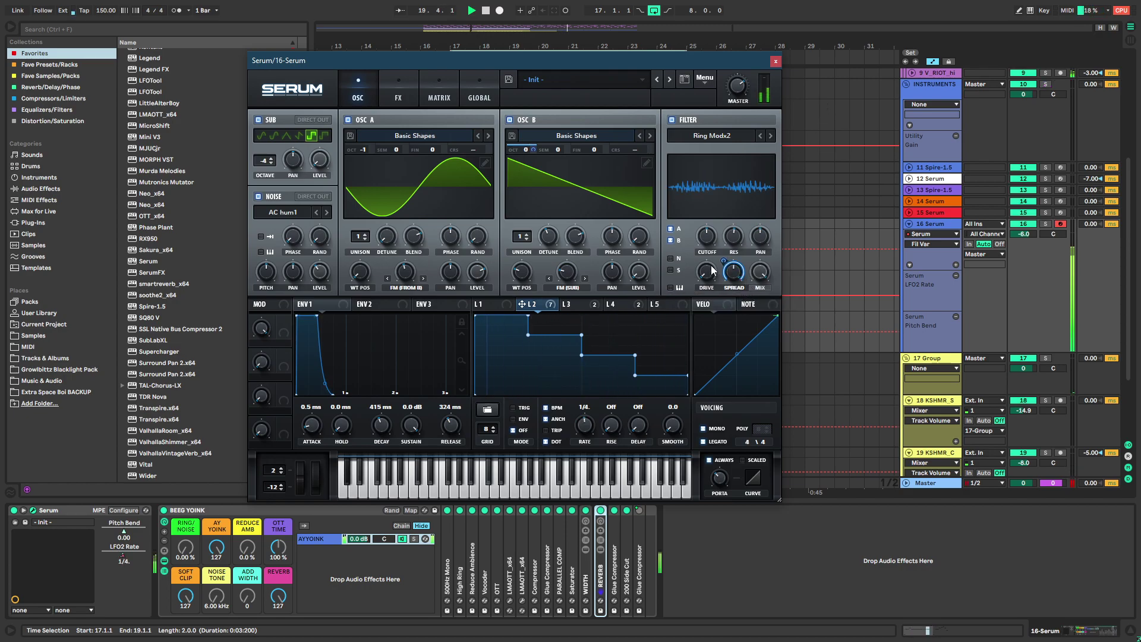
pyautogui.press('s')
# Switch Serum's filter to Ring Mod and modulate its cutoff with LFO 2
pyautogui.click(760, 136)
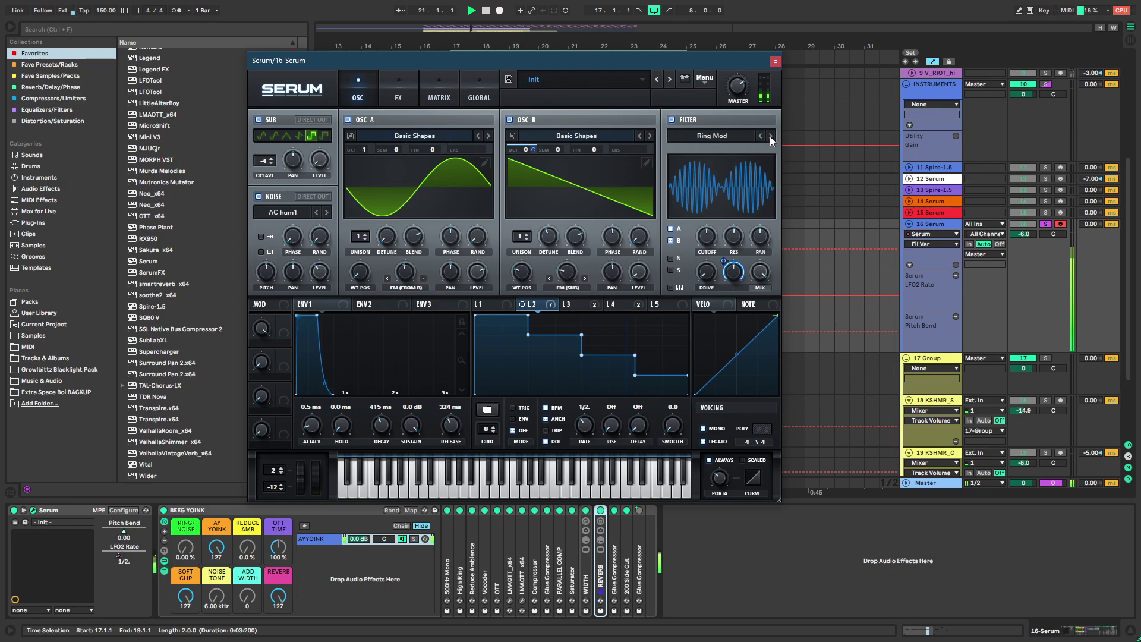
pyautogui.press('s')
pyautogui.press('s')
pyautogui.moveTo(697, 256); pyautogui.dragTo(703, 235)
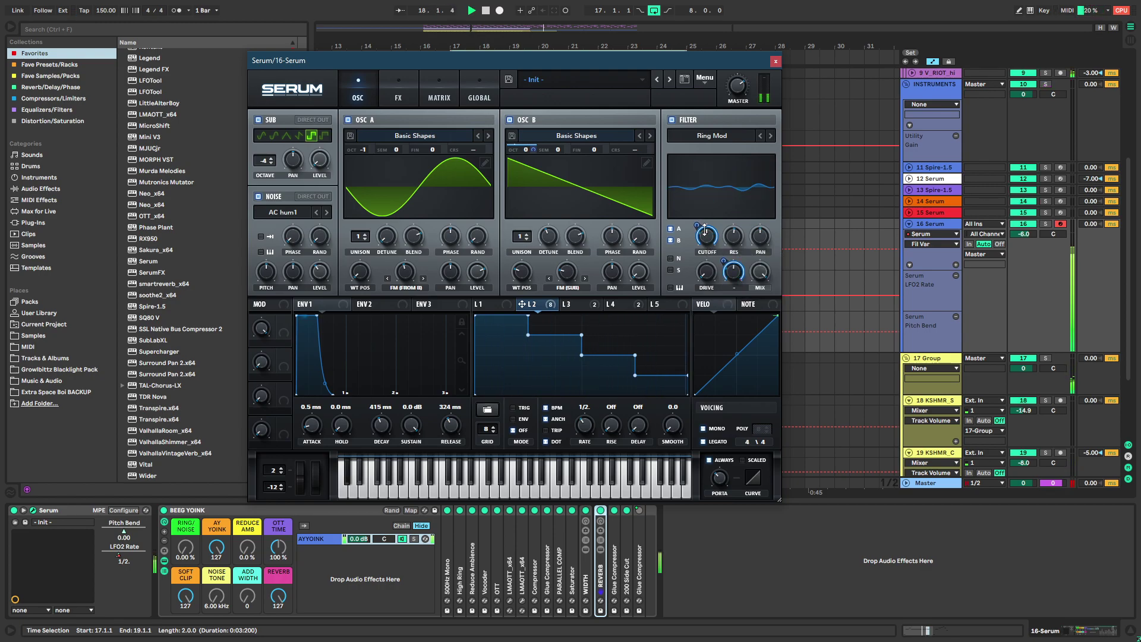
# Route the 16 Serum track's output to the INSTRUMENTS group
pyautogui.click(975, 254)
pyautogui.click(985, 297)
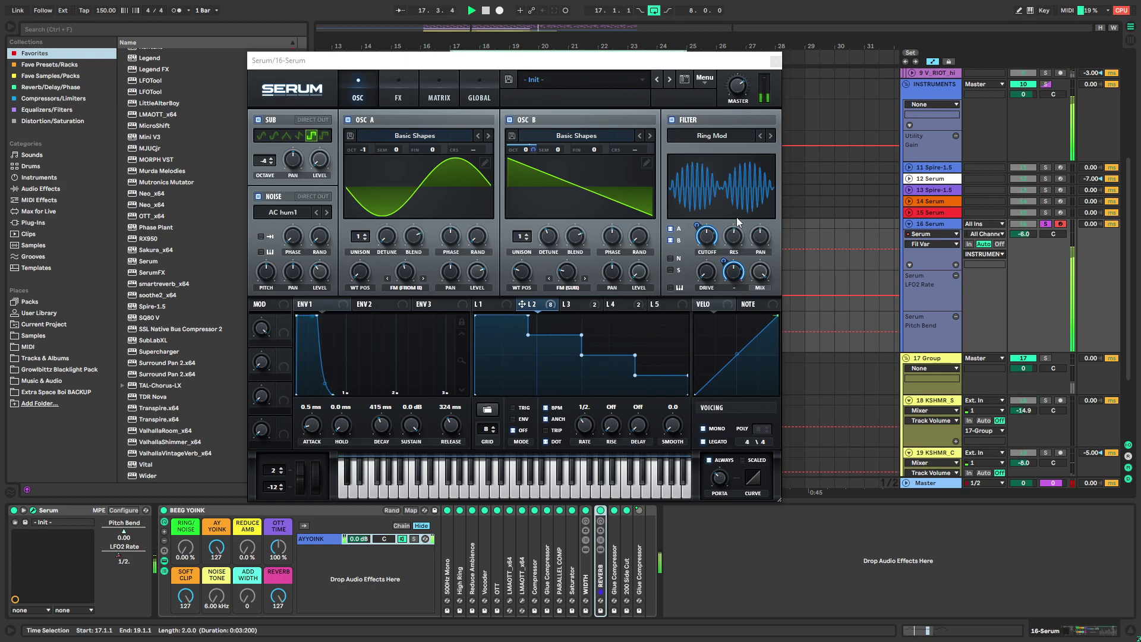
# Lower the filter cutoff, then compare the Ring Modx2 type and return to Ring Mod
pyautogui.click(706, 315)
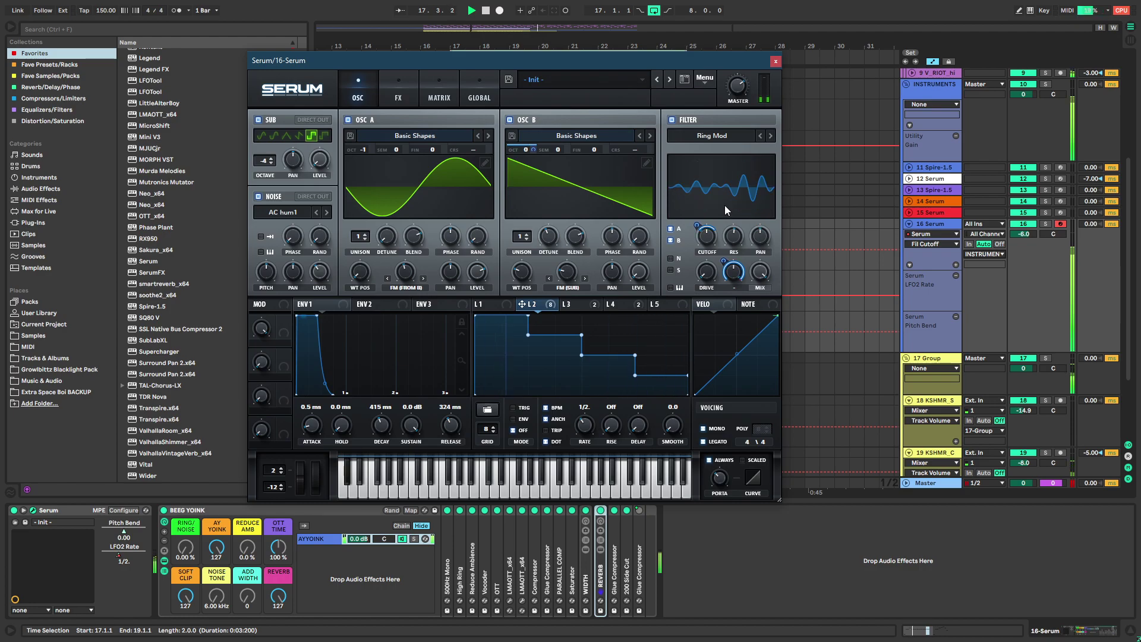
pyautogui.click(771, 135)
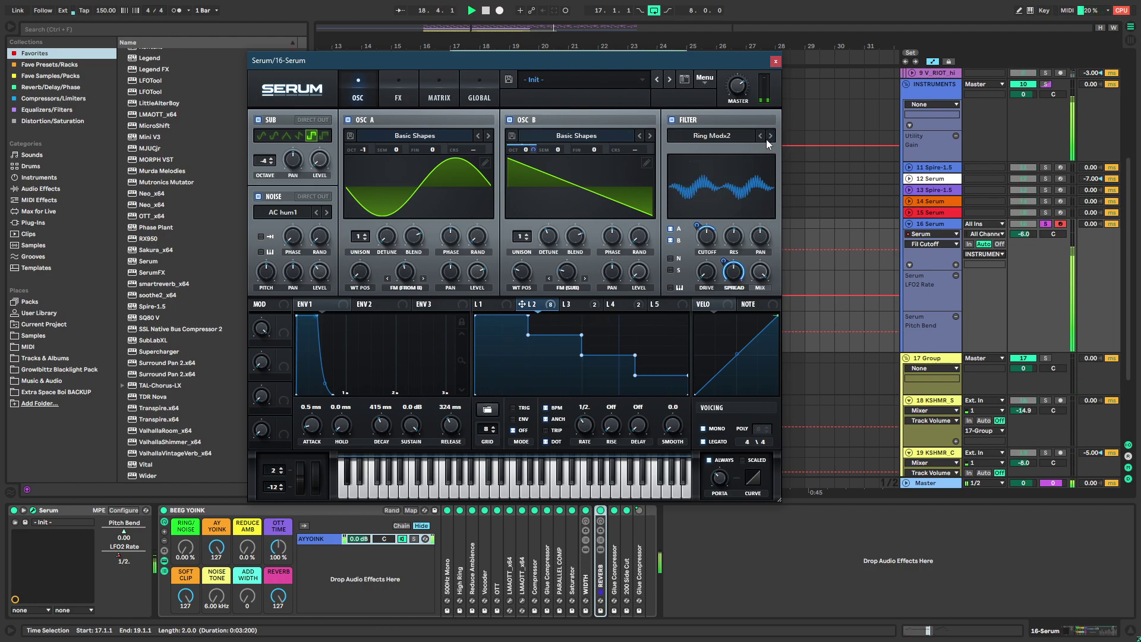
pyautogui.click(760, 135)
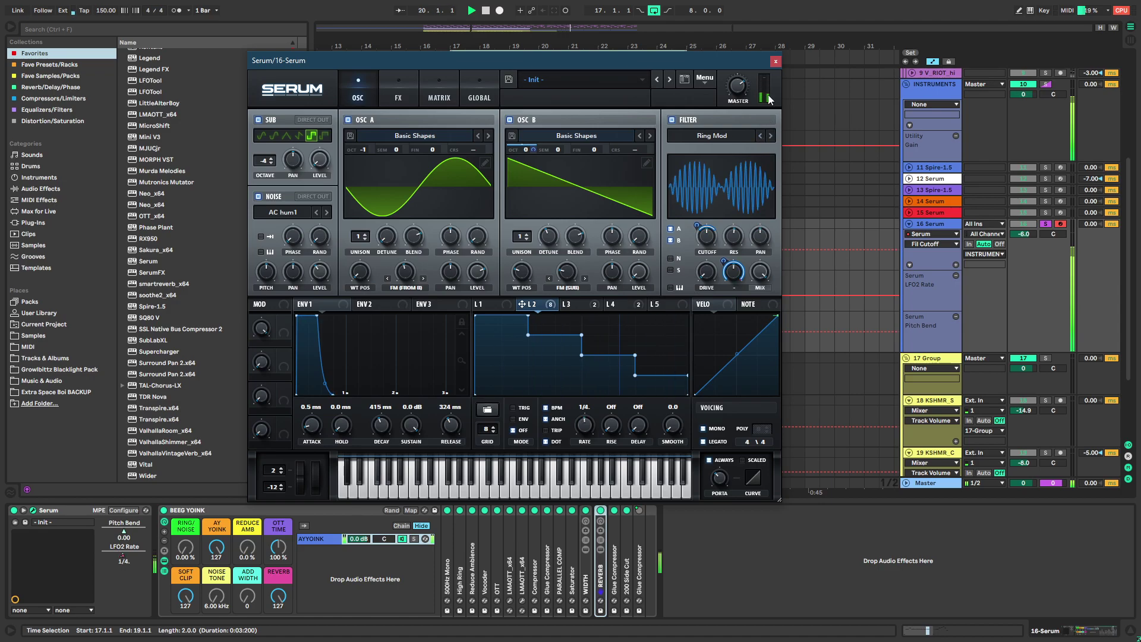
# Close the Serum window, stop playback and duplicate the 16 Serum track
pyautogui.click(775, 61)
pyautogui.press('space')
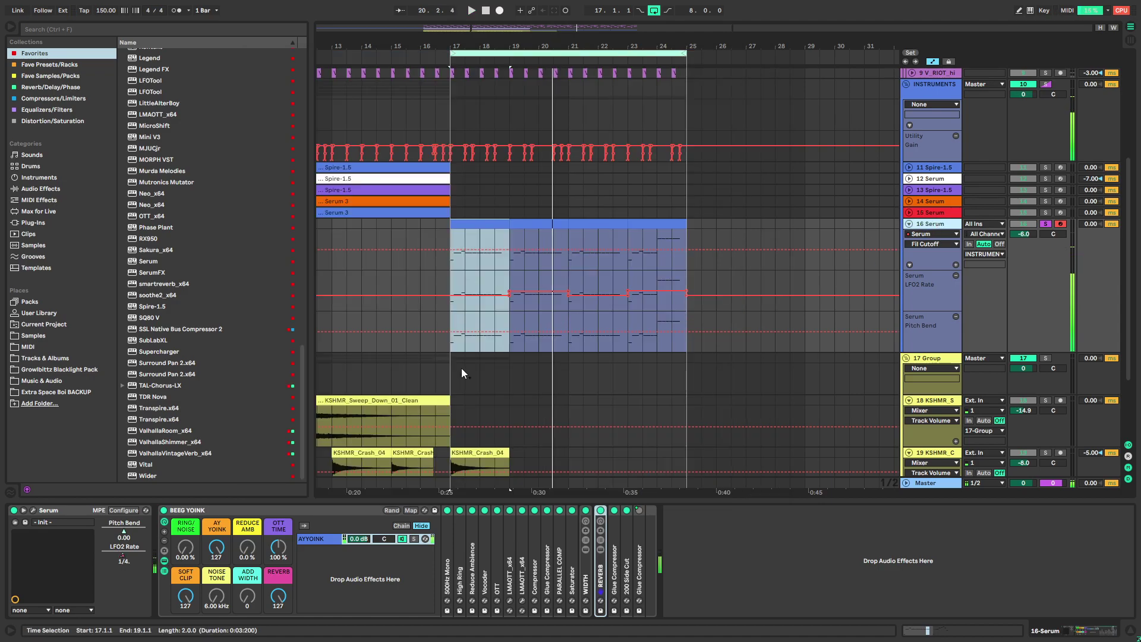
pyautogui.hotkey('ctrl', 'd')
pyautogui.scroll(3, 461, 368)
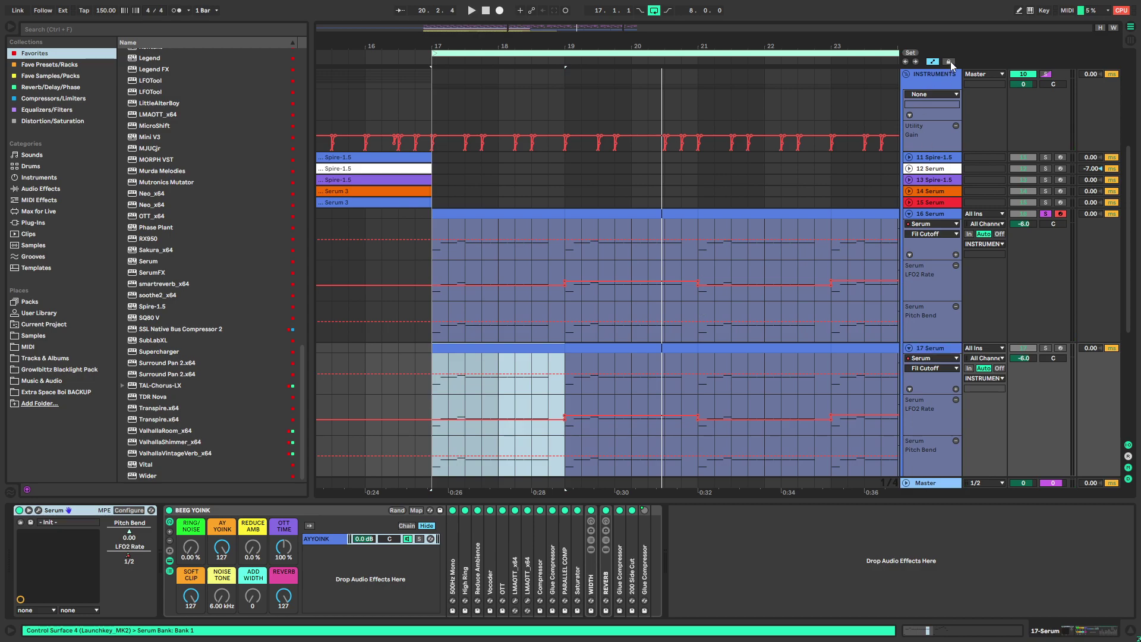
# With envelopes locked, trim the duplicated track to one clip from 17.3 to 18.1 and cut that span out of 16 Serum
pyautogui.press('Delete')
pyautogui.moveTo(433, 351); pyautogui.dragTo(467, 351)
pyautogui.click(496, 360)
pyautogui.hotkey('ctrl', 'e')
pyautogui.click(501, 352)
pyautogui.press('Delete')
pyautogui.moveTo(480, 224); pyautogui.dragTo(504, 215)
pyautogui.press('Delete')
pyautogui.moveTo(603, 353); pyautogui.dragTo(881, 349)
pyautogui.press('Delete')
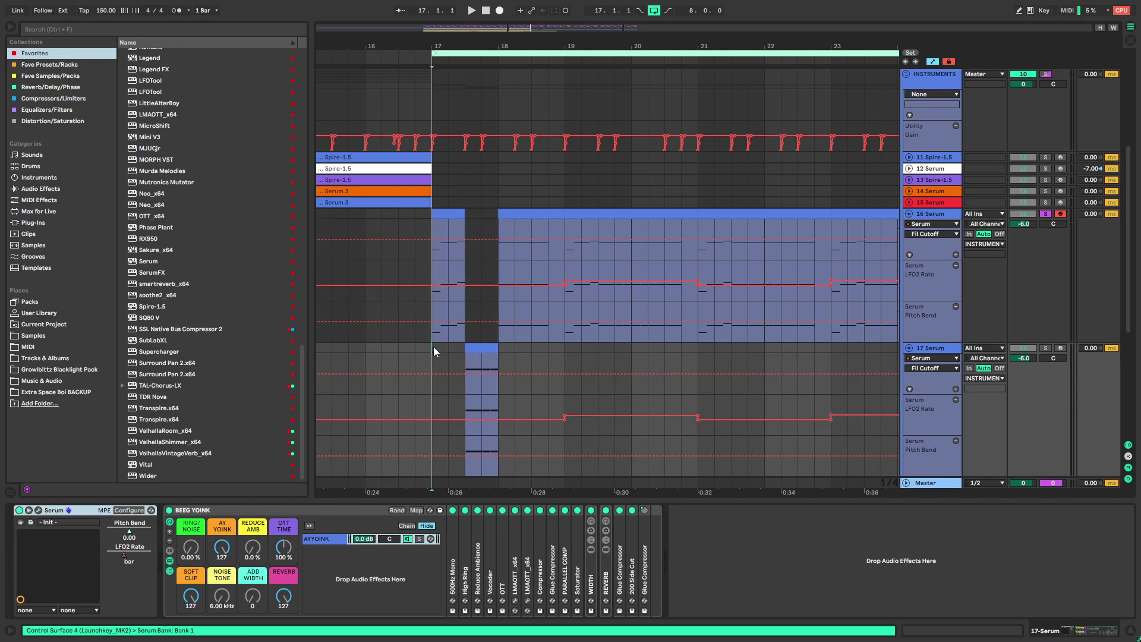
# Swap the bar 17 clips so 17 Serum plays the first two beats and 16 Serum starts at 17.3, checking by playback
pyautogui.press('space')
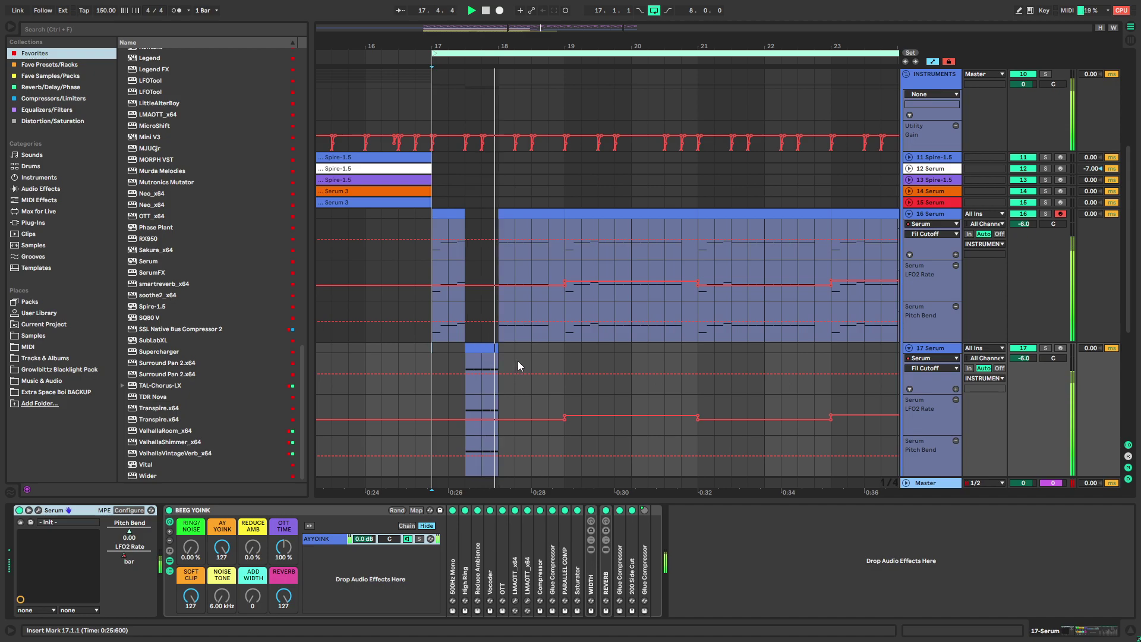
pyautogui.press('space')
pyautogui.moveTo(481, 350)
pyautogui.mouseDown()
pyautogui.moveTo(442, 348)
pyautogui.moveTo(482, 350)
pyautogui.mouseUp()
pyautogui.click(444, 214)
pyautogui.moveTo(444, 213); pyautogui.dragTo(448, 357)
pyautogui.moveTo(480, 349); pyautogui.dragTo(482, 303)
pyautogui.click(430, 337)
pyautogui.press('space')
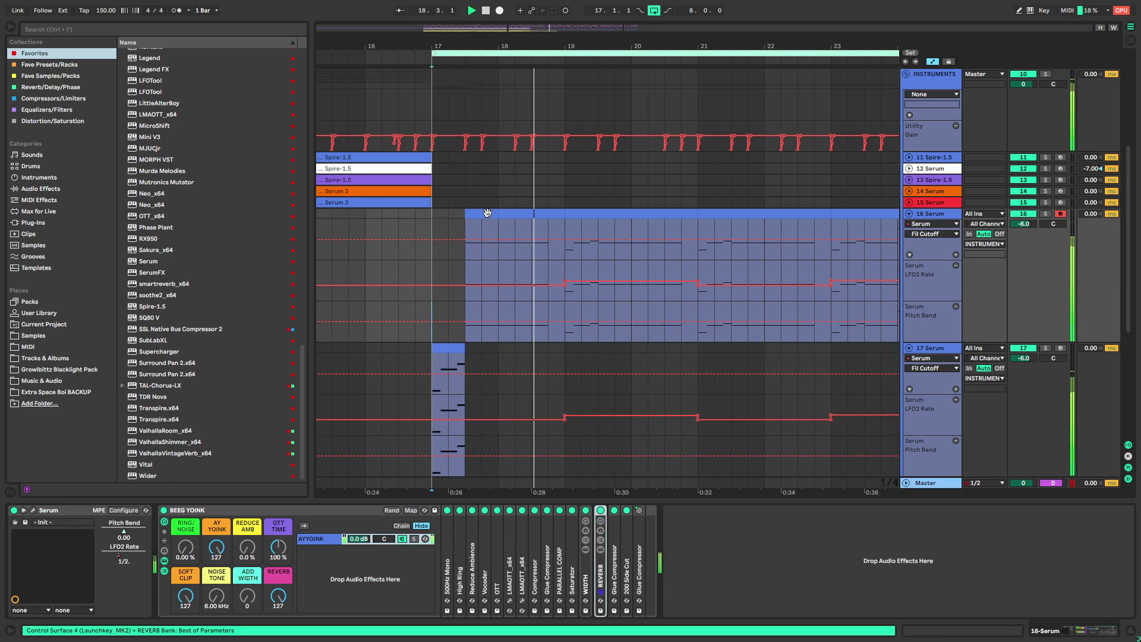
# Compare the 16 Serum and 17 Serum clips in bar 17 by soloing each track and checking the 16 Serum synth
pyautogui.moveTo(487, 221); pyautogui.dragTo(470, 229)
pyautogui.press('s')
pyautogui.press('space')
pyautogui.press('space')
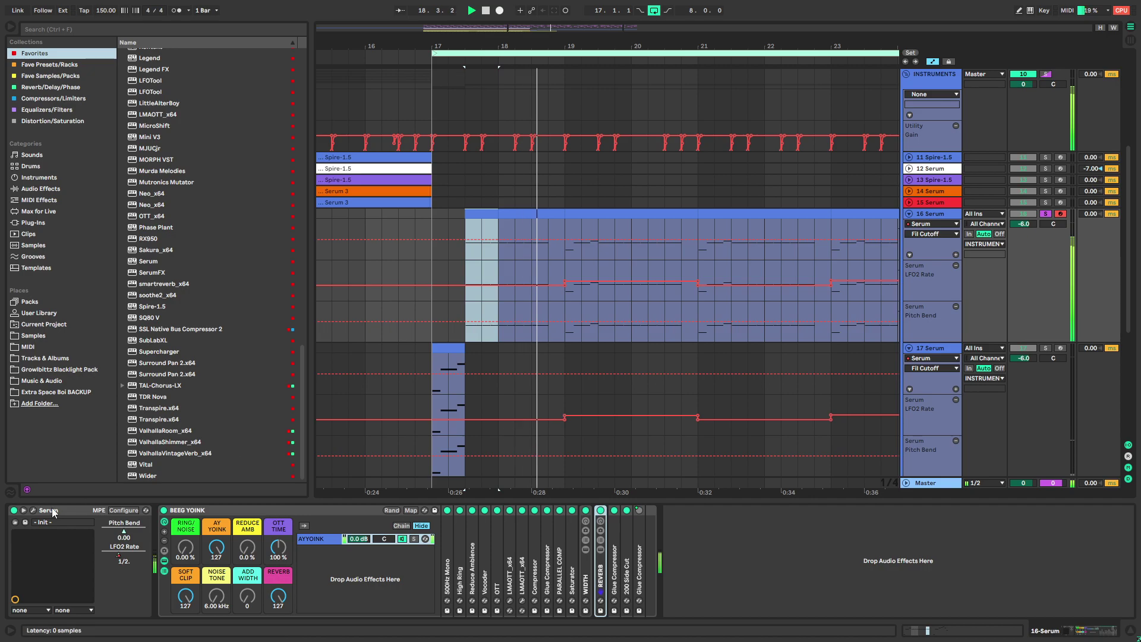
pyautogui.click(33, 510)
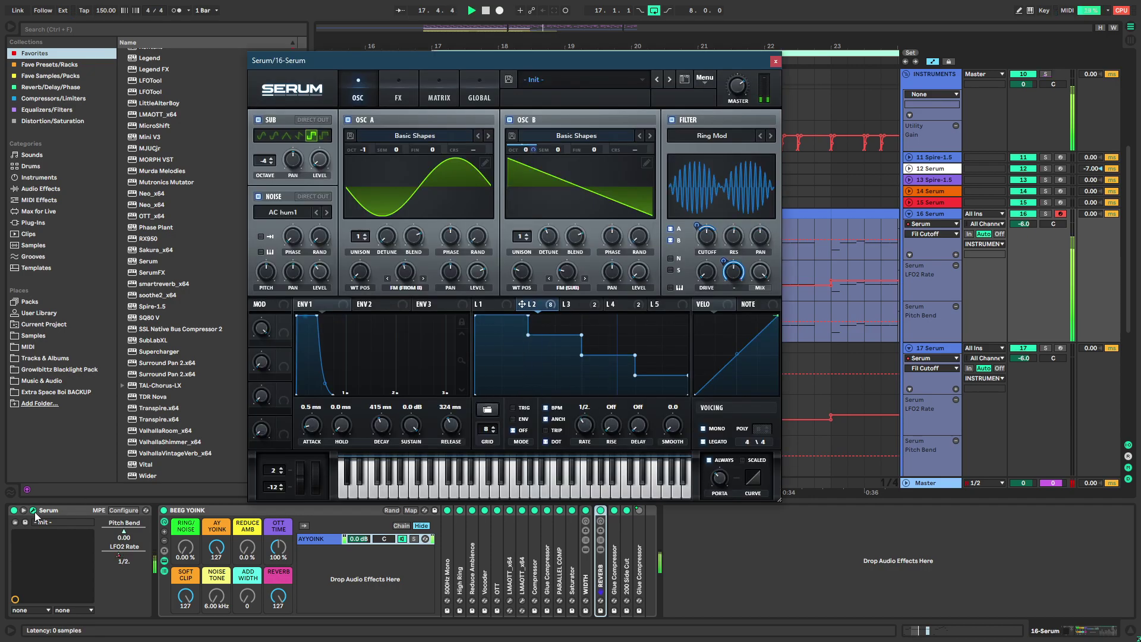
pyautogui.click(776, 62)
pyautogui.click(455, 349)
pyautogui.press('space')
pyautogui.press('space')
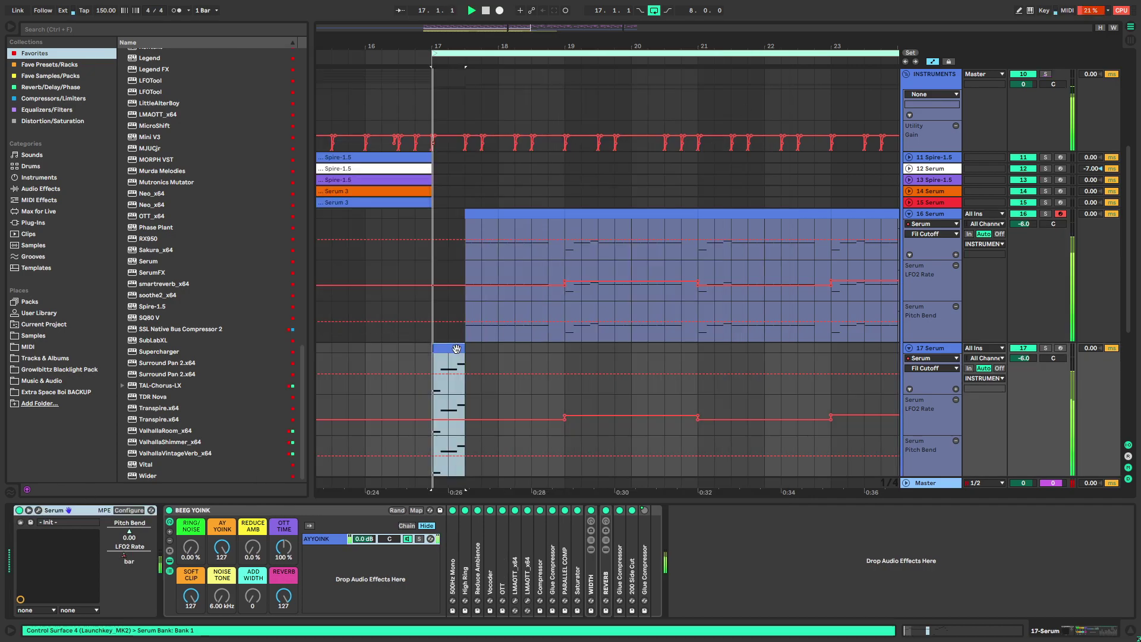
pyautogui.press('s')
pyautogui.press('space')
pyautogui.press('space')
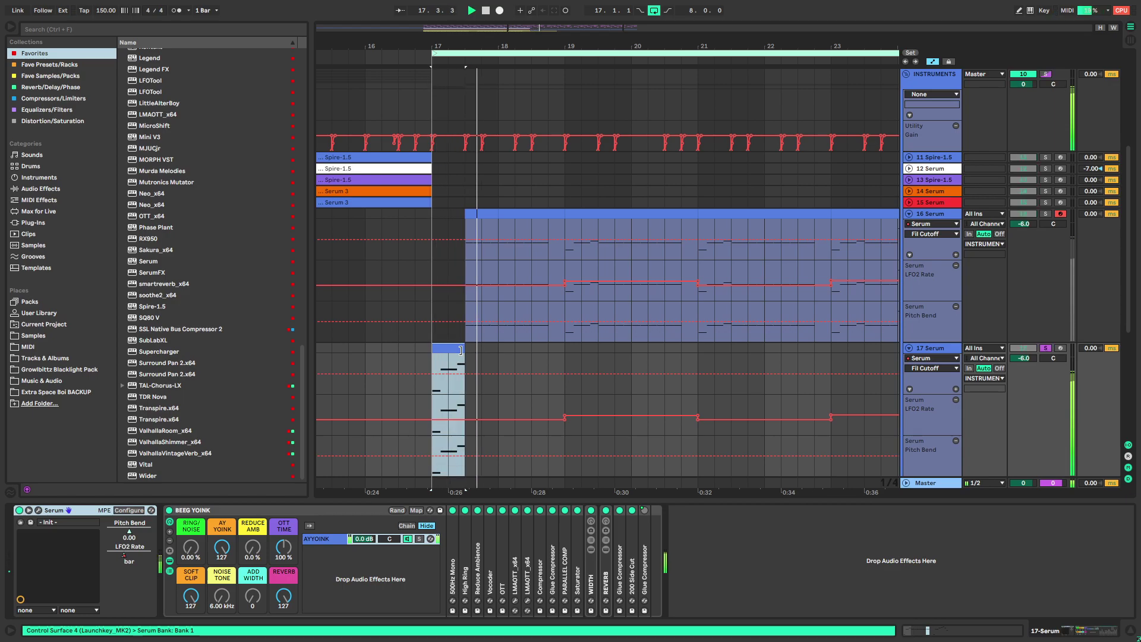
# Insert a Utility before 17 Serum's last Glue Compressor and automate Mute in its own lane, off only from 17.1 to 17.3
pyautogui.scroll(15, 163, 321)
pyautogui.moveTo(148, 290); pyautogui.dragTo(636, 572)
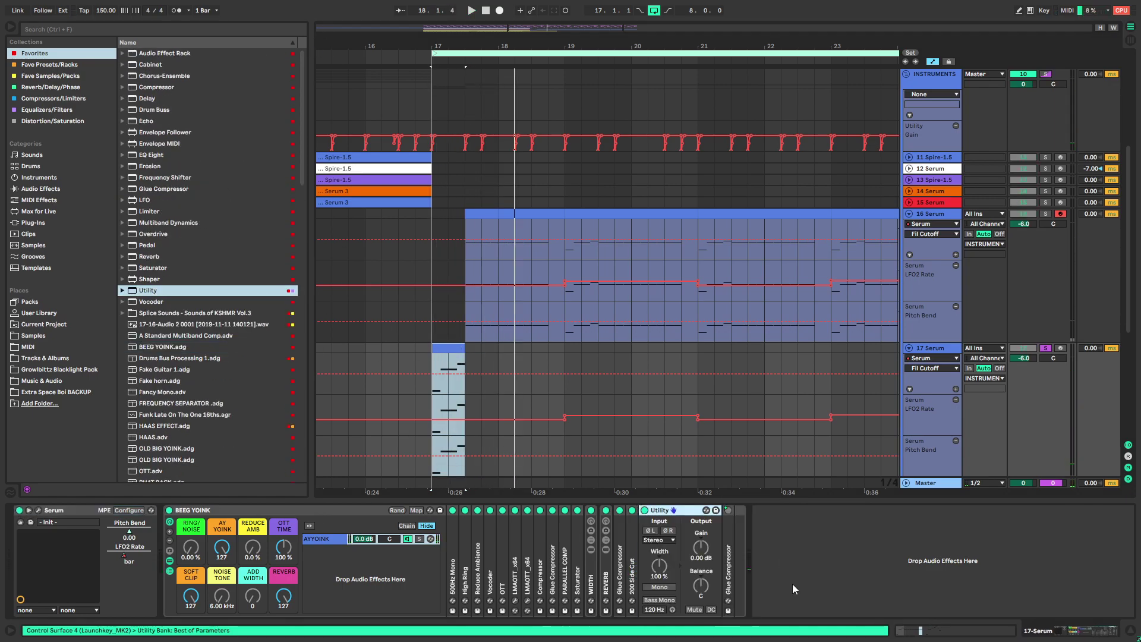
pyautogui.rightClick(701, 614)
pyautogui.click(736, 413)
pyautogui.moveTo(465, 383); pyautogui.dragTo(464, 366)
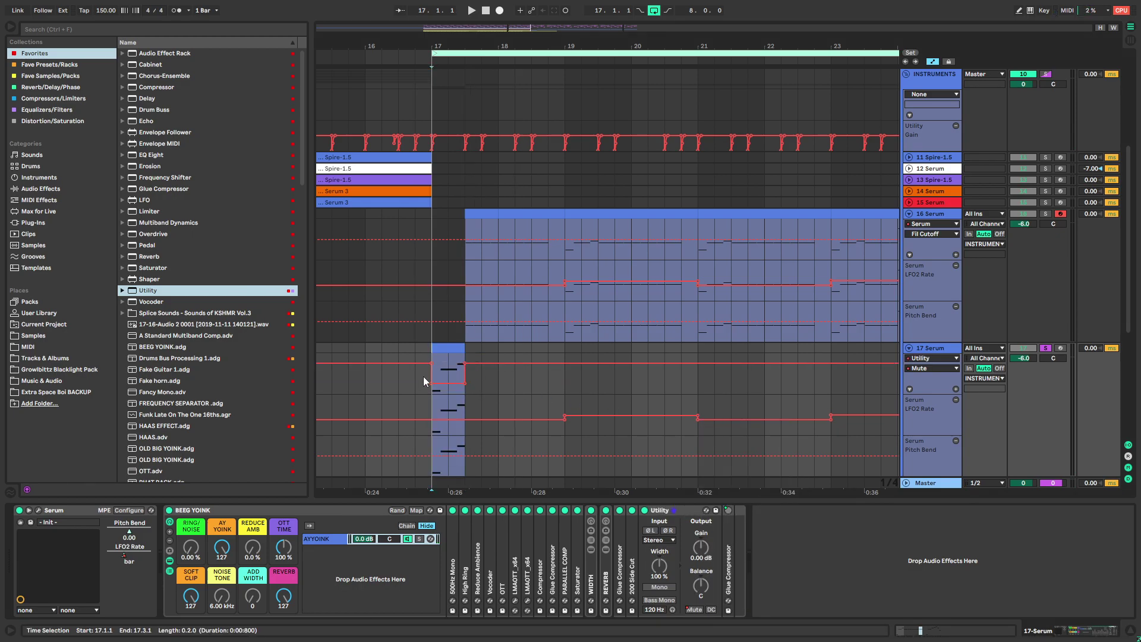
pyautogui.click(955, 388)
# Play the drop around bar 17 to check the mute automation, and lock the automation envelopes
pyautogui.press('space')
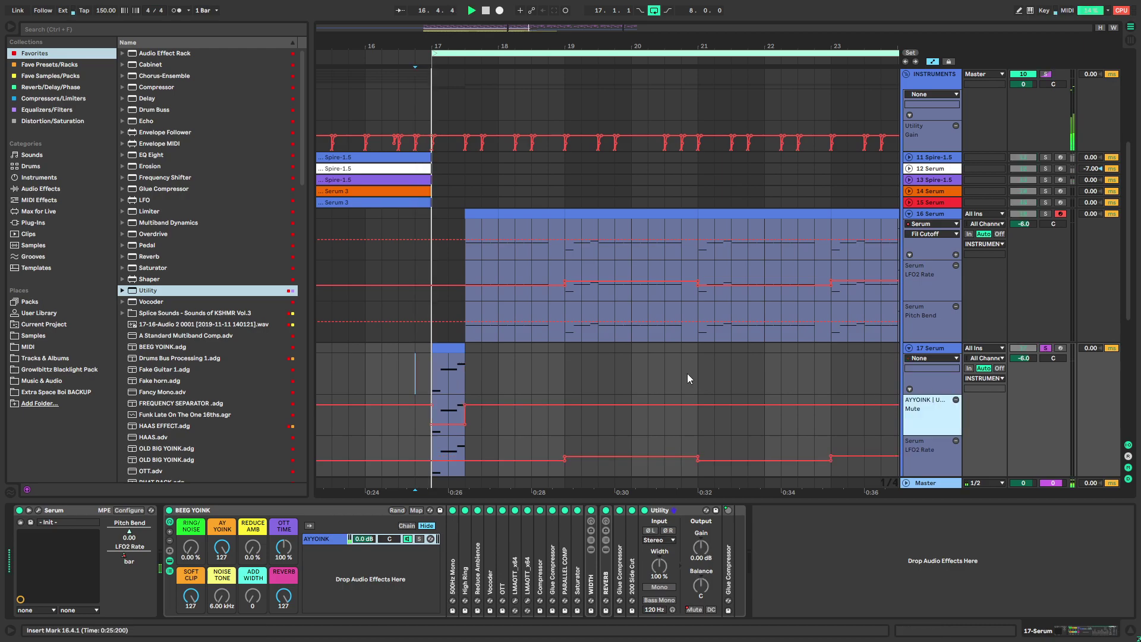
pyautogui.scroll(-1, 653, 368)
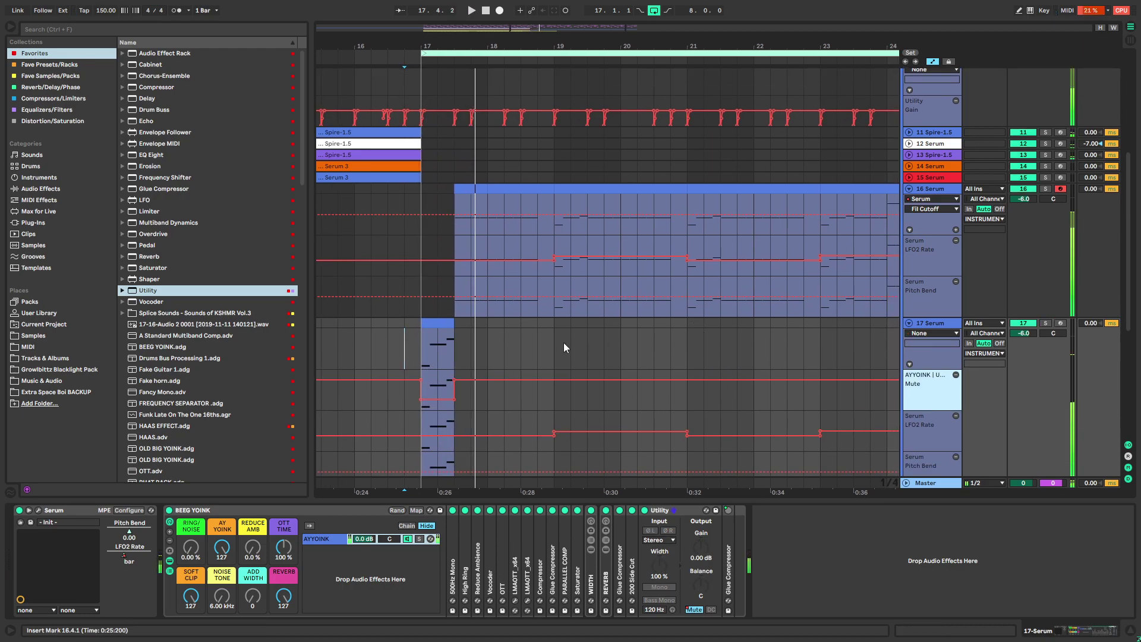
pyautogui.click(424, 342)
pyautogui.press('space')
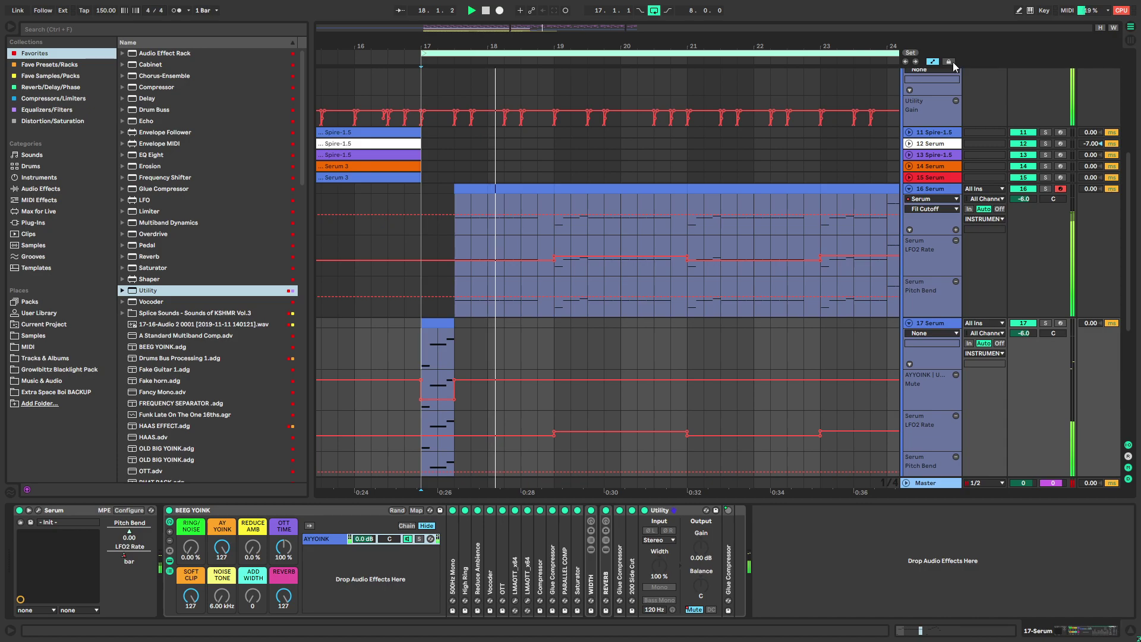
pyautogui.press('space')
pyautogui.click(439, 330)
pyautogui.press('space')
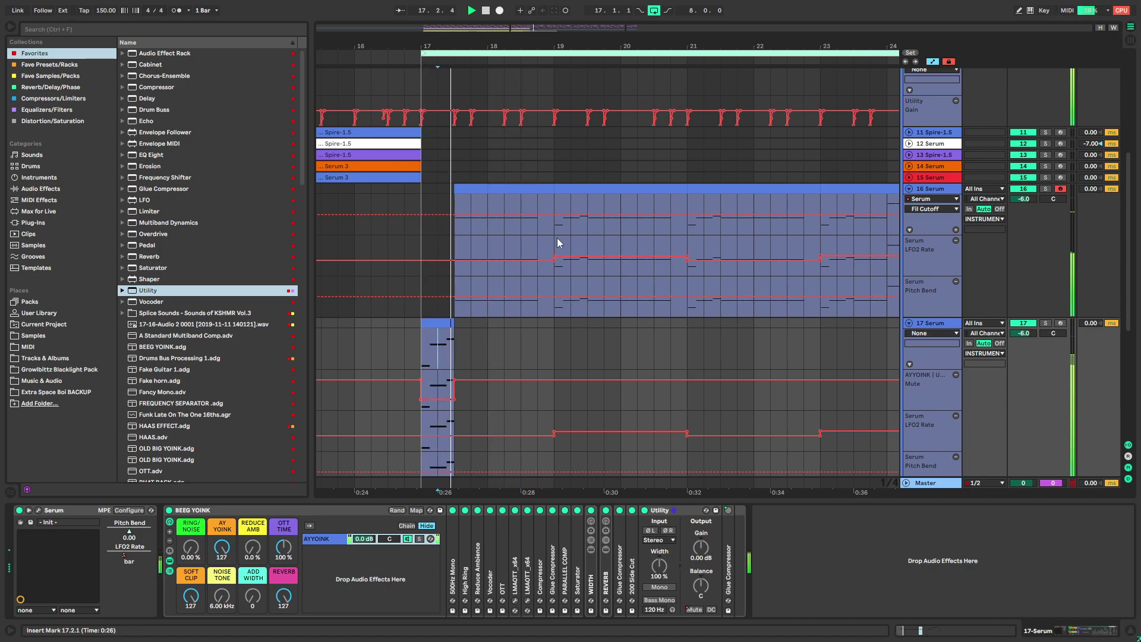
# Copy 17 Serum's bar 17 clip to 18.4, shorten it to one beat and draw Mute off over it
pyautogui.click(437, 323)
pyautogui.hotkey('ctrl', 'c')
pyautogui.click(538, 327)
pyautogui.hotkey('ctrl', 'v')
pyautogui.moveTo(575, 324); pyautogui.dragTo(557, 321)
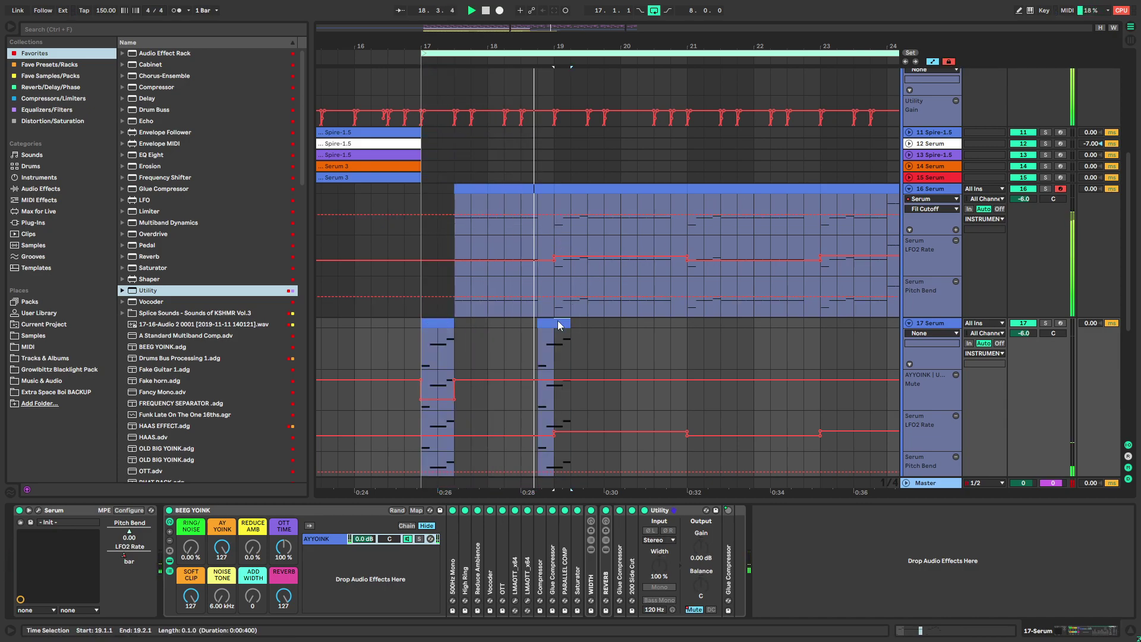
pyautogui.press('Delete')
pyautogui.press('b')
pyautogui.click(544, 397)
pyautogui.press('b')
pyautogui.click(519, 351)
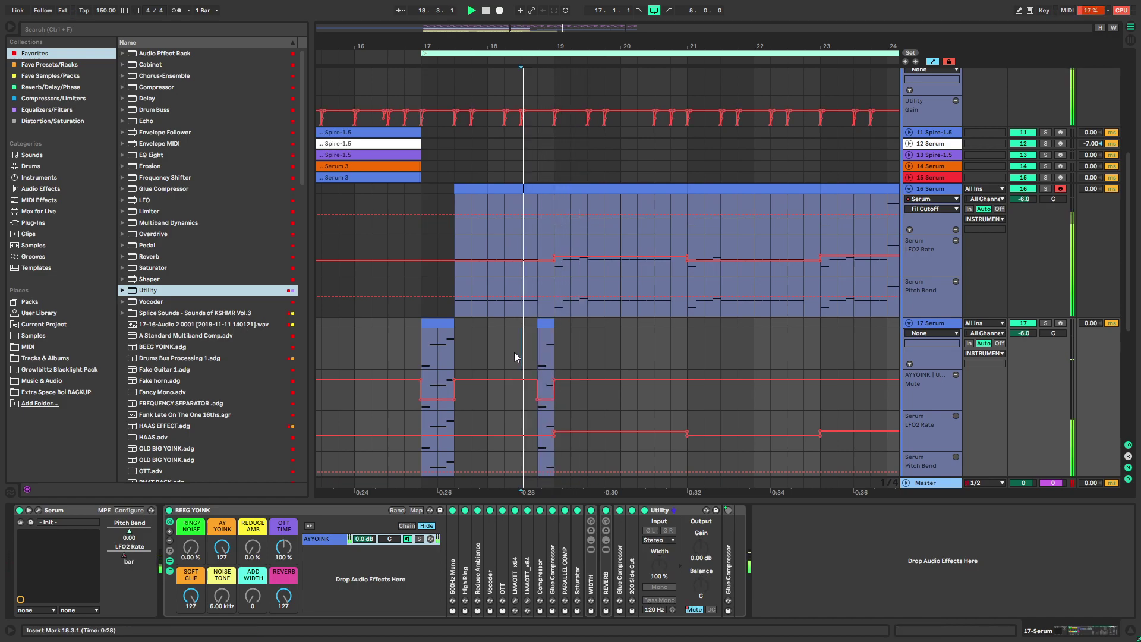
# Check the notes in the 17 Serum clip at 18.4, then return to the device chain
pyautogui.doubleClick(544, 330)
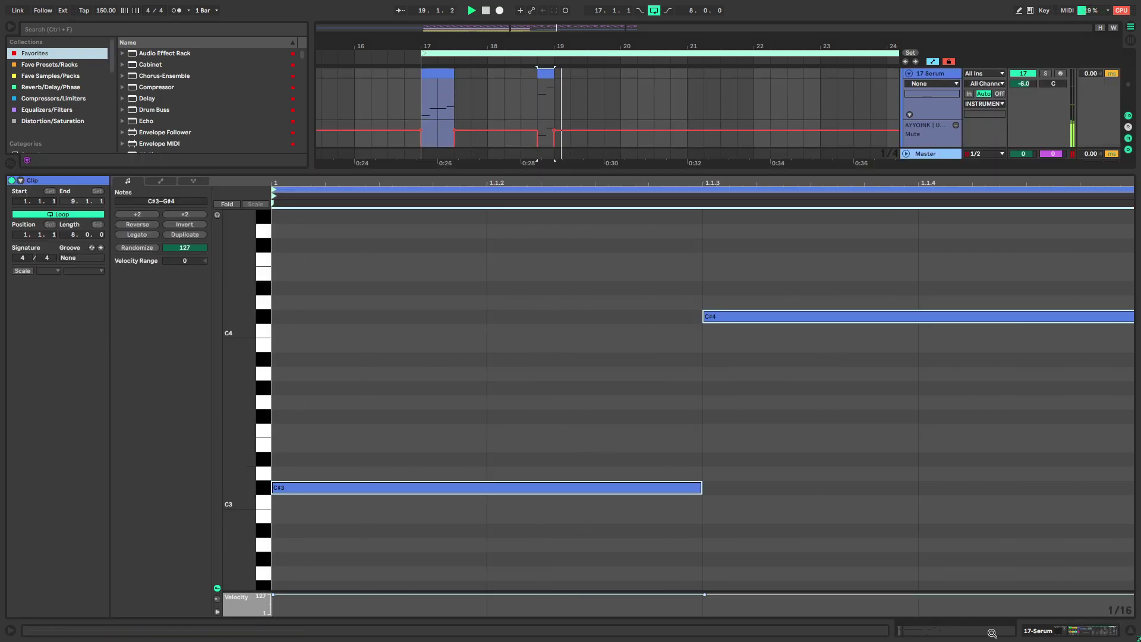
pyautogui.click(1064, 631)
pyautogui.scroll(2, 551, 218)
pyautogui.scroll(4, 574, 170)
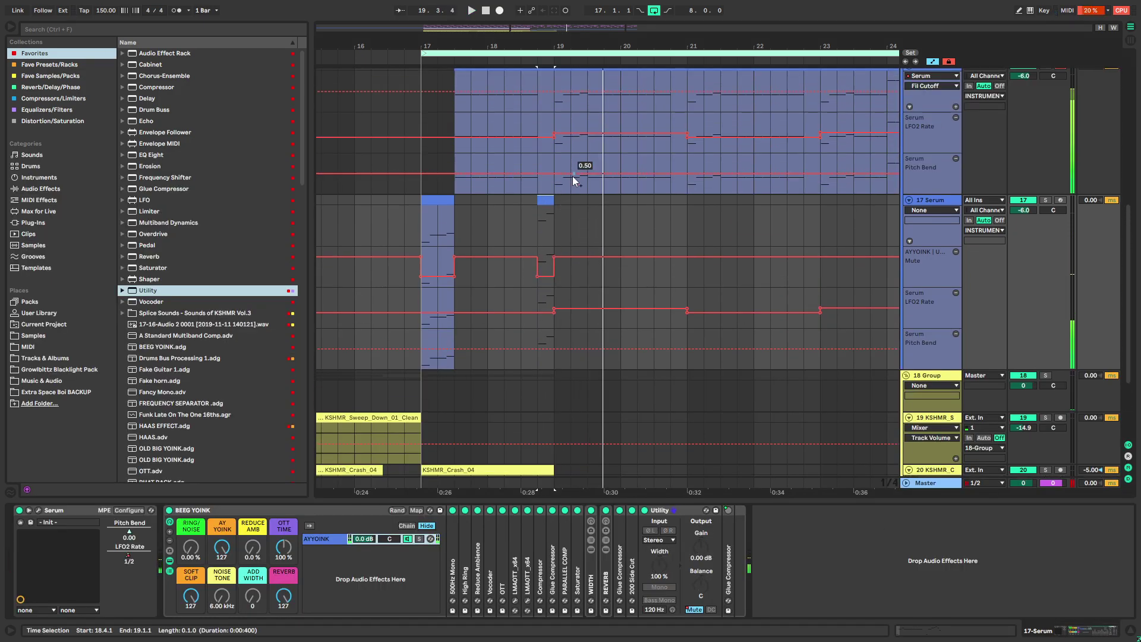
# Move the 16 Serum sections at 19.1.3, 19.3 and 20.3 down to 17 Serum, drawing Mute off over the bar 19 clips
pyautogui.click(563, 153)
pyautogui.keyDown('ctrl'); pyautogui.scroll(4, 571, 155); pyautogui.keyUp('ctrl')
pyautogui.moveTo(557, 151); pyautogui.dragTo(581, 251)
pyautogui.moveTo(608, 127); pyautogui.dragTo(638, 251)
pyautogui.moveTo(758, 135)
pyautogui.mouseDown()
pyautogui.moveTo(796, 106)
pyautogui.moveTo(789, 248)
pyautogui.mouseUp()
pyautogui.press('b')
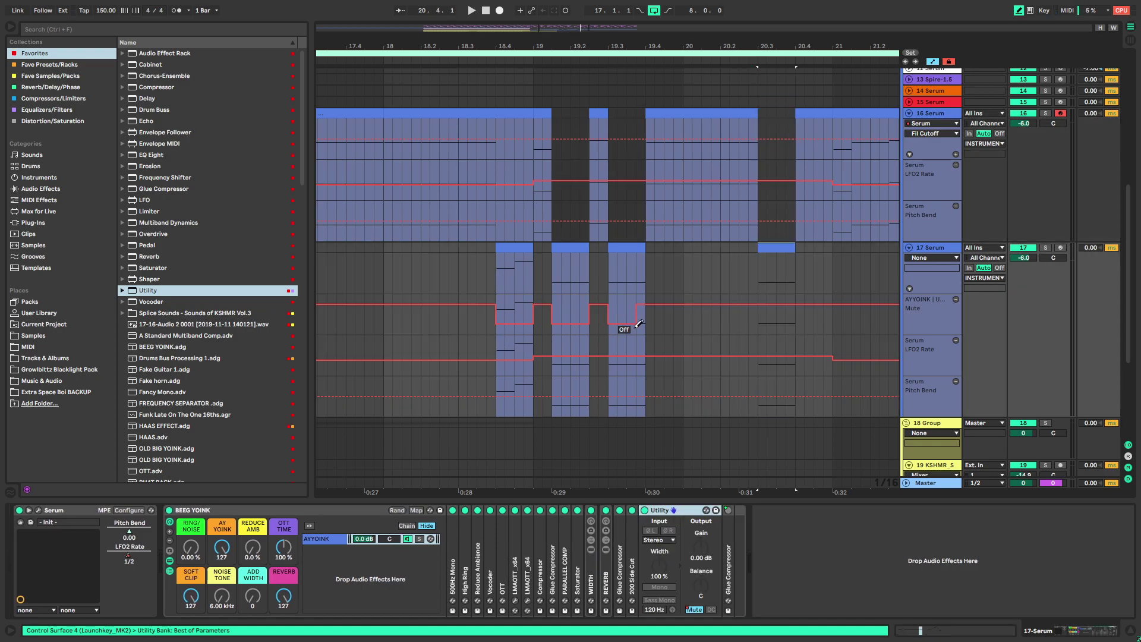
# Play the alternating basses from 18.4, then compare the 17 Serum clip in bar 17 soloed and in the mix
pyautogui.click(498, 283)
pyautogui.press('space')
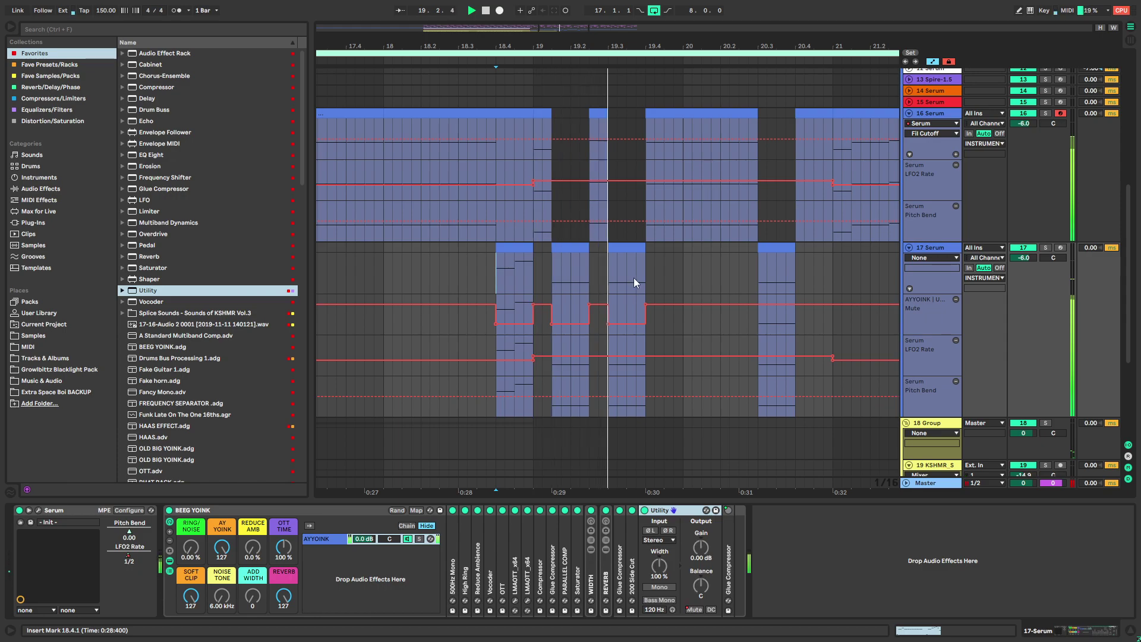
pyautogui.scroll(-3, 598, 268)
pyautogui.press('space')
pyautogui.click(446, 247)
pyautogui.press('s')
pyautogui.press('space')
pyautogui.press('space')
# Switch 17 Serum's filter to Ring Modx2, unlock the automation envelopes and audition the track in solo
pyautogui.click(37, 510)
pyautogui.press('space')
pyautogui.click(771, 136)
pyautogui.click(771, 135)
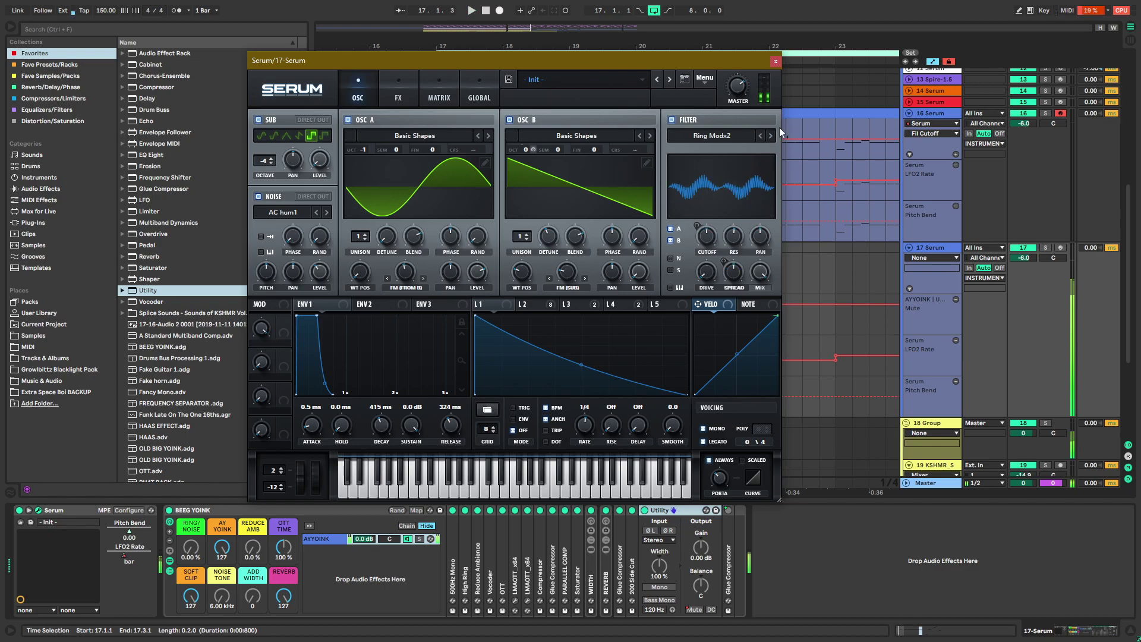
pyautogui.click(950, 62)
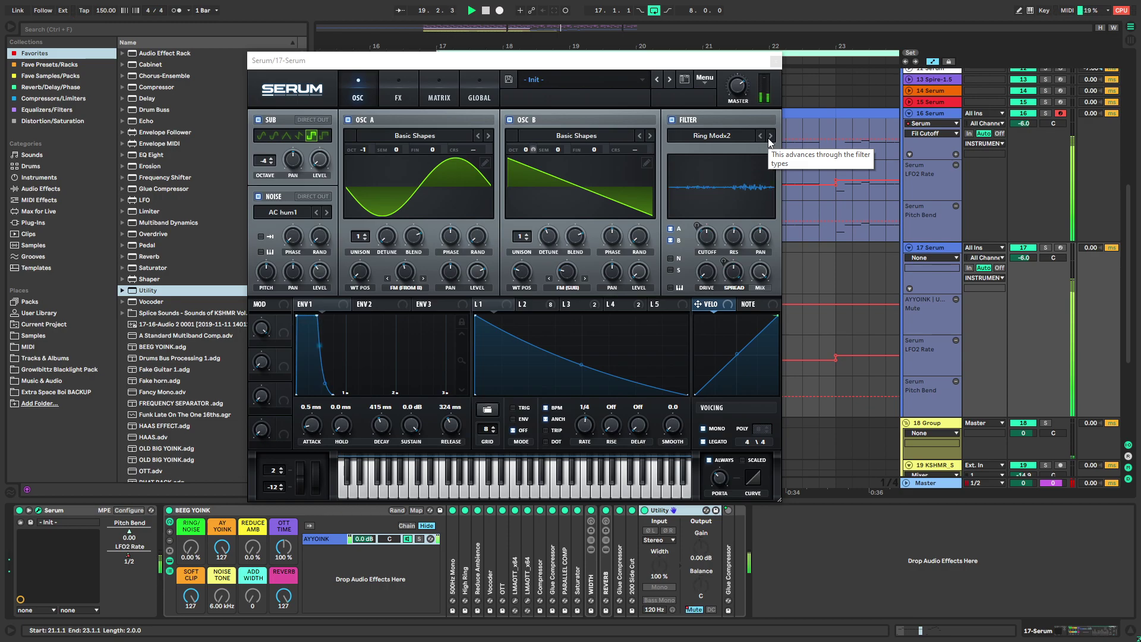
pyautogui.press('s')
pyautogui.press('space')
pyautogui.press('space')
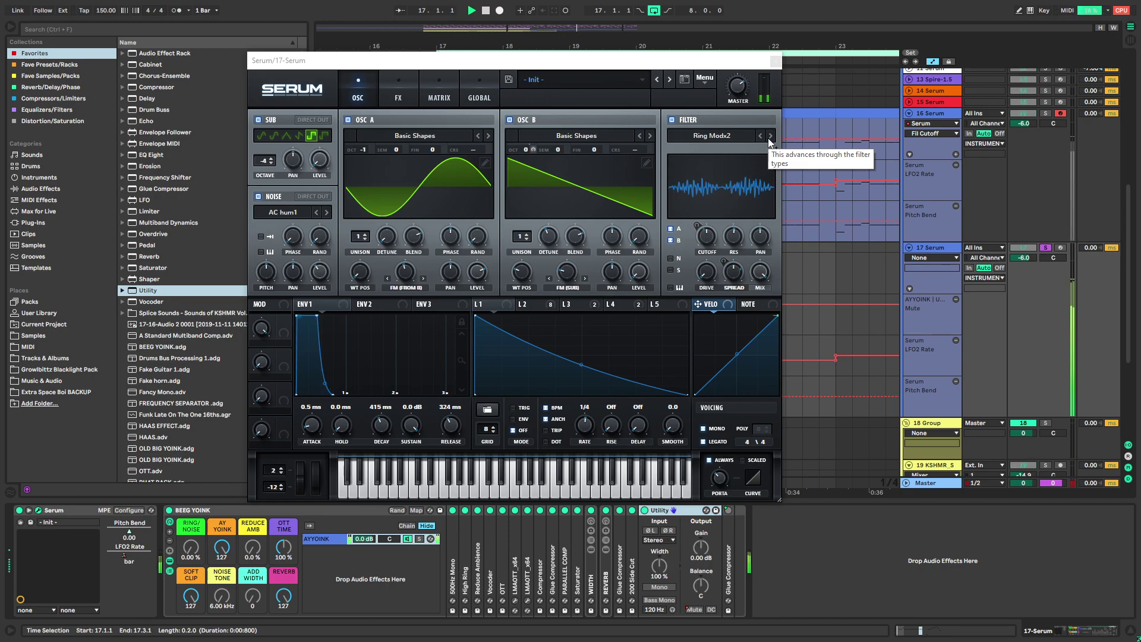
# Reset oscillator B's octave on 17 Serum, set the LFO 2 rate to 1/4 and delete the rate automation
pyautogui.rightClick(525, 148)
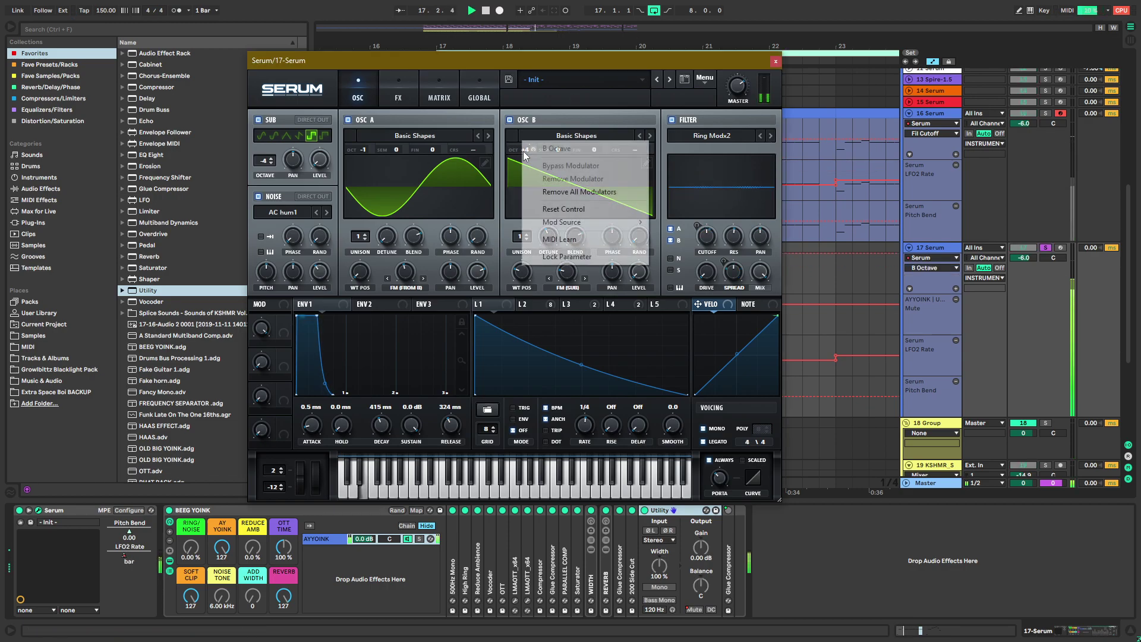
pyautogui.click(566, 208)
pyautogui.click(532, 305)
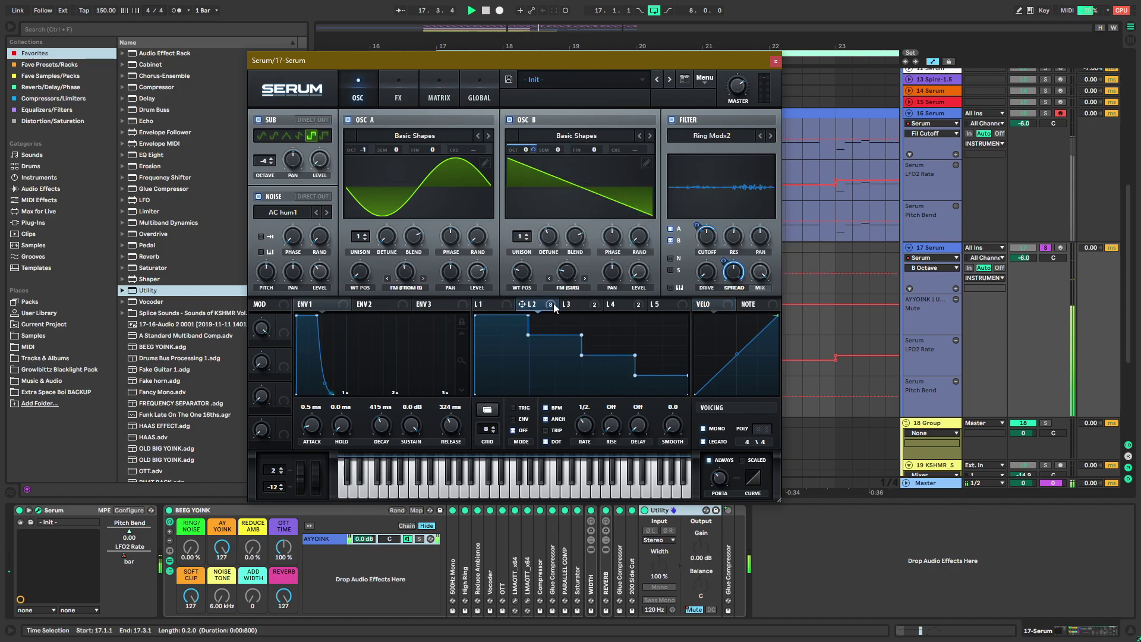
pyautogui.press('space')
pyautogui.moveTo(598, 423); pyautogui.dragTo(599, 421)
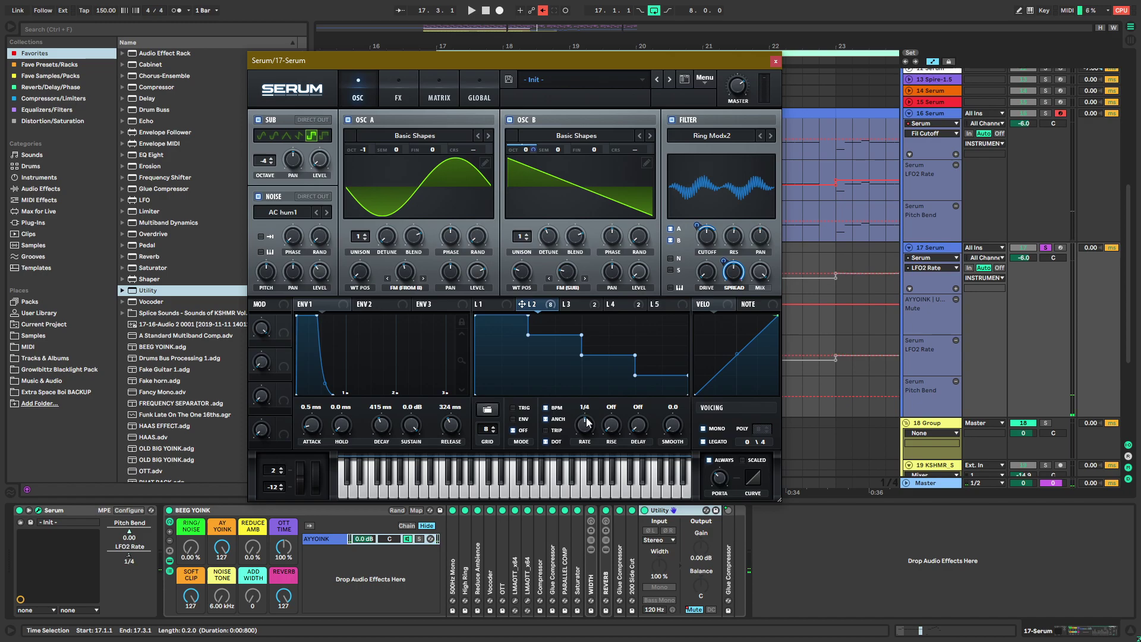
pyautogui.rightClick(127, 555)
pyautogui.click(146, 510)
pyautogui.press('space')
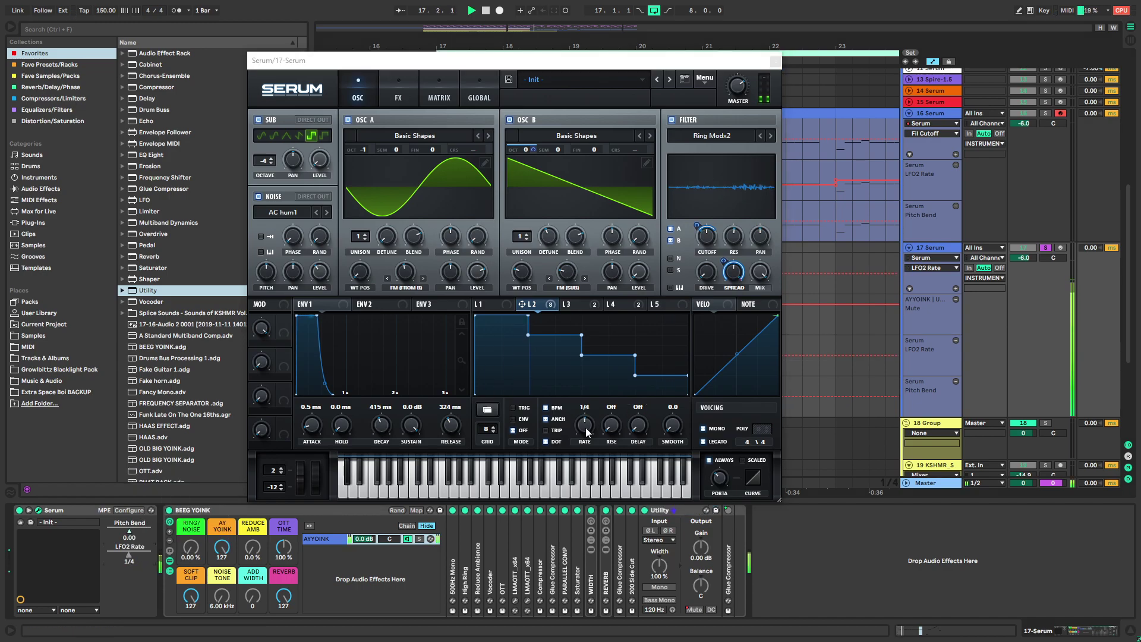
# Extend 17 Serum's 20.3 clip to 21.1 and clear the same span from 16 Serum
pyautogui.click(776, 62)
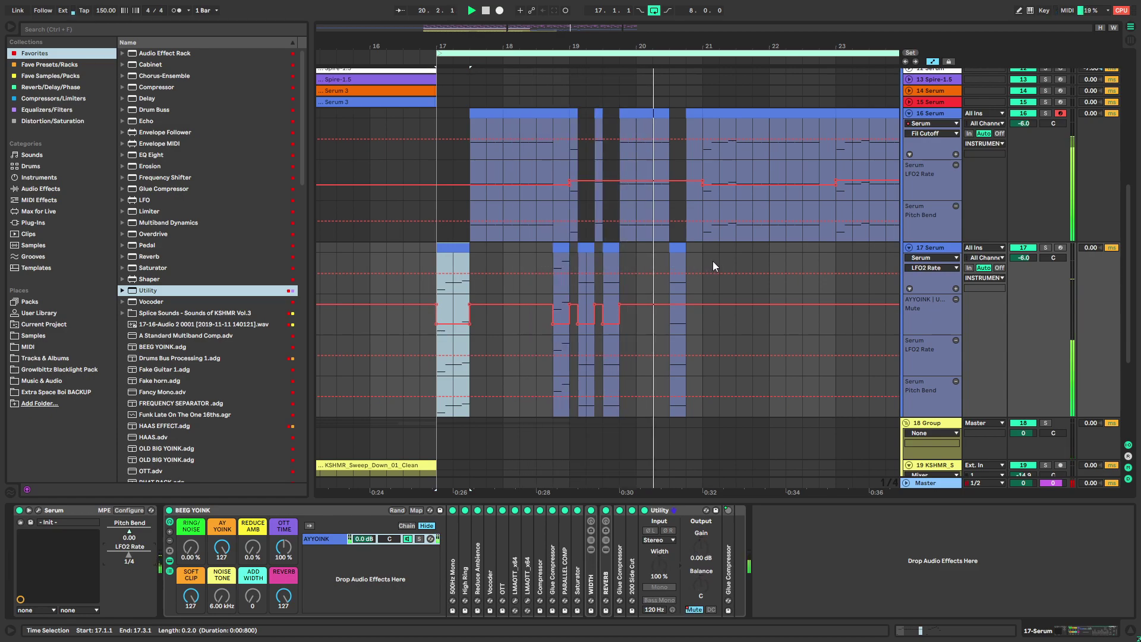
pyautogui.press('space')
pyautogui.moveTo(685, 247); pyautogui.dragTo(702, 247)
pyautogui.click(668, 251)
pyautogui.press('space')
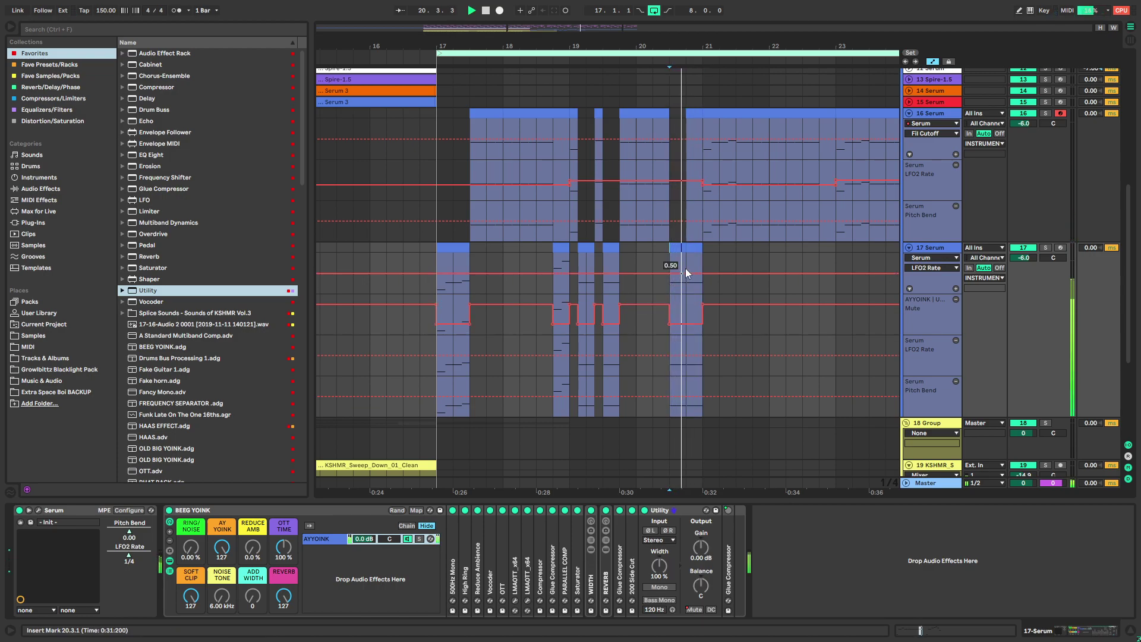
pyautogui.moveTo(701, 119); pyautogui.dragTo(679, 119)
# Move 17 Serum's first clip back up to 16 Serum and bring the 17.3 to 18.1 section down to 17 Serum
pyautogui.moveTo(446, 245); pyautogui.dragTo(436, 223)
pyautogui.press('space')
pyautogui.press('space')
pyautogui.press('space')
pyautogui.moveTo(502, 166); pyautogui.dragTo(471, 179)
pyautogui.moveTo(475, 113); pyautogui.dragTo(470, 249)
# Draw 17 Serum's Mute off from 17.3 to 18.1 and audition the switch from bar 17
pyautogui.click(438, 285)
pyautogui.press('space')
pyautogui.press('space')
pyautogui.press('b')
pyautogui.moveTo(482, 323); pyautogui.dragTo(499, 330)
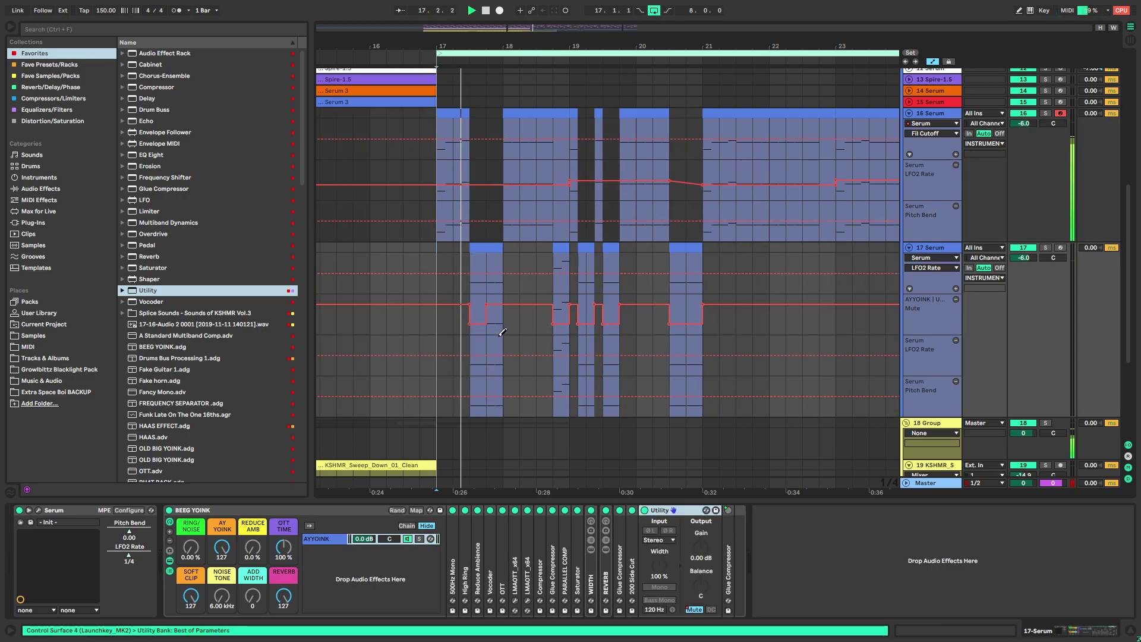
pyautogui.click(436, 289)
pyautogui.press('space')
pyautogui.press('space')
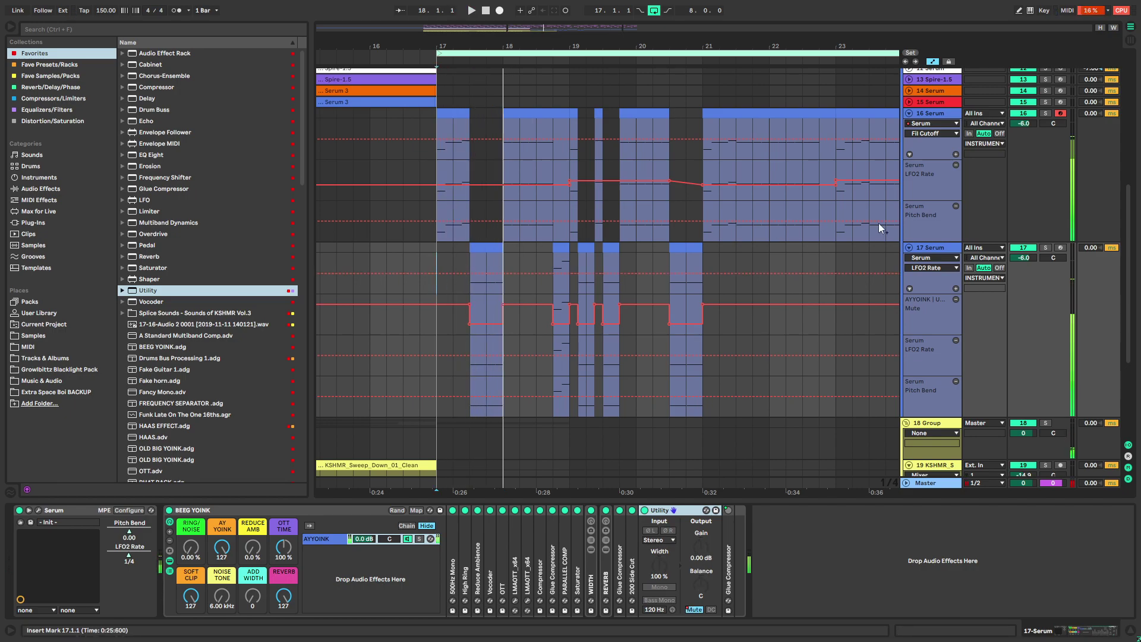
# Insert a Utility before 16 Serum's last Glue Compressor and automate Mute on from 17.3 to 18.1 in its own lane
pyautogui.click(942, 116)
pyautogui.moveTo(151, 291); pyautogui.dragTo(683, 586)
pyautogui.rightClick(688, 605)
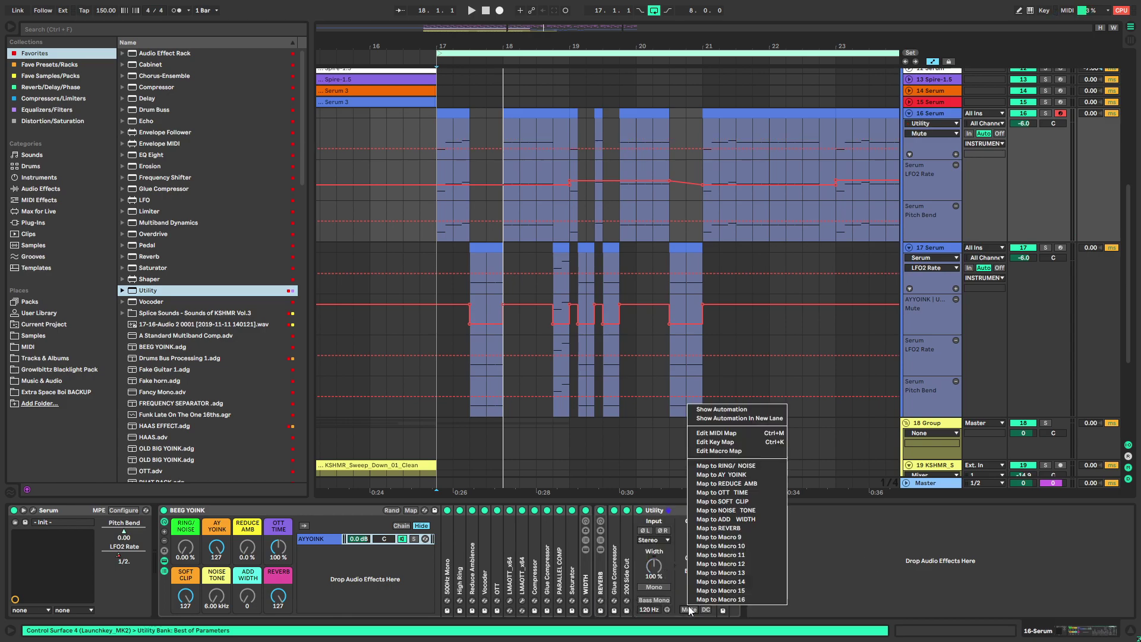
pyautogui.click(713, 409)
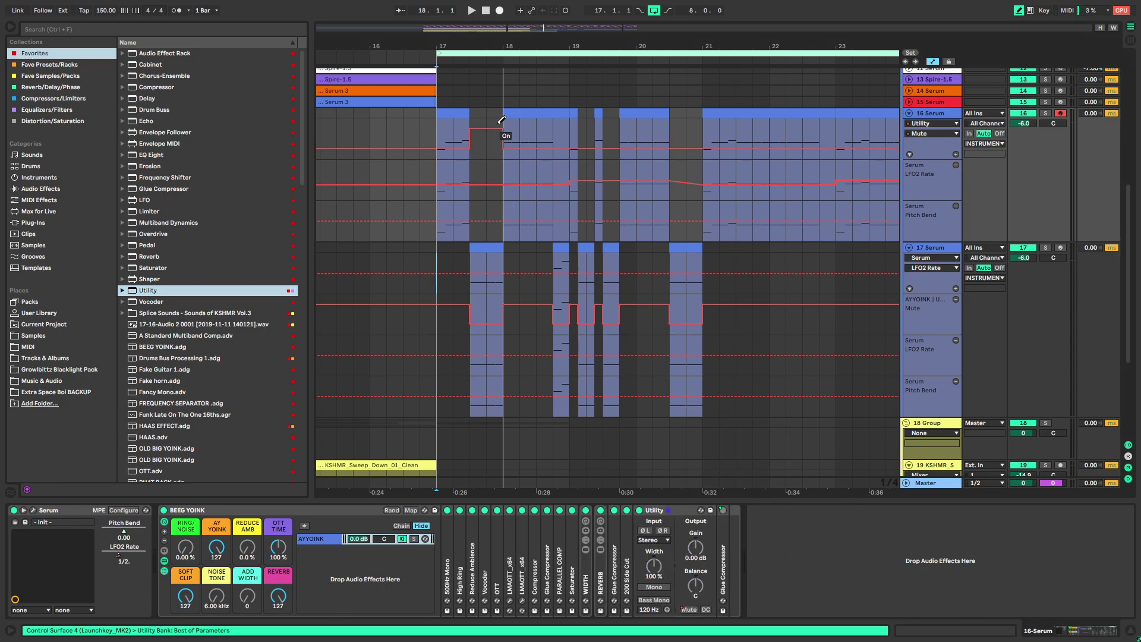
pyautogui.press('b')
pyautogui.press('space')
pyautogui.click(956, 155)
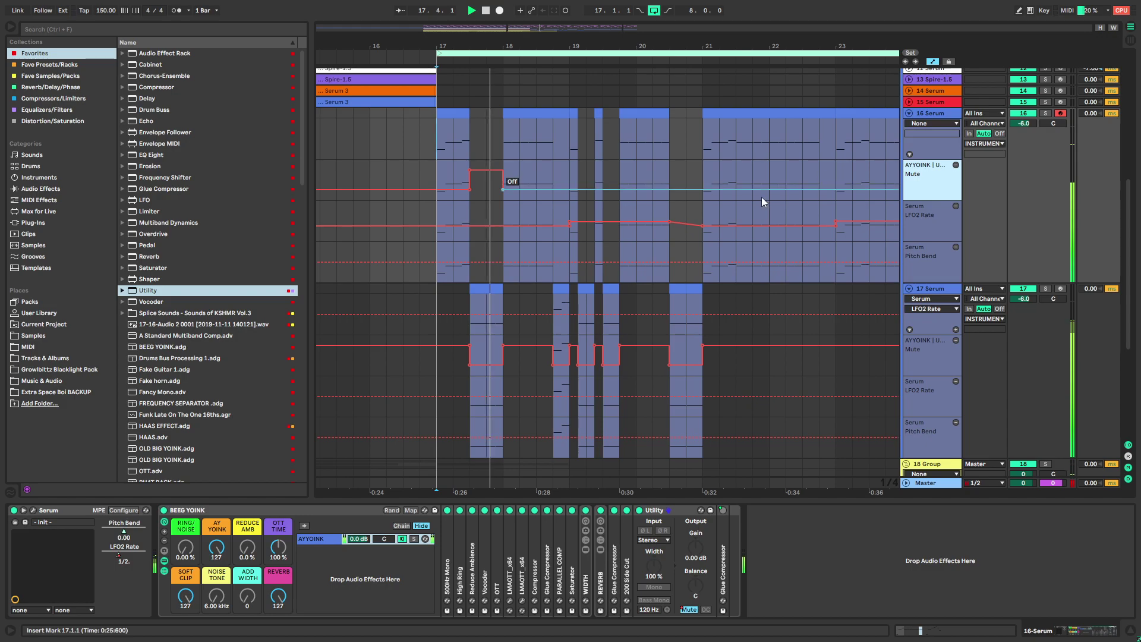
# Draw 16 Serum's Mute on from 18.4 to 19.1 and from 20.3 to 21.1
pyautogui.press('b')
pyautogui.click(564, 177)
pyautogui.click(594, 174)
pyautogui.click(608, 177)
pyautogui.hotkey('ctrl', 'z')
pyautogui.hotkey('ctrl', 'z')
pyautogui.press('b')
pyautogui.moveTo(679, 174)
pyautogui.mouseDown()
pyautogui.moveTo(695, 174)
pyautogui.moveTo(656, 207)
pyautogui.mouseUp()
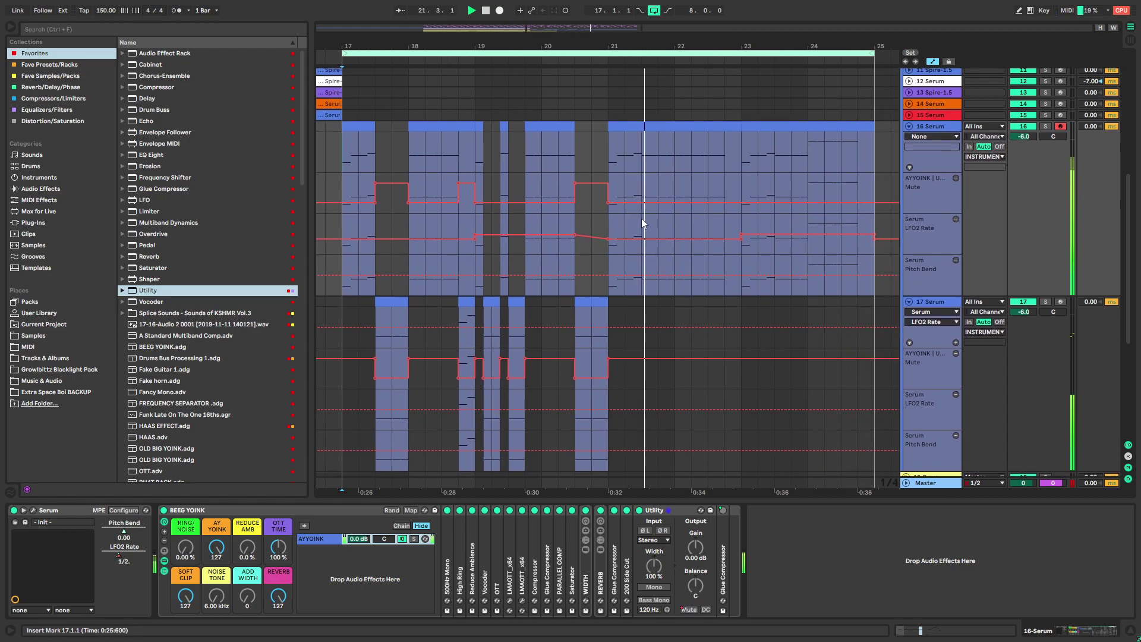
# Delete 16 Serum's section from 23.1 to 25.1
pyautogui.scroll(-2, 654, 166)
pyautogui.moveTo(639, 134); pyautogui.dragTo(690, 294)
pyautogui.scroll(2, 690, 293)
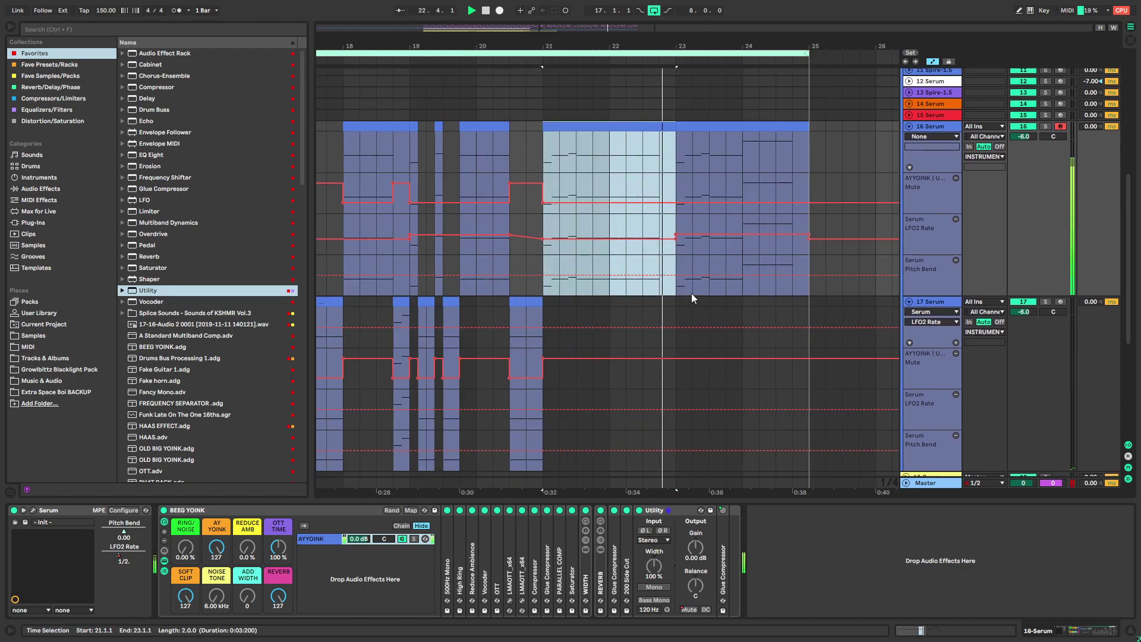
pyautogui.click(682, 153)
pyautogui.scroll(-2, 681, 148)
pyautogui.keyDown('shift'); pyautogui.click(710, 134); pyautogui.keyUp('shift')
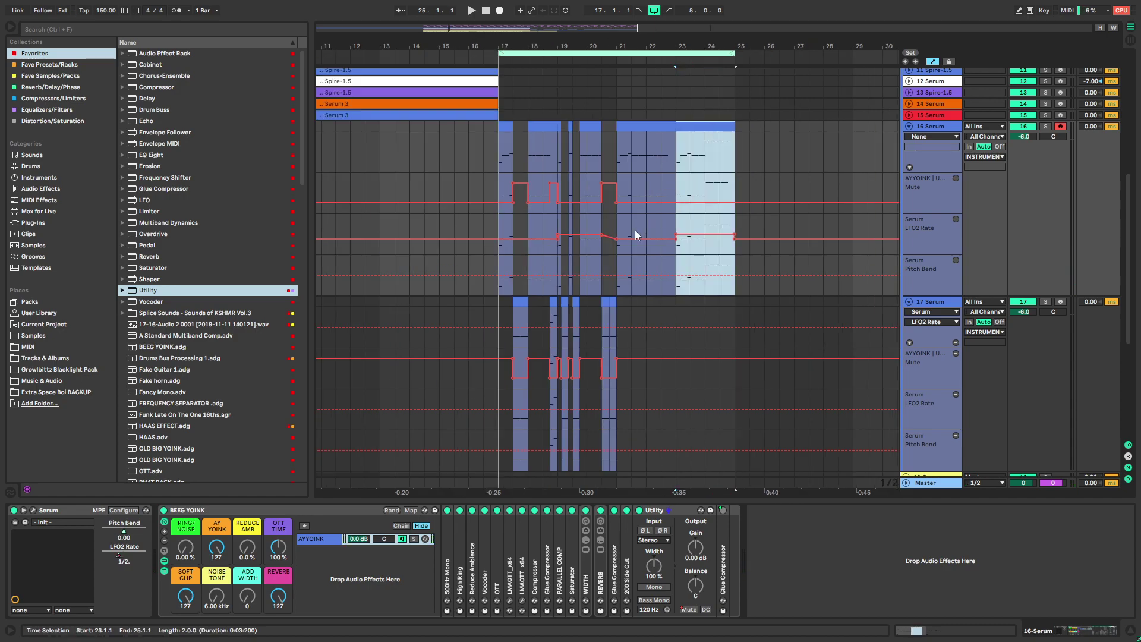
pyautogui.press('Delete')
# Copy the 19.4 to 21.1 section of 16 Serum and 17 Serum, with its automation, to 23.1
pyautogui.moveTo(501, 302); pyautogui.dragTo(577, 131)
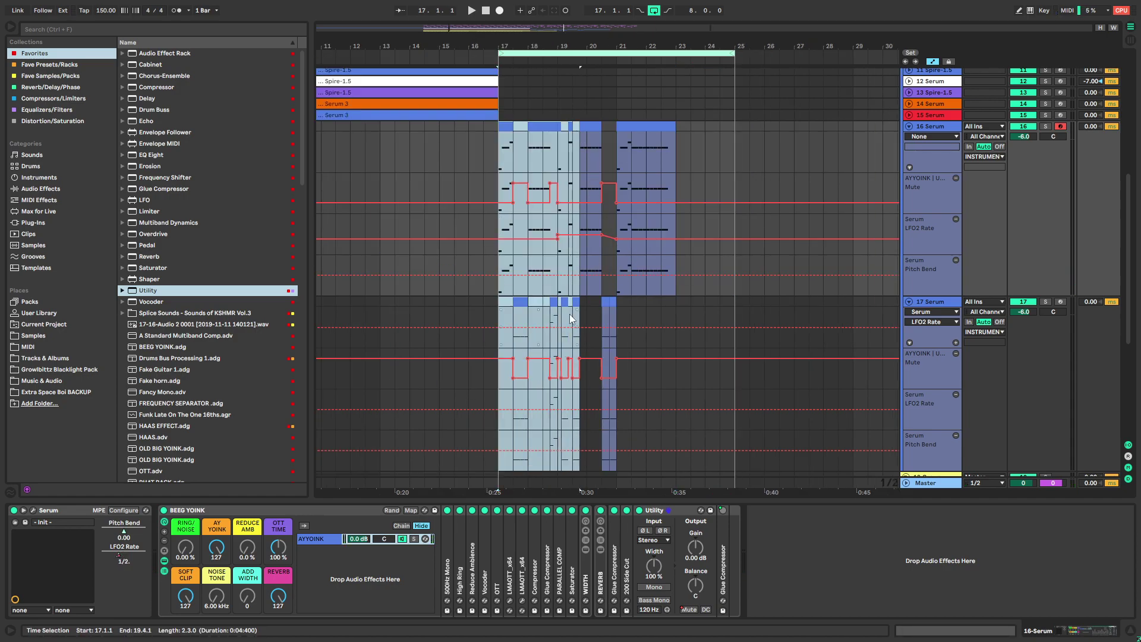
pyautogui.click(576, 302)
pyautogui.scroll(2, 582, 142)
pyautogui.click(600, 127)
pyautogui.keyDown('shift'); pyautogui.click(647, 302); pyautogui.keyUp('shift')
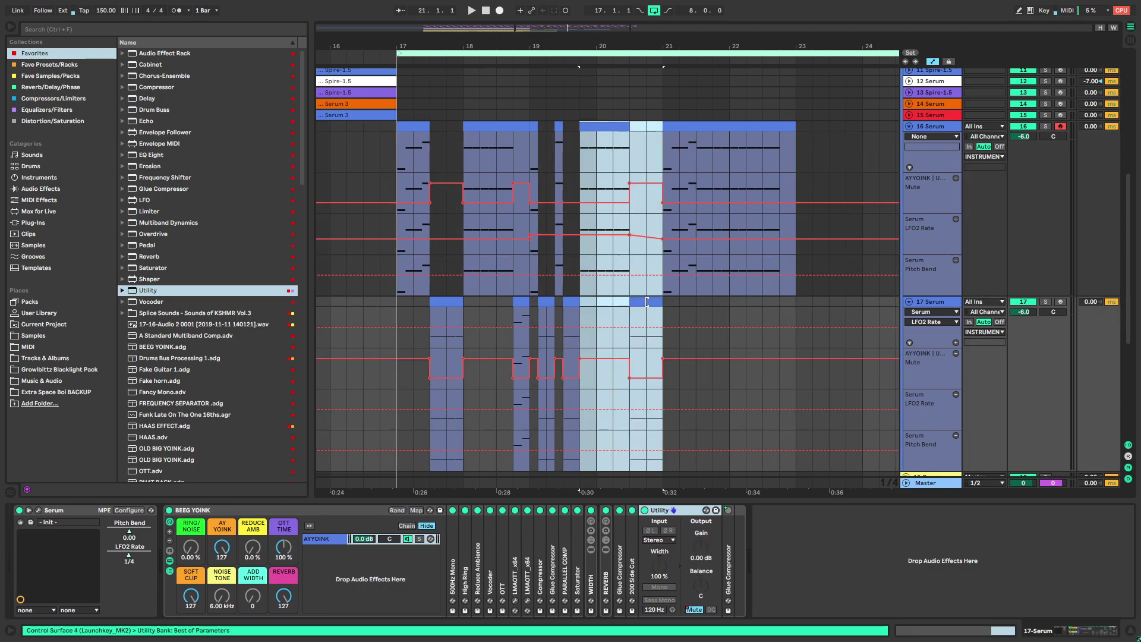
pyautogui.hscroll(3, 683, 236)
pyautogui.click(639, 137)
pyautogui.hotkey('ctrl', 'v')
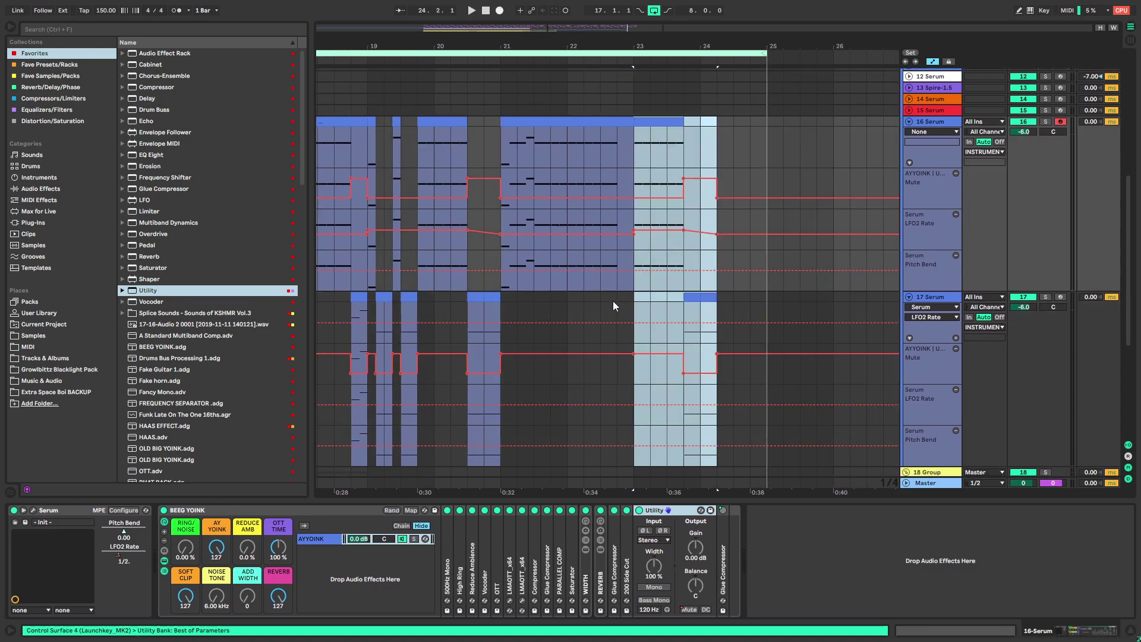
# Copy both Serum tracks' 20.3 to 21.3 section to 24.2 and trim its end to 25.1
pyautogui.click(615, 304)
pyautogui.press('space')
pyautogui.click(495, 299)
pyautogui.keyDown('shift'); pyautogui.click(538, 122); pyautogui.keyUp('shift')
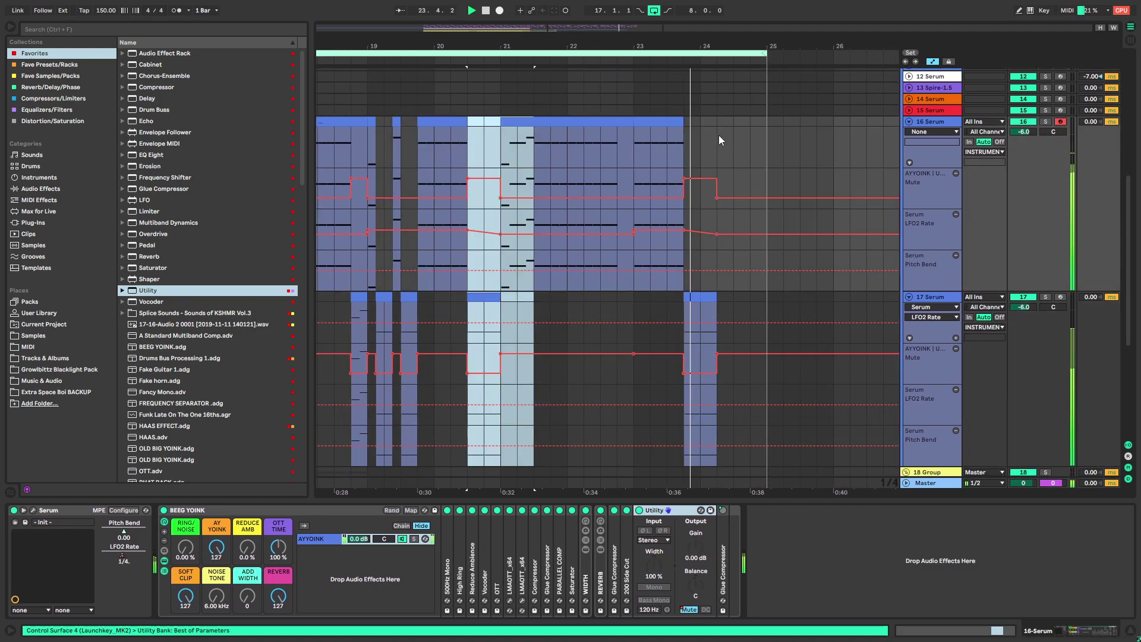
pyautogui.hotkey('ctrl', 'c')
pyautogui.click(717, 137)
pyautogui.hotkey('ctrl', 'v')
pyautogui.press('space')
pyautogui.moveTo(782, 122); pyautogui.dragTo(767, 123)
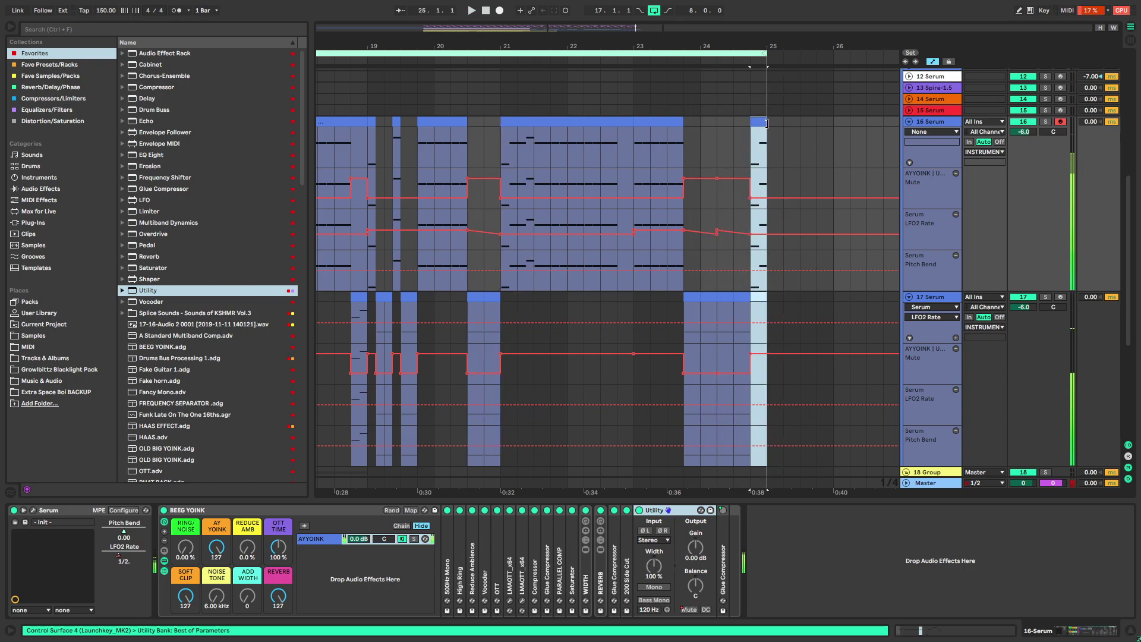
# Raise the note at 2.3.1 in 17 Serum's 23.4 to 24.4 clip to C#3 and audition it
pyautogui.click(643, 316)
pyautogui.press('space')
pyautogui.hotkey('shift', 'Right')
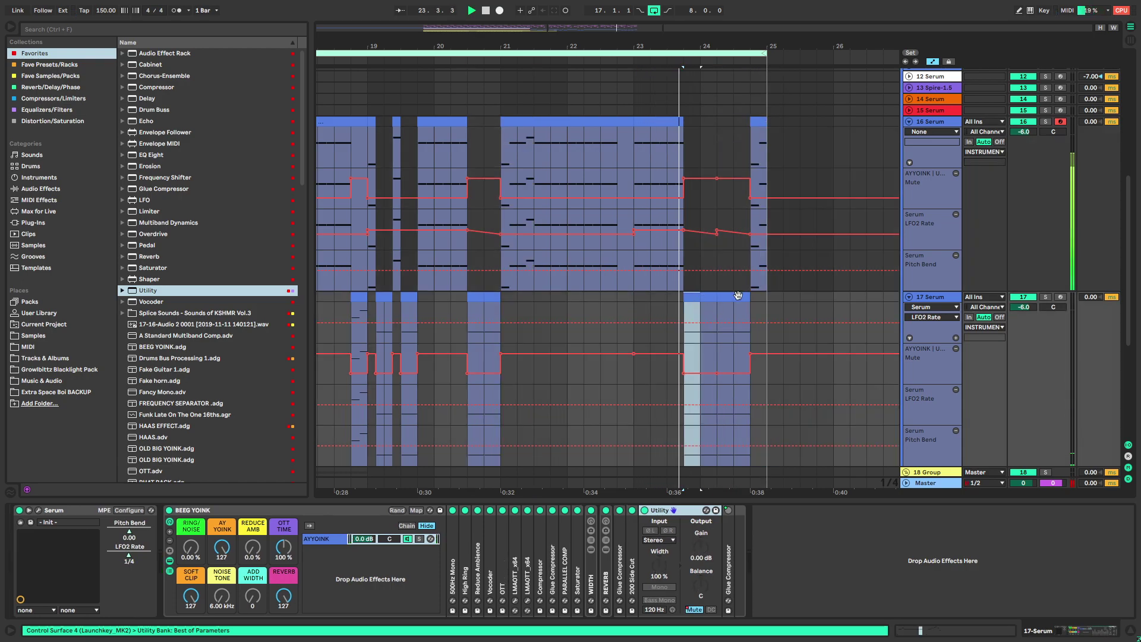
pyautogui.click(738, 298)
pyautogui.doubleClick(740, 297)
pyautogui.press('space')
pyautogui.moveTo(921, 432); pyautogui.dragTo(1038, 565)
pyautogui.hotkey('shift', 'Up')
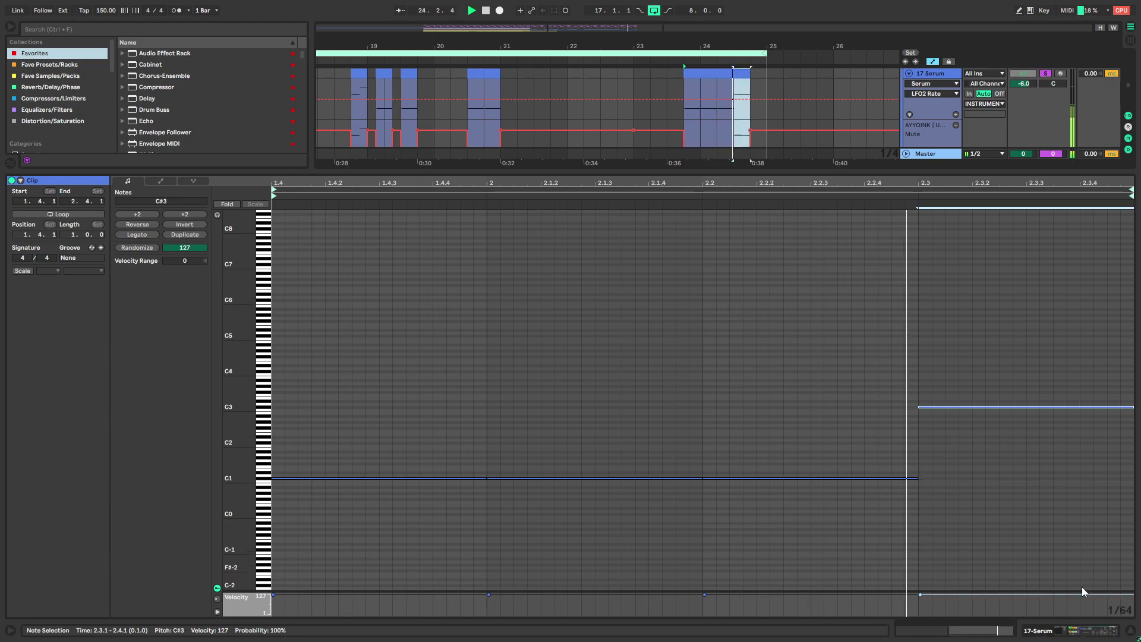
pyautogui.click(1109, 634)
pyautogui.press('space')
pyautogui.press('space')
# Raise 17 Serum's LFO2 Rate automation over the beat from 24.3 to 24.4 and audition the faster wobble
pyautogui.click(738, 80)
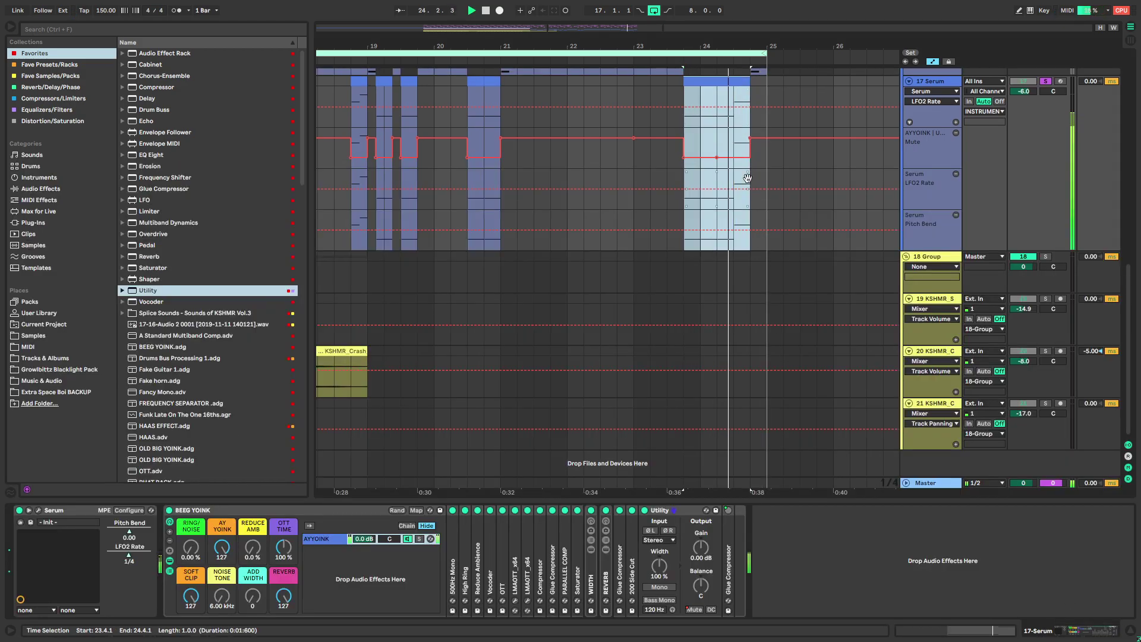
pyautogui.moveTo(747, 183); pyautogui.dragTo(724, 243)
pyautogui.press('space')
pyautogui.press('+')
pyautogui.click(626, 155)
pyautogui.moveTo(658, 170); pyautogui.dragTo(658, 164)
pyautogui.press('space')
pyautogui.press('space')
pyautogui.press('space')
pyautogui.press('space')
pyautogui.press('space')
# Unsolo 17 Serum and audition the end of the drop from 23.4 with all tracks
pyautogui.click(956, 183)
pyautogui.click(514, 185)
pyautogui.press('s')
pyautogui.press('space')
pyautogui.press('space')
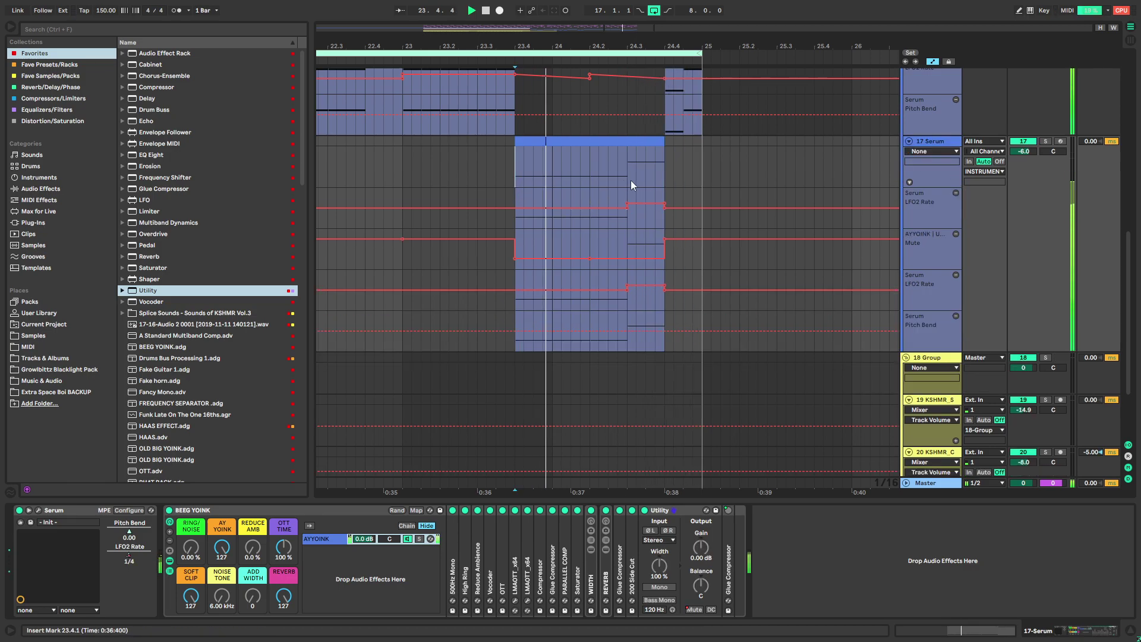
pyautogui.scroll(2, 631, 185)
pyautogui.scroll(-6, 781, 256)
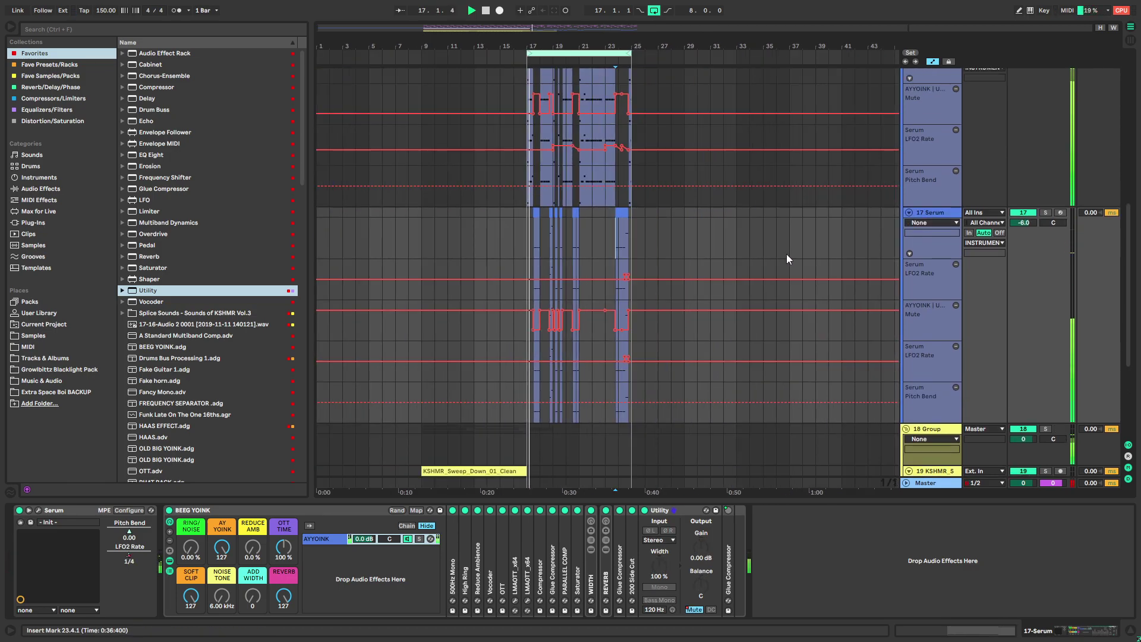
# With envelopes locked, copy 17 Serum's 24.3 to 24.4 section onto 16 Serum at 24.4 and solo 16 Serum
pyautogui.scroll(6, 622, 260)
pyautogui.click(606, 273)
pyautogui.hotkey('ctrl', 'c')
pyautogui.click(626, 97)
pyautogui.hotkey('ctrl', 'v')
pyautogui.scroll(3, 619, 168)
pyautogui.press('s')
pyautogui.press('space')
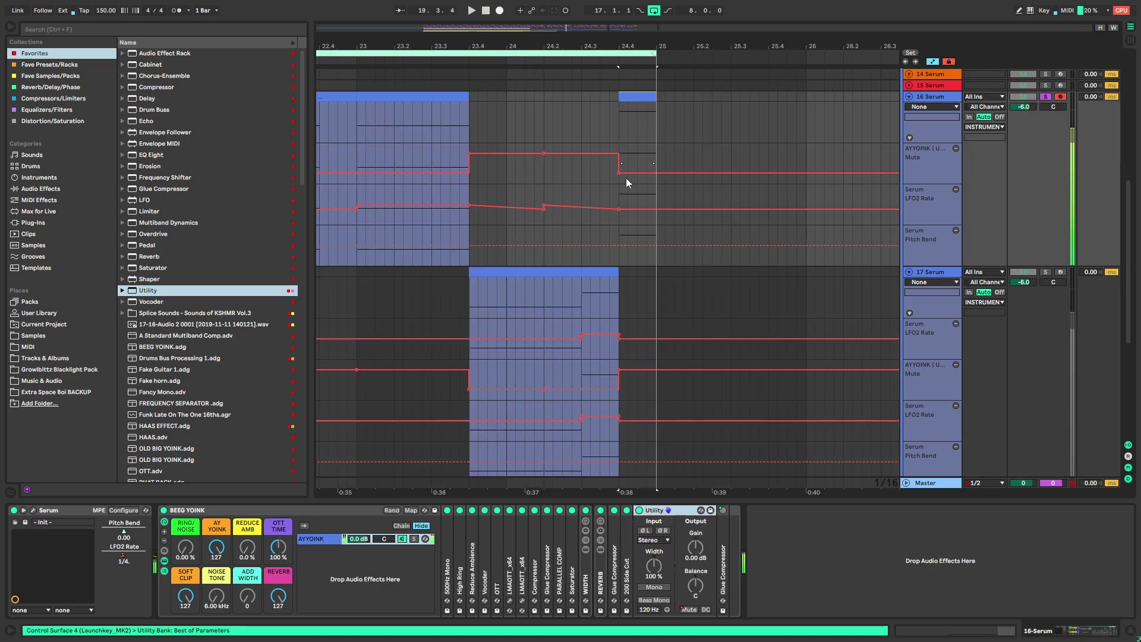
# Raise 16 Serum's LFO2 Rate to about 0.60 from 24.4 to 25.1 and transpose that clip's notes down an octave
pyautogui.click(619, 195)
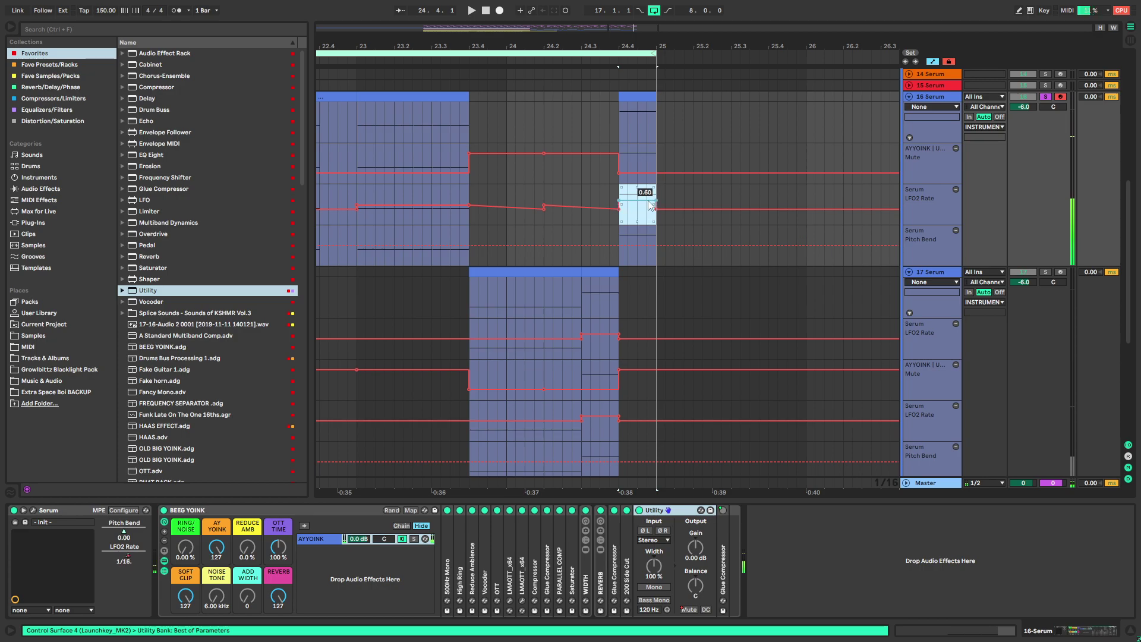
pyautogui.doubleClick(641, 96)
pyautogui.click(678, 493)
pyautogui.hotkey('ctrl', 'a')
pyautogui.hotkey('shift', 'Down')
pyautogui.press('space')
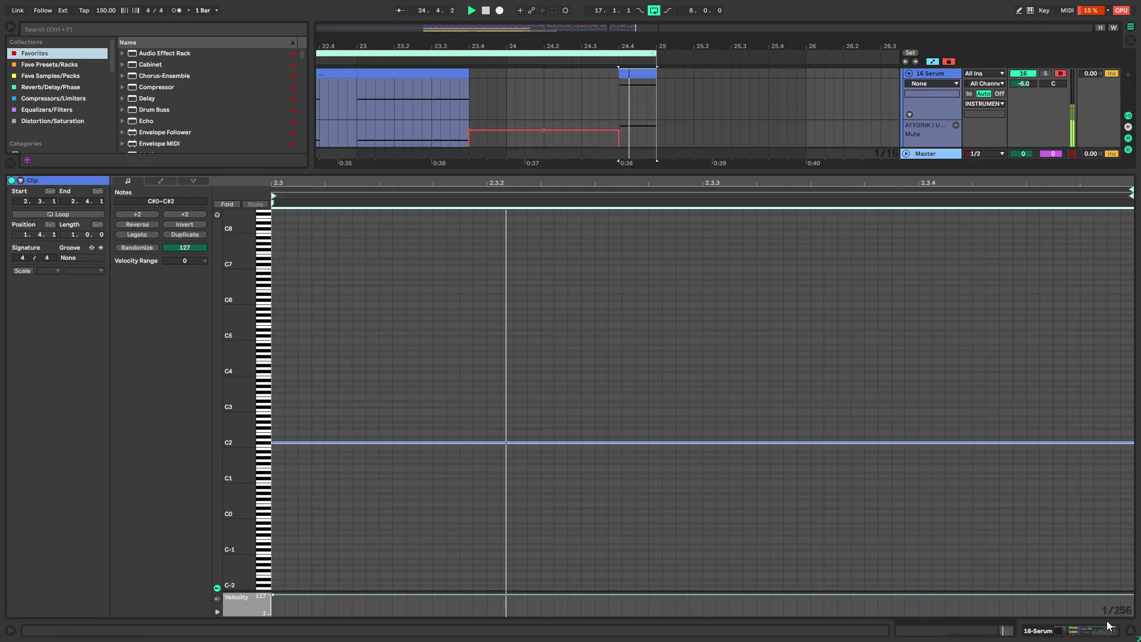
pyautogui.click(1106, 625)
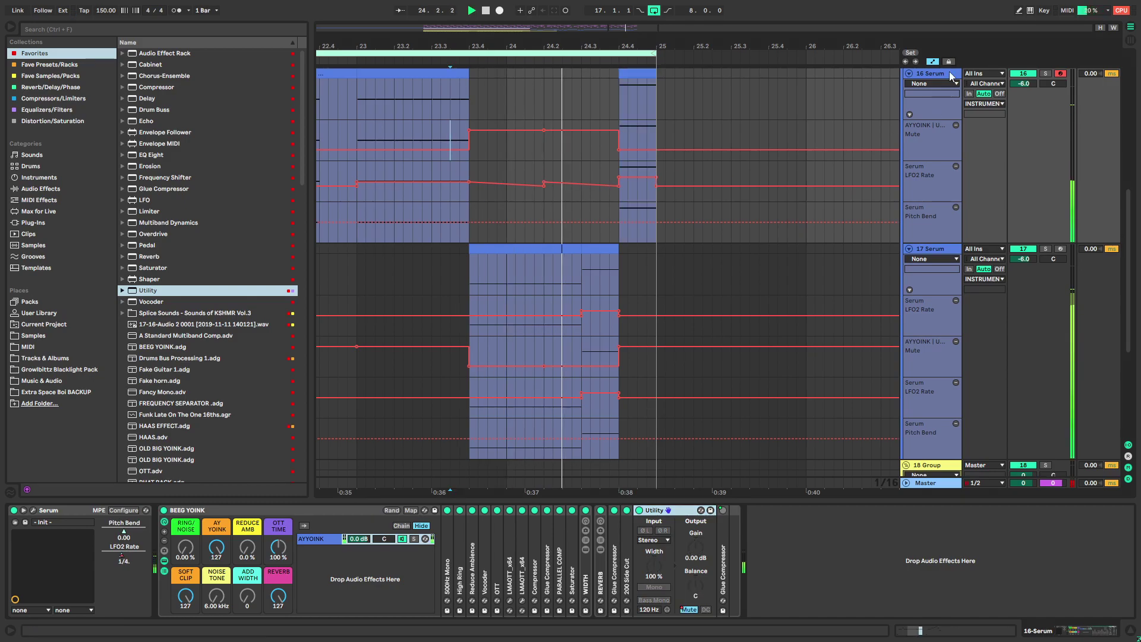
# Collapse the tracks and play the whole drop from bar 17
pyautogui.keyDown('alt'); pyautogui.click(909, 249); pyautogui.keyUp('alt')
pyautogui.scroll(-2, 844, 224)
pyautogui.scroll(-2, 611, 253)
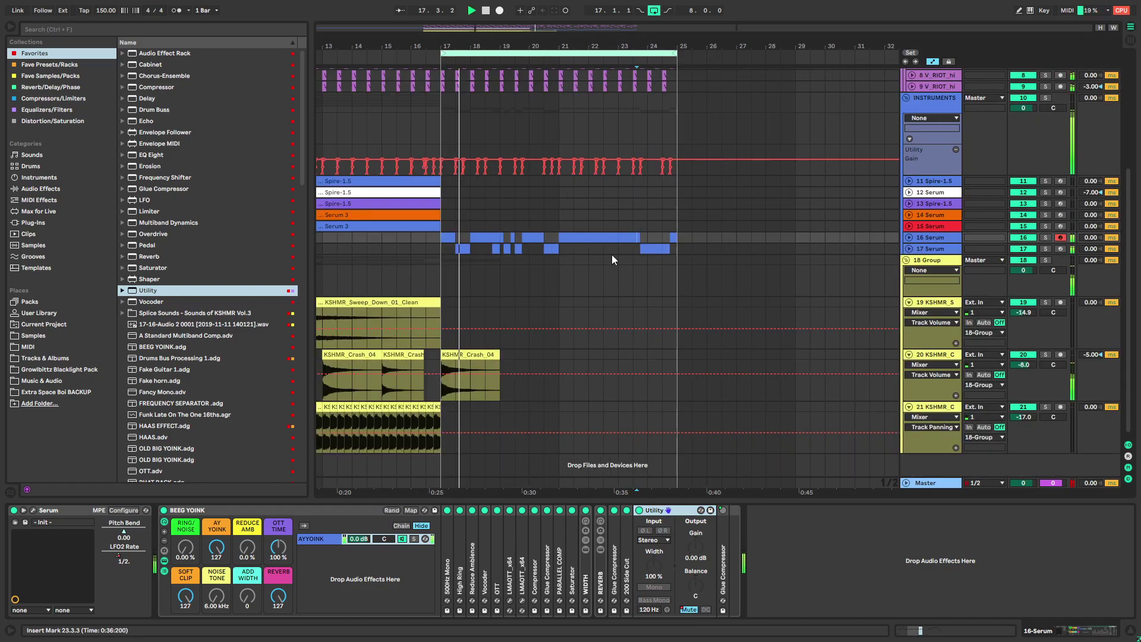
pyautogui.click(446, 246)
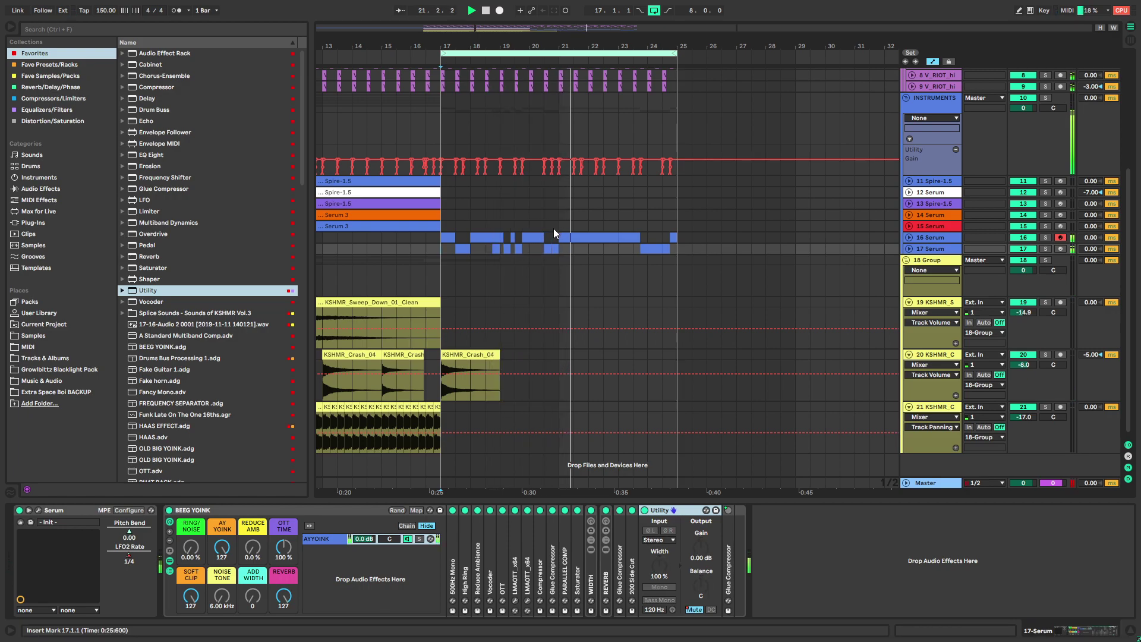
pyautogui.scroll(2, 665, 267)
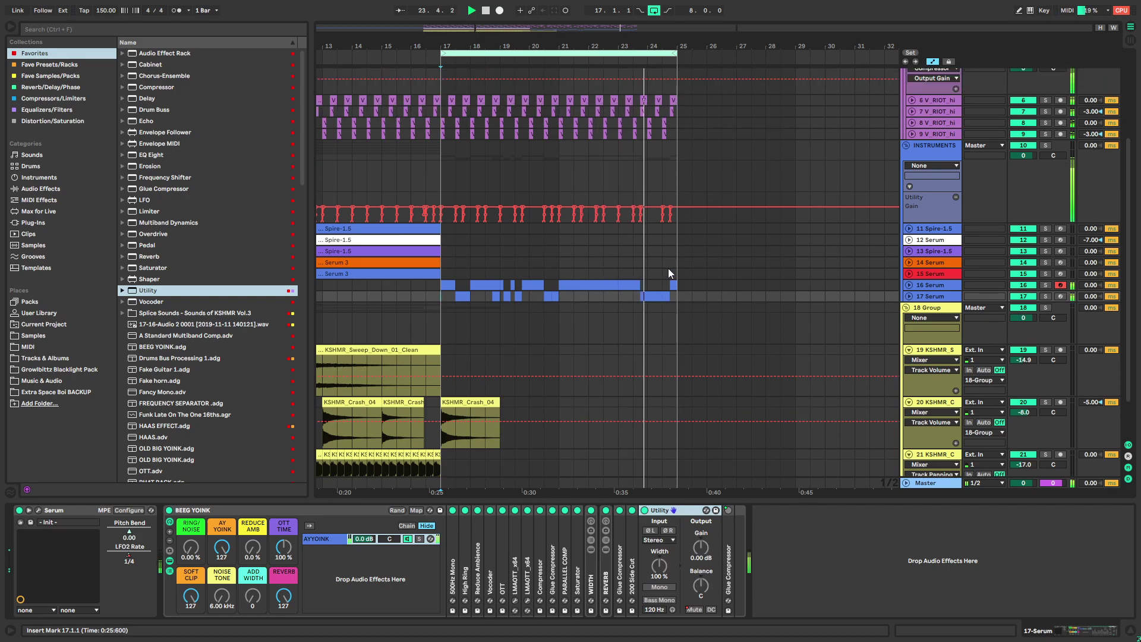
pyautogui.press('space')
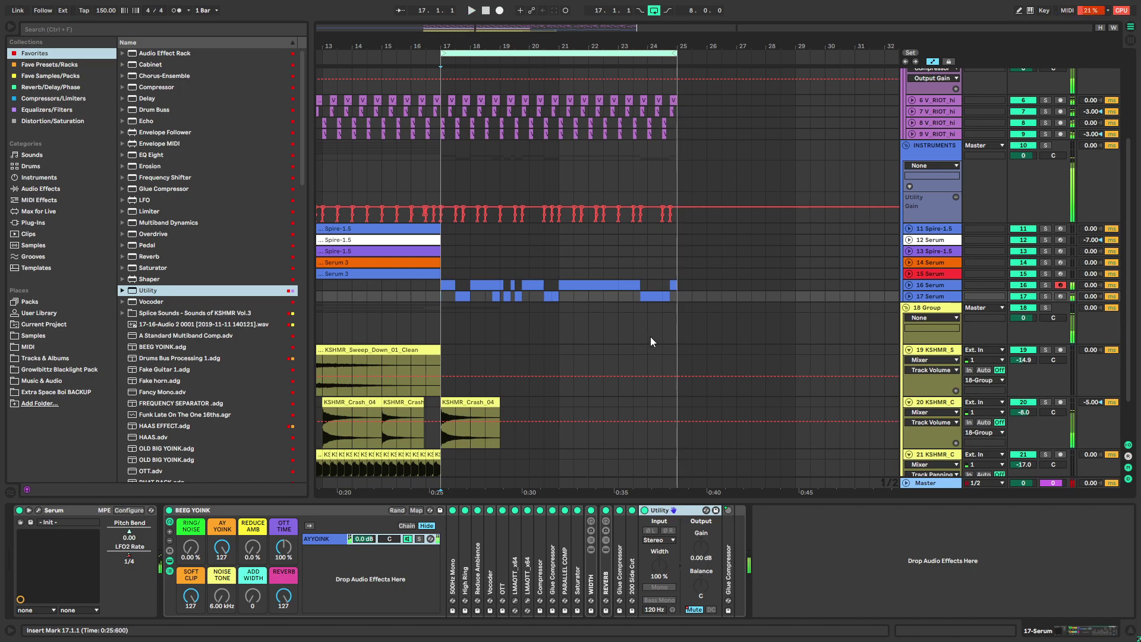
# Play the arrangement from bar 9 into the drop and look over 11 Spire-1.5's effect chain
pyautogui.scroll(-2, 654, 290)
pyautogui.hscroll(-5, 653, 295)
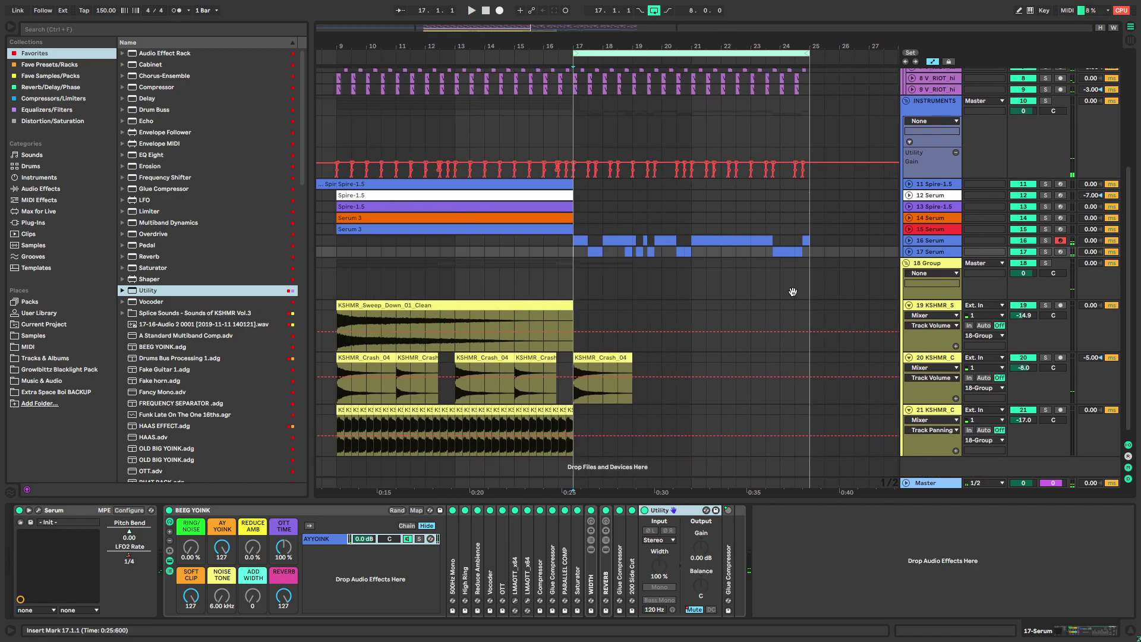
pyautogui.hscroll(3, 583, 246)
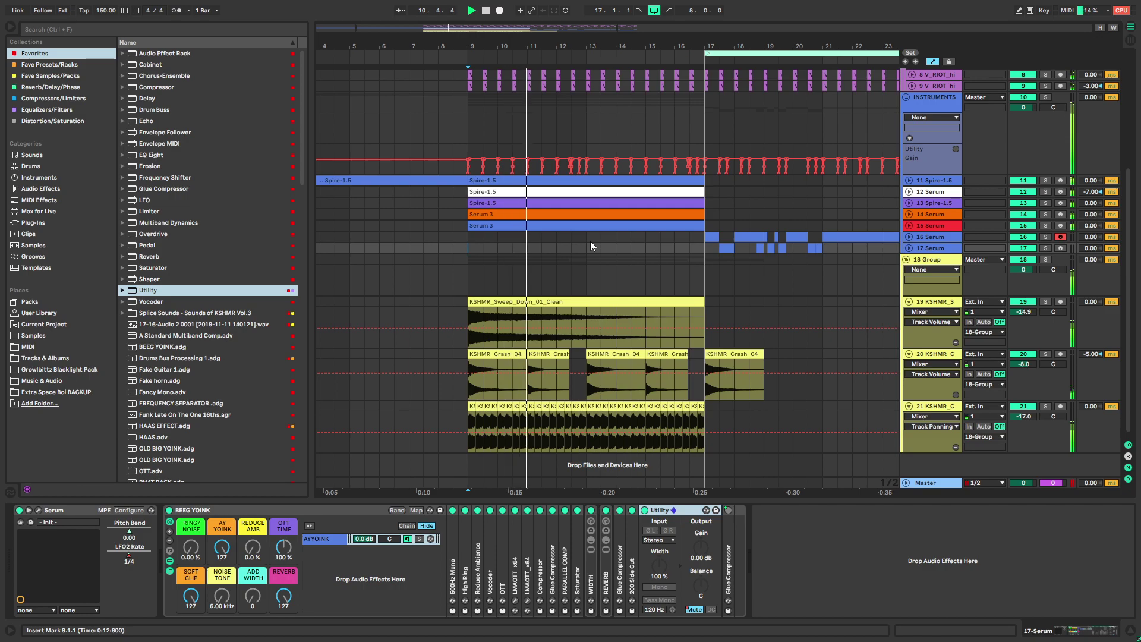
pyautogui.scroll(4, 781, 230)
pyautogui.click(929, 276)
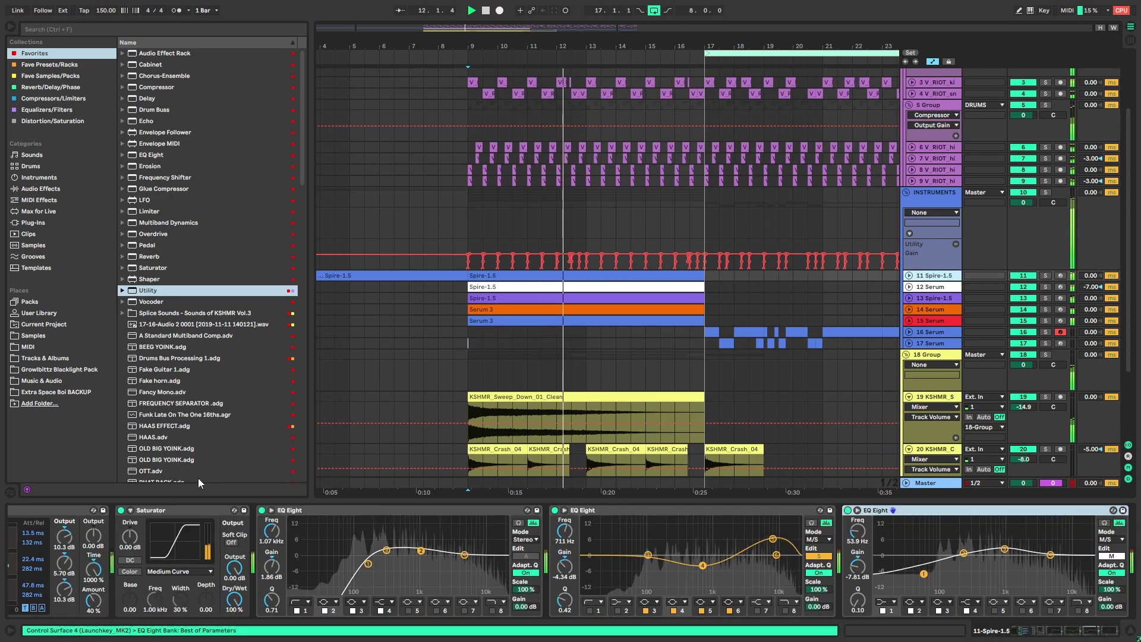
pyautogui.hscroll(5, 969, 518)
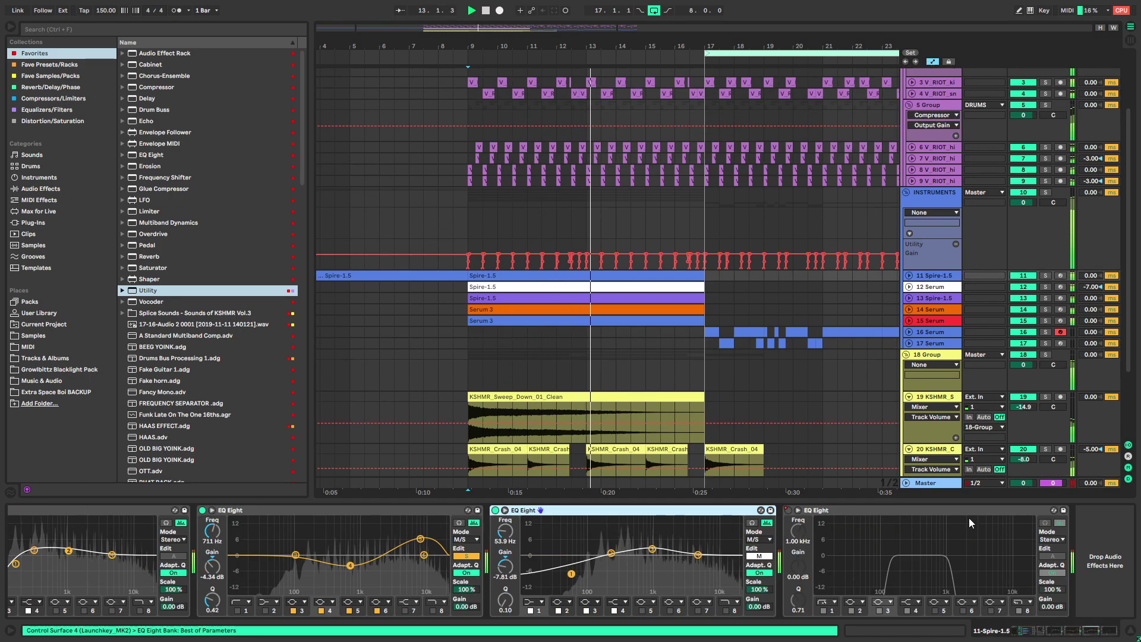
pyautogui.click(945, 630)
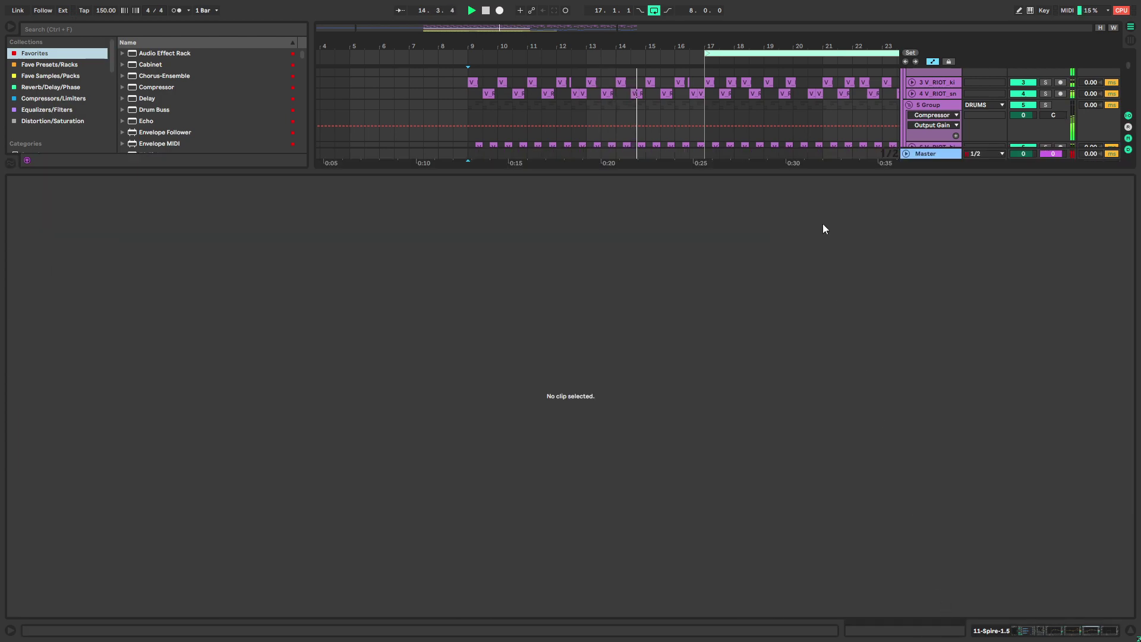
pyautogui.moveTo(812, 173); pyautogui.dragTo(687, 500)
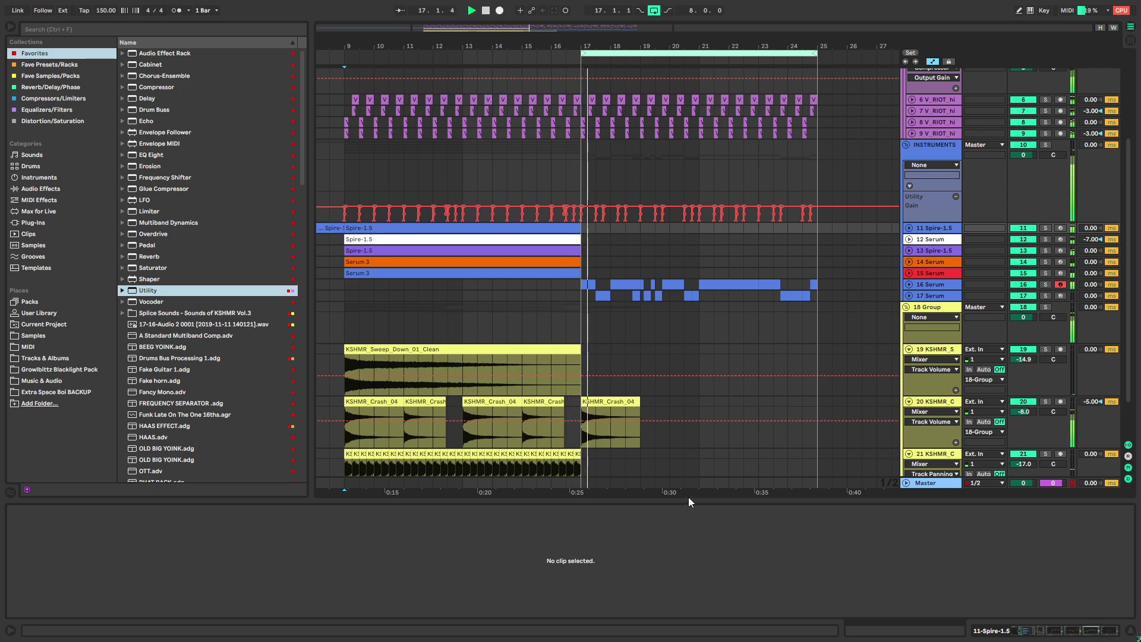
# Expand the tracks, examine the notes of 16 Serum's first clip at bar 17, and collapse the tracks again
pyautogui.scroll(-1, 683, 356)
pyautogui.keyDown('alt'); pyautogui.click(909, 270); pyautogui.keyUp('alt')
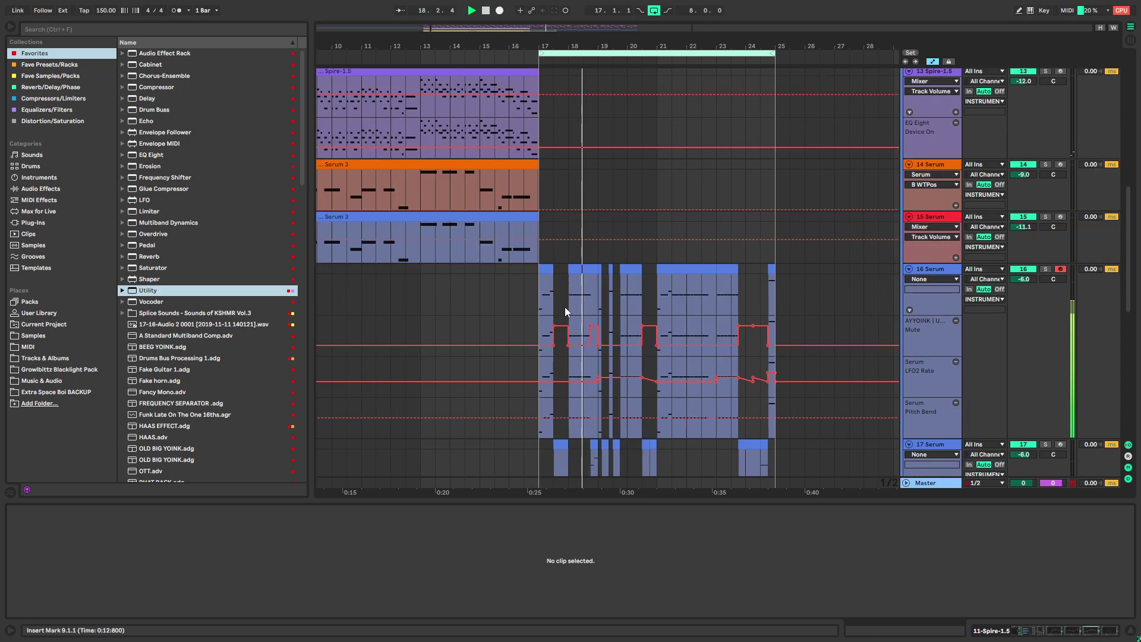
pyautogui.click(544, 269)
pyautogui.moveTo(406, 501); pyautogui.dragTo(421, 165)
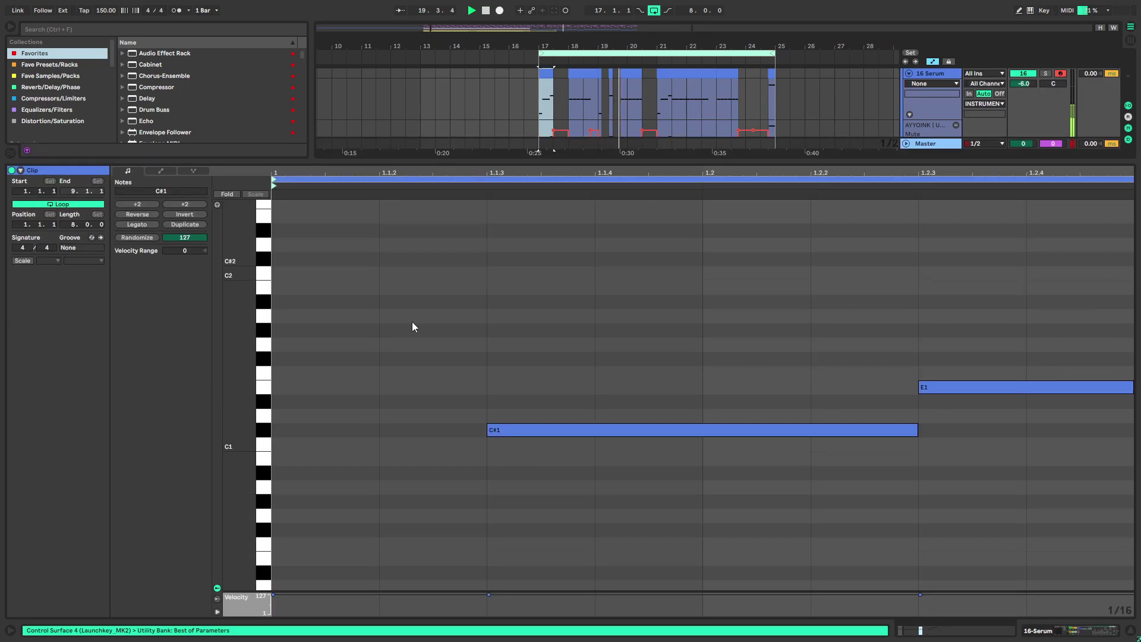
pyautogui.scroll(-3, 425, 285)
pyautogui.click(1102, 628)
pyautogui.moveTo(839, 291); pyautogui.dragTo(729, 325)
pyautogui.keyDown('alt'); pyautogui.click(907, 109); pyautogui.keyUp('alt')
pyautogui.moveTo(539, 188); pyautogui.dragTo(604, 356)
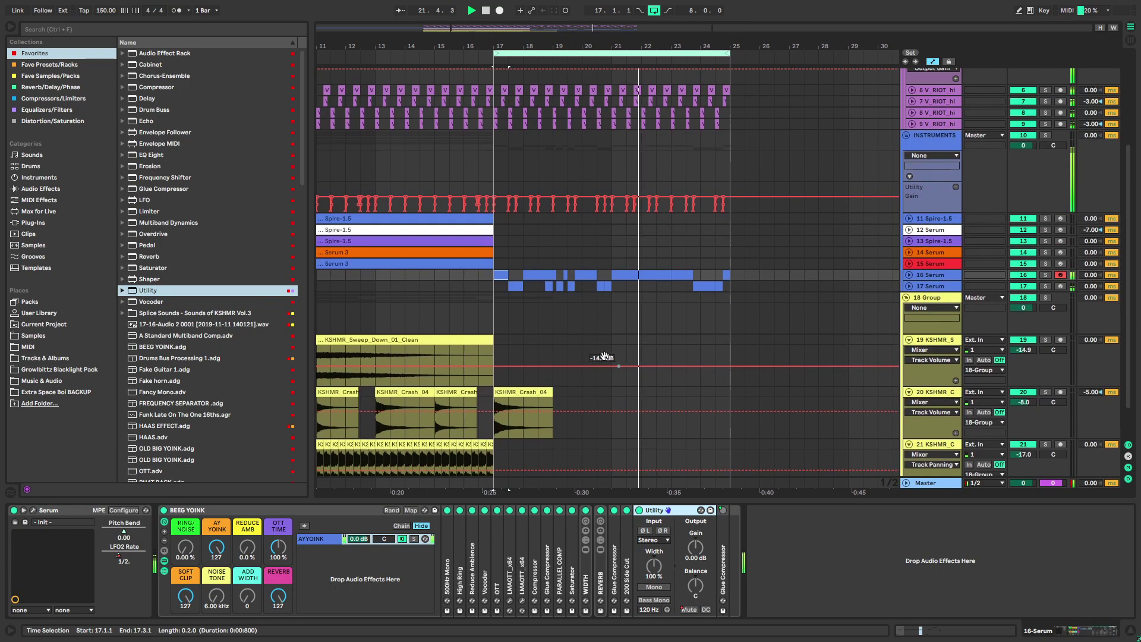
# Duplicate the drop's 17.1 to 25.1 section across all tracks to 25.1 and extend the loop to 16 bars
pyautogui.click(526, 392)
pyautogui.scroll(2, 728, 184)
pyautogui.moveTo(740, 134); pyautogui.dragTo(792, 268)
pyautogui.scroll(-2, 791, 267)
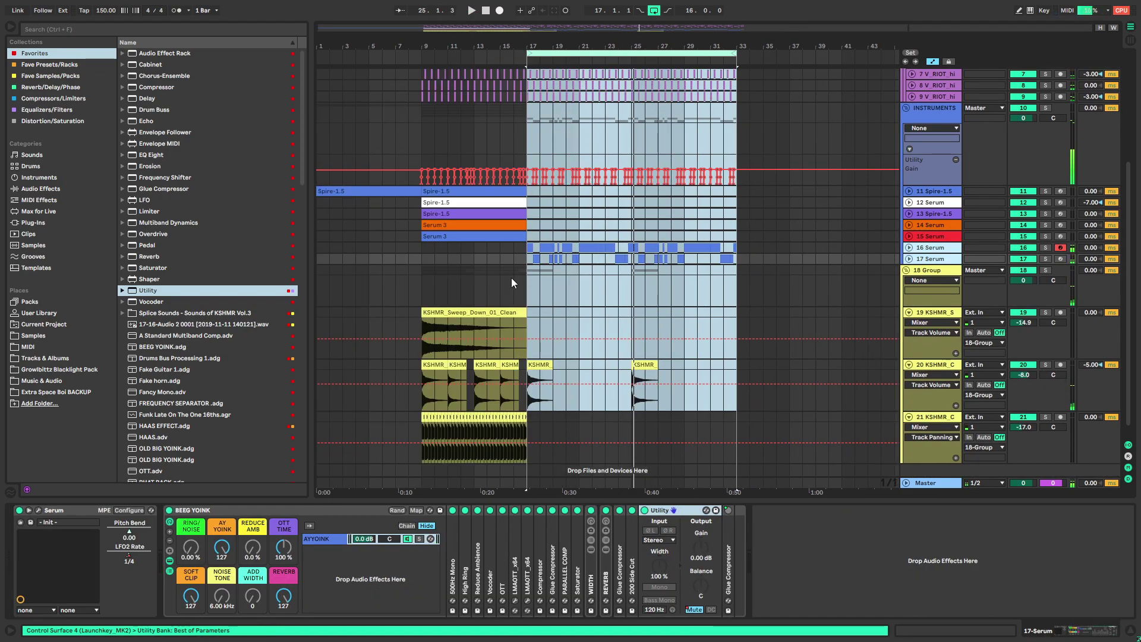
pyautogui.click(511, 278)
# Duplicate 11 Spire-1.5's bar 9 chord clip to bar 17, solo the track and trim the copy to end at 17.1.3
pyautogui.click(446, 192)
pyautogui.hotkey('ctrl', 'd')
pyautogui.press('s')
pyautogui.press('space')
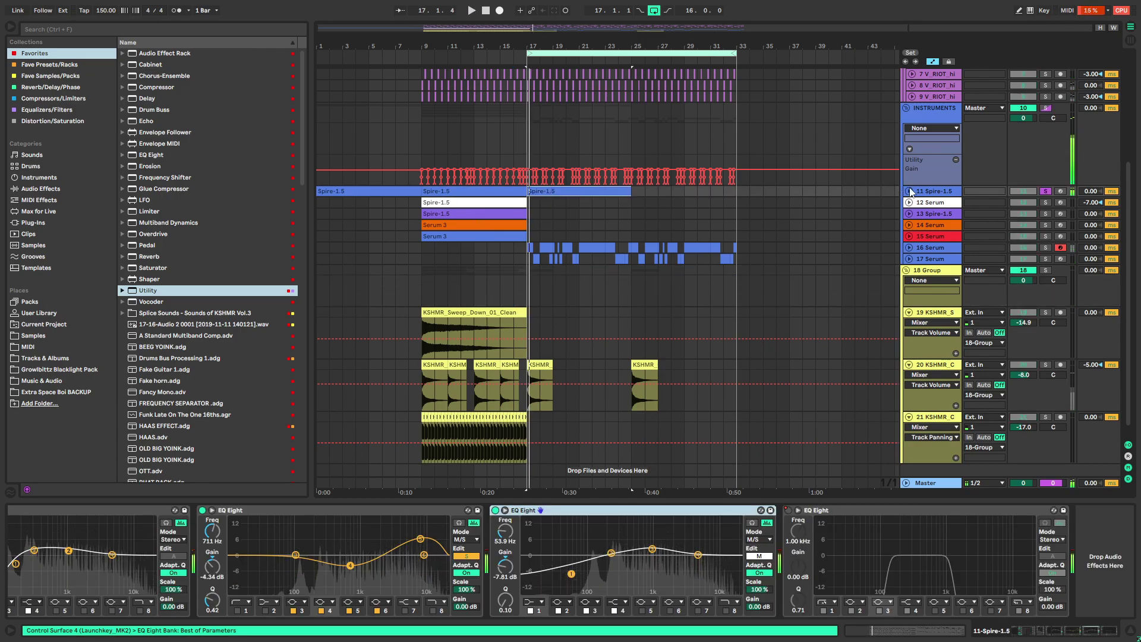
pyautogui.click(908, 191)
pyautogui.scroll(2, 594, 196)
pyautogui.press('space')
pyautogui.moveTo(679, 192); pyautogui.dragTo(461, 191)
pyautogui.scroll(3, 456, 200)
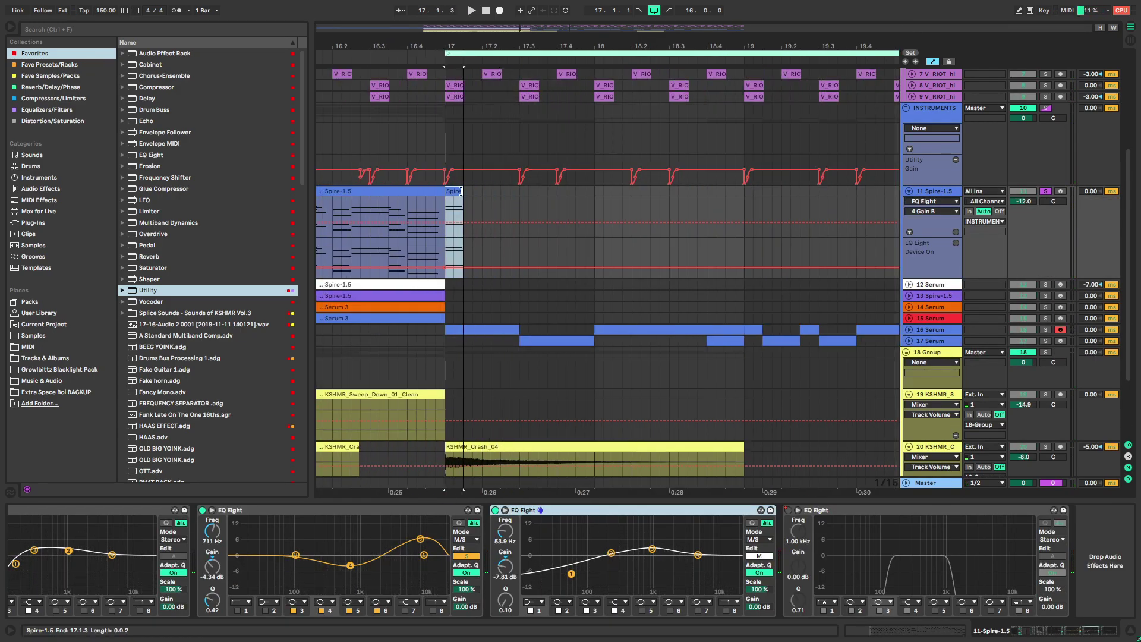
pyautogui.press('space')
# Lock envelopes and repeat 11 Spire-1.5's 17.1 to 19.1 chord stab section every two bars up to 33.1
pyautogui.click(948, 62)
pyautogui.click(453, 191)
pyautogui.keyDown('shift'); pyautogui.click(749, 188); pyautogui.keyUp('shift')
pyautogui.hotkey('ctrl', 'd')
pyautogui.hotkey('ctrl', 'd')
pyautogui.scroll(-1, 581, 218)
pyautogui.hotkey('ctrl', 'd')
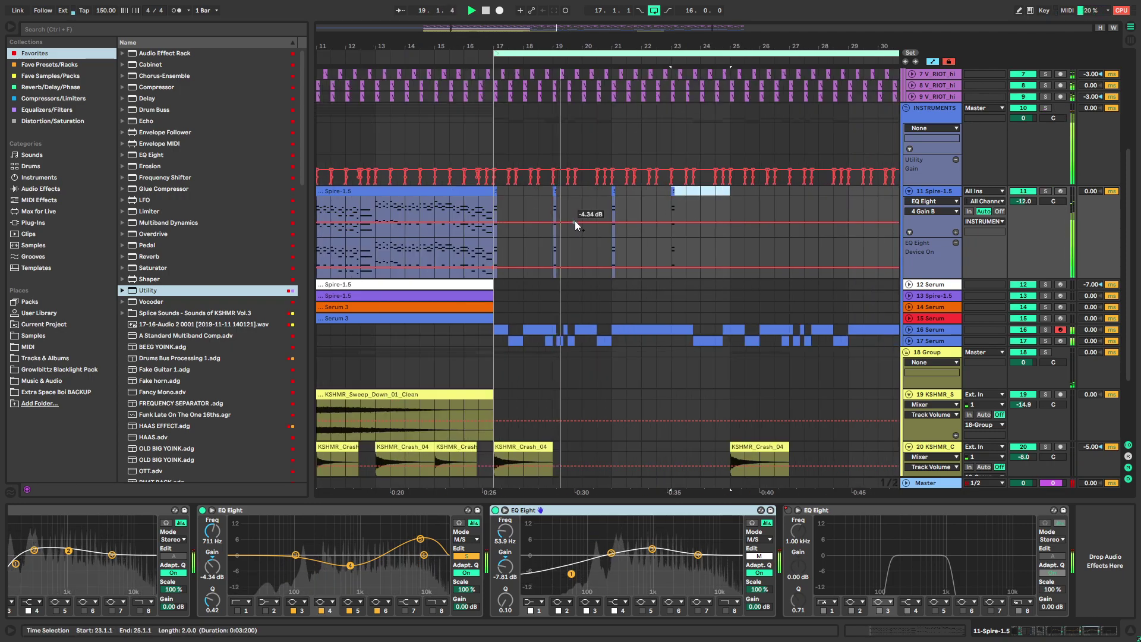
pyautogui.scroll(-1, 574, 221)
pyautogui.hotkey('ctrl', 'd')
pyautogui.hotkey('ctrl', 'd')
pyautogui.hotkey('ctrl', 'd')
pyautogui.hotkey('ctrl', 'd')
# Duplicate 11 Spire-1.5's chord stab section from 17.1 to 25.1 directly after itself, filling the track up to 33.1
pyautogui.scroll(2, 565, 265)
pyautogui.moveTo(699, 244); pyautogui.dragTo(1064, 242)
pyautogui.scroll(2, 461, 214)
pyautogui.moveTo(498, 204); pyautogui.dragTo(625, 202)
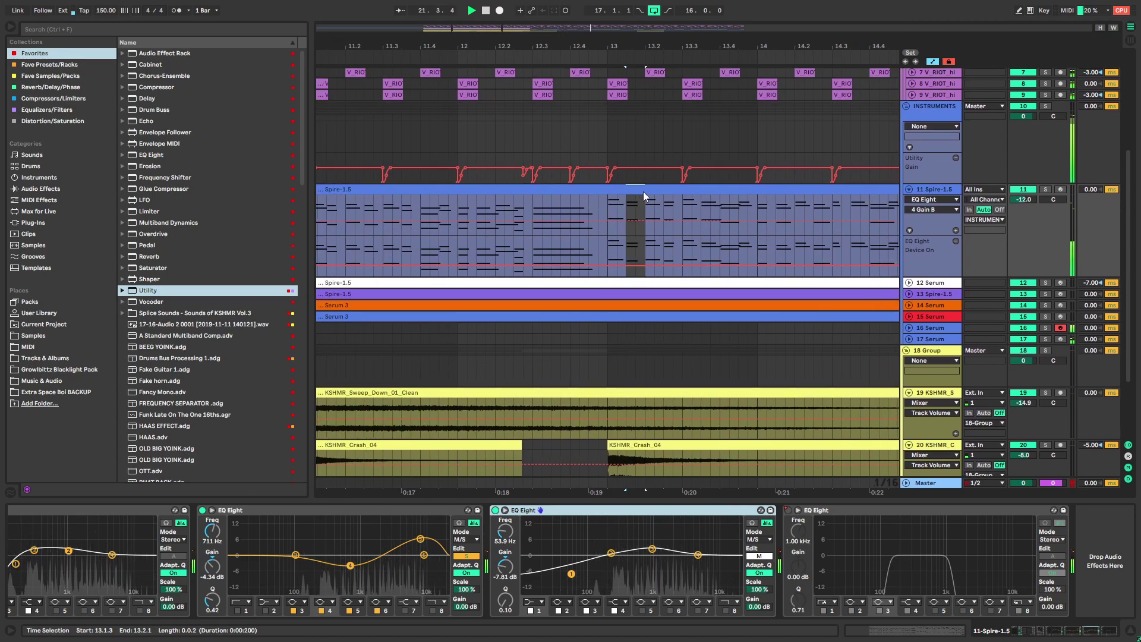
pyautogui.scroll(-3, 558, 211)
pyautogui.scroll(2, 575, 214)
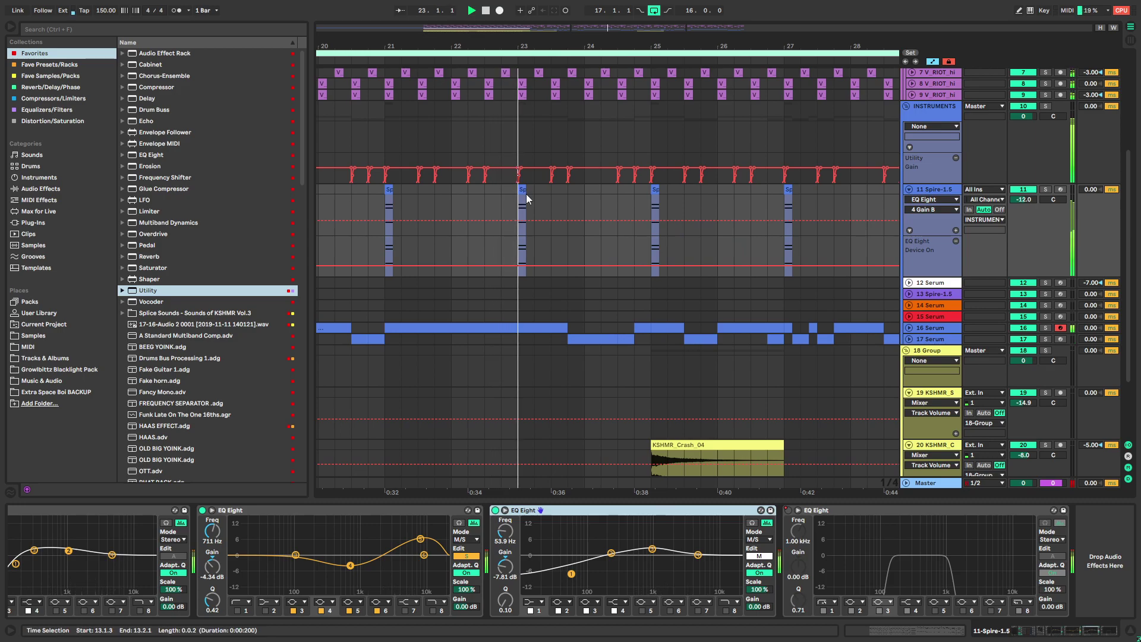
pyautogui.press('space')
pyautogui.moveTo(526, 193); pyautogui.dragTo(519, 200)
pyautogui.scroll(-2, 568, 207)
pyautogui.moveTo(391, 208); pyautogui.dragTo(612, 189)
pyautogui.hotkey('ctrl', 'd')
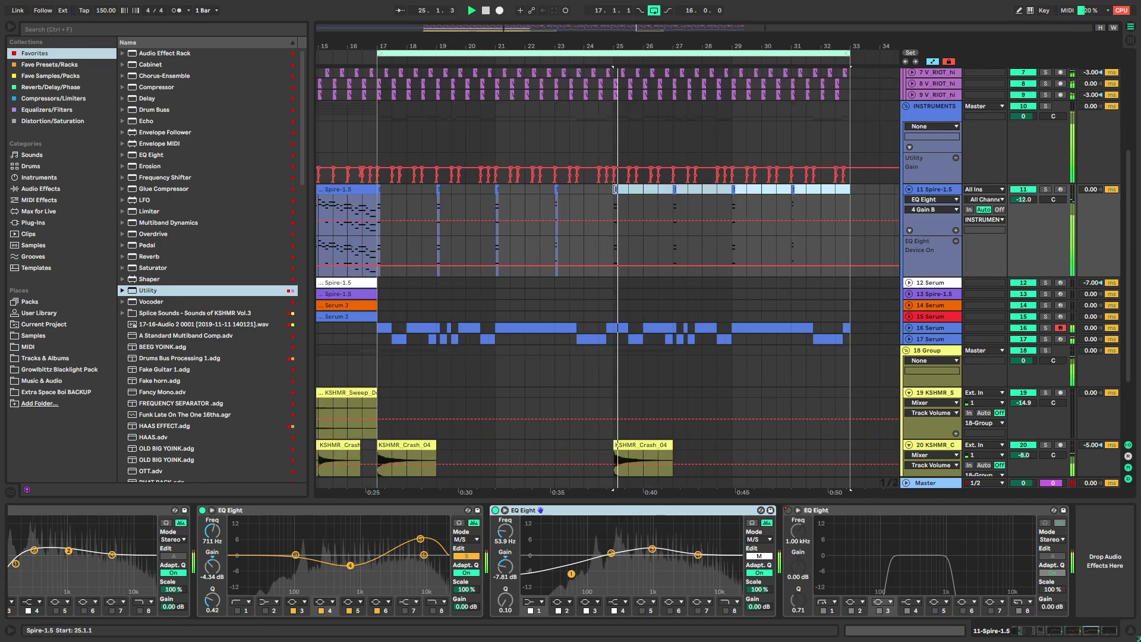
# Unfold the instrument tracks in the arrangement and unlock envelopes so automation moves with the clips
pyautogui.moveTo(535, 243); pyautogui.dragTo(739, 227)
pyautogui.click(915, 253)
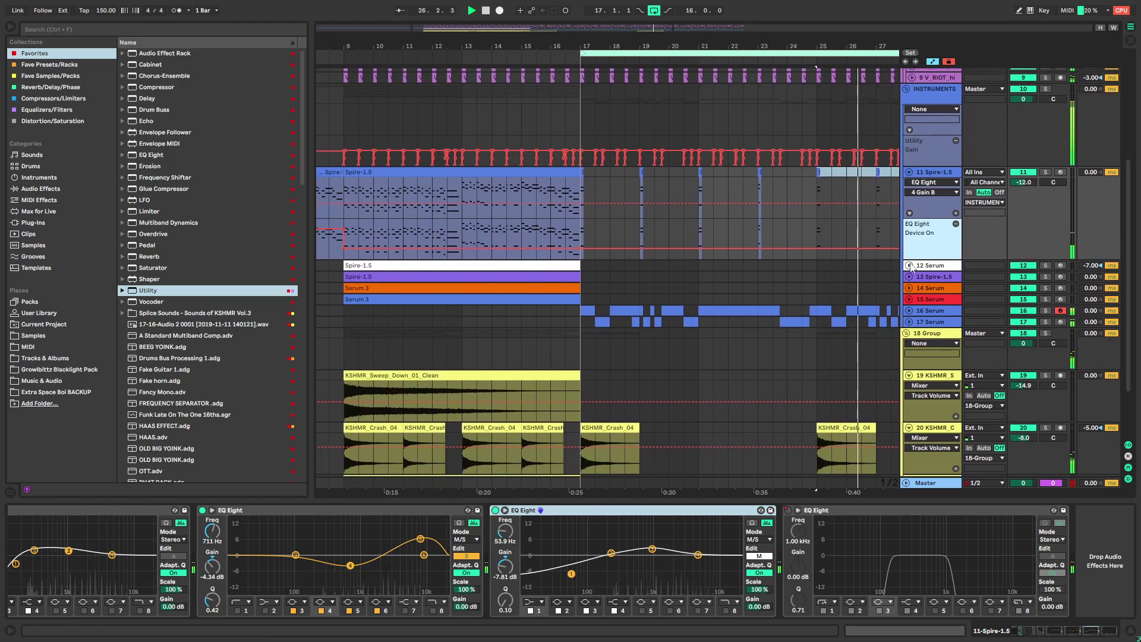
pyautogui.keyDown('alt'); pyautogui.click(909, 265); pyautogui.keyUp('alt')
pyautogui.moveTo(618, 231); pyautogui.dragTo(446, 228)
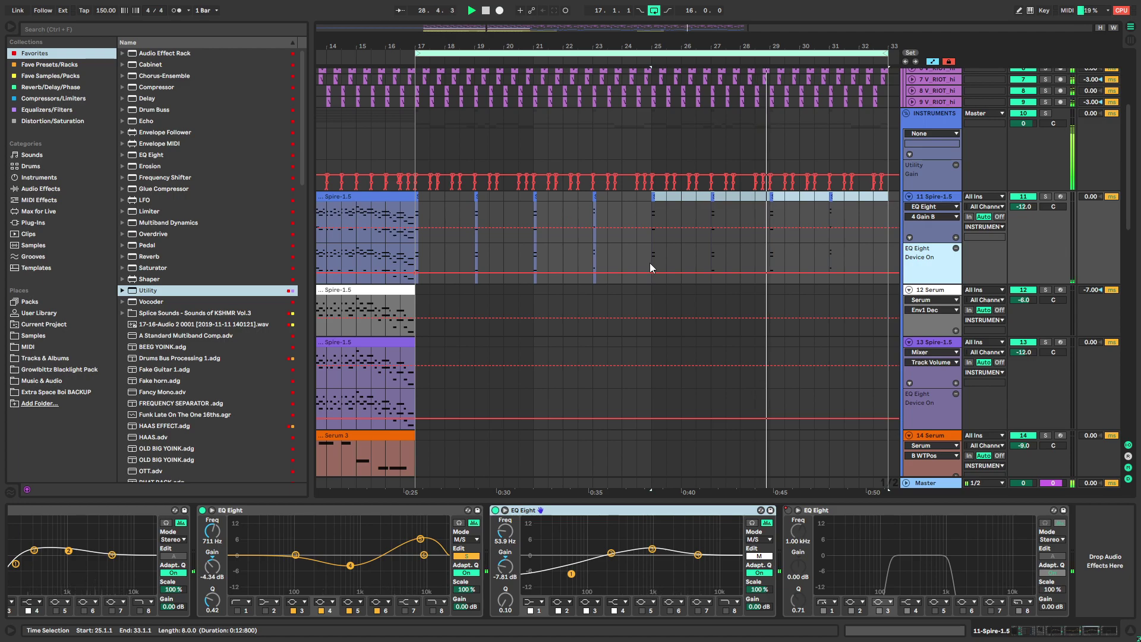
pyautogui.click(947, 62)
# Copy 11 Spire-1.5's chord stabs from 17.1 onward to 12 Serum at 17.1 and give the copies 12 Serum's track color
pyautogui.moveTo(413, 237); pyautogui.dragTo(737, 243)
pyautogui.click(523, 204)
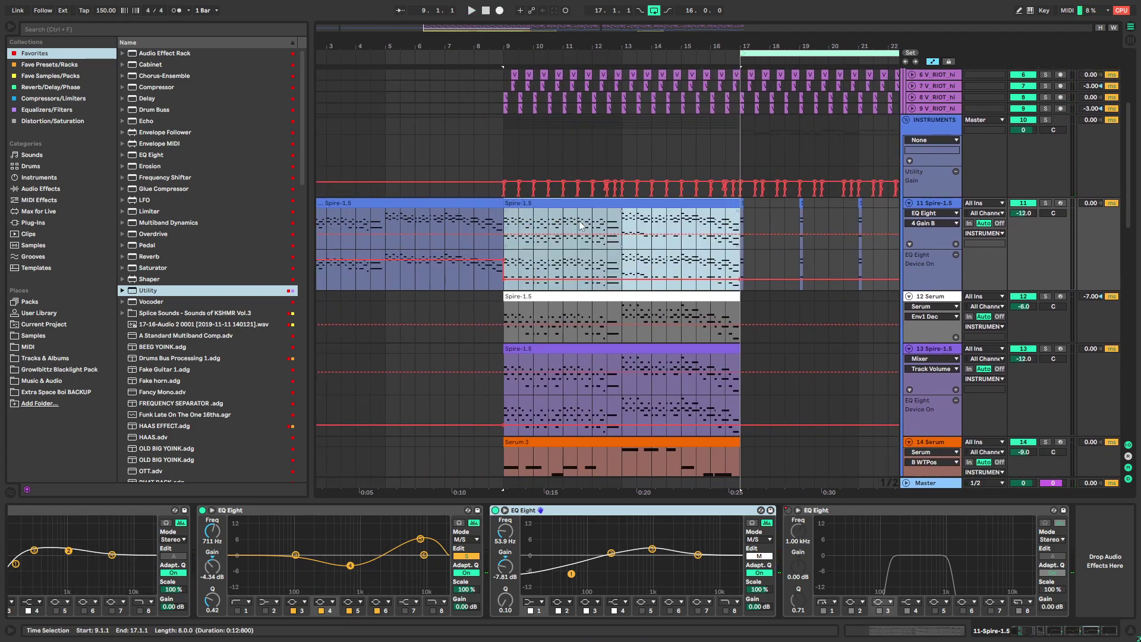
pyautogui.hscroll(6, 625, 273)
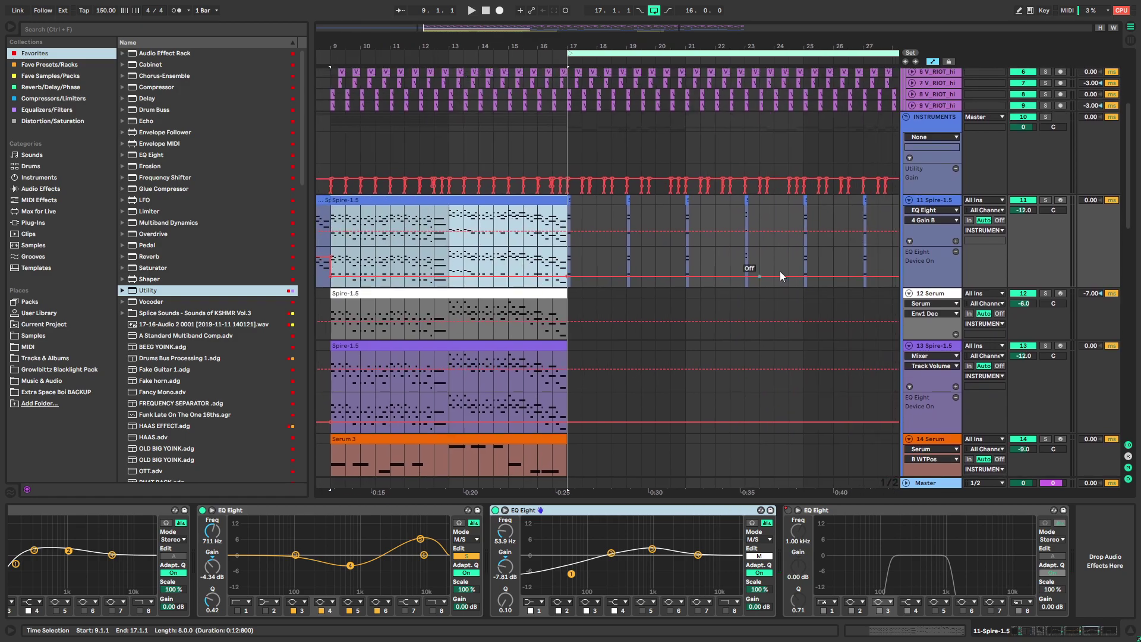
pyautogui.click(447, 303)
pyautogui.click(331, 314)
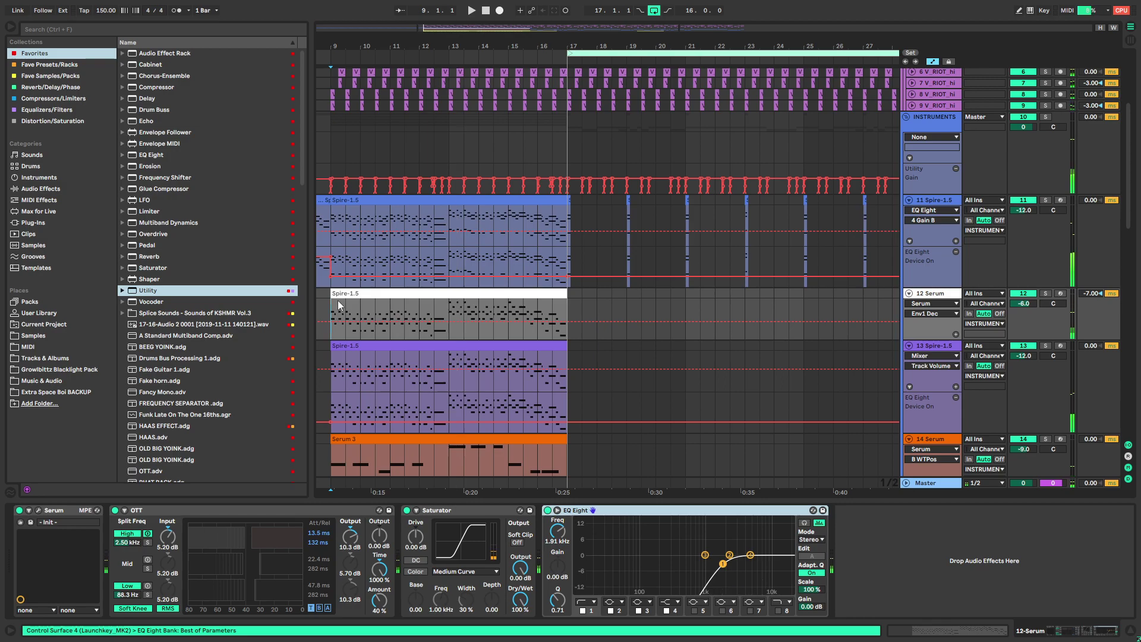
pyautogui.click(571, 205)
pyautogui.scroll(-3, 571, 205)
pyautogui.keyDown('shift'); pyautogui.click(776, 200); pyautogui.keyUp('shift')
pyautogui.hotkey('ctrl', 'c')
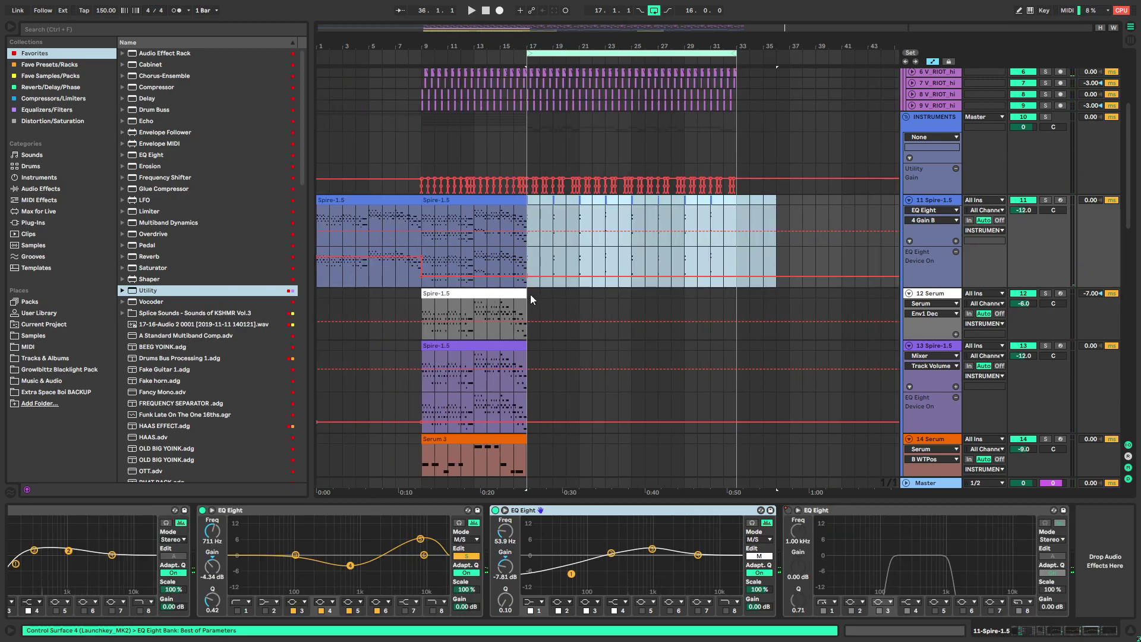
pyautogui.click(530, 296)
pyautogui.hotkey('ctrl', 'v')
pyautogui.rightClick(931, 297)
pyautogui.click(1004, 518)
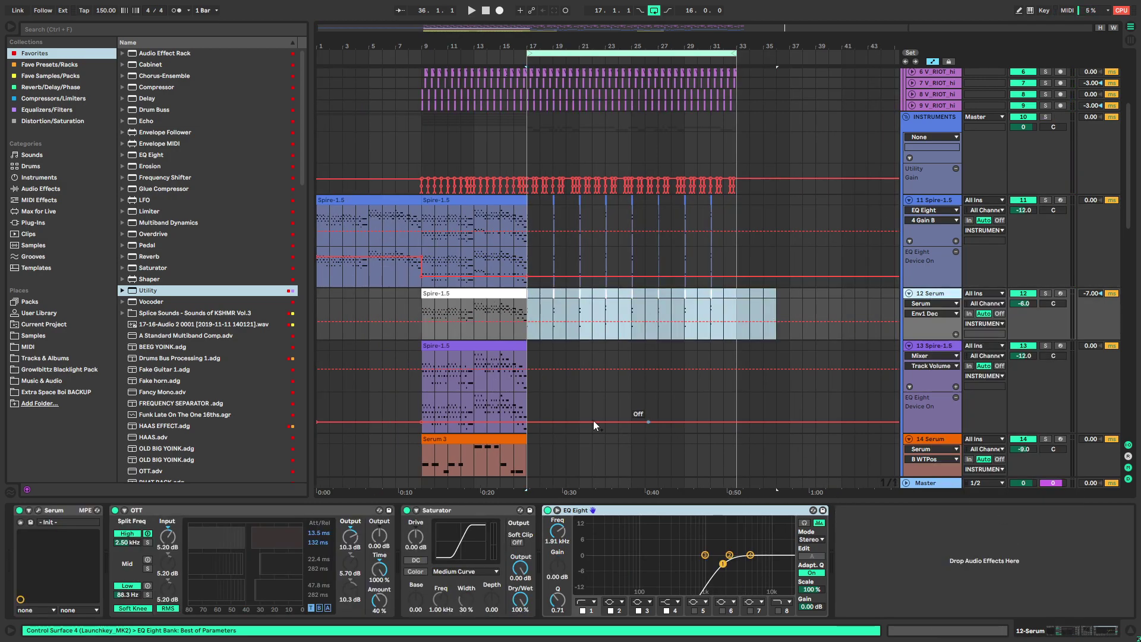
# Audition 13 Spire-1.5's bar 9 clip with the track soloed, unsolo it and lock envelopes
pyautogui.scroll(-3, 516, 300)
pyautogui.click(454, 228)
pyautogui.press('s')
pyautogui.press('space')
pyautogui.keyDown('ctrl'); pyautogui.scroll(3, 438, 240); pyautogui.keyUp('ctrl')
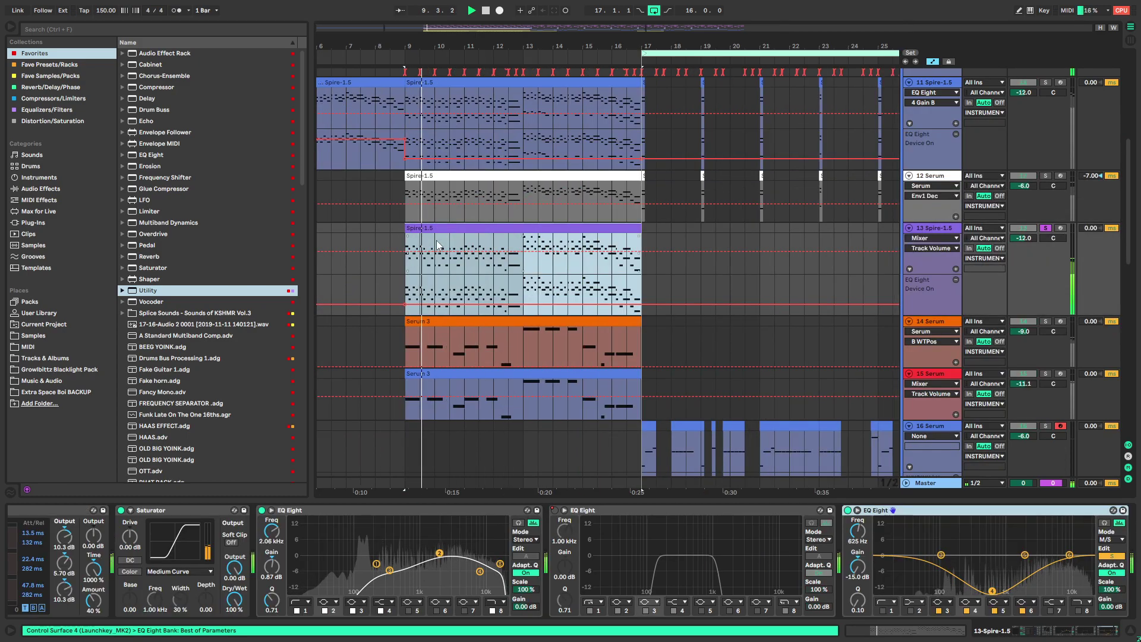
pyautogui.press('space')
pyautogui.press('s')
pyautogui.click(949, 61)
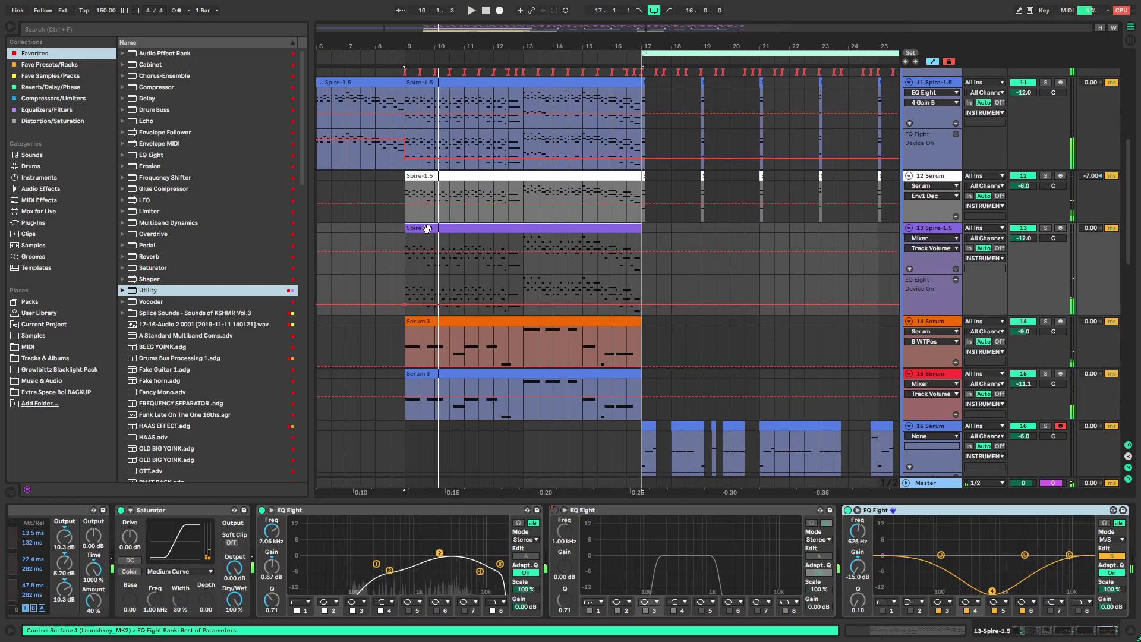
# Duplicate 13 Spire-1.5's bar 9 clip to bar 17, trim the copy to end at 17.1.3 and play from bar 16
pyautogui.keyDown('ctrl'); pyautogui.scroll(3, 414, 251); pyautogui.keyUp('ctrl')
pyautogui.keyDown('ctrl'); pyautogui.scroll(-3, 413, 252); pyautogui.keyUp('ctrl')
pyautogui.keyDown('ctrl'); pyautogui.keyDown('alt'); pyautogui.moveTo(615, 305); pyautogui.dragTo(699, 324); pyautogui.keyUp('alt'); pyautogui.keyUp('ctrl')
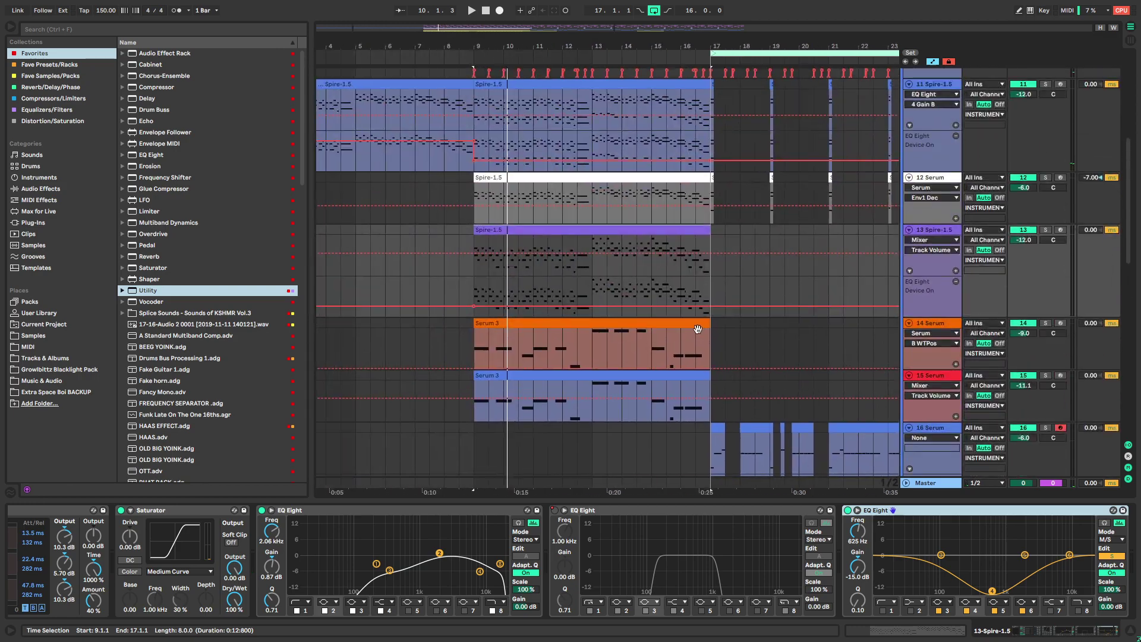
pyautogui.keyDown('ctrl'); pyautogui.scroll(4, 472, 248); pyautogui.keyUp('ctrl')
pyautogui.moveTo(474, 243); pyautogui.dragTo(493, 234)
pyautogui.keyDown('ctrl'); pyautogui.scroll(-4, 489, 256); pyautogui.keyUp('ctrl')
pyautogui.keyDown('ctrl'); pyautogui.keyDown('alt'); pyautogui.moveTo(629, 252); pyautogui.dragTo(452, 293); pyautogui.keyUp('alt'); pyautogui.keyUp('ctrl')
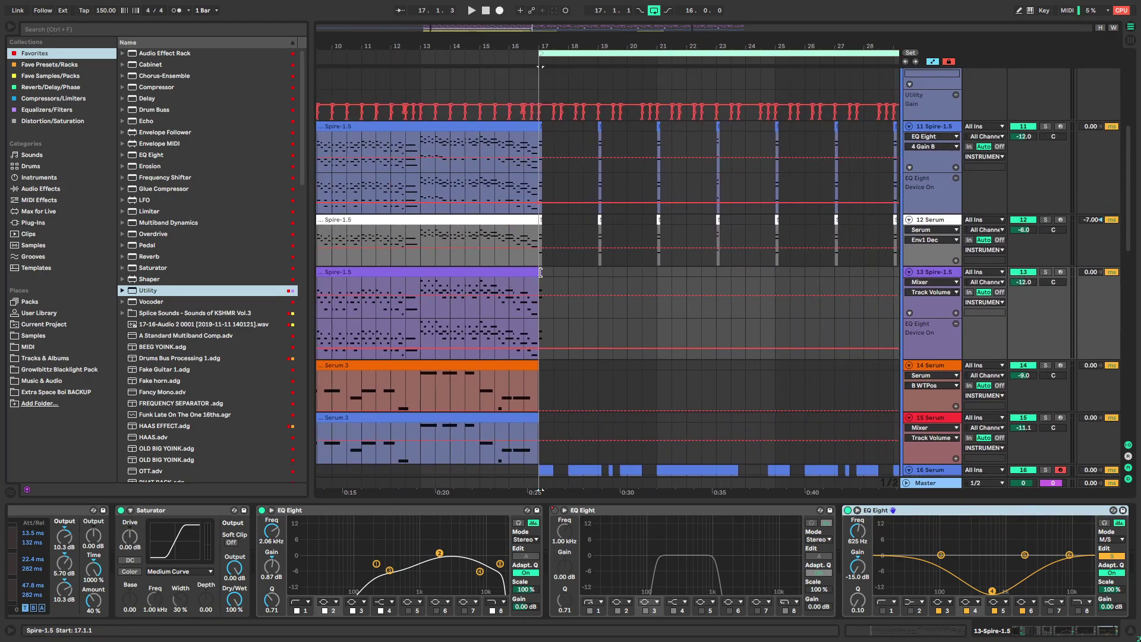
pyautogui.press('space')
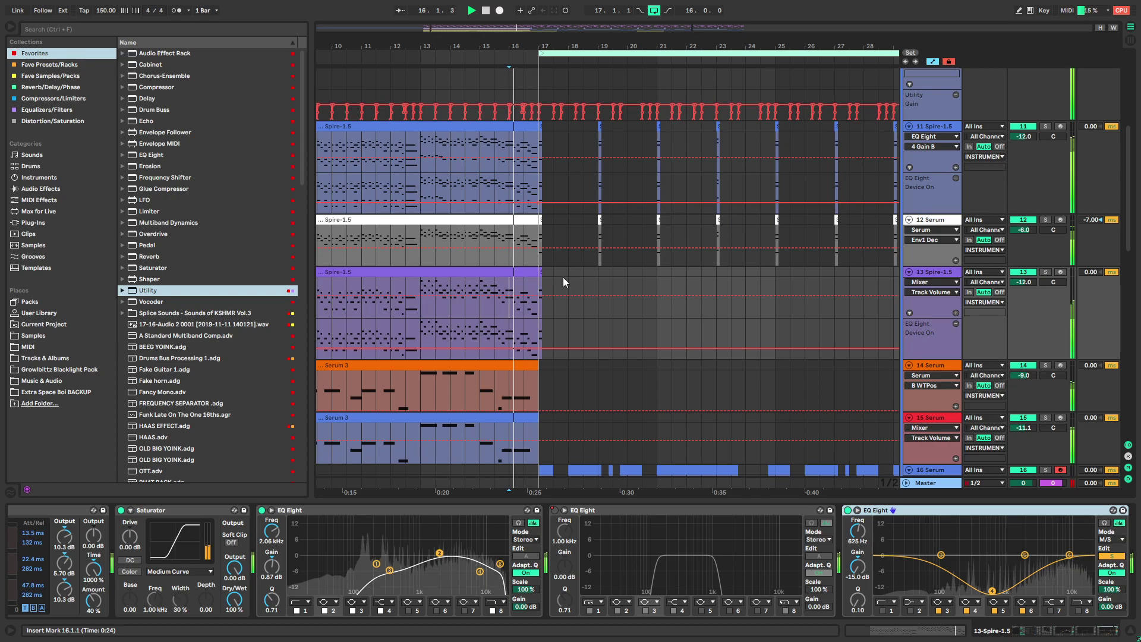
# Copy 12 Serum's chord stabs from 17.1 to 33.1 onto 13 Spire-1.5 at 17.1
pyautogui.click(572, 230)
pyautogui.keyDown('ctrl'); pyautogui.scroll(-3, 573, 230); pyautogui.keyUp('ctrl')
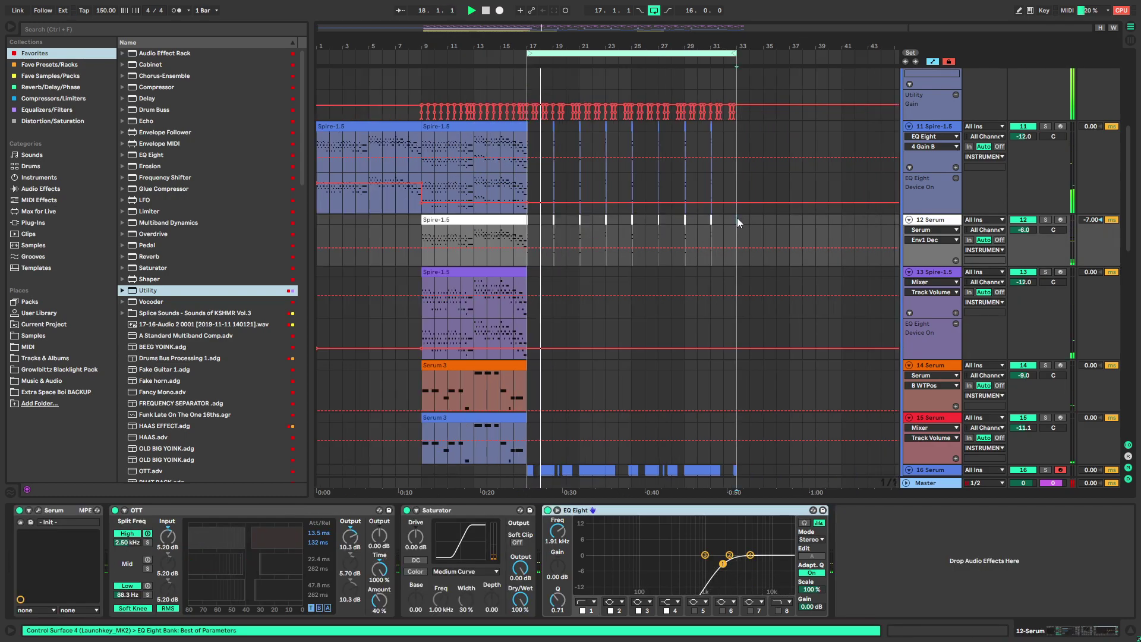
pyautogui.moveTo(737, 219); pyautogui.dragTo(537, 232)
pyautogui.click(530, 292)
pyautogui.hotkey('ctrl', 'v')
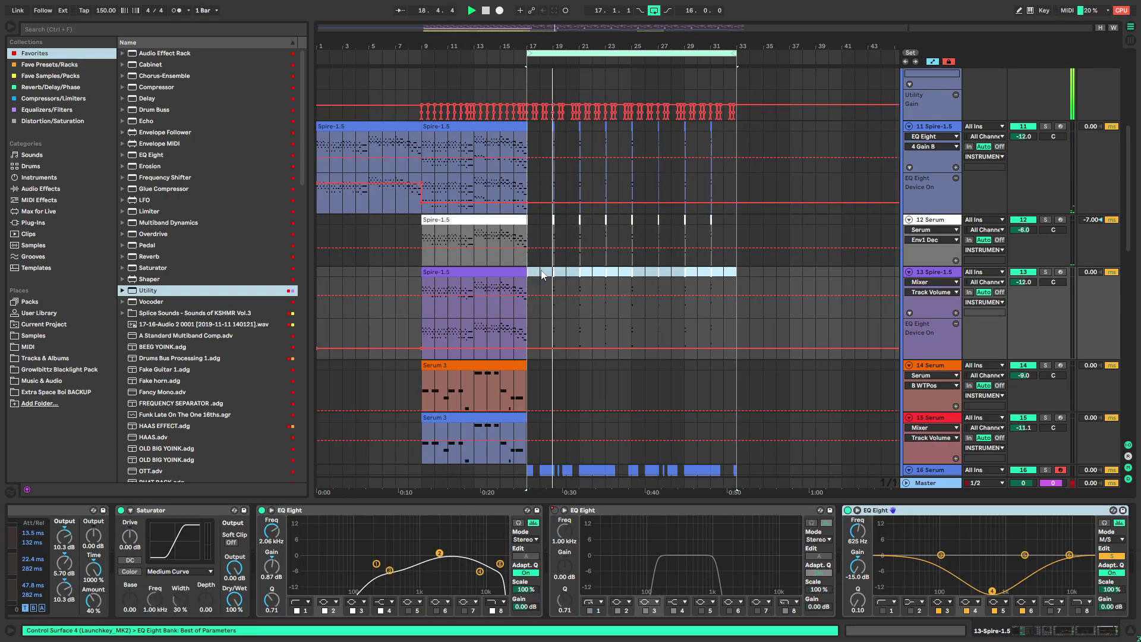
# Lower tracks 11, 12 and 13 together to -18.0, -12.0 and -18.0 dB, and fold all tracks with envelopes unlocked
pyautogui.click(943, 126)
pyautogui.keyDown('shift'); pyautogui.click(951, 272); pyautogui.keyUp('shift')
pyautogui.moveTo(1022, 283); pyautogui.dragTo(1022, 297)
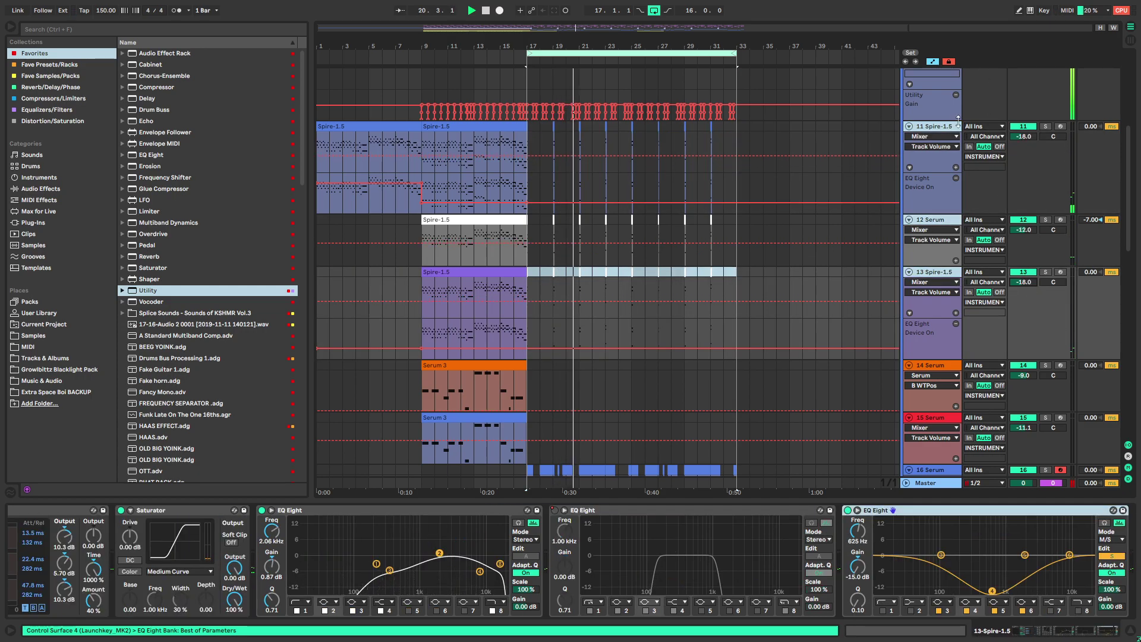
pyautogui.click(948, 61)
pyautogui.keyDown('alt'); pyautogui.click(908, 126); pyautogui.keyUp('alt')
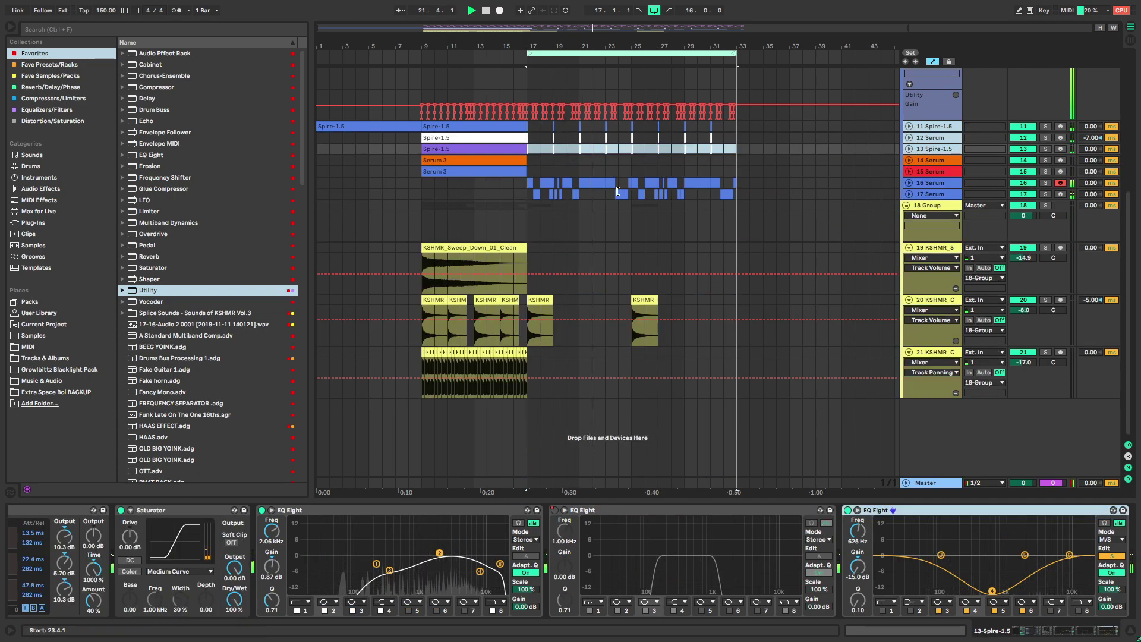
# Unfold the tracks, duplicate 14 Serum's bar 9 clip to bar 17 with envelopes locked and hide the automation lanes
pyautogui.click(592, 184)
pyautogui.click(514, 160)
pyautogui.keyDown('alt'); pyautogui.click(915, 159); pyautogui.keyUp('alt')
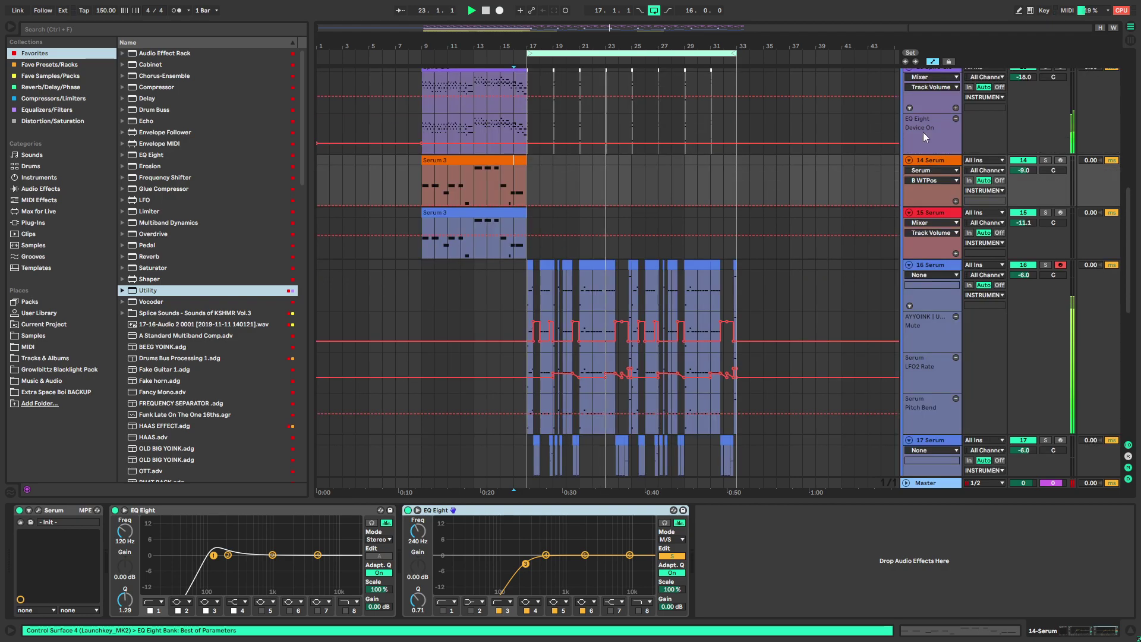
pyautogui.moveTo(545, 233); pyautogui.dragTo(492, 302)
pyautogui.click(412, 229)
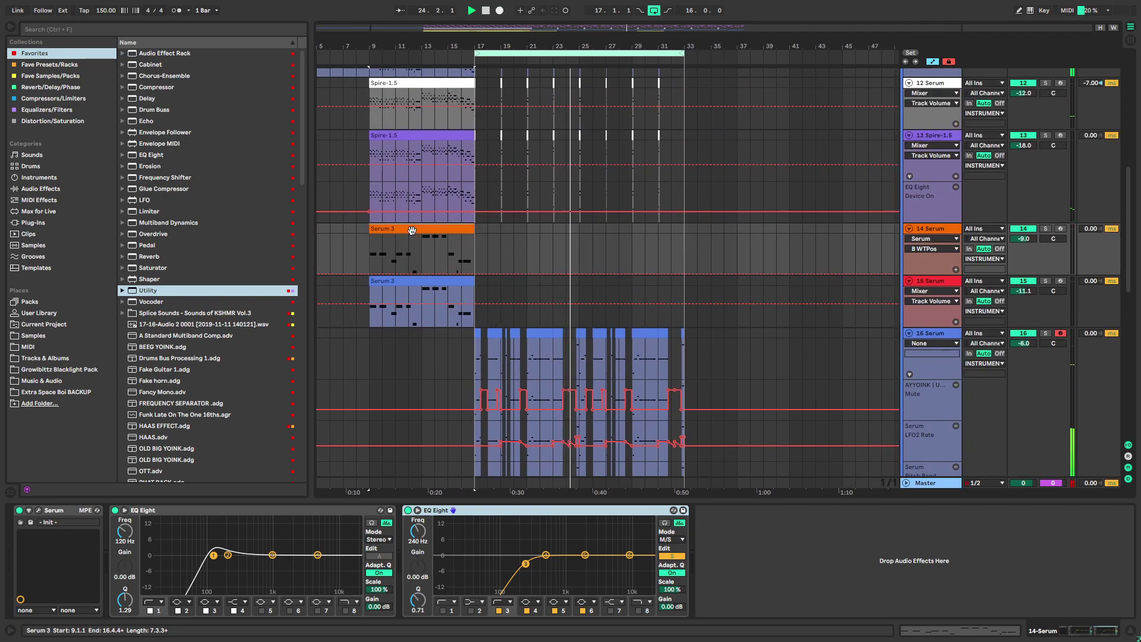
pyautogui.scroll(3, 459, 242)
pyautogui.press('space')
pyautogui.hotkey('ctrl', 'd')
pyautogui.press('a')
pyautogui.press('space')
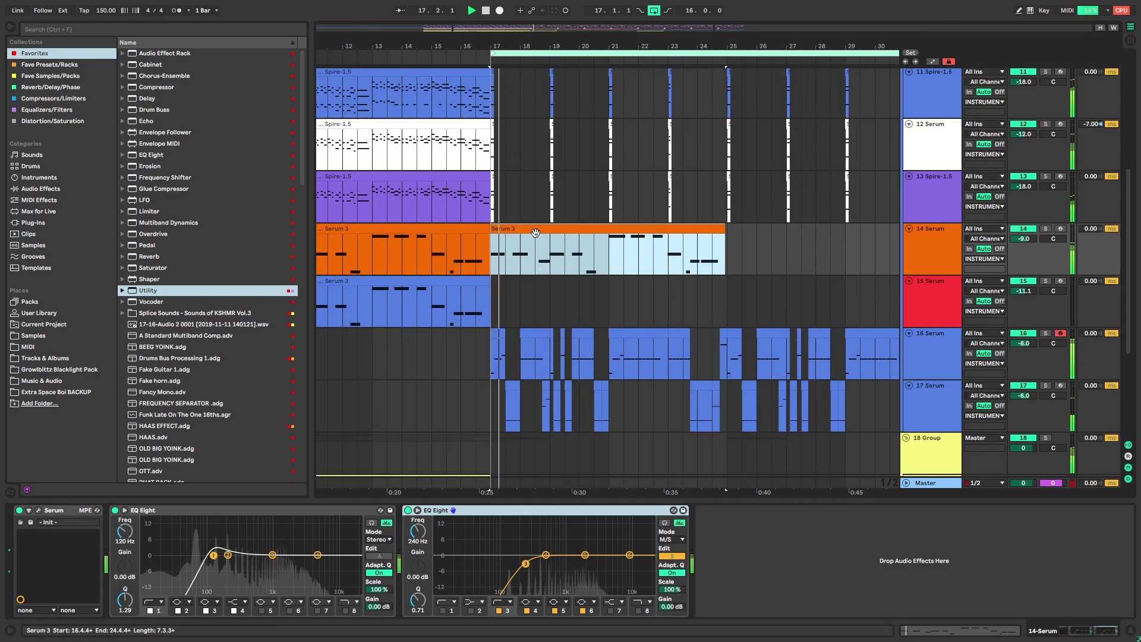
# Trim 14 Serum's copied clip at bar 17 to end at 17.1.3
pyautogui.moveTo(723, 229); pyautogui.dragTo(492, 228)
pyautogui.scroll(3, 490, 229)
pyautogui.scroll(2, 490, 228)
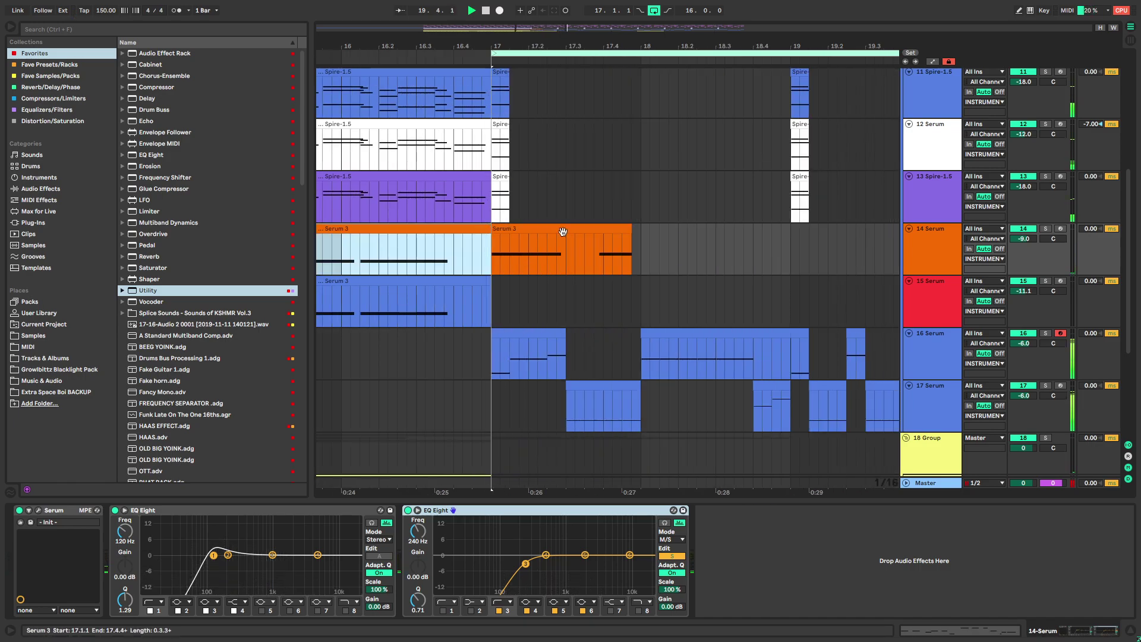
pyautogui.moveTo(629, 228); pyautogui.dragTo(507, 228)
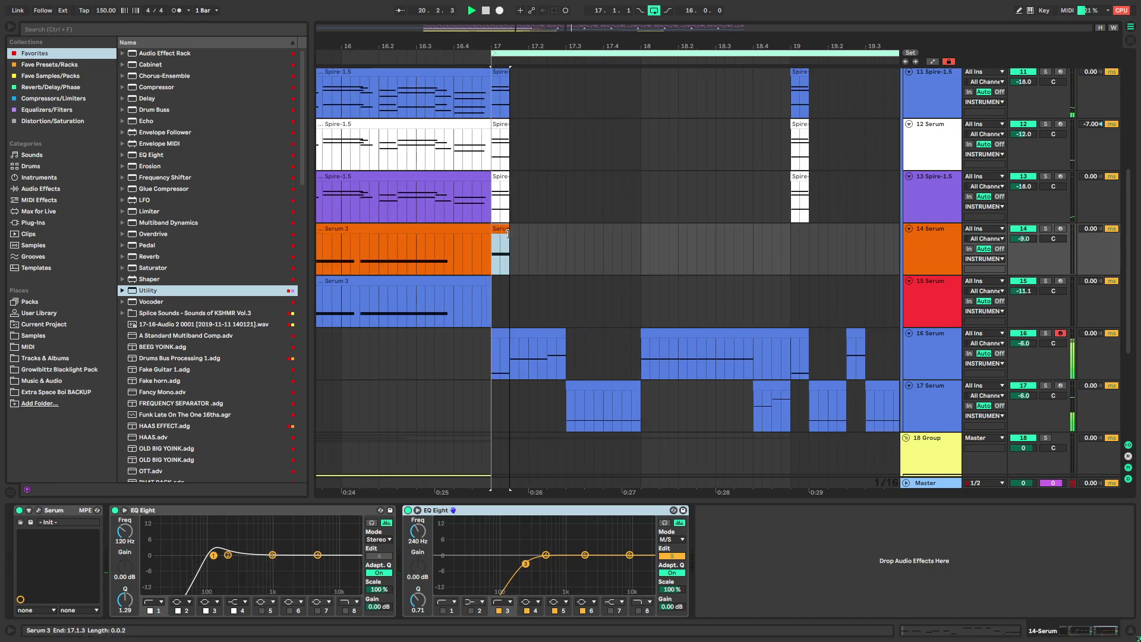
# Solo 15 Serum and copy 16 Serum's bass clips from 17.1 to 33.1 onto it at 17.1
pyautogui.click(481, 280)
pyautogui.scroll(-5, 493, 288)
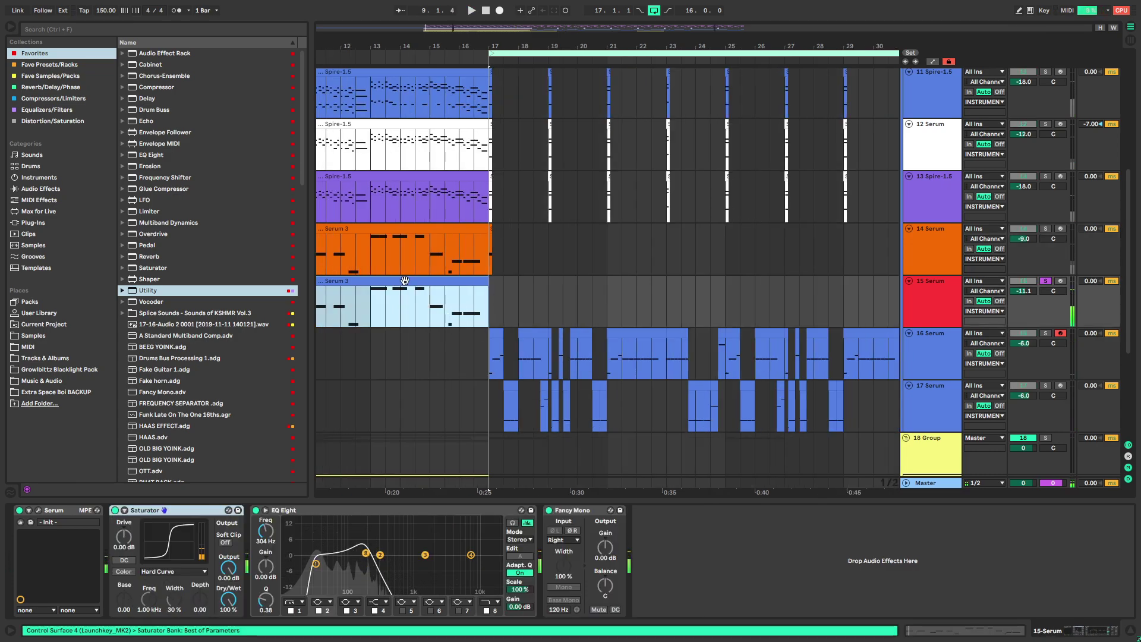
pyautogui.scroll(-3, 416, 297)
pyautogui.moveTo(481, 354); pyautogui.dragTo(638, 394)
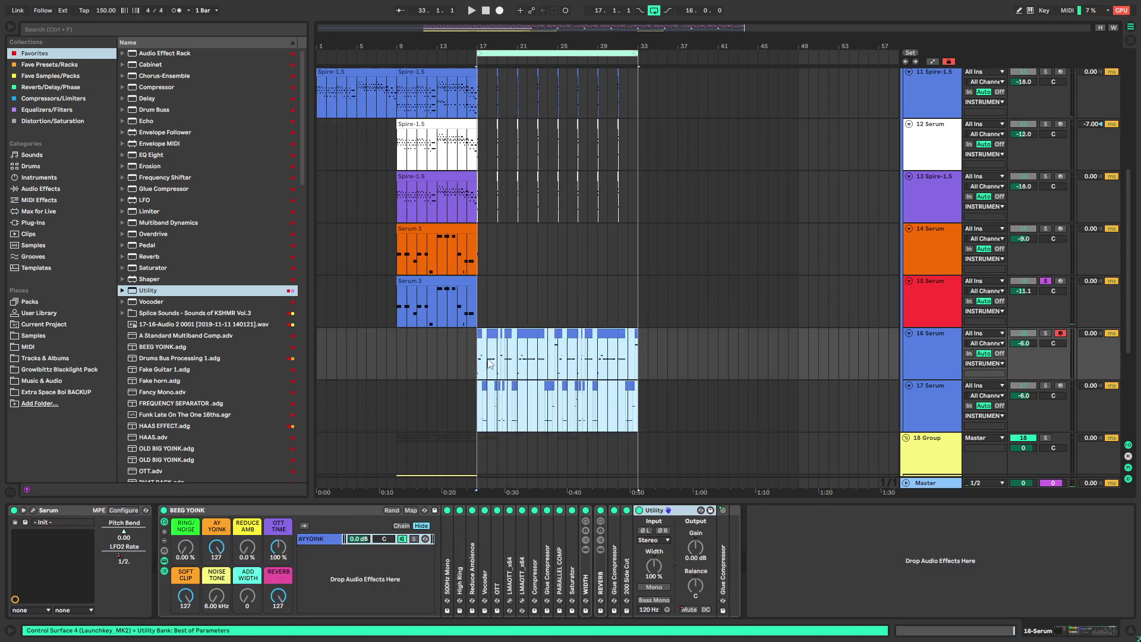
pyautogui.moveTo(493, 363); pyautogui.dragTo(638, 359)
pyautogui.click(489, 322)
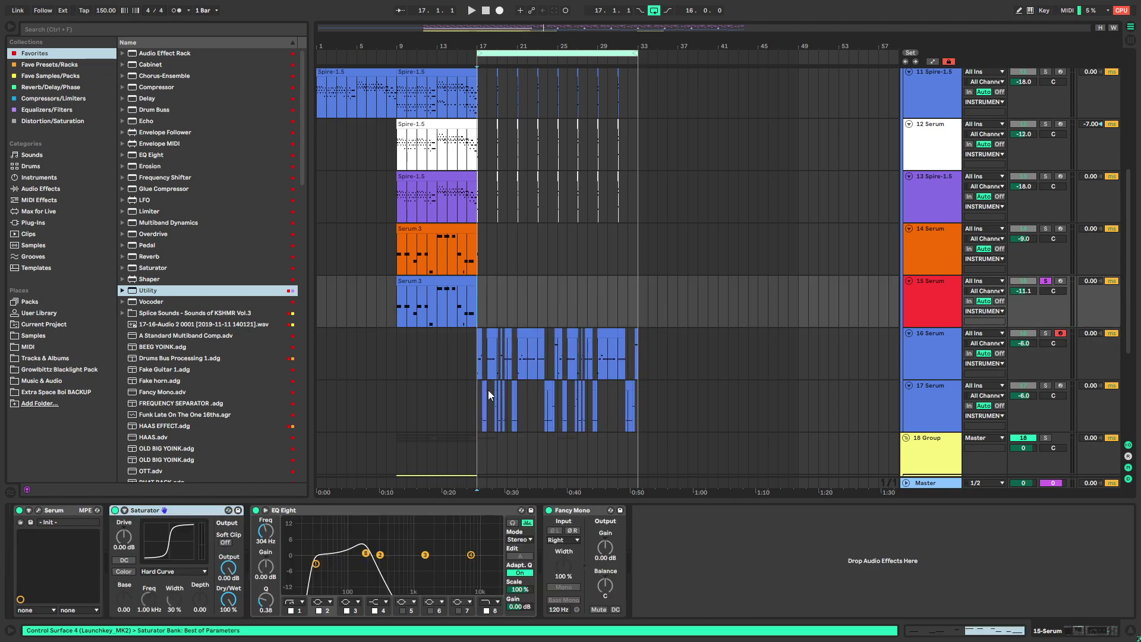
pyautogui.hotkey('ctrl', 'v')
# Add 17 Serum's clips to 15 Serum from 17.1 and consolidate the section up to 33.1 into one 16-bar clip
pyautogui.moveTo(490, 386); pyautogui.dragTo(594, 391)
pyautogui.hotkey('ctrl', 'c')
pyautogui.click(477, 309)
pyautogui.hotkey('ctrl', 'v')
pyautogui.scroll(2, 478, 310)
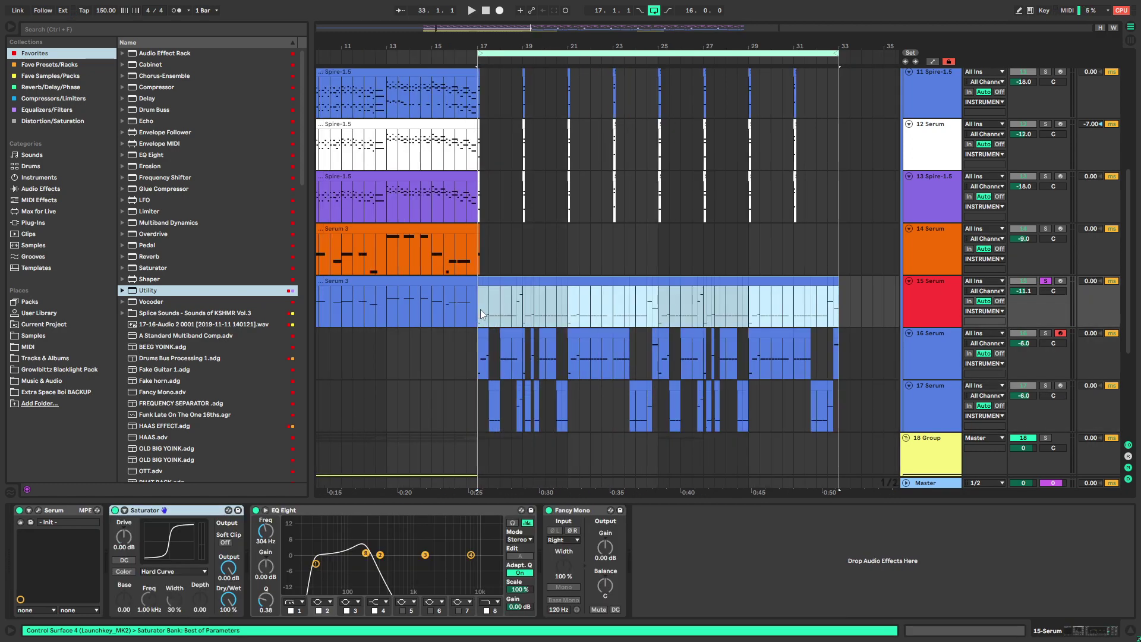
# Give 15 Serum's clips the track color and play the 17.1 clip with the track soloed
pyautogui.rightClick(922, 295)
pyautogui.click(981, 539)
pyautogui.press('space')
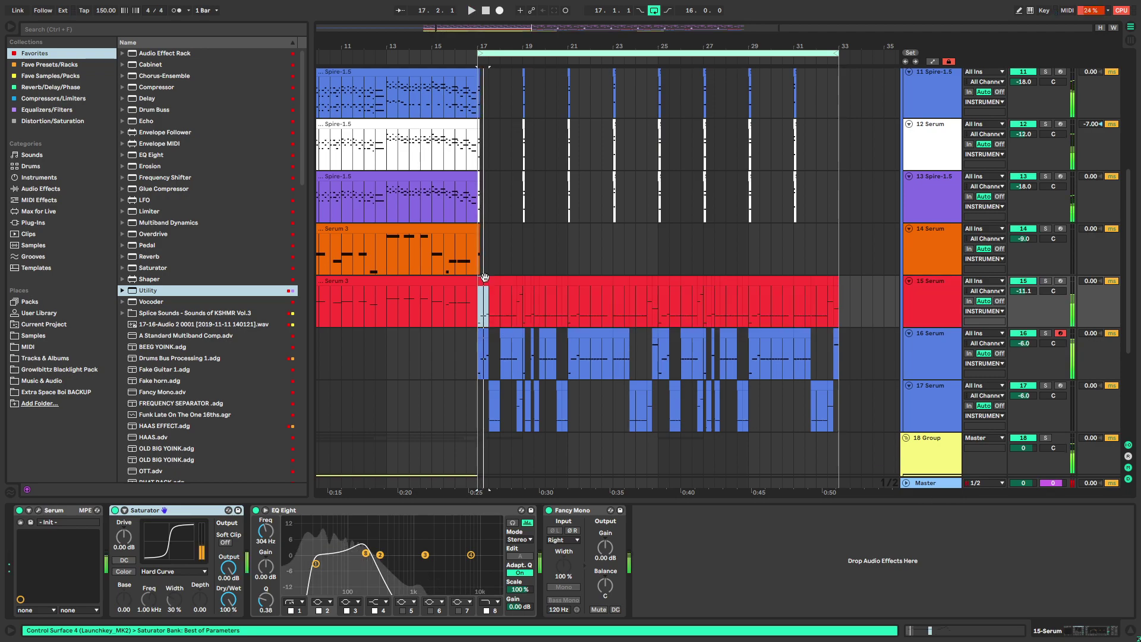
pyautogui.click(836, 283)
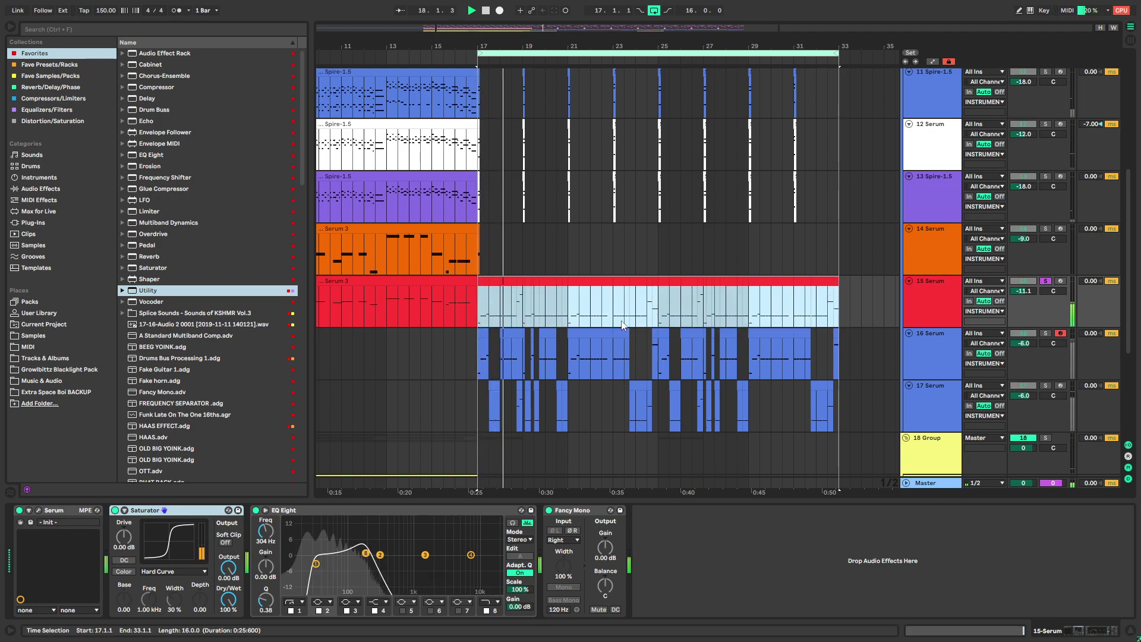
# Transpose the C#5 notes in 15 Serum's 16-bar clip down an octave to C#4, unsolo the track and return to its devices
pyautogui.doubleClick(574, 280)
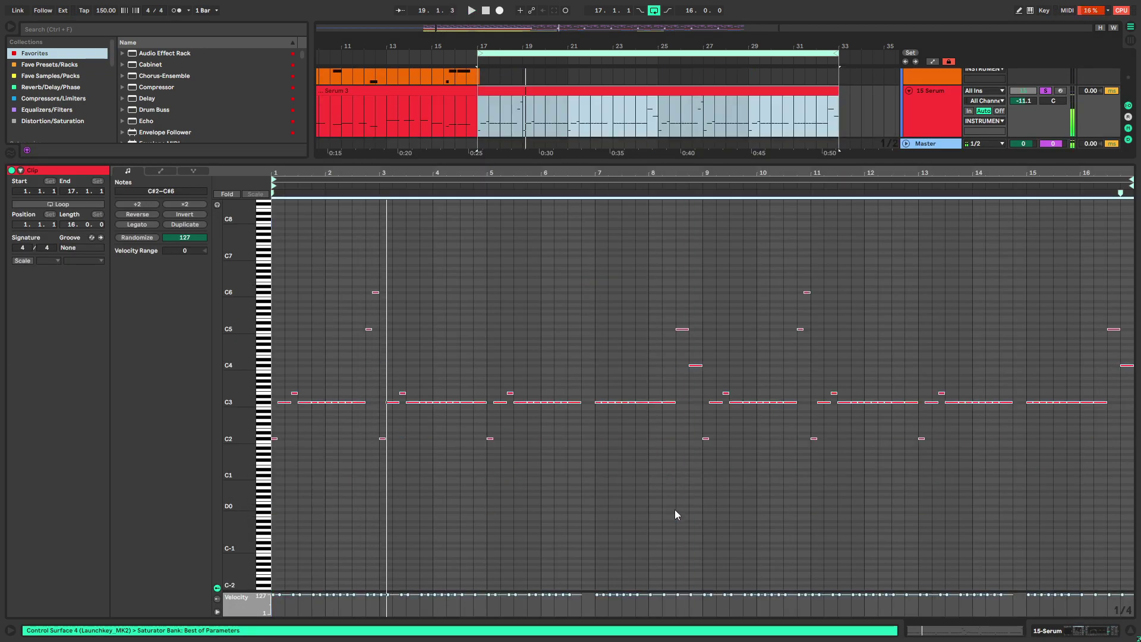
pyautogui.scroll(3, 229, 423)
pyautogui.scroll(3, 303, 415)
pyautogui.moveTo(303, 415); pyautogui.dragTo(515, 443)
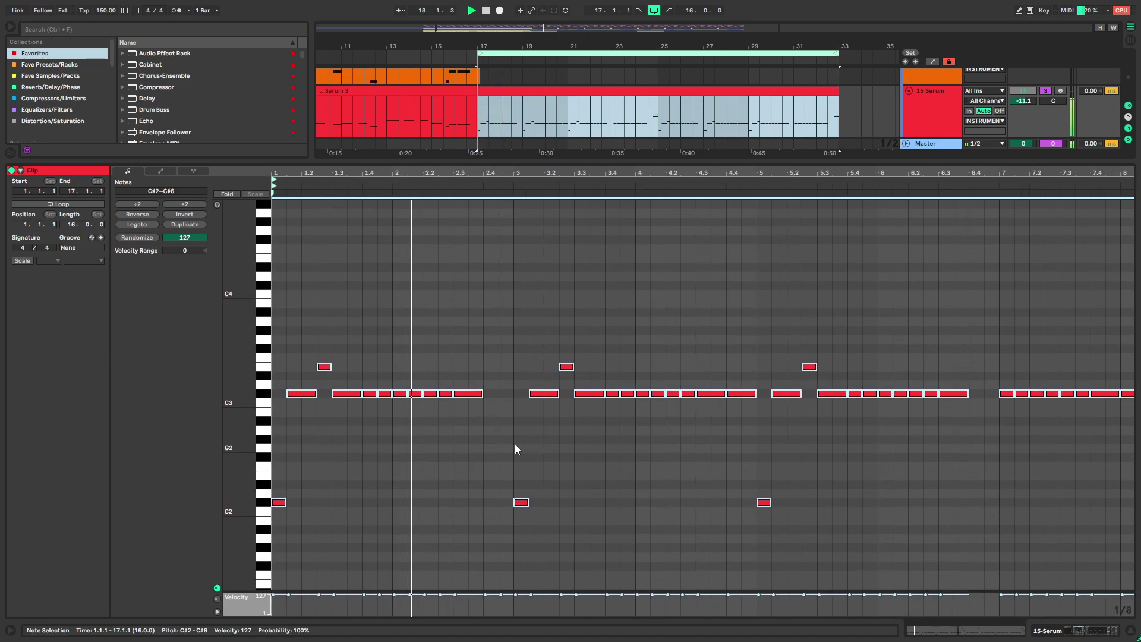
pyautogui.scroll(-3, 515, 444)
pyautogui.scroll(4, 505, 438)
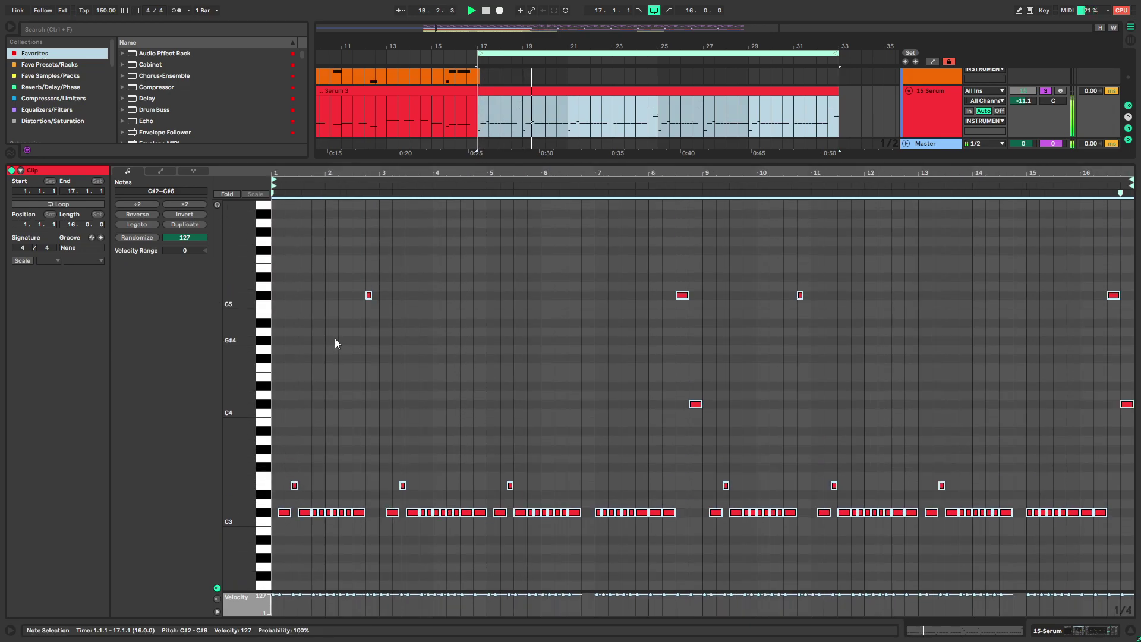
pyautogui.moveTo(335, 336); pyautogui.dragTo(1128, 250)
pyautogui.hotkey('shift', 'Down')
pyautogui.press('s')
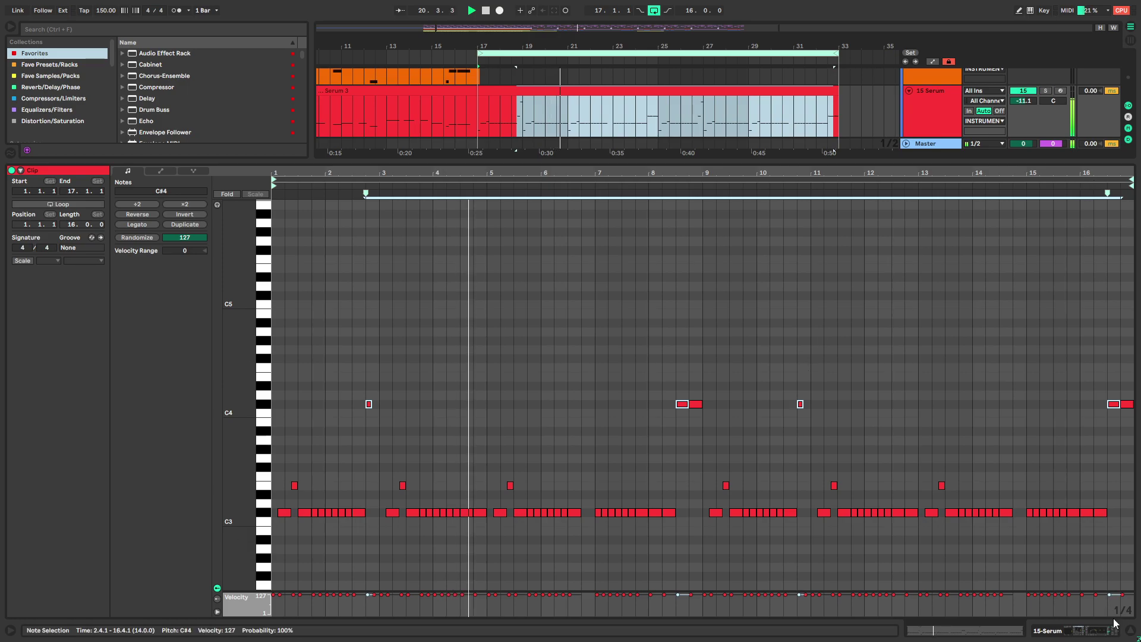
pyautogui.click(1098, 629)
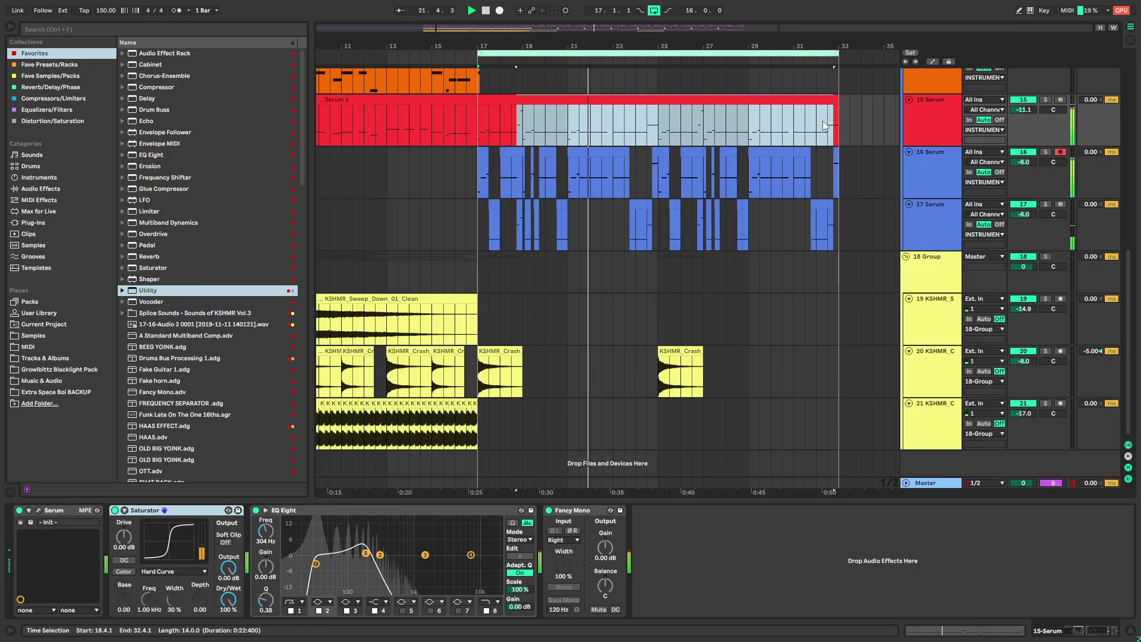
# Delete 15 Serum's clips from 17.1 to 33.1
pyautogui.click(615, 131)
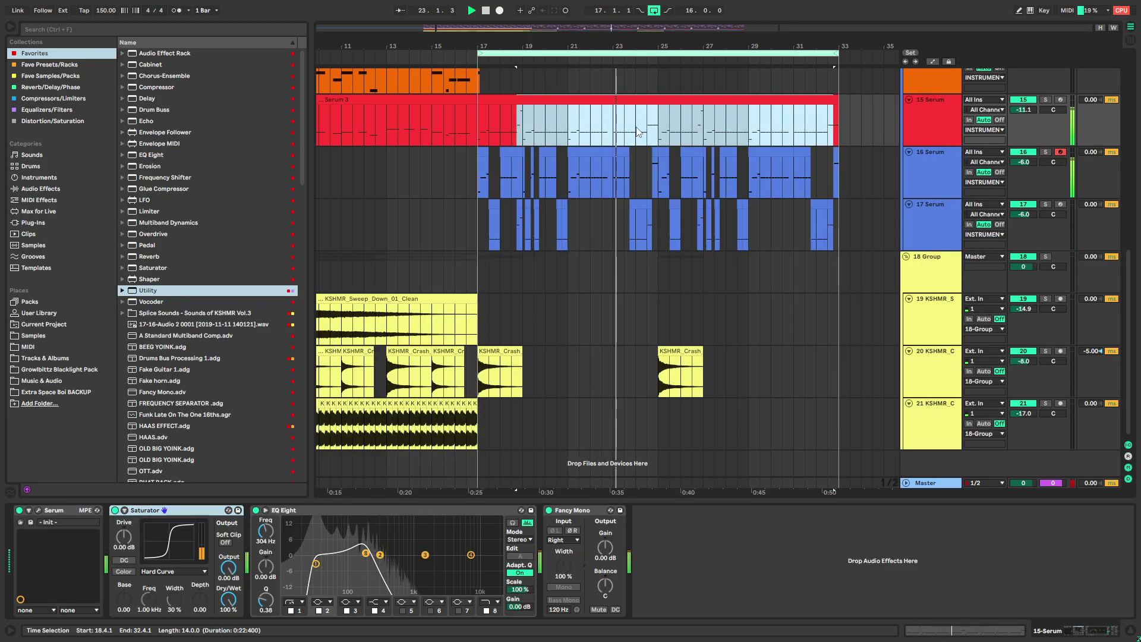
pyautogui.press('space')
pyautogui.click(529, 119)
pyautogui.press('Delete')
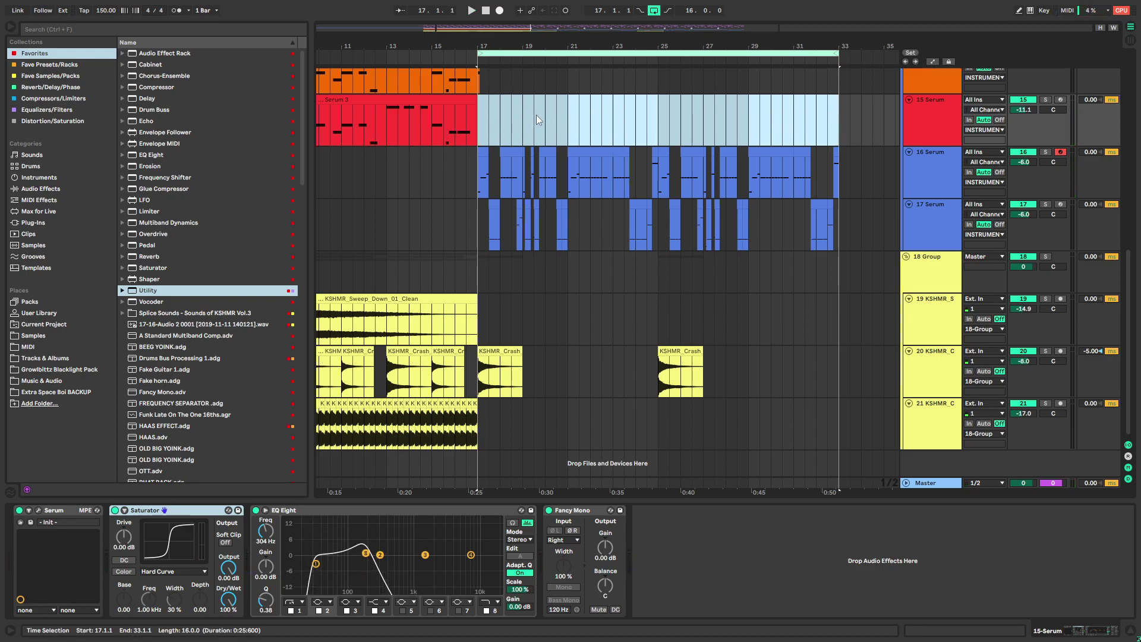
# Solo 16 Serum, fold its Utility and insert an EQ Eight between 200 Side Cut and Utility
pyautogui.click(499, 185)
pyautogui.click(473, 173)
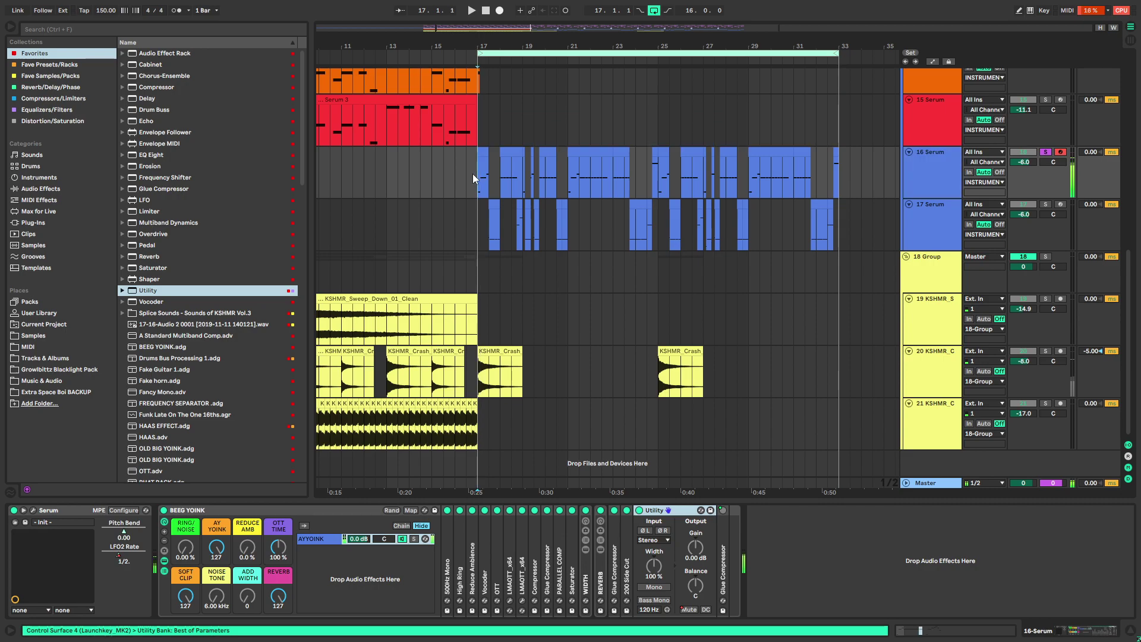
pyautogui.doubleClick(646, 511)
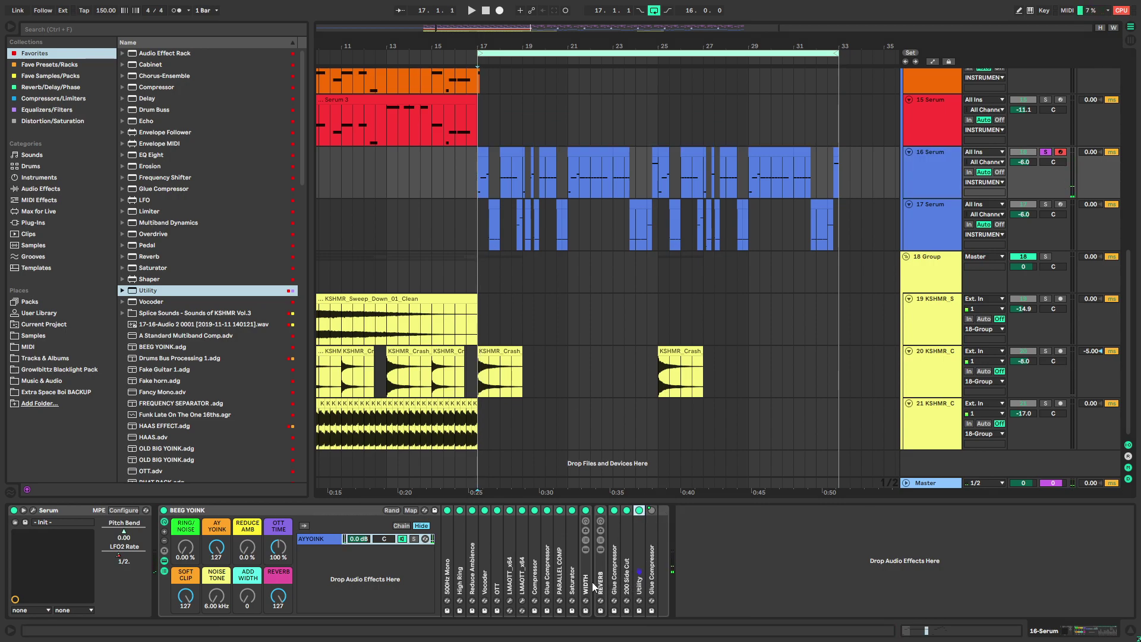
pyautogui.moveTo(150, 154); pyautogui.dragTo(639, 591)
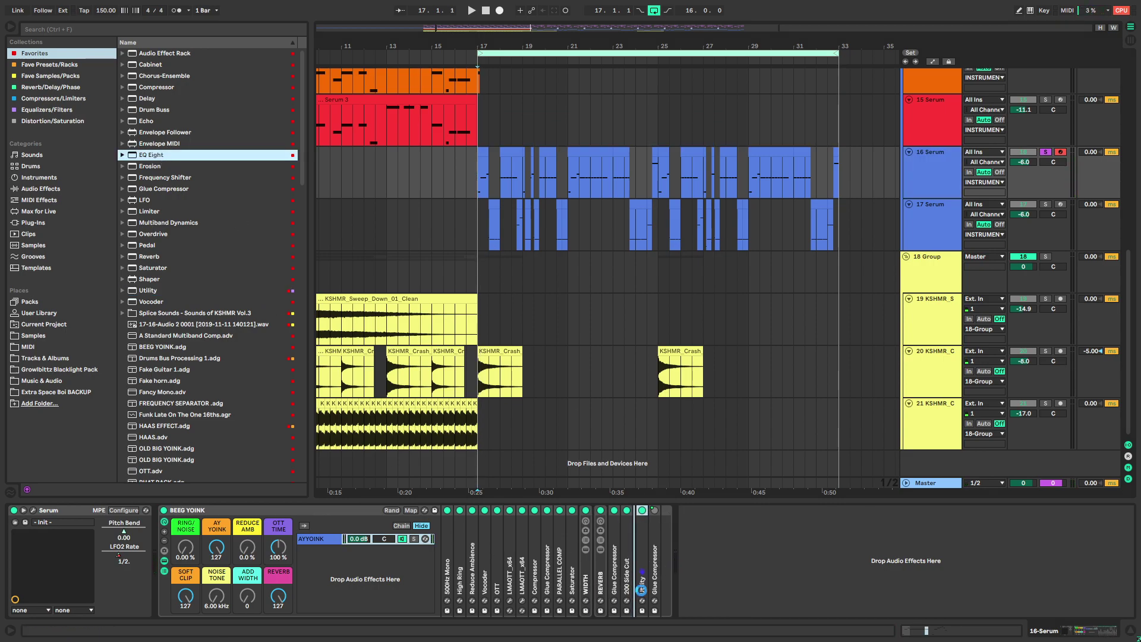
# Shape 16 Serum's new EQ Eight with a 4.09 dB cut at 170 Hz and a 6.07 dB boost at 59.9 Hz
pyautogui.press('space')
pyautogui.press('space')
pyautogui.moveTo(751, 556); pyautogui.dragTo(719, 555)
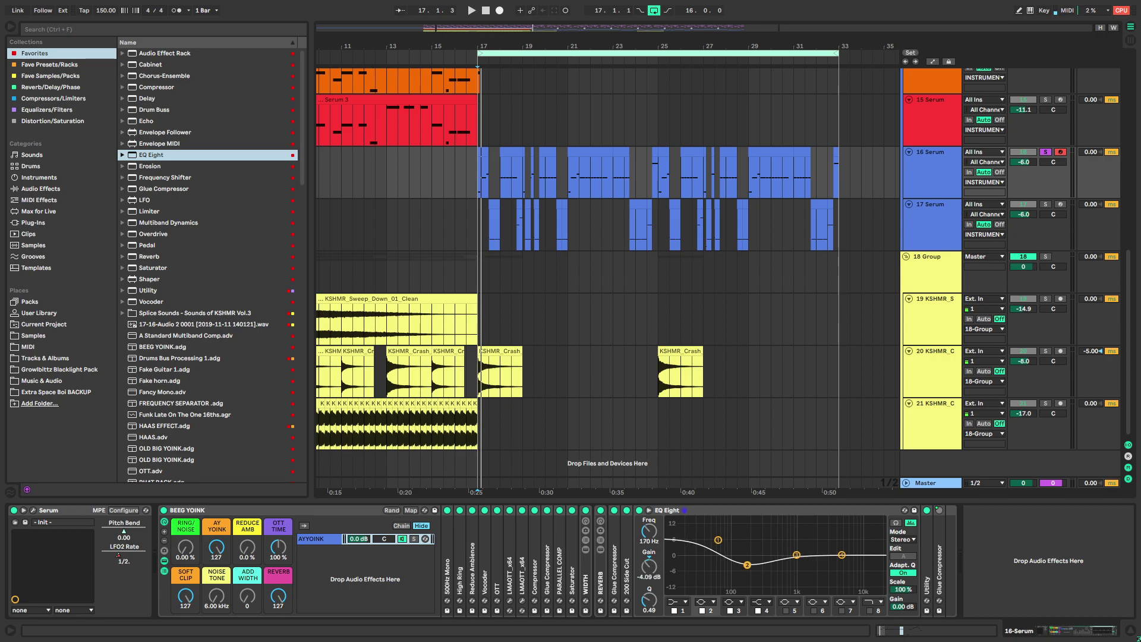
pyautogui.press('space')
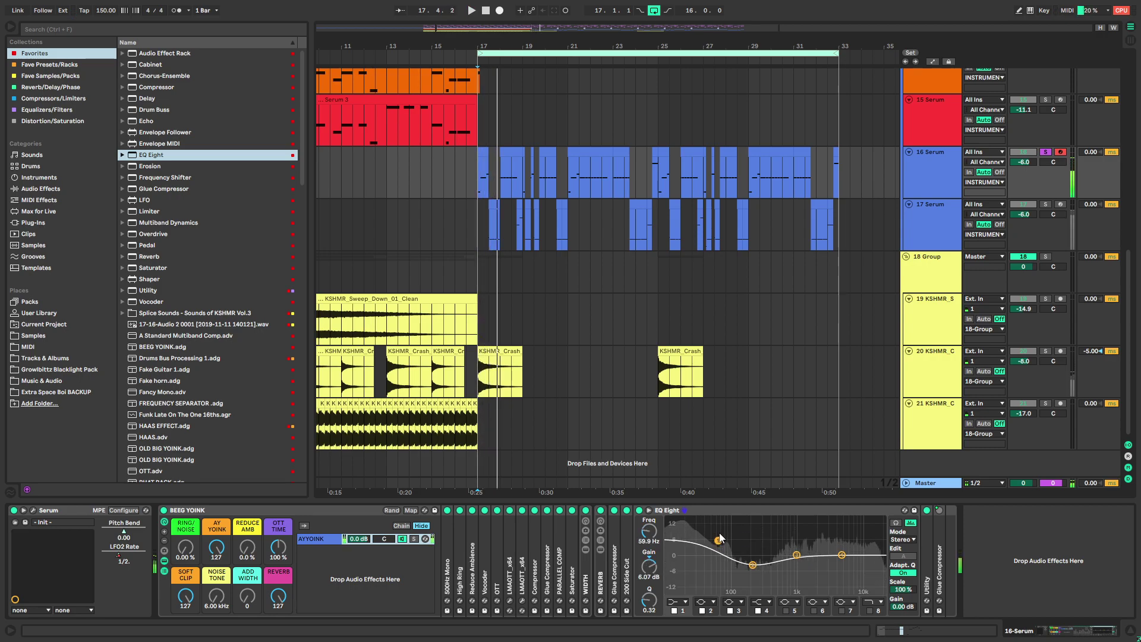
pyautogui.press('space')
pyautogui.press('space')
# Audition 16 Serum in solo from 17.1 while inspecting its Serum synth, and close the synth
pyautogui.click(931, 185)
pyautogui.press('space')
pyautogui.press('space')
pyautogui.click(33, 511)
pyautogui.press('space')
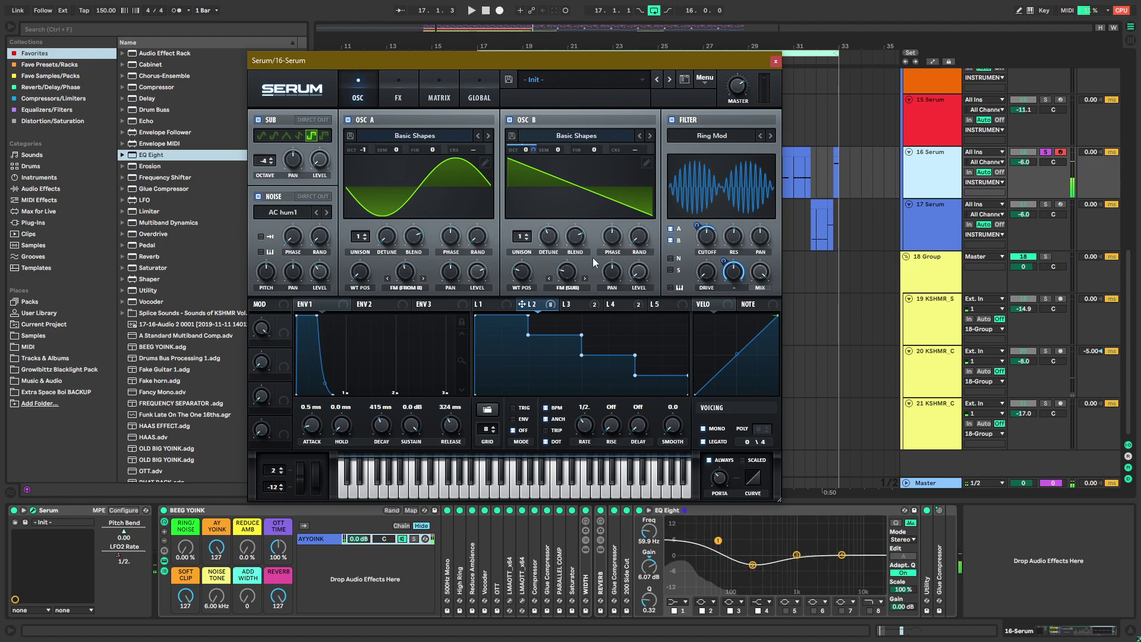
pyautogui.press('space')
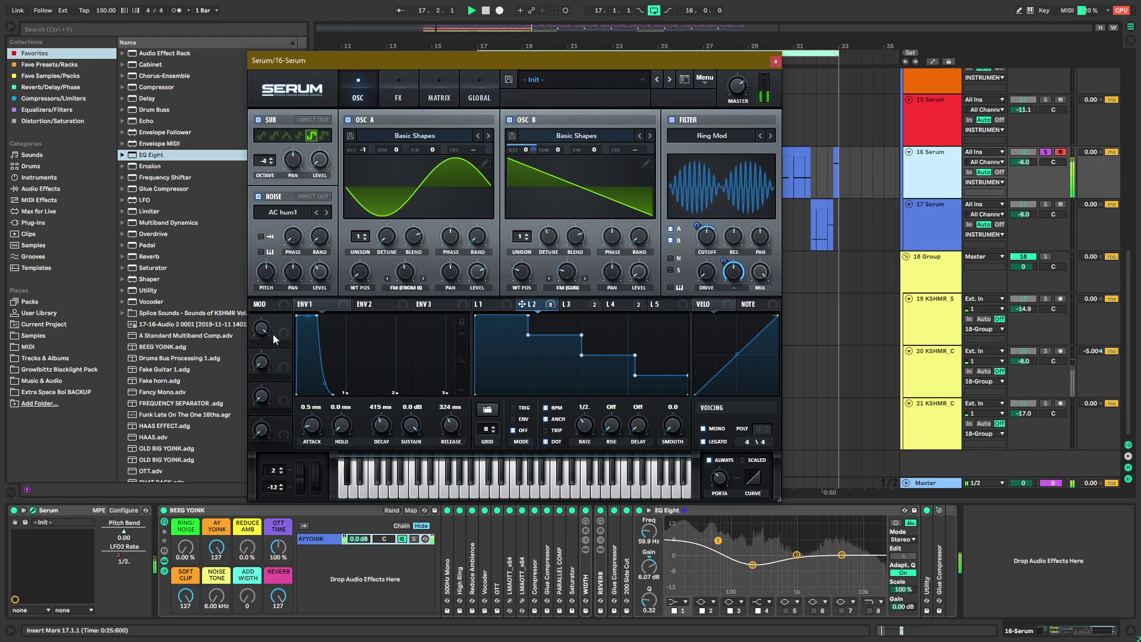
pyautogui.click(777, 62)
pyautogui.click(779, 61)
# Play the start of the drop around 17.1 with 16 Serum soloed and with all tracks together
pyautogui.click(480, 180)
pyautogui.press('space')
pyautogui.press('space')
pyautogui.press('space')
pyautogui.press('space')
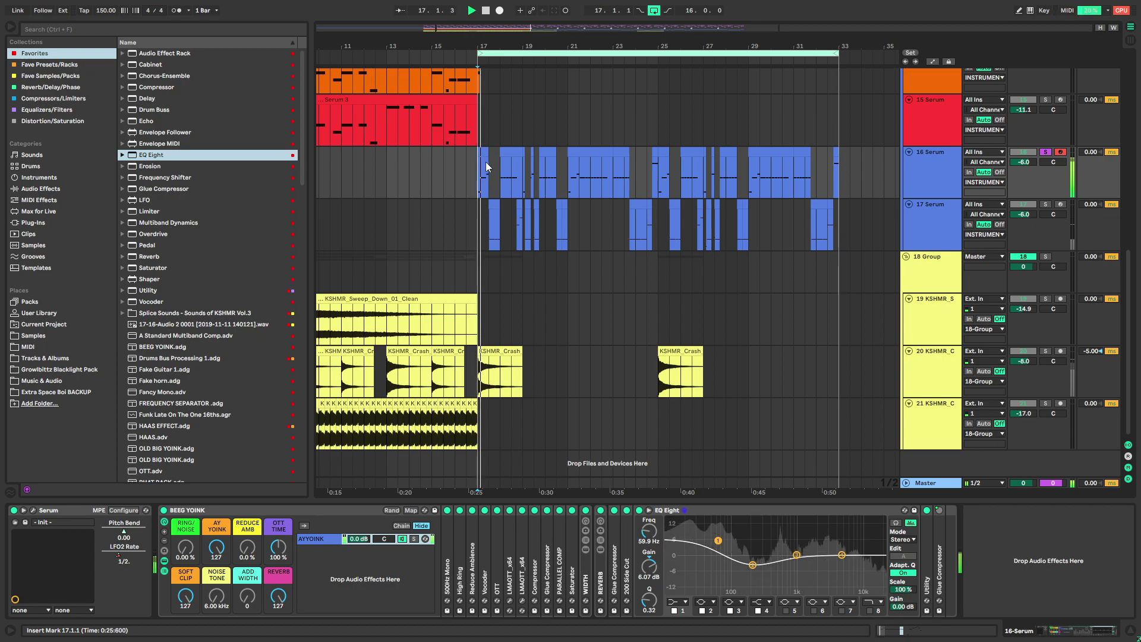
pyautogui.press('space')
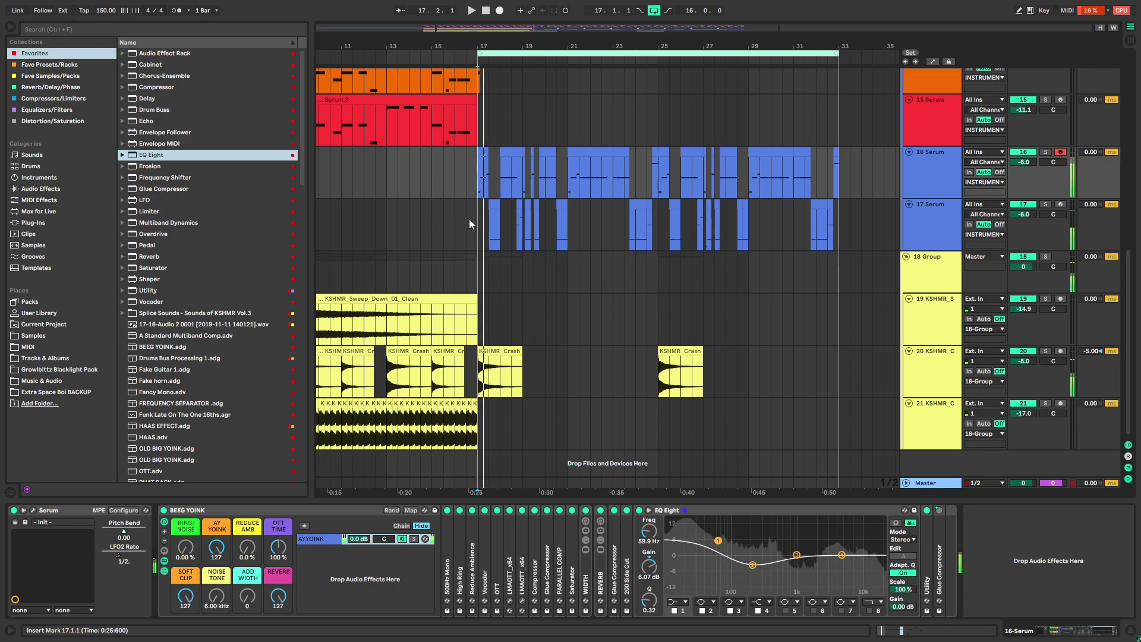
pyautogui.click(469, 220)
pyautogui.press('space')
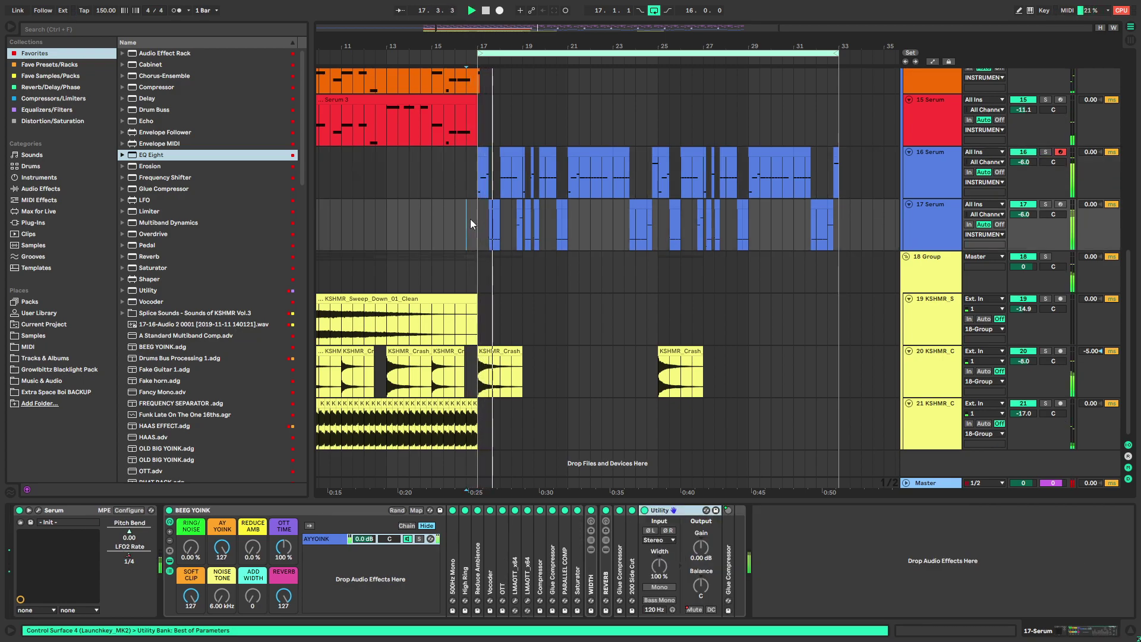
# Lower tracks 11 Spire, 12 Serum and 13 Spire together to -19.5, -13.5 and -19.5 dB and fold them
pyautogui.scroll(2, 725, 240)
pyautogui.scroll(4, 748, 236)
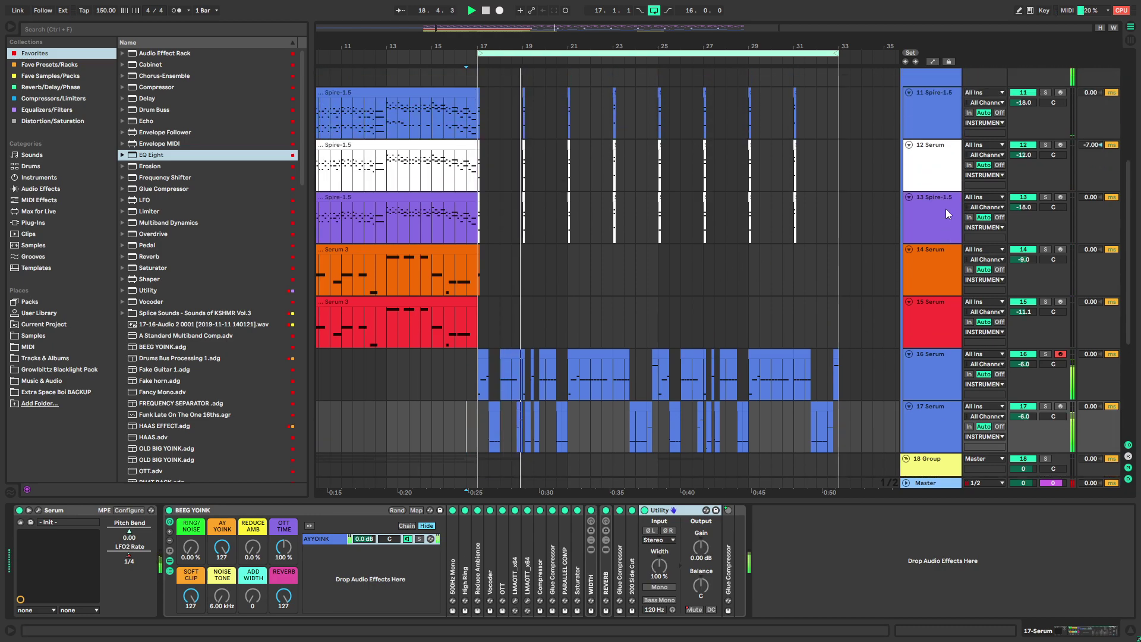
pyautogui.scroll(1, 945, 209)
pyautogui.click(925, 157)
pyautogui.keyDown('shift'); pyautogui.click(938, 258); pyautogui.keyUp('shift')
pyautogui.moveTo(1024, 150); pyautogui.dragTo(1023, 158)
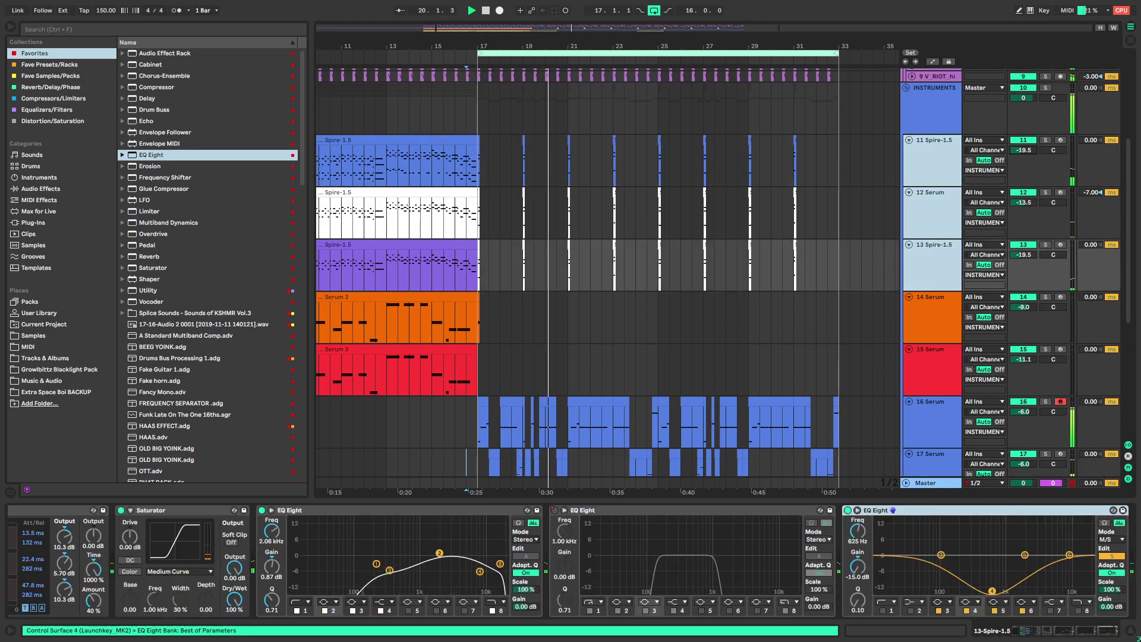
pyautogui.click(909, 141)
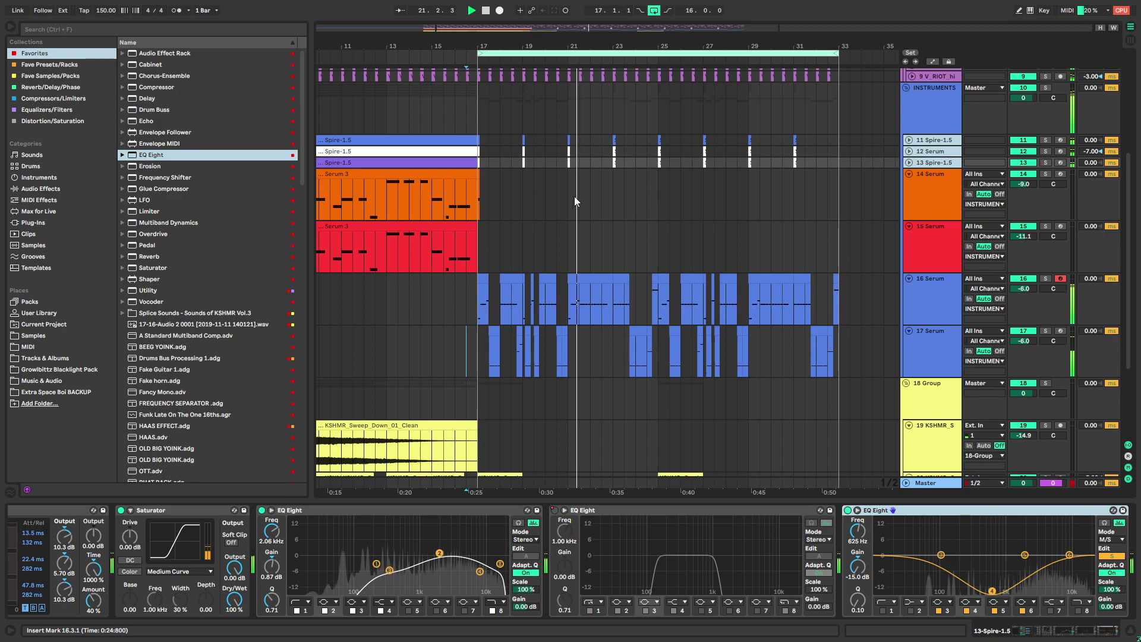
# Repeat 14 Serum's two-bar section from 17.1 every two bars up to 33.1
pyautogui.click(483, 198)
pyautogui.moveTo(483, 198); pyautogui.dragTo(524, 191)
pyautogui.hotkey('ctrl', 'd')
pyautogui.hotkey('ctrl', 'd')
pyautogui.hotkey('ctrl', 'd')
pyautogui.hotkey('ctrl', 'd')
pyautogui.hotkey('ctrl', 'd')
pyautogui.hotkey('ctrl', 'd')
pyautogui.hotkey('ctrl', 'd')
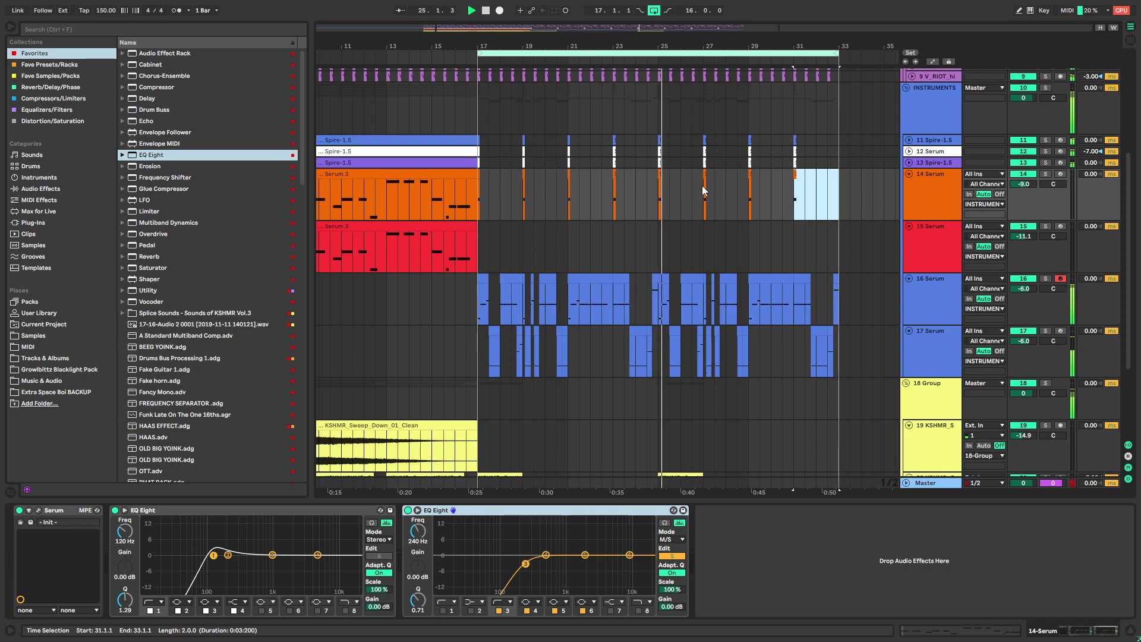
pyautogui.keyDown('shift'); pyautogui.click(486, 194); pyautogui.keyUp('shift')
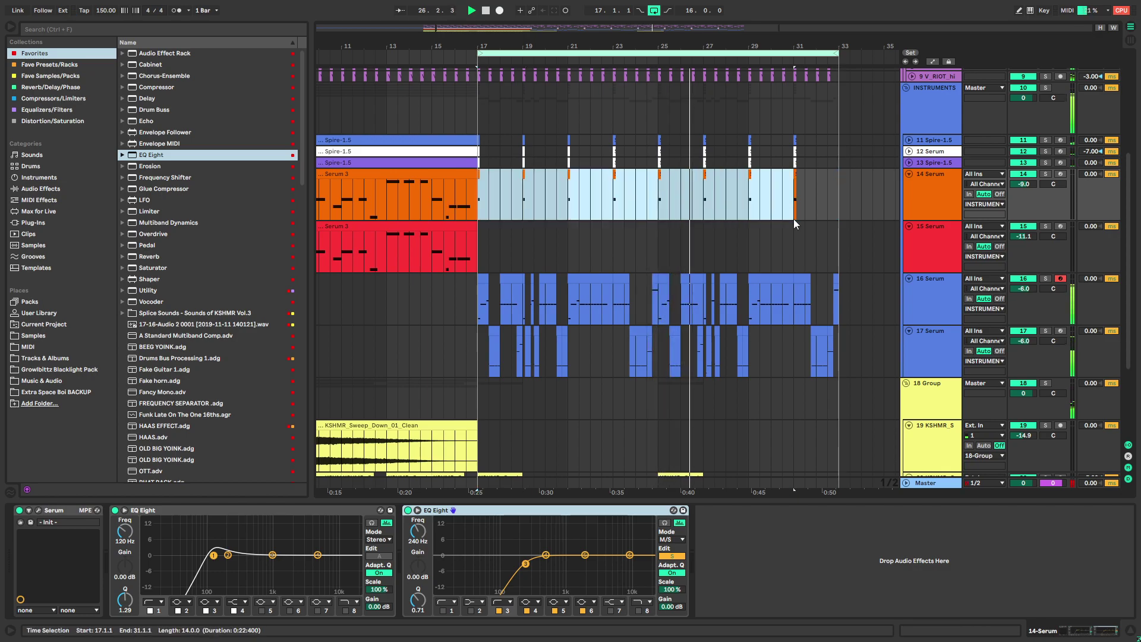
# Copy the KSHMR_Sweep_Down_01_Clean clip at 9.1 to 25.1 on the same track and play it
pyautogui.scroll(-4, 674, 296)
pyautogui.press('space')
pyautogui.click(429, 298)
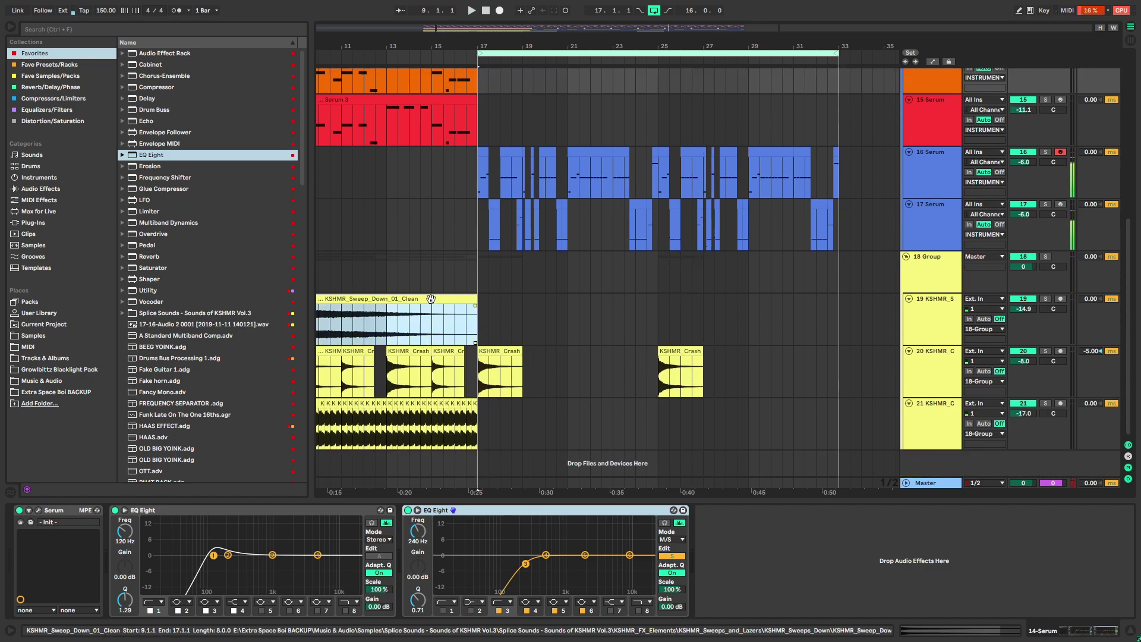
pyautogui.hotkey('ctrl', 'c')
pyautogui.click(655, 312)
pyautogui.hotkey('ctrl', 'v')
pyautogui.press('space')
# Compare 17 Serum and 16 Serum in solo from 25.1
pyautogui.click(452, 403)
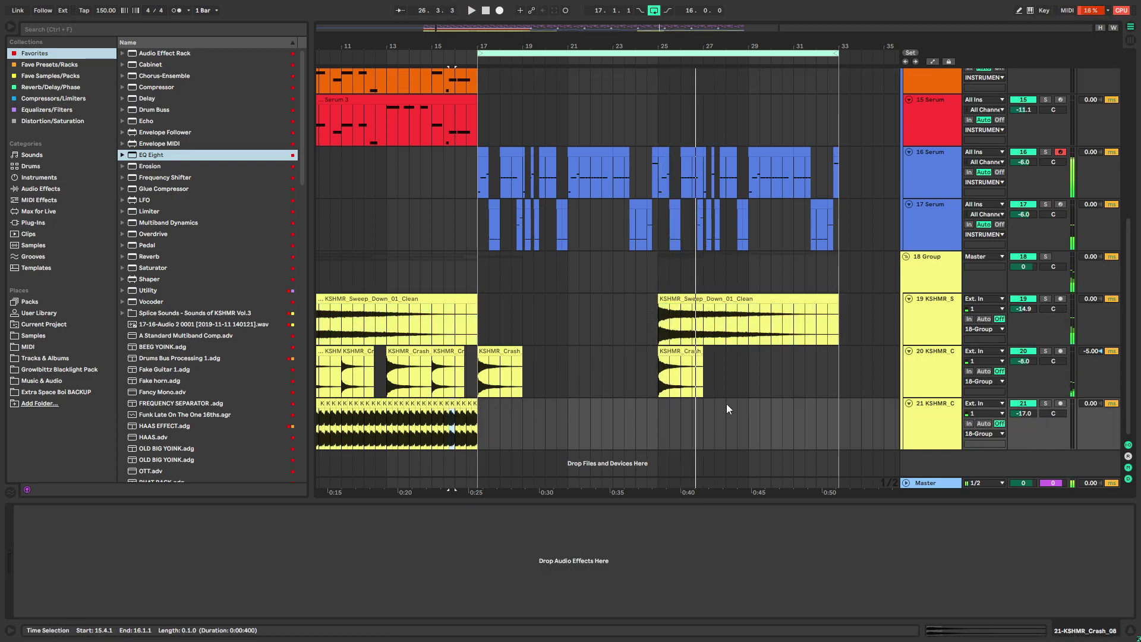
pyautogui.scroll(1, 724, 404)
pyautogui.click(948, 173)
pyautogui.click(944, 202)
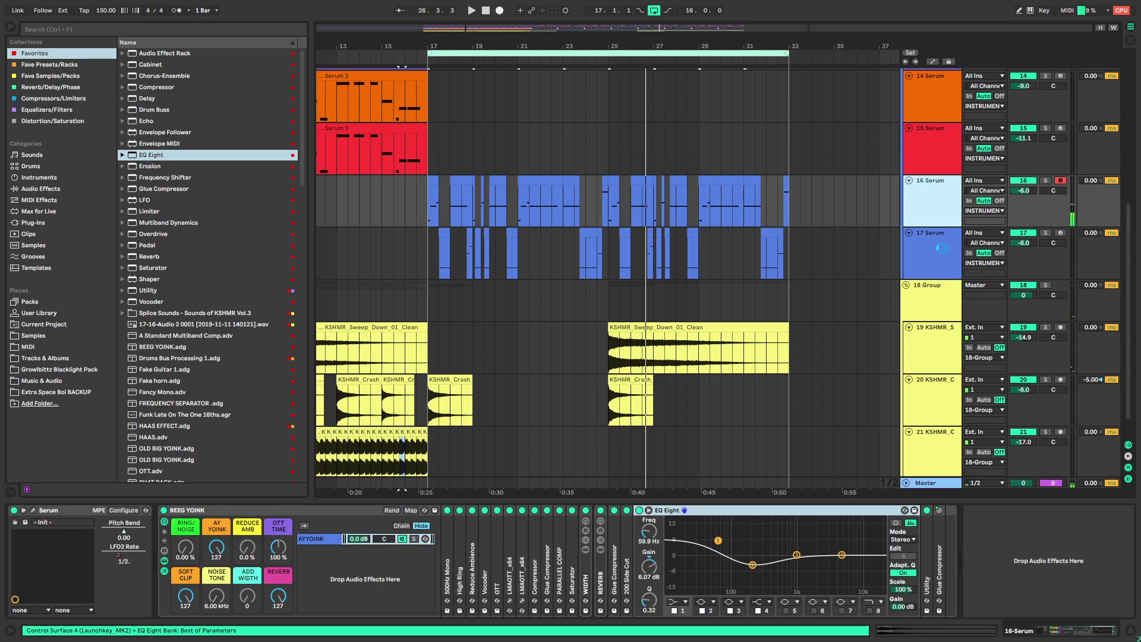
pyautogui.click(607, 205)
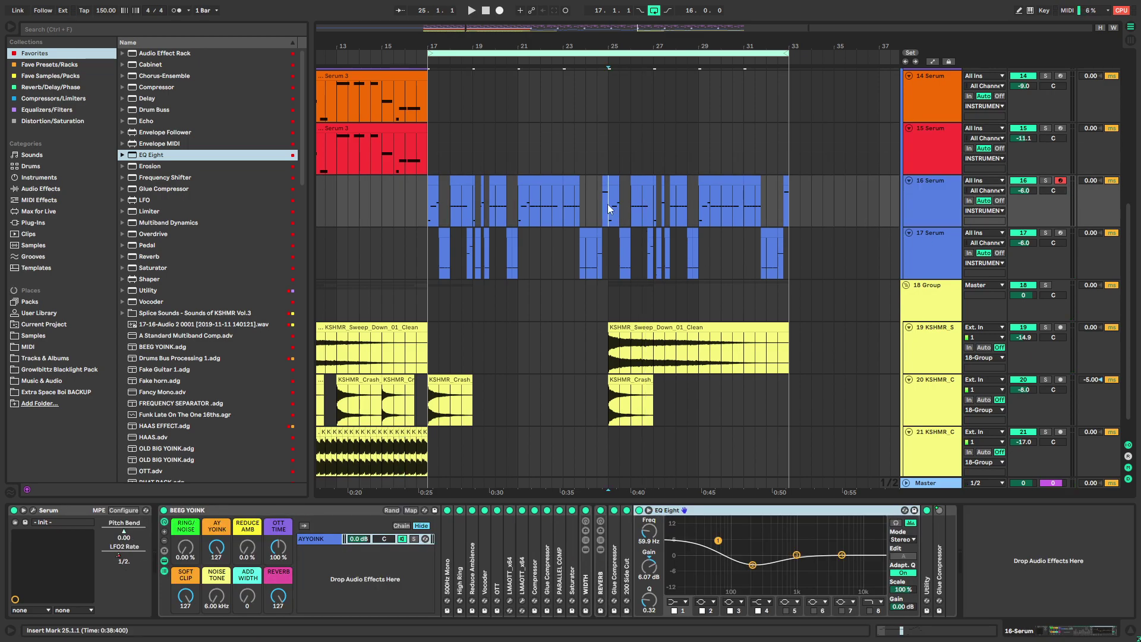
pyautogui.click(936, 250)
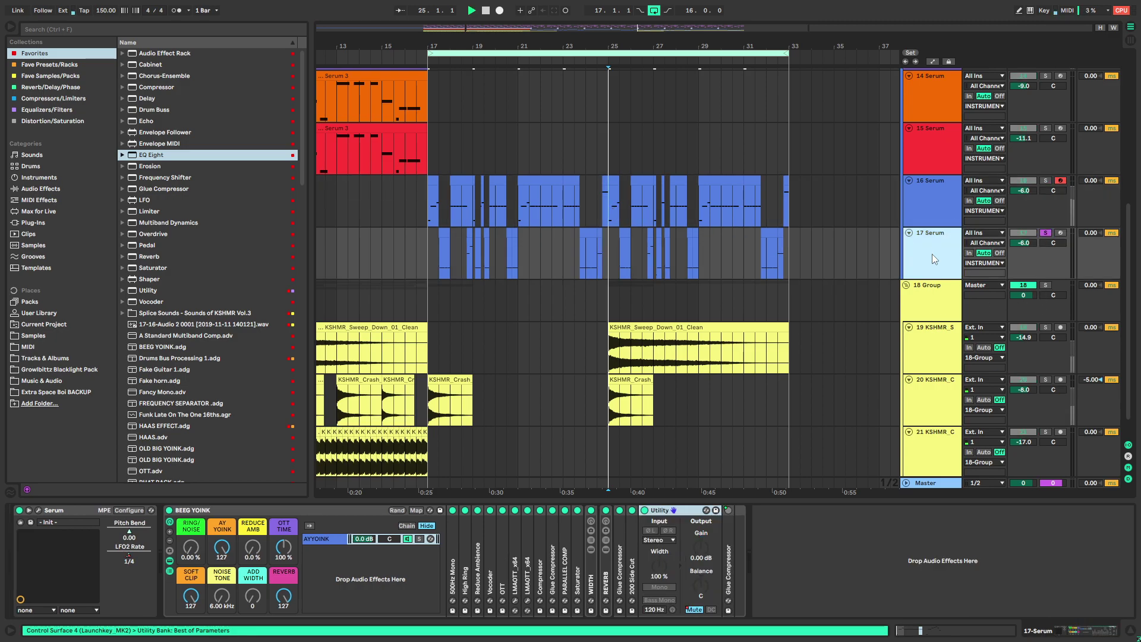
pyautogui.click(940, 225)
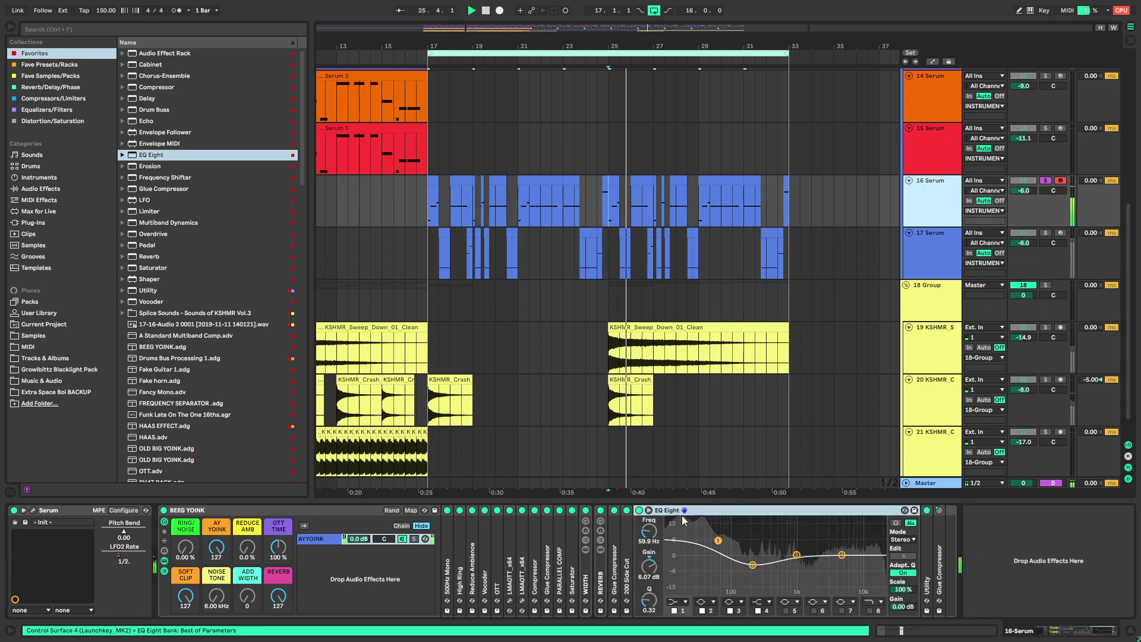
# Duplicate track 16 Serum, keeping only the clips before 25.1 on the original and those from 25.1 on the copy
pyautogui.hotkey('ctrl', 'd')
pyautogui.moveTo(422, 237); pyautogui.dragTo(629, 244)
pyautogui.press('Delete')
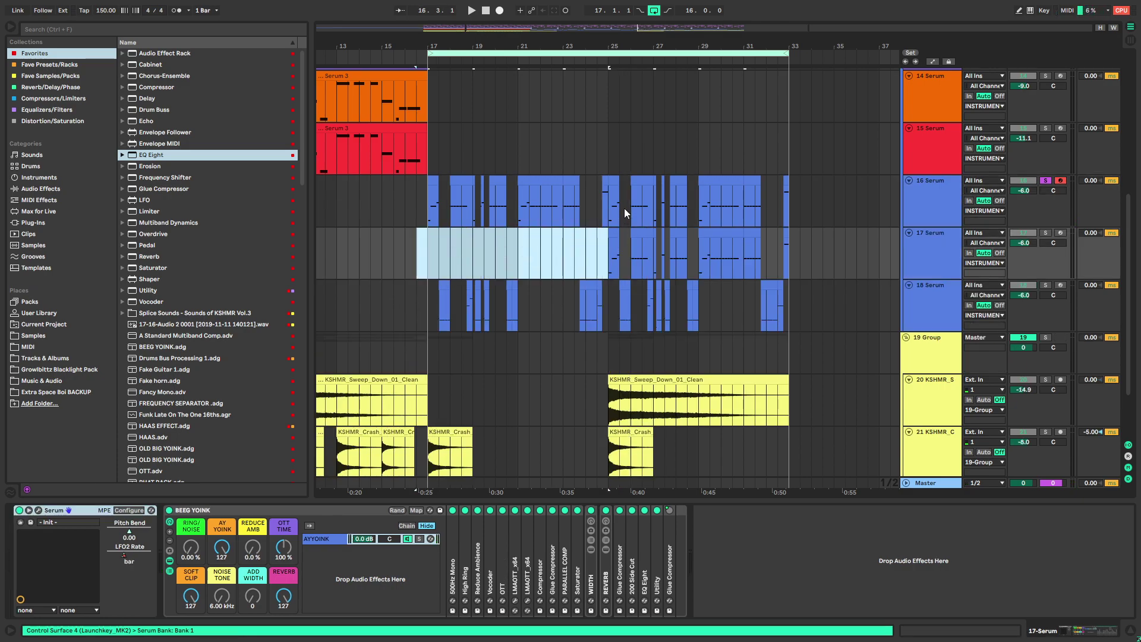
pyautogui.moveTo(609, 222); pyautogui.dragTo(820, 214)
pyautogui.press('Delete')
# Open the Serum synth on the duplicated 17 Serum track and set the LFO 2 rate to 1/4
pyautogui.click(617, 233)
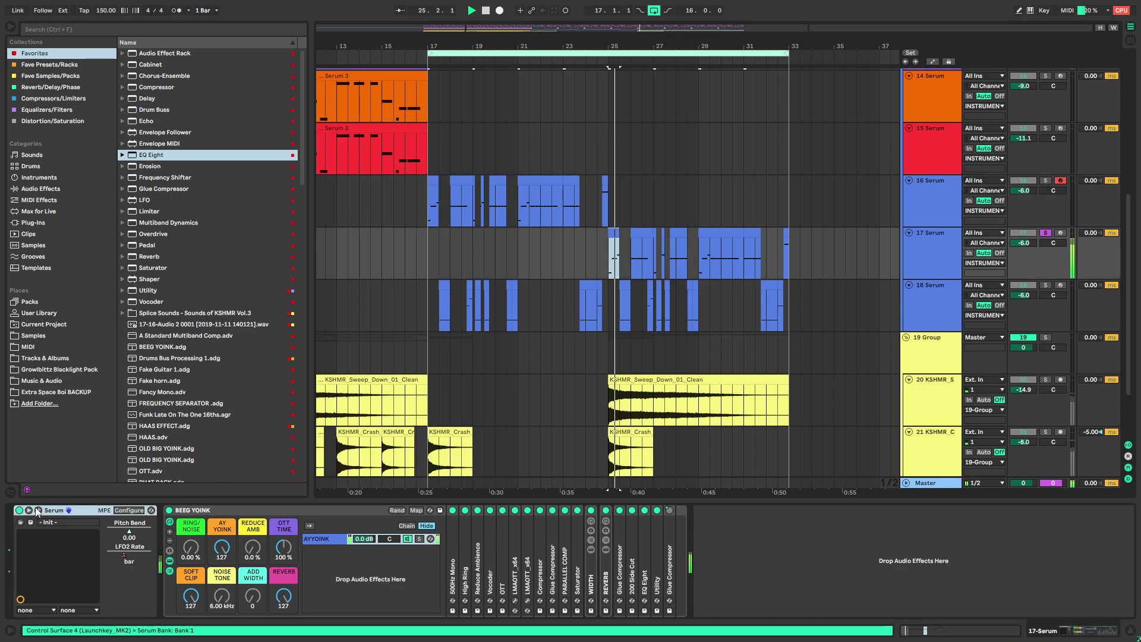
pyautogui.click(38, 509)
pyautogui.click(525, 304)
pyautogui.rightClick(594, 425)
pyautogui.click(589, 422)
pyautogui.press('space')
pyautogui.moveTo(590, 423); pyautogui.dragTo(597, 414)
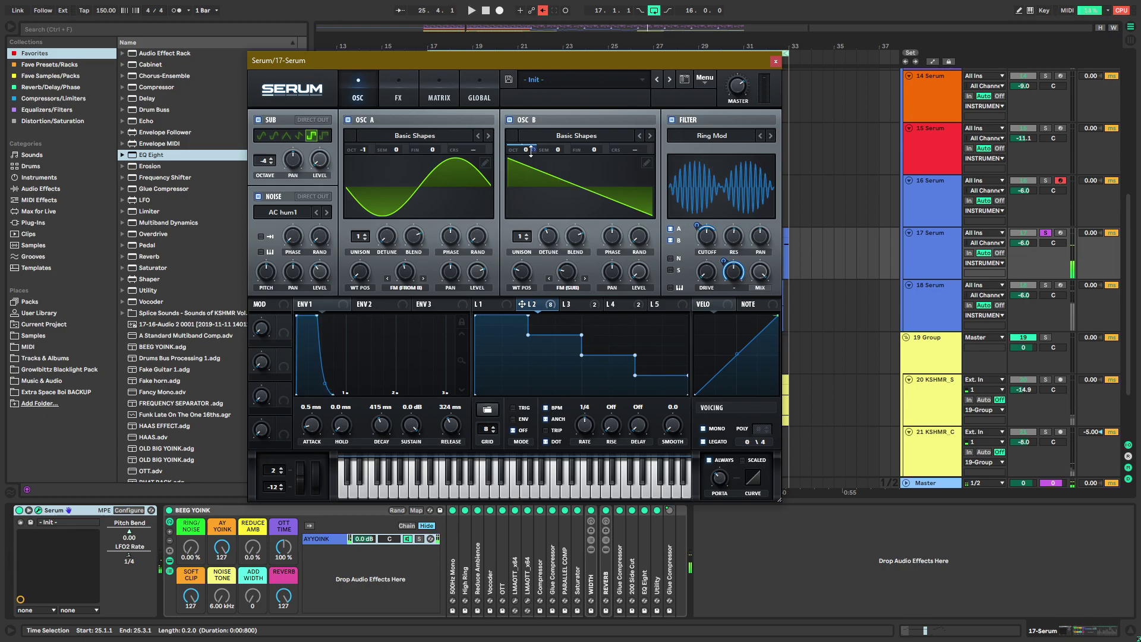
# Move oscillator A's wavetable position to a square-like wave, change the filter type to Reverb and play the result
pyautogui.moveTo(357, 275); pyautogui.dragTo(383, 258)
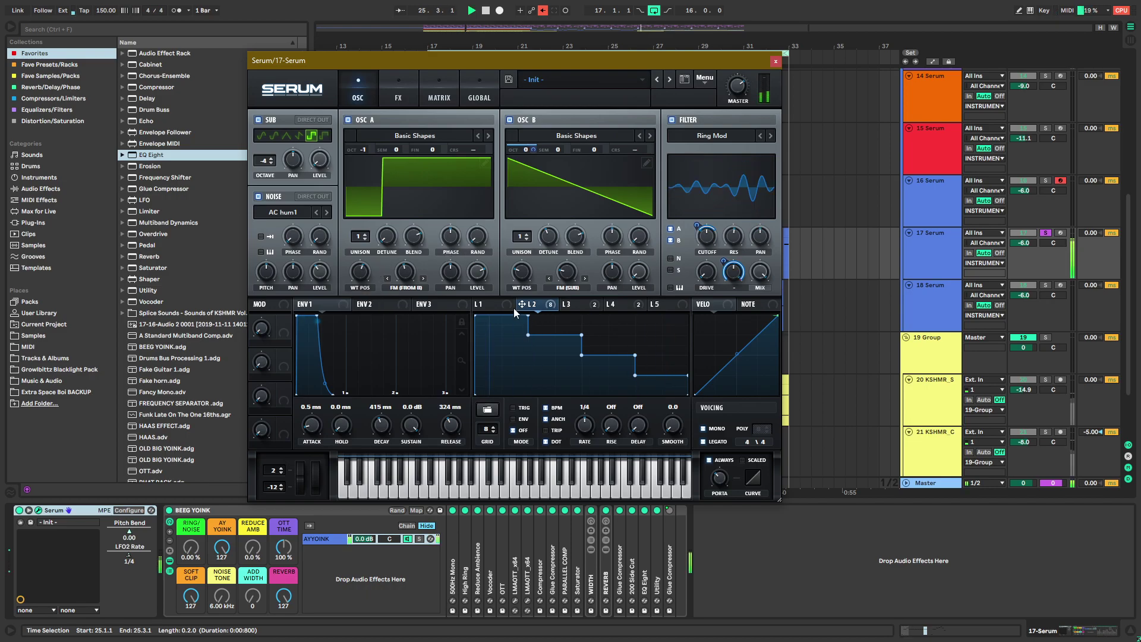
pyautogui.click(713, 137)
pyautogui.moveTo(706, 189)
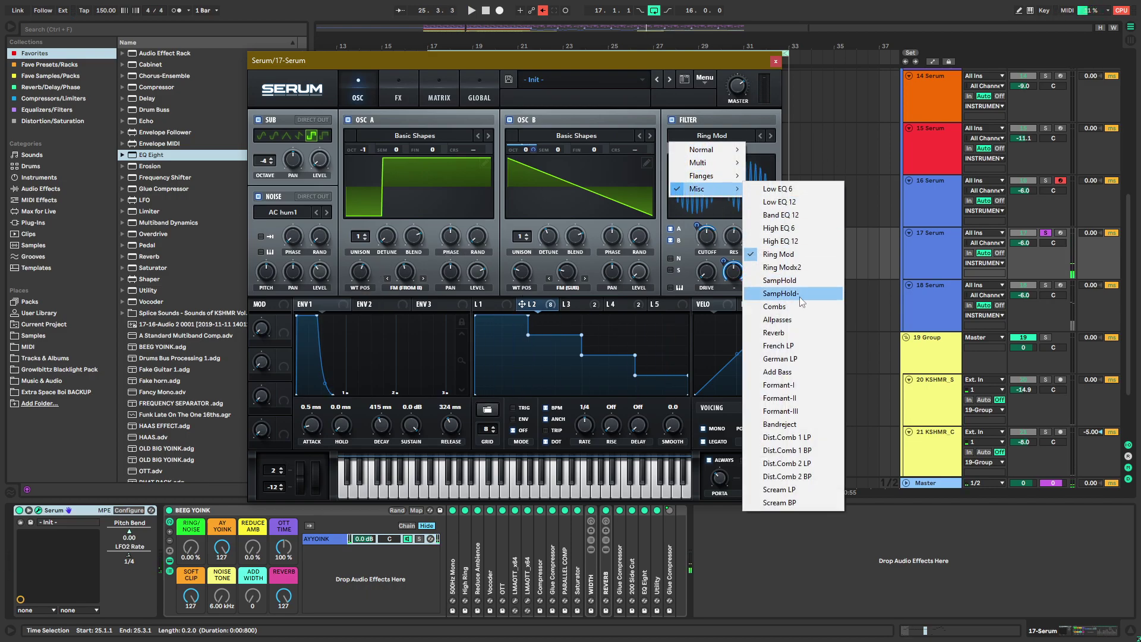
pyautogui.click(774, 331)
pyautogui.press('space')
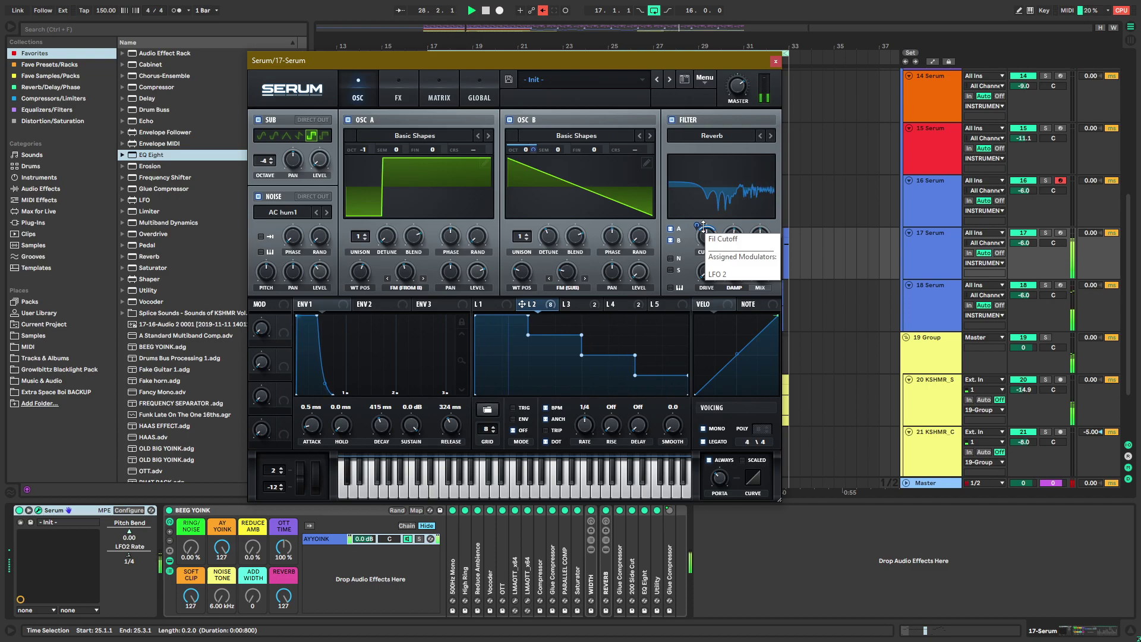
# Adjust the LFO 2 modulation amount on 17 Serum's filter cutoff while auditioning the soloed track from 25.1
pyautogui.moveTo(722, 60); pyautogui.dragTo(565, 68)
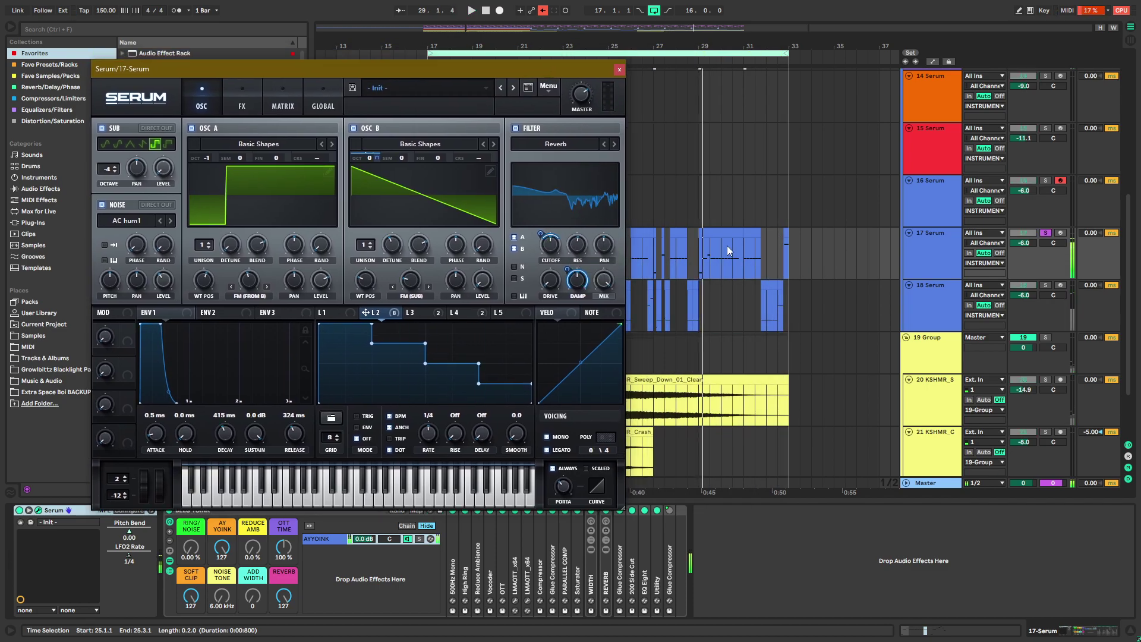
pyautogui.press('space')
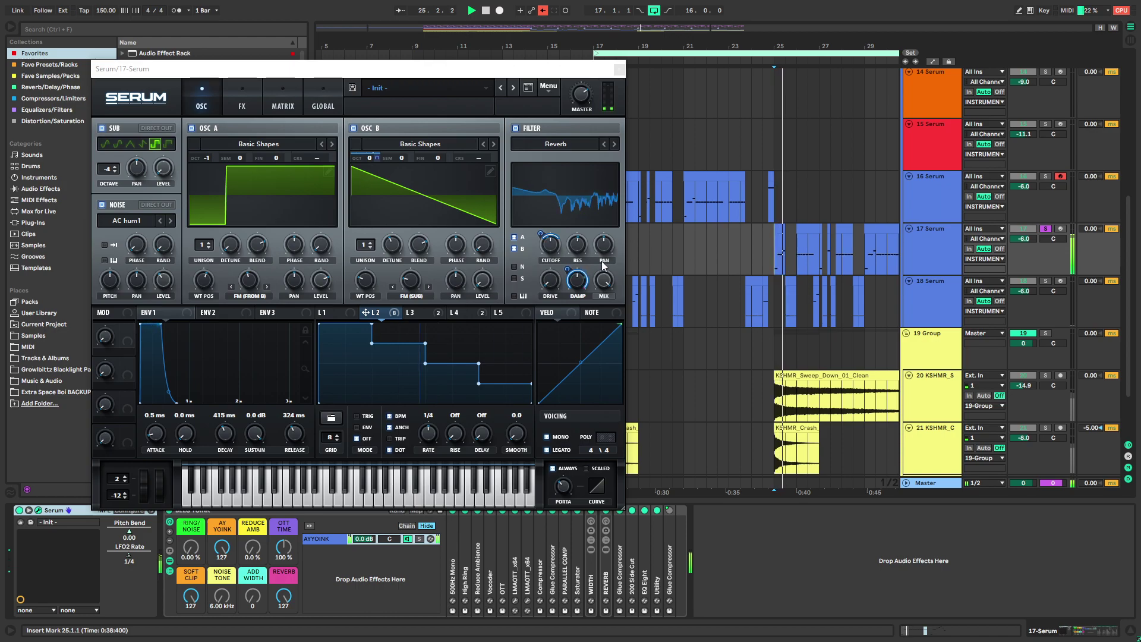
pyautogui.press('space')
pyautogui.press('space')
pyautogui.moveTo(540, 234)
pyautogui.mouseDown()
pyautogui.moveTo(540, 205)
pyautogui.moveTo(541, 256)
pyautogui.mouseUp()
pyautogui.press('space')
pyautogui.press('space')
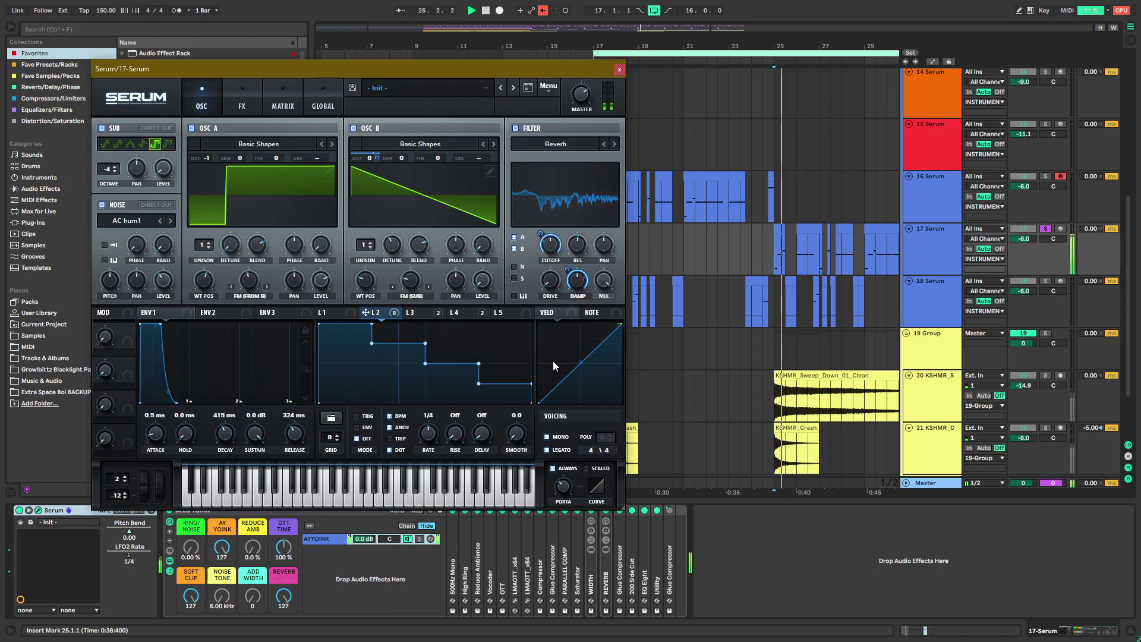
pyautogui.press('space')
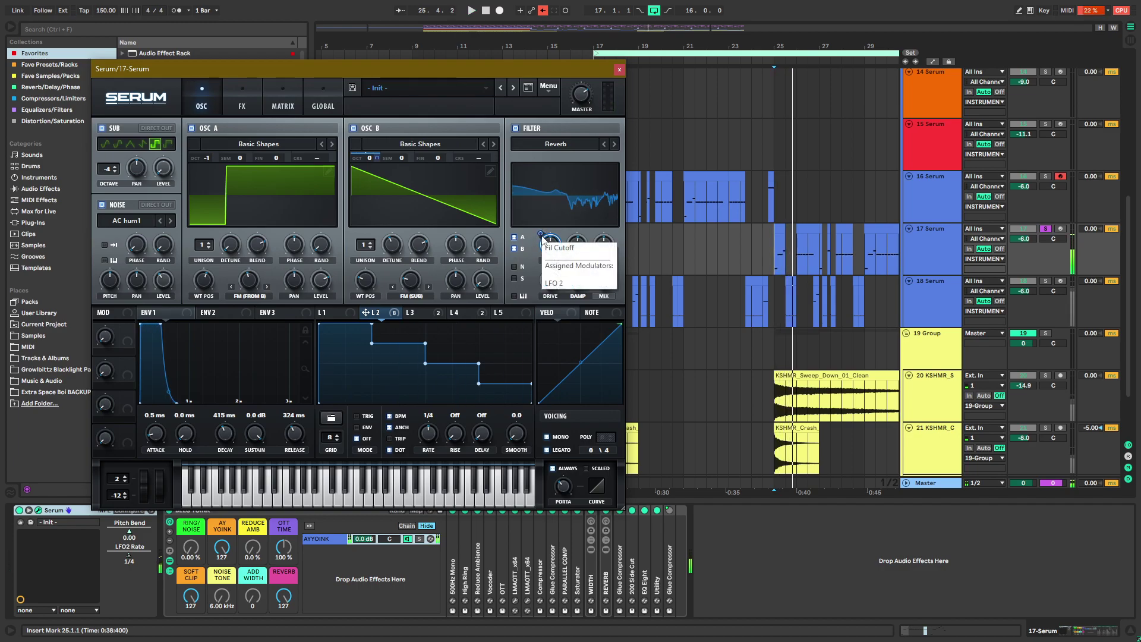
pyautogui.press('space')
pyautogui.moveTo(540, 233); pyautogui.dragTo(555, 219)
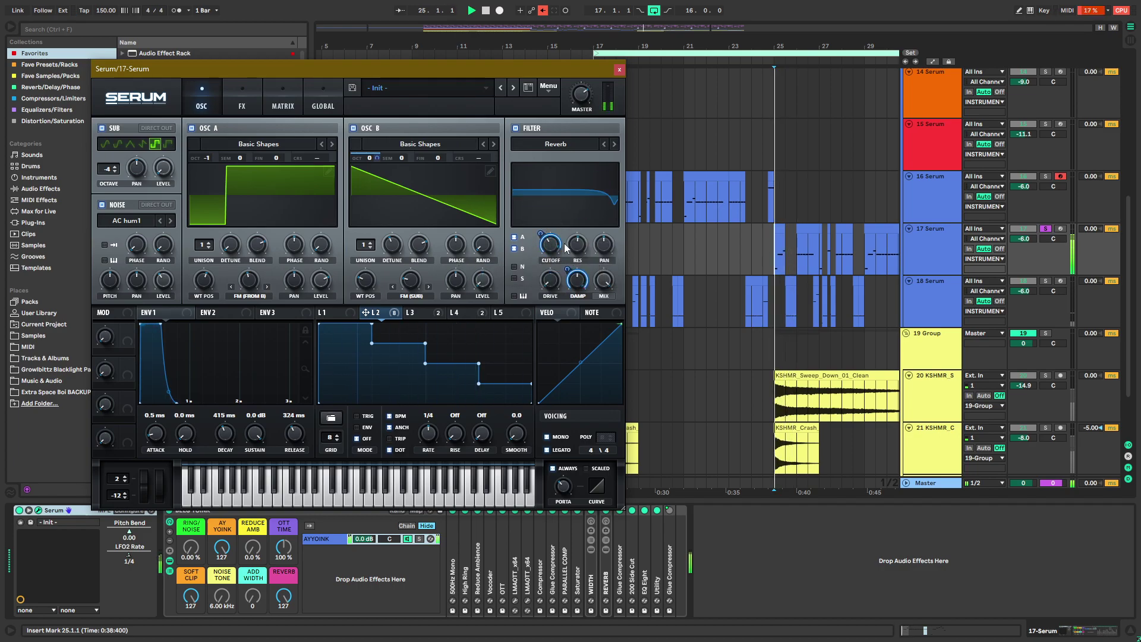
pyautogui.moveTo(540, 233); pyautogui.dragTo(527, 393)
pyautogui.press('space')
pyautogui.press('space')
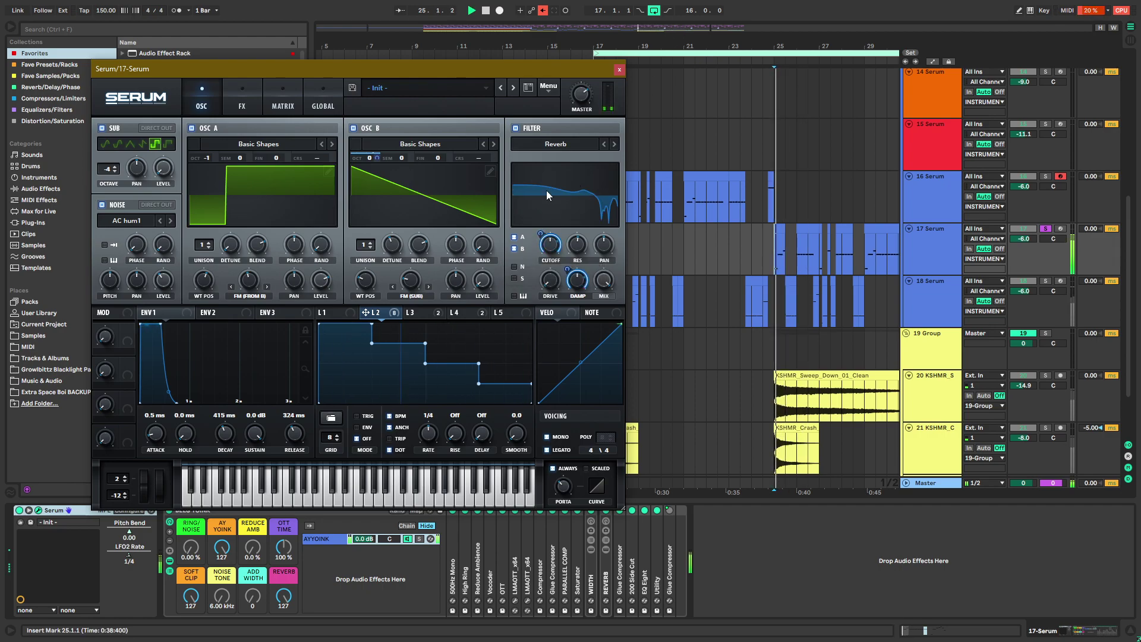
# Change 17 Serum's filter type to Allpasses and play it together with the full mix
pyautogui.click(604, 144)
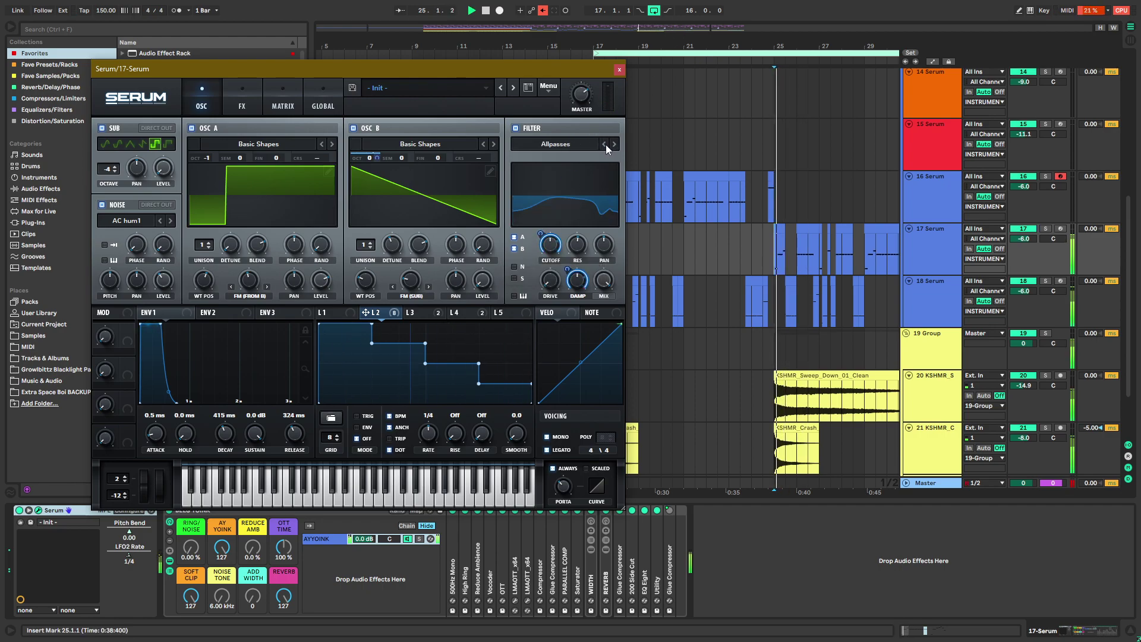
pyautogui.moveTo(683, 270); pyautogui.dragTo(646, 274)
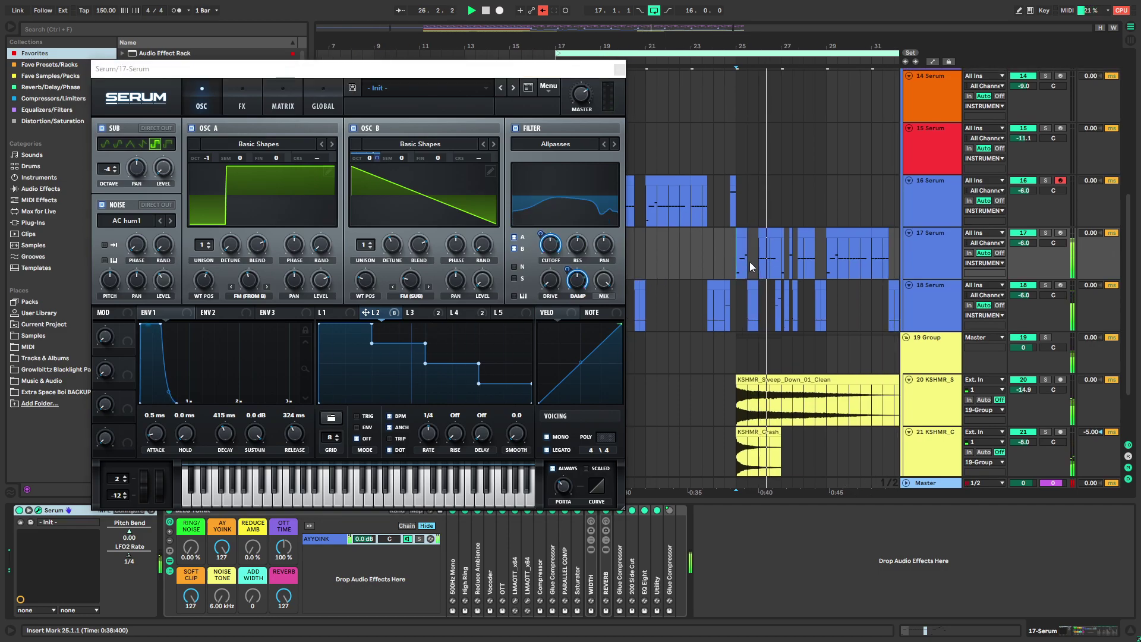
pyautogui.click(387, 311)
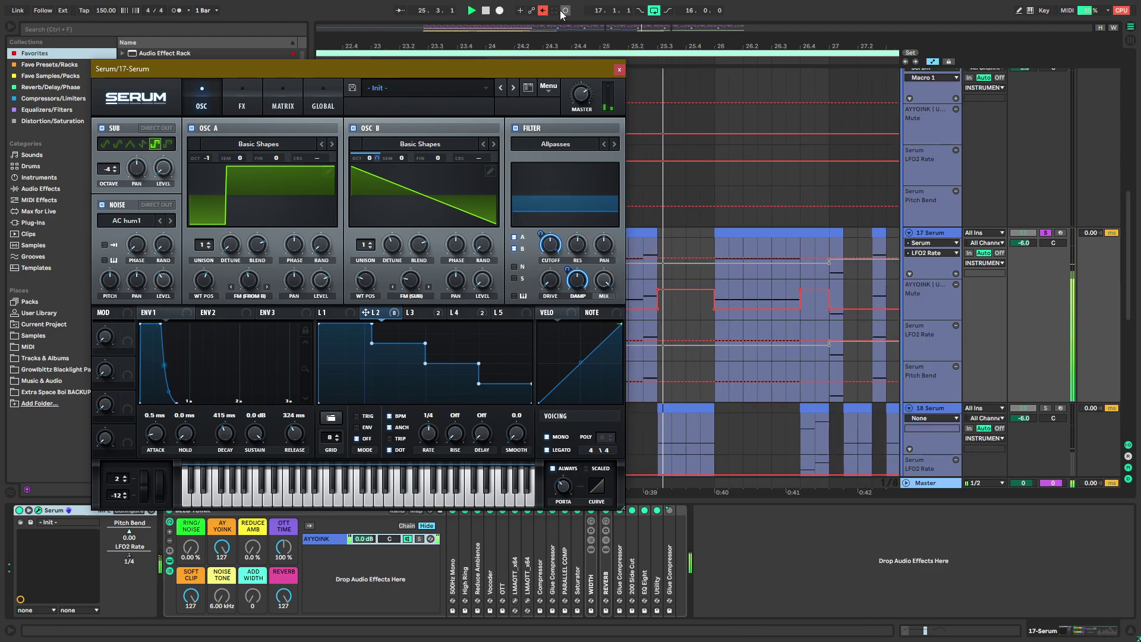
# Turn off automation recording, replay the soloed track with its automation re-enabled, and close the 17 Serum synth window
pyautogui.click(543, 10)
pyautogui.press('space')
pyautogui.press('space')
pyautogui.click(619, 69)
pyautogui.press('space')
# Lower the LFO2 Rate automation on 17 Serum between 26.3 and 27.1 to about 0.43 while auditioning from 25.1
pyautogui.click(829, 266)
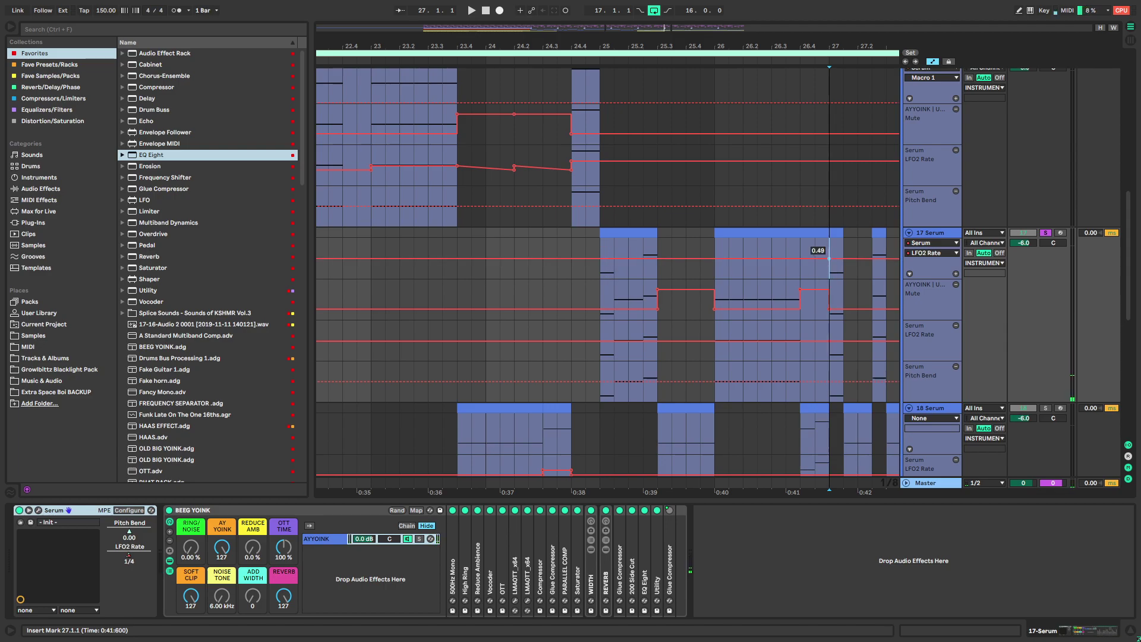
pyautogui.press('space')
pyautogui.click(605, 274)
pyautogui.press('space')
pyautogui.press('space')
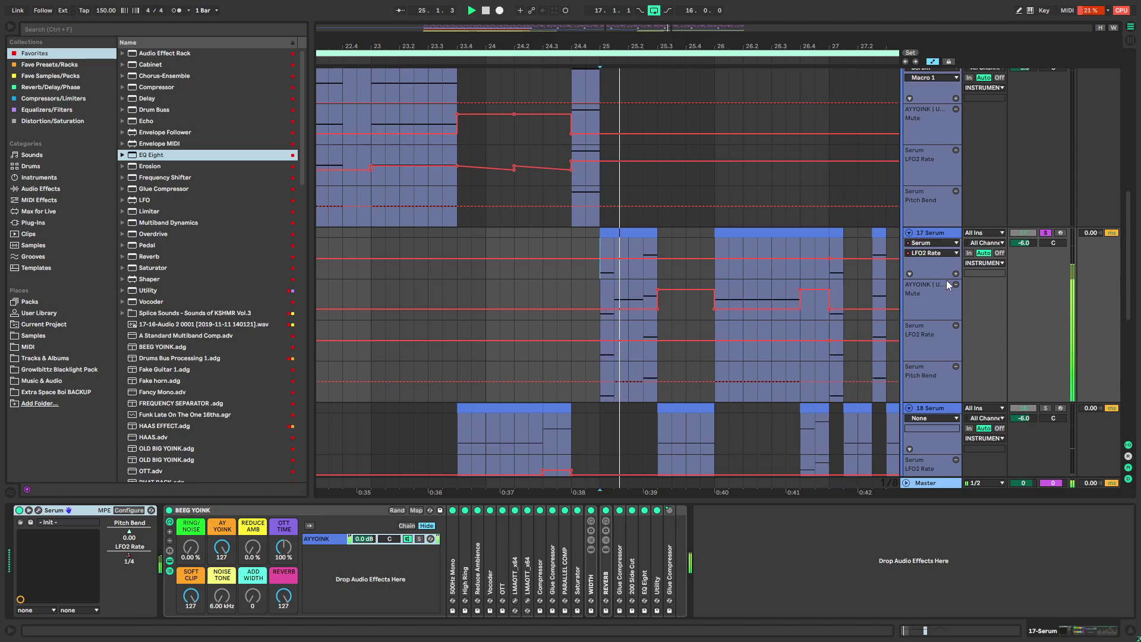
pyautogui.moveTo(757, 276); pyautogui.dragTo(670, 267)
pyautogui.press('space')
pyautogui.press('space')
pyautogui.click(649, 255)
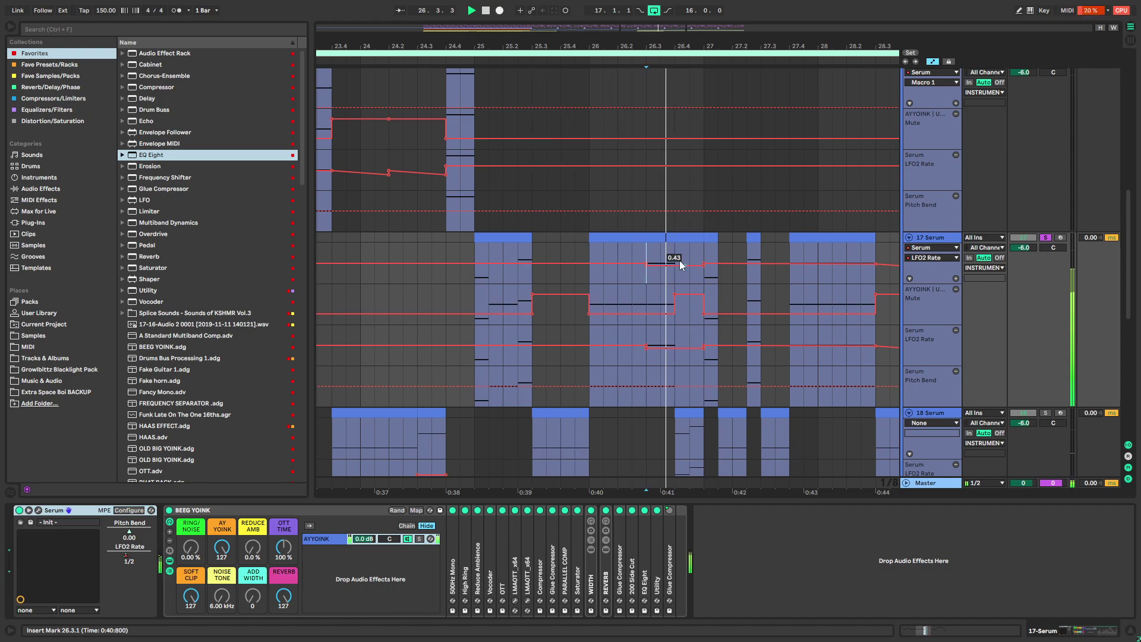
# Duplicate 17 Serum's LFO2 Rate automation from 25.1–27.1 onto 27.1–29.1
pyautogui.moveTo(501, 253); pyautogui.dragTo(703, 278)
pyautogui.press('-')
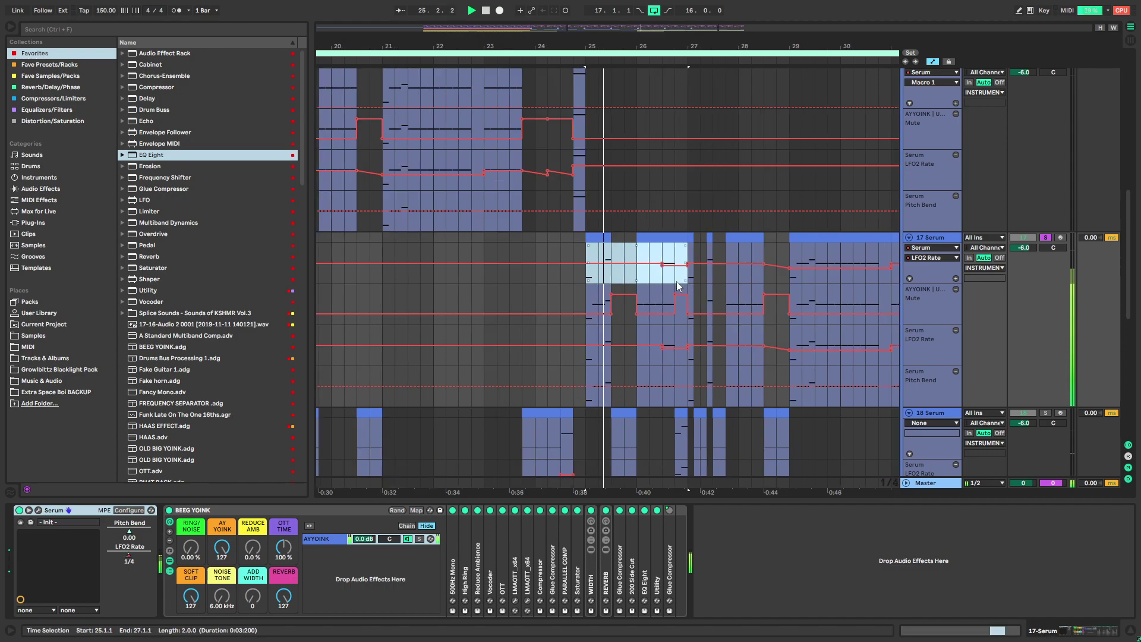
pyautogui.hotkey('ctrl', 'd')
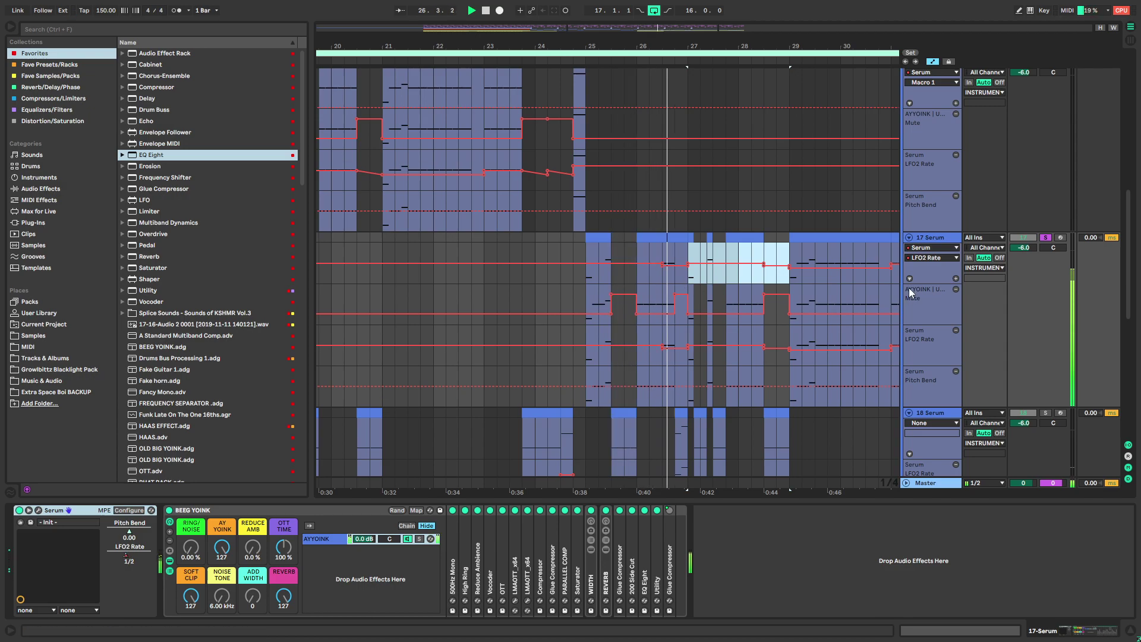
# Adjust the LFO2 Rate automation on 17 Serum between 27.4 and 29.1 while auditioning the passage
pyautogui.moveTo(739, 278); pyautogui.dragTo(642, 290)
pyautogui.scroll(2, 681, 278)
pyautogui.click(604, 270)
pyautogui.press('space')
pyautogui.press('space')
pyautogui.press('space')
pyautogui.click(661, 259)
pyautogui.moveTo(726, 258); pyautogui.dragTo(644, 272)
pyautogui.press('space')
# Step the LFO2 Rate automation on 17 Serum's long clip at bar 30 and between 31.1 and 31.4, auditioning the result
pyautogui.moveTo(493, 273); pyautogui.dragTo(715, 281)
pyautogui.moveTo(634, 282); pyautogui.dragTo(779, 274)
pyautogui.press('space')
pyautogui.click(610, 270)
pyautogui.press('space')
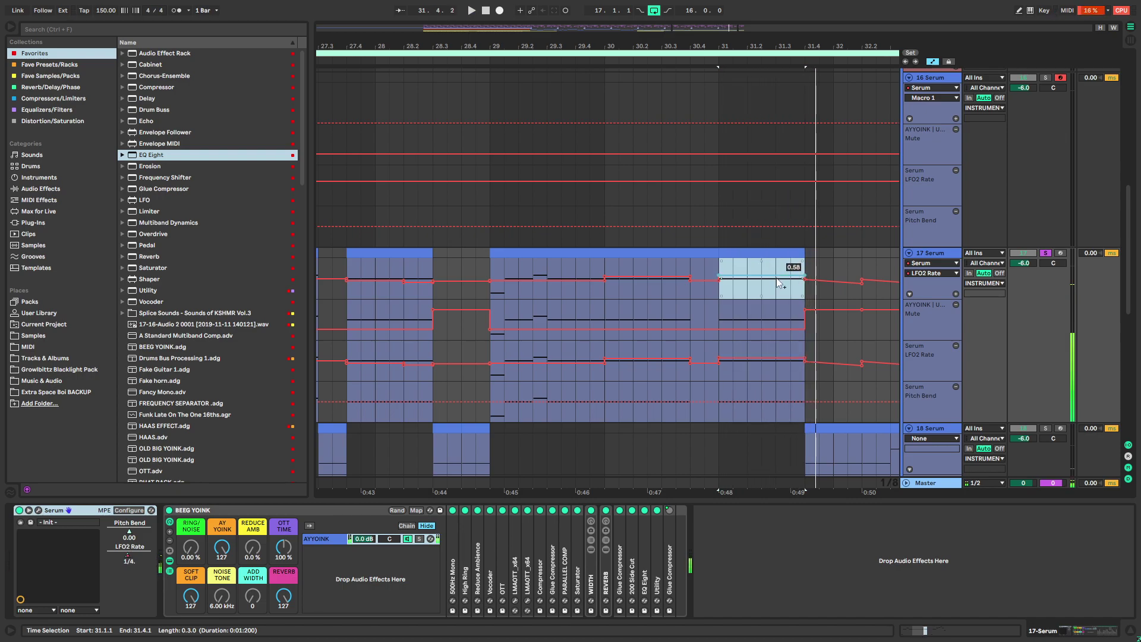
pyautogui.moveTo(742, 285); pyautogui.dragTo(742, 293)
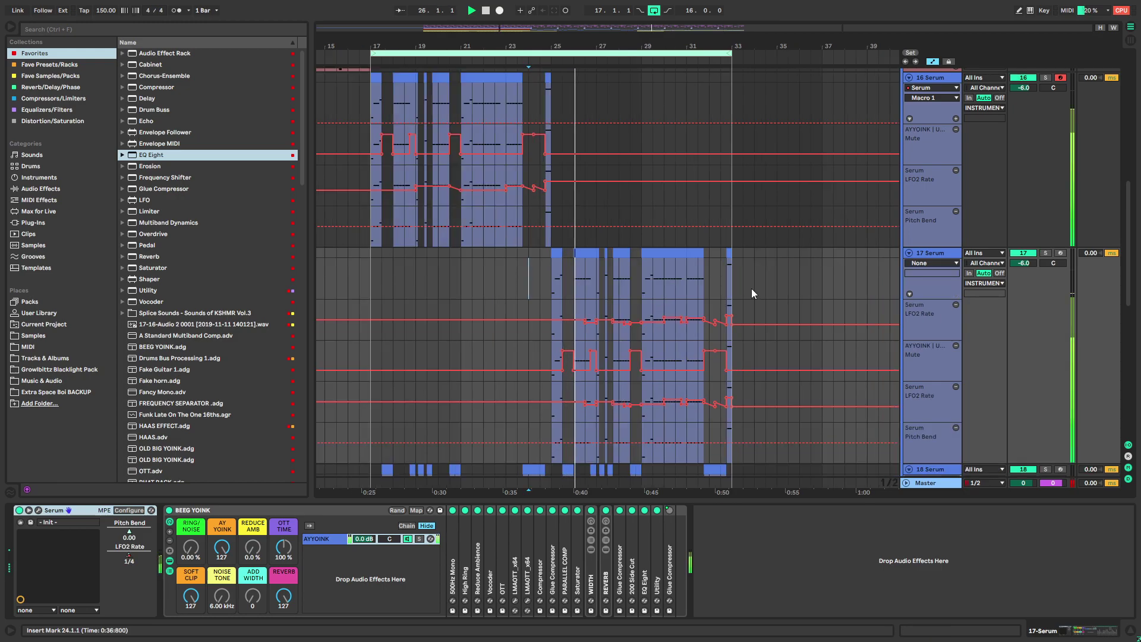
# Play the second half with all tracks, and audition the soloed 18 Serum clip at 25.3
pyautogui.scroll(3, 558, 260)
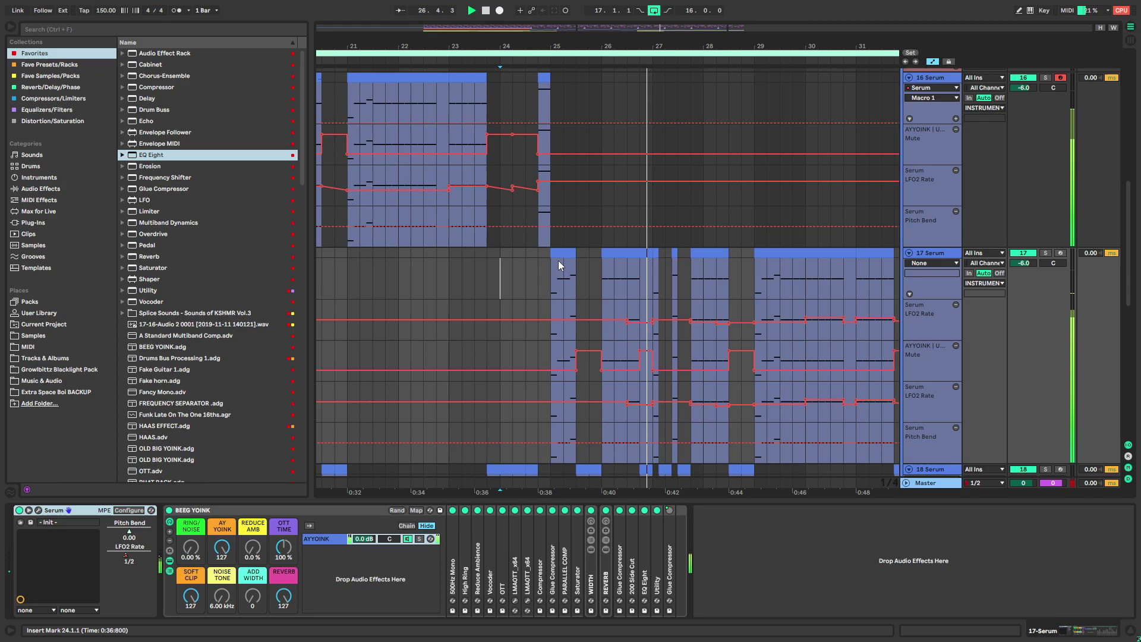
pyautogui.moveTo(558, 260); pyautogui.dragTo(537, 144)
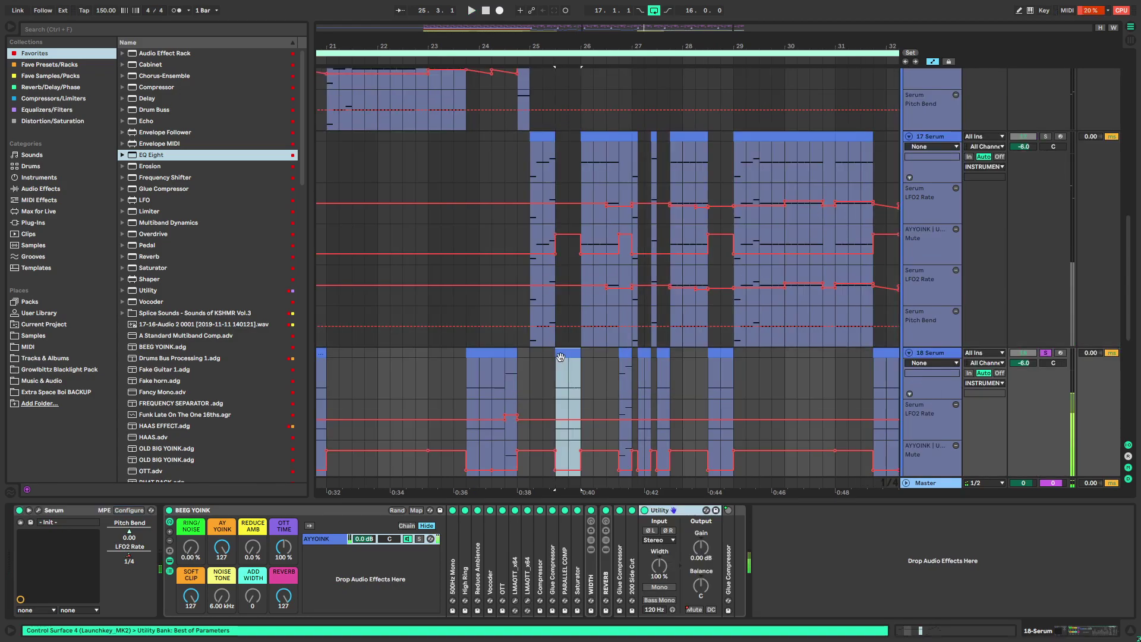
pyautogui.moveTo(553, 319); pyautogui.dragTo(554, 406)
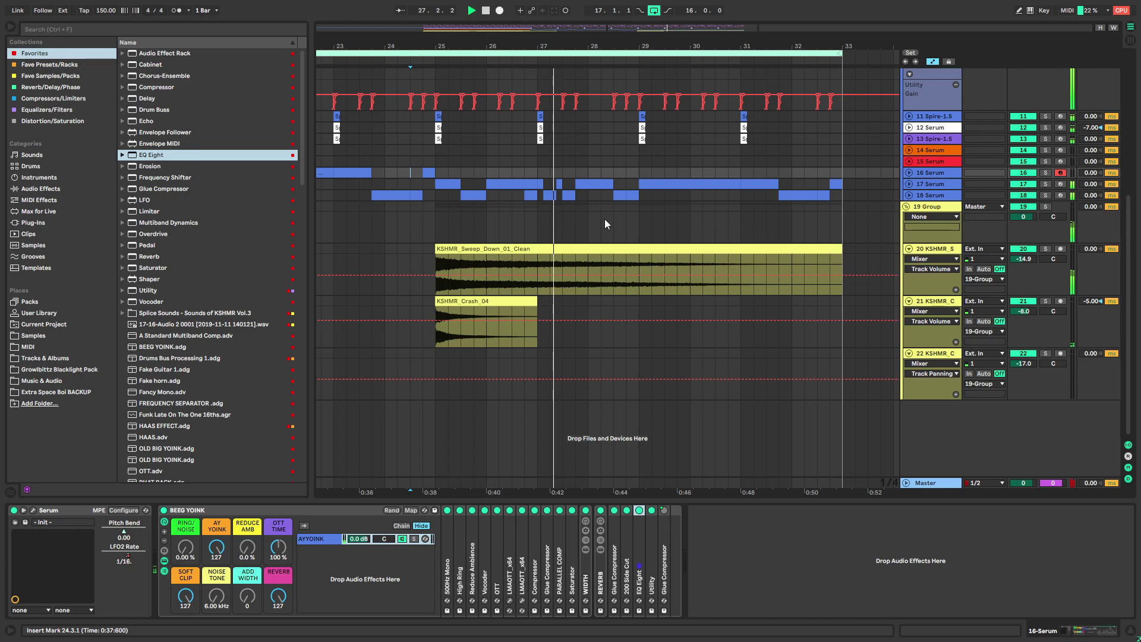
# Duplicate track 18 Serum, keeping only the clips before 25.1 on the original and those from 25.1 on the copy
pyautogui.click(909, 195)
pyautogui.click(933, 197)
pyautogui.scroll(-2, 657, 210)
pyautogui.press('space')
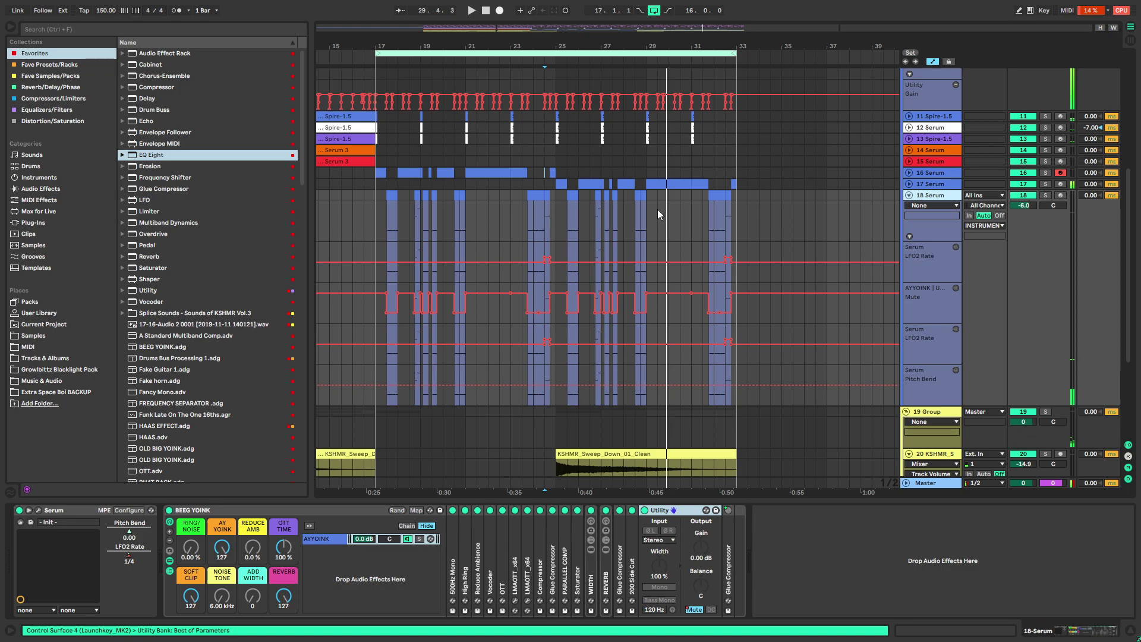
pyautogui.hotkey('ctrl', 'd')
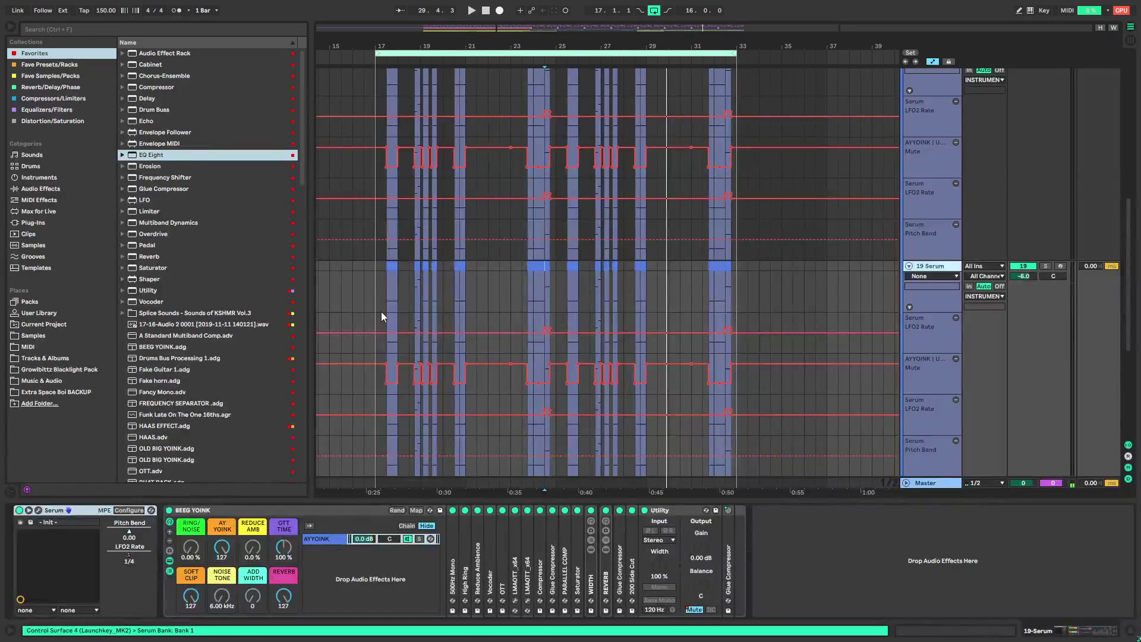
pyautogui.moveTo(380, 312); pyautogui.dragTo(555, 318)
pyautogui.scroll(4, 565, 242)
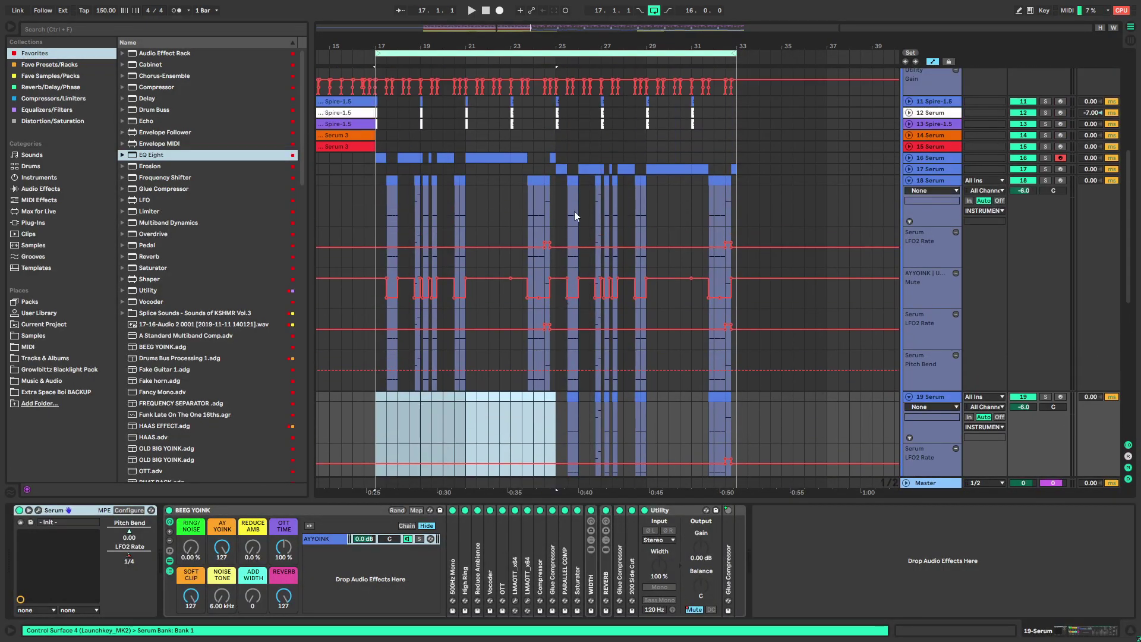
# Solo the duplicated 19 Serum track, play its clip at 25.3 and open its Serum synth
pyautogui.press('s')
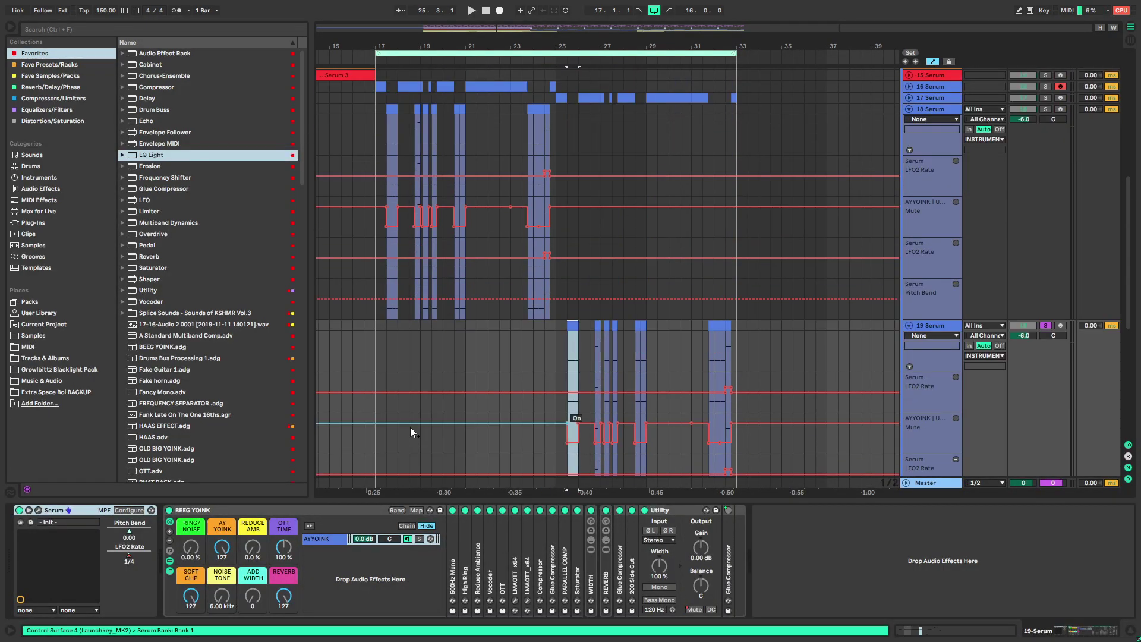
pyautogui.press('space')
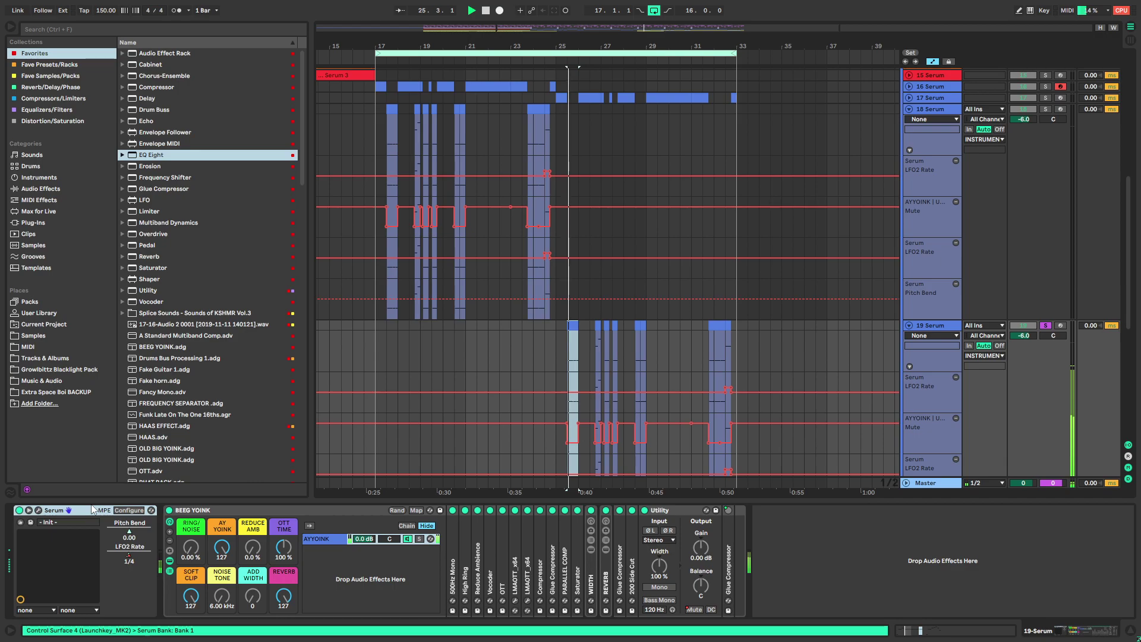
pyautogui.click(38, 509)
pyautogui.press('space')
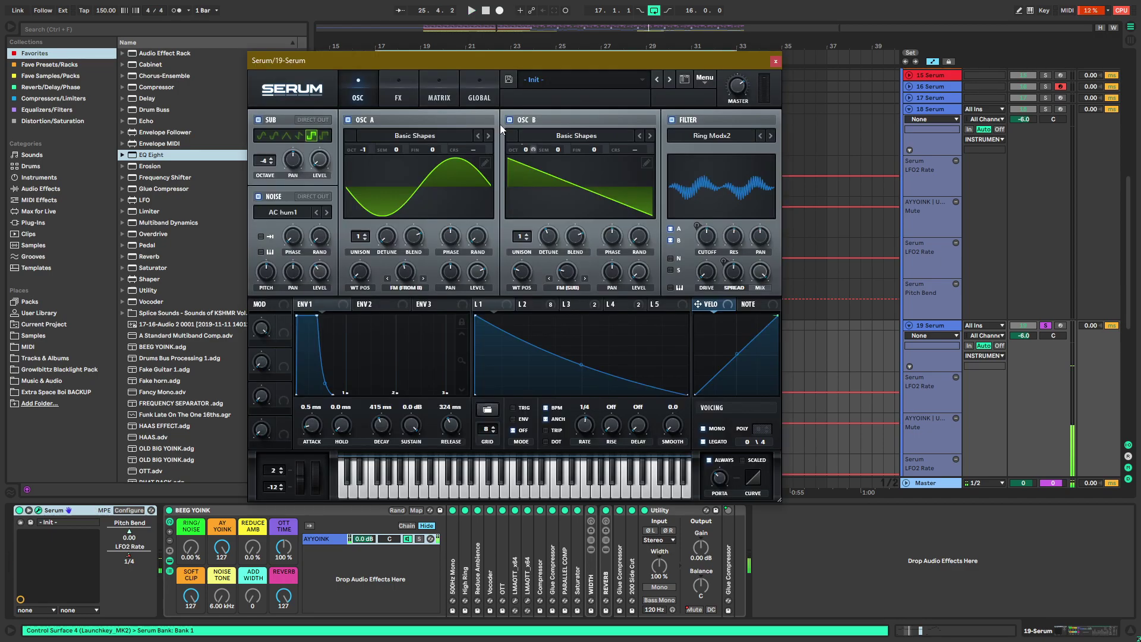
# Set oscillator A to a saw wave at wavetable position 2, oscillator B to a sine, and the filter type to SampHold-
pyautogui.moveTo(360, 272); pyautogui.dragTo(375, 248)
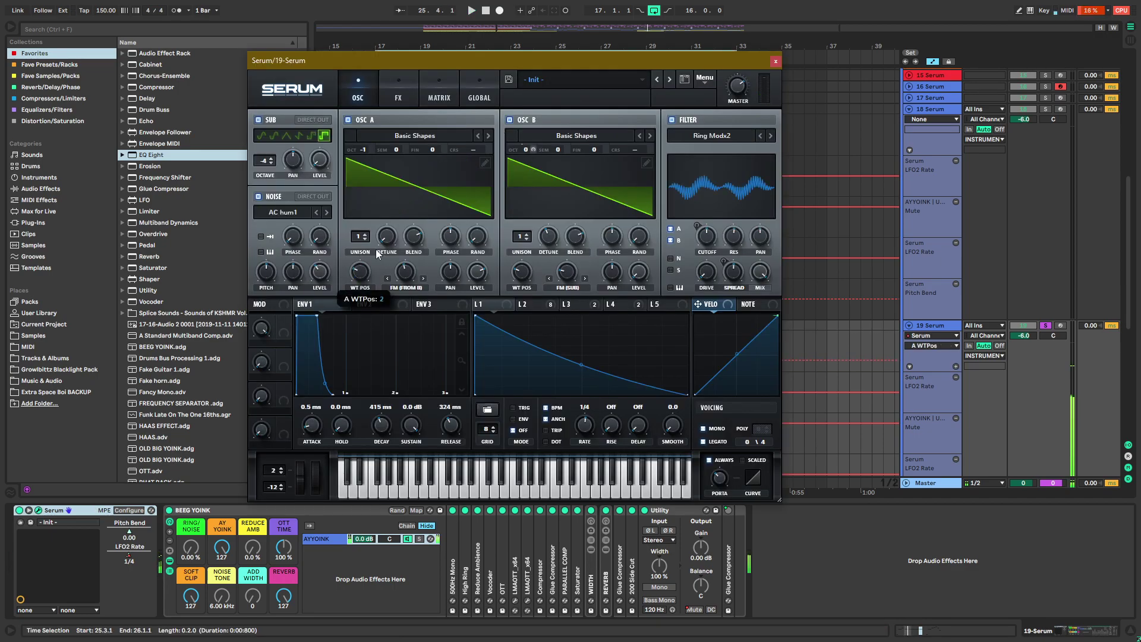
pyautogui.press('space')
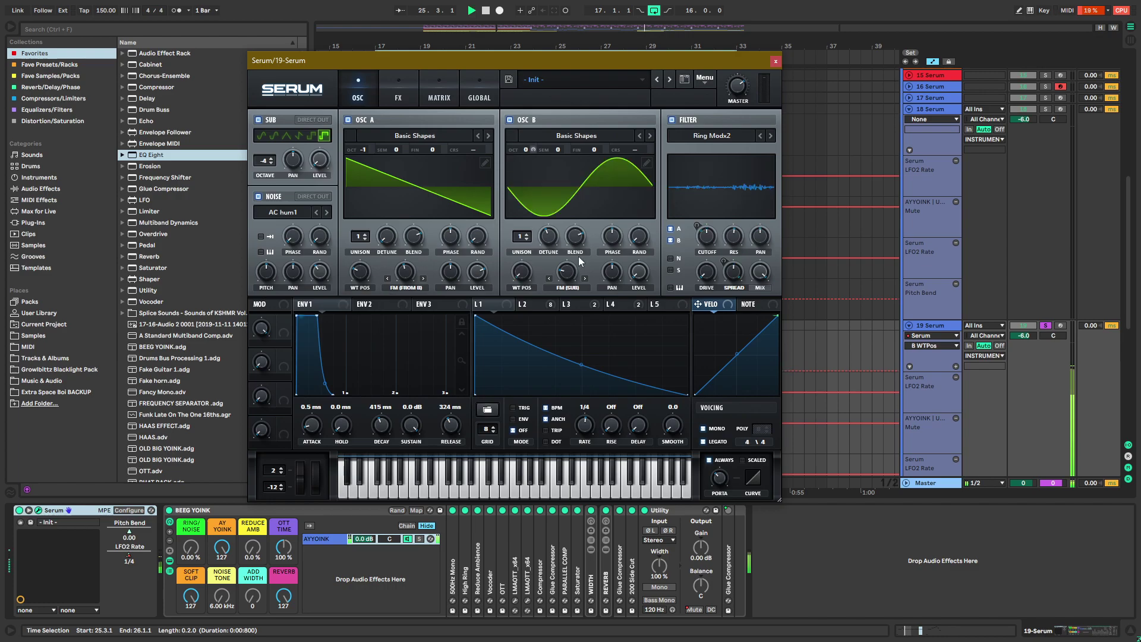
pyautogui.click(701, 136)
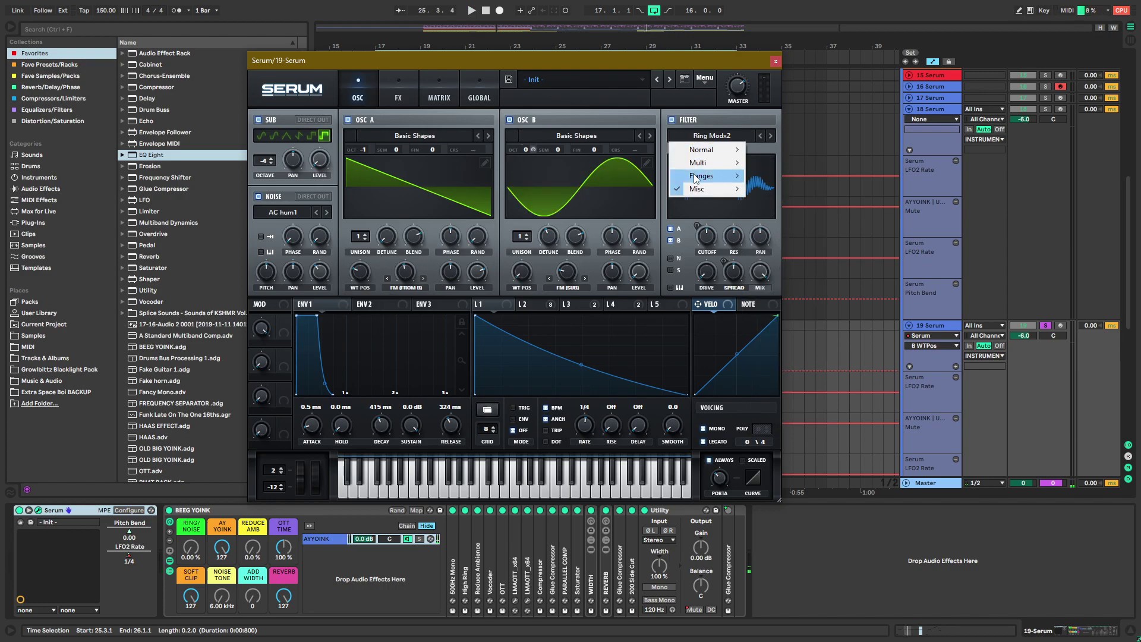
pyautogui.moveTo(707, 188)
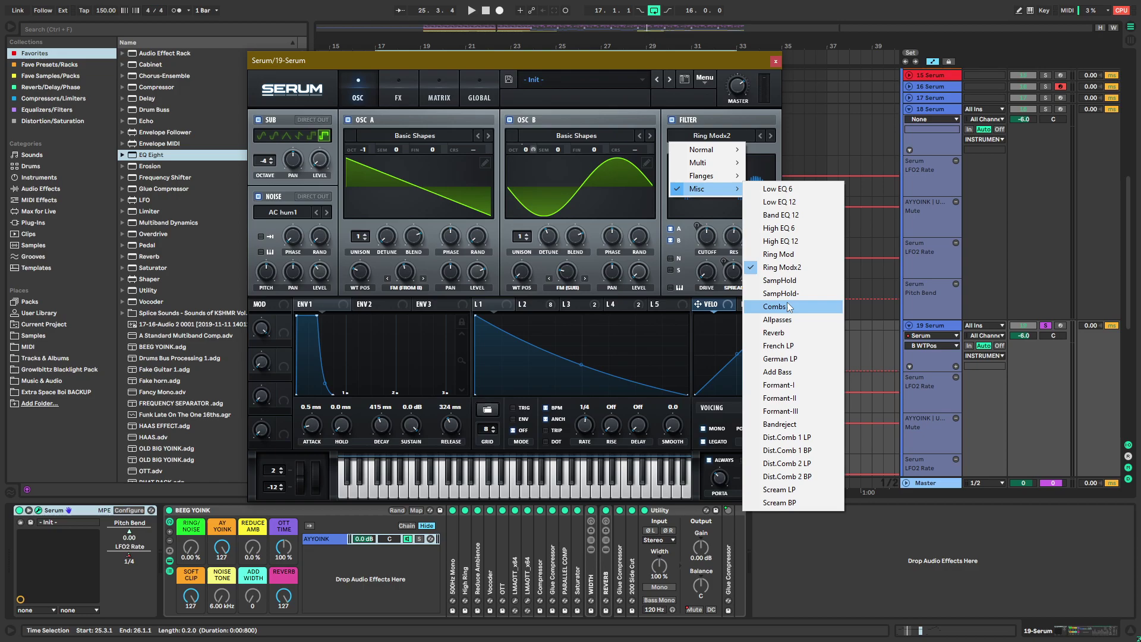
pyautogui.click(782, 294)
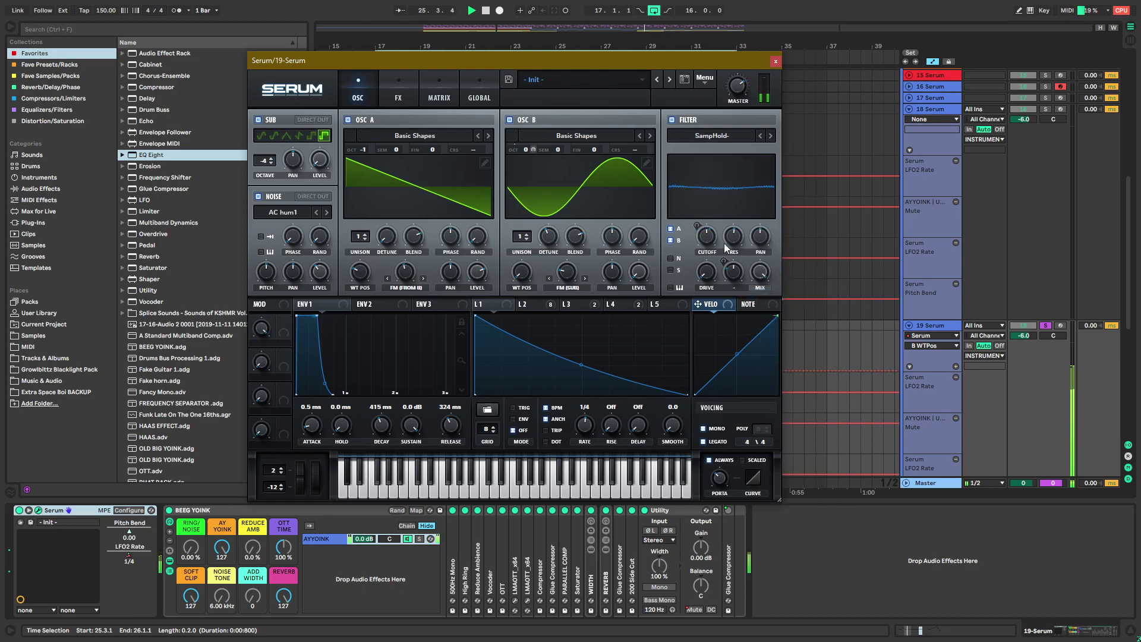
# Modulate 19 Serum's filter cutoff with LFO 1 at a 1/2 rate, bending its curve outward and setting the amount to about 28
pyautogui.click(544, 305)
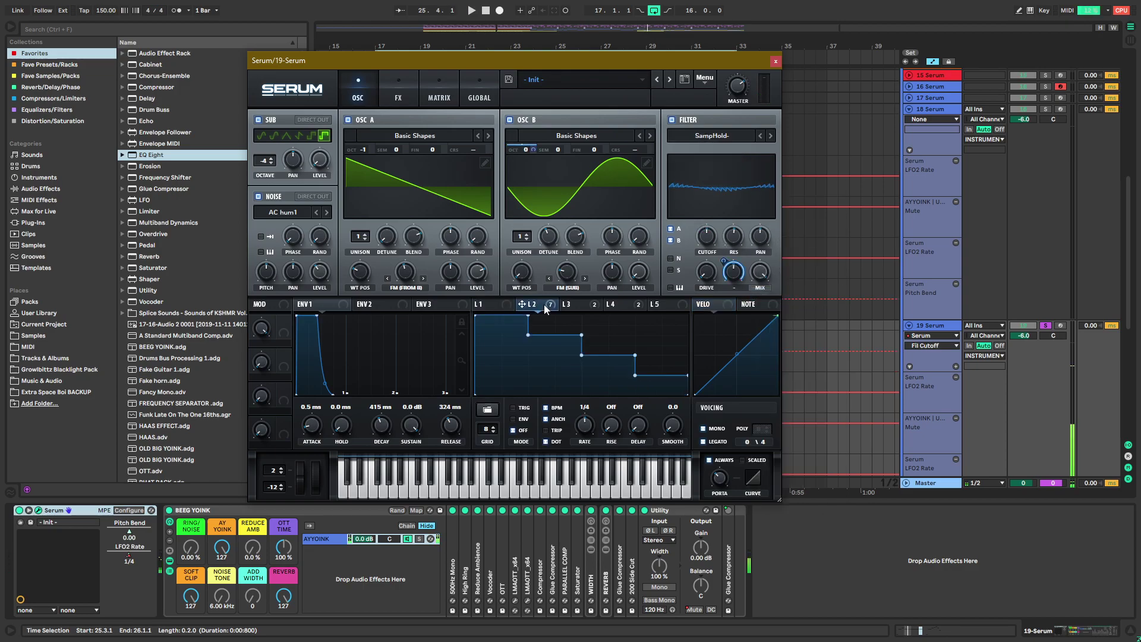
pyautogui.click(570, 304)
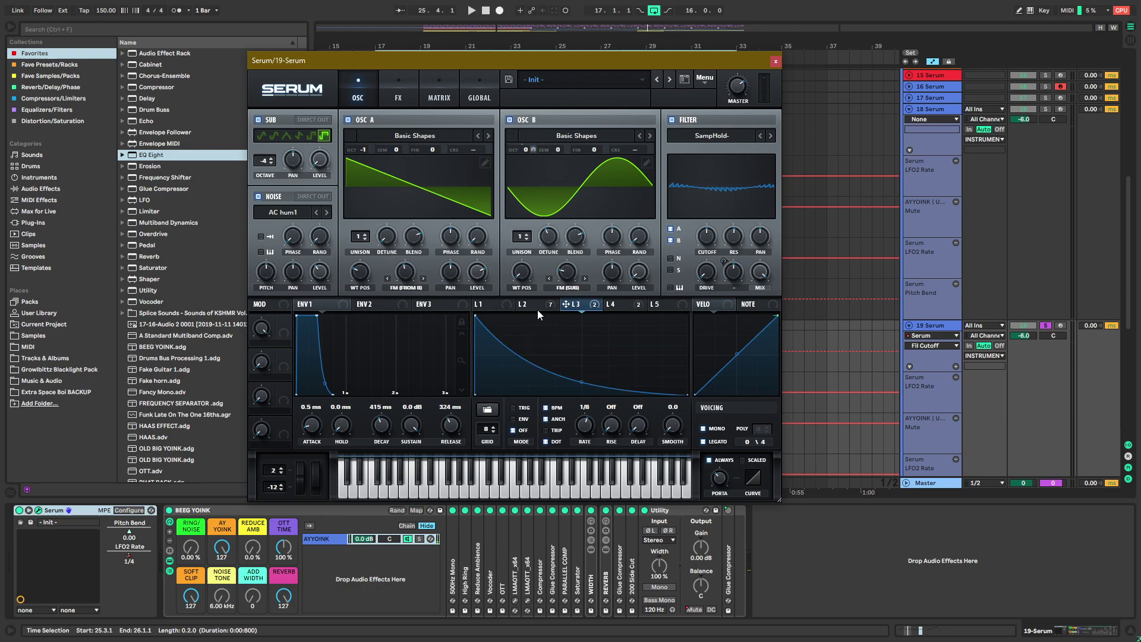
pyautogui.click(482, 304)
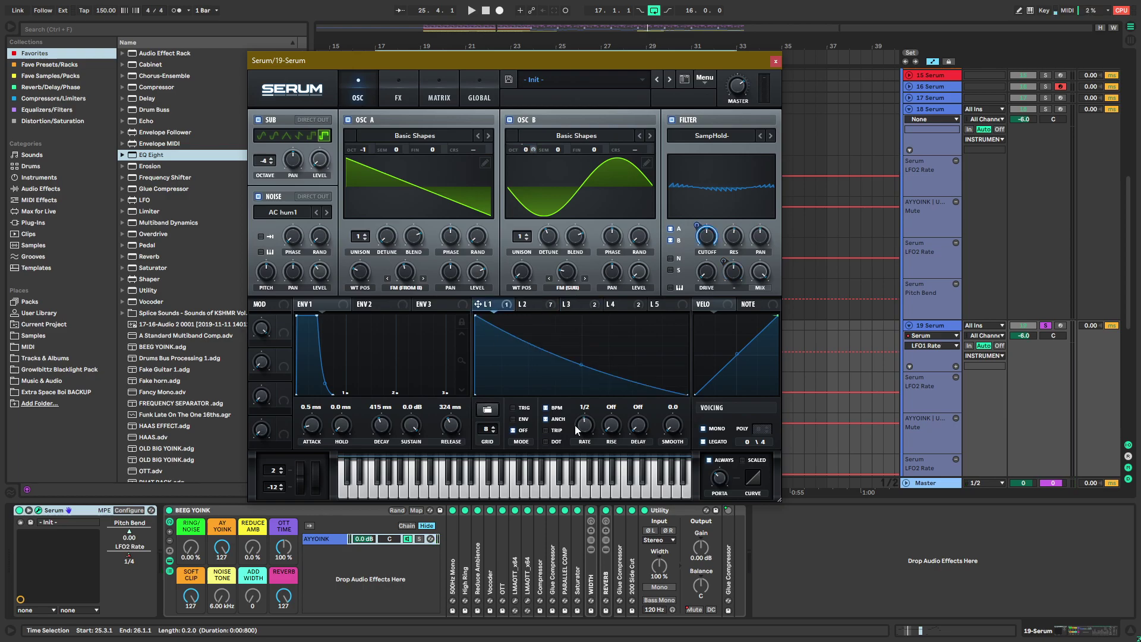
pyautogui.press('space')
pyautogui.moveTo(696, 225); pyautogui.dragTo(696, 272)
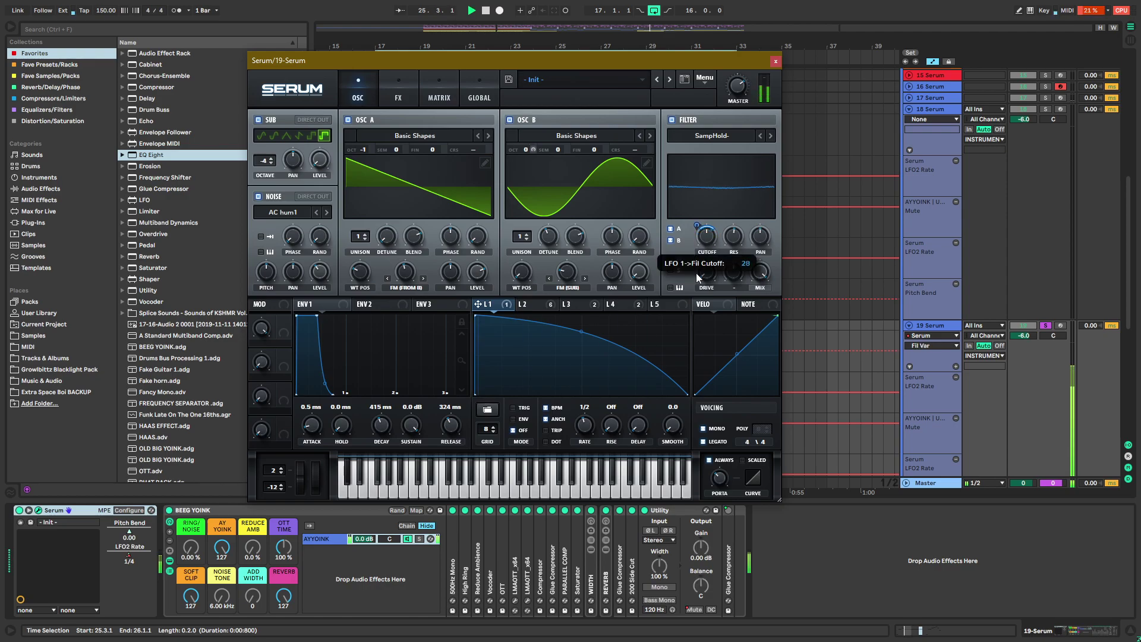
pyautogui.press('space')
pyautogui.press('space')
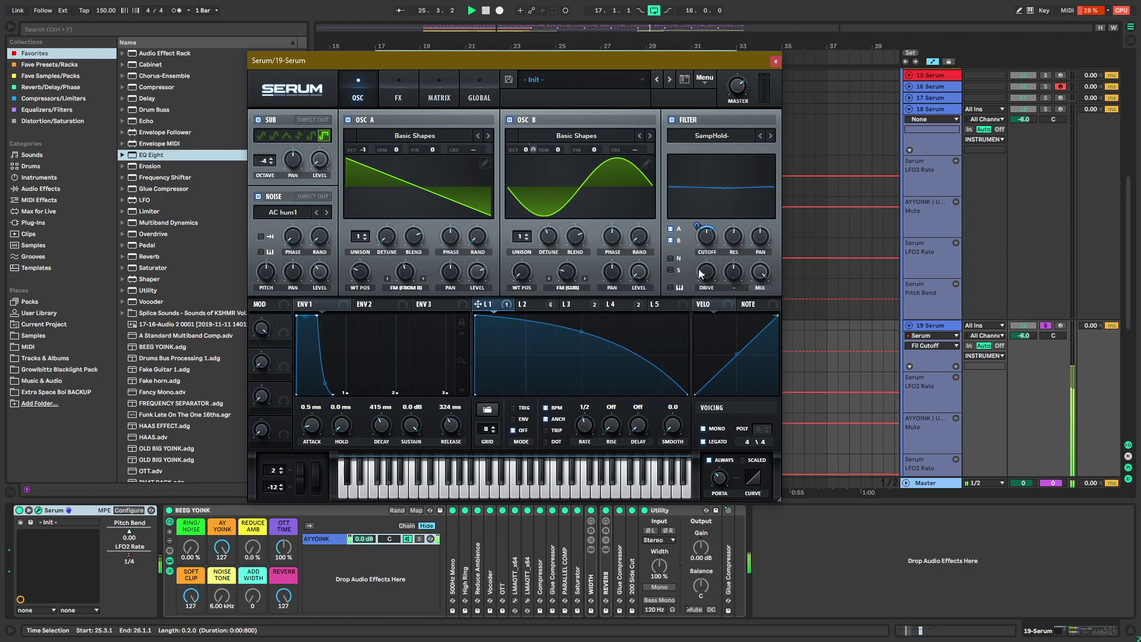
# Try the Reverb filter type on 19 Serum and audition the clip
pyautogui.click(761, 135)
pyautogui.click(764, 134)
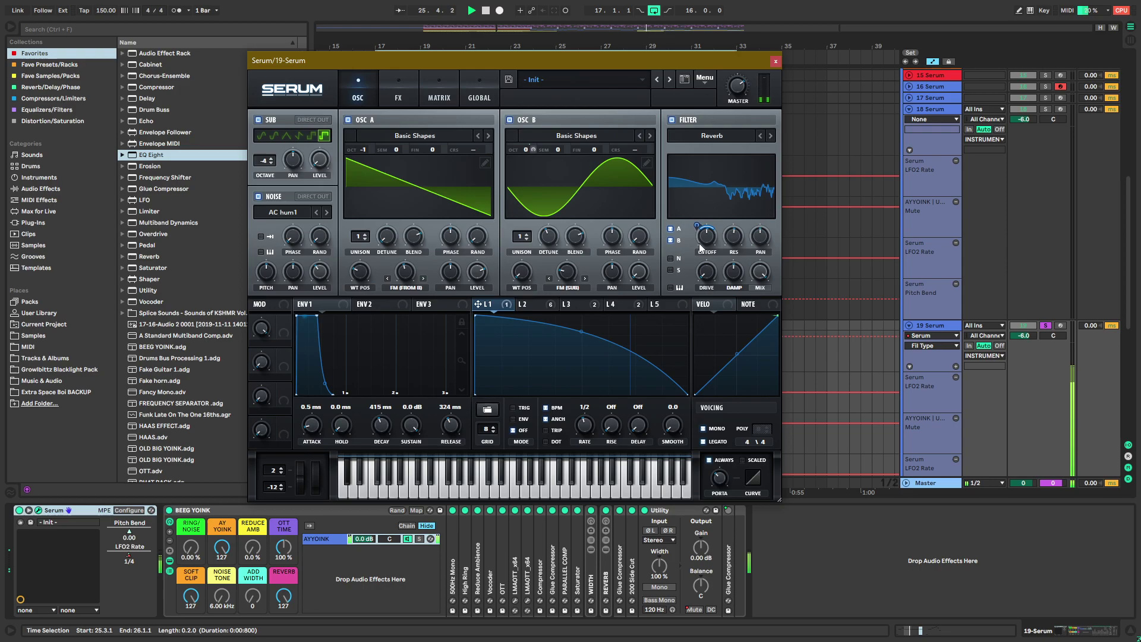
pyautogui.press('space')
pyautogui.press('space')
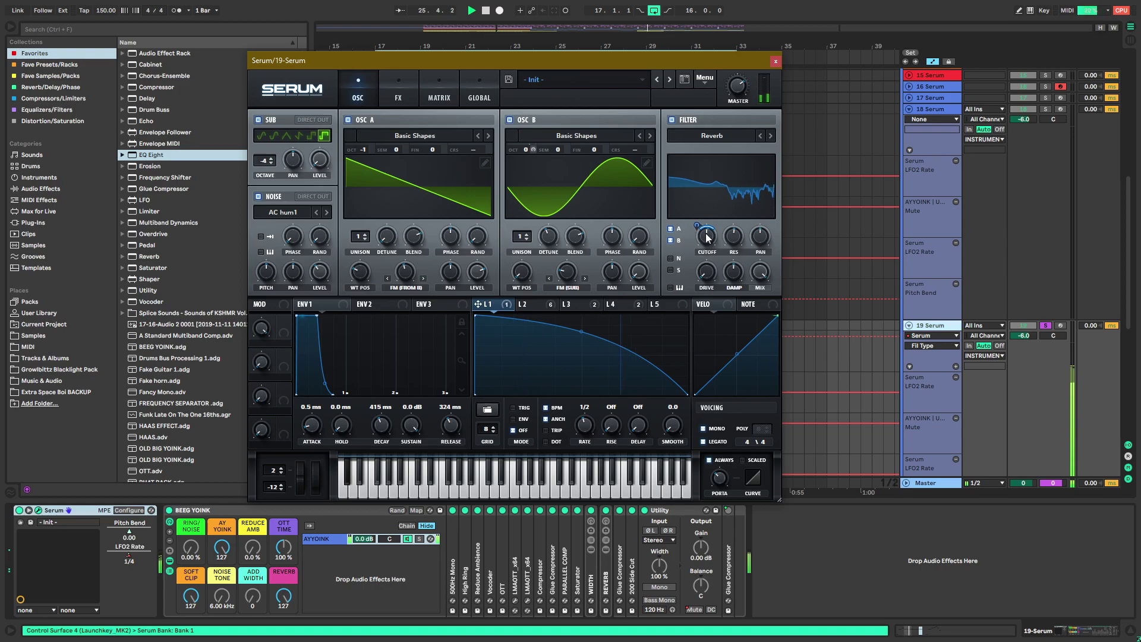
# Set oscillator B to octave +4 and +12 semitones, and change 19 Serum's filter type to Allpasses
pyautogui.rightClick(525, 149)
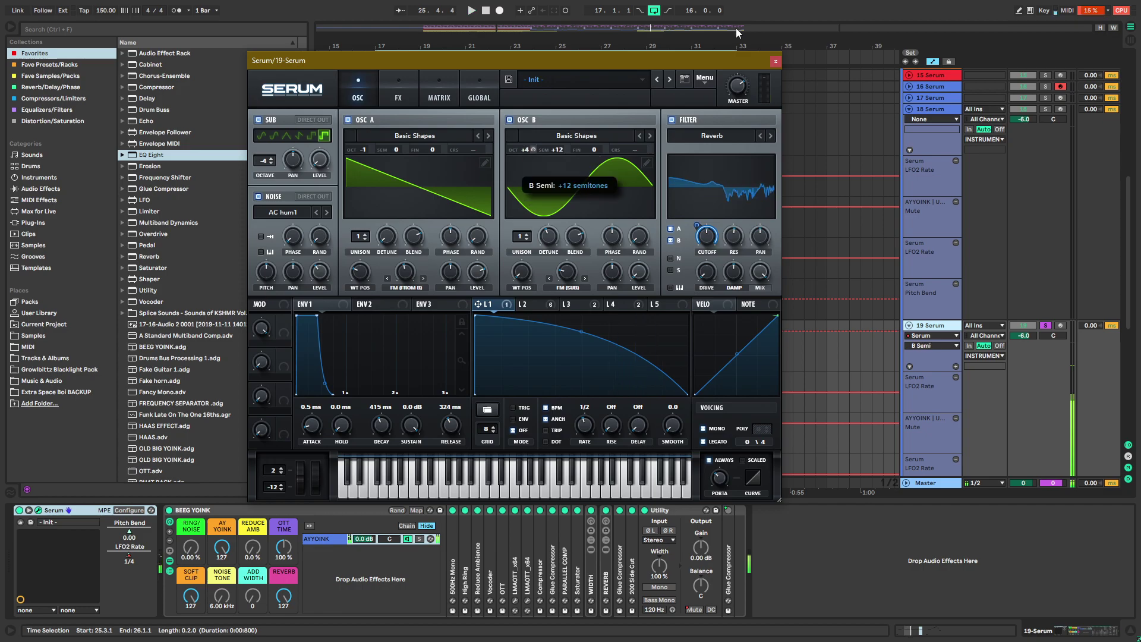
pyautogui.press('space')
pyautogui.click(764, 136)
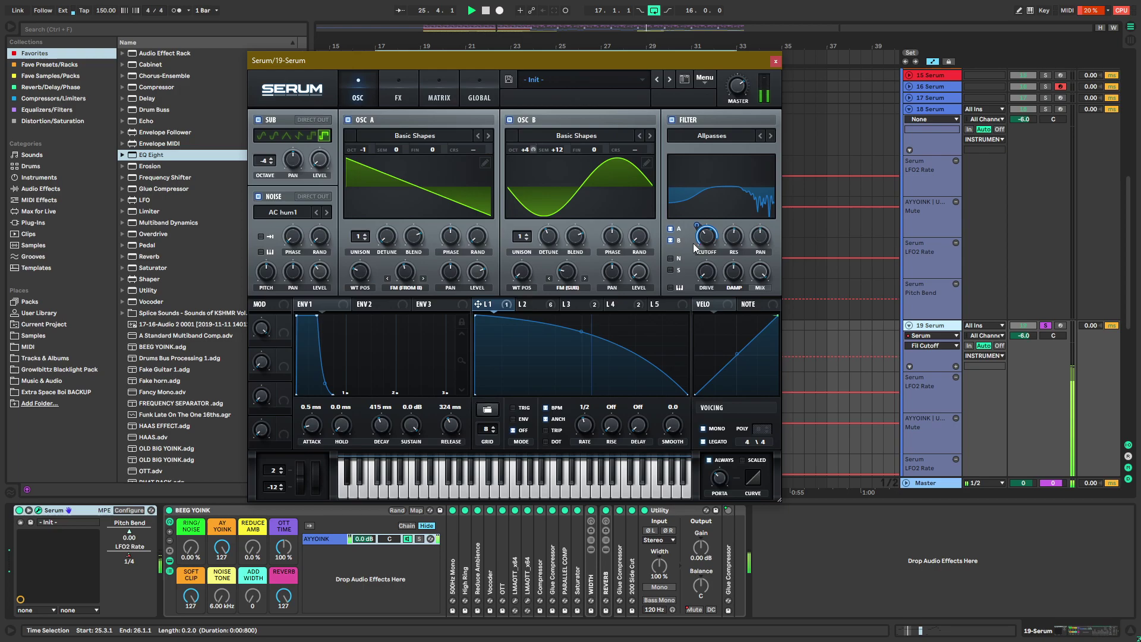
# Assign LFO 3 to oscillator A's FM (from B) amount on 19 Serum
pyautogui.click(575, 304)
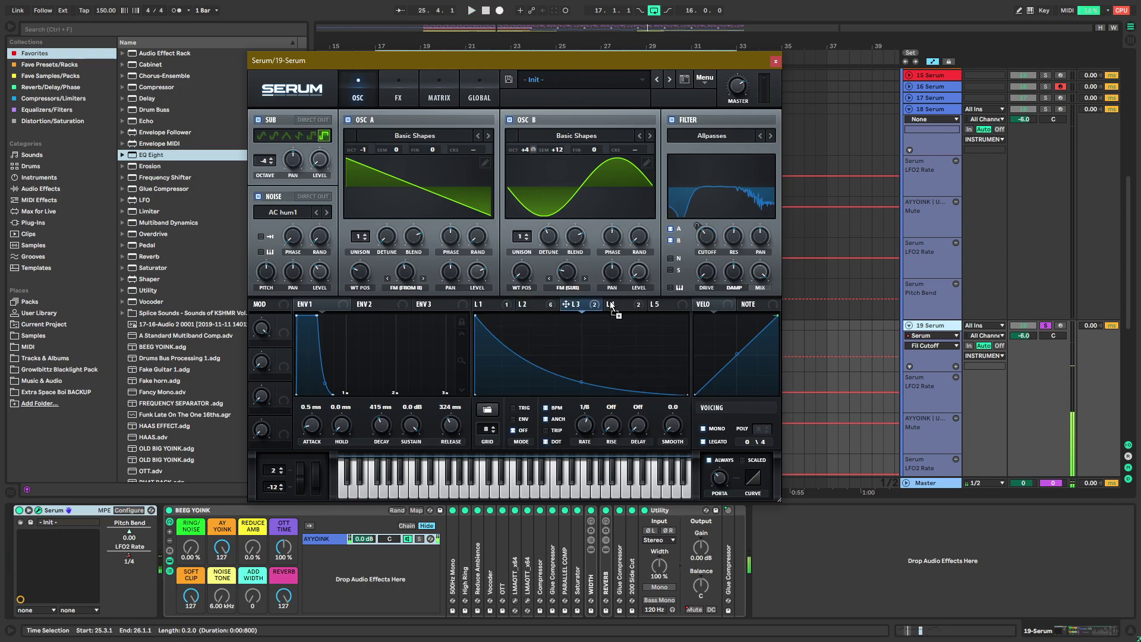
pyautogui.moveTo(571, 304); pyautogui.dragTo(401, 267)
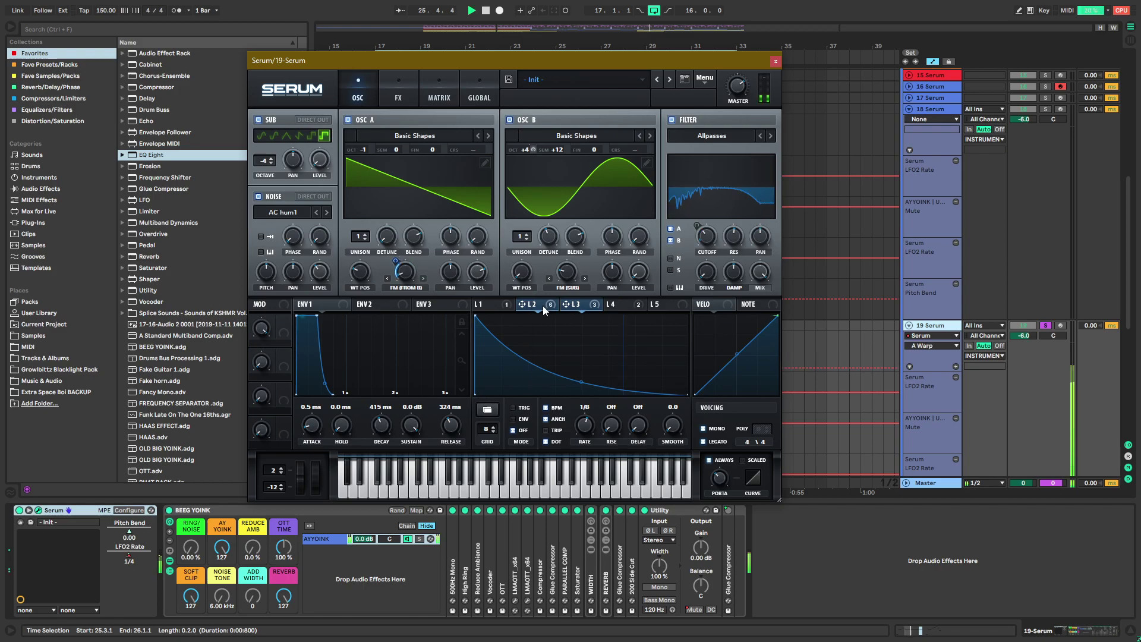
# In 19 Serum's effects, set LFO 2's modulation of the EQ's low-band frequency to about -48
pyautogui.click(486, 304)
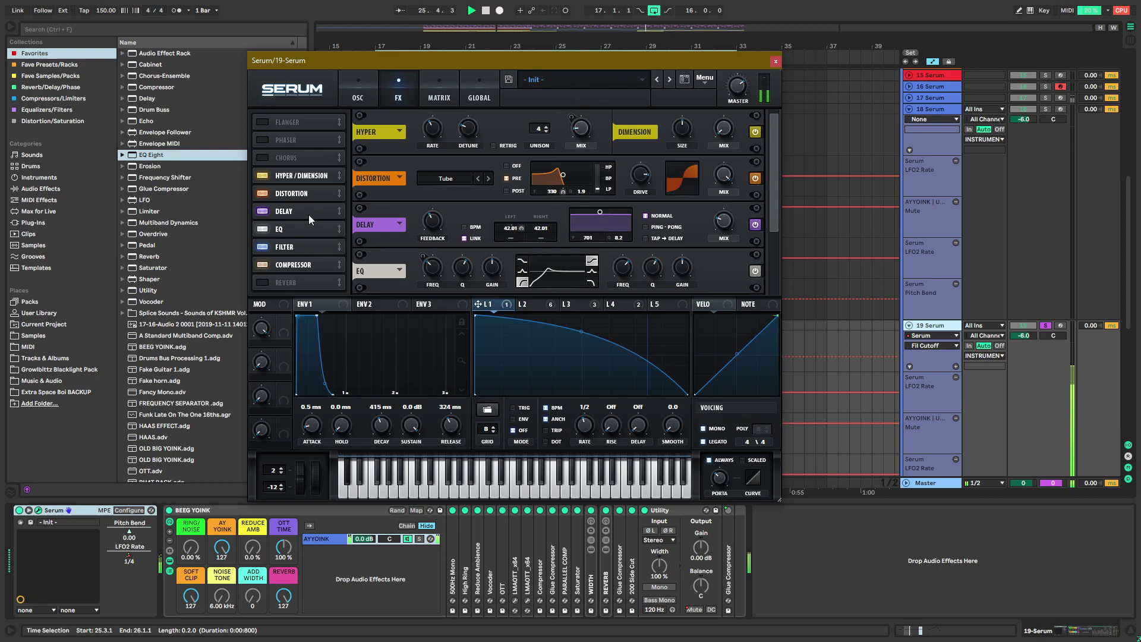
pyautogui.click(309, 215)
pyautogui.click(546, 306)
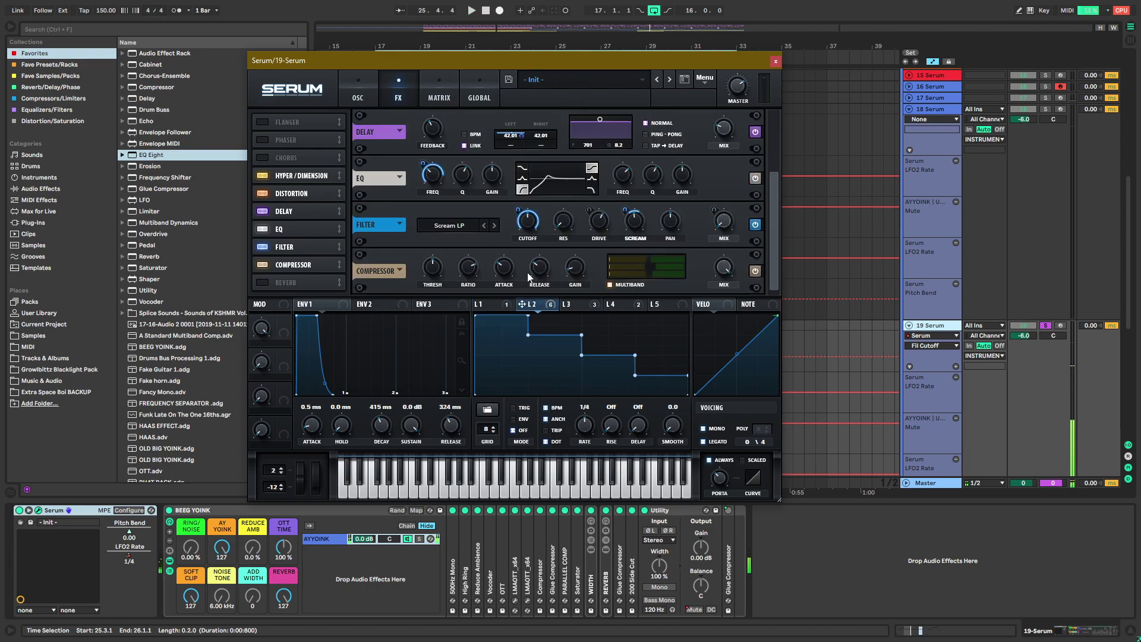
pyautogui.press('space')
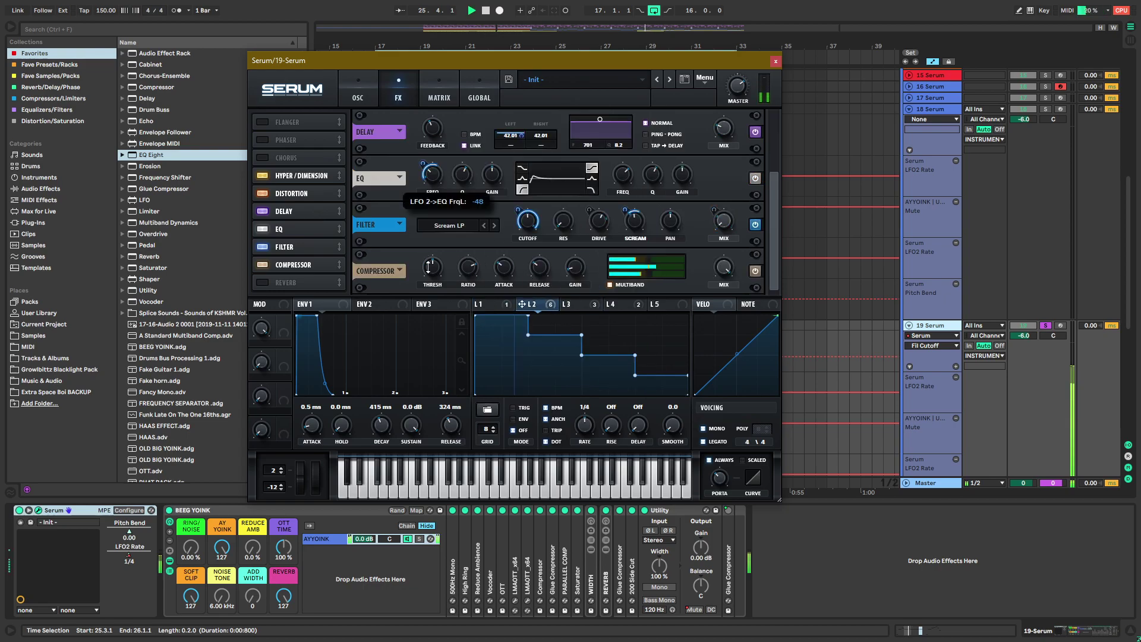
# Make the EQ's upper band a low-pass filter near 197 Hz and modulate its frequency with LFO 2
pyautogui.moveTo(622, 173); pyautogui.dragTo(617, 214)
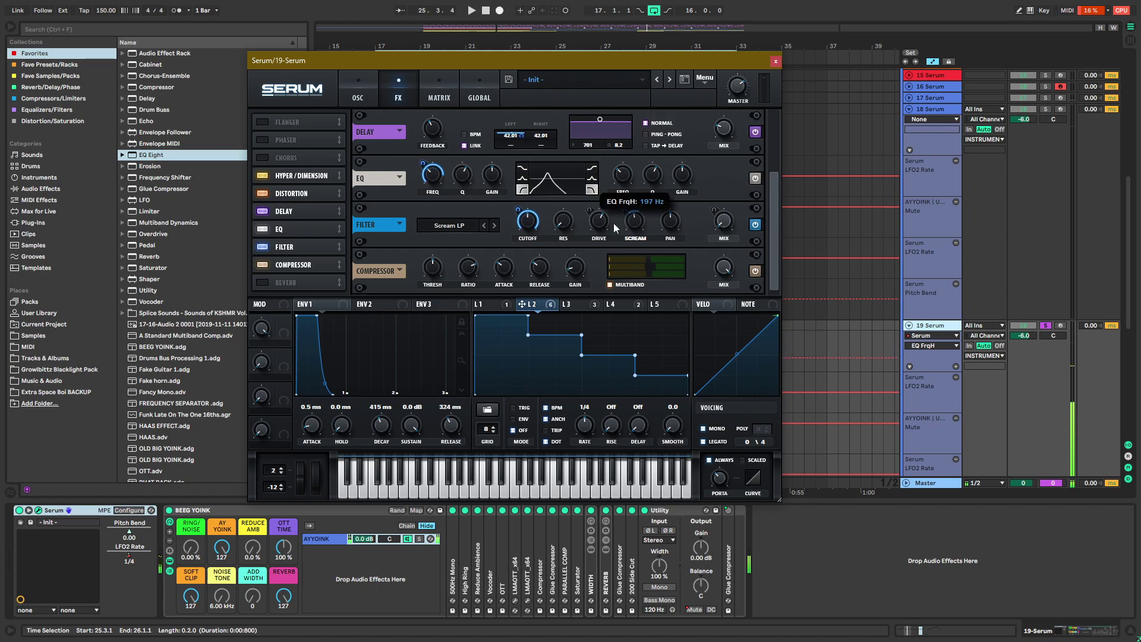
pyautogui.moveTo(522, 304); pyautogui.dragTo(622, 180)
pyautogui.press('space')
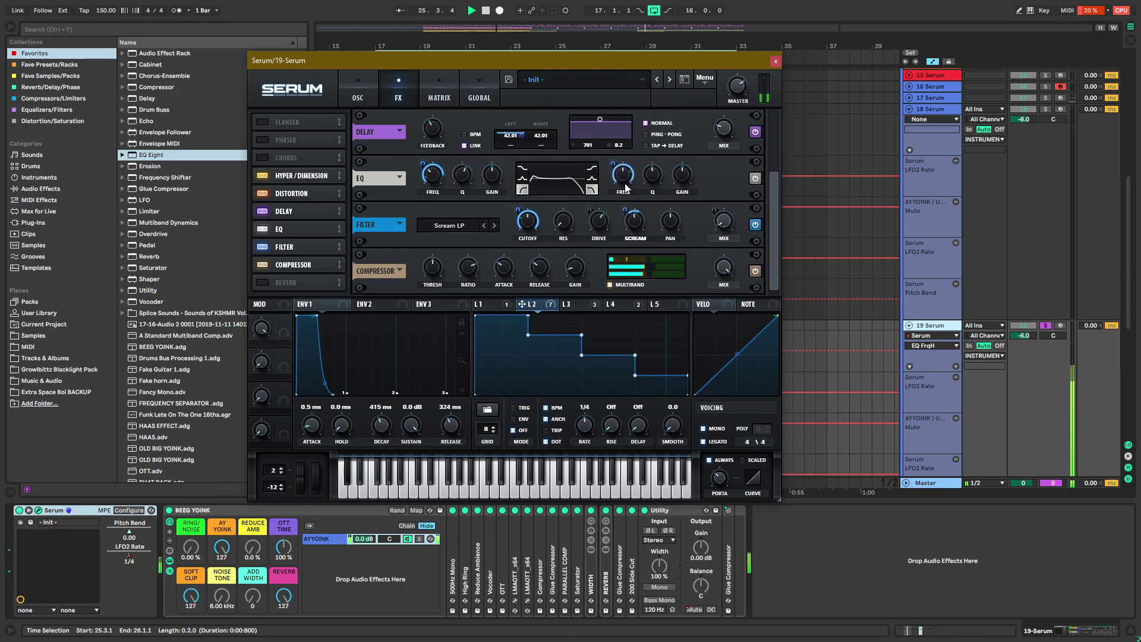
# Audition other filter-effect types before returning to Scream LP, and remove all modulators from the EQ's upper-band frequency
pyautogui.click(494, 225)
pyautogui.click(494, 225)
pyautogui.click(484, 226)
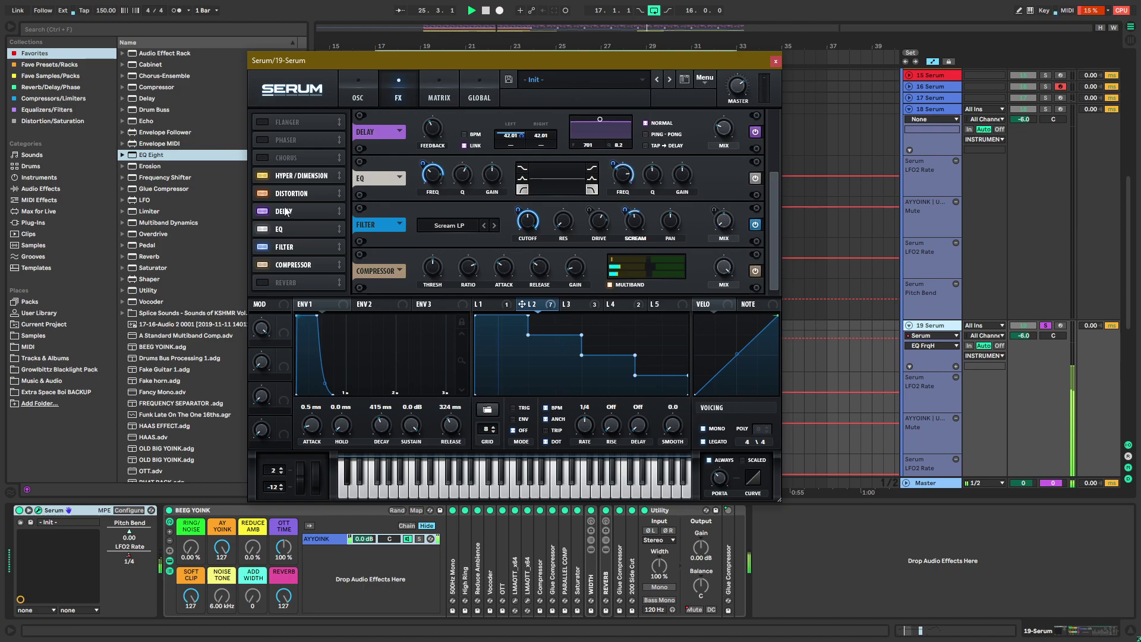
pyautogui.rightClick(627, 168)
pyautogui.click(654, 221)
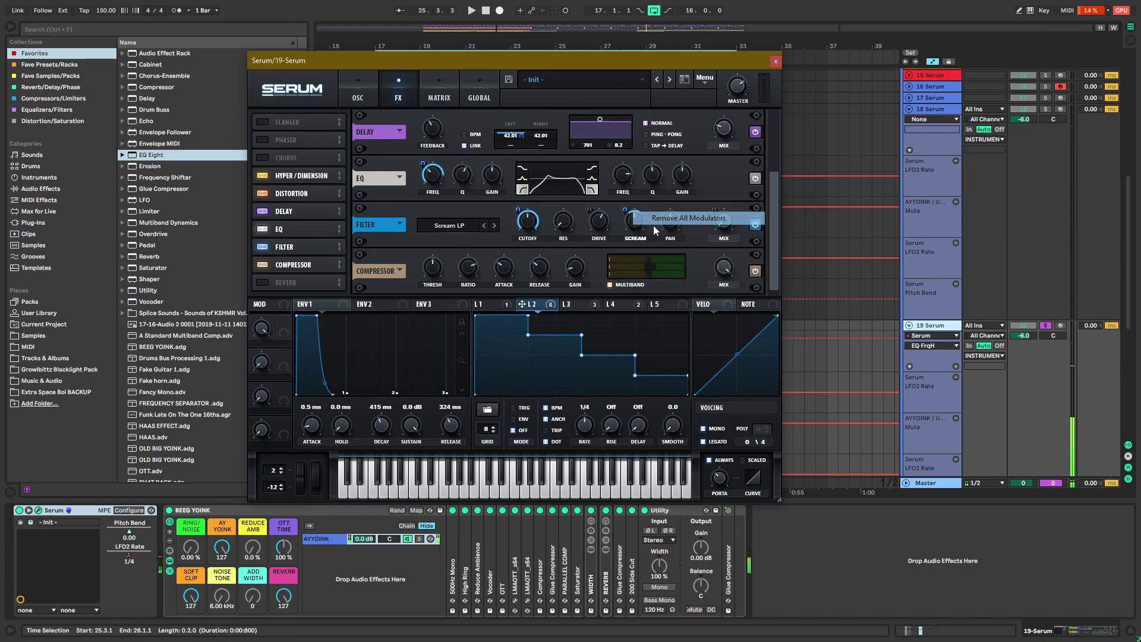
# Try modulating the EQ's upper-band frequency with LFO 3 at an amount of about 70, and remove that modulation
pyautogui.click(576, 304)
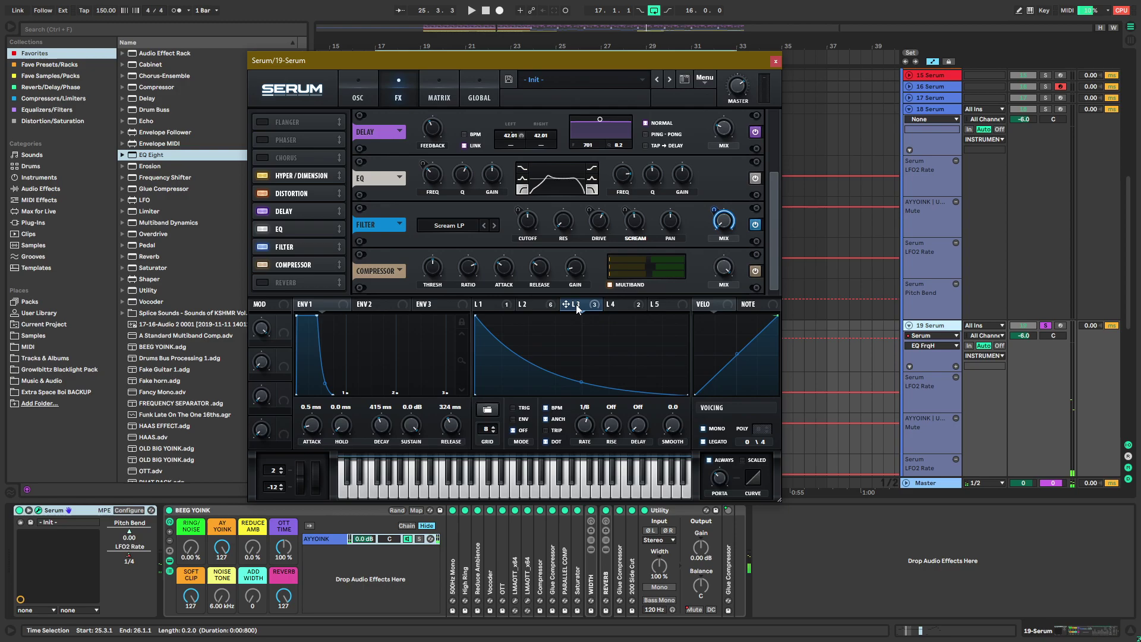
pyautogui.press('space')
pyautogui.moveTo(576, 304); pyautogui.dragTo(631, 173)
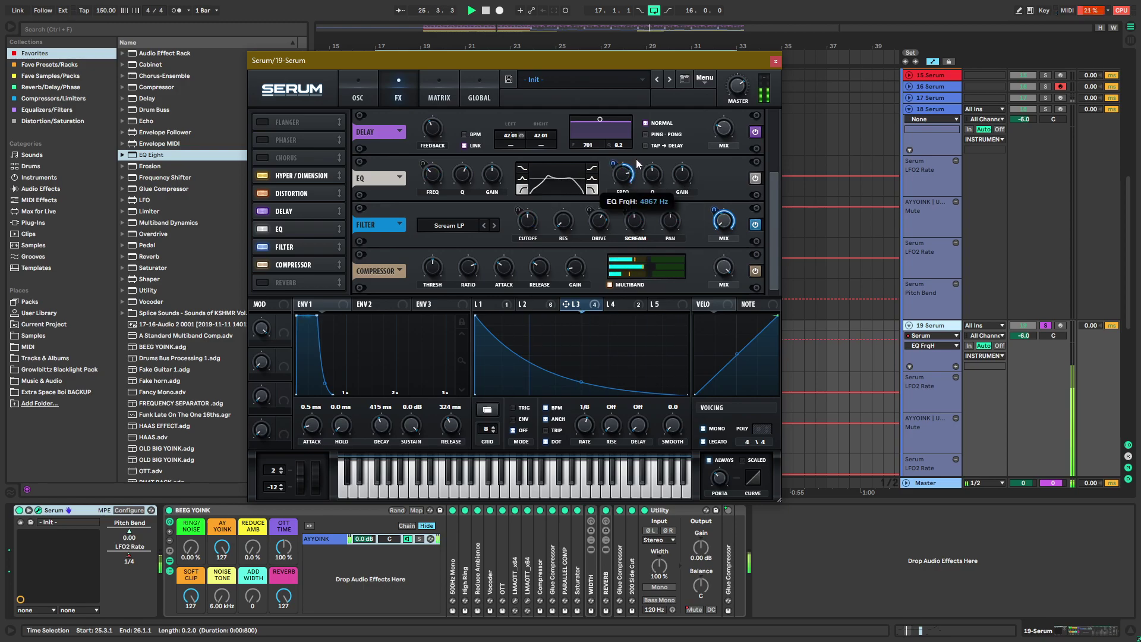
pyautogui.moveTo(629, 178); pyautogui.dragTo(627, 140)
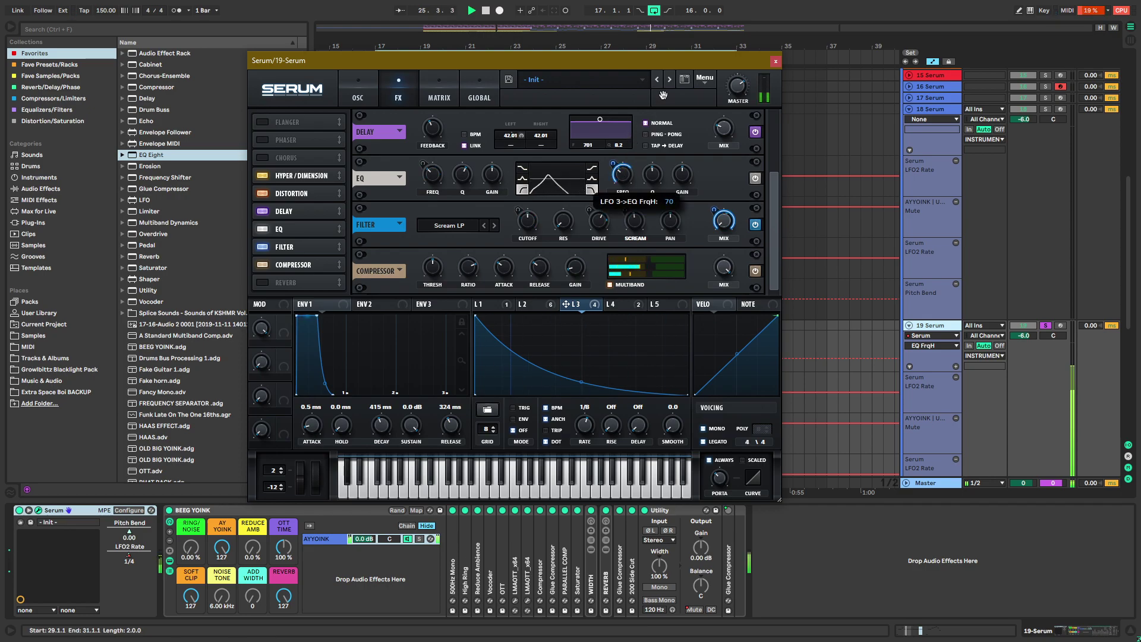
pyautogui.moveTo(618, 181)
pyautogui.moveTo(618, 181); pyautogui.dragTo(614, 134)
pyautogui.moveTo(653, 177); pyautogui.dragTo(620, 177)
pyautogui.rightClick(619, 181)
pyautogui.click(725, 218)
# Assign LFO 2 to the EQ's upper-band frequency and audition the clip
pyautogui.click(526, 306)
pyautogui.press('space')
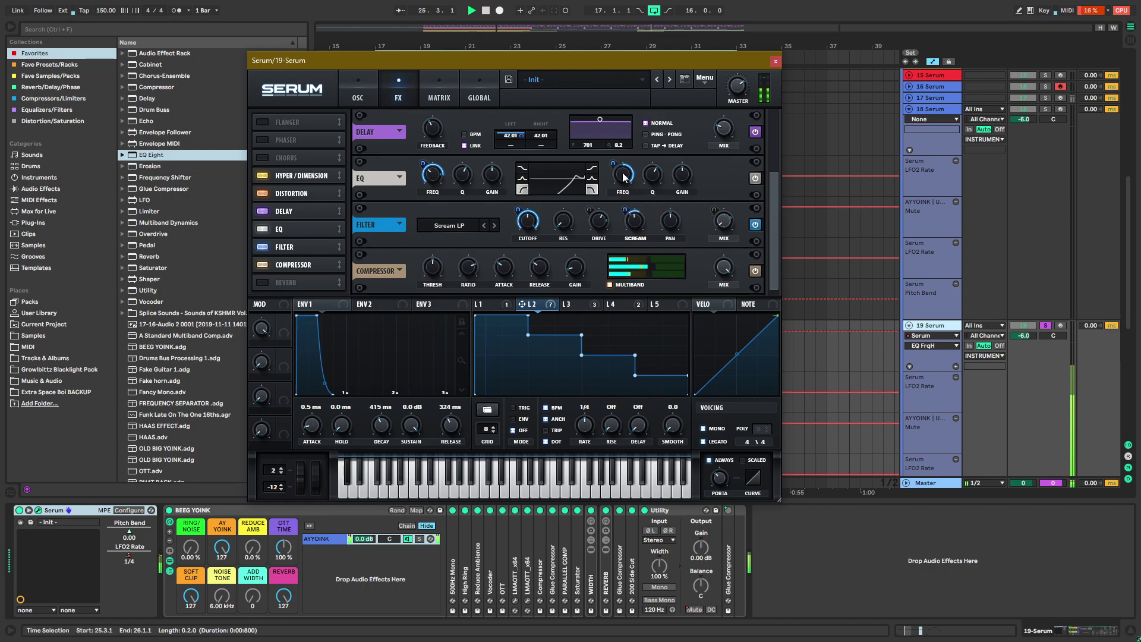
pyautogui.press('space')
pyautogui.press('space')
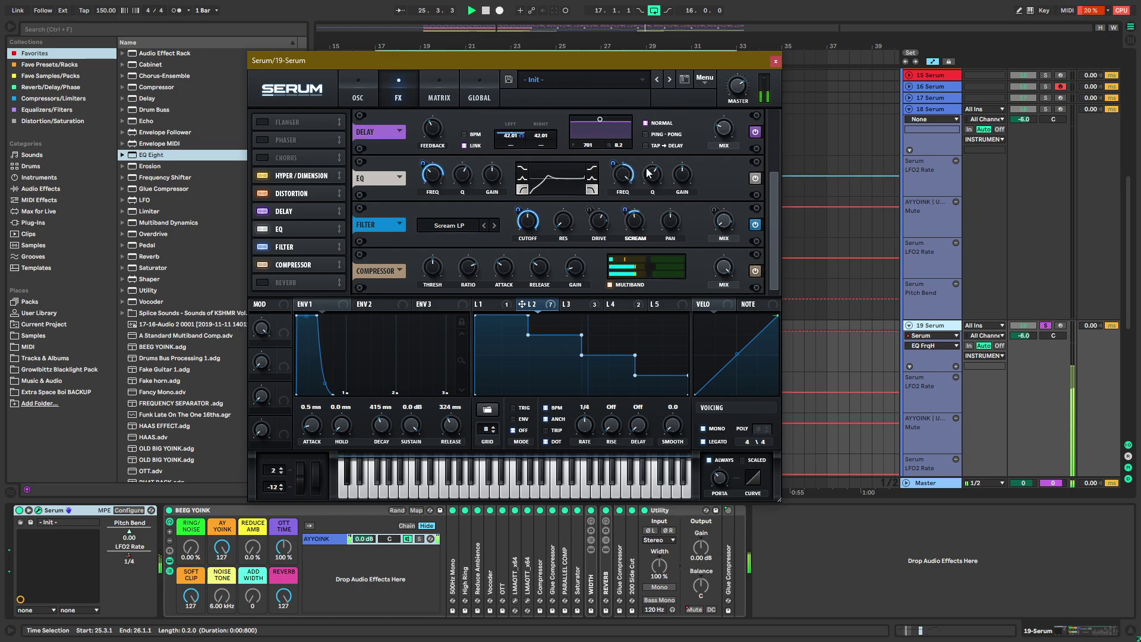
pyautogui.press('space')
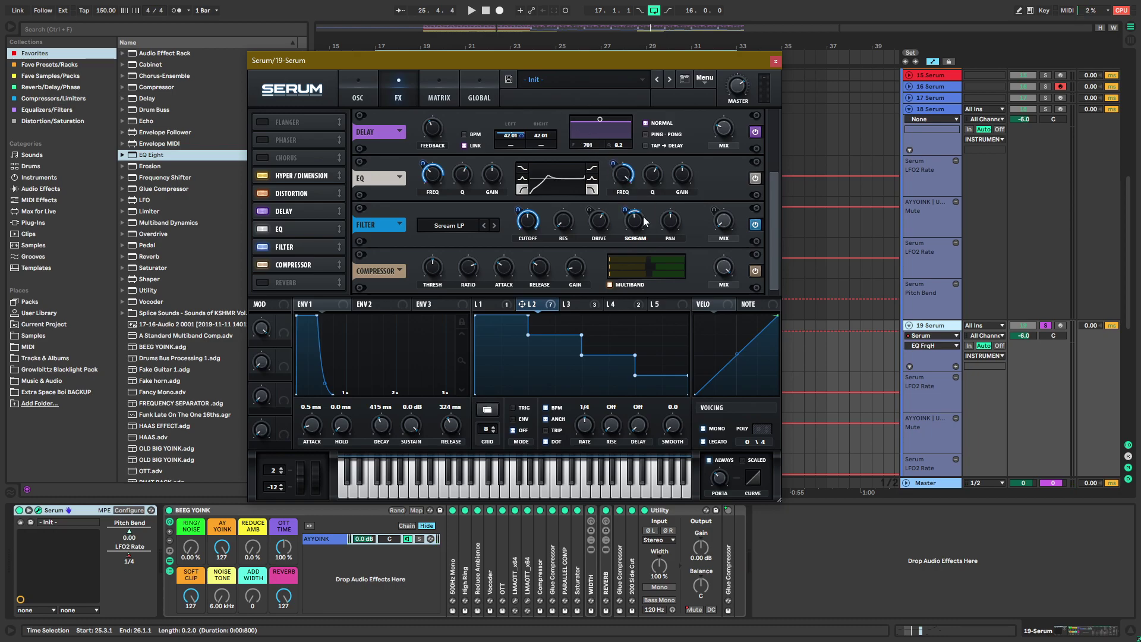
# Bypass and re-enable the BEEG YOINK rack to compare the bass with and without it
pyautogui.click(169, 510)
pyautogui.click(169, 510)
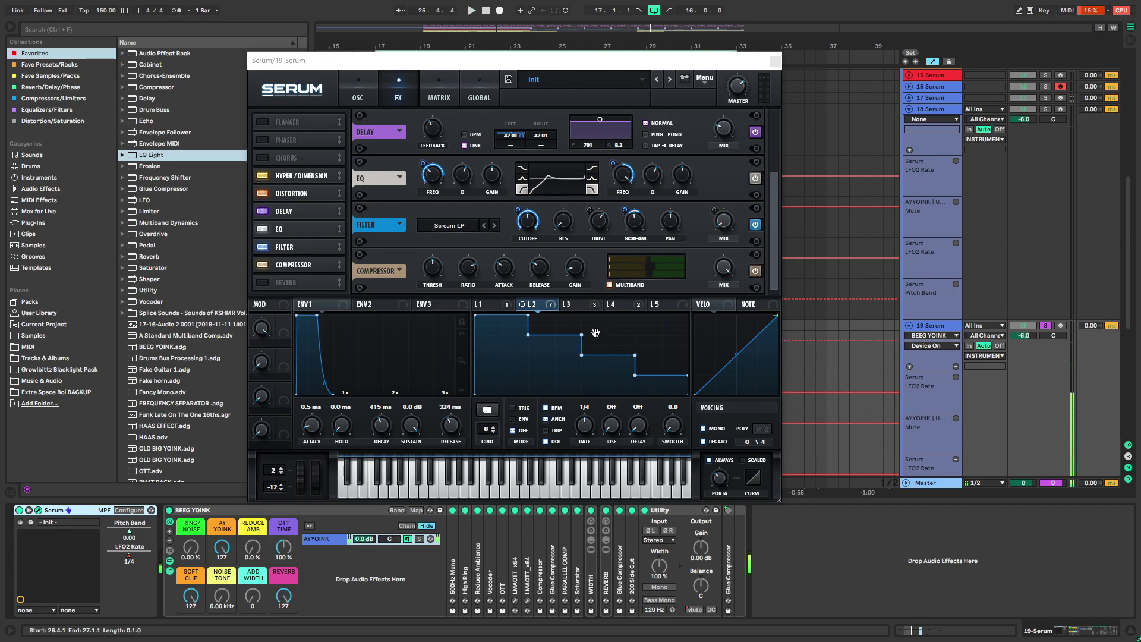
pyautogui.press('space')
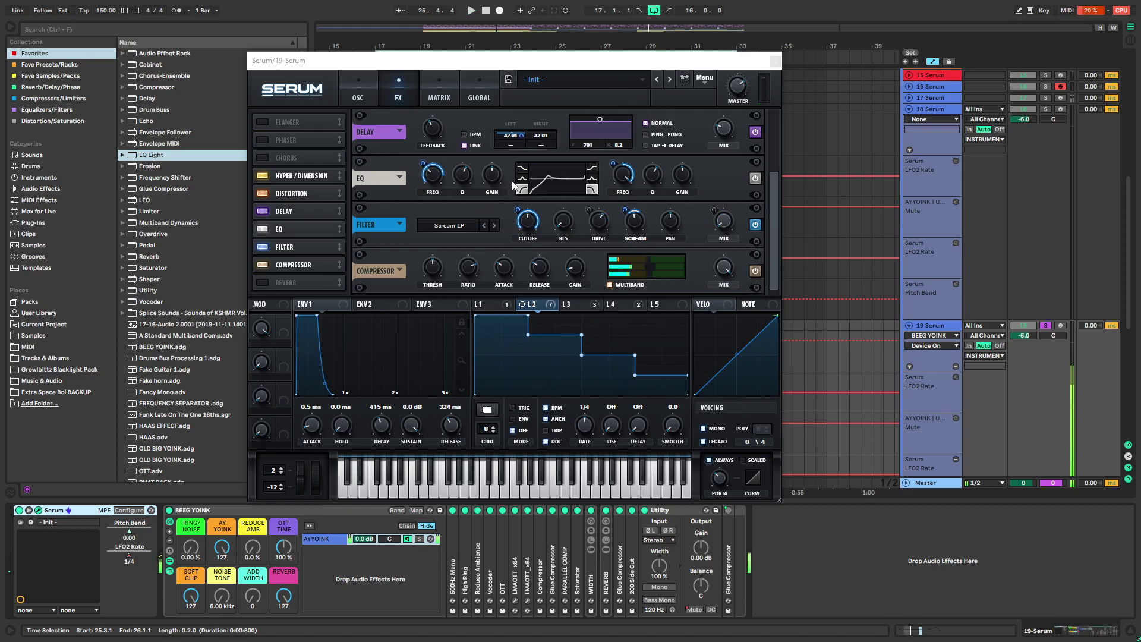
# Set the drive of 19 Serum's distortion effect to about 93%
pyautogui.click(291, 194)
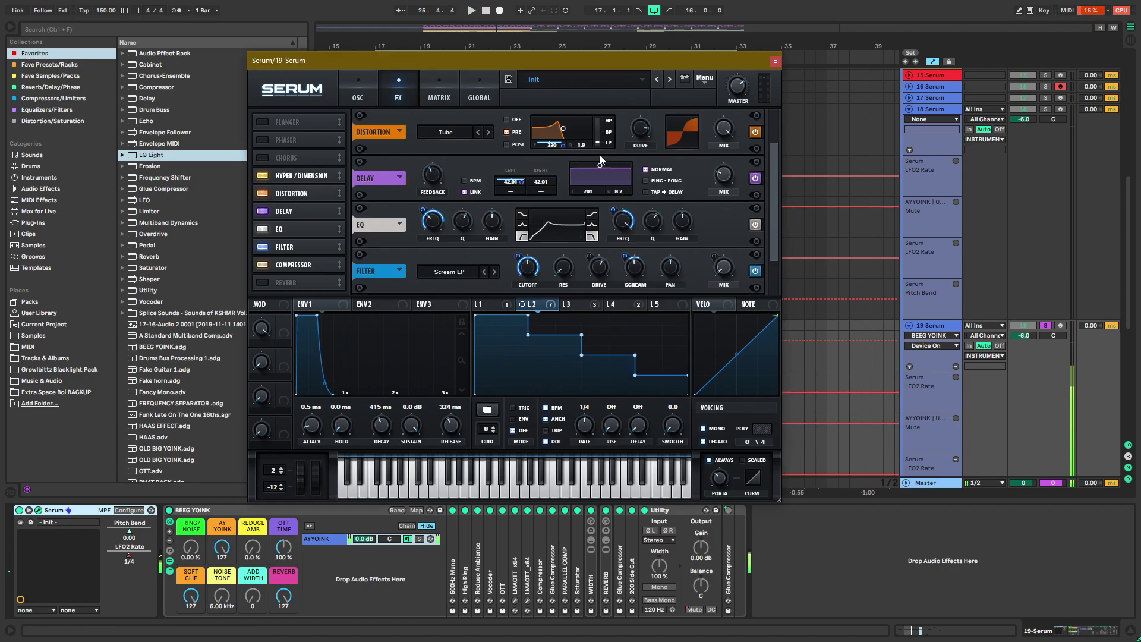
pyautogui.moveTo(636, 131); pyautogui.dragTo(667, 102)
pyautogui.moveTo(631, 128); pyautogui.dragTo(629, 133)
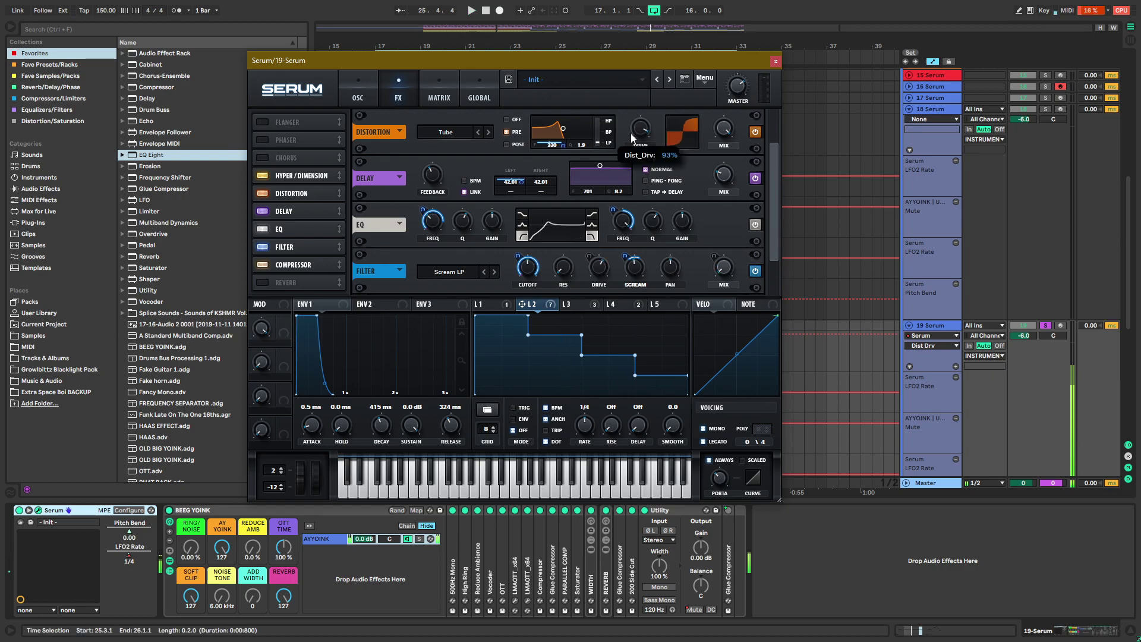
# Try other distortion modes on 19 Serum, ending on Zero-Square, and audition the clip while checking LFO 2 and LFO 3
pyautogui.click(469, 133)
pyautogui.click(484, 132)
pyautogui.click(486, 131)
pyautogui.click(486, 131)
pyautogui.click(486, 131)
pyautogui.click(486, 131)
pyautogui.click(486, 133)
pyautogui.click(487, 133)
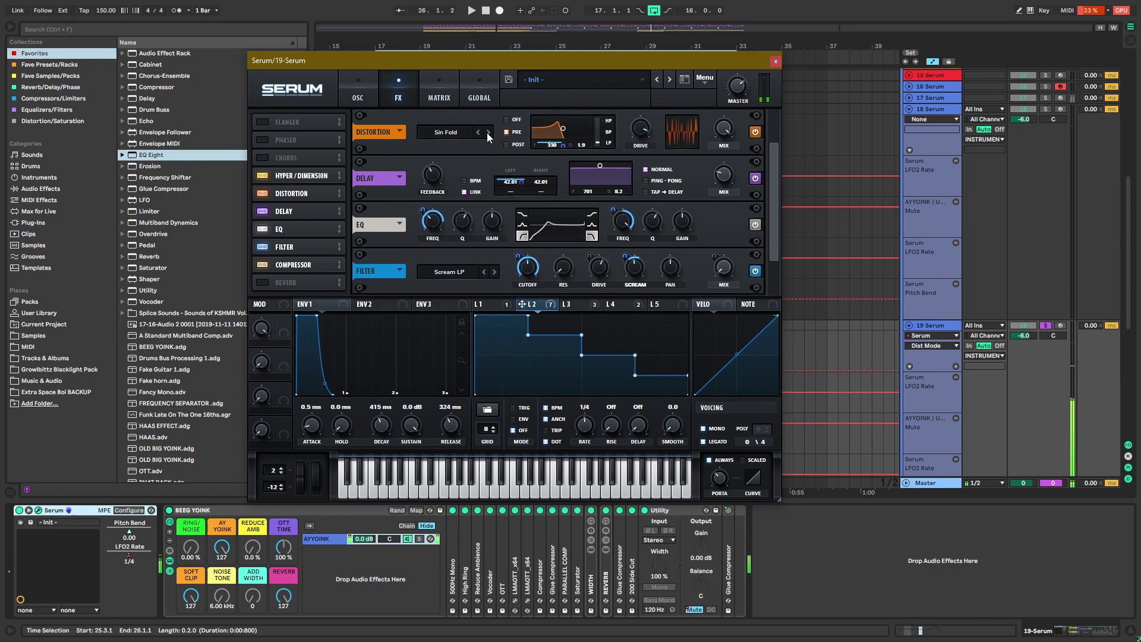
pyautogui.click(486, 133)
pyautogui.click(732, 140)
pyautogui.click(573, 304)
pyautogui.click(547, 305)
pyautogui.click(578, 306)
pyautogui.press('space')
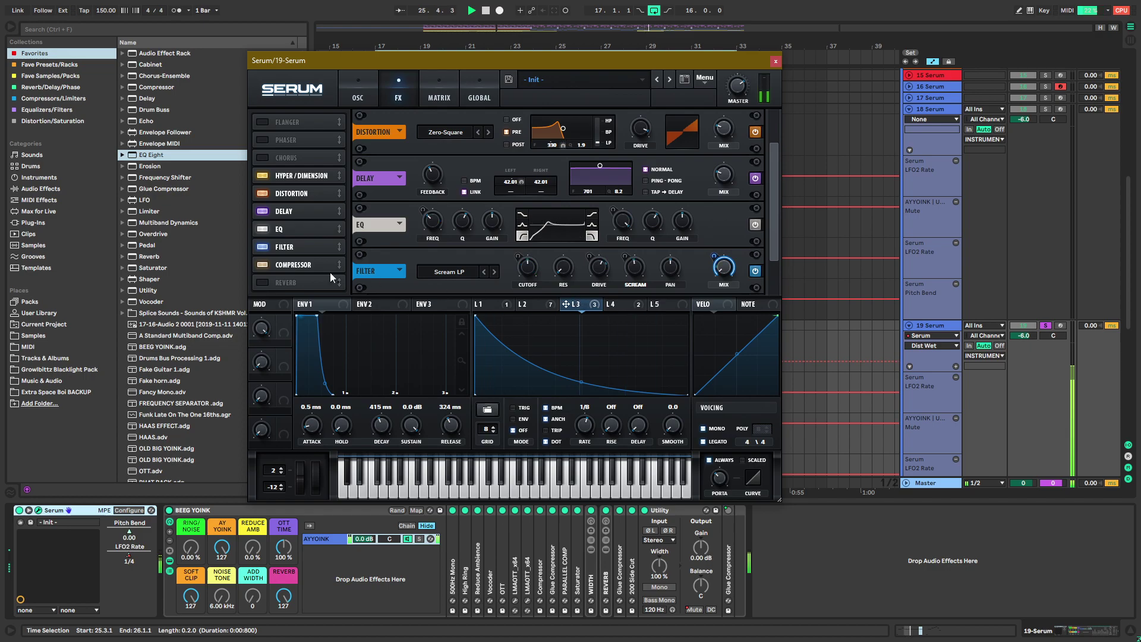
# Try modulating oscillator A's level with LFO 1, audition the clip and remove the modulation
pyautogui.click(369, 91)
pyautogui.click(388, 94)
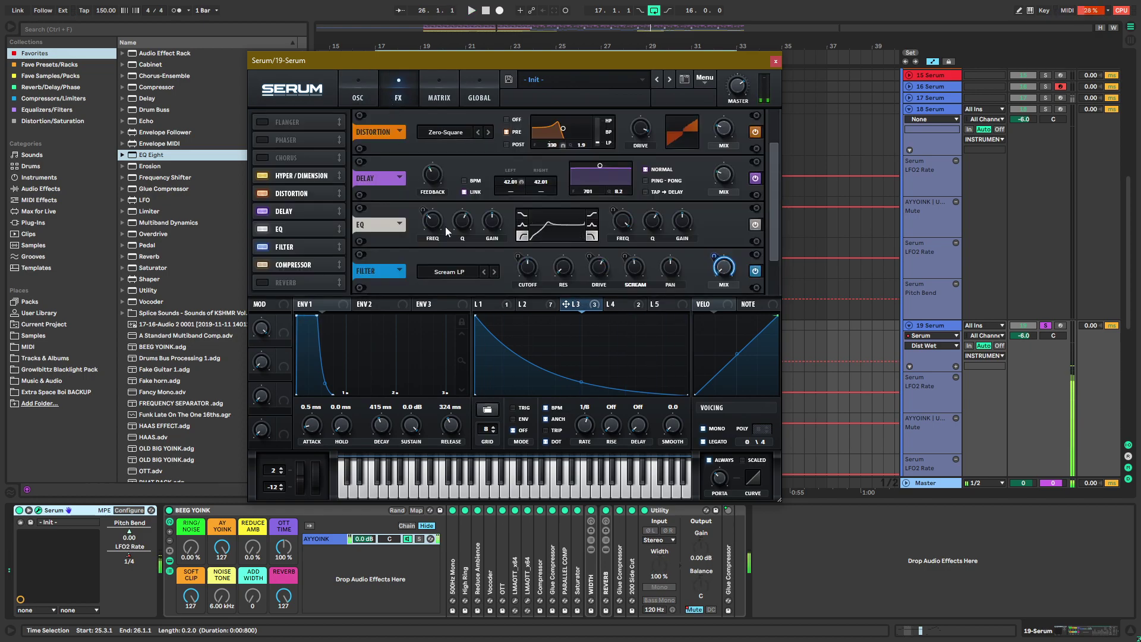
pyautogui.click(363, 93)
pyautogui.click(542, 306)
pyautogui.click(510, 306)
pyautogui.click(543, 306)
pyautogui.click(509, 306)
pyautogui.click(482, 279)
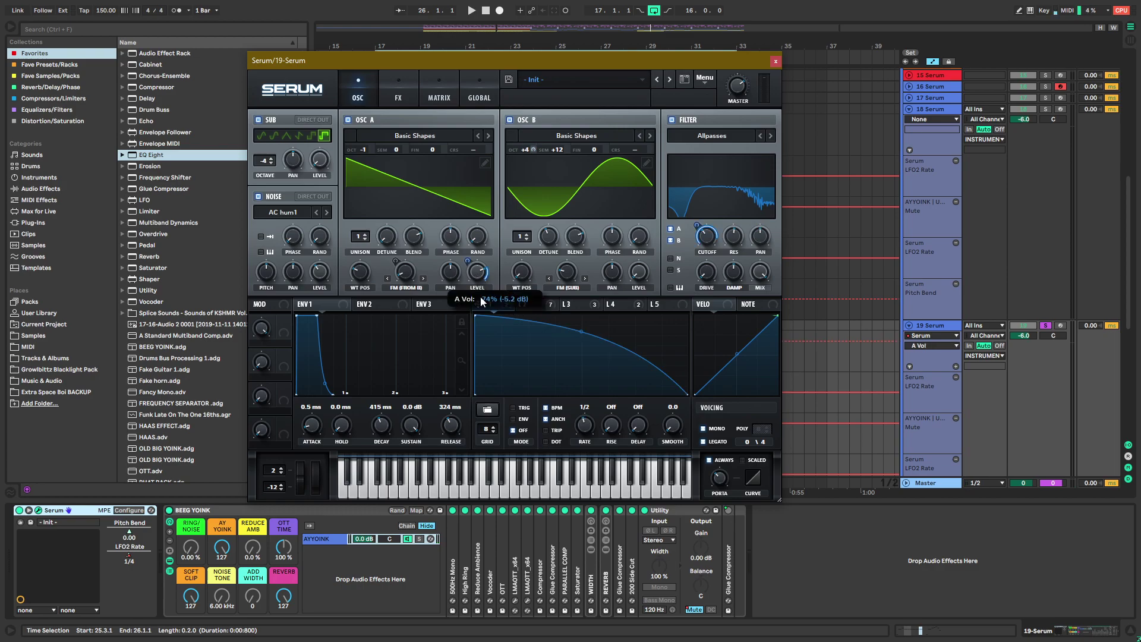
pyautogui.press('space')
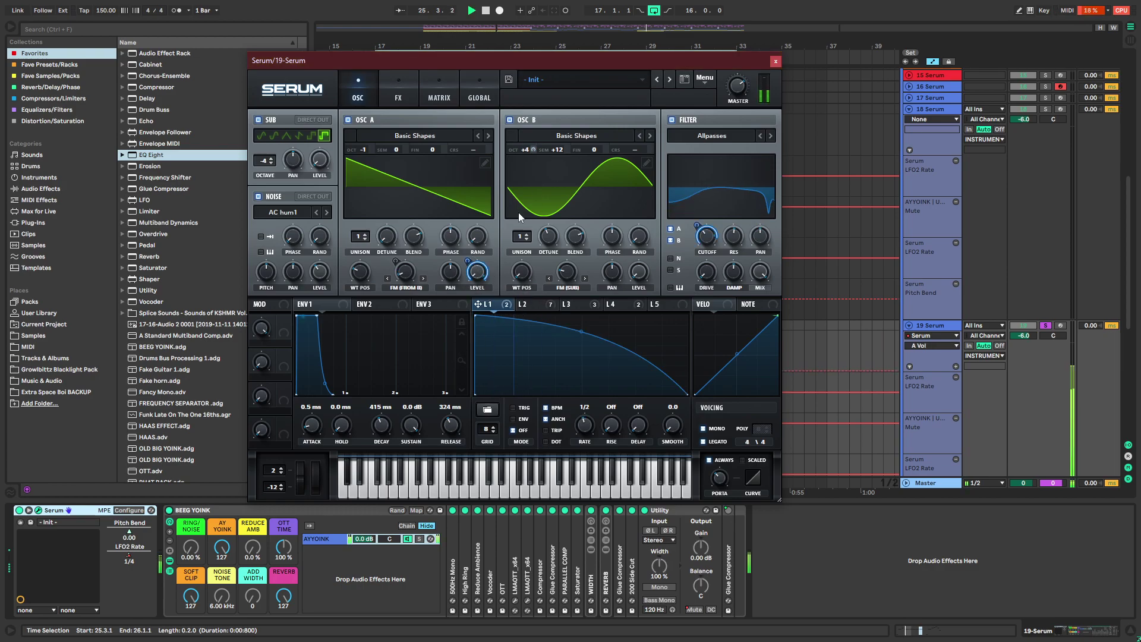
pyautogui.rightClick(477, 264)
pyautogui.click(517, 323)
# Audition further distortion modes on 19 Serum and set the distortion back to Tube
pyautogui.click(399, 90)
pyautogui.scroll(-2, 392, 173)
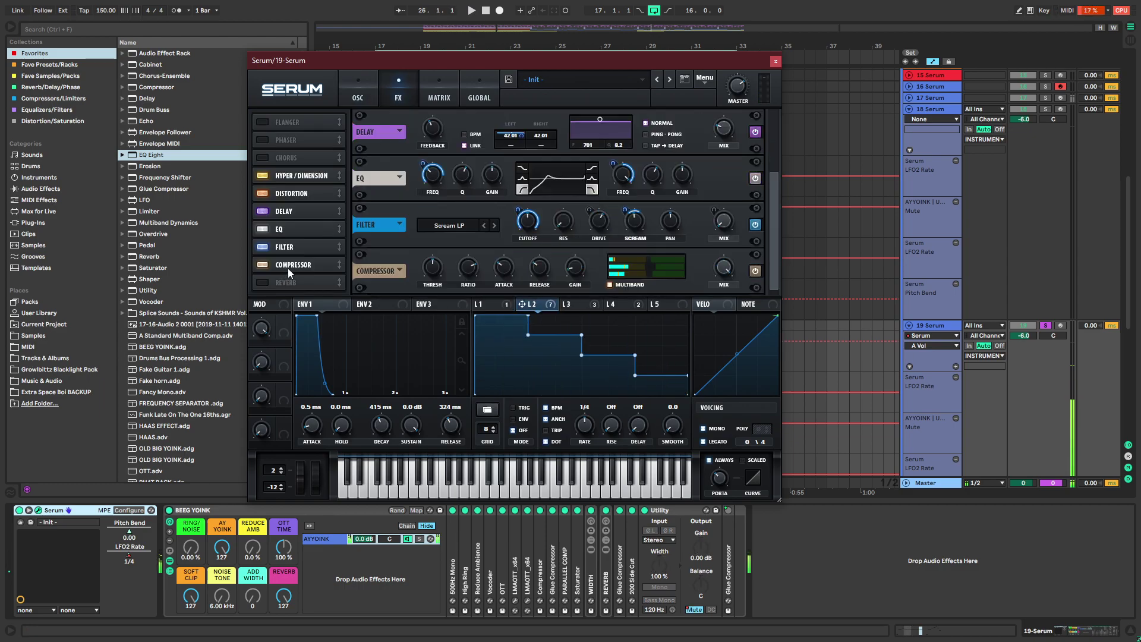
pyautogui.press('space')
pyautogui.click(487, 132)
pyautogui.click(487, 132)
pyautogui.click(450, 136)
pyautogui.click(481, 144)
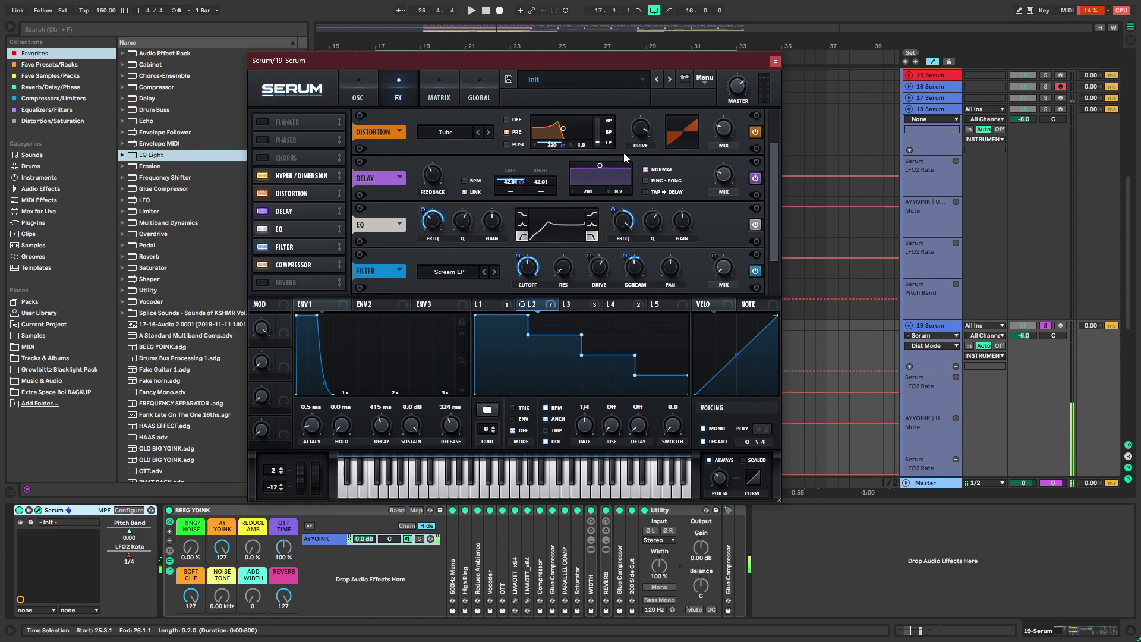
# Compare the distortion's filter at Off and Pre, keep it at Pre, and slightly adjust the filter frequency
pyautogui.click(567, 304)
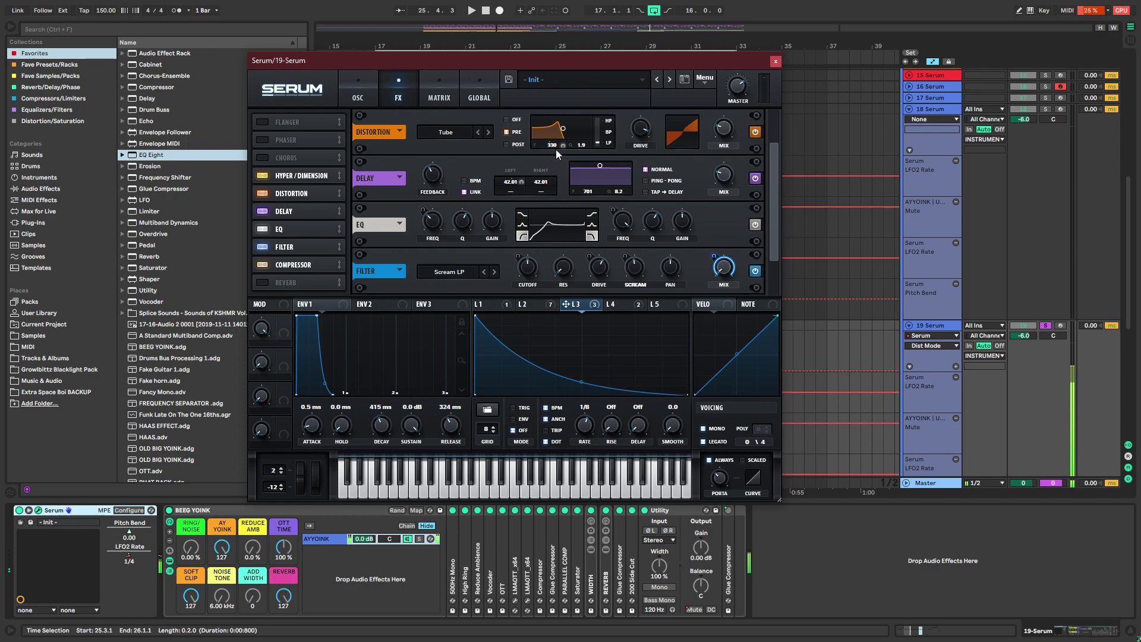
pyautogui.click(511, 122)
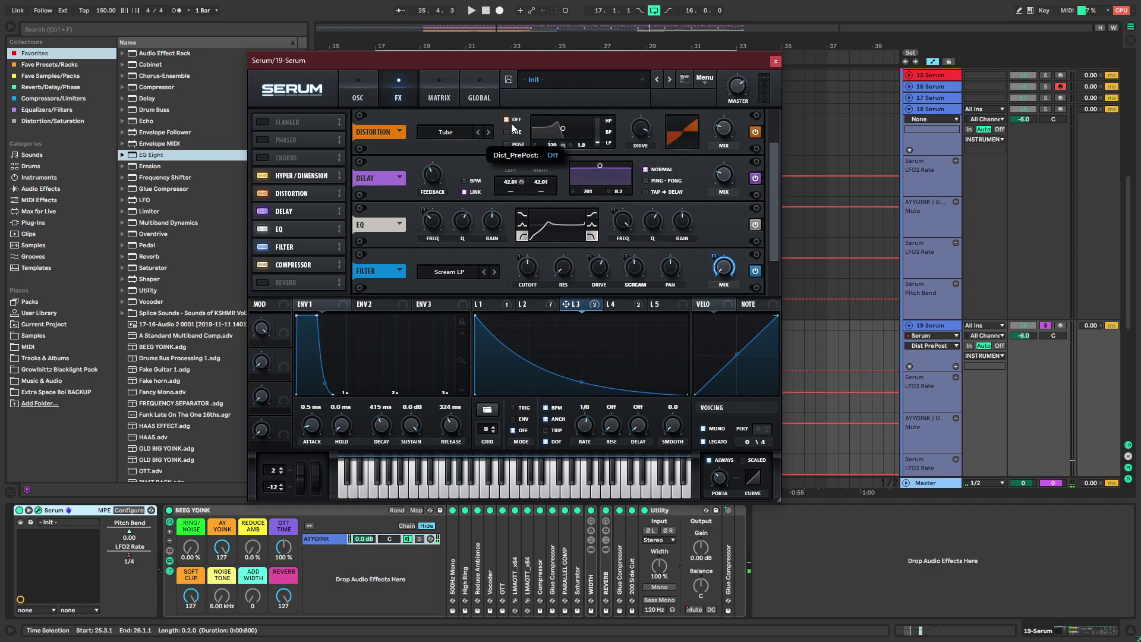
pyautogui.click(508, 132)
pyautogui.press('space')
pyautogui.click(562, 128)
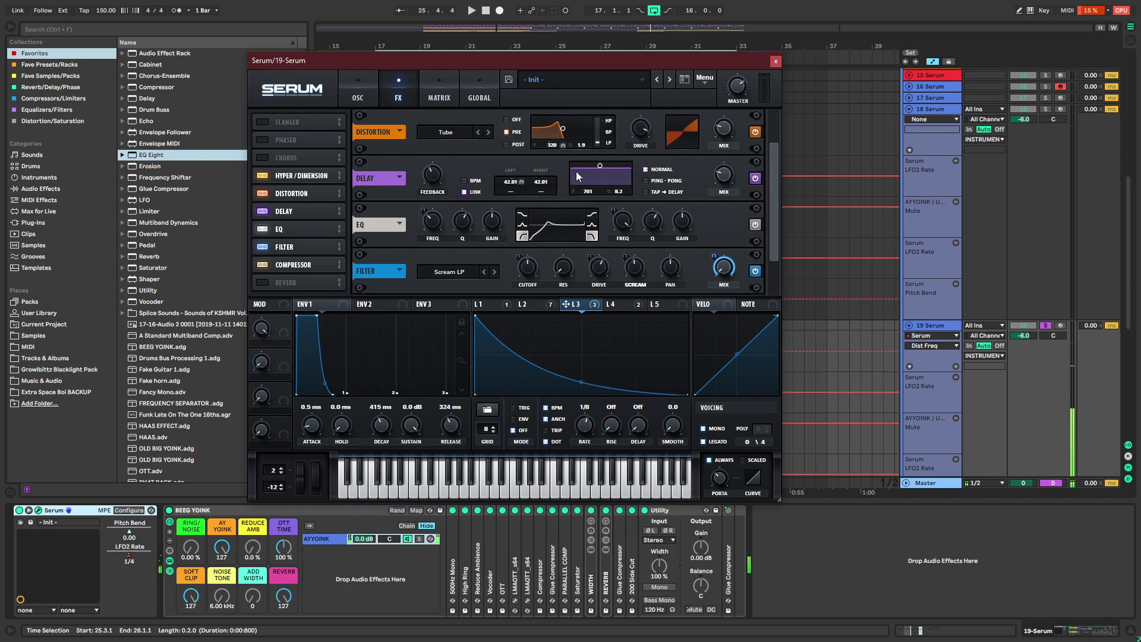
pyautogui.click(632, 304)
pyautogui.press('space')
# Set the distortion mix to about 56% and change its mode to Sin Fold
pyautogui.click(723, 128)
pyautogui.moveTo(732, 145); pyautogui.dragTo(722, 172)
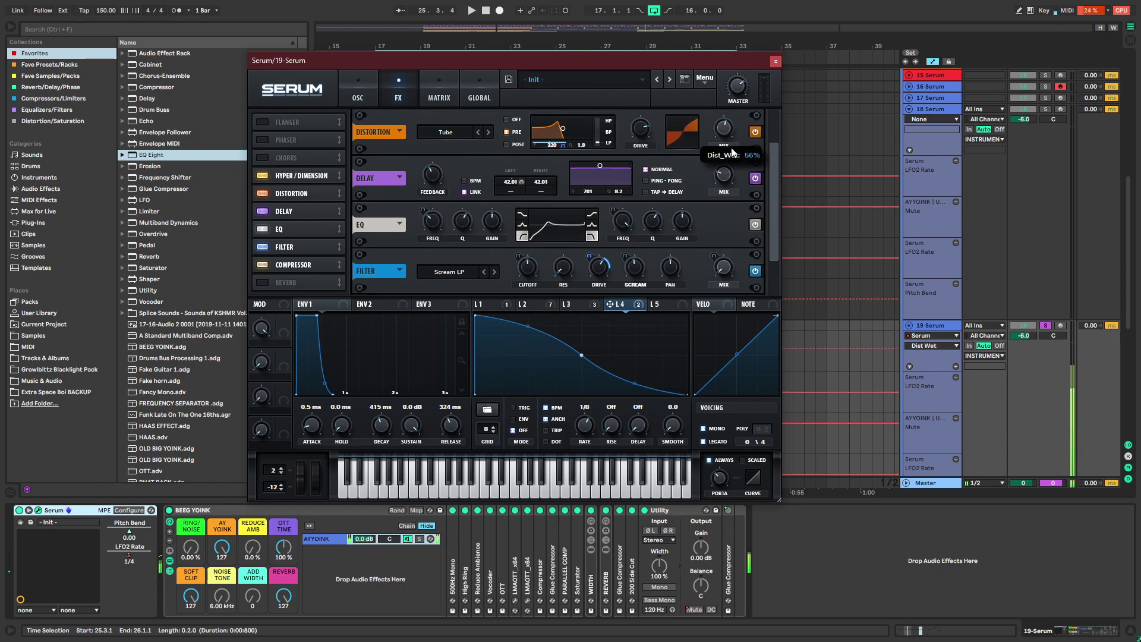
pyautogui.click(488, 132)
pyautogui.click(487, 131)
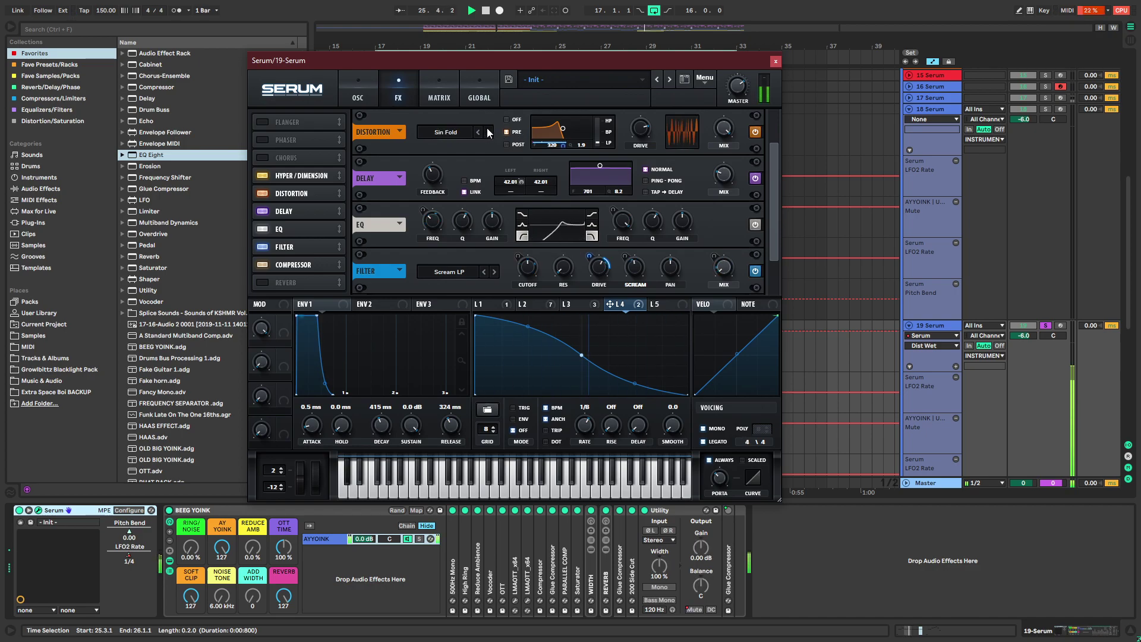
# Try modulating the distortion mix with LFO 4, audition the clip and remove all modulators from the mix
pyautogui.moveTo(714, 118); pyautogui.dragTo(713, 172)
pyautogui.press('space')
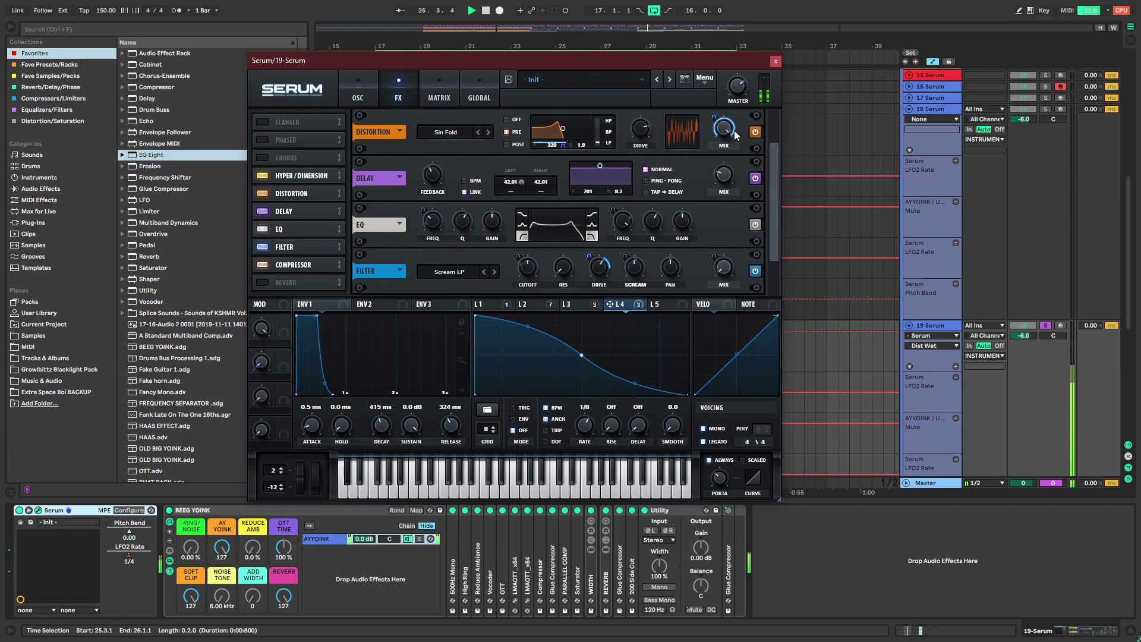
pyautogui.rightClick(729, 122)
pyautogui.click(755, 149)
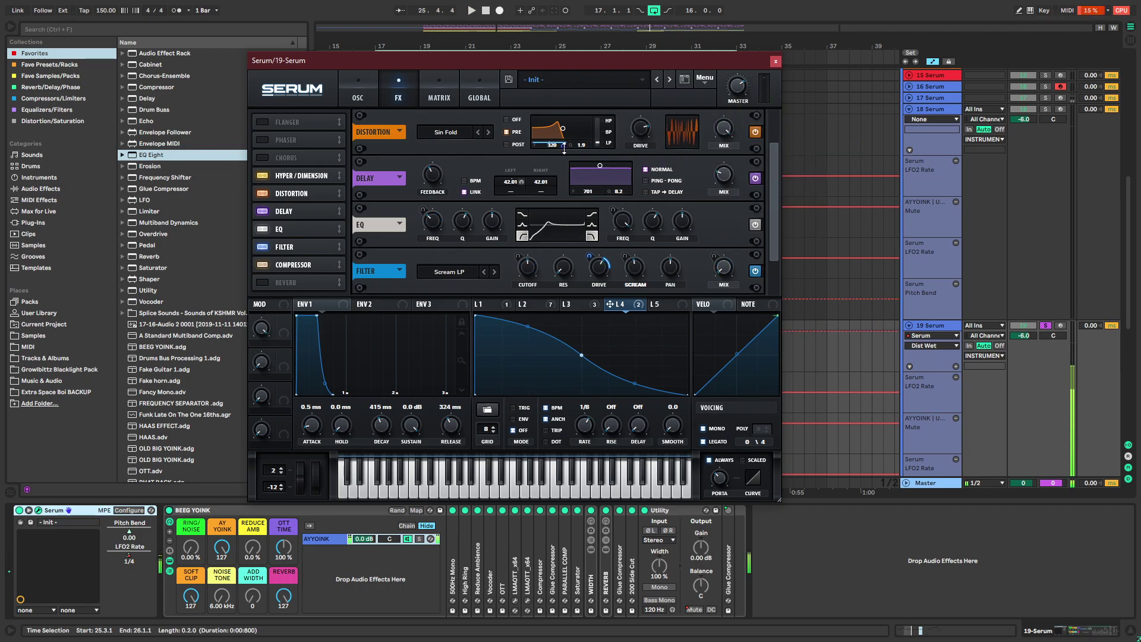
# Fine-tune the distortion filter, replace the Sin Fold mode with another distortion mode, and close 19 Serum's window
pyautogui.moveTo(559, 149)
pyautogui.mouseDown()
pyautogui.moveTo(538, 188)
pyautogui.moveTo(563, 147)
pyautogui.mouseUp()
pyautogui.click(462, 131)
pyautogui.click(451, 147)
pyautogui.click(775, 61)
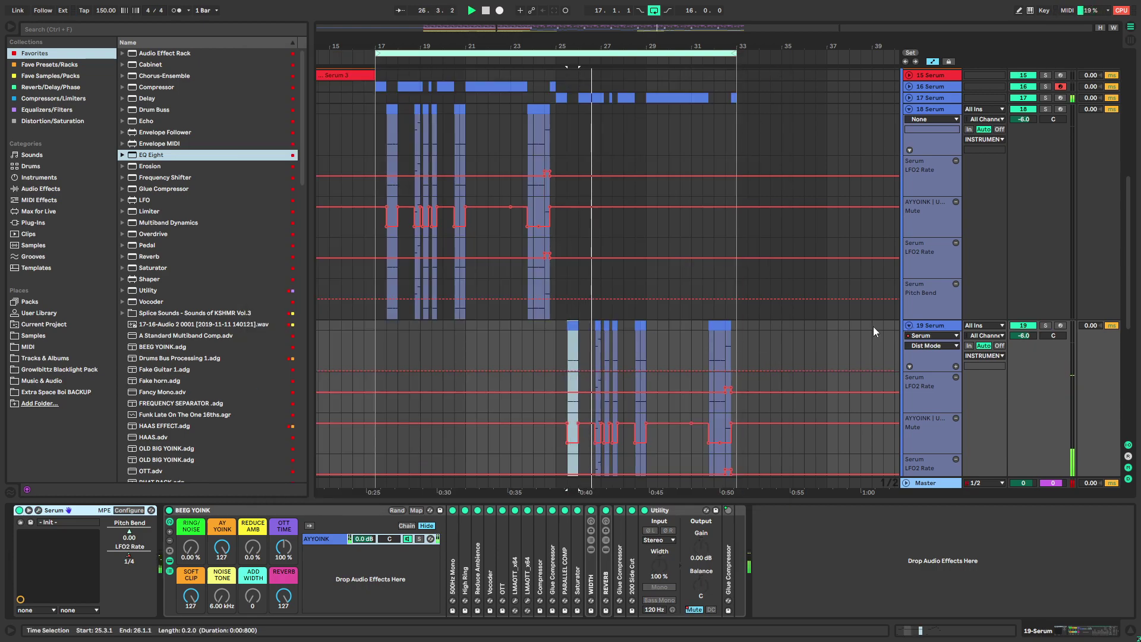
# Collapse the Utility device in the 19 Serum chain and fold the Serum tracks in the arrangement
pyautogui.scroll(-3, 654, 308)
pyautogui.doubleClick(660, 509)
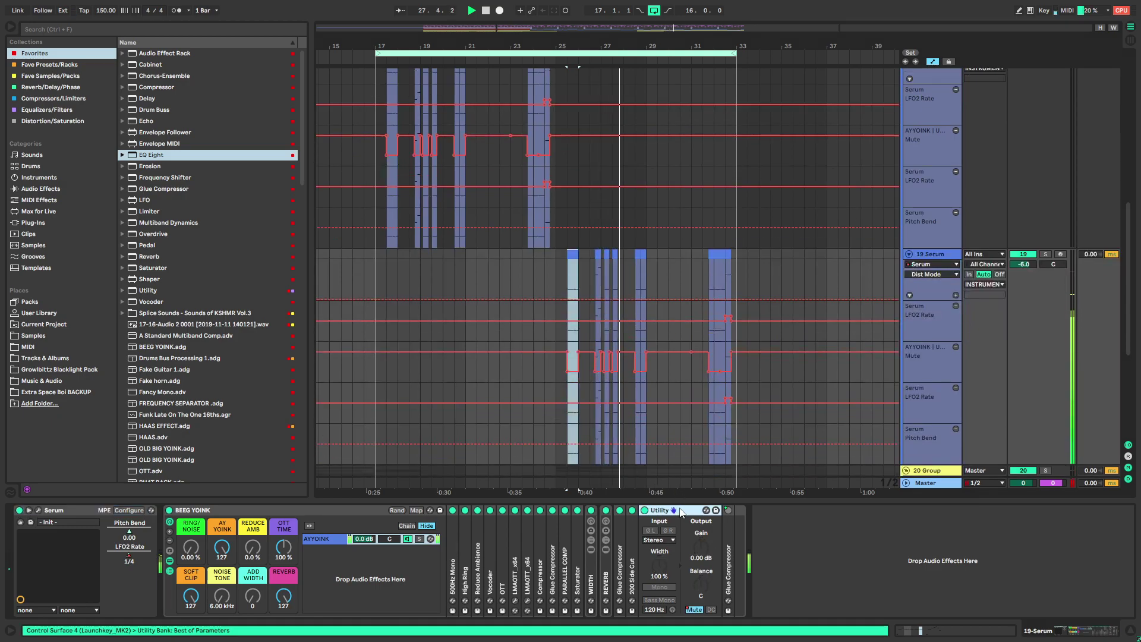
pyautogui.scroll(-3, 732, 331)
pyautogui.keyDown('alt'); pyautogui.click(908, 183); pyautogui.keyUp('alt')
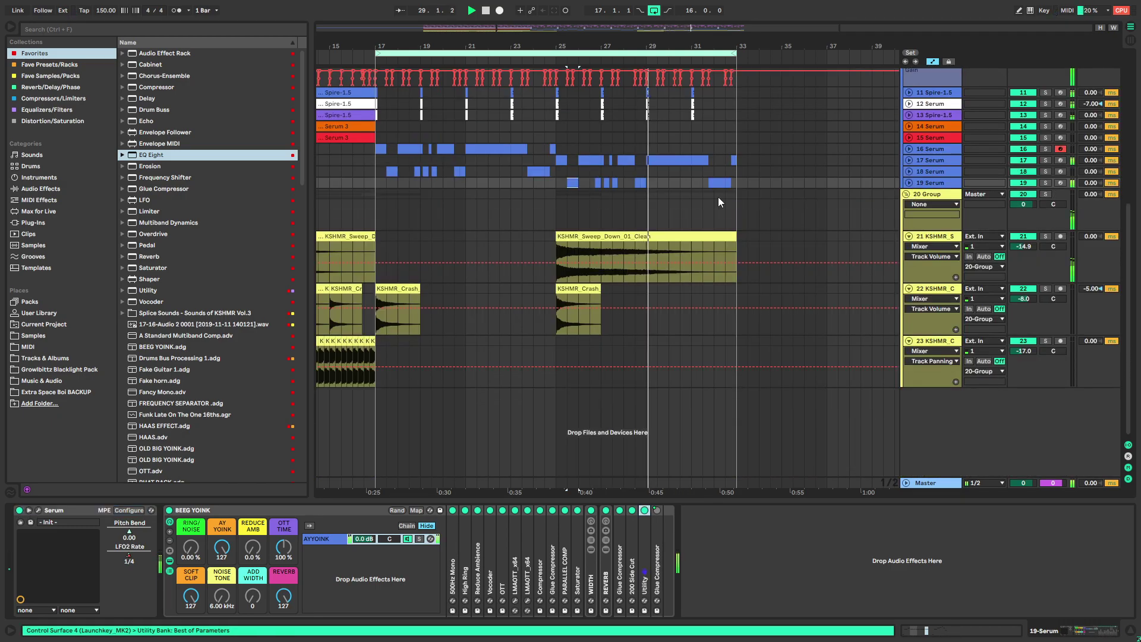
# Solo the 19 Serum track, audition its clip near bar 29, and reopen its Serum window
pyautogui.click(639, 182)
pyautogui.press('s')
pyautogui.press('space')
pyautogui.press('space')
pyautogui.click(31, 511)
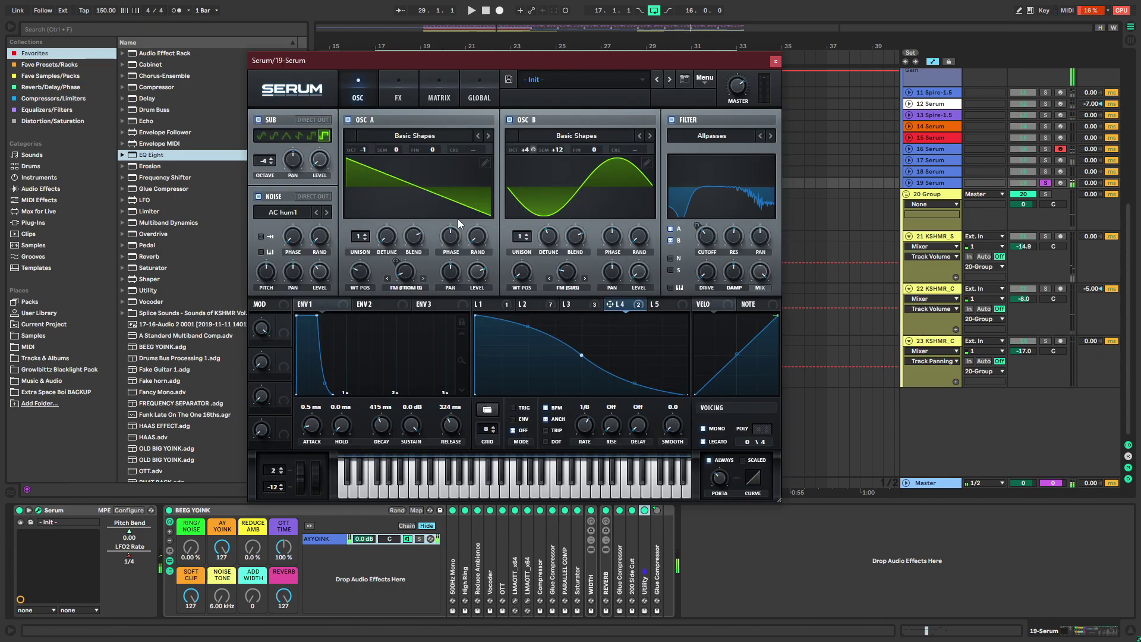
# Try modulating oscillator B's FM warp with LFO 5, using a downward ramp, a 2 bar rate and an amount of about -38
pyautogui.press('space')
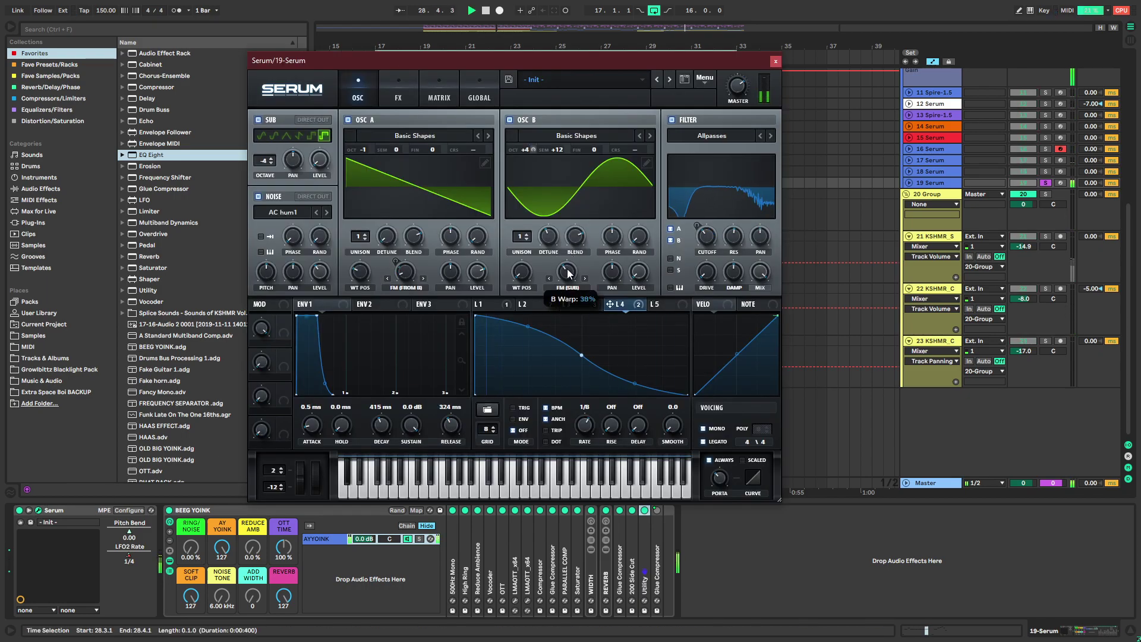
pyautogui.press('space')
pyautogui.click(659, 305)
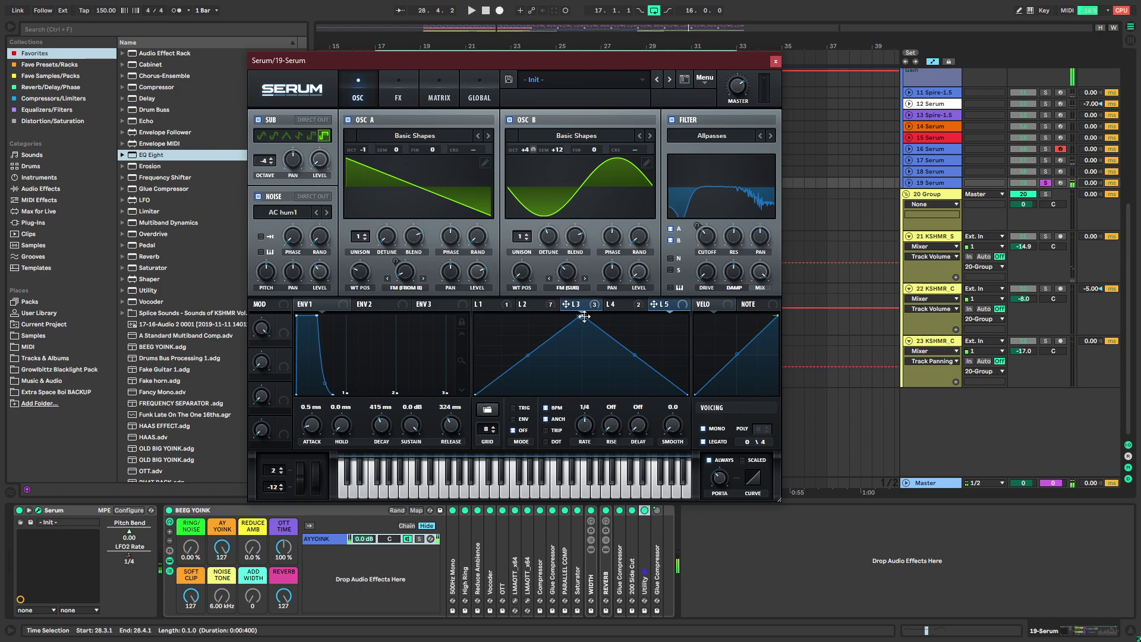
pyautogui.moveTo(584, 317); pyautogui.dragTo(476, 315)
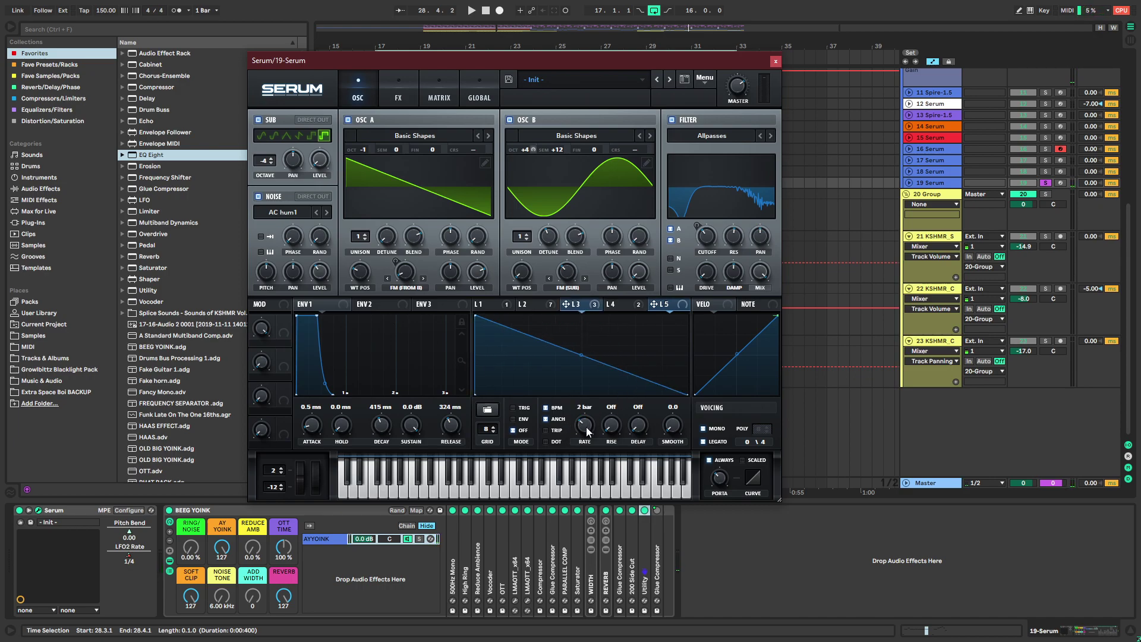
pyautogui.moveTo(593, 267); pyautogui.dragTo(565, 271)
pyautogui.press('space')
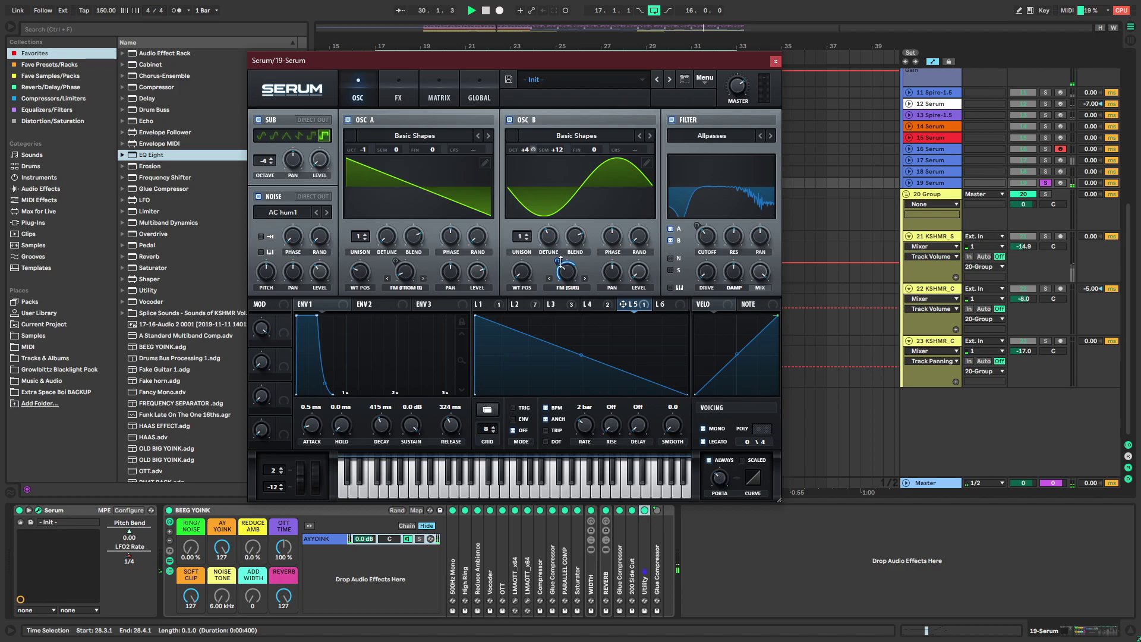
pyautogui.moveTo(572, 265); pyautogui.dragTo(558, 308)
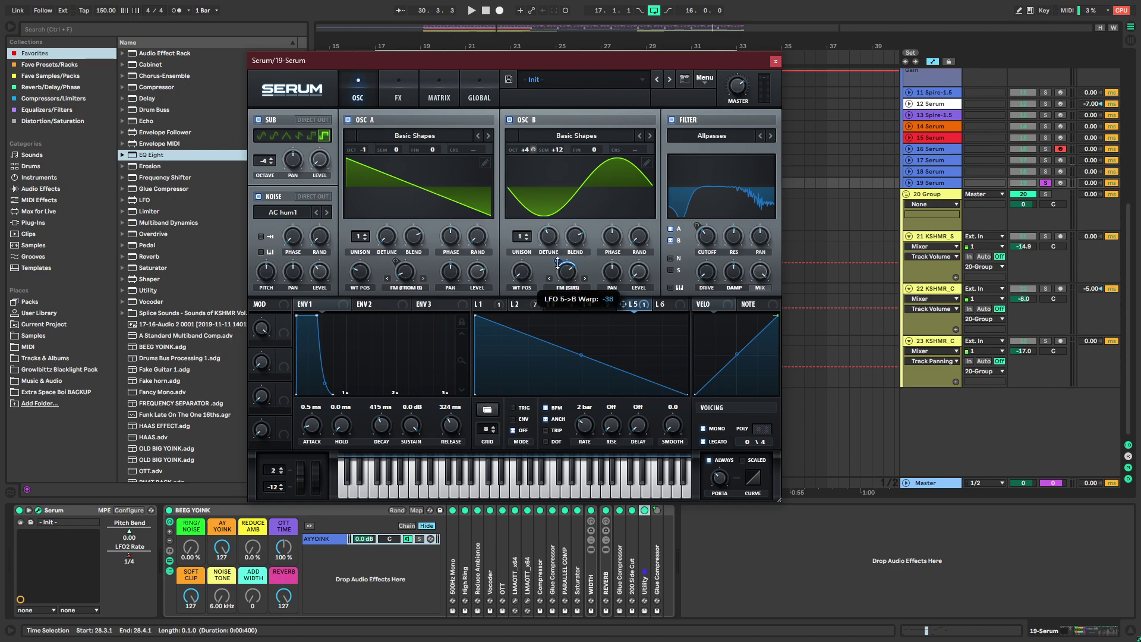
# Audition the 19 Serum clip near bar 25 while adjusting LFO 5's rate and depth, and remove LFO 5 from oscillator B's warp
pyautogui.moveTo(710, 66); pyautogui.dragTo(430, 108)
pyautogui.click(574, 186)
pyautogui.press('space')
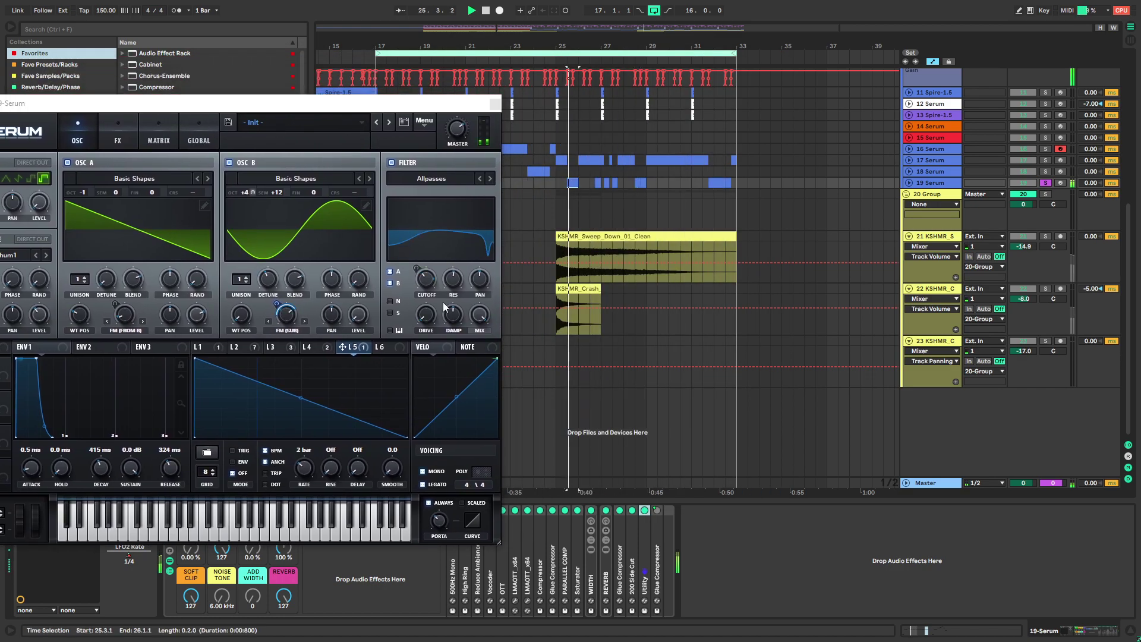
pyautogui.moveTo(287, 314)
pyautogui.mouseDown()
pyautogui.moveTo(272, 362)
pyautogui.moveTo(294, 297)
pyautogui.mouseUp()
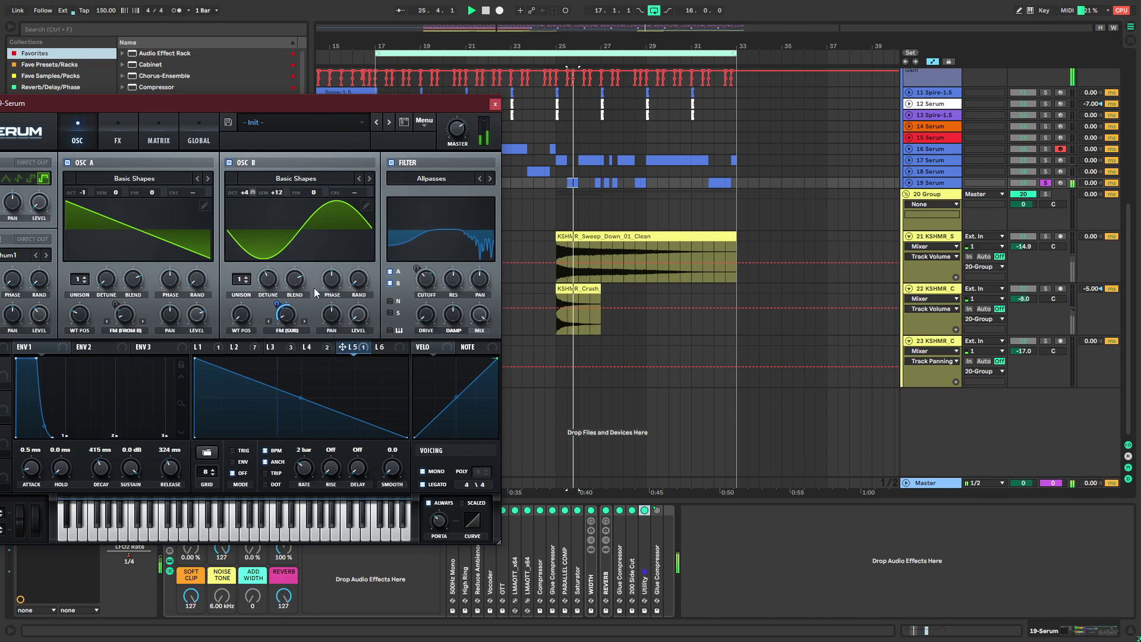
pyautogui.press('space')
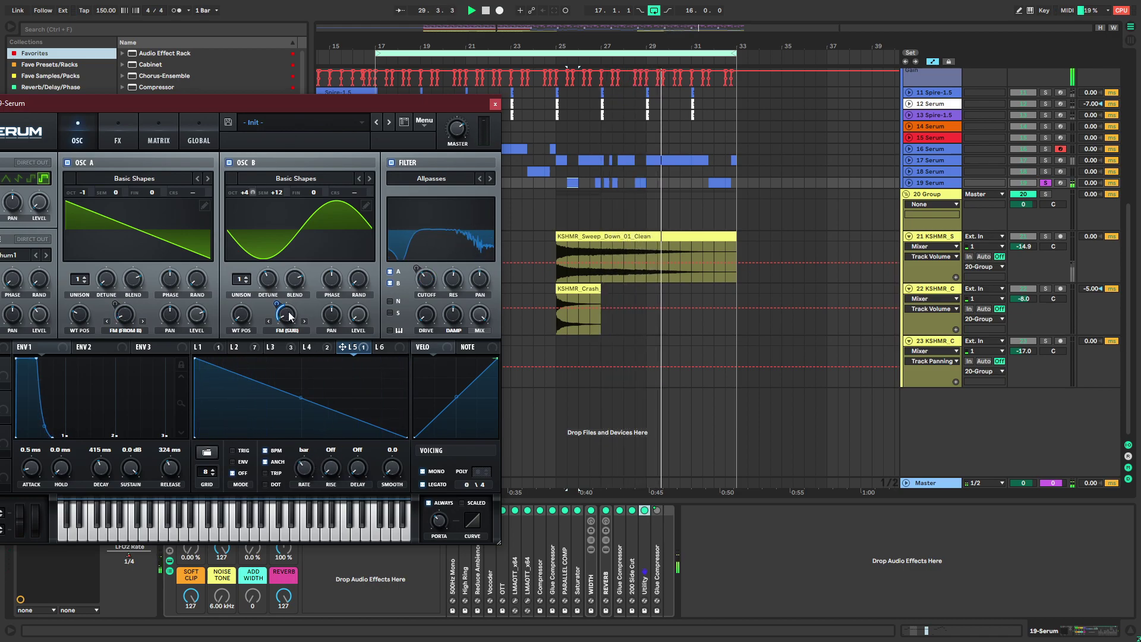
pyautogui.moveTo(390, 109); pyautogui.dragTo(439, 99)
pyautogui.press('space')
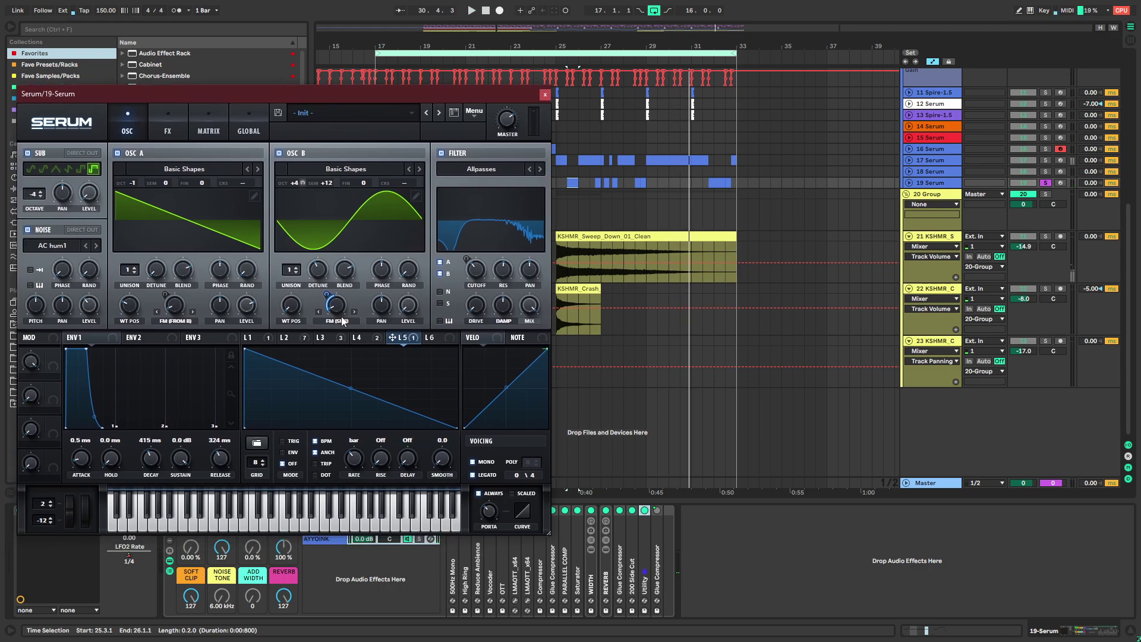
pyautogui.press('space')
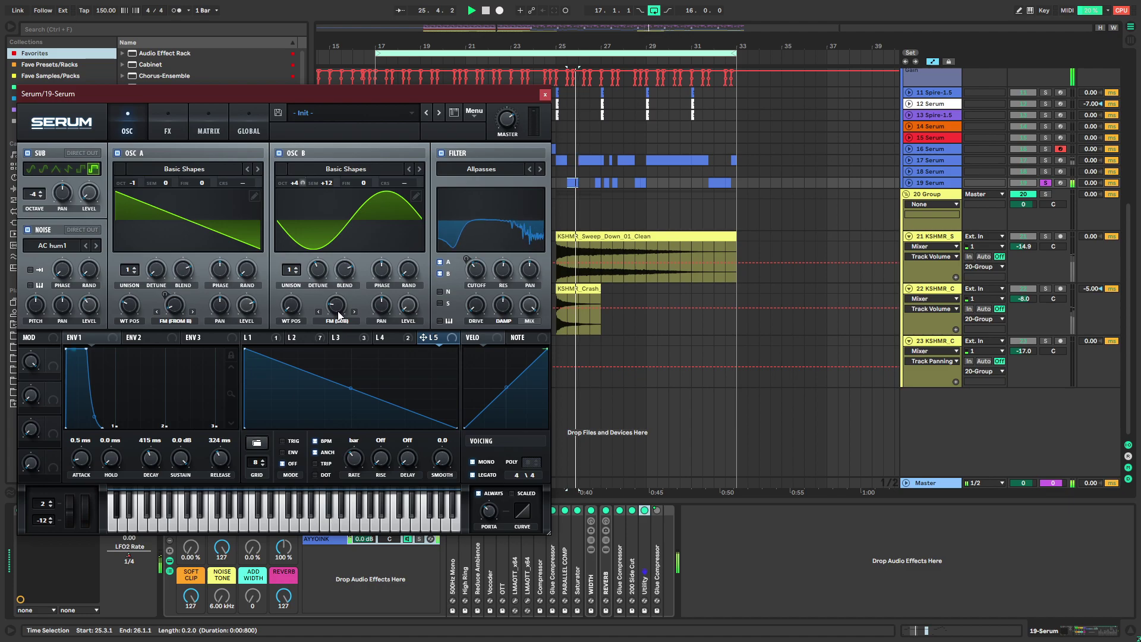
# Try oscillator B at +2 octaves and return it to +4
pyautogui.press('space')
pyautogui.moveTo(294, 182); pyautogui.dragTo(283, 221)
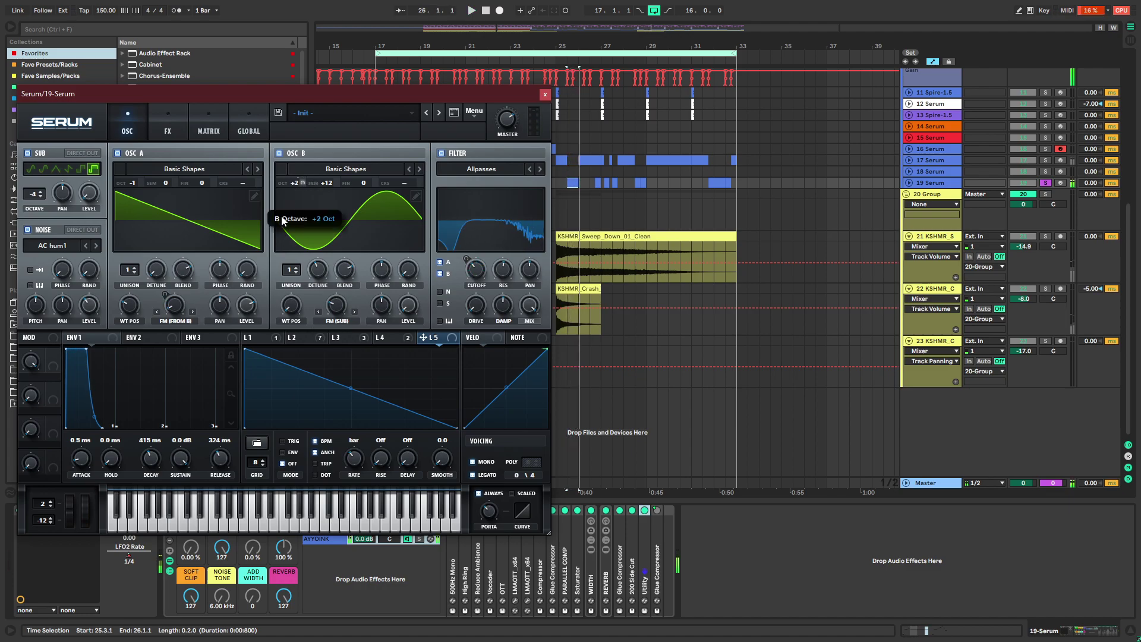
pyautogui.moveTo(274, 266); pyautogui.dragTo(314, 247)
pyautogui.rightClick(361, 183)
pyautogui.click(389, 242)
pyautogui.press('space')
# Review LFOs 1 to 3 and readjust oscillator A's FM warp under LFO 3 while auditioning the clip
pyautogui.click(303, 339)
pyautogui.click(276, 340)
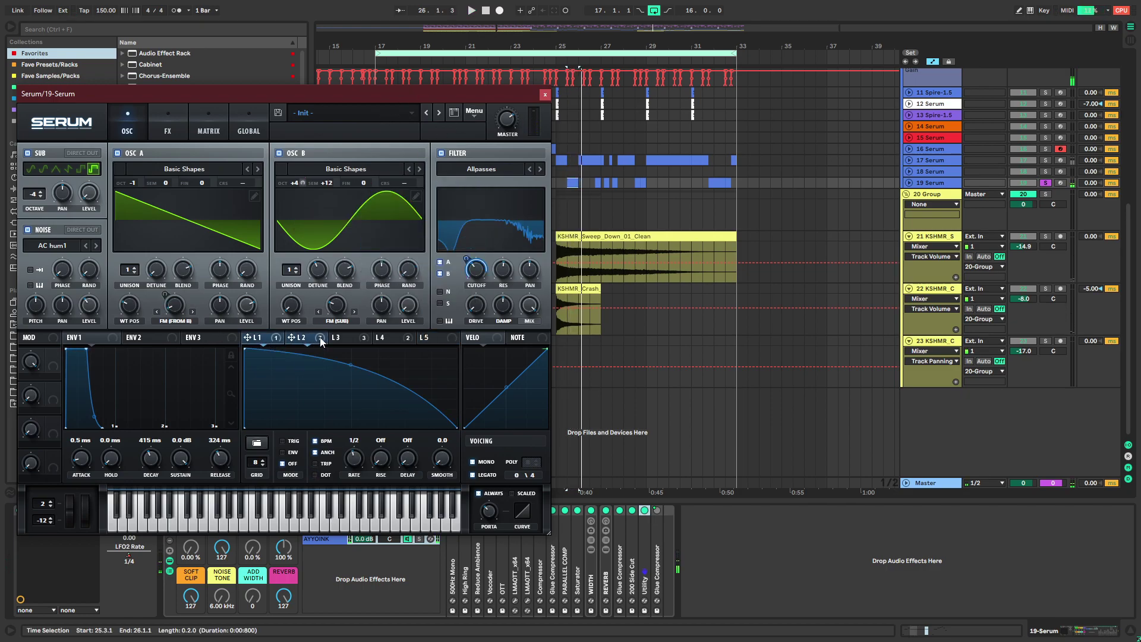
pyautogui.click(334, 338)
pyautogui.press('space')
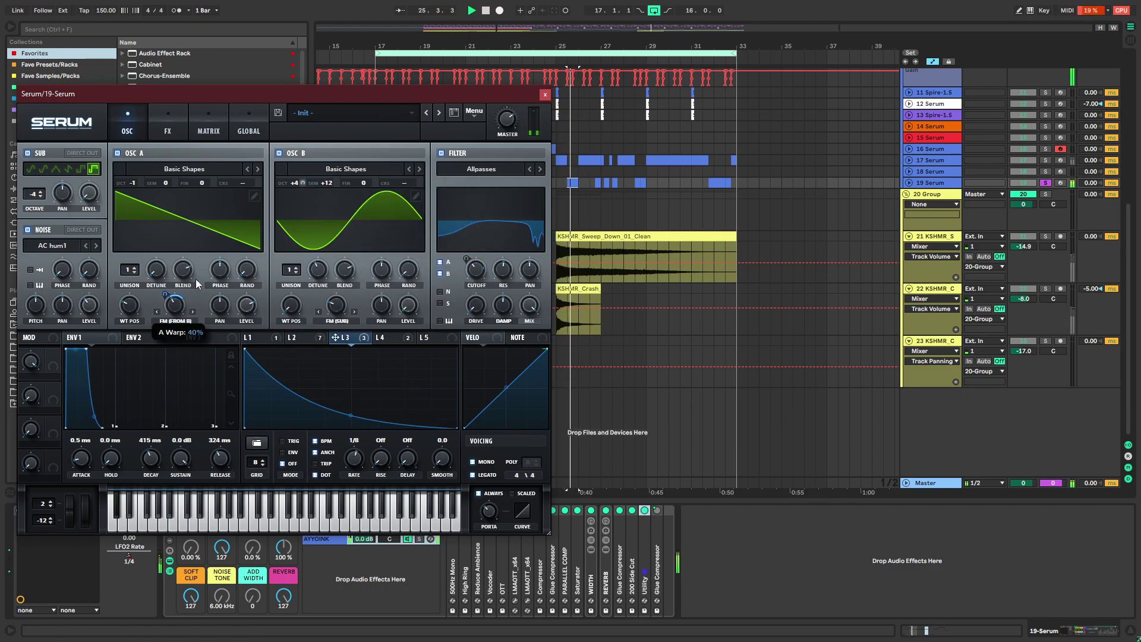
pyautogui.moveTo(194, 287); pyautogui.dragTo(190, 324)
pyautogui.press('space')
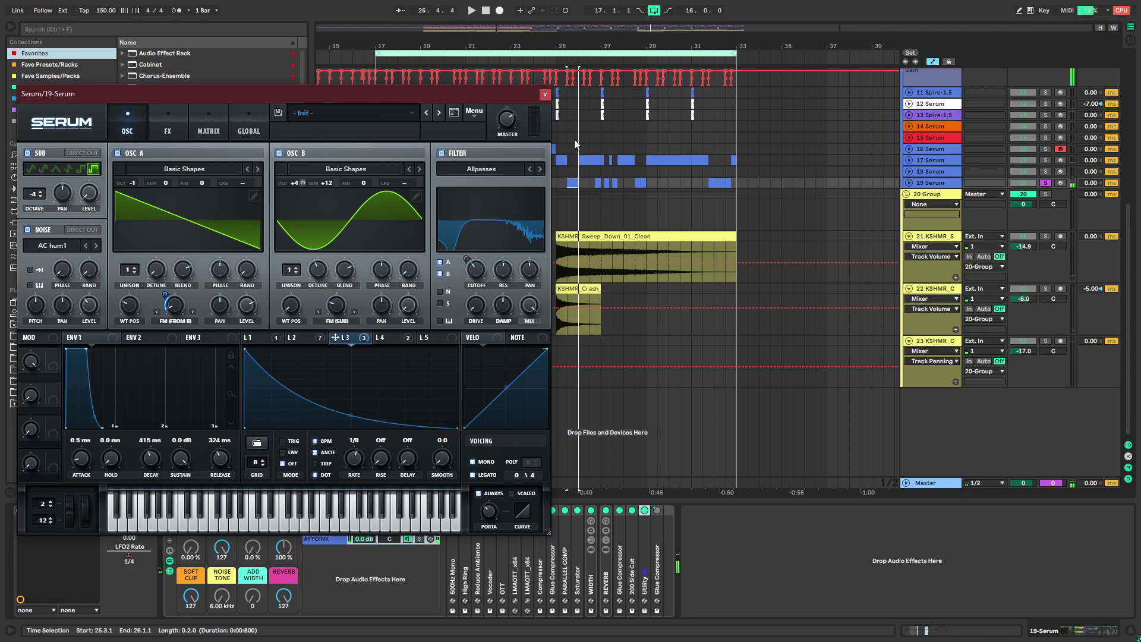
# Try other octaves for oscillator A, including -3, while auditioning, and return it to -1 with the sub octave at -4
pyautogui.moveTo(392, 98); pyautogui.dragTo(612, 78)
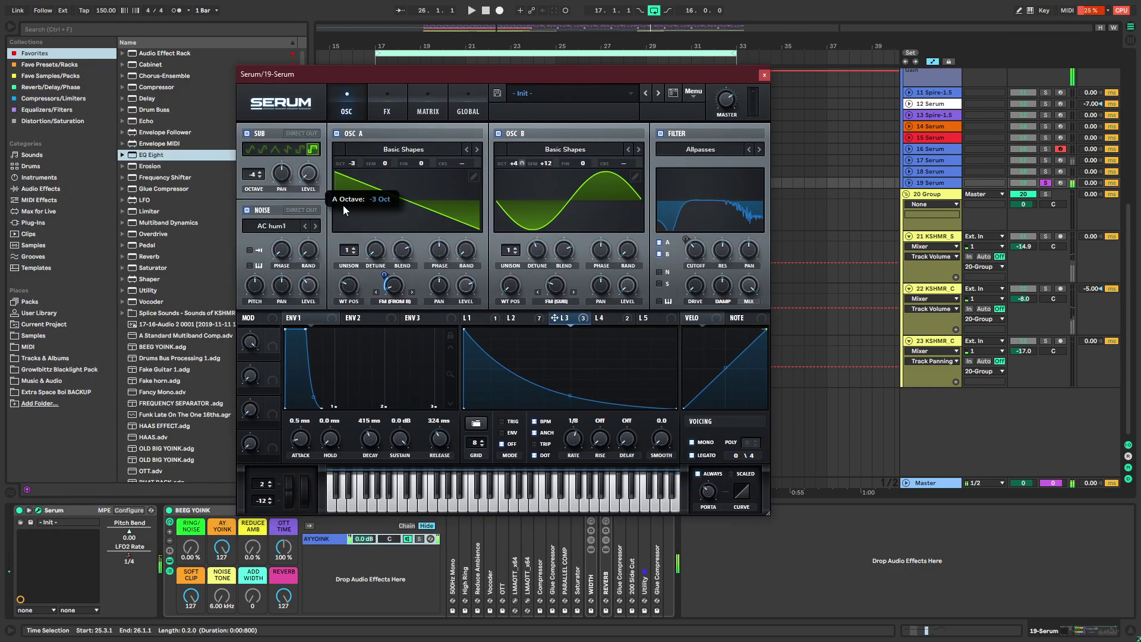
pyautogui.moveTo(342, 213); pyautogui.dragTo(369, 163)
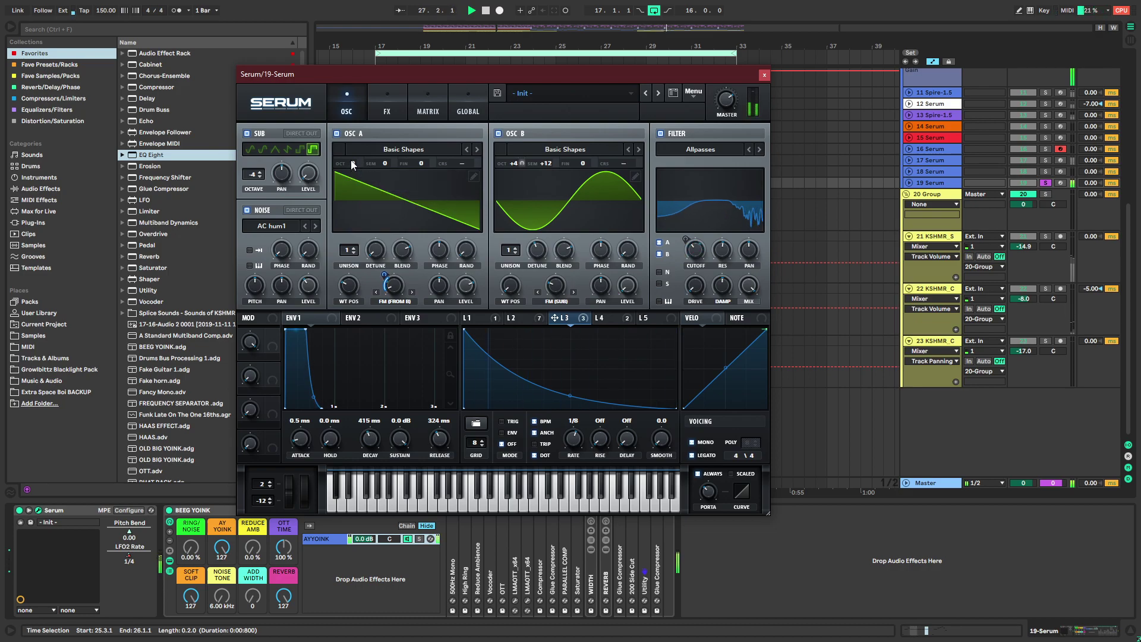
pyautogui.moveTo(352, 165)
pyautogui.mouseDown()
pyautogui.moveTo(350, 188)
pyautogui.moveTo(359, 155)
pyautogui.mouseUp()
pyautogui.moveTo(349, 287)
pyautogui.mouseDown()
pyautogui.moveTo(354, 260)
pyautogui.moveTo(346, 286)
pyautogui.moveTo(358, 272)
pyautogui.mouseUp()
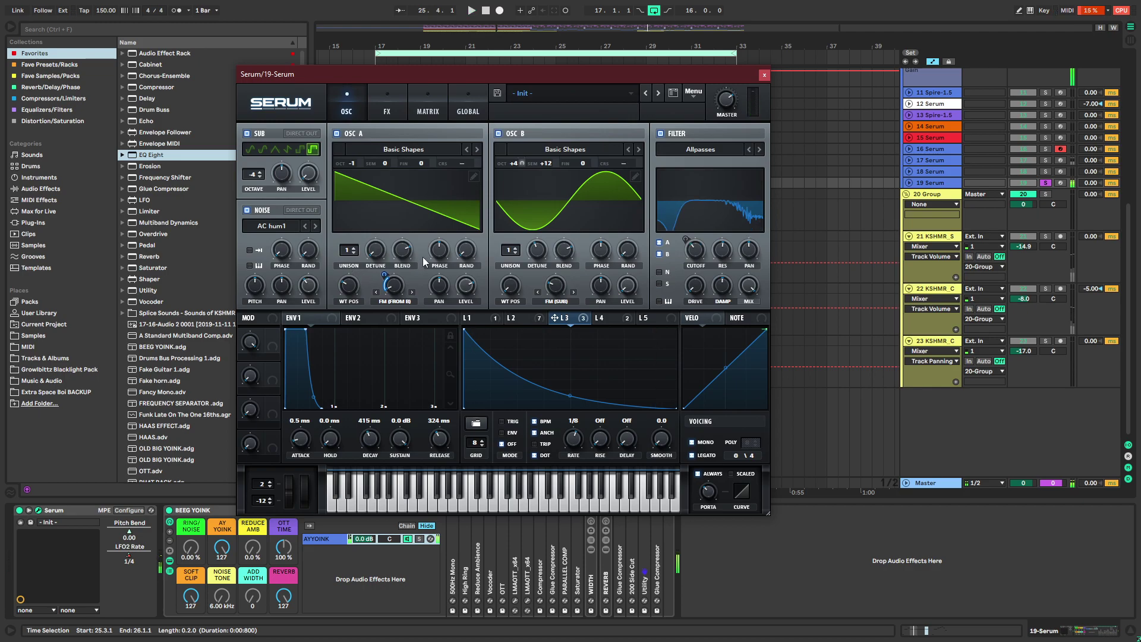
pyautogui.moveTo(259, 171); pyautogui.dragTo(261, 168)
pyautogui.press('space')
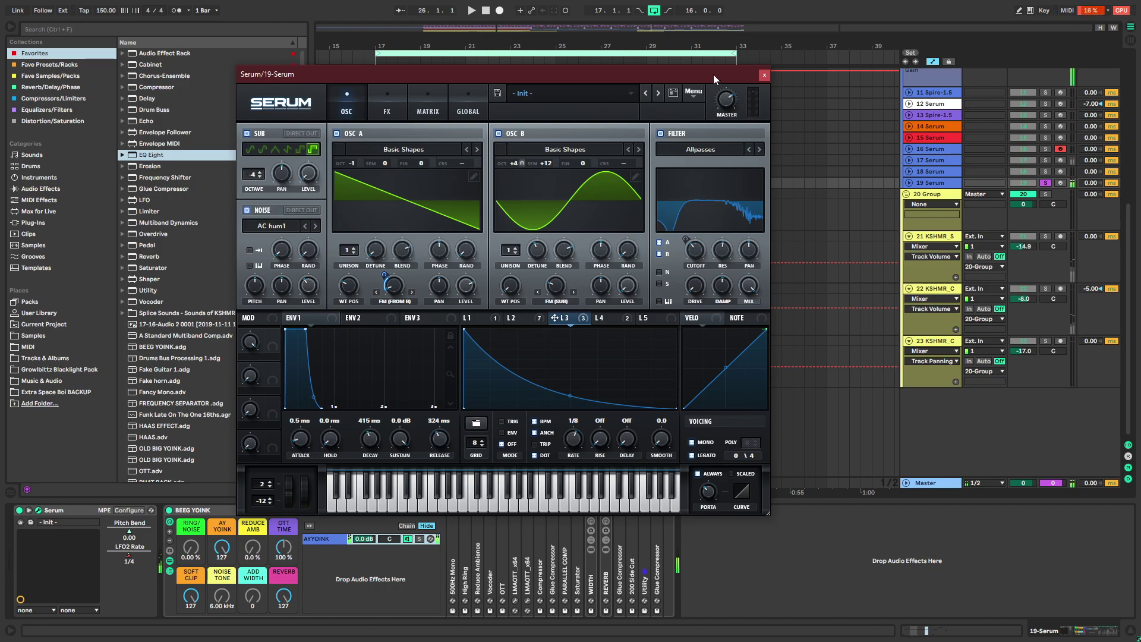
# Close 19 Serum's window, unsolo its track and play the full drop with the 11 Spire-1.5 track folded
pyautogui.click(764, 75)
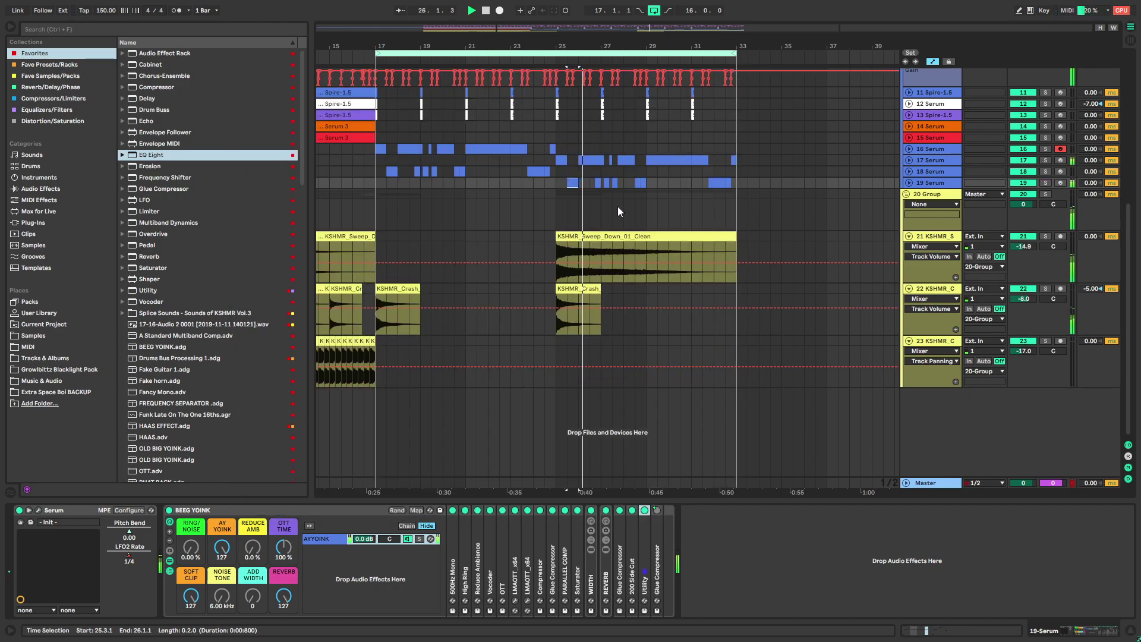
pyautogui.moveTo(442, 211); pyautogui.dragTo(504, 266)
pyautogui.click(909, 151)
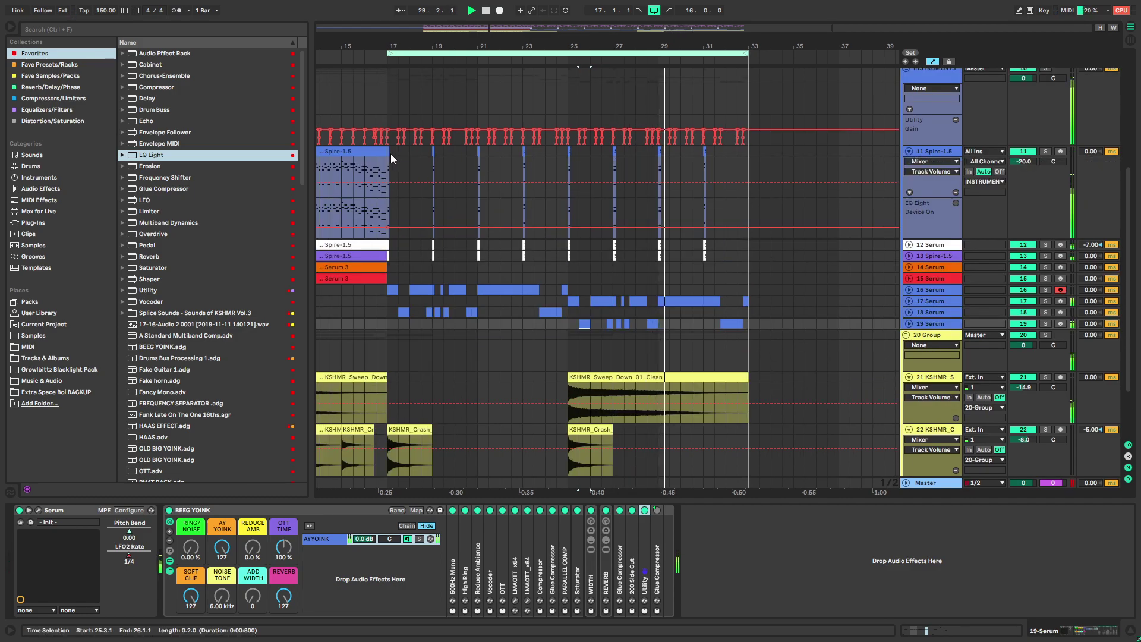
pyautogui.click(909, 151)
# Transpose all notes in the last 19 Serum clip, near bar 32, down one octave and return to the track's device view
pyautogui.scroll(3, 764, 256)
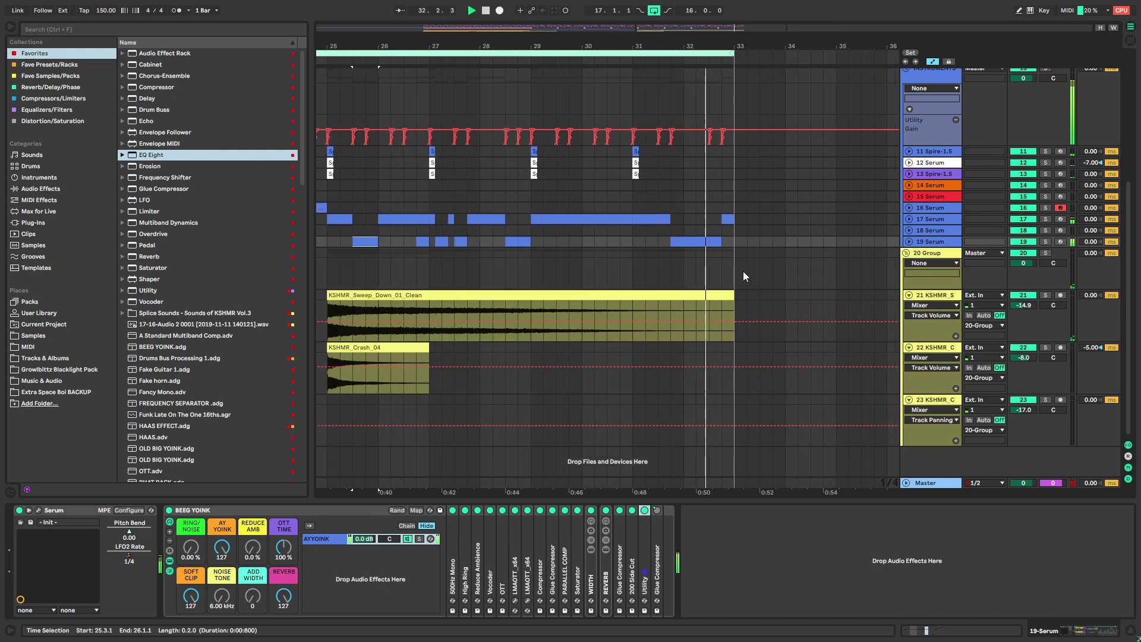
pyautogui.click(717, 241)
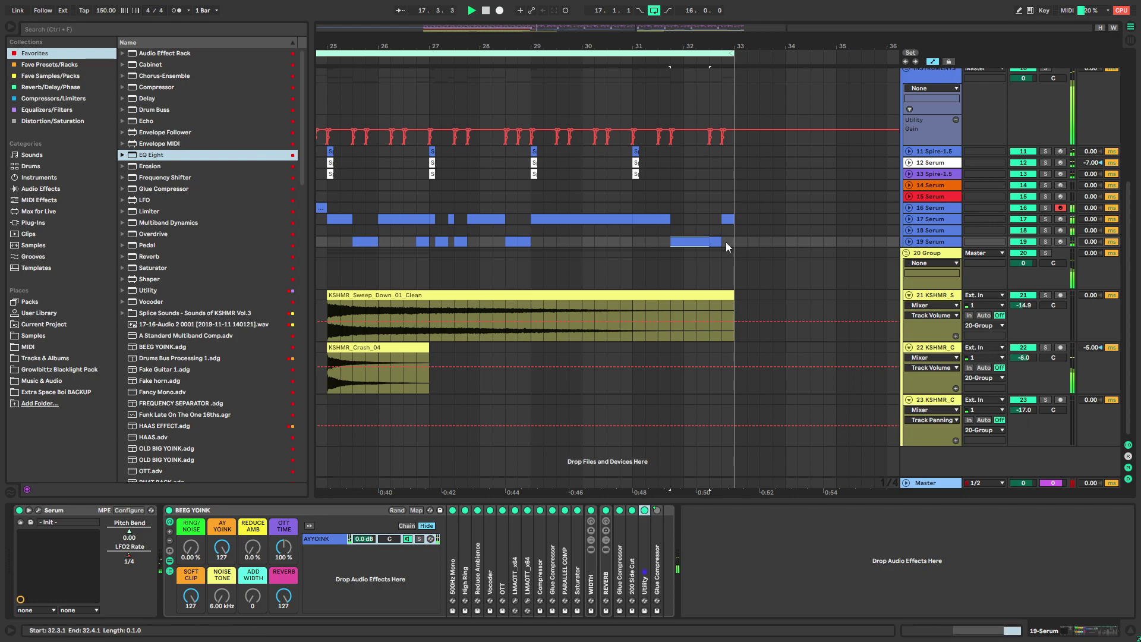
pyautogui.doubleClick(718, 241)
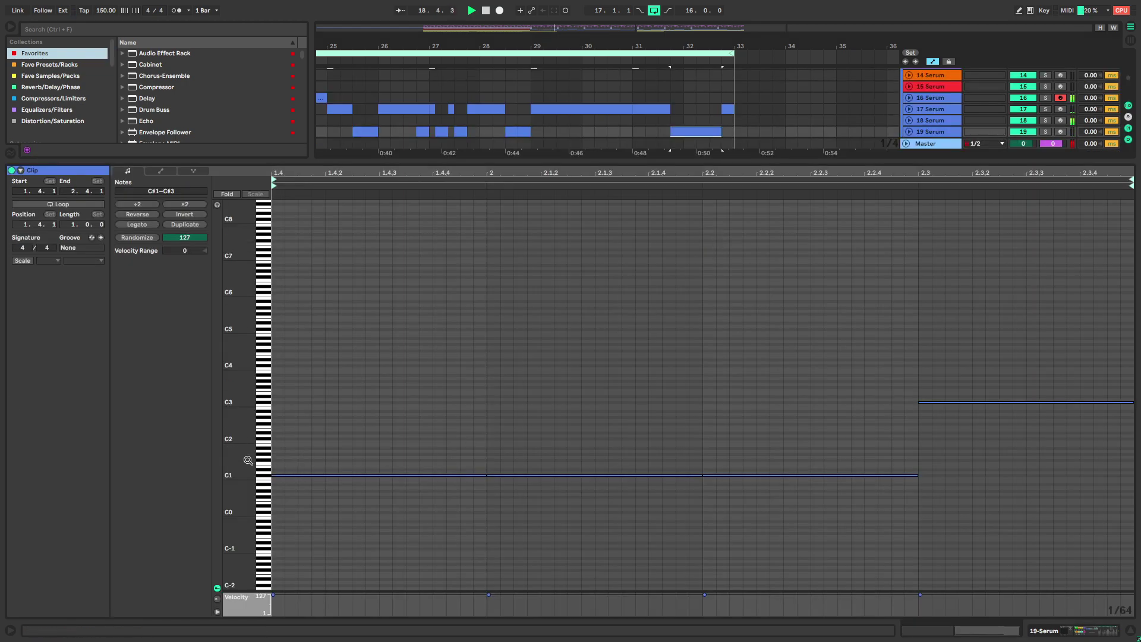
pyautogui.click(323, 472)
pyautogui.hotkey('ctrl', 'a')
pyautogui.hotkey('shift', 'Down')
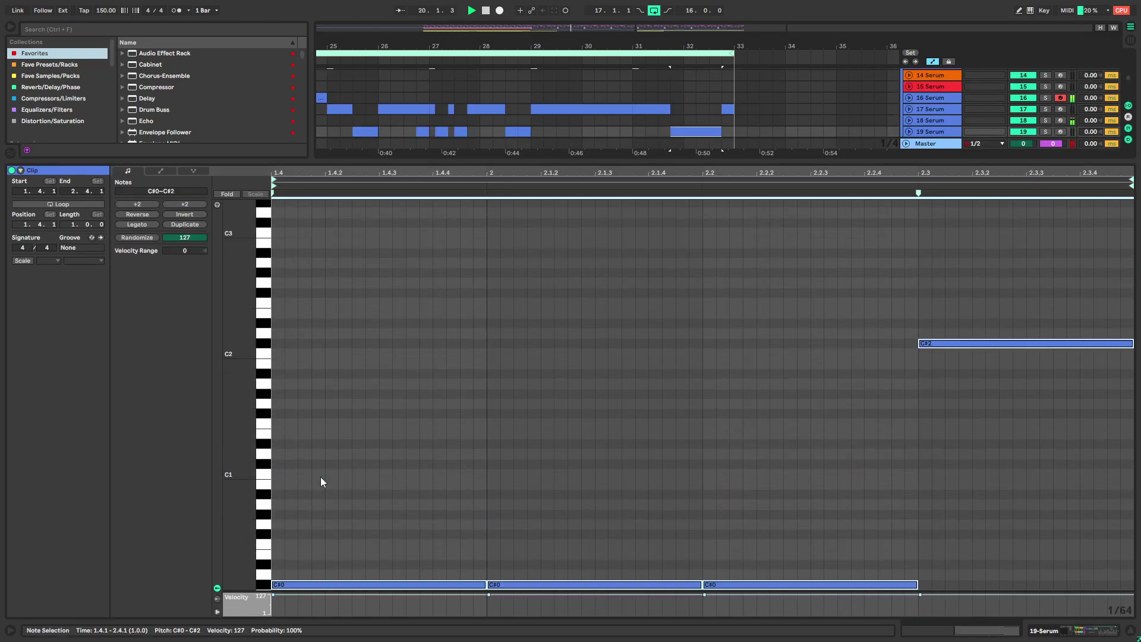
pyautogui.click(1061, 632)
# Listen through both halves of the looped drop with the whole arrangement in view, and select the 19 Serum clip near bar 25
pyautogui.scroll(-4, 666, 351)
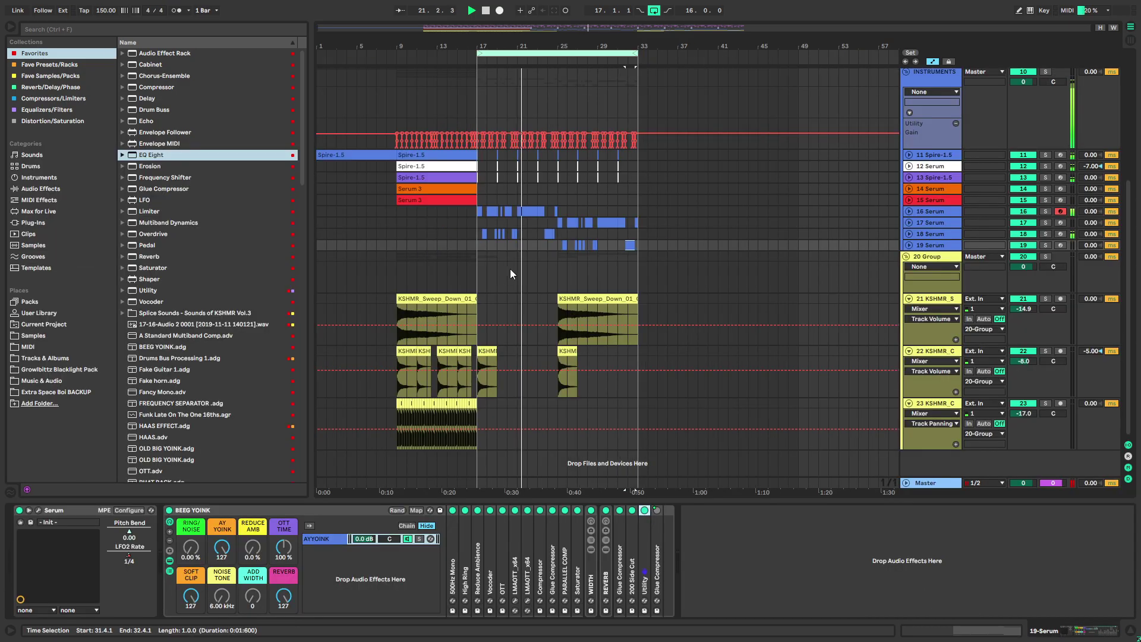
pyautogui.scroll(2, 505, 269)
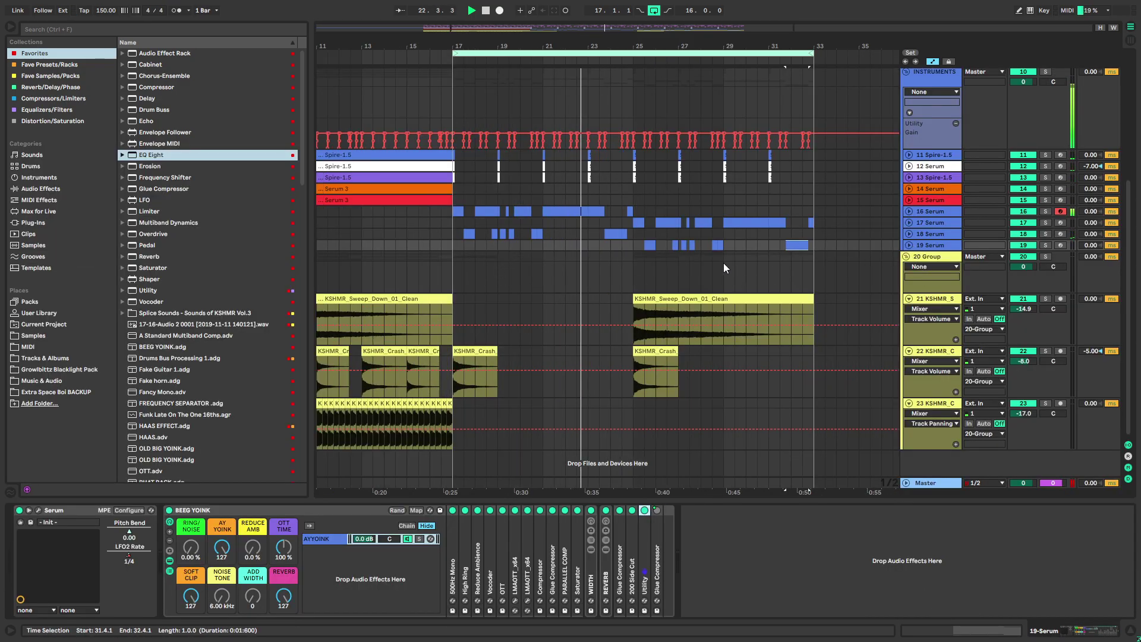
pyautogui.hscroll(2, 614, 198)
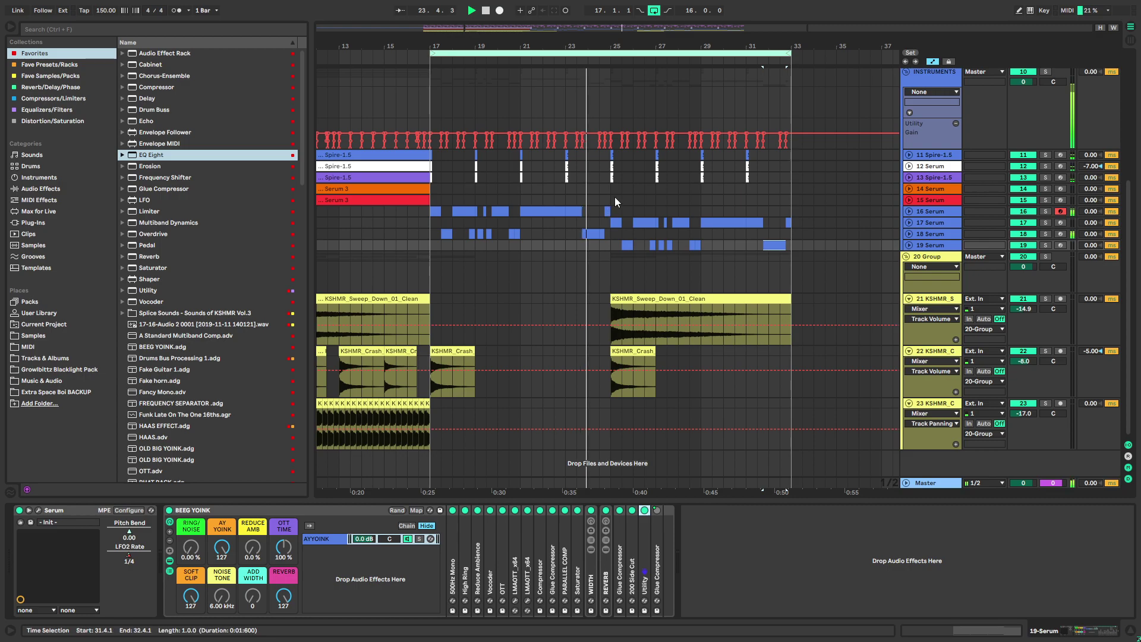
pyautogui.click(615, 200)
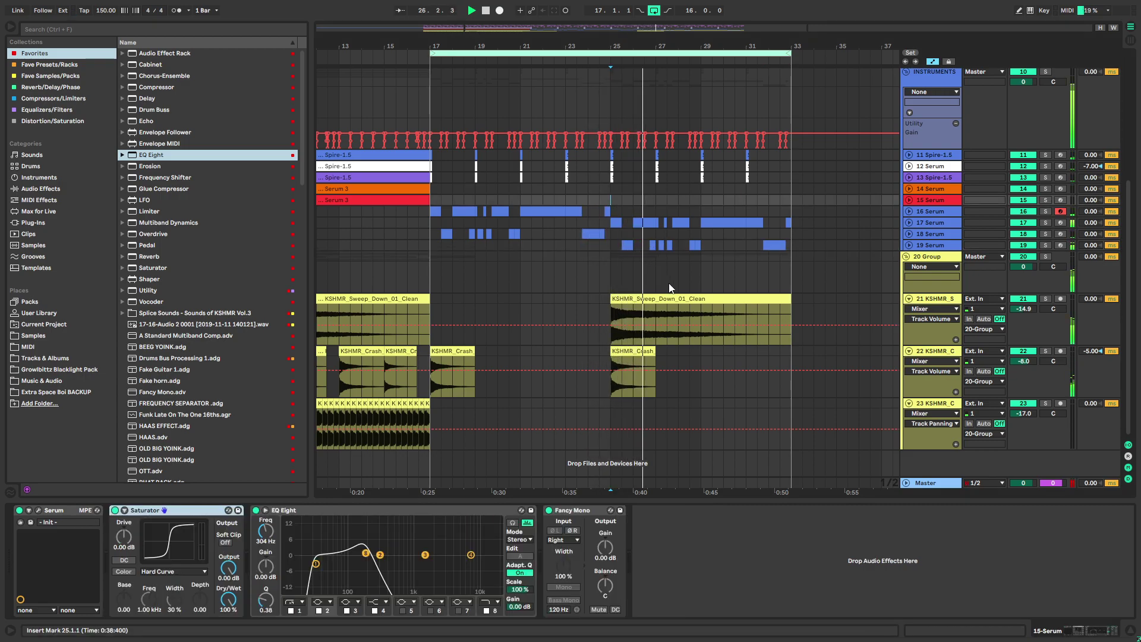
pyautogui.hscroll(2, 635, 291)
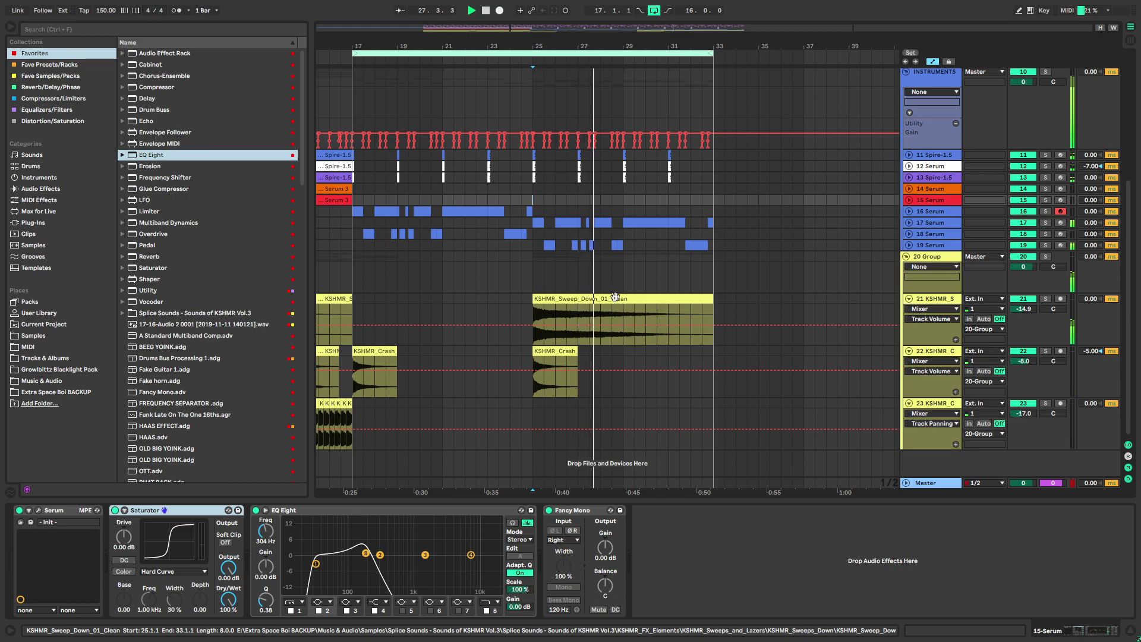
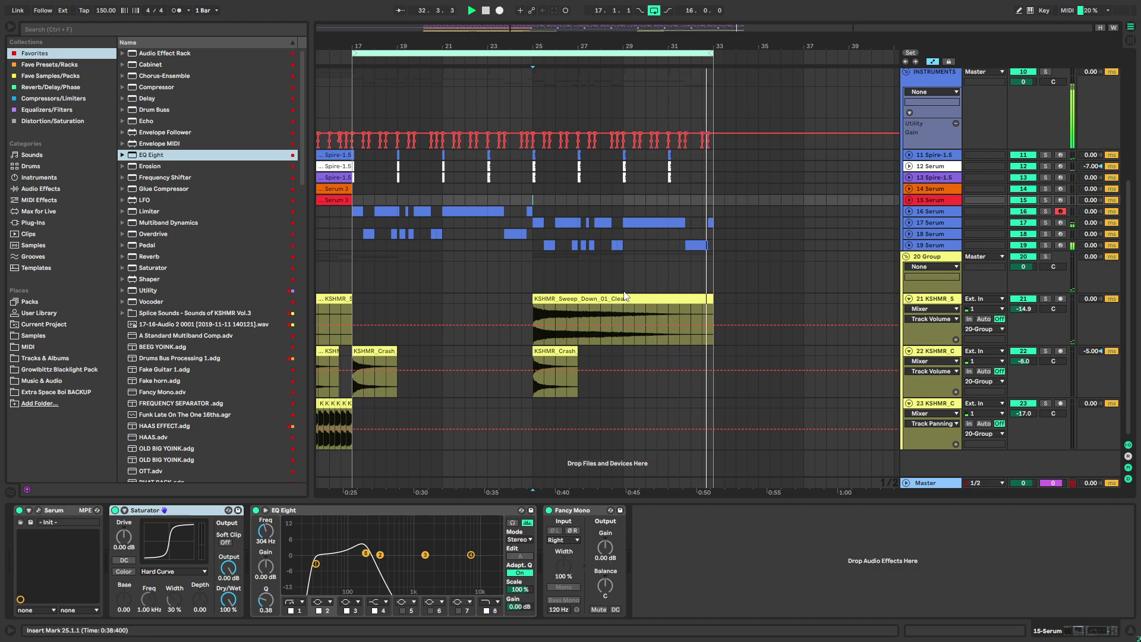
pyautogui.click(548, 245)
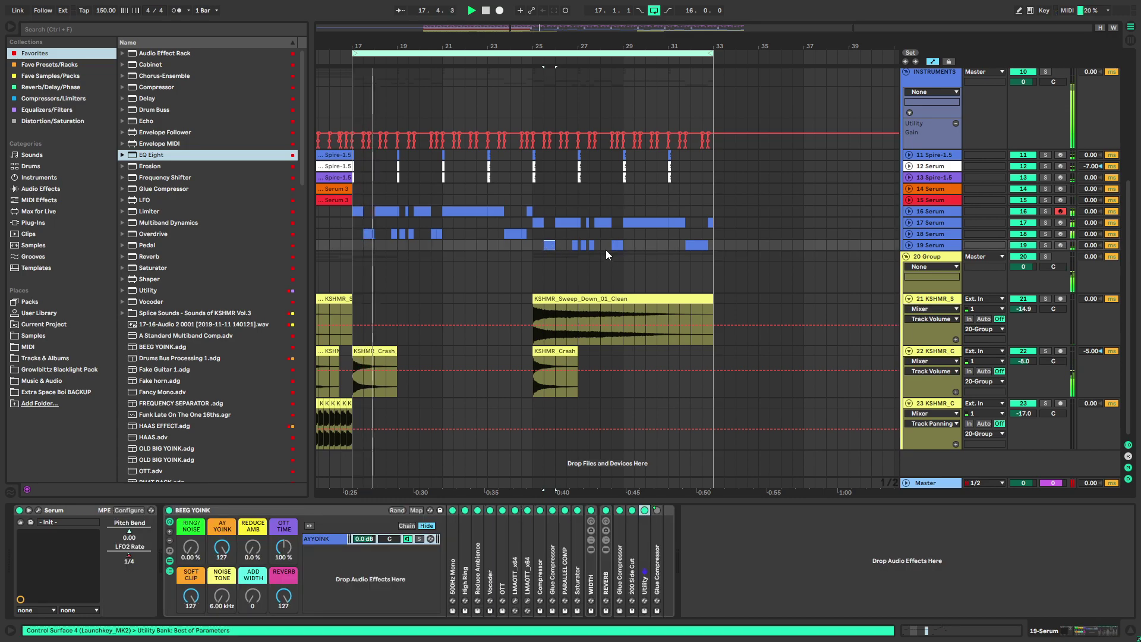
# Solo the 5 Group of hi-hats, audition it from bar 17, and unfold its hi-hat tracks
pyautogui.keyDown('ctrl'); pyautogui.scroll(-3, 565, 305); pyautogui.keyUp('ctrl')
pyautogui.scroll(5, 557, 304)
pyautogui.keyDown('ctrl'); pyautogui.scroll(3, 511, 257); pyautogui.keyUp('ctrl')
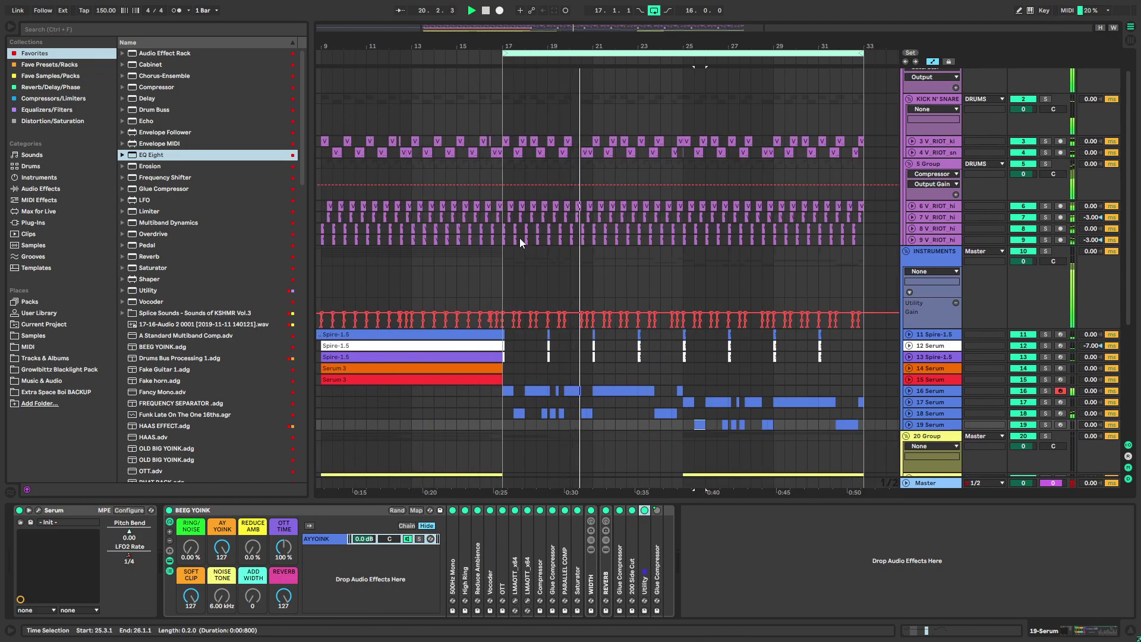
pyautogui.keyDown('ctrl'); pyautogui.scroll(3, 518, 235); pyautogui.keyUp('ctrl')
pyautogui.click(512, 167)
pyautogui.press('s')
pyautogui.press('space')
pyautogui.press('space')
pyautogui.press('space')
pyautogui.click(912, 228)
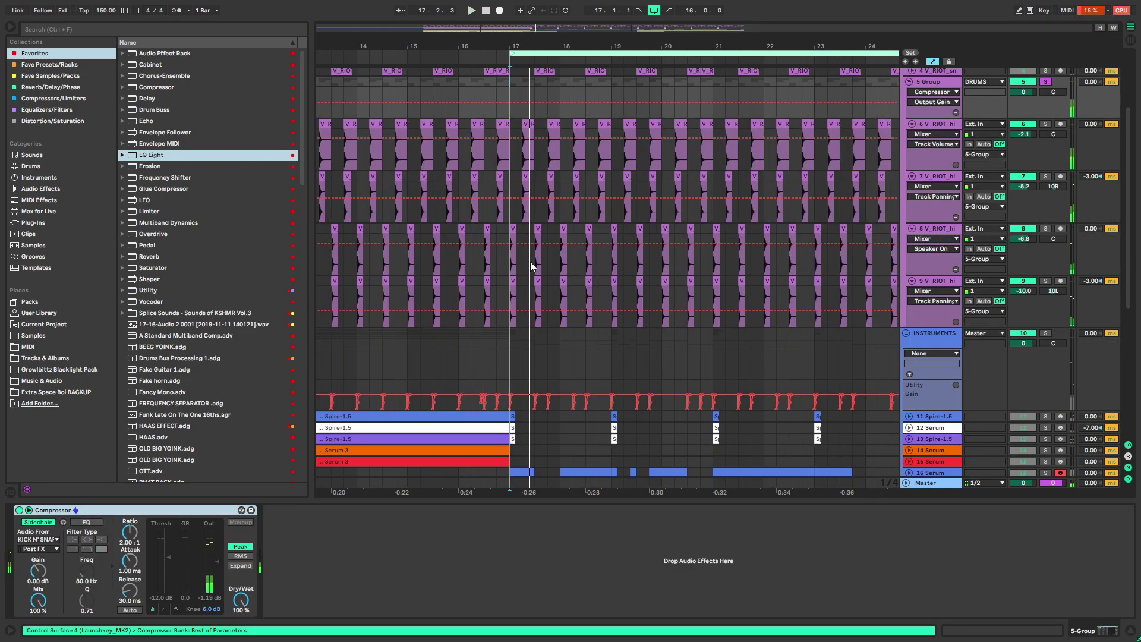
# Move the first hi-hat clip of bar 17 on track 9 an eighth note later, to 17.1.3
pyautogui.keyDown('ctrl'); pyautogui.scroll(5, 532, 261); pyautogui.keyUp('ctrl')
pyautogui.moveTo(477, 289); pyautogui.dragTo(507, 288)
pyautogui.keyDown('ctrl'); pyautogui.scroll(-5, 508, 289); pyautogui.keyUp('ctrl')
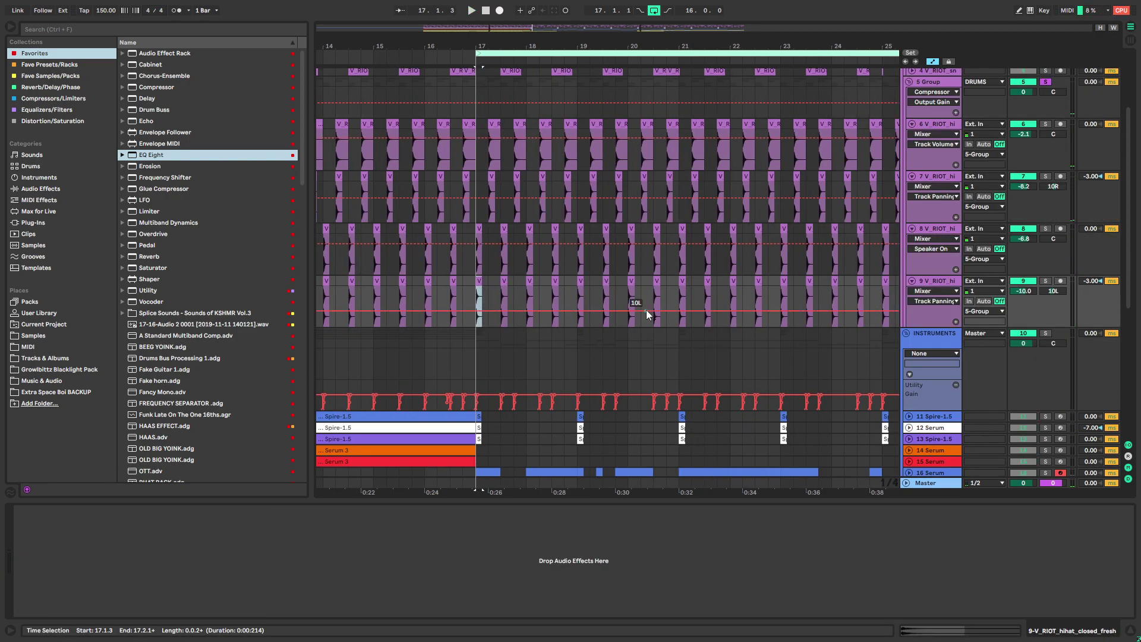
pyautogui.keyDown('ctrl'); pyautogui.keyDown('alt'); pyautogui.moveTo(741, 348); pyautogui.dragTo(463, 161); pyautogui.keyUp('alt'); pyautogui.keyUp('ctrl')
pyautogui.keyDown('ctrl'); pyautogui.keyDown('alt'); pyautogui.moveTo(634, 158); pyautogui.dragTo(556, 285); pyautogui.keyUp('alt'); pyautogui.keyUp('ctrl')
# Shift the hi-hat clips around bar 25 an eighth note later, unsolo the 5 Group and set the playback start at bar 25
pyautogui.keyDown('ctrl'); pyautogui.scroll(5, 529, 239); pyautogui.keyUp('ctrl')
pyautogui.moveTo(538, 222); pyautogui.dragTo(571, 222)
pyautogui.keyDown('ctrl'); pyautogui.keyDown('alt'); pyautogui.moveTo(570, 243); pyautogui.dragTo(560, 262); pyautogui.keyUp('alt'); pyautogui.keyUp('ctrl')
pyautogui.moveTo(542, 193); pyautogui.dragTo(574, 183)
pyautogui.click(468, 128)
pyautogui.click(474, 94)
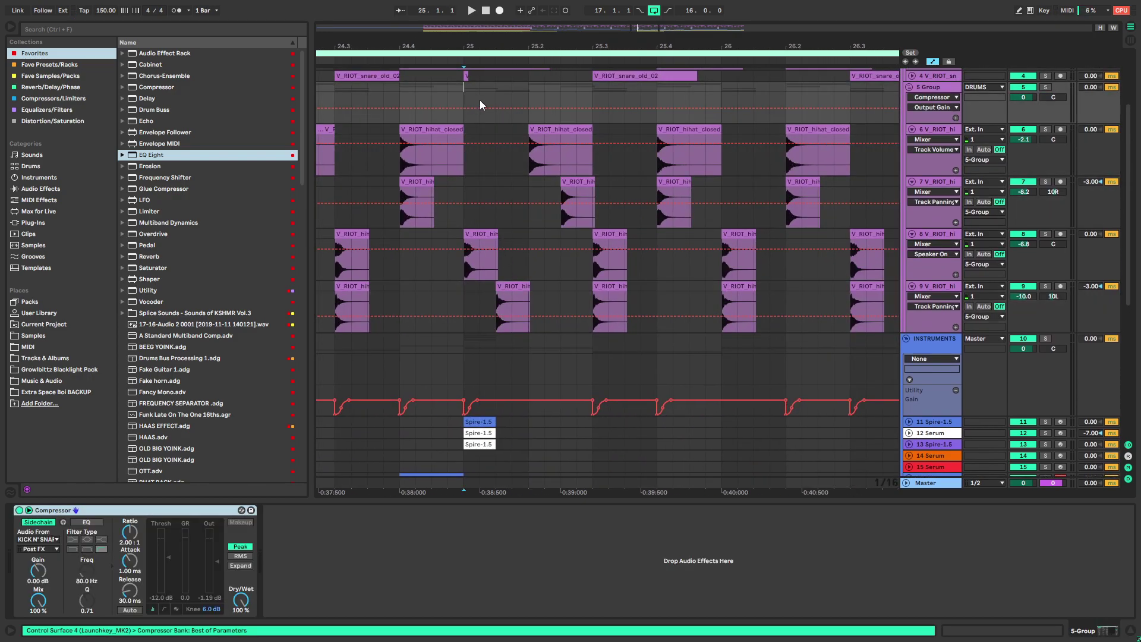
# Repeat the half-bar hi-hat pattern at bar 25 on tracks 6 to 9 until bar 33, replacing the existing clips
pyautogui.press('space')
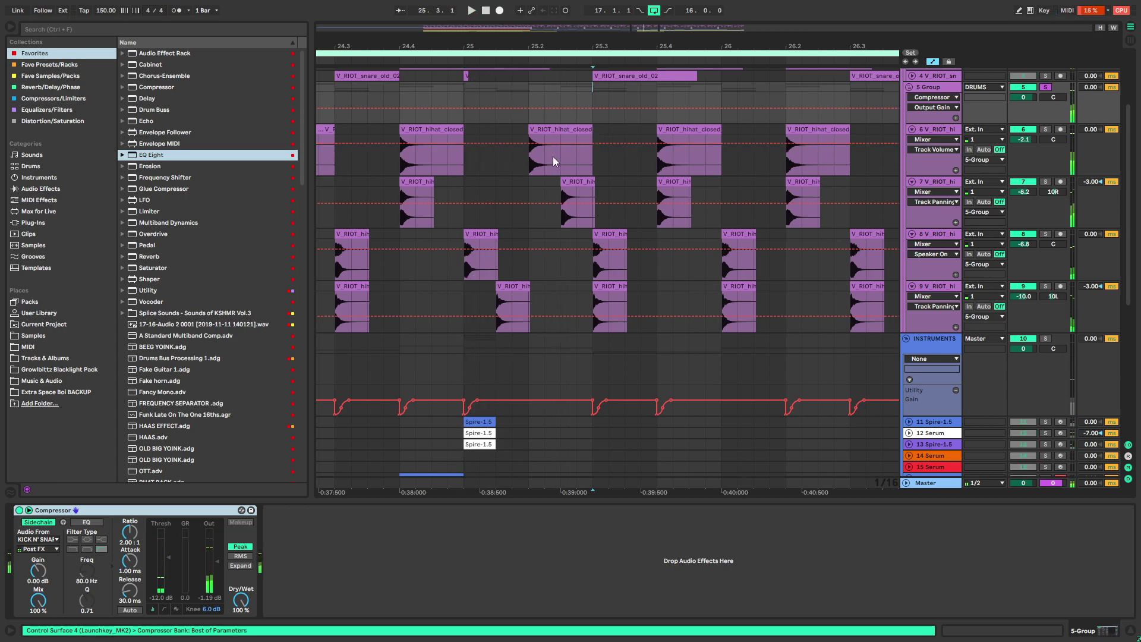
pyautogui.scroll(-6, 561, 143)
pyautogui.keyDown('shift'); pyautogui.click(747, 290); pyautogui.keyUp('shift')
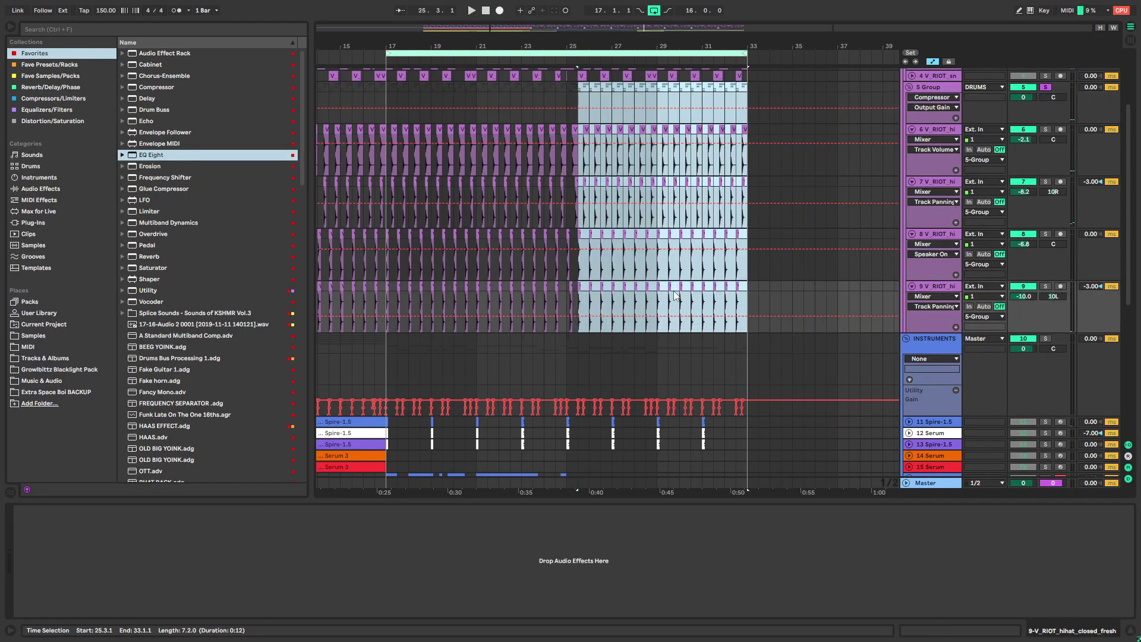
pyautogui.scroll(8, 579, 253)
pyautogui.moveTo(524, 273); pyautogui.dragTo(597, 306)
pyautogui.moveTo(604, 179); pyautogui.dragTo(631, 128)
pyautogui.press('space')
pyautogui.scroll(-8, 562, 166)
pyautogui.hotkey('ctrl', 'd')
pyautogui.hotkey('ctrl', 'd')
pyautogui.hotkey('ctrl', 'd')
pyautogui.hotkey('ctrl', 'd')
pyautogui.hotkey('ctrl', 'd')
pyautogui.hotkey('ctrl', 'd')
pyautogui.hotkey('ctrl', 'd')
pyautogui.hotkey('ctrl', 'd')
pyautogui.hotkey('ctrl', 'd')
pyautogui.hotkey('ctrl', 'd')
pyautogui.hotkey('ctrl', 'd')
pyautogui.hotkey('ctrl', 'd')
pyautogui.hotkey('ctrl', 'd')
pyautogui.hotkey('ctrl', 'd')
pyautogui.hotkey('ctrl', 'd')
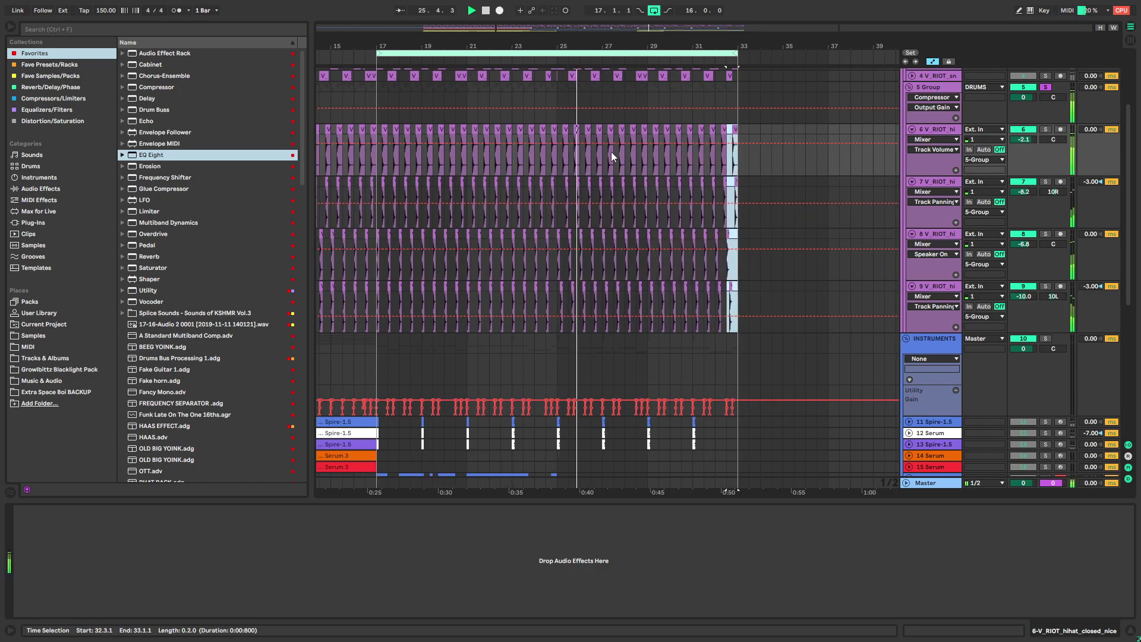
# Unsolo the 5 Group, play the full mix from bar 25 and fold the group
pyautogui.click(556, 91)
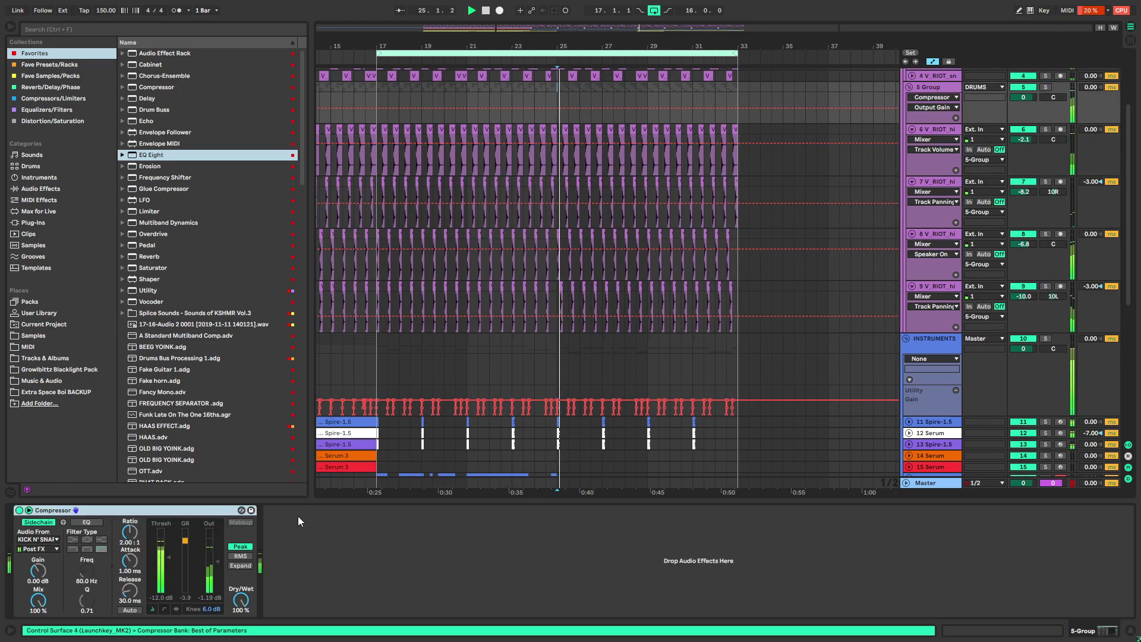
pyautogui.click(219, 561)
pyautogui.click(1014, 629)
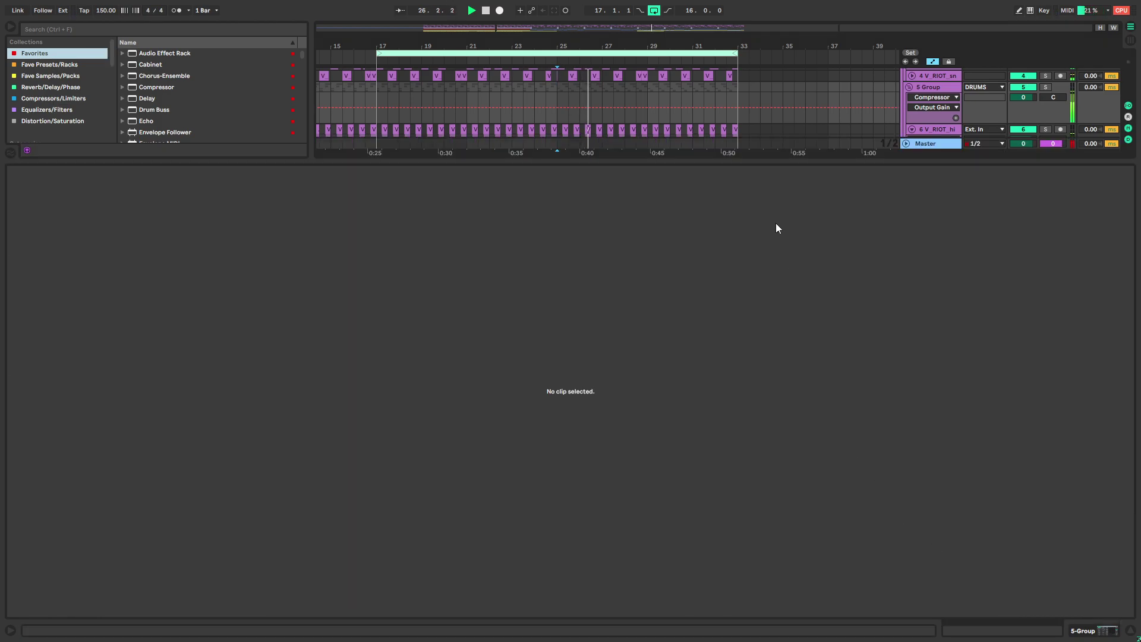
pyautogui.hotkey('ctrl', 'alt', 'l')
pyautogui.scroll(2, 838, 240)
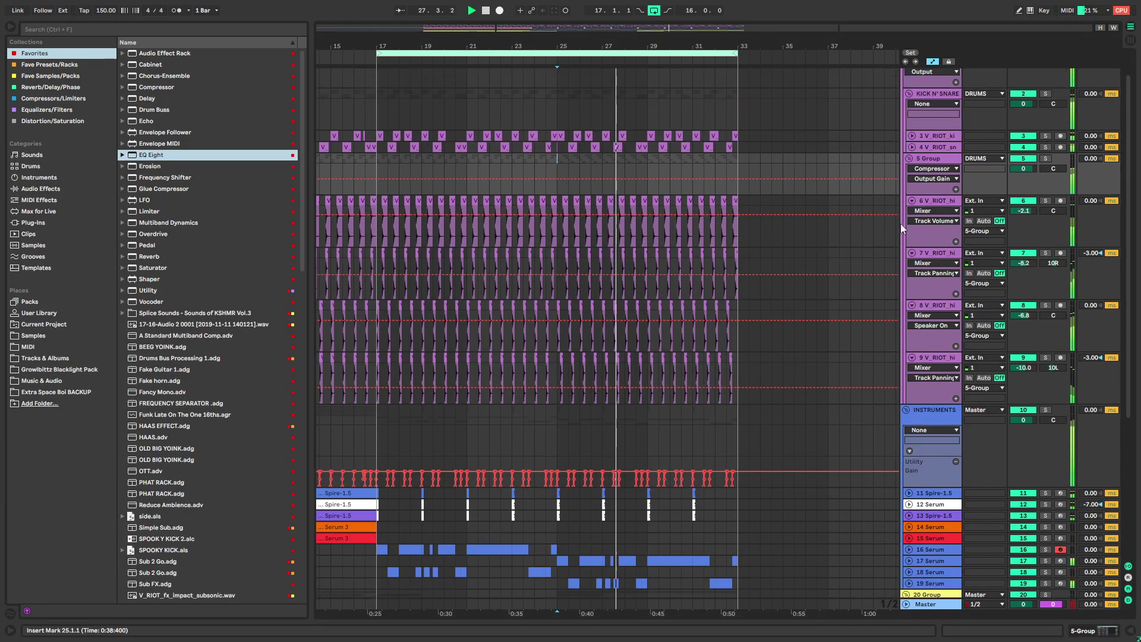
pyautogui.click(910, 158)
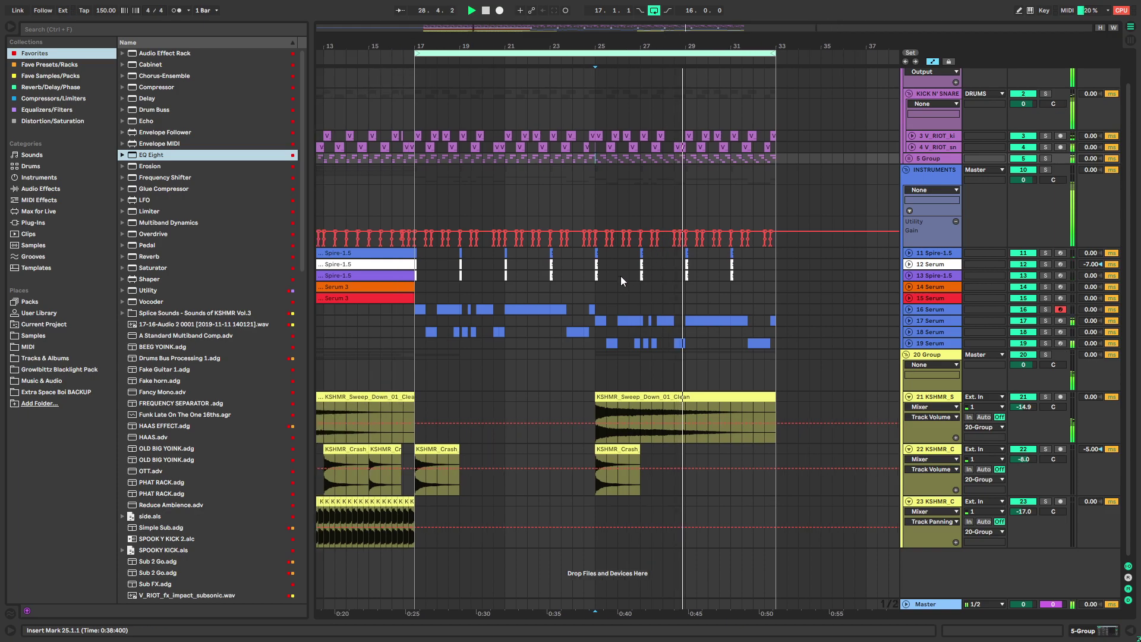
# Insert a new MIDI track below the 13 Spire-1.5 track and load Serum on it
pyautogui.click(930, 276)
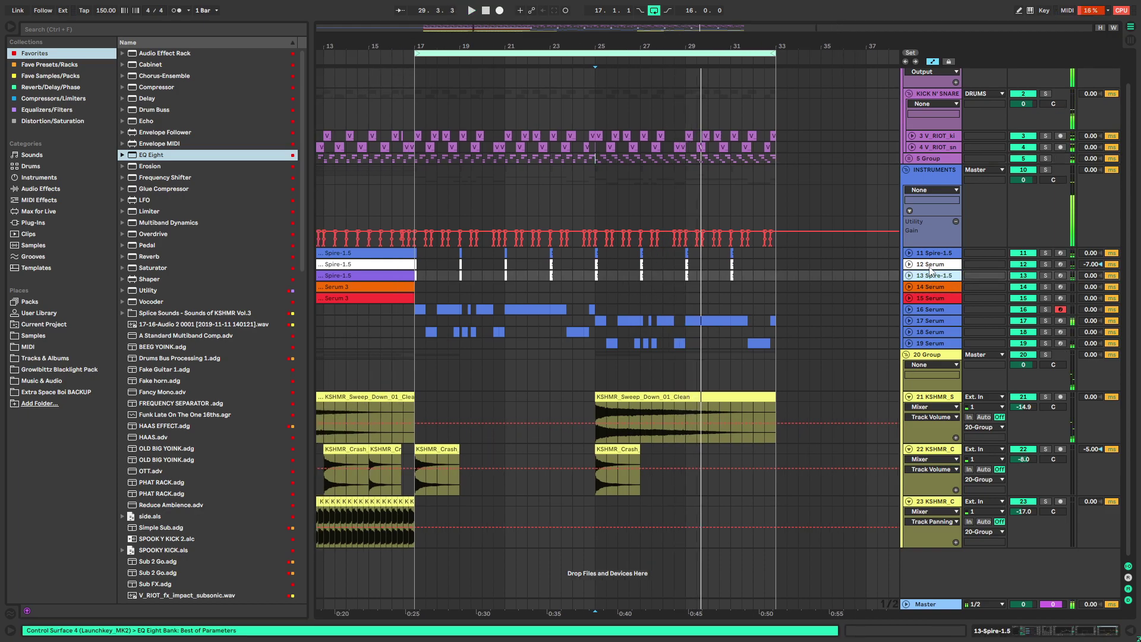
pyautogui.hotkey('ctrl', 'shift', 't')
pyautogui.moveTo(303, 145); pyautogui.dragTo(303, 478)
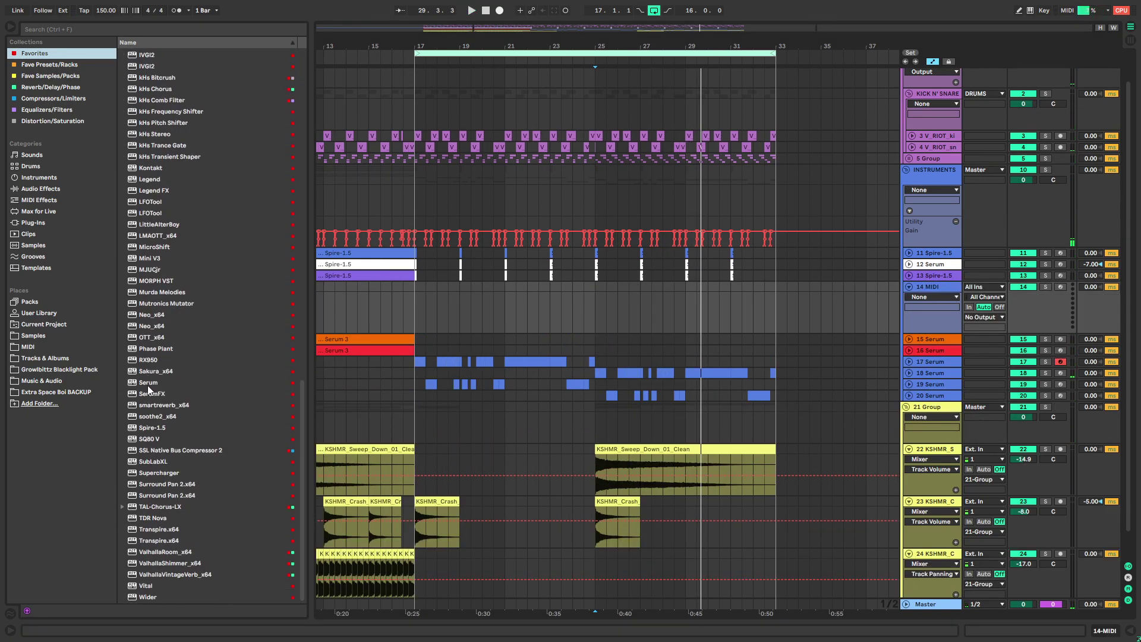
pyautogui.moveTo(147, 382); pyautogui.dragTo(505, 308)
pyautogui.click(769, 93)
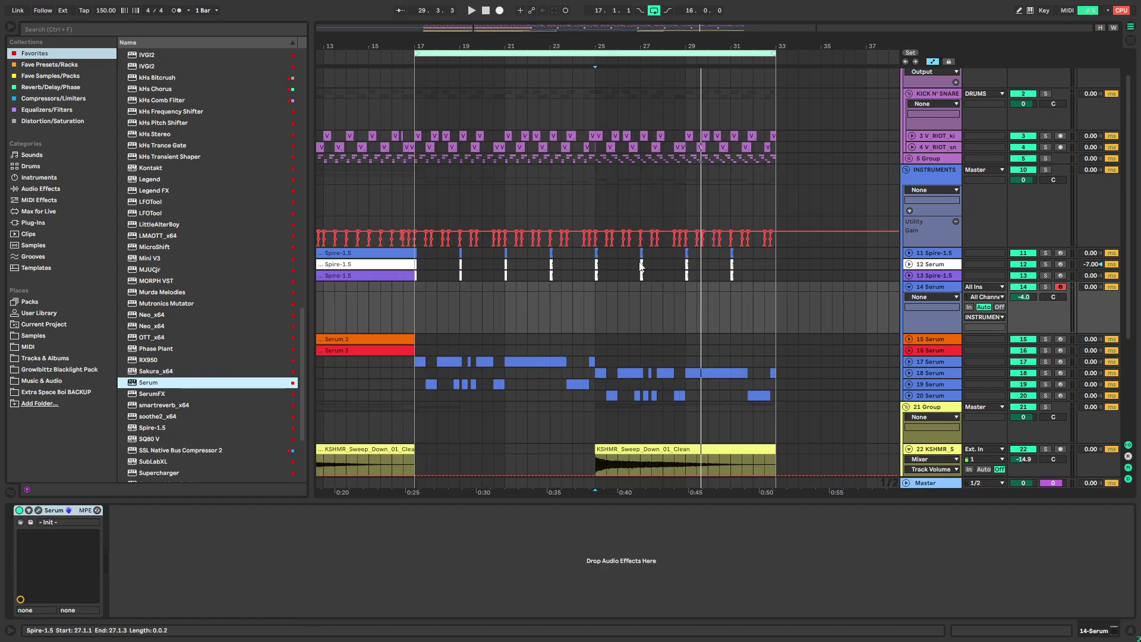
# Copy the bar 25 chord stab from track 11 to 25.2.1 on track 14, and audition it soloed
pyautogui.scroll(2, 600, 250)
pyautogui.click(569, 252)
pyautogui.scroll(2, 580, 282)
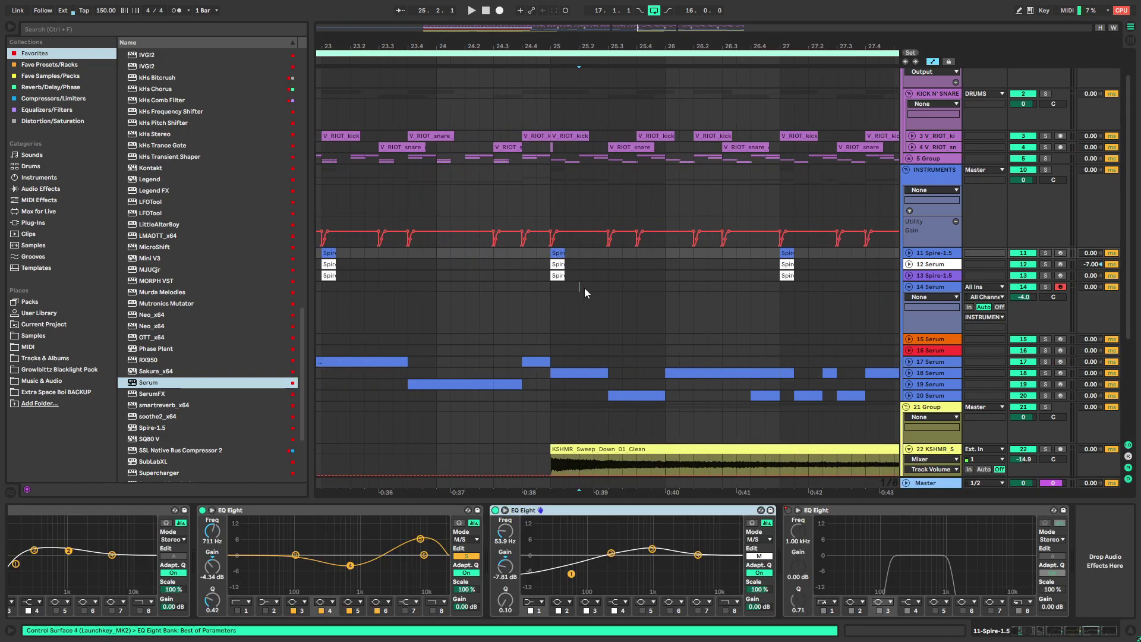
pyautogui.click(584, 290)
pyautogui.hotkey('ctrl', 'v')
pyautogui.press('s')
pyautogui.press('space')
pyautogui.press('space')
pyautogui.press('space')
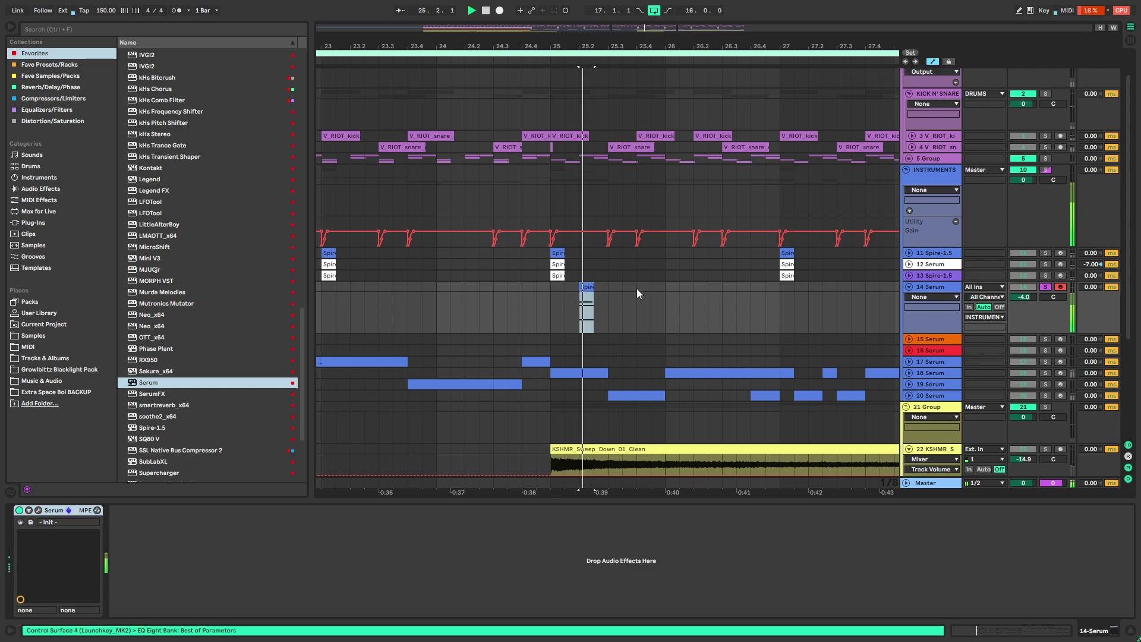
# Paste a second stab at 25.4.1 on track 14 and repeat the one-bar pattern up to bar 29
pyautogui.click(641, 288)
pyautogui.hotkey('ctrl', 'v')
pyautogui.moveTo(553, 289); pyautogui.dragTo(444, 295)
pyautogui.hotkey('ctrl', 'd')
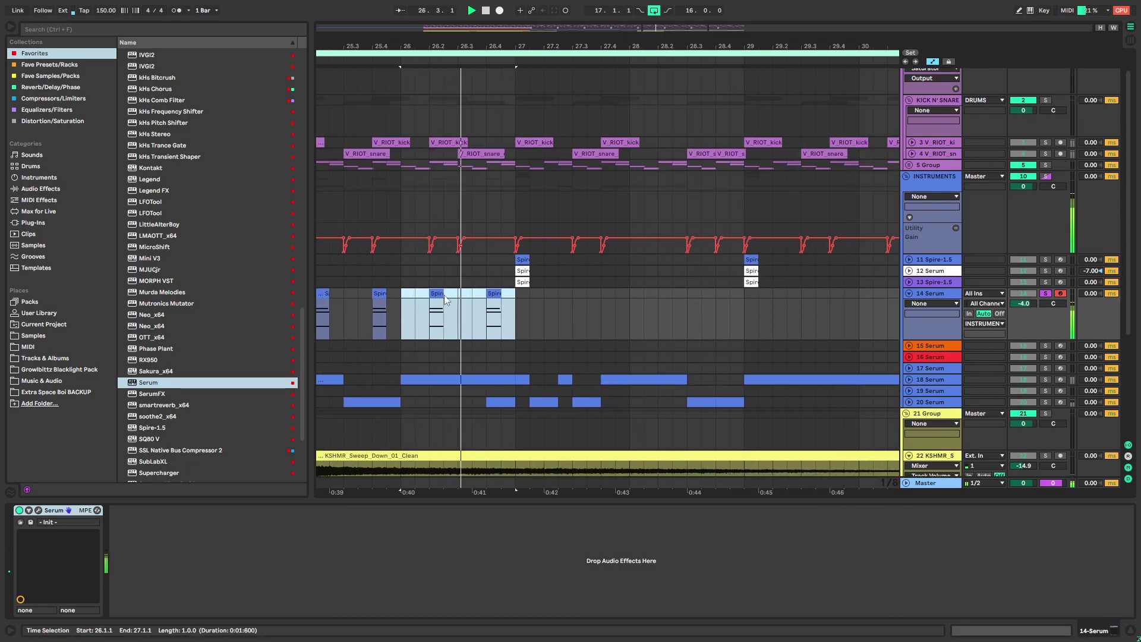
pyautogui.hotkey('ctrl', 'd')
pyautogui.hotkey('ctrl', 'd')
# Duplicate the track 14 stabs of bars 25 to 29 to fill bars 29 to 33
pyautogui.click(694, 246)
pyautogui.click(665, 362)
pyautogui.press('space')
pyautogui.scroll(-3, 656, 362)
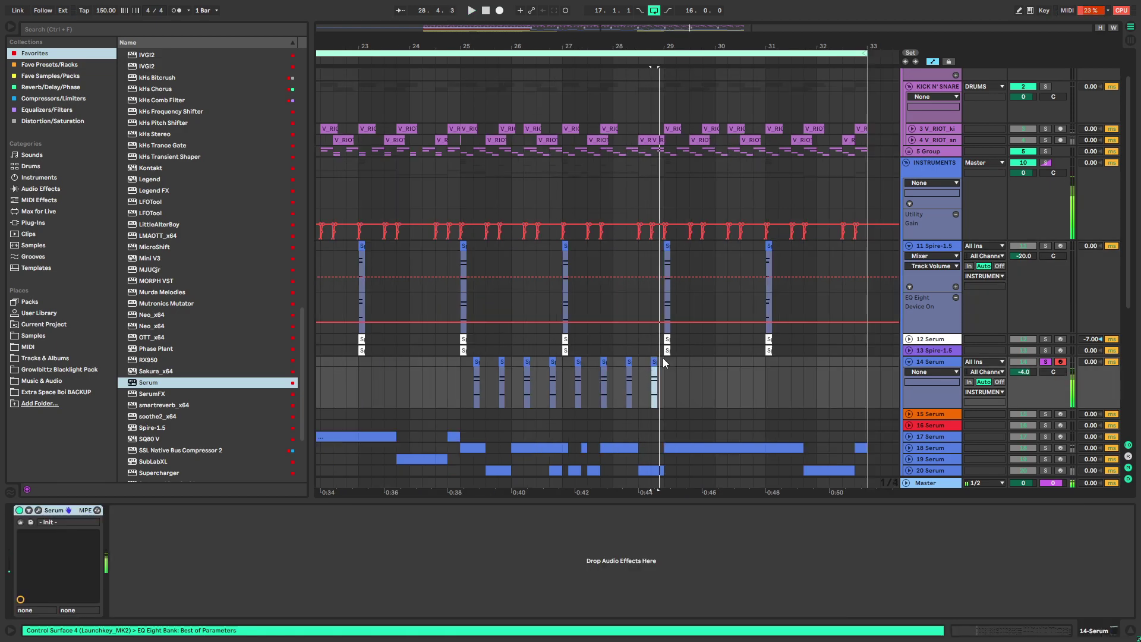
pyautogui.click(463, 362)
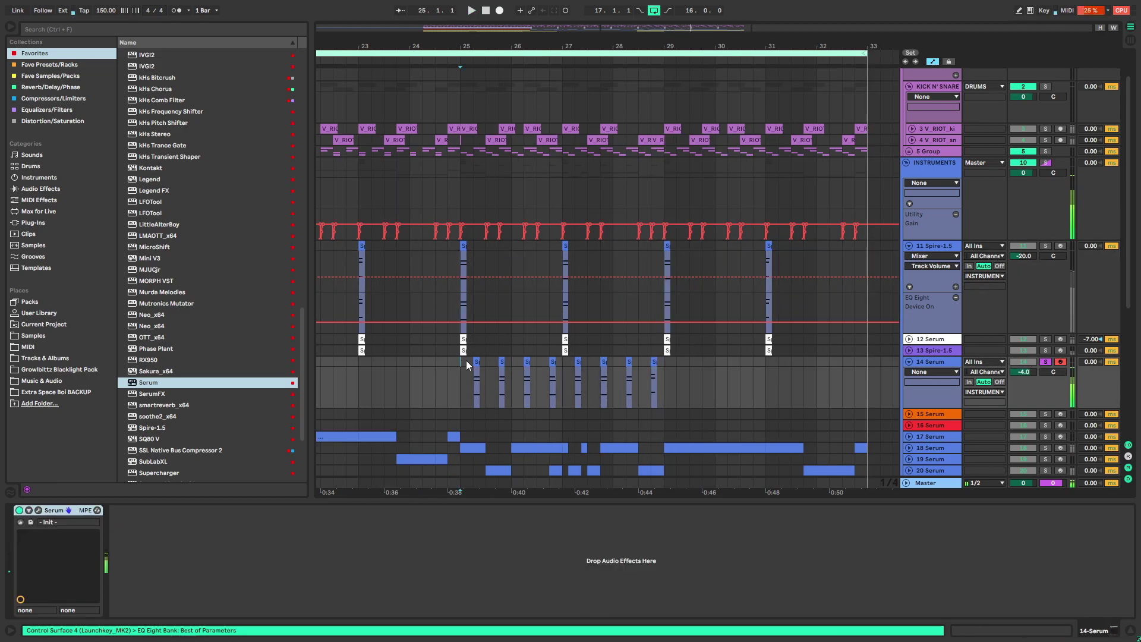
pyautogui.moveTo(463, 362); pyautogui.dragTo(667, 366)
pyautogui.hotkey('ctrl', 'd')
pyautogui.click(452, 363)
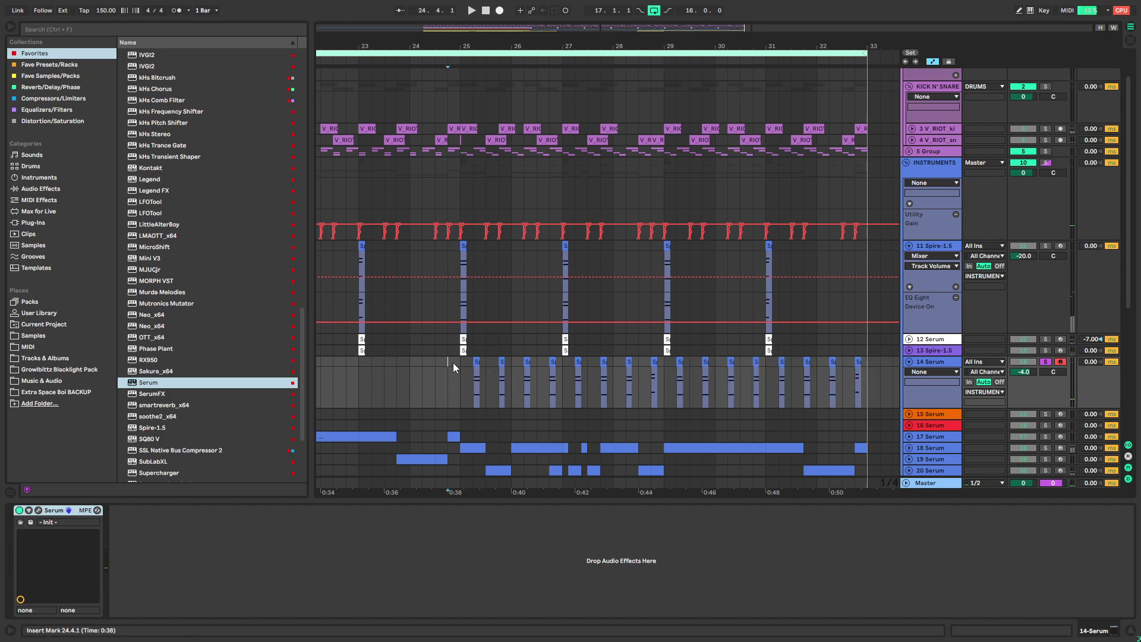
# Open the notes of the last stabs before bar 29 on track 14 and lower the pitch of selected chord notes
pyautogui.moveTo(629, 363); pyautogui.dragTo(655, 364)
pyautogui.press('space')
pyautogui.moveTo(645, 503); pyautogui.dragTo(645, 149)
pyautogui.scroll(-1, 645, 356)
pyautogui.moveTo(644, 444); pyautogui.dragTo(658, 295)
pyautogui.press('Down')
pyautogui.press('Down')
pyautogui.press('Up')
pyautogui.press('Up')
pyautogui.click(216, 192)
pyautogui.moveTo(369, 440); pyautogui.dragTo(354, 264)
pyautogui.press('Down')
pyautogui.press('Down')
pyautogui.press('Down')
pyautogui.press('Down')
pyautogui.press('Down')
# Audition the edited stabs, and duplicate bars 25 to 29 of track 14 over bars 29 to 33 again
pyautogui.press('space')
pyautogui.press('space')
pyautogui.click(1083, 633)
pyautogui.press('space')
pyautogui.press('space')
pyautogui.moveTo(461, 135); pyautogui.dragTo(664, 148)
pyautogui.hotkey('ctrl', 'd')
pyautogui.click(462, 137)
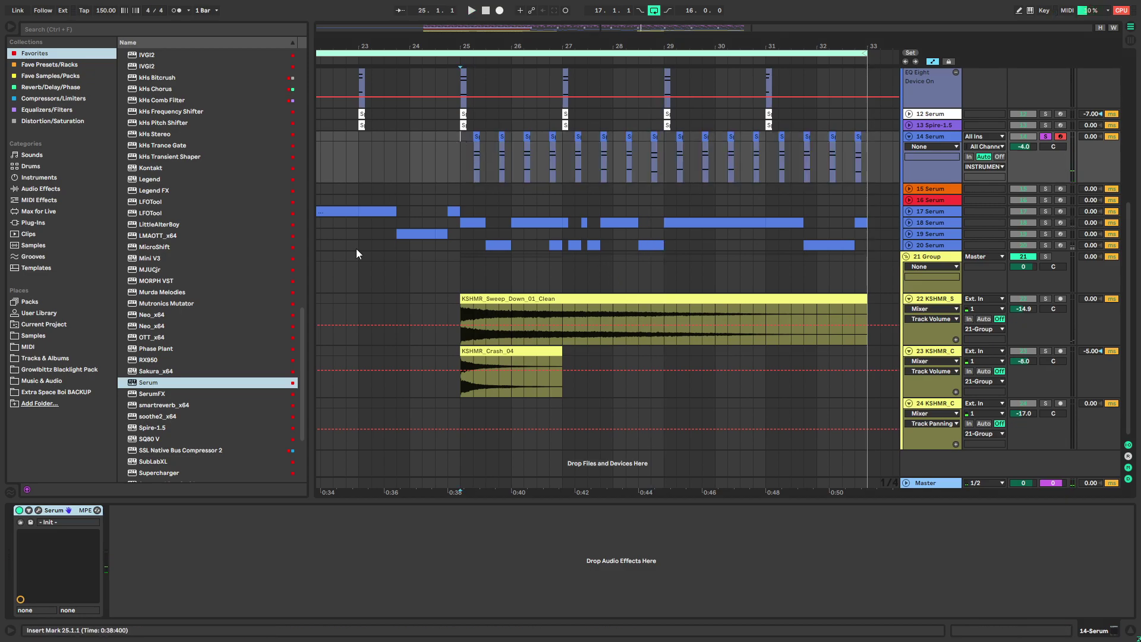
# Set the Env 1 release of track 14's Serum to 696 ms and lower the track volume to -8.1 dB
pyautogui.click(39, 510)
pyautogui.moveTo(443, 461); pyautogui.dragTo(443, 456)
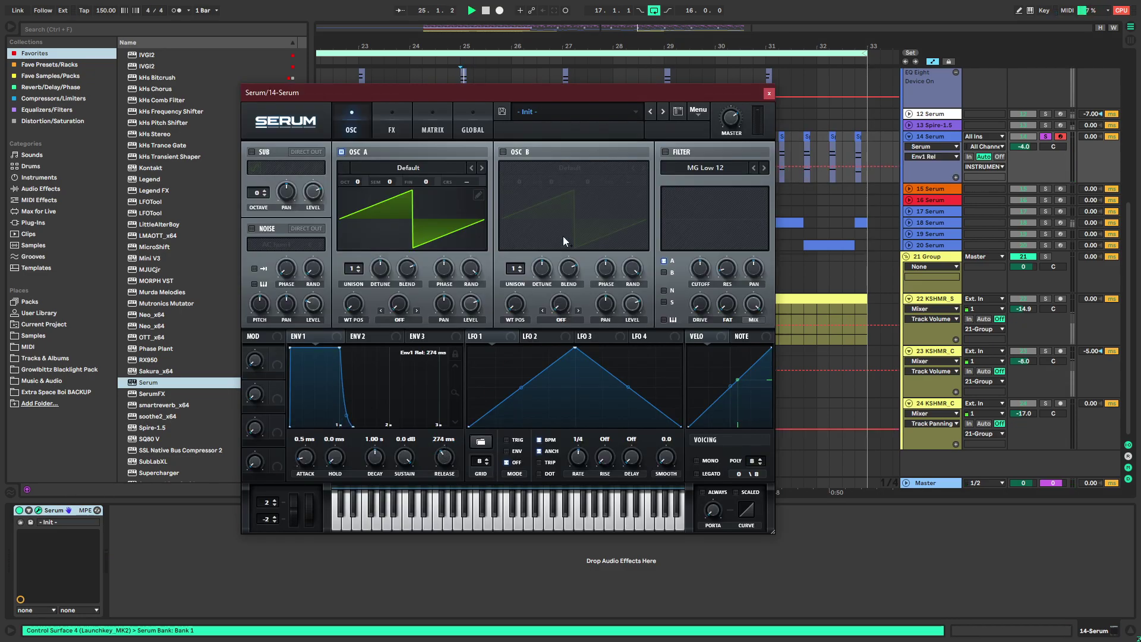
pyautogui.moveTo(442, 463); pyautogui.dragTo(448, 459)
pyautogui.moveTo(1022, 147); pyautogui.dragTo(1022, 170)
pyautogui.press('s')
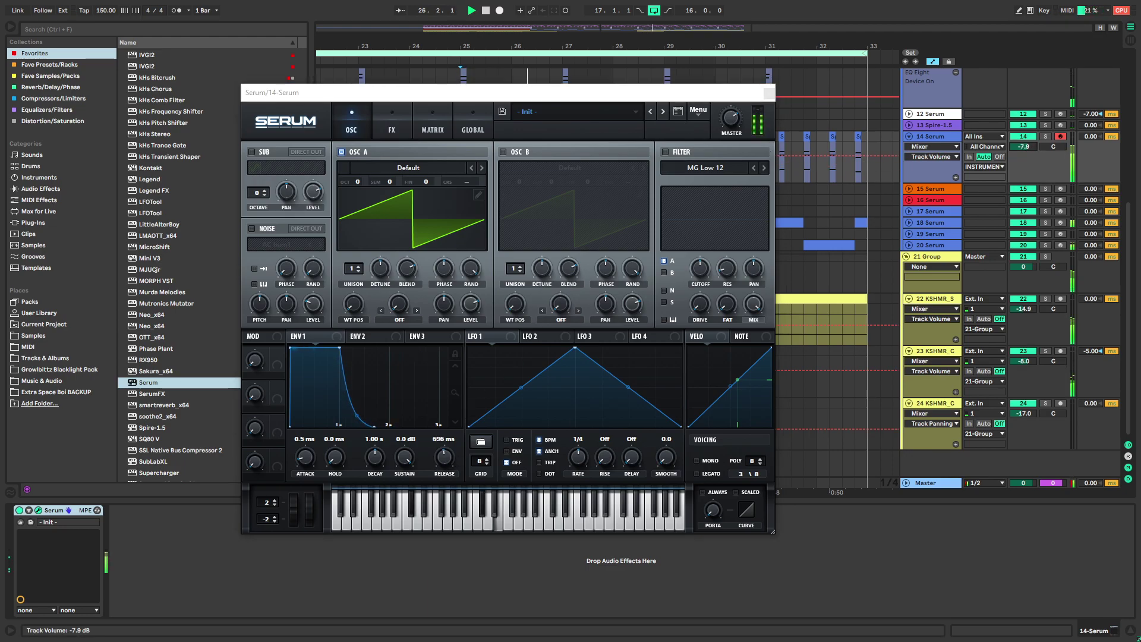
pyautogui.press('s')
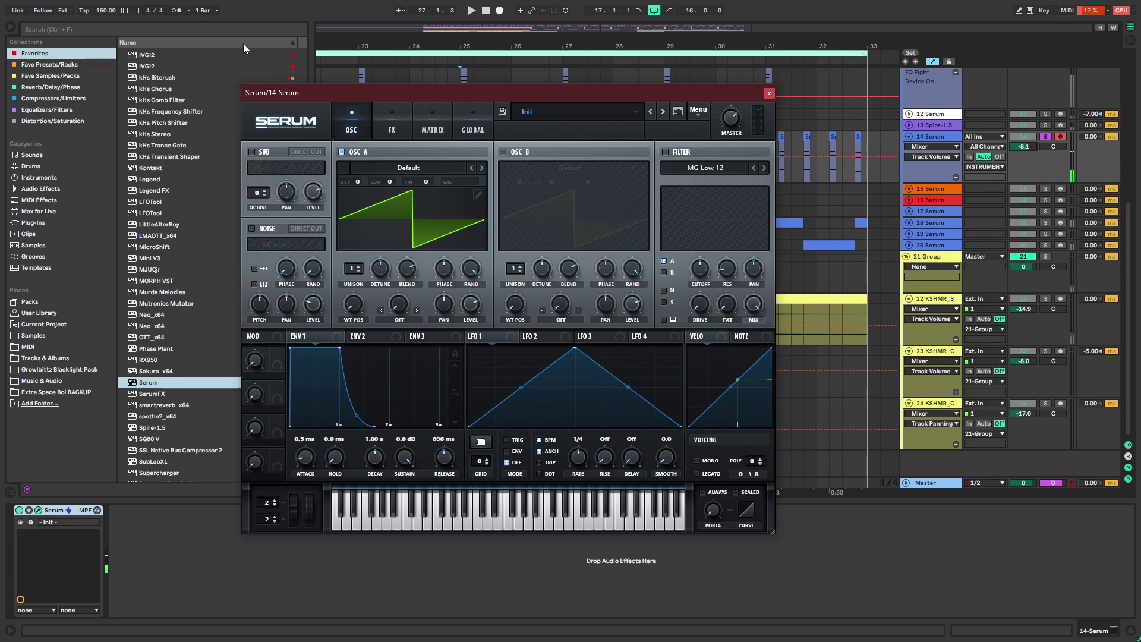
# Search the browser for "add" and load Addictive Keys on track 14 in place of Serum
pyautogui.click(223, 32)
pyautogui.write('add')
pyautogui.moveTo(309, 91); pyautogui.dragTo(412, 67)
pyautogui.moveTo(220, 76); pyautogui.dragTo(234, 536)
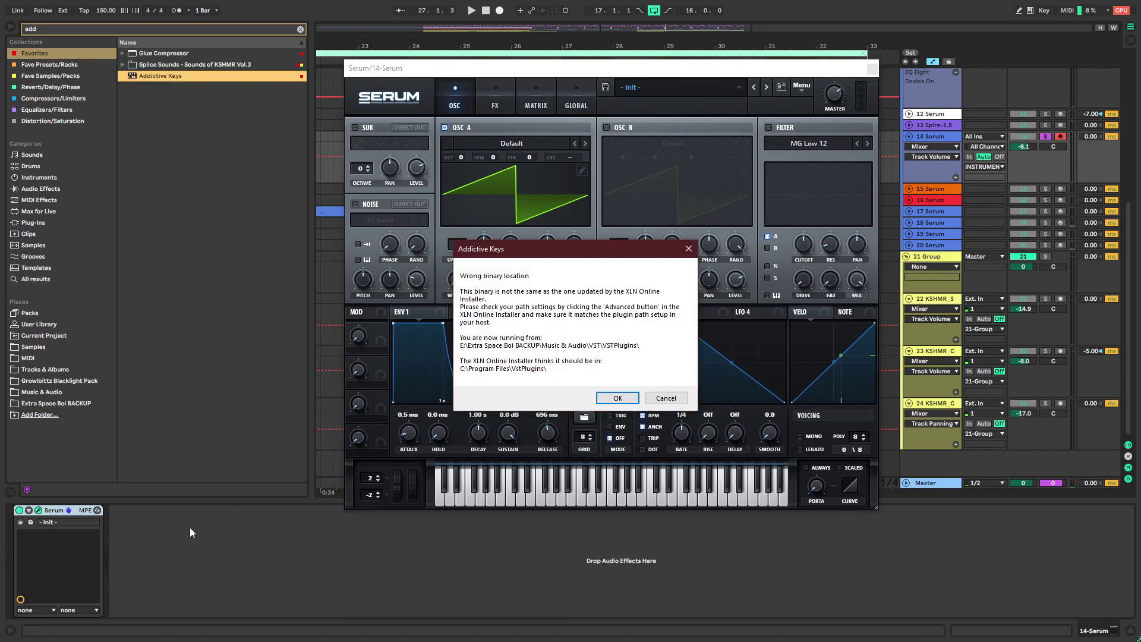
pyautogui.press('Return')
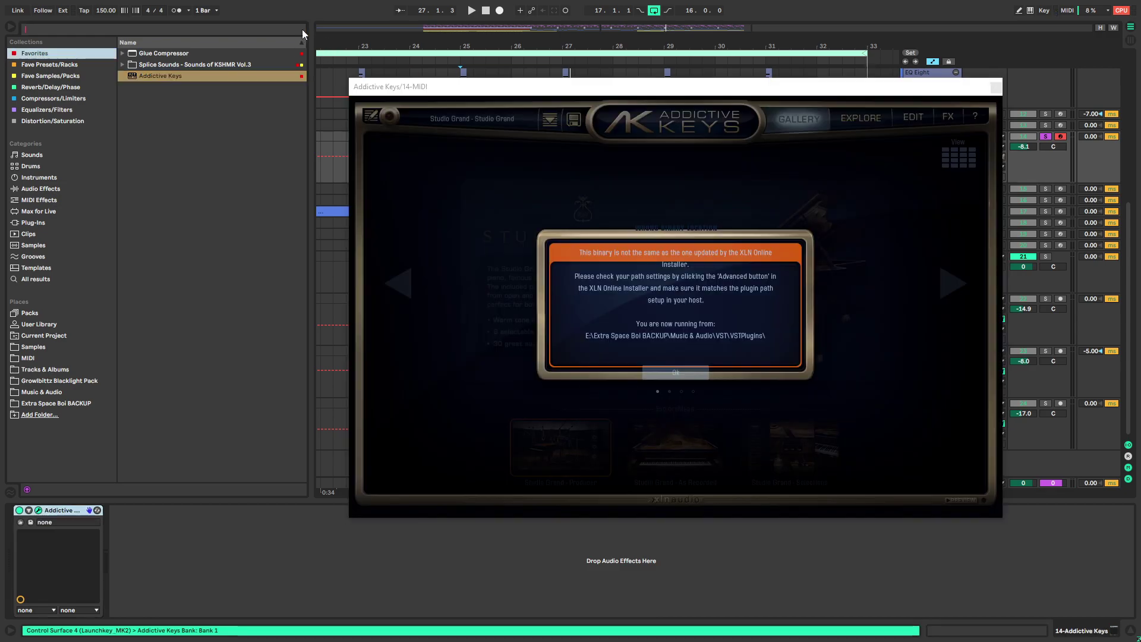
# Clear the browser search, choose the Studio Grand - Producer piano in Addictive Keys and close its window
pyautogui.click(301, 29)
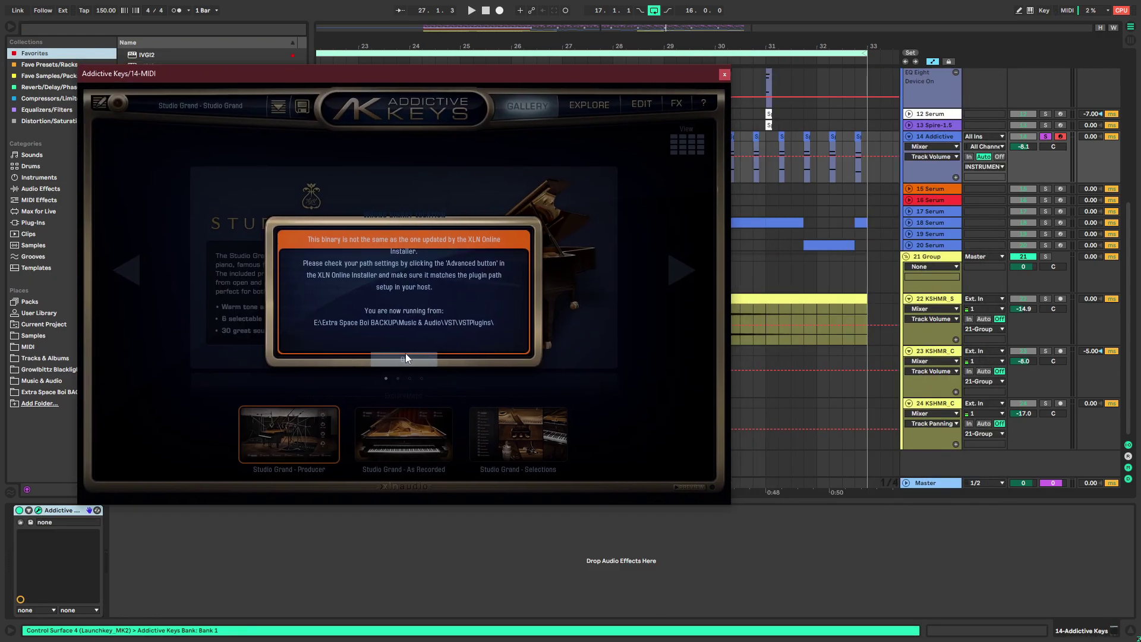
pyautogui.click(315, 418)
pyautogui.moveTo(618, 195); pyautogui.dragTo(616, 199)
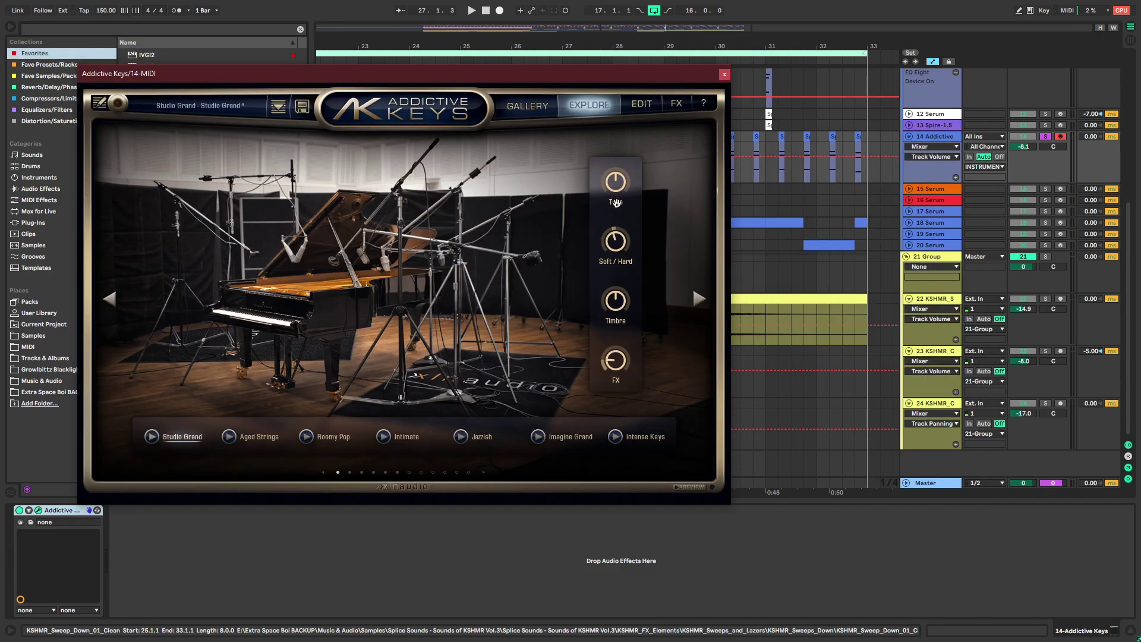
pyautogui.click(724, 74)
# Audition the piano stabs soloed and in the full mix, and set track 14's volume to -11.2 dB
pyautogui.click(473, 140)
pyautogui.press('space')
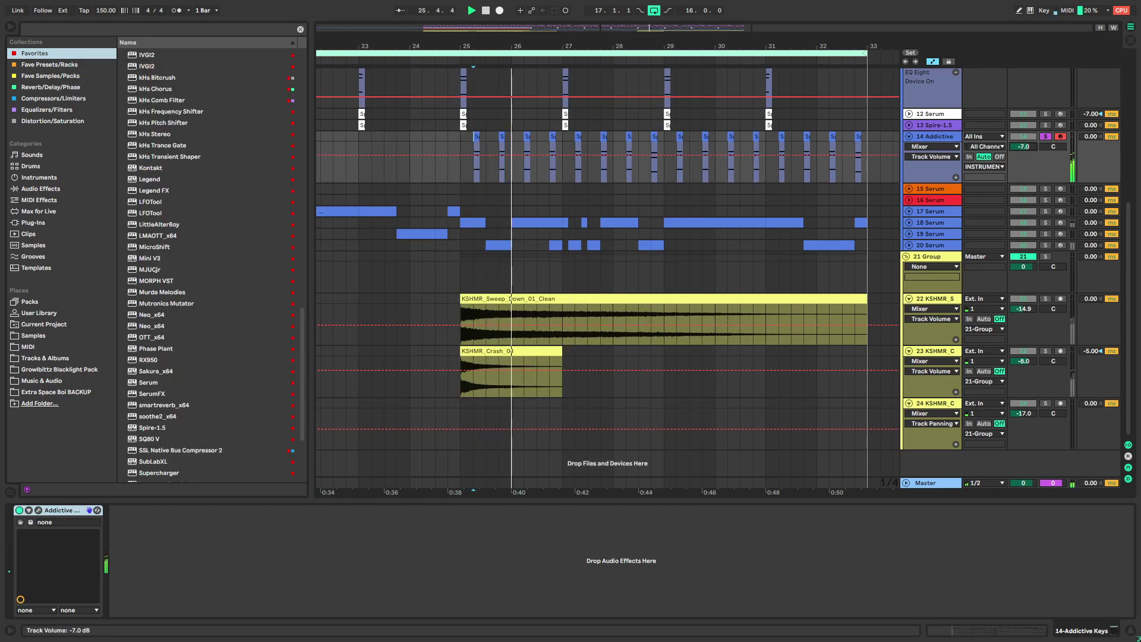
pyautogui.press('space')
pyautogui.click(38, 510)
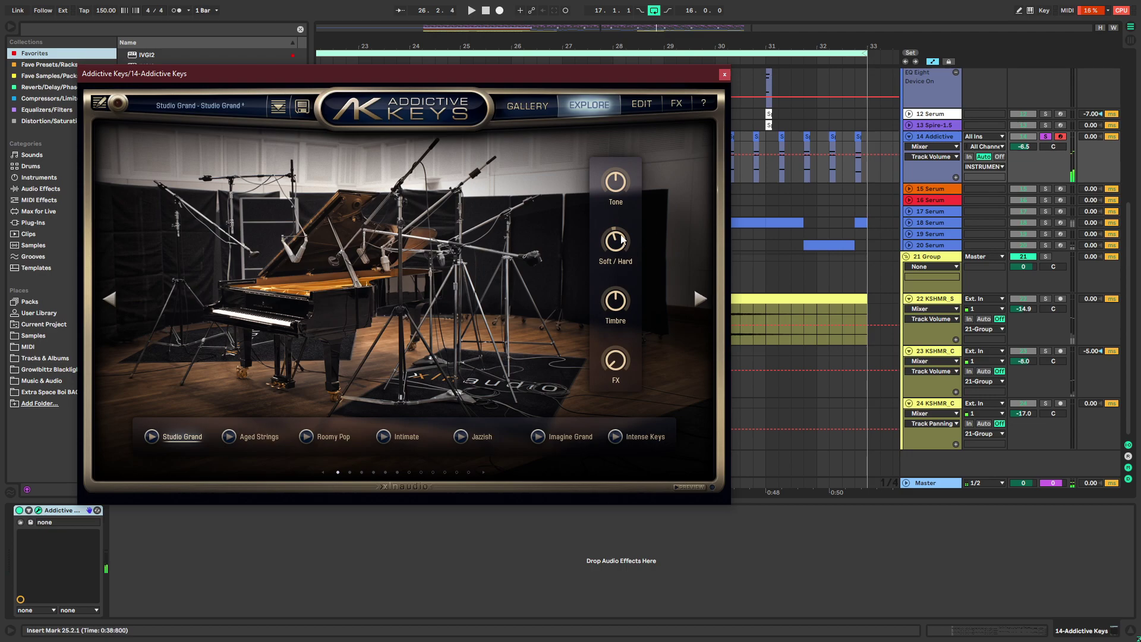
pyautogui.click(724, 75)
pyautogui.press('space')
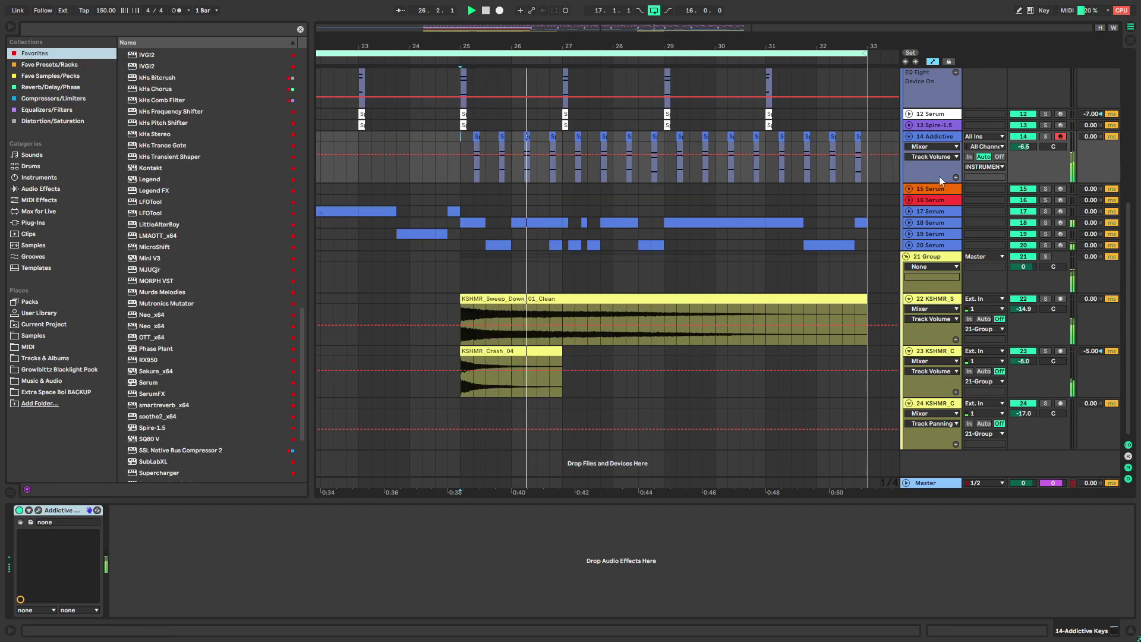
pyautogui.scroll(2, 1055, 253)
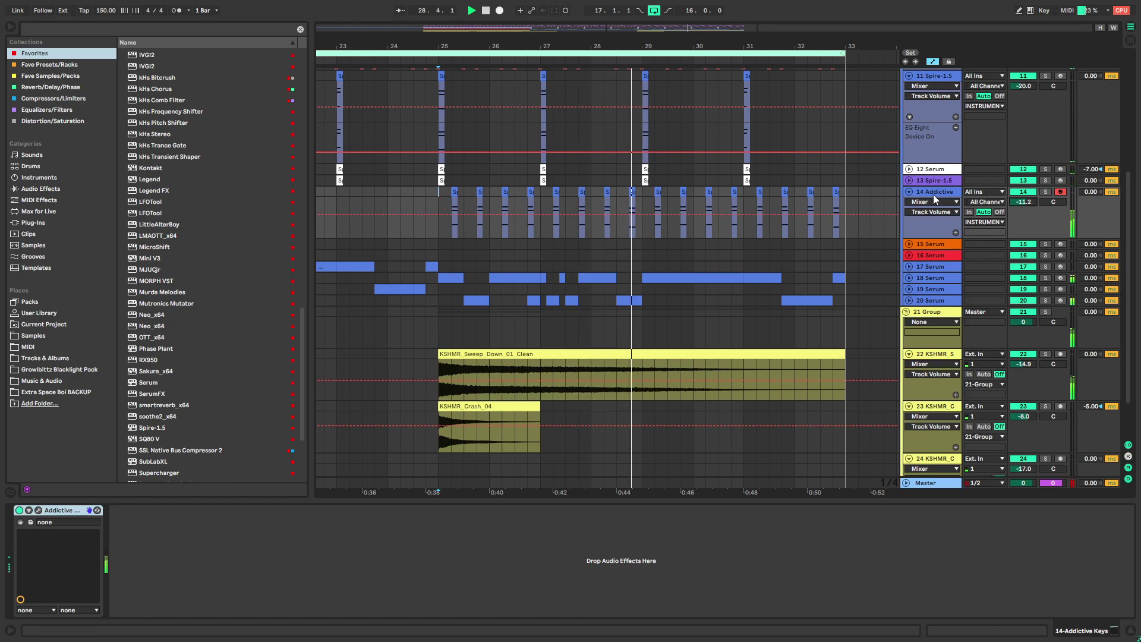
pyautogui.click(645, 191)
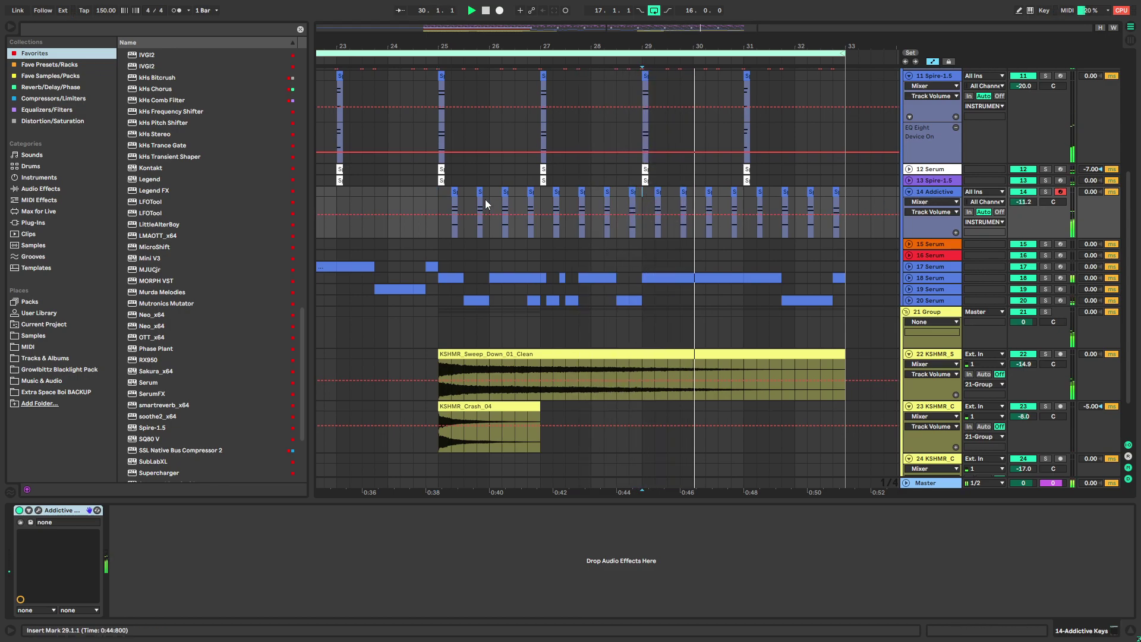
# Remove the piano stabs at 26.4.1 and 28.2.1, and repeat the thinned bars 25 to 29 over bars 29 to 33
pyautogui.moveTo(528, 196); pyautogui.dragTo(534, 196)
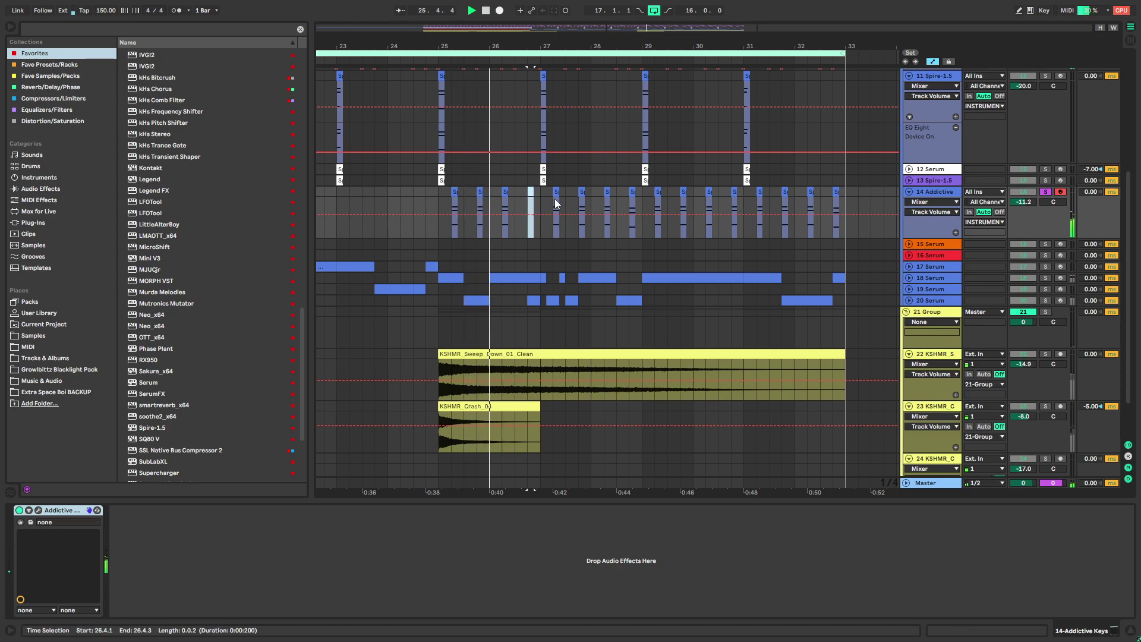
pyautogui.moveTo(646, 193); pyautogui.dragTo(853, 209)
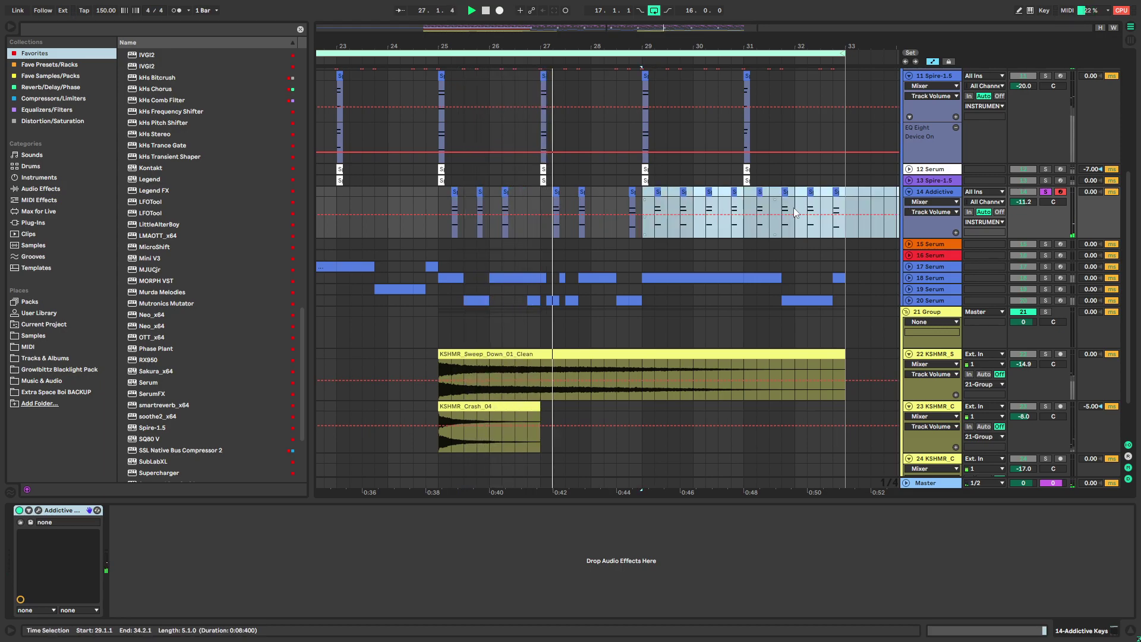
pyautogui.moveTo(436, 193); pyautogui.dragTo(644, 197)
pyautogui.scroll(-2, 642, 198)
pyautogui.hotkey('ctrl', 'd')
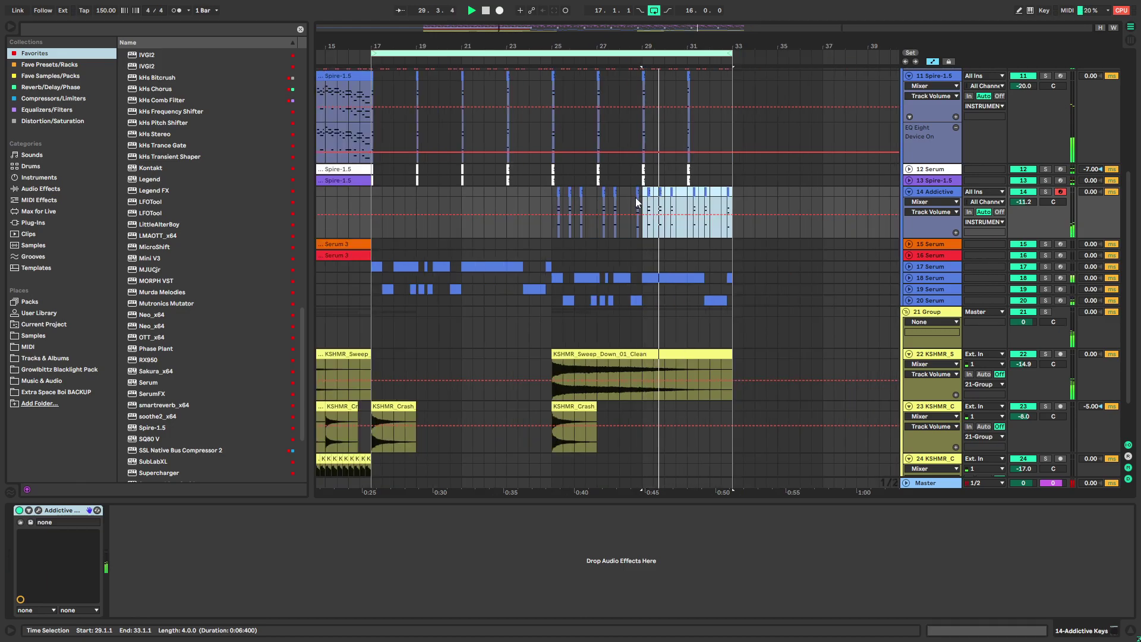
# Save the set, and delete the time before the drop so that bar 17 becomes the start of the arrangement
pyautogui.hotkey('ctrl', 's')
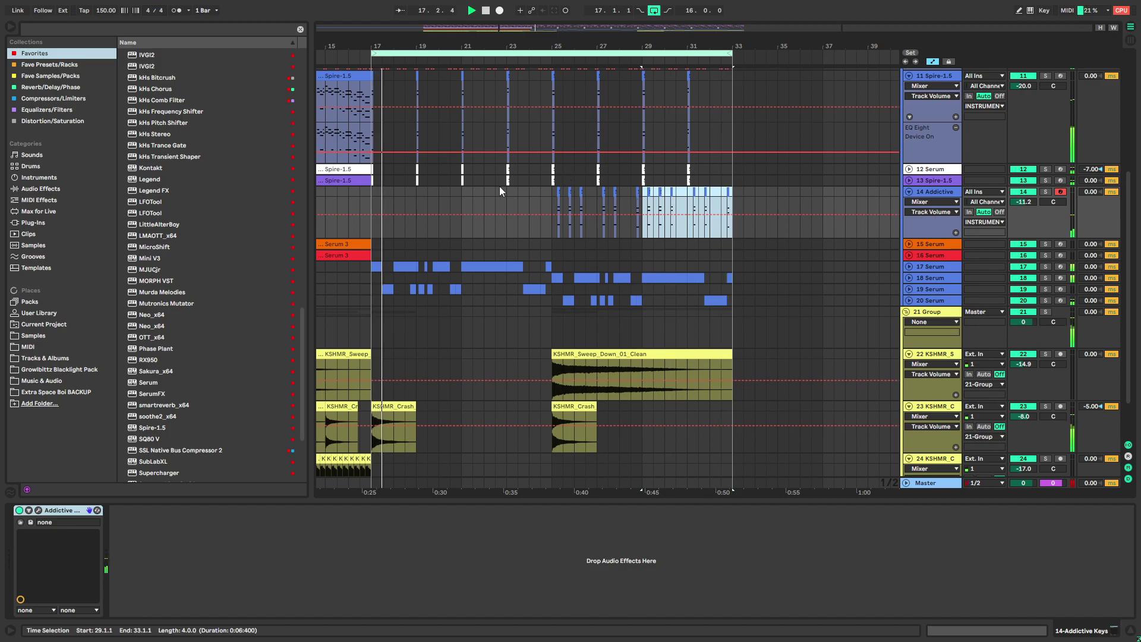
pyautogui.scroll(-3, 590, 229)
pyautogui.press('space')
pyautogui.keyDown('alt'); pyautogui.click(908, 192); pyautogui.keyUp('alt')
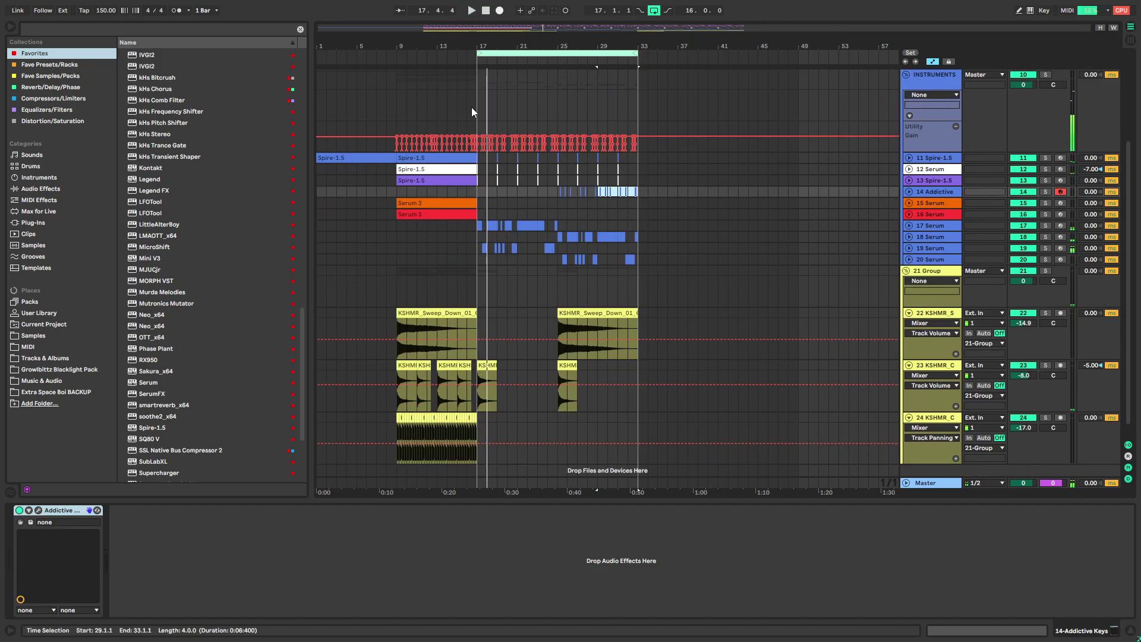
pyautogui.click(472, 112)
pyautogui.keyDown('alt'); pyautogui.click(907, 74); pyautogui.keyUp('alt')
pyautogui.moveTo(479, 119); pyautogui.dragTo(138, 33)
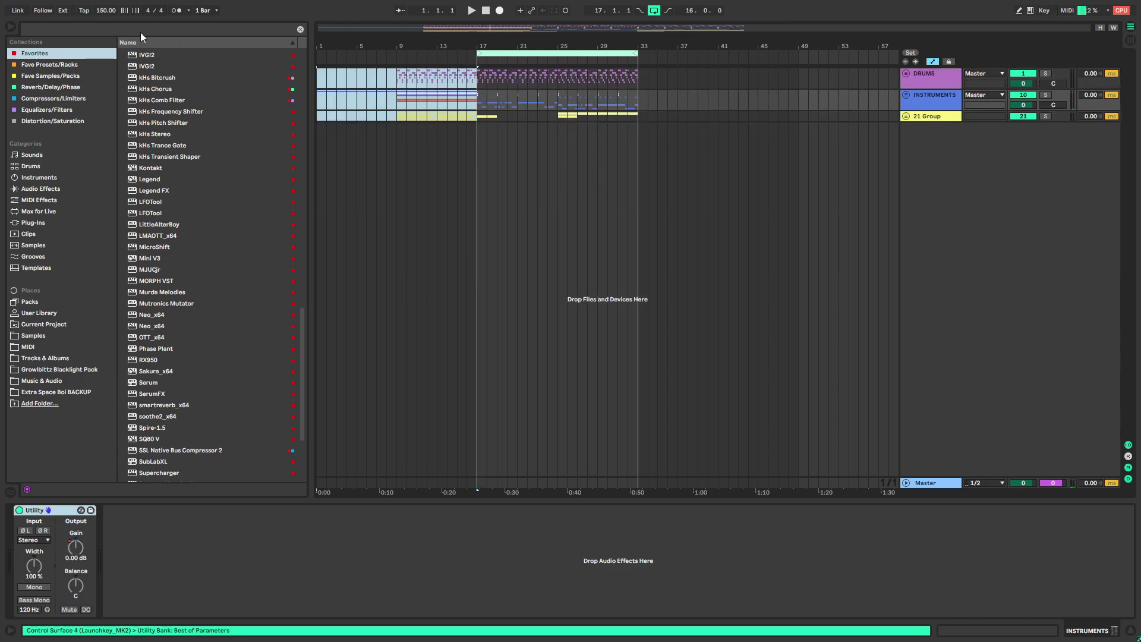
pyautogui.hotkey('ctrl', 'shift', 'Delete')
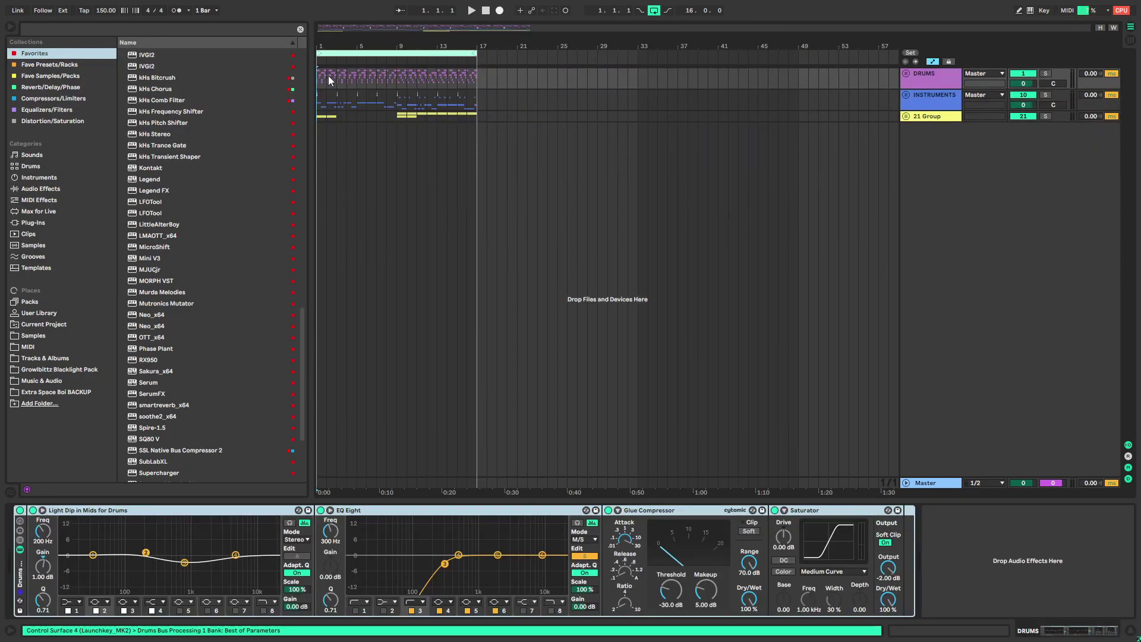
# Group the four Serum bass tracks 17 to 20 inside INSTRUMENTS and solo the new group
pyautogui.press('z')
pyautogui.hotkey('alt', 'u')
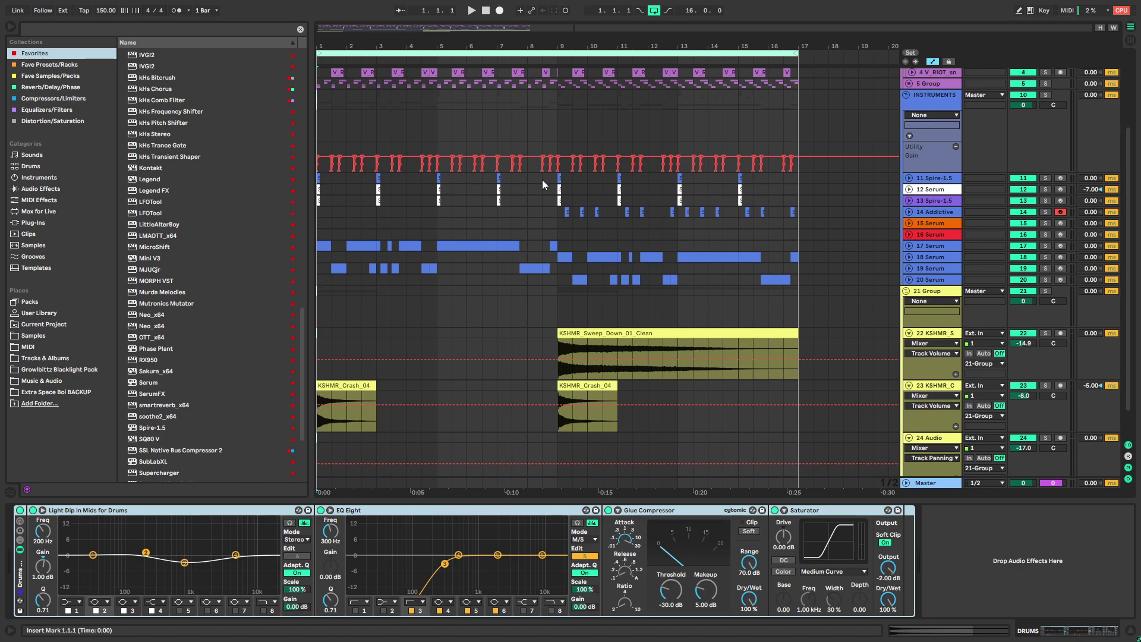
pyautogui.press('space')
pyautogui.scroll(-1, 462, 347)
pyautogui.scroll(-2, 462, 347)
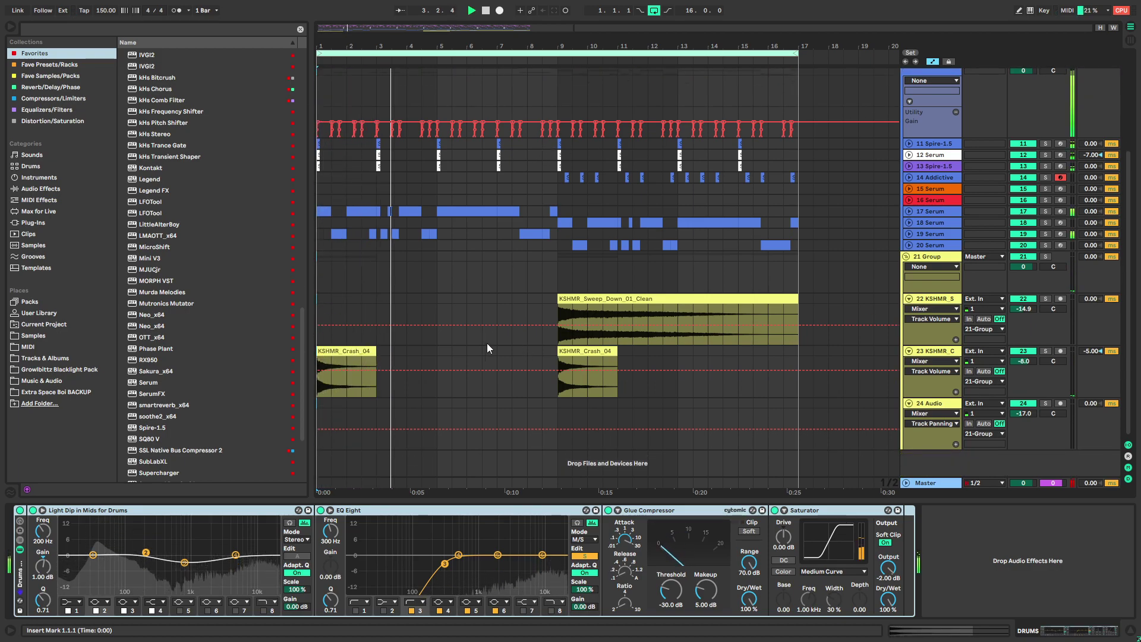
pyautogui.scroll(4, 483, 345)
pyautogui.click(930, 293)
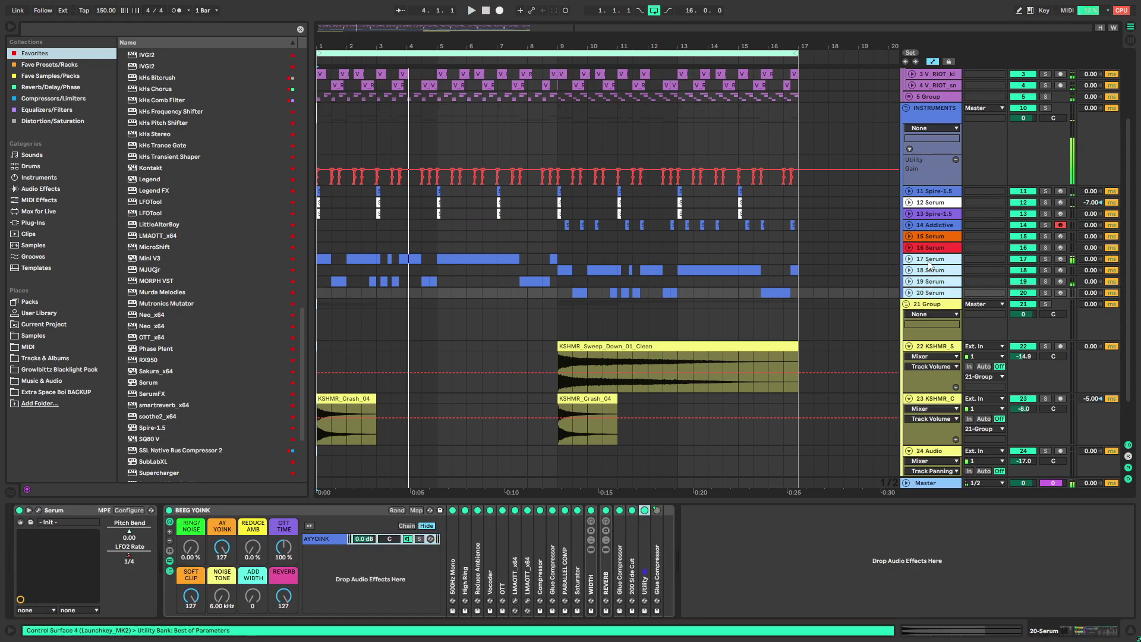
pyautogui.hotkey('ctrl', 'g')
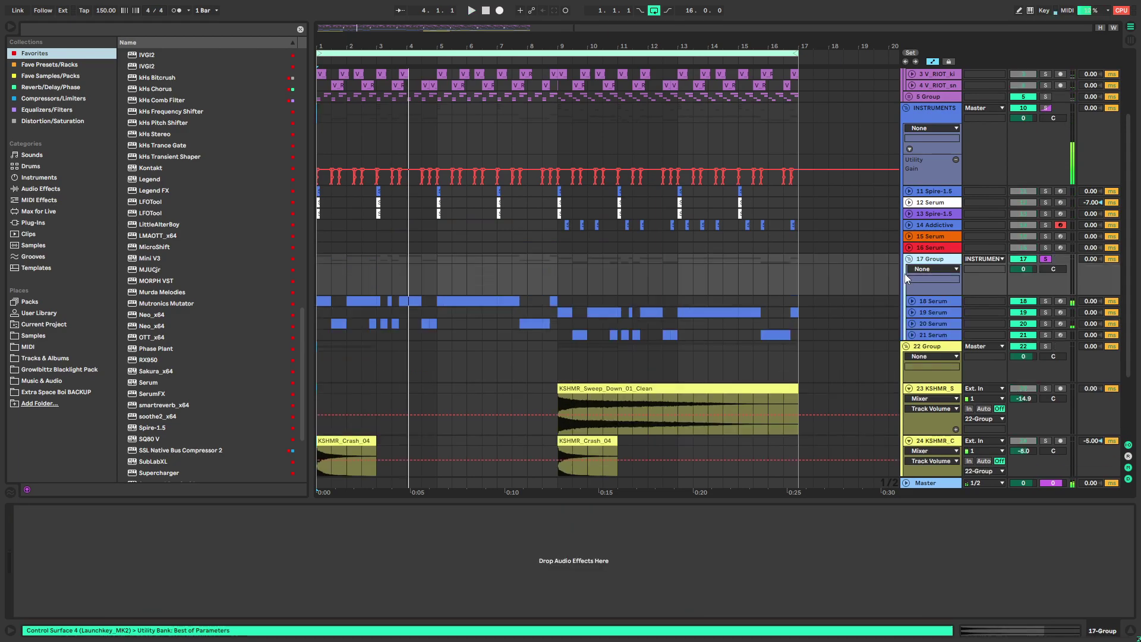
# Search the browser for the Fancy Mono preset, load it on the bass group and clear the search
pyautogui.click(115, 29)
pyautogui.write('mono')
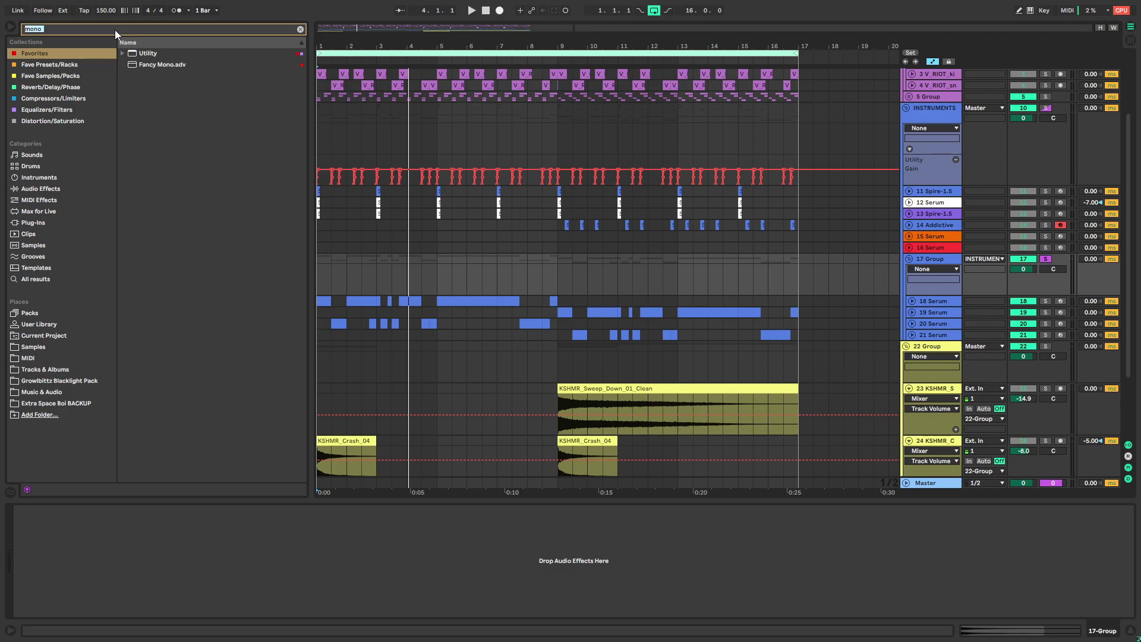
pyautogui.click(76, 52)
pyautogui.click(84, 26)
pyautogui.write('f')
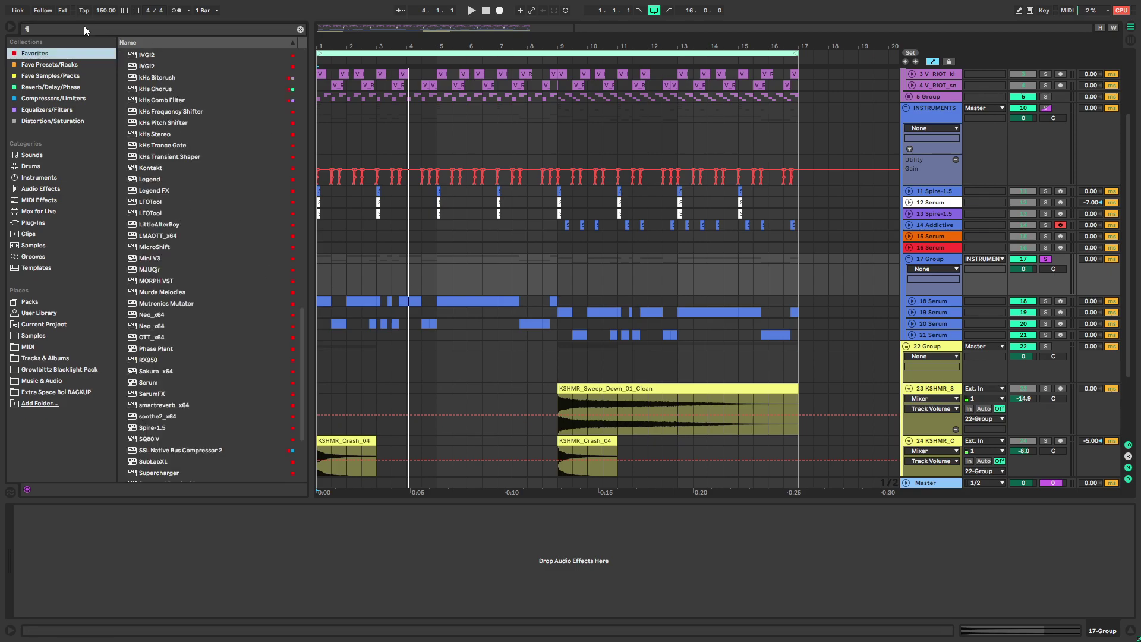
pyautogui.write('anc')
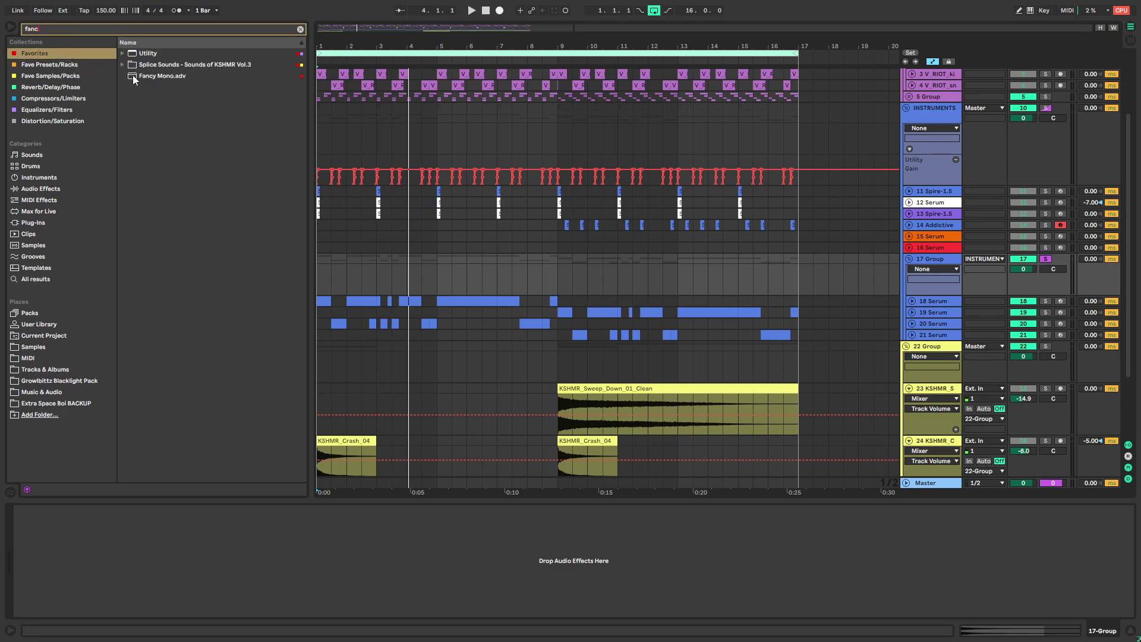
pyautogui.moveTo(131, 79); pyautogui.dragTo(410, 277)
pyautogui.click(301, 29)
# Switch Fancy Mono off and show its Device On automation on the bass group while auditioning the basses
pyautogui.press('z')
pyautogui.press('space')
pyautogui.click(20, 510)
pyautogui.rightClick(20, 510)
pyautogui.click(41, 515)
pyautogui.press('space')
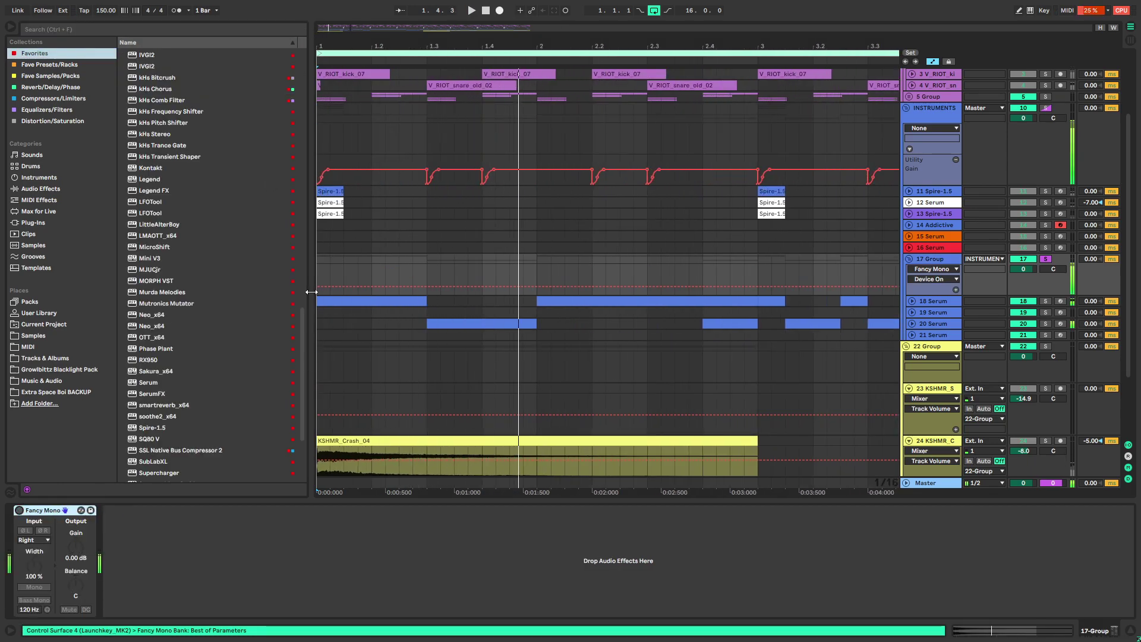
# Draw Device On automation that enables Fancy Mono for half a beat at 1.2 and for one beat at bar 2
pyautogui.press('space')
pyautogui.press('space')
pyautogui.press('b')
pyautogui.moveTo(381, 272); pyautogui.dragTo(408, 273)
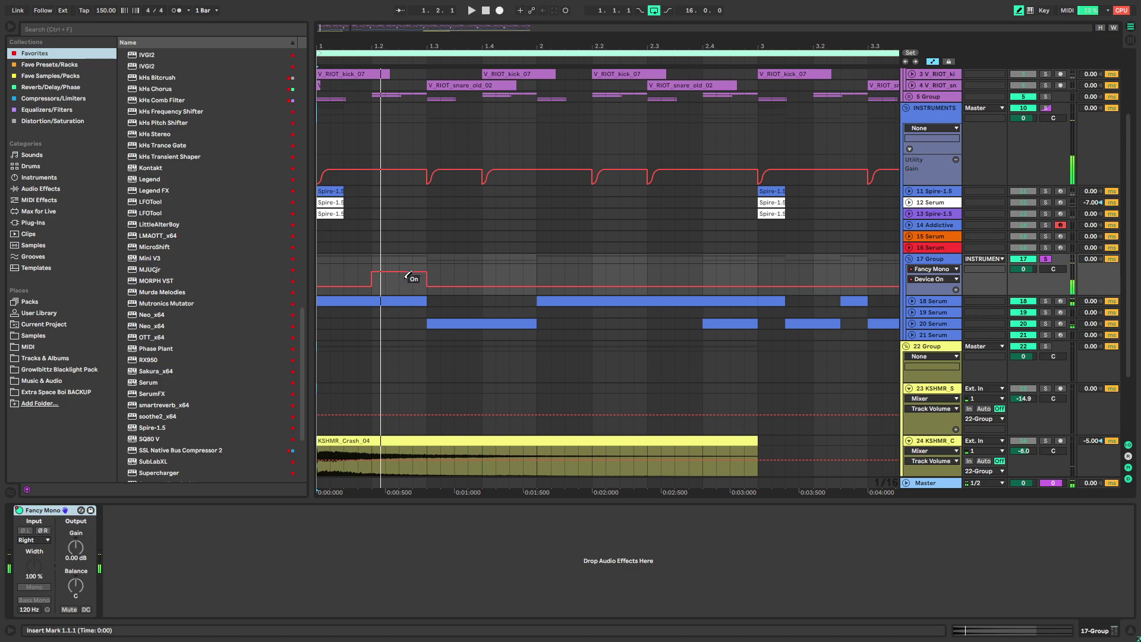
pyautogui.press('space')
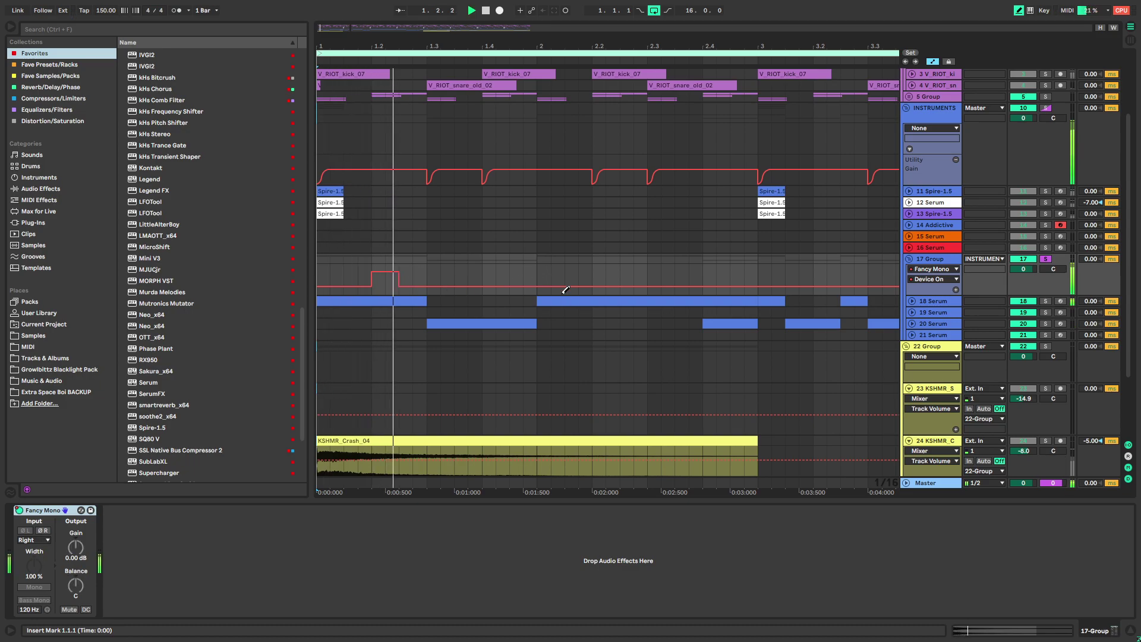
pyautogui.moveTo(541, 274); pyautogui.dragTo(597, 271)
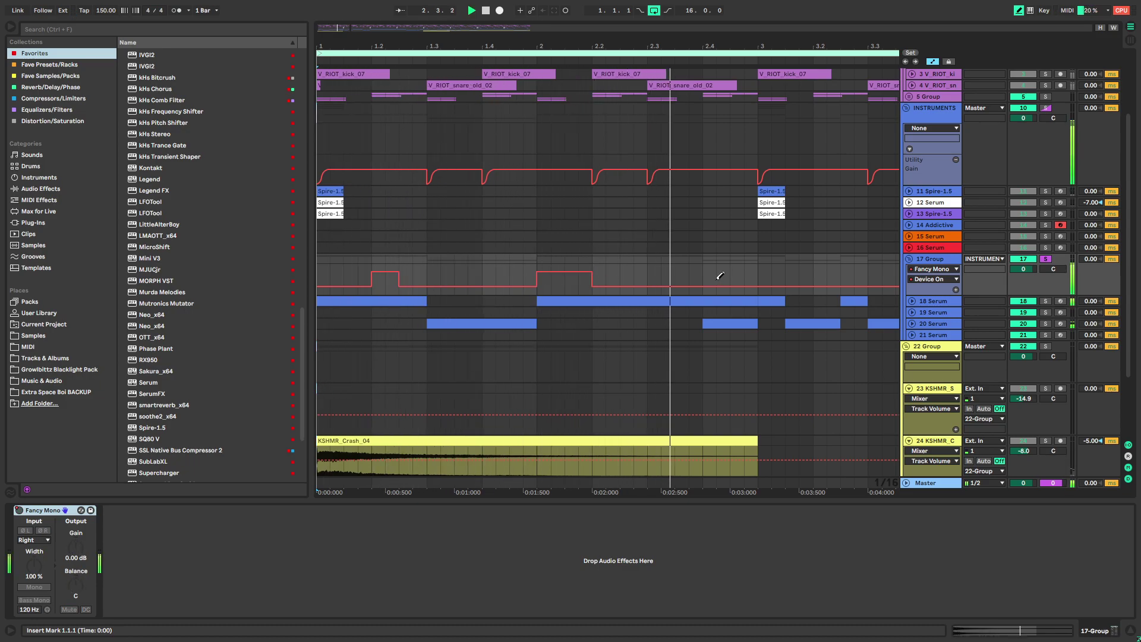
# Repeat the two-bar Fancy Mono automation through to bar 17, move it to its own lane and save the set
pyautogui.moveTo(322, 271); pyautogui.dragTo(758, 279)
pyautogui.press('space')
pyautogui.hotkey('ctrl', 'd')
pyautogui.scroll(-5, 551, 247)
pyautogui.hotkey('ctrl', 'd')
pyautogui.scroll(-3, 569, 252)
pyautogui.hotkey('ctrl', 'd')
pyautogui.hotkey('ctrl', 'd')
pyautogui.hotkey('ctrl', 'd')
pyautogui.hotkey('ctrl', 'd')
pyautogui.hotkey('ctrl', 'd')
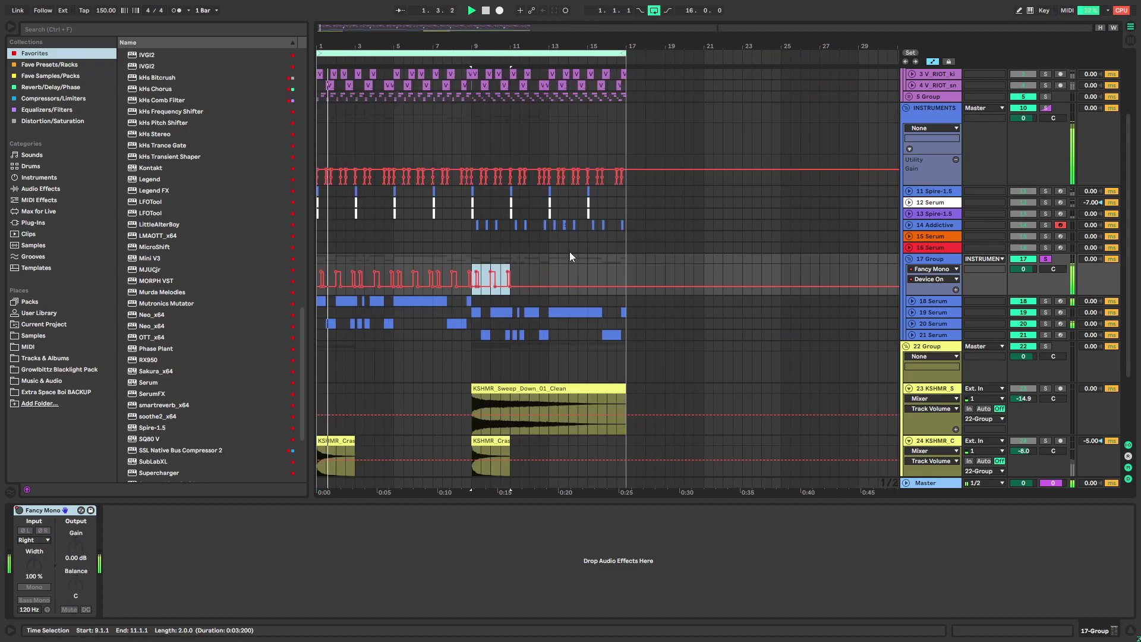
pyautogui.click(956, 289)
pyautogui.hotkey('ctrl', 's')
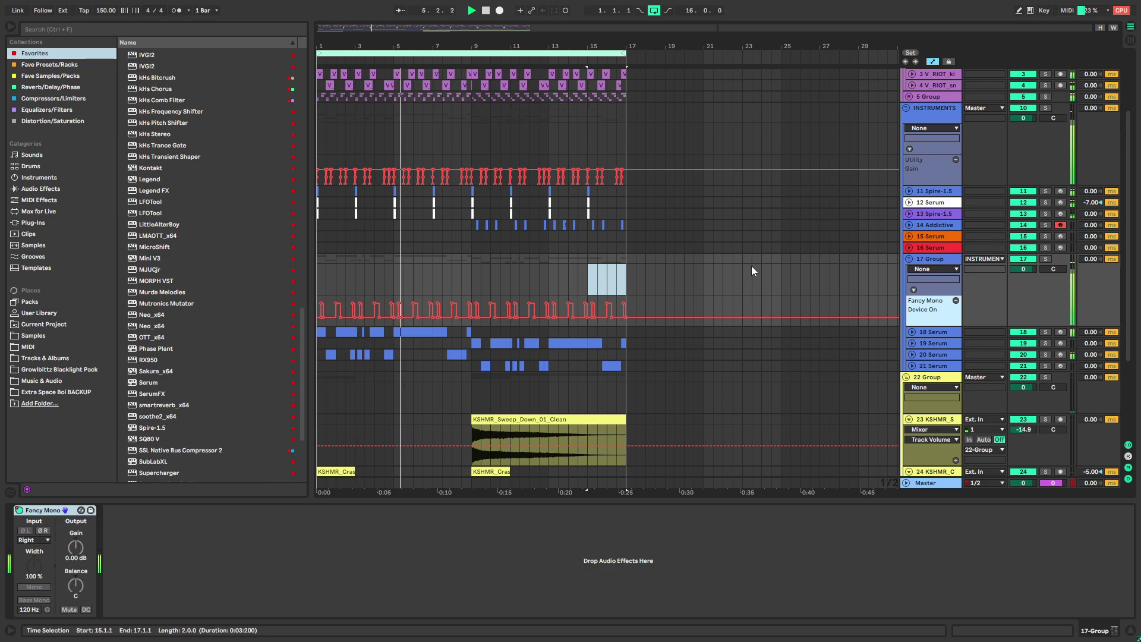
# Listen to the drop while inspecting the grouped Serum tracks, their automation lanes and the last bars of the arrangement
pyautogui.click(928, 333)
pyautogui.press('Up')
pyautogui.press('Up')
pyautogui.press('Up')
pyautogui.press('Up')
pyautogui.press('Up')
pyautogui.press('Up')
pyautogui.press('Up')
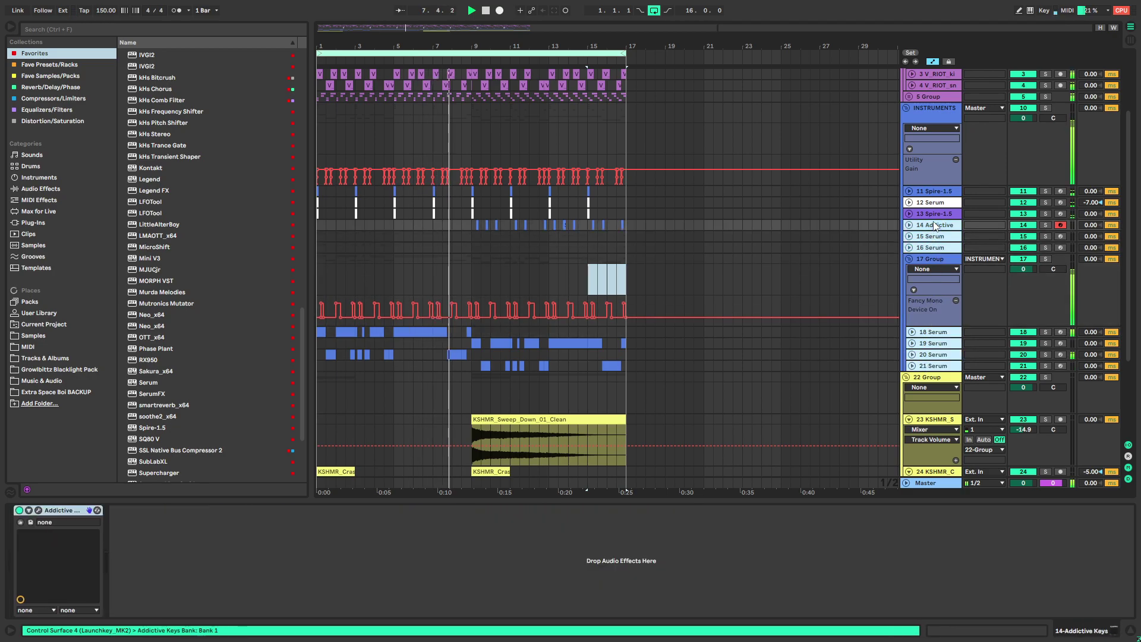
pyautogui.click(934, 309)
pyautogui.click(927, 366)
pyautogui.keyDown('shift'); pyautogui.click(921, 333); pyautogui.keyUp('shift')
pyautogui.click(912, 332)
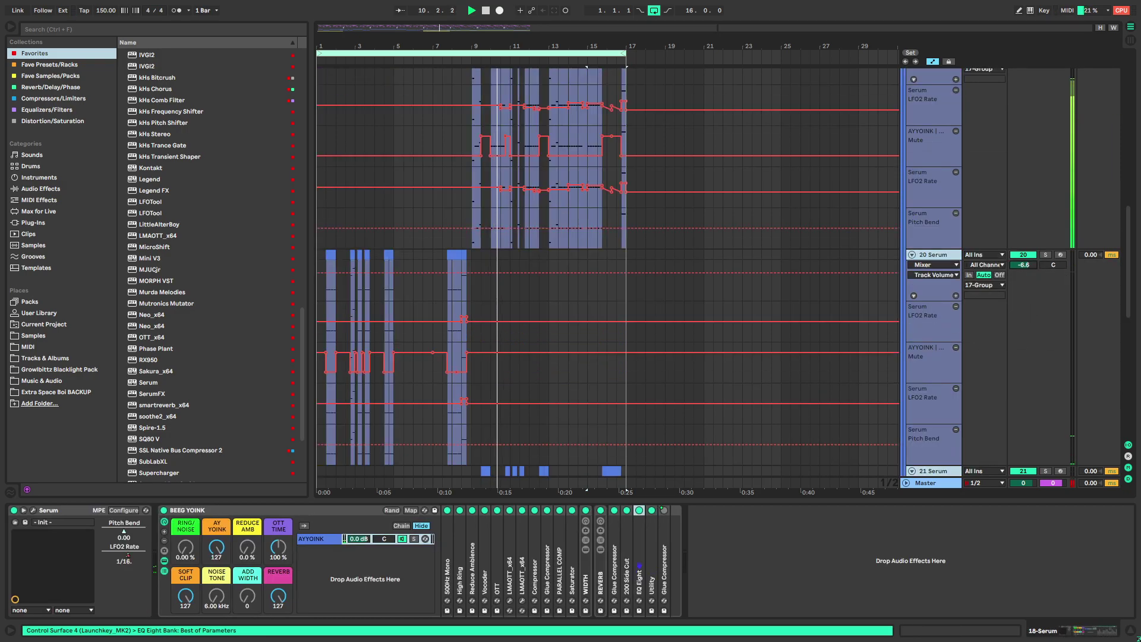
pyautogui.click(912, 255)
pyautogui.scroll(5, 416, 317)
pyautogui.scroll(6, 503, 226)
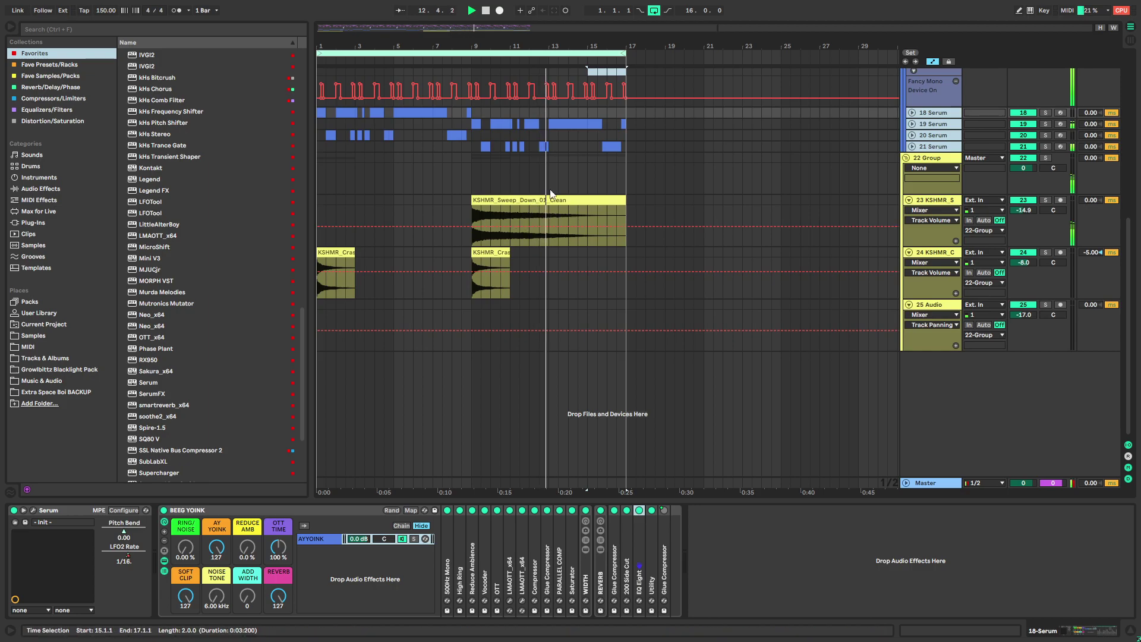
pyautogui.scroll(3, 558, 202)
pyautogui.click(555, 216)
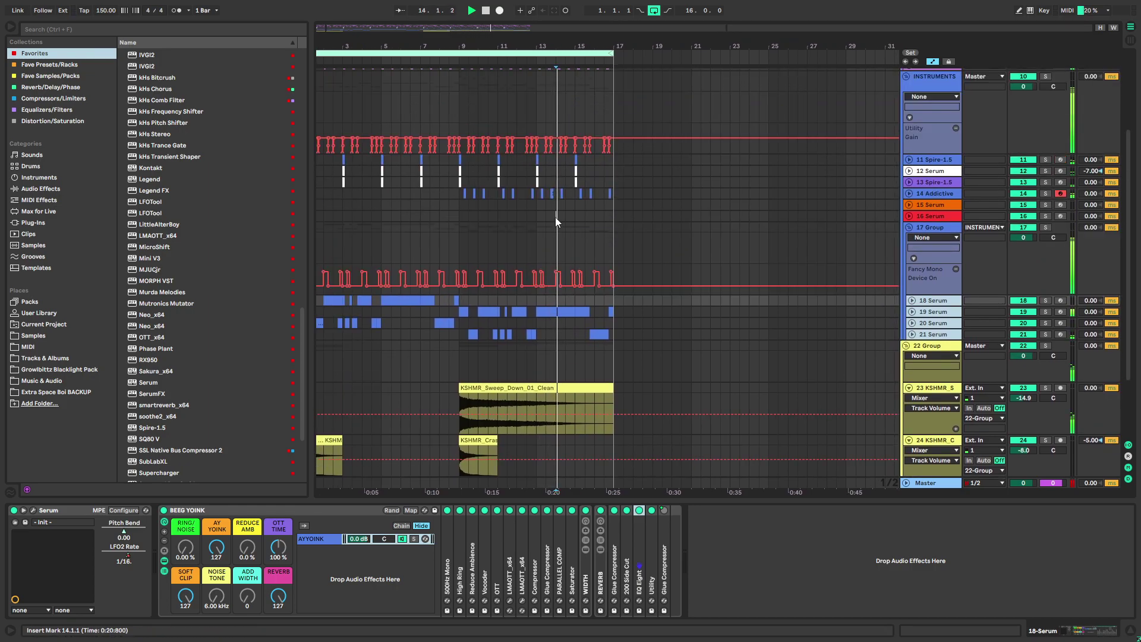
pyautogui.scroll(3, 572, 271)
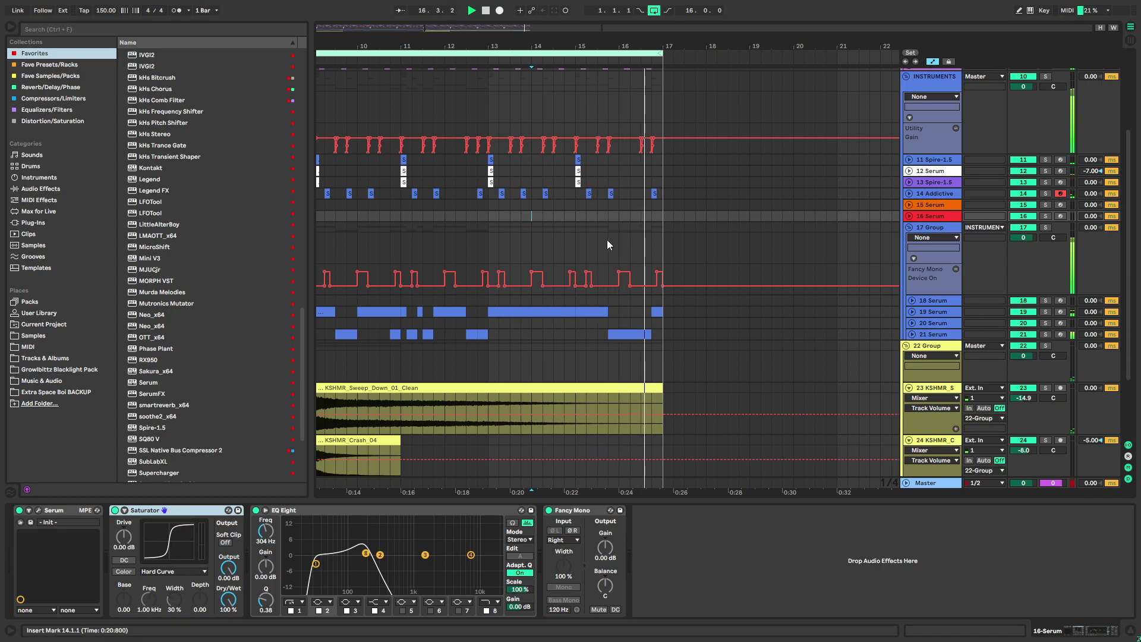
# Add two consecutive half-beat hits on the kick track from 16.2 and audition the end of the drop
pyautogui.press('space')
pyautogui.click(584, 228)
pyautogui.press('space')
pyautogui.scroll(4, 607, 238)
pyautogui.moveTo(605, 250); pyautogui.dragTo(585, 382)
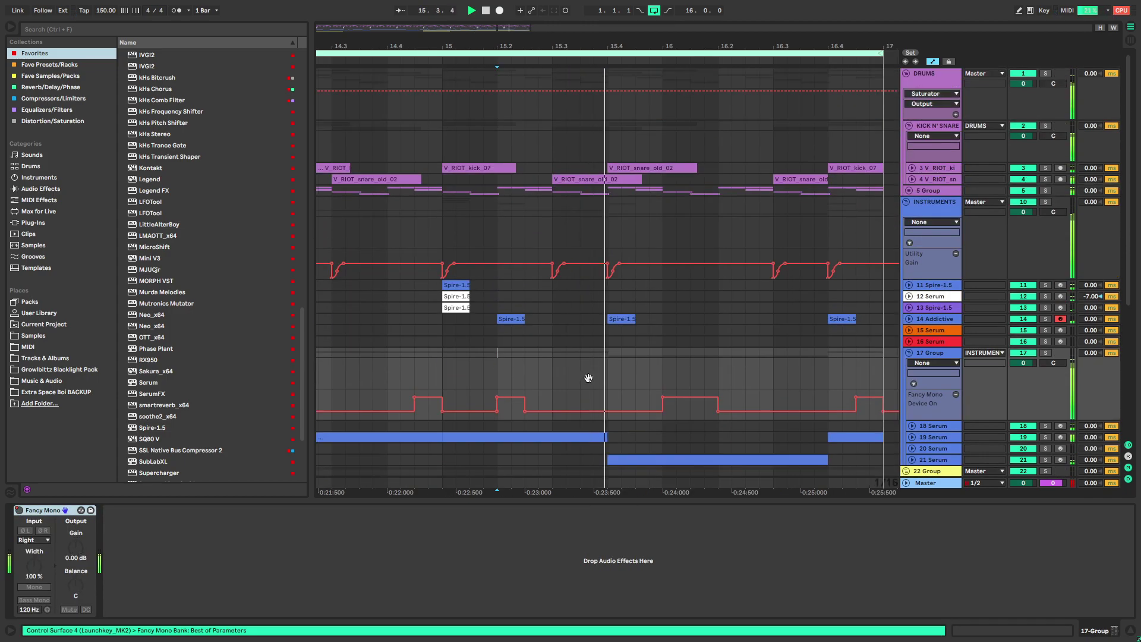
pyautogui.moveTo(826, 240); pyautogui.dragTo(664, 240)
pyautogui.click(912, 168)
pyautogui.moveTo(533, 168); pyautogui.dragTo(583, 171)
pyautogui.press('space')
pyautogui.hotkey('ctrl', 'd')
pyautogui.click(486, 190)
pyautogui.press('space')
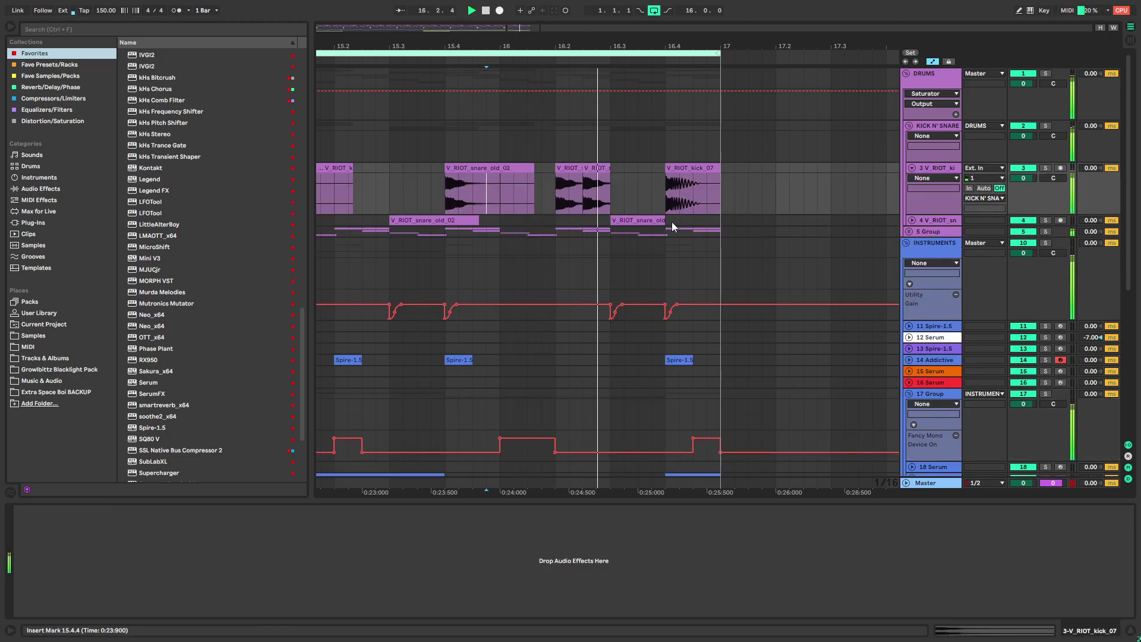
# Stop playback, collapse the KICK N' SNARE, DRUMS and remaining groups, and return the insert marker to 1.1.1
pyautogui.click(909, 126)
pyautogui.scroll(-7, 756, 135)
pyautogui.press('space')
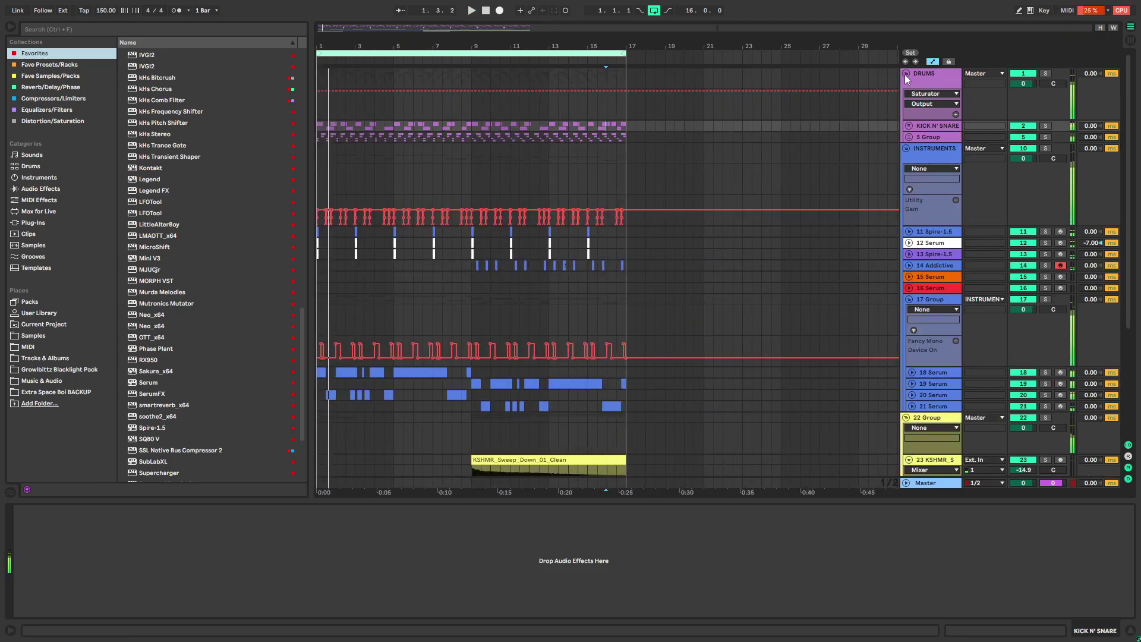
pyautogui.click(906, 74)
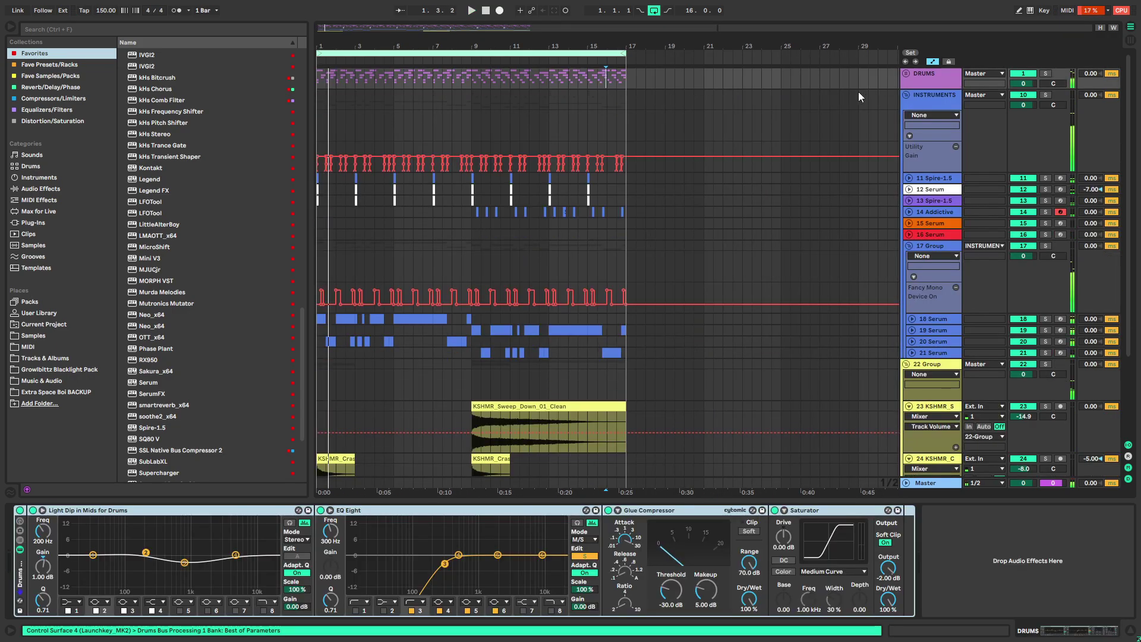
pyautogui.keyDown('alt'); pyautogui.click(906, 93); pyautogui.keyUp('alt')
pyautogui.click(327, 83)
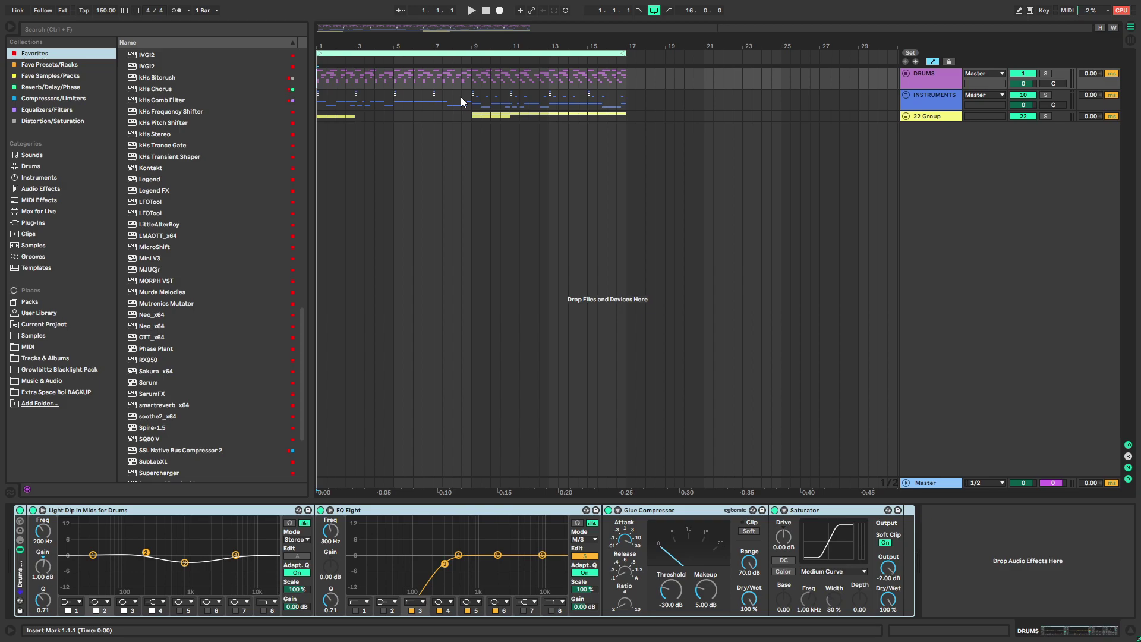
# Open the recent set "charmie at the fucking cherrios wtf that's cannibalism" and show it in full screen
pyautogui.press('F11')
pyautogui.click(10, 20)
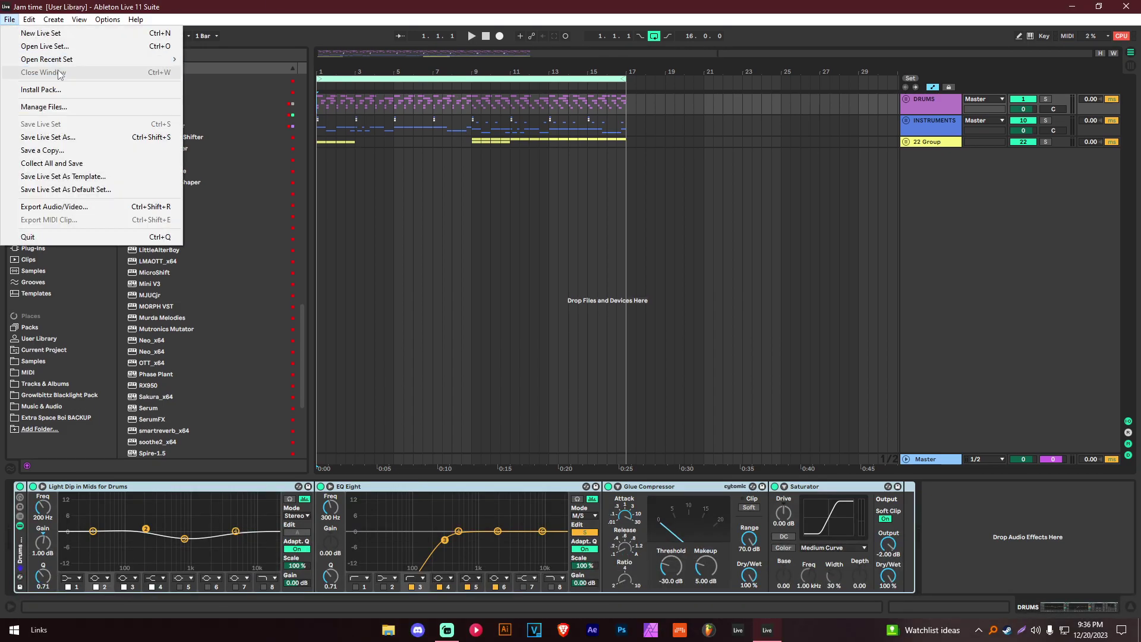
pyautogui.moveTo(66, 59)
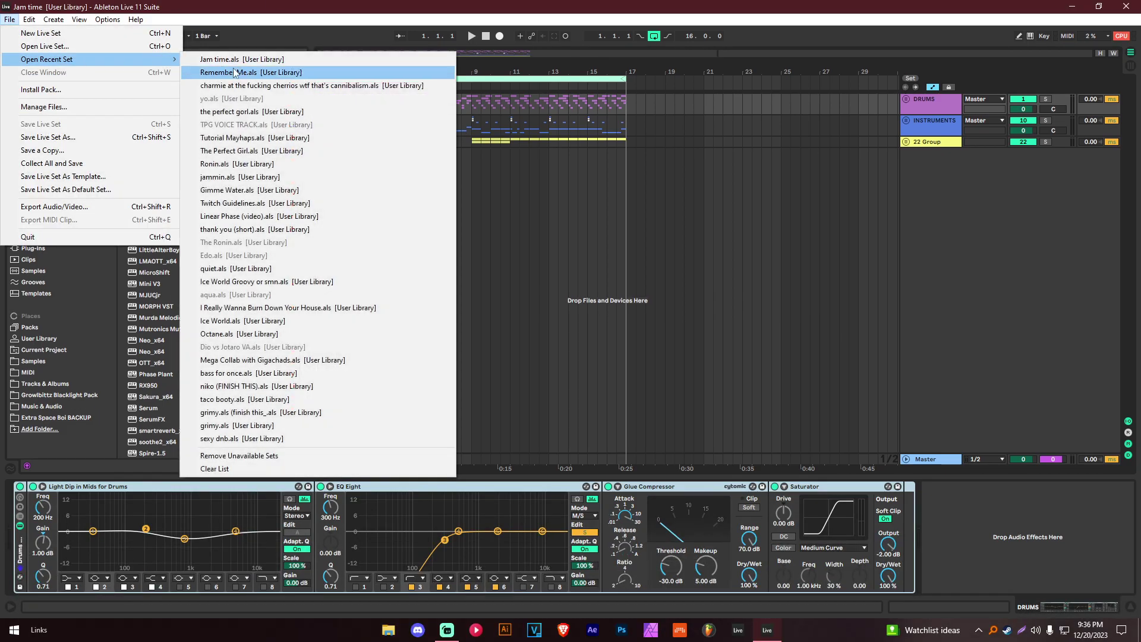
pyautogui.click(279, 85)
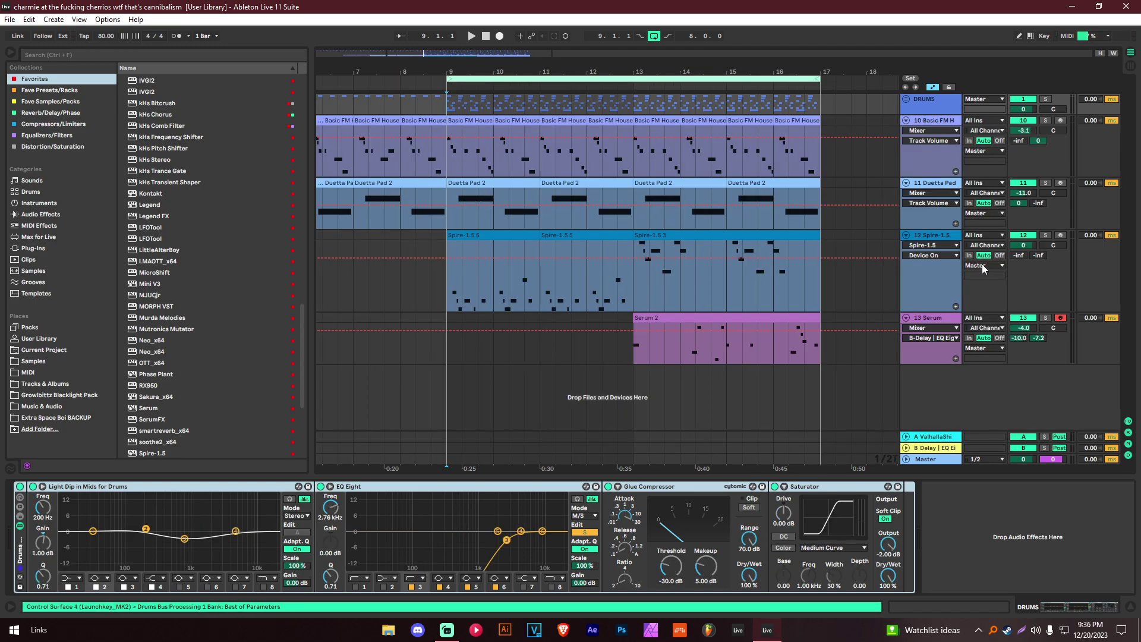
pyautogui.press('F11')
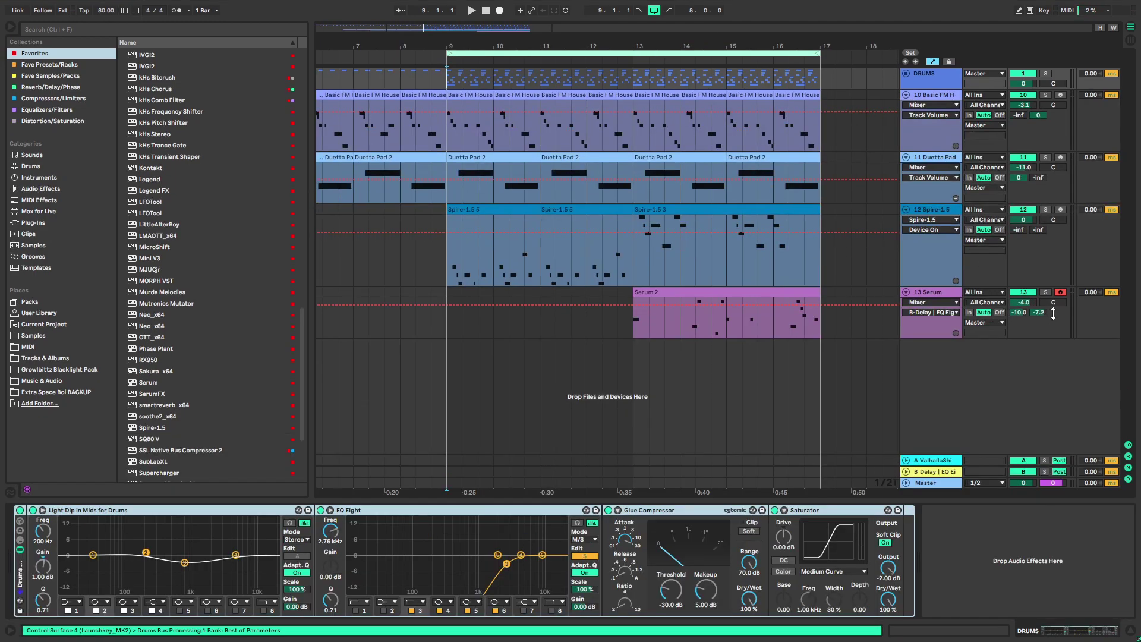
# Play from bar 9 and lower tracks 10 to 13 together to -5.0, -12.9, -1.9 and -5.9 dB
pyautogui.click(452, 141)
pyautogui.press('space')
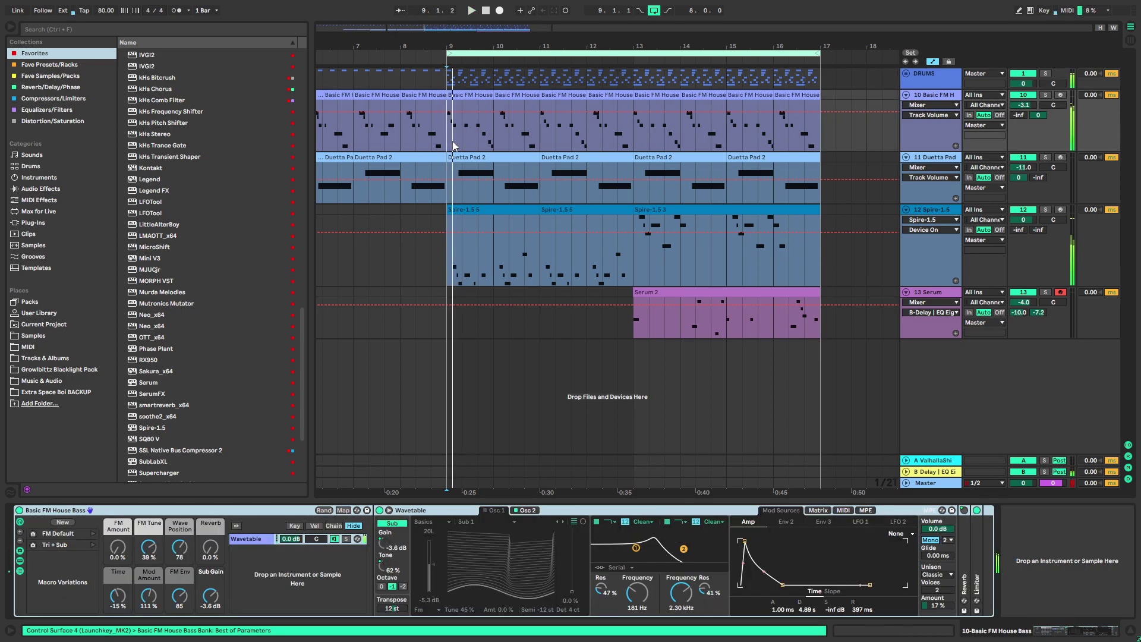
pyautogui.click(937, 291)
pyautogui.moveTo(1023, 105); pyautogui.dragTo(1023, 112)
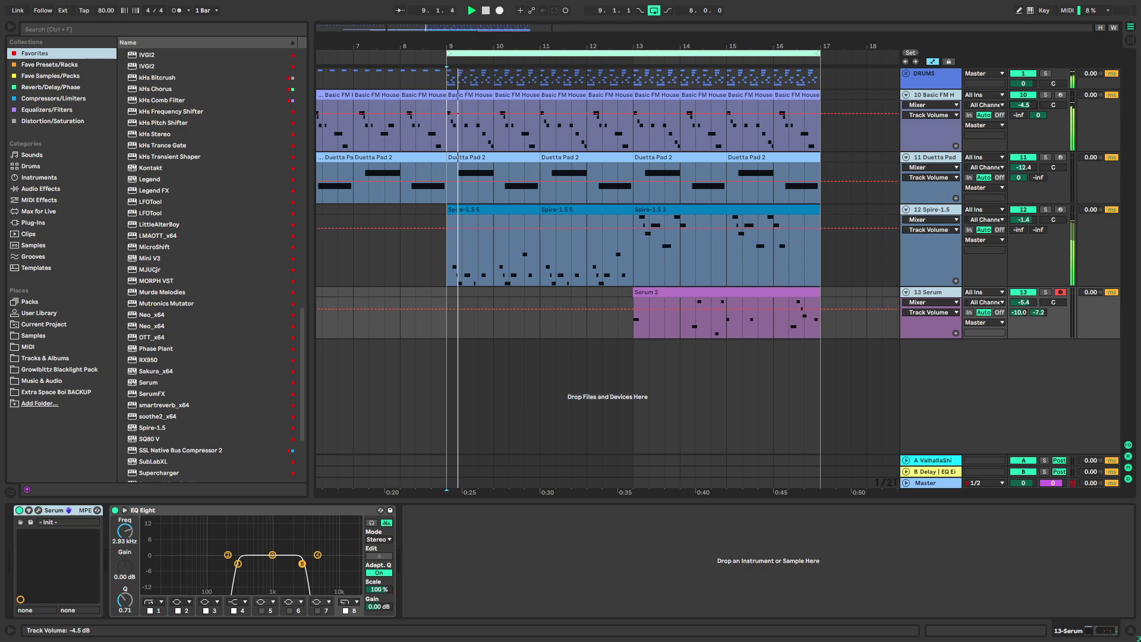
pyautogui.click(447, 141)
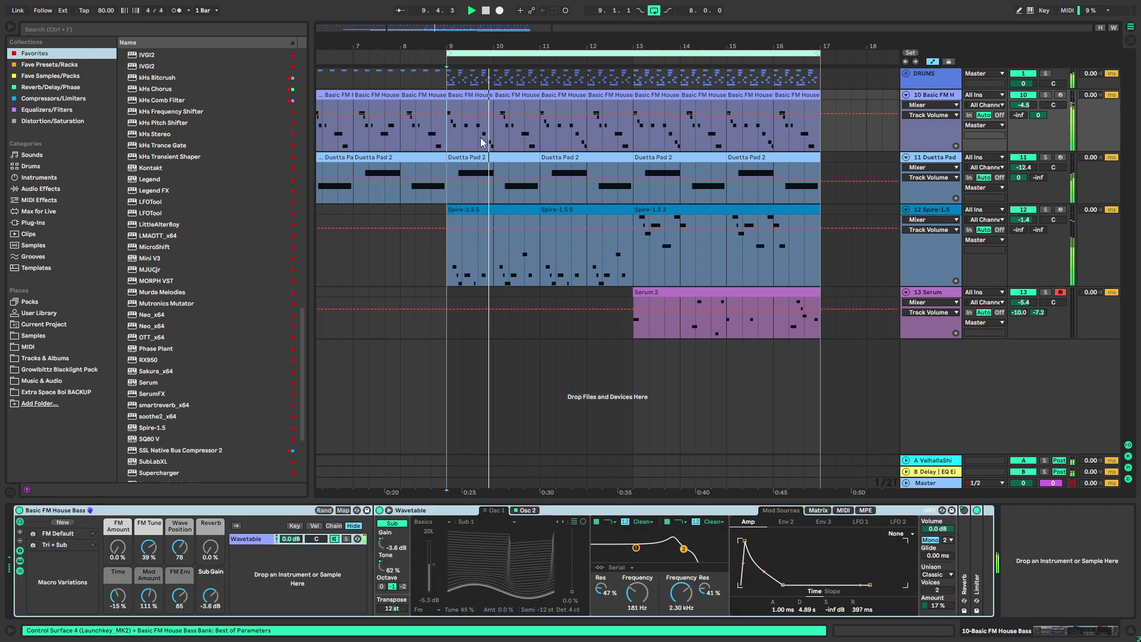
pyautogui.click(933, 292)
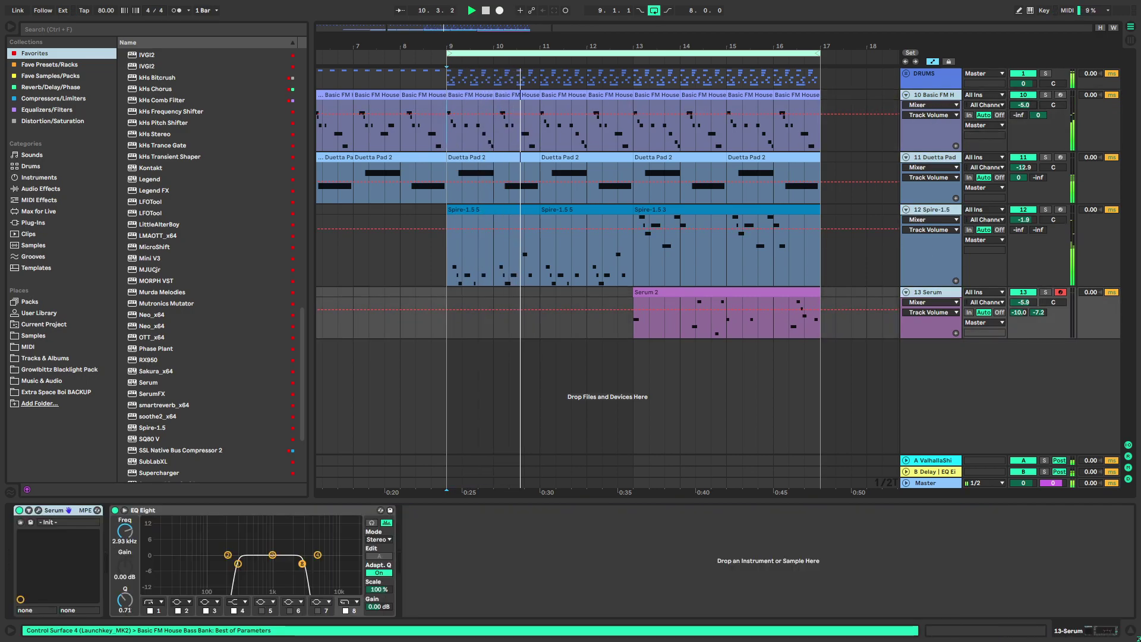
# Lower tracks 10 to 13 together to -6.0, -13.9, -2.9 and -6.9 dB and save the set
pyautogui.moveTo(1029, 219); pyautogui.dragTo(1029, 220)
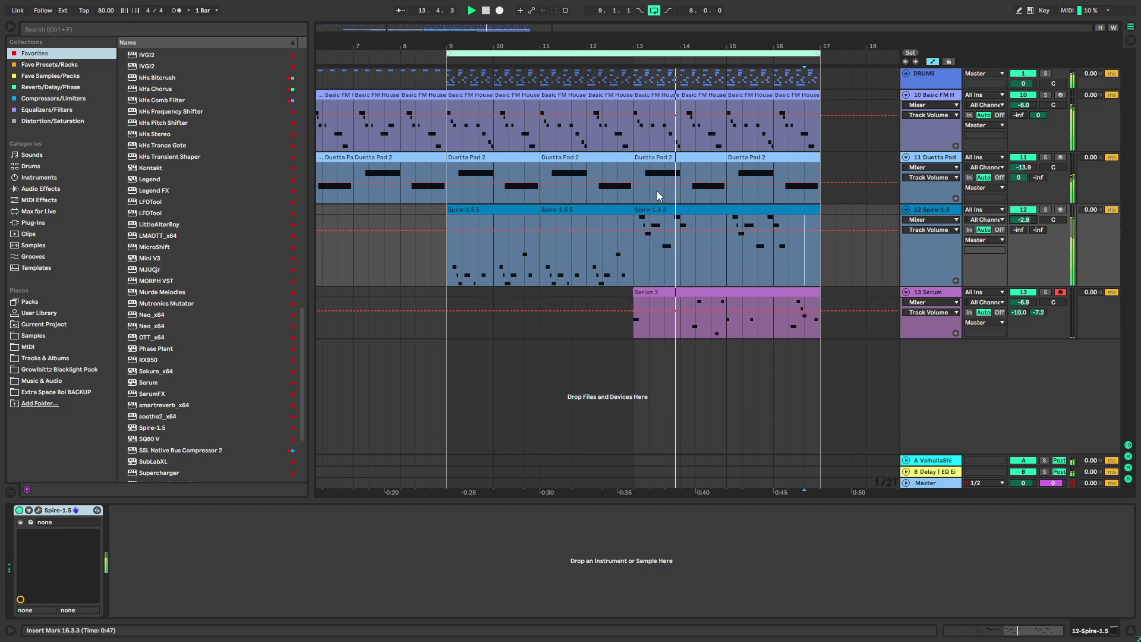
pyautogui.hotkey('ctrl', 's')
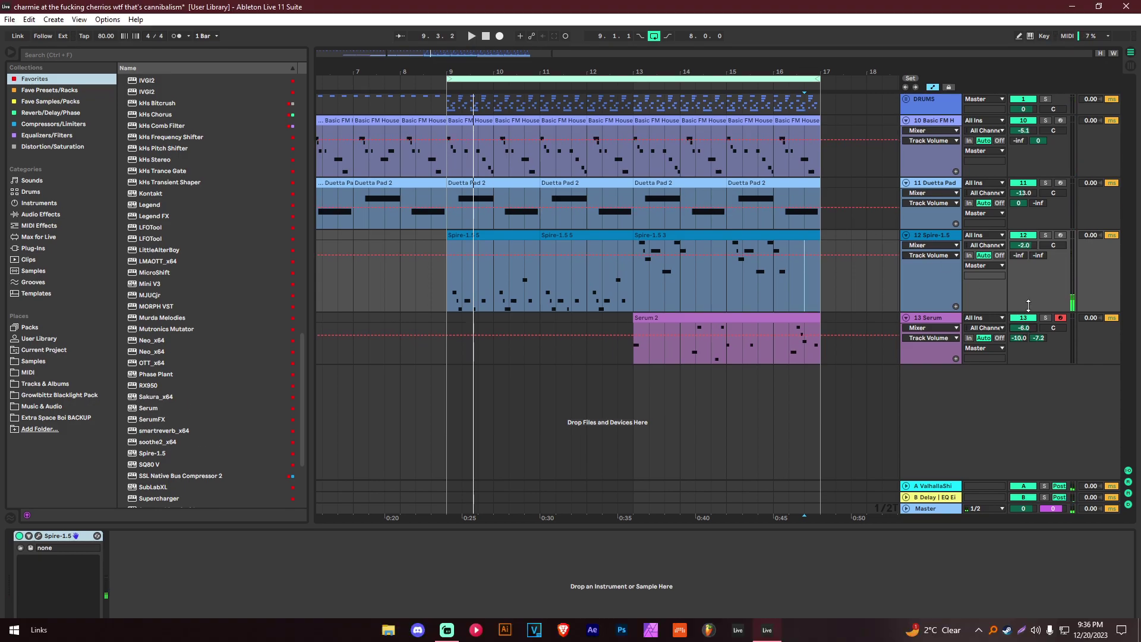
# Leave full screen, rename the set file to "charmie ate the fucking cherrios wtf that's cannibalism.als" and open it
pyautogui.press('F11')
pyautogui.click(11, 19)
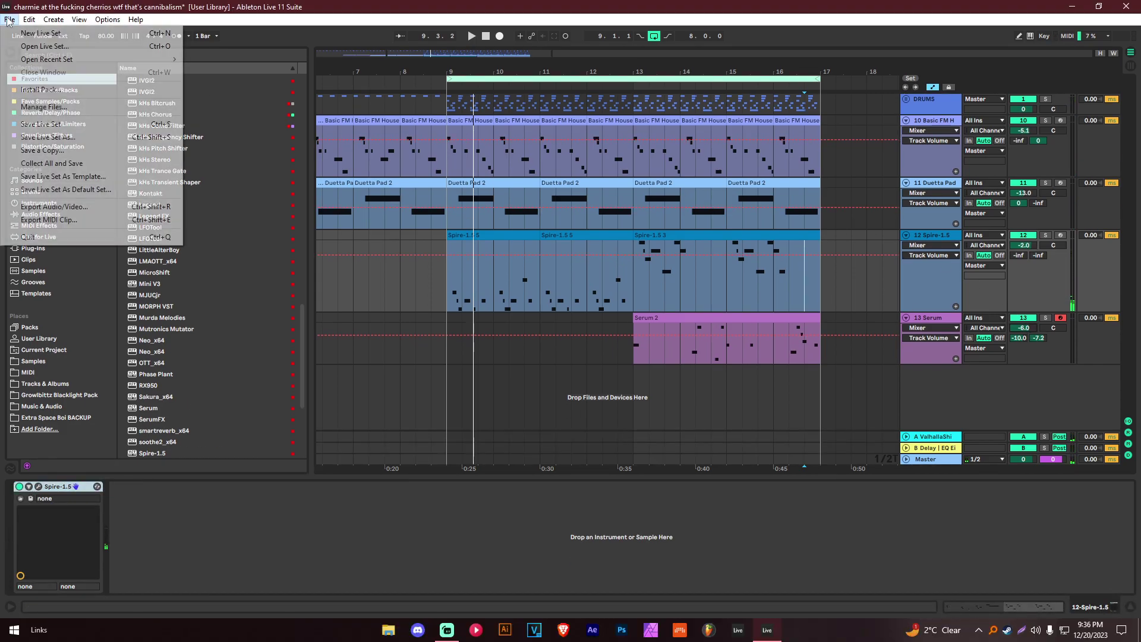
pyautogui.click(14, 22)
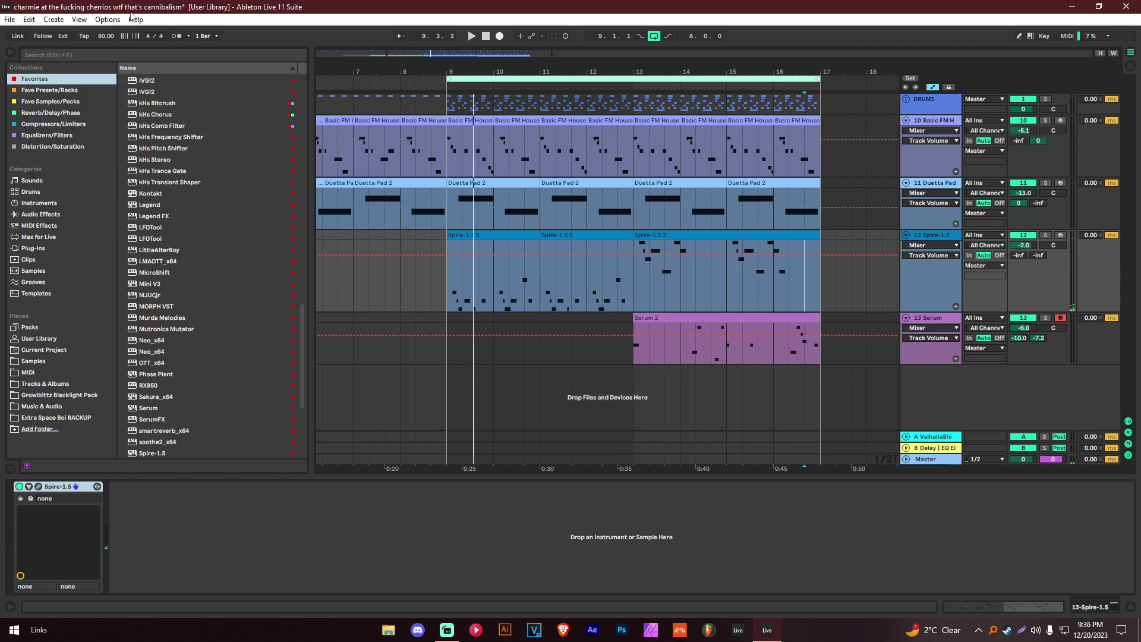
pyautogui.click(10, 19)
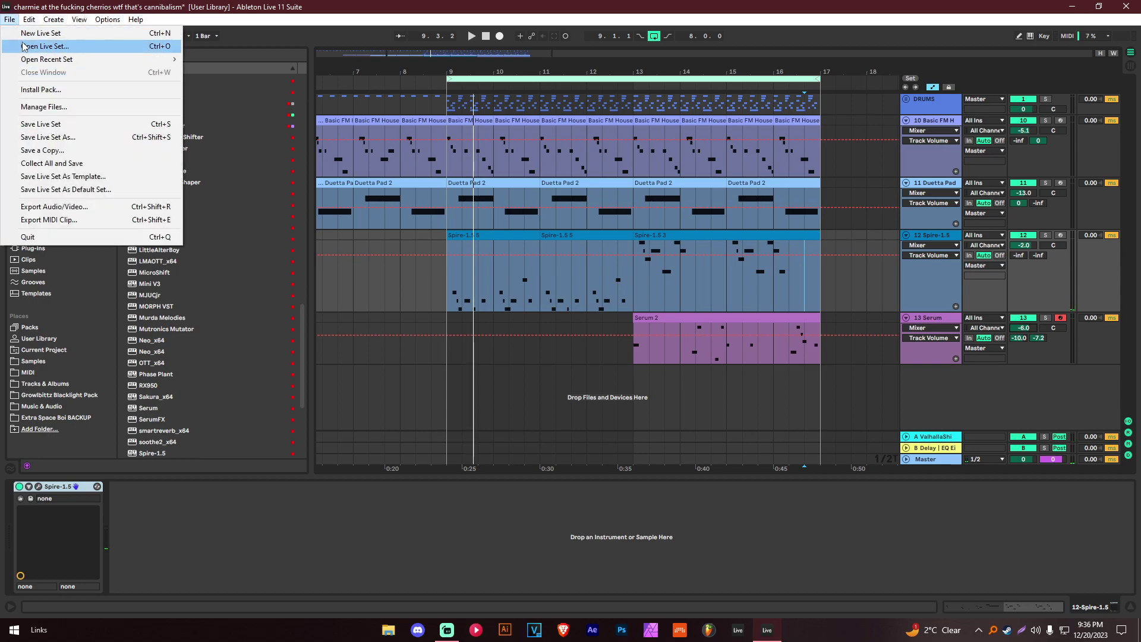
pyautogui.click(23, 44)
pyautogui.click(156, 85)
pyautogui.press('F2')
pyautogui.click(158, 84)
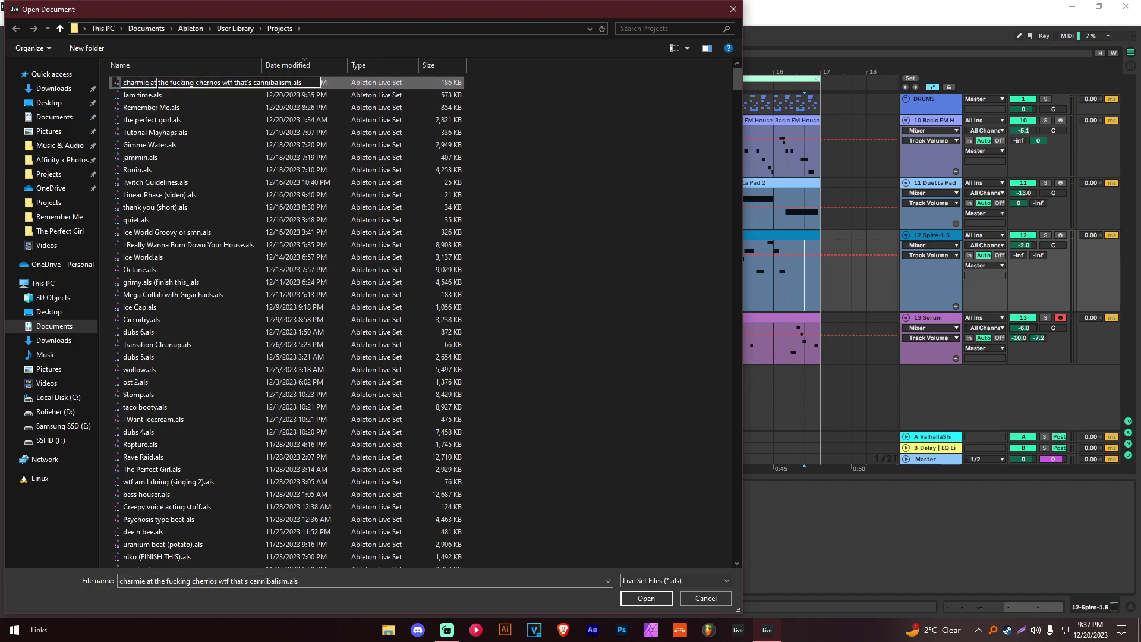
pyautogui.write('e')
pyautogui.click(247, 122)
pyautogui.doubleClick(170, 94)
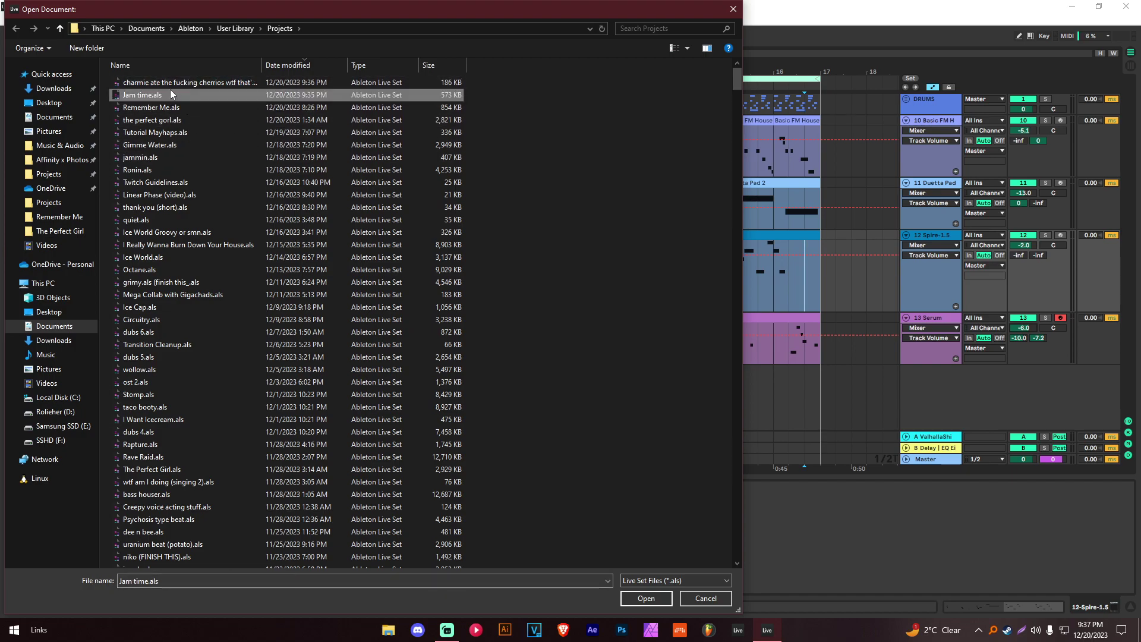
pyautogui.click(537, 335)
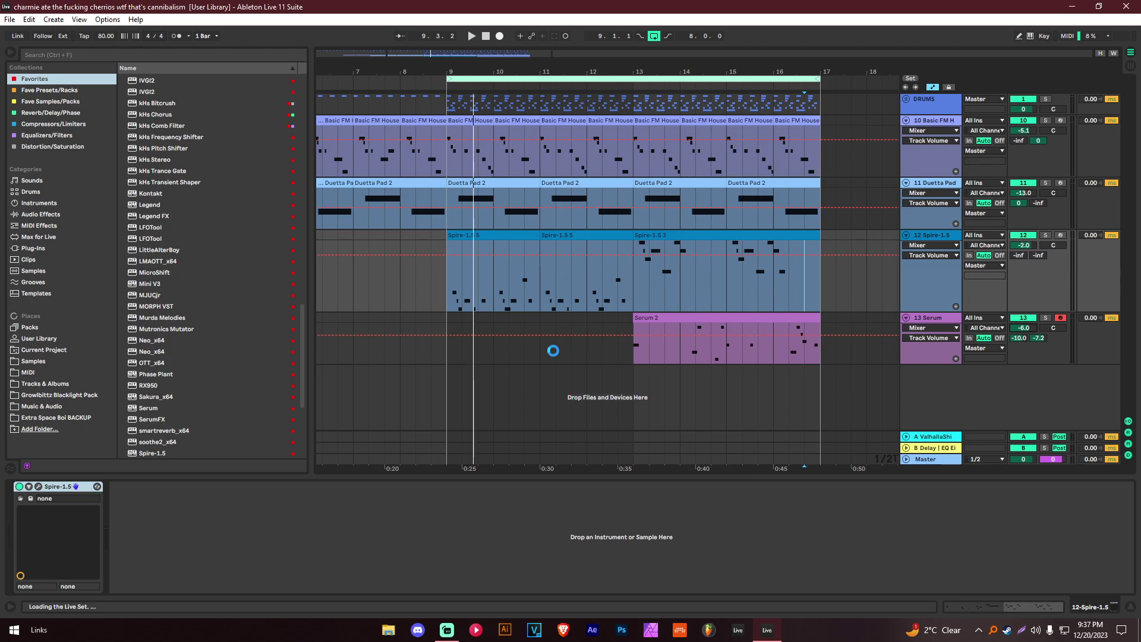
# Audition the drop from 13.1.1 and save the set
pyautogui.click(635, 337)
pyautogui.press('space')
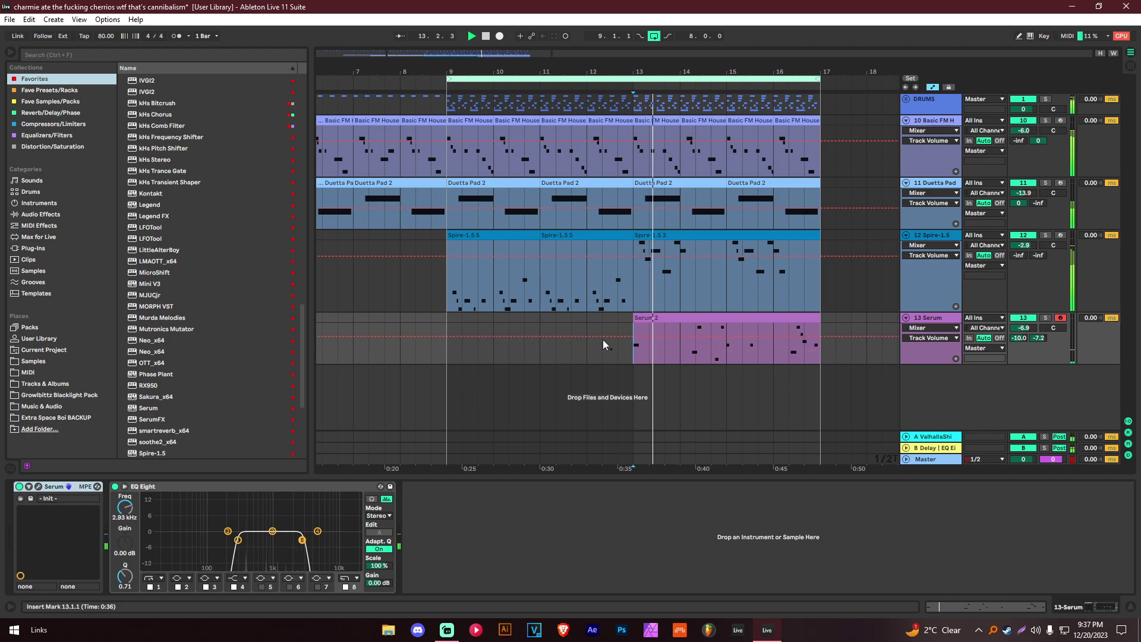
pyautogui.press('space')
pyautogui.hotkey('ctrl', 's')
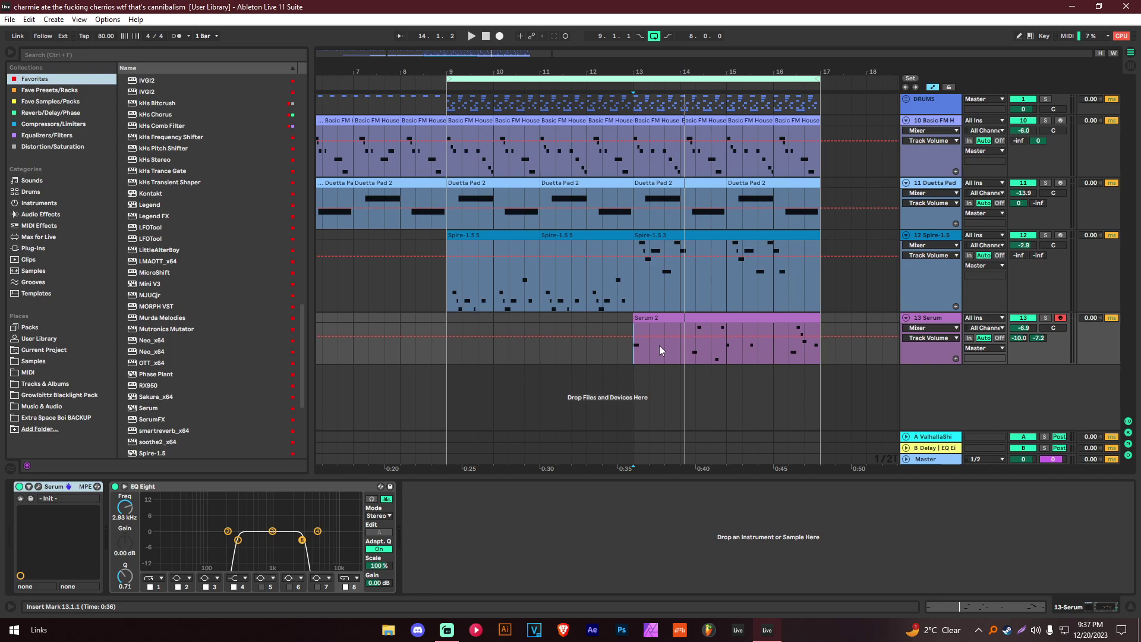
pyautogui.press('space')
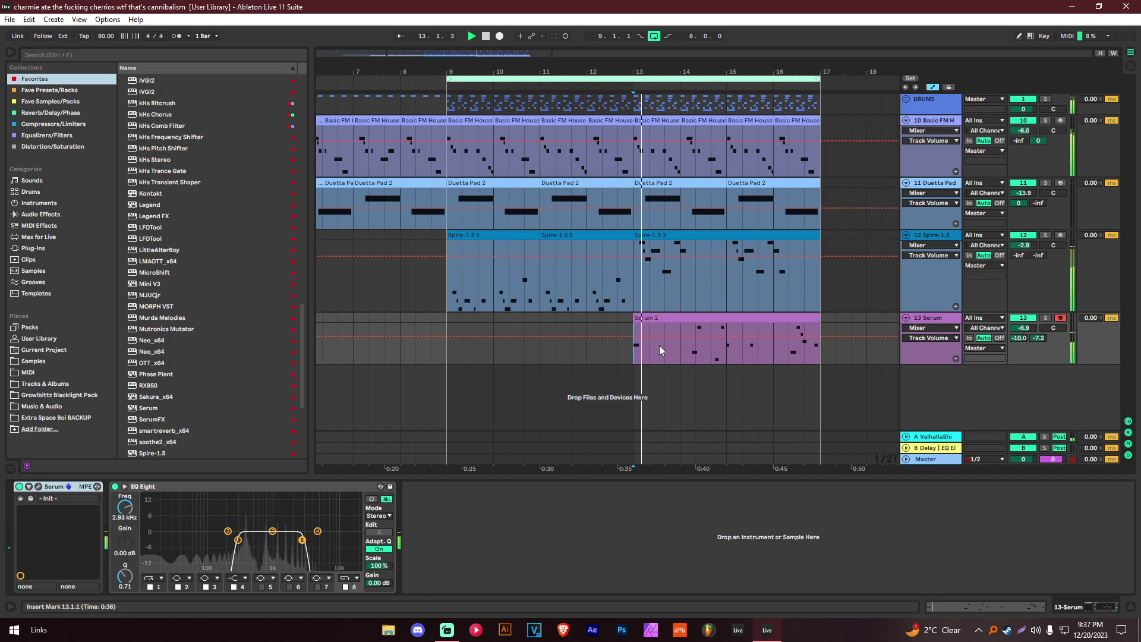
# Open the recent set Remember Me.als and dismiss the Addictive Keys notice
pyautogui.click(10, 19)
pyautogui.moveTo(41, 59)
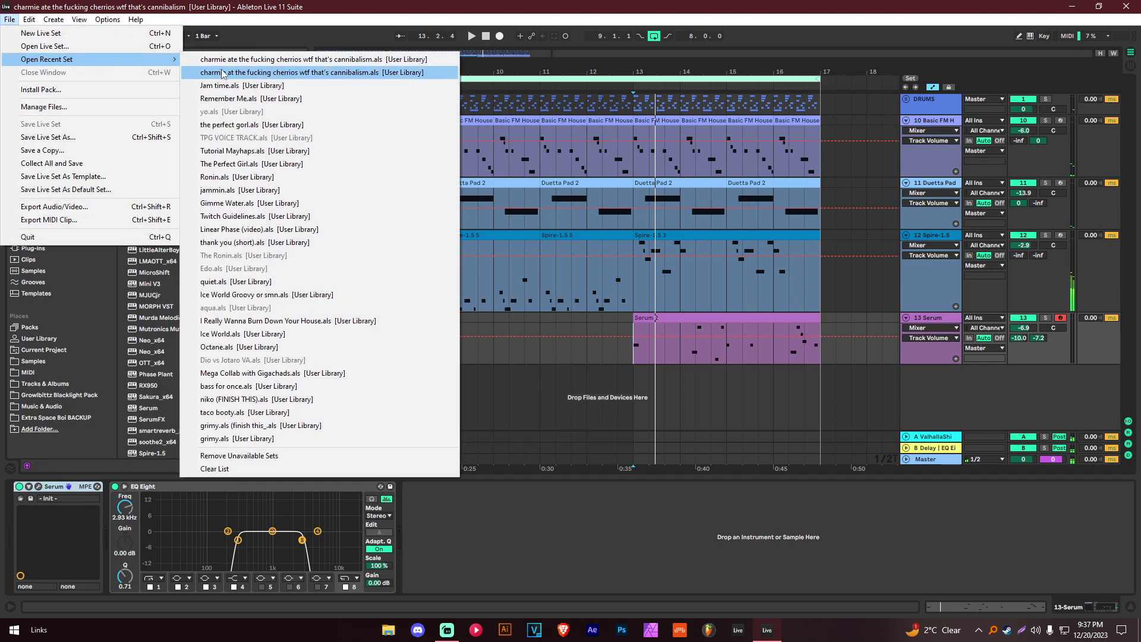
pyautogui.click(241, 104)
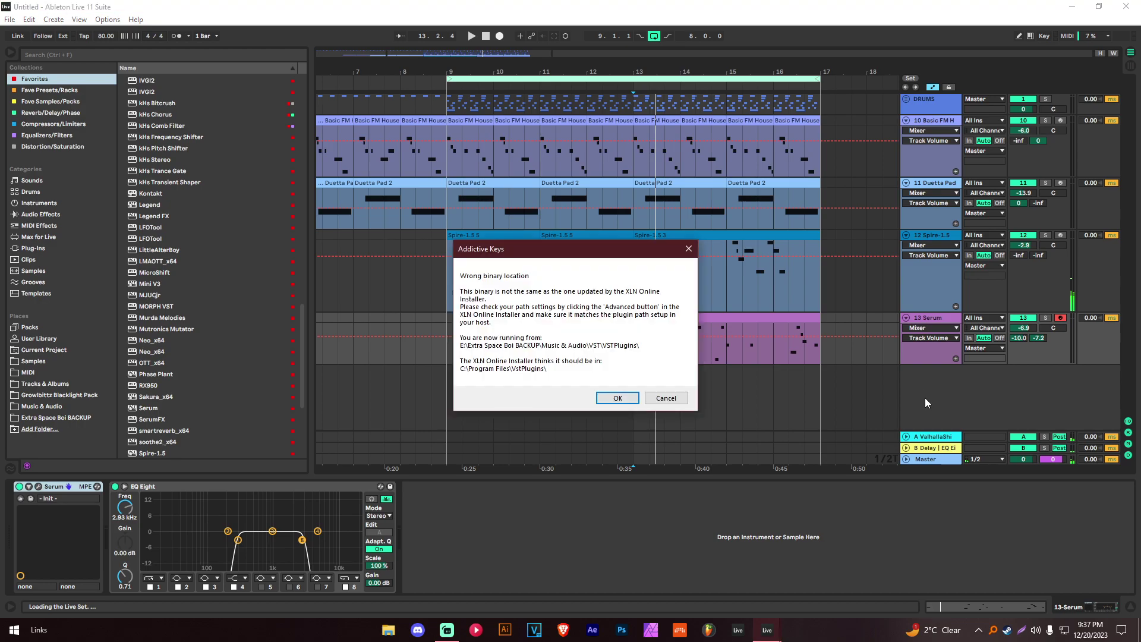
pyautogui.press('Return')
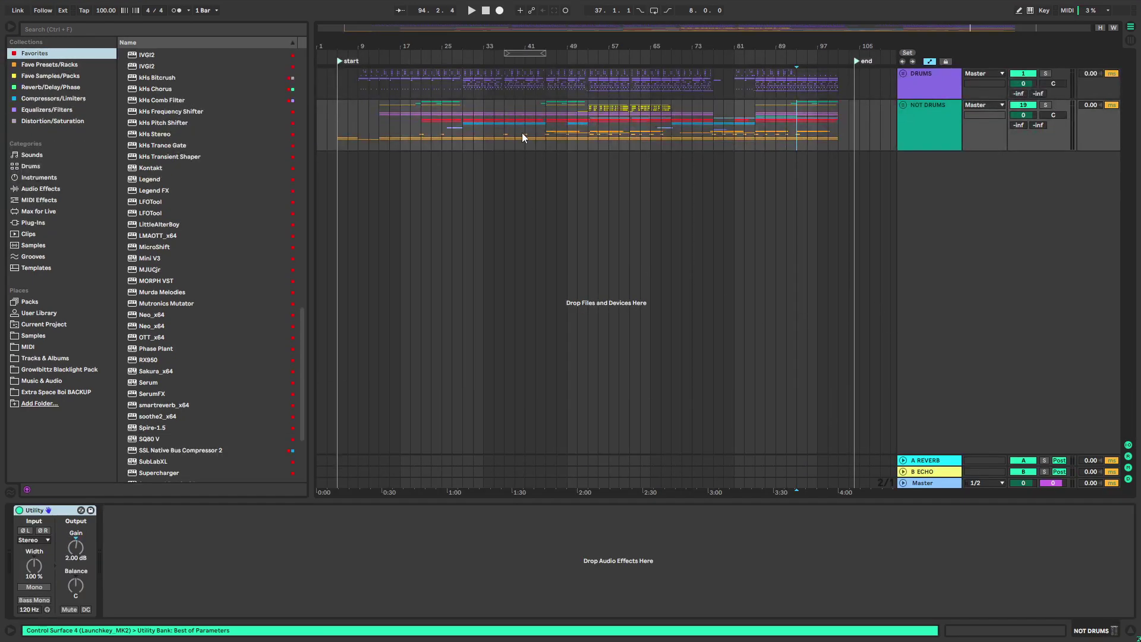
# Unfold the DRUMS and NOT DRUMS groups and hide the browser and the detail view
pyautogui.keyDown('alt'); pyautogui.click(902, 105); pyautogui.keyUp('alt')
pyautogui.click(11, 27)
pyautogui.click(1007, 628)
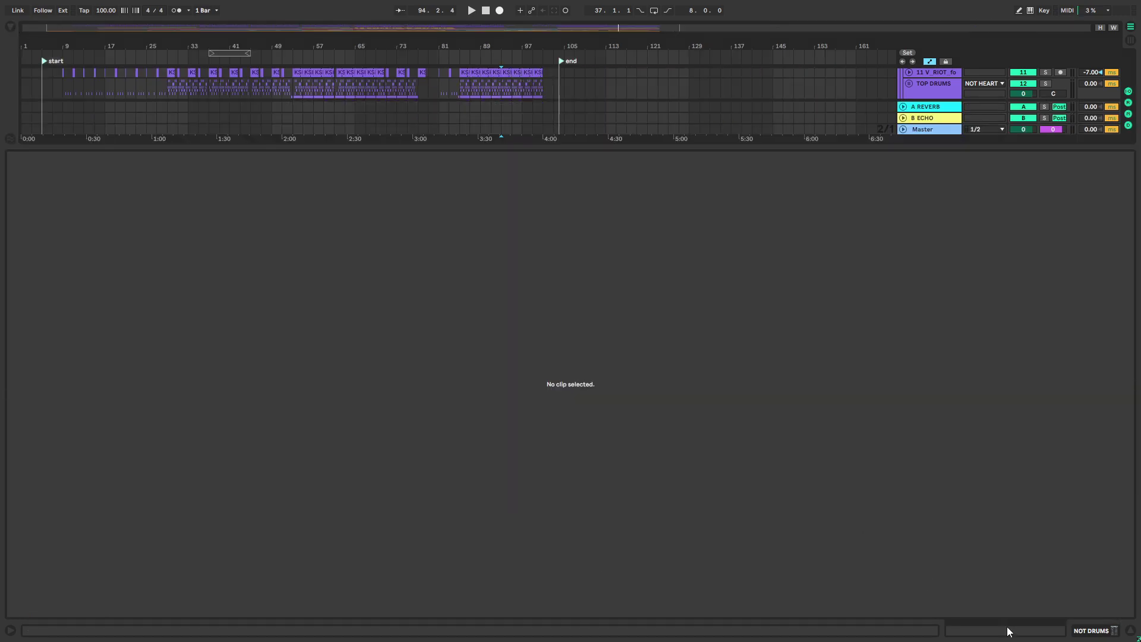
pyautogui.hotkey('ctrl', 'alt', 'l')
# Place the insert marker at the song's start locator, 5.1.1, and turn on playback following
pyautogui.moveTo(54, 40); pyautogui.dragTo(144, 41)
pyautogui.click(49, 95)
pyautogui.scroll(2, 50, 98)
pyautogui.moveTo(66, 113); pyautogui.dragTo(196, 125)
pyautogui.click(401, 11)
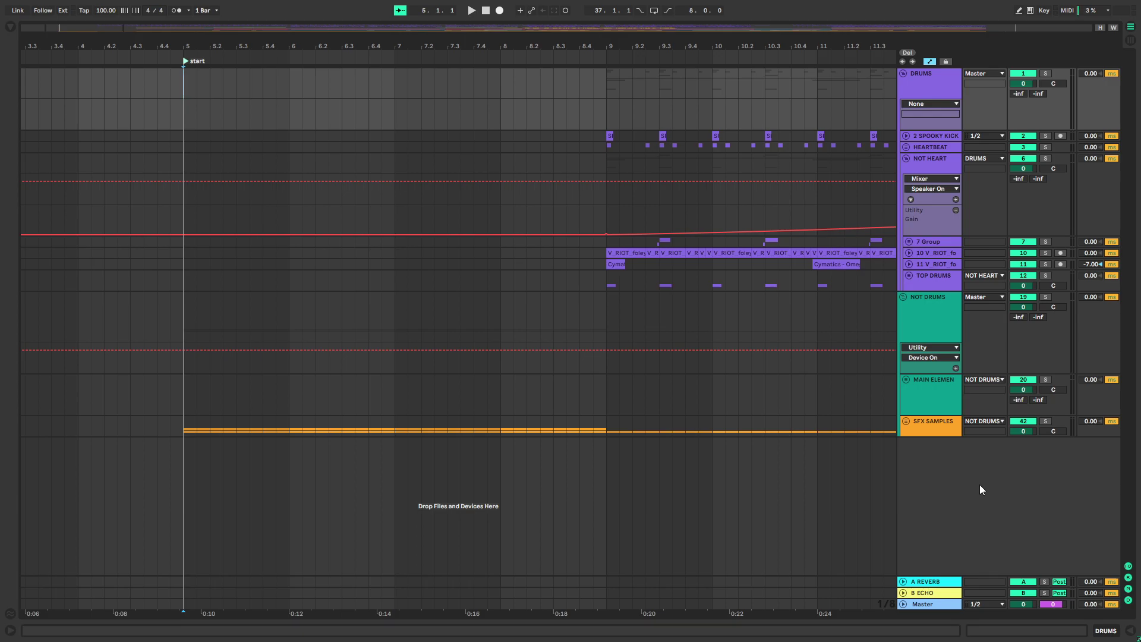
# Save the set and play the song from bar 5 to its end with MAIN ELEMENTS and SFX SAMPLES unfolded
pyautogui.hotkey('ctrl', 's')
pyautogui.press('space')
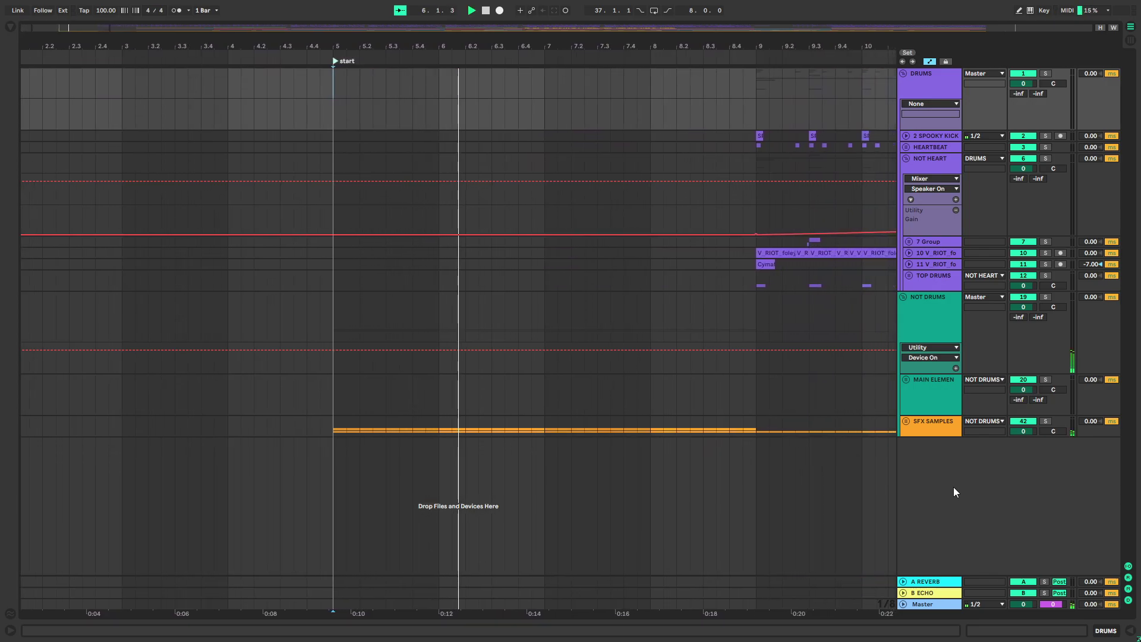
pyautogui.keyDown('alt'); pyautogui.click(905, 421); pyautogui.keyUp('alt')
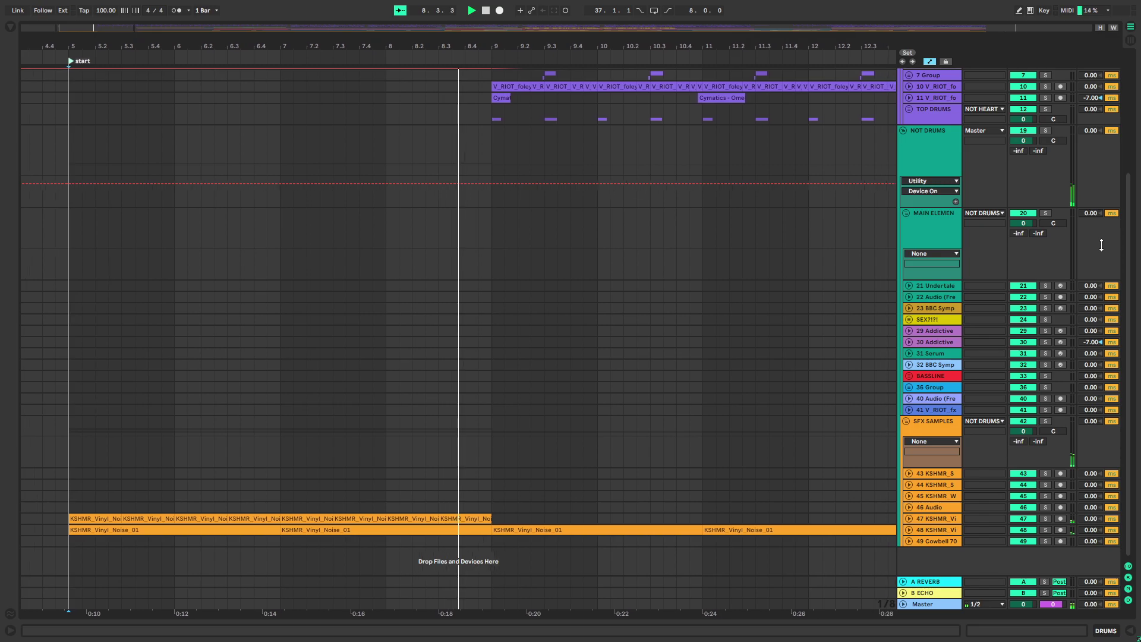
pyautogui.hotkey('ctrl', 's')
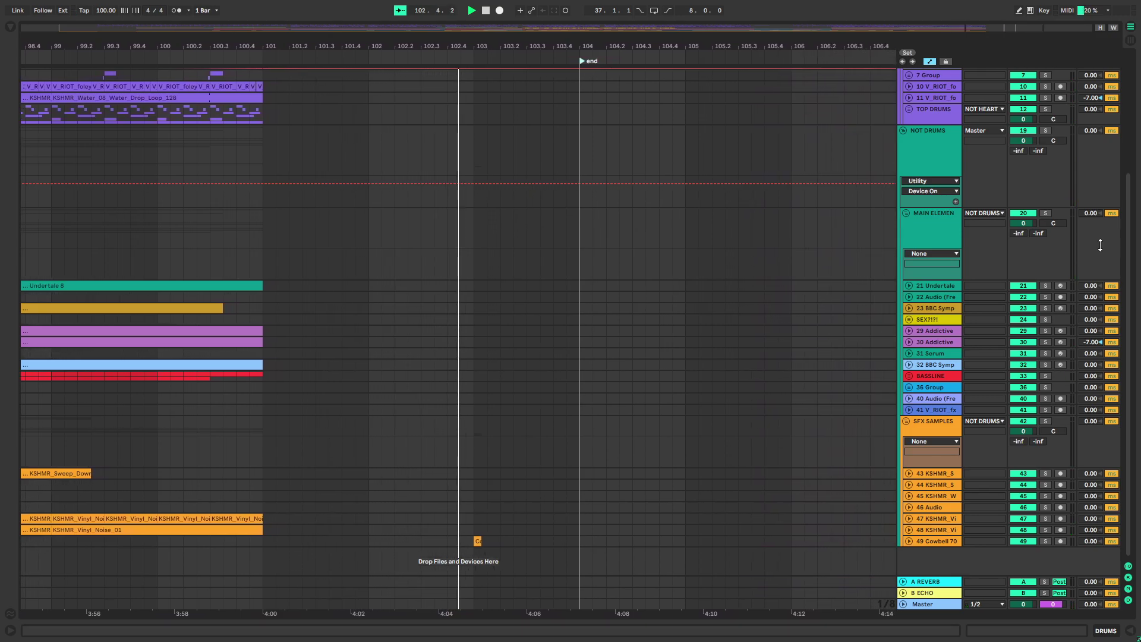
pyautogui.press('w')
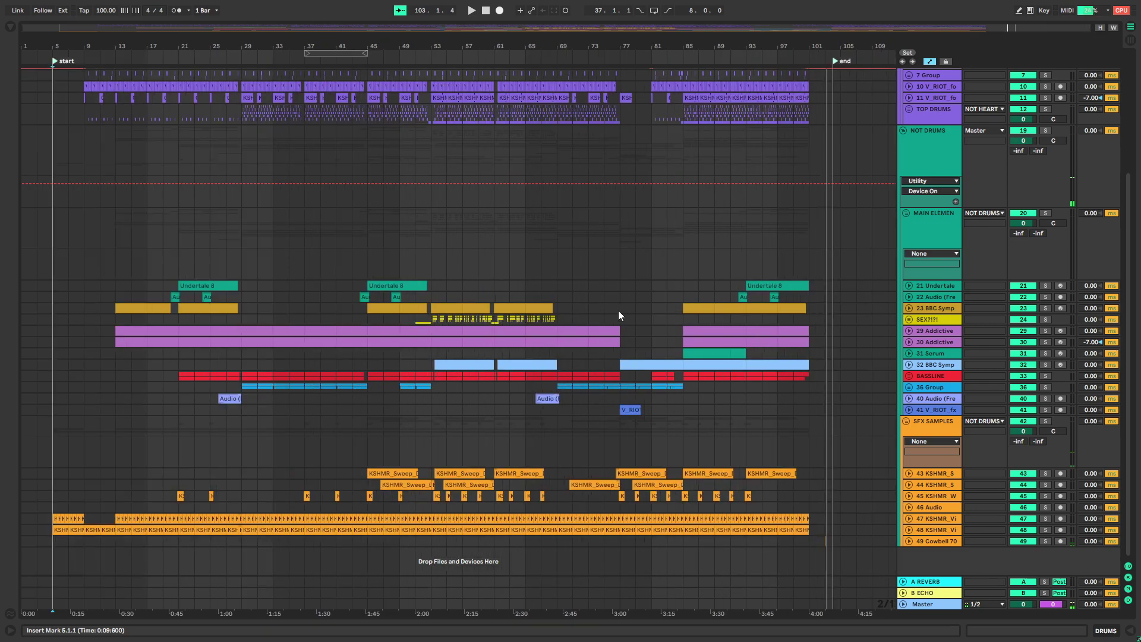
# Unfold the individual tracks inside the MAIN ELEMENTS group and turn off playback following
pyautogui.click(627, 258)
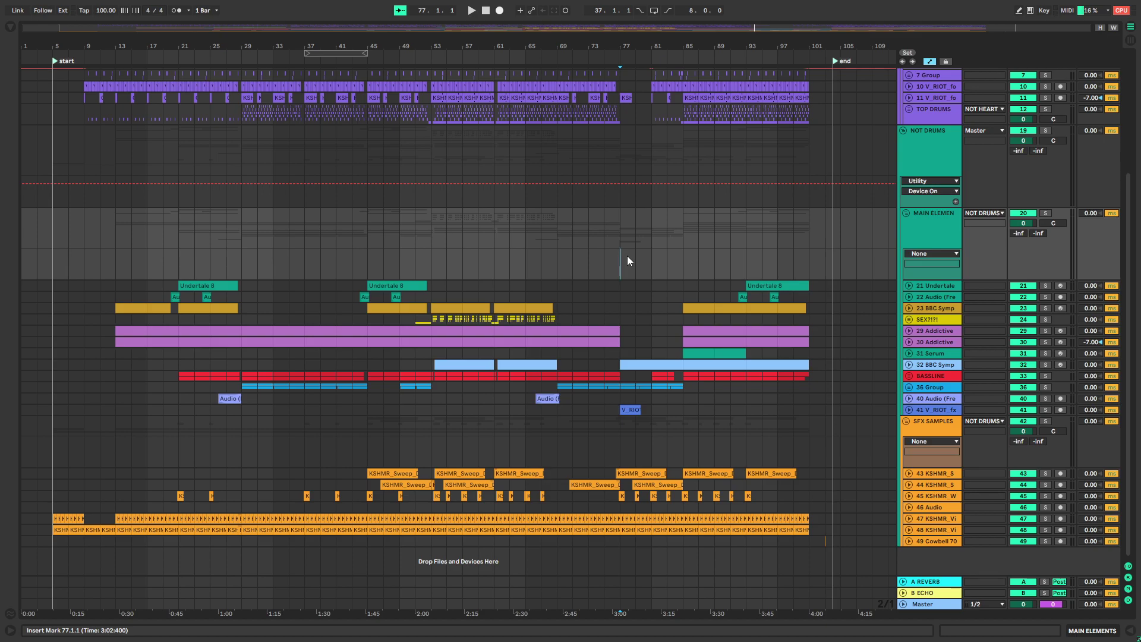
pyautogui.scroll(5, 689, 335)
pyautogui.keyDown('alt'); pyautogui.click(909, 342); pyautogui.keyUp('alt')
pyautogui.click(503, 361)
pyautogui.press('space')
pyautogui.moveTo(534, 383); pyautogui.dragTo(465, 343)
pyautogui.click(402, 12)
pyautogui.click(402, 12)
# Select the track 29 Addictive clip starting at bar 85, solo the track and play it
pyautogui.click(435, 222)
pyautogui.press('s')
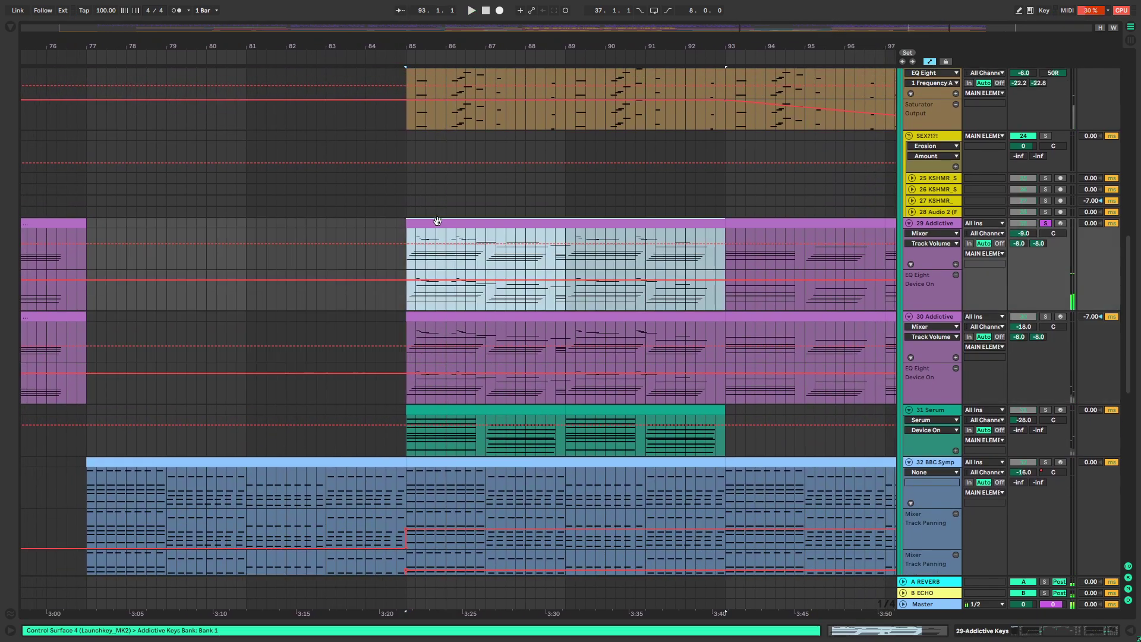
pyautogui.scroll(5, 438, 221)
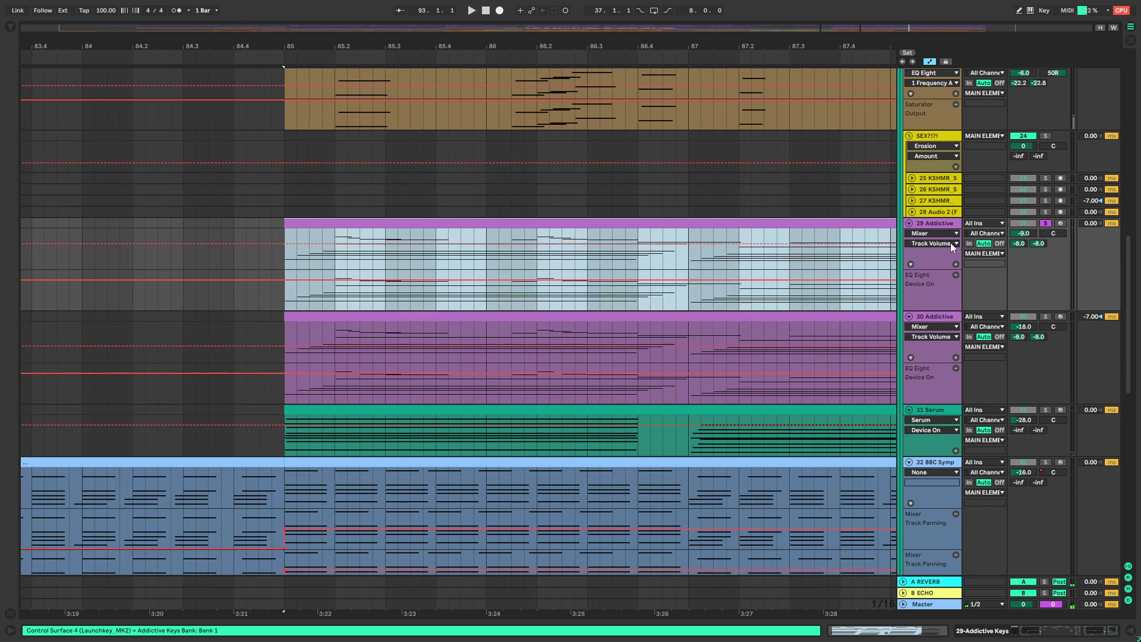
pyautogui.press('space')
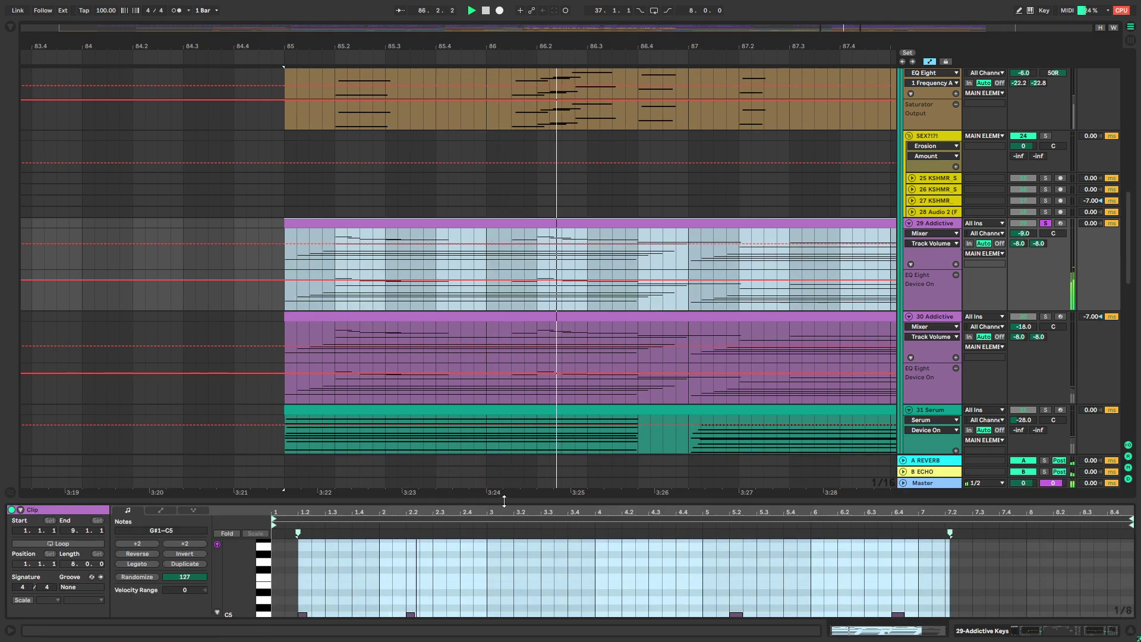
# Enlarge the note editor of the track 29 clip and examine its piano notes
pyautogui.moveTo(506, 501); pyautogui.dragTo(505, 212)
pyautogui.moveTo(298, 307); pyautogui.dragTo(931, 361)
pyautogui.press('space')
# Show the device chain of track 29, unsolo the track and place the insert marker at 85.1.1
pyautogui.click(1080, 632)
pyautogui.scroll(2, 572, 305)
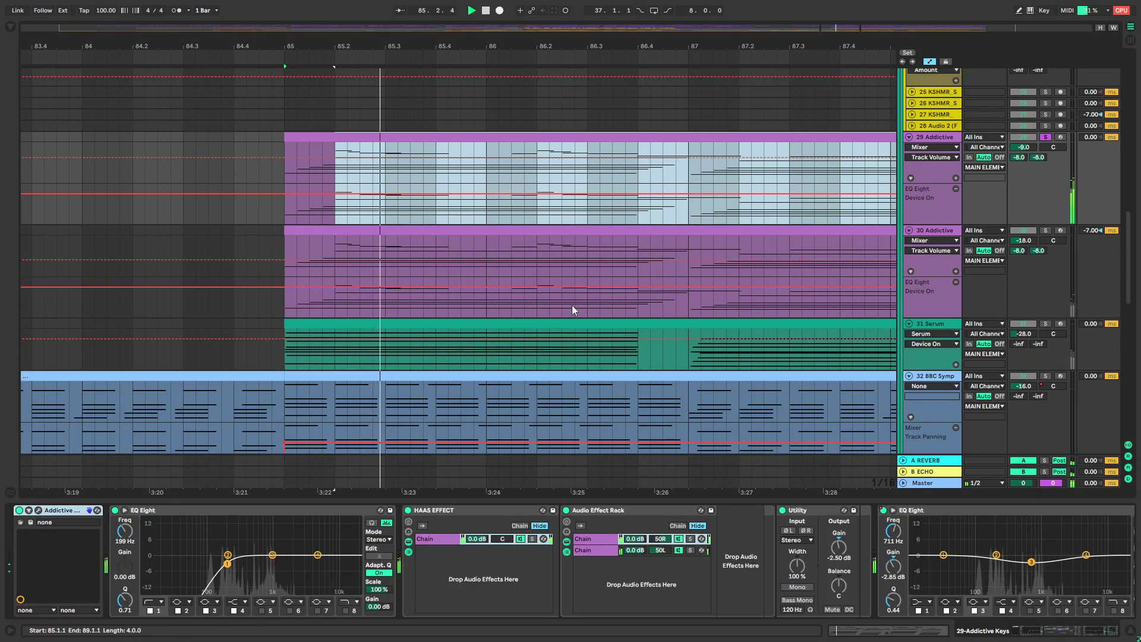
pyautogui.click(284, 174)
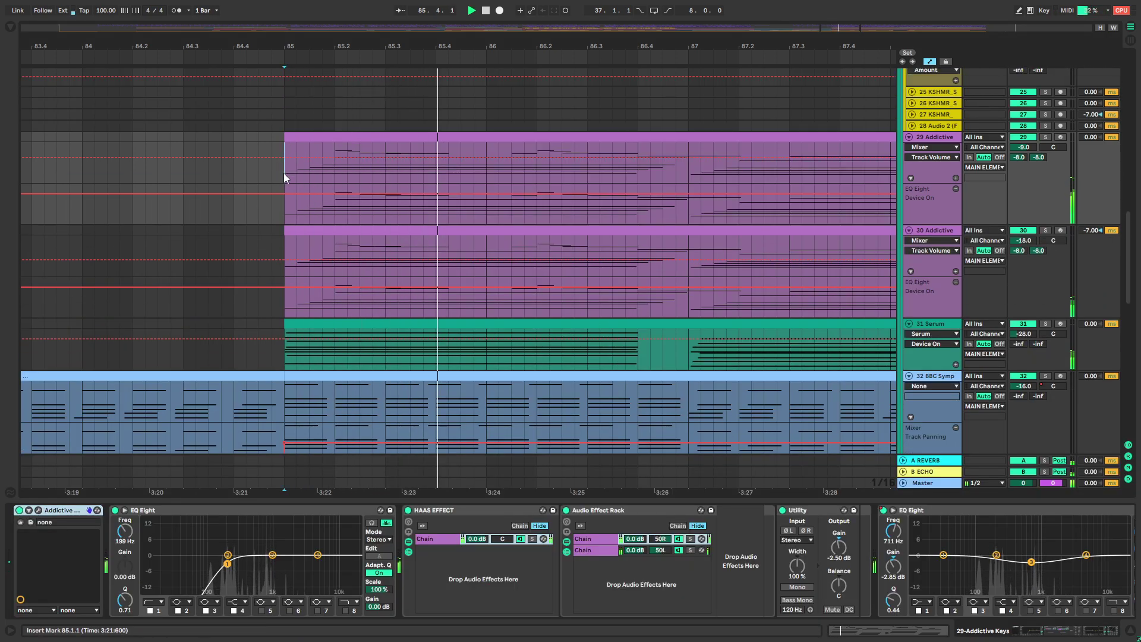
# Solo track 31 Serum, audition its clip from bar 85 and unsolo the track
pyautogui.moveTo(600, 283); pyautogui.dragTo(360, 244)
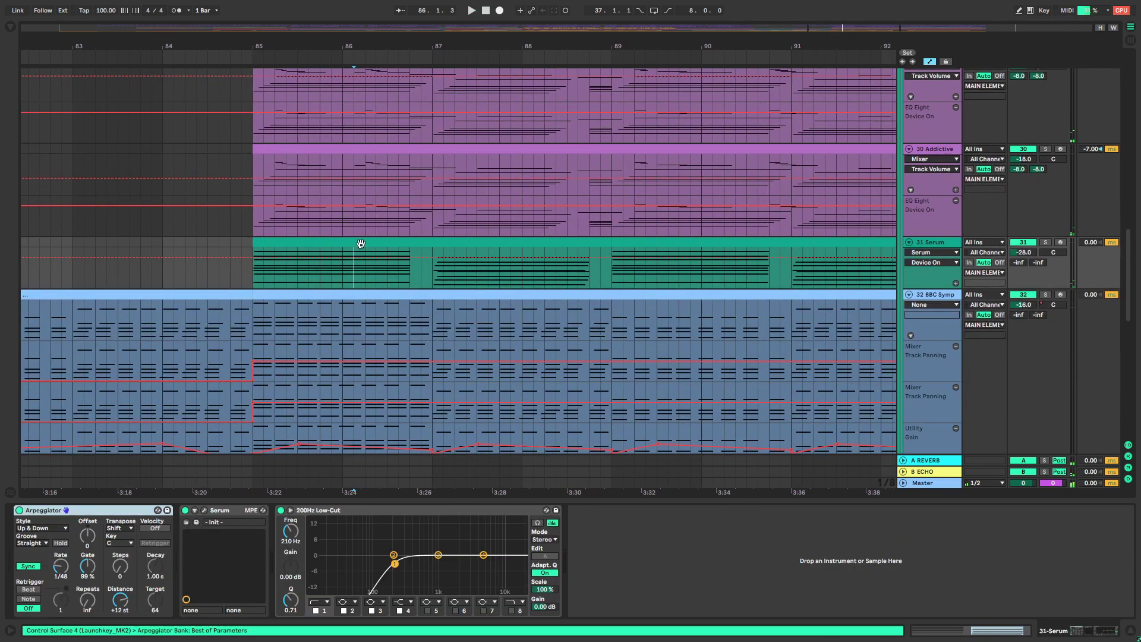
pyautogui.click(360, 244)
pyautogui.press('space')
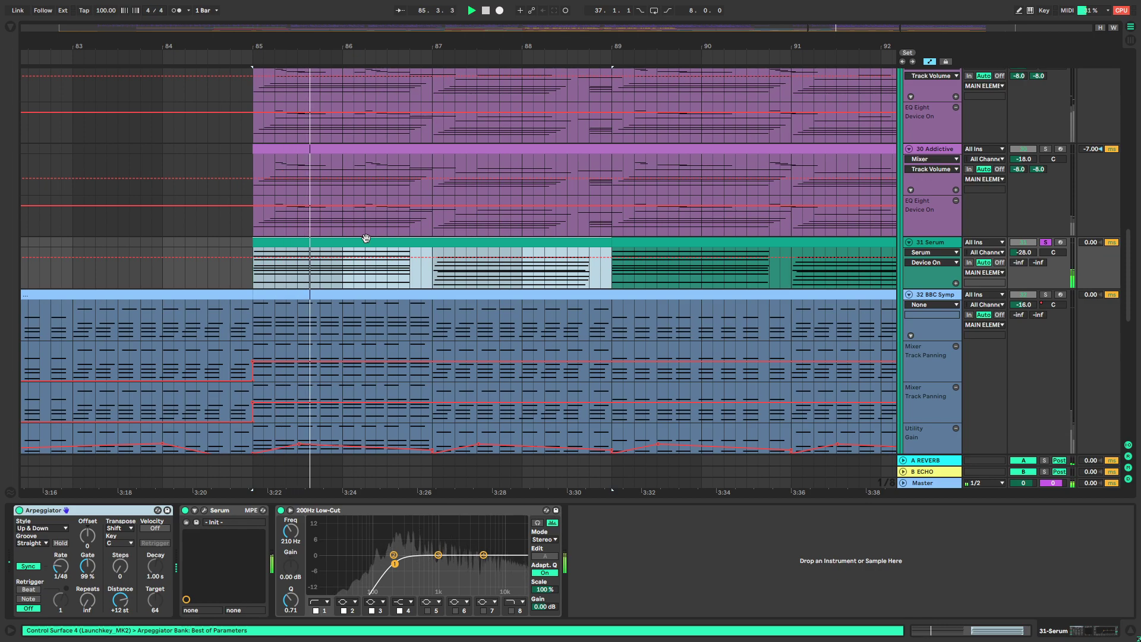
pyautogui.click(1045, 243)
pyautogui.press('space')
# Deactivate track 31 Serum and play the section from bar 85 without it
pyautogui.click(1023, 243)
pyautogui.press('space')
pyautogui.scroll(-5, 527, 245)
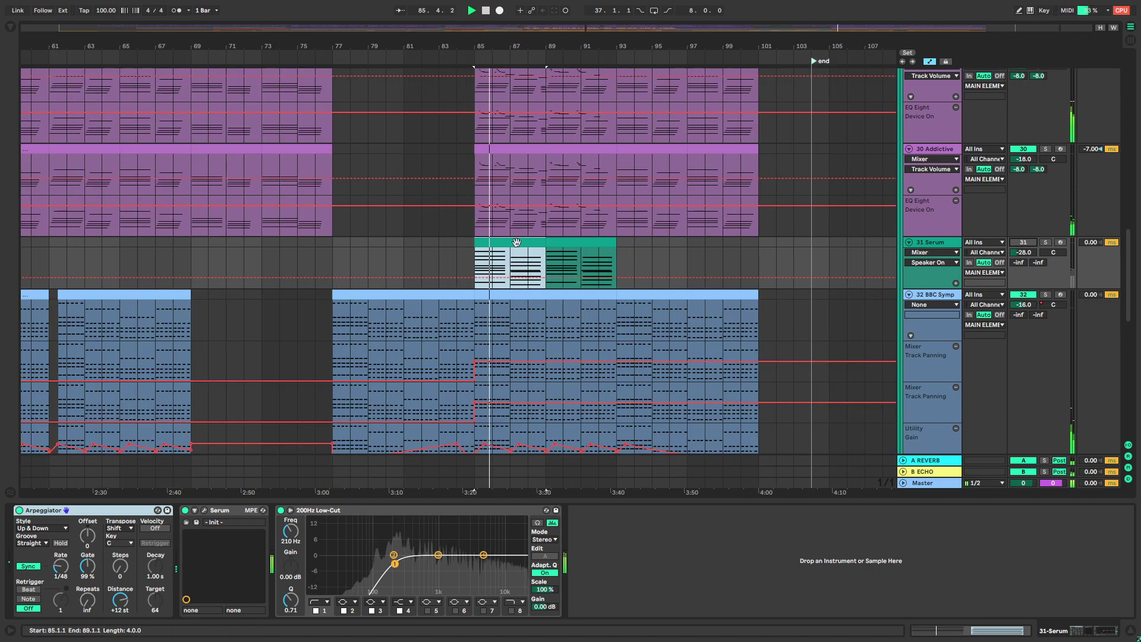
pyautogui.scroll(4, 698, 252)
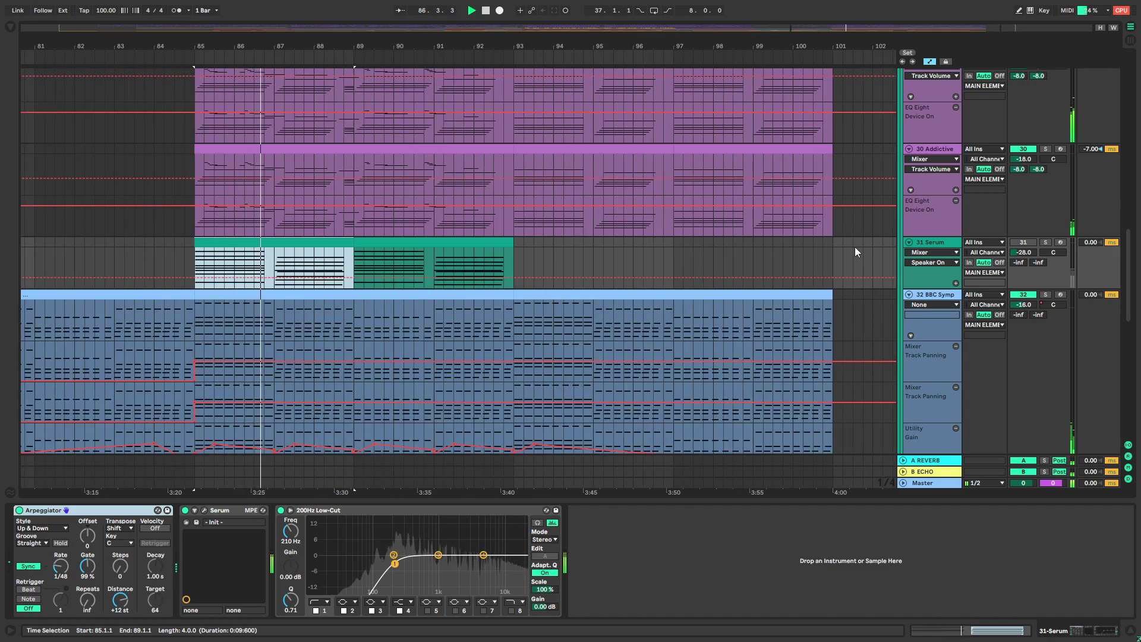
# Fold track 31 Serum and the other tracks of the MAIN ELEMENTS group
pyautogui.click(909, 242)
pyautogui.scroll(5, 883, 283)
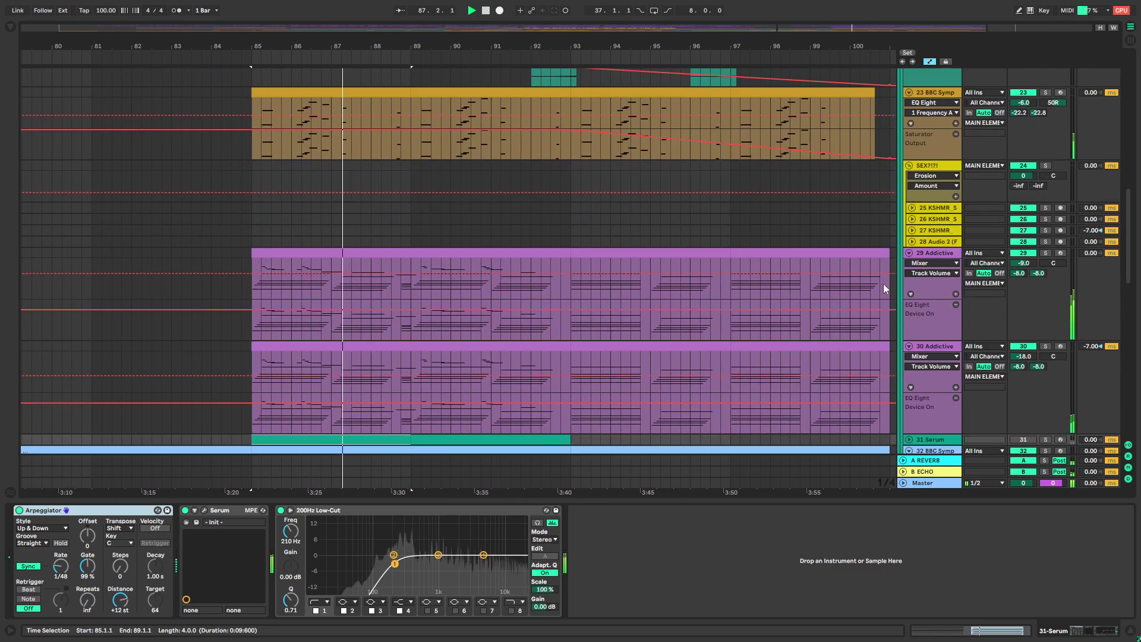
pyautogui.keyDown('alt'); pyautogui.click(909, 255); pyautogui.keyUp('alt')
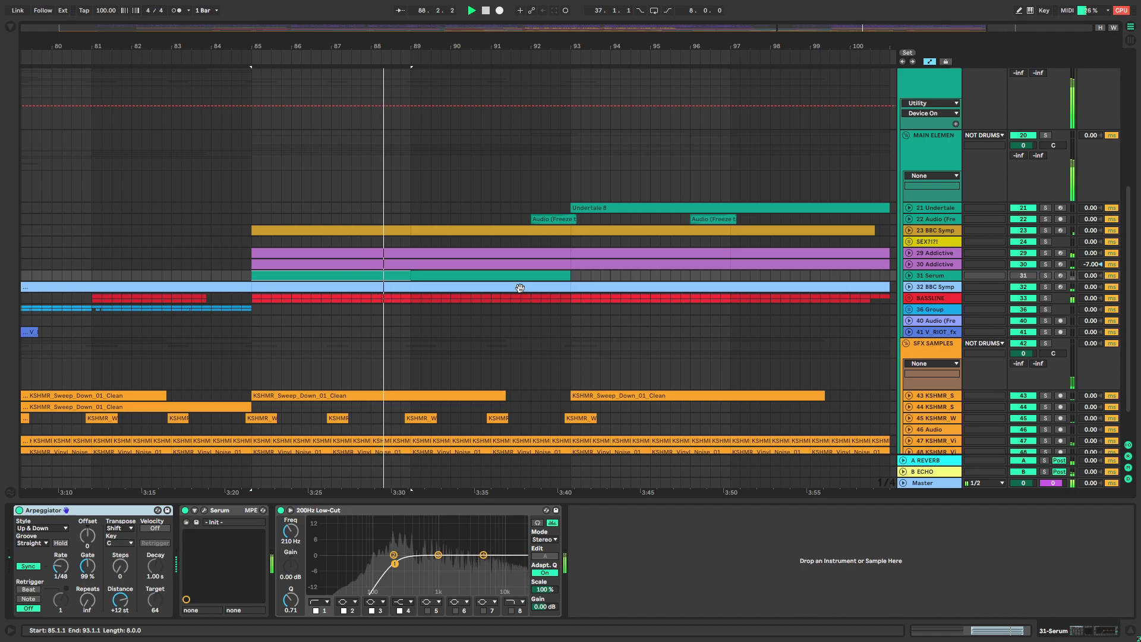
pyautogui.scroll(1, 596, 316)
# Unfold track 29 Addictive, select its clip starting at bar 85 and solo the track
pyautogui.click(908, 273)
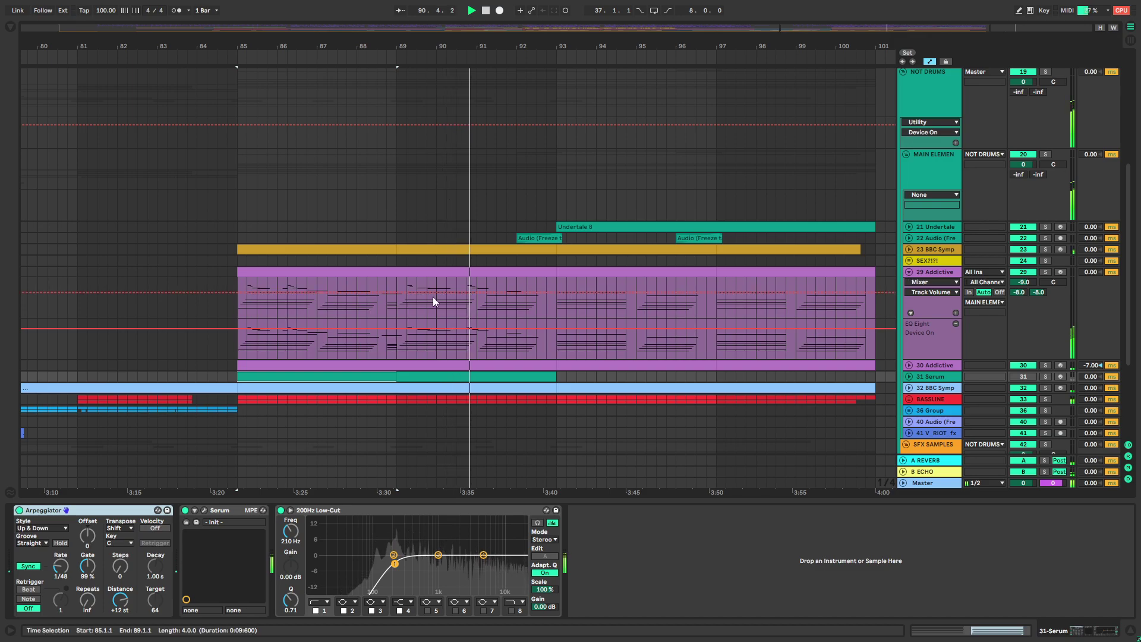
pyautogui.click(410, 272)
pyautogui.scroll(2, 268, 320)
pyautogui.press('s')
# Play the soloed piano from bar 85 and open its Addictive Keys instrument window
pyautogui.press('space')
pyautogui.press('space')
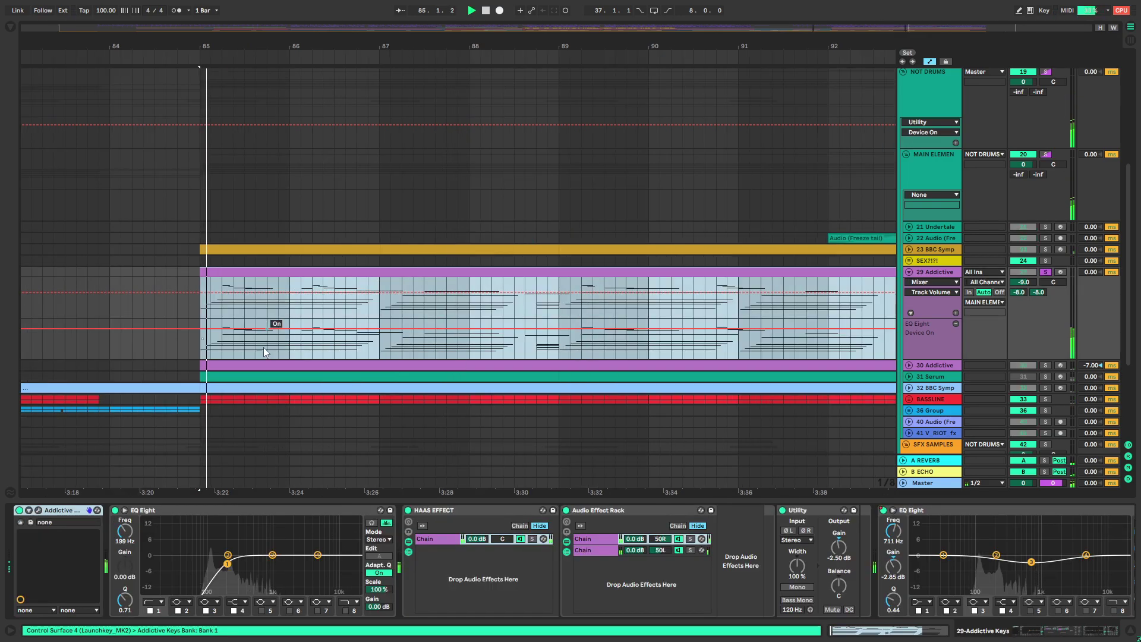
pyautogui.click(29, 511)
pyautogui.click(31, 512)
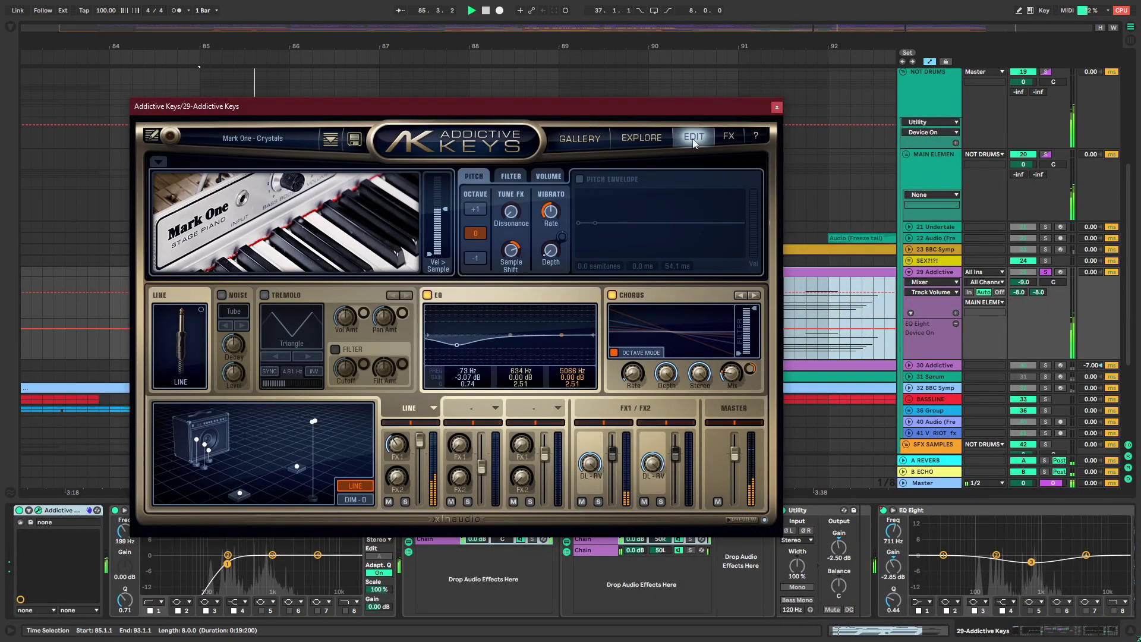
# Look through the Gallery and Explore pages of the Addictive Keys instrument while the soloed piano plays
pyautogui.click(627, 142)
pyautogui.click(583, 140)
pyautogui.click(639, 140)
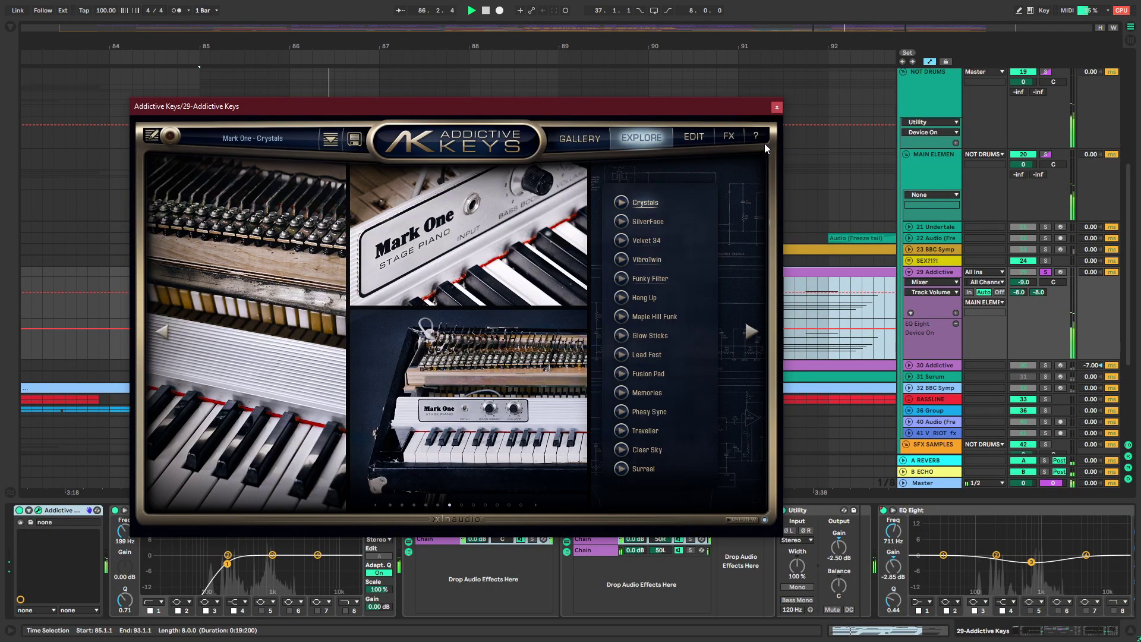
# Close the Addictive Keys window and stop playback of the soloed piano
pyautogui.click(776, 108)
pyautogui.scroll(-2, 587, 348)
pyautogui.press('space')
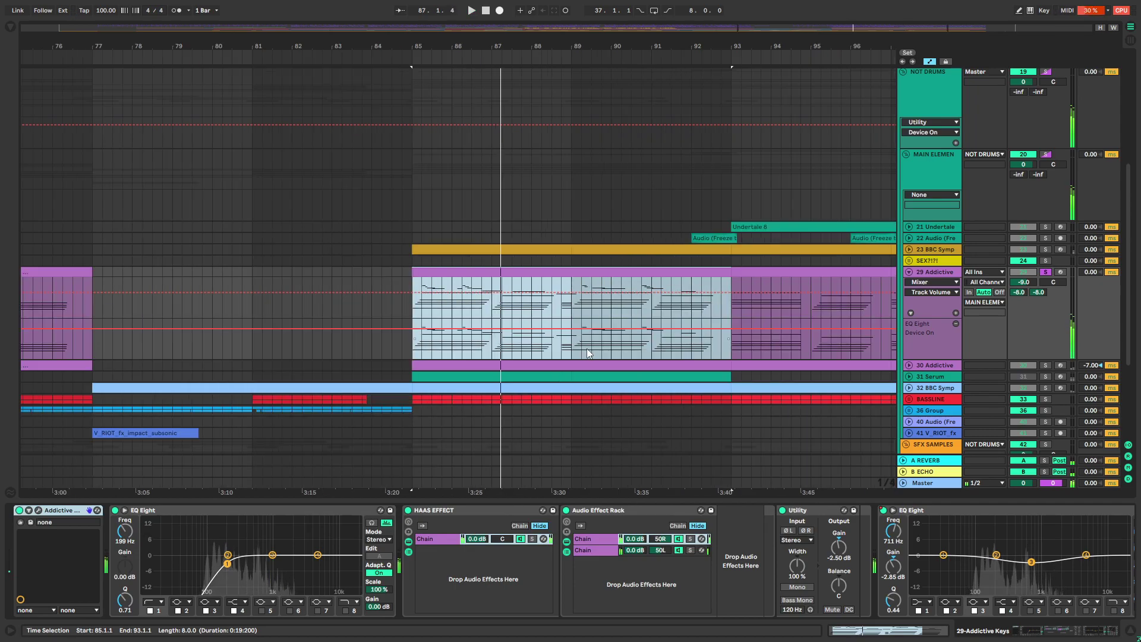
# Reopen track 29's Addictive Keys and view the Mark One - Selections presets, briefly playing the piano from bar 85
pyautogui.click(38, 510)
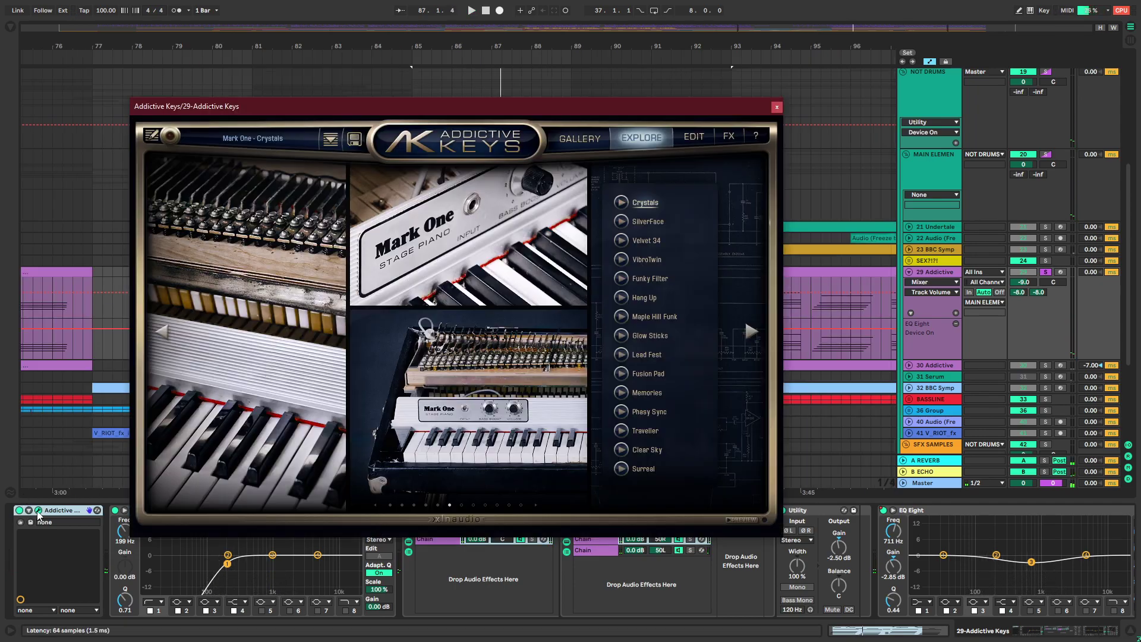
pyautogui.click(601, 140)
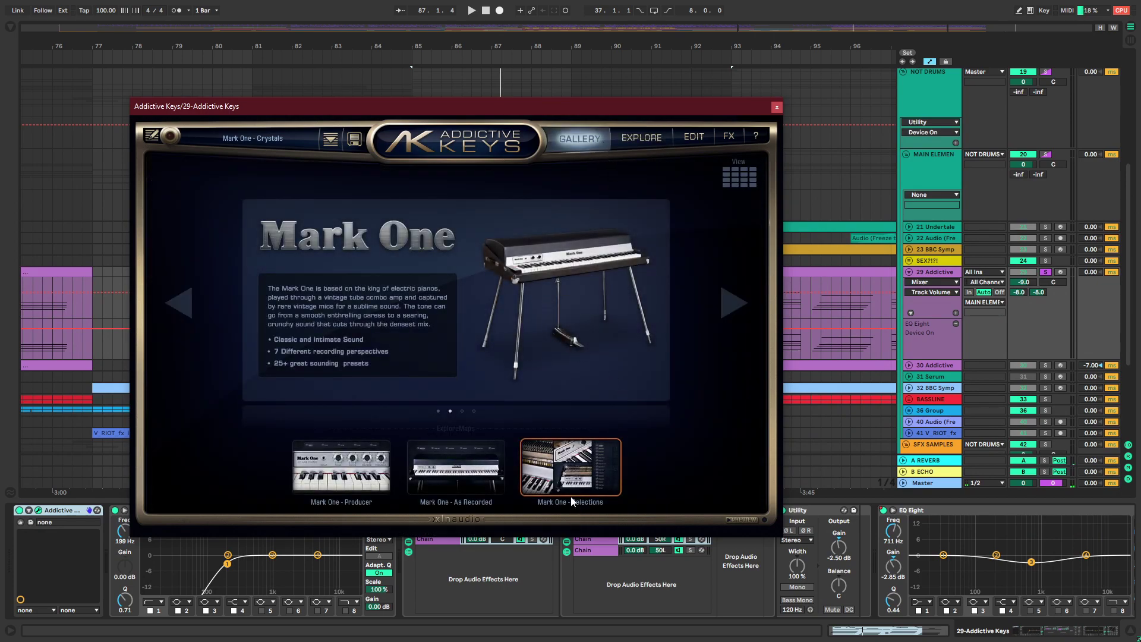
pyautogui.click(571, 480)
pyautogui.press('space')
pyautogui.click(586, 142)
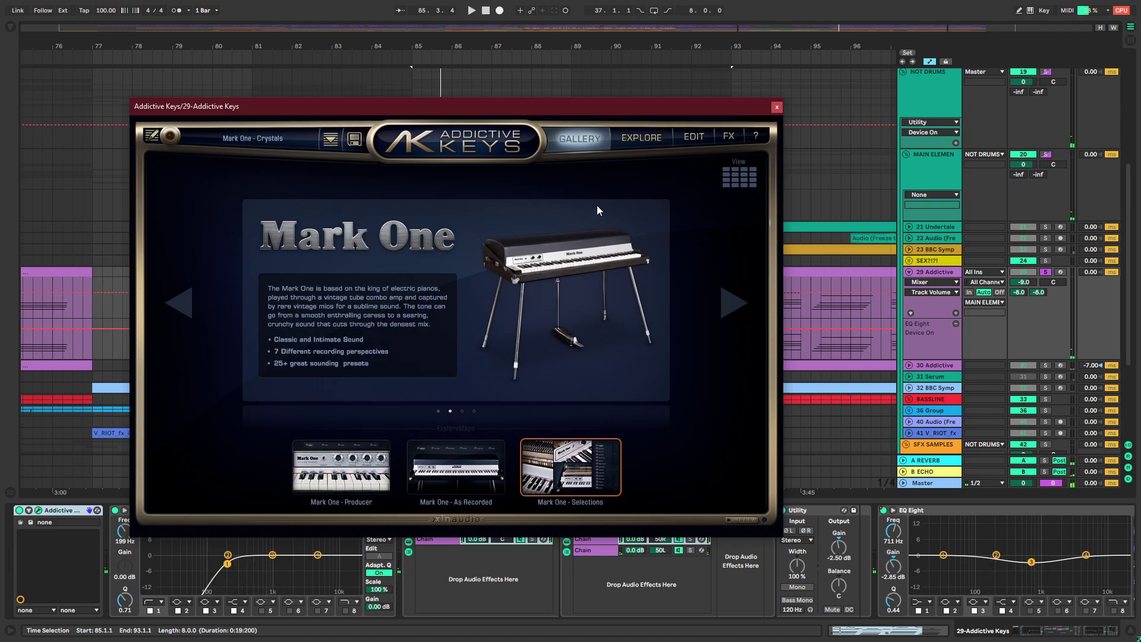
pyautogui.click(640, 140)
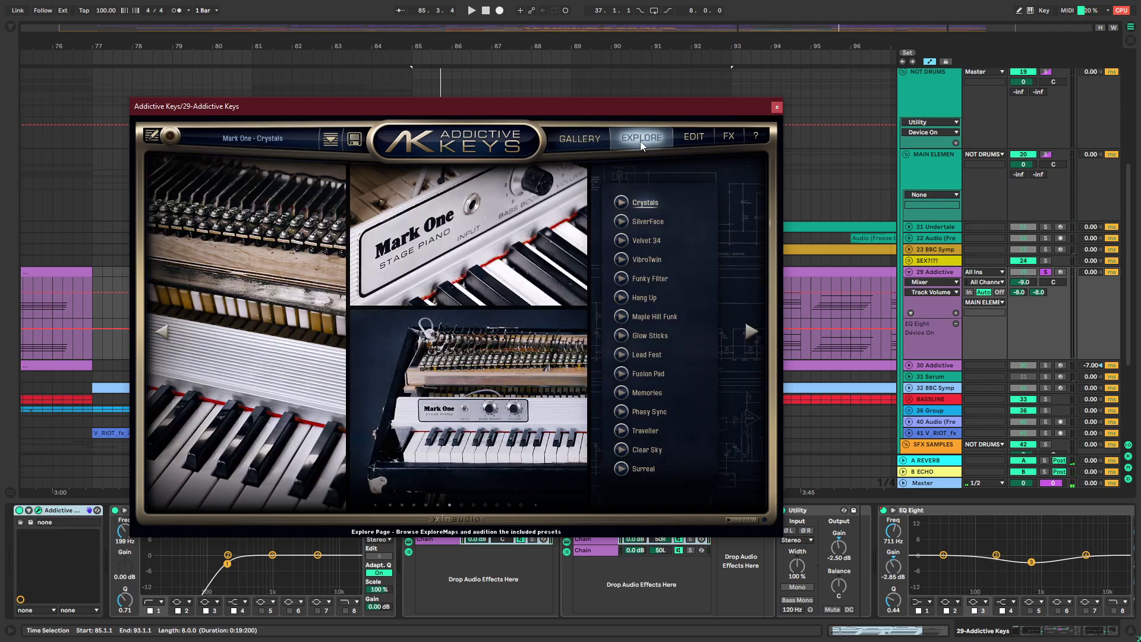
# Save the set and audition the soloed Addictive Keys track with the Mark One Crystals preset from bar 85
pyautogui.press('space')
pyautogui.hotkey('ctrl', 's')
pyautogui.press('space')
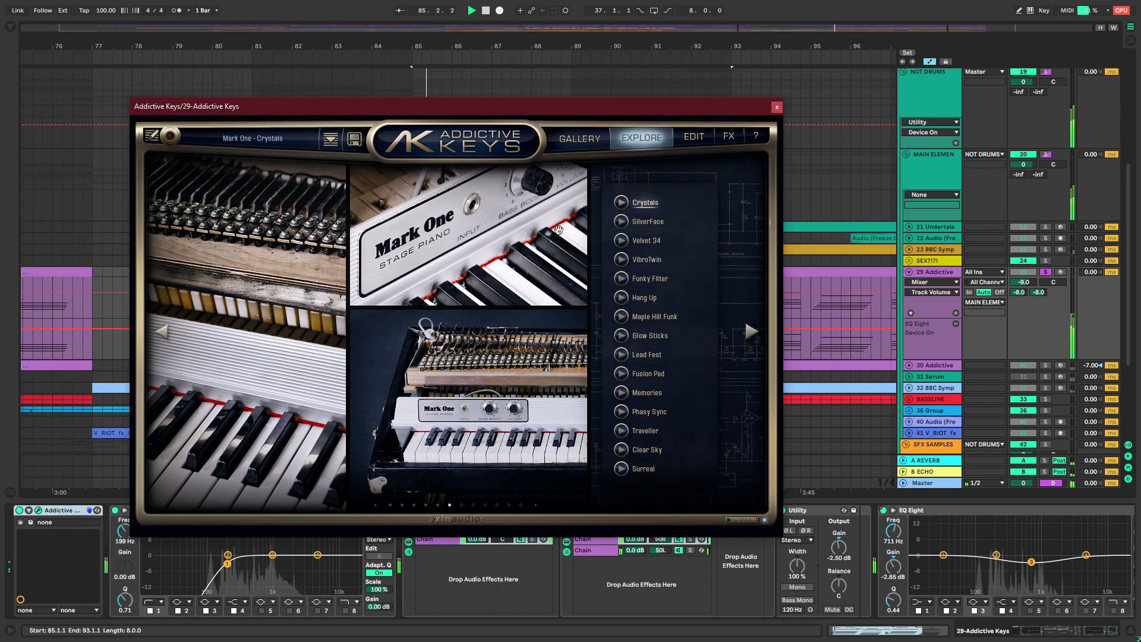
# Browse the instrument gallery, load the Mark One - Producer map and audition its Seven 3 preset
pyautogui.click(583, 143)
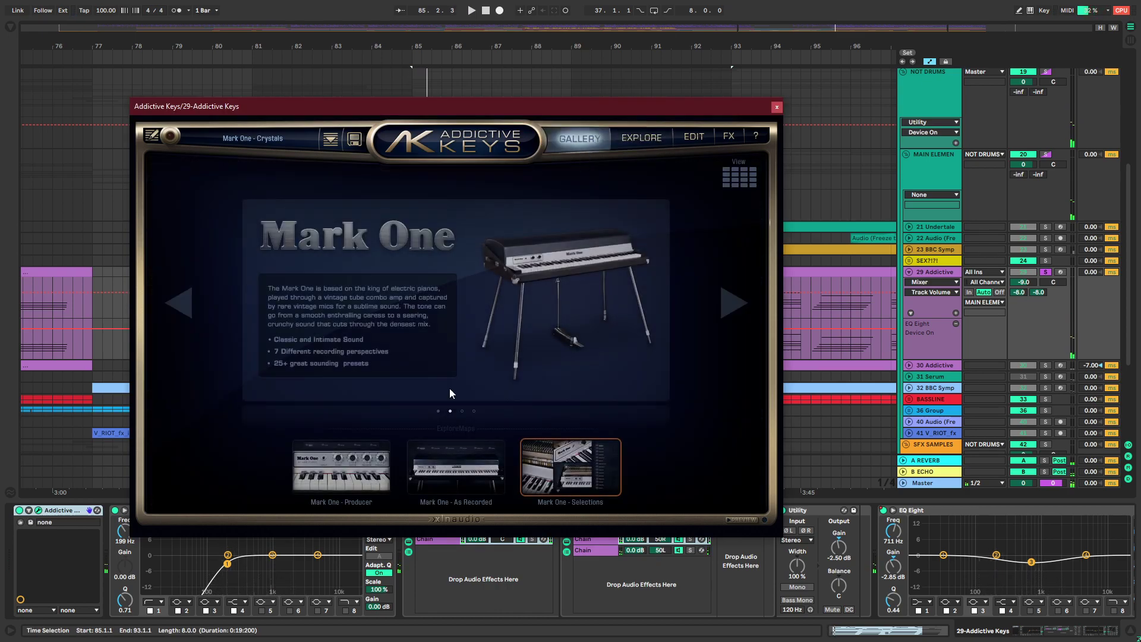
pyautogui.click(182, 303)
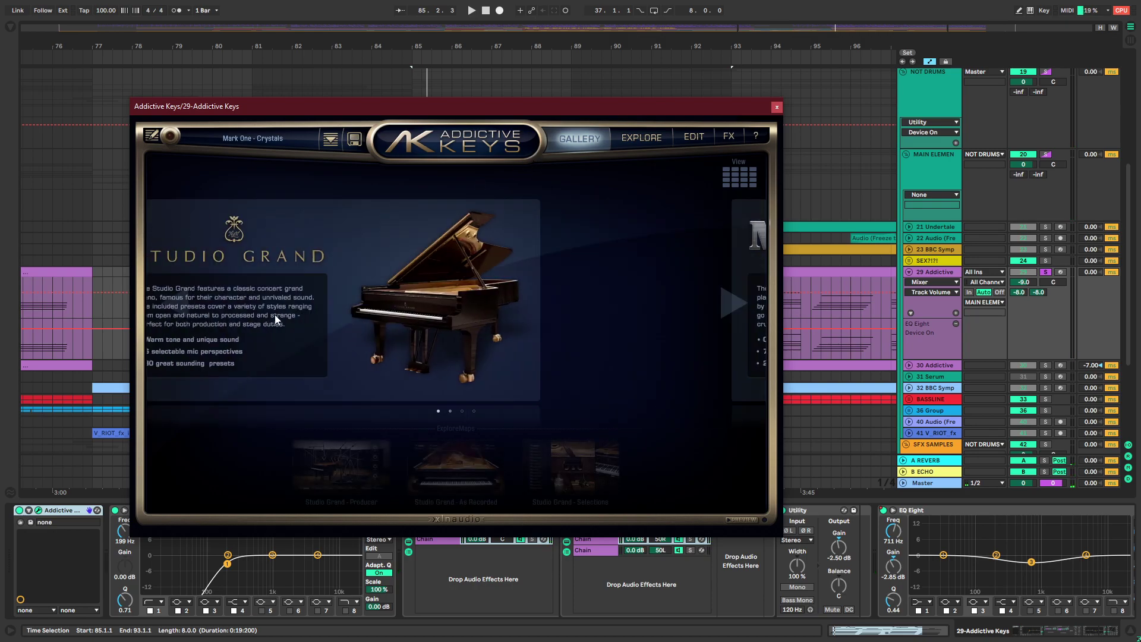
pyautogui.click(725, 309)
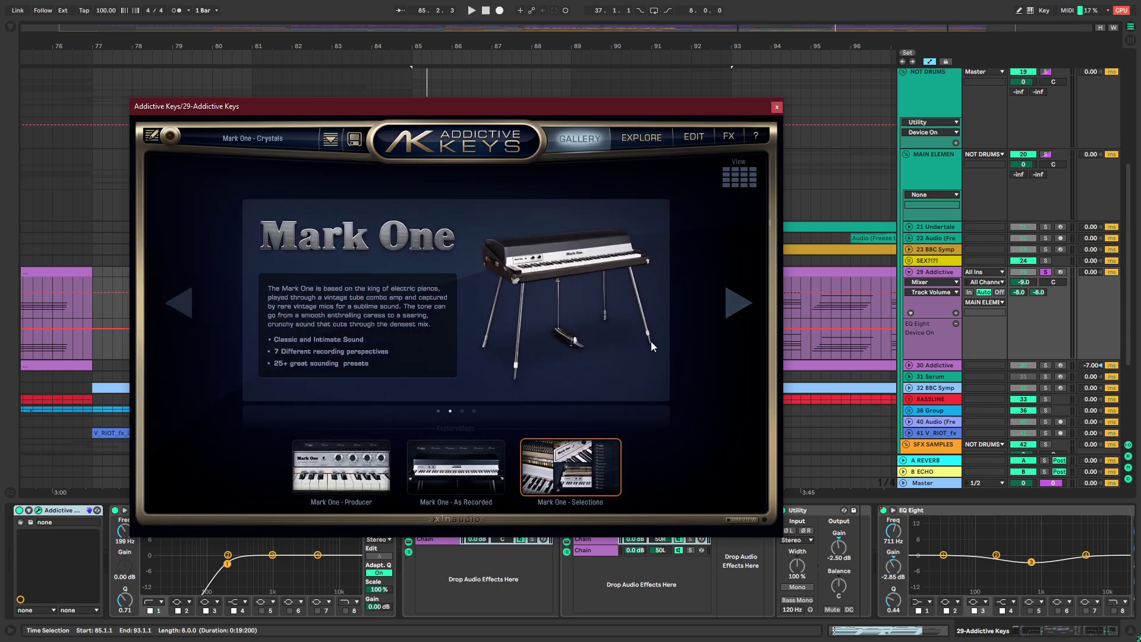
pyautogui.click(356, 467)
pyautogui.press('space')
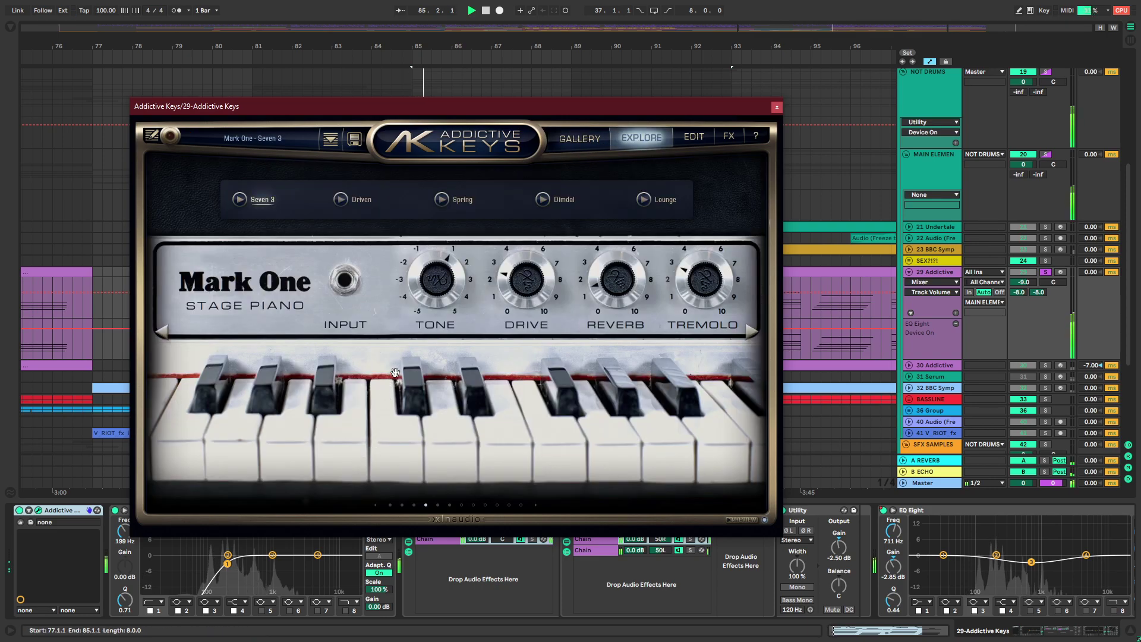
# Compare the Mark One Mono Line, Crystals and Seven 3 presets, ending on Crystals
pyautogui.click(755, 333)
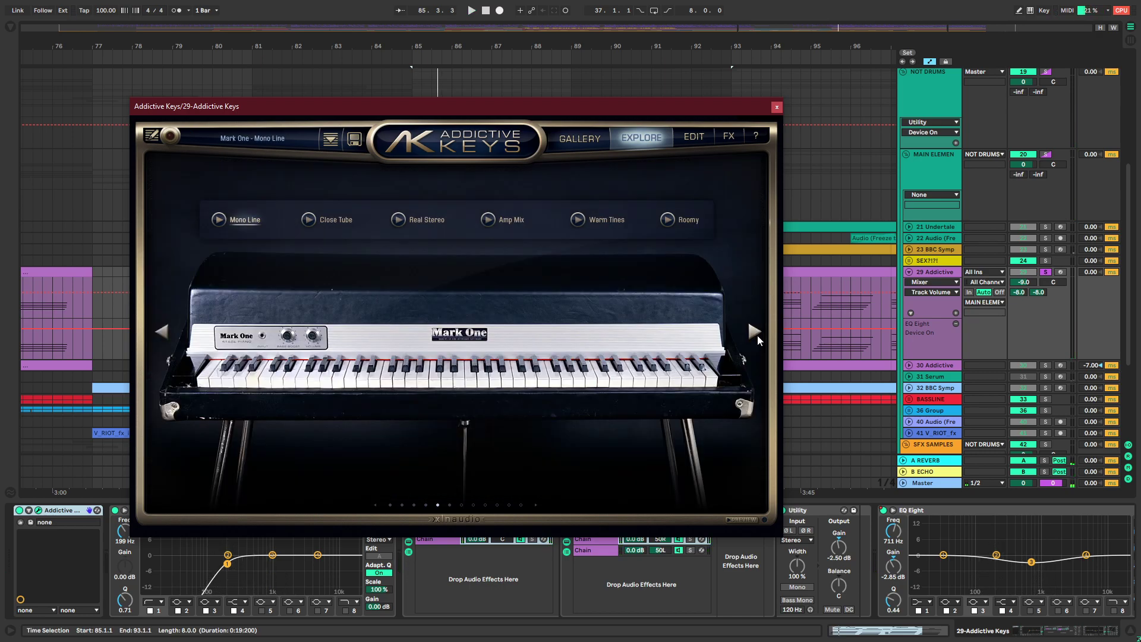
pyautogui.click(758, 334)
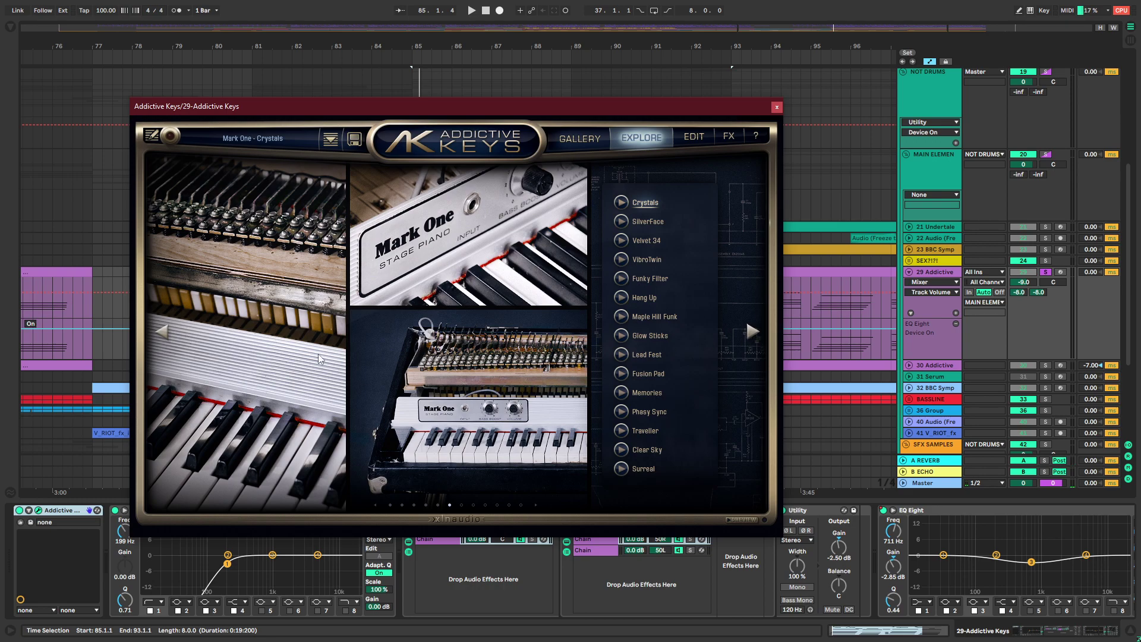
pyautogui.click(752, 333)
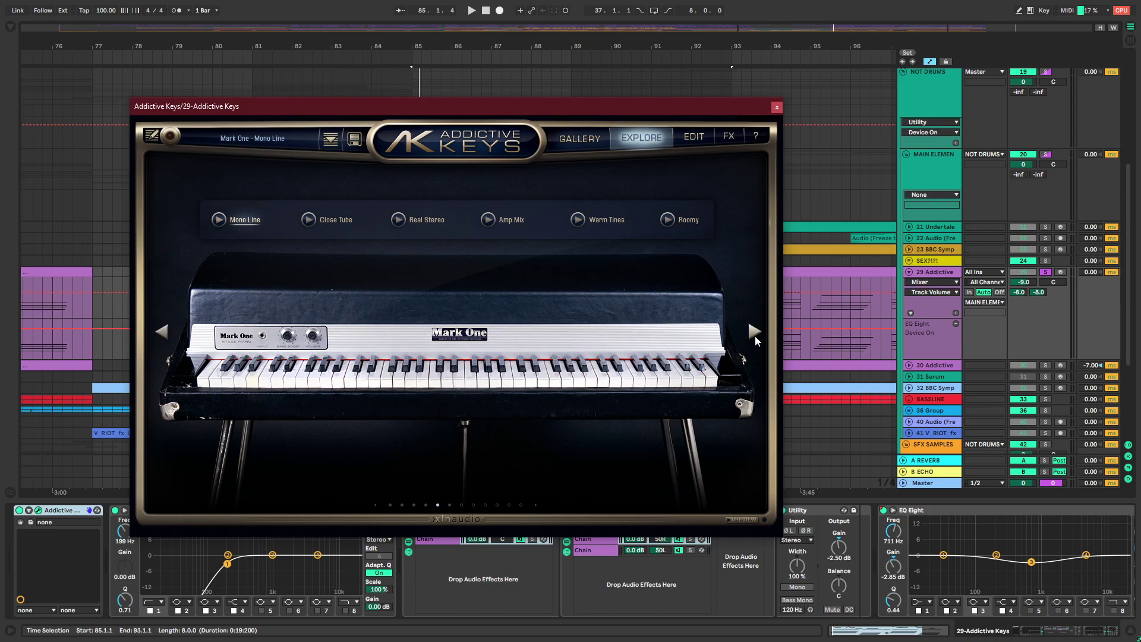
pyautogui.click(751, 332)
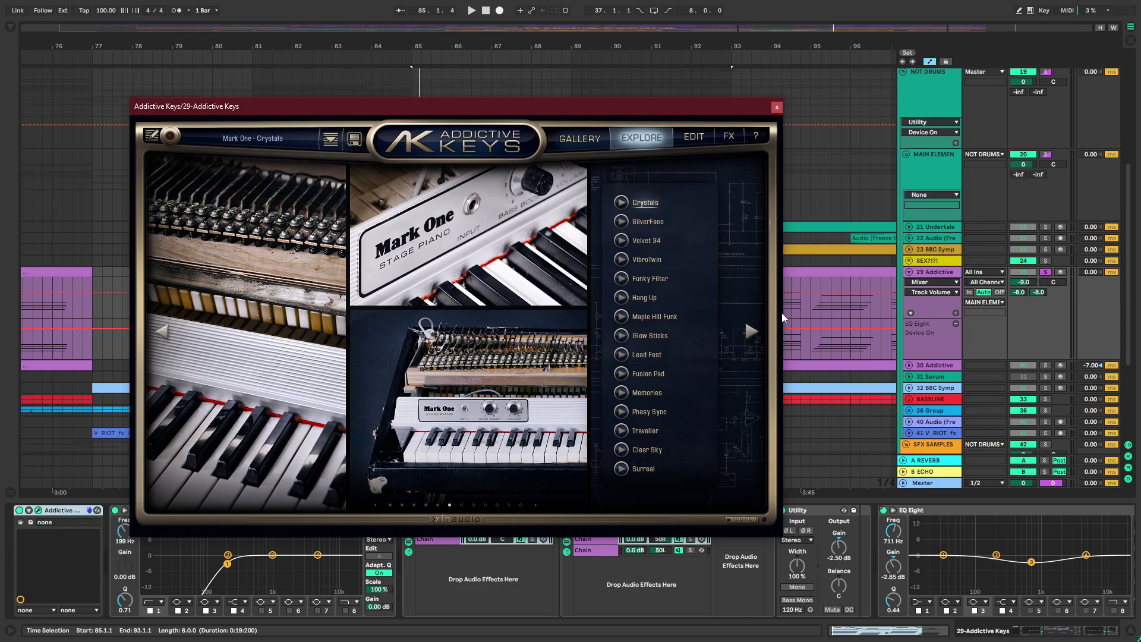
pyautogui.click(161, 331)
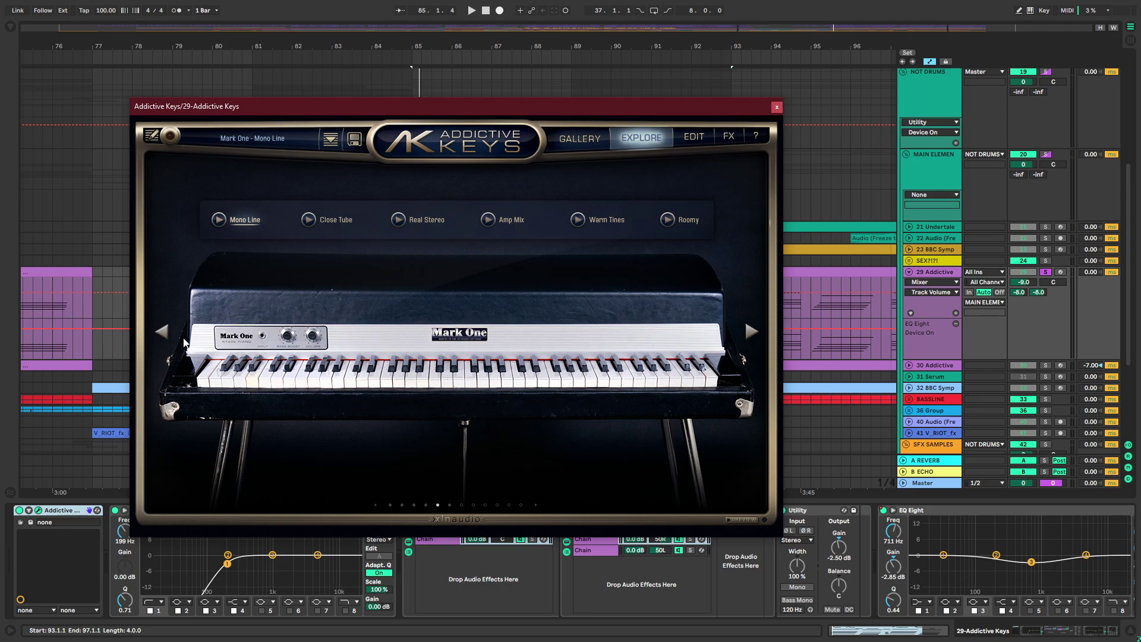
pyautogui.click(158, 333)
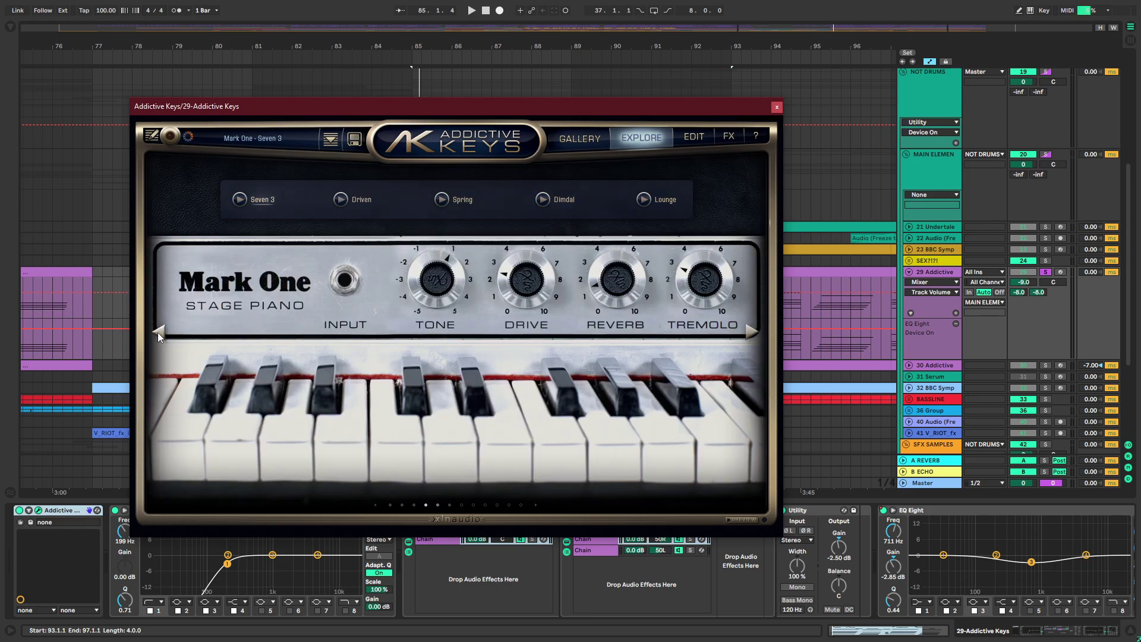
pyautogui.click(754, 334)
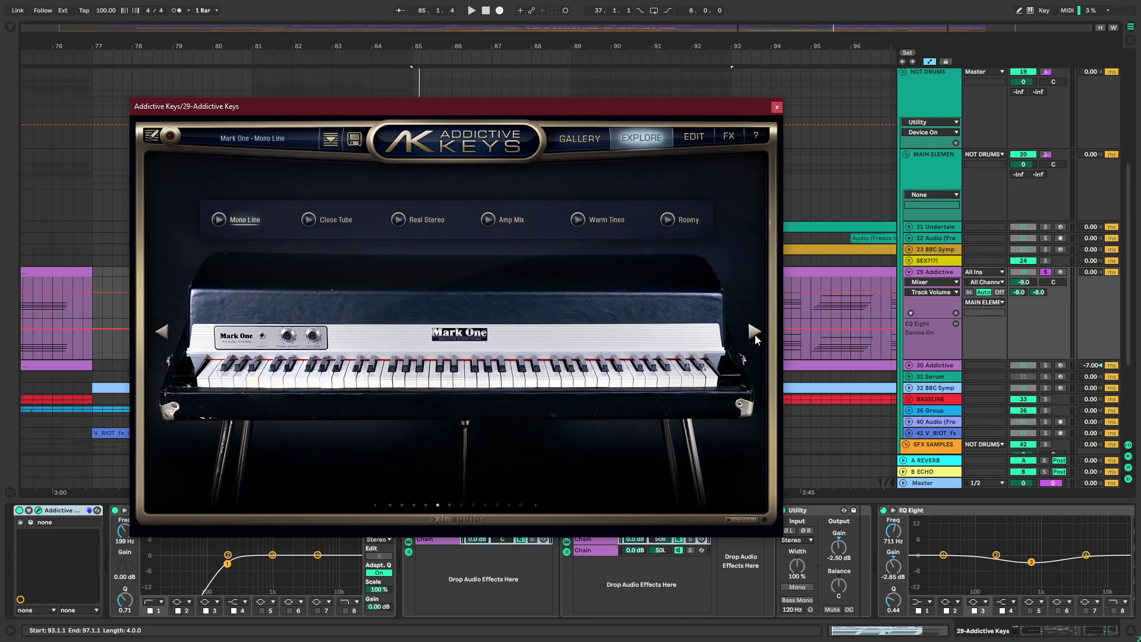
pyautogui.click(754, 334)
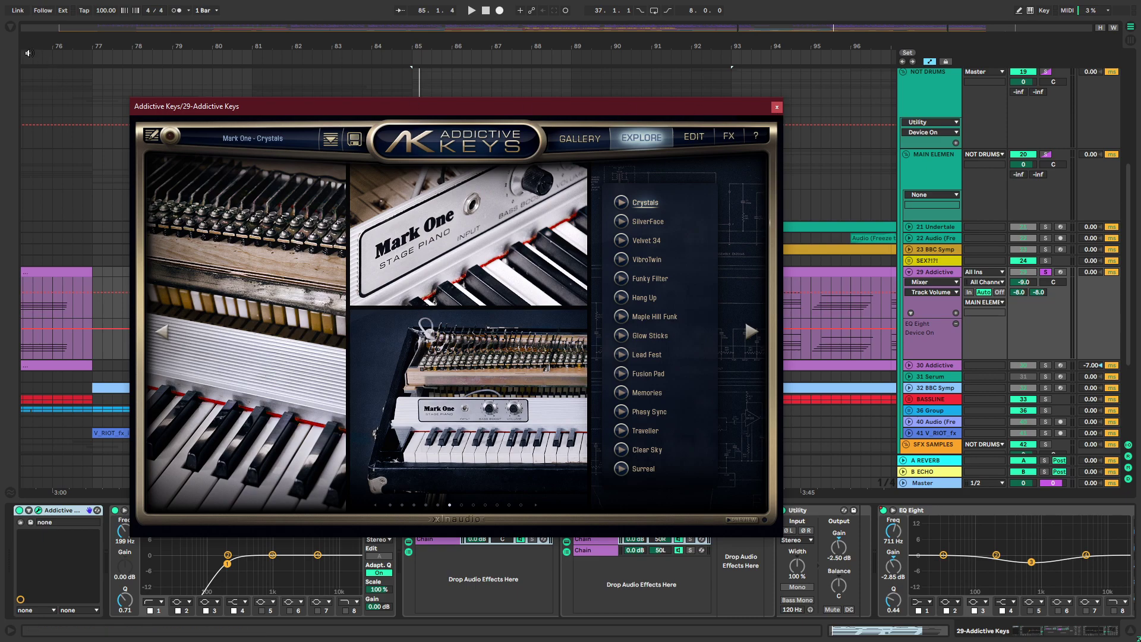
# Close the Addictive Keys window and search the browser for "rod", expanding the KSHMR Vol.3 folders down to KSHMR_East_Asia
pyautogui.click(10, 27)
pyautogui.click(779, 106)
pyautogui.click(777, 105)
pyautogui.click(66, 28)
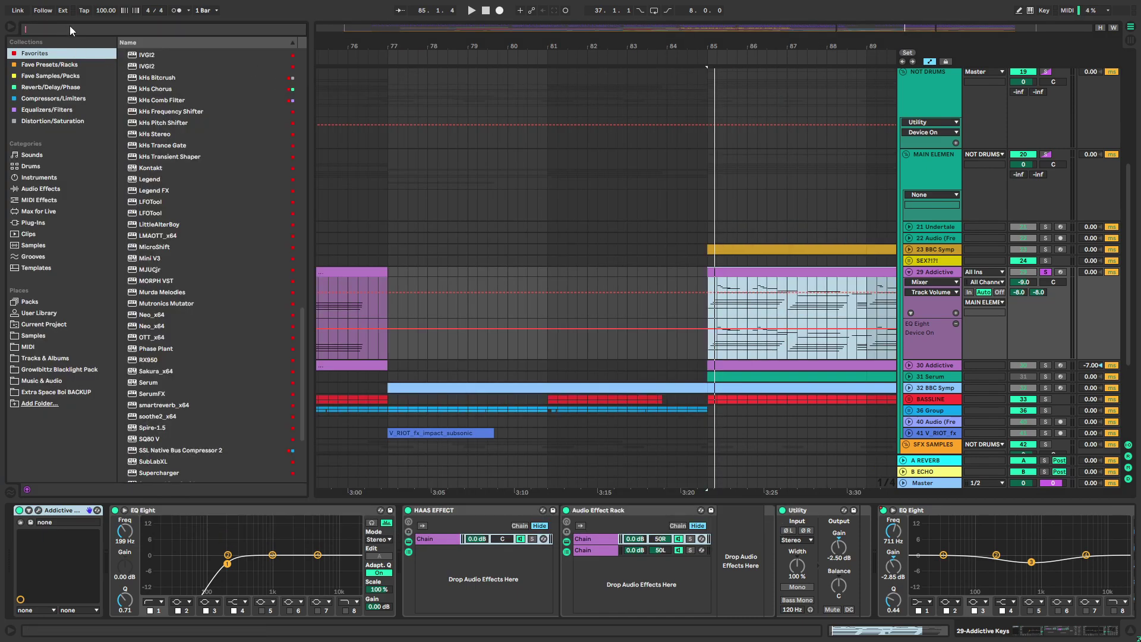
pyautogui.write('rod')
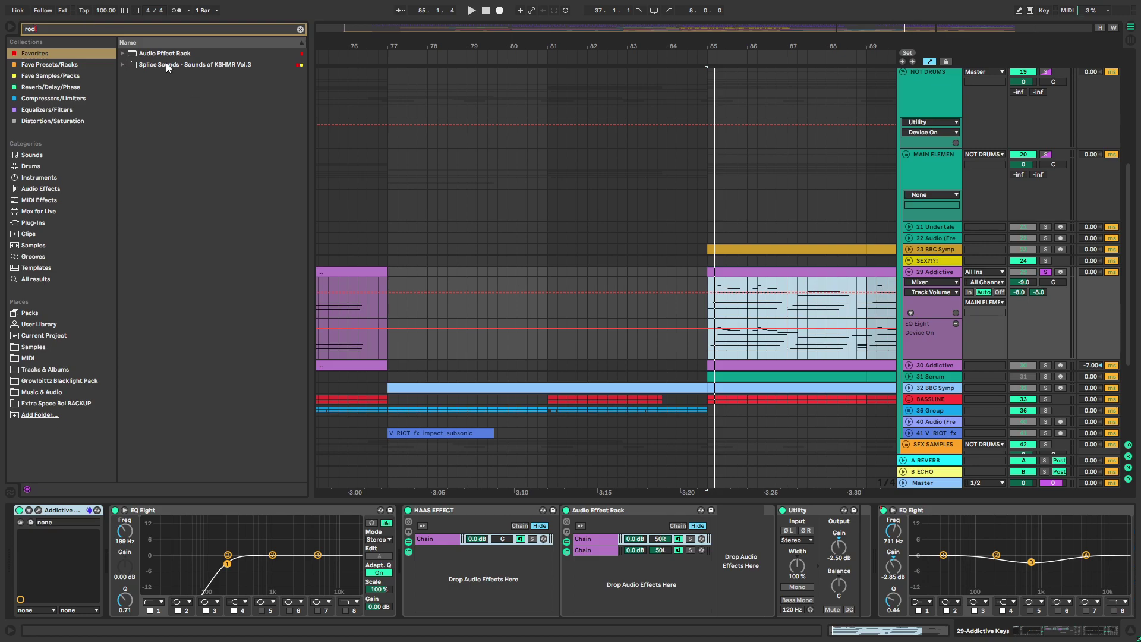
pyautogui.click(122, 64)
pyautogui.click(129, 76)
pyautogui.click(137, 87)
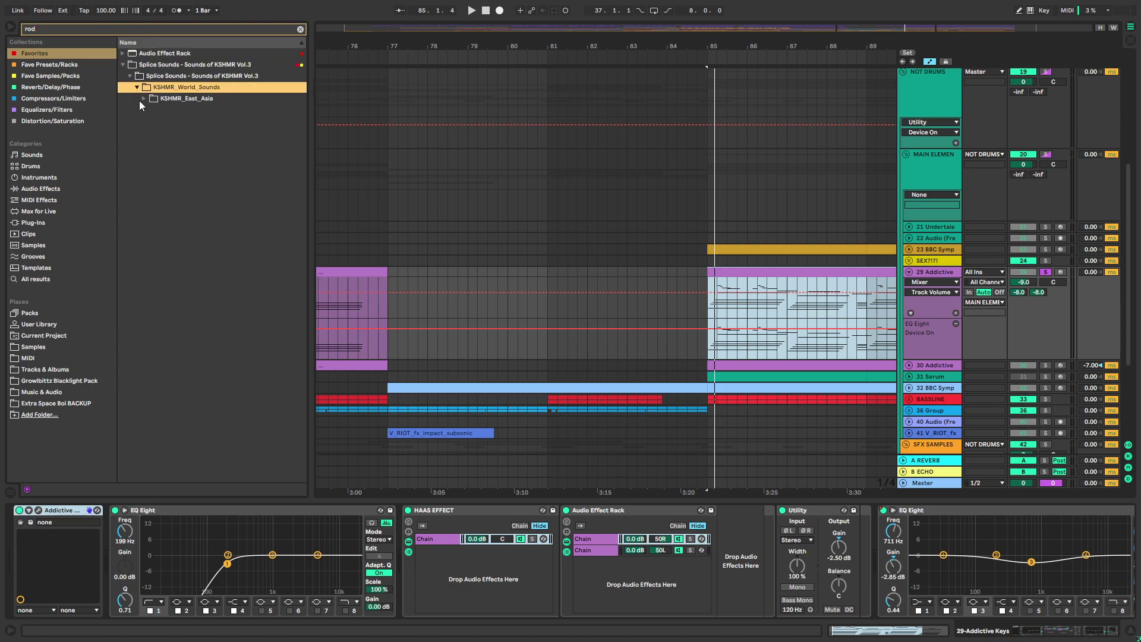
pyautogui.click(144, 98)
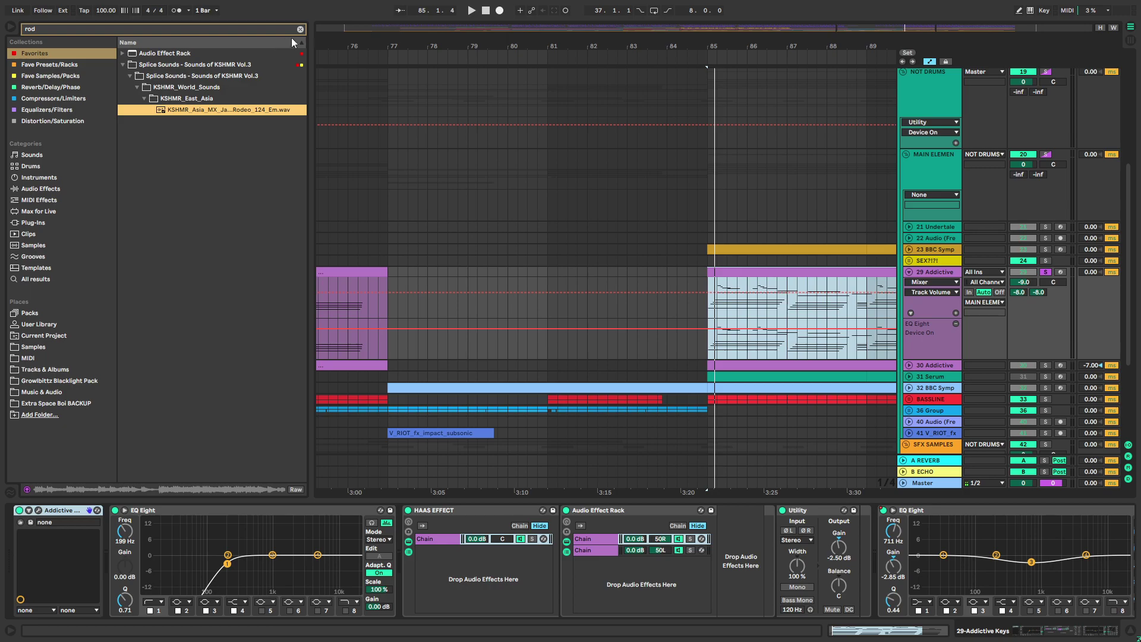
# Search the browser for "rhode" and preview the Rhodes sample inside KSHMR_Reverse_Instruments
pyautogui.click(269, 34)
pyautogui.write('rhode')
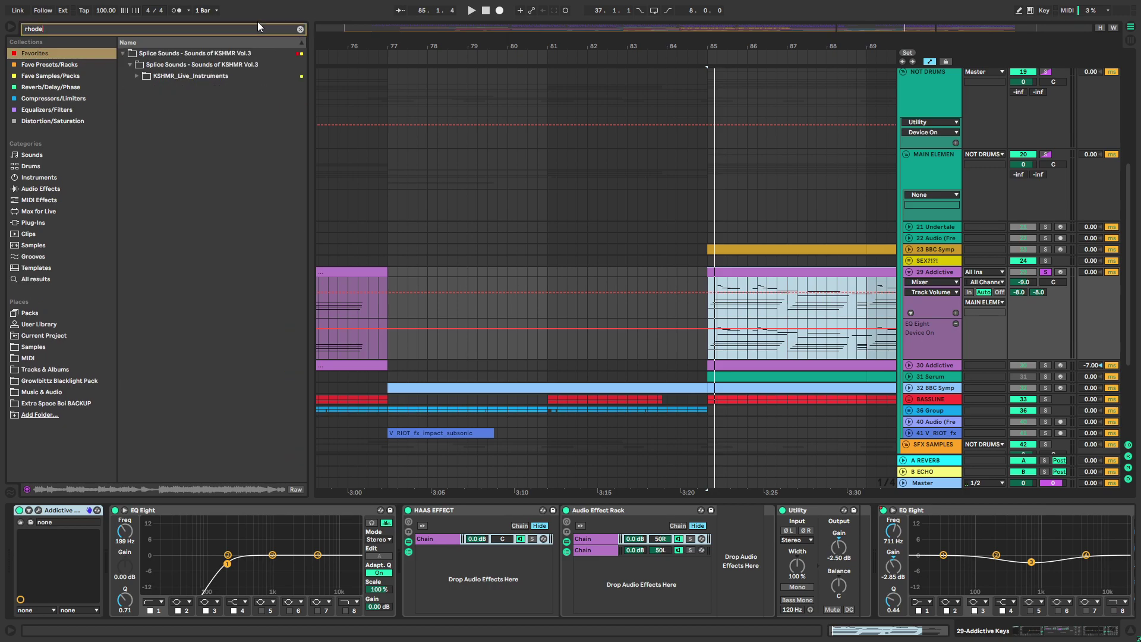
pyautogui.click(136, 76)
pyautogui.click(144, 87)
pyautogui.click(151, 98)
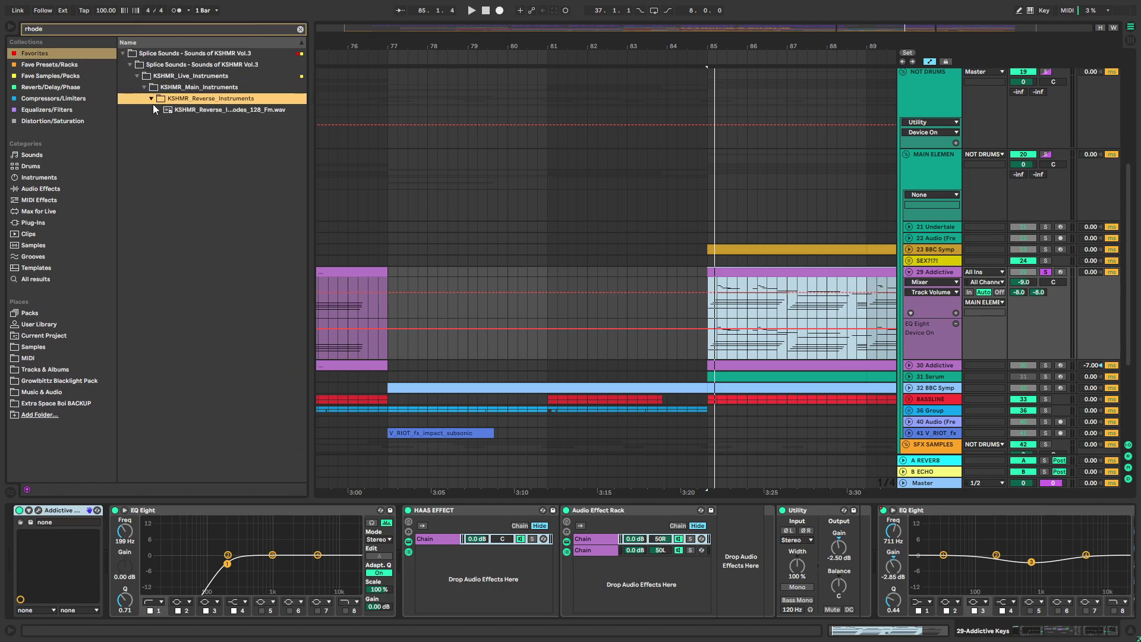
pyautogui.click(180, 111)
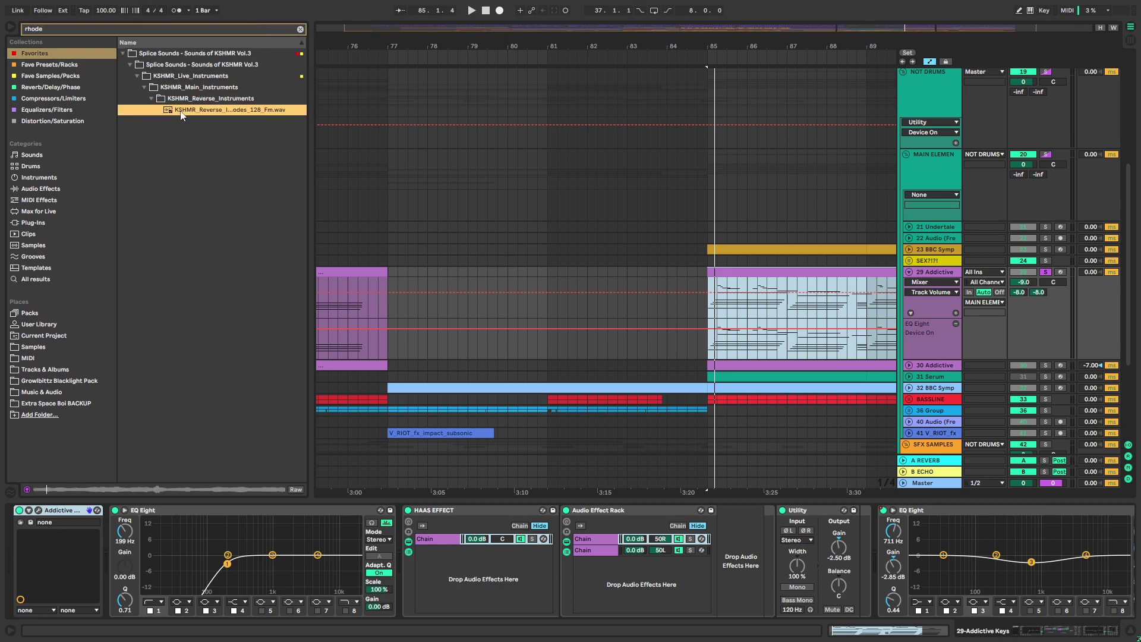
# Clear the browser search, then reopen Addictive Keys from track 29 and audition its part
pyautogui.click(300, 29)
pyautogui.click(728, 271)
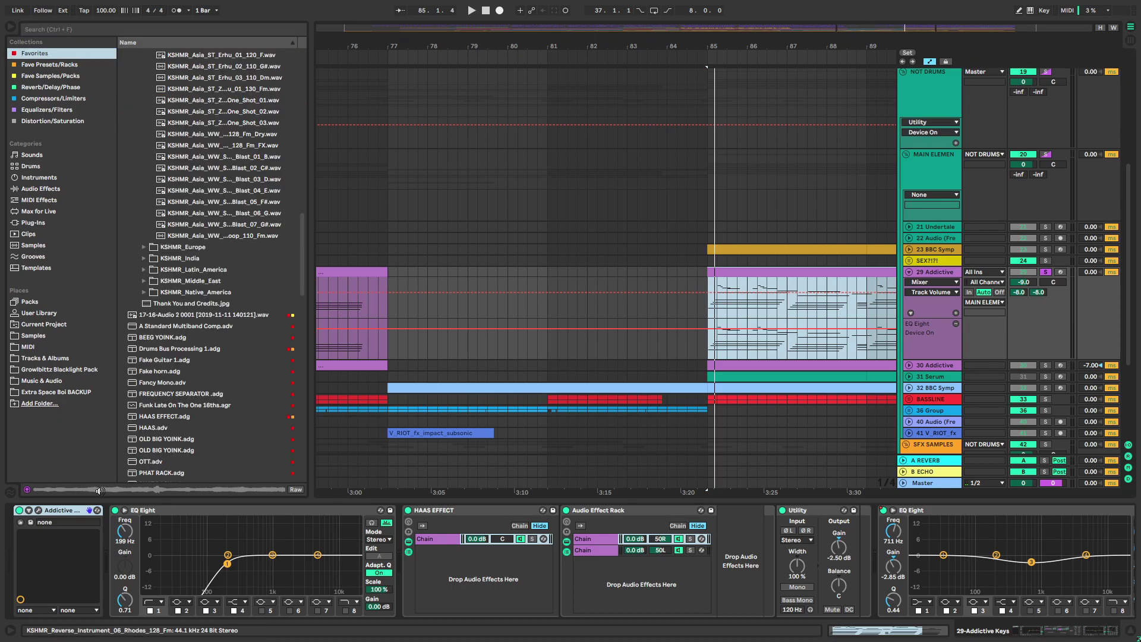
pyautogui.click(38, 510)
pyautogui.press('space')
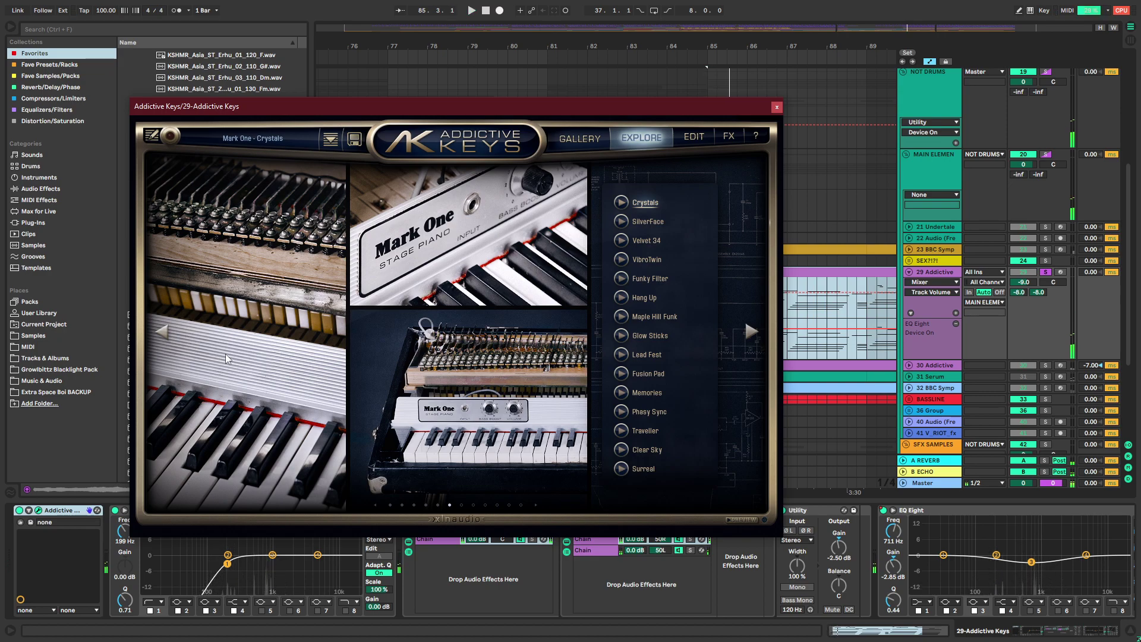
# Close the Addictive Keys window, turn off solo on track 29 and play the full mix from bar 85
pyautogui.moveTo(755, 109); pyautogui.dragTo(769, 107)
pyautogui.click(791, 105)
pyautogui.click(708, 278)
pyautogui.press('s')
pyautogui.press('space')
pyautogui.moveTo(796, 266); pyautogui.dragTo(633, 262)
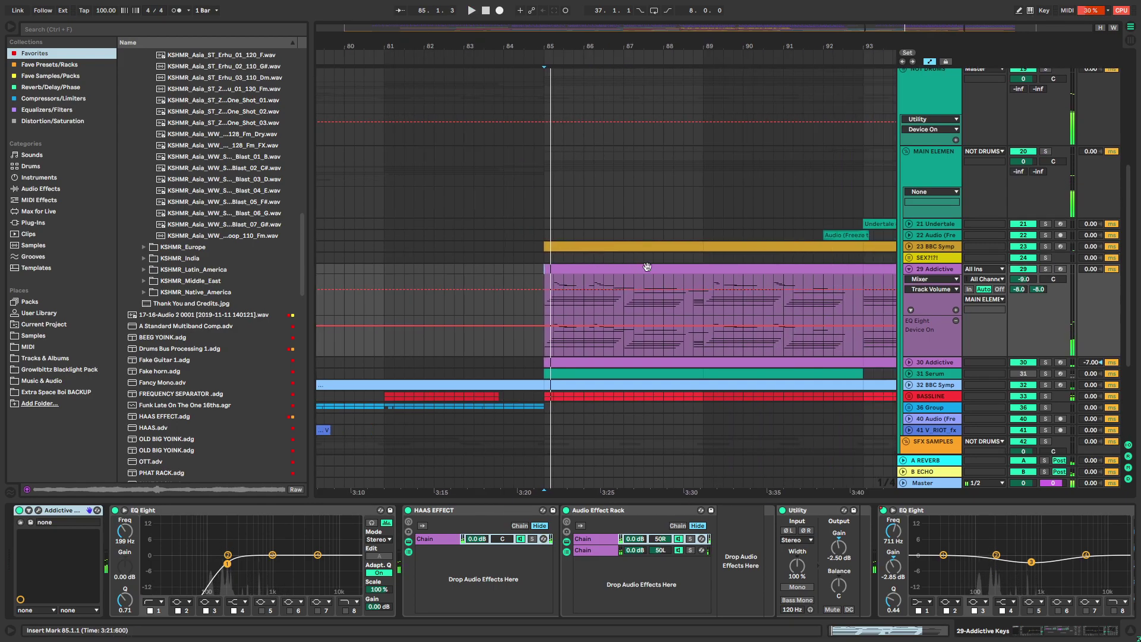
# Collapse track 29 and hide the browser, then play the arrangement from bar 85
pyautogui.click(909, 269)
pyautogui.click(7, 28)
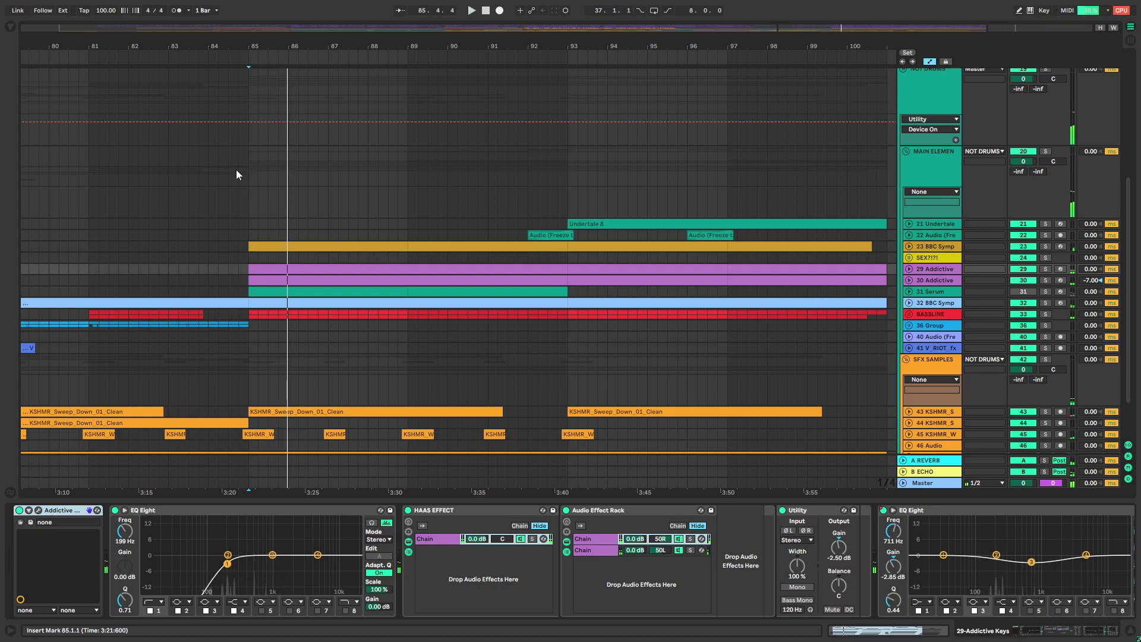
pyautogui.scroll(-3, 240, 314)
pyautogui.press('space')
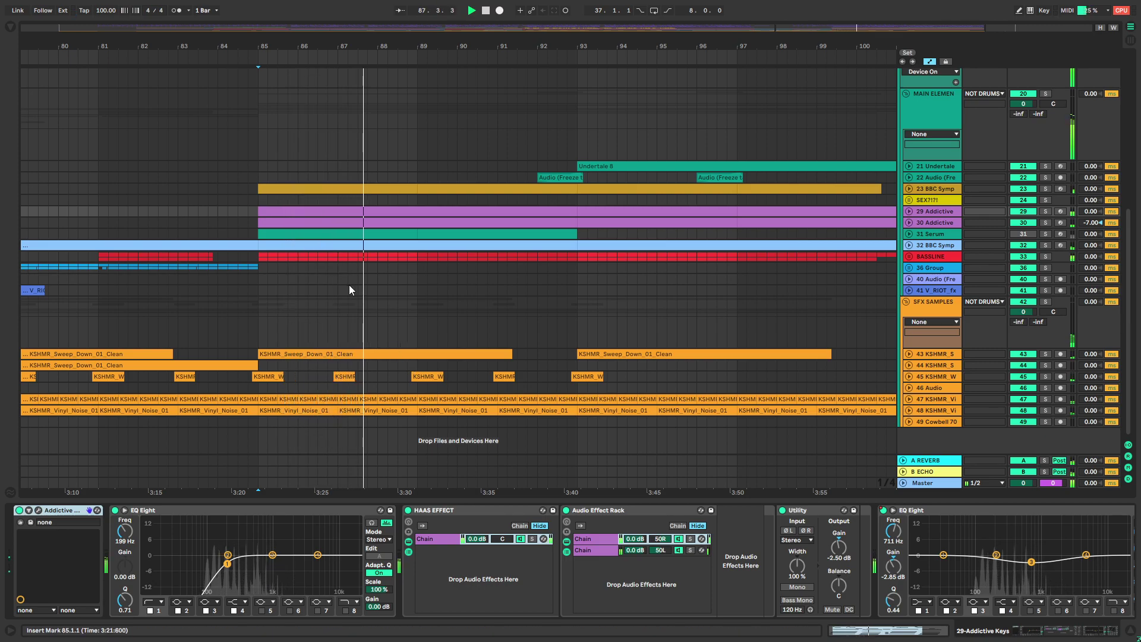
# Expand track 29, select its clip at bar 85 and insert a new MIDI track beneath it
pyautogui.click(909, 211)
pyautogui.click(909, 212)
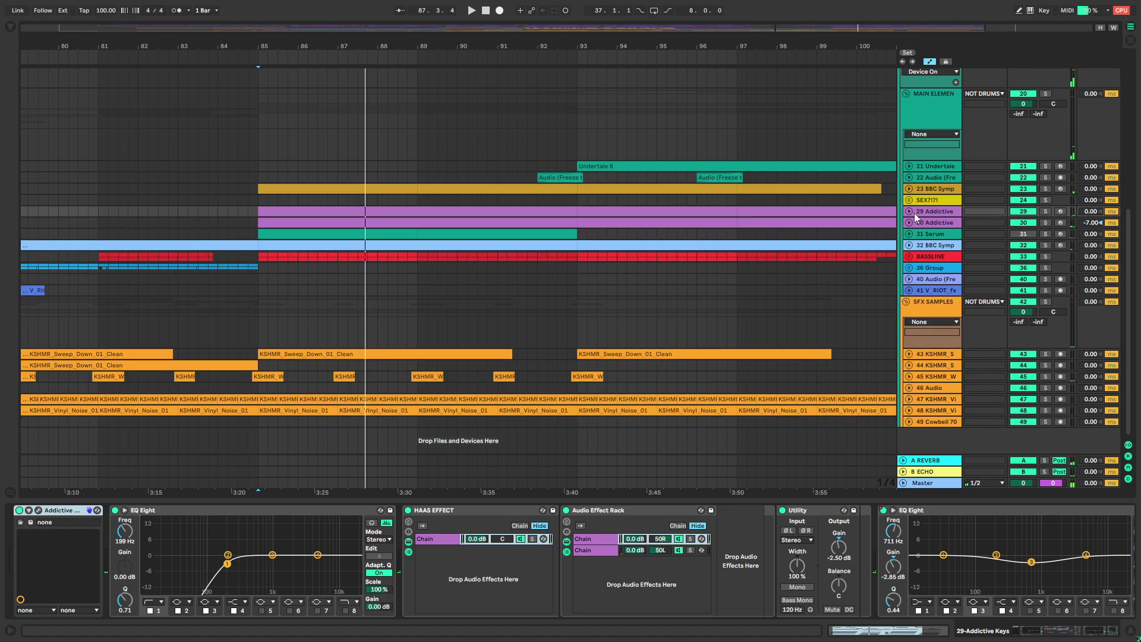
pyautogui.click(909, 211)
pyautogui.click(351, 212)
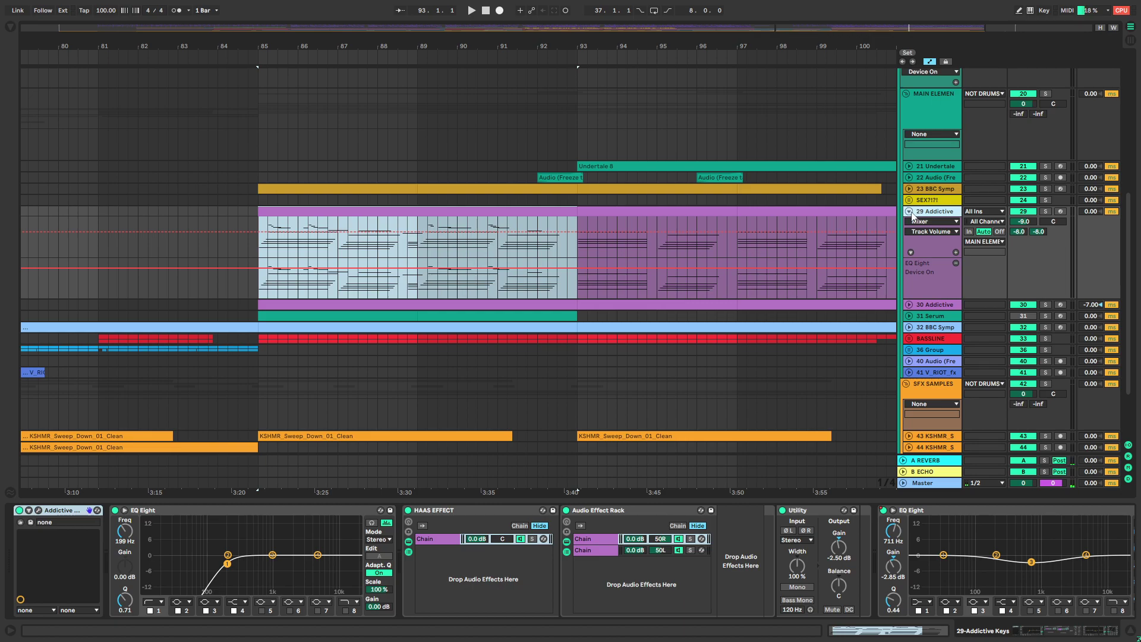
pyautogui.hotkey('ctrl', 'shift', 't')
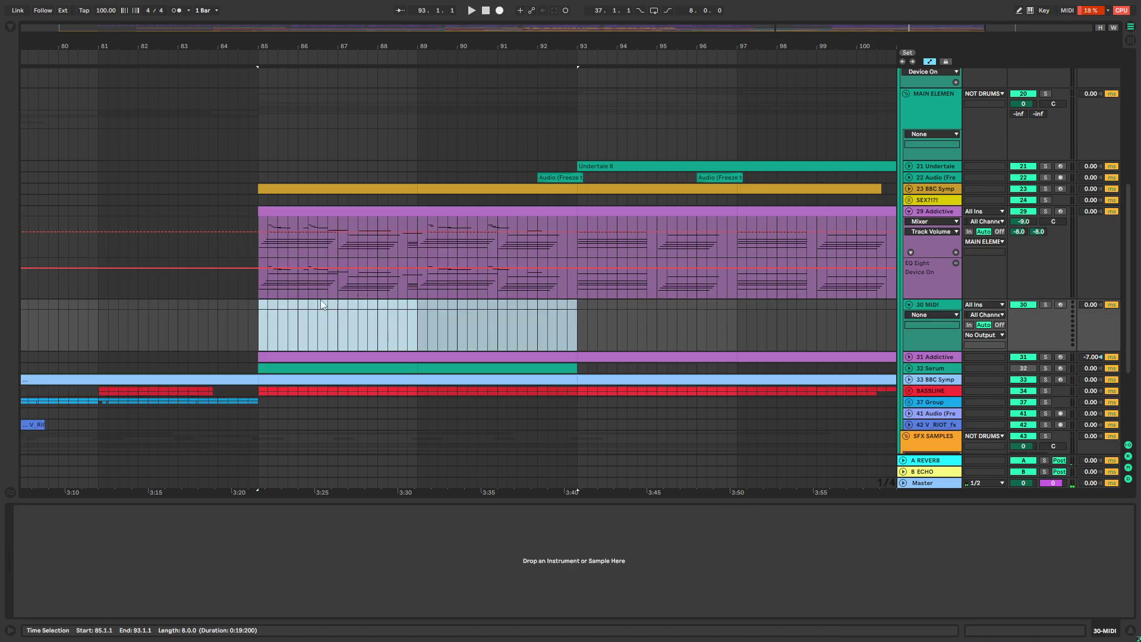
# Copy track 29's clip spanning bars 85 to 93 onto the new MIDI track at bar 85
pyautogui.click(293, 212)
pyautogui.hotkey('ctrl', 'c')
pyautogui.click(260, 303)
pyautogui.hotkey('ctrl', 'v')
# Delete the lower chord notes throughout the copied clip, leaving only the upper melody notes, and return to the device view
pyautogui.doubleClick(262, 305)
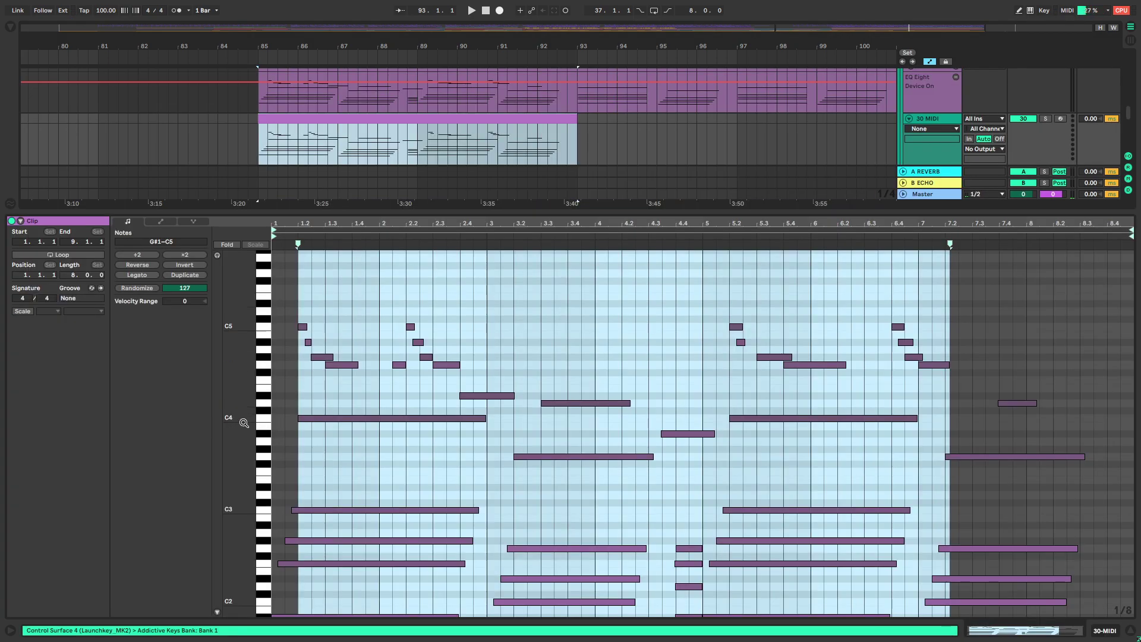
pyautogui.moveTo(232, 423); pyautogui.dragTo(244, 405)
pyautogui.moveTo(314, 392); pyautogui.dragTo(411, 564)
pyautogui.press('Delete')
pyautogui.moveTo(509, 585); pyautogui.dragTo(557, 448)
pyautogui.press('Delete')
pyautogui.moveTo(667, 476); pyautogui.dragTo(1049, 581)
pyautogui.press('Delete')
pyautogui.click(1103, 625)
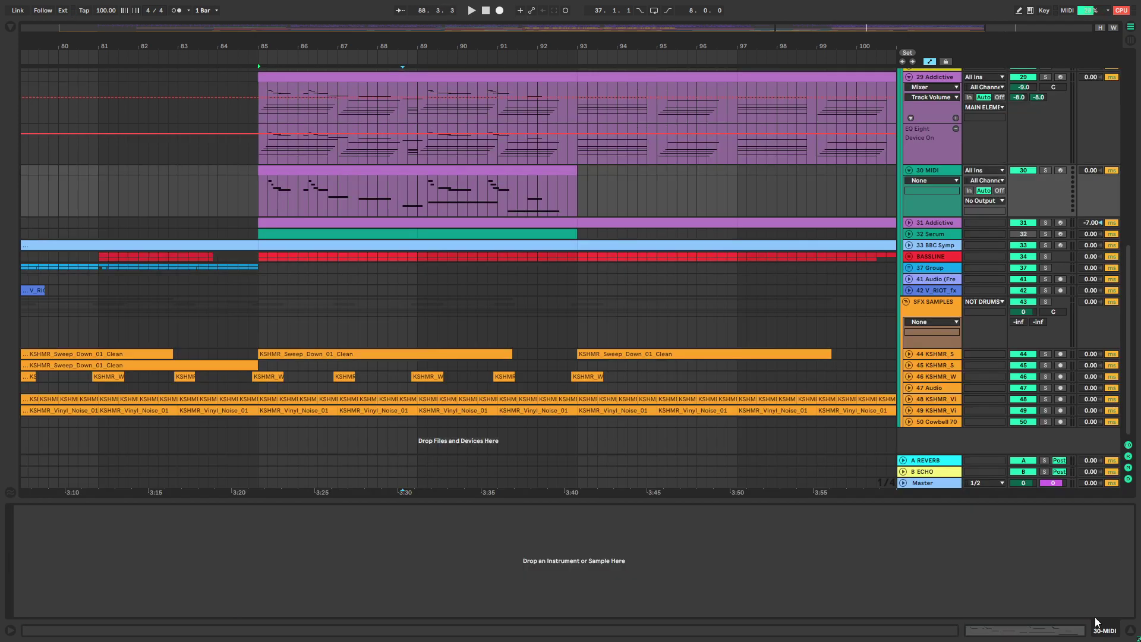
# Search the browser for "add", load Addictive Keys onto the new MIDI track and clear the search
pyautogui.click(312, 171)
pyautogui.click(10, 27)
pyautogui.click(114, 29)
pyautogui.write('add')
pyautogui.moveTo(158, 99); pyautogui.dragTo(653, 215)
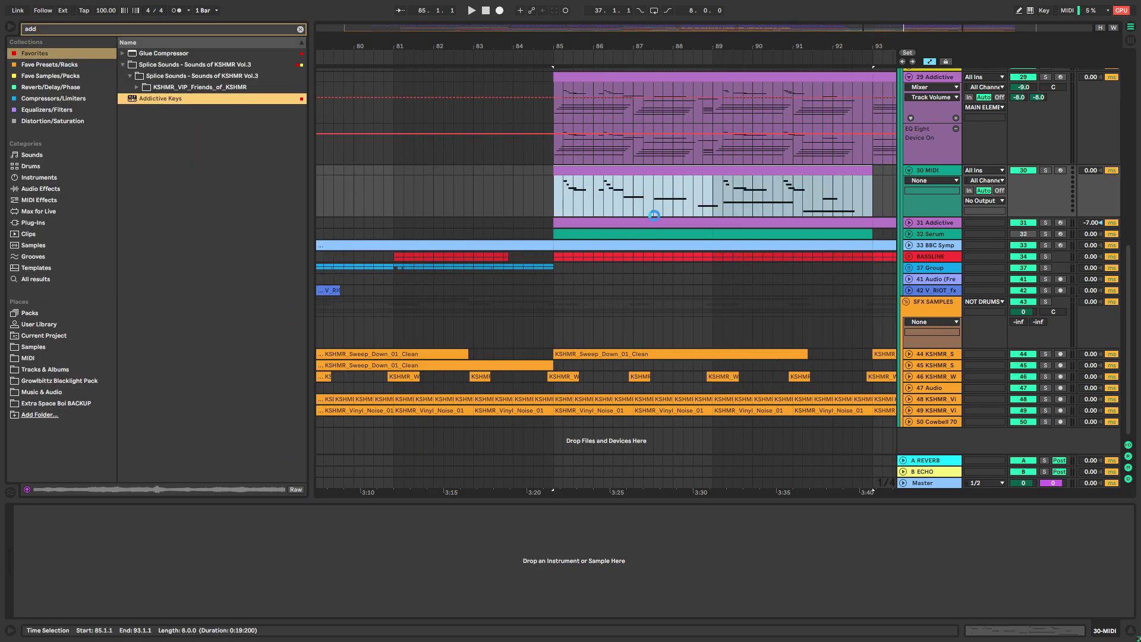
pyautogui.click(617, 398)
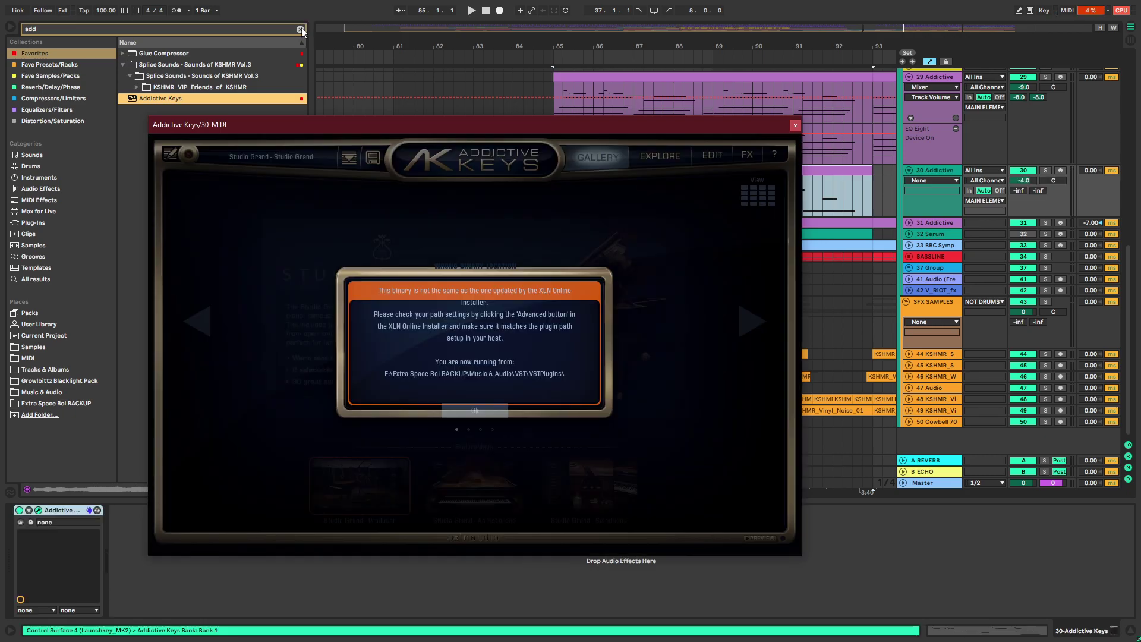
pyautogui.click(301, 30)
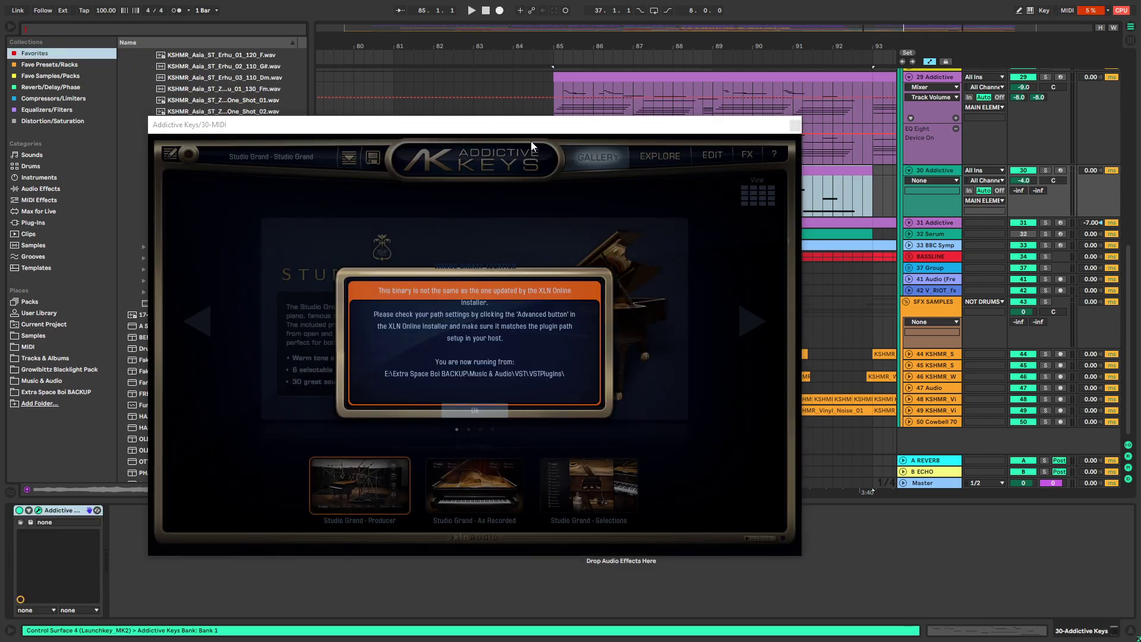
# Dismiss the plugin's path warning, move its window clear of the melody clip and save the set
pyautogui.moveTo(529, 126); pyautogui.dragTo(368, 106)
pyautogui.click(376, 385)
pyautogui.moveTo(571, 107); pyautogui.dragTo(419, 95)
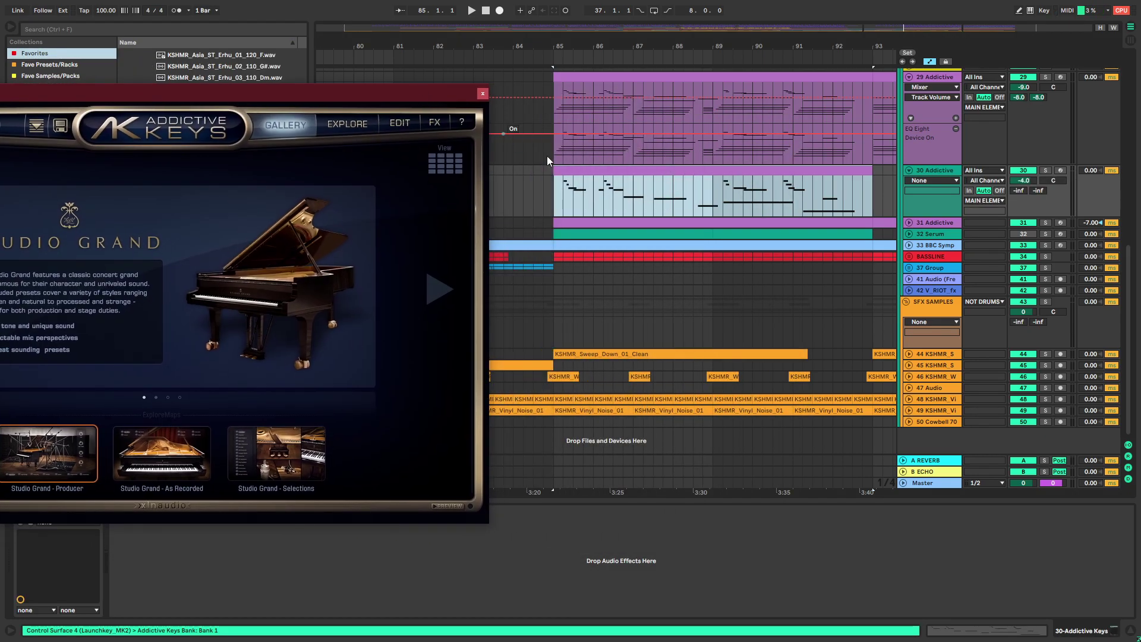
pyautogui.click(550, 191)
pyautogui.hotkey('ctrl', 's')
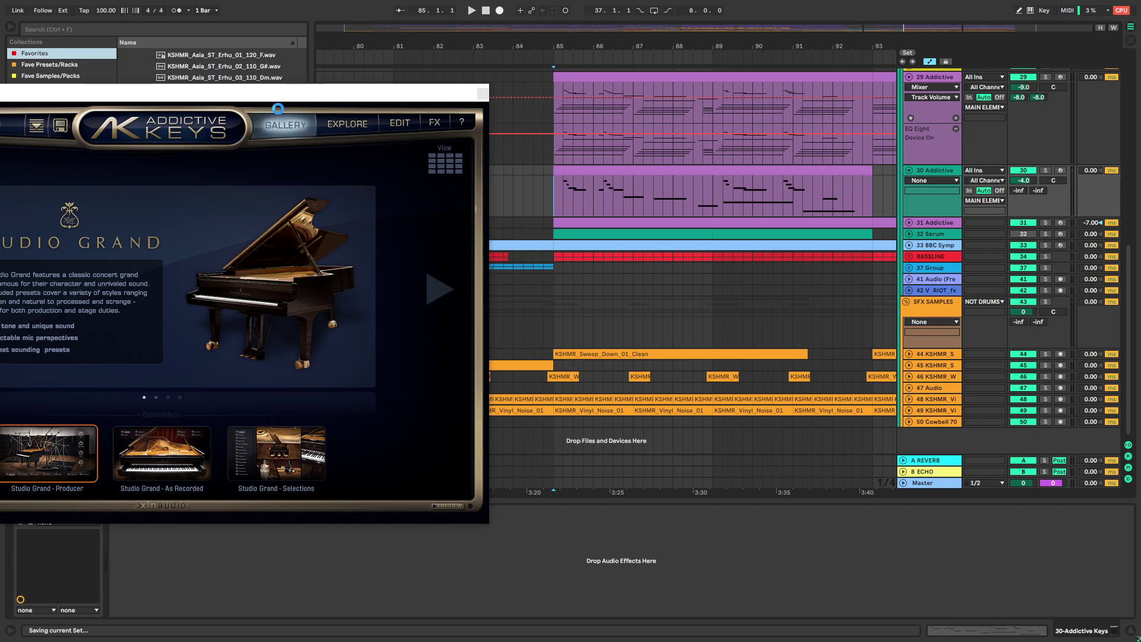
# Switch Addictive Keys to the Mark One instrument's Selections presets and audition the soloed melody track from bar 85
pyautogui.click(510, 276)
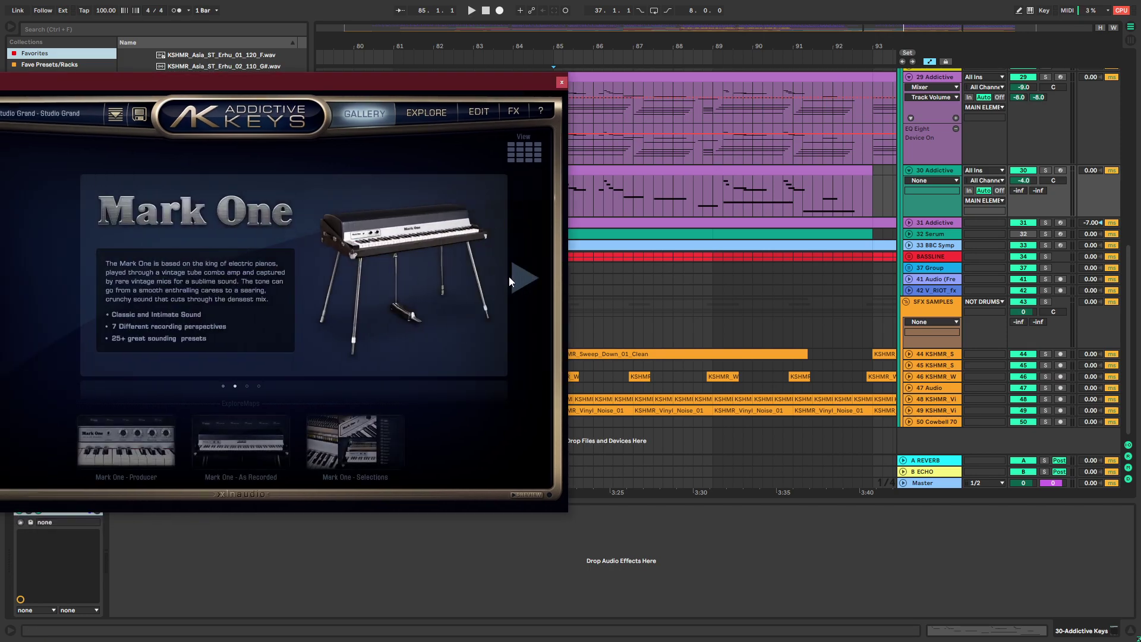
pyautogui.click(346, 418)
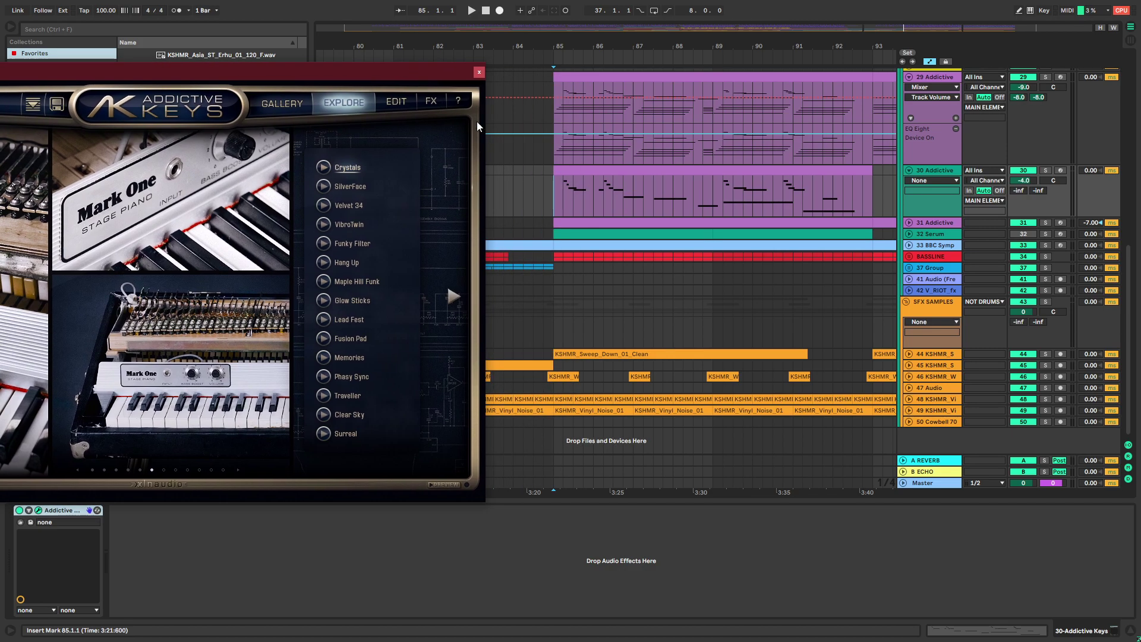
pyautogui.scroll(3, 562, 192)
pyautogui.click(562, 191)
pyautogui.press('space')
pyautogui.press('space')
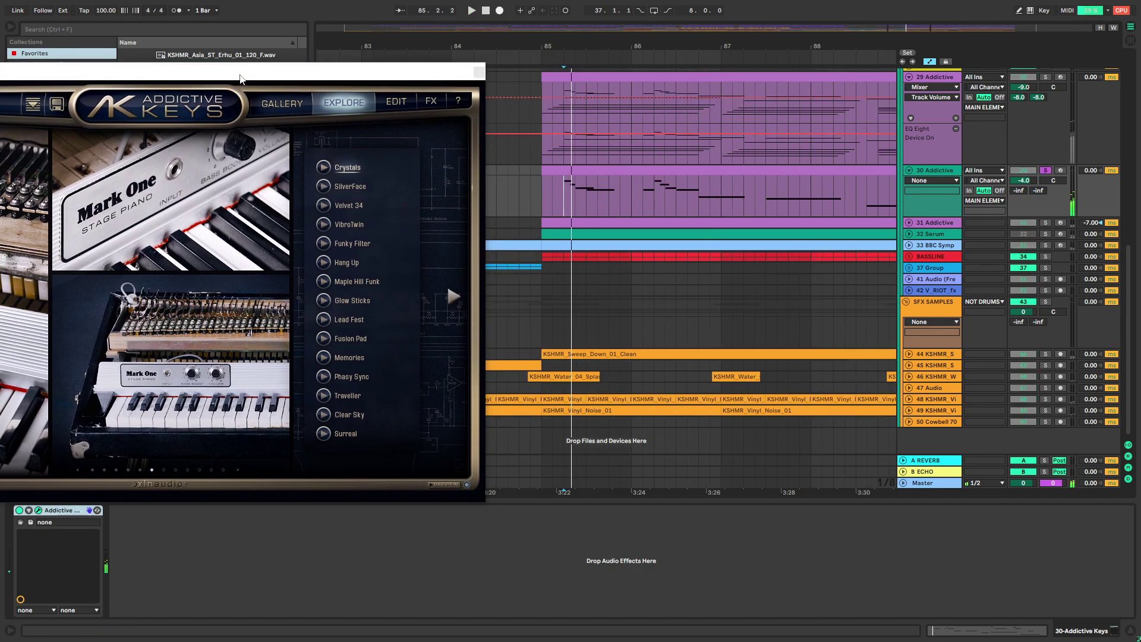
# Load the SilverFace preset of the Mark One, play the melody and close the plugin window
pyautogui.moveTo(239, 74); pyautogui.dragTo(342, 66)
pyautogui.click(457, 181)
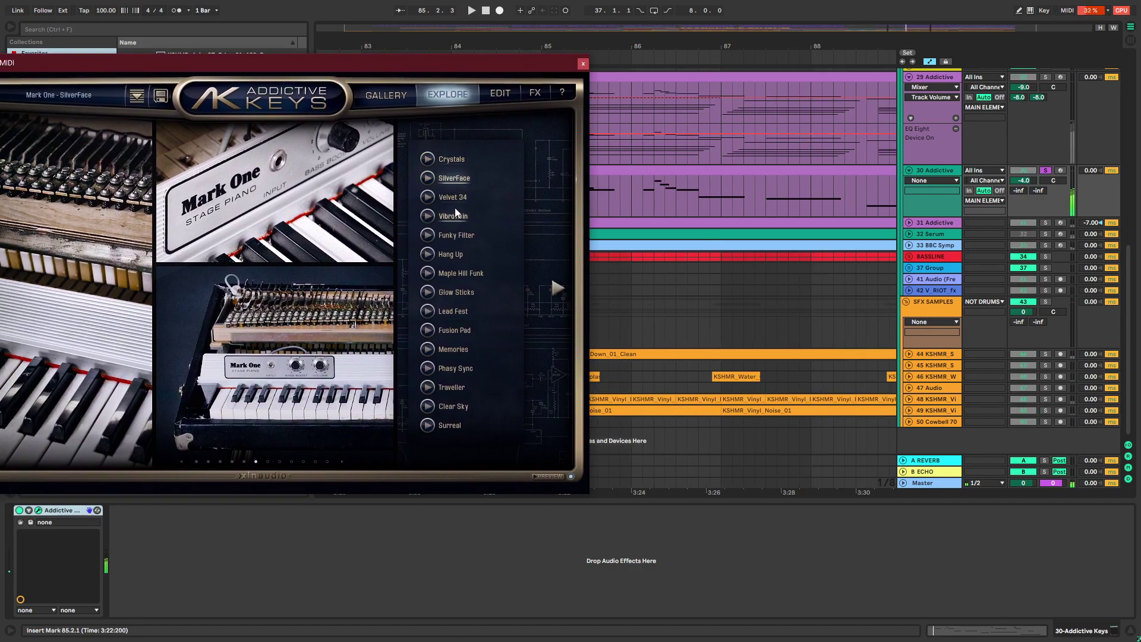
pyautogui.press('space')
pyautogui.click(583, 64)
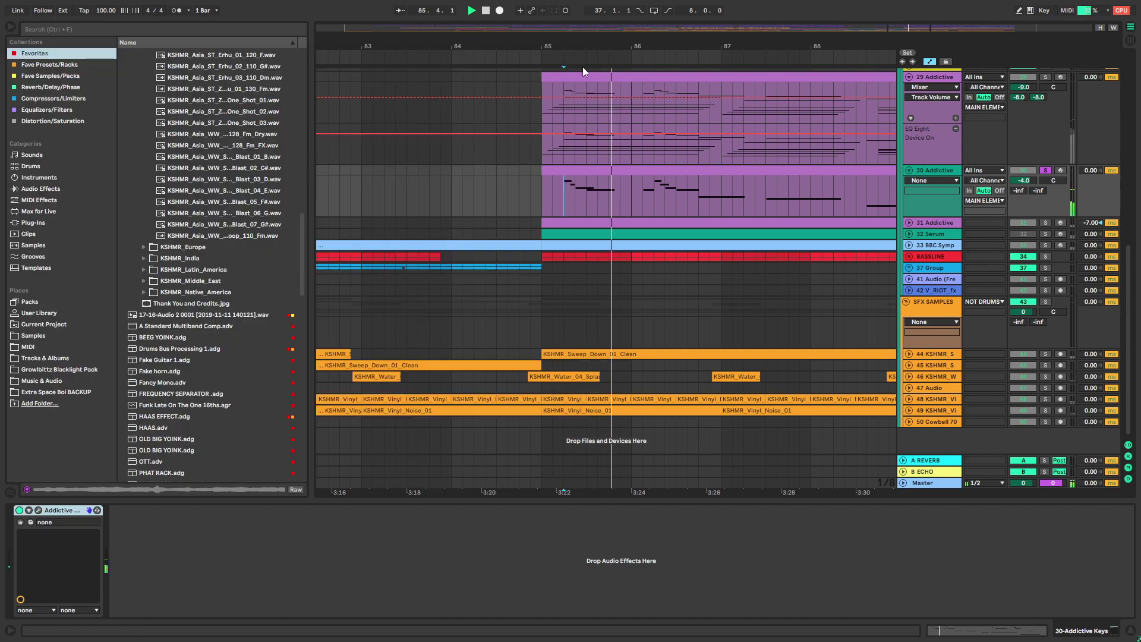
# Lower track 30's volume to -8.5 dB while the melody plays and stop playback
pyautogui.moveTo(1023, 180); pyautogui.dragTo(1023, 187)
pyautogui.moveTo(386, 138); pyautogui.dragTo(252, 224)
pyautogui.press('space')
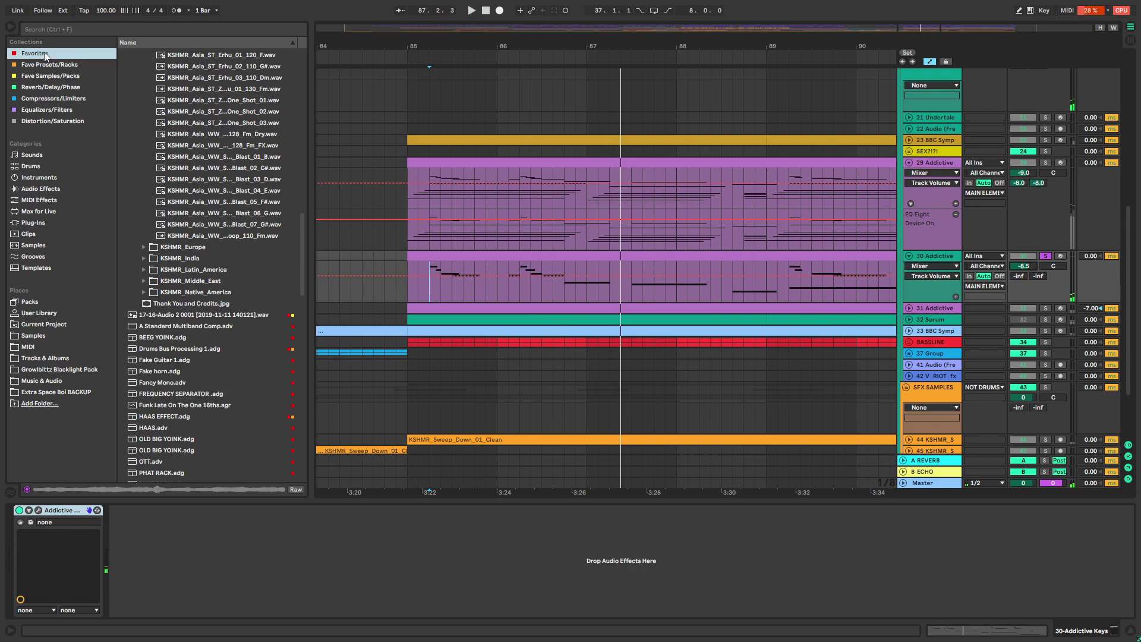
# Add the Fancy Mono Utility preset and an EQ Eight with a 255 Hz low cut to track 30, and play it back
pyautogui.moveTo(302, 261); pyautogui.dragTo(308, 41)
pyautogui.click(123, 313)
pyautogui.click(123, 291)
pyautogui.doubleClick(160, 325)
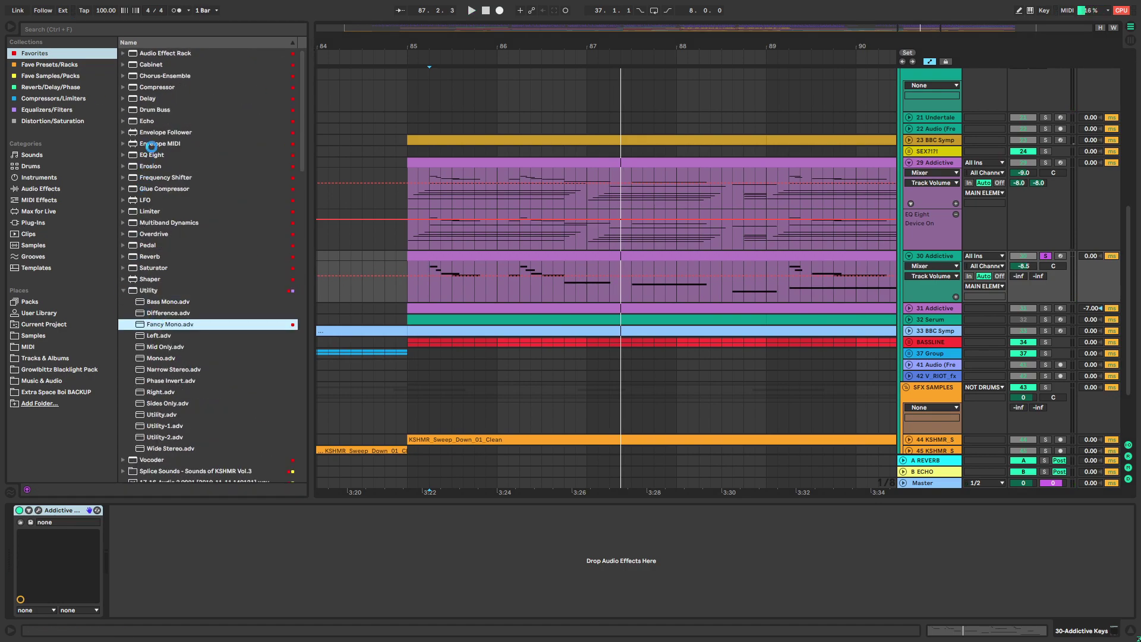
pyautogui.press('space')
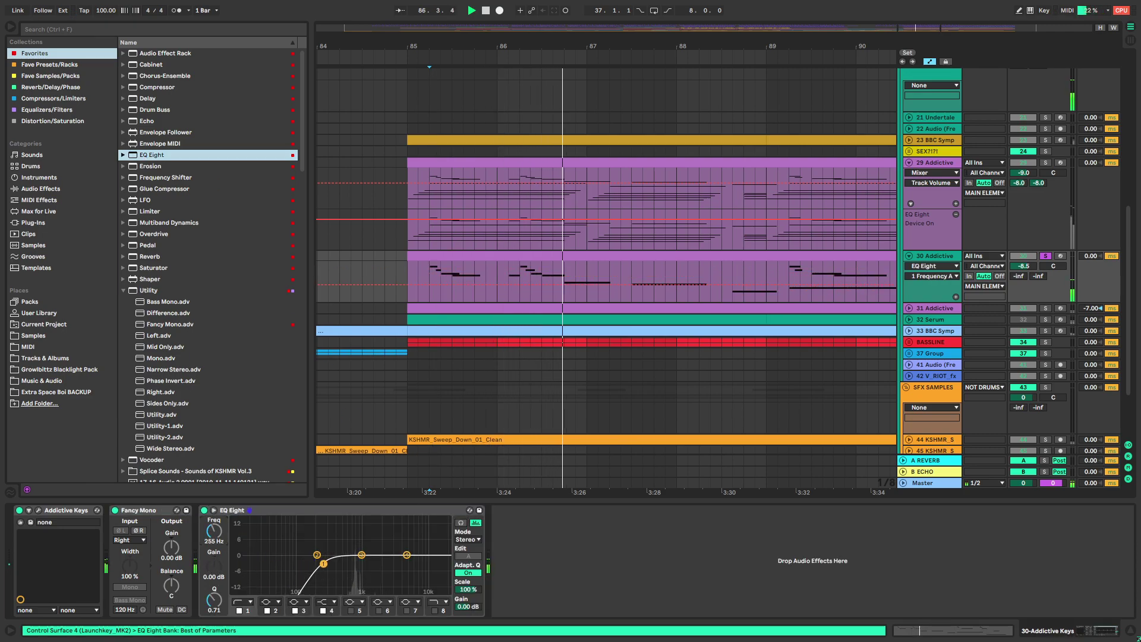
# Lower the velocities of the upper G4–C5 melody notes in track 29's clip to 25–55 and play the full mix from bar 85
pyautogui.click(1045, 162)
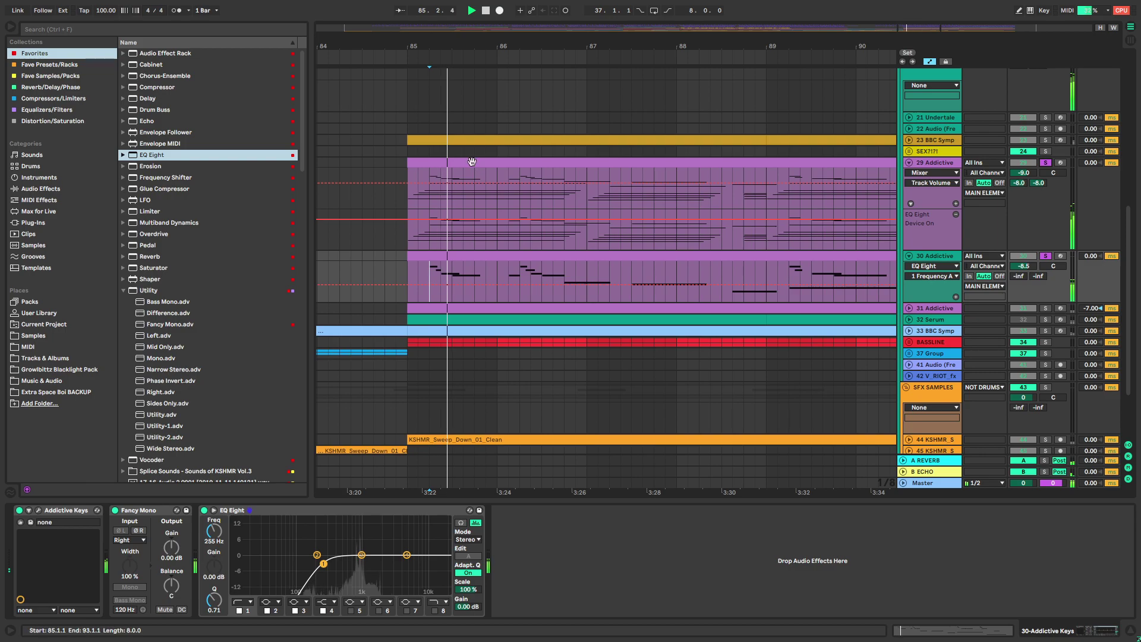
pyautogui.doubleClick(471, 158)
pyautogui.moveTo(276, 290); pyautogui.dragTo(982, 374)
pyautogui.click(925, 356)
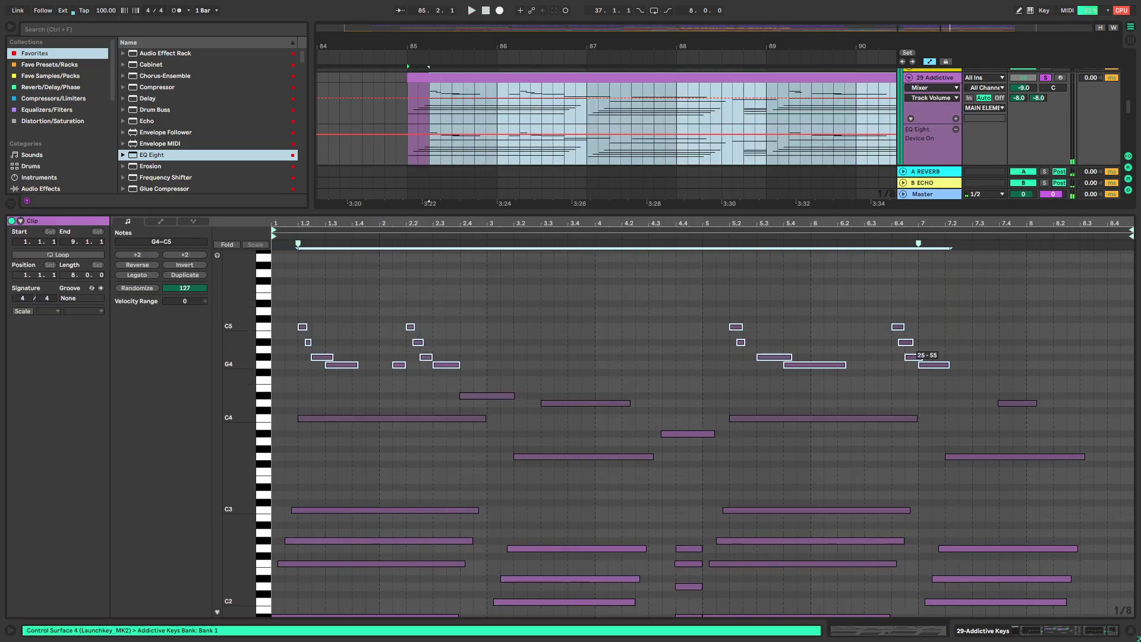
pyautogui.press('space')
pyautogui.click(1088, 632)
pyautogui.click(412, 181)
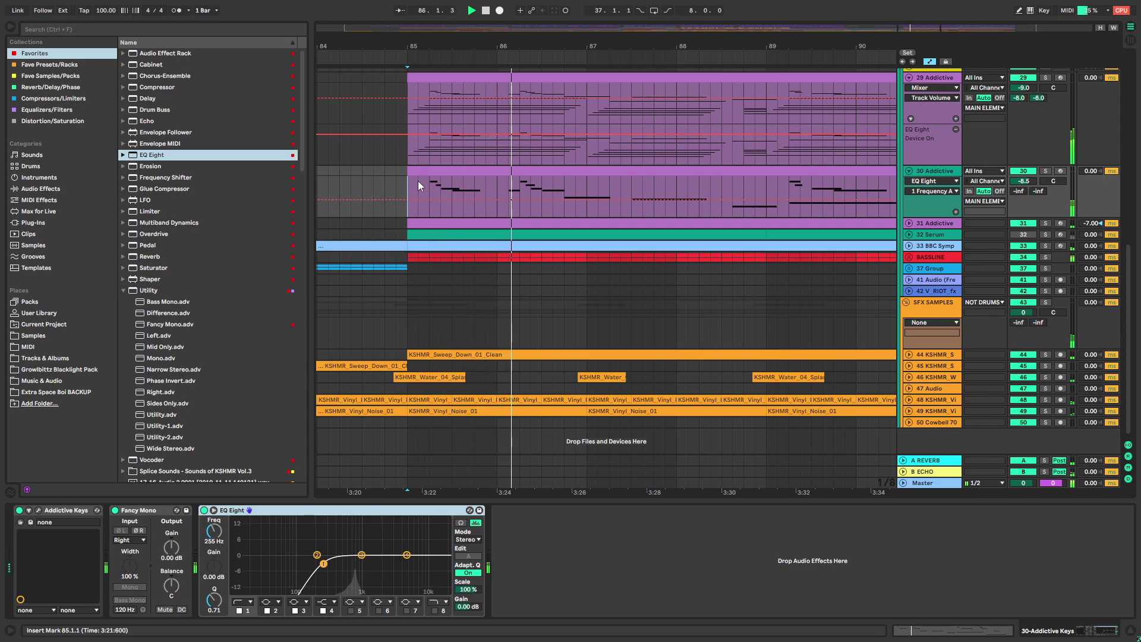
# Set track 30's volume to -3.0 dB, balancing it against track 29 both soloed and in the full mix
pyautogui.moveTo(1023, 181); pyautogui.dragTo(1023, 171)
pyautogui.press('space')
pyautogui.click(429, 190)
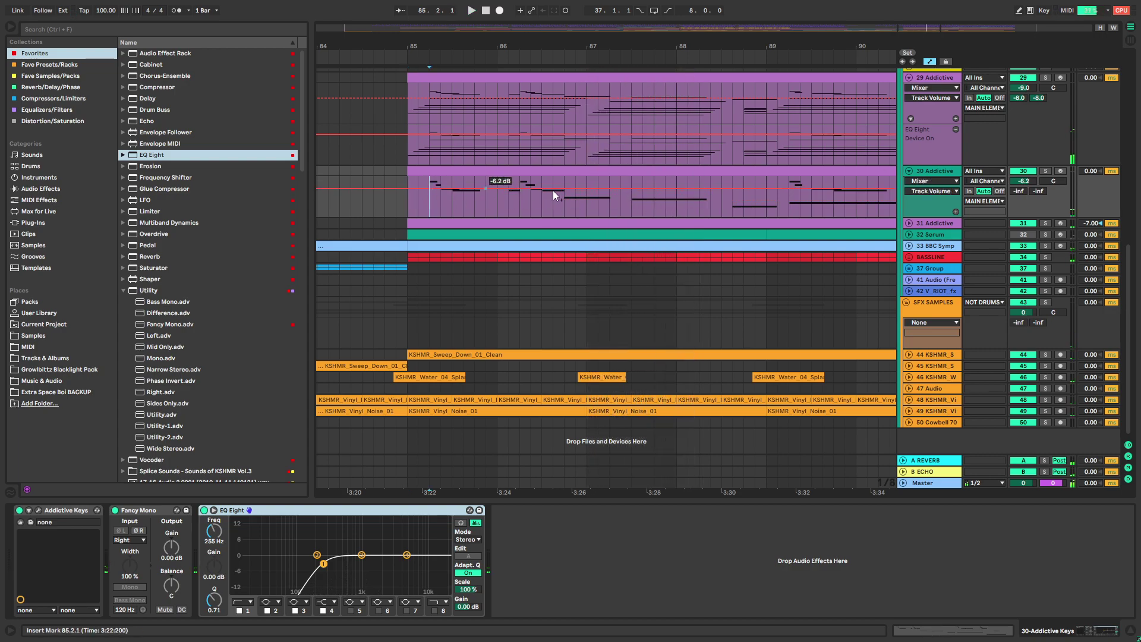
pyautogui.click(1045, 170)
pyautogui.press('space')
pyautogui.click(1047, 78)
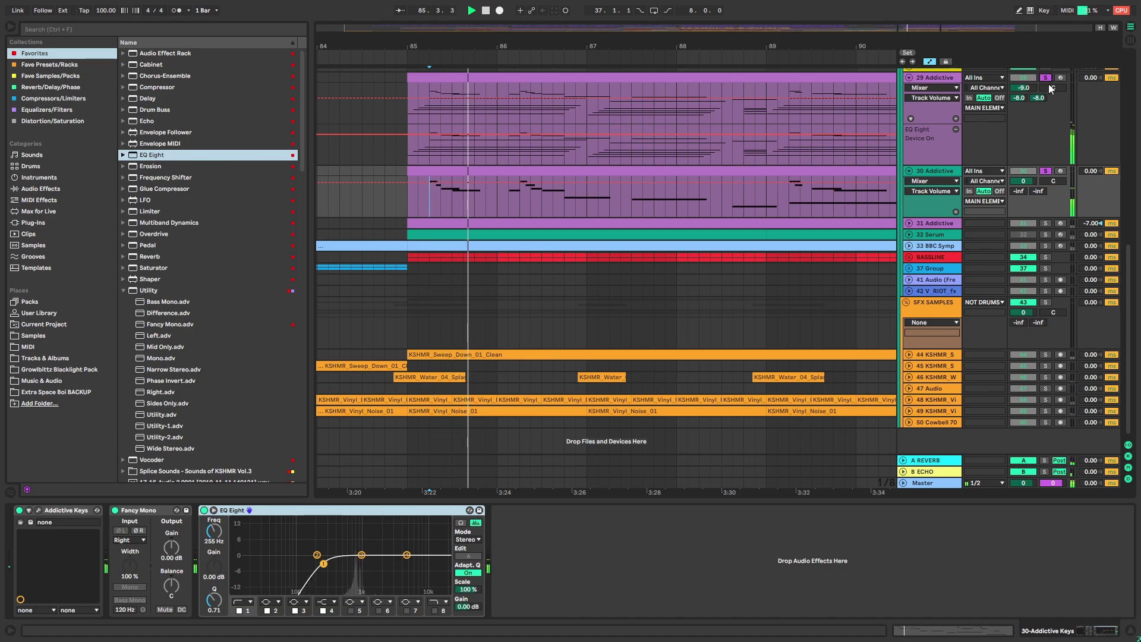
pyautogui.moveTo(1029, 178); pyautogui.dragTo(1032, 177)
pyautogui.press('space')
pyautogui.press('space')
pyautogui.press('s')
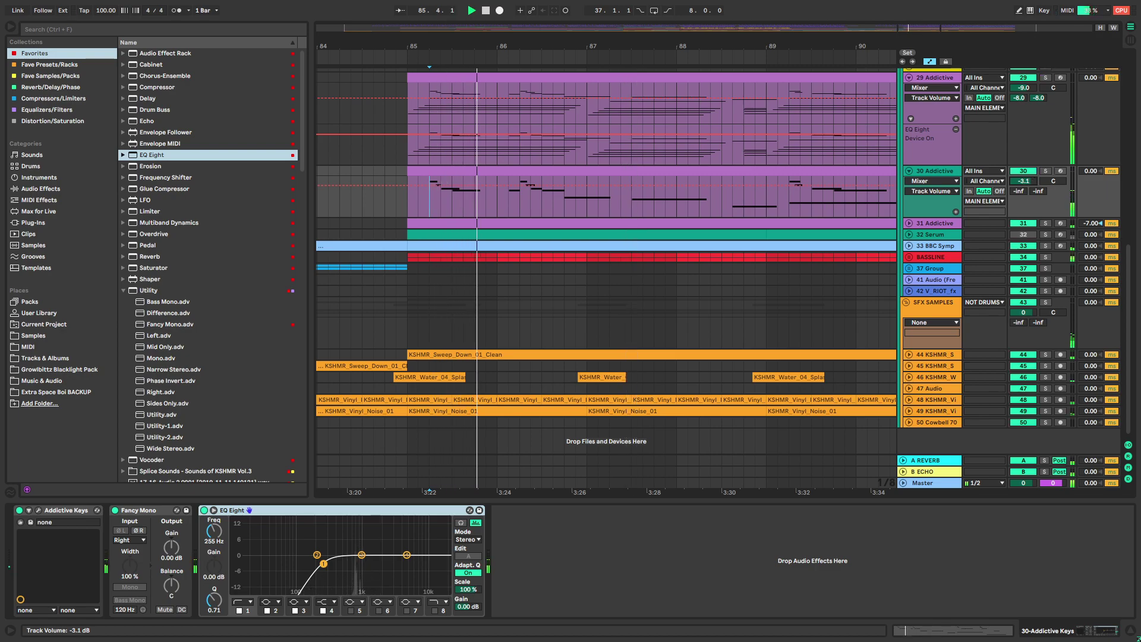
pyautogui.scroll(3, 941, 189)
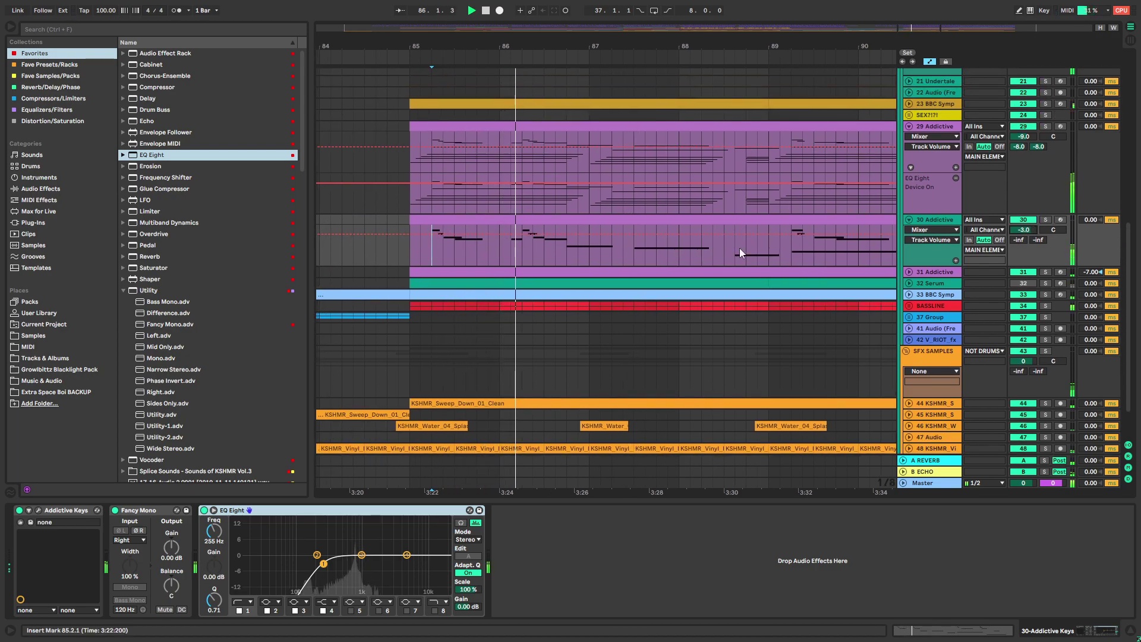
# Examine track 29's device chain and the unfolded tracks around it for bars 85 to 101
pyautogui.rightClick(935, 220)
pyautogui.press('Escape')
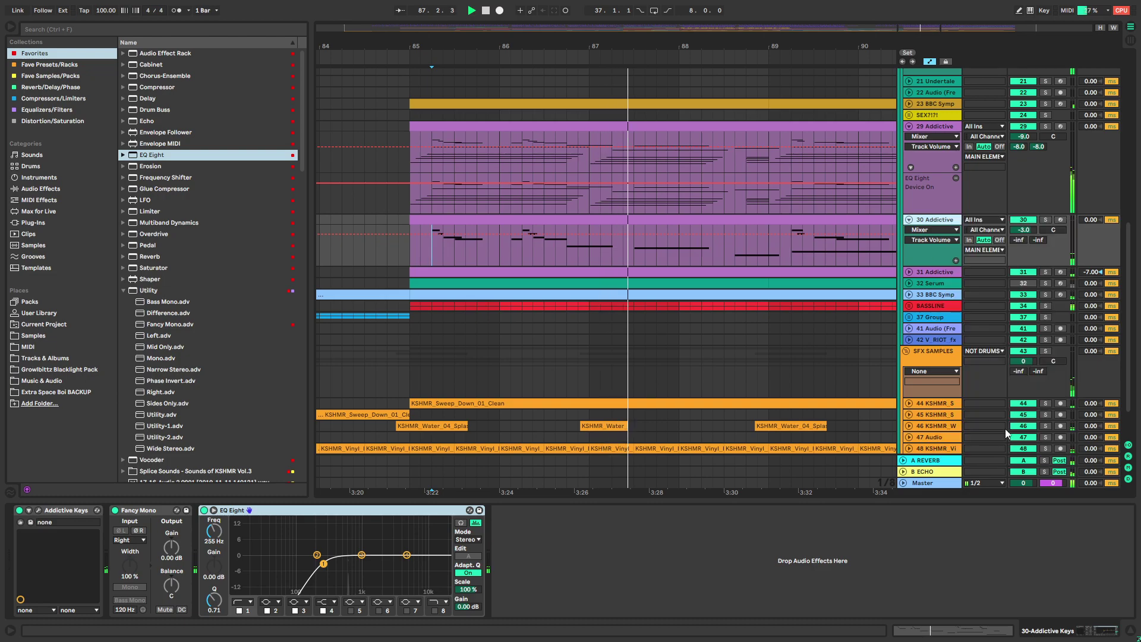
pyautogui.click(935, 122)
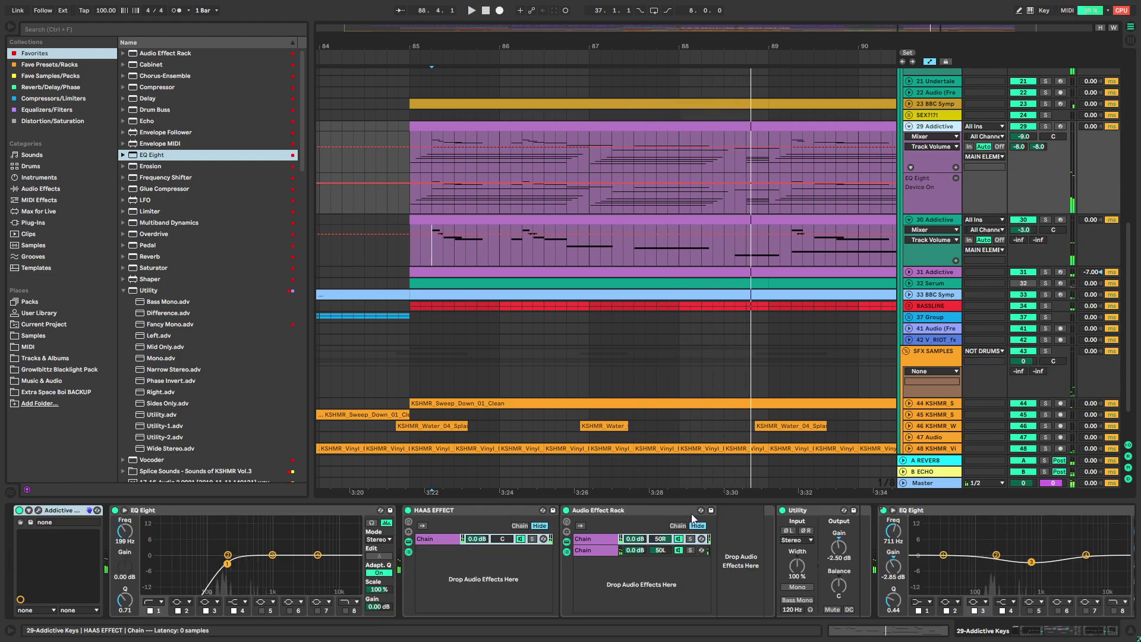
pyautogui.scroll(-2, 511, 220)
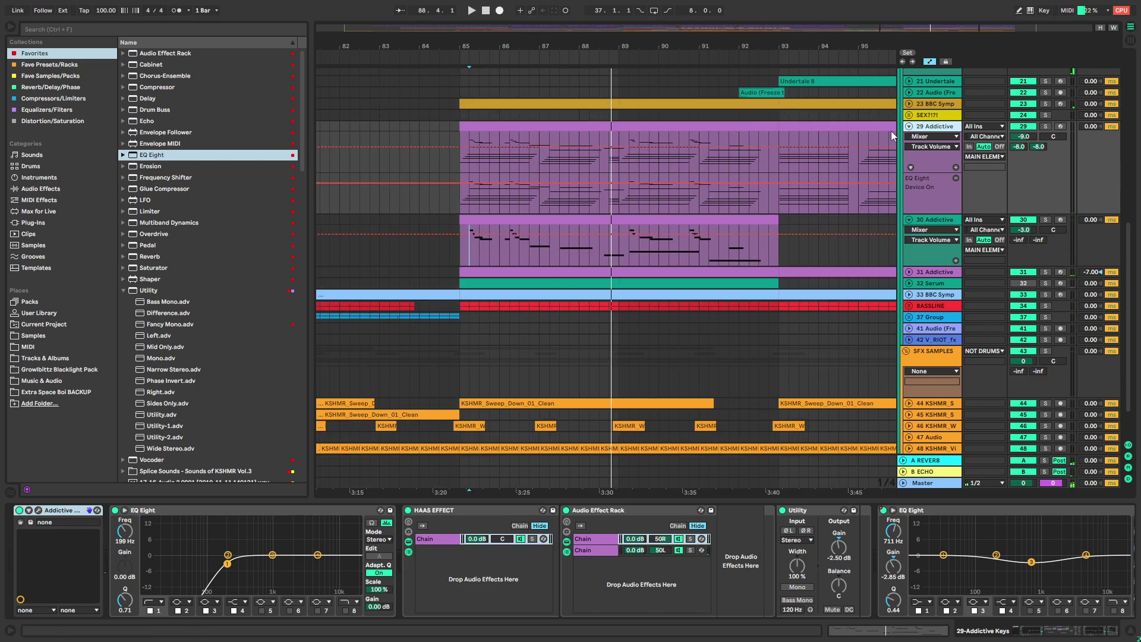
pyautogui.keyDown('alt'); pyautogui.click(909, 127); pyautogui.keyUp('alt')
pyautogui.scroll(-3, 494, 258)
pyautogui.keyDown('alt'); pyautogui.click(911, 126); pyautogui.keyUp('alt')
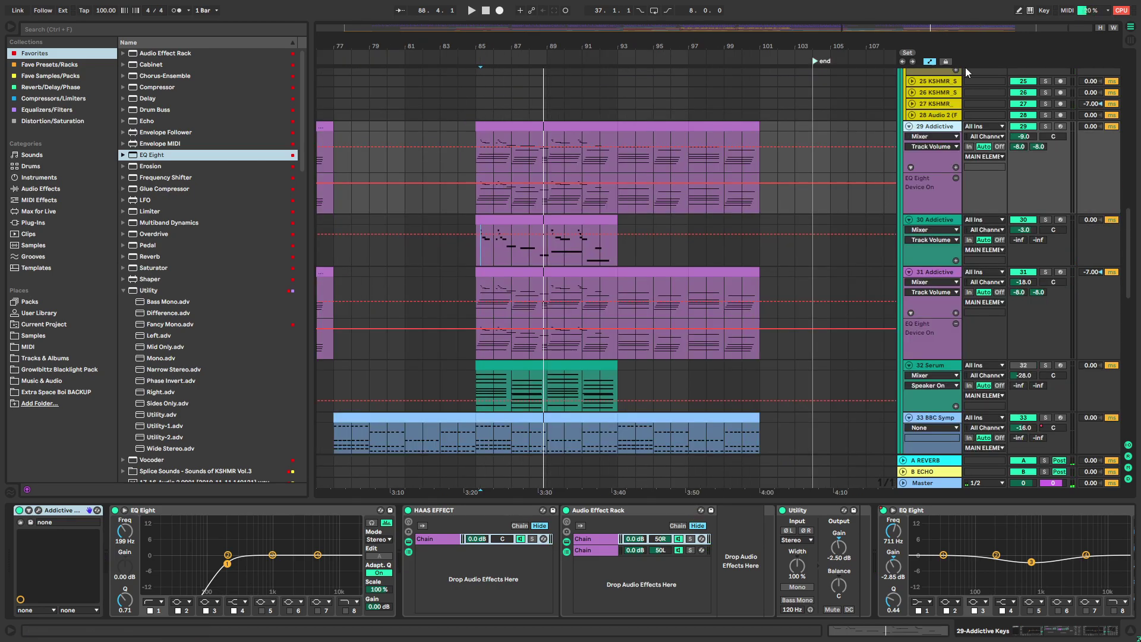
pyautogui.keyDown('alt'); pyautogui.click(909, 126); pyautogui.keyUp('alt')
# Select bars 85 to 89, reactivate the muted Serum track 32 and play the section
pyautogui.click(526, 158)
pyautogui.click(1026, 155)
pyautogui.click(1013, 163)
pyautogui.press('space')
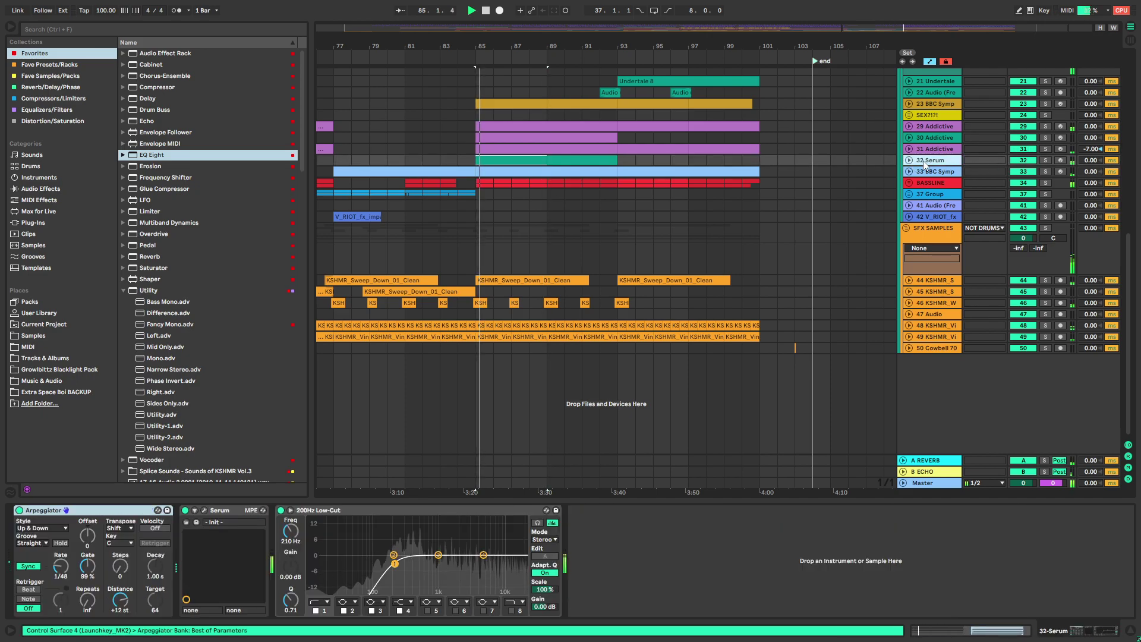
# Unfold the Serum track and pan it to 50R during playback
pyautogui.click(909, 160)
pyautogui.click(1052, 171)
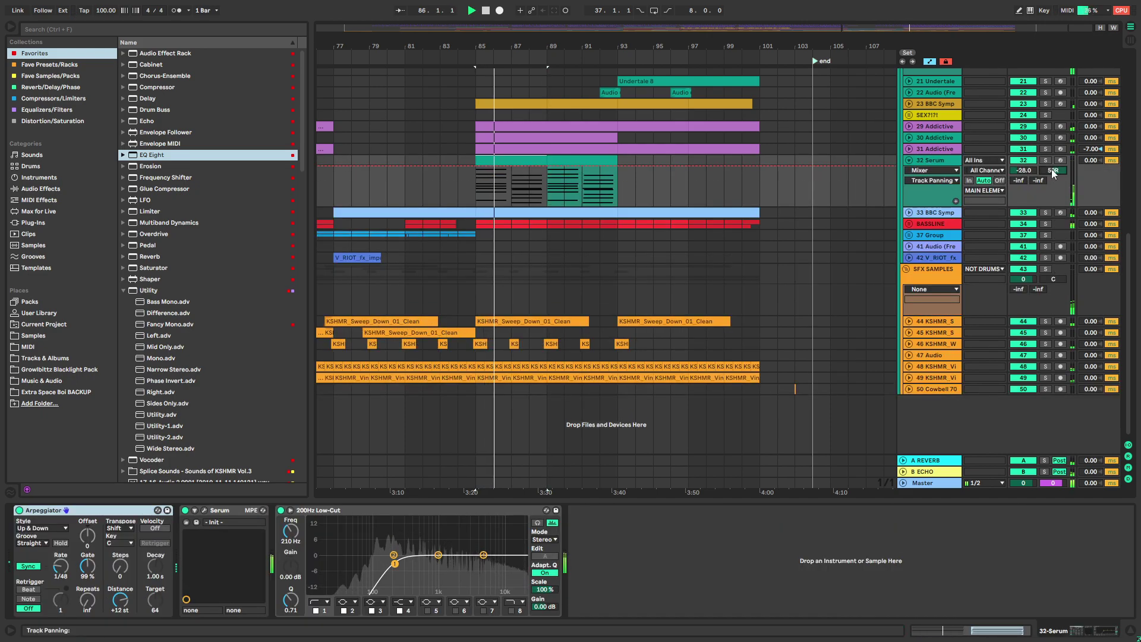
pyautogui.click(1031, 172)
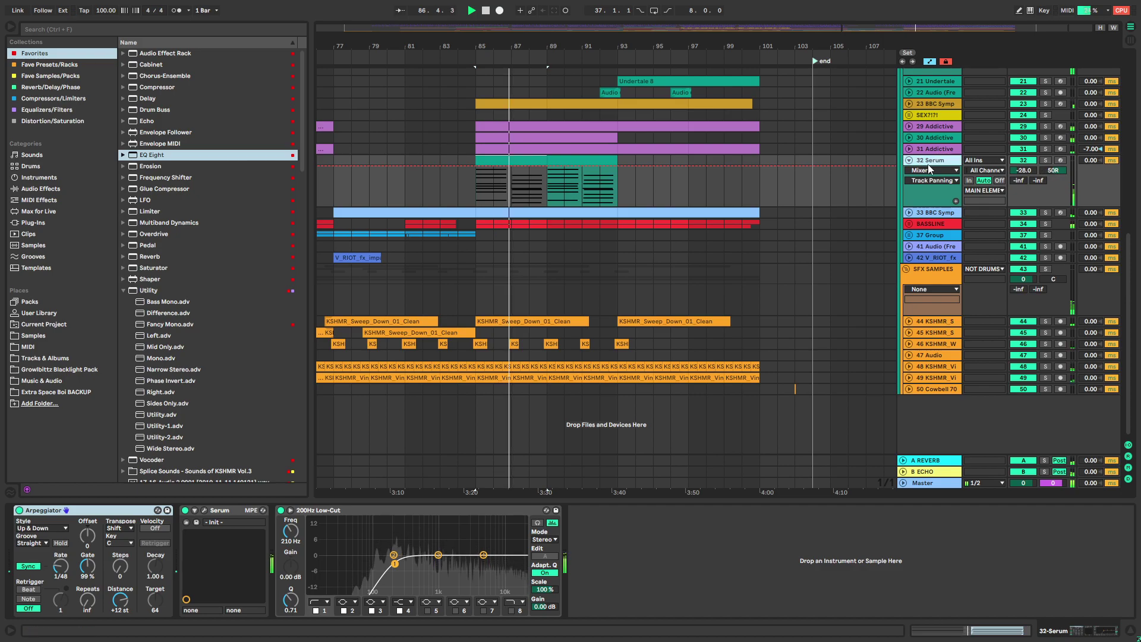
# Delete the Serum track, listen to the section without it and undo the deletion
pyautogui.press('Delete')
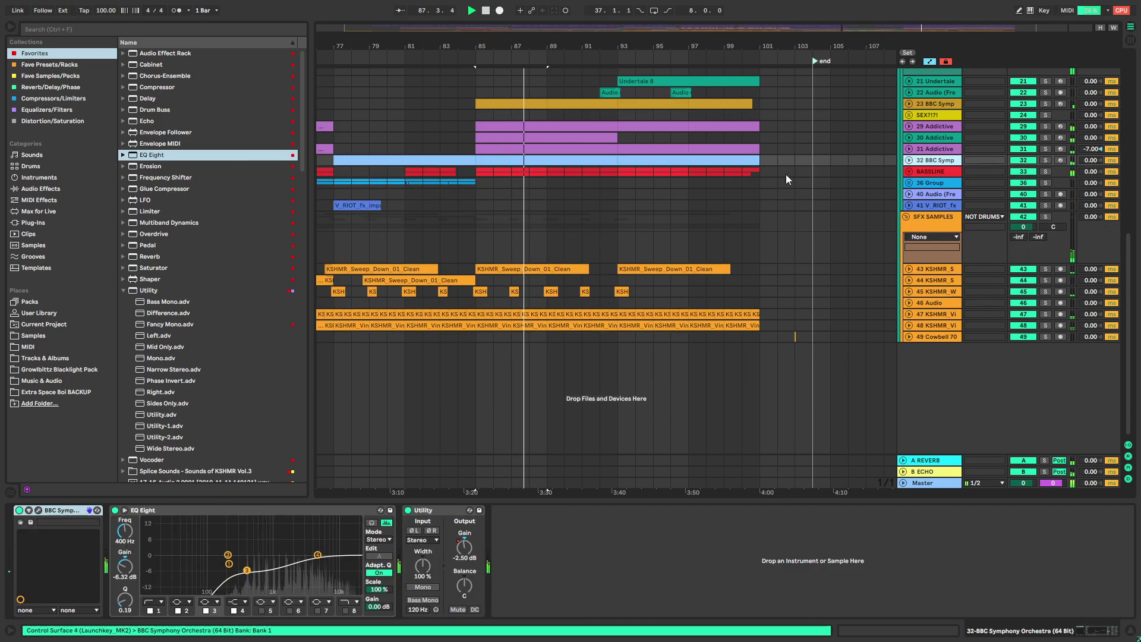
pyautogui.scroll(5, 925, 167)
pyautogui.scroll(-3, 926, 167)
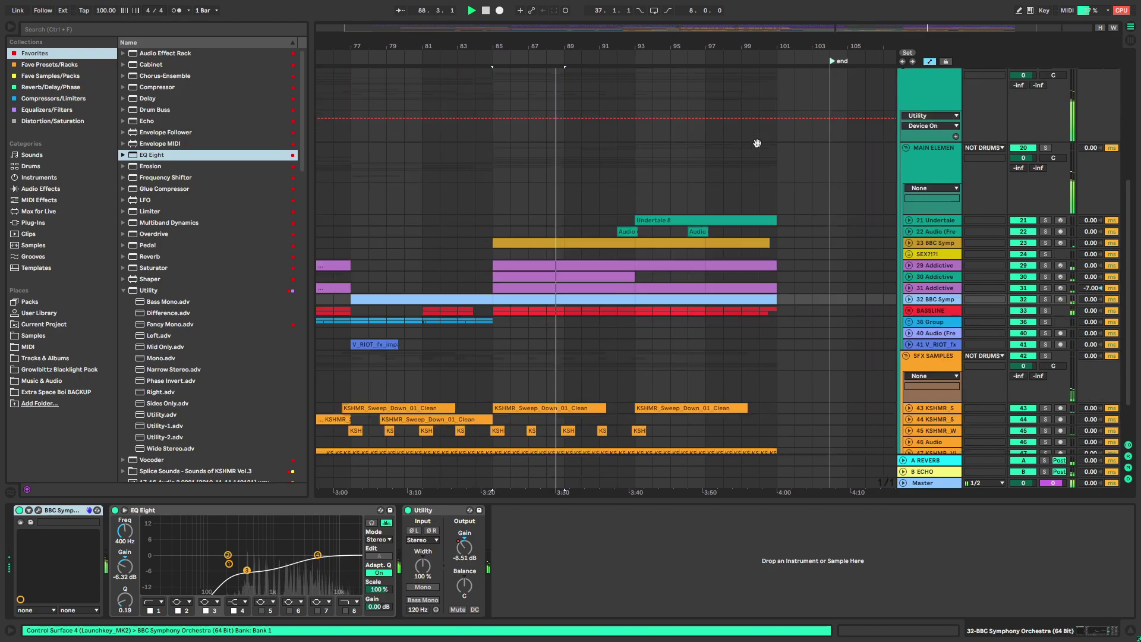
pyautogui.hotkey('ctrl', 'z')
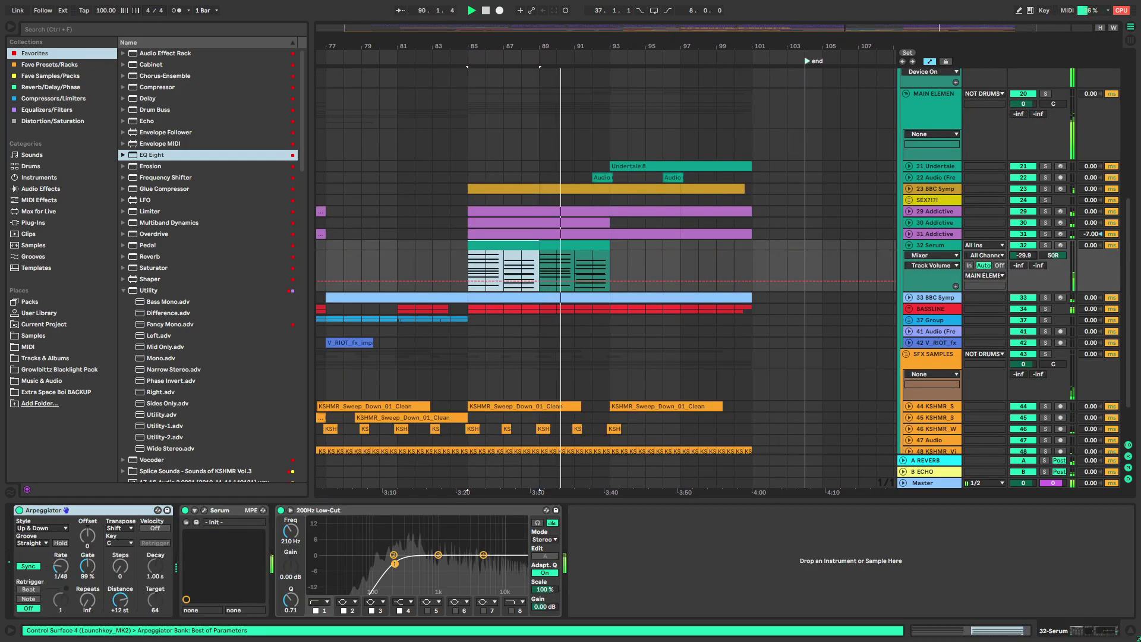
# Set the Serum track's volume to -30 dB, pan it to about 43L and fold the track
pyautogui.click(909, 245)
pyautogui.keyDown('alt'); pyautogui.click(906, 95); pyautogui.keyUp('alt')
pyautogui.moveTo(738, 116); pyautogui.dragTo(687, 251)
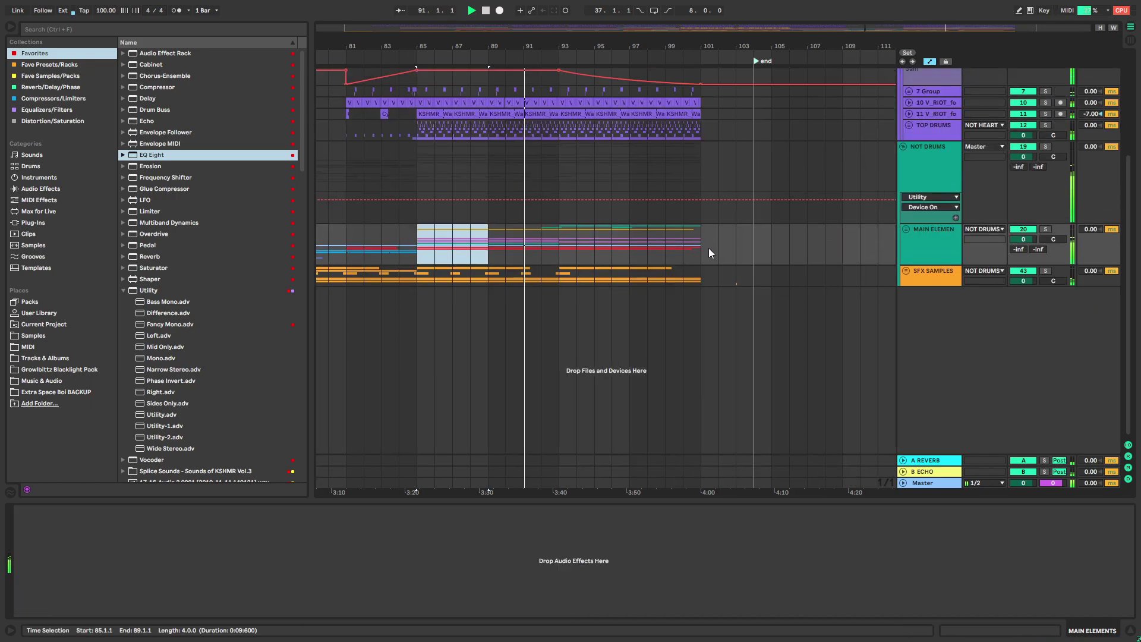
pyautogui.click(579, 164)
pyautogui.click(903, 230)
pyautogui.click(904, 229)
pyautogui.moveTo(729, 153); pyautogui.dragTo(786, 117)
pyautogui.click(908, 343)
pyautogui.click(1052, 354)
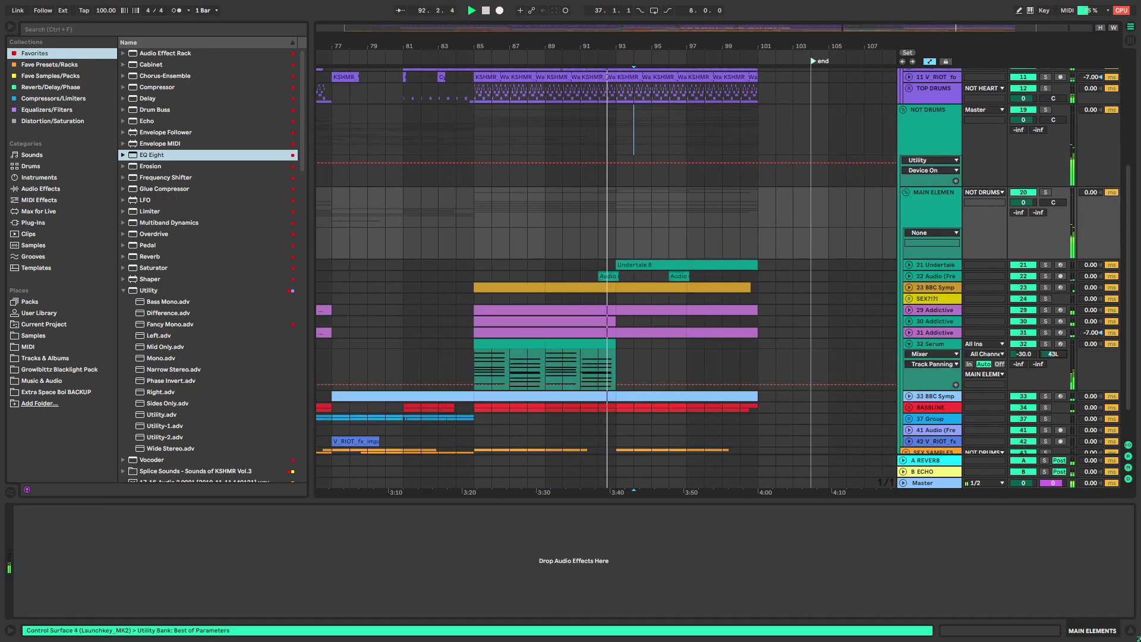
pyautogui.click(908, 344)
# Fold the MAIN ELEMENTS and NOT DRUMS groups, show the whole arrangement, stop playback and leave full-screen mode
pyautogui.click(906, 192)
pyautogui.click(903, 110)
pyautogui.moveTo(694, 234); pyautogui.dragTo(647, 260)
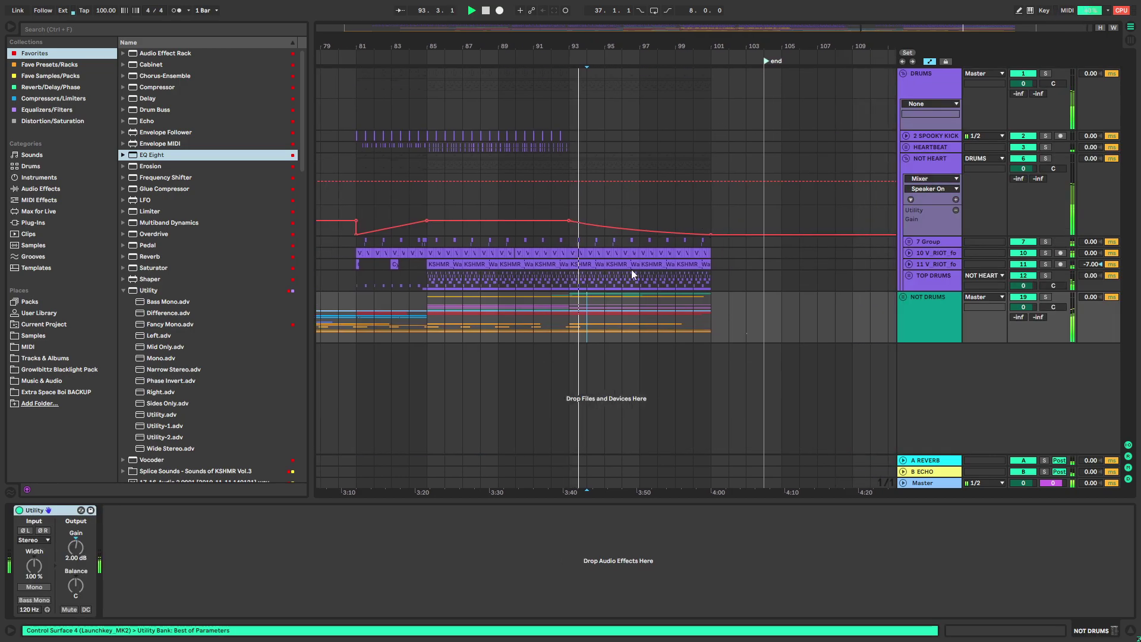
pyautogui.scroll(-5, 703, 234)
pyautogui.press('space')
pyautogui.click(746, 90)
pyautogui.press('F11')
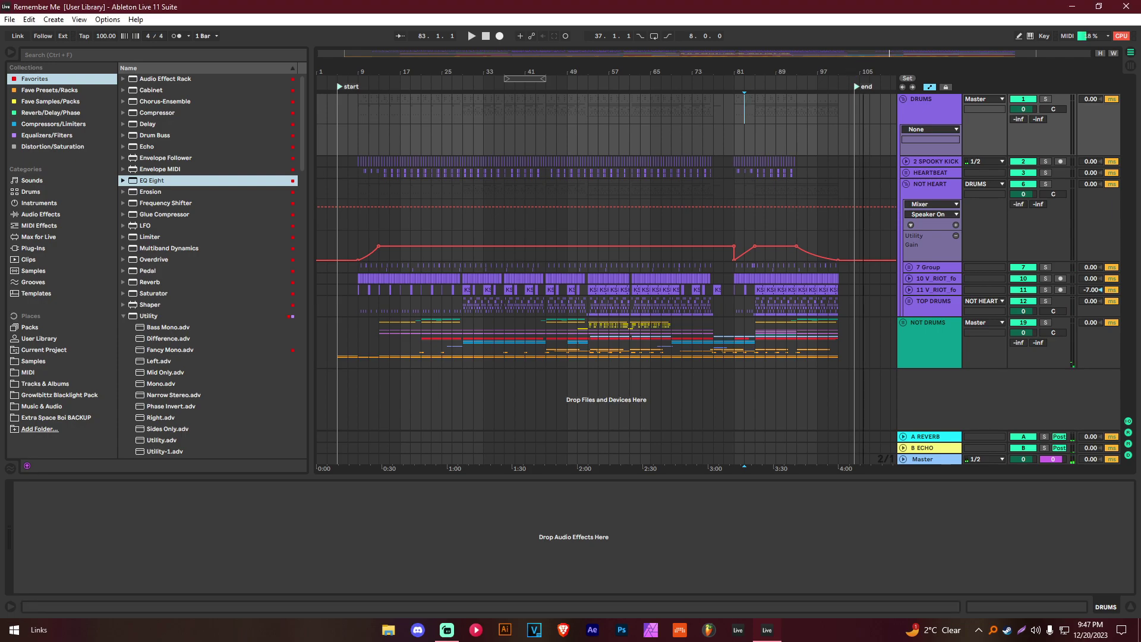
# Return the play position to the start and set up an audio export from 5.1.1 with a length of 104 bars
pyautogui.click(485, 36)
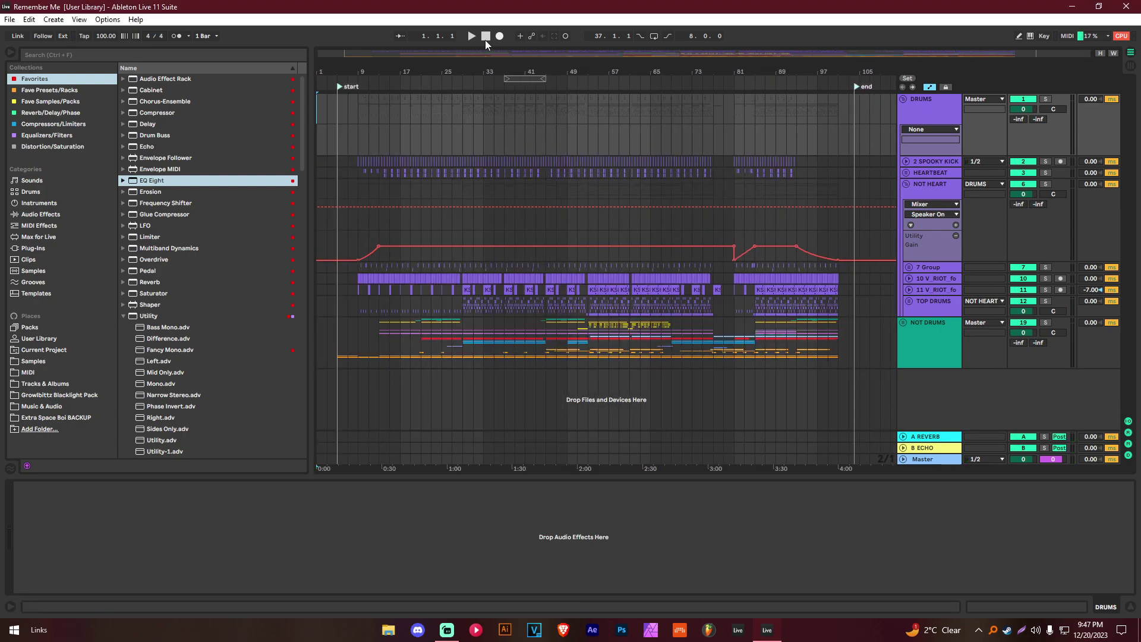
pyautogui.hotkey('ctrl', 'shift', 'r')
pyautogui.moveTo(606, 188)
pyautogui.mouseDown()
pyautogui.moveTo(606, 178)
pyautogui.moveTo(631, 195)
pyautogui.moveTo(603, 183)
pyautogui.mouseUp()
pyautogui.click(633, 188)
pyautogui.click(618, 187)
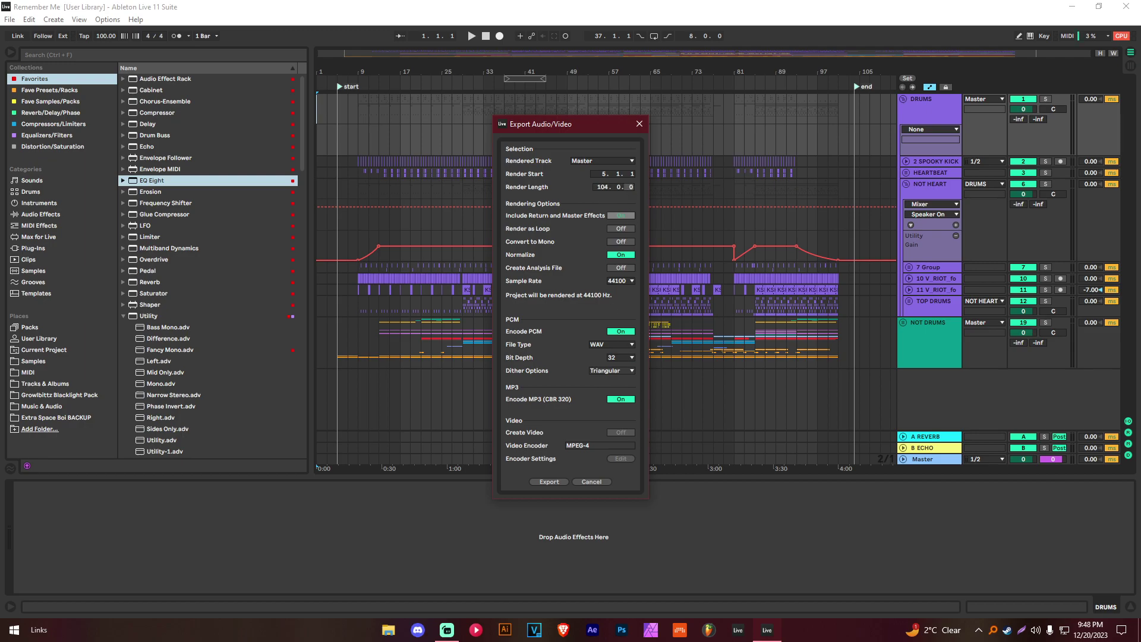
# Export the track as Remember Me.wav with an MP3 copy, overwriting the existing files
pyautogui.click(561, 482)
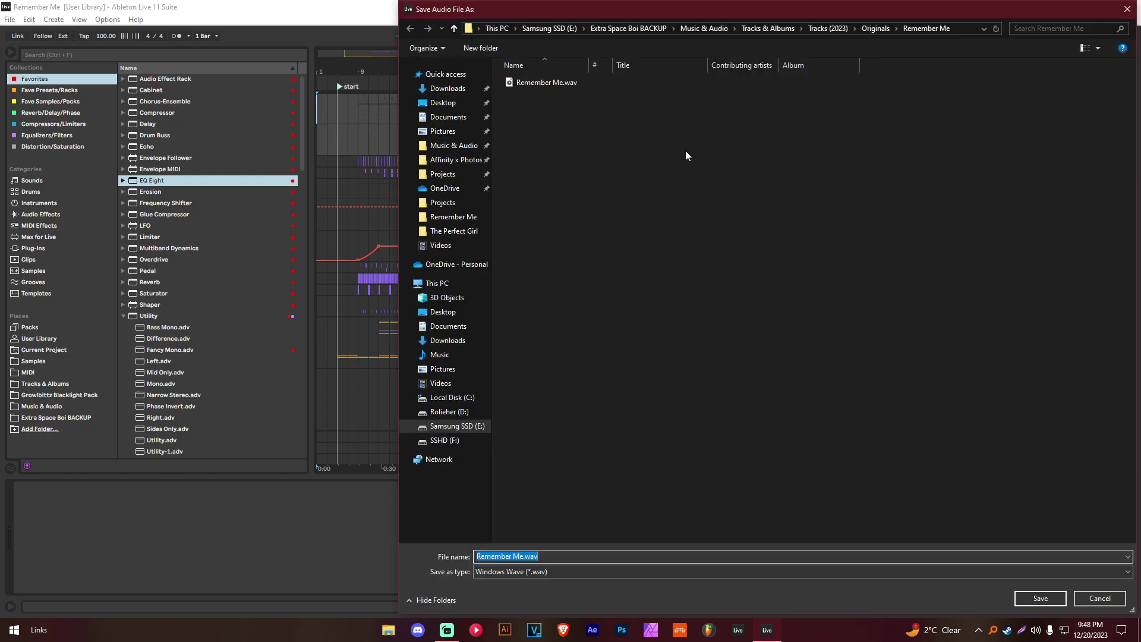
pyautogui.press('Return')
pyautogui.click(597, 317)
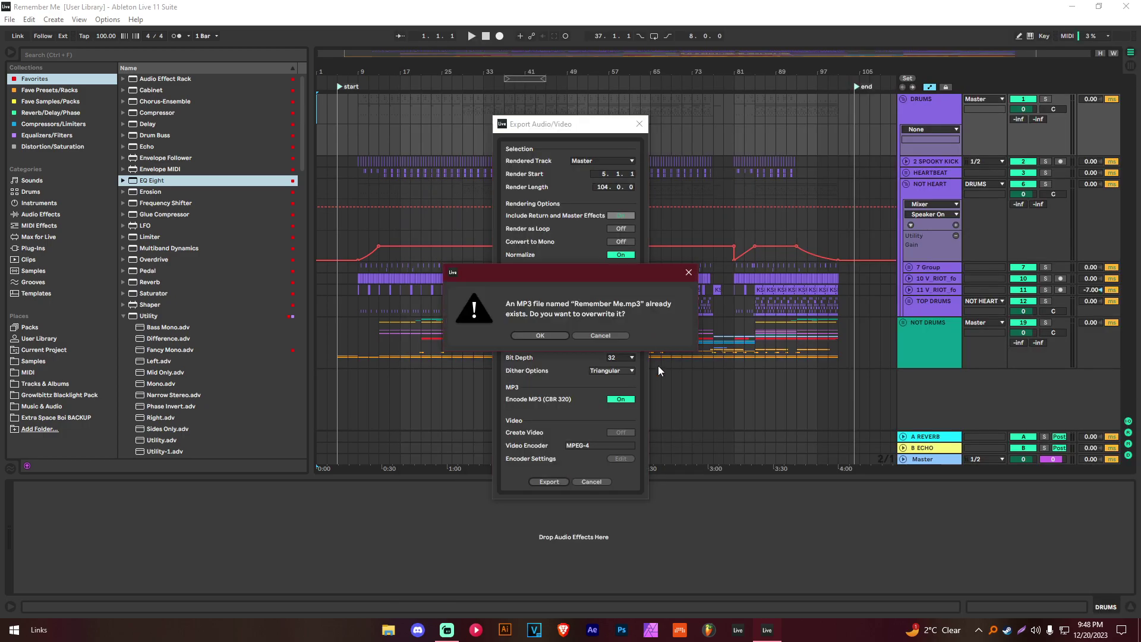
pyautogui.press('Return')
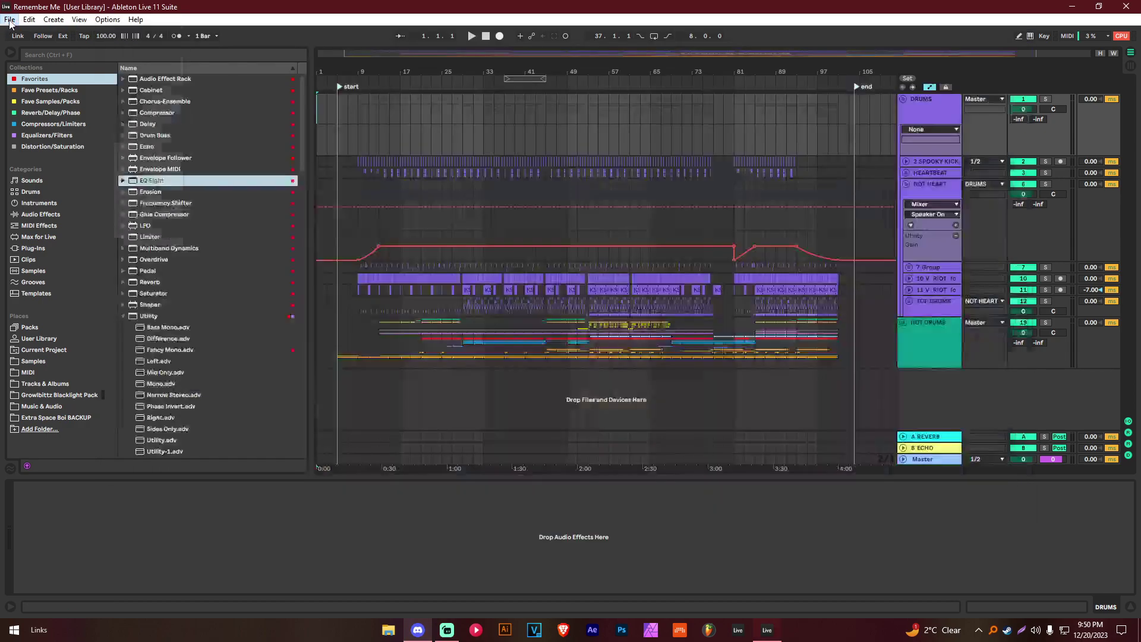
# Create a new Live Set
pyautogui.click(10, 22)
pyautogui.click(42, 34)
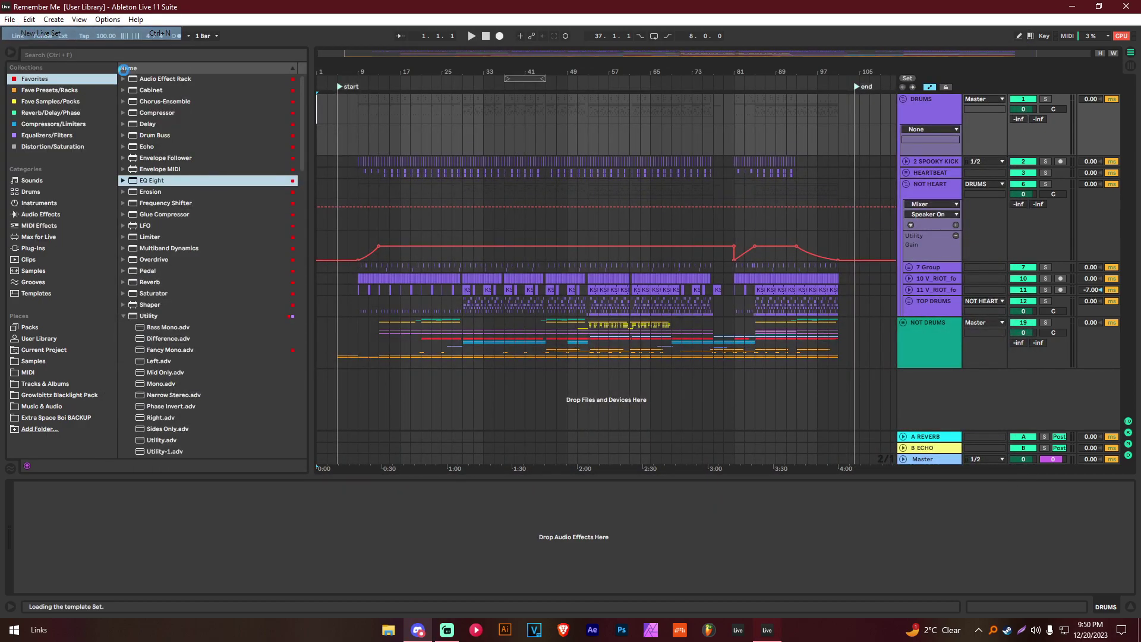
# Switch to Discord and open the music-feedback channel of The Flying Rat GIF Factory server
pyautogui.click(427, 635)
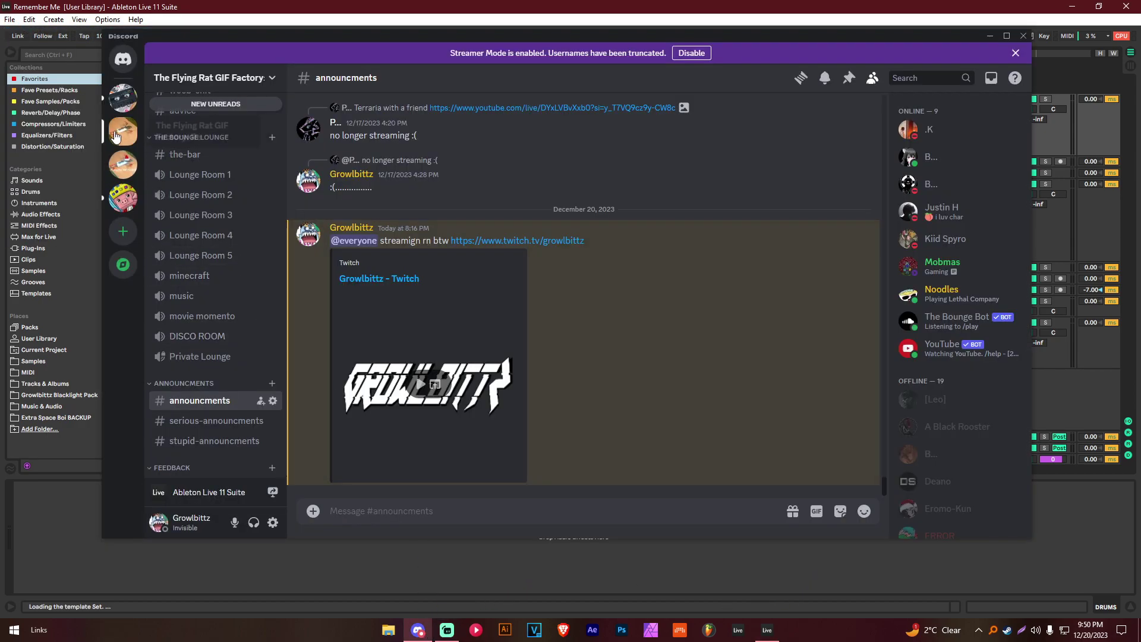
pyautogui.scroll(-4, 215, 358)
pyautogui.scroll(-3, 233, 399)
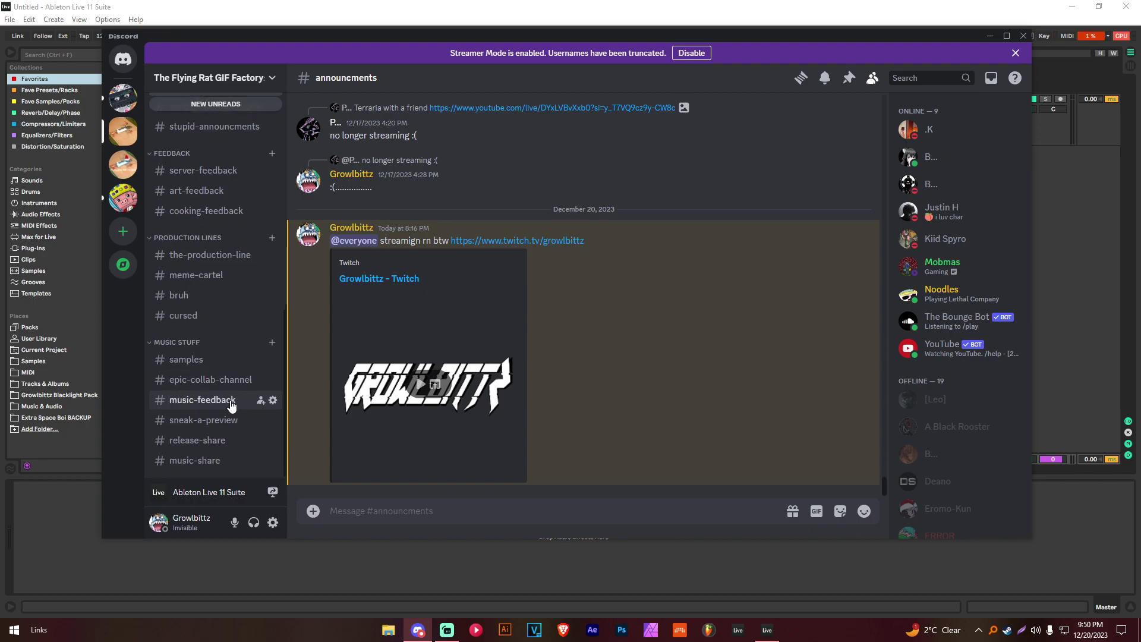
pyautogui.click(229, 400)
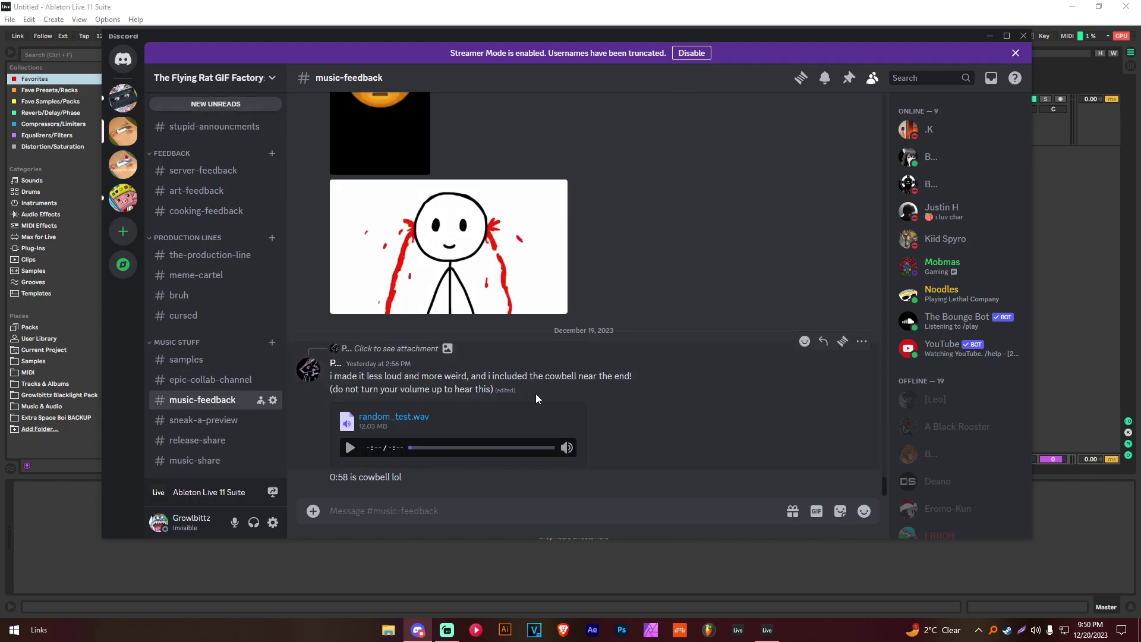
# Find the fireBeat.m4a post from 11/18/2023 in the channel, play it and dismiss the Streamer Mode notice
pyautogui.scroll(12, 536, 392)
pyautogui.moveTo(883, 451); pyautogui.dragTo(889, 142)
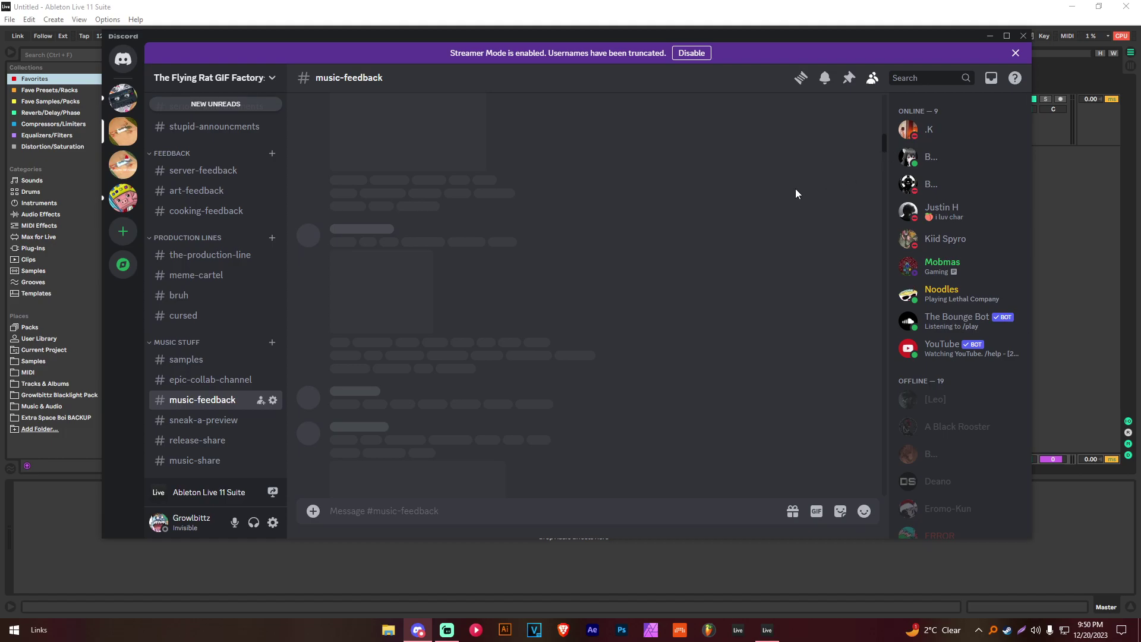
pyautogui.scroll(15, 655, 301)
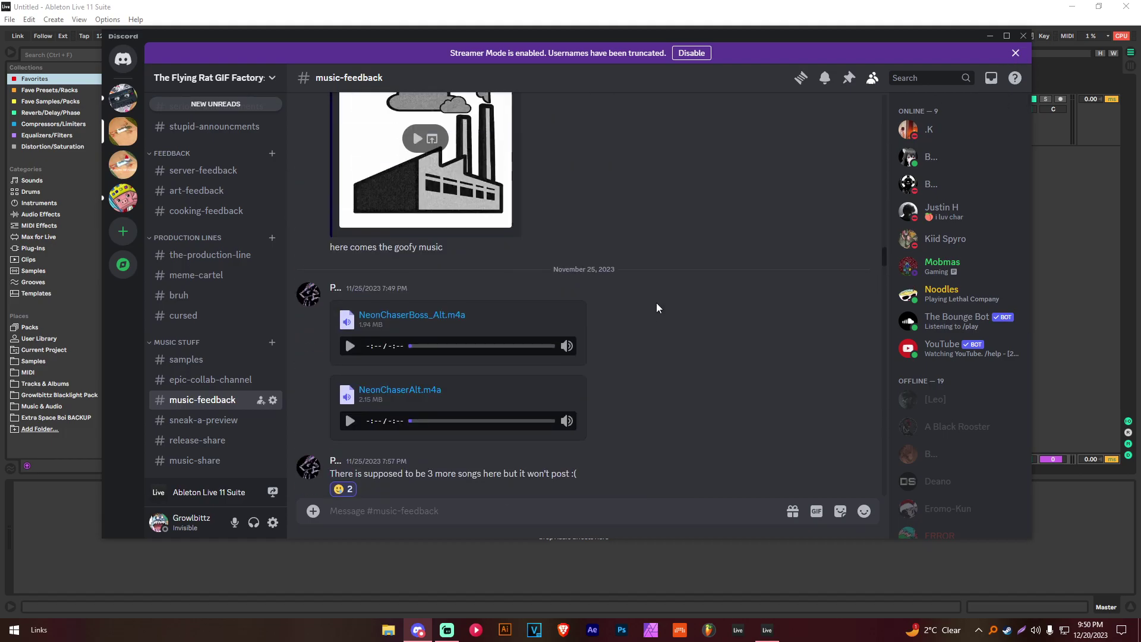
pyautogui.scroll(10, 585, 300)
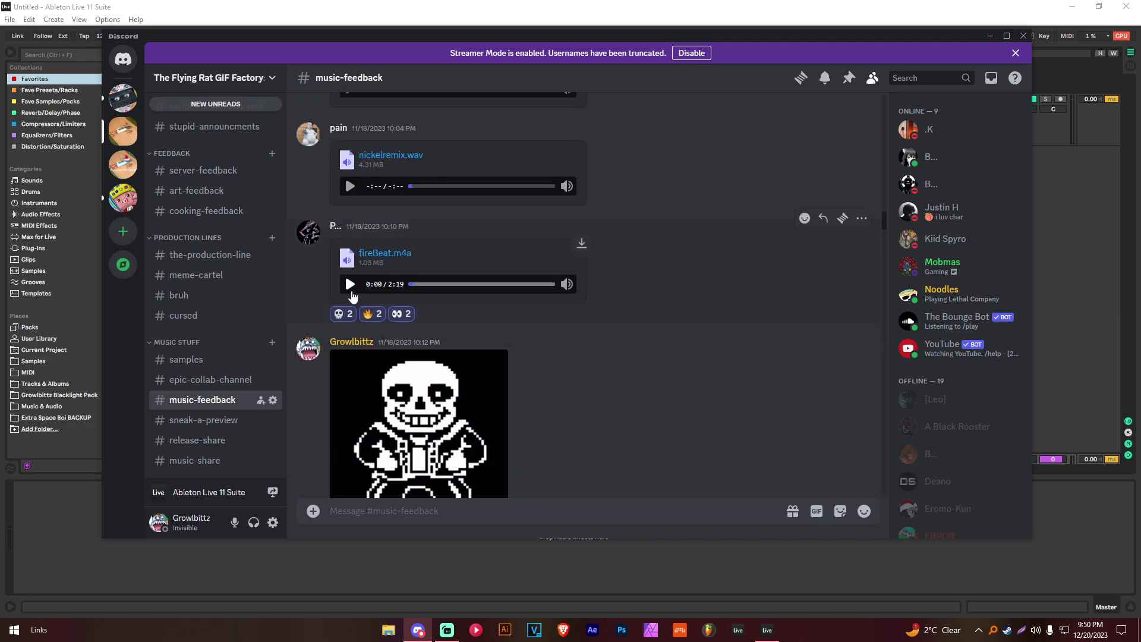
pyautogui.click(583, 242)
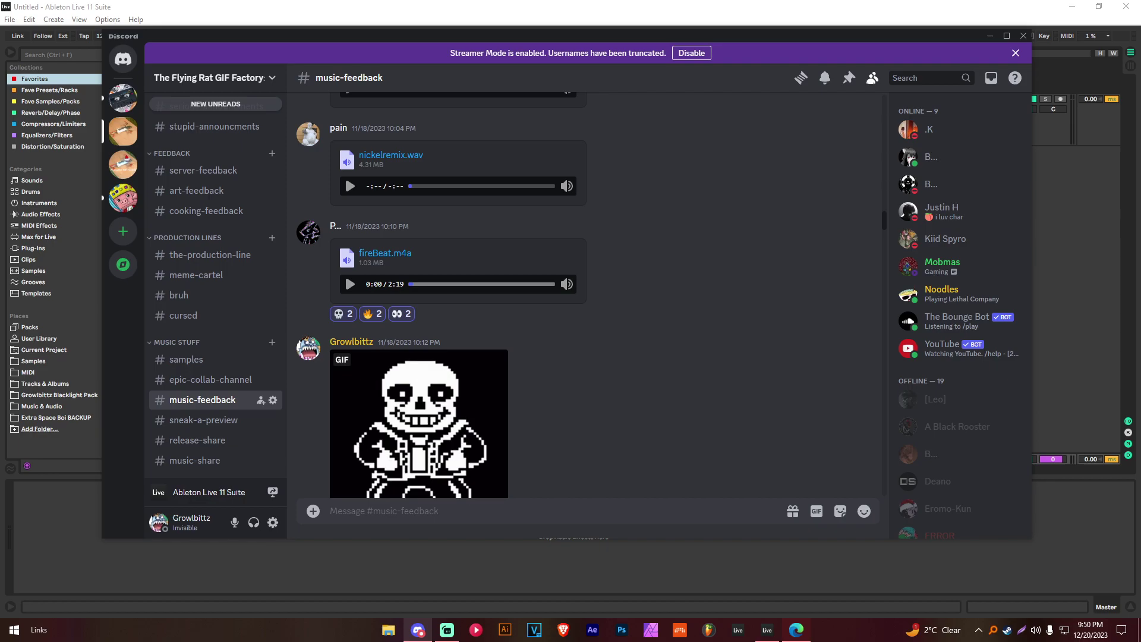
pyautogui.click(350, 285)
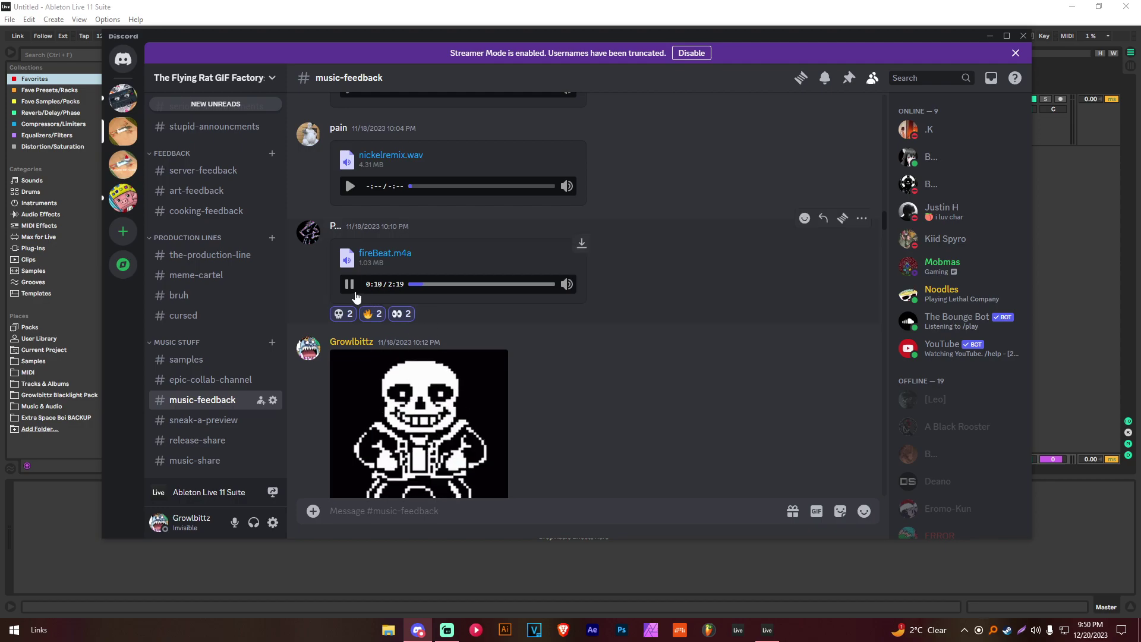
pyautogui.click(1016, 53)
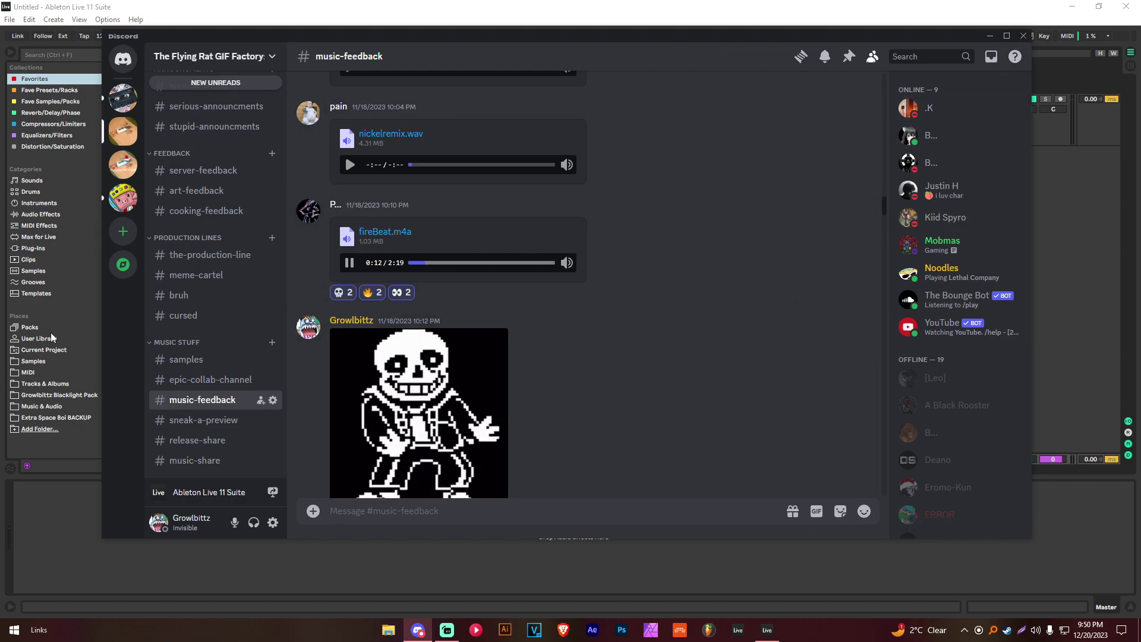
pyautogui.click(350, 263)
pyautogui.click(350, 264)
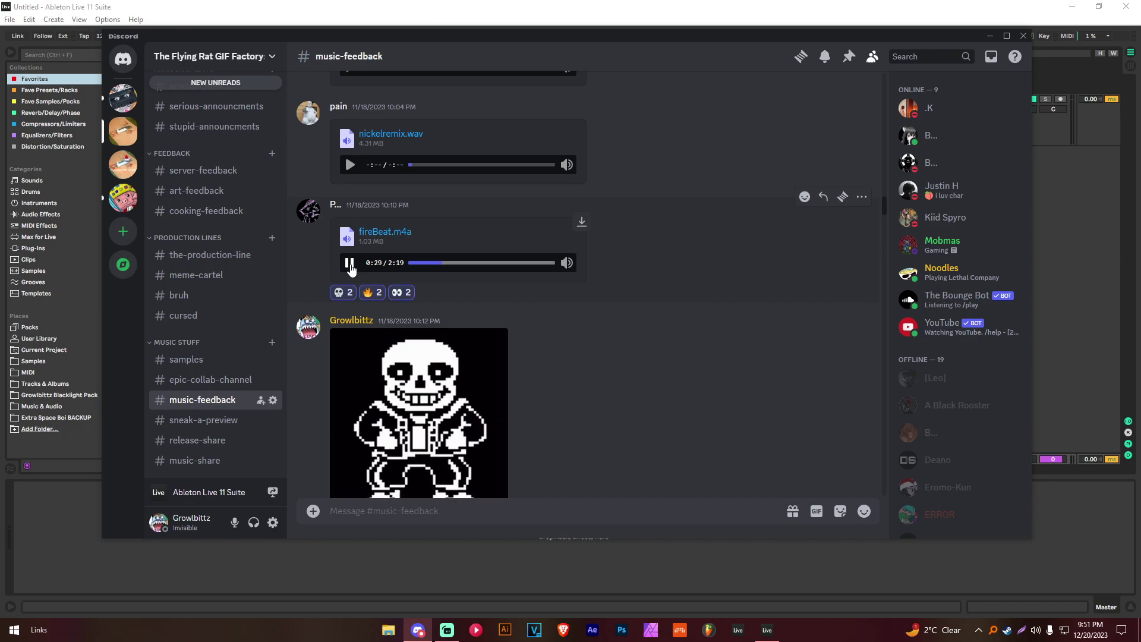
# Play random_test.wav in the latest post, skip to about 0:57 for the cowbell, and rewind it to the start
pyautogui.scroll(-10, 886, 228)
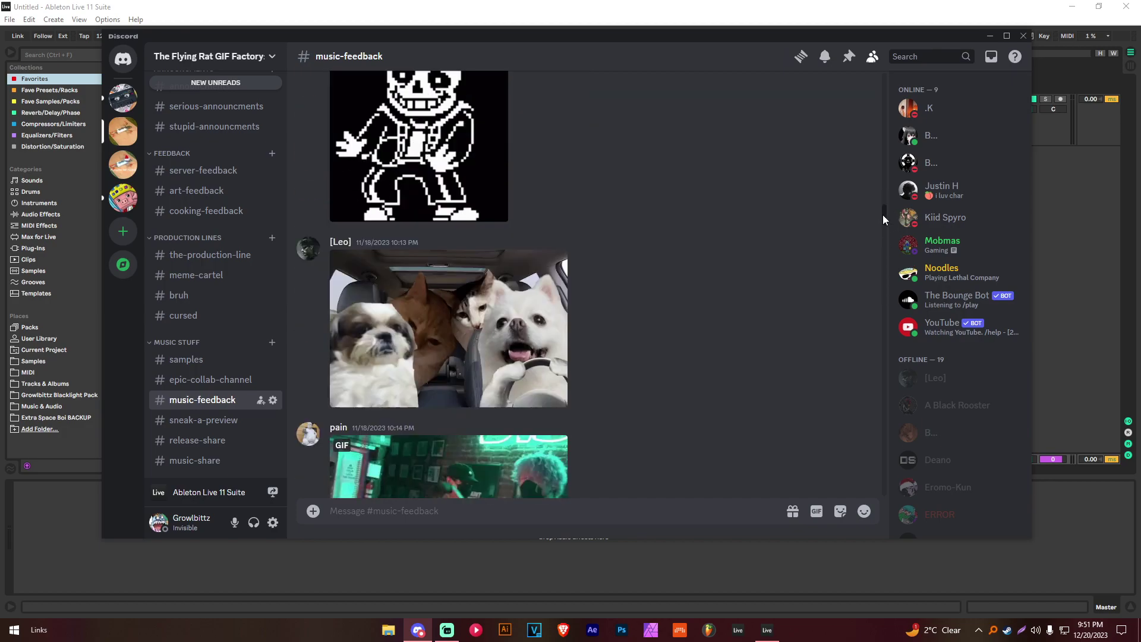
pyautogui.scroll(-10, 862, 347)
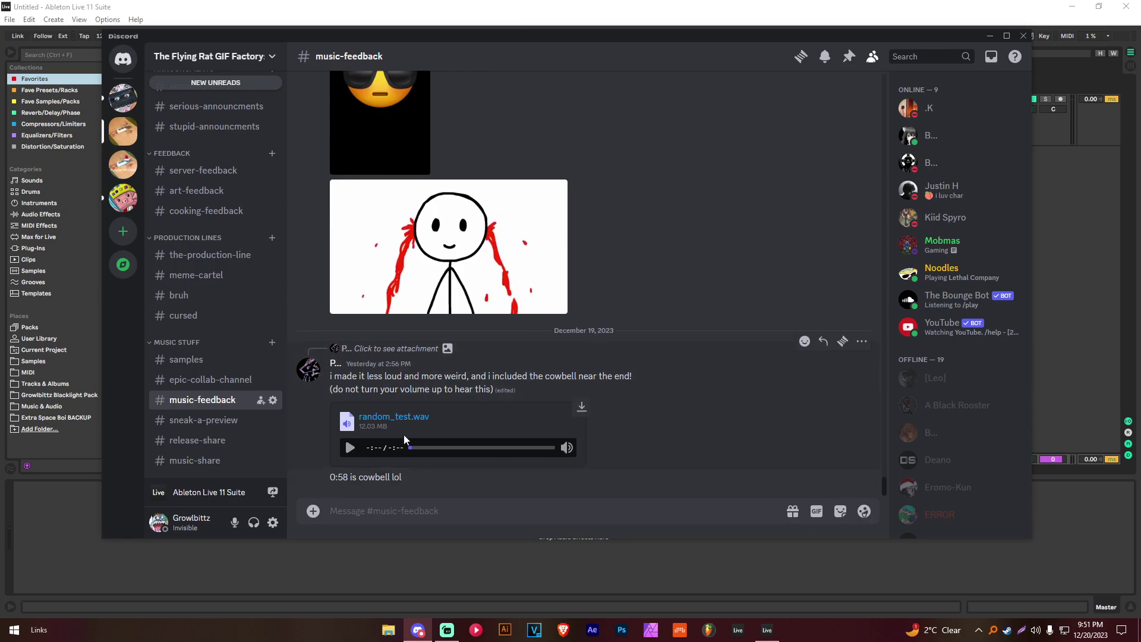
pyautogui.click(350, 447)
pyautogui.click(355, 451)
pyautogui.click(456, 447)
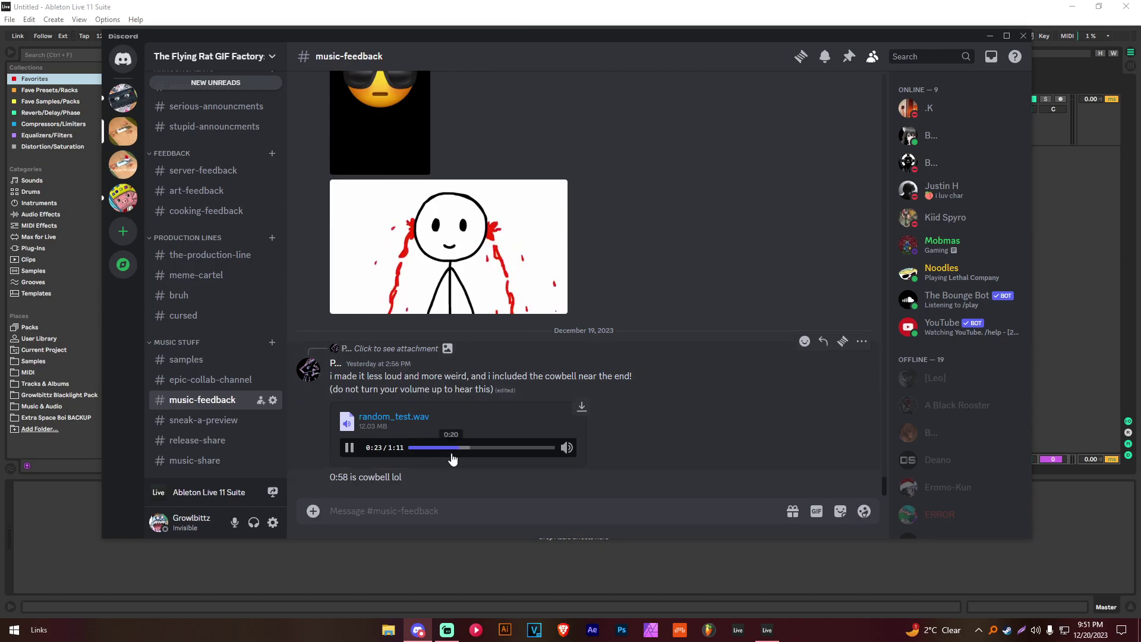
pyautogui.moveTo(454, 458); pyautogui.dragTo(526, 454)
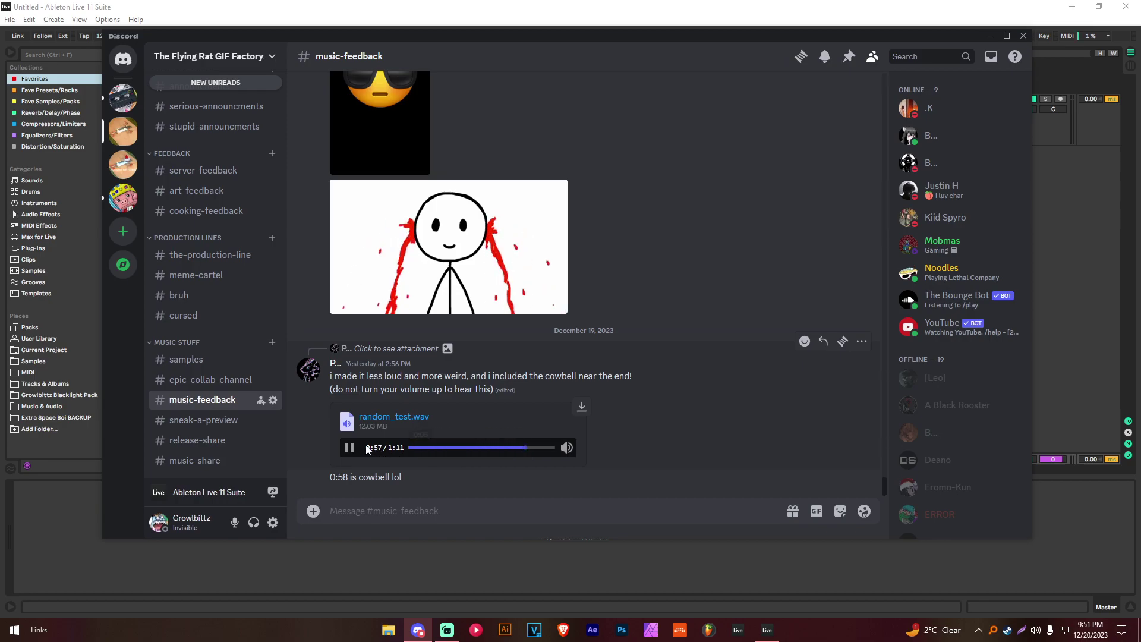
pyautogui.click(410, 448)
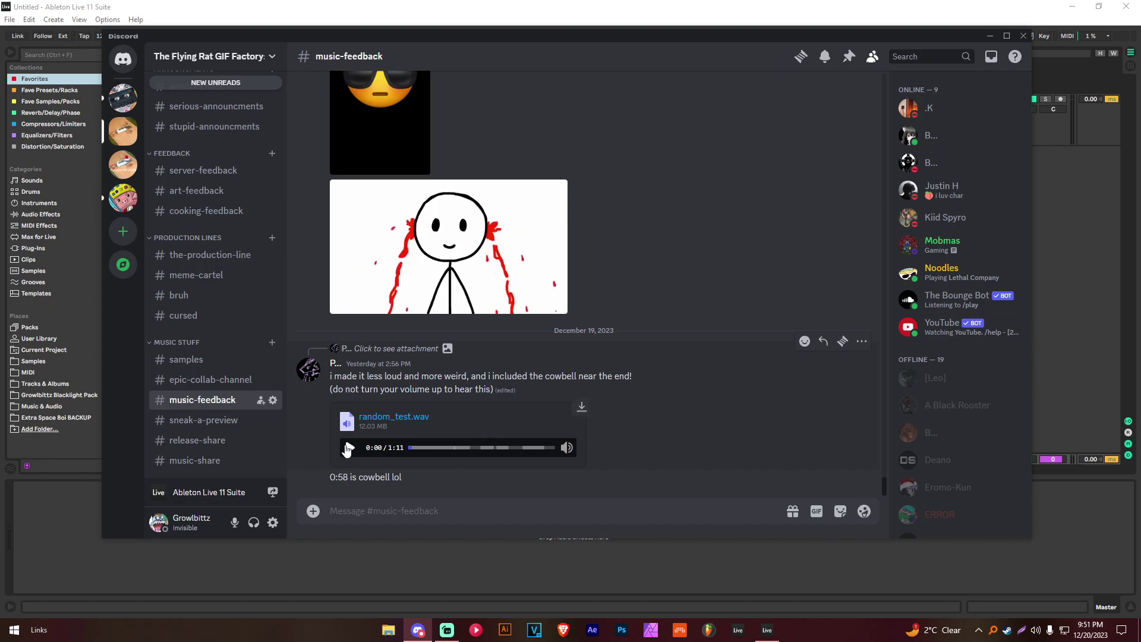
# Minimize Discord and delete the set file whose name begins "charmie at the" from the Projects folder while choosing a Live Set to open
pyautogui.click(987, 37)
pyautogui.click(9, 19)
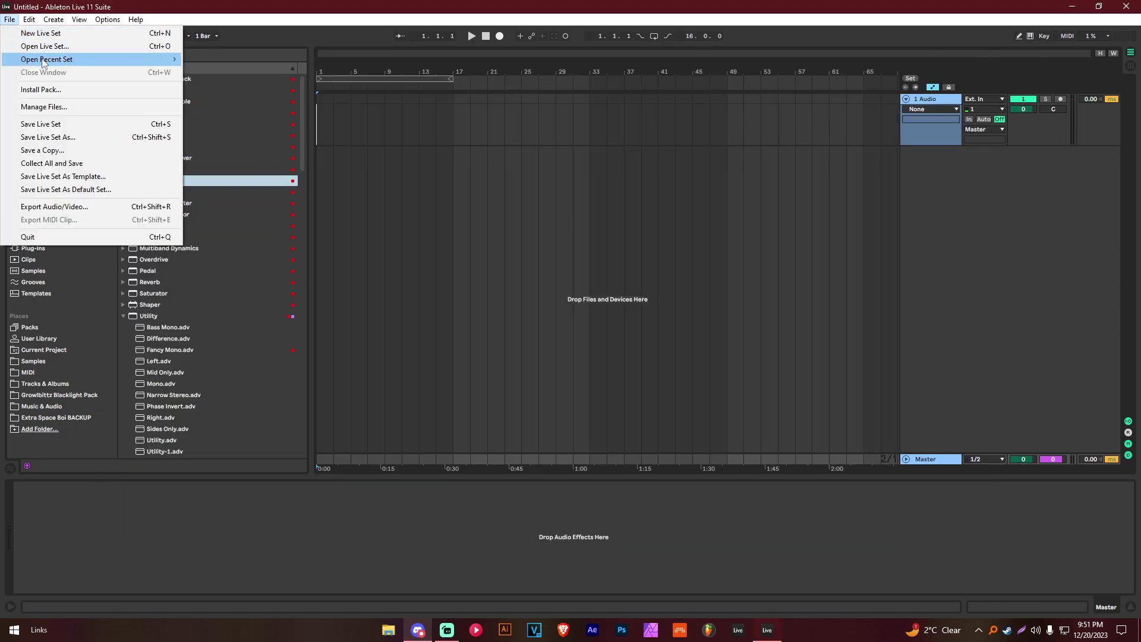
pyautogui.moveTo(52, 61)
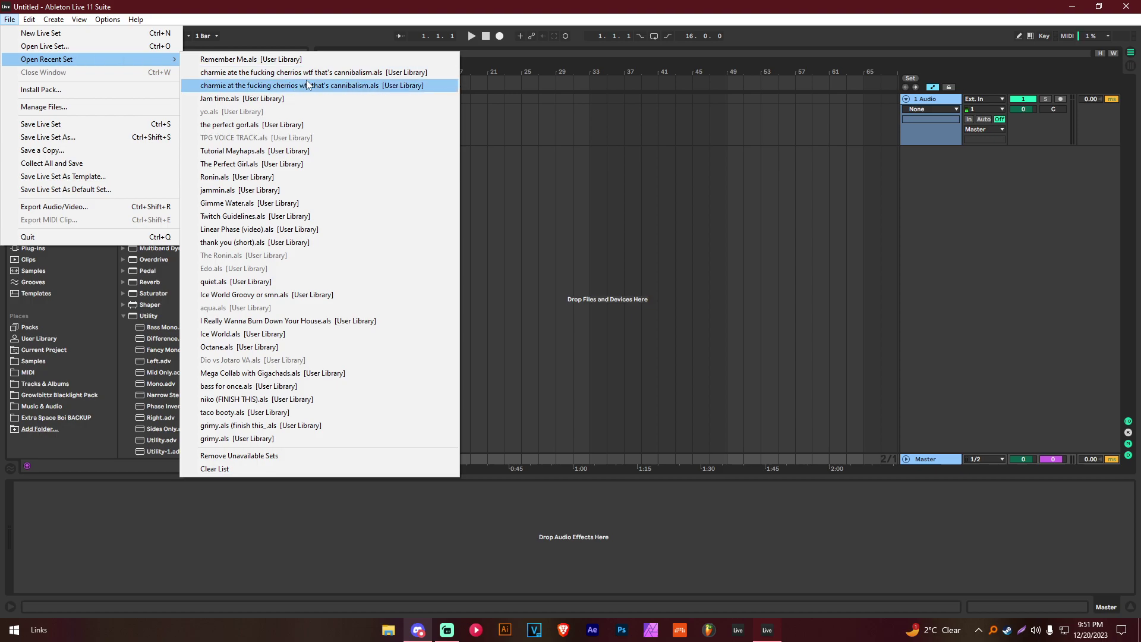
pyautogui.click(44, 46)
pyautogui.click(158, 104)
pyautogui.press('Delete')
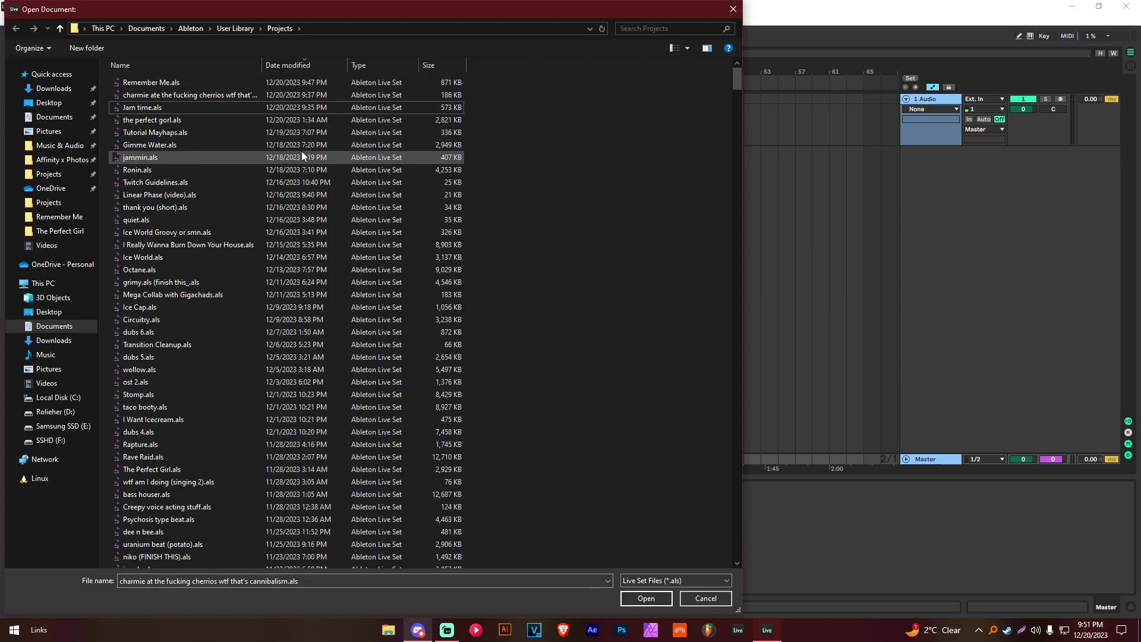
# Open the perfect gorl.als, dismiss the 80s Spaces warning and play the arrangement from the first Smooth Synth clip at bar 9
pyautogui.doubleClick(165, 119)
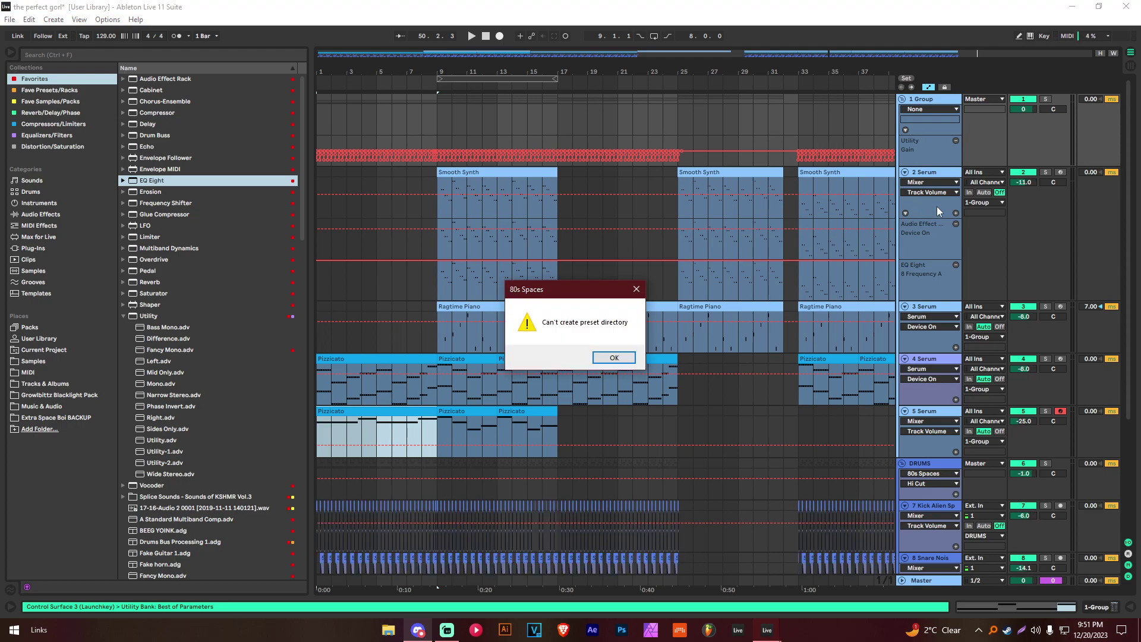
pyautogui.click(629, 357)
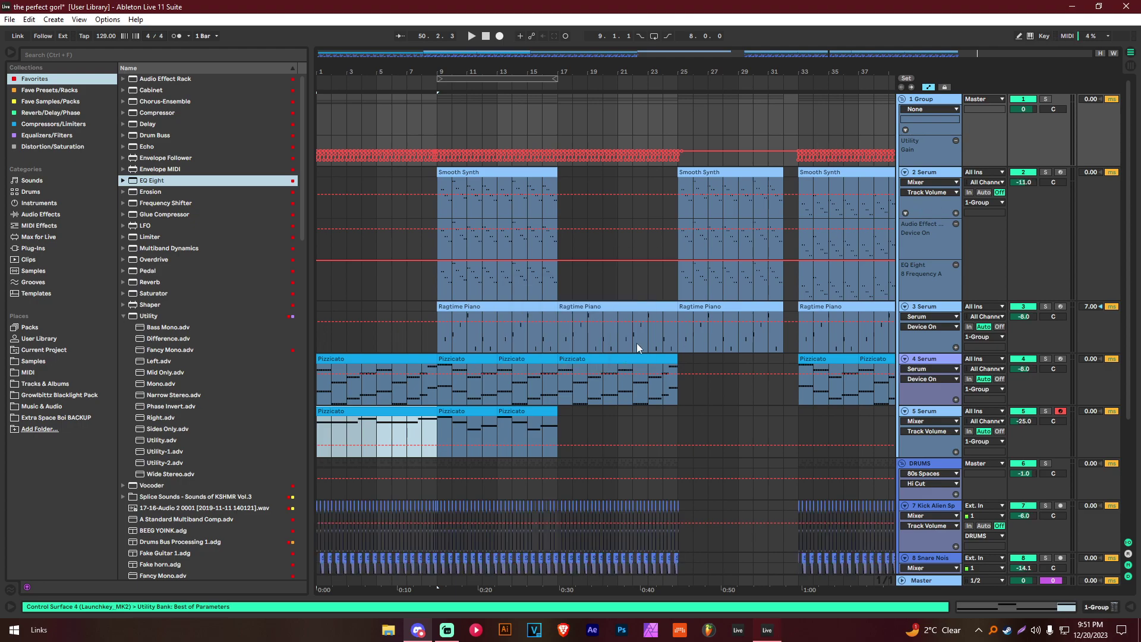
pyautogui.click(446, 175)
pyautogui.press('space')
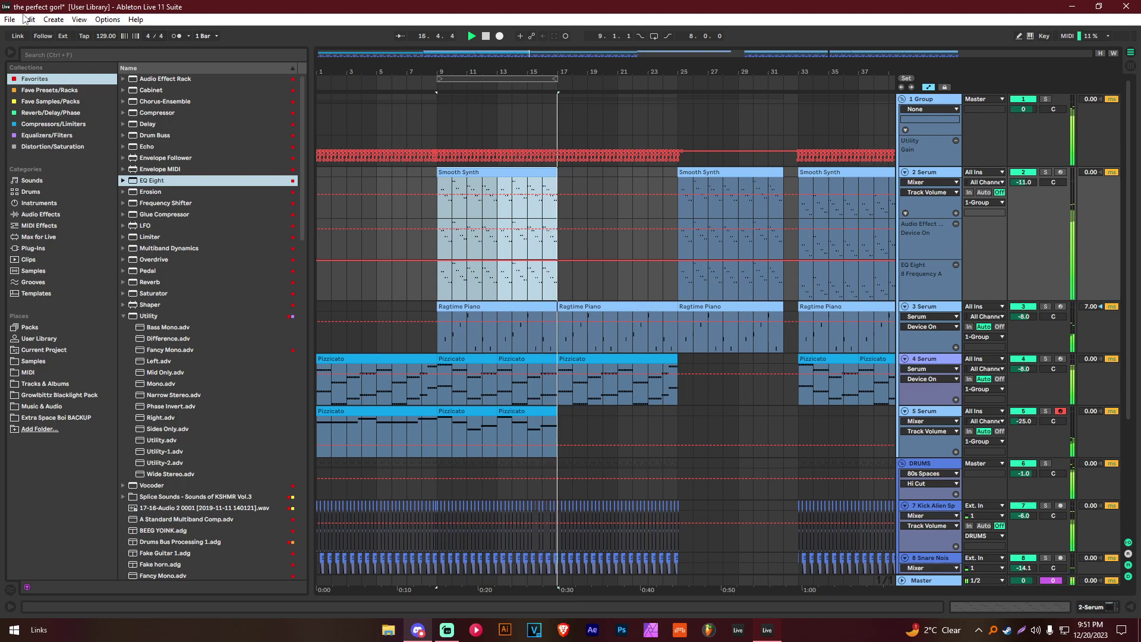
# Bring up the file chooser for another Live Set, then switch to Discord and replay random_test.wav from about 0:57
pyautogui.click(10, 19)
pyautogui.click(26, 53)
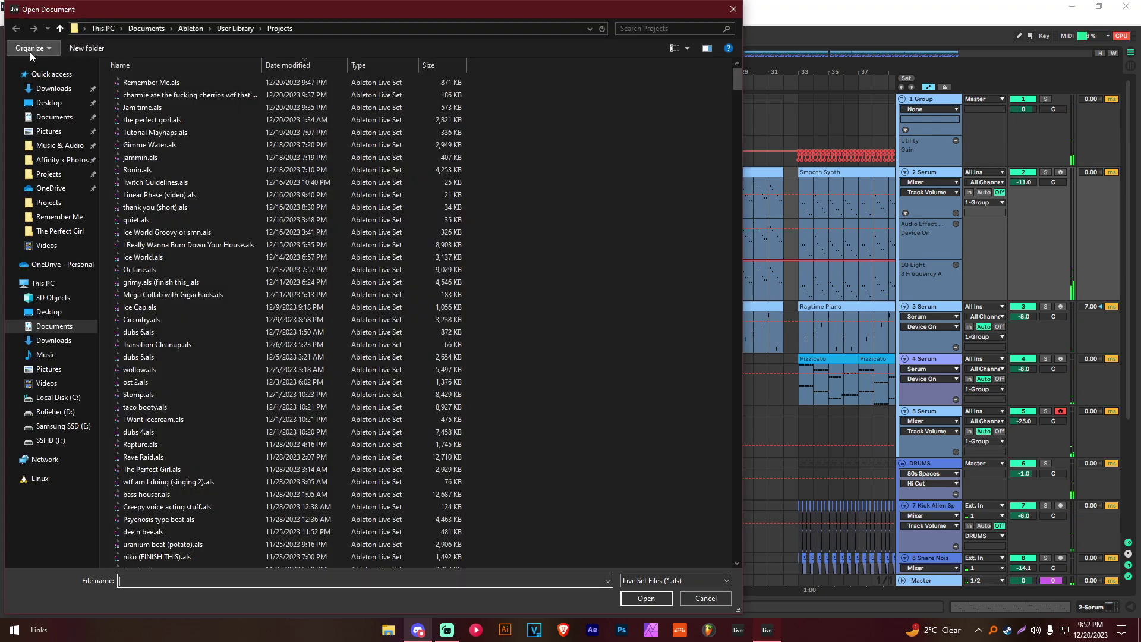
pyautogui.click(418, 627)
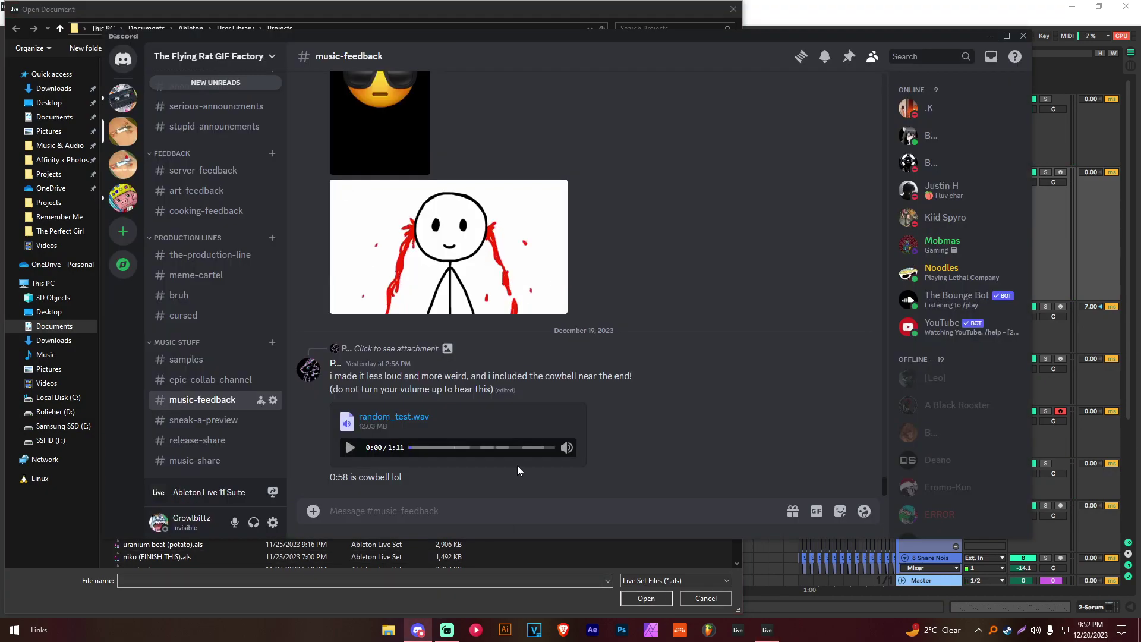
pyautogui.click(351, 448)
pyautogui.click(470, 447)
pyautogui.click(500, 448)
pyautogui.click(528, 448)
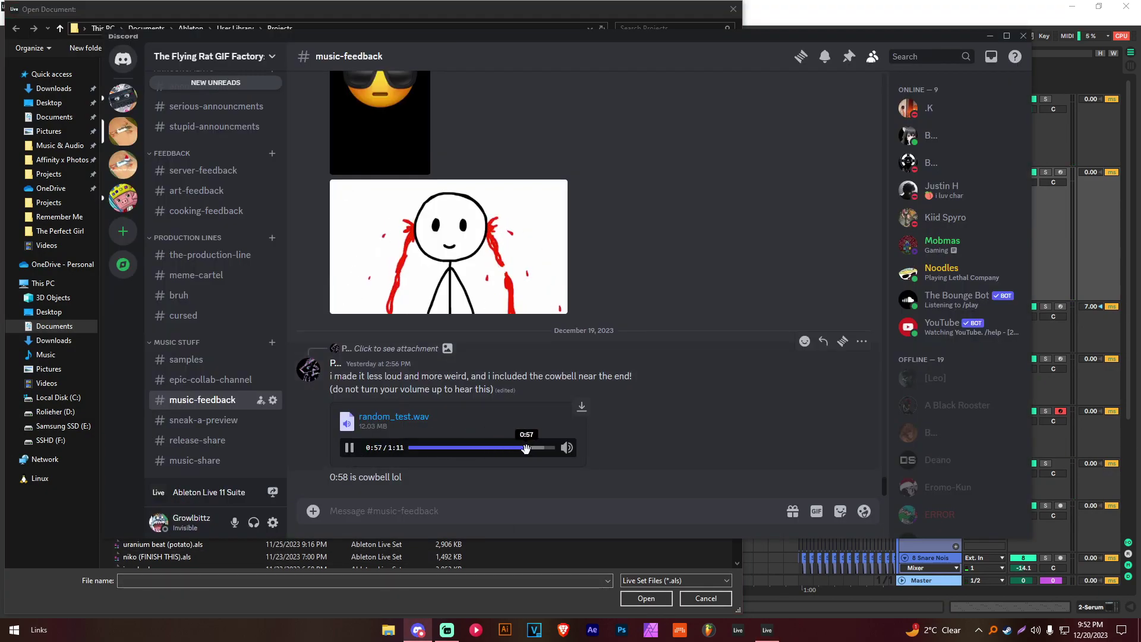
pyautogui.click(350, 450)
pyautogui.click(350, 449)
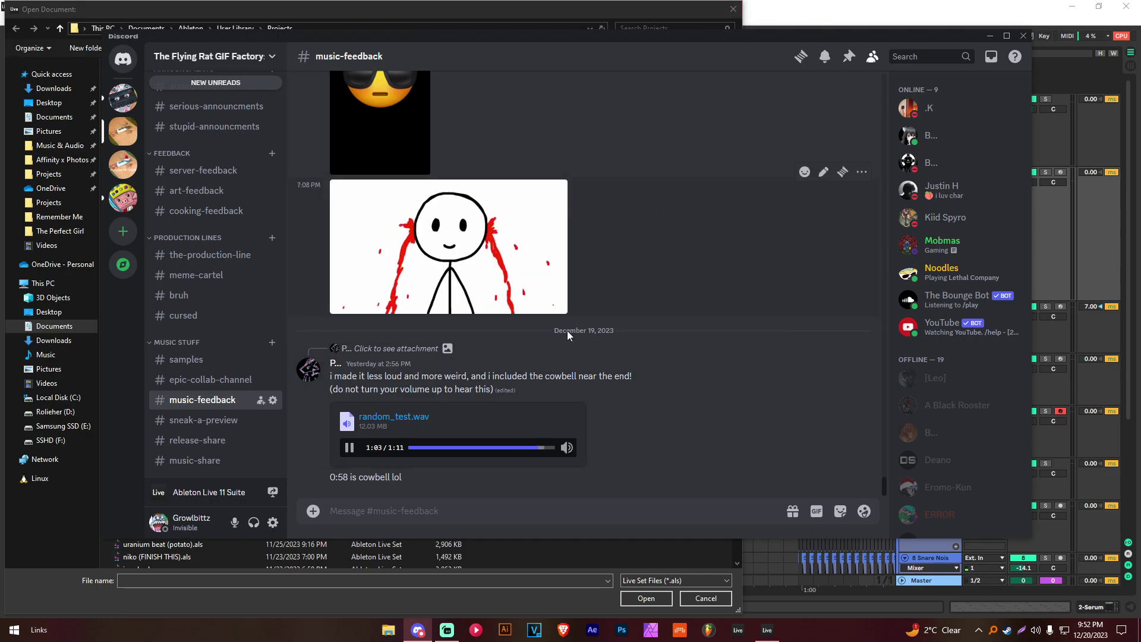
# Search the GIFs for "alien", post the dancing white alien in music-feedback and close the Discord window
pyautogui.click(816, 511)
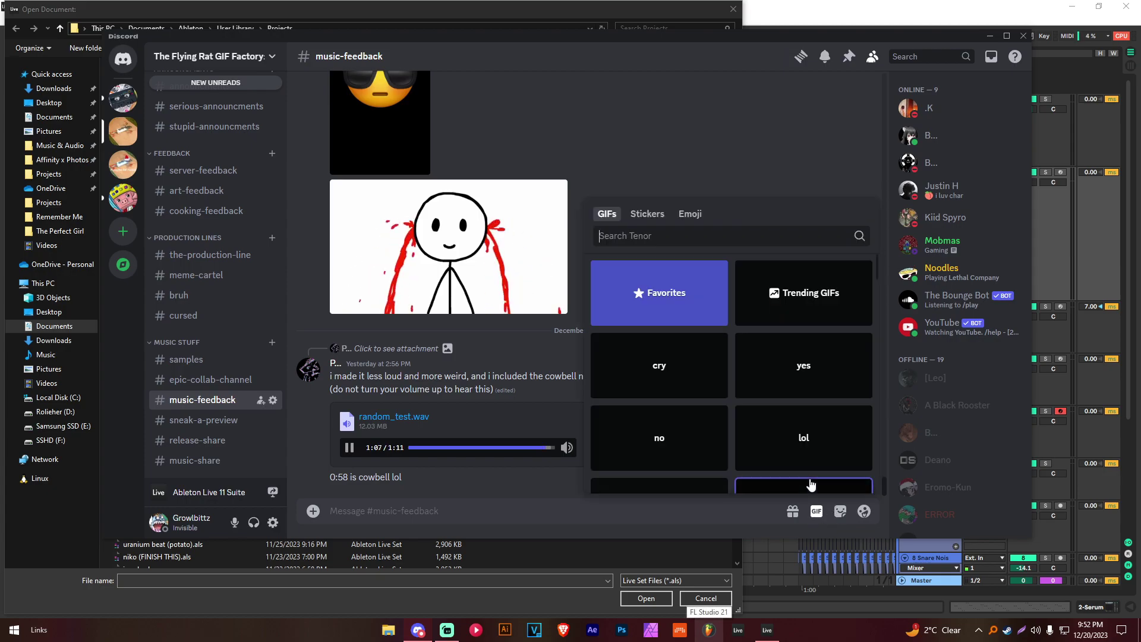
pyautogui.write('alien')
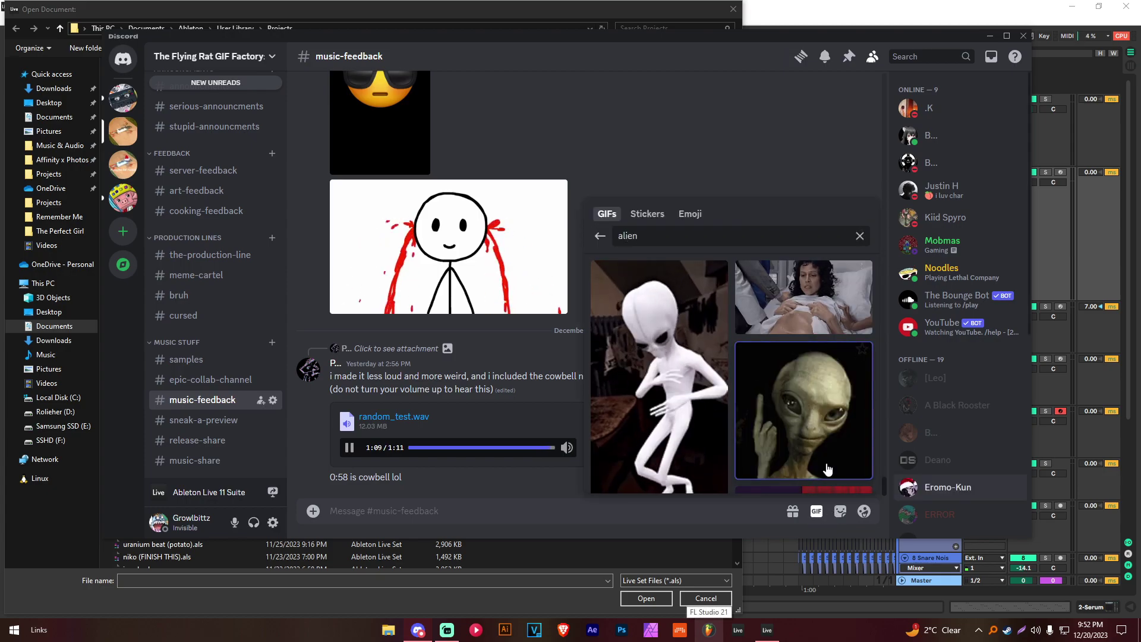
pyautogui.click(760, 300)
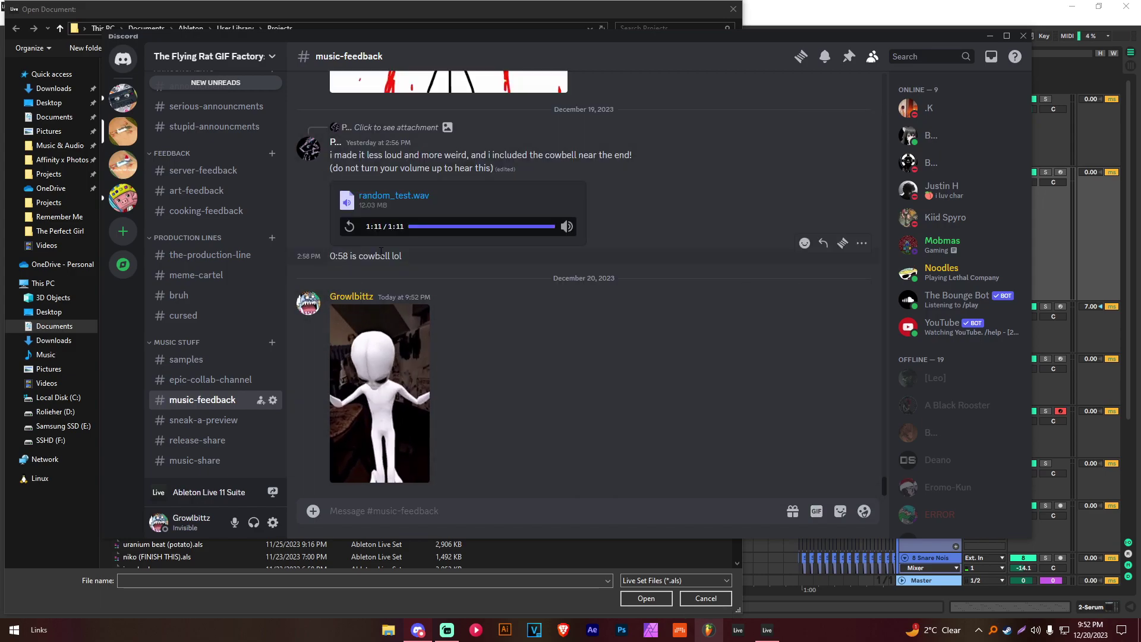
pyautogui.click(1022, 39)
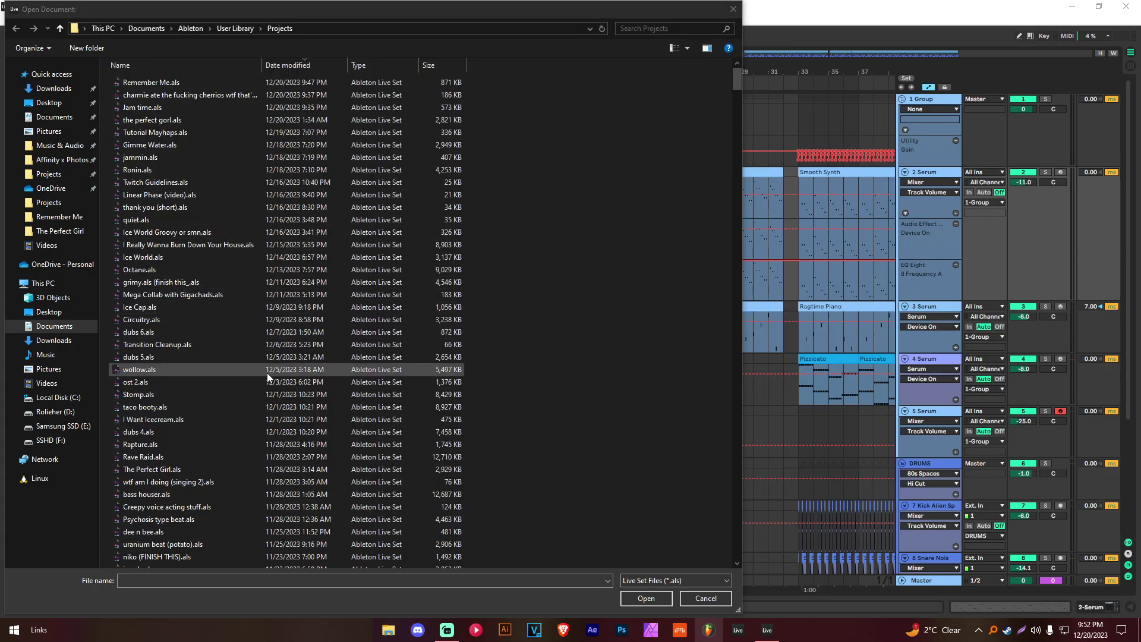
# Open the Live Set Gimme Water.als and dismiss the 80s Spaces preset directory warning
pyautogui.click(142, 147)
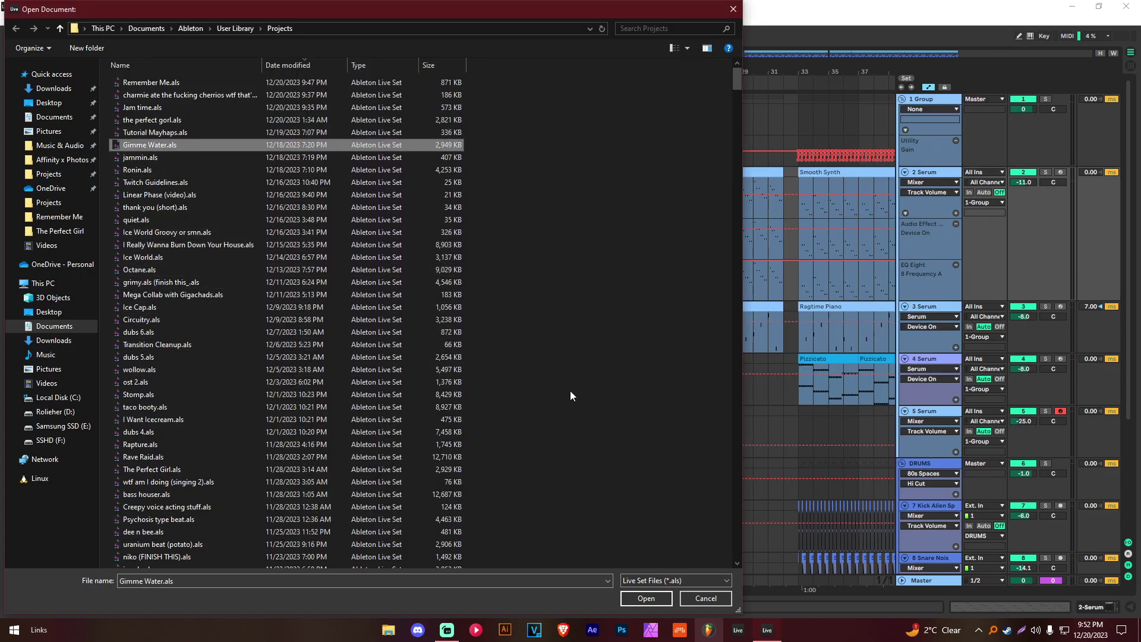
pyautogui.click(639, 601)
pyautogui.click(523, 333)
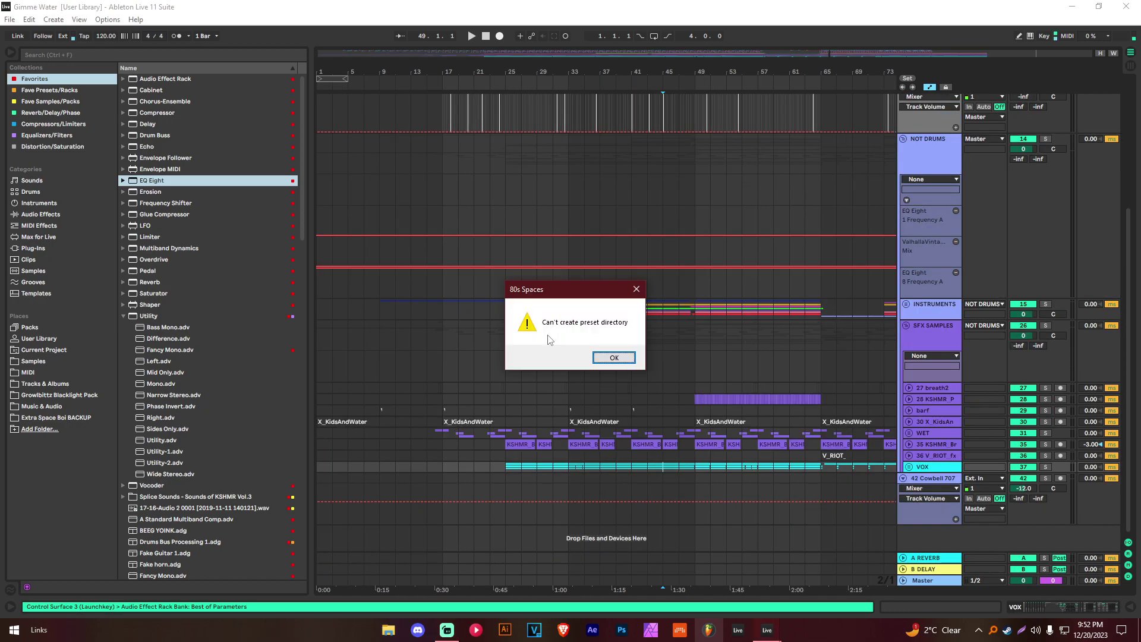
pyautogui.press('Return')
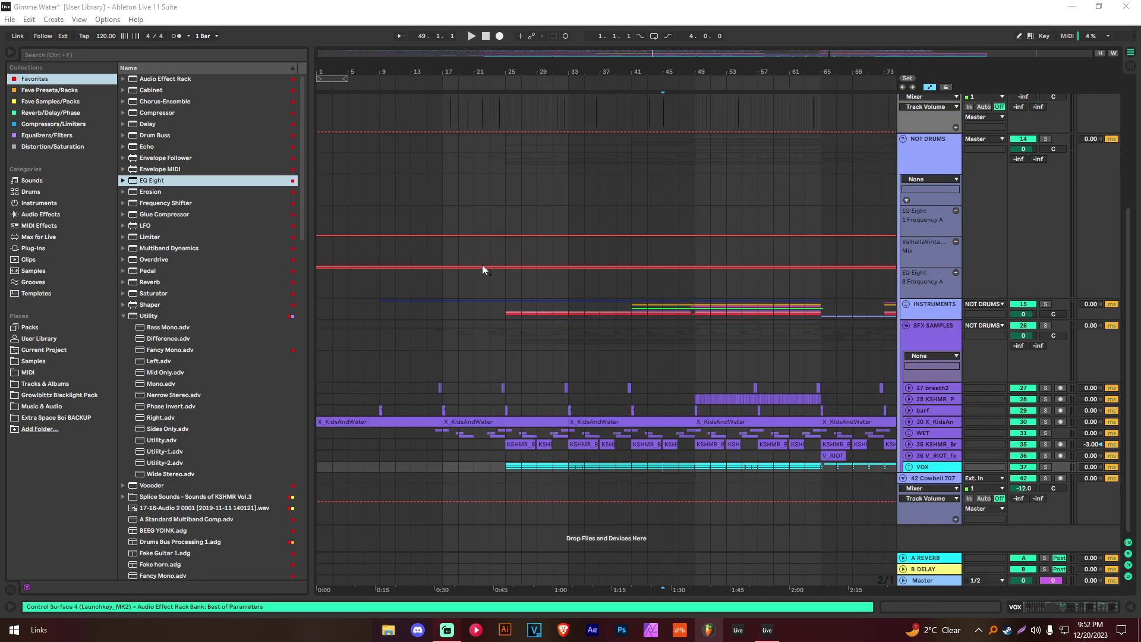
# Switch to full-screen mode and play the Gimme Water arrangement from the start at bar 1
pyautogui.click(512, 324)
pyautogui.press('F11')
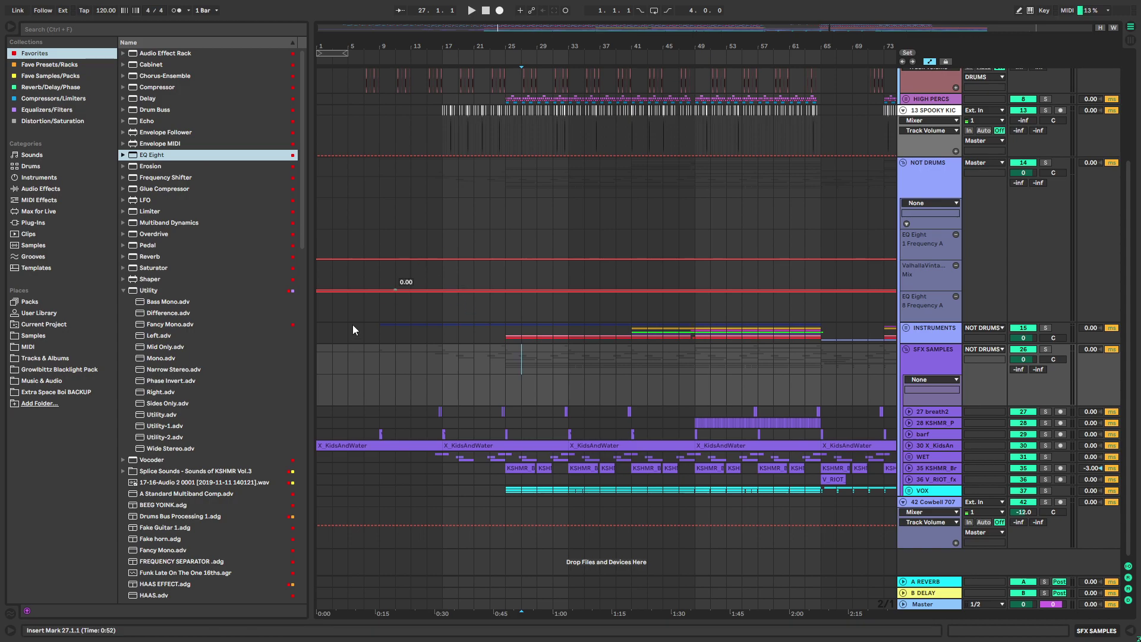
pyautogui.scroll(1, 382, 344)
pyautogui.click(322, 371)
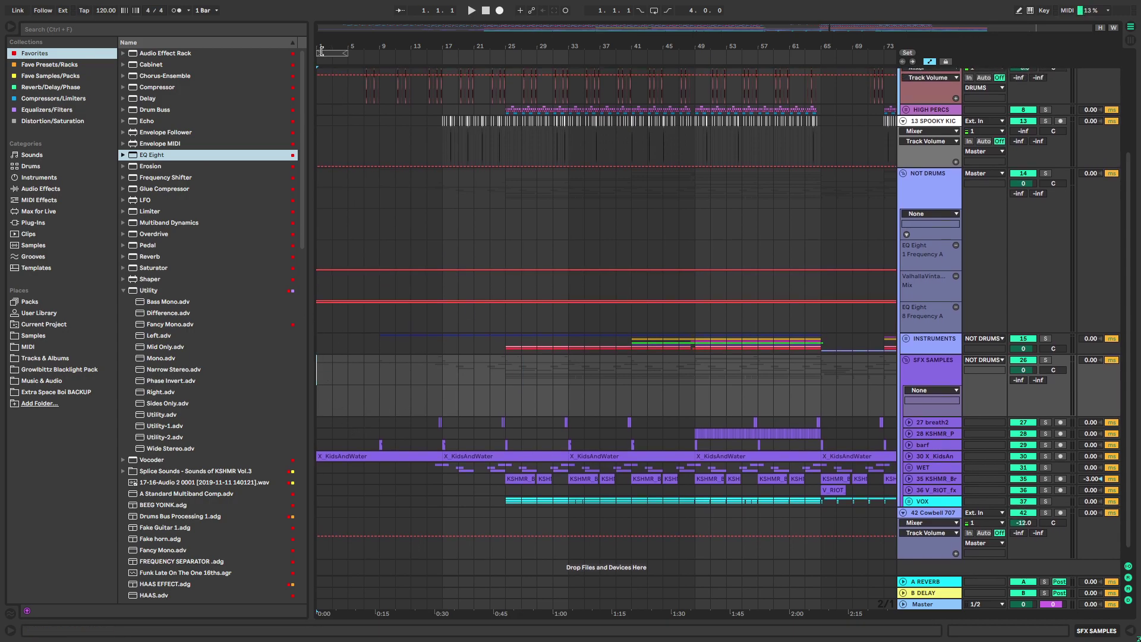
pyautogui.press('space')
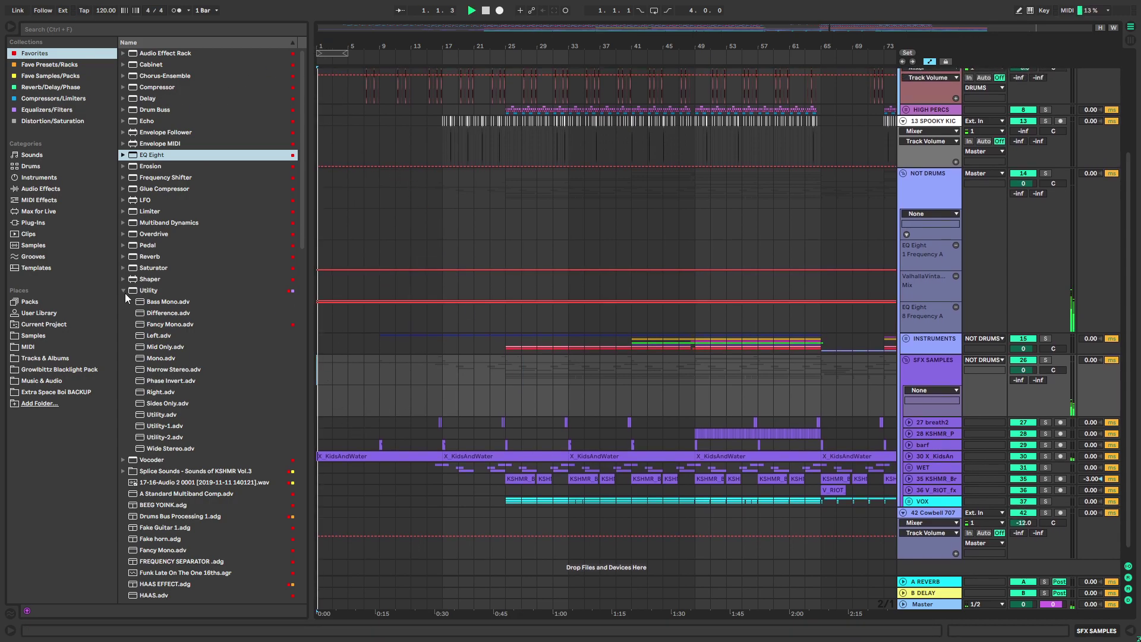
# Collapse the Utility presets in the browser and play the arrangement from bar 9
pyautogui.click(125, 292)
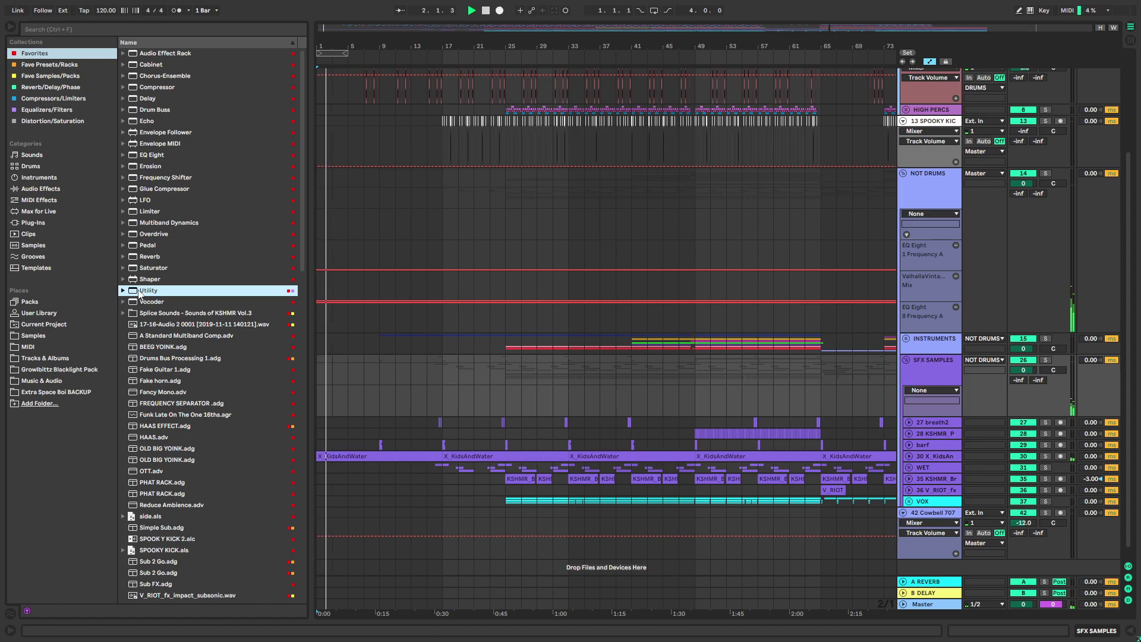
pyautogui.click(379, 385)
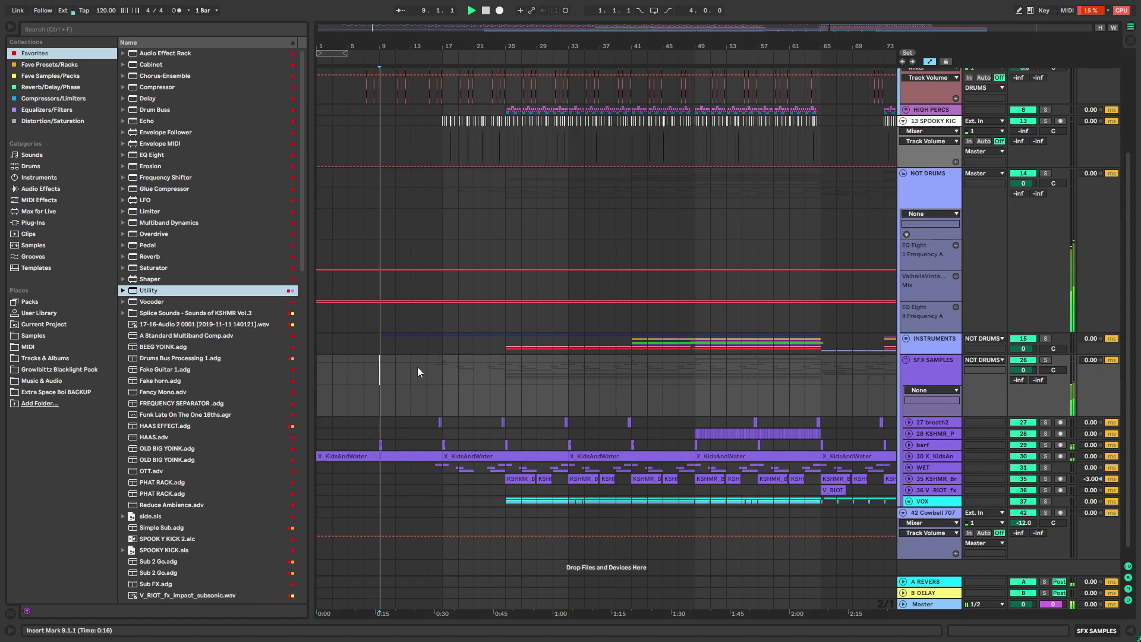
pyautogui.moveTo(370, 176); pyautogui.dragTo(342, 292)
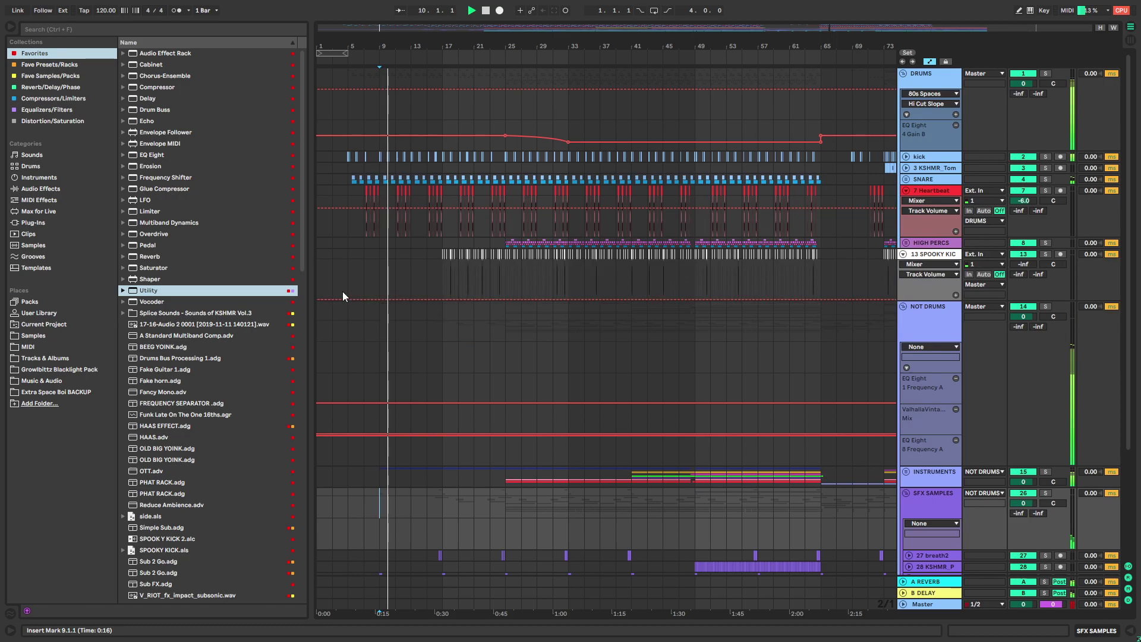
pyautogui.scroll(5, 343, 293)
pyautogui.moveTo(484, 341); pyautogui.dragTo(429, 274)
pyautogui.scroll(-3, 430, 276)
pyautogui.moveTo(510, 328); pyautogui.dragTo(504, 375)
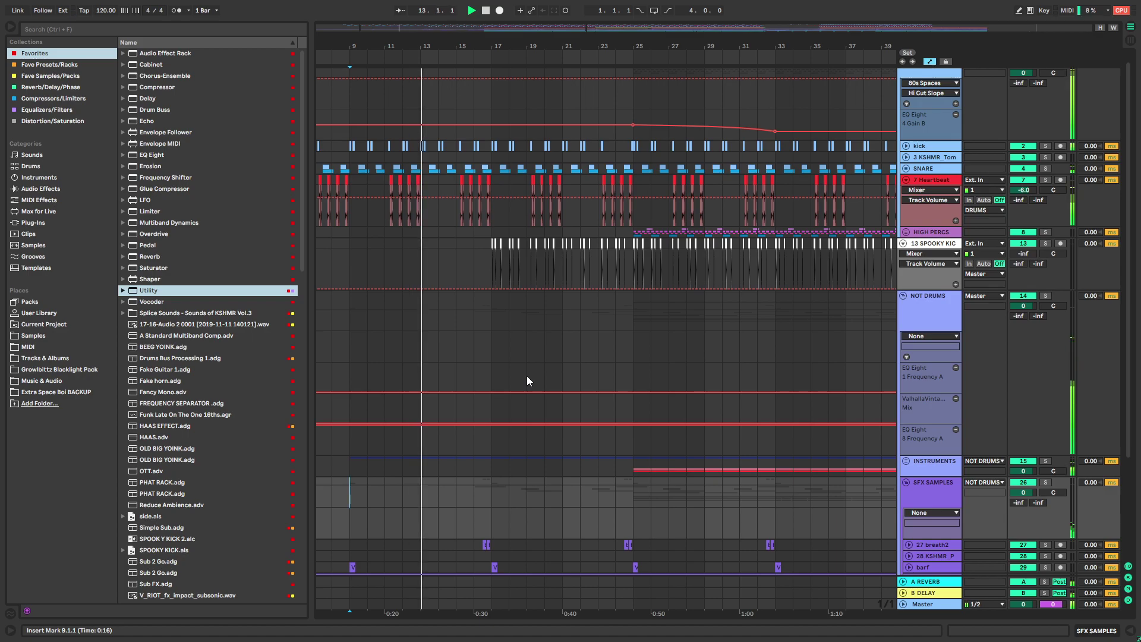
# Resume playback of the arrangement from bar 25, where the vocals start
pyautogui.moveTo(531, 365); pyautogui.dragTo(621, 253)
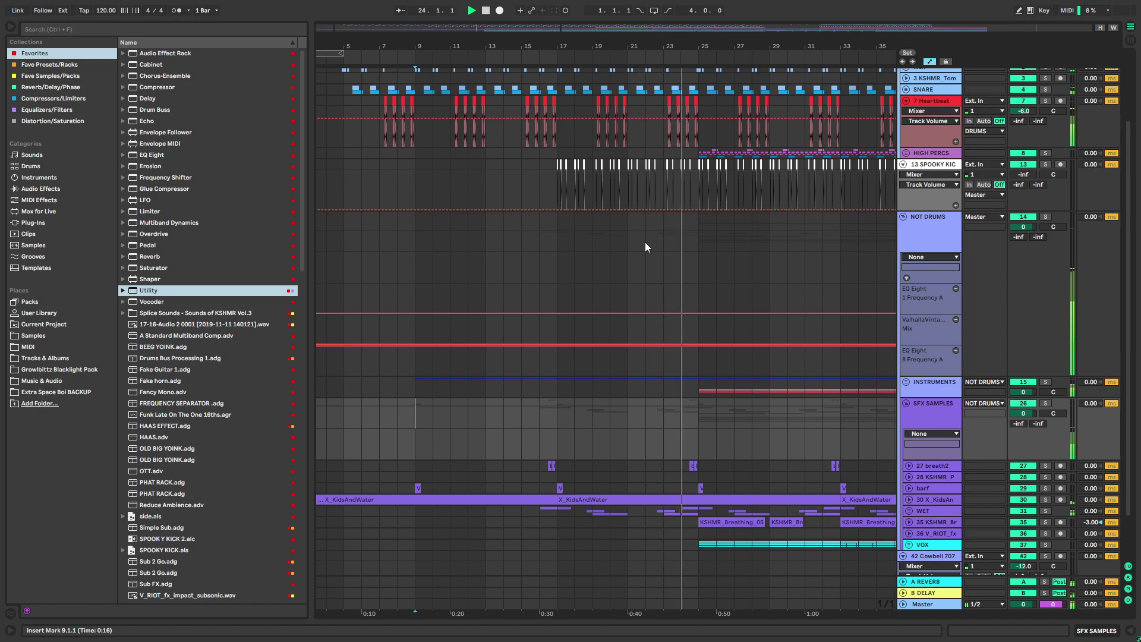
pyautogui.scroll(-2, 652, 217)
pyautogui.hscroll(5, 651, 217)
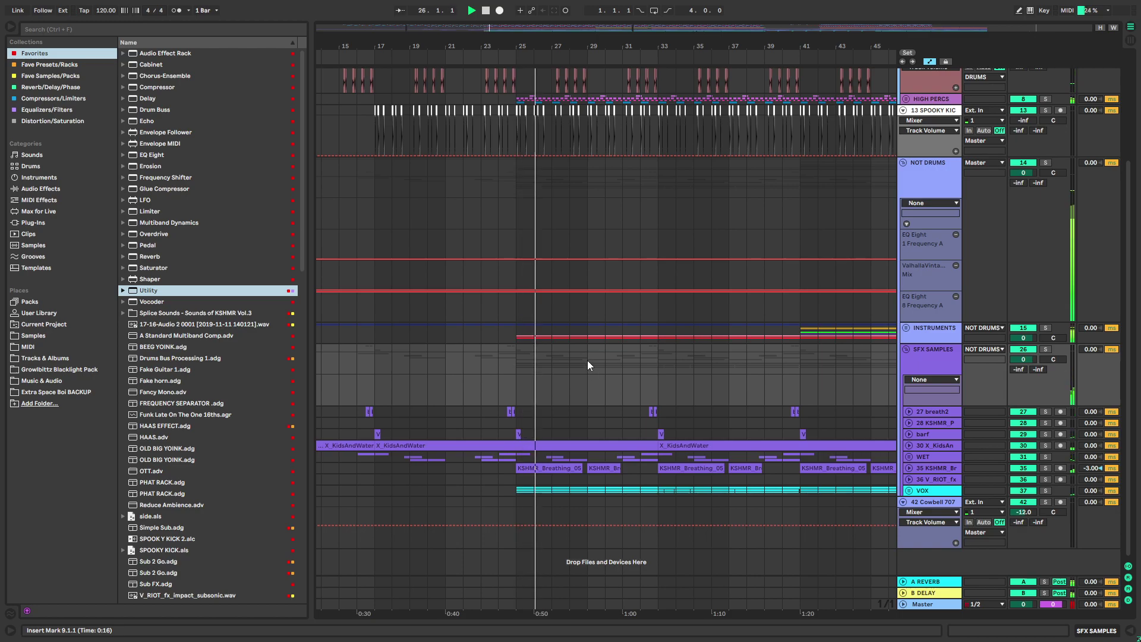
pyautogui.moveTo(586, 359); pyautogui.dragTo(412, 358)
pyautogui.click(394, 348)
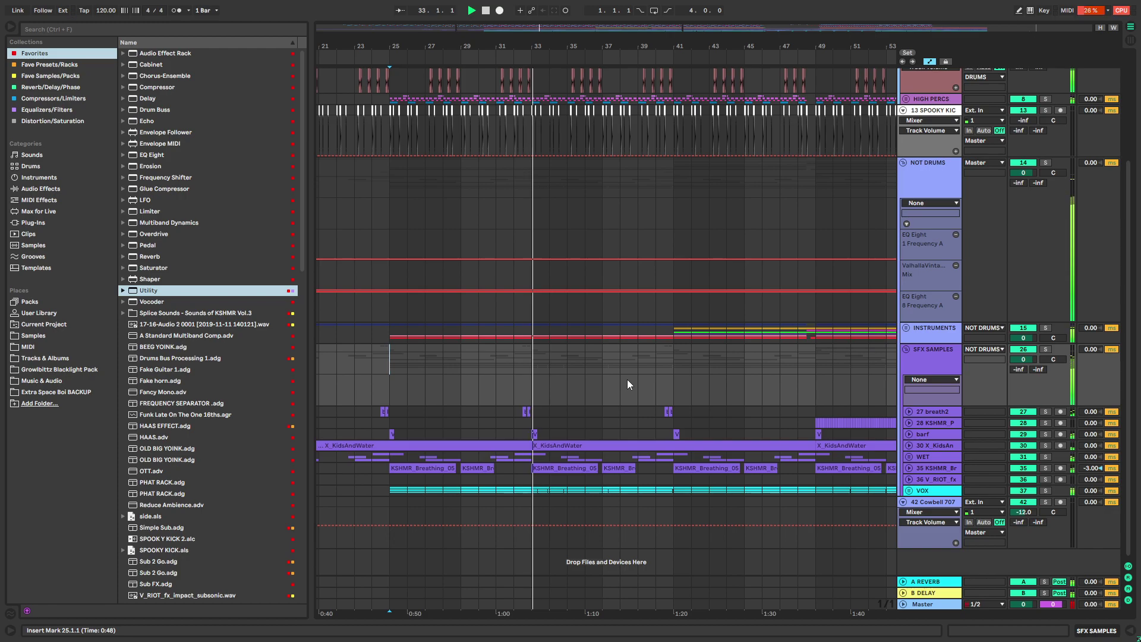
# Unfold the VOX group track and show its audio effect chain
pyautogui.click(909, 490)
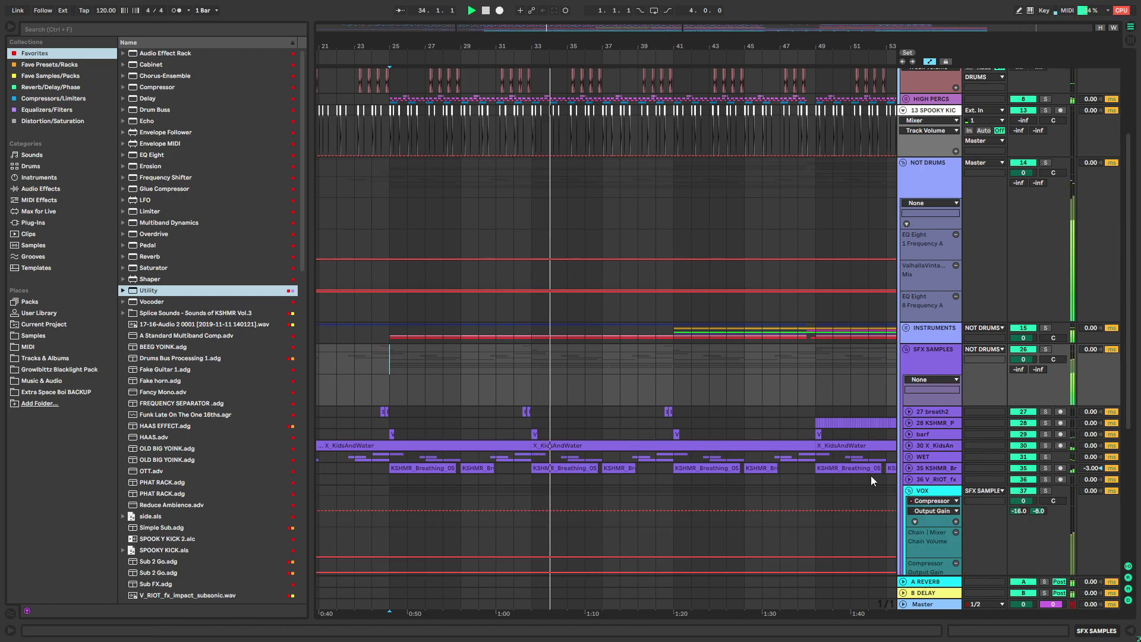
pyautogui.scroll(-5, 657, 371)
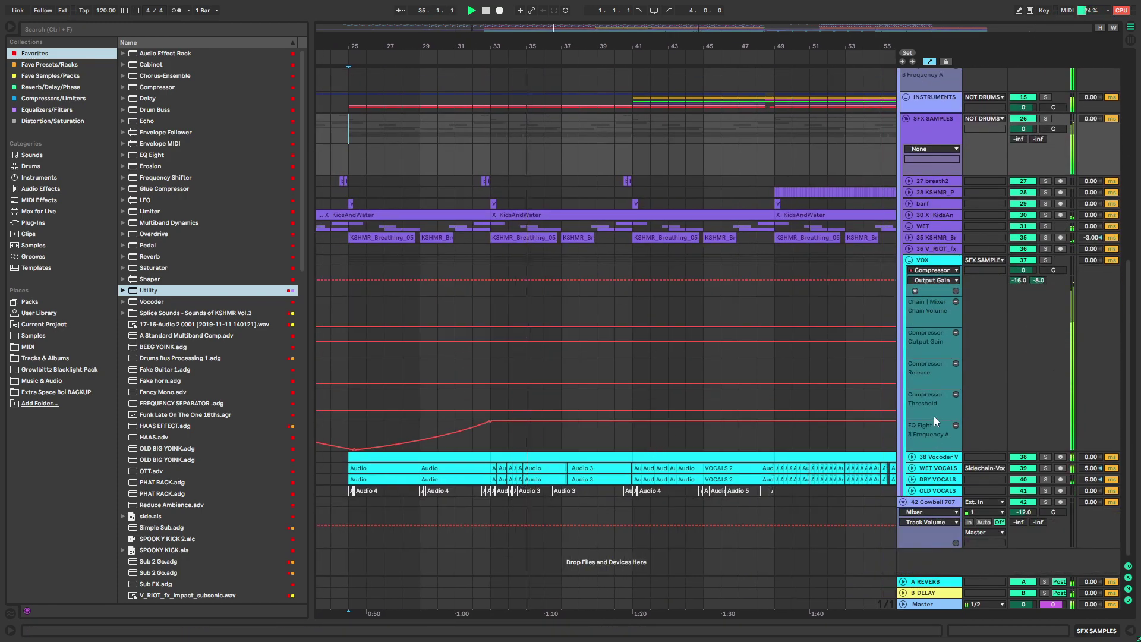
pyautogui.doubleClick(937, 260)
pyautogui.moveTo(943, 557); pyautogui.dragTo(943, 553)
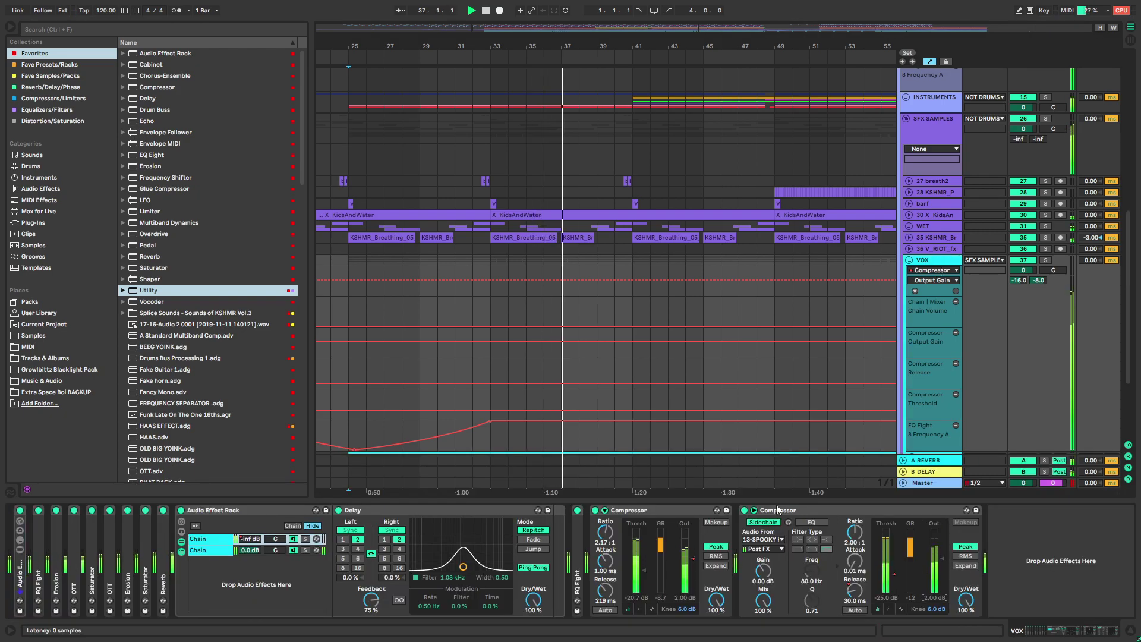
# Switch the detail area to the clip view, reduce its height and hide it again
pyautogui.moveTo(721, 384); pyautogui.dragTo(660, 350)
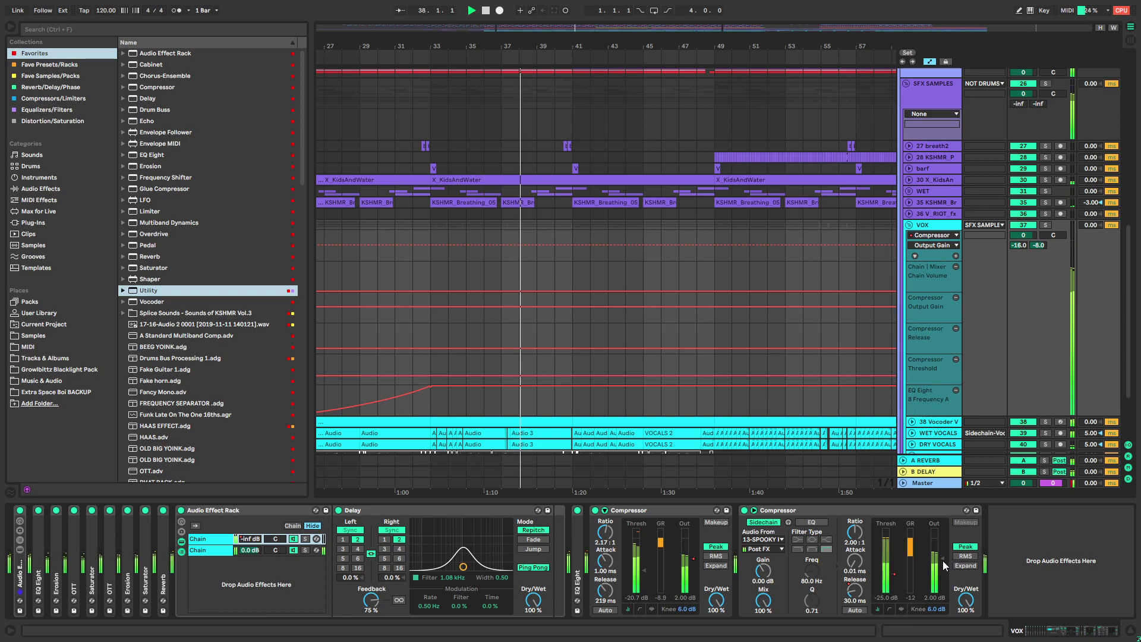
pyautogui.click(974, 626)
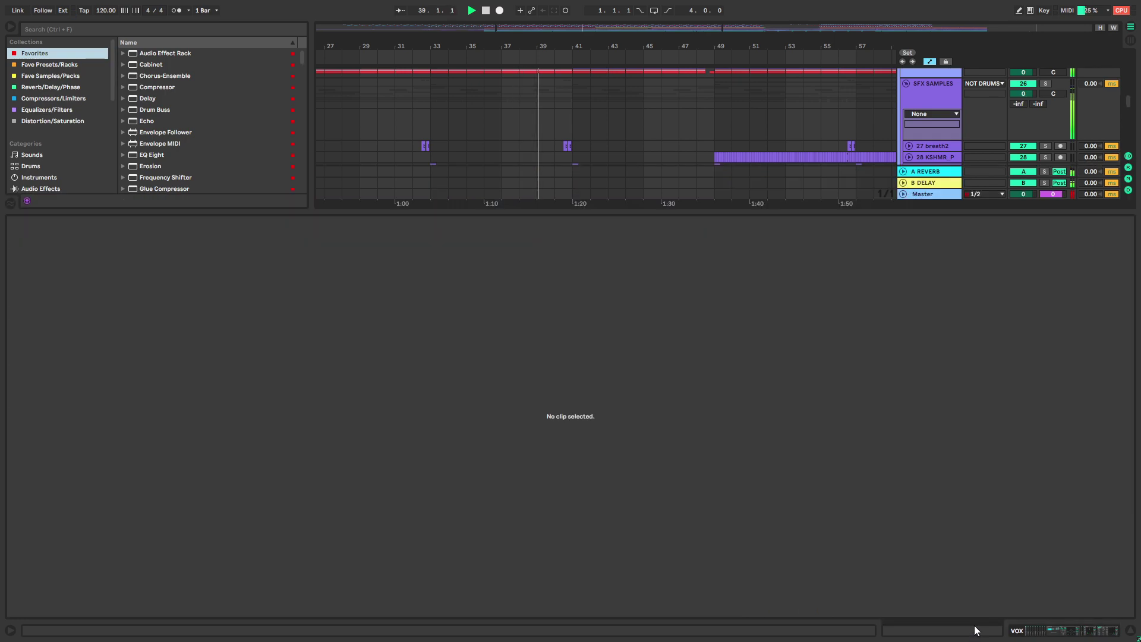
pyautogui.moveTo(734, 218); pyautogui.dragTo(754, 503)
pyautogui.scroll(-3, 661, 241)
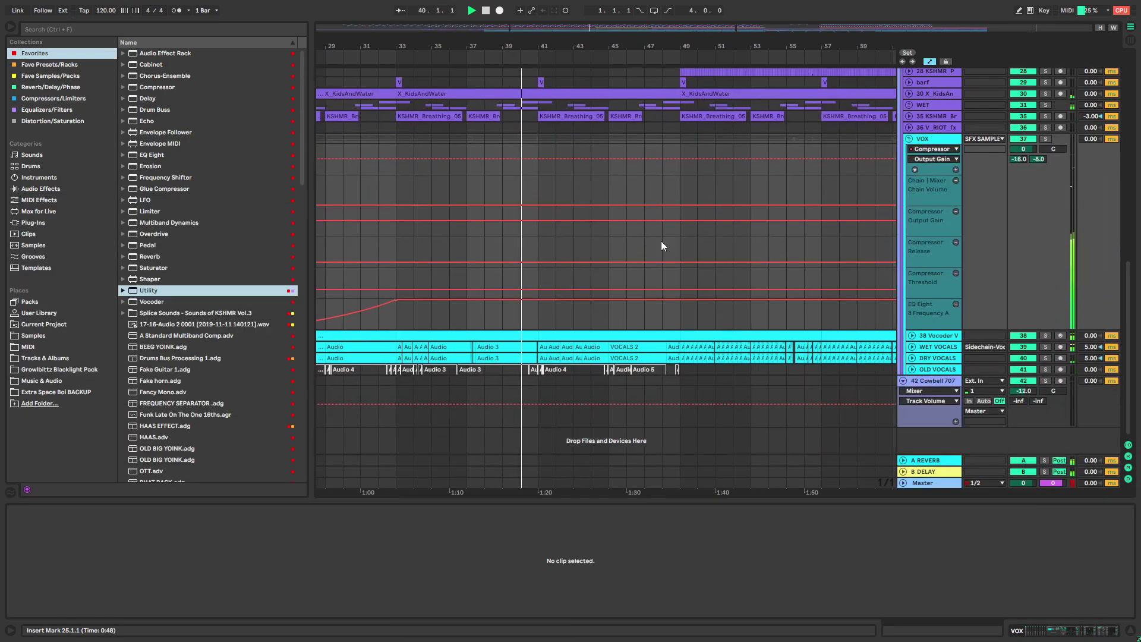
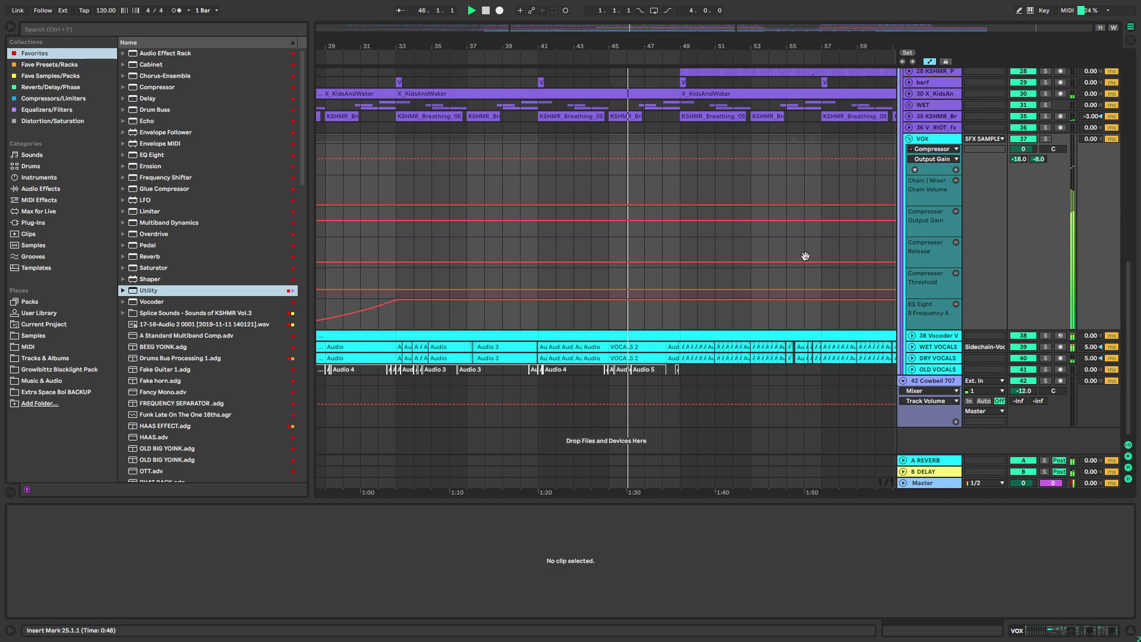
pyautogui.moveTo(799, 255); pyautogui.dragTo(651, 240)
pyautogui.moveTo(559, 317); pyautogui.dragTo(547, 321)
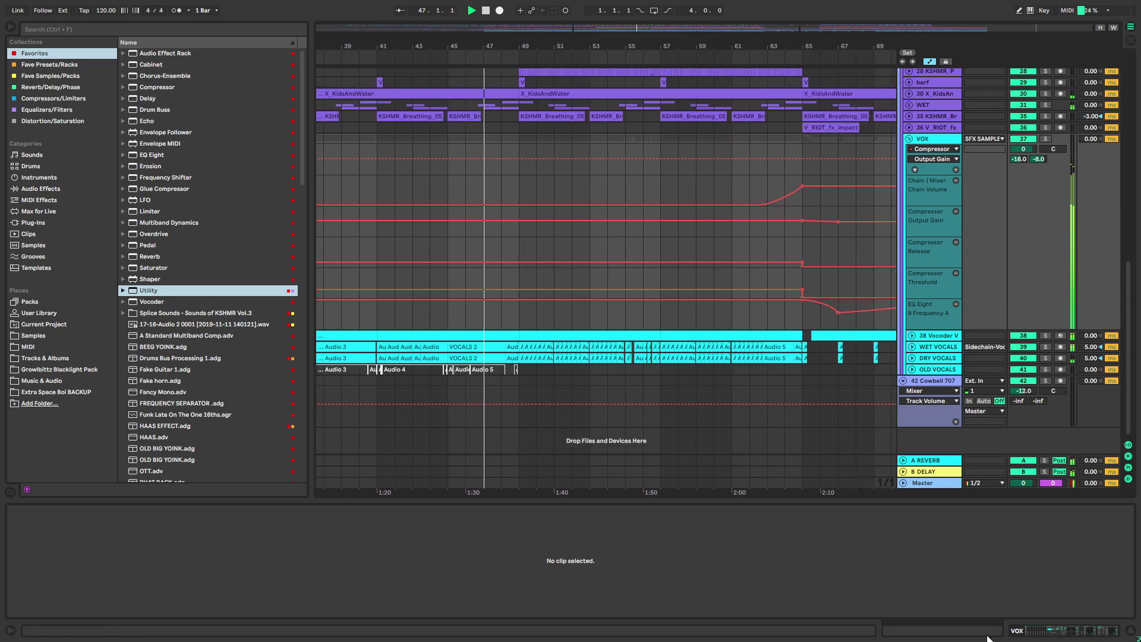
pyautogui.hotkey('ctrl', 'alt', 'l')
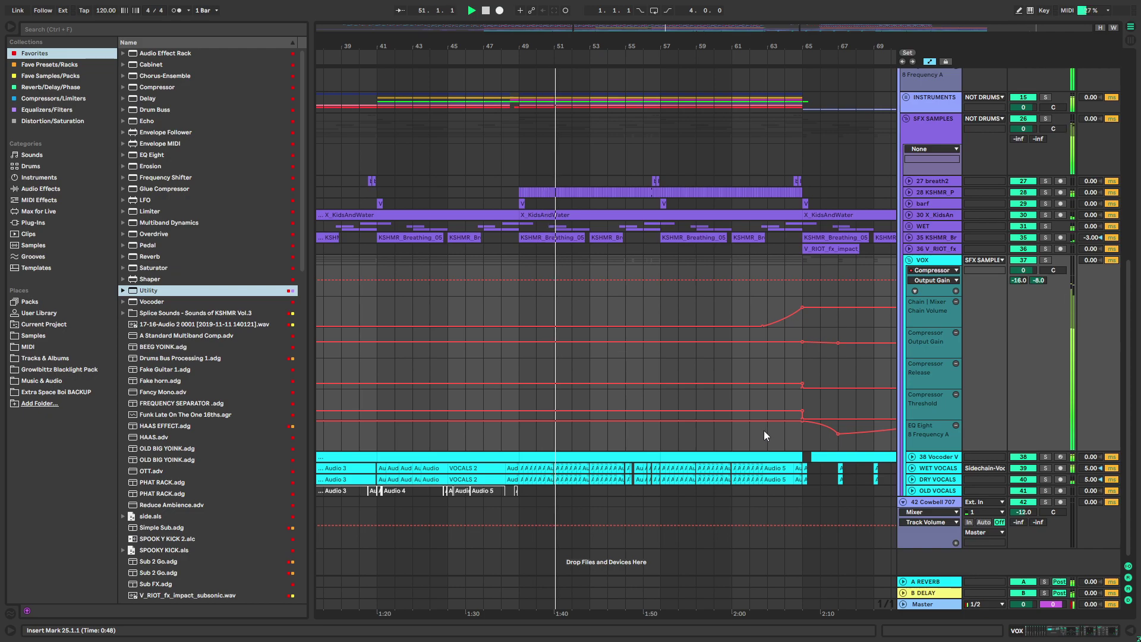
# Show the sidechained Compressor's Threshold automation on the VOX group and move it into its own lane
pyautogui.doubleClick(934, 260)
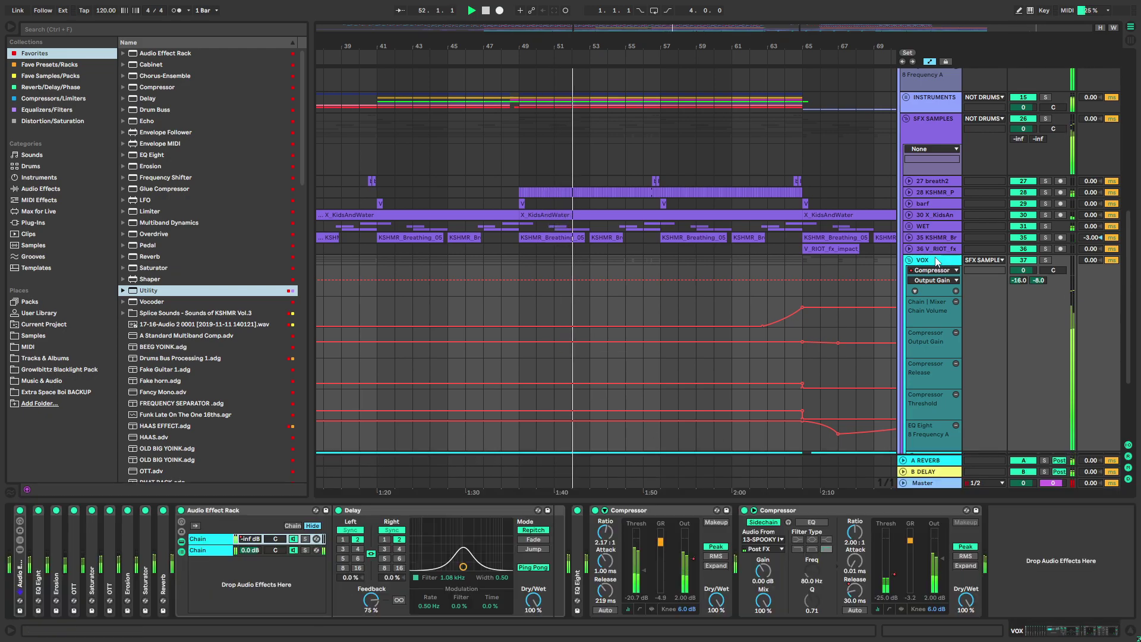
pyautogui.rightClick(894, 573)
pyautogui.click(917, 517)
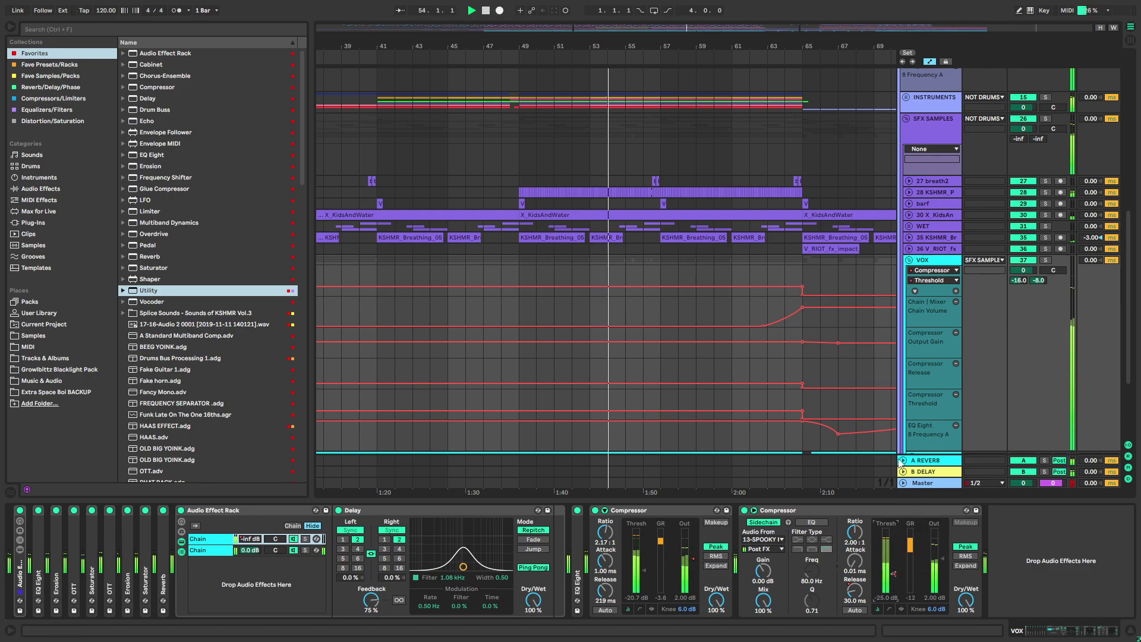
pyautogui.scroll(-3, 745, 294)
pyautogui.scroll(-2, 772, 292)
pyautogui.moveTo(650, 287); pyautogui.dragTo(650, 289)
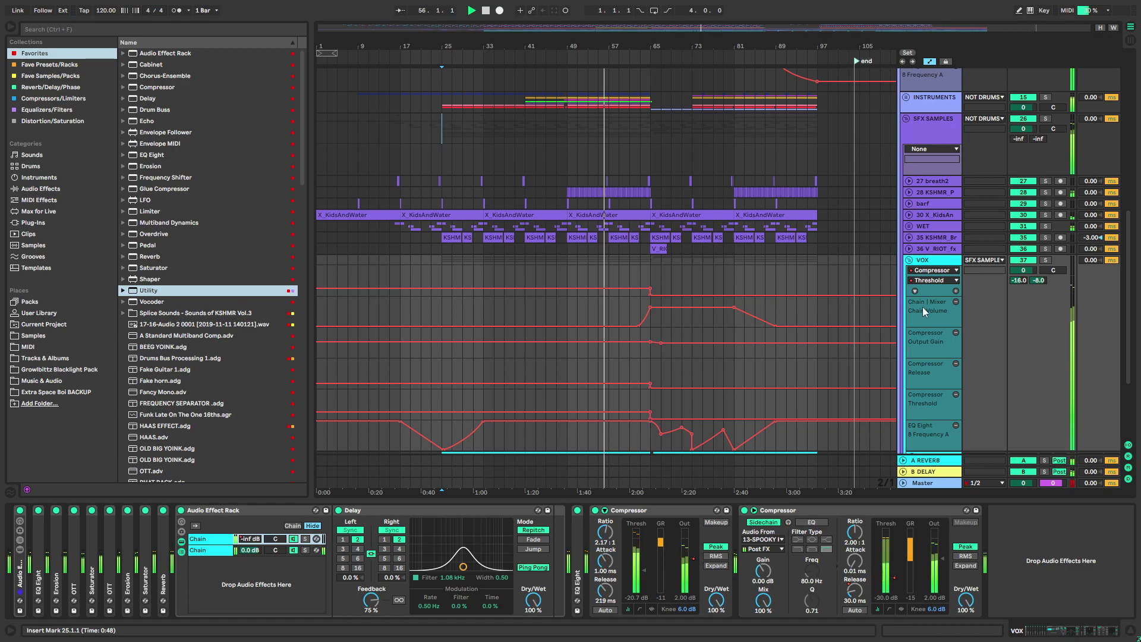
pyautogui.click(952, 291)
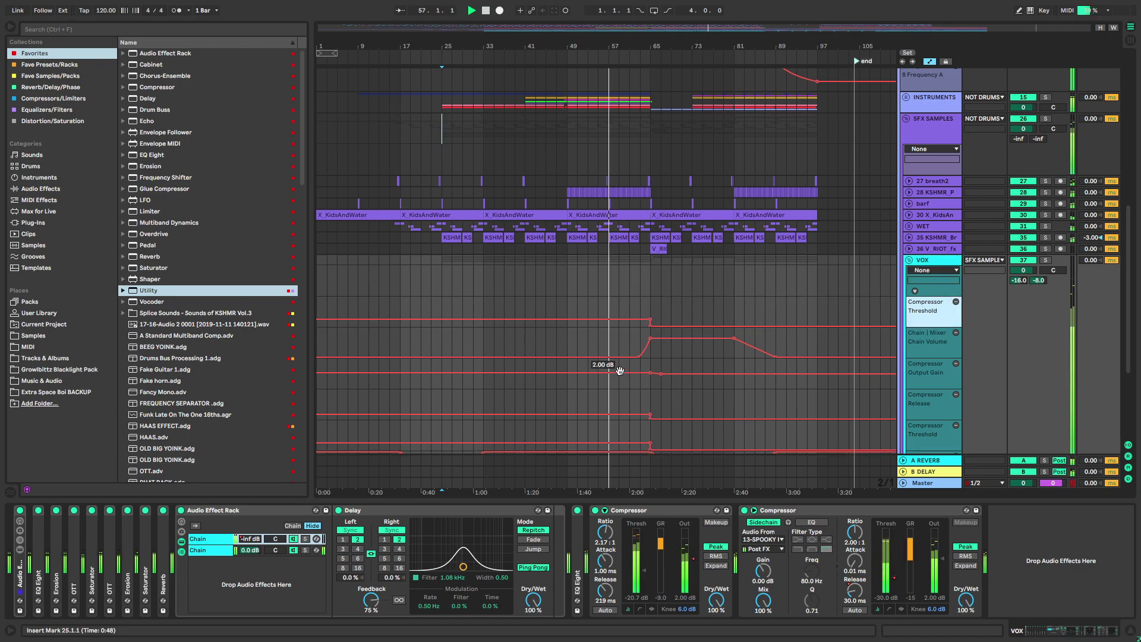
# Hide the browser and zoom in on the VOX automation around bar 65
pyautogui.scroll(-5, 631, 379)
pyautogui.scroll(3, 631, 379)
pyautogui.hscroll(4, 628, 281)
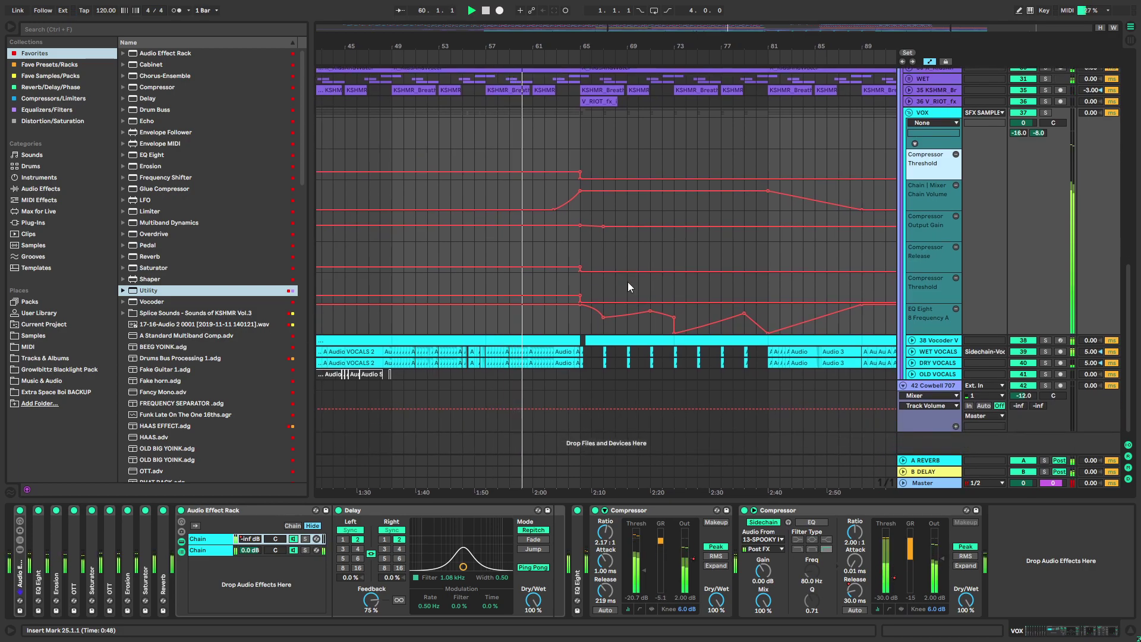
pyautogui.scroll(2, 603, 209)
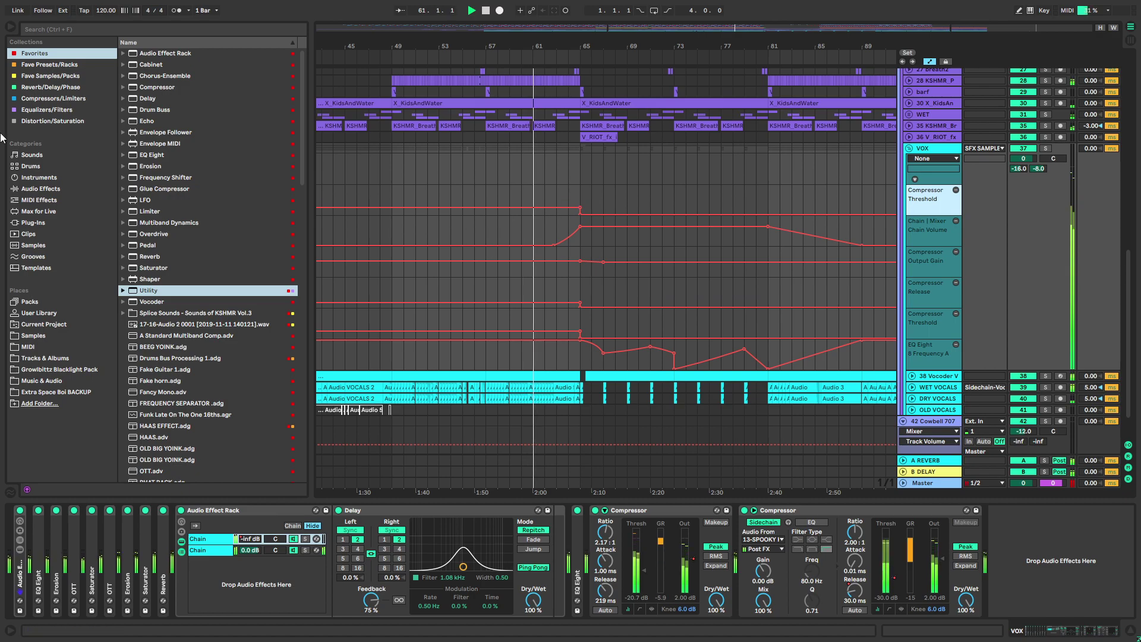
pyautogui.click(10, 26)
pyautogui.moveTo(302, 210); pyautogui.dragTo(353, 166)
pyautogui.scroll(5, 311, 277)
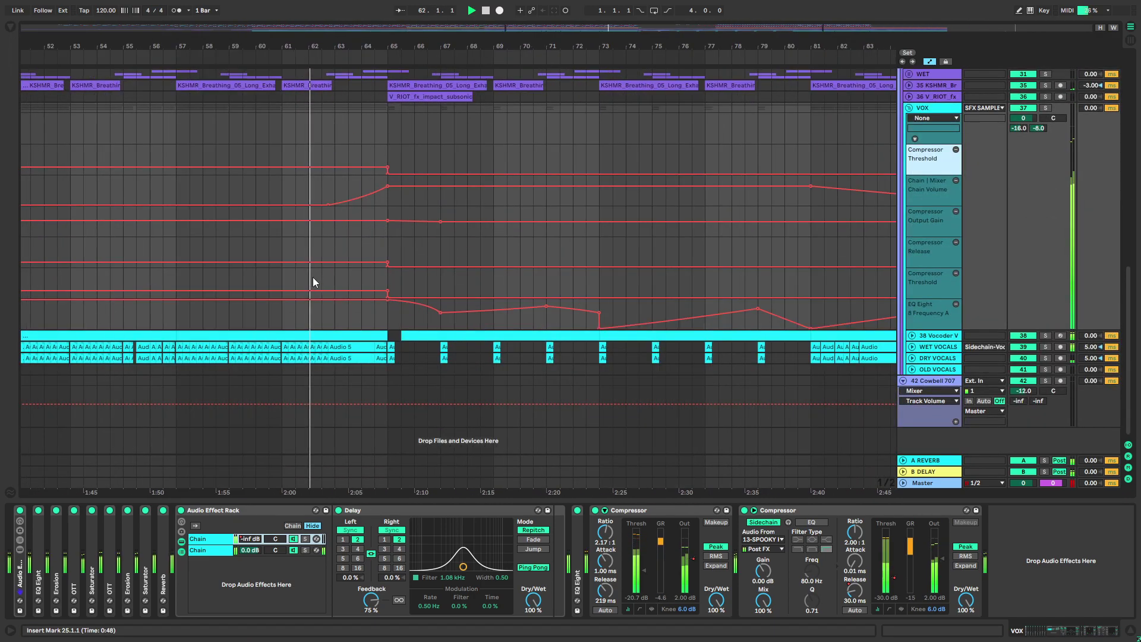
# Unfold all the sample tracks in the SFX SAMPLES group, and fold only the V_RIOT impact track again
pyautogui.scroll(5, 356, 281)
pyautogui.moveTo(400, 285); pyautogui.dragTo(364, 269)
pyautogui.keyDown('alt'); pyautogui.click(909, 309); pyautogui.keyUp('alt')
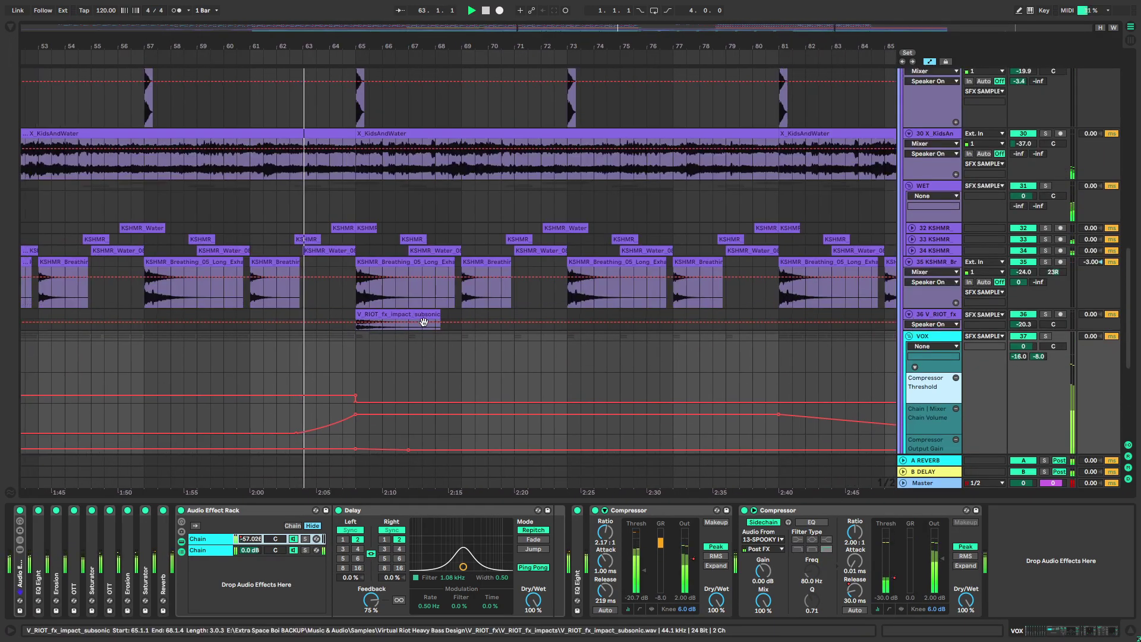
pyautogui.moveTo(927, 344)
pyautogui.mouseDown()
pyautogui.moveTo(927, 365)
pyautogui.moveTo(925, 326)
pyautogui.mouseUp()
pyautogui.scroll(-3, 572, 228)
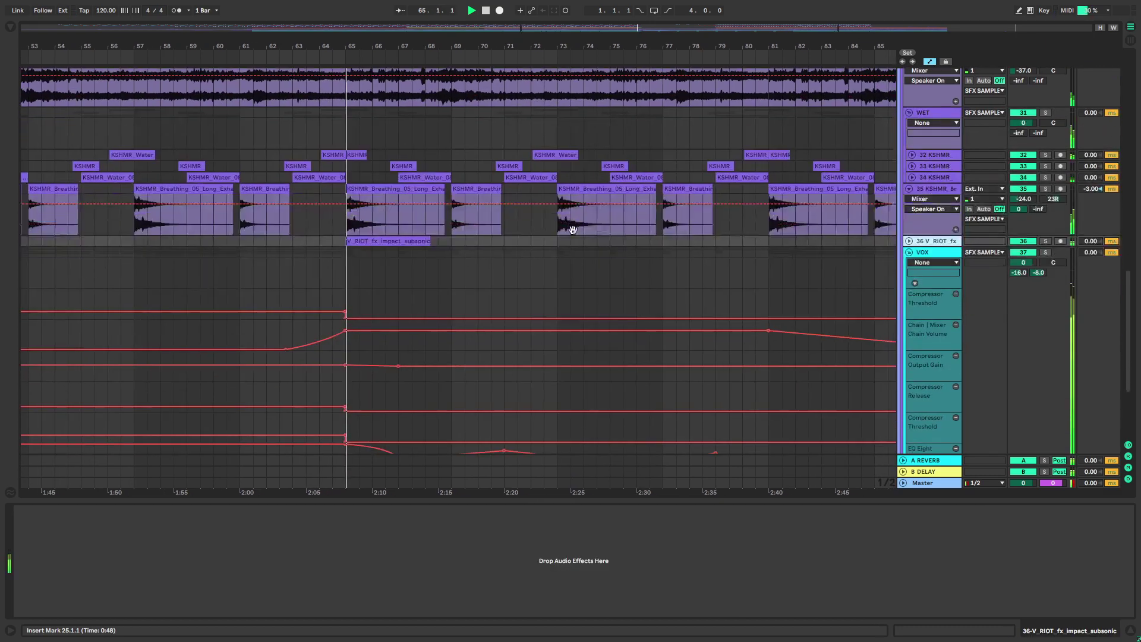
pyautogui.scroll(-5, 588, 283)
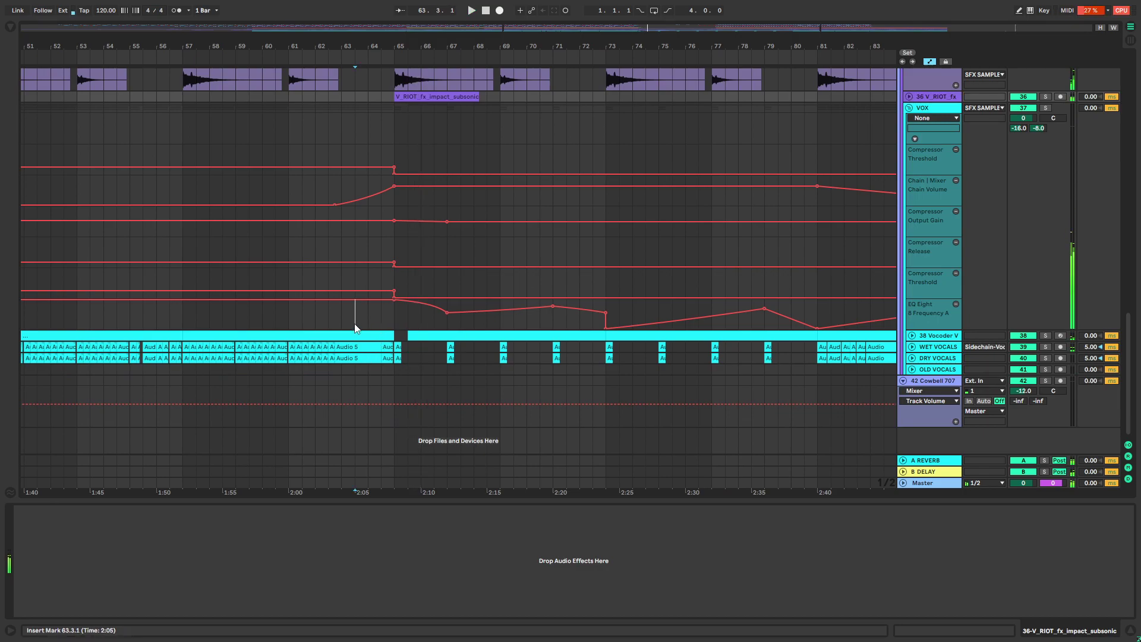
# Zoom in on the vocal clips around bar 65 and play the VOX group soloed from bar 65
pyautogui.click(355, 324)
pyautogui.press('space')
pyautogui.press('+')
pyautogui.press('+')
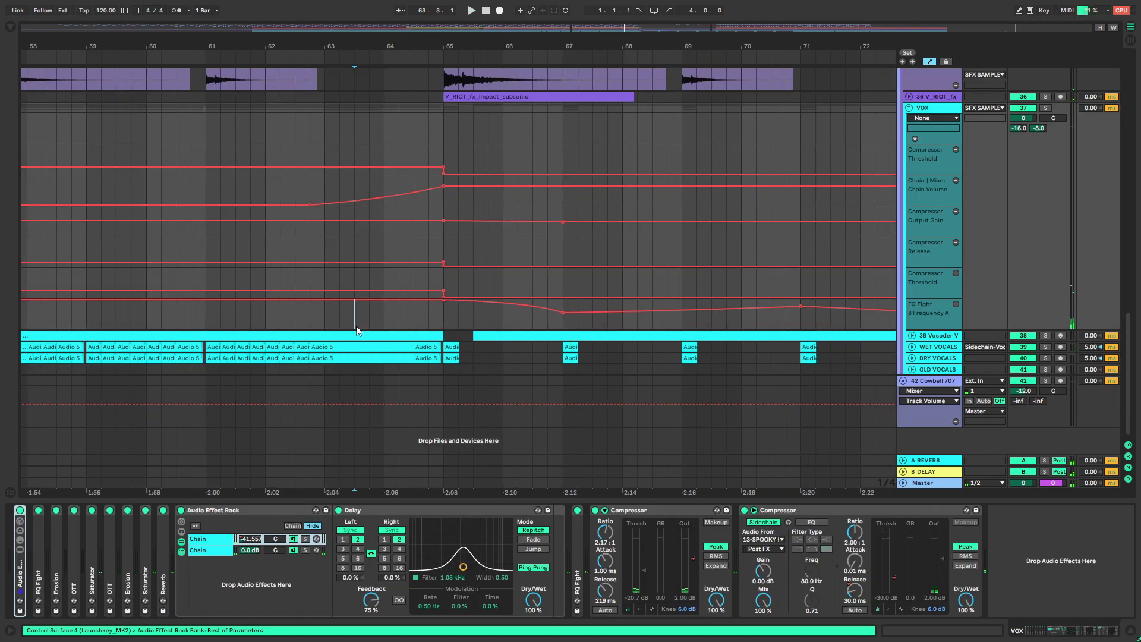
pyautogui.keyDown('shift'); pyautogui.click(450, 346); pyautogui.keyUp('shift')
pyautogui.click(925, 355)
pyautogui.click(448, 346)
pyautogui.click(445, 325)
pyautogui.press('space')
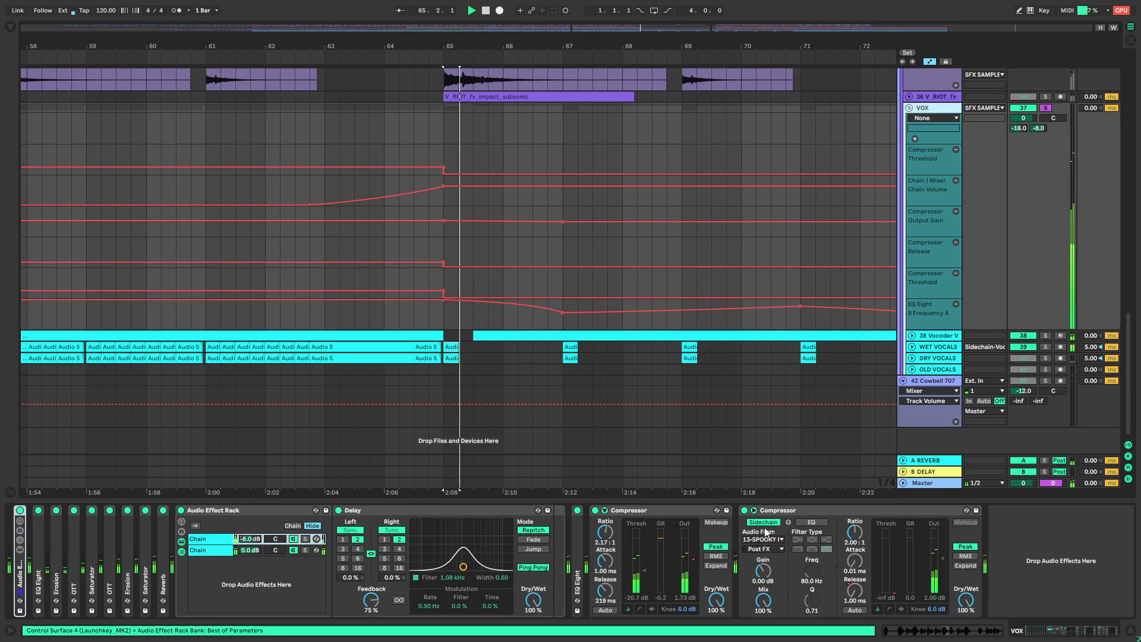
pyautogui.press('space')
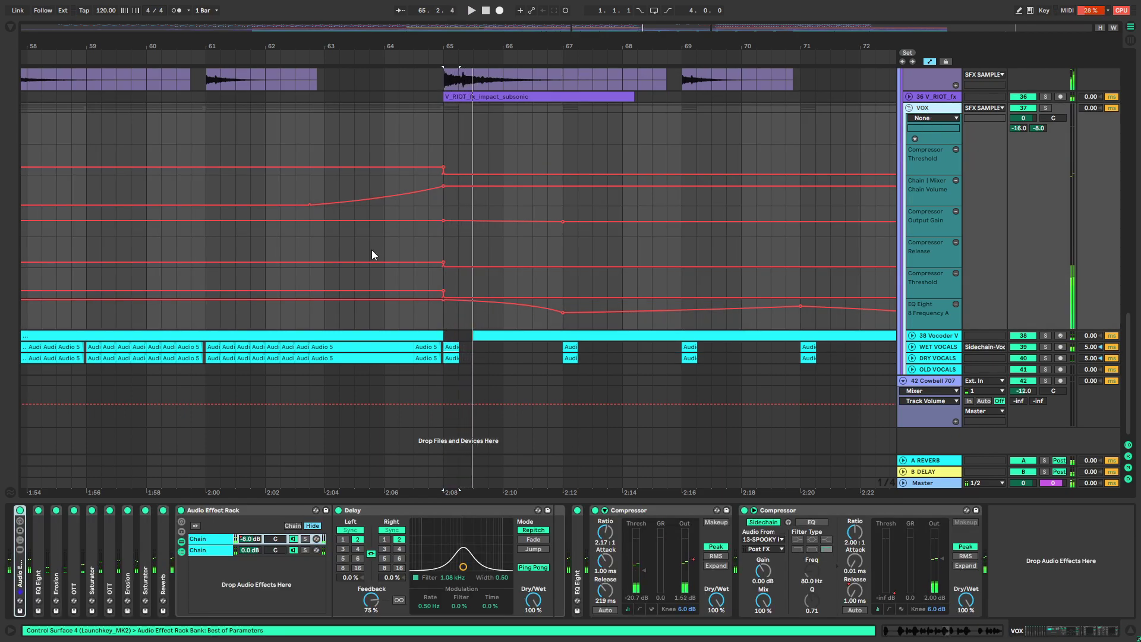
# Play from 63.4.1 towards bar 65 while examining the drum tracks, and stop playback
pyautogui.click(372, 249)
pyautogui.press('space')
pyautogui.moveTo(463, 188); pyautogui.dragTo(475, 546)
pyautogui.scroll(5, 444, 284)
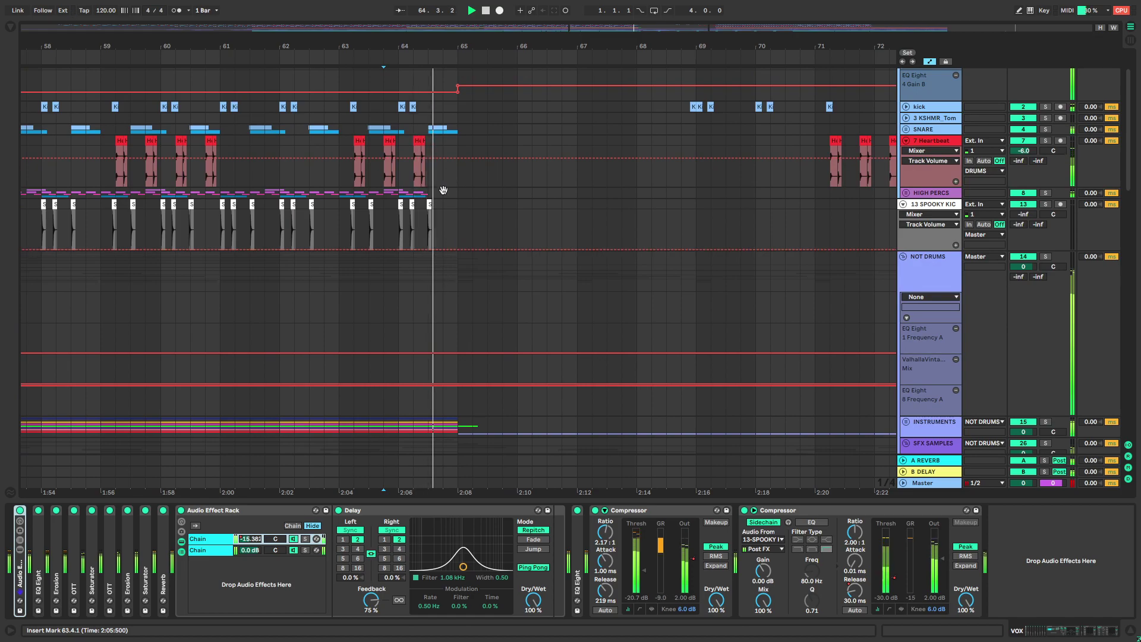
pyautogui.press('space')
# Copy the last SPOOKY KICK clip before bar 65 and paste it at the start of bar 65
pyautogui.click(429, 205)
pyautogui.click(430, 204)
pyautogui.hotkey('ctrl', 'c')
pyautogui.click(455, 204)
pyautogui.hotkey('ctrl', 'v')
# Restart playback before bar 65, and copy the kick clip at bar 64 to the start of bar 65
pyautogui.click(326, 171)
pyautogui.press('space')
pyautogui.scroll(4, 416, 133)
pyautogui.click(389, 104)
pyautogui.hotkey('ctrl', 'c')
pyautogui.click(515, 105)
pyautogui.hotkey('ctrl', 'v')
pyautogui.click(512, 127)
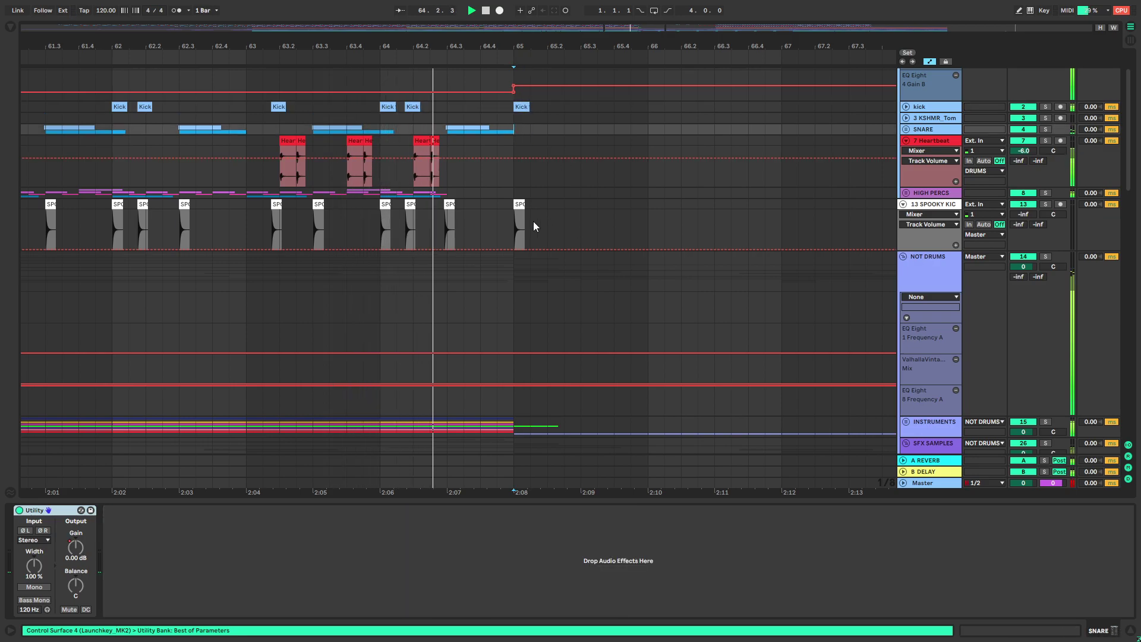
# Examine the instrument, vocal and sample tracks around bar 65 during playback
pyautogui.scroll(-4, 537, 225)
pyautogui.moveTo(538, 228); pyautogui.dragTo(558, 132)
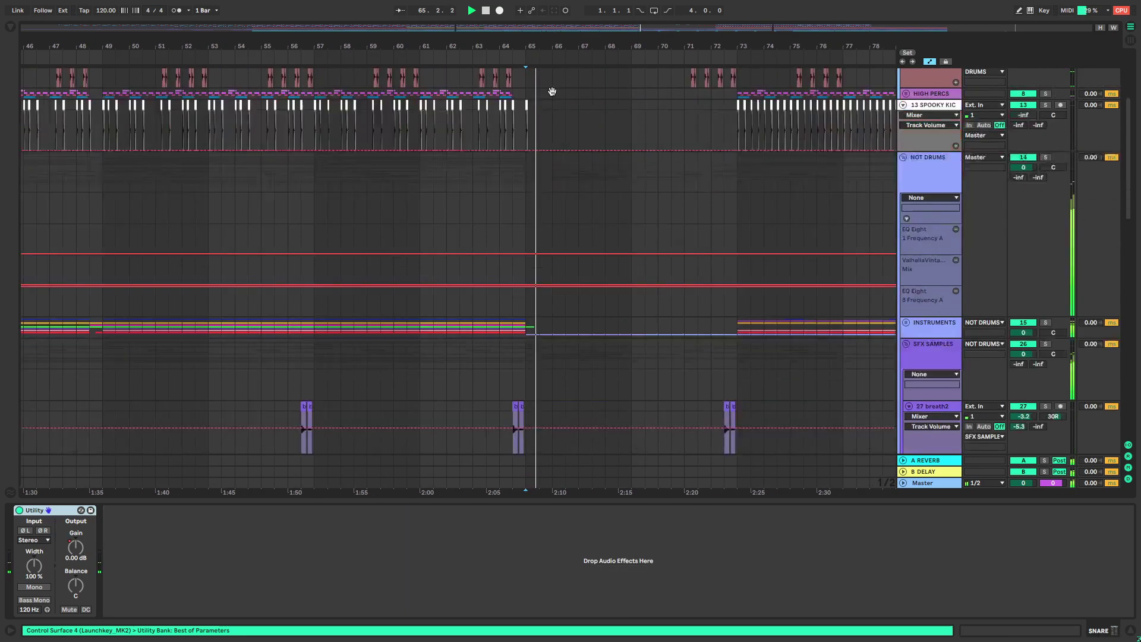
pyautogui.moveTo(606, 380); pyautogui.dragTo(568, 133)
pyautogui.moveTo(577, 293); pyautogui.dragTo(539, 128)
pyautogui.moveTo(517, 279); pyautogui.dragTo(484, 140)
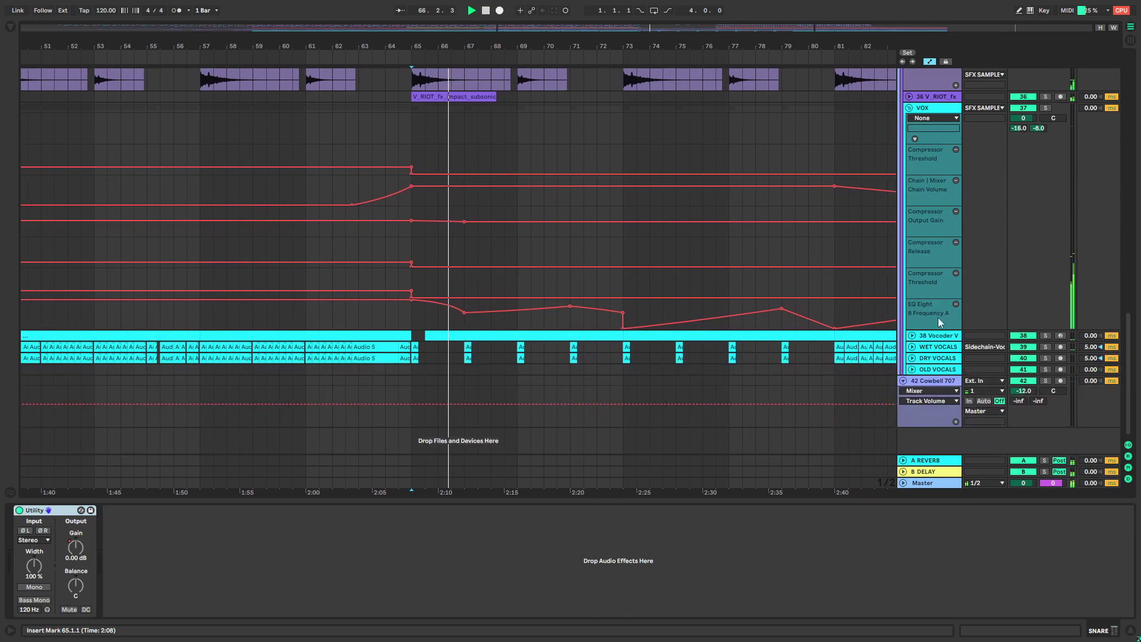
pyautogui.moveTo(724, 359); pyautogui.dragTo(668, 464)
pyautogui.moveTo(766, 205); pyautogui.dragTo(728, 461)
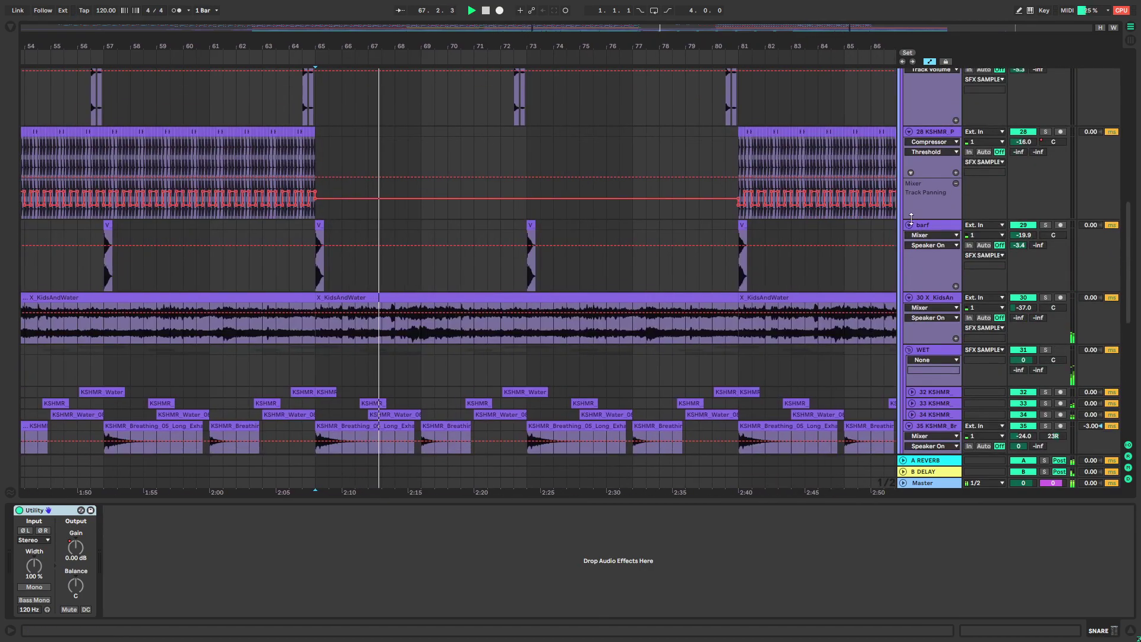
# Fold the sample tracks in the SFX SAMPLES group and return to the DRUMS group around bar 65
pyautogui.keyDown('alt'); pyautogui.click(909, 225); pyautogui.keyUp('alt')
pyautogui.moveTo(605, 212); pyautogui.dragTo(535, 300)
pyautogui.moveTo(632, 398); pyautogui.dragTo(578, 487)
pyautogui.moveTo(578, 310); pyautogui.dragTo(716, 396)
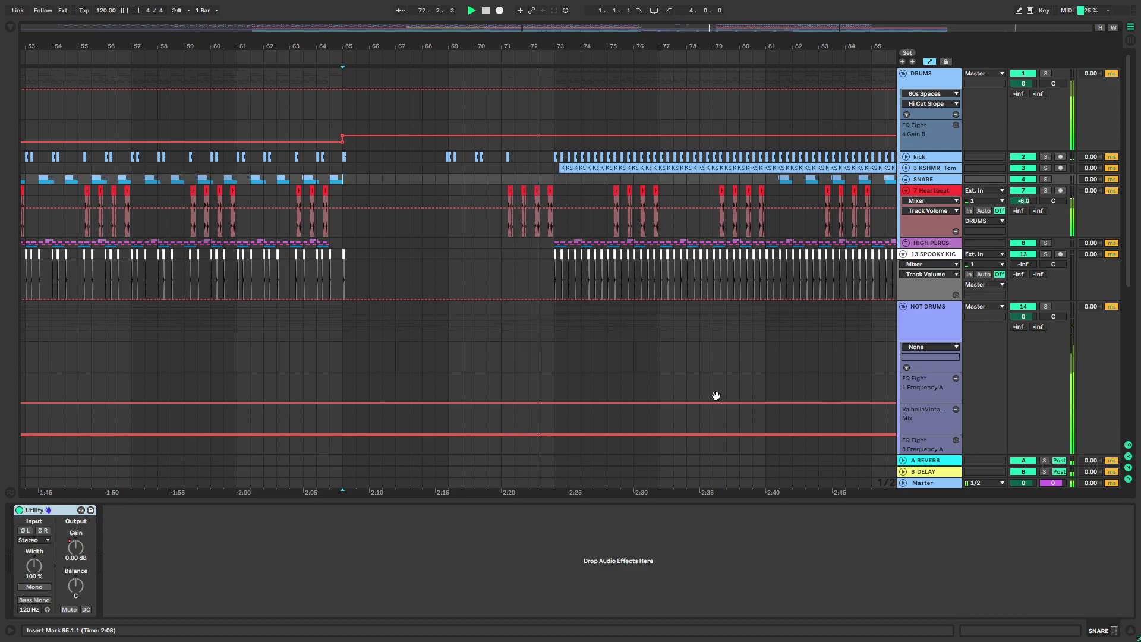
# Unfold the INSTRUMENTS group to examine its synth tracks from bar 73 onward during playback
pyautogui.moveTo(719, 347); pyautogui.dragTo(697, 216)
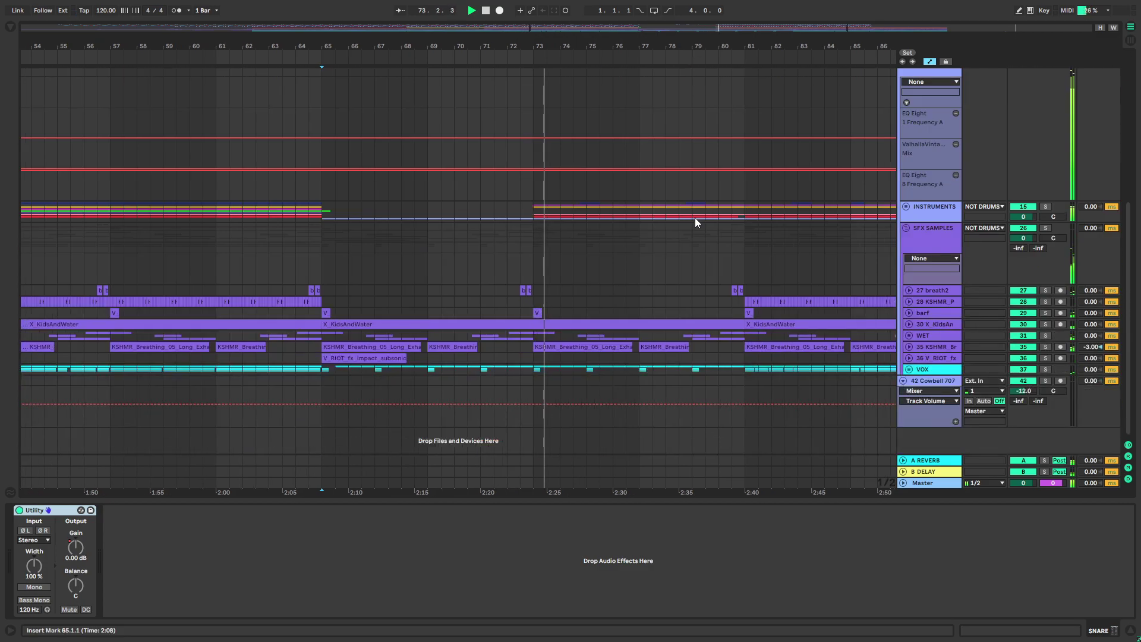
pyautogui.moveTo(686, 277); pyautogui.dragTo(705, 441)
pyautogui.moveTo(692, 289); pyautogui.dragTo(578, 321)
pyautogui.click(905, 403)
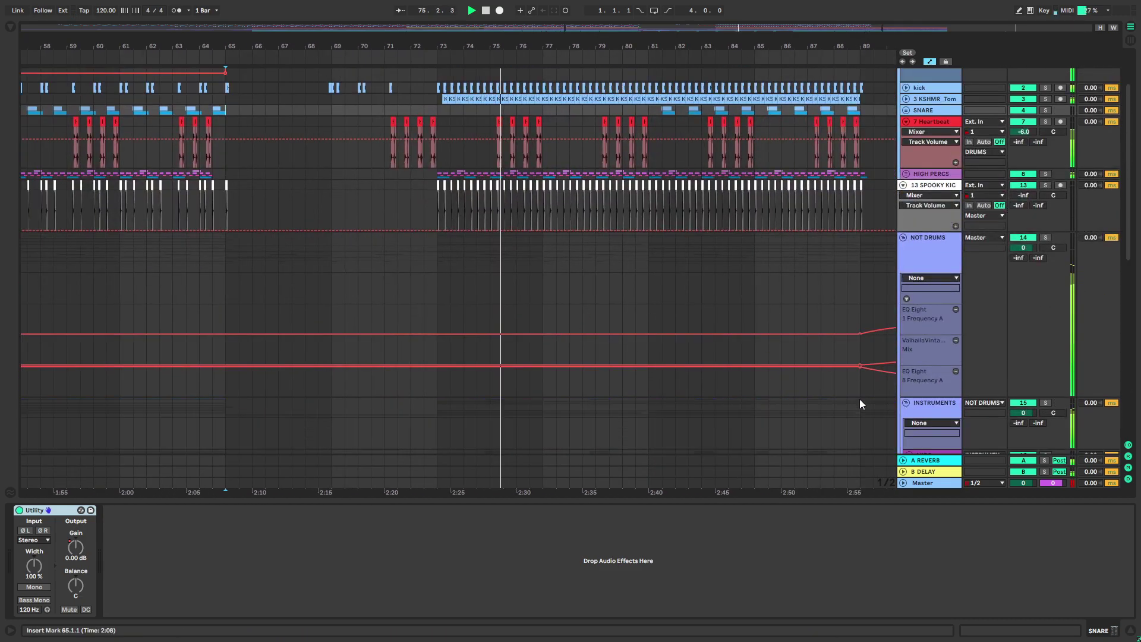
pyautogui.moveTo(616, 443); pyautogui.dragTo(571, 319)
pyautogui.keyDown('alt'); pyautogui.click(911, 289); pyautogui.keyUp('alt')
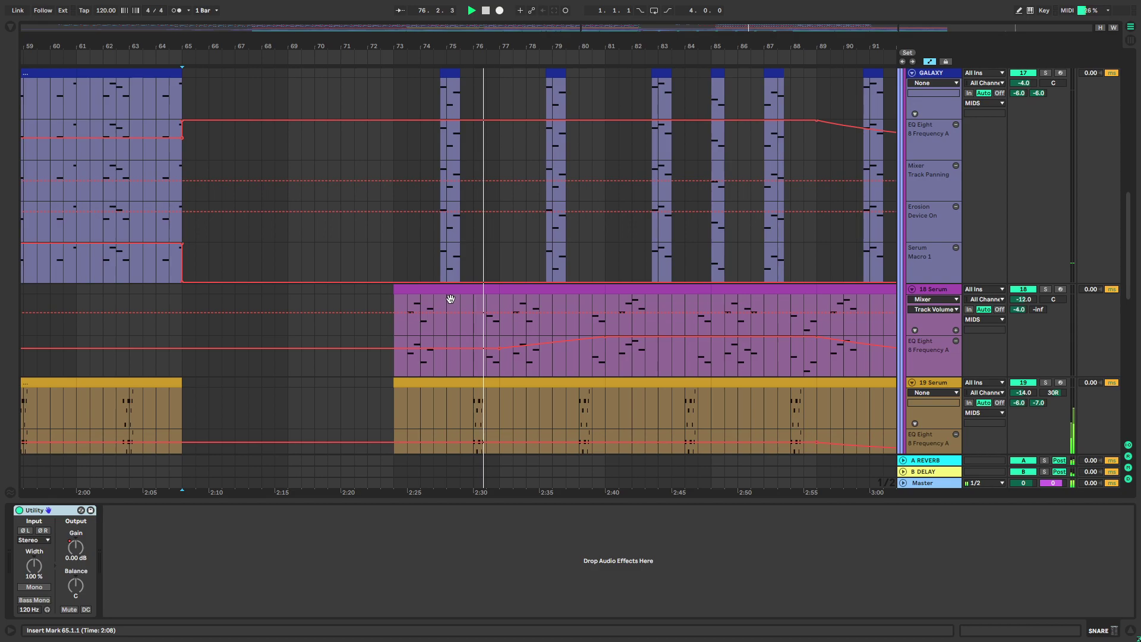
# Inspect the Serum patch on the 18 Serum track, and close the plug-in window
pyautogui.click(933, 290)
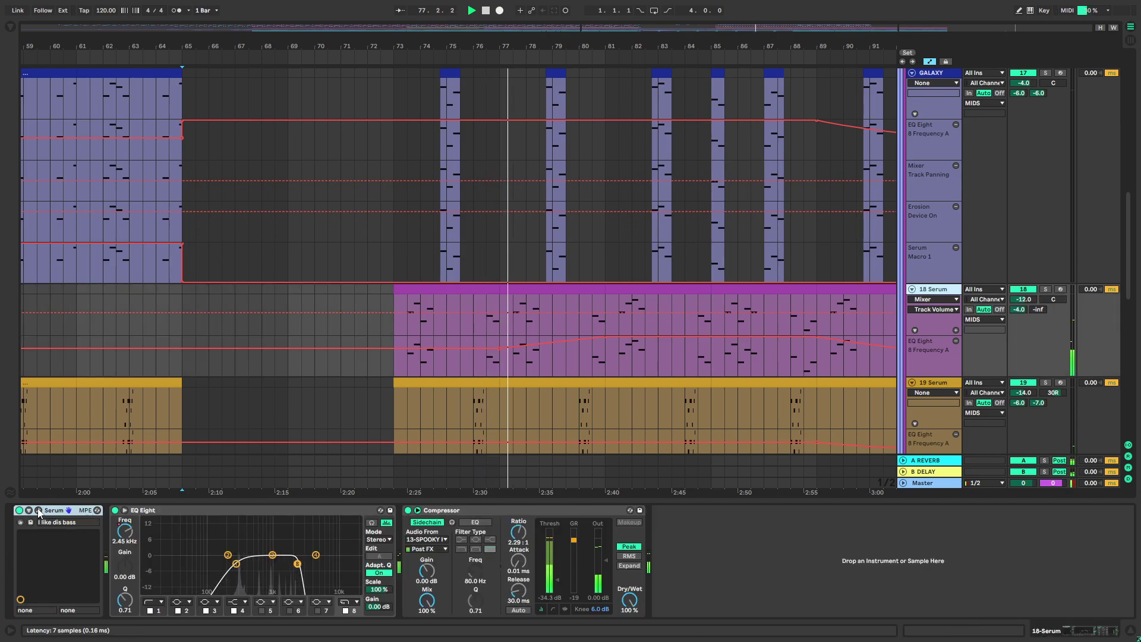
pyautogui.click(68, 509)
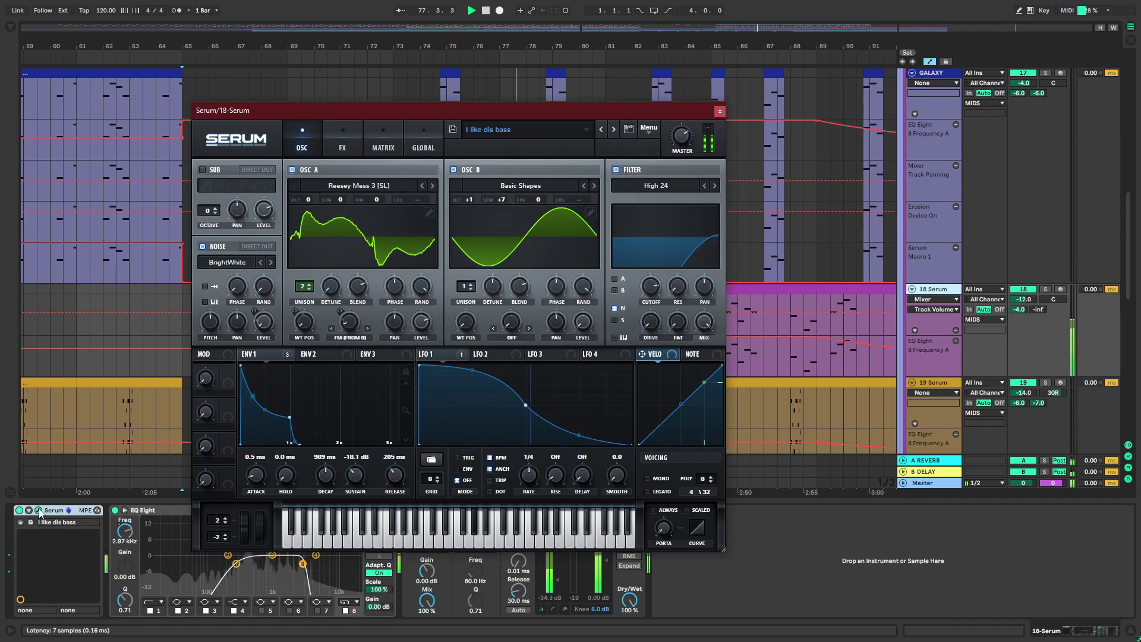
pyautogui.click(723, 110)
# Follow the instrument and sample tracks past bar 81, and fold the groups so all tracks collapse to compact rows
pyautogui.press('h')
pyautogui.scroll(-5, 680, 326)
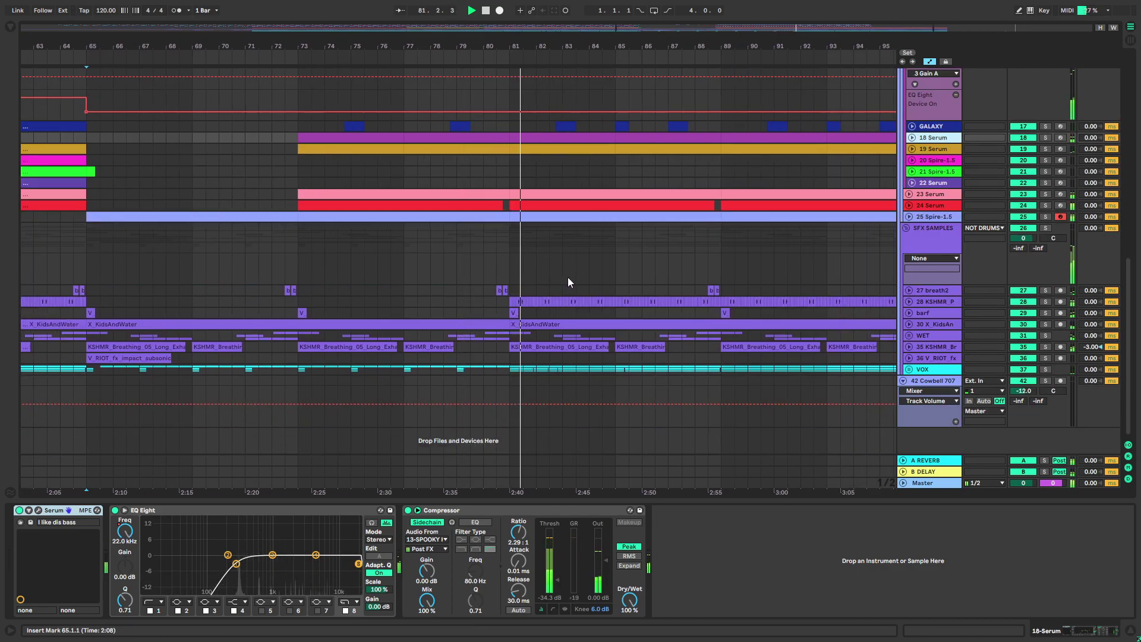
pyautogui.moveTo(700, 295); pyautogui.dragTo(564, 390)
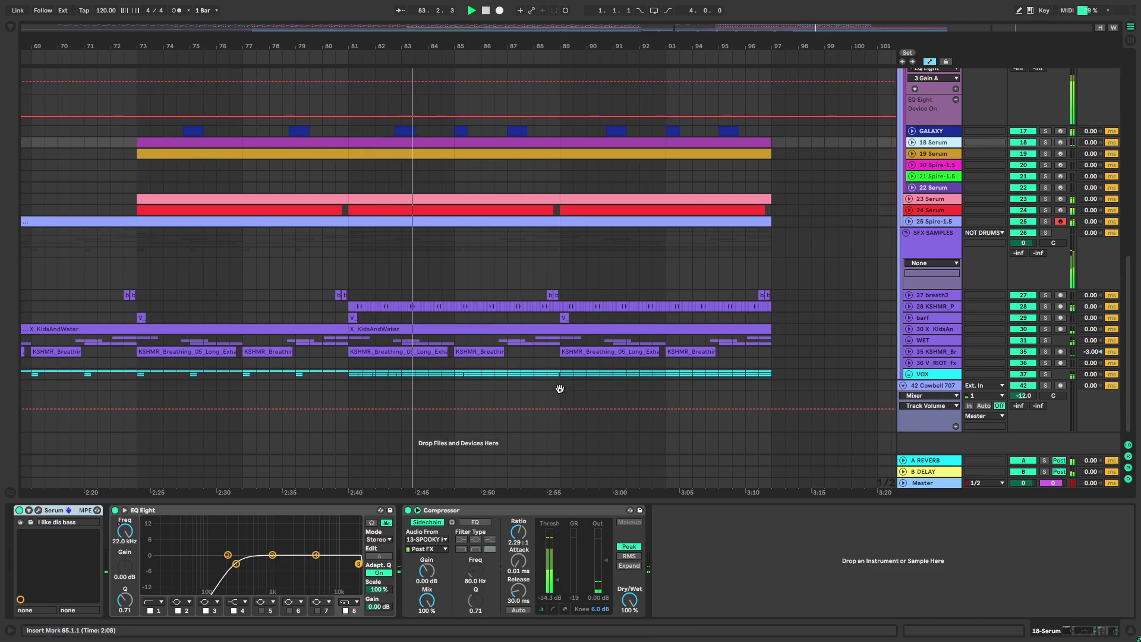
pyautogui.keyDown('alt'); pyautogui.click(907, 233); pyautogui.keyUp('alt')
pyautogui.moveTo(644, 220); pyautogui.dragTo(565, 382)
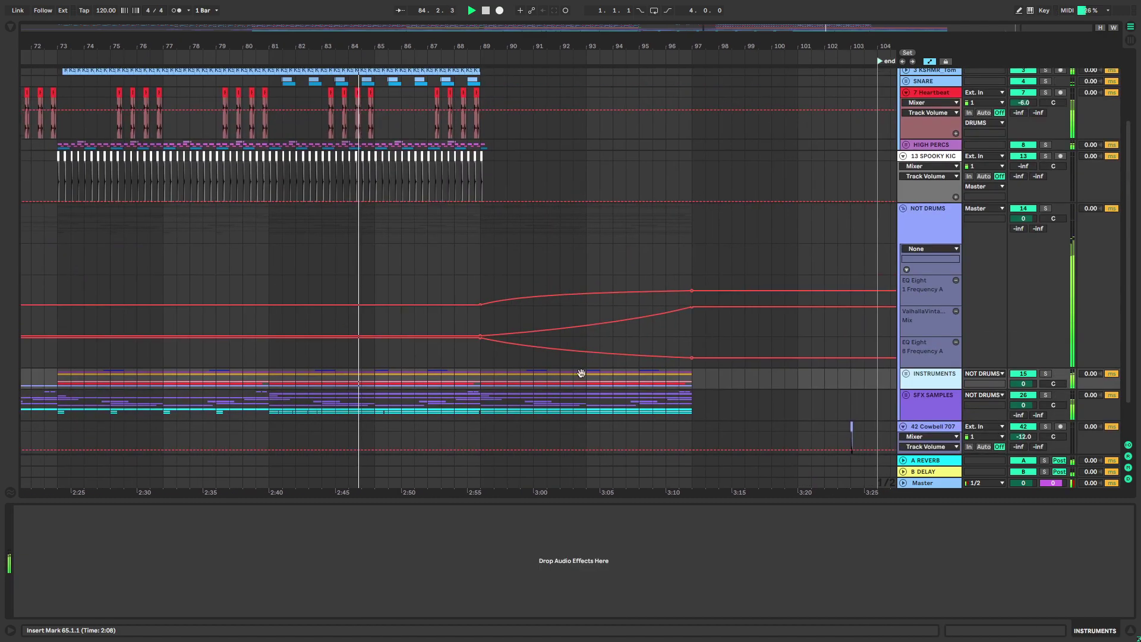
pyautogui.keyDown('alt'); pyautogui.click(905, 208); pyautogui.keyUp('alt')
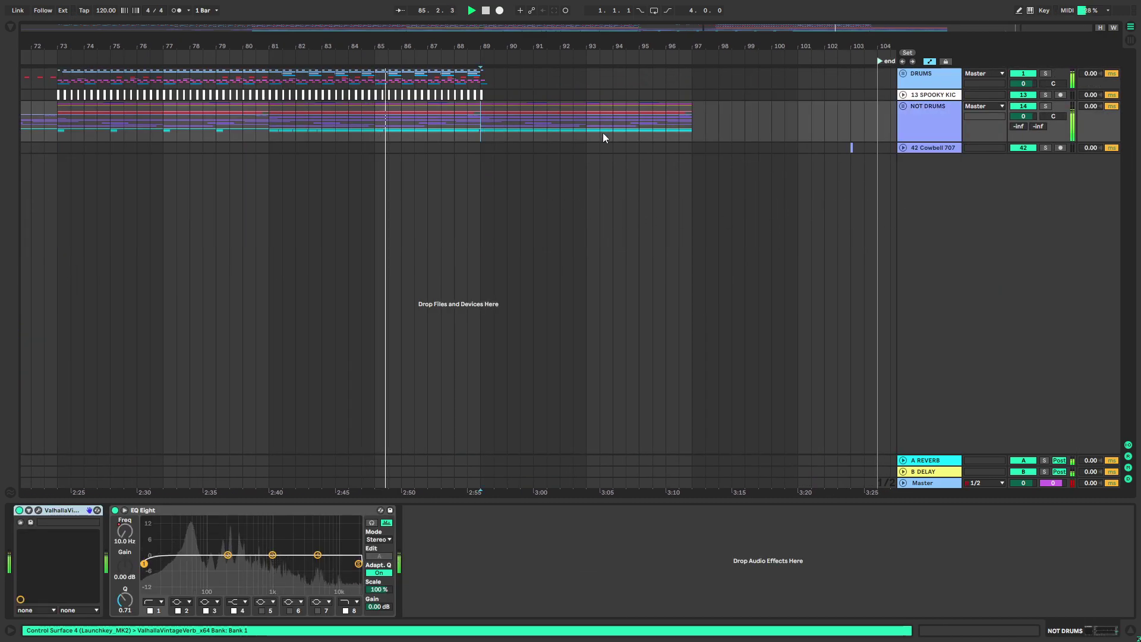
# Place the insert marker at 87.3.1, fit the whole arrangement's length in view, and leave full-screen mode
pyautogui.click(449, 128)
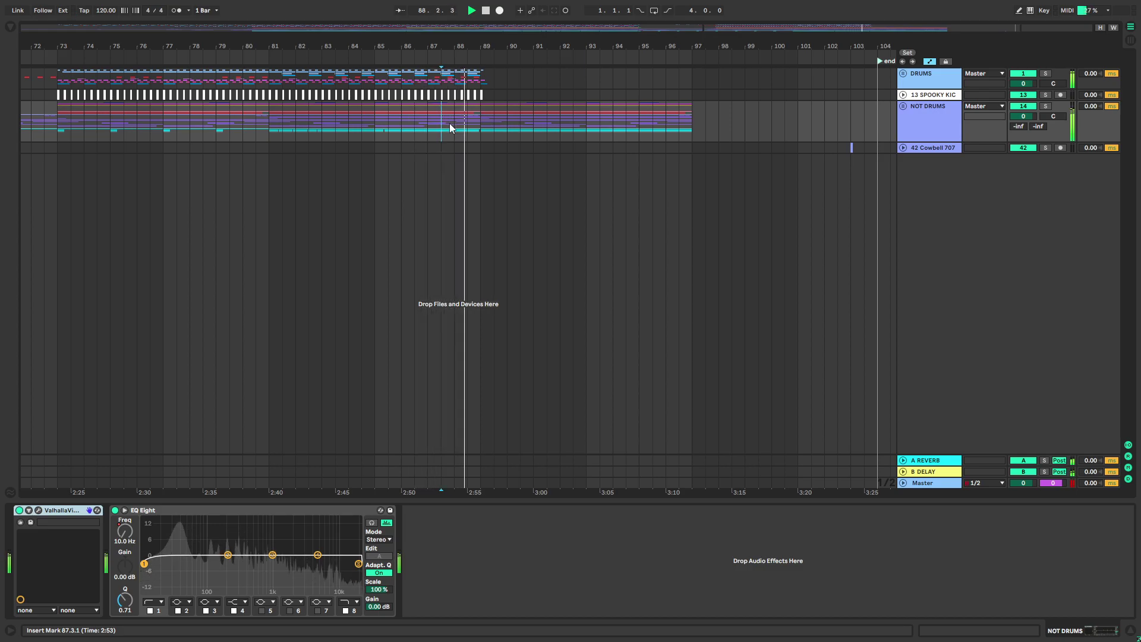
pyautogui.press('w')
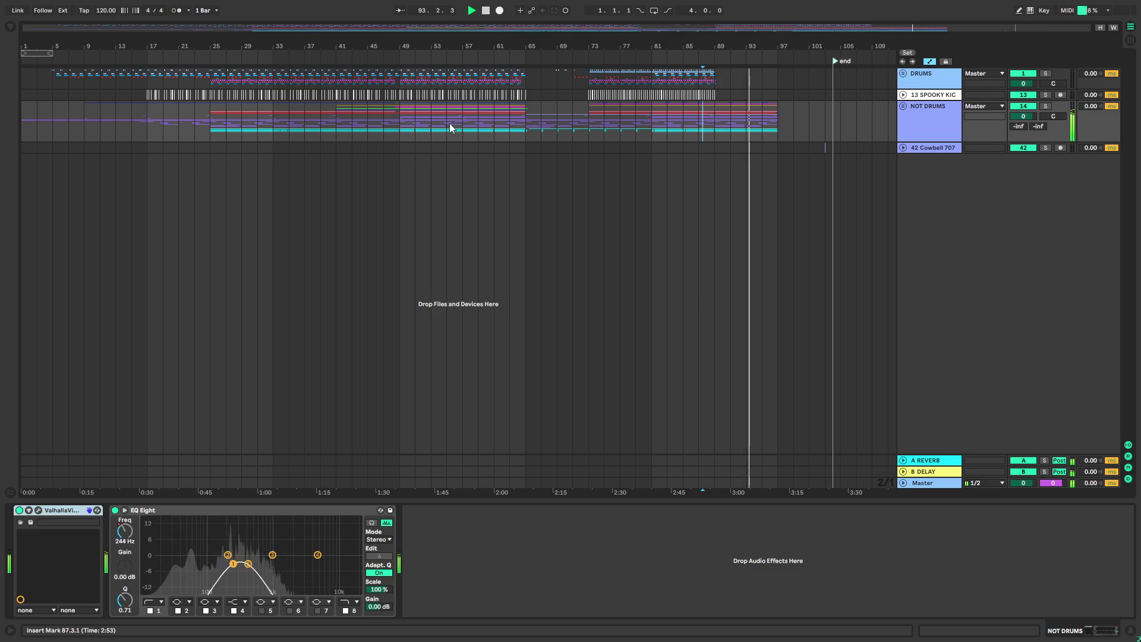
pyautogui.press('F11')
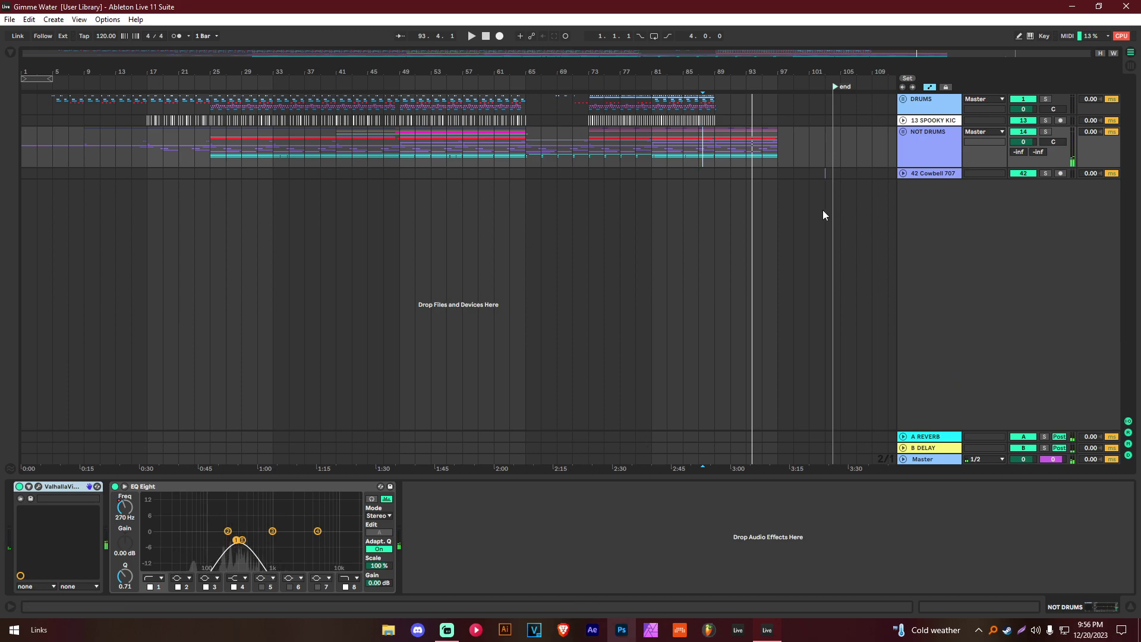
# Switch to the Brave browser, load SoundCloud in a new tab, and go to the account's own profile page
pyautogui.click(668, 154)
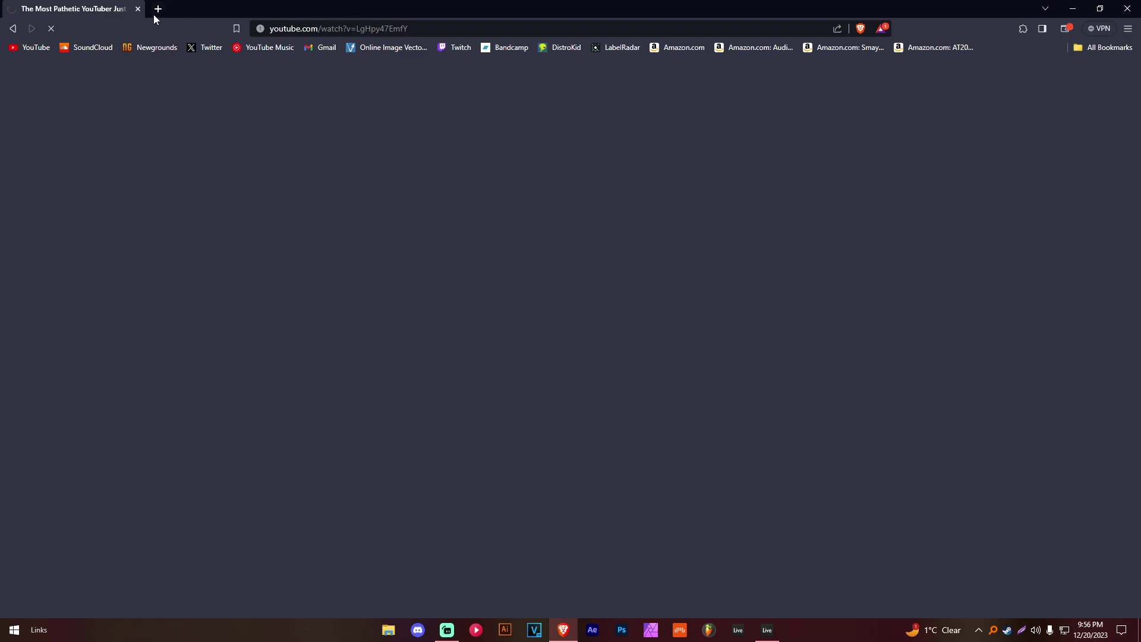
pyautogui.click(157, 9)
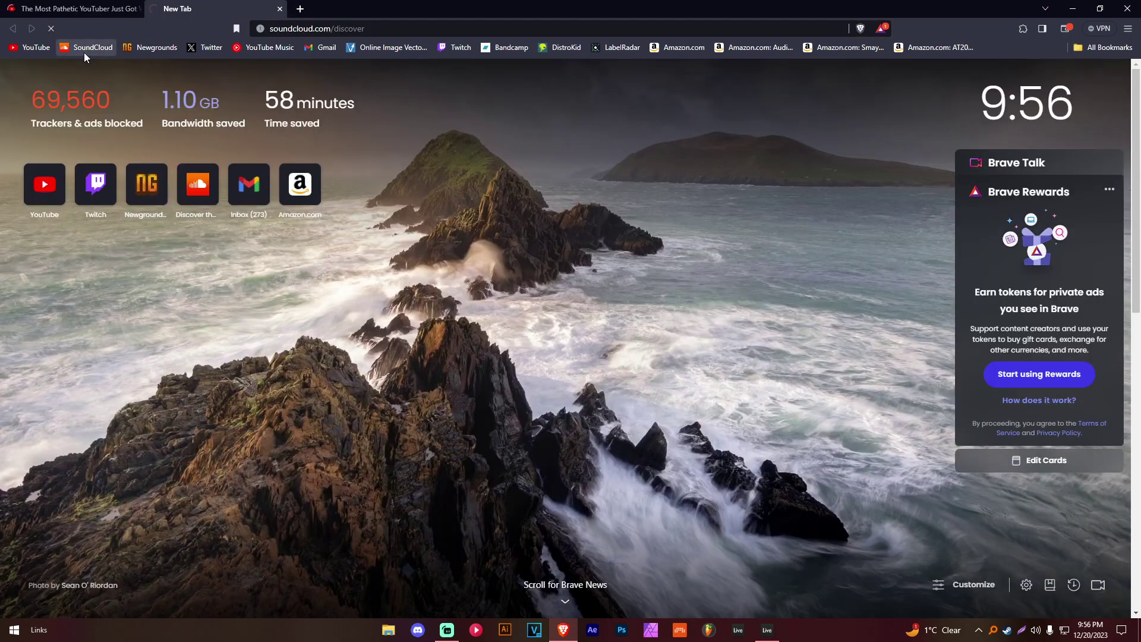
pyautogui.click(84, 50)
pyautogui.click(829, 73)
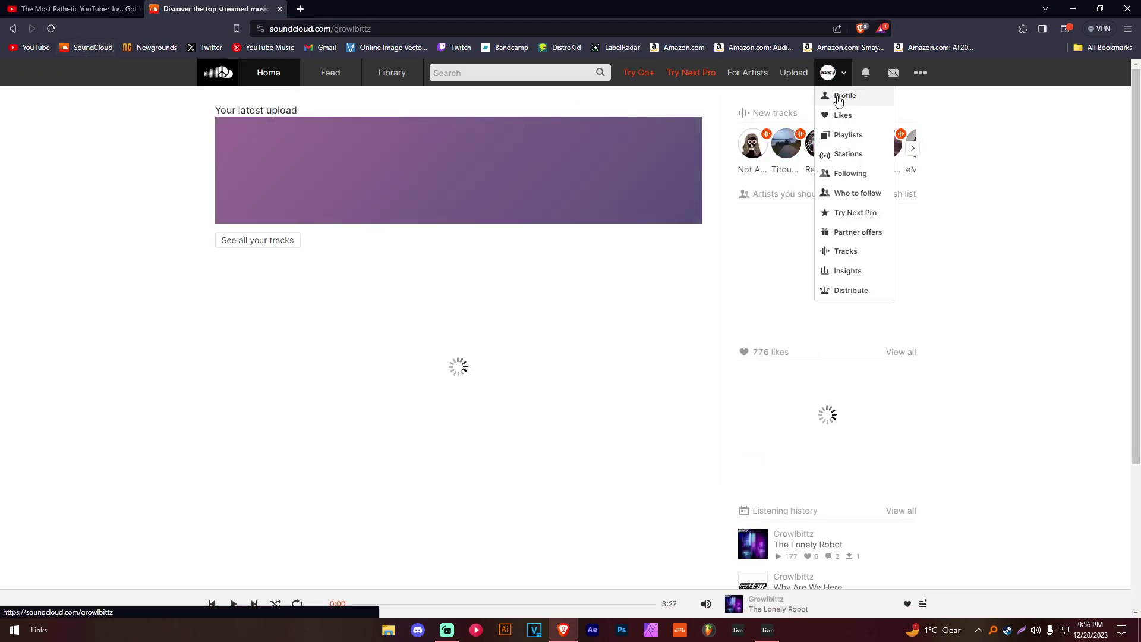
pyautogui.click(839, 94)
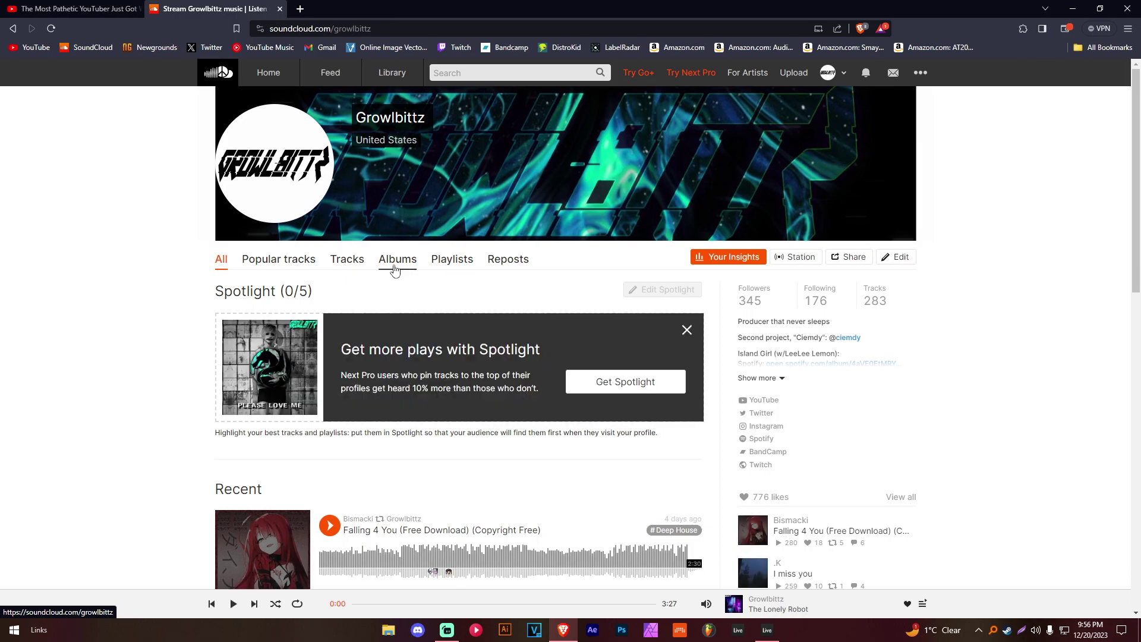
# Browse the profile's albums to find Closing Hour, and expand its full track list
pyautogui.click(400, 260)
pyautogui.scroll(-5, 256, 392)
pyautogui.scroll(-15, 269, 384)
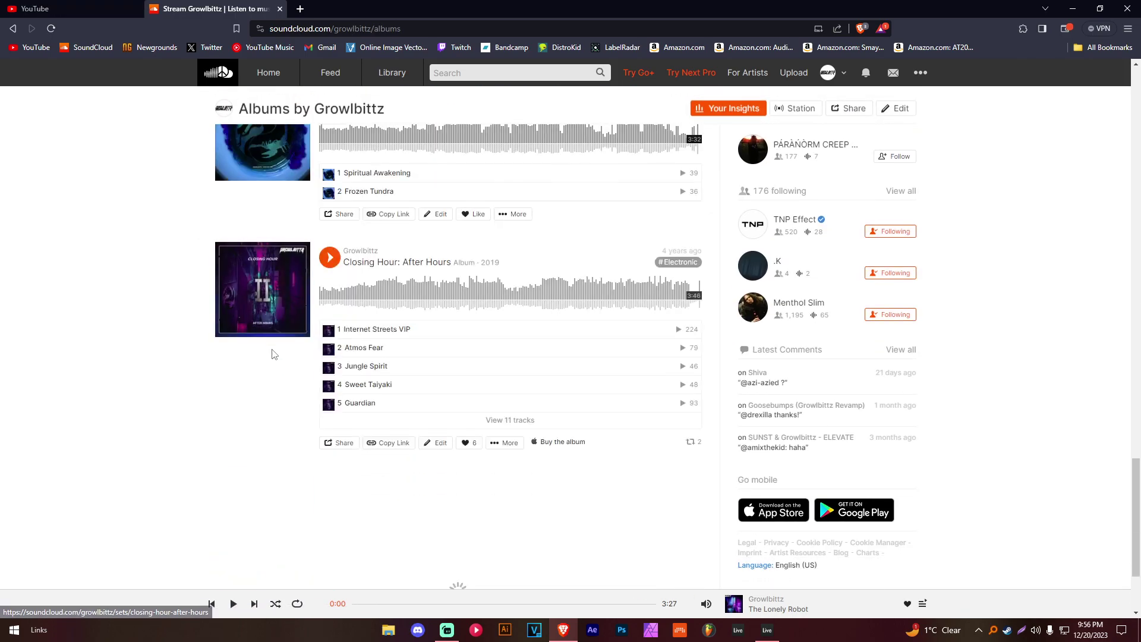
pyautogui.scroll(-15, 324, 357)
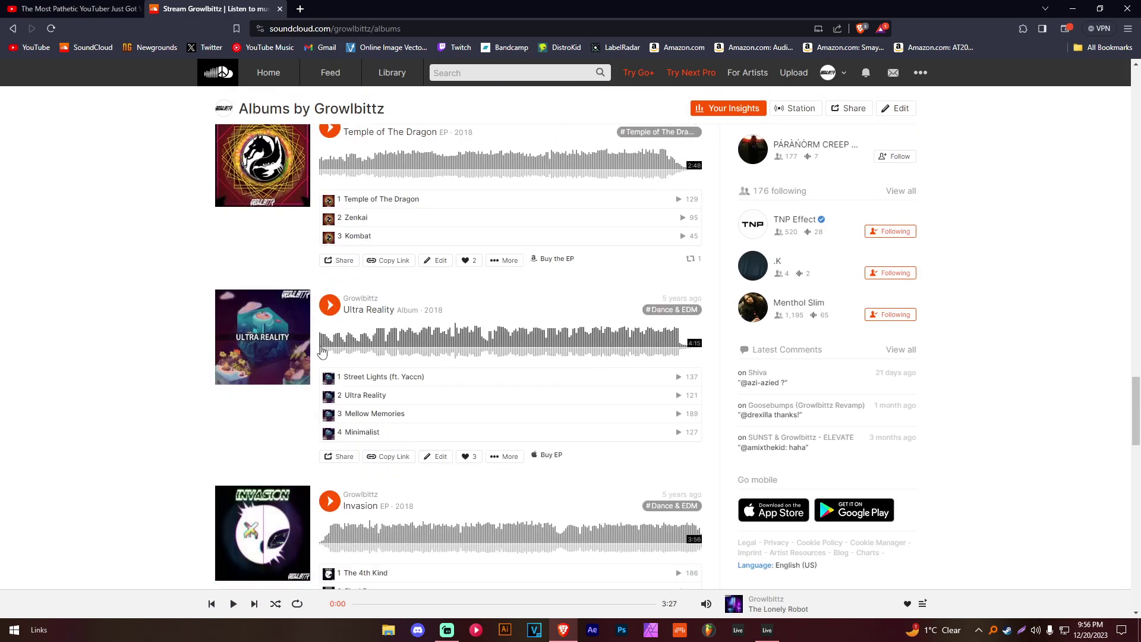
pyautogui.click(441, 306)
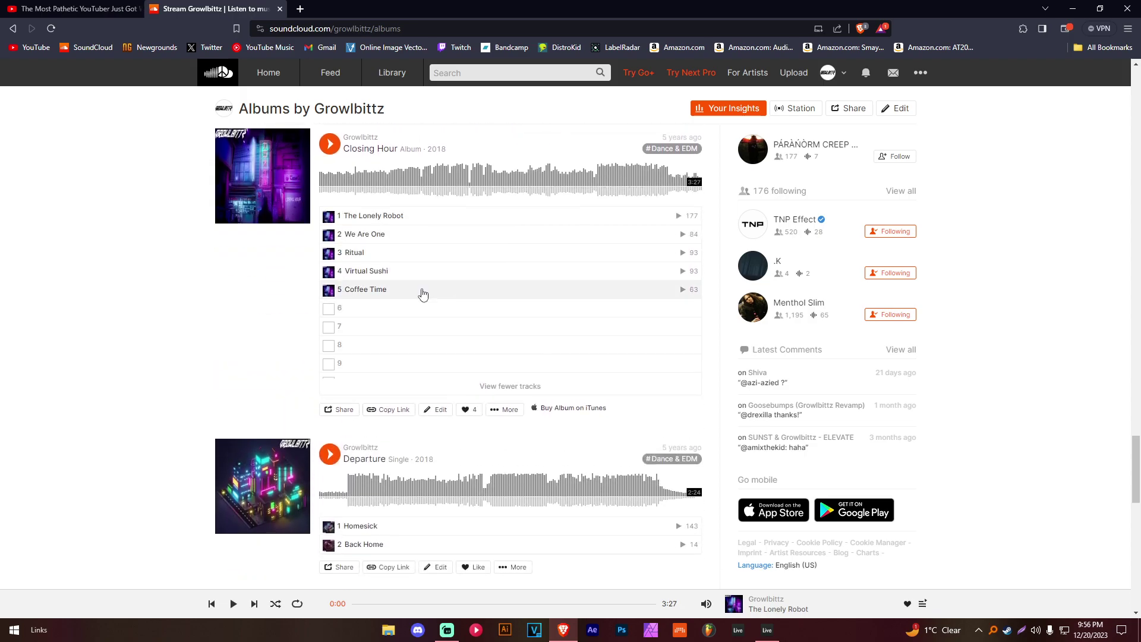
# Preview Closing Hour tracks including Virtual Sushi, Coffee Time, Through The Stars and Pixel Tokyo, skipping partway into the songs
pyautogui.click(365, 234)
pyautogui.click(364, 270)
pyautogui.click(413, 177)
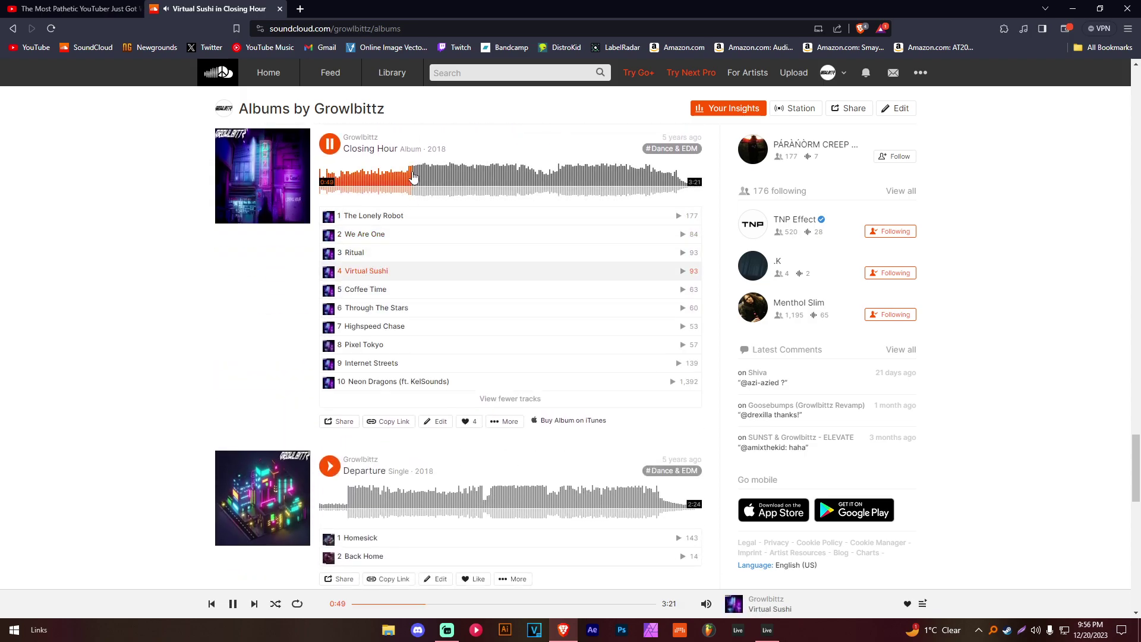
pyautogui.click(377, 288)
pyautogui.click(422, 174)
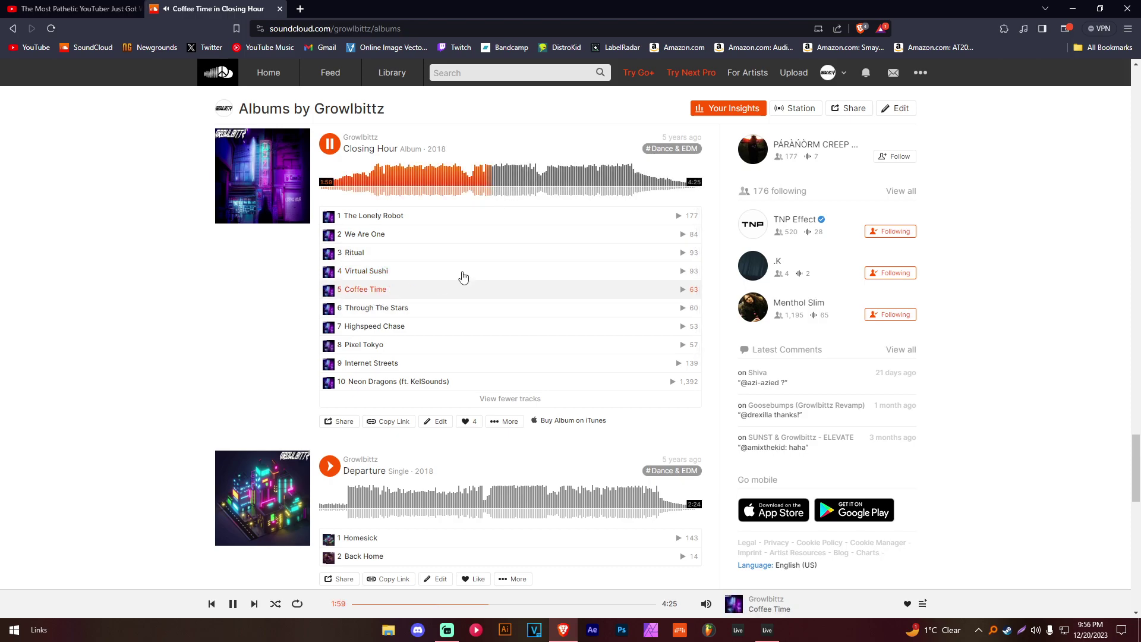
pyautogui.click(392, 307)
pyautogui.click(410, 181)
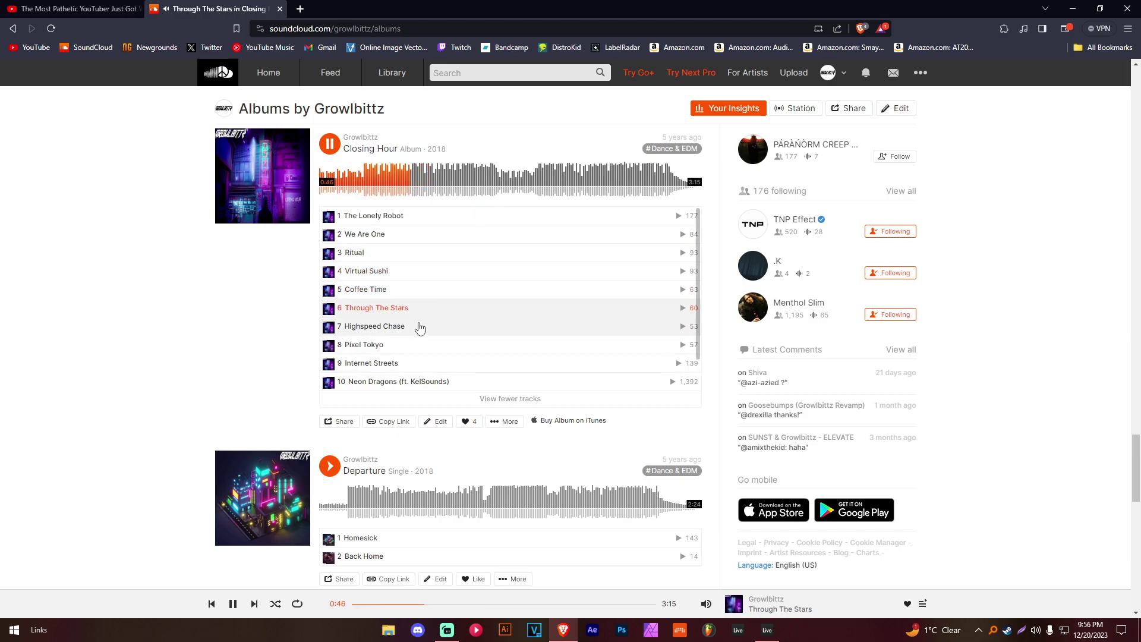
pyautogui.click(381, 344)
pyautogui.click(424, 180)
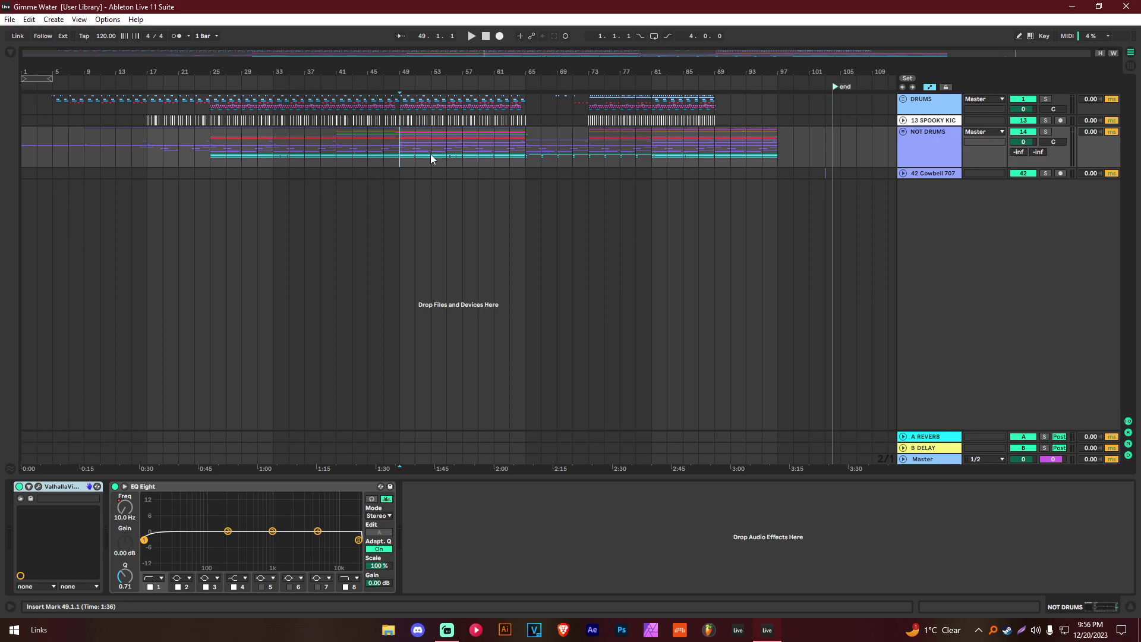
# Return to Ableton Live, play the set from bar 49, check the Master level in the mixer, and return to the arrangement
pyautogui.press('space')
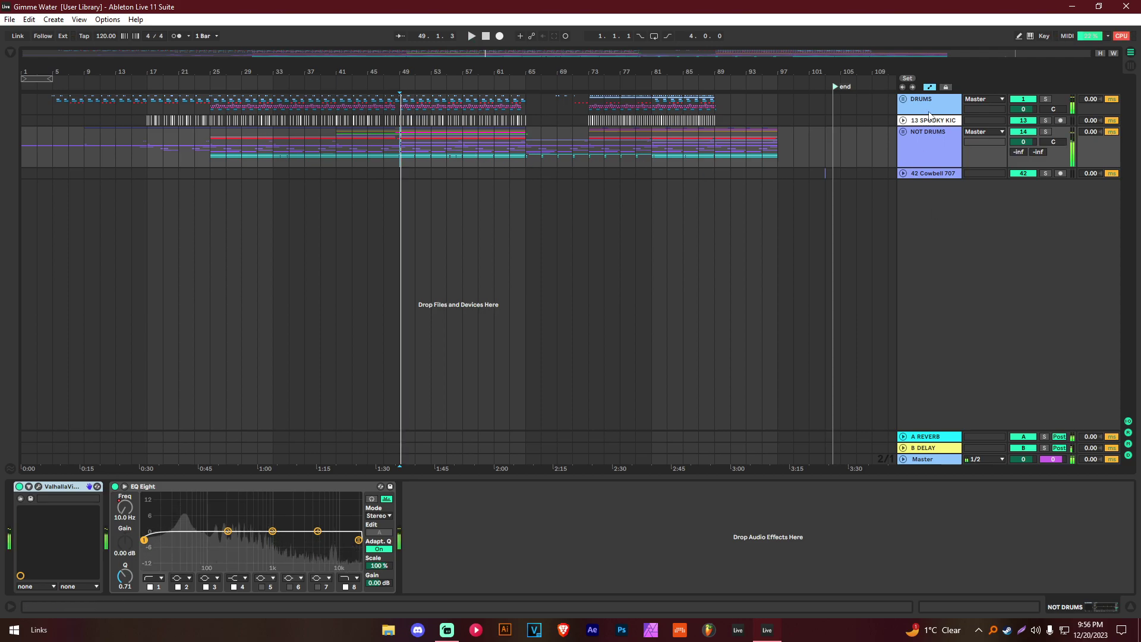
pyautogui.press('Tab')
pyautogui.click(1081, 56)
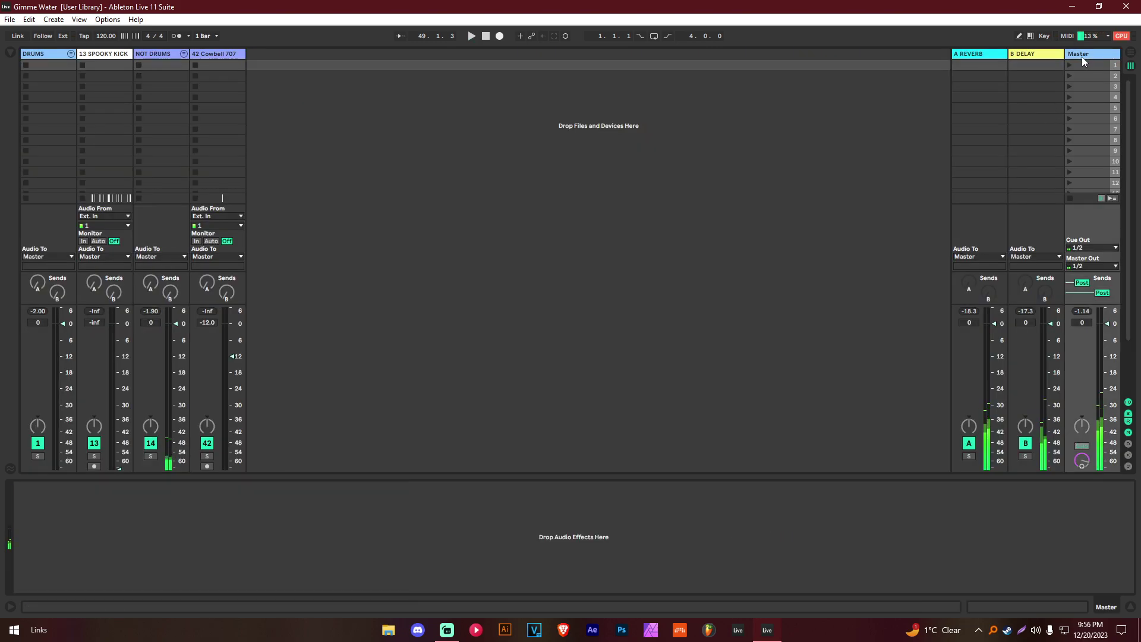
pyautogui.press('Tab')
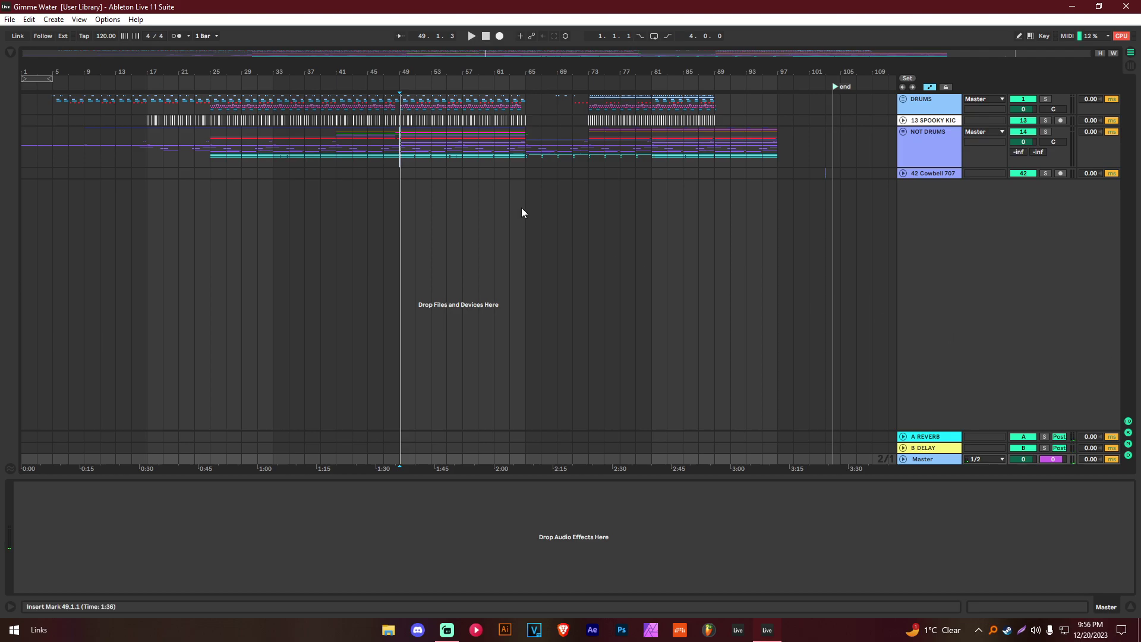
# Place the insert marker at bar 49, unfold the NOT DRUMS group with its instrument and sample tracks, and restore full-screen mode
pyautogui.click(401, 153)
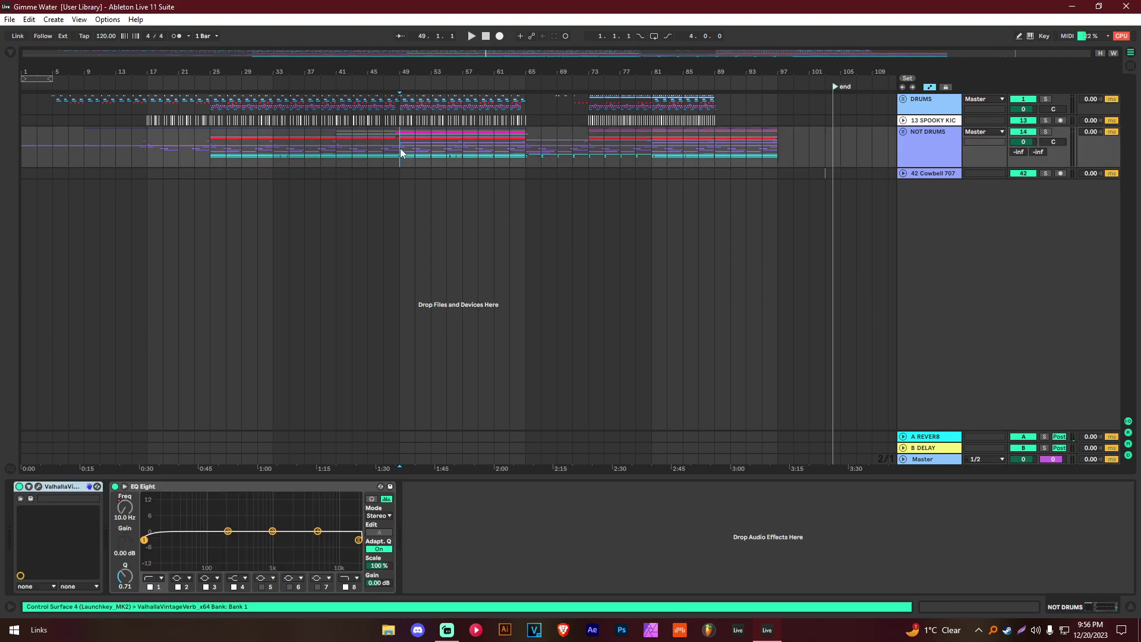
pyautogui.click(902, 132)
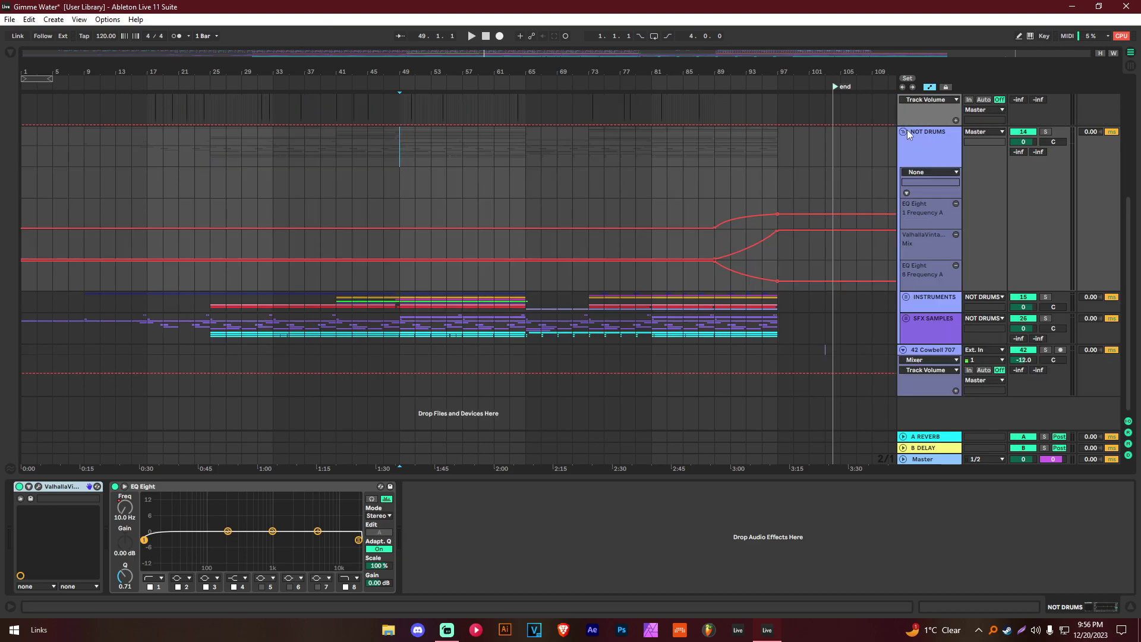
pyautogui.click(905, 318)
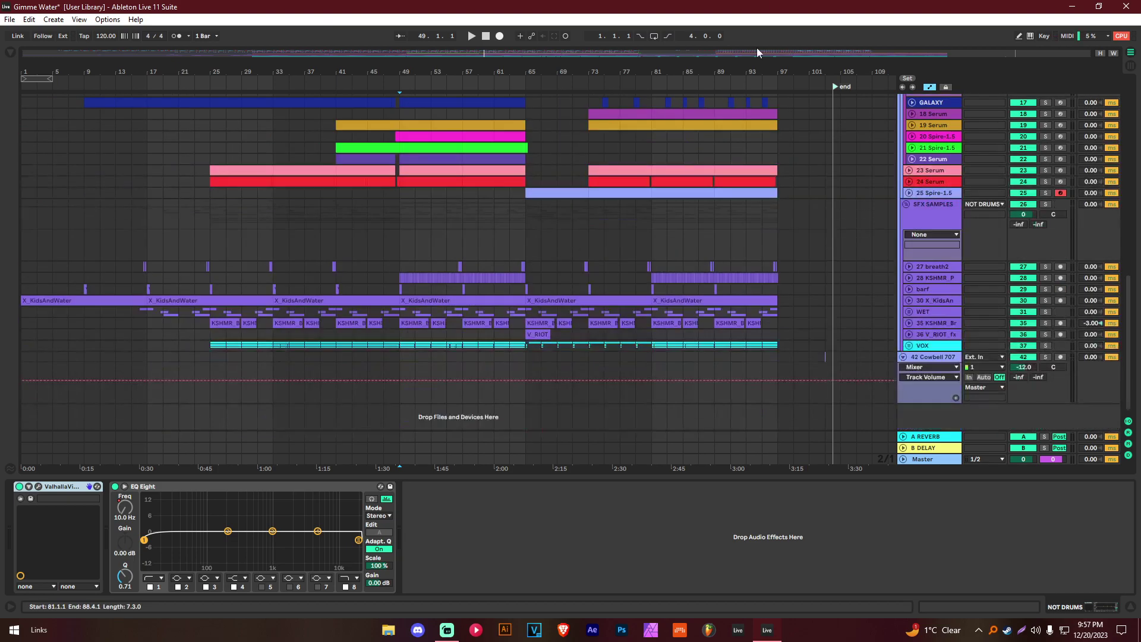
pyautogui.press('F11')
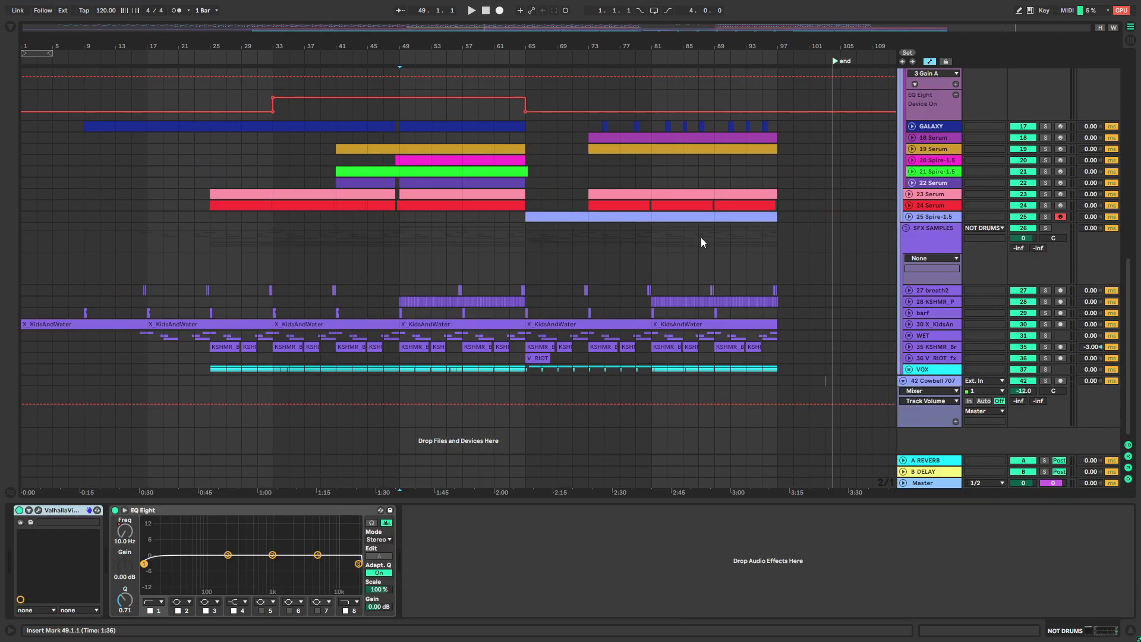
# Unfold the VOX group and its vocal tracks to show the DRY VOCALS automation, and select the OLD VOCALS track
pyautogui.click(909, 369)
pyautogui.scroll(-5, 741, 376)
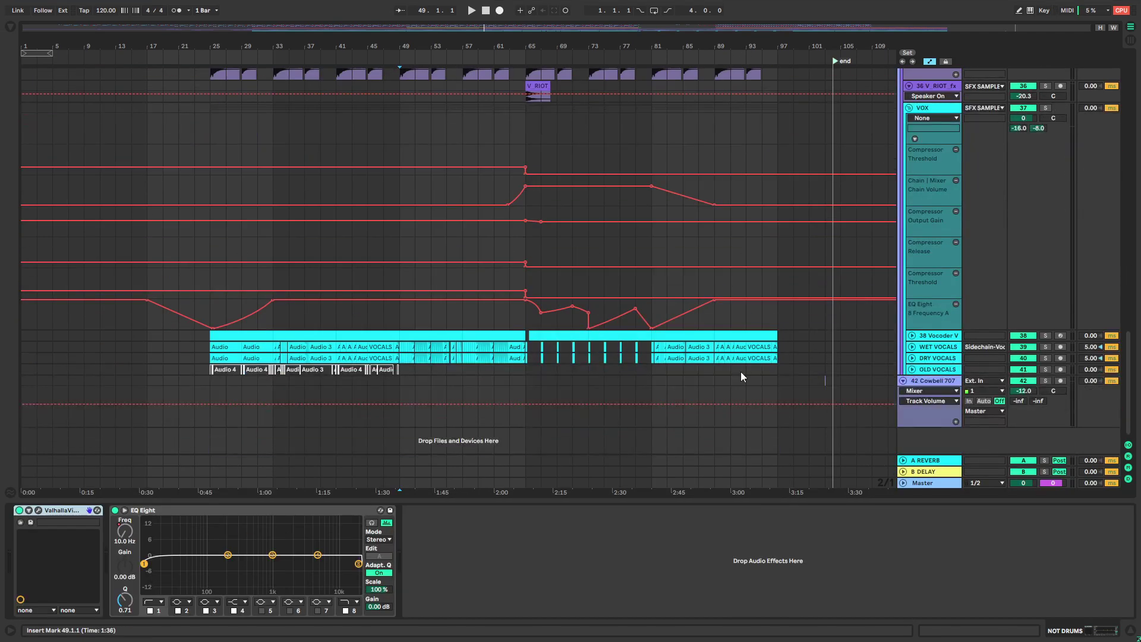
pyautogui.click(912, 358)
pyautogui.click(949, 334)
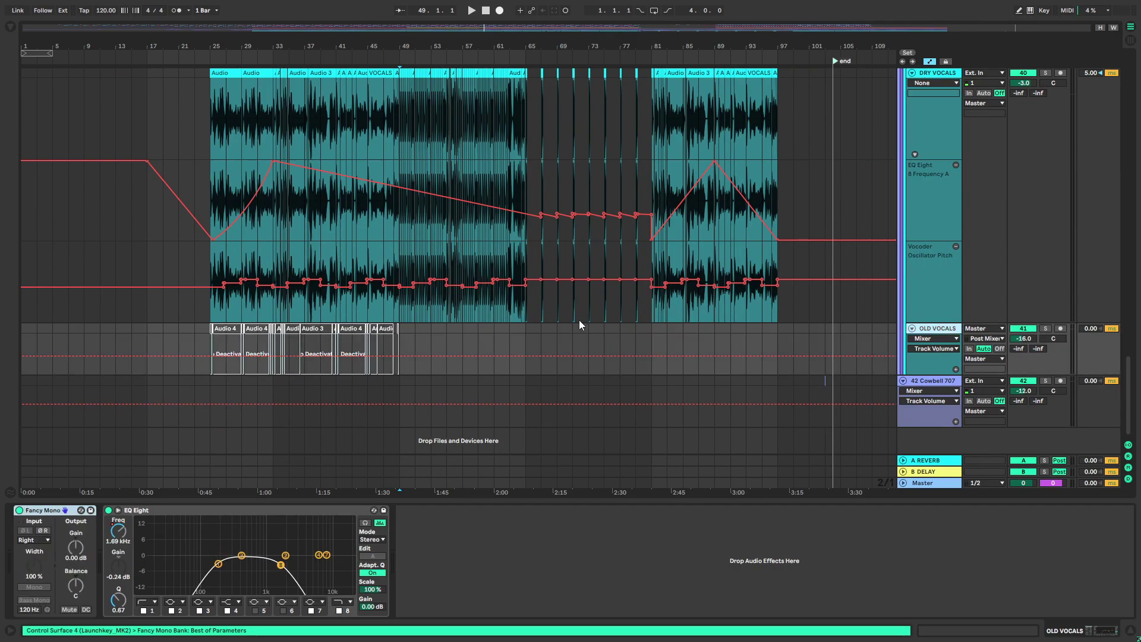
# Audition the DRY VOCALS section at bar 81 briefly, and restart playback from bar 49
pyautogui.click(444, 259)
pyautogui.click(652, 256)
pyautogui.press('space')
pyautogui.press('space')
pyautogui.click(399, 265)
pyautogui.press('space')
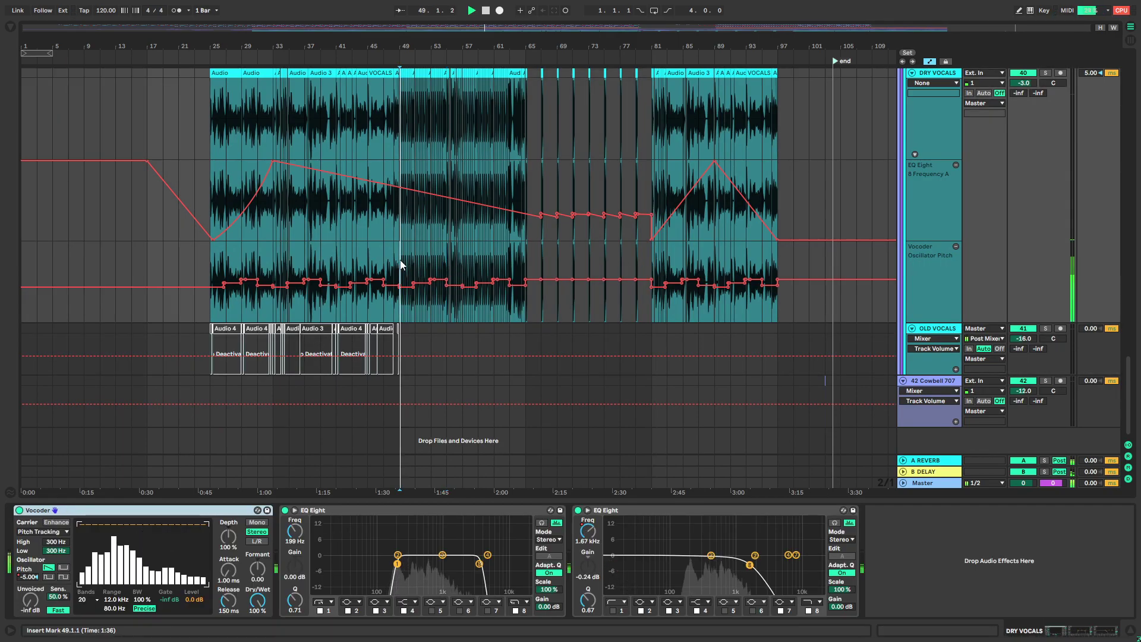
# Check the Master channel's level meter in the Session mixer during playback, and return to the arrangement
pyautogui.click(1130, 41)
pyautogui.click(1095, 319)
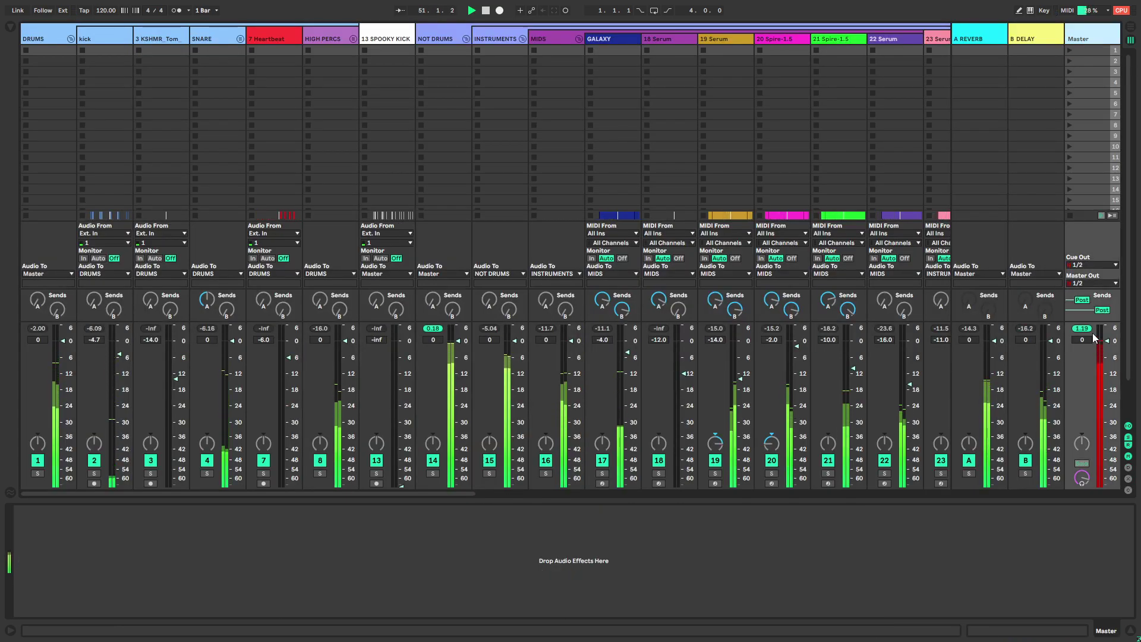
pyautogui.press('Tab')
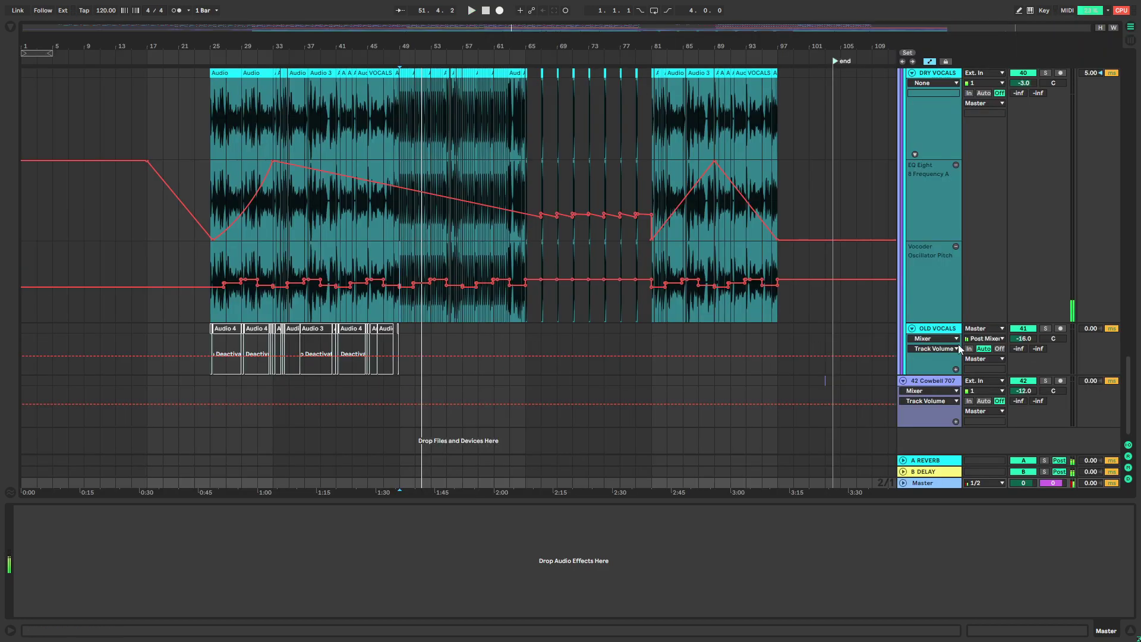
# Select the OLD VOCALS, DRY VOCALS, WET VOCALS and 38 Vocoder V tracks together
pyautogui.click(925, 329)
pyautogui.scroll(3, 797, 319)
pyautogui.click(937, 220)
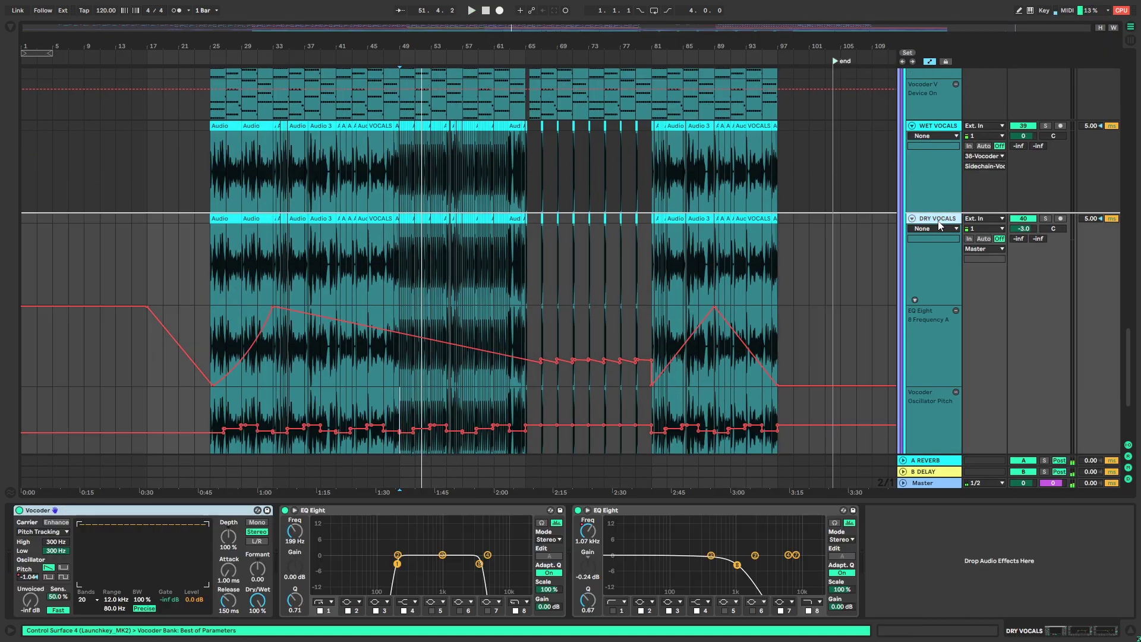
pyautogui.scroll(3, 886, 327)
pyautogui.click(930, 300)
pyautogui.click(942, 166)
# Add the sound-effect sample tracks from 36 V_RIOT up through 27 breath2 to the track selection, leaving out the WET group
pyautogui.scroll(5, 914, 291)
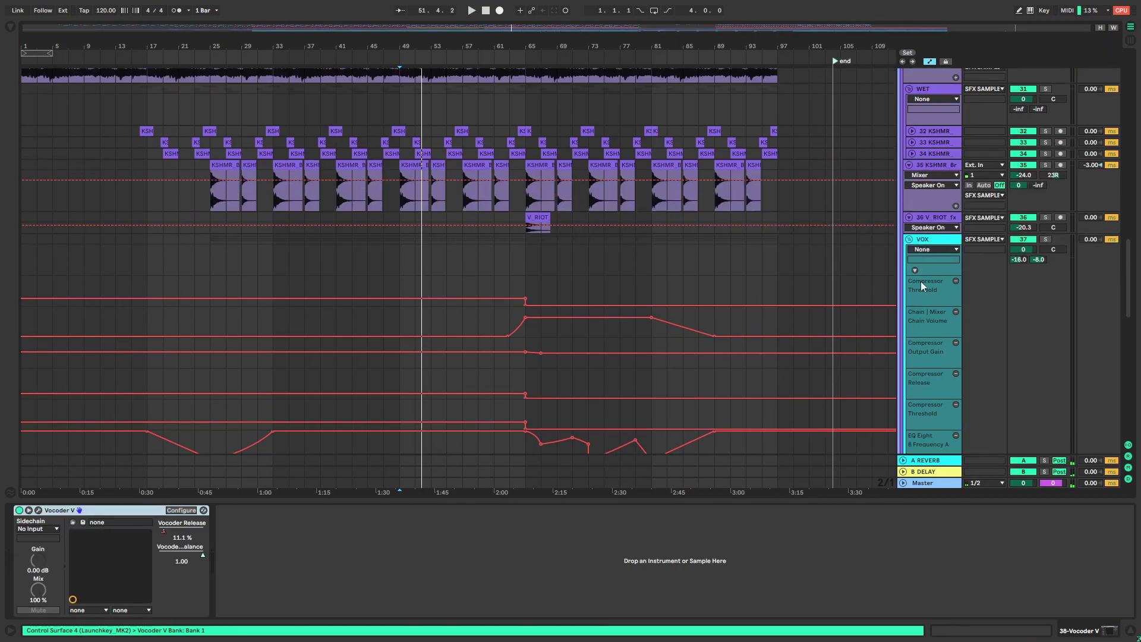
pyautogui.click(931, 218)
pyautogui.click(935, 166)
pyautogui.click(937, 154)
pyautogui.click(937, 142)
pyautogui.click(938, 132)
pyautogui.scroll(8, 935, 226)
pyautogui.click(927, 312)
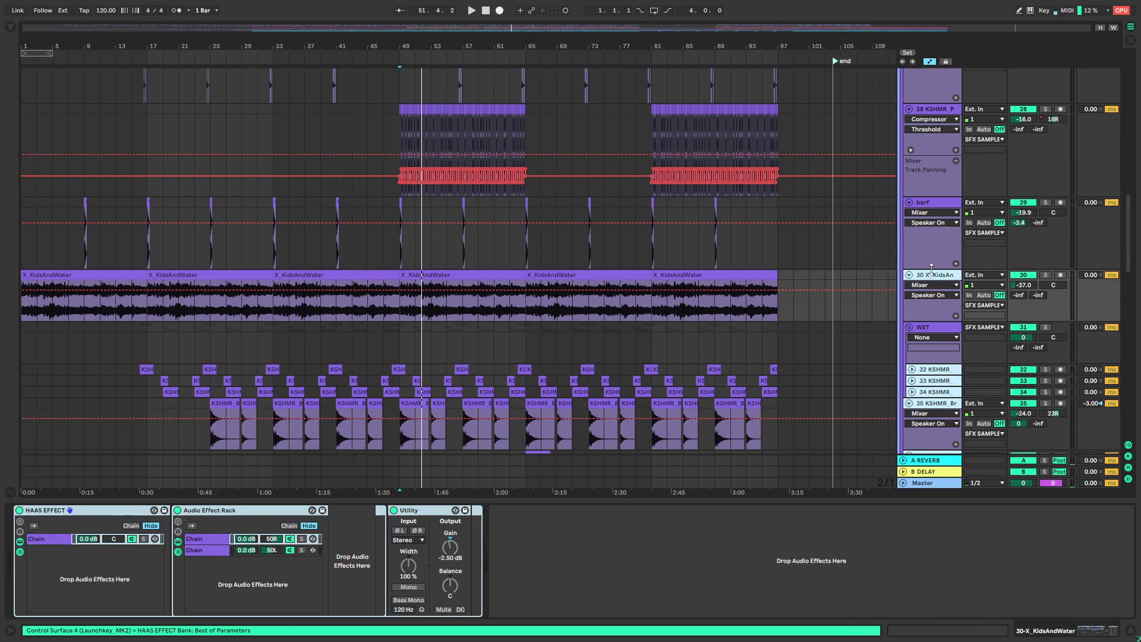
pyautogui.click(935, 201)
pyautogui.click(932, 108)
pyautogui.scroll(10, 918, 361)
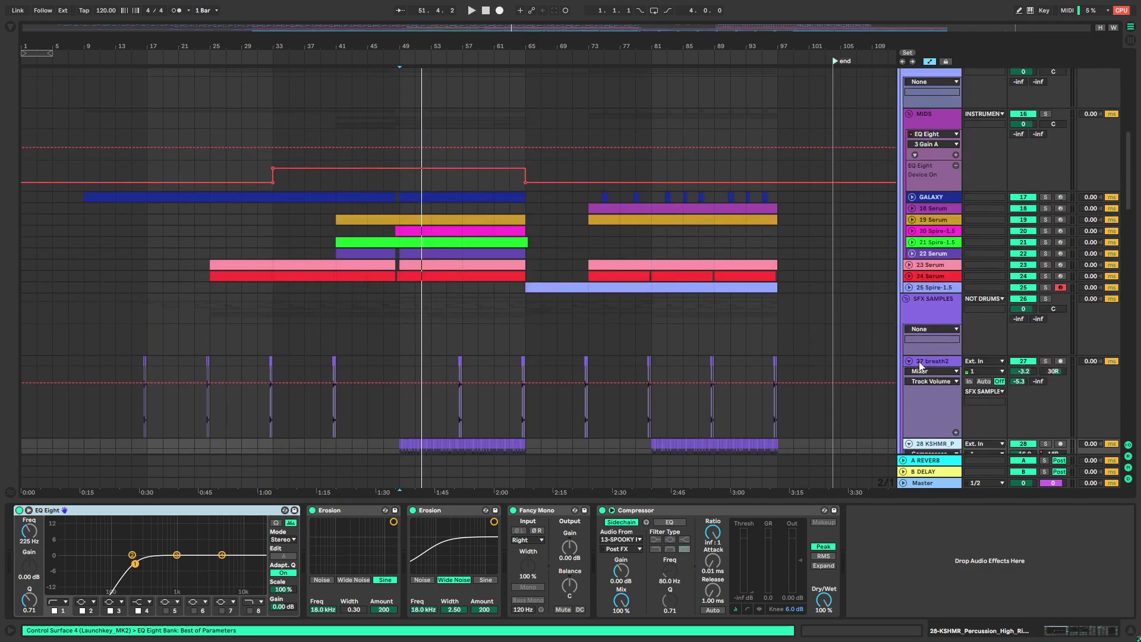
pyautogui.click(917, 362)
# Add all MIDS instrument tracks, from 25 Spire up through GALAXY, to the track selection
pyautogui.click(933, 287)
pyautogui.click(933, 276)
pyautogui.click(934, 264)
pyautogui.click(936, 253)
pyautogui.click(940, 241)
pyautogui.click(942, 231)
pyautogui.click(944, 220)
pyautogui.click(946, 208)
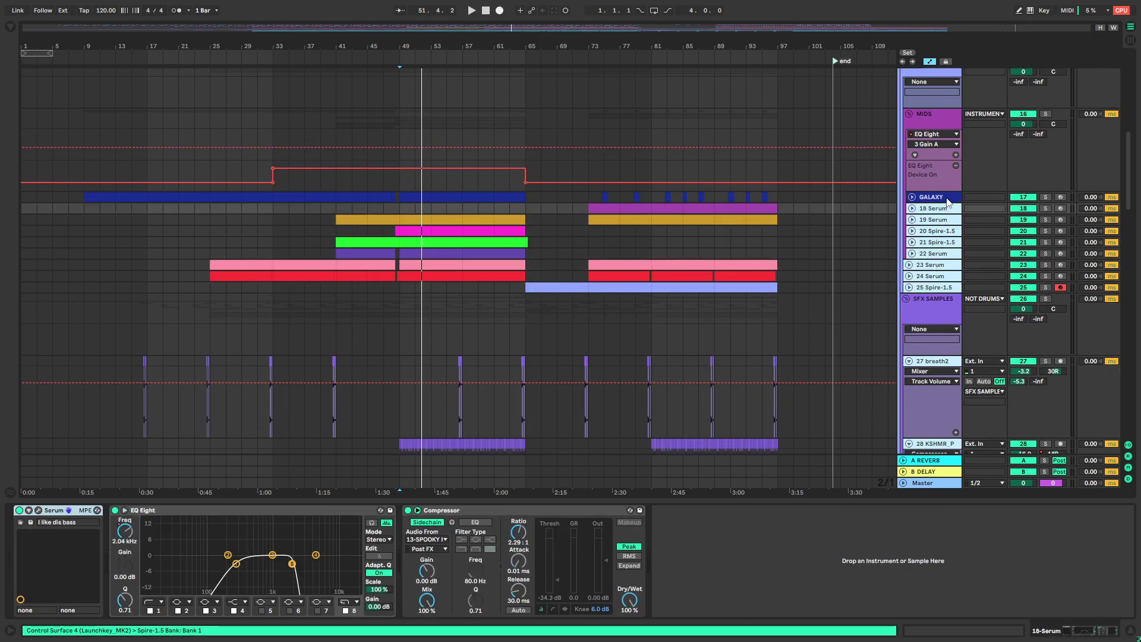
pyautogui.click(948, 196)
# Unfold the HIGH PERCS group and add its four KSHMR tracks, 9 to 12, to the selection
pyautogui.scroll(5, 804, 405)
pyautogui.scroll(2, 804, 404)
pyautogui.scroll(7, 788, 263)
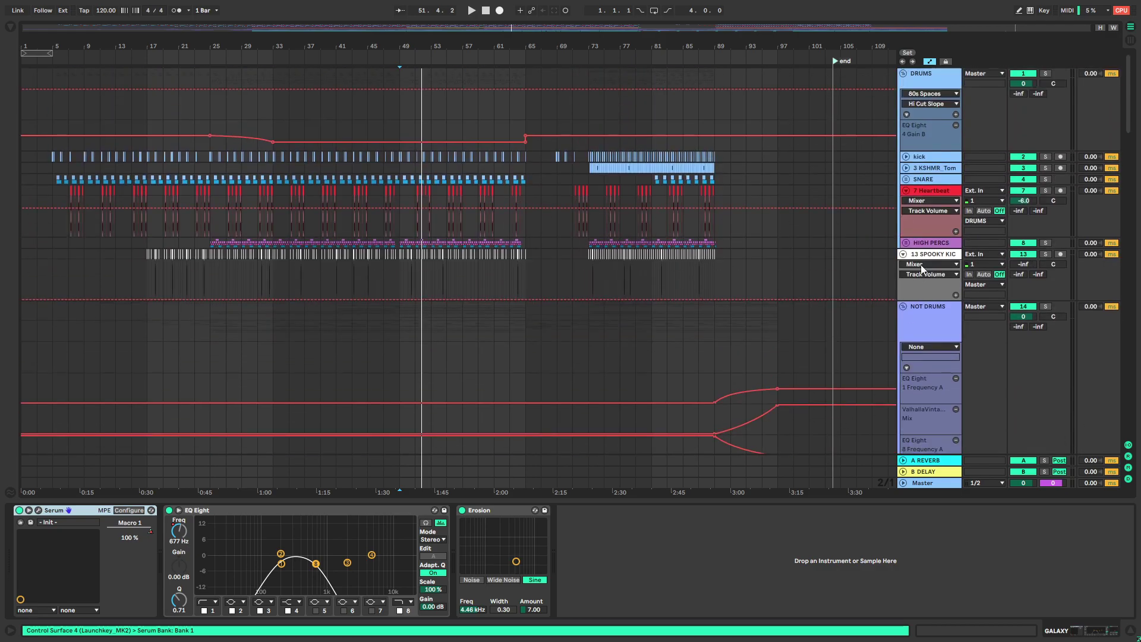
pyautogui.click(908, 243)
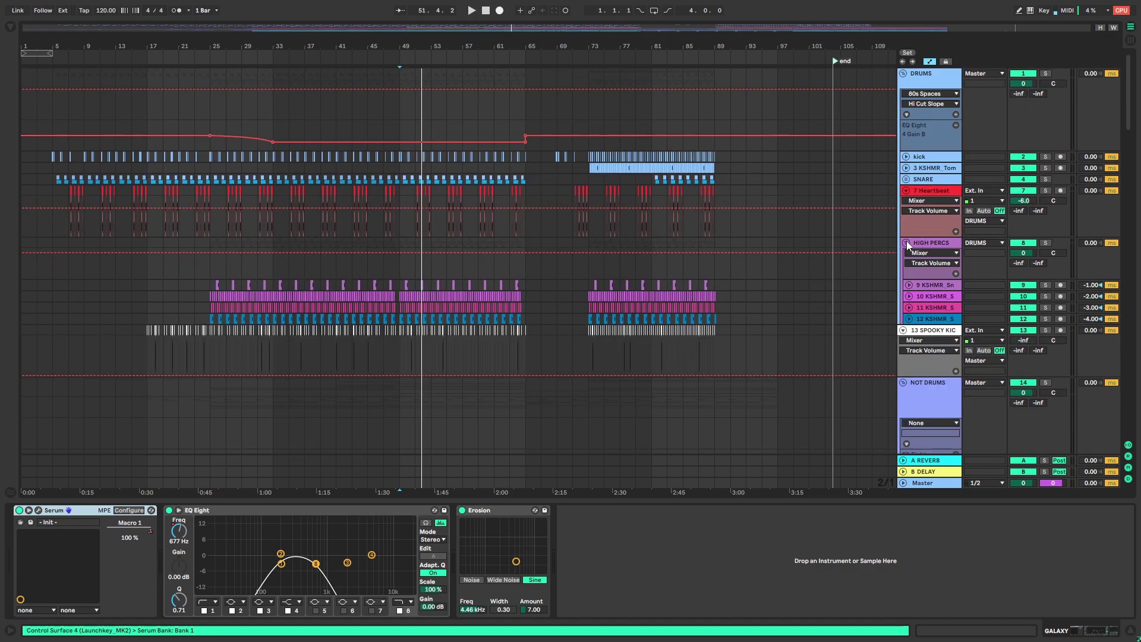
pyautogui.click(931, 320)
pyautogui.keyDown('ctrl'); pyautogui.click(933, 308); pyautogui.keyUp('ctrl')
pyautogui.keyDown('ctrl'); pyautogui.click(936, 296); pyautogui.keyUp('ctrl')
pyautogui.keyDown('ctrl'); pyautogui.click(938, 286); pyautogui.keyUp('ctrl')
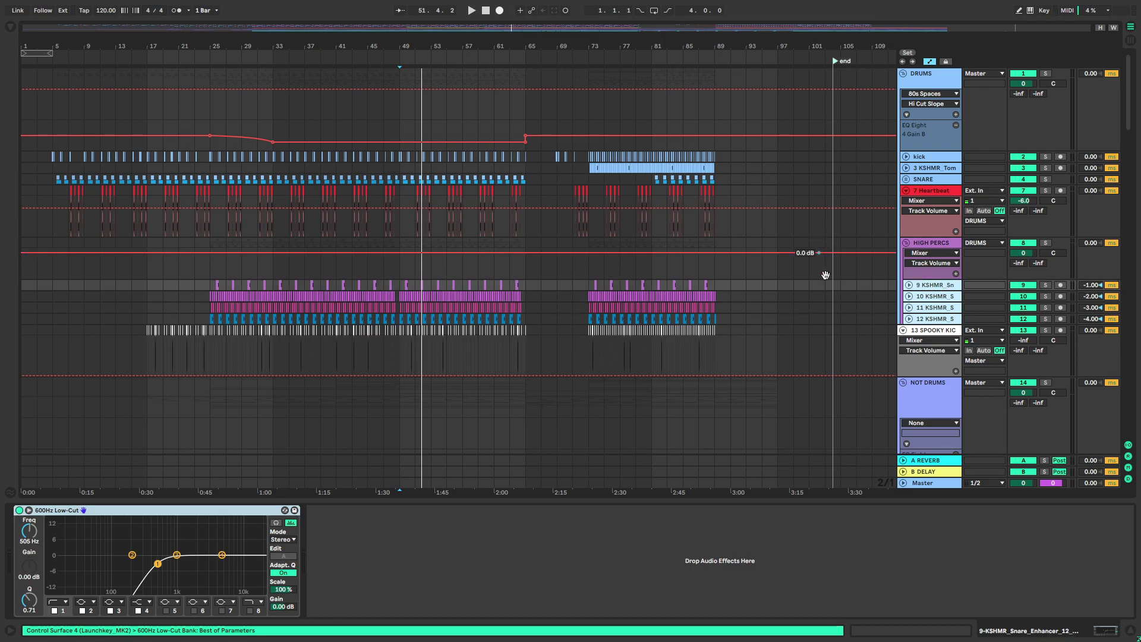
# Unfold the SNARE group and add 7 Heartbeat, both snare percussion tracks, 3 KSHMR Tom and kick to the selection
pyautogui.click(931, 230)
pyautogui.click(906, 180)
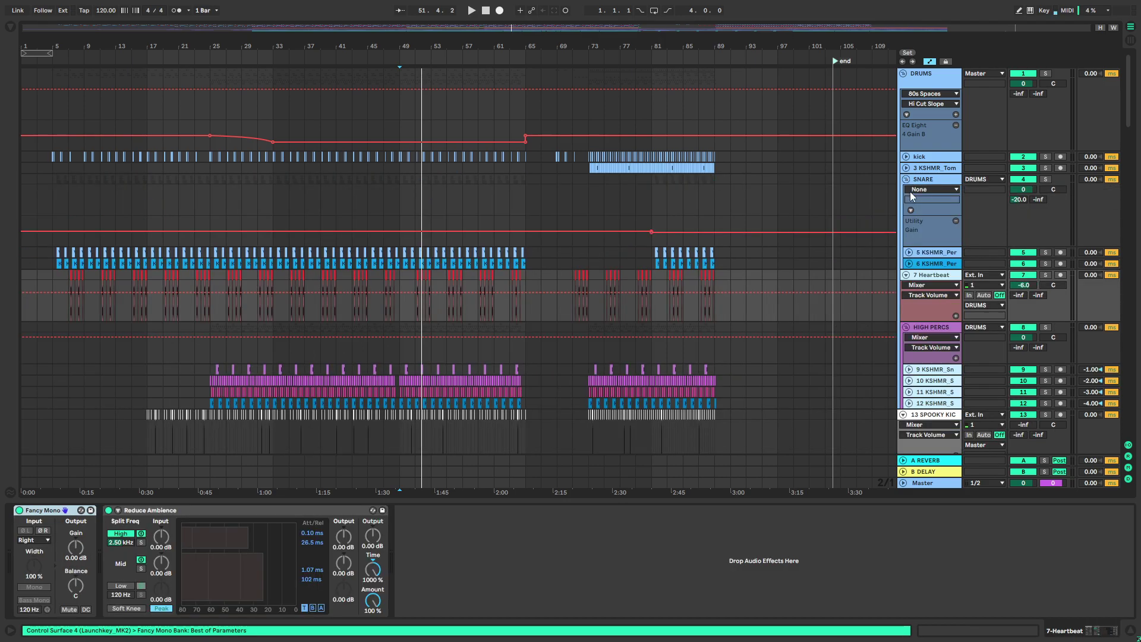
pyautogui.click(927, 264)
pyautogui.click(928, 251)
pyautogui.click(922, 168)
pyautogui.click(916, 158)
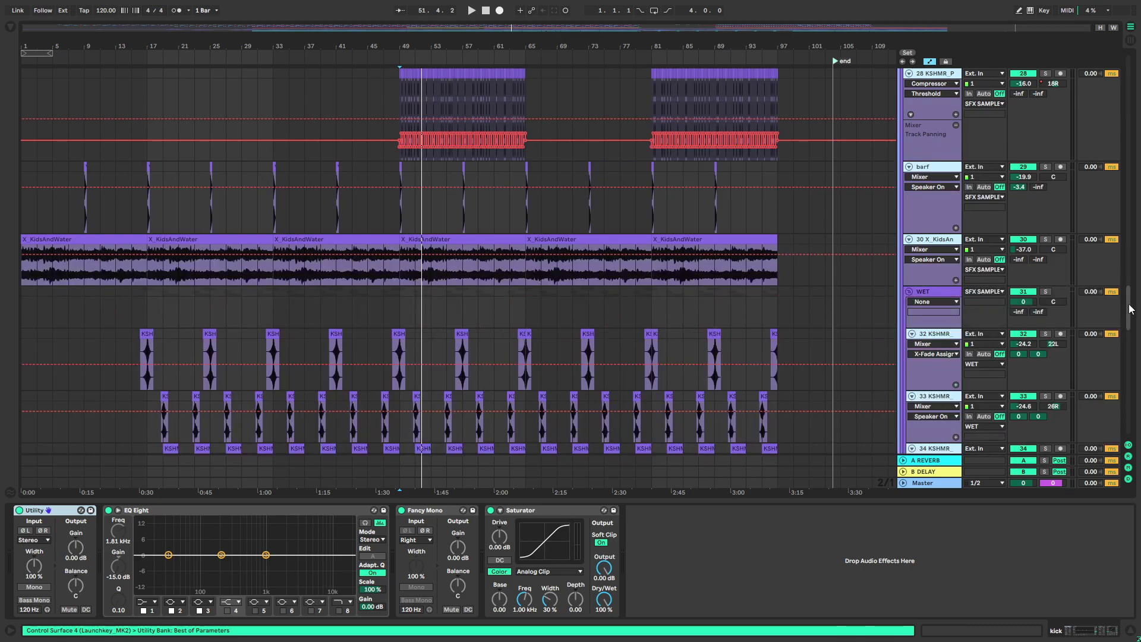
# Lower the volume of all selected tracks together by 8 dB, bringing GALAXY to -12 dB
pyautogui.moveTo(1129, 308); pyautogui.dragTo(1124, 425)
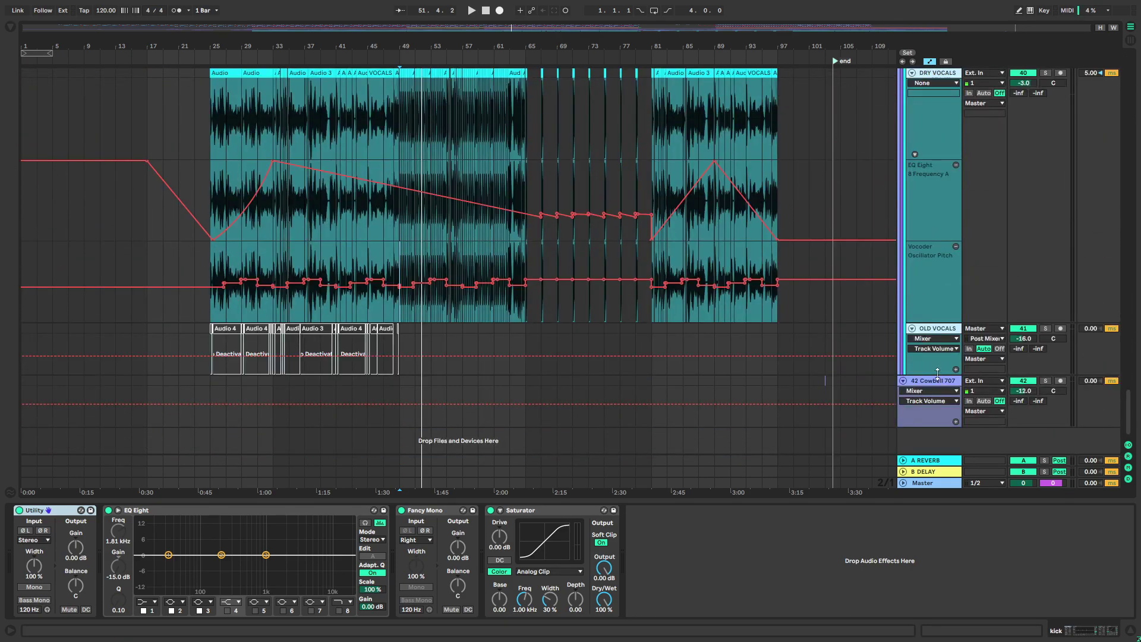
pyautogui.moveTo(1122, 398); pyautogui.dragTo(1132, 63)
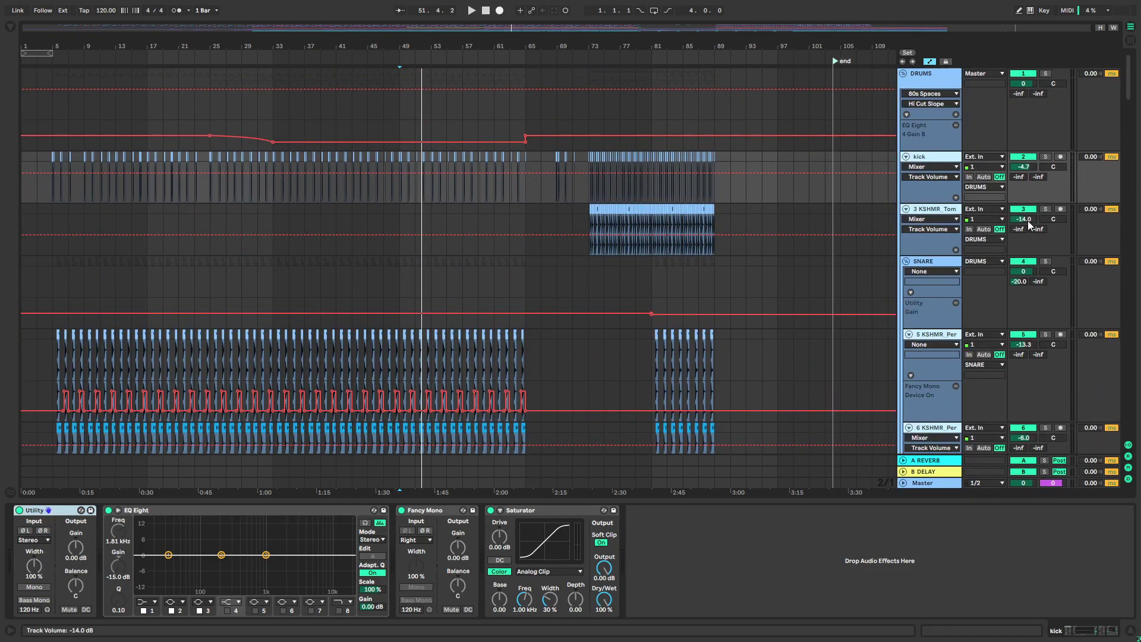
pyautogui.scroll(-10, 809, 367)
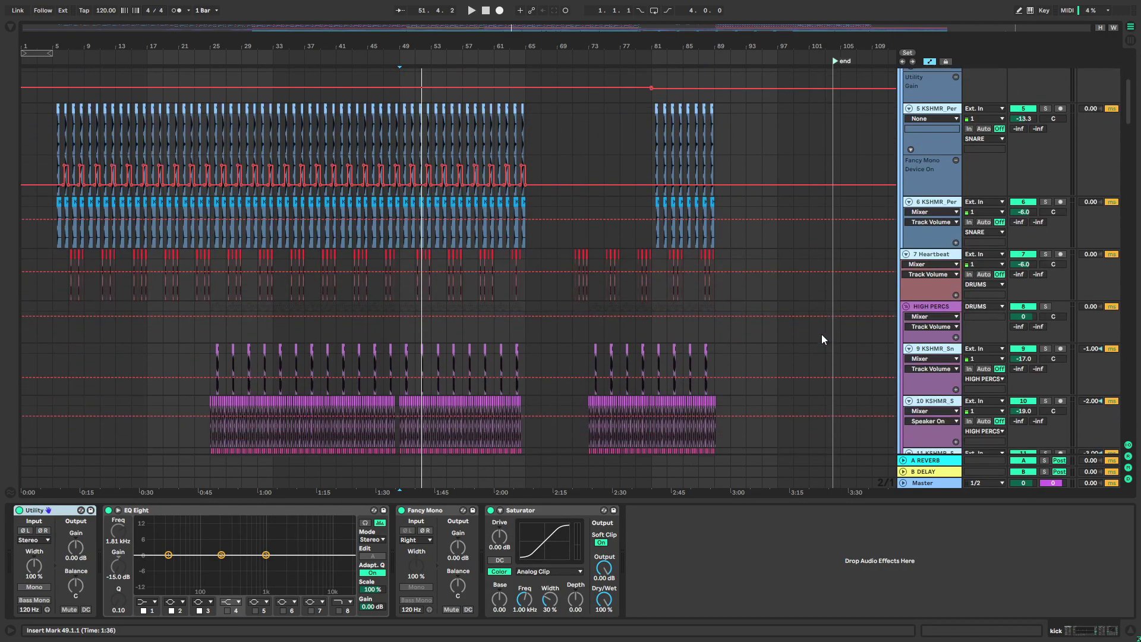
pyautogui.scroll(-8, 822, 328)
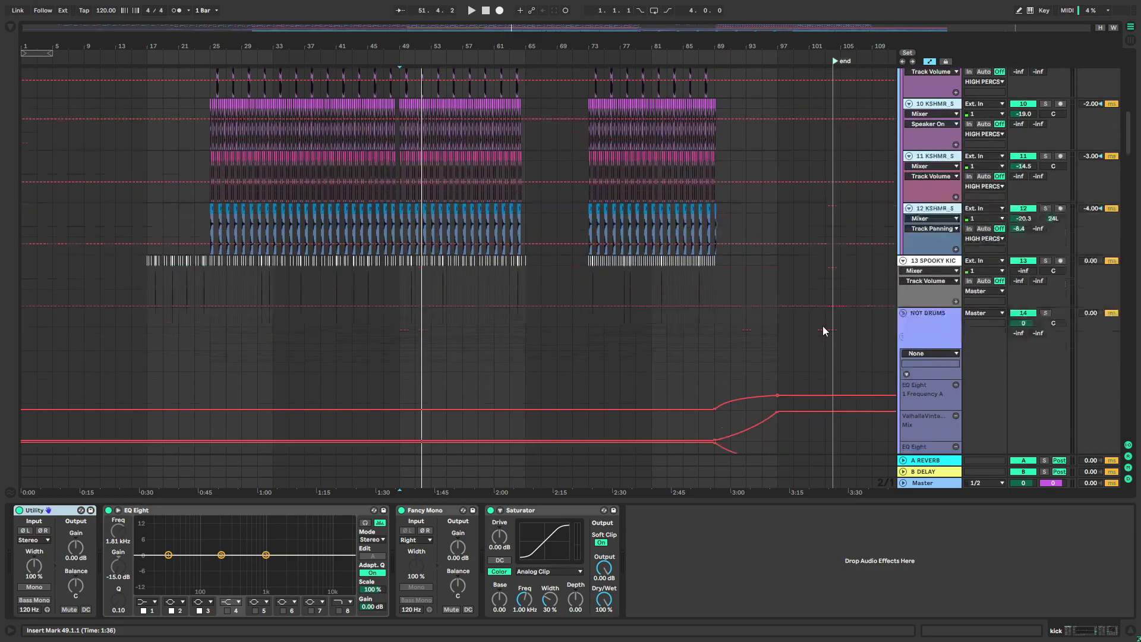
pyautogui.scroll(-8, 823, 326)
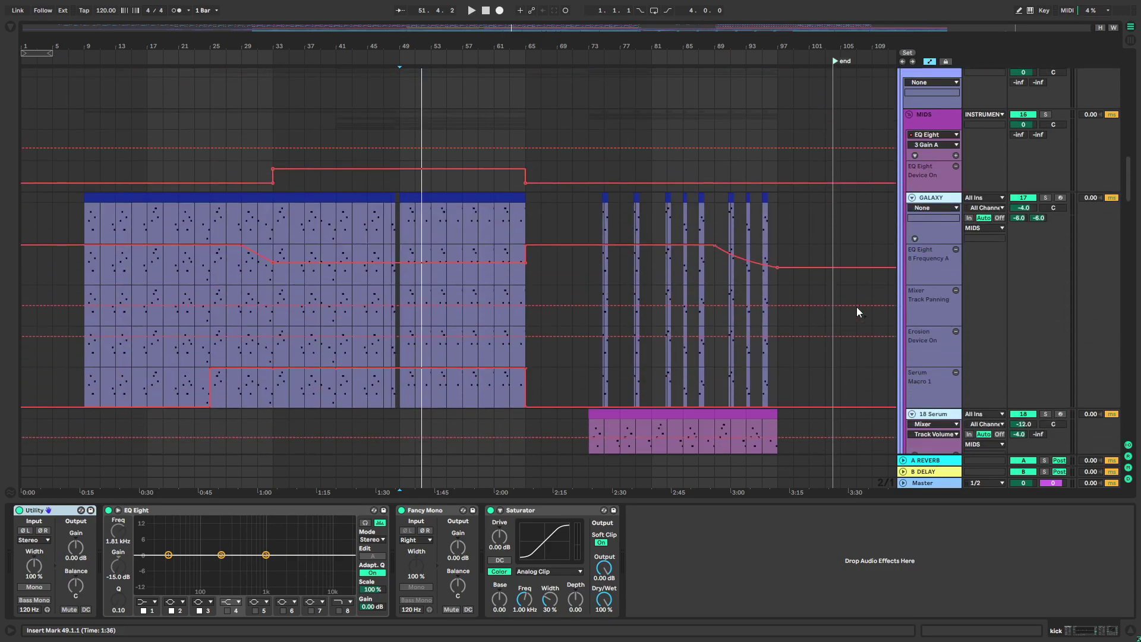
pyautogui.moveTo(1030, 208); pyautogui.dragTo(1023, 247)
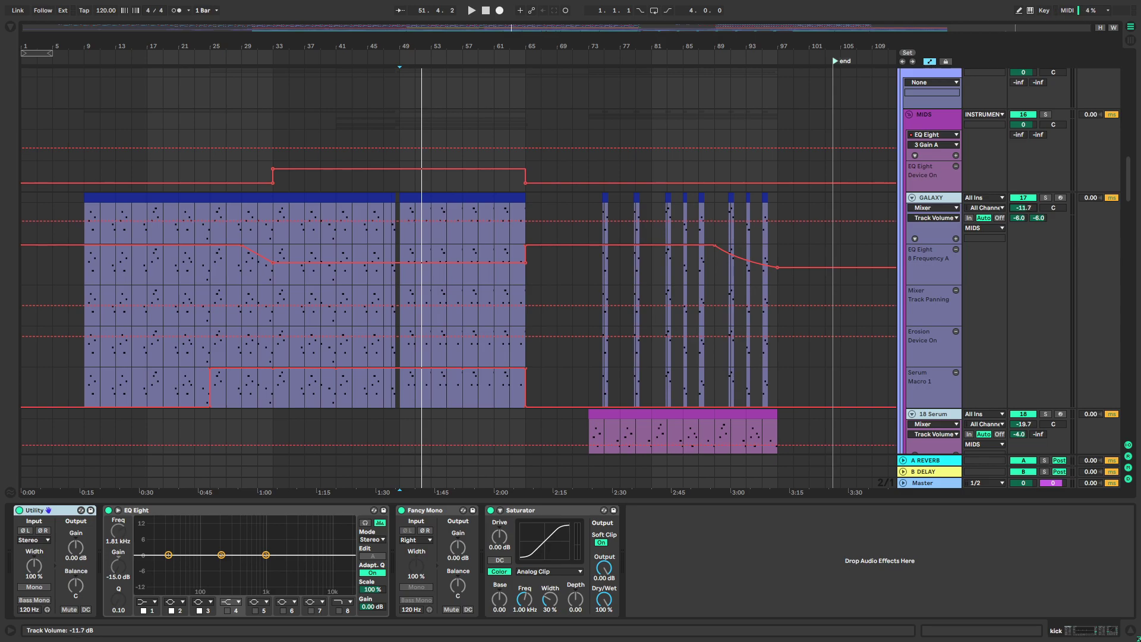
# Play the set from bar 49, check the Master level in the Session mixer, and return to the arrangement
pyautogui.press('space')
pyautogui.press('Tab')
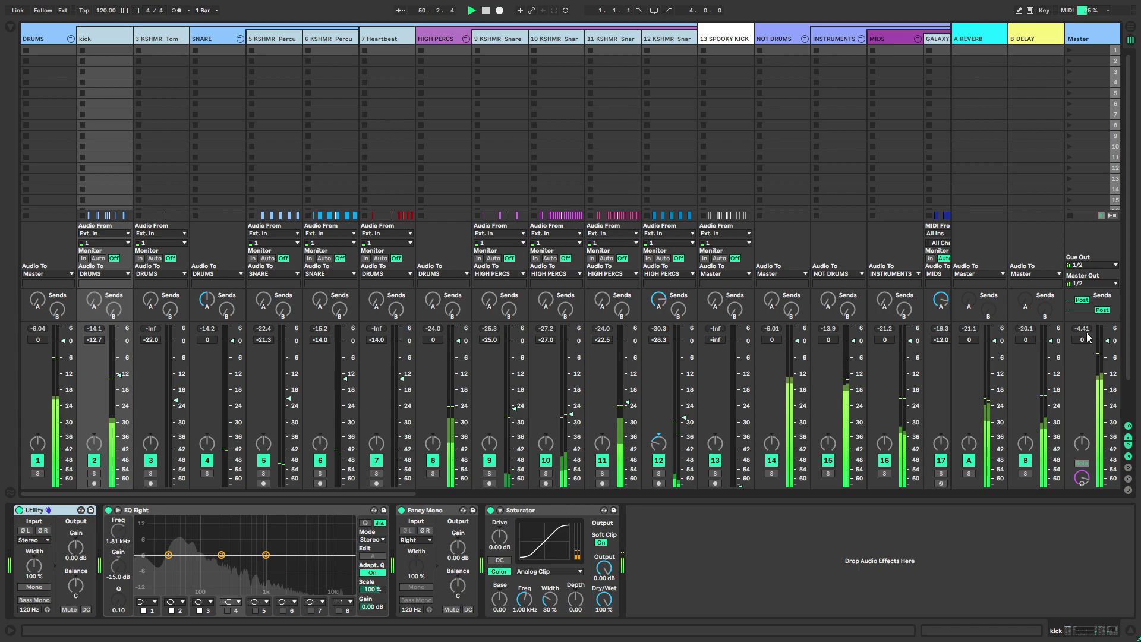
pyautogui.press('Tab')
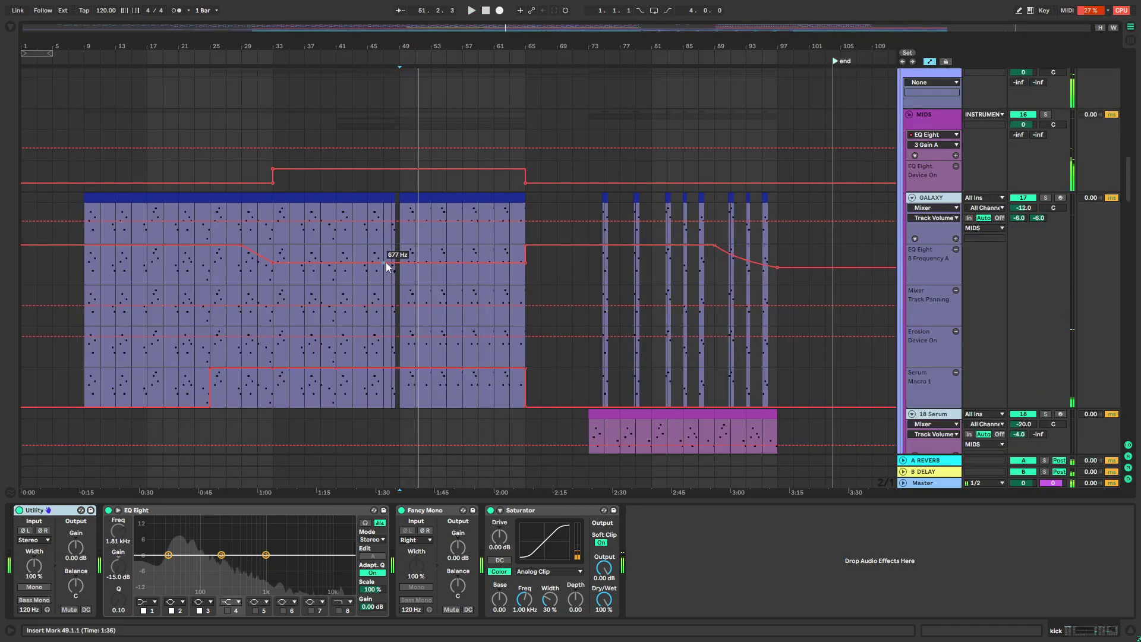
# Place the insert marker at bar 49, fold the vocal tracks, and show the VOX group's output gain on its sidechain Compressor
pyautogui.scroll(-8, 390, 257)
pyautogui.scroll(-15, 565, 169)
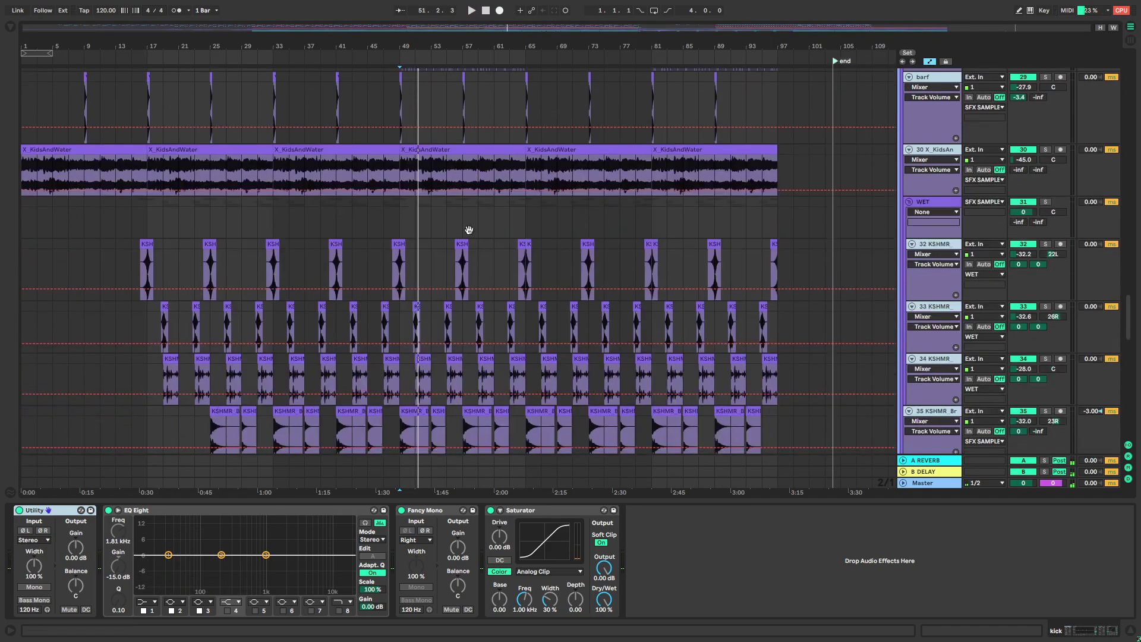
pyautogui.click(401, 229)
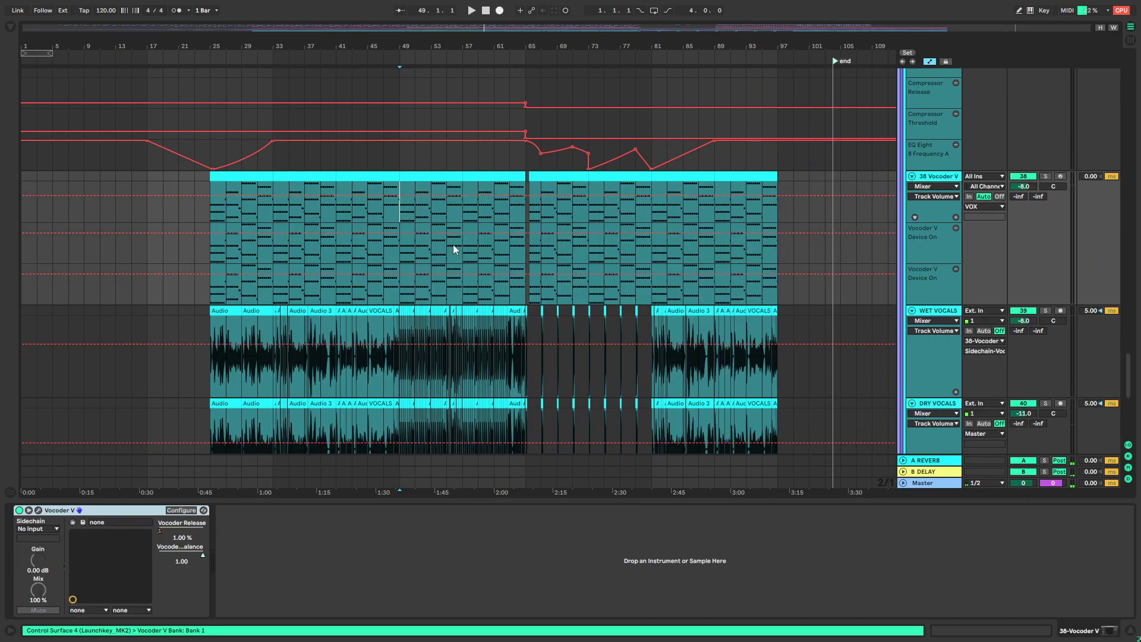
pyautogui.scroll(-3, 961, 258)
pyautogui.keyDown('alt'); pyautogui.click(911, 104); pyautogui.keyUp('alt')
pyautogui.moveTo(851, 119); pyautogui.dragTo(818, 255)
pyautogui.click(931, 134)
pyautogui.click(942, 561)
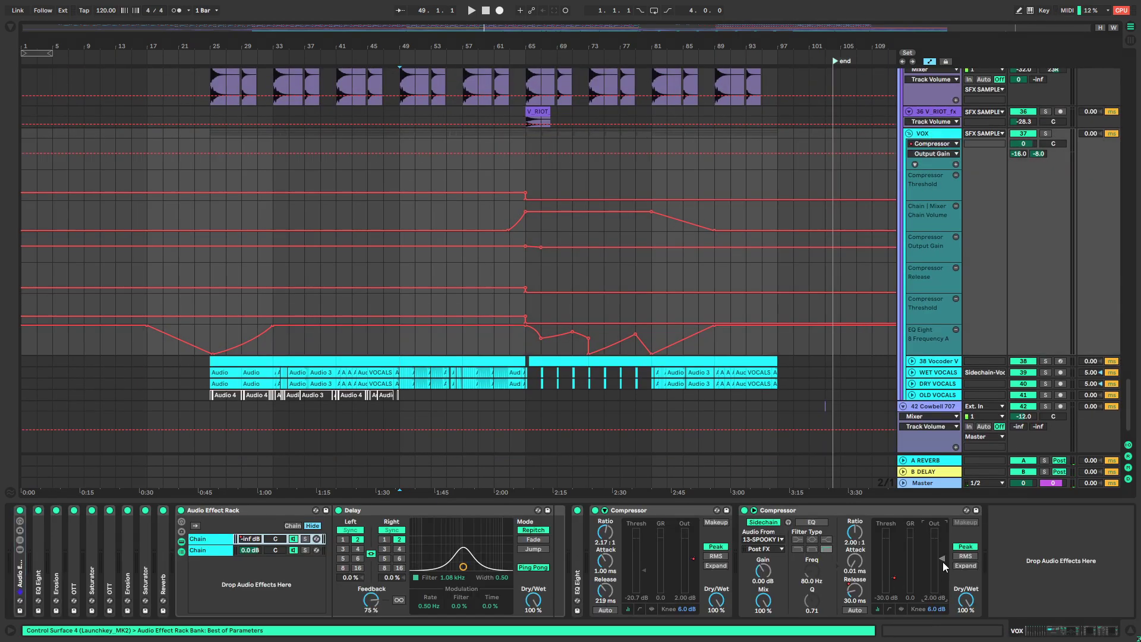
# Audition the vocals from bars 49 and 33, toggling the VOX group's sidechain Compressor off and on to compare
pyautogui.press('space')
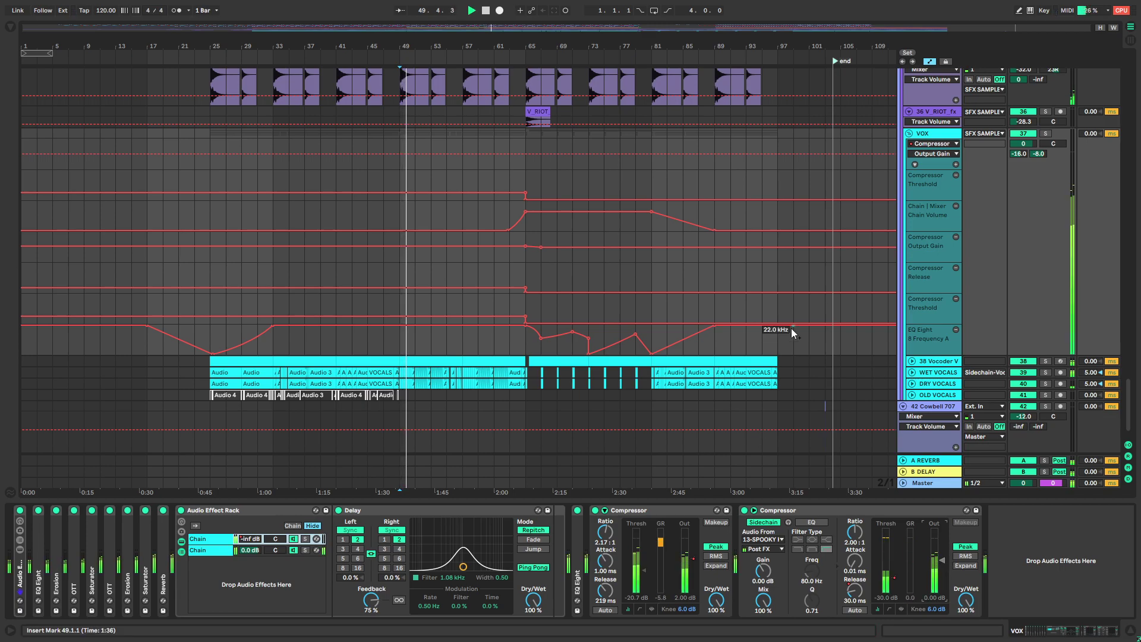
pyautogui.scroll(2, 404, 251)
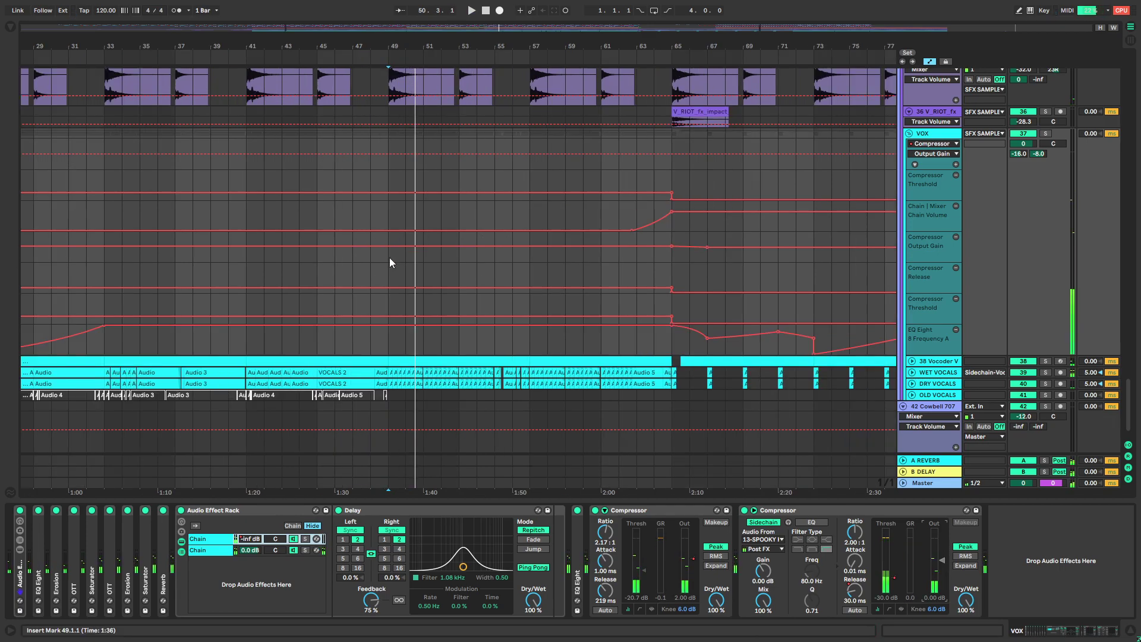
pyautogui.click(744, 509)
pyautogui.hscroll(-3, 378, 385)
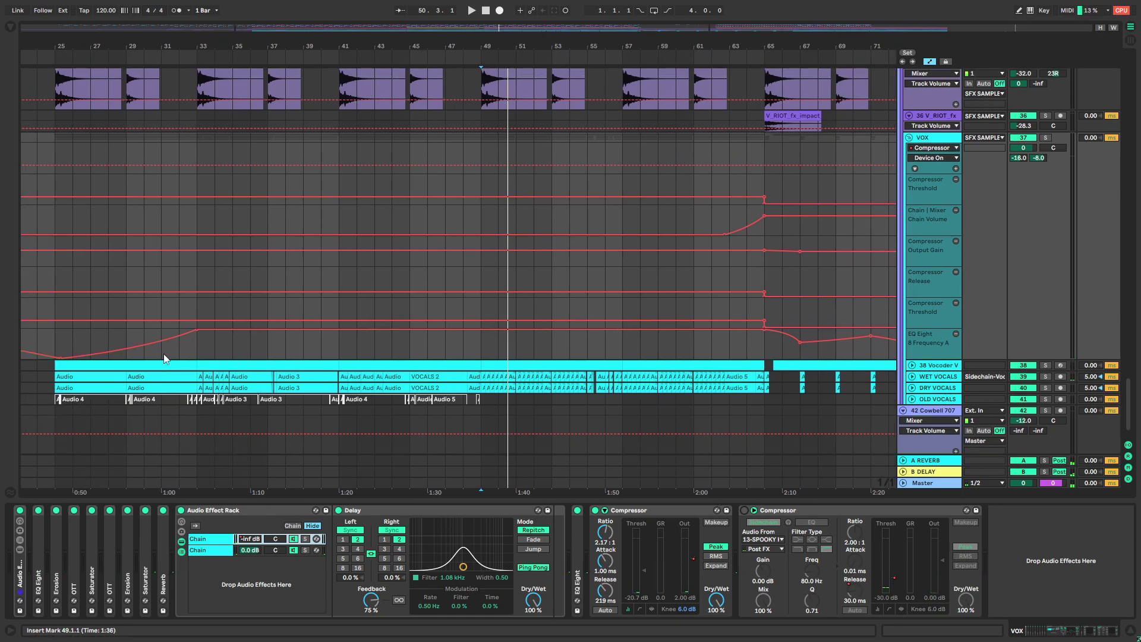
pyautogui.click(199, 348)
pyautogui.press('space')
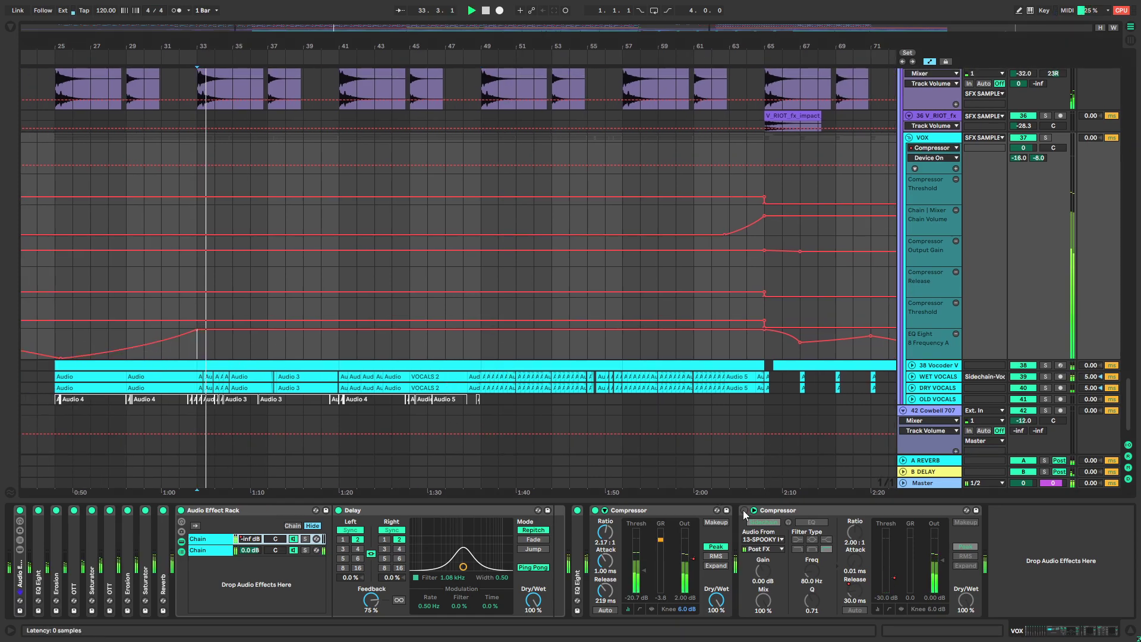
pyautogui.click(744, 511)
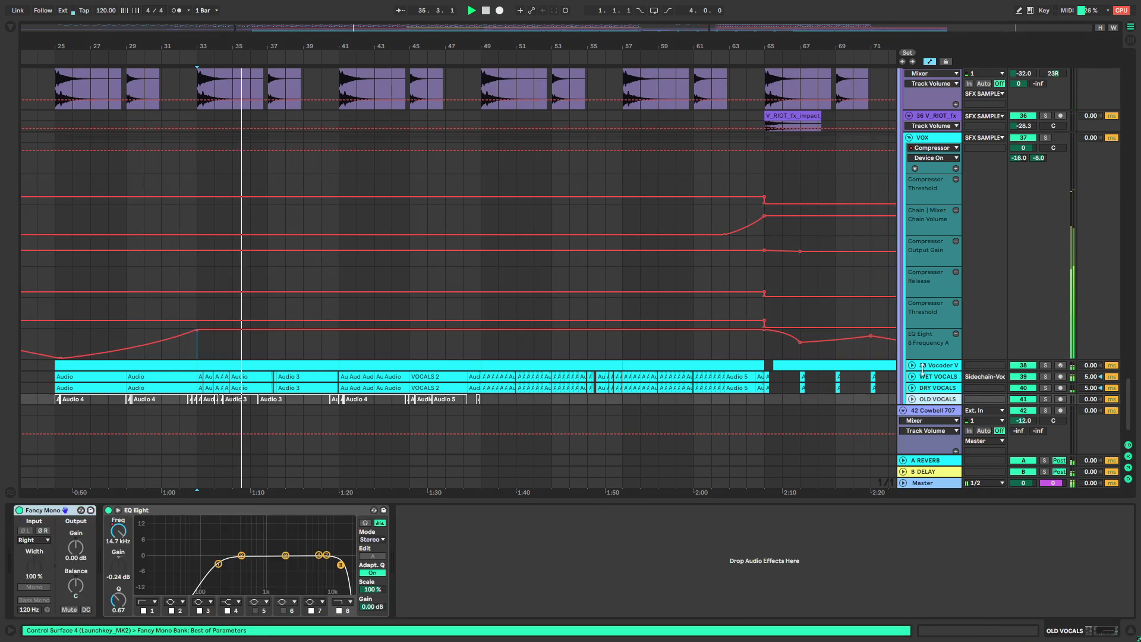
# Lower the four vocal tracks together by 1 dB, bringing WET VOCALS to -9 dB and DRY VOCALS to -12 dB, and fold them
pyautogui.click(915, 365)
pyautogui.click(912, 366)
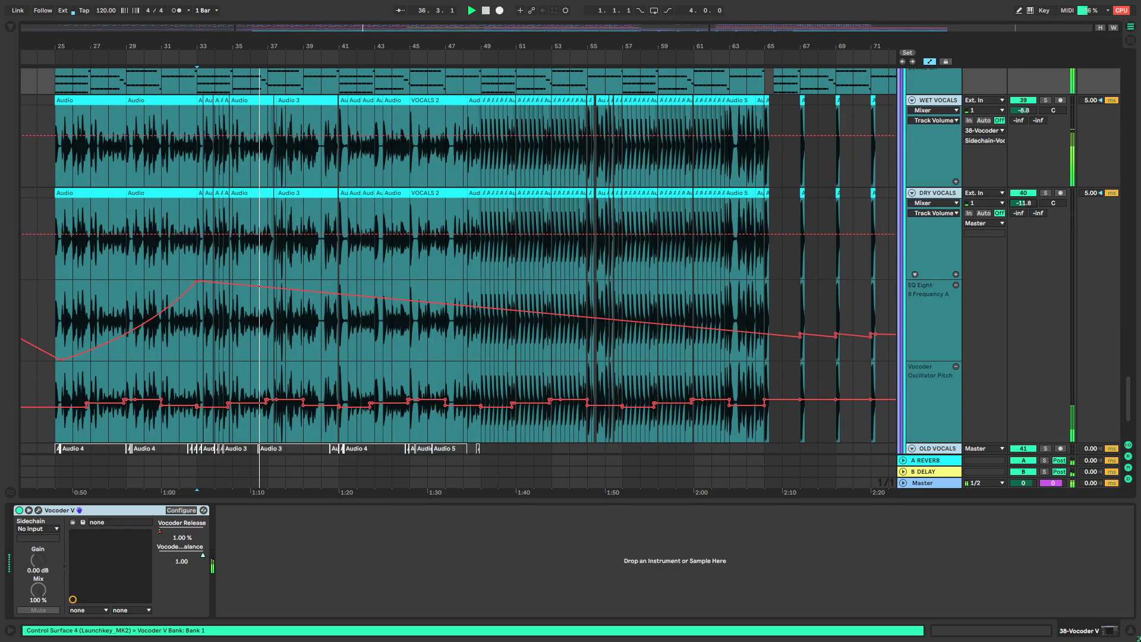
pyautogui.click(912, 193)
pyautogui.moveTo(316, 193); pyautogui.dragTo(400, 254)
pyautogui.moveTo(486, 223); pyautogui.dragTo(462, 216)
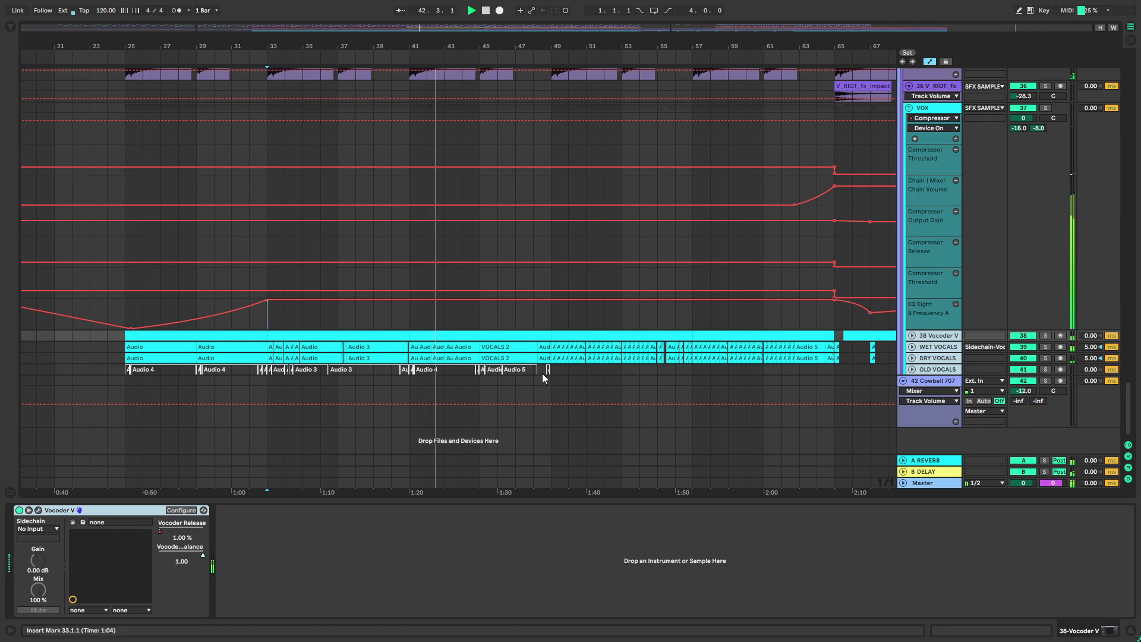
# Stop playback, clear the vocal track selection, and unfold the DRY VOCALS and WET VOCALS tracks
pyautogui.click(498, 381)
pyautogui.press('space')
pyautogui.click(912, 358)
pyautogui.click(912, 347)
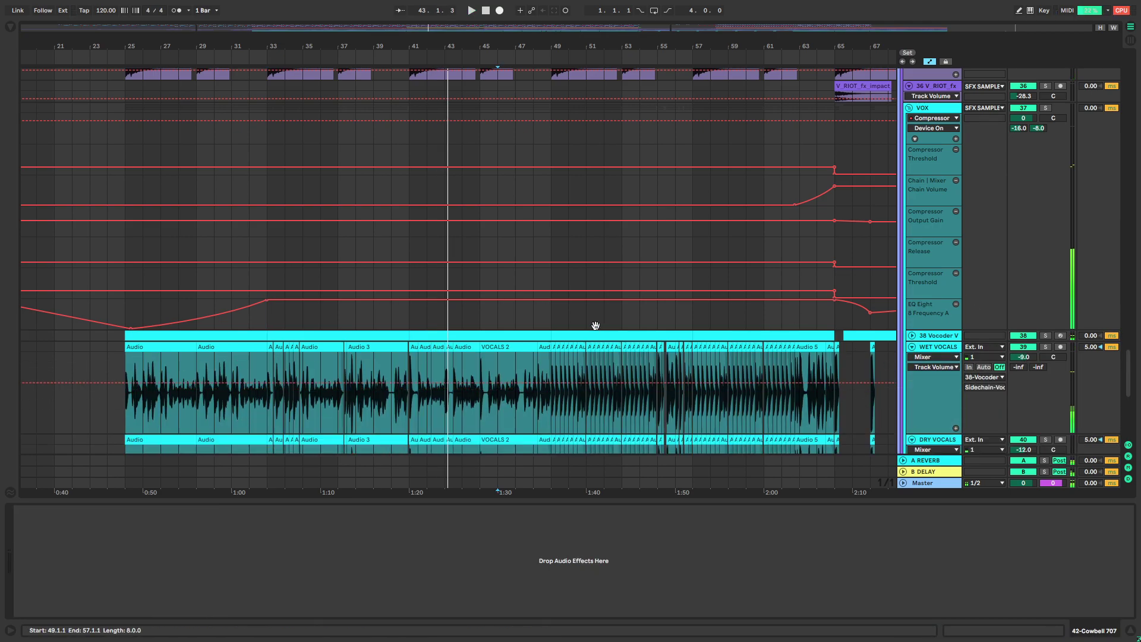
# Select the first clip at bar 41 on both WET VOCALS and DRY VOCALS and align its start exactly to 41.1.1
pyautogui.scroll(3, 383, 359)
pyautogui.scroll(-2, 425, 364)
pyautogui.scroll(3, 452, 353)
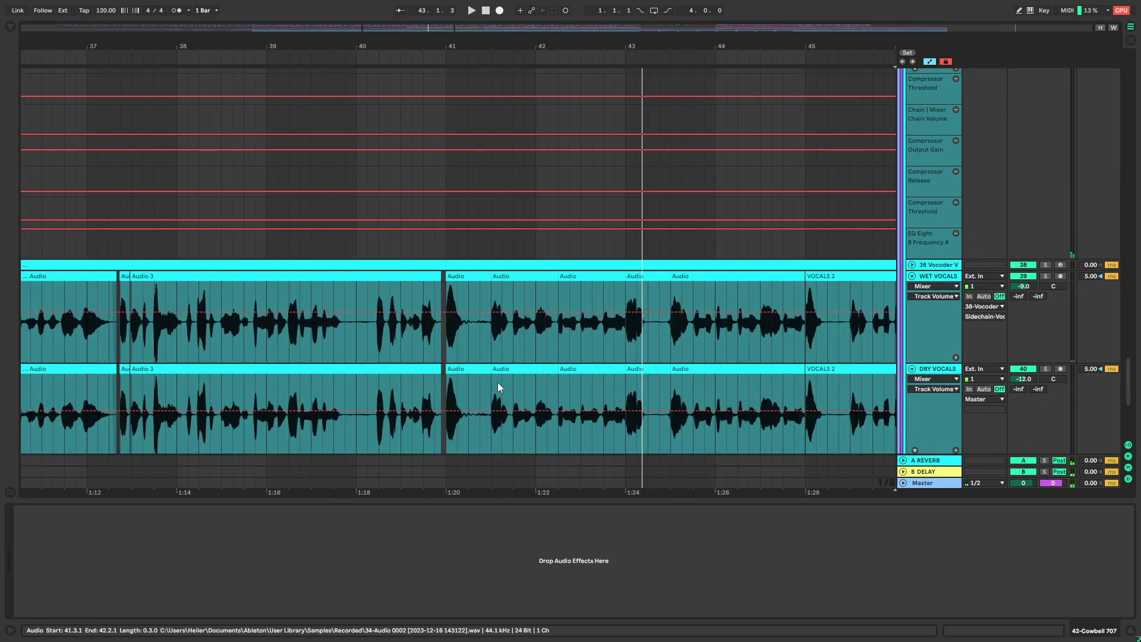
pyautogui.scroll(6, 467, 380)
pyautogui.click(416, 367)
pyautogui.keyDown('shift'); pyautogui.click(412, 277); pyautogui.keyUp('shift')
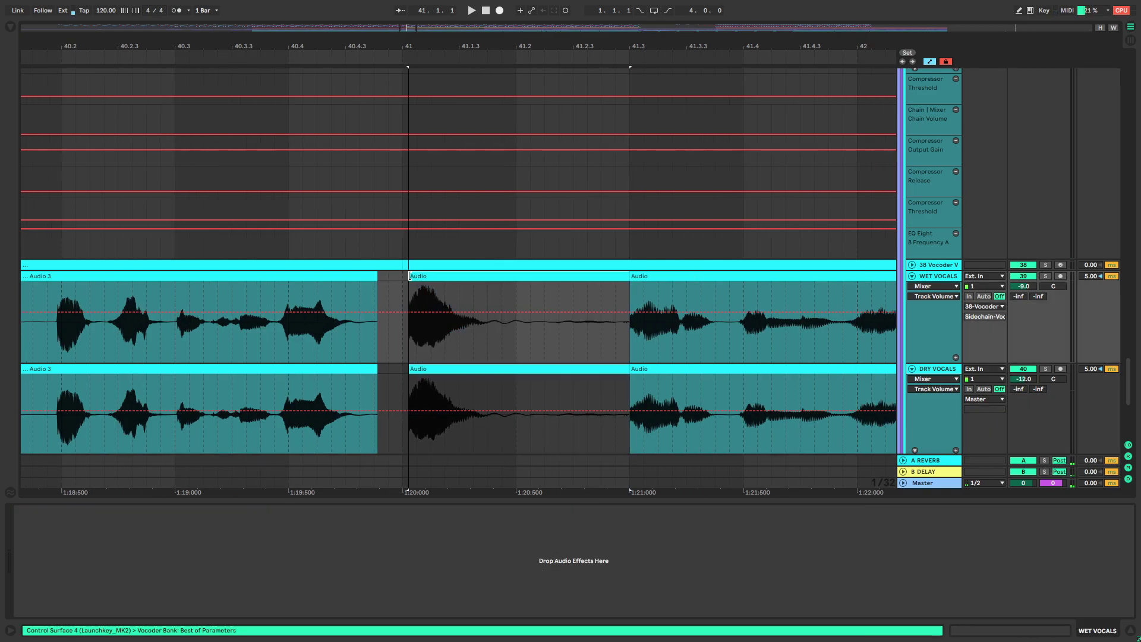
pyautogui.moveTo(418, 276); pyautogui.dragTo(411, 276)
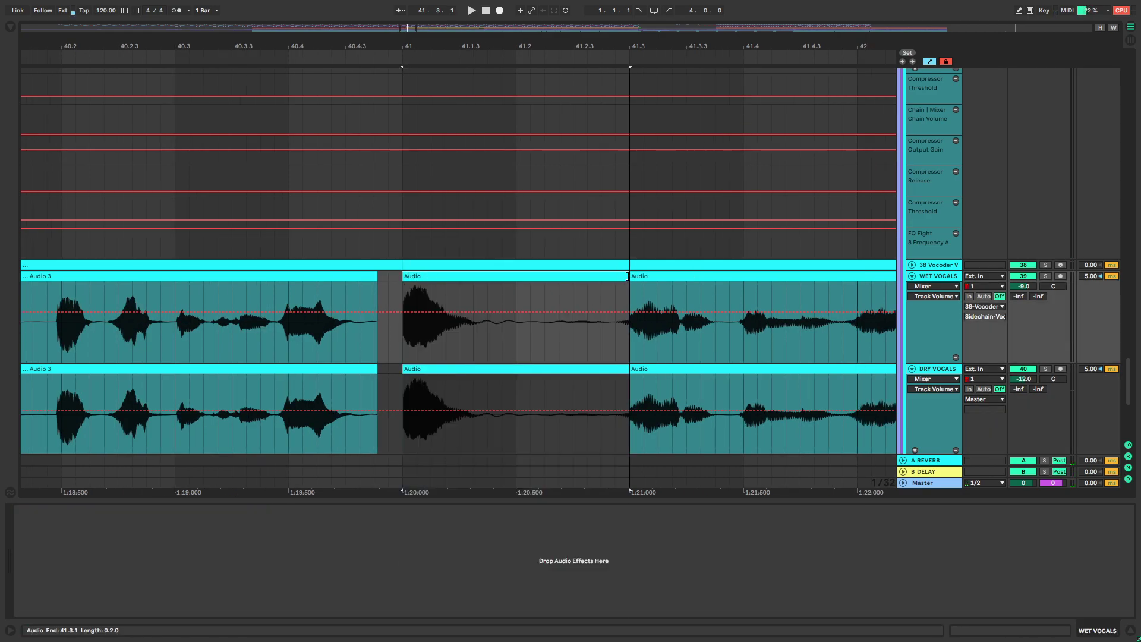
# Hide automation, trim the bar 41 vocal clips slightly before 41.3, and add fade-outs from about 41.2 on both vocal tracks
pyautogui.press('a')
pyautogui.moveTo(621, 368); pyautogui.dragTo(509, 376)
pyautogui.click(593, 318)
pyautogui.moveTo(590, 284); pyautogui.dragTo(509, 284)
# Play back the edited vocals from bar 41, show the whole arrangement, and save the set
pyautogui.press('space')
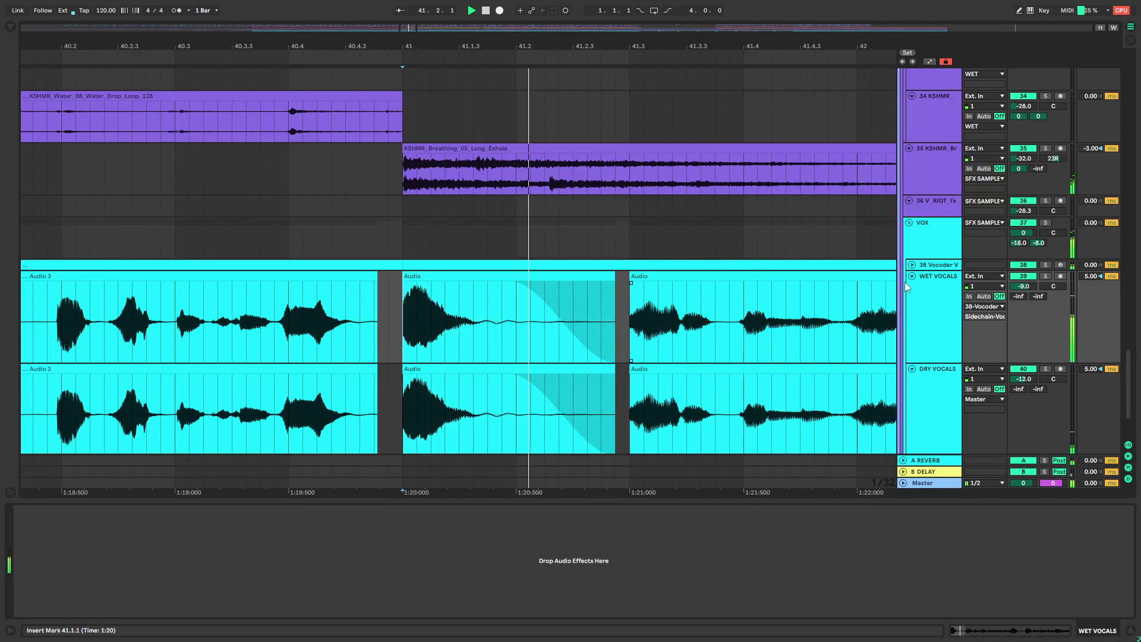
pyautogui.press('x')
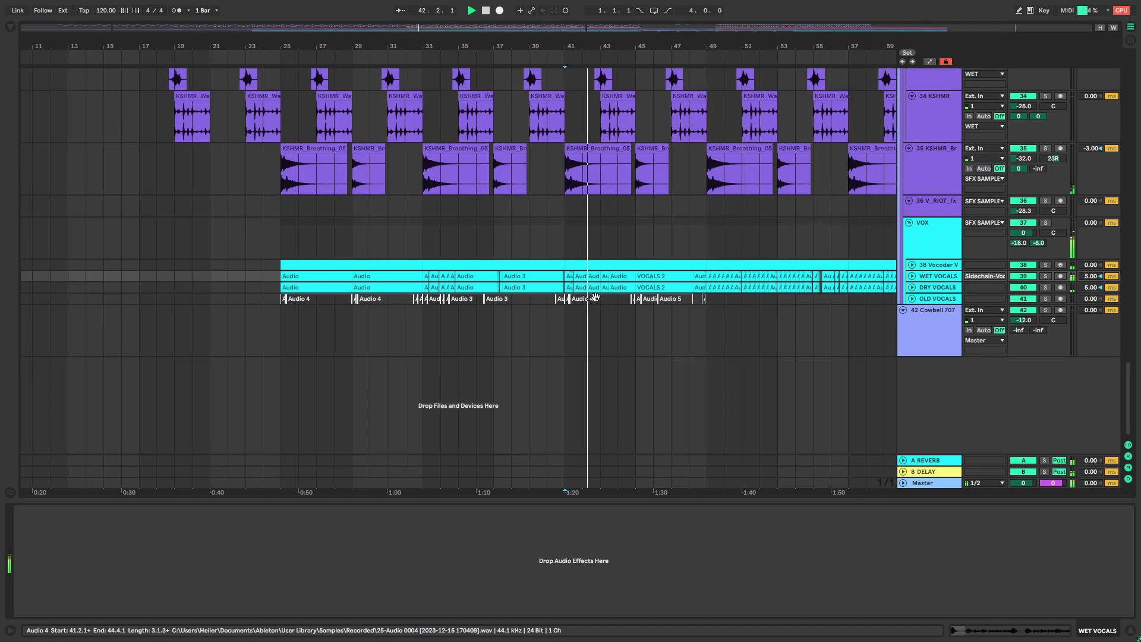
pyautogui.press('w')
pyautogui.hotkey('ctrl', 's')
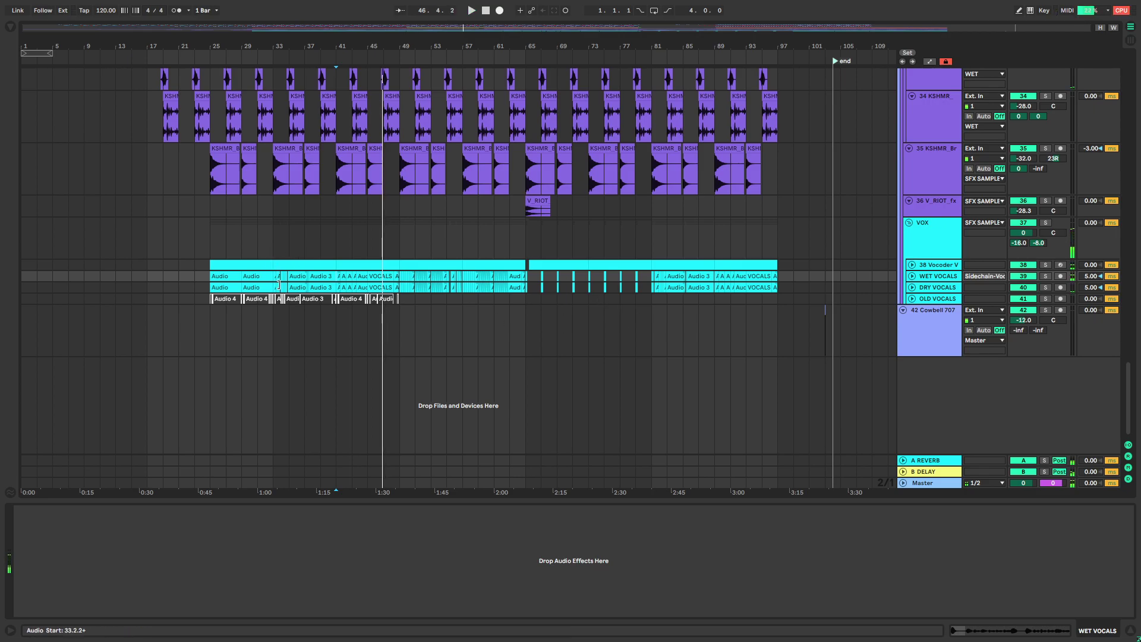
# Loop the arrangement from bar 49 to bar 65, show the Master track's empty device chain, and start playback
pyautogui.click(440, 292)
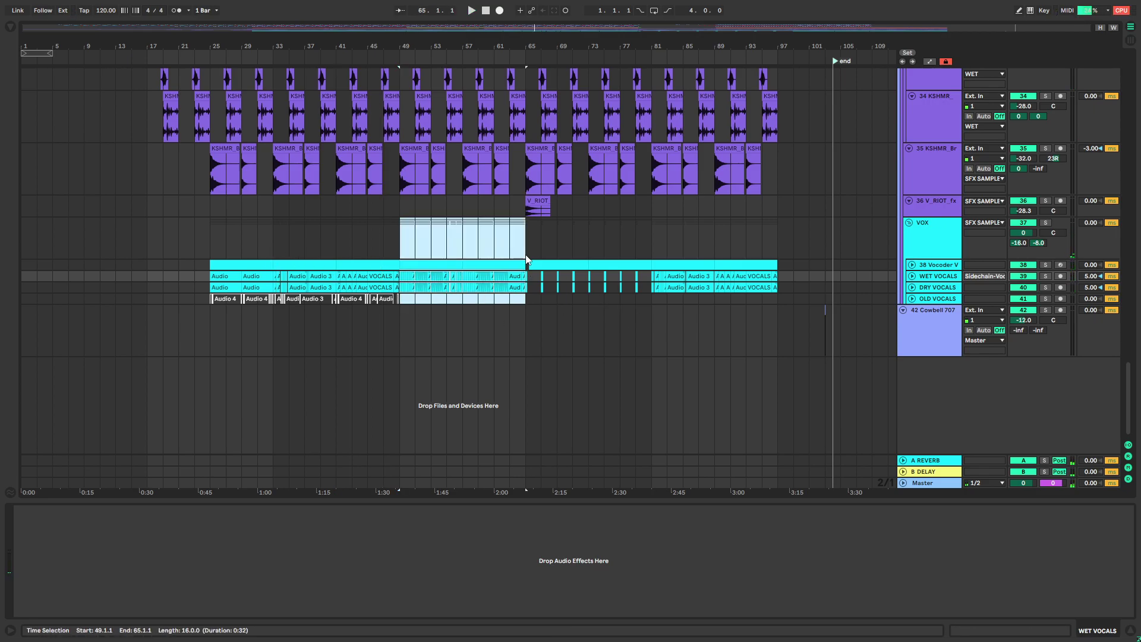
pyautogui.hotkey('ctrl', 'l')
pyautogui.press('Tab')
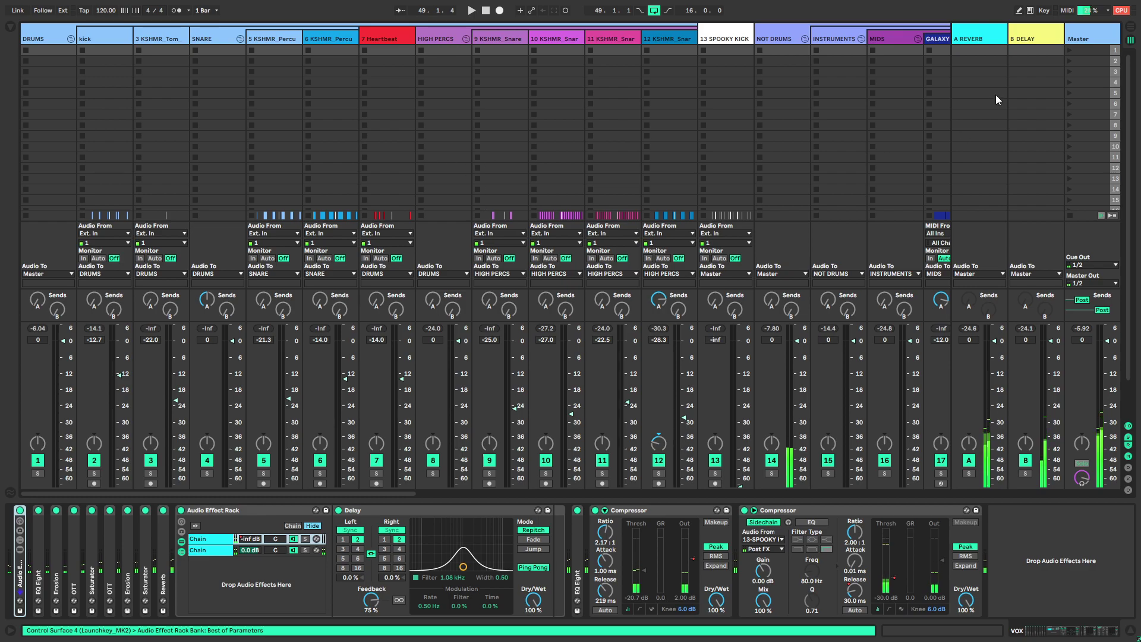
pyautogui.click(1106, 39)
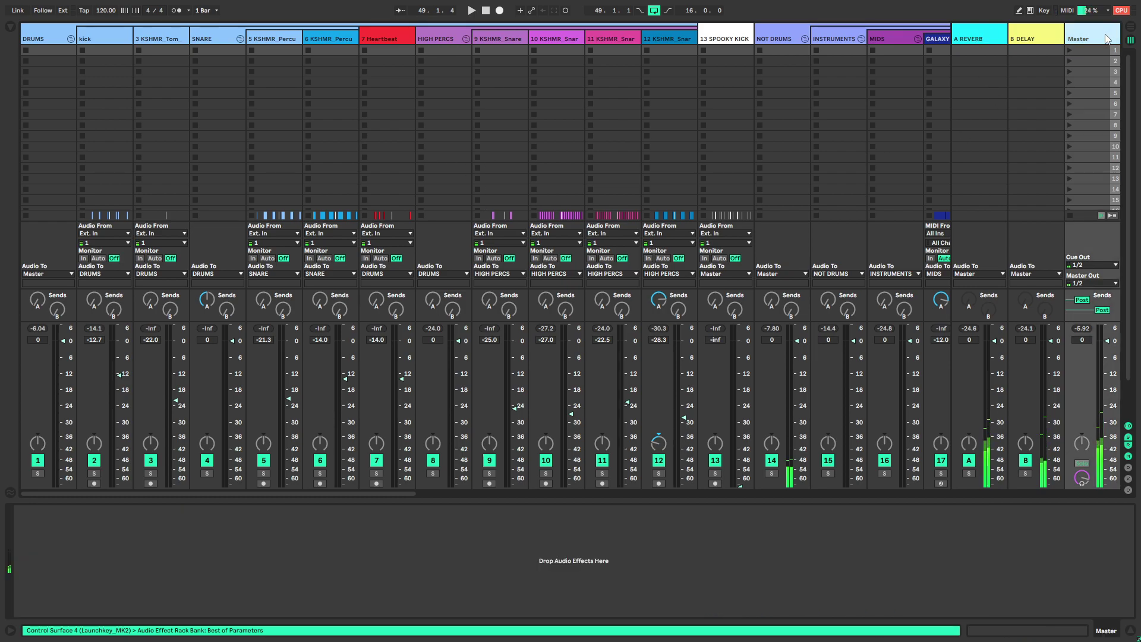
pyautogui.click(10, 28)
pyautogui.press('space')
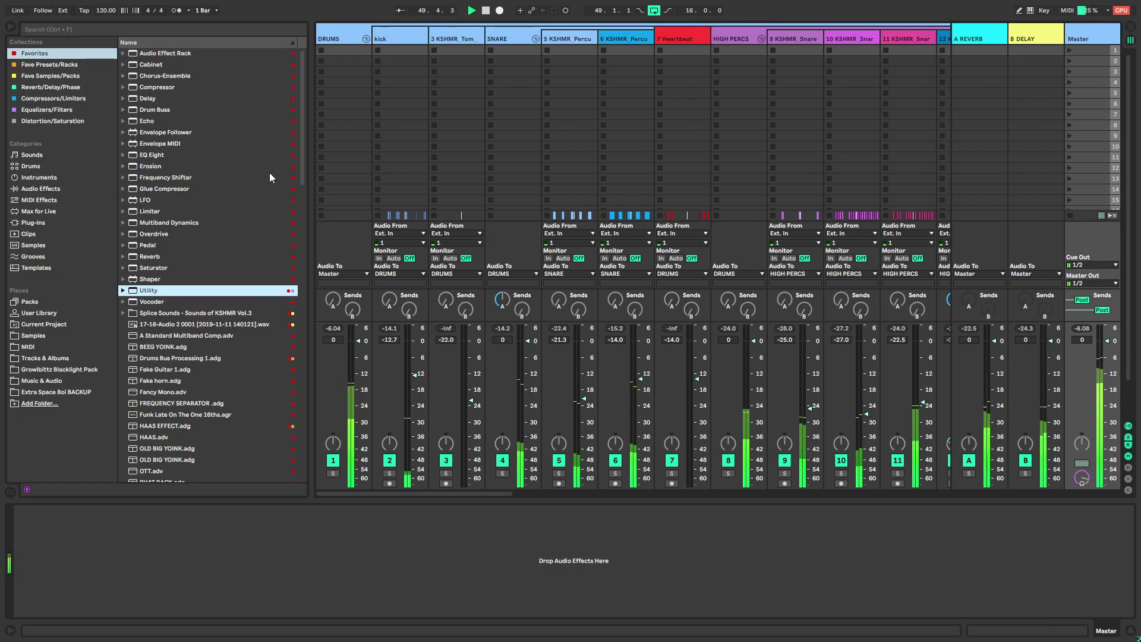
# Add a Glue Compressor to the Master track with a threshold of -10 dB and 5 dB of makeup gain
pyautogui.moveTo(162, 188); pyautogui.dragTo(131, 523)
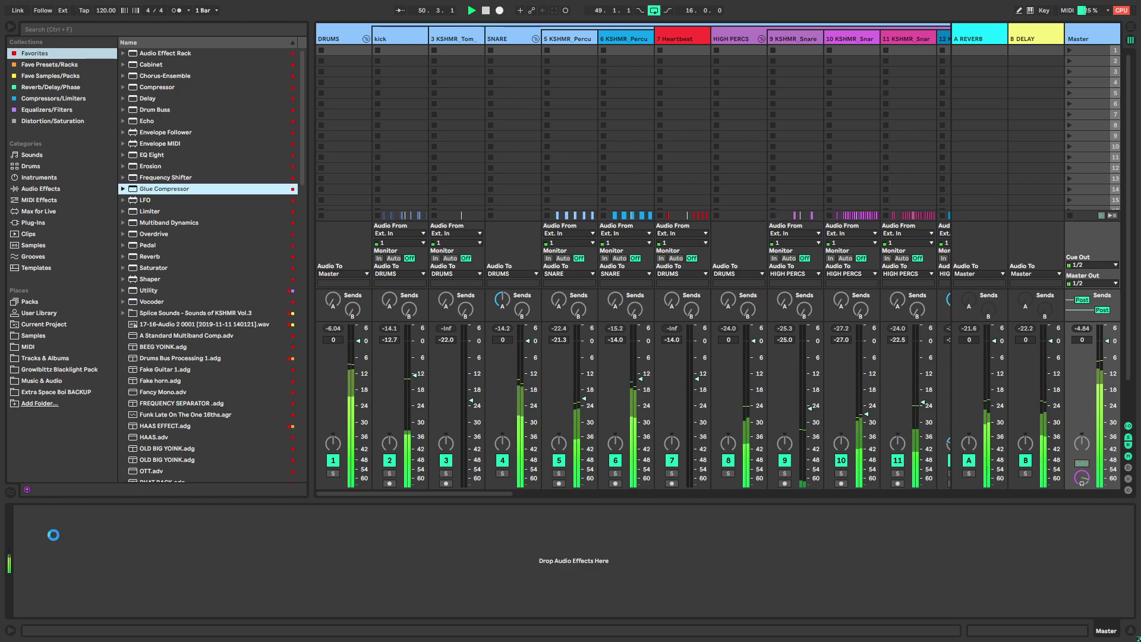
pyautogui.press('space')
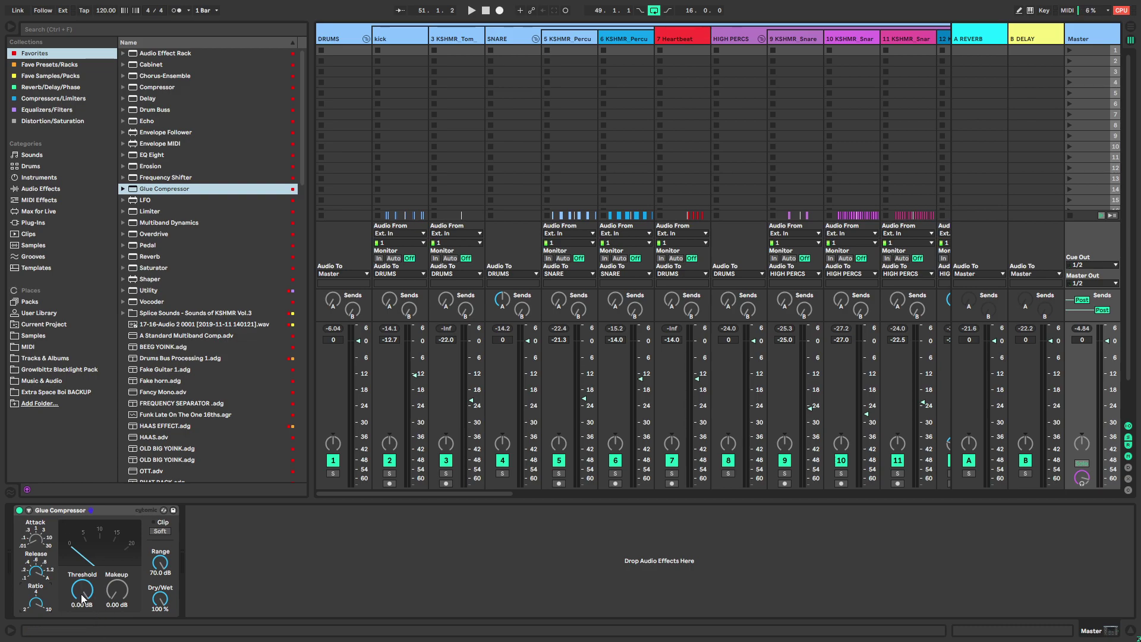
pyautogui.press('space')
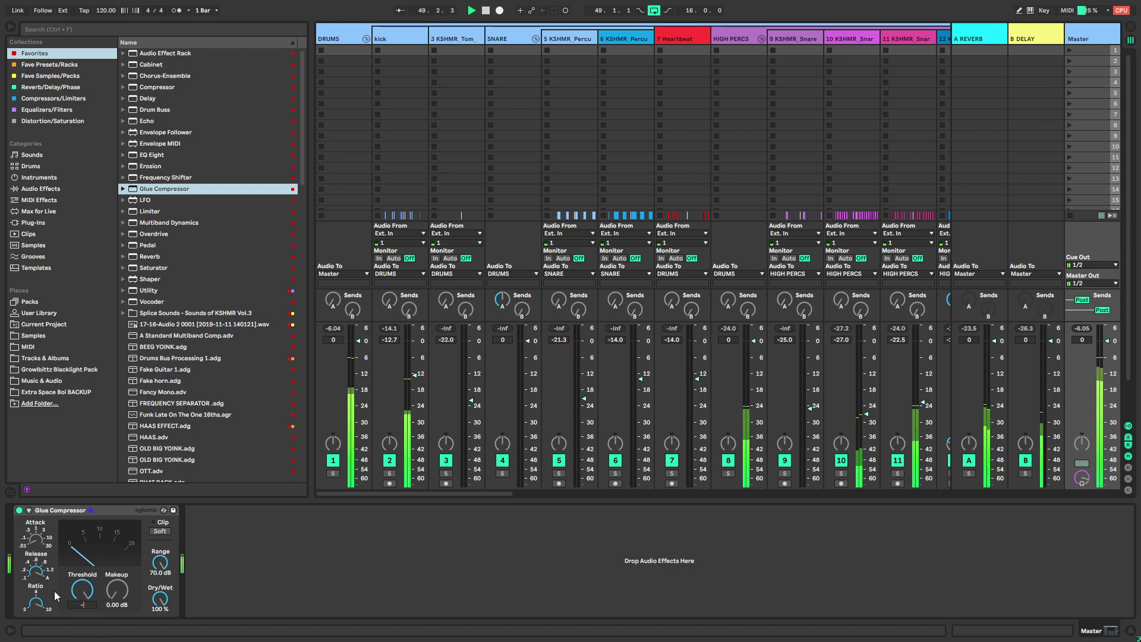
pyautogui.moveTo(78, 589); pyautogui.dragTo(77, 615)
pyautogui.moveTo(106, 576); pyautogui.dragTo(106, 559)
# Add the Multiband Dynamics preset Flat after the Glue Compressor and set all three band outputs to 3 dB
pyautogui.scroll(-4, 166, 278)
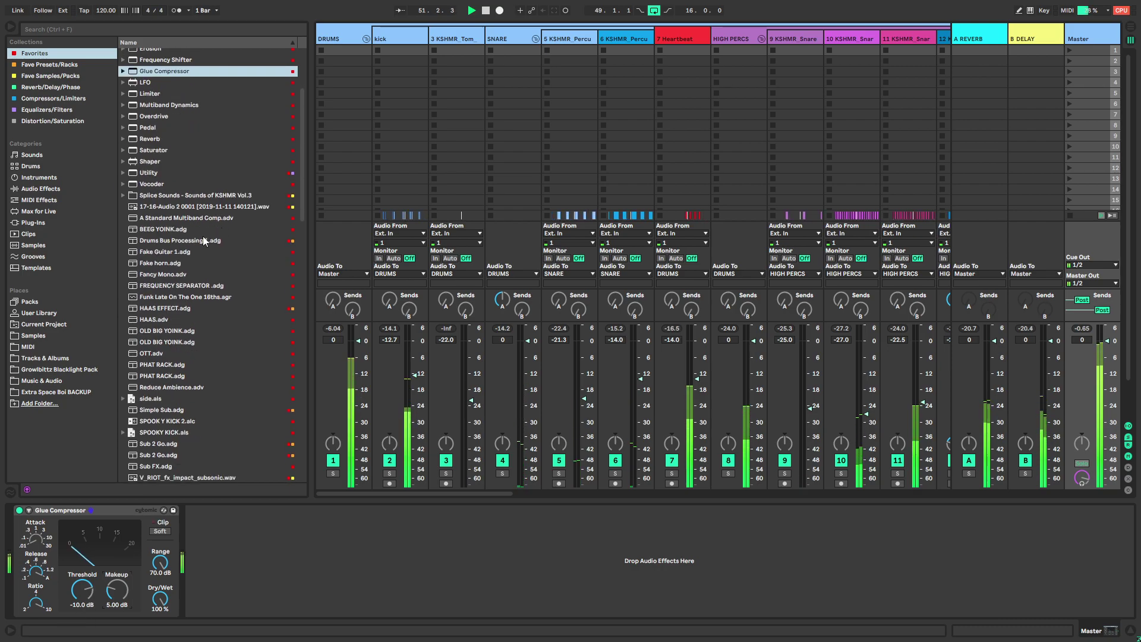
pyautogui.scroll(4, 179, 199)
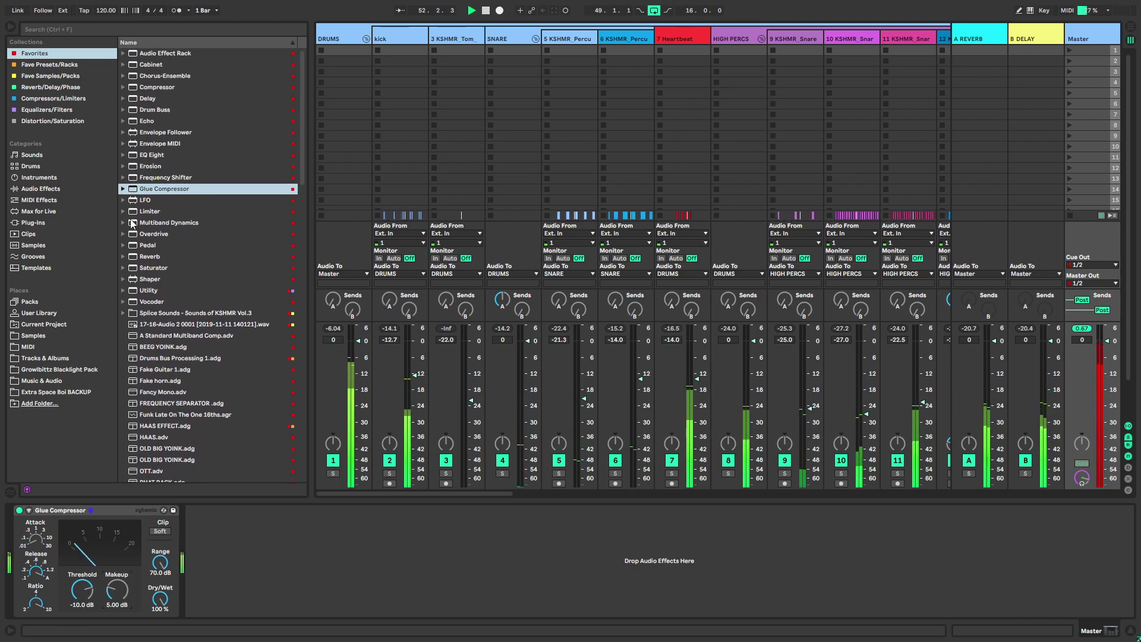
pyautogui.click(123, 223)
pyautogui.click(159, 268)
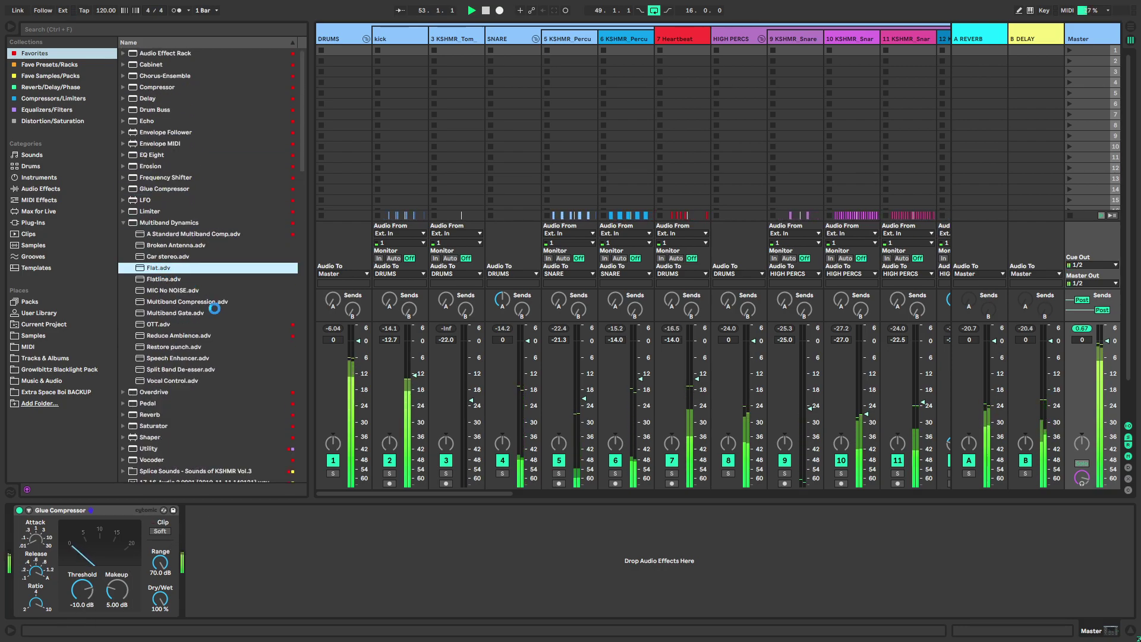
pyautogui.moveTo(201, 293); pyautogui.dragTo(196, 553)
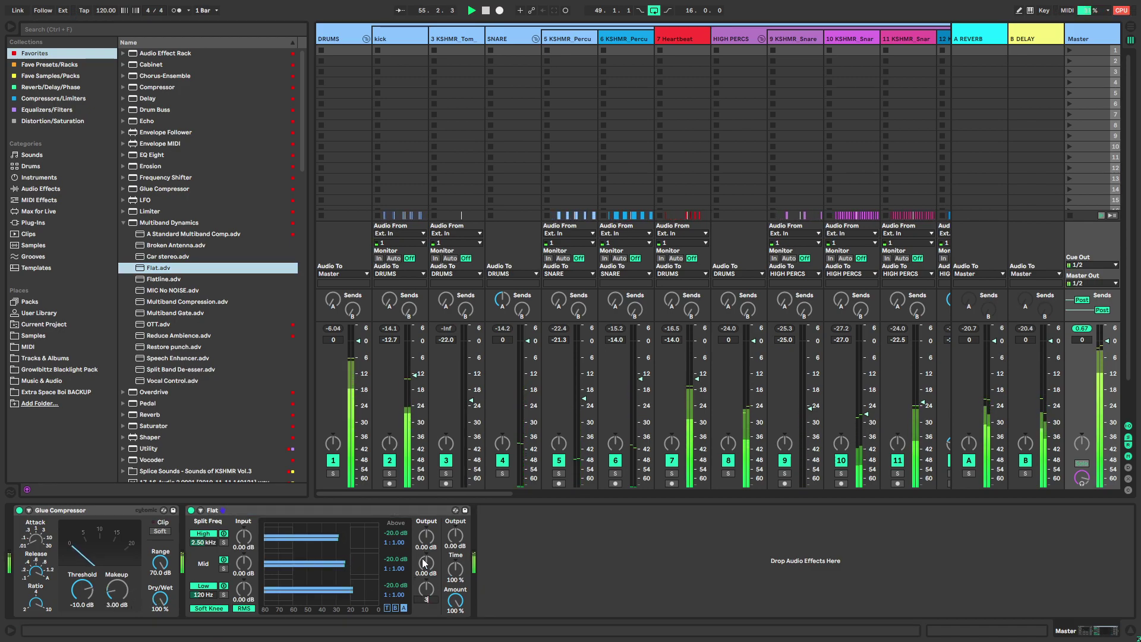
pyautogui.press('Return')
# Add a Saturator to the Master chain, set its curve to Soft Sine, and enable its DC filter
pyautogui.click(170, 223)
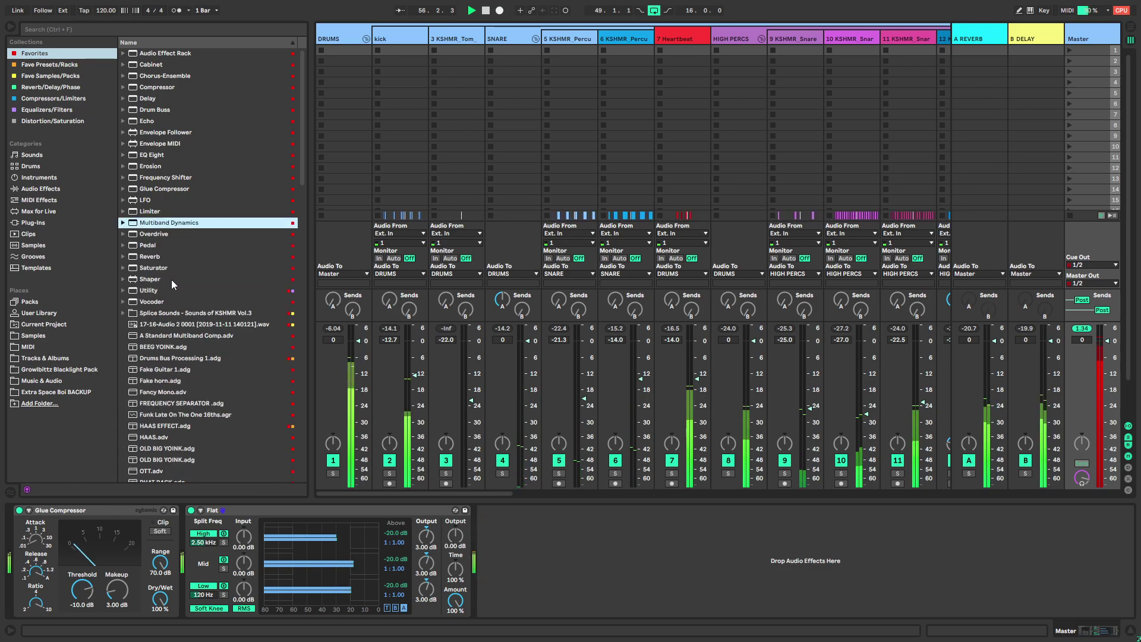
pyautogui.moveTo(168, 269); pyautogui.dragTo(325, 352)
pyautogui.click(527, 571)
pyautogui.click(523, 526)
pyautogui.click(526, 571)
pyautogui.click(523, 518)
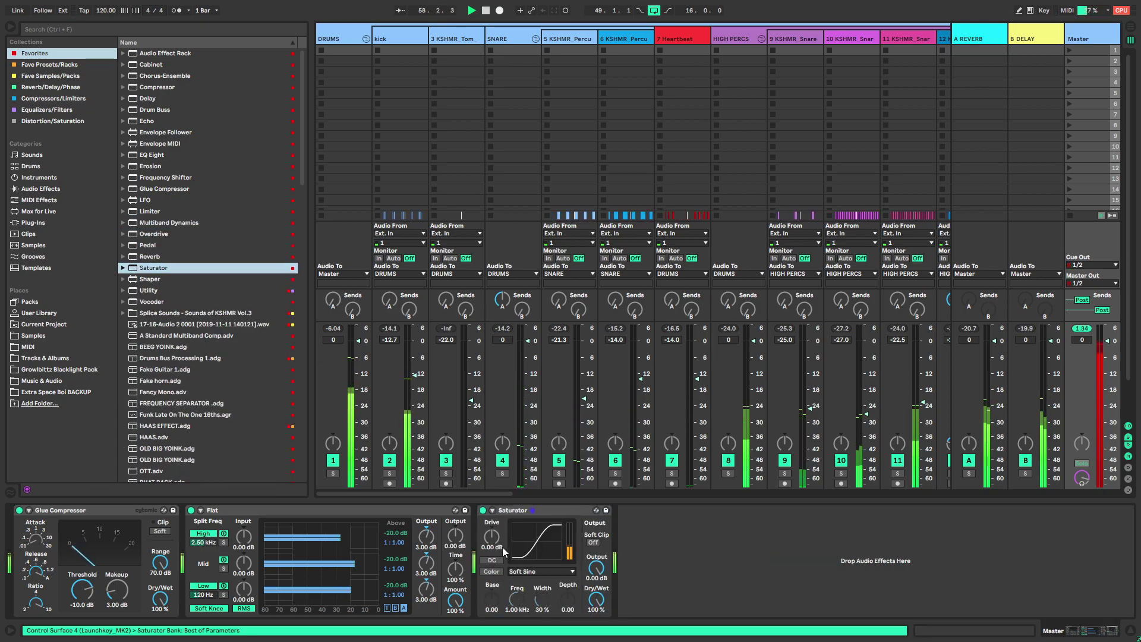
pyautogui.click(492, 559)
# Add FabFilter Pro-L 2 at the end of the Master chain and close its plug-in window
pyautogui.moveTo(303, 145); pyautogui.dragTo(300, 292)
pyautogui.doubleClick(207, 335)
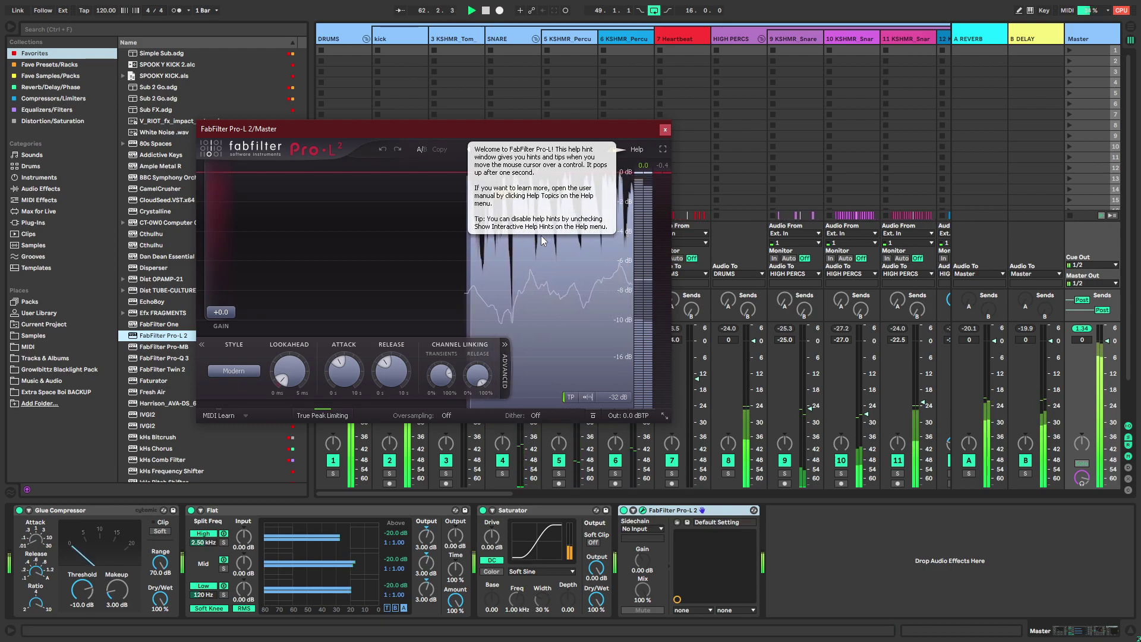
pyautogui.click(665, 130)
pyautogui.moveTo(303, 303); pyautogui.dragTo(309, 153)
# Return to the arrangement, turn off looping, and unfold the vocal tracks around bar 64
pyautogui.press('Tab')
pyautogui.scroll(-3, 571, 134)
pyautogui.hotkey('ctrl', 'l')
pyautogui.scroll(4, 645, 290)
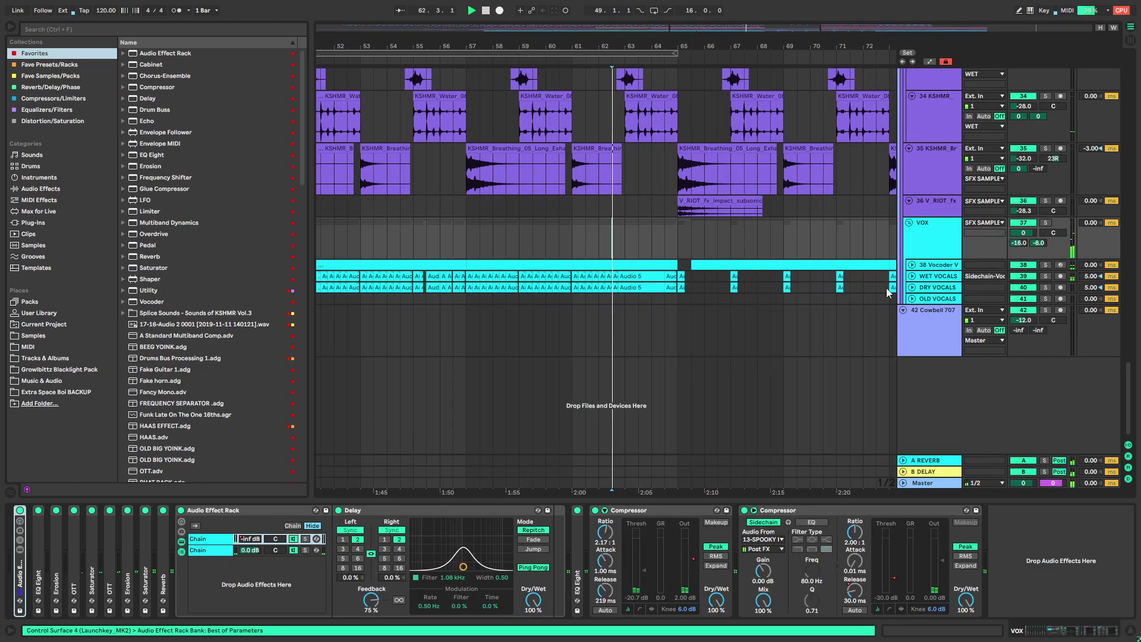
pyautogui.keyDown('alt'); pyautogui.click(912, 288); pyautogui.keyUp('alt')
pyautogui.scroll(6, 650, 276)
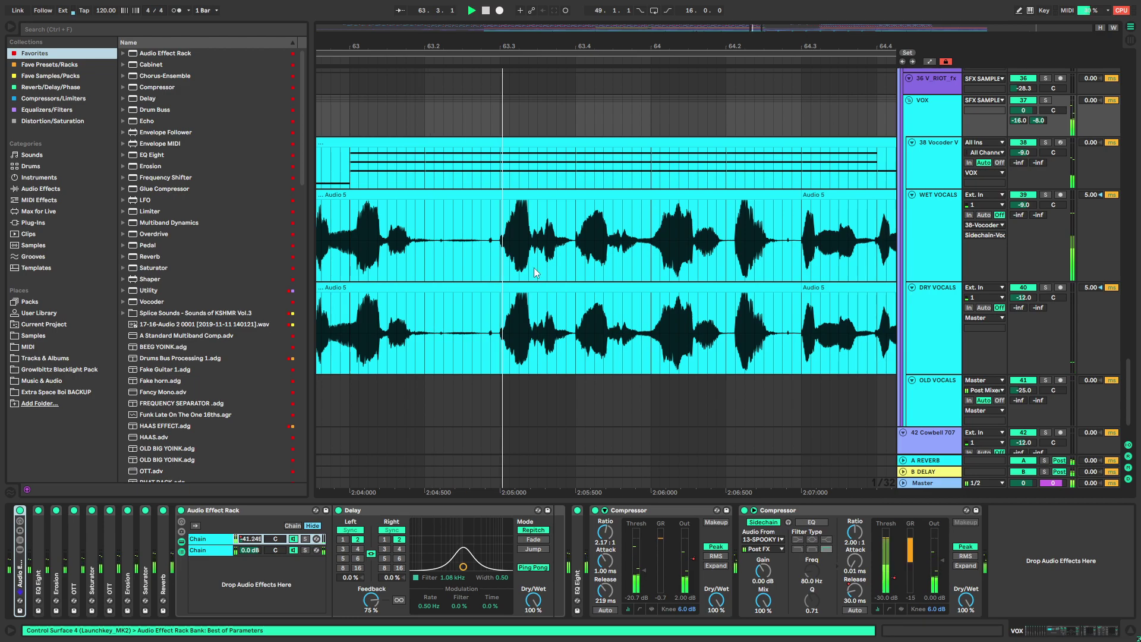
# Cut the WET VOCALS and DRY VOCALS clips after bar 64 so short gaps precede 64.2 and 64.3
pyautogui.click(659, 312)
pyautogui.press('space')
pyautogui.moveTo(663, 315); pyautogui.dragTo(727, 244)
pyautogui.moveTo(668, 196); pyautogui.dragTo(651, 204)
pyautogui.hotkey('ctrl', 'z')
pyautogui.hotkey('ctrl', 'z')
pyautogui.moveTo(676, 289); pyautogui.dragTo(655, 219)
# Play back the edited vocals from 63.3.4, fold the vocal tracks, and show the whole arrangement
pyautogui.press('space')
pyautogui.press('space')
pyautogui.click(463, 281)
pyautogui.press('space')
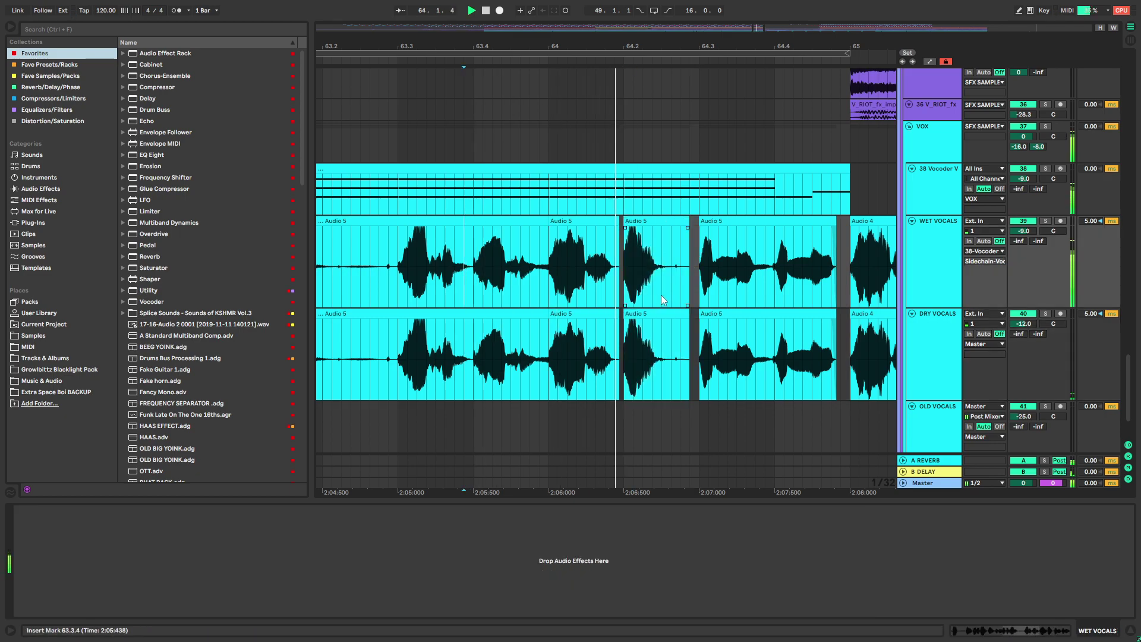
pyautogui.press('x')
pyautogui.keyDown('alt'); pyautogui.click(911, 222); pyautogui.keyUp('alt')
pyautogui.press('x')
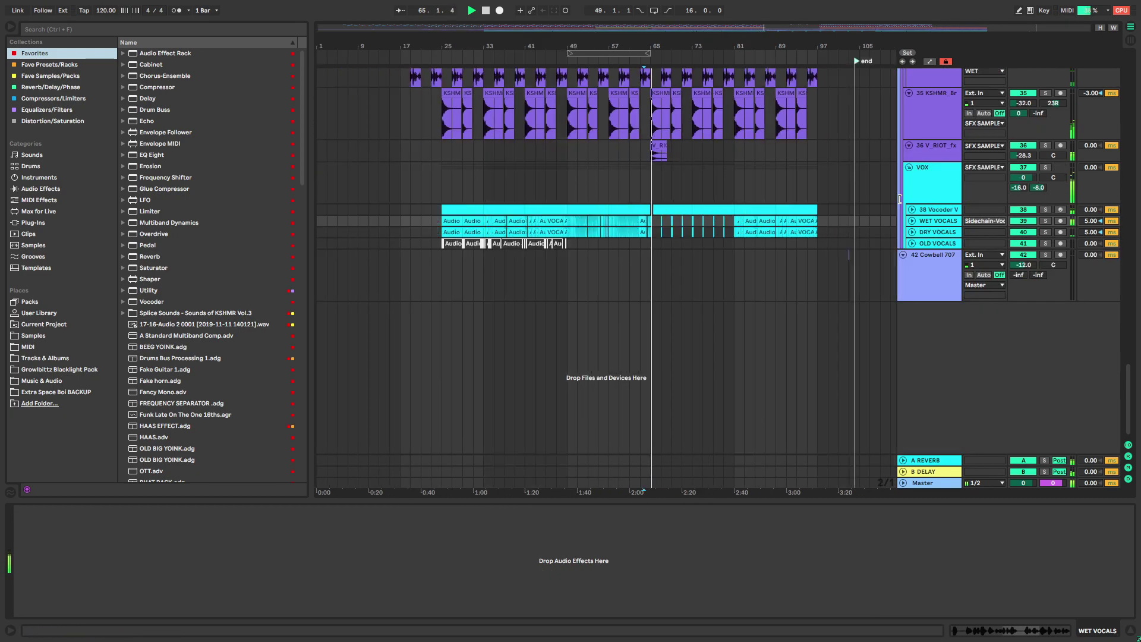
# Solo the VOX group, play it from about bar 47, and lower its first Compressor's threshold to -26.9 dB
pyautogui.click(908, 168)
pyautogui.click(908, 167)
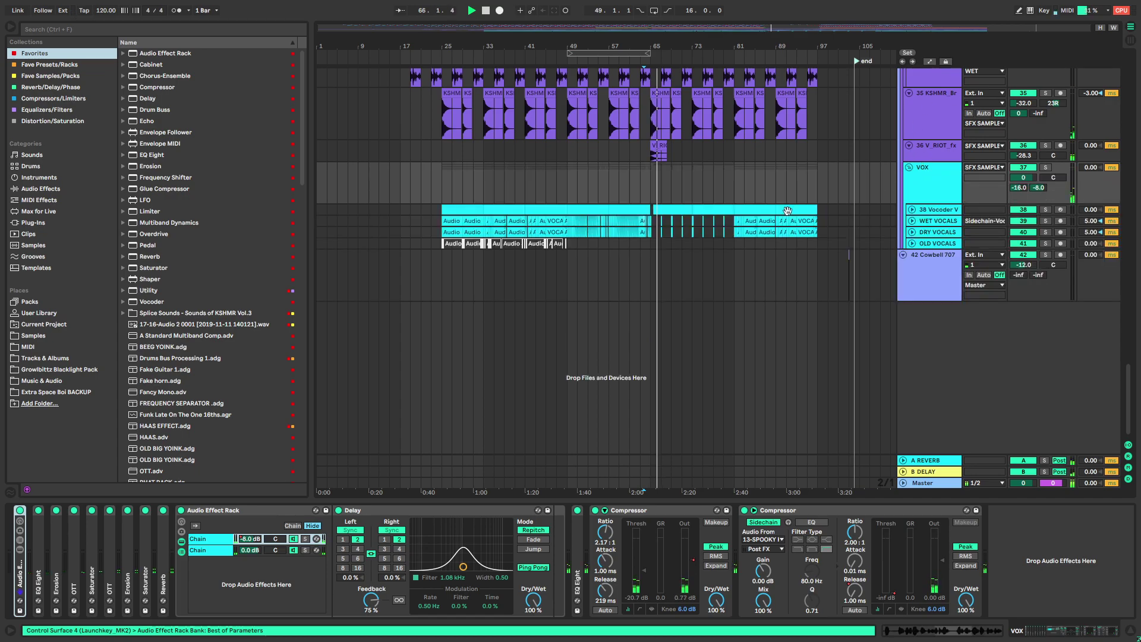
pyautogui.scroll(5, 564, 179)
pyautogui.click(535, 176)
pyautogui.press('s')
pyautogui.press('space')
pyautogui.press('space')
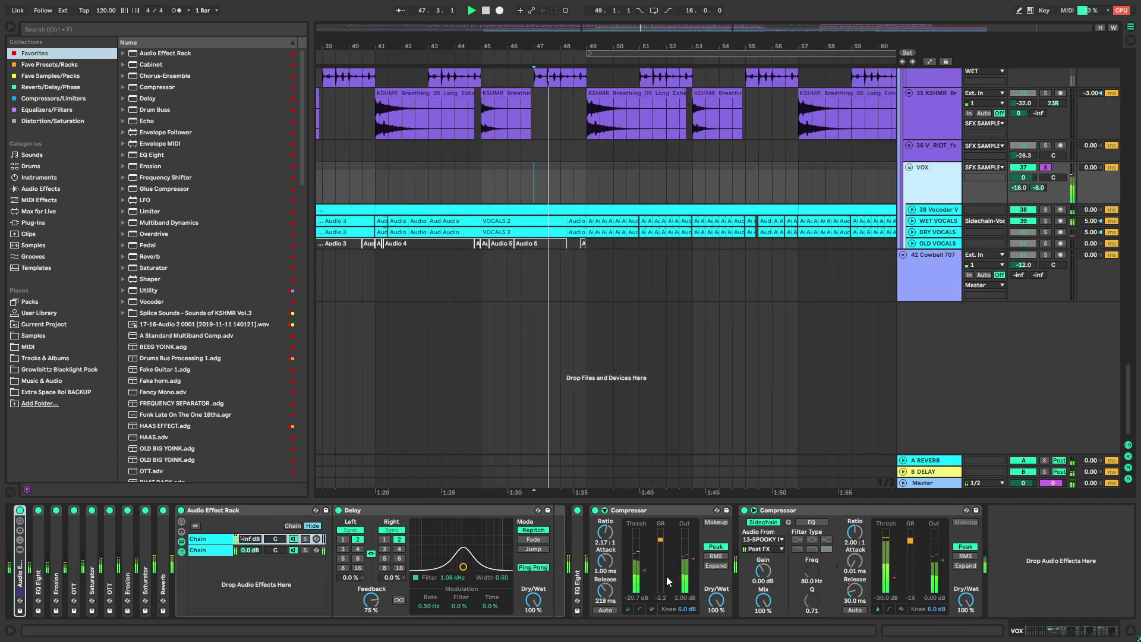
pyautogui.moveTo(644, 587); pyautogui.dragTo(644, 593)
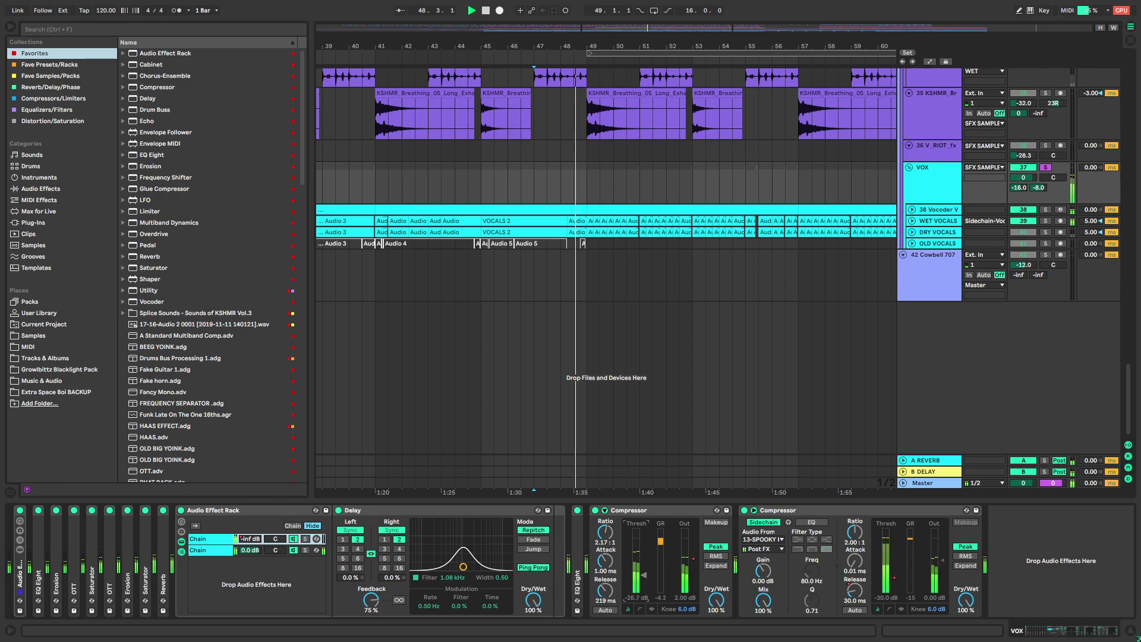
pyautogui.press('space')
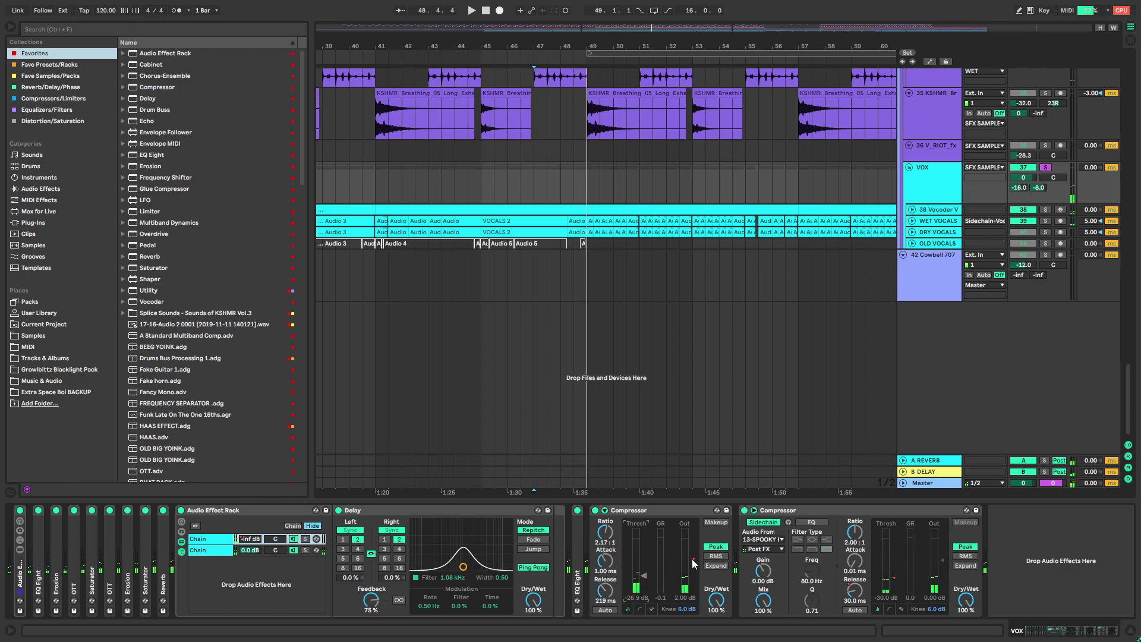
# Insert a Utility between the two Compressors on the VOX group and set its gain to 3 dB
pyautogui.moveTo(148, 290); pyautogui.dragTo(802, 573)
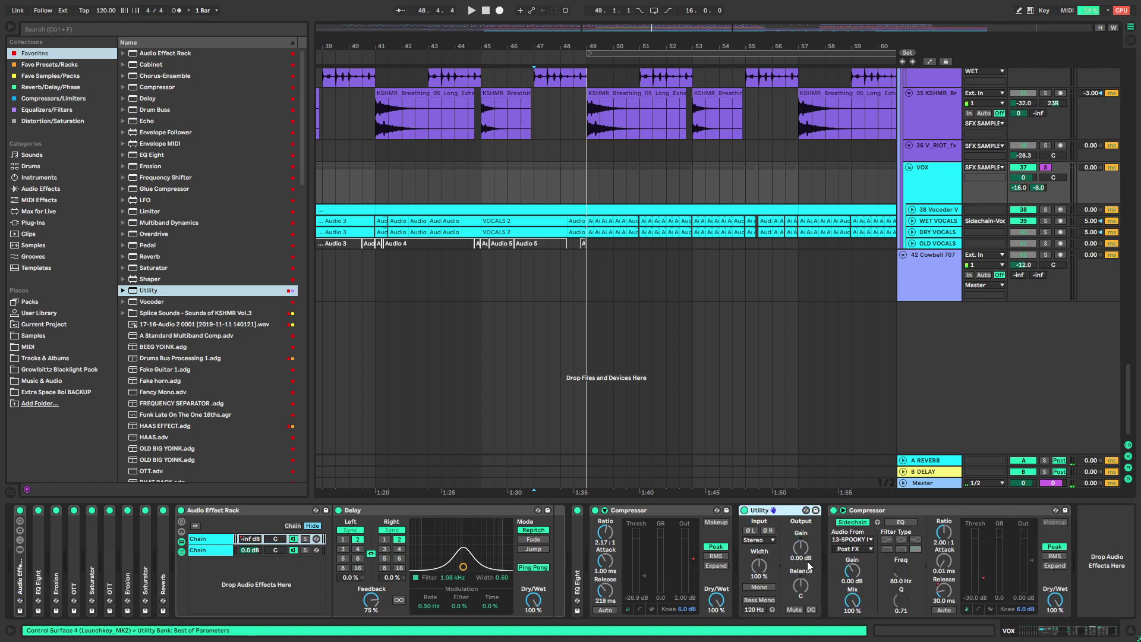
pyautogui.press('space')
pyautogui.click(801, 552)
pyautogui.write('3')
pyautogui.press('Return')
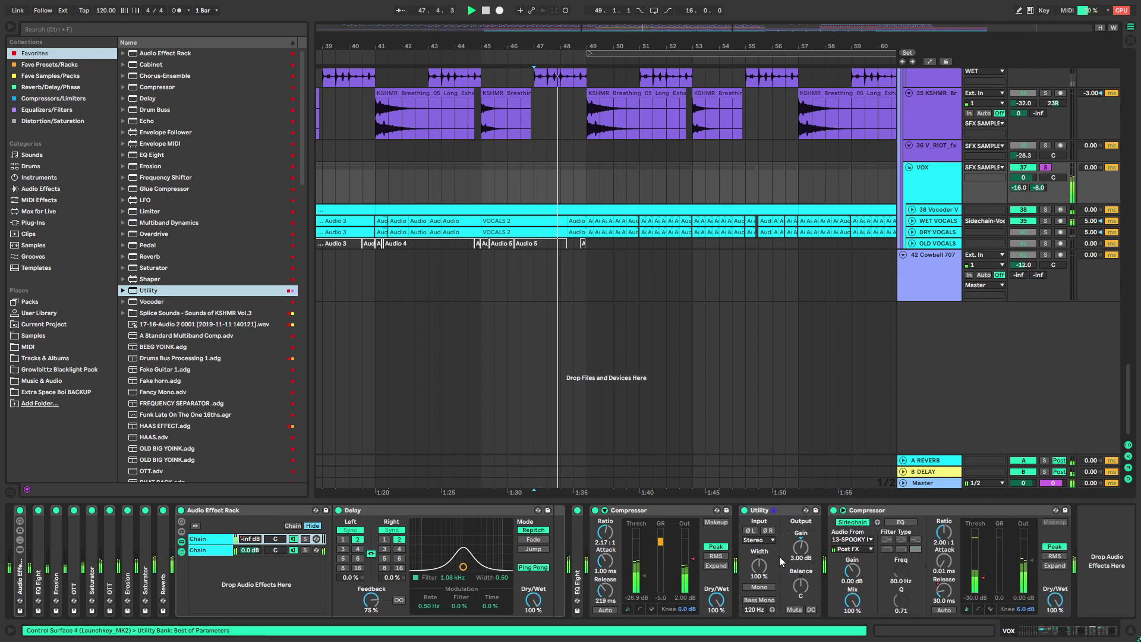
# Unsolo VOX, compare the vocals with the Utility off and on from around bar 33, and set its gain to 1 dB
pyautogui.press('s')
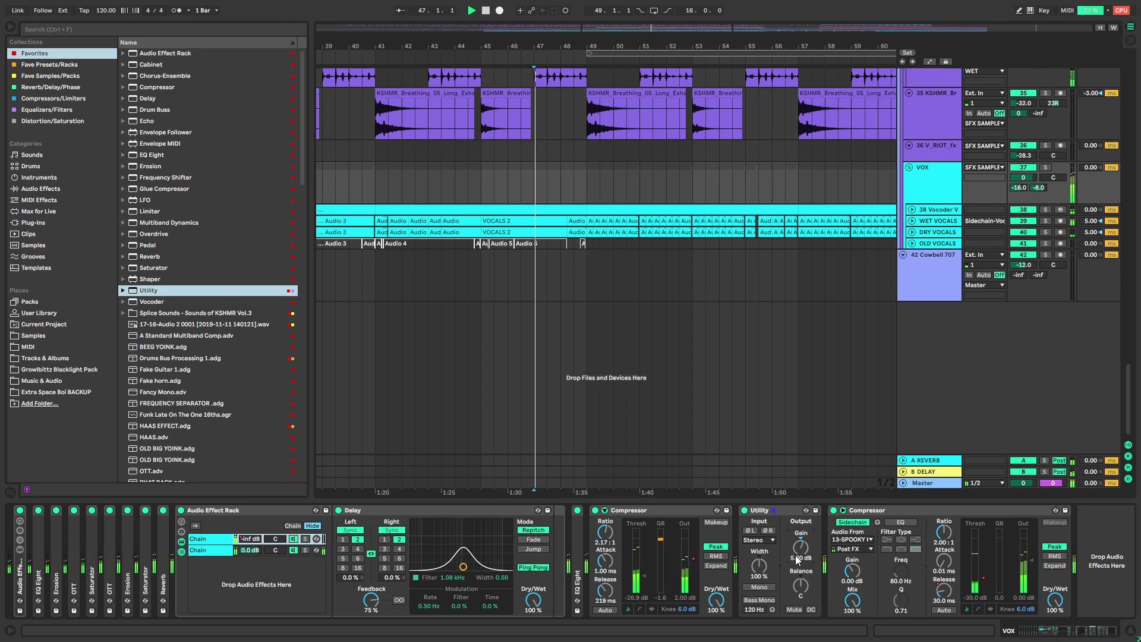
pyautogui.press('w')
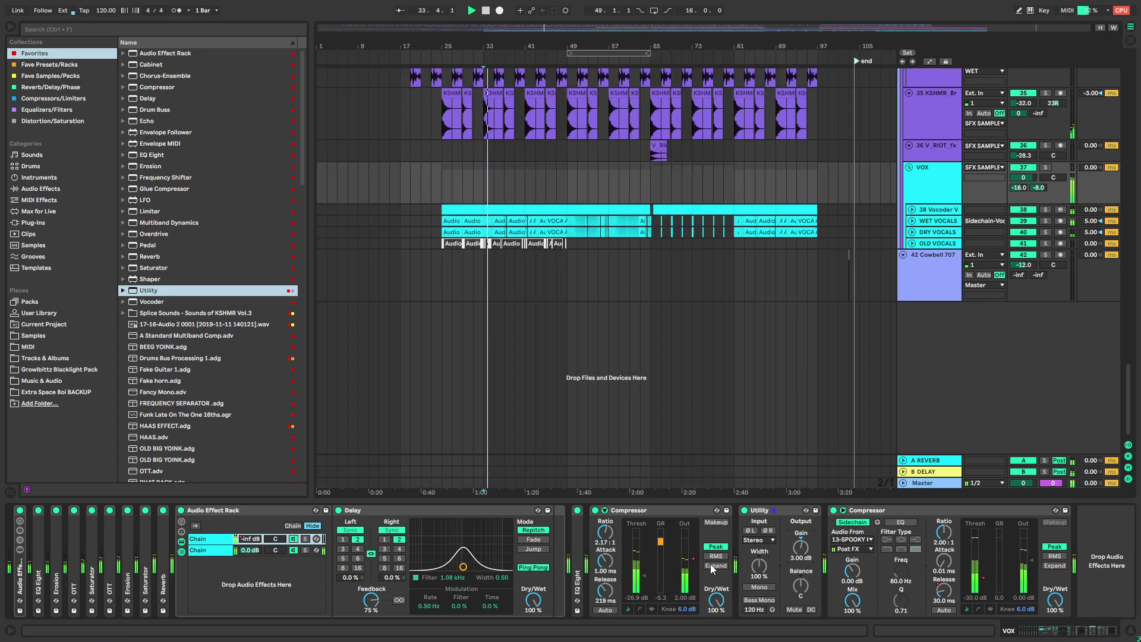
pyautogui.click(743, 510)
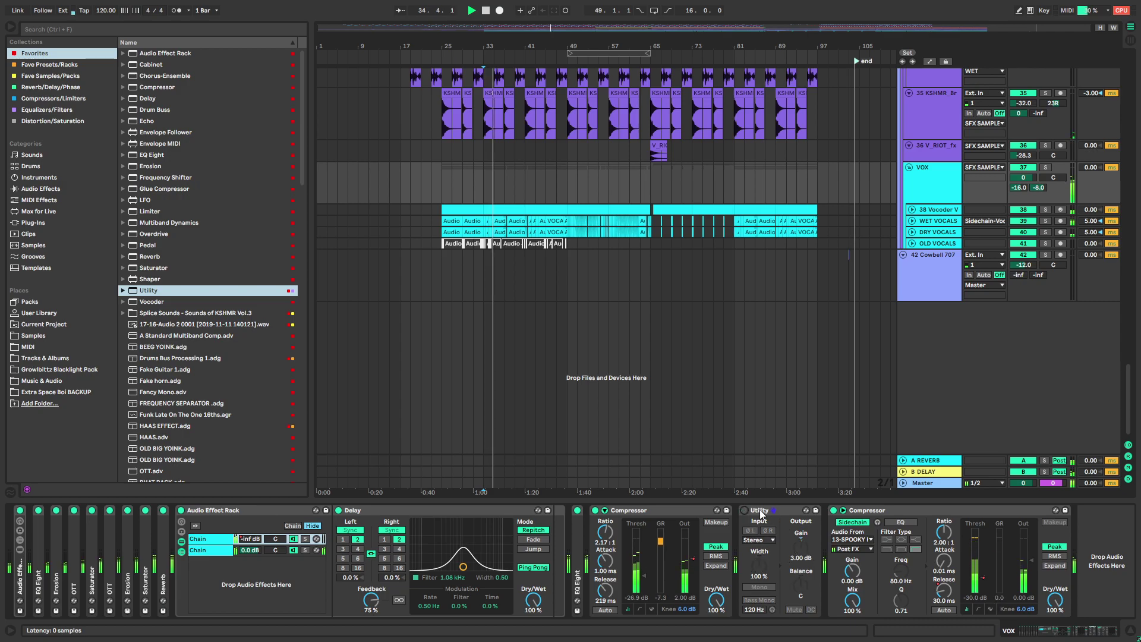
pyautogui.click(744, 510)
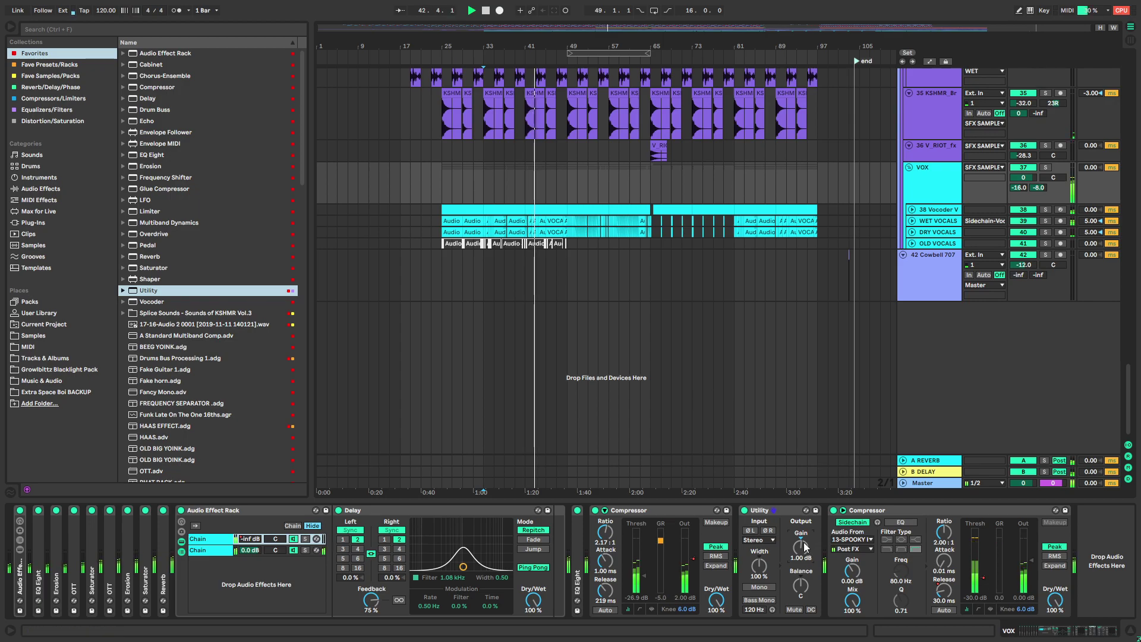
# Show the Master track's device chain and insert an EQ Eight between the Saturator and FabFilter Pro-L 2
pyautogui.press('Tab')
pyautogui.click(1078, 39)
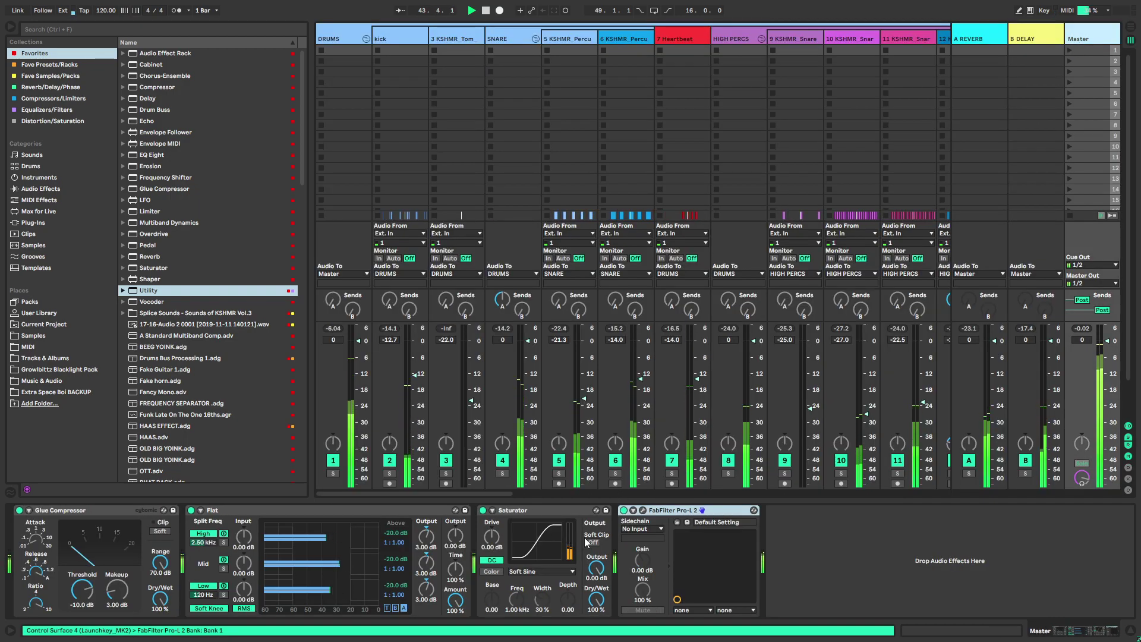
pyautogui.moveTo(147, 156); pyautogui.dragTo(635, 535)
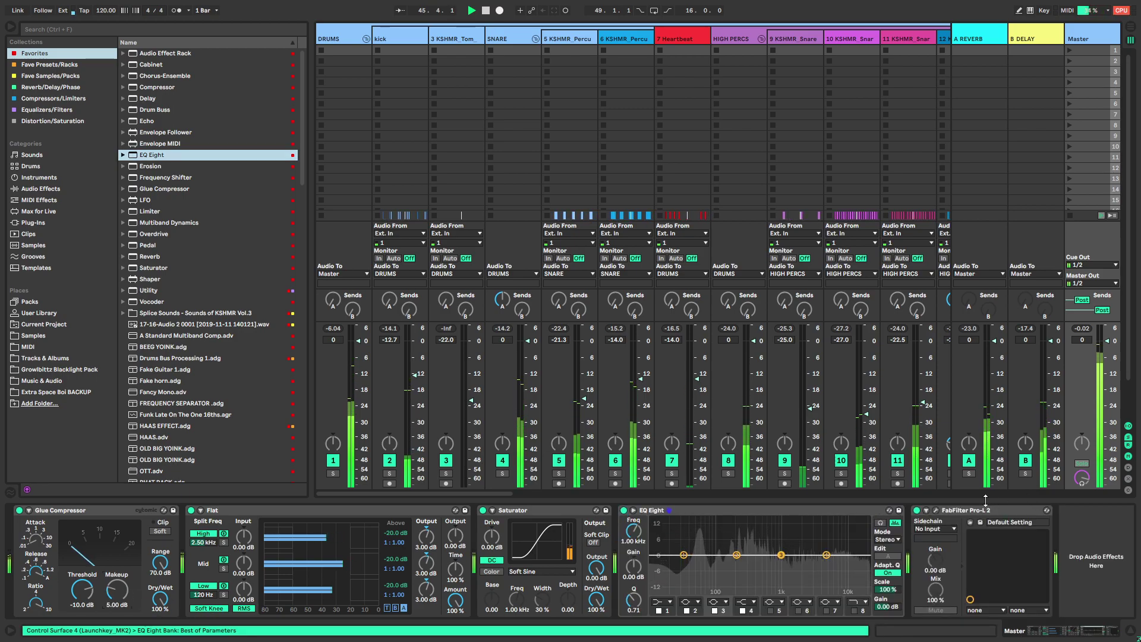
pyautogui.click(936, 510)
pyautogui.click(936, 510)
# Make the Master EQ Eight's band 1 a low cut and enable band 8 as a high cut at 20000 Hz
pyautogui.click(661, 601)
pyautogui.click(662, 526)
pyautogui.click(855, 610)
pyautogui.click(855, 610)
pyautogui.click(635, 531)
pyautogui.write('20000')
pyautogui.press('Return')
# Insert a second EQ Eight before FabFilter Pro-L 2 and switch it to M/S mode, editing the side signal
pyautogui.moveTo(157, 155); pyautogui.dragTo(915, 556)
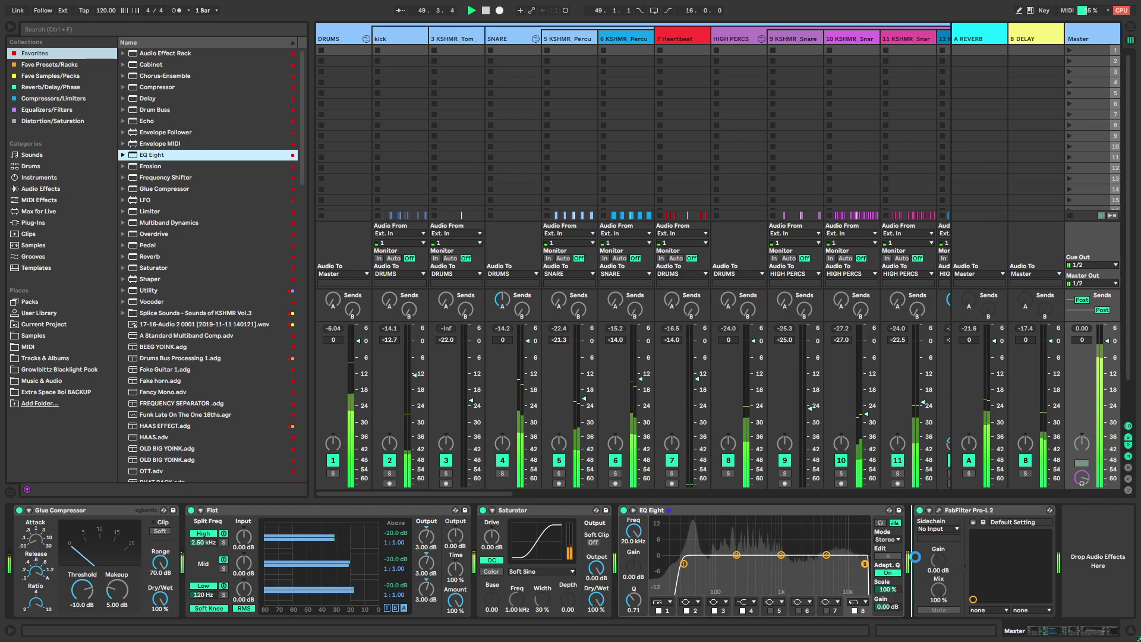
pyautogui.click(1109, 539)
pyautogui.click(1104, 565)
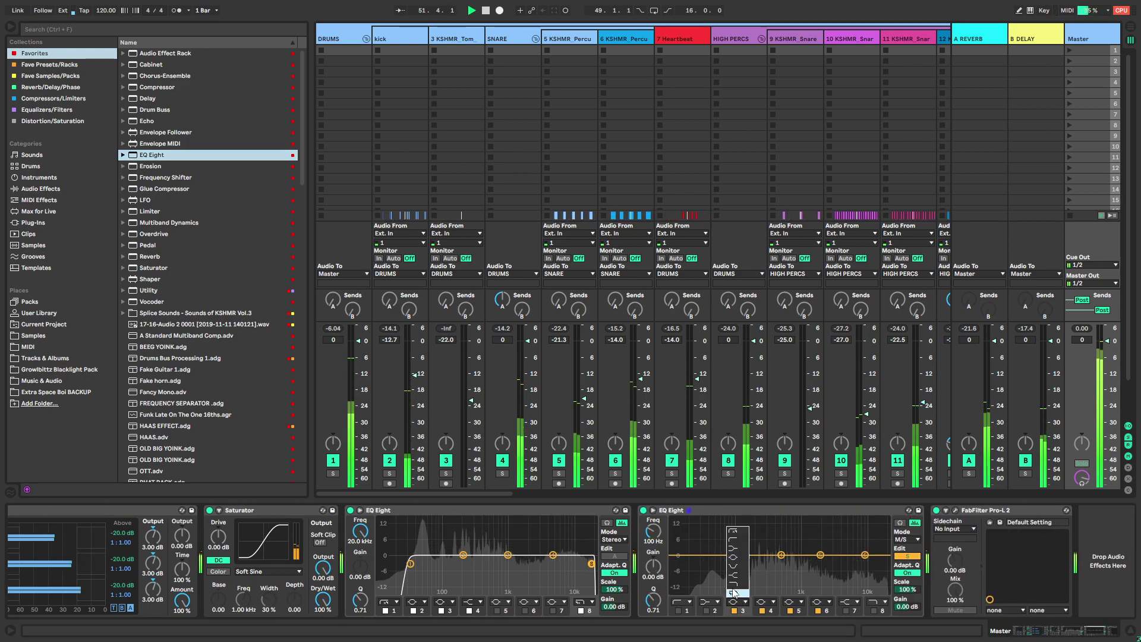
# On the M/S EQ Eight's side signal, make band 3 a low cut at 199 Hz and band 7 a 10 Hz high shelf, 2 dB, Q 0.10
pyautogui.moveTo(737, 563); pyautogui.dragTo(755, 563)
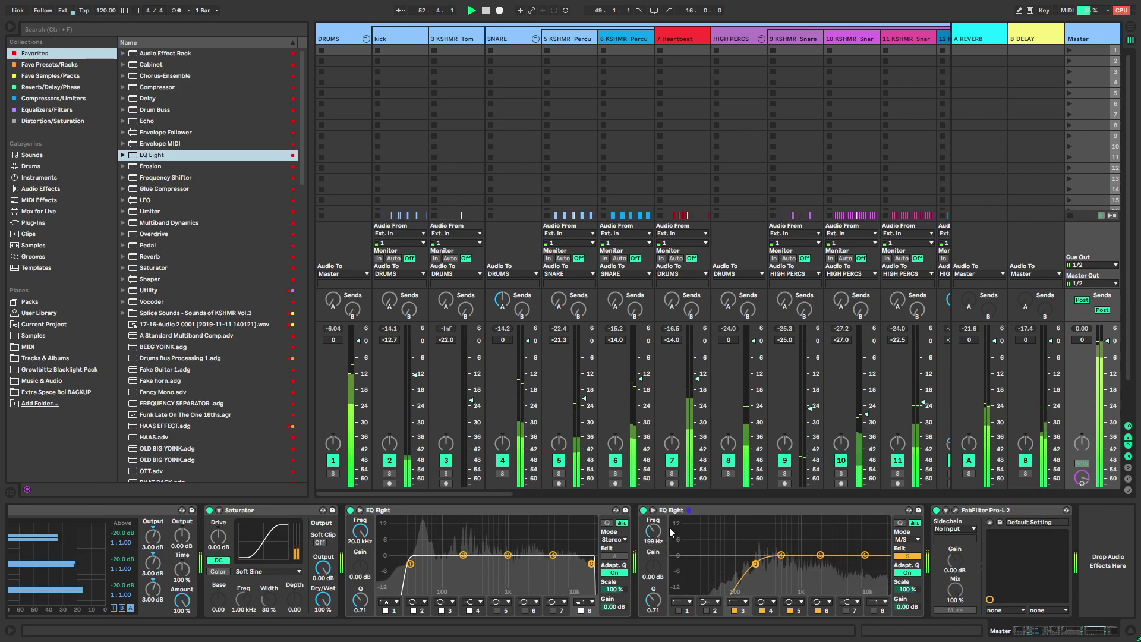
pyautogui.click(864, 554)
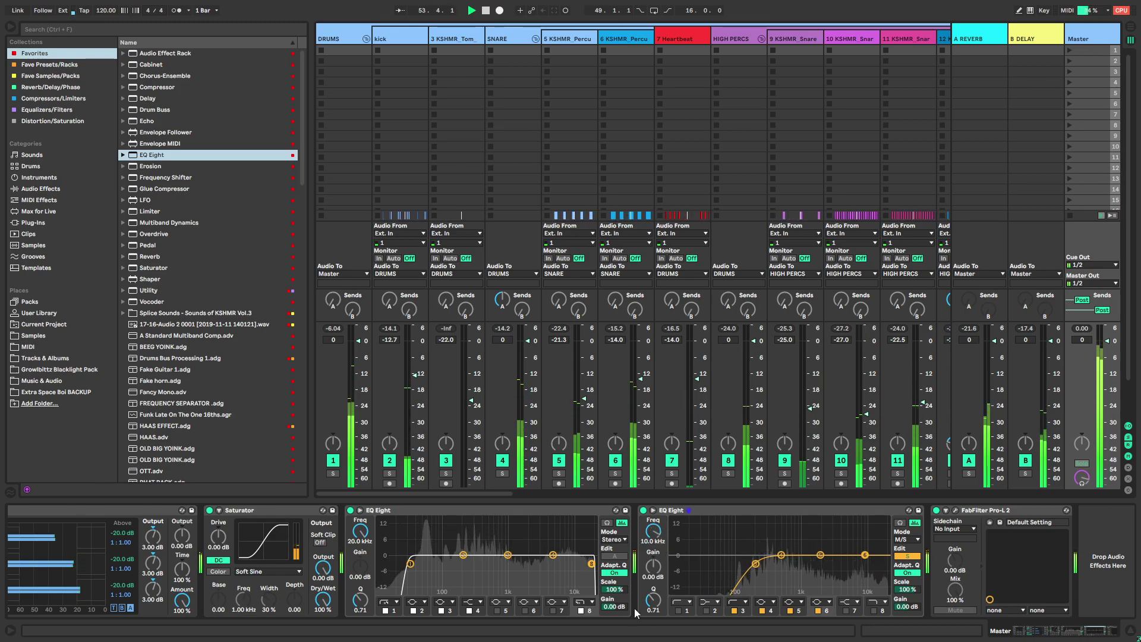
pyautogui.click(846, 610)
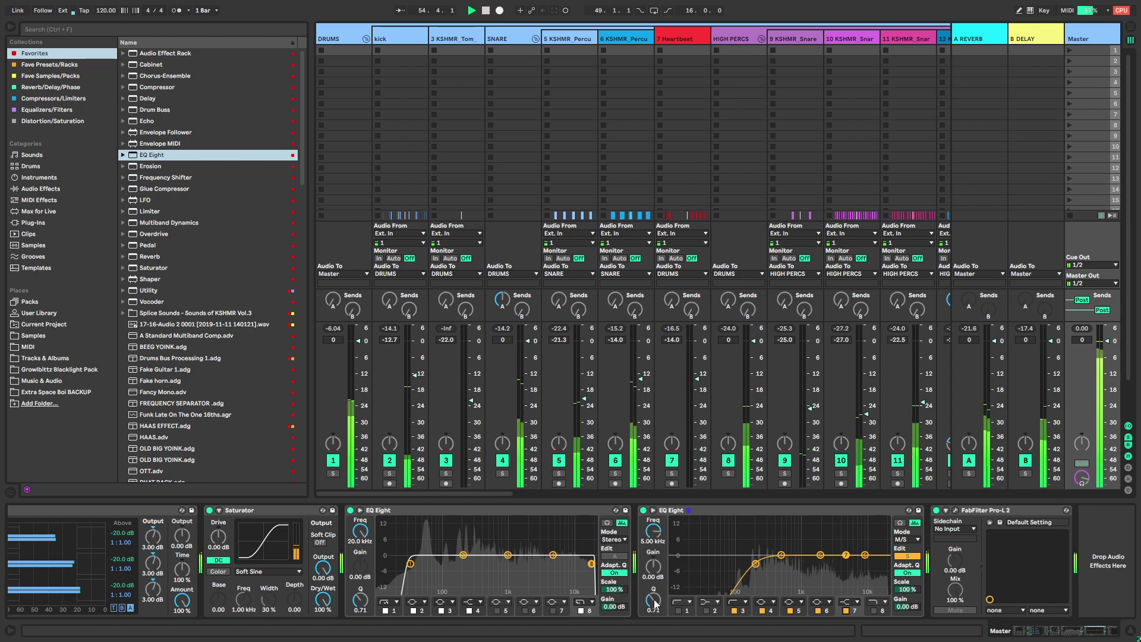
pyautogui.moveTo(846, 555); pyautogui.dragTo(672, 519)
pyautogui.moveTo(655, 570); pyautogui.dragTo(655, 600)
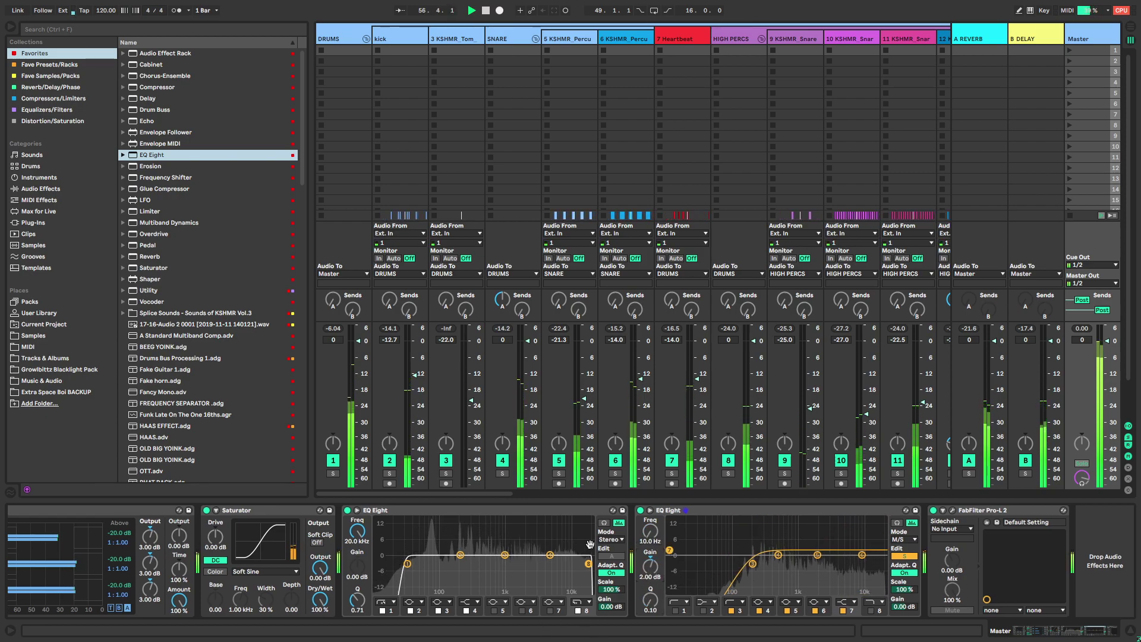
# Find soothe2 in the browser and insert it between the M/S EQ Eight and FabFilter Pro-L 2 on the Master track
pyautogui.moveTo(152, 156); pyautogui.dragTo(937, 556)
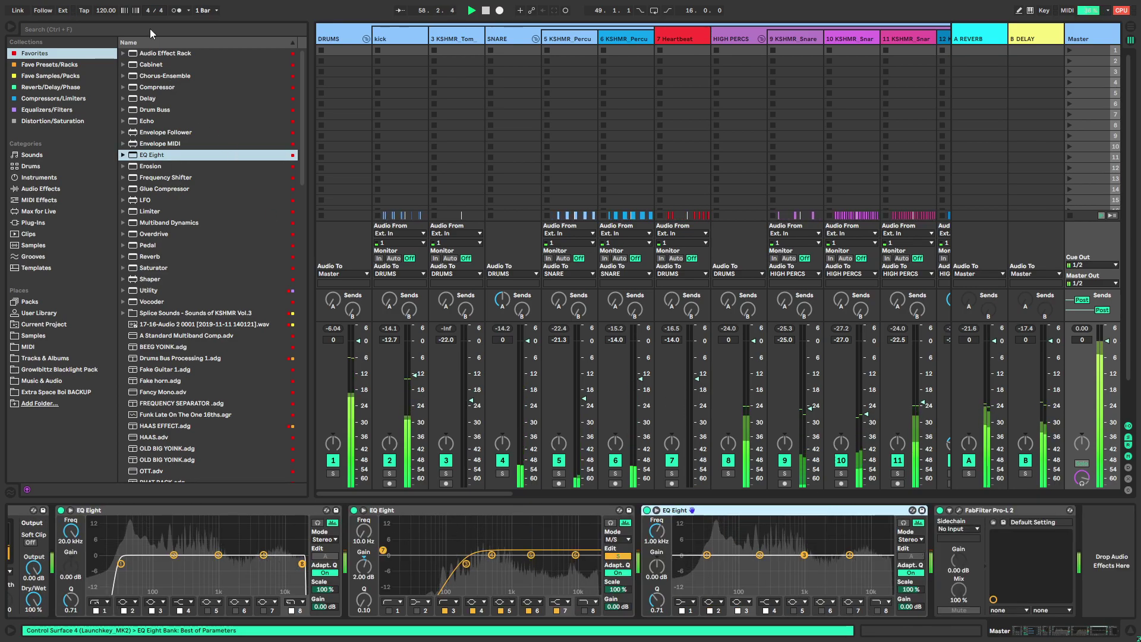
pyautogui.click(158, 27)
pyautogui.write('sooth')
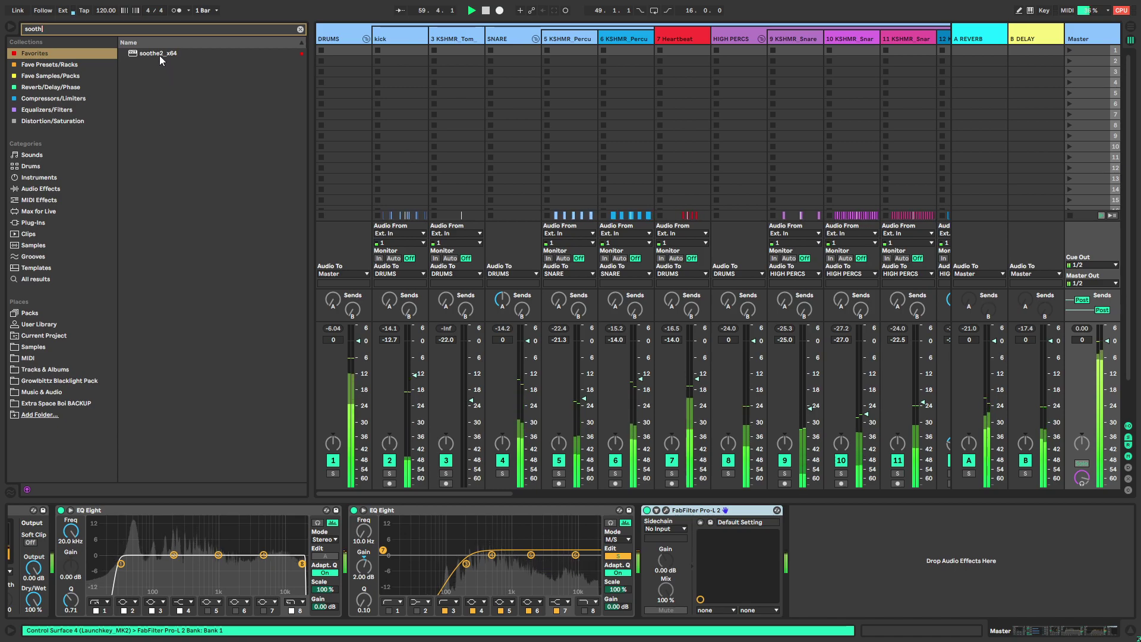
pyautogui.moveTo(640, 535); pyautogui.dragTo(647, 536)
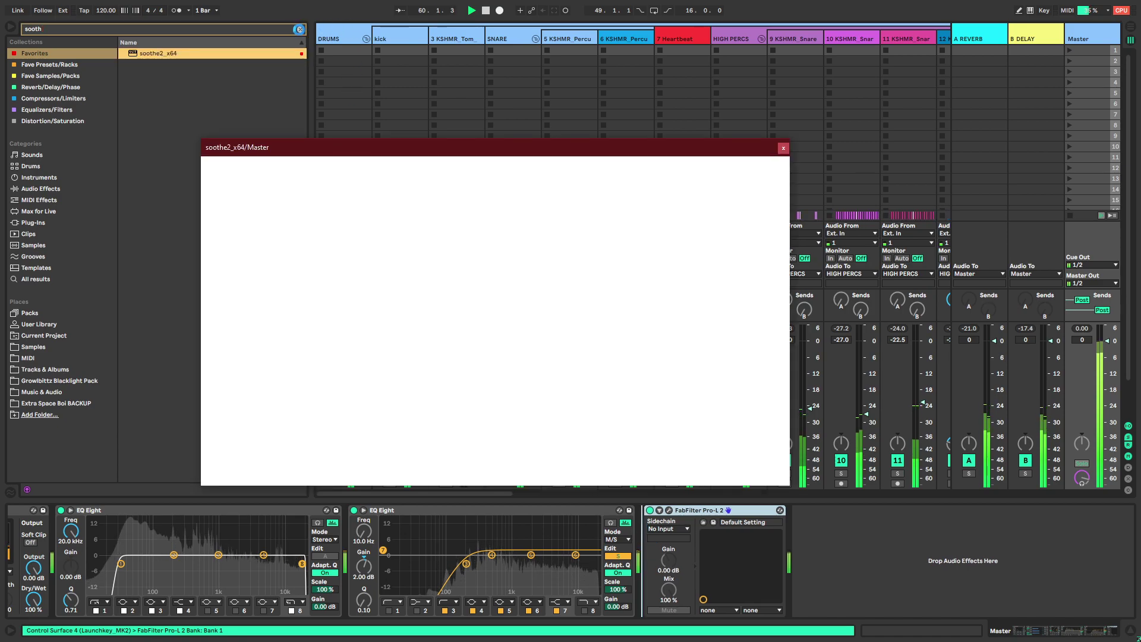
# Set soothe2's band 3 to 2 kHz with 12 dB sensitivity and Q 0.3, and set the sharpness to 5.9
pyautogui.moveTo(654, 262); pyautogui.dragTo(581, 218)
pyautogui.scroll(-3, 581, 219)
pyautogui.moveTo(270, 268); pyautogui.dragTo(269, 278)
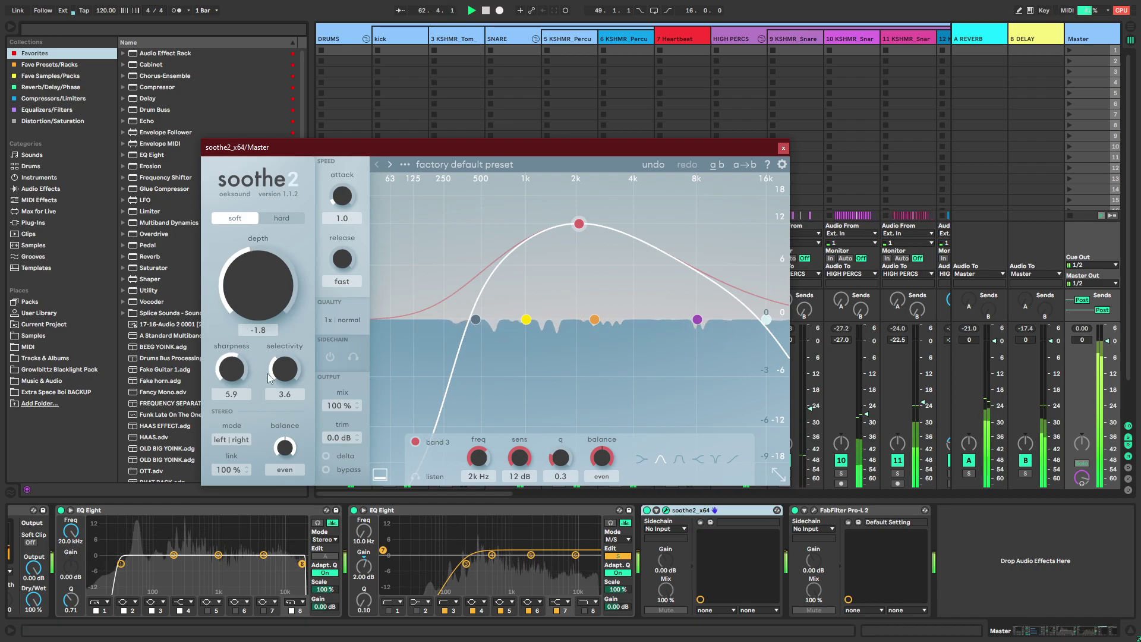
# Set soothe2's selectivity to 5.4, attack to 2.8, release to 2.0 and depth to -2.5, and close its window
pyautogui.scroll(1, 348, 195)
pyautogui.scroll(2, 343, 257)
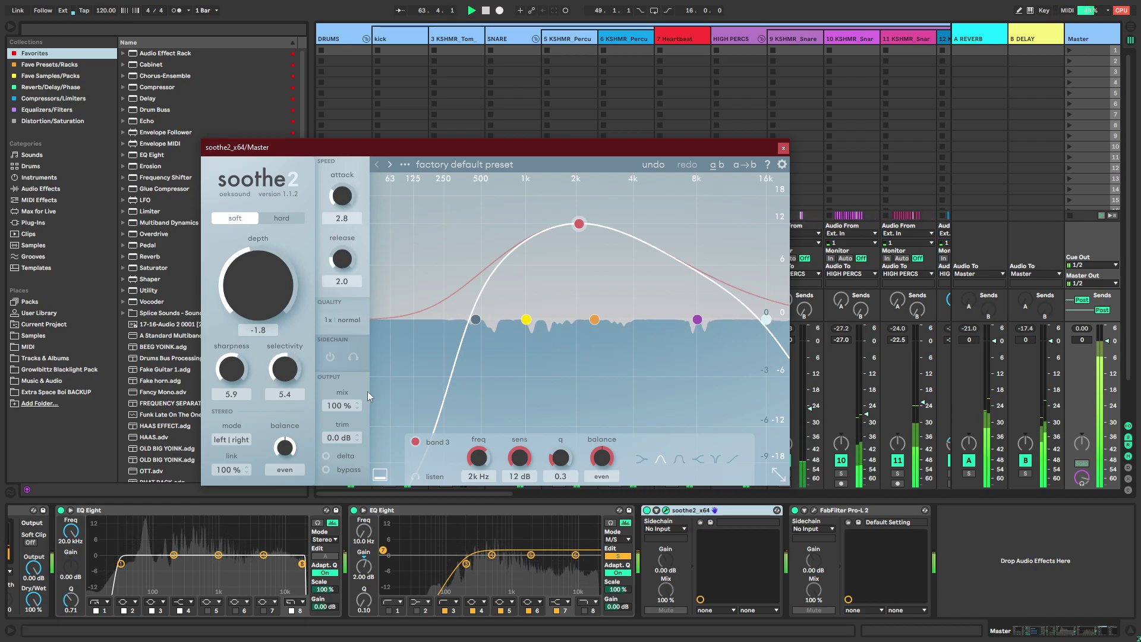
pyautogui.scroll(-1, 283, 291)
pyautogui.scroll(-1, 283, 291)
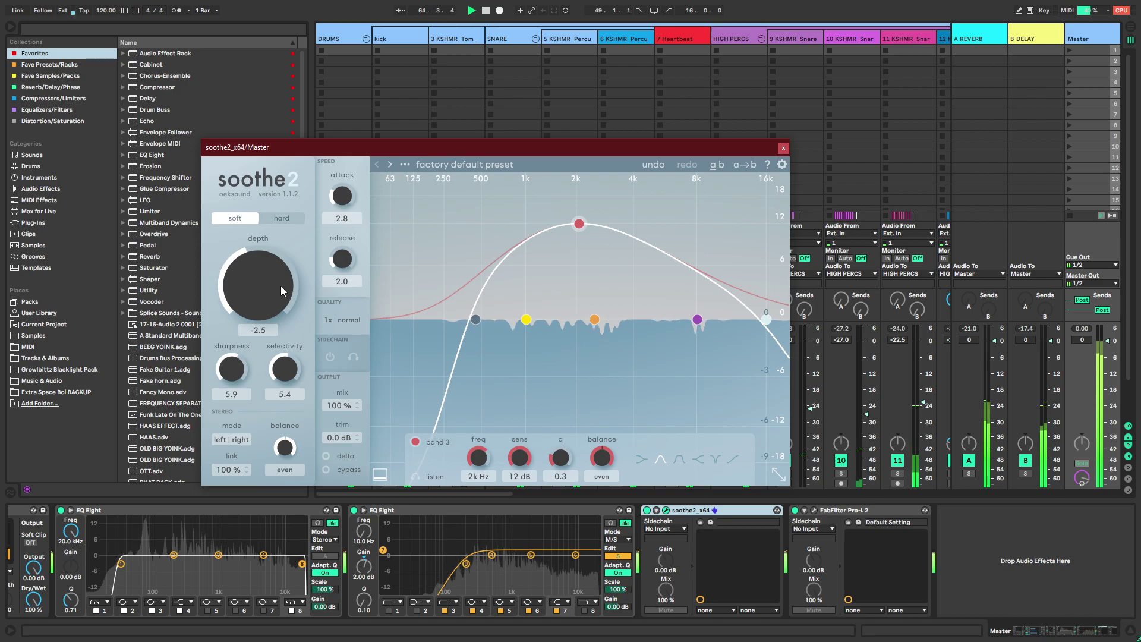
pyautogui.click(783, 148)
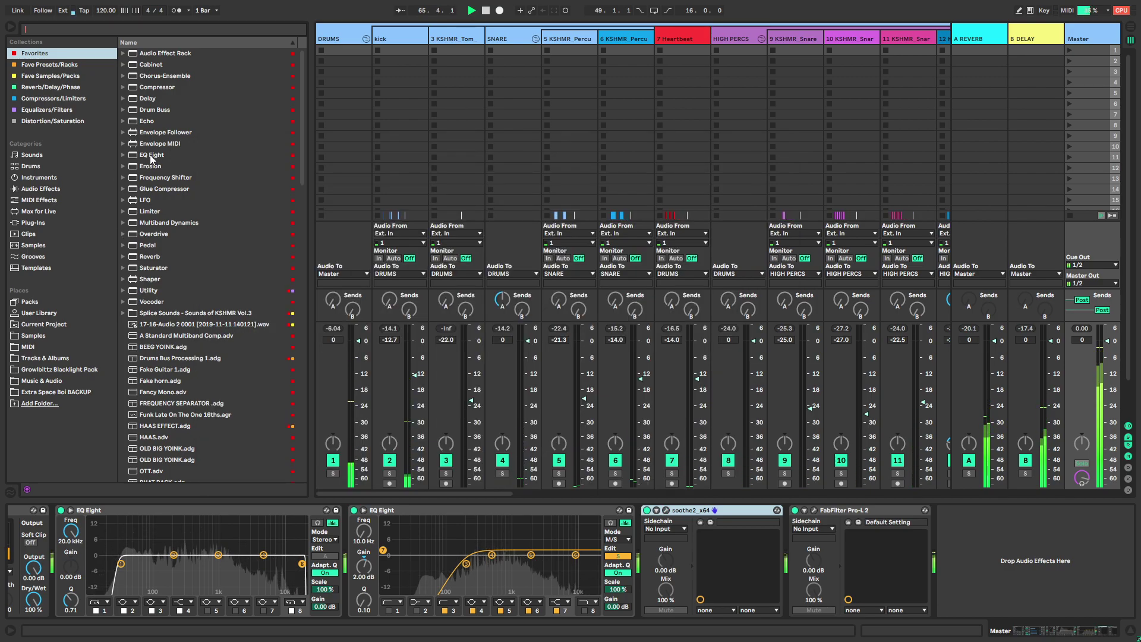
# Find TDR Nova in the browser, insert it between soothe2 and FabFilter Pro-L 2, and clear the search
pyautogui.write('t')
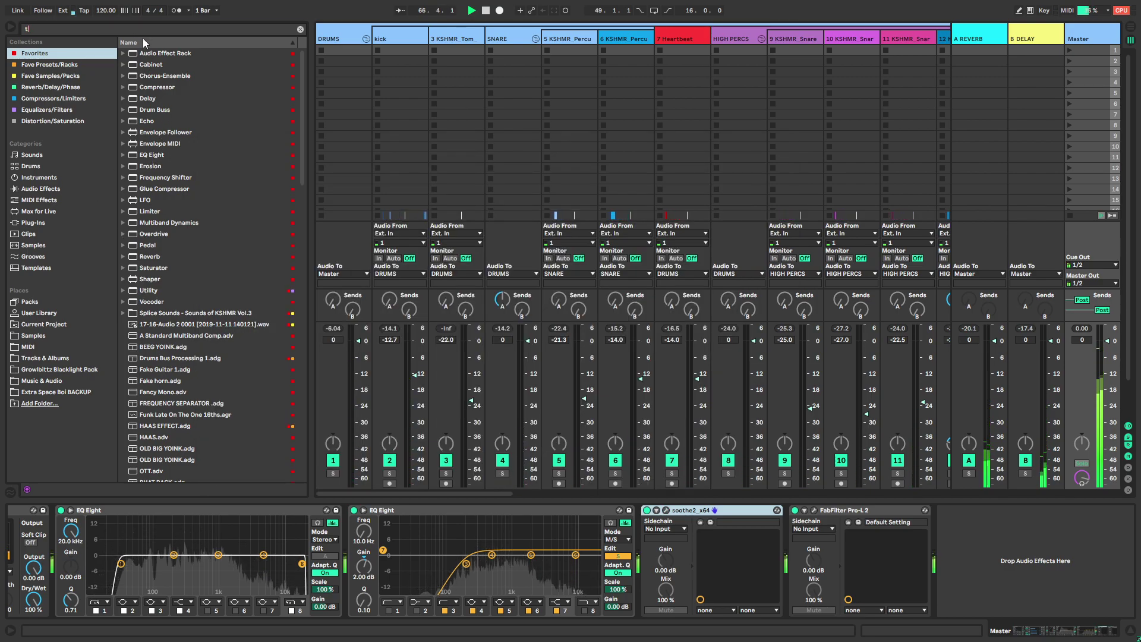
pyautogui.write('dr')
pyautogui.moveTo(153, 53); pyautogui.dragTo(843, 554)
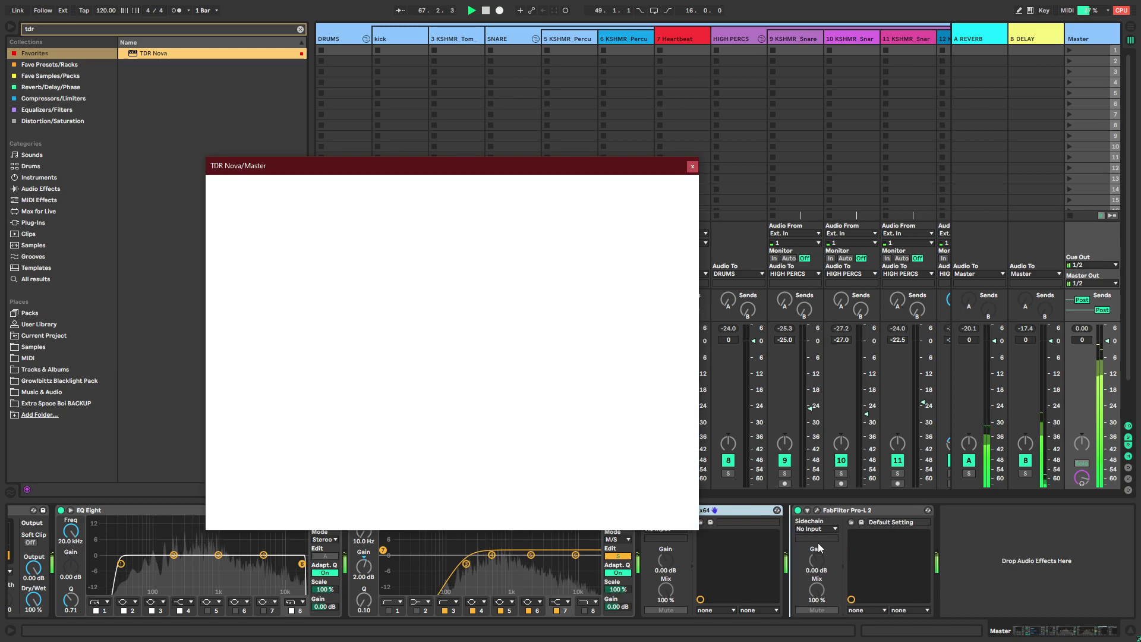
pyautogui.click(299, 28)
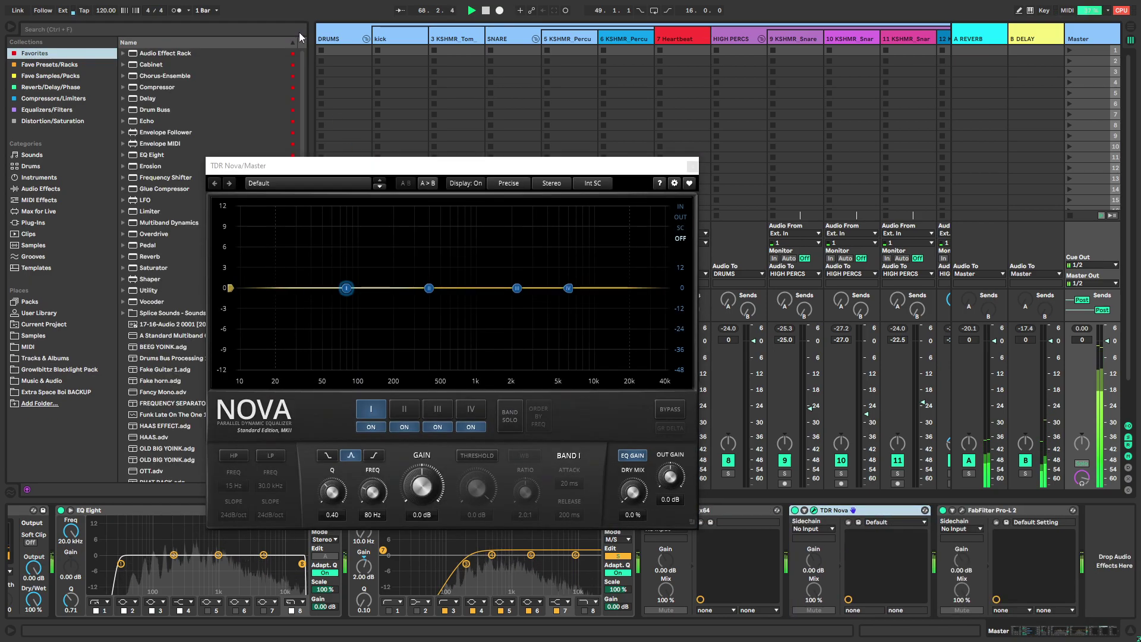
# Show the output spectrum in TDR Nova and set band IV's frequency to 10 kHz
pyautogui.click(681, 217)
pyautogui.click(569, 288)
pyautogui.click(370, 514)
pyautogui.write('10000')
pyautogui.press('Return')
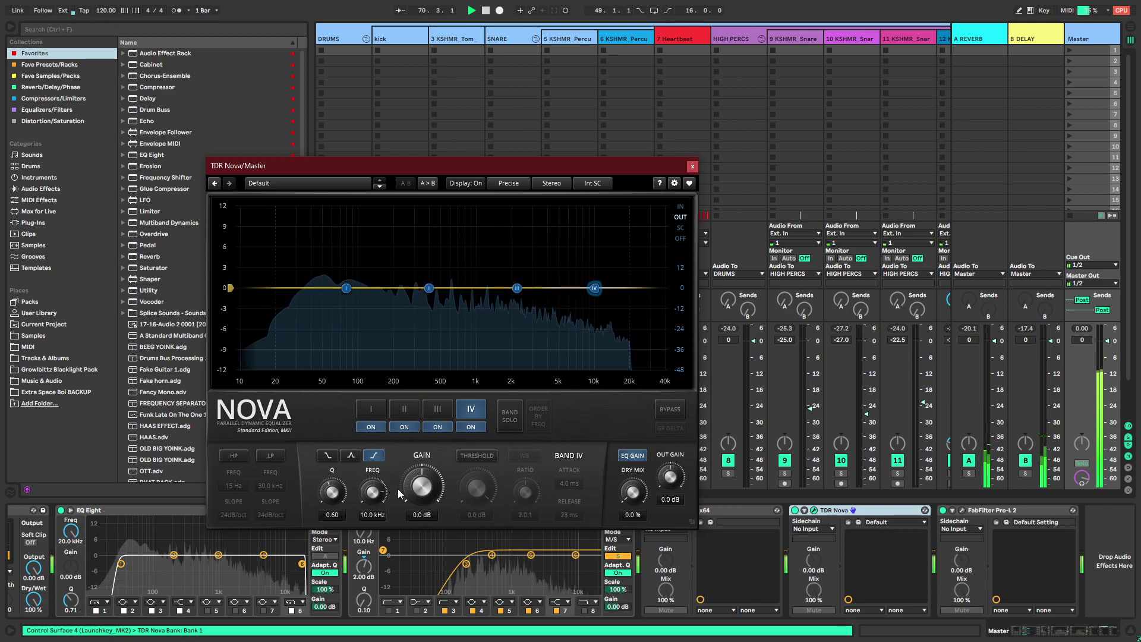
# Make TDR Nova's band IV dynamic with a -3.0 dB threshold, inf:1 ratio, 0.10 ms attack and 10 ms release
pyautogui.click(479, 455)
pyautogui.moveTo(569, 484); pyautogui.dragTo(568, 565)
pyautogui.moveTo(572, 516); pyautogui.dragTo(572, 439)
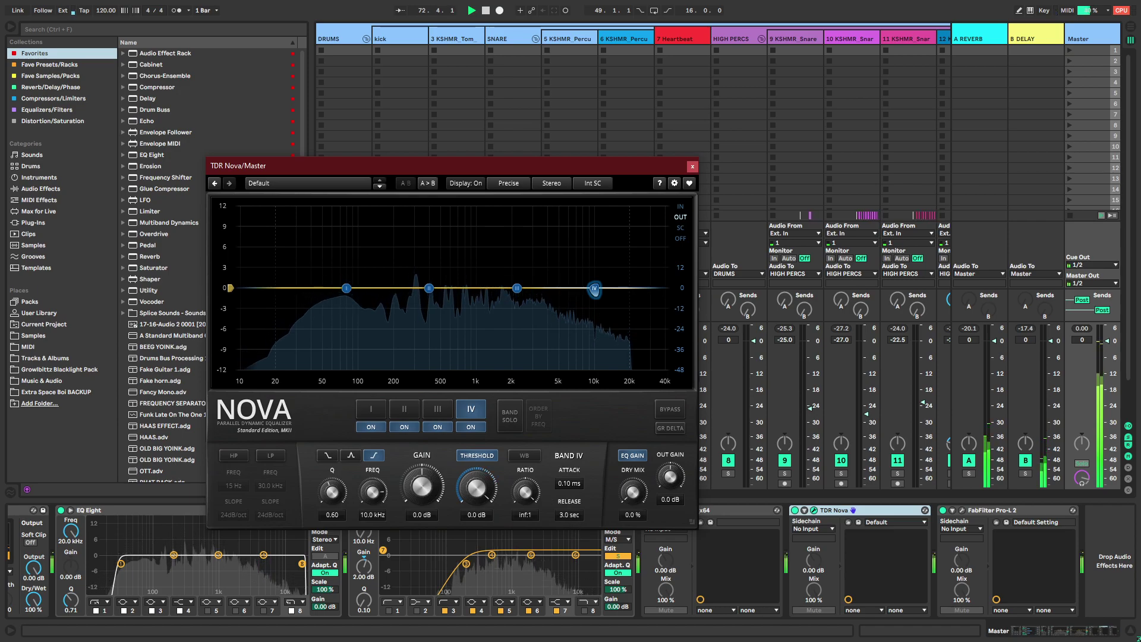
pyautogui.moveTo(476, 488); pyautogui.dragTo(476, 501)
pyautogui.moveTo(571, 516); pyautogui.dragTo(571, 592)
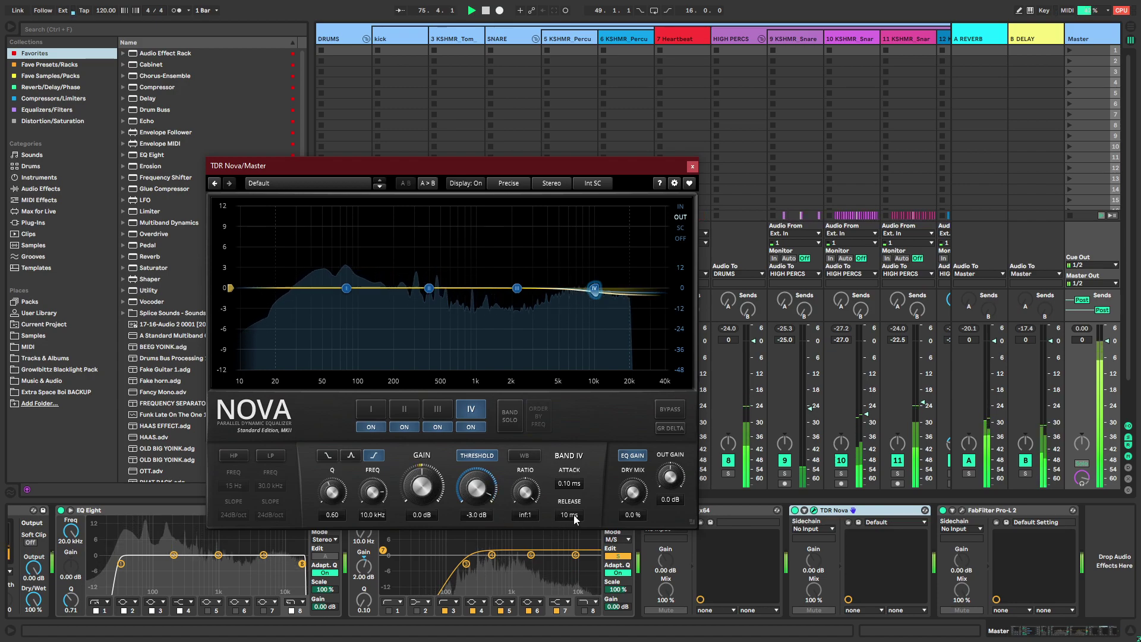
# Compare the Master sound with TDR Nova bypassed and active, and close its window
pyautogui.click(666, 290)
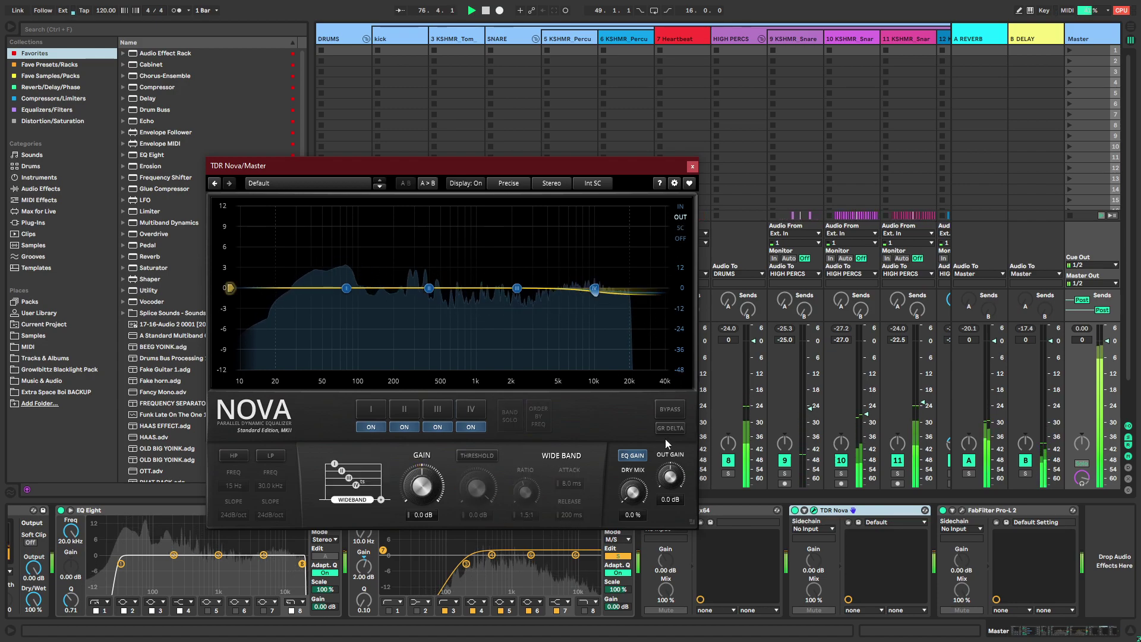
pyautogui.click(668, 409)
pyautogui.click(669, 409)
pyautogui.click(595, 289)
pyautogui.click(692, 166)
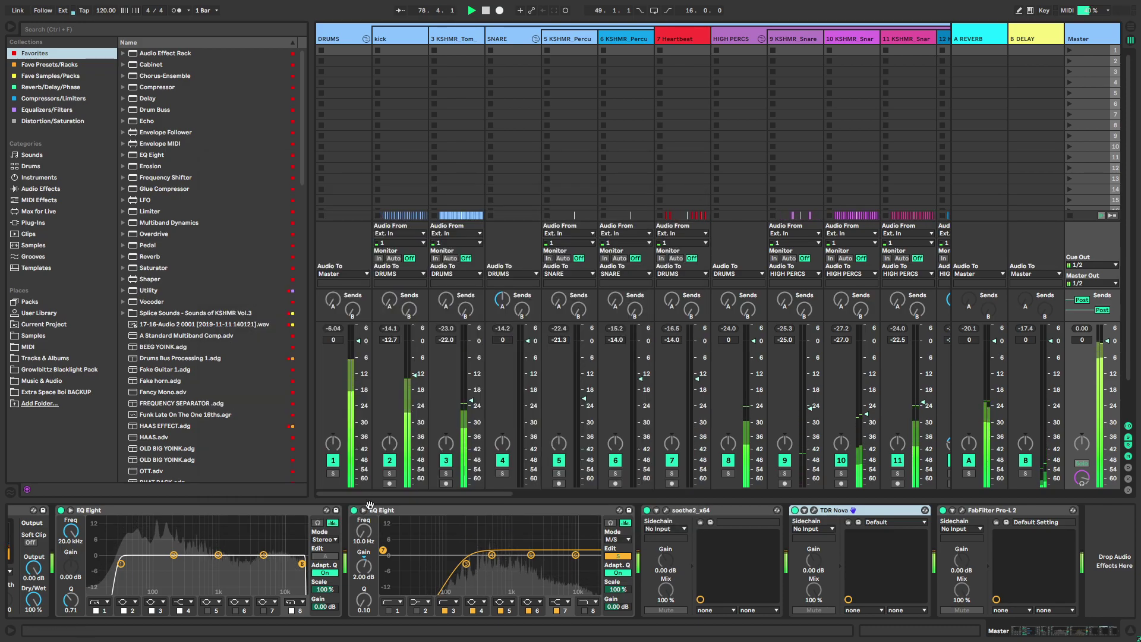
# Search the browser for the Fresh Air plugin
pyautogui.hscroll(-5, 594, 558)
pyautogui.click(127, 33)
pyautogui.write('fres')
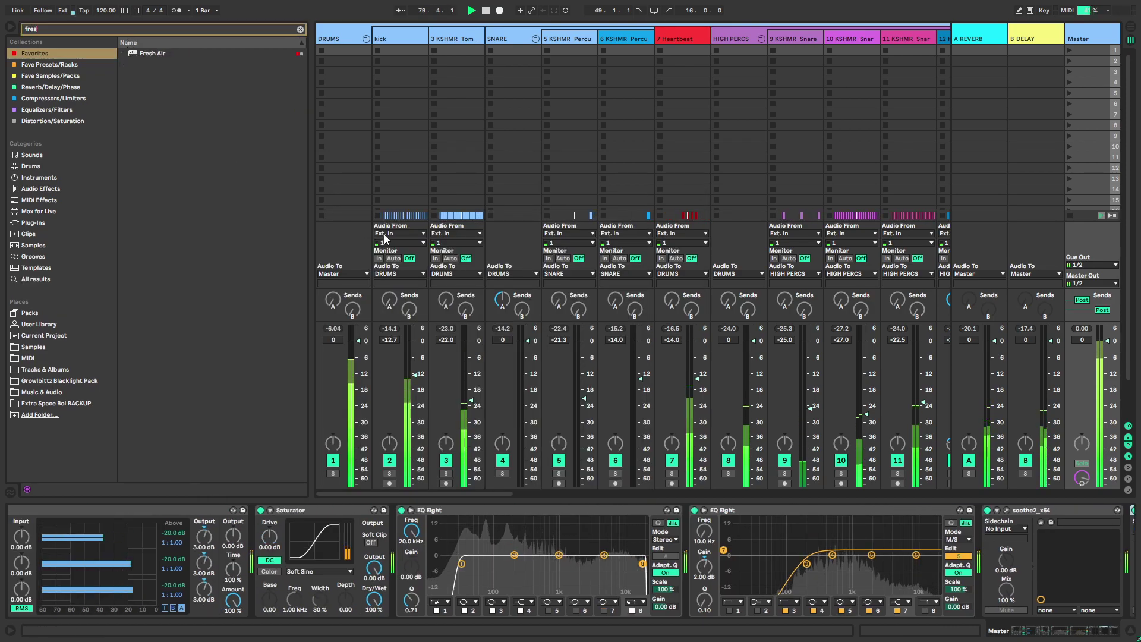
pyautogui.click(587, 157)
# Stop playback, switch to the Arrangement, and unfold the return tracks with B DELAY's device chain shown
pyautogui.press('space')
pyautogui.press('Tab')
pyautogui.scroll(2, 847, 302)
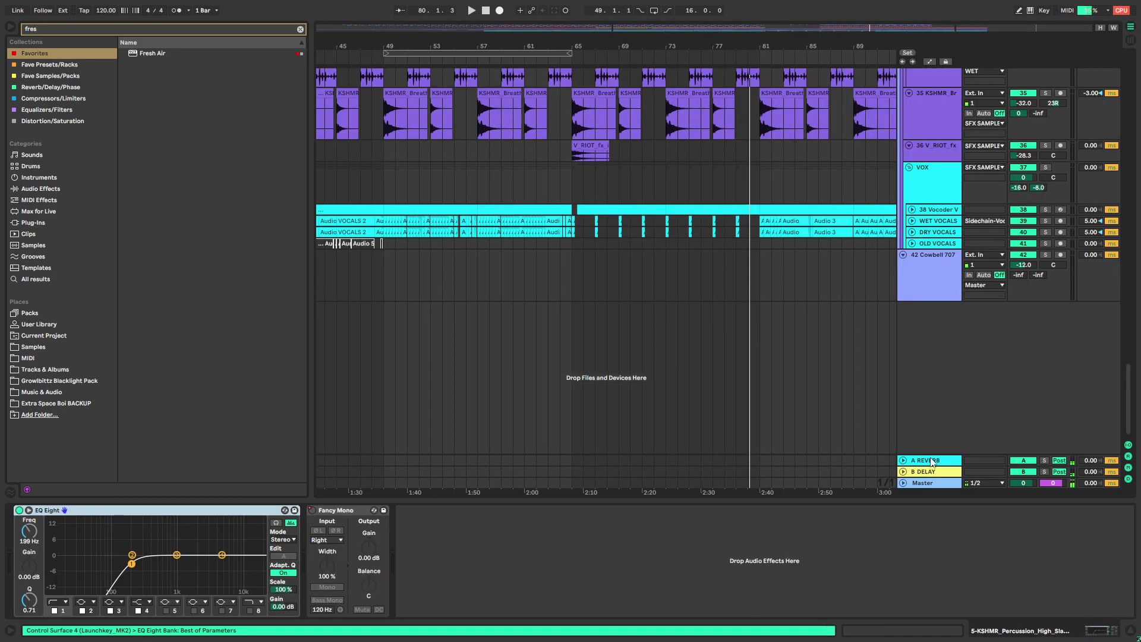
pyautogui.click(928, 471)
pyautogui.keyDown('alt'); pyautogui.click(903, 471); pyautogui.keyUp('alt')
pyautogui.hscroll(3, 819, 378)
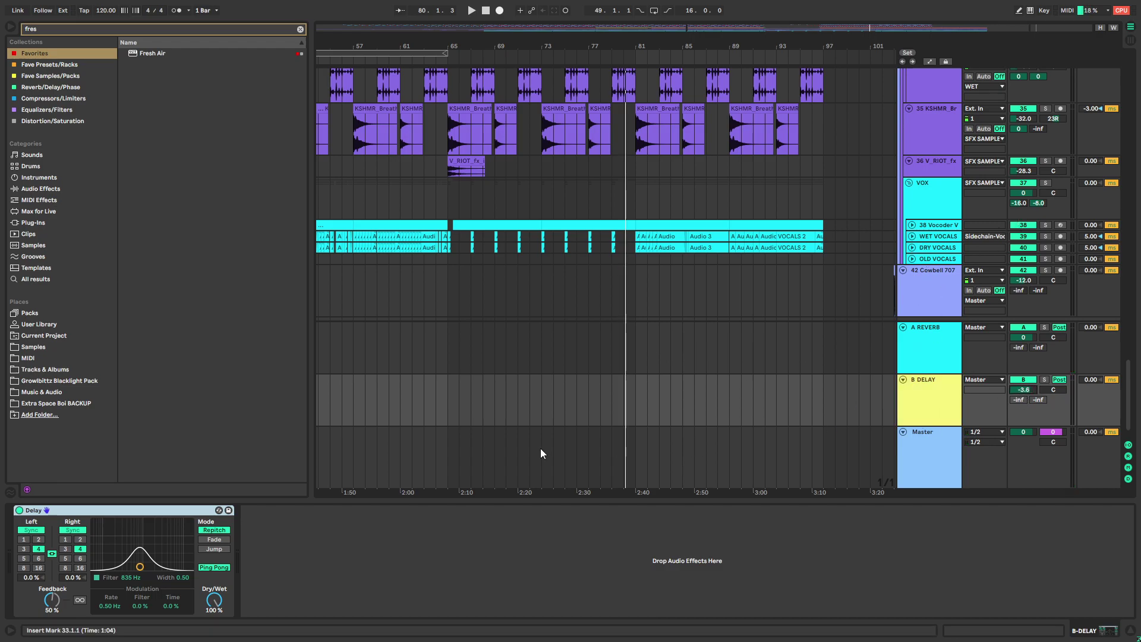
# Insert an EQ Eight after B DELAY's Delay, dip band 3 by -7.07 dB at 1.51 kHz with Q 0.40, and switch the EQ off
pyautogui.click(301, 29)
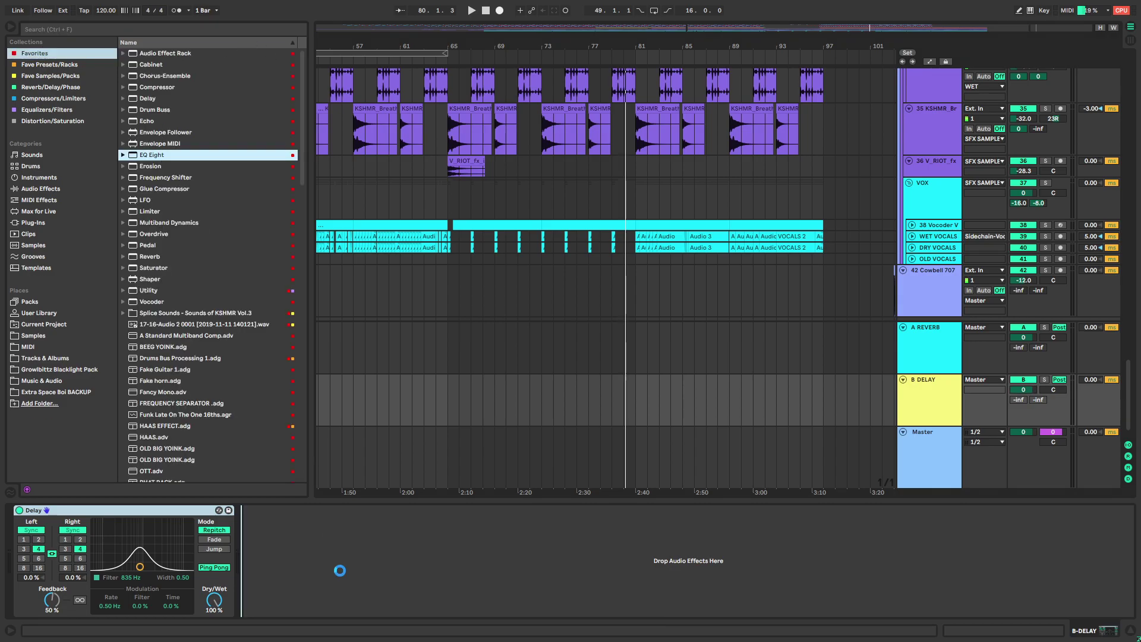
pyautogui.moveTo(402, 556); pyautogui.dragTo(424, 568)
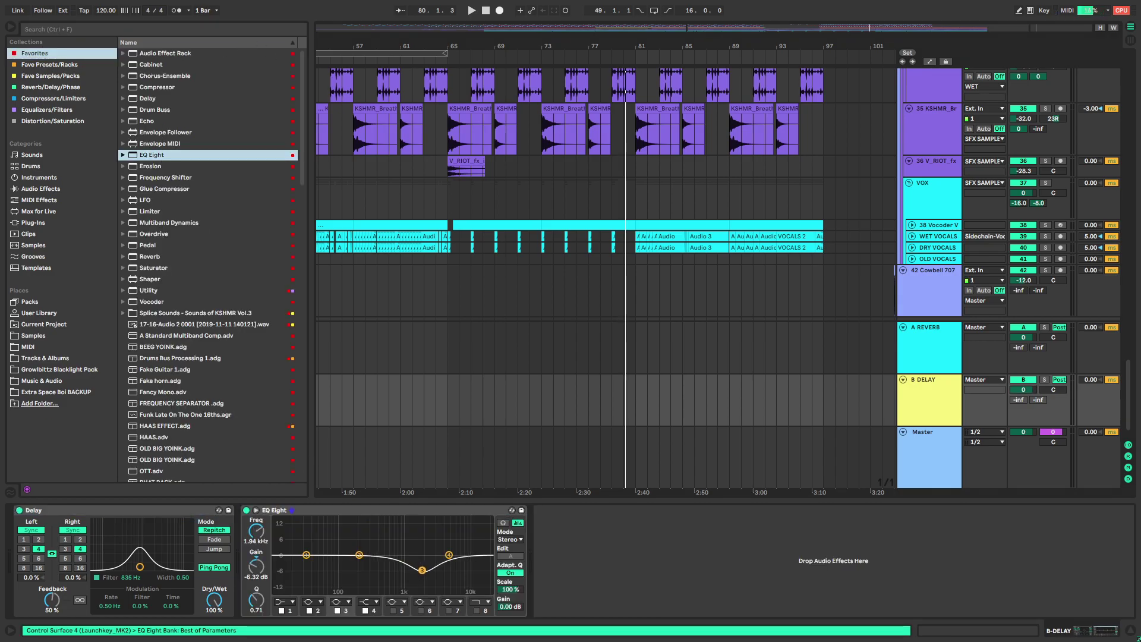
pyautogui.click(529, 247)
pyautogui.press('space')
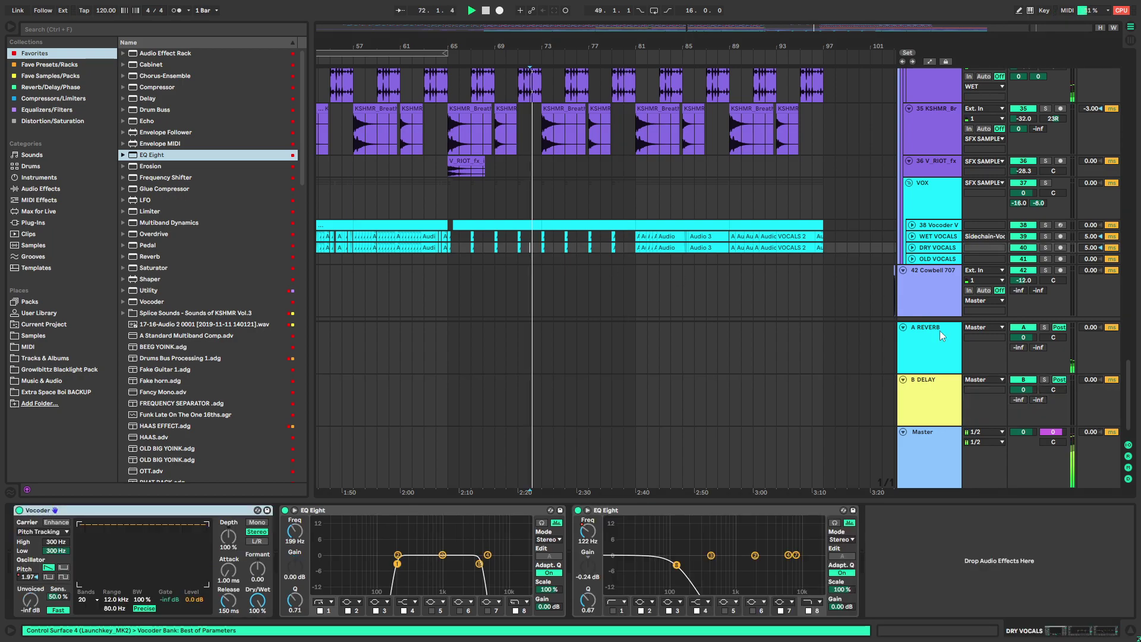
pyautogui.click(931, 408)
pyautogui.moveTo(422, 570); pyautogui.dragTo(415, 571)
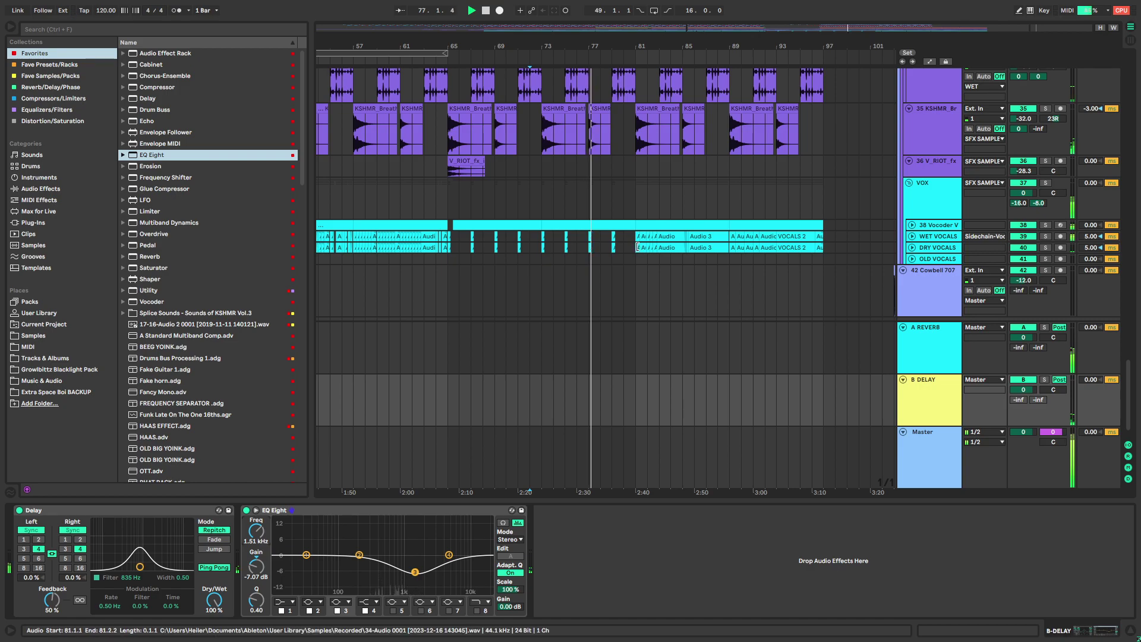
pyautogui.click(271, 514)
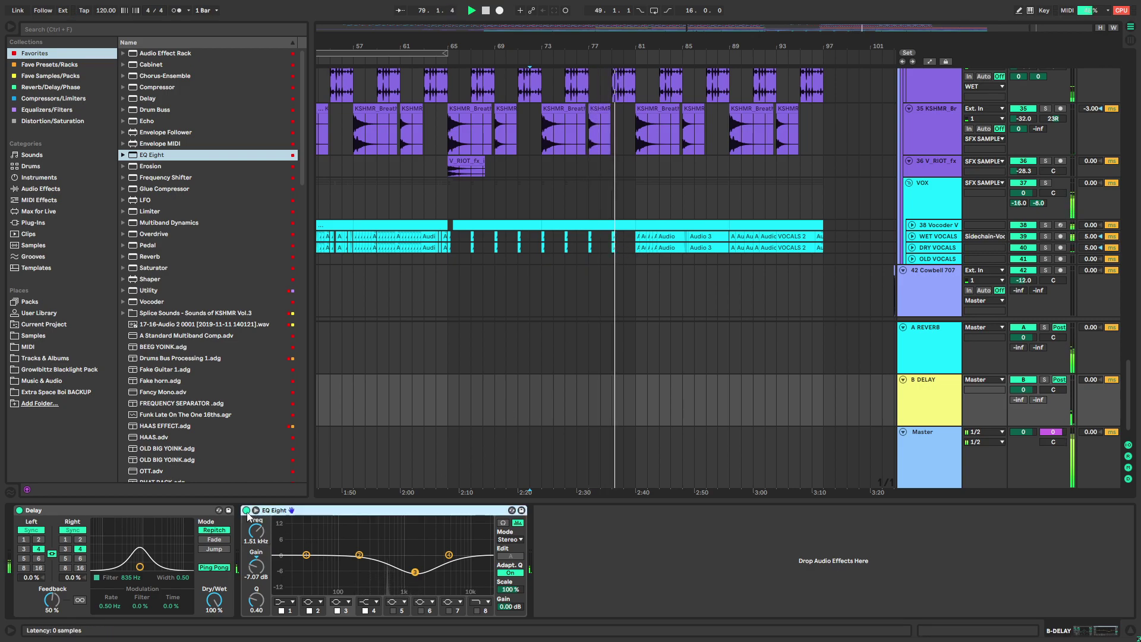
pyautogui.click(246, 510)
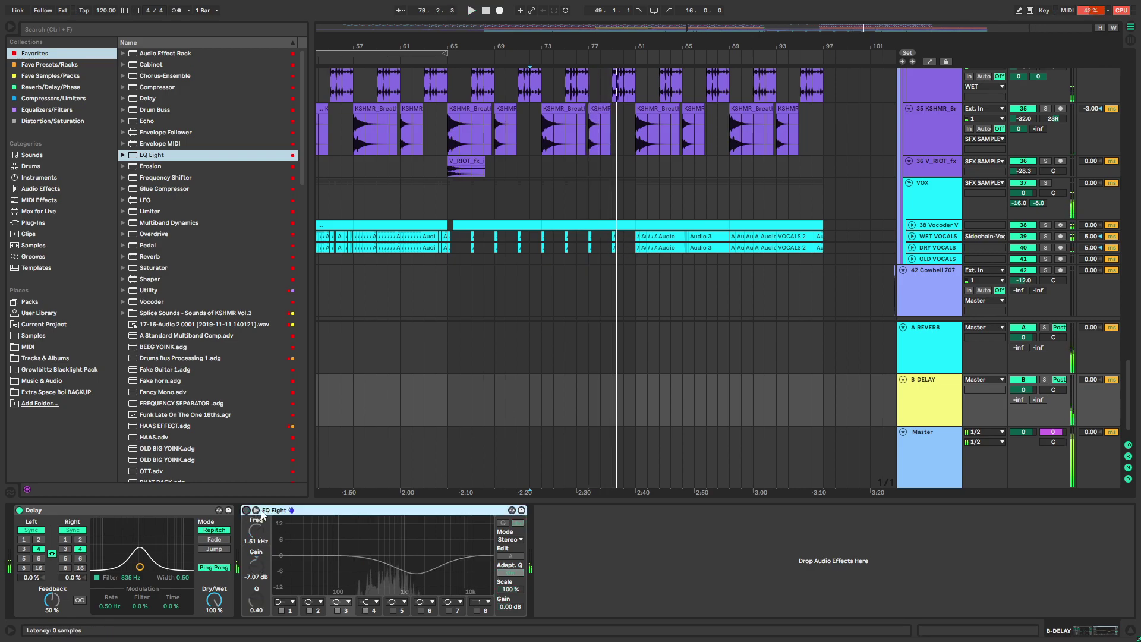
# Solo the VOX group, play it from bar 79, and select the Audio Effect Rack holding the Delay
pyautogui.click(913, 214)
pyautogui.press('+')
pyautogui.click(943, 410)
pyautogui.click(919, 204)
pyautogui.click(511, 199)
pyautogui.press('space')
pyautogui.click(216, 511)
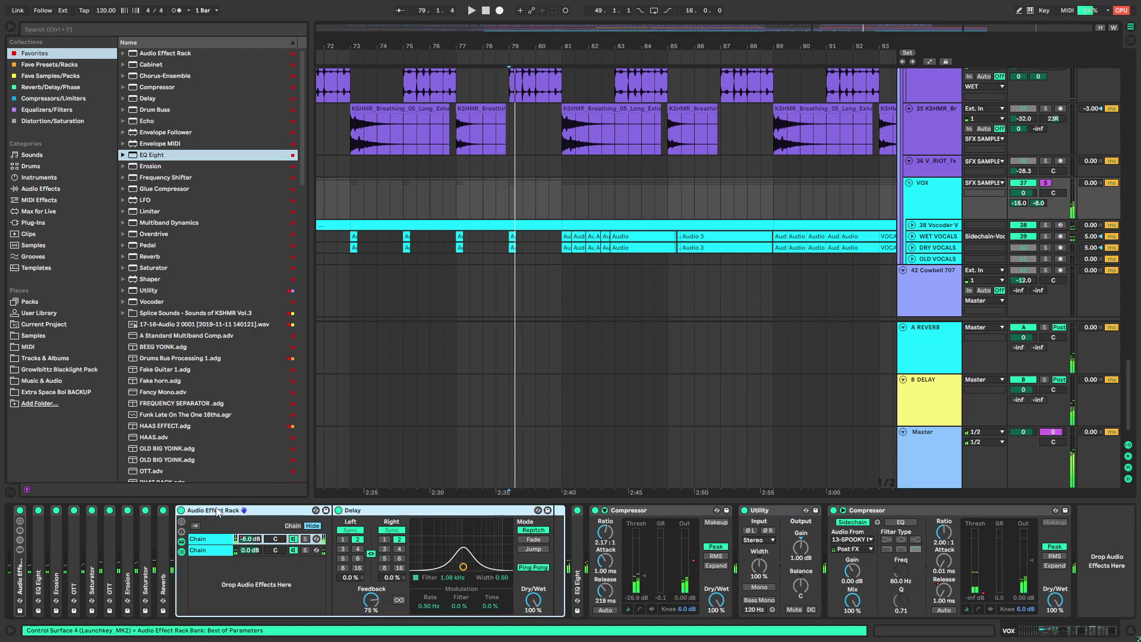
# Insert an EQ Eight after the Delay in the VOX rack and dip band 3 by -6.32 dB at 1.70 kHz with Q 0.33
pyautogui.moveTo(178, 155); pyautogui.dragTo(496, 560)
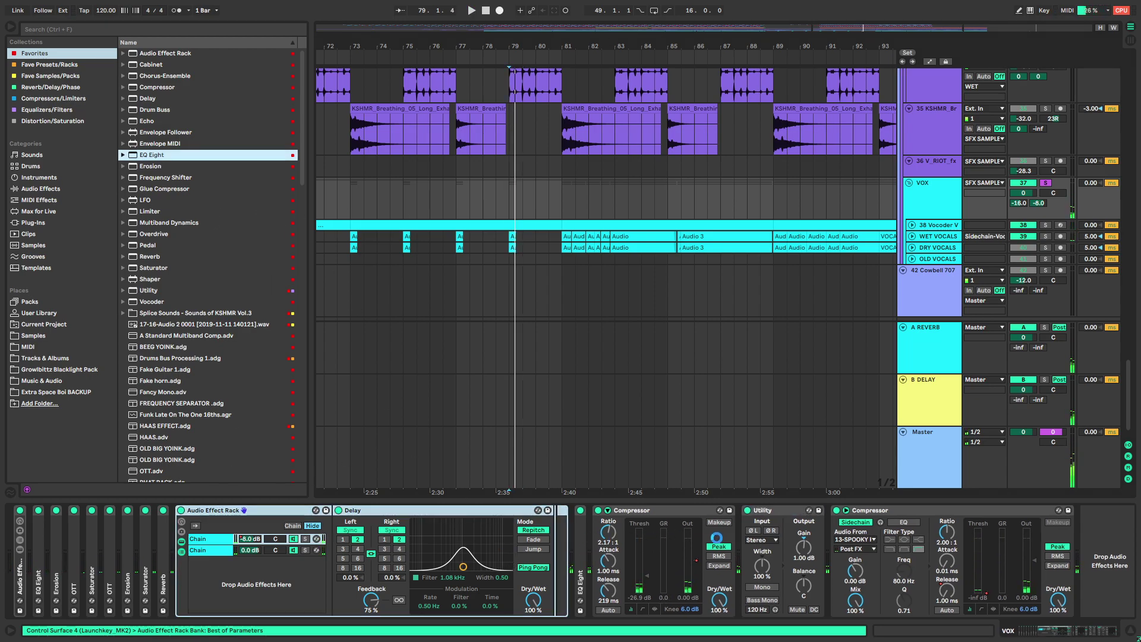
pyautogui.moveTo(576, 561); pyautogui.dragTo(579, 562)
pyautogui.moveTo(734, 571); pyautogui.dragTo(710, 588)
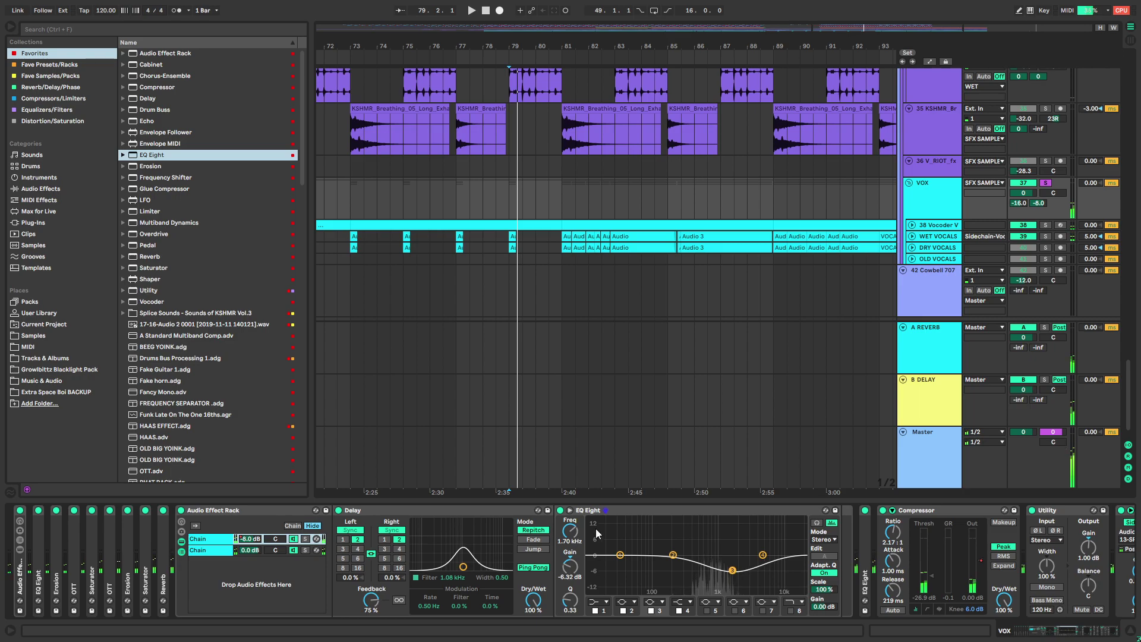
# Collapse the VOX chain's Audio Effect Rack, first Compressor and Utility, check the DRY VOCALS devices, and play VOX again from bar 79
pyautogui.doubleClick(269, 511)
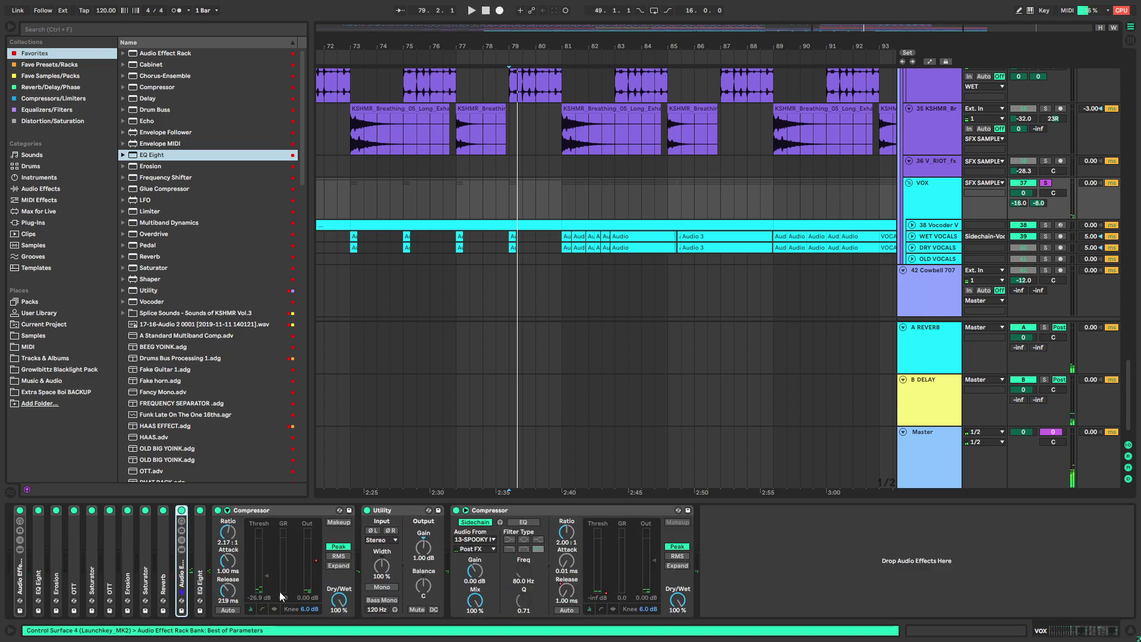
pyautogui.doubleClick(244, 511)
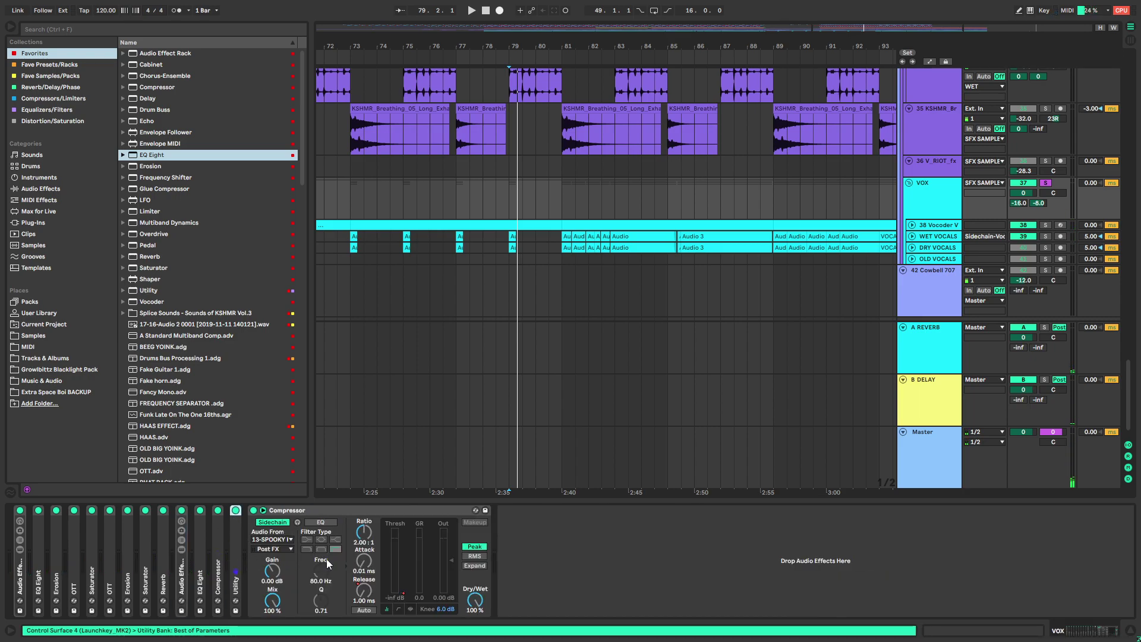
pyautogui.click(932, 238)
pyautogui.click(930, 225)
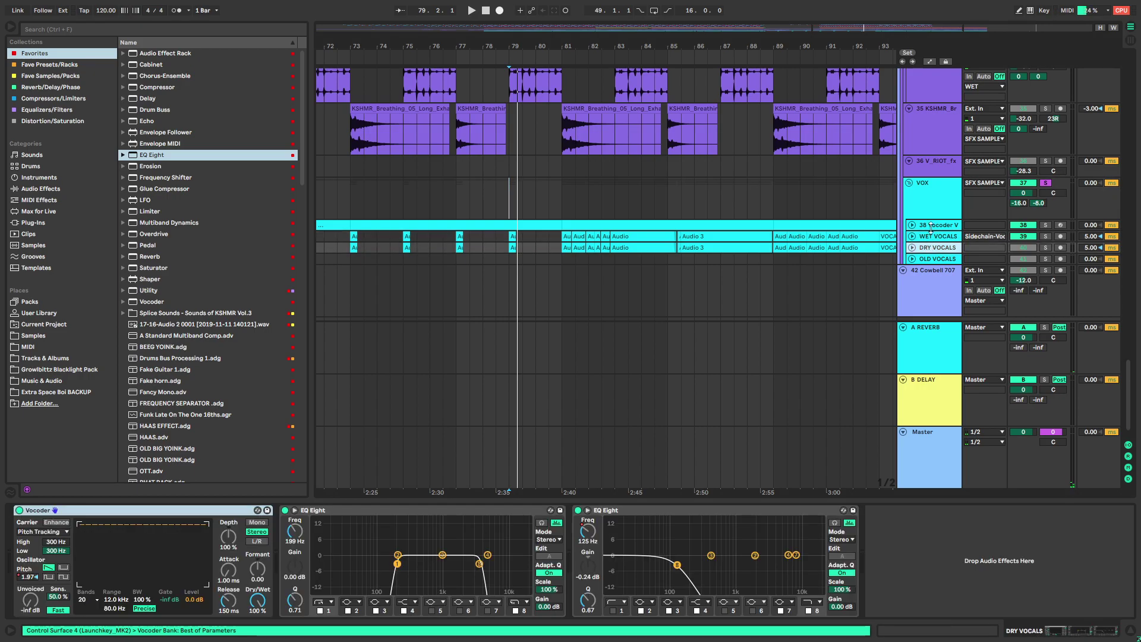
pyautogui.click(929, 194)
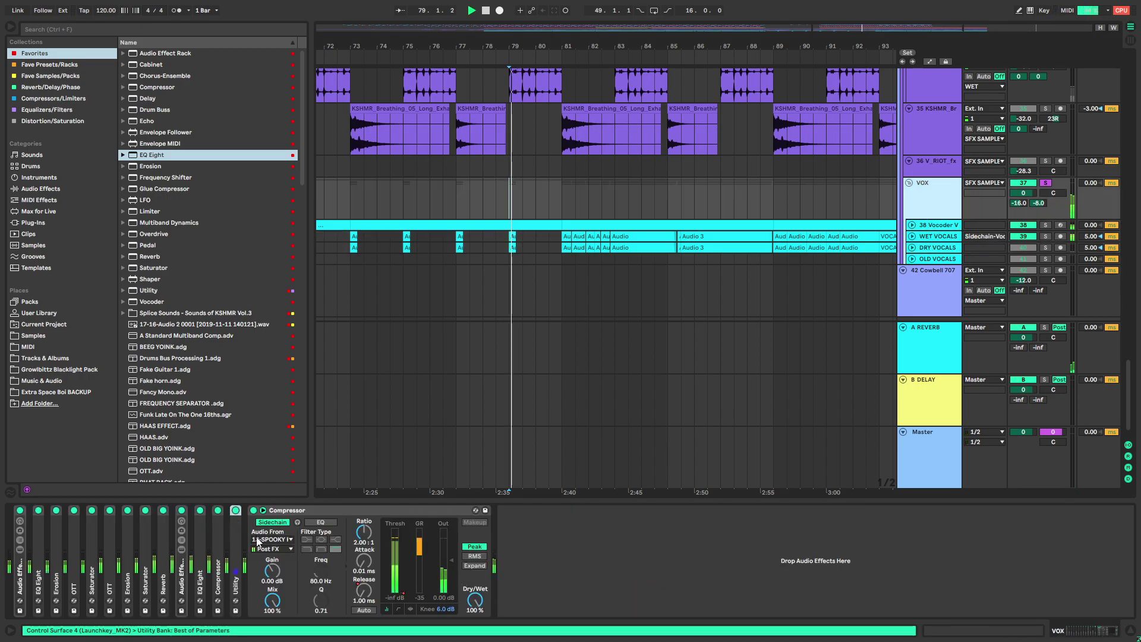
# Collapse the last Compressor in the VOX chain and unsolo the VOX group, checking the full mix from bar 79
pyautogui.click(291, 511)
pyautogui.doubleClick(291, 513)
pyautogui.press('s')
pyautogui.press('space')
pyautogui.press('space')
pyautogui.press('space')
pyautogui.scroll(-2, 747, 290)
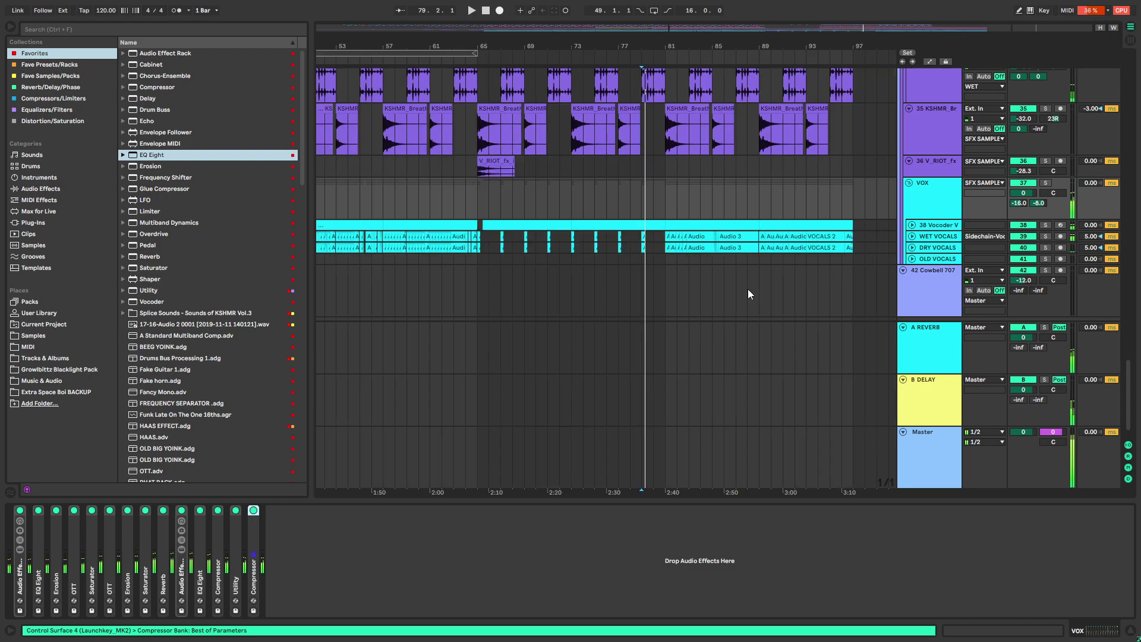
pyautogui.scroll(2, 542, 351)
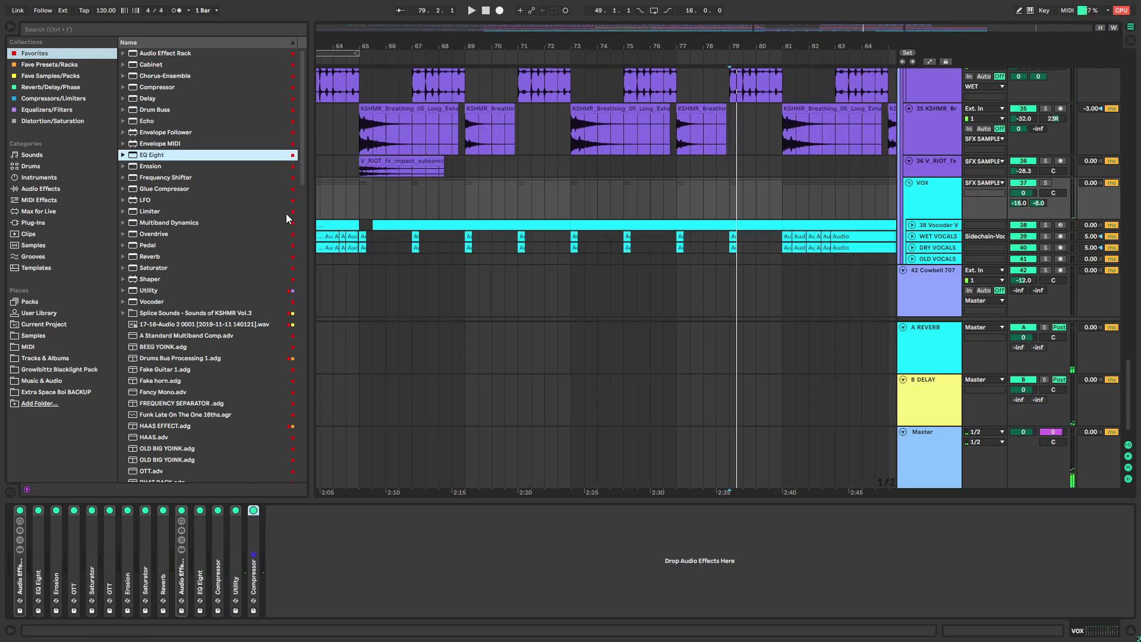
# Insert an EQ Eight before VOX's last Compressor and dip band 3 by -4.59 dB at 2.06 kHz with Q 0.67
pyautogui.press('space')
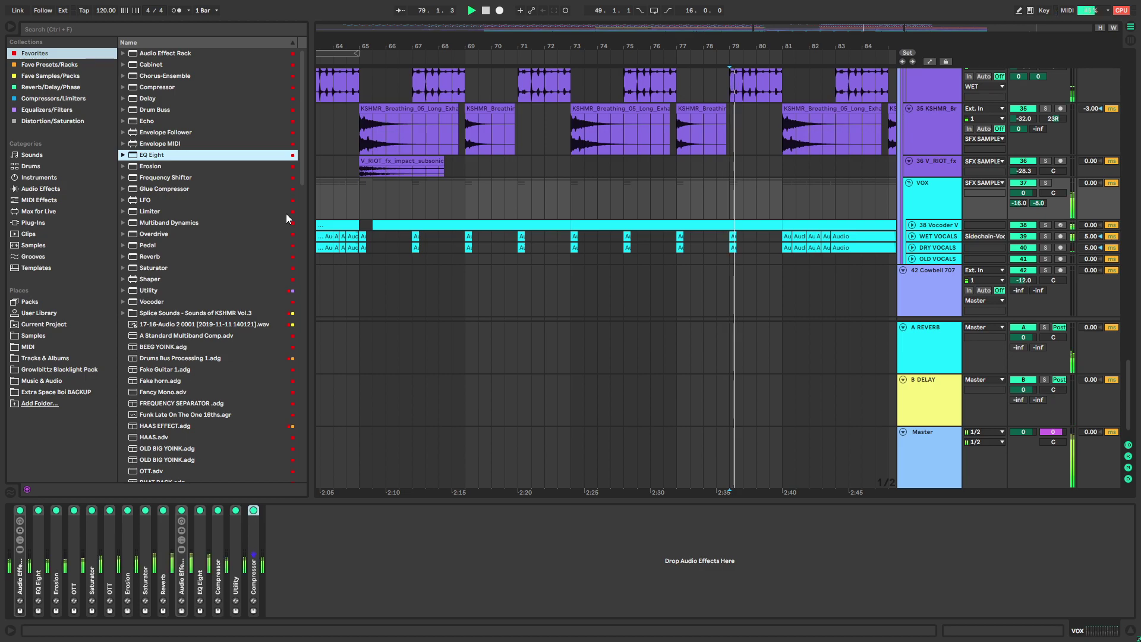
pyautogui.press('space')
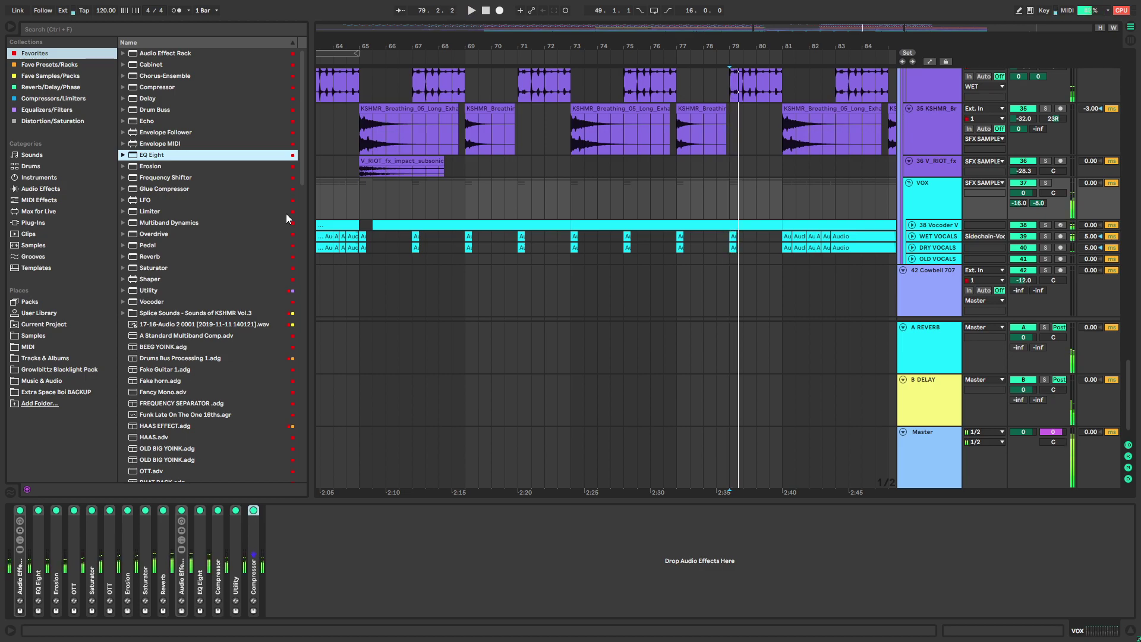
pyautogui.moveTo(163, 158); pyautogui.dragTo(247, 563)
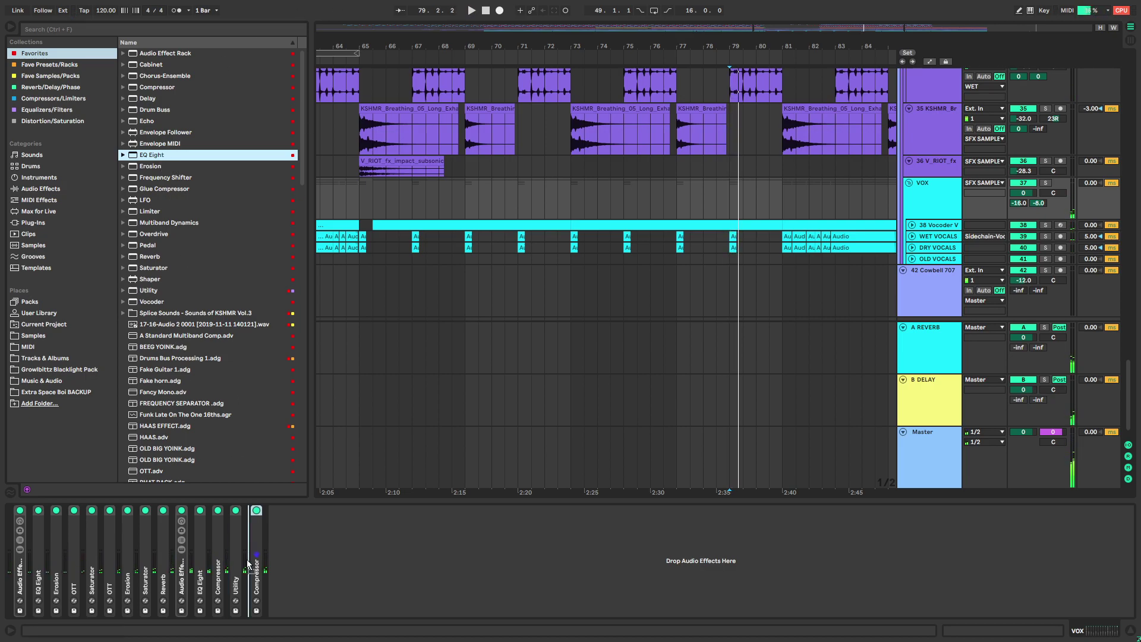
pyautogui.moveTo(354, 597); pyautogui.dragTo(459, 556)
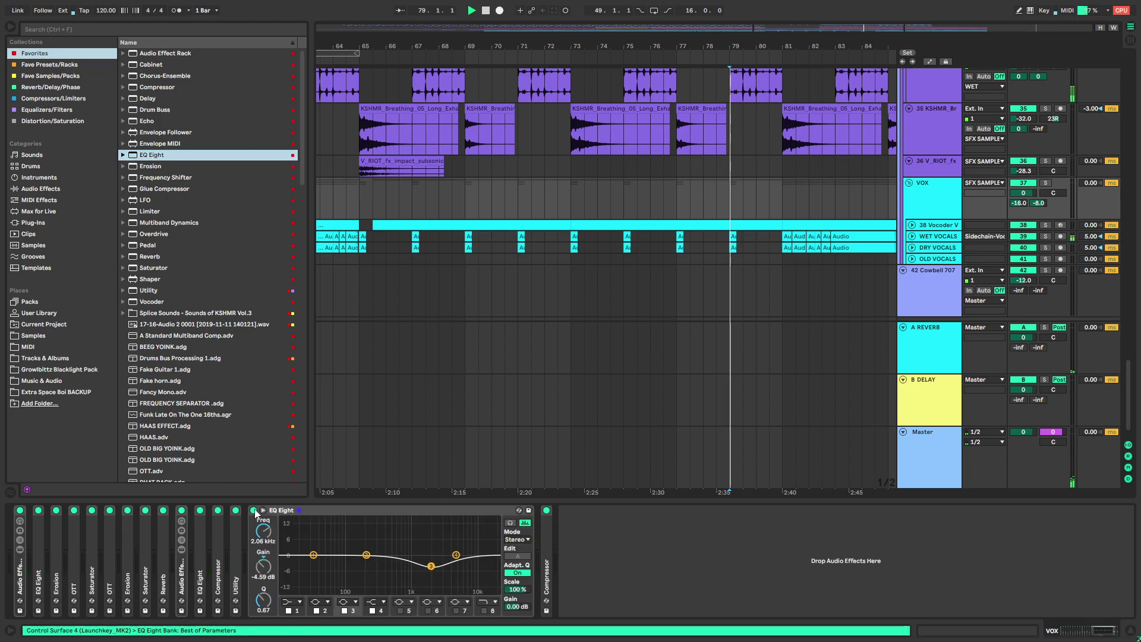
# Show the automation of the new EQ Eight's band 3 gain and give it its own lane under VOX
pyautogui.press('a')
pyautogui.moveTo(545, 180); pyautogui.dragTo(505, 236)
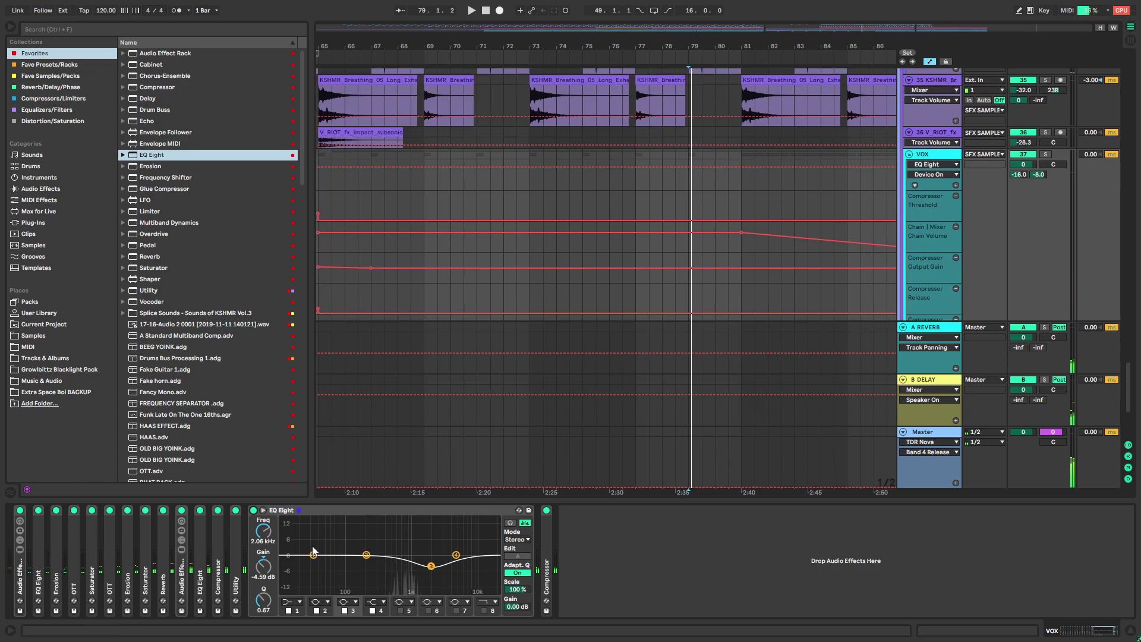
pyautogui.rightClick(265, 569)
pyautogui.click(303, 519)
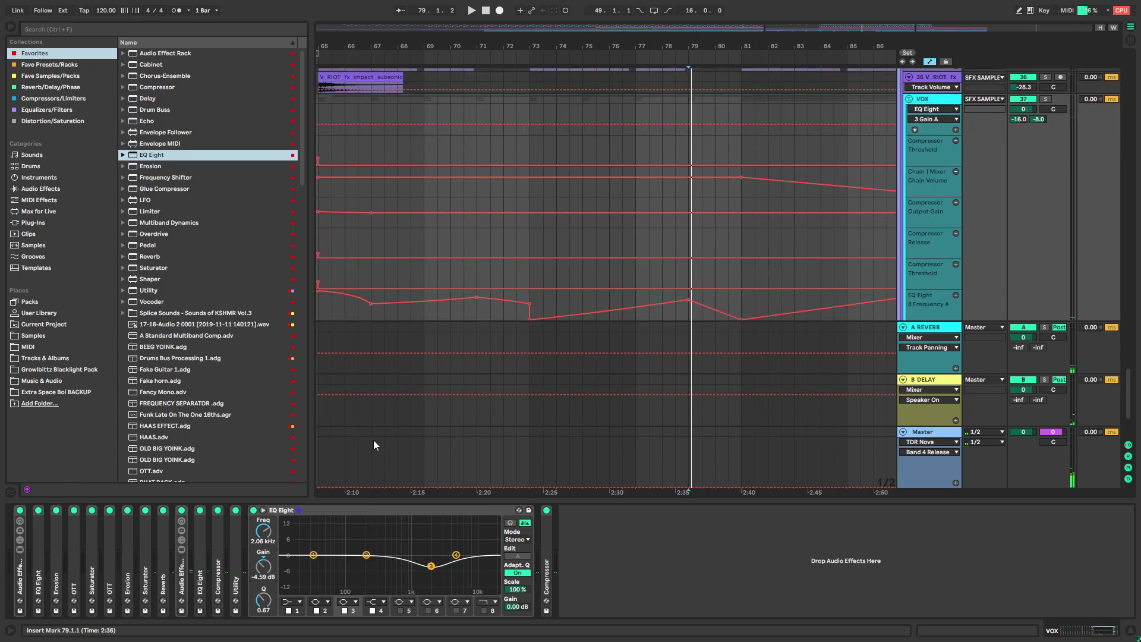
pyautogui.moveTo(381, 234); pyautogui.dragTo(486, 227)
pyautogui.click(955, 177)
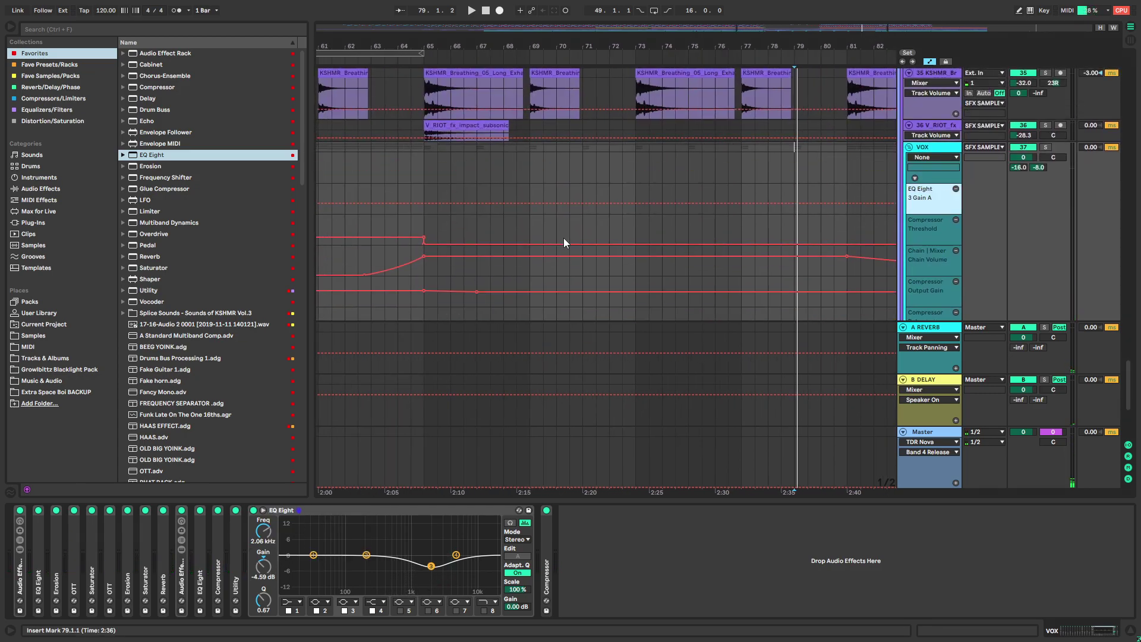
pyautogui.moveTo(498, 219); pyautogui.dragTo(384, 223)
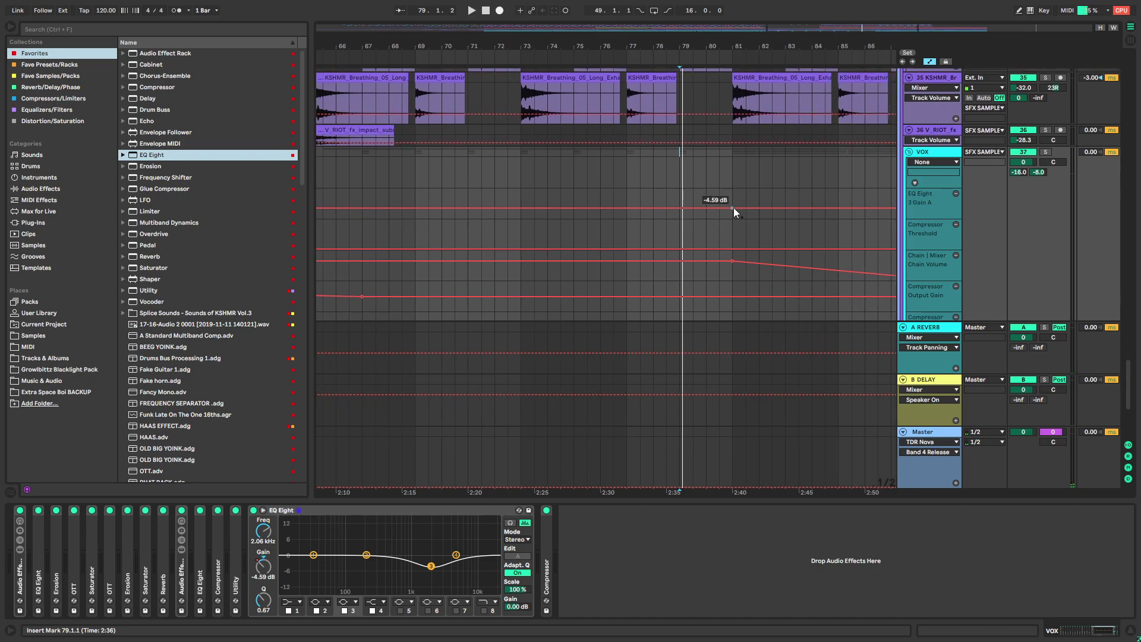
# Set the VOX EQ Eight's 3 Gain A automation to 0 dB at bar 65 and at bar 81
pyautogui.scroll(-3, 494, 212)
pyautogui.click(415, 208)
pyautogui.write('0')
pyautogui.press('Return')
pyautogui.hotkey('shift', 'space')
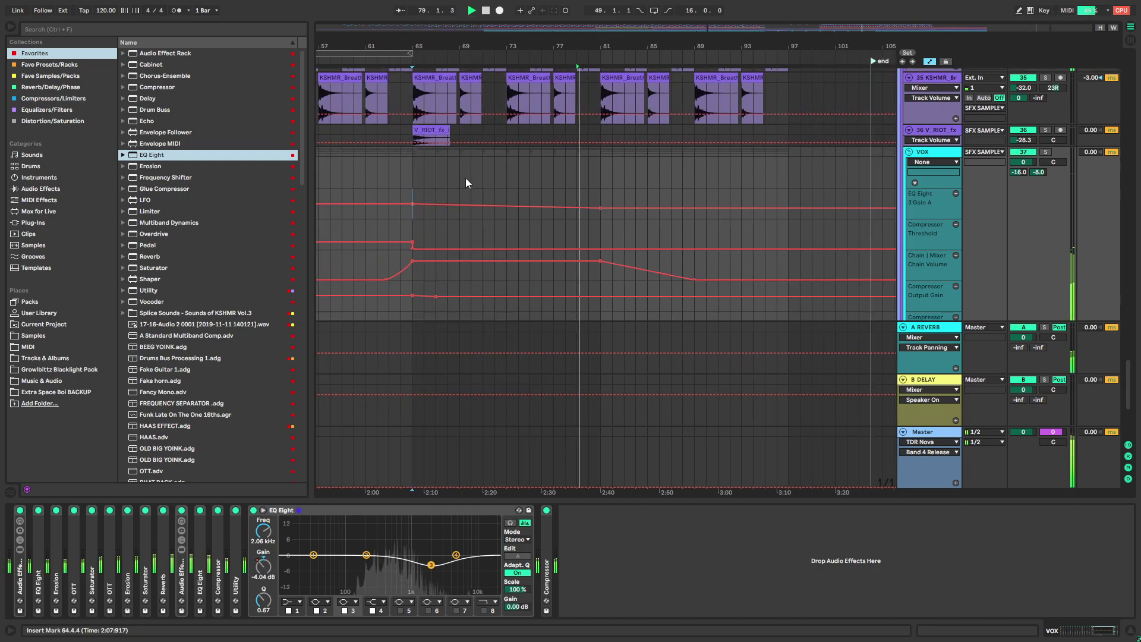
pyautogui.rightClick(604, 211)
pyautogui.click(612, 215)
pyautogui.write('0')
pyautogui.press('Return')
# Shape a curved 3 Gain A dip to -4.59 dB at bar 77 and duplicate bars 65–81 of the envelope onto bars 81–97
pyautogui.moveTo(598, 245); pyautogui.dragTo(618, 59)
pyautogui.moveTo(588, 301); pyautogui.dragTo(594, 250)
pyautogui.moveTo(627, 165); pyautogui.dragTo(601, 186)
pyautogui.moveTo(423, 184); pyautogui.dragTo(598, 188)
pyautogui.hotkey('ctrl', 'd')
# Audition the automated vocal dip from around bar 75 and enlarge the 3 Gain A lane
pyautogui.click(542, 184)
pyautogui.press('space')
pyautogui.press('space')
pyautogui.moveTo(567, 308); pyautogui.dragTo(522, 176)
pyautogui.click(557, 163)
pyautogui.press('space')
pyautogui.press('space')
pyautogui.moveTo(915, 180); pyautogui.dragTo(916, 251)
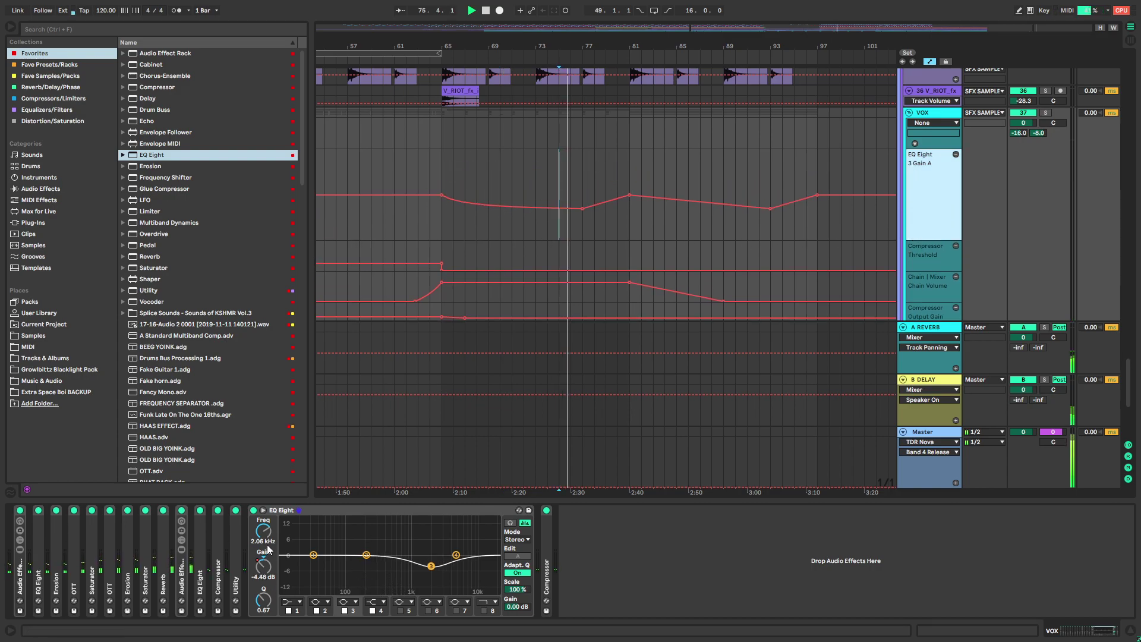
# Curve the 3 Gain A rise into bar 81 and move the bar 77 breakpoint to bar 79
pyautogui.moveTo(581, 209); pyautogui.dragTo(581, 205)
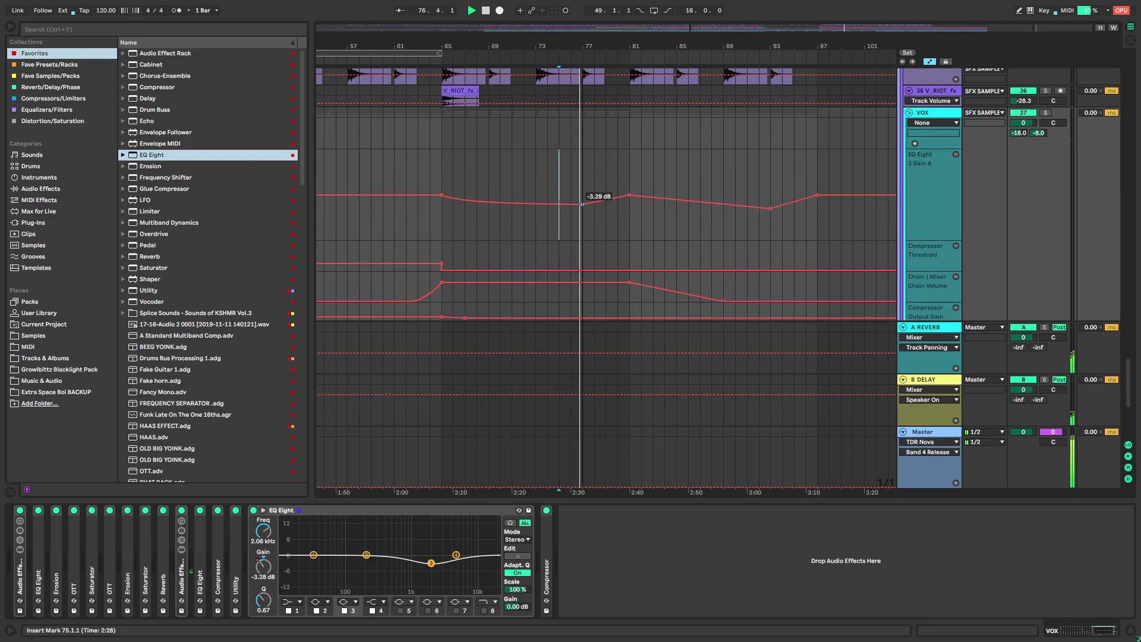
pyautogui.hotkey('ctrl', 'z')
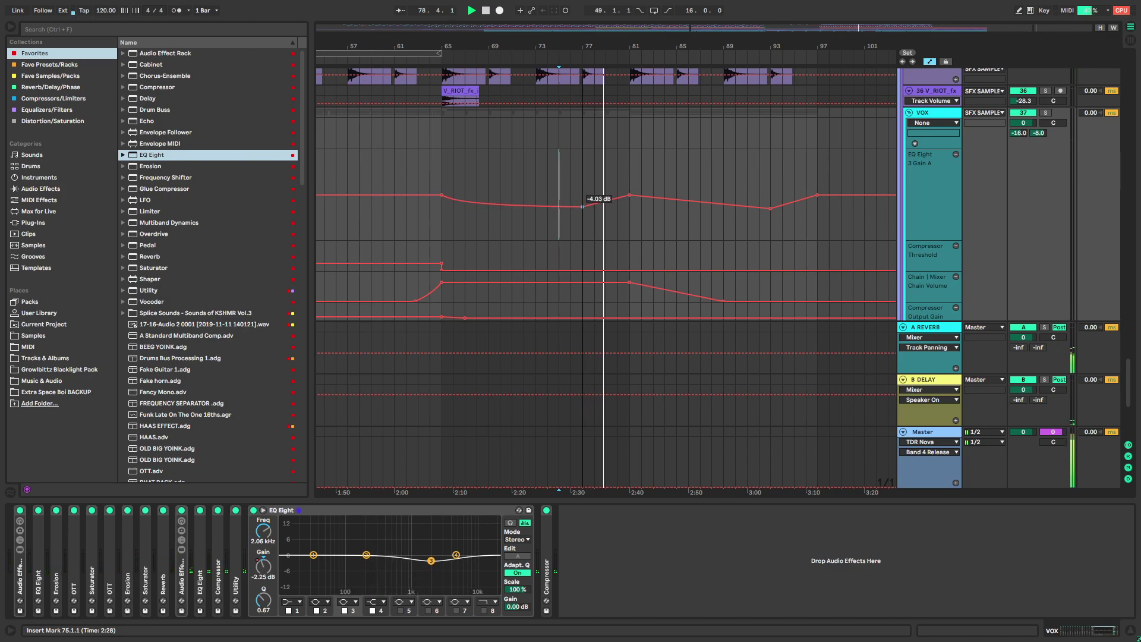
pyautogui.click(611, 206)
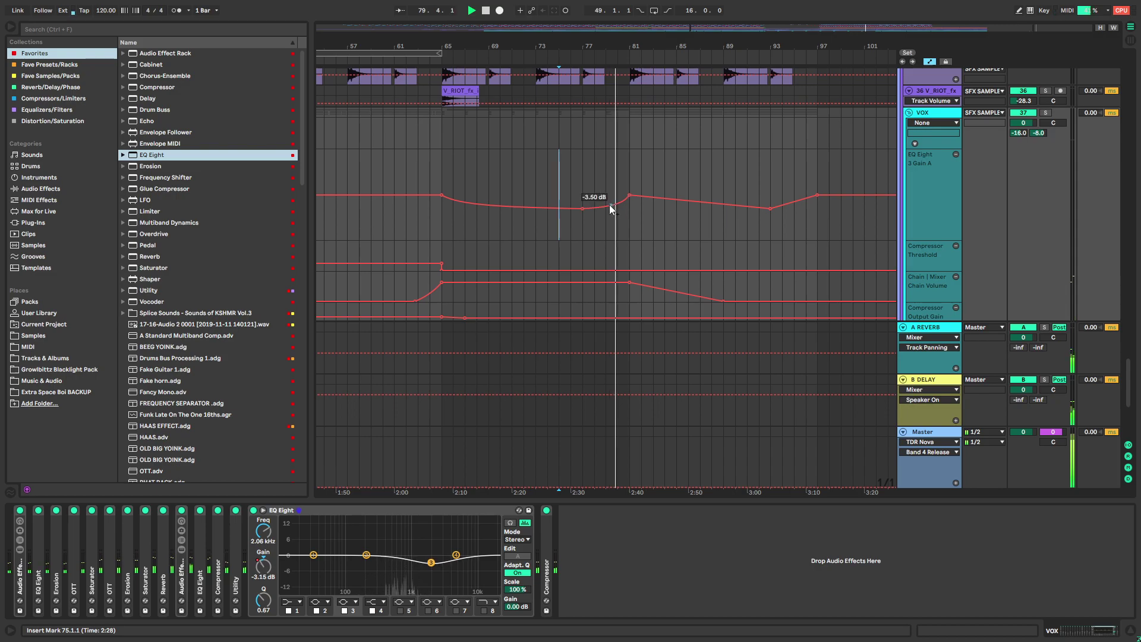
pyautogui.moveTo(582, 208); pyautogui.dragTo(605, 208)
pyautogui.click(607, 208)
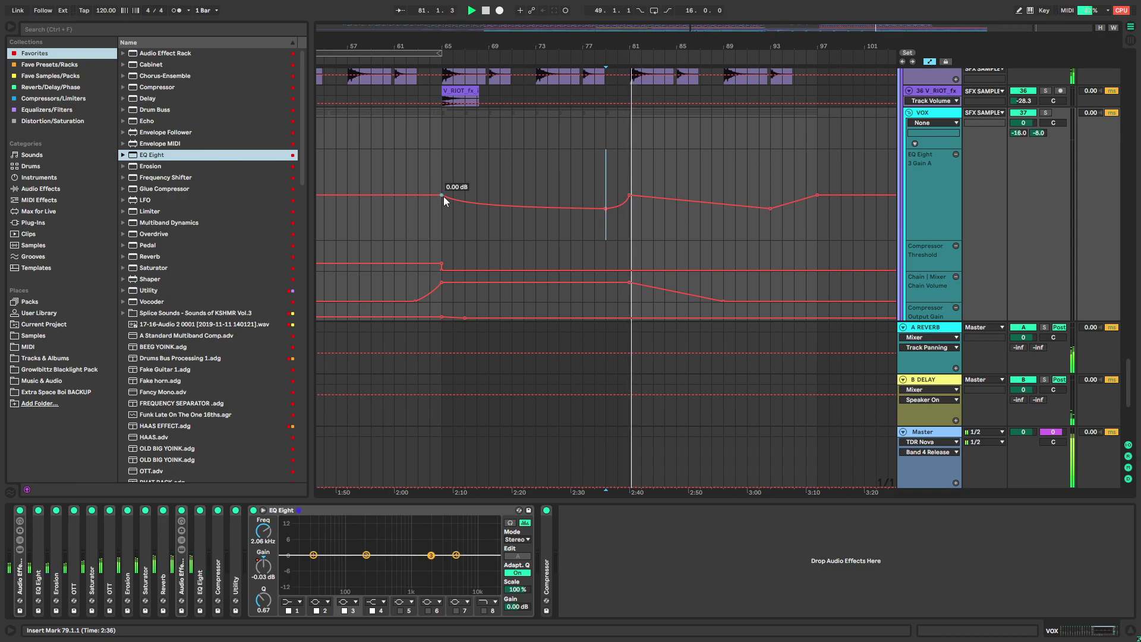
# Remove the duplicated 3 Gain A dip after bar 81 and audition the vocals from bars 92 and 81
pyautogui.moveTo(462, 184); pyautogui.dragTo(646, 186)
pyautogui.moveTo(674, 242); pyautogui.dragTo(610, 226)
pyautogui.click(696, 162)
pyautogui.press('space')
pyautogui.press('space')
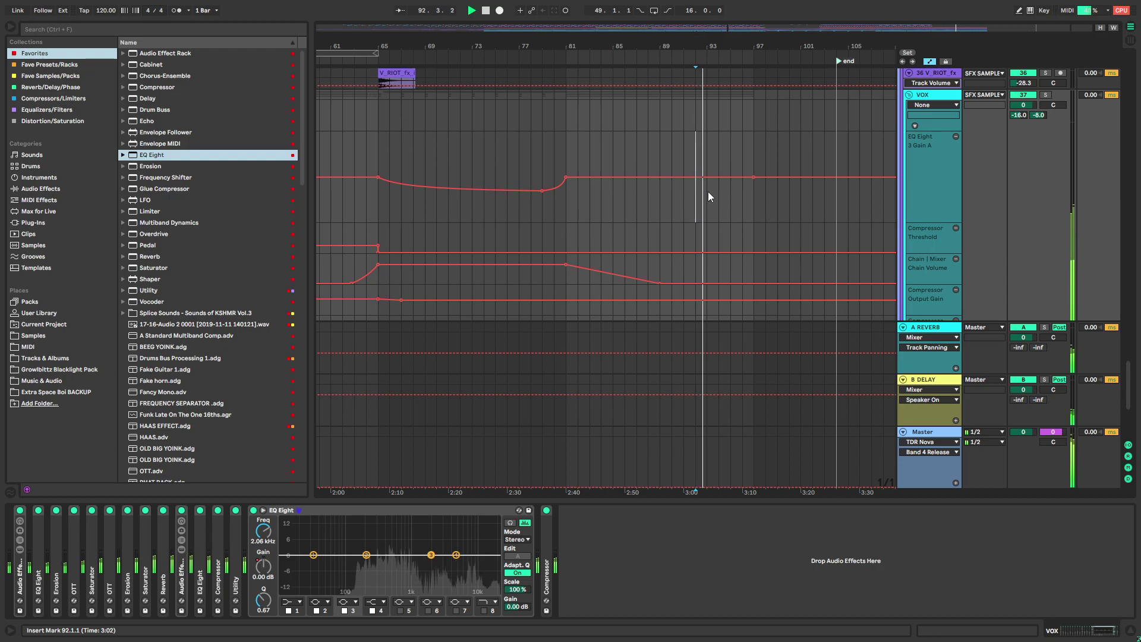
pyautogui.moveTo(670, 224)
pyautogui.mouseDown()
pyautogui.moveTo(608, 166)
pyautogui.moveTo(614, 216)
pyautogui.moveTo(668, 242)
pyautogui.mouseUp()
pyautogui.click(579, 113)
pyautogui.press('space')
pyautogui.press('space')
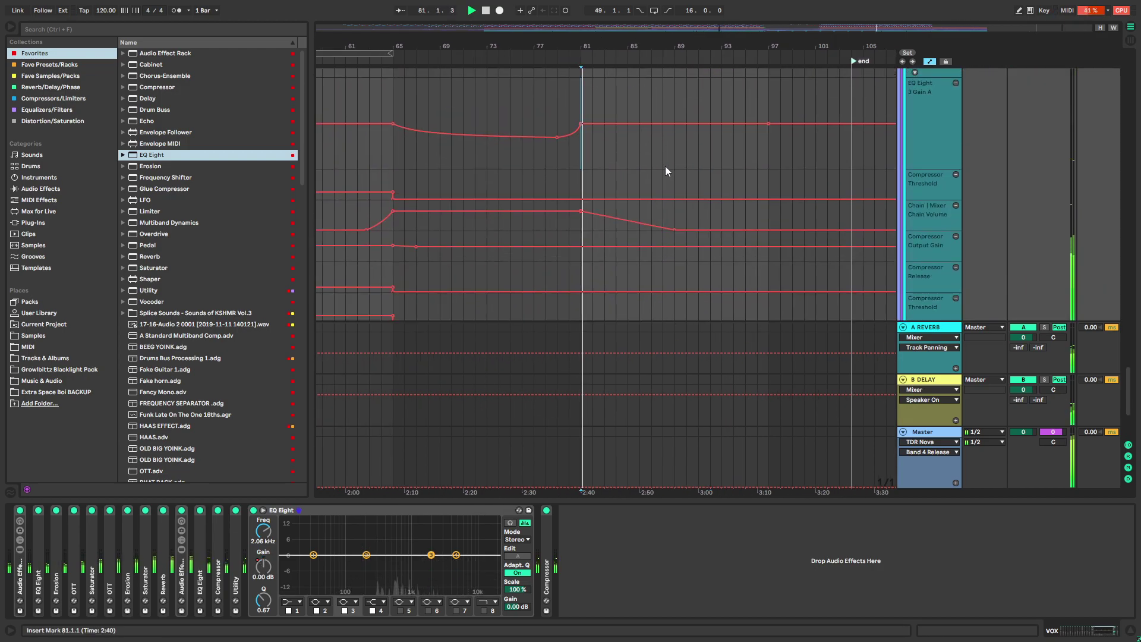
# Drop the 3 Gain A envelope at bar 81 so it ramps up to bar 97, and set the bar 79 breakpoint to -4 dB
pyautogui.moveTo(583, 125); pyautogui.dragTo(581, 134)
pyautogui.rightClick(581, 134)
pyautogui.click(594, 140)
pyautogui.click(580, 135)
pyautogui.rightClick(564, 133)
pyautogui.click(542, 138)
pyautogui.rightClick(557, 136)
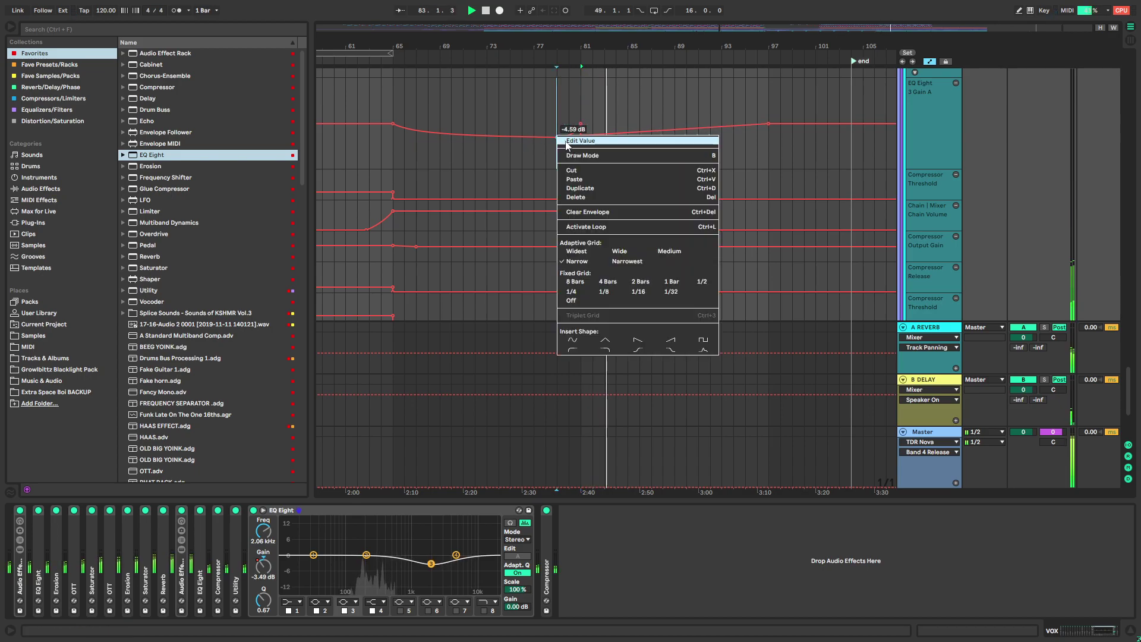
pyautogui.click(573, 141)
pyautogui.write('-4')
pyautogui.press('Return')
# Play from bar 89, add a 3 Gain A breakpoint there, and reshape the segment rising from bar 81
pyautogui.moveTo(644, 131); pyautogui.dragTo(707, 126)
pyautogui.click(678, 142)
pyautogui.press('space')
pyautogui.press('space')
pyautogui.click(675, 131)
pyautogui.moveTo(653, 132); pyautogui.dragTo(653, 136)
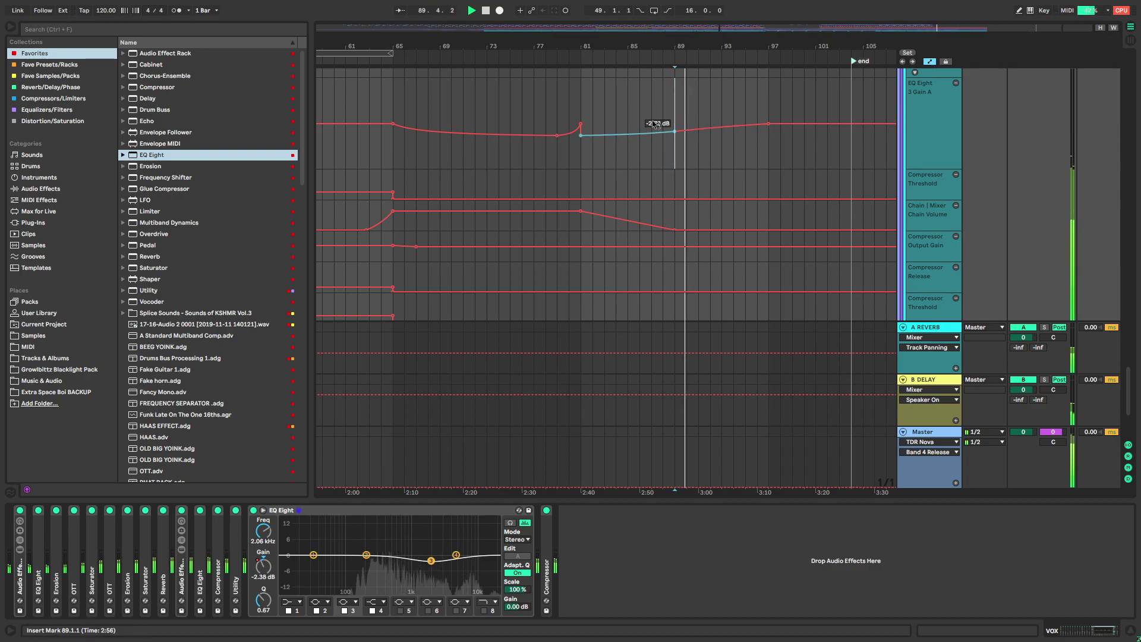
# Fold the VOX group, fit the arrangement to the view width, collapse the new EQ Eight, and save the set
pyautogui.moveTo(510, 120); pyautogui.dragTo(519, 180)
pyautogui.click(402, 199)
pyautogui.click(909, 101)
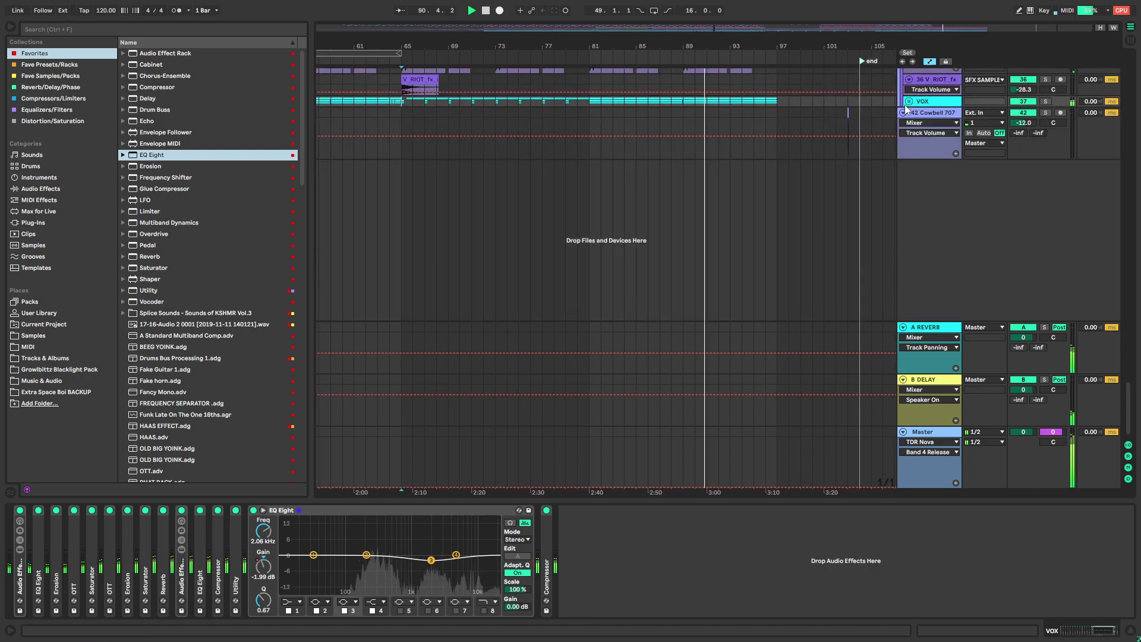
pyautogui.press('w')
pyautogui.press('Tab')
pyautogui.press('Tab')
pyautogui.doubleClick(443, 510)
pyautogui.scroll(3, 565, 397)
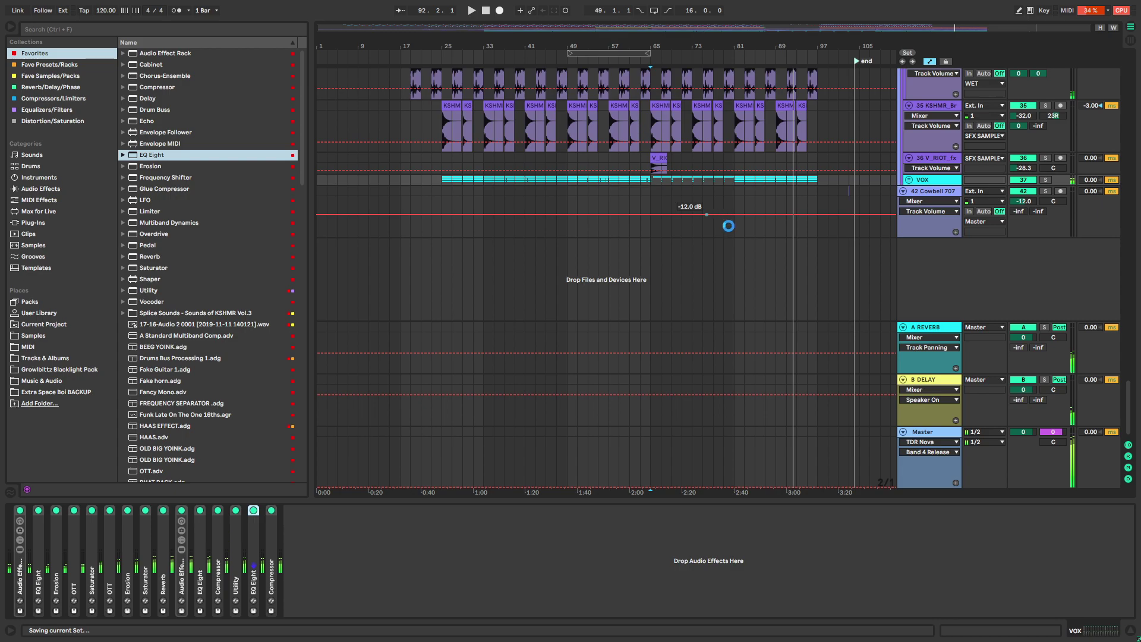
# Play the mix from bar 33 and review the devices in the Master chain
pyautogui.press('Tab')
pyautogui.click(1093, 31)
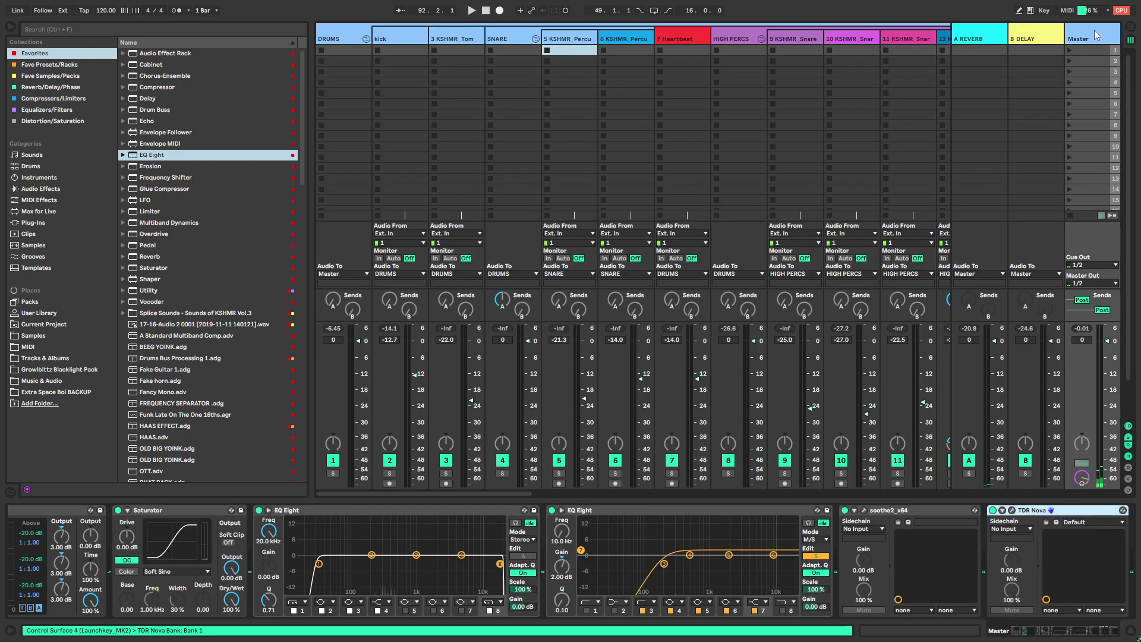
pyautogui.press('Tab')
pyautogui.click(522, 160)
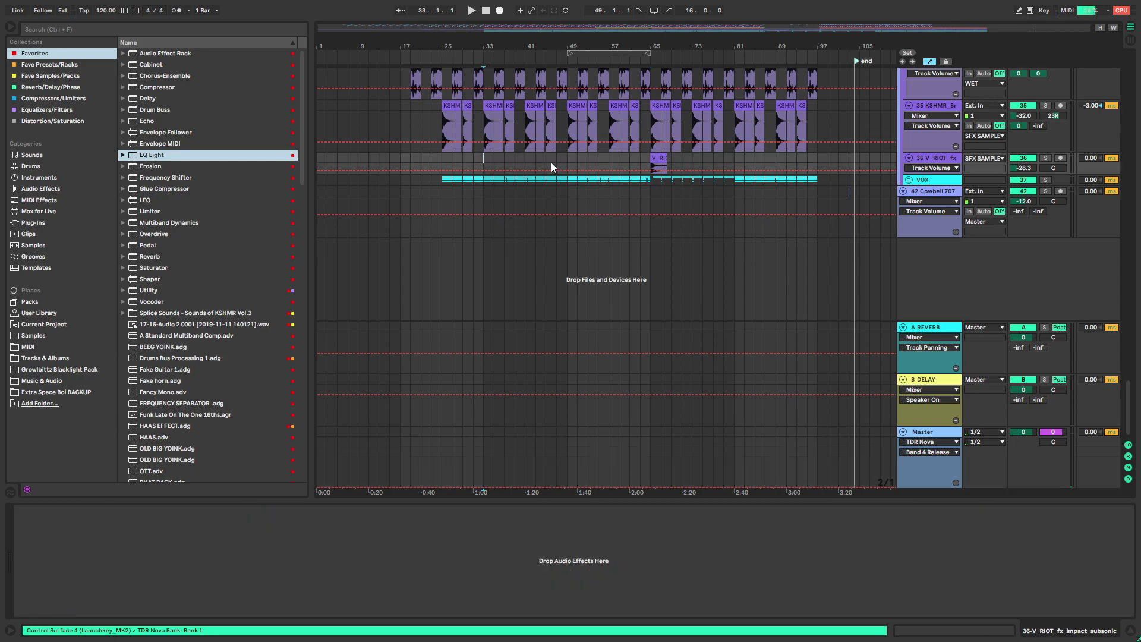
pyautogui.press('Tab')
pyautogui.click(1093, 39)
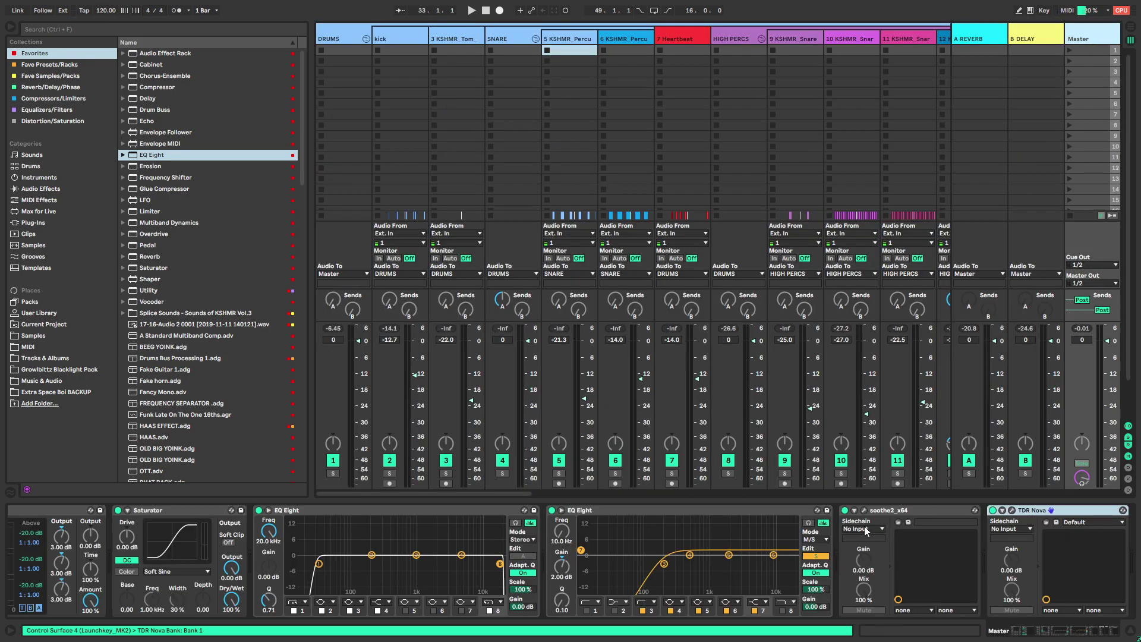
pyautogui.hscroll(5, 864, 526)
pyautogui.hscroll(-10, 336, 565)
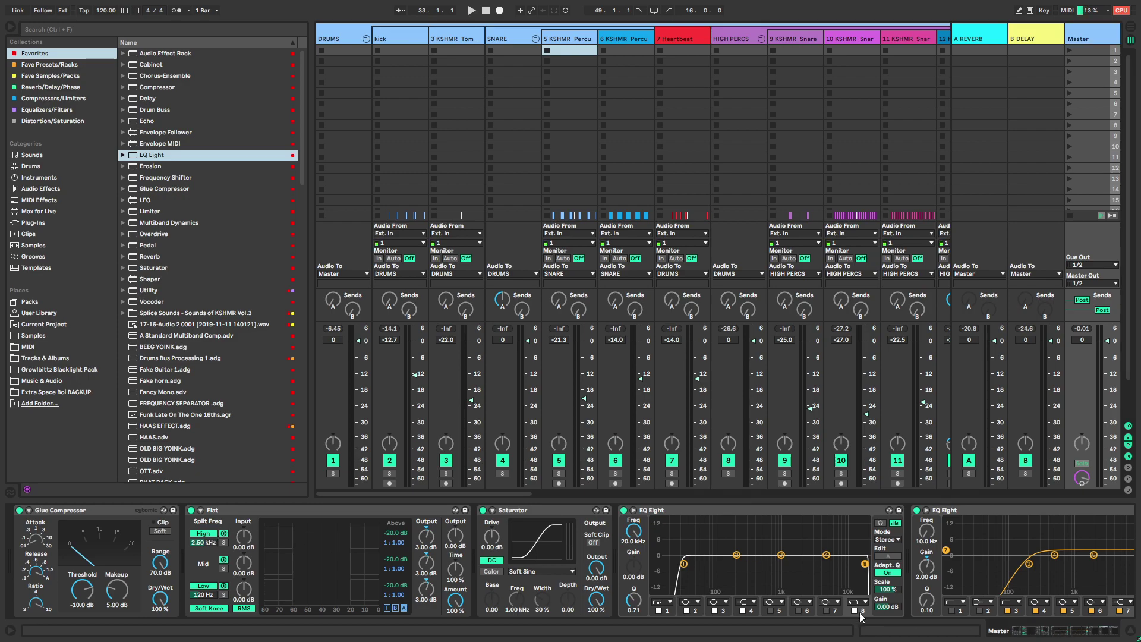
pyautogui.press('space')
pyautogui.hscroll(10, 708, 593)
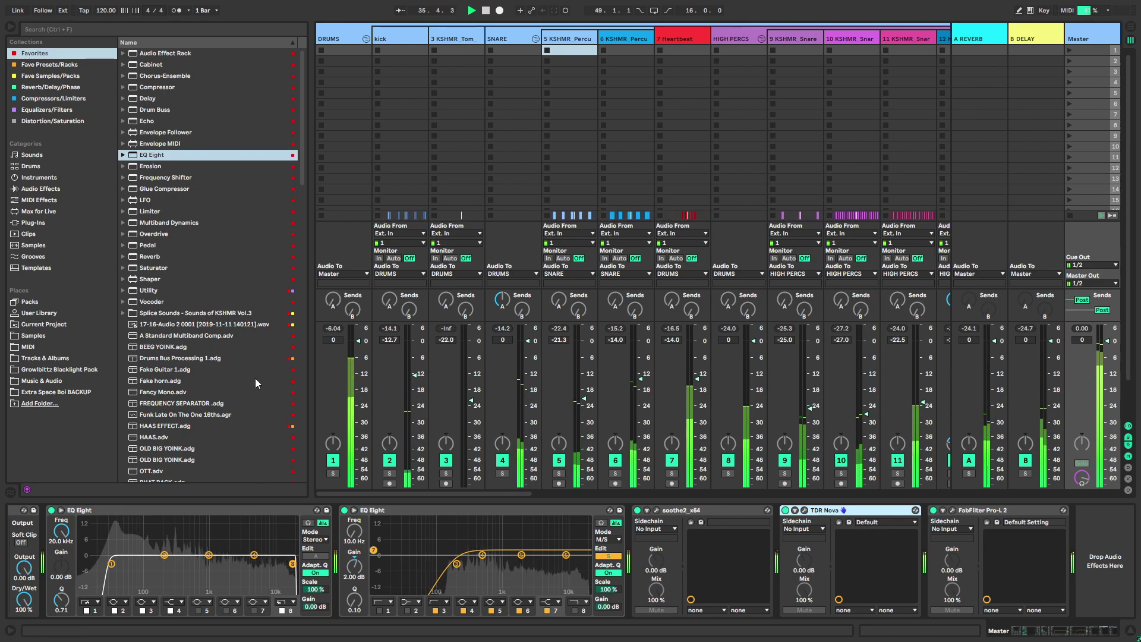
pyautogui.hscroll(-10, 279, 532)
# Find the Fresh Air plug-in and insert it on the Master between the Glue Compressor and the multiband dynamics device
pyautogui.click(177, 29)
pyautogui.write('fr')
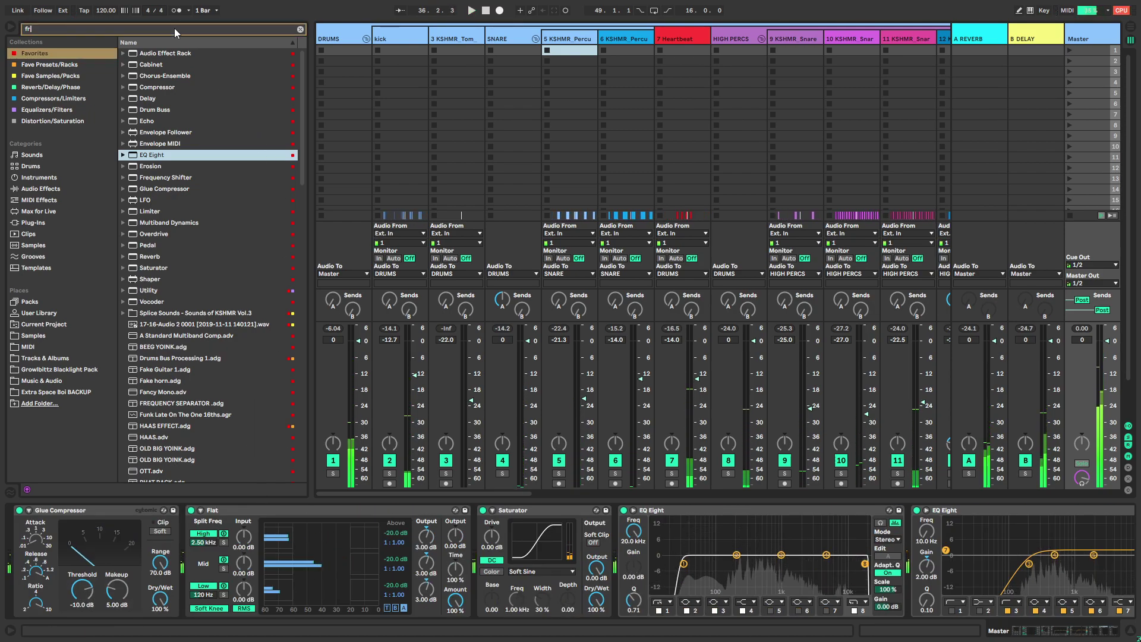
pyautogui.write('es')
pyautogui.moveTo(153, 54); pyautogui.dragTo(207, 570)
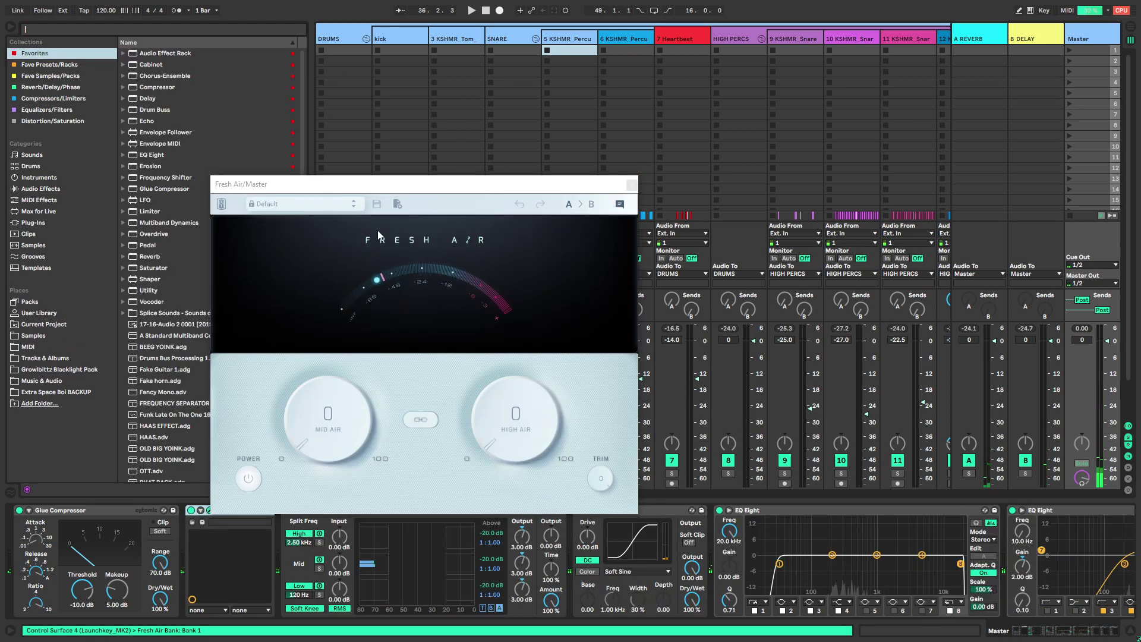
pyautogui.moveTo(358, 176); pyautogui.dragTo(393, 98)
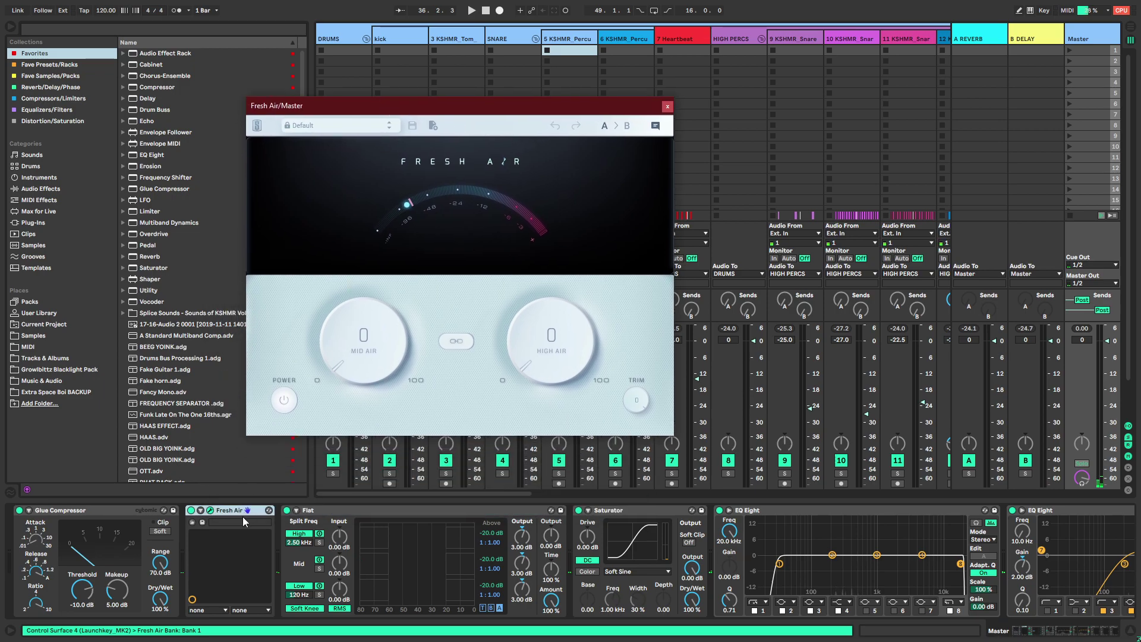
# Raise Fresh Air's linked Mid Air and High Air to 20% during playback, lower them slightly, and close the plug-in window
pyautogui.press('space')
pyautogui.moveTo(392, 336)
pyautogui.mouseDown()
pyautogui.moveTo(409, 307)
pyautogui.moveTo(405, 319)
pyautogui.mouseUp()
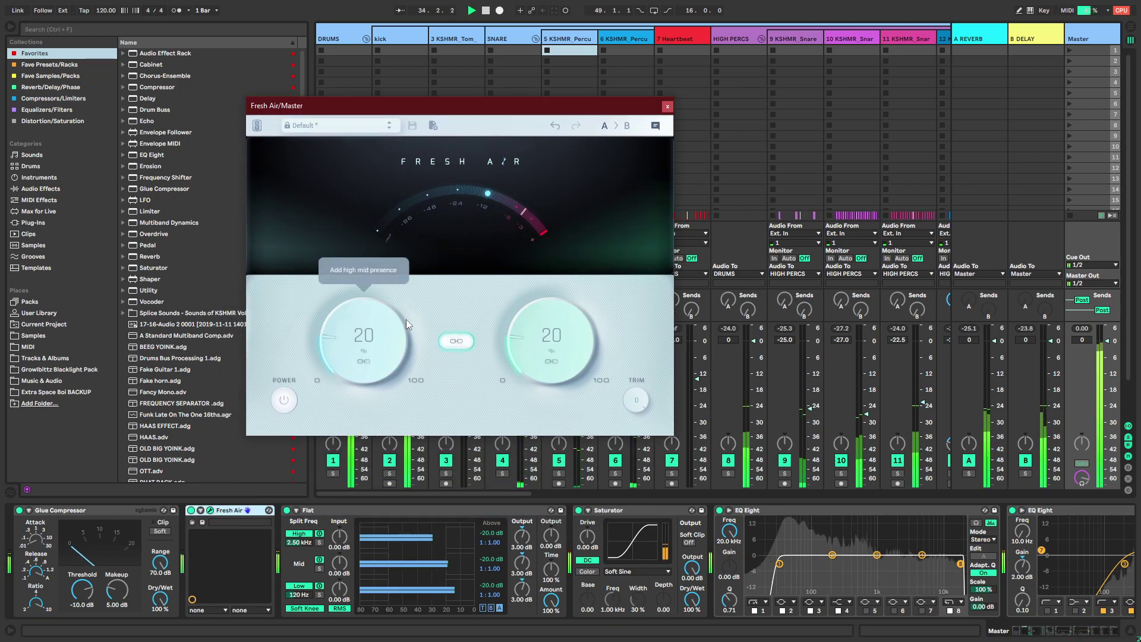
pyautogui.click(456, 341)
pyautogui.moveTo(514, 341); pyautogui.dragTo(512, 361)
pyautogui.click(456, 341)
pyautogui.moveTo(399, 347)
pyautogui.mouseDown()
pyautogui.moveTo(401, 329)
pyautogui.moveTo(397, 351)
pyautogui.mouseUp()
pyautogui.click(667, 105)
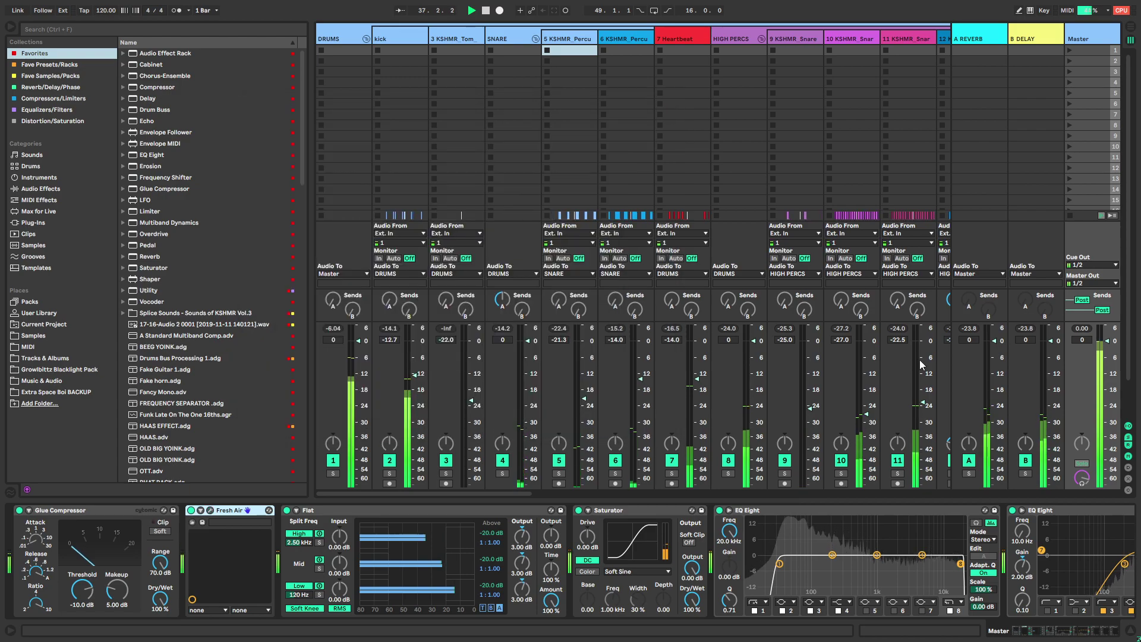
# Look over the Master chain during playback and fold all the SFX SAMPLES tracks in the arrangement
pyautogui.hscroll(5, 858, 559)
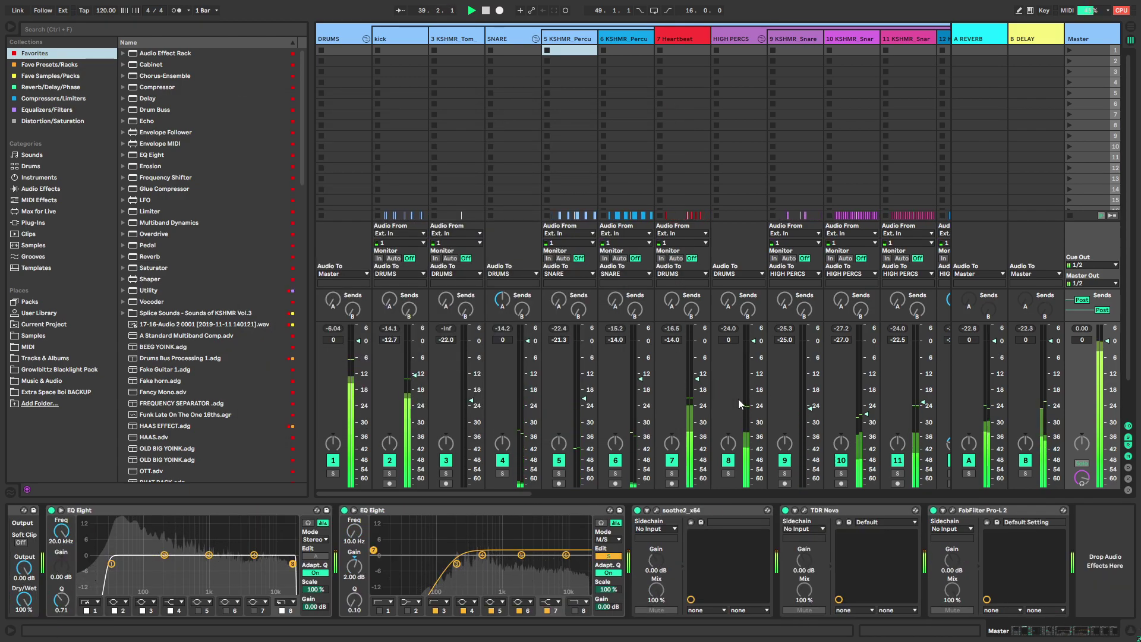
pyautogui.hscroll(-5, 352, 531)
pyautogui.hscroll(4, 352, 532)
pyautogui.press('Tab')
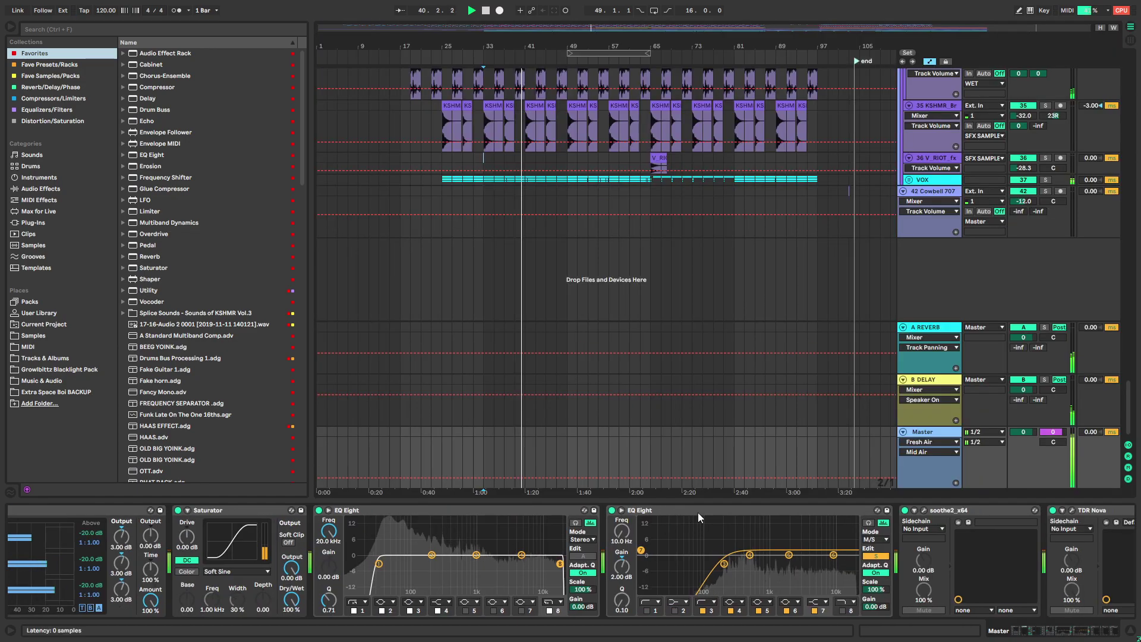
pyautogui.keyDown('alt'); pyautogui.click(908, 202); pyautogui.keyUp('alt')
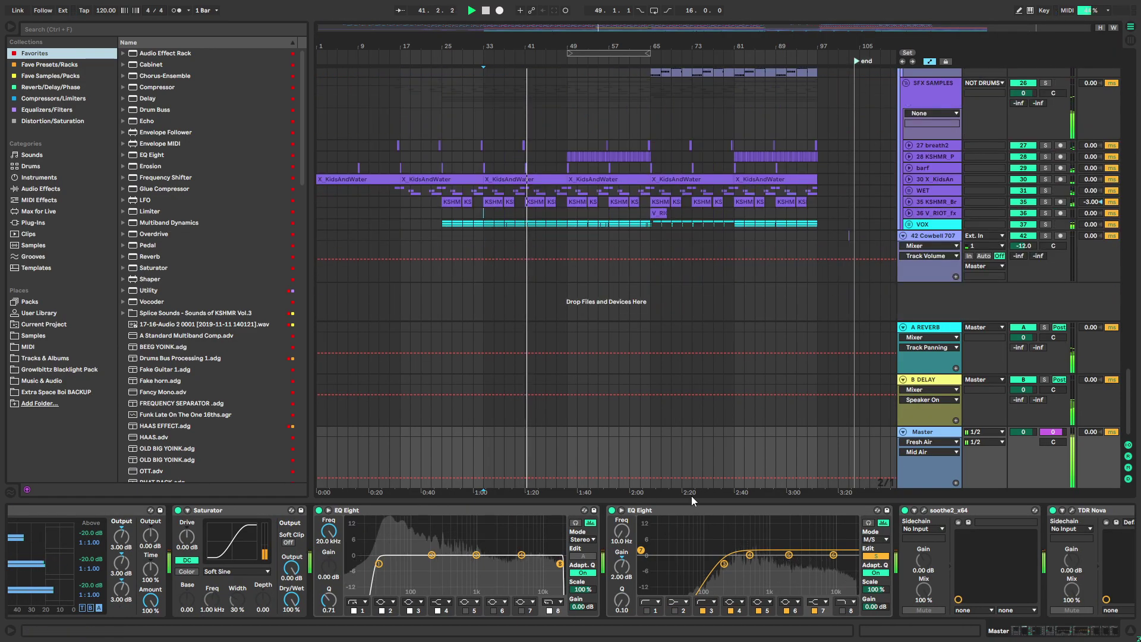
# Solo the HIGH PERCS group and play it from bar 33 with its device chain open
pyautogui.moveTo(690, 499); pyautogui.dragTo(693, 565)
pyautogui.hotkey('ctrl', 'alt', 'b')
pyautogui.scroll(10, 533, 380)
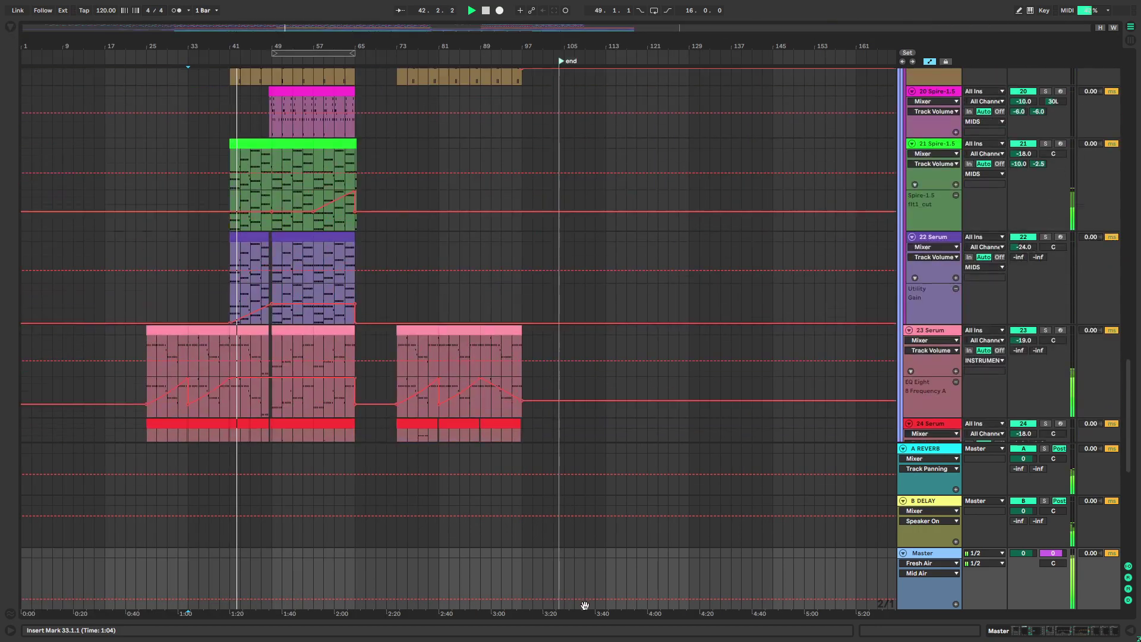
pyautogui.scroll(10, 492, 211)
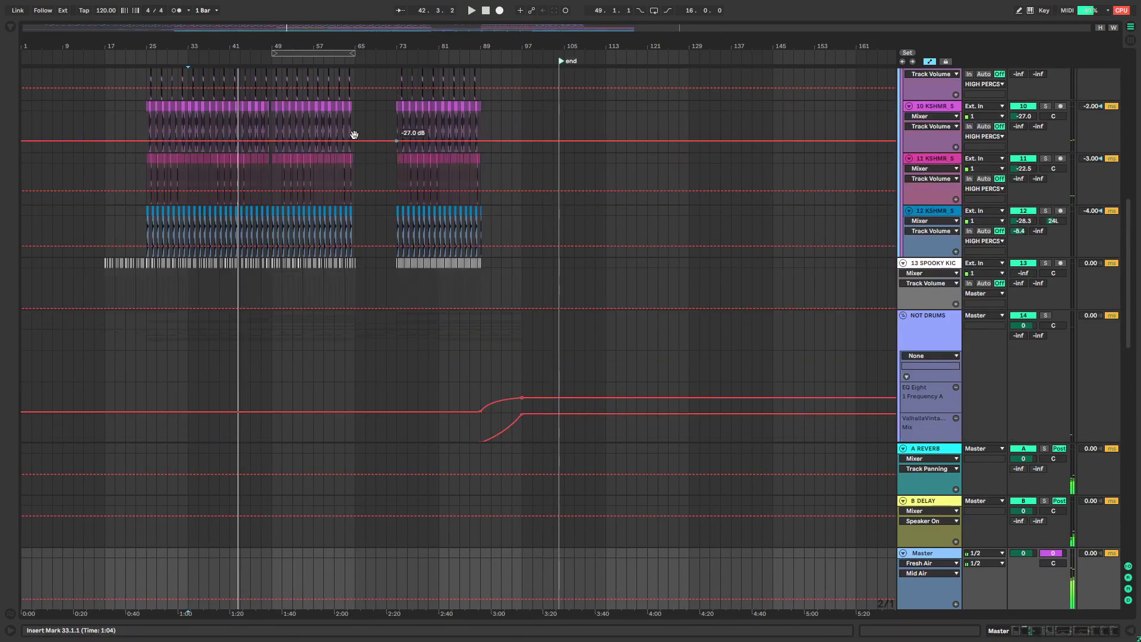
pyautogui.click(912, 264)
pyautogui.press('s')
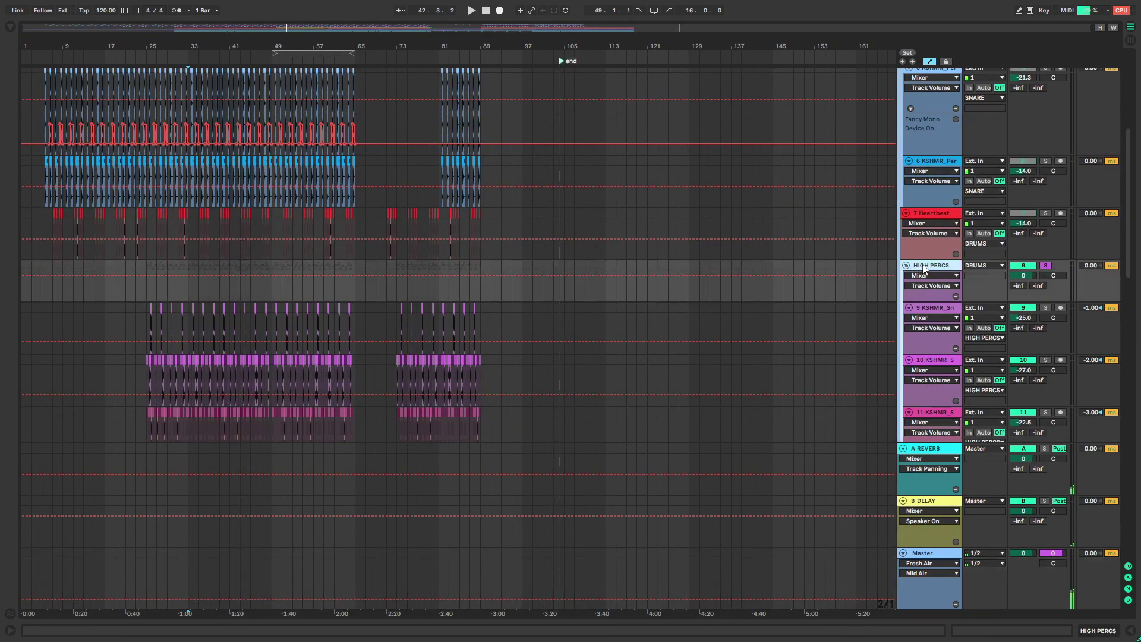
pyautogui.press('space')
pyautogui.doubleClick(925, 264)
pyautogui.scroll(-3, 774, 219)
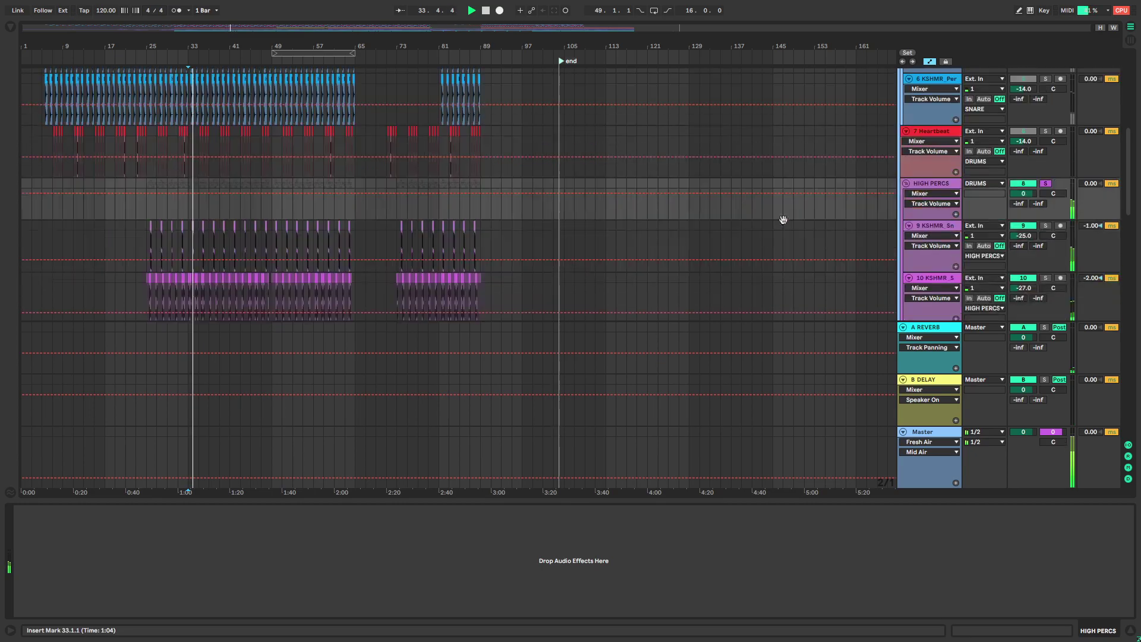
# Insert Utility on the HIGH PERCS group, set its gain to -2.00 dB, and play the full mix from bar 25
pyautogui.click(11, 26)
pyautogui.hotkey('ctrl', 'f')
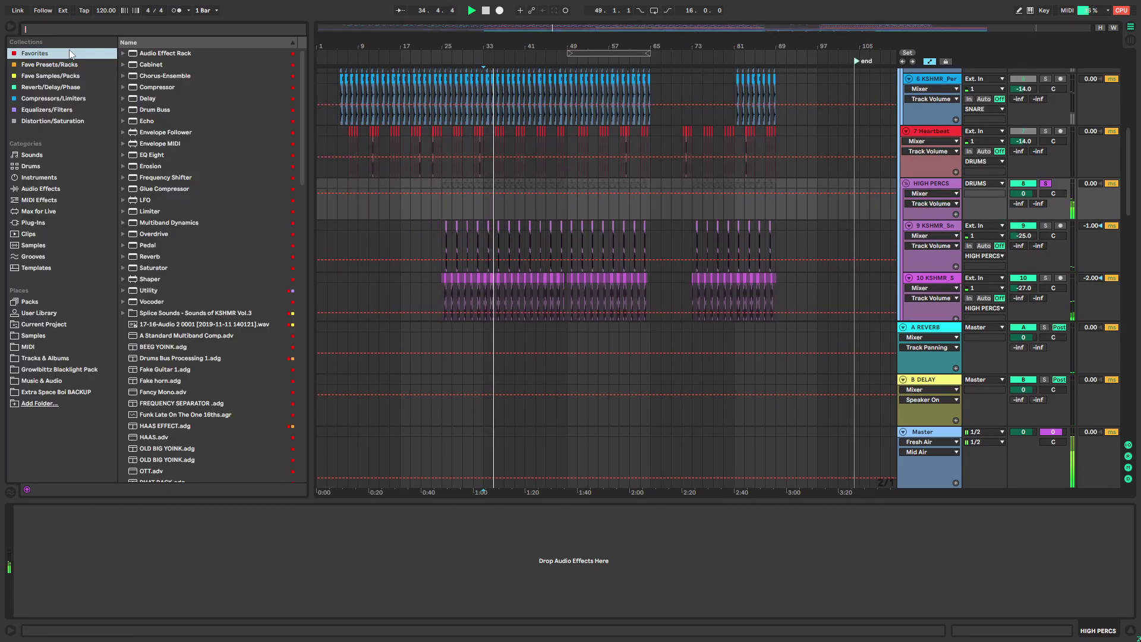
pyautogui.moveTo(139, 52); pyautogui.dragTo(502, 183)
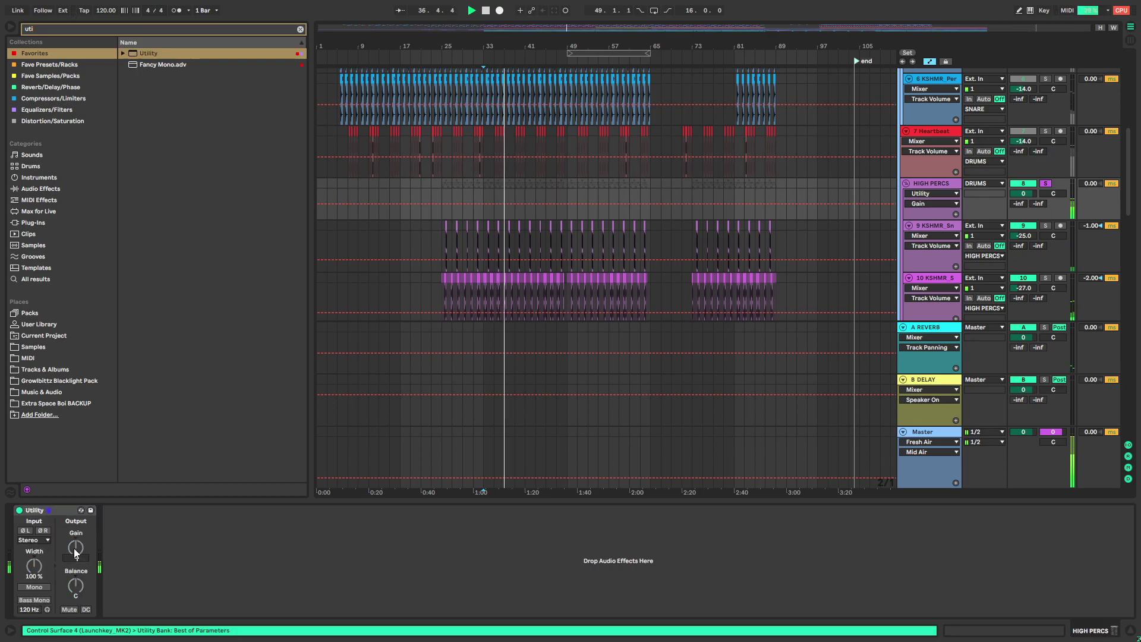
pyautogui.click(301, 29)
pyautogui.press('space')
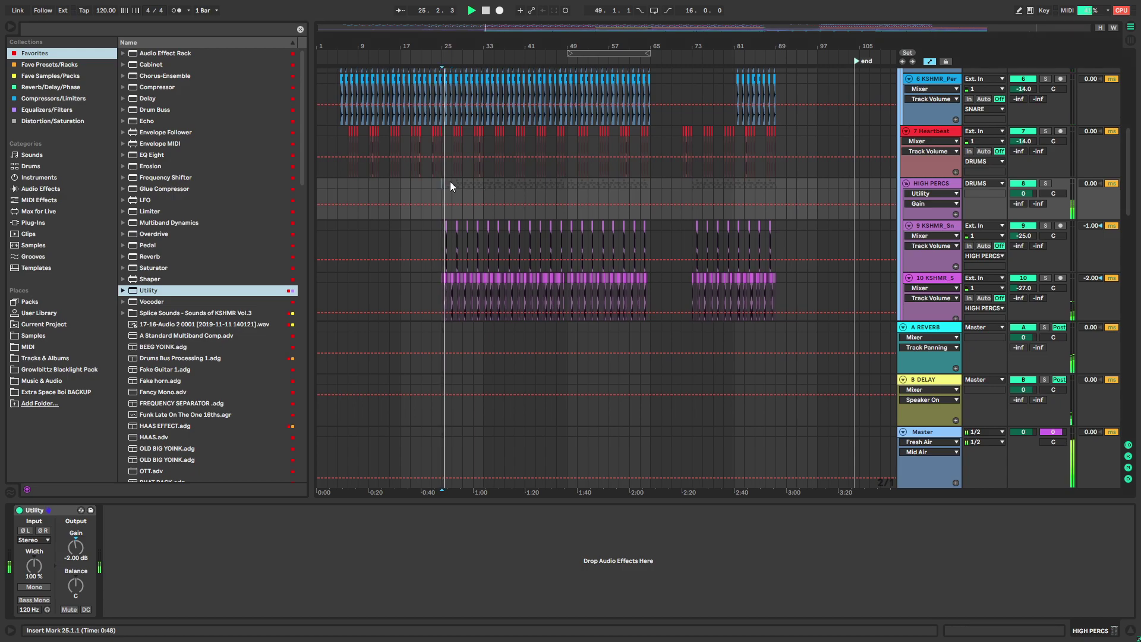
# Set Utility's gain on HIGH PERCS to -1.00 dB while playing the mix from bar 49
pyautogui.click(566, 186)
pyautogui.press('space')
pyautogui.press('space')
pyautogui.scroll(-4, 588, 274)
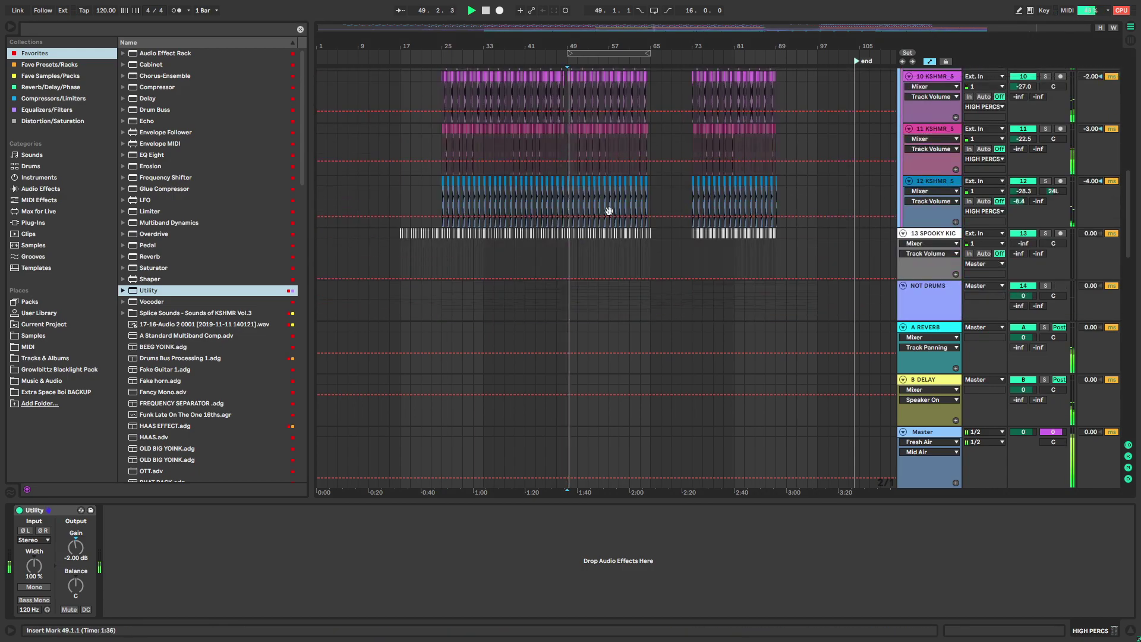
pyautogui.scroll(2, 606, 191)
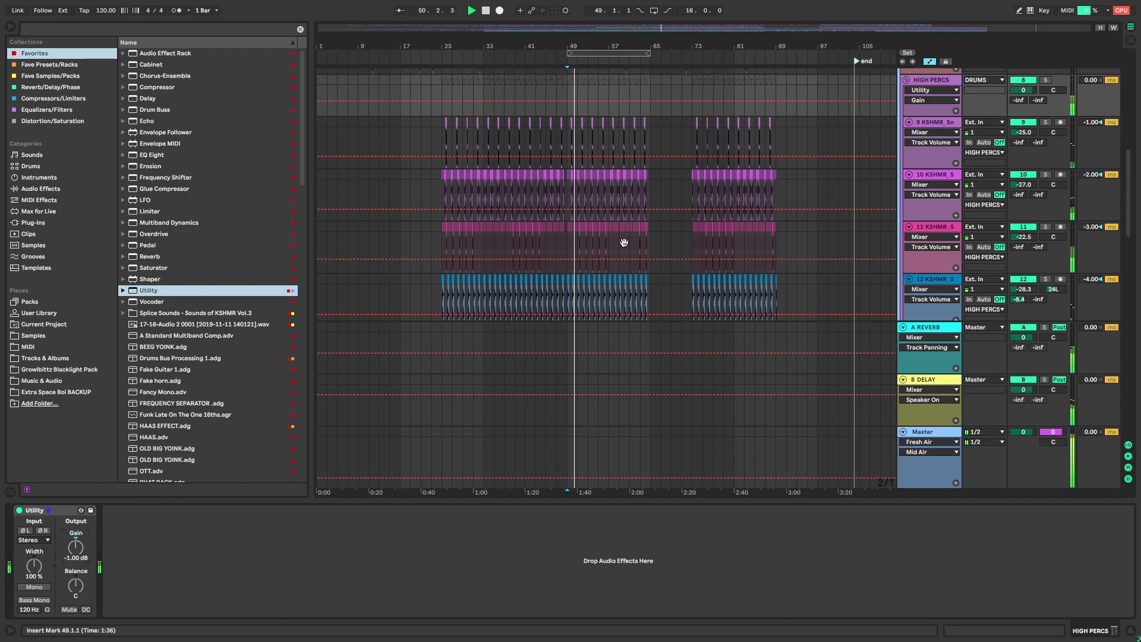
# Compare the HIGH PERCS group with Utility bypassed and enabled during playback, and delete Utility
pyautogui.scroll(3, 860, 267)
pyautogui.click(19, 510)
pyautogui.click(20, 510)
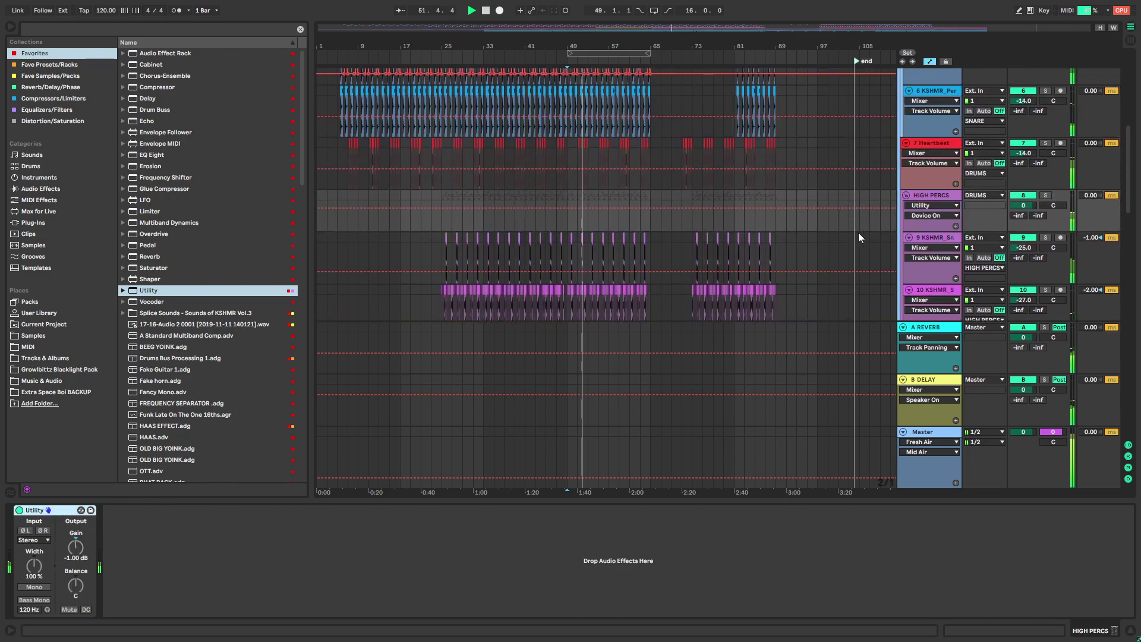
pyautogui.press('Delete')
# Fold the HIGH PERCS group and review the Master chain up to soothe2 in Session View during playback
pyautogui.click(906, 196)
pyautogui.press('Tab')
pyautogui.click(1089, 39)
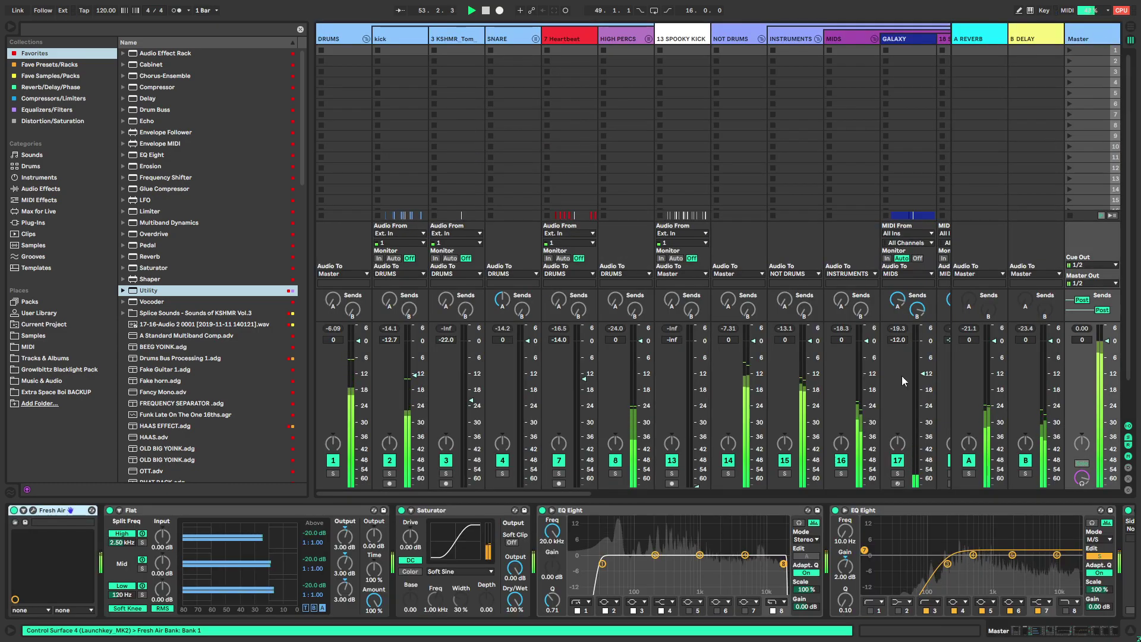
pyautogui.scroll(-5, 878, 569)
pyautogui.scroll(-2, 773, 546)
pyautogui.click(665, 510)
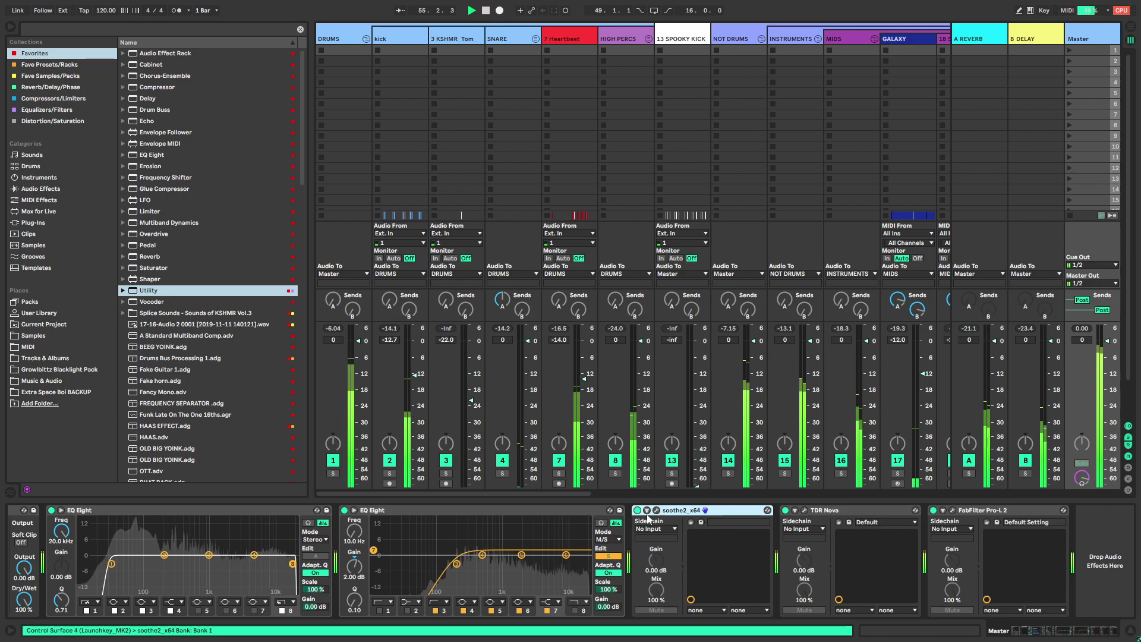
pyautogui.click(657, 510)
pyautogui.click(656, 511)
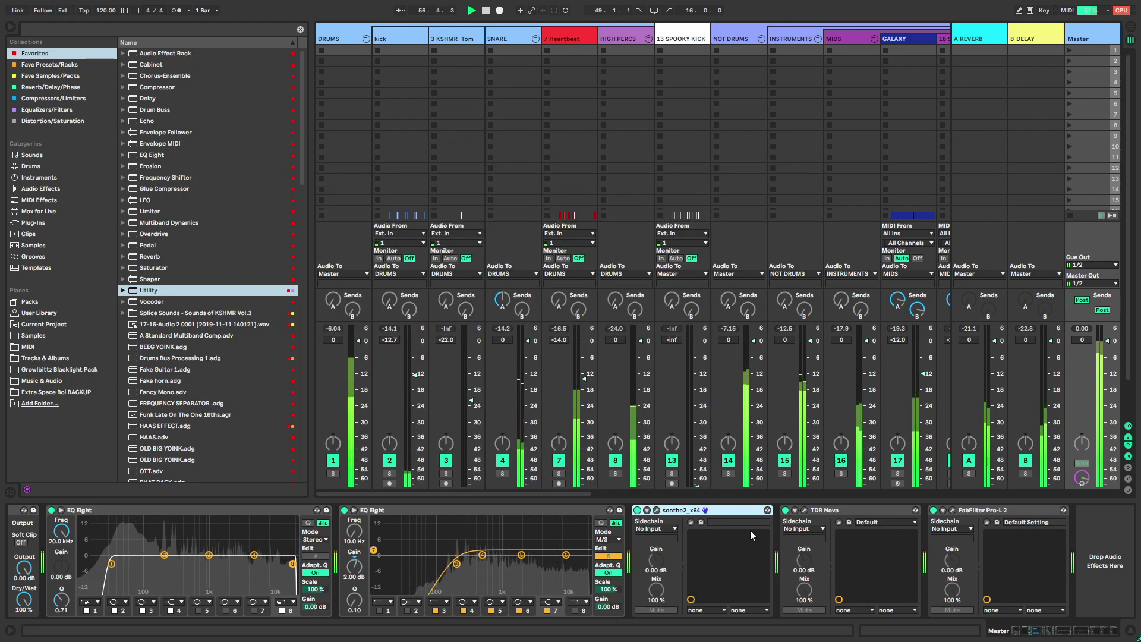
# Set band IV's threshold to 0.0 dB in TDR Nova on the Master and close the plug-in window
pyautogui.click(803, 511)
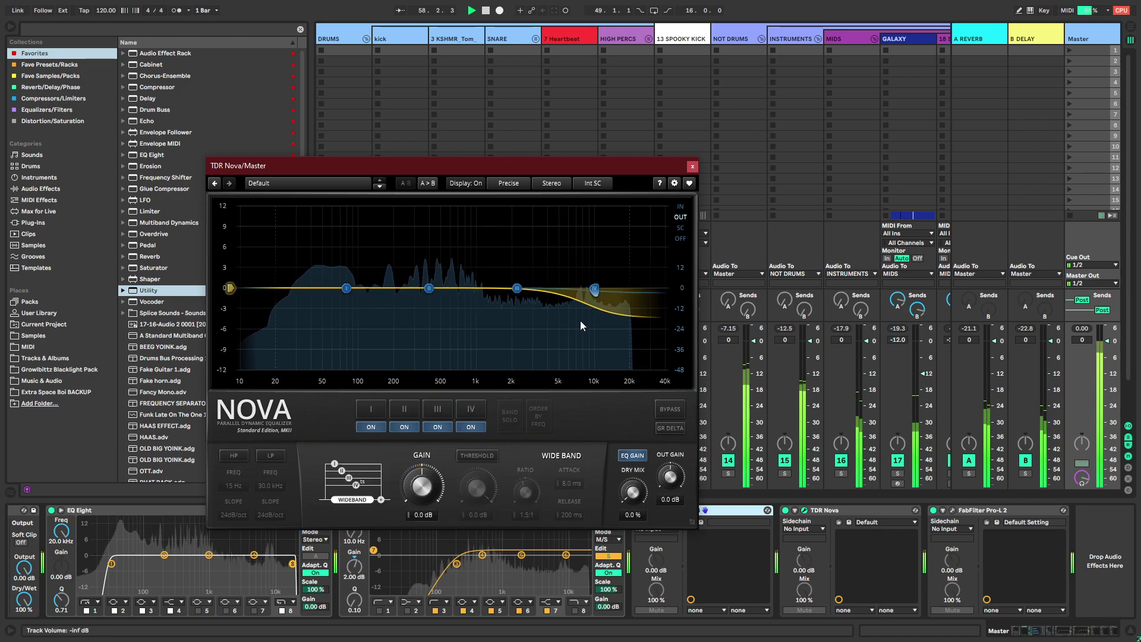
pyautogui.click(594, 288)
pyautogui.moveTo(461, 503); pyautogui.dragTo(462, 482)
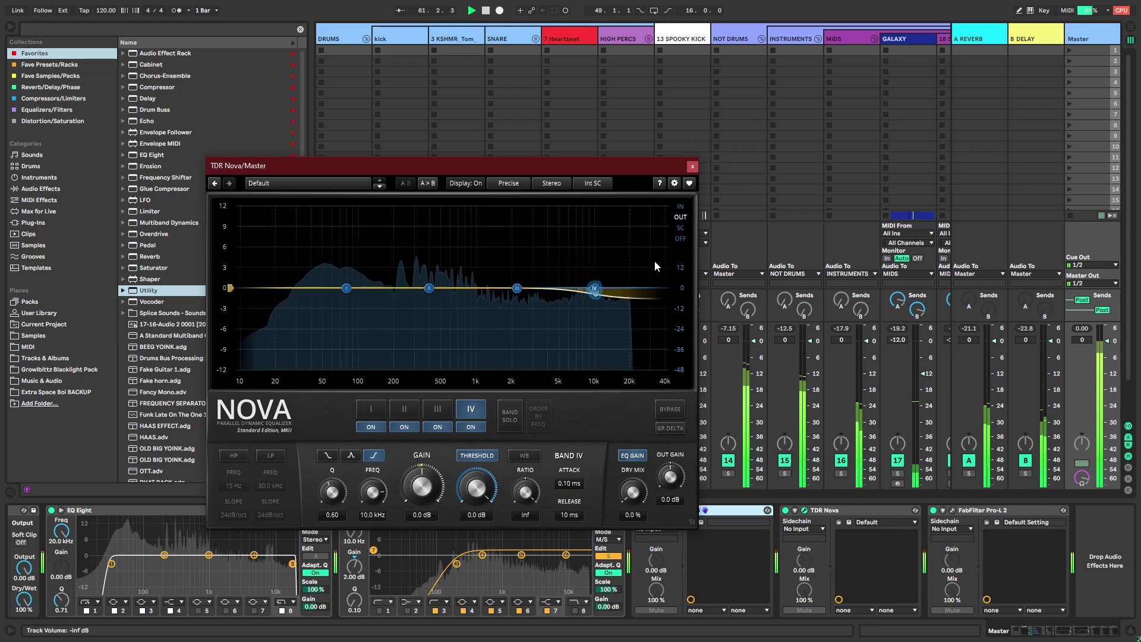
pyautogui.click(691, 166)
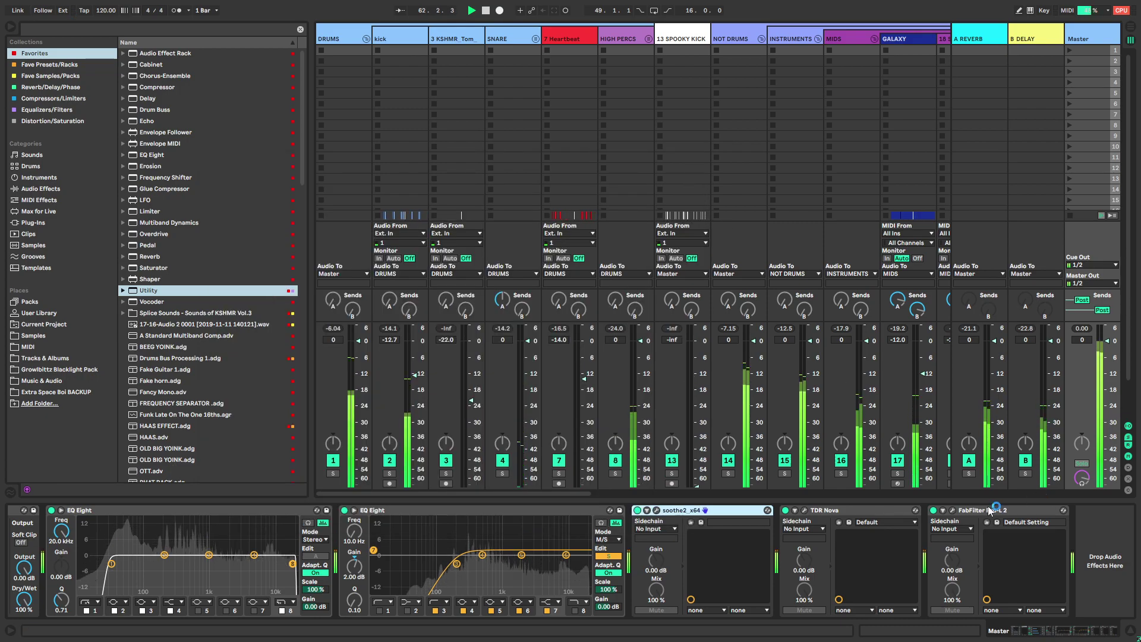
# Check the gain reduction in FabFilter Pro-L 2 on the Master during playback, close it, and return to the stopped arrangement
pyautogui.click(953, 510)
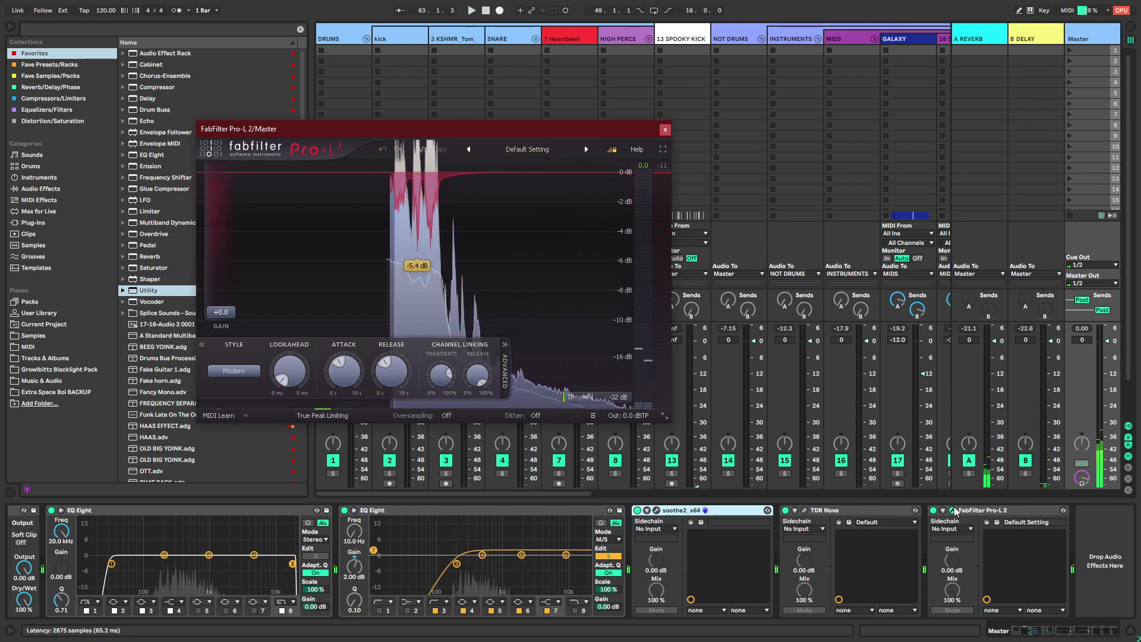
pyautogui.press('space')
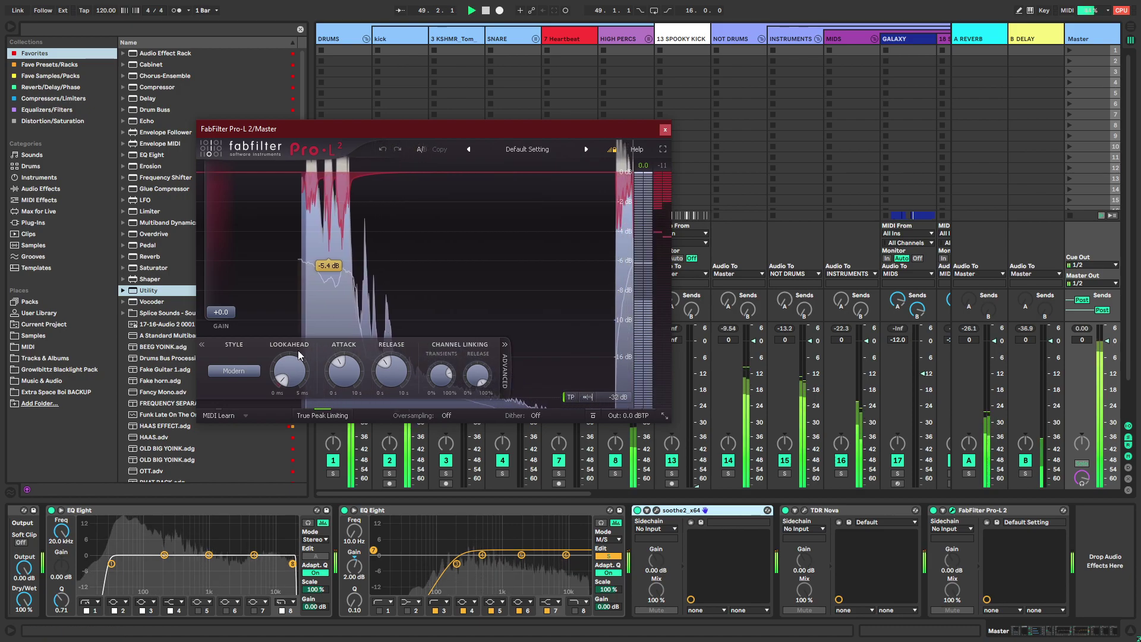
pyautogui.click(665, 128)
pyautogui.press('Tab')
pyautogui.press('space')
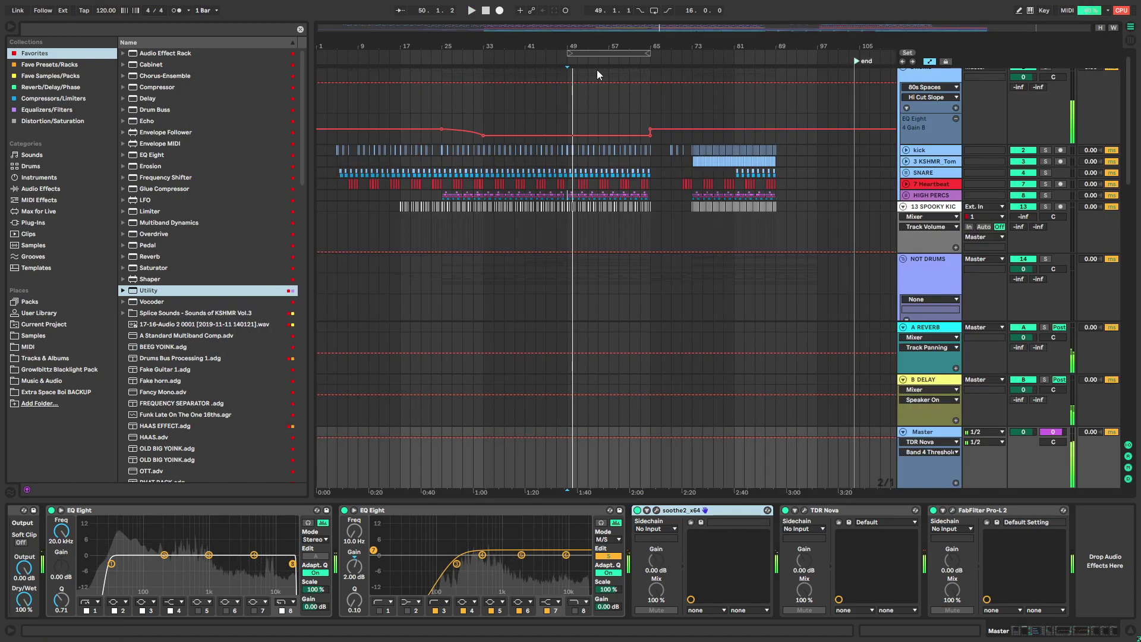
# Fold all the groups in the arrangement and hide the browser and device view to show the whole song
pyautogui.scroll(1, 897, 98)
pyautogui.keyDown('alt'); pyautogui.click(902, 73); pyautogui.keyUp('alt')
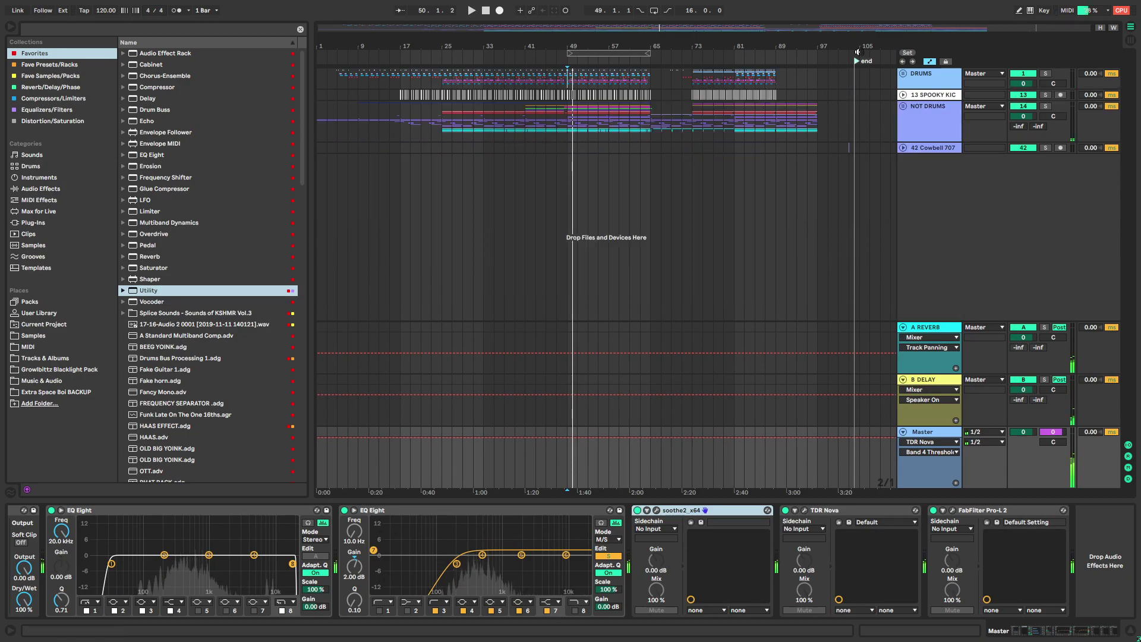
pyautogui.click(465, 113)
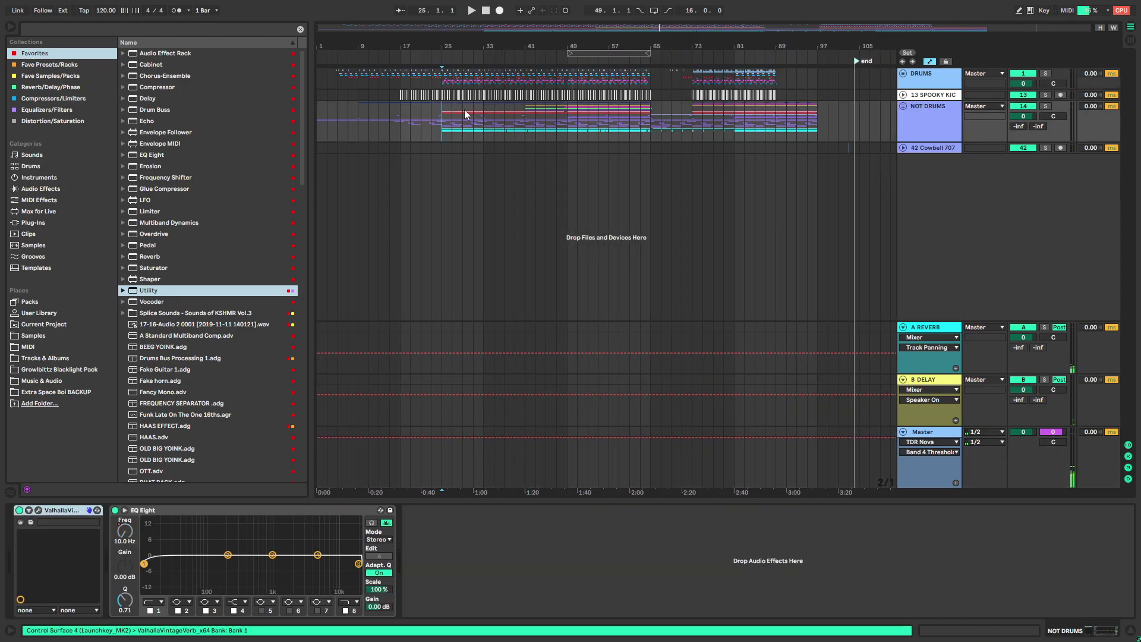
pyautogui.click(9, 27)
pyautogui.moveTo(523, 501); pyautogui.dragTo(527, 638)
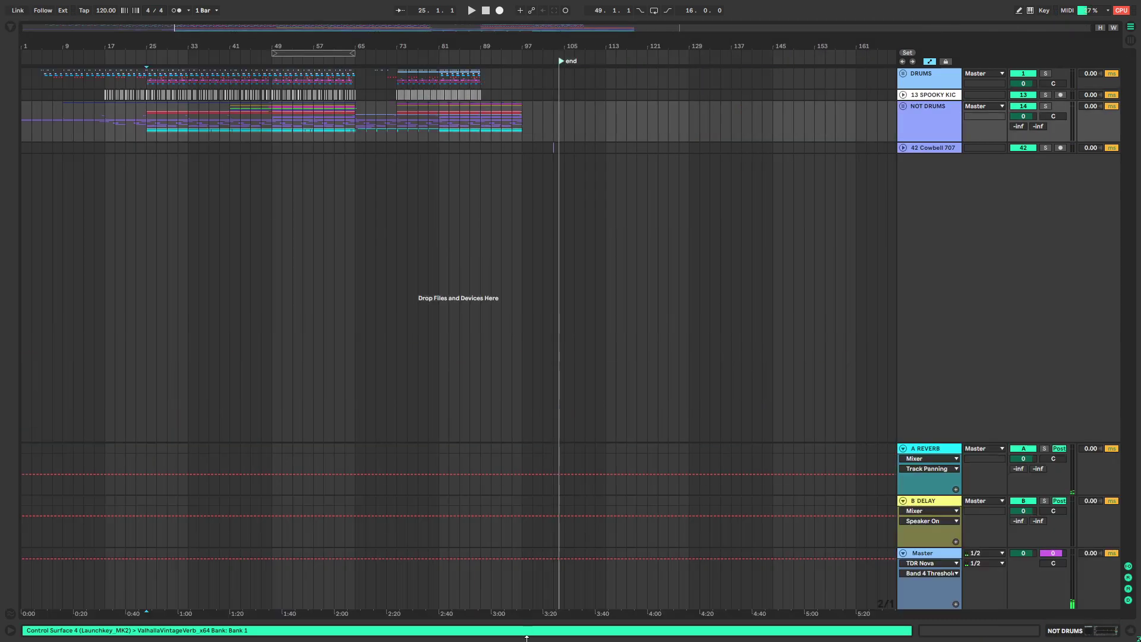
pyautogui.click(147, 79)
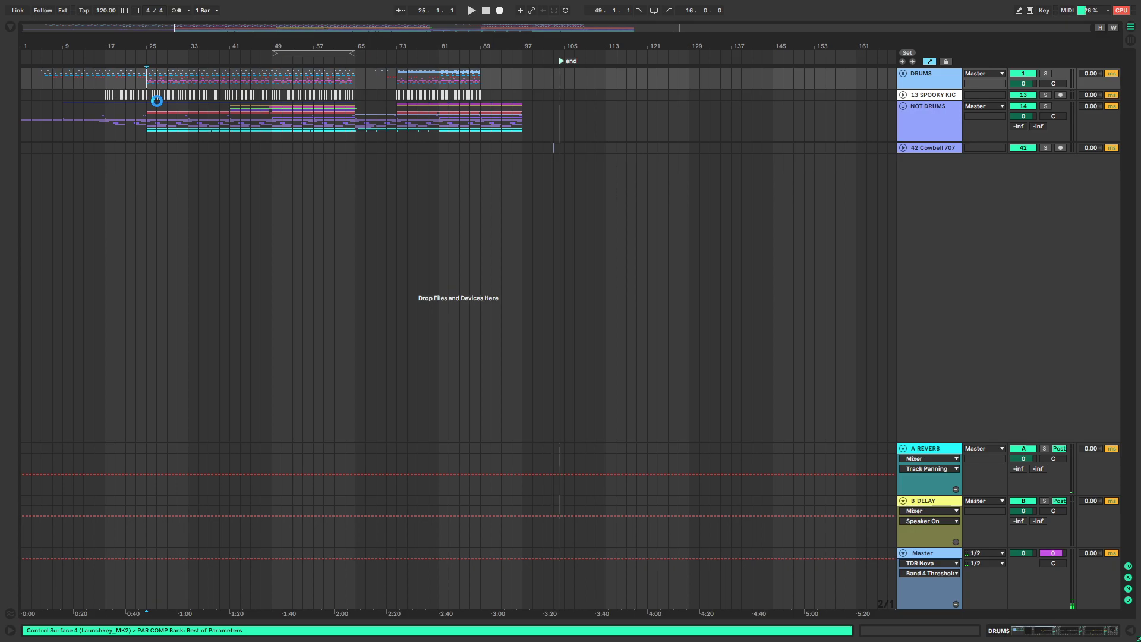
pyautogui.moveTo(556, 44)
pyautogui.mouseDown()
pyautogui.moveTo(555, 77)
pyautogui.moveTo(794, 36)
pyautogui.mouseUp()
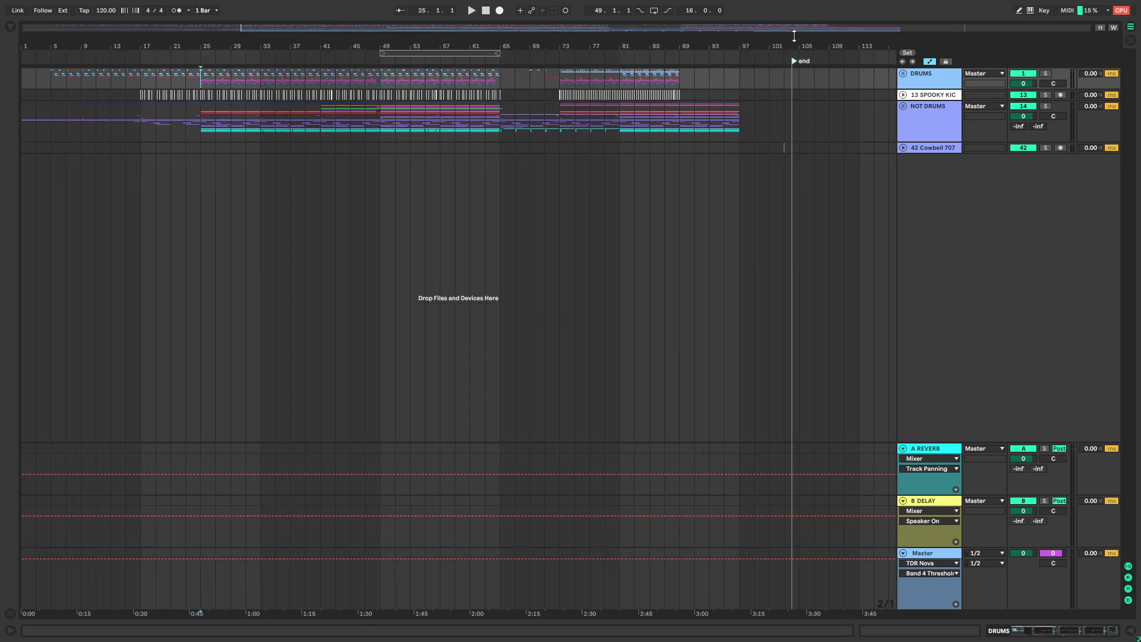
pyautogui.hotkey('ctrl', 'shift', 'r')
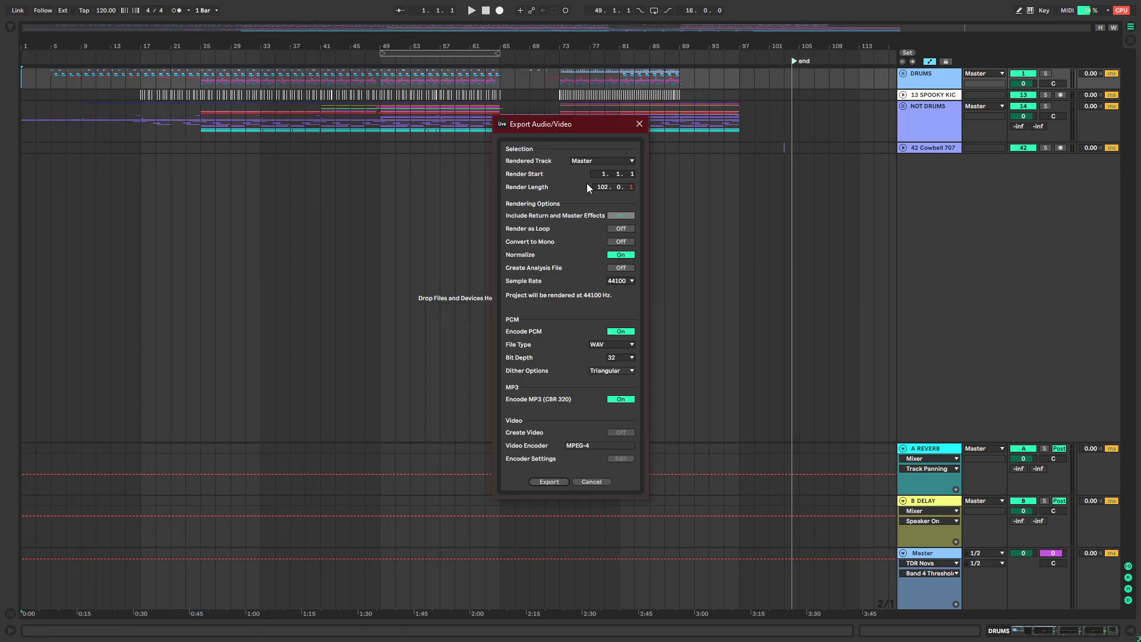
pyautogui.click(640, 125)
pyautogui.moveTo(790, 36); pyautogui.dragTo(761, 42)
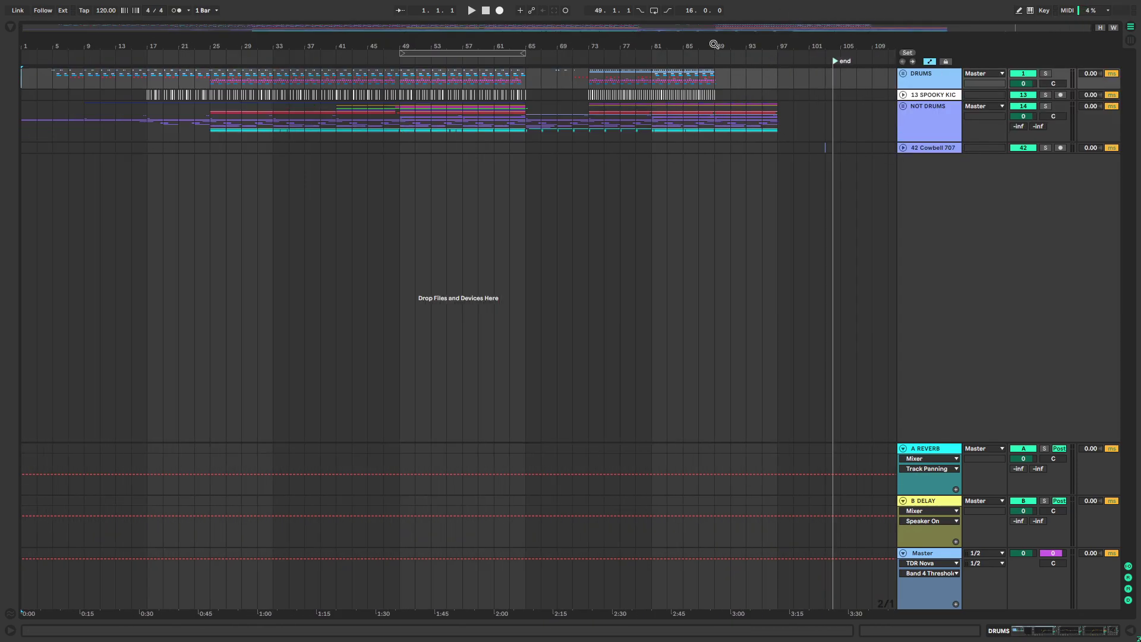
# Set the Master export's render length to 103.0.0 starting from 1.1.1 and start the export
pyautogui.hotkey('ctrl', 'shift', 'r')
pyautogui.moveTo(601, 188); pyautogui.dragTo(602, 181)
pyautogui.click(630, 187)
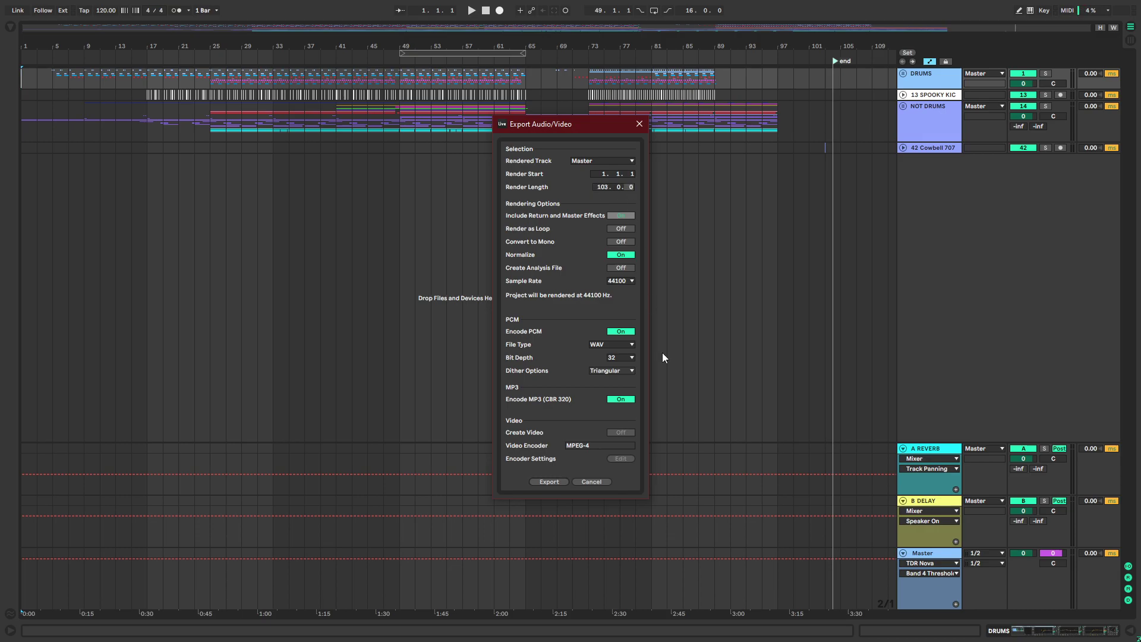
pyautogui.click(546, 482)
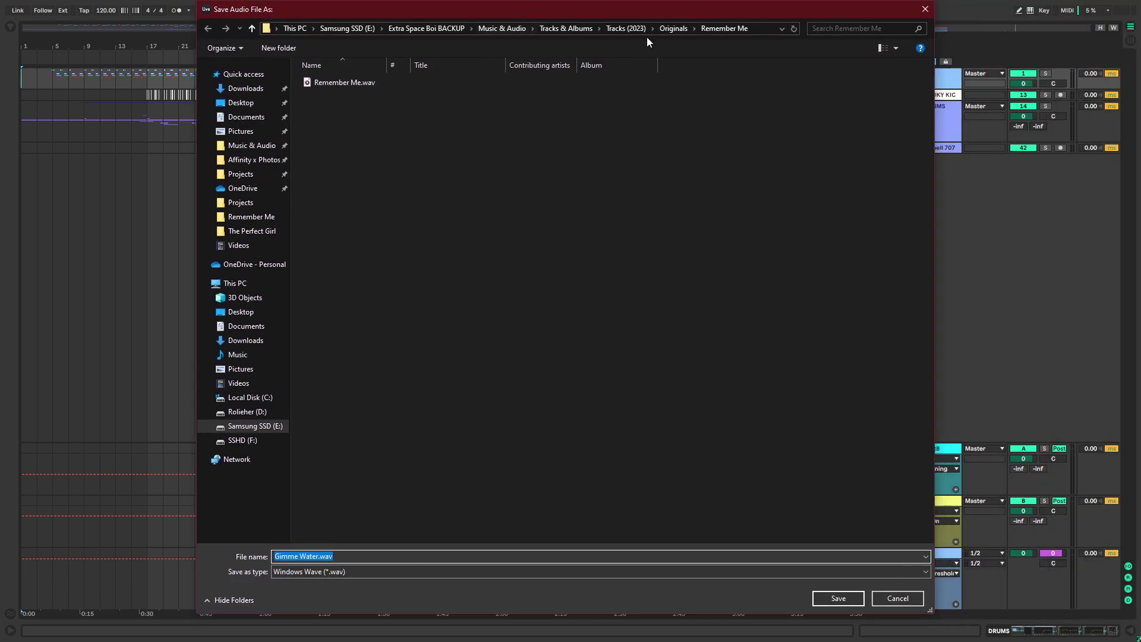
# Create a Gimme Water folder inside Originals and save the export there as Gimme Water.wav
pyautogui.click(674, 29)
pyautogui.rightClick(297, 479)
pyautogui.moveTo(357, 453)
pyautogui.click(443, 453)
pyautogui.write('Gimme Water')
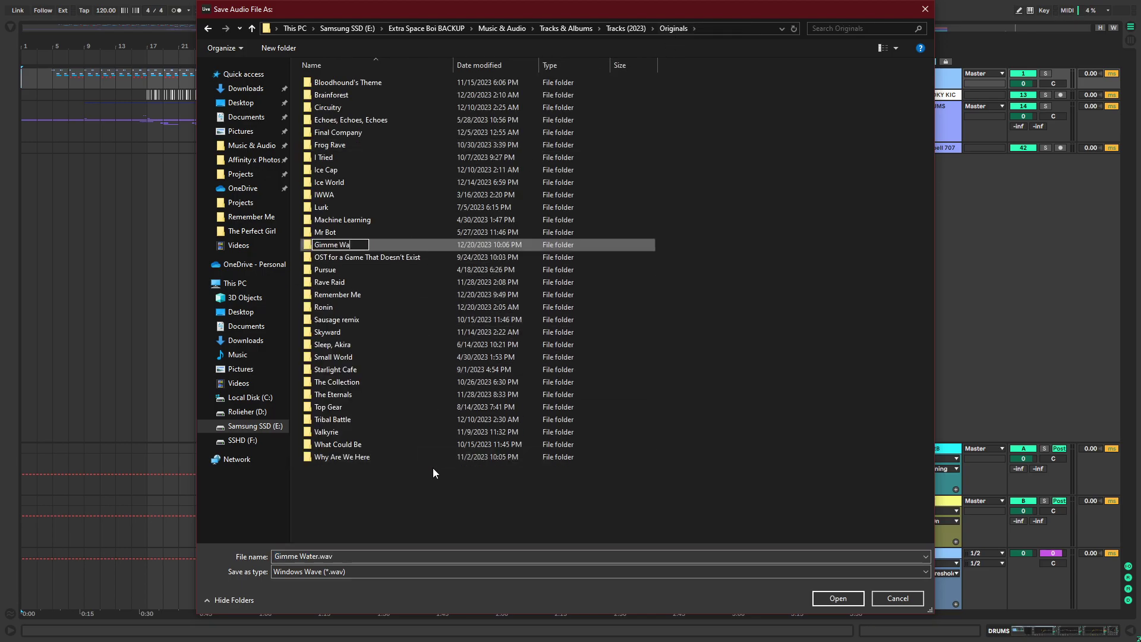
pyautogui.press('Return')
pyautogui.doubleClick(335, 157)
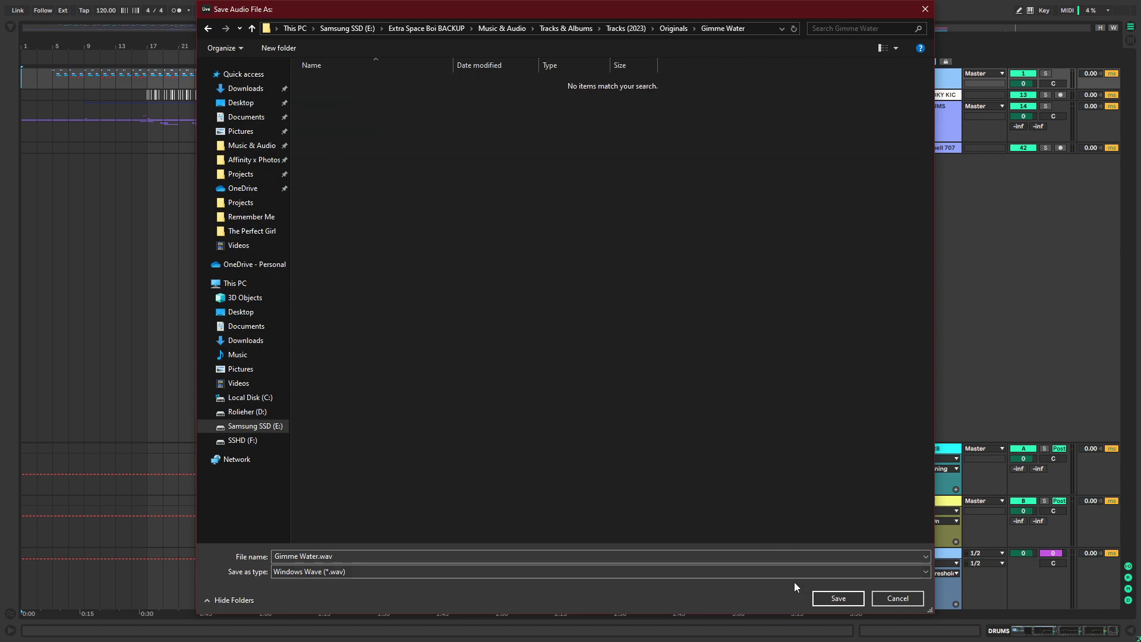
pyautogui.press('Return')
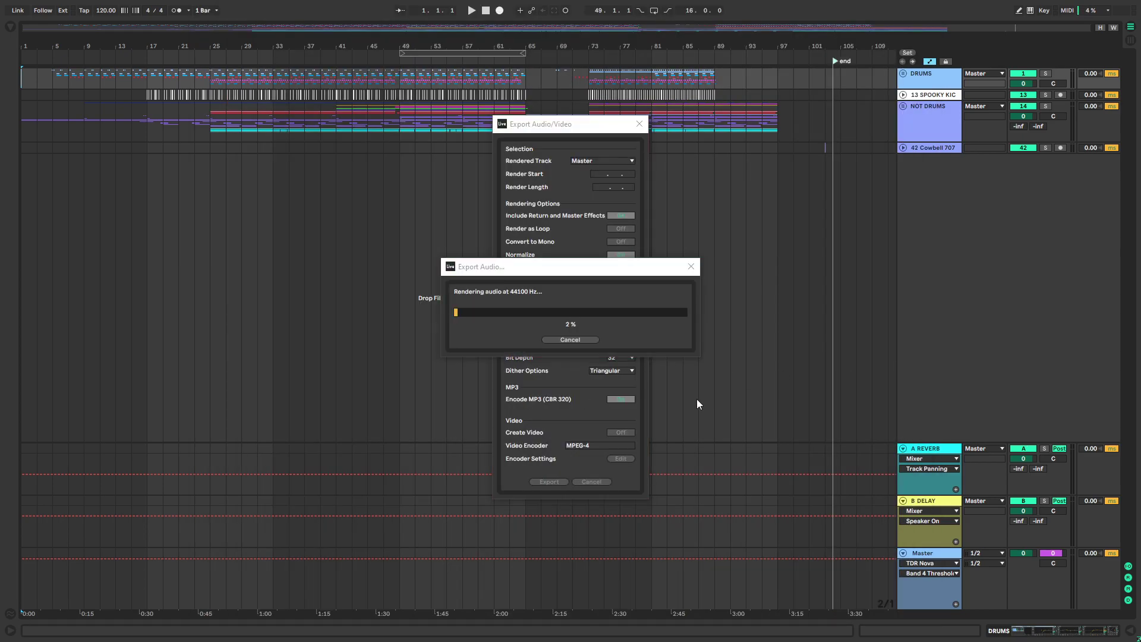
# Switch to File Explorer, reposition its window, and look through the Tracks & Albums folder
pyautogui.press('super')
pyautogui.click(388, 630)
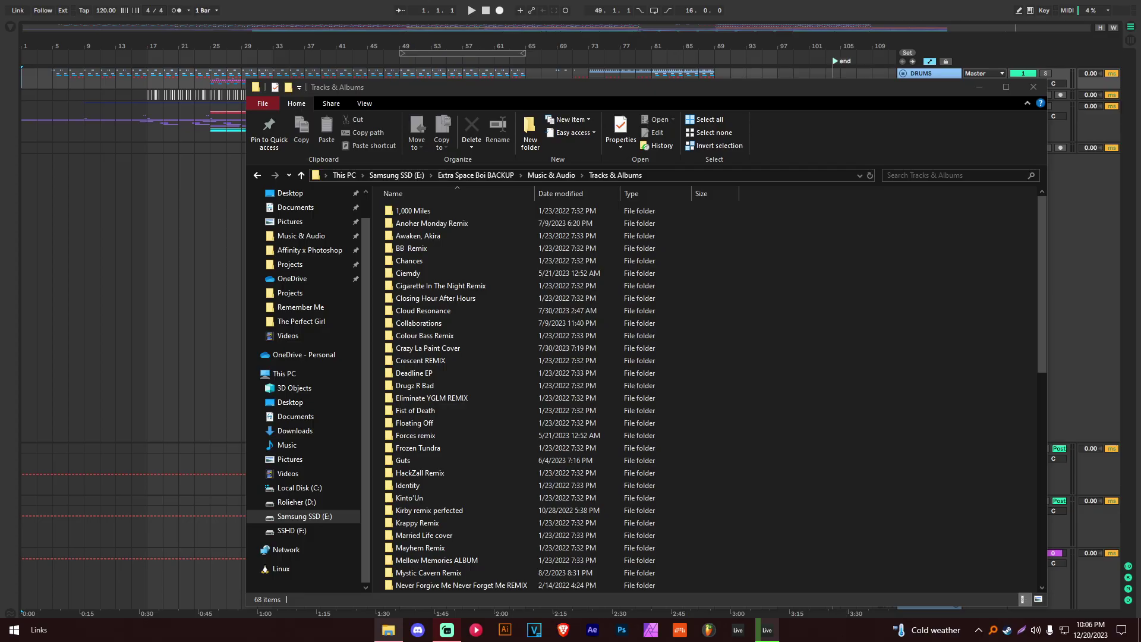
pyautogui.moveTo(520, 88); pyautogui.dragTo(359, 52)
pyautogui.scroll(-1, 521, 324)
pyautogui.scroll(1, 522, 324)
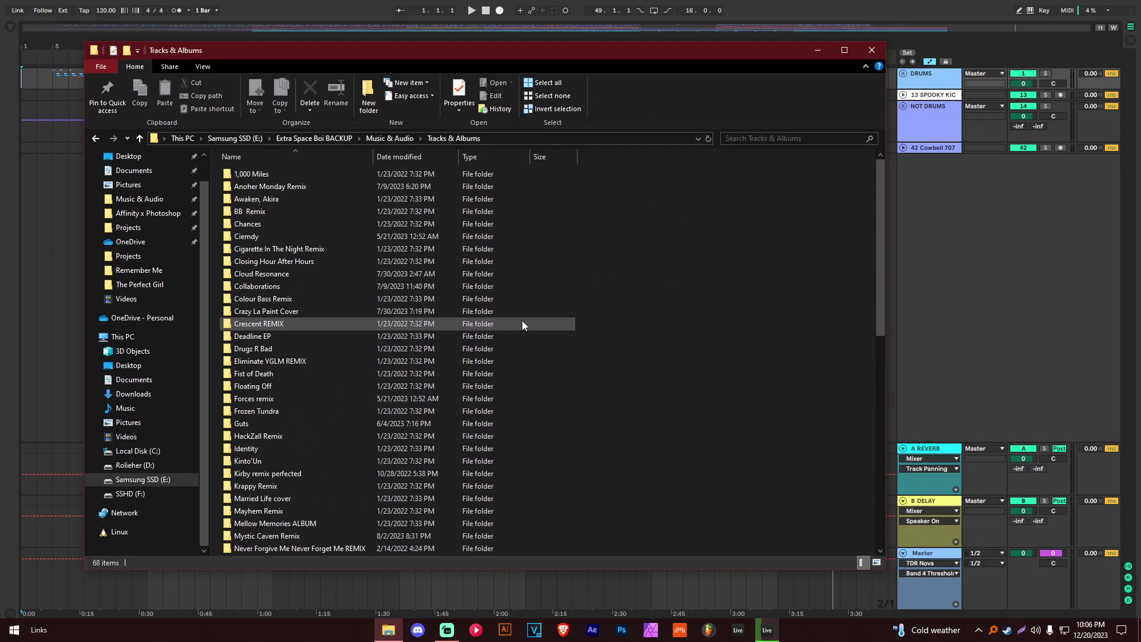
pyautogui.scroll(-9, 523, 332)
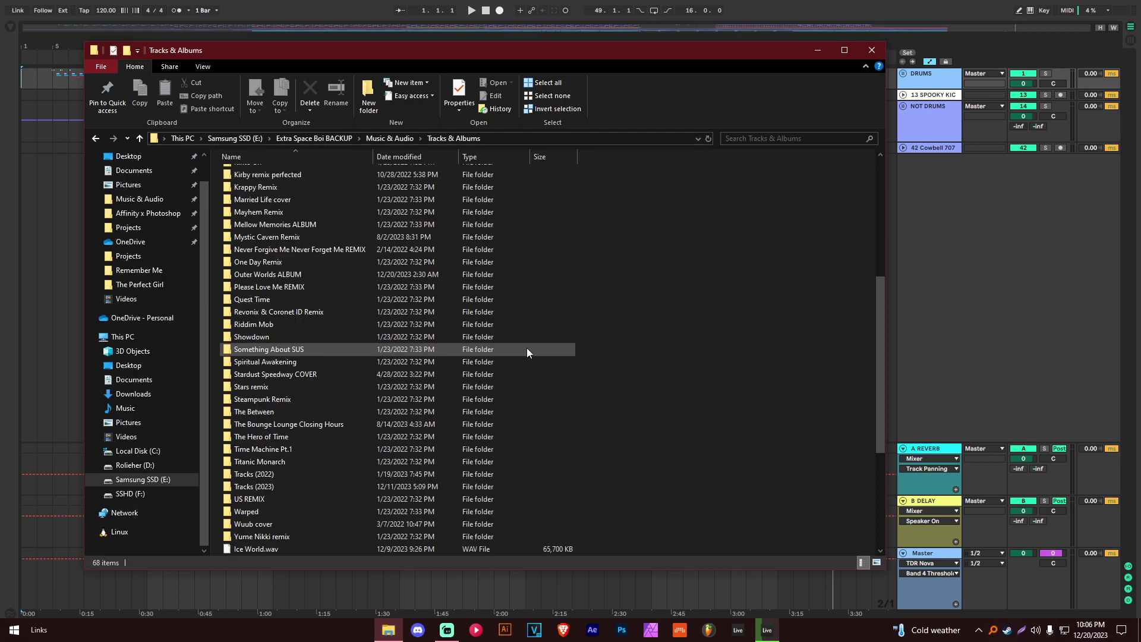
# Look inside the Tracks (2022) folder and its subfolders, and return to Tracks & Albums
pyautogui.doubleClick(278, 441)
pyautogui.moveTo(293, 290); pyautogui.dragTo(282, 266)
pyautogui.doubleClick(257, 213)
pyautogui.doubleClick(256, 212)
pyautogui.click(99, 140)
pyautogui.click(98, 140)
pyautogui.click(98, 140)
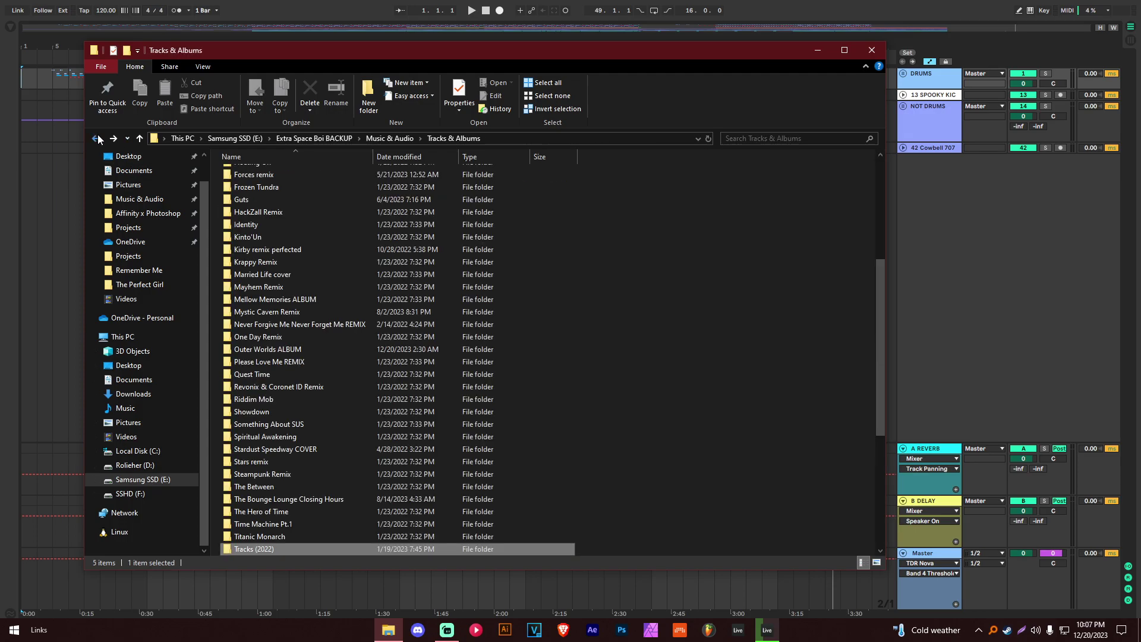
# Look inside the Tracks (2023) folder and open its Originals subfolder
pyautogui.scroll(-5, 346, 370)
pyautogui.doubleClick(272, 374)
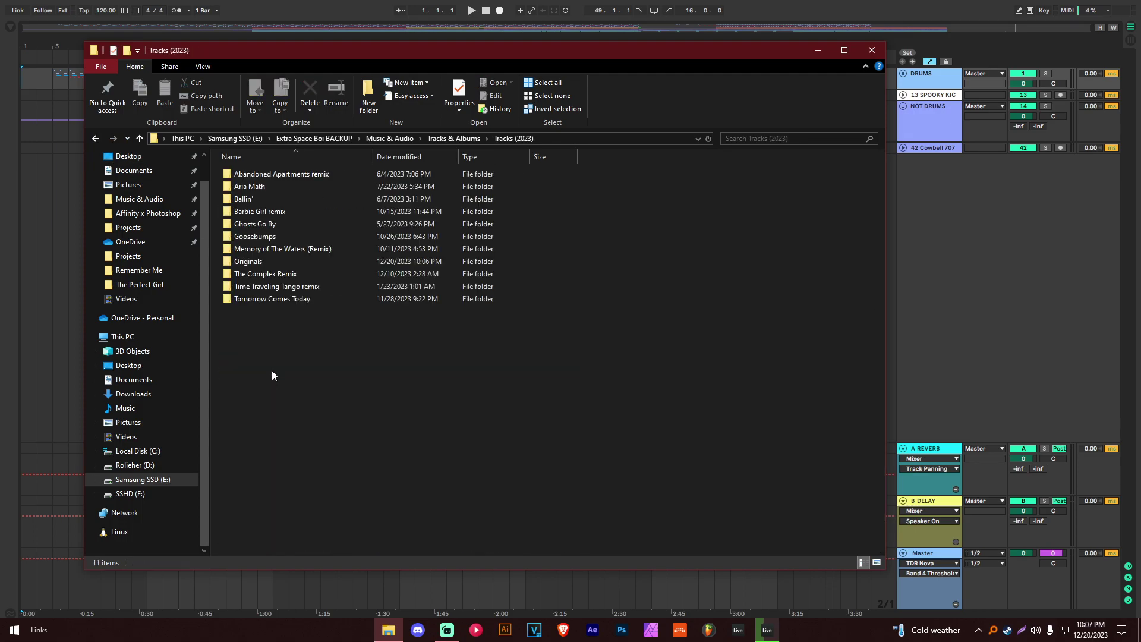
pyautogui.moveTo(647, 177); pyautogui.dragTo(255, 379)
pyautogui.doubleClick(255, 262)
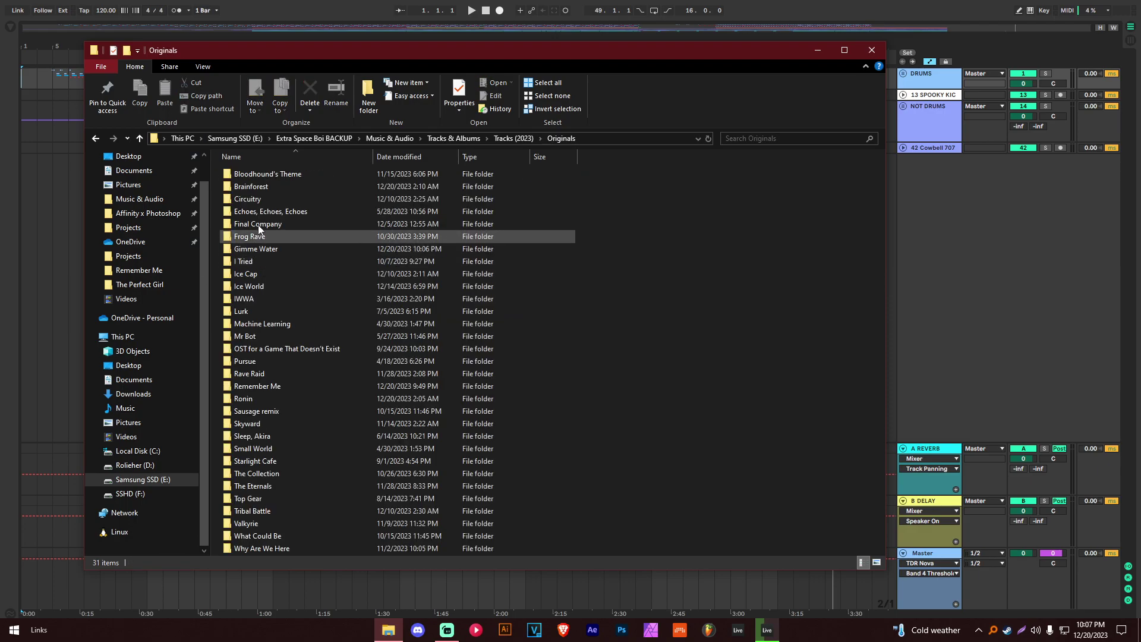
pyautogui.moveTo(636, 170); pyautogui.dragTo(303, 603)
# Look inside the Mr Bot and OST for a Game That Doesn't Exist folders, returning to Originals each time
pyautogui.click(719, 396)
pyautogui.doubleClick(279, 336)
pyautogui.hotkey('alt', 'Left')
pyautogui.doubleClick(280, 348)
pyautogui.hotkey('alt', 'Left')
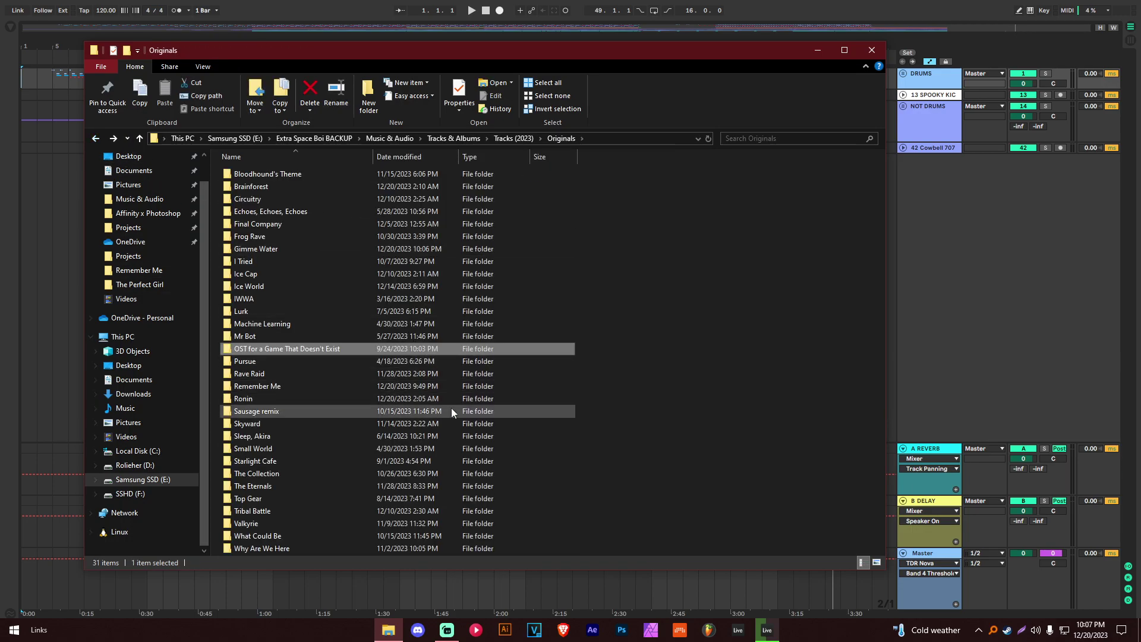
# Look inside The Collection with its Pt. 1 subfolder and inside The Eternals, and return to Originals
pyautogui.doubleClick(271, 474)
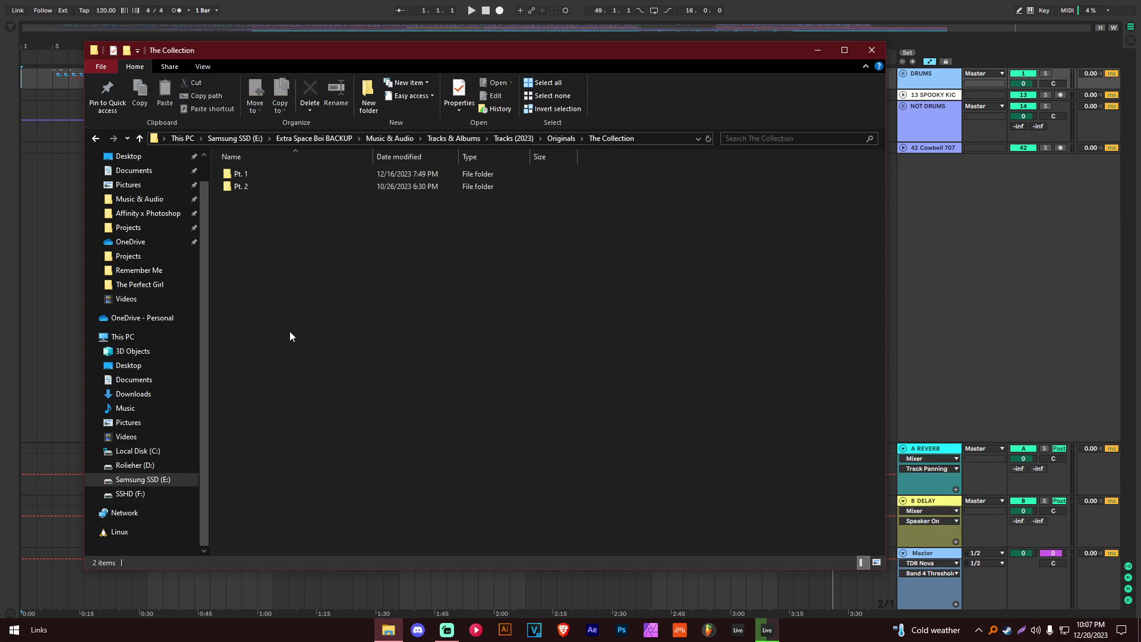
pyautogui.doubleClick(236, 173)
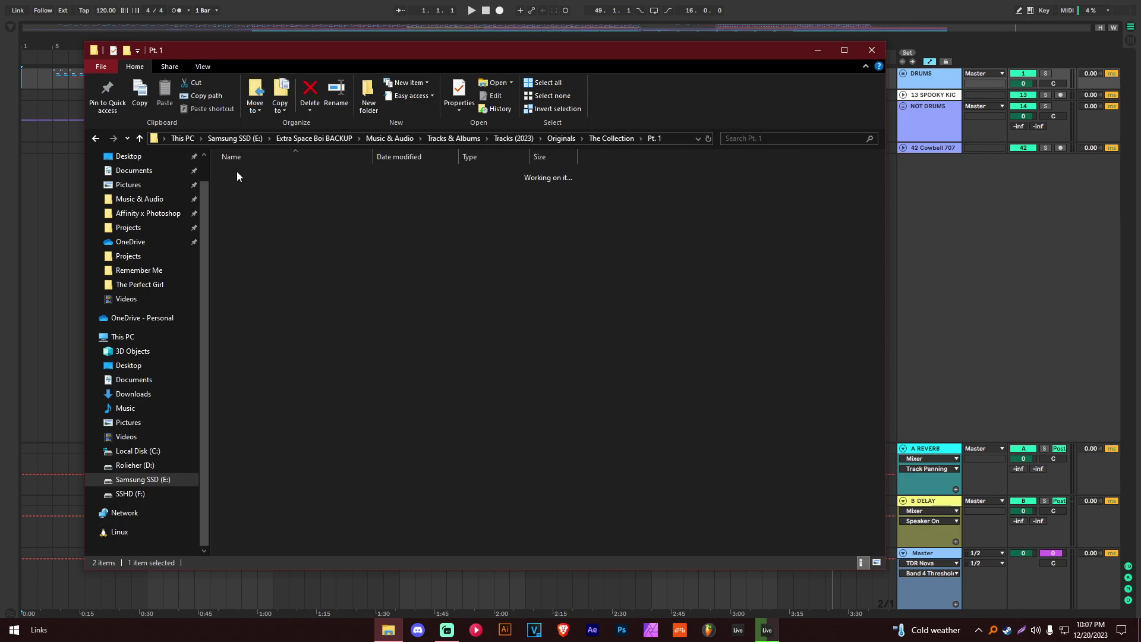
pyautogui.click(95, 138)
pyautogui.click(95, 138)
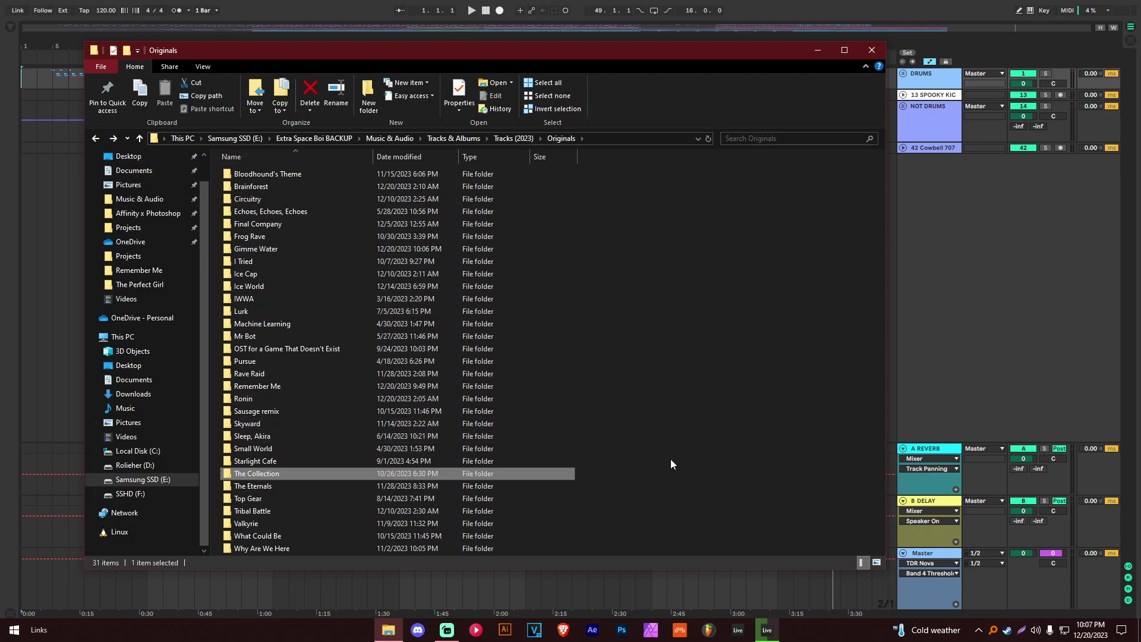
pyautogui.doubleClick(276, 486)
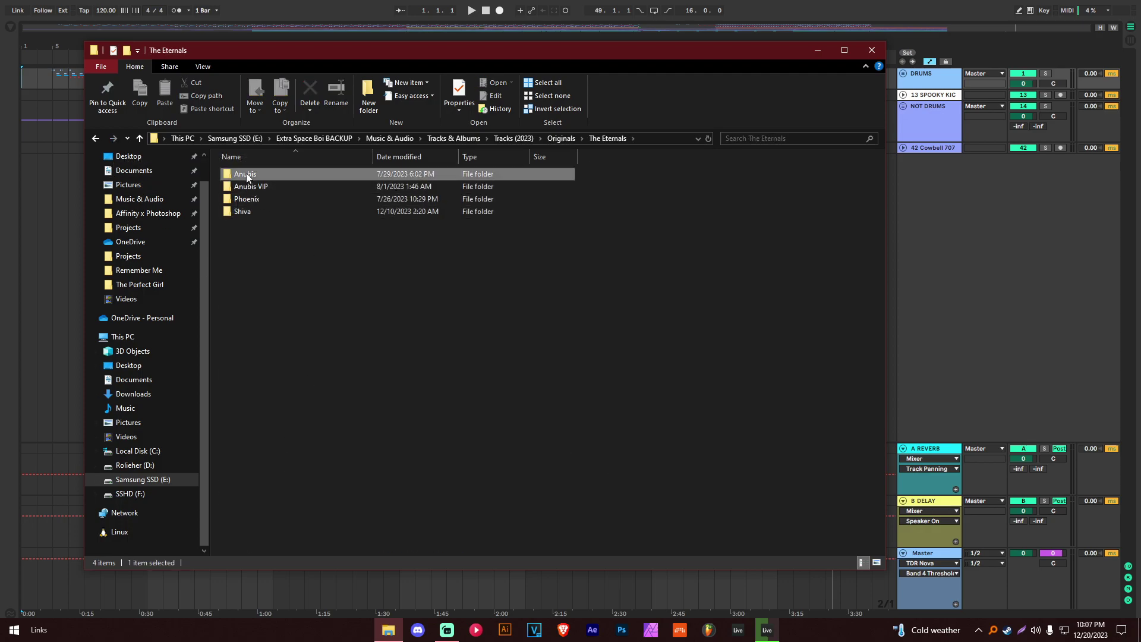
pyautogui.click(248, 209)
pyautogui.click(97, 140)
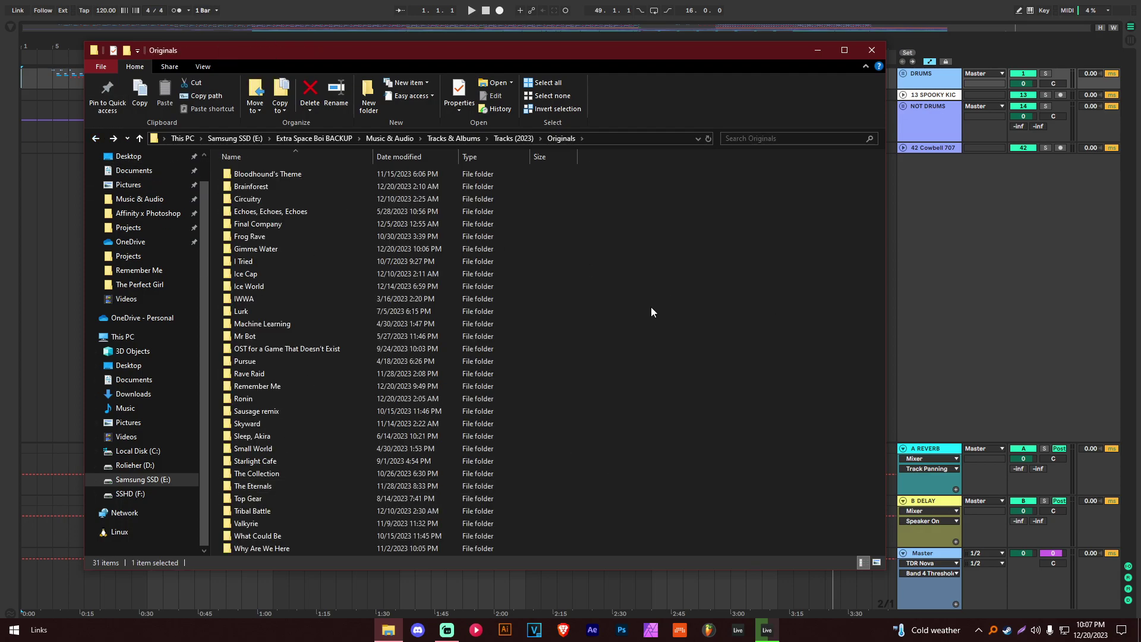
# Reposition the File Explorer window and close it to return to the running audio export
pyautogui.click(677, 304)
pyautogui.moveTo(437, 45); pyautogui.dragTo(459, 57)
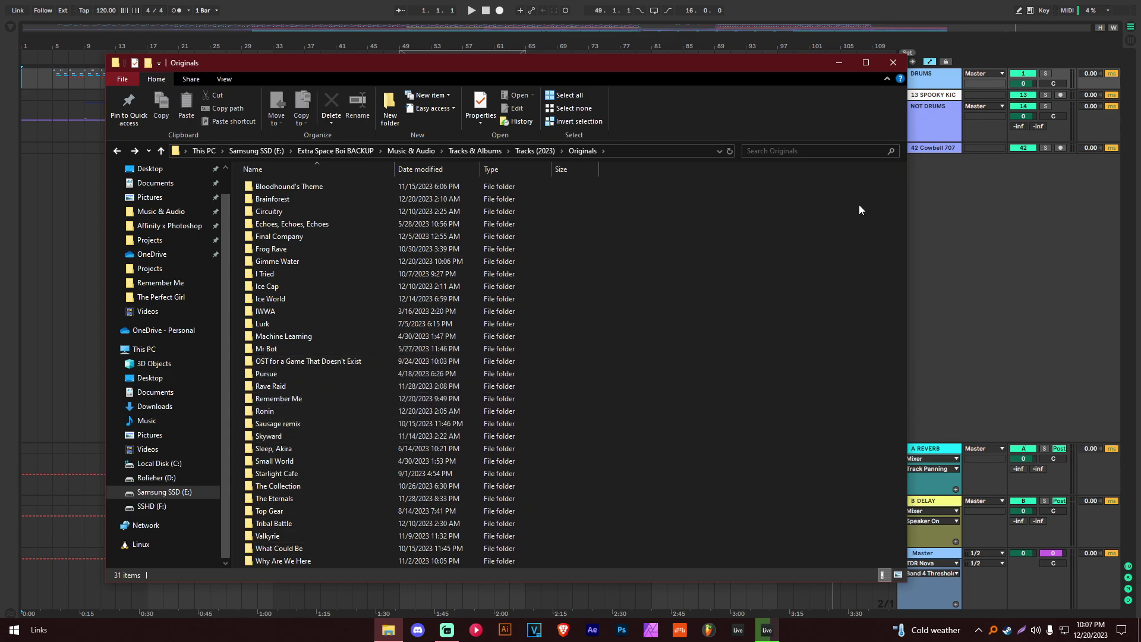
pyautogui.click(896, 62)
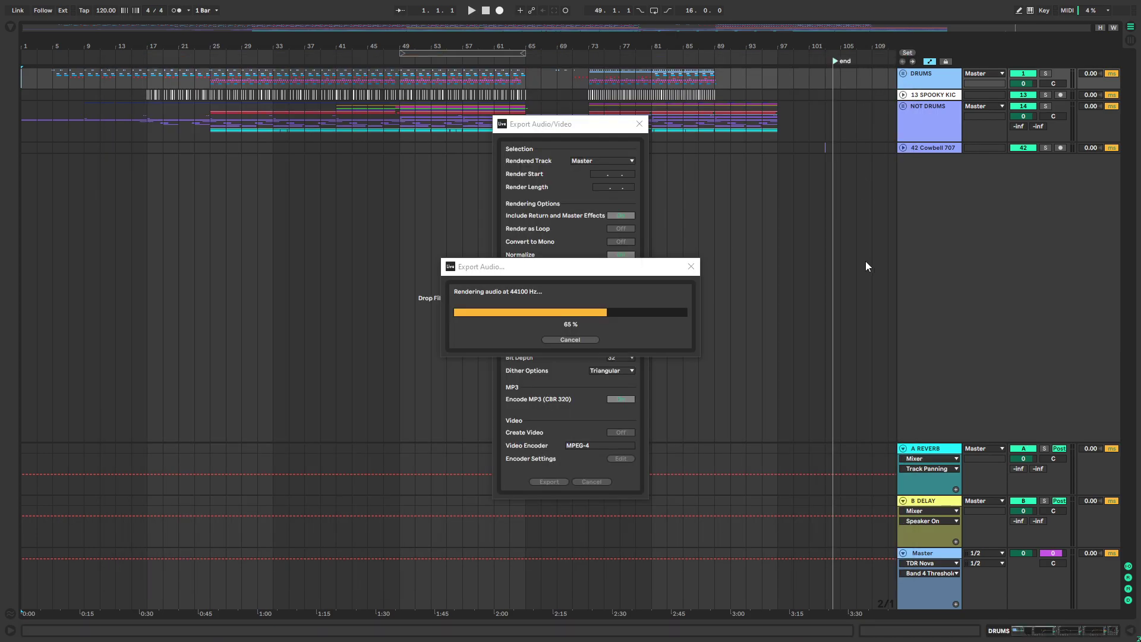
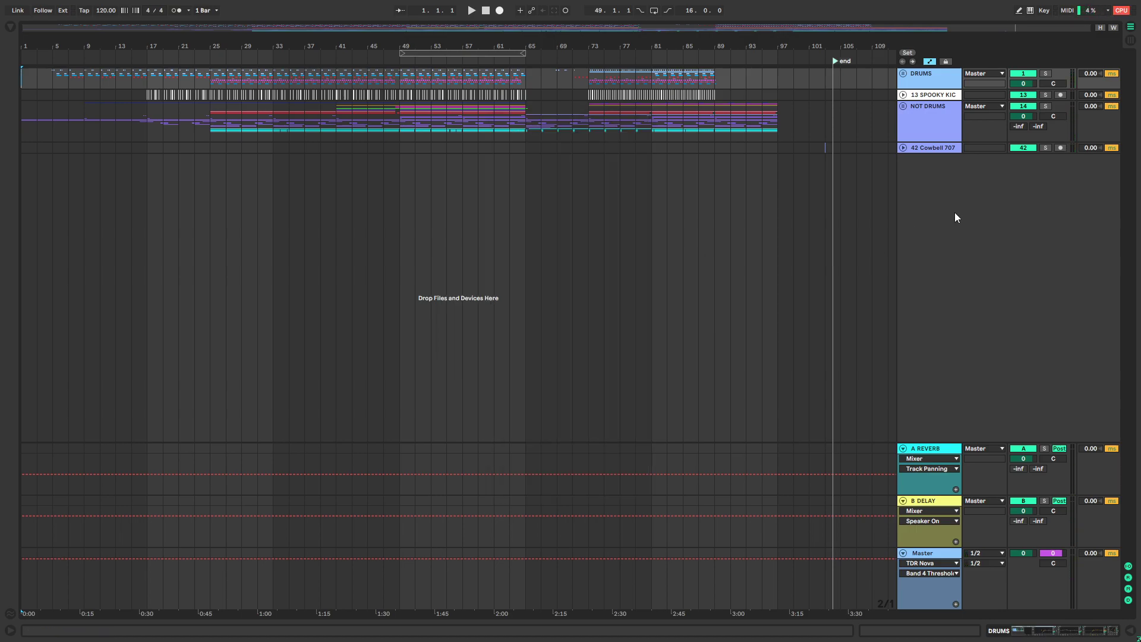
# Leave full screen, check the list of recent sets, and create a new Live Set
pyautogui.press('F11')
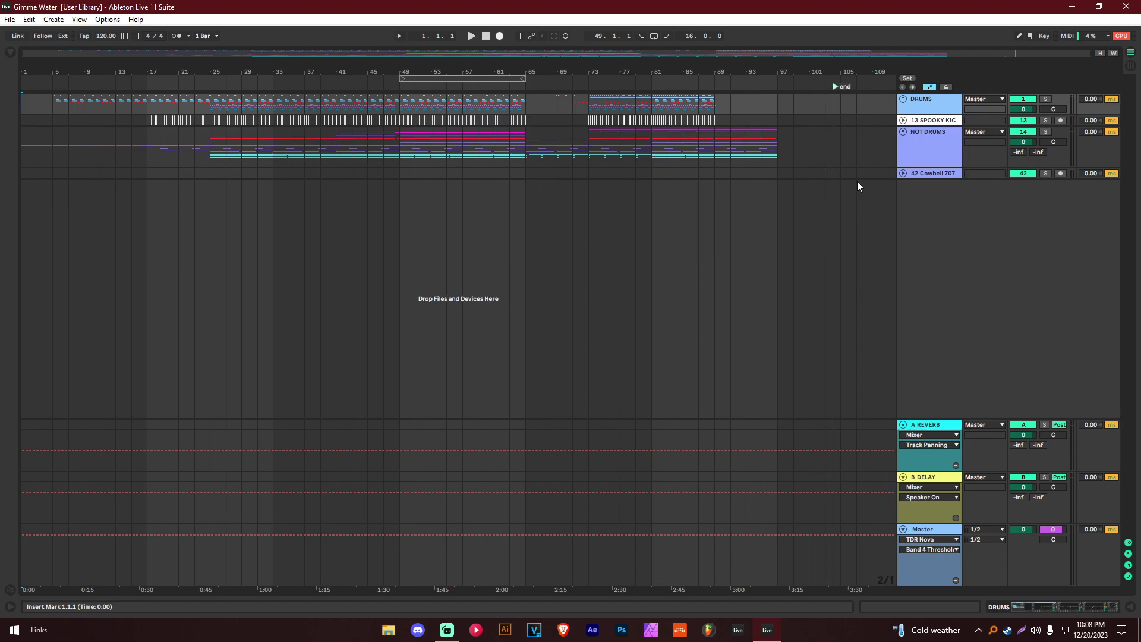
pyautogui.click(29, 19)
pyautogui.moveTo(9, 19)
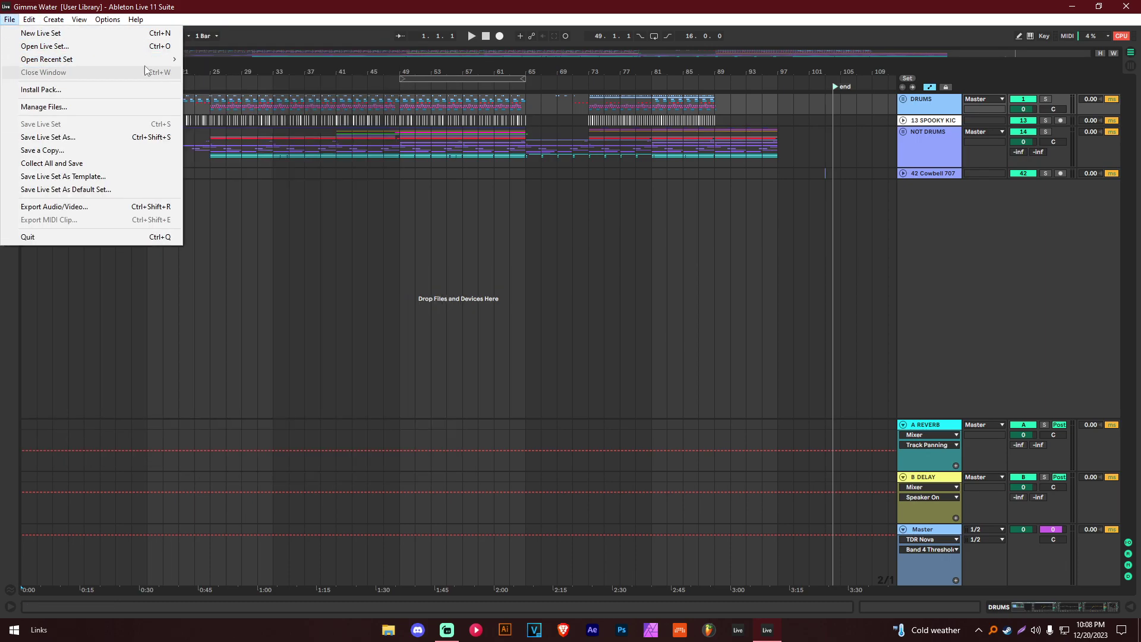
pyautogui.moveTo(155, 60)
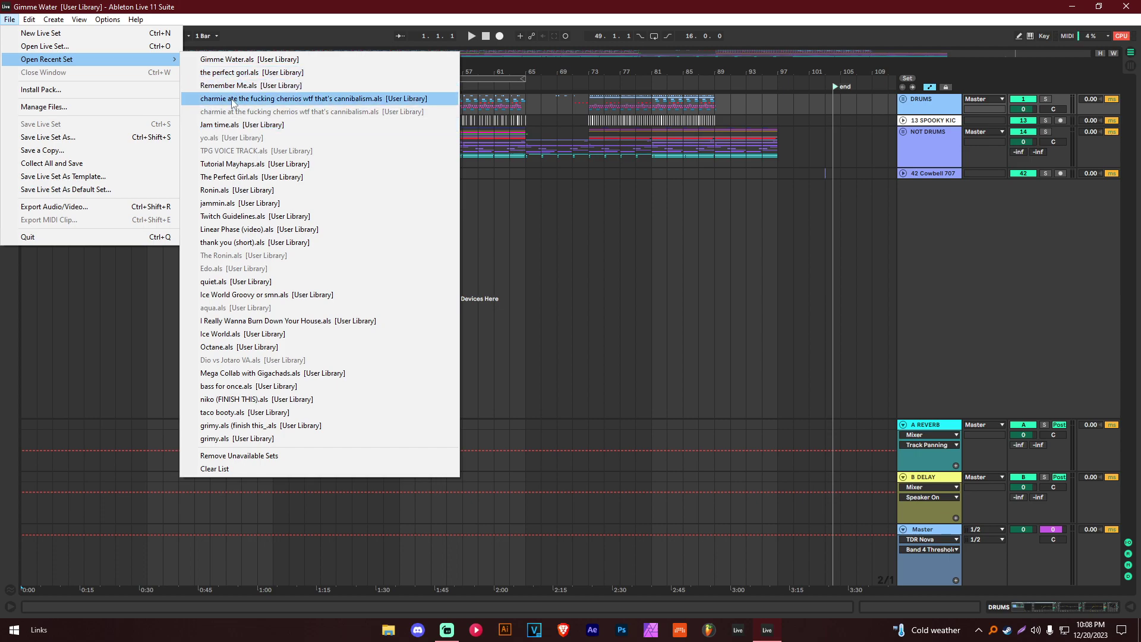
pyautogui.click(77, 33)
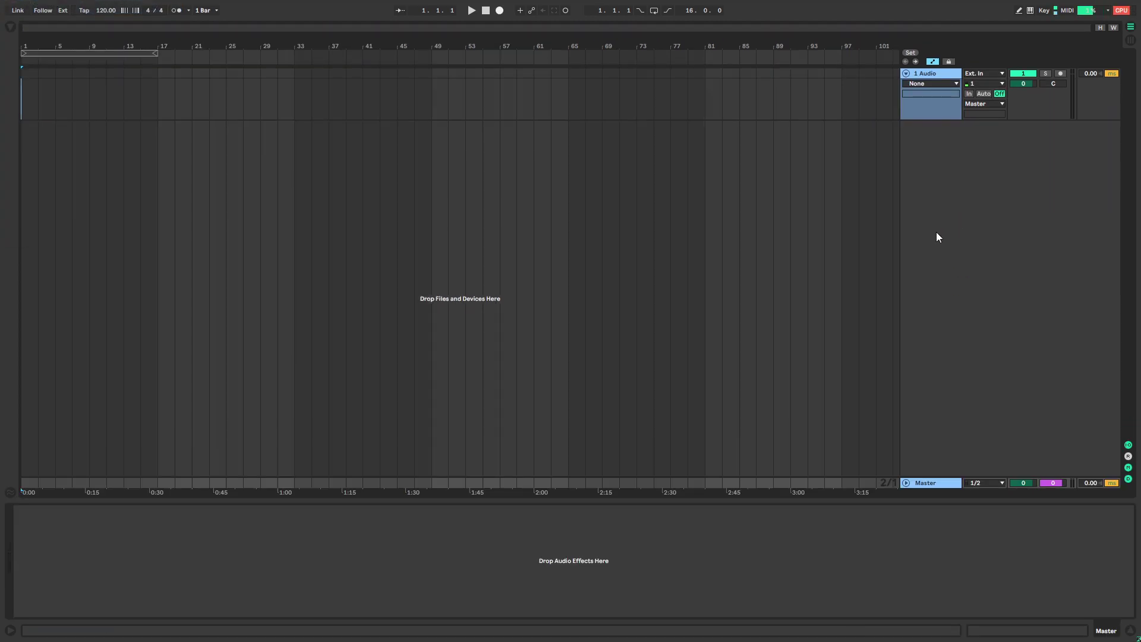
# Load Serum from the browser's favorites onto a new track and delete the 1 Audio track
pyautogui.click(10, 26)
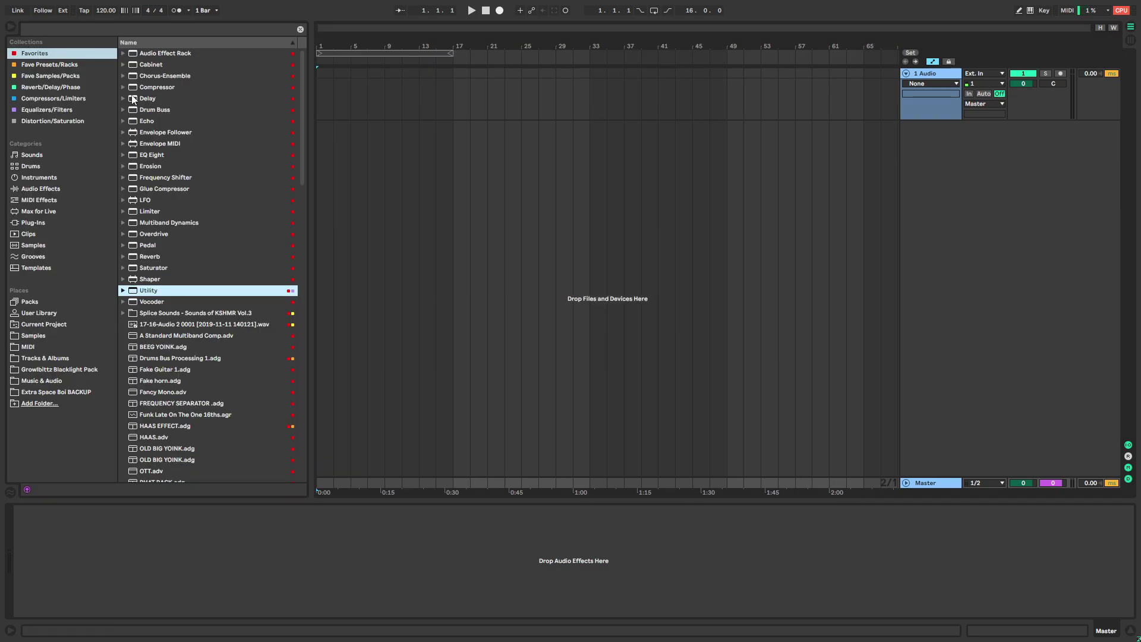
pyautogui.moveTo(301, 69); pyautogui.dragTo(302, 370)
pyautogui.moveTo(149, 261); pyautogui.dragTo(339, 138)
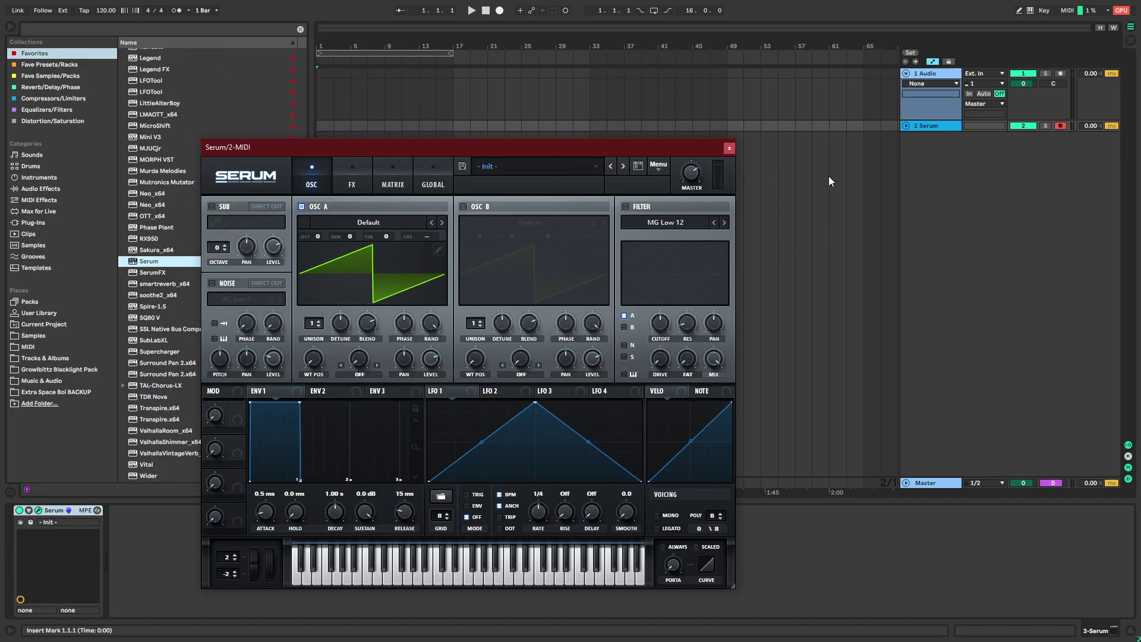
pyautogui.click(928, 75)
pyautogui.press('Delete')
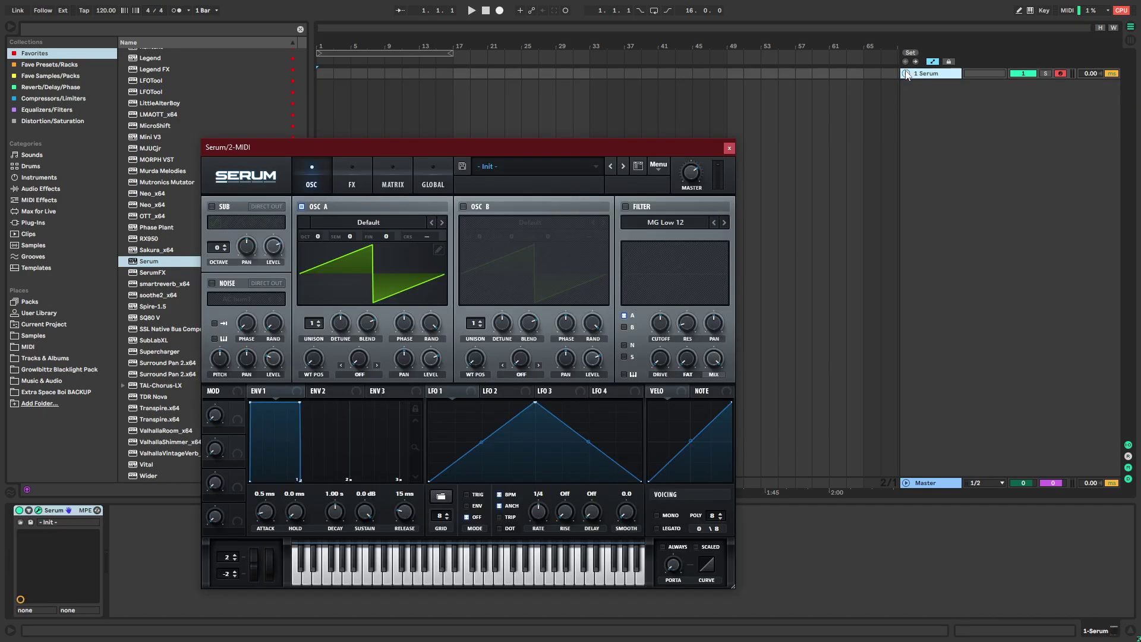
# Unfold the Serum track and close the Serum plug-in window
pyautogui.click(905, 73)
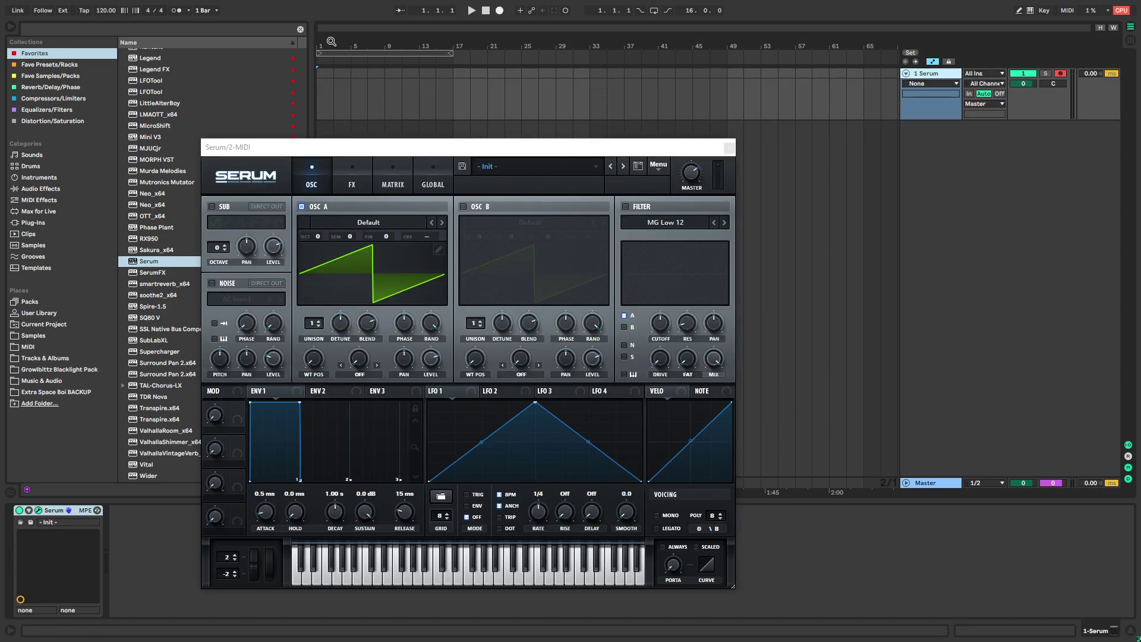
pyautogui.moveTo(329, 45); pyautogui.dragTo(331, 110)
pyautogui.moveTo(410, 41); pyautogui.dragTo(432, 37)
pyautogui.click(729, 148)
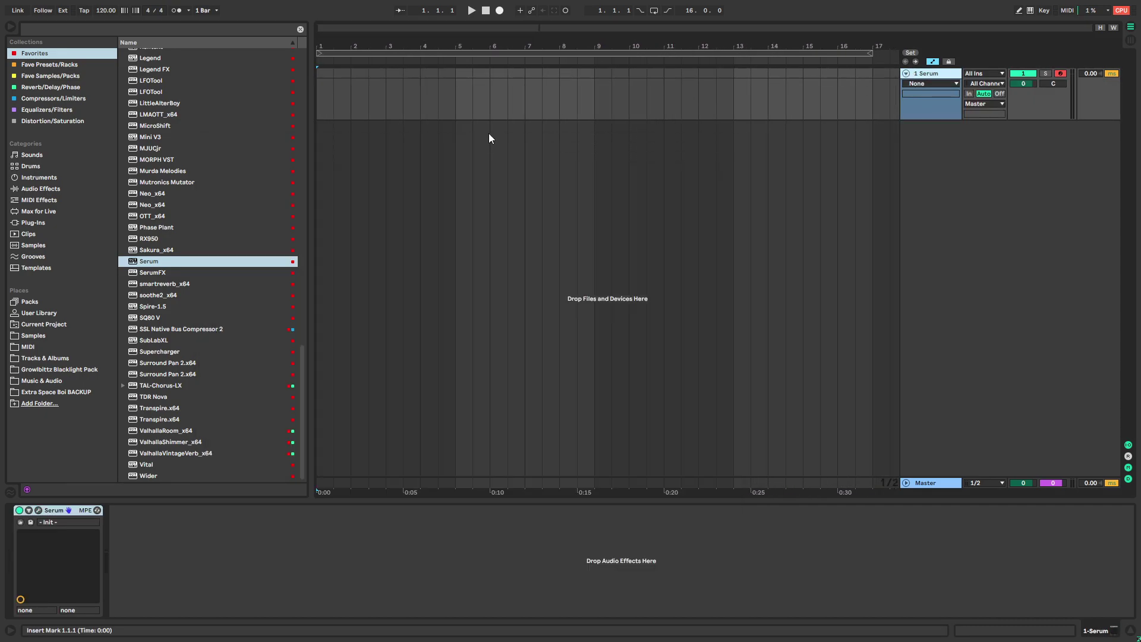
# Loop the first four bars and insert an empty four-bar MIDI clip there on the Serum track
pyautogui.moveTo(317, 74); pyautogui.dragTo(458, 78)
pyautogui.hotkey('ctrl', 'l')
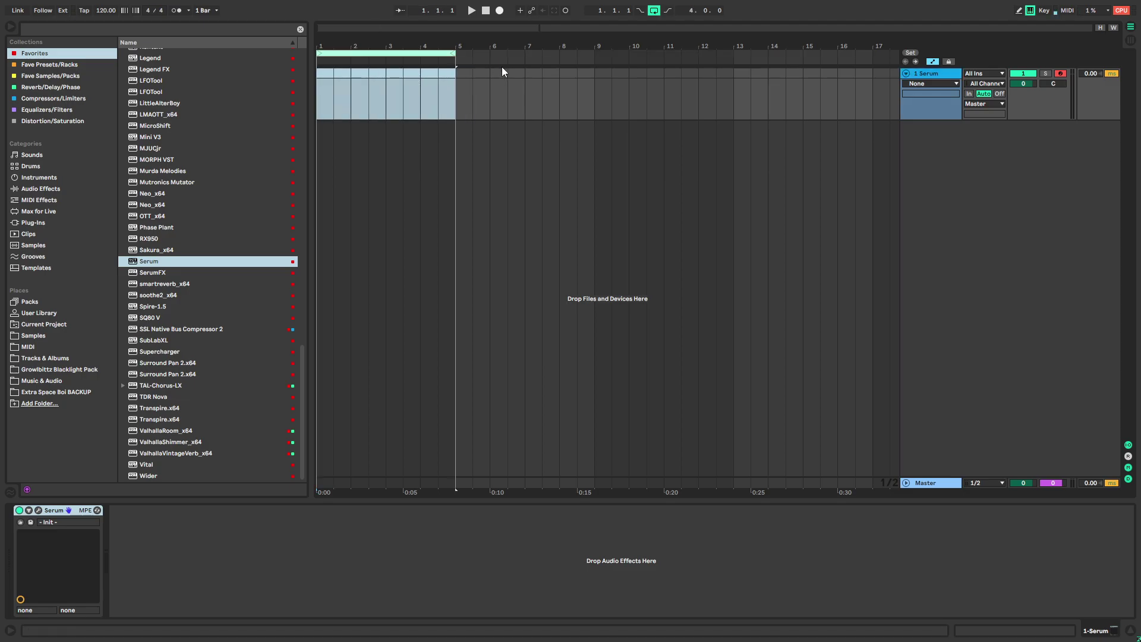
pyautogui.press('m')
pyautogui.moveTo(336, 100); pyautogui.dragTo(438, 86)
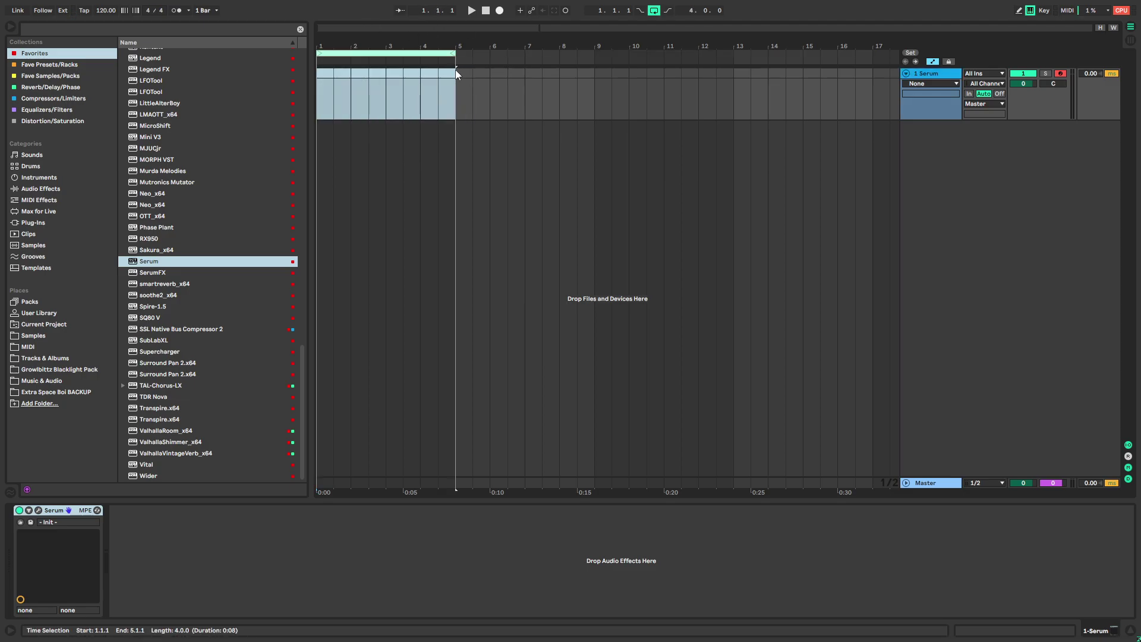
pyautogui.hotkey('ctrl', 'shift', 'm')
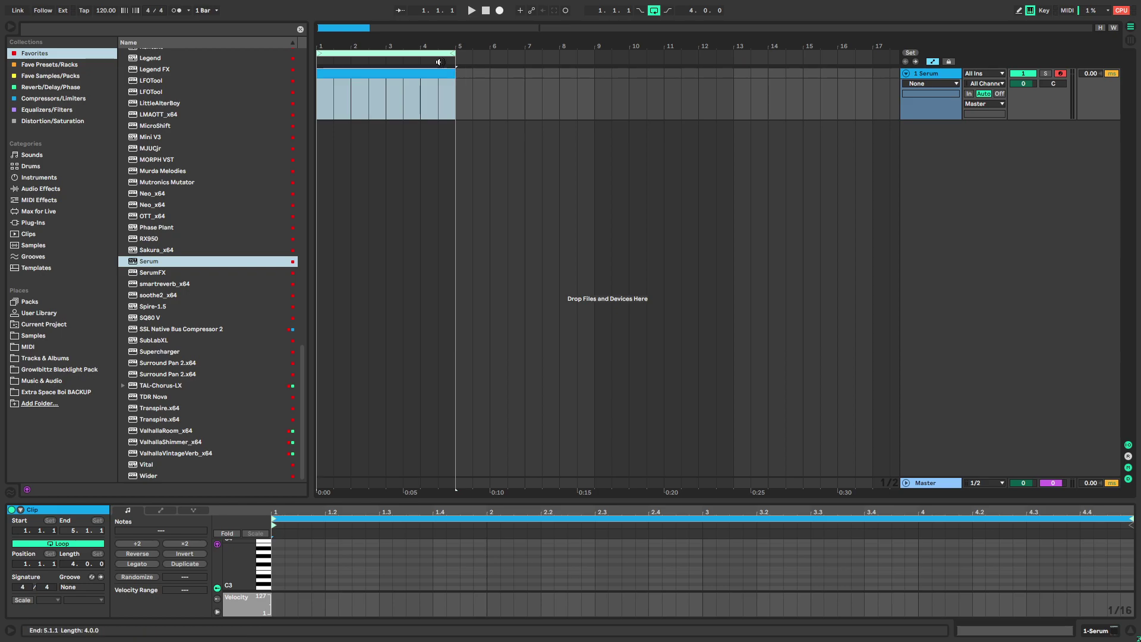
# Enlarge the piano roll and add an F0 note spanning all four bars of the clip
pyautogui.moveTo(406, 500); pyautogui.dragTo(398, 203)
pyautogui.moveTo(235, 419); pyautogui.dragTo(261, 426)
pyautogui.click(267, 419)
pyautogui.scroll(-1, 266, 430)
pyautogui.scroll(-3, 266, 432)
pyautogui.doubleClick(277, 384)
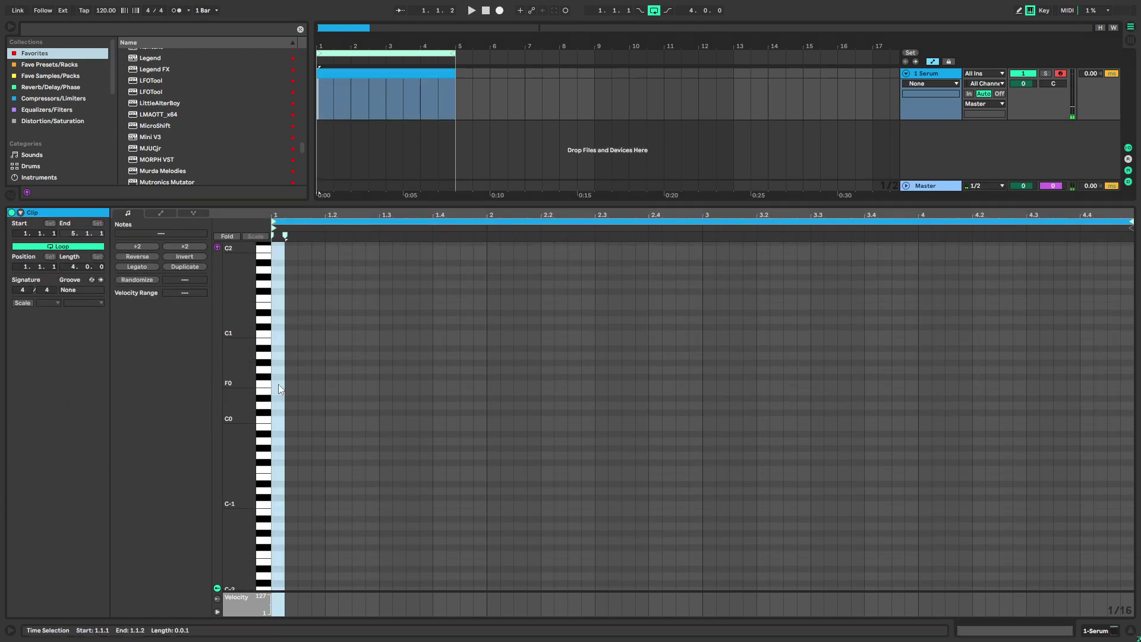
pyautogui.moveTo(283, 386); pyautogui.dragTo(925, 389)
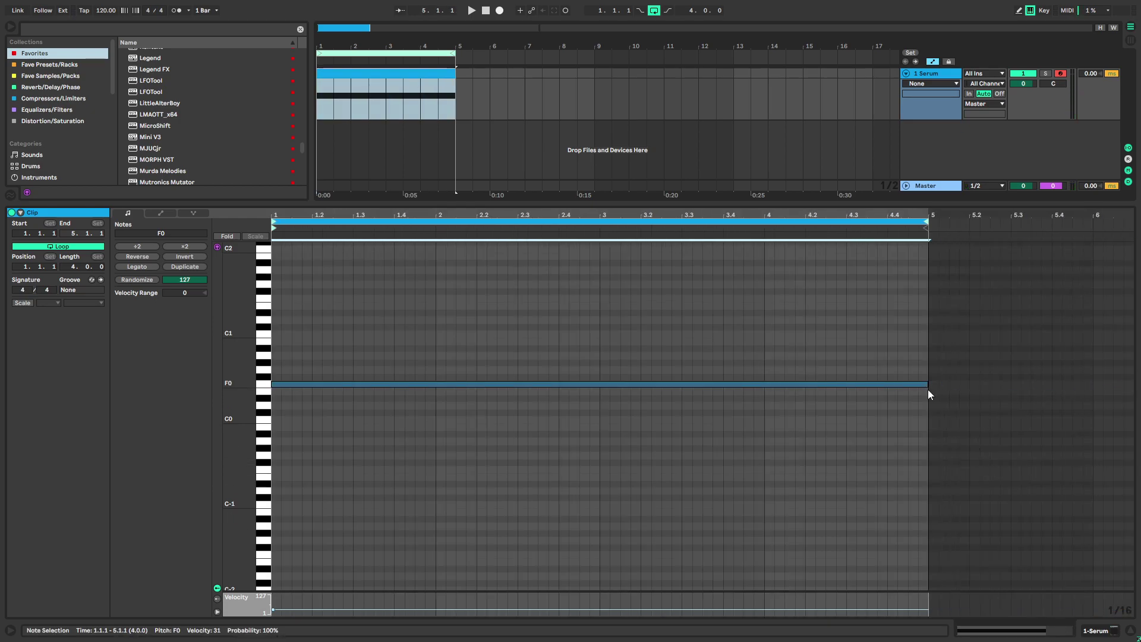
# Search the browser for "beeg" and load BEEG YOINK.adg onto the Serum track
pyautogui.click(1096, 632)
pyautogui.click(120, 28)
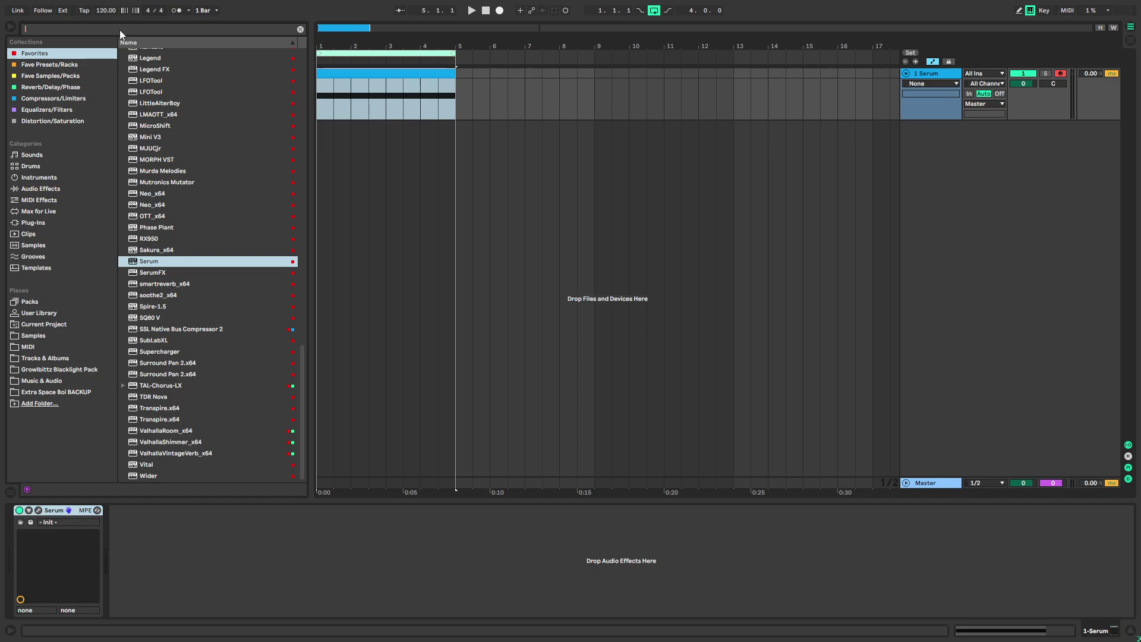
pyautogui.write('beeg')
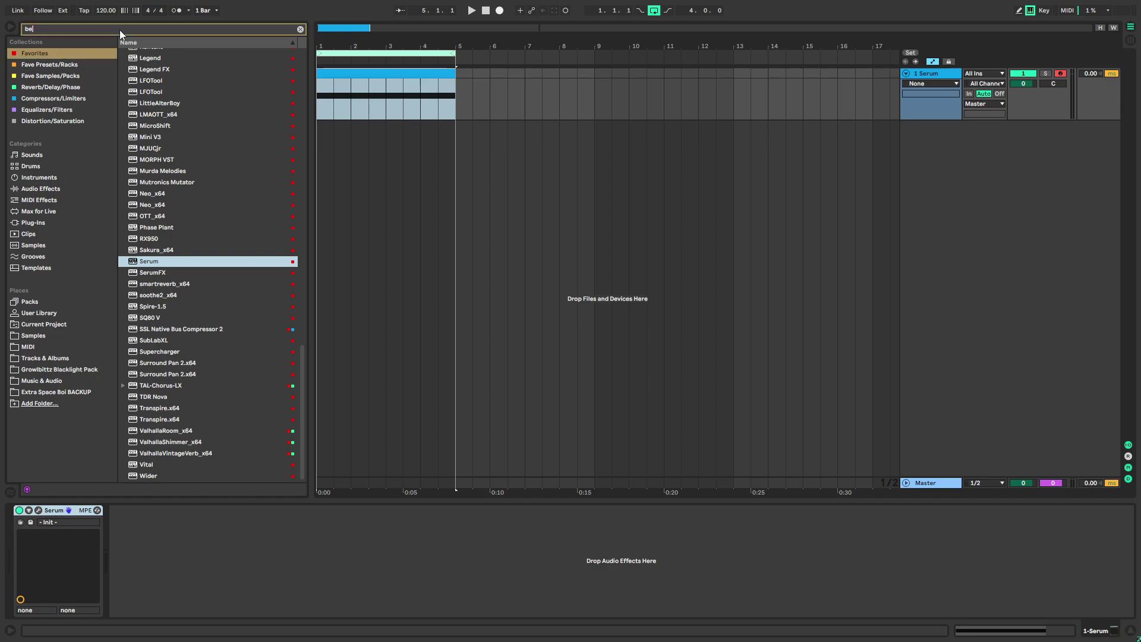
pyautogui.press('Down')
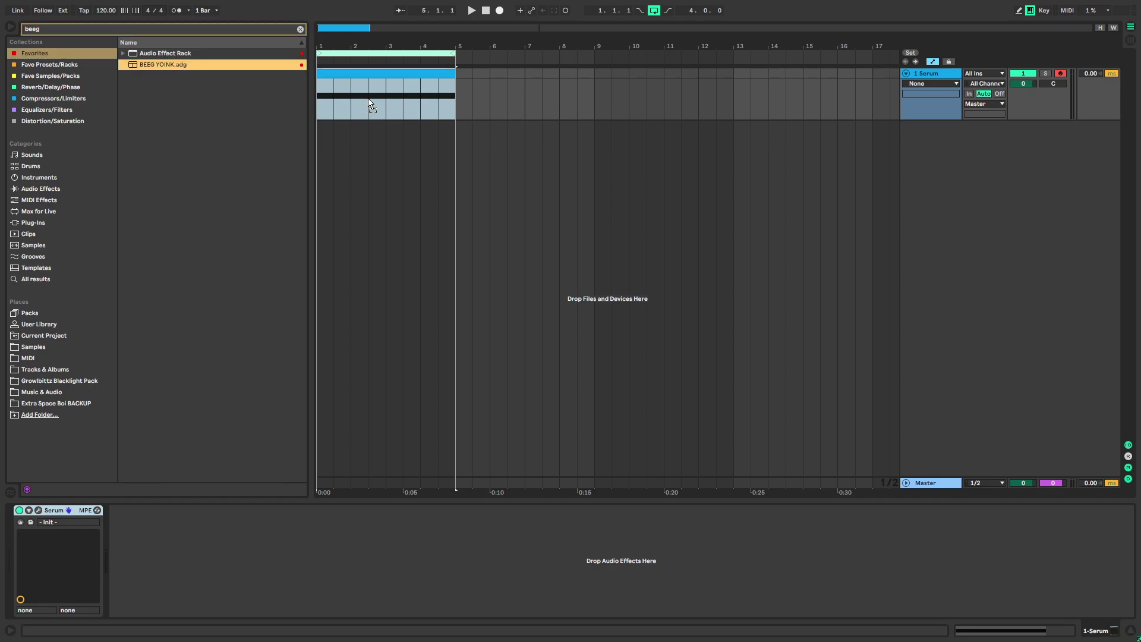
pyautogui.press('Return')
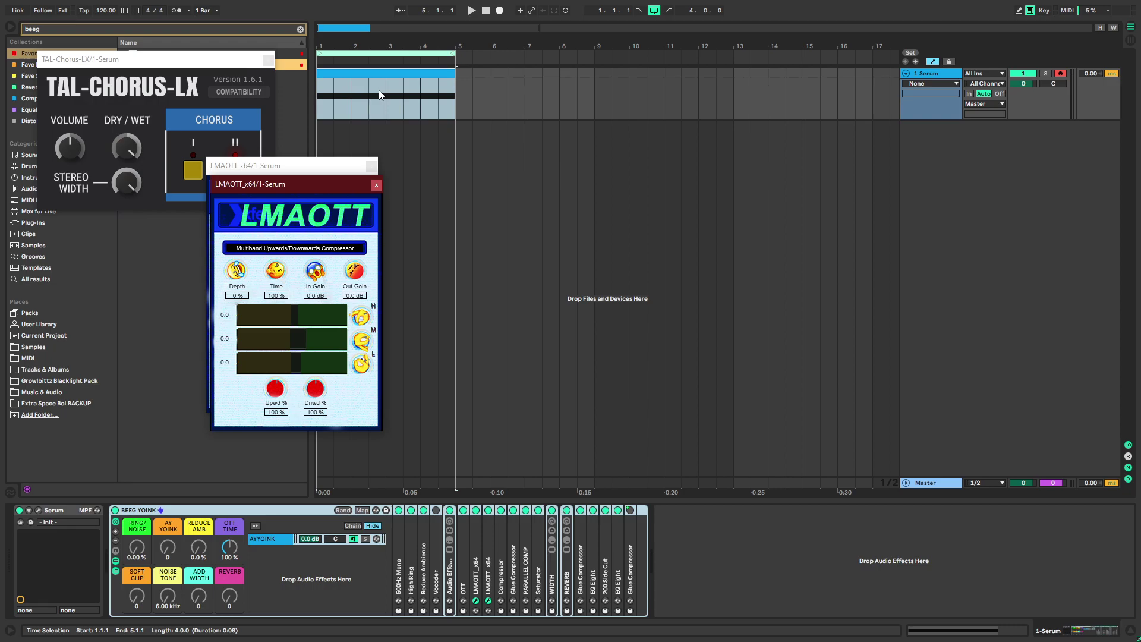
# Delete the nested Audio Effect Rack before OTT in BEEG YOINK, clear the browser search, and close the plug-in windows
pyautogui.click(450, 577)
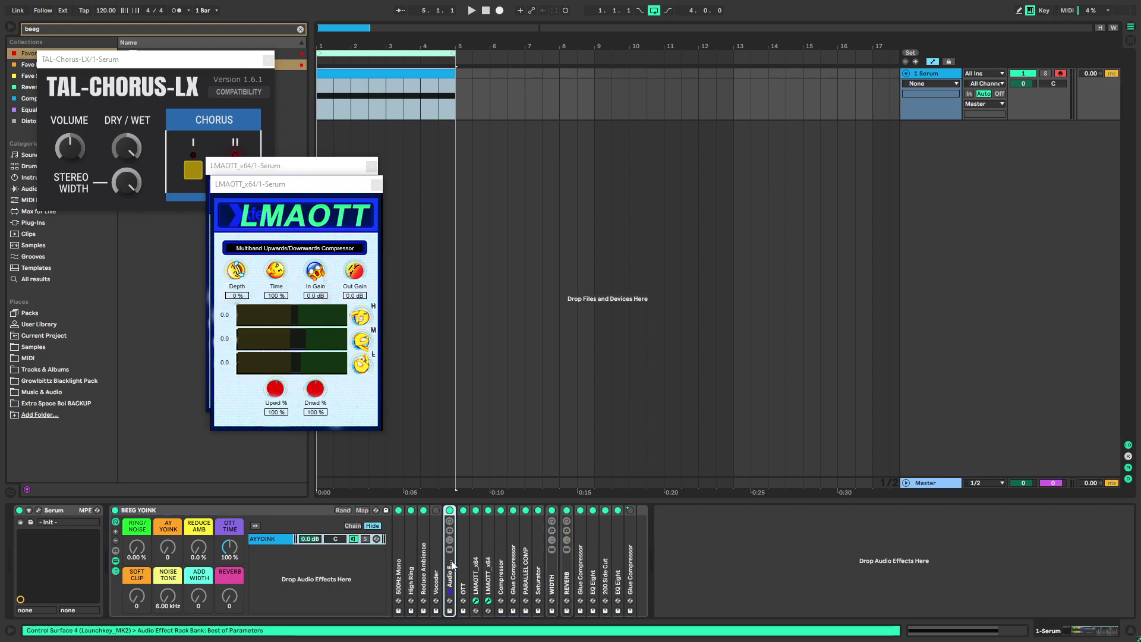
pyautogui.press('Delete')
pyautogui.click(300, 29)
pyautogui.click(376, 184)
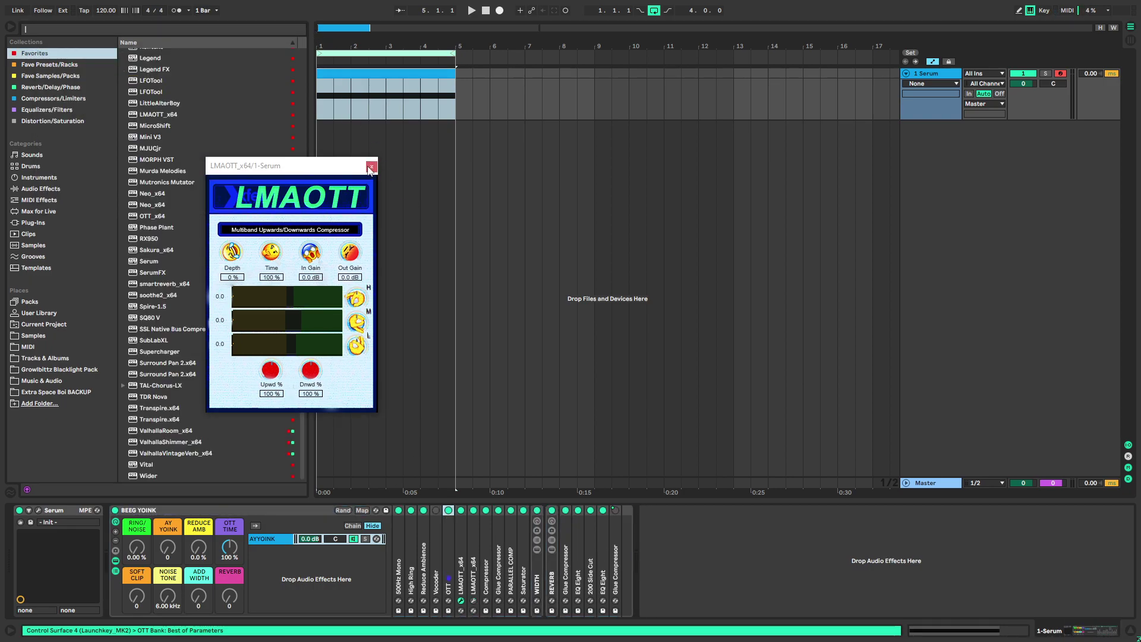
pyautogui.click(371, 166)
# Set BEEG YOINK's AY YOINK macro to 127 while auditioning the loop
pyautogui.press('space')
pyautogui.moveTo(167, 547); pyautogui.dragTo(168, 427)
pyautogui.press('space')
pyautogui.press('space')
pyautogui.press('space')
# Set the SOFT CLIP macro to 127, and compare the sound by toggling the Vocoder and the whole BEEG YOINK rack
pyautogui.click(437, 510)
pyautogui.click(437, 510)
pyautogui.press('space')
pyautogui.moveTo(137, 598); pyautogui.dragTo(137, 478)
pyautogui.press('space')
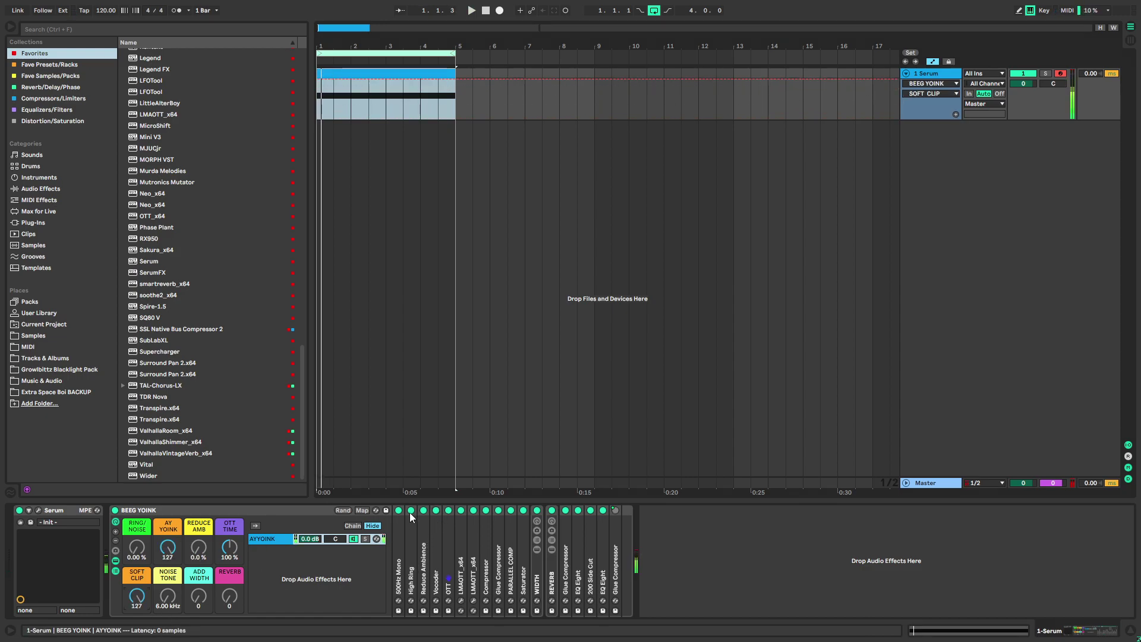
pyautogui.click(435, 510)
pyautogui.click(115, 511)
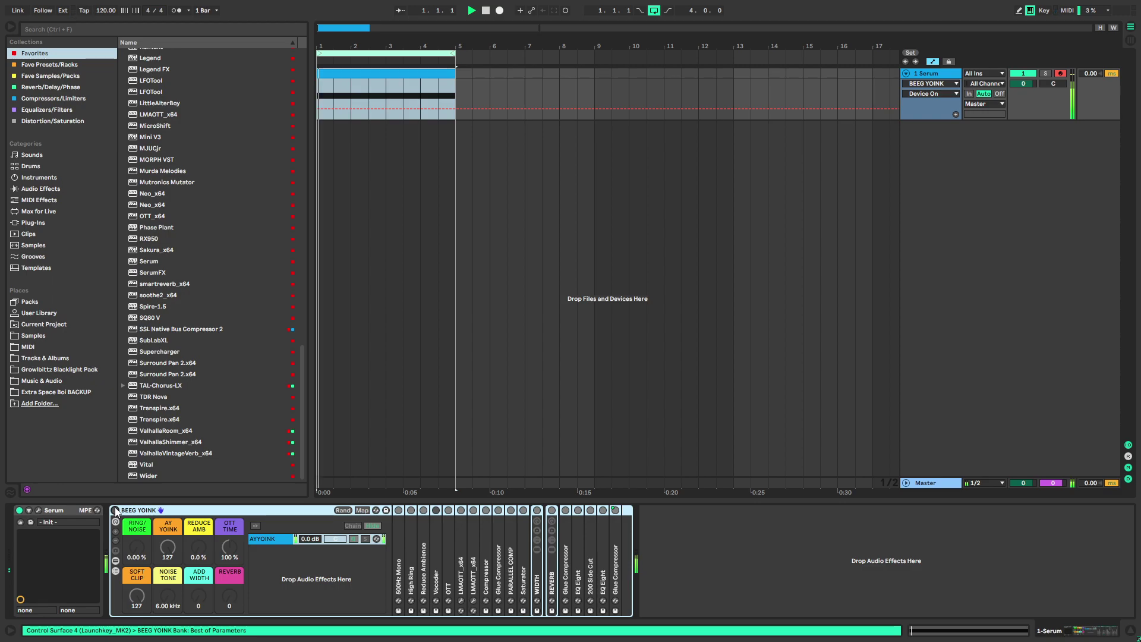
# Open Serum, load the Basic Shapes wavetable in OSC A, then enable OSC B with Basic Shapes too
pyautogui.click(36, 510)
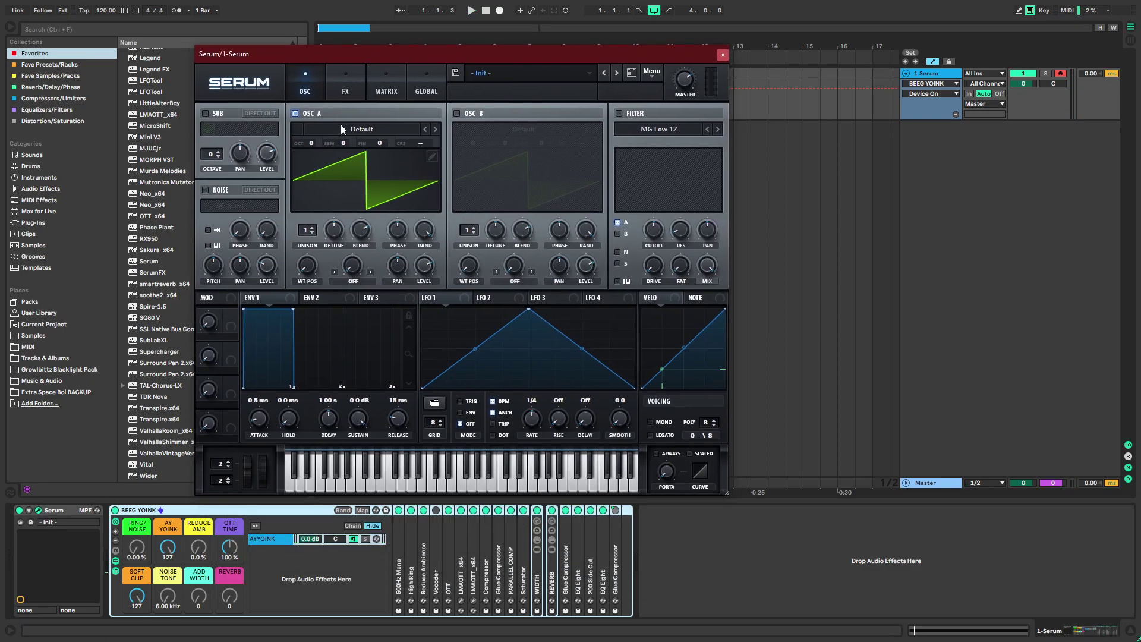
pyautogui.click(342, 127)
pyautogui.moveTo(344, 142)
pyautogui.click(416, 198)
pyautogui.click(459, 113)
pyautogui.click(470, 135)
pyautogui.moveTo(475, 144)
pyautogui.click(576, 197)
# Set OSC A's warp to FM (From B) and OSC B's octave to +3, auditioning different FM amounts
pyautogui.click(355, 282)
pyautogui.click(364, 530)
pyautogui.moveTo(472, 143); pyautogui.dragTo(498, 119)
pyautogui.press('space')
pyautogui.moveTo(366, 249); pyautogui.dragTo(381, 212)
pyautogui.press('space')
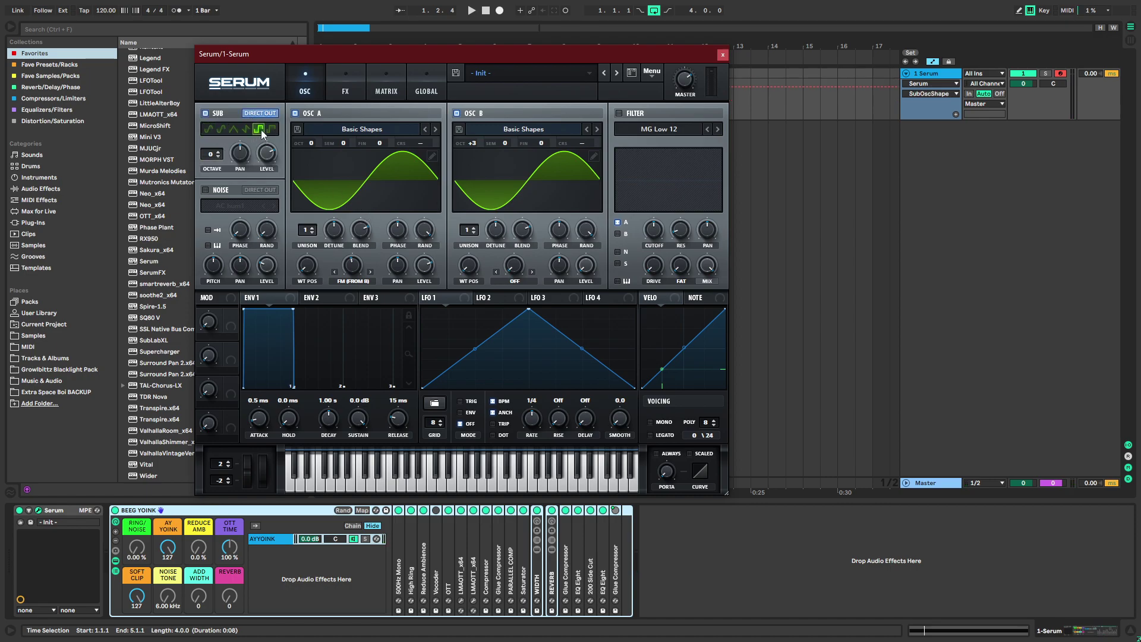
# Set the sub oscillator to a square shape at -4 octaves and OSC B's warp to FM (Sub)
pyautogui.moveTo(262, 130); pyautogui.dragTo(213, 178)
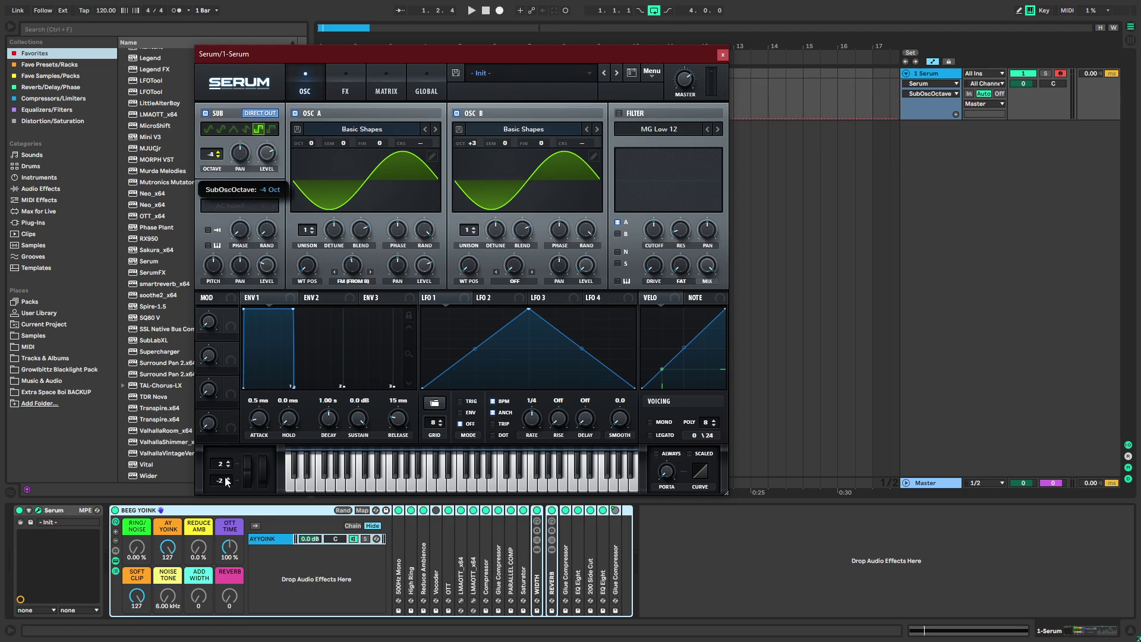
pyautogui.click(515, 273)
pyautogui.click(532, 582)
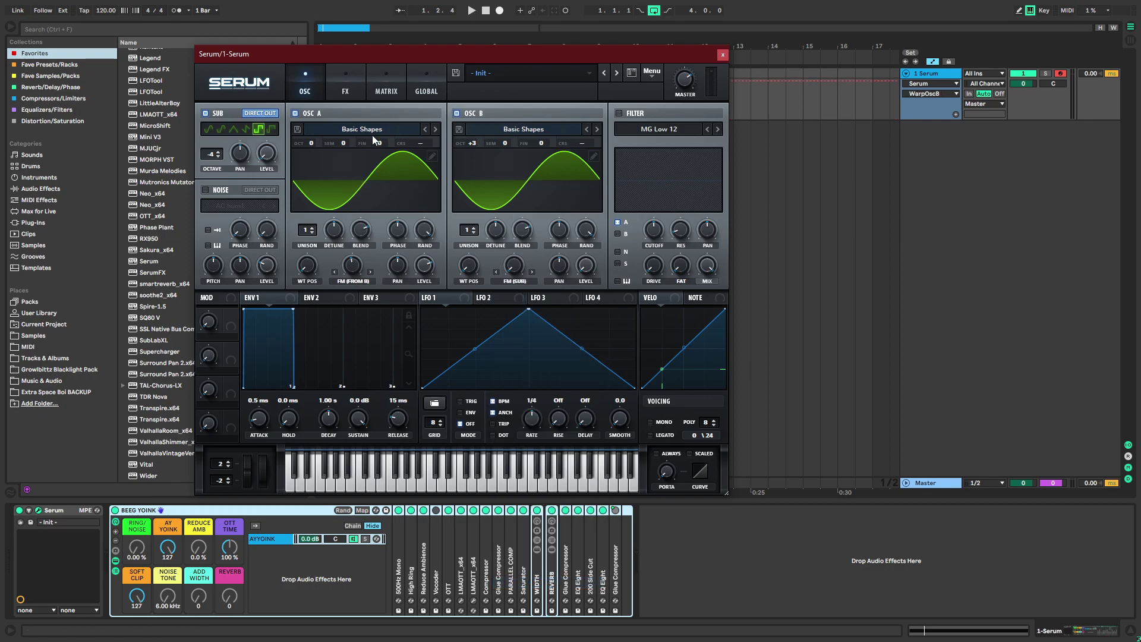
# Switch OSC B off and back on, and adjust its FM (Sub) amount
pyautogui.click(457, 113)
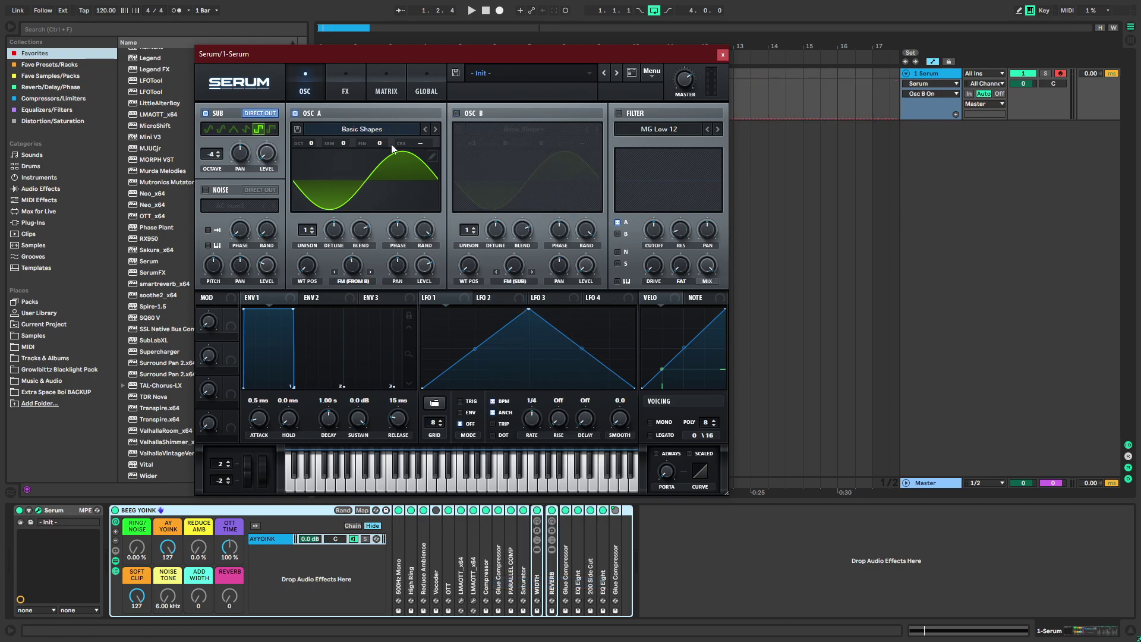
pyautogui.click(464, 113)
pyautogui.moveTo(510, 267); pyautogui.dragTo(540, 214)
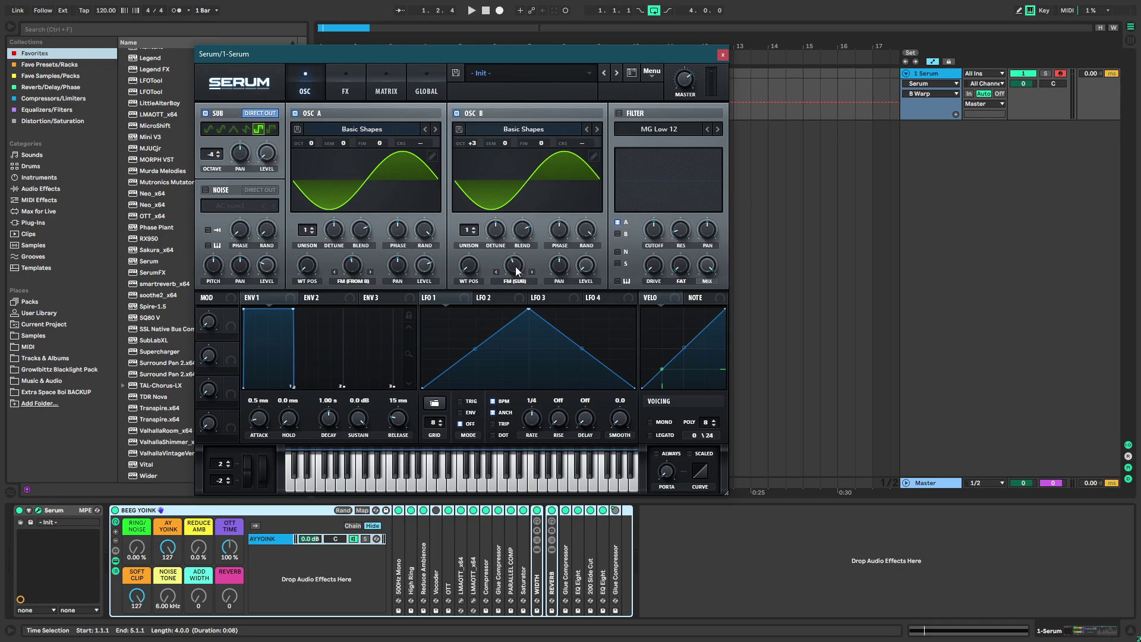
# Play the loop while adjusting oscillator B's FM-from-sub amount to about 37%
pyautogui.press('space')
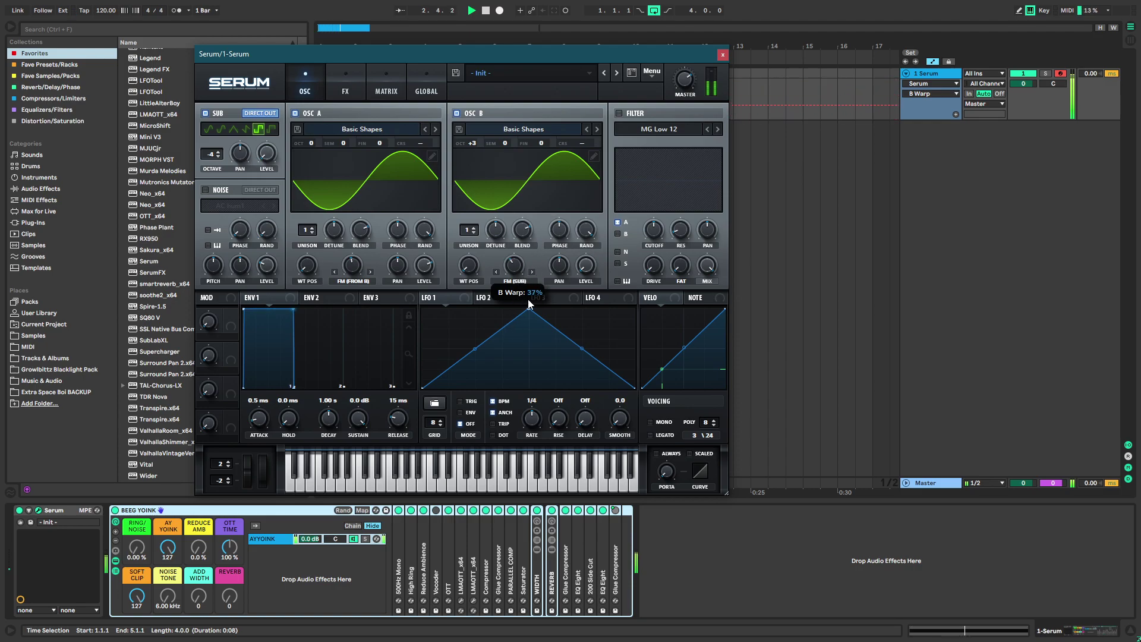
pyautogui.moveTo(531, 276); pyautogui.dragTo(515, 279)
pyautogui.press('space')
# Set the sub oscillator's octave to -3 and audition it while varying oscillator B's FM amount
pyautogui.moveTo(217, 154); pyautogui.dragTo(246, 172)
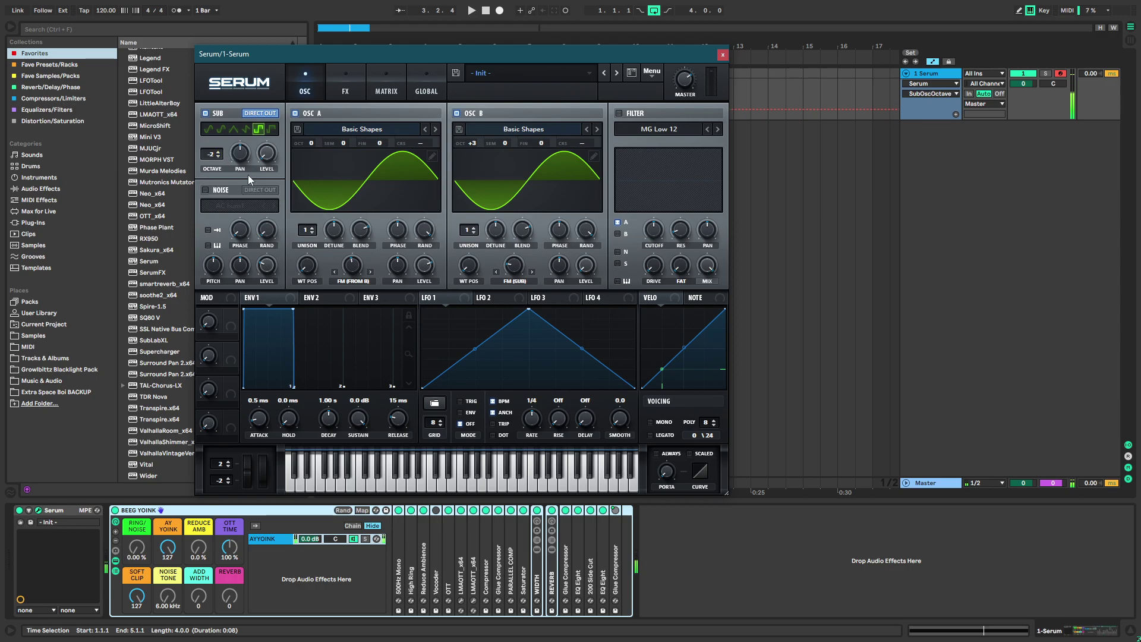
pyautogui.click(218, 156)
pyautogui.press('space')
pyautogui.moveTo(519, 270); pyautogui.dragTo(531, 215)
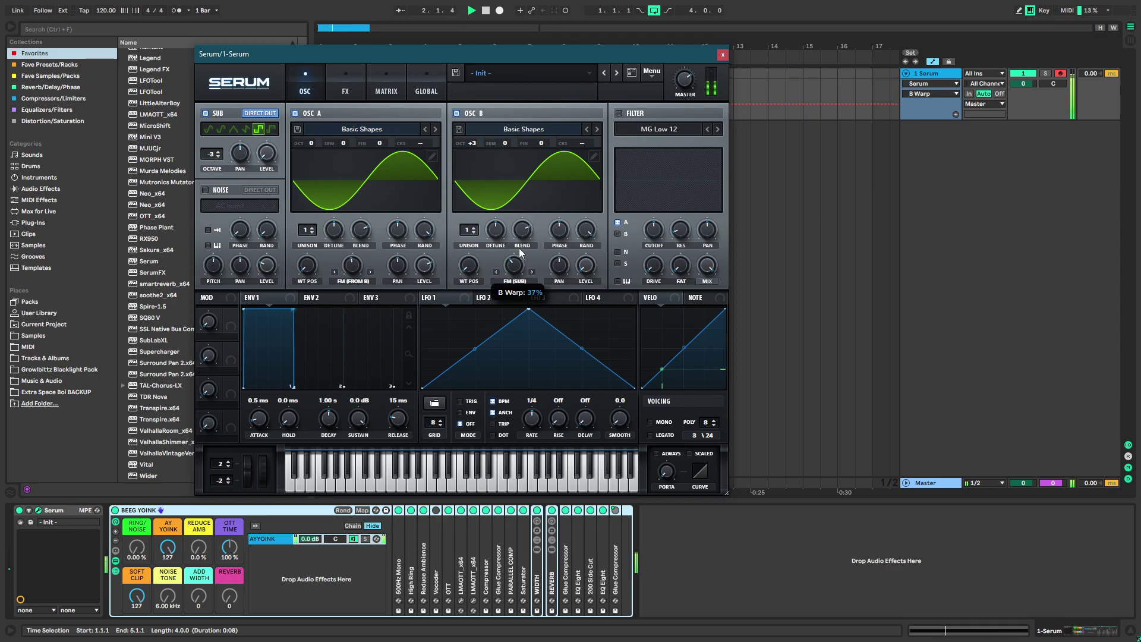
pyautogui.moveTo(523, 246); pyautogui.dragTo(521, 251)
# Move the wavetable positions of oscillators A and B from the sine to the saw shape
pyautogui.moveTo(310, 266); pyautogui.dragTo(311, 236)
pyautogui.moveTo(472, 266); pyautogui.dragTo(512, 277)
pyautogui.press('space')
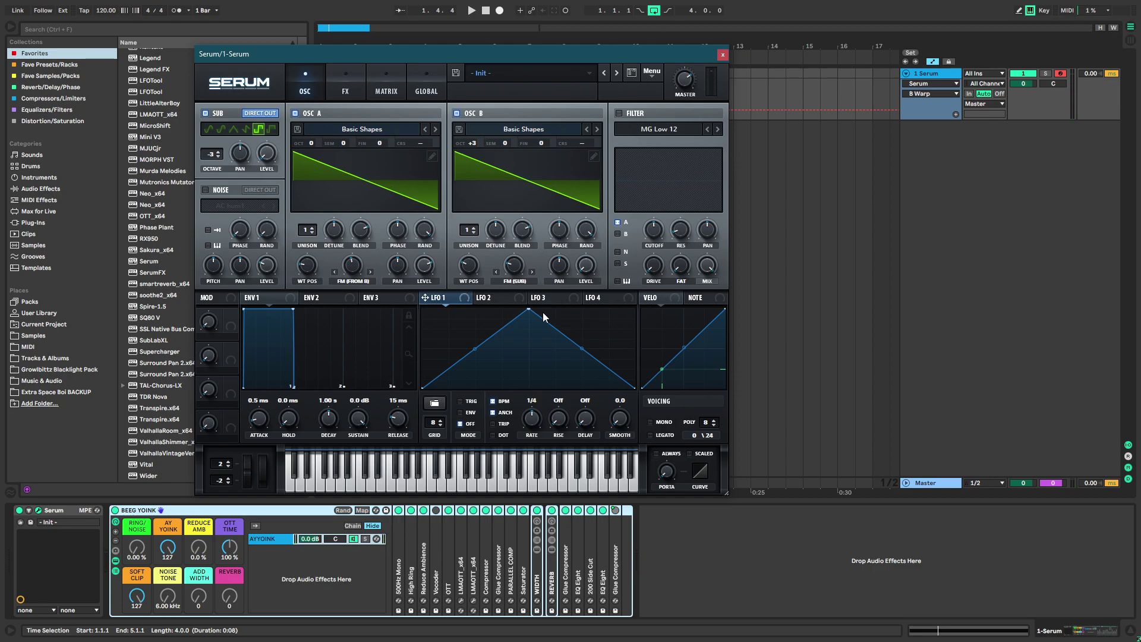
# Reshape LFO 1 into a falling ramp at a 1/16 rate and enable the Vocoder in the effects rack
pyautogui.moveTo(528, 309); pyautogui.dragTo(421, 318)
pyautogui.click(436, 510)
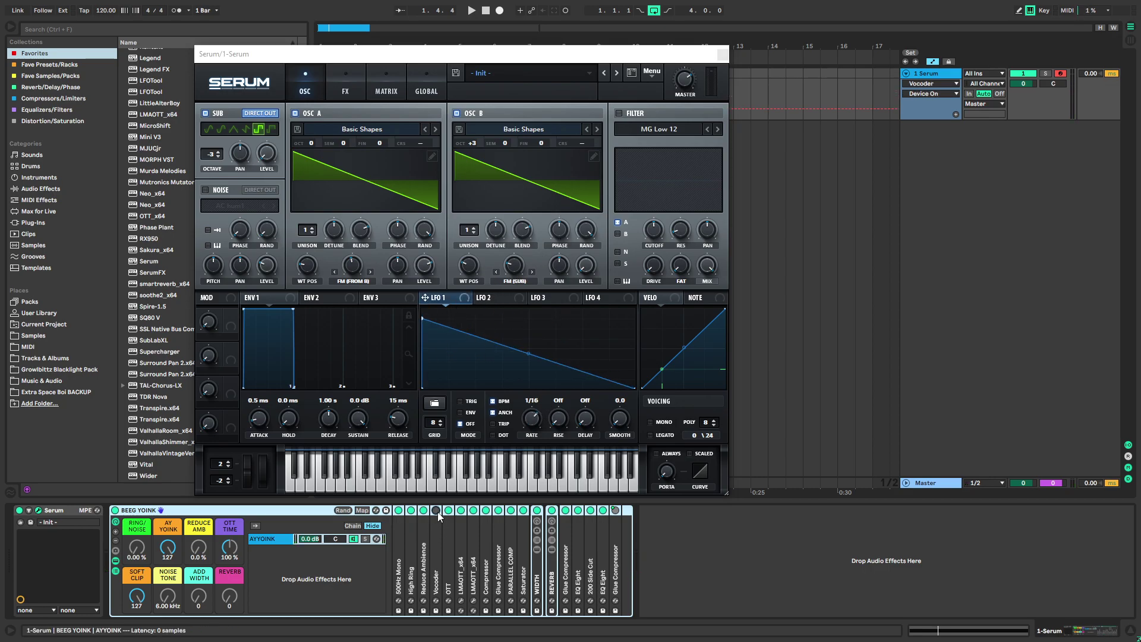
# Modulate oscillator B's FM amount with LFO 1 by about 75 and bend LFO 1's ramp slightly inward
pyautogui.press('space')
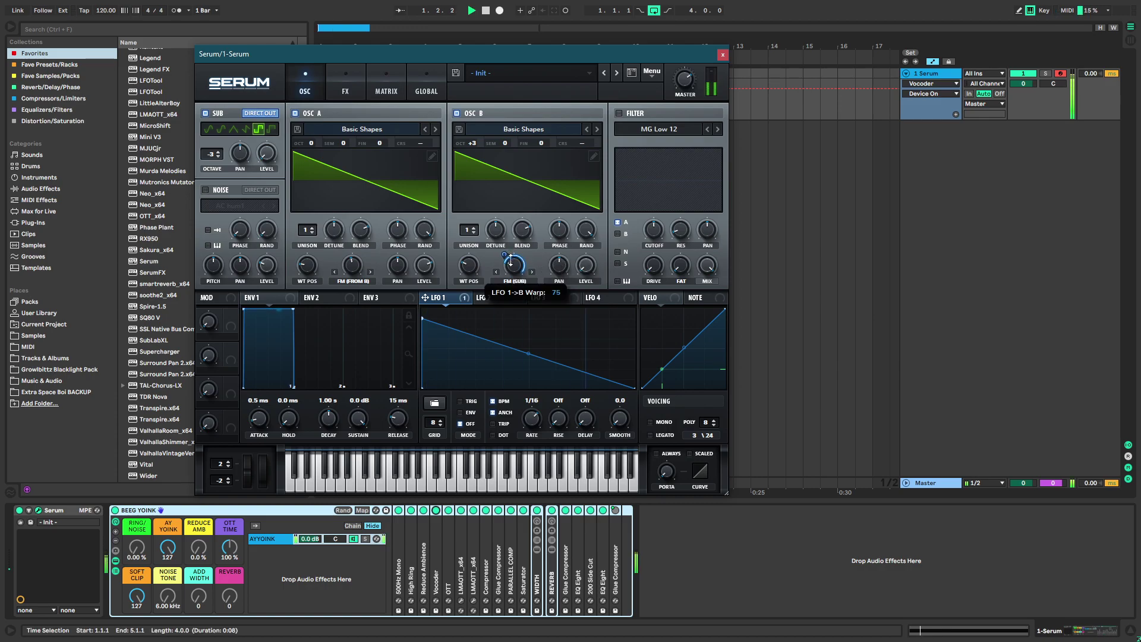
pyautogui.moveTo(528, 354); pyautogui.dragTo(531, 360)
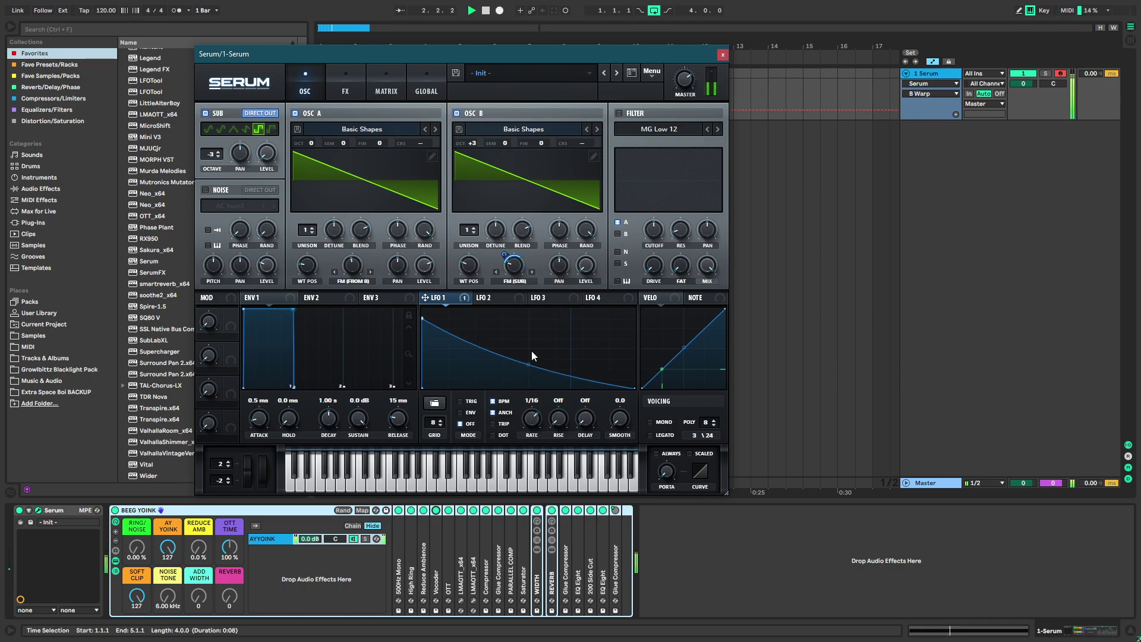
# Shape LFO 2 as a falling ramp modulating oscillator A's FM amount, and turn down both oscillators' random phase
pyautogui.click(493, 298)
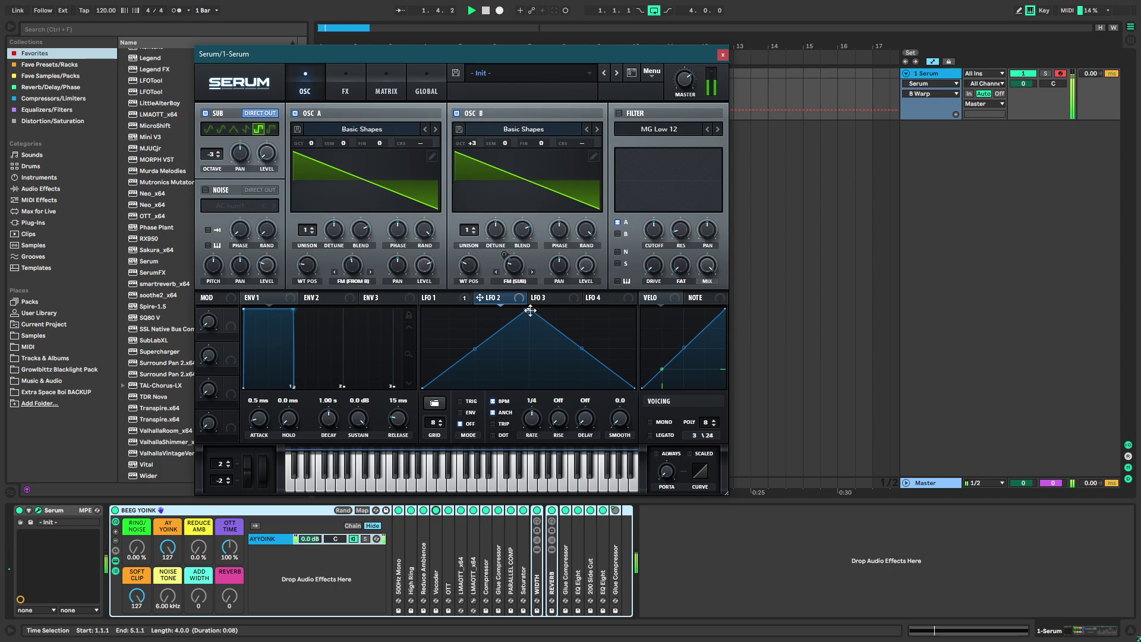
pyautogui.press('space')
pyautogui.moveTo(424, 230); pyautogui.dragTo(389, 327)
pyautogui.moveTo(586, 229); pyautogui.dragTo(495, 344)
pyautogui.moveTo(342, 252); pyautogui.dragTo(343, 244)
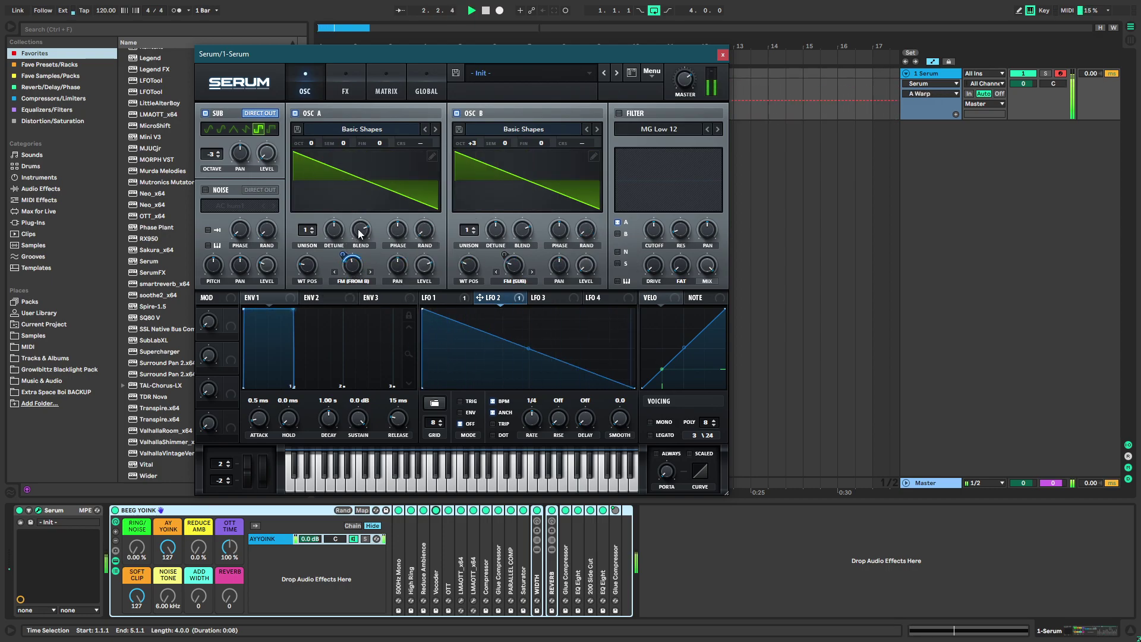
# Set the project tempo to 128 BPM and play the loop
pyautogui.click(721, 56)
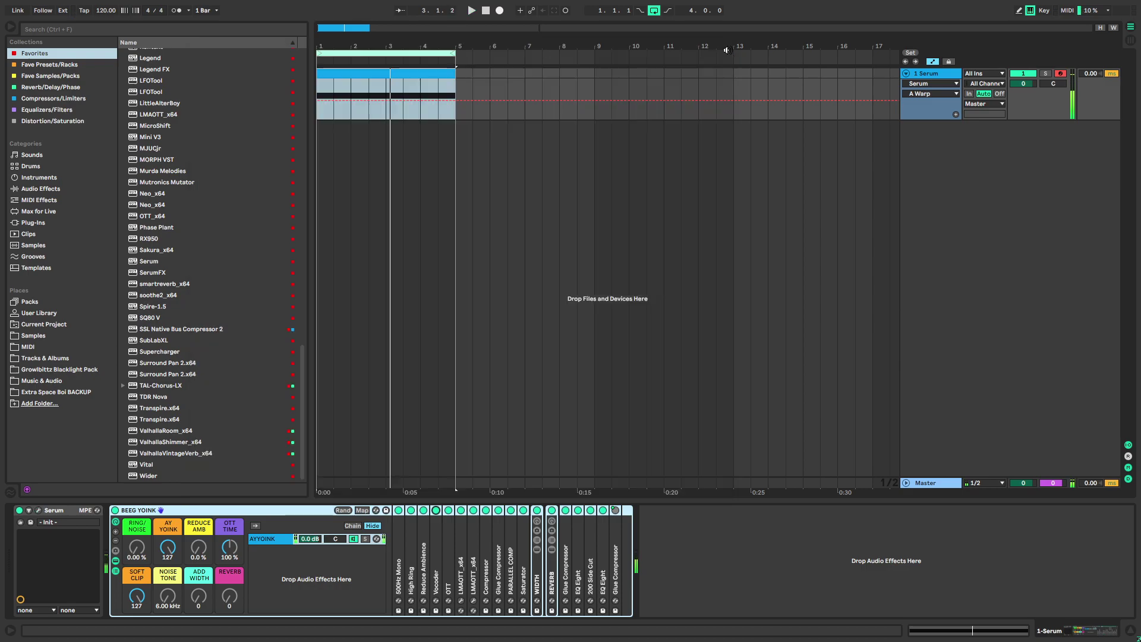
pyautogui.click(116, 10)
pyautogui.write('128')
pyautogui.press('Return')
pyautogui.press('space')
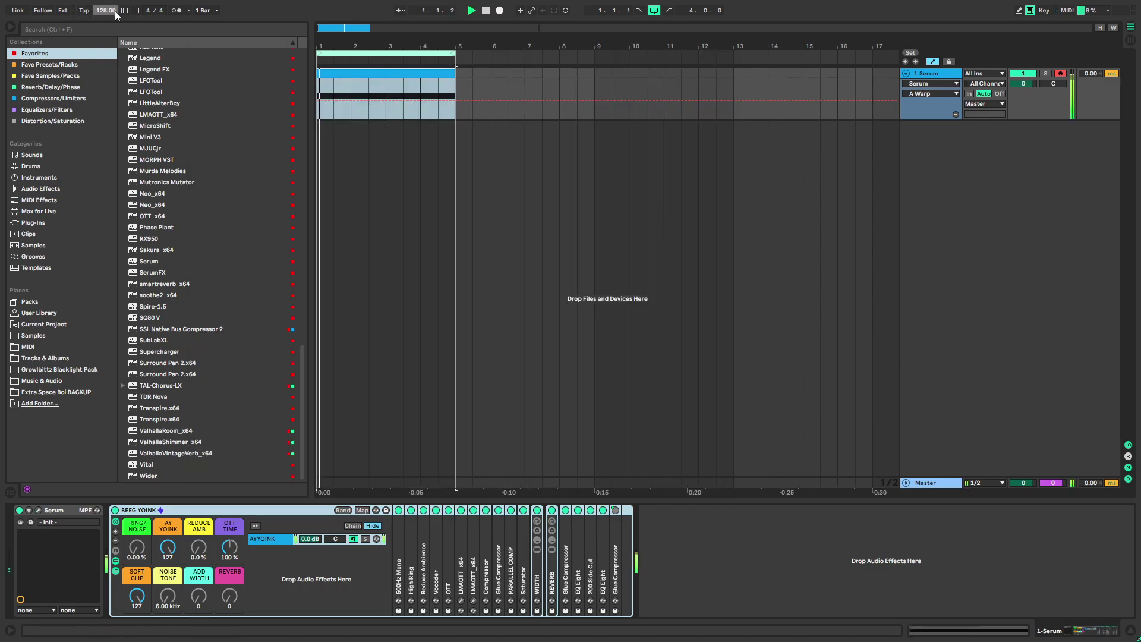
pyautogui.moveTo(322, 46); pyautogui.dragTo(323, 113)
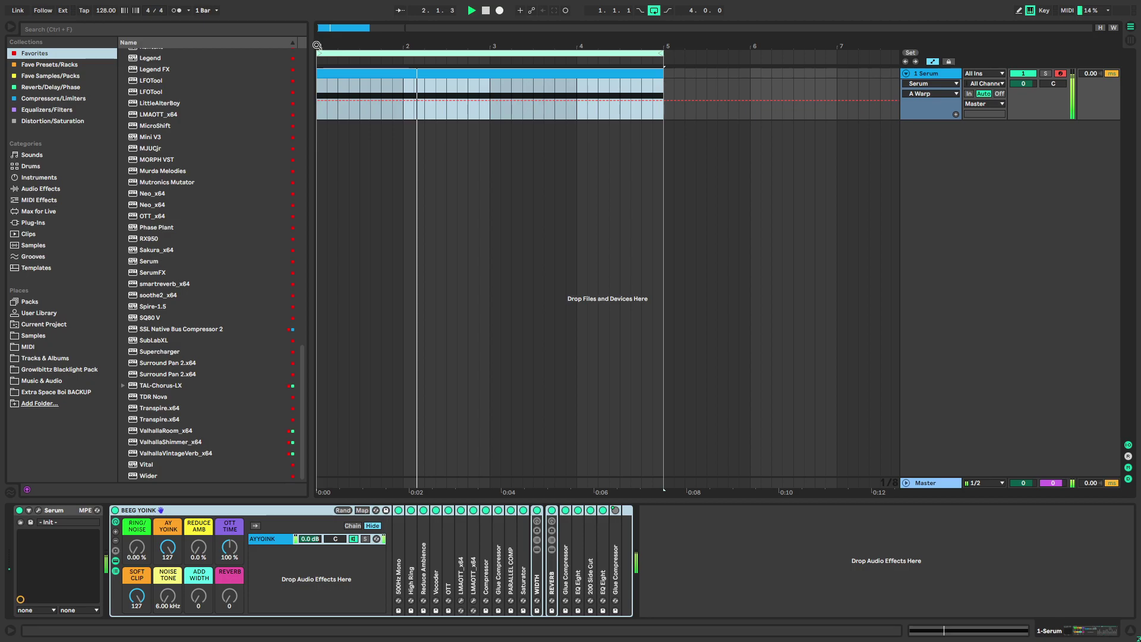
pyautogui.press('space')
# Raise LFO 2's modulation of oscillator A's FM amount to 100 and play the loop
pyautogui.click(38, 510)
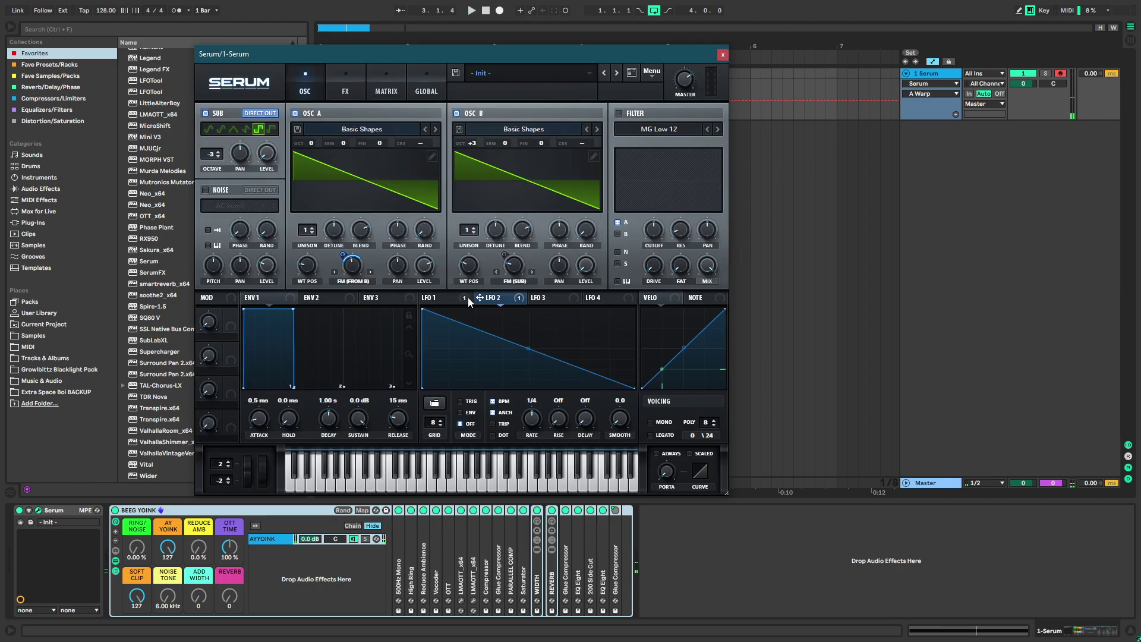
pyautogui.moveTo(348, 250); pyautogui.dragTo(349, 252)
pyautogui.press('space')
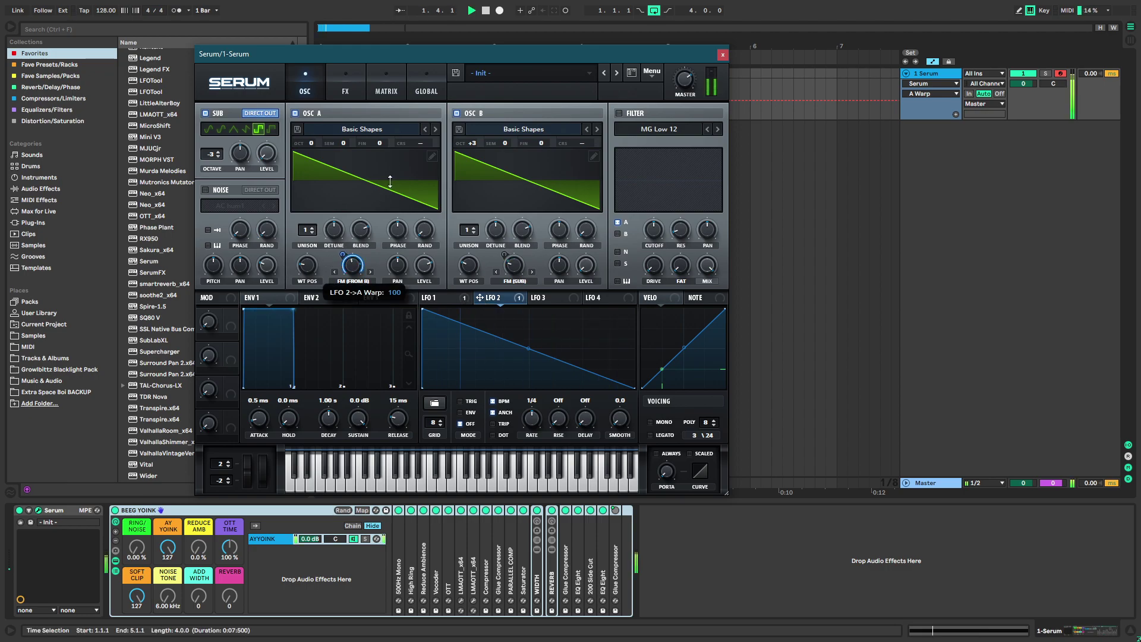
pyautogui.click(722, 54)
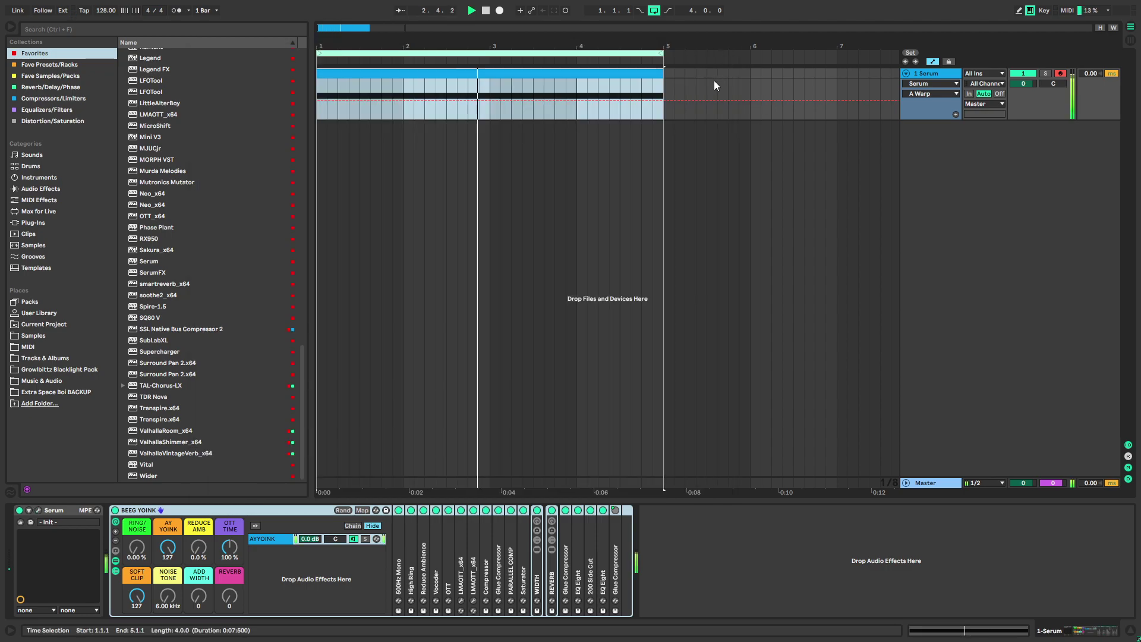
# Fine-tune oscillator B's FM-from-sub amount during playback and try LFO 1 at 1/8 before returning its rate to 1/16
pyautogui.click(38, 510)
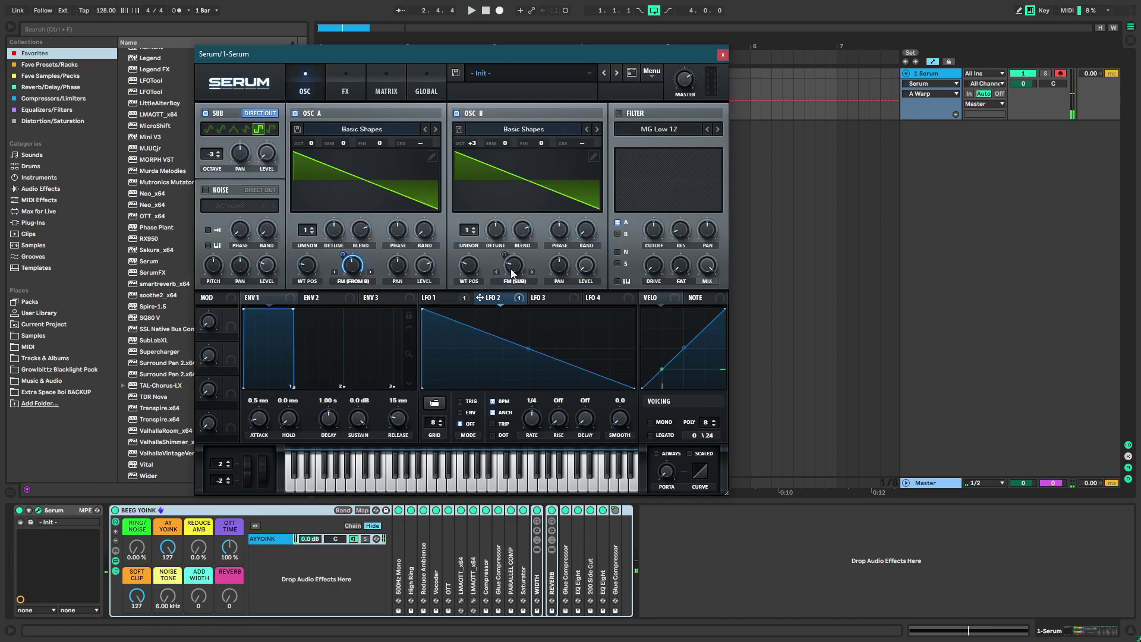
pyautogui.click(462, 299)
pyautogui.click(521, 272)
pyautogui.press('space')
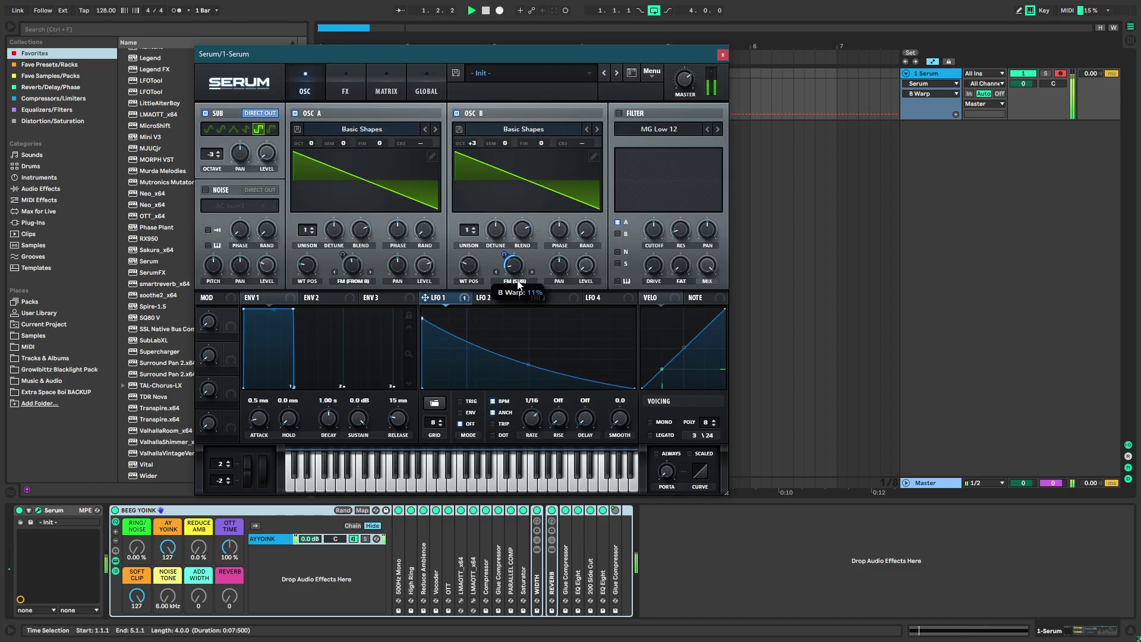
pyautogui.moveTo(522, 272); pyautogui.dragTo(534, 241)
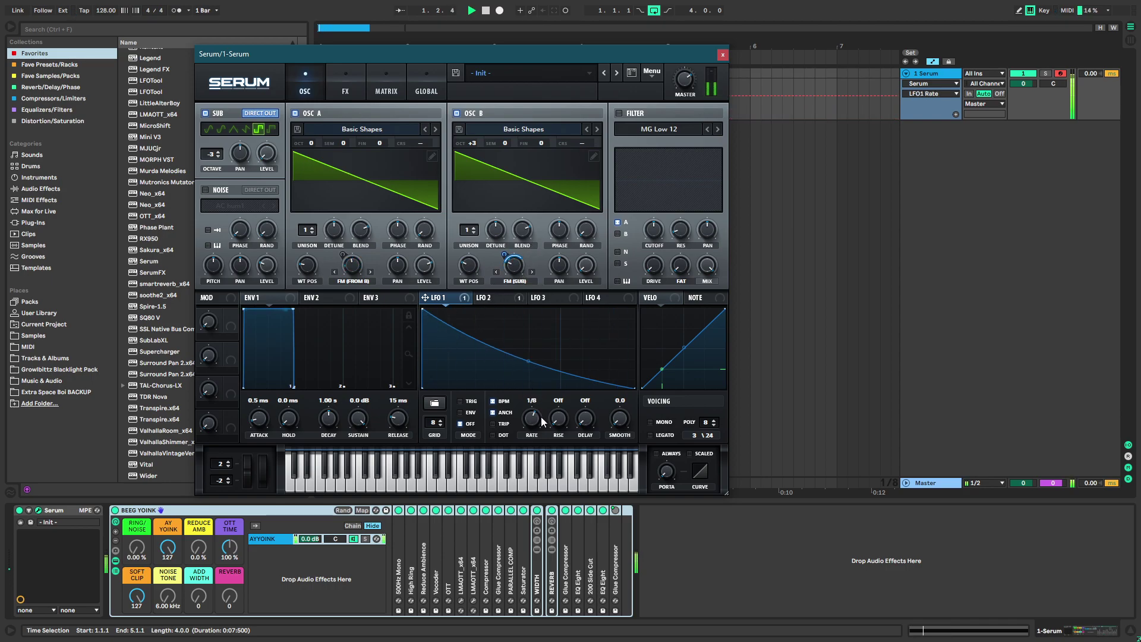
pyautogui.moveTo(536, 424); pyautogui.dragTo(548, 404)
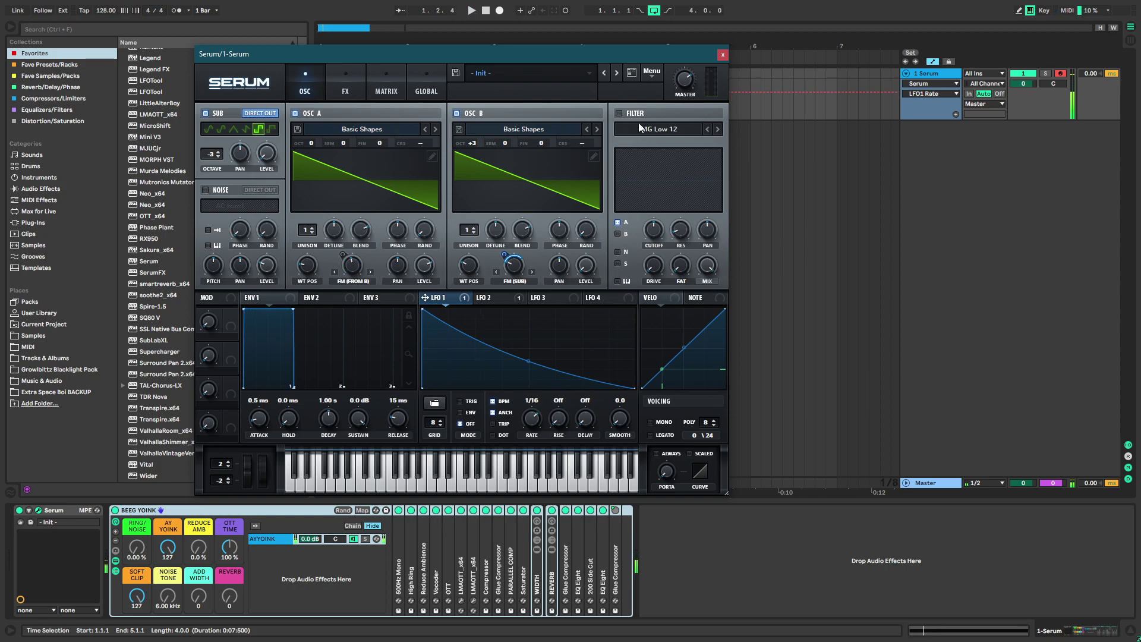
# Enable Serum's filter on oscillator B and modulate its cutoff with LFO 1 by about 71
pyautogui.moveTo(680, 230); pyautogui.dragTo(654, 229)
pyautogui.click(618, 113)
pyautogui.press('space')
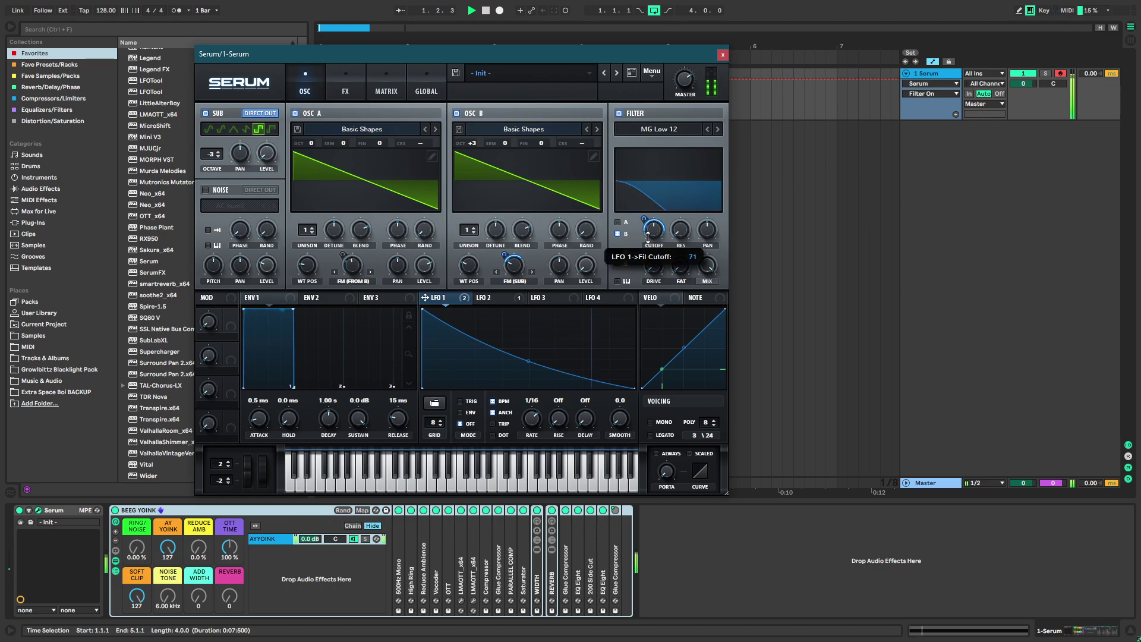
# Route oscillator A through the filter as MG Low 24 and bend LFO 1's curve outward
pyautogui.click(718, 129)
pyautogui.click(617, 222)
pyautogui.moveTo(650, 231); pyautogui.dragTo(651, 224)
pyautogui.press('space')
pyautogui.press('space')
pyautogui.press('space')
pyautogui.moveTo(529, 361); pyautogui.dragTo(528, 327)
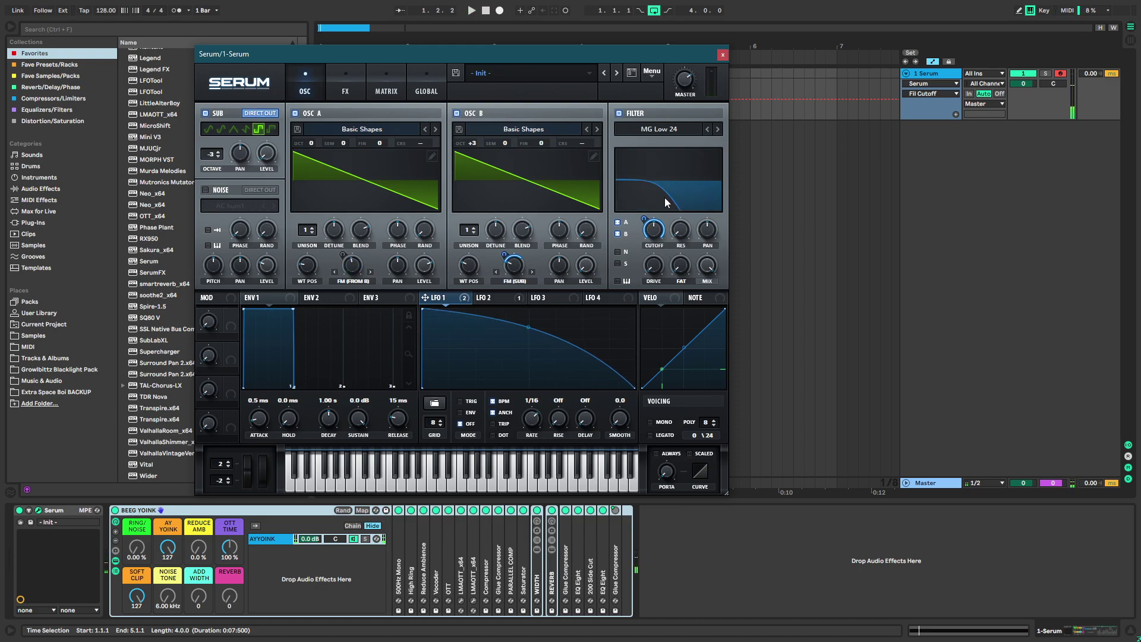
# Set the filter type to MG Low 12 and bend LFO 1 into a steep inward curve
pyautogui.click(707, 130)
pyautogui.click(707, 130)
pyautogui.press('space')
pyautogui.press('space')
pyautogui.click(718, 130)
pyautogui.press('space')
pyautogui.moveTo(531, 337); pyautogui.dragTo(529, 376)
# Remove oscillator B from the filter routing, keeping only oscillator A filtered
pyautogui.click(622, 233)
pyautogui.click(623, 226)
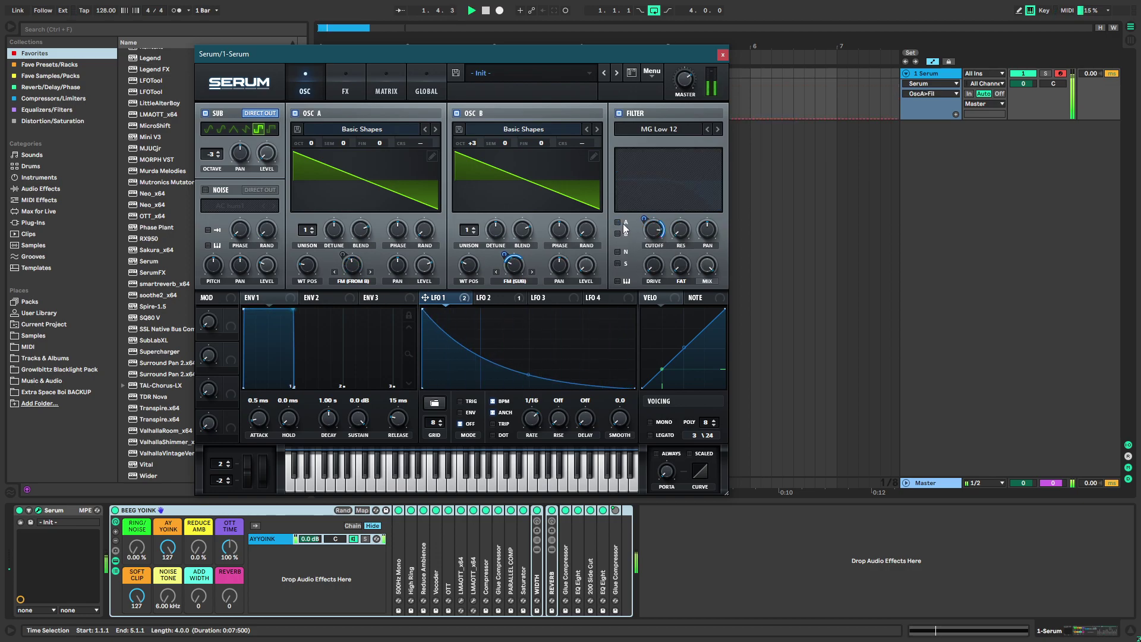
pyautogui.click(621, 225)
# Try Serum's built-in Delay effect on the patch during playback
pyautogui.click(345, 83)
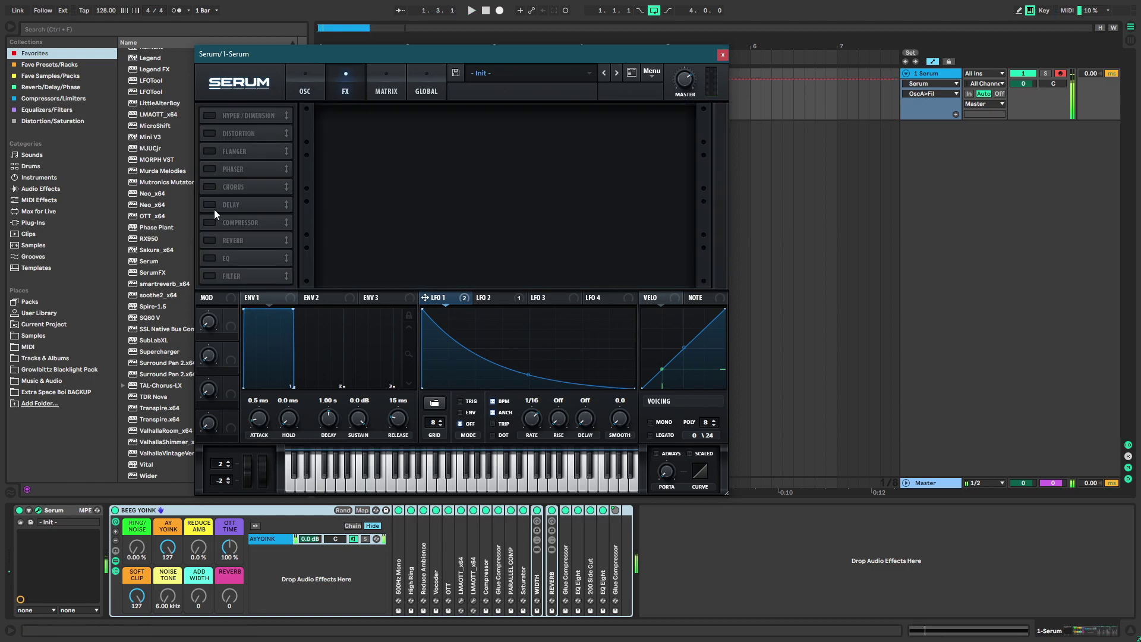
pyautogui.press('space')
pyautogui.click(208, 205)
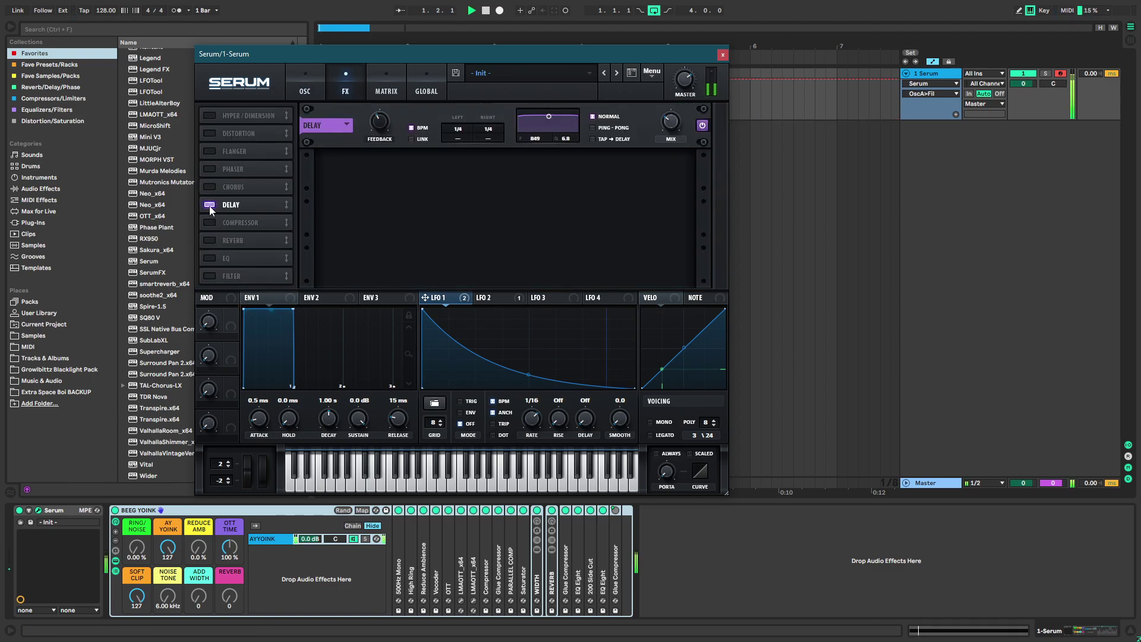
pyautogui.click(209, 204)
pyautogui.press('space')
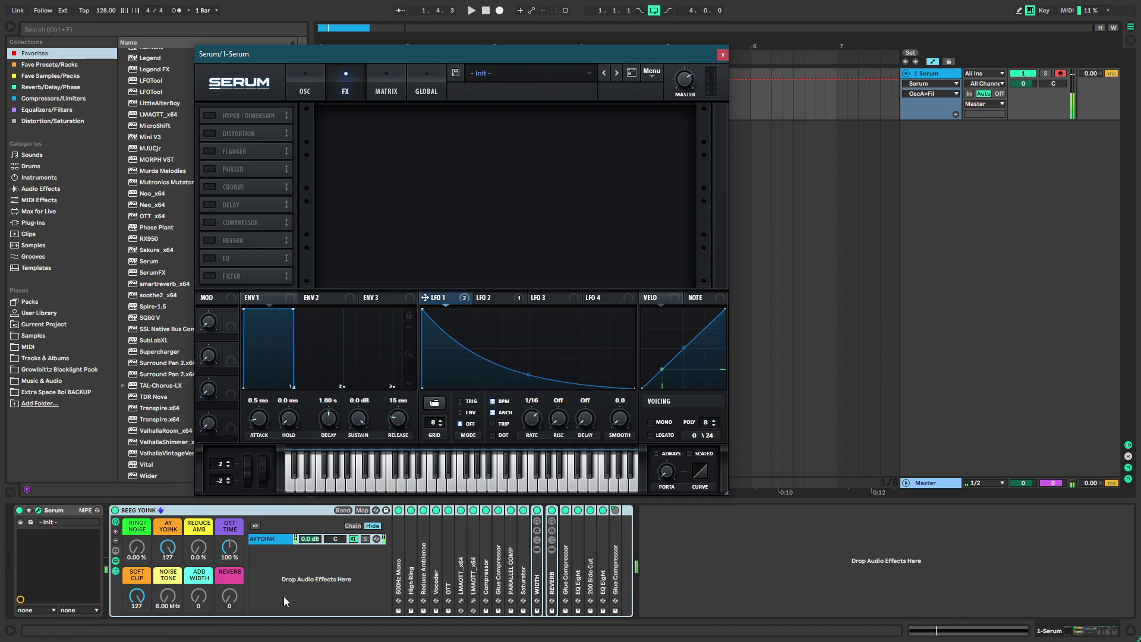
# Turn up the rack's REVERB macro and delete the existing effect device inside the REVERB rack
pyautogui.moveTo(226, 600); pyautogui.dragTo(226, 581)
pyautogui.doubleClick(551, 571)
pyautogui.click(848, 512)
pyautogui.press('Delete')
# Add a Delay device inside the REVERB rack with Ping Pong enabled and Dry/Wet at 100%
pyautogui.moveTo(303, 53); pyautogui.dragTo(480, 30)
pyautogui.moveTo(304, 375); pyautogui.dragTo(318, 71)
pyautogui.moveTo(148, 98); pyautogui.dragTo(842, 567)
pyautogui.moveTo(711, 595); pyautogui.dragTo(645, 598)
pyautogui.click(969, 568)
pyautogui.moveTo(899, 577); pyautogui.dragTo(892, 567)
pyautogui.press('space')
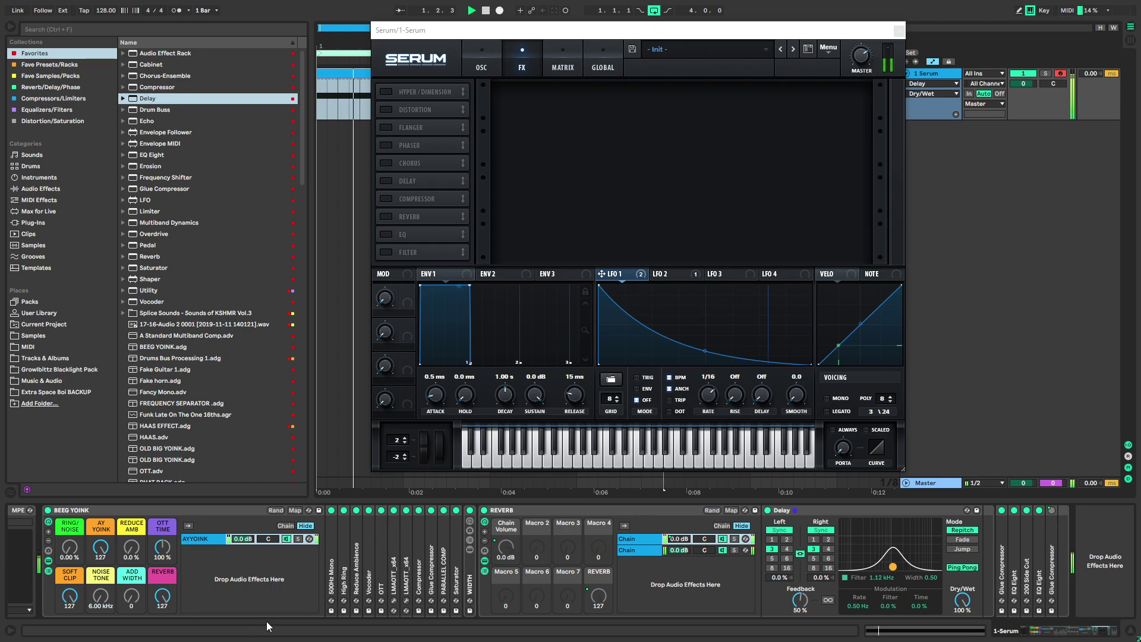
# Set the Vocoder's unvoiced level to -45 dB and its release to 175 ms
pyautogui.doubleClick(365, 572)
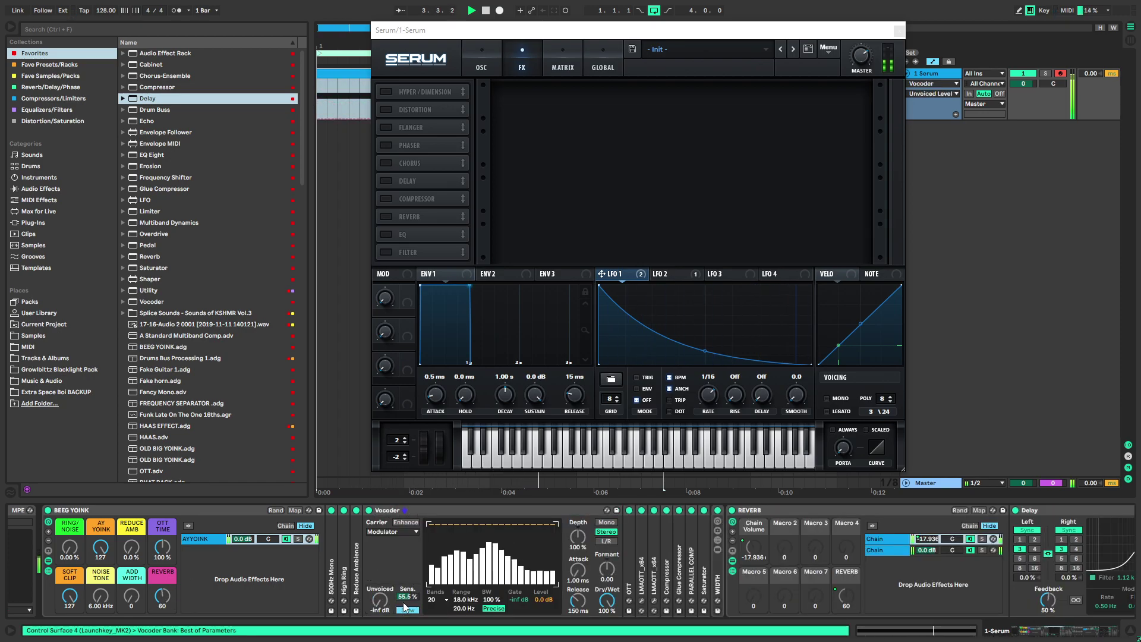
pyautogui.moveTo(383, 603); pyautogui.dragTo(384, 590)
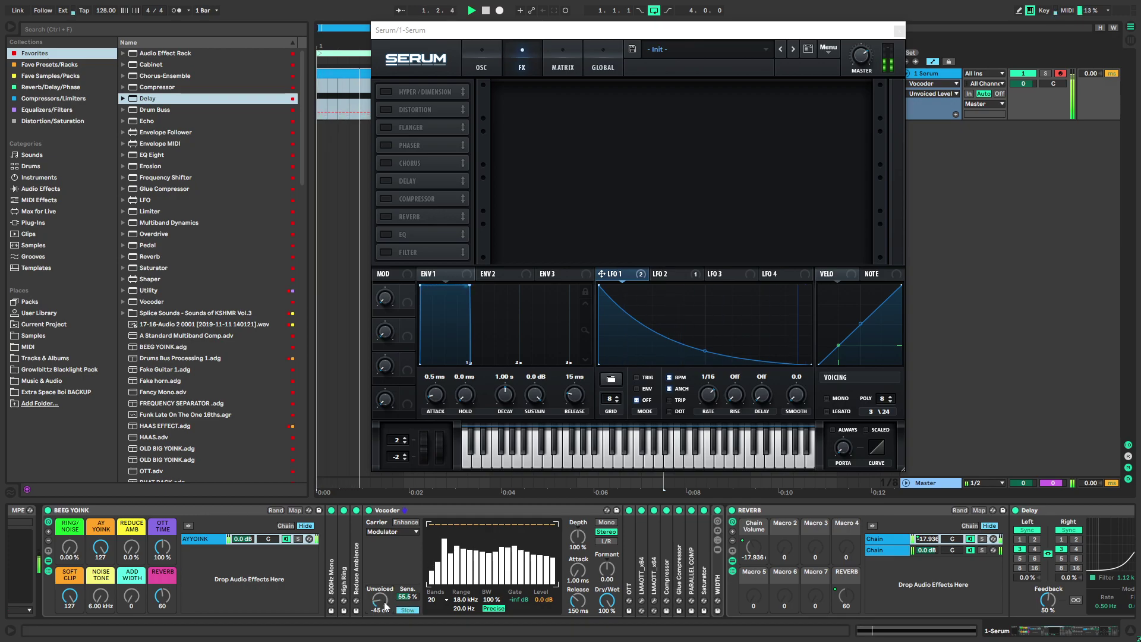
pyautogui.click(411, 522)
pyautogui.click(411, 523)
pyautogui.moveTo(578, 600); pyautogui.dragTo(578, 597)
# Compare the patch with Serum's oscillator filter bypassed and enabled
pyautogui.click(482, 62)
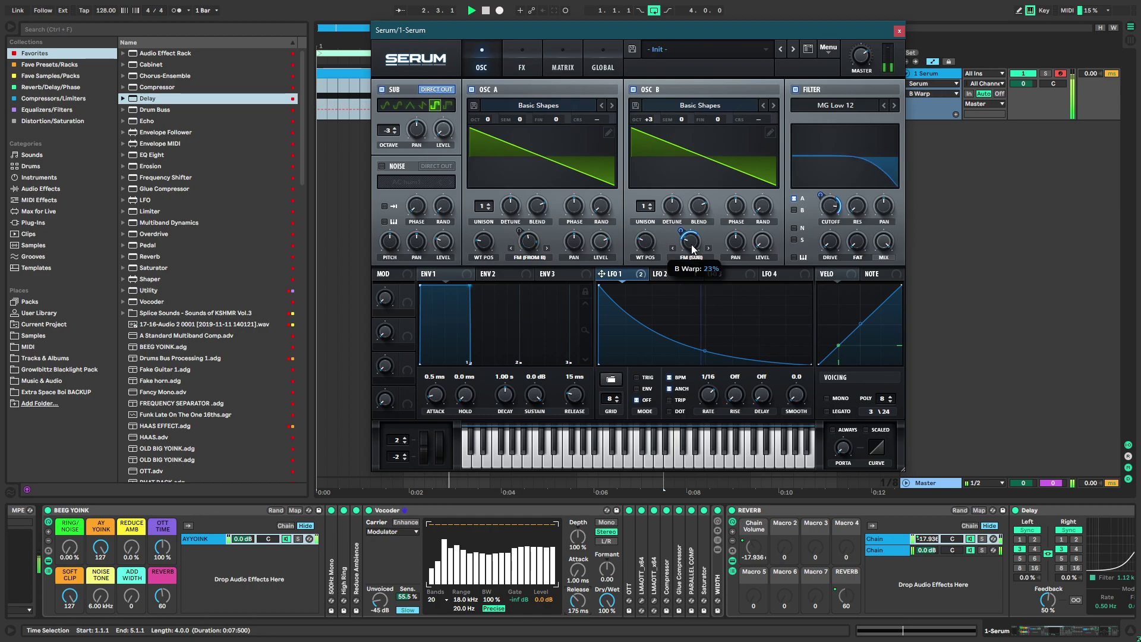
pyautogui.click(796, 89)
pyautogui.click(796, 90)
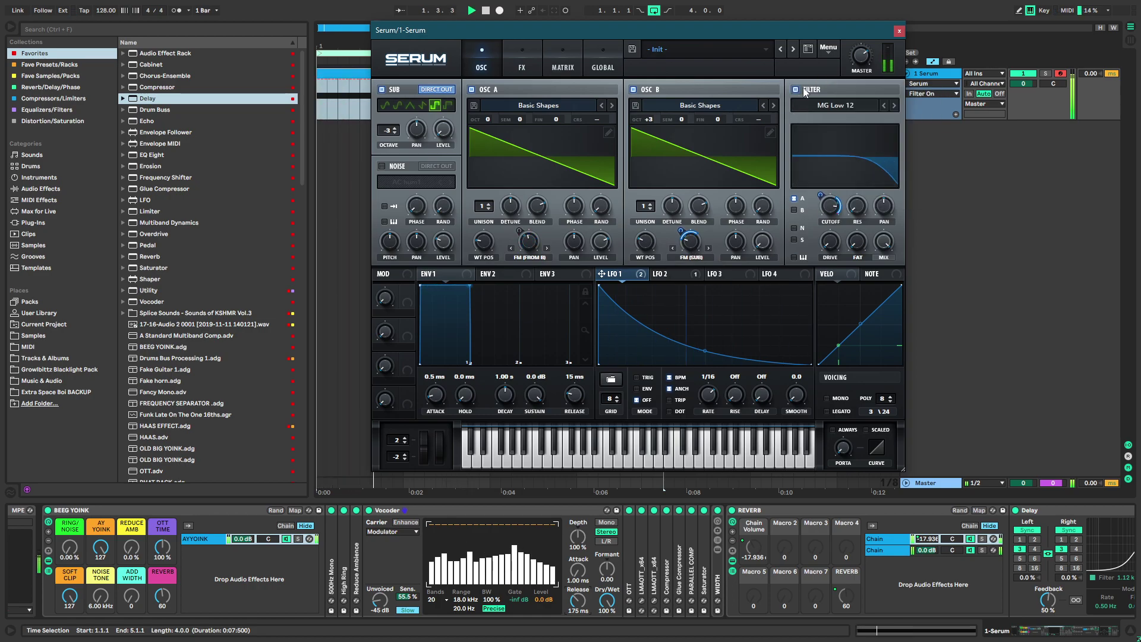
pyautogui.click(796, 90)
pyautogui.press('space')
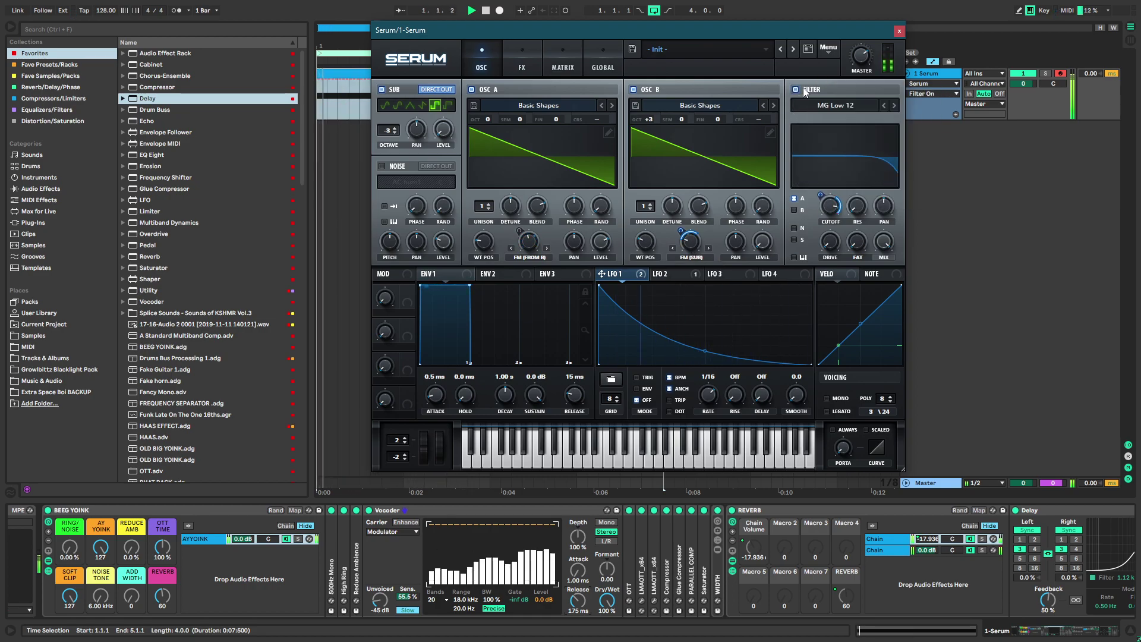
# Enable the Filter module in Serum's effects and set its type to Reverb
pyautogui.click(512, 63)
pyautogui.click(385, 252)
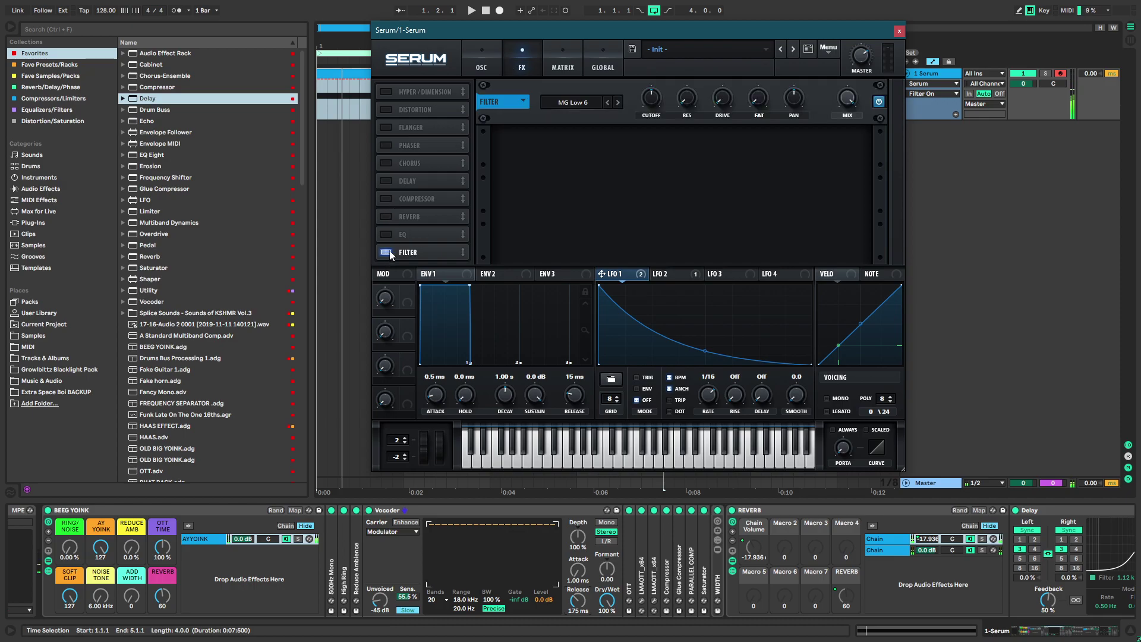
pyautogui.click(564, 101)
pyautogui.moveTo(585, 155)
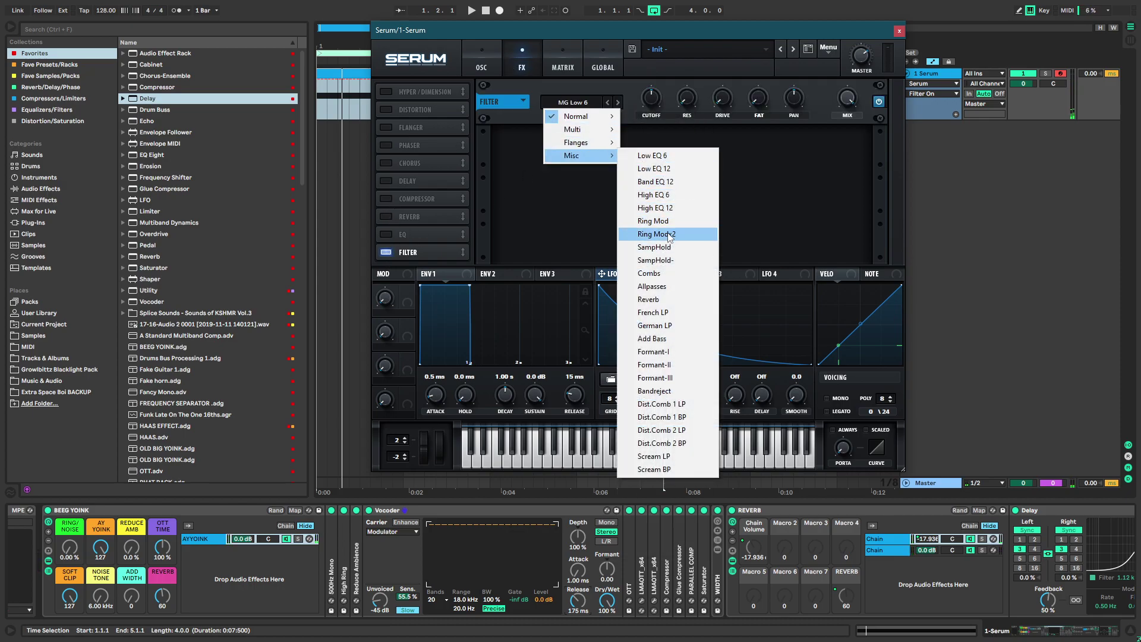
pyautogui.click(649, 299)
pyautogui.press('space')
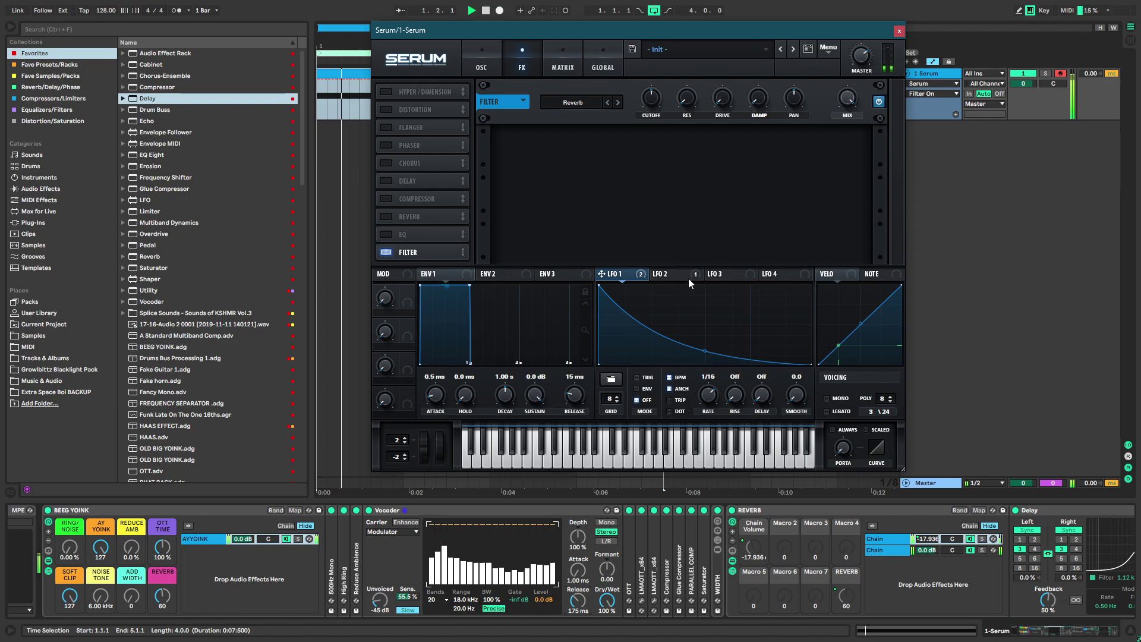
# Modulate the effects filter's cutoff with LFO 2 and adjust the cutoff modulation while auditioning the loop
pyautogui.moveTo(656, 274); pyautogui.dragTo(673, 223)
pyautogui.press('space')
pyautogui.moveTo(649, 89); pyautogui.dragTo(648, 120)
pyautogui.press('space')
pyautogui.press('space')
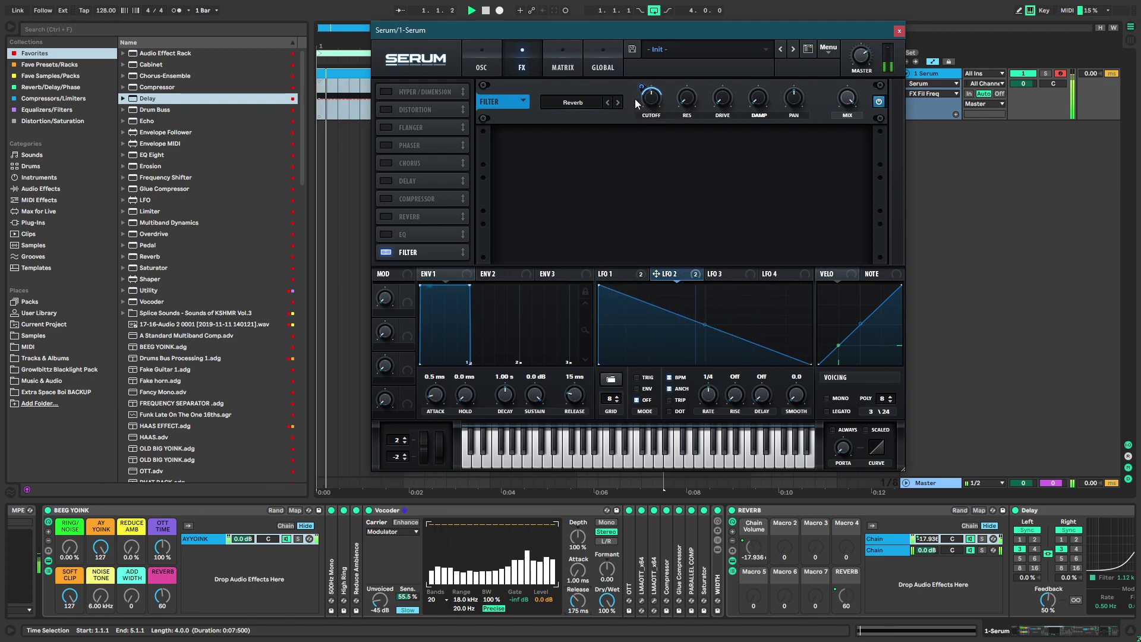
# Set the effects Filter's type to Allpasses and adjust its cutoff and cutoff modulation while auditioning the loop
pyautogui.click(608, 102)
pyautogui.press('space')
pyautogui.press('space')
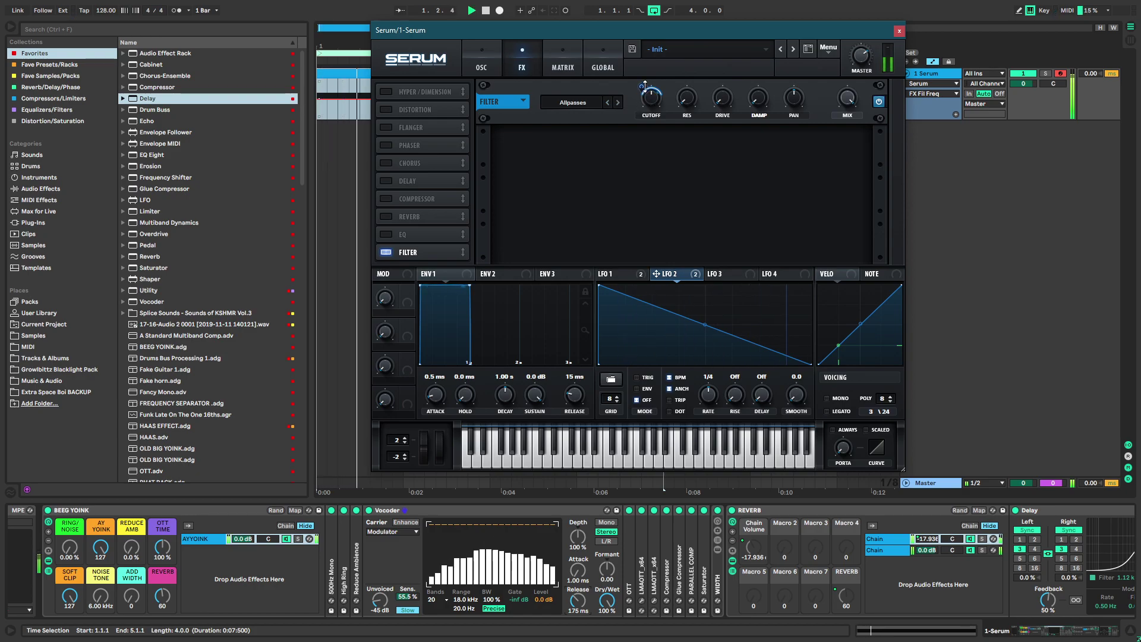
pyautogui.moveTo(645, 84); pyautogui.dragTo(649, 186)
pyautogui.press('space')
pyautogui.press('space')
pyautogui.moveTo(654, 102); pyautogui.dragTo(652, 109)
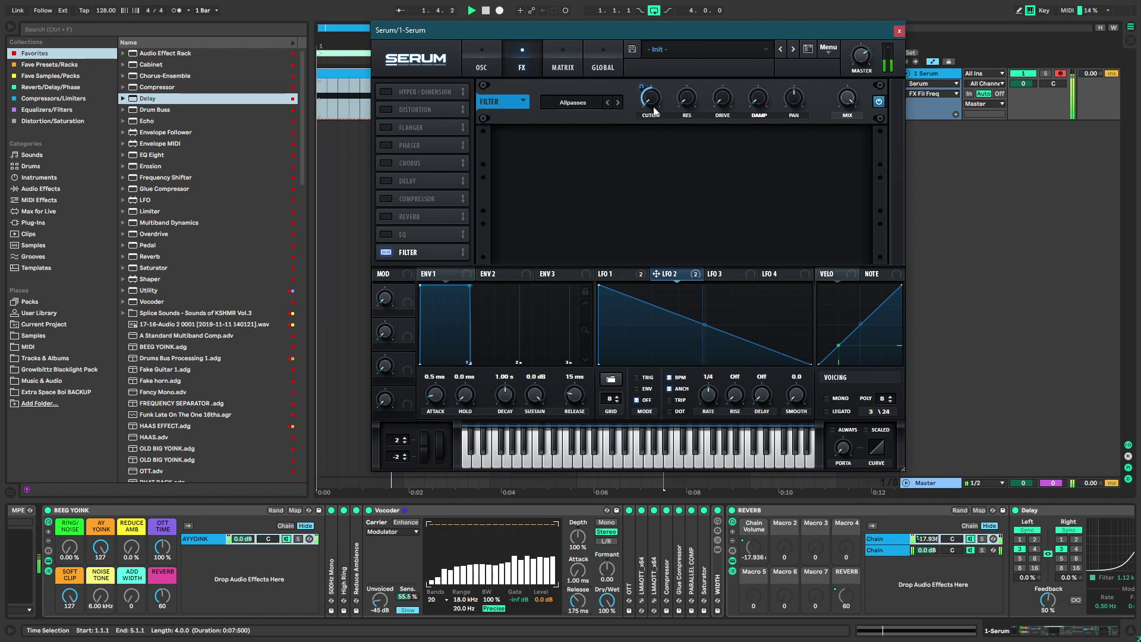
pyautogui.press('space')
# Move the Filter ahead of the EQ in Serum's effects, enable the EQ and set its high band to low-pass
pyautogui.moveTo(417, 252)
pyautogui.mouseDown()
pyautogui.moveTo(423, 208)
pyautogui.moveTo(415, 231)
pyautogui.mouseUp()
pyautogui.click(388, 253)
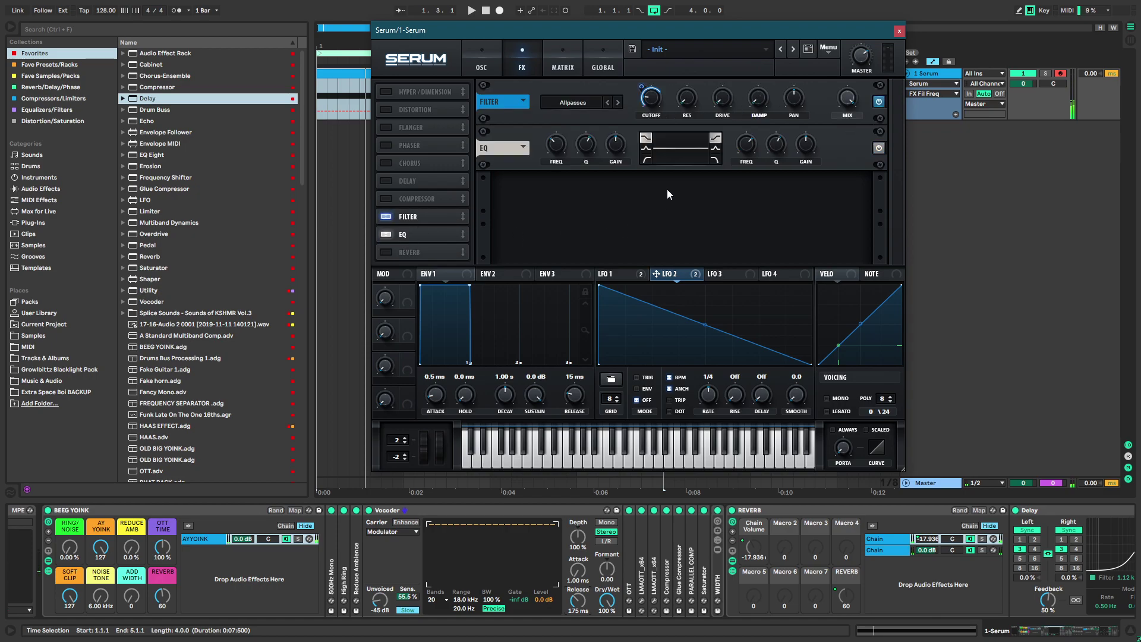
pyautogui.click(714, 160)
# Try an LFO modulation on the EQ's high-band frequency and remove it
pyautogui.click(648, 275)
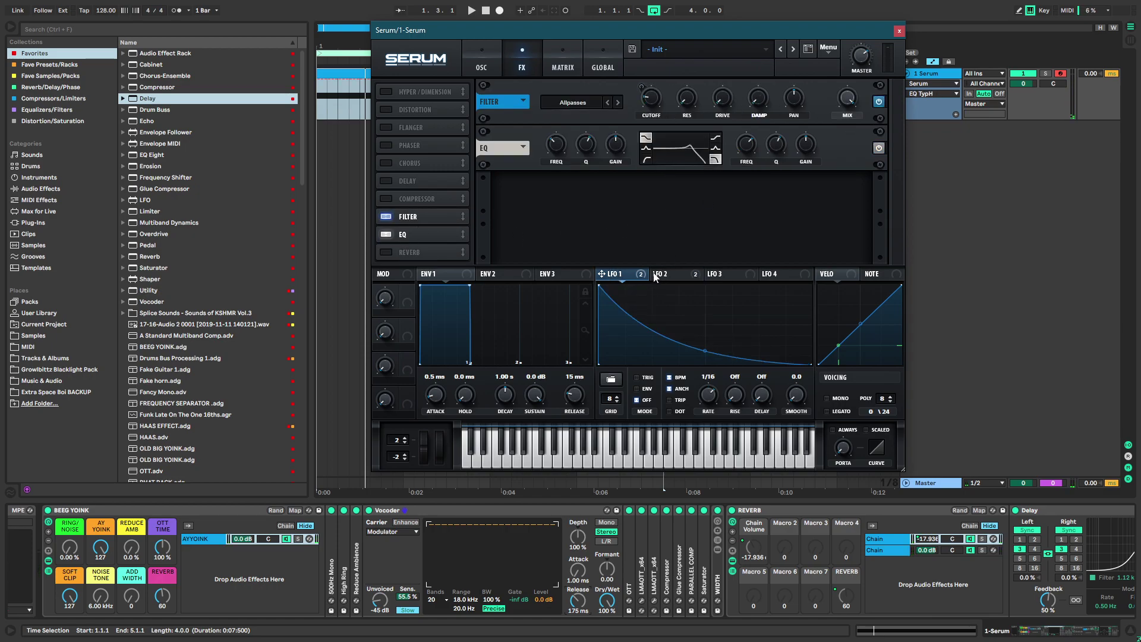
pyautogui.press('space')
pyautogui.moveTo(750, 148)
pyautogui.mouseDown()
pyautogui.moveTo(734, 170)
pyautogui.moveTo(757, 163)
pyautogui.mouseUp()
pyautogui.rightClick(750, 143)
pyautogui.click(799, 180)
# Edit LFO 3's shape into a falling ramp followed by a full-height step and a lower step
pyautogui.click(723, 277)
pyautogui.moveTo(705, 286)
pyautogui.mouseDown()
pyautogui.moveTo(705, 325)
pyautogui.moveTo(708, 275)
pyautogui.mouseUp()
pyautogui.doubleClick(747, 310)
pyautogui.doubleClick(763, 310)
pyautogui.moveTo(763, 311)
pyautogui.mouseDown()
pyautogui.moveTo(767, 274)
pyautogui.moveTo(762, 327)
pyautogui.mouseUp()
pyautogui.doubleClick(785, 306)
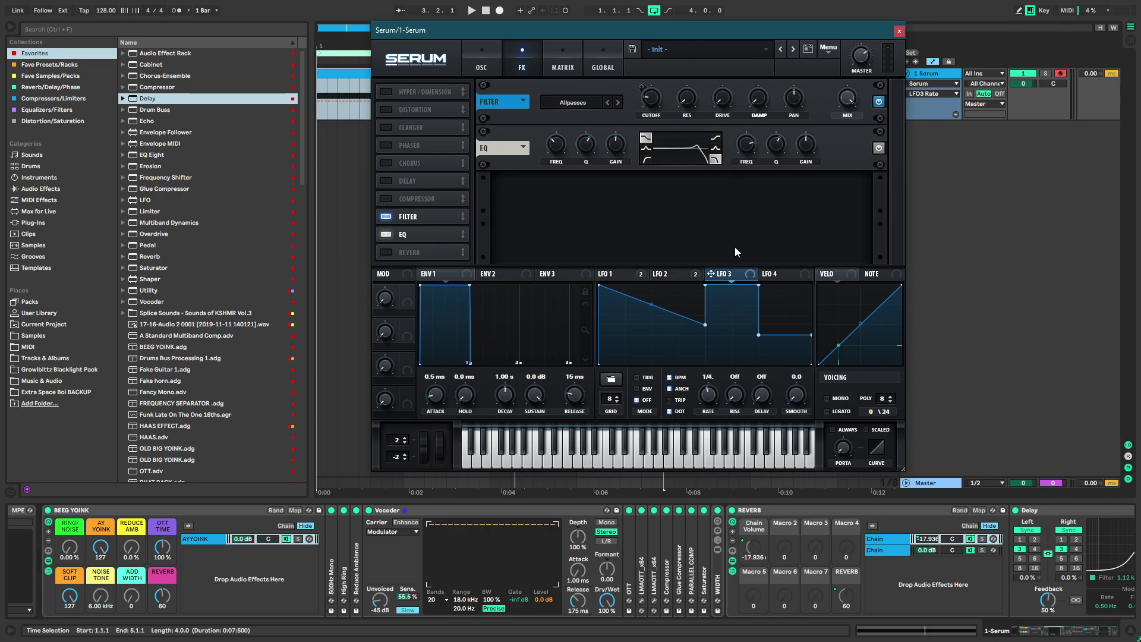
# Modulate the EQ's high-band frequency with LFO 3 at a 1/4 rate, adjusting the modulation amount and frequency during playback
pyautogui.moveTo(746, 152); pyautogui.dragTo(746, 149)
pyautogui.press('space')
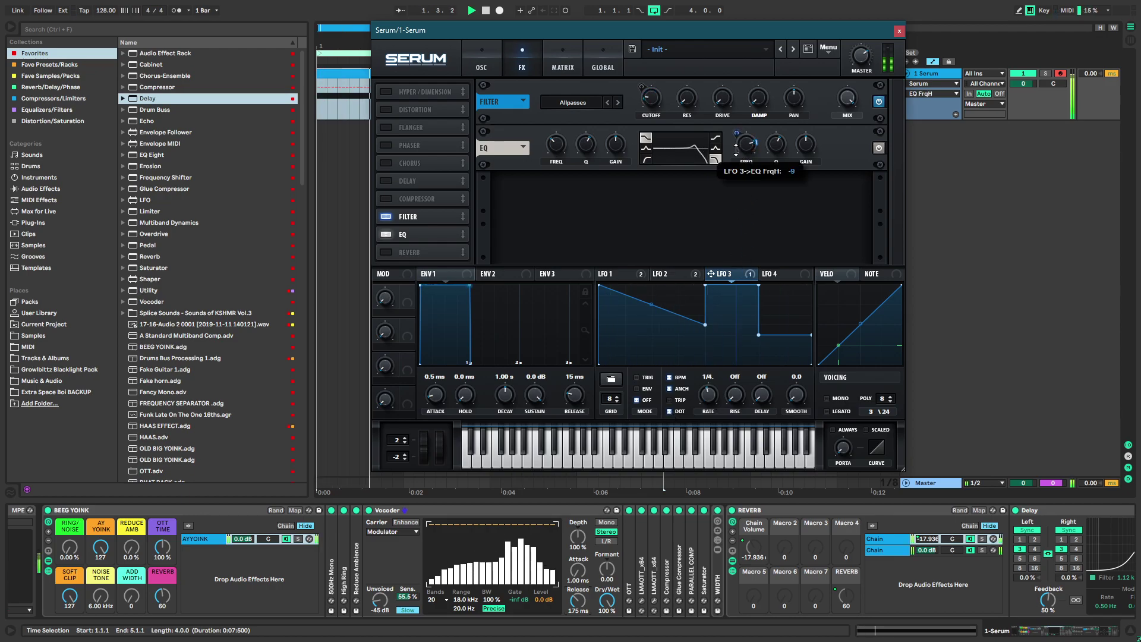
pyautogui.click(713, 397)
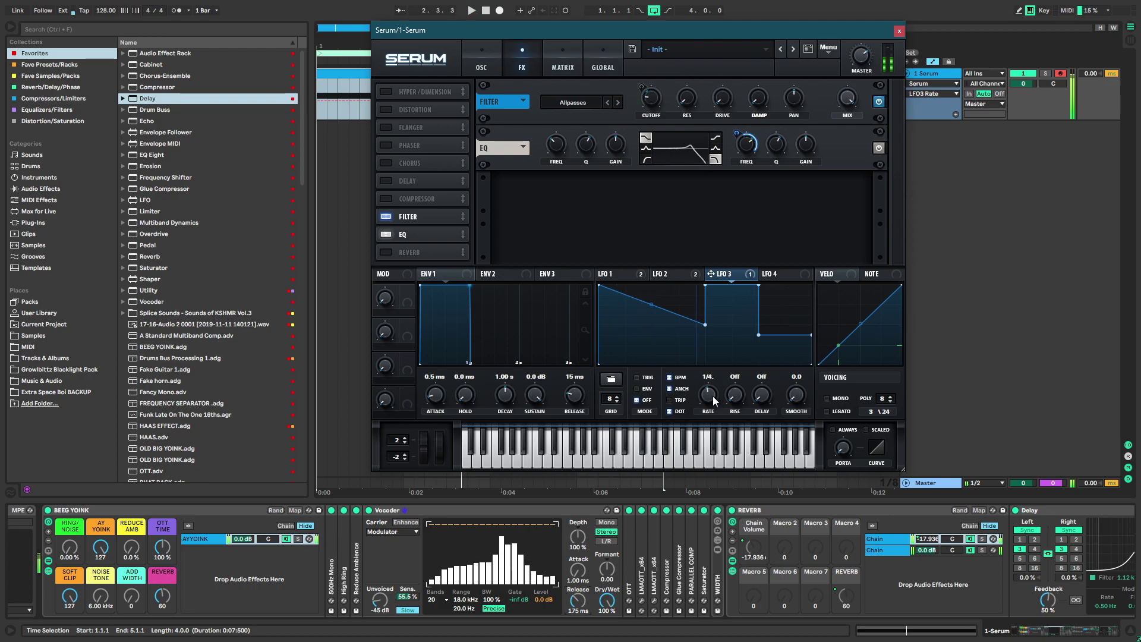
pyautogui.click(743, 135)
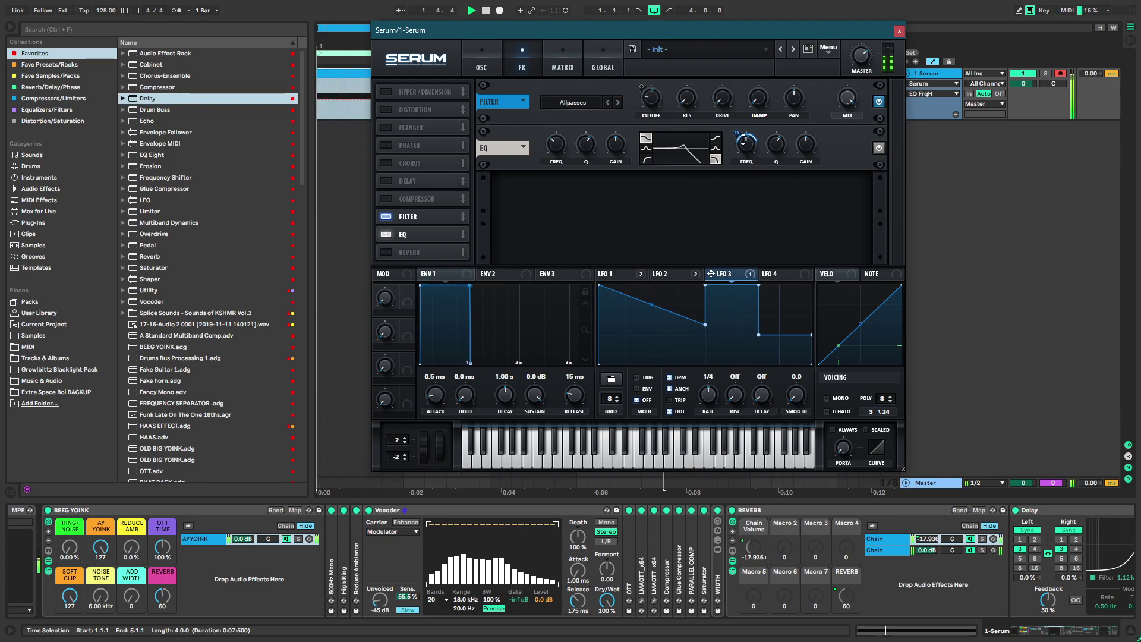
pyautogui.moveTo(742, 134); pyautogui.dragTo(764, 106)
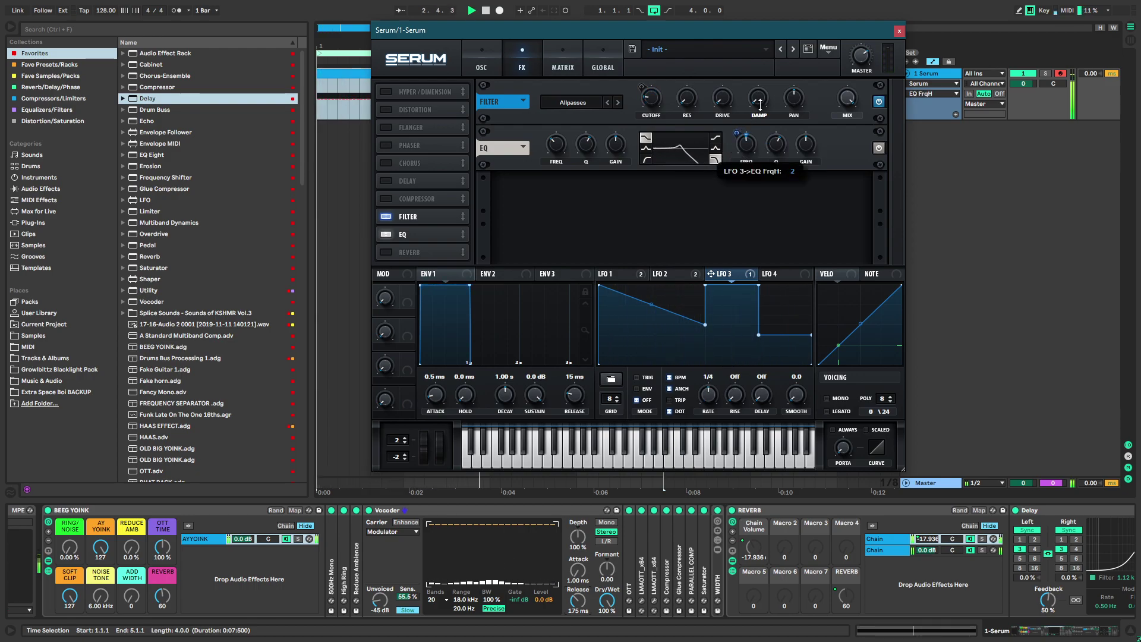
pyautogui.moveTo(751, 147); pyautogui.dragTo(744, 128)
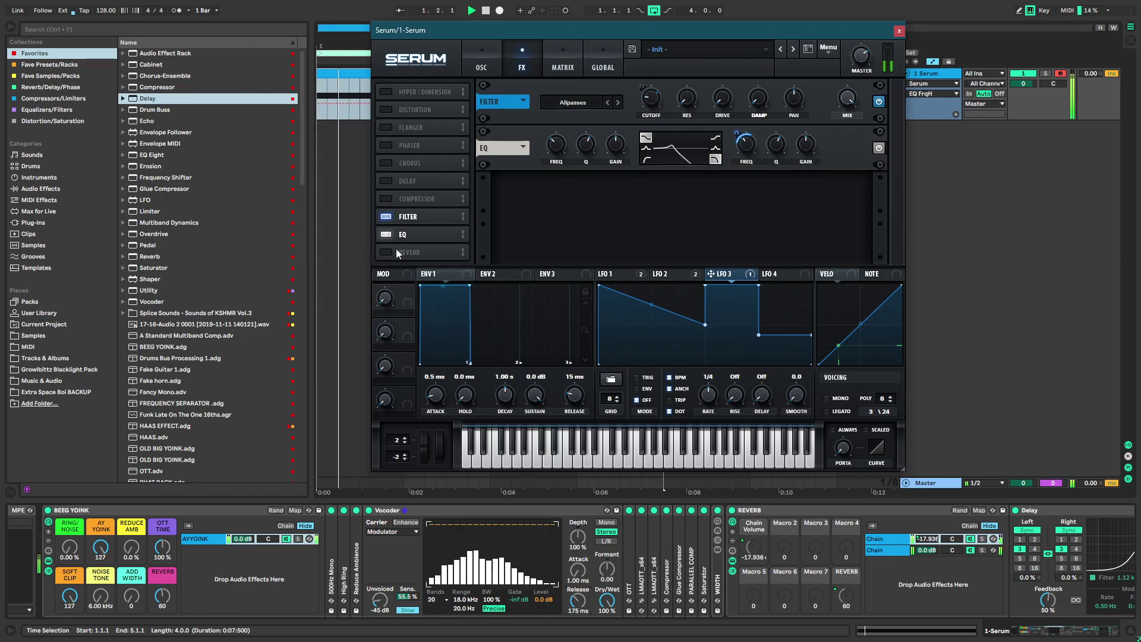
# Move the EQ ahead of the Filter in the effects chain and remove LFO 2's modulation from the Filter's cutoff
pyautogui.moveTo(394, 232); pyautogui.dragTo(394, 215)
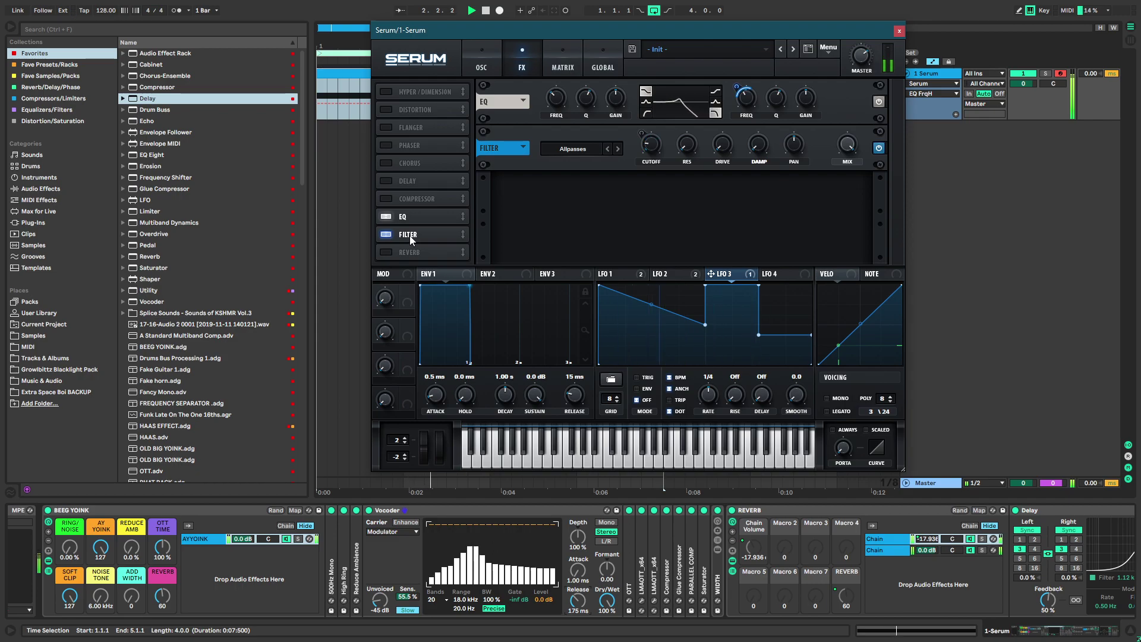
pyautogui.rightClick(647, 129)
pyautogui.moveTo(686, 206)
pyautogui.click(689, 177)
# Add points to the first half of LFO 3's shape to form a drop into a shallow dip
pyautogui.doubleClick(652, 298)
pyautogui.moveTo(651, 298); pyautogui.dragTo(651, 335)
pyautogui.doubleClick(644, 317)
pyautogui.doubleClick(655, 324)
pyautogui.doubleClick(651, 342)
# Load the basic square shape into LFO 3 and try redrawing it as descending steps
pyautogui.click(611, 379)
pyautogui.moveTo(659, 382)
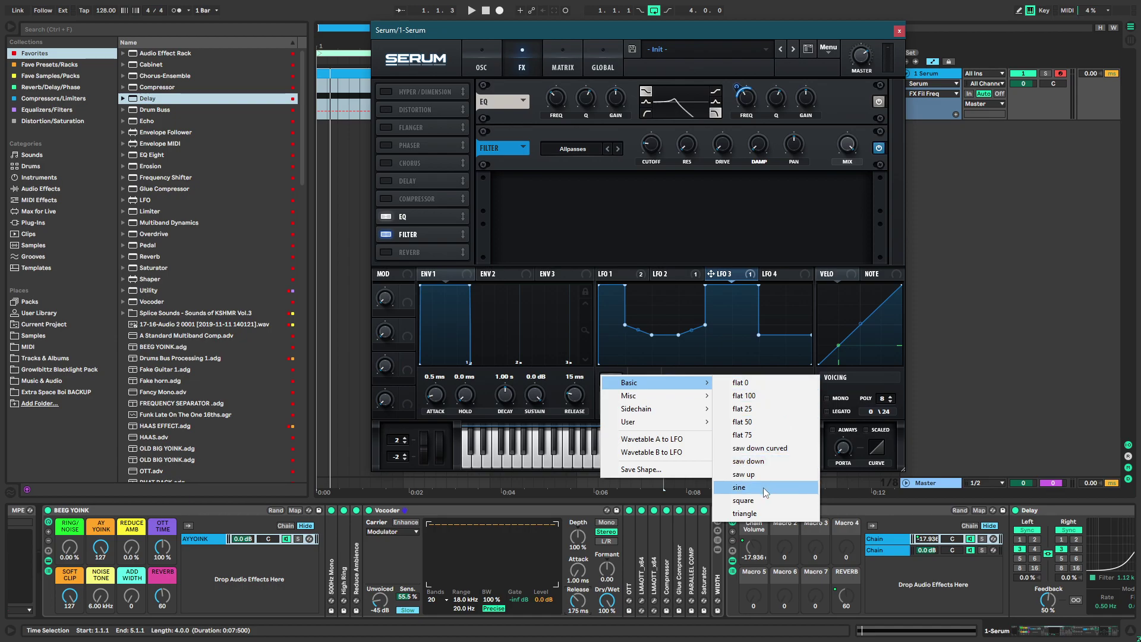
pyautogui.click(749, 514)
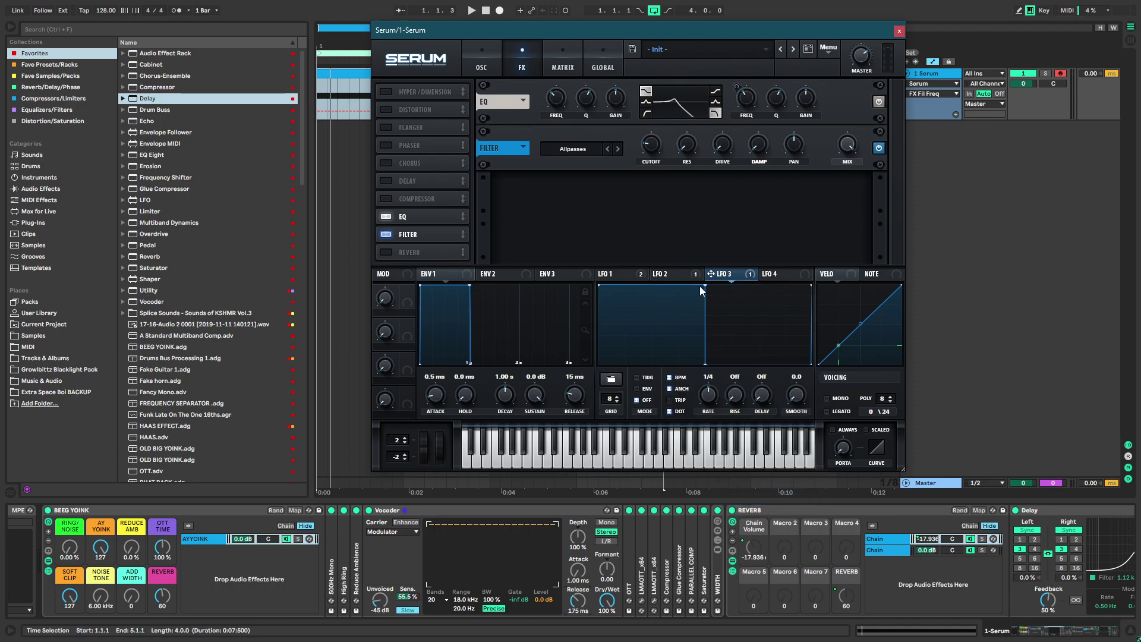
pyautogui.doubleClick(655, 318)
pyautogui.moveTo(625, 287); pyautogui.dragTo(655, 304)
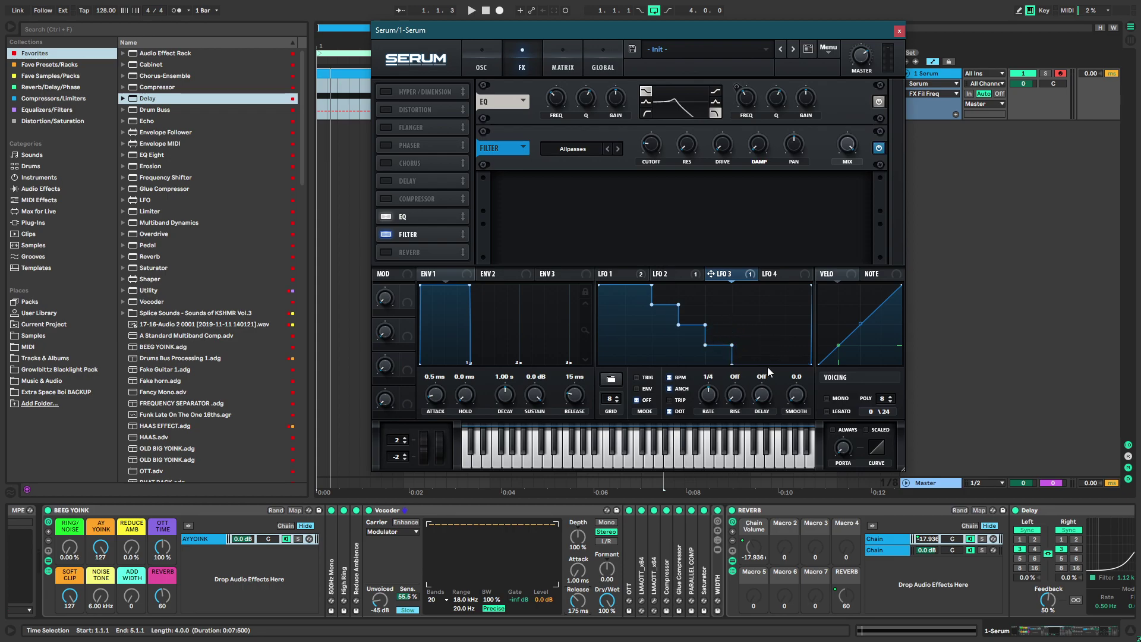
pyautogui.moveTo(714, 390); pyautogui.dragTo(754, 364)
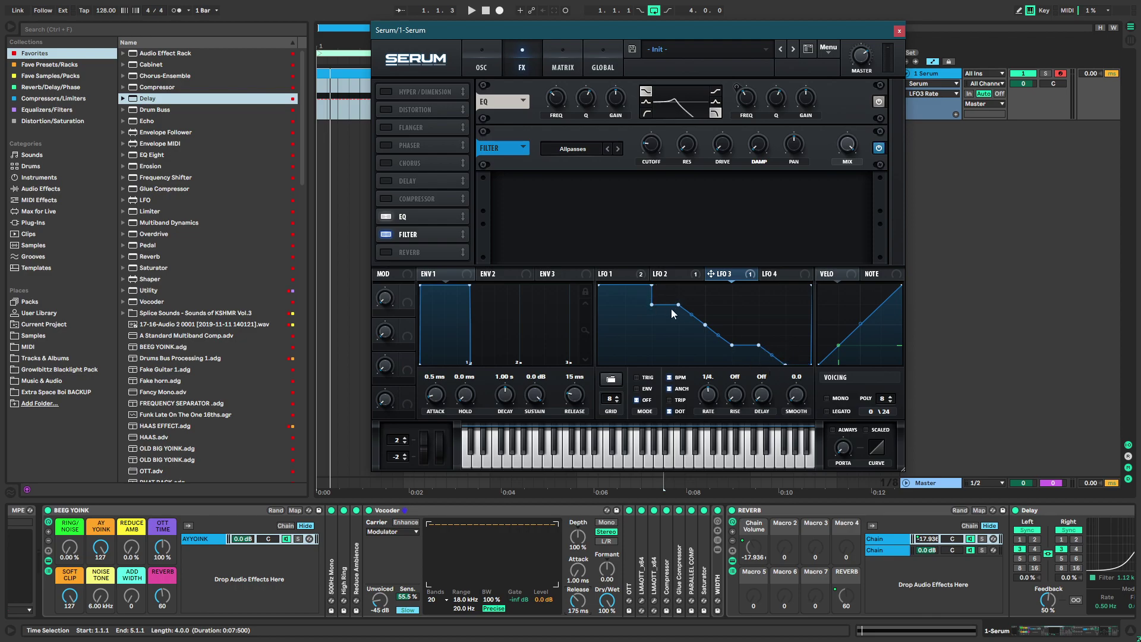
pyautogui.click(611, 379)
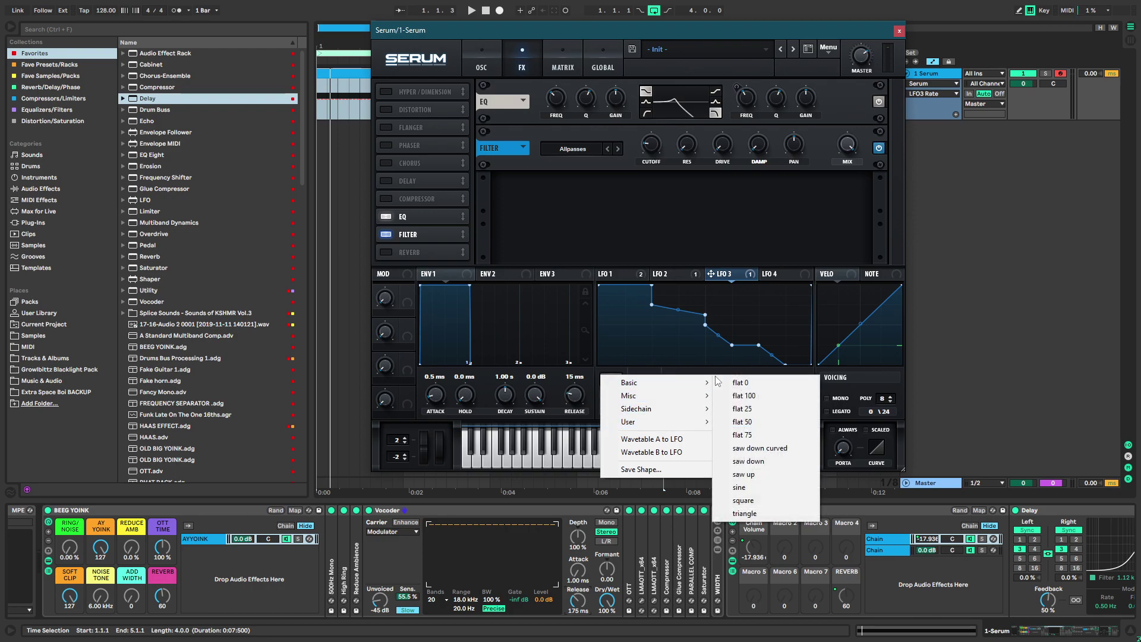
pyautogui.moveTo(666, 382)
pyautogui.click(744, 514)
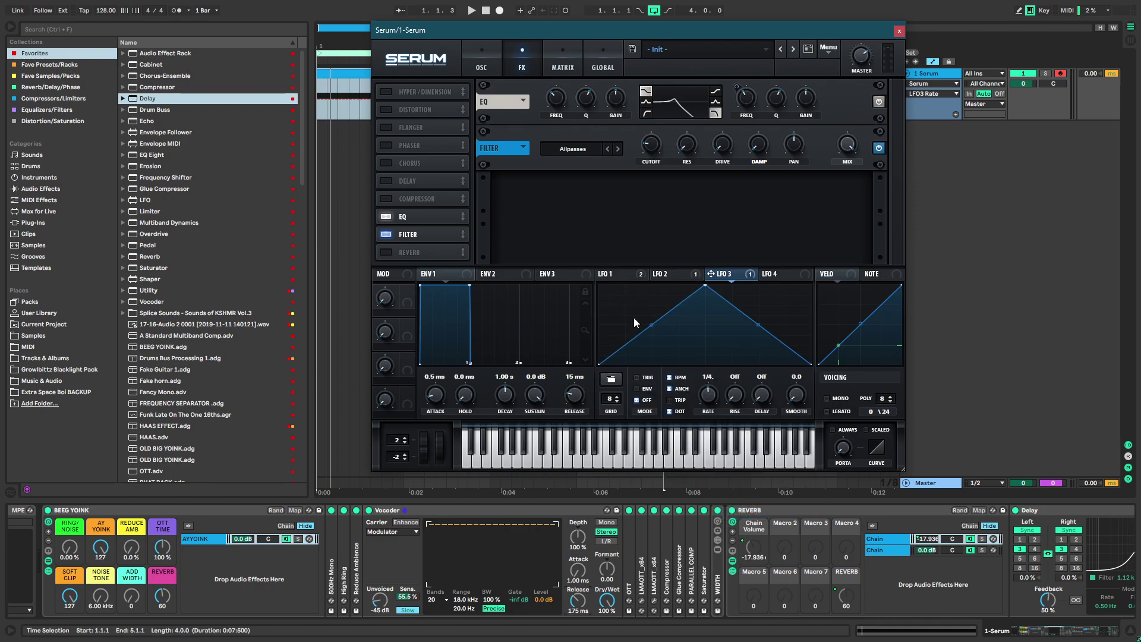
# Reload the basic square shape into LFO 3 and draw it as a descending four-level staircase
pyautogui.click(621, 378)
pyautogui.click(778, 435)
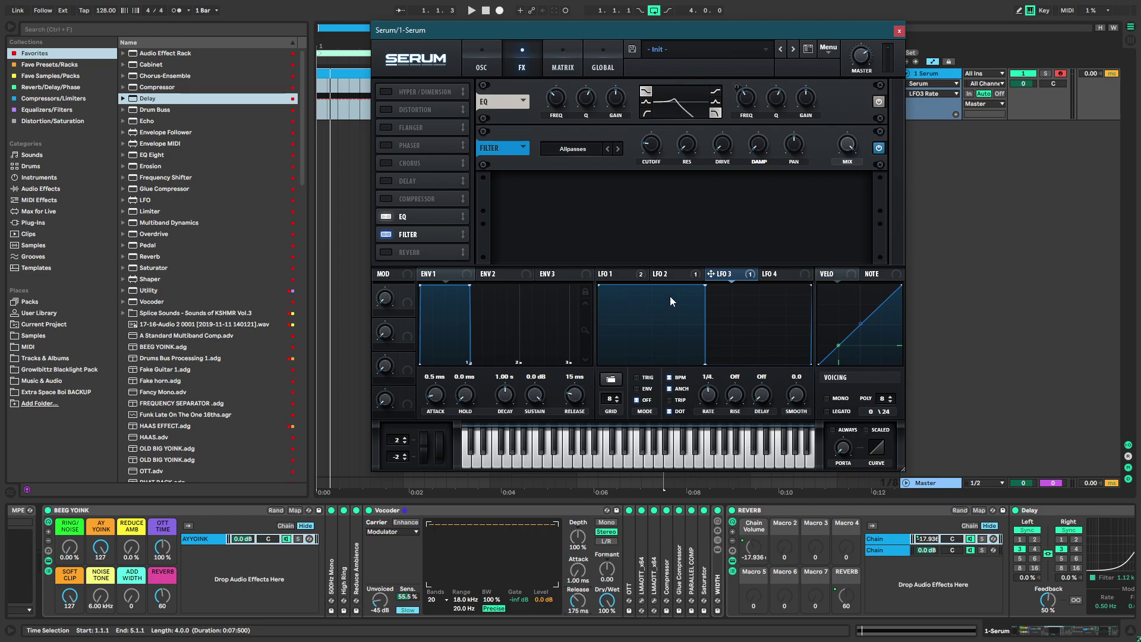
pyautogui.moveTo(684, 286); pyautogui.dragTo(664, 309)
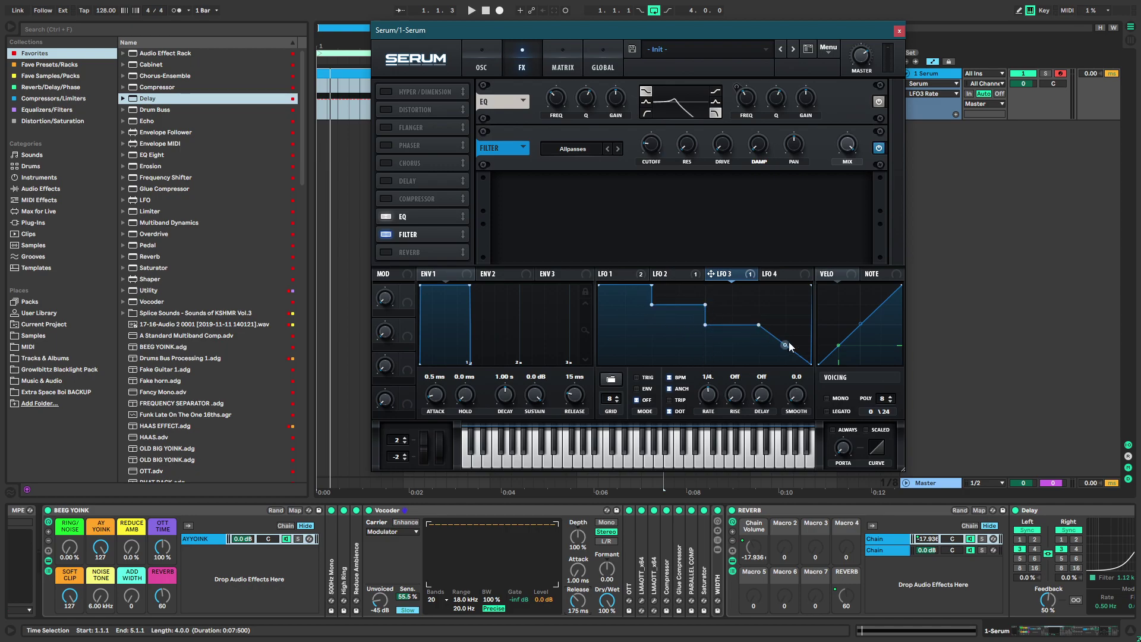
pyautogui.doubleClick(785, 345)
# Modulate the effects Filter's cutoff with LFO 3 at a 1/4 rate and fine-tune the EQ's high-band frequency during playback
pyautogui.press('space')
pyautogui.moveTo(727, 274); pyautogui.dragTo(649, 142)
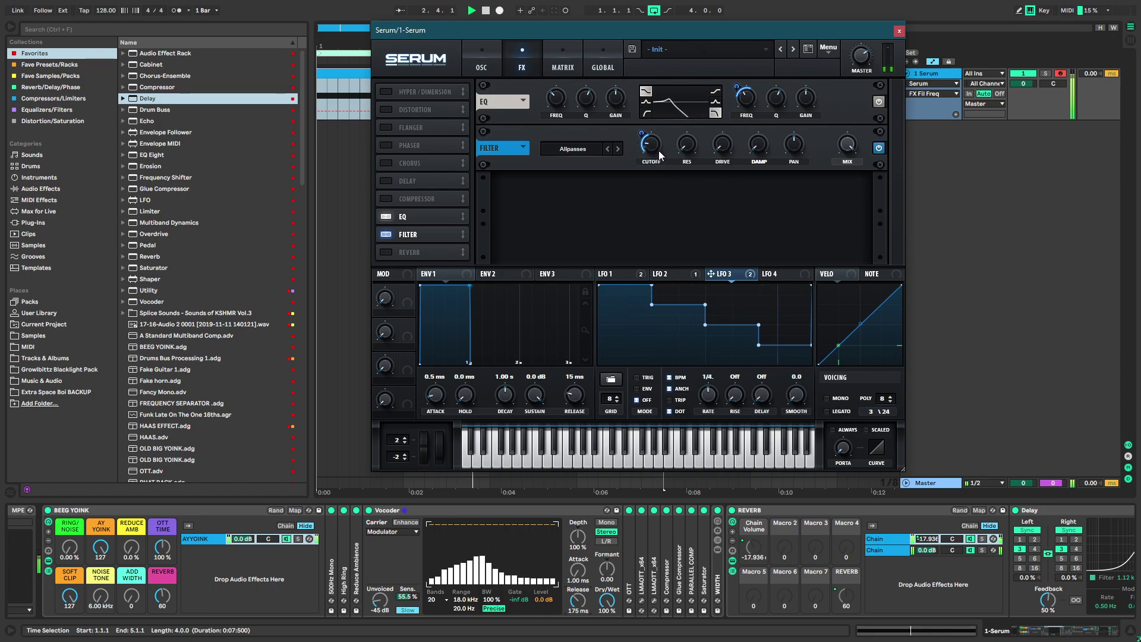
pyautogui.moveTo(708, 394); pyautogui.dragTo(714, 392)
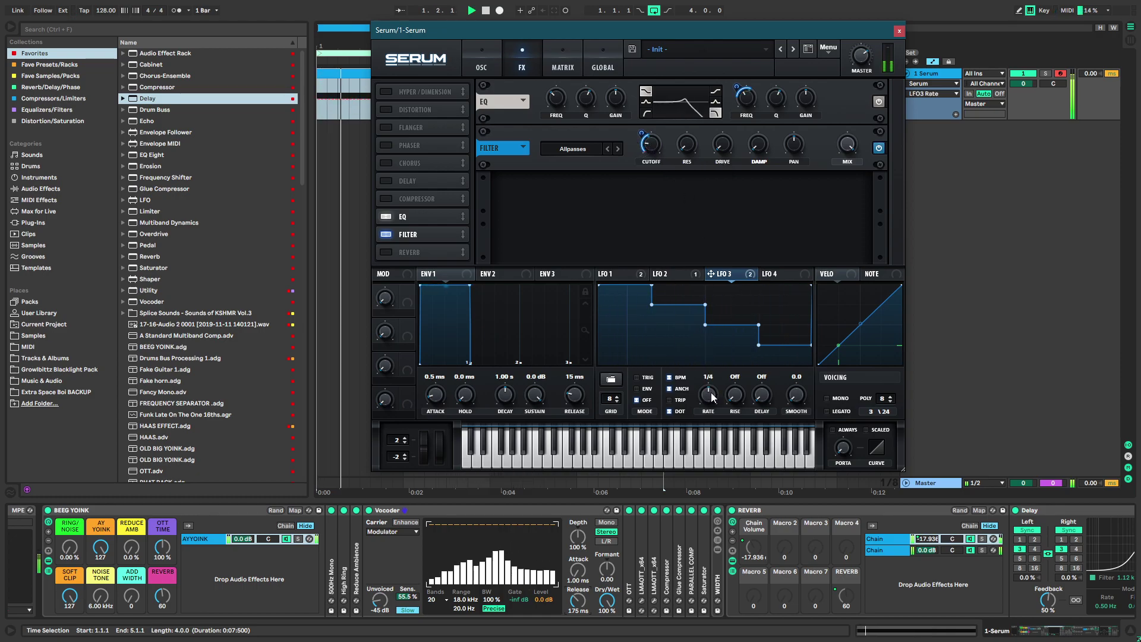
pyautogui.moveTo(747, 96); pyautogui.dragTo(749, 100)
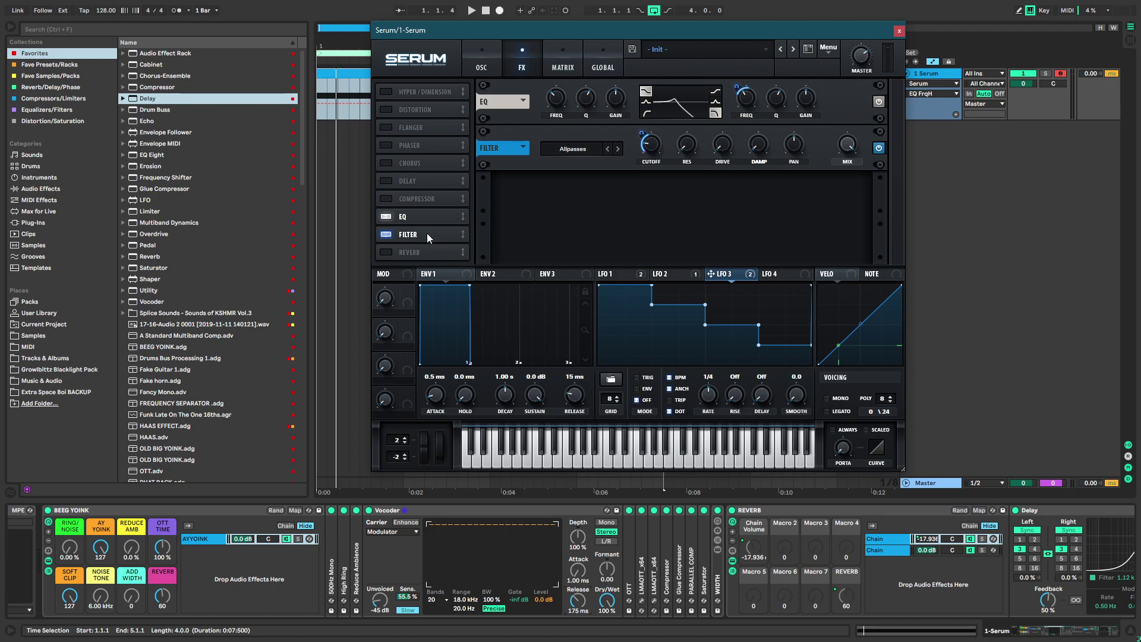
# Enable the Delay ahead of the EQ with BPM sync off and its times linked at 18.67 ms
pyautogui.click(396, 182)
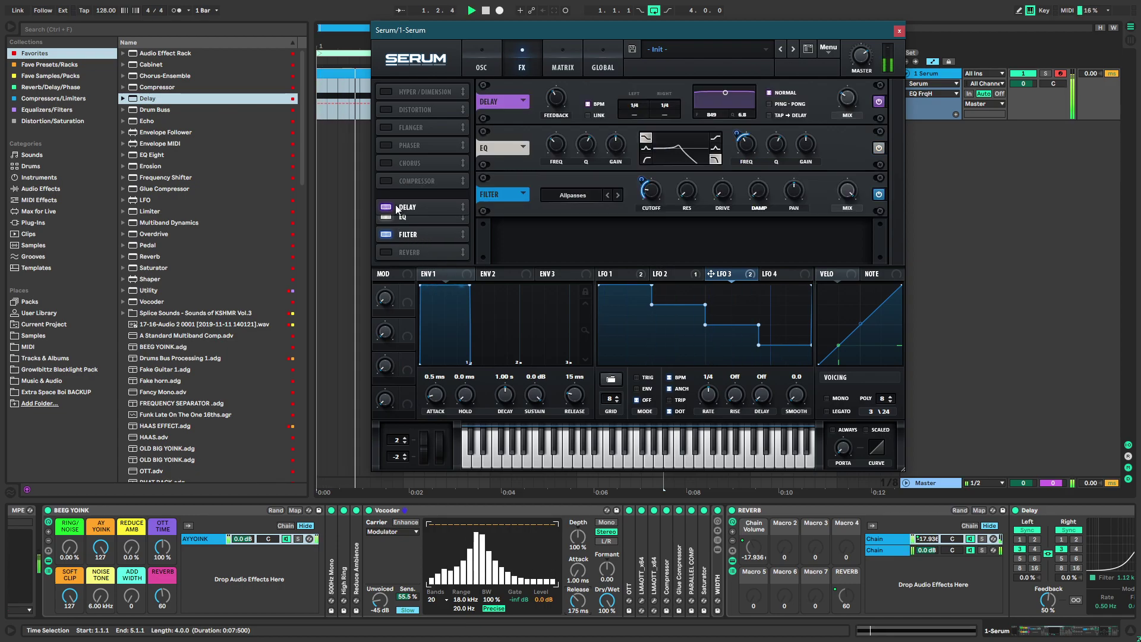
pyautogui.click(597, 116)
pyautogui.moveTo(631, 105); pyautogui.dragTo(622, 118)
pyautogui.click(665, 278)
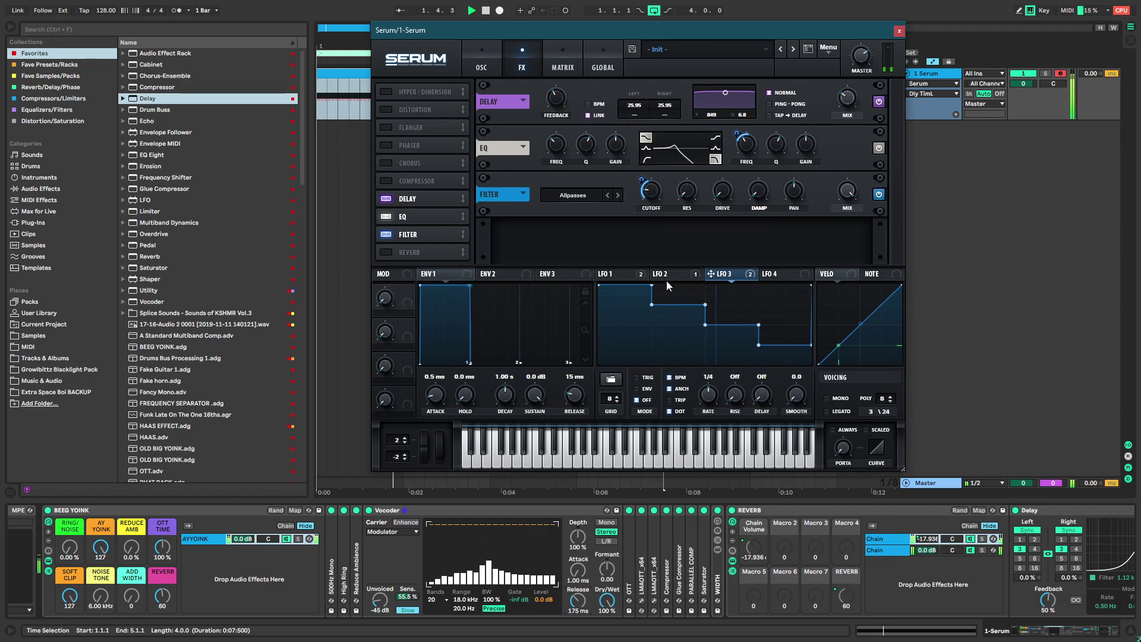
pyautogui.click(636, 275)
pyautogui.rightClick(642, 105)
pyautogui.click(672, 138)
pyautogui.moveTo(633, 106); pyautogui.dragTo(632, 112)
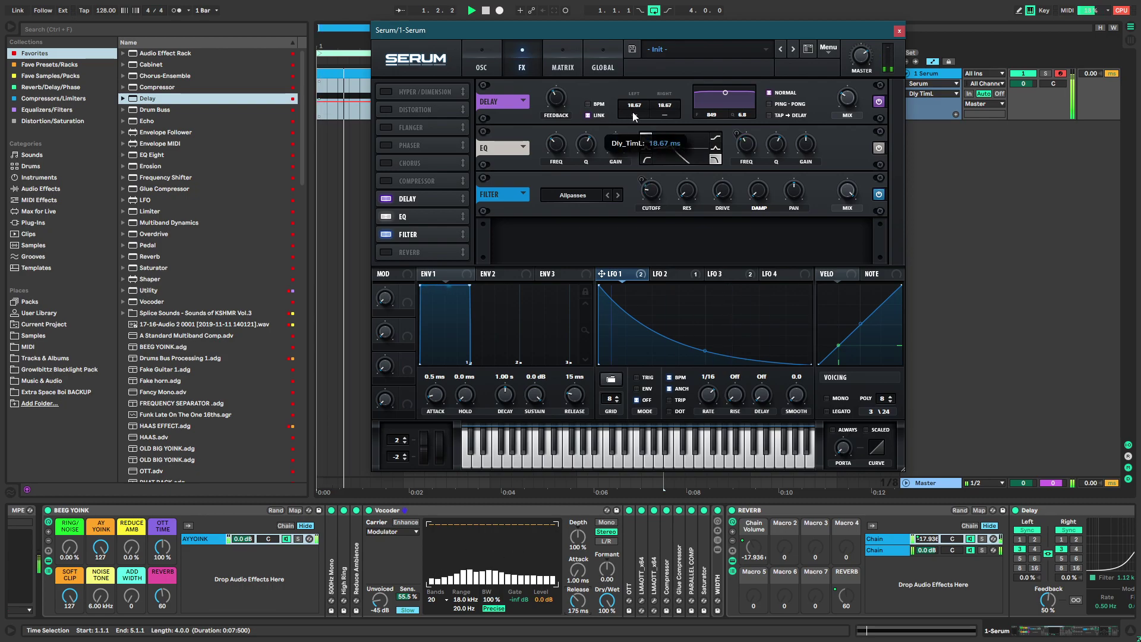
# Set the Delay's filter to a frequency of 449 and a Q of 0.8, and audition the loop
pyautogui.moveTo(725, 93)
pyautogui.mouseDown()
pyautogui.moveTo(732, 117)
pyautogui.moveTo(717, 110)
pyautogui.mouseUp()
pyautogui.press('space')
pyautogui.press('space')
# Adjust the main oscillator filter's cutoff and remove LFO 1's modulation from it while auditioning the loop
pyautogui.click(480, 66)
pyautogui.press('space')
pyautogui.moveTo(830, 208); pyautogui.dragTo(824, 233)
pyautogui.press('space')
pyautogui.rightClick(832, 204)
pyautogui.click(851, 240)
pyautogui.press('space')
# Audition oscillator B with its warp mode off, and set the warp mode to FM (Sub)
pyautogui.click(686, 258)
pyautogui.click(677, 272)
pyautogui.click(676, 275)
pyautogui.press('space')
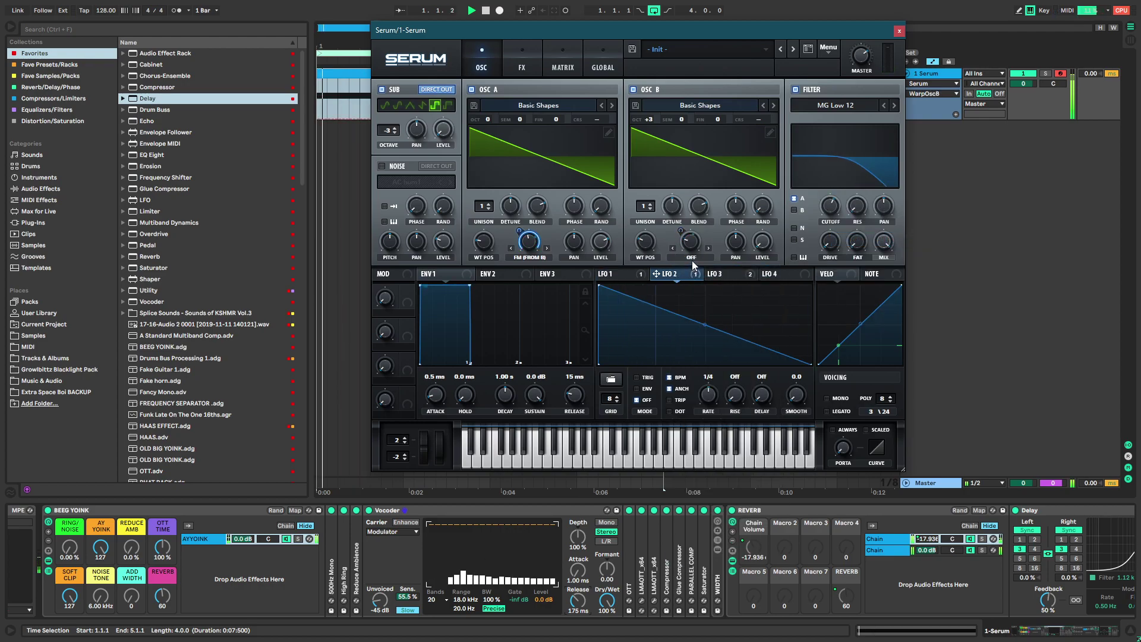
pyautogui.click(691, 262)
pyautogui.click(746, 548)
# Set the sub oscillator's octave to -4, adjust oscillator B's FM amount and remove LFO 1's modulation from it
pyautogui.click(615, 273)
pyautogui.moveTo(386, 131); pyautogui.dragTo(376, 173)
pyautogui.moveTo(692, 243); pyautogui.dragTo(709, 225)
pyautogui.rightClick(690, 227)
pyautogui.click(713, 275)
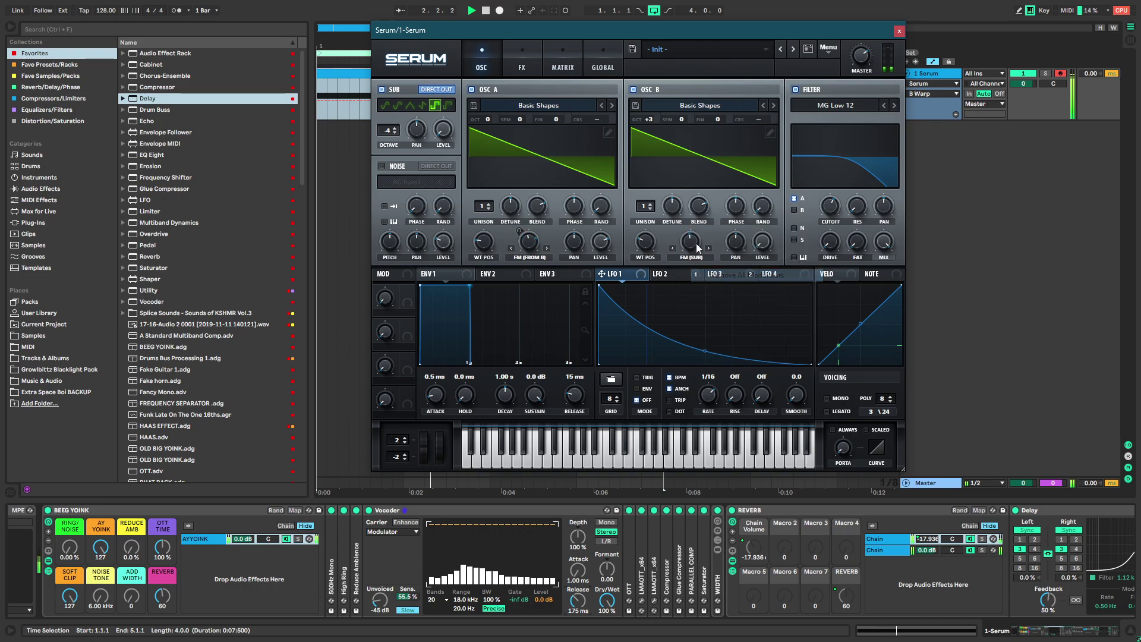
pyautogui.click(693, 272)
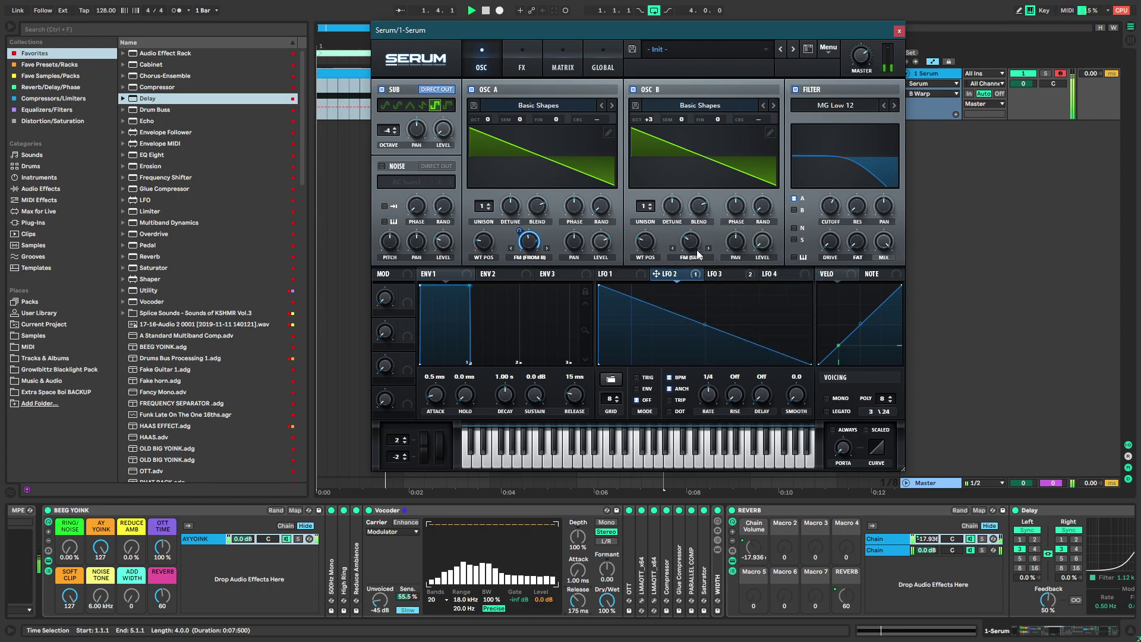
# Modulate the main filter's cutoff with LFO 3 and route oscillator B through the filter
pyautogui.press('space')
pyautogui.moveTo(719, 278); pyautogui.dragTo(826, 206)
pyautogui.click(794, 209)
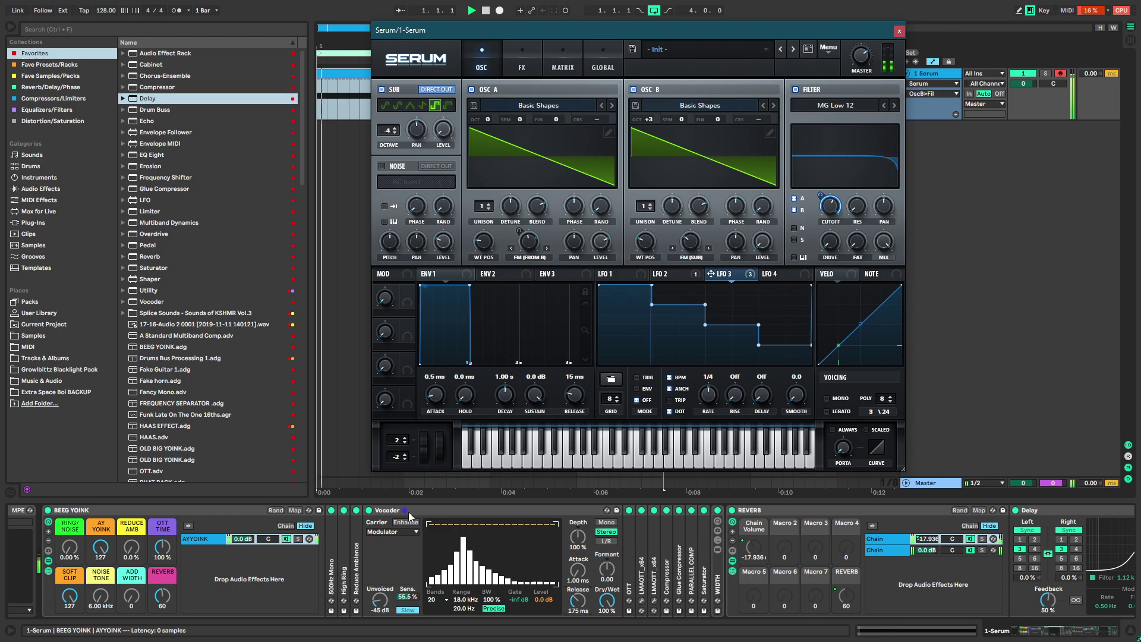
# Try the Vocoder's depth at 200% and its unvoiced speed at Fast, and set the unvoiced sensitivity to 50%
pyautogui.click(579, 538)
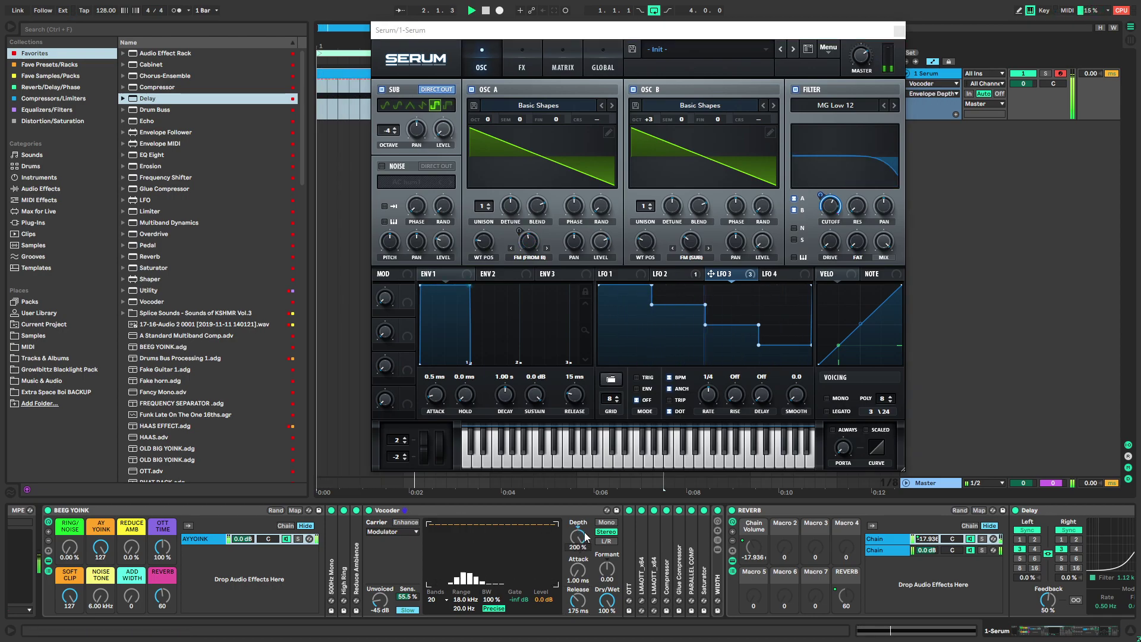
pyautogui.press('space')
pyautogui.click(407, 609)
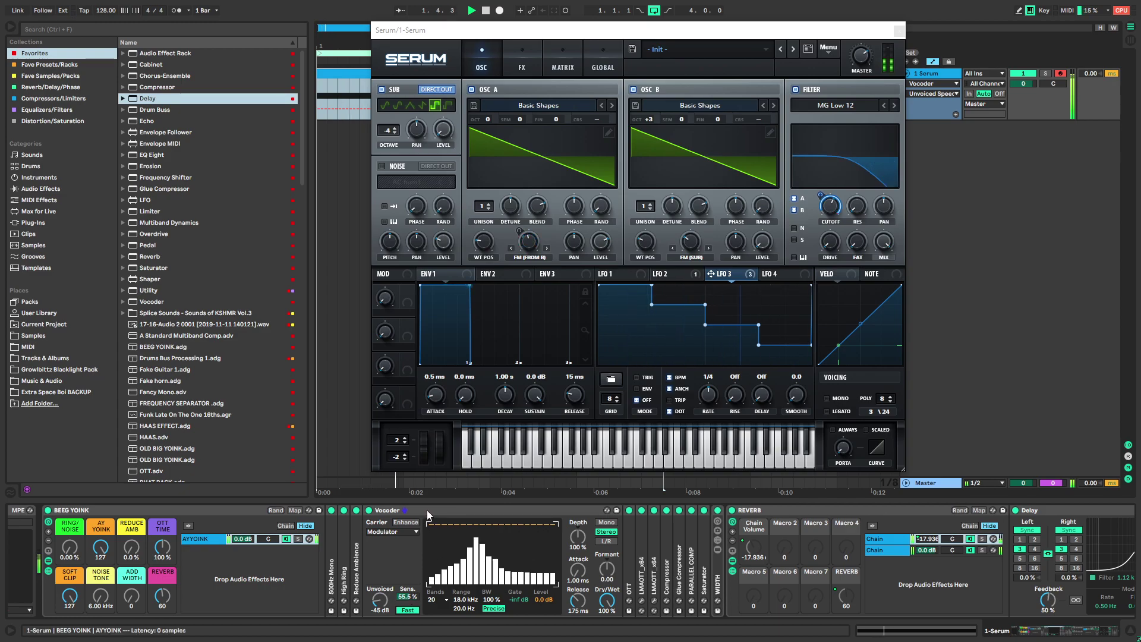
pyautogui.click(410, 609)
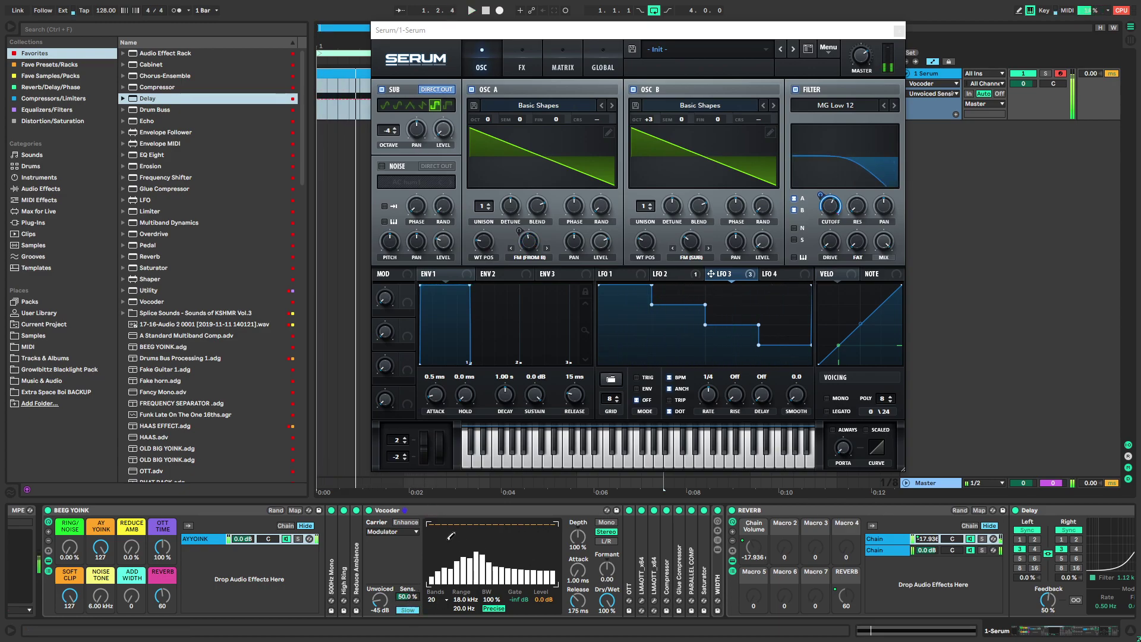
pyautogui.press('space')
# Set the effects EQ's low band to high-pass and modulate its frequency with LFO 3 by 67 while auditioning the loop
pyautogui.click(523, 63)
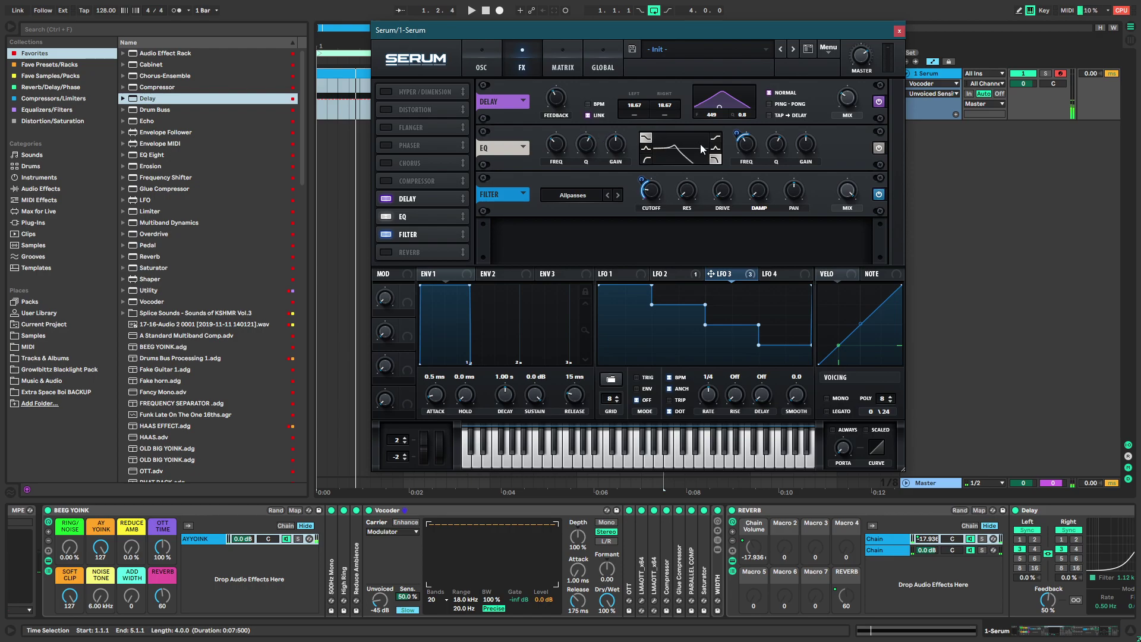
pyautogui.press('space')
pyautogui.moveTo(746, 142); pyautogui.dragTo(736, 218)
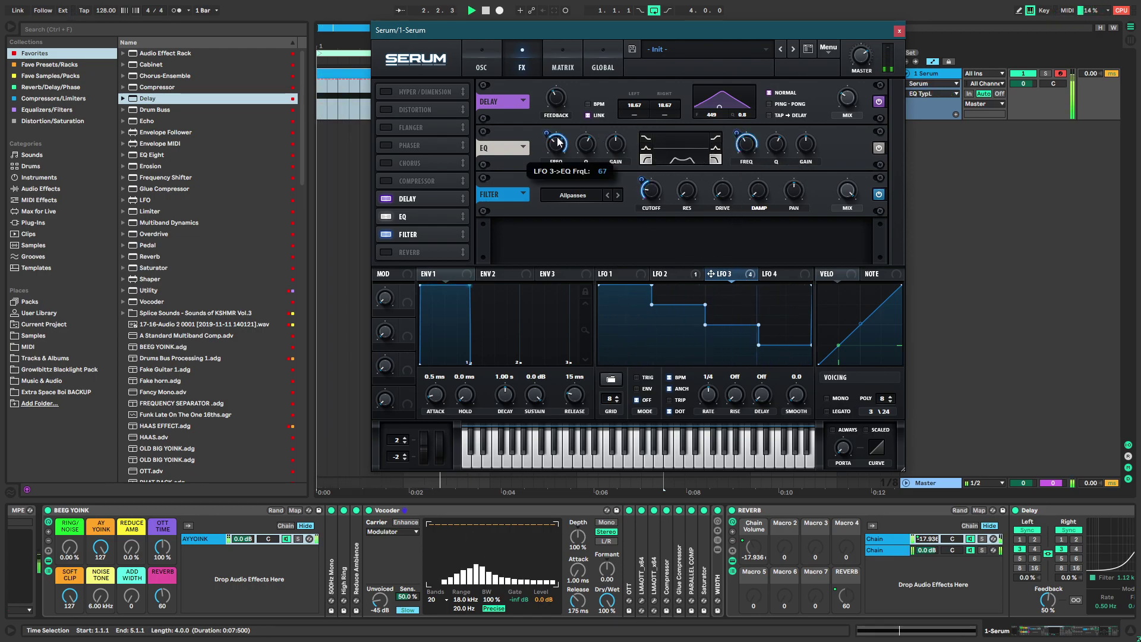
pyautogui.moveTo(557, 141); pyautogui.dragTo(555, 158)
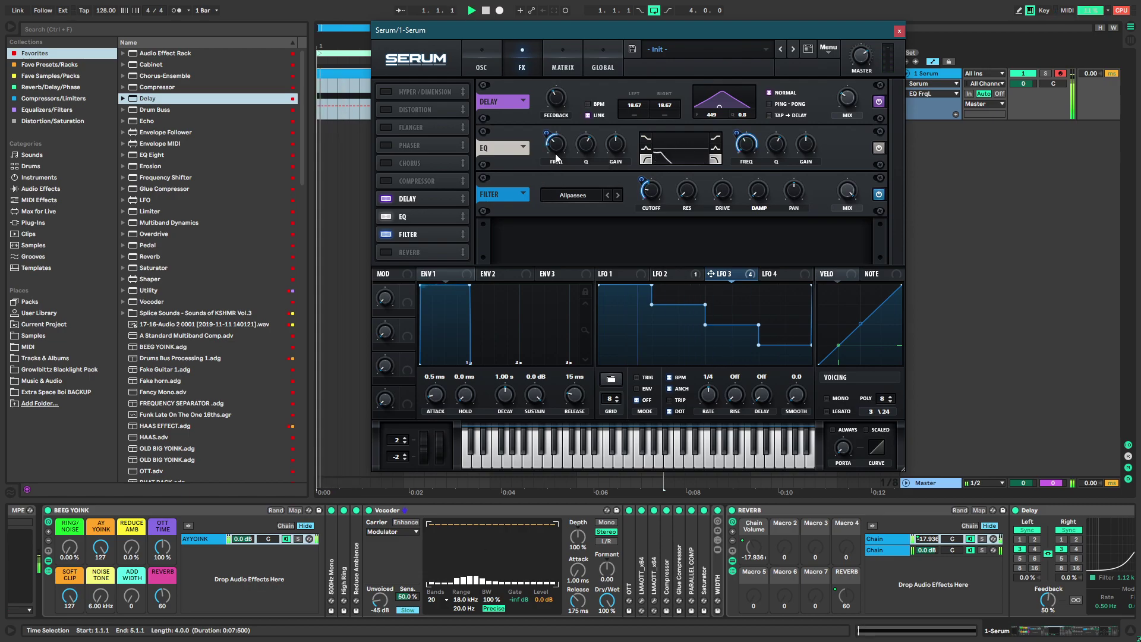
# Move the EQ after the filter in the effects chain and adjust LFO 3's modulation of the EQ's high-band frequency
pyautogui.moveTo(414, 214); pyautogui.dragTo(417, 234)
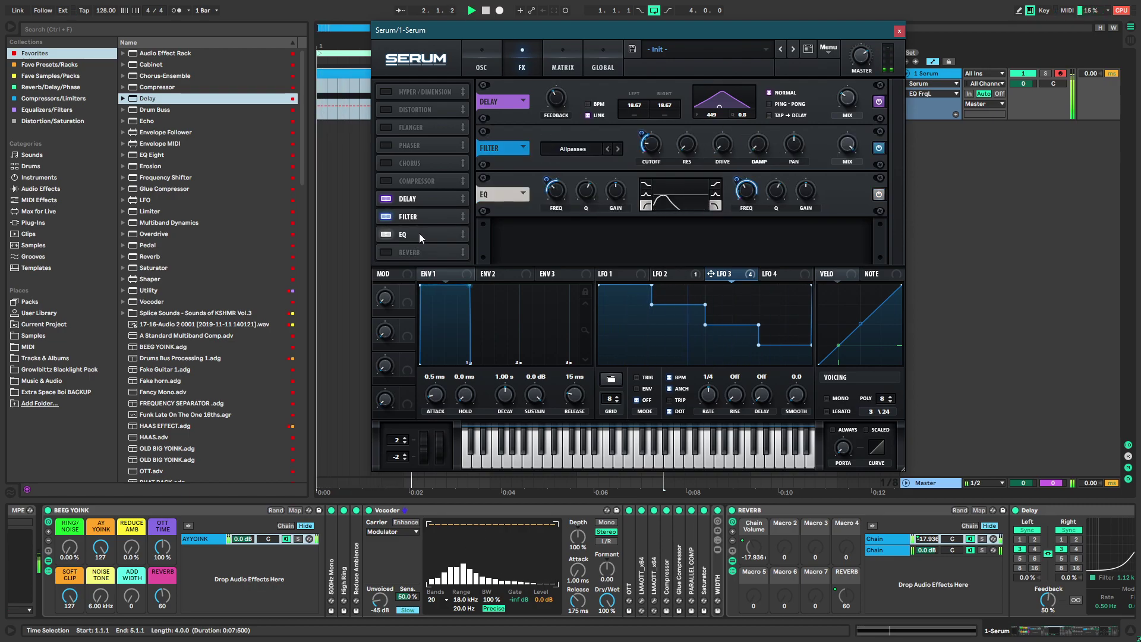
pyautogui.click(744, 187)
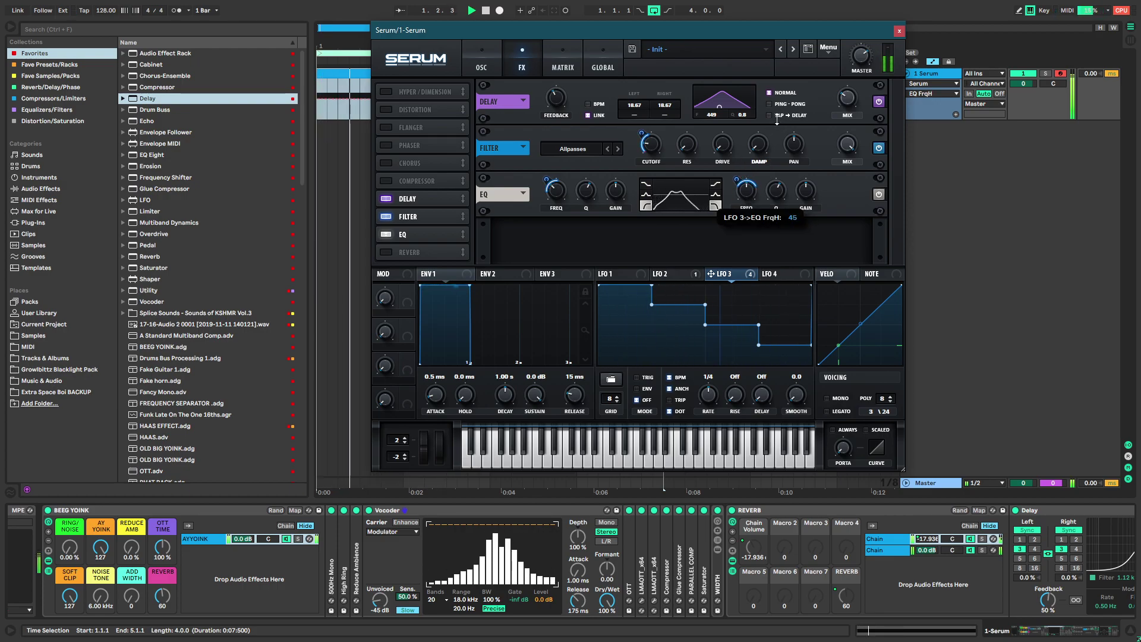
pyautogui.press('space')
pyautogui.press('space')
pyautogui.press('space')
# Set LFO 3's rate to 1/8 and adjust the EQ's high-band frequency while auditioning the loop
pyautogui.moveTo(715, 400); pyautogui.dragTo(722, 397)
pyautogui.press('space')
pyautogui.press('space')
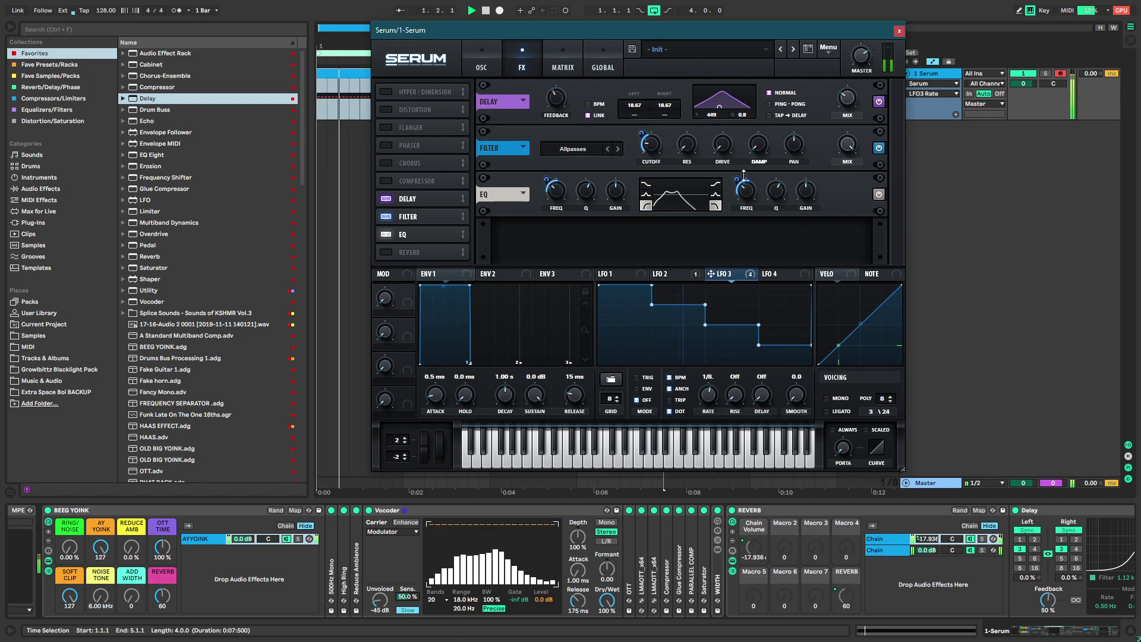
pyautogui.click(750, 191)
pyautogui.press('space')
pyautogui.press('space')
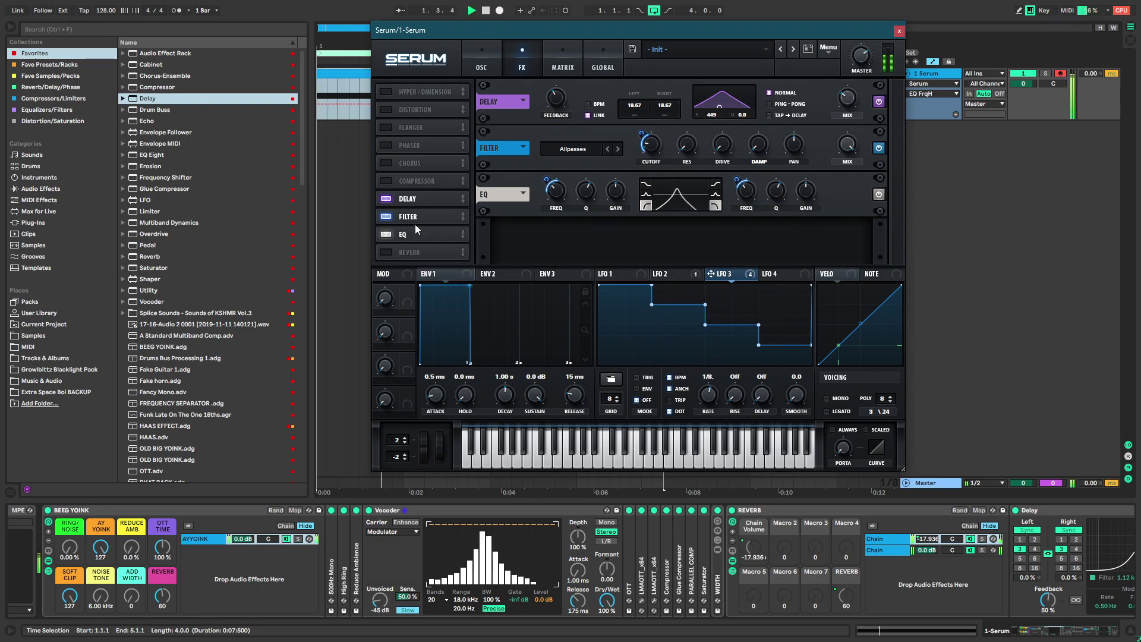
pyautogui.press('space')
pyautogui.press('space')
pyautogui.moveTo(742, 189); pyautogui.dragTo(743, 181)
pyautogui.press('space')
pyautogui.press('space')
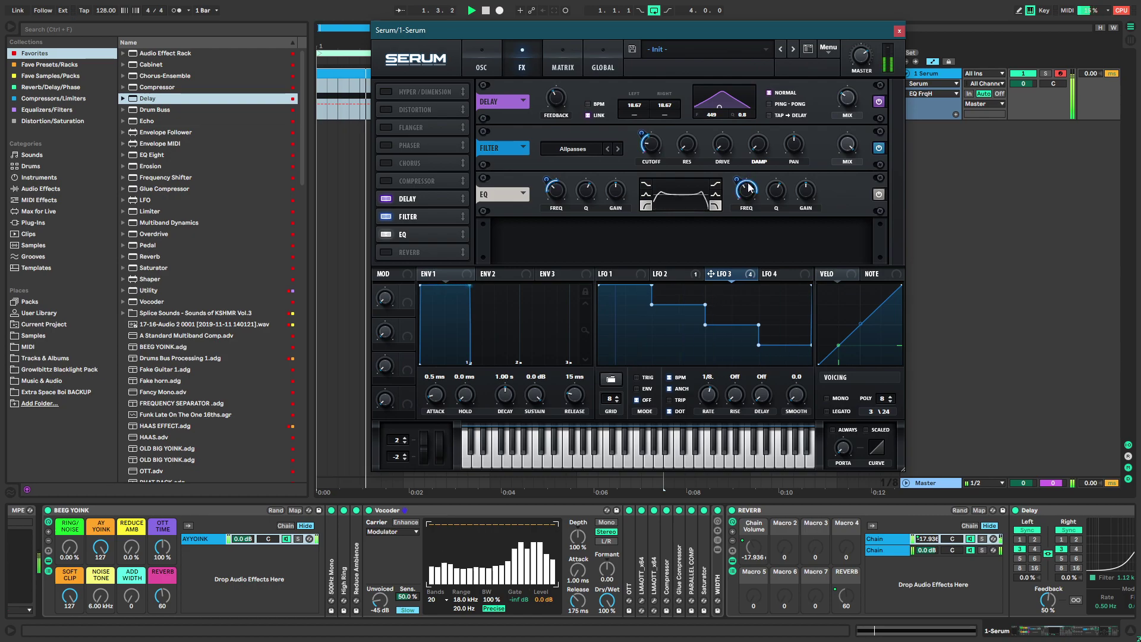
pyautogui.press('space')
pyautogui.press('space')
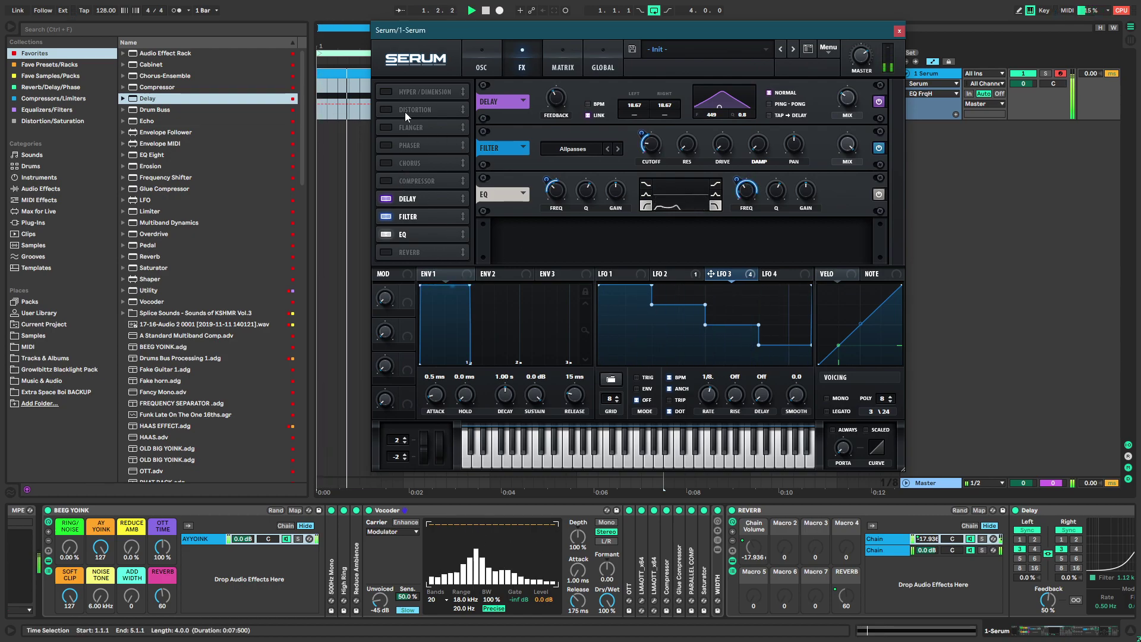
# Remove LFO 4's peak point and bend its shape into a falling exponential decay curve
pyautogui.click(773, 274)
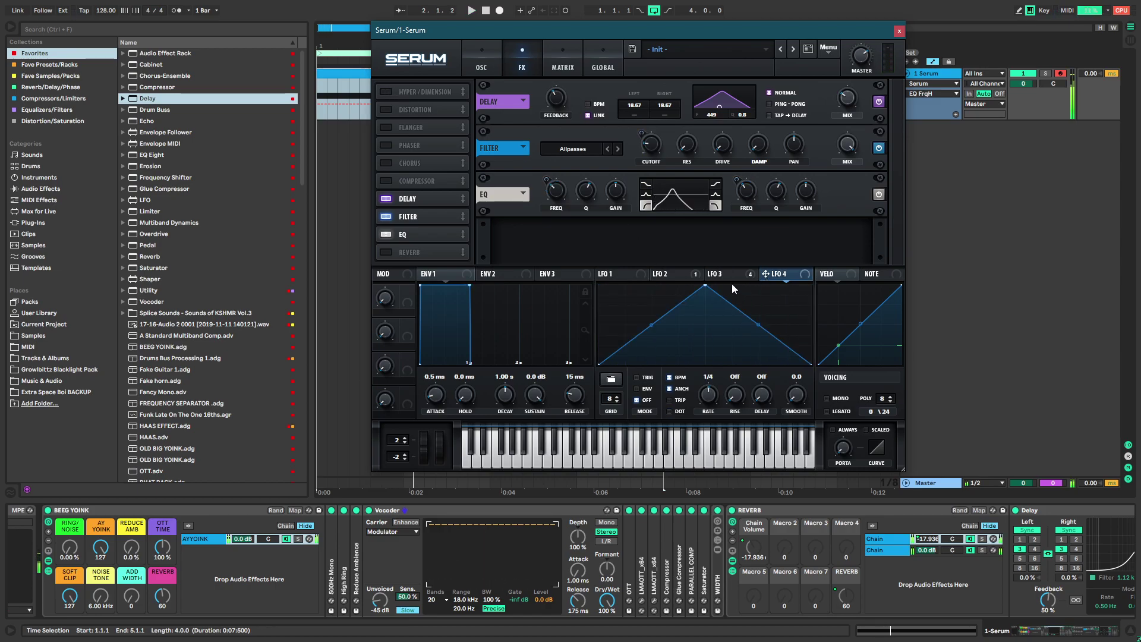
pyautogui.doubleClick(704, 287)
pyautogui.moveTo(704, 324); pyautogui.dragTo(703, 337)
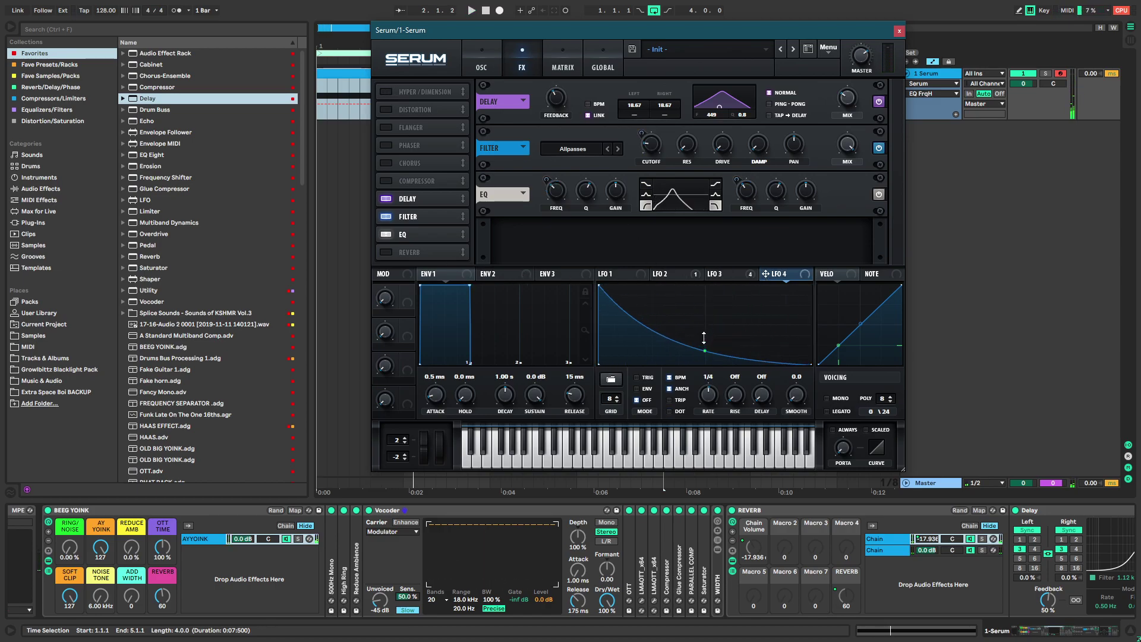
# Enable Tube distortion with 73% drive, and modulate the drive with LFO 4 at a 1/16 rate
pyautogui.click(386, 109)
pyautogui.click(569, 102)
pyautogui.click(570, 115)
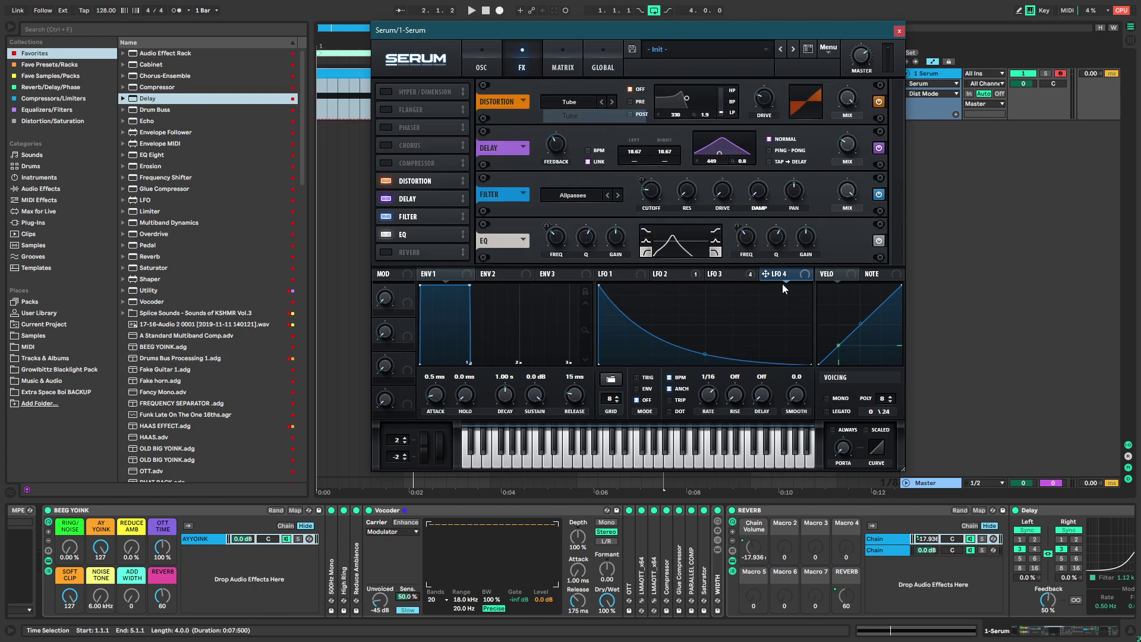
pyautogui.moveTo(756, 106); pyautogui.dragTo(763, 100)
pyautogui.press('space')
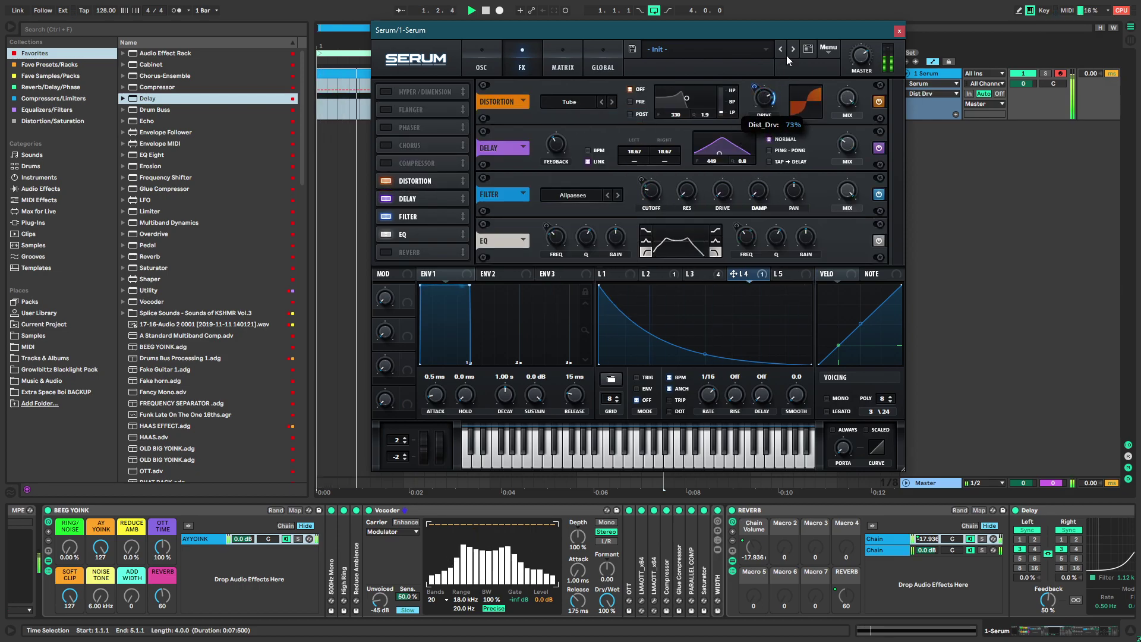
# Enable the Hyper/Dimension effect and modulate the Hyper mix with LFO 4 while auditioning the loop
pyautogui.click(390, 93)
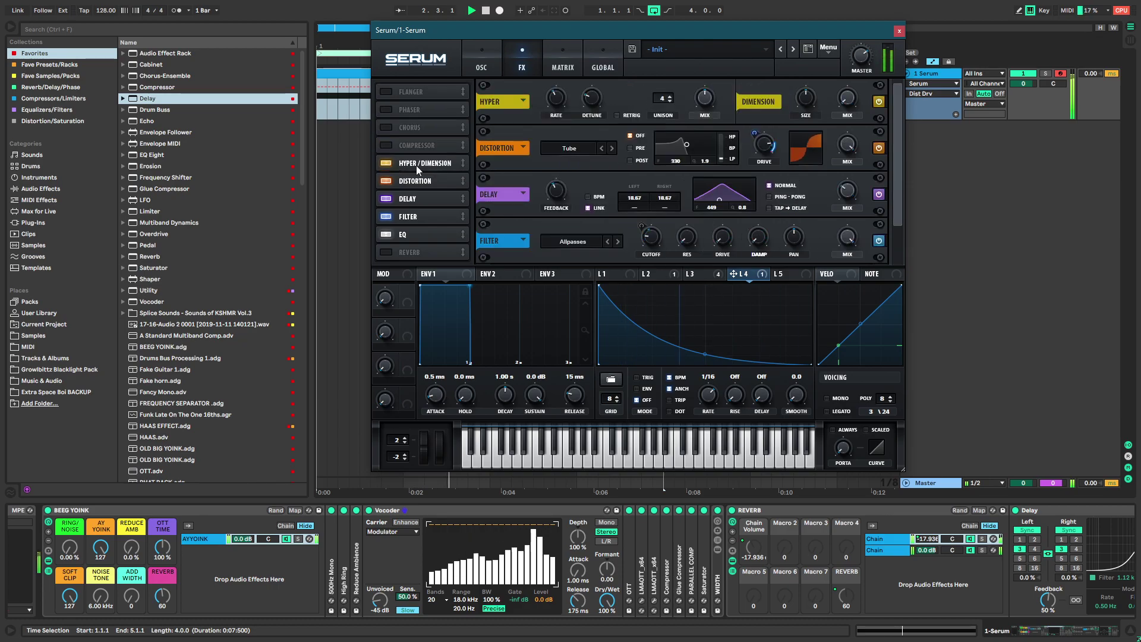
pyautogui.moveTo(746, 268); pyautogui.dragTo(708, 103)
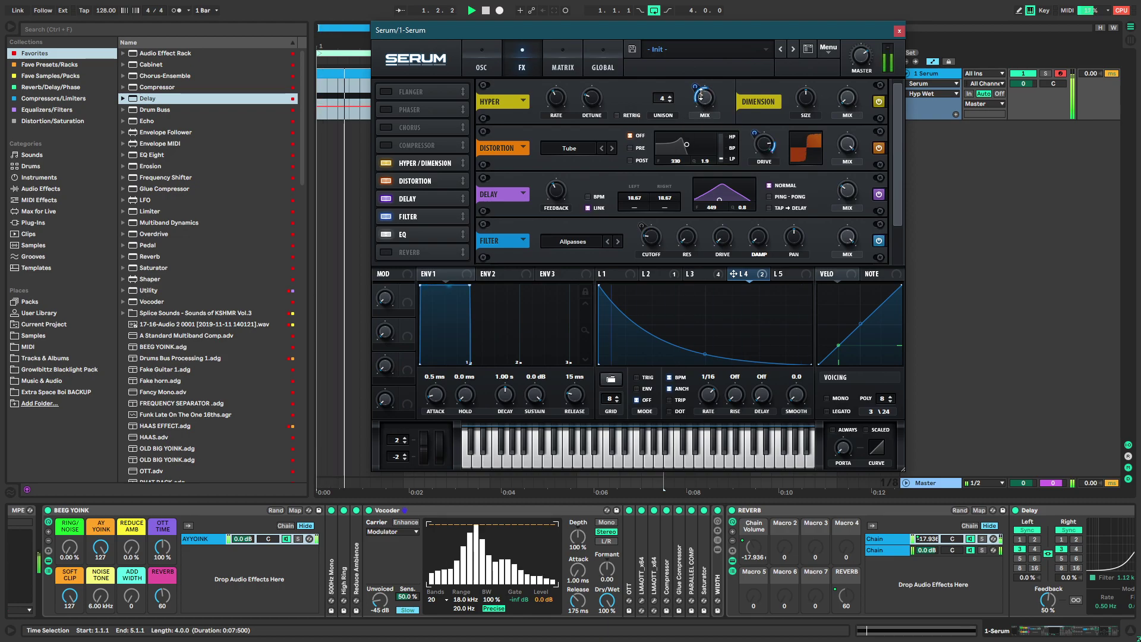
pyautogui.press('space')
# Audition the patch from the oscillator page and collapse the Vocoder device in the rack
pyautogui.click(488, 59)
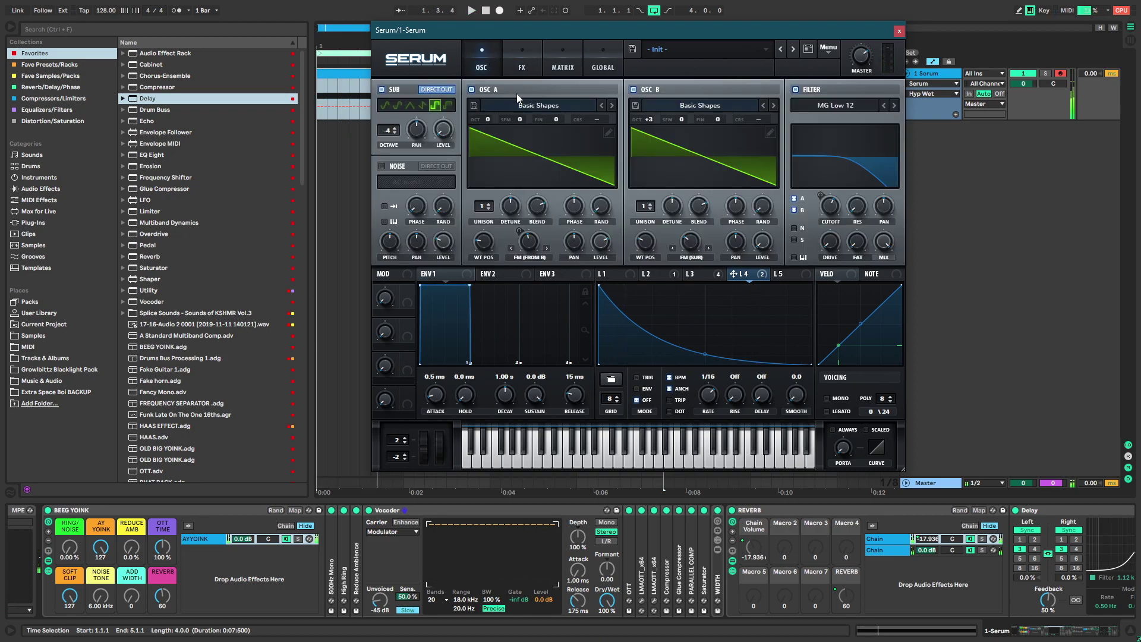
pyautogui.press('space')
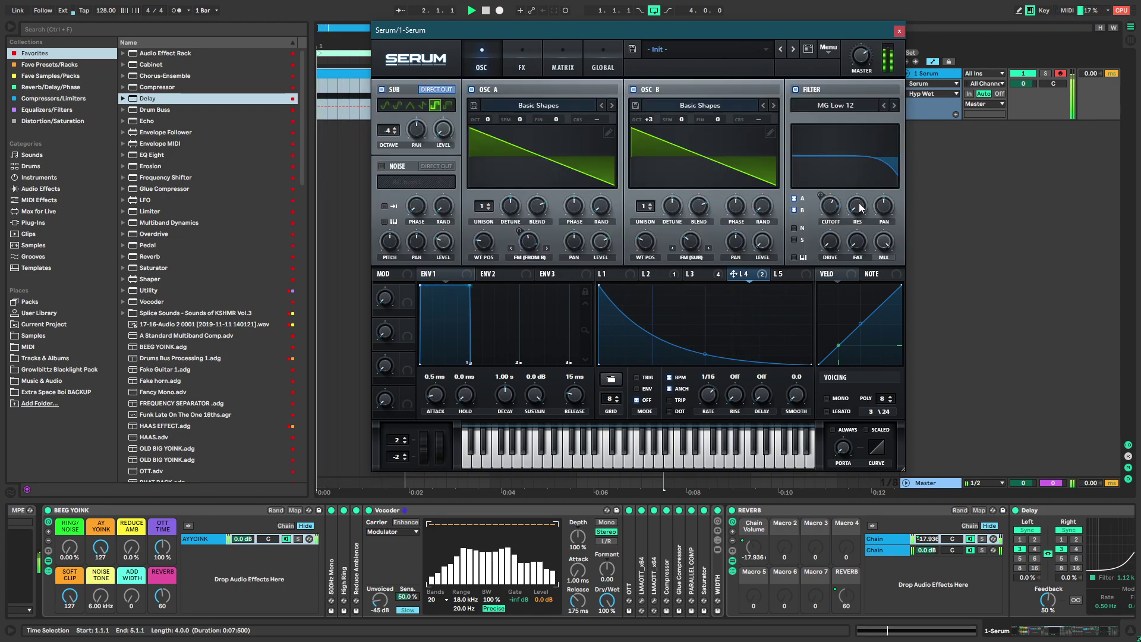
pyautogui.click(857, 205)
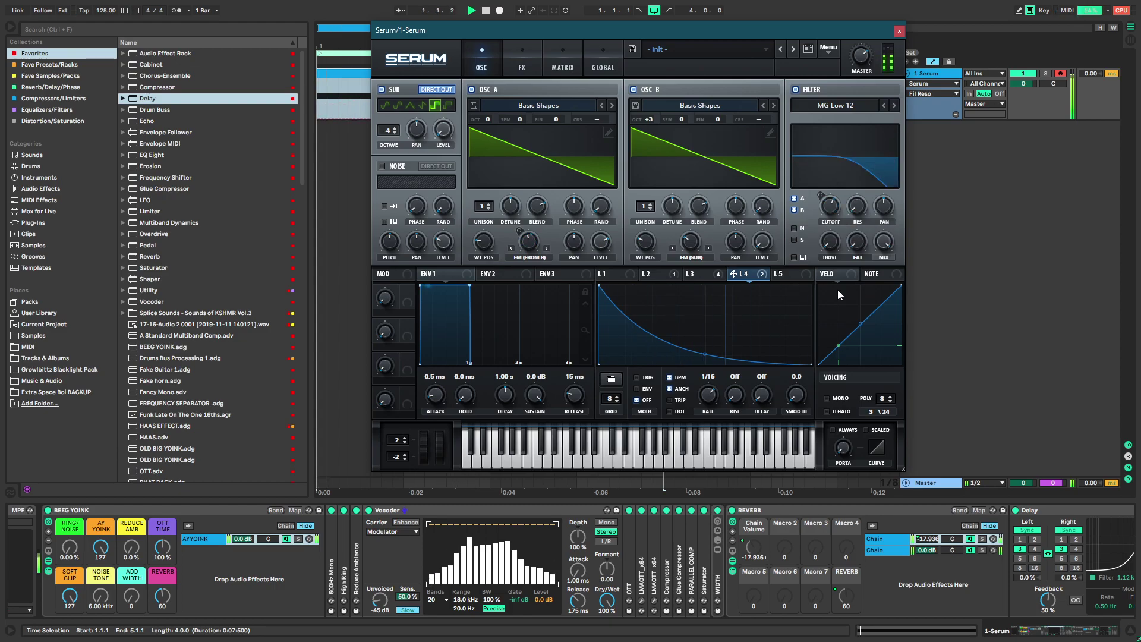
pyautogui.doubleClick(436, 512)
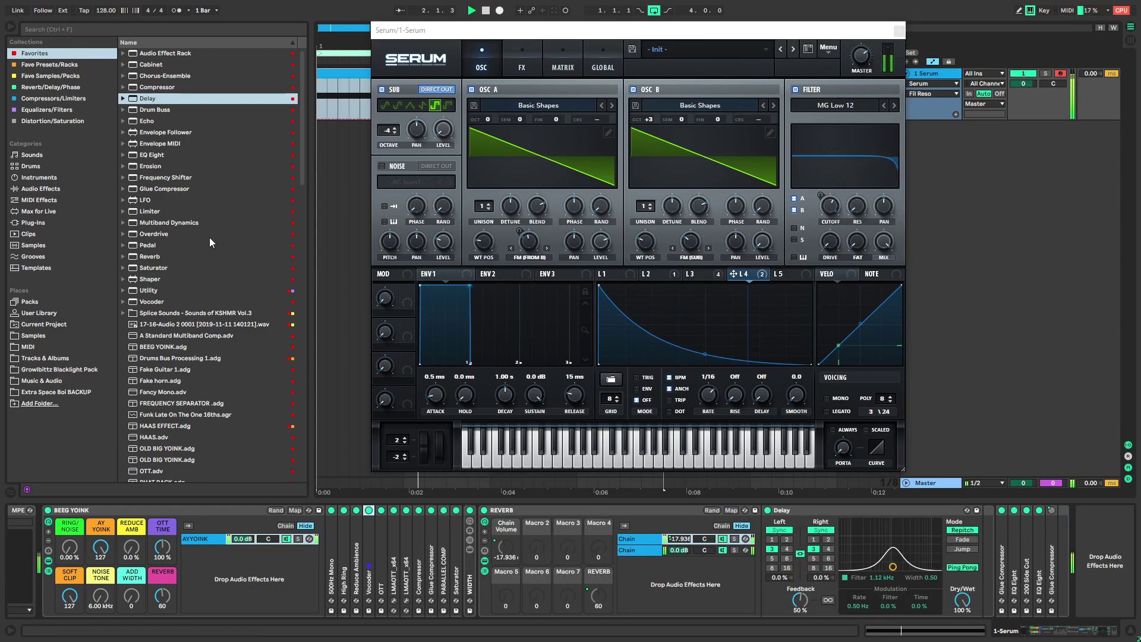
pyautogui.click(42, 189)
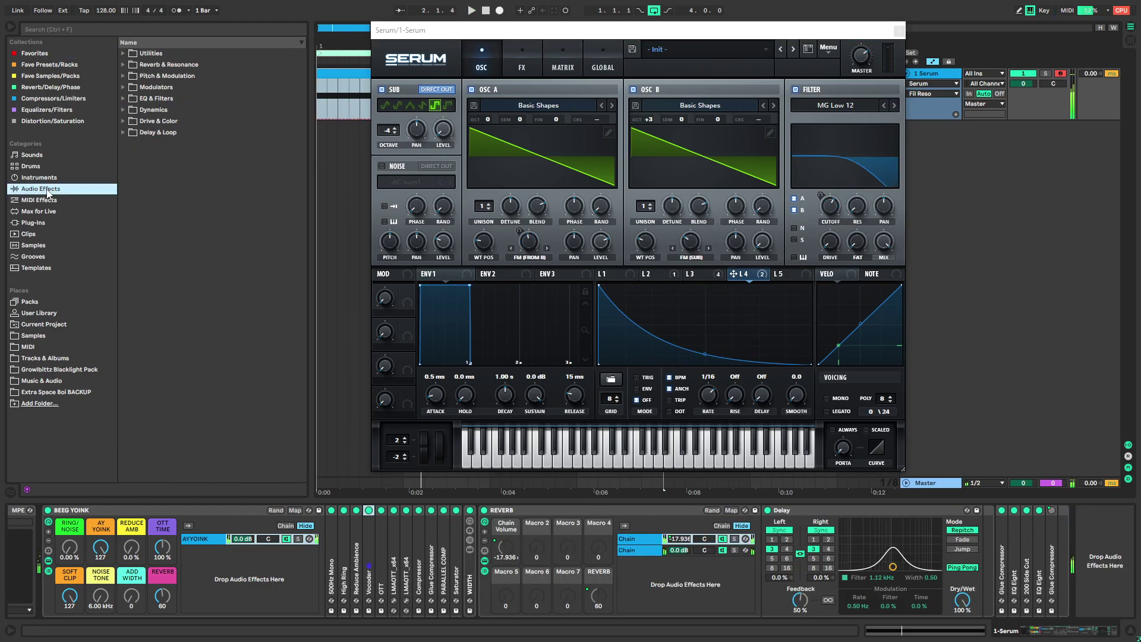
pyautogui.click(124, 121)
pyautogui.click(124, 121)
pyautogui.click(124, 110)
pyautogui.click(125, 109)
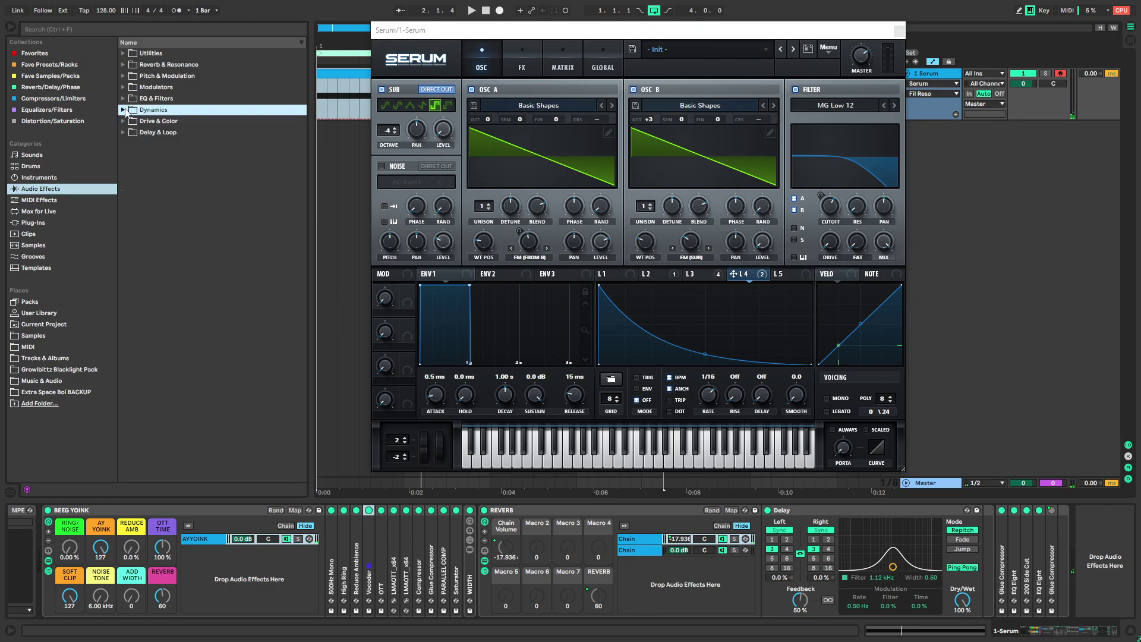
# Save the Live Set as "Leviathan" in the Projects folder
pyautogui.hotkey('ctrl', 's')
pyautogui.write('lev')
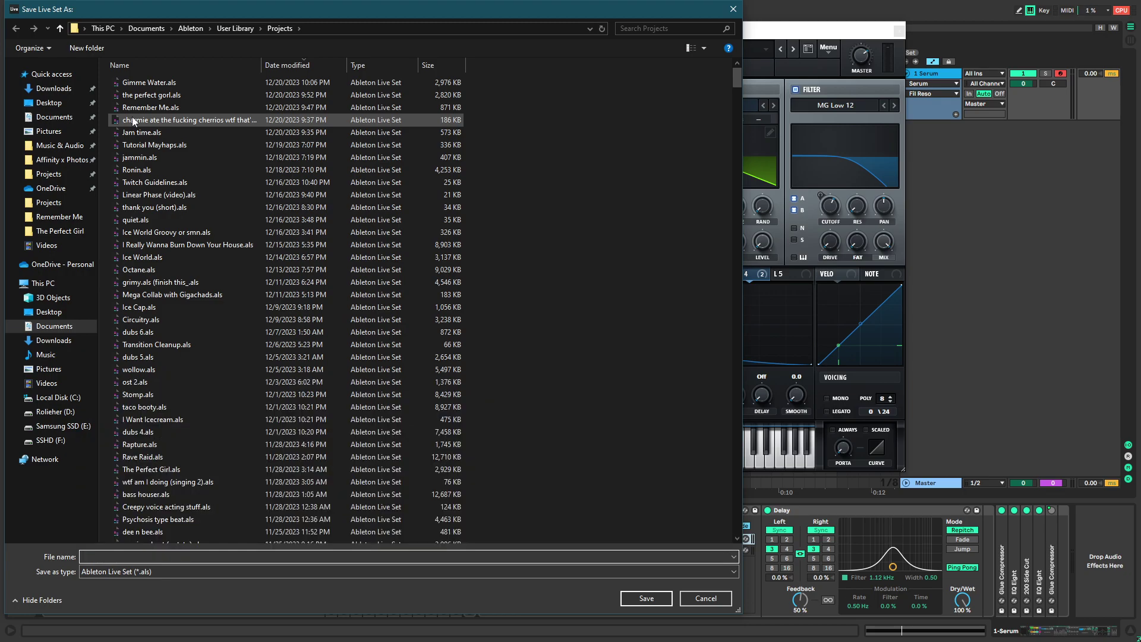
pyautogui.write('Leviathan')
pyautogui.press('Return')
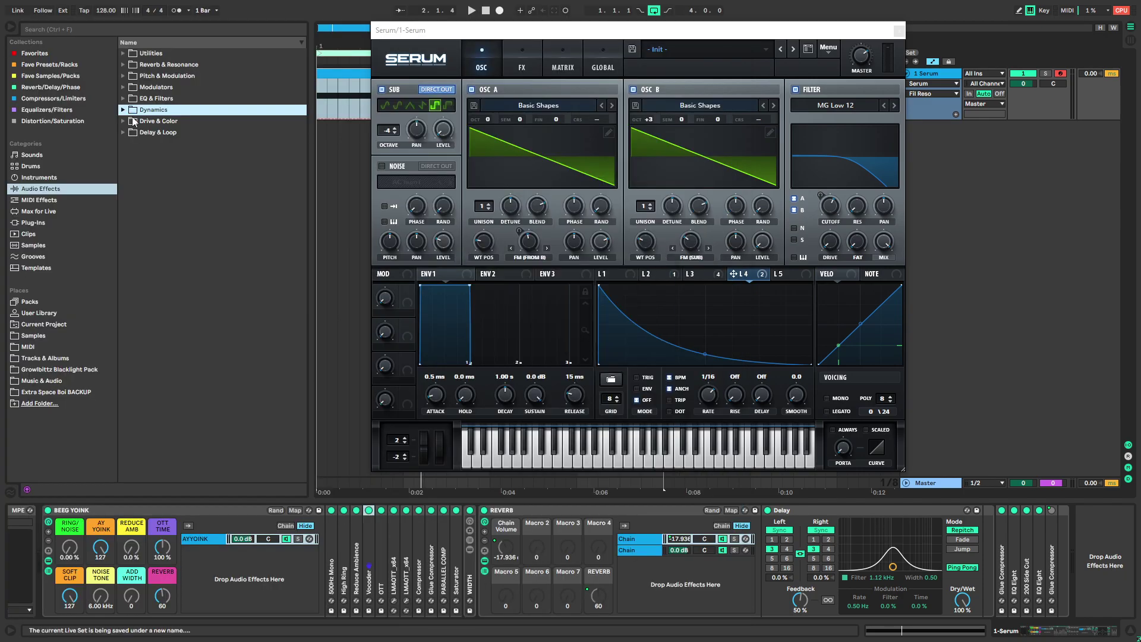
# Bring up the sub oscillator's octave as the track's automation parameter and close the Serum window
pyautogui.press('space')
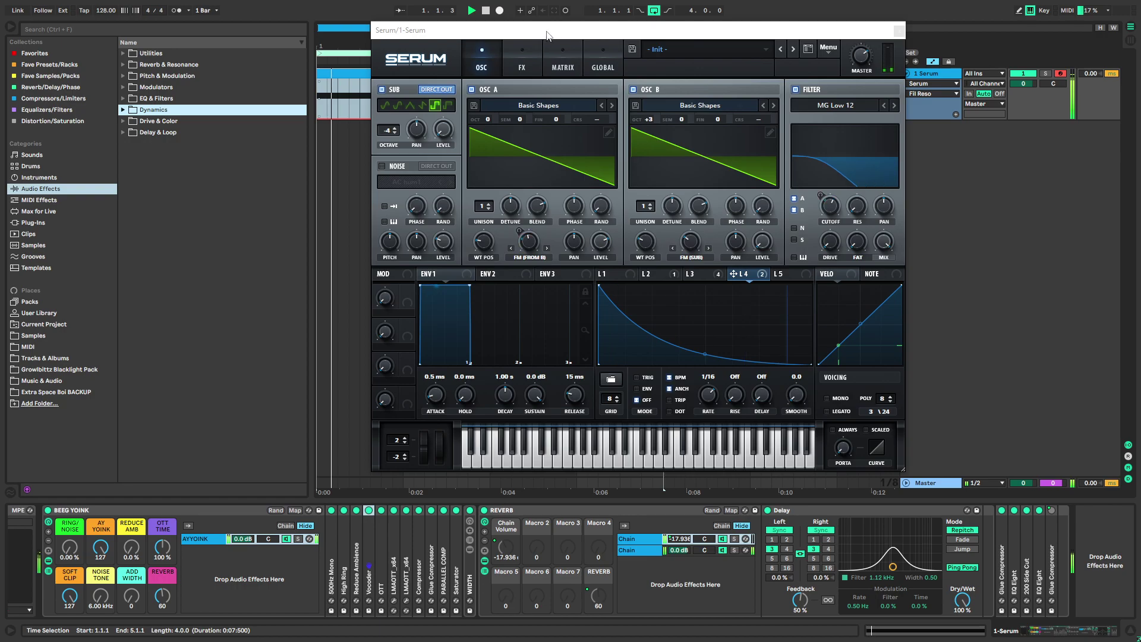
pyautogui.moveTo(547, 32); pyautogui.dragTo(494, 32)
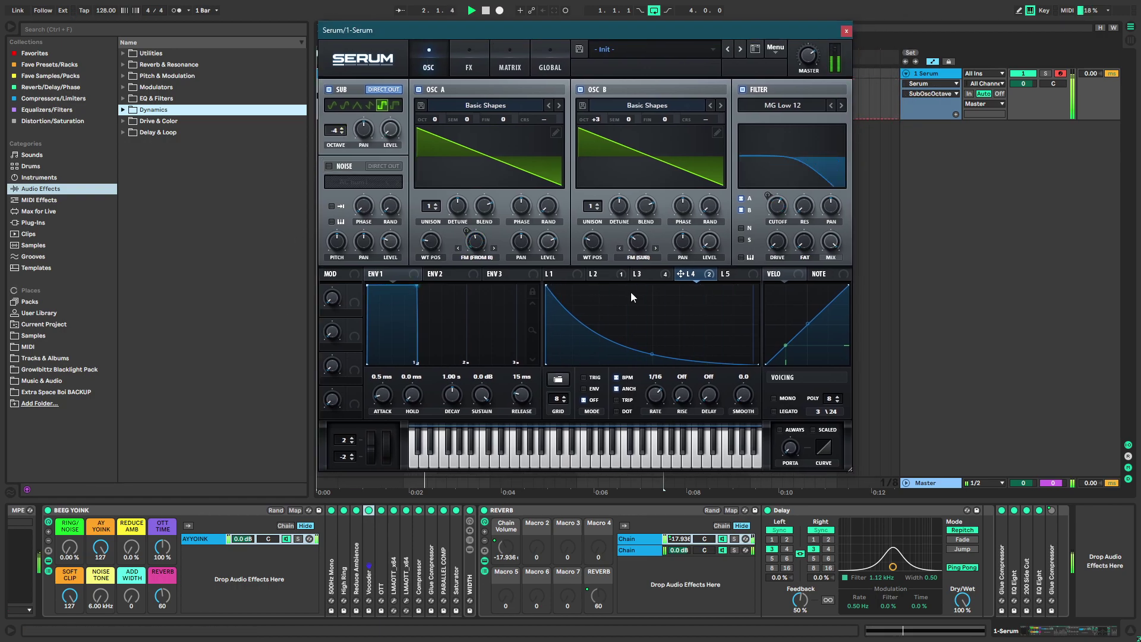
pyautogui.press('space')
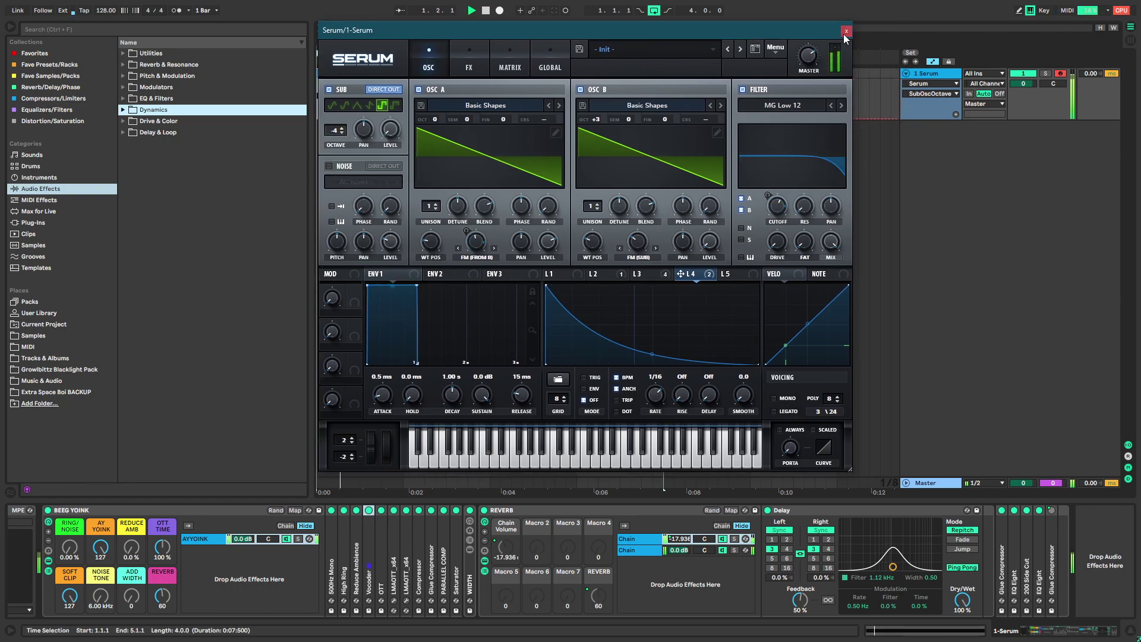
pyautogui.click(846, 32)
# Draw automation raising the sub octave to 4 on beat 3 of bar 1 and on beats 3 to 4 of bar 2
pyautogui.press('space')
pyautogui.press('space')
pyautogui.press('b')
pyautogui.moveTo(368, 81); pyautogui.dragTo(378, 82)
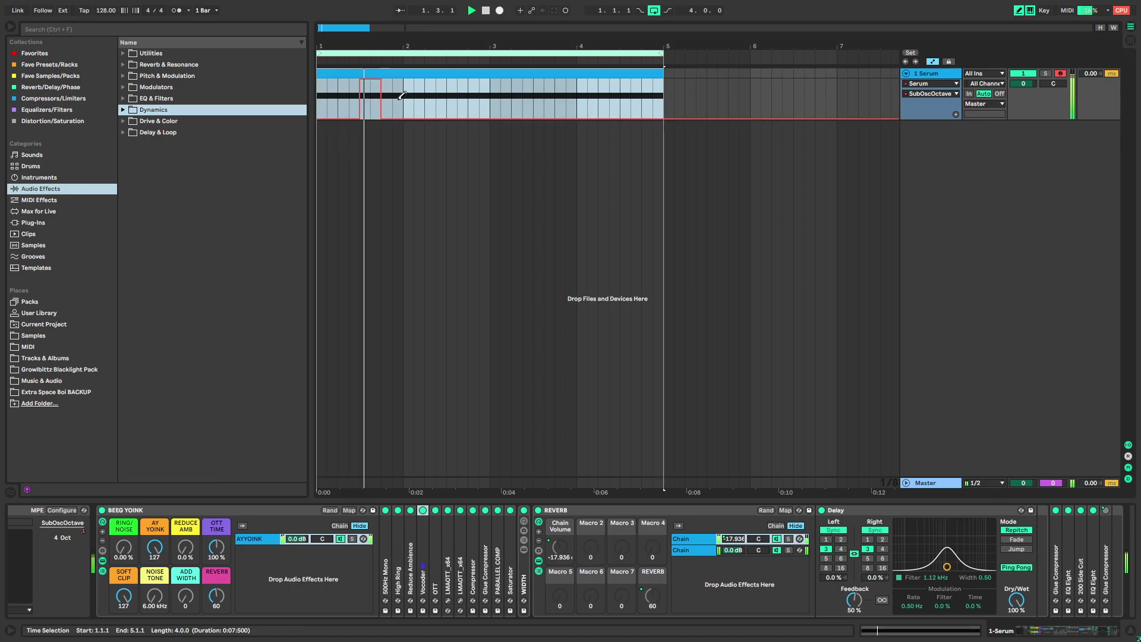
pyautogui.moveTo(451, 81); pyautogui.dragTo(484, 80)
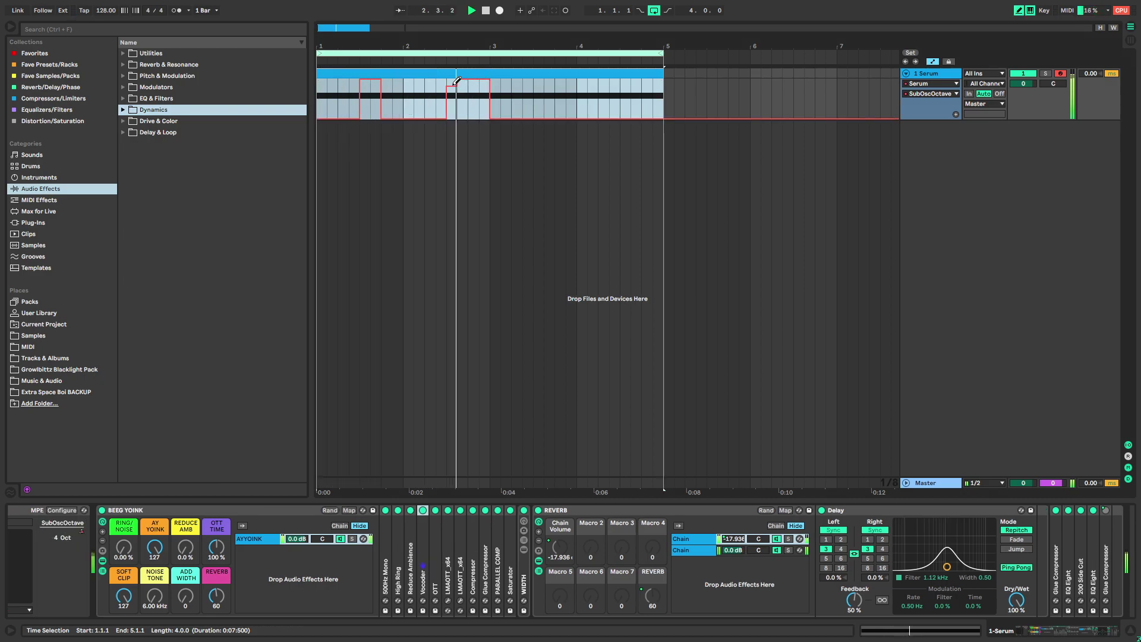
# Duplicate the first two bars of the clip and its sub octave automation onto bars 3 and 4
pyautogui.press('b')
pyautogui.moveTo(326, 103); pyautogui.dragTo(491, 106)
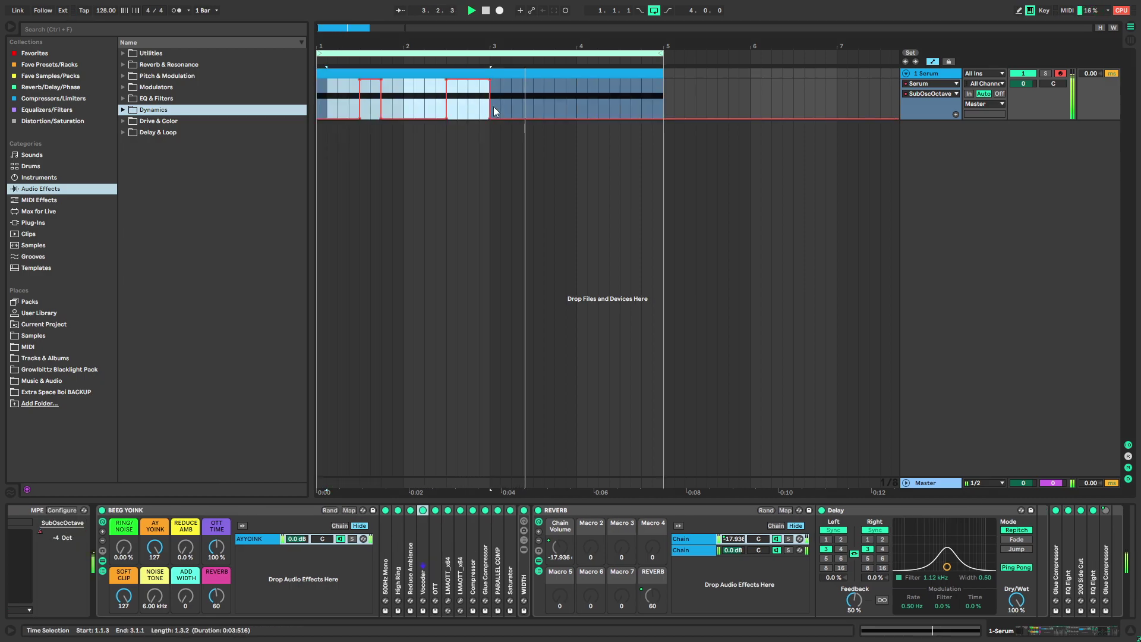
pyautogui.click(322, 105)
pyautogui.press('space')
pyautogui.moveTo(313, 106); pyautogui.dragTo(486, 104)
pyautogui.press('Delete')
pyautogui.hotkey('ctrl', 'z')
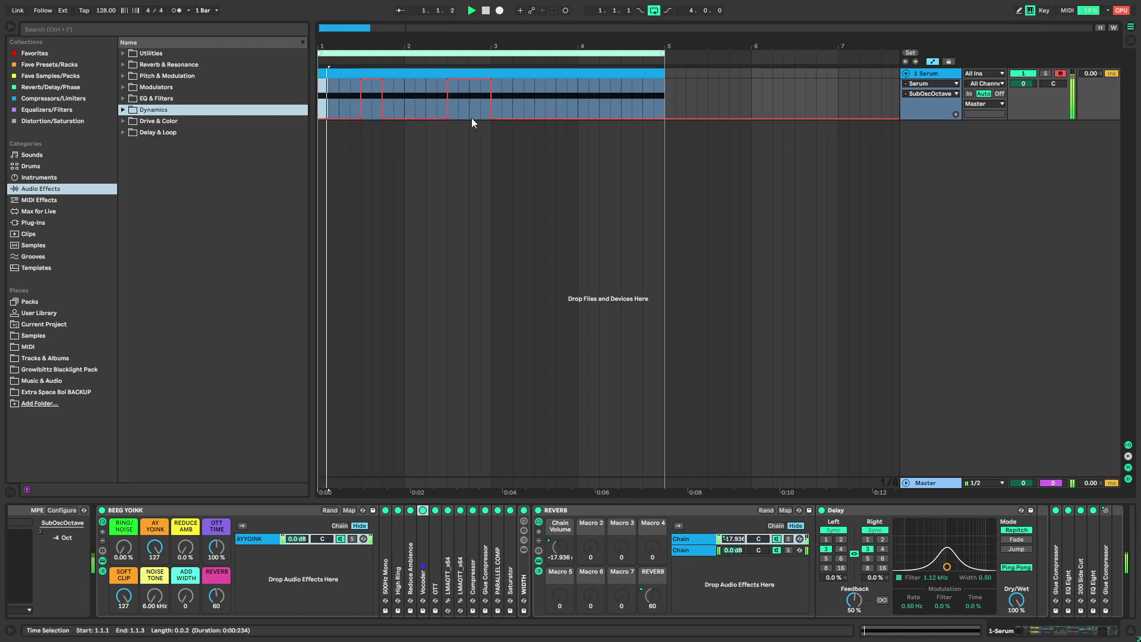
pyautogui.moveTo(320, 102); pyautogui.dragTo(491, 104)
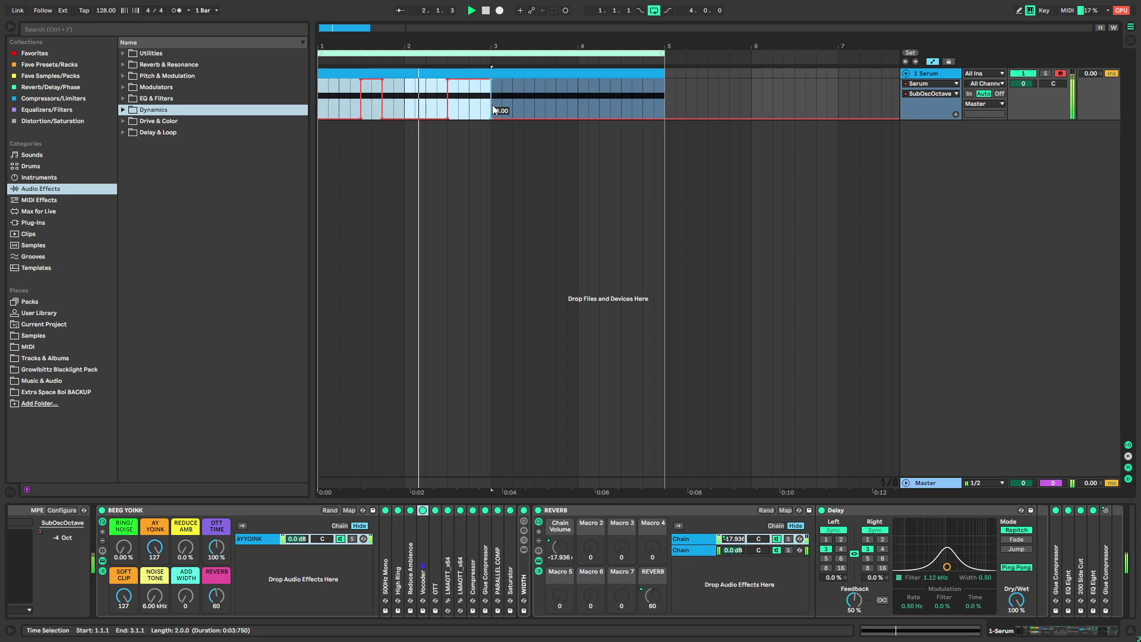
pyautogui.hotkey('ctrl', 'd')
# Move the sub octave automation into its own lane and audition the clip
pyautogui.click(956, 114)
pyautogui.click(340, 73)
pyautogui.press('space')
pyautogui.press('space')
# Set the Delay's synced time to 2, and BEEG YOINK's REVERB macro to 47 and REDUCE AMB macro to 100%
pyautogui.doubleClick(573, 511)
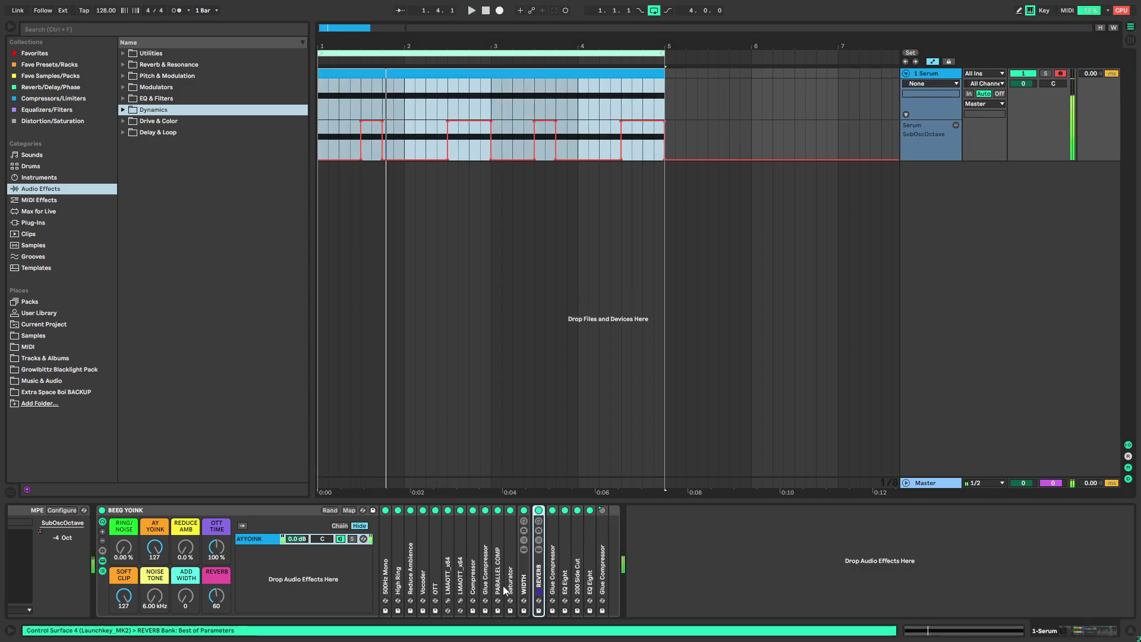
pyautogui.doubleClick(538, 576)
pyautogui.click(840, 540)
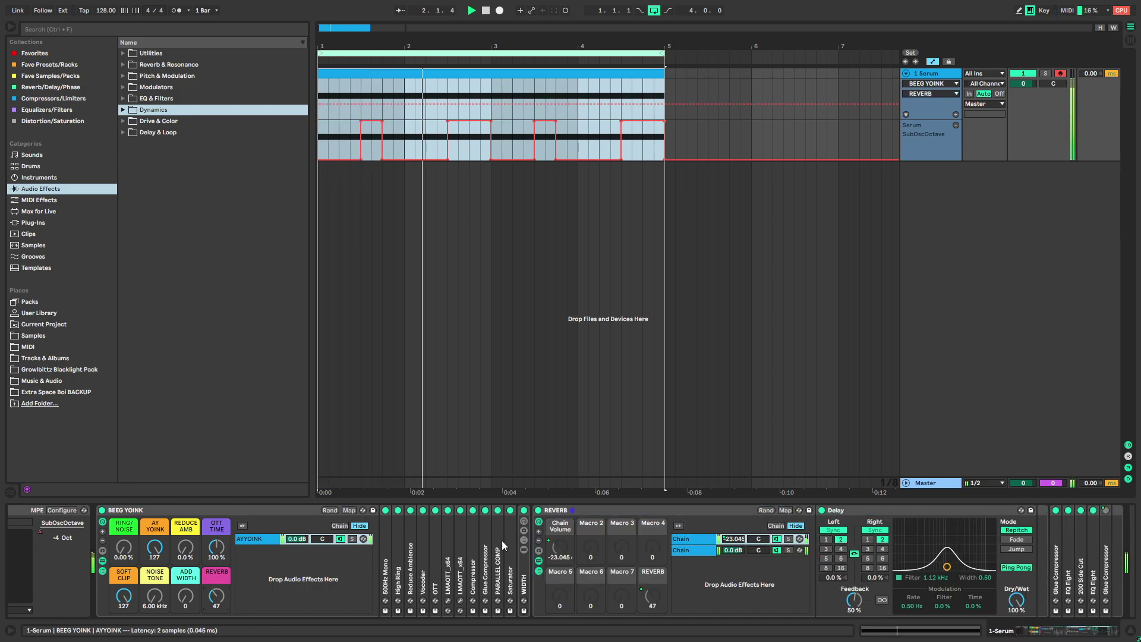
pyautogui.doubleClick(538, 579)
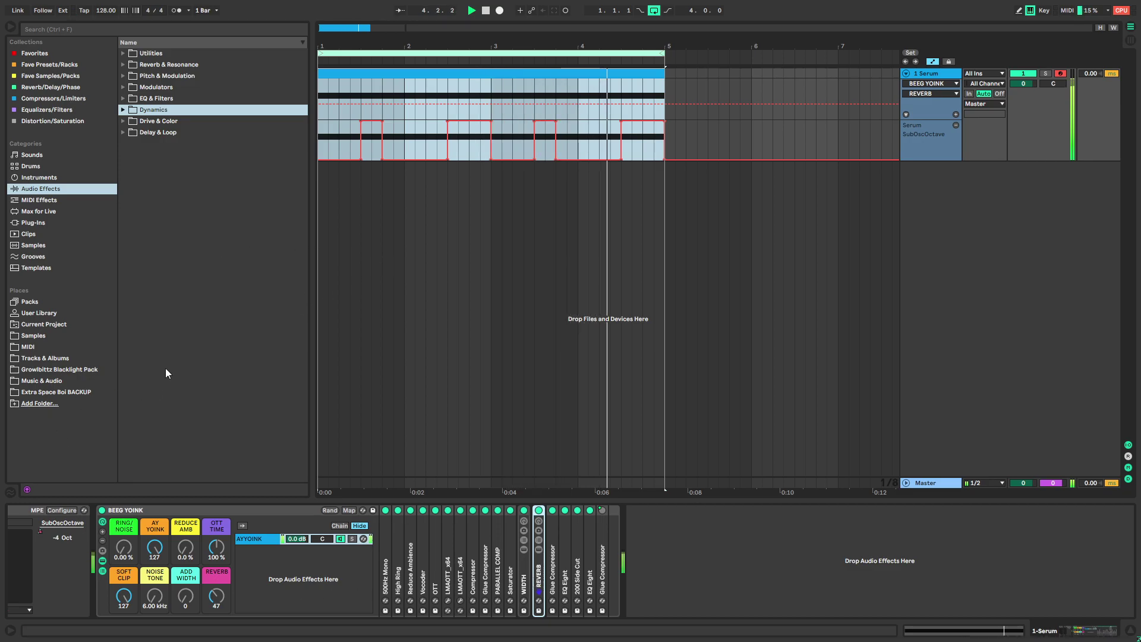
pyautogui.moveTo(186, 549); pyautogui.dragTo(186, 511)
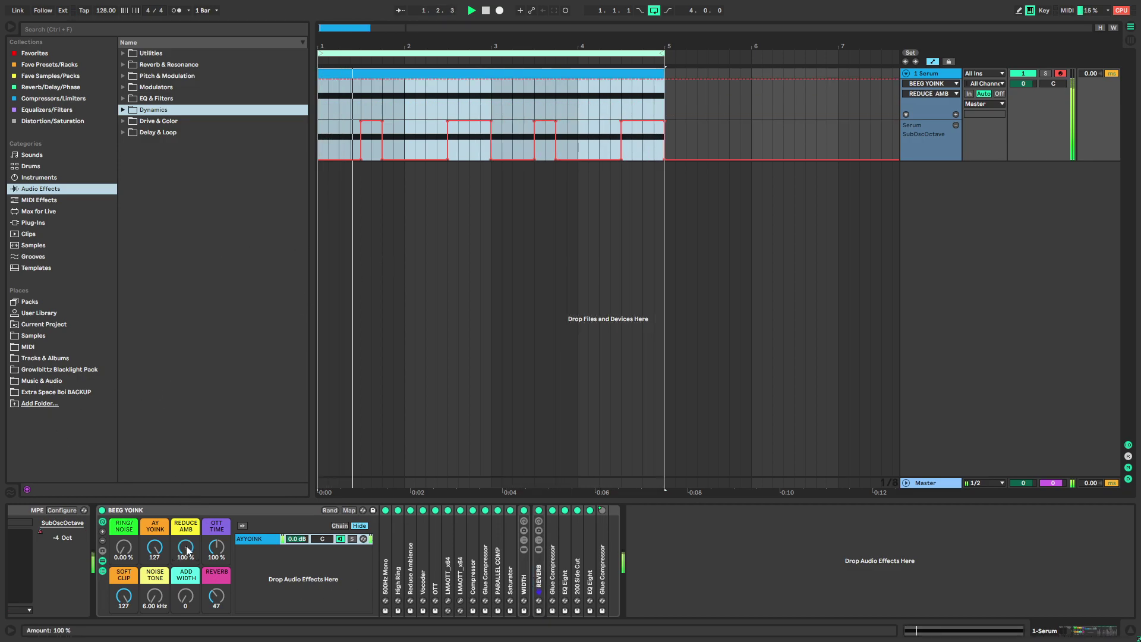
# Find SerumFX among the favorites, insert it after the Vocoder in the rack and clear the browser search
pyautogui.click(61, 31)
pyautogui.write('serum')
pyautogui.press('BackSpace')
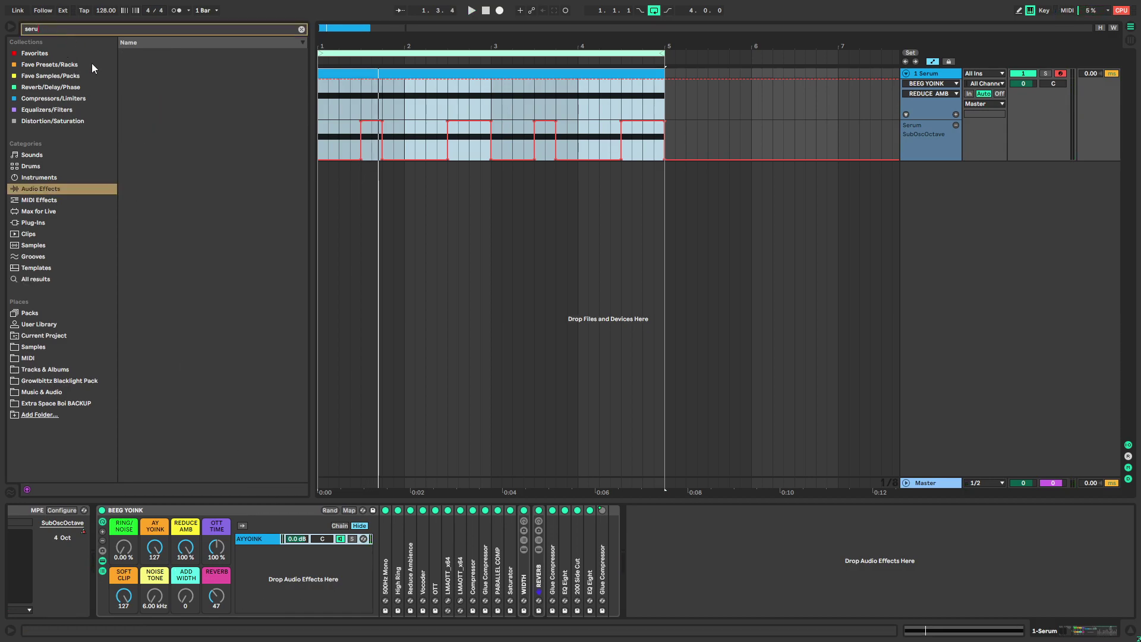
pyautogui.click(98, 54)
pyautogui.moveTo(144, 89)
pyautogui.mouseDown()
pyautogui.moveTo(505, 547)
pyautogui.moveTo(473, 551)
pyautogui.mouseUp()
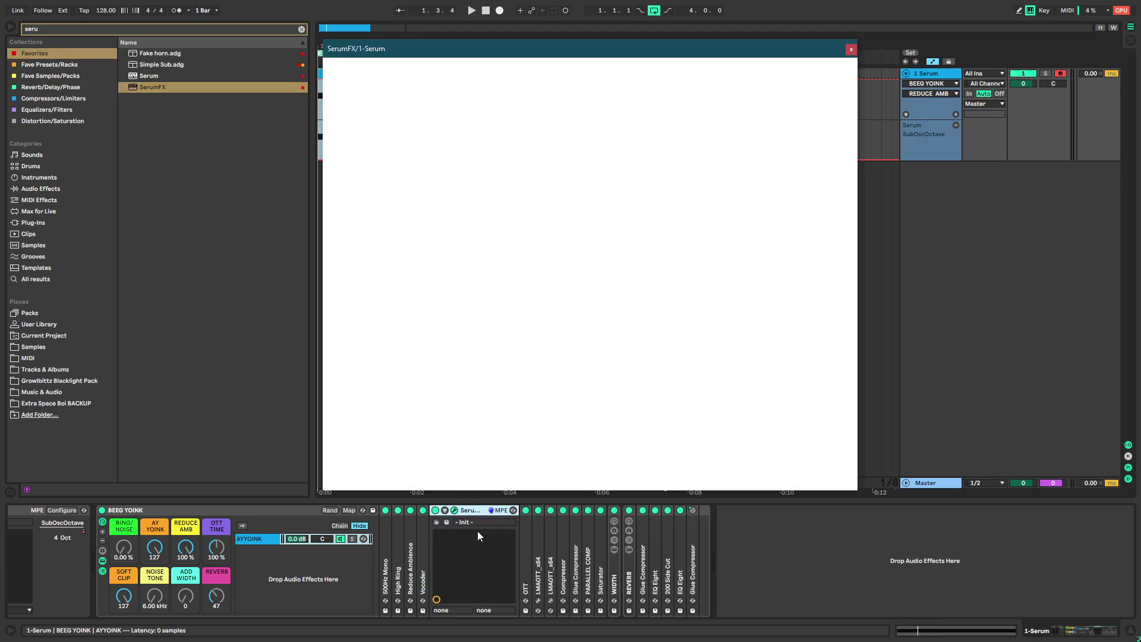
pyautogui.click(301, 29)
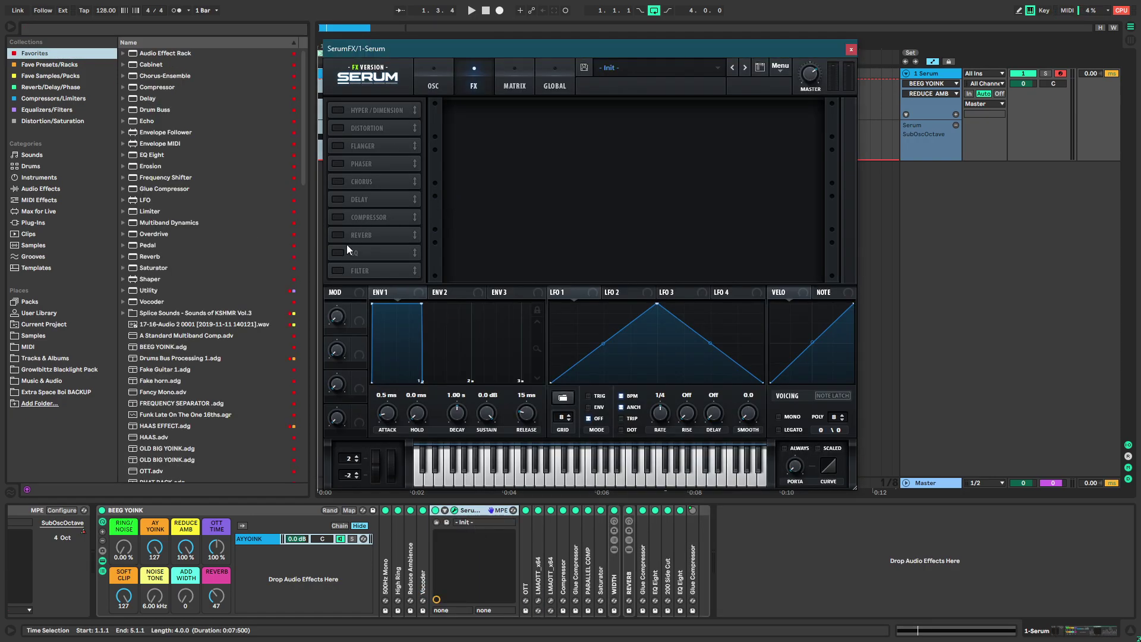
# Enable SerumFX's Filter with the Cmb - flange type, lower its cutoff to about 151 Hz, and close the plug-in window
pyautogui.click(338, 271)
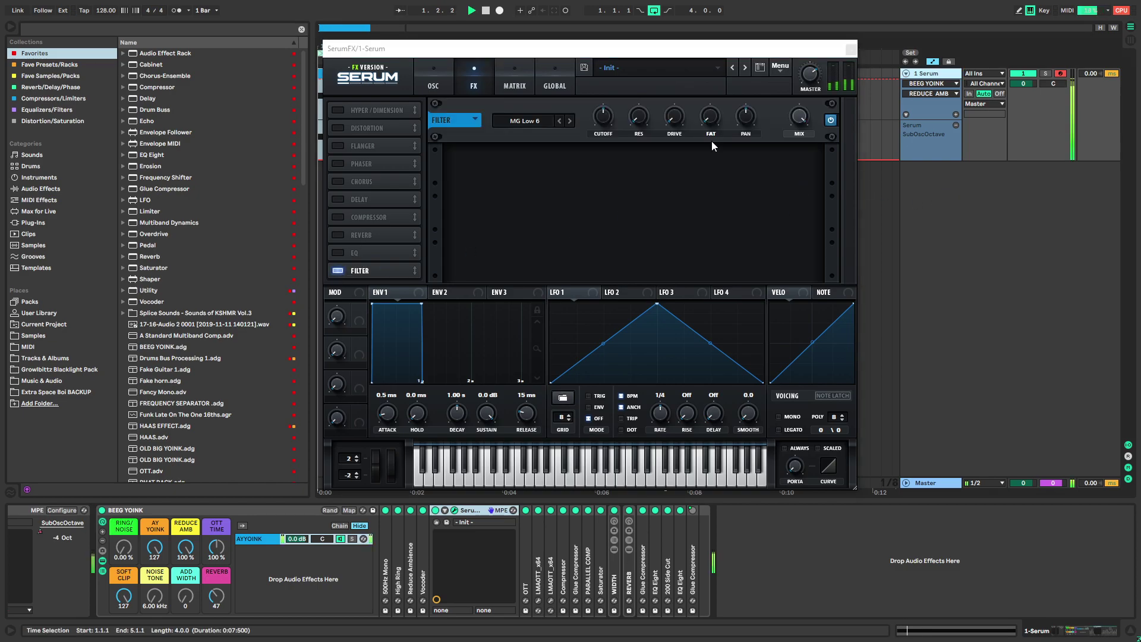
pyautogui.click(538, 121)
pyautogui.moveTo(533, 165)
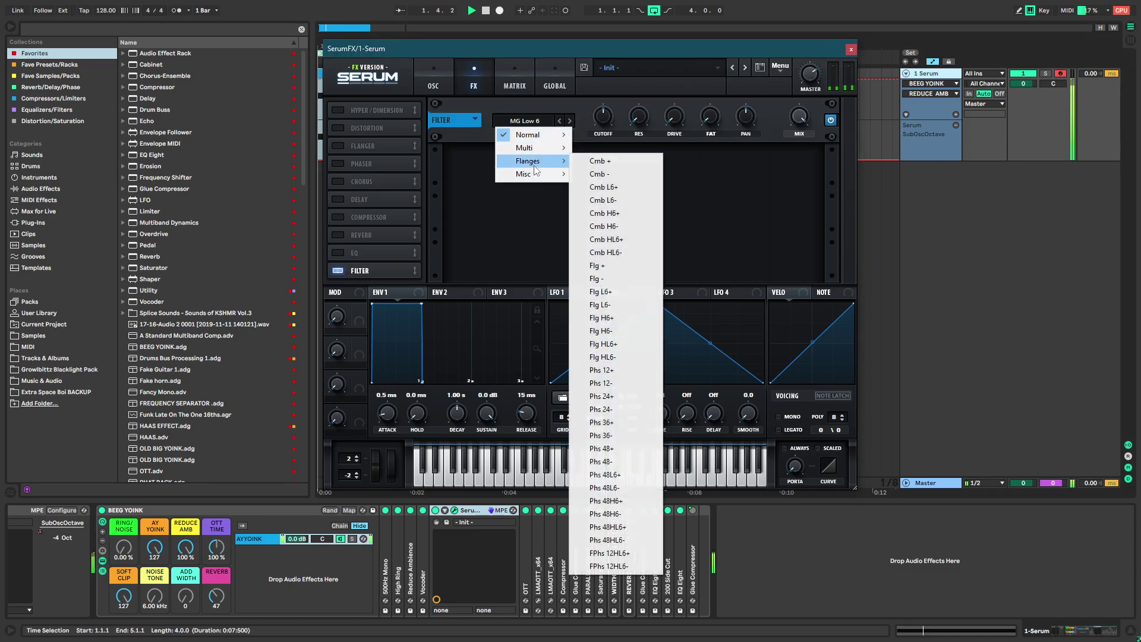
pyautogui.click(612, 174)
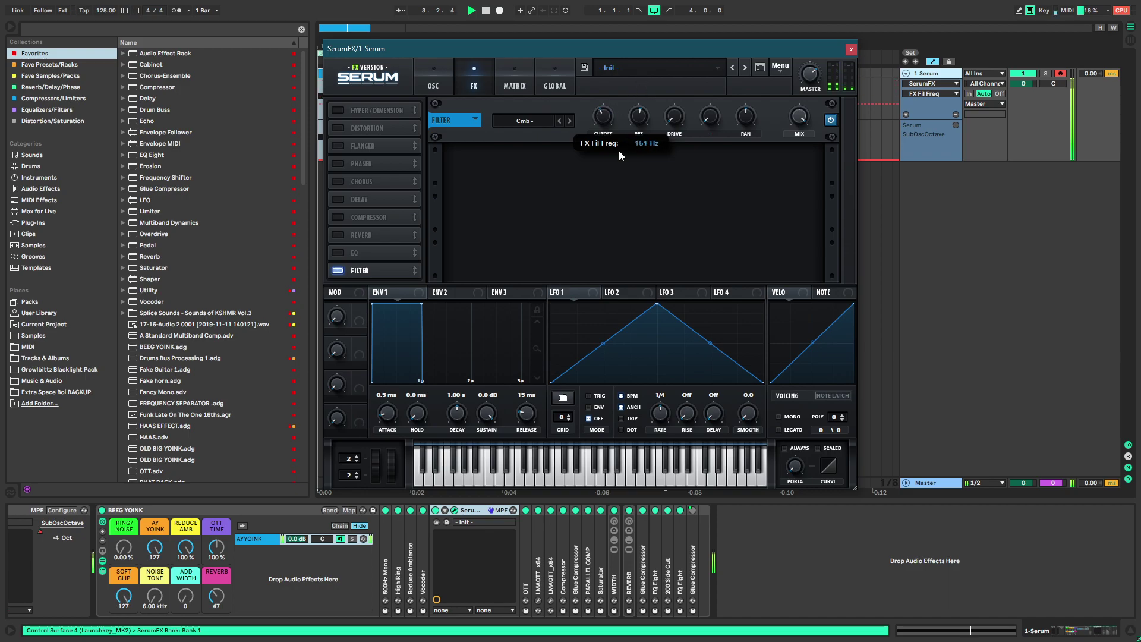
pyautogui.click(850, 49)
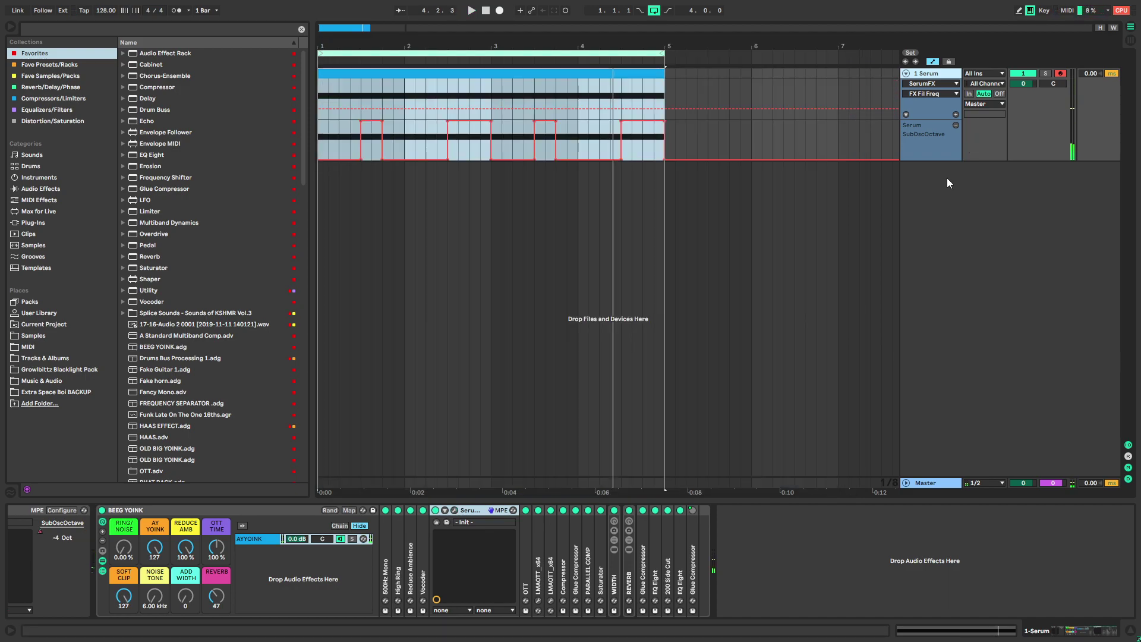
# Stop playback and insert a new MIDI track below the Serum track
pyautogui.click(603, 65)
pyautogui.press('space')
pyautogui.click(486, 11)
pyautogui.rightClick(904, 171)
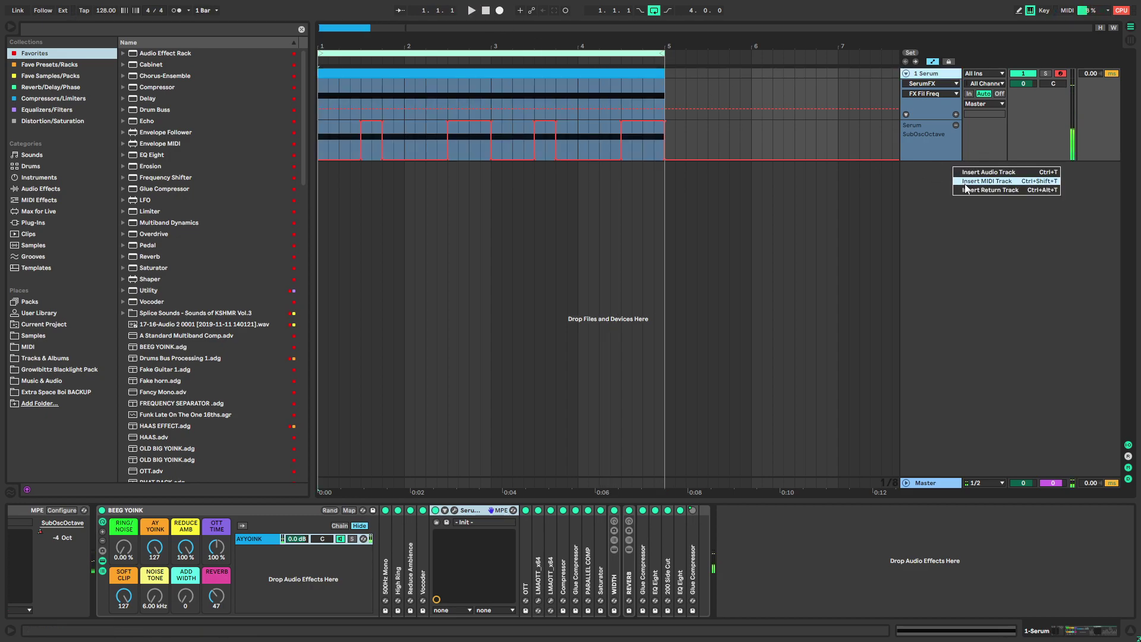
pyautogui.click(929, 180)
pyautogui.click(932, 77)
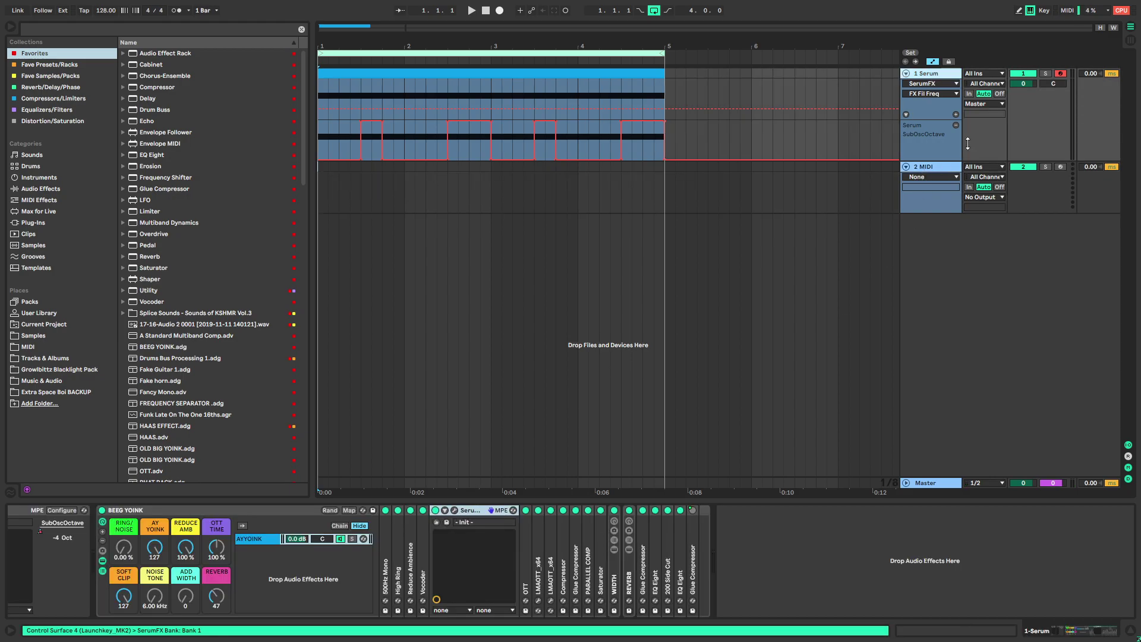
# Set the Serum track's MIDI input source to 2-MIDI
pyautogui.press('space')
pyautogui.click(446, 511)
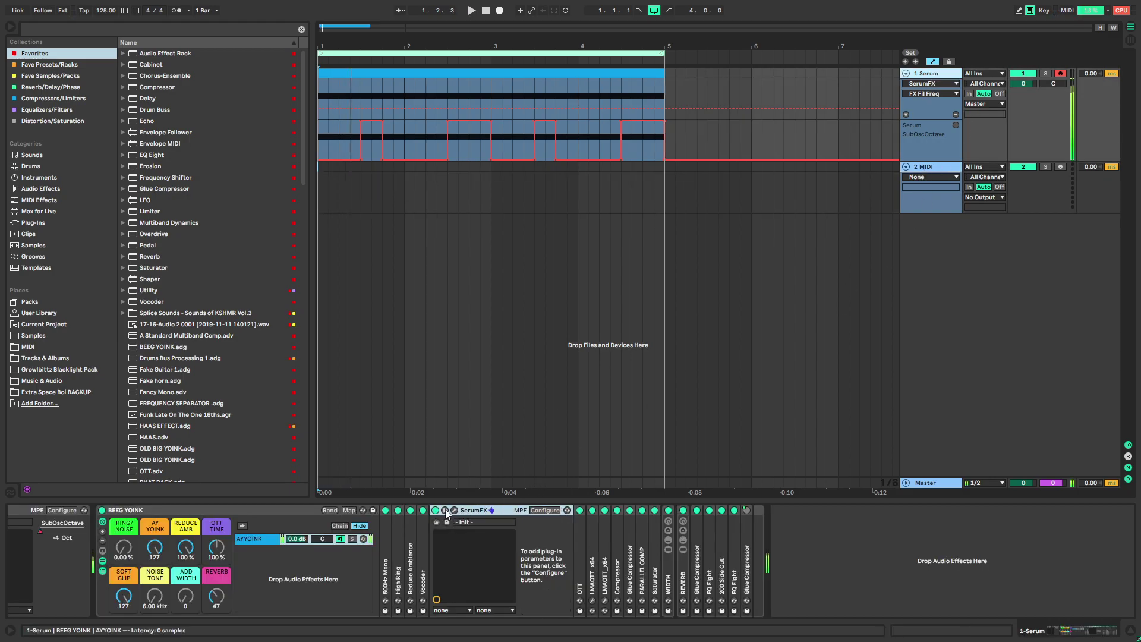
pyautogui.click(446, 511)
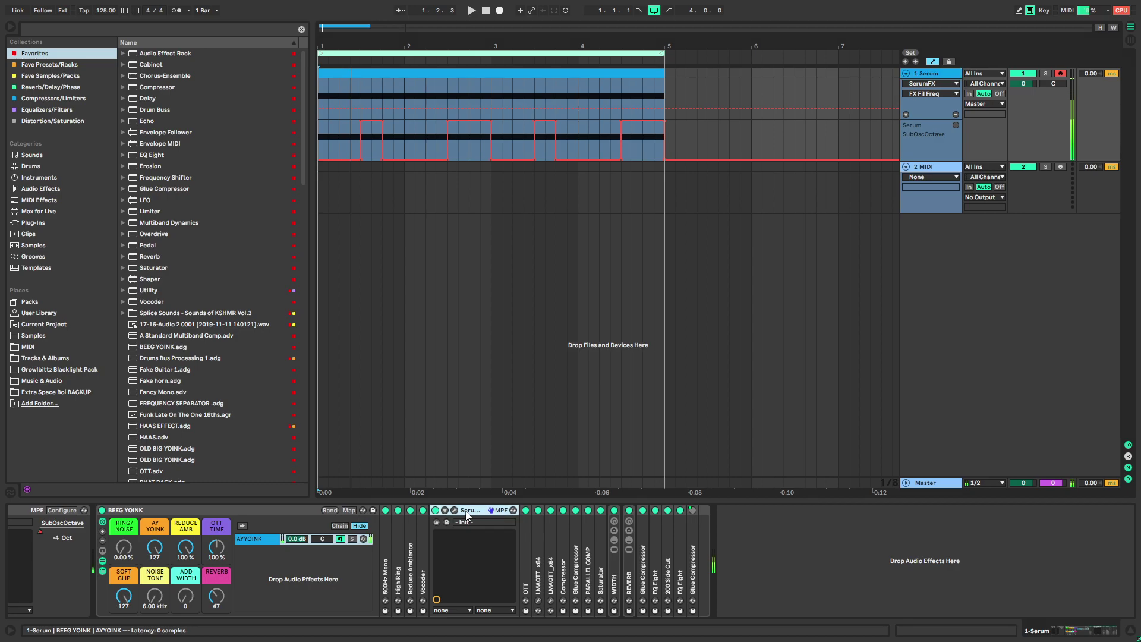
pyautogui.click(980, 74)
pyautogui.click(983, 72)
pyautogui.click(983, 72)
pyautogui.click(984, 129)
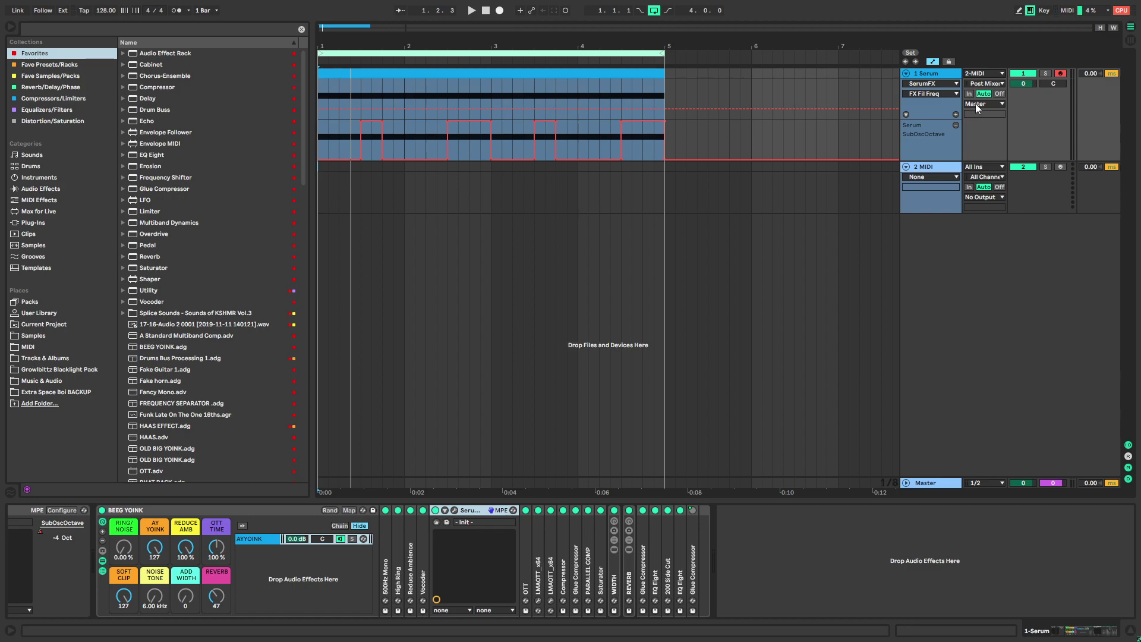
pyautogui.click(945, 73)
# Reopen the SerumFX window, copy the four-bar clip onto the 2 MIDI track and play it
pyautogui.press('space')
pyautogui.press('space')
pyautogui.click(456, 511)
pyautogui.click(455, 511)
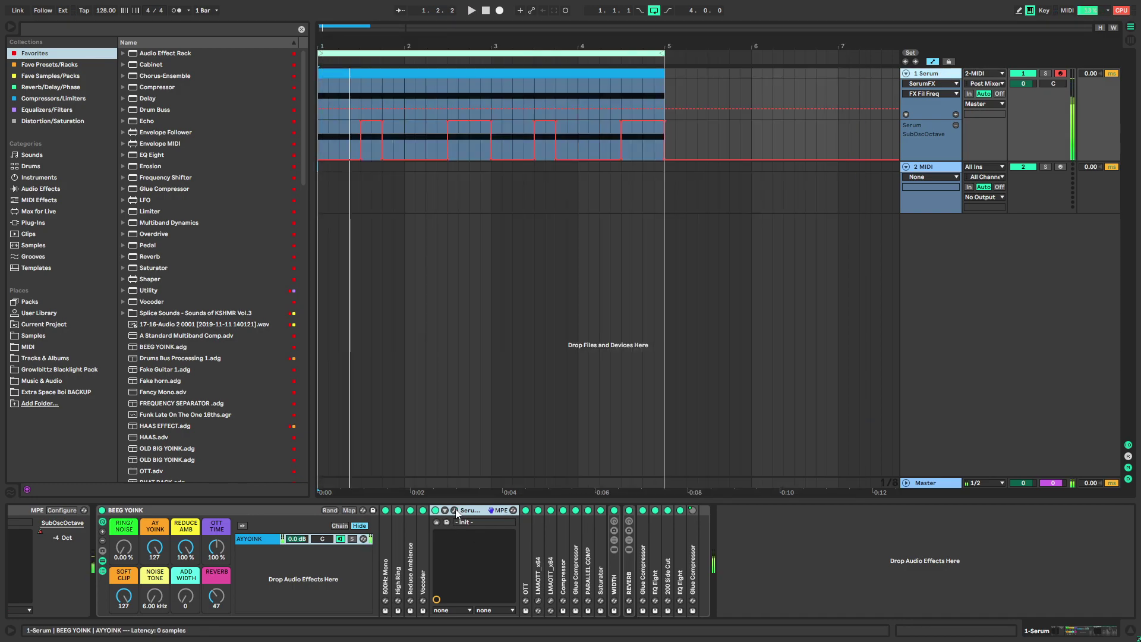
pyautogui.click(455, 511)
pyautogui.moveTo(594, 38); pyautogui.dragTo(863, 173)
pyautogui.click(408, 71)
pyautogui.moveTo(407, 71); pyautogui.dragTo(389, 183)
pyautogui.click(930, 73)
pyautogui.press('space')
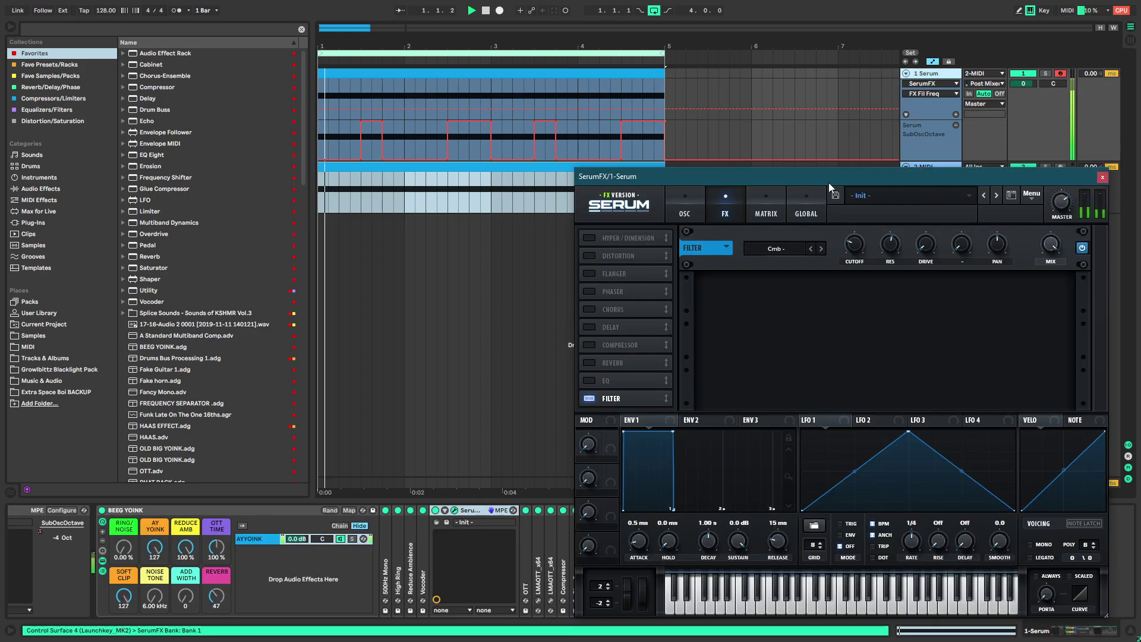
# Reposition the SerumFX window and assign LFO 1 to the Filter's cutoff
pyautogui.moveTo(828, 183); pyautogui.dragTo(450, 63)
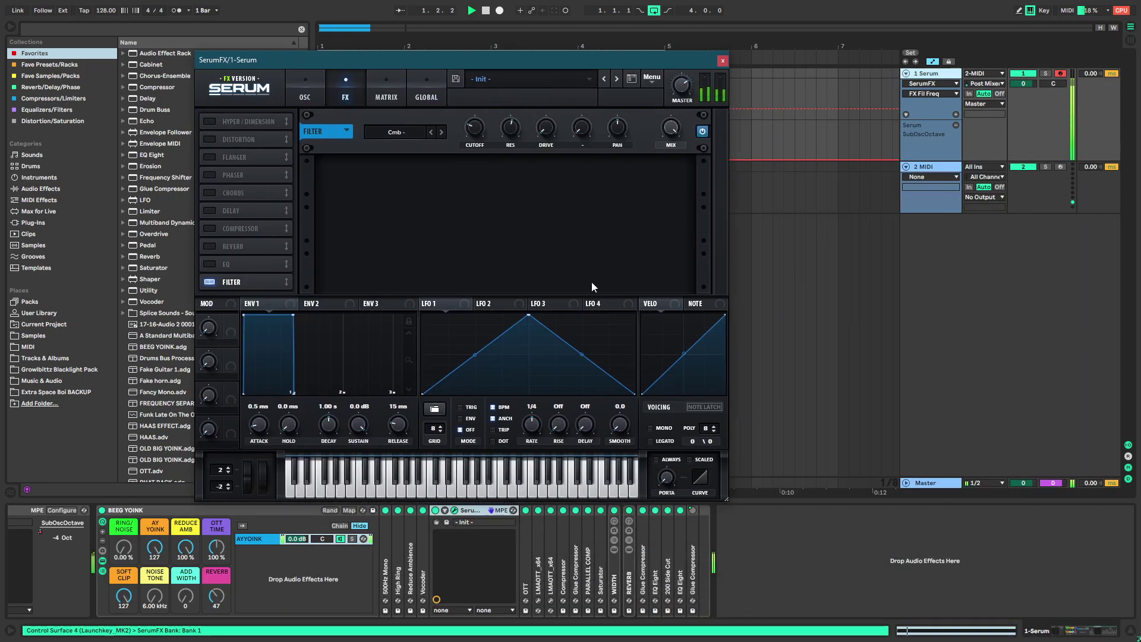
pyautogui.rightClick(476, 129)
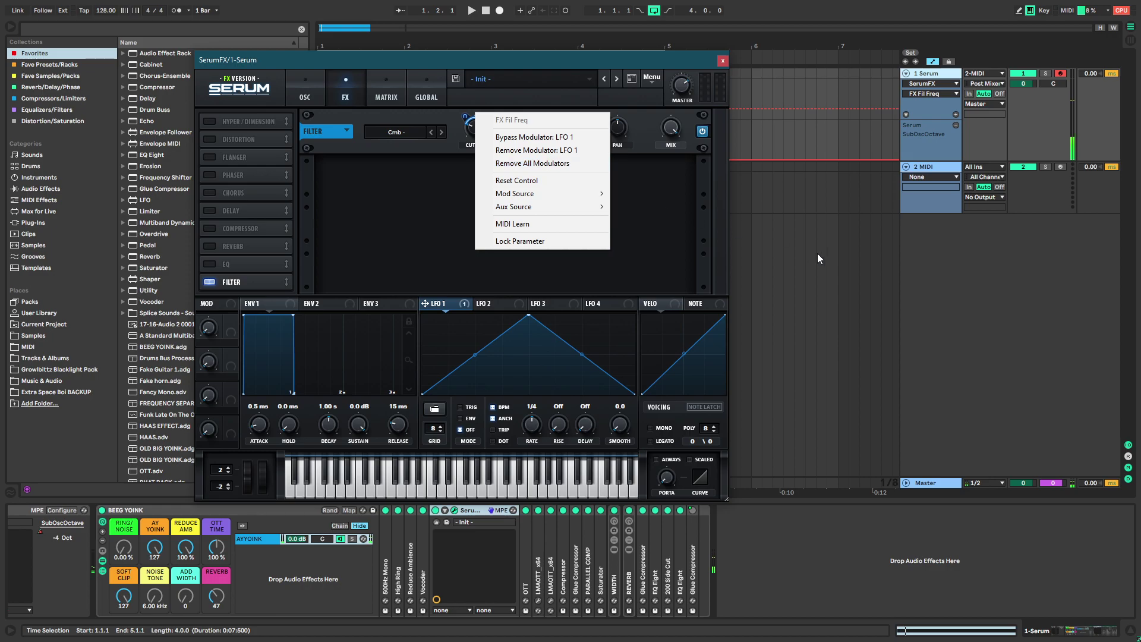
pyautogui.click(987, 103)
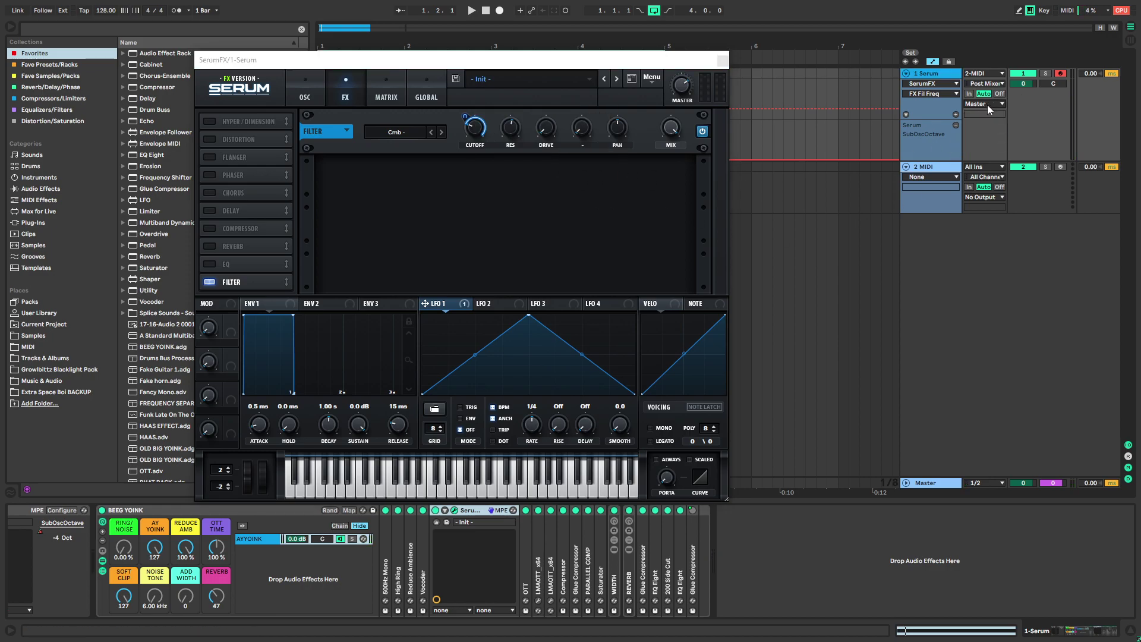
# Route the 2 MIDI track's output to 1-Serum, BEEG YOINK | AYYOINK | 1-SerumFX, with monitoring on Auto
pyautogui.click(969, 186)
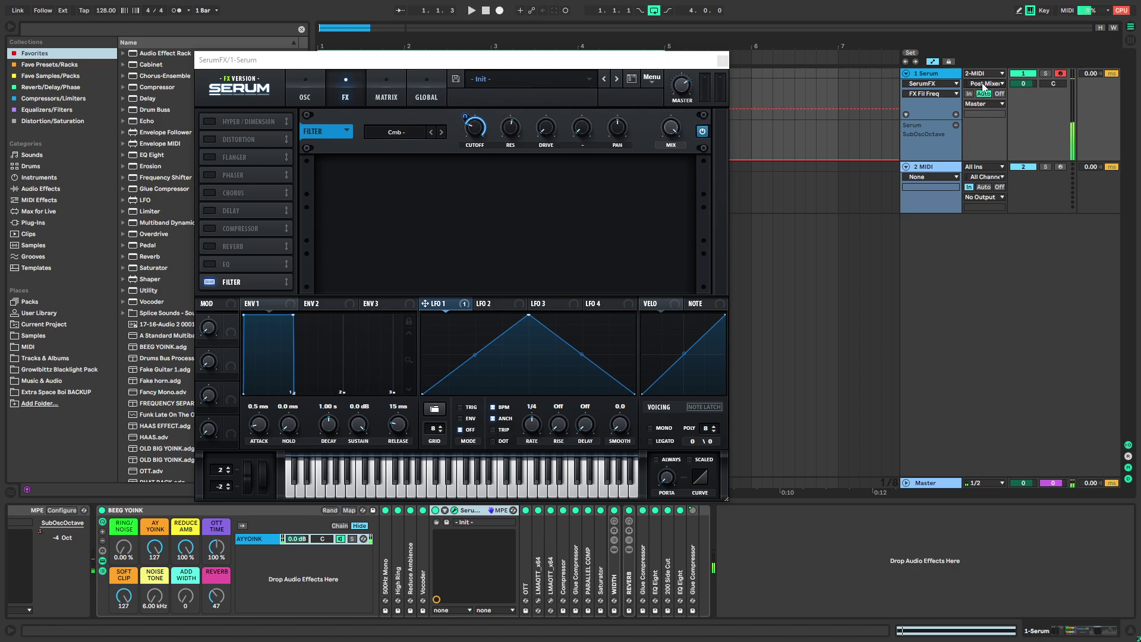
pyautogui.click(979, 196)
pyautogui.click(983, 234)
pyautogui.click(988, 208)
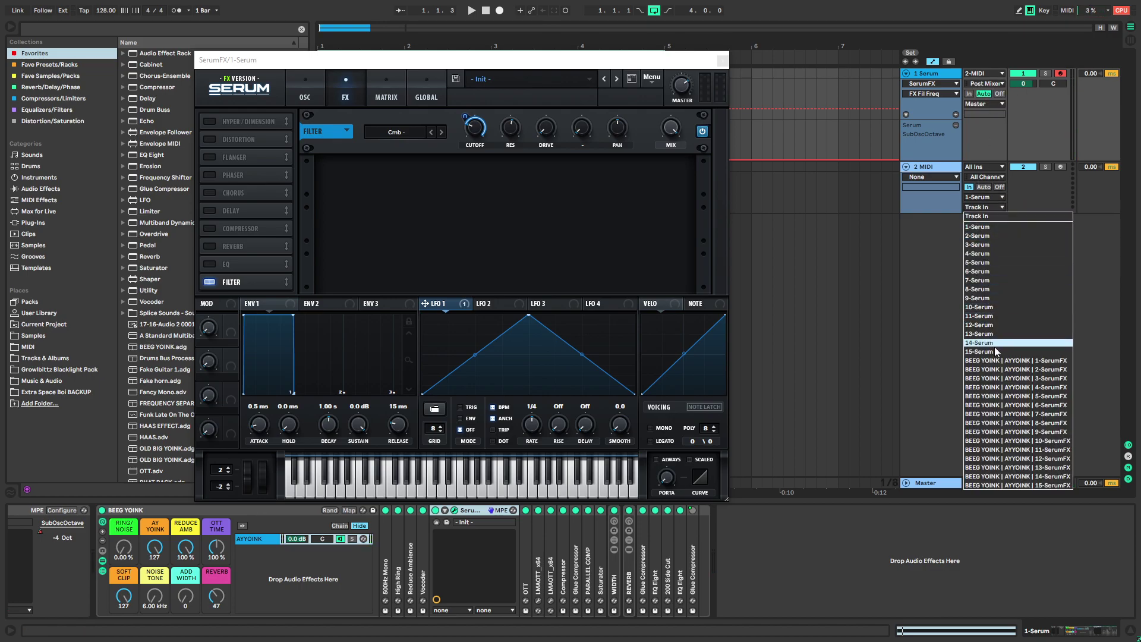
pyautogui.click(1045, 360)
pyautogui.press('space')
pyautogui.press('space')
pyautogui.click(985, 187)
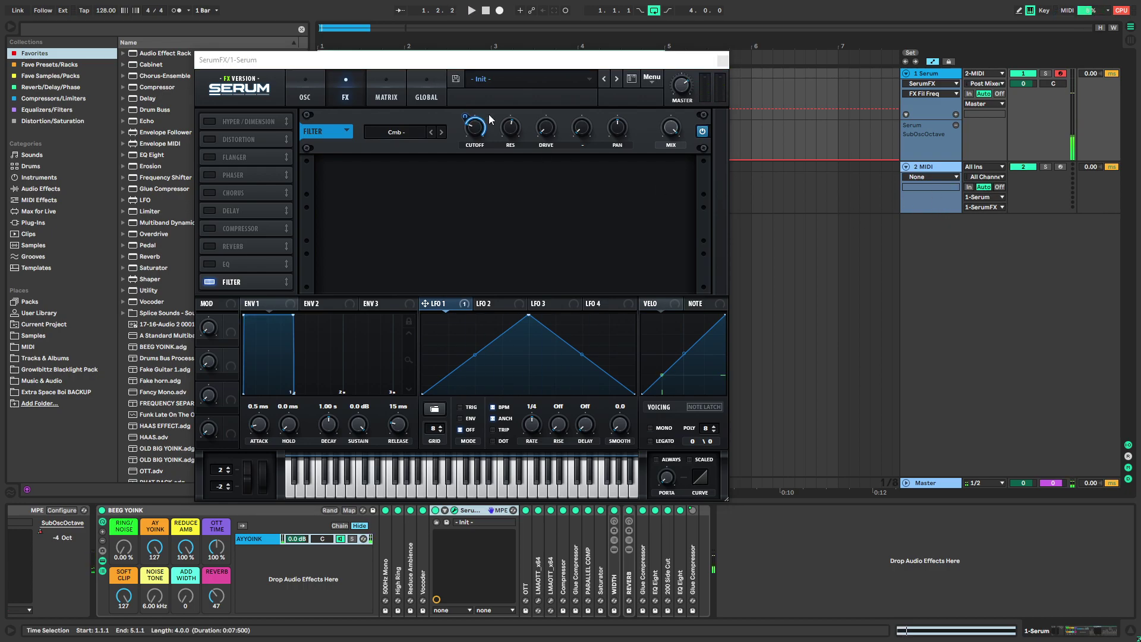
# Reshape LFO 1 into a rising curve and set its modulation depth on the filter cutoff to -100
pyautogui.click(468, 115)
pyautogui.press('space')
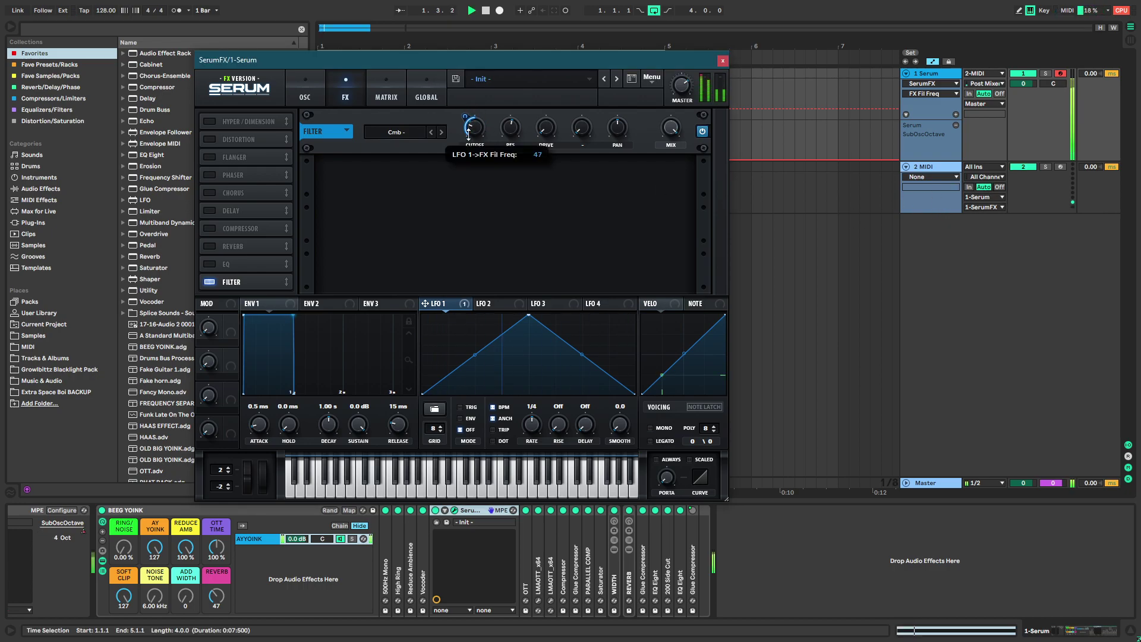
pyautogui.moveTo(532, 321); pyautogui.dragTo(694, 278)
pyautogui.moveTo(528, 354); pyautogui.dragTo(528, 324)
pyautogui.press('space')
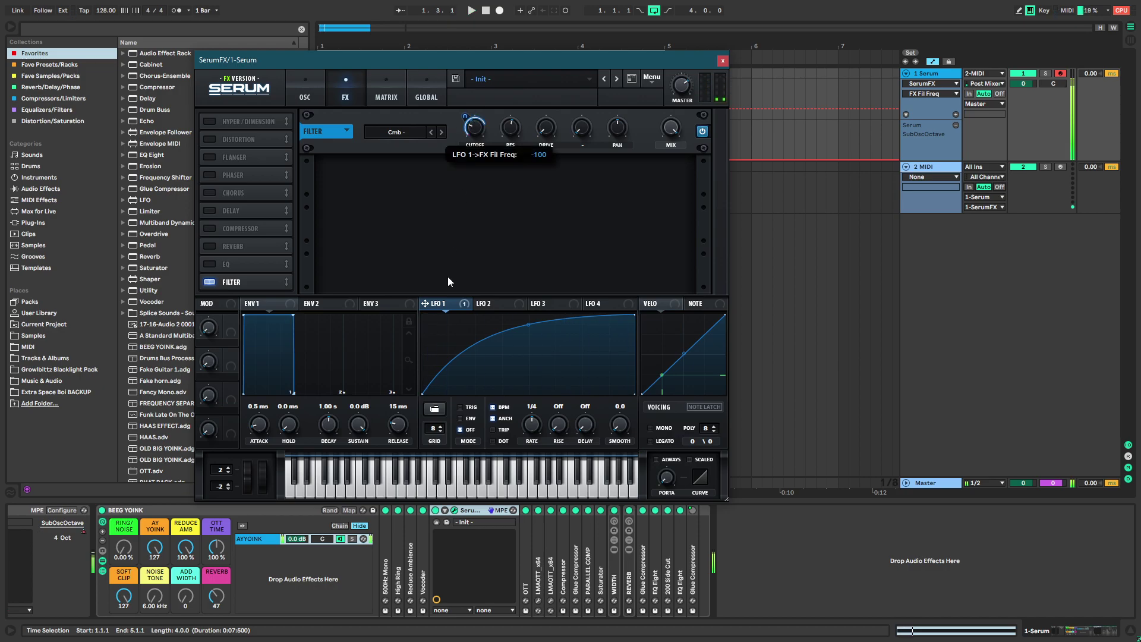
# Turn LFO 1 into a falling S-curve through a central midpoint and audition it
pyautogui.press('space')
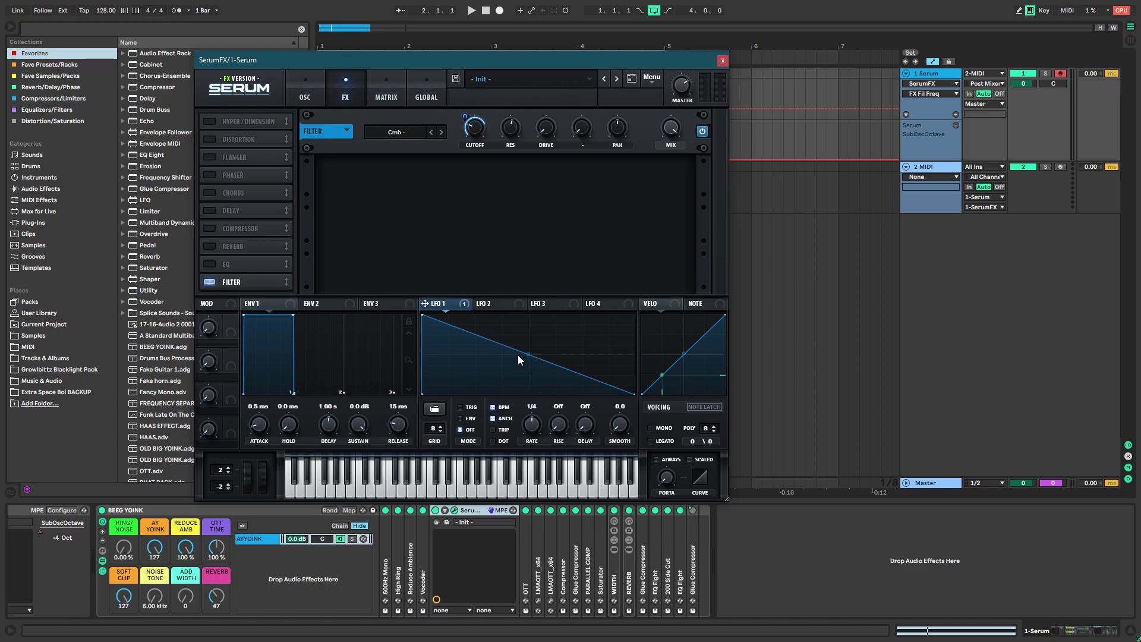
pyautogui.press('space')
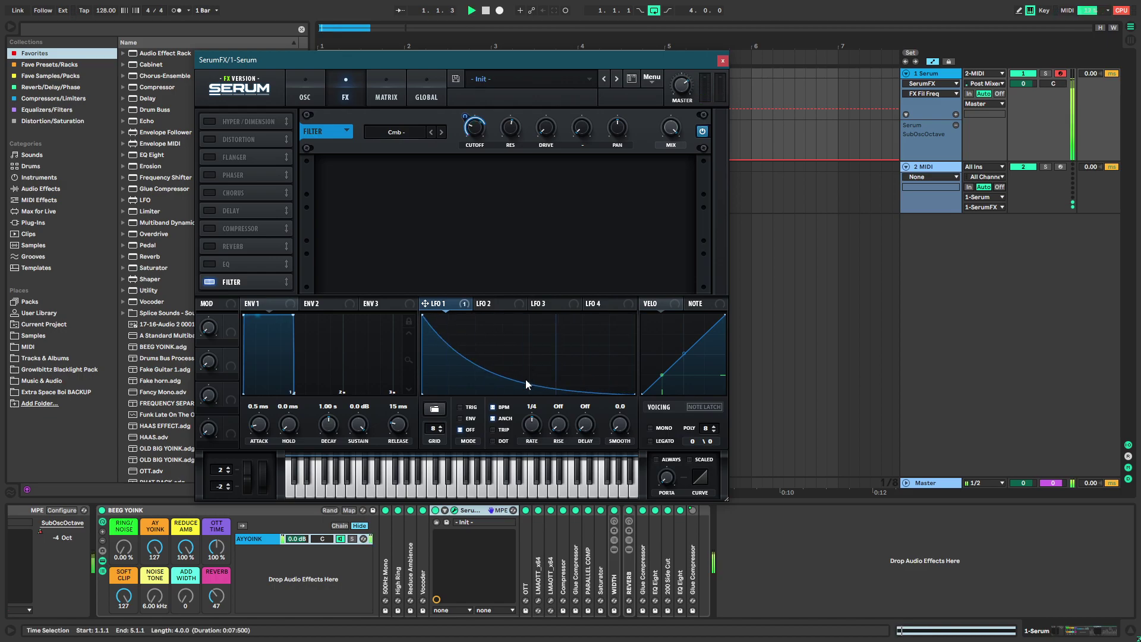
pyautogui.moveTo(525, 383); pyautogui.dragTo(483, 316)
pyautogui.press('space')
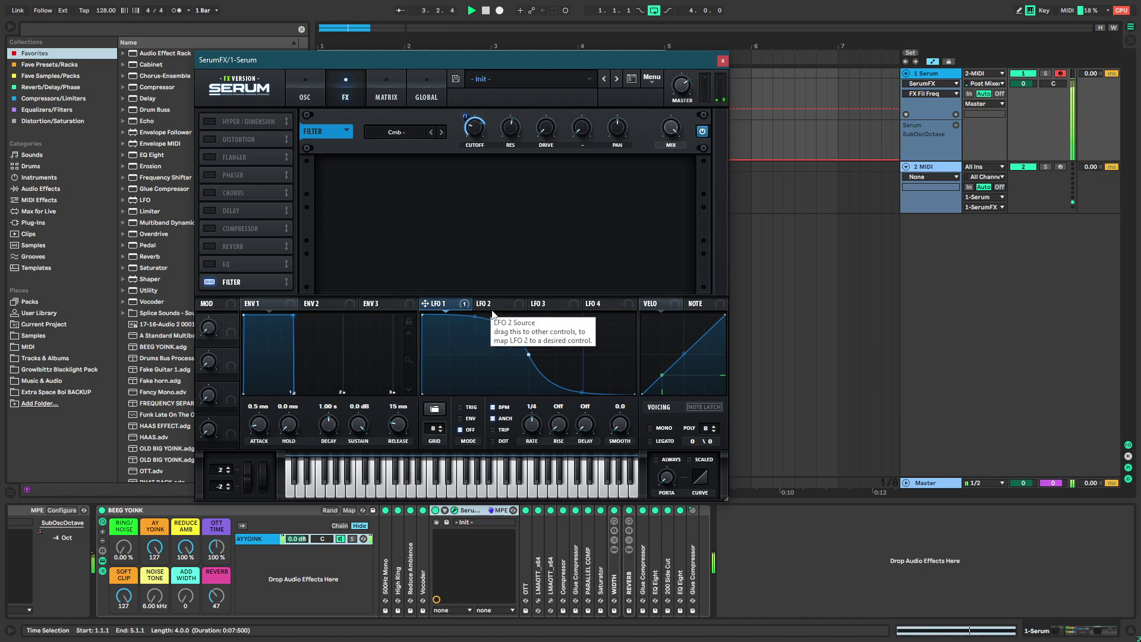
# Try bending LFO 1's segments the opposite way around the midpoint and audition the flatter shape
pyautogui.press('space')
pyautogui.moveTo(475, 316); pyautogui.dragTo(480, 341)
pyautogui.press('space')
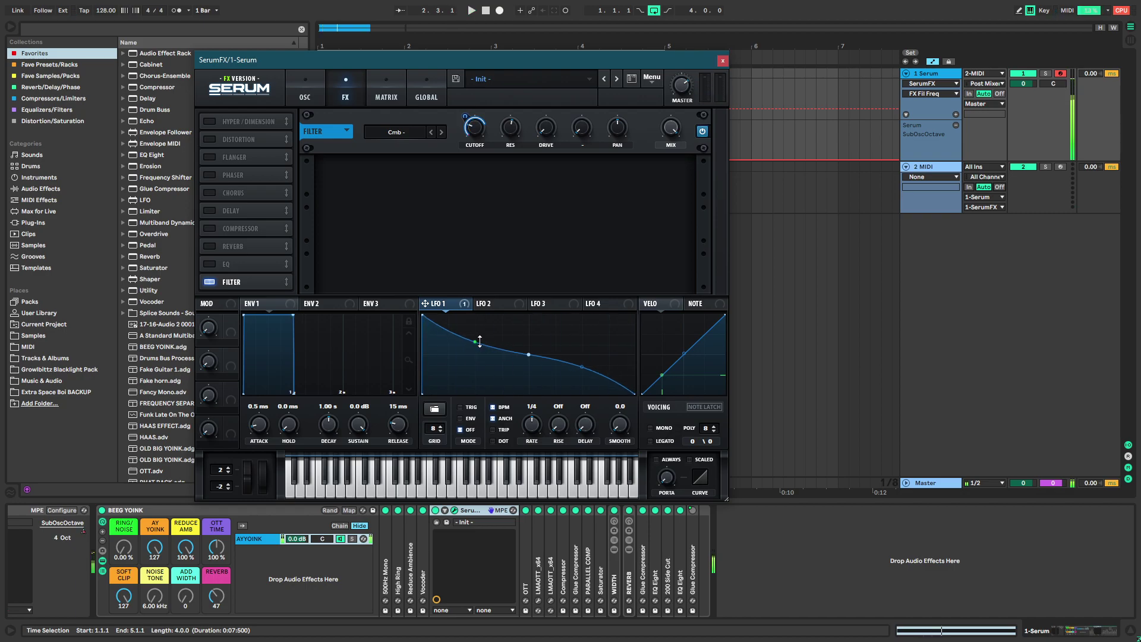
pyautogui.press('space')
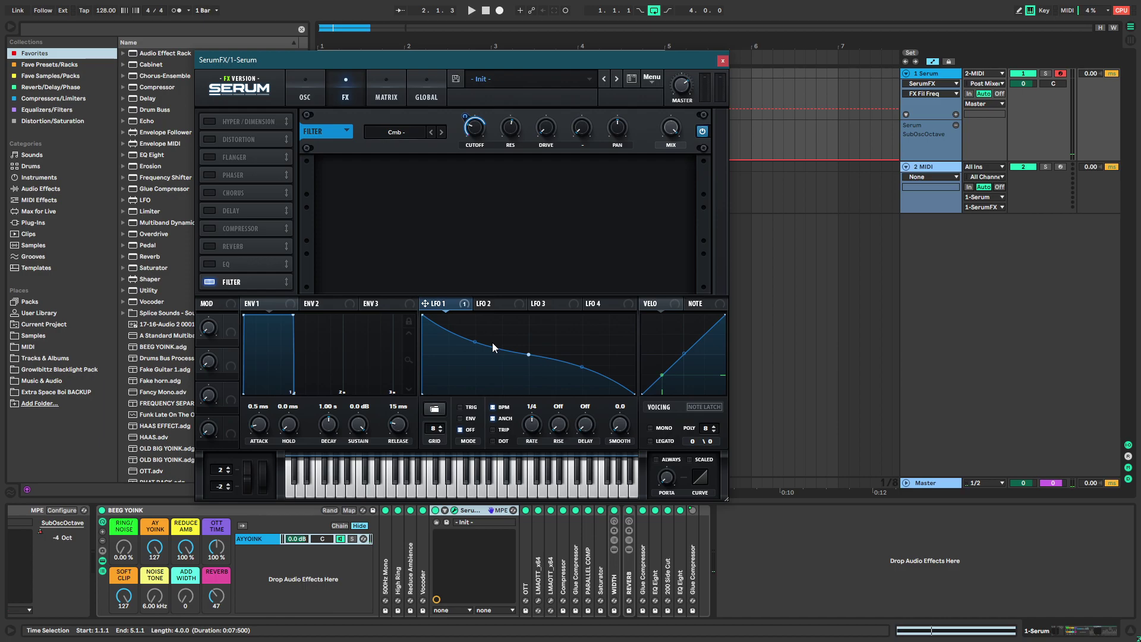
# Bend both LFO 1 segments back into a steep falling S-curve during playback
pyautogui.moveTo(475, 341); pyautogui.dragTo(477, 310)
pyautogui.press('space')
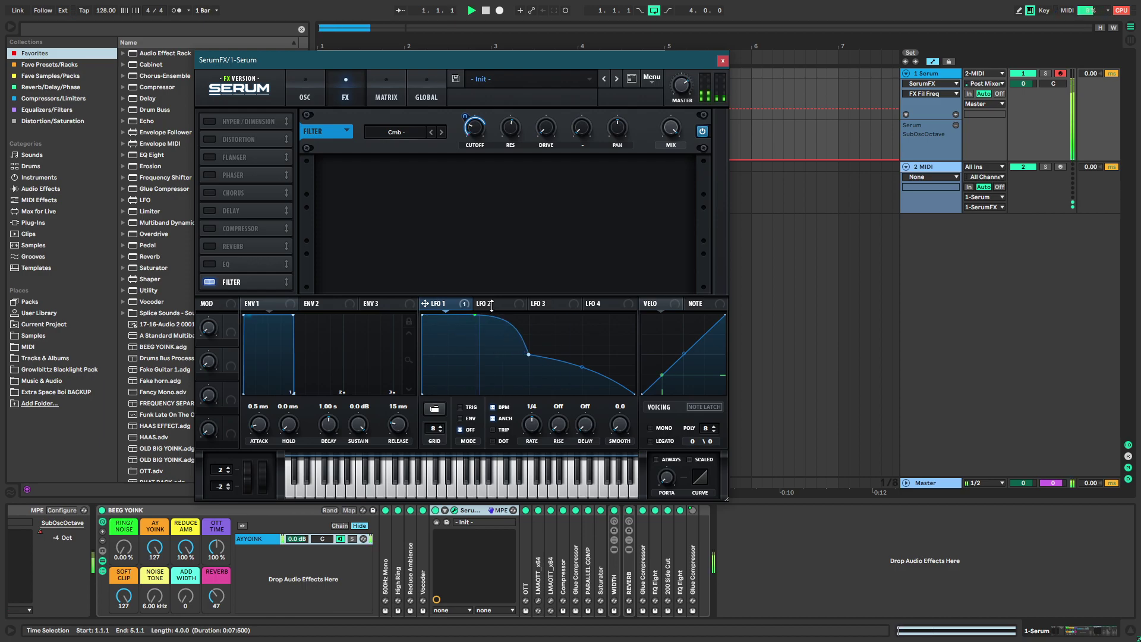
pyautogui.moveTo(582, 367); pyautogui.dragTo(582, 395)
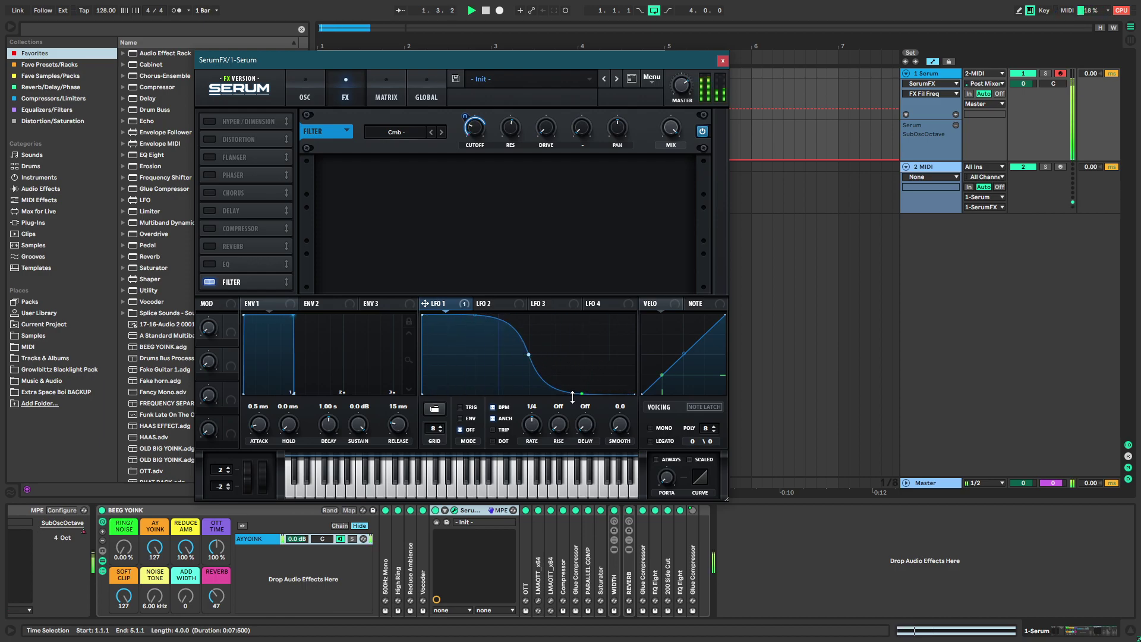
# Set BEEG YOINK's REVERB macro to 37 and compare the Cmb + and Cmb - filter types
pyautogui.click(484, 303)
pyautogui.click(438, 303)
pyautogui.moveTo(217, 595); pyautogui.dragTo(217, 585)
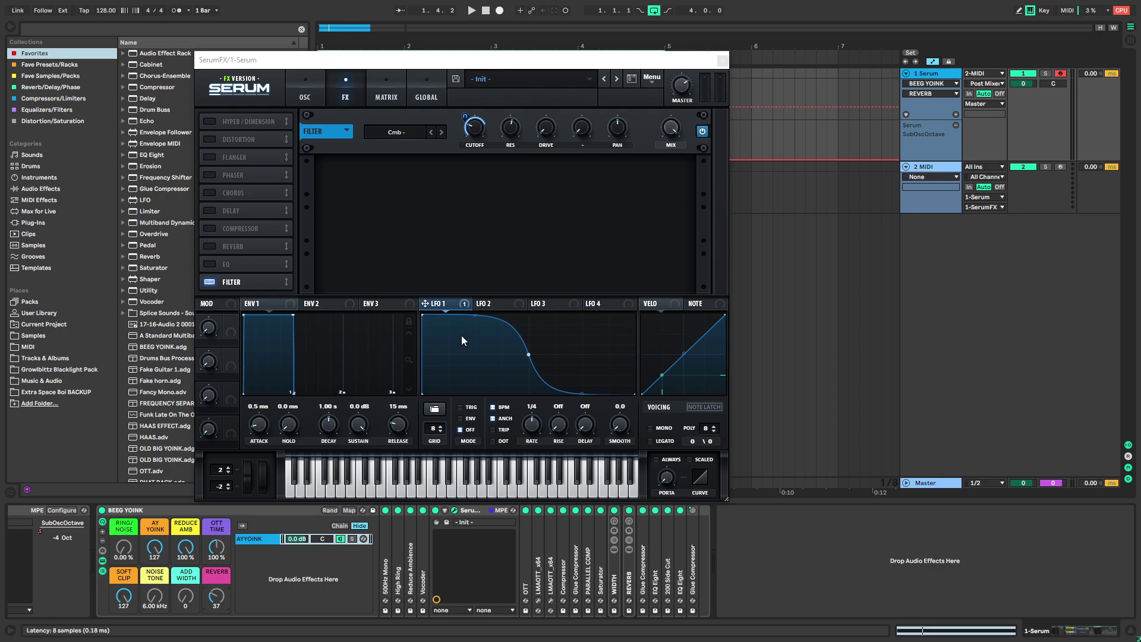
pyautogui.press('space')
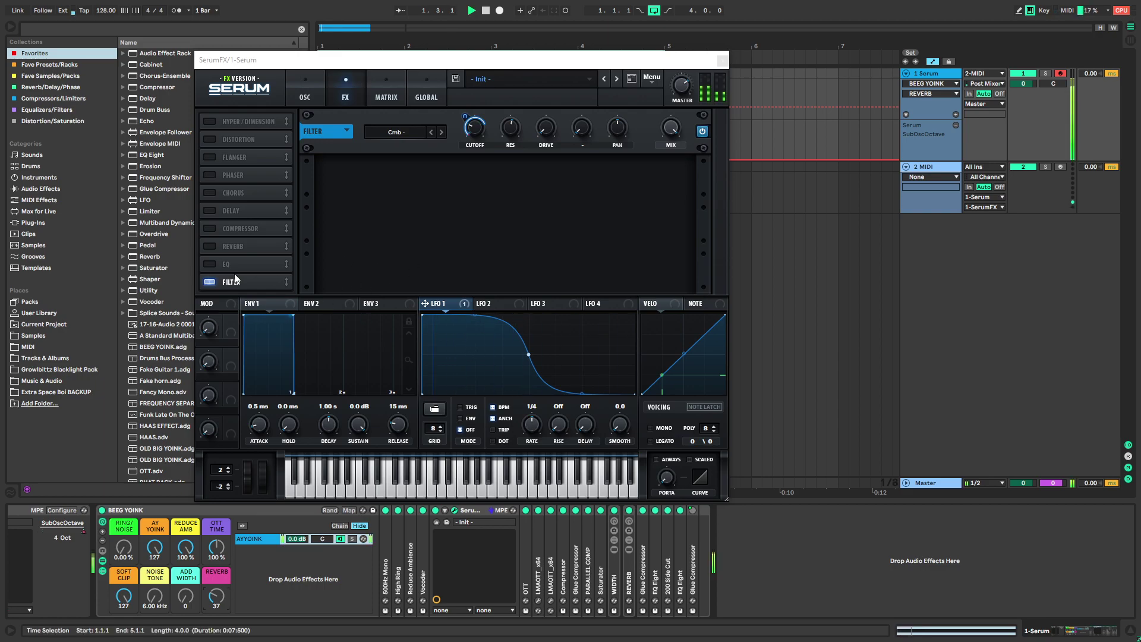
pyautogui.click(441, 132)
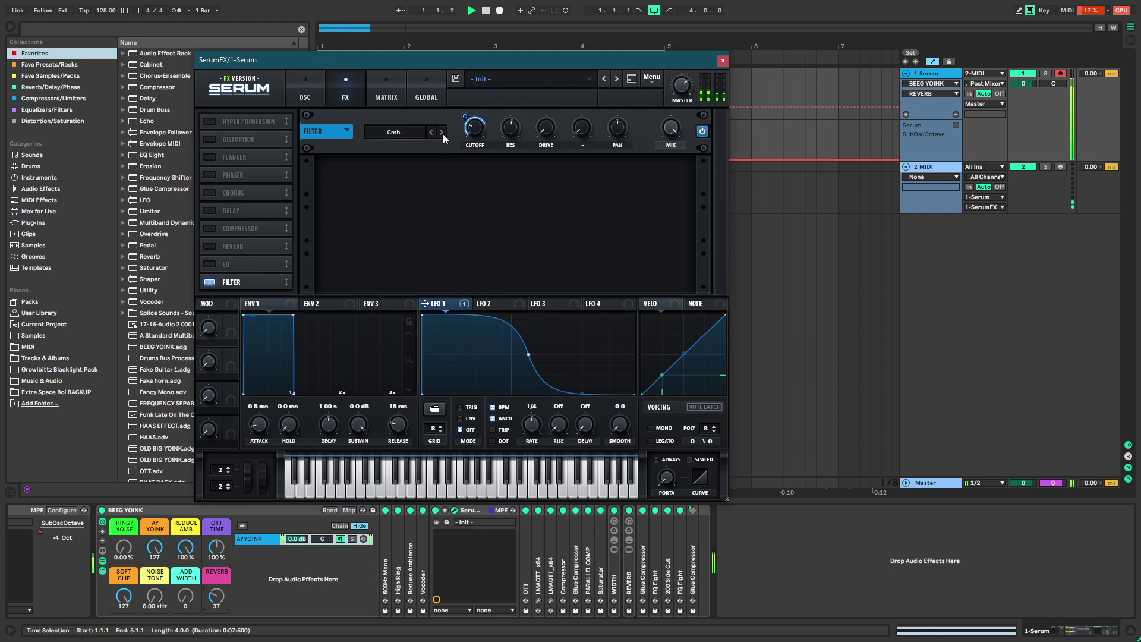
pyautogui.click(443, 133)
# Enable SerumFX's EQ and shape LFO 2 as a falling concave curve at a 1/8 rate
pyautogui.click(227, 264)
pyautogui.click(483, 305)
pyautogui.moveTo(529, 316); pyautogui.dragTo(423, 315)
pyautogui.click(544, 423)
pyautogui.moveTo(542, 423); pyautogui.dragTo(543, 411)
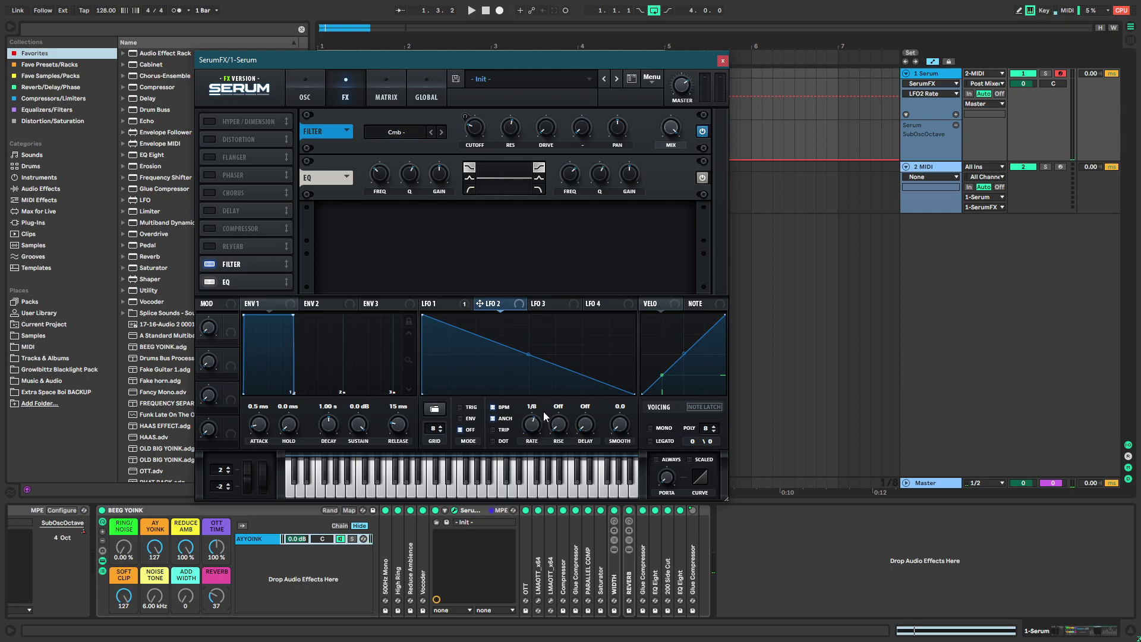
pyautogui.moveTo(528, 355); pyautogui.dragTo(529, 372)
# Assign LFO 2 to the EQ's high-band frequency, switch that band to low-pass and toggle the modulation's polarity
pyautogui.moveTo(511, 305); pyautogui.dragTo(565, 183)
pyautogui.click(539, 189)
pyautogui.keyDown('alt'); pyautogui.keyDown('shift'); pyautogui.click(569, 177); pyautogui.keyUp('shift'); pyautogui.keyUp('alt')
# Set LFO 2's rate to 1/16 and audition the EQ placed ahead of the Filter while adjusting its high-band frequency
pyautogui.press('space')
pyautogui.moveTo(249, 281); pyautogui.dragTo(257, 255)
pyautogui.moveTo(539, 439); pyautogui.dragTo(542, 433)
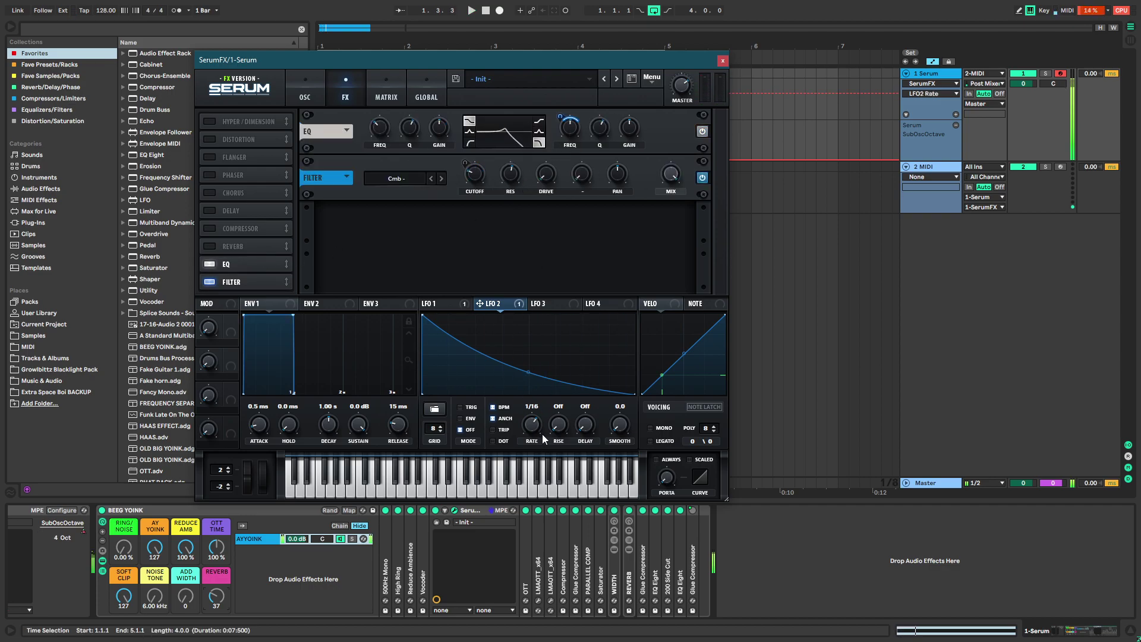
pyautogui.moveTo(570, 131)
pyautogui.mouseDown()
pyautogui.moveTo(565, 143)
pyautogui.moveTo(584, 143)
pyautogui.mouseUp()
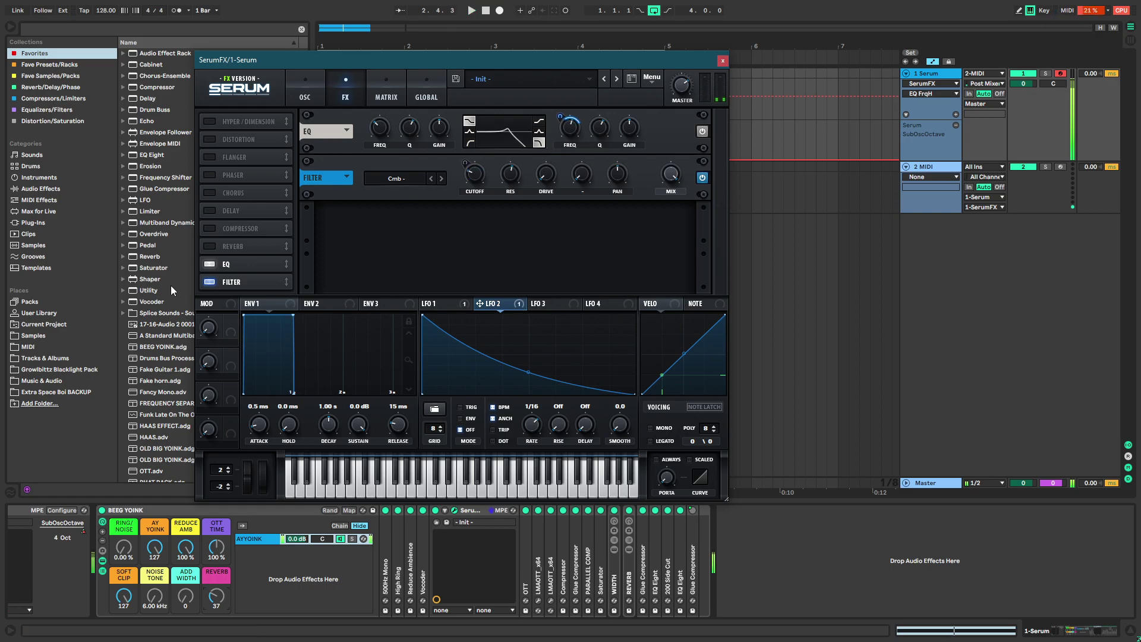
# Move the Filter back ahead of the EQ and set the EQ's high band to 994 Hz with a Q of 51%
pyautogui.moveTo(243, 282); pyautogui.dragTo(255, 261)
pyautogui.moveTo(572, 178); pyautogui.dragTo(575, 223)
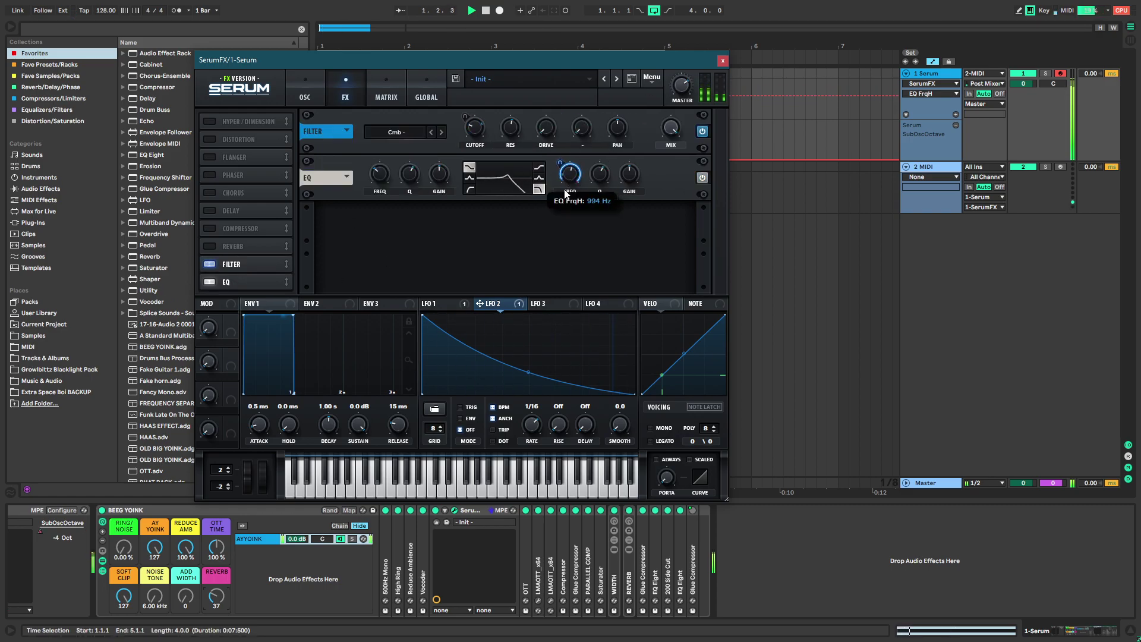
pyautogui.moveTo(602, 175); pyautogui.dragTo(606, 185)
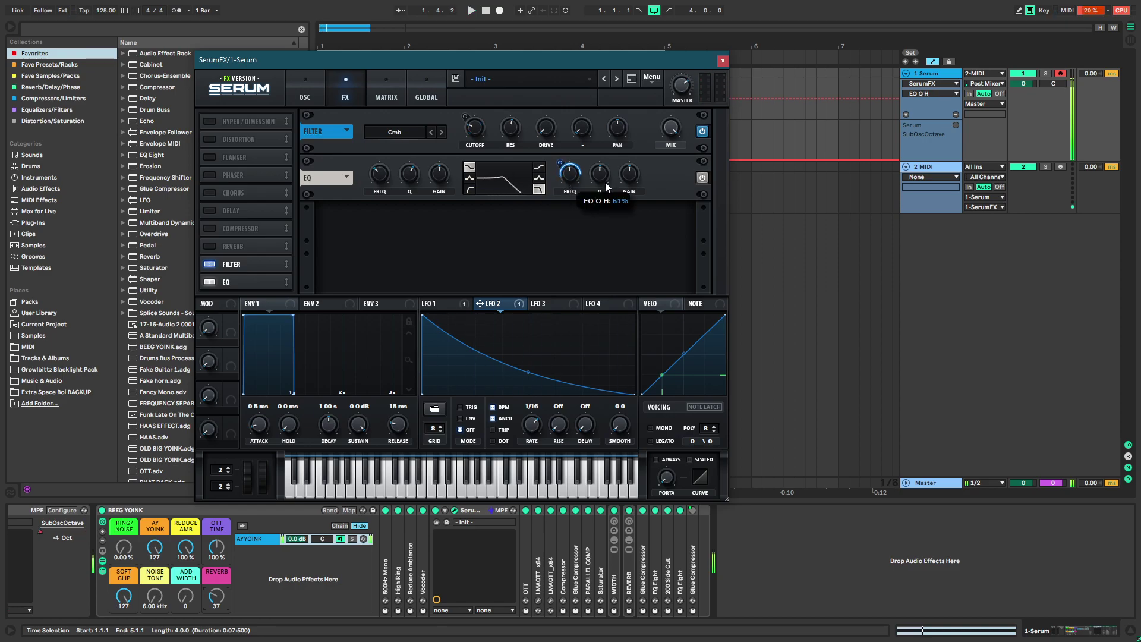
# Raise BEEG YOINK's REVERB macro to 67
pyautogui.moveTo(218, 597); pyautogui.dragTo(217, 579)
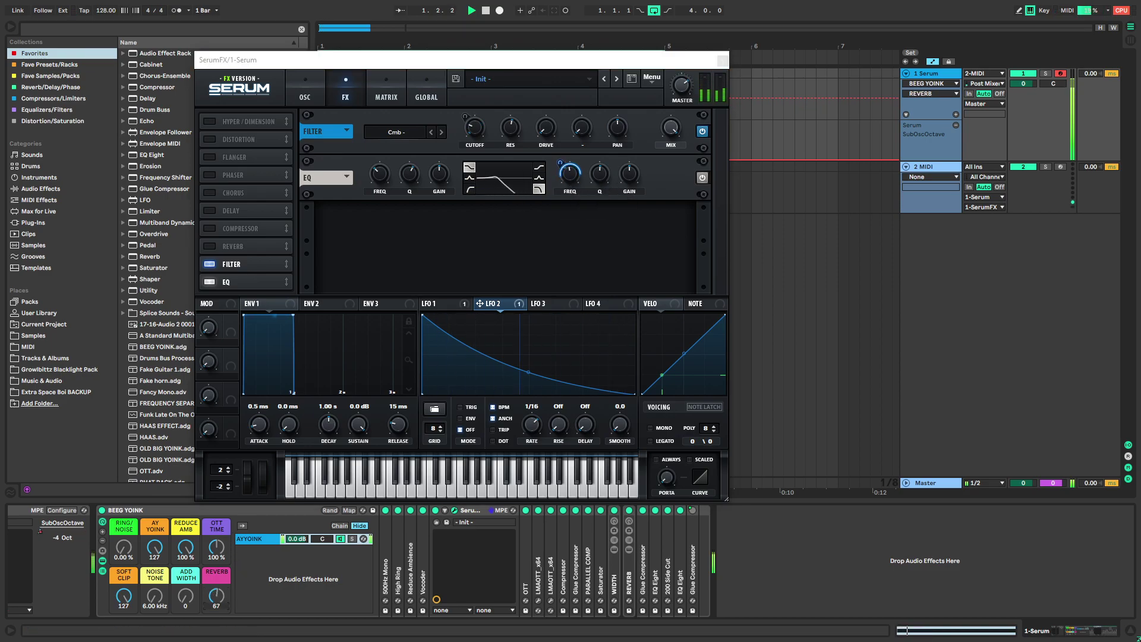
# Raise the EQ's high-band frequency to about 9133 Hz, set LFO 2's rate to 1/4 and audition the sweep
pyautogui.click(570, 178)
pyautogui.moveTo(571, 181); pyautogui.dragTo(596, 153)
pyautogui.press('space')
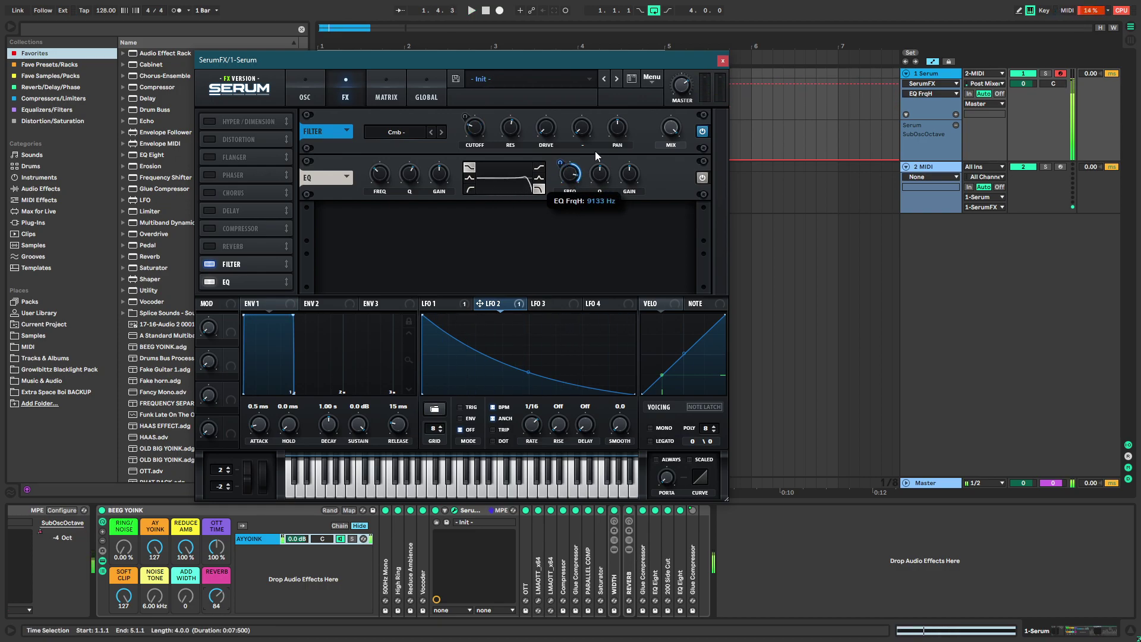
pyautogui.press('space')
pyautogui.moveTo(532, 424); pyautogui.dragTo(530, 440)
pyautogui.moveTo(576, 181); pyautogui.dragTo(588, 158)
# Remove LFO 2's modulation from the EQ's high-band frequency, returning that band to peak and switching the low band to high-pass
pyautogui.rightClick(571, 179)
pyautogui.click(594, 202)
pyautogui.click(539, 179)
pyautogui.click(469, 187)
# Assign LFO 2 to the EQ's low-band frequency at about 175 Hz, adjust its depth and move the EQ ahead of the Filter
pyautogui.moveTo(382, 178); pyautogui.dragTo(390, 165)
pyautogui.press('space')
pyautogui.moveTo(492, 304); pyautogui.dragTo(437, 263)
pyautogui.press('space')
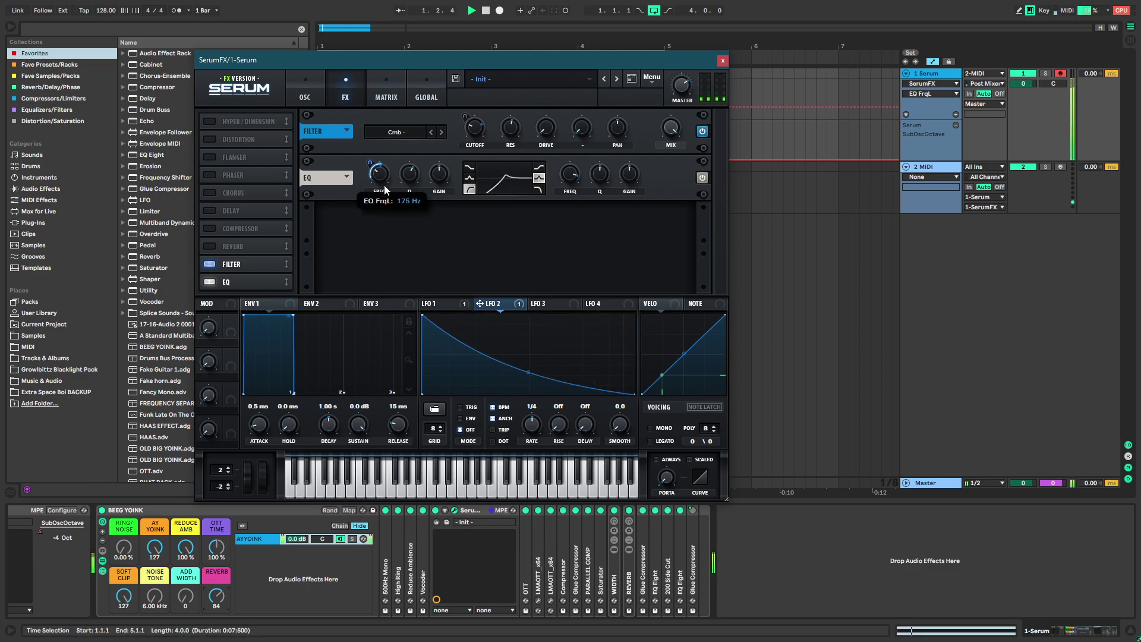
pyautogui.moveTo(238, 283); pyautogui.dragTo(238, 261)
pyautogui.moveTo(371, 119); pyautogui.dragTo(371, 111)
# Lower BEEG YOINK's REVERB macro to 58 and turn off Ping Pong on the Delay inside the REVERB rack
pyautogui.moveTo(216, 595); pyautogui.dragTo(216, 610)
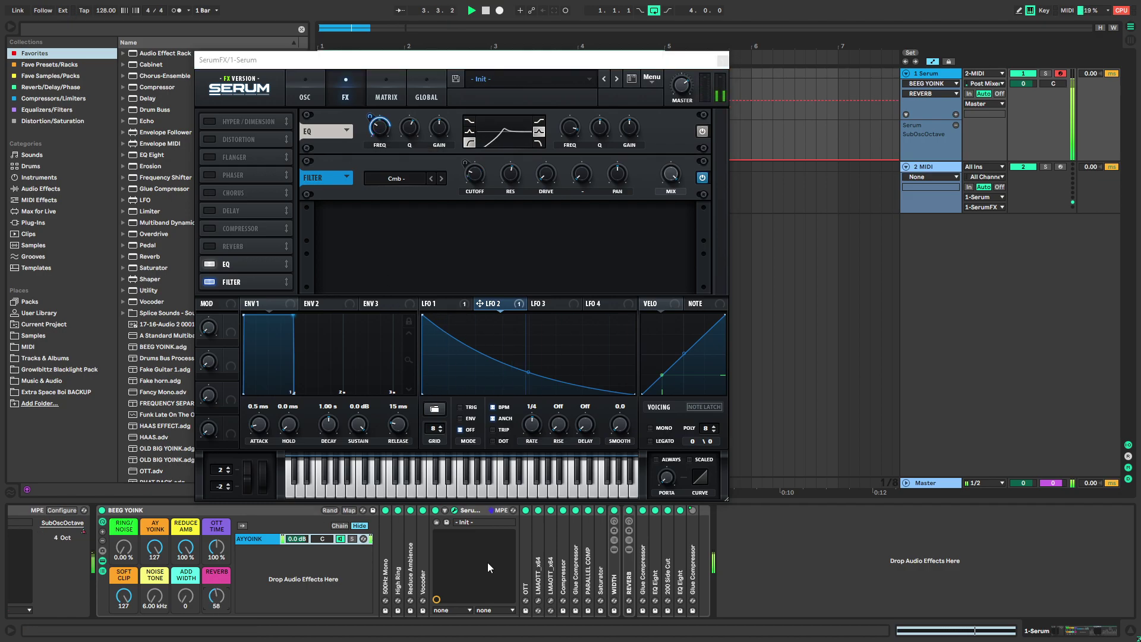
pyautogui.press('space')
pyautogui.doubleClick(628, 585)
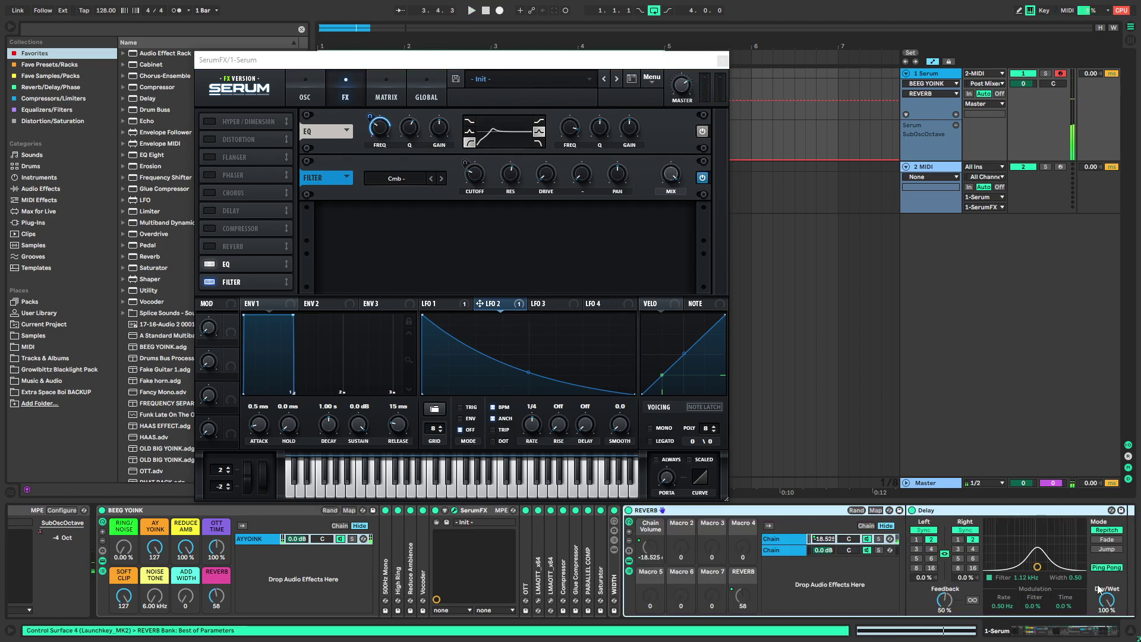
pyautogui.click(1105, 568)
pyautogui.press('space')
pyautogui.doubleClick(683, 511)
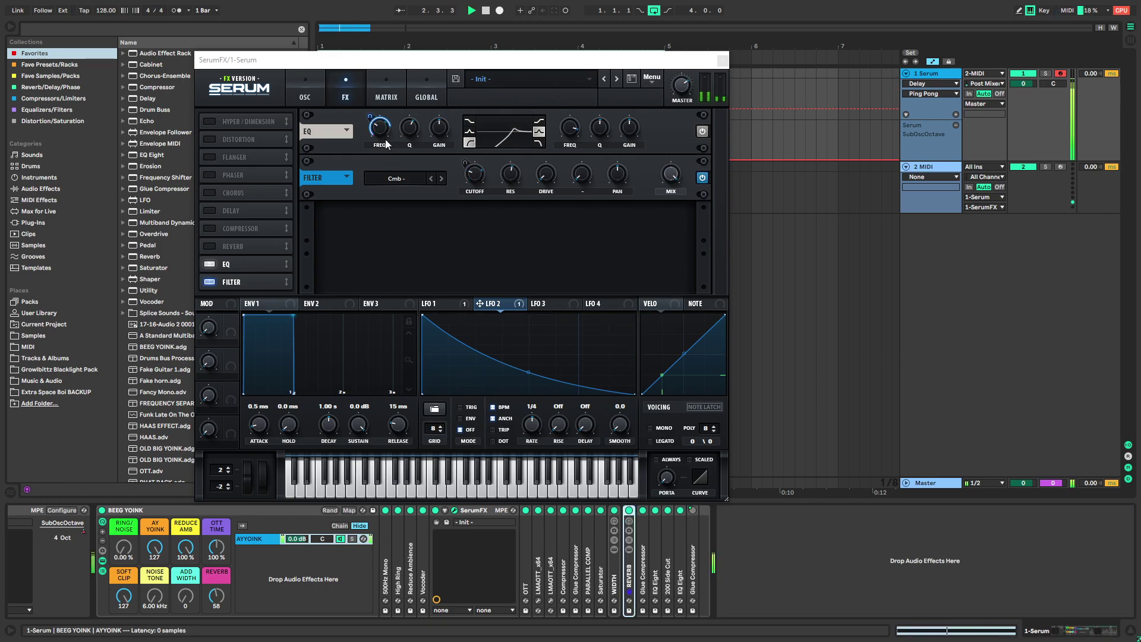
# Audition different EQ low-band frequencies and switch the EQ off
pyautogui.click(362, 179)
pyautogui.moveTo(381, 129); pyautogui.dragTo(437, 65)
pyautogui.press('space')
pyautogui.click(210, 265)
# Compare the Filter's Allpasses and neighbouring types, choose Combs and adjust LFO 1's modulation depth on the cutoff
pyautogui.click(400, 130)
pyautogui.moveTo(410, 185)
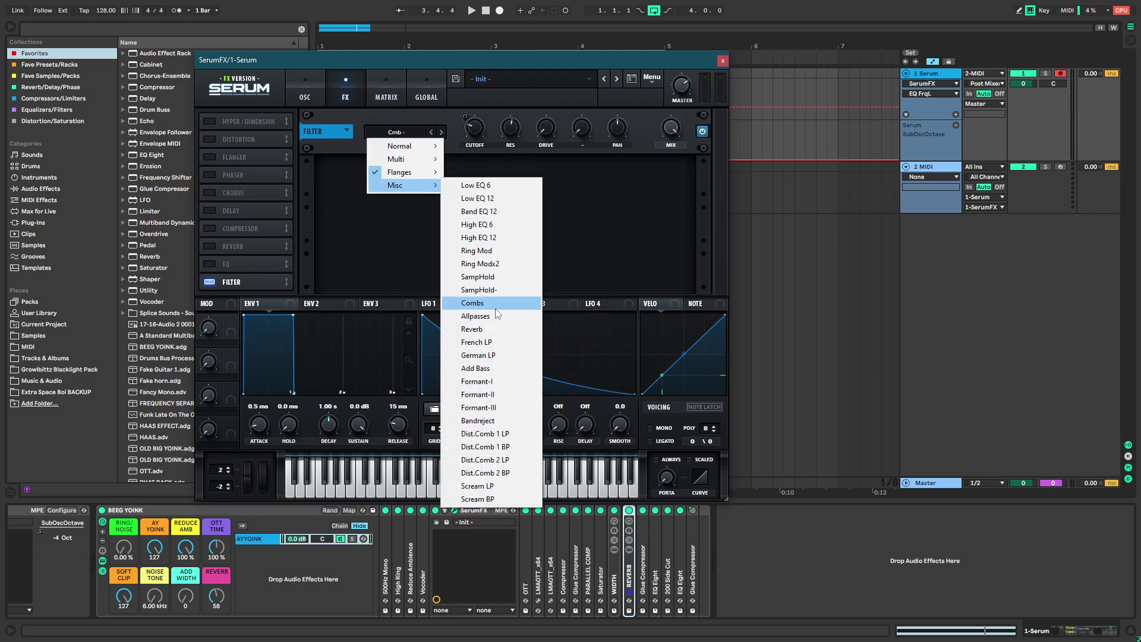
pyautogui.click(481, 316)
pyautogui.press('space')
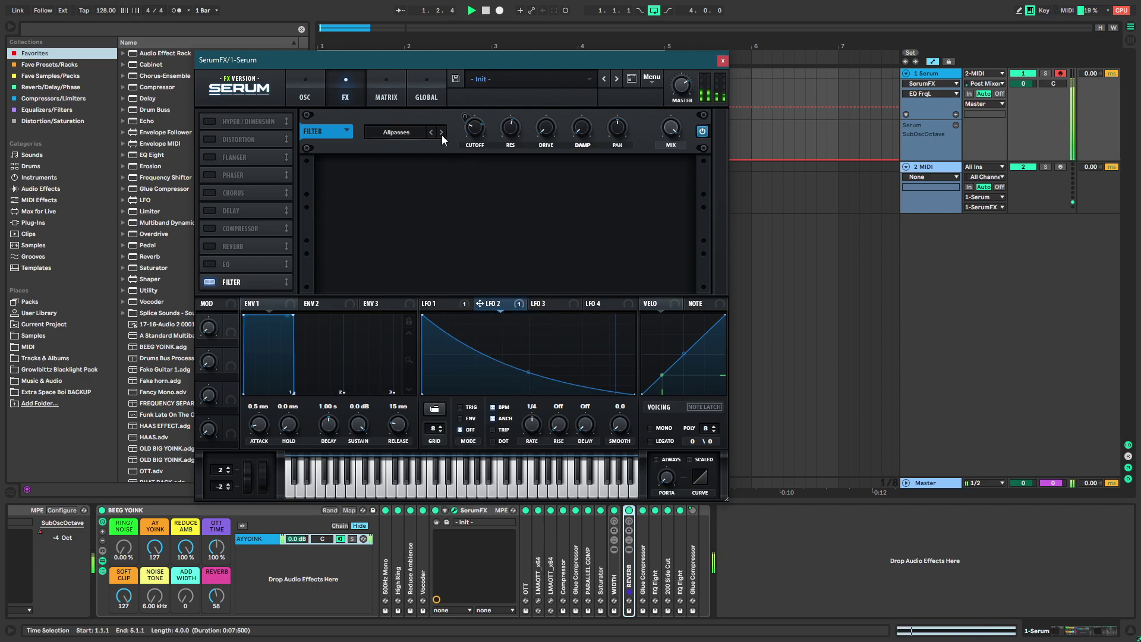
pyautogui.click(454, 303)
pyautogui.click(442, 131)
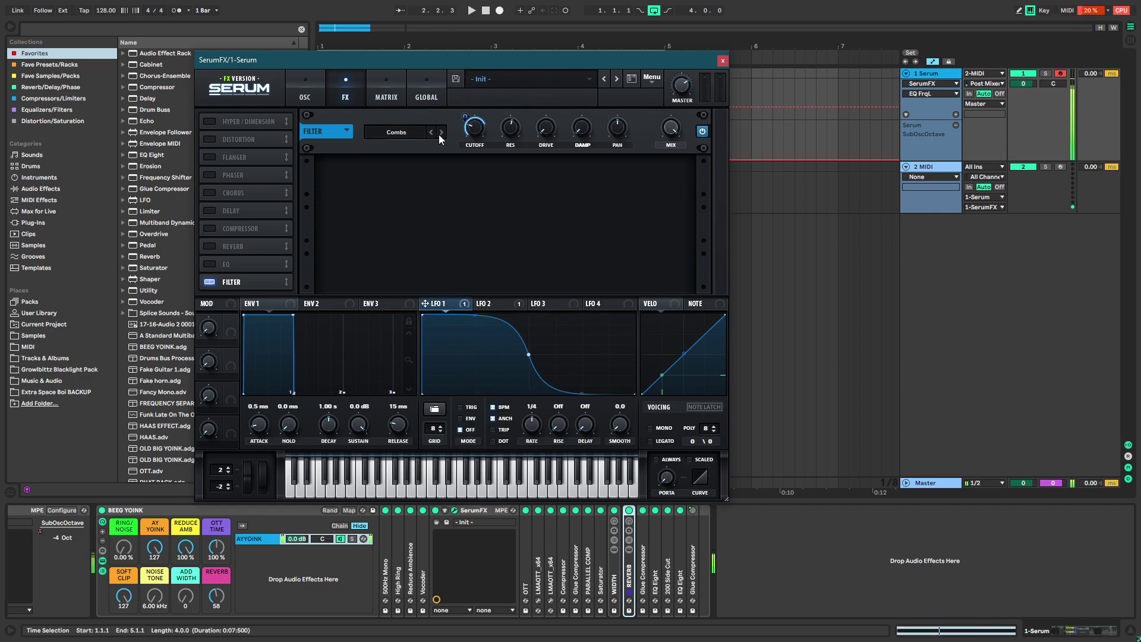
pyautogui.click(440, 130)
pyautogui.click(440, 130)
pyautogui.click(434, 131)
pyautogui.click(434, 131)
pyautogui.moveTo(465, 117); pyautogui.dragTo(500, 93)
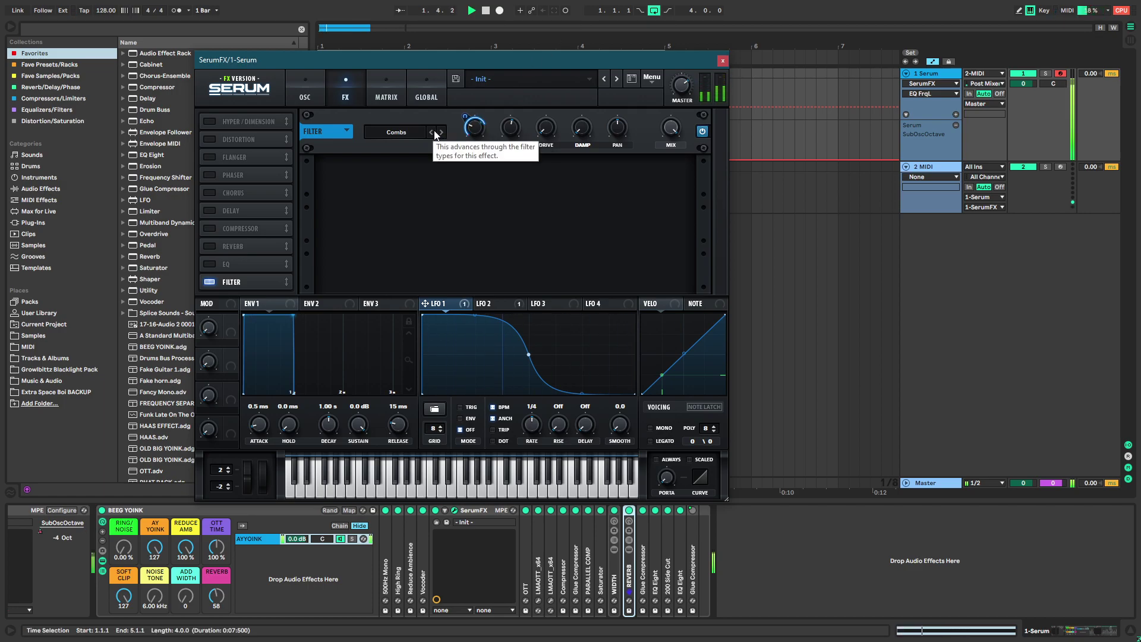
# Close the SerumFX window, group the Serum and MIDI tracks and add a Utility to the group
pyautogui.click(722, 61)
pyautogui.keyDown('alt'); pyautogui.click(906, 74); pyautogui.keyUp('alt')
pyautogui.keyDown('shift'); pyautogui.click(922, 84); pyautogui.keyUp('shift')
pyautogui.hotkey('ctrl', 'g')
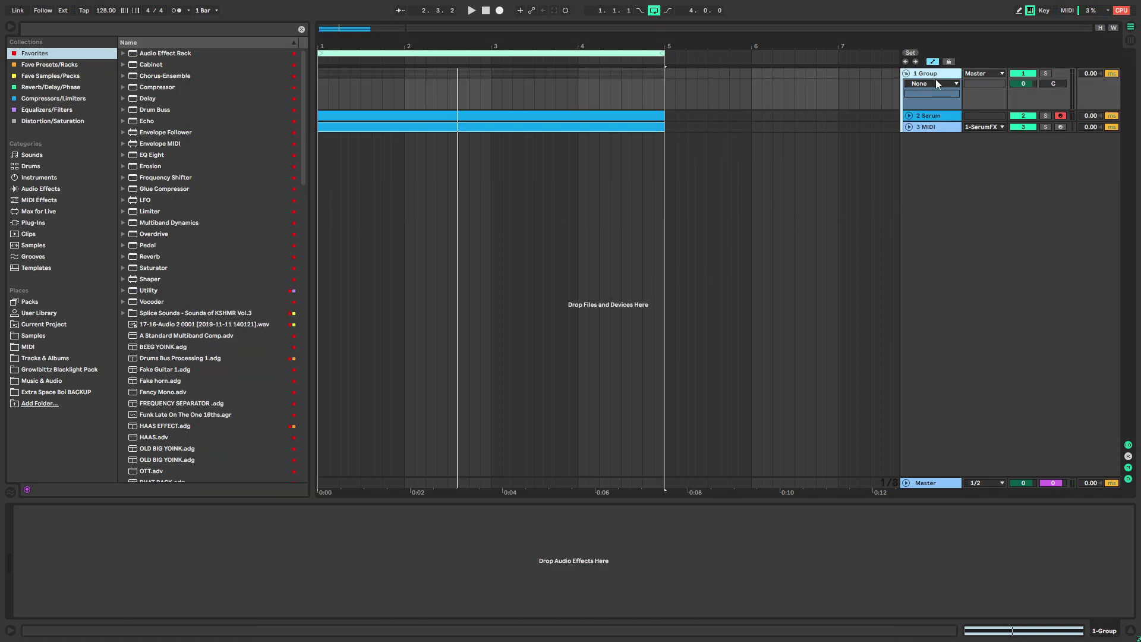
pyautogui.moveTo(148, 291); pyautogui.dragTo(73, 549)
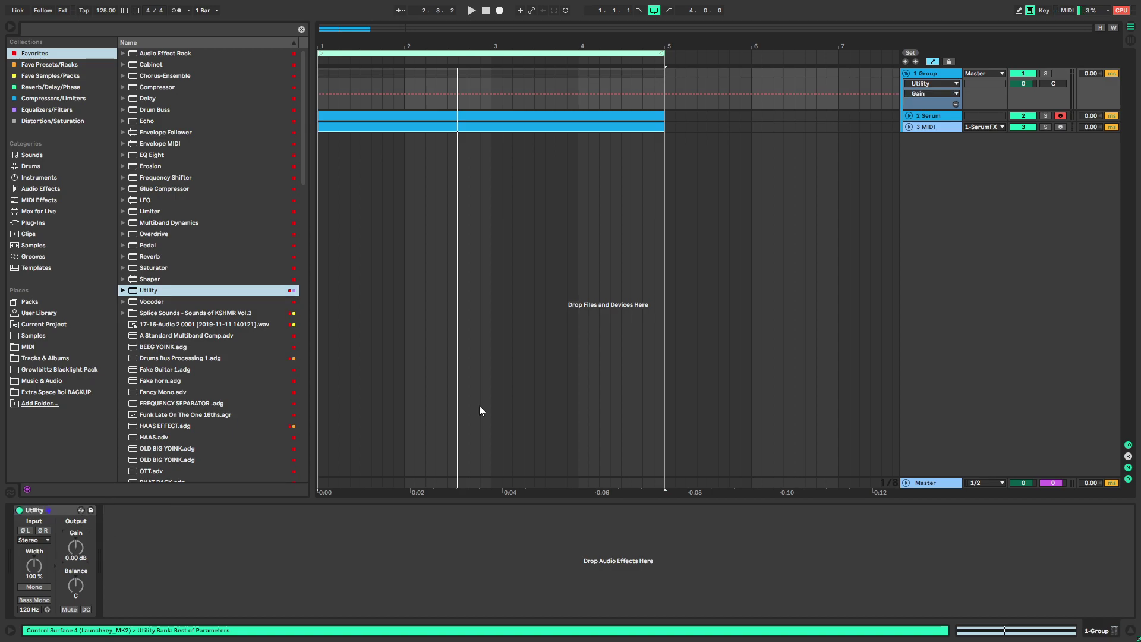
# Inside the Serum track's REVERB rack, switch off the Delay and insert a Reverb ahead of it
pyautogui.click(931, 117)
pyautogui.doubleClick(629, 587)
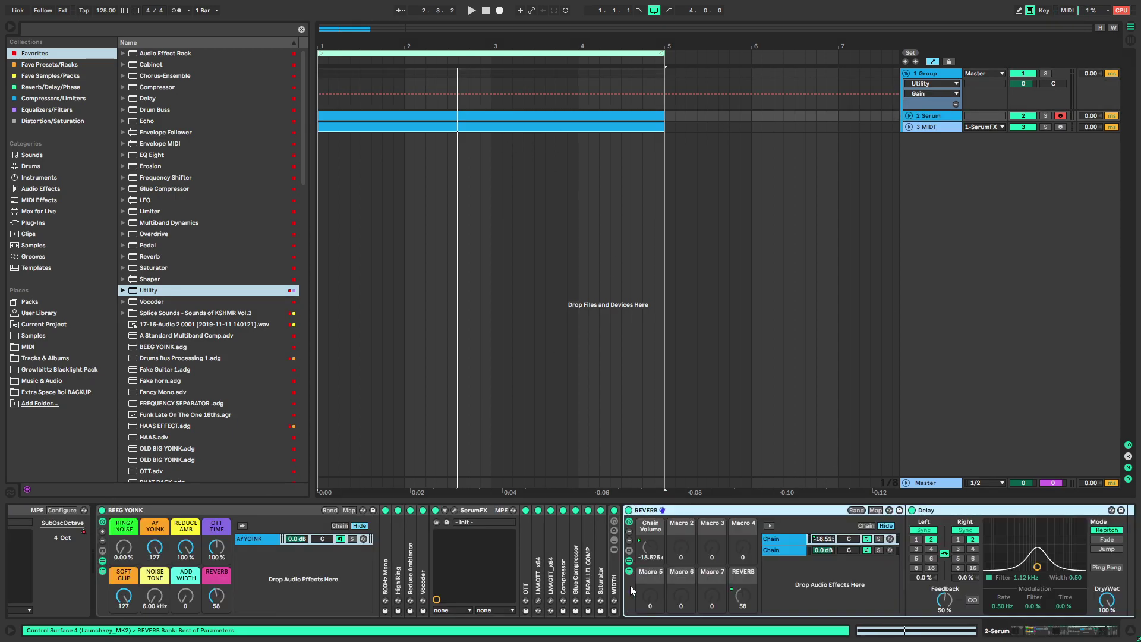
pyautogui.click(812, 549)
pyautogui.click(789, 541)
pyautogui.click(916, 511)
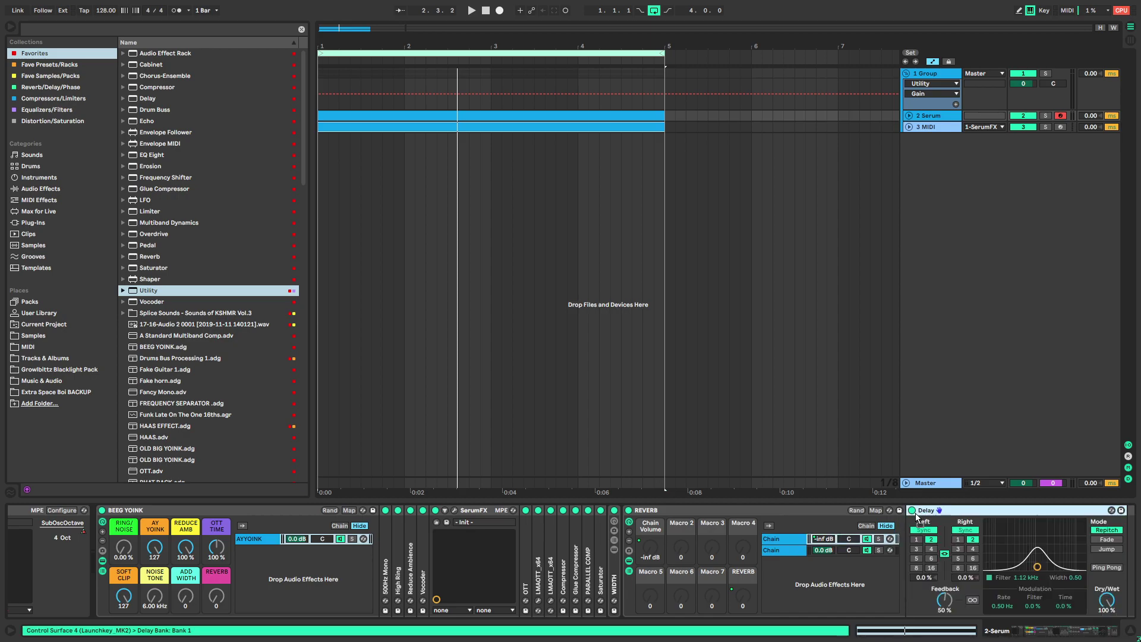
pyautogui.click(151, 257)
pyautogui.moveTo(152, 257); pyautogui.dragTo(772, 508)
pyautogui.click(769, 510)
pyautogui.moveTo(149, 259); pyautogui.dragTo(757, 557)
# Set the Reverb to 100% wet and High quality, and audition it while raising the REVERB macro
pyautogui.press('space')
pyautogui.press('space')
pyautogui.moveTo(1039, 601); pyautogui.dragTo(1039, 561)
pyautogui.press('space')
pyautogui.press('space')
pyautogui.moveTo(883, 539); pyautogui.dragTo(884, 570)
pyautogui.moveTo(88, 594); pyautogui.dragTo(88, 567)
pyautogui.press('space')
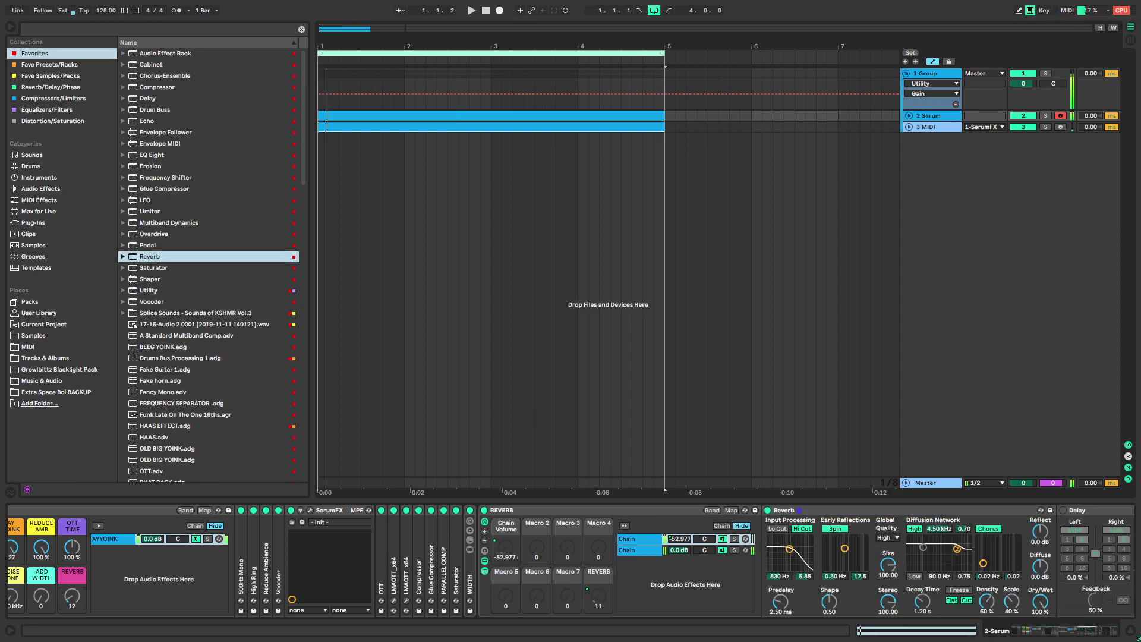
# Shorten the Reverb's decay time to 432 ms and raise its Reflect and Diffuse levels to 6.0 dB
pyautogui.press('space')
pyautogui.moveTo(922, 601); pyautogui.dragTo(922, 613)
pyautogui.press('space')
pyautogui.moveTo(1041, 567); pyautogui.dragTo(1041, 505)
pyautogui.press('space')
pyautogui.press('space')
pyautogui.press('space')
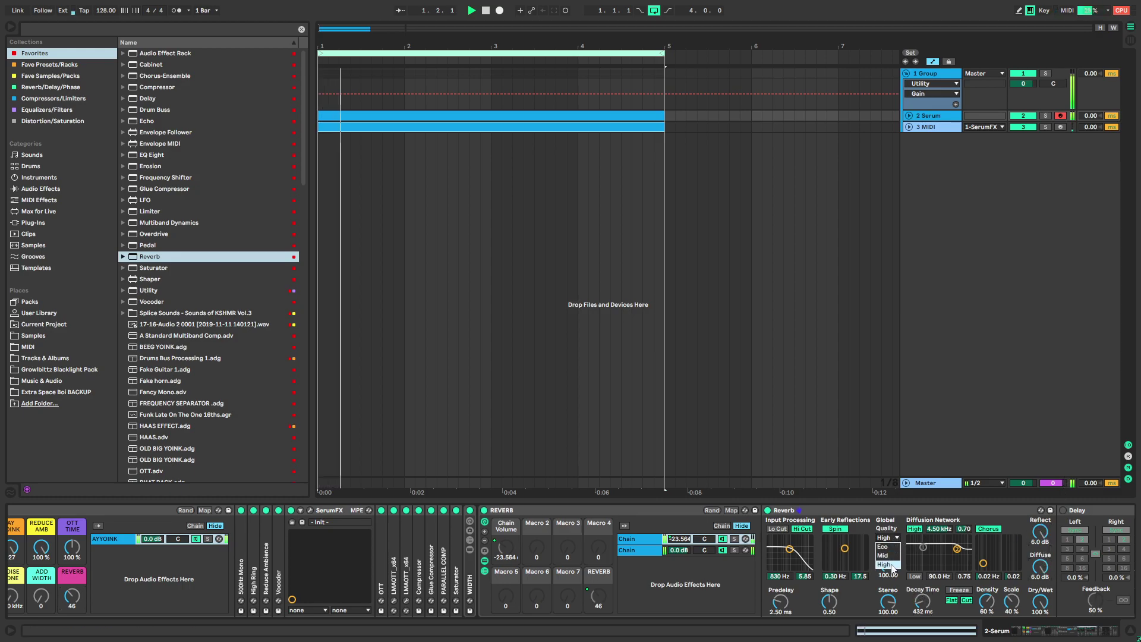
pyautogui.press('space')
pyautogui.press('space')
# Raise the REVERB macro to 127 and set the Reverb's input filter to 868 Hz with a width of 1.39
pyautogui.moveTo(71, 596); pyautogui.dragTo(69, 604)
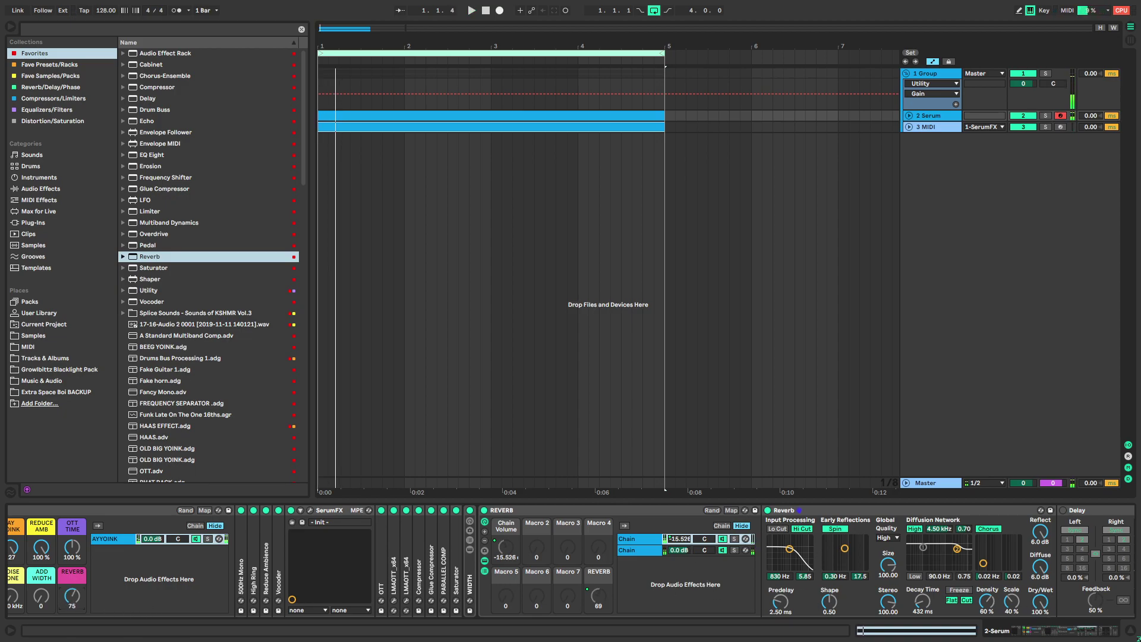
pyautogui.moveTo(71, 597); pyautogui.dragTo(71, 571)
pyautogui.press('space')
pyautogui.press('space')
pyautogui.press('space')
pyautogui.moveTo(789, 549); pyautogui.dragTo(789, 563)
pyautogui.press('space')
pyautogui.press('space')
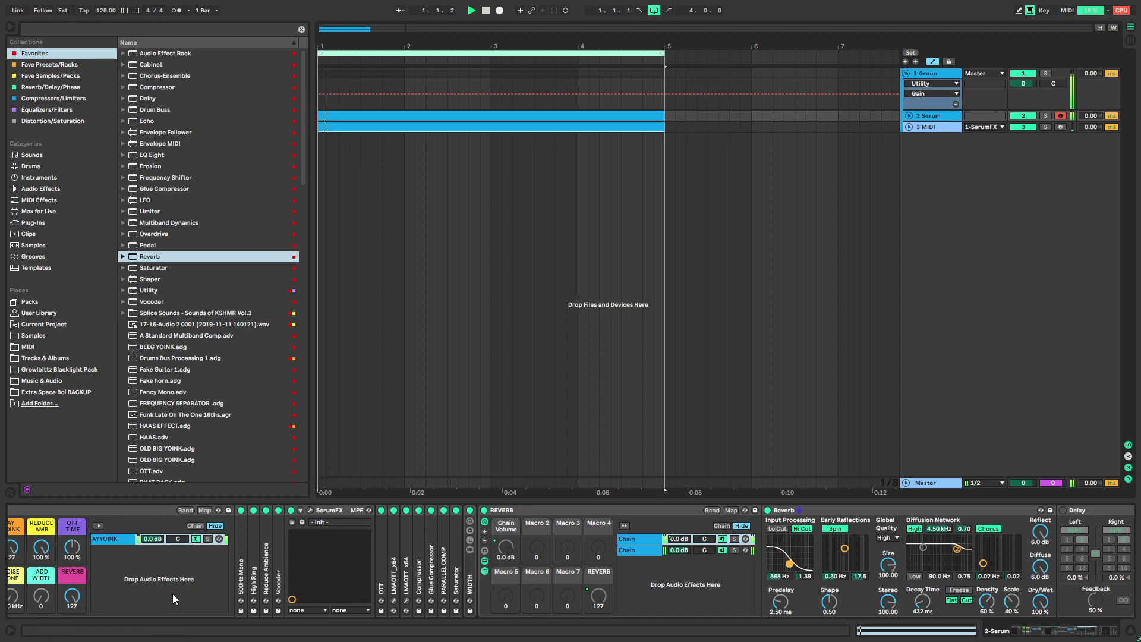
# Fold the REVERB rack and lower the REVERB macro to 87 while listening back
pyautogui.doubleClick(545, 507)
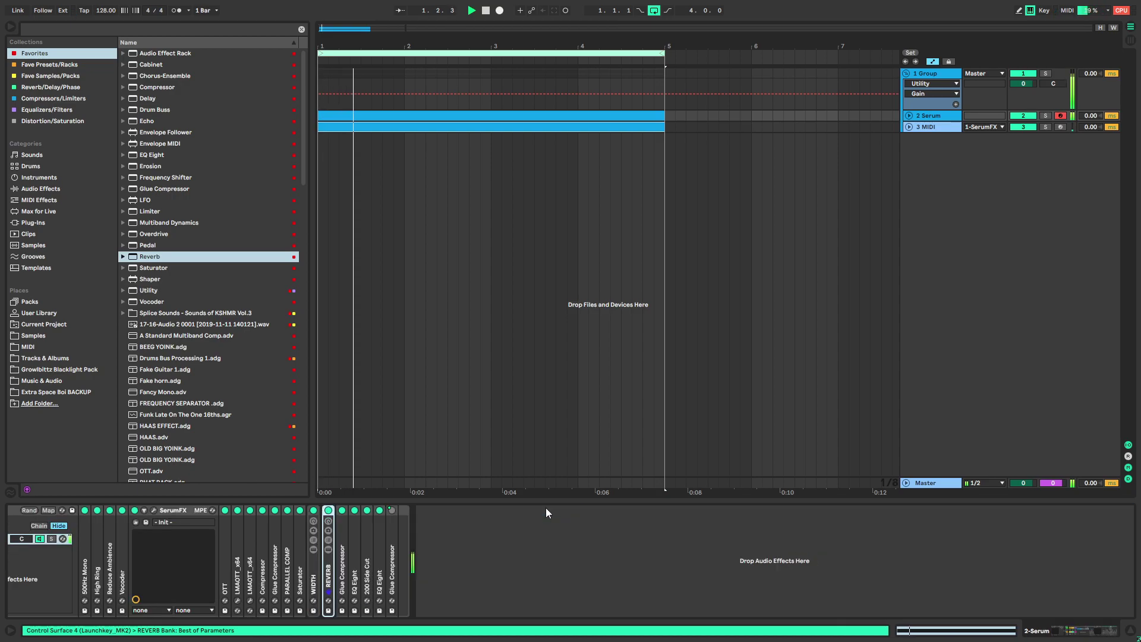
pyautogui.moveTo(293, 565); pyautogui.dragTo(912, 550)
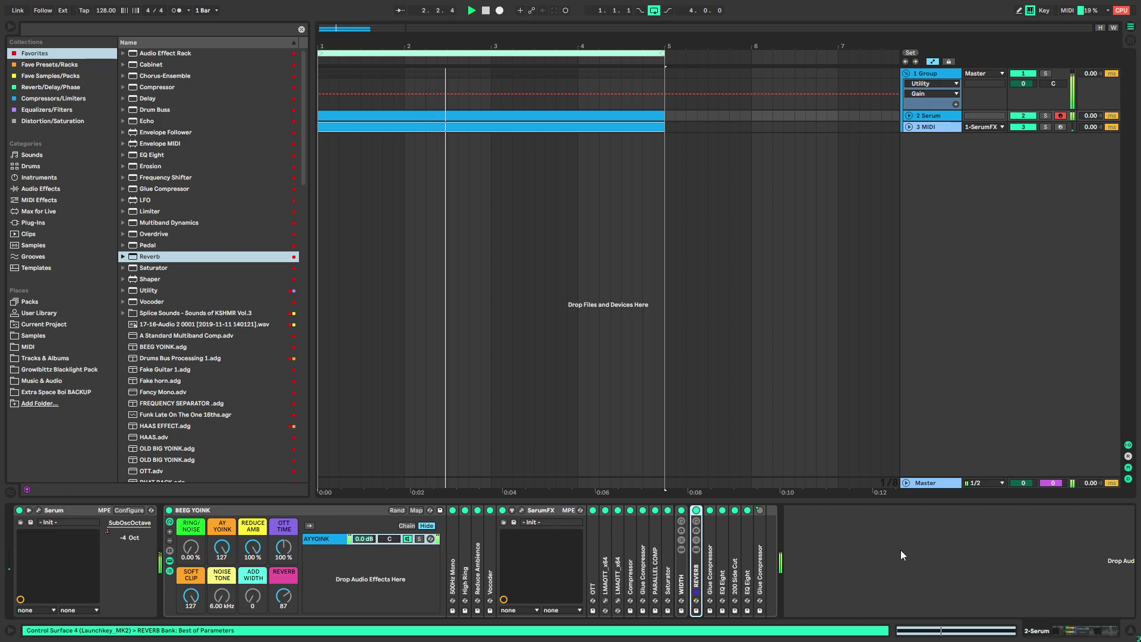
pyautogui.press('space')
# Draw a sidechain-style curve at the start of the group's Utility Gain automation, rising from silence back to 0 dB
pyautogui.moveTo(371, 46); pyautogui.dragTo(319, 108)
pyautogui.click(346, 94)
pyautogui.click(332, 101)
# Duplicate the first beat's Gain curve across all four bars, show it in its own automation lane and save the Set
pyautogui.moveTo(319, 87); pyautogui.dragTo(444, 90)
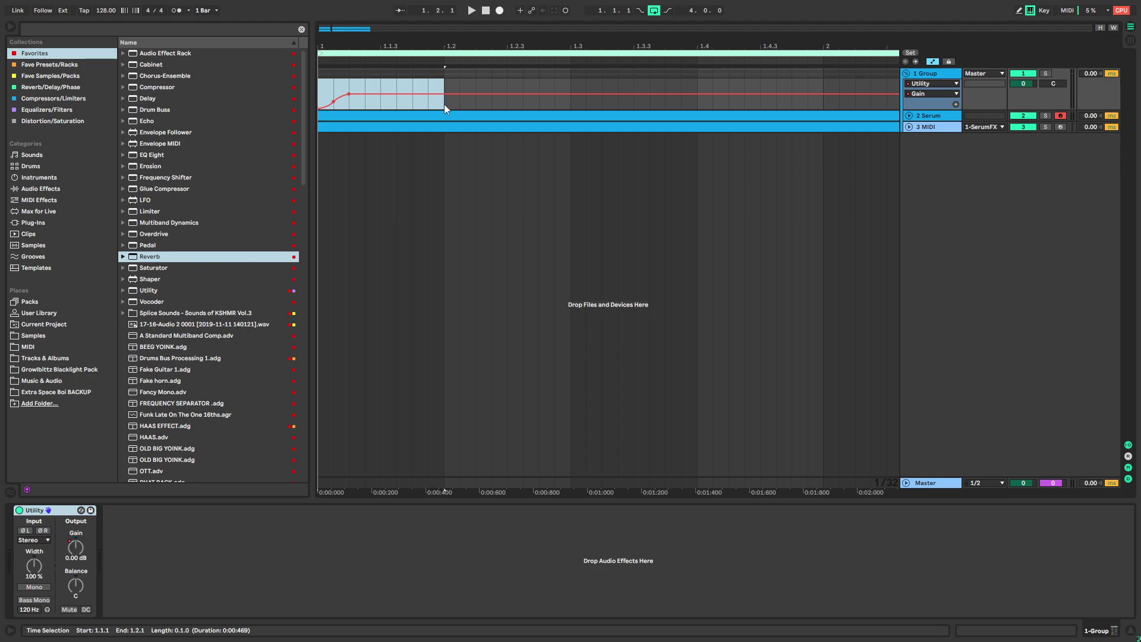
pyautogui.scroll(-6, 441, 89)
pyautogui.hotkey('ctrl', 'd')
pyautogui.hotkey('ctrl', 'd')
pyautogui.hotkey('ctrl', 'd')
pyautogui.hotkey('ctrl', 'd')
pyautogui.hotkey('ctrl', 'd')
pyautogui.hotkey('ctrl', 'd')
pyautogui.hotkey('ctrl', 'd')
pyautogui.hotkey('ctrl', 'd')
pyautogui.hotkey('ctrl', 'd')
pyautogui.hotkey('ctrl', 'd')
pyautogui.hotkey('ctrl', 'd')
pyautogui.hotkey('ctrl', 'd')
pyautogui.hotkey('ctrl', 'd')
pyautogui.hotkey('ctrl', 'd')
pyautogui.hotkey('ctrl', 'd')
pyautogui.click(956, 104)
pyautogui.hotkey('ctrl', 's')
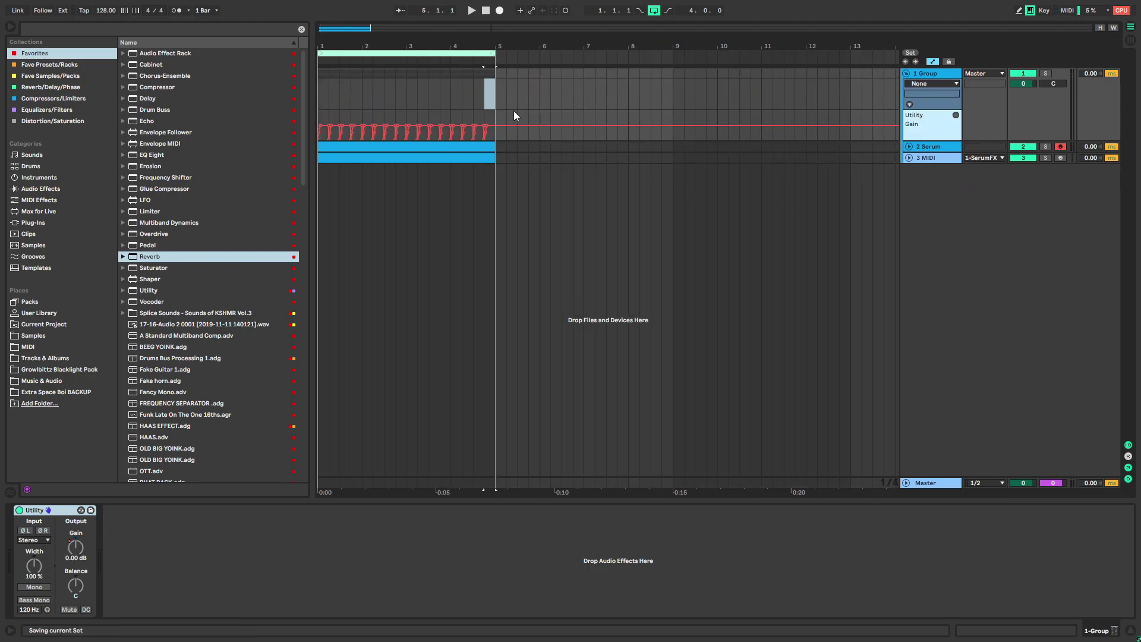
# Audition the kick samples in the Virtual Riot V_RIOT_kicks folder
pyautogui.click(328, 89)
pyautogui.click(51, 337)
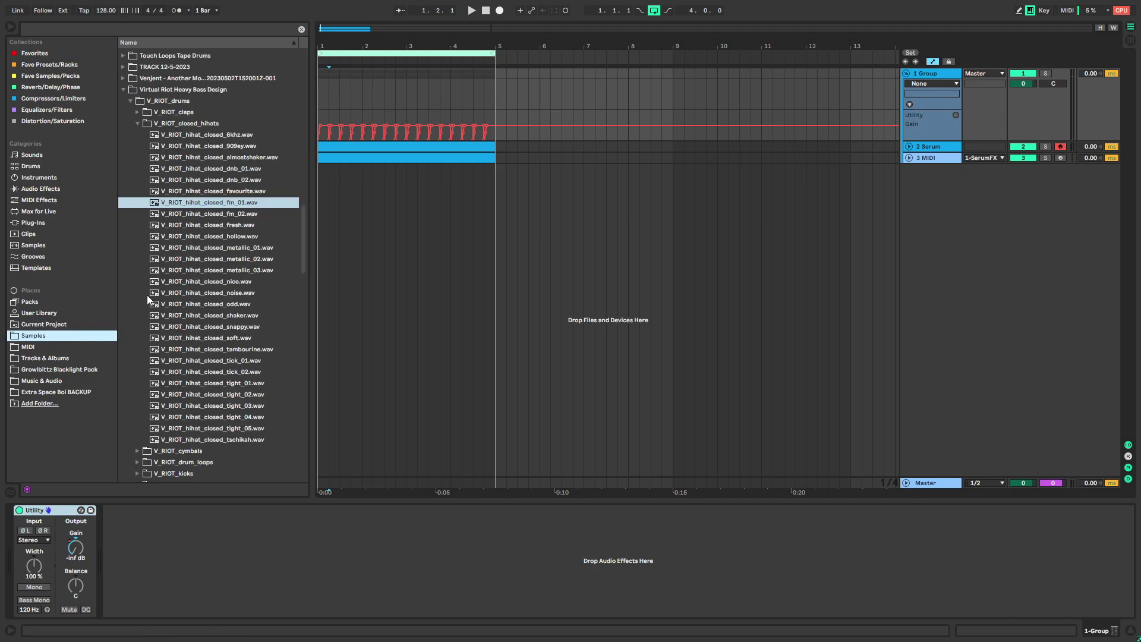
pyautogui.click(140, 125)
pyautogui.click(140, 158)
pyautogui.click(166, 229)
pyautogui.click(175, 247)
pyautogui.click(199, 326)
pyautogui.click(208, 360)
pyautogui.click(198, 328)
pyautogui.moveTo(198, 328); pyautogui.dragTo(215, 354)
pyautogui.click(215, 360)
pyautogui.click(215, 383)
pyautogui.click(217, 408)
pyautogui.click(216, 417)
pyautogui.click(212, 426)
pyautogui.click(201, 170)
pyautogui.click(200, 192)
pyautogui.click(200, 203)
pyautogui.click(196, 225)
pyautogui.click(196, 214)
pyautogui.click(194, 258)
pyautogui.click(204, 293)
# Search the samples for "psy" and open the KSHMR_Psy_Kicks folder
pyautogui.click(172, 30)
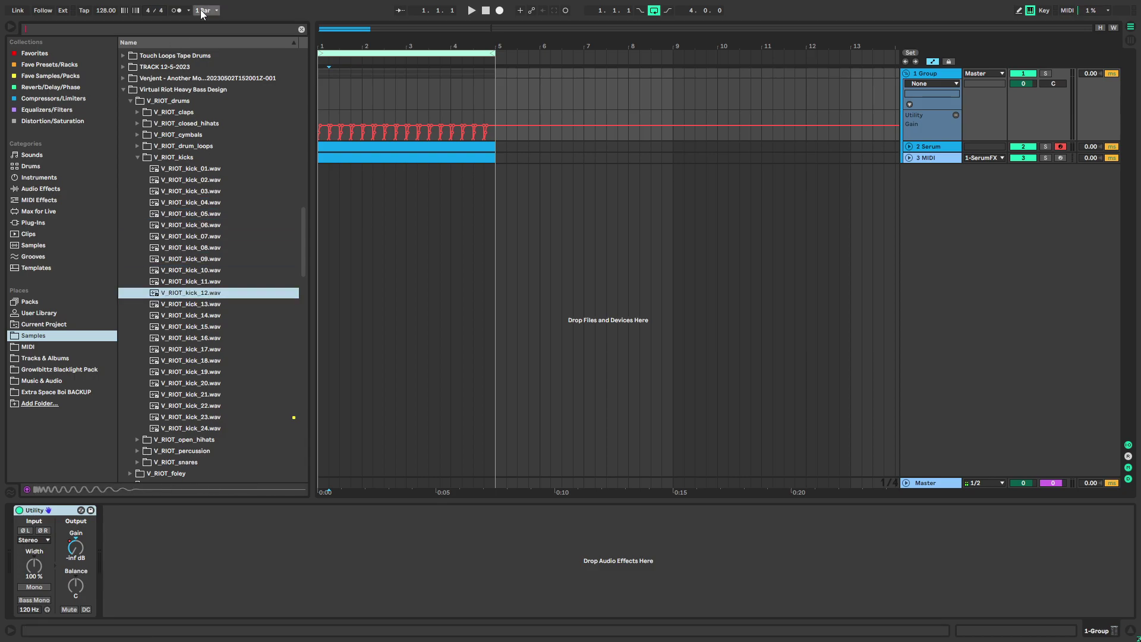
pyautogui.write('psy')
pyautogui.click(130, 87)
pyautogui.click(138, 98)
pyautogui.click(147, 110)
pyautogui.click(124, 65)
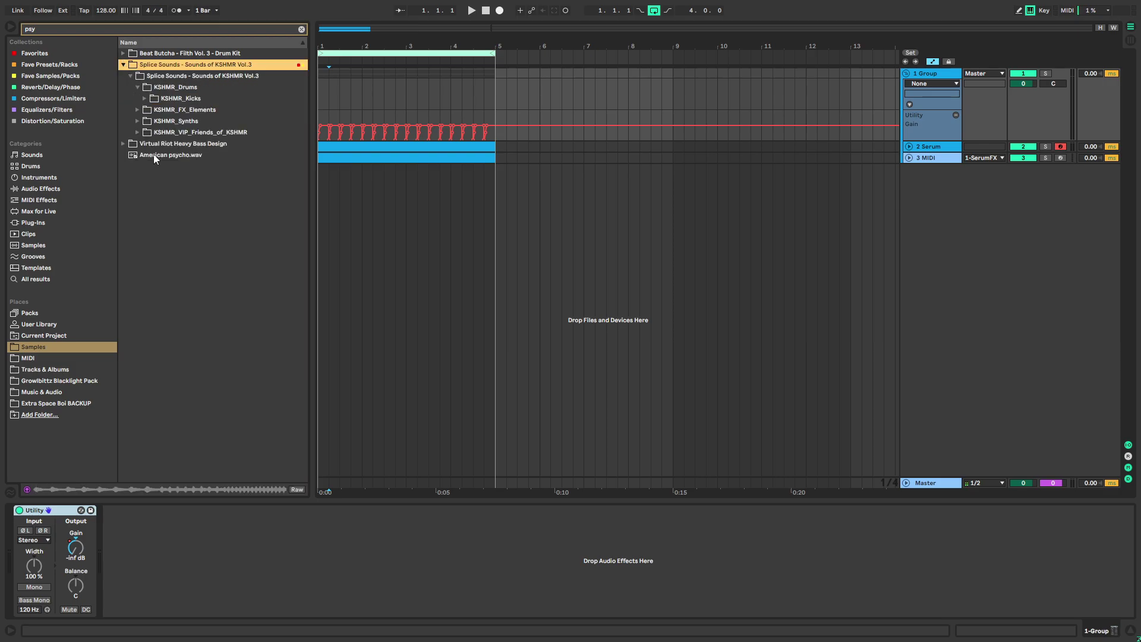
pyautogui.click(153, 154)
pyautogui.click(144, 98)
pyautogui.click(152, 110)
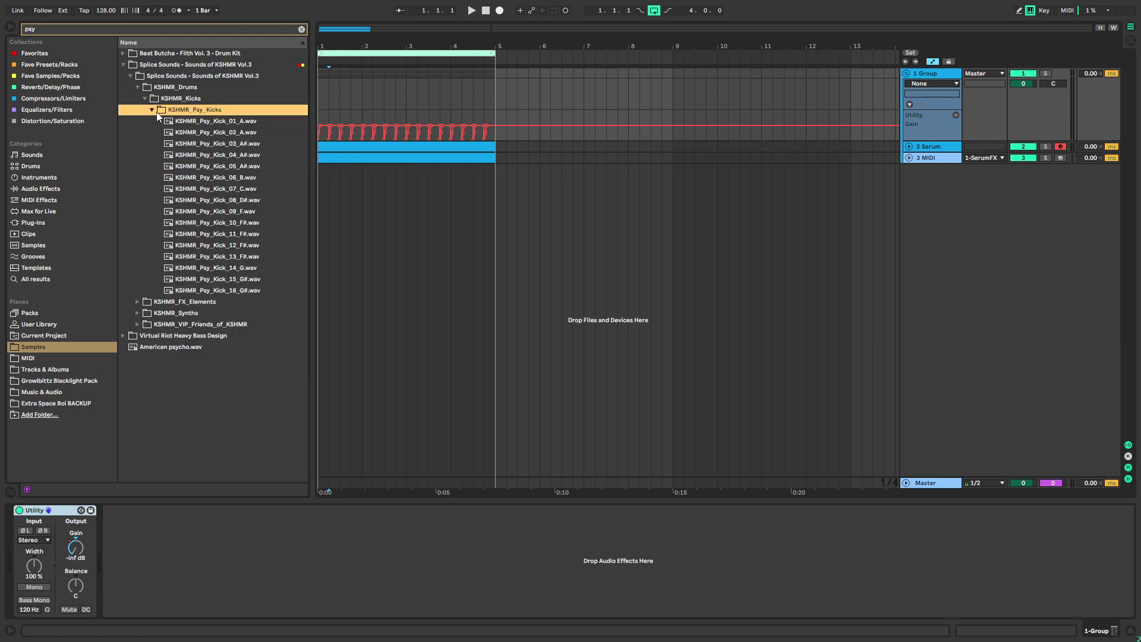
# Audition the KSHMR psy kicks, place KSHMR_Psy_Kick_10_F#.wav at bar 1 on a new audio track and clear the search
pyautogui.press('Down')
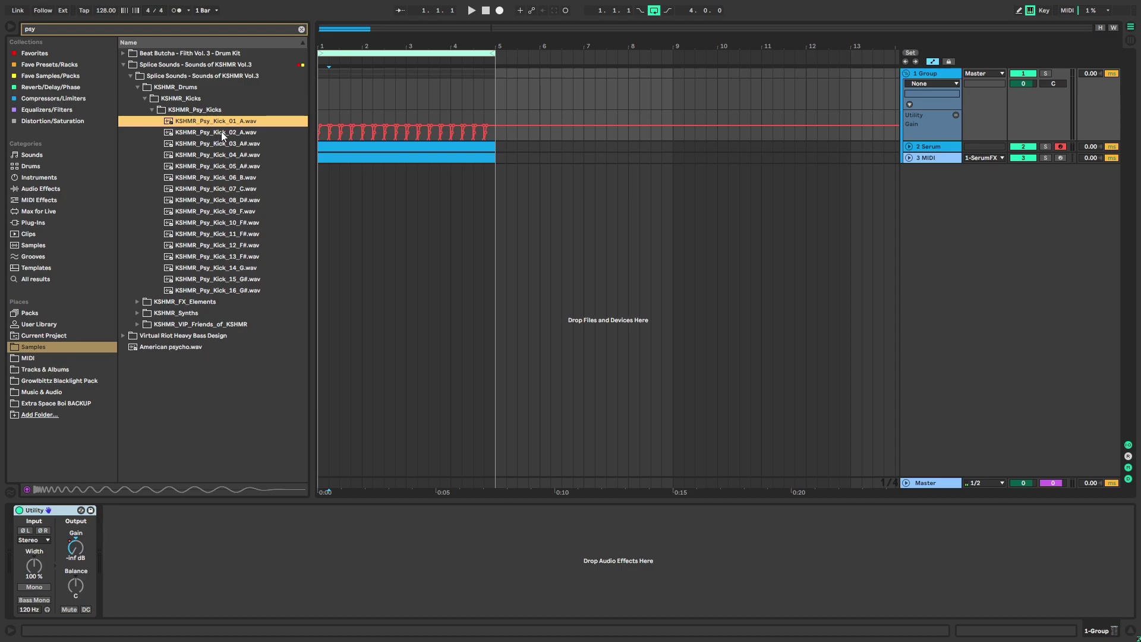
pyautogui.press('Down')
pyautogui.press('Down')
pyautogui.press('Up')
pyautogui.press('Up')
pyautogui.press('Down')
pyautogui.press('Down')
pyautogui.press('Down')
pyautogui.press('Down')
pyautogui.press('Down')
pyautogui.press('Down')
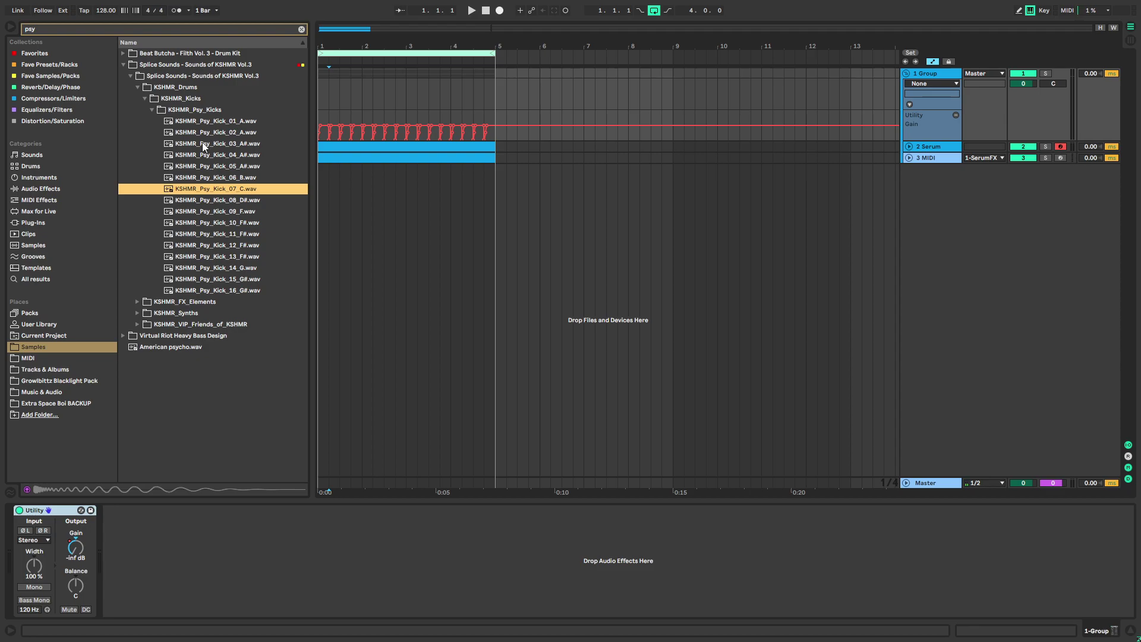
pyautogui.press('Down')
pyautogui.press('Down')
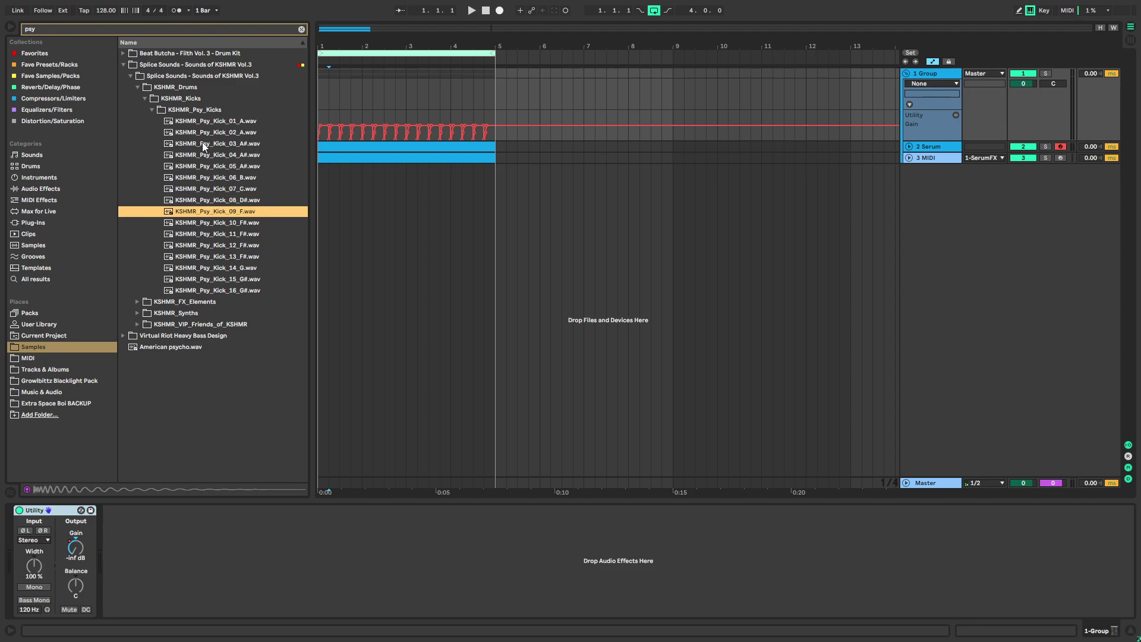
pyautogui.press('Down')
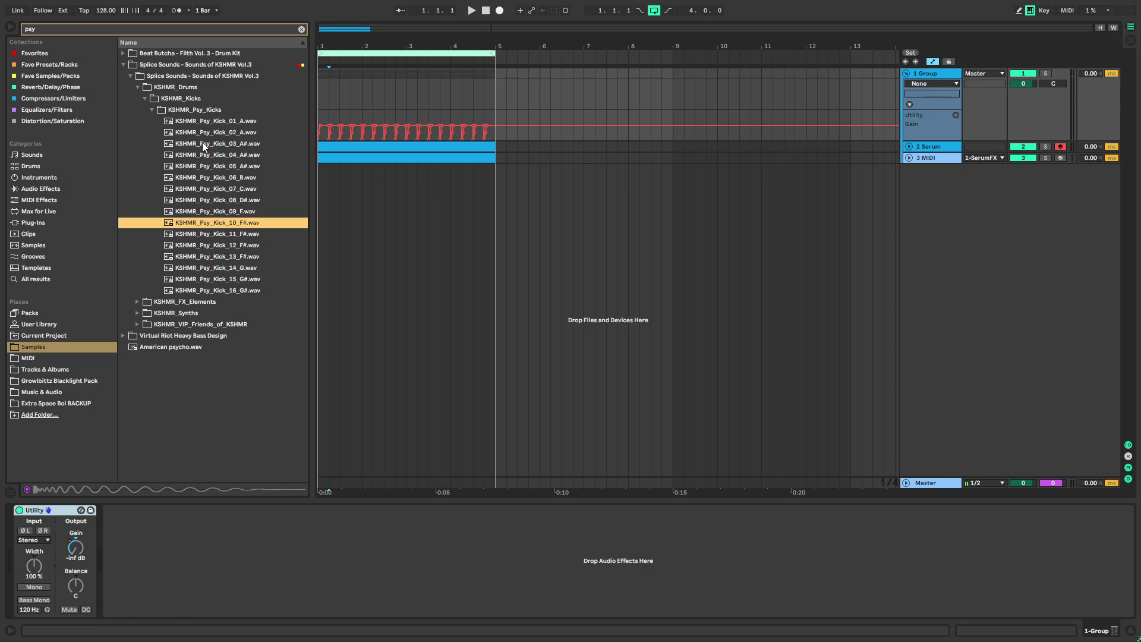
pyautogui.moveTo(247, 226); pyautogui.dragTo(324, 173)
pyautogui.click(302, 29)
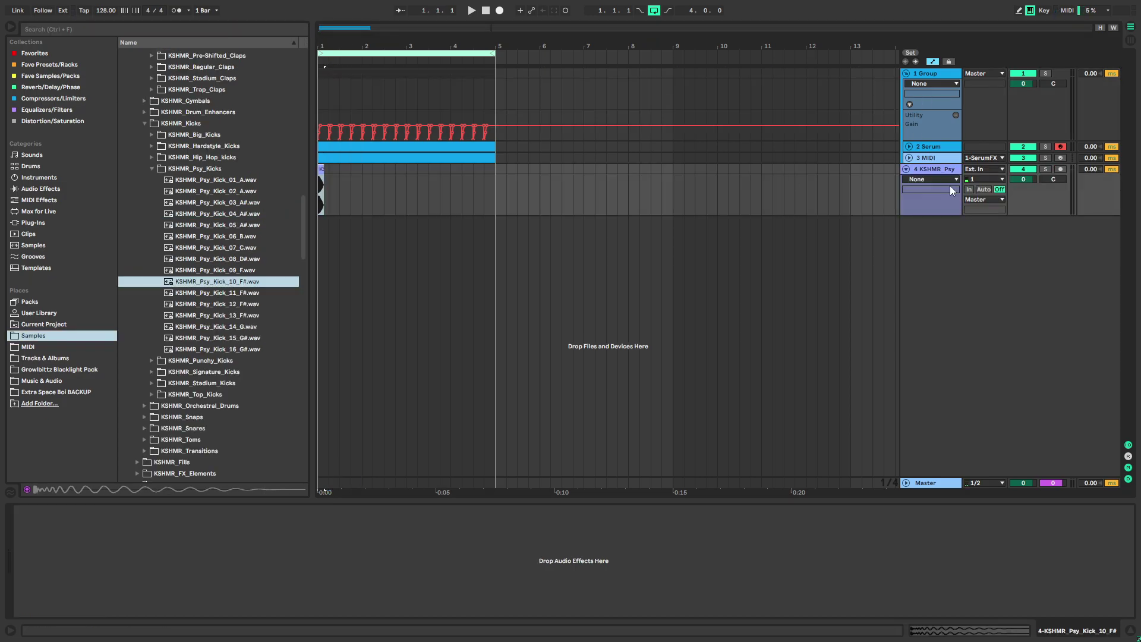
# Unfold the Serum track and lower its volume to about -6 dB while auditioning it against the kick
pyautogui.click(908, 146)
pyautogui.moveTo(1025, 158); pyautogui.dragTo(1024, 166)
pyautogui.press('space')
pyautogui.moveTo(323, 44); pyautogui.dragTo(323, 67)
pyautogui.moveTo(1023, 156); pyautogui.dragTo(1023, 163)
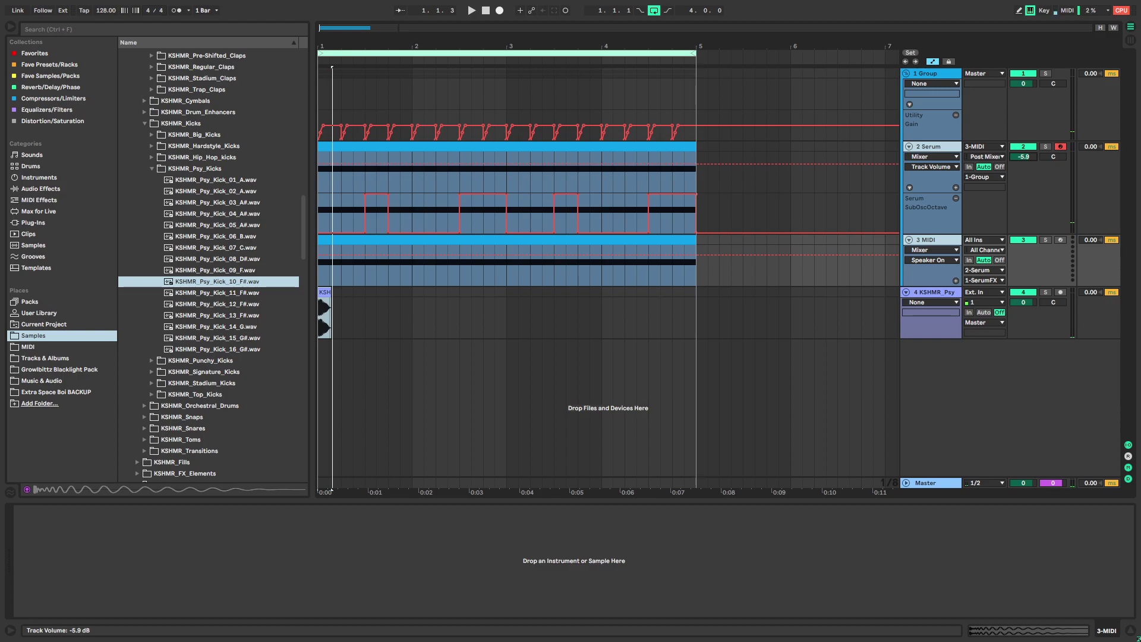
pyautogui.press('space')
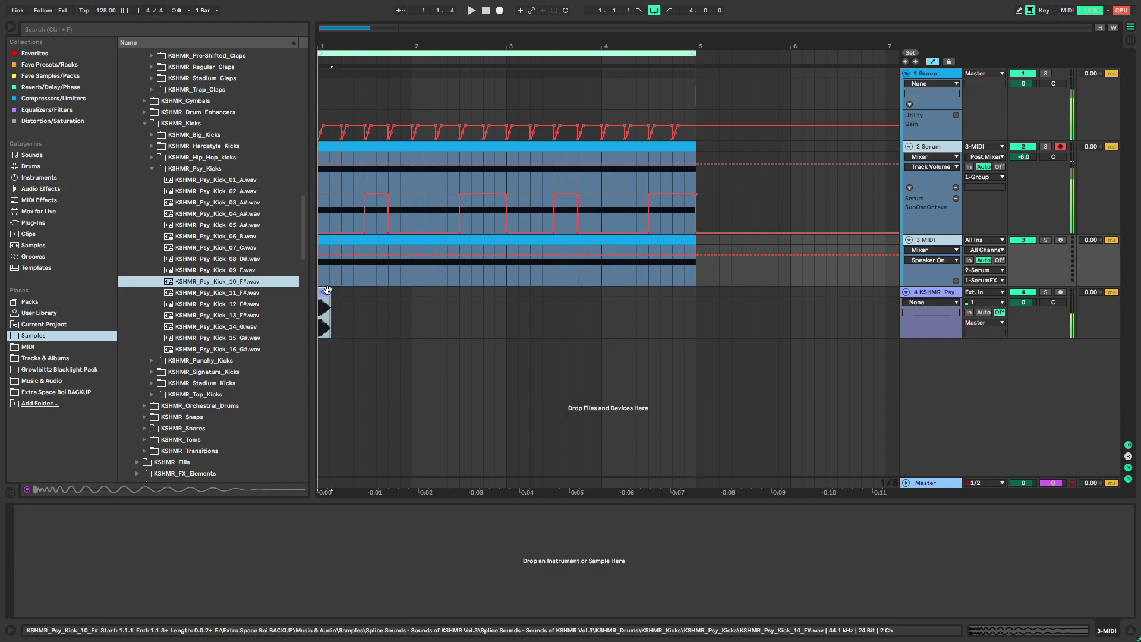
# Repeat the KSHMR psy kick clip on every beat from bar 1 through bar 4
pyautogui.click(325, 292)
pyautogui.keyDown('shift'); pyautogui.click(341, 291); pyautogui.keyUp('shift')
pyautogui.hotkey('ctrl', 'd')
pyautogui.hotkey('ctrl', 'd')
pyautogui.hotkey('ctrl', 'd')
pyautogui.hotkey('ctrl', 'd')
pyautogui.hotkey('ctrl', 'd')
pyautogui.hotkey('ctrl', 'd')
pyautogui.hotkey('ctrl', 'd')
pyautogui.hotkey('ctrl', 'd')
pyautogui.hotkey('ctrl', 'd')
pyautogui.hotkey('ctrl', 'd')
pyautogui.hotkey('ctrl', 'd')
pyautogui.hotkey('ctrl', 'd')
pyautogui.hotkey('ctrl', 'd')
pyautogui.hotkey('ctrl', 'd')
pyautogui.rightClick(323, 293)
pyautogui.click(696, 304)
pyautogui.moveTo(672, 297); pyautogui.dragTo(651, 293)
pyautogui.hotkey('ctrl', 'd')
# Lower the Serum track volume to -8.2 dB and audition it against the kick from the start
pyautogui.moveTo(1023, 156); pyautogui.dragTo(1023, 163)
pyautogui.click(485, 10)
pyautogui.press('space')
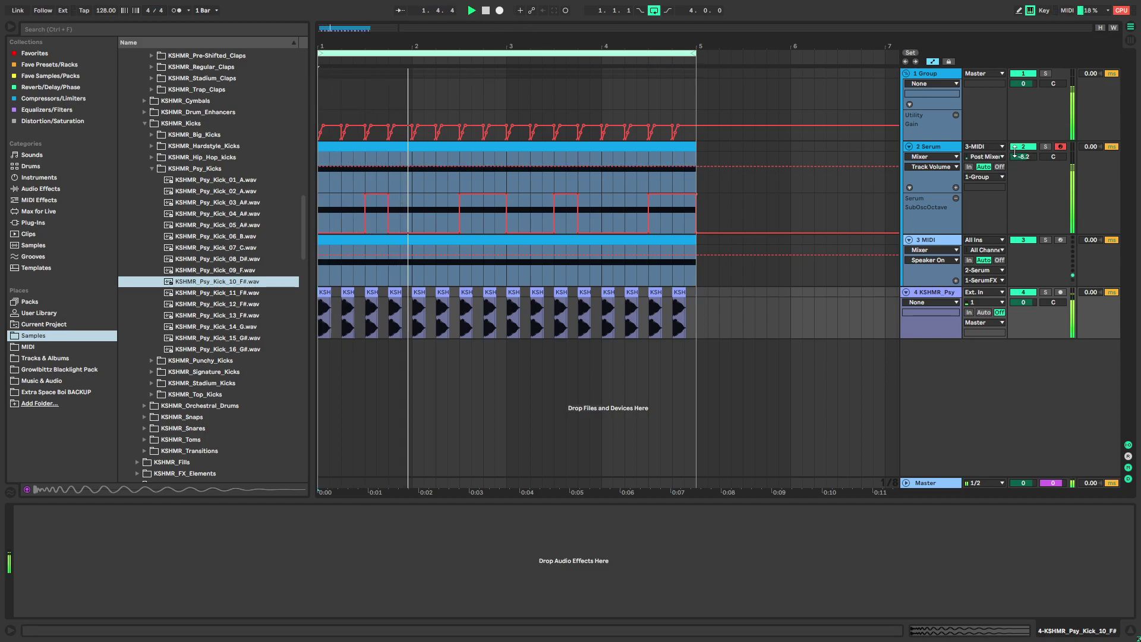
# Fold SerumFX, reset the BEEG YOINK rack's REVERB macro to 0, and open the Serum editor
pyautogui.click(777, 197)
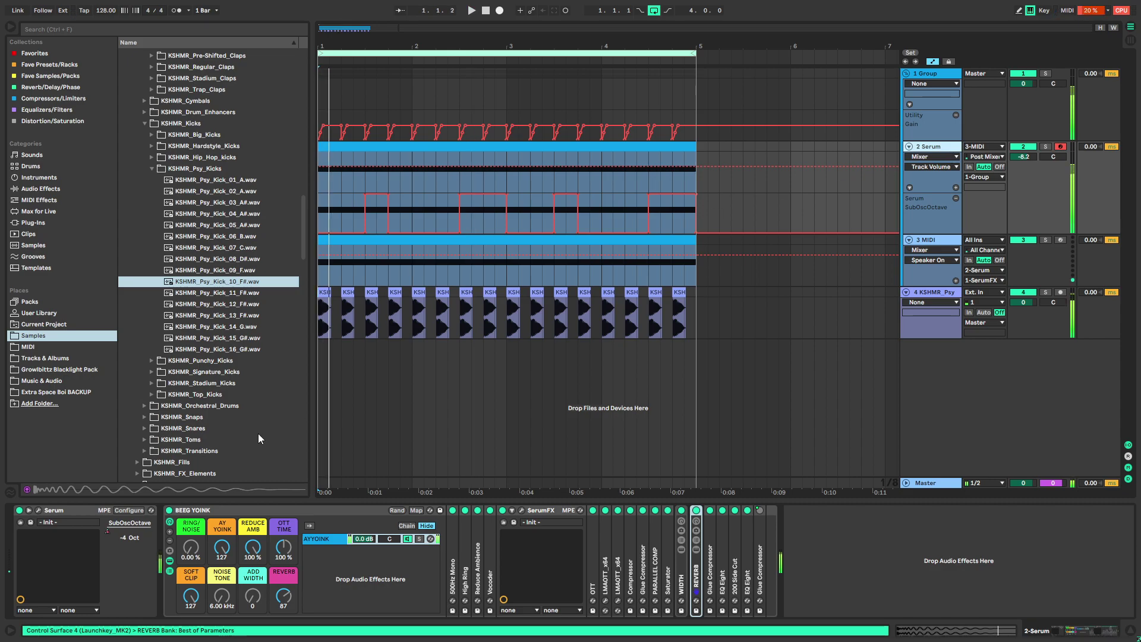
pyautogui.doubleClick(539, 510)
pyautogui.press('space')
pyautogui.doubleClick(284, 596)
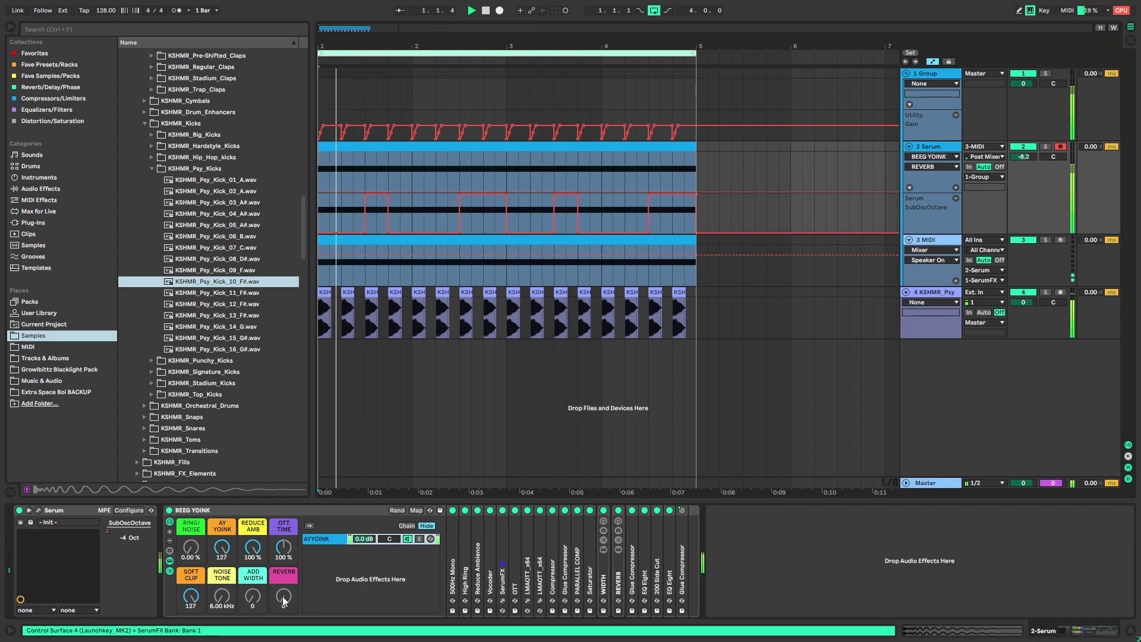
pyautogui.click(37, 509)
pyautogui.press('space')
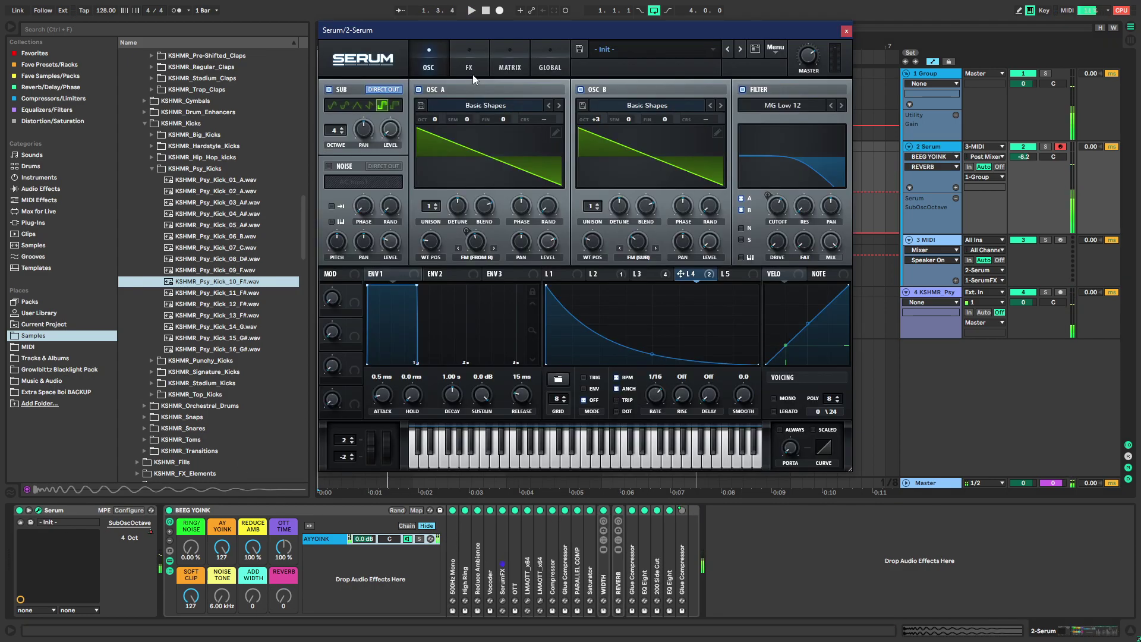
# Insert the Fancy Mono Utility preset after High Ring in the rack and show its Device On automation, closing the Serum editor
pyautogui.click(36, 53)
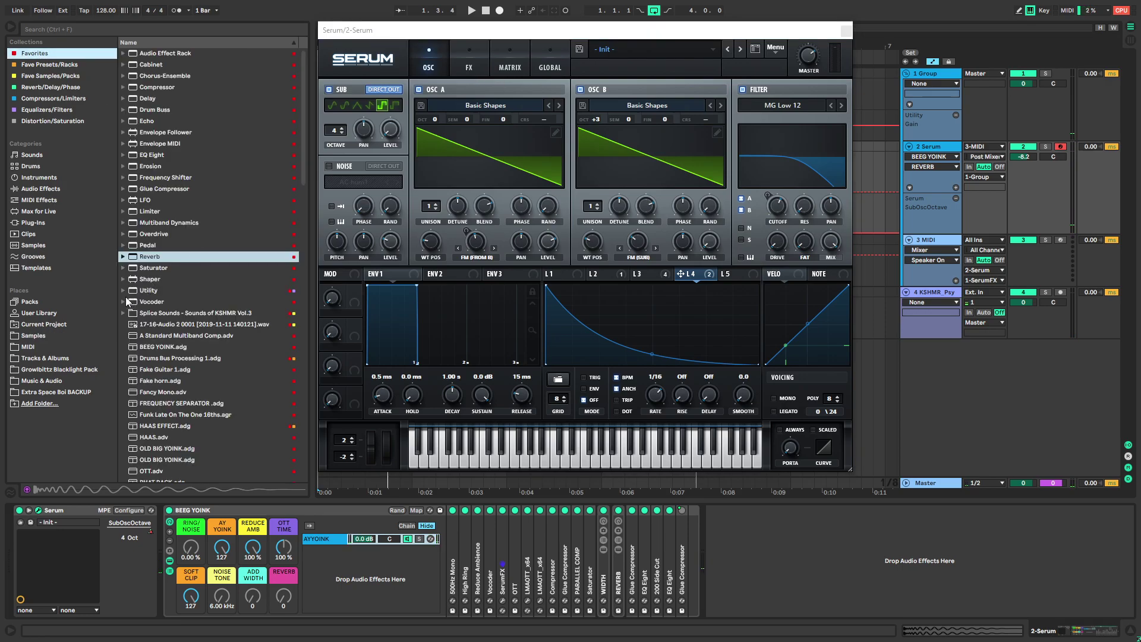
pyautogui.click(123, 302)
pyautogui.click(123, 301)
pyautogui.click(123, 290)
pyautogui.moveTo(164, 325); pyautogui.dragTo(473, 562)
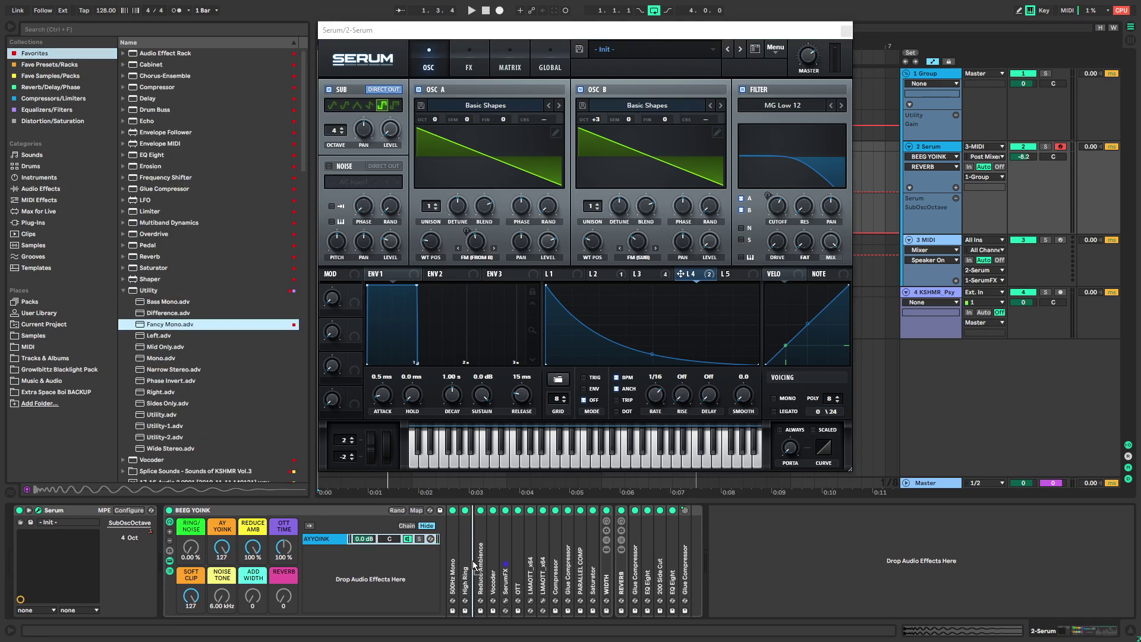
pyautogui.rightClick(478, 510)
pyautogui.click(522, 315)
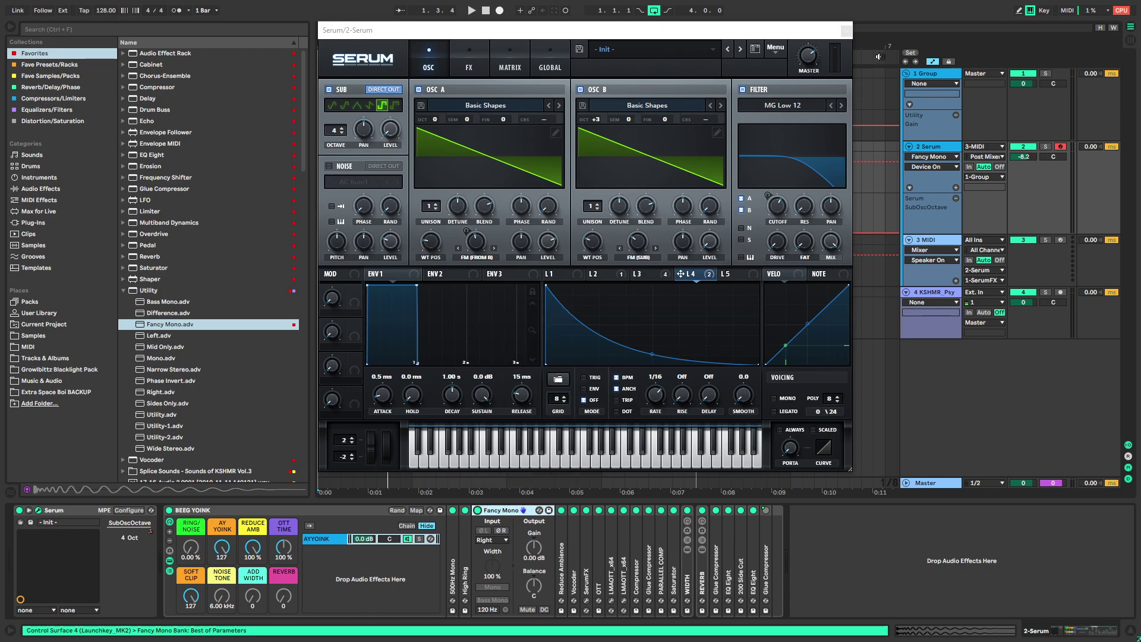
pyautogui.click(846, 31)
# Draw Fancy Mono's Device On automation over the first two beats, on for the first half of each beat and off otherwise
pyautogui.moveTo(325, 47); pyautogui.dragTo(325, 68)
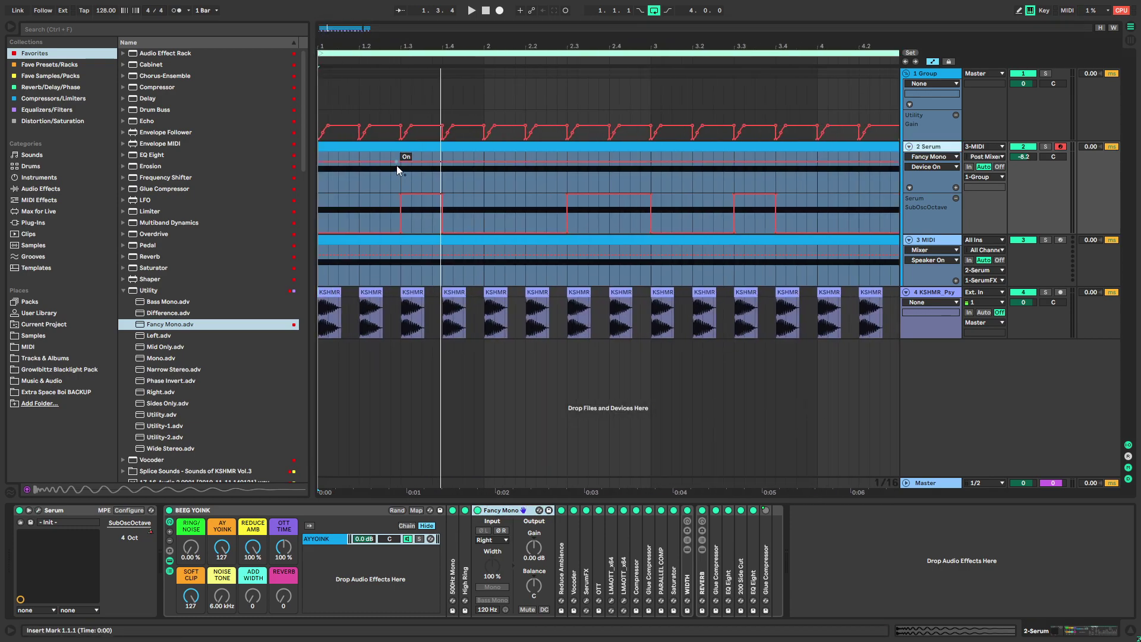
pyautogui.moveTo(361, 162); pyautogui.dragTo(369, 169)
pyautogui.press('space')
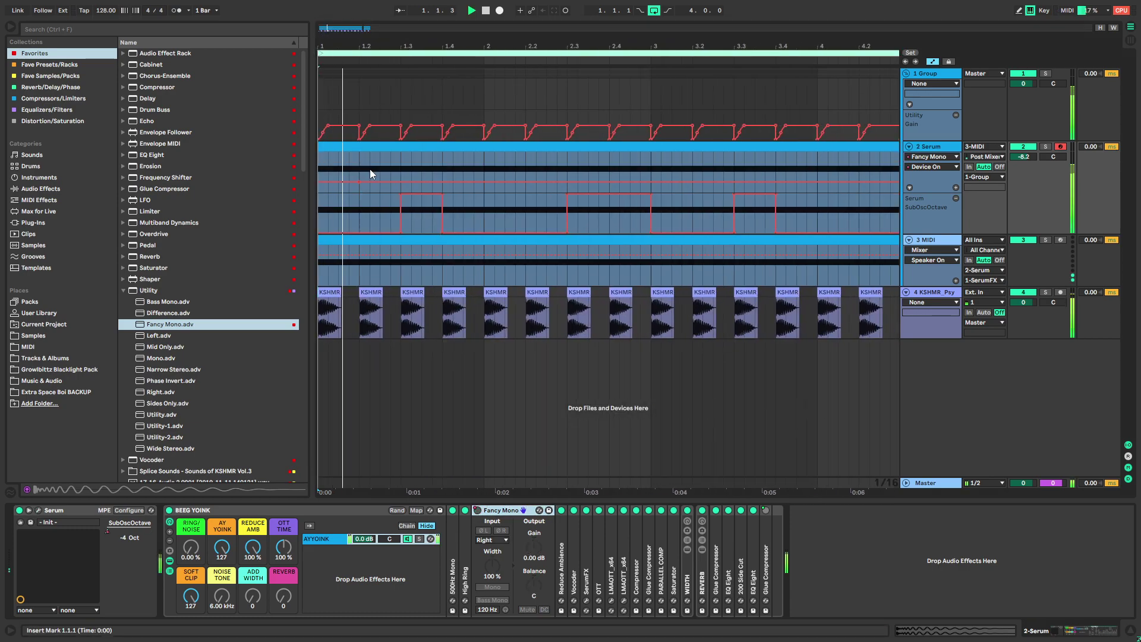
pyautogui.press('b')
pyautogui.press('space')
pyautogui.press('space')
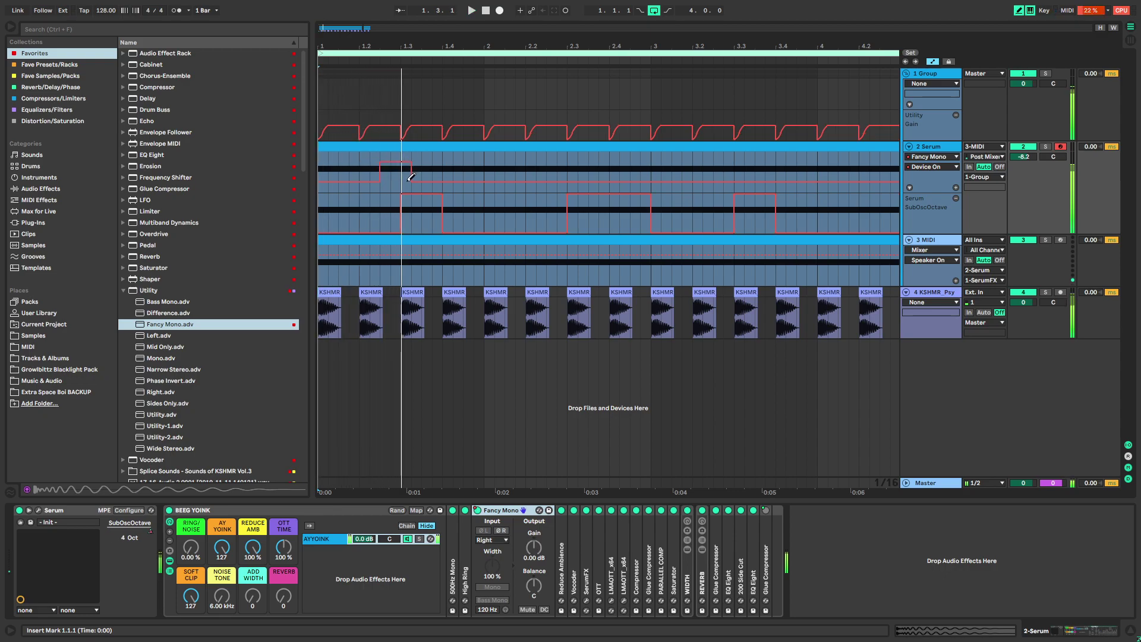
pyautogui.click(371, 158)
pyautogui.moveTo(372, 158); pyautogui.dragTo(323, 159)
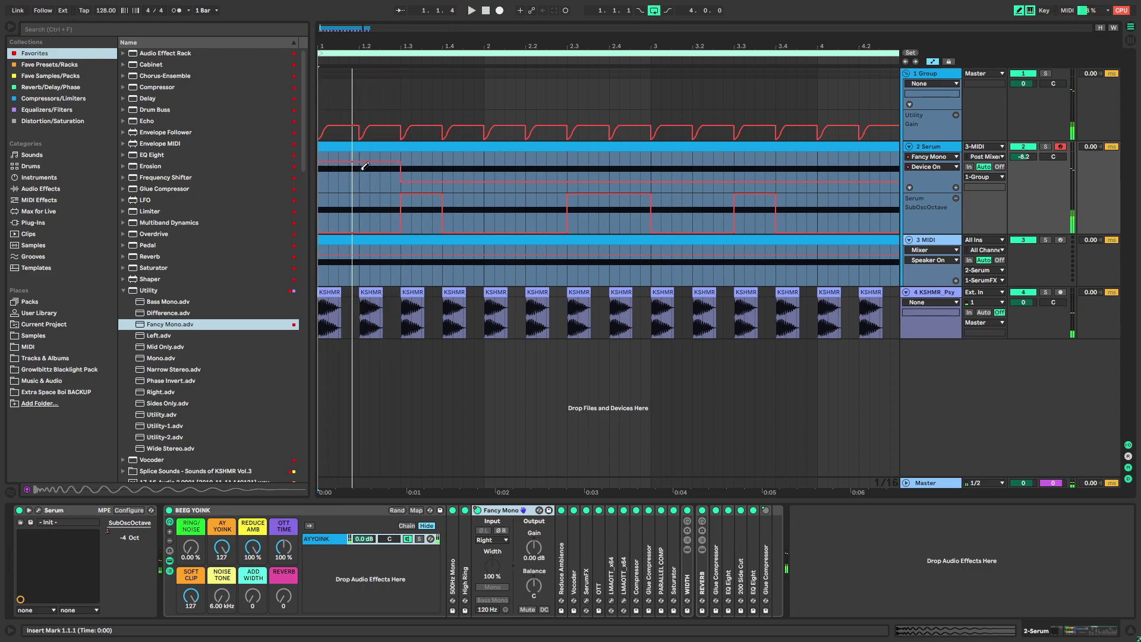
pyautogui.press('space')
pyautogui.press('space')
pyautogui.press('space')
pyautogui.press('space')
pyautogui.moveTo(355, 181)
pyautogui.mouseDown()
pyautogui.moveTo(343, 184)
pyautogui.moveTo(376, 160)
pyautogui.moveTo(320, 173)
pyautogui.mouseUp()
pyautogui.press('space')
pyautogui.press('b')
# Repeat the two-beat Fancy Mono on/off automation through the end of bar 4
pyautogui.hotkey('ctrl', 'd')
pyautogui.hotkey('ctrl', 'd')
pyautogui.hotkey('ctrl', 'd')
pyautogui.hotkey('ctrl', 'd')
pyautogui.scroll(-5, 458, 189)
pyautogui.hotkey('ctrl', 'd')
pyautogui.hotkey('ctrl', 'd')
pyautogui.hotkey('ctrl', 'd')
# Give the Fancy Mono automation its own lane and erase its pulses after beat 2 of bar 1
pyautogui.click(956, 187)
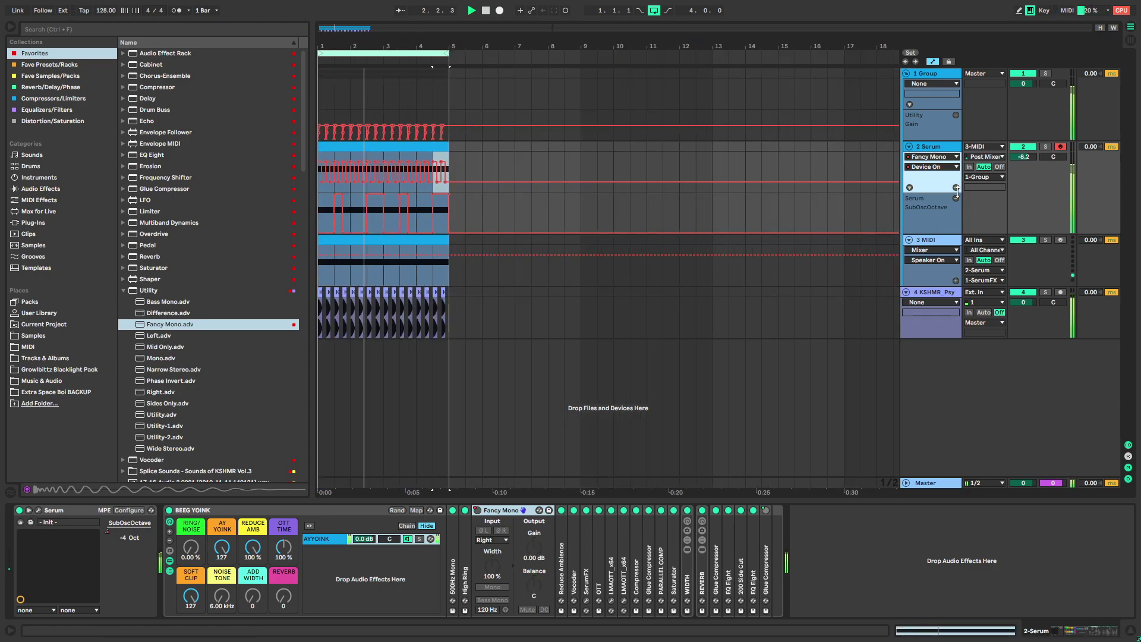
pyautogui.scroll(5, 447, 240)
pyautogui.moveTo(447, 240); pyautogui.dragTo(740, 238)
pyautogui.press('space')
pyautogui.press('space')
pyautogui.press('b')
pyautogui.moveTo(360, 216); pyautogui.dragTo(614, 218)
pyautogui.press('space')
pyautogui.press('space')
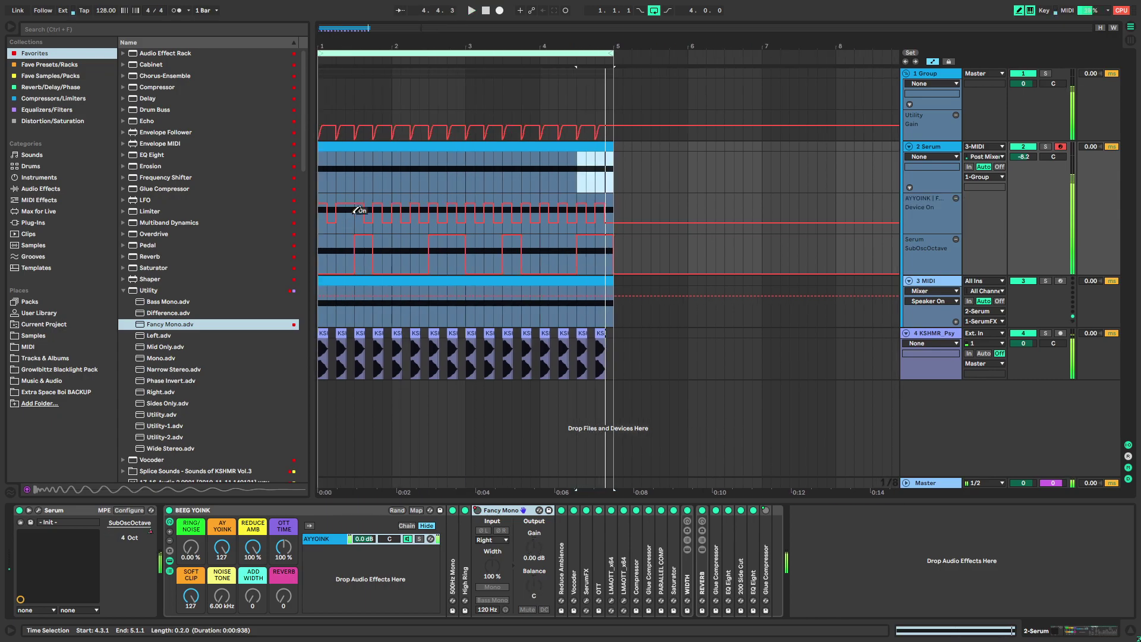
pyautogui.click(485, 11)
pyautogui.click(485, 11)
pyautogui.press('space')
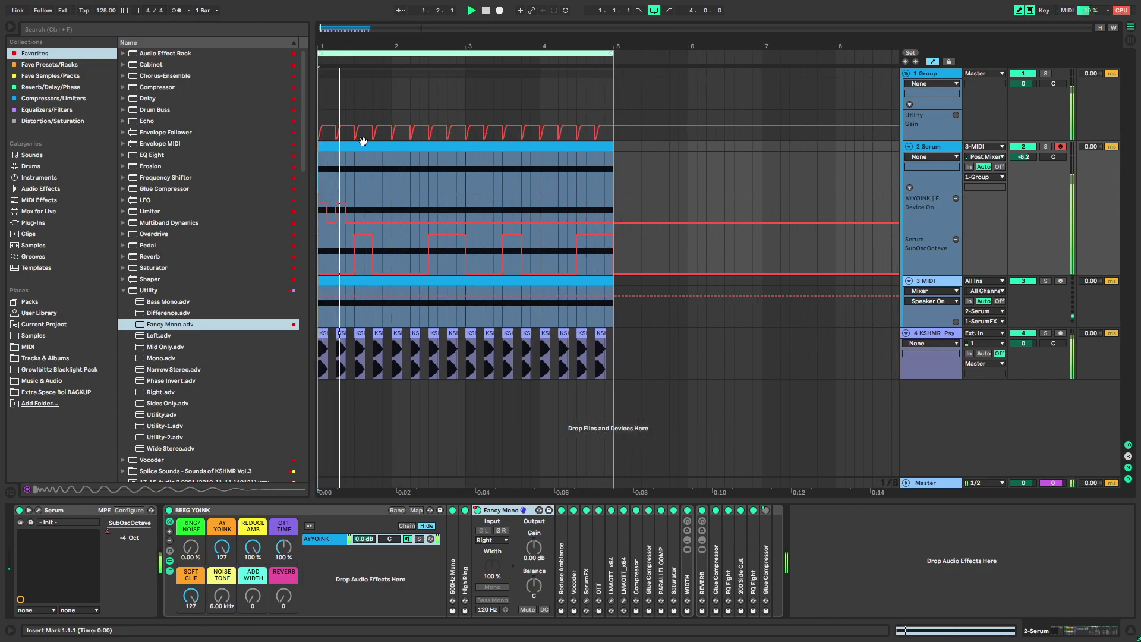
# Draw a Fancy Mono on-pulse in the last half beat of bar 1, repeat the bar's pattern through bar 4 and audition it
pyautogui.click(388, 207)
pyautogui.press('space')
pyautogui.press('b')
pyautogui.moveTo(388, 198); pyautogui.dragTo(319, 202)
pyautogui.press('space')
pyautogui.hotkey('ctrl', 'd')
pyautogui.hotkey('ctrl', 'd')
pyautogui.hotkey('ctrl', 'd')
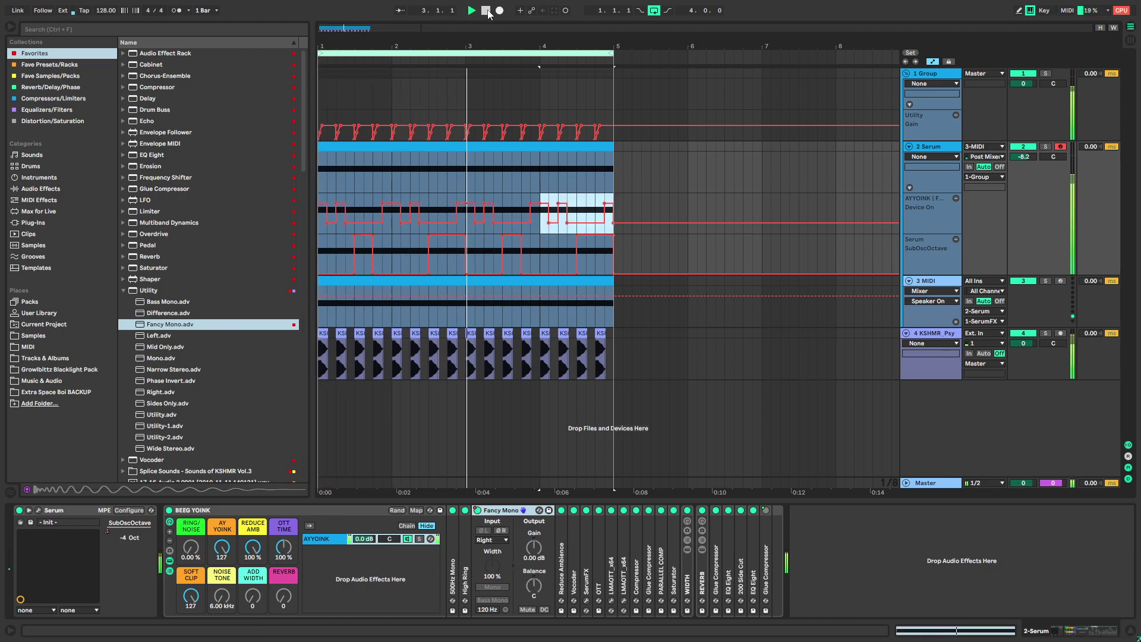
pyautogui.press('space')
pyautogui.click(378, 148)
pyautogui.press('space')
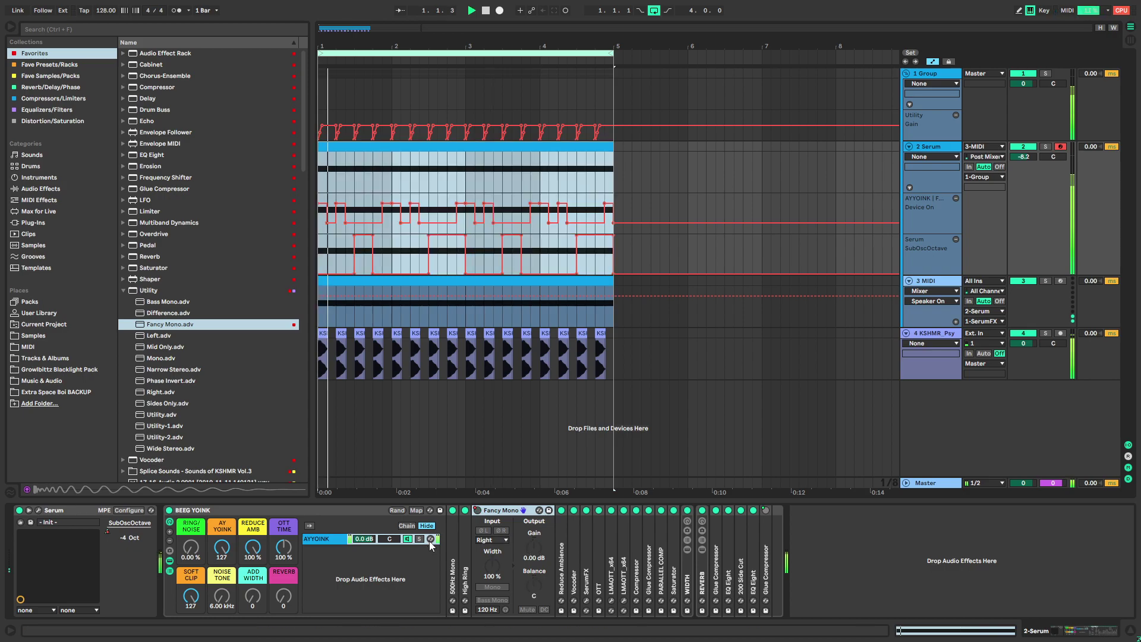
# Fold Fancy Mono, try it after SerumFX in the rack, and place it directly before SerumFX with the SerumFX editor open
pyautogui.doubleClick(501, 509)
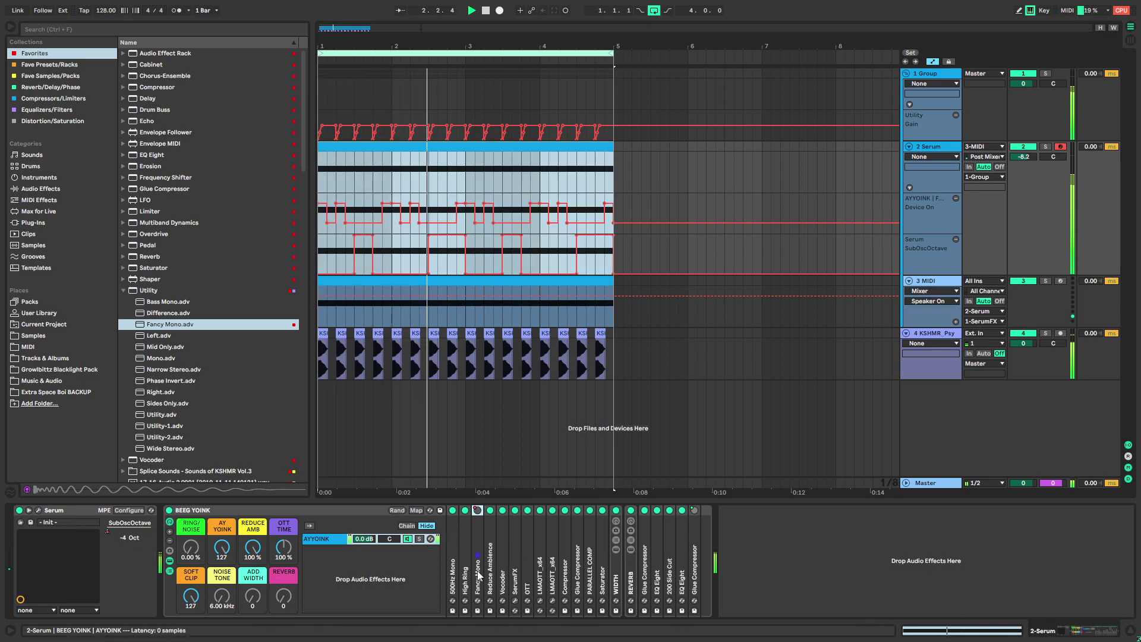
pyautogui.click(515, 600)
pyautogui.click(515, 601)
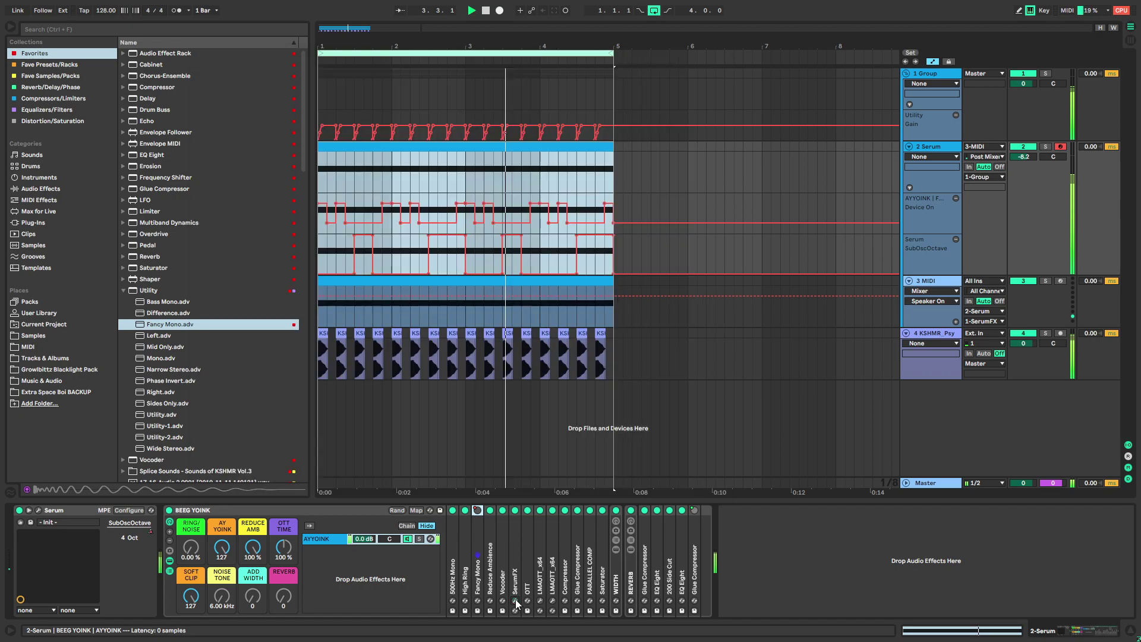
pyautogui.moveTo(478, 577); pyautogui.dragTo(512, 579)
pyautogui.click(504, 599)
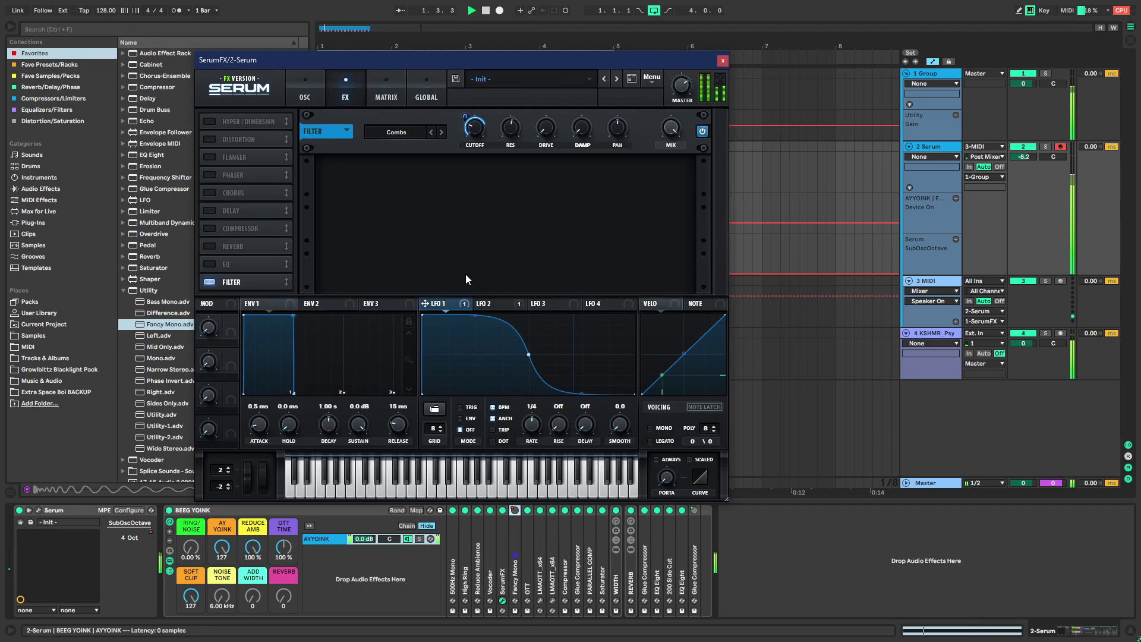
pyautogui.moveTo(520, 579); pyautogui.dragTo(504, 576)
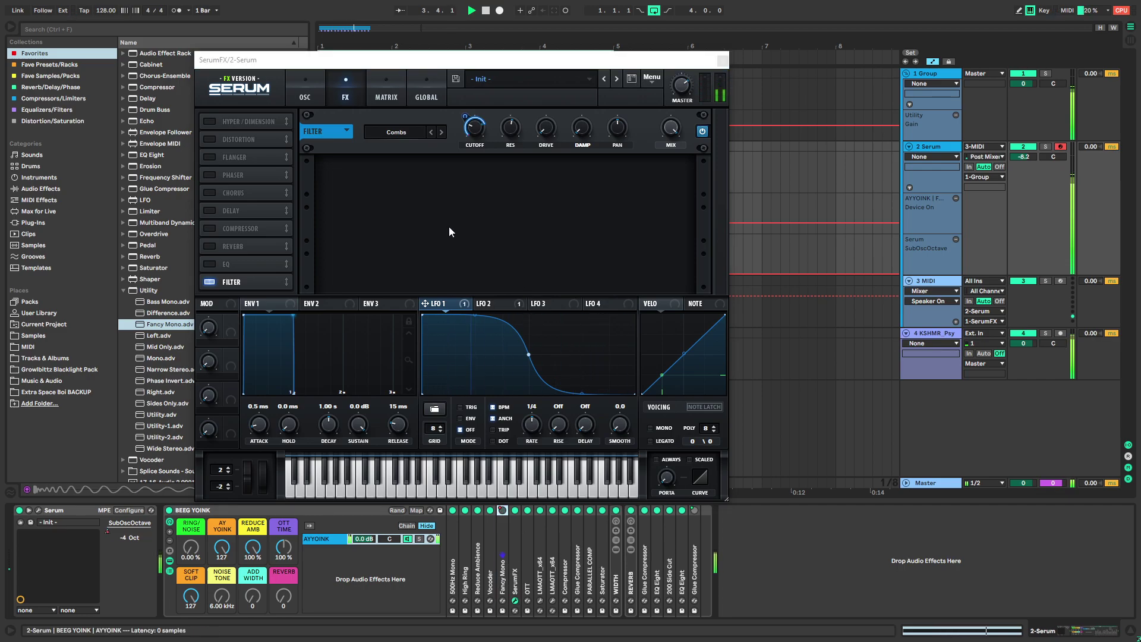
# Enable an EQ after the SerumFX filter with its high band set to low-pass, and remove the LFO 2 modulation
pyautogui.click(491, 303)
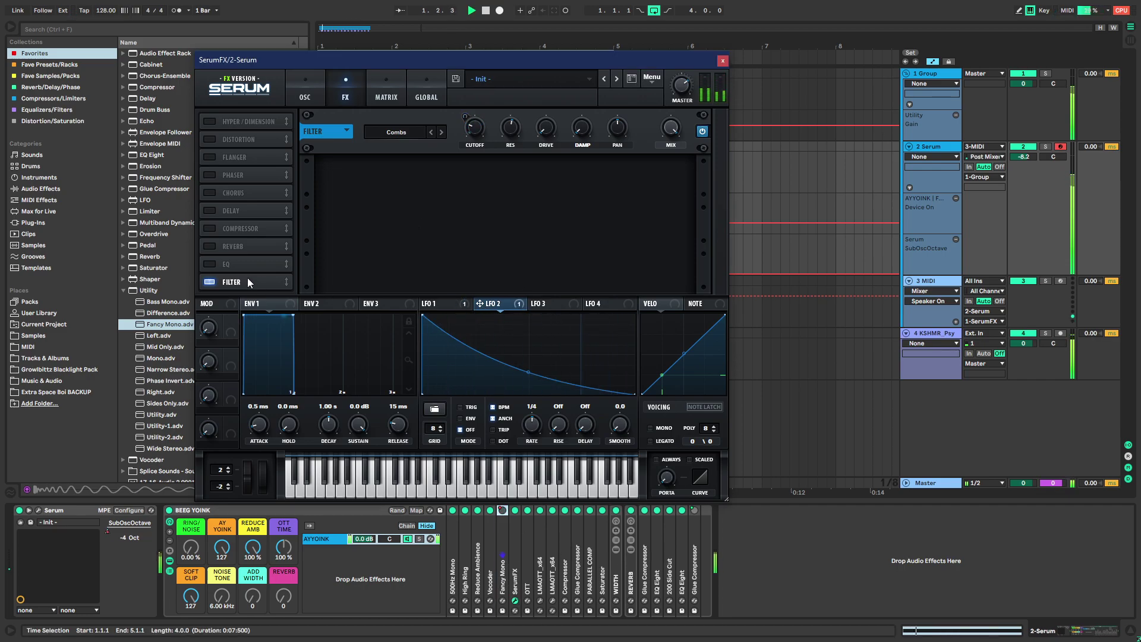
pyautogui.press('space')
pyautogui.click(233, 265)
pyautogui.moveTo(233, 265); pyautogui.dragTo(272, 280)
pyautogui.click(540, 188)
pyautogui.click(469, 177)
pyautogui.rightClick(384, 172)
pyautogui.click(434, 208)
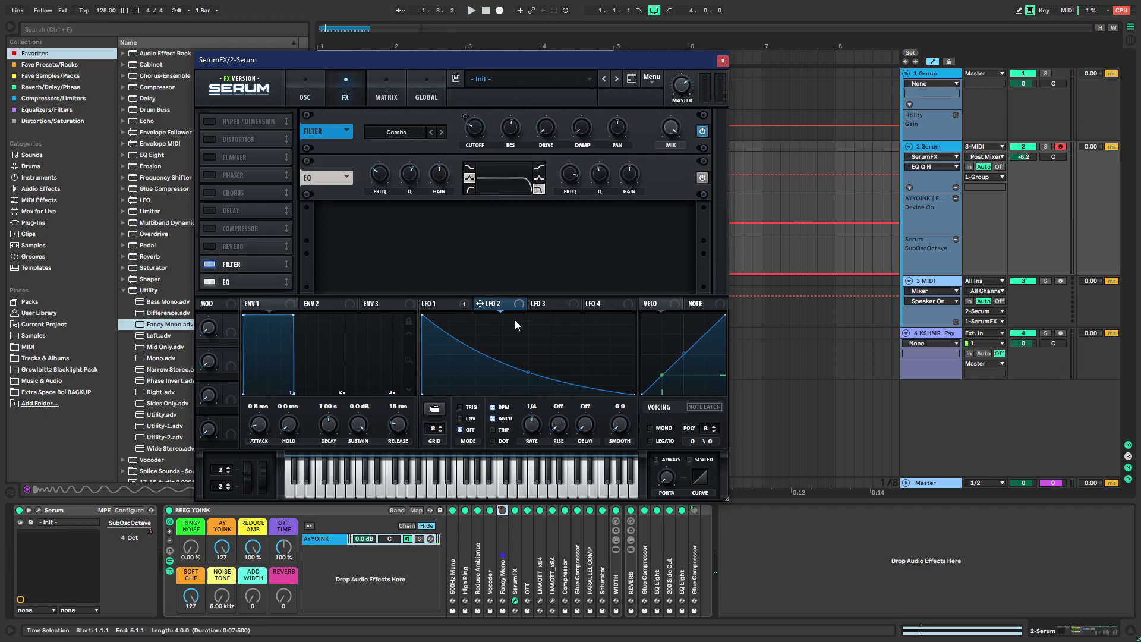
# Bend the LFO 2 curve outward and assign LFO 2 to the EQ's high-band frequency, auditioning the sweep
pyautogui.moveTo(533, 368); pyautogui.dragTo(516, 313)
pyautogui.moveTo(567, 174); pyautogui.dragTo(561, 256)
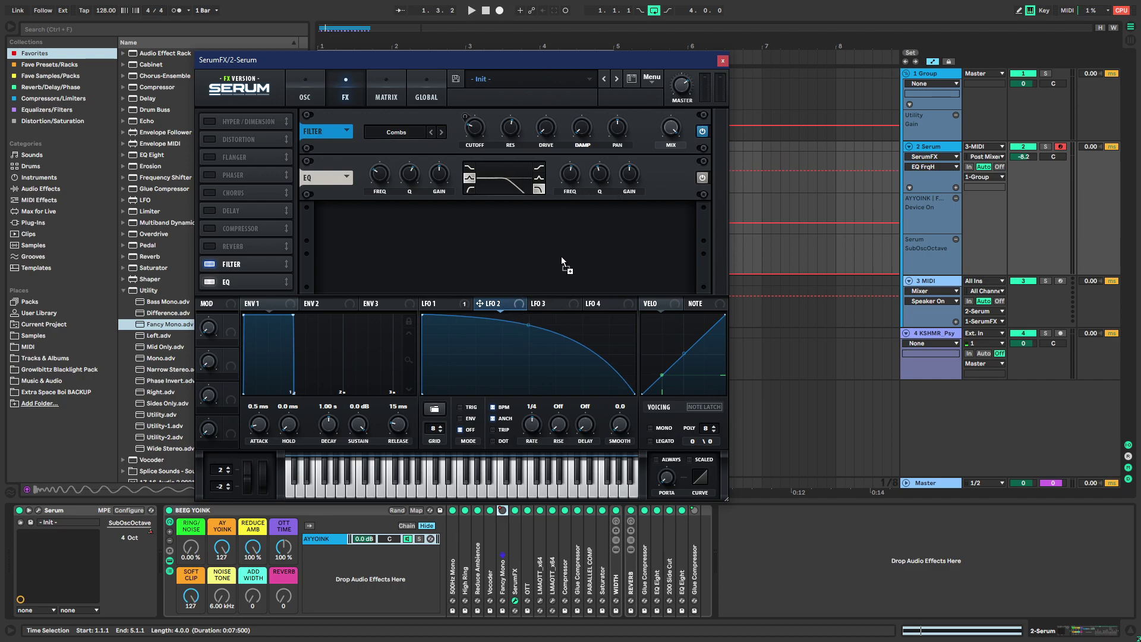
pyautogui.rightClick(575, 170)
pyautogui.click(603, 194)
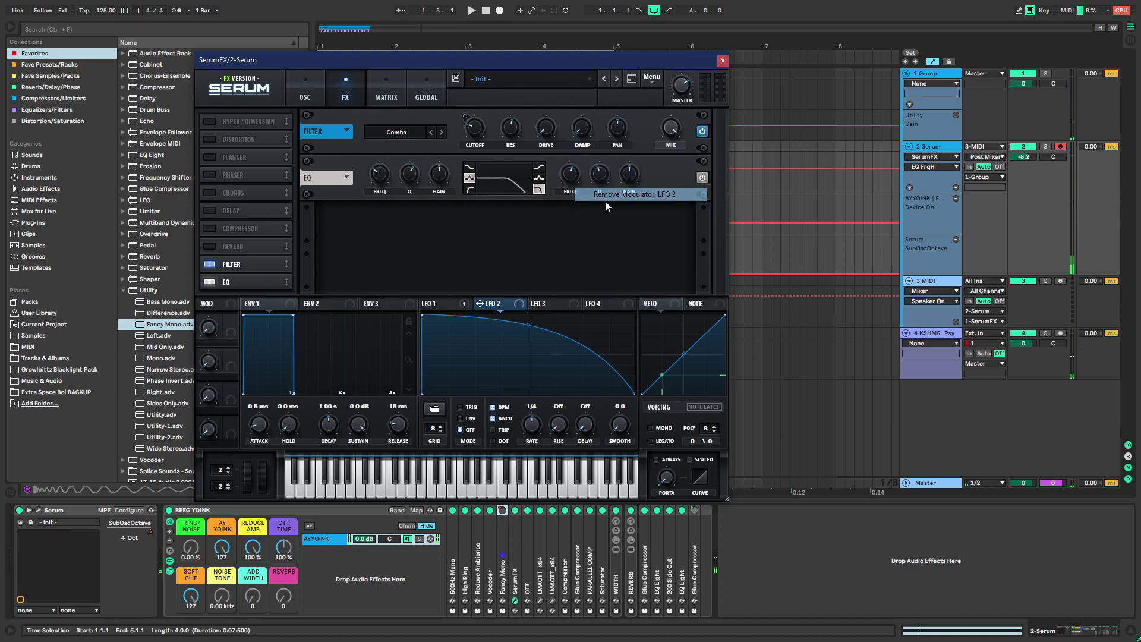
pyautogui.press('space')
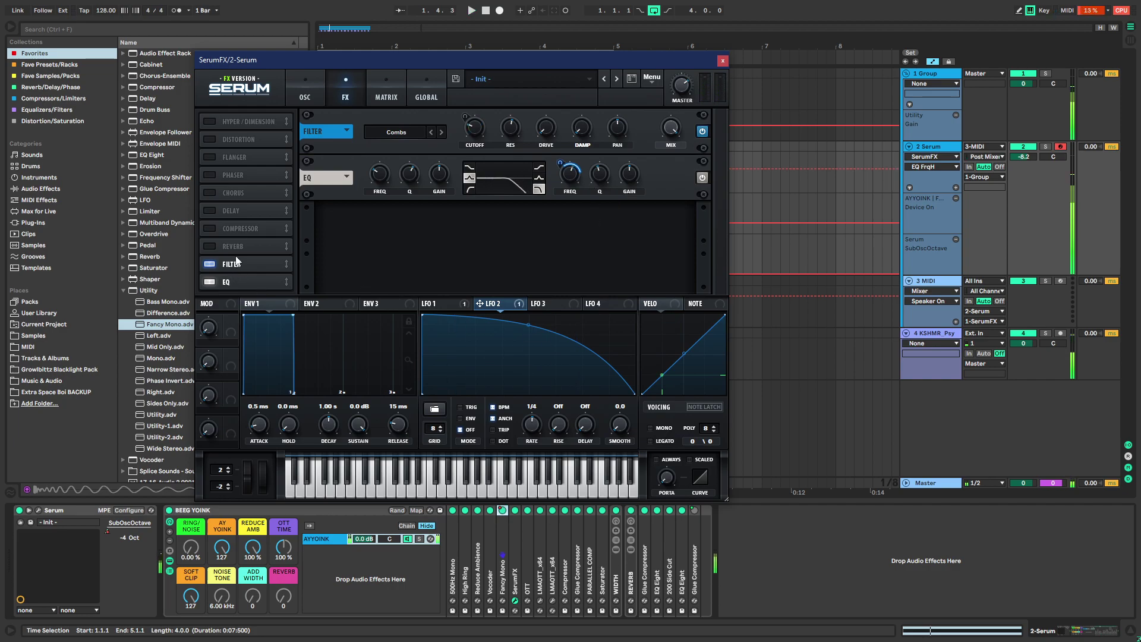
# Search the browser for "ero", insert Erosion after SerumFX in the rack and clear the search
pyautogui.moveTo(502, 67); pyautogui.dragTo(598, 43)
pyautogui.click(122, 33)
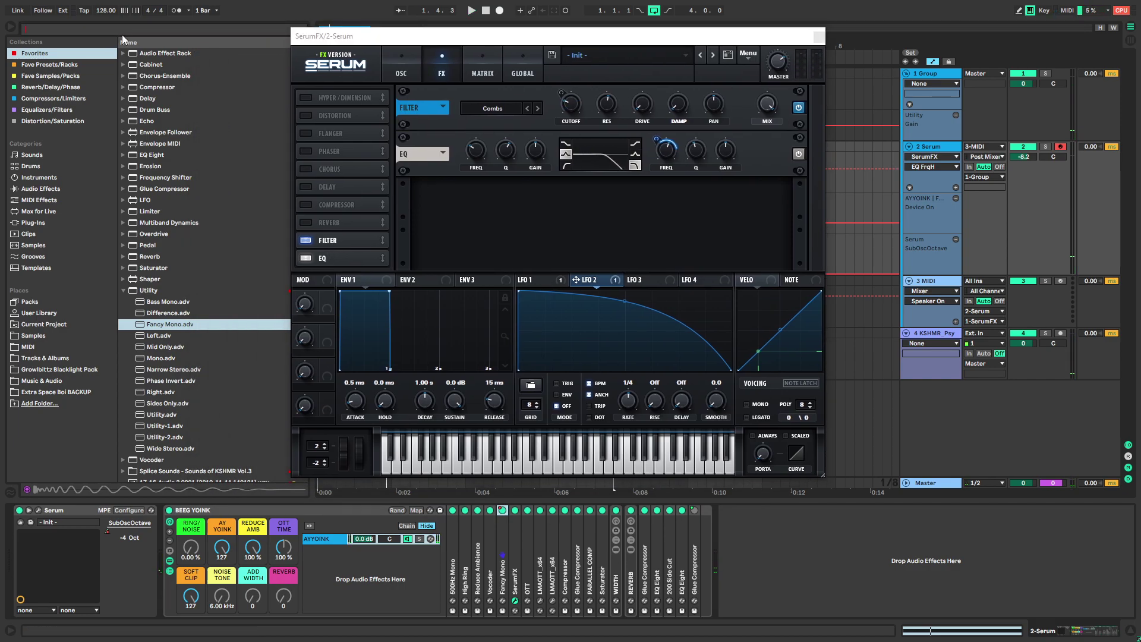
pyautogui.write('ero')
pyautogui.moveTo(147, 53); pyautogui.dragTo(529, 586)
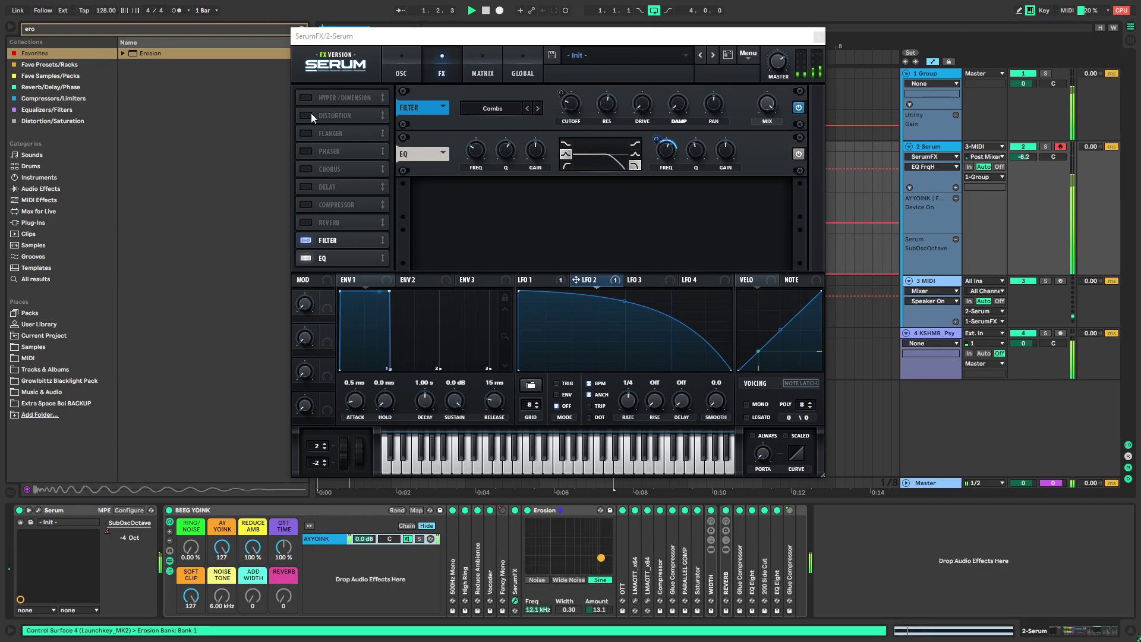
pyautogui.moveTo(311, 40); pyautogui.dragTo(325, 37)
pyautogui.click(301, 29)
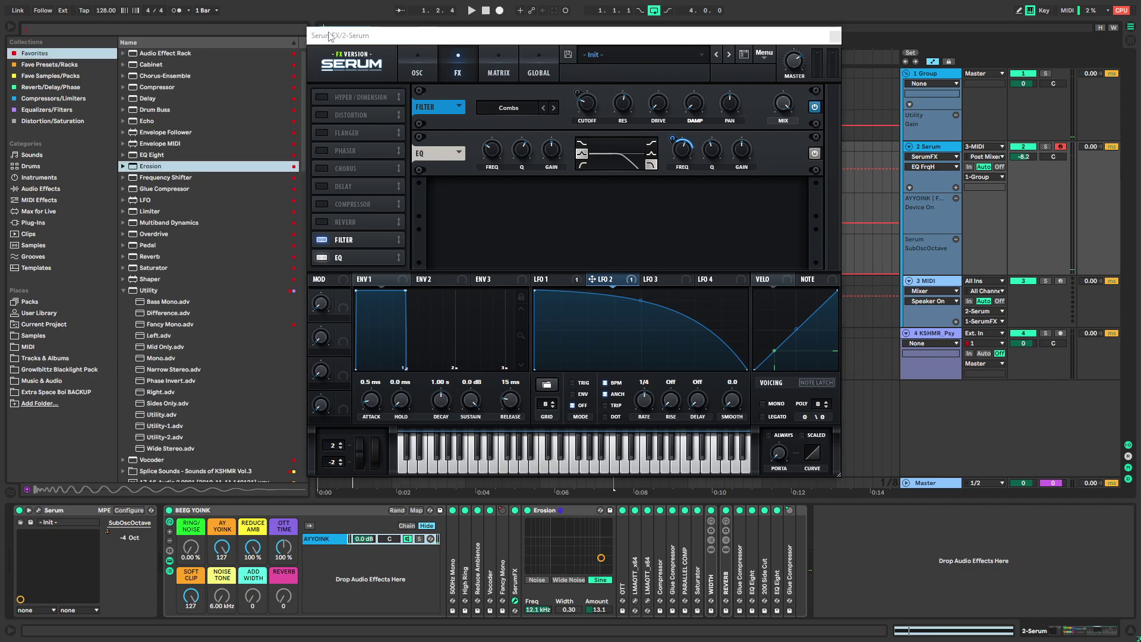
pyautogui.press('Escape')
# Reshape LFO 2 during playback into an S-curve by adding a point at the middle of the falling curve
pyautogui.press('space')
pyautogui.moveTo(640, 301); pyautogui.dragTo(641, 329)
pyautogui.moveTo(588, 296); pyautogui.dragTo(599, 309)
pyautogui.press('space')
pyautogui.moveTo(697, 347); pyautogui.dragTo(695, 331)
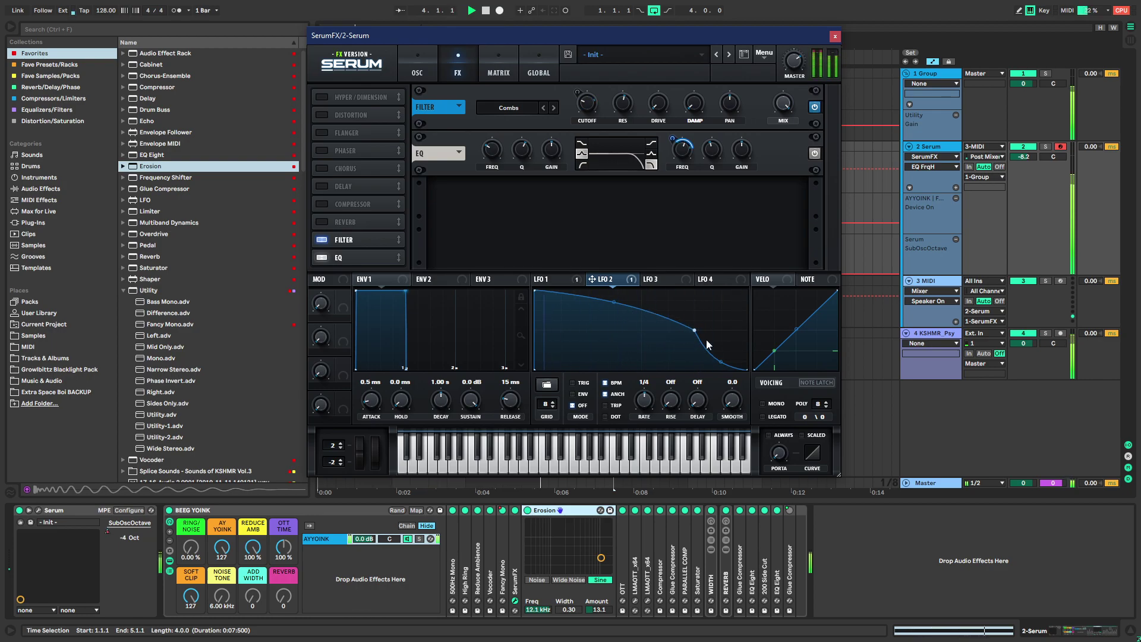
pyautogui.moveTo(697, 331); pyautogui.dragTo(641, 330)
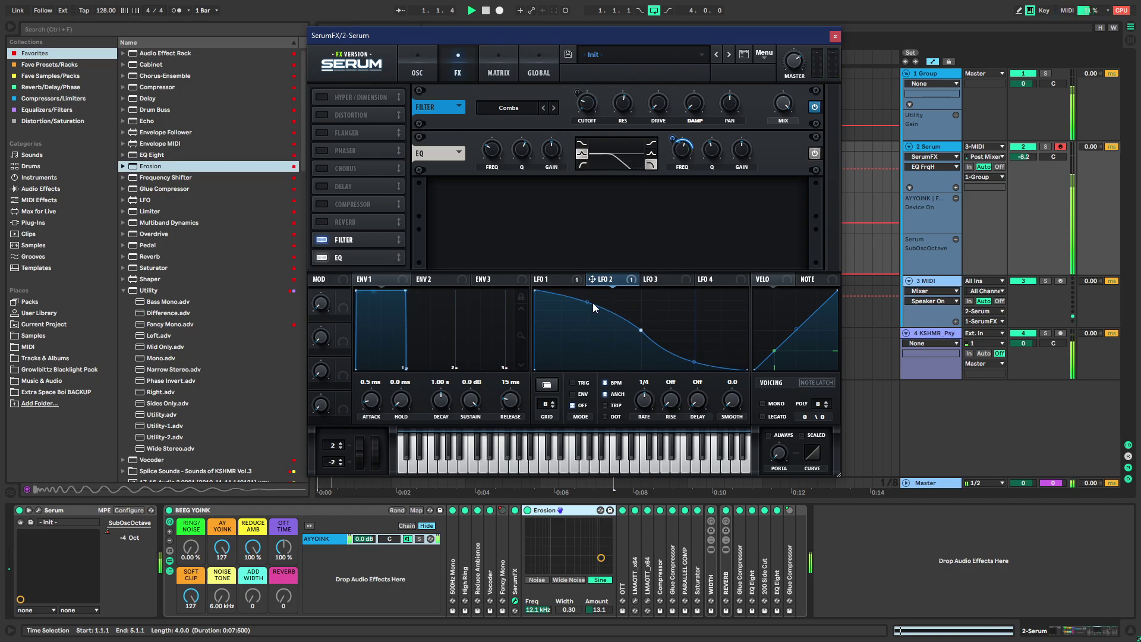
# Set Erosion's sine frequency to about 8.43 kHz and its amount to about 25.0
pyautogui.press('space')
pyautogui.moveTo(600, 558)
pyautogui.mouseDown()
pyautogui.moveTo(608, 546)
pyautogui.moveTo(598, 552)
pyautogui.mouseUp()
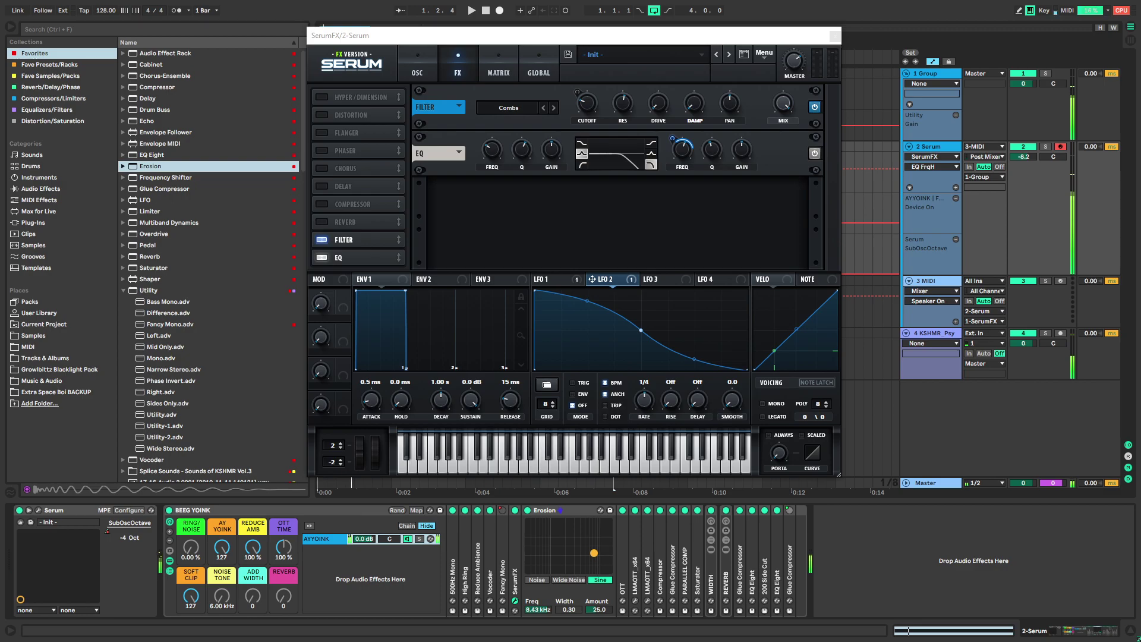
pyautogui.click(547, 511)
pyautogui.press('space')
# Duplicate Erosion and set the copy to Noise mode at 18.0 kHz with an amount of about 4.28
pyautogui.hotkey('ctrl', 'd')
pyautogui.moveTo(604, 561); pyautogui.dragTo(600, 559)
pyautogui.click(672, 581)
pyautogui.moveTo(699, 559); pyautogui.dragTo(704, 564)
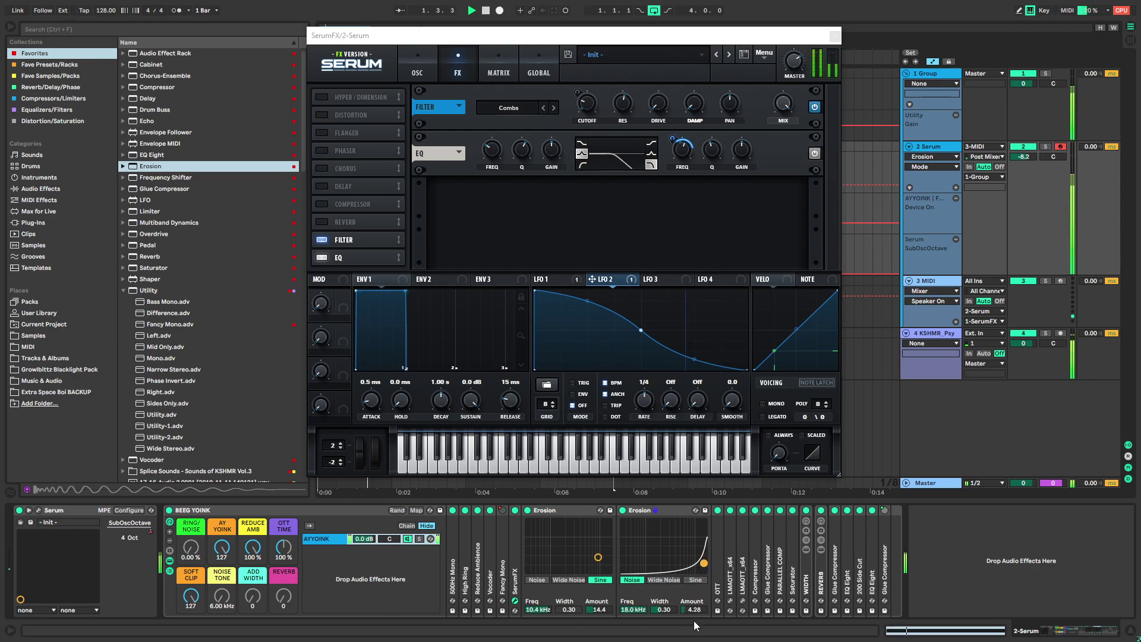
# Retune the first Erosion to about 5.35 kHz with an amount of about 18.6, and switch the device off
pyautogui.moveTo(590, 552)
pyautogui.mouseDown()
pyautogui.moveTo(549, 539)
pyautogui.moveTo(594, 554)
pyautogui.mouseUp()
pyautogui.press('space')
pyautogui.press('space')
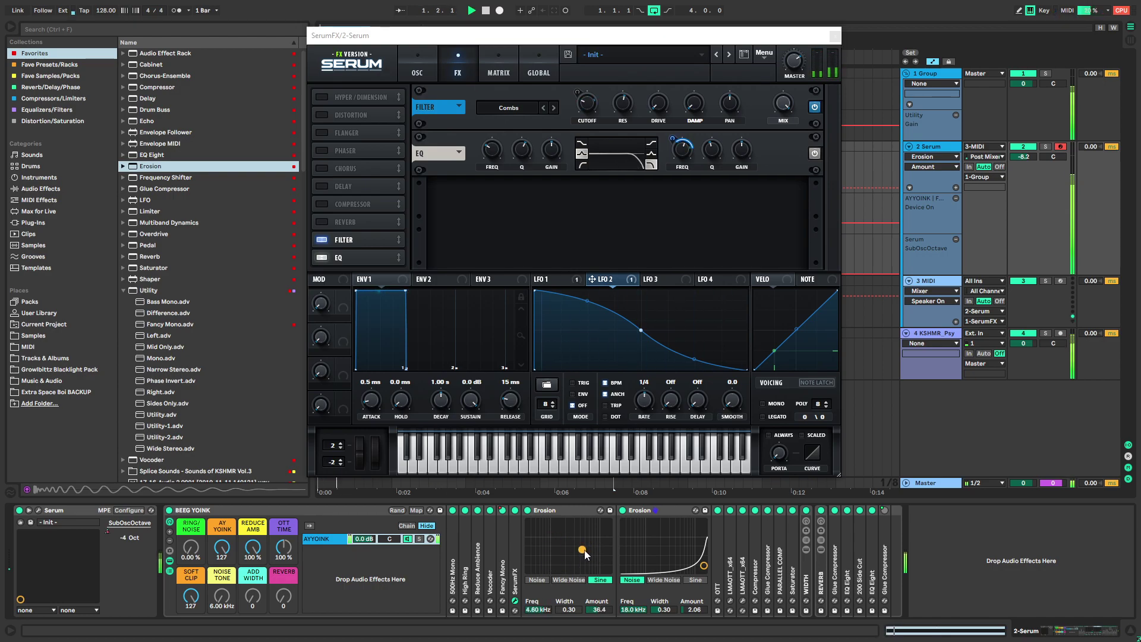
pyautogui.click(527, 509)
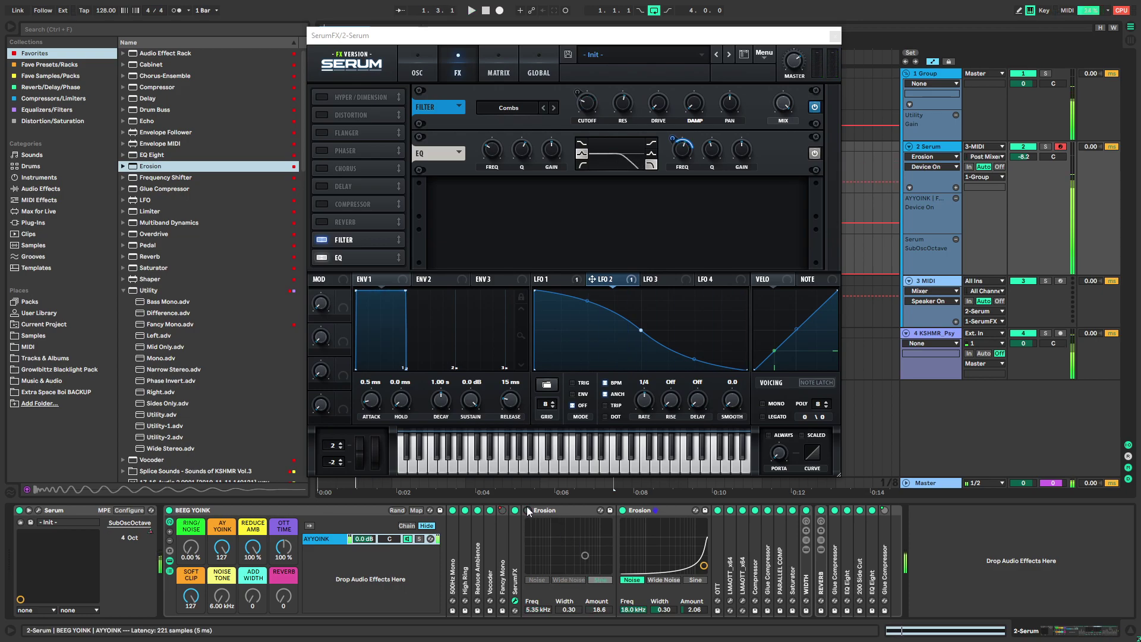
# Enable the distortion in SerumFX, set its type to Downsample and its drive to about 30%
pyautogui.click(323, 114)
pyautogui.click(505, 107)
pyautogui.click(518, 225)
pyautogui.click(699, 105)
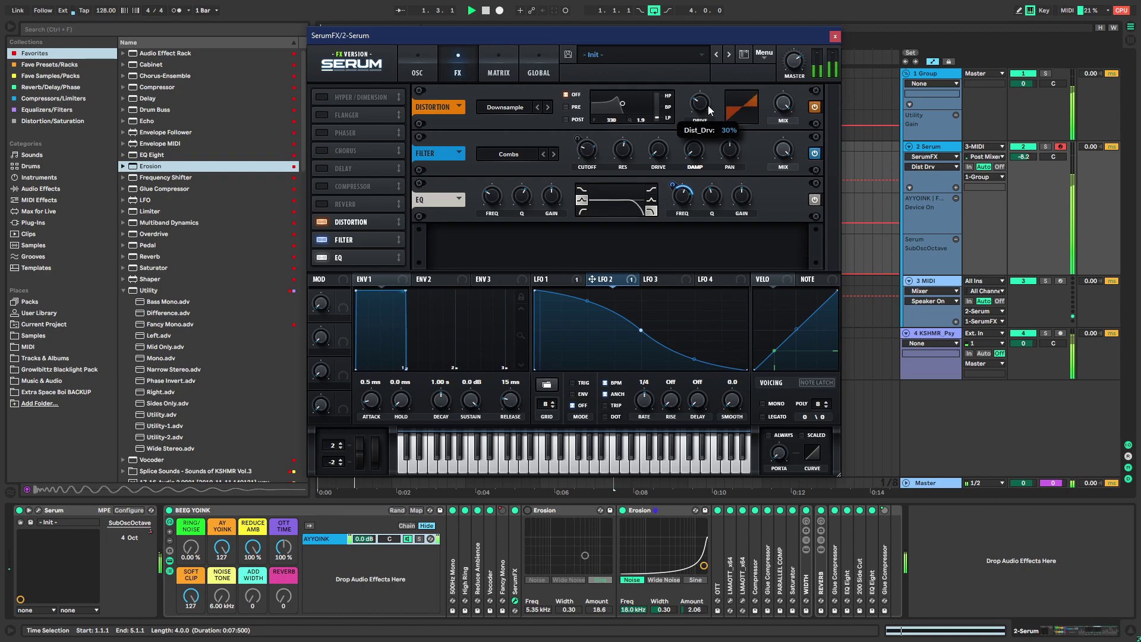
# Delete the bypassed Erosion, keeping only the Noise-mode copy after SerumFX
pyautogui.press('space')
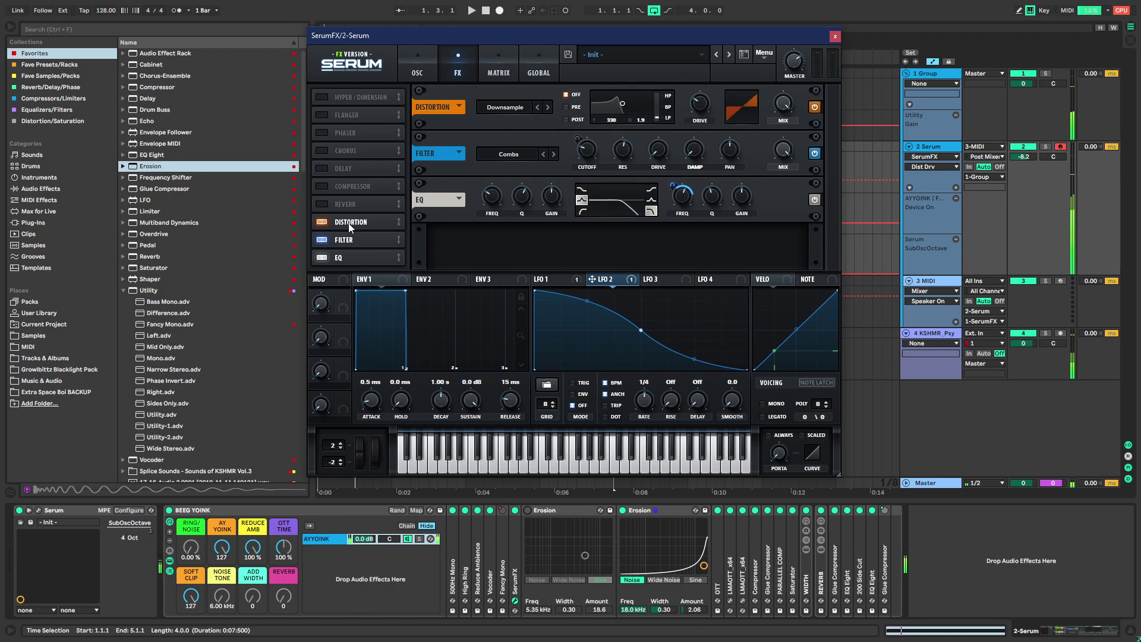
pyautogui.click(560, 507)
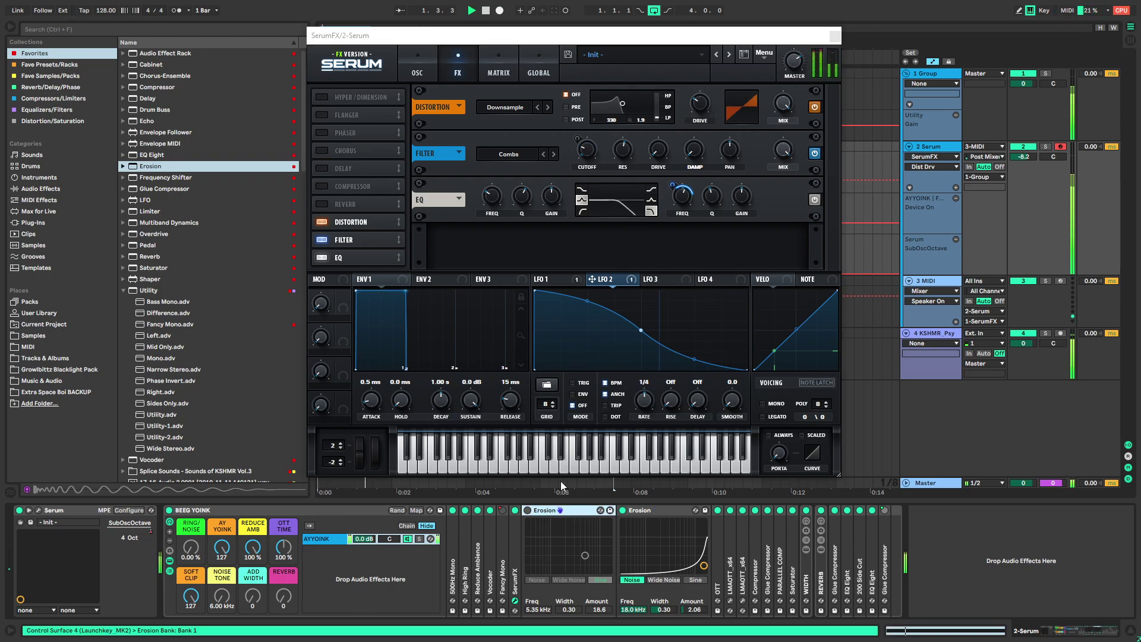
pyautogui.press('Delete')
# Move the distortion to the end of the SerumFX chain and modulate its mix and drive with LFO 2
pyautogui.moveTo(359, 223); pyautogui.dragTo(349, 260)
pyautogui.press('space')
pyautogui.moveTo(784, 244); pyautogui.dragTo(783, 196)
pyautogui.press('space')
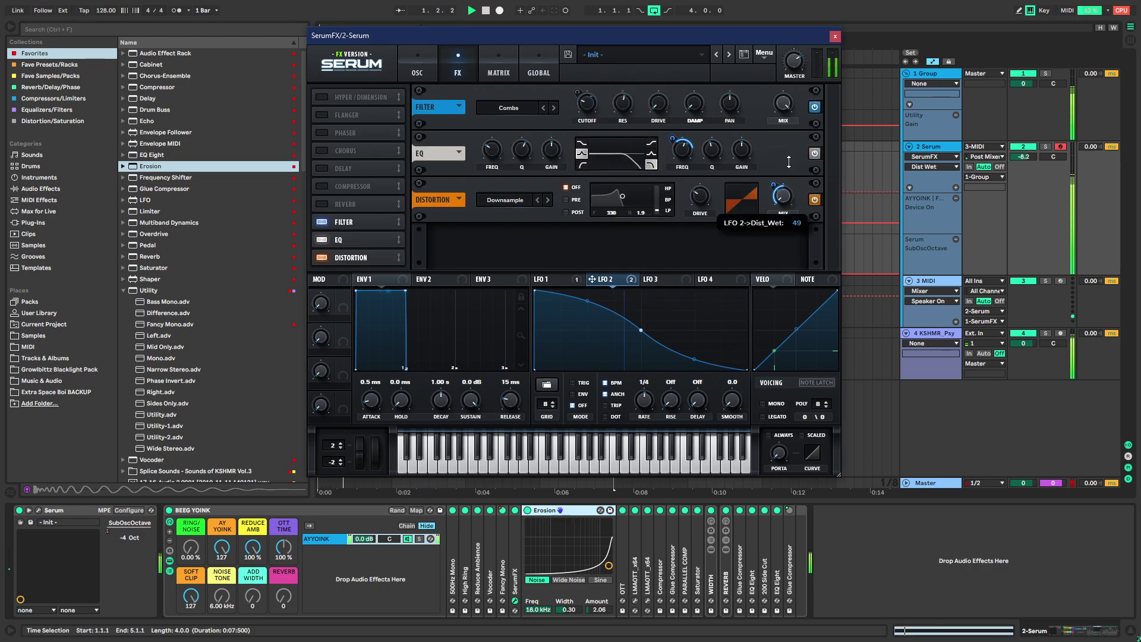
pyautogui.moveTo(684, 224); pyautogui.dragTo(701, 200)
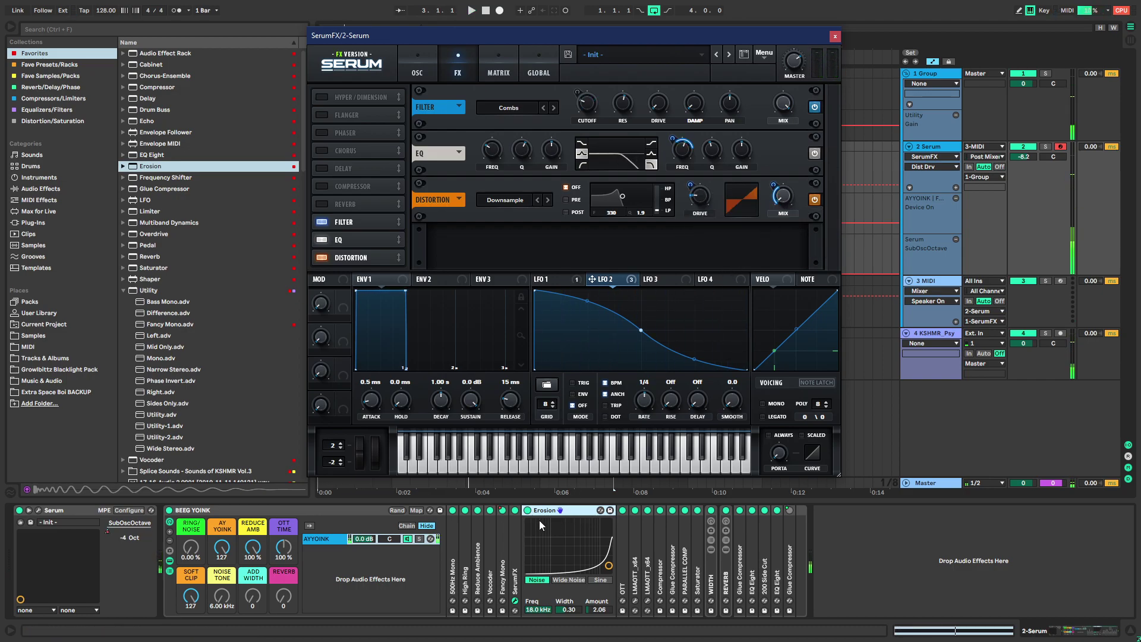
# Set Erosion's width to 0.64 and audition its Noise and Sine modes at different frequencies and amounts
pyautogui.moveTo(608, 566); pyautogui.dragTo(609, 564)
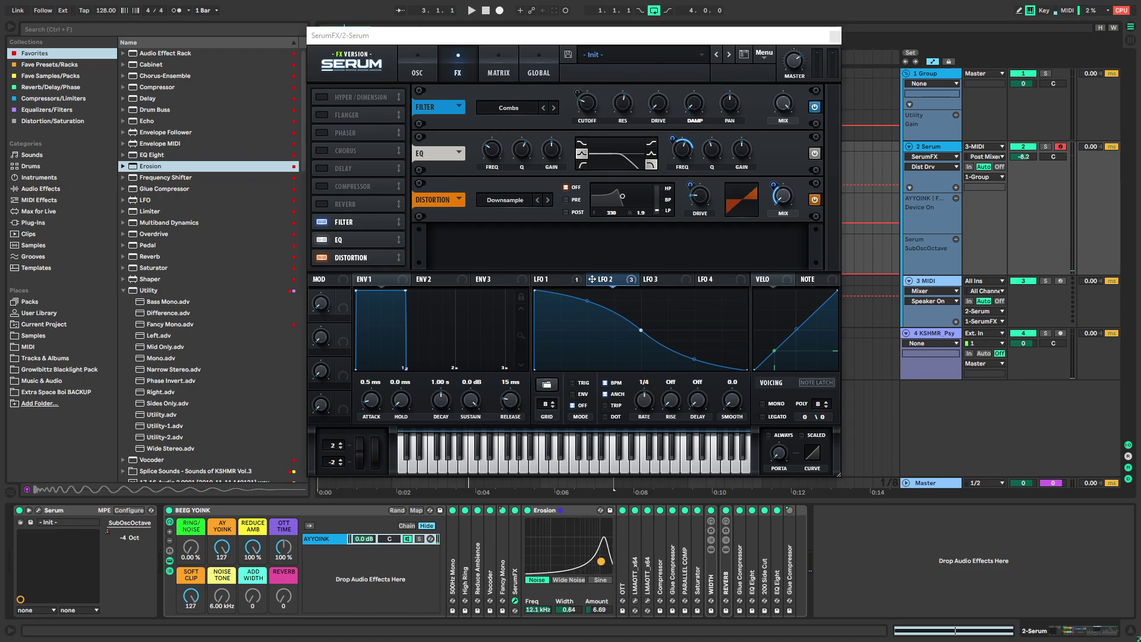
pyautogui.click(597, 580)
pyautogui.click(542, 580)
pyautogui.moveTo(605, 560); pyautogui.dragTo(596, 565)
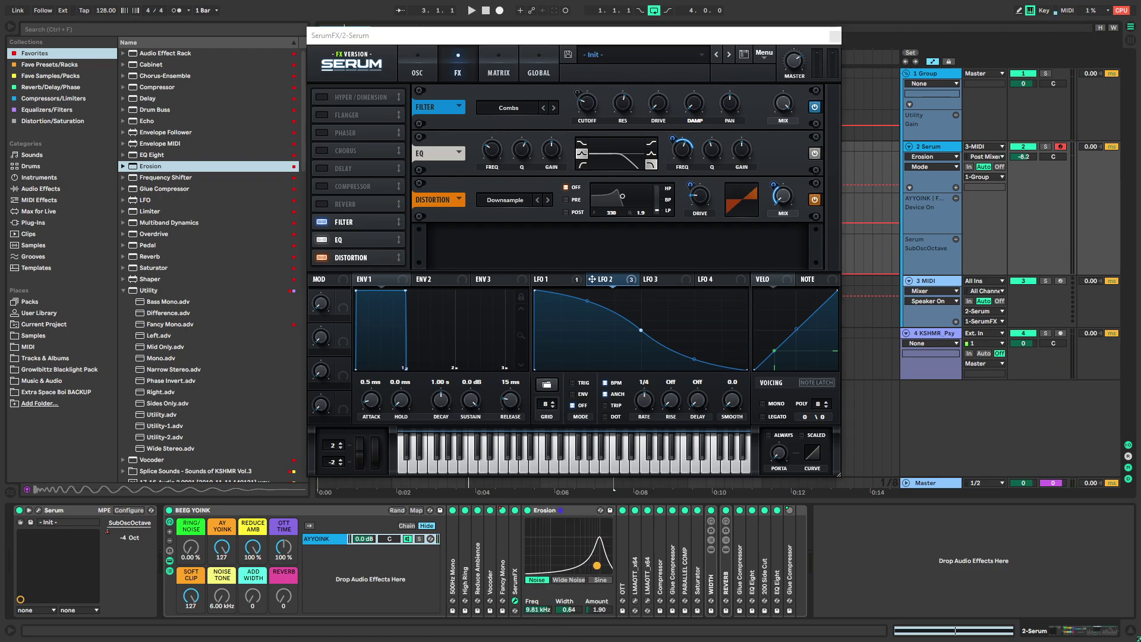
pyautogui.press('space')
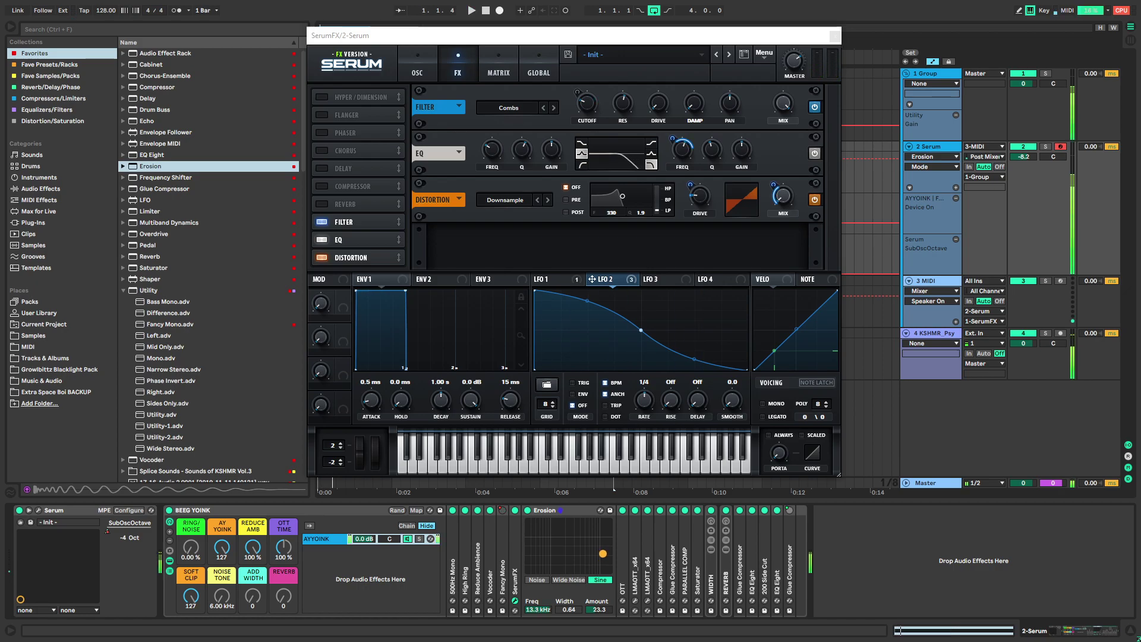
pyautogui.press('space')
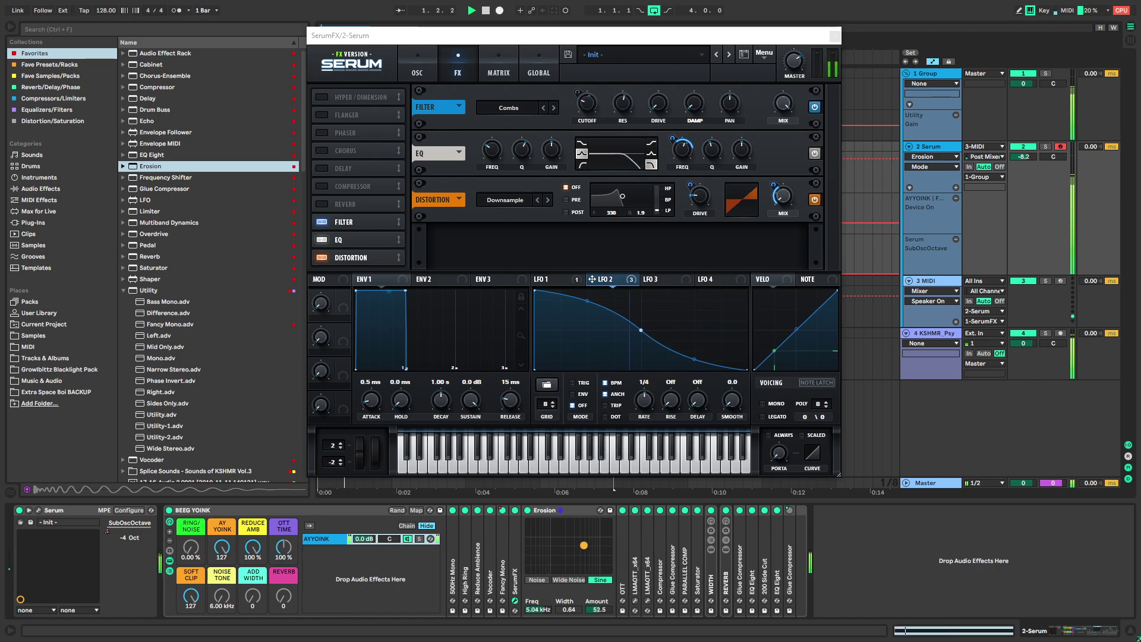
# Return Erosion to Noise mode at 18.0 kHz, fine-tune its amount and collapse the device
pyautogui.click(541, 579)
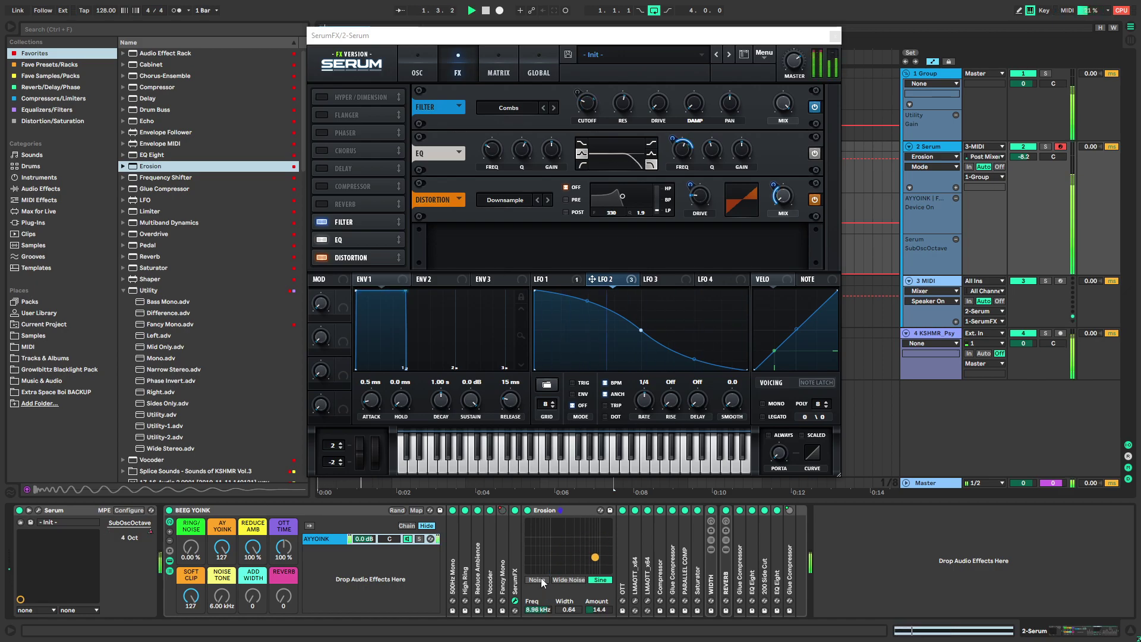
pyautogui.moveTo(603, 560); pyautogui.dragTo(609, 568)
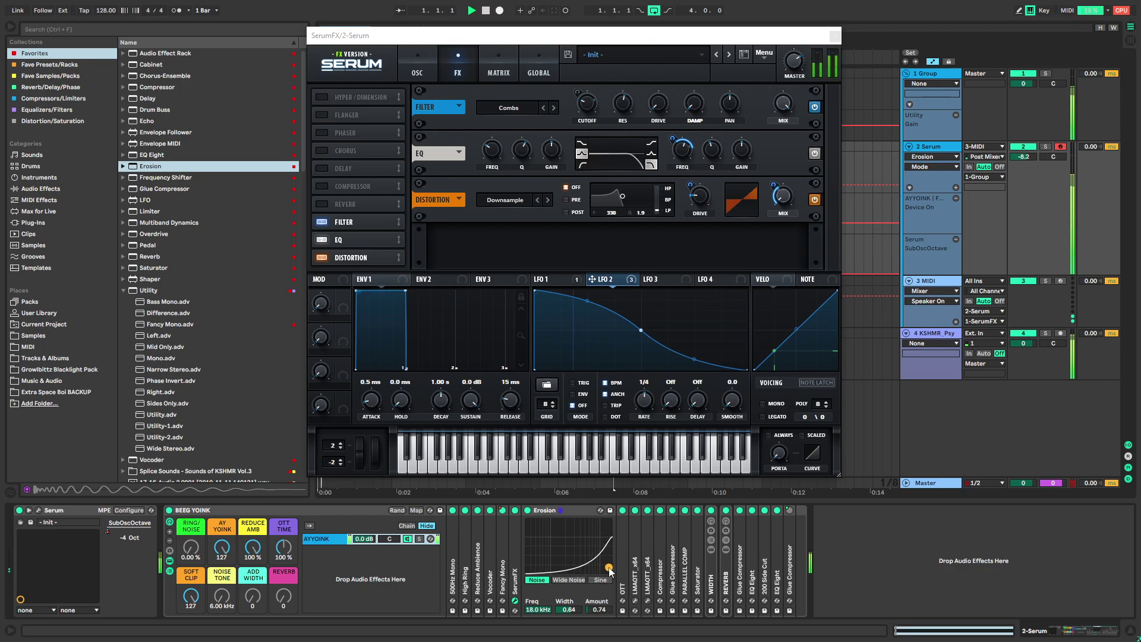
pyautogui.moveTo(605, 610); pyautogui.dragTo(604, 600)
pyautogui.doubleClick(552, 510)
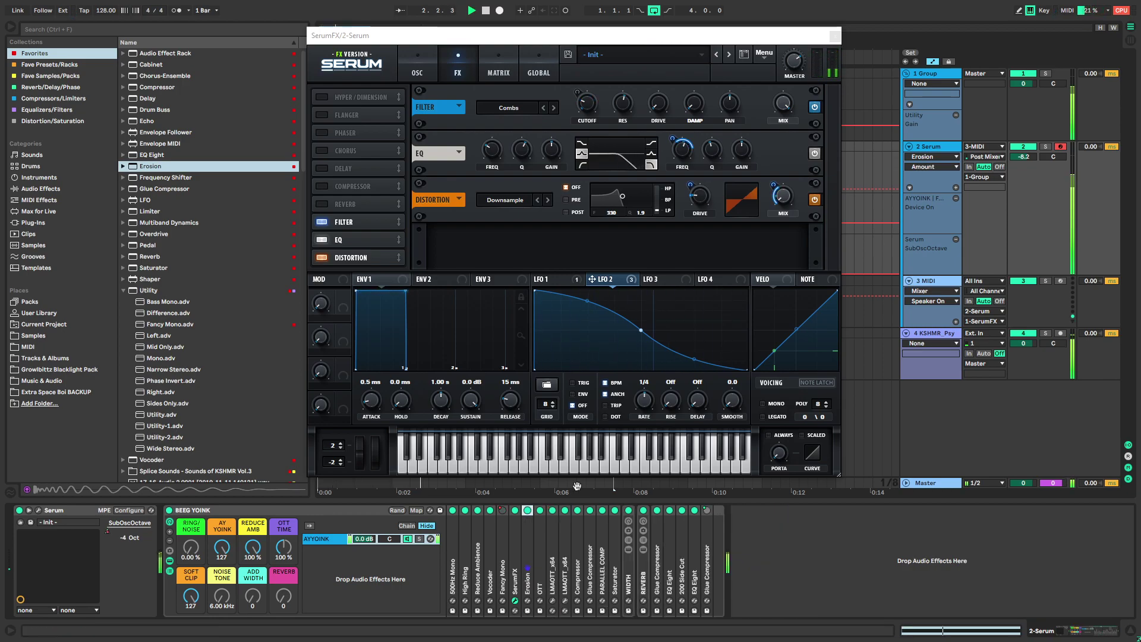
# Set LFO 2's rate to 1/8 and readjust the SerumFX EQ's upper band
pyautogui.click(616, 279)
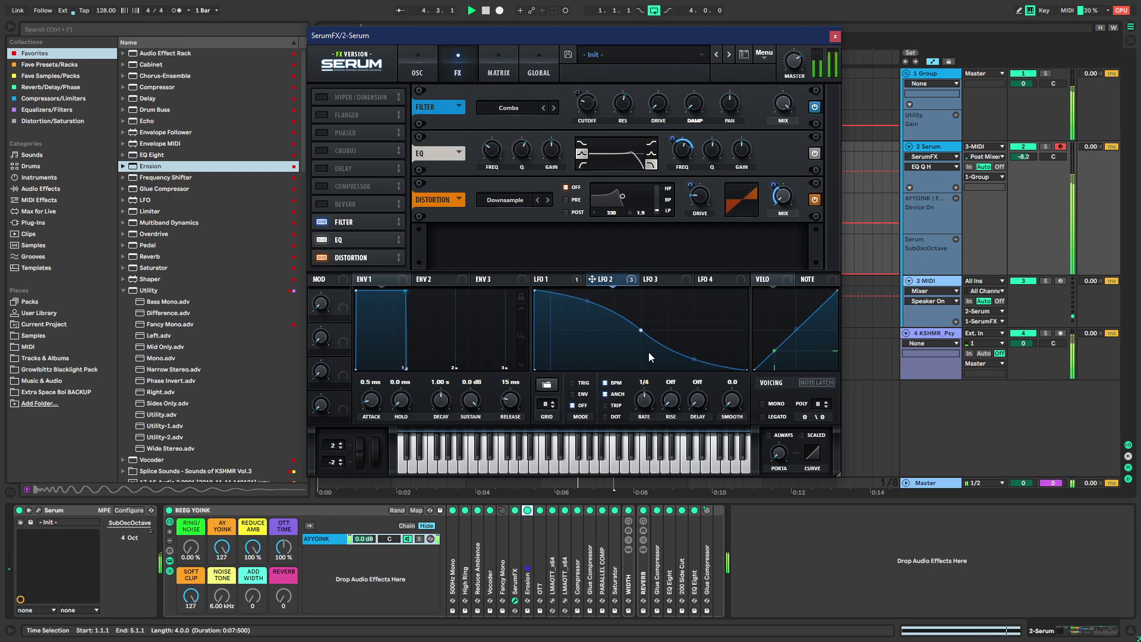
pyautogui.moveTo(657, 392); pyautogui.dragTo(651, 401)
pyautogui.press('space')
pyautogui.moveTo(713, 148); pyautogui.dragTo(668, 167)
pyautogui.press('space')
pyautogui.press('space')
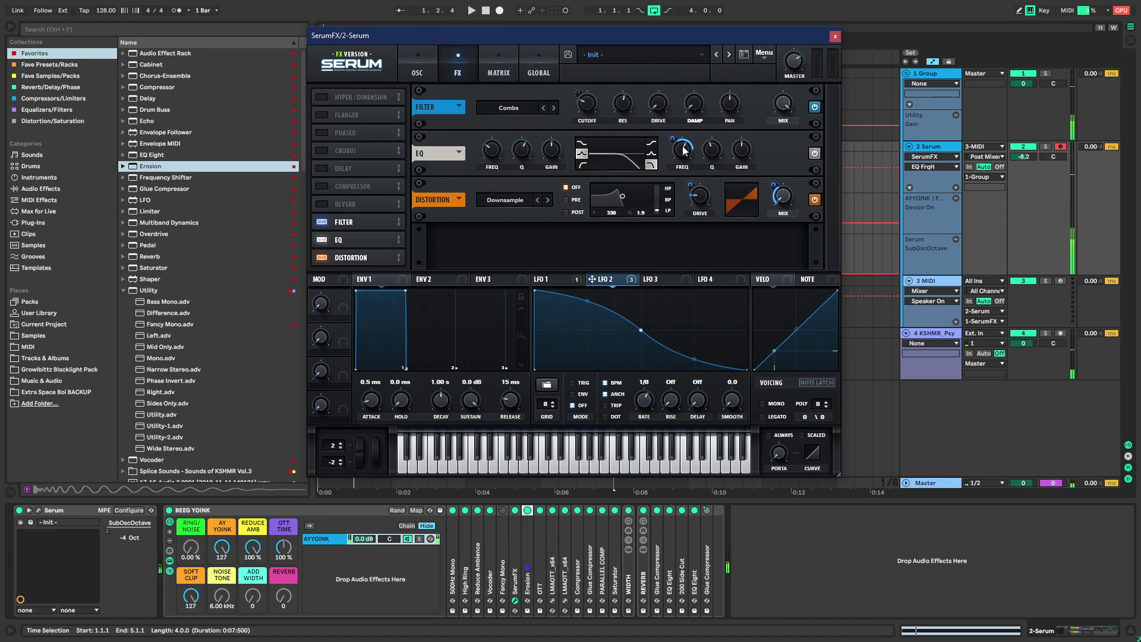
# Adjust LFO 2's modulation of the EQ's upper frequency and shift the middle point of its curve earlier
pyautogui.press('space')
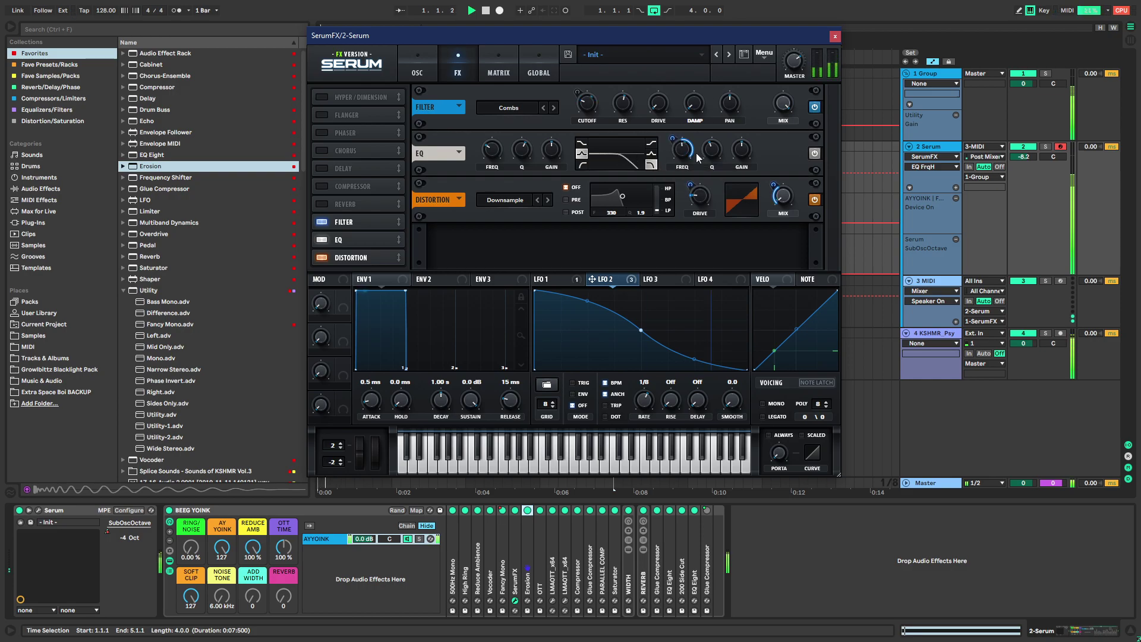
pyautogui.moveTo(674, 135); pyautogui.dragTo(663, 172)
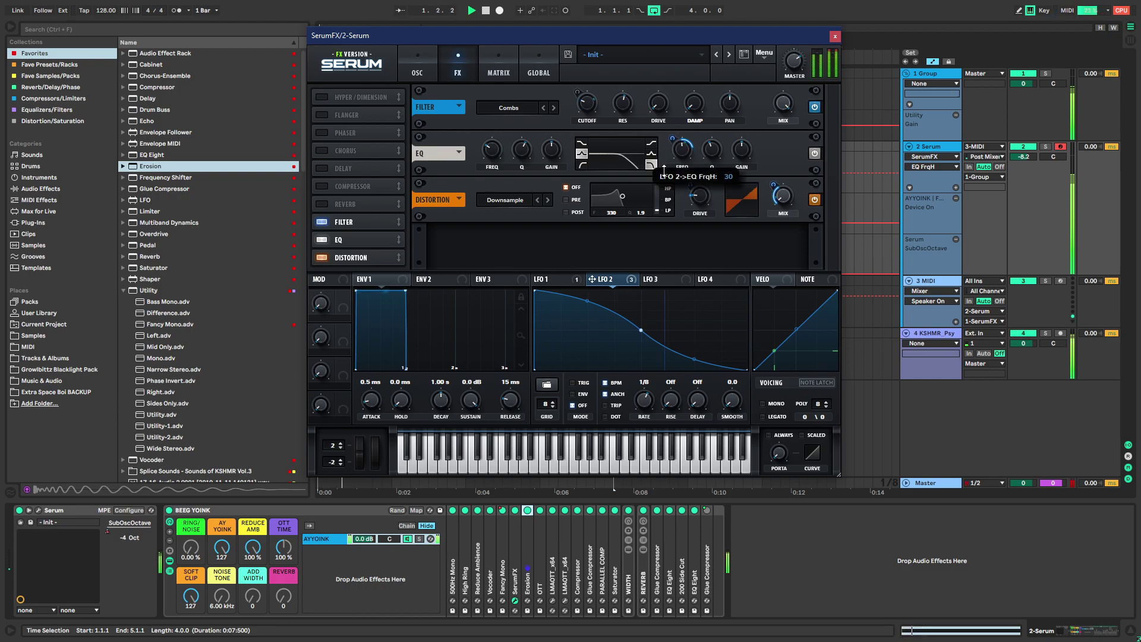
pyautogui.moveTo(642, 330); pyautogui.dragTo(607, 330)
pyautogui.press('space')
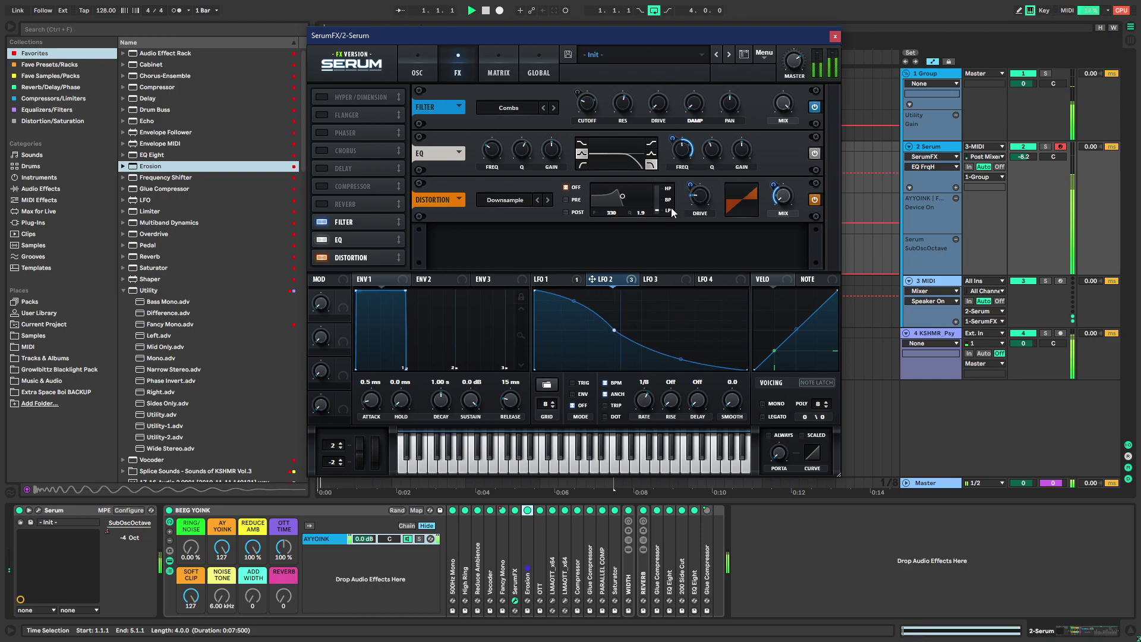
# Retune the EQ's upper-band frequency together with the depth of LFO 2's modulation on it
pyautogui.press('space')
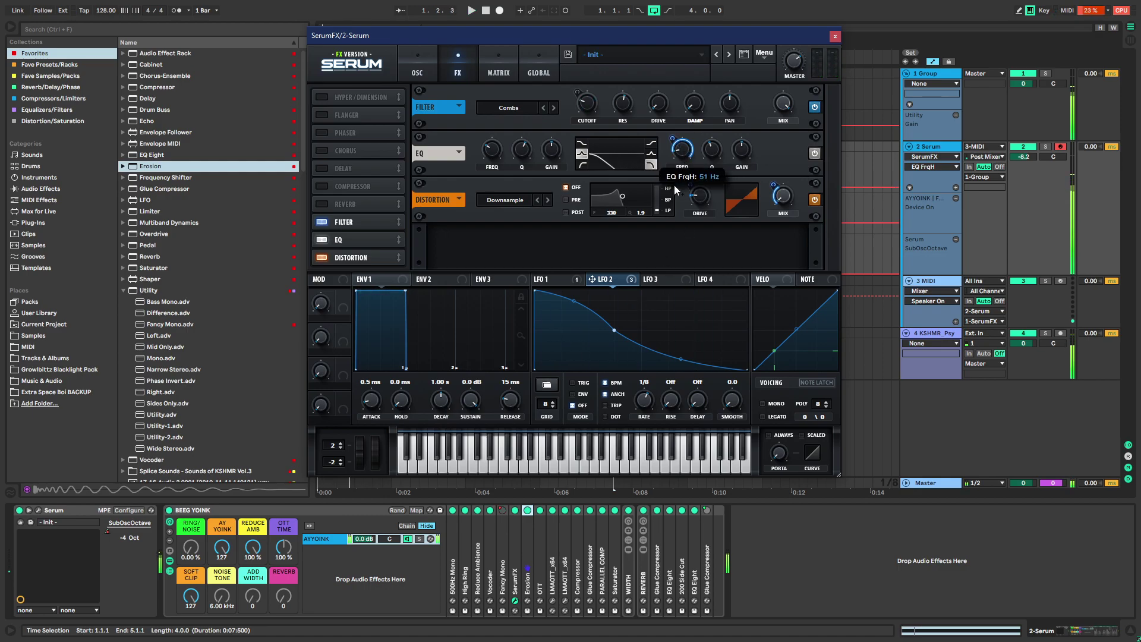
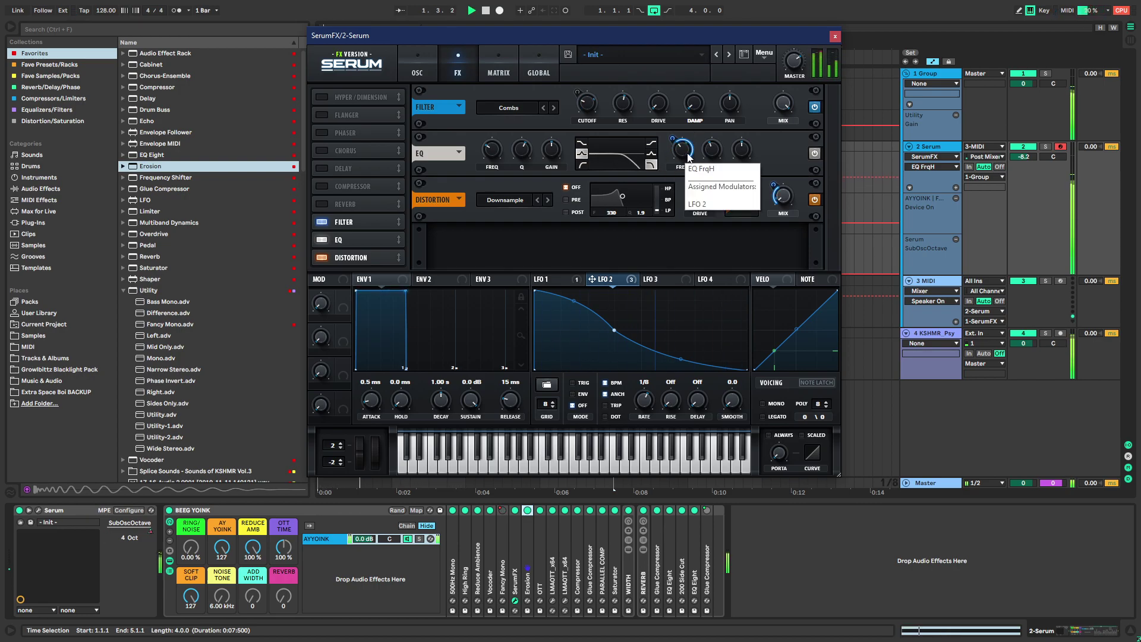
pyautogui.moveTo(672, 139); pyautogui.dragTo(665, 186)
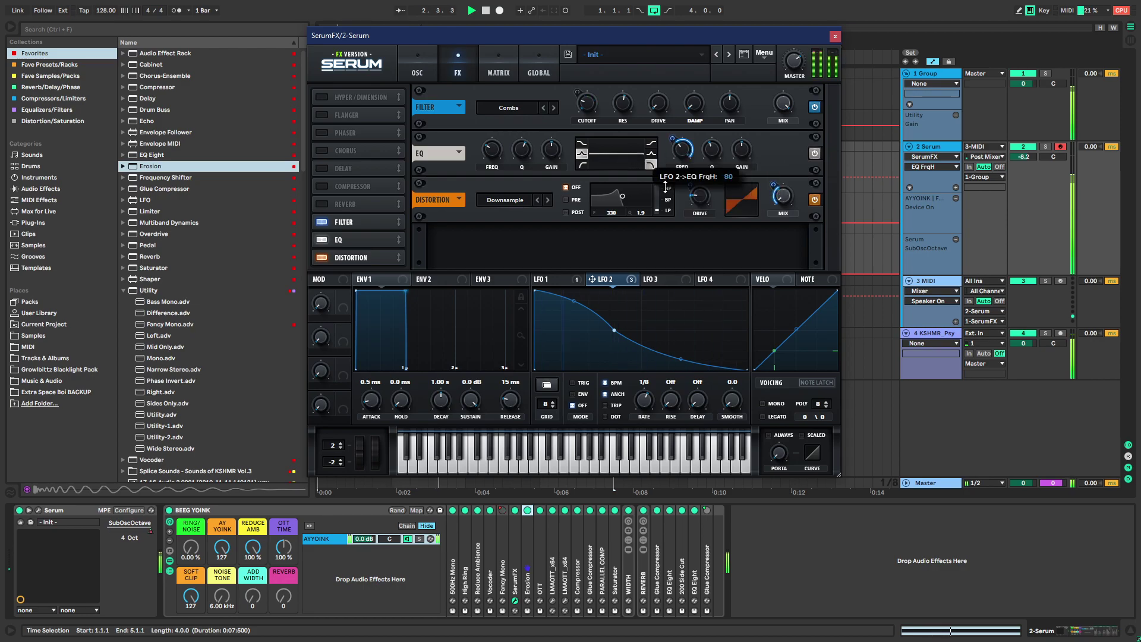
pyautogui.moveTo(654, 234); pyautogui.dragTo(682, 113)
pyautogui.moveTo(669, 151); pyautogui.dragTo(675, 147)
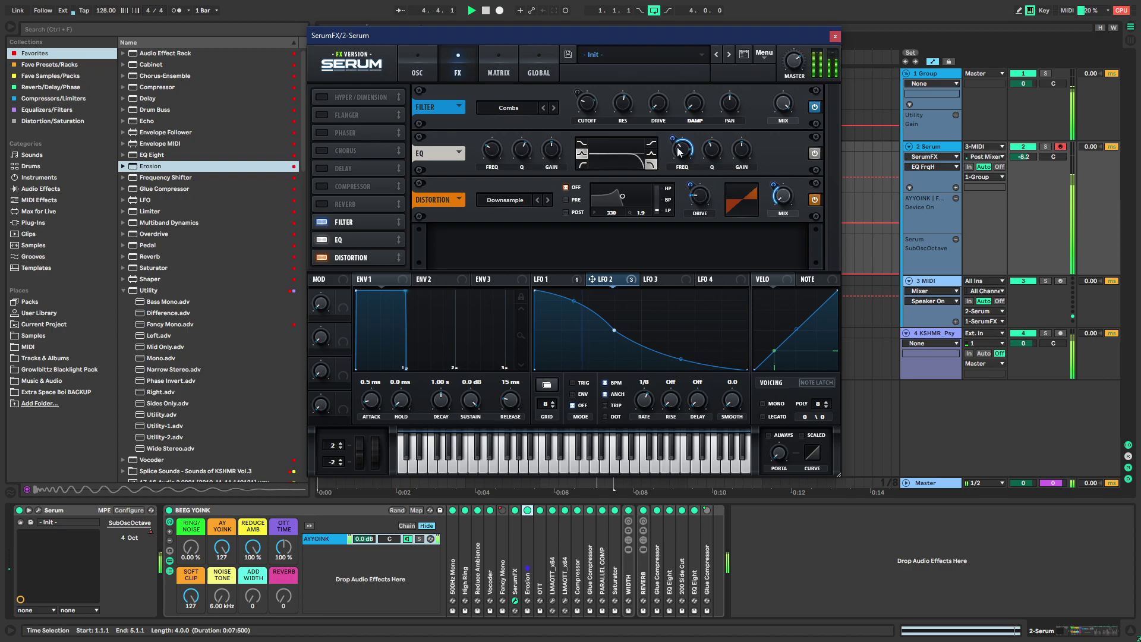
# Try a high-pass shape on the EQ's lower band with LFO 1 modulating its frequency
pyautogui.click(581, 164)
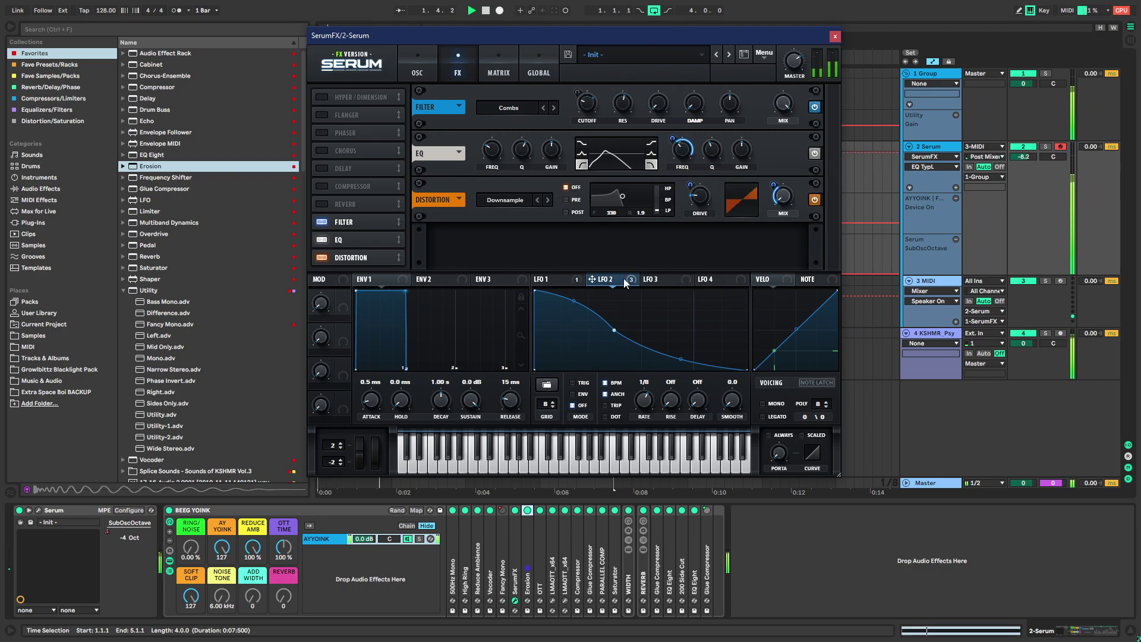
pyautogui.click(577, 283)
pyautogui.moveTo(577, 285); pyautogui.dragTo(492, 148)
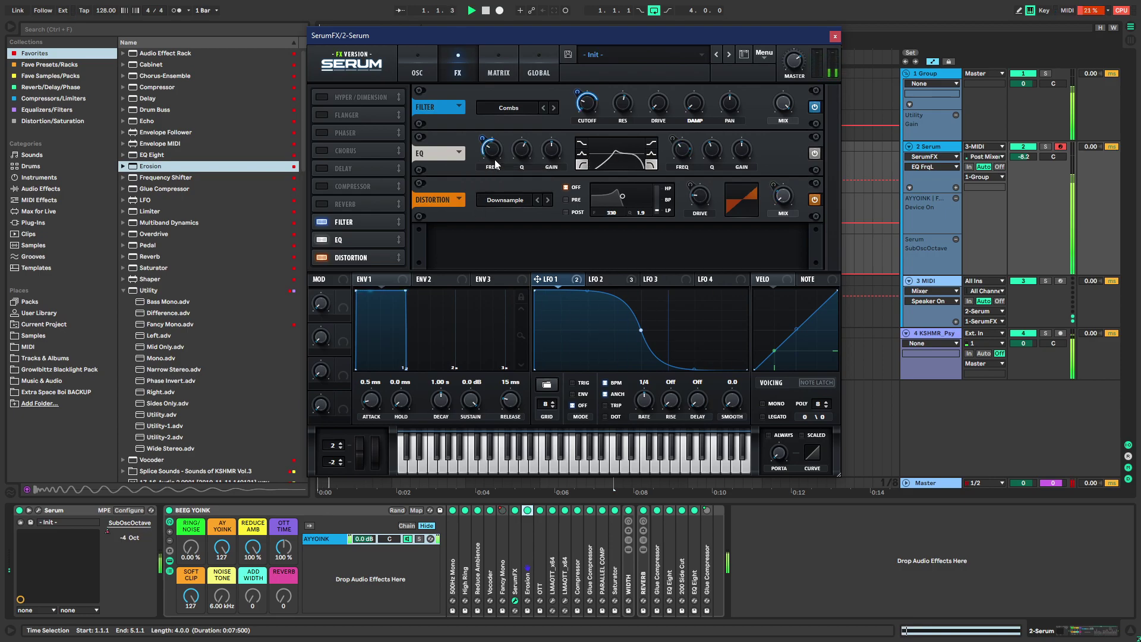
pyautogui.press('space')
pyautogui.press('space')
pyautogui.moveTo(482, 139); pyautogui.dragTo(489, 133)
pyautogui.press('space')
pyautogui.press('space')
pyautogui.rightClick(489, 136)
pyautogui.click(550, 178)
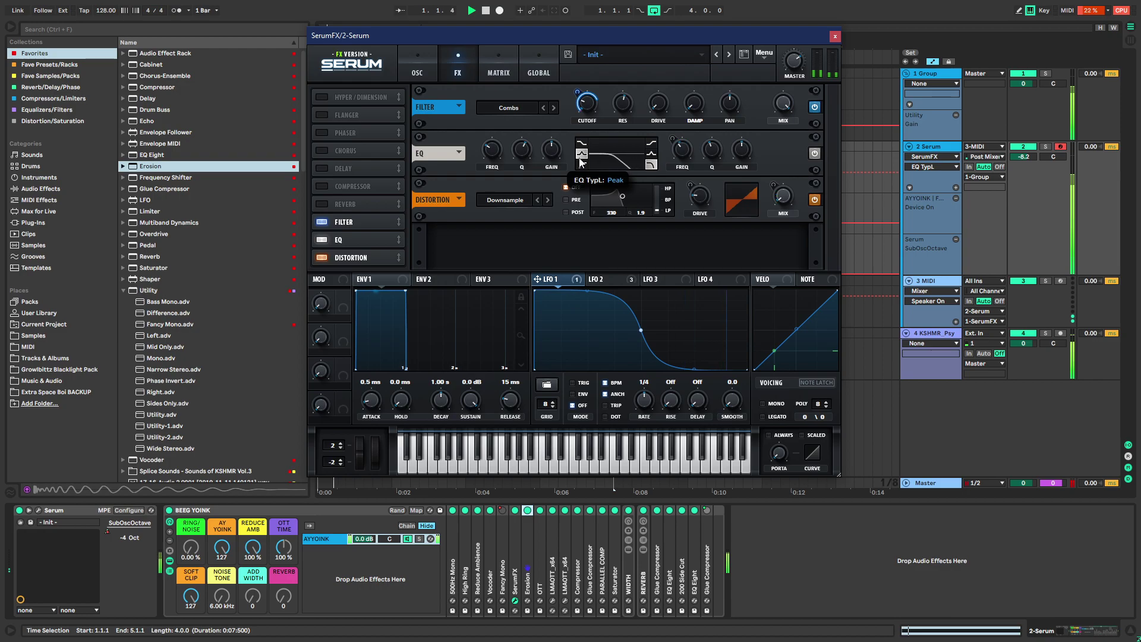
# Change the SerumFX filter type to SampHold-
pyautogui.click(544, 107)
pyautogui.click(524, 109)
pyautogui.click(547, 95)
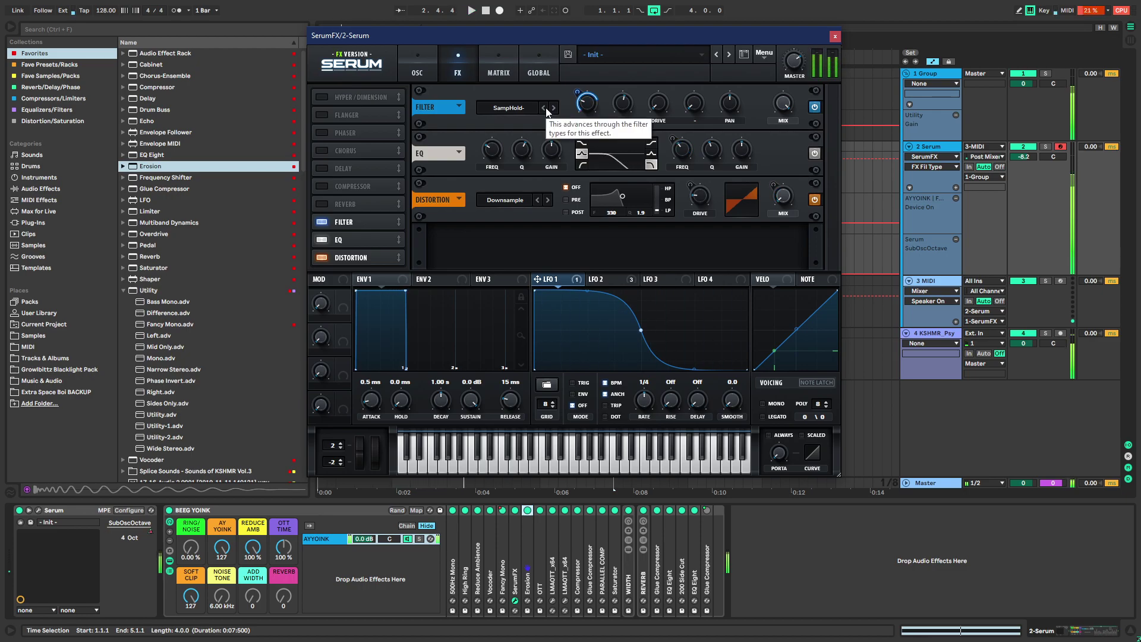
# Raise BEEG YOINK's REVERB macro to 127 and unfold the nested REVERB rack to reach its Reverb device
pyautogui.moveTo(286, 596); pyautogui.dragTo(285, 523)
pyautogui.press('space')
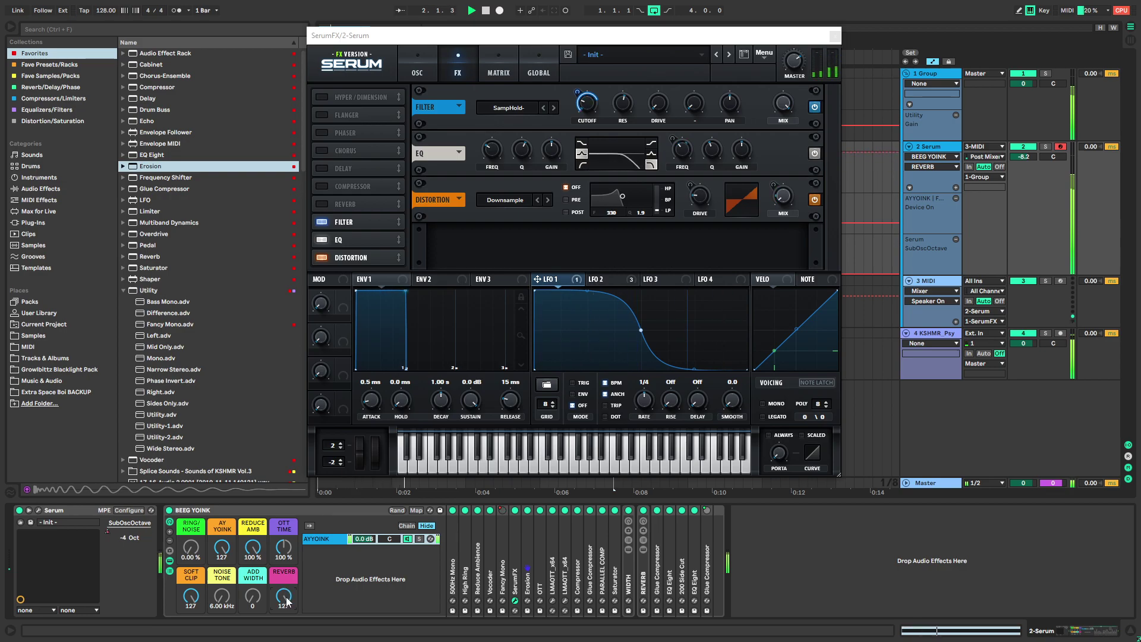
pyautogui.doubleClick(652, 572)
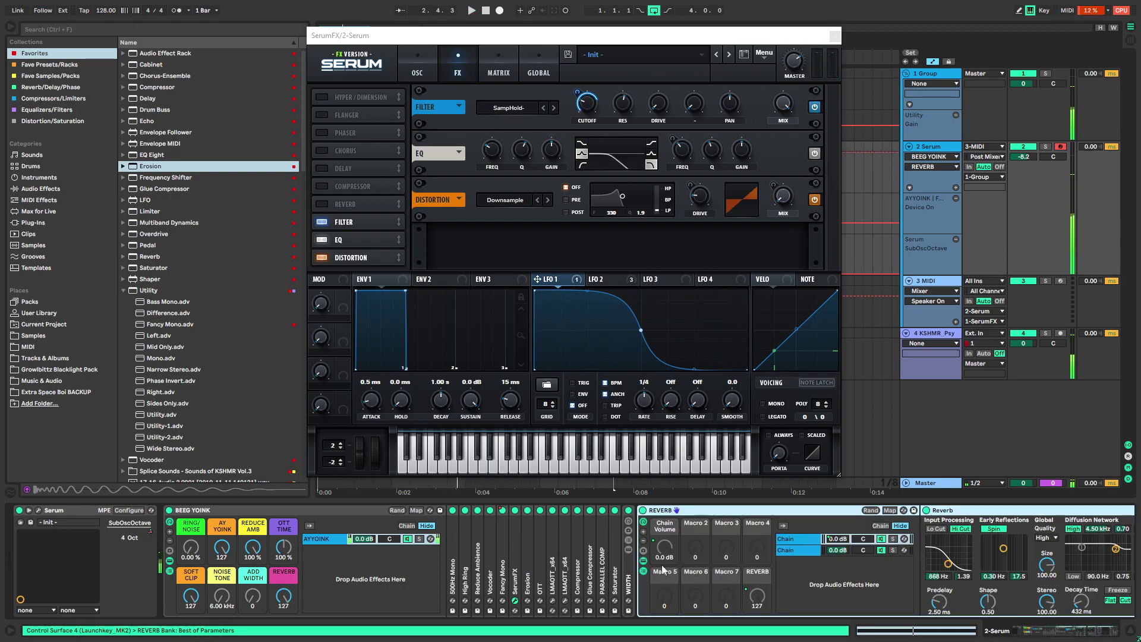
pyautogui.hscroll(5, 860, 562)
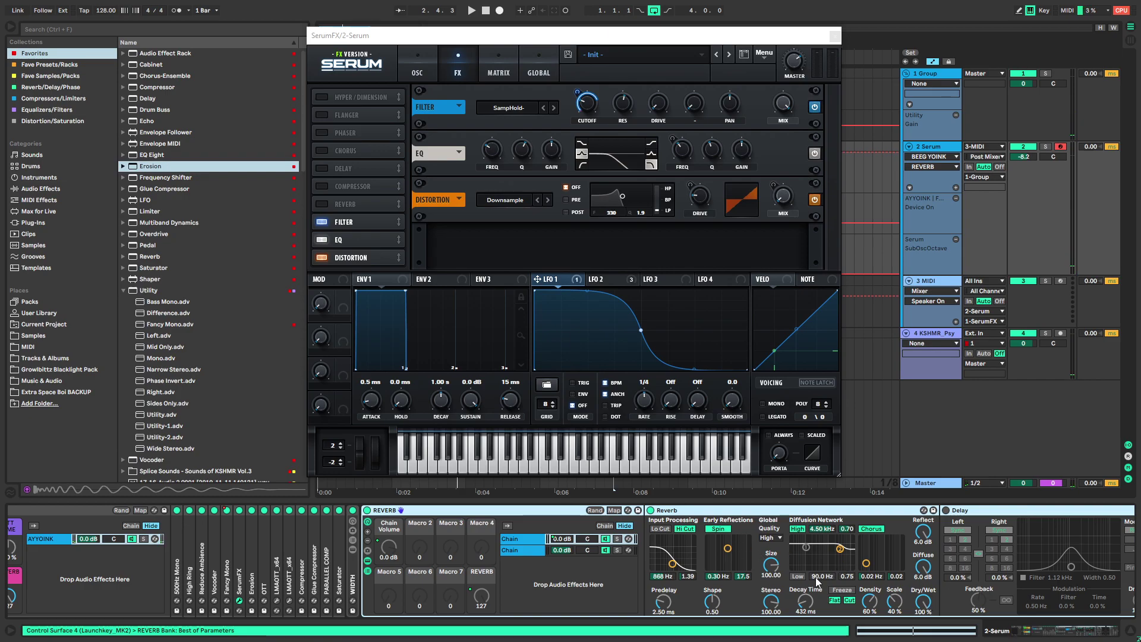
pyautogui.moveTo(805, 601); pyautogui.dragTo(805, 599)
pyautogui.press('space')
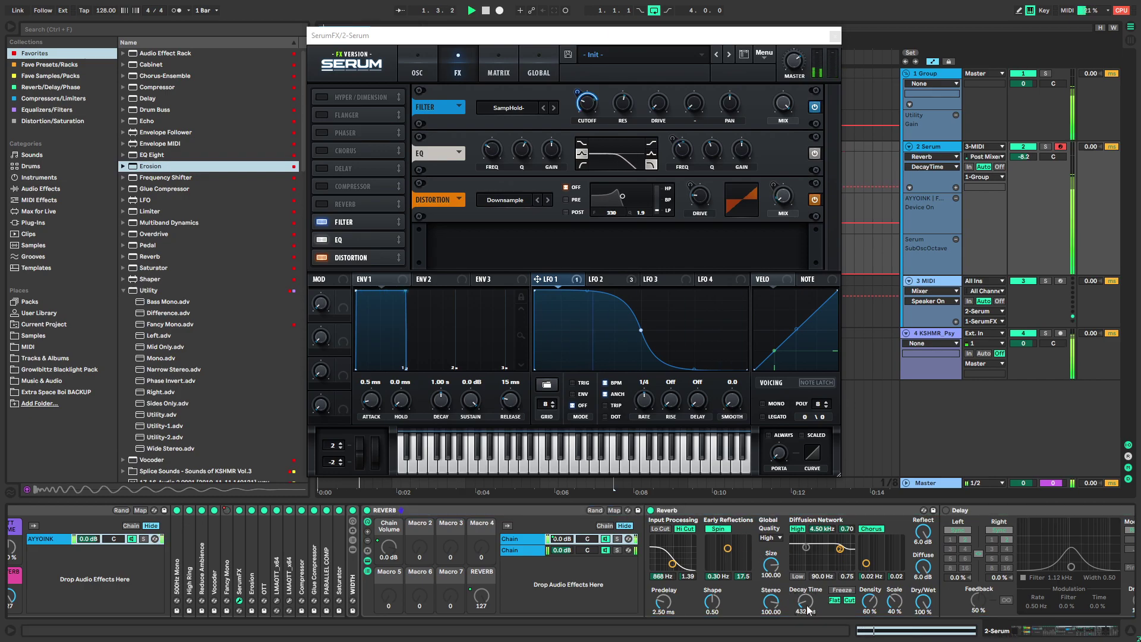
# Insert EQ Eight between Reverb and Delay, with a low cut on band 1 and a high cut on band 8 at about 3.12 kHz
pyautogui.click(947, 577)
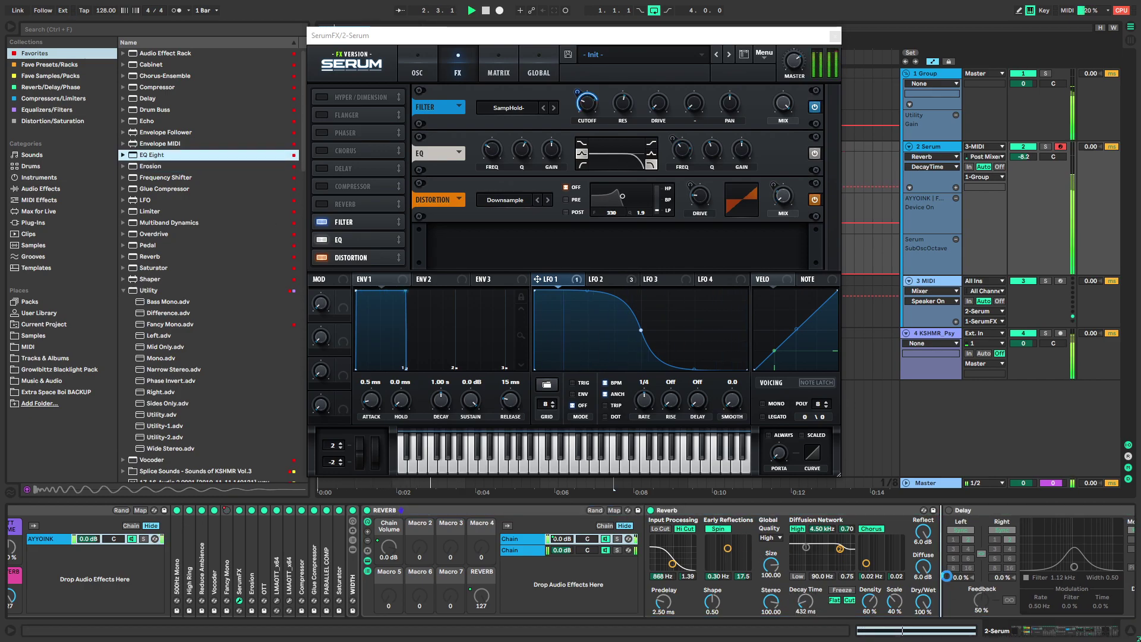
pyautogui.hscroll(5, 957, 582)
pyautogui.press('space')
pyautogui.click(607, 602)
pyautogui.click(611, 540)
pyautogui.press('space')
pyautogui.moveTo(628, 562); pyautogui.dragTo(680, 563)
pyautogui.click(798, 610)
pyautogui.moveTo(806, 563); pyautogui.dragTo(756, 563)
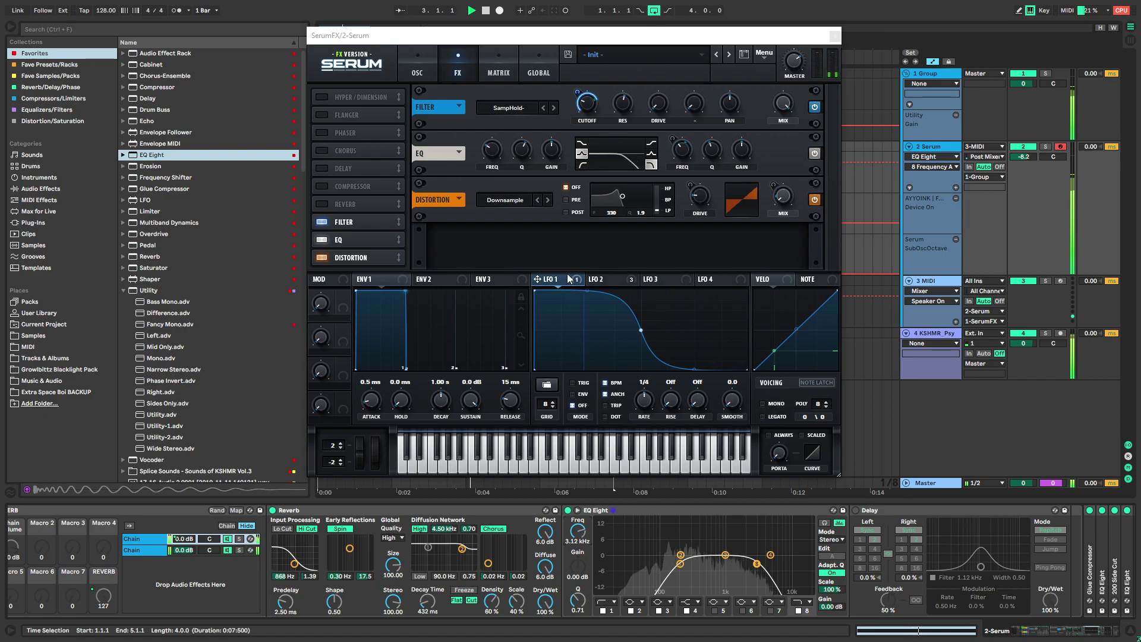
# Review LFO 2's modulation of the SerumFX distortion drive, and save the current Set
pyautogui.click(603, 279)
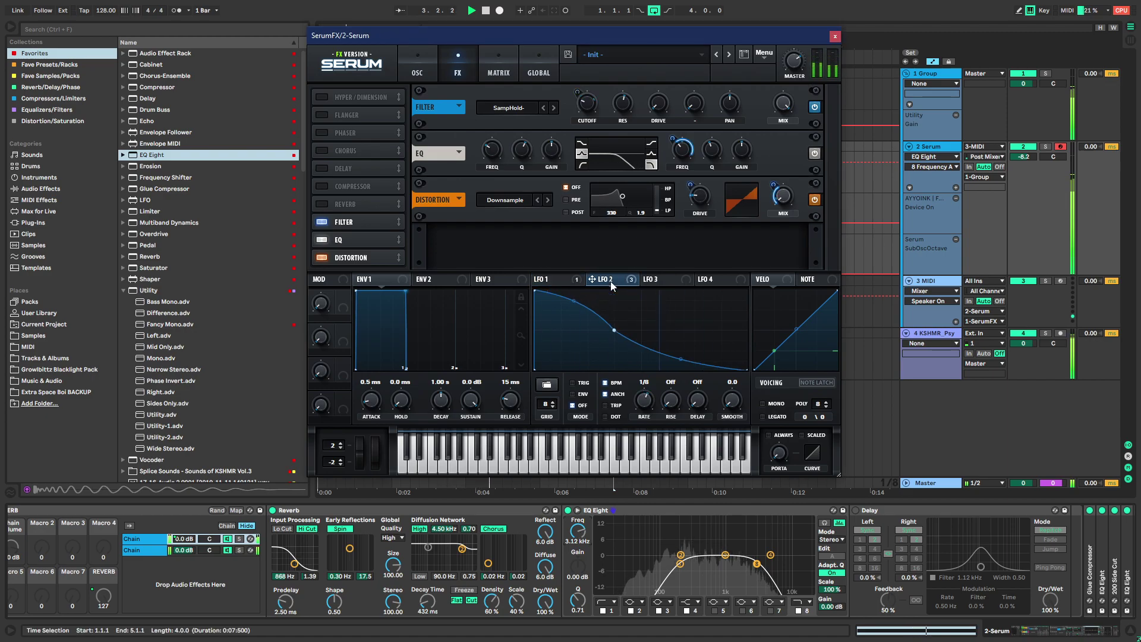
pyautogui.click(689, 186)
pyautogui.press('space')
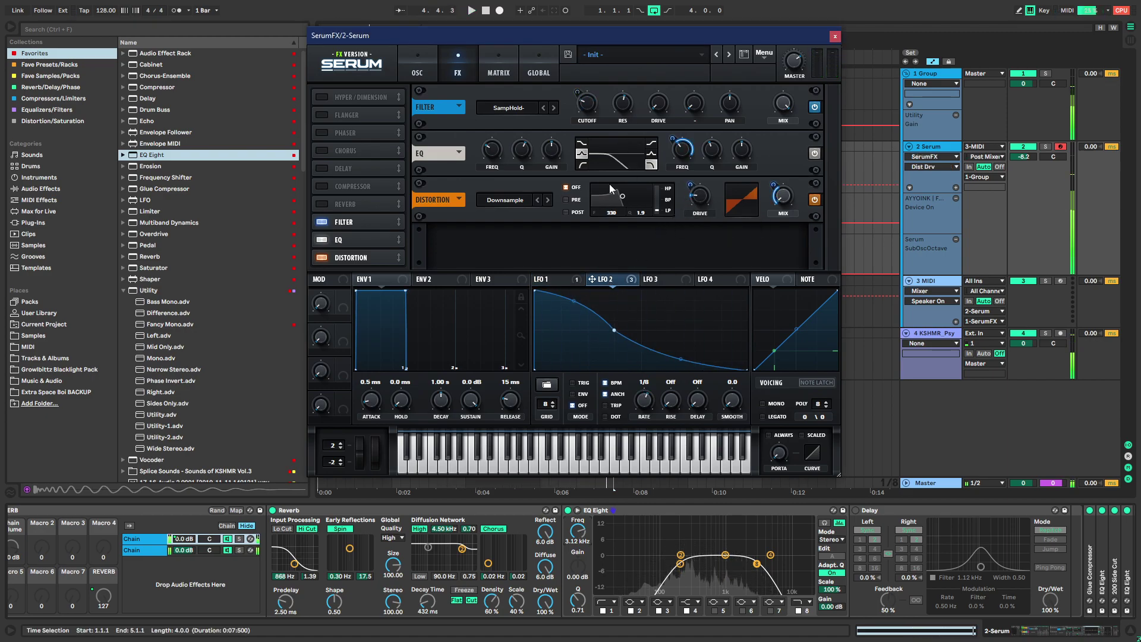
pyautogui.click(564, 279)
pyautogui.hotkey('ctrl', 's')
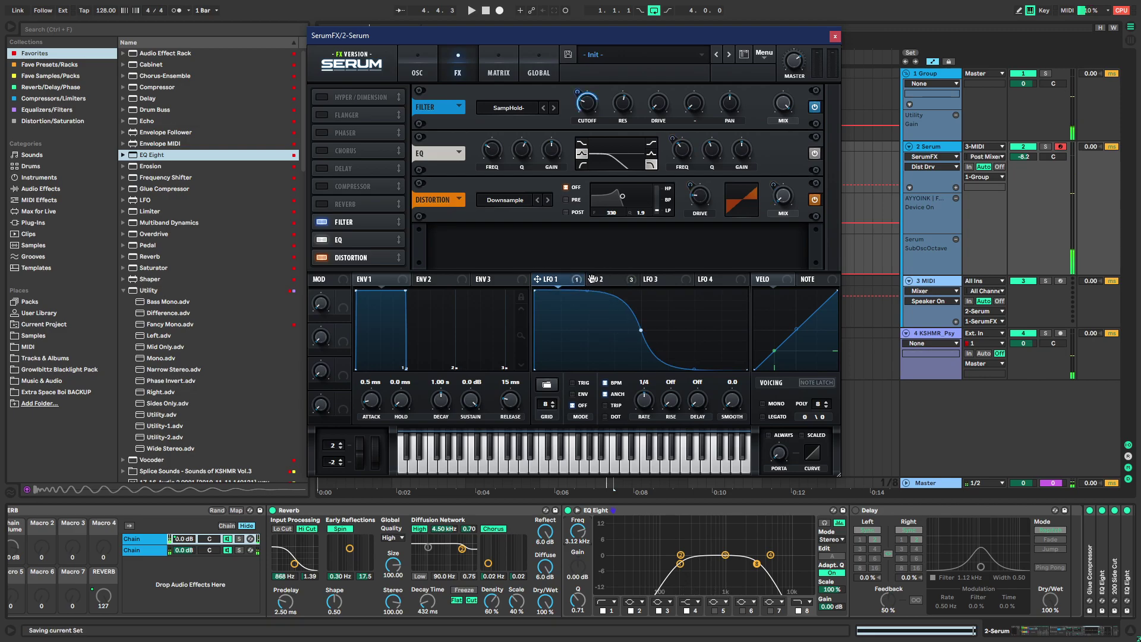
pyautogui.moveTo(592, 279)
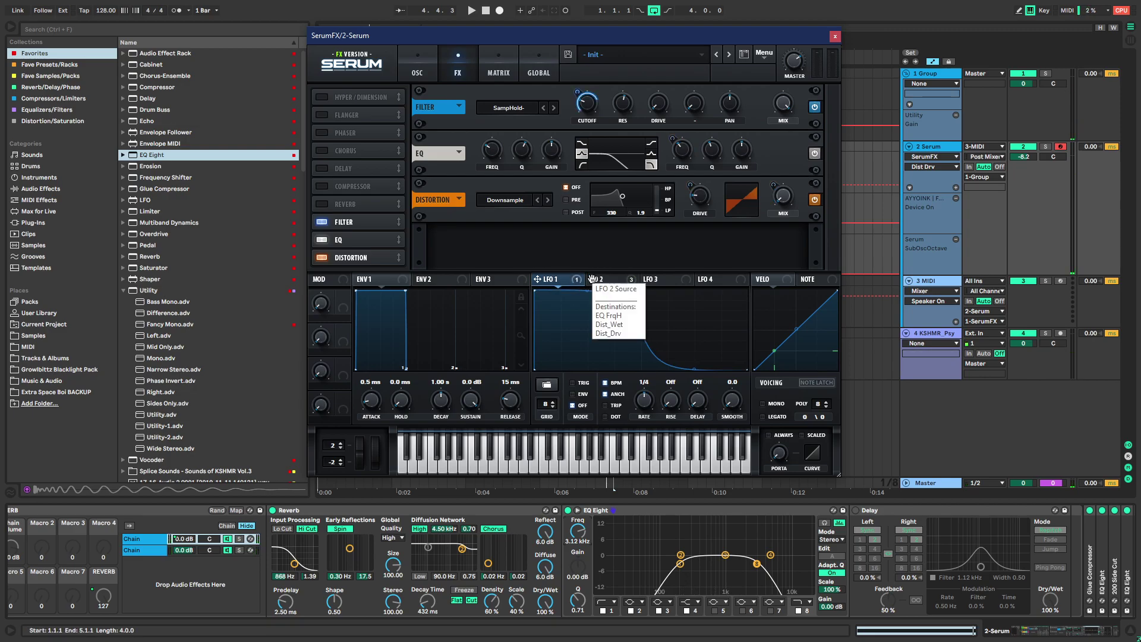
pyautogui.press('space')
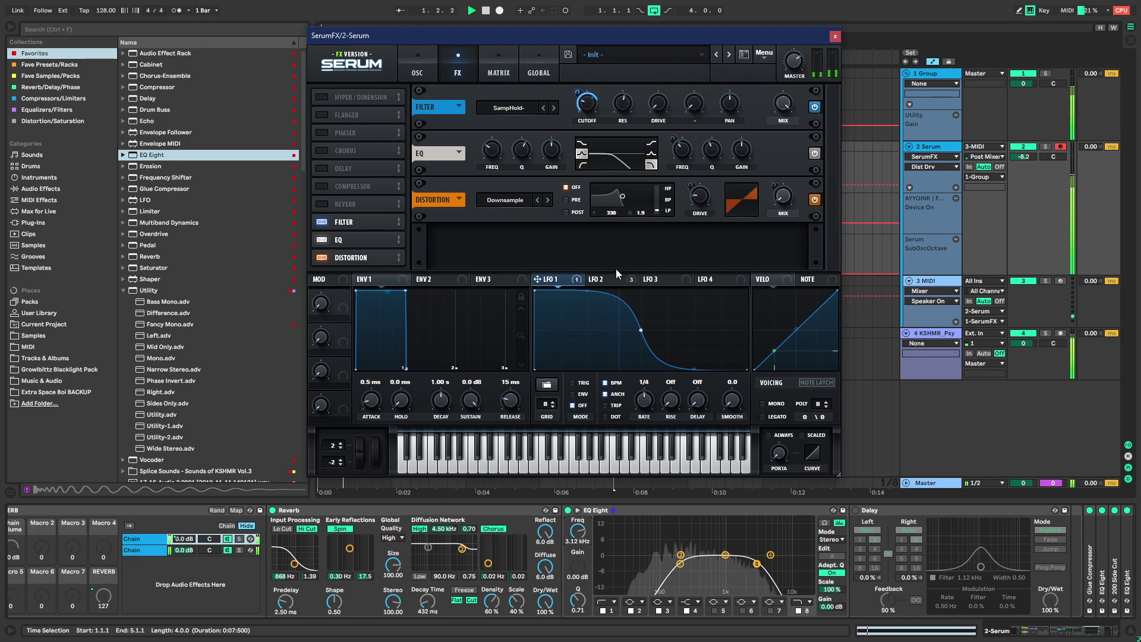
# Lower the reverb EQ's high cut to about 2.55 kHz and insert a second EQ Eight after it in M/S mode
pyautogui.moveTo(757, 563); pyautogui.dragTo(708, 563)
pyautogui.moveTo(153, 154); pyautogui.dragTo(827, 554)
pyautogui.click(1078, 540)
pyautogui.click(1071, 566)
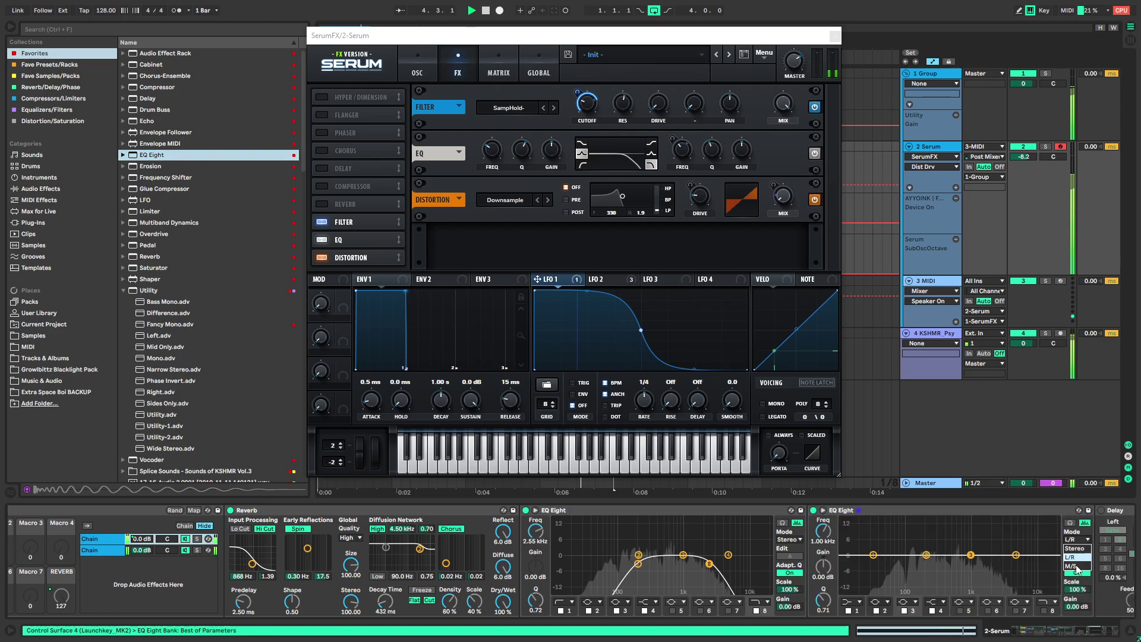
pyautogui.click(1076, 556)
# Shape the second EQ Eight with a high-frequency boost and a dip of about 6 dB near 408 Hz
pyautogui.moveTo(951, 555); pyautogui.dragTo(1013, 539)
pyautogui.moveTo(954, 570); pyautogui.dragTo(945, 570)
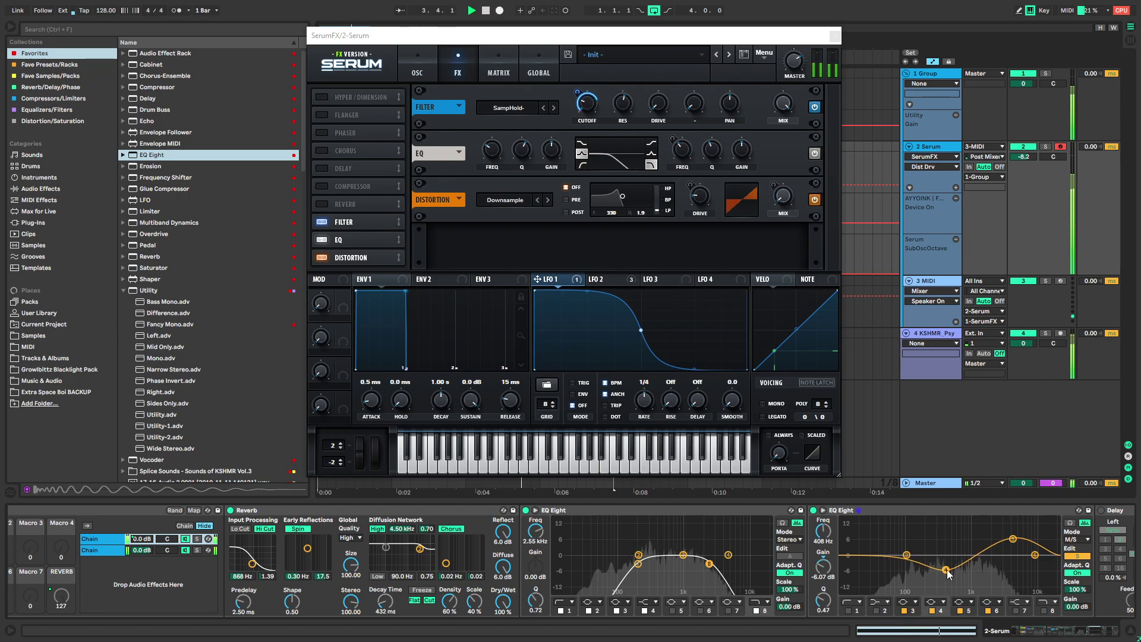
pyautogui.press('space')
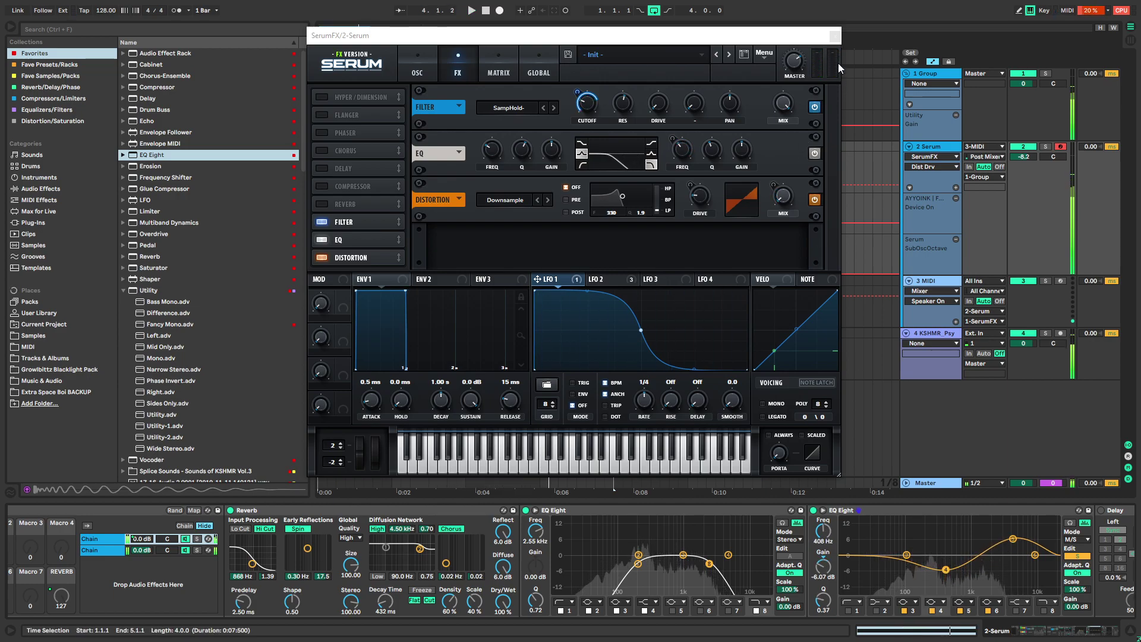
# Change the SerumFX filter type to SampHold, play it back and close the plug-in window
pyautogui.click(545, 108)
pyautogui.click(555, 108)
pyautogui.press('space')
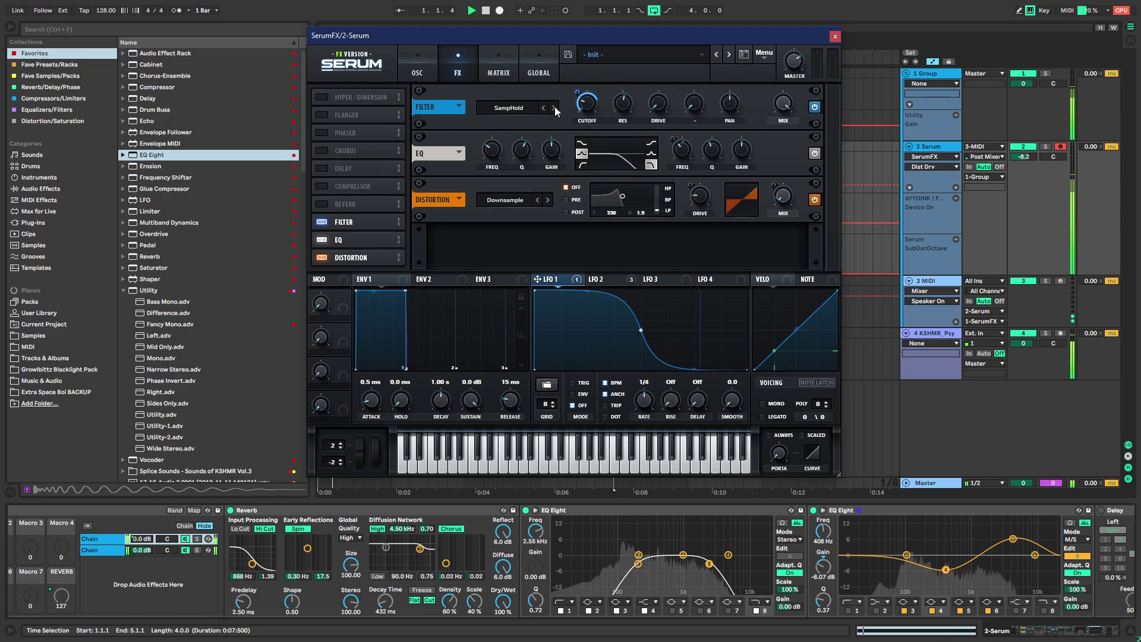
pyautogui.click(835, 37)
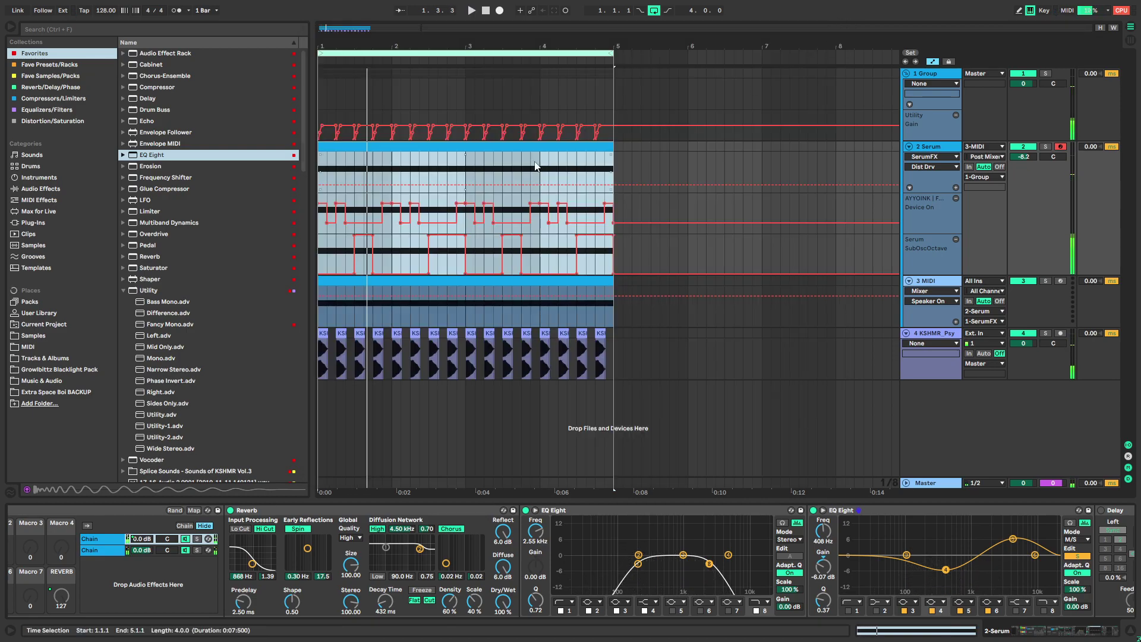
# Fold the bass group, duplicate the four-bar arrangement up to bar 17 and set the loop to bars 9 to 17
pyautogui.click(906, 77)
pyautogui.click(555, 60)
pyautogui.click(553, 53)
pyautogui.scroll(-3, 517, 104)
pyautogui.hotkey('ctrl', 'd')
pyautogui.hotkey('ctrl', 'd')
pyautogui.hotkey('ctrl', 'd')
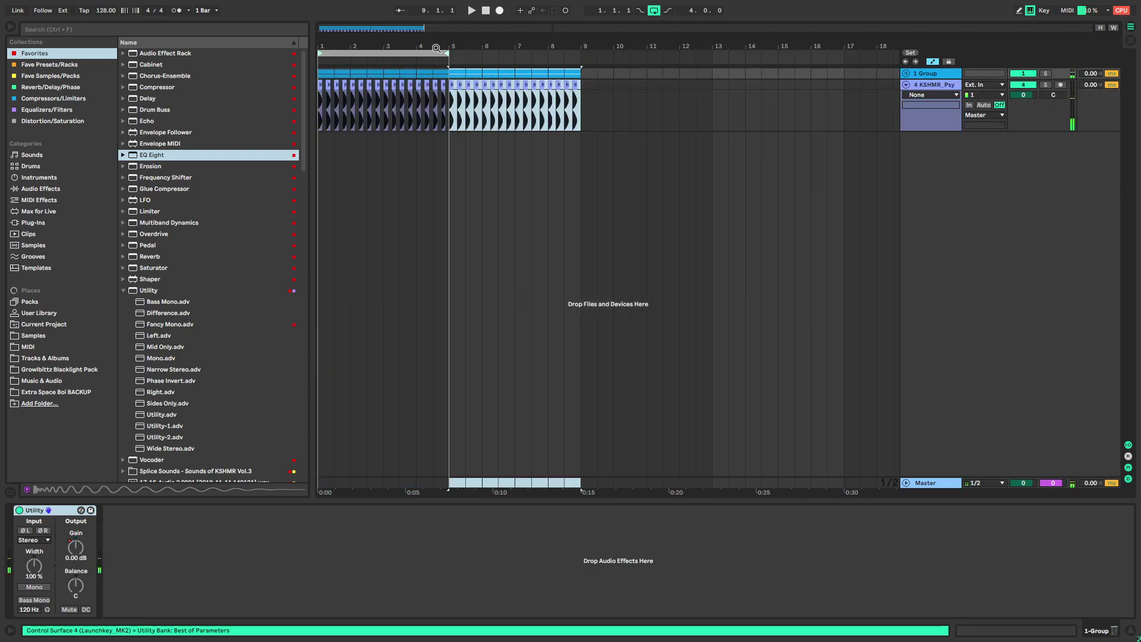
pyautogui.moveTo(428, 54); pyautogui.dragTo(844, 53)
# Group the psy kick track and add an empty audio track inside the group
pyautogui.click(931, 90)
pyautogui.hotkey('ctrl', 'g')
pyautogui.hotkey('ctrl', 't')
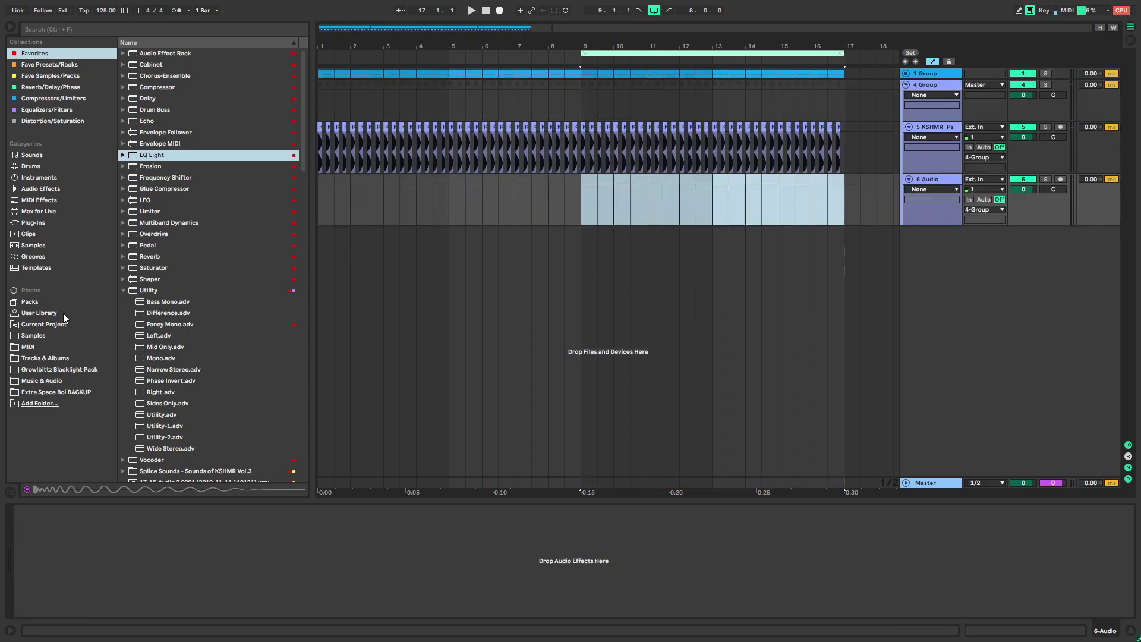
# Find KSHMR_Closed_Hat_09_Dirty in the KSHMR_Hi_Hats_Closed sample folder and place it on the new track at the first off-beat of bar 9
pyautogui.click(55, 334)
pyautogui.doubleClick(169, 167)
pyautogui.scroll(1, 168, 166)
pyautogui.scroll(4, 169, 167)
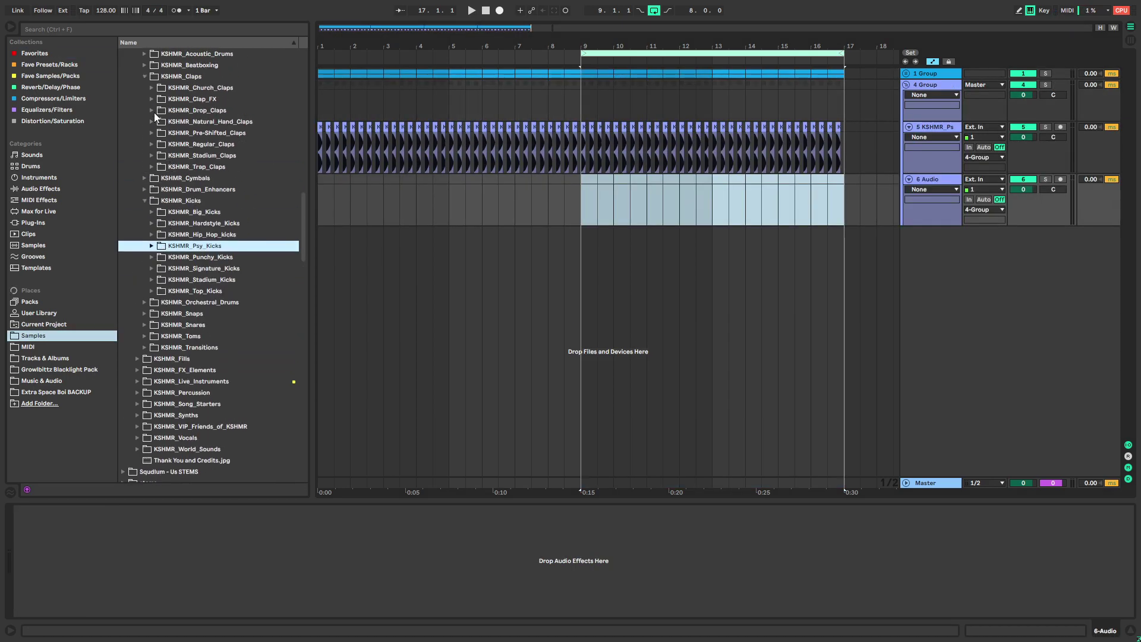
pyautogui.click(144, 145)
pyautogui.click(144, 156)
pyautogui.click(148, 178)
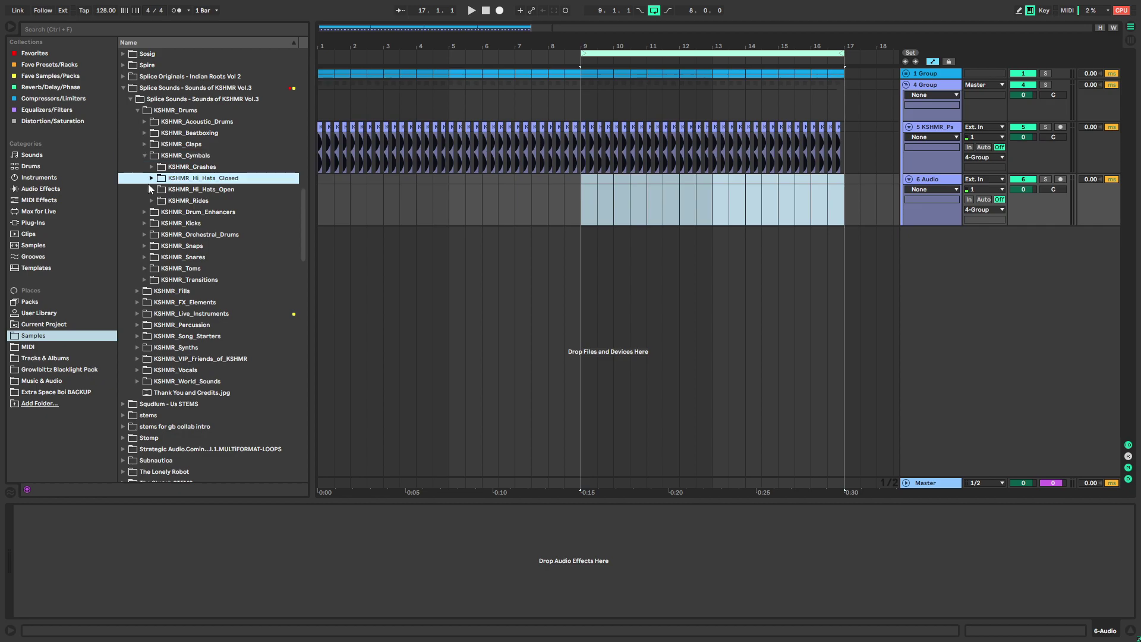
pyautogui.click(151, 179)
pyautogui.click(172, 279)
pyautogui.moveTo(261, 280); pyautogui.dragTo(612, 181)
# Add the Fancy Mono utility preset to the closed hat track and lower its volume to -3.6 dB
pyautogui.click(36, 52)
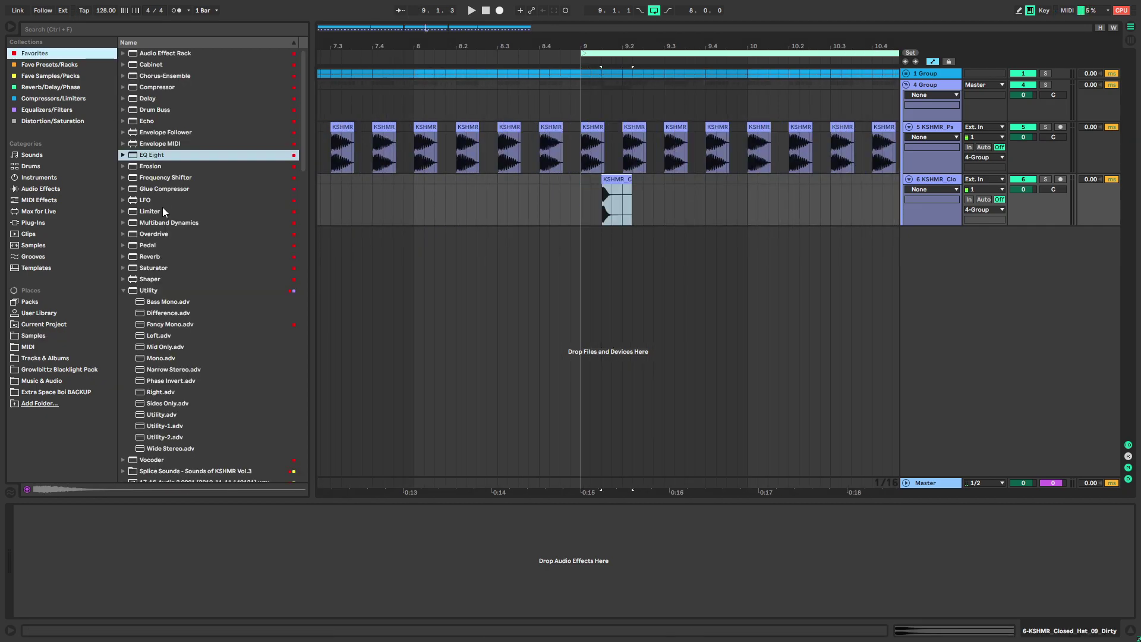
pyautogui.moveTo(169, 324); pyautogui.dragTo(555, 196)
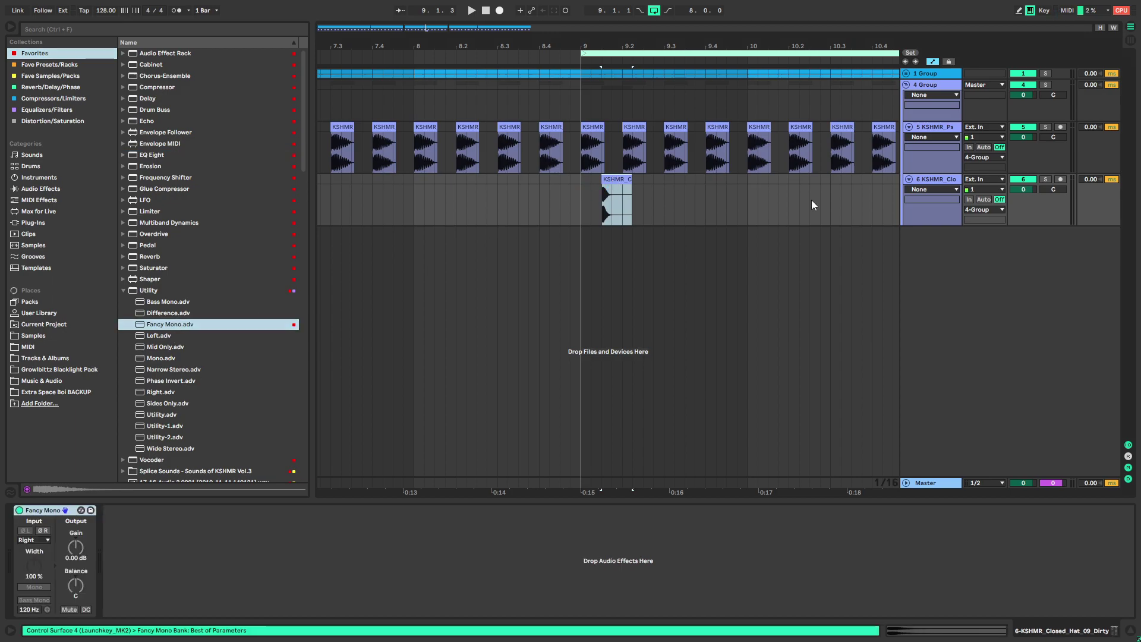
pyautogui.moveTo(1027, 189); pyautogui.dragTo(1030, 194)
pyautogui.click(583, 177)
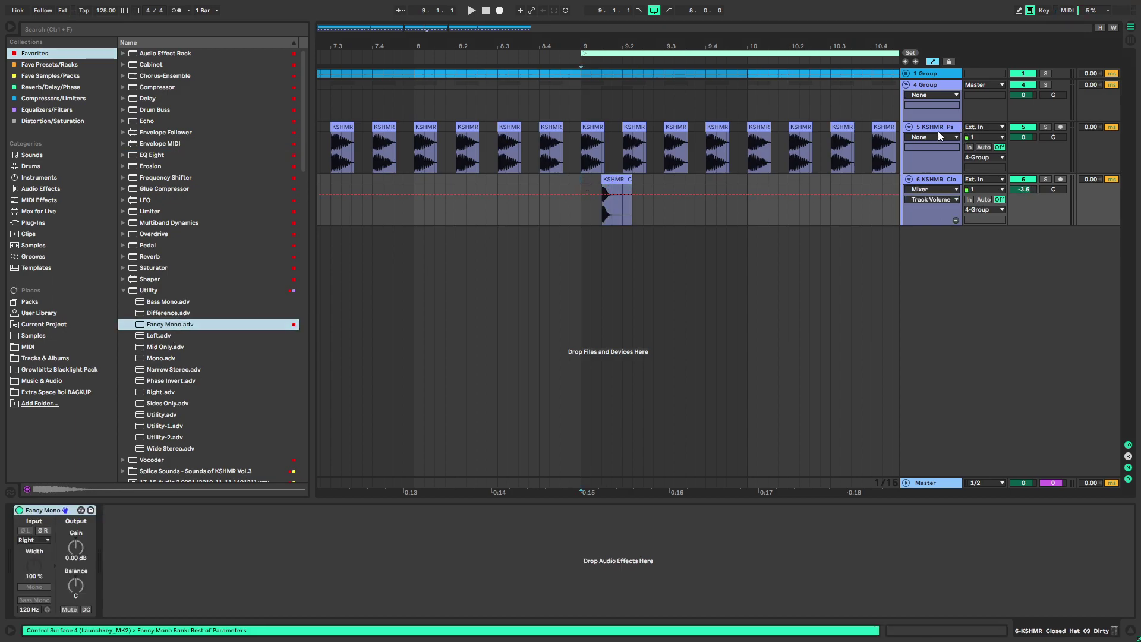
# Insert an audio track between kick and hat, and repeat the closed hat on every off-beat up to bar 17
pyautogui.click(939, 129)
pyautogui.hotkey('ctrl', 't')
pyautogui.moveTo(582, 233); pyautogui.dragTo(622, 232)
pyautogui.moveTo(622, 231); pyautogui.dragTo(575, 230)
pyautogui.scroll(-5, 553, 231)
pyautogui.hotkey('ctrl', 'd')
pyautogui.hotkey('ctrl', 'd')
pyautogui.hotkey('ctrl', 'd')
pyautogui.hotkey('ctrl', 'd')
pyautogui.hotkey('ctrl', 'd')
pyautogui.hotkey('ctrl', 'd')
pyautogui.hotkey('ctrl', 'd')
pyautogui.hotkey('ctrl', 'd')
pyautogui.hotkey('ctrl', 'd')
pyautogui.hotkey('ctrl', 'd')
pyautogui.hotkey('ctrl', 'd')
pyautogui.hotkey('ctrl', 'd')
pyautogui.hotkey('ctrl', 'd')
pyautogui.hotkey('ctrl', 'd')
pyautogui.hotkey('ctrl', 'd')
pyautogui.hotkey('ctrl', 'd')
pyautogui.hotkey('ctrl', 'd')
pyautogui.hotkey('ctrl', 'd')
pyautogui.hotkey('ctrl', 'd')
pyautogui.hotkey('ctrl', 'd')
pyautogui.hotkey('ctrl', 'd')
pyautogui.hotkey('ctrl', 'd')
pyautogui.hotkey('ctrl', 'd')
pyautogui.hotkey('ctrl', 'd')
pyautogui.hotkey('ctrl', 'd')
pyautogui.hotkey('ctrl', 'd')
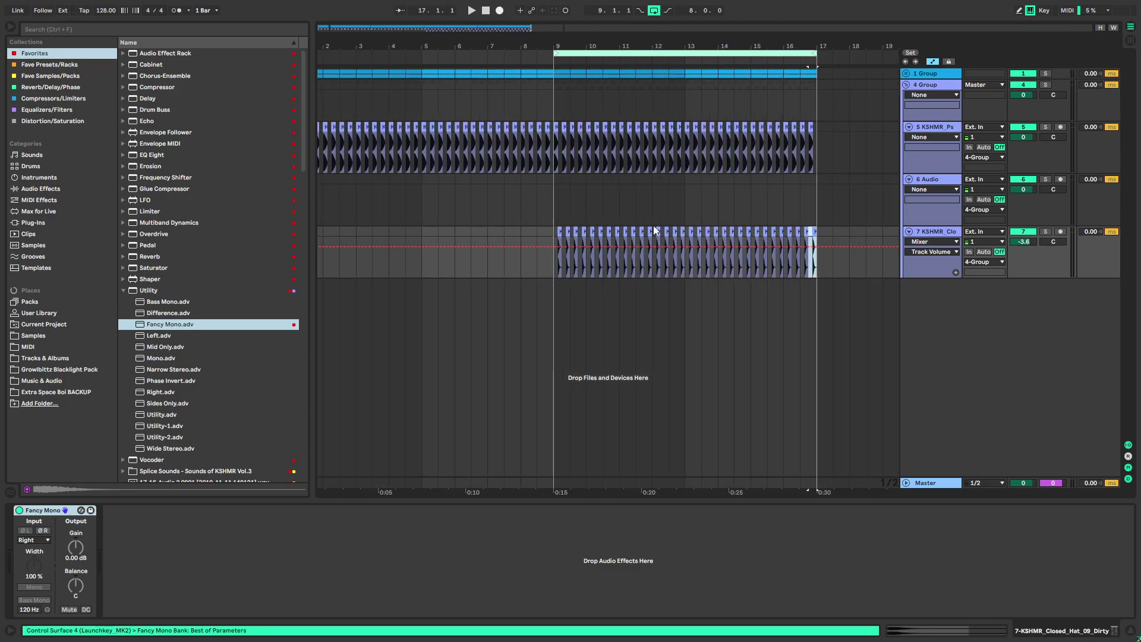
# Open the KSHMR_Regular_Claps folder and audition the Classic and Dirty claps through to KSHMR_Clap_Hard_01
pyautogui.click(39, 335)
pyautogui.scroll(2, 159, 219)
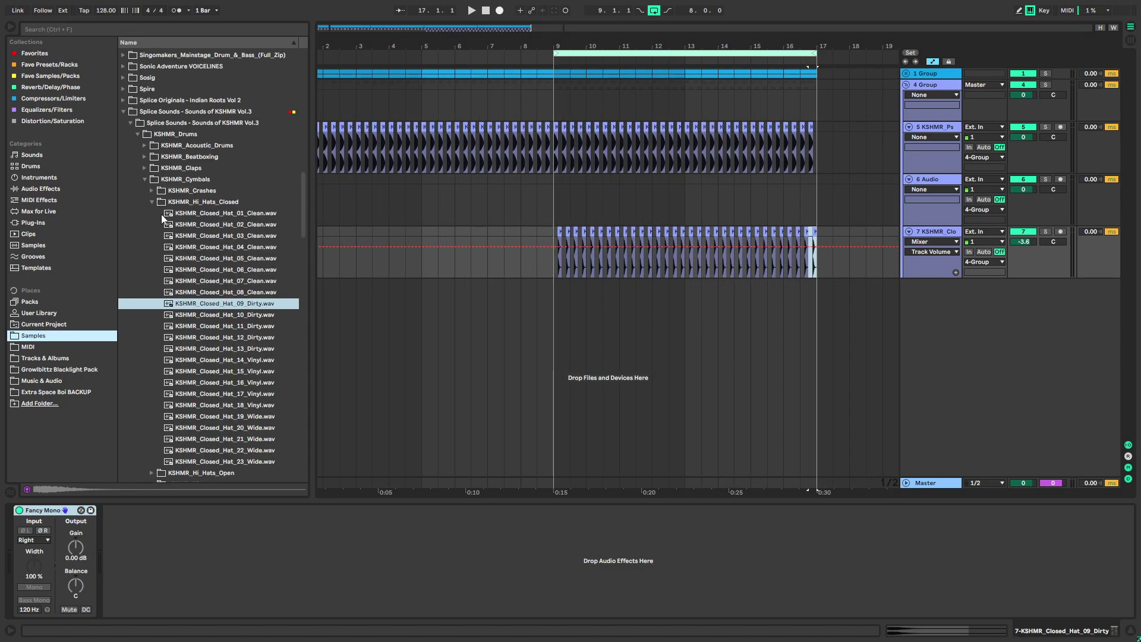
pyautogui.click(144, 190)
pyautogui.click(145, 180)
pyautogui.click(147, 248)
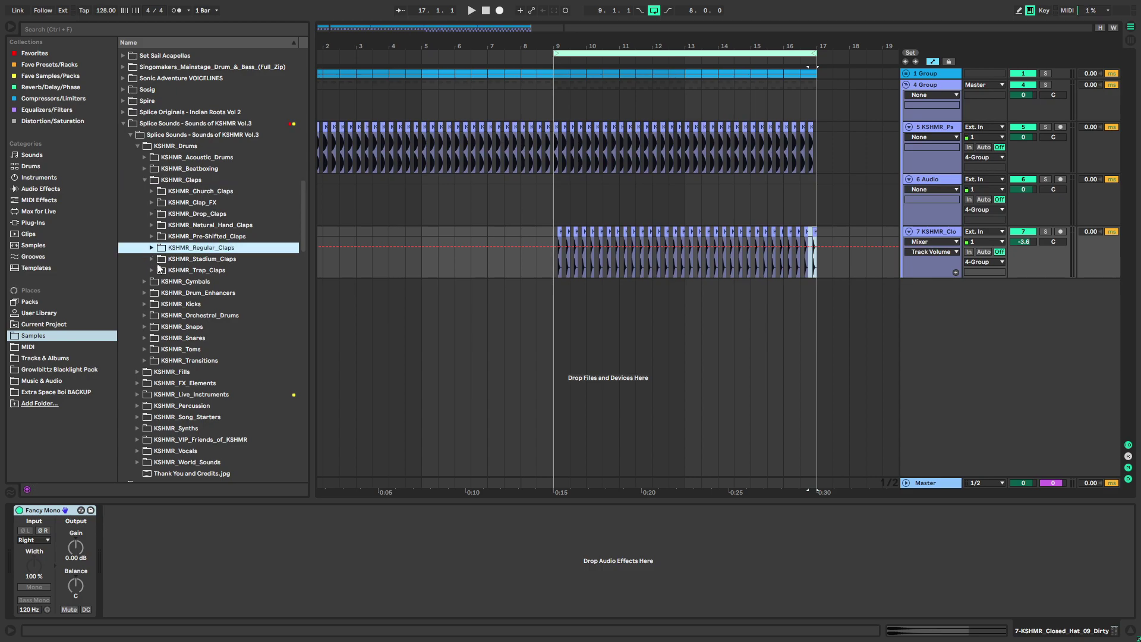
pyautogui.scroll(-3, 178, 248)
pyautogui.click(216, 247)
pyautogui.click(221, 265)
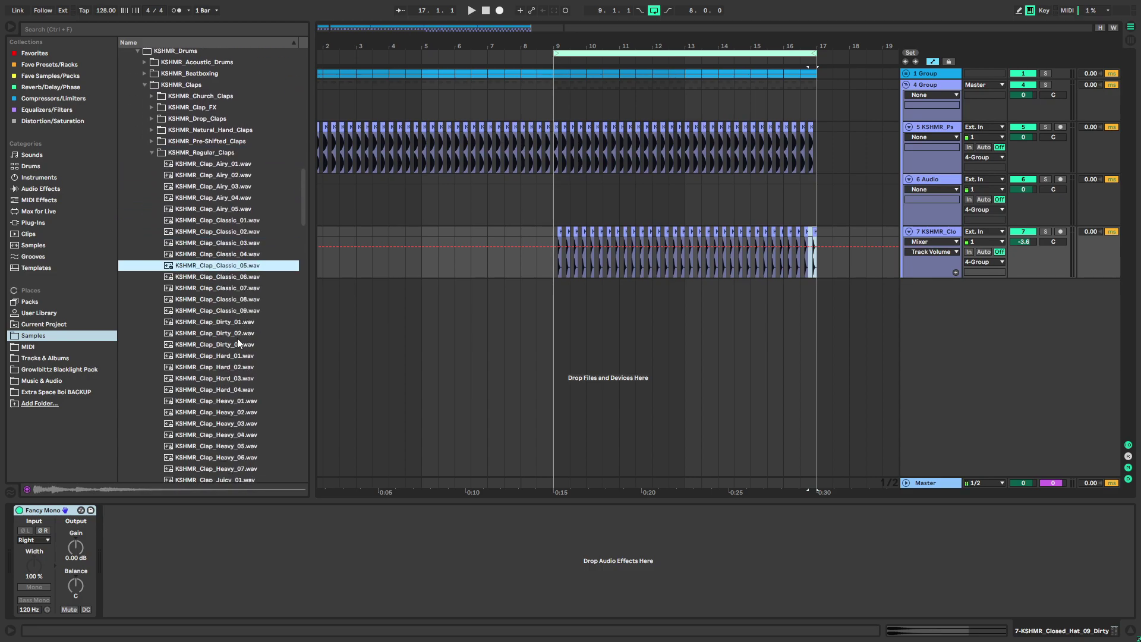
pyautogui.click(208, 321)
pyautogui.click(217, 333)
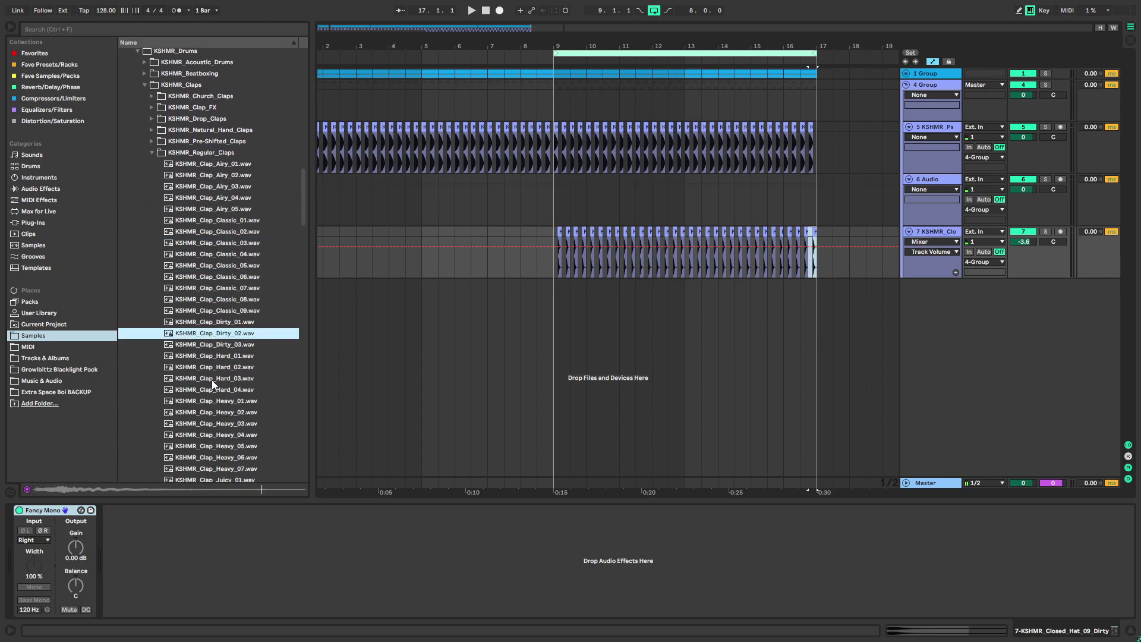
pyautogui.click(224, 344)
pyautogui.click(226, 356)
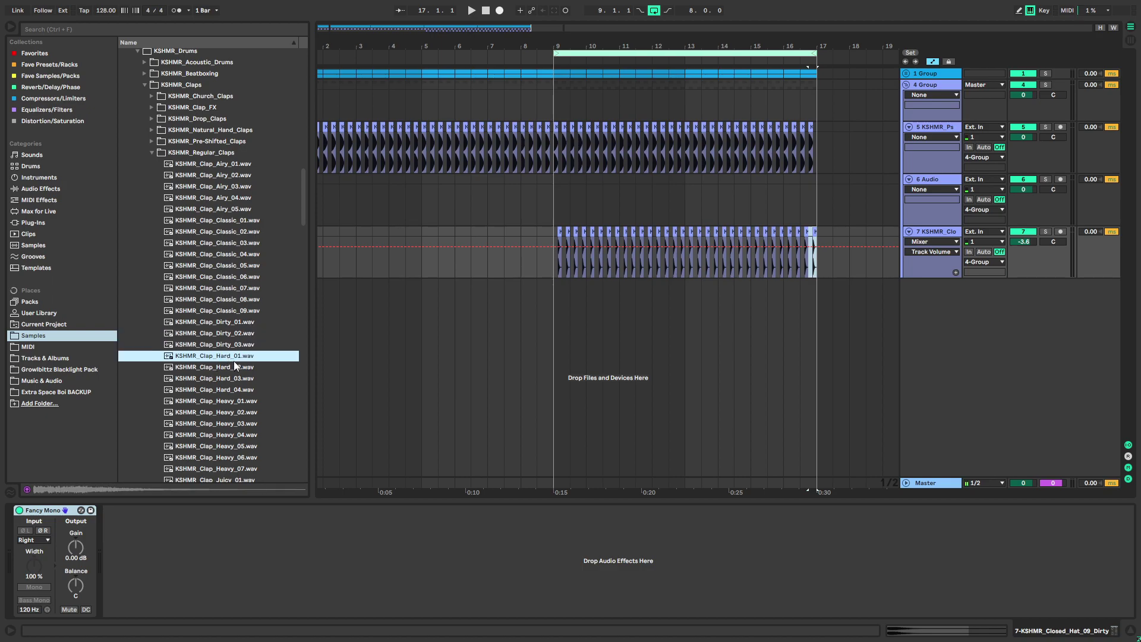
# Audition the remaining Hard claps and the Heavy claps, comparing several of them
pyautogui.click(235, 366)
pyautogui.click(236, 378)
pyautogui.click(237, 390)
pyautogui.click(246, 412)
pyautogui.click(234, 391)
pyautogui.moveTo(243, 392)
pyautogui.mouseDown()
pyautogui.moveTo(502, 236)
pyautogui.moveTo(243, 415)
pyautogui.mouseUp()
pyautogui.click(244, 414)
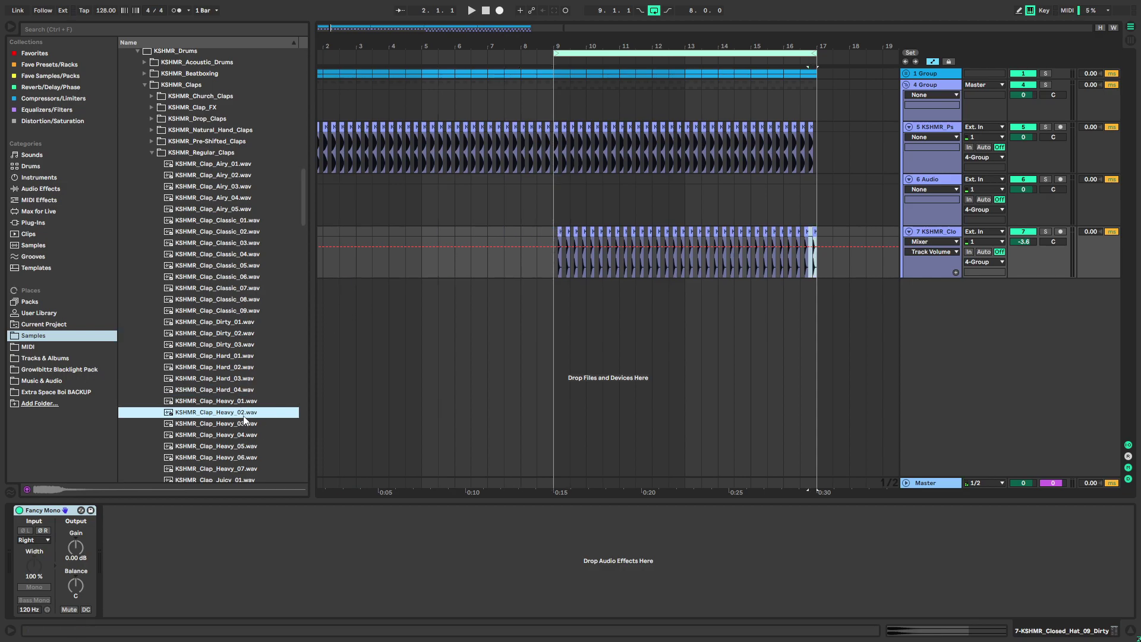
pyautogui.click(240, 424)
pyautogui.click(233, 436)
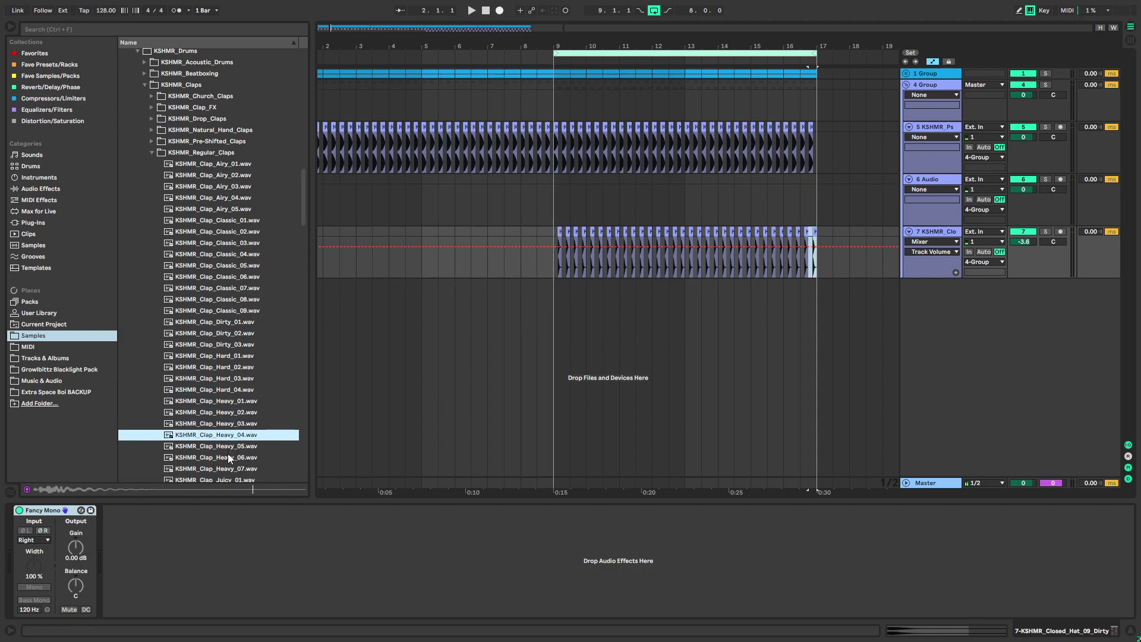
pyautogui.click(228, 456)
pyautogui.click(229, 446)
pyautogui.click(226, 436)
# Try KSHMR_Clap_Heavy_04 on the empty audio track at beat 9.2, shortening its tail and playing it with the drums
pyautogui.moveTo(226, 435); pyautogui.dragTo(631, 180)
pyautogui.scroll(5, 557, 178)
pyautogui.press('space')
pyautogui.press('space')
pyautogui.moveTo(717, 181); pyautogui.dragTo(703, 182)
pyautogui.moveTo(551, 199); pyautogui.dragTo(755, 172)
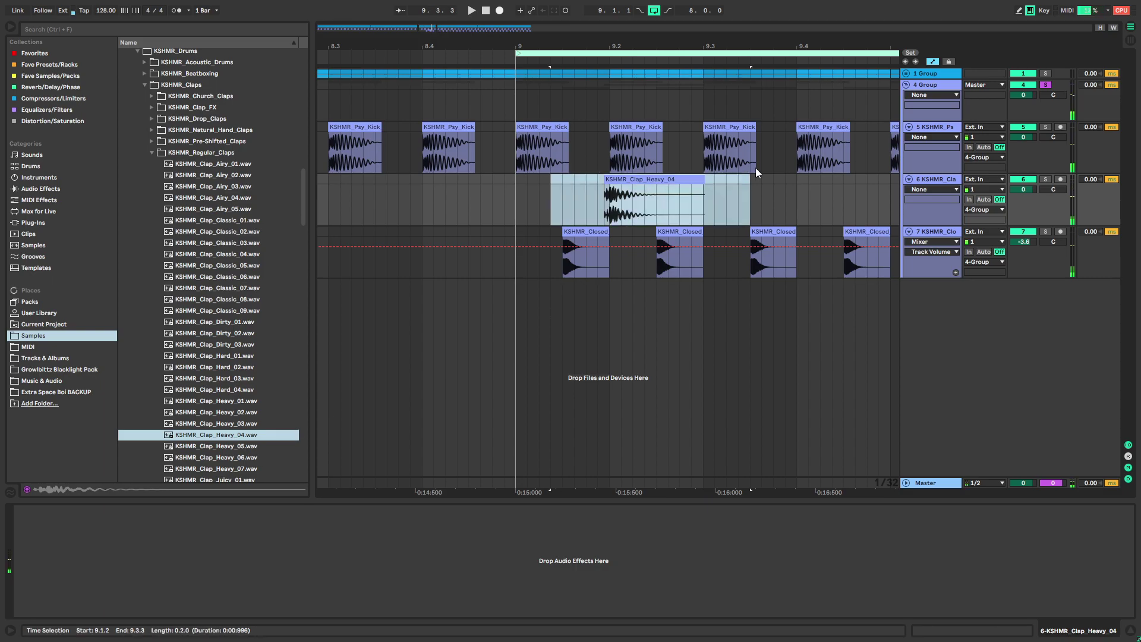
pyautogui.press('Delete')
# Audition more Heavy claps from the KSHMR_Regular_Claps folder for the clap track
pyautogui.click(229, 447)
pyautogui.click(229, 457)
pyautogui.click(233, 423)
pyautogui.click(236, 402)
# Try KSHMR_Clap_Hard_04 at beat 9.2 with the clap track's volume lowered to -4.3 dB, and remove the clip
pyautogui.moveTo(236, 390); pyautogui.dragTo(607, 175)
pyautogui.click(519, 181)
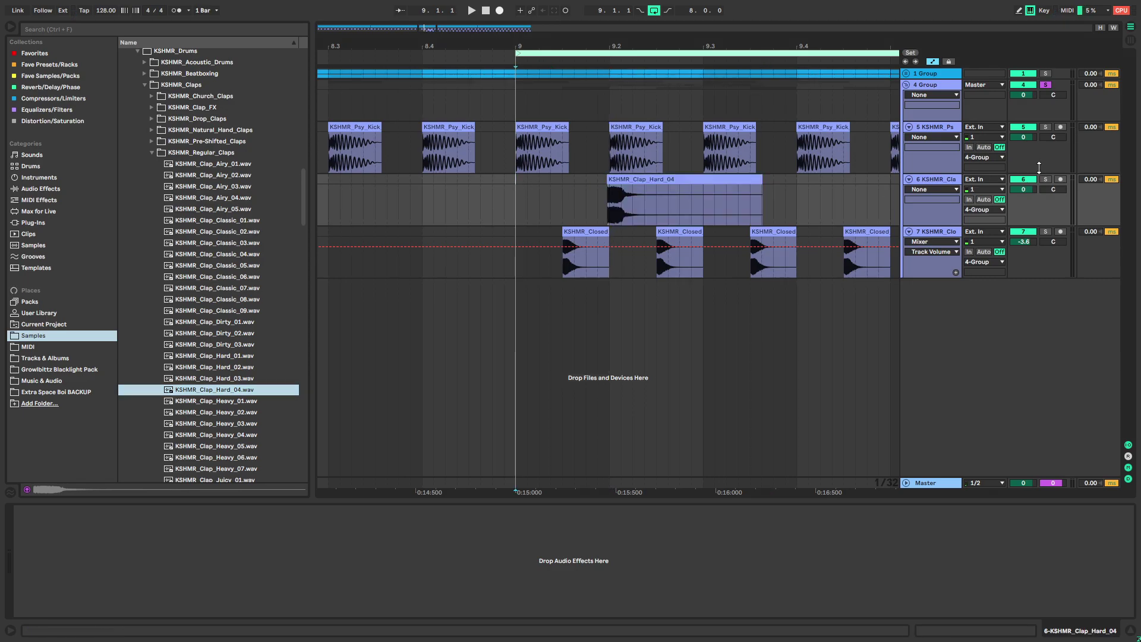
pyautogui.press('space')
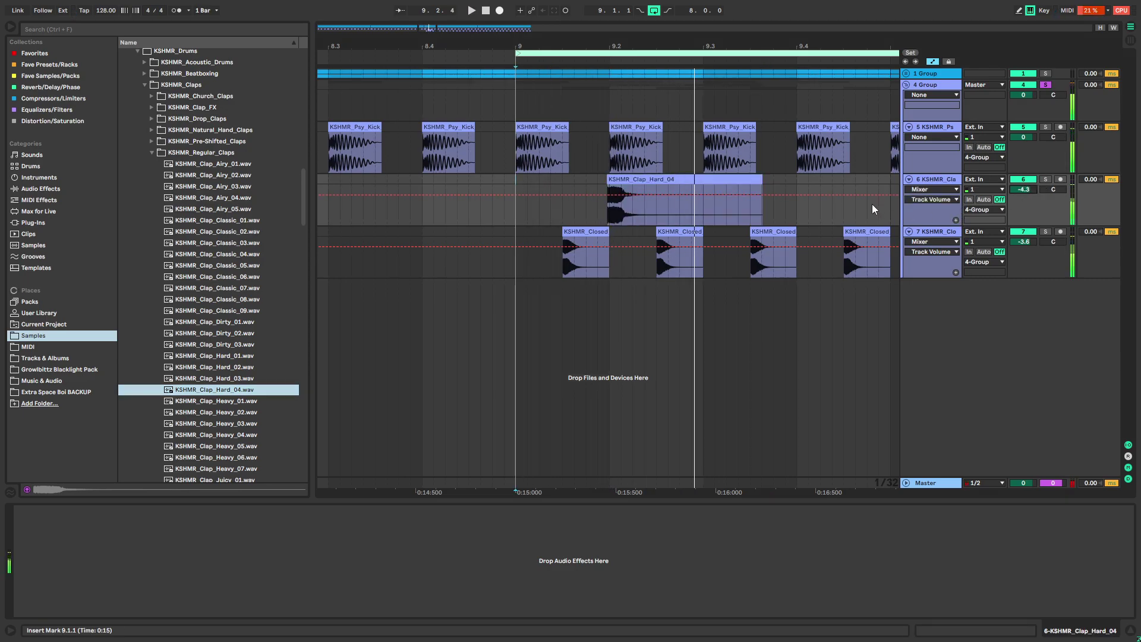
pyautogui.press('space')
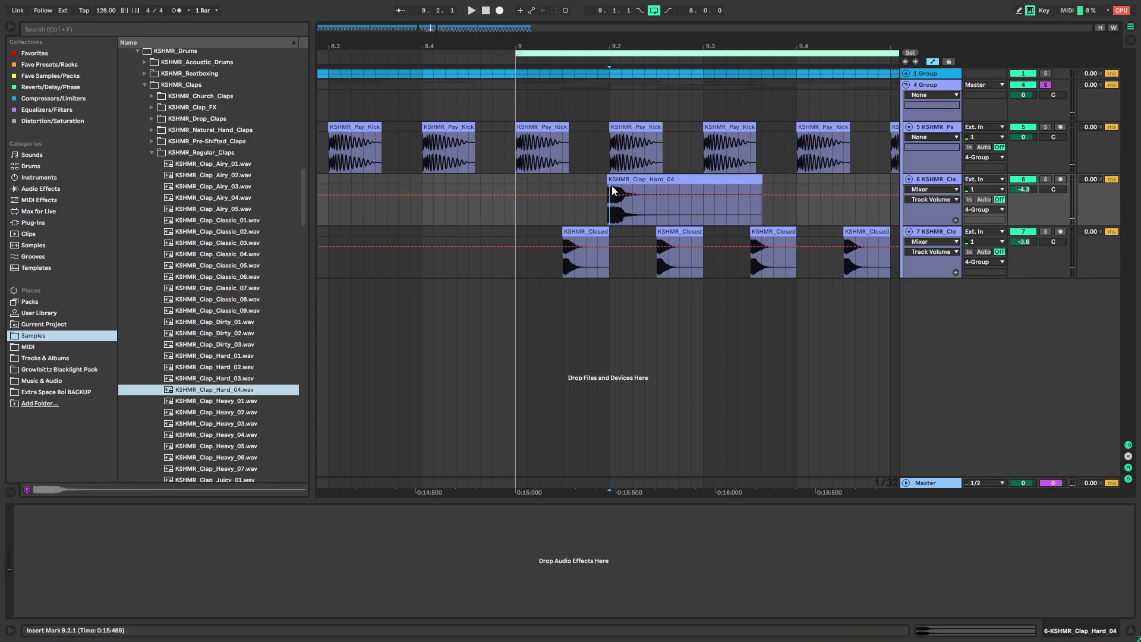
pyautogui.click(616, 178)
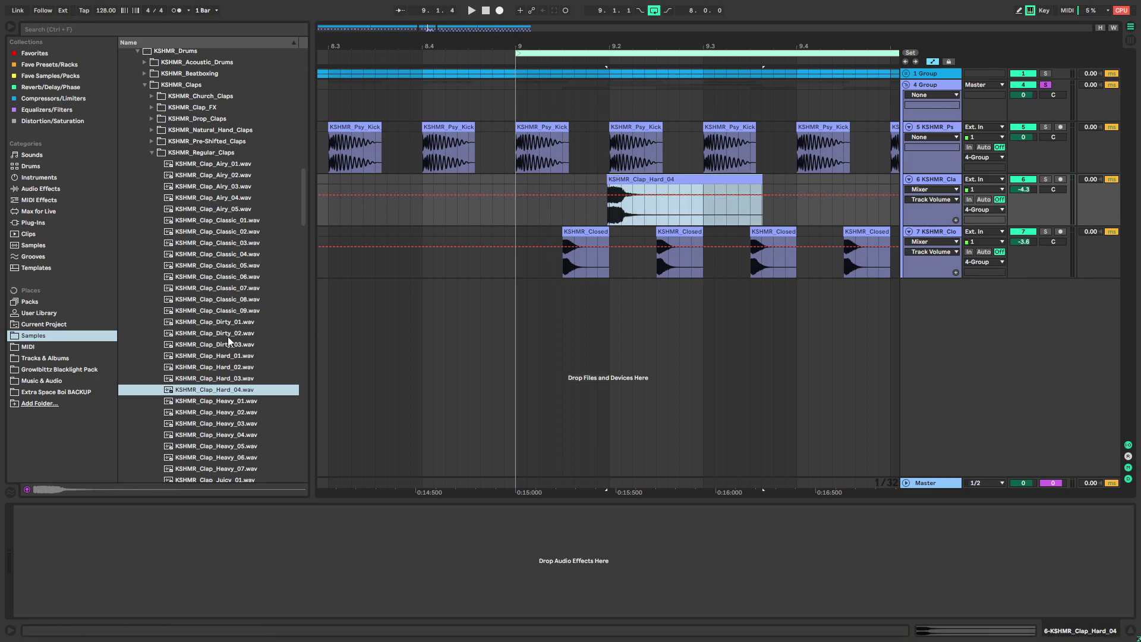
pyautogui.press('Delete')
# Audition further claps in the KSHMR_Regular_Claps folder, including the Juicy and Jungle ones
pyautogui.scroll(-5, 191, 364)
pyautogui.click(191, 364)
pyautogui.scroll(-1, 208, 410)
pyautogui.click(214, 422)
pyautogui.click(223, 434)
pyautogui.click(196, 330)
pyautogui.click(236, 217)
pyautogui.click(226, 431)
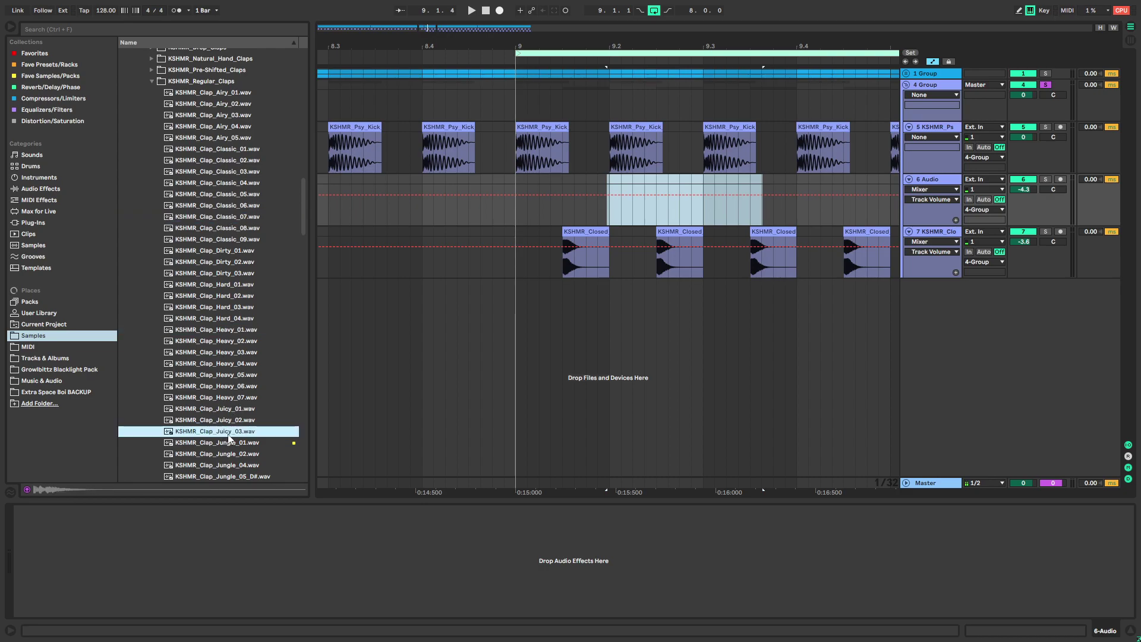
pyautogui.click(241, 443)
pyautogui.click(209, 419)
pyautogui.scroll(-2, 213, 409)
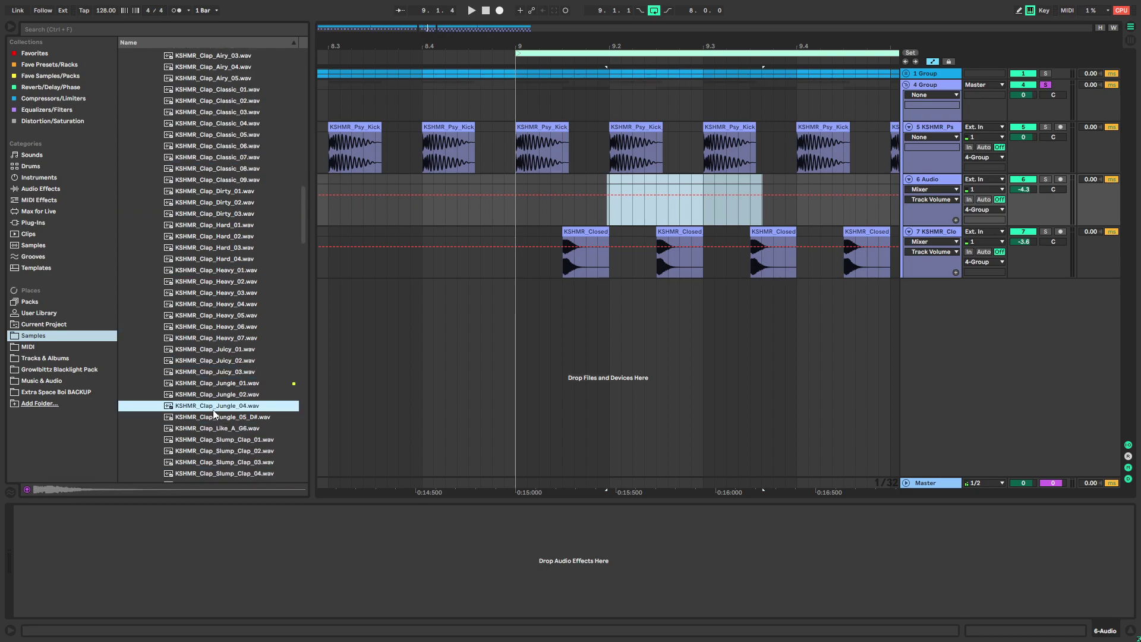
pyautogui.scroll(-3, 215, 388)
# Place KSHMR_Clap_Juicy_02 on the clap track at beat 9.2 and play it with the drums
pyautogui.moveTo(226, 370); pyautogui.dragTo(613, 180)
pyautogui.scroll(5, 616, 175)
pyautogui.scroll(-5, 612, 181)
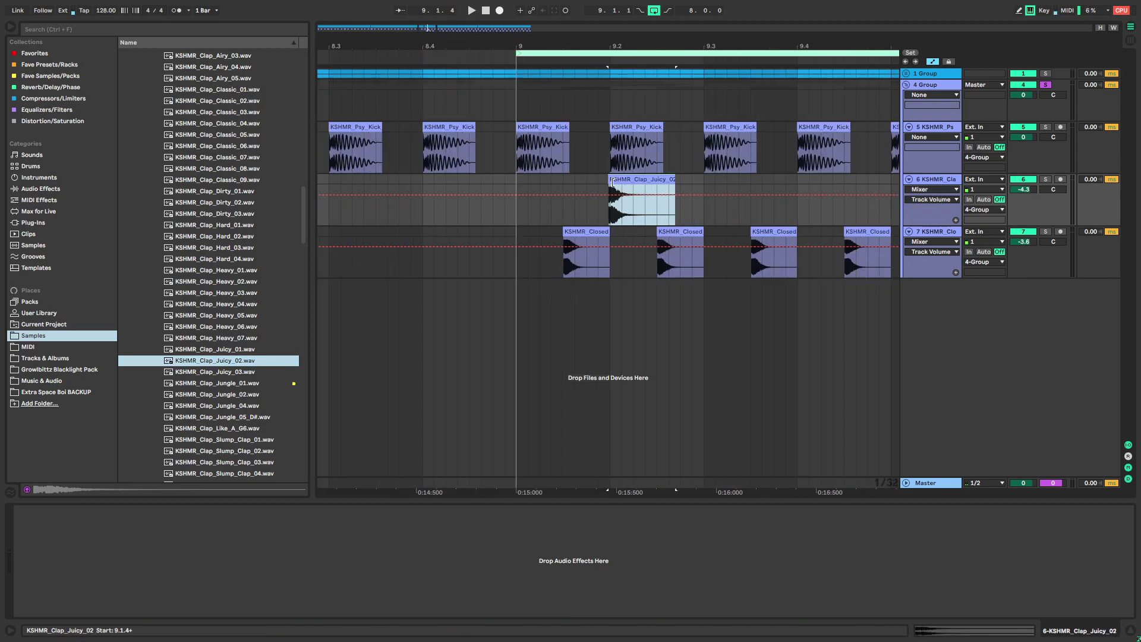
pyautogui.click(518, 185)
pyautogui.press('space')
pyautogui.press('space')
# Repeat the Juicy clap every two beats from bar 9 up to bar 17
pyautogui.moveTo(702, 185); pyautogui.dragTo(517, 188)
pyautogui.scroll(-5, 600, 196)
pyautogui.hotkey('ctrl', 'd')
pyautogui.scroll(-3, 605, 196)
pyautogui.hotkey('ctrl', 'd')
pyautogui.hotkey('ctrl', 'd')
pyautogui.hotkey('ctrl', 'd')
pyautogui.hotkey('ctrl', 'd')
pyautogui.hotkey('ctrl', 'd')
pyautogui.hotkey('ctrl', 'd')
pyautogui.hotkey('ctrl', 'd')
pyautogui.hotkey('ctrl', 'd')
pyautogui.hotkey('ctrl', 'd')
pyautogui.hotkey('ctrl', 'd')
pyautogui.hotkey('ctrl', 'd')
pyautogui.hotkey('ctrl', 'd')
pyautogui.hotkey('ctrl', 'd')
pyautogui.hotkey('ctrl', 'd')
# Open the first clap clip, bring up the Replace Files list for its sample and start hot-swapping KSHMR_Clap_Juicy_02
pyautogui.click(238, 349)
pyautogui.scroll(5, 622, 180)
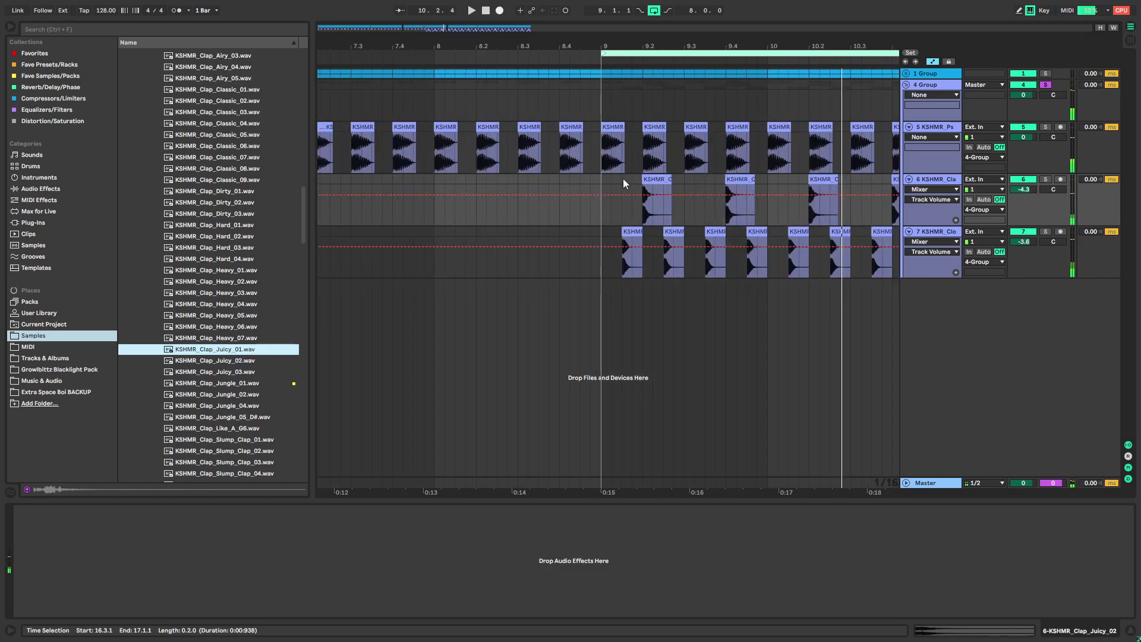
pyautogui.doubleClick(646, 180)
pyautogui.rightClick(457, 500)
pyautogui.click(486, 514)
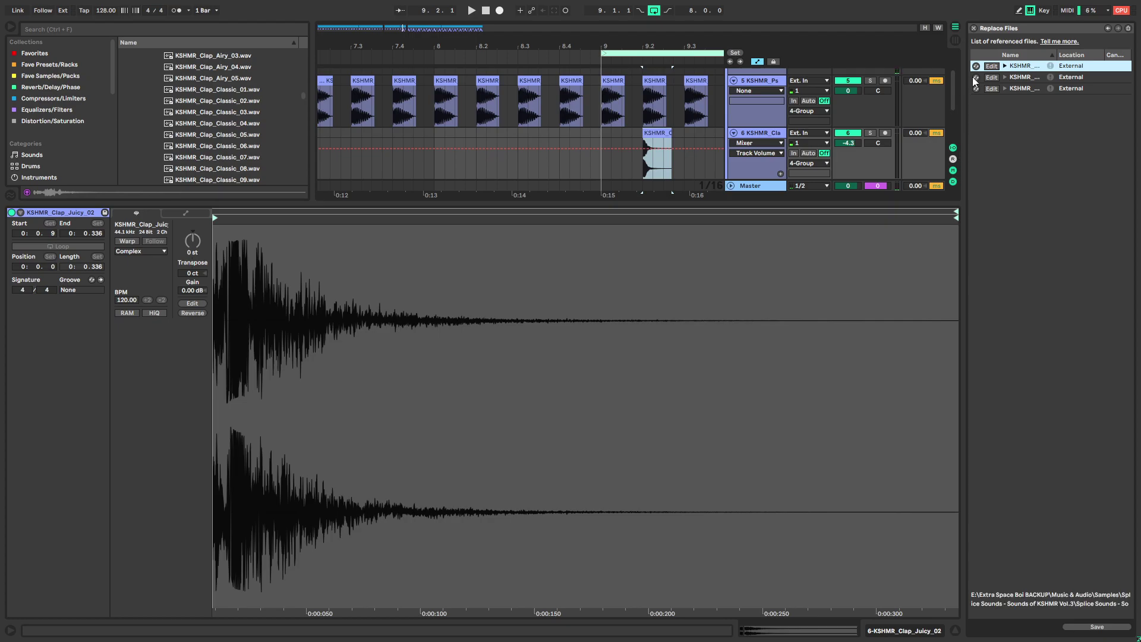
pyautogui.click(976, 66)
pyautogui.moveTo(410, 208); pyautogui.dragTo(410, 503)
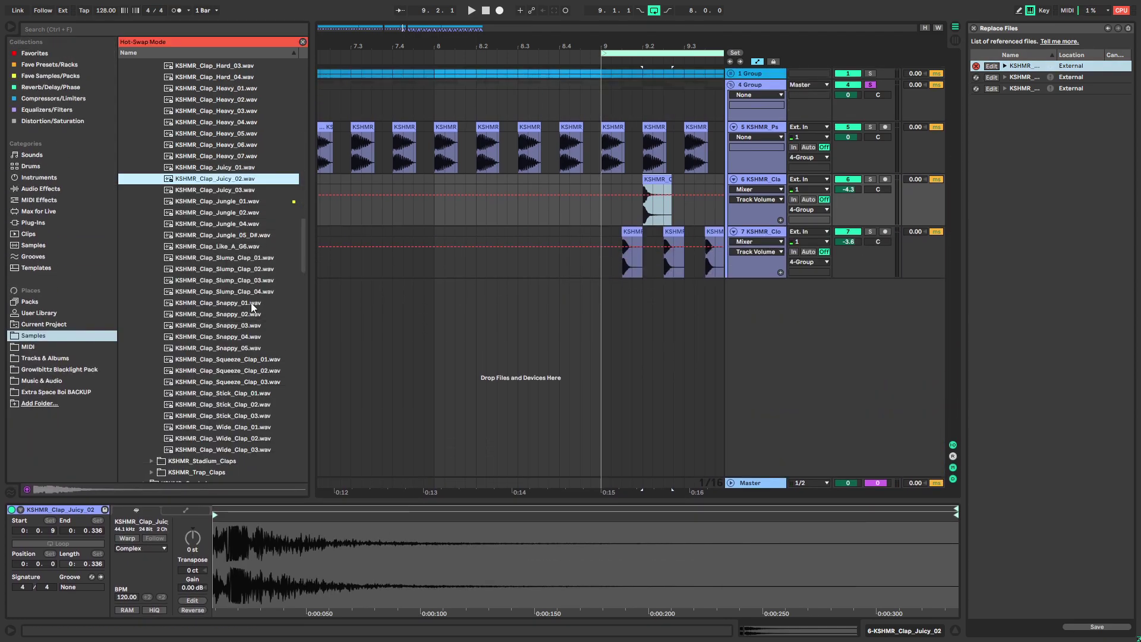
# Swap the clap sample during playback for KSHMR_Clap_Juicy_01, Juicy_03, Jungle_01, Heavy_06 and Heavy_05 in turn
pyautogui.click(233, 167)
pyautogui.press('space')
pyautogui.moveTo(703, 245); pyautogui.dragTo(458, 251)
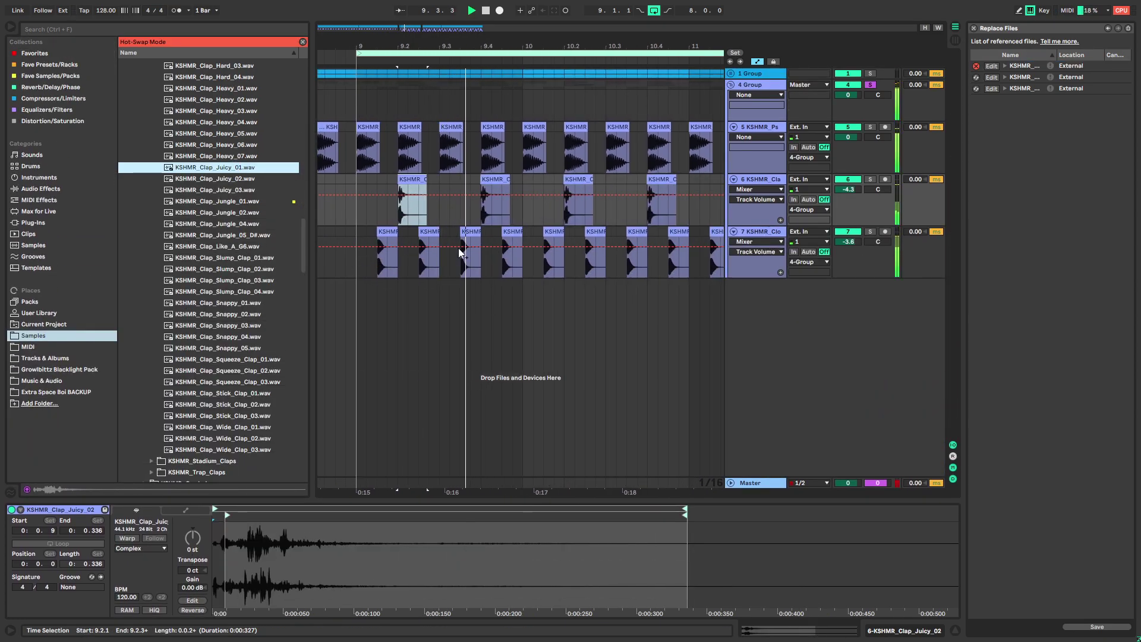
pyautogui.doubleClick(234, 191)
pyautogui.press('space')
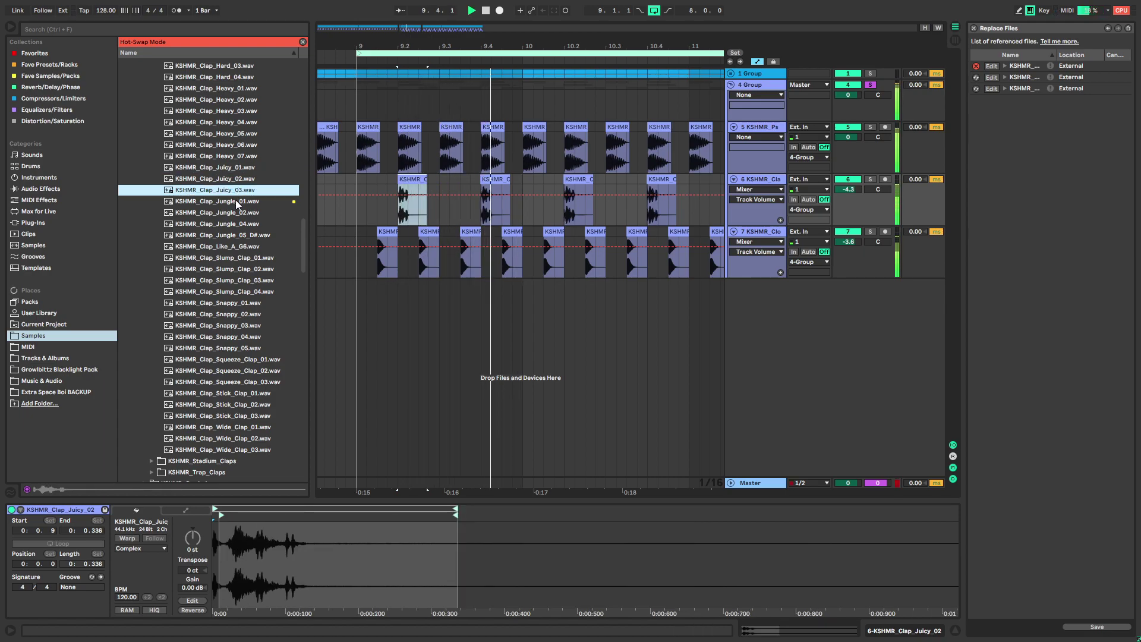
pyautogui.doubleClick(235, 201)
pyautogui.doubleClick(236, 144)
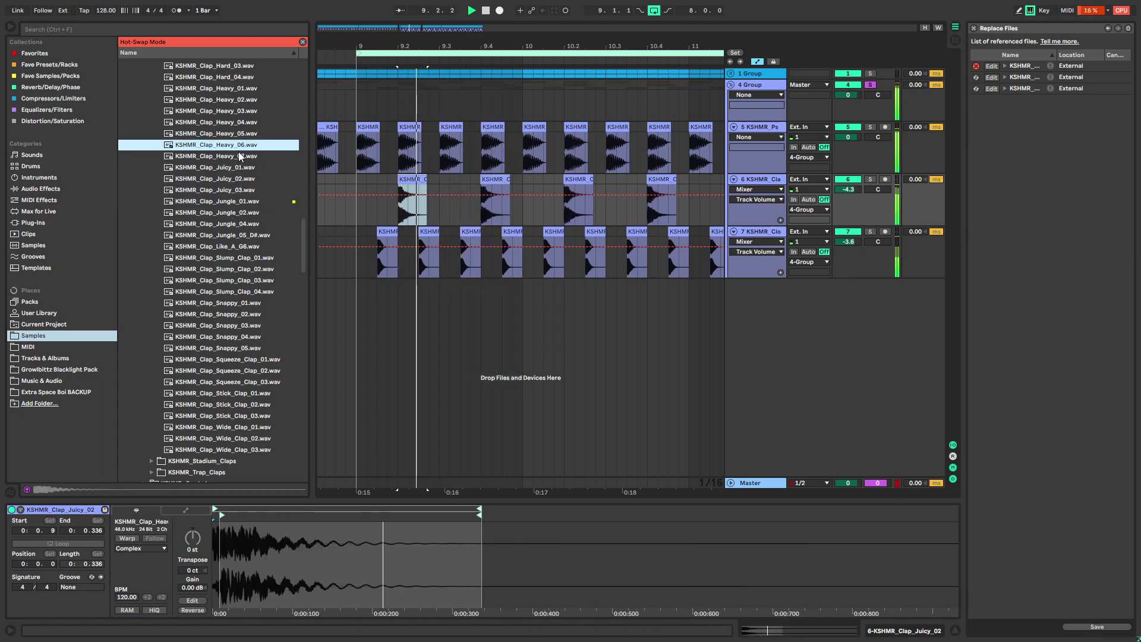
pyautogui.doubleClick(237, 133)
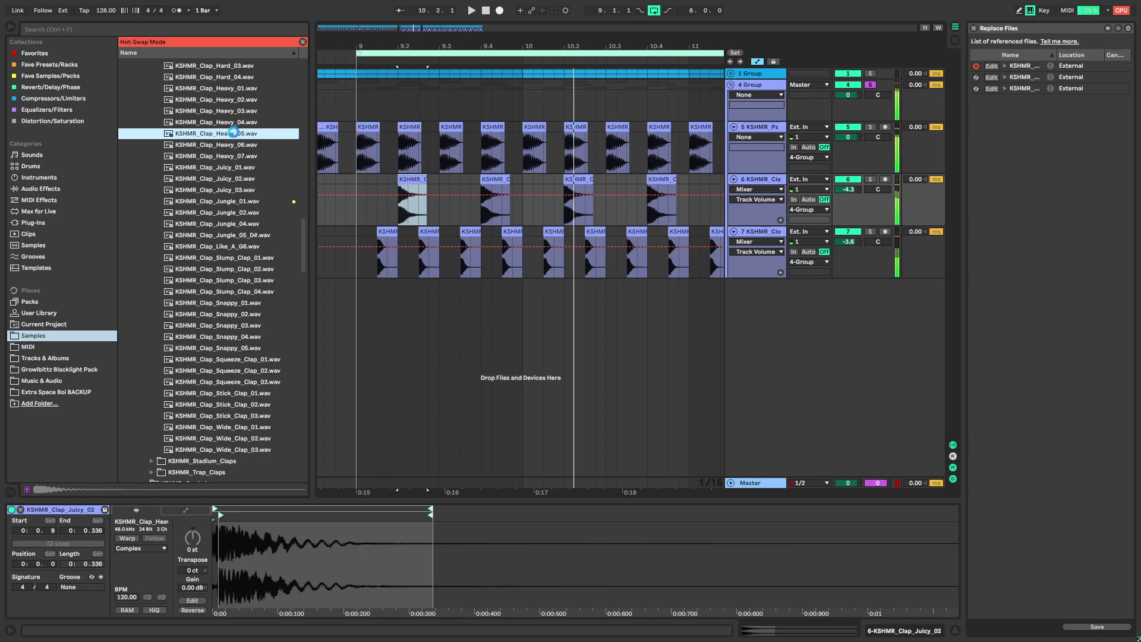
# Try KSHMR_Clap_Heavy_02, Heavy_01, Hard_04, Hard_03, Hard_02 and Hard_01 in turn as the clap sample during playback
pyautogui.scroll(1, 234, 172)
pyautogui.doubleClick(236, 135)
pyautogui.scroll(1, 235, 140)
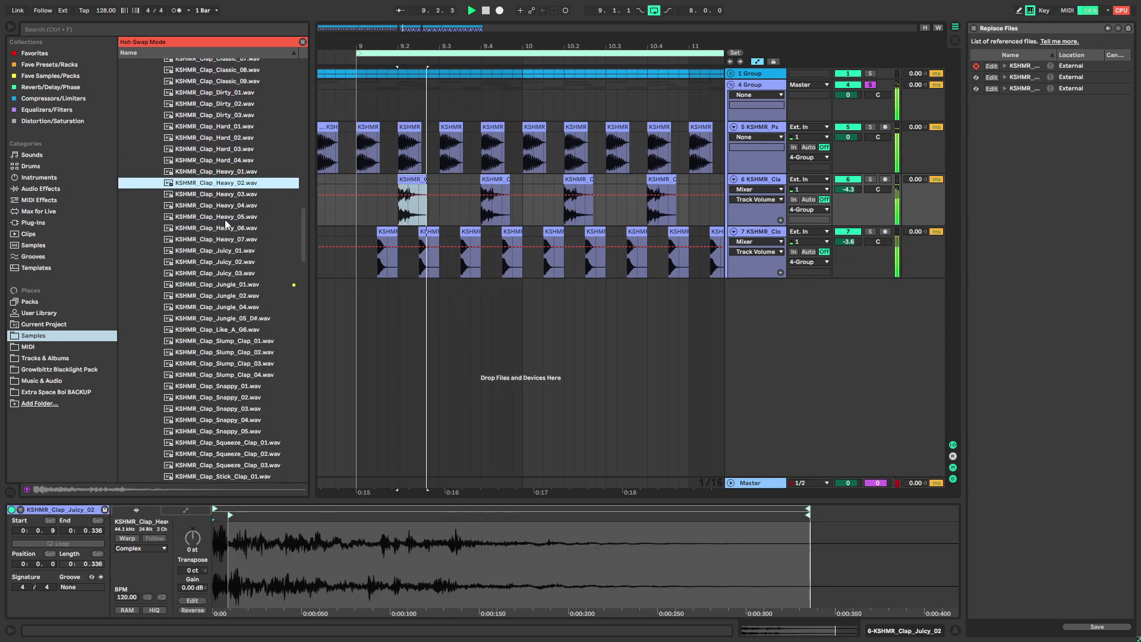
pyautogui.doubleClick(231, 171)
pyautogui.scroll(1, 233, 178)
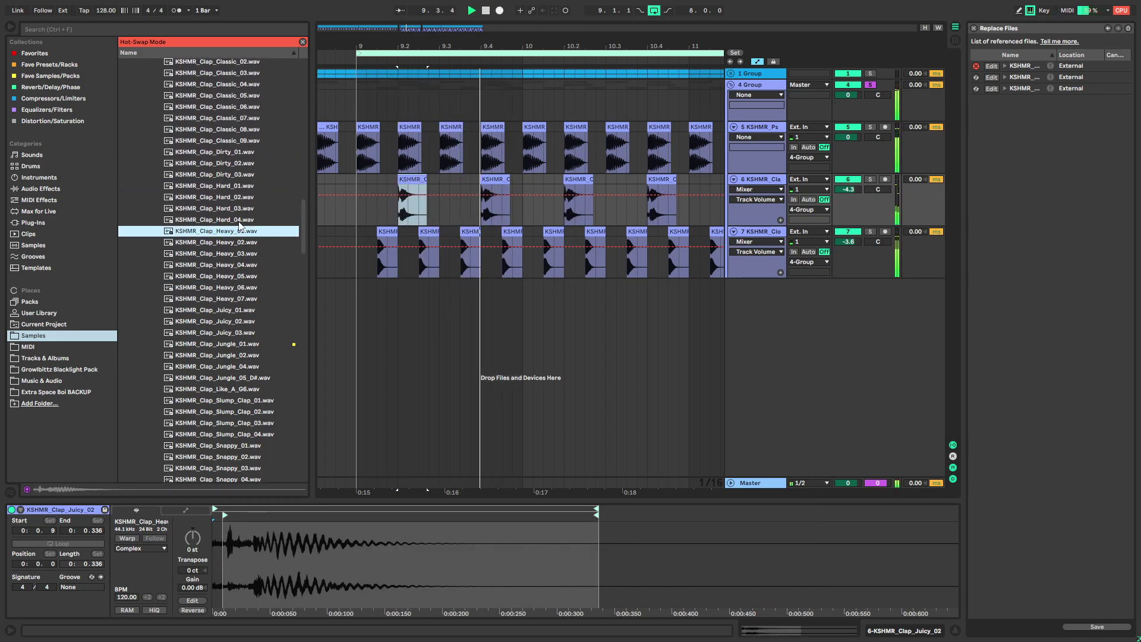
pyautogui.doubleClick(238, 220)
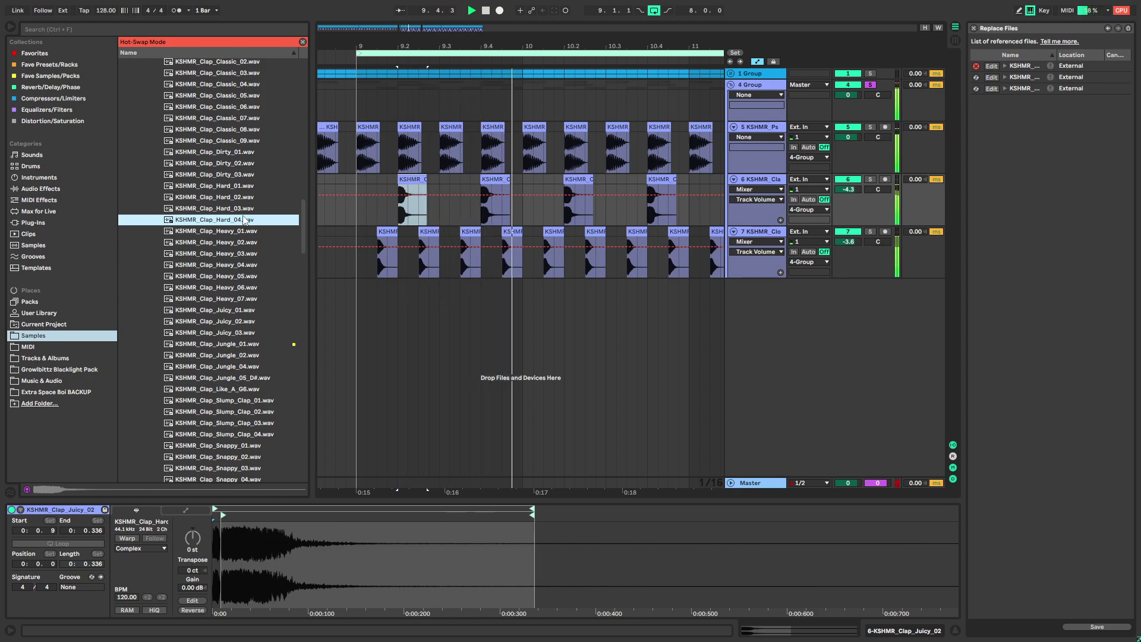
pyautogui.doubleClick(238, 210)
pyautogui.press('Up')
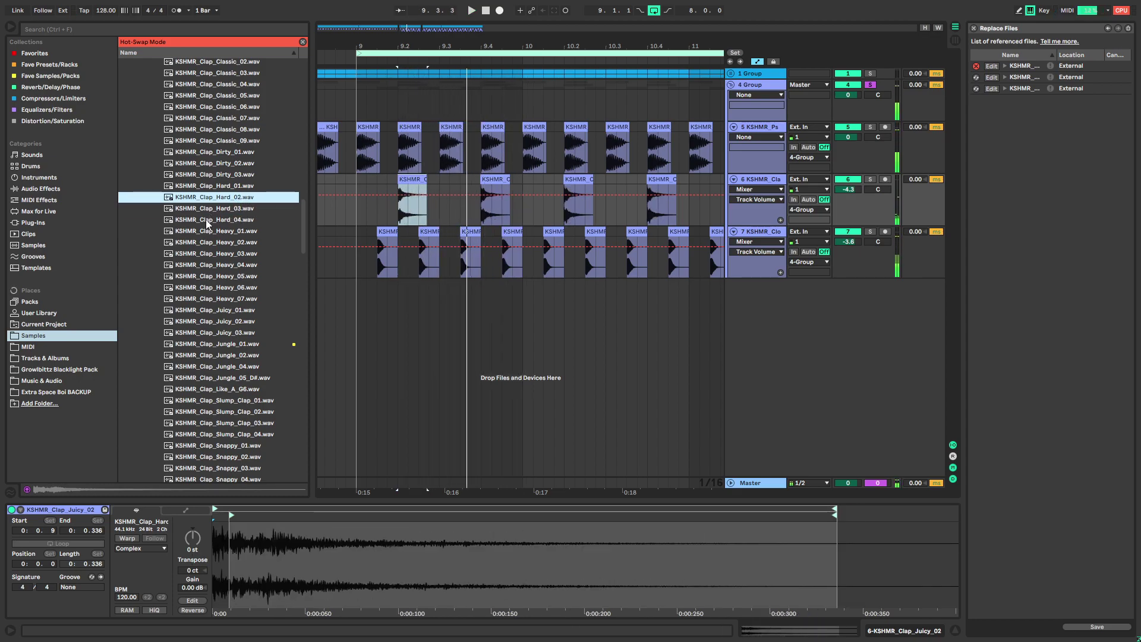
pyautogui.press('Up')
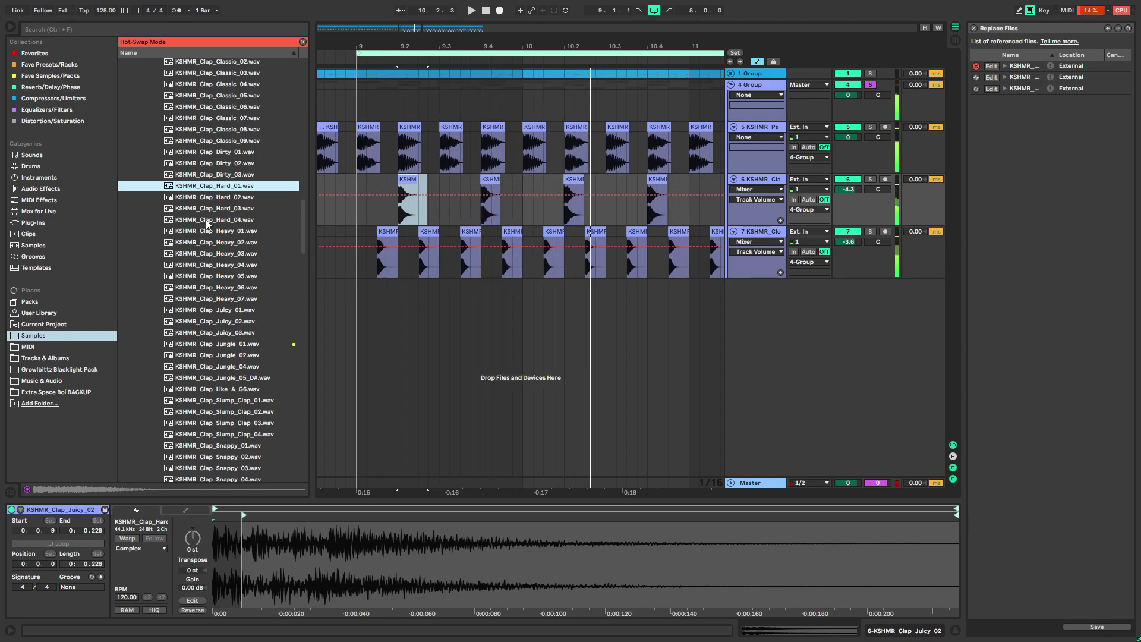
# Swap the clap sample for KSHMR_Clap_Dirty_03, leave hot-swapping and close the Replace Files list
pyautogui.press('Up')
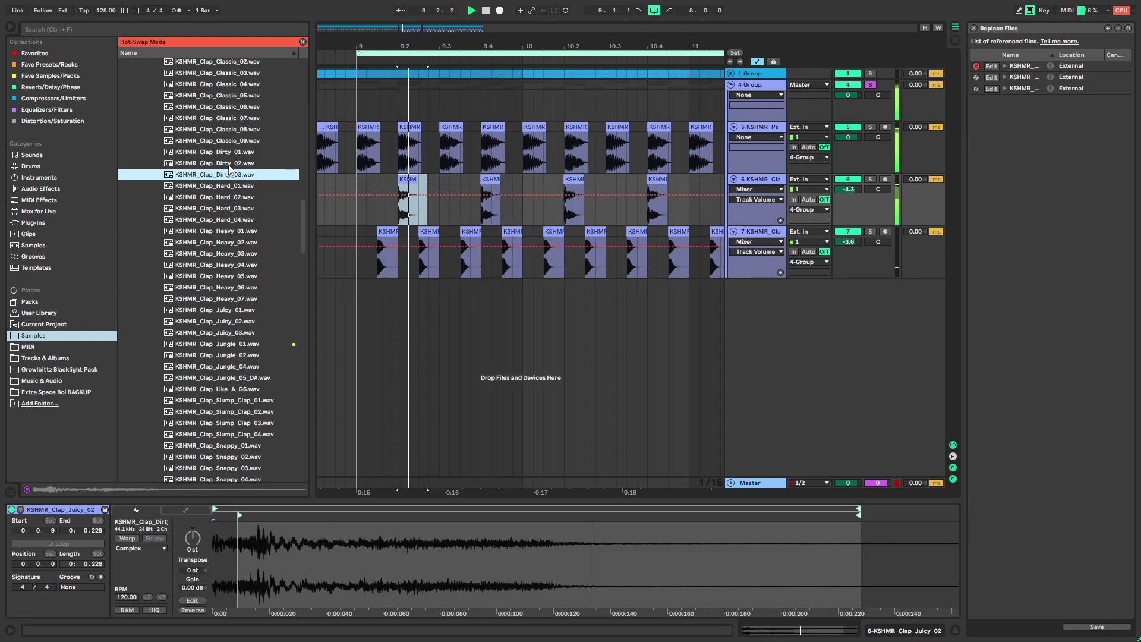
pyautogui.click(303, 42)
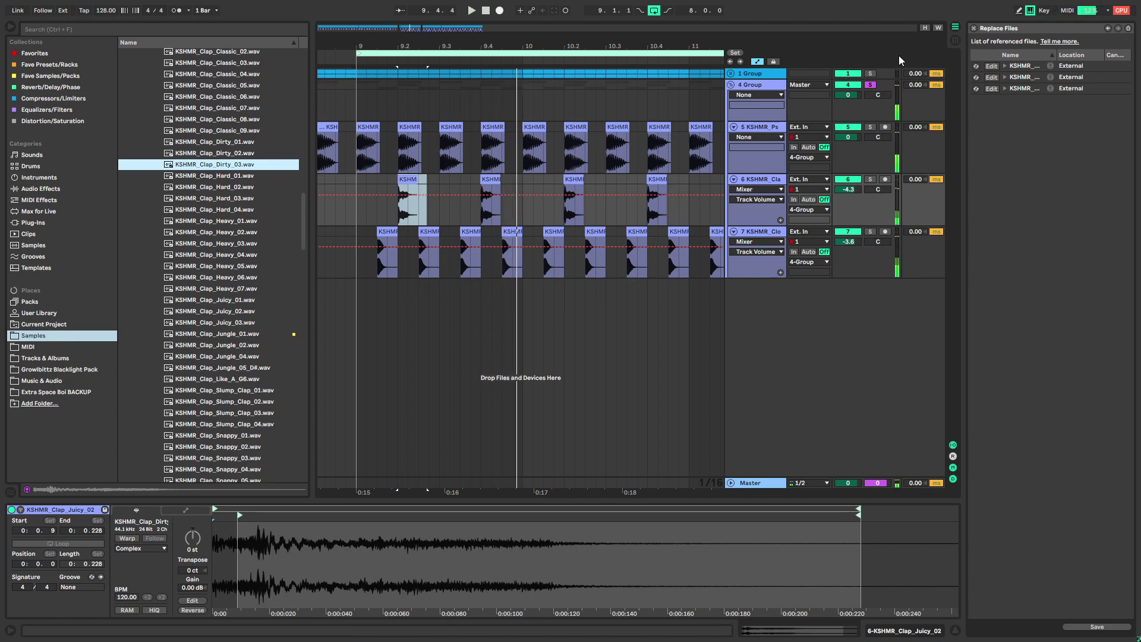
pyautogui.click(974, 29)
pyautogui.click(383, 180)
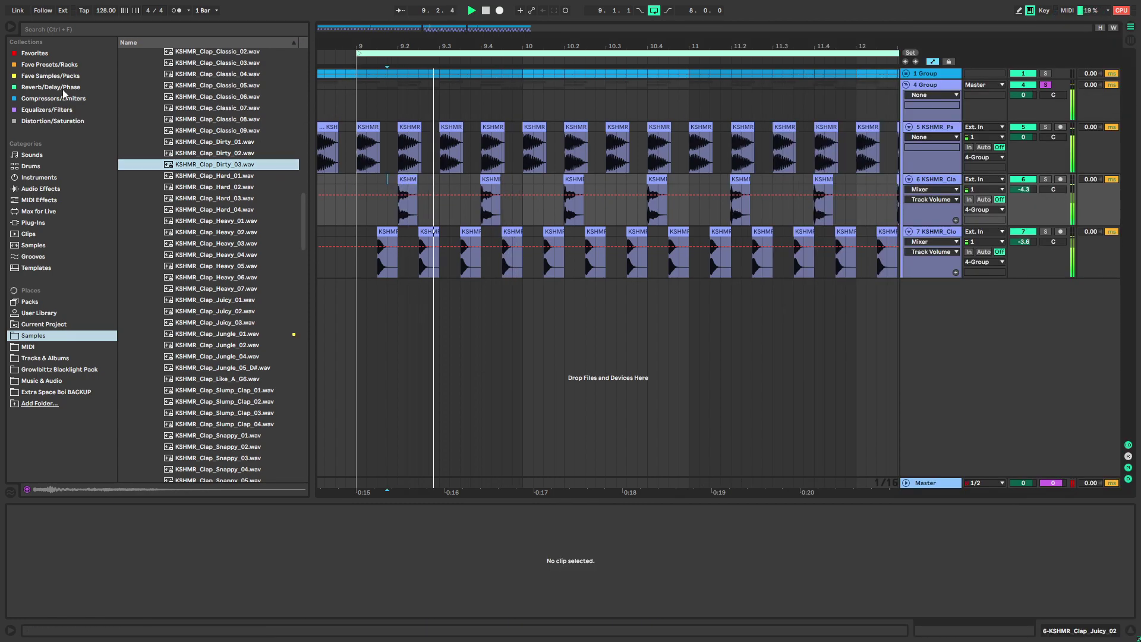
# Show the Favorites collection and raise the clap track's volume to -3.1 dB while the drums play
pyautogui.click(61, 55)
pyautogui.scroll(5, 423, 194)
pyautogui.press('space')
pyautogui.press('space')
pyautogui.moveTo(1023, 190); pyautogui.dragTo(1023, 180)
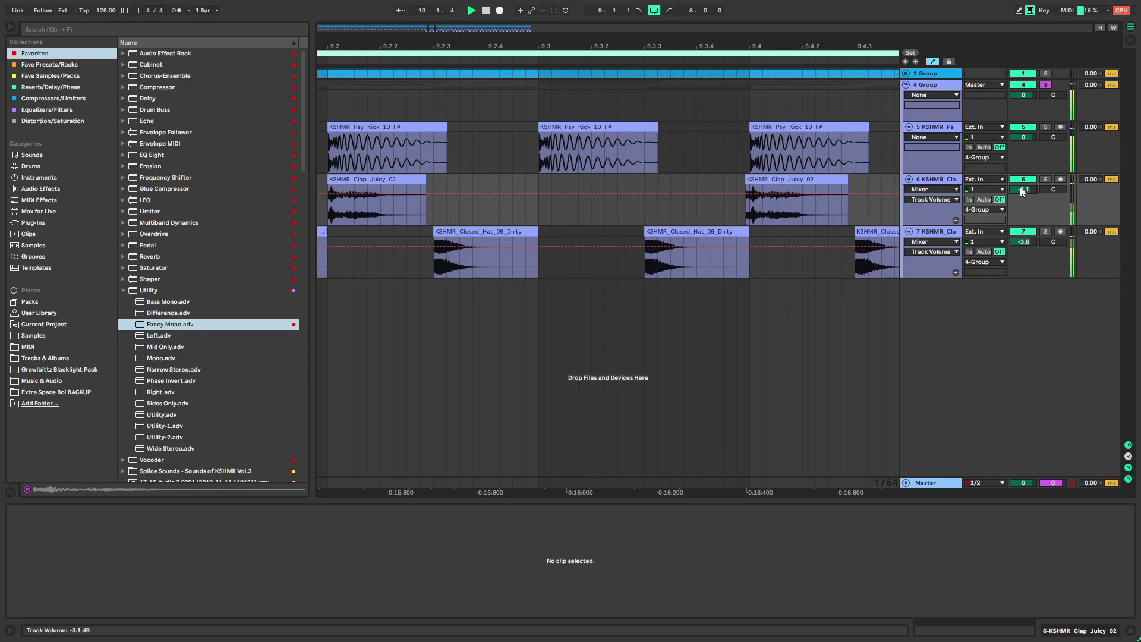
pyautogui.scroll(-5, 735, 188)
pyautogui.press('space')
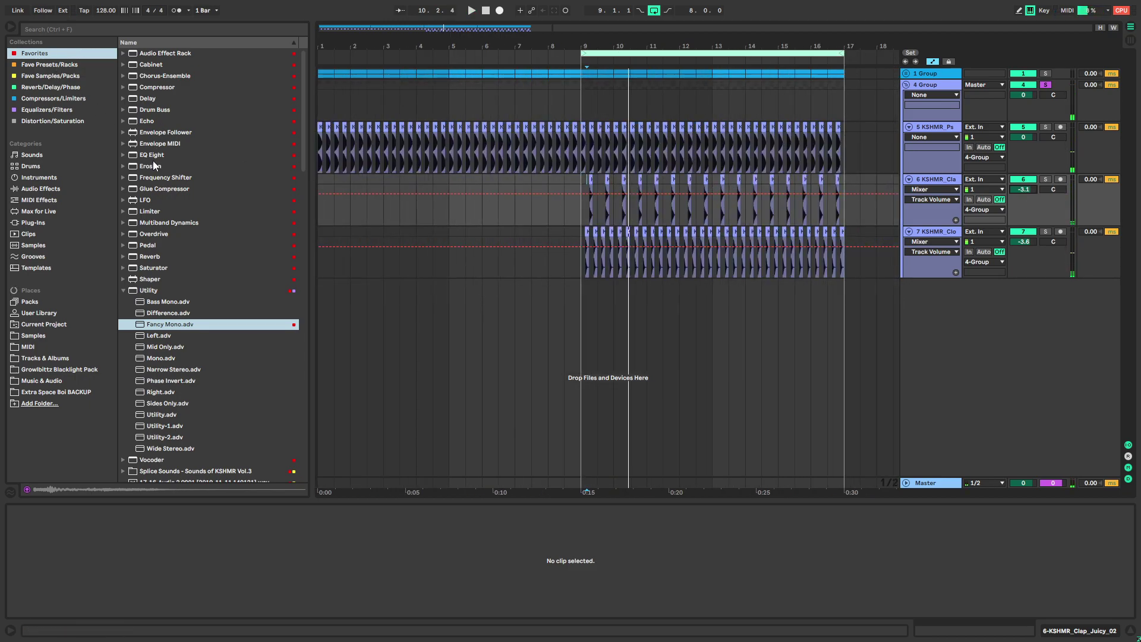
# Add EQ Eight to the clap track, boost its high shelf by 3.10 dB at 4.17 kHz and play the drums
pyautogui.moveTo(153, 155); pyautogui.dragTo(599, 202)
pyautogui.moveTo(220, 556); pyautogui.dragTo(217, 548)
pyautogui.press('space')
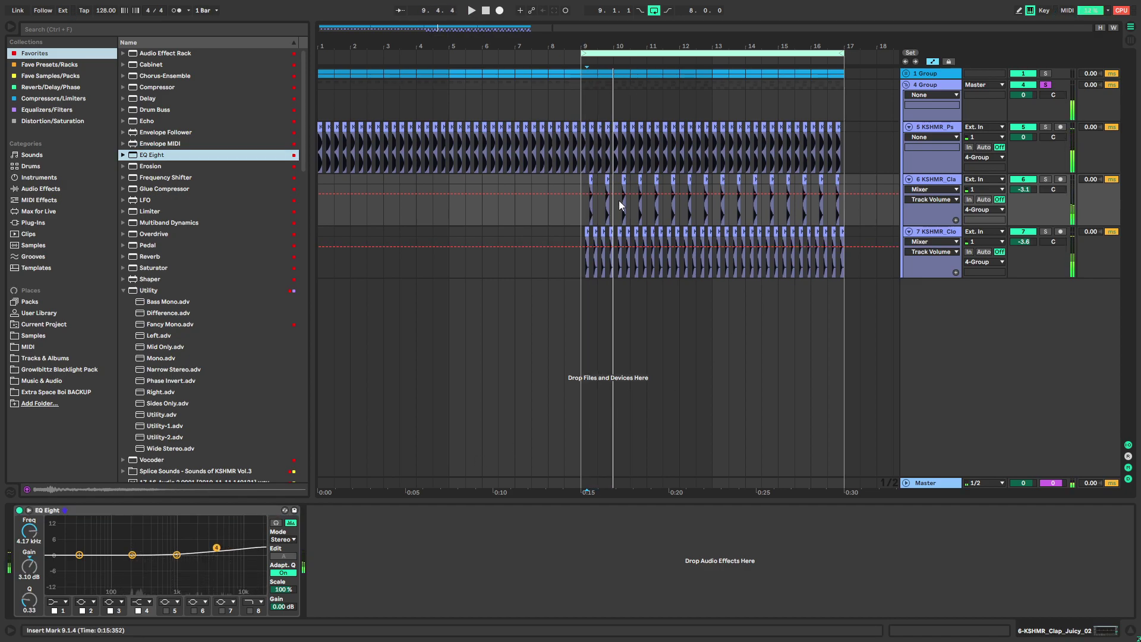
pyautogui.click(920, 232)
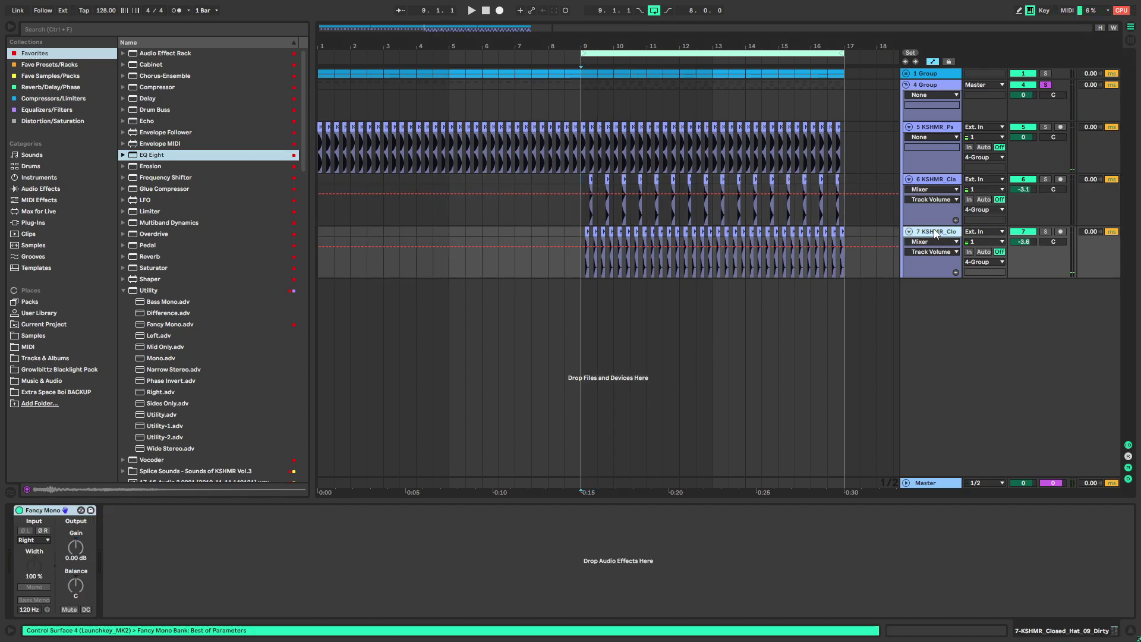
pyautogui.click(513, 178)
pyautogui.press('space')
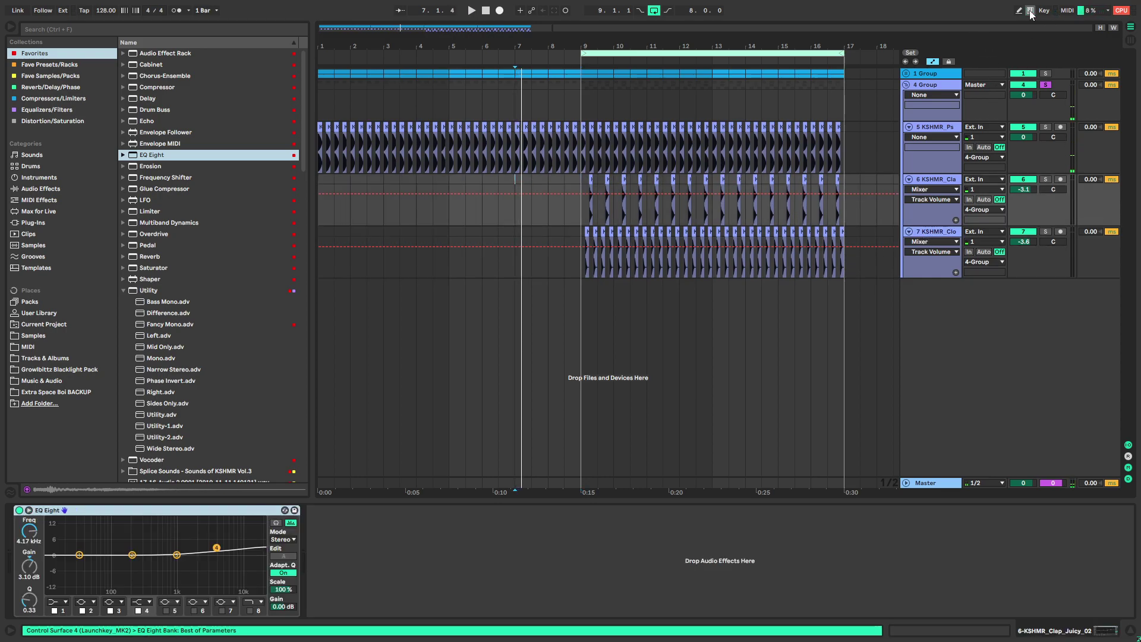
# Unfold the bass group, take the drum group out of solo and play bass and drums together into bar 9
pyautogui.click(909, 83)
pyautogui.rightClick(596, 60)
pyautogui.click(602, 62)
pyautogui.click(586, 82)
pyautogui.keyDown('alt'); pyautogui.click(907, 84); pyautogui.keyUp('alt')
pyautogui.rightClick(628, 56)
pyautogui.click(633, 60)
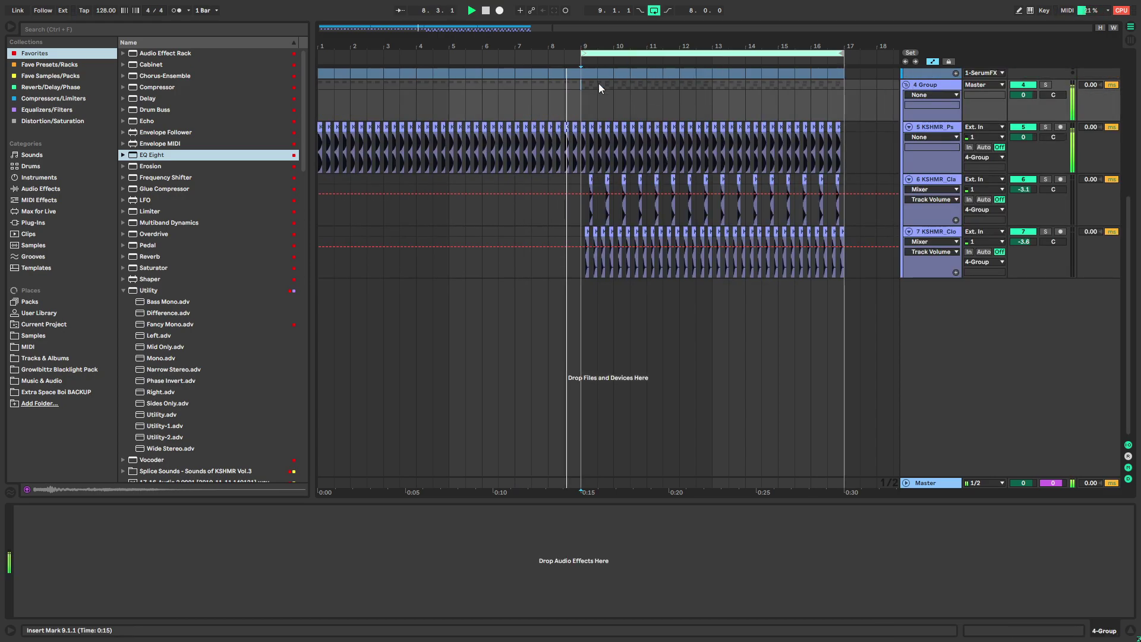
pyautogui.hscroll(3, 539, 186)
pyautogui.scroll(1, 540, 186)
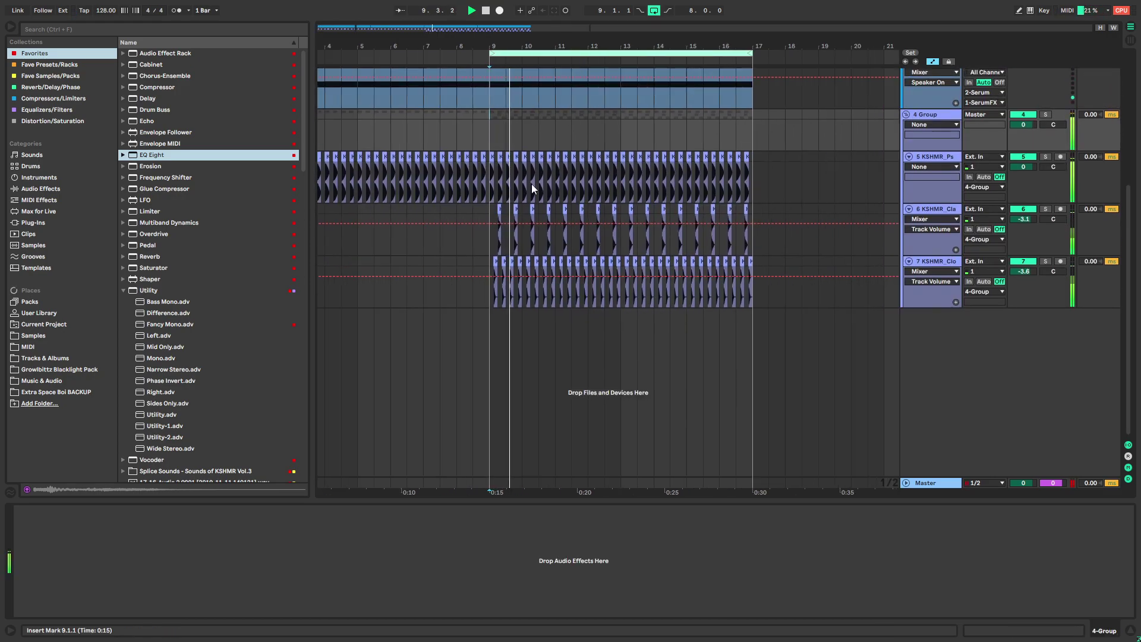
# Duplicate the last kick of bar 8 to beat 8.4.3, just before bar 9
pyautogui.press('+')
pyautogui.press('+')
pyautogui.press('+')
pyautogui.press('+')
pyautogui.click(462, 157)
pyautogui.moveTo(471, 157); pyautogui.dragTo(468, 158)
pyautogui.hotkey('ctrl', 'd')
pyautogui.press('space')
pyautogui.scroll(7, 505, 205)
pyautogui.hscroll(-1, 505, 205)
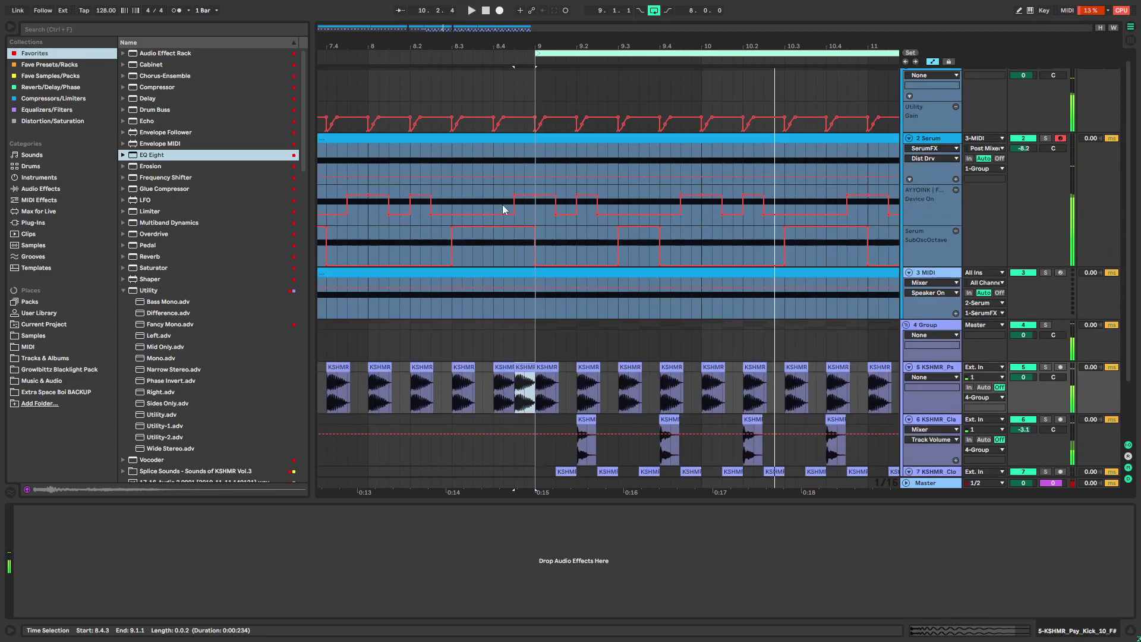
# Solo the Serum bass track, select its clips from bar 9 to 17 and duplicate the track
pyautogui.click(502, 166)
pyautogui.press('s')
pyautogui.click(546, 140)
pyautogui.press('-')
pyautogui.press('-')
pyautogui.press('-')
pyautogui.press('-')
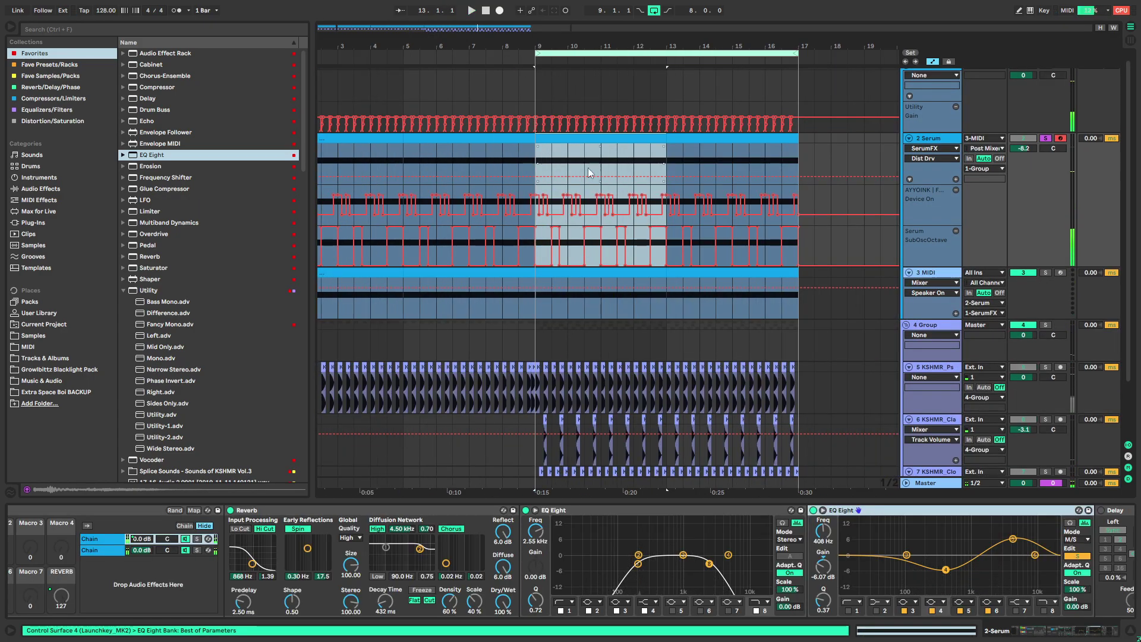
pyautogui.keyDown('shift'); pyautogui.click(752, 141); pyautogui.keyUp('shift')
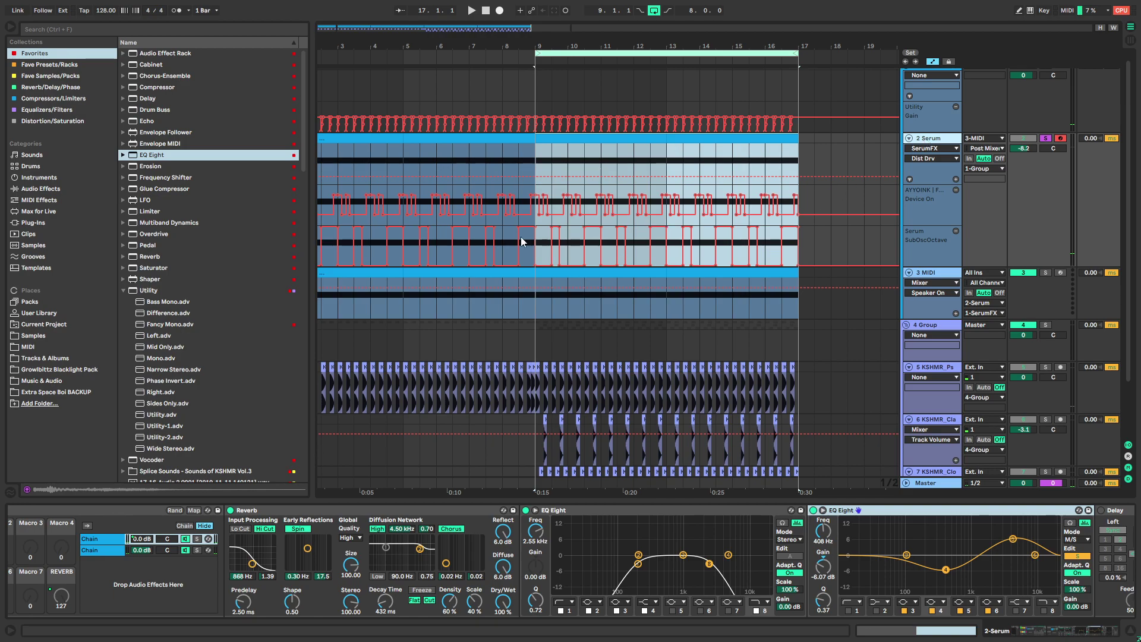
pyautogui.hotkey('ctrl', 'd')
pyautogui.press('-')
pyautogui.press('-')
# Delete the duplicated Serum track's clips before bar 9 and the original Serum track's clips from bar 9 to 17
pyautogui.click(395, 271)
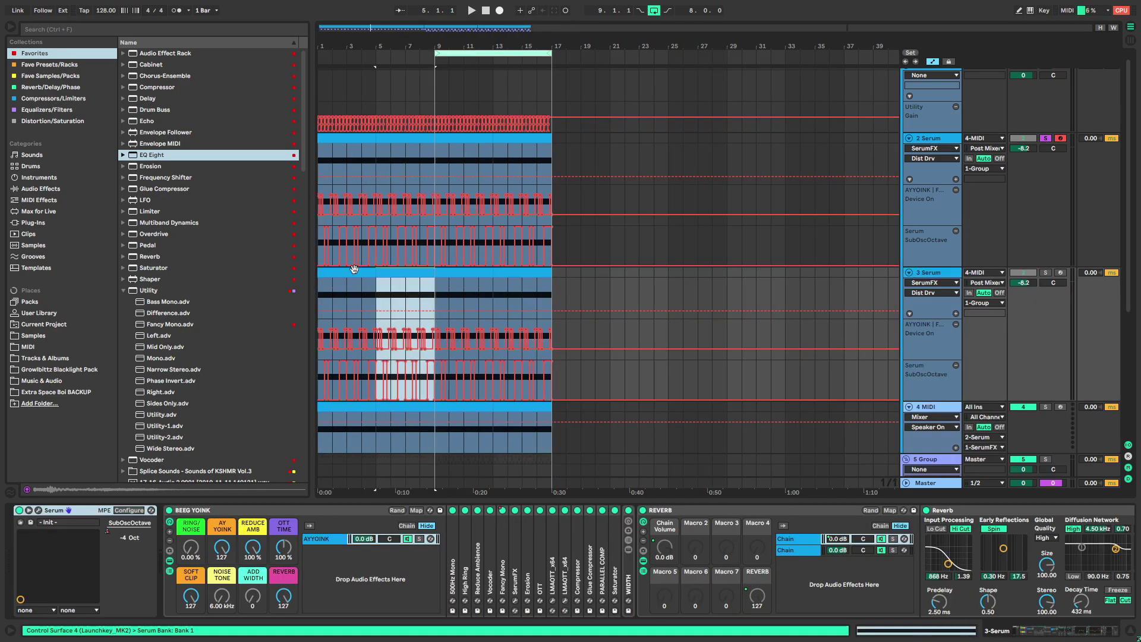
pyautogui.keyDown('shift'); pyautogui.click(353, 271); pyautogui.keyUp('shift')
pyautogui.press('Delete')
pyautogui.moveTo(462, 139); pyautogui.dragTo(491, 139)
pyautogui.keyDown('shift'); pyautogui.click(605, 140); pyautogui.keyUp('shift')
pyautogui.press('Delete')
# Open Serum on the duplicated bass track, adjust oscillator A's wavetable position and play from bar 9
pyautogui.click(449, 273)
pyautogui.scroll(4, 451, 274)
pyautogui.click(679, 509)
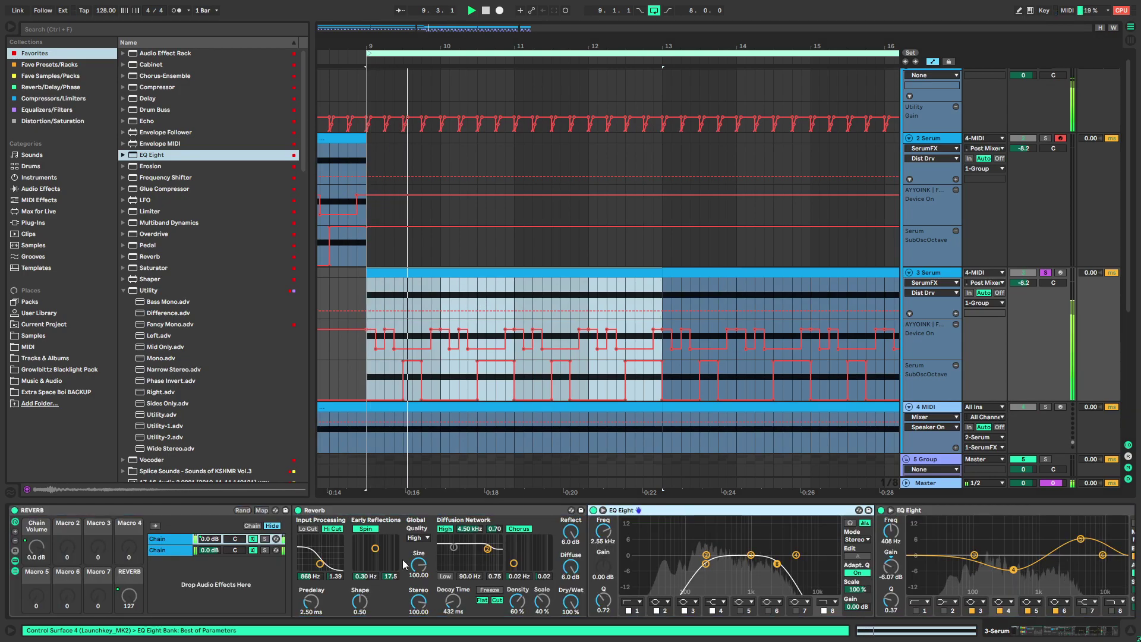
pyautogui.press('space')
pyautogui.doubleClick(177, 508)
pyautogui.moveTo(235, 561); pyautogui.dragTo(856, 577)
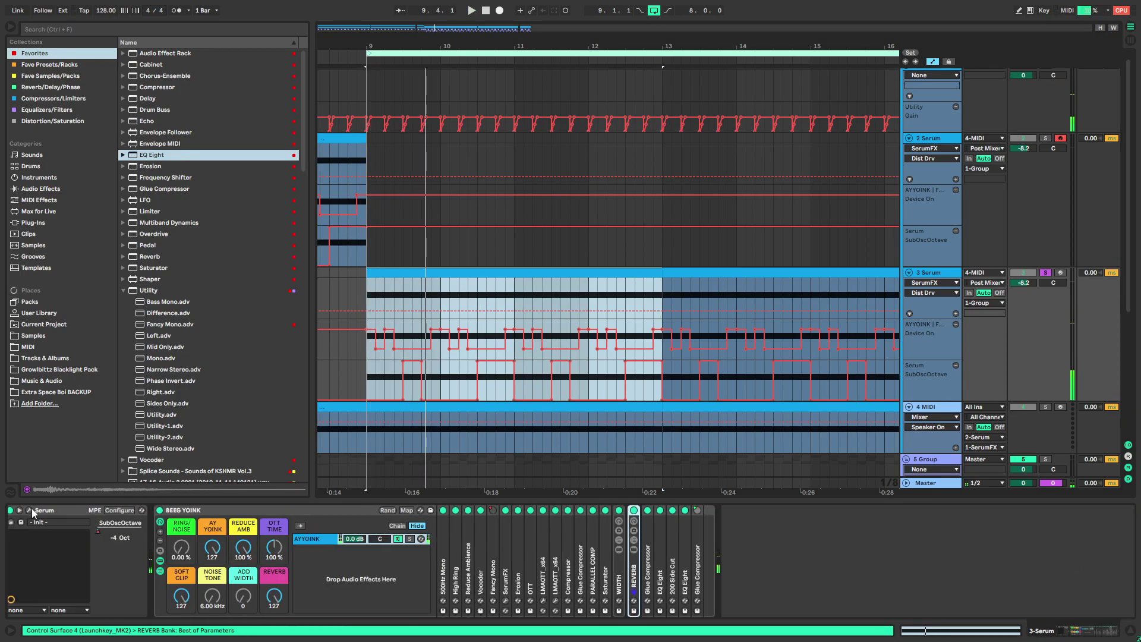
pyautogui.click(30, 510)
pyautogui.moveTo(427, 249); pyautogui.dragTo(428, 219)
pyautogui.press('space')
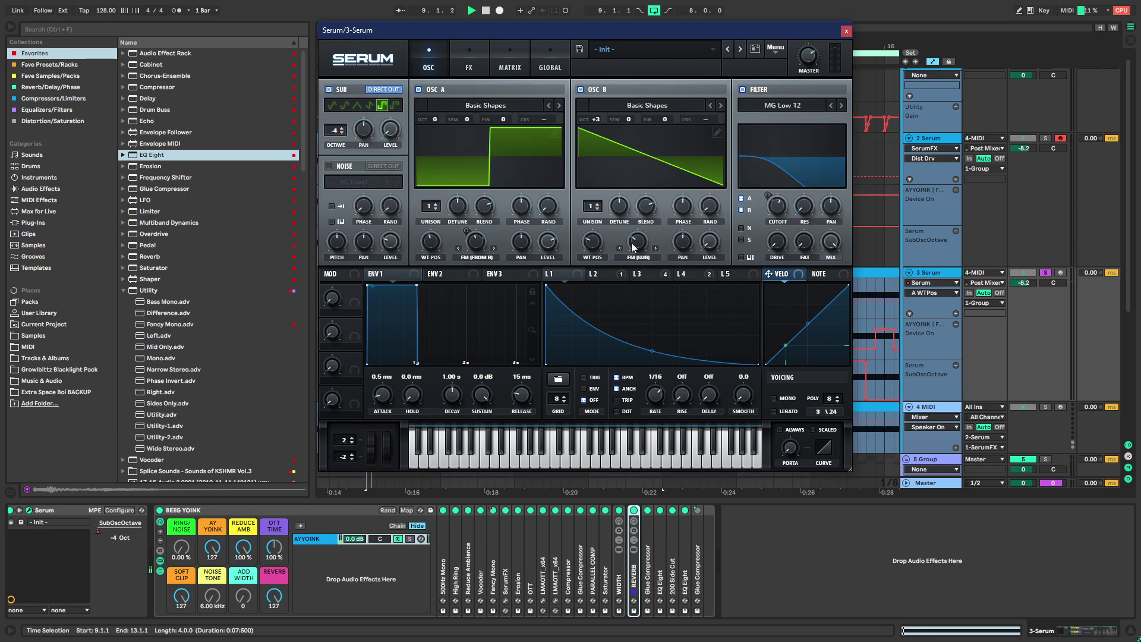
# Set the rate of Serum's LFO 3 to dotted 1/16 and play the bass
pyautogui.click(602, 275)
pyautogui.click(641, 274)
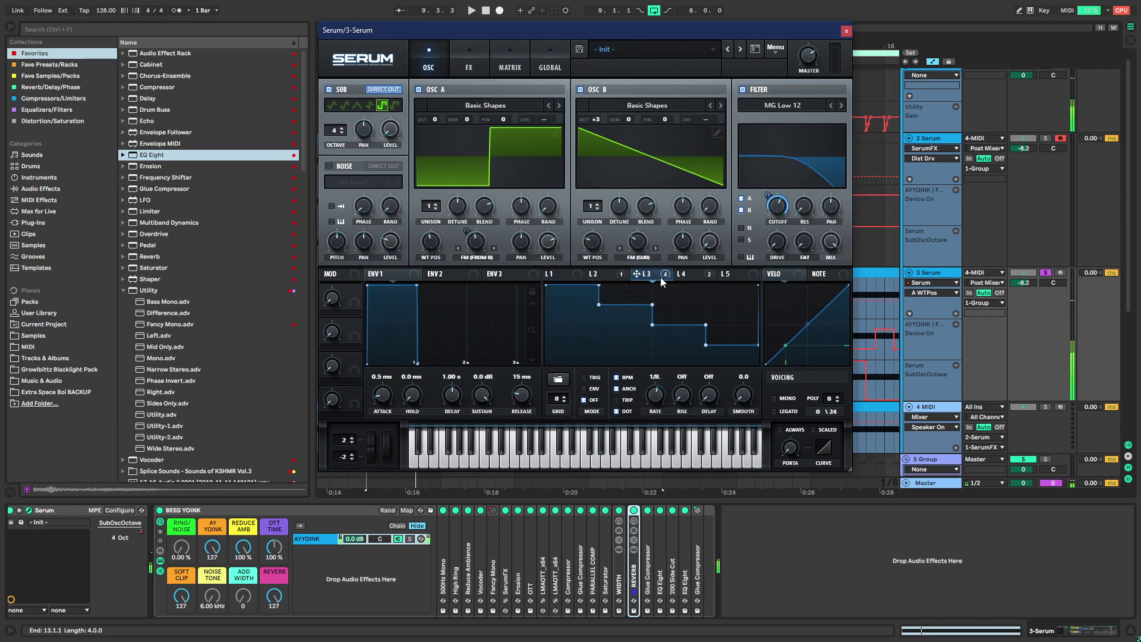
pyautogui.press('space')
pyautogui.moveTo(657, 397); pyautogui.dragTo(661, 394)
pyautogui.press('space')
pyautogui.press('space')
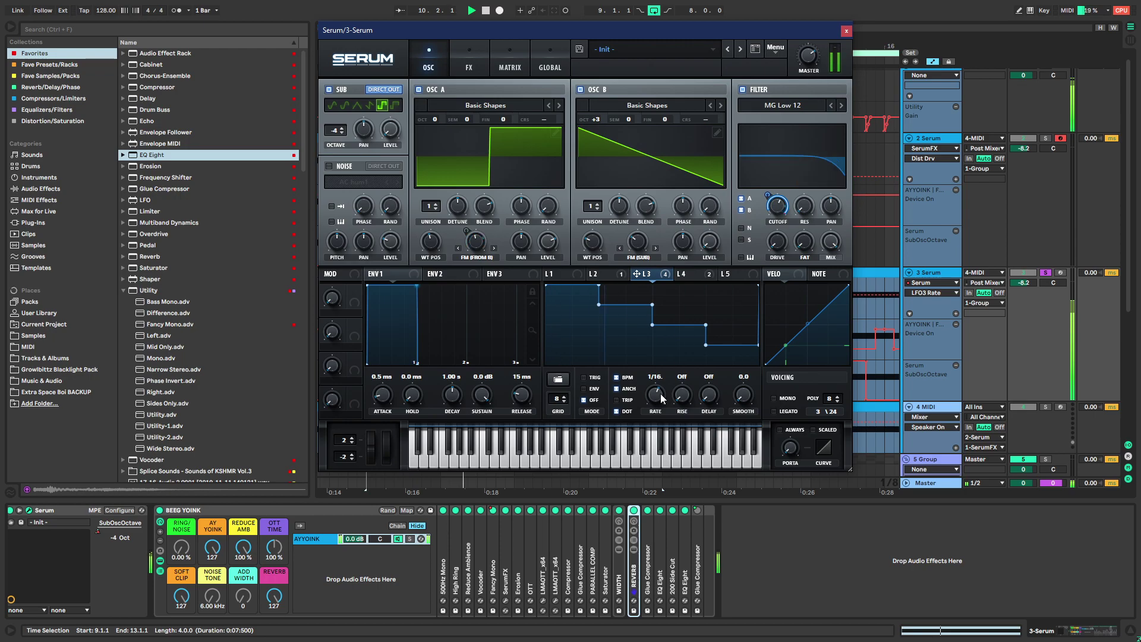
# Set LFO 4's rate to 1/4, straighten the falling LFO curve and bring up LFO 2 while listening
pyautogui.click(703, 276)
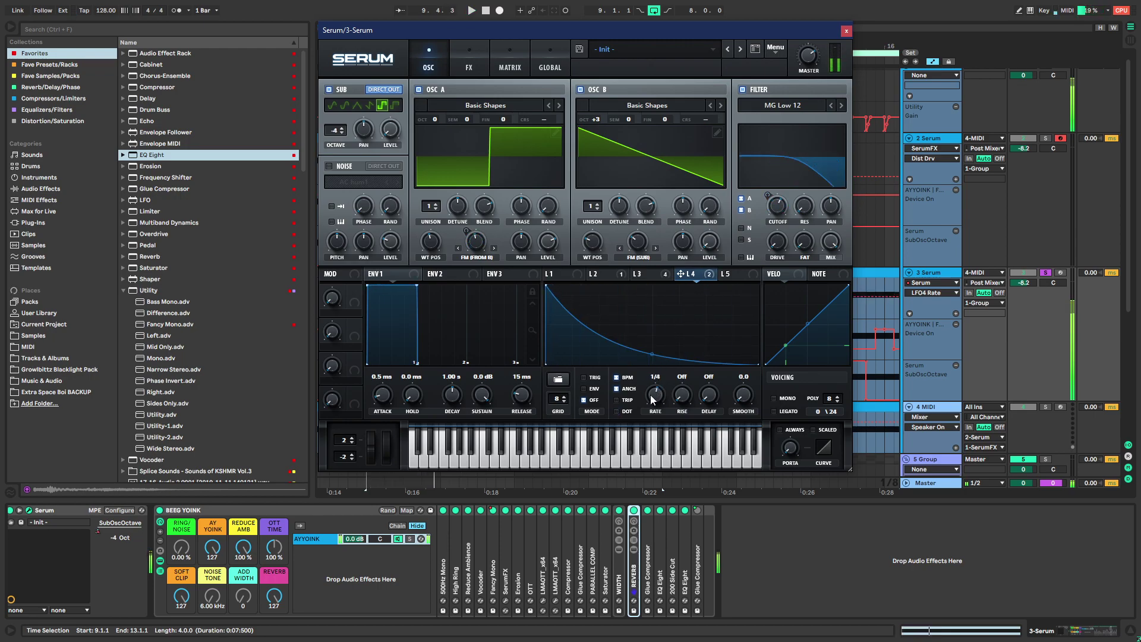
pyautogui.moveTo(653, 354); pyautogui.dragTo(650, 323)
pyautogui.click(609, 276)
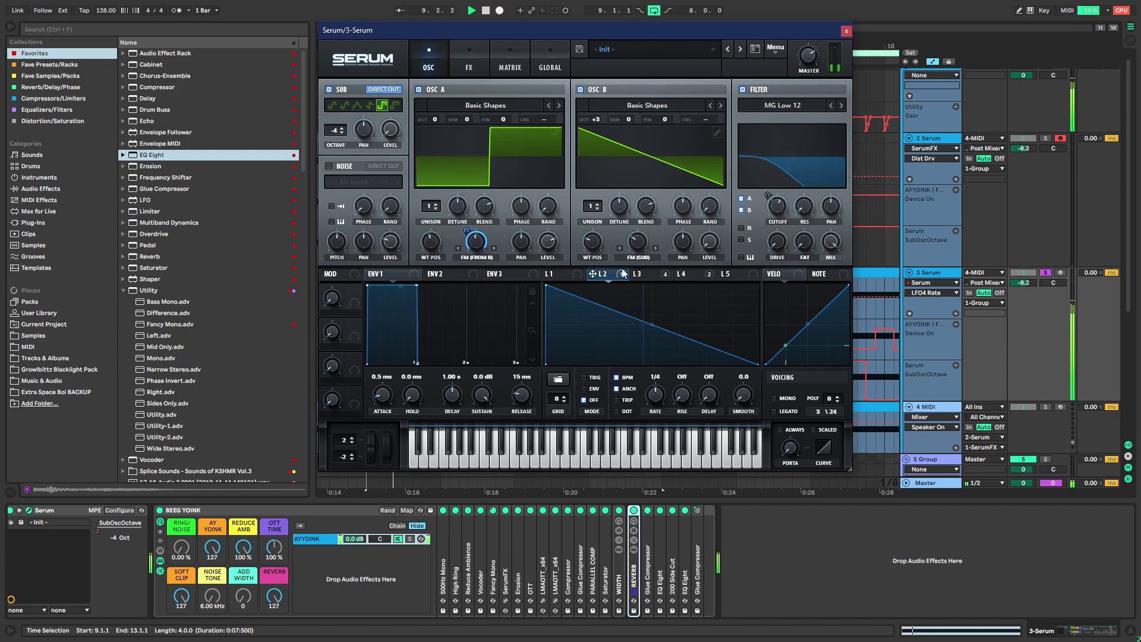
pyautogui.press('space')
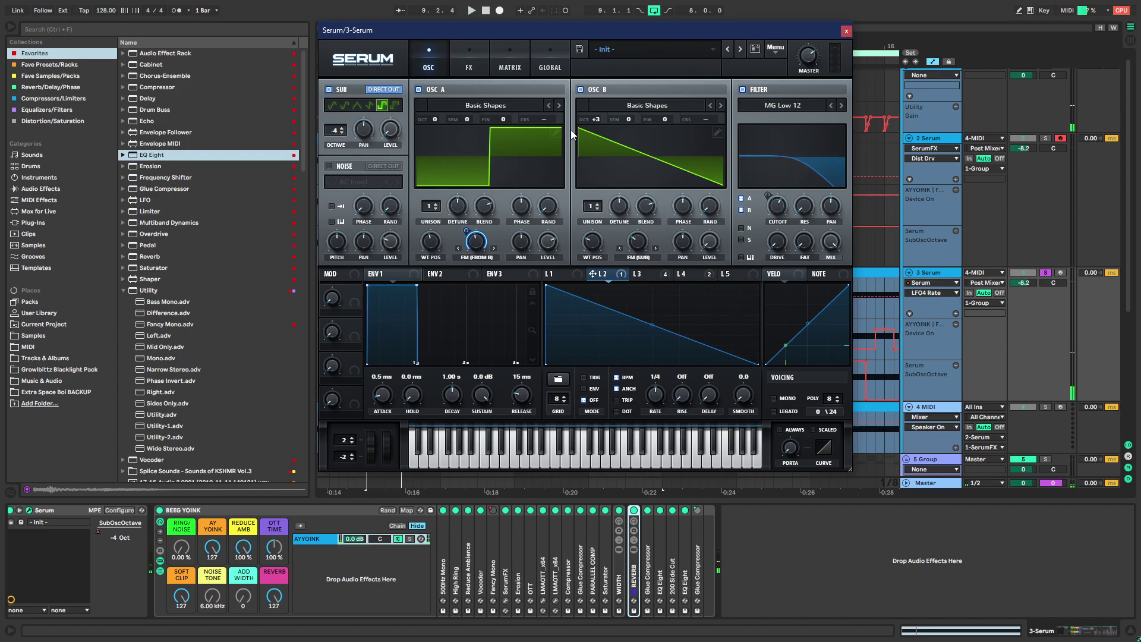
# Close Serum and check the SerumFX settings in the duplicated track's BEEG YOINK rack
pyautogui.click(846, 30)
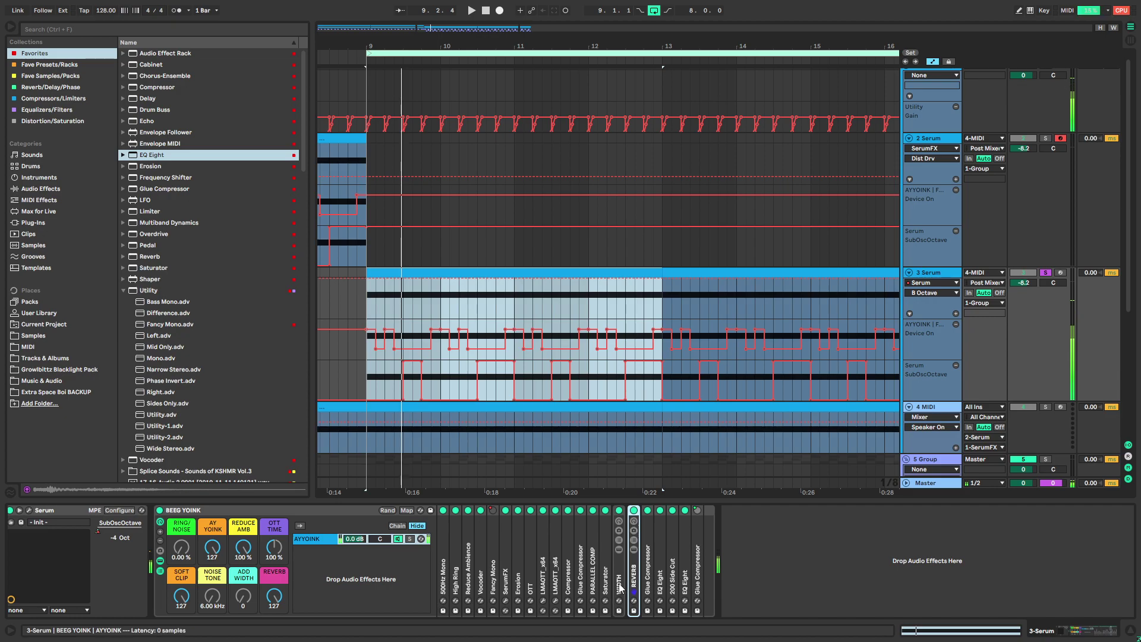
pyautogui.click(506, 600)
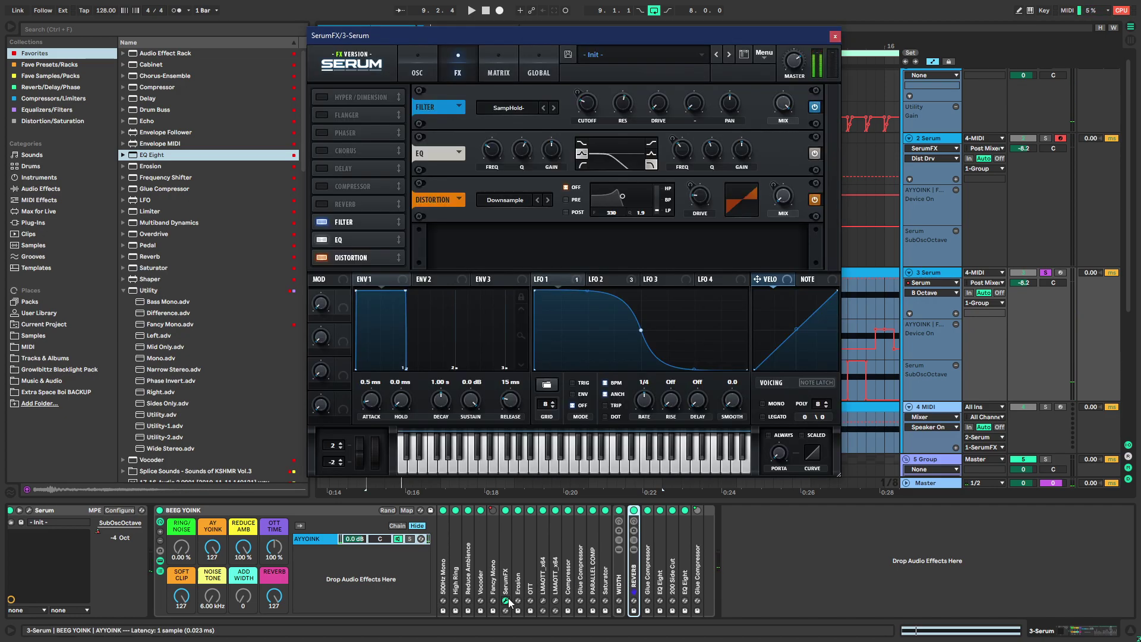
pyautogui.click(833, 33)
# Duplicate the 4 MIDI track, keeping only bars 1 to 9 on the original and bars 9 to 17 on the copy
pyautogui.scroll(-5, 544, 334)
pyautogui.moveTo(543, 336); pyautogui.dragTo(543, 252)
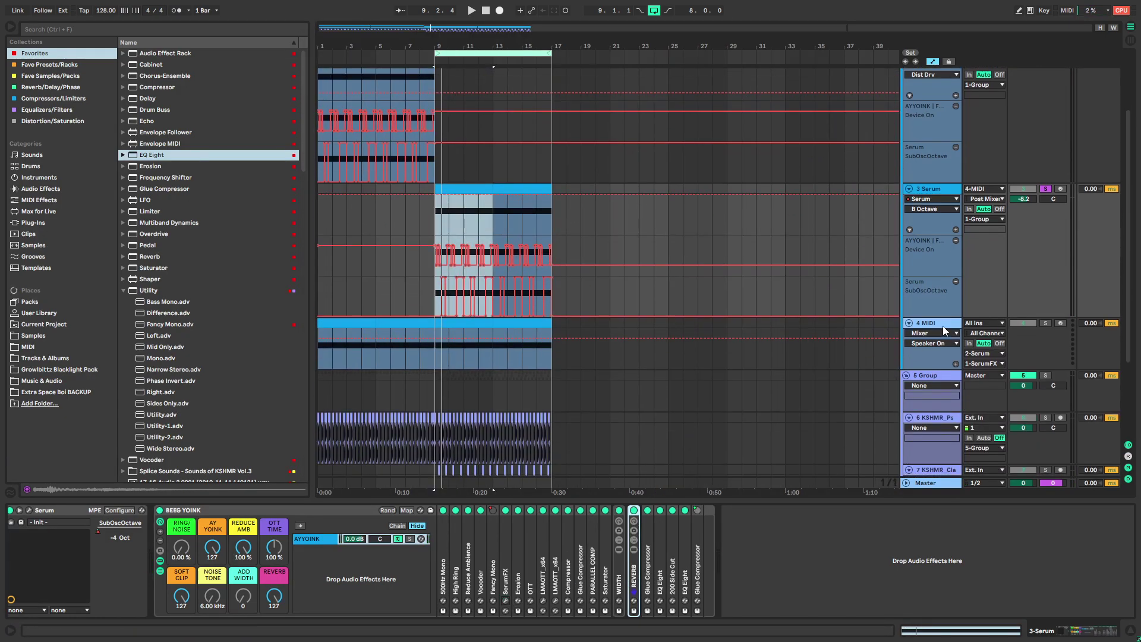
pyautogui.click(940, 326)
pyautogui.hotkey('ctrl', 'd')
pyautogui.click(386, 379)
pyautogui.press('Delete')
pyautogui.click(351, 376)
pyautogui.press('Delete')
pyautogui.click(453, 323)
pyautogui.press('Delete')
pyautogui.click(506, 323)
pyautogui.press('Delete')
# Route the duplicated MIDI track's output to 3-Serum, into the SerumFX device inside BEEG YOINK
pyautogui.click(461, 377)
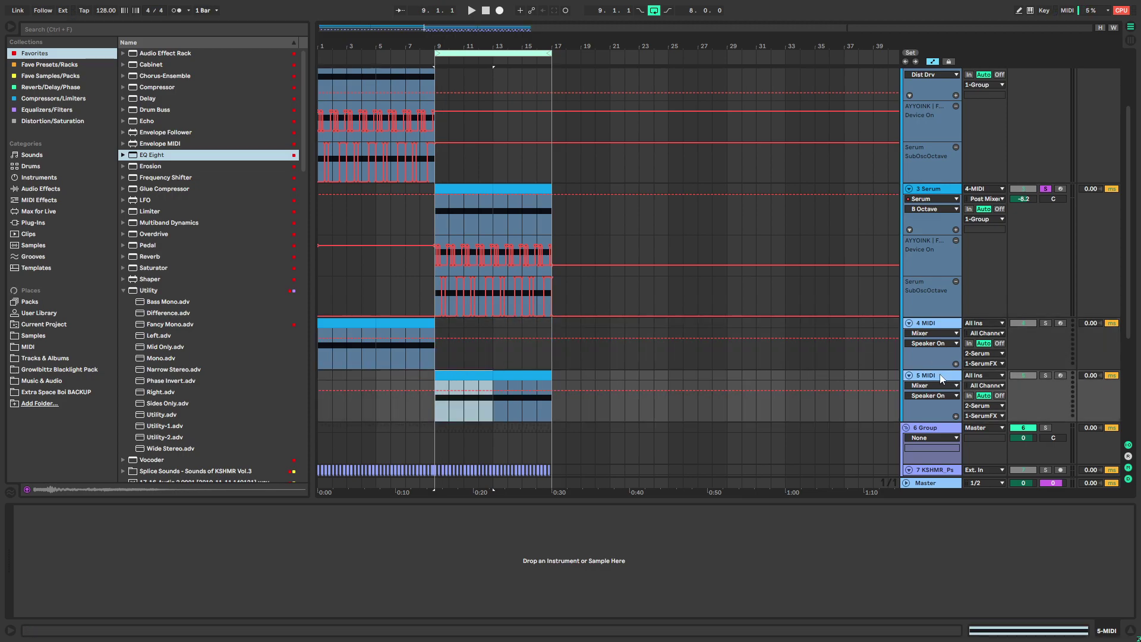
pyautogui.click(989, 407)
pyautogui.click(984, 449)
pyautogui.click(981, 416)
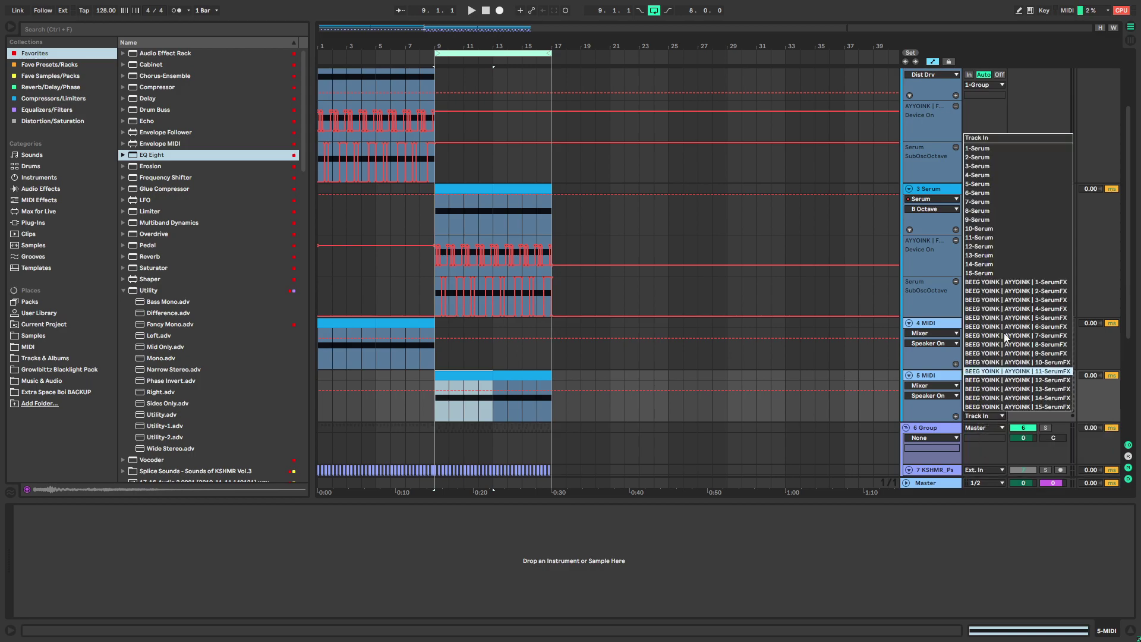
pyautogui.click(1021, 275)
# Open SerumFX on the 3 Serum track, play the section soloed and with the full mix, and solo the bass again
pyautogui.click(942, 189)
pyautogui.click(505, 600)
pyautogui.press('space')
pyautogui.press('space')
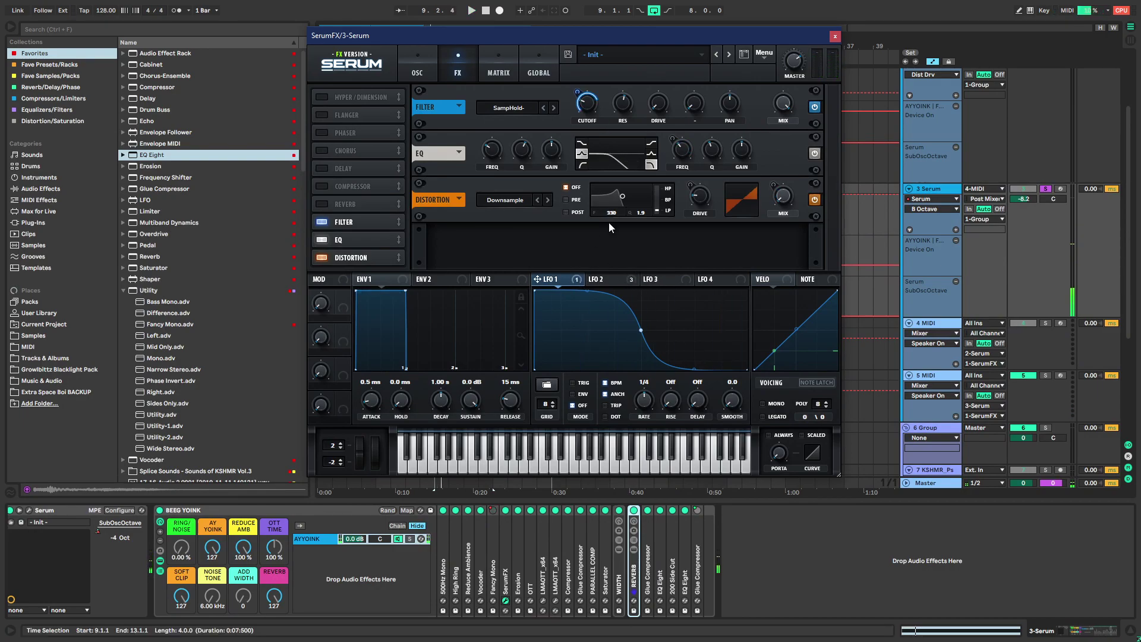
pyautogui.press('space')
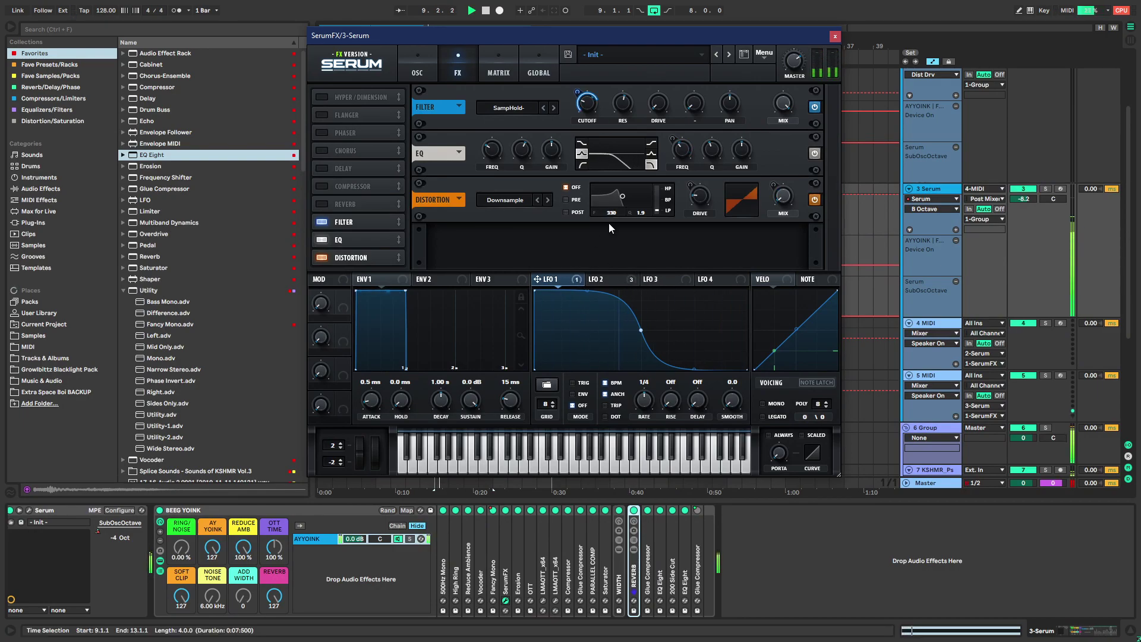
pyautogui.press('space')
pyautogui.press('s')
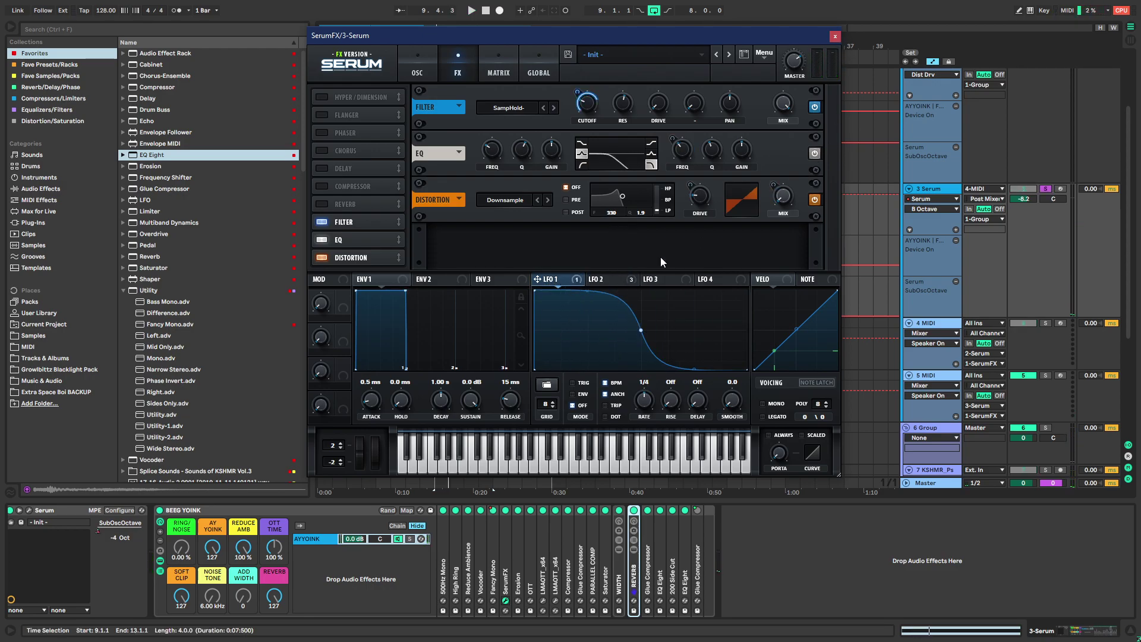
# Centre the middle point of SerumFX's LFO 2 curve and audition LFO 2 rates of 1/4 and 1/8
pyautogui.click(618, 282)
pyautogui.press('space')
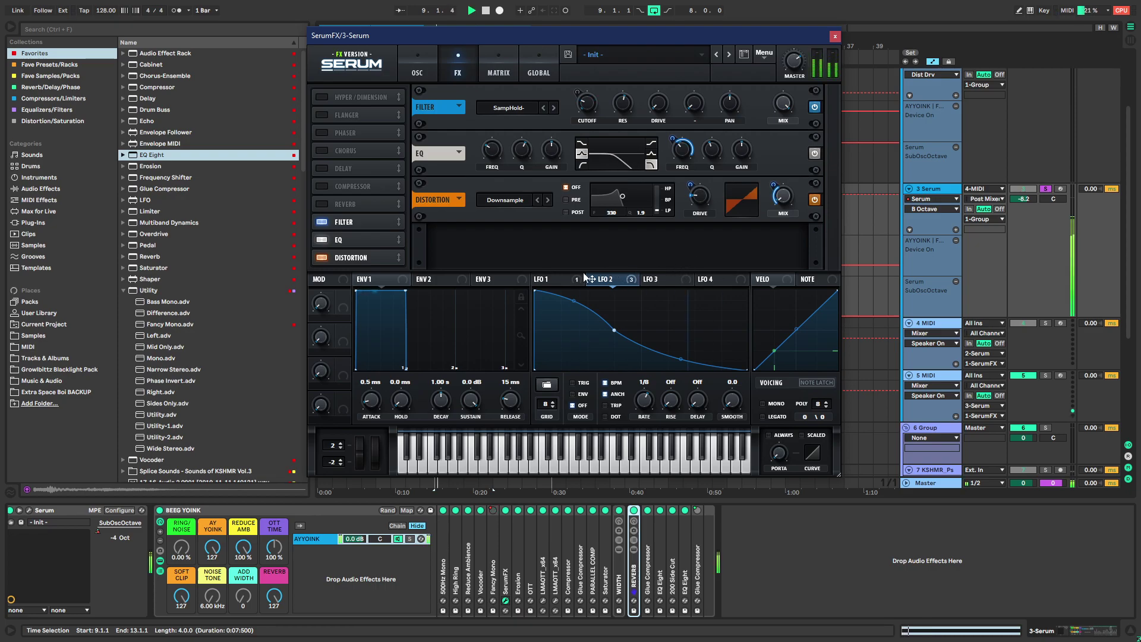
pyautogui.moveTo(654, 403); pyautogui.dragTo(647, 386)
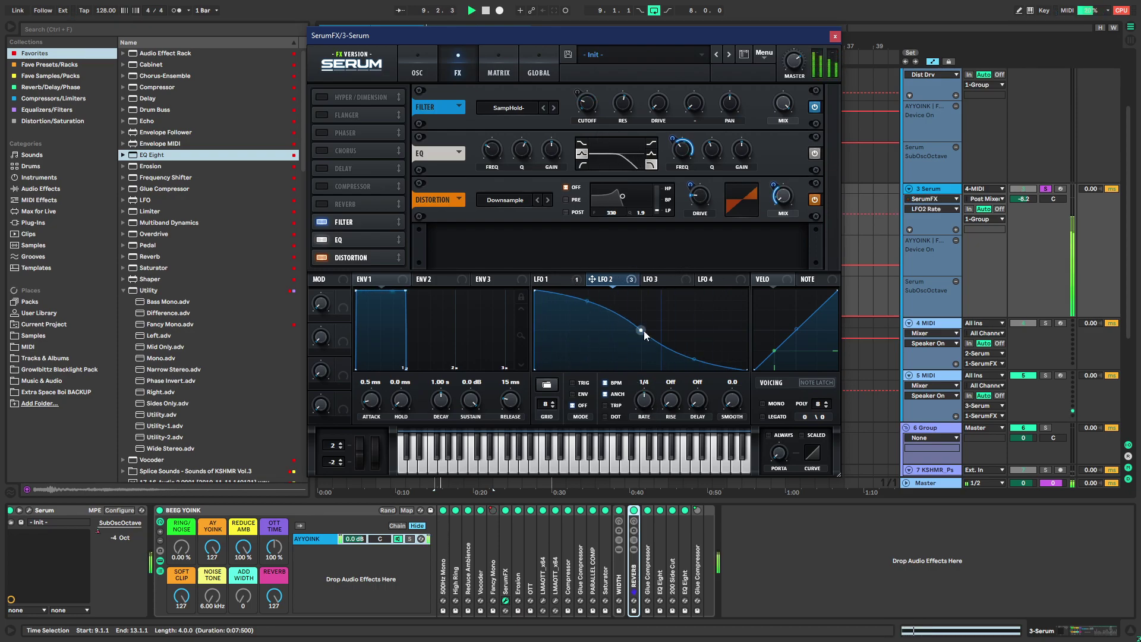
pyautogui.press('space')
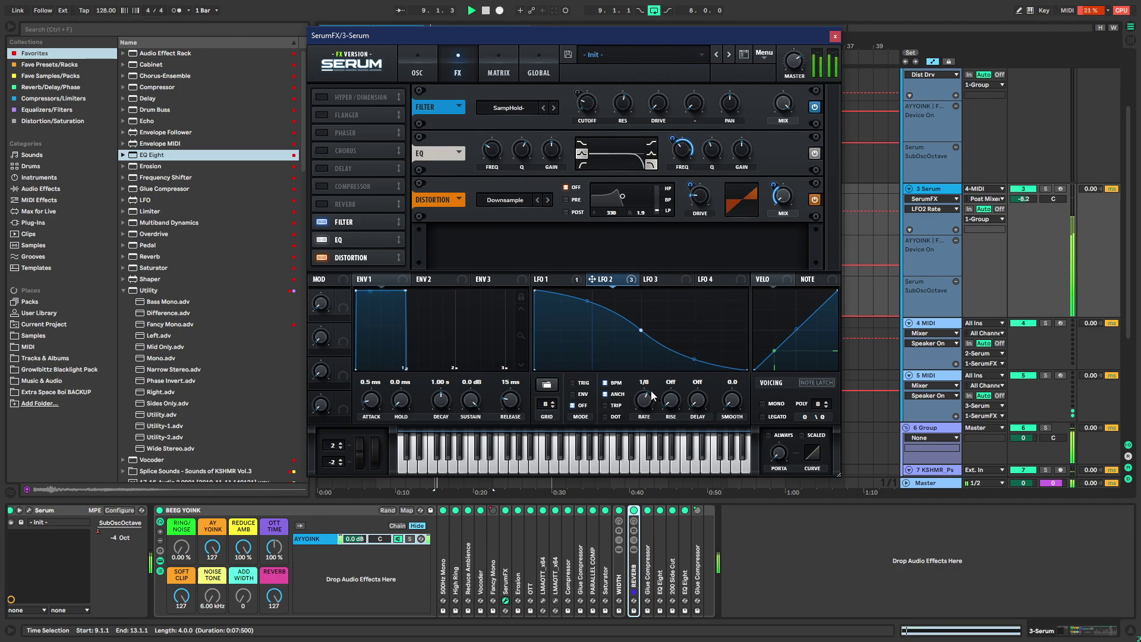
# Close SerumFX and check the LFO shapes in Serum on the 3 Serum track with the bass soloed
pyautogui.click(836, 36)
pyautogui.press('s')
pyautogui.click(29, 511)
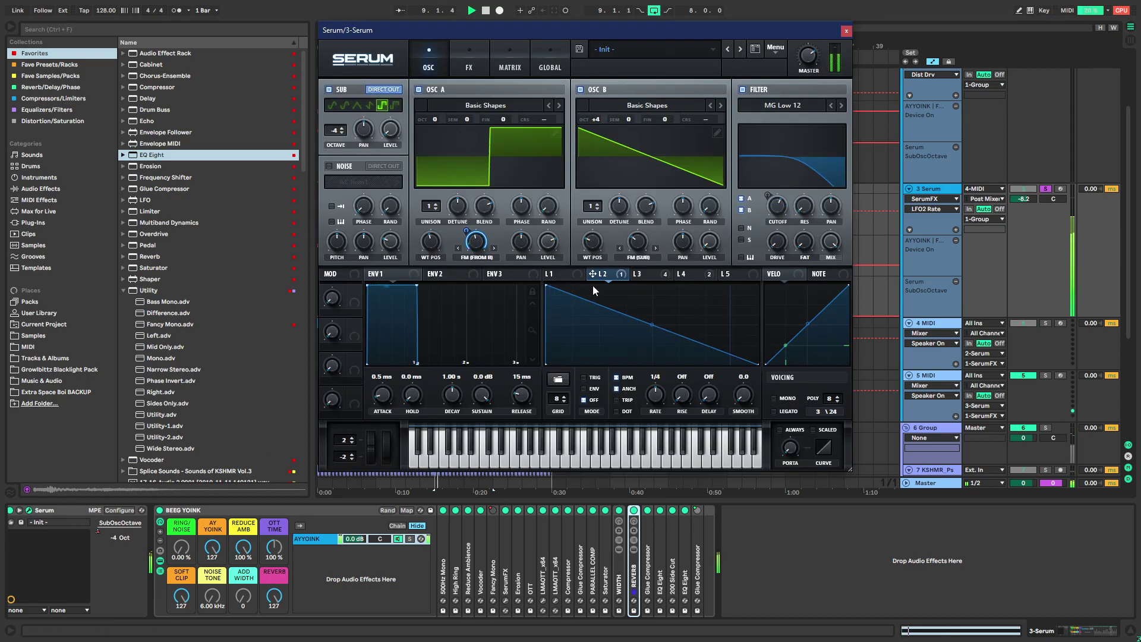
pyautogui.click(637, 273)
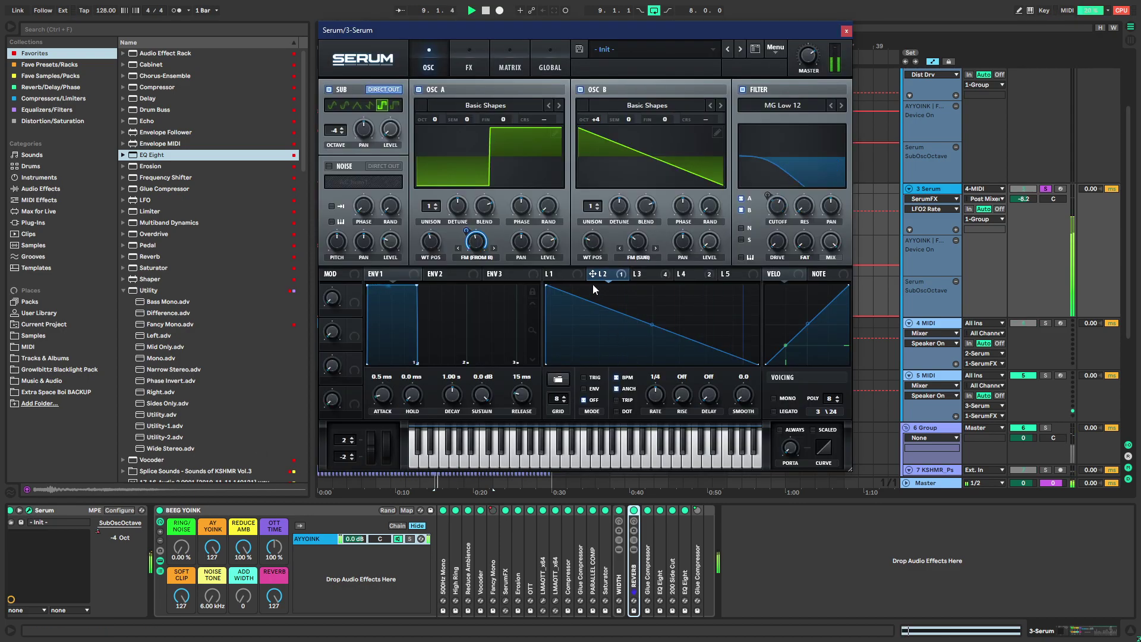
pyautogui.click(846, 31)
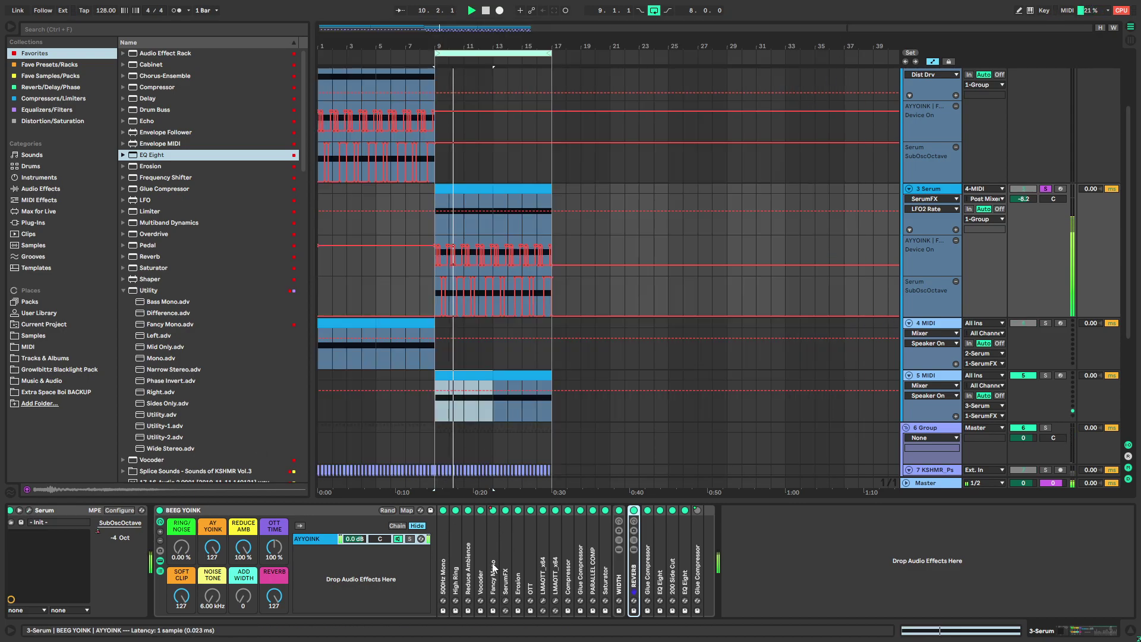
# Reopen SerumFX, audition an LFO 1 rate of 1/8, check LFO 2, and close the plugin
pyautogui.click(505, 601)
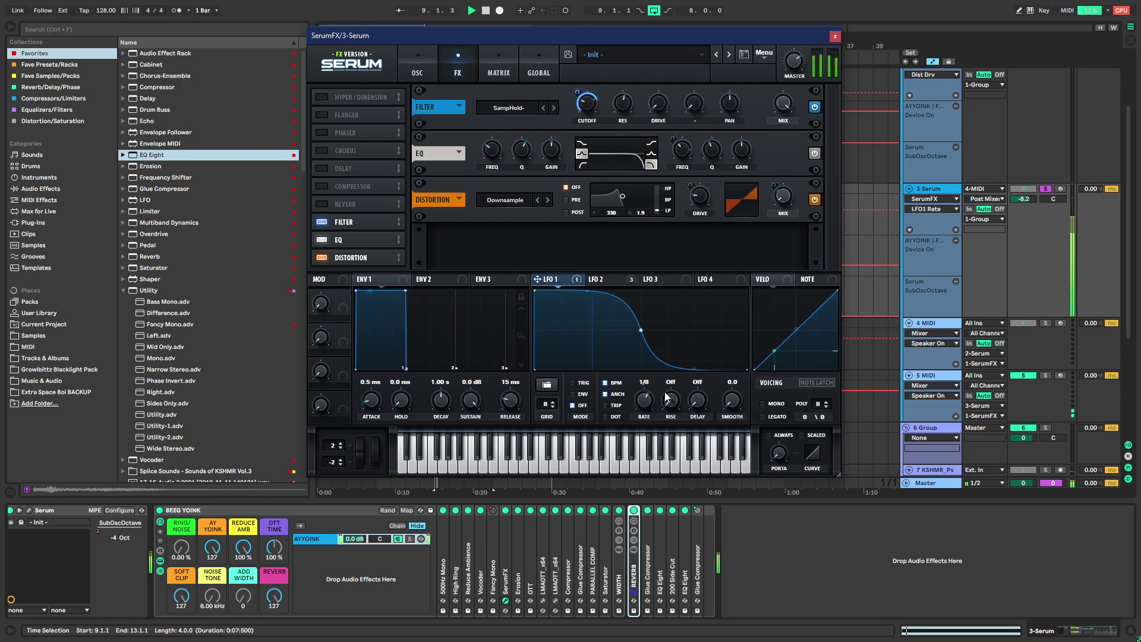
pyautogui.press('space')
pyautogui.click(599, 279)
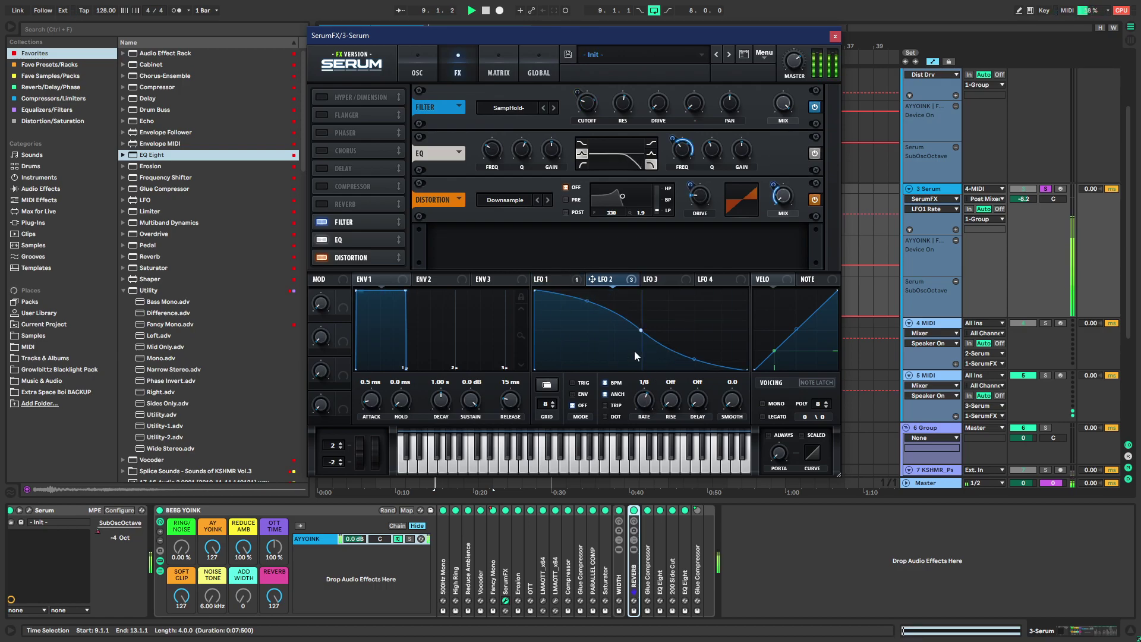
pyautogui.click(835, 37)
pyautogui.scroll(4, 450, 239)
pyautogui.moveTo(380, 226); pyautogui.dragTo(502, 240)
pyautogui.press('space')
pyautogui.scroll(2, 472, 262)
pyautogui.press('space')
pyautogui.click(503, 248)
pyautogui.press('space')
pyautogui.press('space')
pyautogui.hotkey('ctrl', 'z')
pyautogui.hotkey('ctrl', 'z')
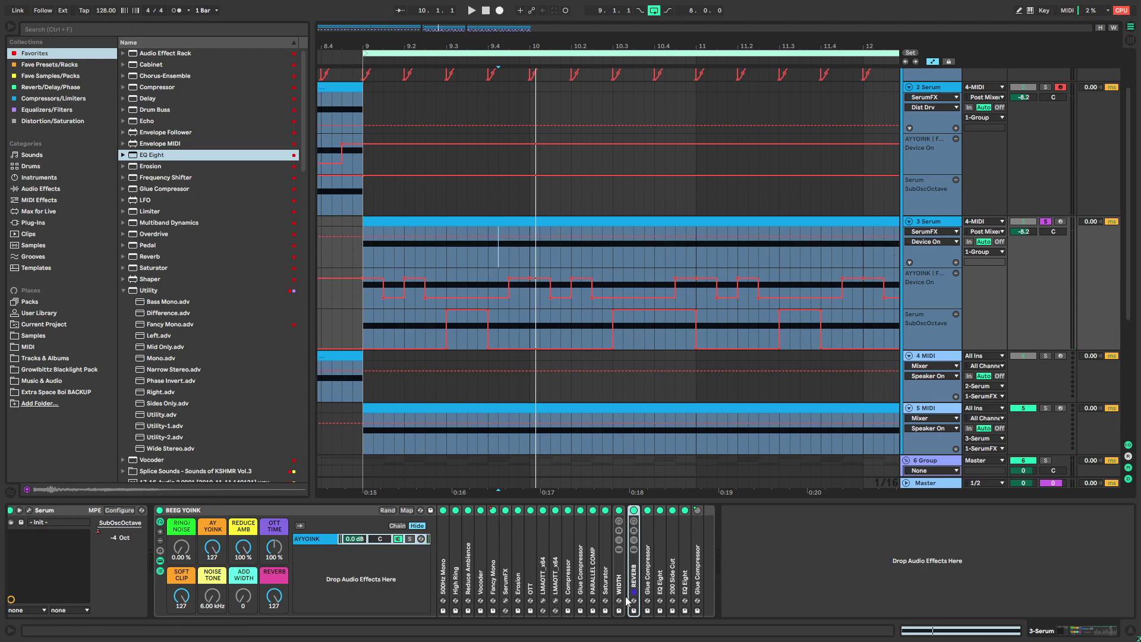
# Bring up SerumFX's LFO 2 Rate automation on the 3 Serum track and raise it from 9.4.1 to 10.1.1
pyautogui.click(506, 601)
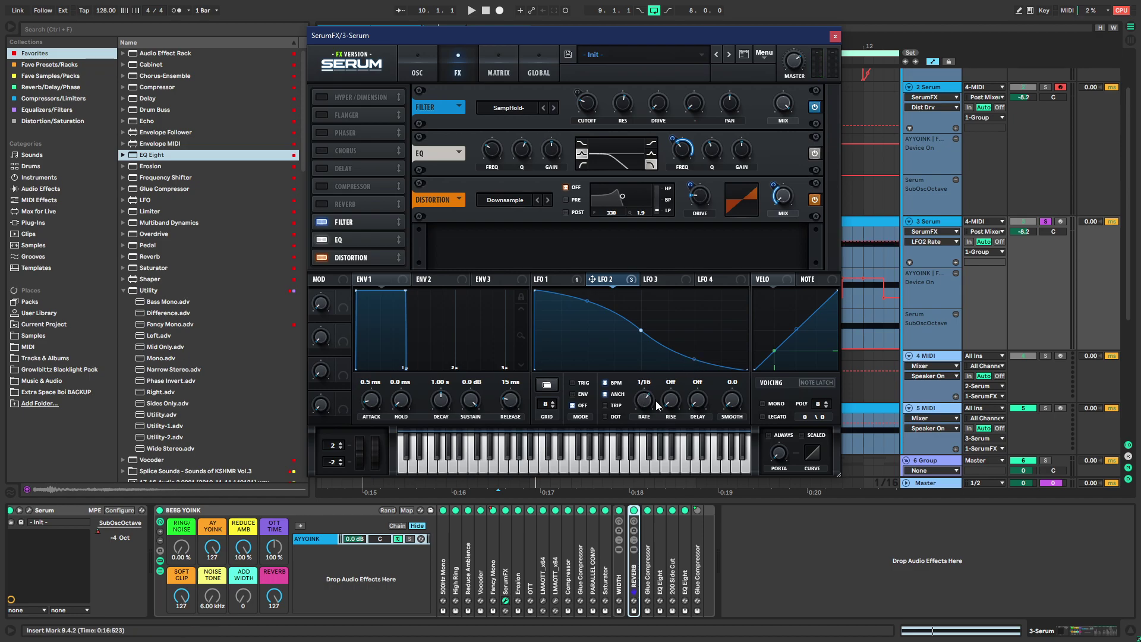
pyautogui.click(835, 36)
pyautogui.click(491, 247)
pyautogui.moveTo(503, 255); pyautogui.dragTo(536, 255)
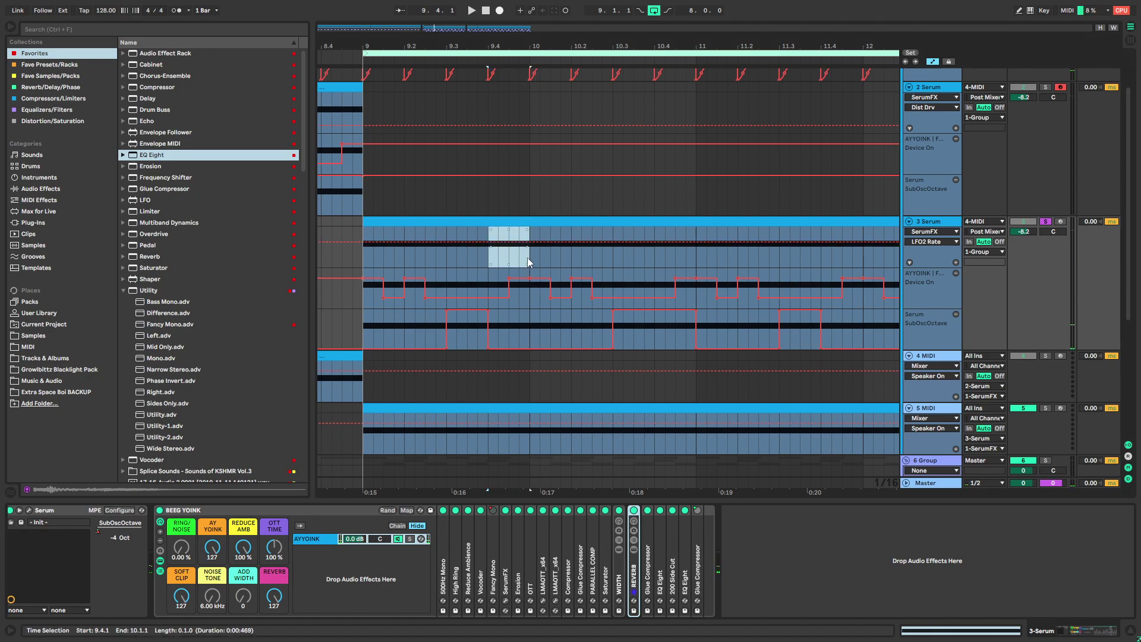
pyautogui.click(509, 250)
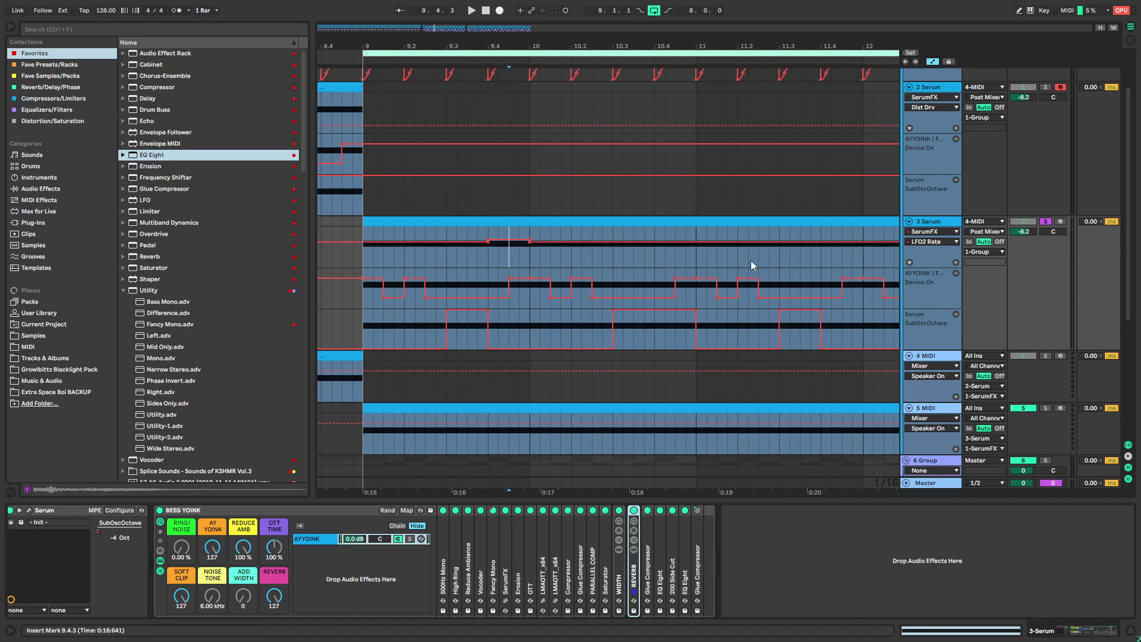
# Place SerumFX beside the arrangement and tune the LFO 2 Rate automation on beat 4 of bar 9 to 1/16 while auditioning
pyautogui.click(506, 602)
pyautogui.moveTo(573, 37); pyautogui.dragTo(262, 56)
pyautogui.press('space')
pyautogui.click(553, 257)
pyautogui.press('space')
pyautogui.moveTo(553, 256); pyautogui.dragTo(658, 279)
pyautogui.click(540, 265)
pyautogui.press('space')
pyautogui.press('space')
pyautogui.moveTo(548, 277); pyautogui.dragTo(597, 279)
pyautogui.click(565, 282)
pyautogui.click(571, 282)
pyautogui.press('space')
# Duplicate bar 9's LFO 2 Rate automation to bar 10, lower its beat 4 segment to 1/4, and audition it
pyautogui.keyDown('shift'); pyautogui.click(737, 280); pyautogui.keyUp('shift')
pyautogui.hotkey('ctrl', 'd')
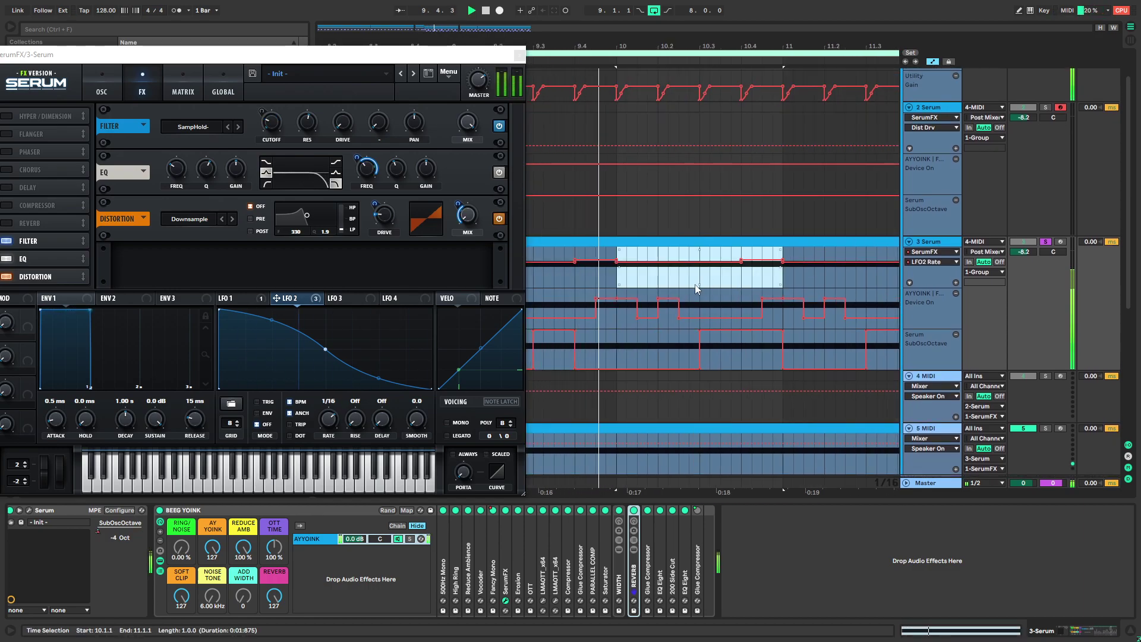
pyautogui.click(753, 277)
pyautogui.moveTo(741, 283); pyautogui.dragTo(766, 277)
pyautogui.press('space')
pyautogui.press('space')
pyautogui.press('space')
pyautogui.press('space')
pyautogui.press('space')
pyautogui.press('space')
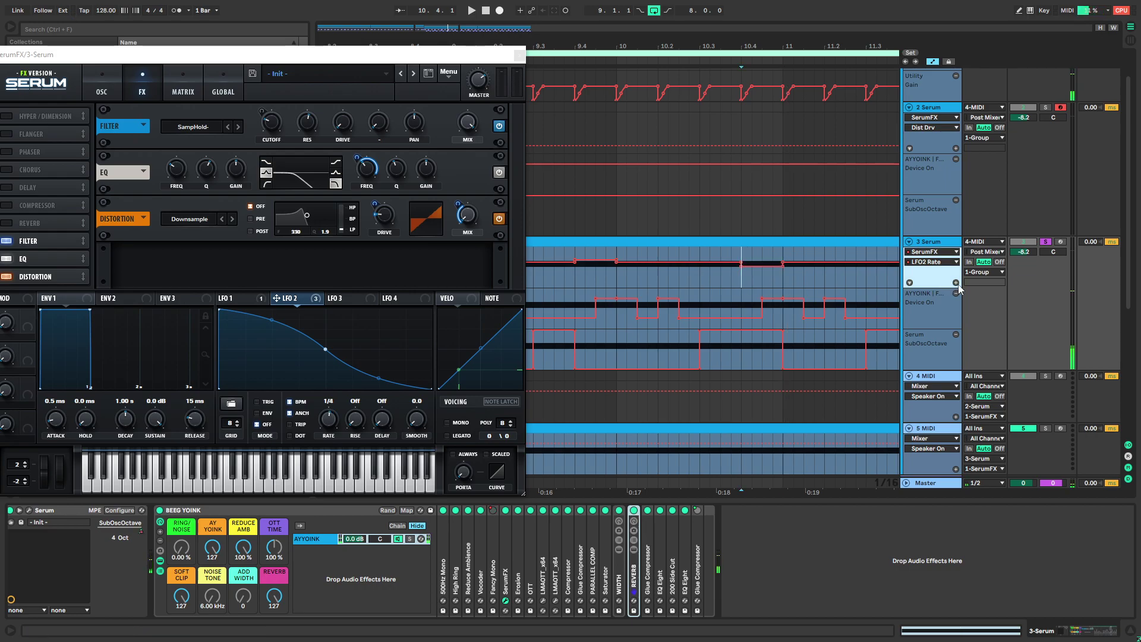
# Give the LFO 2 Rate automation its own lane and set SerumFX's LFO 1 rate to 1/4
pyautogui.click(955, 283)
pyautogui.click(241, 298)
pyautogui.moveTo(331, 423); pyautogui.dragTo(329, 414)
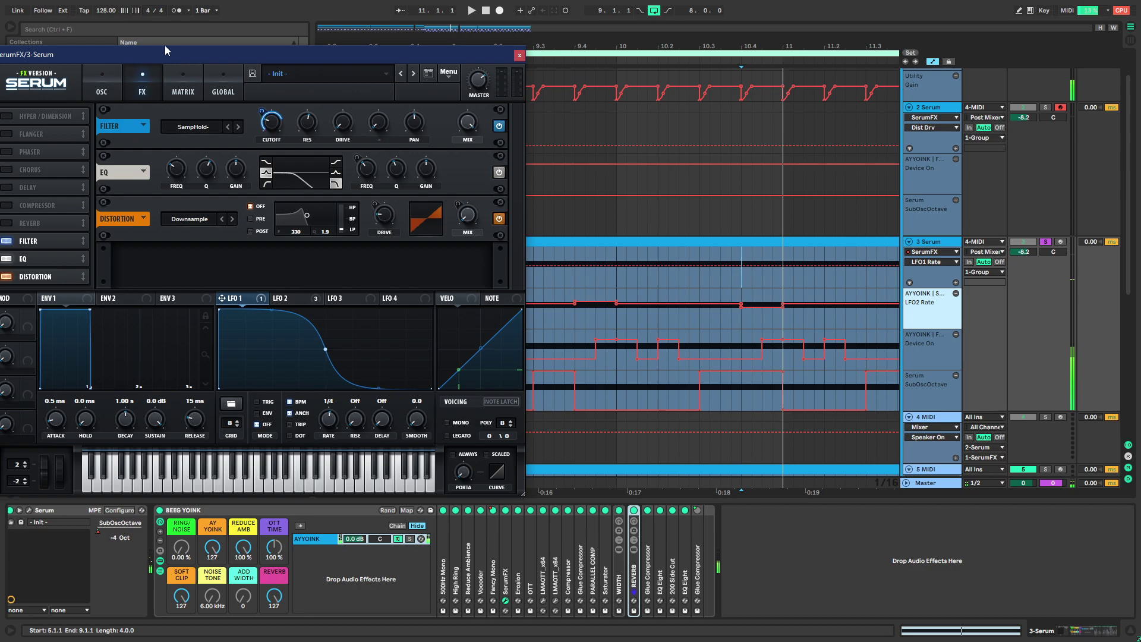
pyautogui.moveTo(166, 53); pyautogui.dragTo(207, 50)
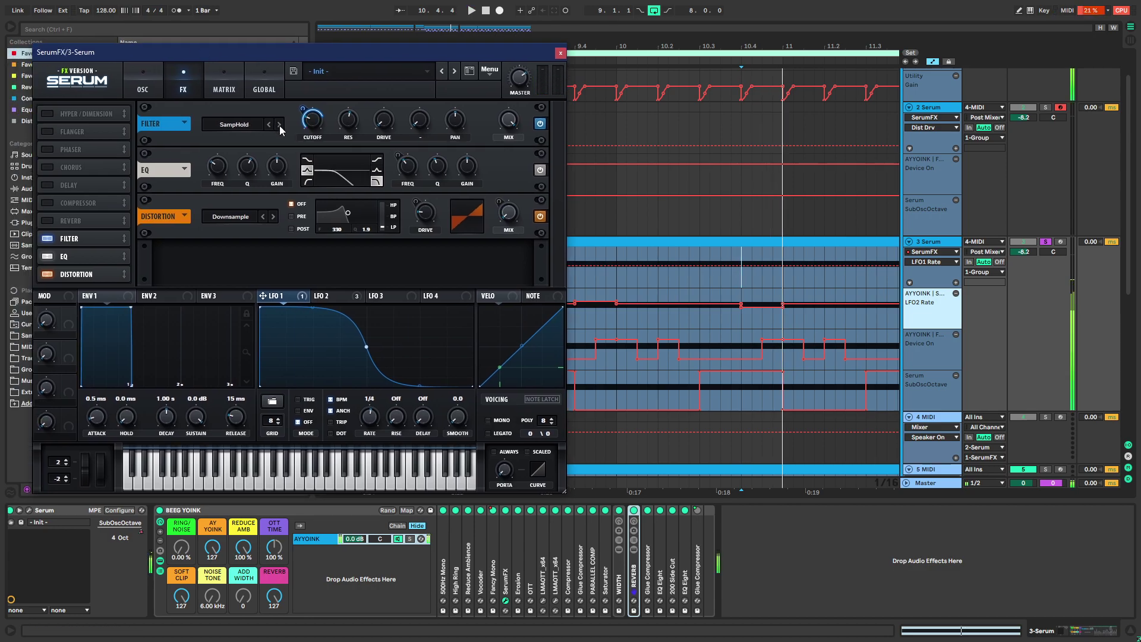
# Check the filter on SerumFX's oscillator page, review the effects page during playback, and close SerumFX
pyautogui.click(143, 72)
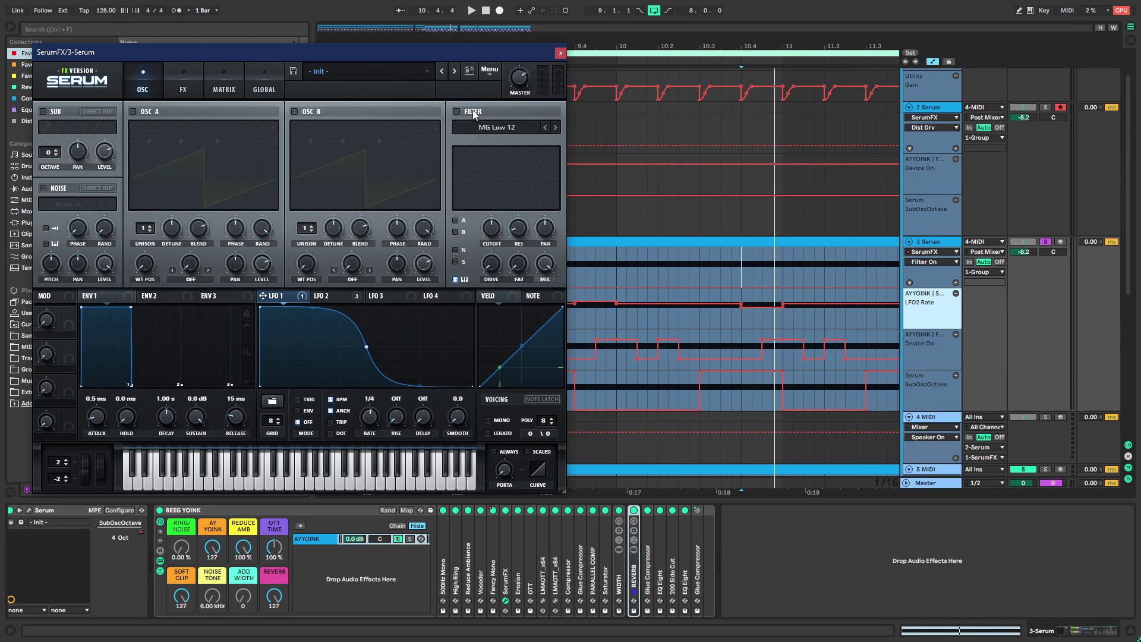
pyautogui.click(183, 81)
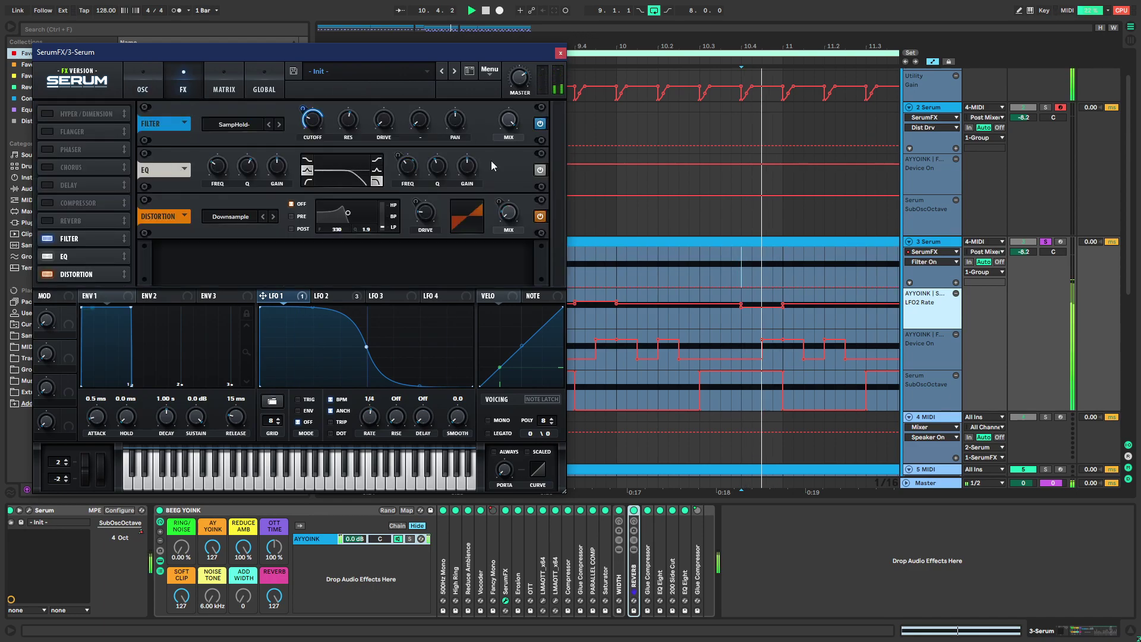
pyautogui.click(560, 54)
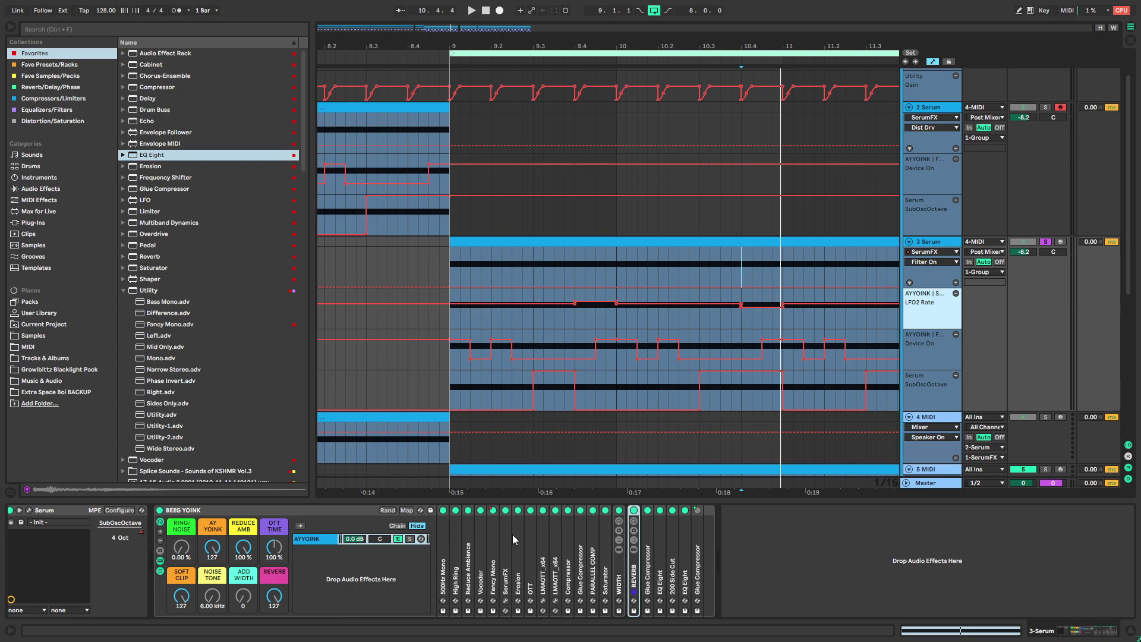
# Duplicate the two-bar LFO 2 Rate automation from bars 9 to 11 repeatedly until it fills the section up to bar 17
pyautogui.scroll(-6, 576, 334)
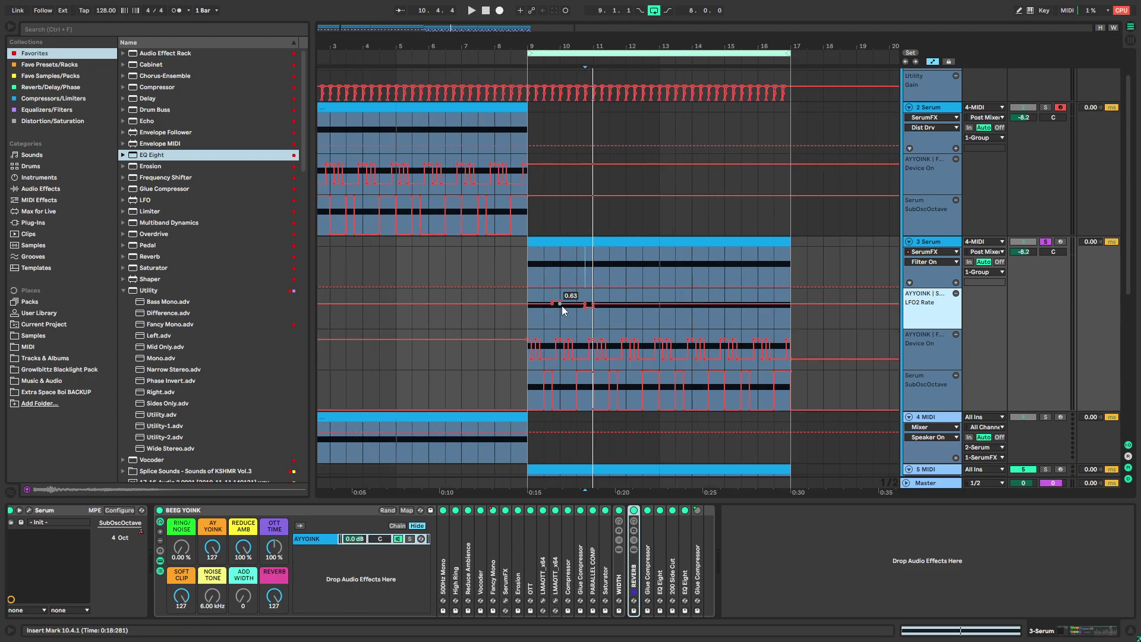
pyautogui.click(529, 315)
pyautogui.keyDown('shift'); pyautogui.click(594, 323); pyautogui.keyUp('shift')
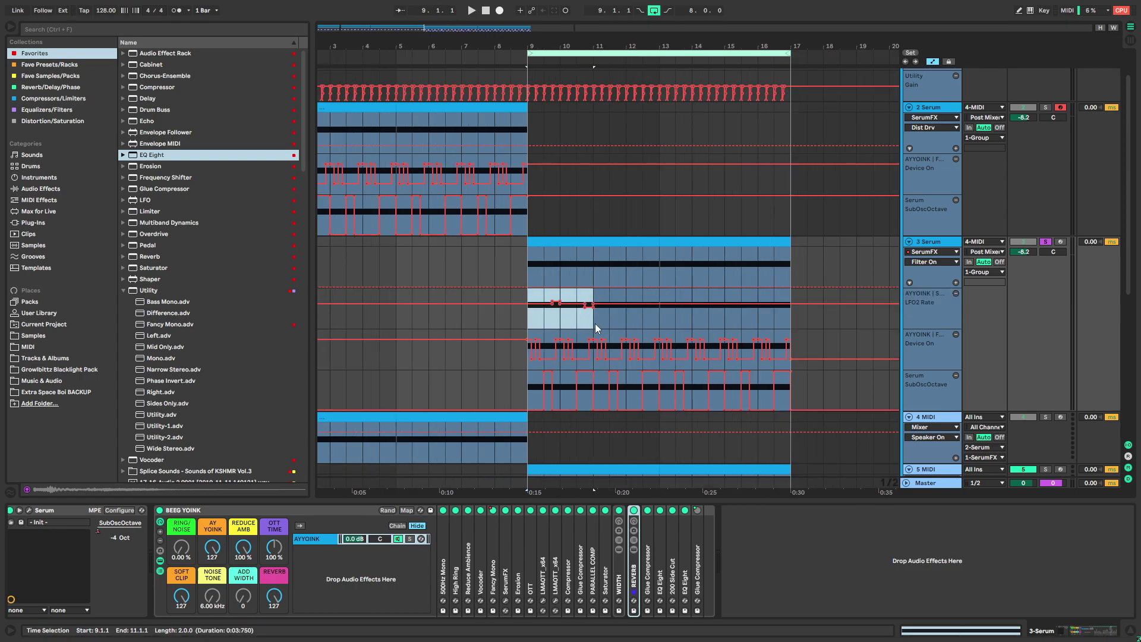
pyautogui.press('space')
pyautogui.hotkey('ctrl', 'd')
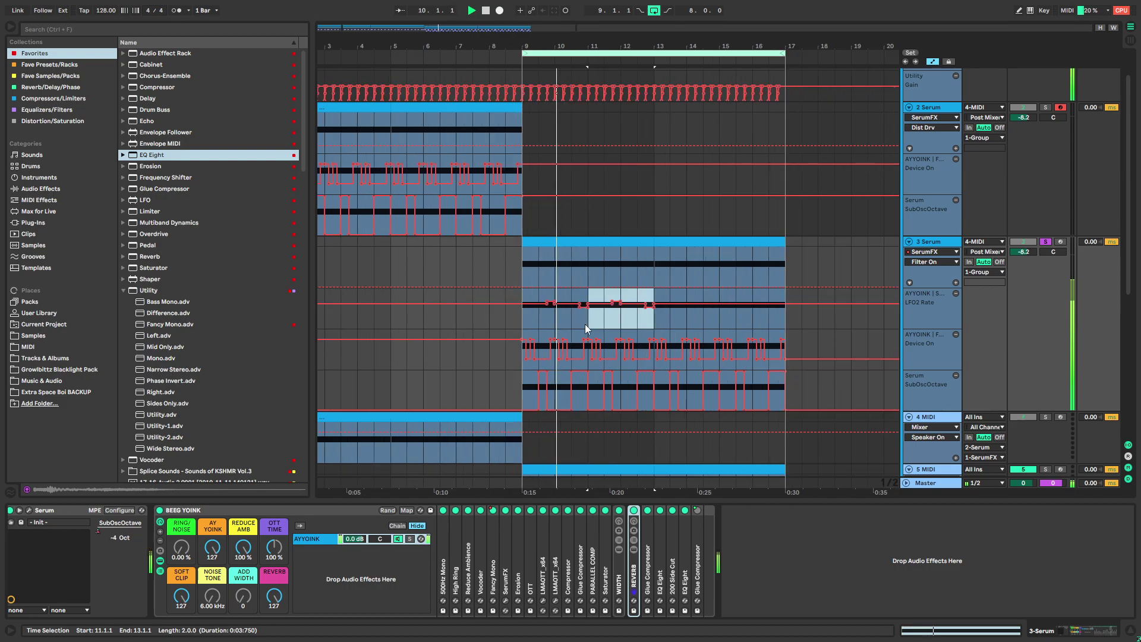
pyautogui.hotkey('ctrl', 'd')
pyautogui.hotkey('ctrl', 'd')
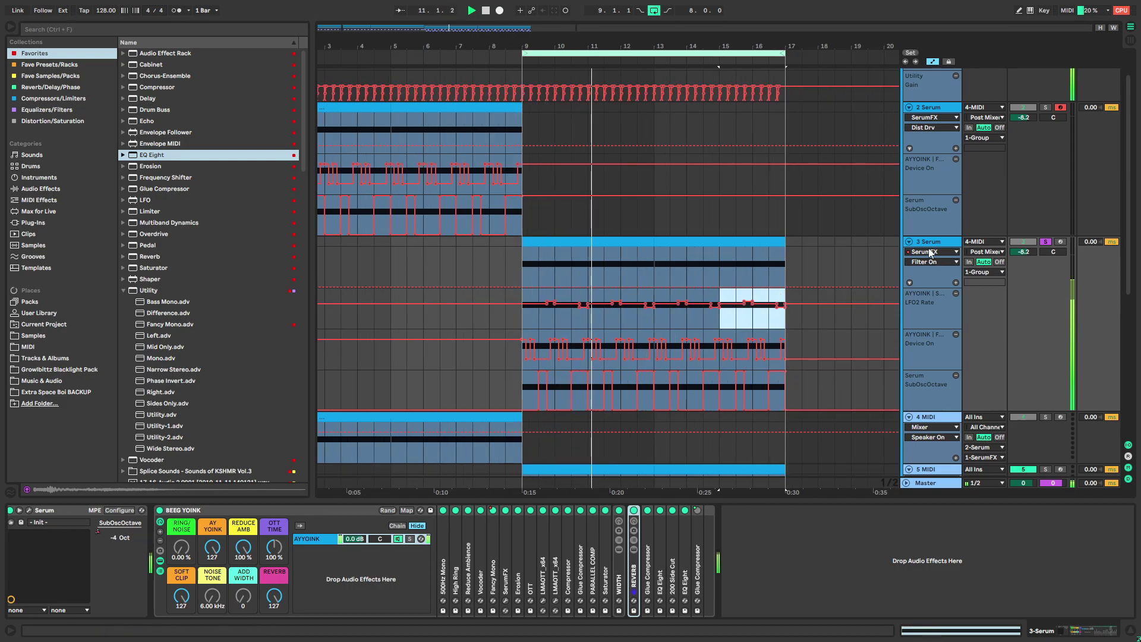
# Collapse the Serum and MIDI tracks, loop bars 1 to 17, and play the full arrangement from the start
pyautogui.keyDown('alt'); pyautogui.click(909, 241); pyautogui.keyUp('alt')
pyautogui.click(657, 169)
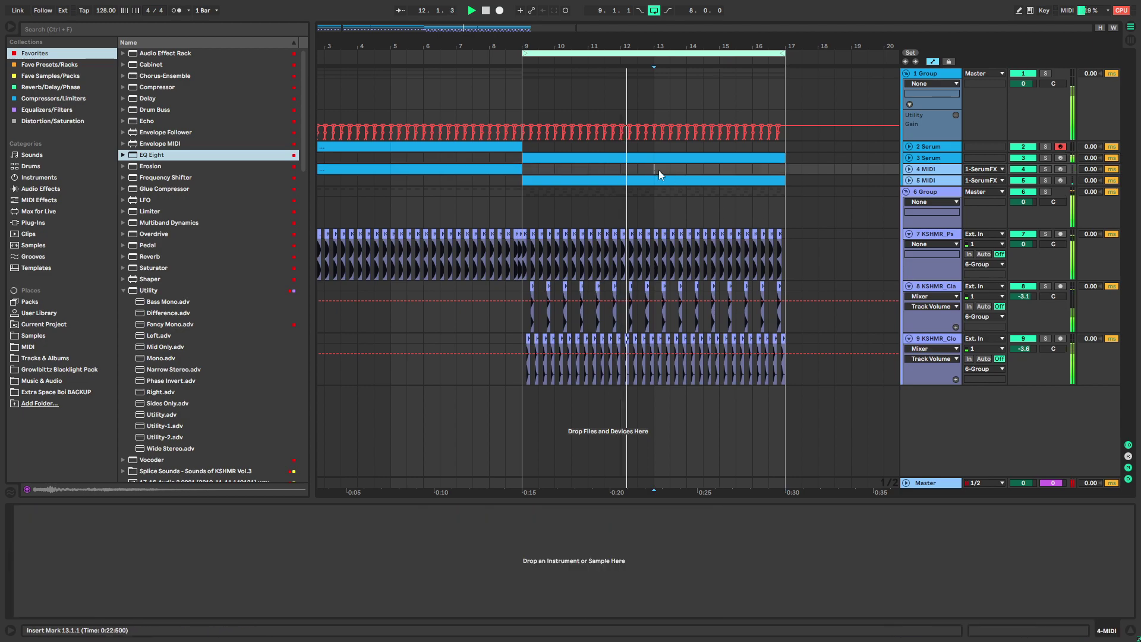
pyautogui.press('-')
pyautogui.moveTo(437, 53); pyautogui.dragTo(320, 55)
pyautogui.doubleClick(485, 11)
pyautogui.press('space')
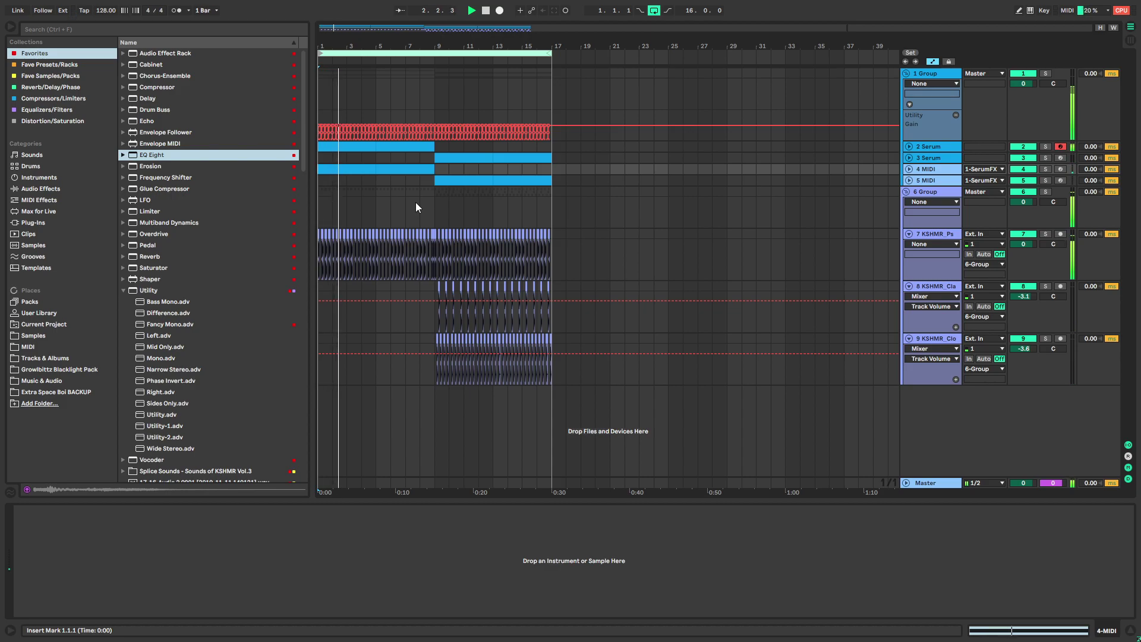
# Try duplicating the 2 Serum clip into bars 9 to 17, listen to it, and delete the copy
pyautogui.click(389, 146)
pyautogui.hotkey('ctrl', 'd')
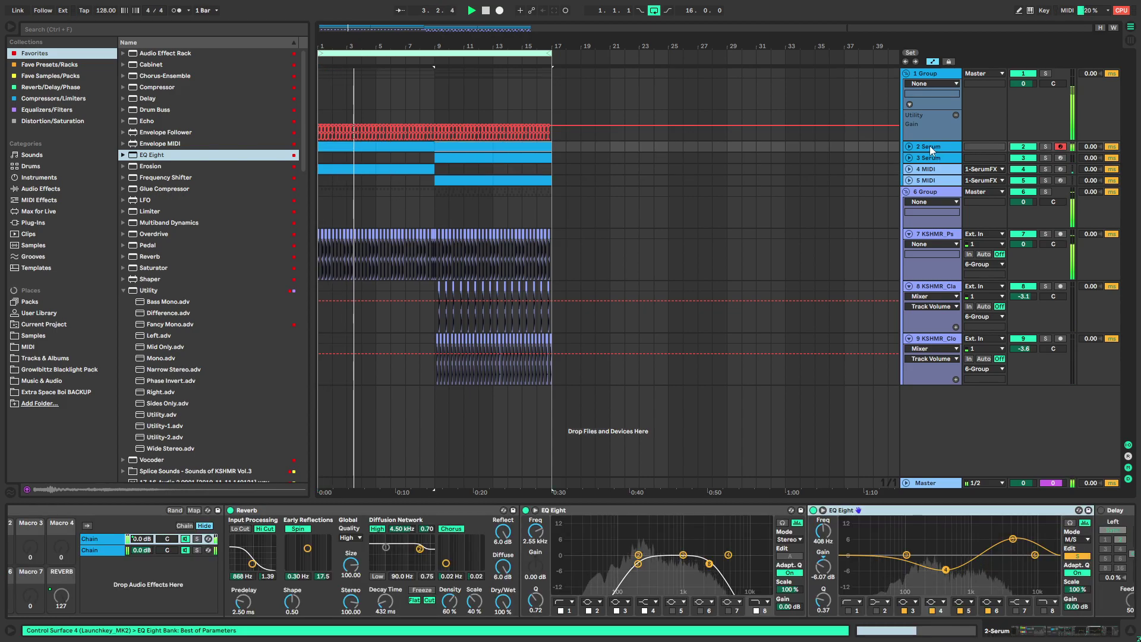
pyautogui.scroll(-2, 926, 542)
pyautogui.moveTo(866, 551); pyautogui.dragTo(852, 581)
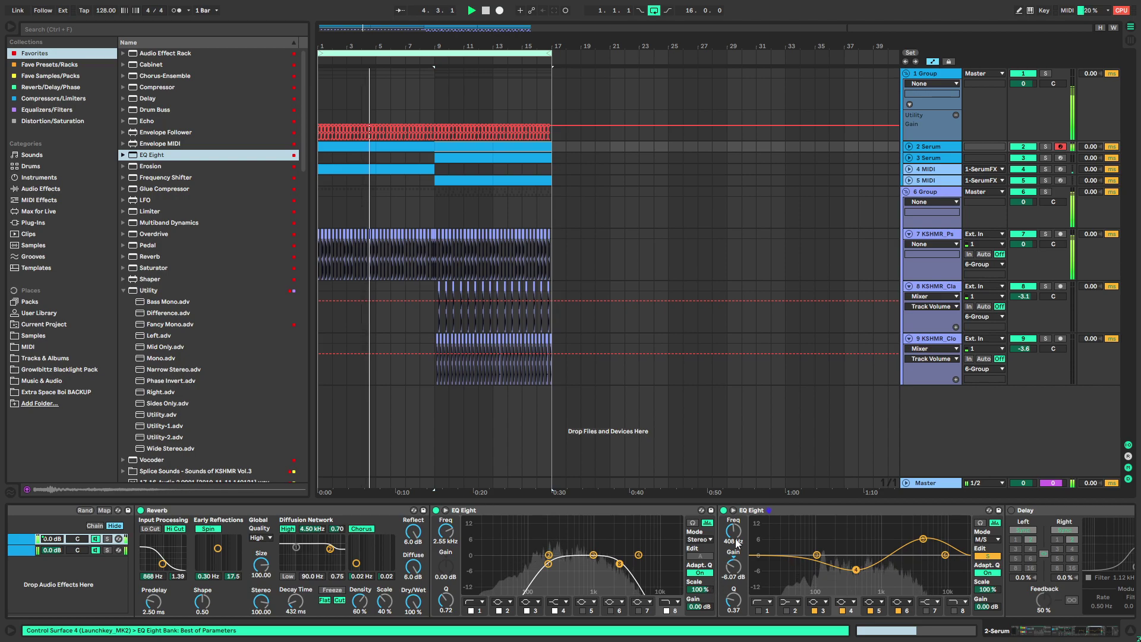
pyautogui.press('space')
pyautogui.press('space')
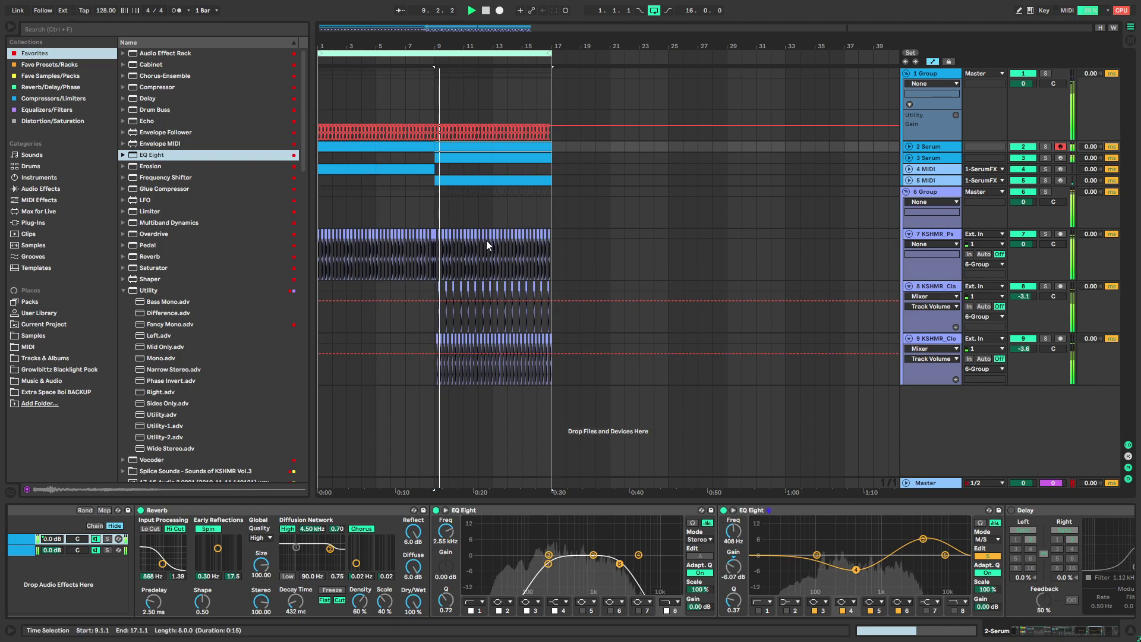
pyautogui.press('Delete')
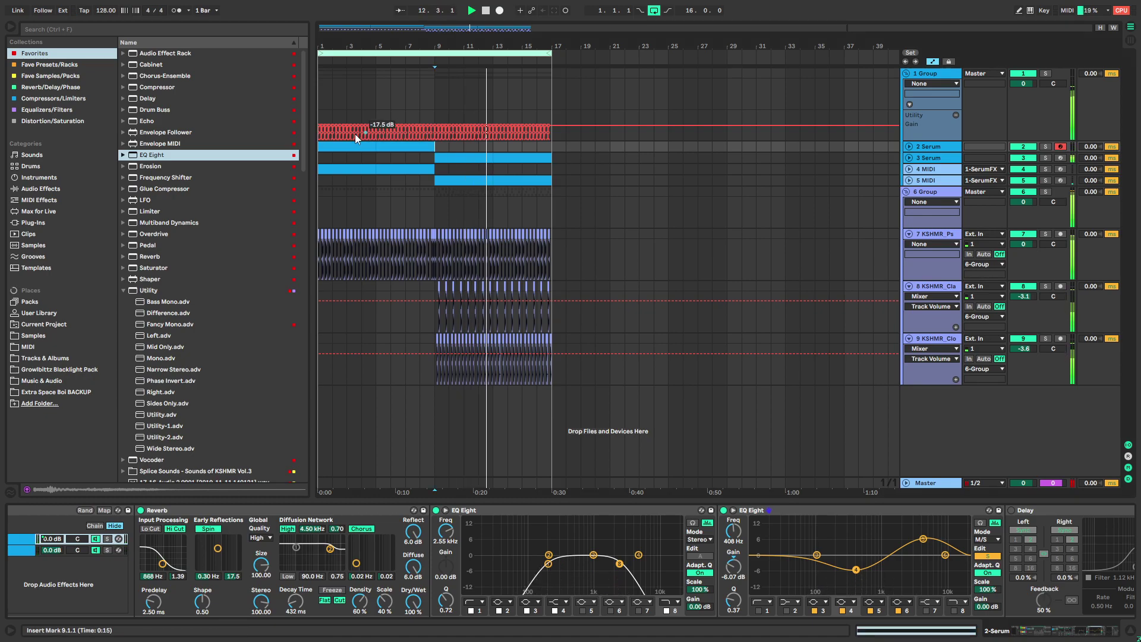
# Duplicate bars 9 to 17 of all tracks into bars 17 to 25
pyautogui.click(340, 145)
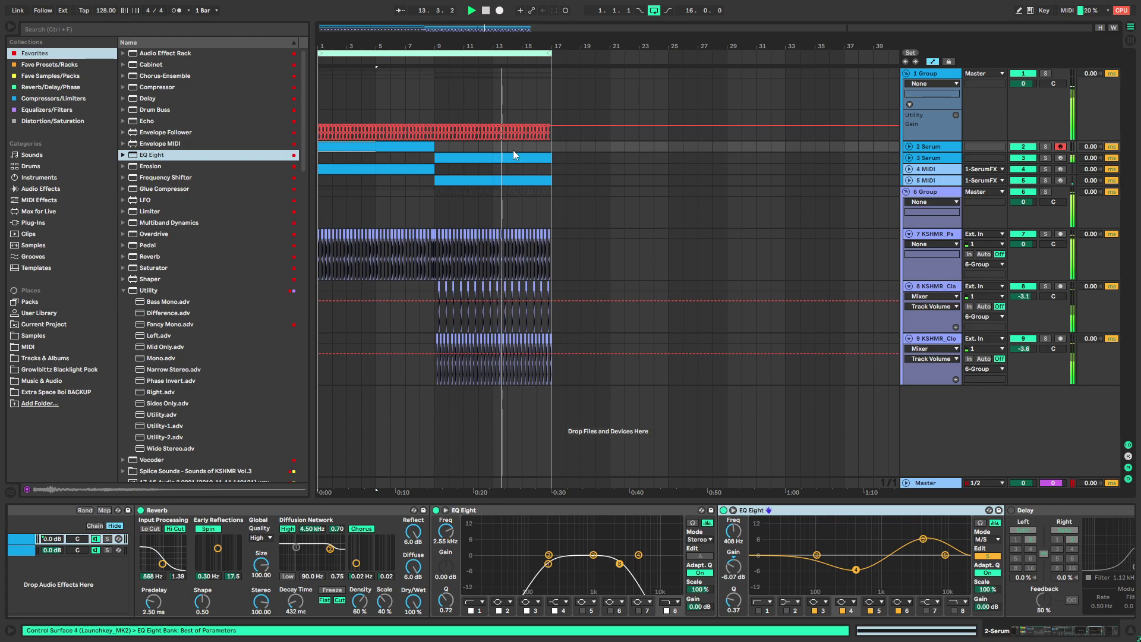
pyautogui.moveTo(434, 83); pyautogui.dragTo(551, 348)
pyautogui.hotkey('ctrl', 'd')
# Turn off the arrangement loop
pyautogui.rightClick(488, 52)
pyautogui.click(505, 58)
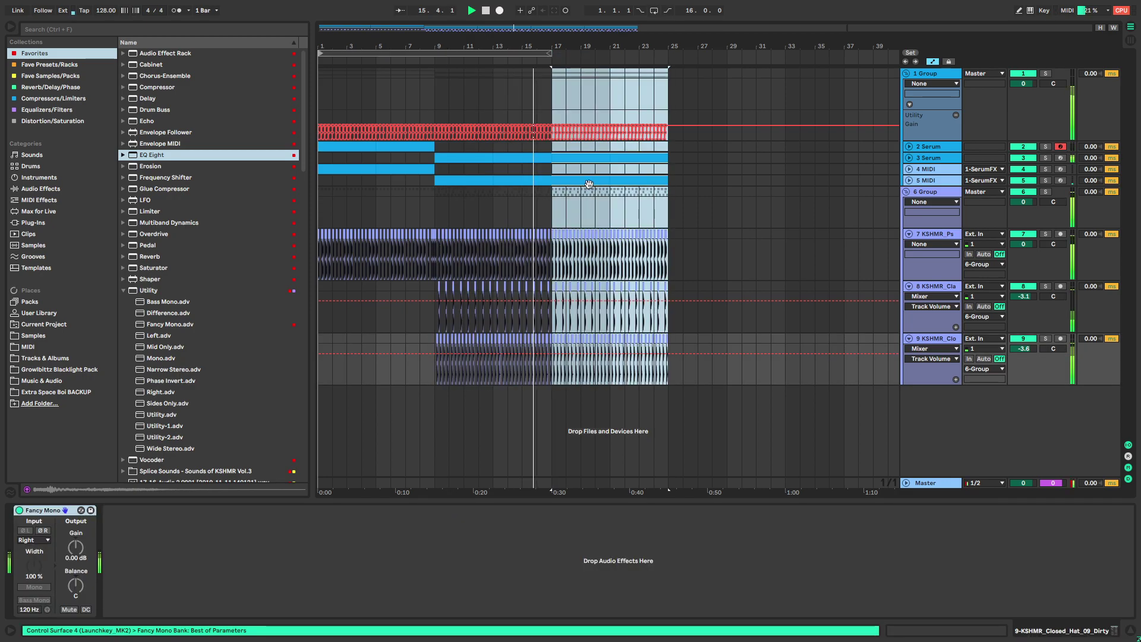
# Move the Serum clip in bars 17 to 25 to the 2 Serum track and copy the 4 MIDI clip into the same bars
pyautogui.click(594, 146)
pyautogui.moveTo(594, 146); pyautogui.dragTo(594, 147)
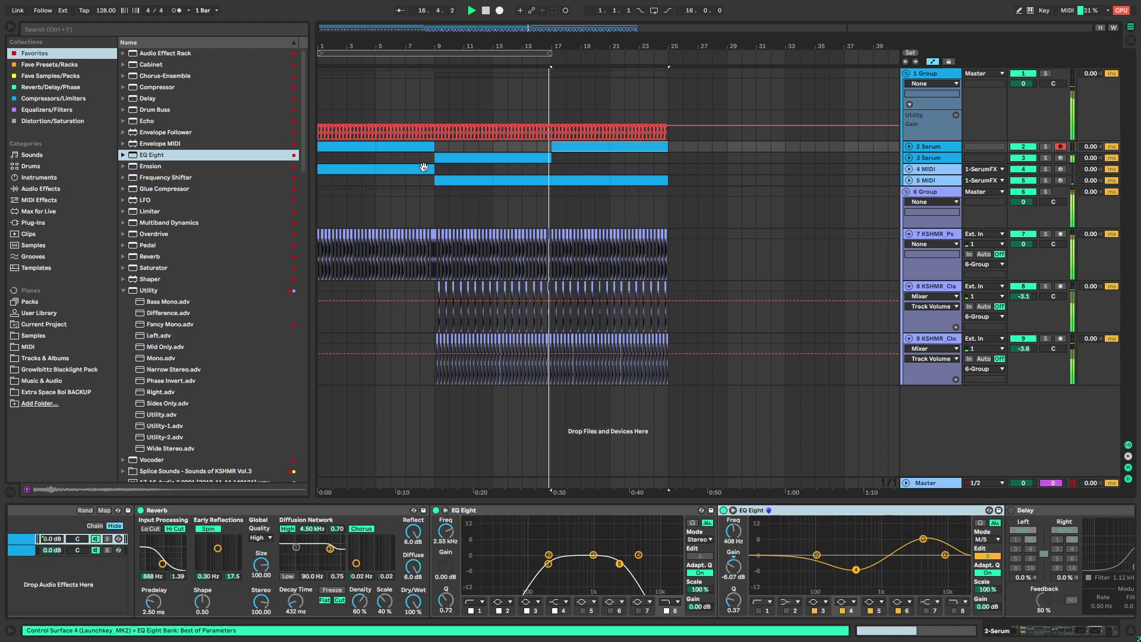
pyautogui.click(424, 168)
pyautogui.hotkey('ctrl', 'c')
pyautogui.click(562, 172)
pyautogui.hotkey('ctrl', 'v')
pyautogui.hotkey('ctrl', 'v')
# Delete the 5 MIDI clips from bars 17 to 25 and select the 2 Serum clip at bar 17
pyautogui.click(595, 180)
pyautogui.press('Delete')
pyautogui.click(637, 181)
pyautogui.press('Delete')
pyautogui.click(554, 179)
pyautogui.click(561, 147)
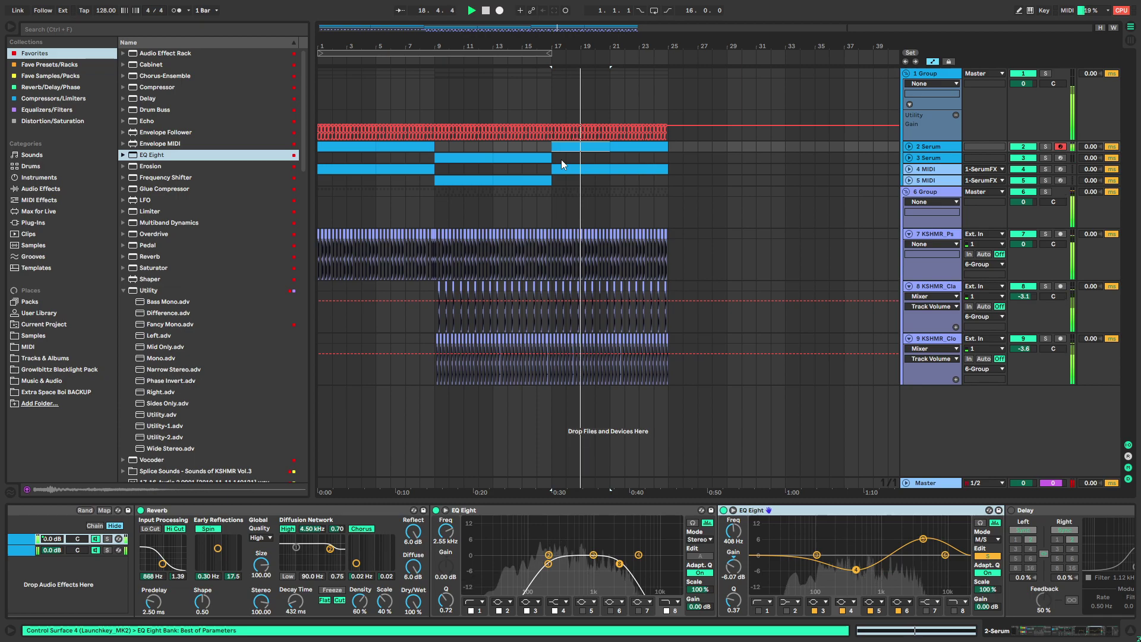
# Stop playback and delete everything from bar 17 to bar 33 on all tracks
pyautogui.press('space')
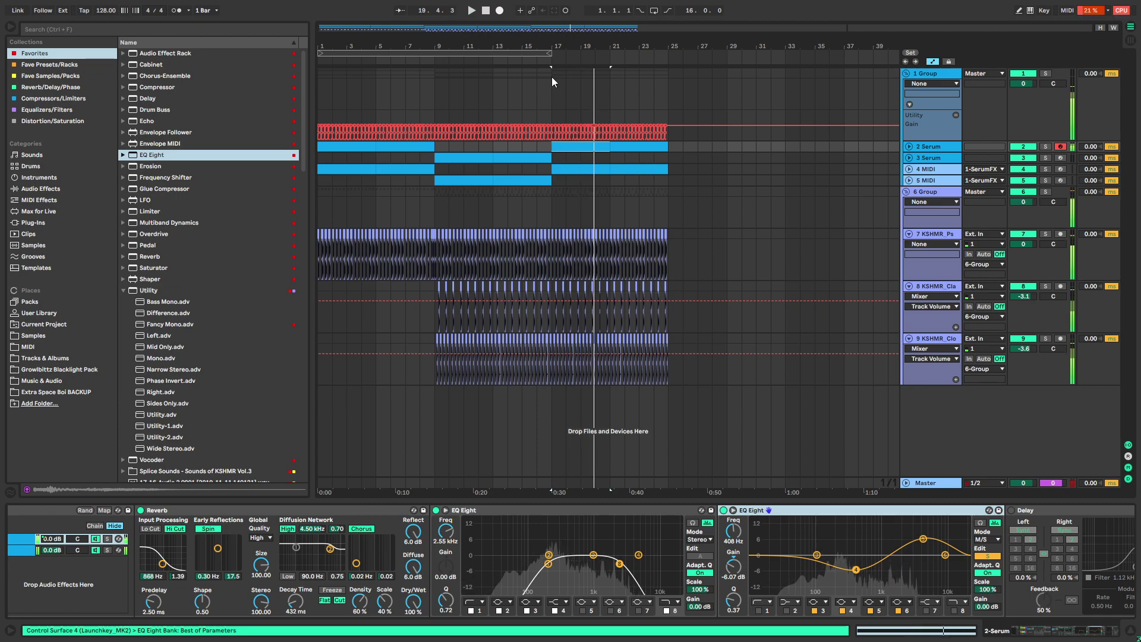
pyautogui.moveTo(552, 77); pyautogui.dragTo(789, 405)
pyautogui.press('Delete')
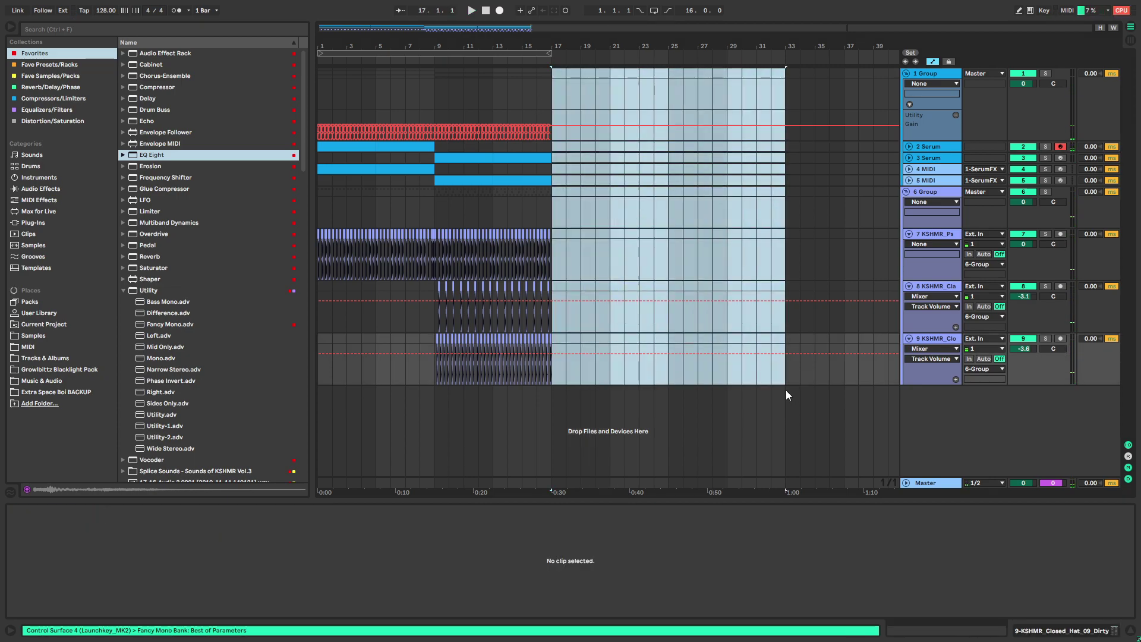
# Exit full screen, open the recent set Jam time.als, and dismiss the Addictive Keys location warning
pyautogui.press('F11')
pyautogui.click(9, 19)
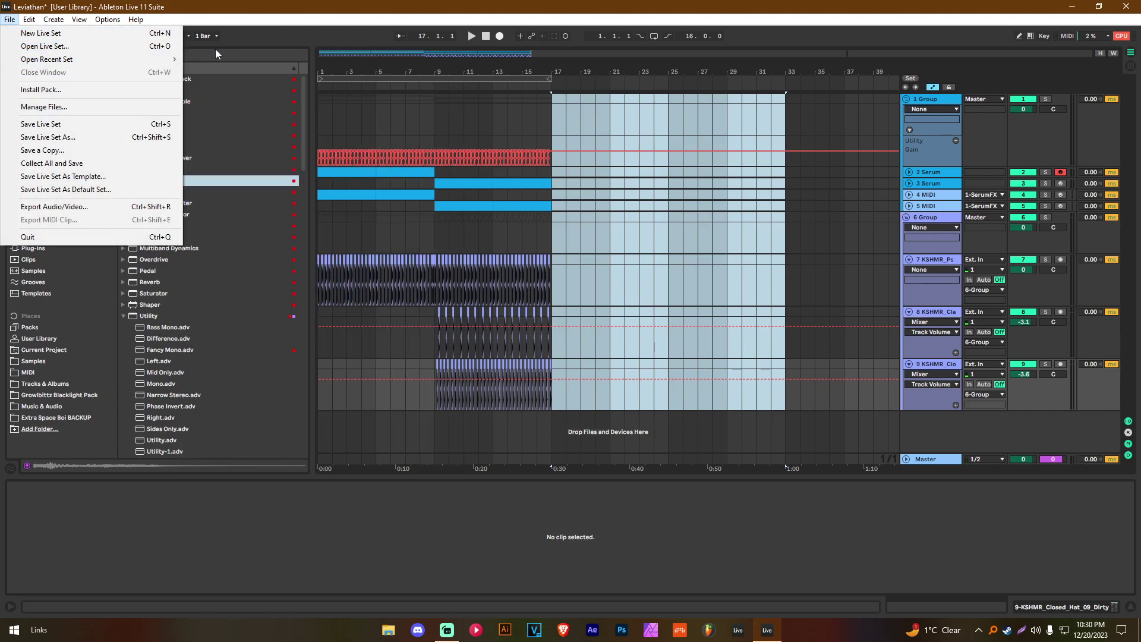
pyautogui.moveTo(89, 59)
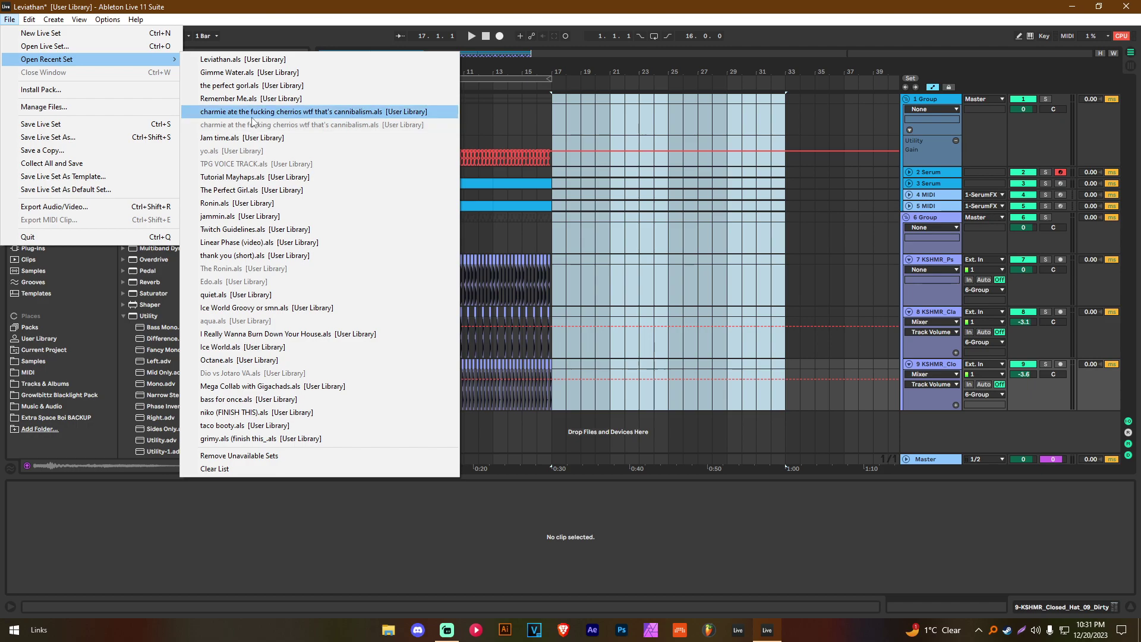
pyautogui.click(252, 139)
pyautogui.click(525, 328)
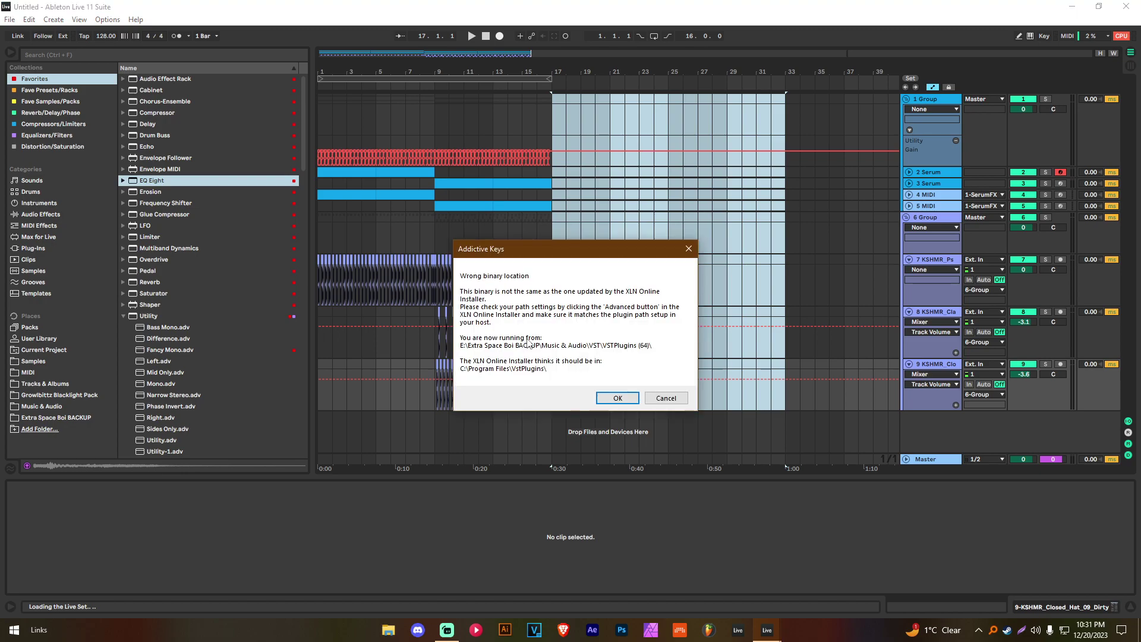
pyautogui.press('Return')
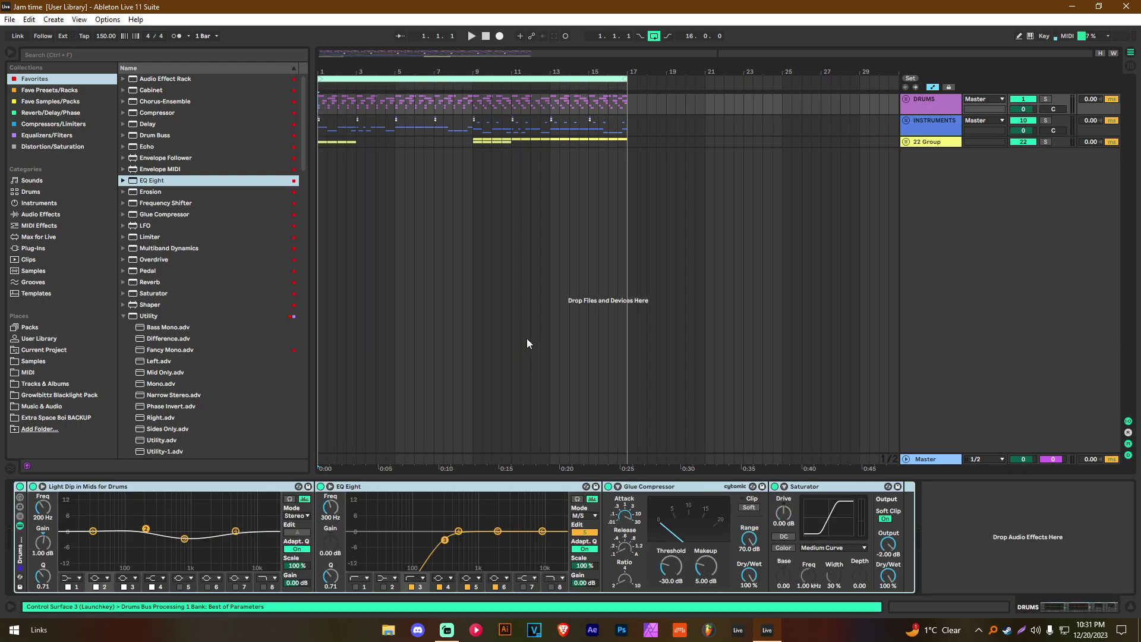
# Play the arrangement from the start of the loop in full-screen view
pyautogui.click(326, 129)
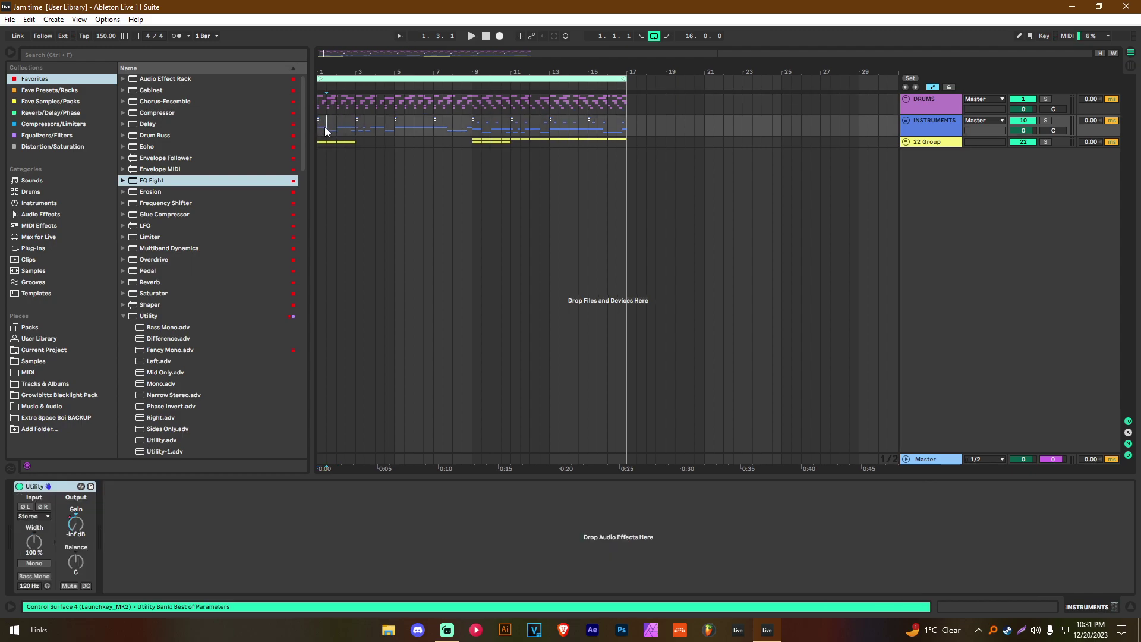
pyautogui.press('space')
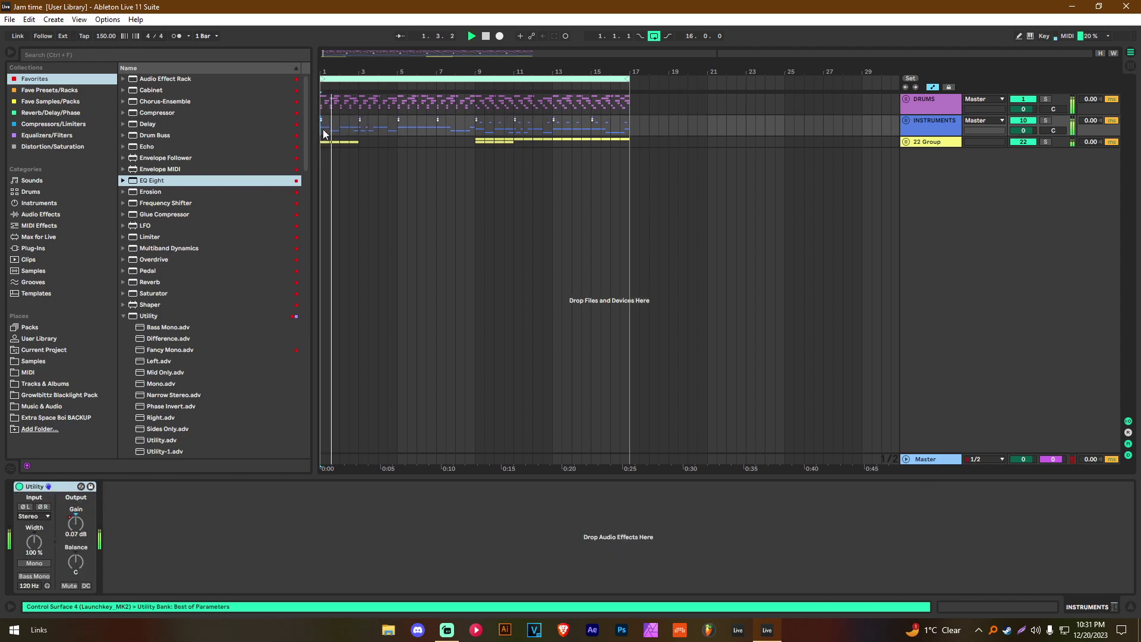
pyautogui.press('F11')
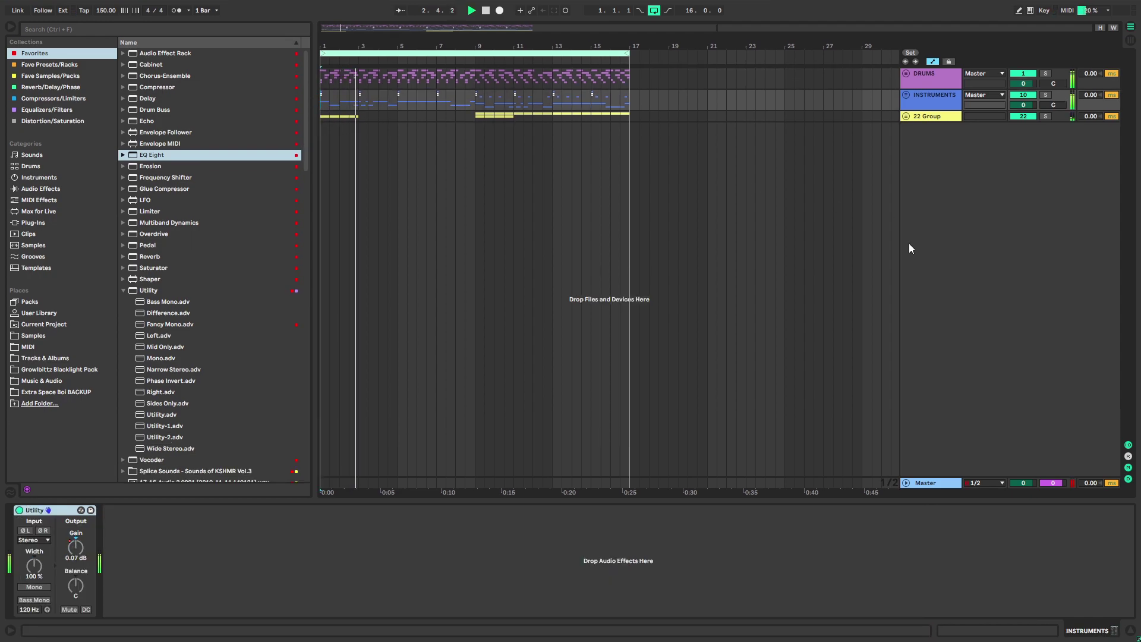
# Unfold the track groups and examine the Serum clips and automation lanes during playback, then fold the lanes and leave full screen
pyautogui.click(917, 75)
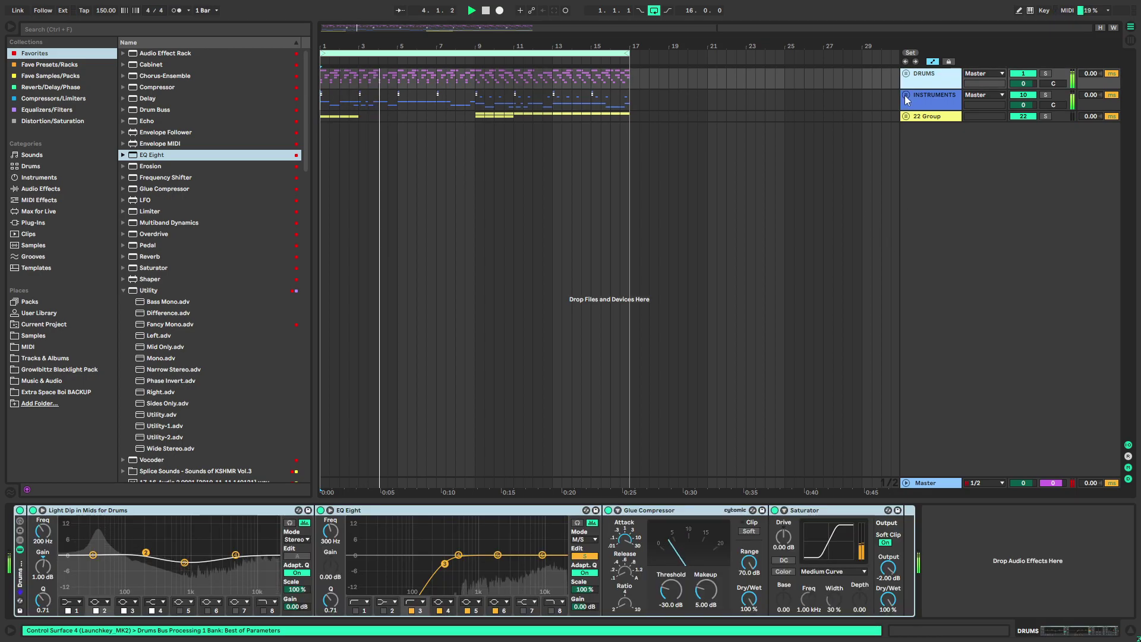
pyautogui.keyDown('alt'); pyautogui.click(905, 95); pyautogui.keyUp('alt')
pyautogui.scroll(-4, 462, 265)
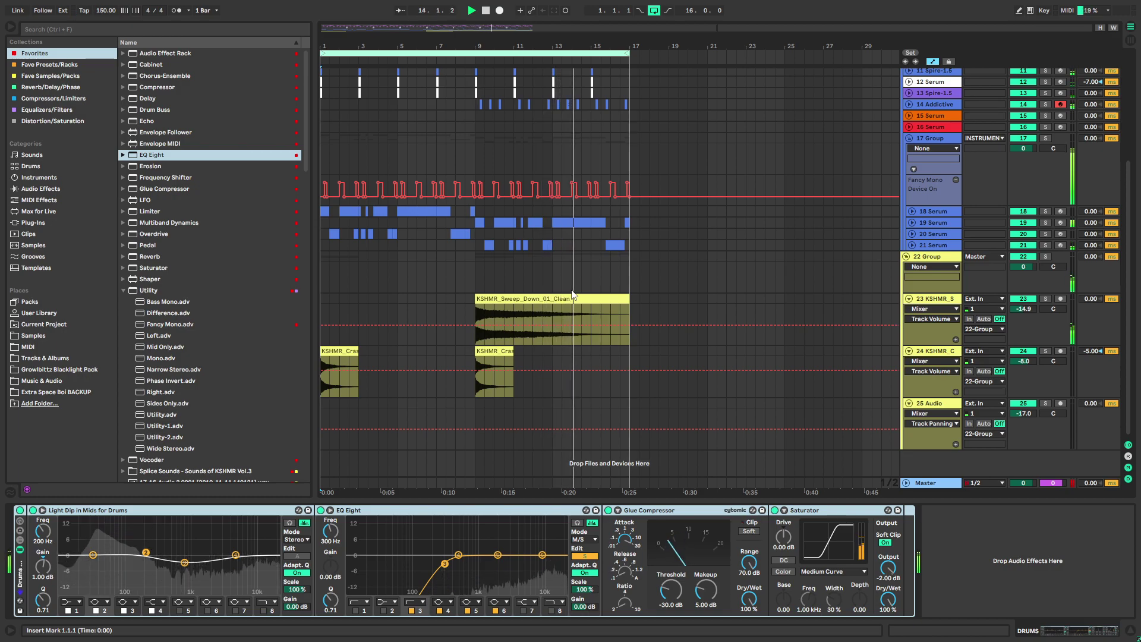
pyautogui.keyDown('alt'); pyautogui.click(910, 223); pyautogui.keyUp('alt')
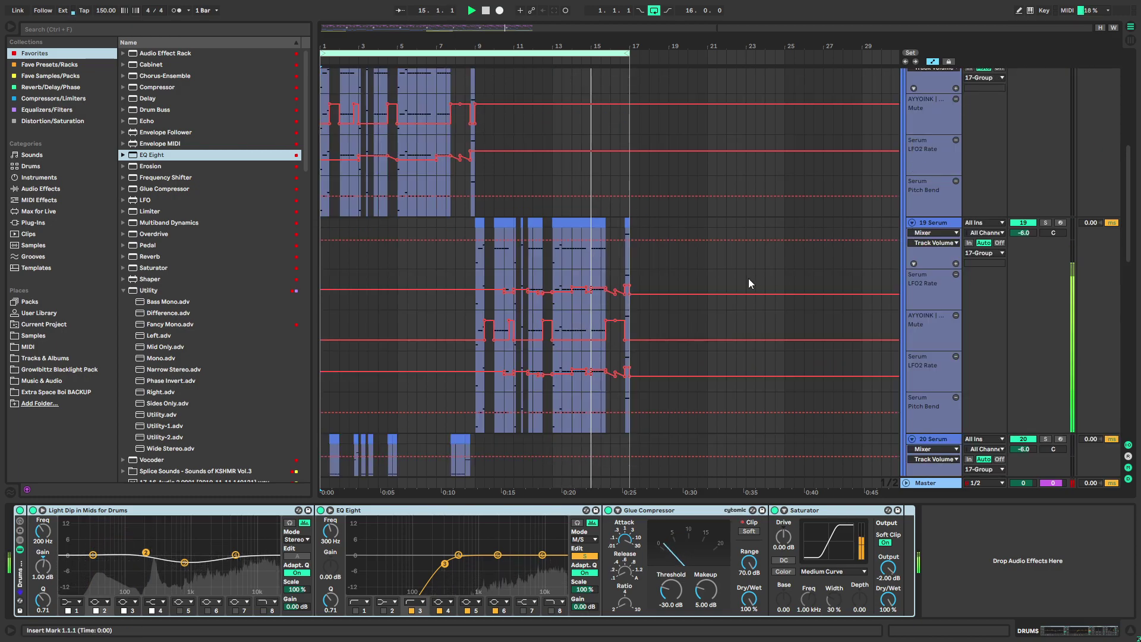
pyautogui.keyDown('alt'); pyautogui.click(912, 222); pyautogui.keyUp('alt')
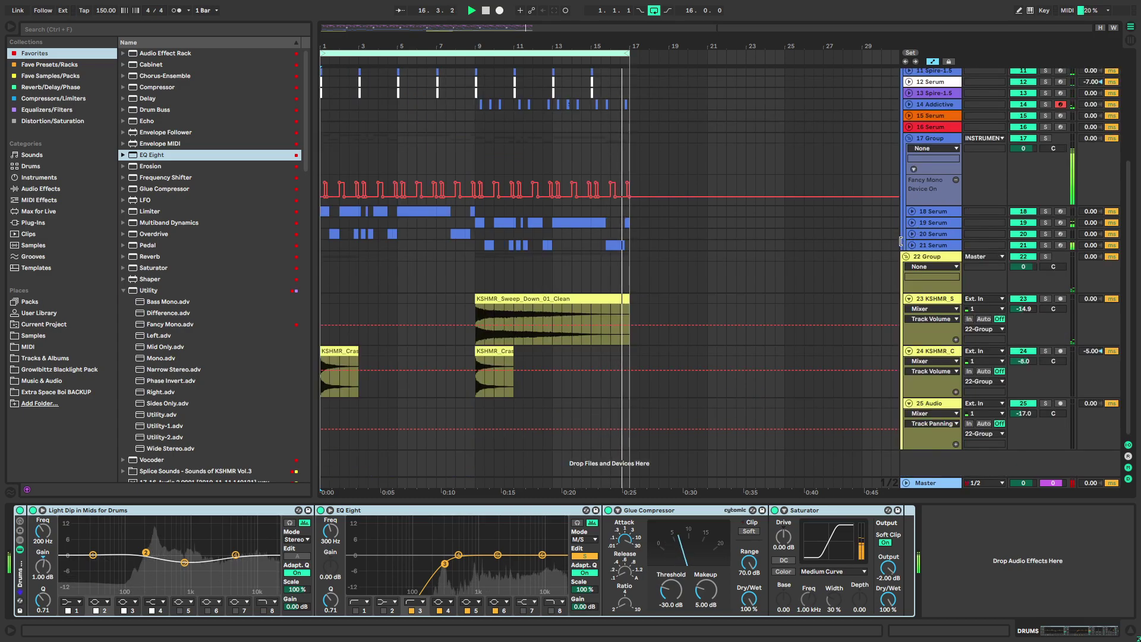
pyautogui.press('F11')
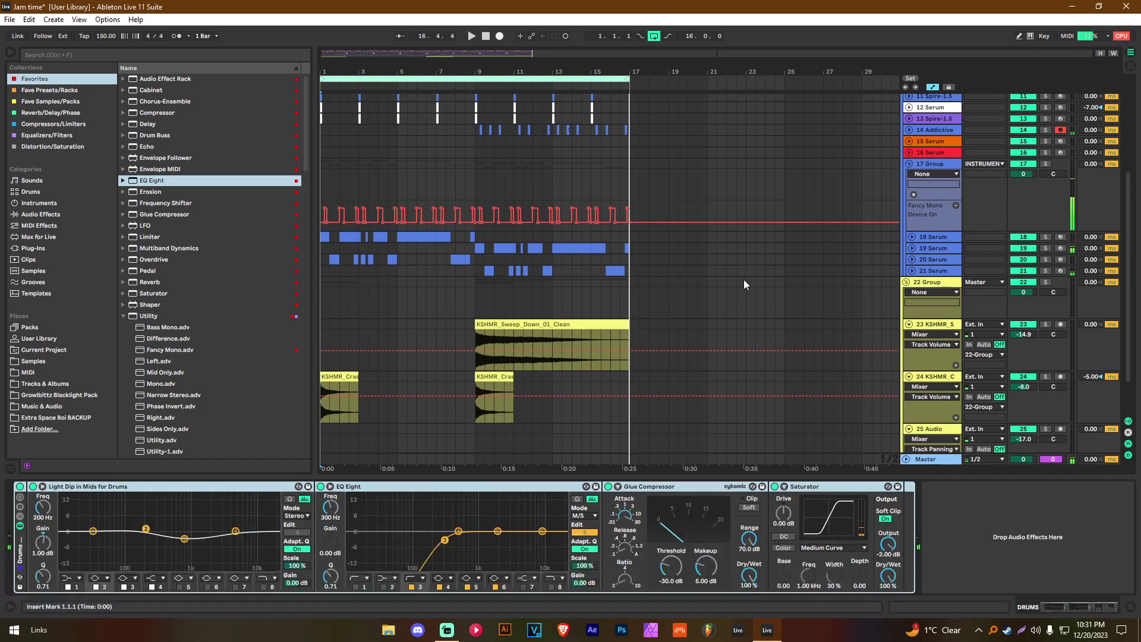
# Switch to Microsoft Edge and search Google for "quiplash" in a maximised window
pyautogui.press('super')
pyautogui.write('edge')
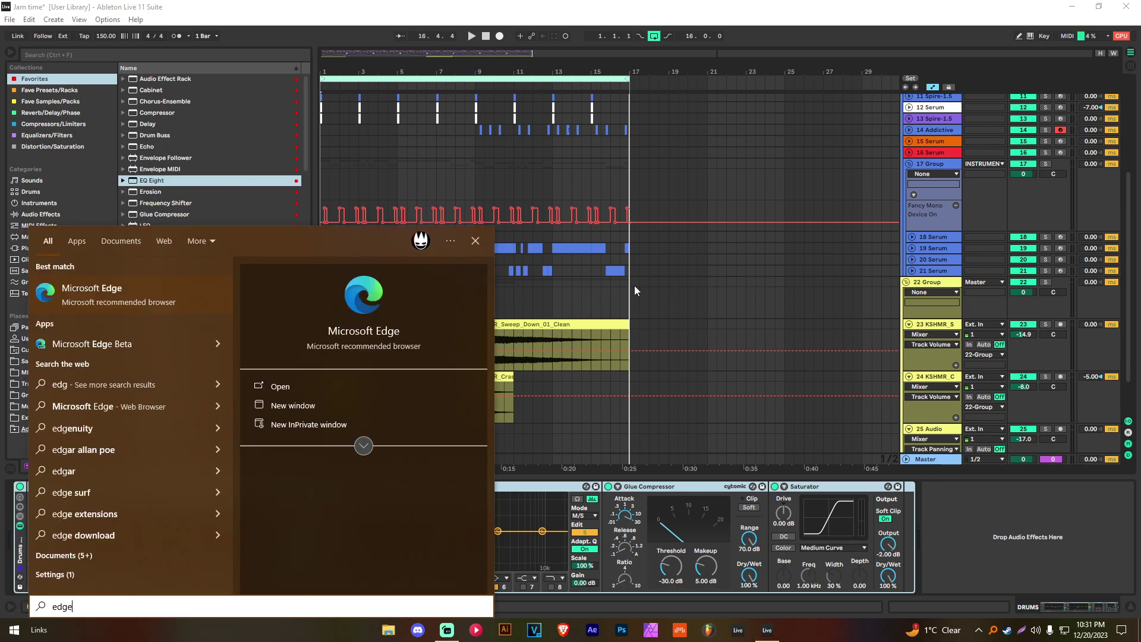
pyautogui.press('Return')
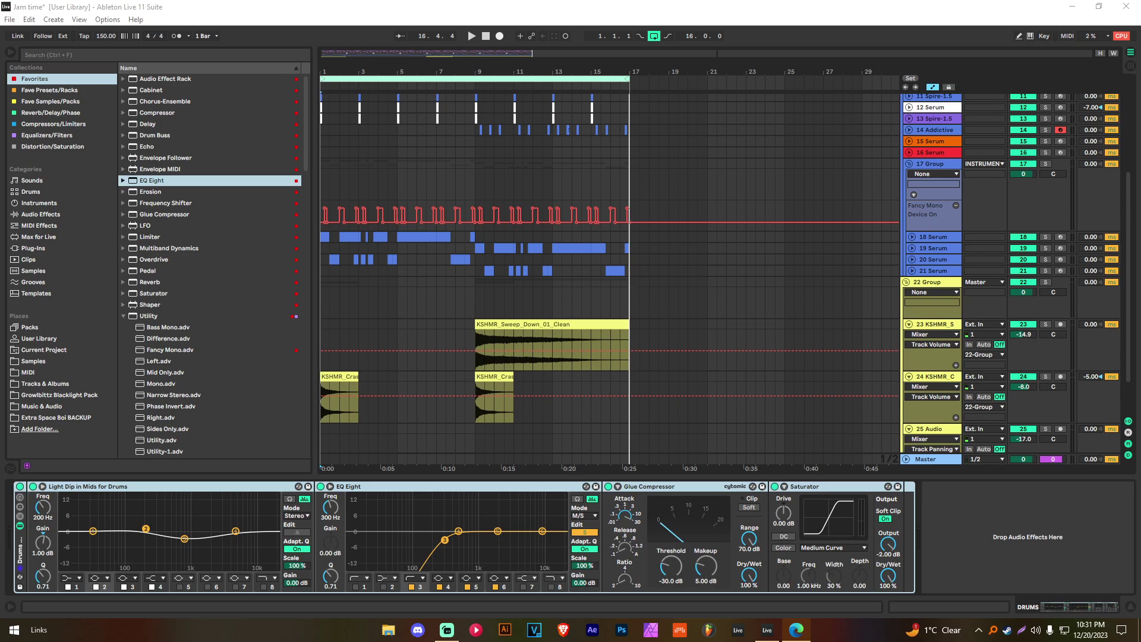
pyautogui.moveTo(1140, 121); pyautogui.dragTo(356, 112)
pyautogui.doubleClick(357, 112)
pyautogui.moveTo(347, 185)
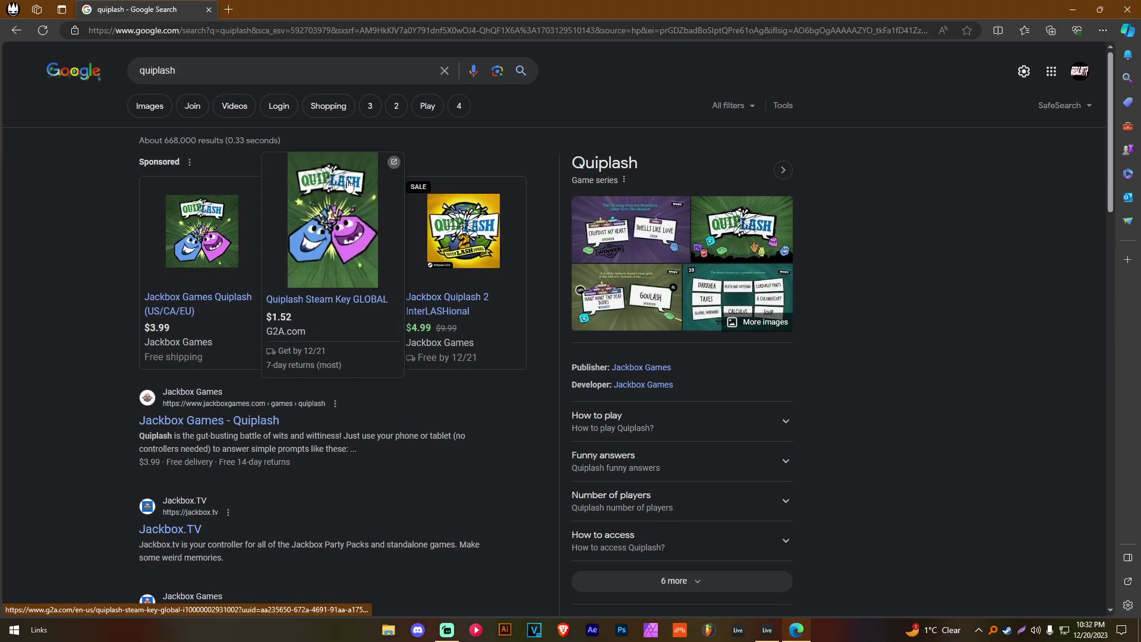
# Show the video results and watch the Quiplash Trailer | PS4, PS3 to see how players answer prompts
pyautogui.click(230, 114)
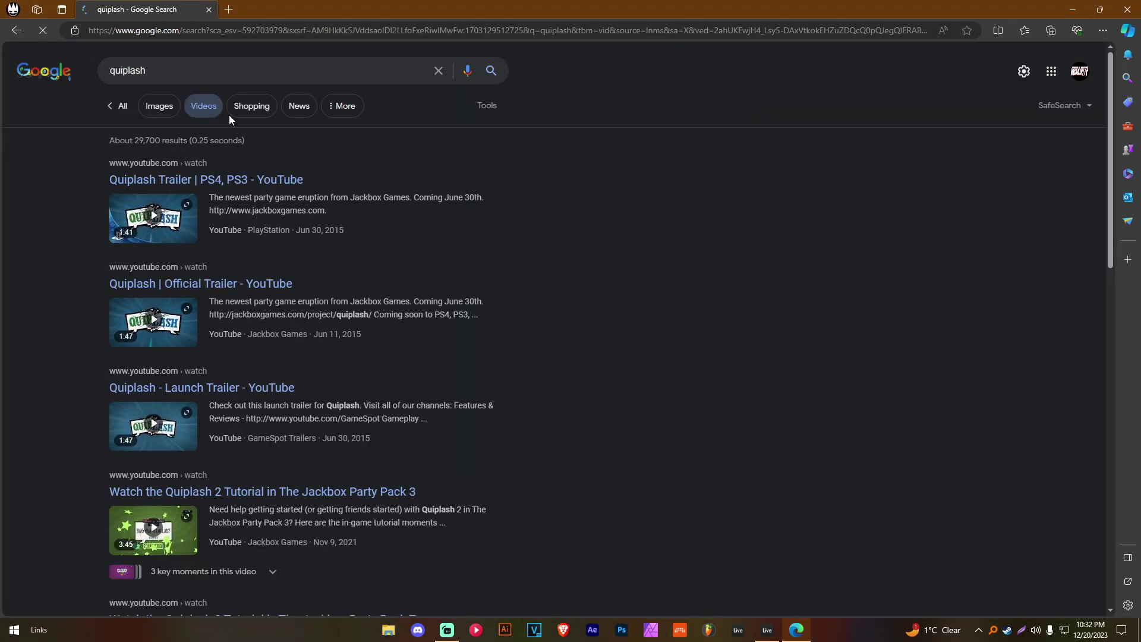
pyautogui.click(157, 224)
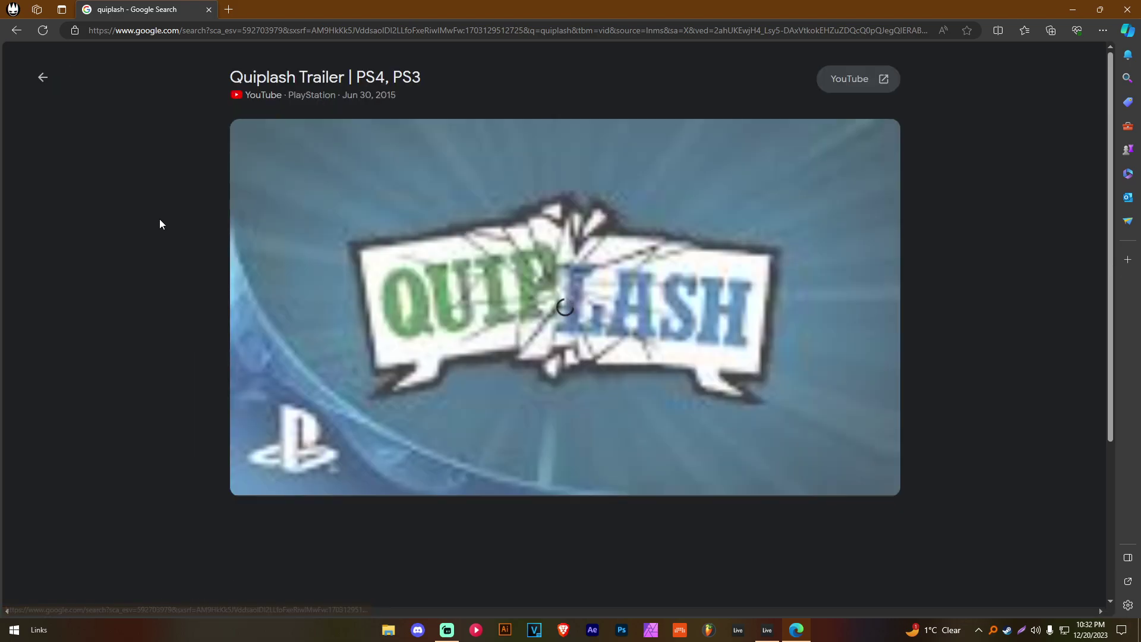
pyautogui.click(309, 468)
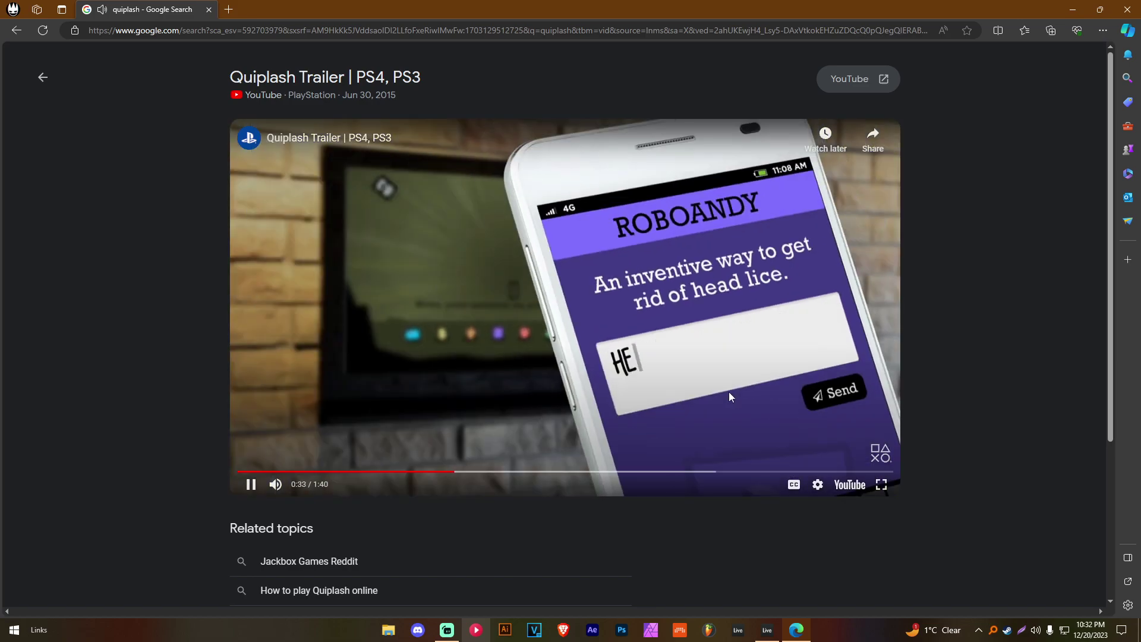
pyautogui.click(684, 351)
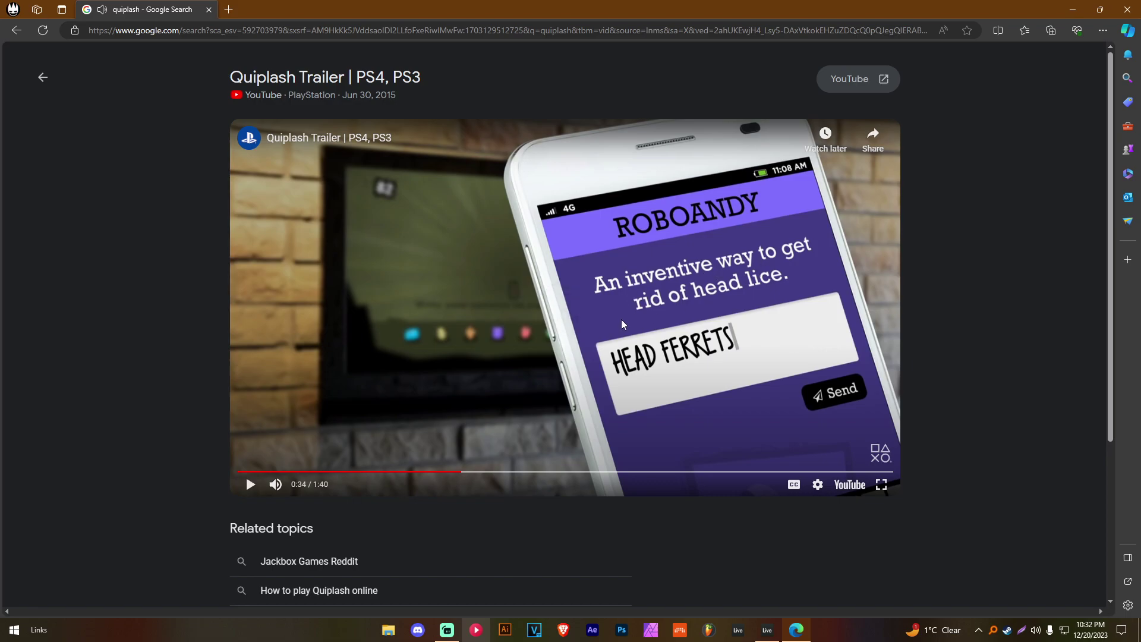
pyautogui.press('space')
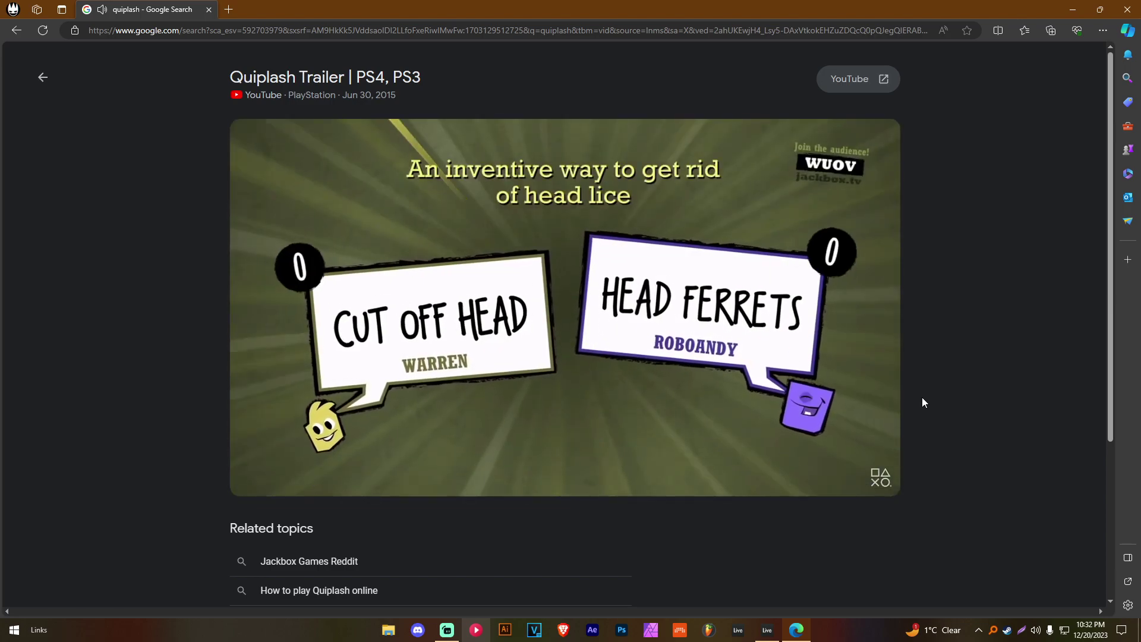
pyautogui.moveTo(845, 416)
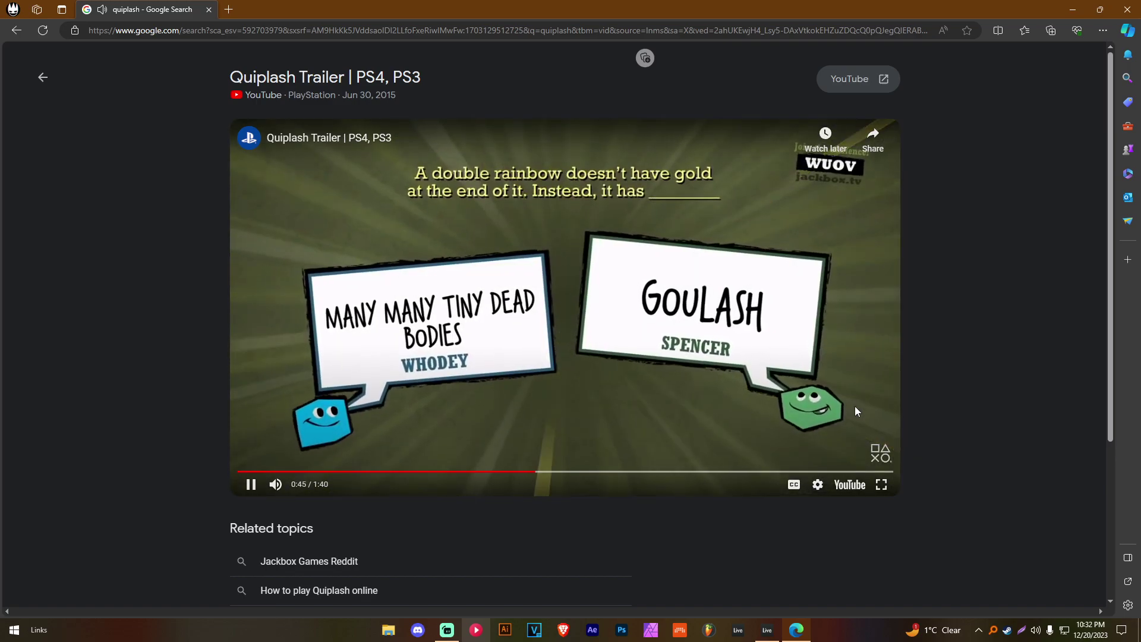
# Switch back to Ableton Live and start a new Live set, saving the current one
pyautogui.hotkey('alt', 'Tab')
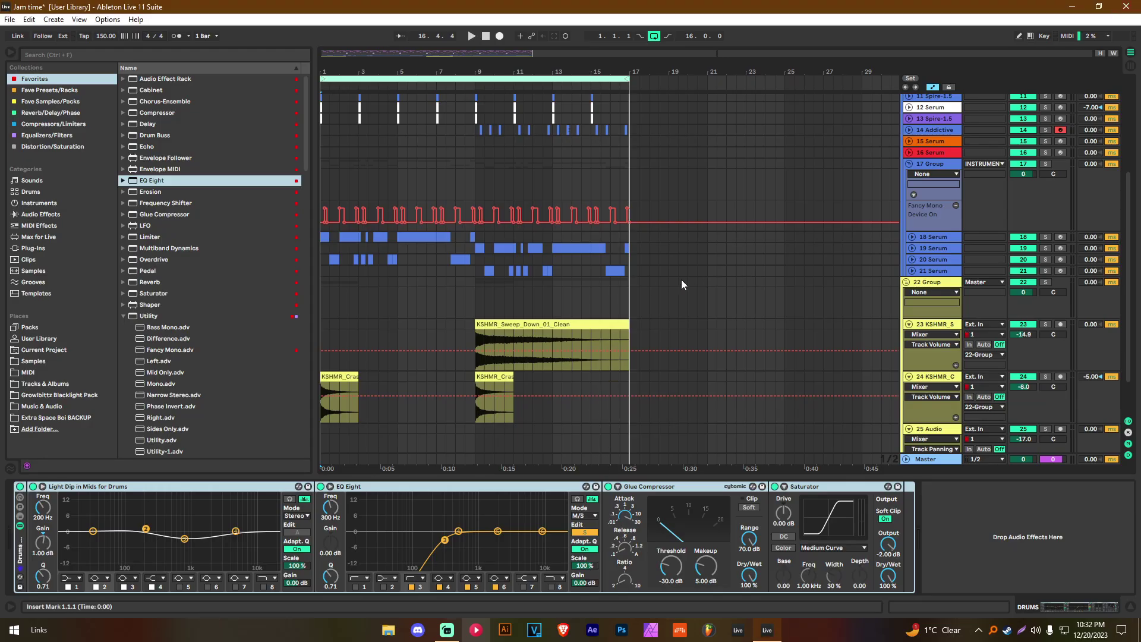
pyautogui.click(10, 19)
pyautogui.moveTo(142, 63)
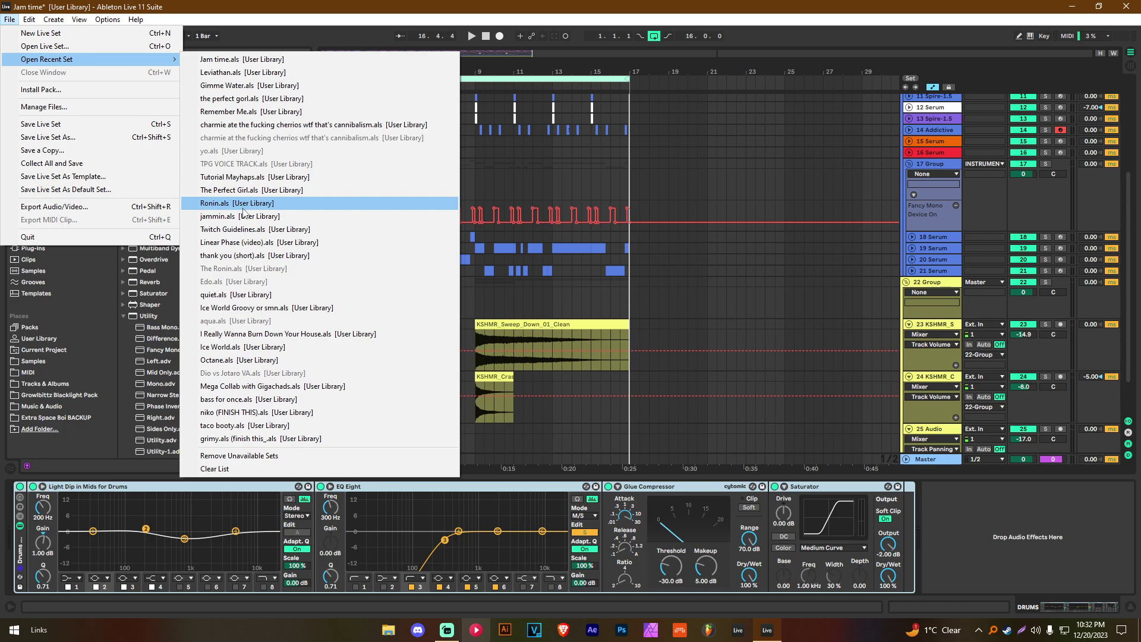
pyautogui.click(970, 545)
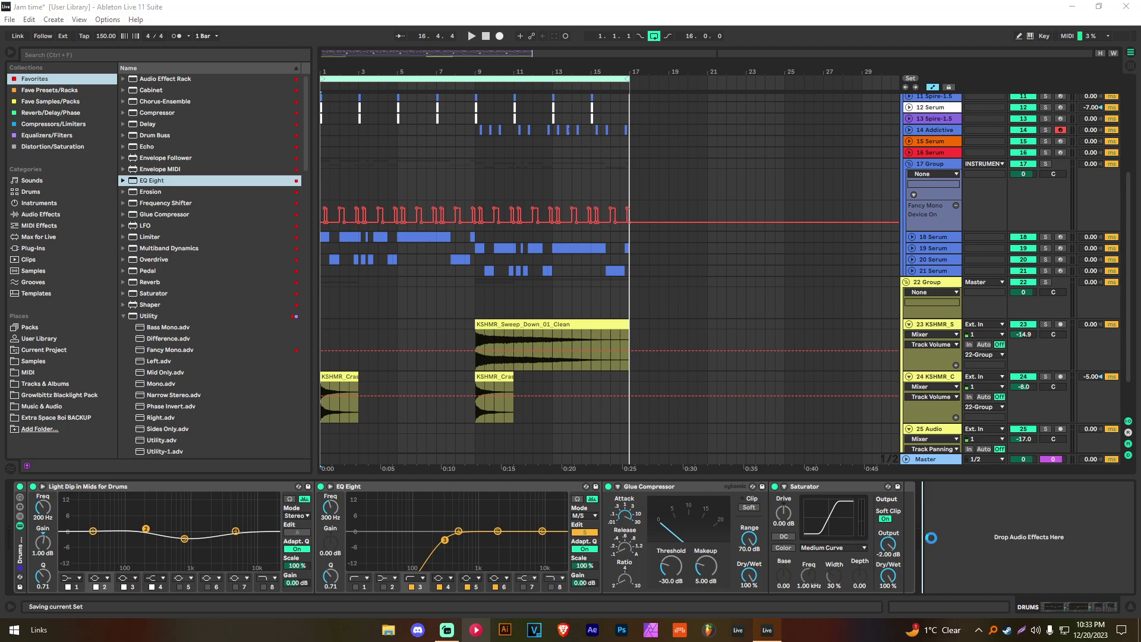
pyautogui.click(21, 20)
pyautogui.click(30, 29)
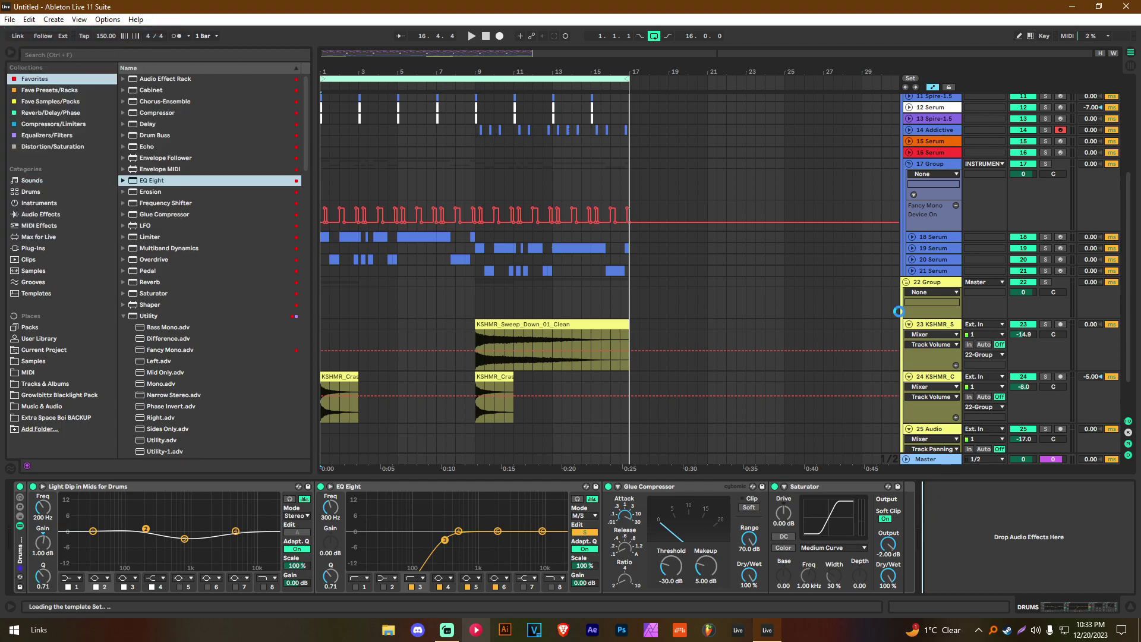
# Insert a MIDI track and delete the default audio track
pyautogui.rightClick(970, 158)
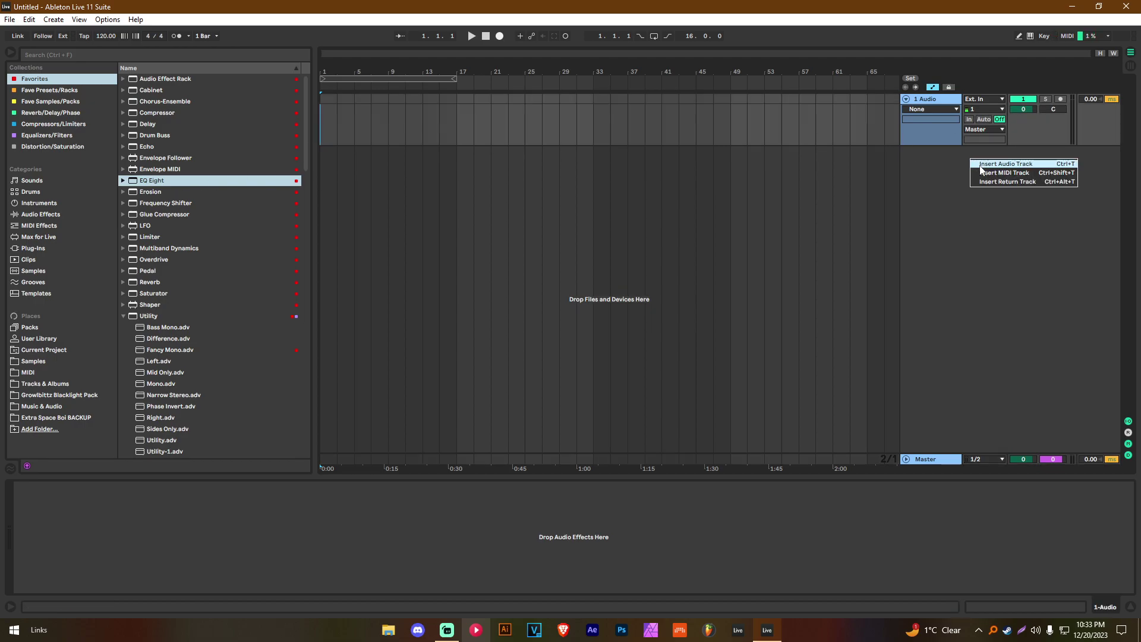
pyautogui.click(984, 173)
pyautogui.click(931, 123)
pyautogui.press('Delete')
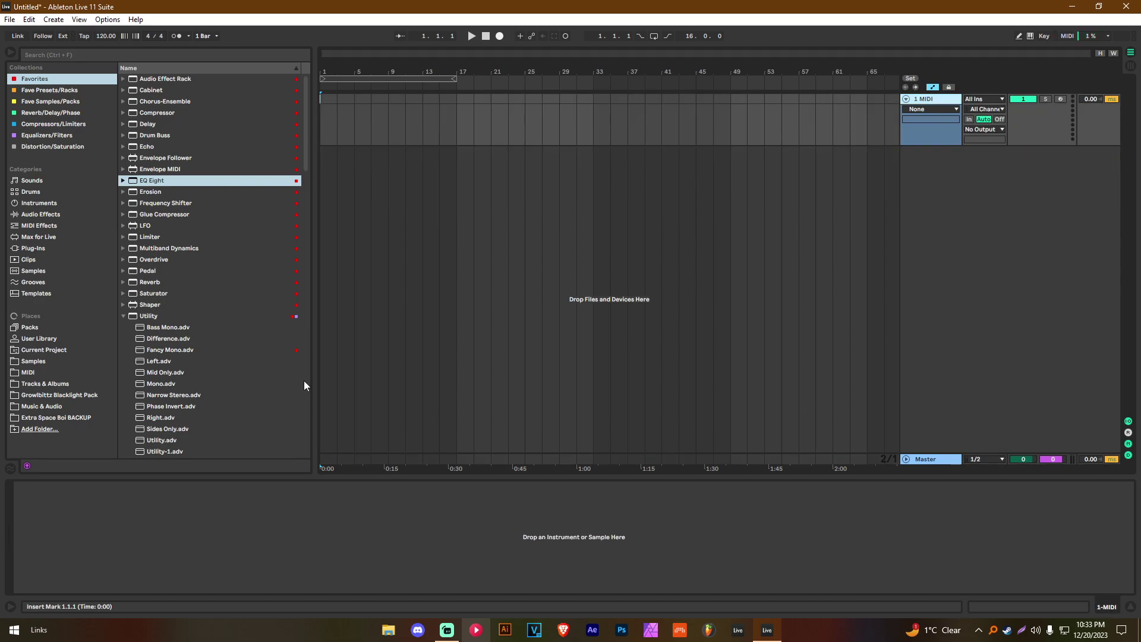
# Load Addictive Keys from the Favorites collection onto a new MIDI track and dismiss its location warnings
pyautogui.click(124, 317)
pyautogui.scroll(-5, 205, 292)
pyautogui.scroll(-5, 205, 291)
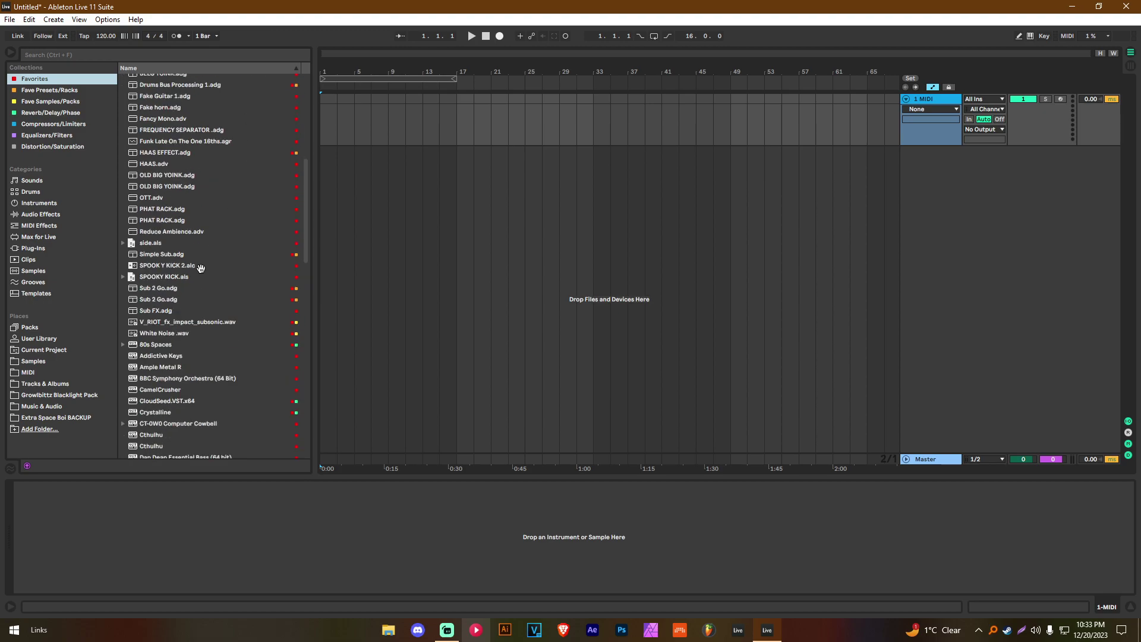
pyautogui.doubleClick(158, 356)
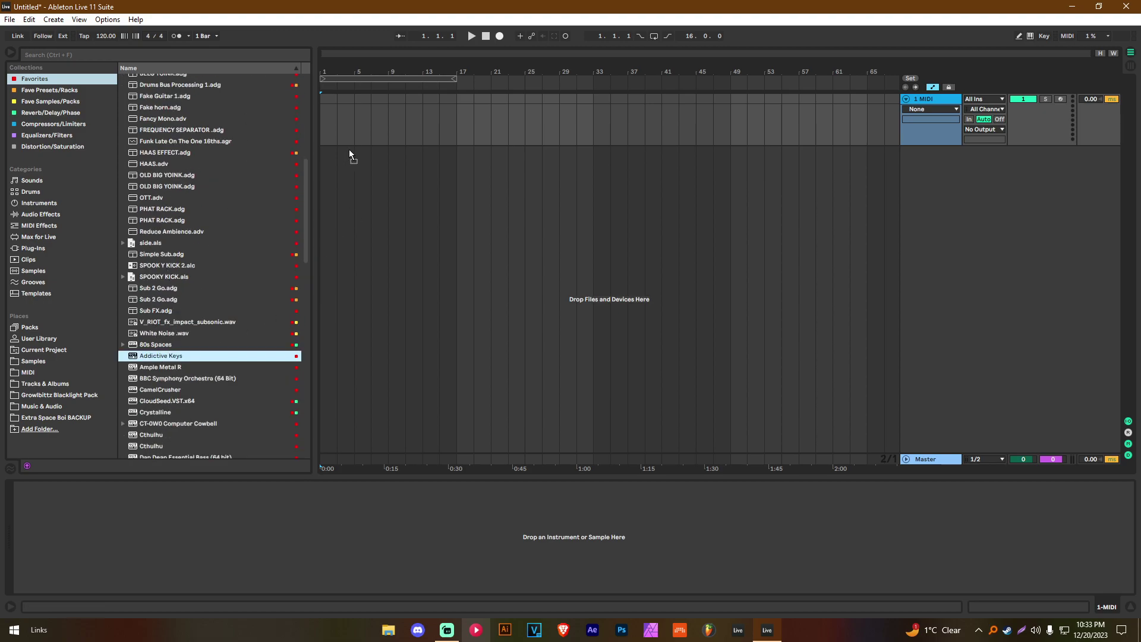
pyautogui.click(624, 399)
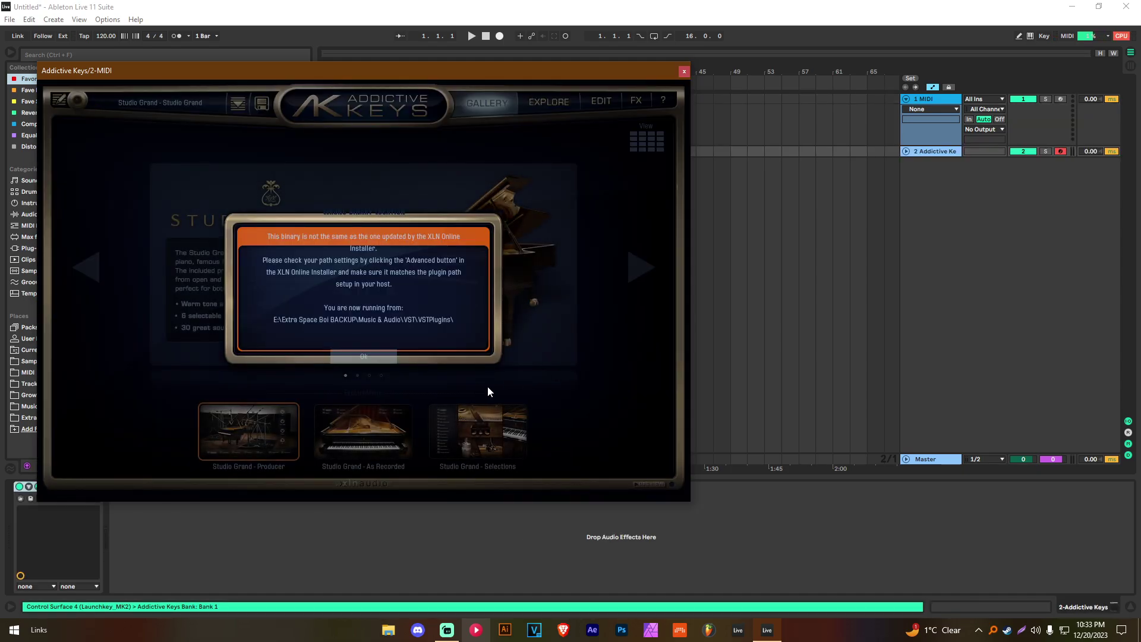
pyautogui.click(364, 357)
# Turn the Addictive Keys FX and Soft/Hard knobs fully down, raise Tone, and close the plug-in window
pyautogui.moveTo(578, 361); pyautogui.dragTo(580, 393)
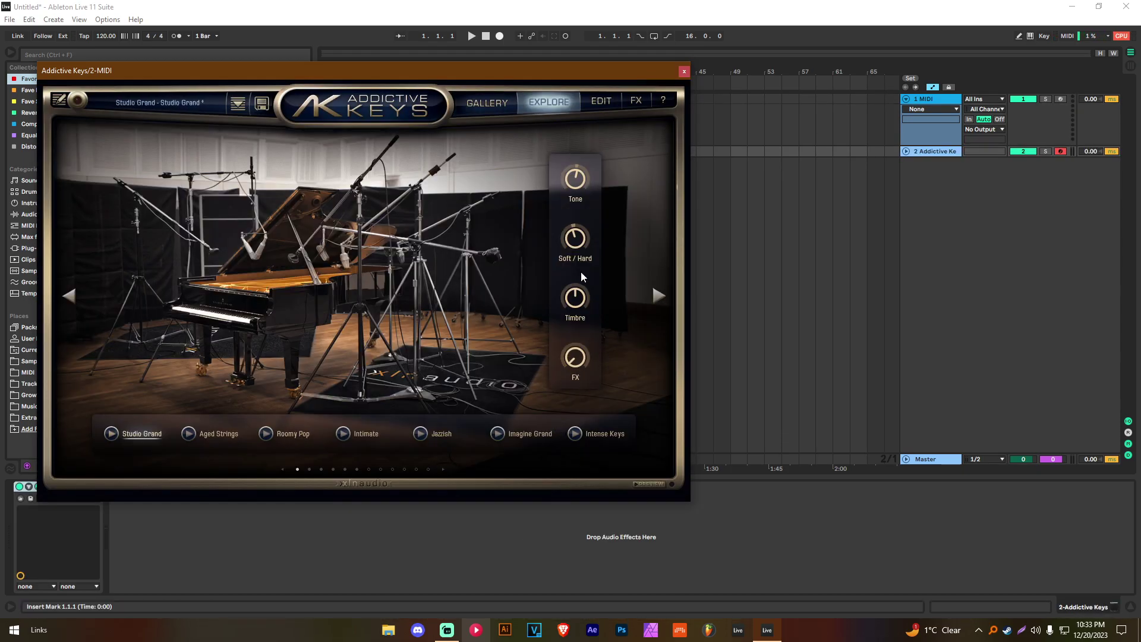
pyautogui.moveTo(571, 246); pyautogui.dragTo(573, 270)
pyautogui.moveTo(578, 183); pyautogui.dragTo(636, 94)
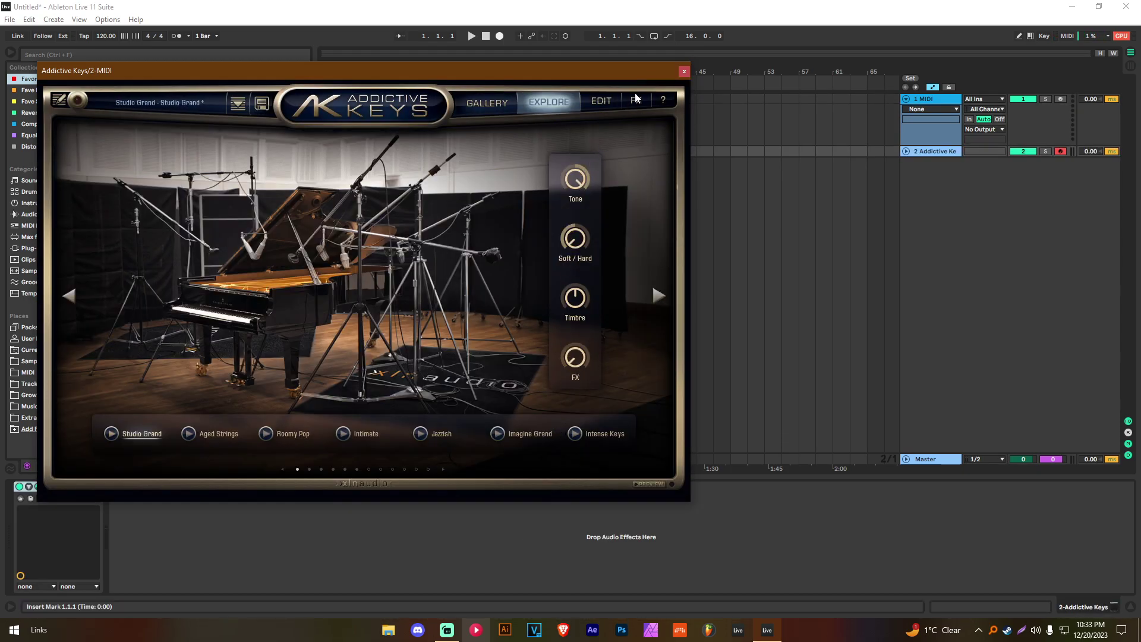
pyautogui.click(684, 71)
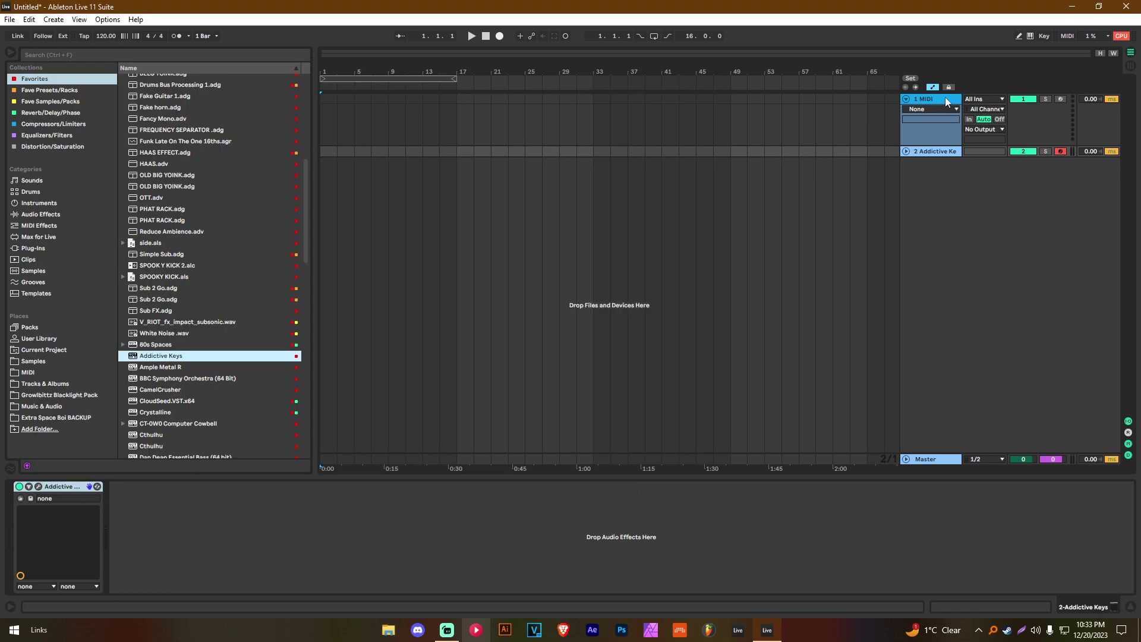
# Delete the empty MIDI track above the Addictive Keys track
pyautogui.click(946, 98)
pyautogui.press('Delete')
# Add ValhallaVintageVerb from the Reverb/Delay/Phase collection after Addictive Keys, grouped in an Audio Effect Rack with its chain list shown
pyautogui.click(51, 112)
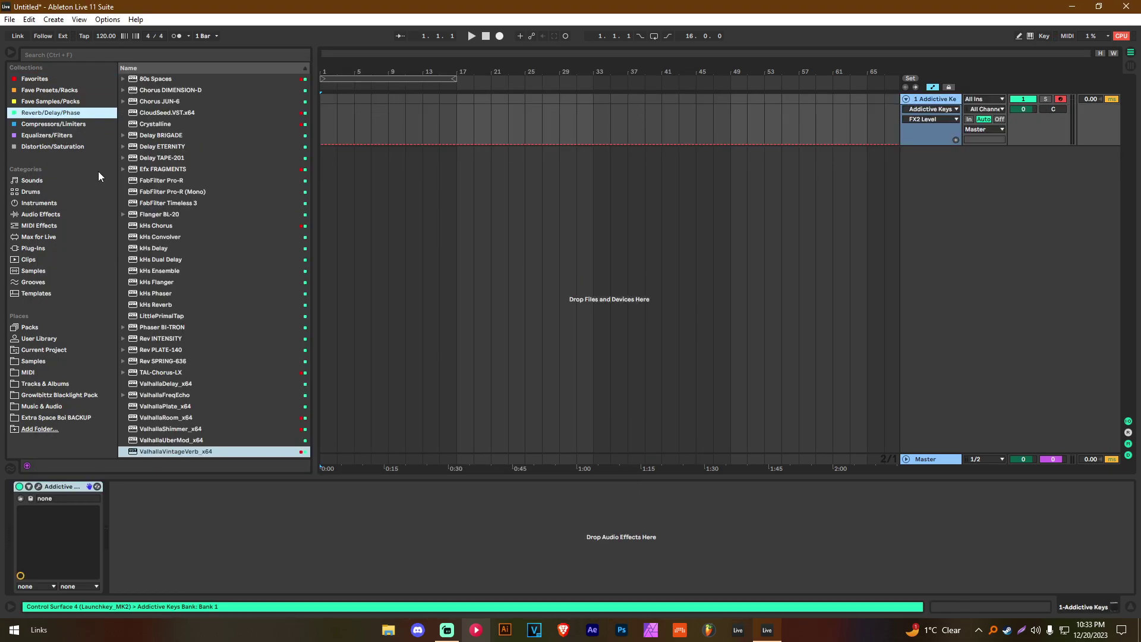
pyautogui.moveTo(169, 452); pyautogui.dragTo(118, 524)
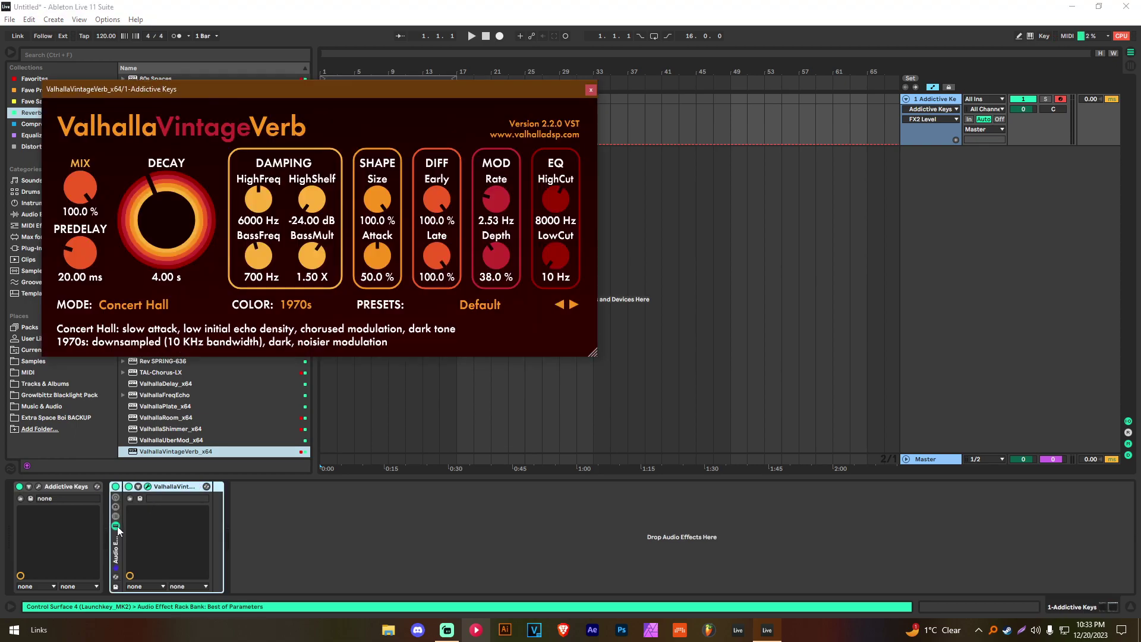
pyautogui.click(118, 524)
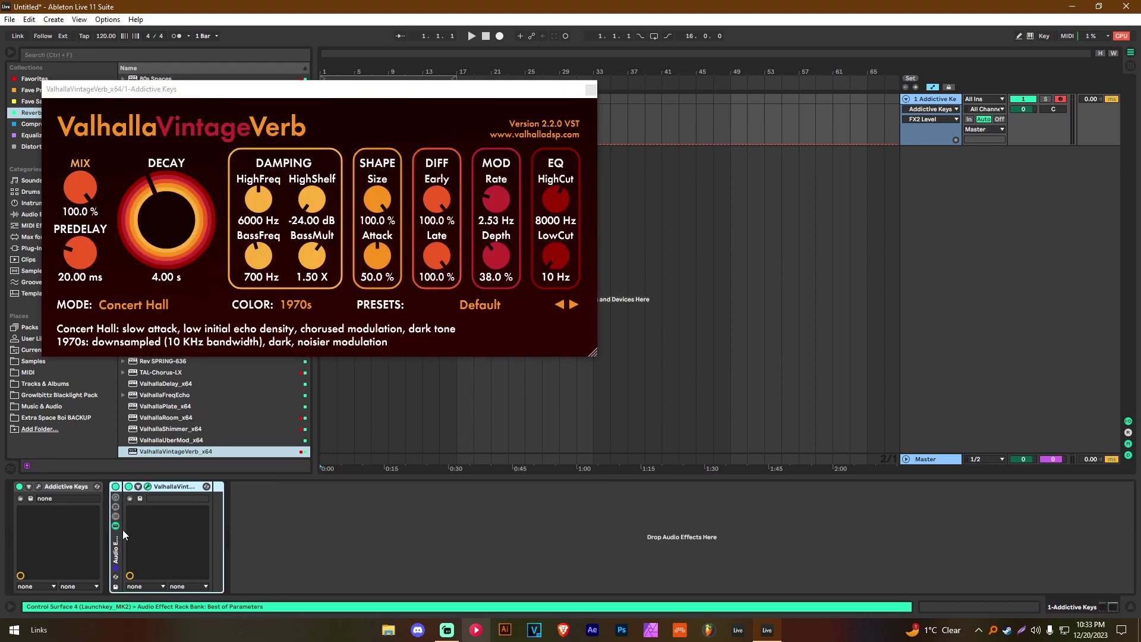
# Duplicate the rack's reverb chain and delete ValhallaVintageVerb from the first chain to make it dry
pyautogui.hotkey('ctrl', 'd')
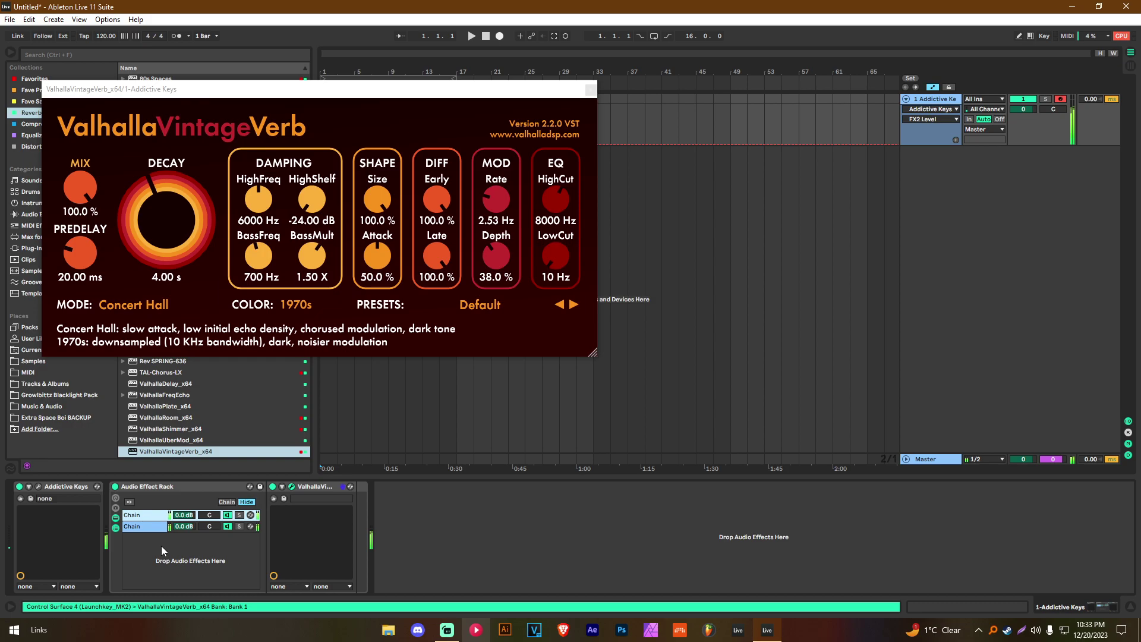
pyautogui.click(590, 89)
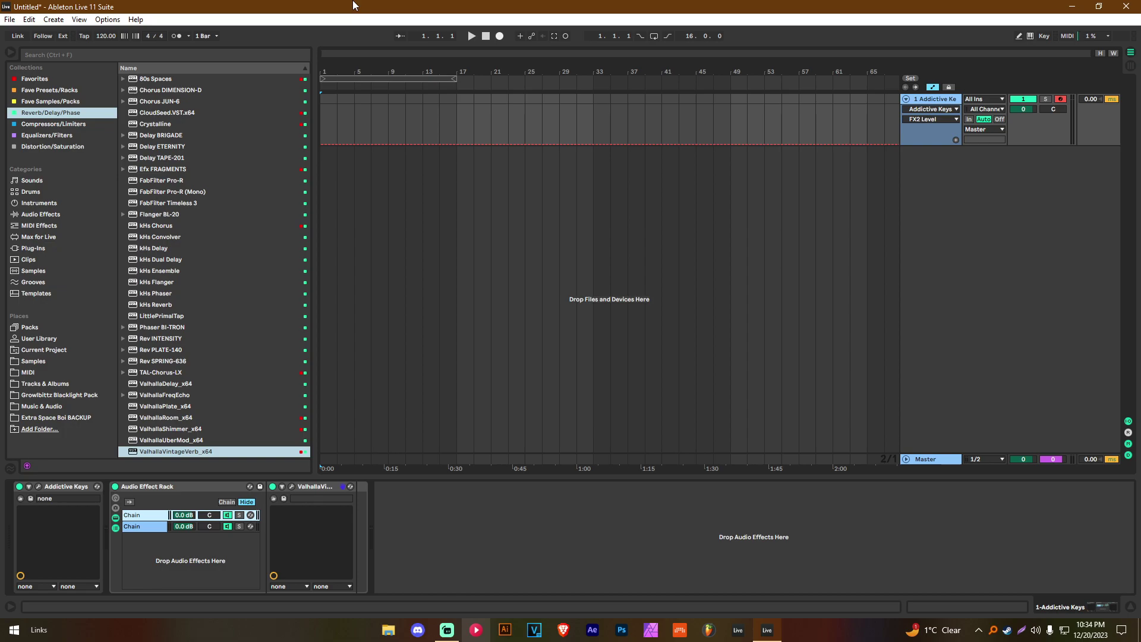
pyautogui.press('Delete')
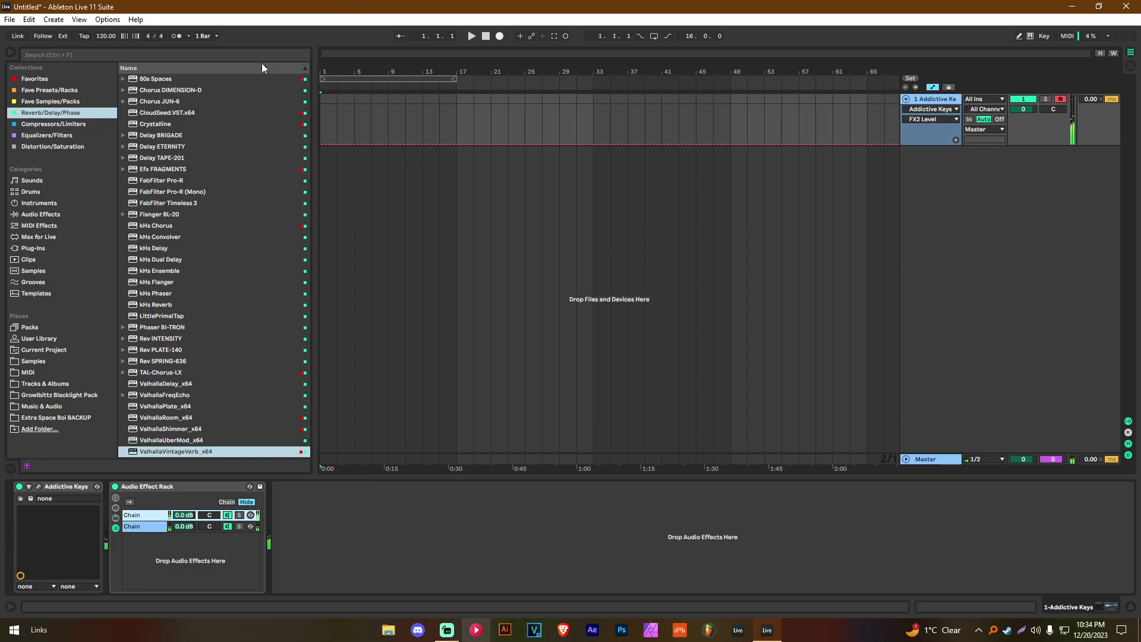